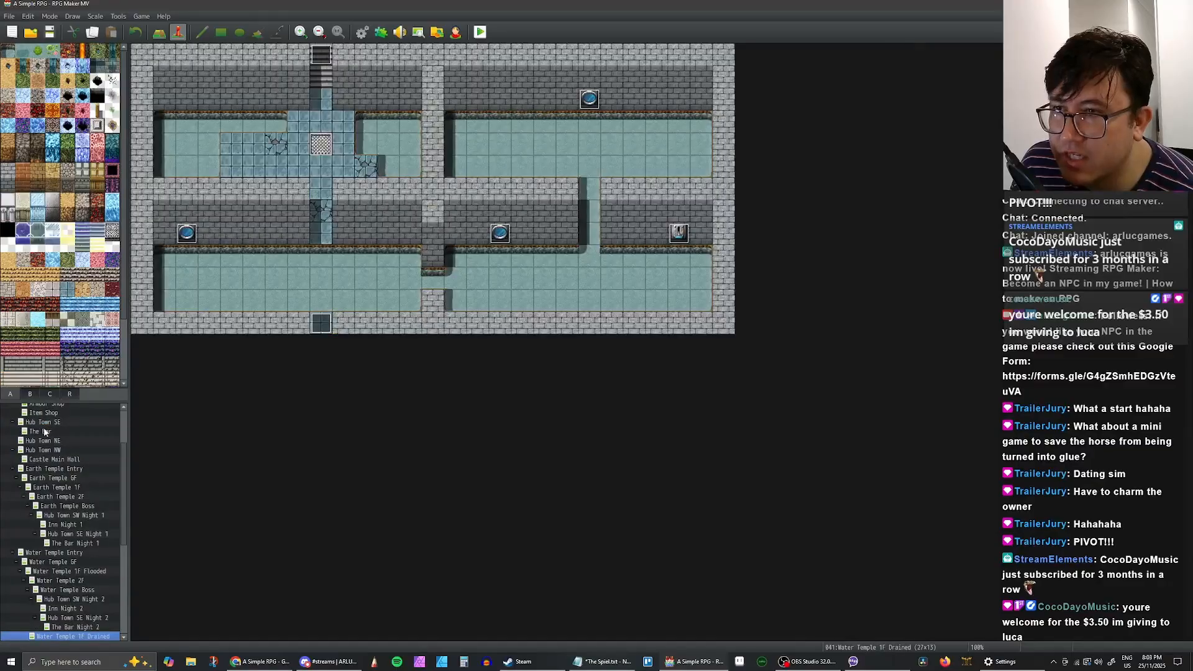
Step: Look through the map list from the Water Temple to World Map Crystal Realm, viewing each temple, town and realm map
key("Down")
key("Down")
key("Down")
key("Down")
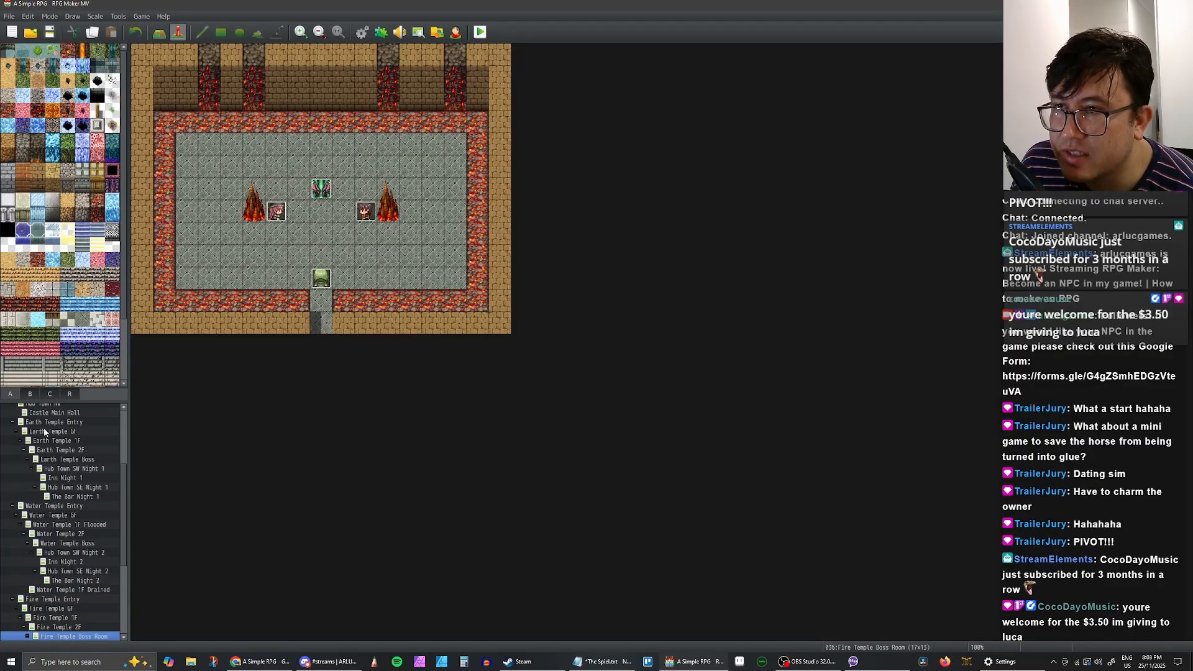
key("Down")
key("Down")
key("Down")
key("Down")
key("Down")
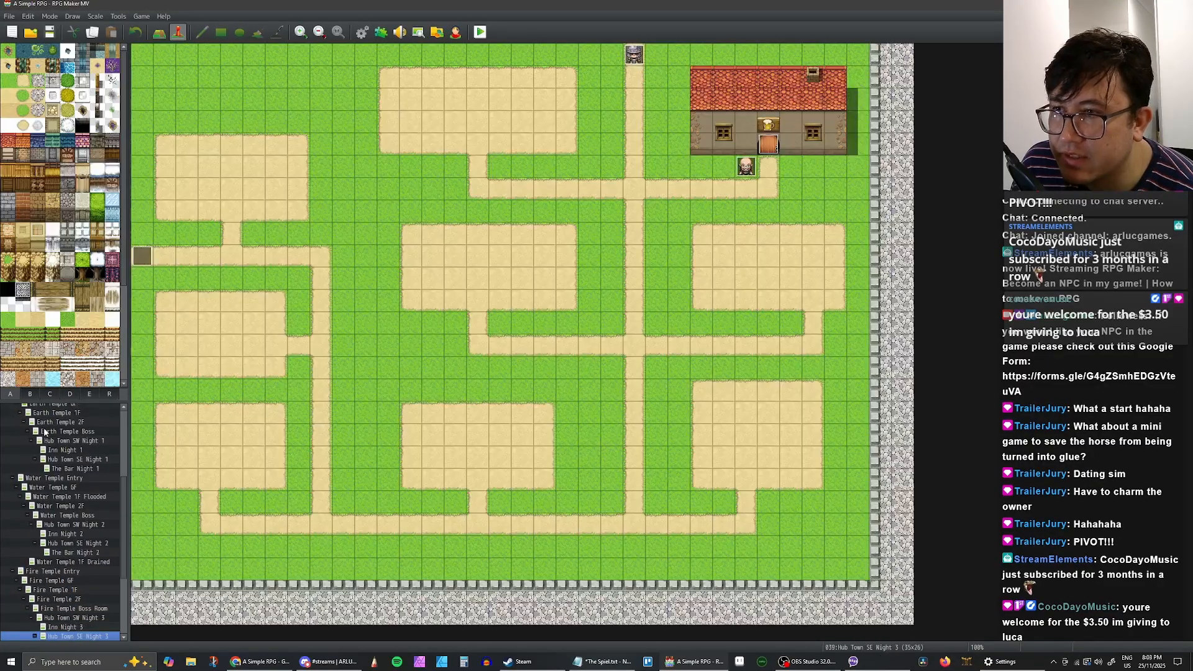
key("Down")
key("Down")
key("Down")
key("Down")
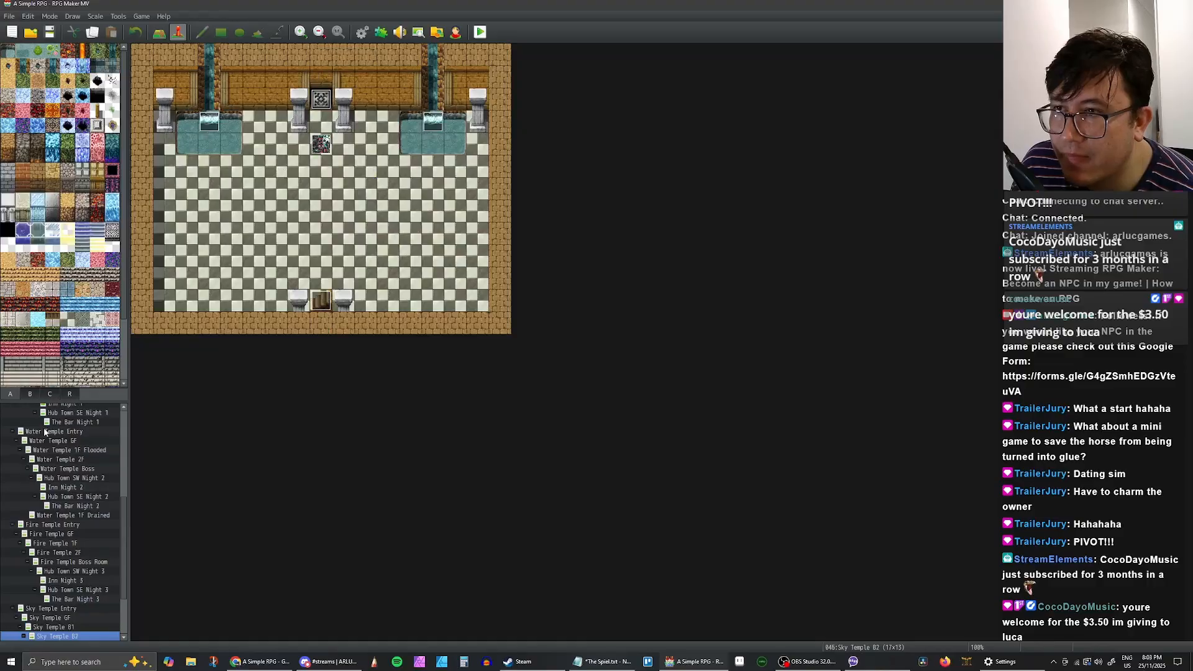
key("Down")
key("Down")
key("Down")
key("Down")
key("Down")
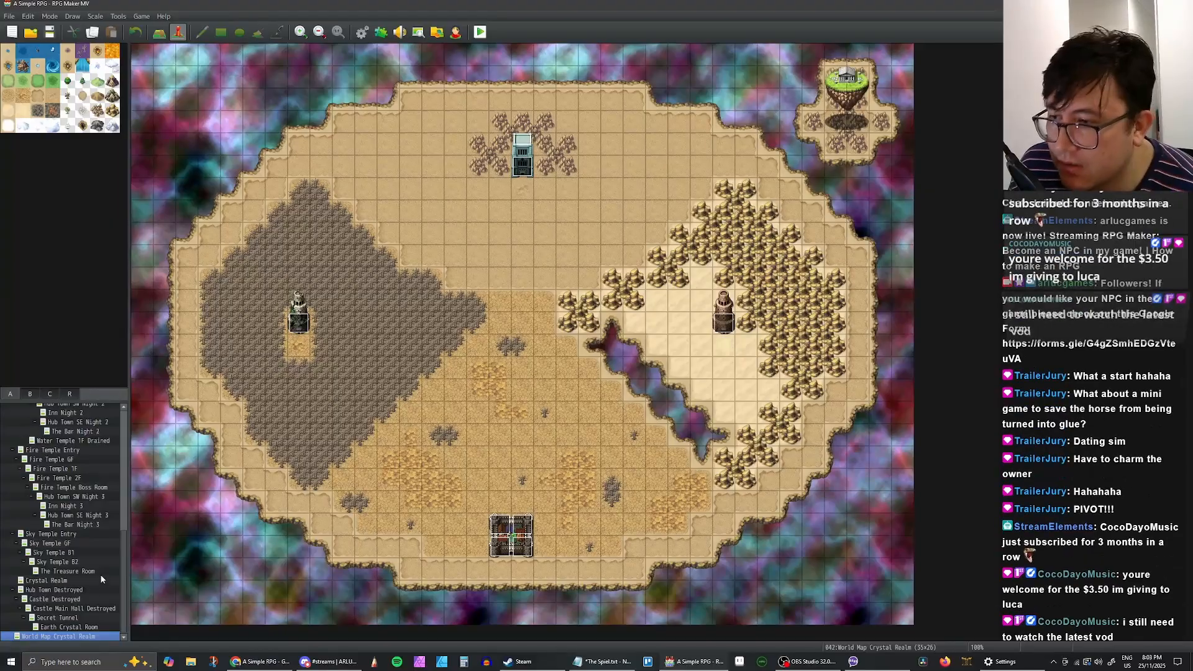
Step: Find the Fire Temple maps in the map list and open Fire Temple 1F
scroll(95, 581, "up", 2)
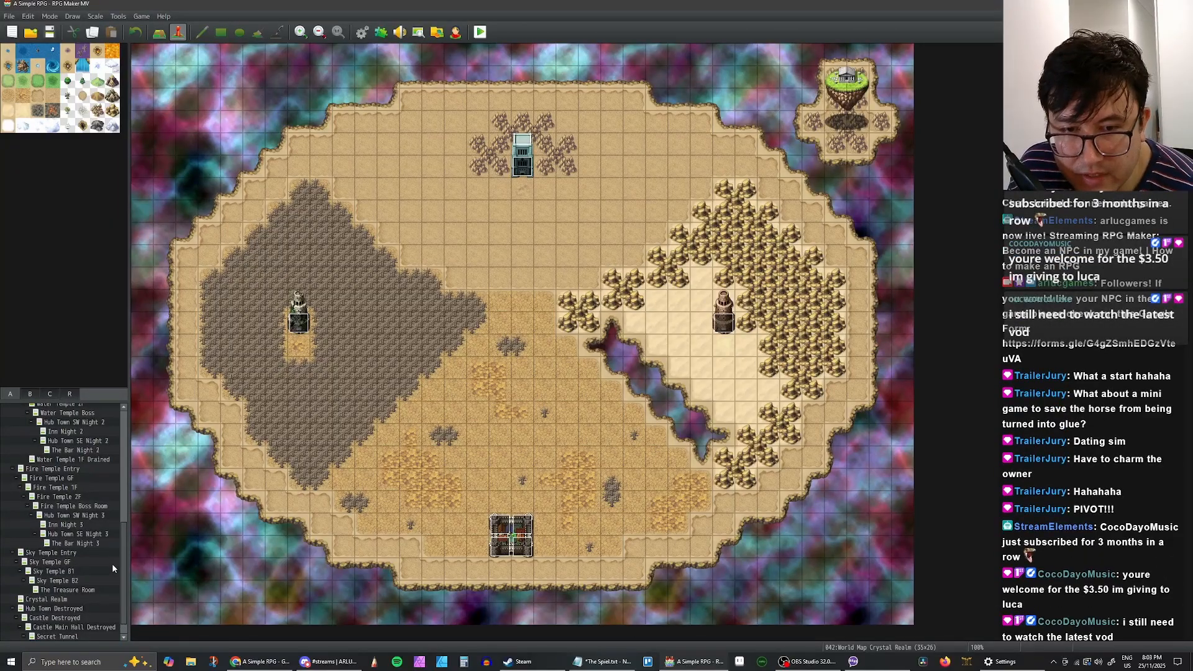
scroll(112, 563, "up", 3)
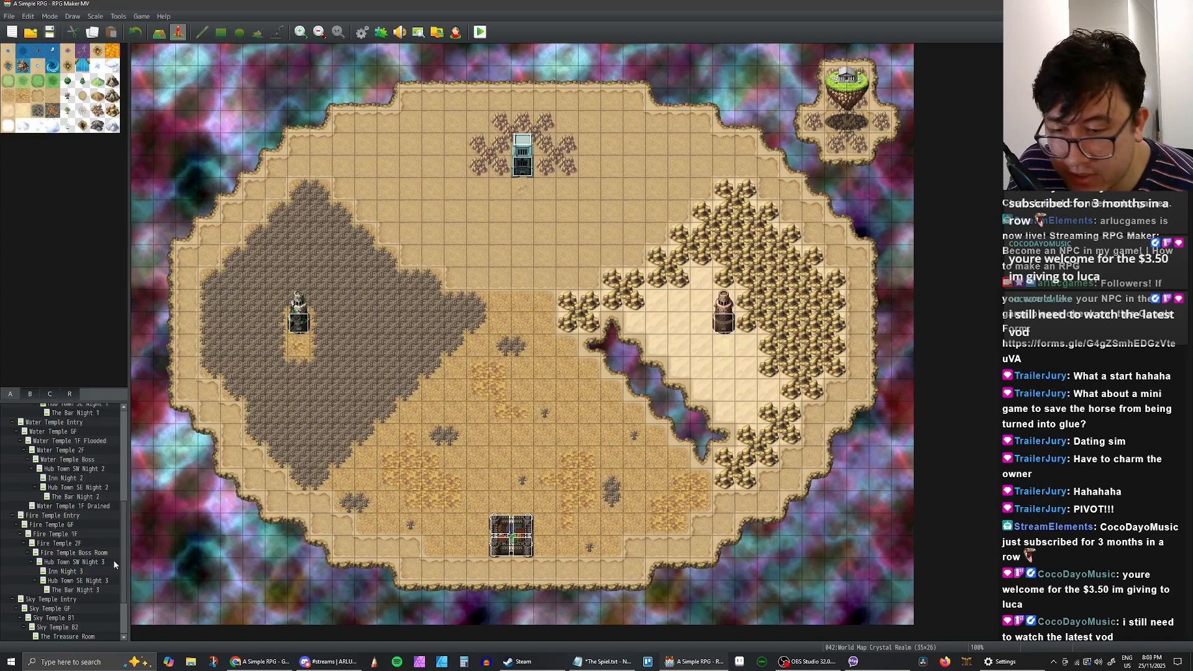
left_click_drag(124, 539, 107, 584)
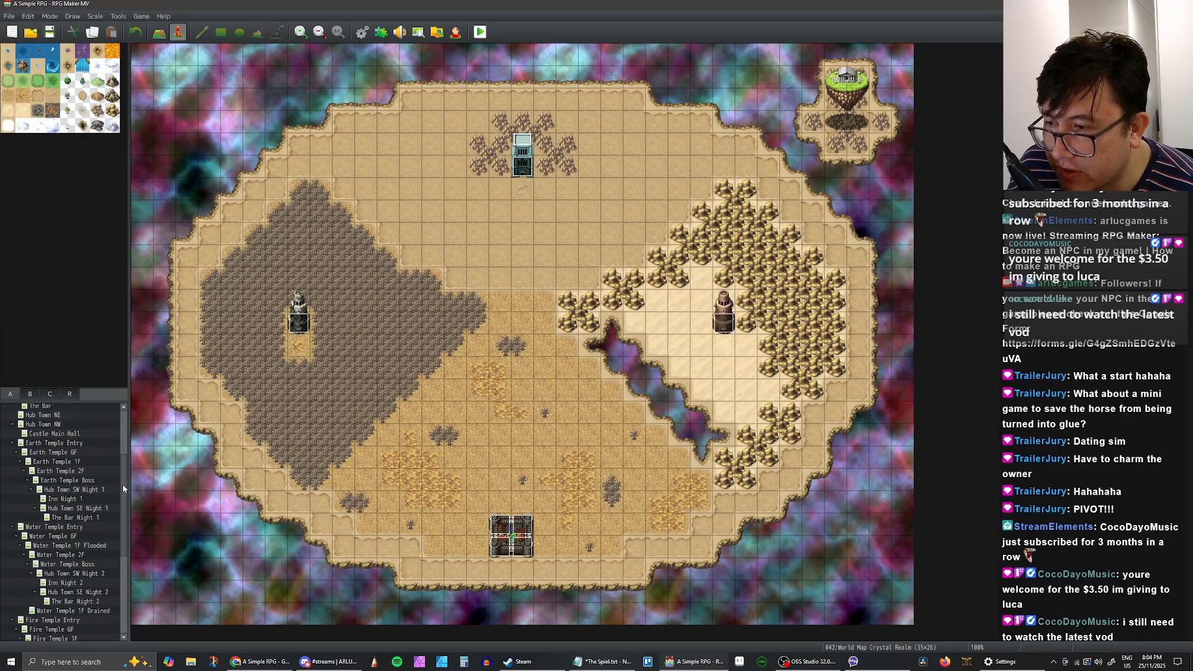
left_click(46, 590)
scroll(62, 551, "up", 3)
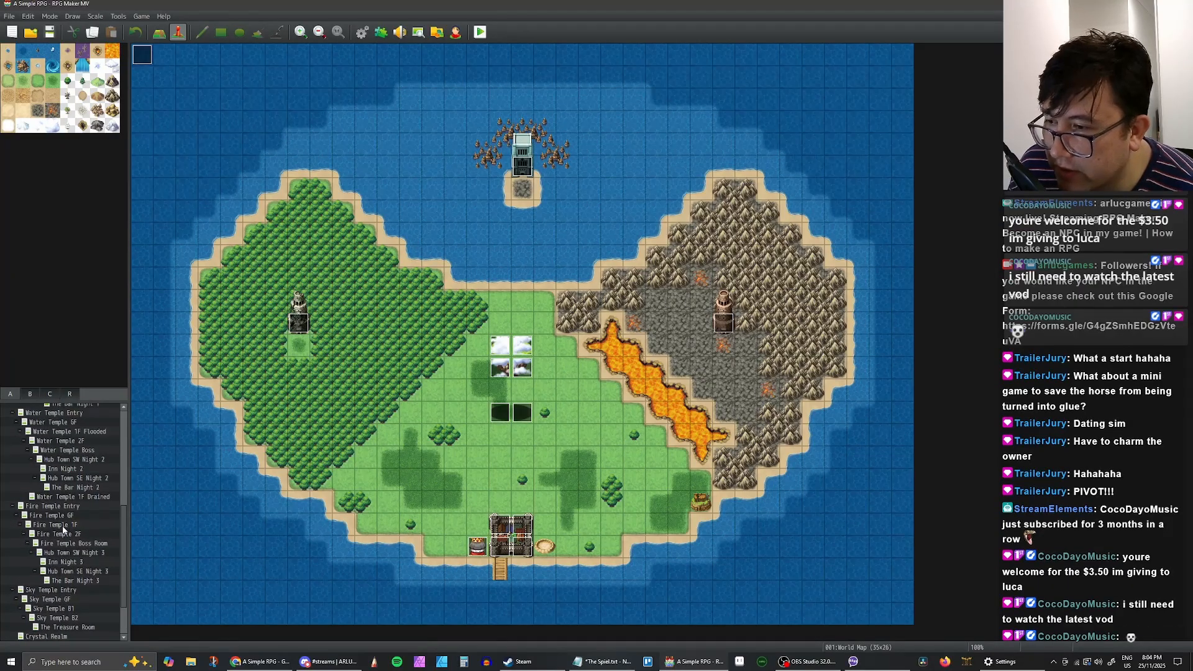
left_click(63, 533)
Step: Switch to the A Simple RPG Google Doc and read the Fire Temple geyser puzzle notes
left_click(229, 660)
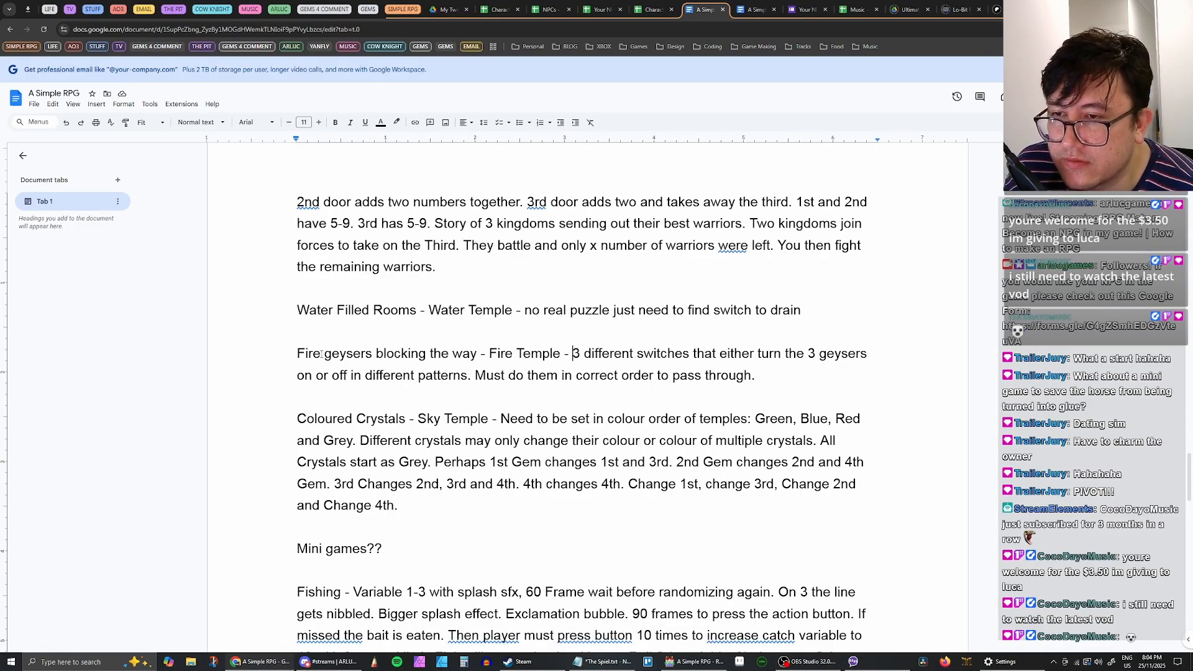
left_click_drag(297, 354, 779, 375)
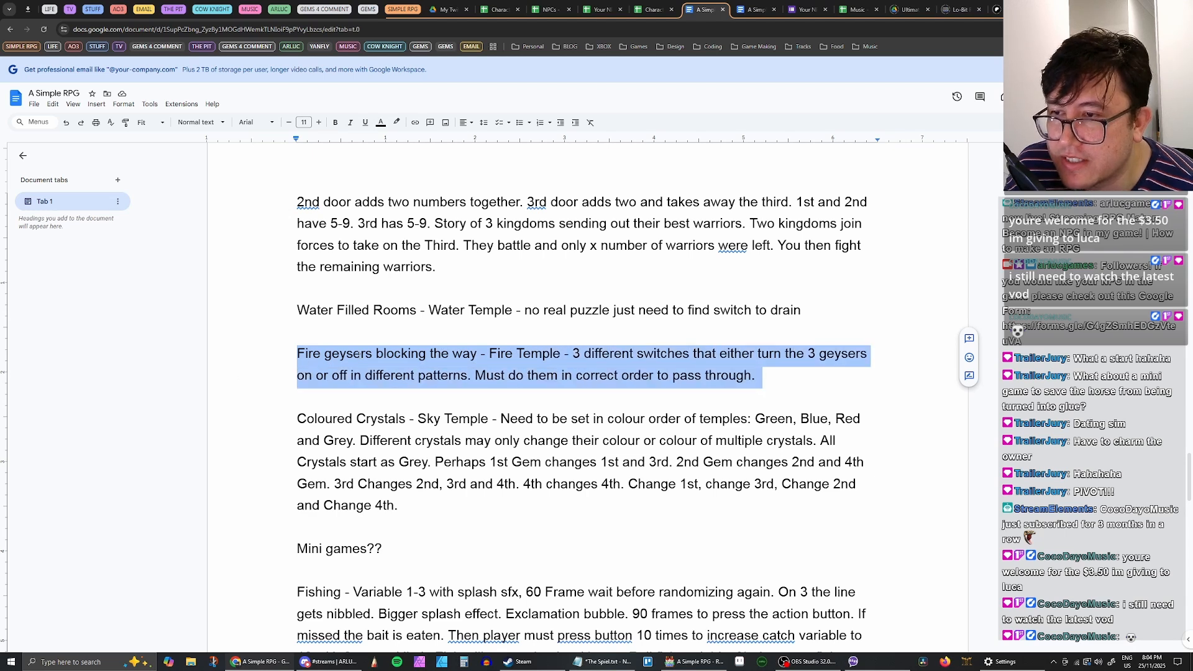
left_click(386, 354)
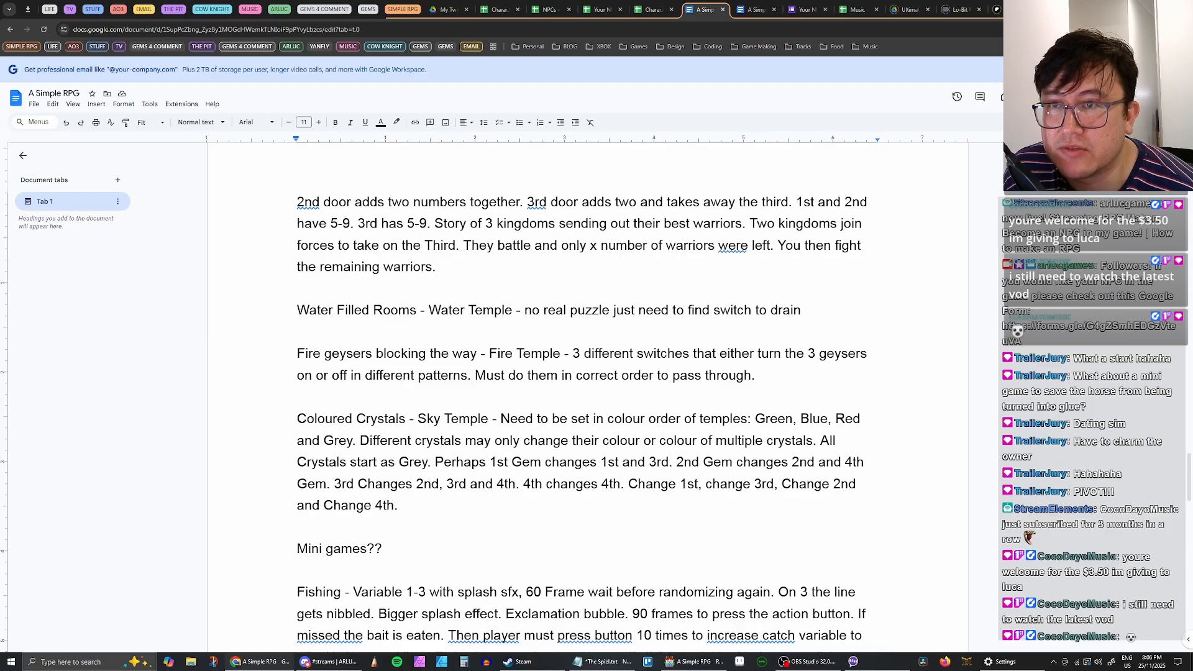
Step: Return to RPG Maker MV and check the dimensions of Water Temple 1F Flooded in its map properties
key("alt+Tab")
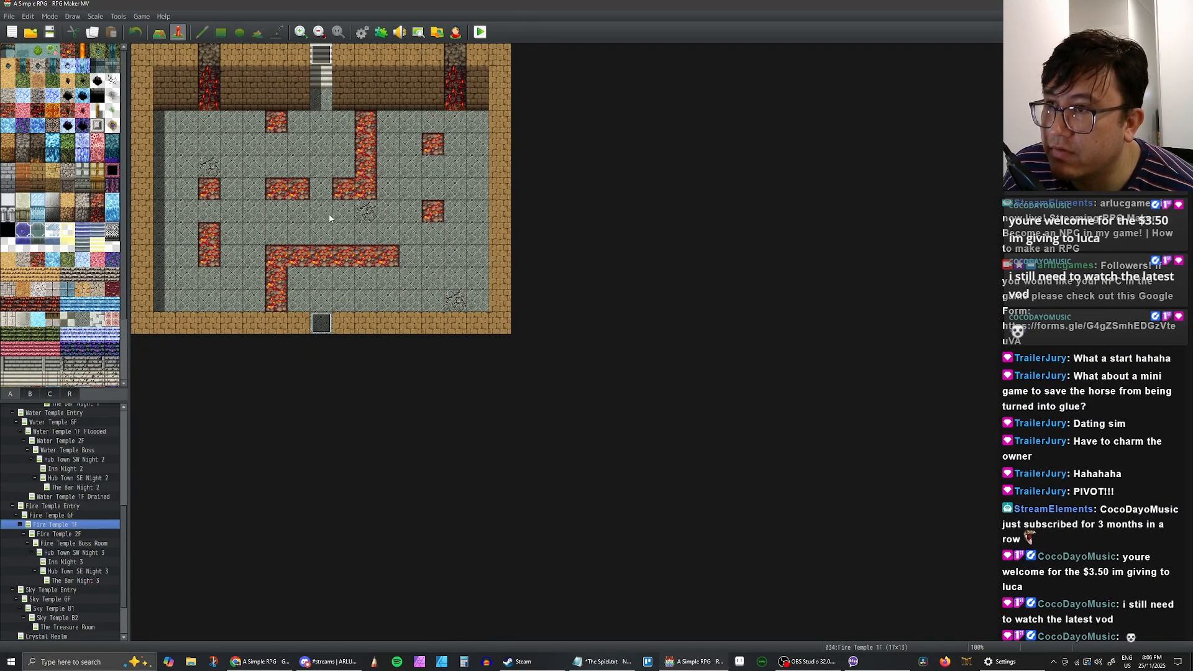
left_click(321, 189)
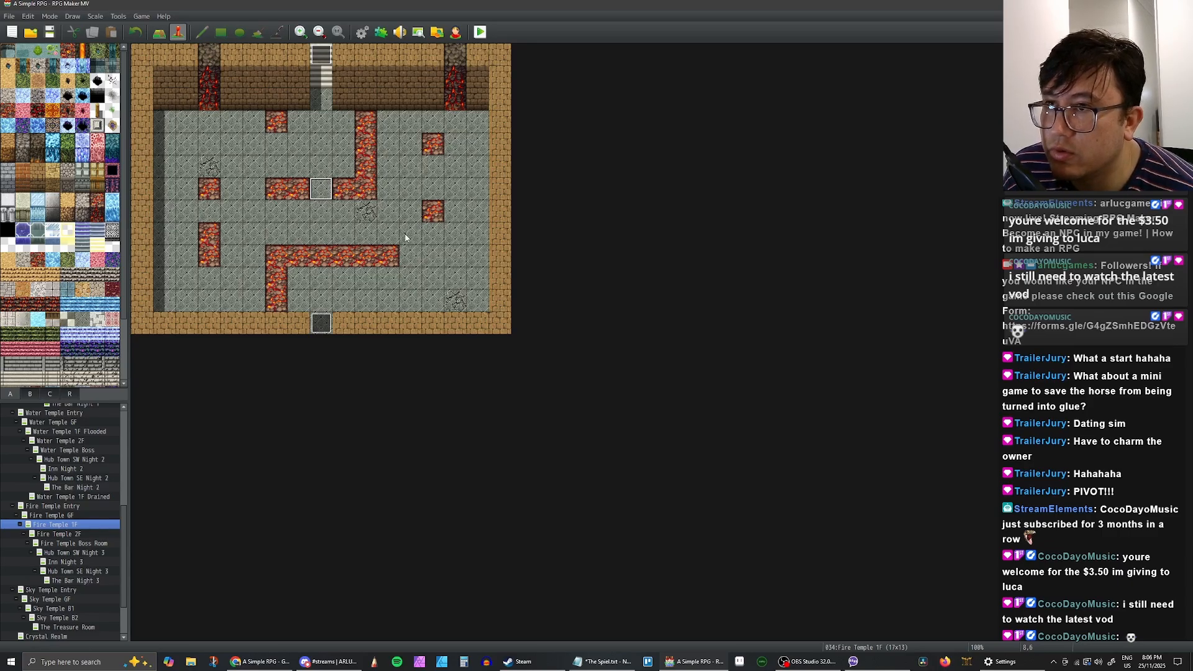
scroll(67, 506, "up", 2)
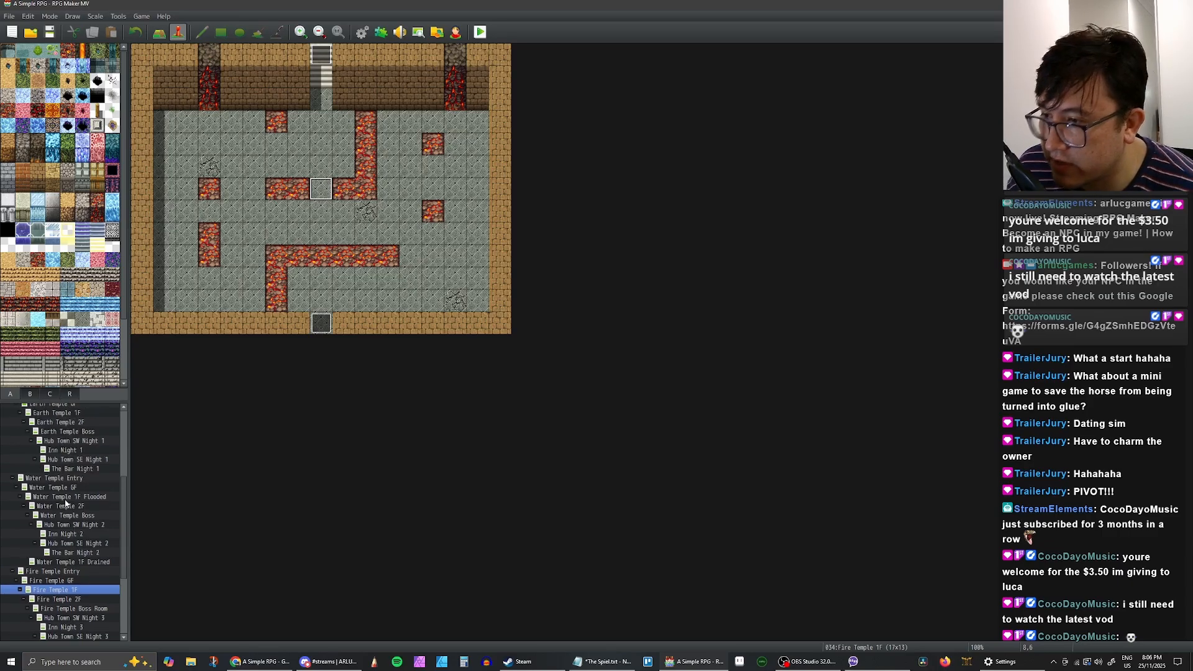
left_click(64, 507)
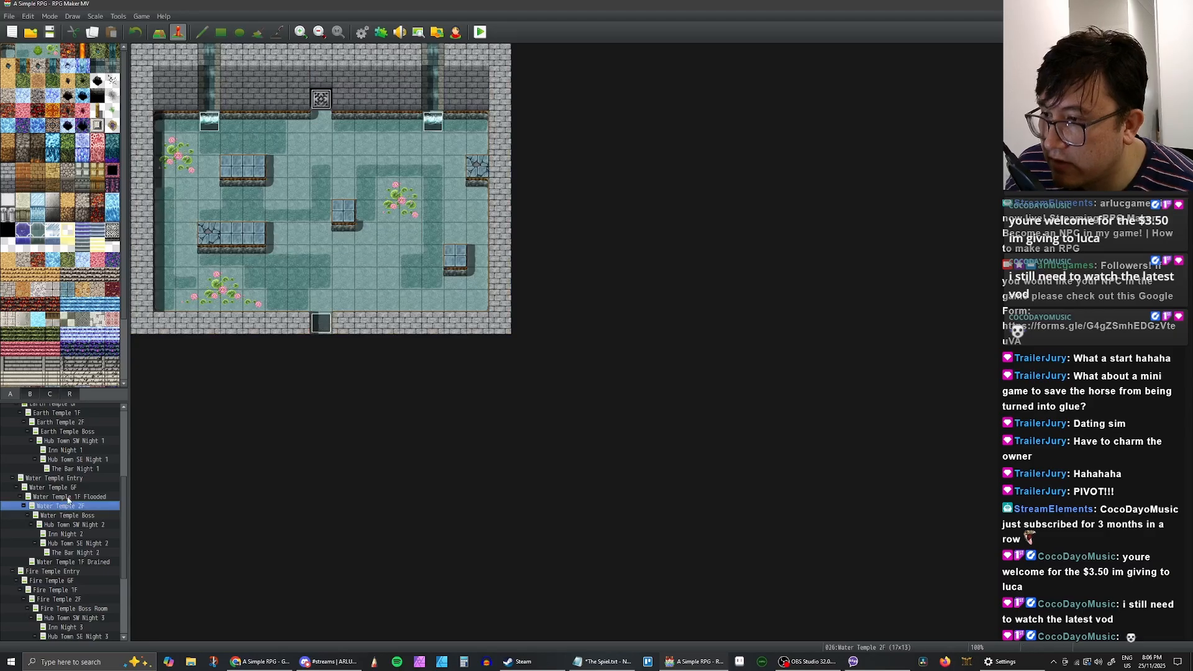
left_click(74, 495)
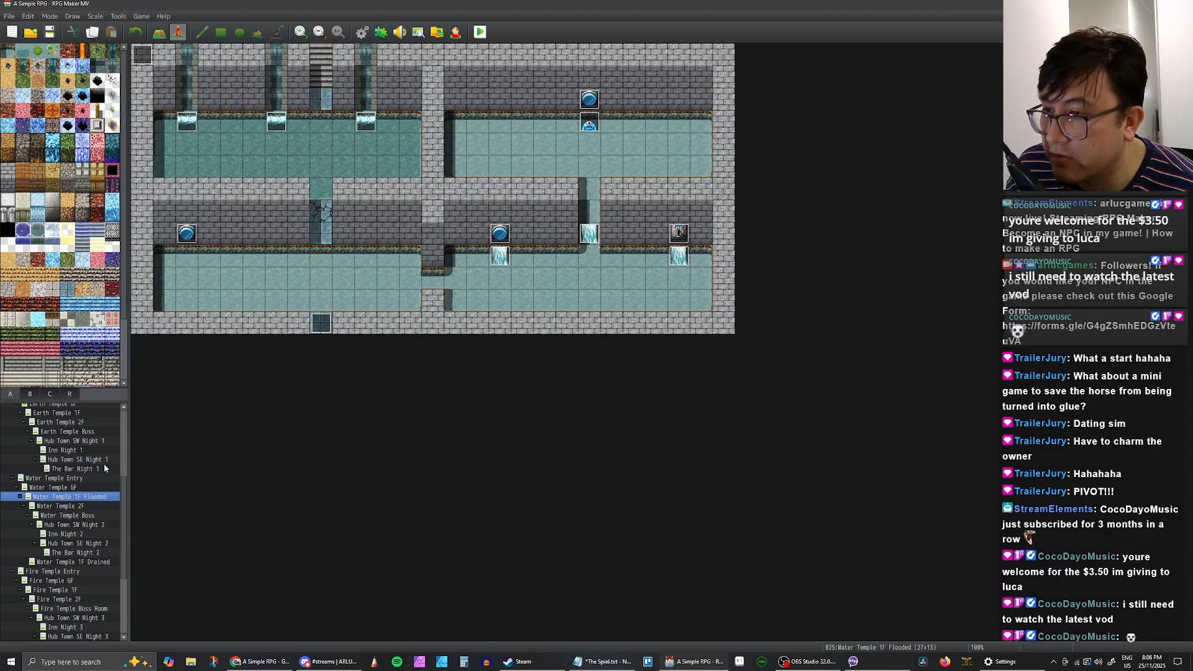
key("space")
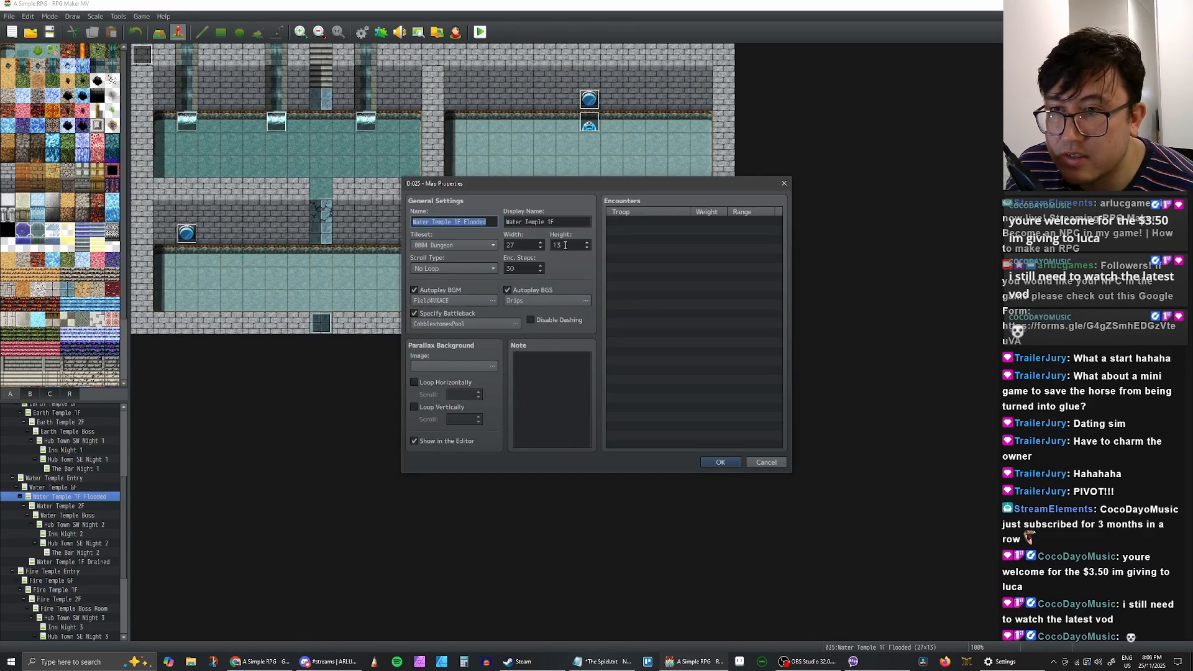
left_click(766, 461)
Step: Set the width of the Fire Temple 1F map to 27 in its map properties
scroll(93, 515, "down", 3)
left_click(68, 517)
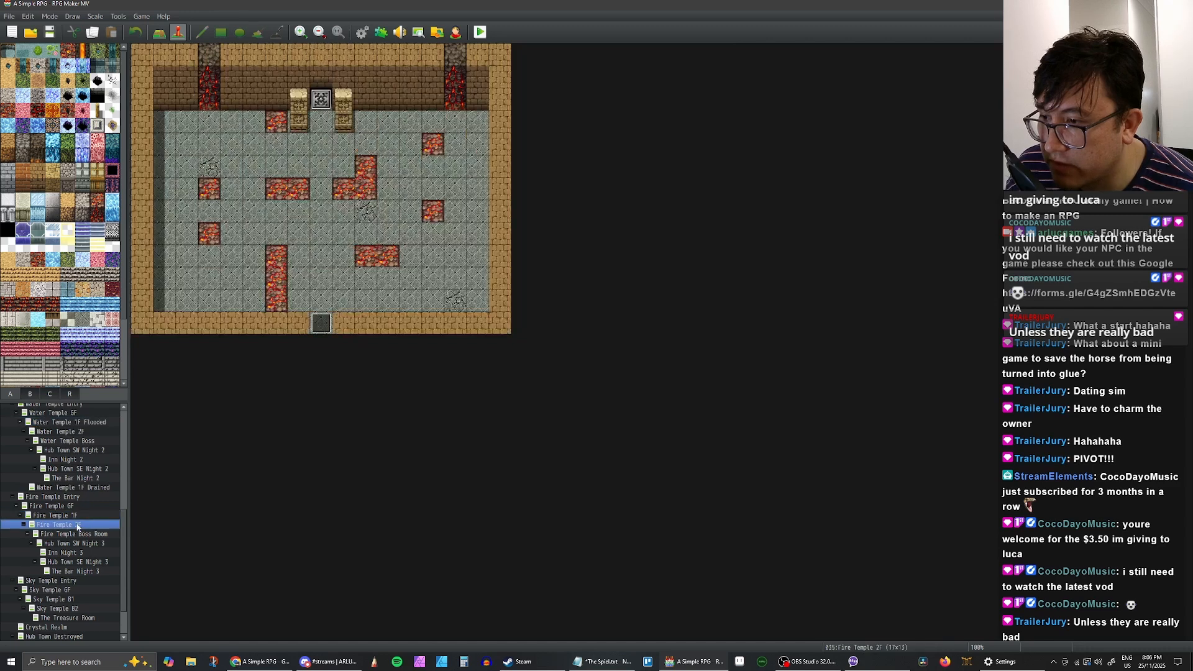
key("space")
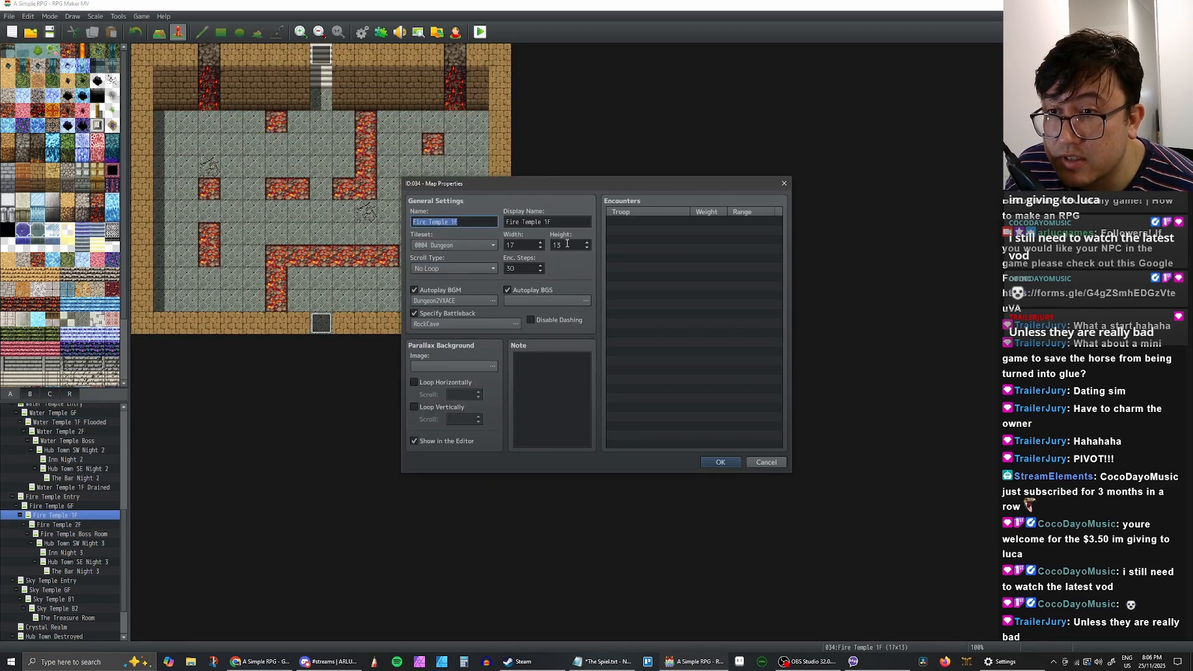
double_click(534, 245)
type("2")
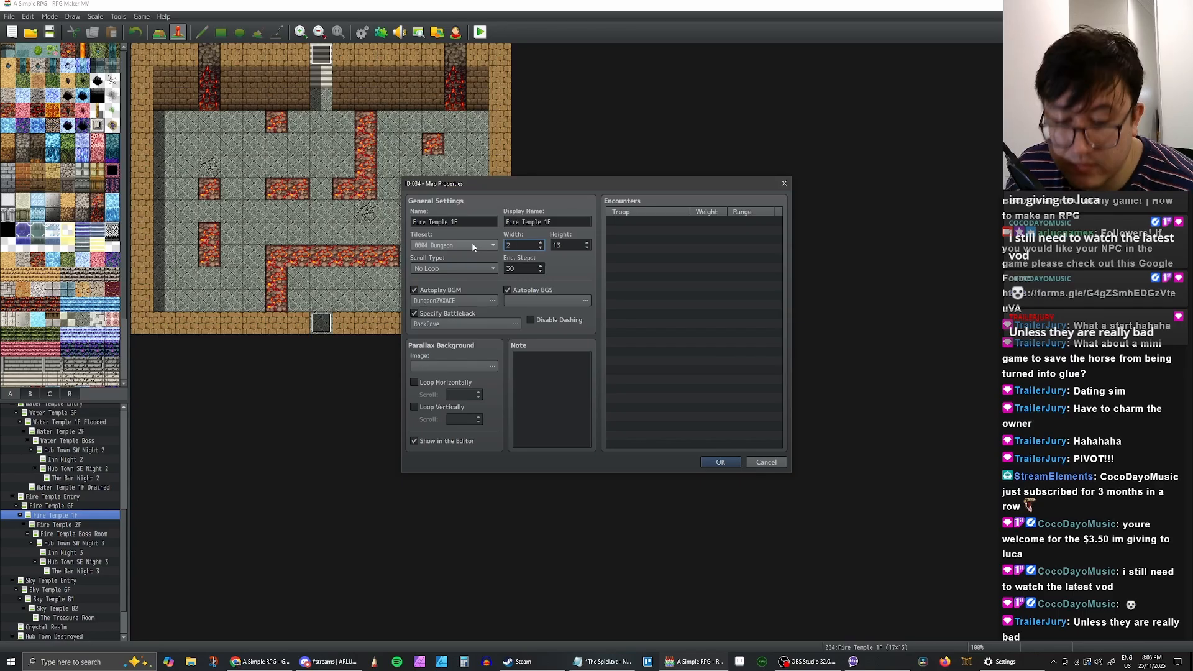
type("7")
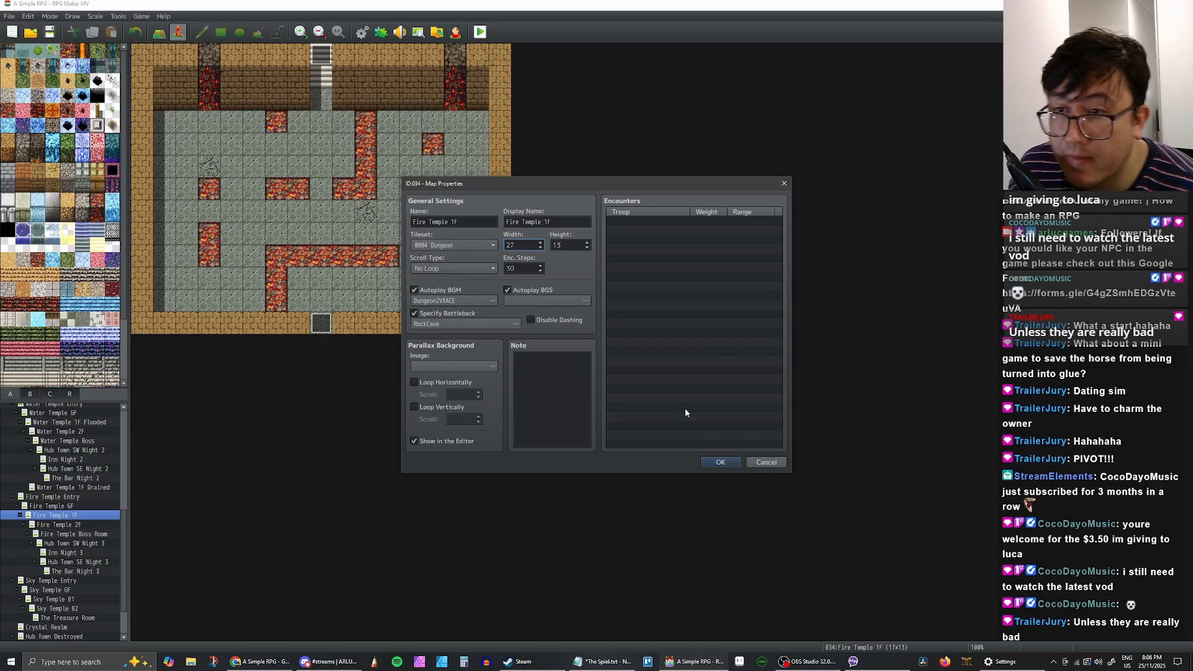
left_click(720, 462)
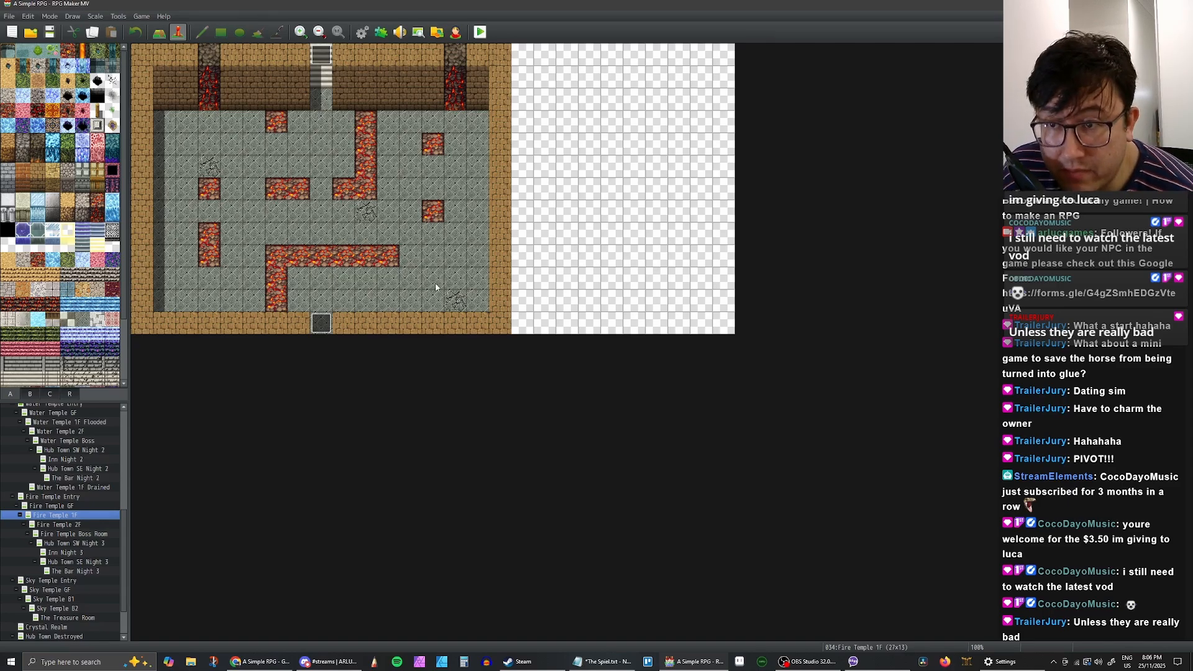
Step: Extend the grey stone floor over the old east wall and the new eastern area, leaving a one-tile border
left_click(164, 35)
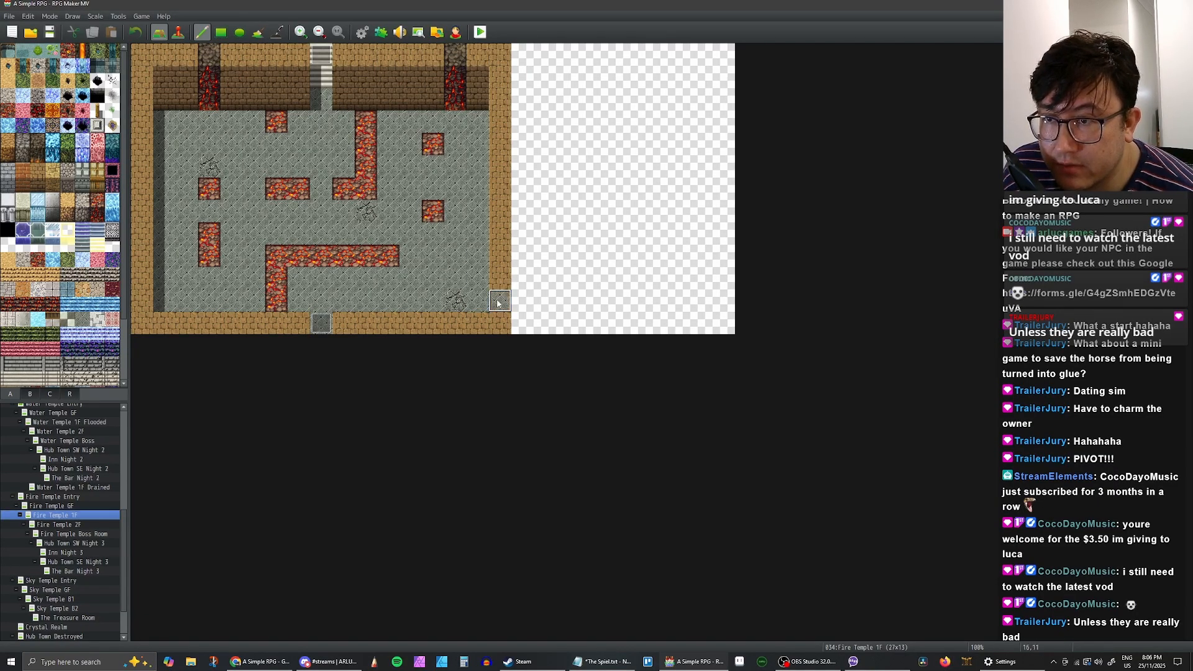
mouse_move(498, 302)
left_mouse_down()
mouse_move(702, 300)
mouse_move(678, 168)
mouse_move(703, 233)
mouse_move(700, 145)
left_mouse_up()
left_click(220, 32)
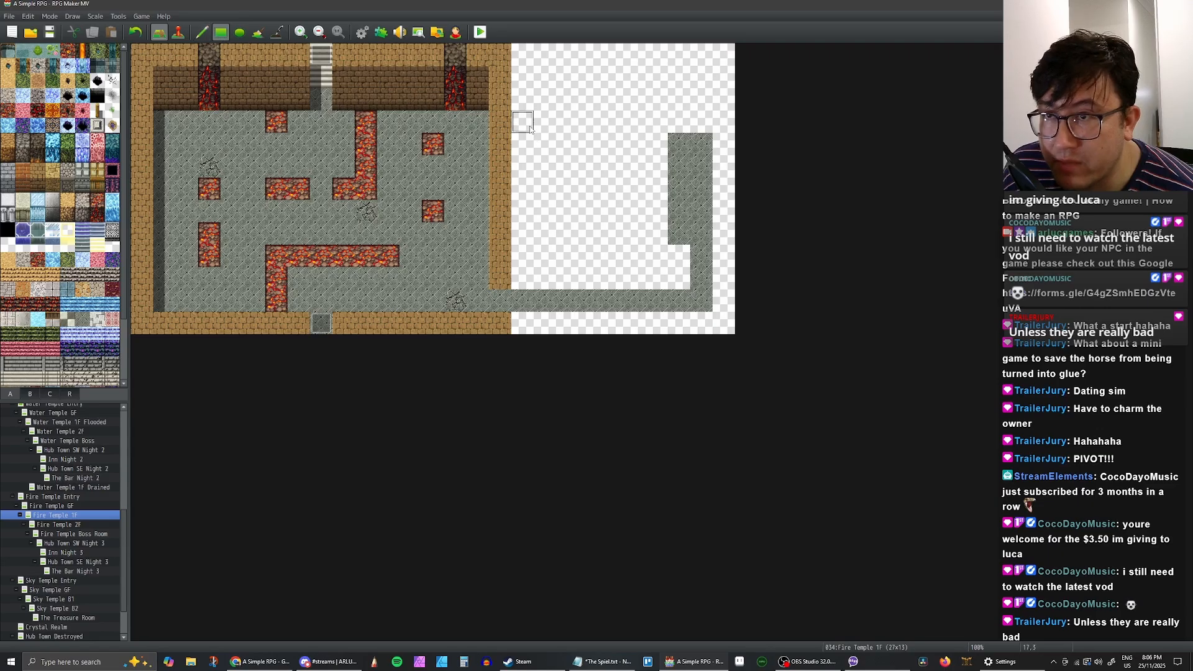
left_click_drag(499, 123, 701, 277)
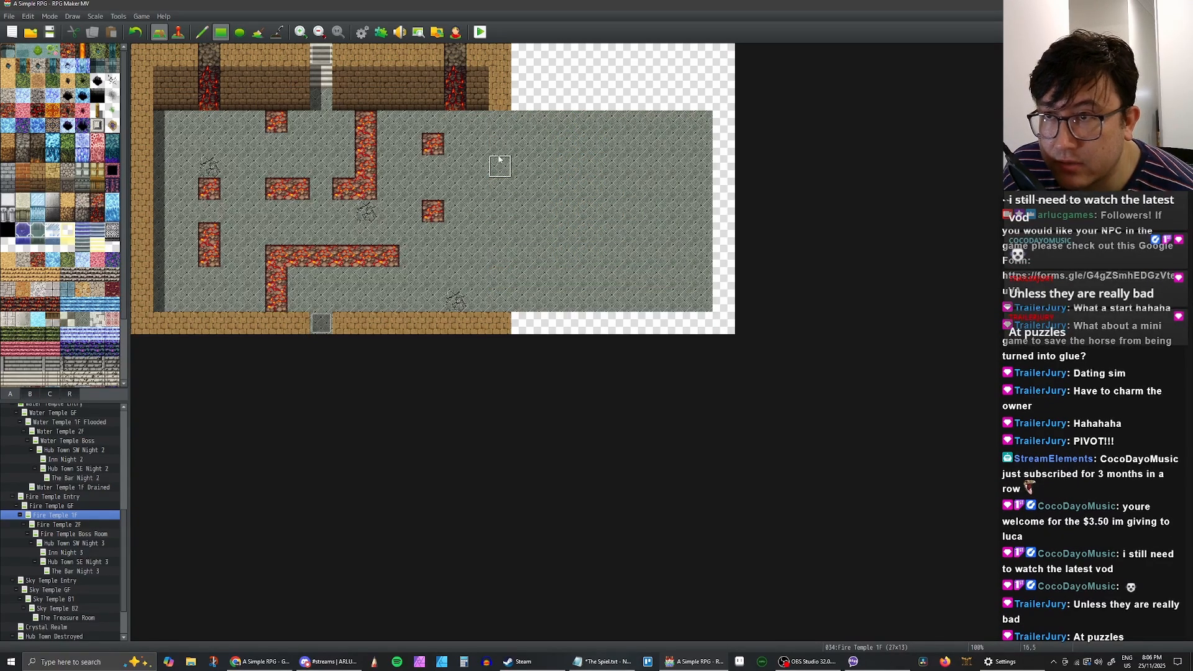
Step: Extend the brown north wall face and the brick border around the enlarged room's north, east and south edges
left_click_drag(478, 84, 662, 99)
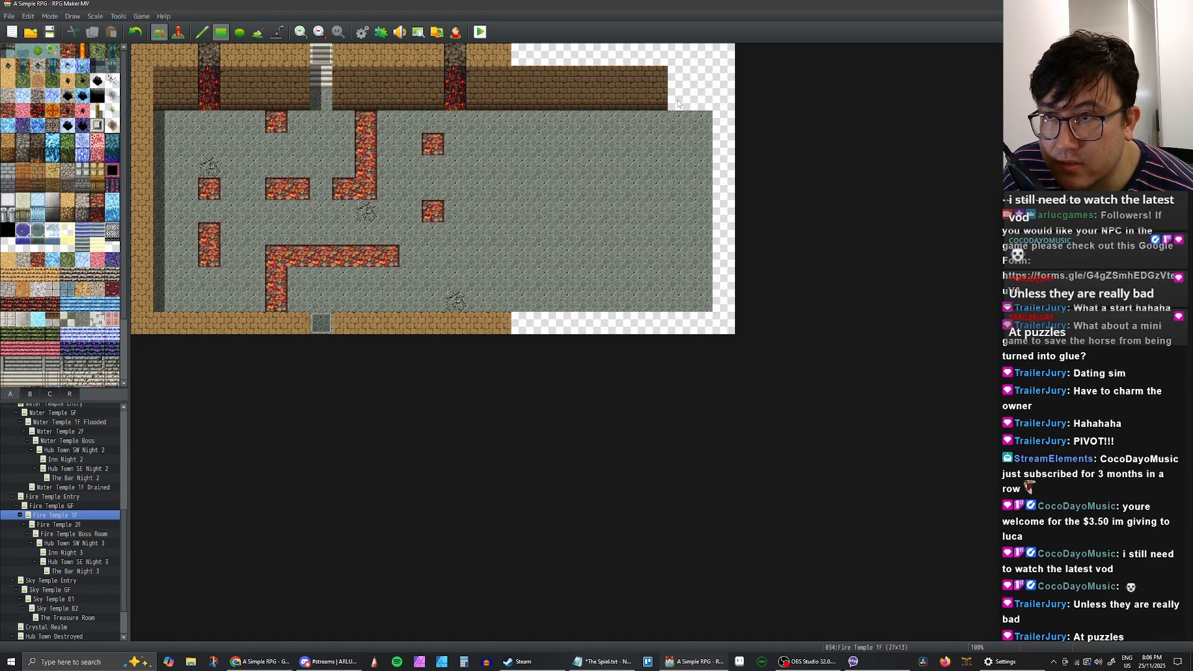
left_click_drag(497, 55, 725, 57)
mouse_move(726, 271)
left_mouse_down()
mouse_move(724, 323)
mouse_move(512, 330)
left_mouse_up()
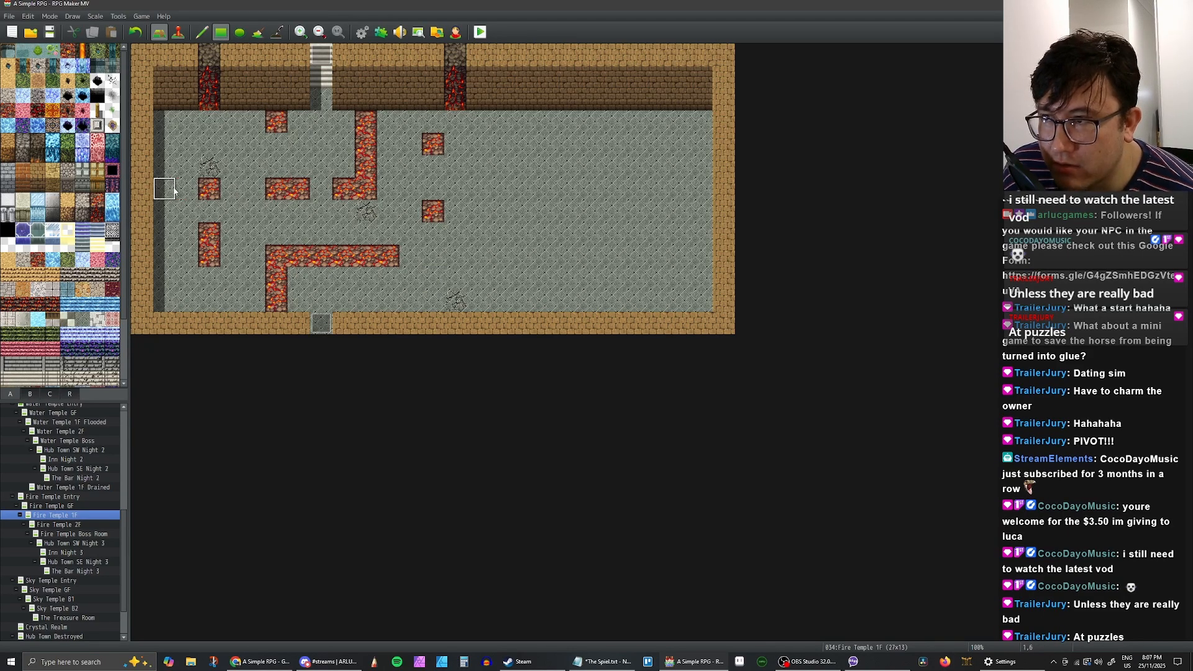
Step: Build a horizontal dividing wall across the middle of the room, one row of brick top with two rows of brown wall face below
left_click_drag(166, 192, 701, 183)
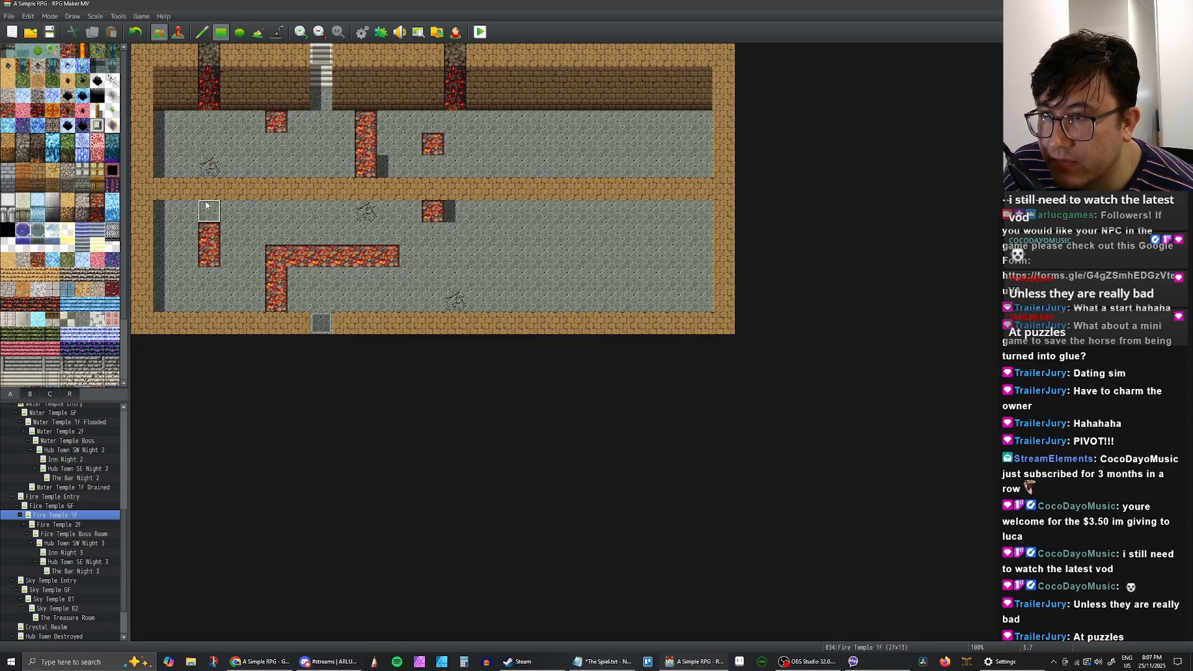
left_click(169, 212)
left_click_drag(169, 213, 676, 231)
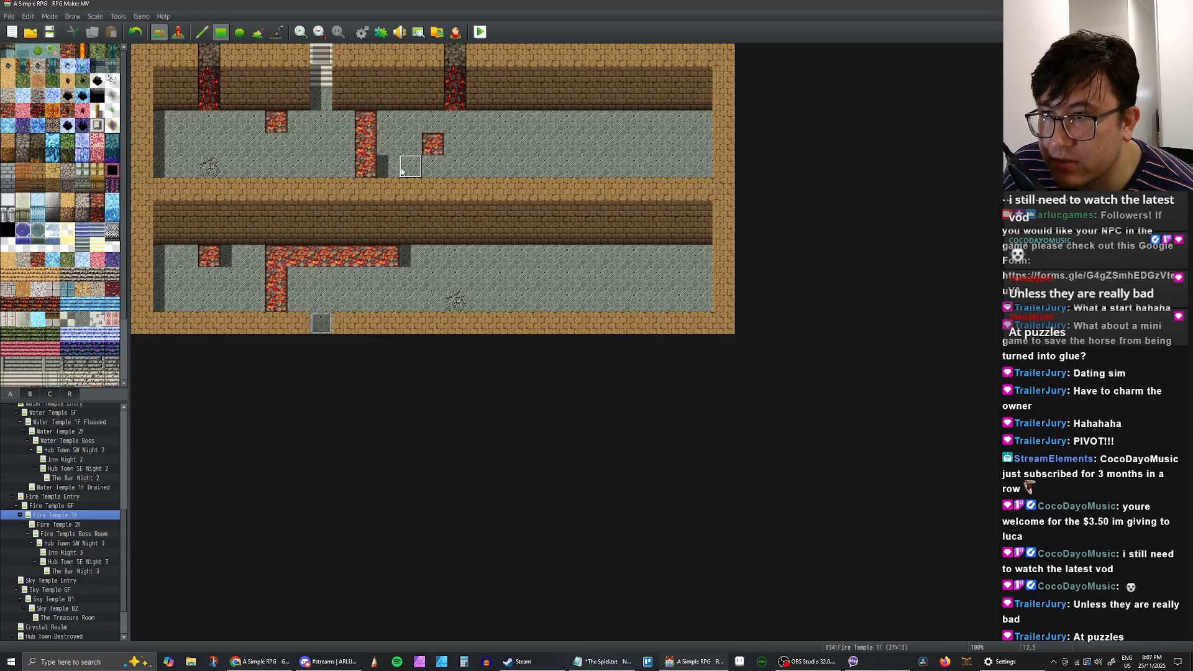
Step: Paint stone floor over the remaining lava in both halves and open a two-tile-wide passage through the dividing wall
left_click_drag(240, 123, 456, 174)
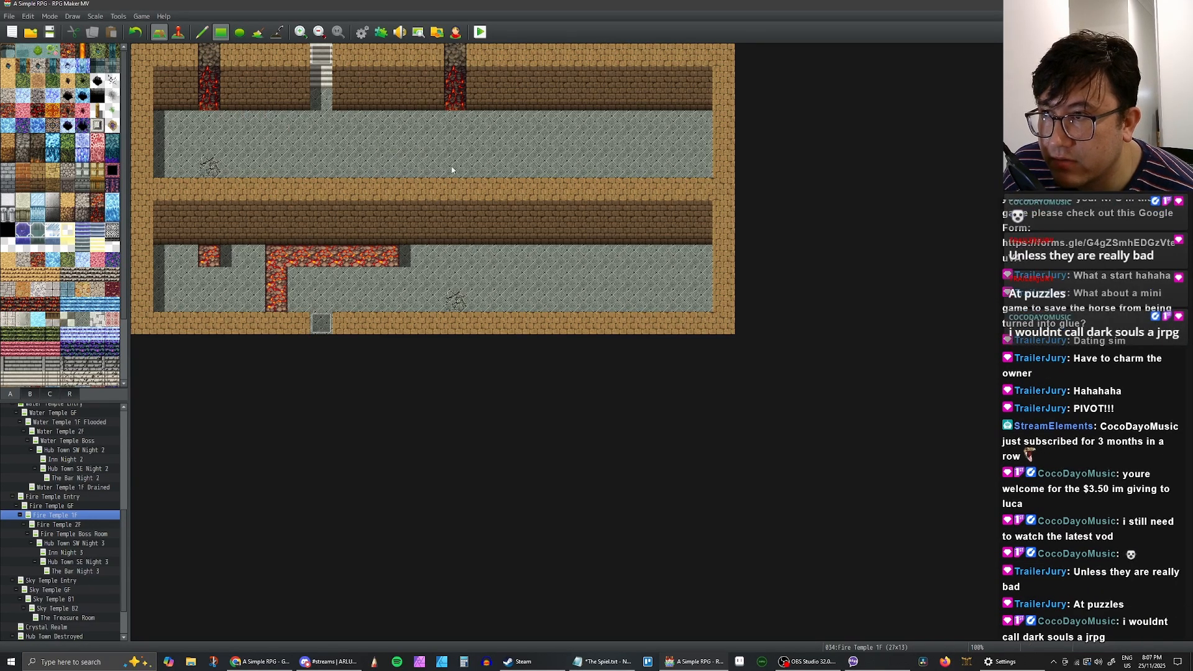
left_click_drag(187, 256, 476, 302)
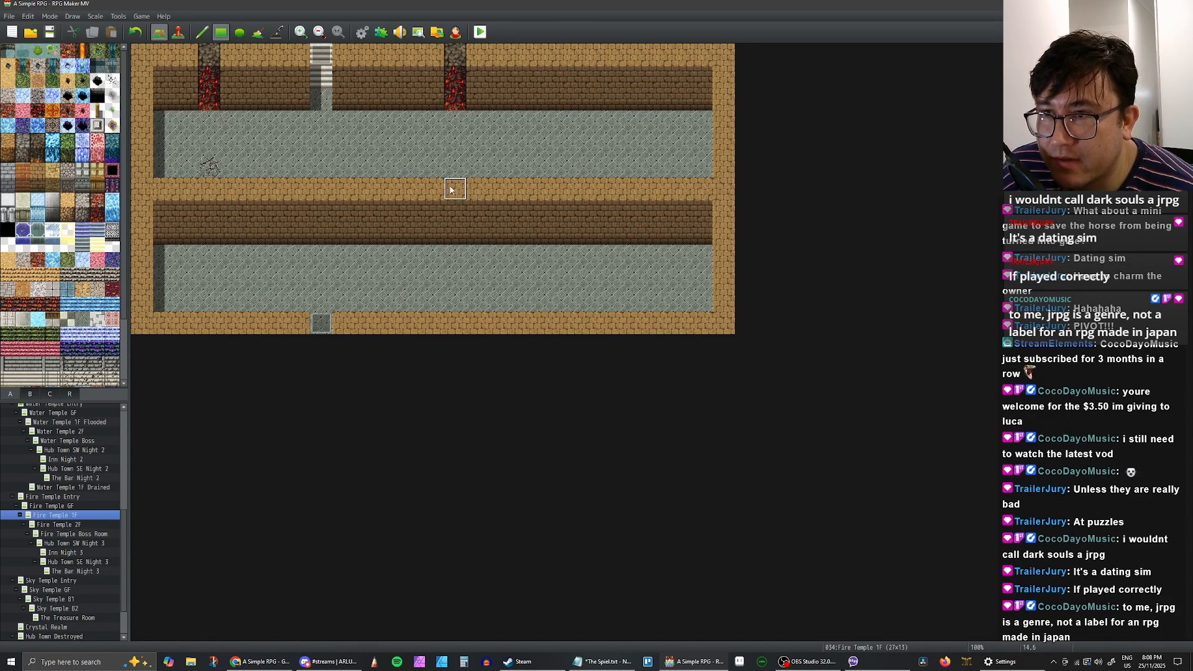
left_click_drag(453, 189, 457, 232)
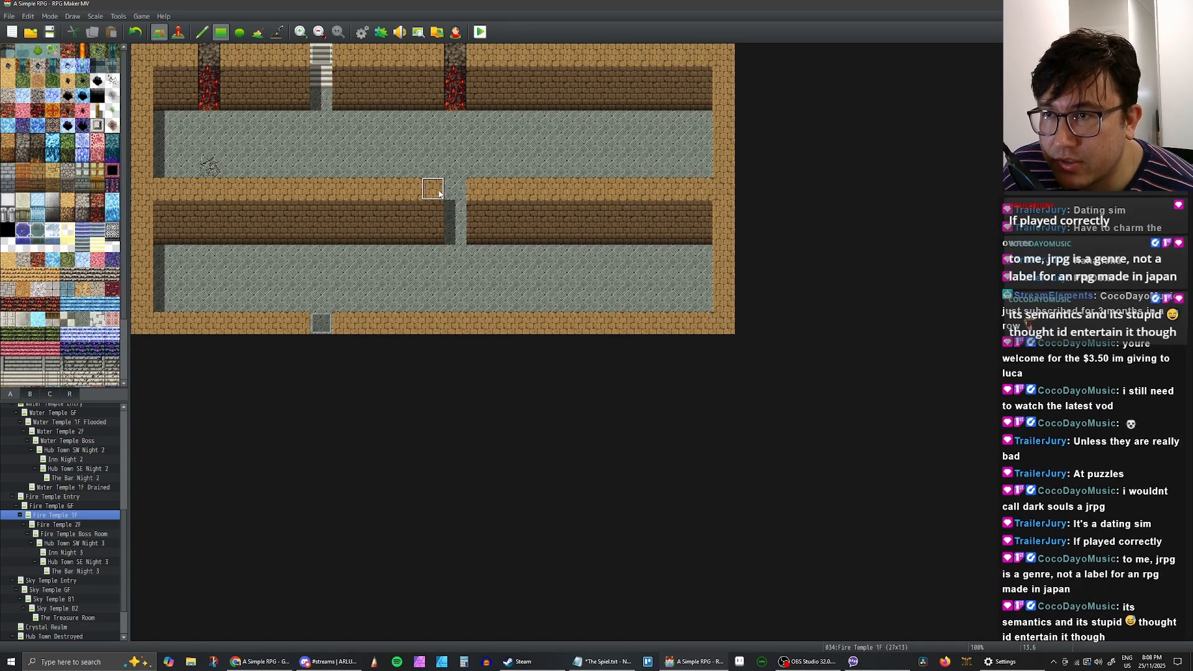
left_click_drag(433, 189, 433, 241)
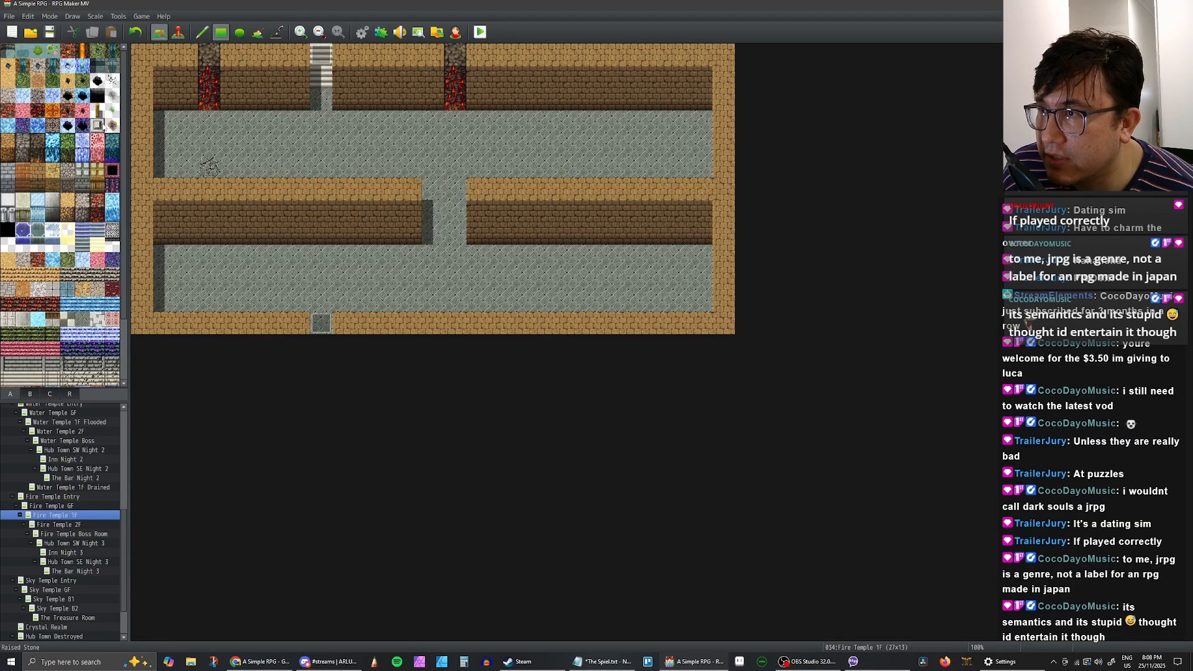
scroll(103, 126, "down", 2)
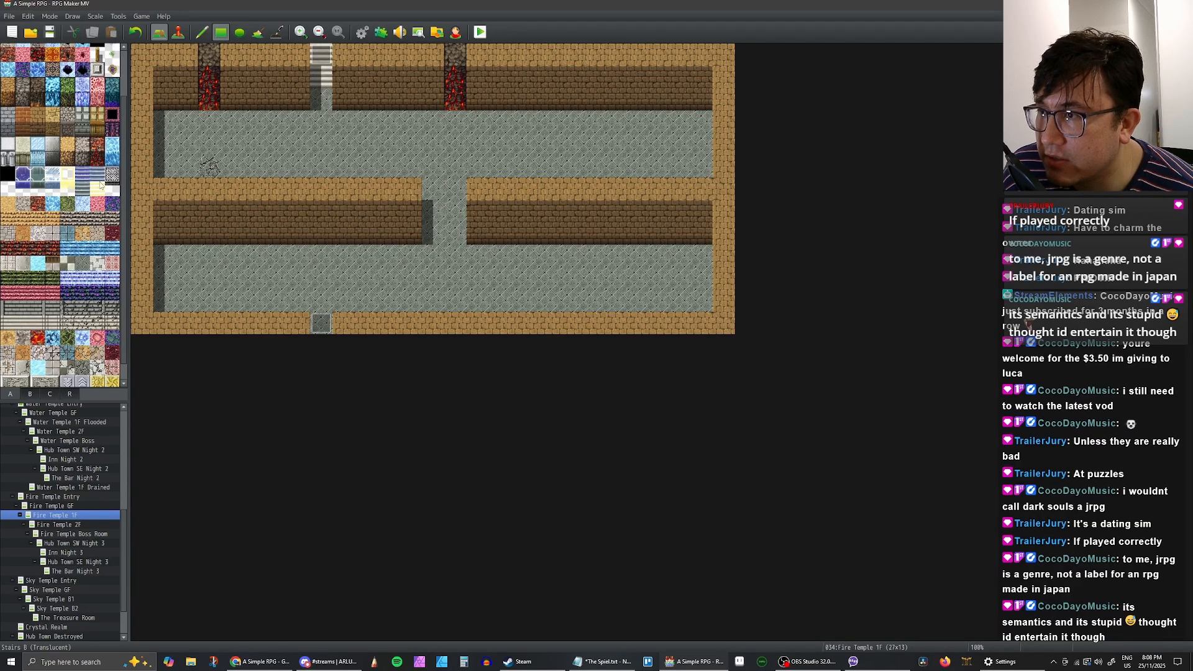
left_click(432, 199)
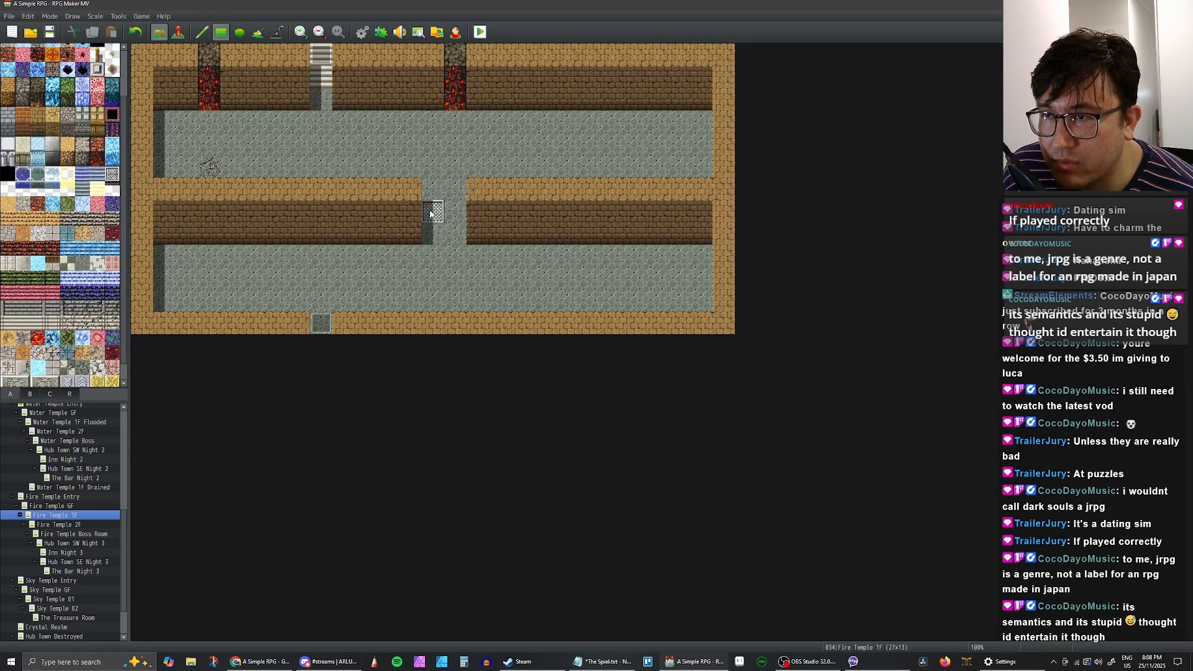
Step: Place four more wire mesh tiles in a staggered pattern in and just above the two-tile-wide passage through the dividing wall
left_click(451, 235)
left_click(454, 189)
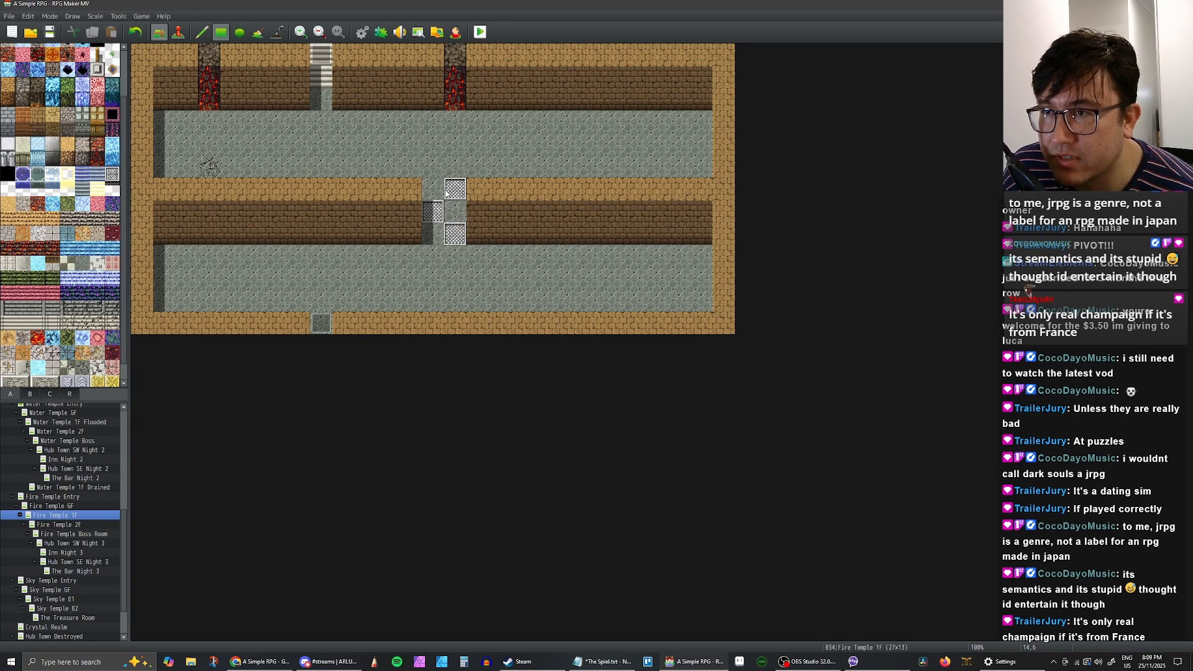
left_click(433, 167)
left_click(433, 233)
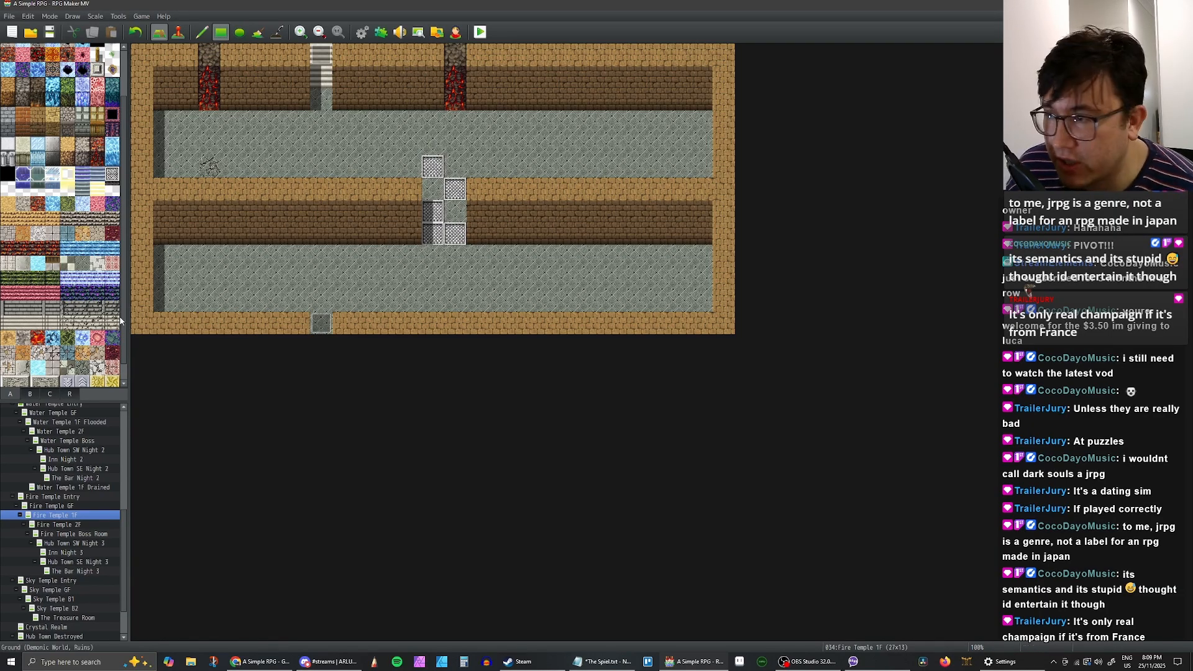
Step: Resize the Fire Temple 1F map to a width of 17 and a height of 23 tiles
left_click(178, 31)
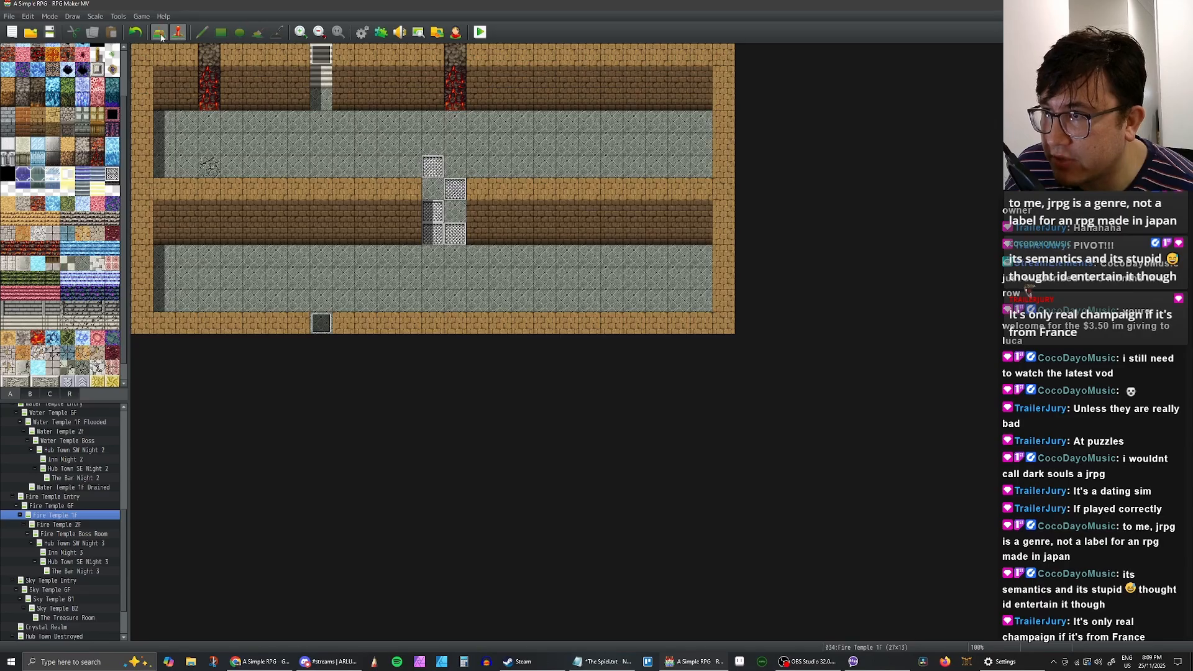
left_click(160, 34)
double_click(62, 515)
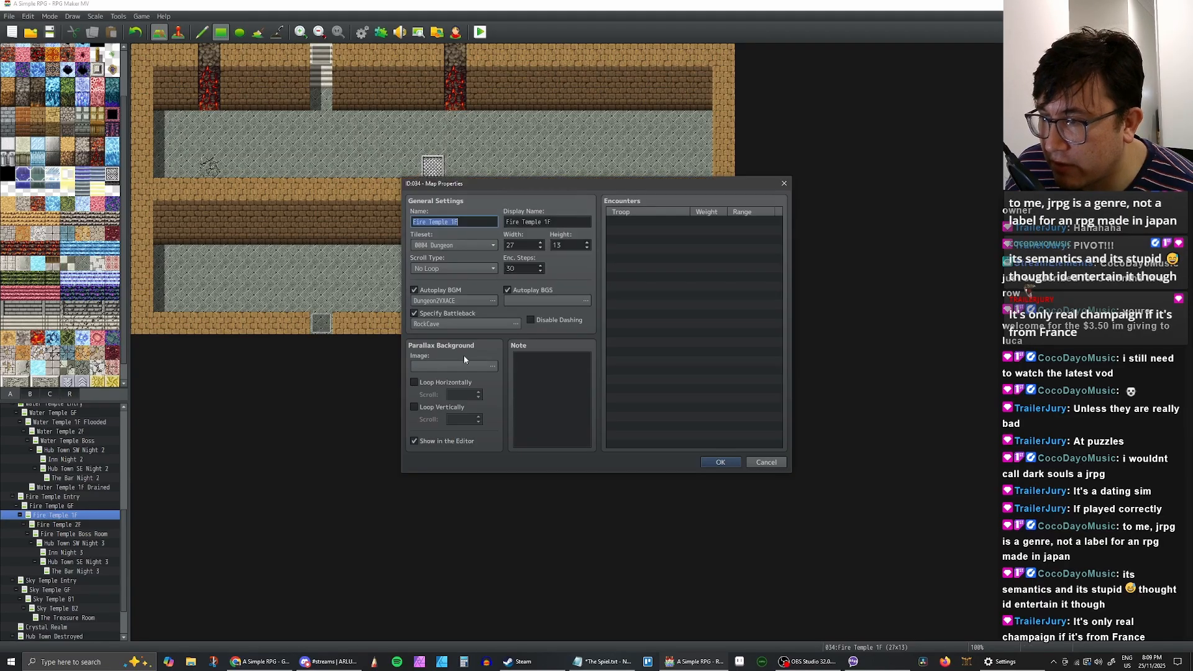
left_click_drag(527, 245, 459, 248)
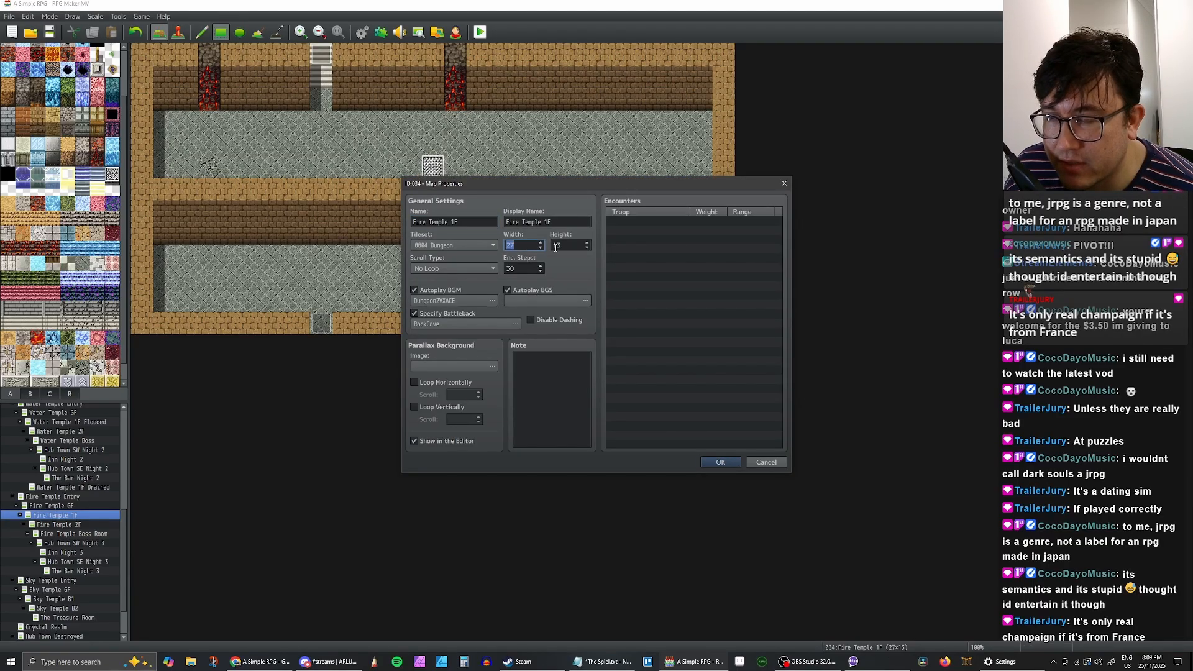
type("17")
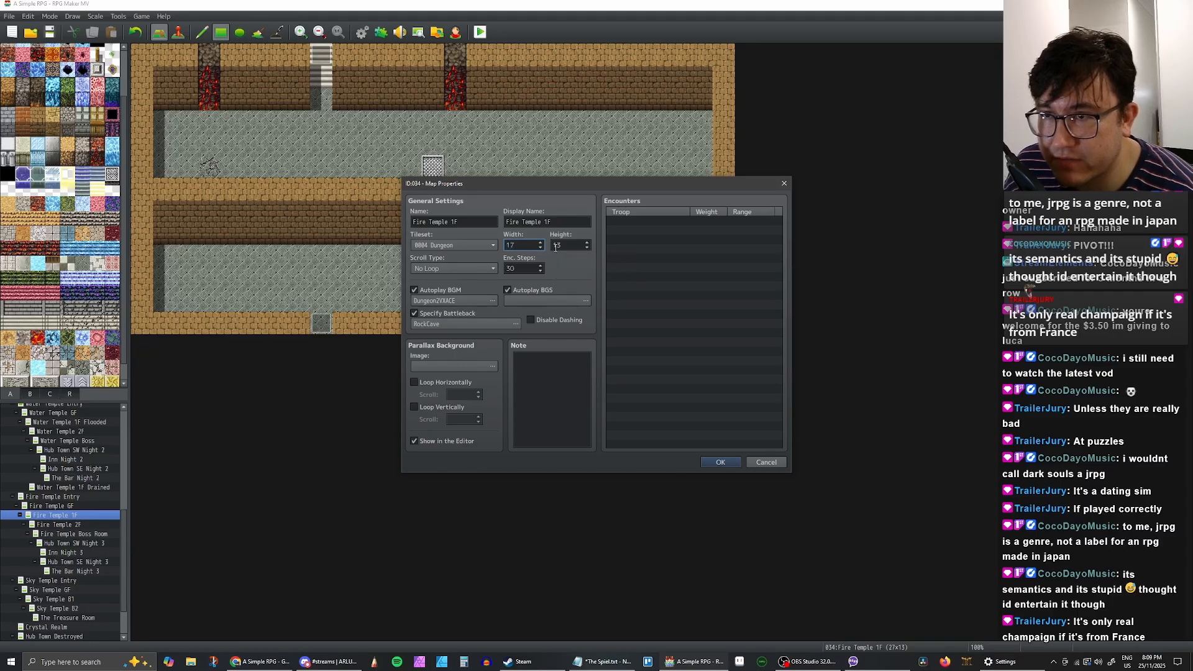
double_click(570, 246)
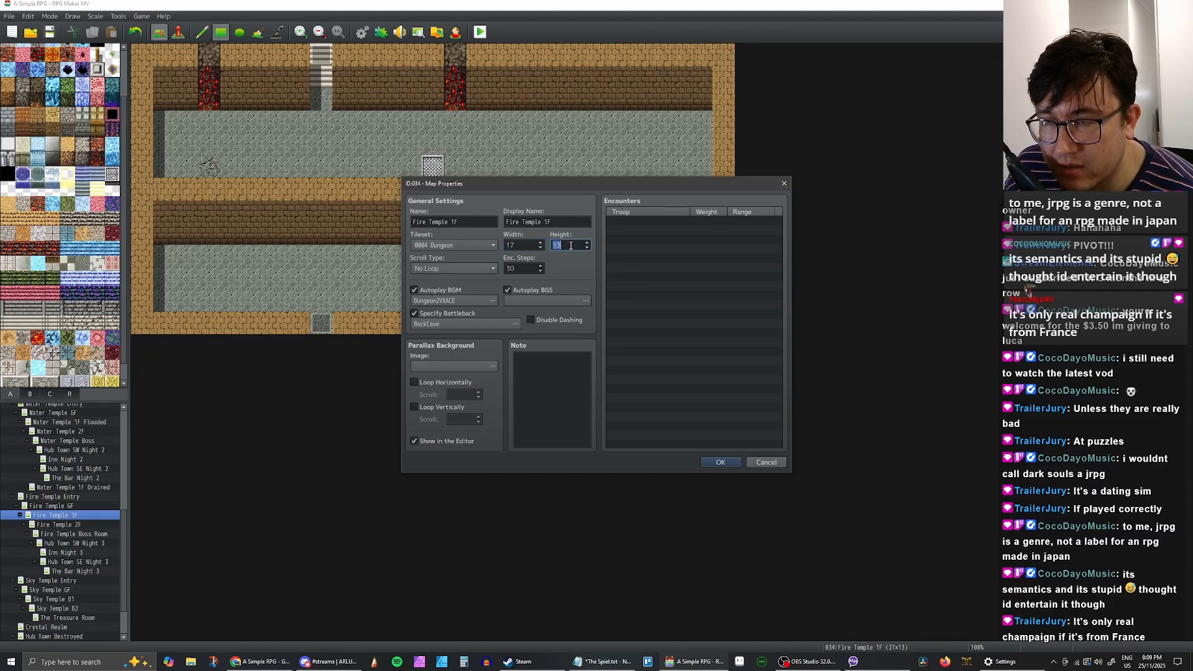
type("23")
left_click(721, 462)
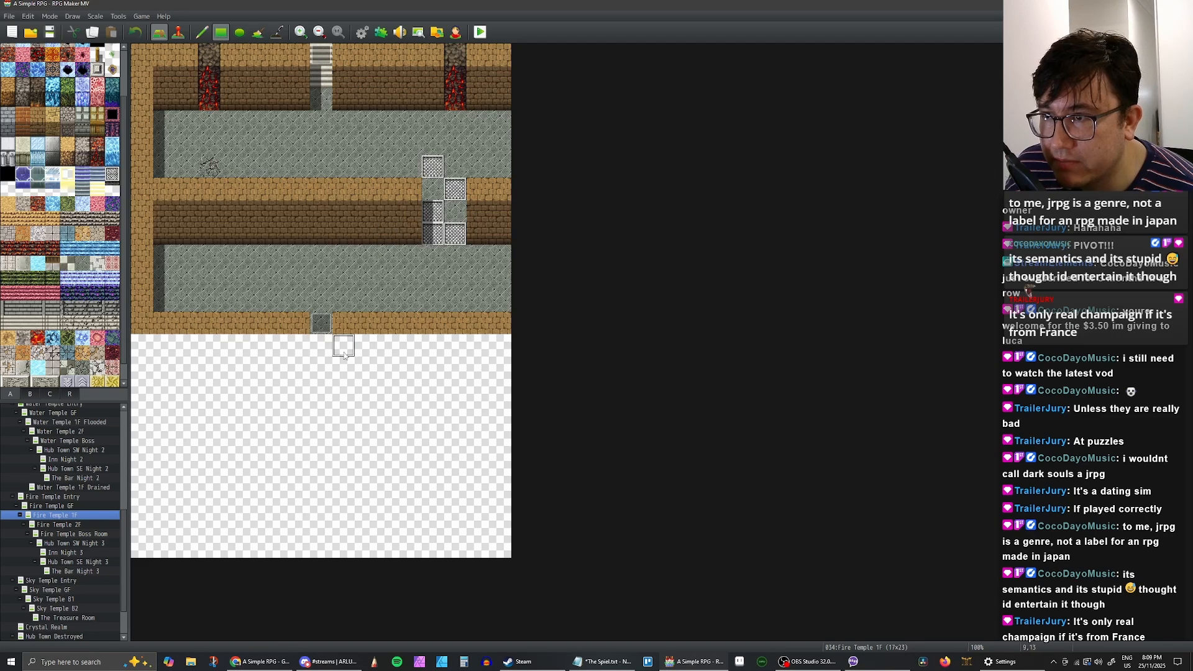
Step: Move the 1F exit event to the new south edge and retarget the Fire Temple GF stairs transfer to Fire Temple 1F (8,21)
left_click(178, 32)
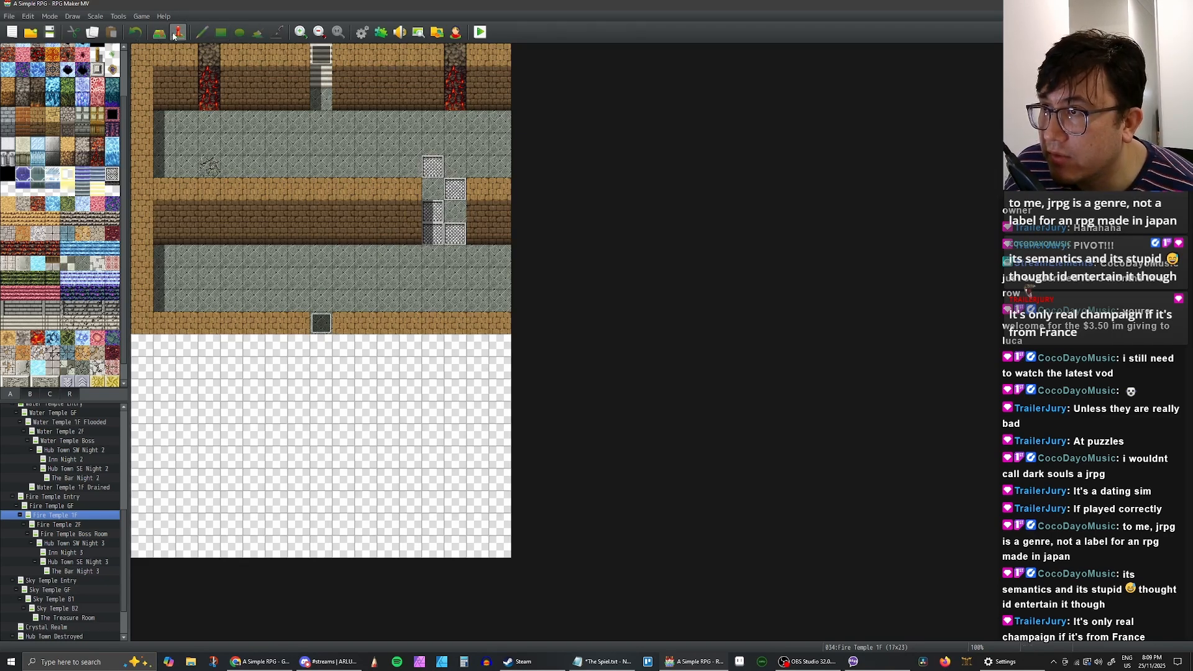
left_click_drag(340, 499, 321, 548)
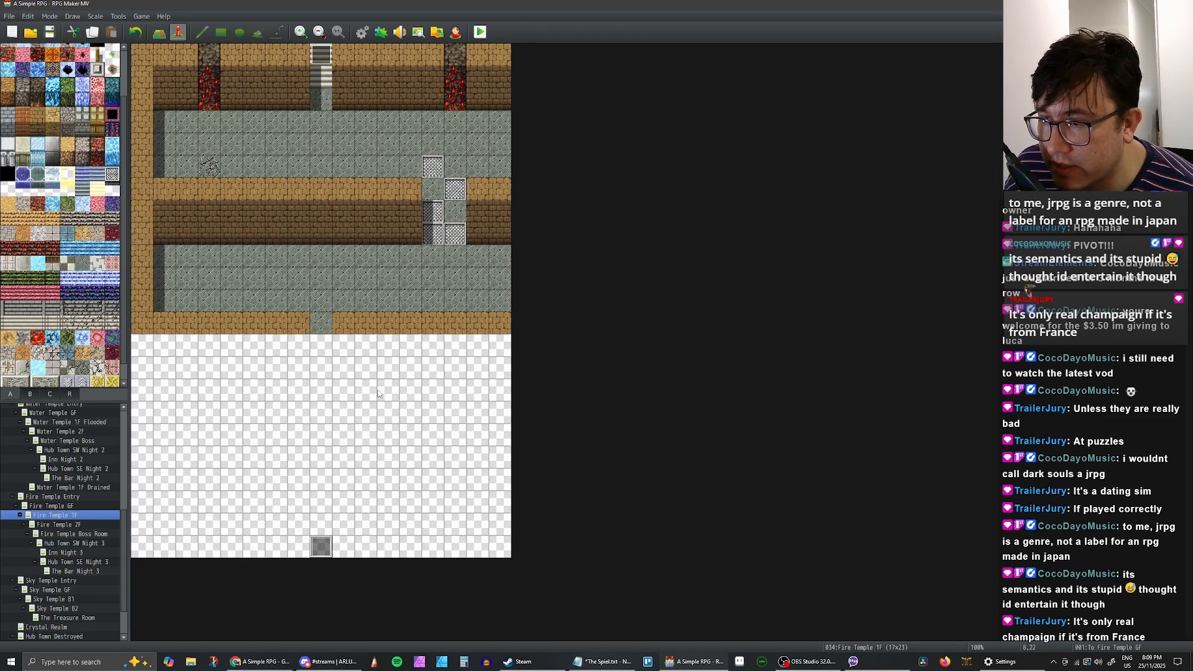
left_click(56, 506)
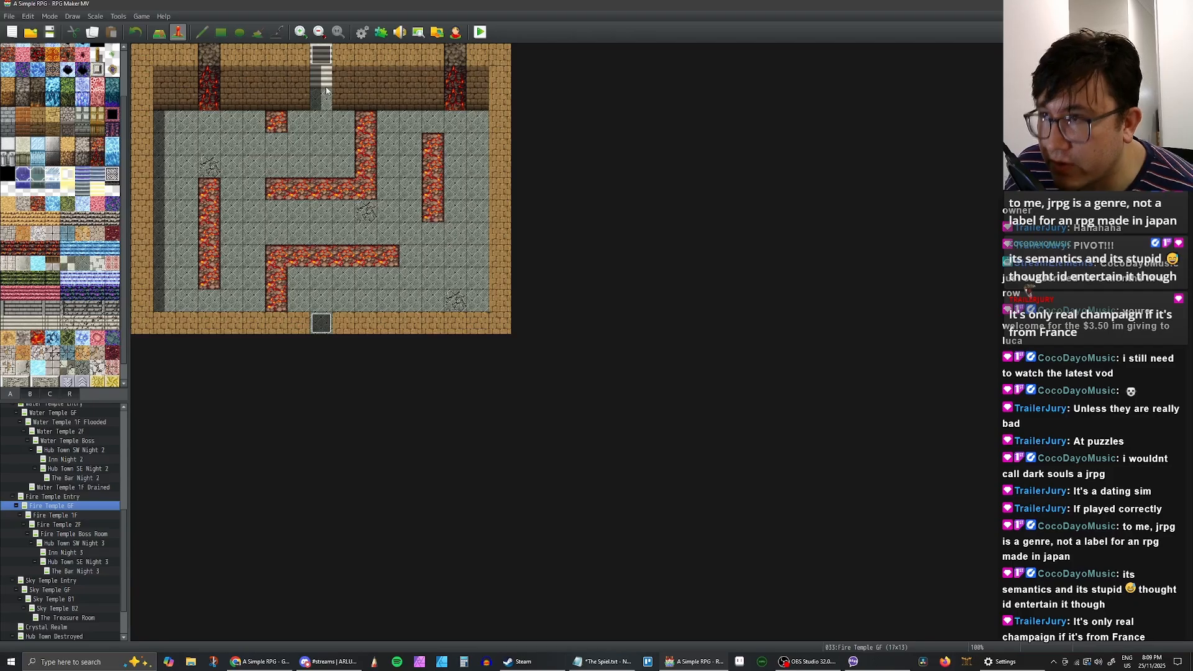
double_click(321, 56)
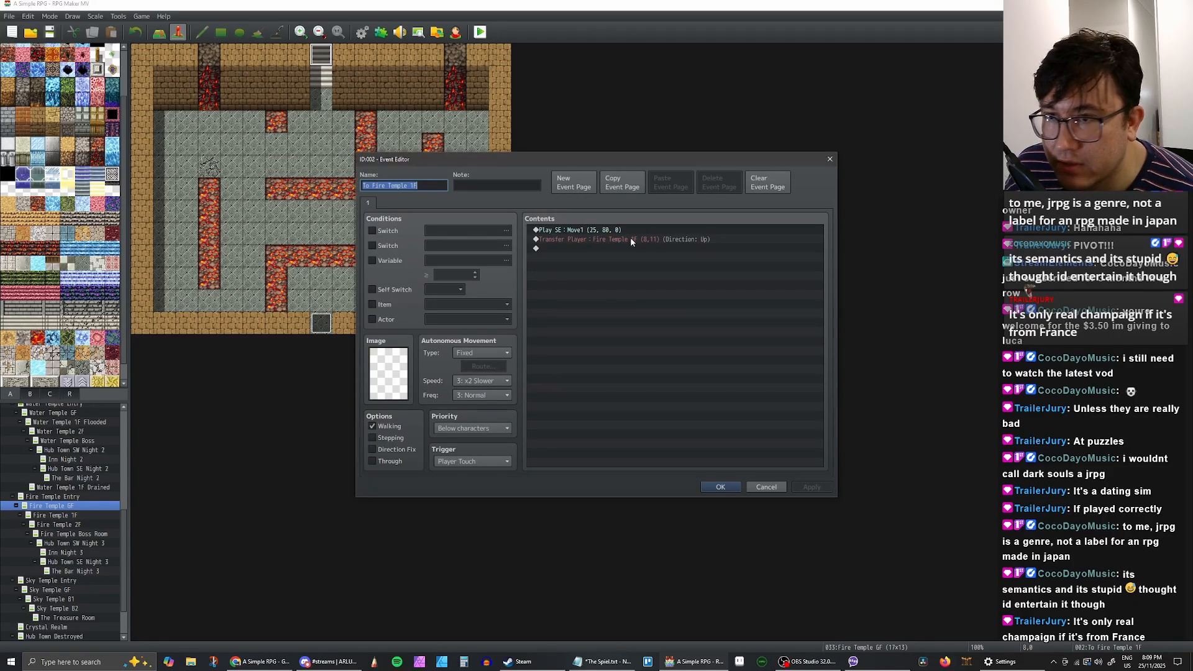
double_click(630, 239)
left_click(692, 304)
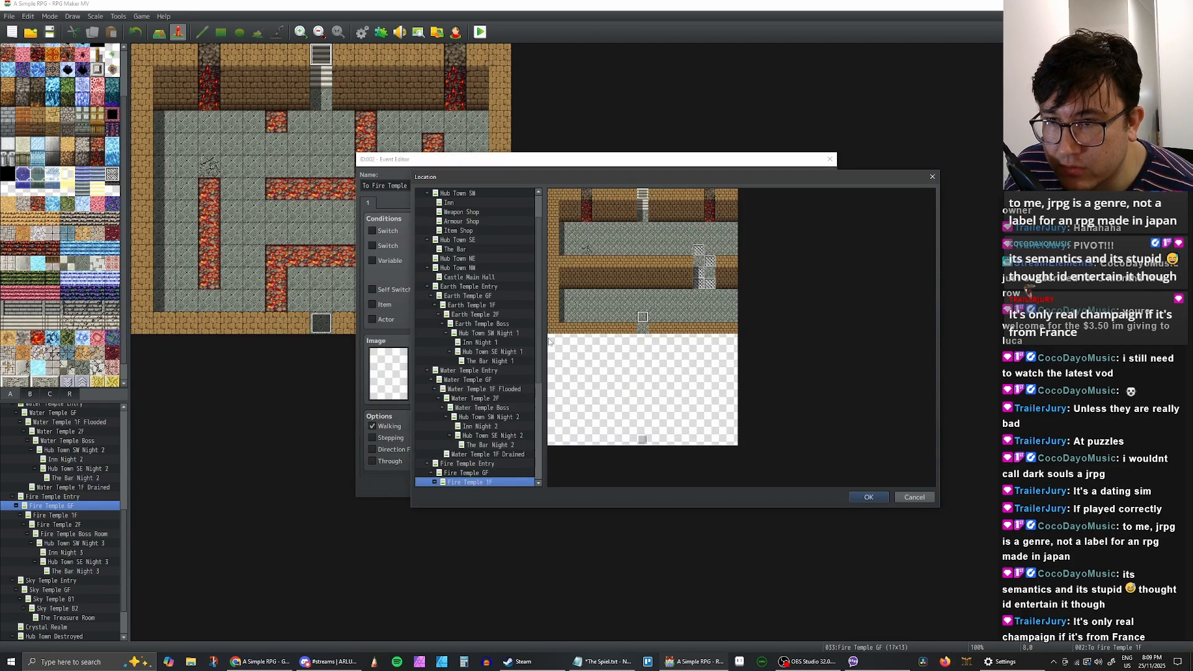
left_click(643, 430)
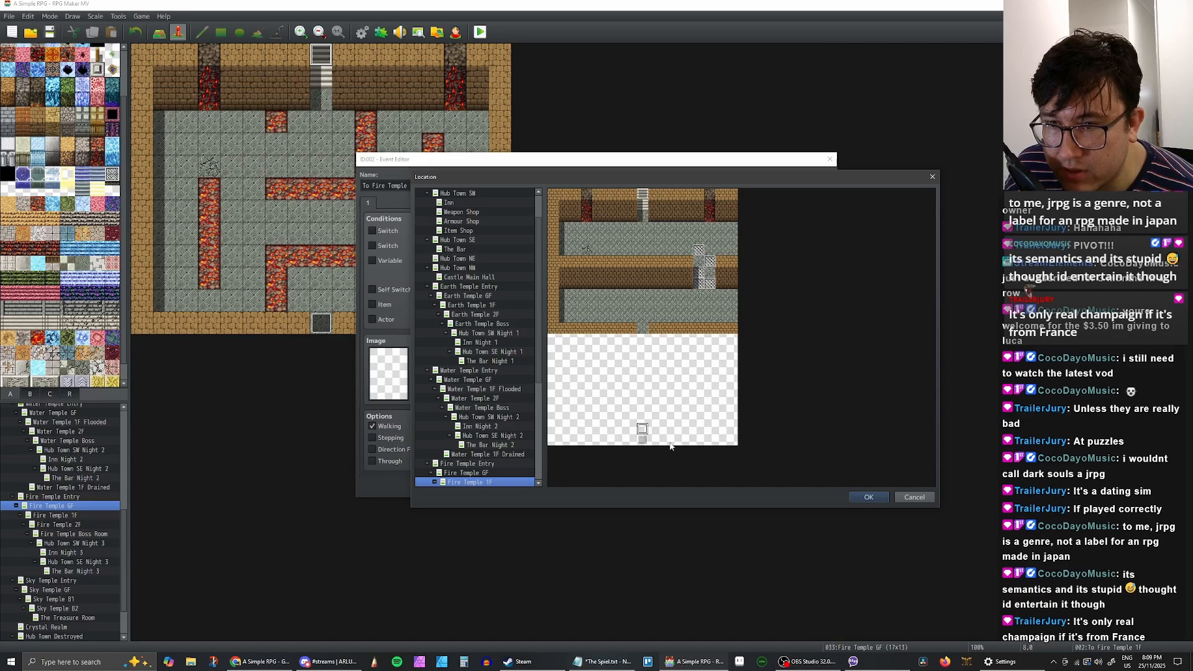
left_click(869, 497)
left_click(688, 408)
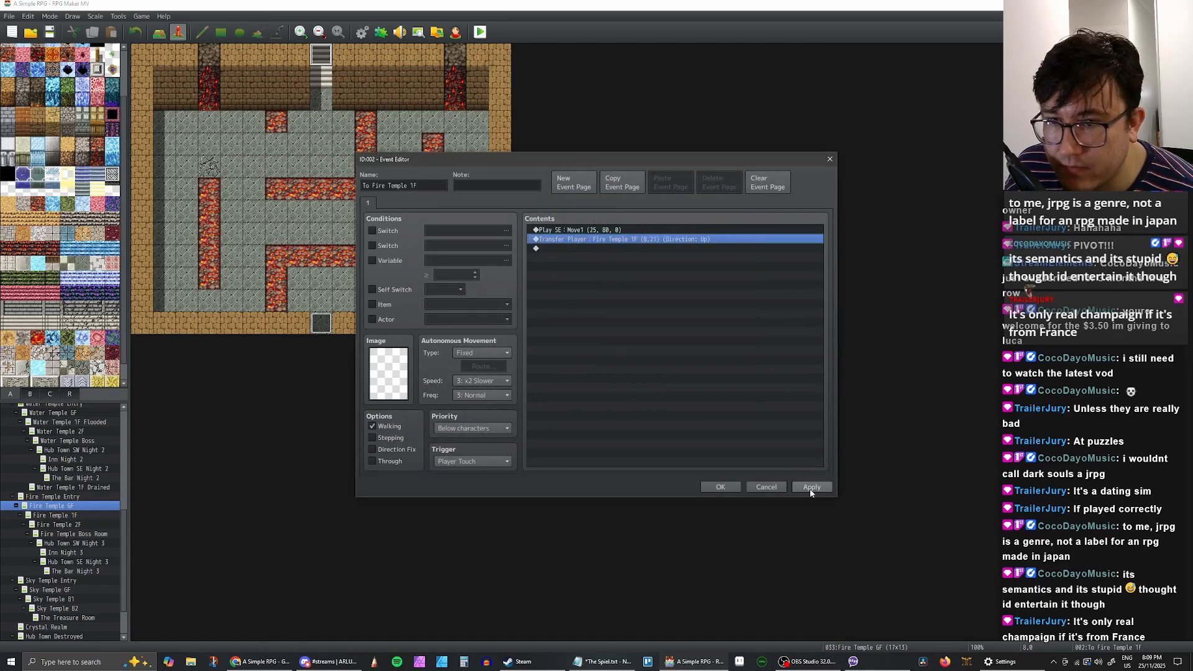
left_click(720, 487)
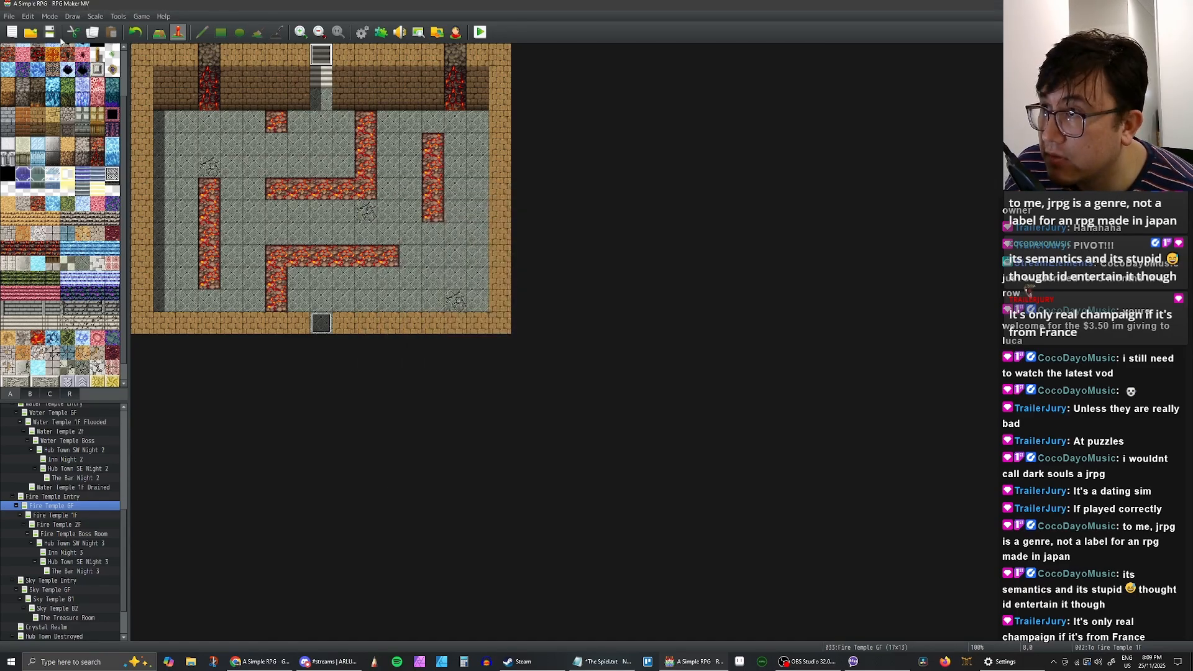
Step: Fill the Fire Temple 1F interior below the north wall with stone floor over the old dividing wall, leaving a one-tile border
left_click(67, 515)
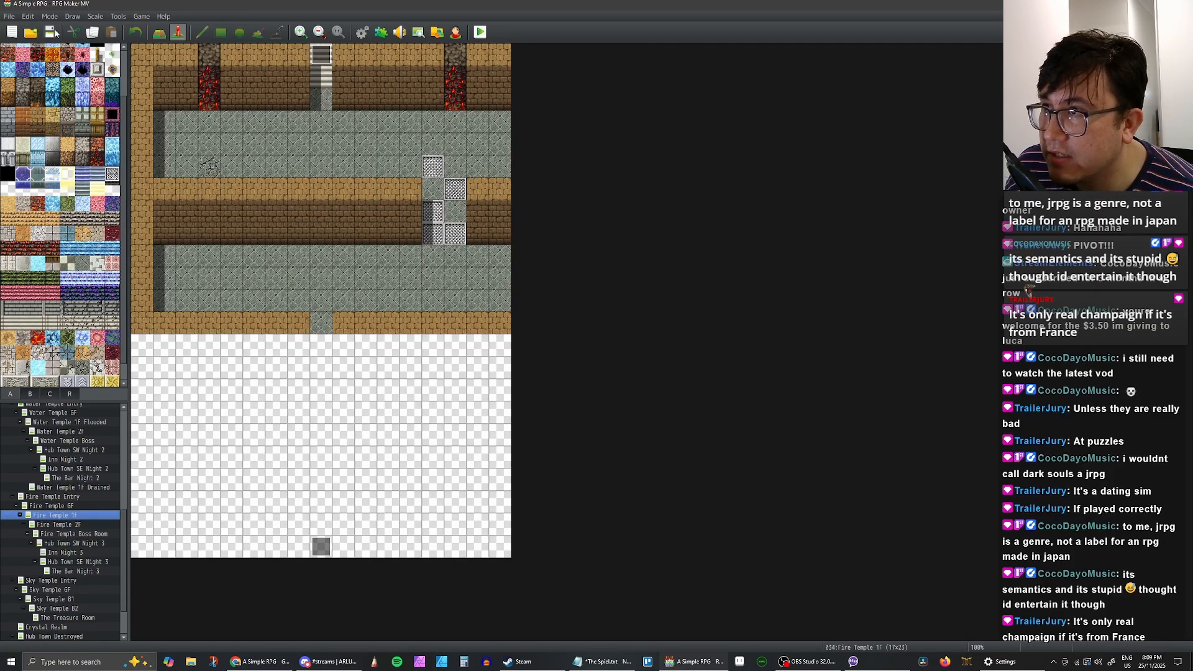
left_click(159, 33)
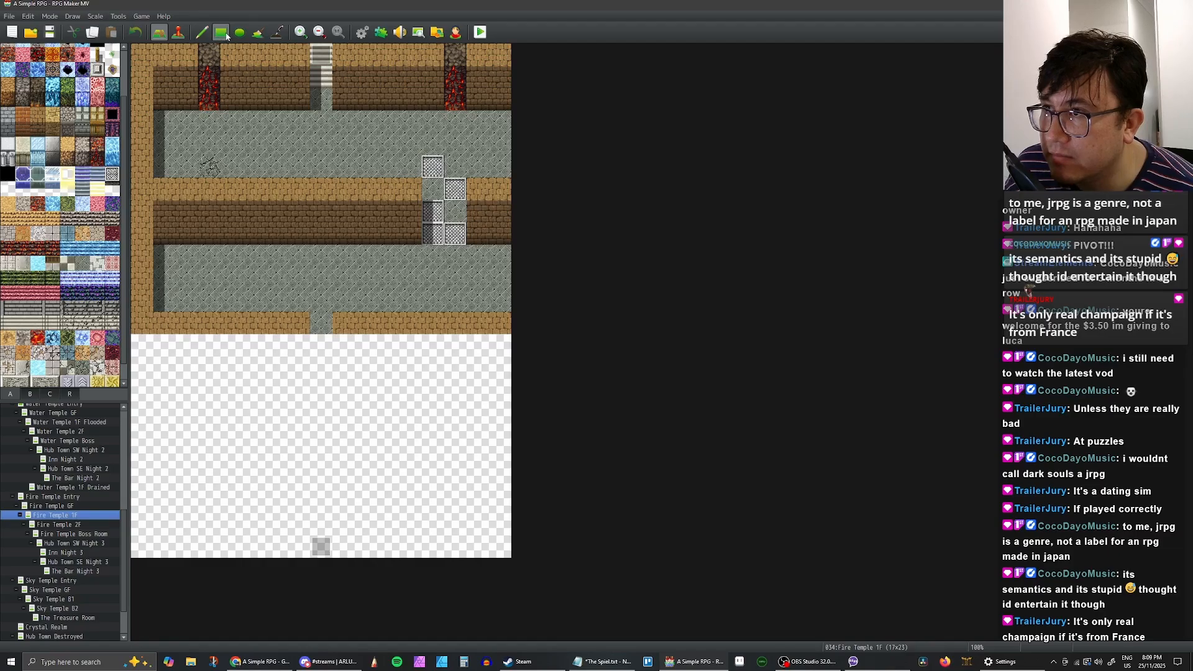
left_click(221, 34)
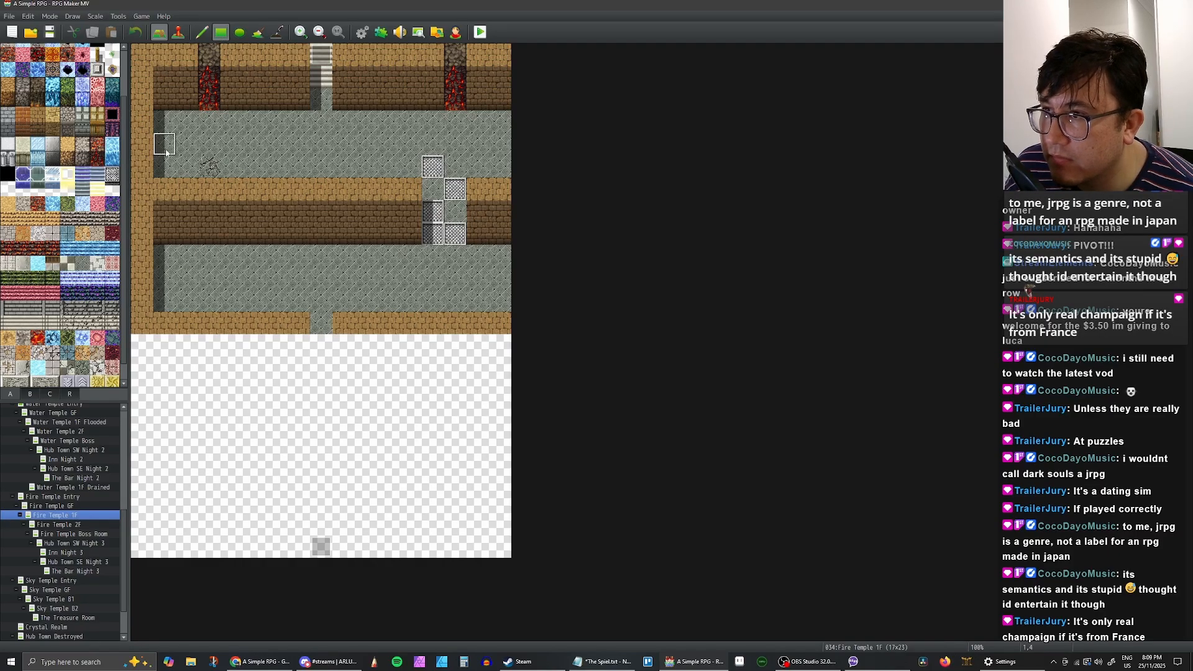
left_click_drag(166, 165, 474, 520)
Step: Paint the brick border along the room's east, south and west edges, with a stone floor tile under the south exit event
right_click(500, 58)
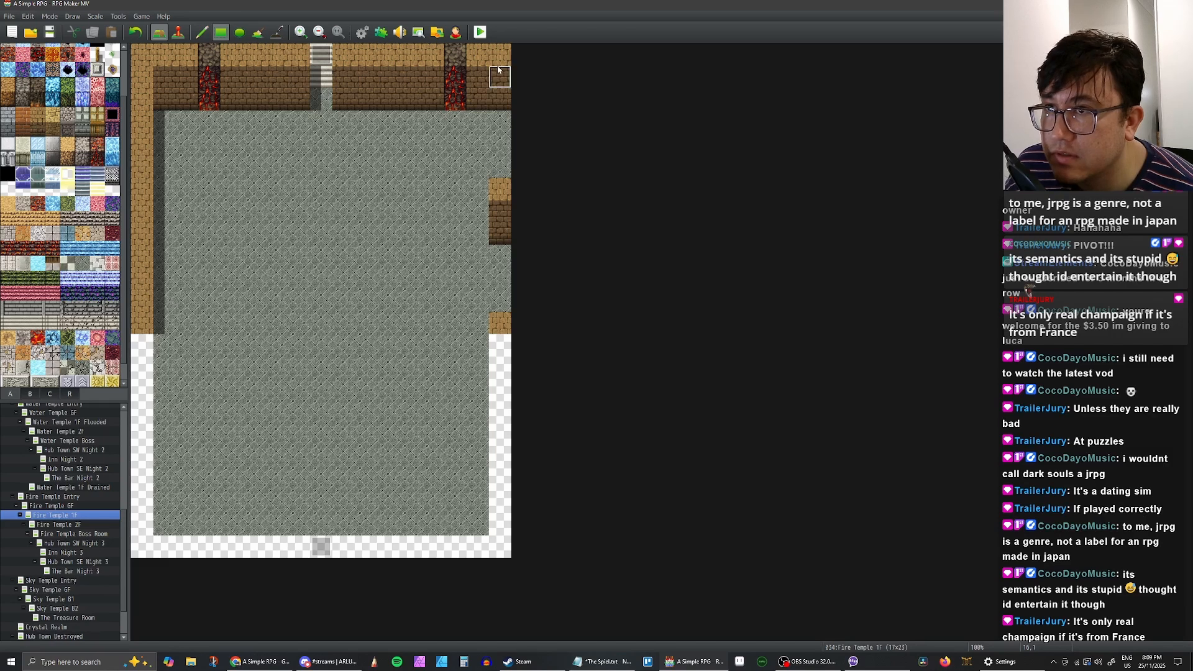
left_click_drag(499, 73, 501, 549)
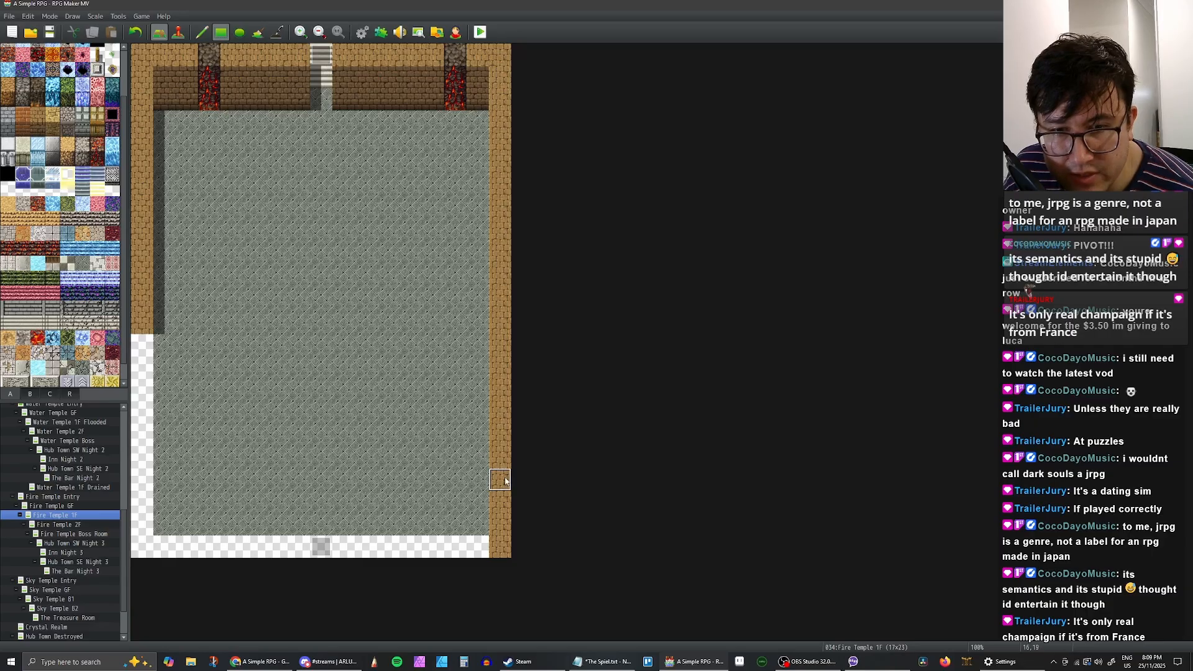
left_click_drag(343, 547, 479, 546)
mouse_move(147, 354)
left_mouse_down()
mouse_move(135, 542)
mouse_move(297, 543)
left_mouse_up()
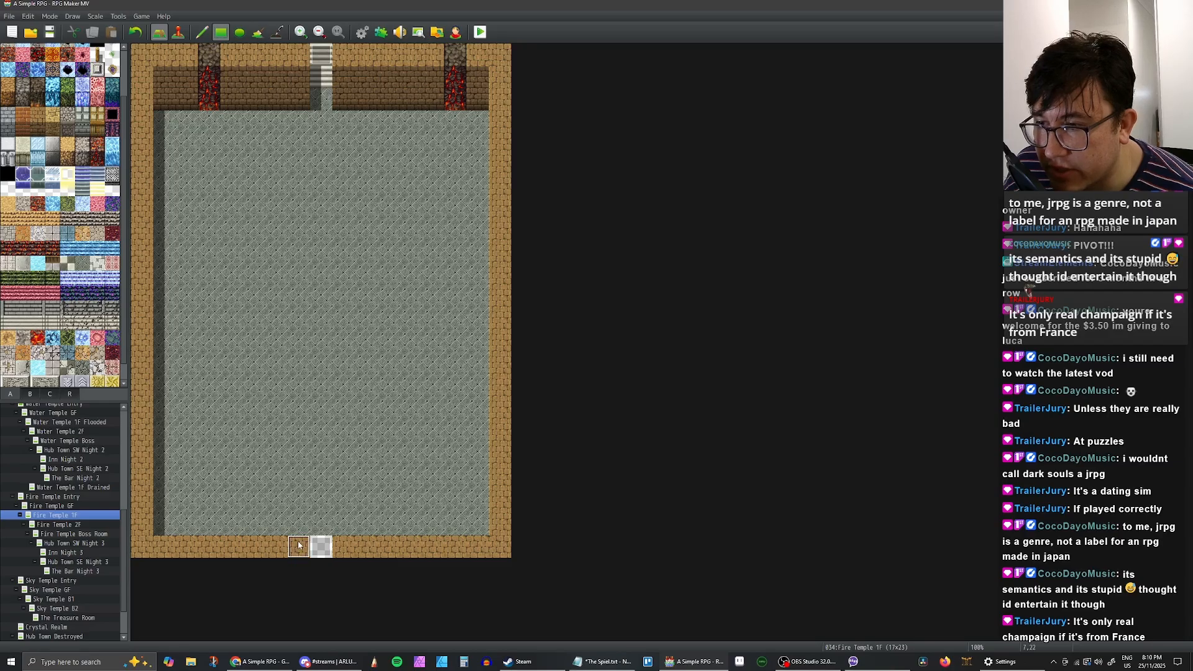
right_click(321, 514)
left_click(321, 544)
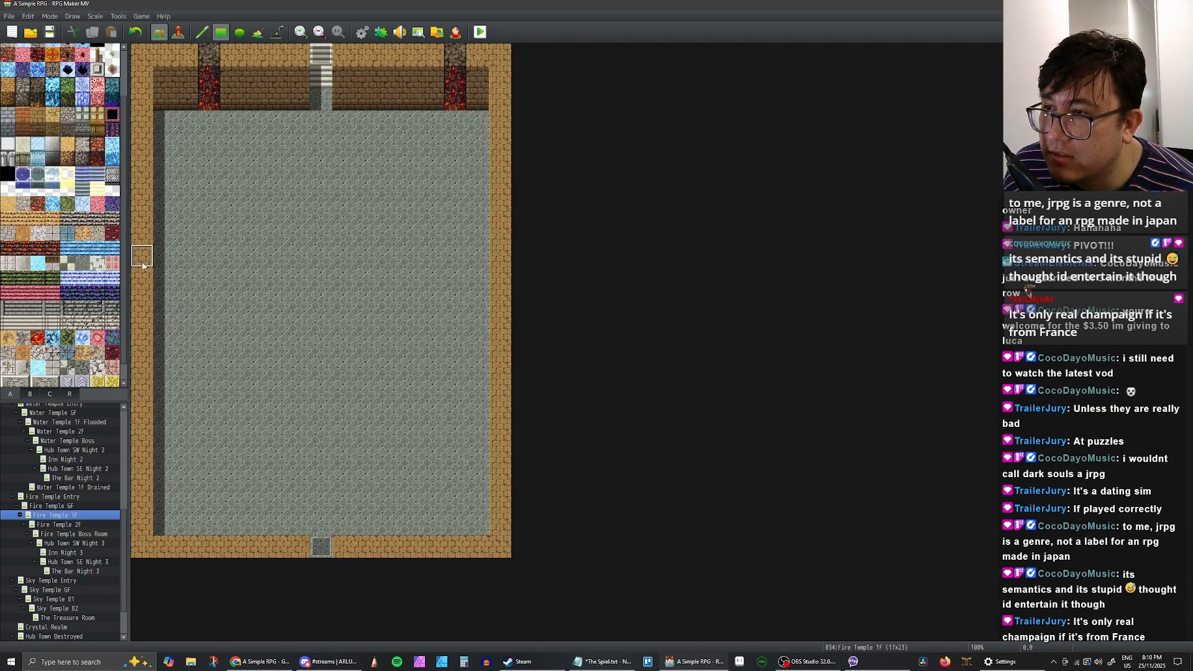
Step: Build a five-row-thick brick divider with a one-tile-wide central corridor and two rows of brown wall face beneath both halves
mouse_move(142, 254)
left_mouse_down()
mouse_move(277, 314)
mouse_move(301, 349)
left_mouse_up()
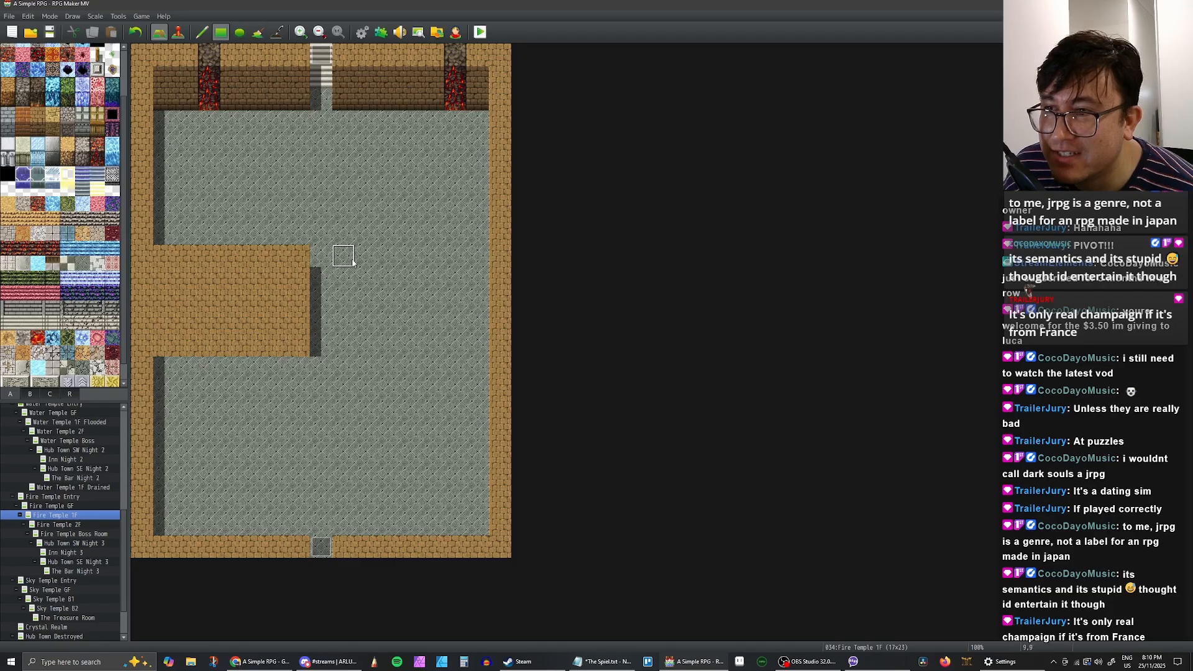
mouse_move(352, 263)
left_mouse_down()
mouse_move(402, 335)
mouse_move(468, 365)
mouse_move(476, 353)
left_mouse_up()
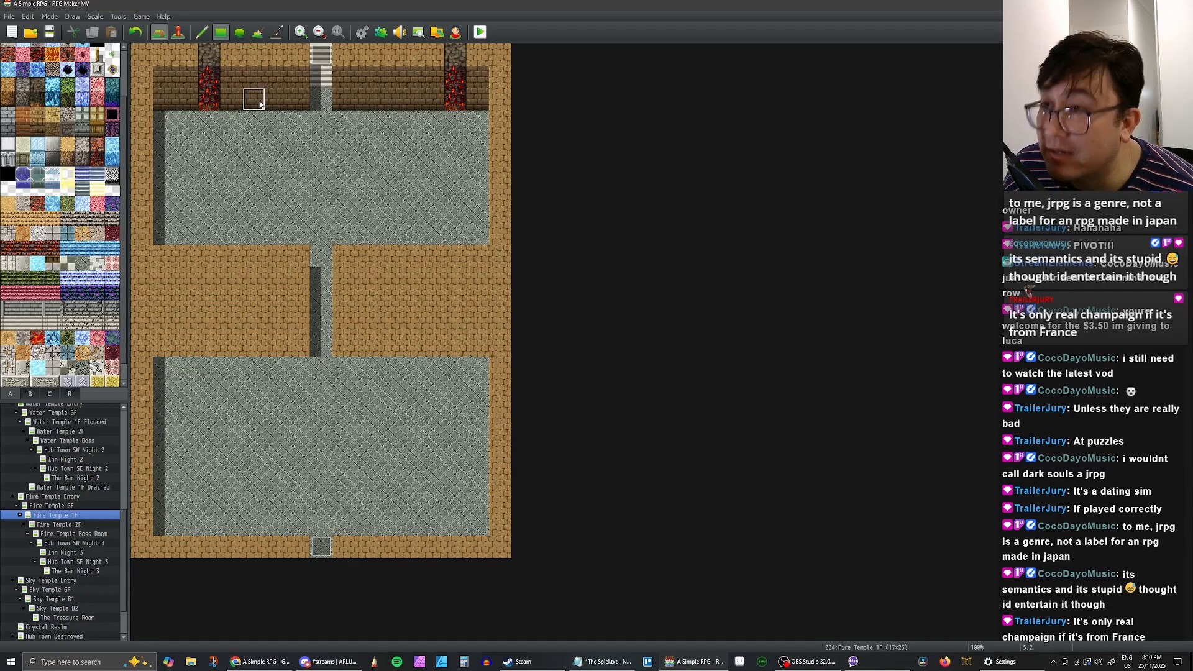
mouse_move(164, 366)
left_mouse_down()
mouse_move(293, 390)
mouse_move(477, 391)
left_mouse_up()
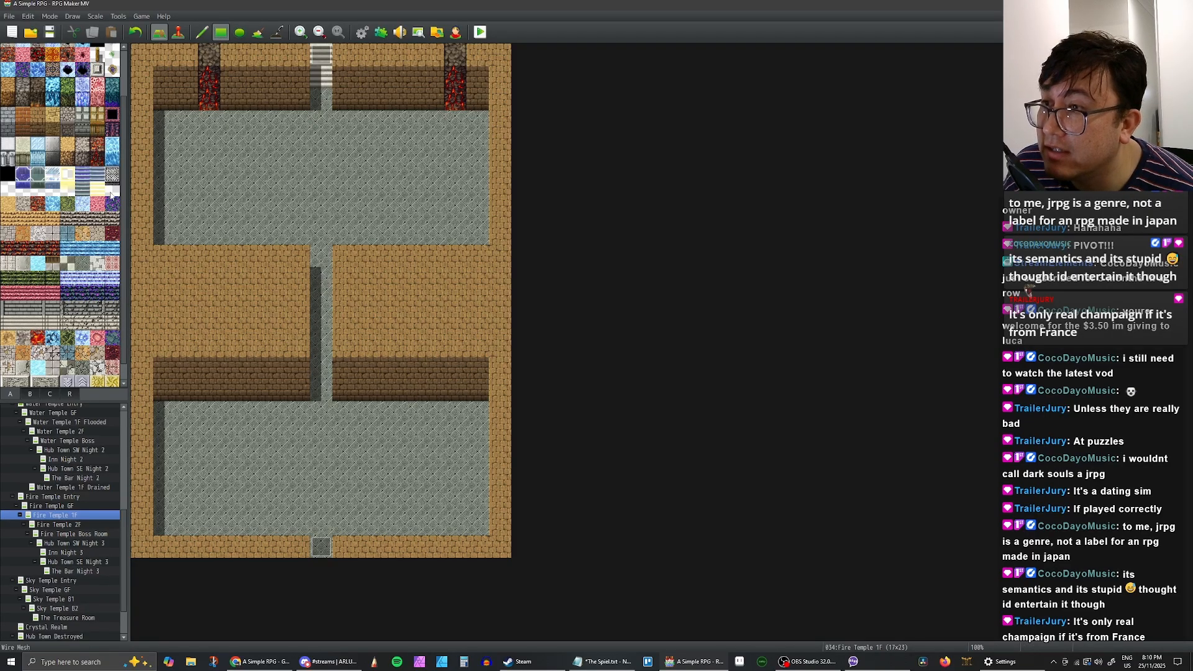
left_click(321, 390)
left_click(321, 346)
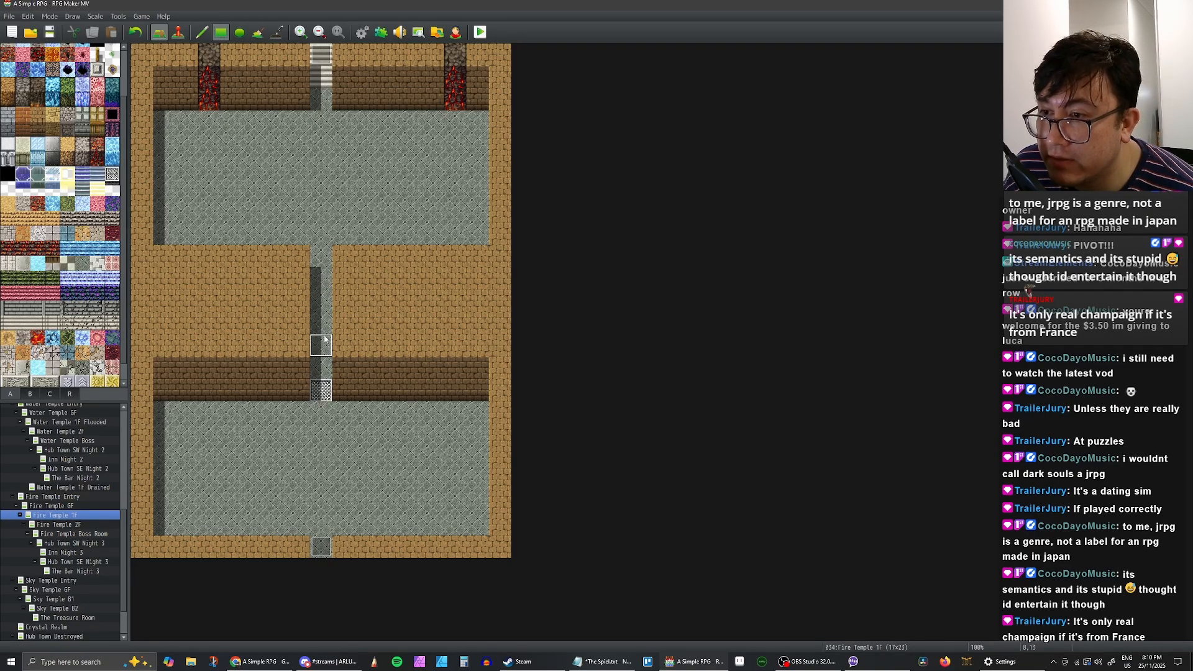
left_click(322, 301)
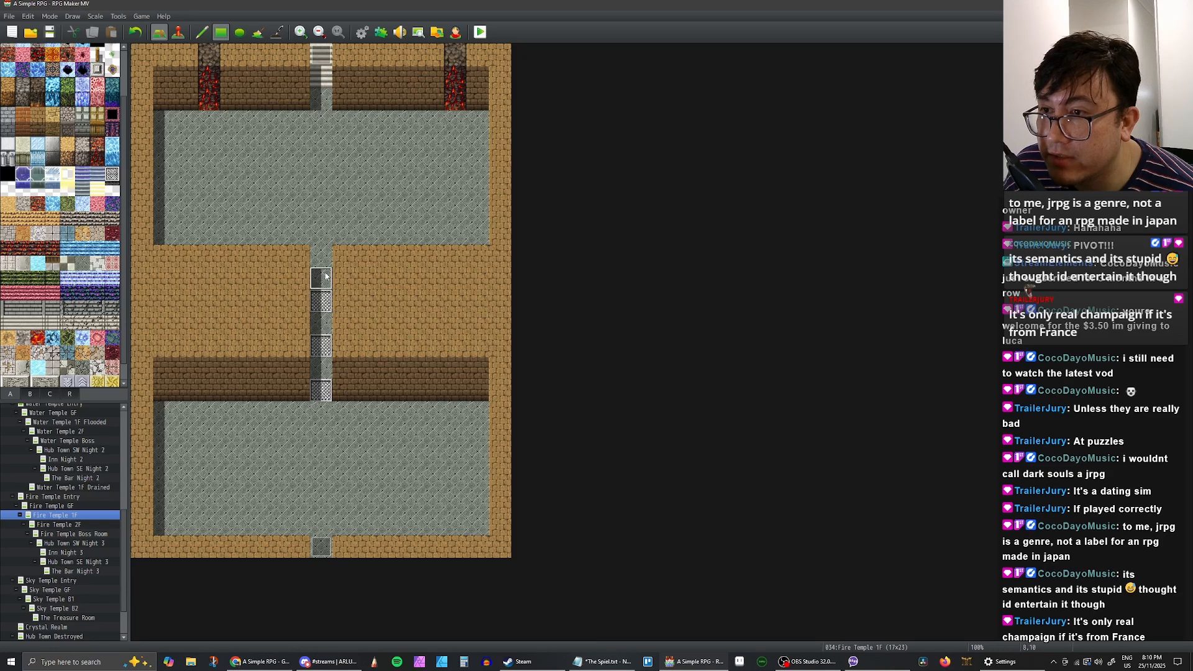
key("ctrl+z")
key("ctrl+z")
key("ctrl+z")
Step: Place three wire mesh tiles in the central corridor, spaced one floor tile apart, starting at its upper wall-face row
left_click(321, 369)
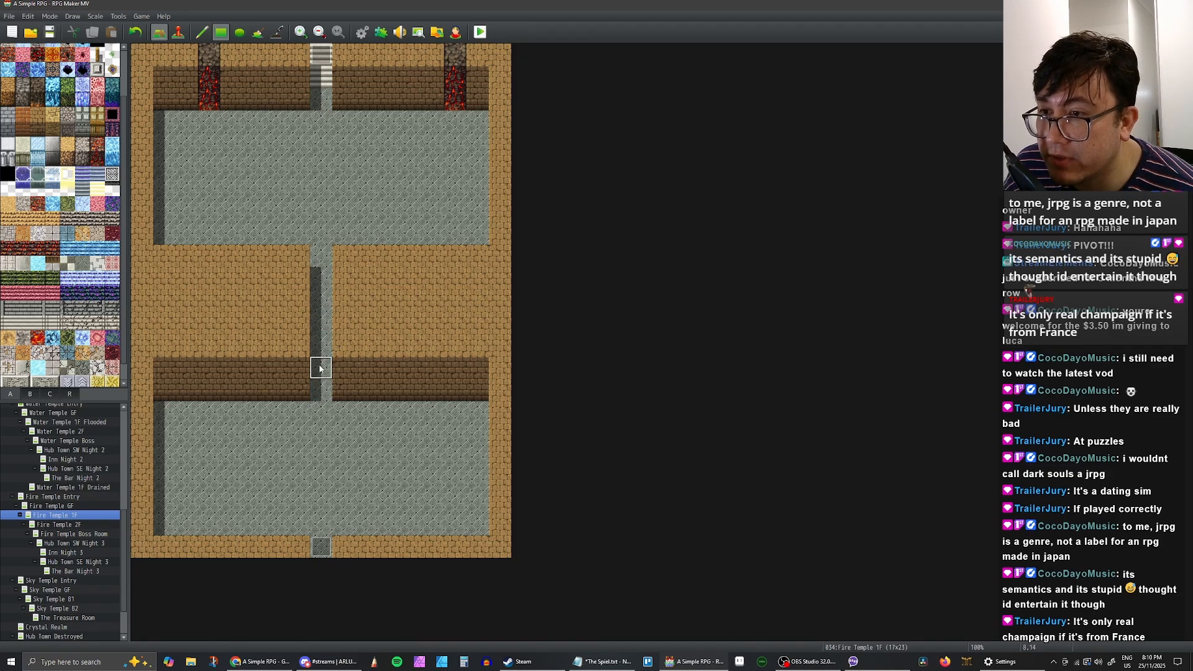
left_click(321, 323)
left_click(322, 278)
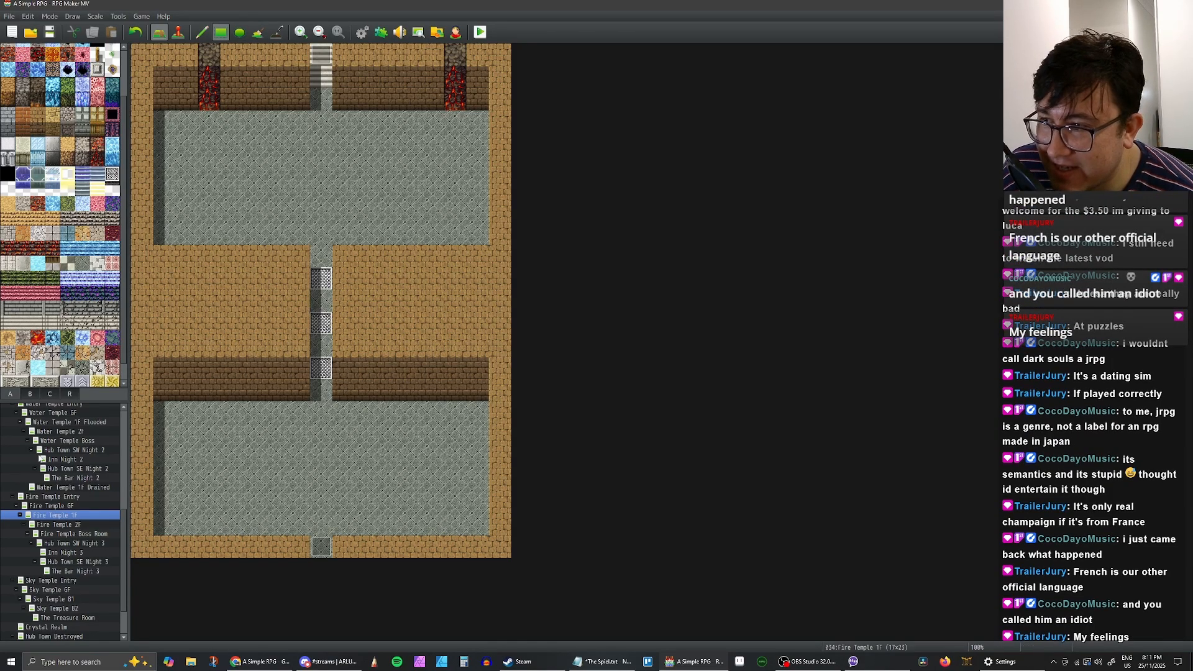
scroll(91, 305, "down", 2)
scroll(93, 309, "up", 4)
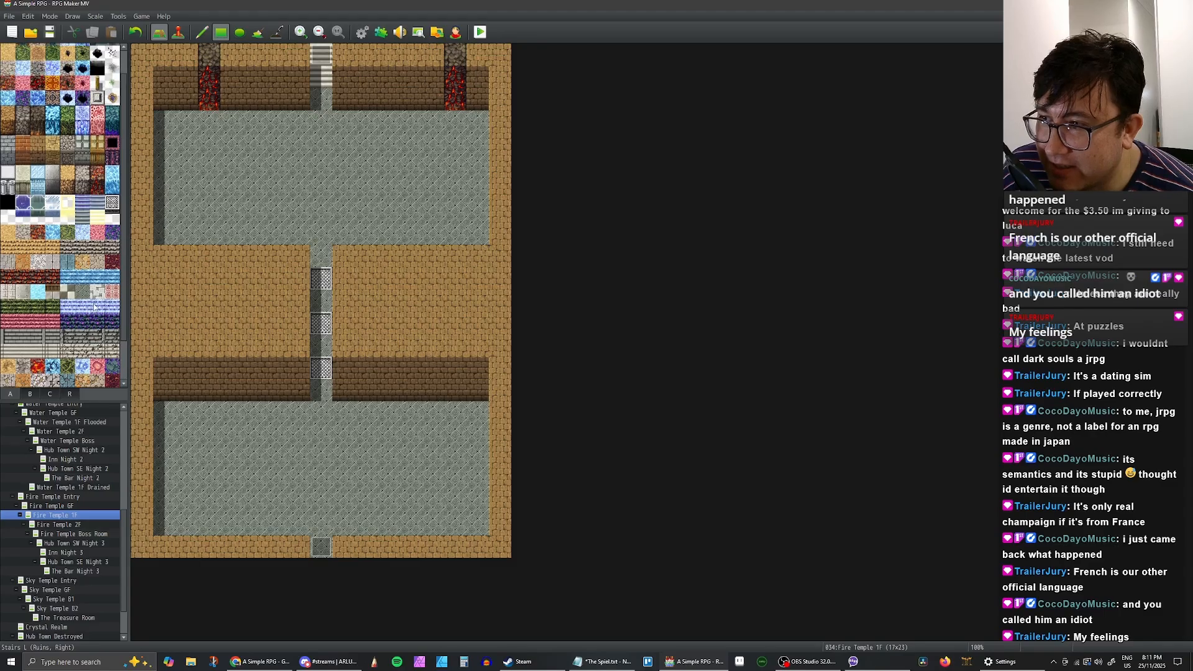
scroll(97, 319, "down", 3)
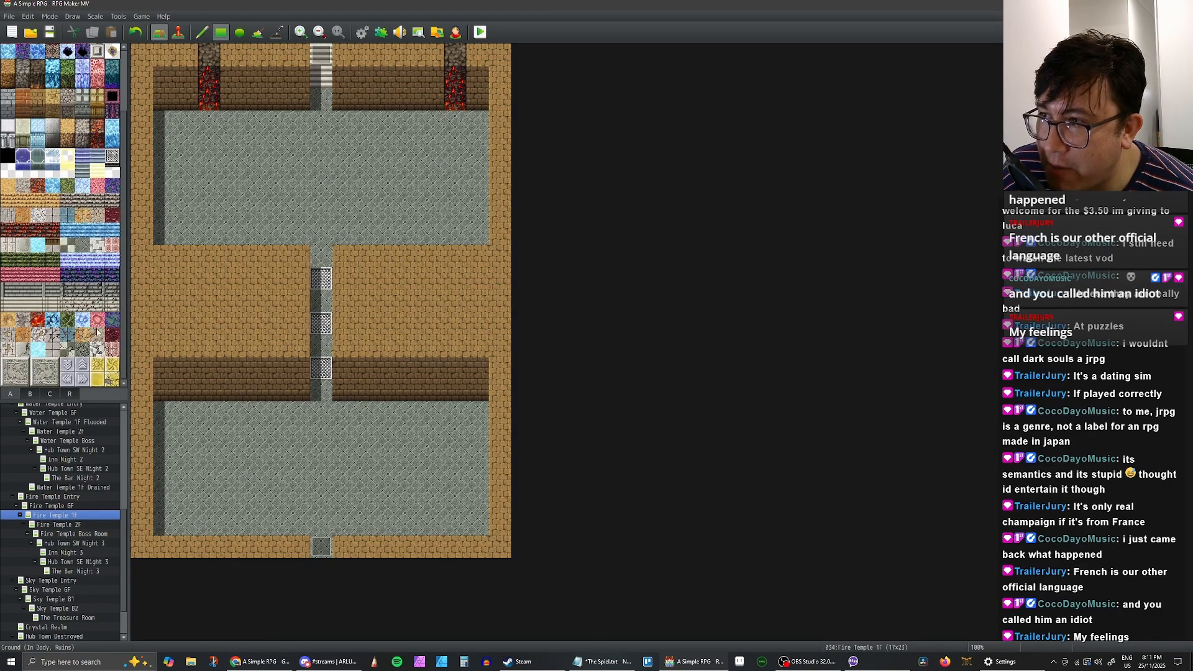
scroll(98, 334, "up", 2)
scroll(98, 333, "up", 1)
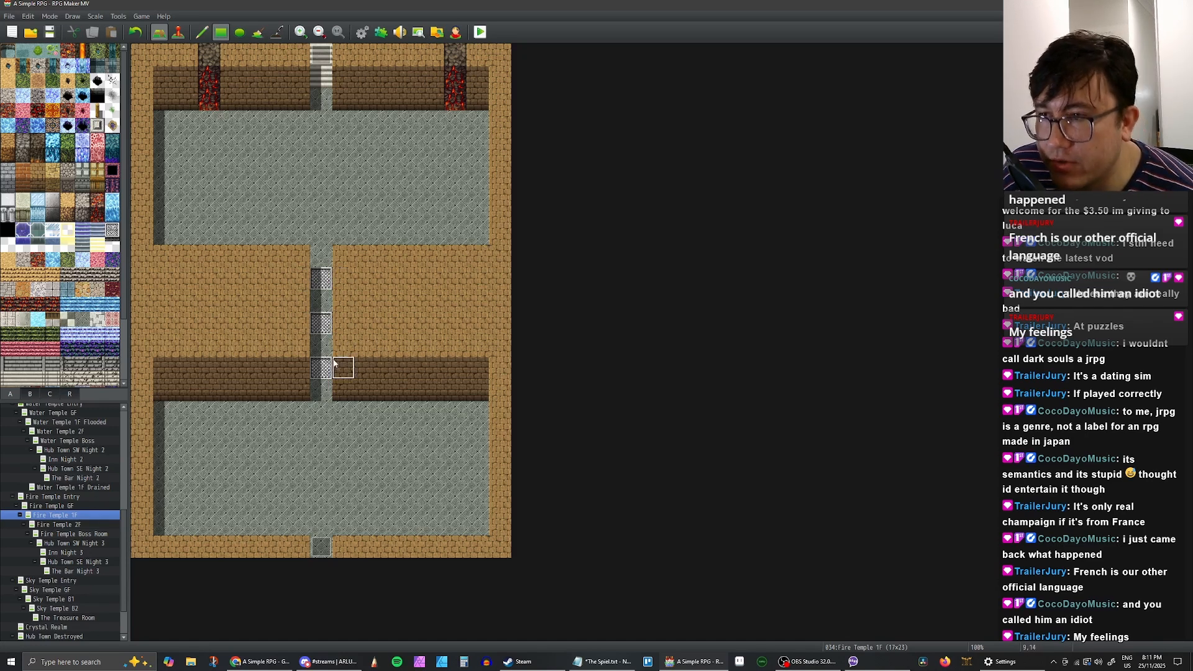
Step: Look through the Earth Temple and Water Temple maps for an existing see-through grate, finishing on Water Temple 1F Drained
left_click(55, 506)
left_click(61, 496)
scroll(85, 481, "up", 3)
left_click(69, 478)
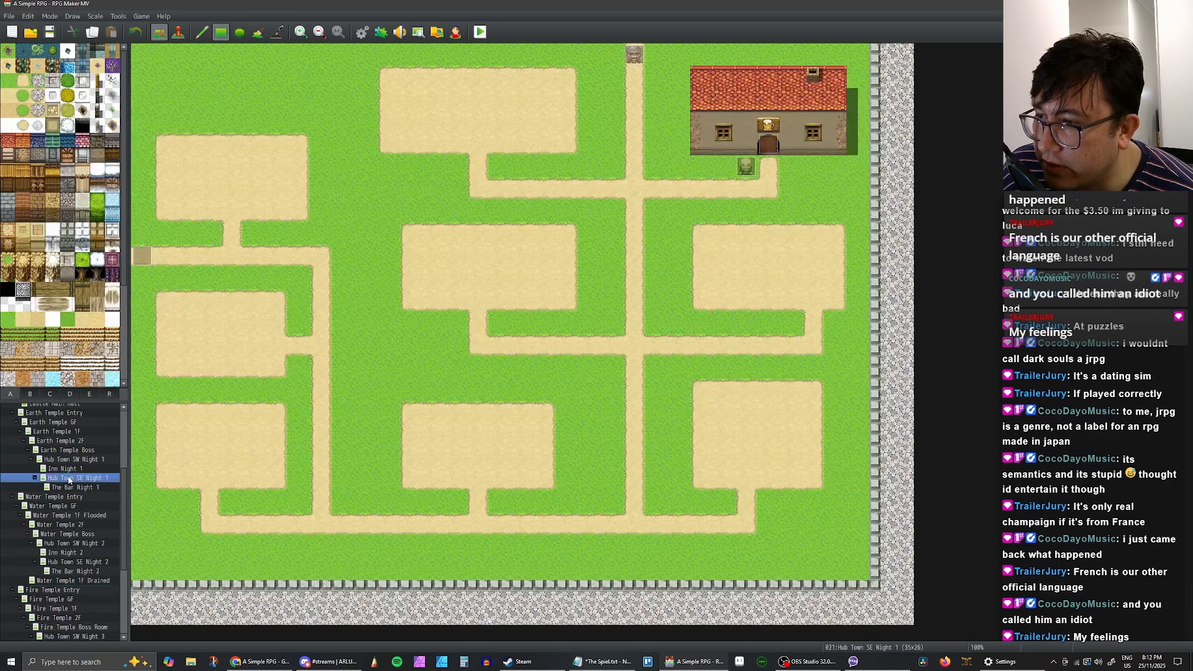
left_click(62, 440)
scroll(65, 484, "up", 2)
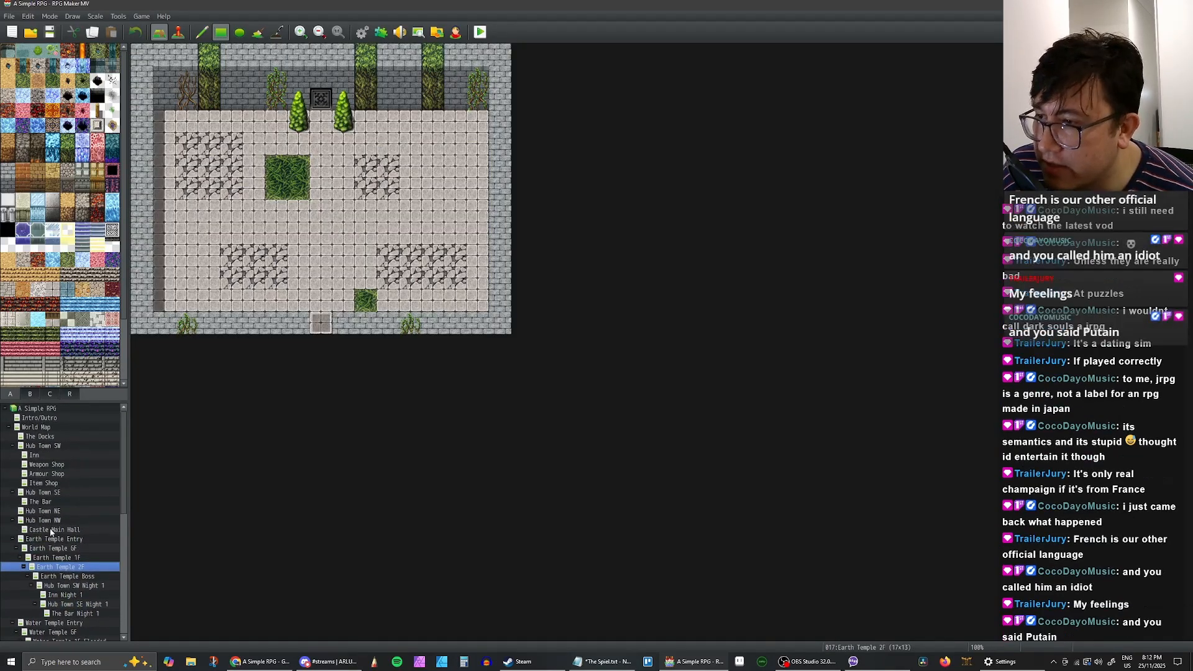
scroll(65, 507, "down", 3)
left_click(61, 456)
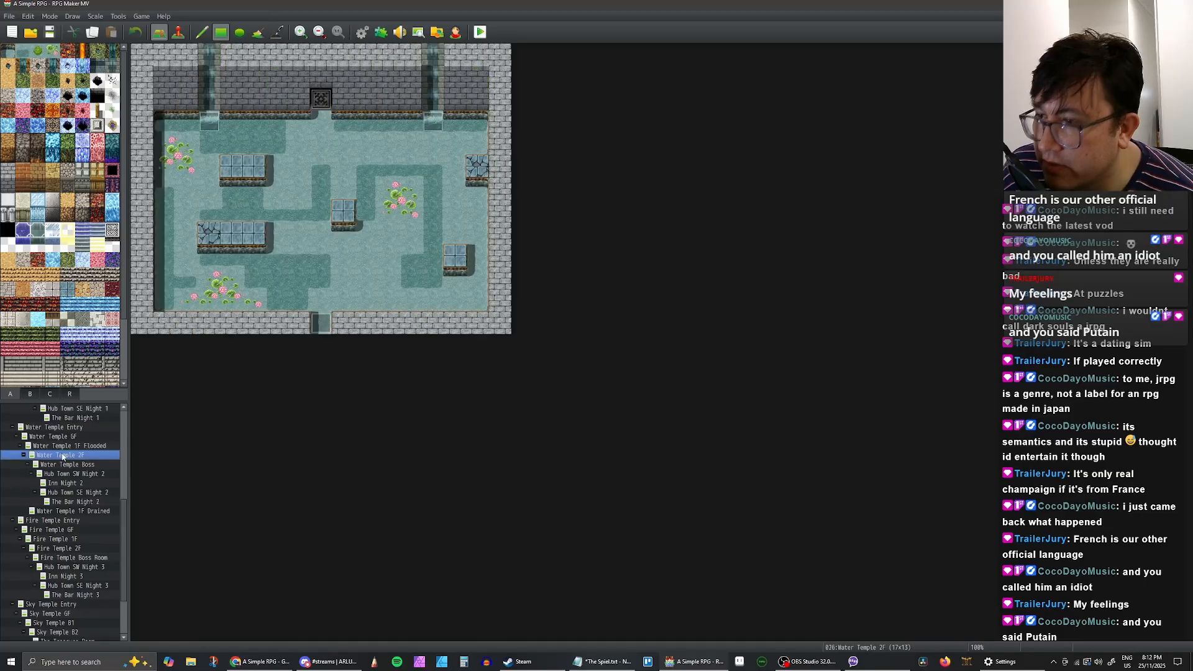
left_click(69, 465)
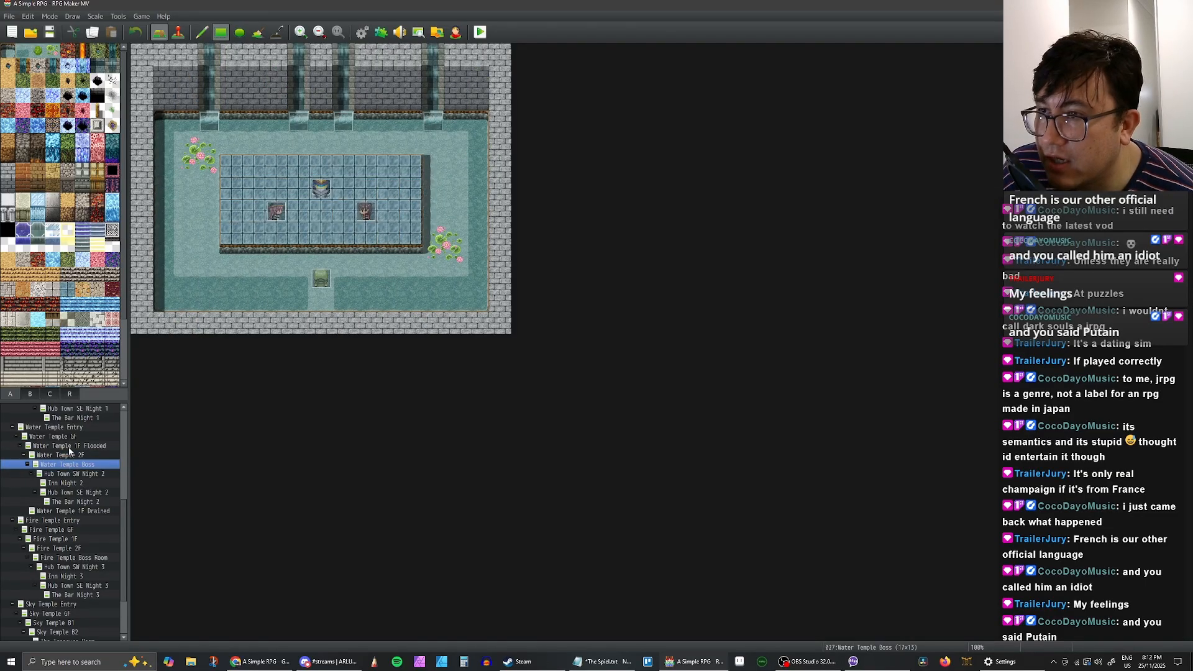
left_click(117, 446)
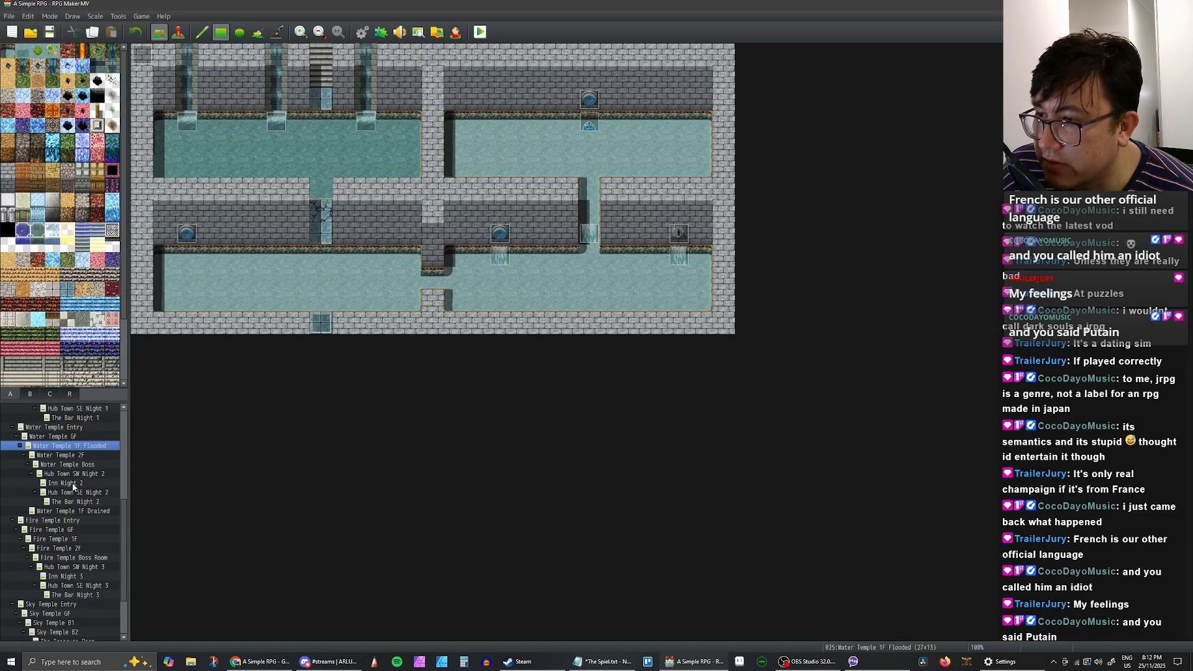
left_click(73, 510)
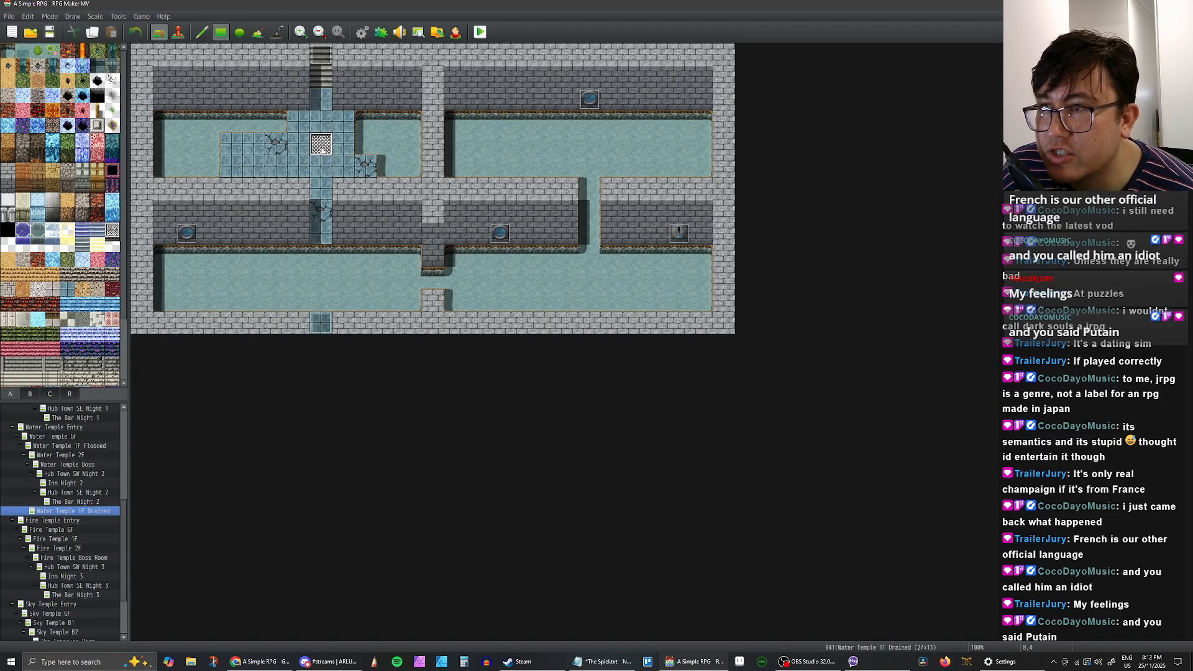
Step: Open the Water Temple 1F Drained map properties and preview the available parallax background images
double_click(72, 511)
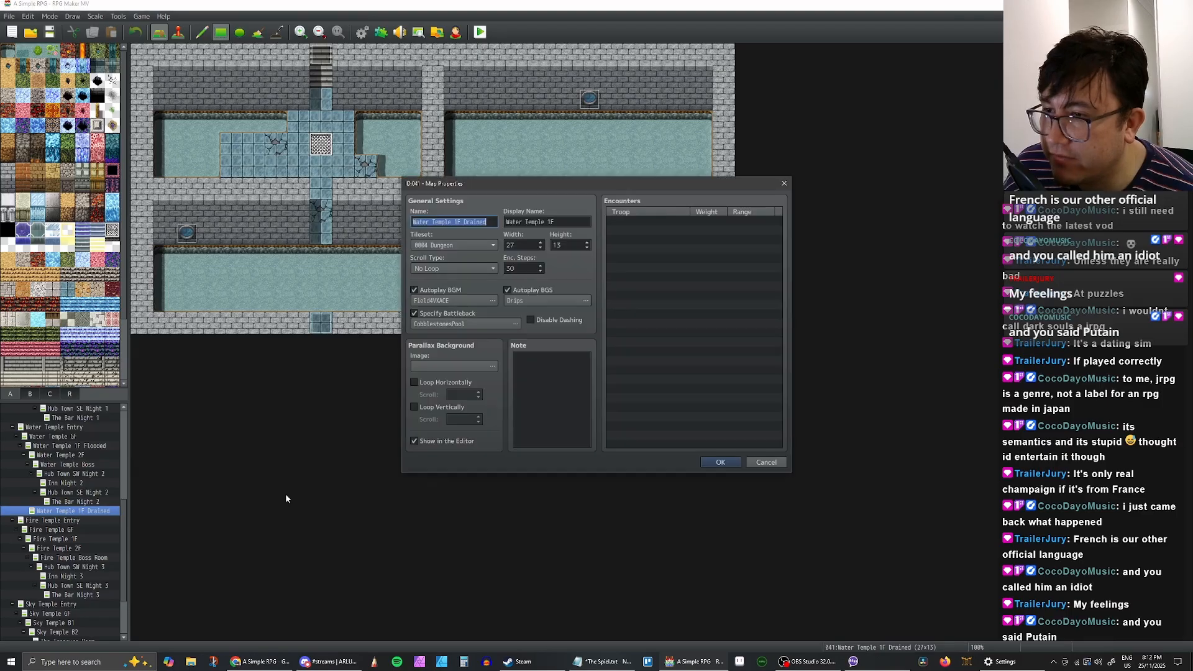
left_click(467, 364)
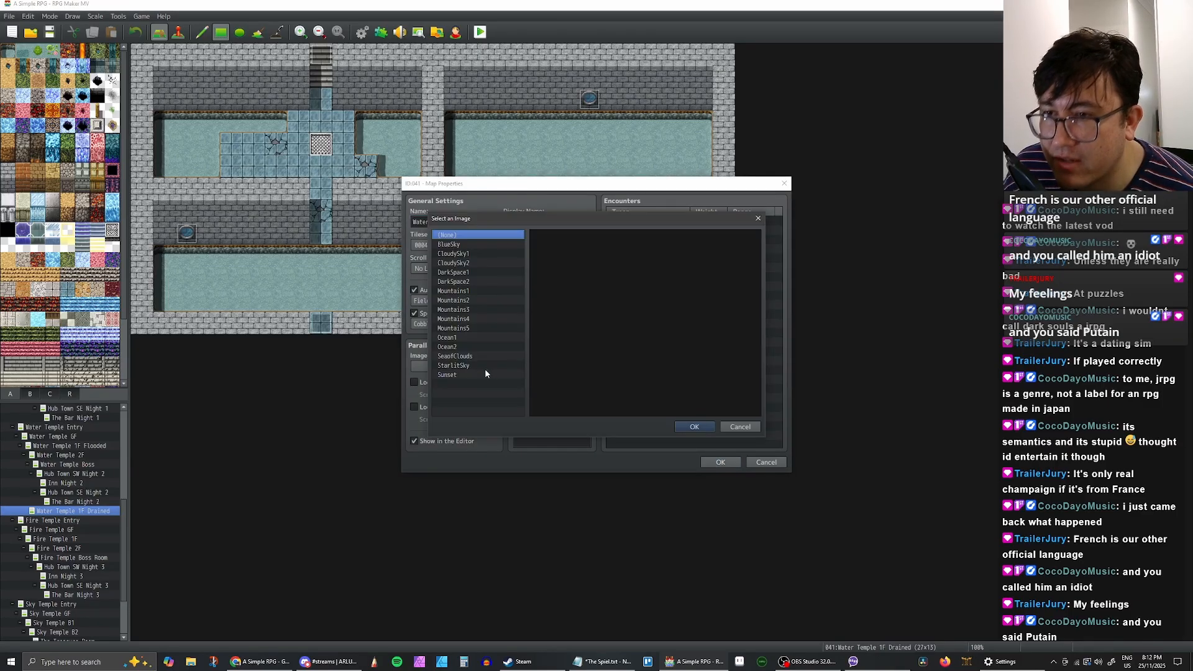
left_click(458, 248)
left_click(462, 253)
left_click(462, 261)
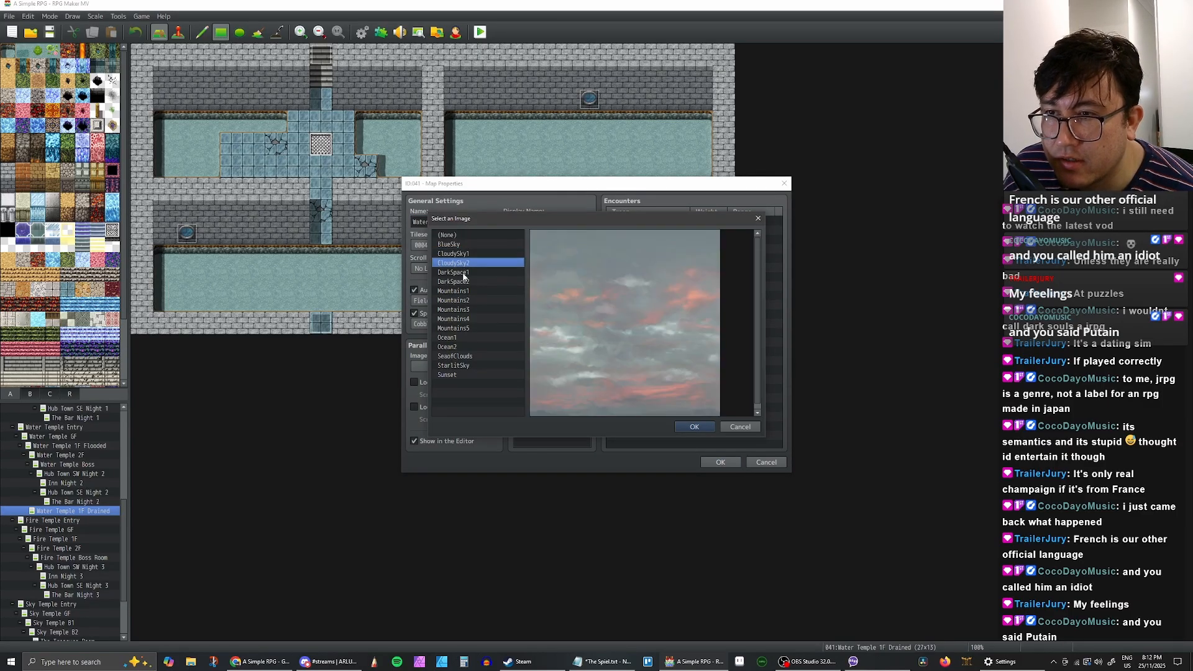
left_click(463, 273)
left_click(463, 284)
left_click(464, 300)
left_click(457, 337)
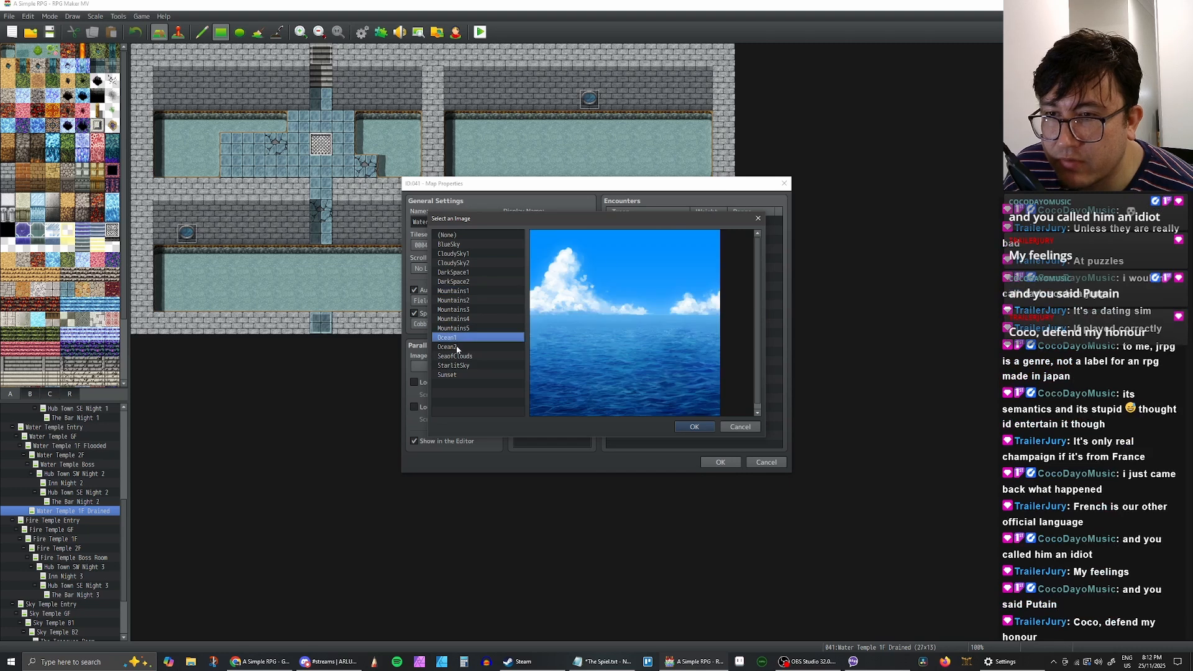
left_click(458, 346)
left_click(457, 356)
left_click(458, 365)
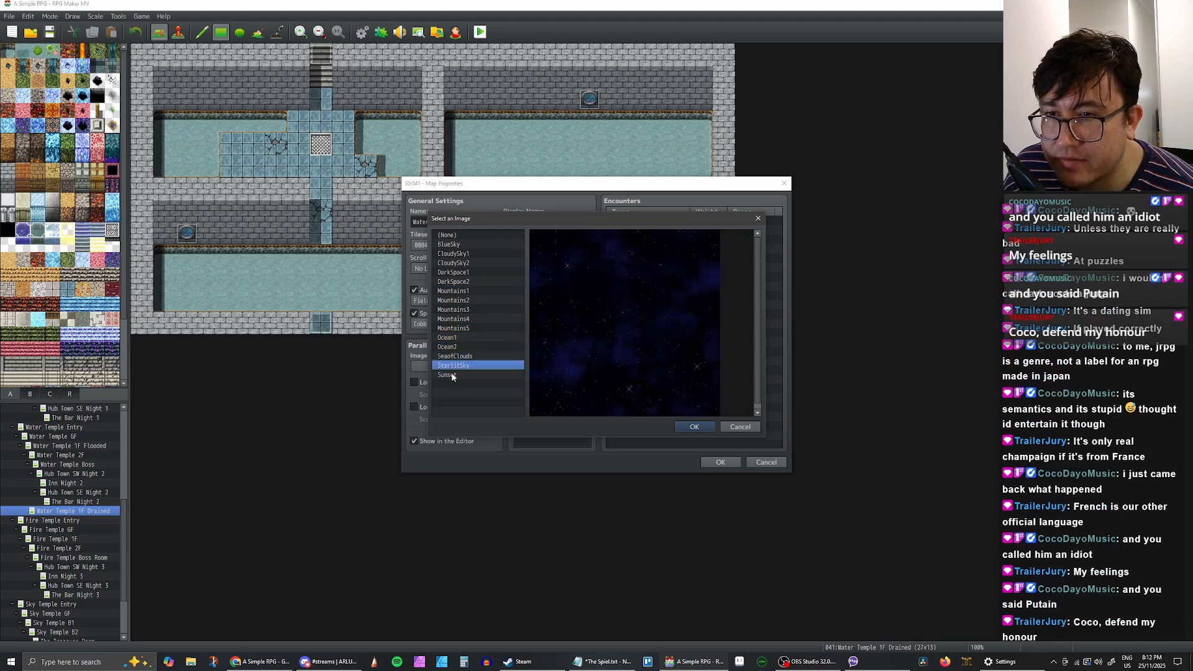
left_click(457, 374)
left_click(458, 337)
left_click(460, 328)
left_click(461, 319)
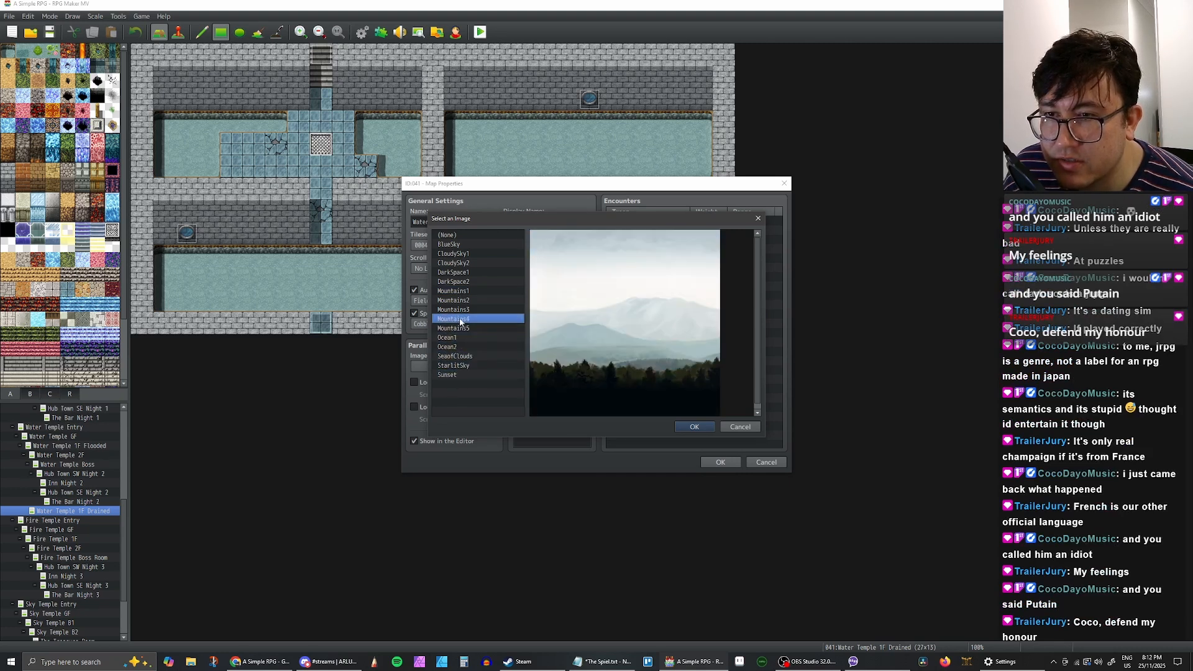
left_click(462, 310)
left_click(463, 300)
left_click(464, 291)
left_click(465, 282)
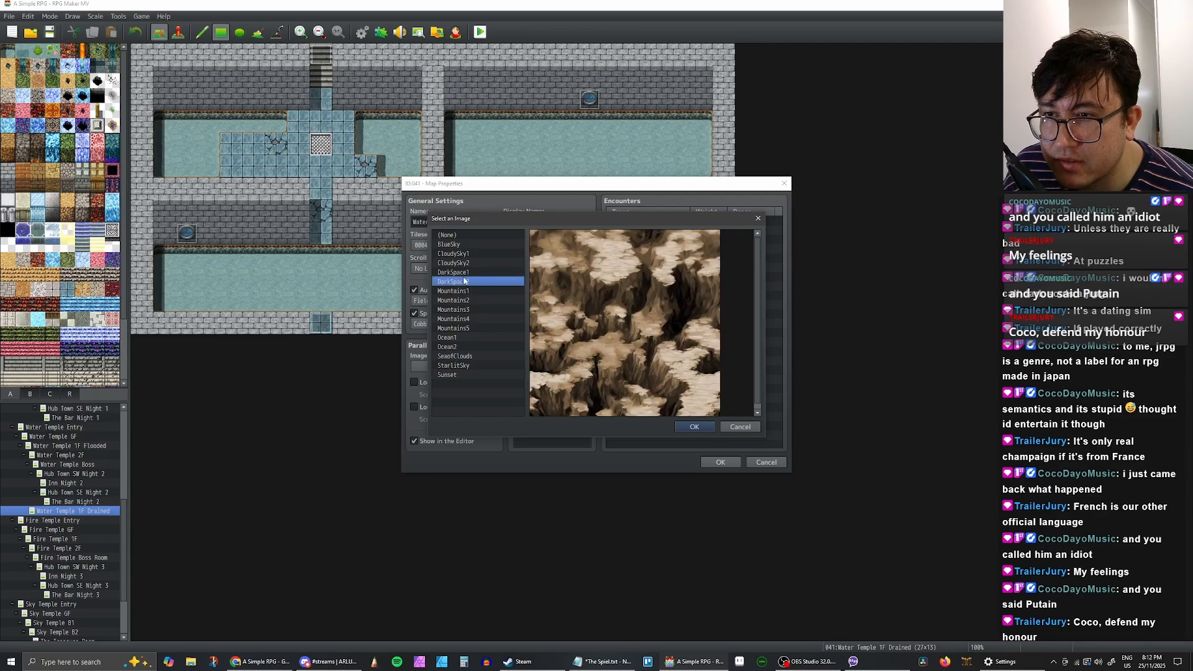
left_click(466, 272)
left_click(466, 264)
left_click(467, 254)
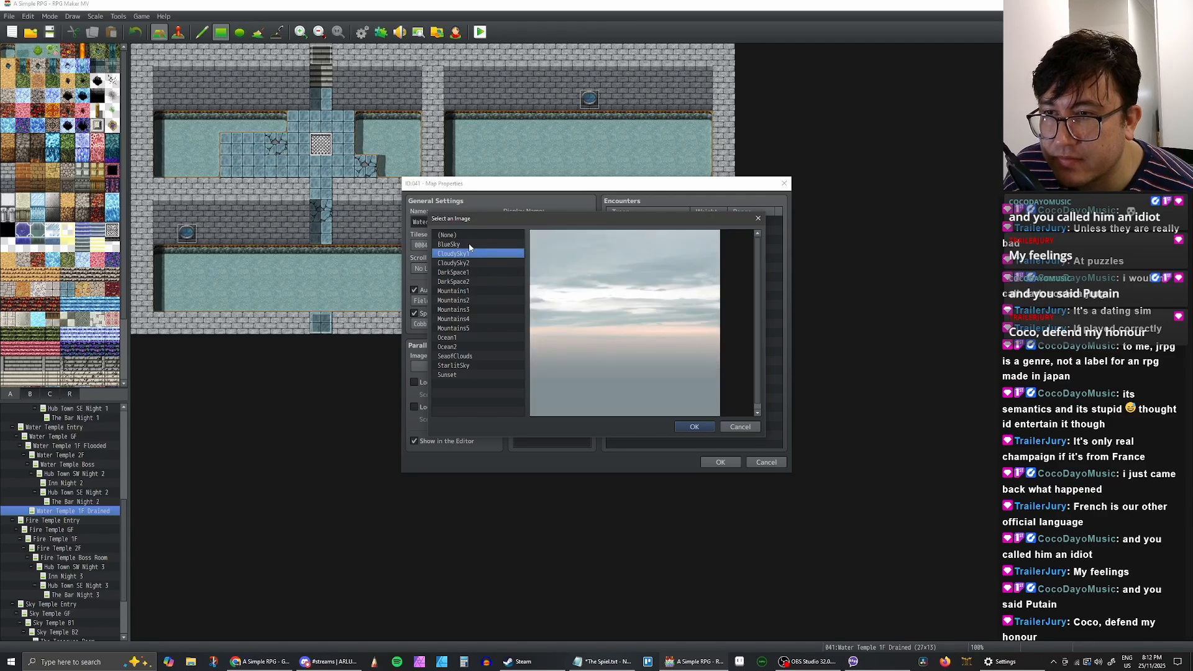
left_click(469, 245)
left_click(468, 255)
left_click(468, 248)
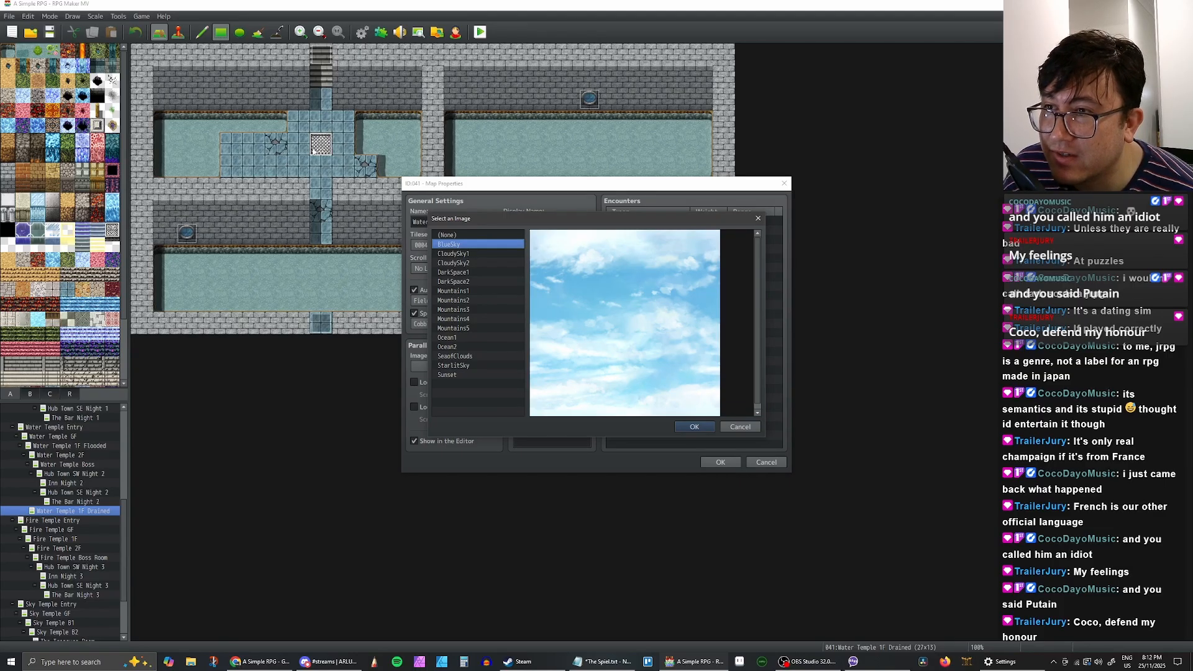
Step: Compare the remaining sky, space, mountain and ocean images, and choose Ocean1 as the Water Temple 1F Drained parallax background
left_click(463, 263)
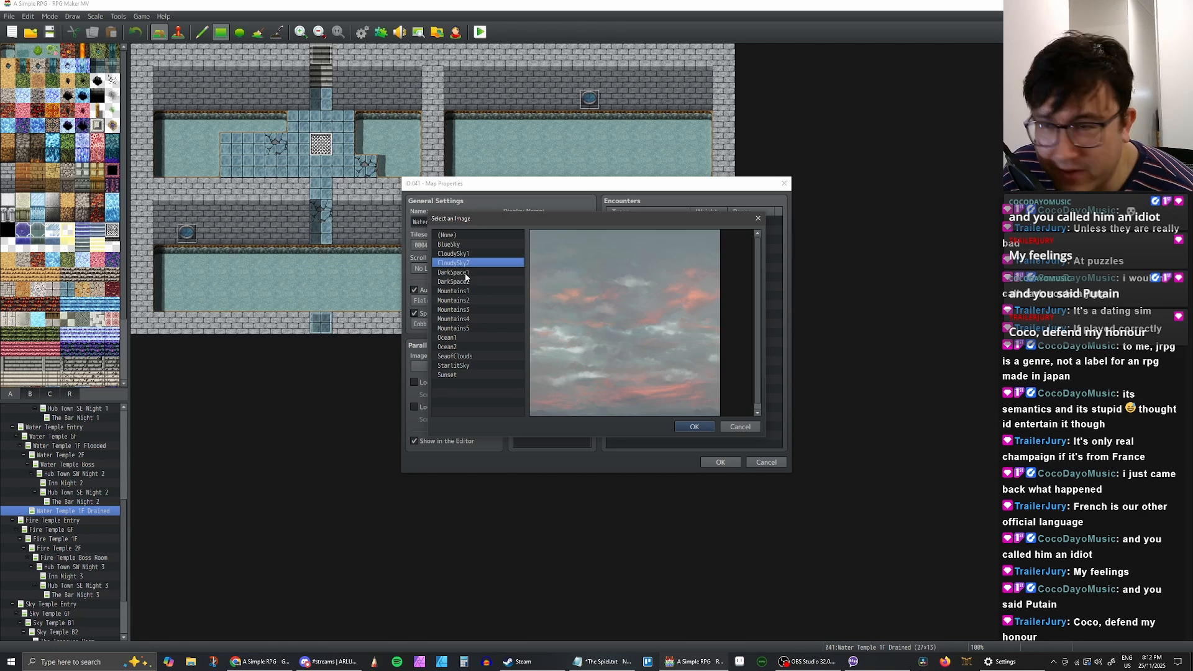
left_click(466, 273)
left_click(471, 281)
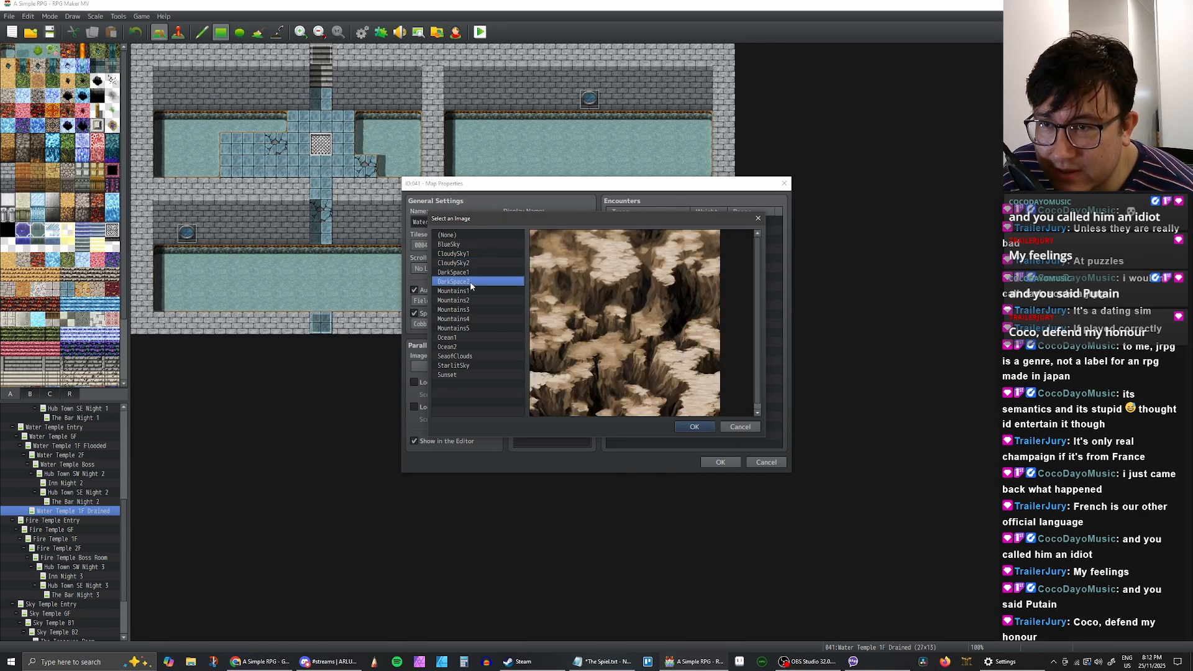
left_click(470, 290)
left_click(467, 302)
left_click(466, 312)
left_click(467, 320)
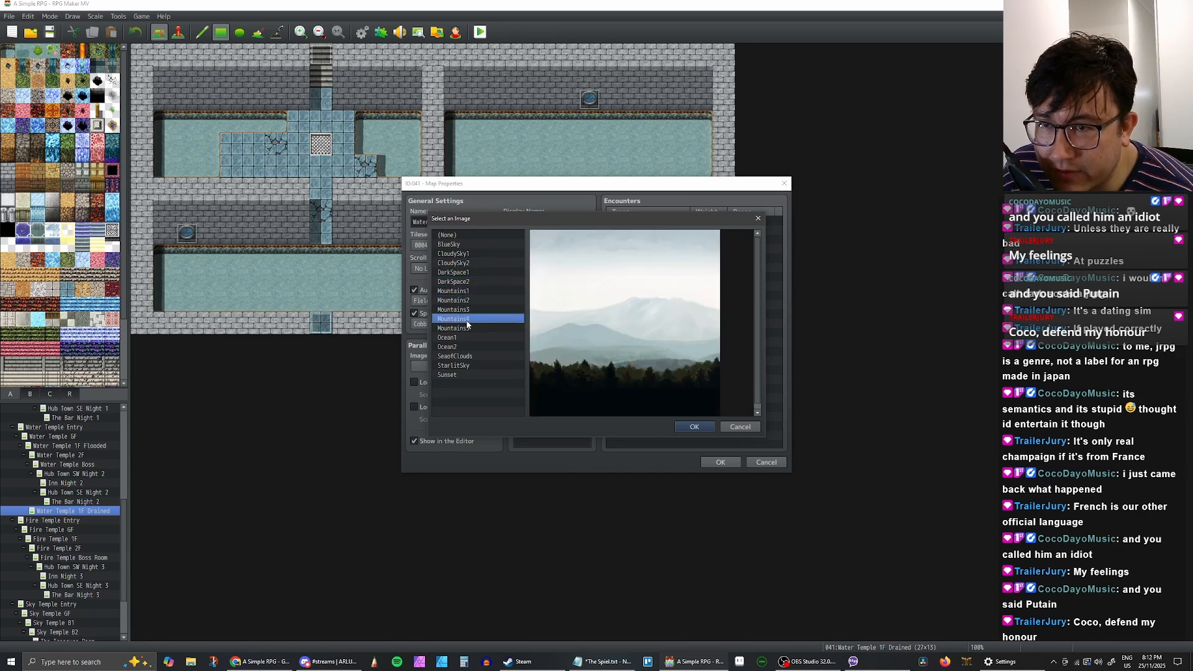
left_click(467, 339)
left_click(467, 330)
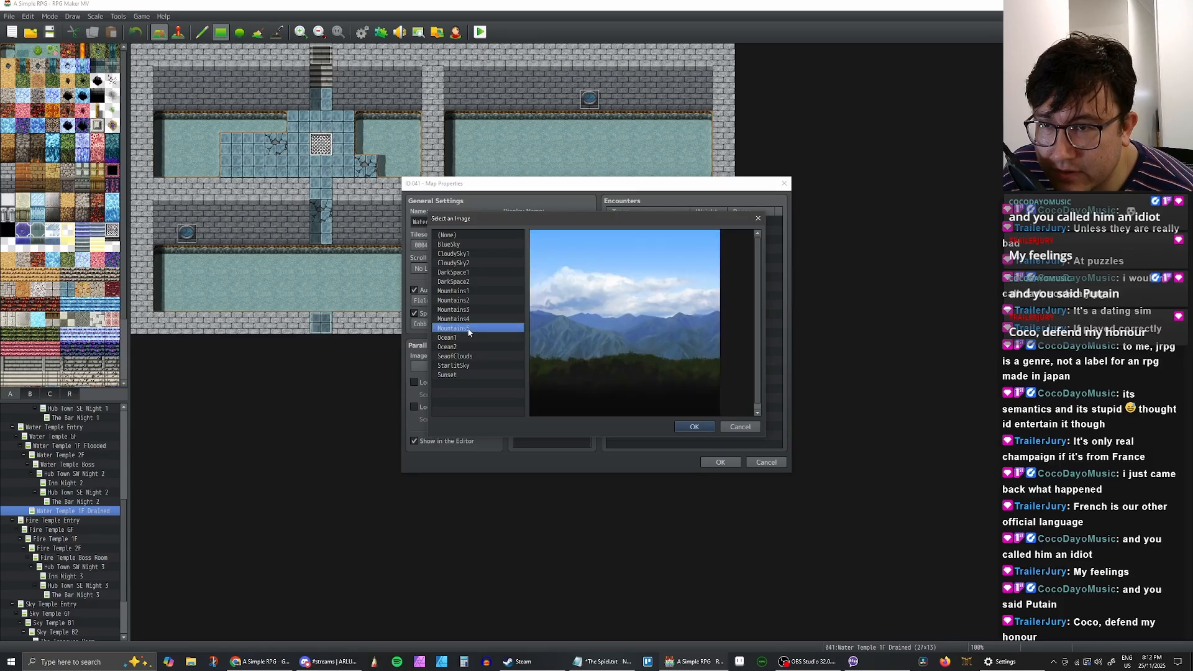
left_click(464, 337)
left_click(452, 349)
left_click(456, 339)
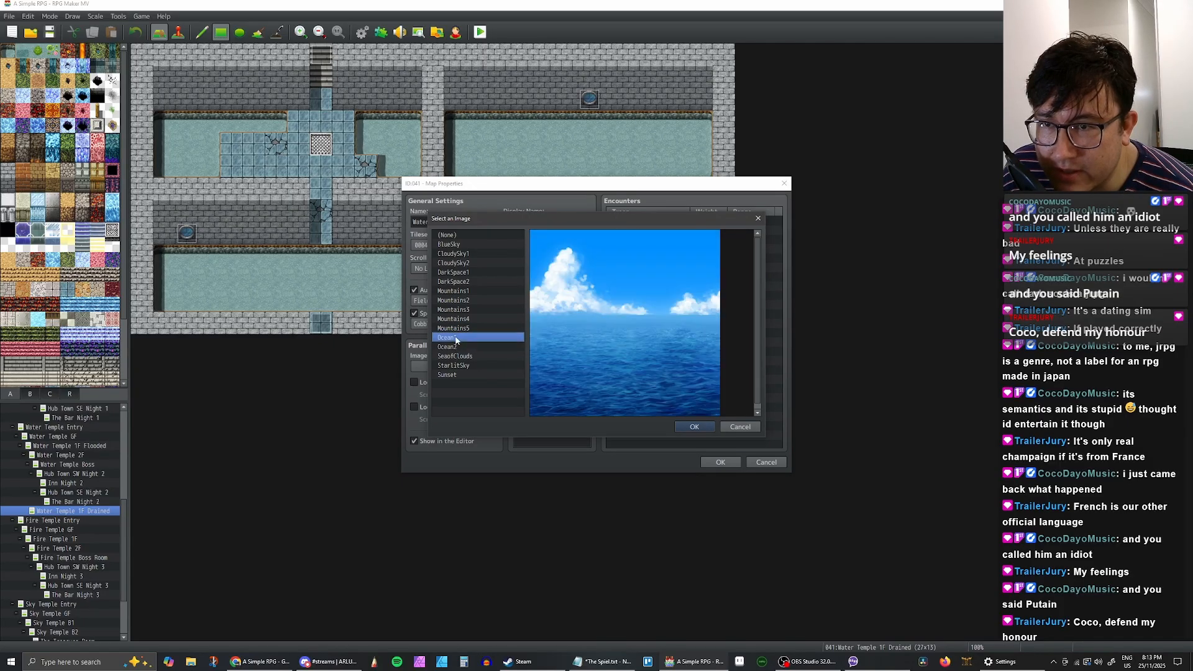
left_click(694, 427)
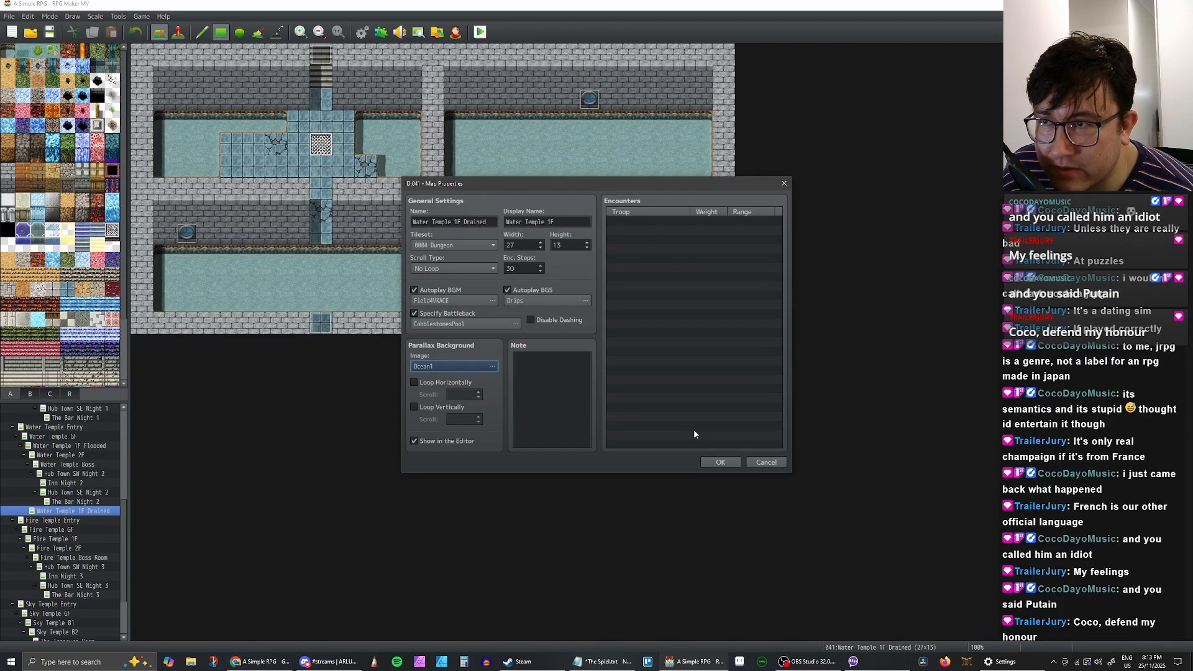
Step: Loop the Ocean1 parallax background horizontally with a scroll speed, and apply the map properties
left_click(415, 382)
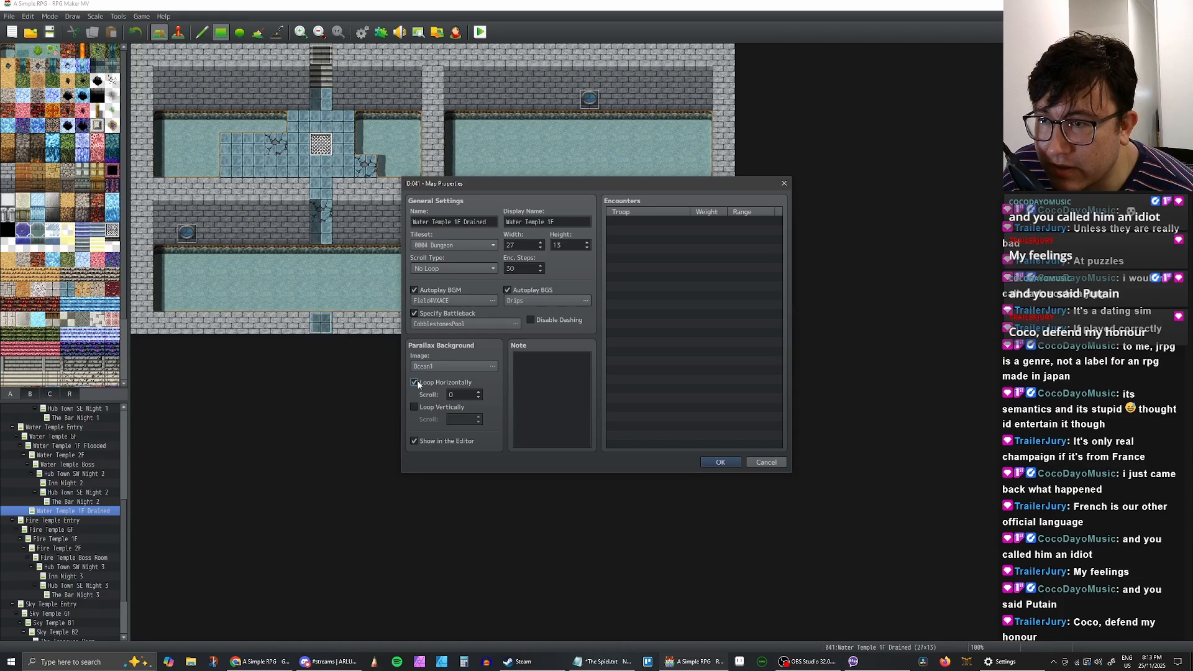
left_click(480, 395)
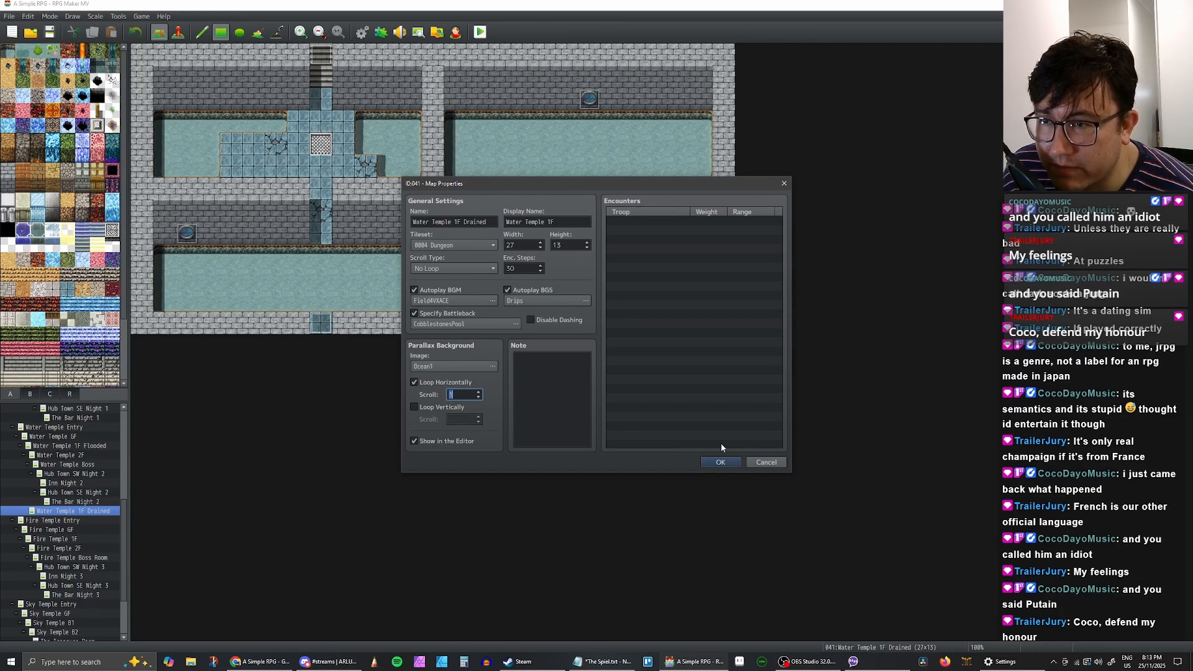
left_click(720, 461)
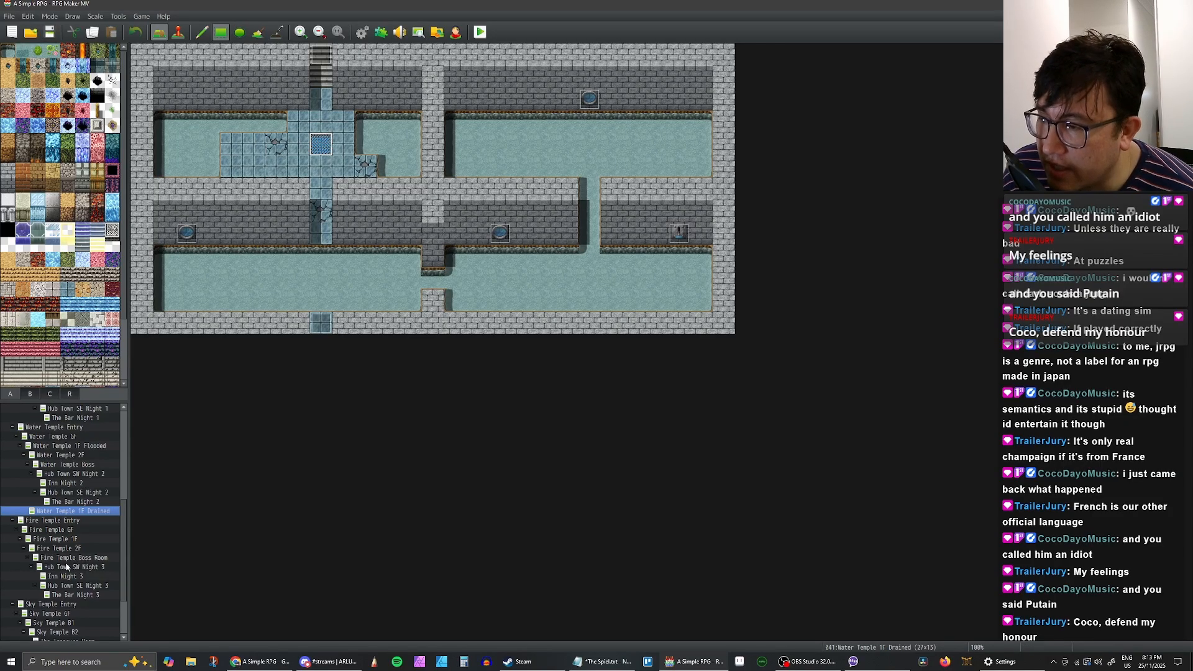
Step: Open the Fire Temple 1F map properties and preview the cloudy sky, dark space and first mountain parallax images
scroll(74, 550, "down", 2)
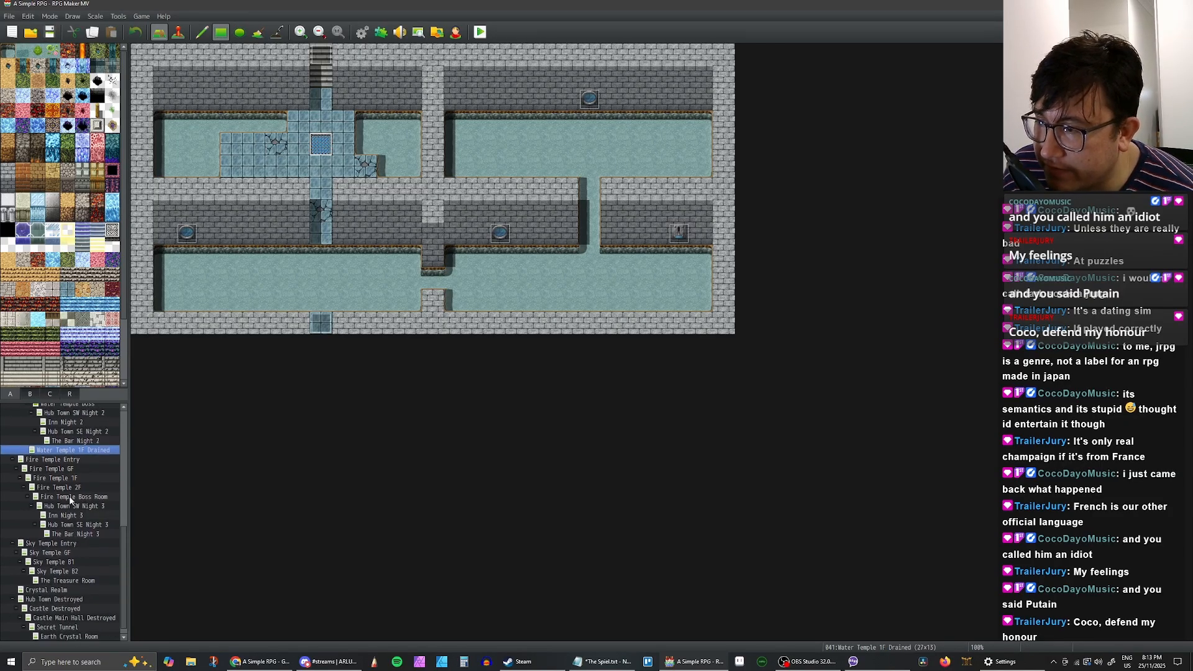
left_click(60, 479)
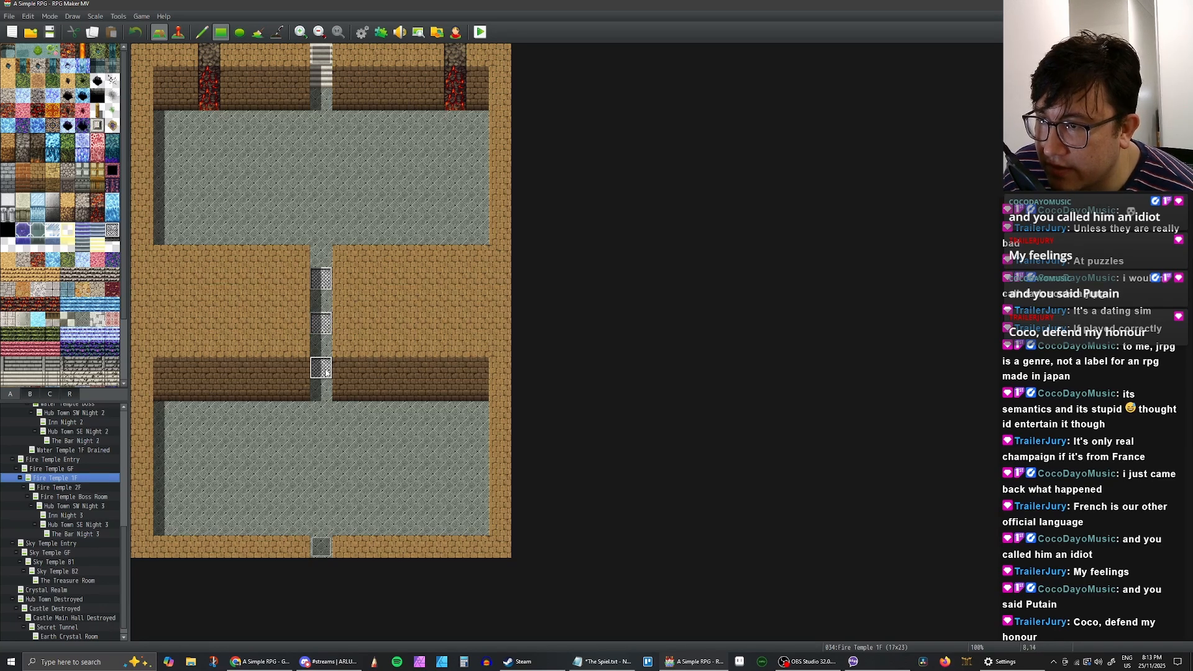
double_click(52, 481)
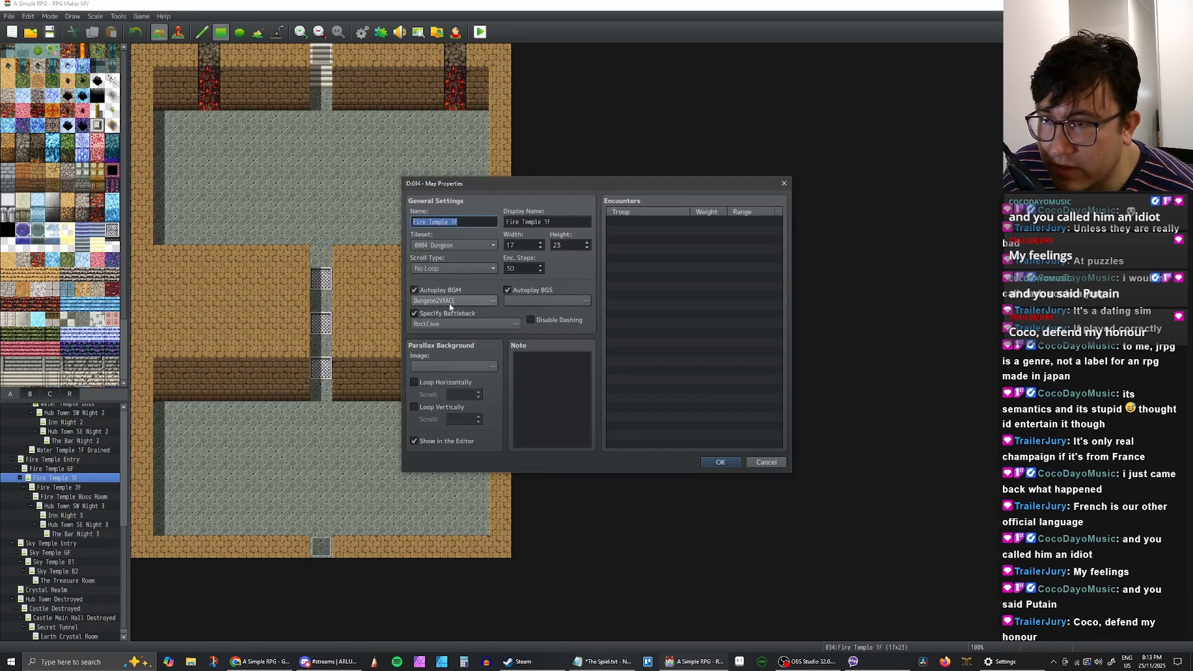
left_click(479, 366)
left_click(460, 263)
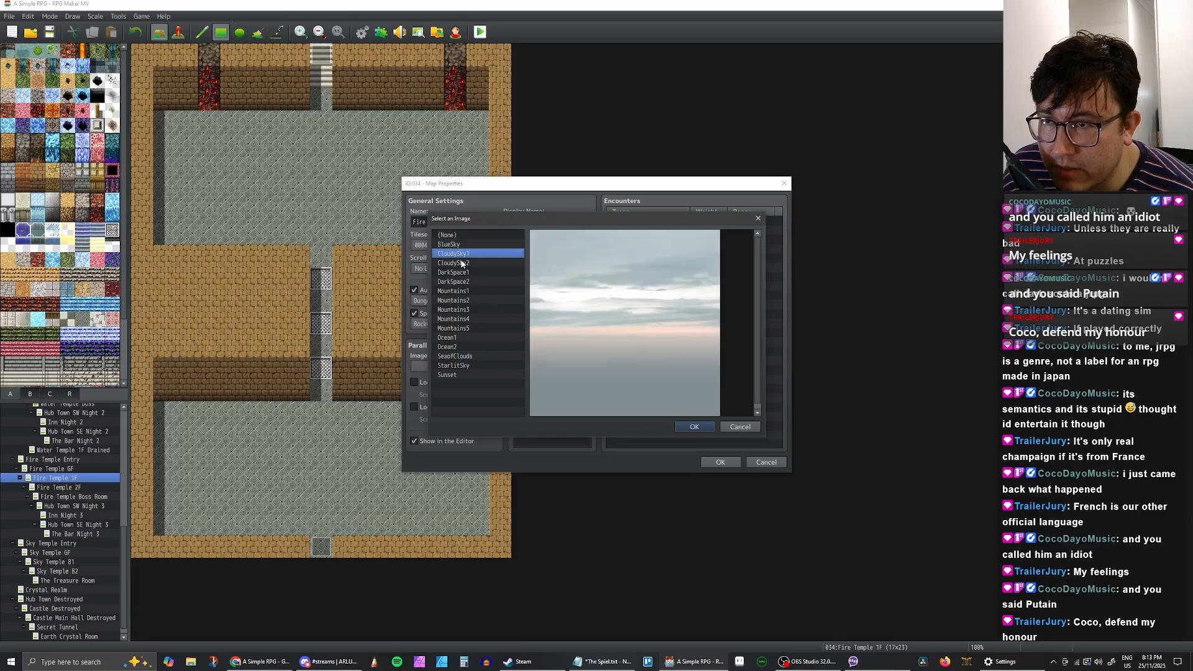
left_click(459, 273)
left_click(460, 291)
left_click(459, 301)
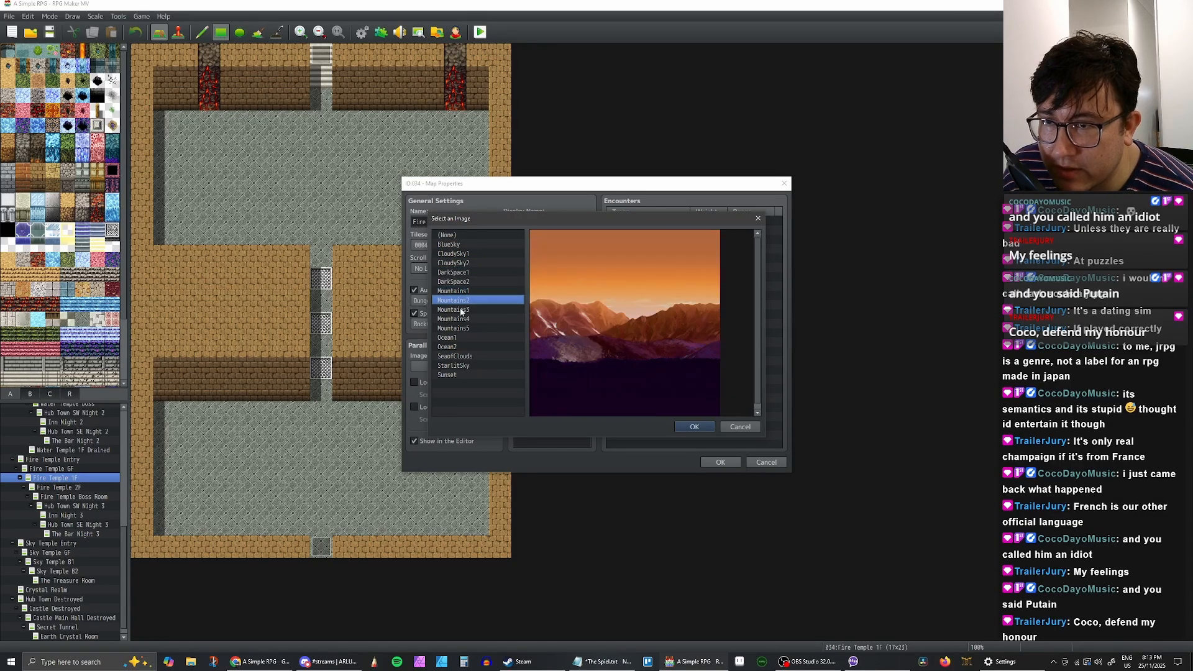
Step: Compare the remaining mountain, ocean, cloud and starlit images, and choose Sunset as the Fire Temple 1F parallax background
left_click(460, 310)
left_click(461, 319)
left_click(460, 338)
left_click(459, 346)
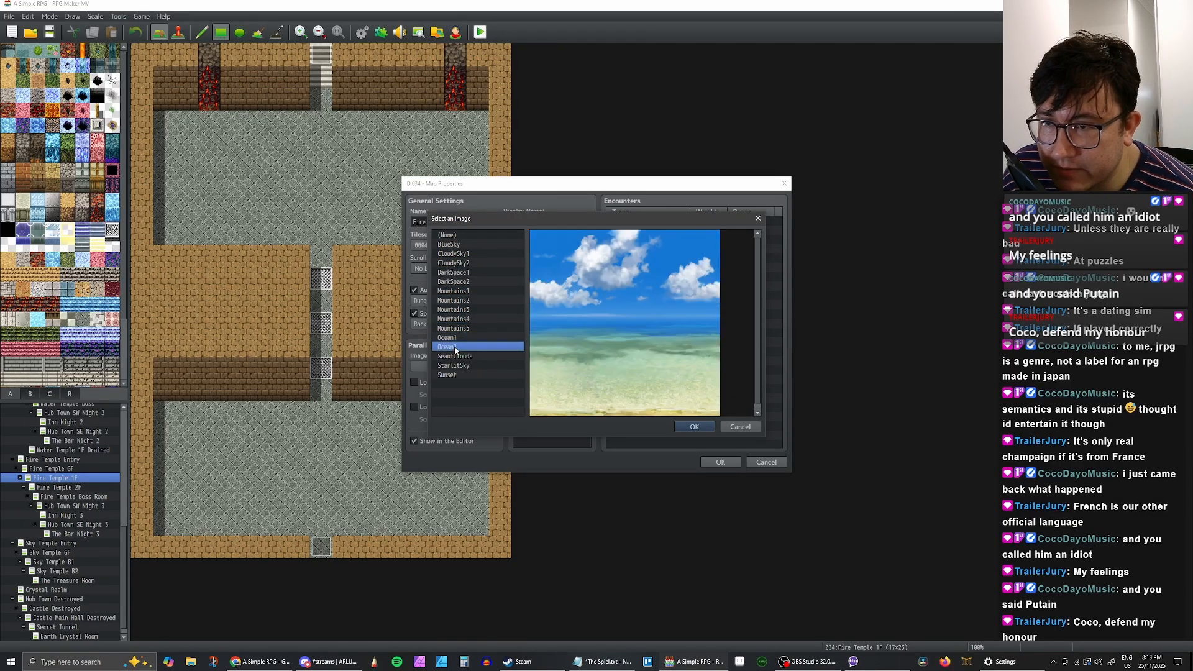
left_click(457, 356)
left_click(457, 374)
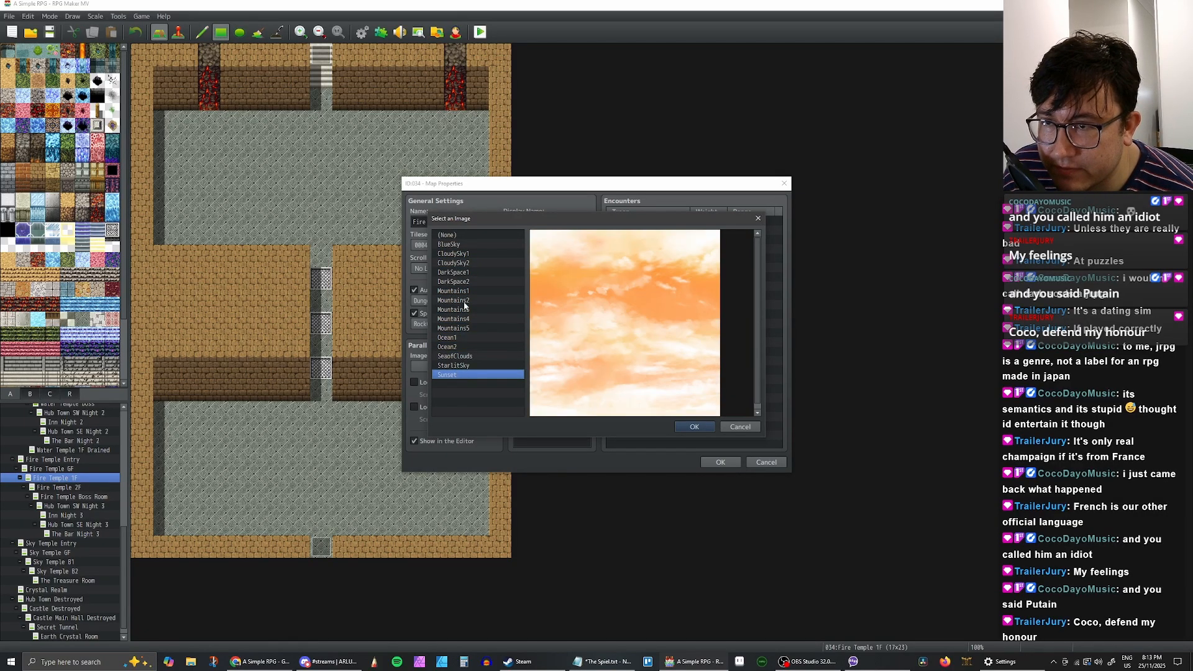
left_click(465, 366)
left_click(451, 375)
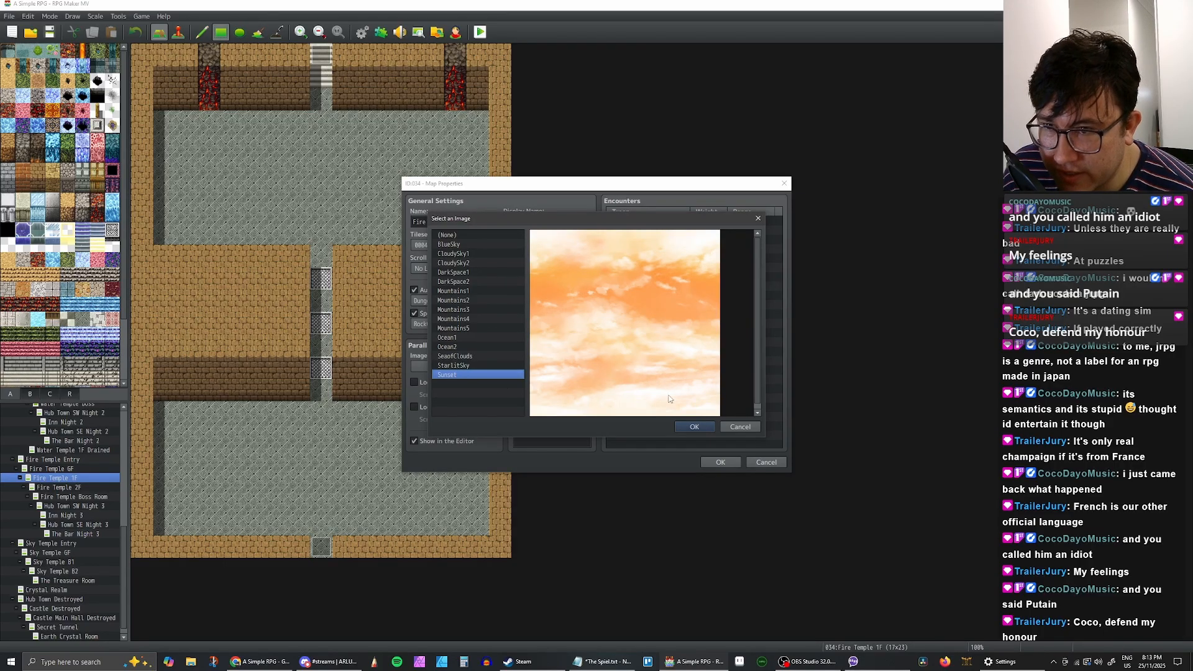
left_click(694, 427)
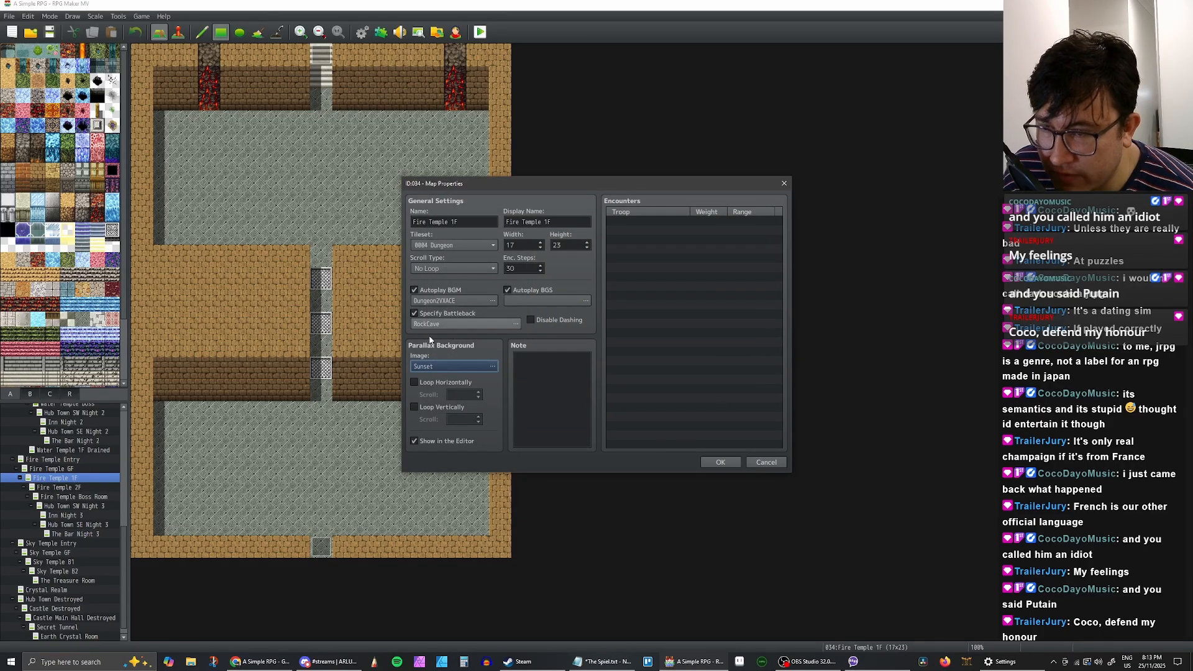
left_click(489, 367)
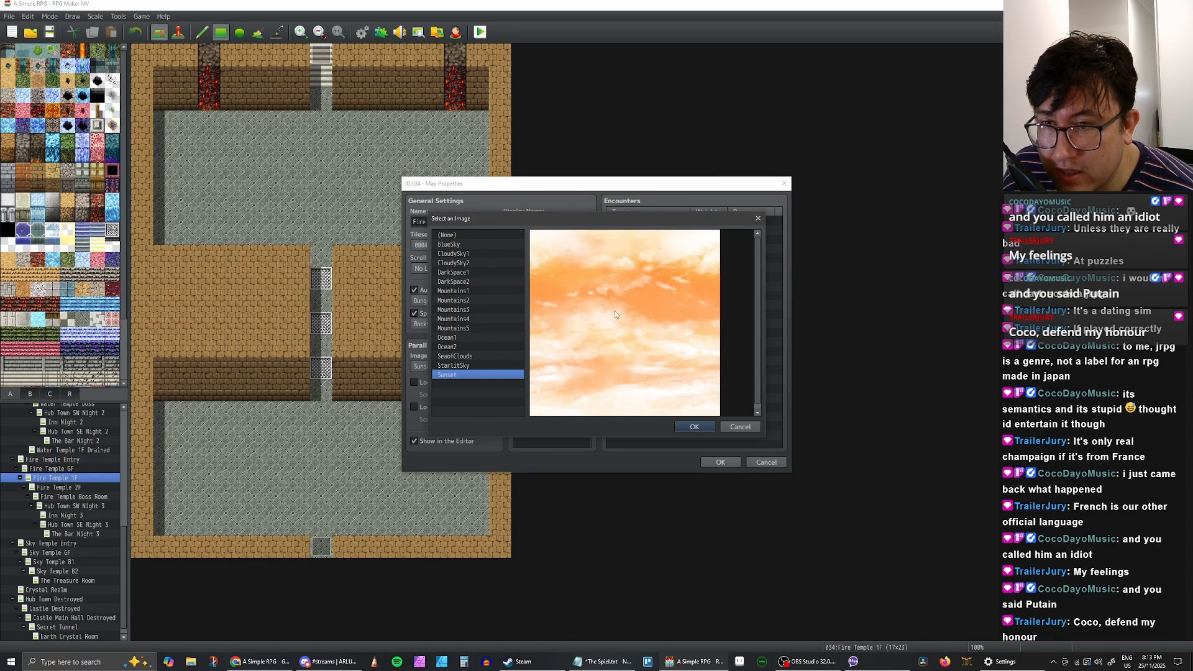
left_click(694, 427)
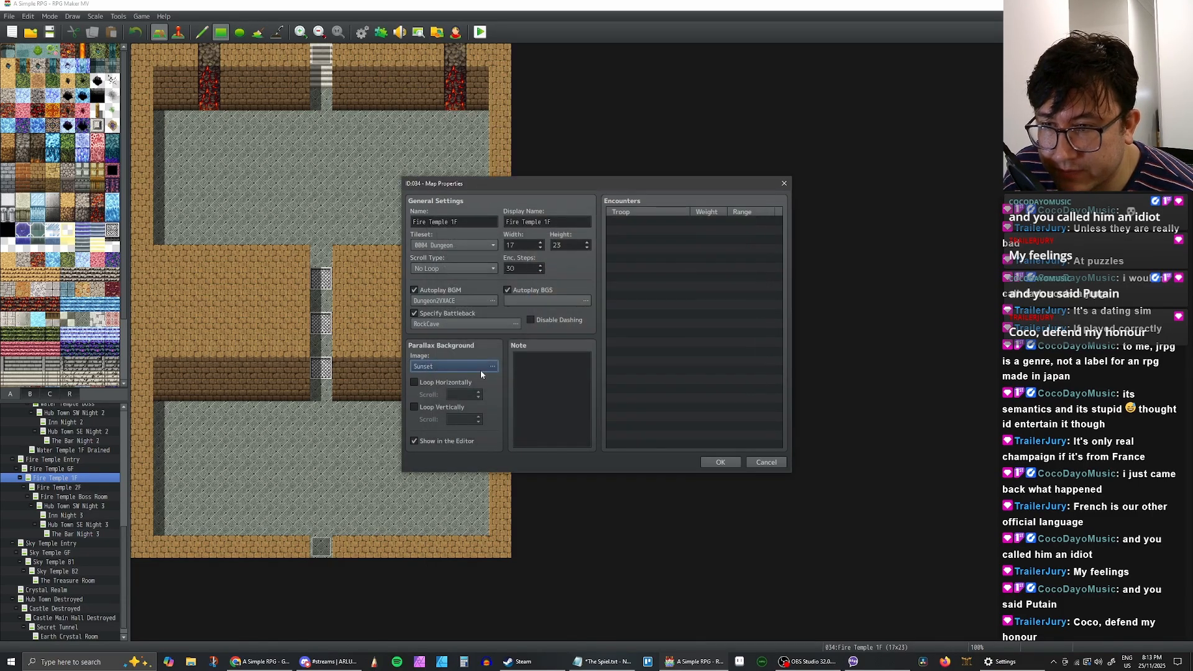
Step: Loop the Sunset parallax background horizontally with a scroll speed, and apply the map properties
left_click(413, 382)
left_click(479, 394)
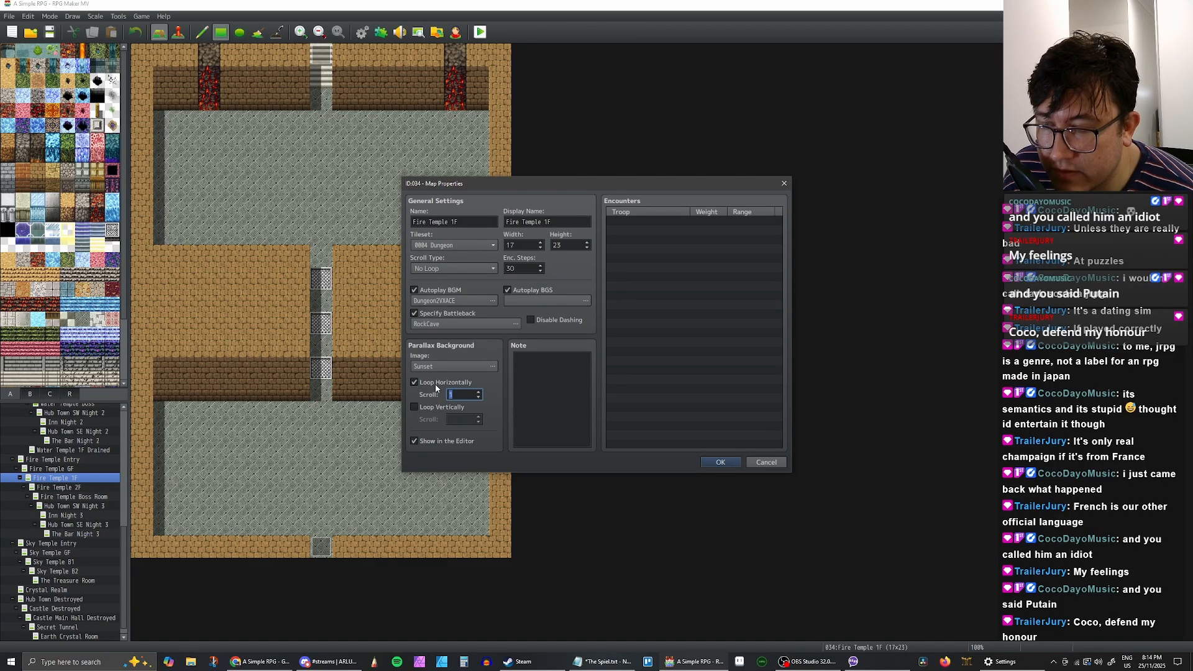
left_click(717, 462)
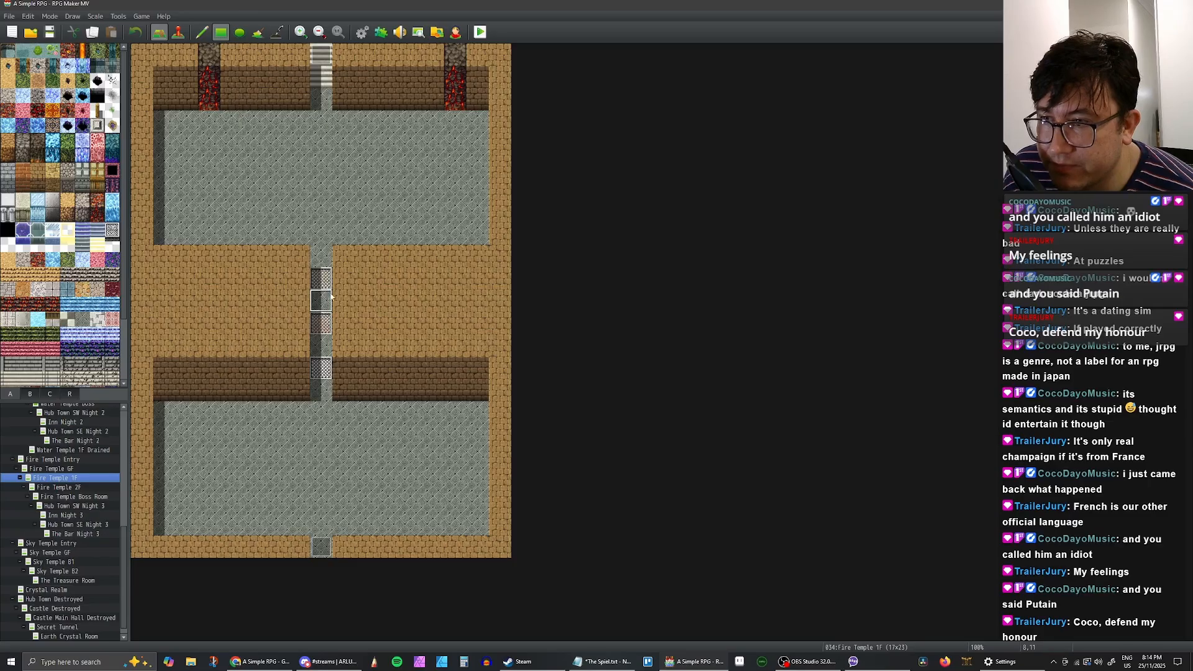
Step: Save the project and switch from map editing to event editing
left_click(50, 33)
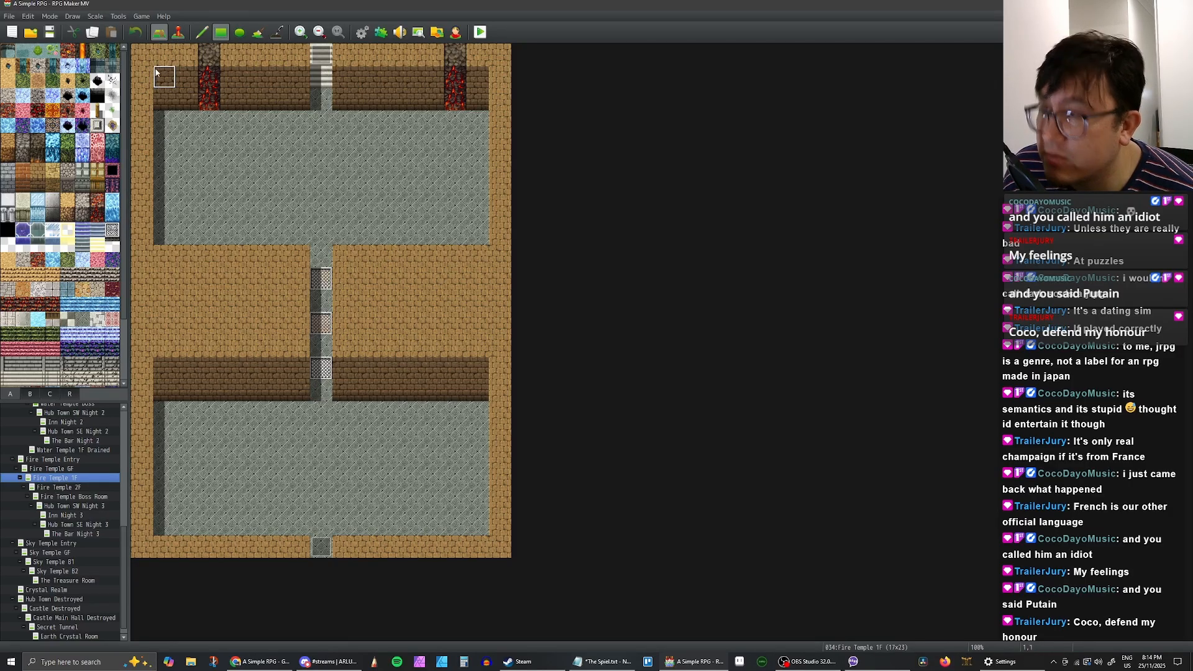
left_click(178, 32)
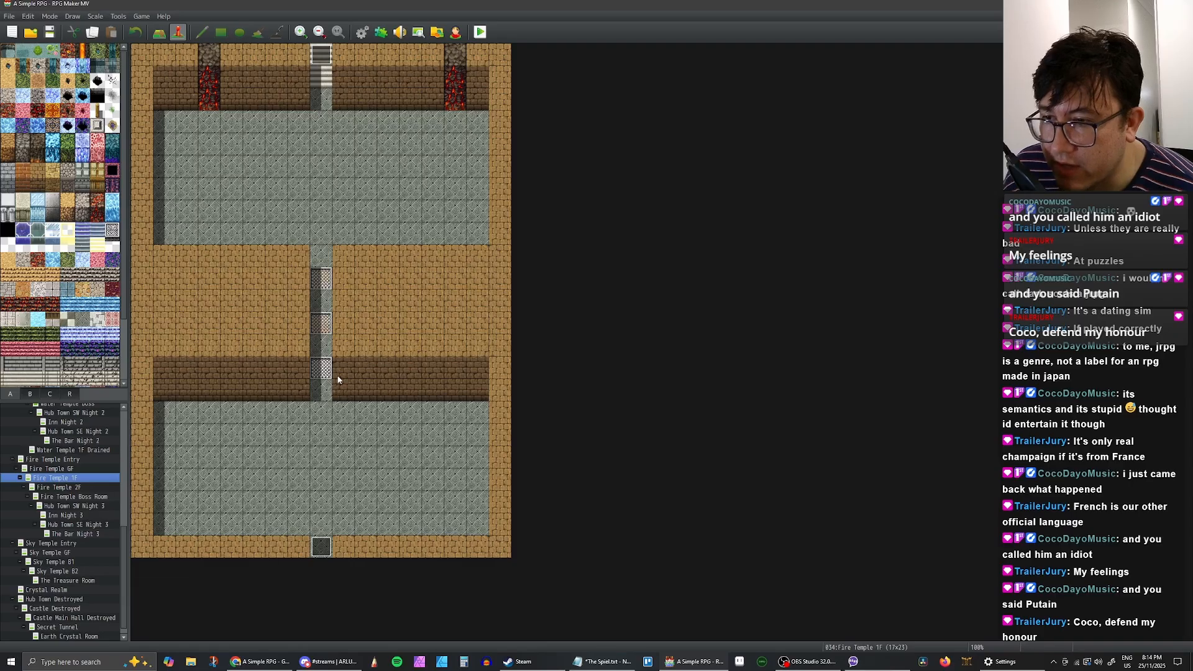
left_click(276, 389)
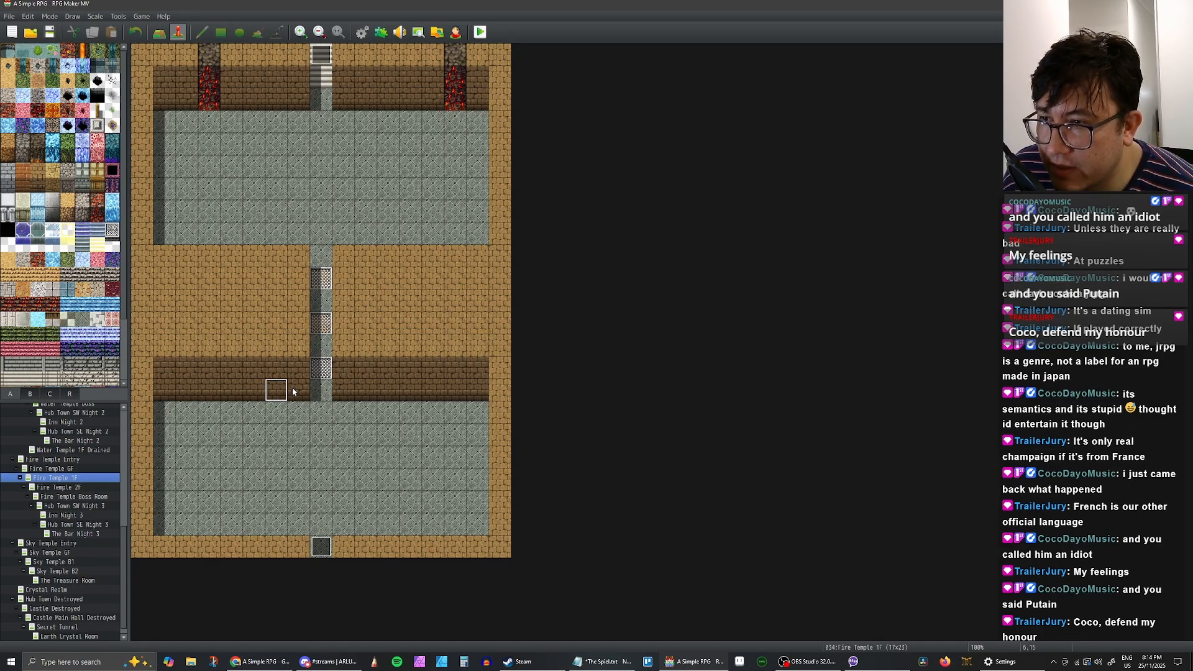
double_click(260, 391)
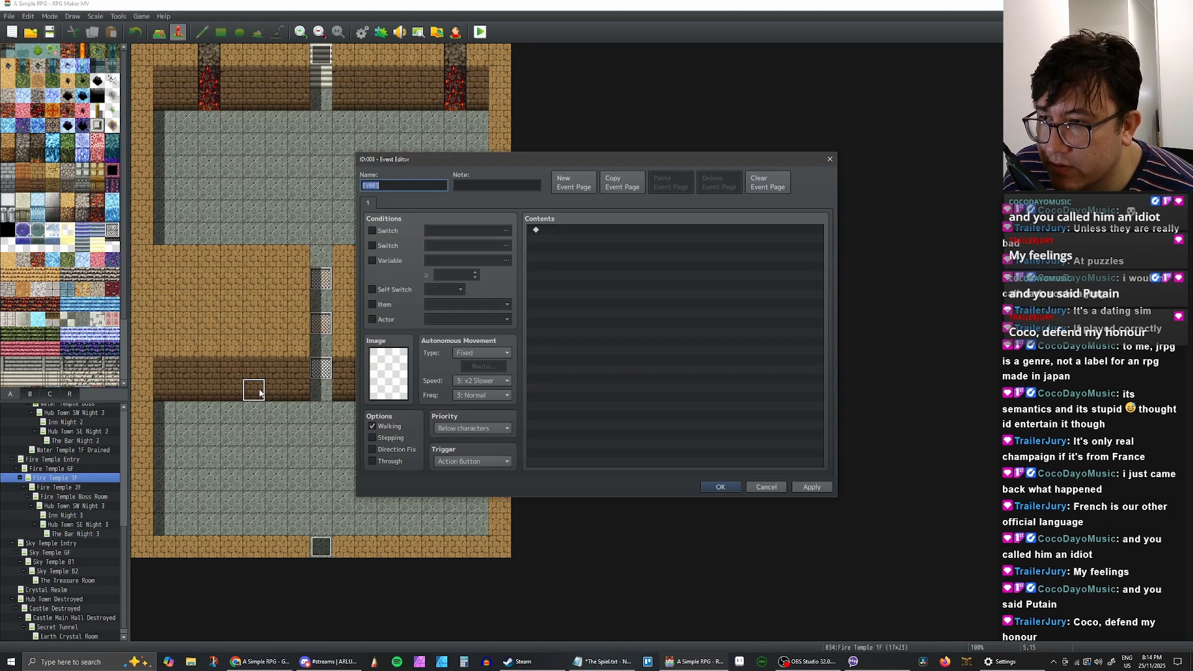
left_click(766, 487)
Step: Copy the Geyser Lever event from Water Temple 1F Flooded onto the lower brown wall of Fire Temple 1F, left of the corridor
scroll(79, 490, "up", 3)
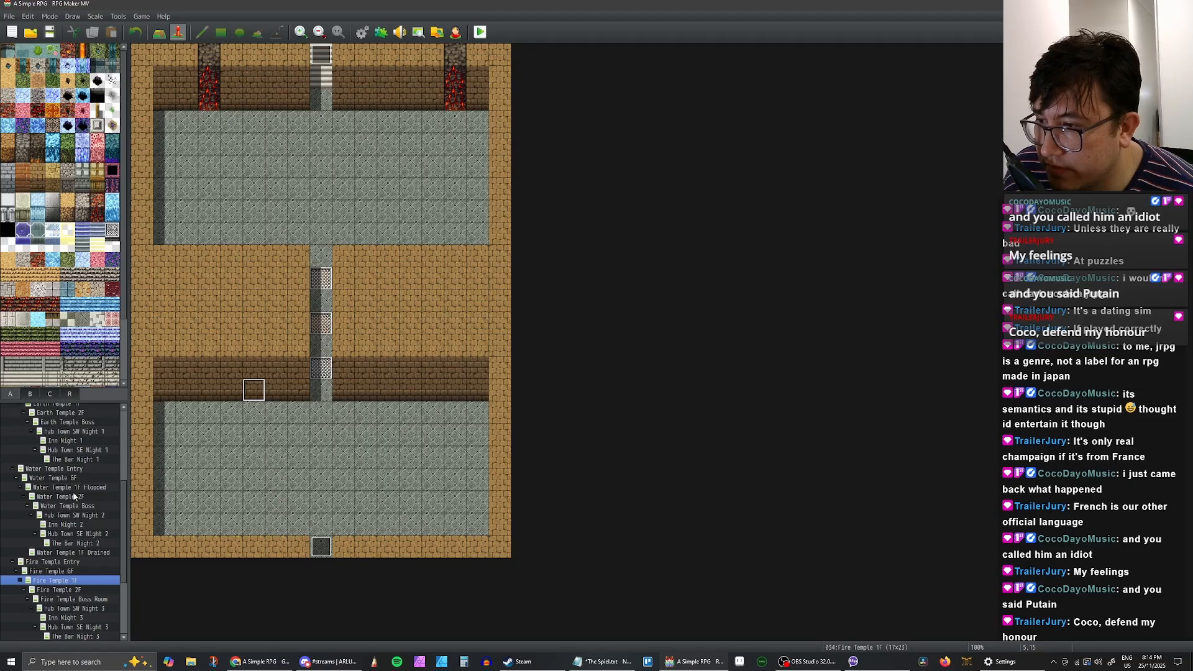
left_click(68, 488)
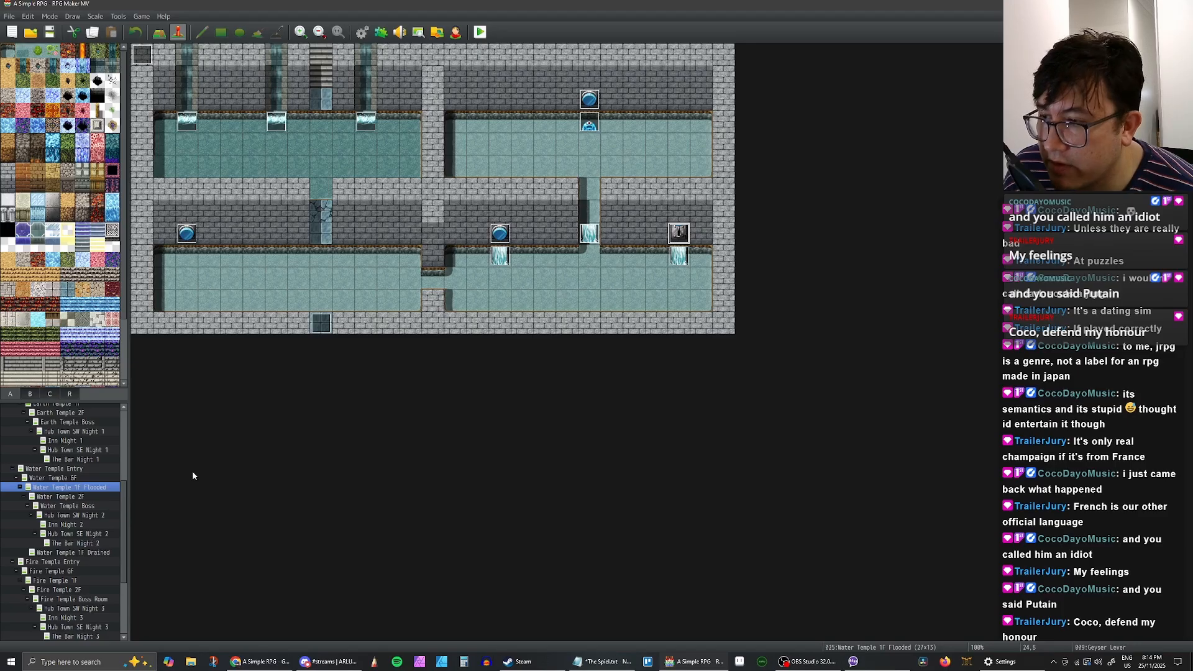
scroll(77, 564, "down", 1)
left_click(59, 553)
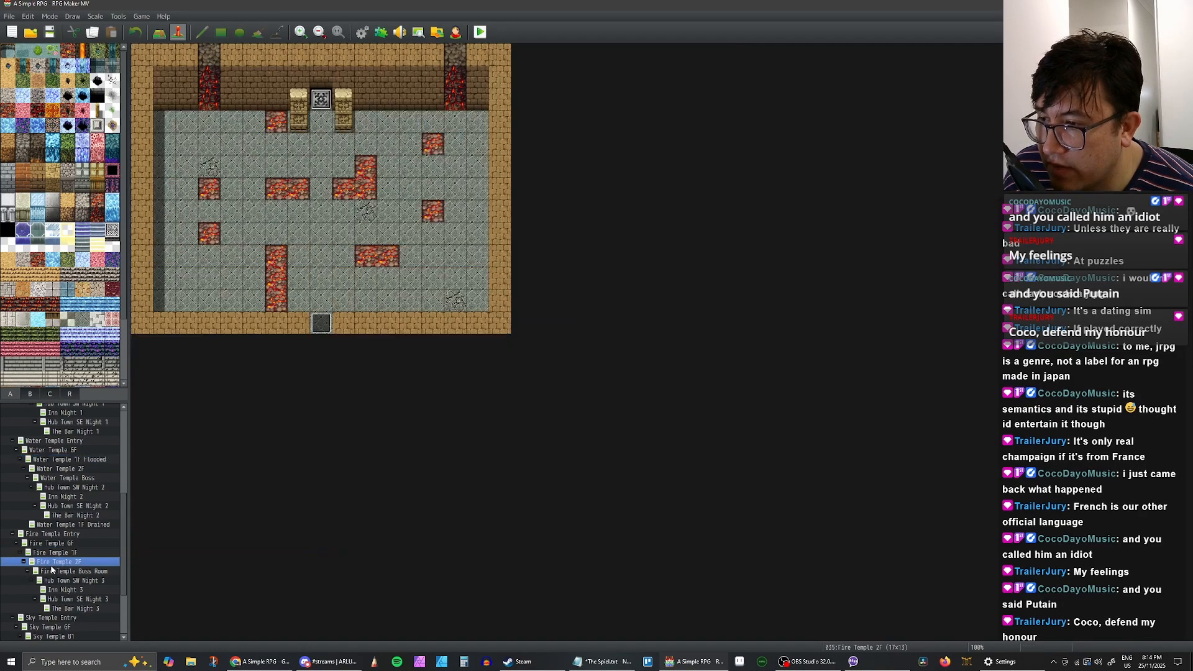
left_click(257, 389)
key("ctrl+v")
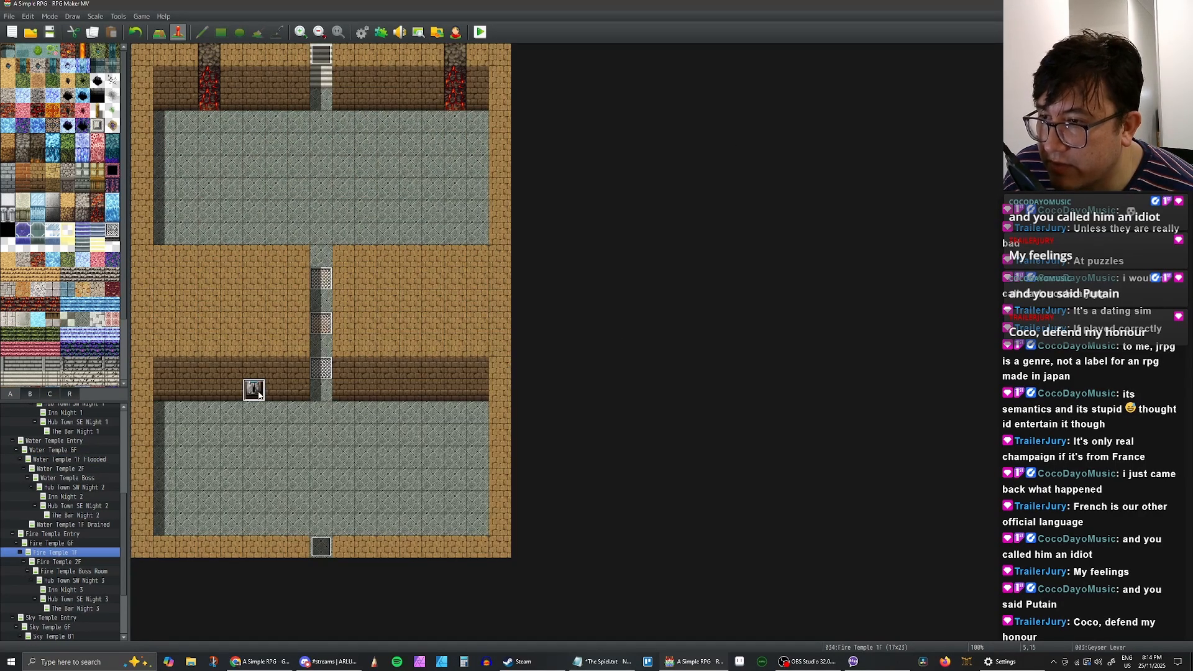
Step: Give page 1 of the copied lever event the red lever image from !Switch2 and rename the event Geyser Lever #1
double_click(258, 390)
left_click(384, 203)
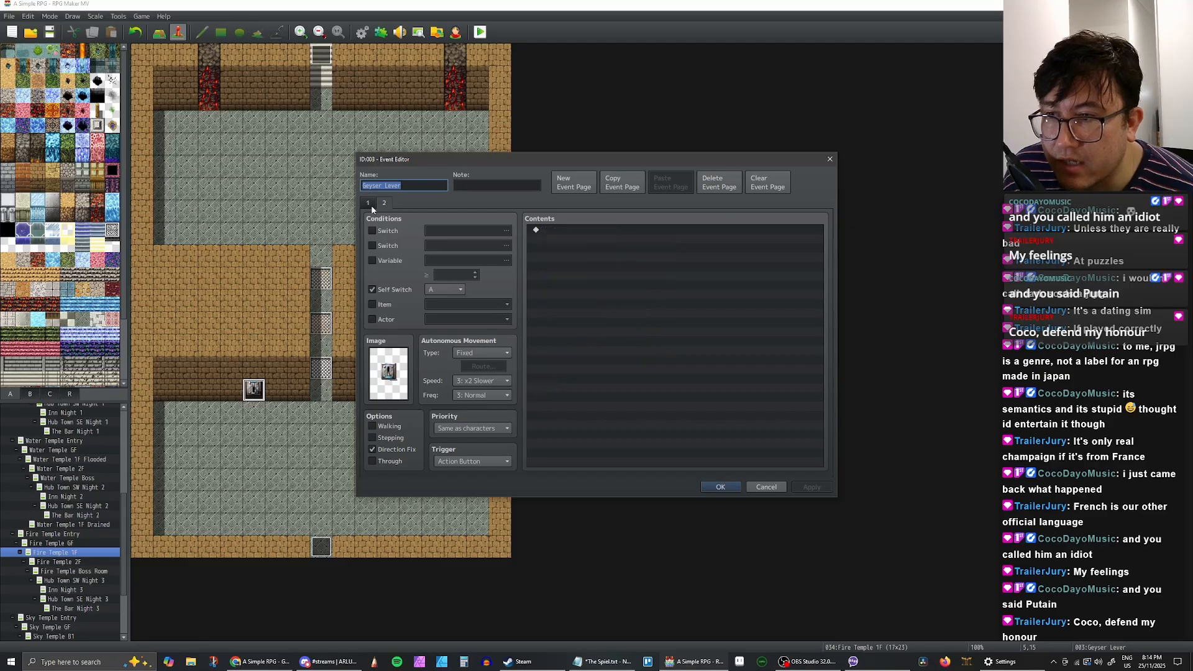
left_click(368, 203)
double_click(388, 372)
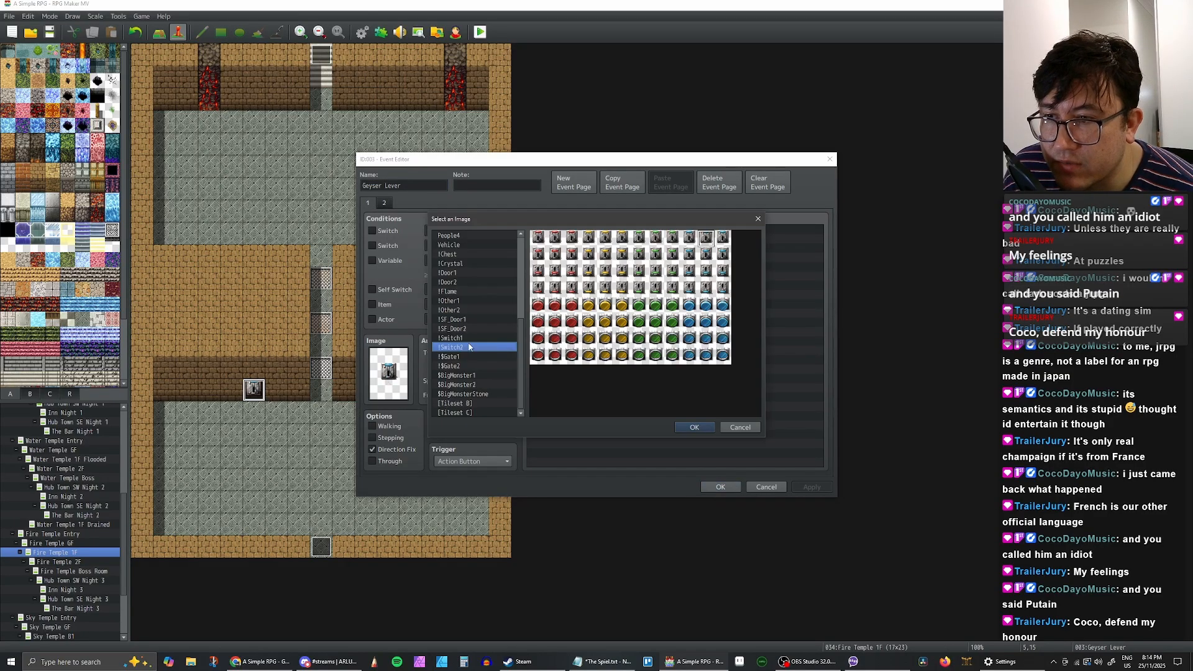
left_click(556, 240)
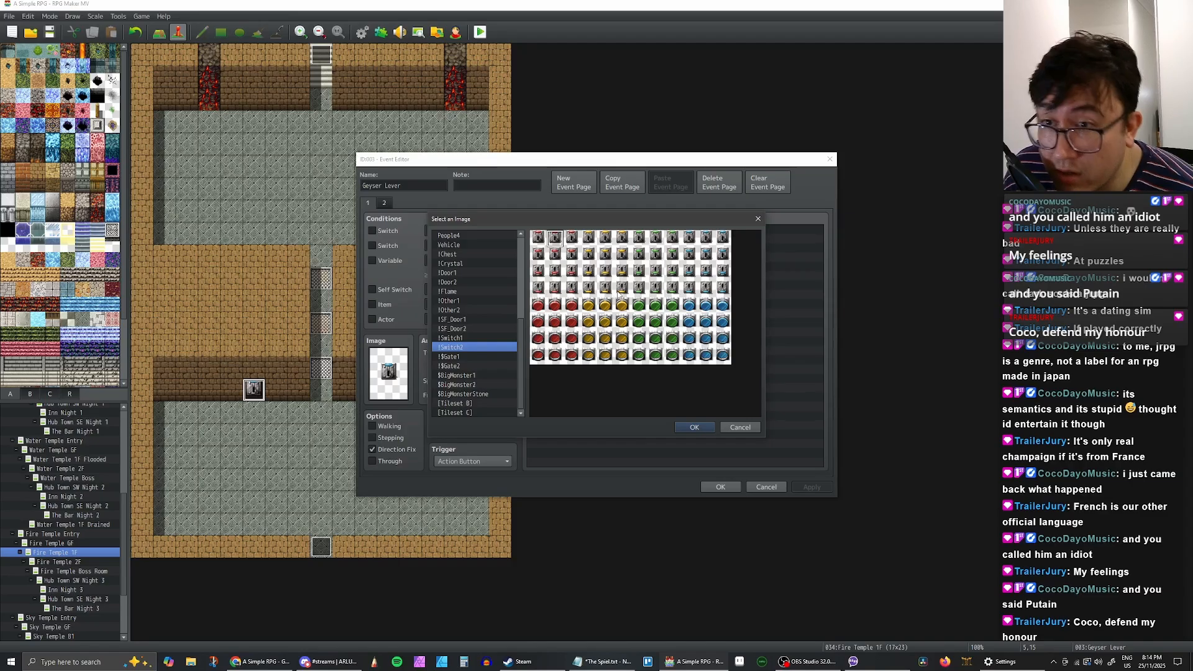
left_click(694, 427)
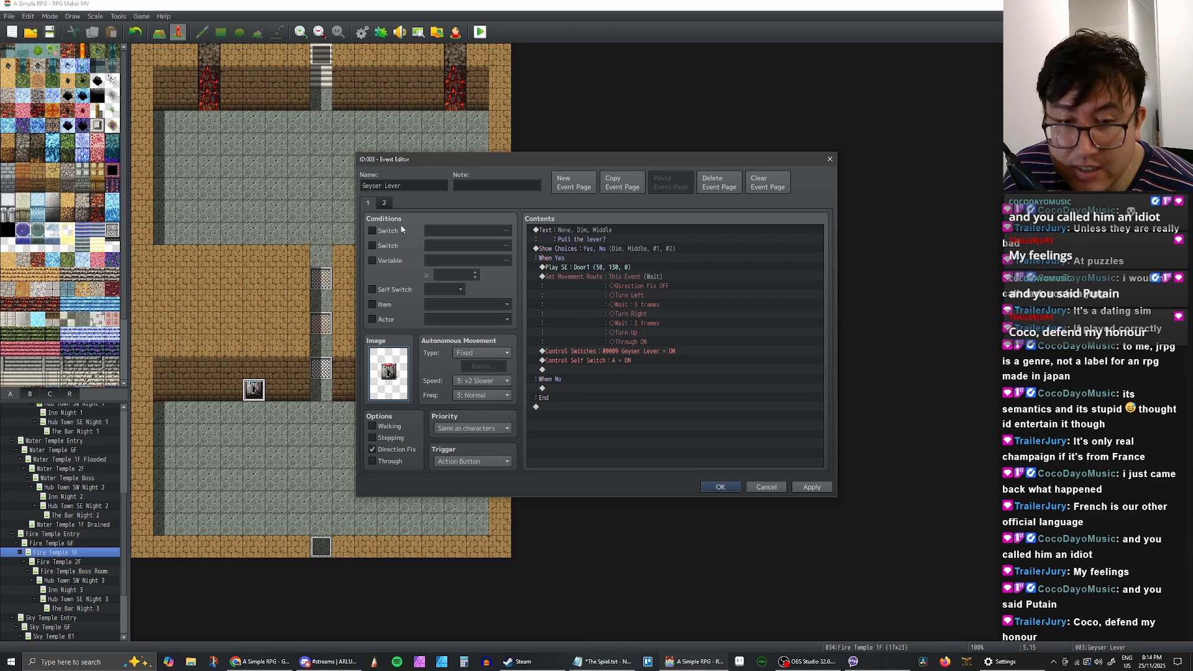
left_click(437, 184)
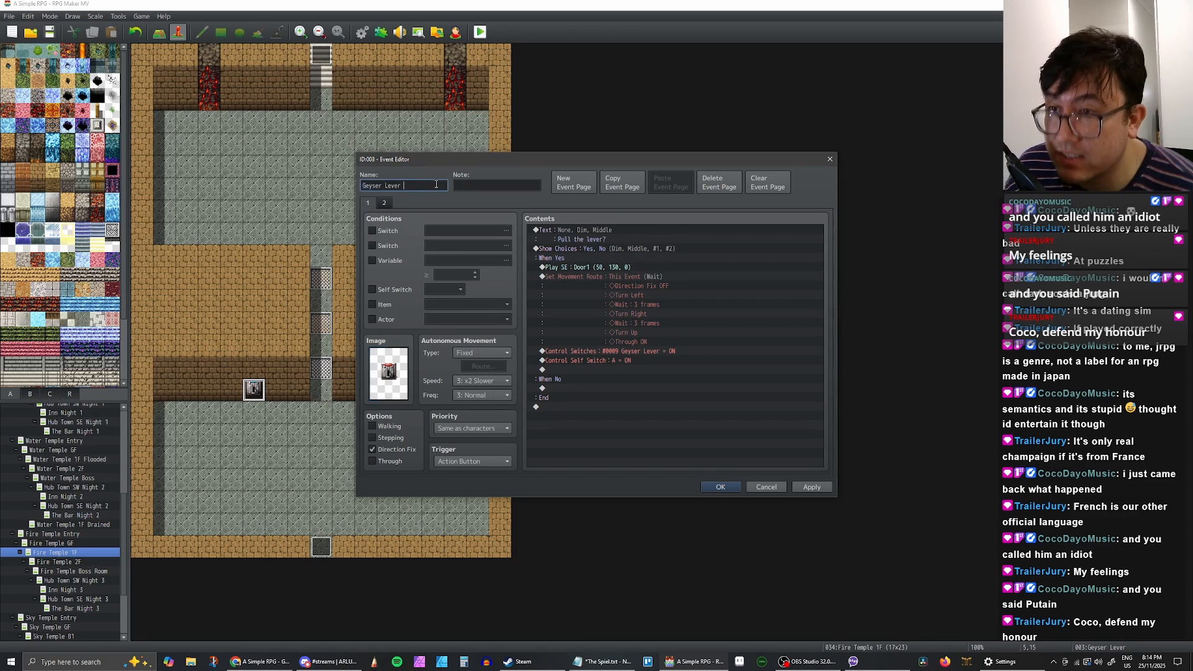
type("#1")
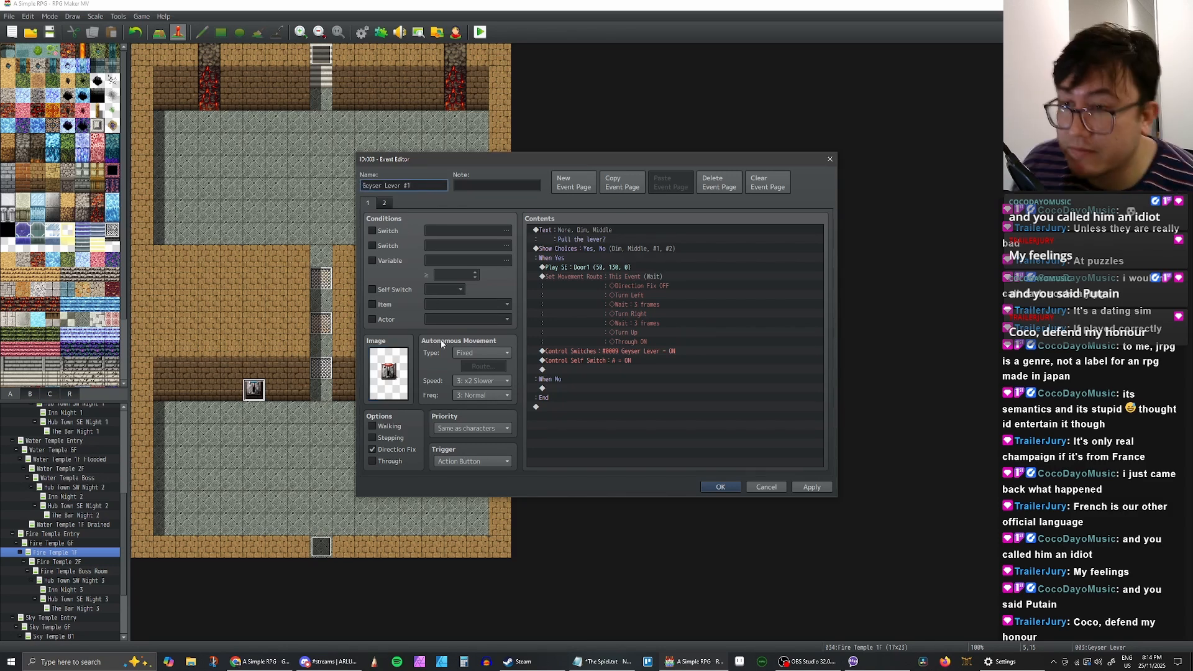
Step: Set the image of the lever event's page 2 to the matching pulled red lever from !Switch2 and apply the event changes
left_click(383, 202)
double_click(401, 394)
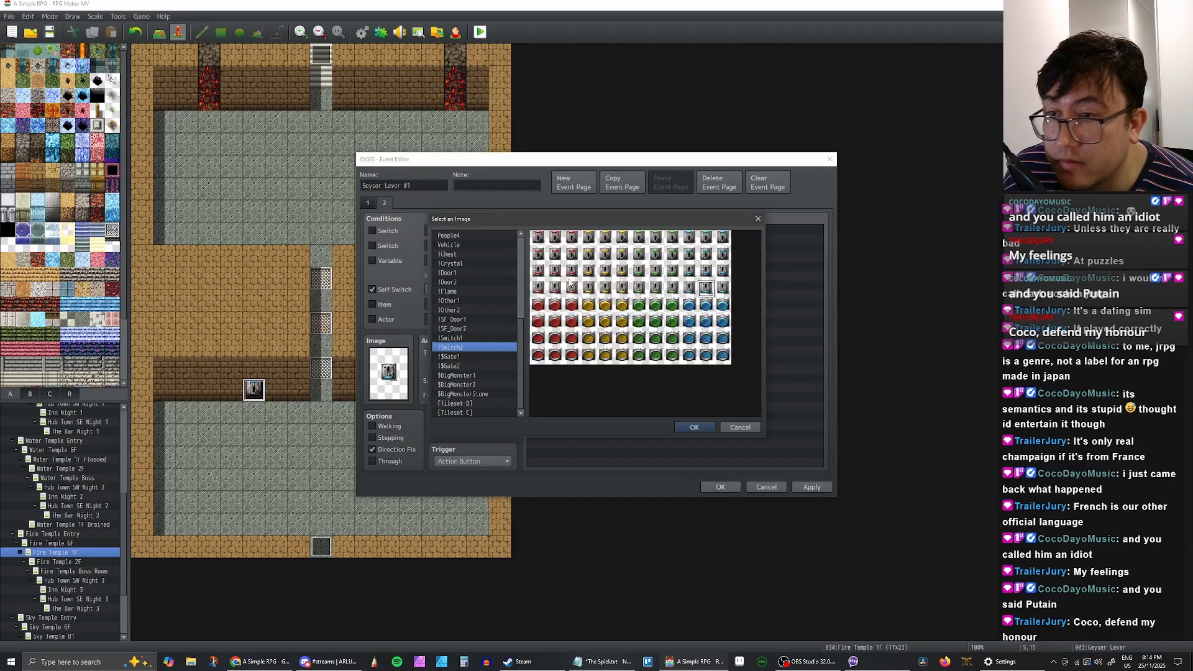
left_click(555, 289)
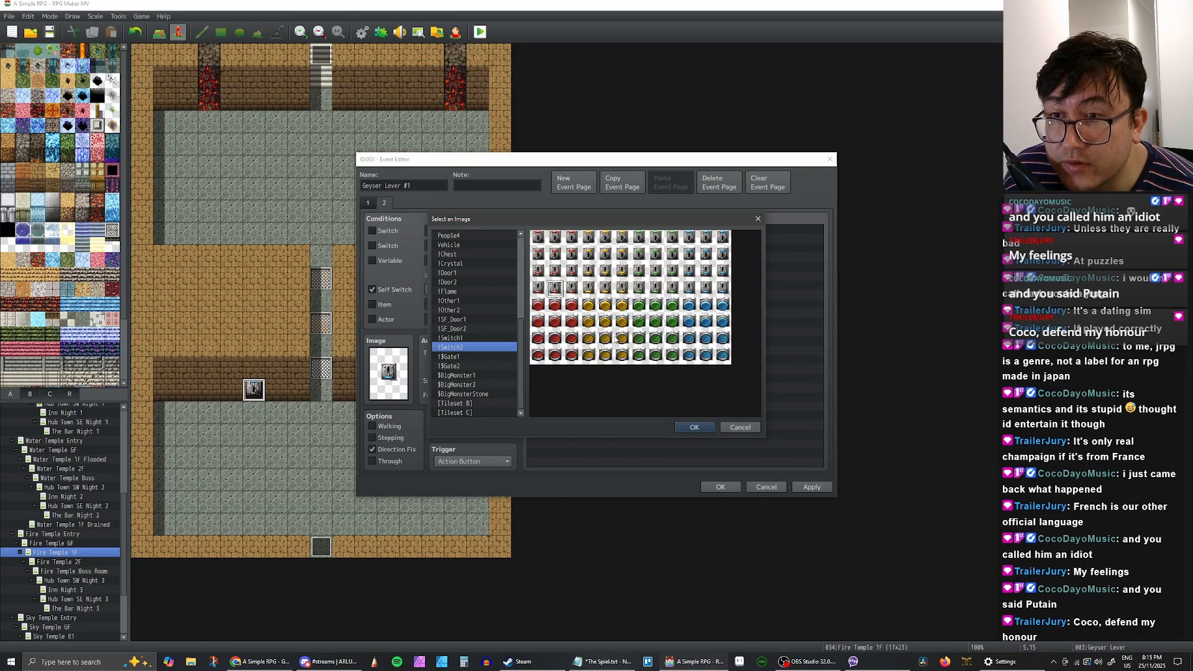
left_click(696, 428)
left_click(811, 487)
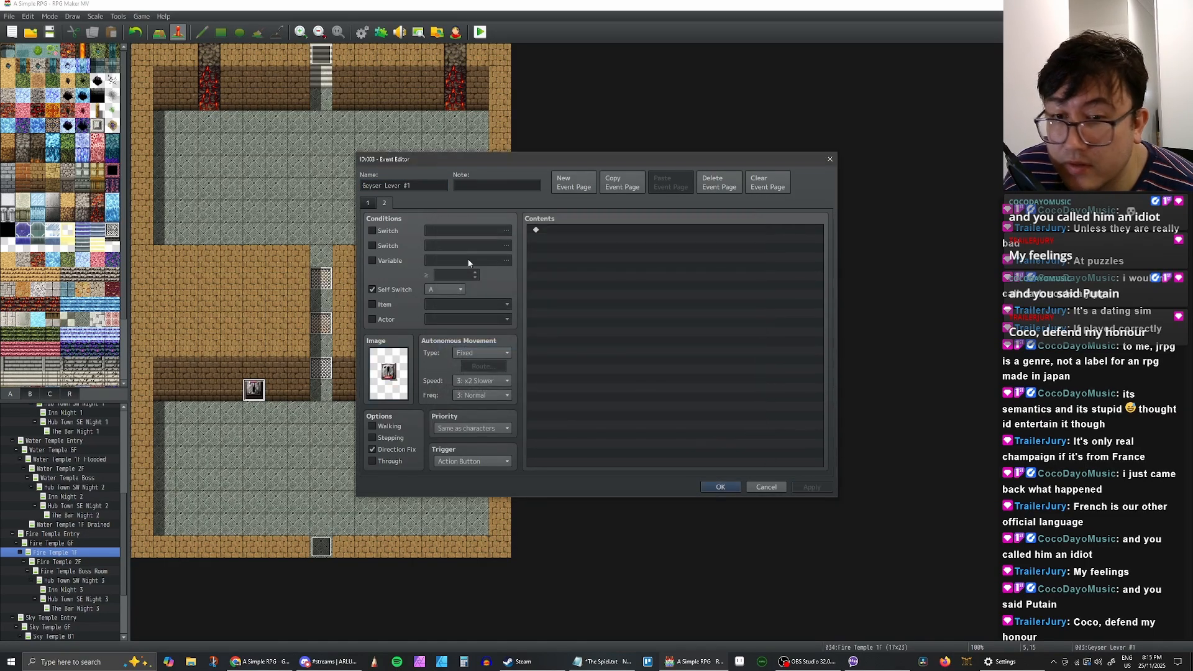
Step: Compare the conditions, image and command contents of the two pages of the Geyser Lever #1 event
left_click(370, 204)
left_click(385, 203)
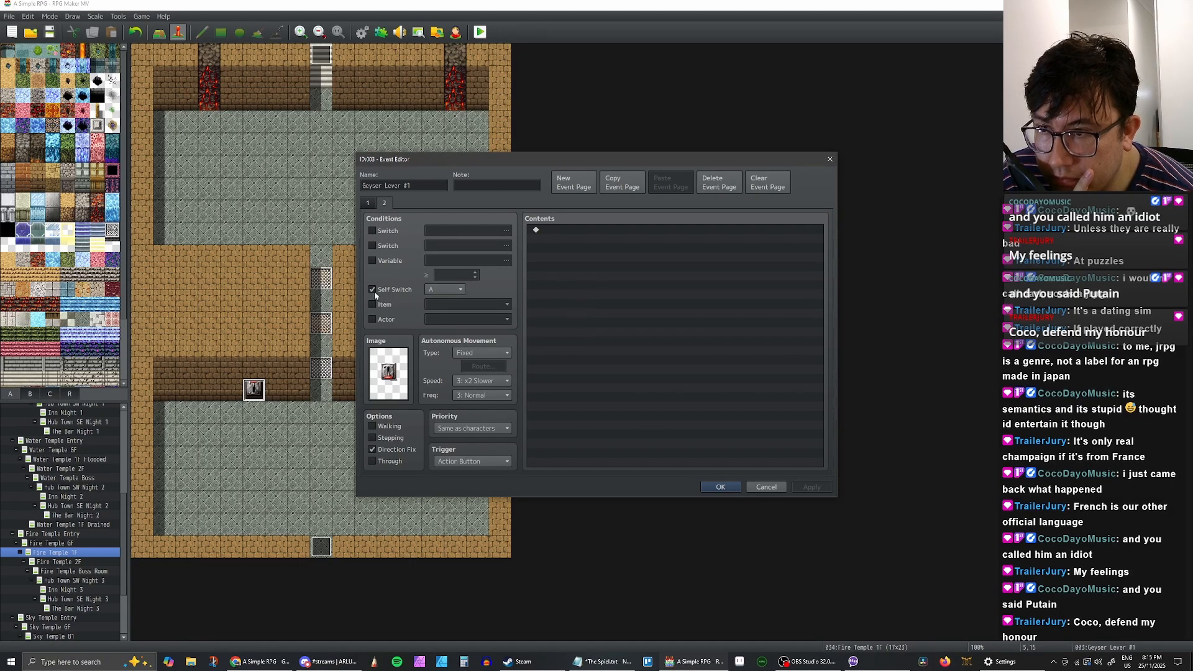
left_click(367, 205)
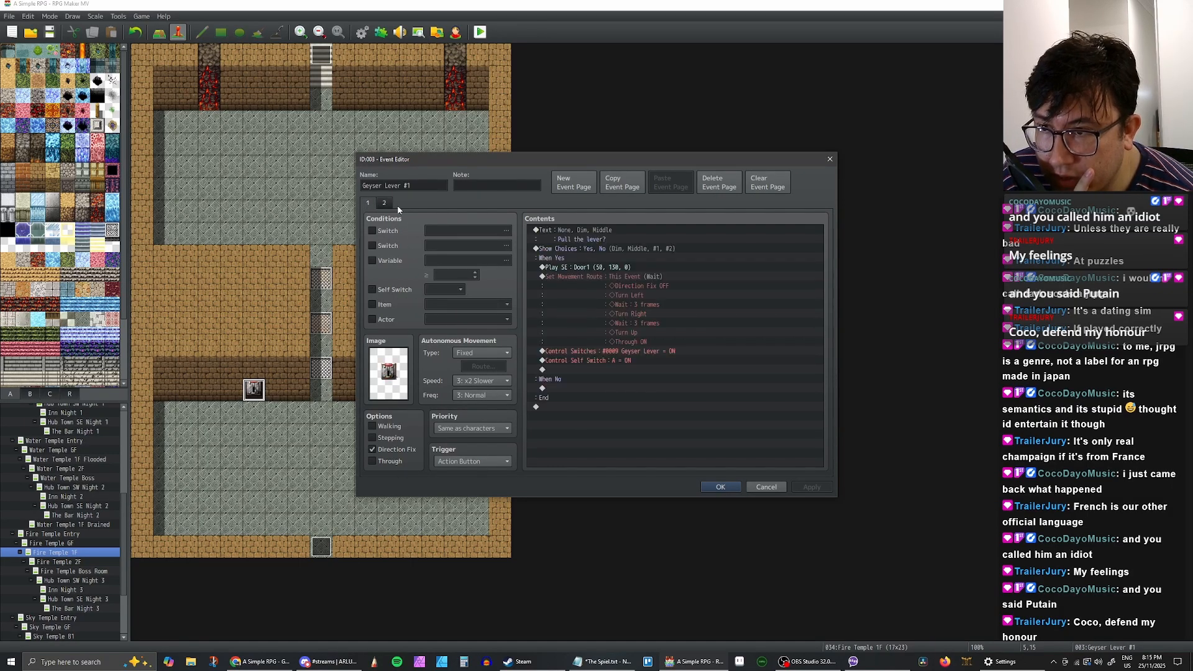
left_click(388, 203)
left_click(370, 204)
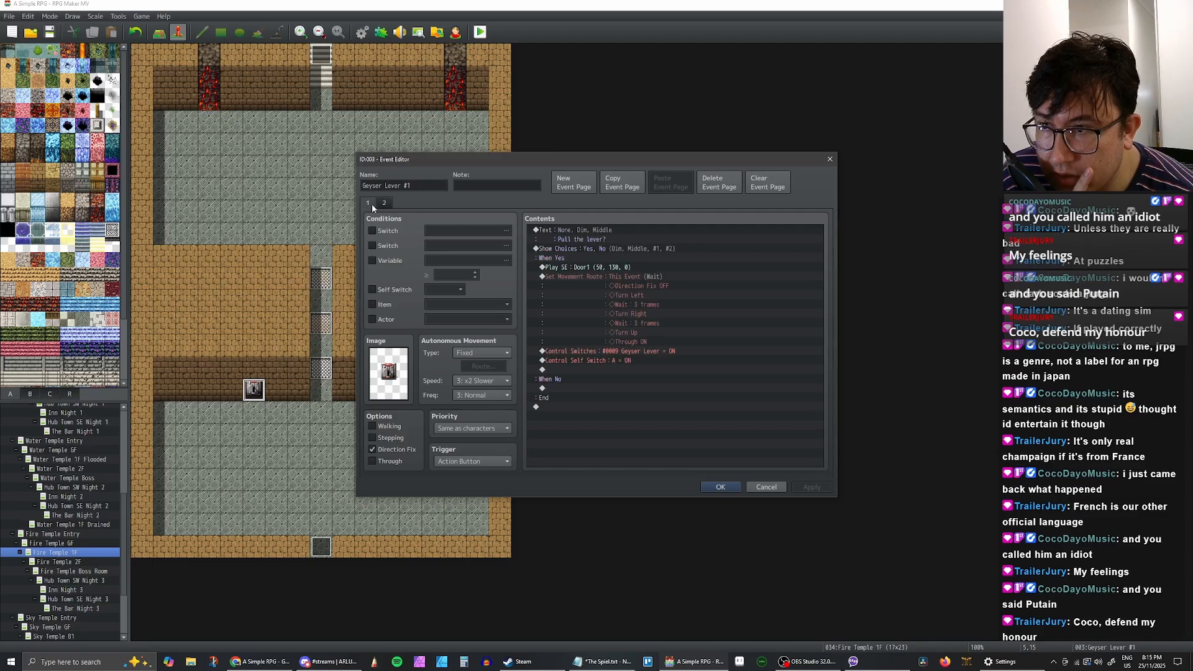
left_click(386, 203)
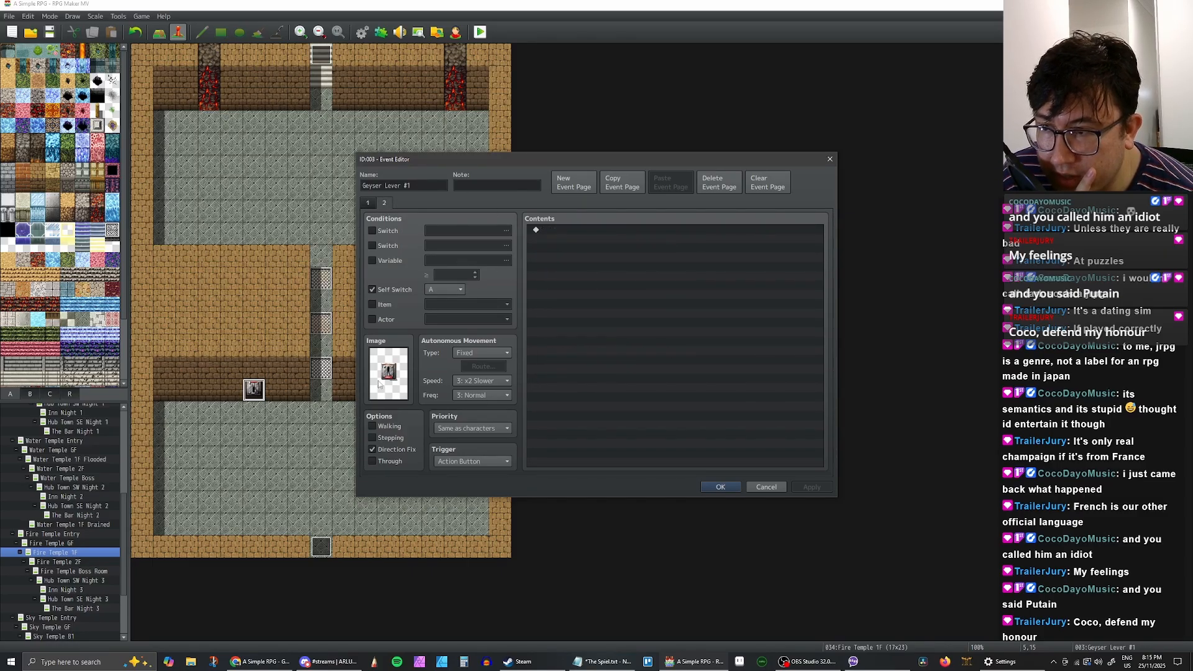
left_click(370, 204)
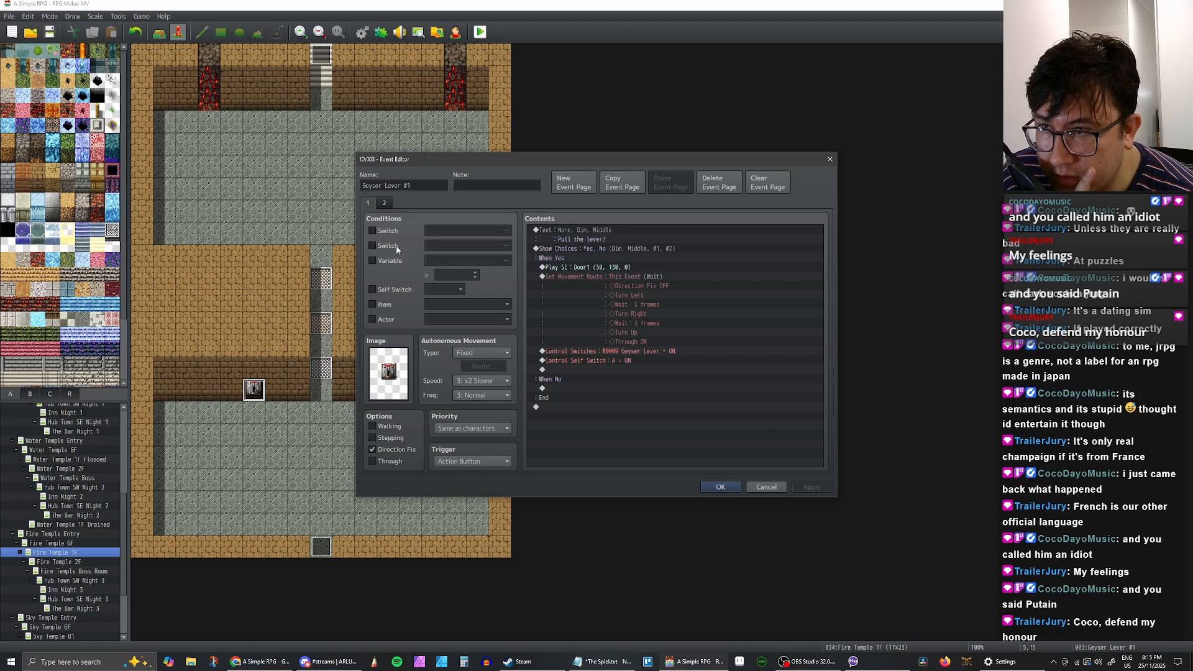
Step: Open the switch choice of the Geyser Lever Control Switches command under When Yes and name switch 0023 Fire Geyser #1
double_click(593, 352)
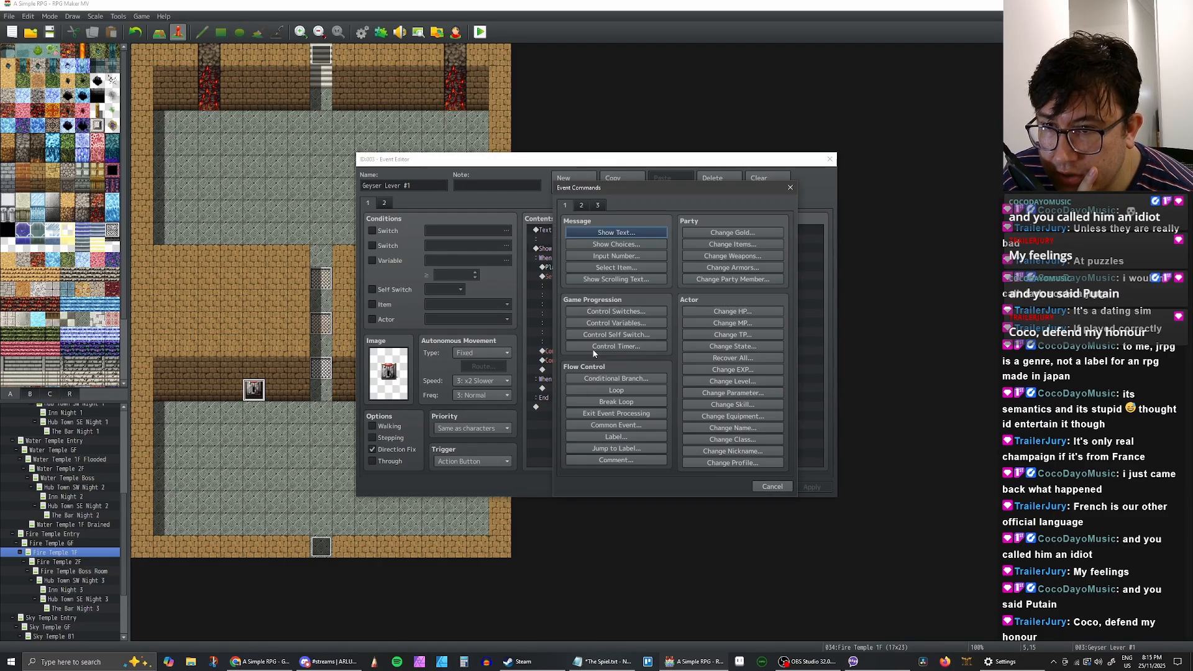
left_click(764, 488)
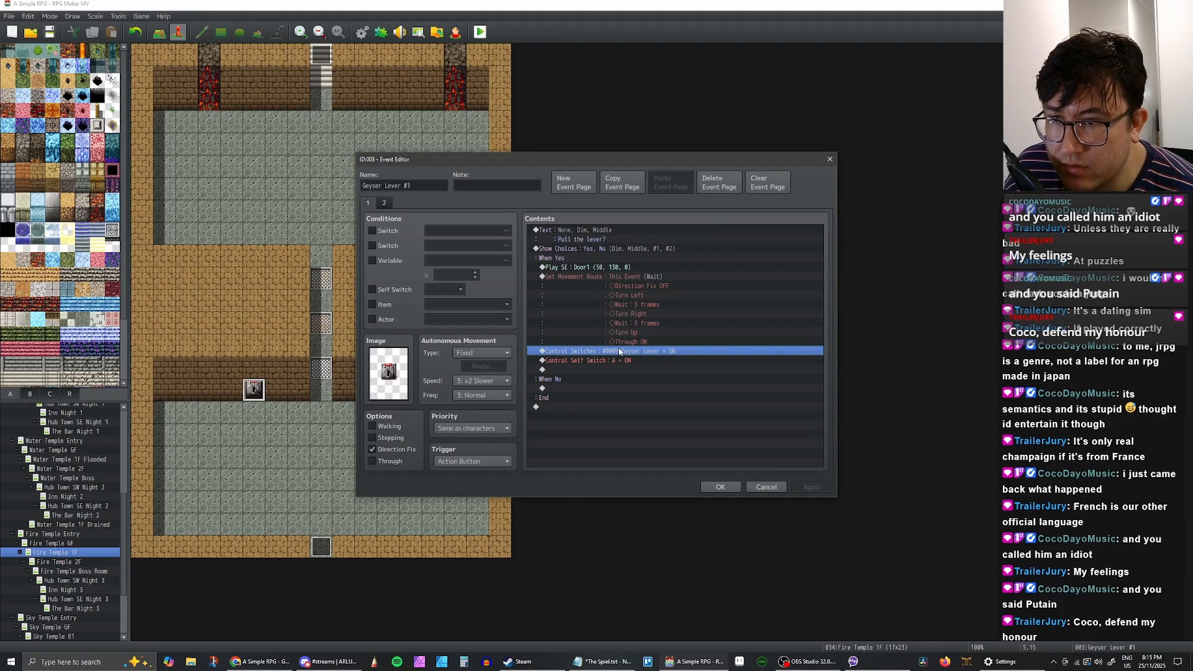
double_click(619, 352)
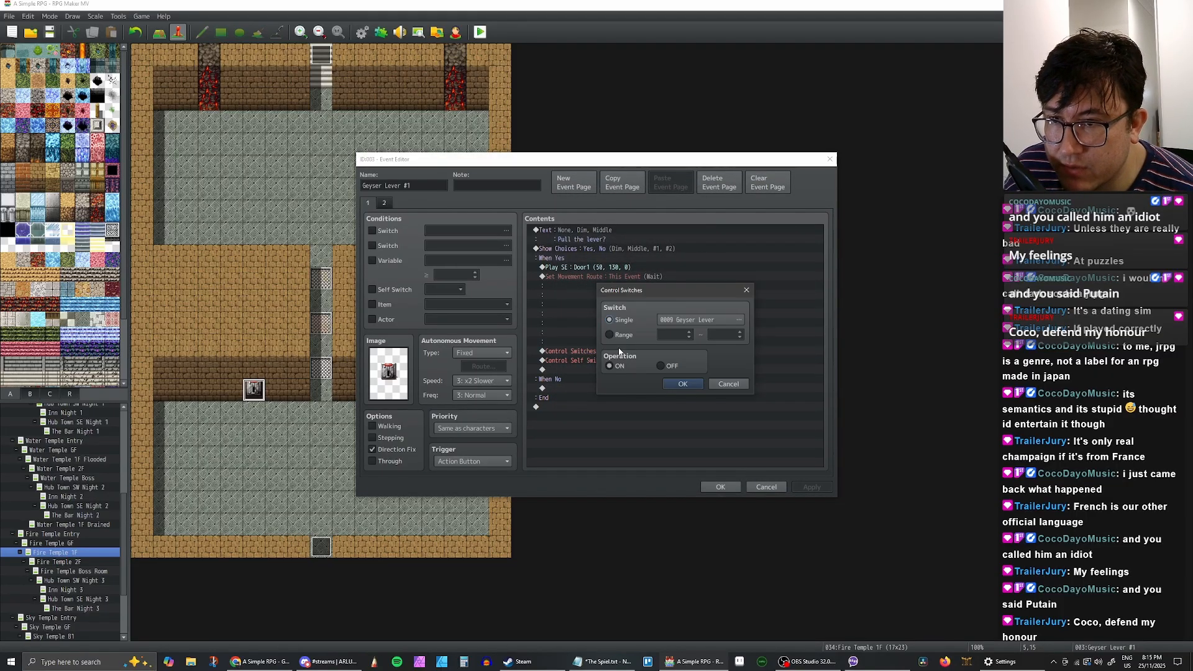
left_click(712, 321)
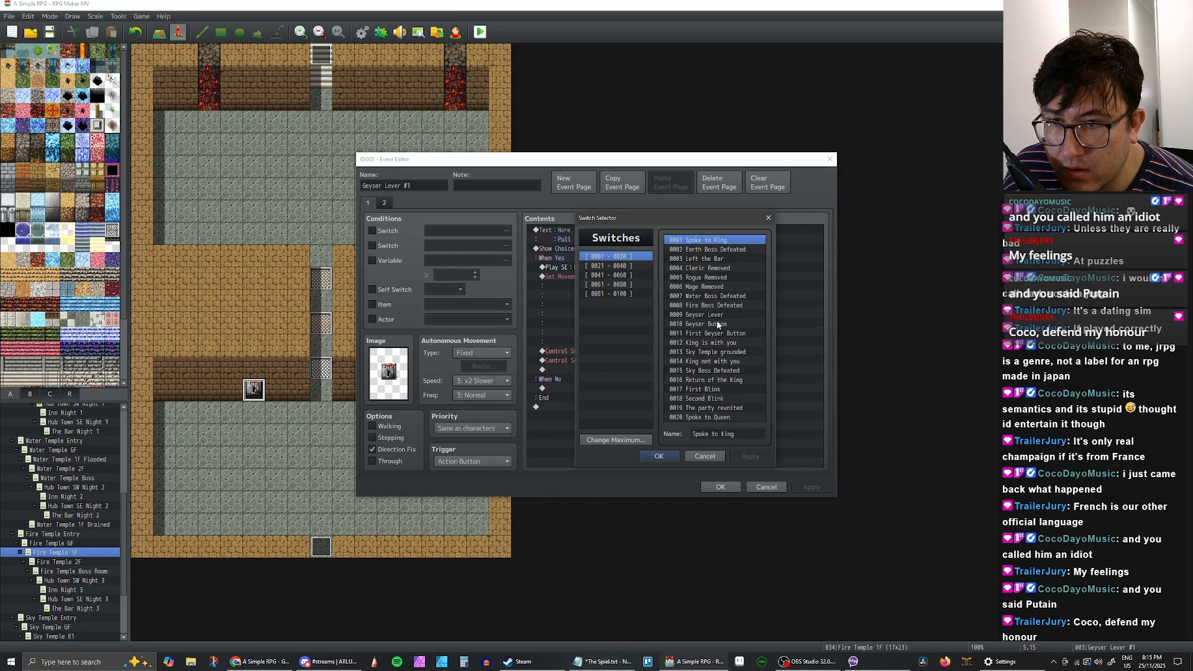
left_click(619, 267)
left_click(710, 259)
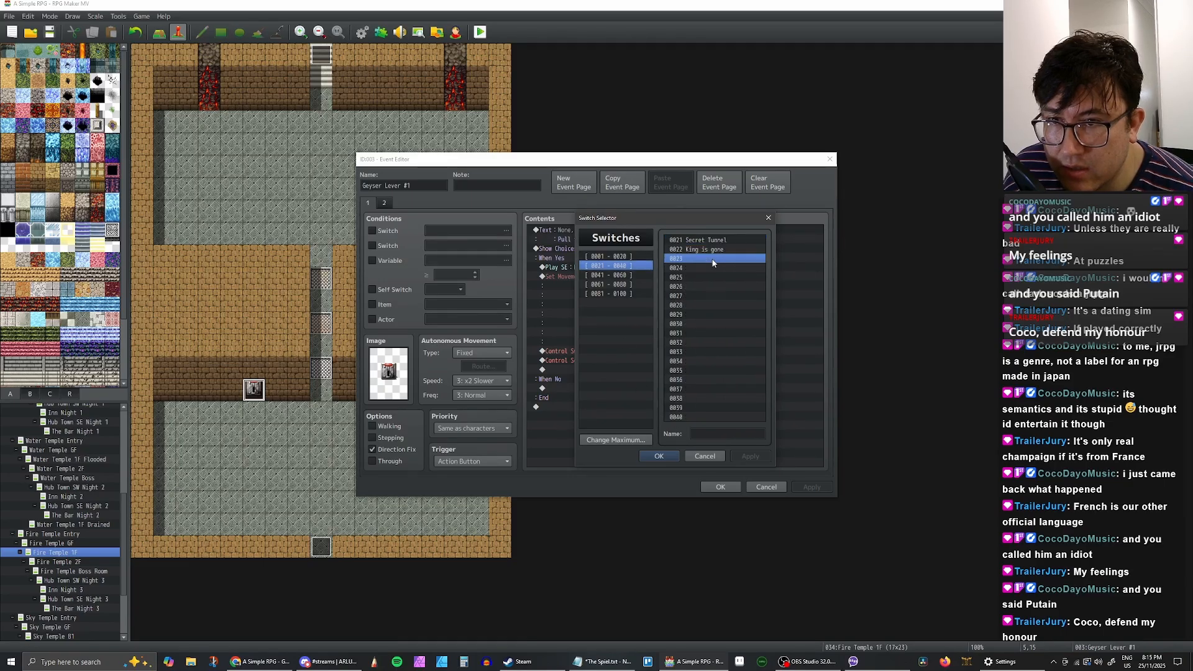
left_click(729, 433)
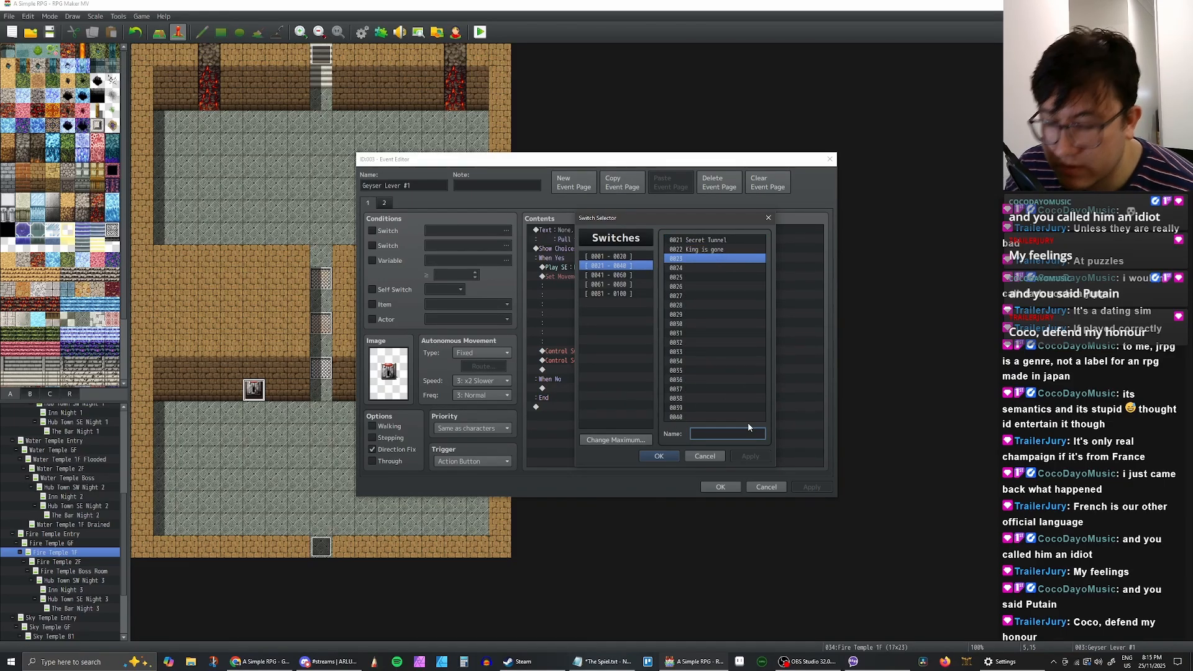
type("Geyser #1")
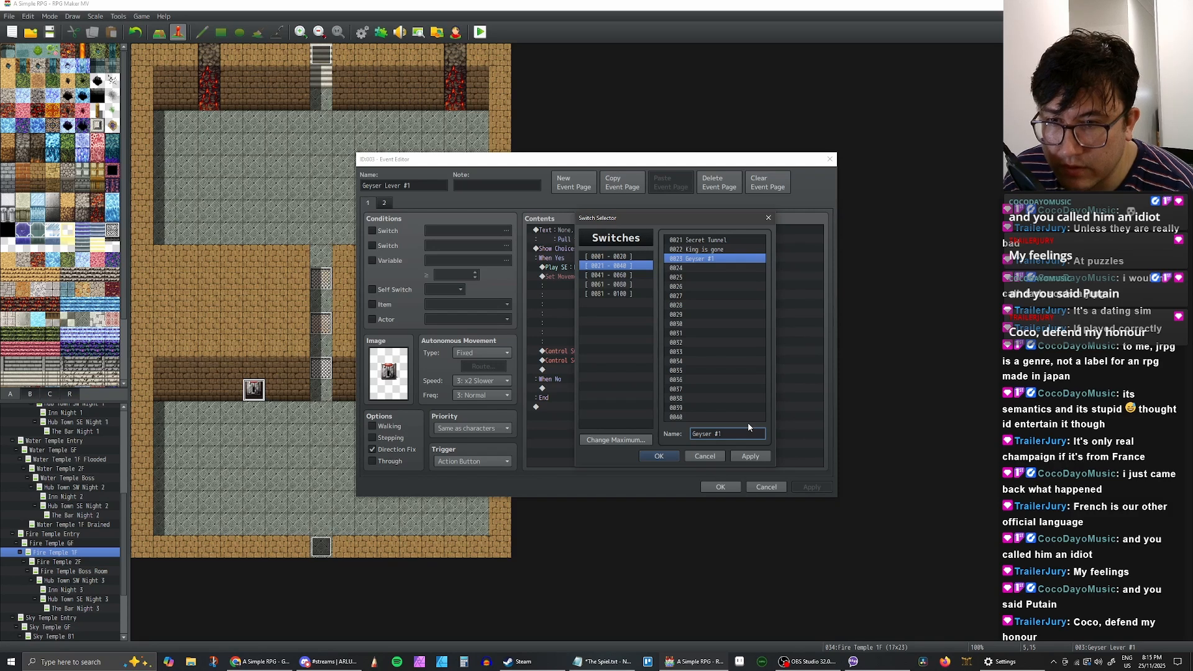
type("Fire")
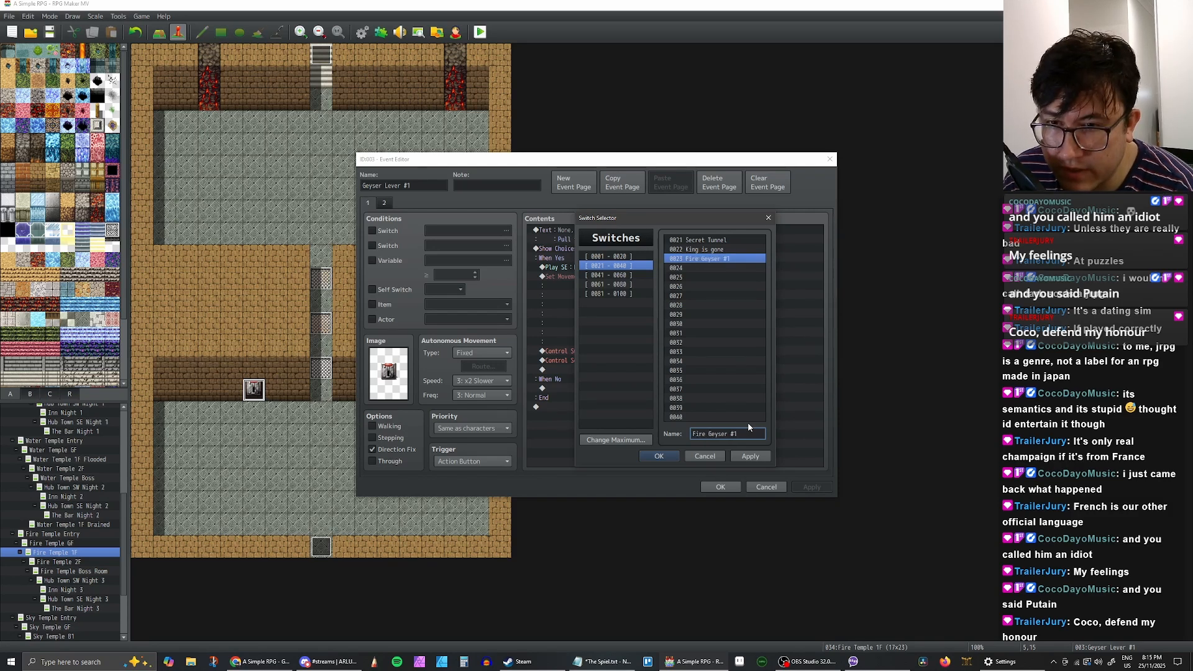
left_click(750, 456)
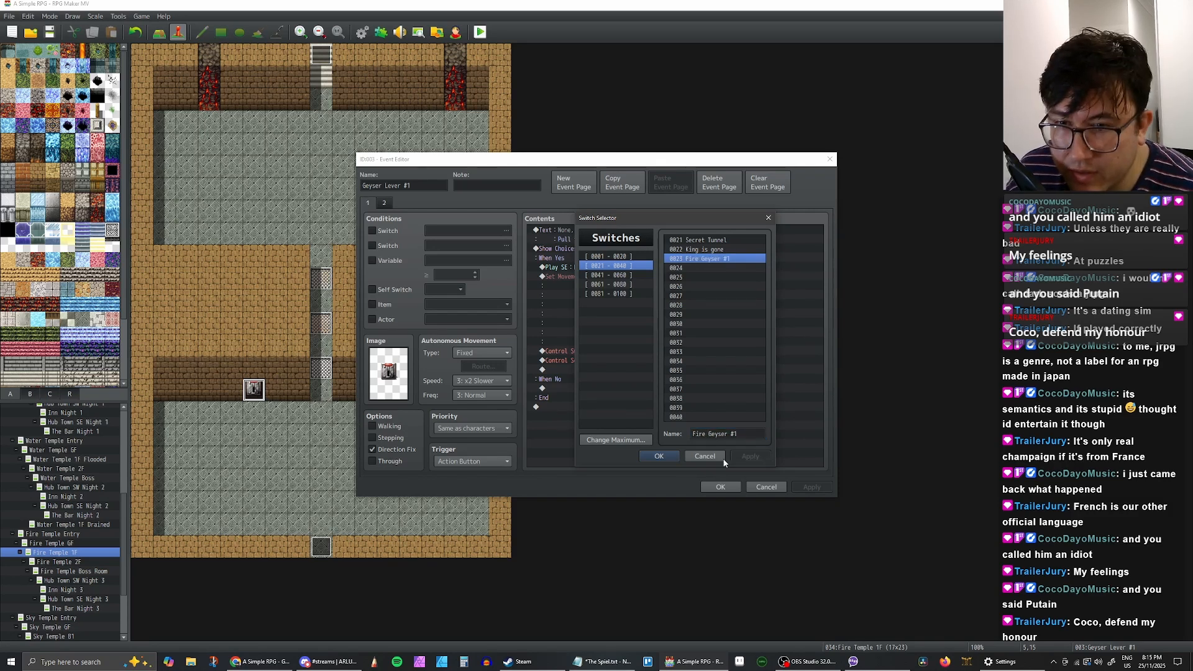
Step: Name switch 0024 Fire Geyser #2 and switch 0025 Fire Geyser #3, and make the Control Switches command turn on switch 0025
left_click(708, 268)
type("Fire Geyser #1")
left_click(706, 278)
type("Fire Geyser #1")
left_click(709, 269)
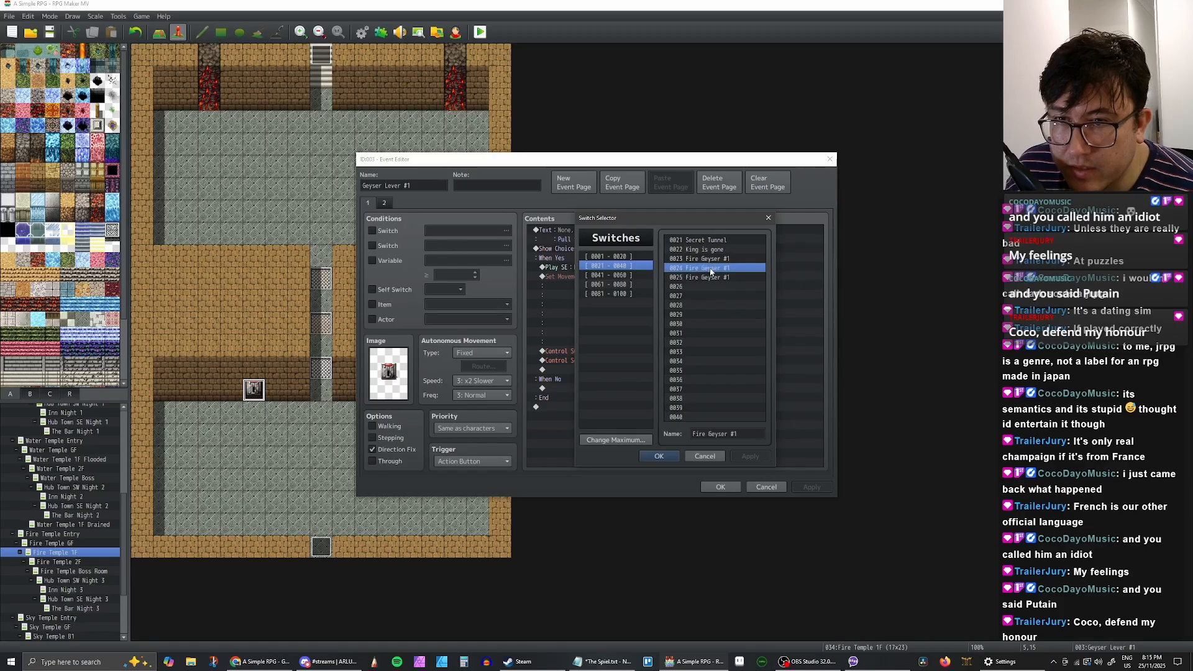
left_click(745, 434)
key("BackSpace")
type("2")
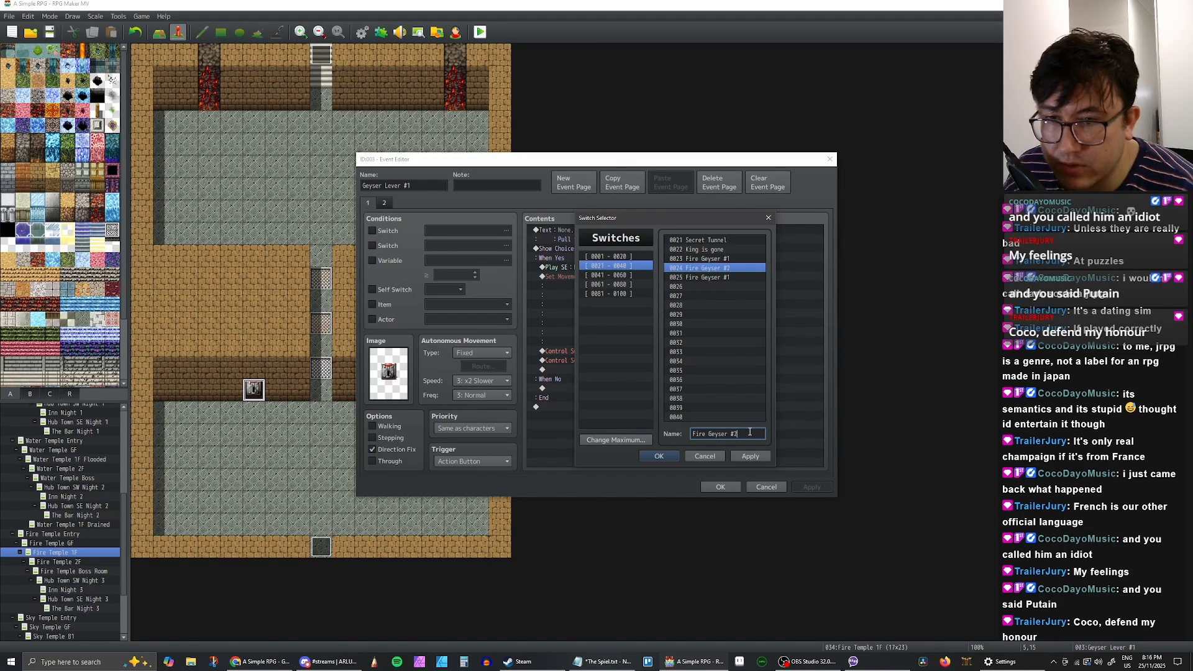
left_click(722, 279)
left_click(754, 434)
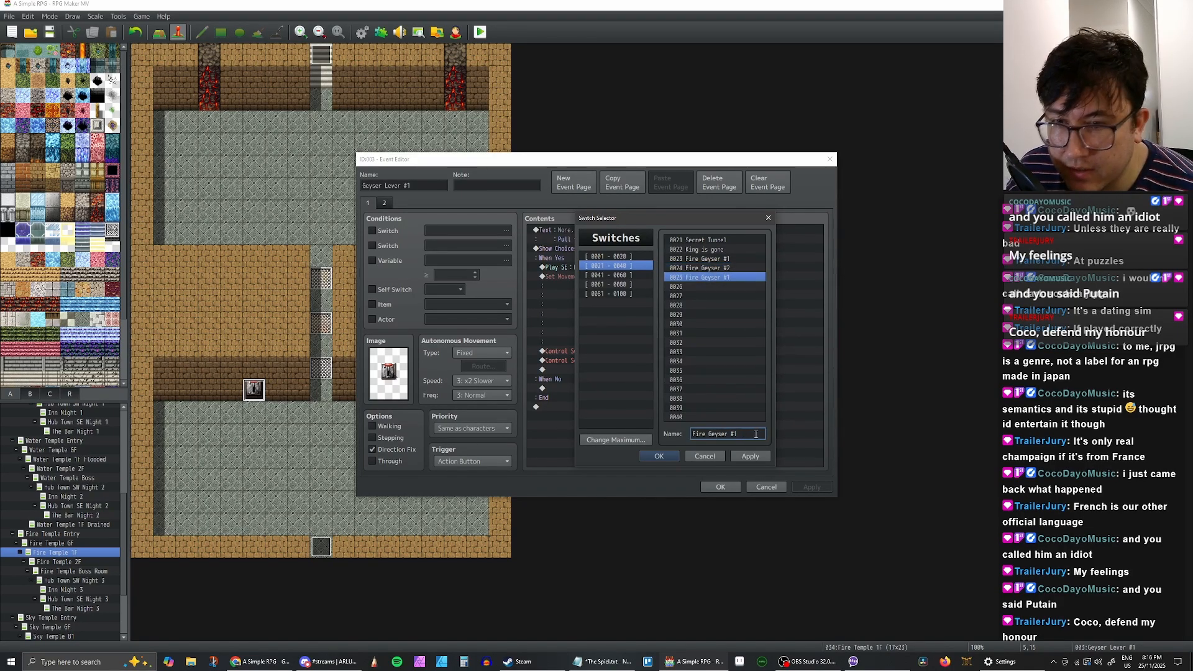
left_click(750, 456)
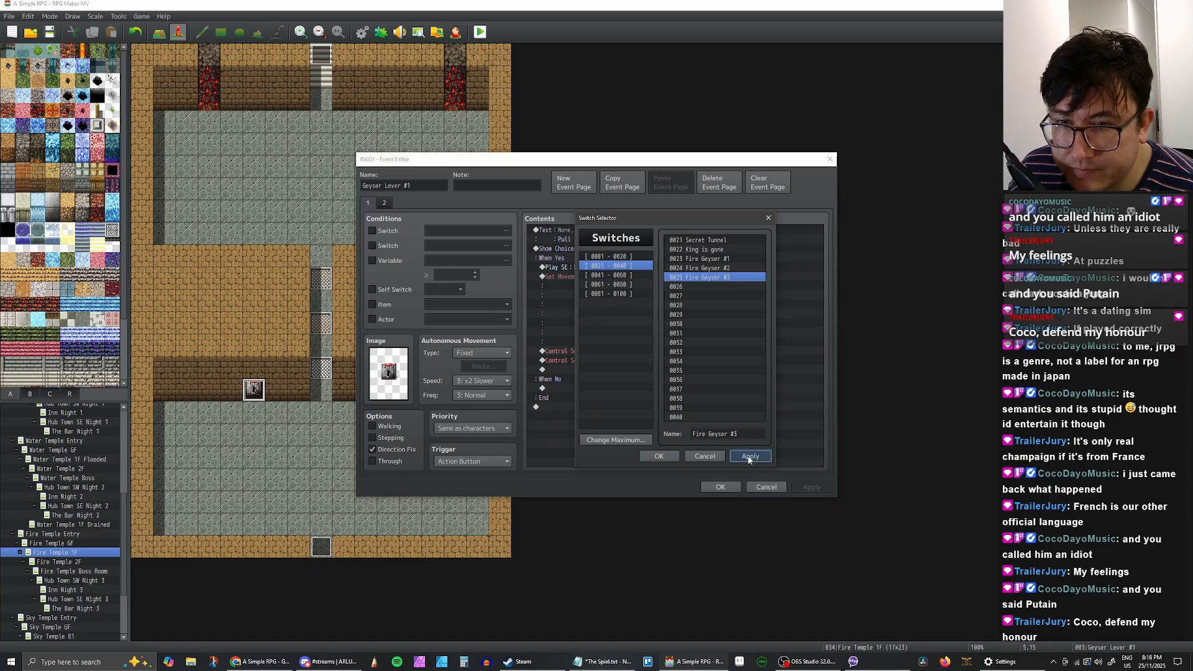
left_click(658, 457)
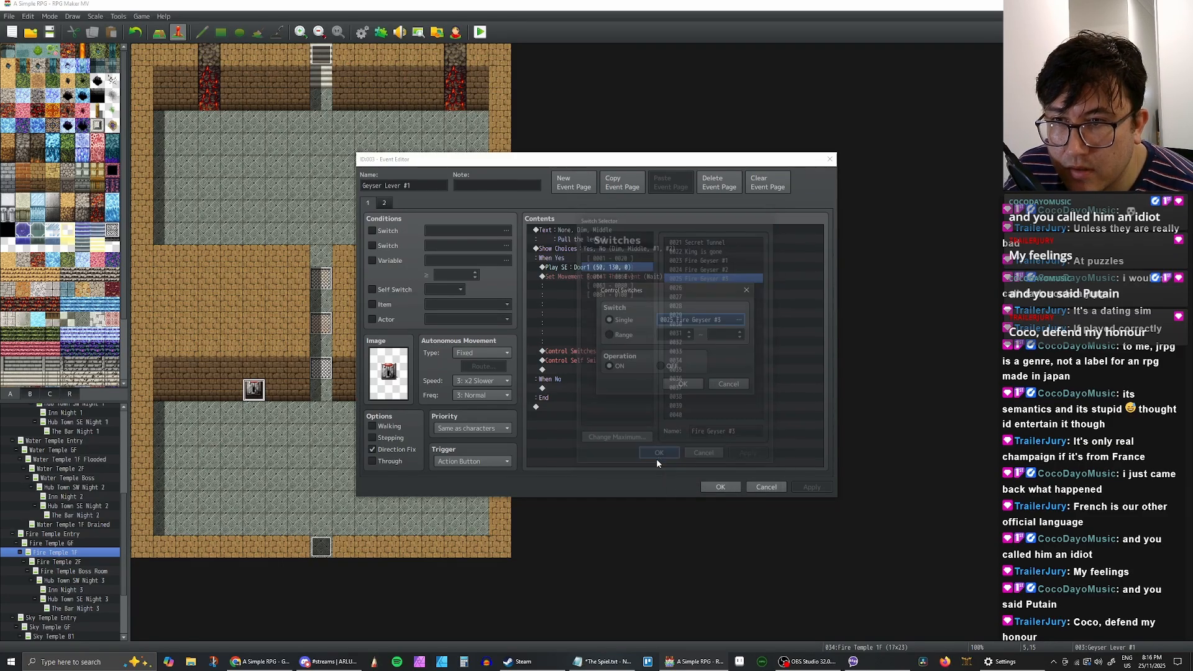
left_click(681, 384)
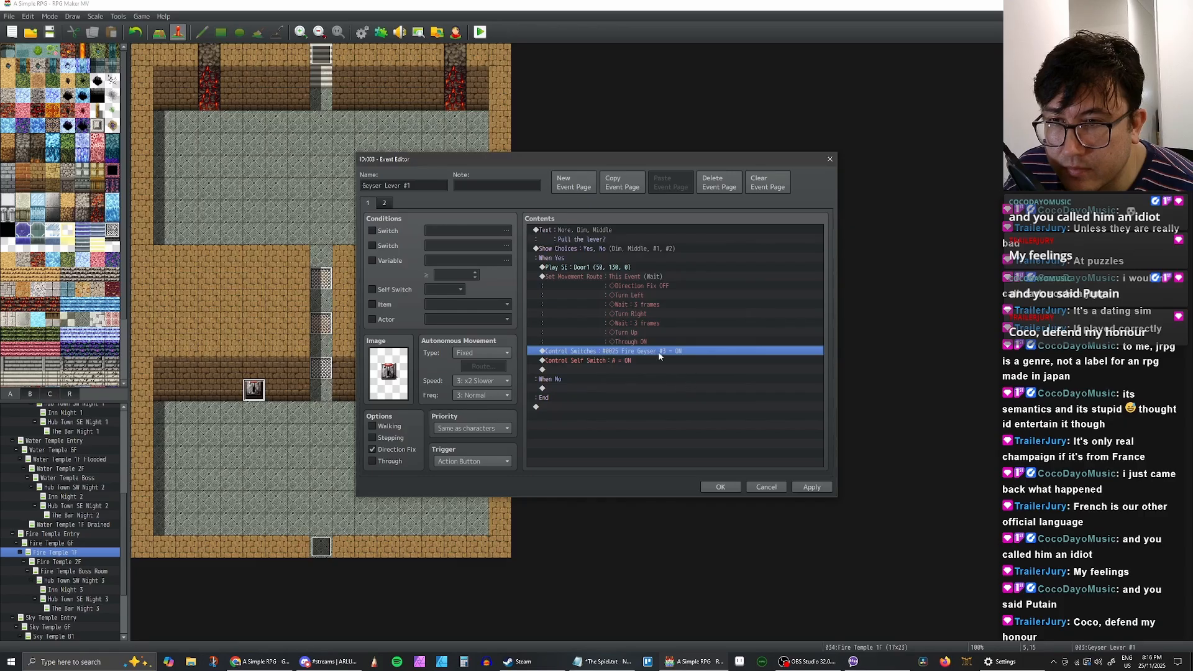
Step: Review how the lever's switch and self switch commands on page 1 relate to the conditions of page 2
left_click(606, 361)
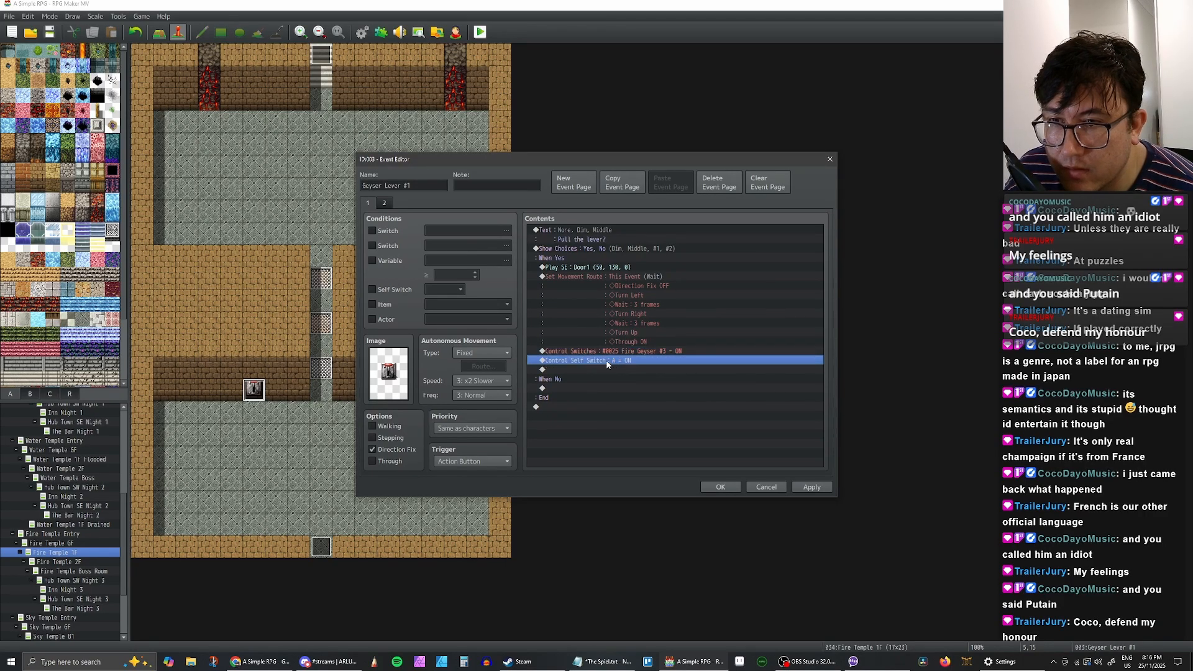
left_click(607, 353)
left_click(606, 361)
left_click(607, 352)
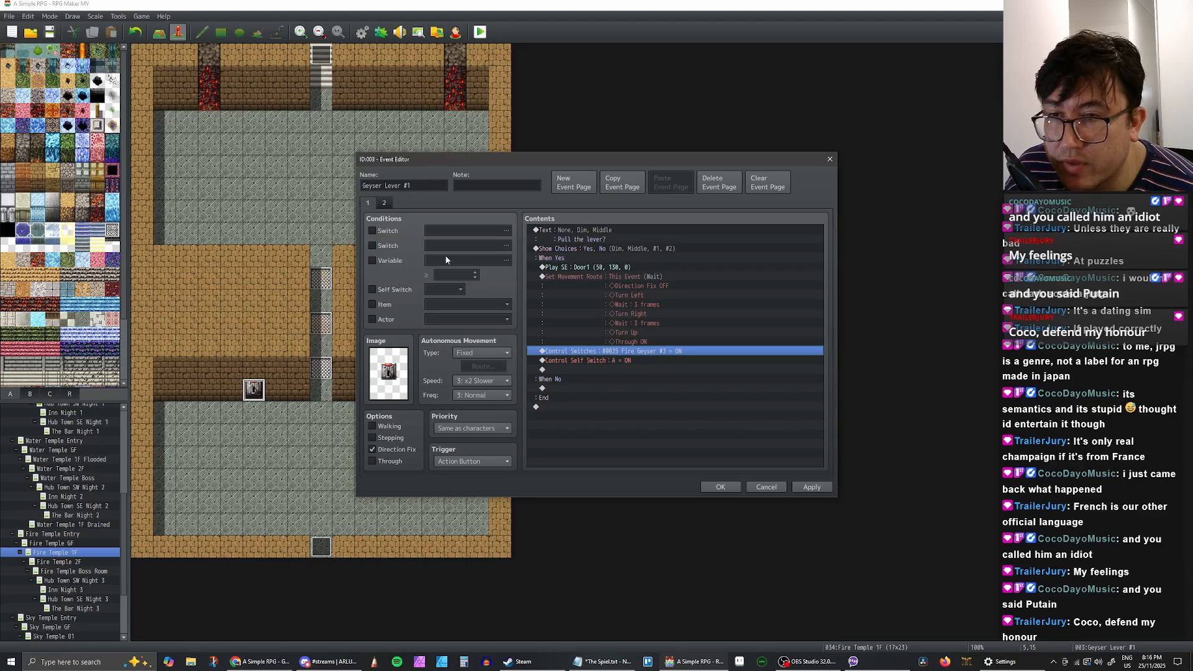
left_click(385, 203)
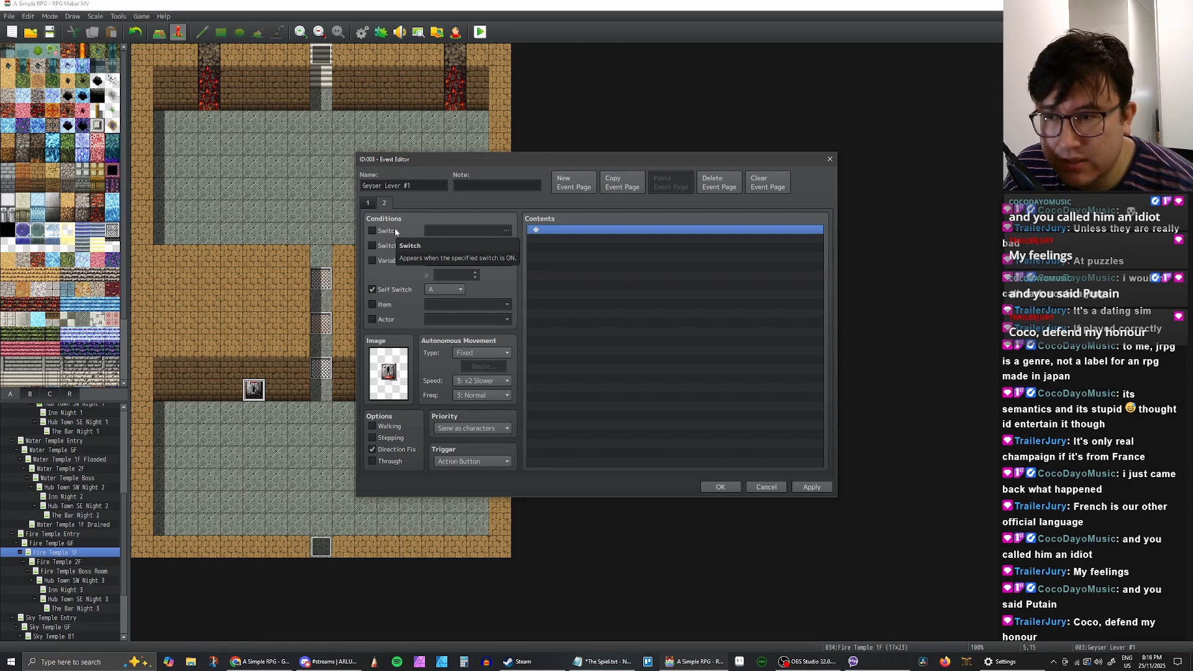
left_click(369, 203)
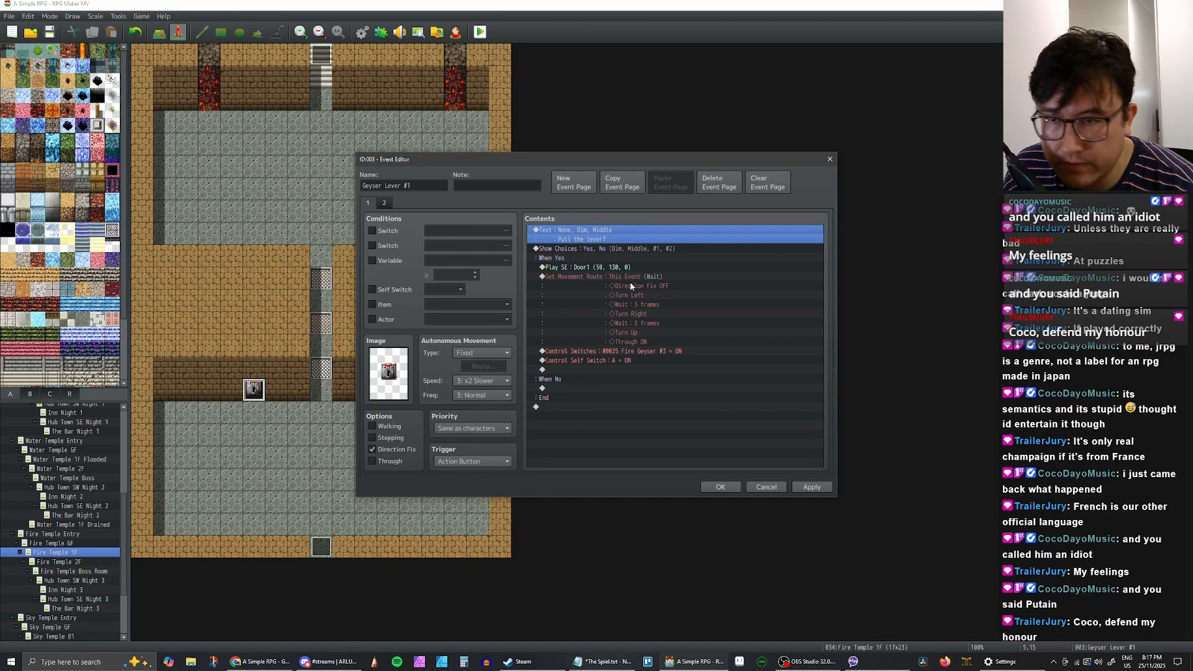
left_click(638, 351)
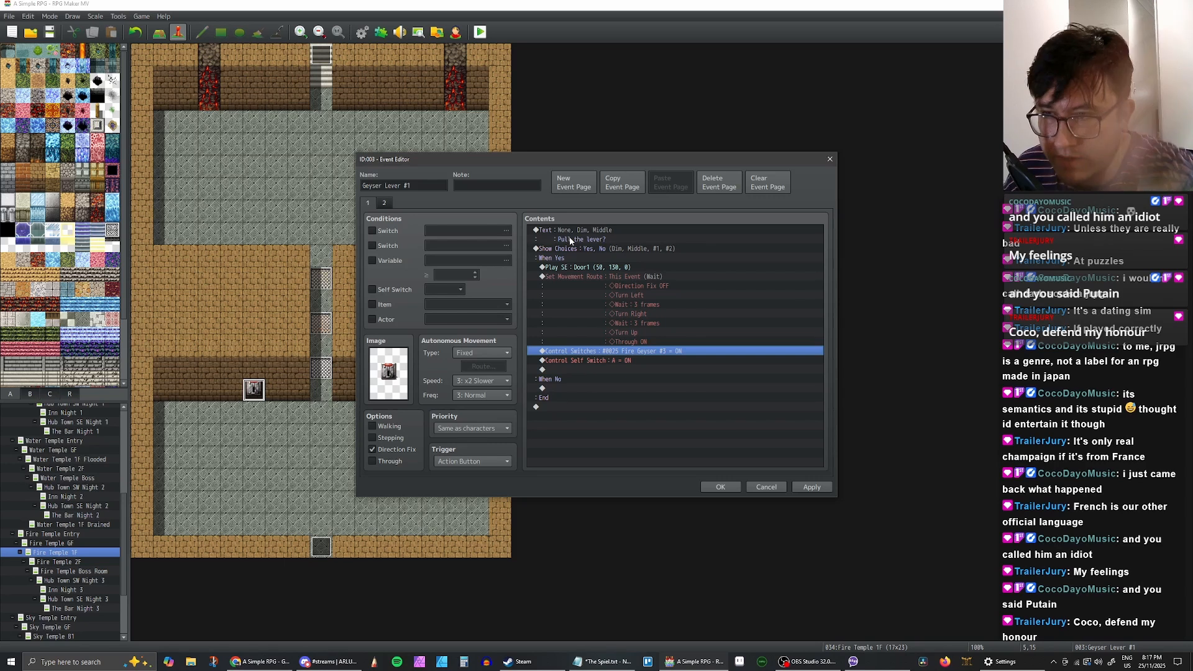
left_click(384, 203)
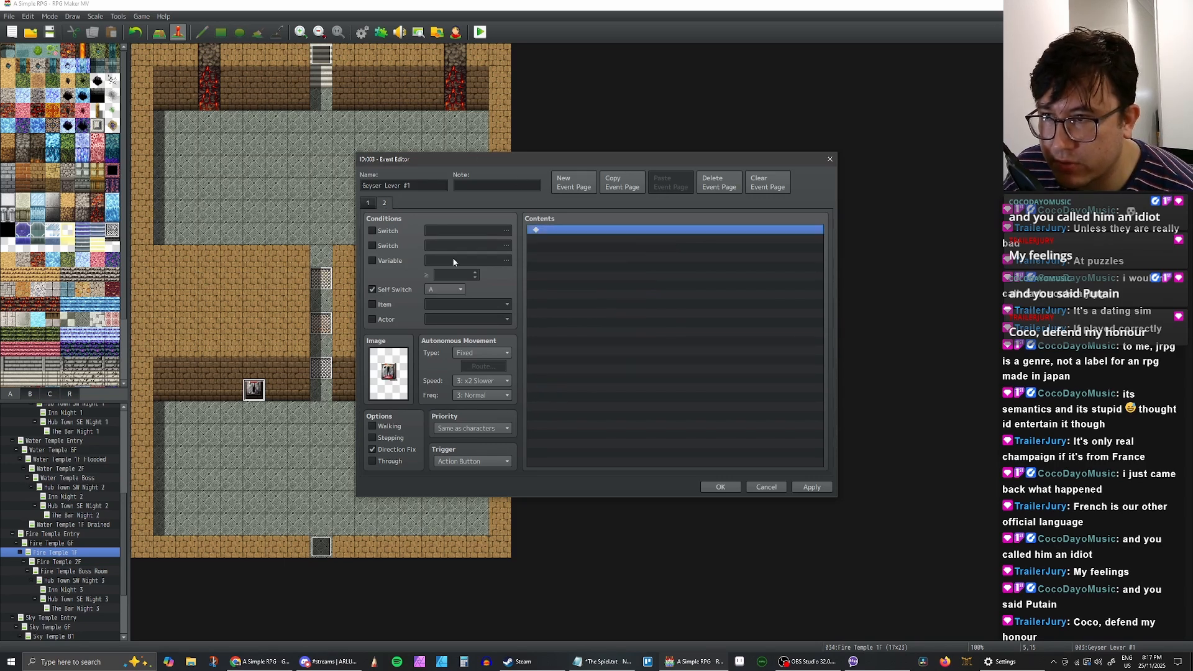
left_click(367, 204)
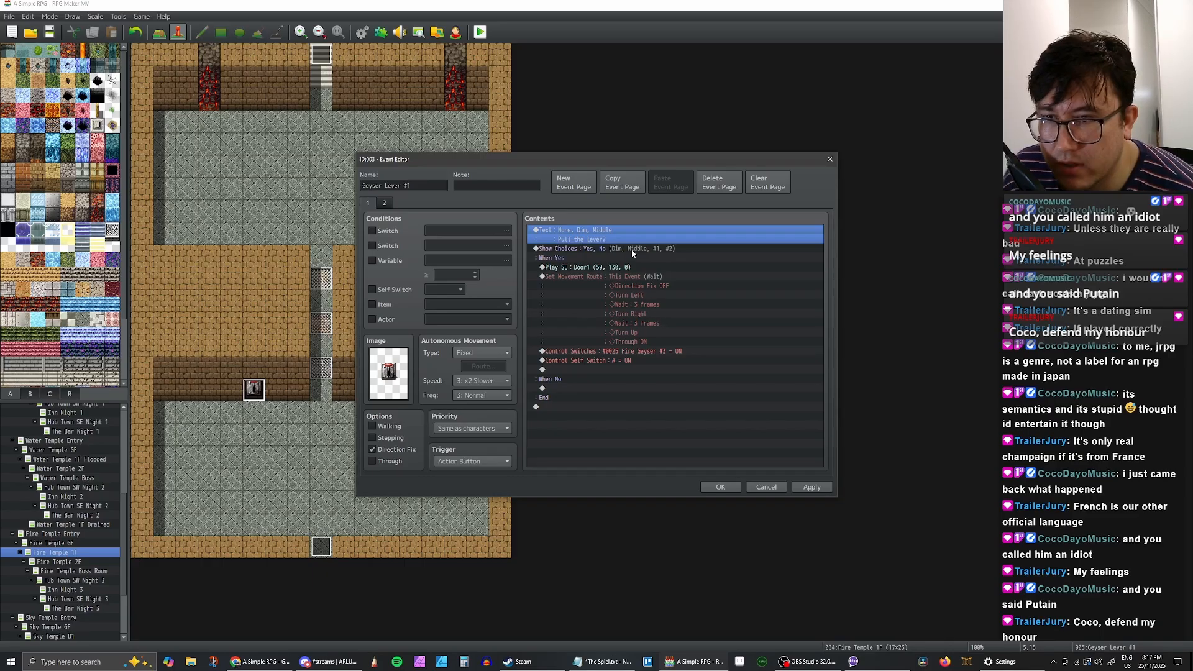
Step: Insert a Conditional Branch with an Else branch above the Control Switches command, checking that switch 0023 Fire Geyser #1 is ON
left_click(582, 354)
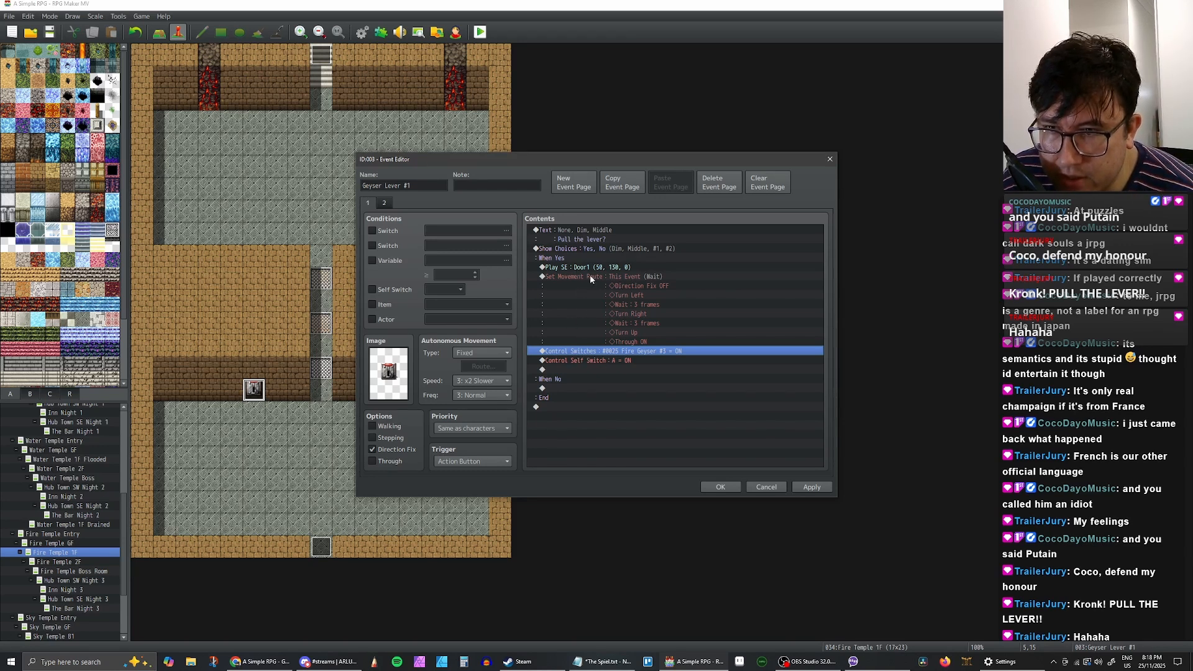
right_click(557, 351)
left_click(575, 356)
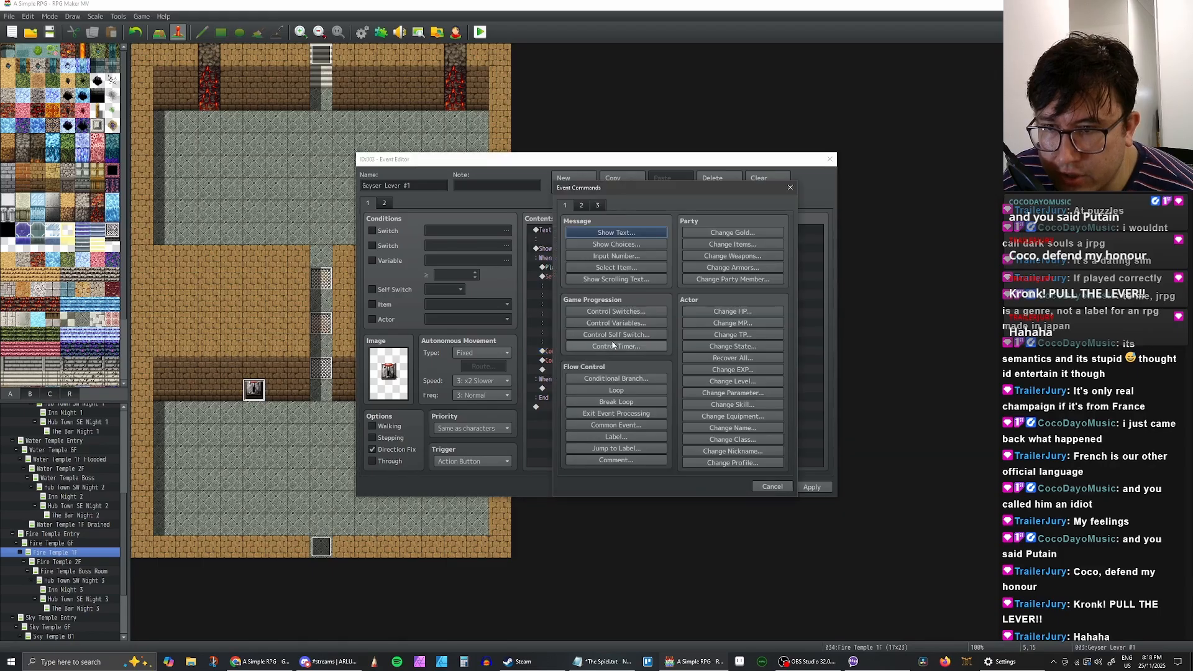
left_click(610, 379)
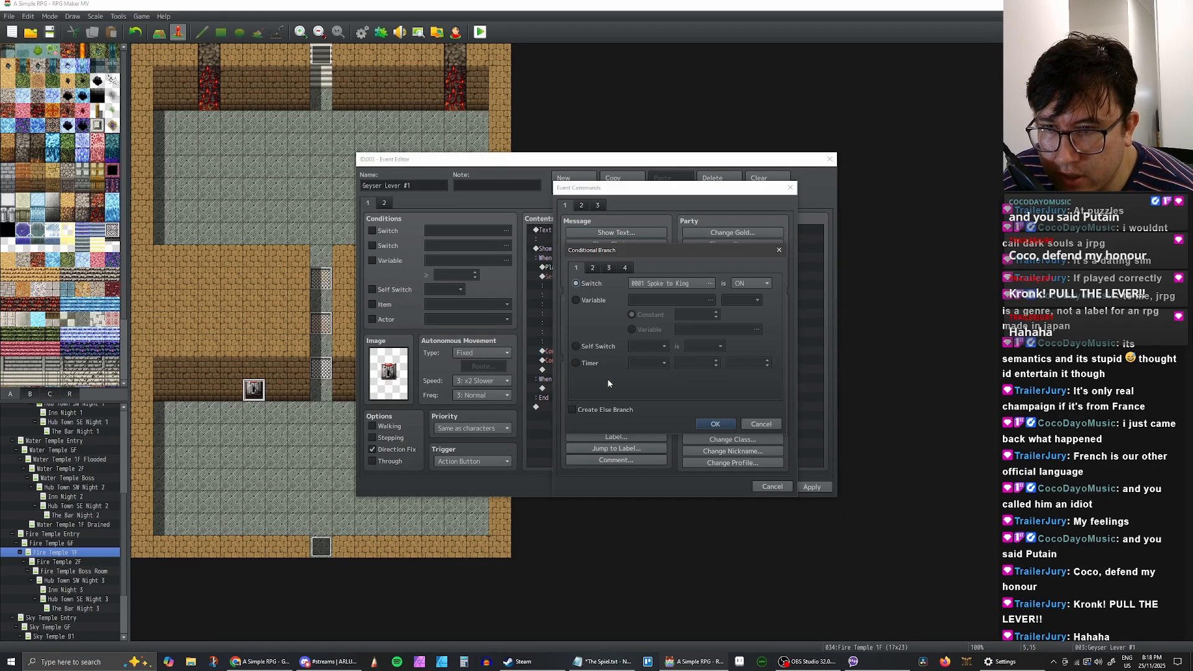
left_click(592, 269)
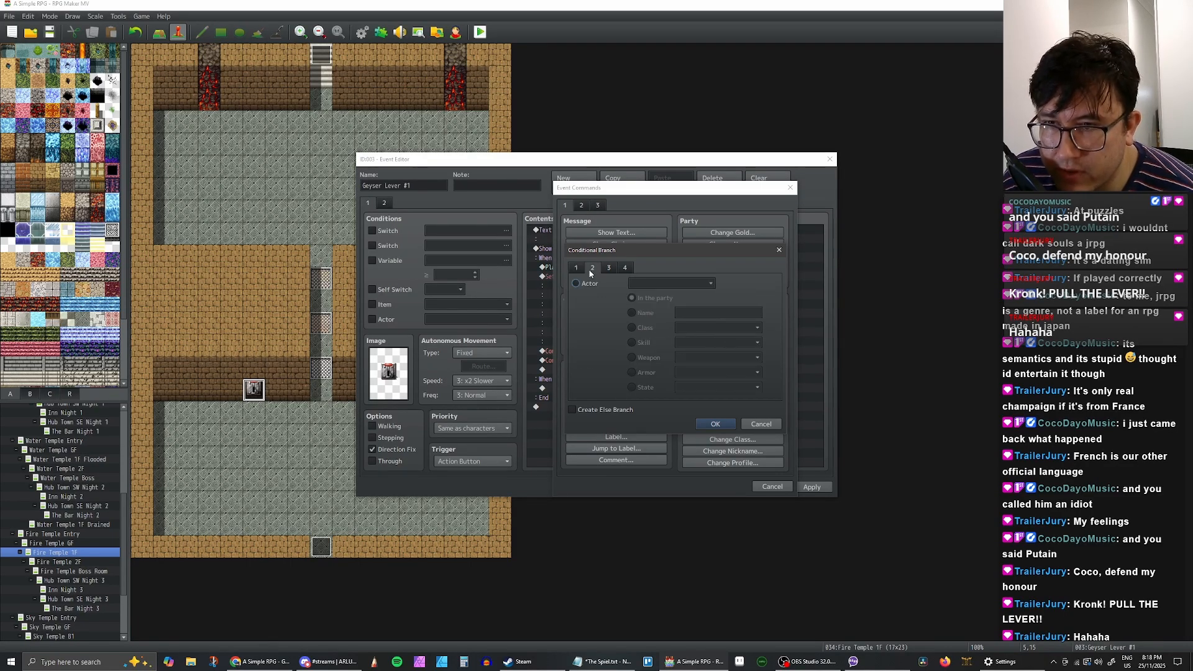
left_click(574, 270)
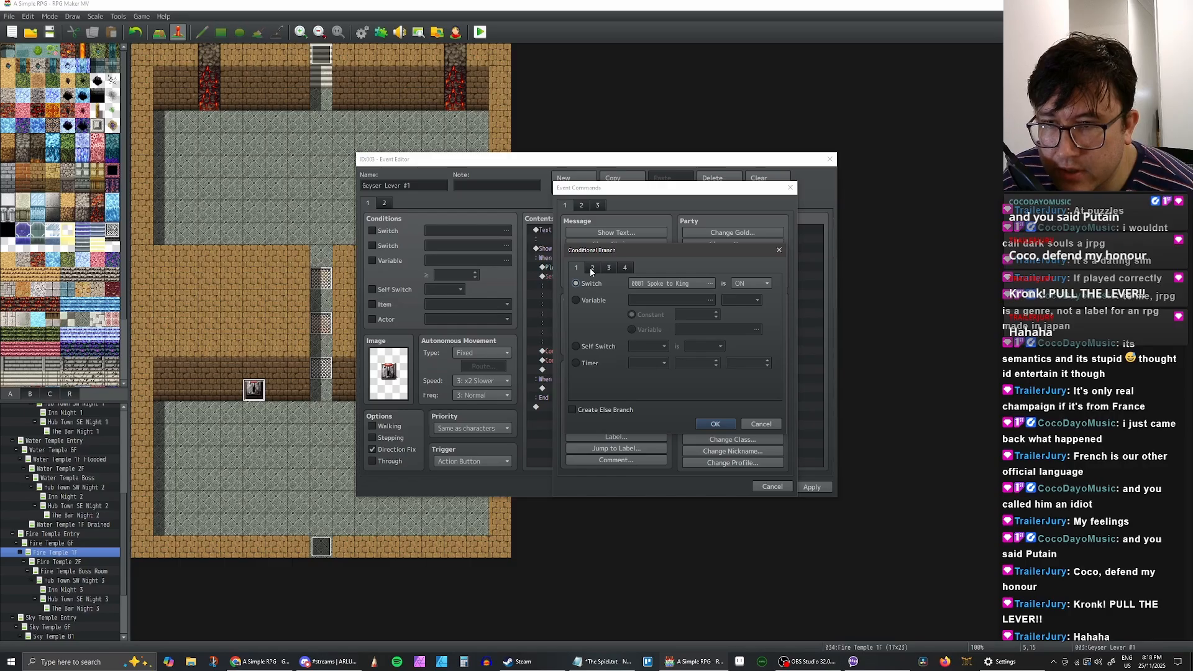
left_click(591, 271)
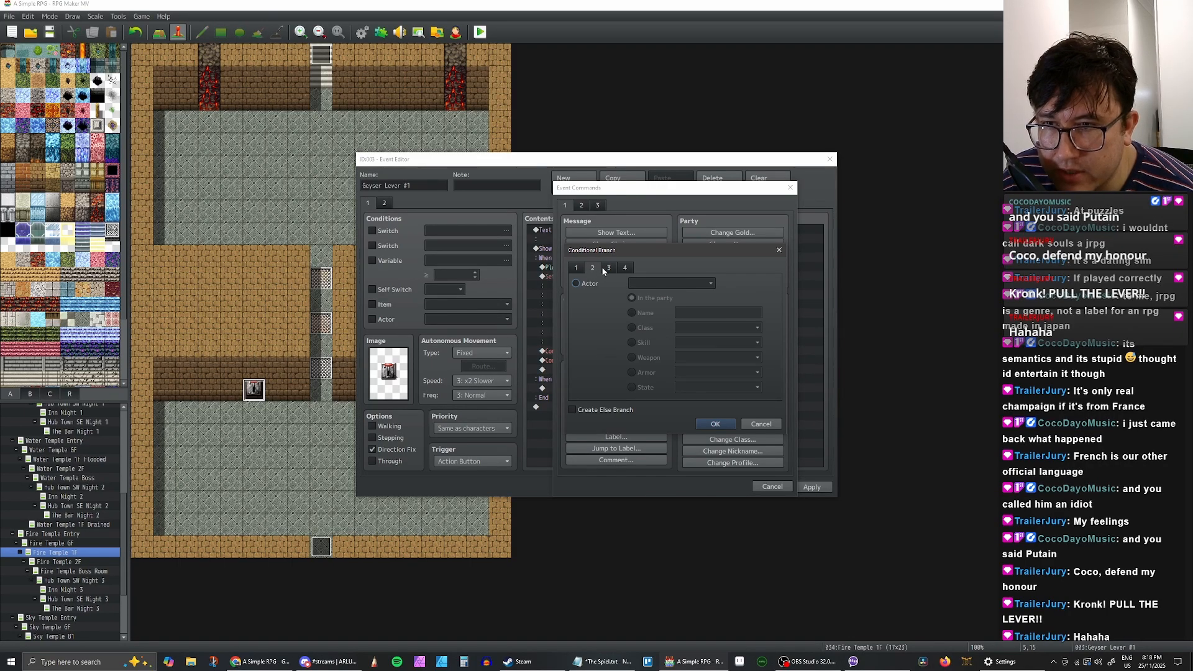
left_click(607, 269)
left_click(575, 269)
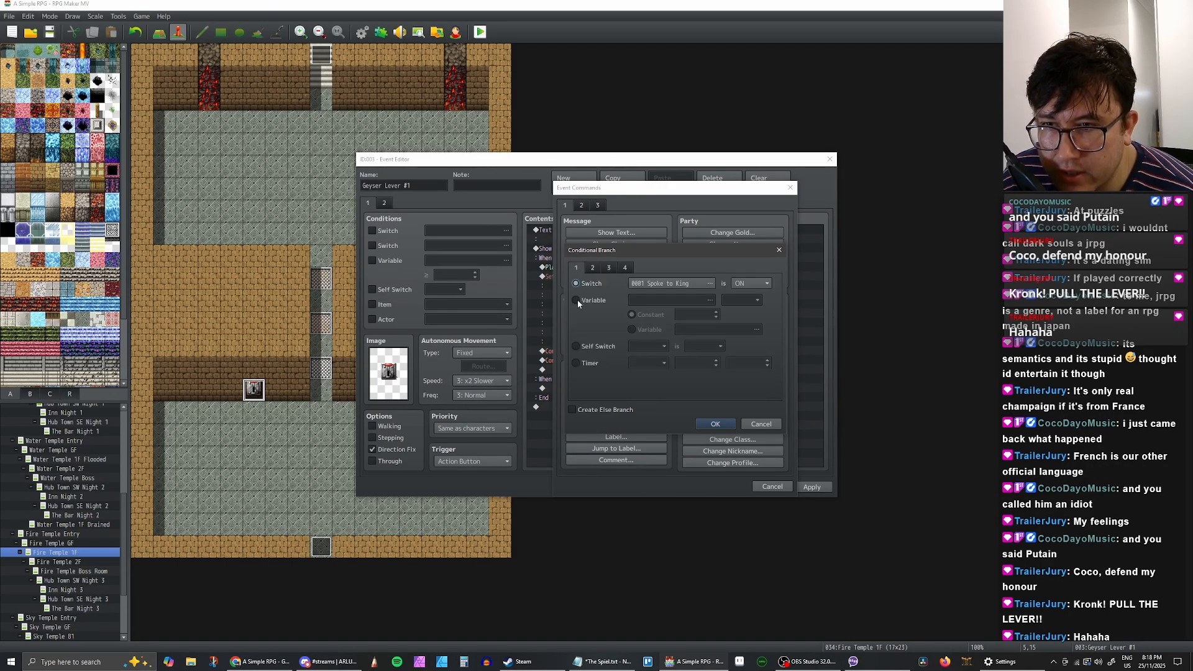
left_click(577, 299)
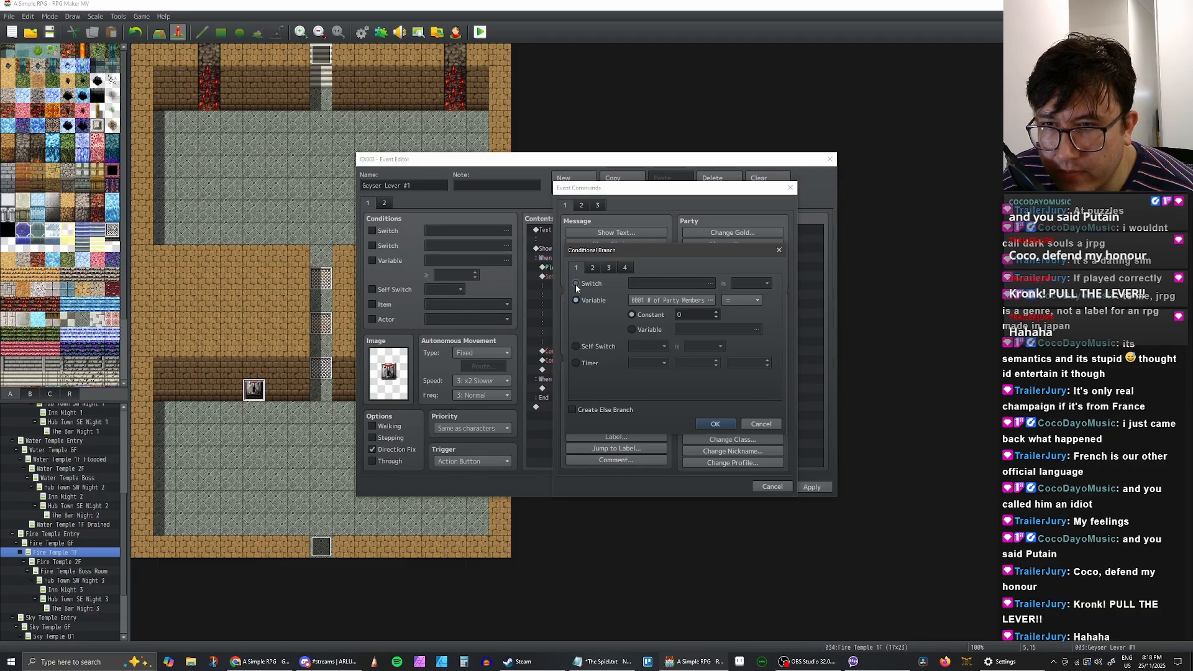
left_click(575, 283)
left_click(710, 284)
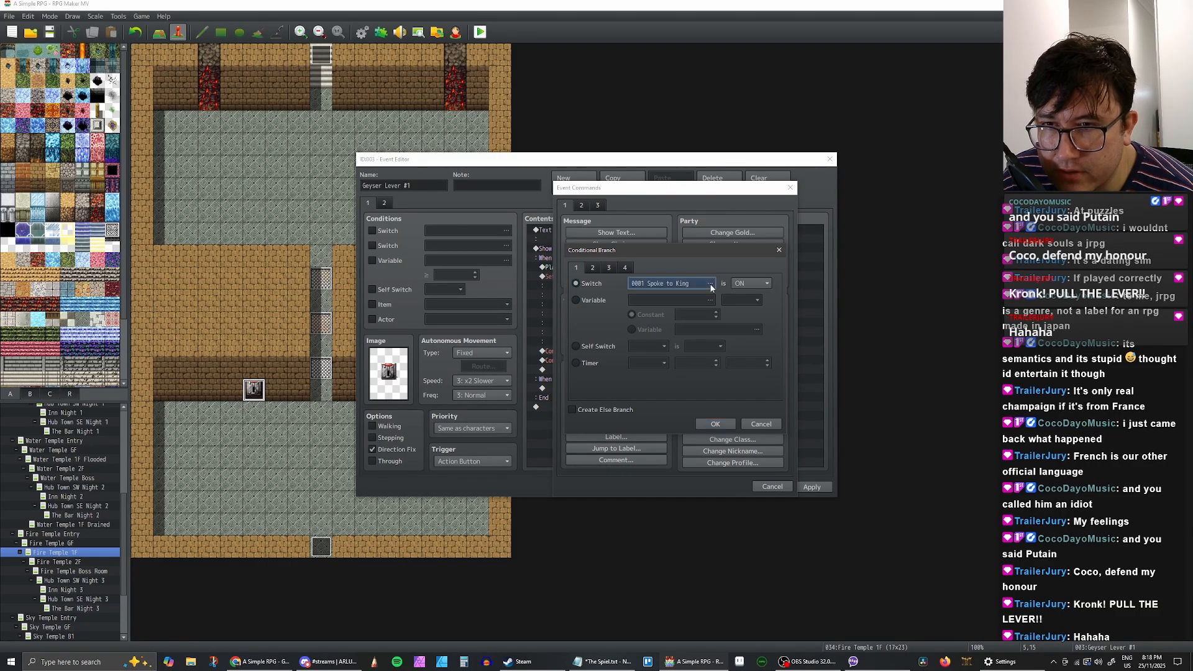
left_click(707, 260)
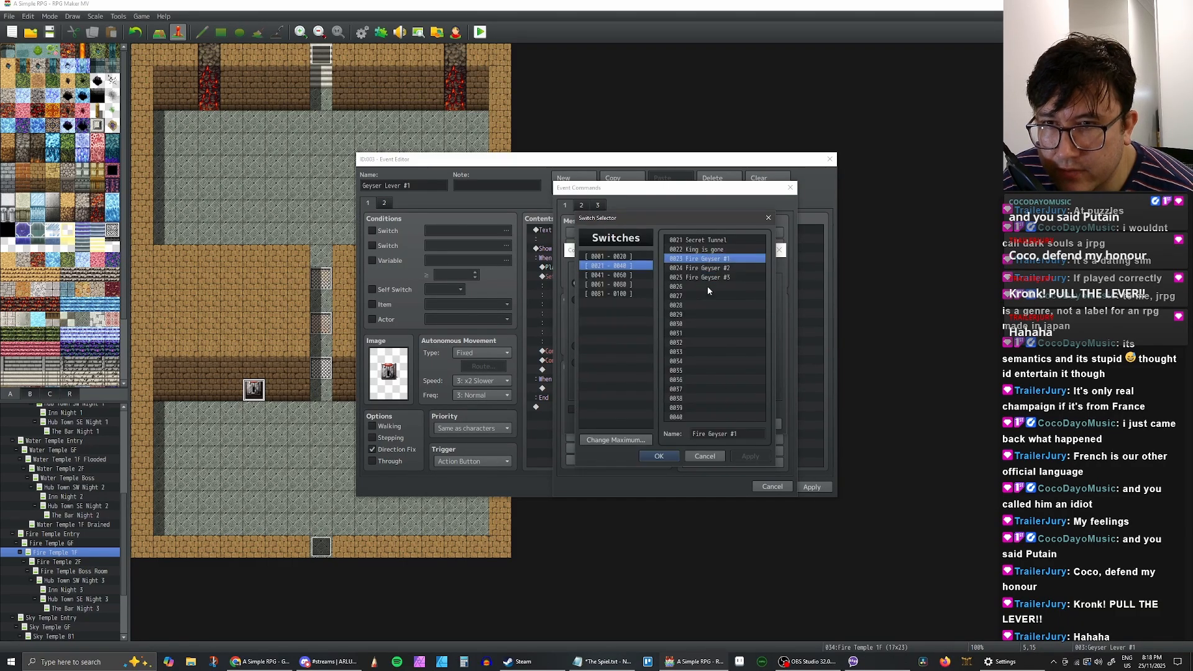
left_click(660, 456)
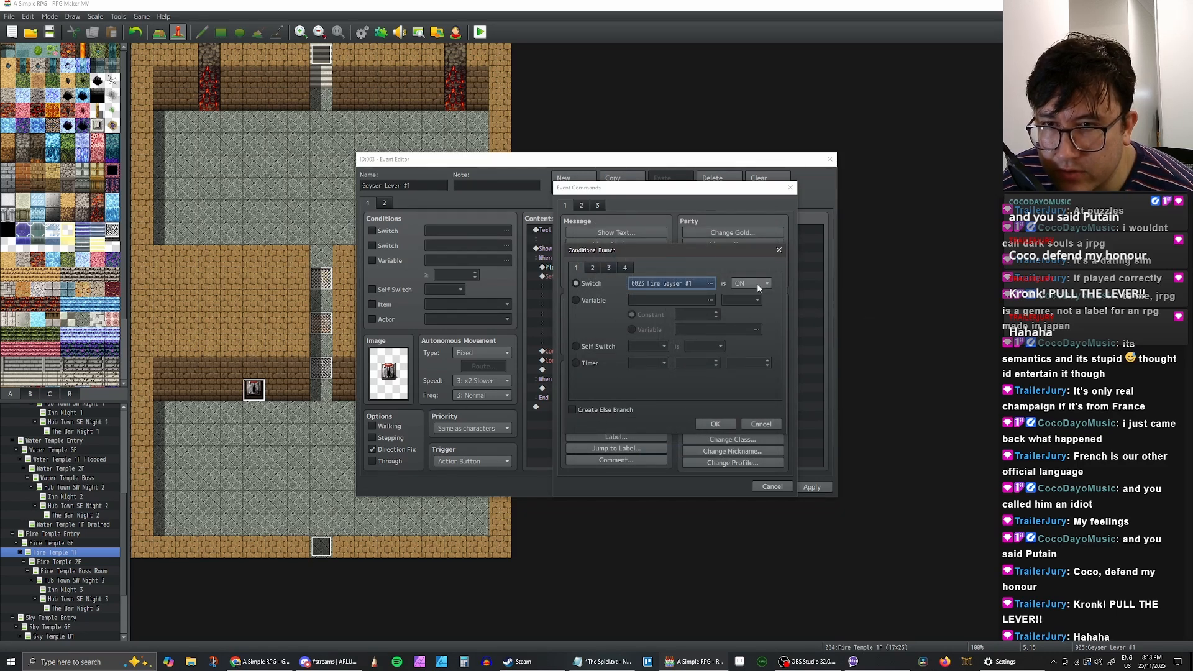
left_click(572, 409)
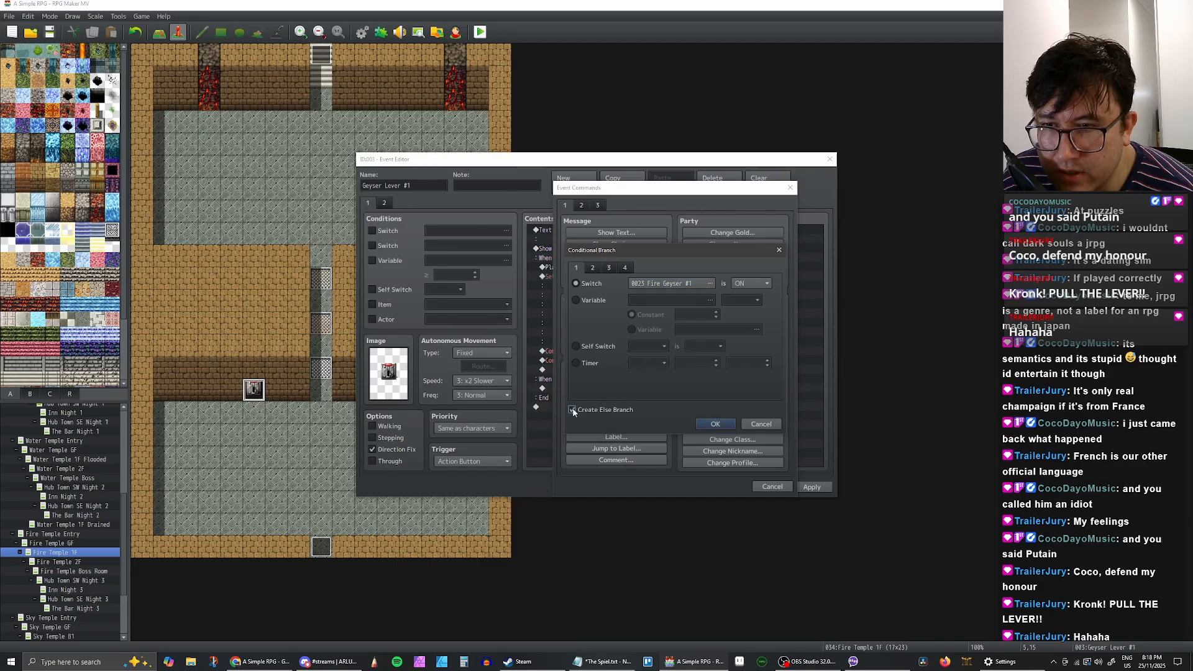
left_click(716, 423)
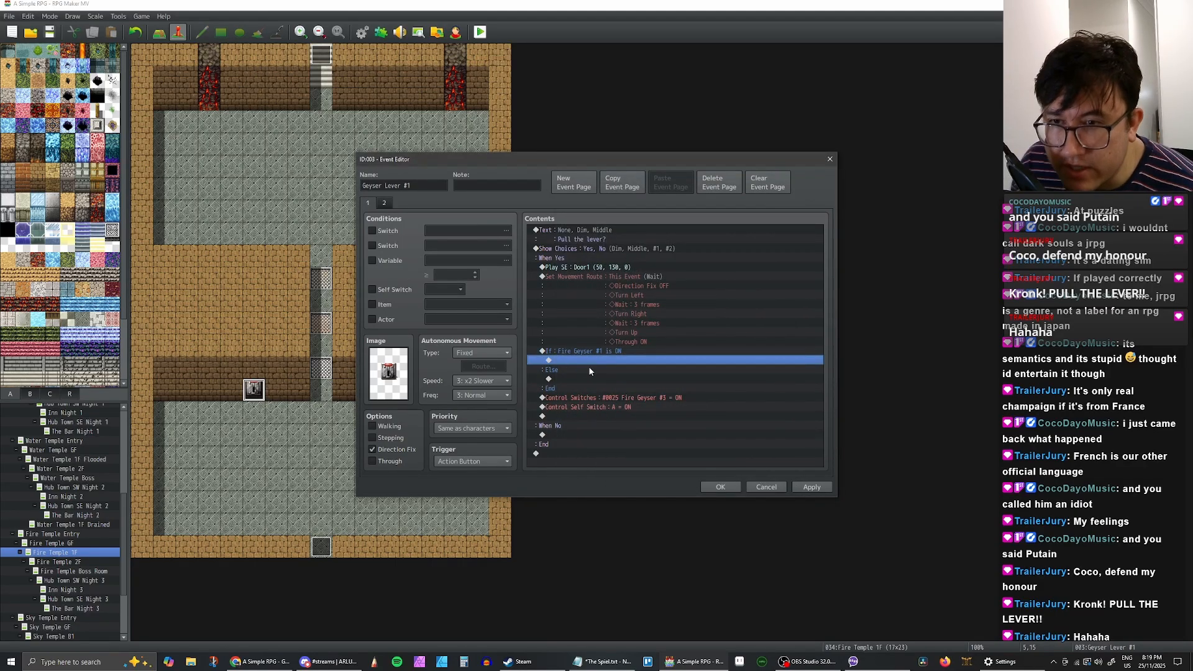
Step: Add a Control Switches command inside the If branch that turns switch 0023 Fire Geyser #1 OFF
left_click(568, 375)
double_click(567, 363)
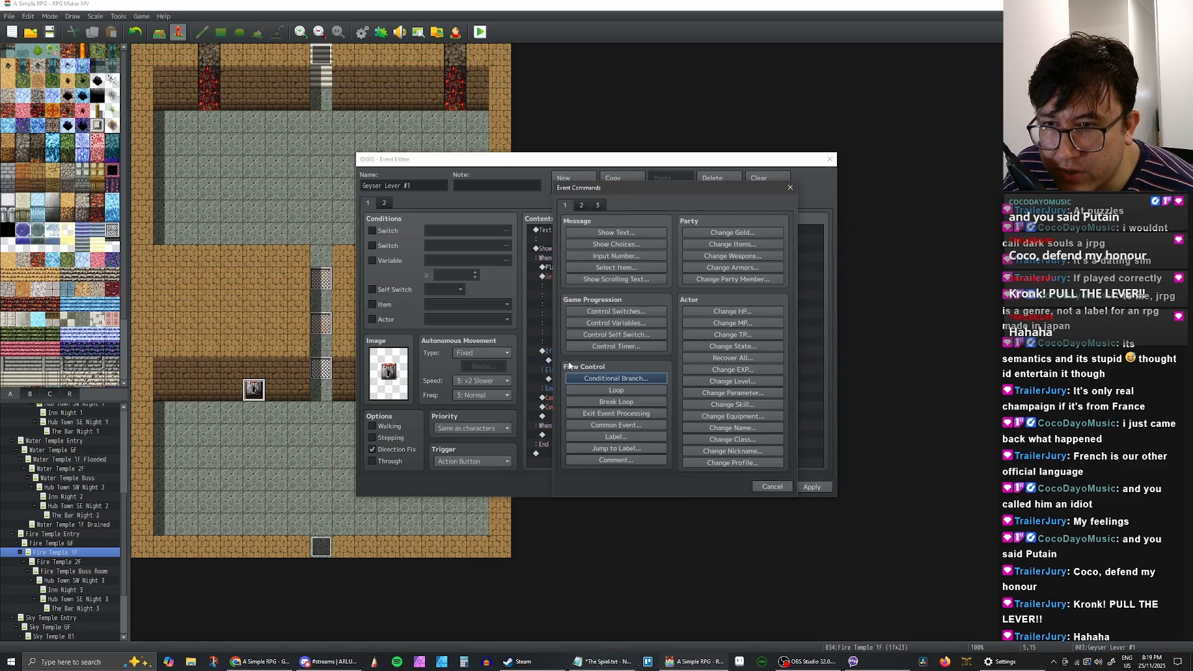
left_click(615, 311)
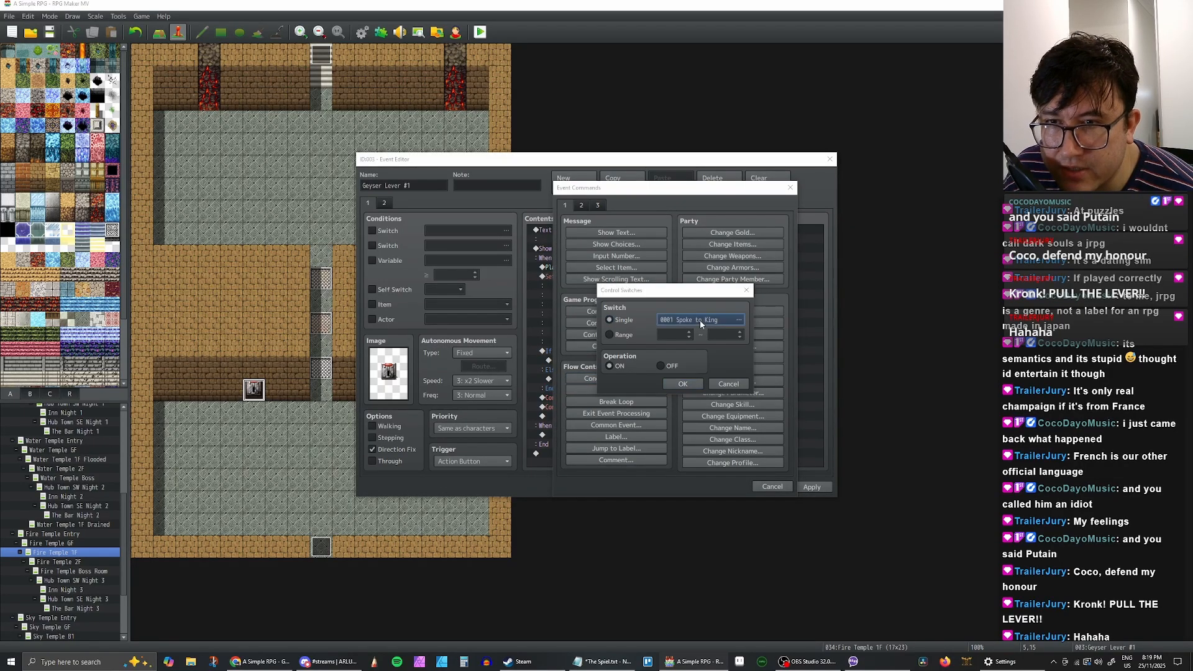
left_click(699, 319)
double_click(712, 259)
left_click(659, 364)
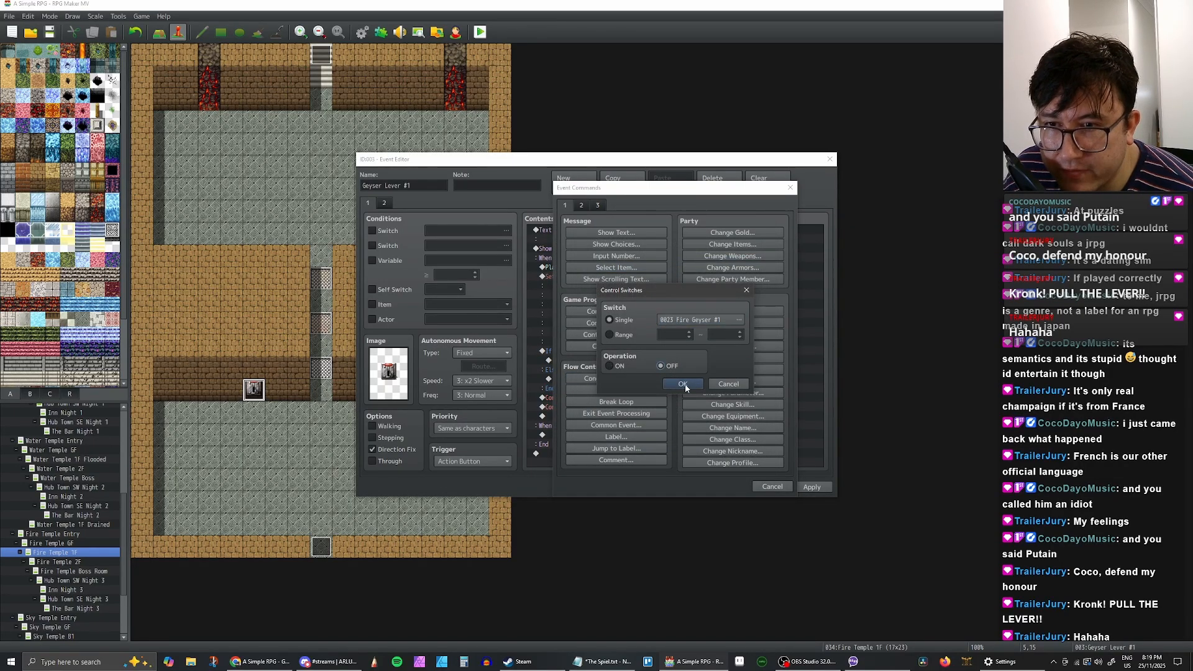
left_click(684, 384)
Step: Copy the Fire Geyser #1 switch command into the Else branch, set it to ON, and apply the event changes
left_click(620, 361)
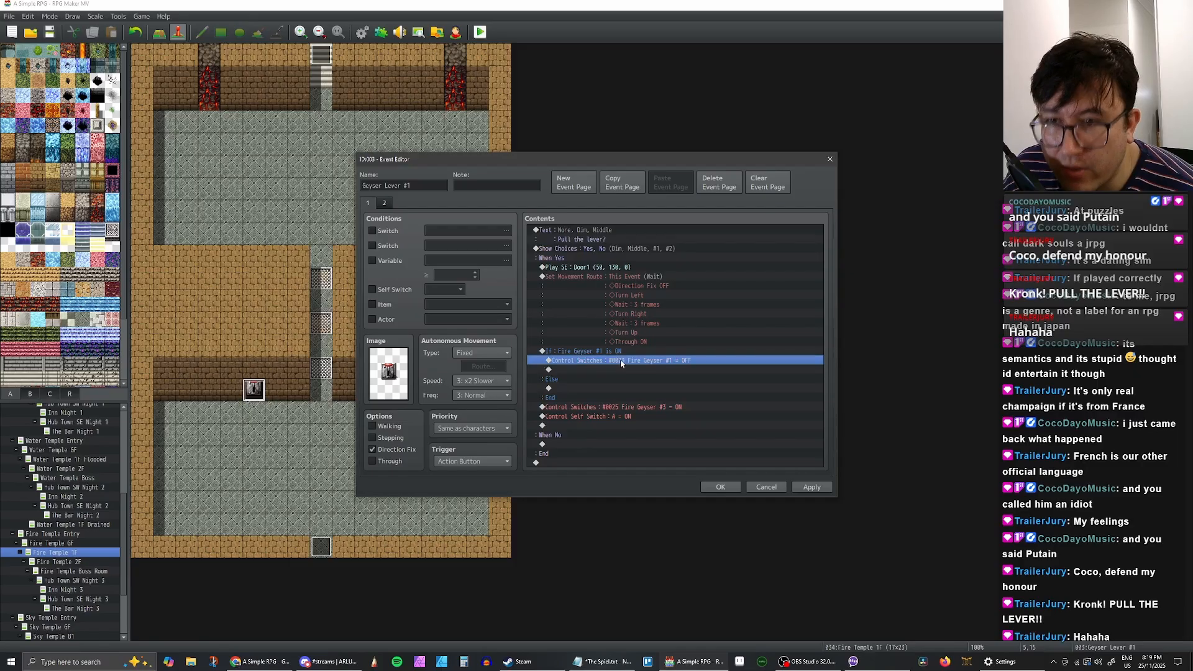
key("ctrl+c")
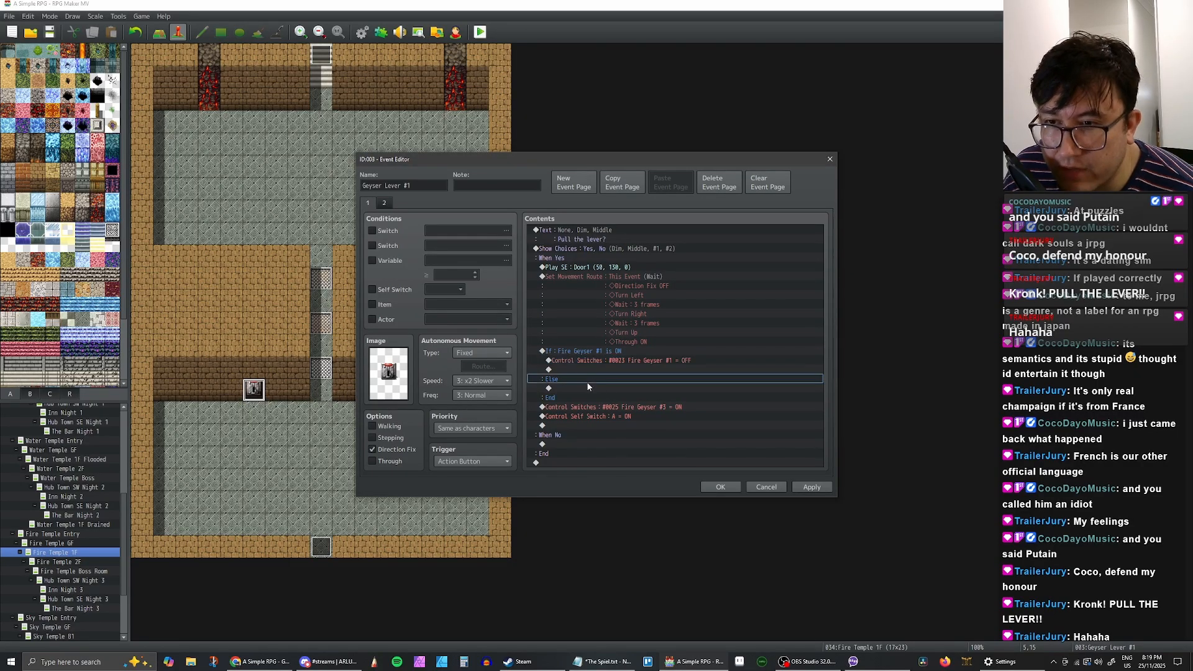
left_click(607, 389)
key("ctrl+v")
double_click(608, 389)
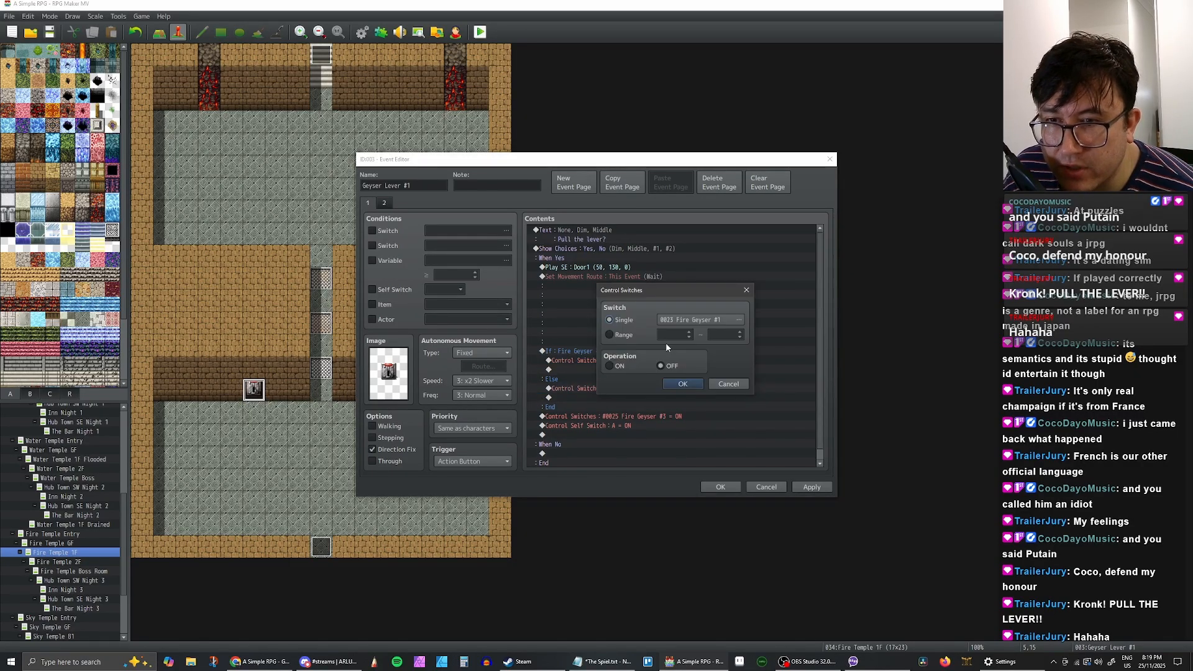
left_click(609, 365)
left_click(682, 383)
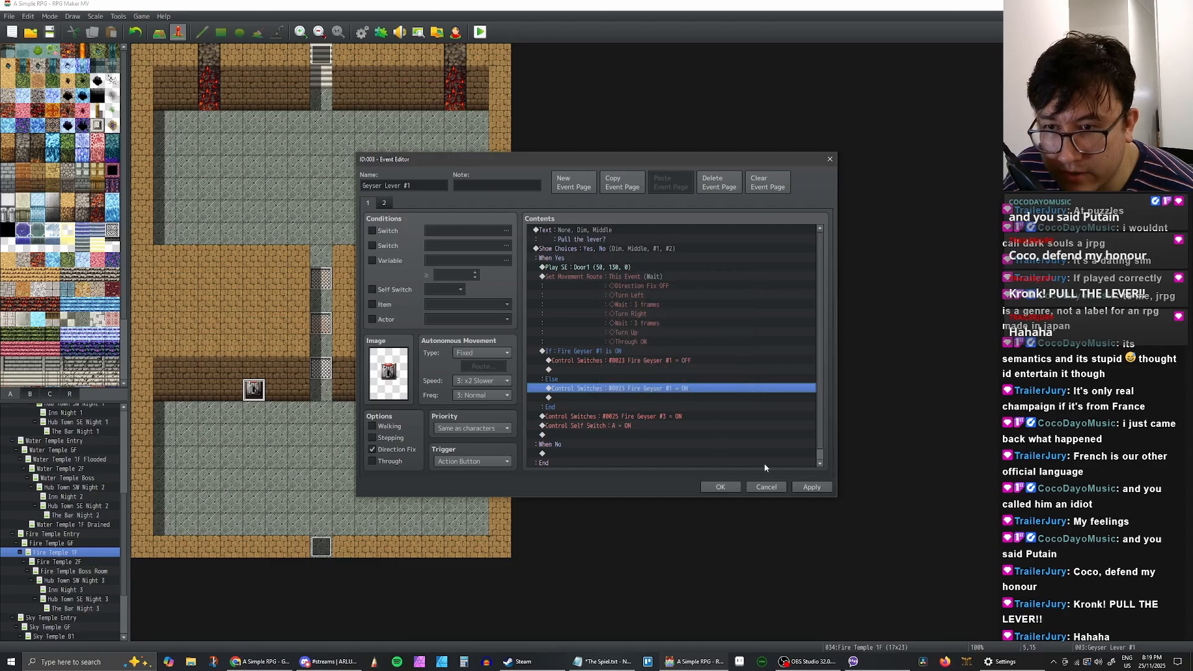
left_click(811, 487)
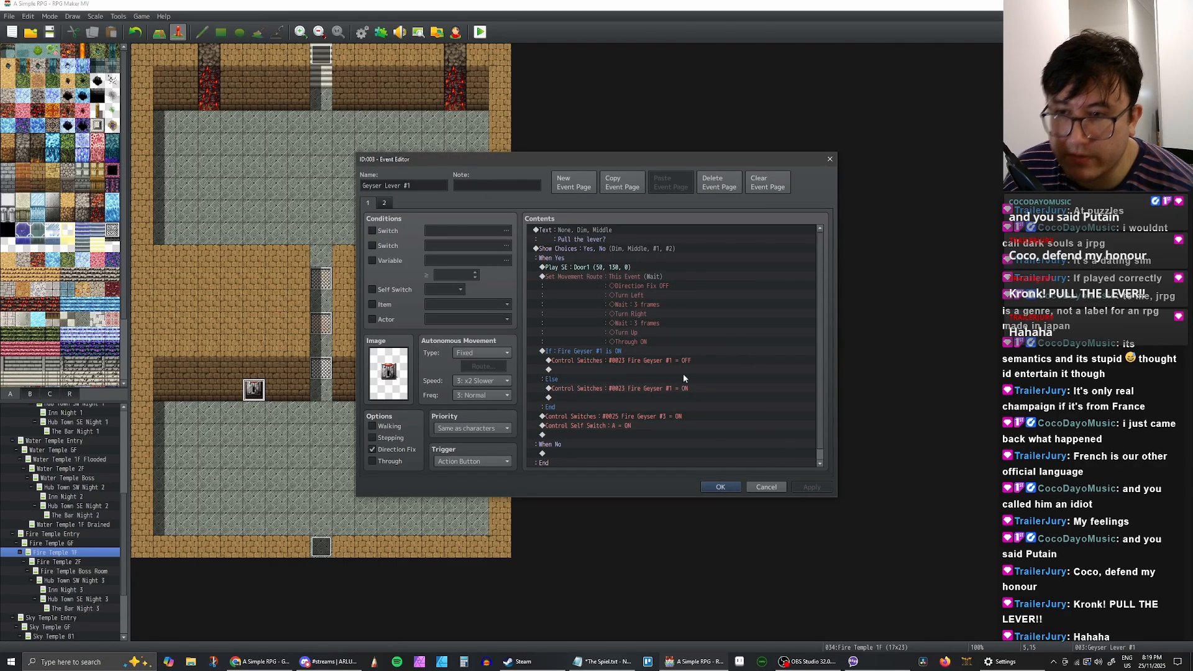
Step: Delete the Control Switches command for Fire Geyser #3 and the Control Self Switch A command below the conditional branch
left_click(649, 416)
key("Delete")
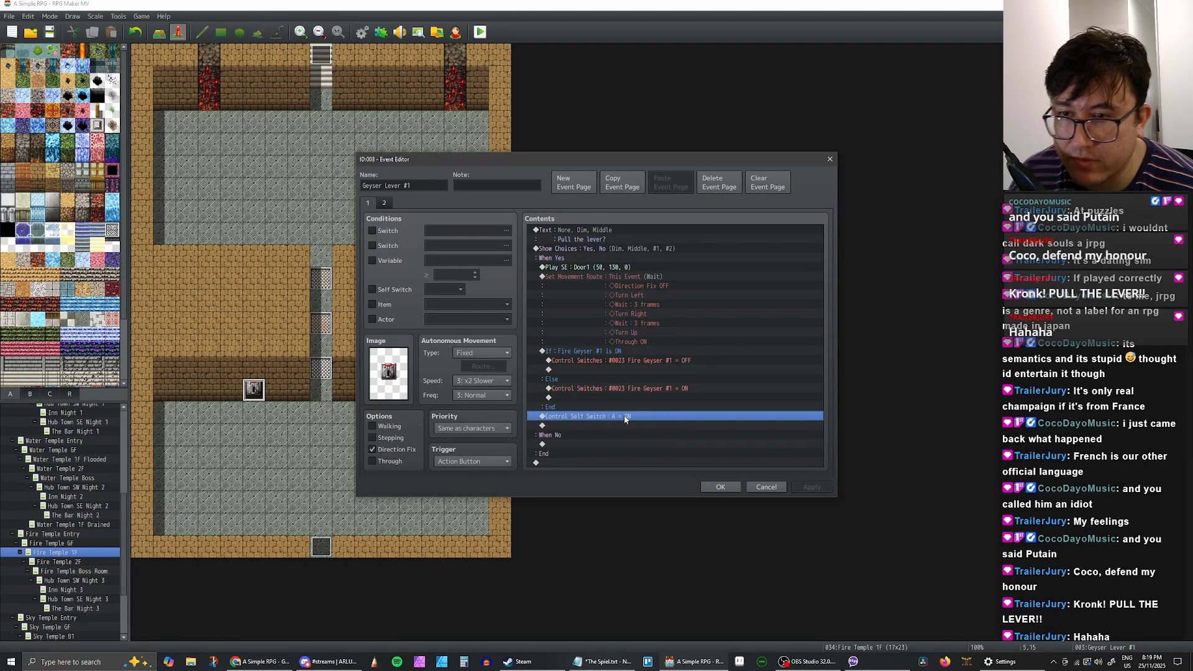
left_click(583, 407)
left_click(593, 389)
left_click(603, 417)
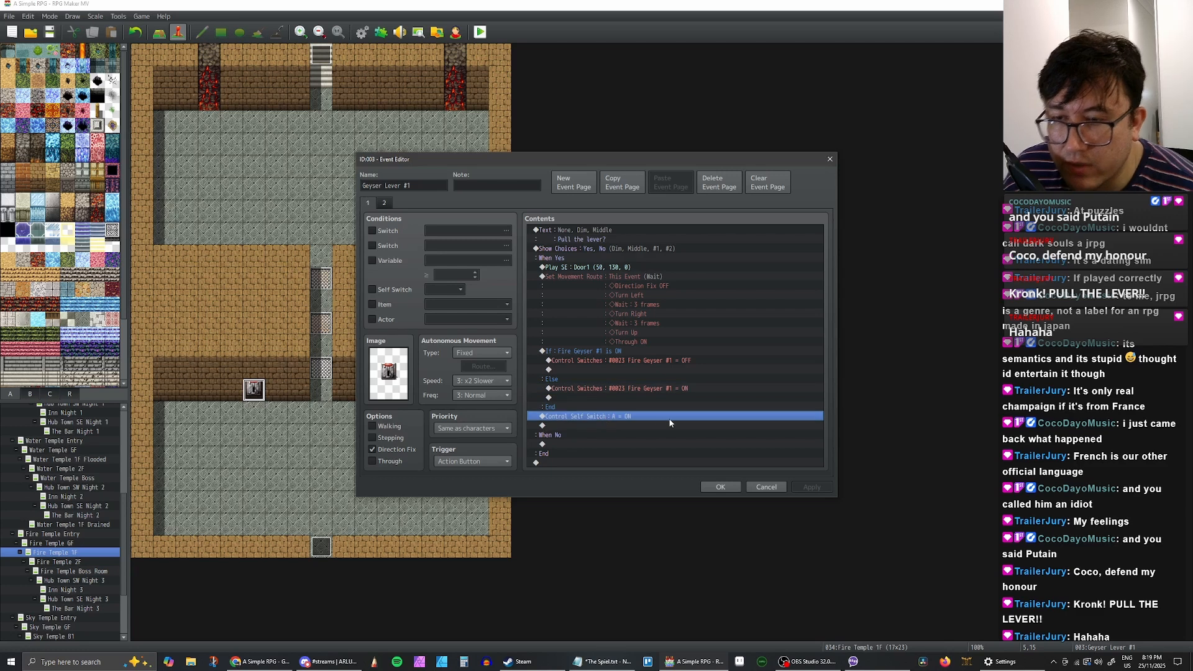
key("Delete")
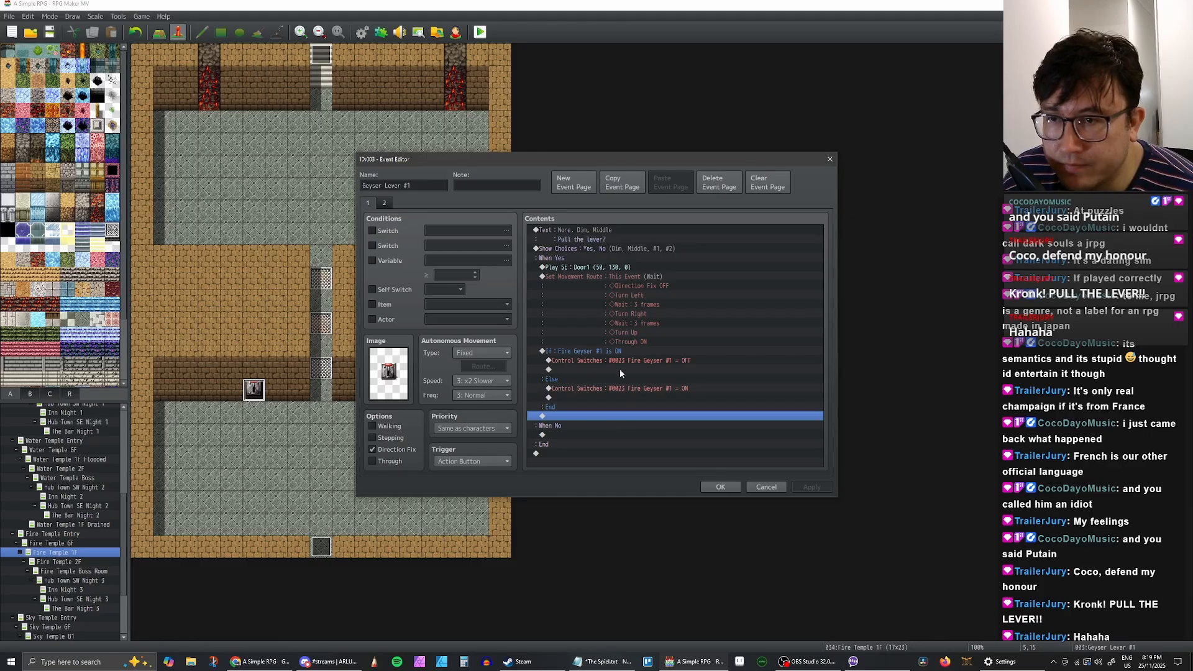
Step: Duplicate the Fire Geyser #1 conditional branch below itself and make the copy check that switch 0025 Fire Geyser #3 is ON
left_click(591, 351)
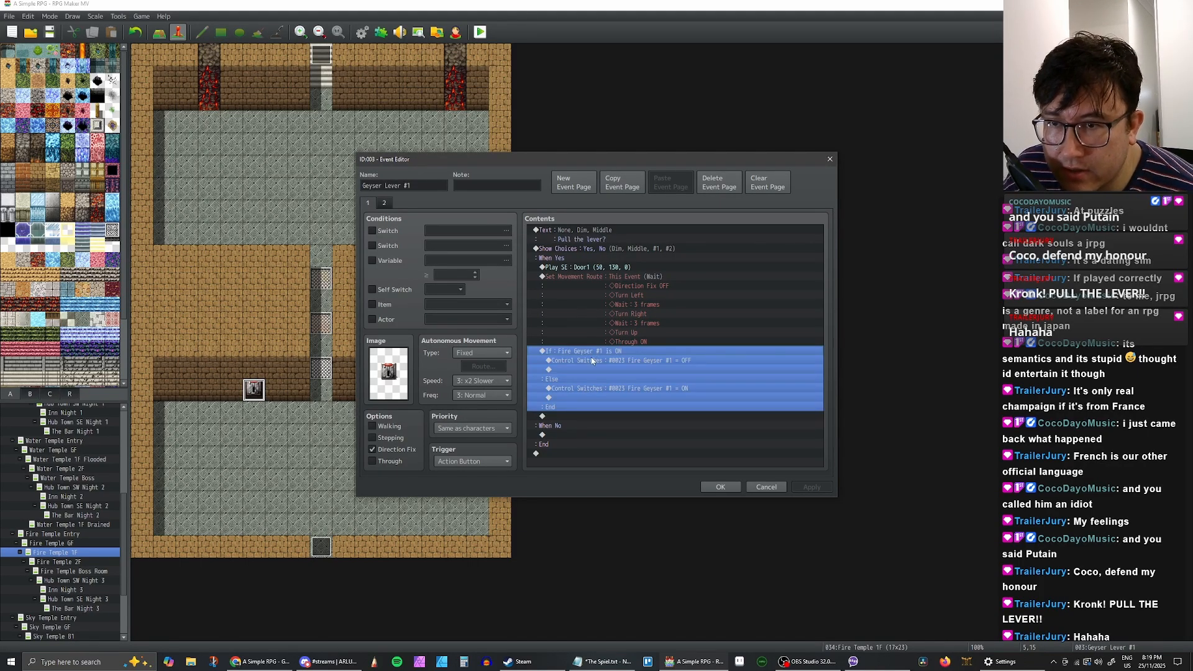
key("ctrl+c")
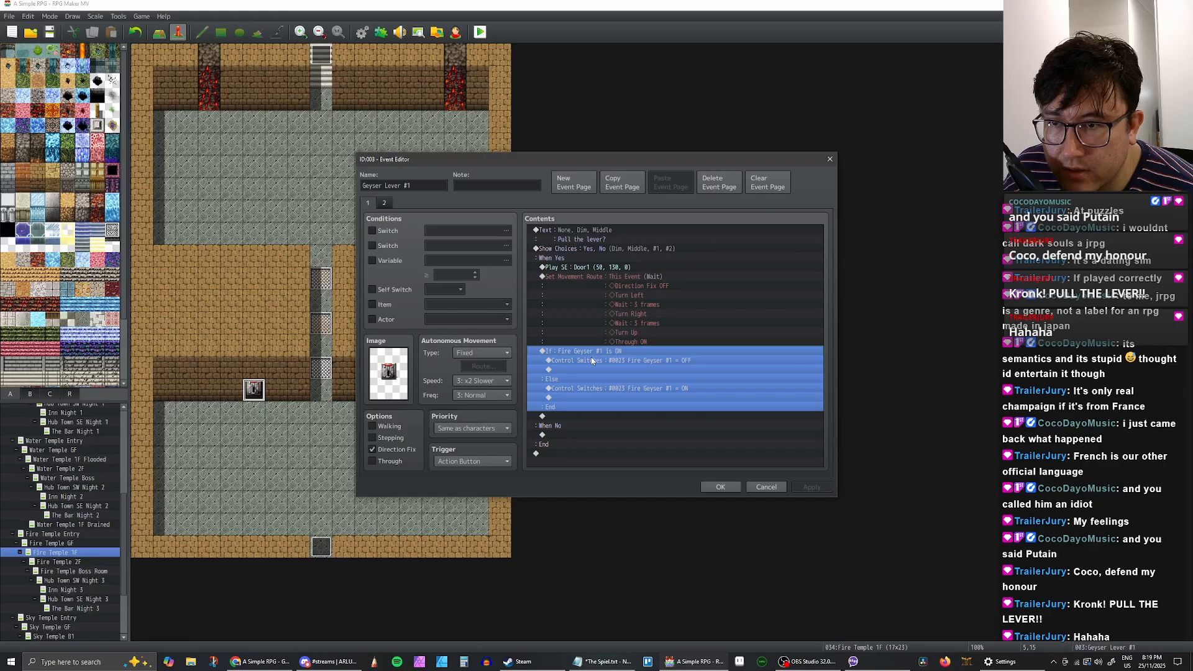
left_click(563, 416)
key("ctrl+v")
double_click(587, 398)
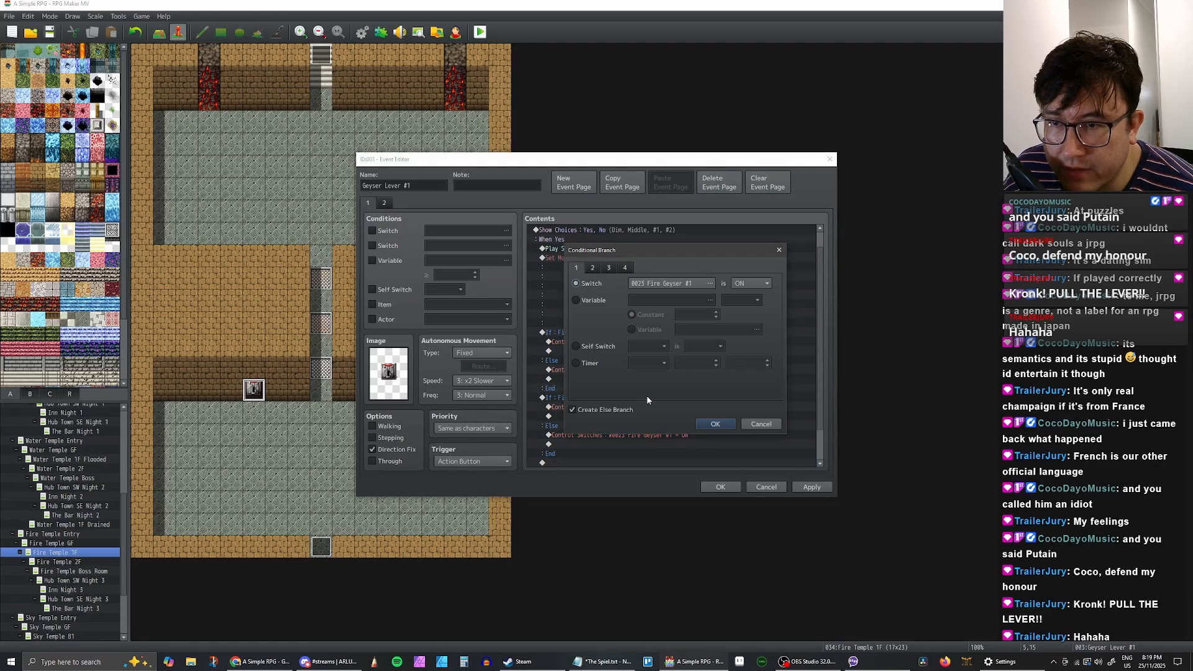
left_click(680, 285)
left_click(697, 278)
left_click(662, 449)
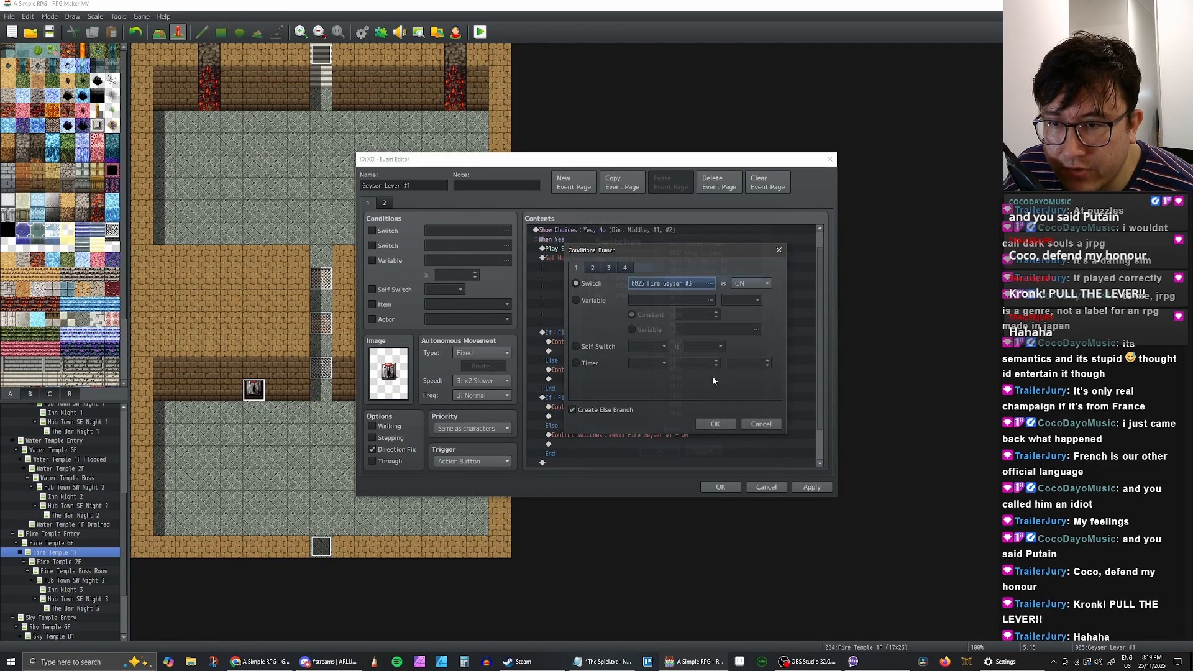
left_click(721, 425)
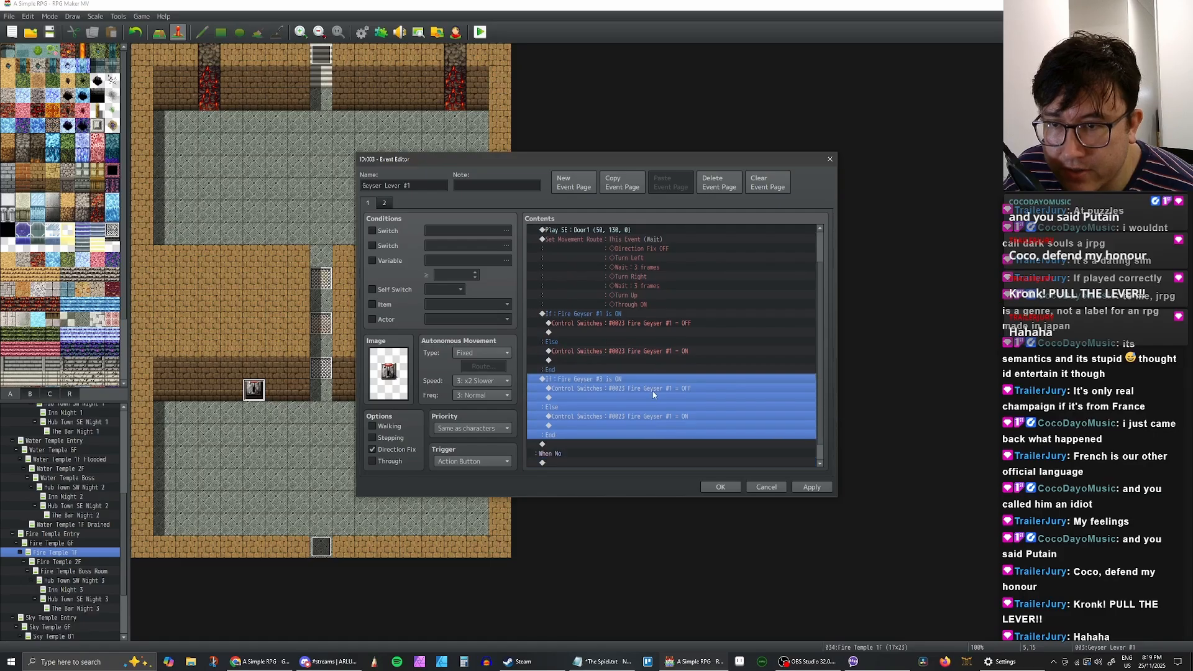
Step: Change the OFF command in the second branch to control switch 0025 Fire Geyser #3
left_click(652, 389)
double_click(688, 390)
left_click(696, 320)
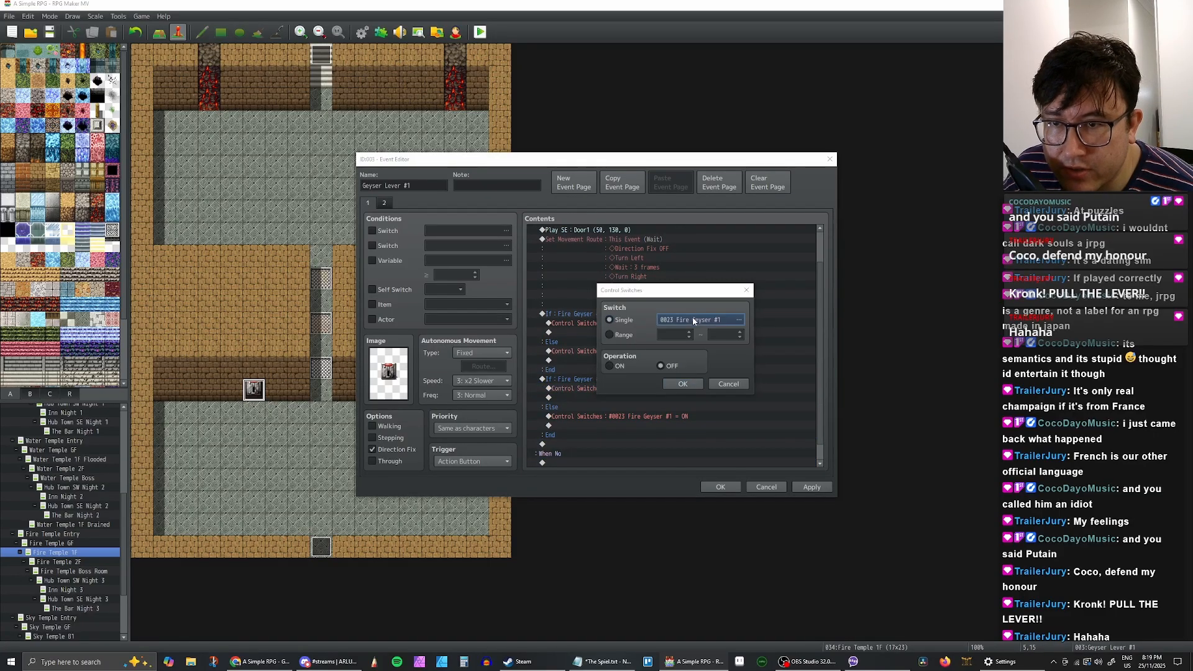
left_click(699, 277)
left_click(658, 456)
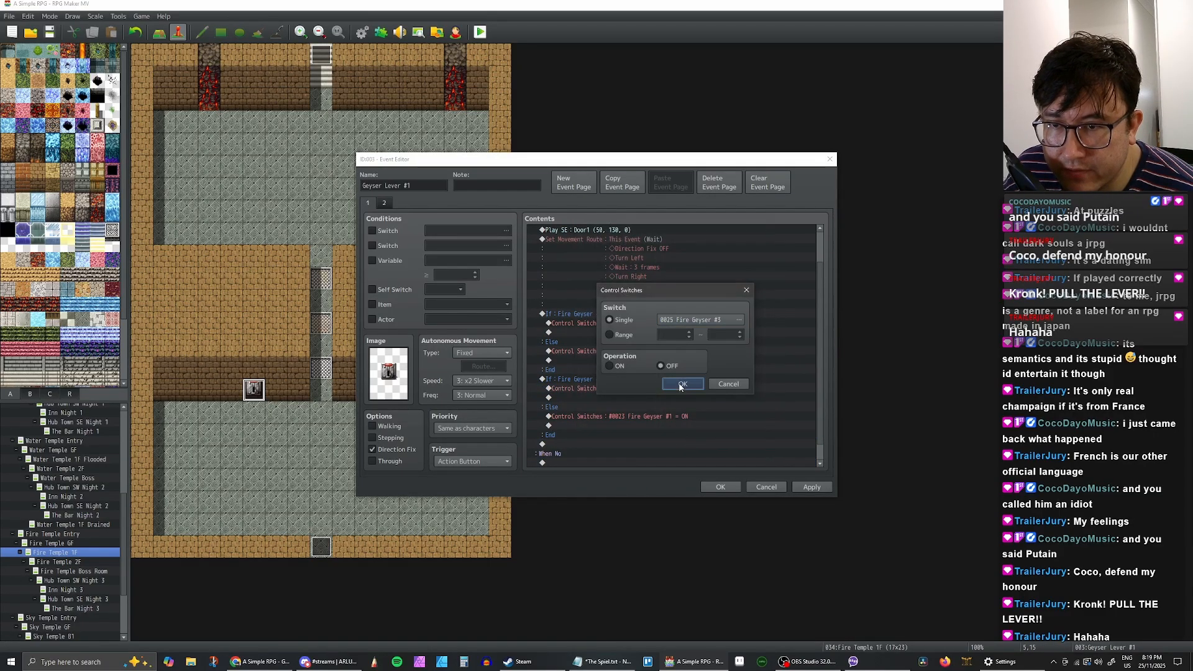
left_click(683, 384)
Step: Change the second branch's Else command to turn ON switch 0025 Fire Geyser #3, and apply the event changes
left_click(677, 416)
double_click(677, 416)
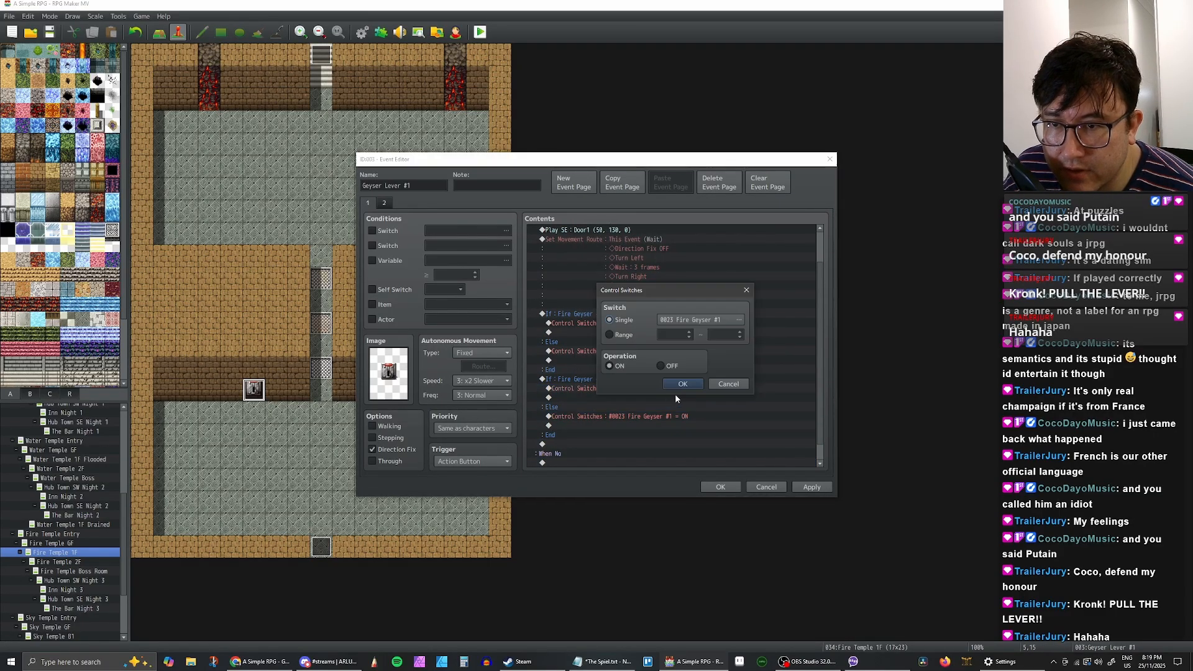
left_click(684, 320)
left_click(685, 277)
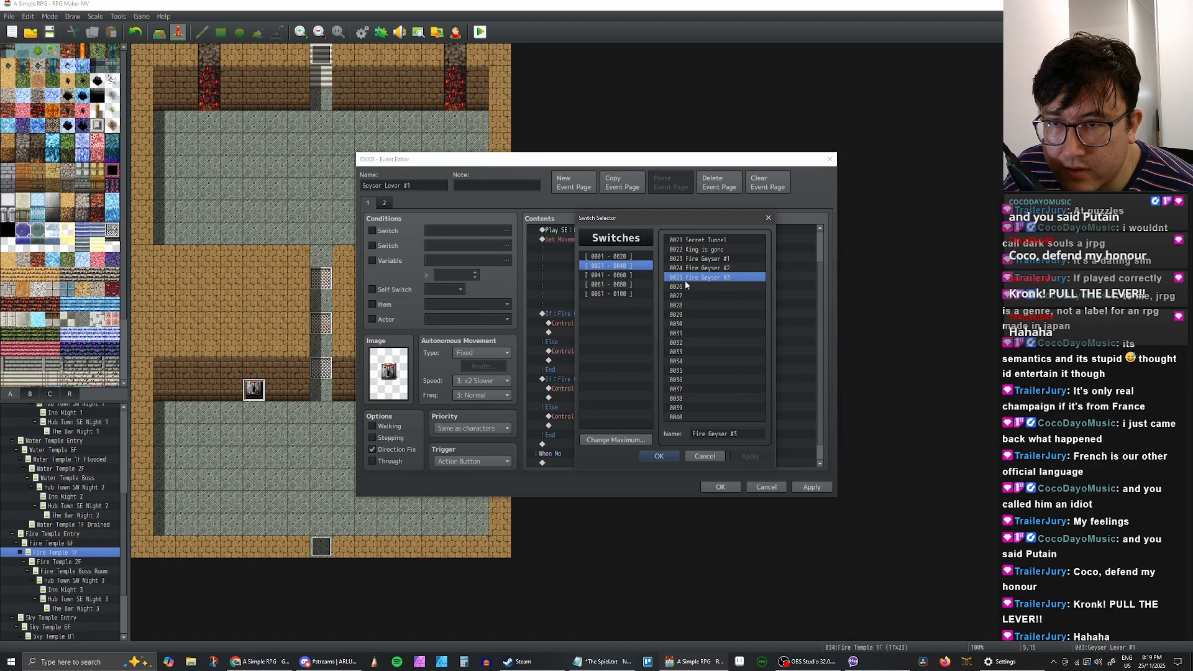
left_click(659, 456)
left_click(691, 383)
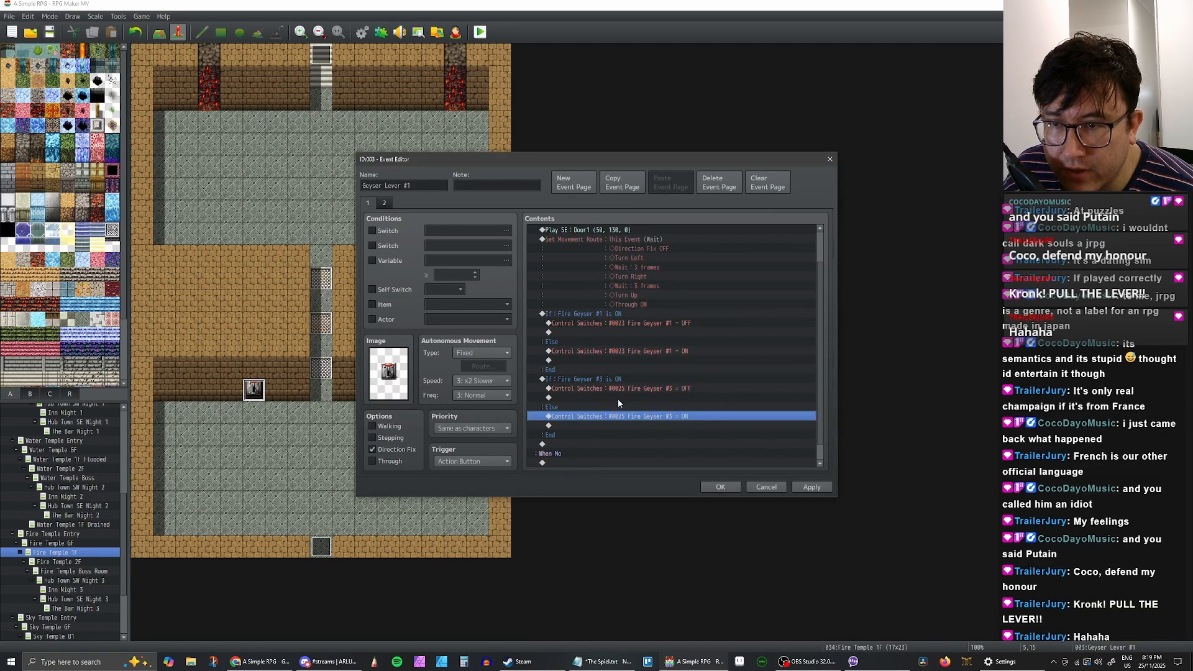
left_click(811, 487)
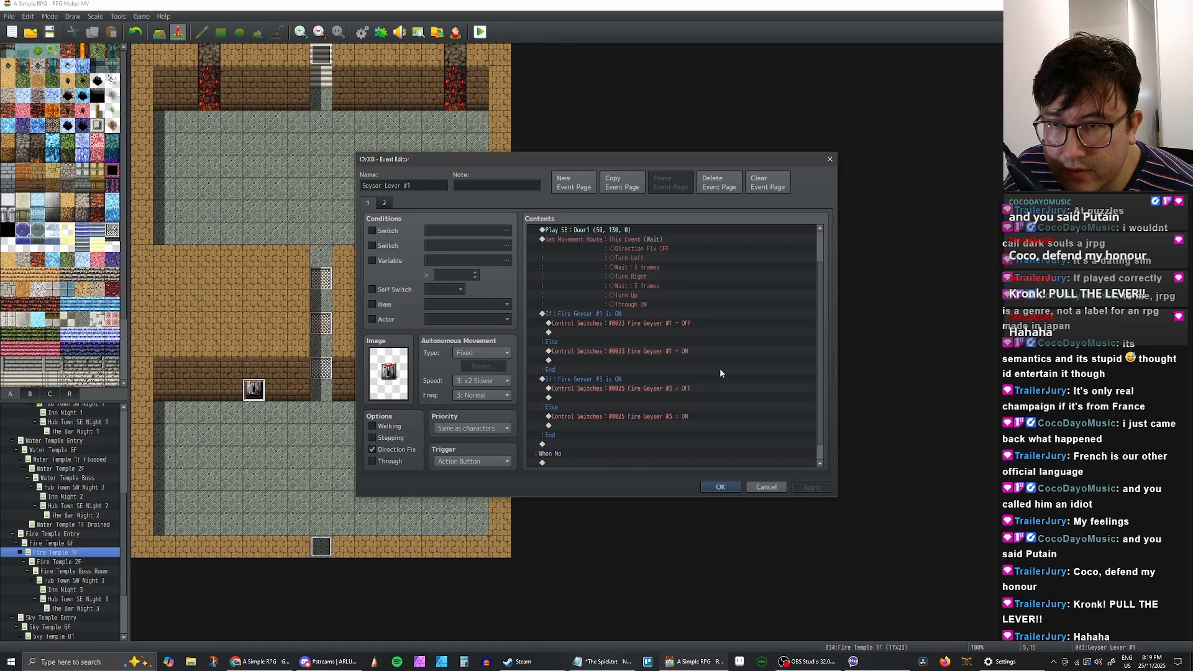
Step: Review the lever's full command list with both Fire Geyser conditional branches, and close the event
scroll(636, 397, "up", 3)
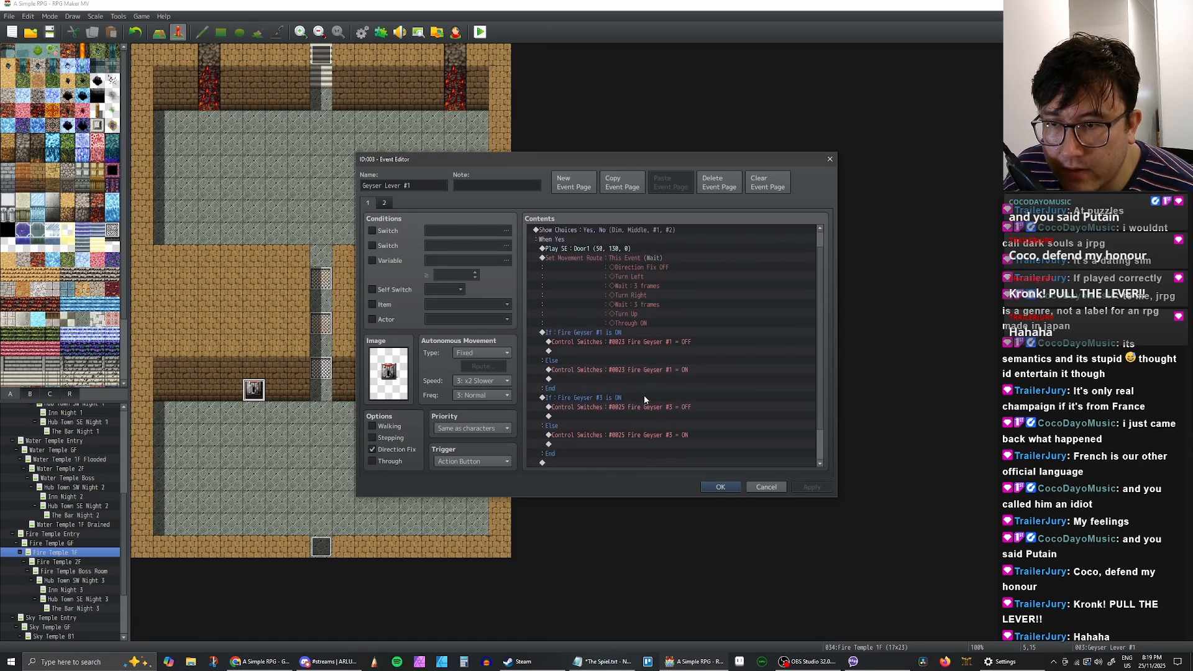
scroll(643, 381, "up", 1)
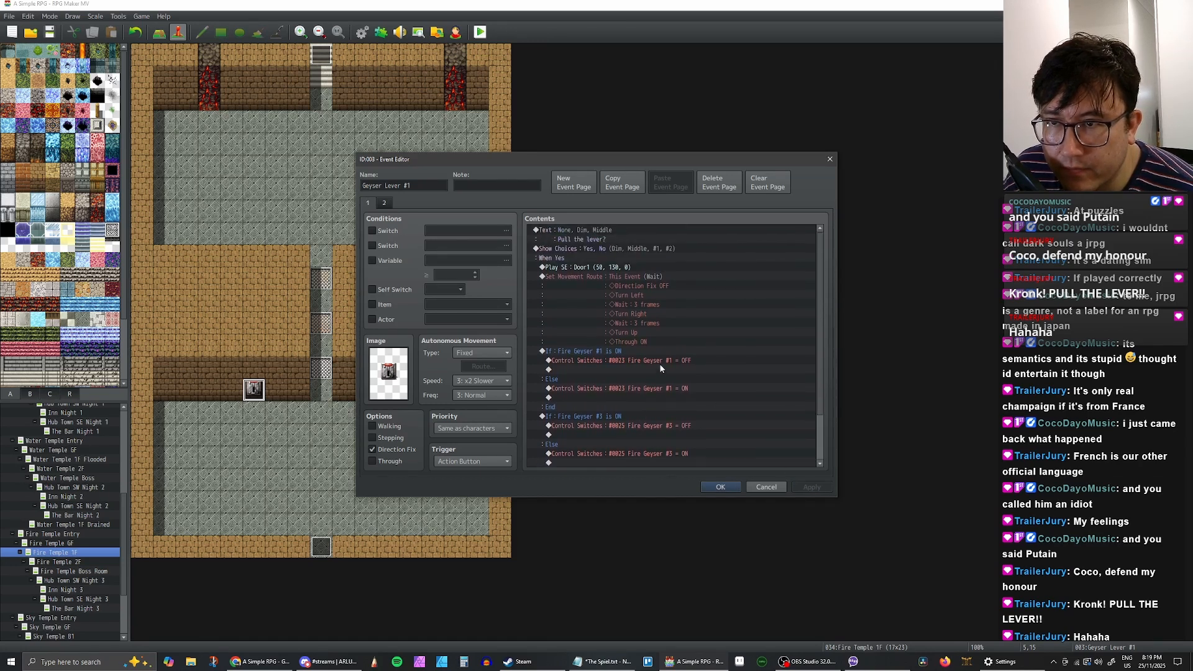
scroll(663, 367, "down", 2)
scroll(677, 364, "up", 2)
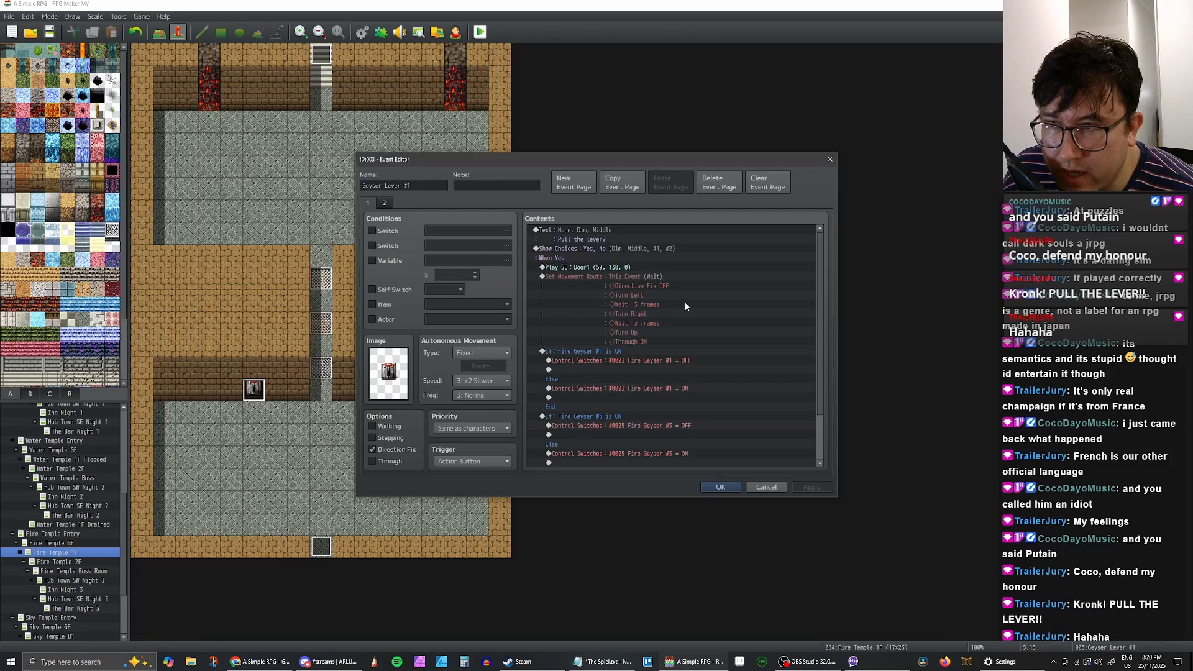
scroll(686, 307, "down", 2)
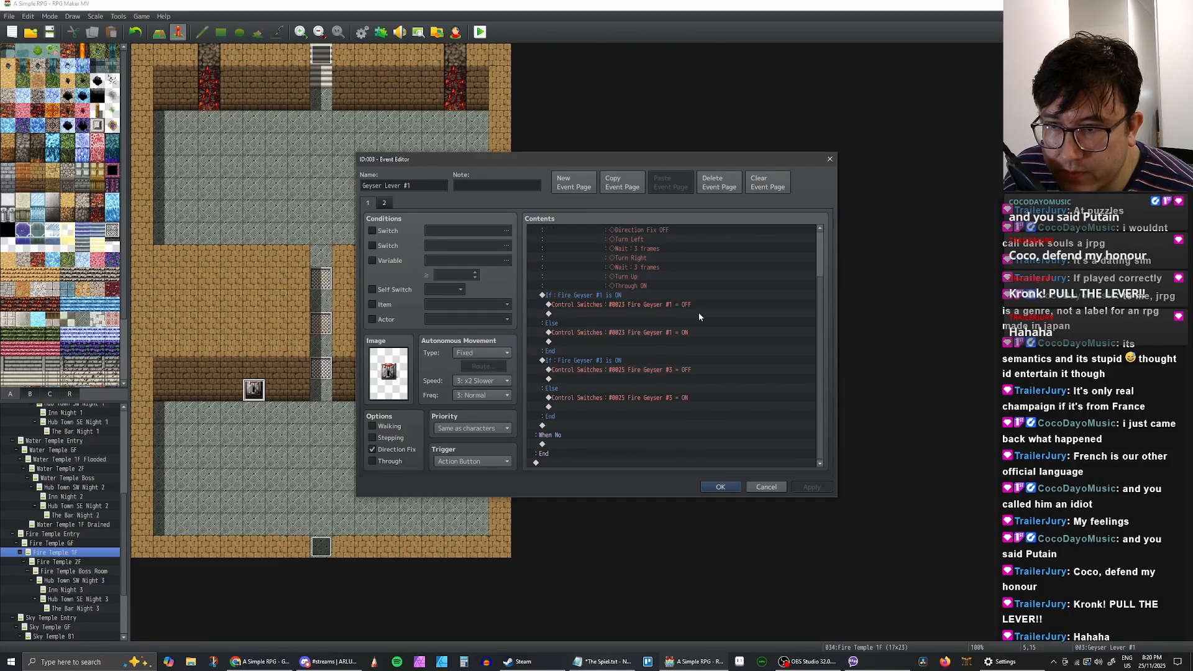
scroll(699, 317, "up", 2)
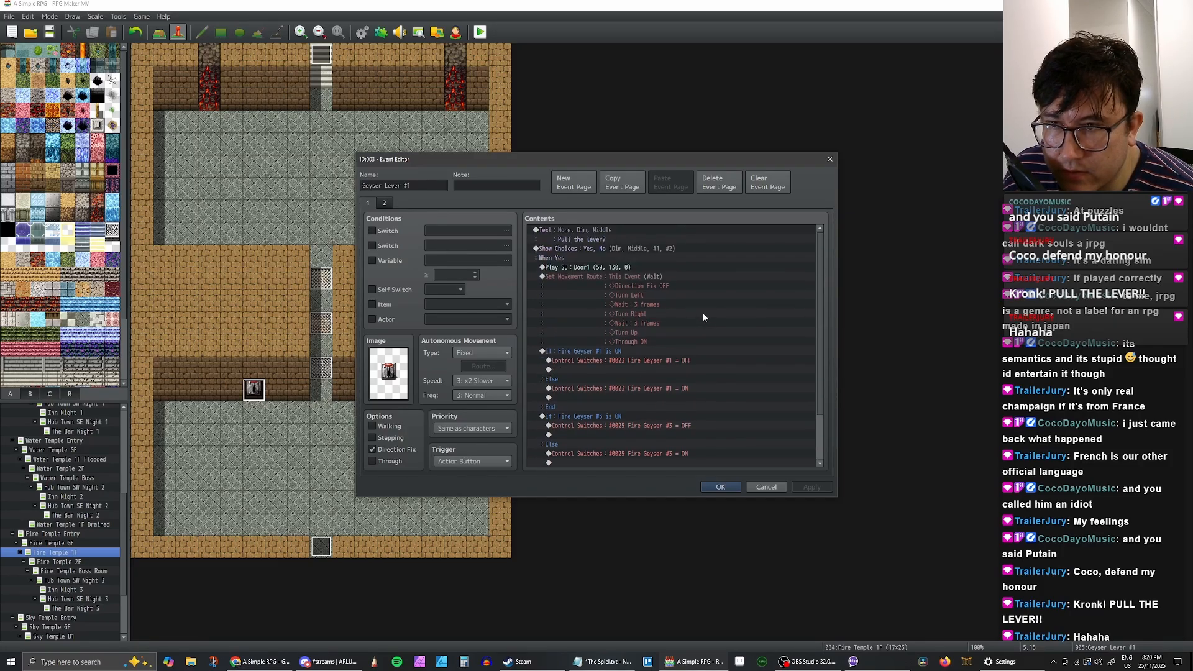
scroll(703, 317, "down", 2)
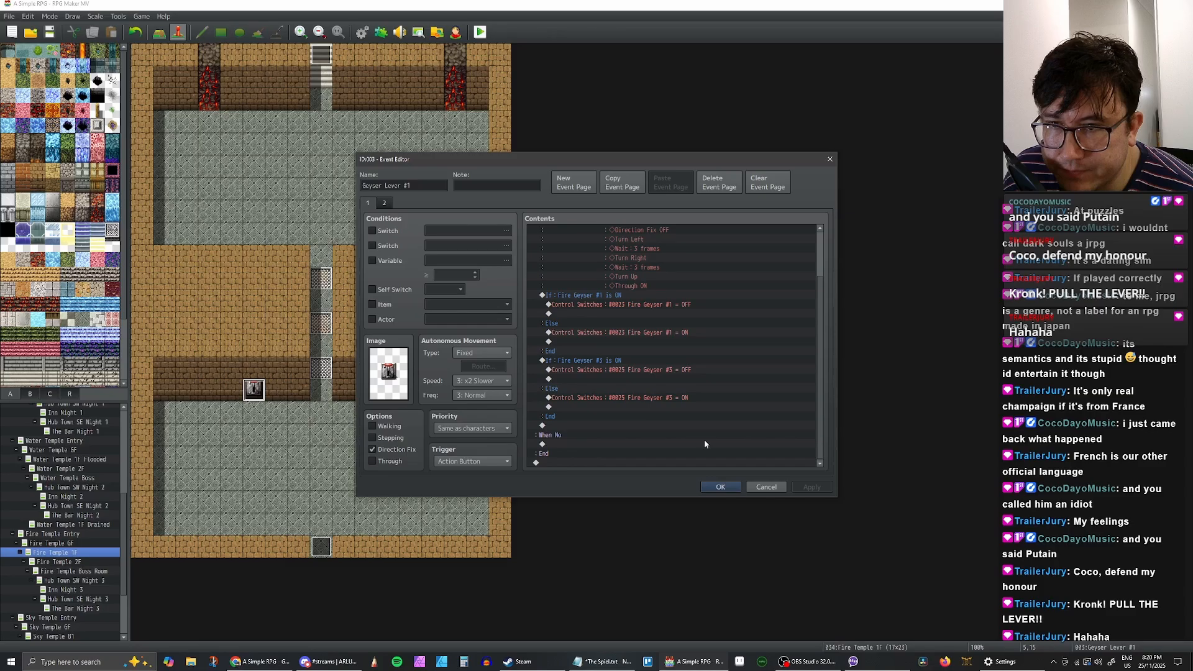
left_click(720, 487)
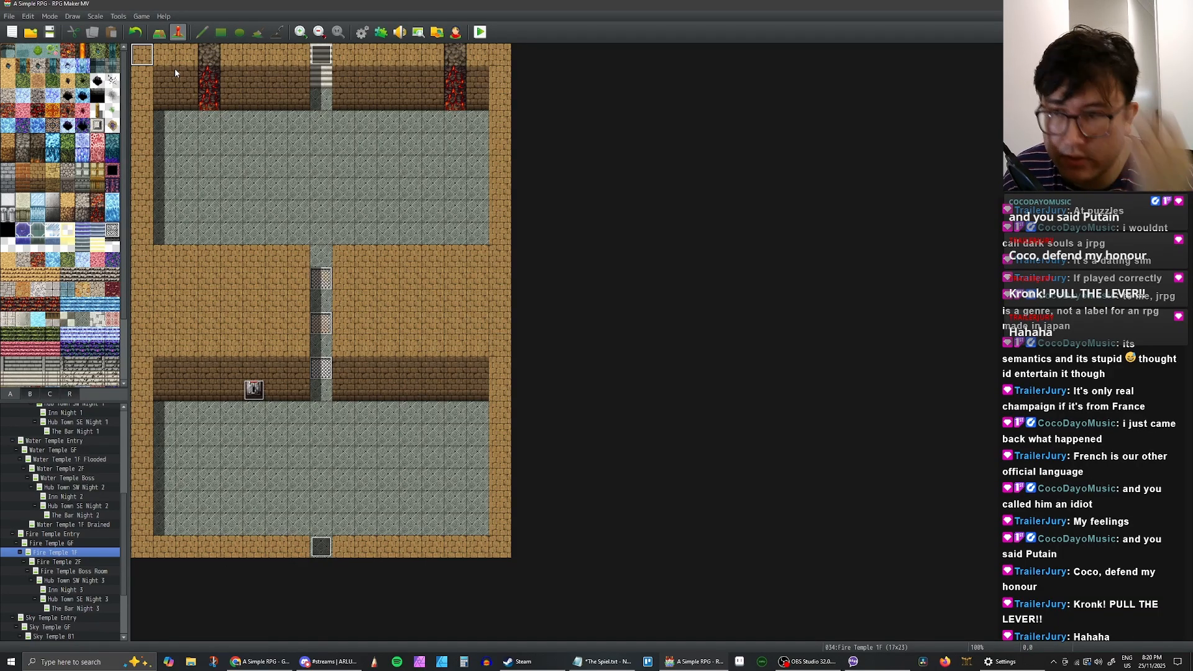
double_click(322, 392)
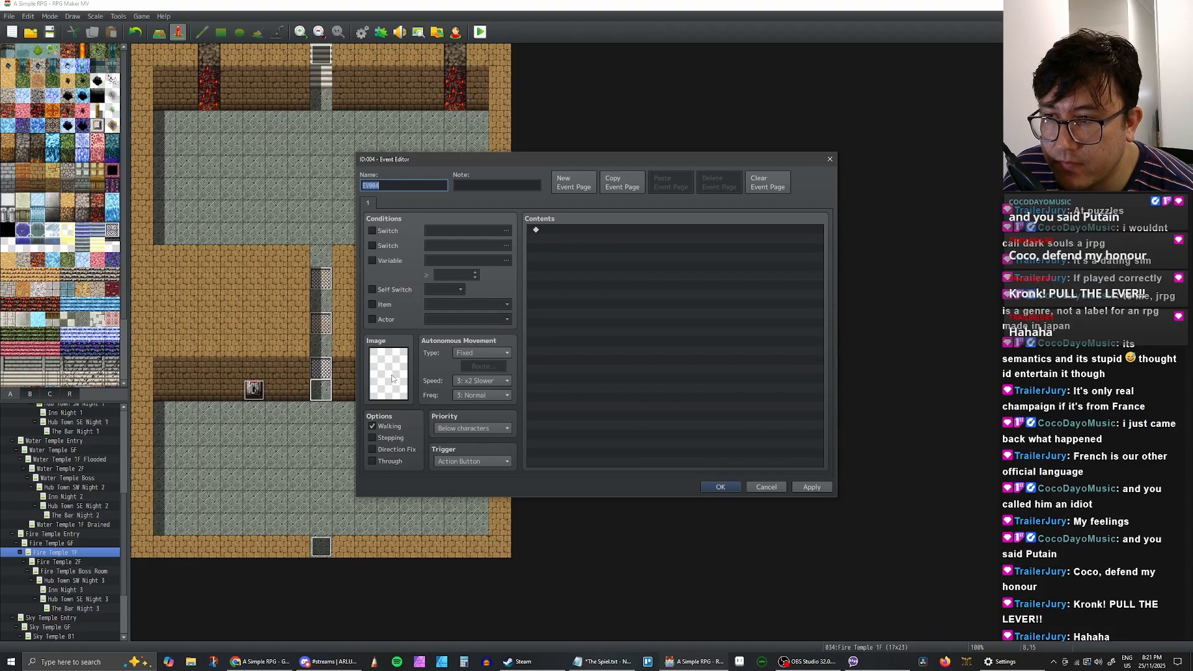
left_click(765, 487)
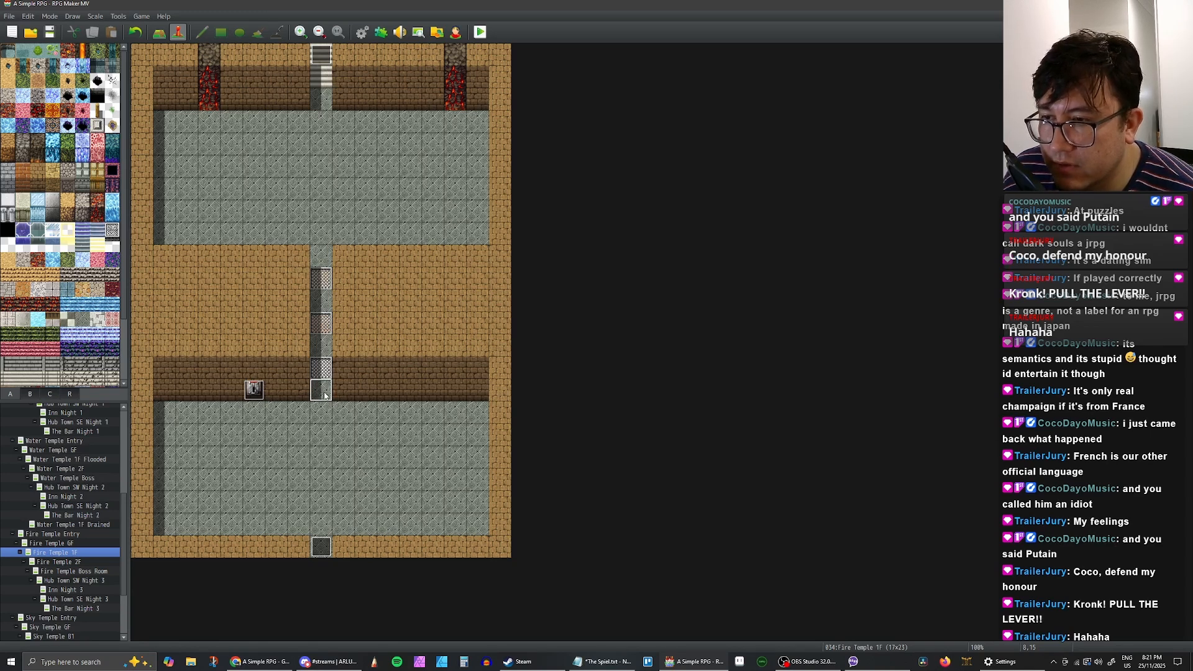
left_click(254, 390)
left_click(319, 390)
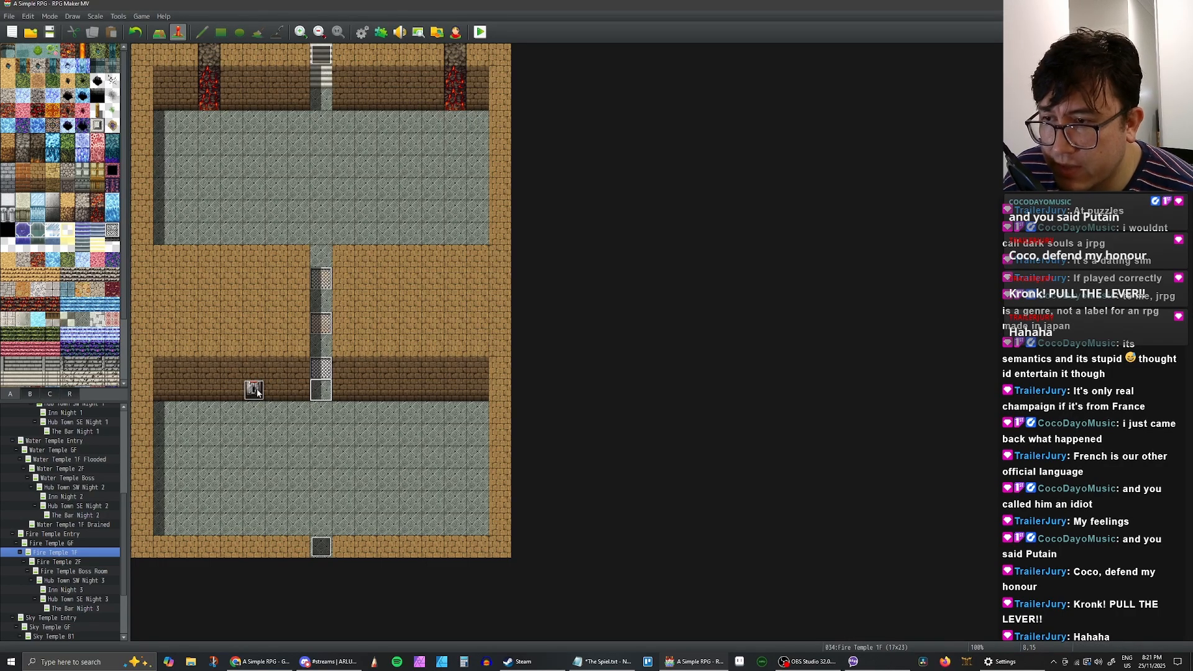
Step: Create an event on the floor tile at the lower entrance of the grated corridor and name it Fire Geyser Cutscene
double_click(326, 391)
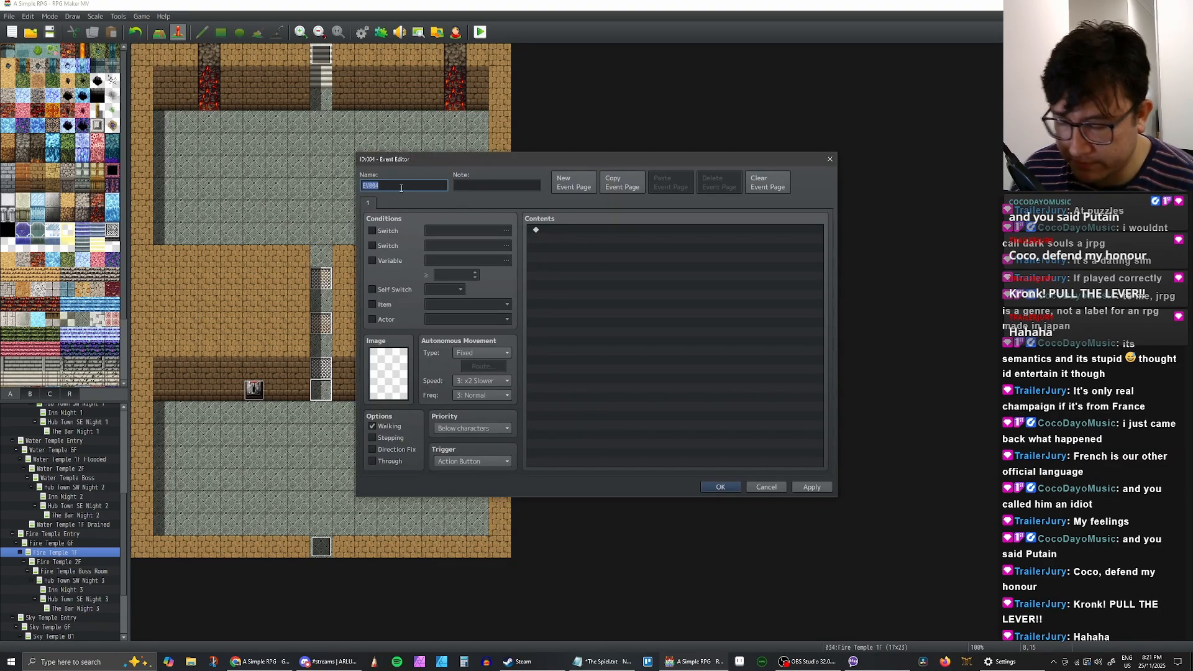
type("Fir")
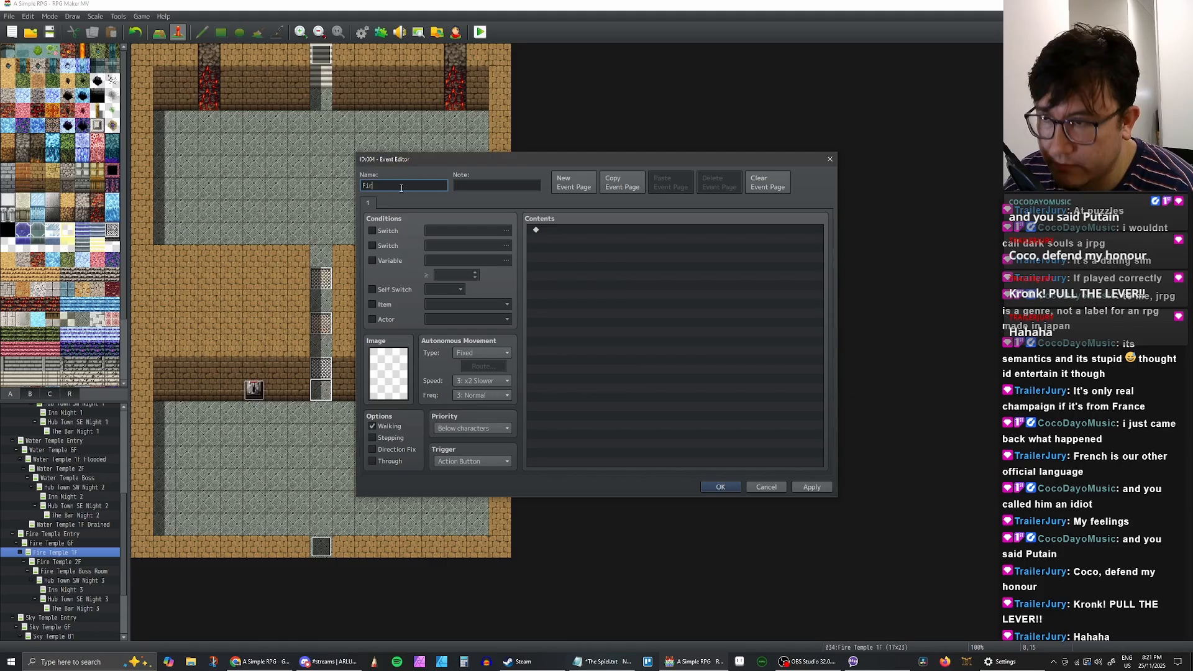
type("e Feyser")
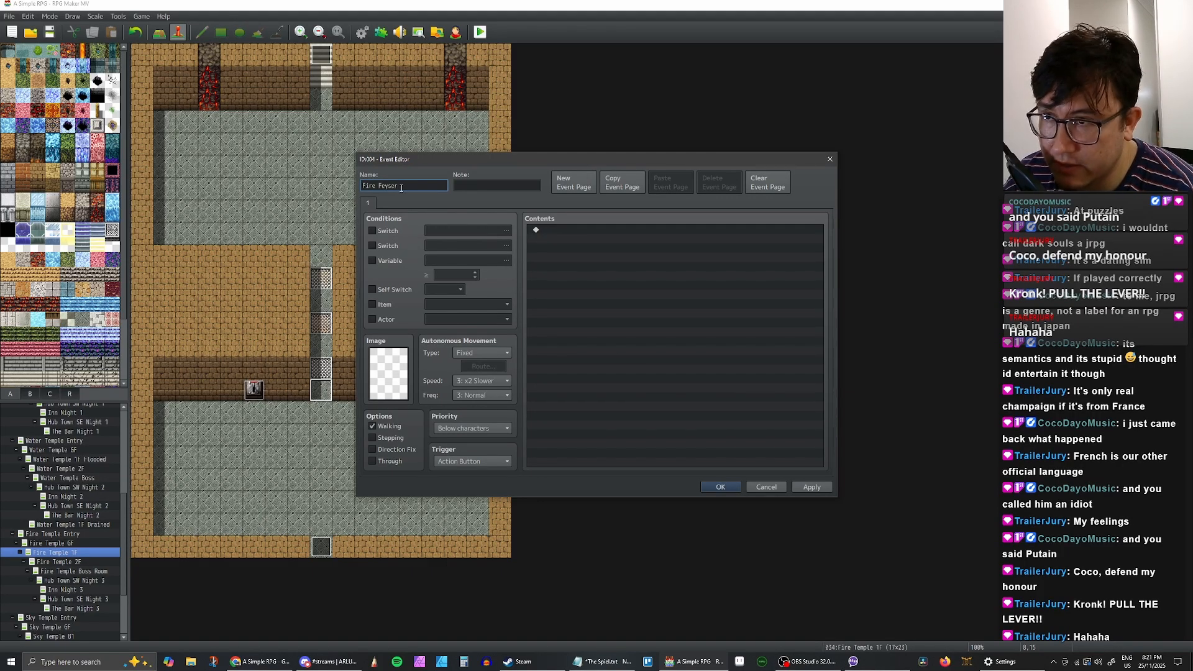
key("BackSpace")
key("BackSpace")
key("BackSpace")
key("BackSpace")
key("BackSpace")
key("BackSpace")
type("Geyse")
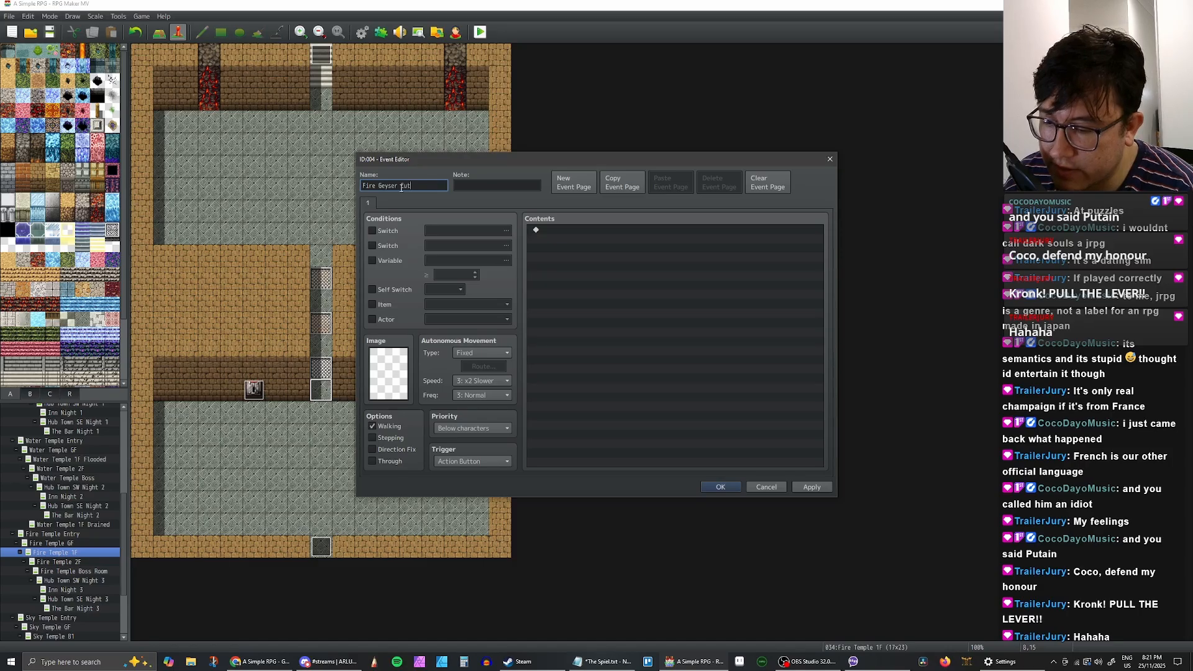
type("r Cutscene")
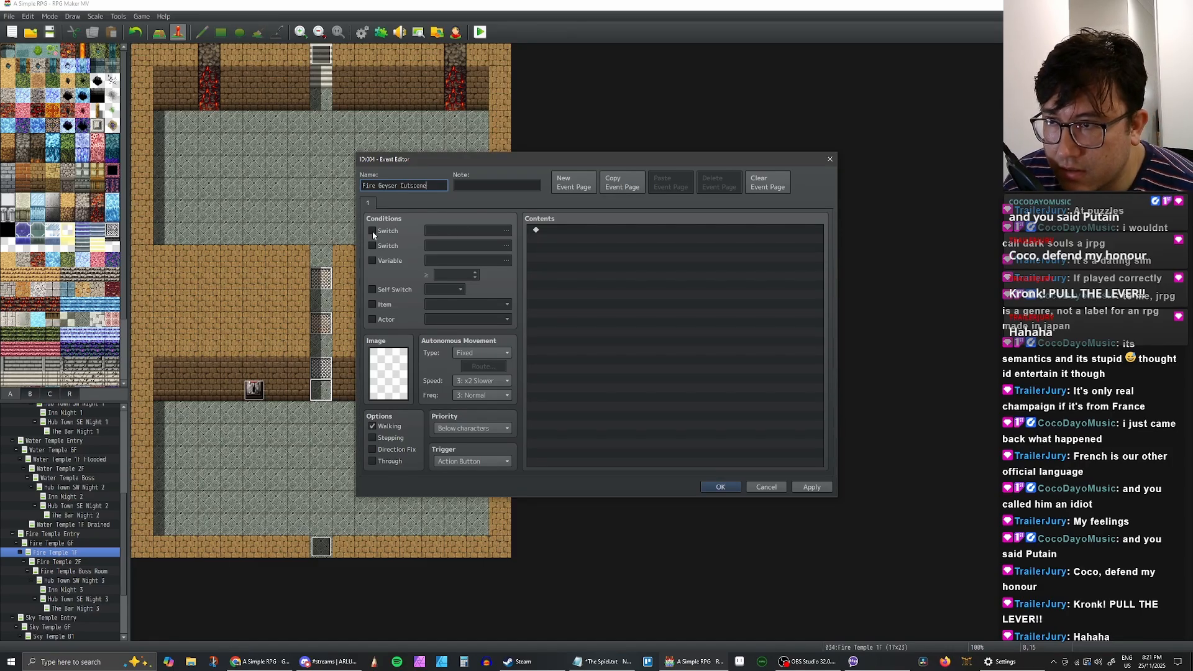
Step: Set the cutscene event's trigger to Player Touch with priority Below characters, leave its contents empty, and save the event
left_click(472, 460)
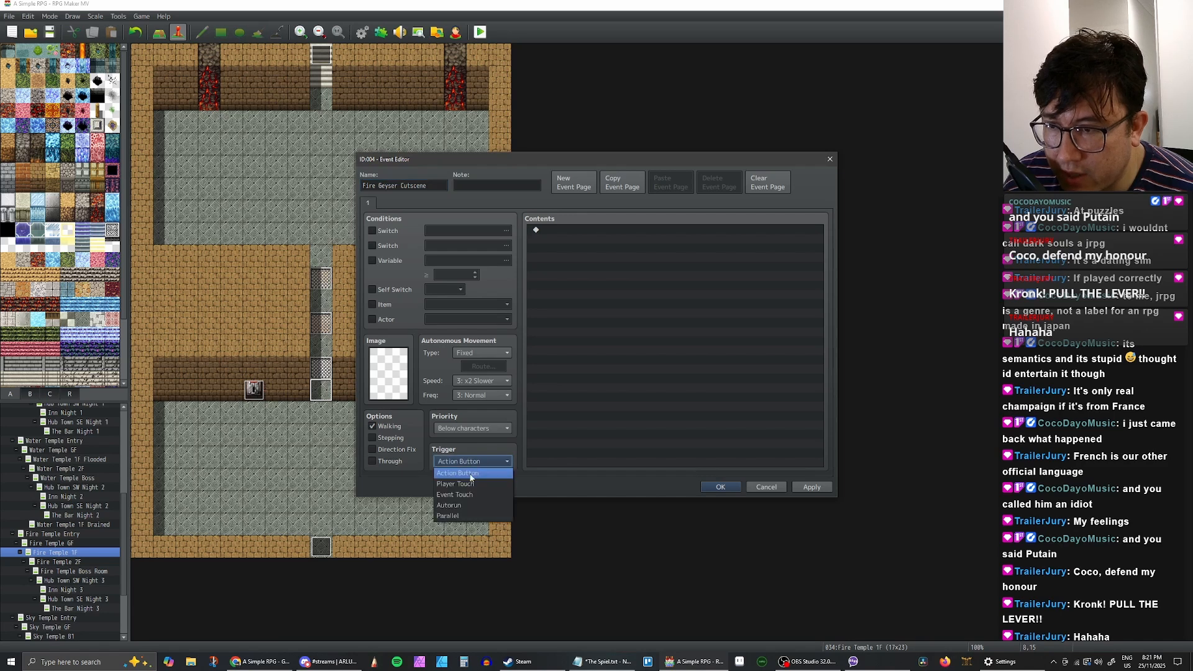
left_click(466, 485)
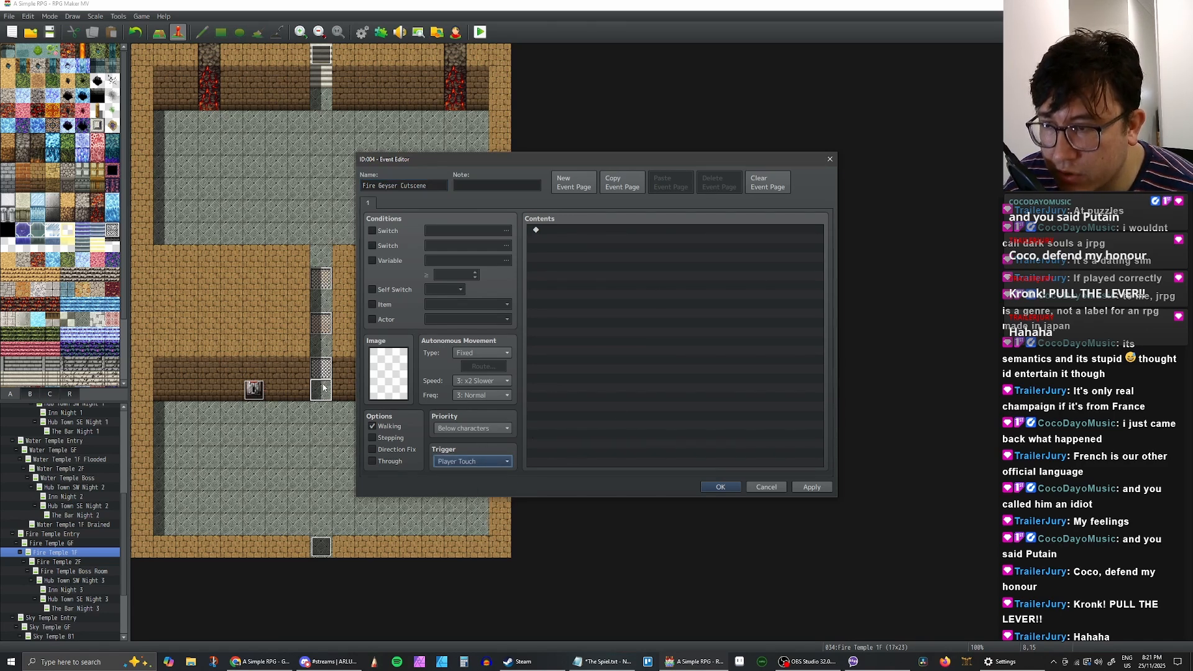
left_click(475, 428)
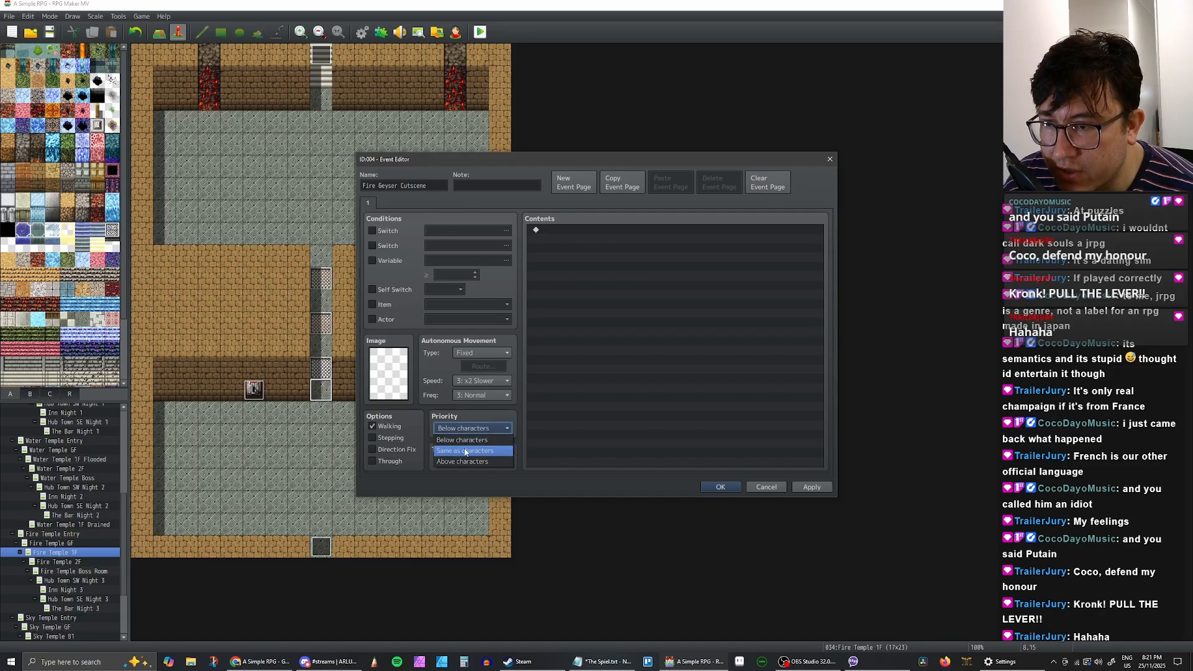
left_click(472, 446)
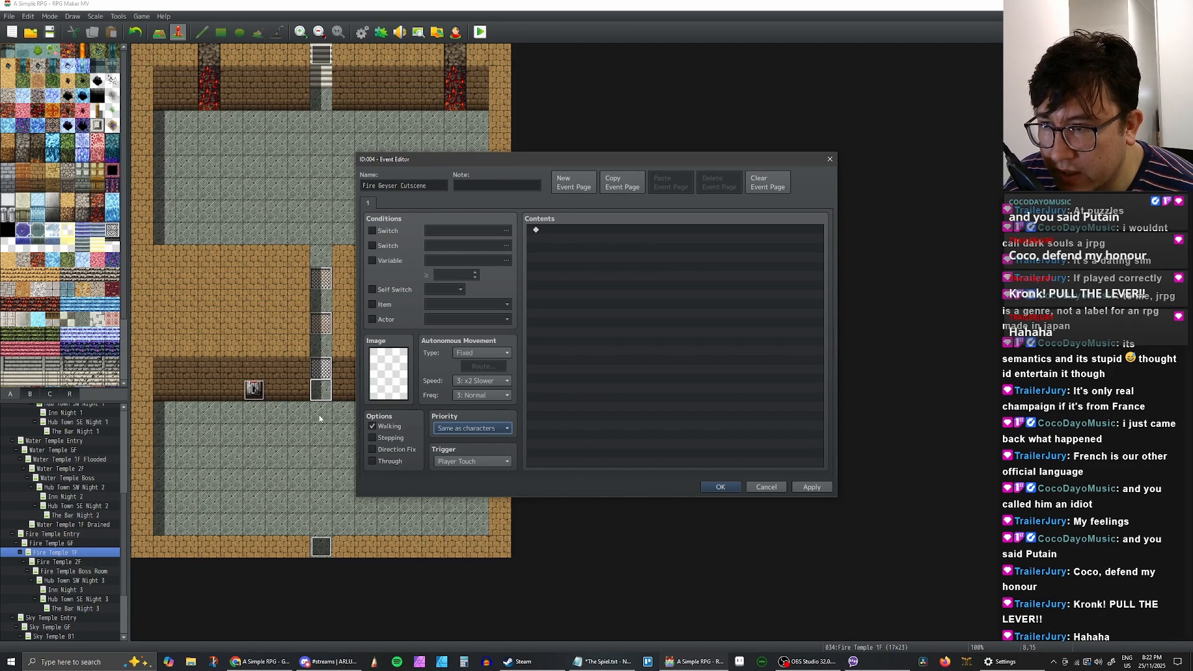
left_click(472, 427)
left_click(473, 438)
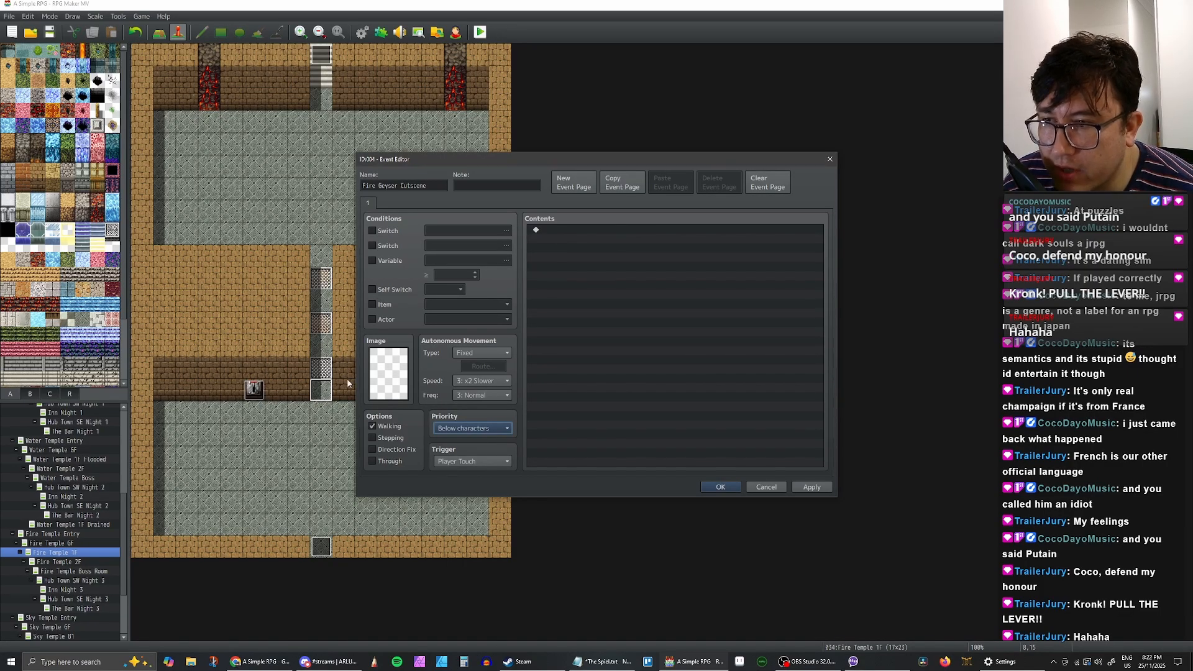
double_click(576, 229)
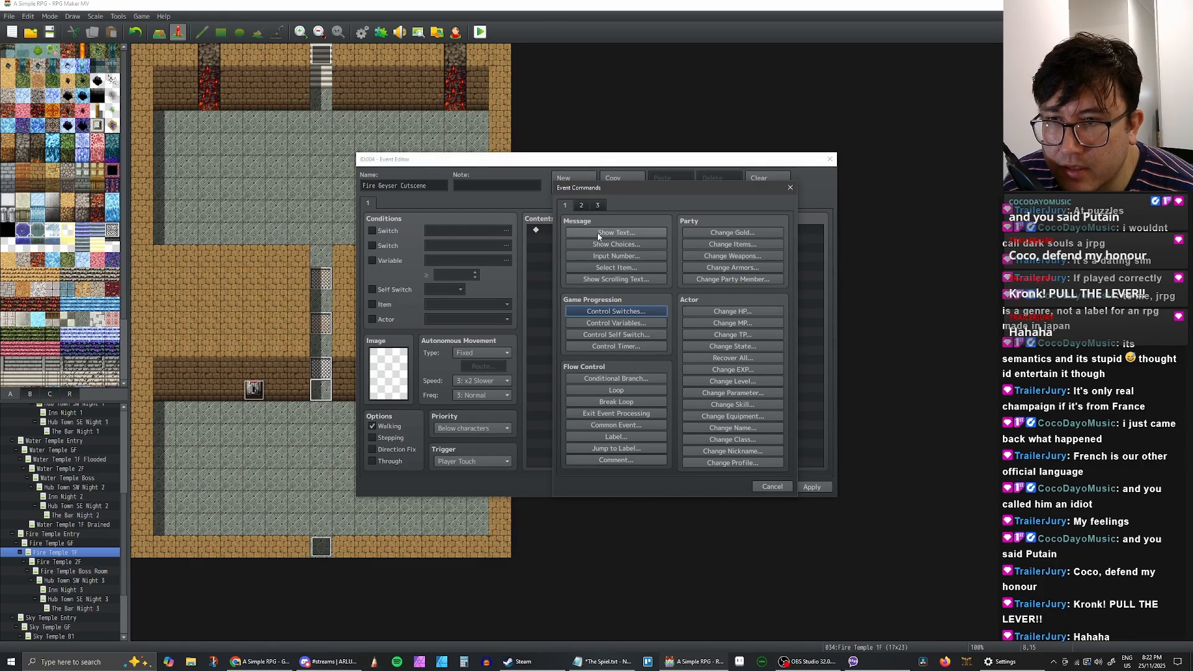
left_click(772, 487)
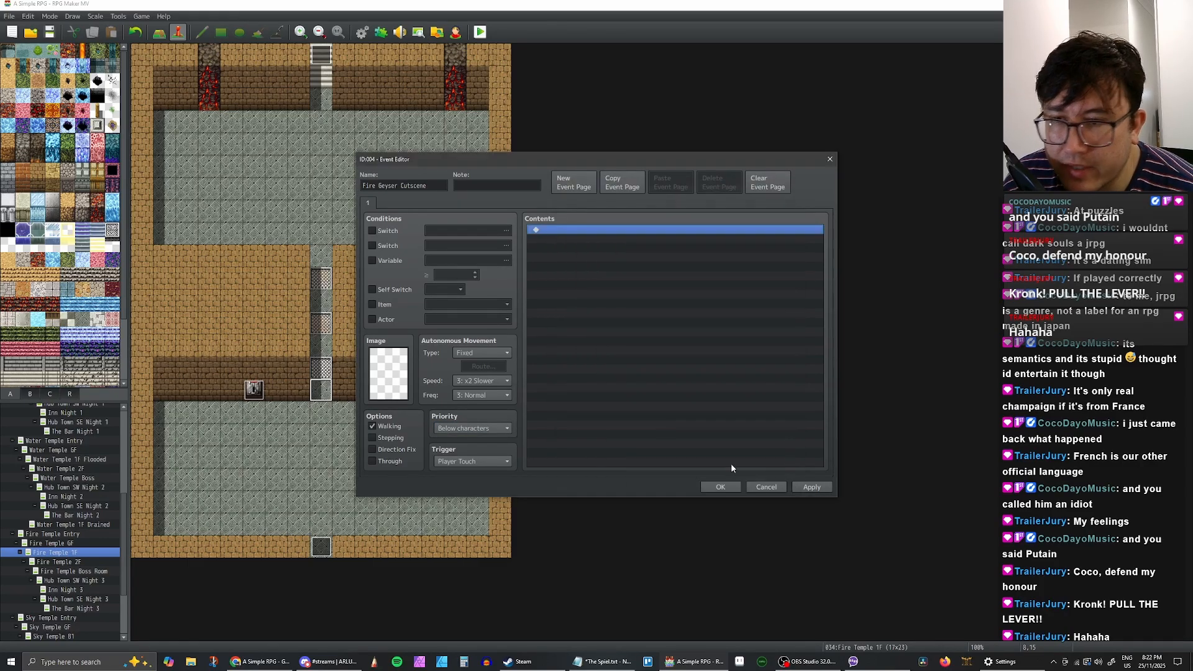
left_click(752, 488)
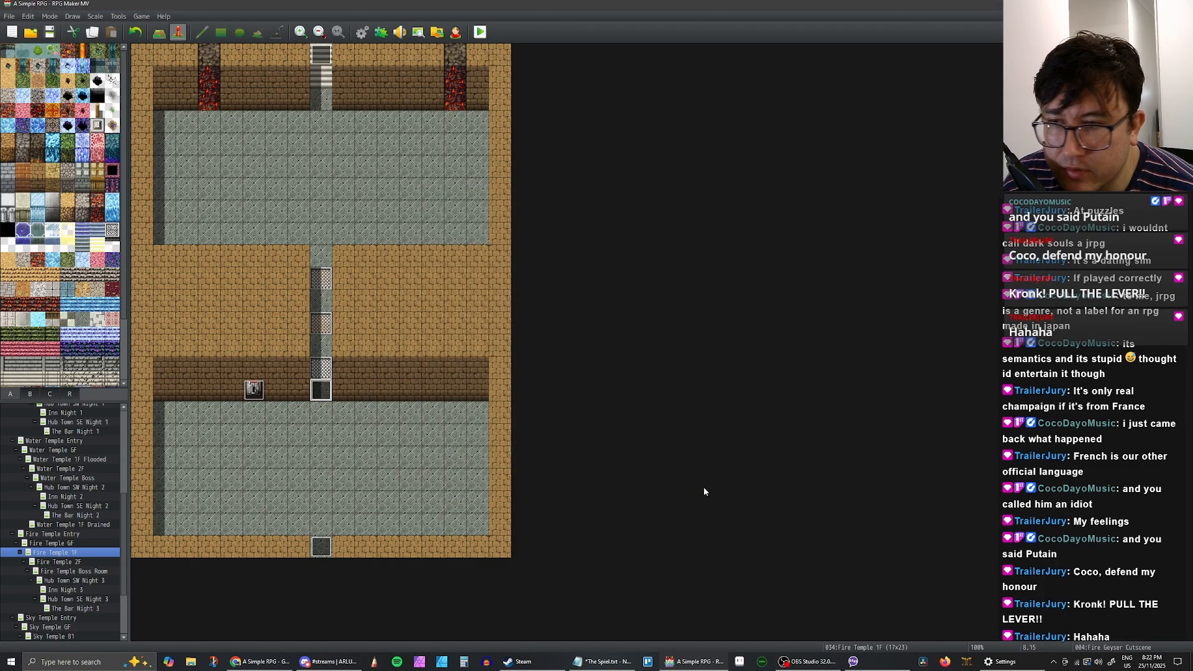
Step: Create an event on the northernmost grate of the corridor and name it Fire Geyser #3
left_click(322, 283)
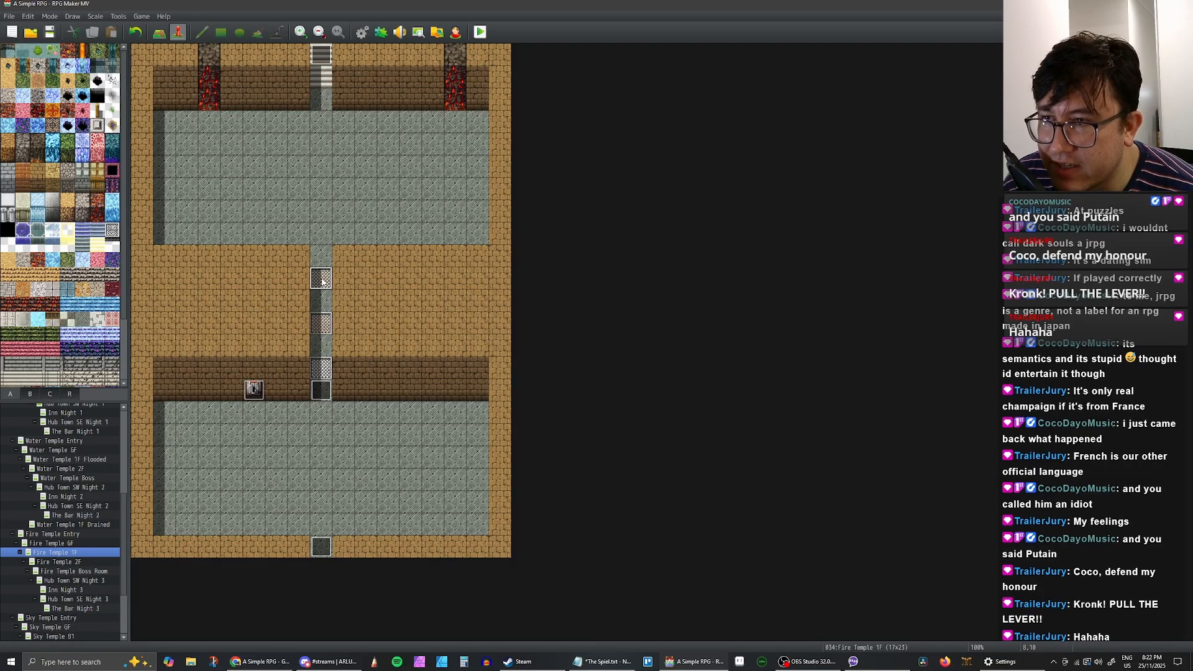
double_click(323, 283)
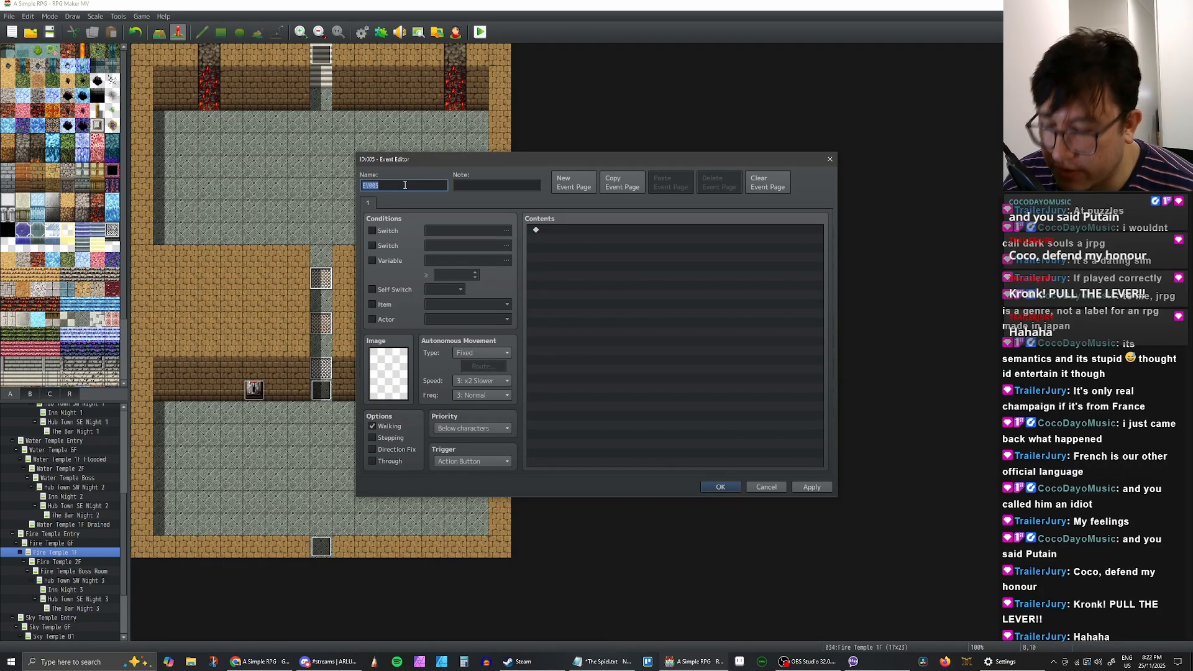
type("Fire Geyser #3")
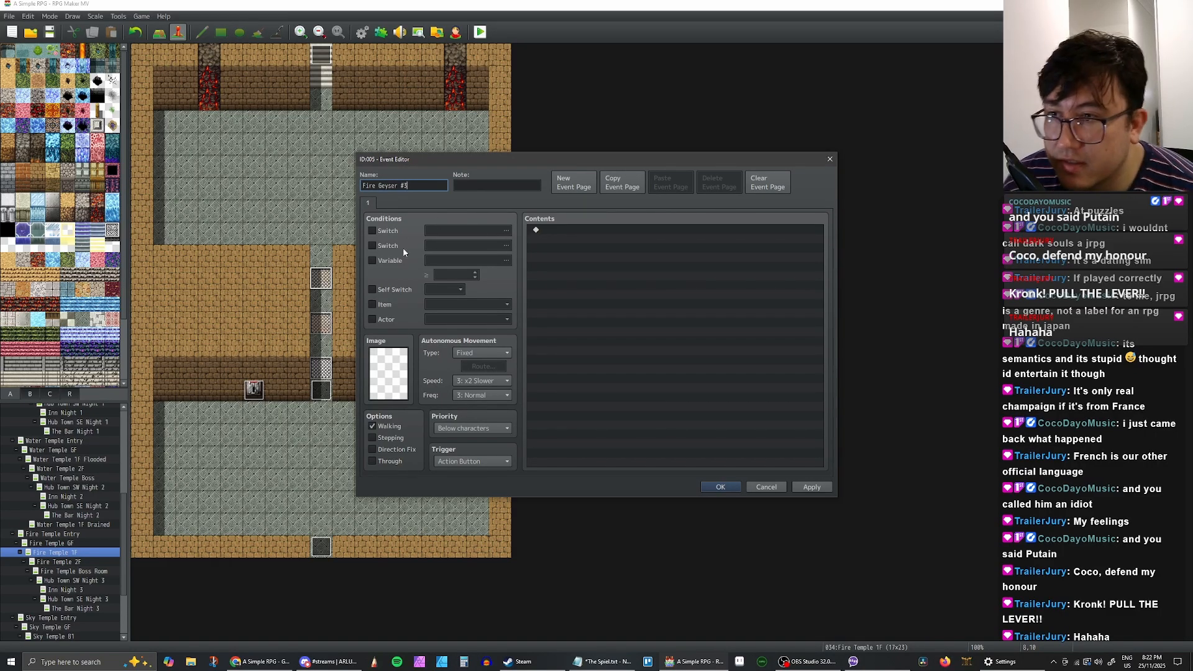
double_click(389, 380)
scroll(478, 309, "up", 5)
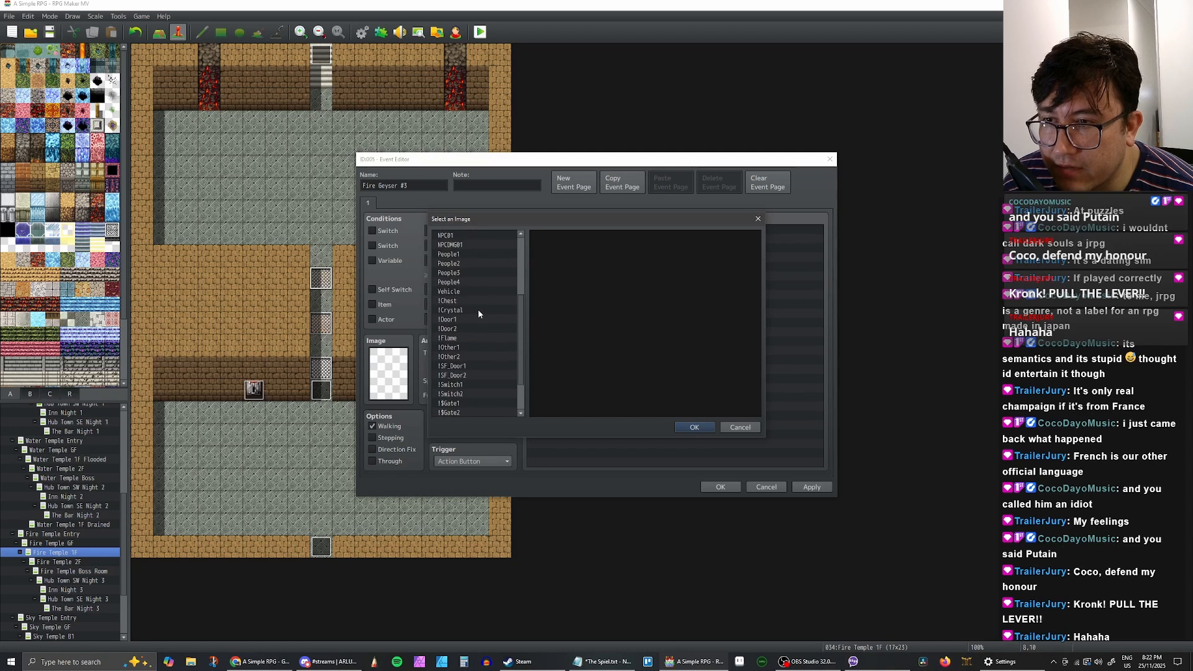
left_click(739, 426)
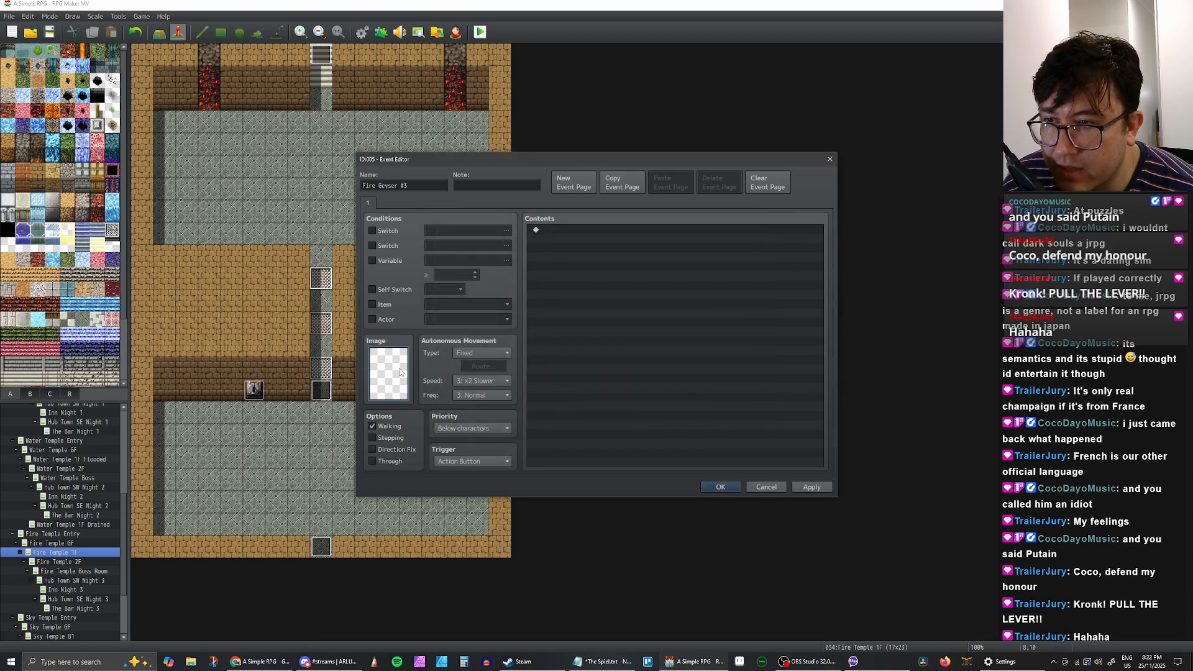
Step: Browse the character sheets for the geyser event's image and select the !Other2 sheet
double_click(393, 365)
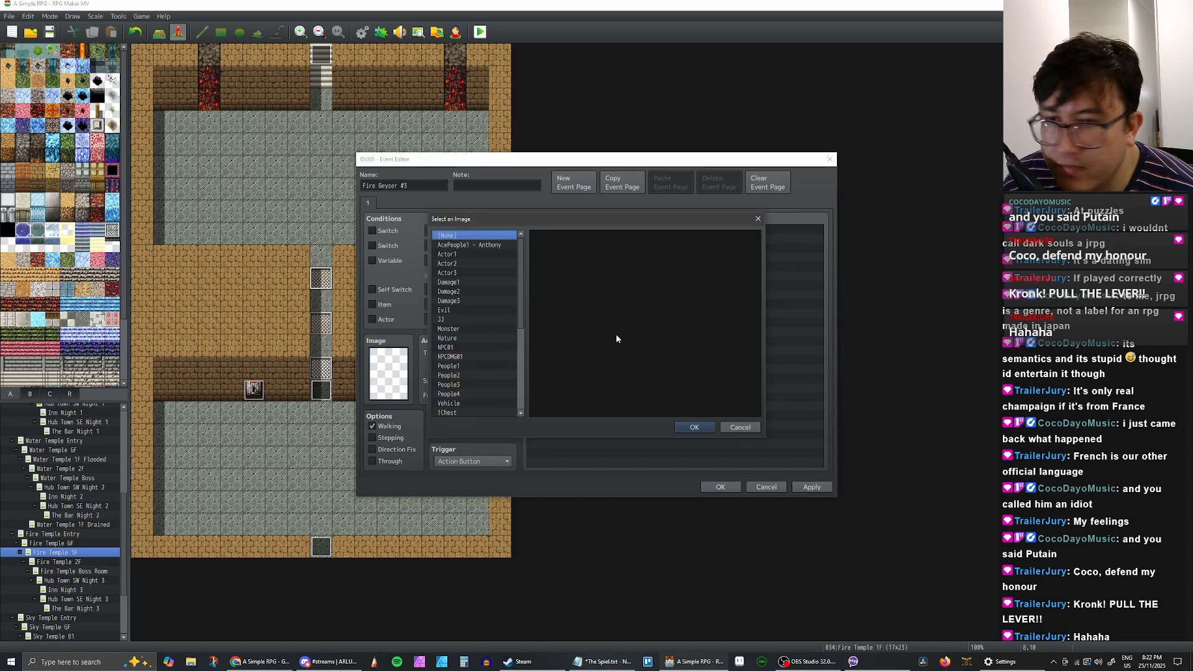
scroll(468, 337, "down", 3)
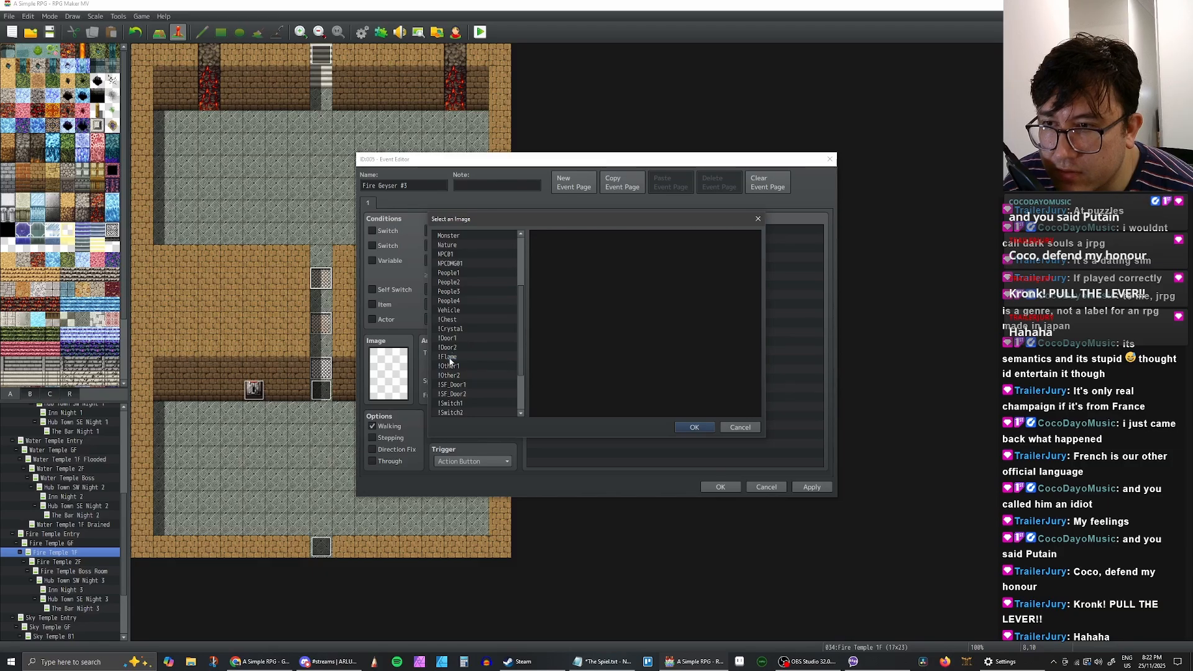
left_click(448, 357)
left_click(458, 348)
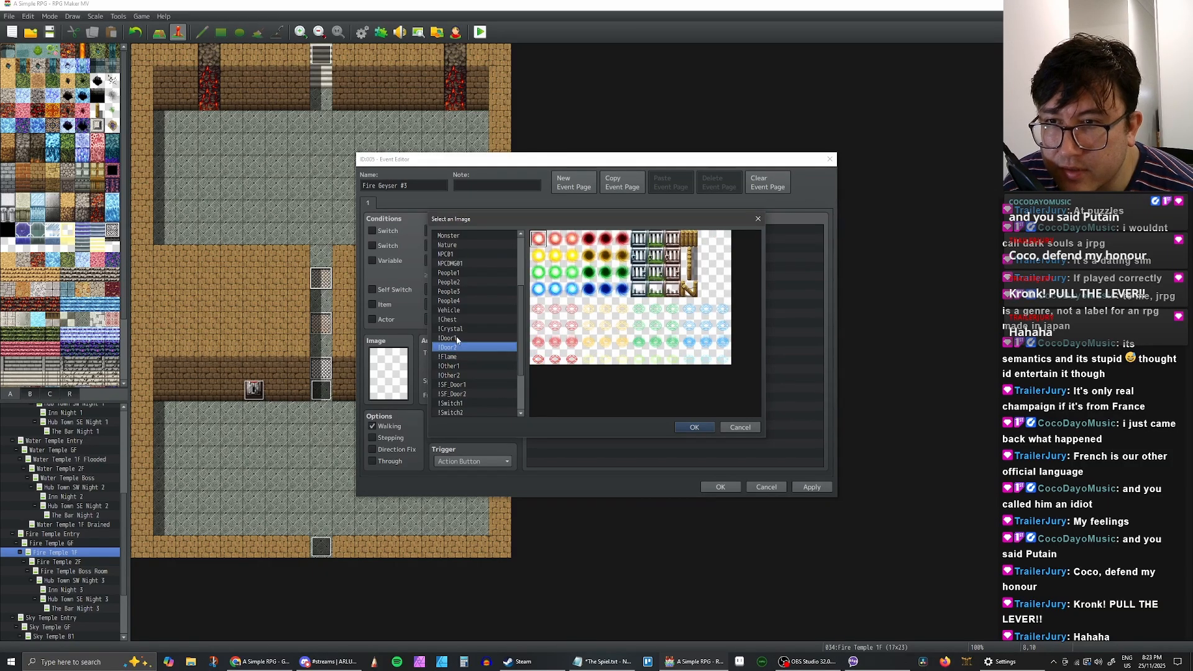
left_click(458, 340)
left_click(459, 363)
left_click(460, 375)
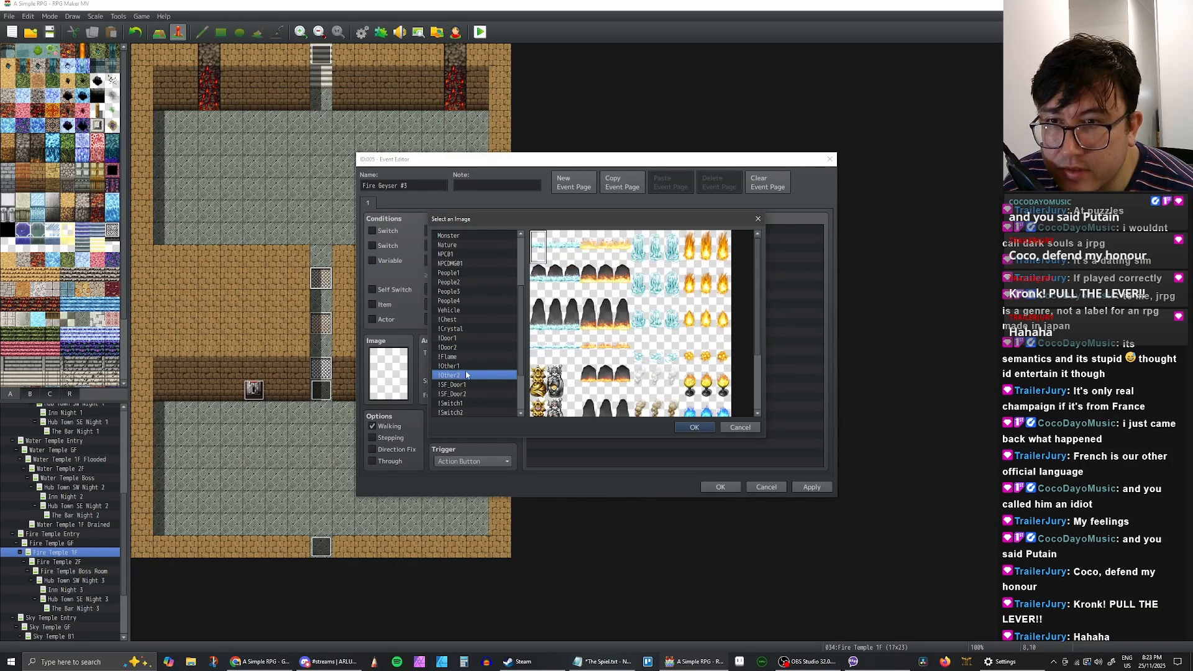
Step: Assign the middle frame of the lowest small orange flame in the !Other2 sheet as the event's image
left_click(691, 248)
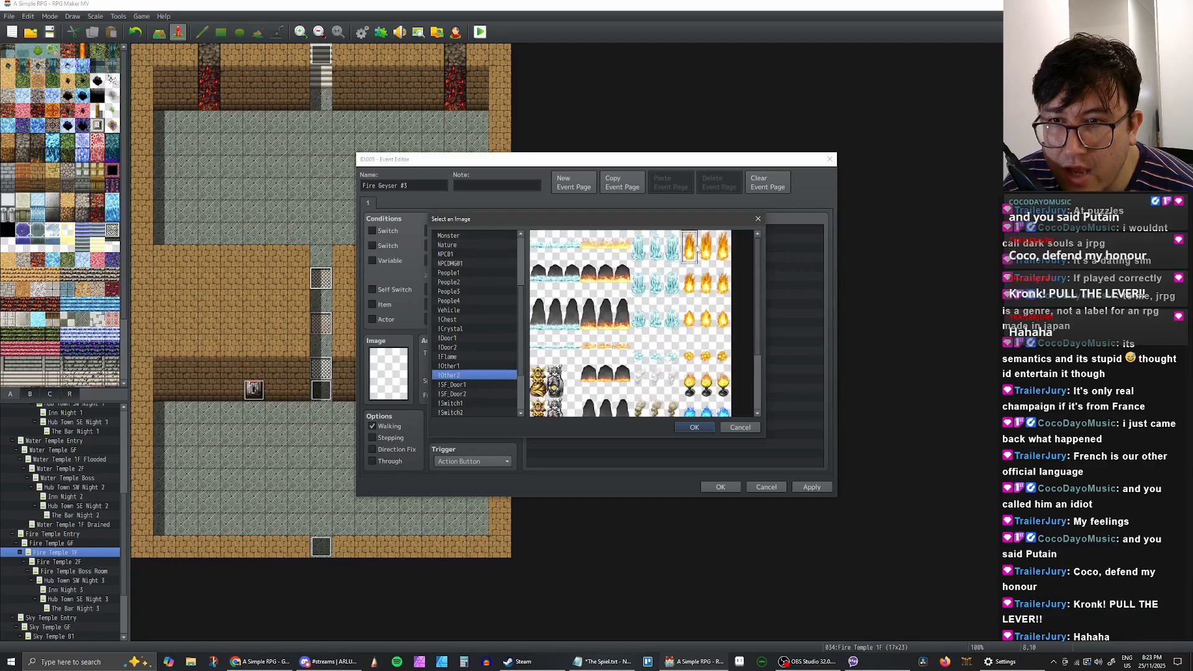
left_click(710, 262)
left_click(707, 297)
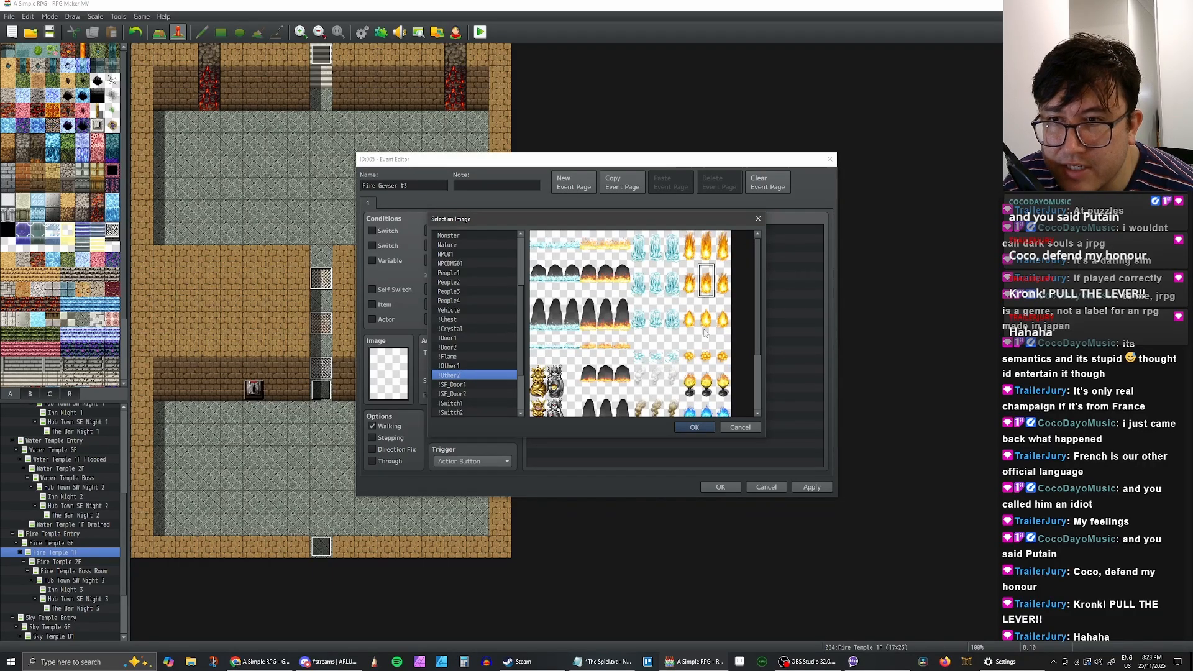
left_click(706, 326)
left_click(684, 323)
scroll(707, 343, "down", 1)
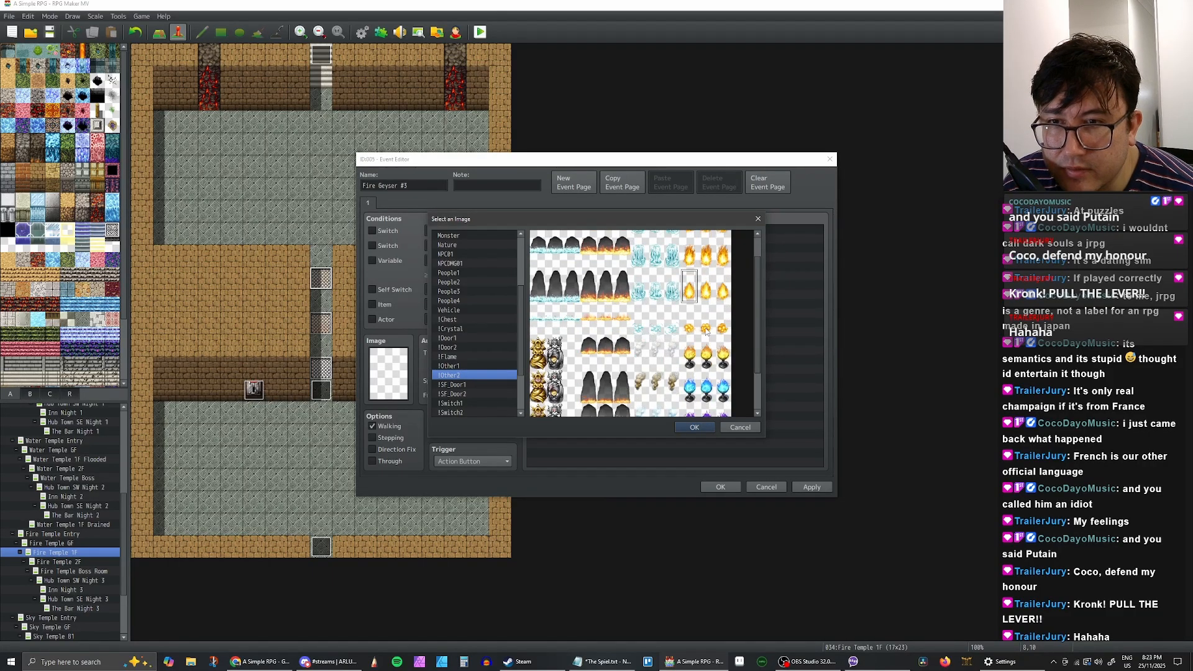
left_click(707, 331)
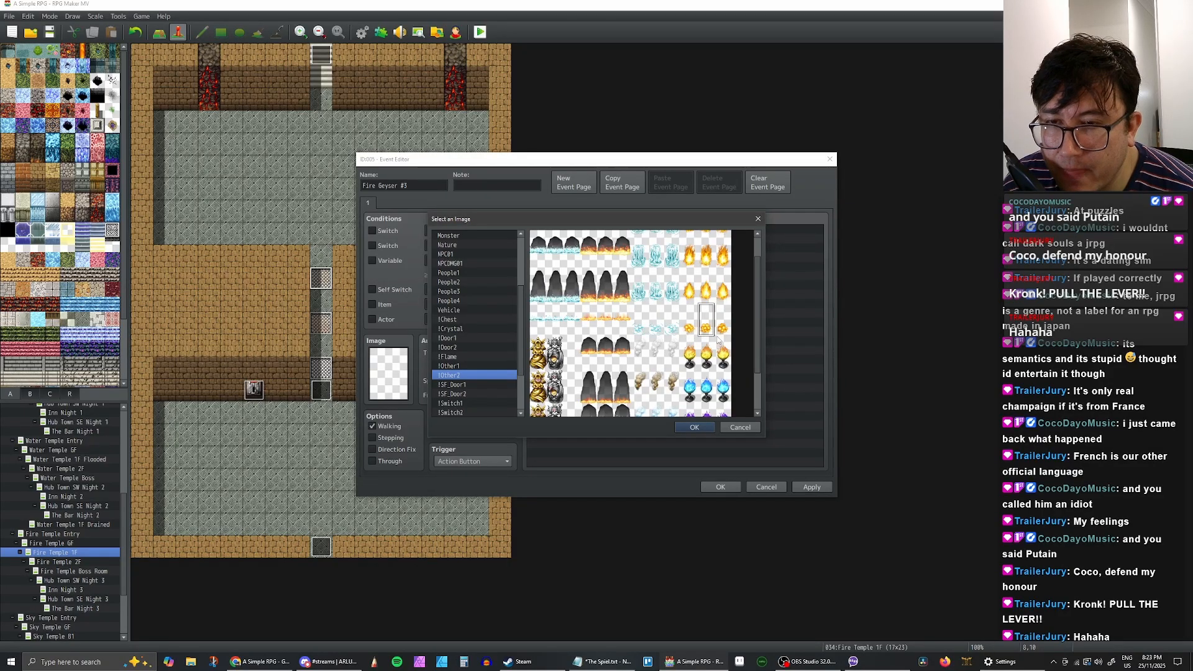
scroll(717, 336, "down", 1)
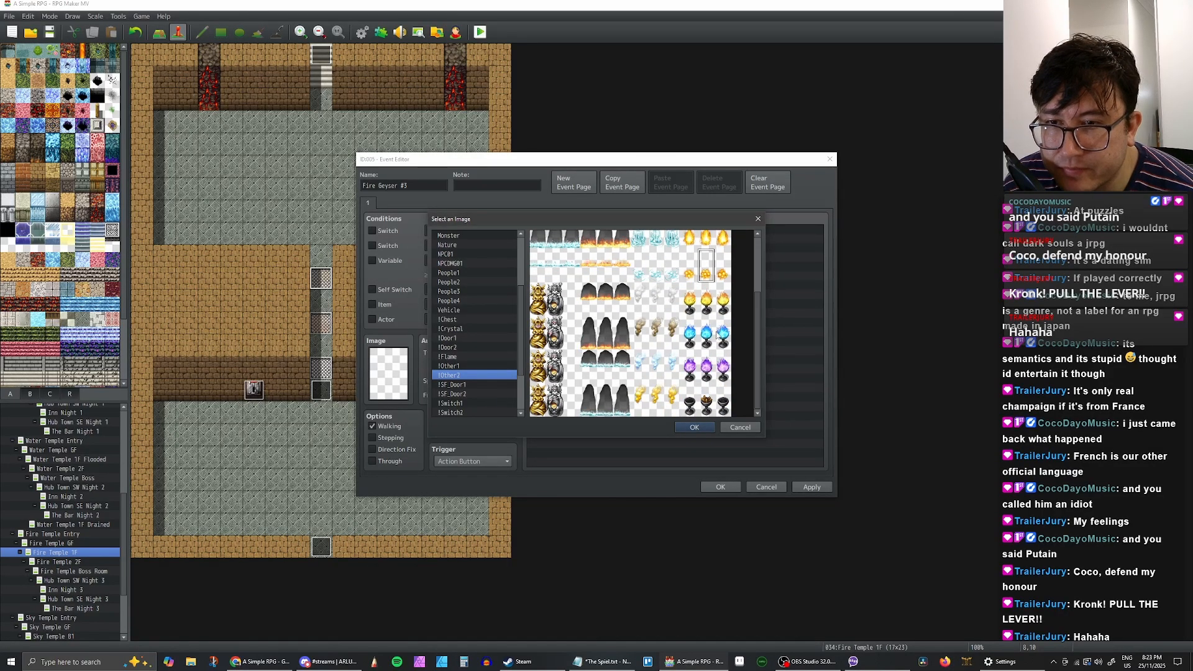
scroll(718, 336, "up", 2)
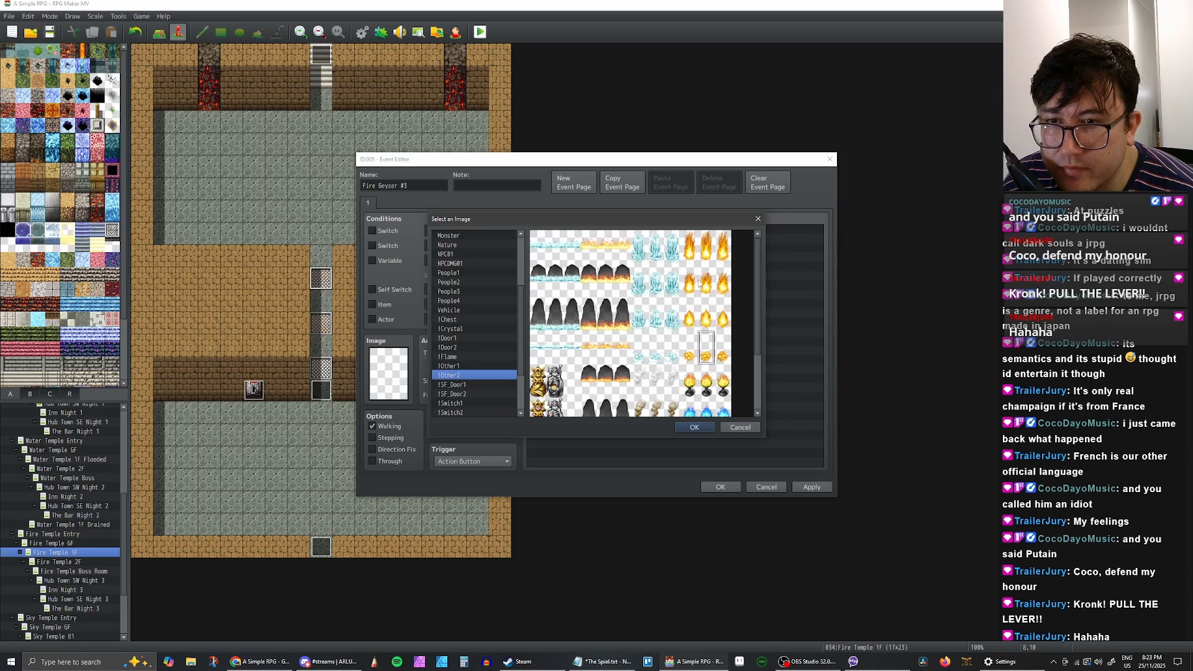
left_click(695, 428)
Step: Turn on Stepping for Fire Geyser #3, leave Direction Fix off and the trigger on Action Button, and apply the event
left_click(371, 438)
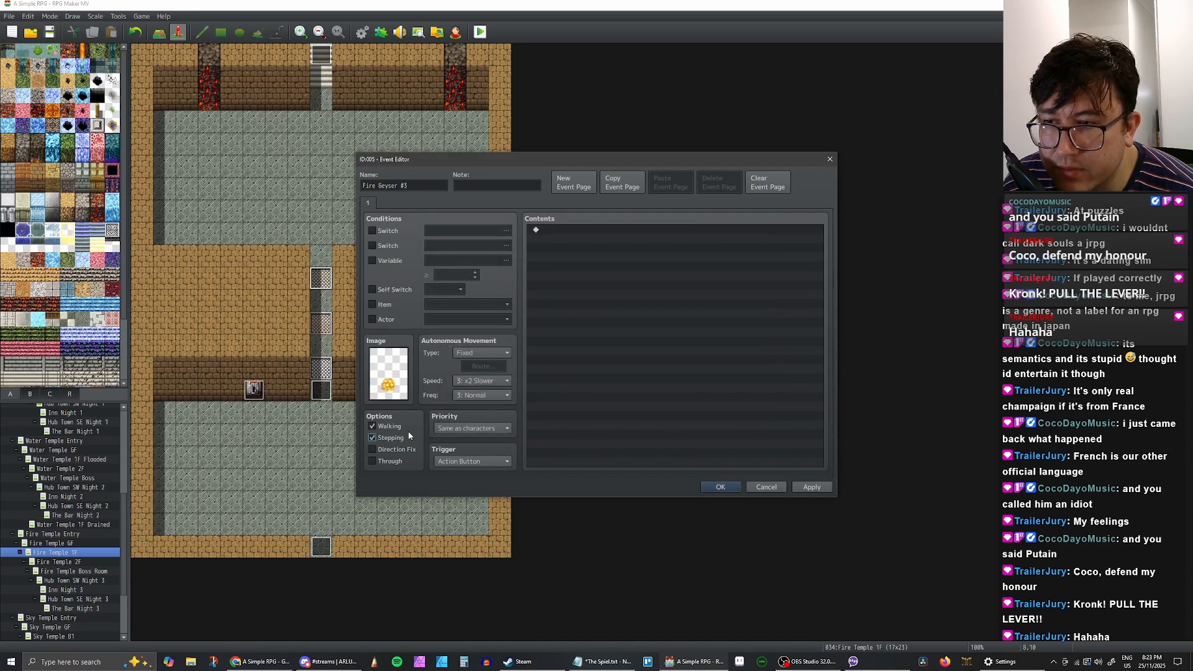
left_click(372, 449)
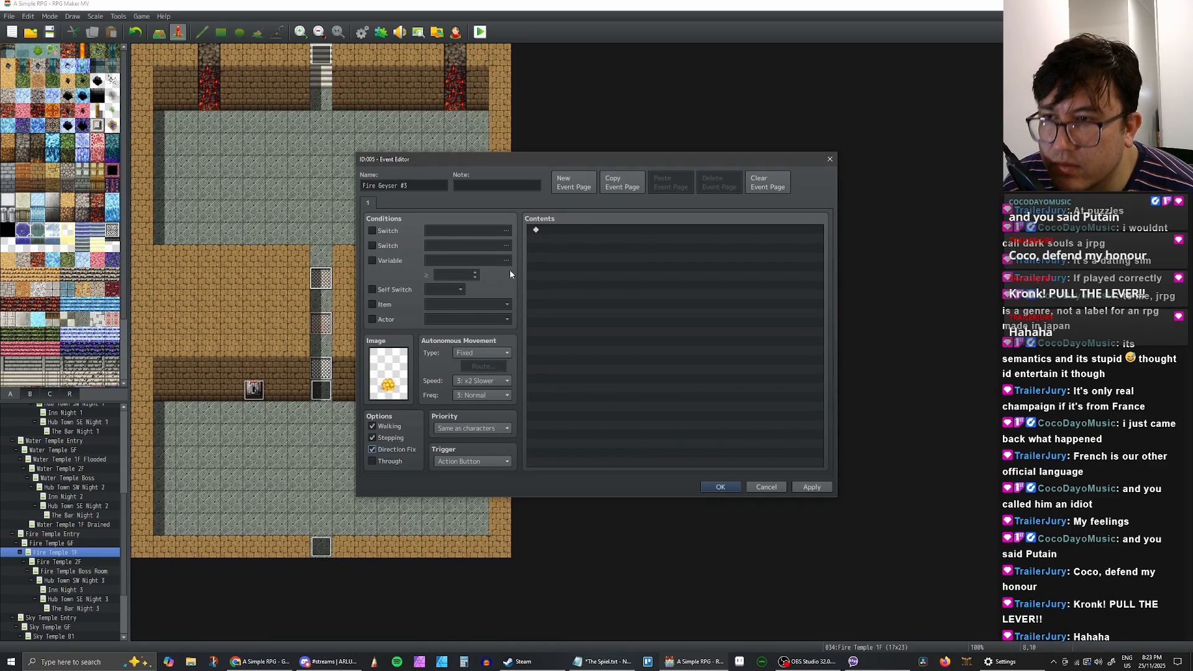
left_click(483, 429)
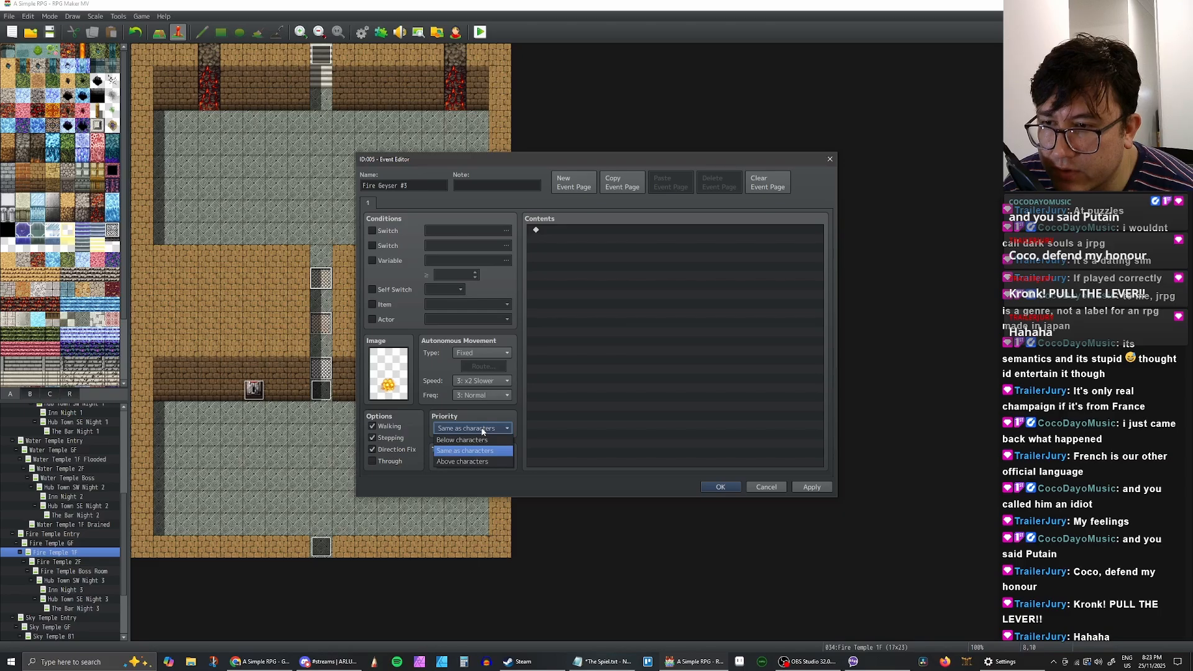
left_click(483, 429)
left_click(472, 461)
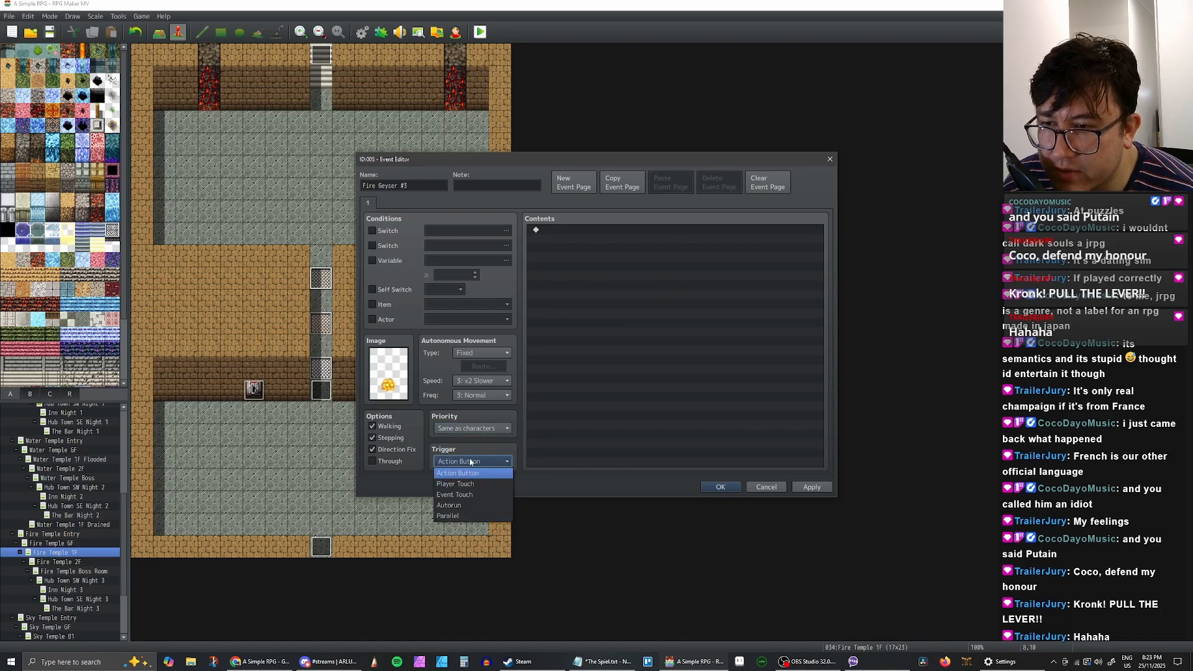
left_click(474, 461)
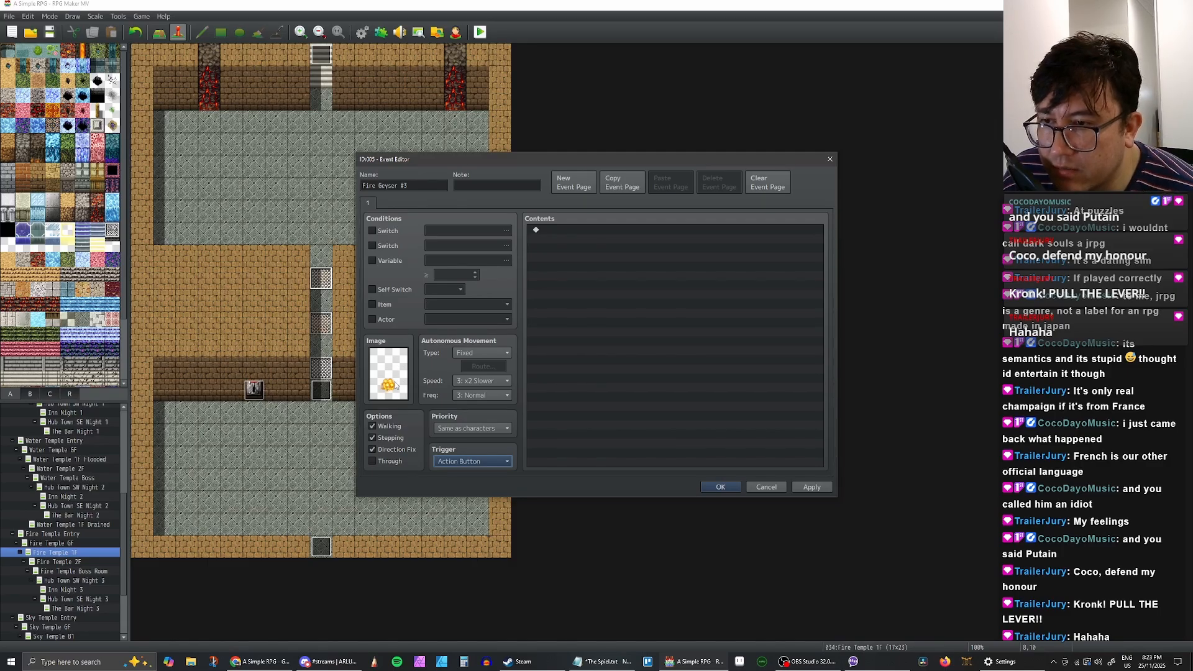
left_click(375, 452)
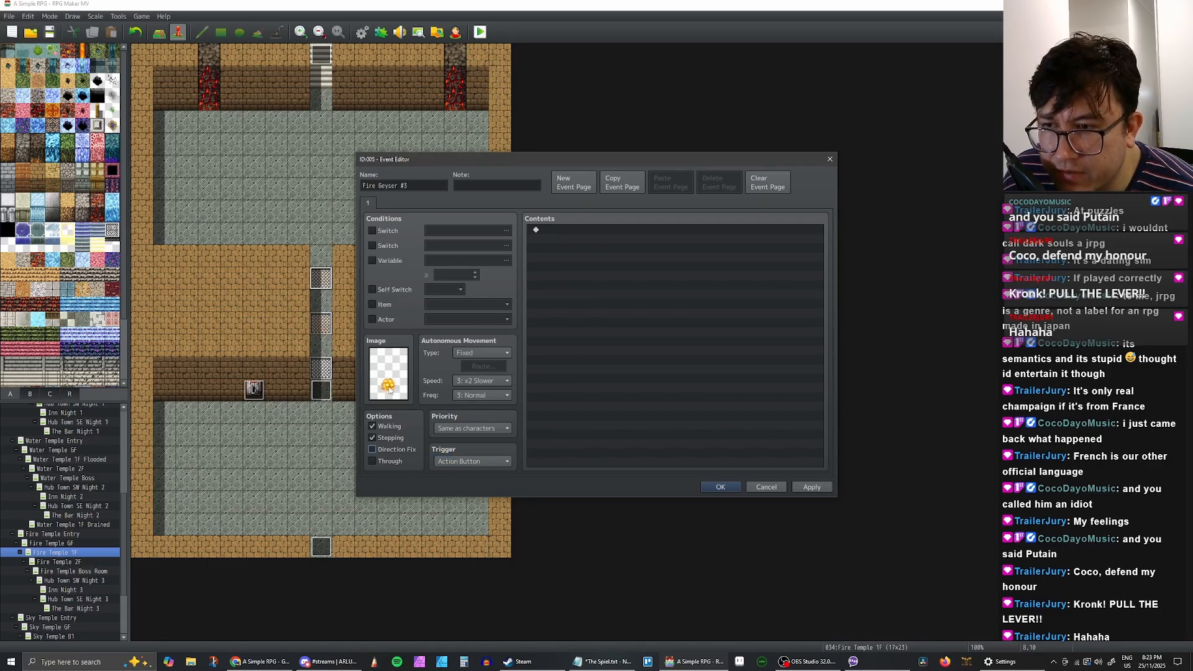
left_click(803, 484)
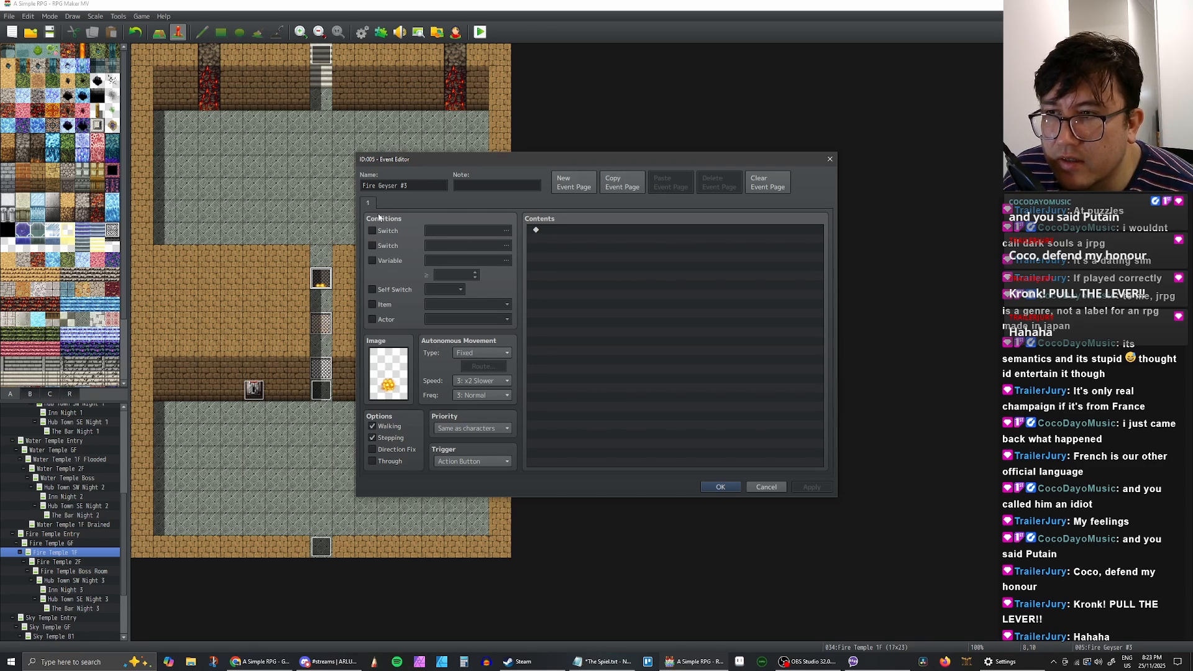
Step: Duplicate Fire Geyser #3's event page as a second page and set its image to the middle frame of the tallest orange flame in !Other2
left_click(621, 183)
left_click(674, 188)
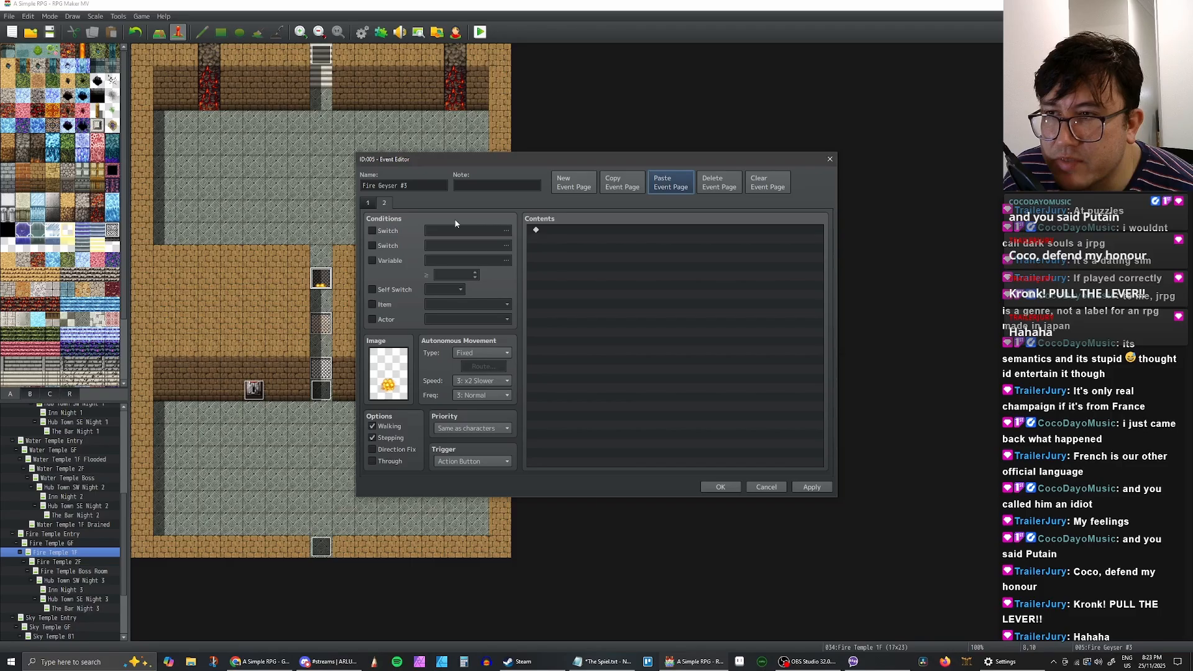
double_click(388, 373)
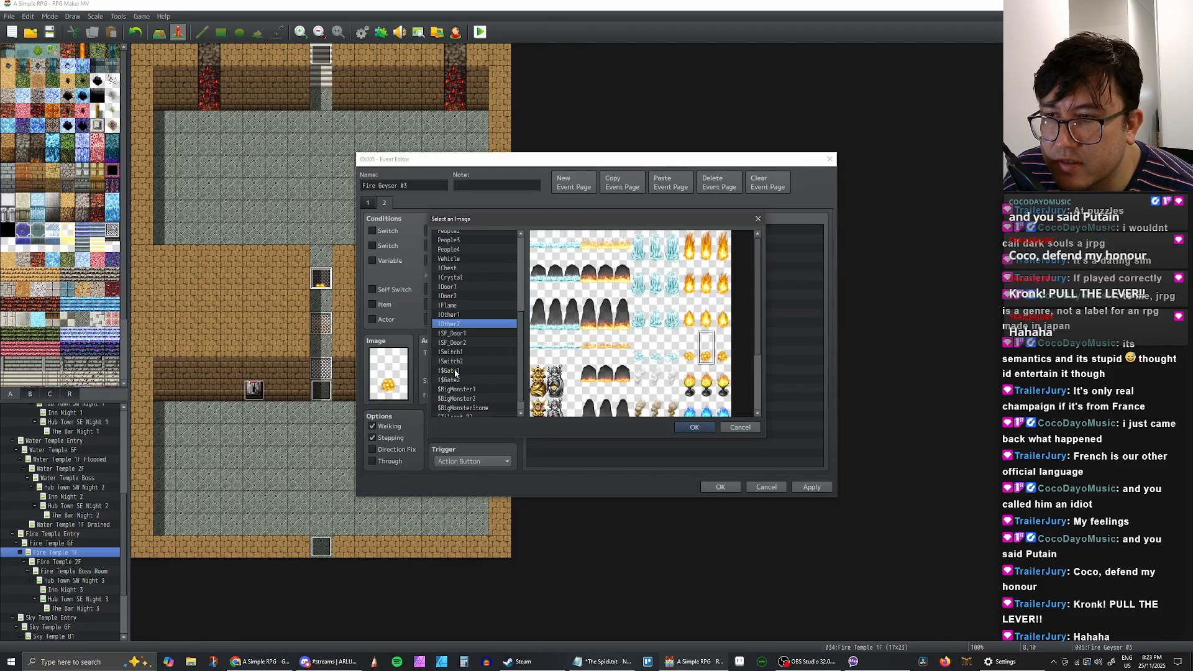
left_click(696, 427)
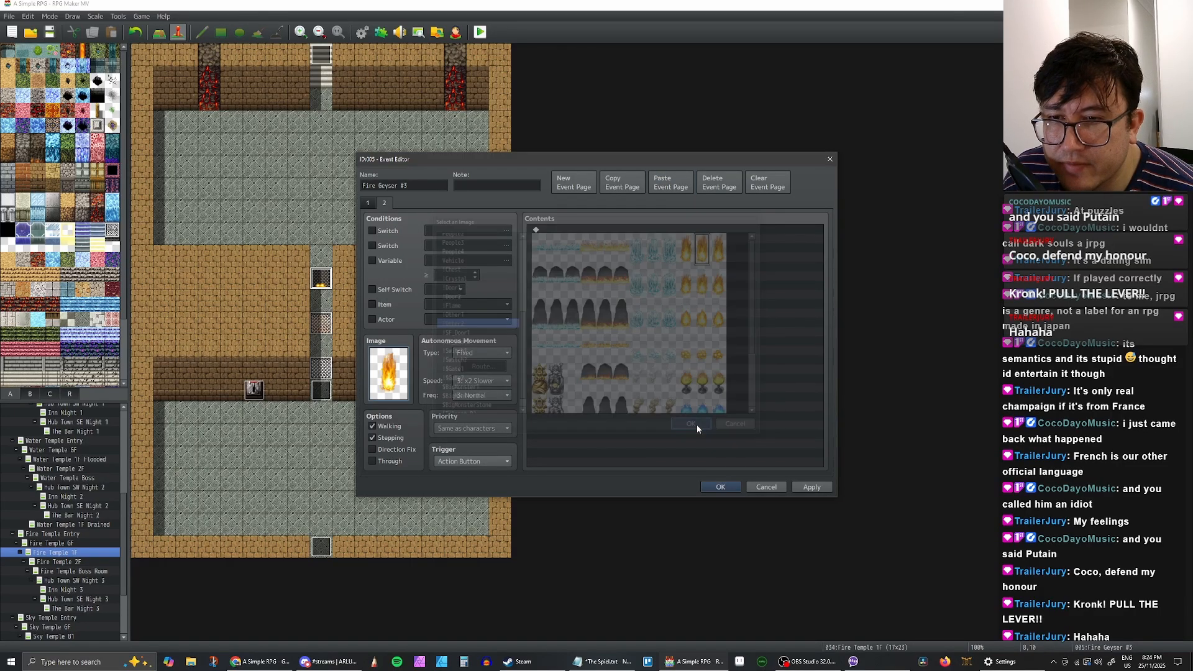
Step: Make the second page of Fire Geyser #3 require switch 0025 Fire Geyser #3, and save the event
left_click(373, 230)
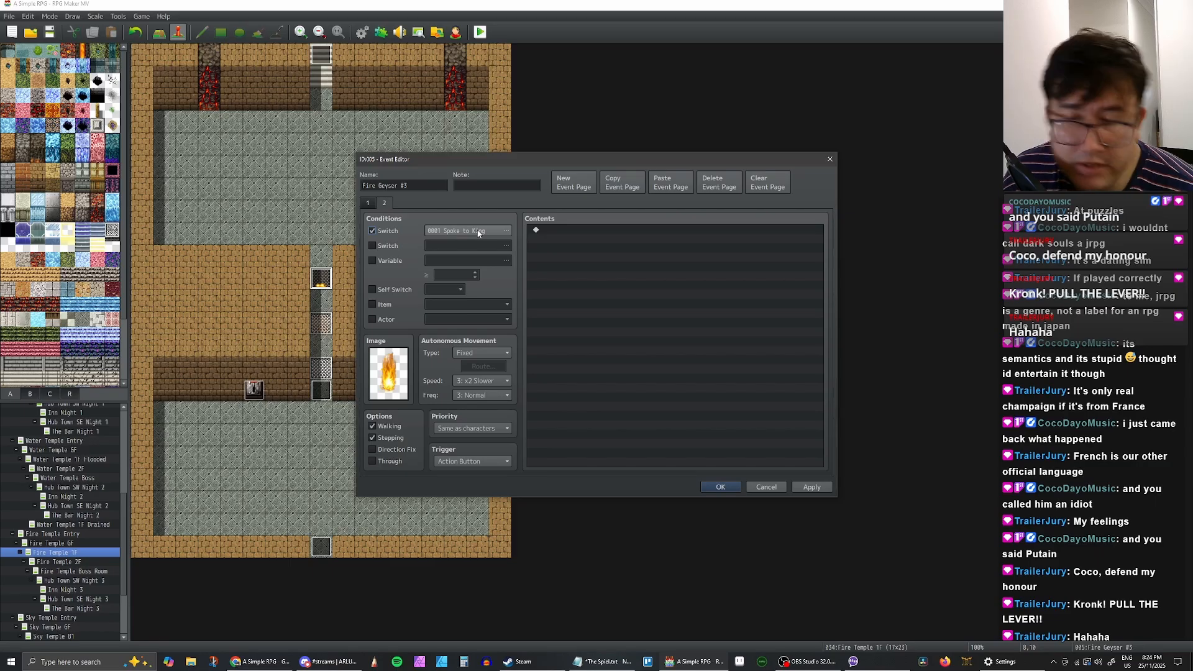
double_click(478, 232)
double_click(643, 263)
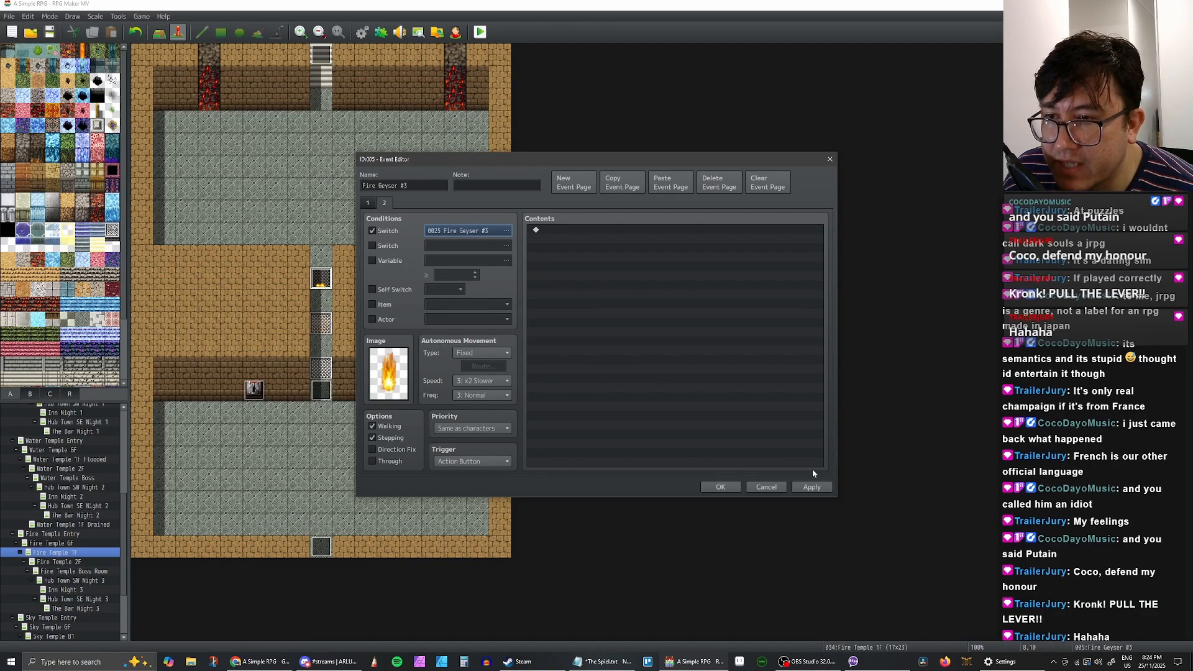
left_click(812, 486)
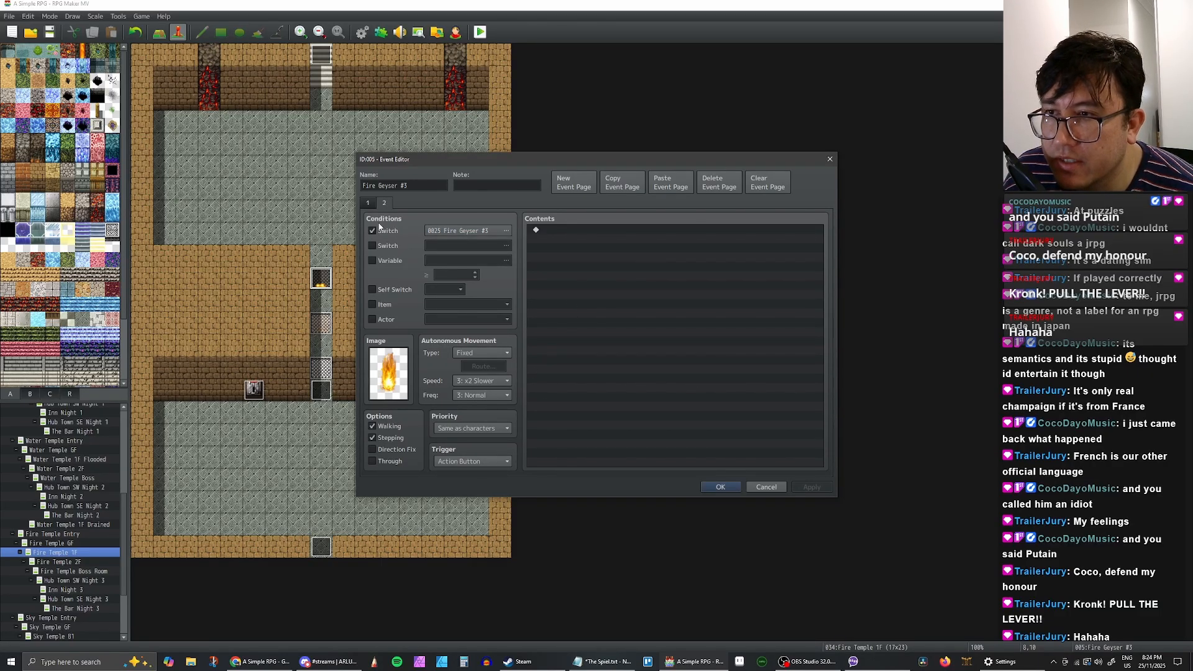
left_click(720, 486)
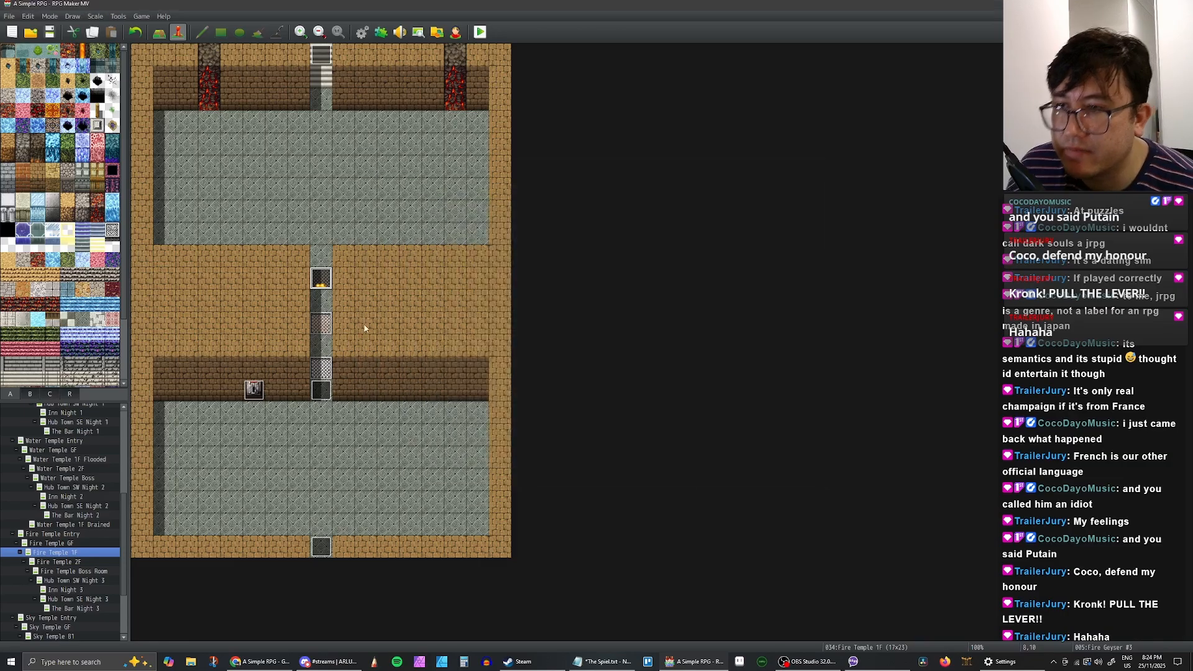
Step: Paste a copy of the geyser event onto the corridor's middle grate and rename it Fire Geyser #2
key("ctrl+v")
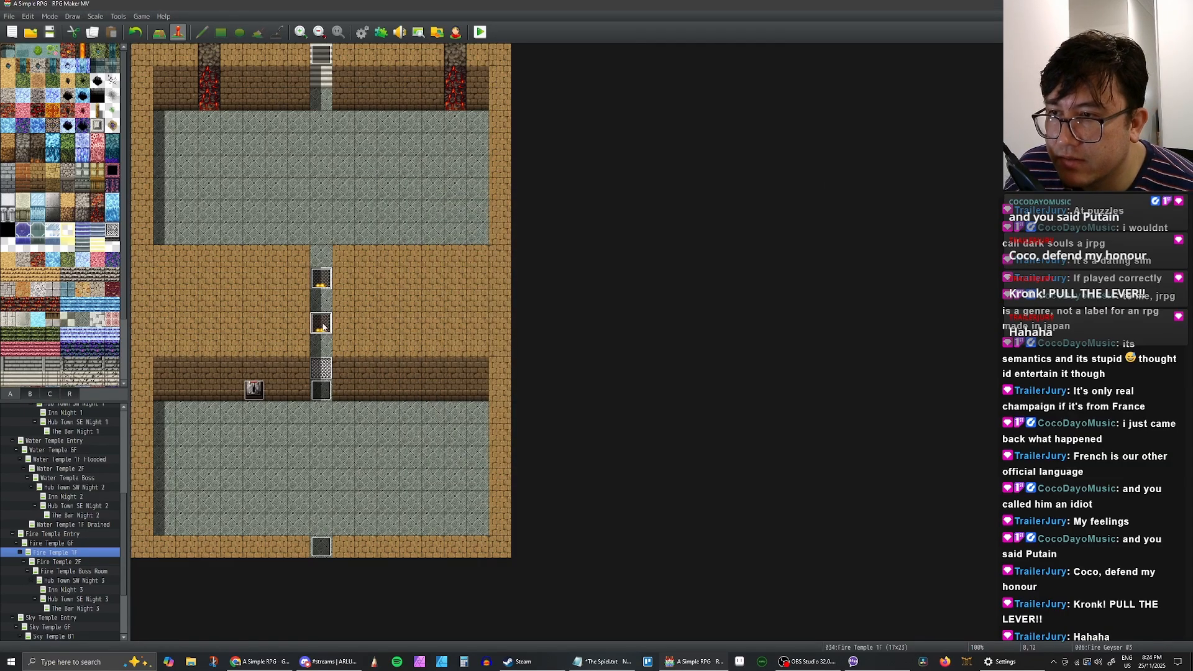
double_click(321, 323)
left_click(409, 188)
key("BackSpace")
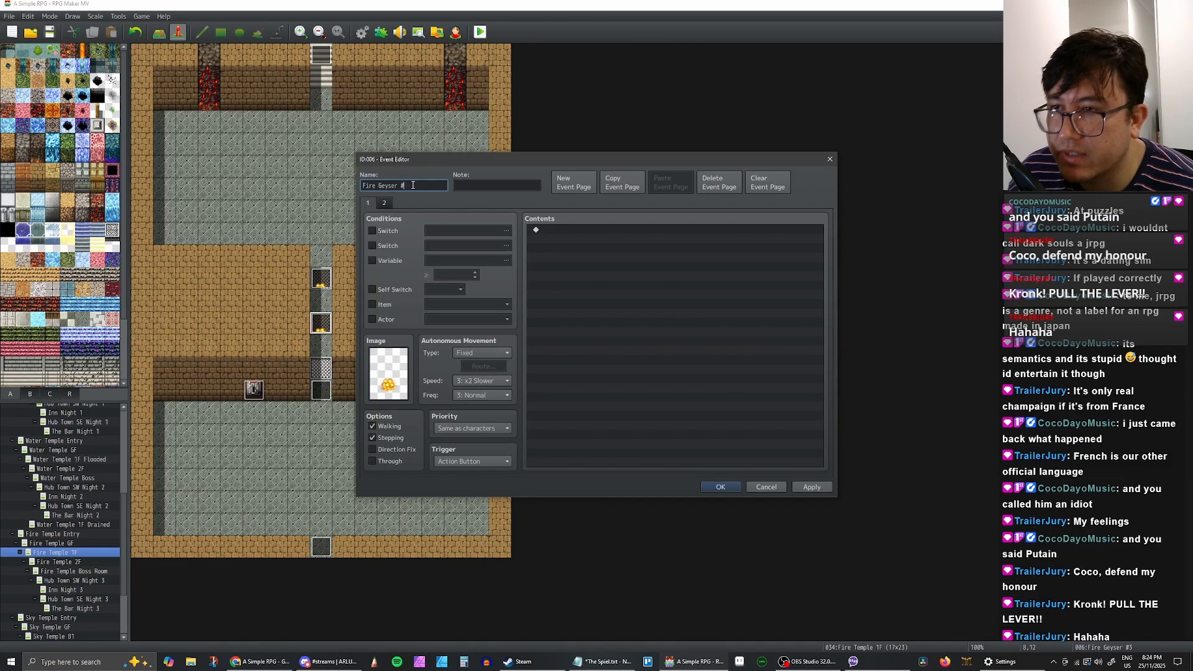
type("2")
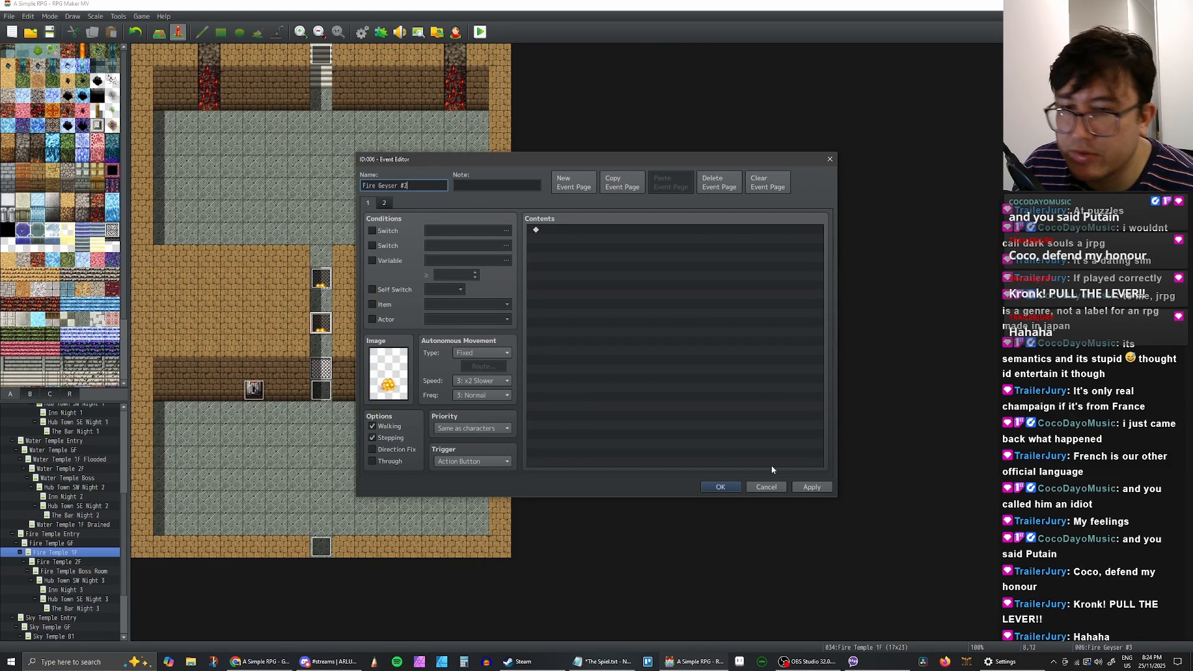
Step: Change the second page's switch condition in Fire Geyser #2 to 0024 Fire Geyser #2 and save the event
left_click(384, 202)
left_click(506, 231)
left_click(622, 255)
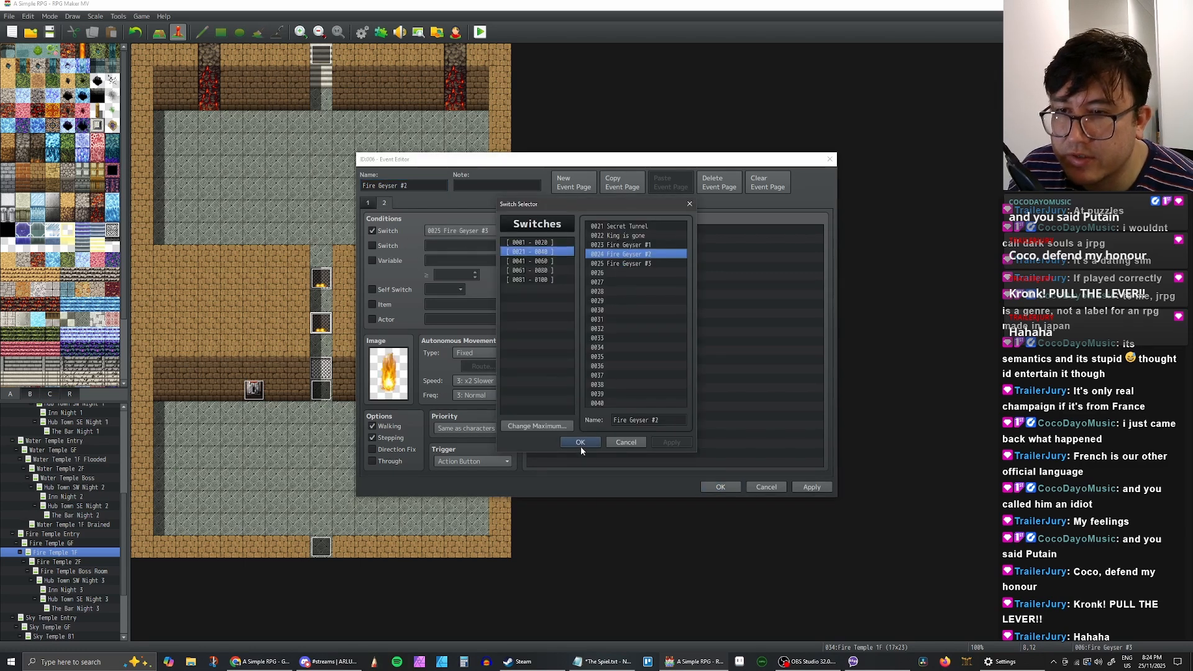
left_click(580, 442)
left_click(809, 486)
left_click(720, 486)
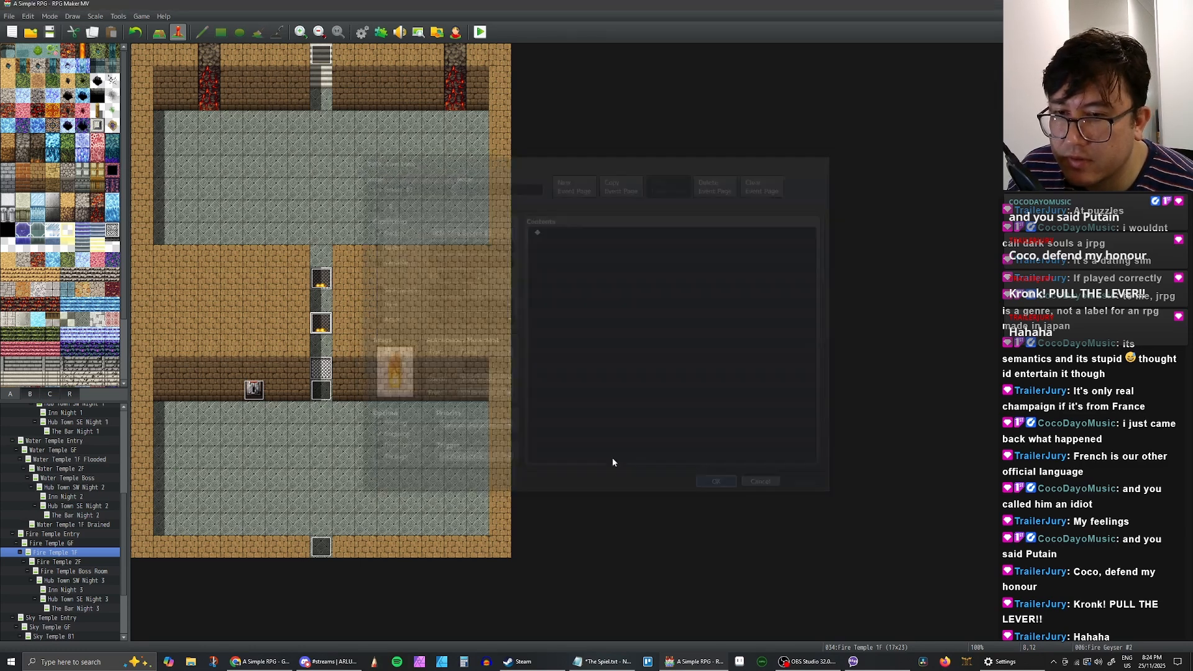
Step: Paste a copy of the geyser event onto the corridor's southernmost grate and rename it Fire Geyser #1
left_click(321, 368)
double_click(323, 372)
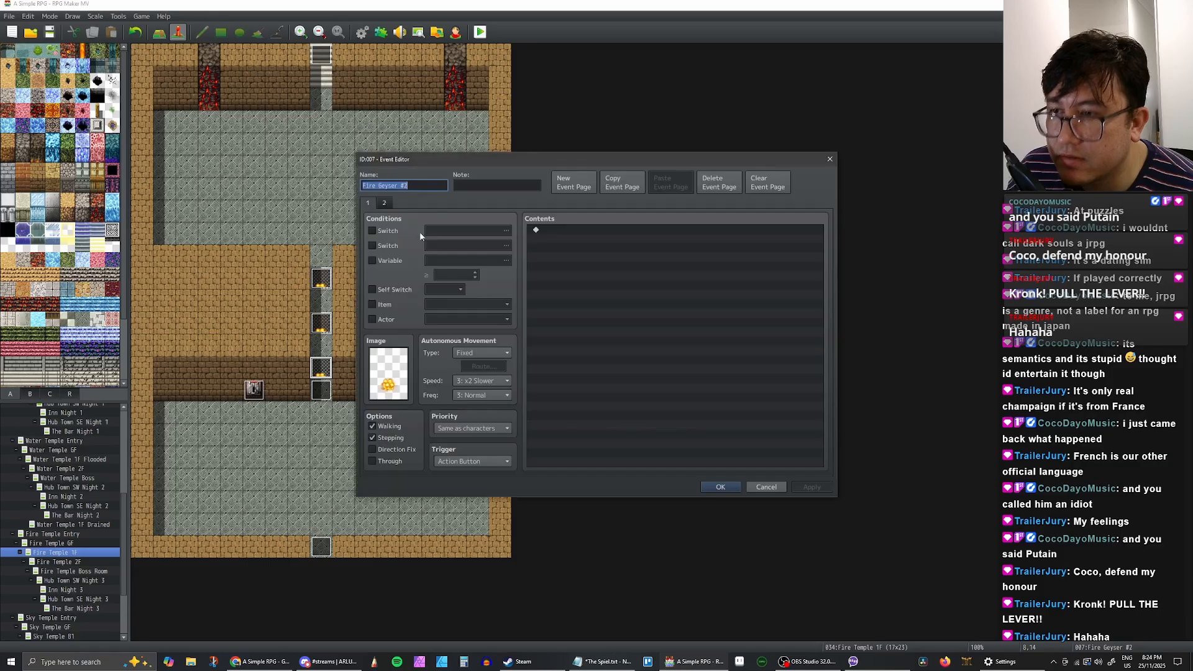
left_click(423, 185)
key("BackSpace")
type("1")
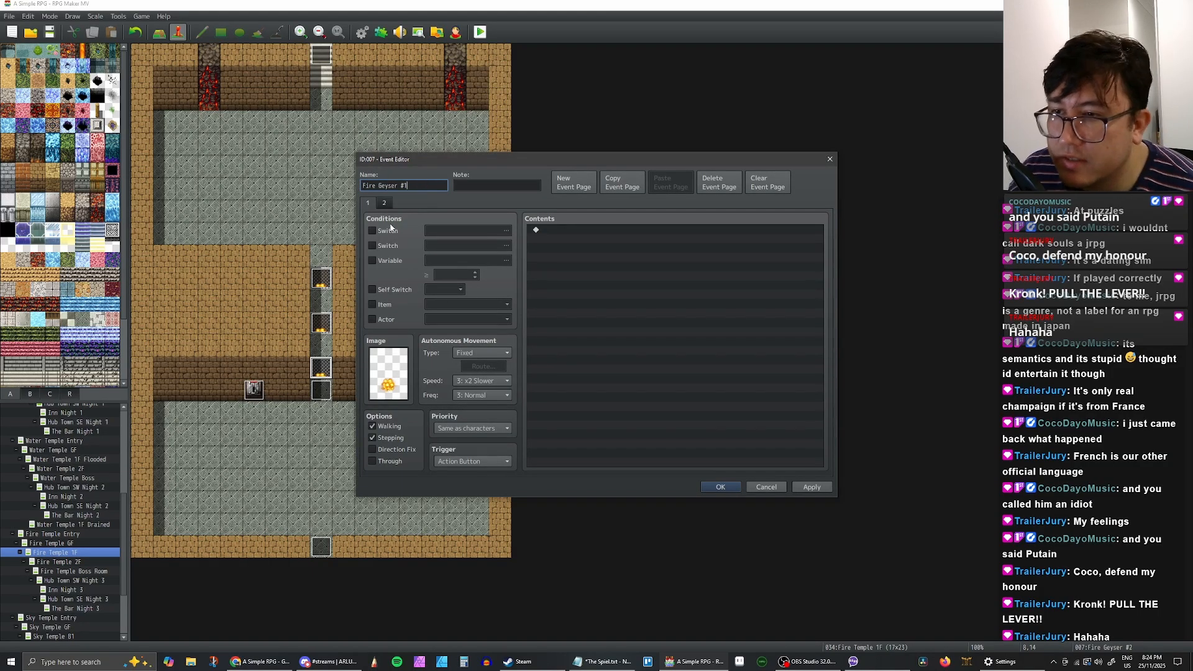
Step: Change the second page's switch condition in Fire Geyser #1 to 0023 Fire Geyser #1 and save the event
left_click(384, 202)
left_click(466, 230)
left_click(620, 245)
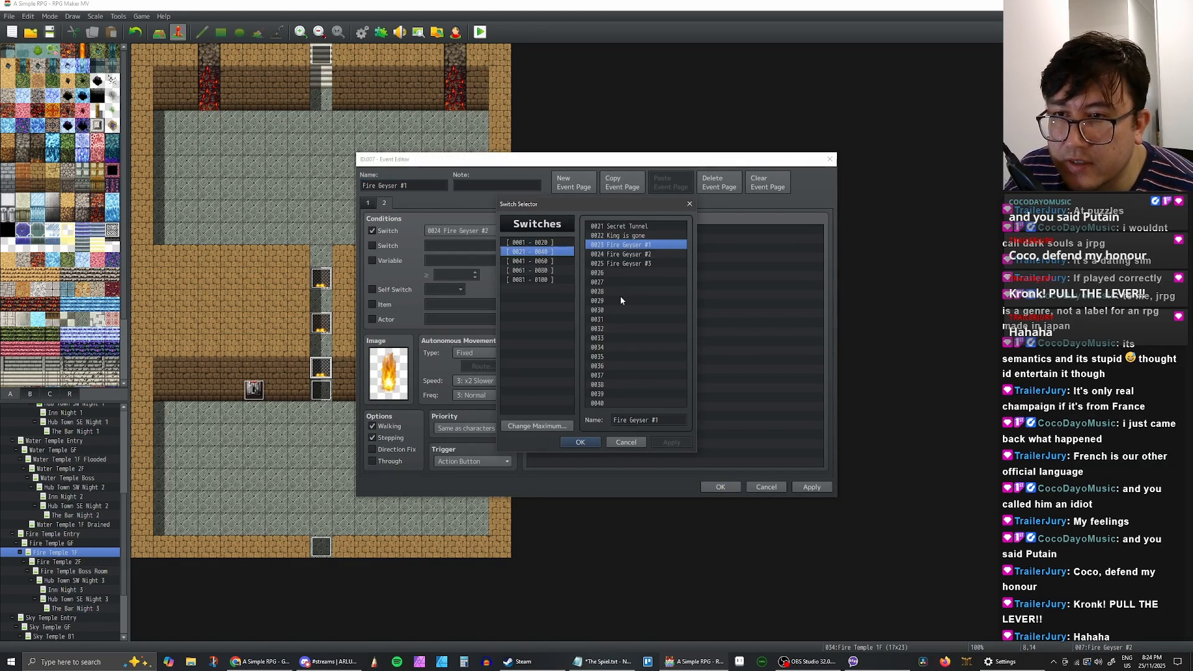
left_click(577, 442)
left_click(803, 486)
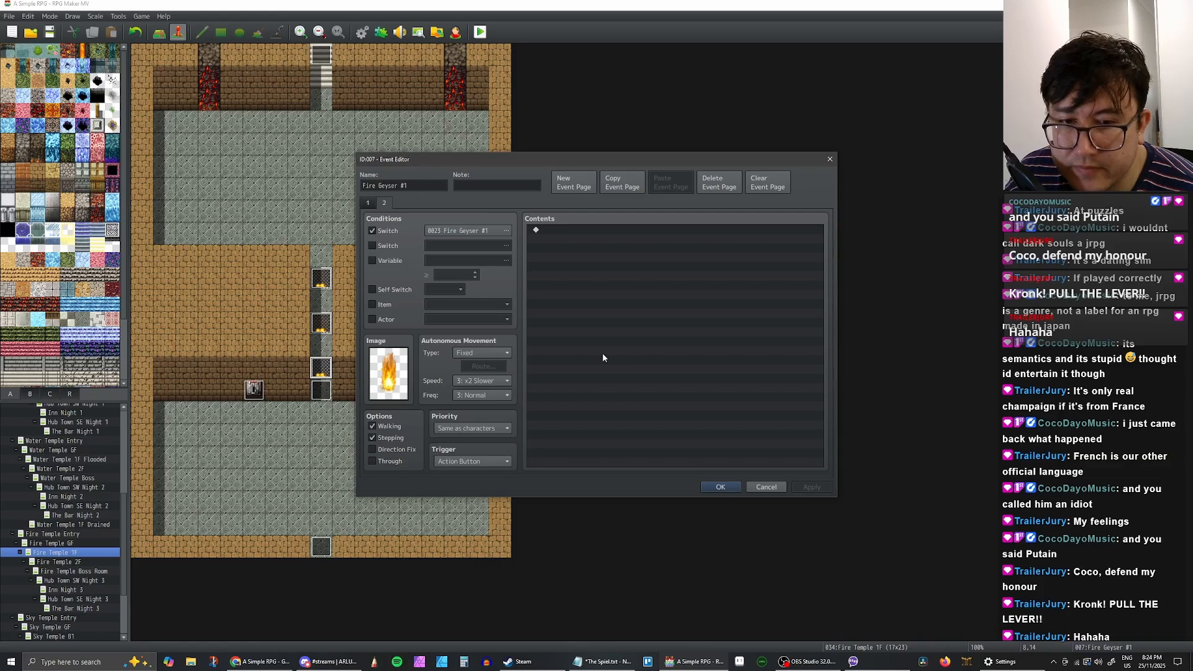
left_click(367, 202)
left_click(384, 203)
left_click(720, 486)
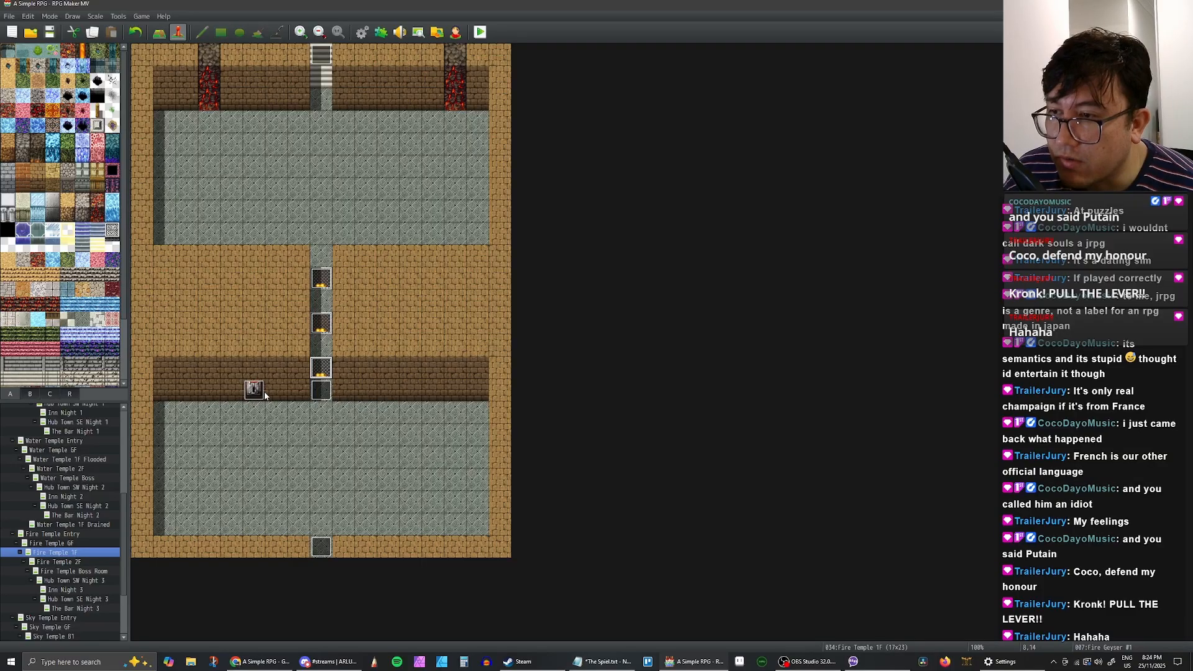
Step: Add a Scroll Map command to the Fire Geyser Cutscene event, moving up a distance of 3 at speed 4: Normal
double_click(321, 390)
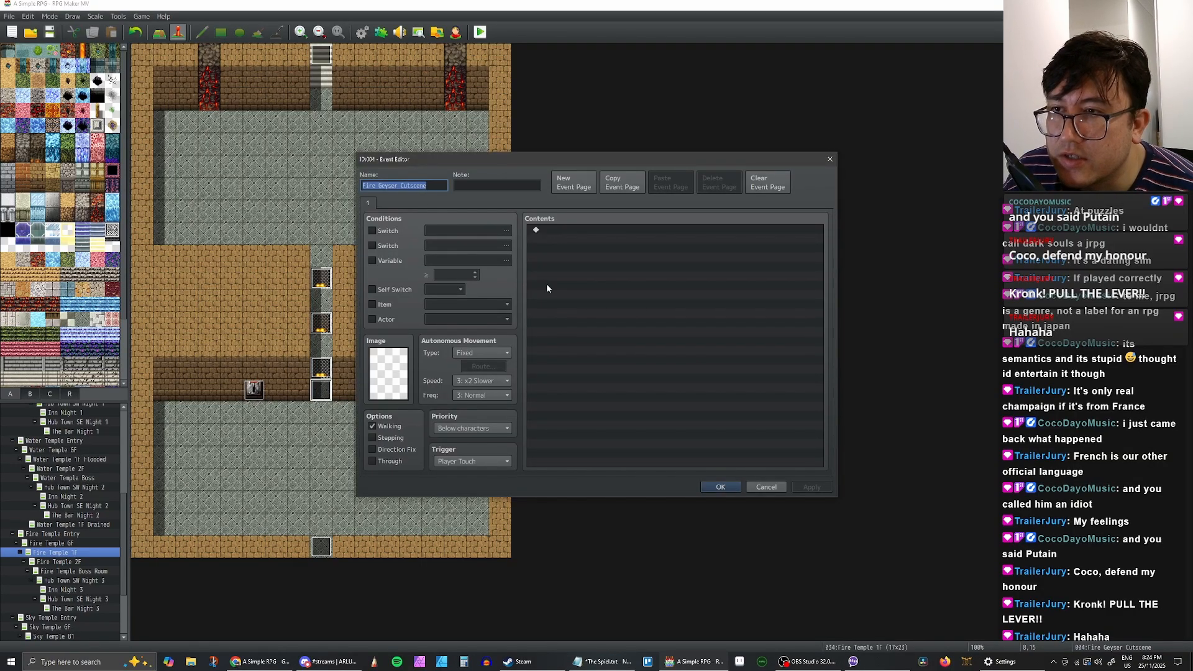
double_click(590, 229)
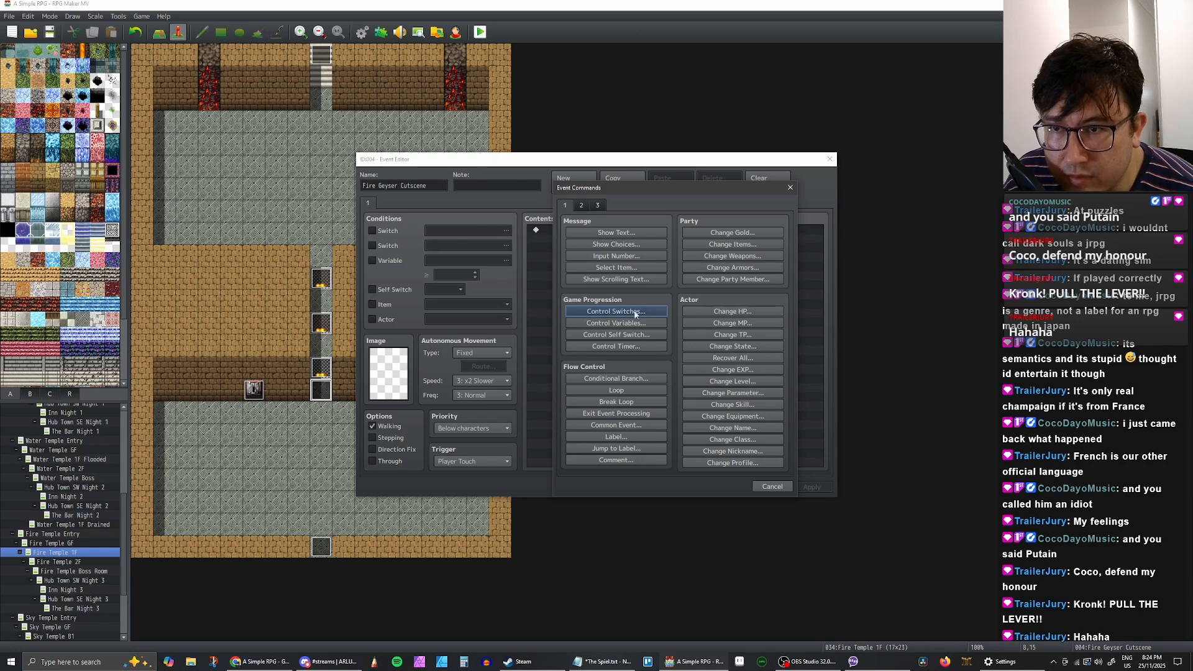
left_click(582, 205)
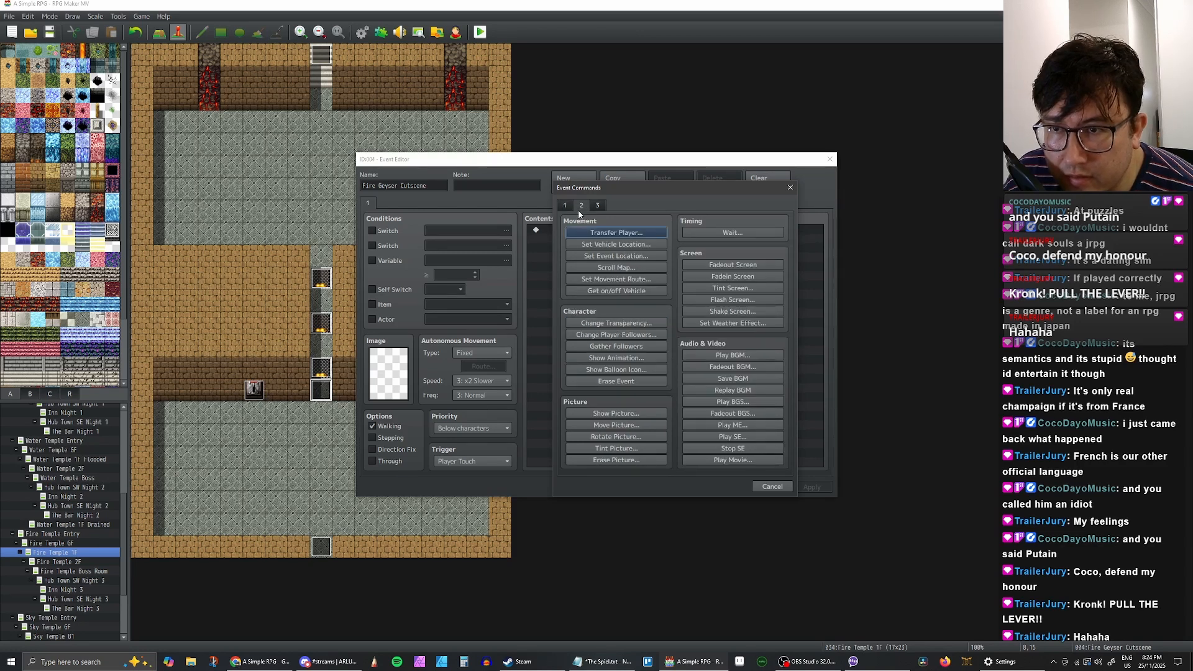
left_click(616, 267)
left_click(676, 330)
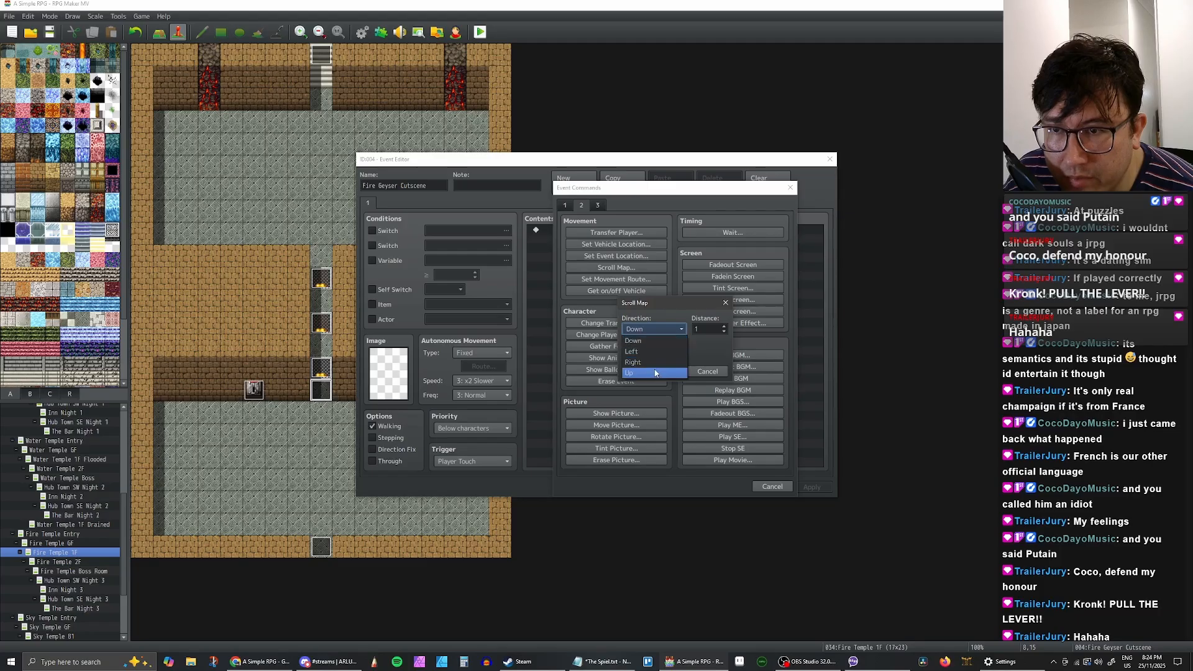
left_click(655, 373)
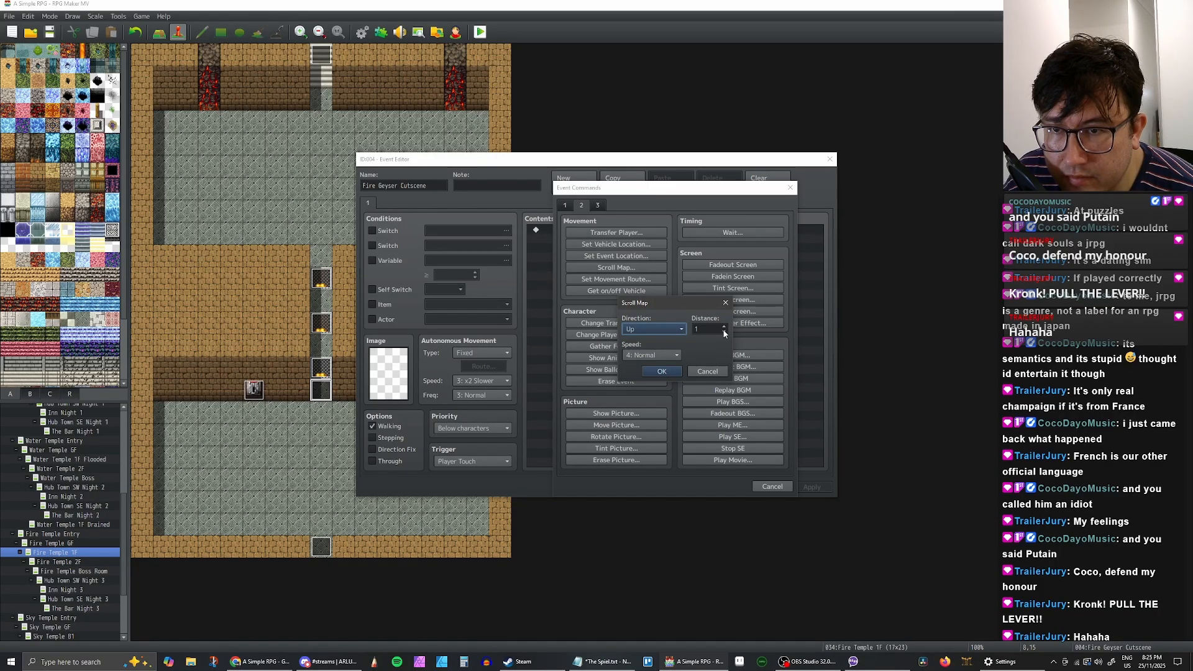
left_click(724, 327)
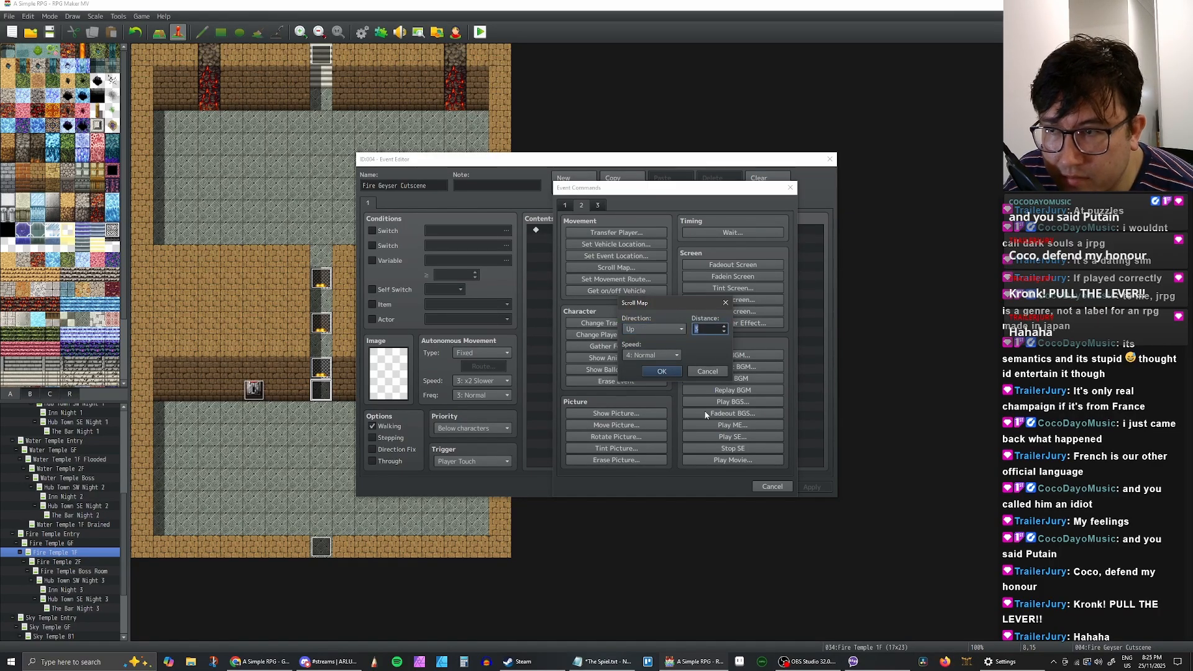
left_click(661, 373)
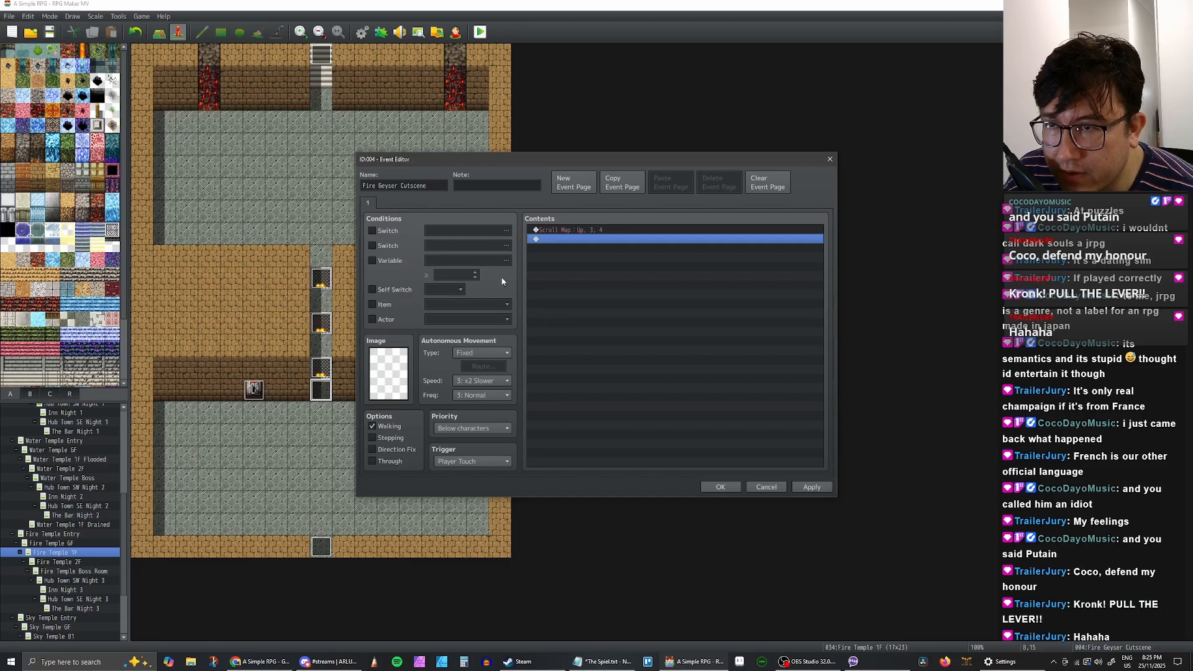
double_click(556, 240)
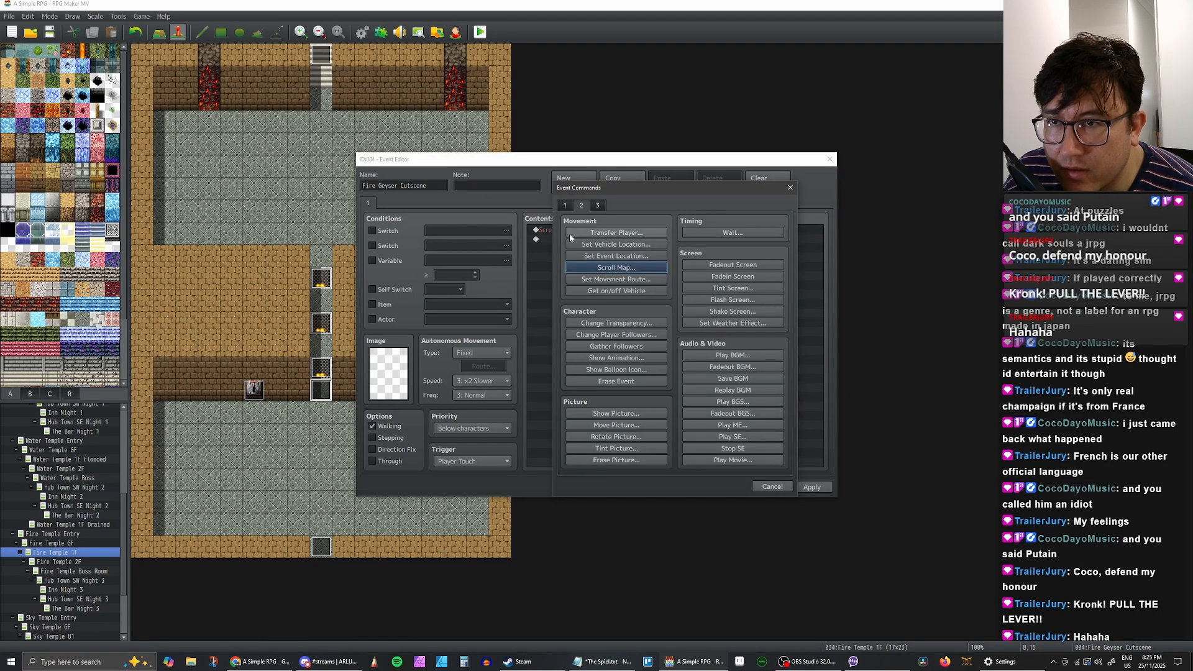
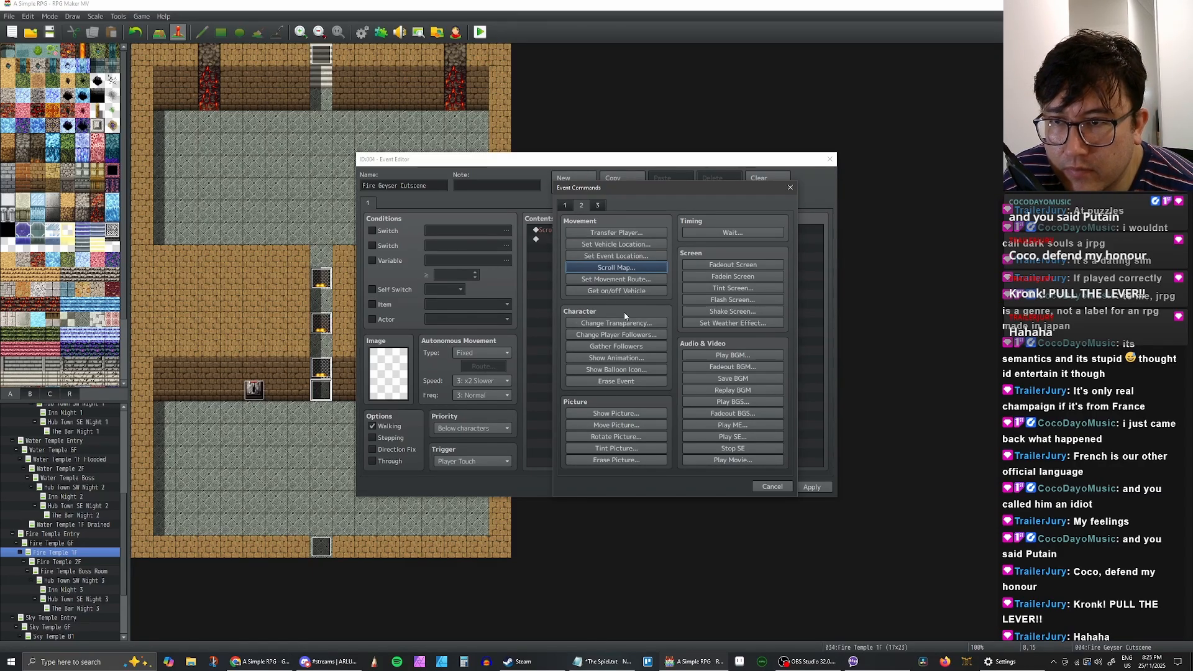
left_click(580, 205)
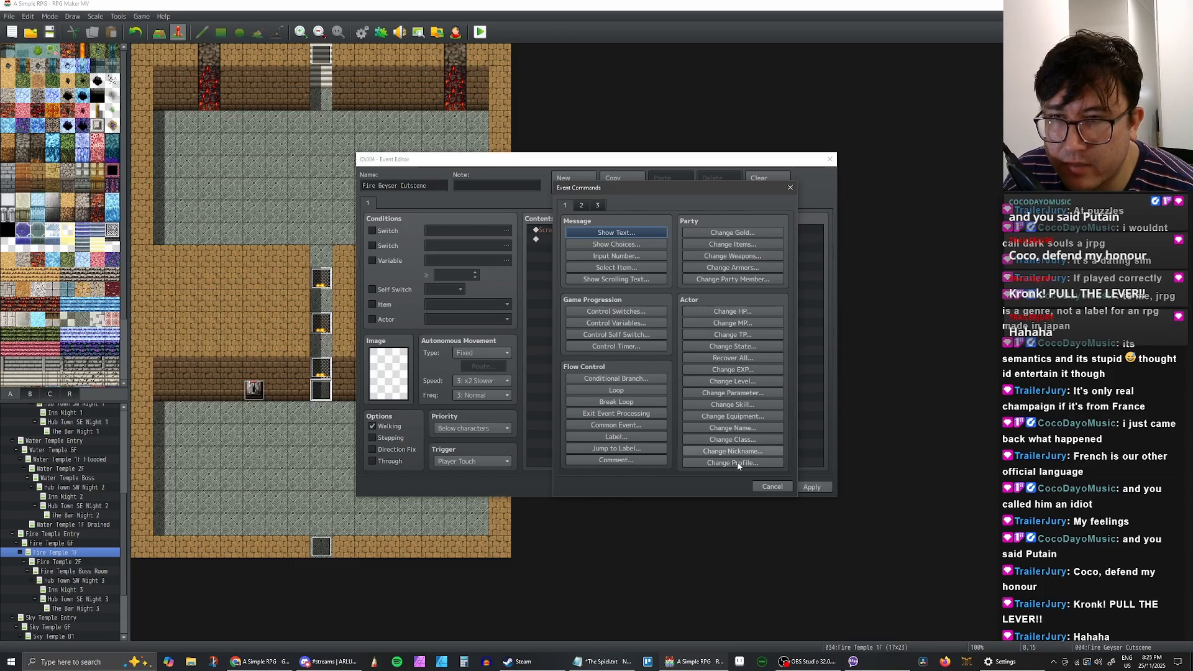
left_click(772, 487)
Step: Examine the fire and lava frames in the !Flame and !Other2 character sheets, leaving the cutscene event's image unset
double_click(378, 378)
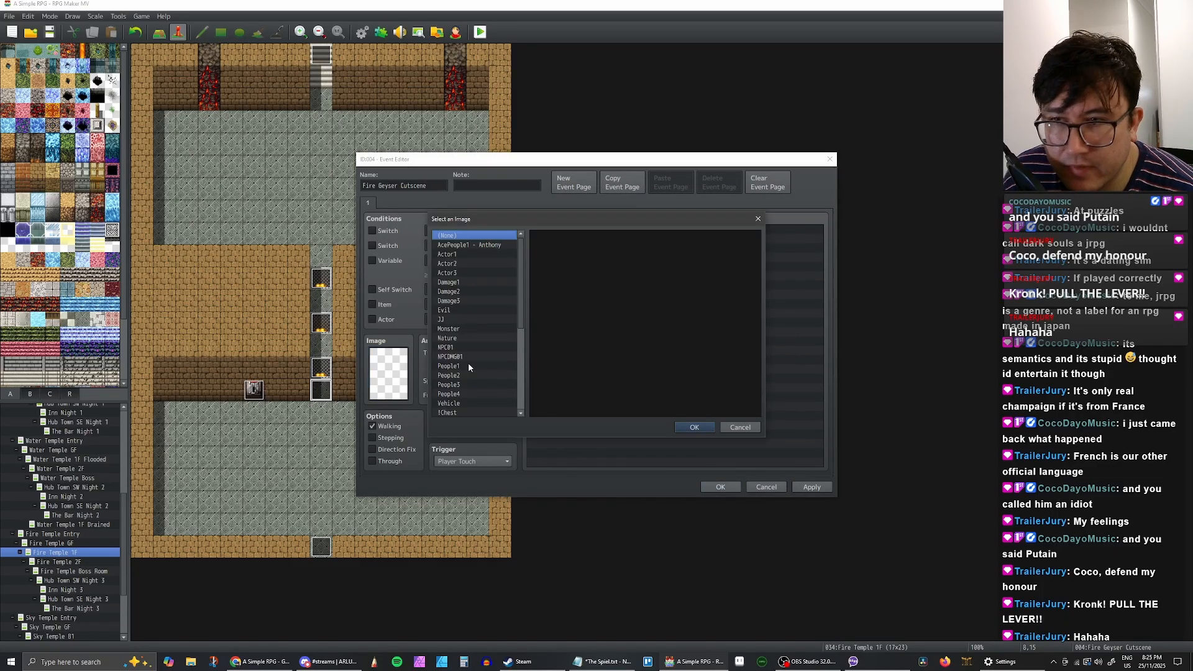
scroll(468, 364, "down", 2)
left_click(466, 385)
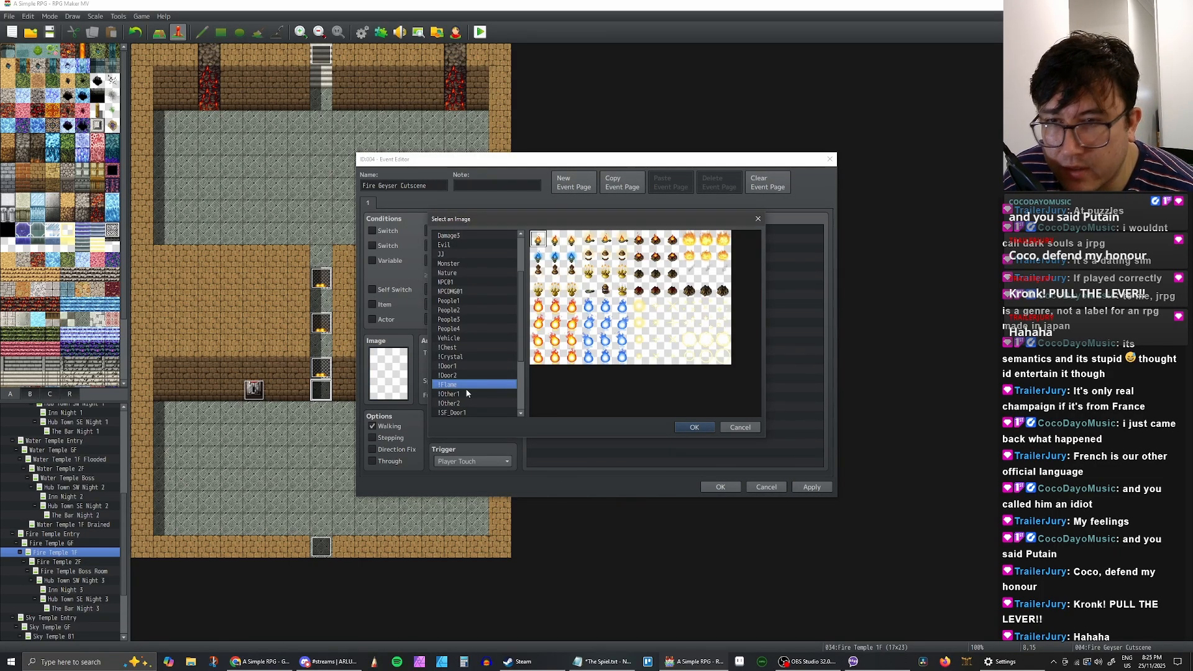
left_click(458, 402)
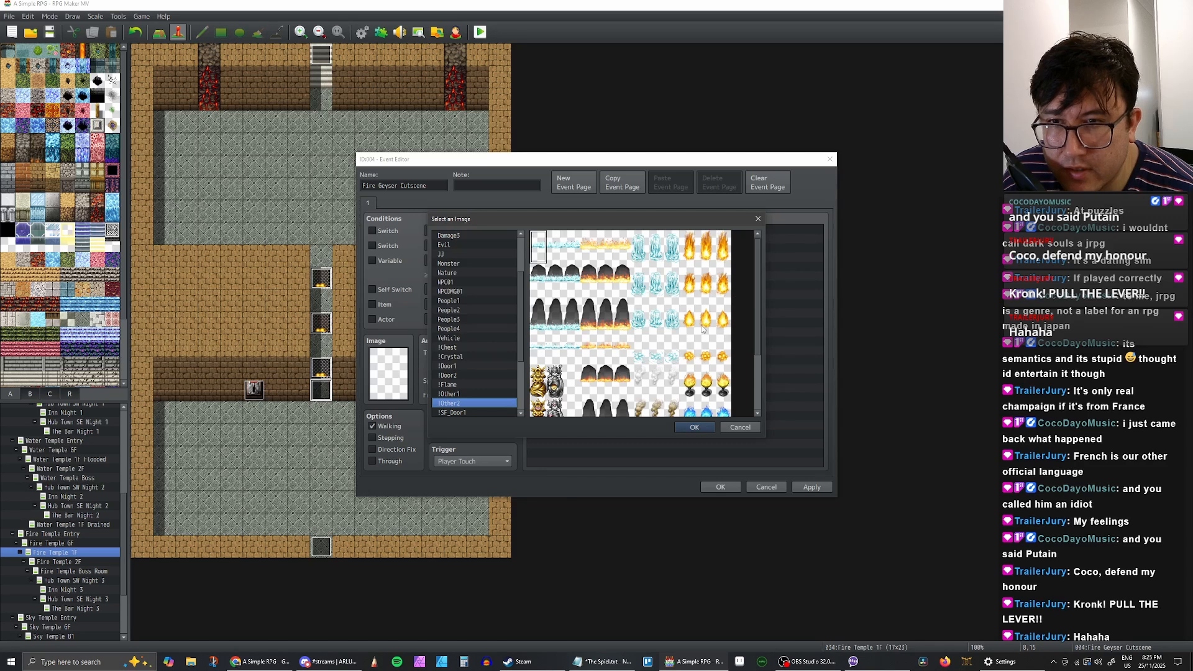
left_click_drag(705, 348, 705, 251)
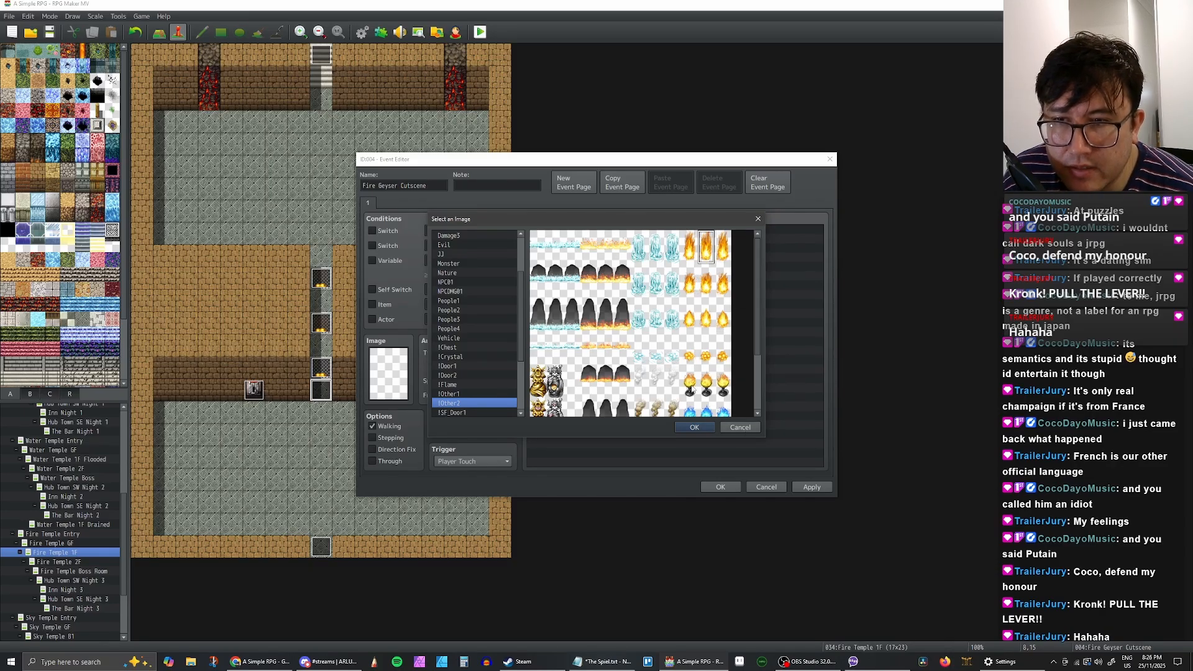
left_click(709, 317)
left_click(709, 285)
left_click(710, 250)
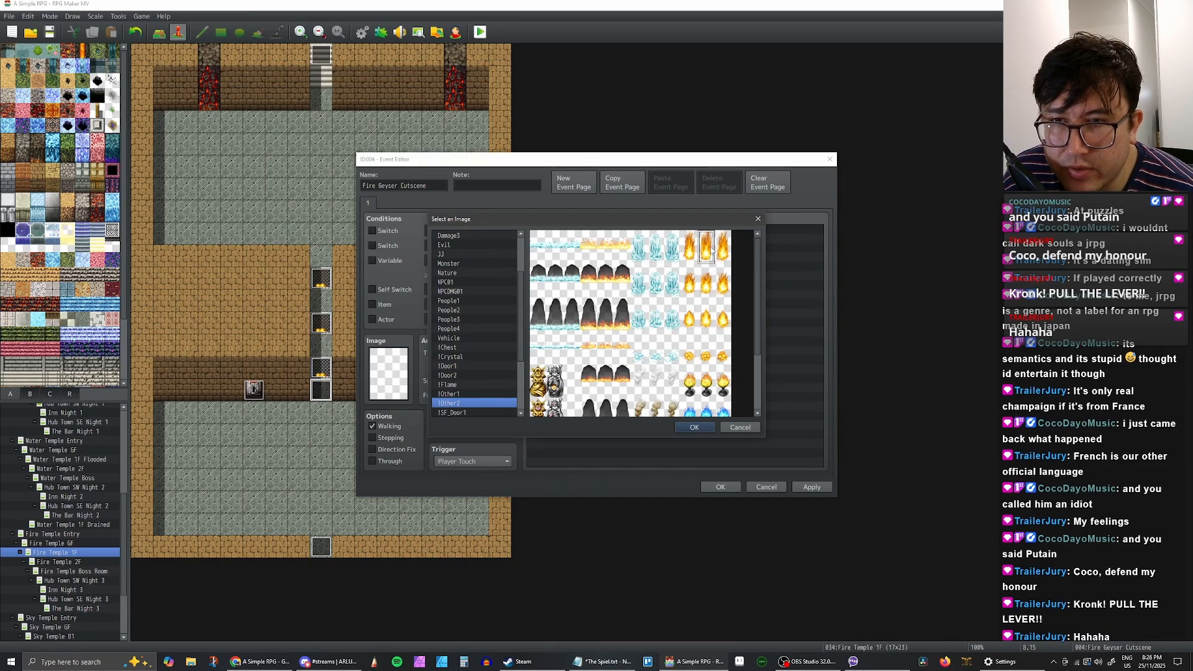
left_click(708, 322)
left_click(707, 283)
left_click(708, 249)
left_click(706, 287)
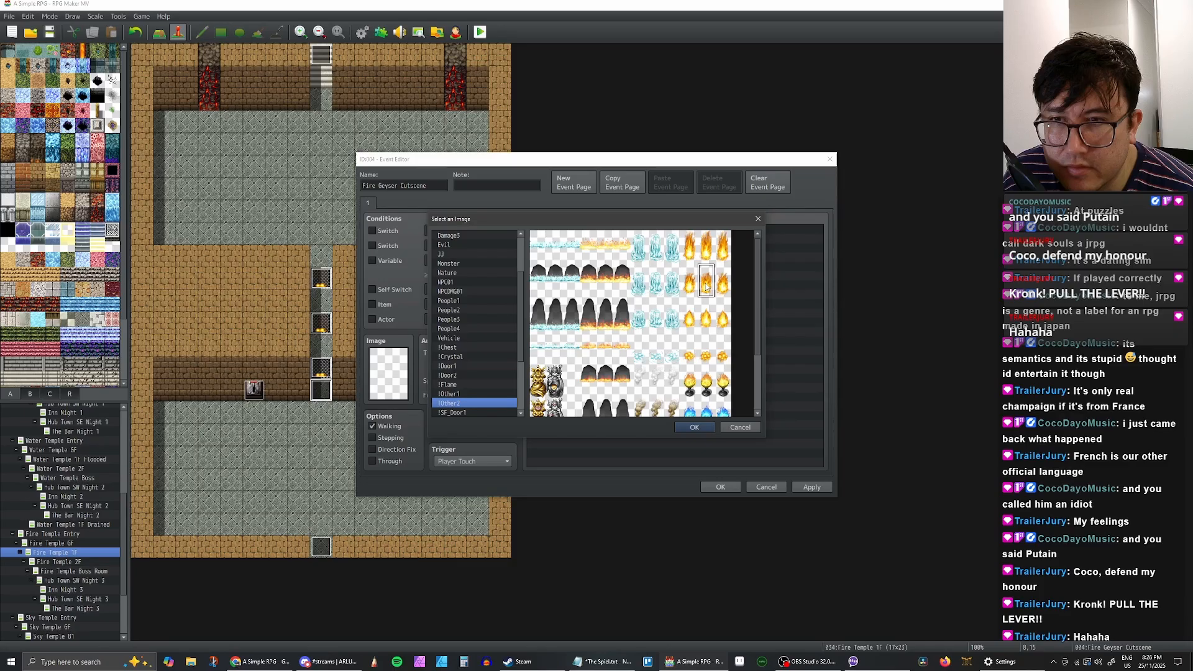
left_click(587, 284)
left_click(606, 286)
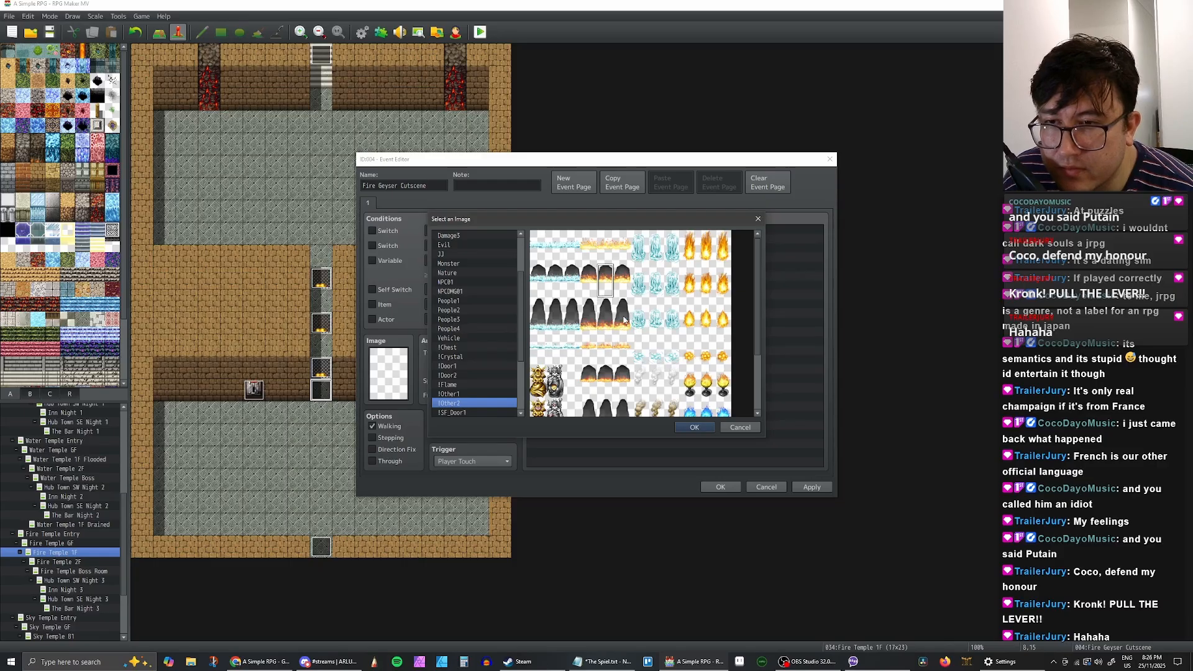
left_click(604, 322)
scroll(627, 324, "down", 1)
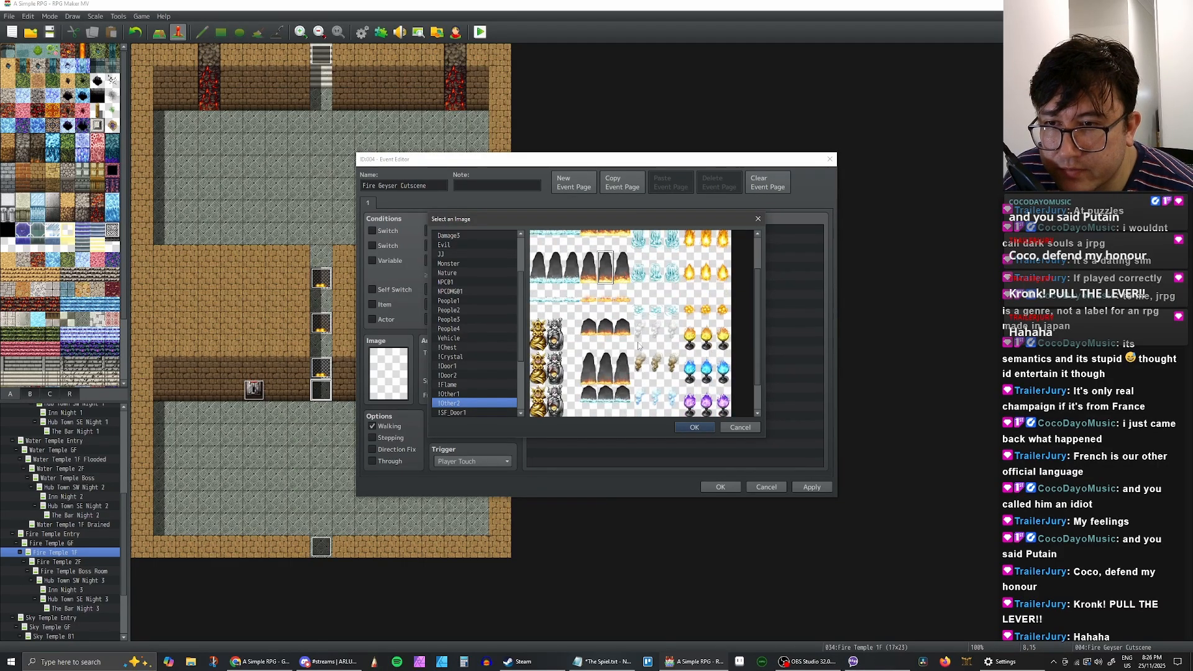
scroll(639, 346, "down", 1)
scroll(637, 345, "up", 2)
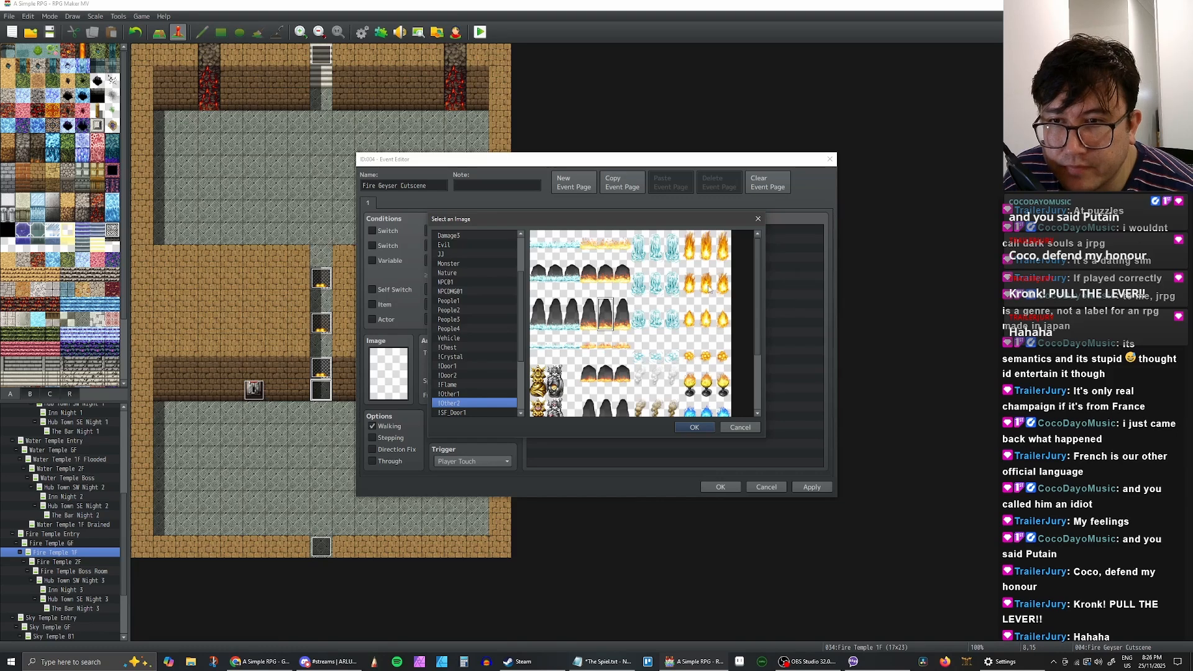
left_click(708, 315)
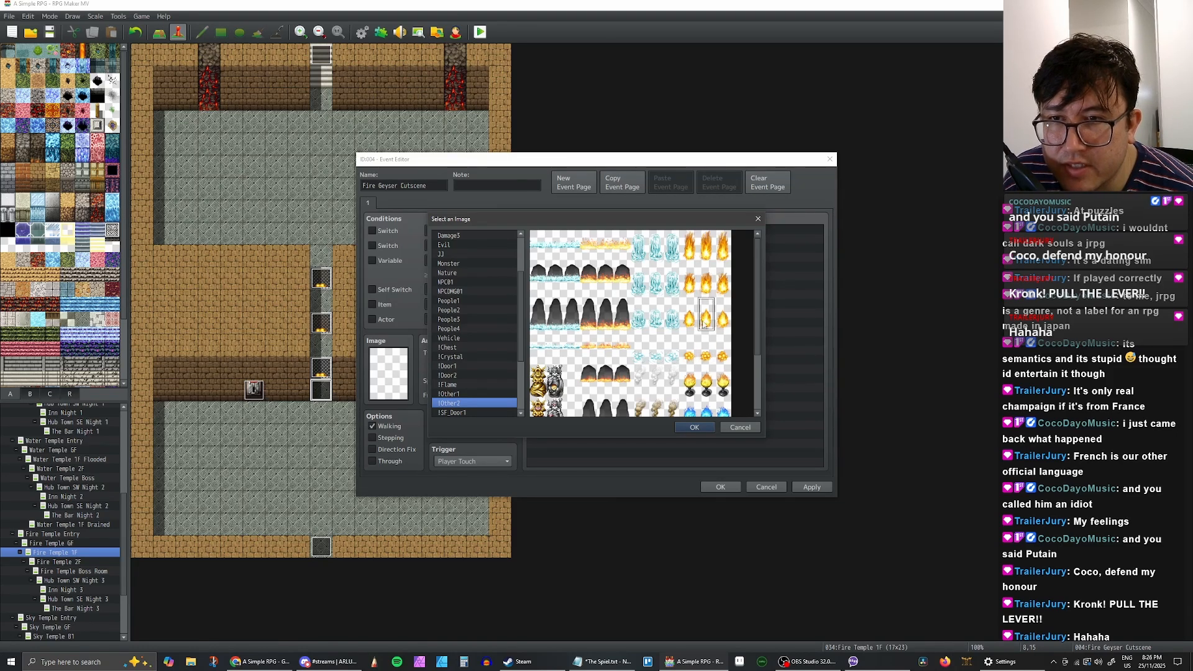
left_click(705, 249)
left_click(712, 357)
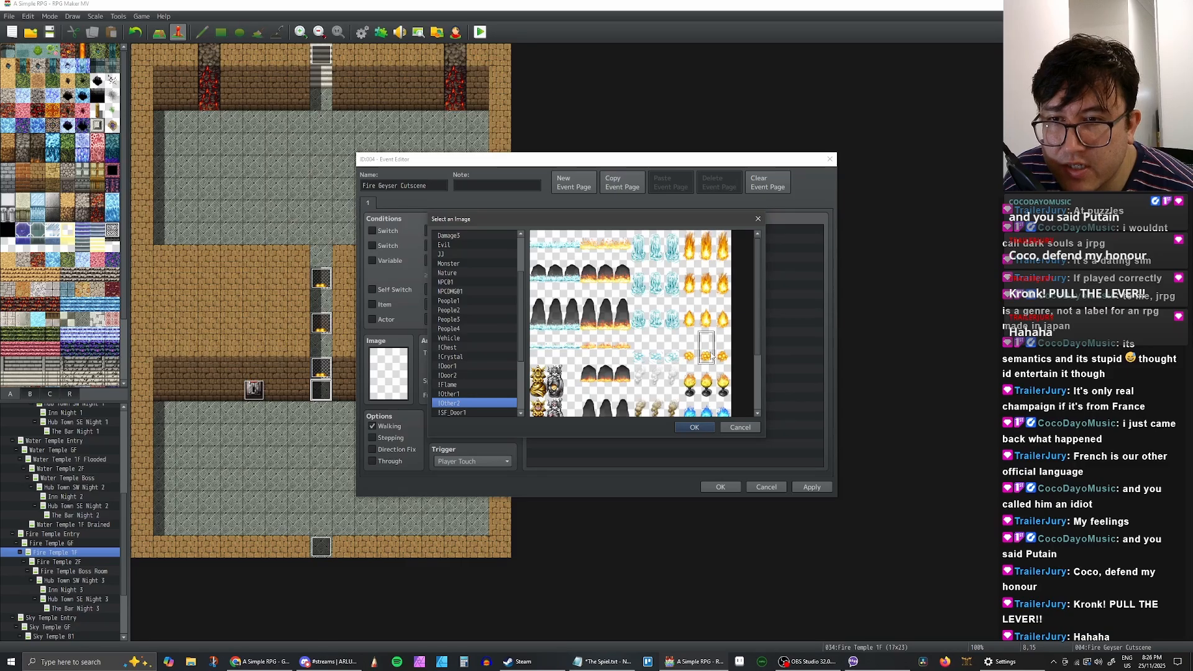
key("Up")
key("Up")
key("Up")
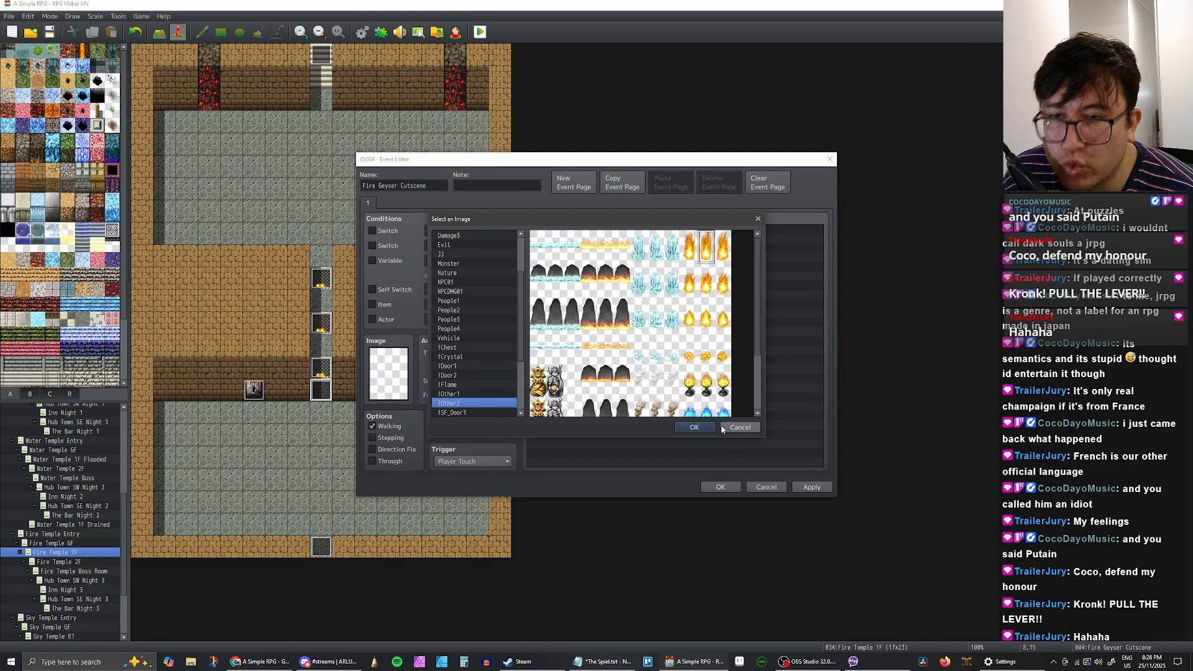
left_click(730, 426)
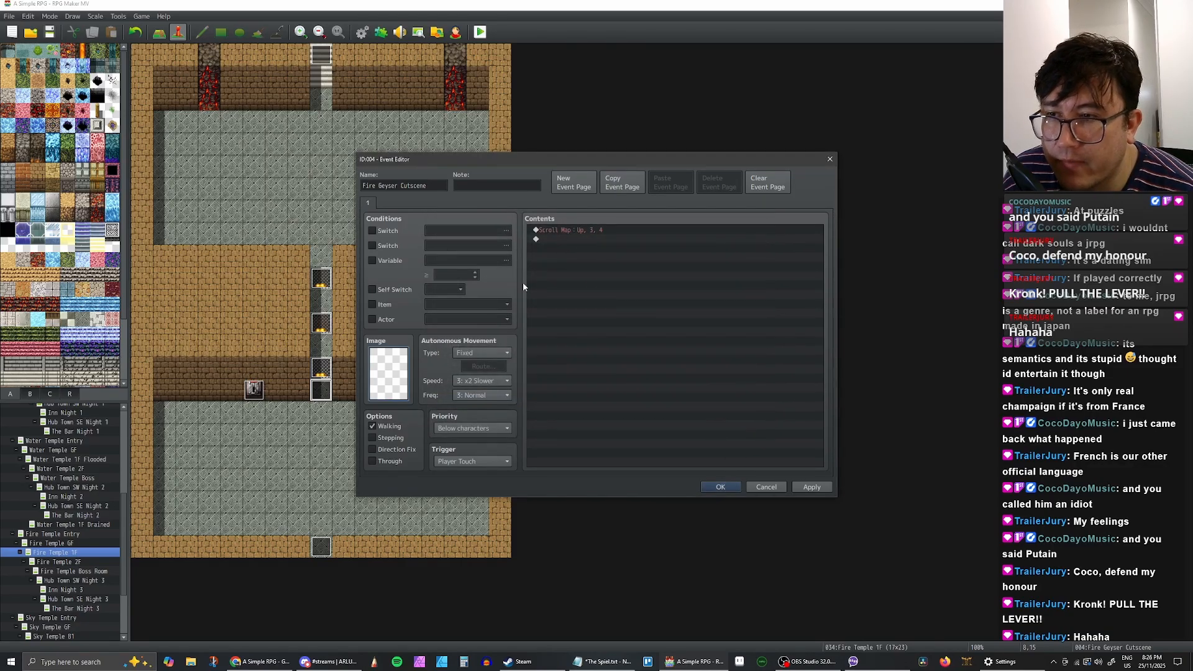
Step: Add a Wait command of 60 frames after the Scroll Map command in the Fire Geyser Cutscene event
double_click(572, 239)
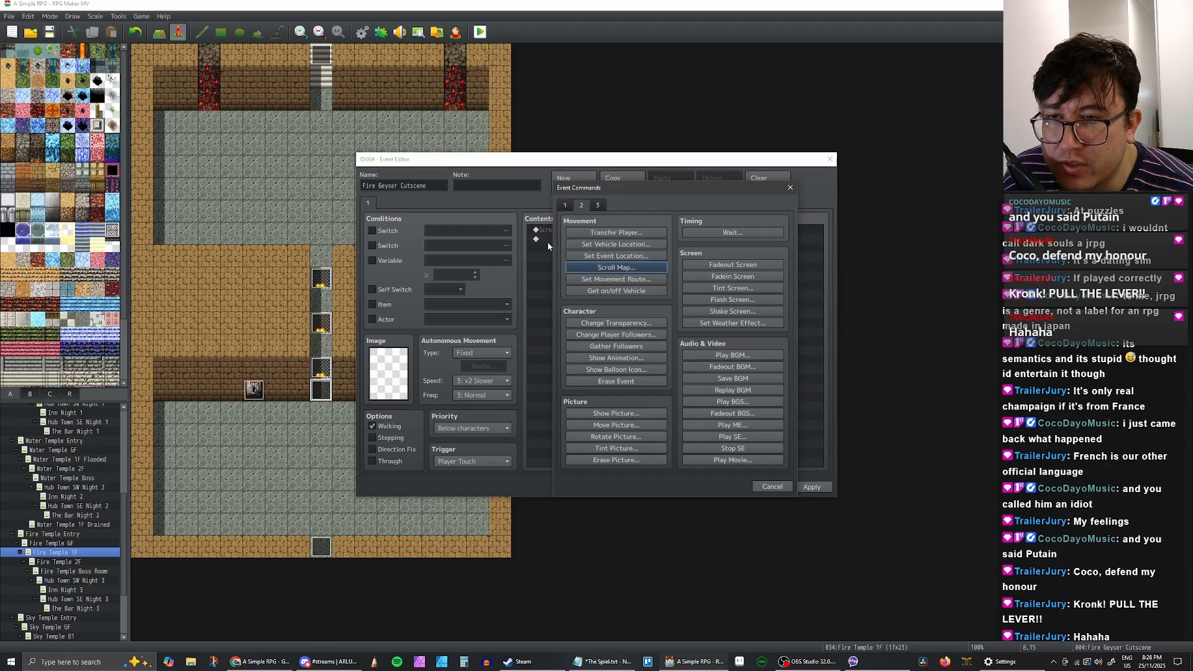
left_click(772, 486)
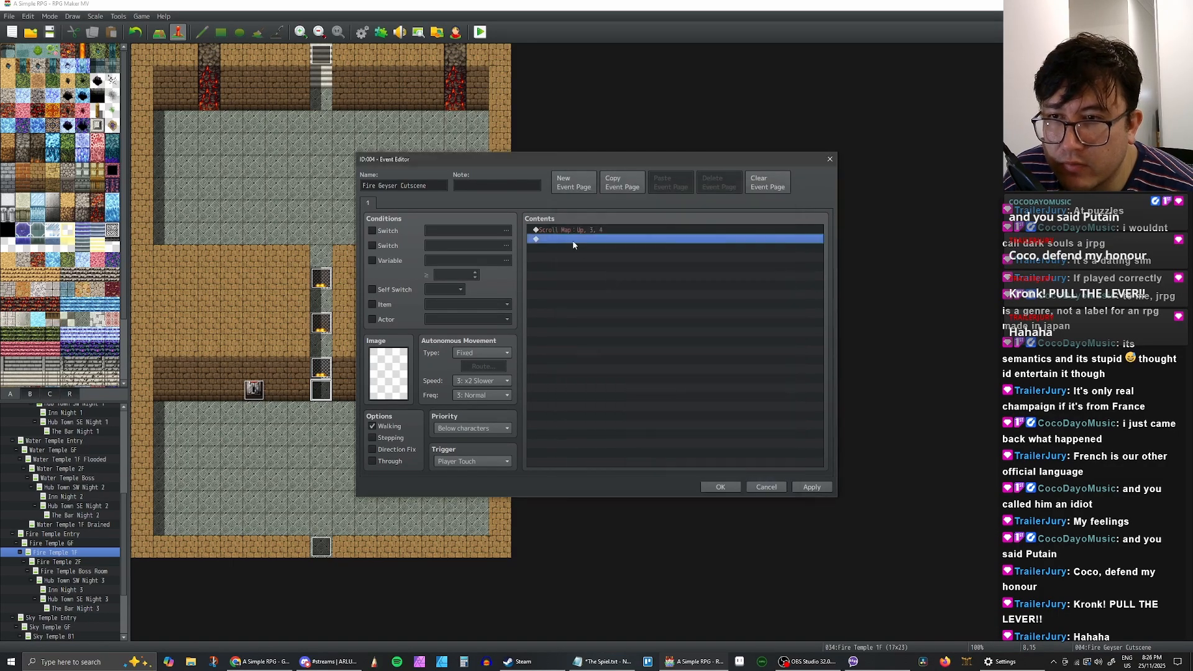
double_click(587, 241)
left_click(720, 234)
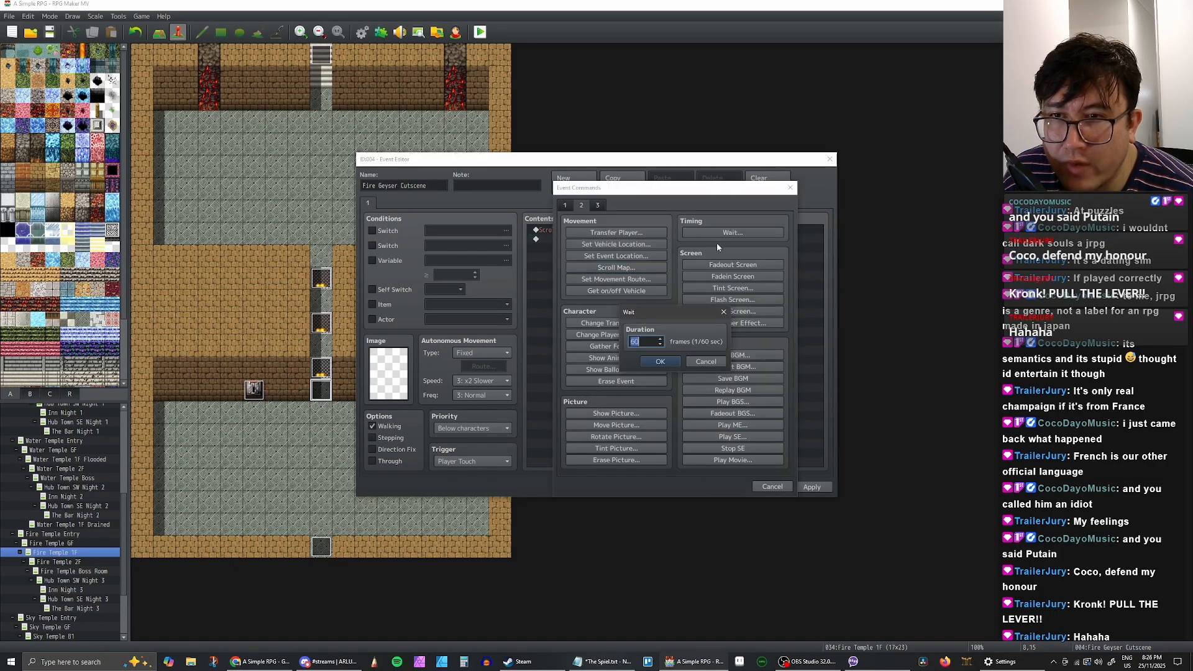
left_click(660, 362)
Step: Add a Show Balloon Icon command after the wait, showing Question on the Player with Wait for Completion enabled
double_click(559, 248)
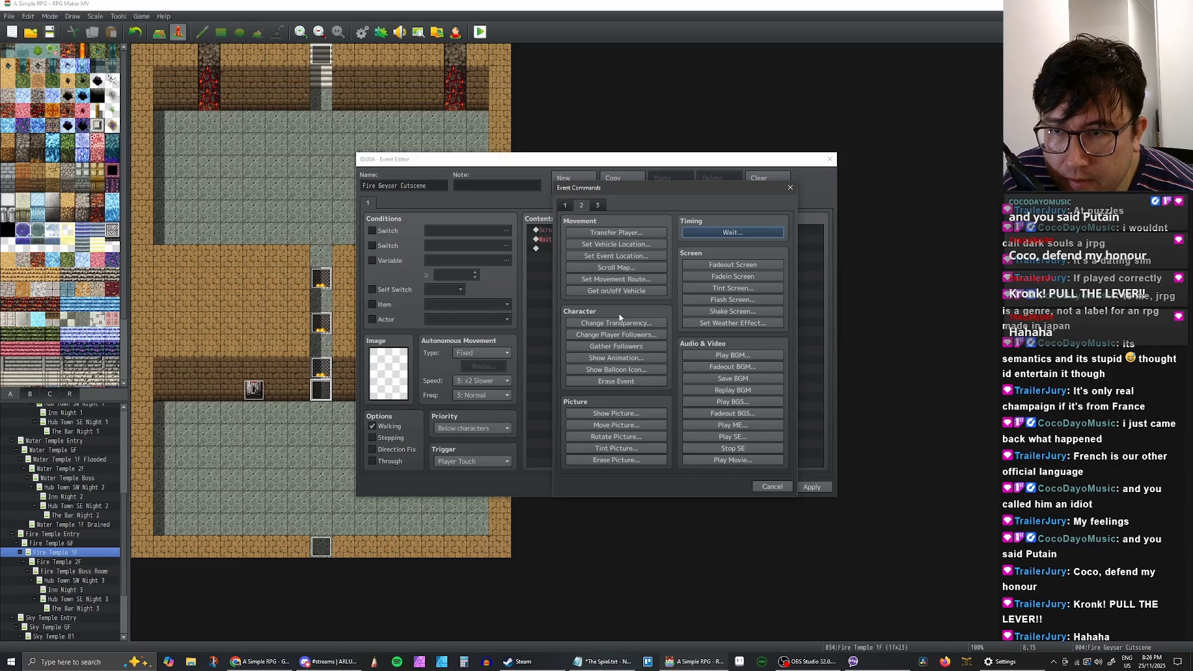
left_click(624, 358)
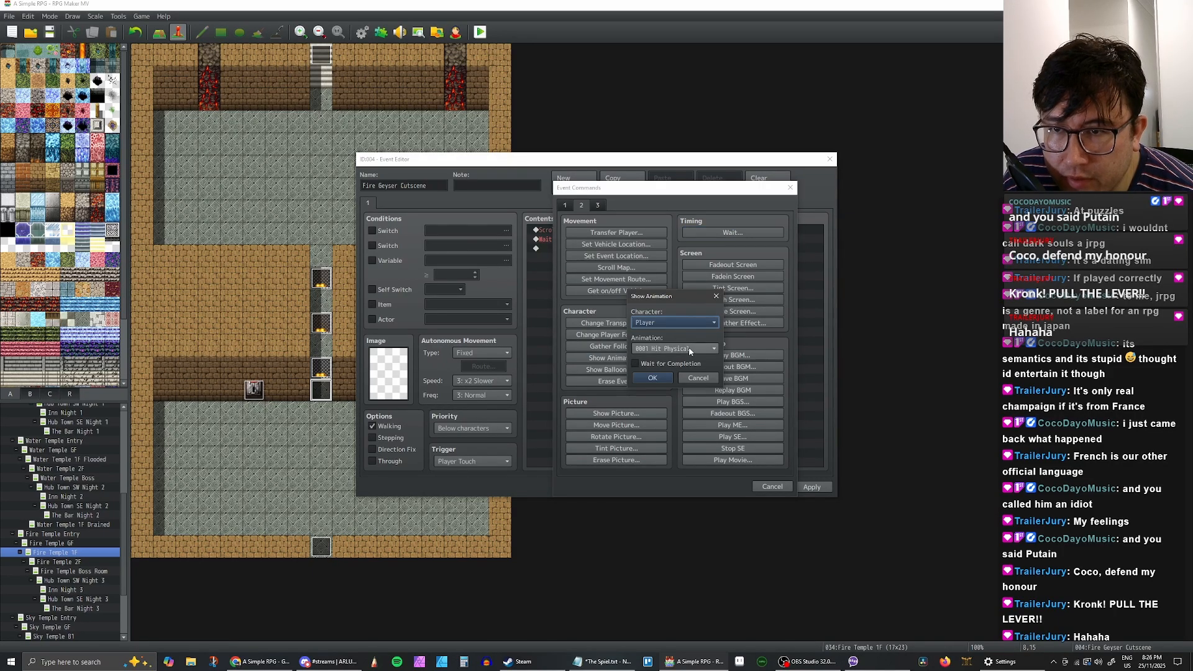
left_click(698, 378)
left_click(606, 370)
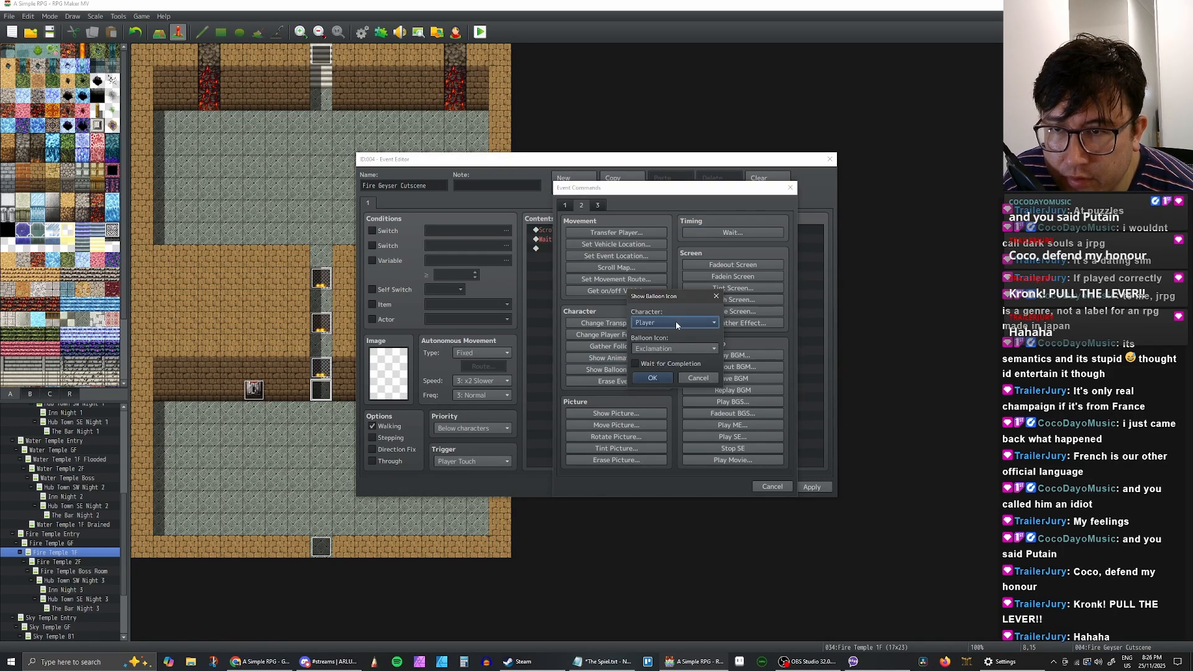
left_click(673, 349)
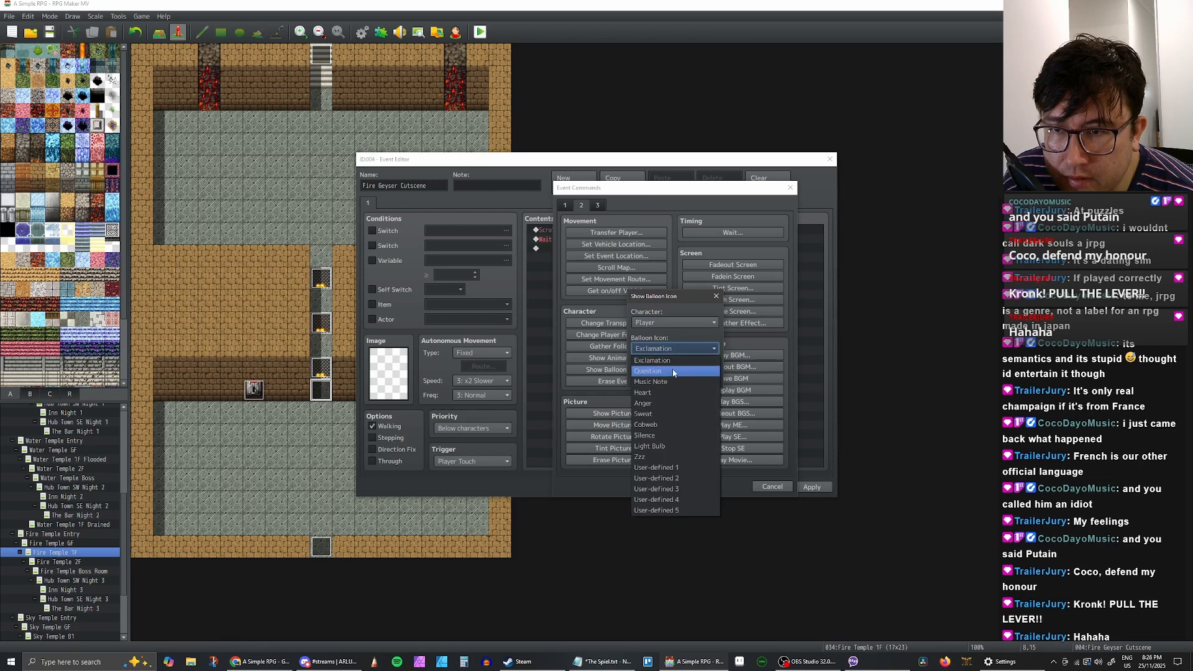
left_click(672, 372)
left_click(636, 363)
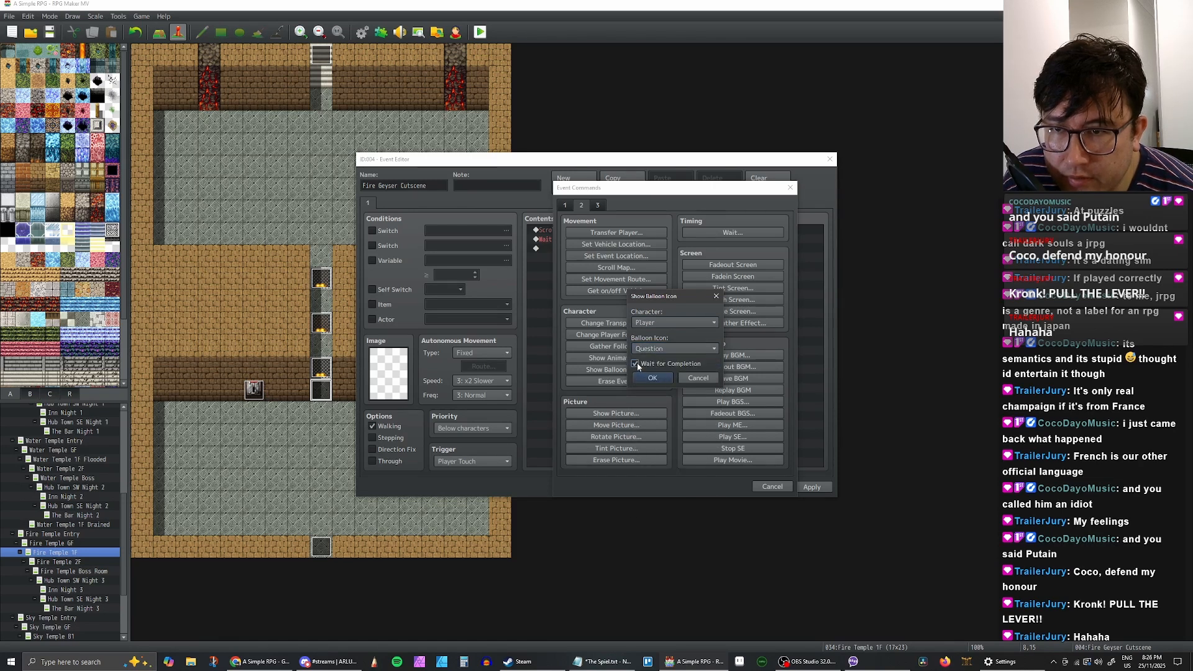
left_click(659, 375)
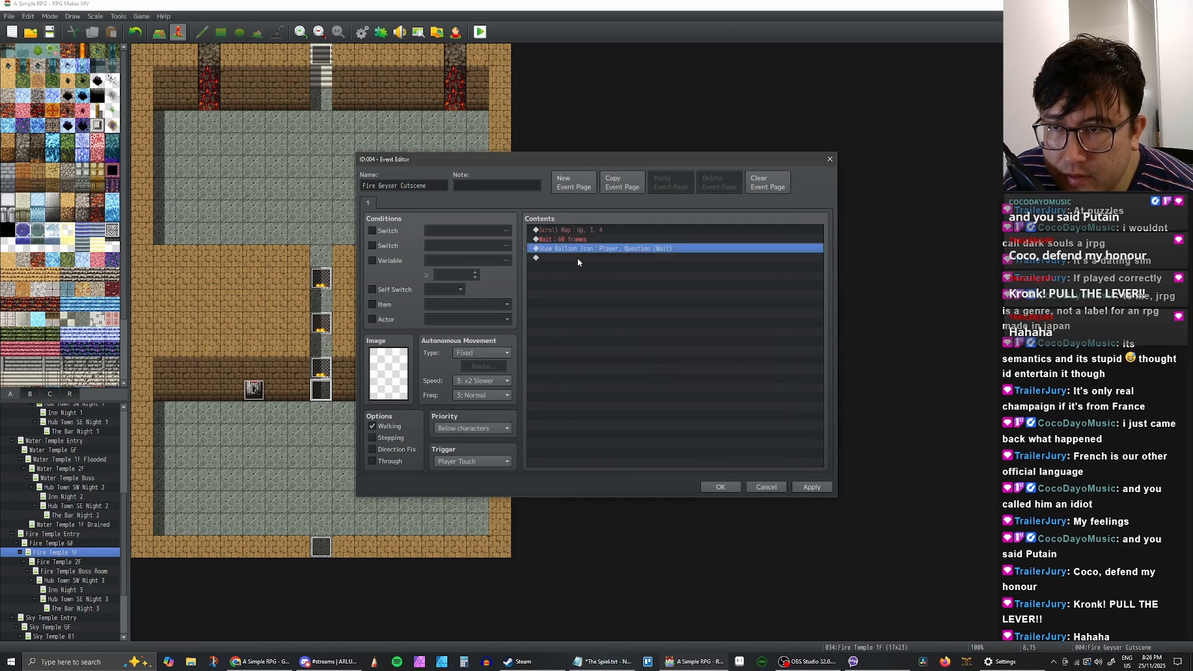
Step: Start a Play SE command after the balloon icon, compare the Fire and Explosion sound effects, and choose Fire1
double_click(577, 258)
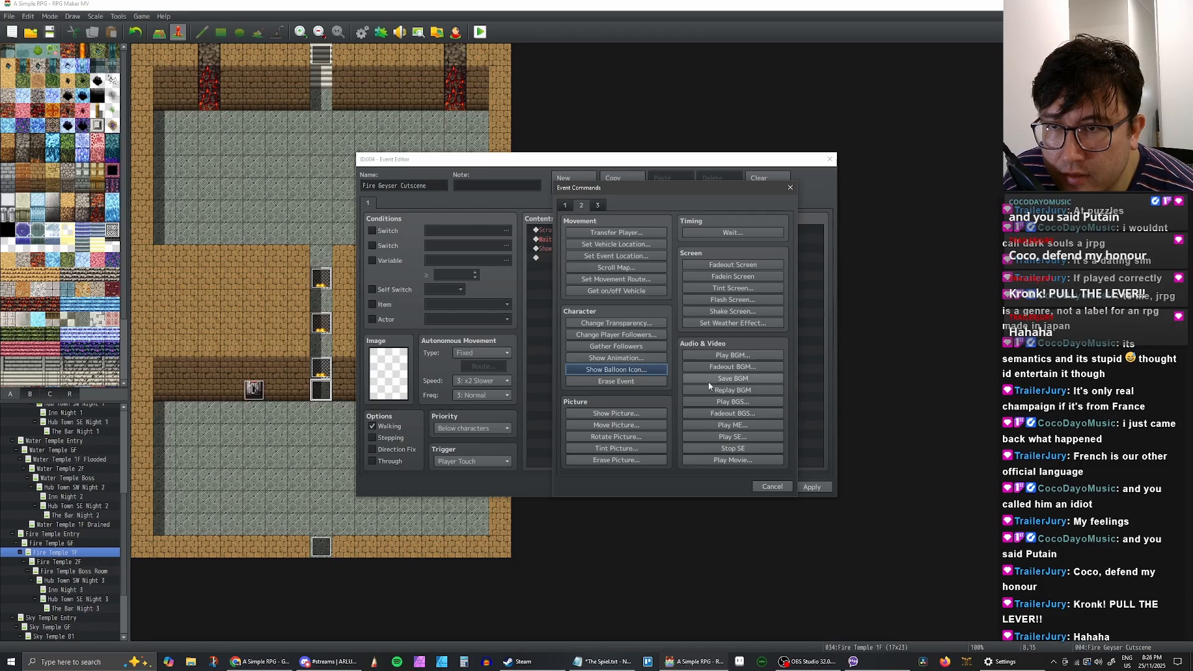
left_click(596, 206)
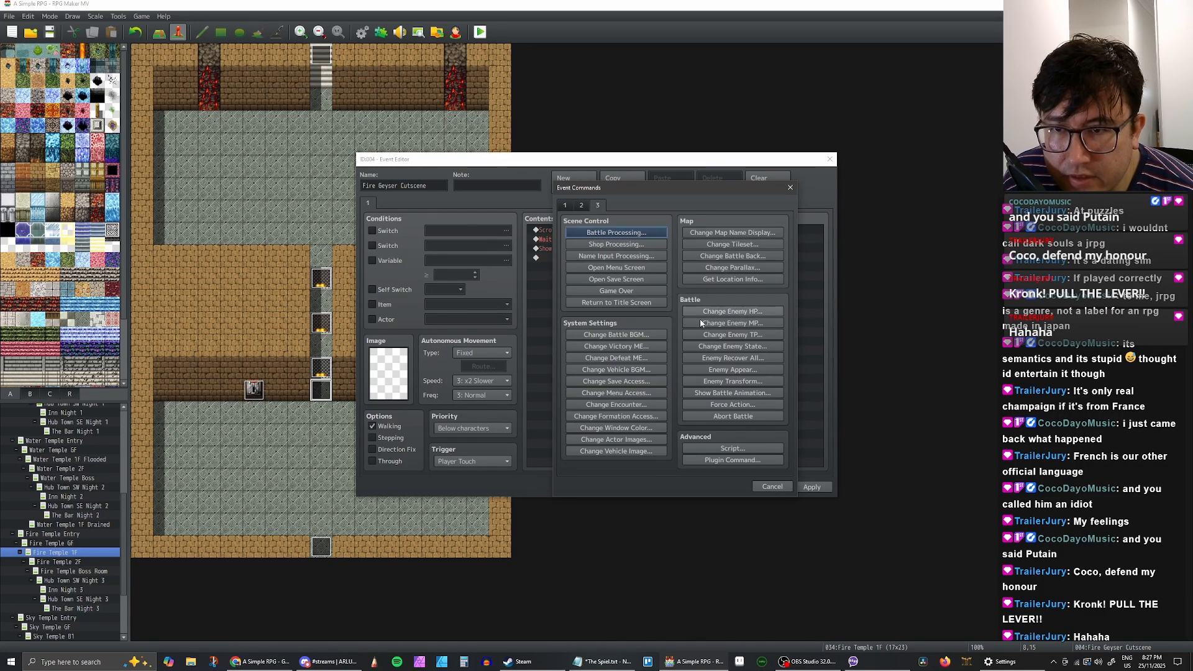
left_click(567, 206)
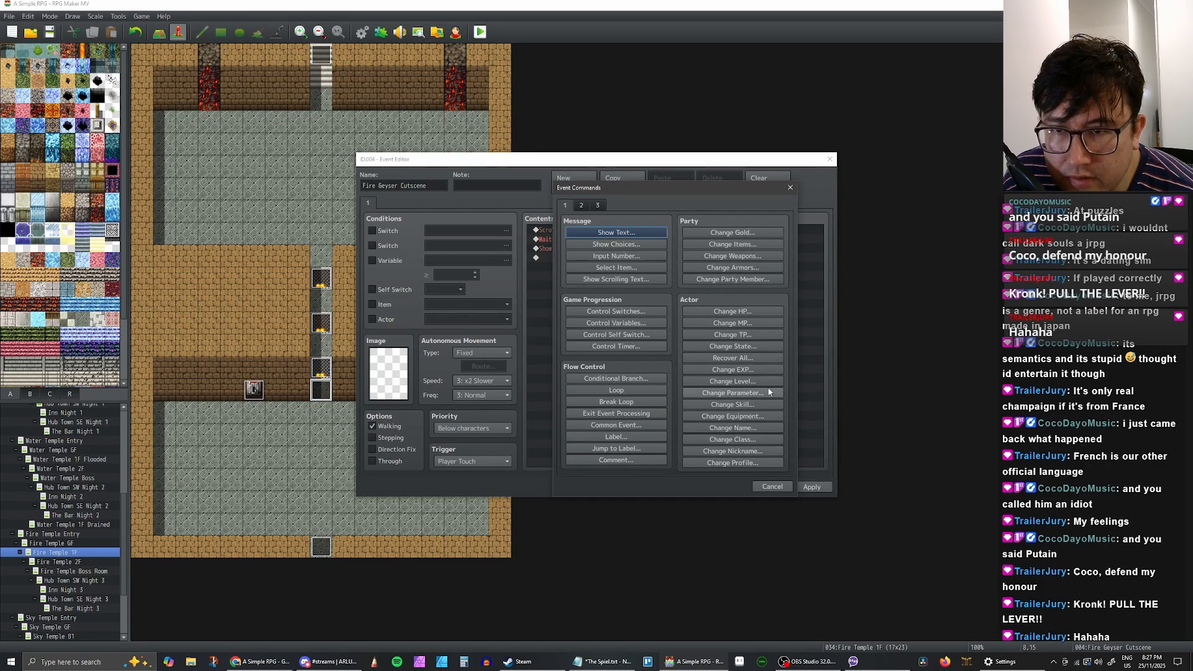
left_click(598, 206)
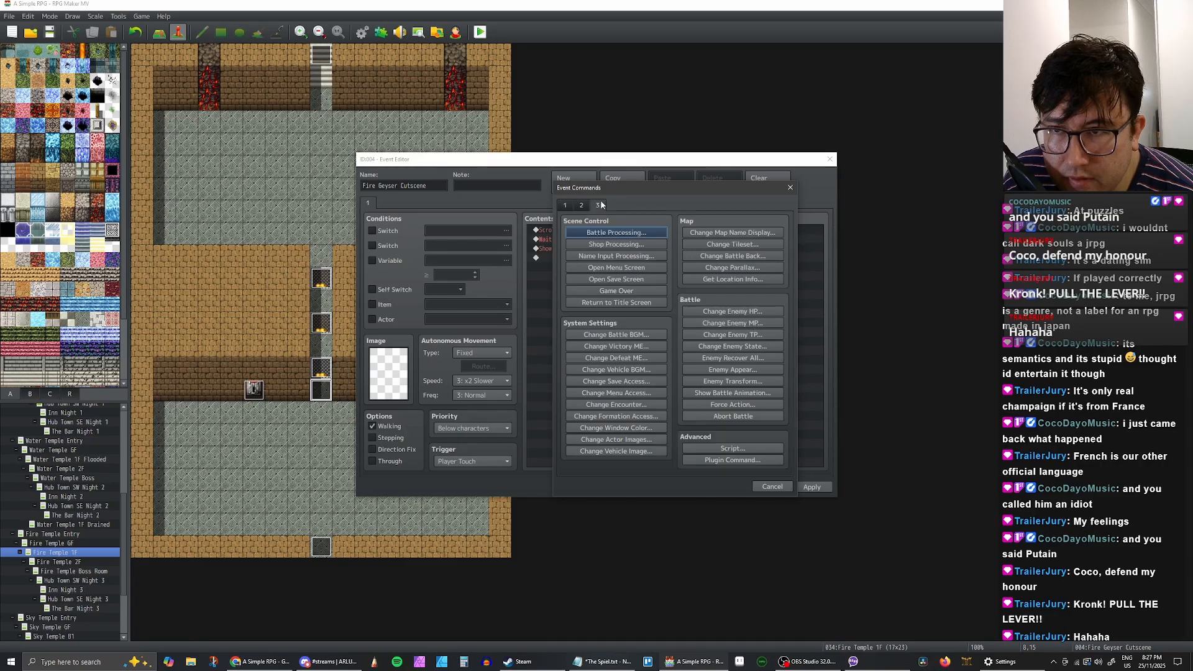
left_click(583, 206)
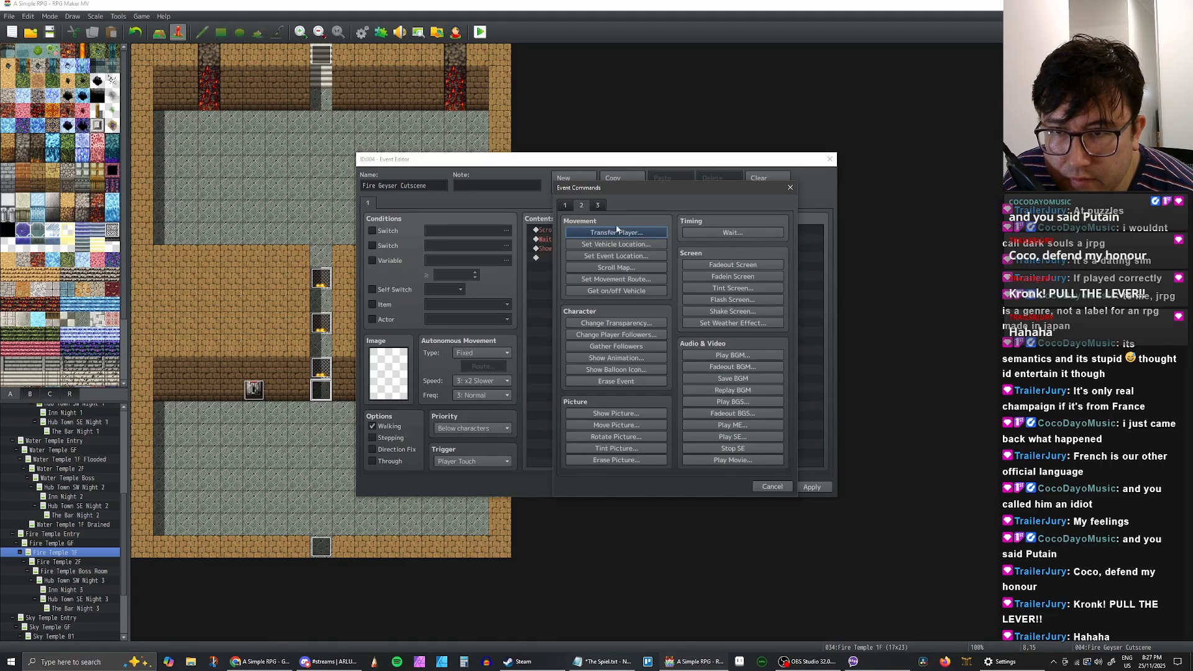
left_click(738, 436)
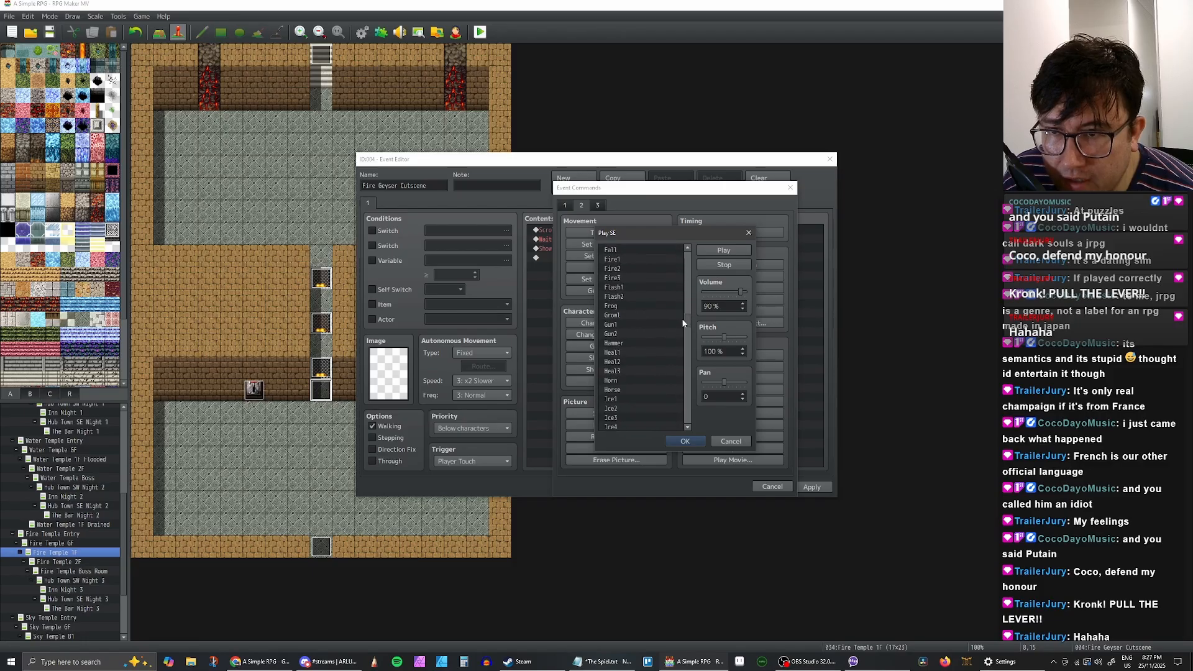
scroll(681, 317, "down", 20)
left_click(619, 315)
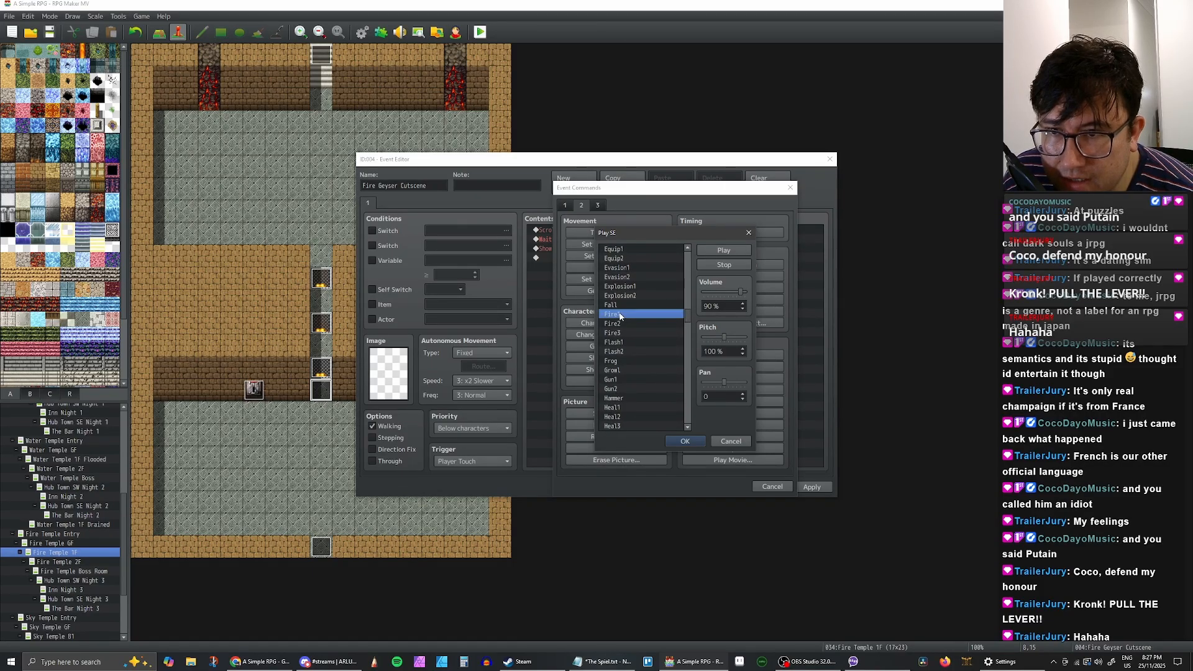
left_click(623, 324)
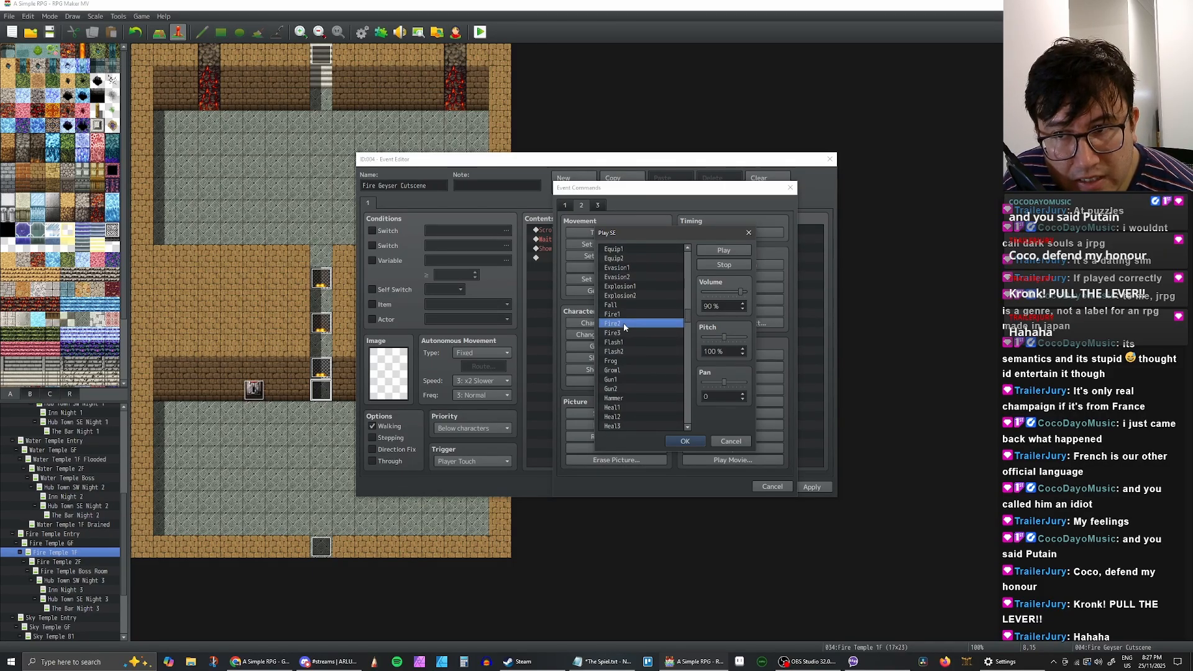
left_click(621, 333)
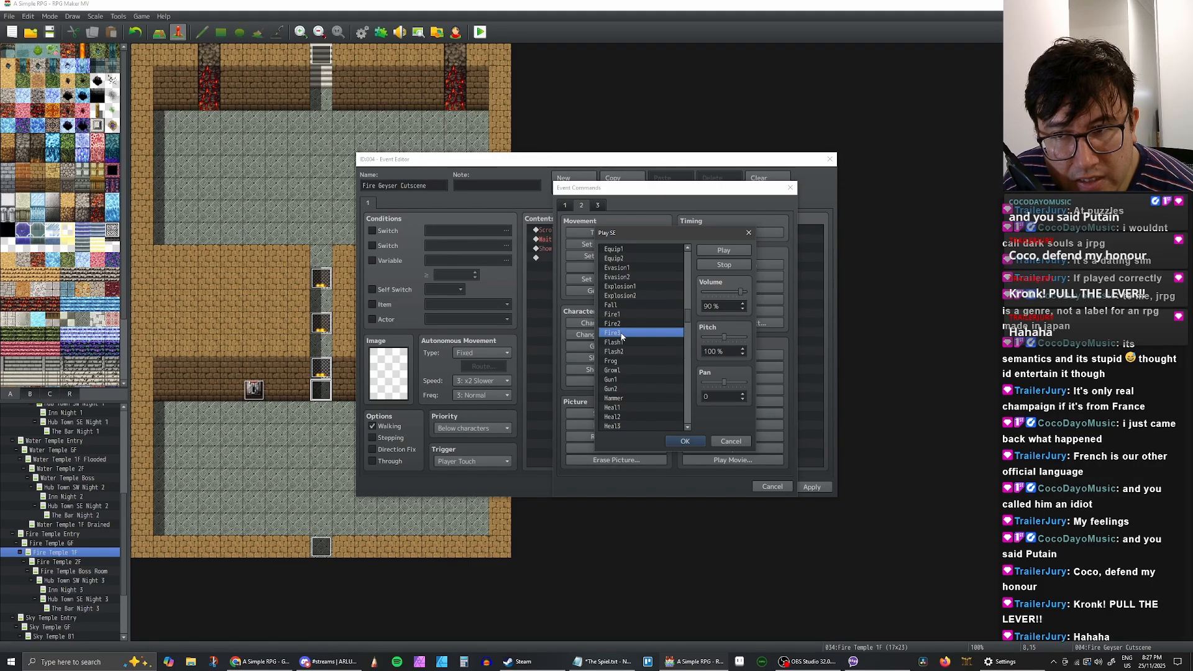
left_click(626, 287)
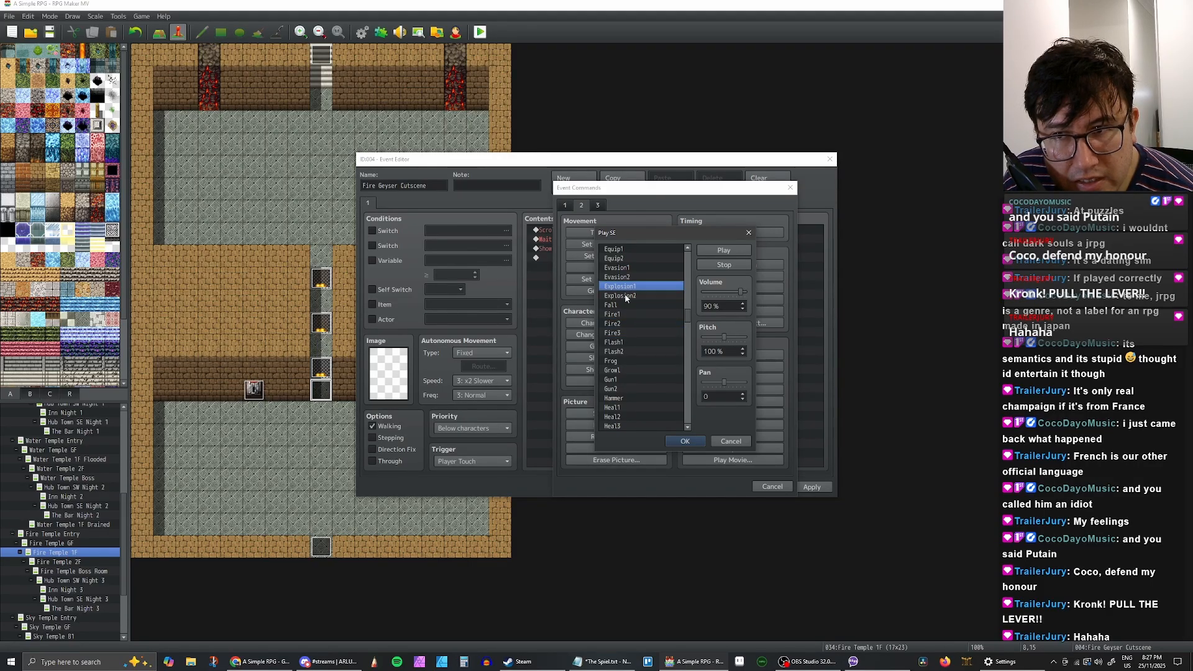
left_click(626, 297)
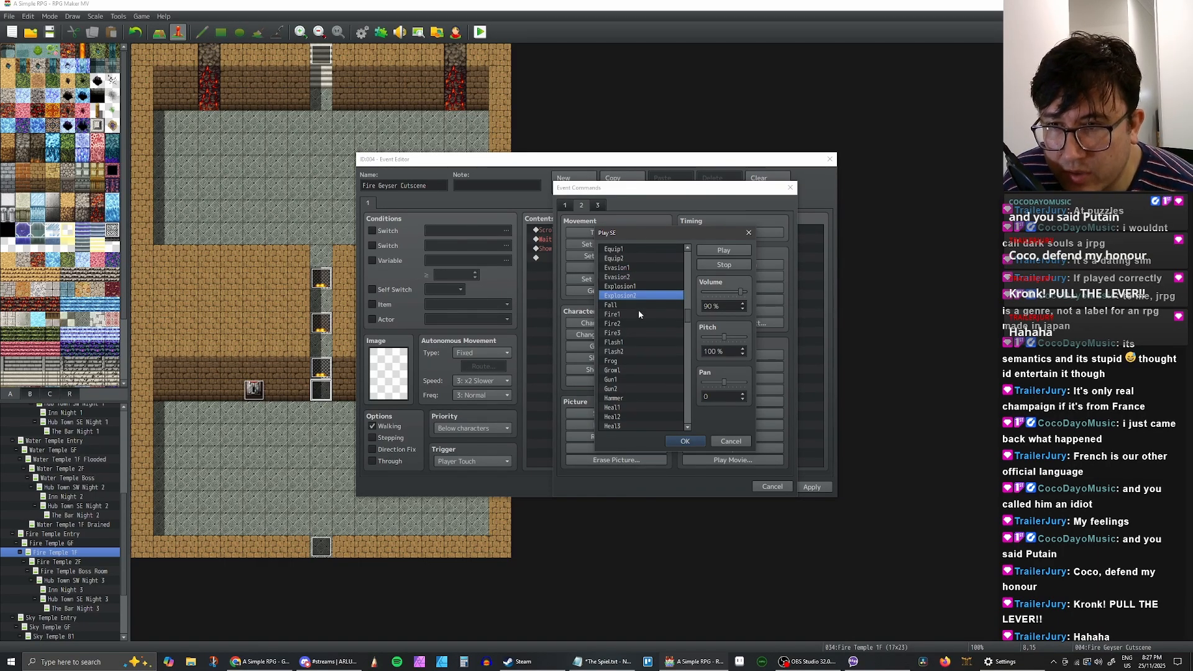
left_click(634, 314)
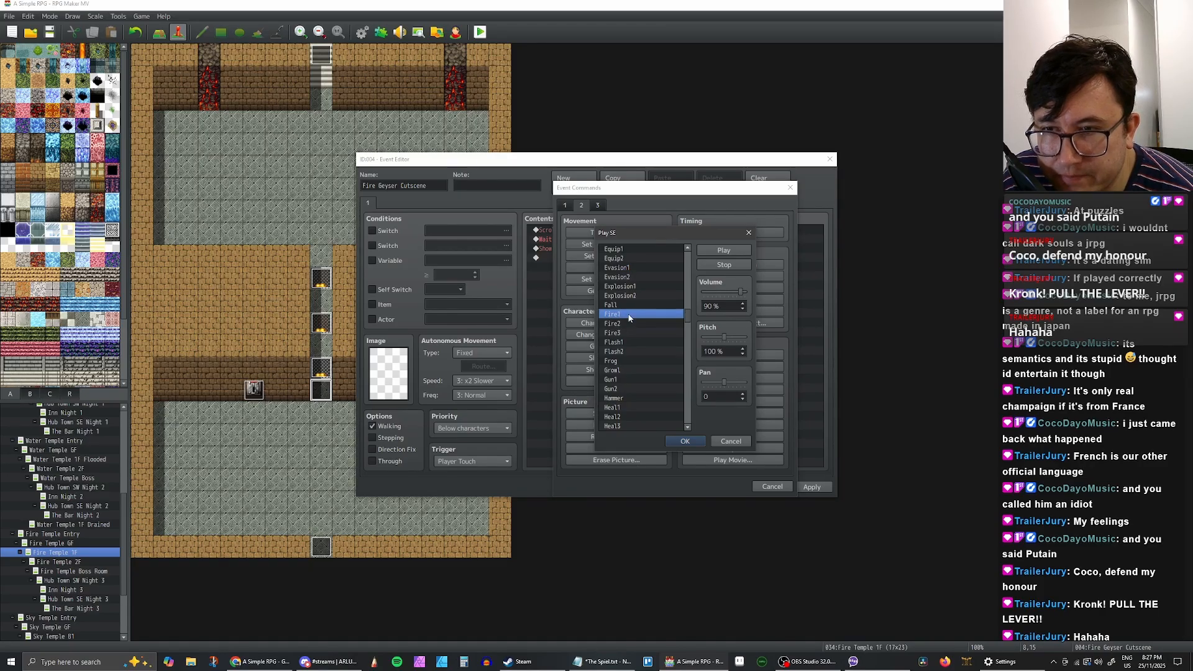
left_click(631, 323)
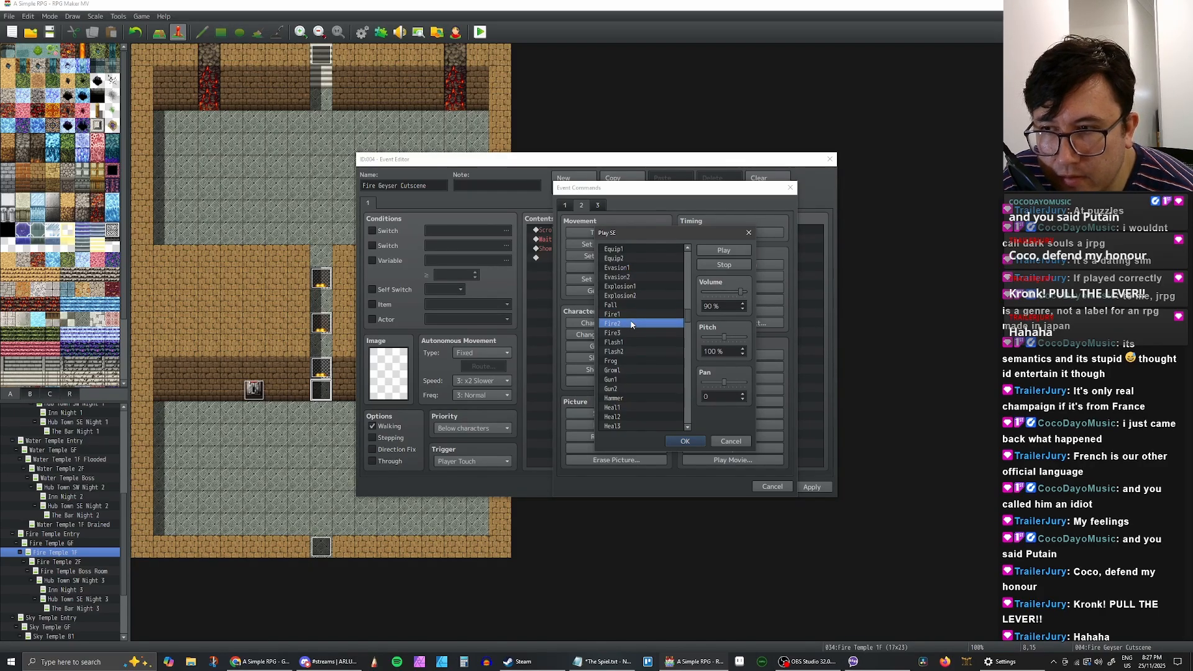
left_click(632, 314)
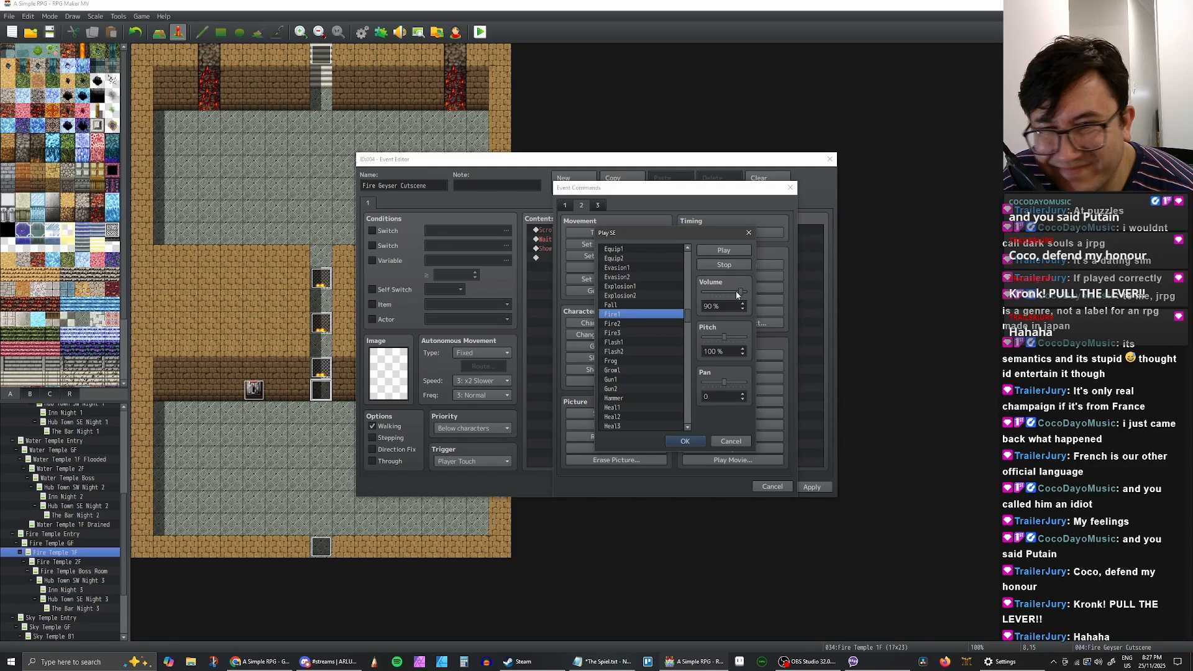
Step: Set the Fire1 sound to 50% volume, audition it at different pitches, and add it to the cutscene with 80% pitch
left_click_drag(736, 292, 725, 292)
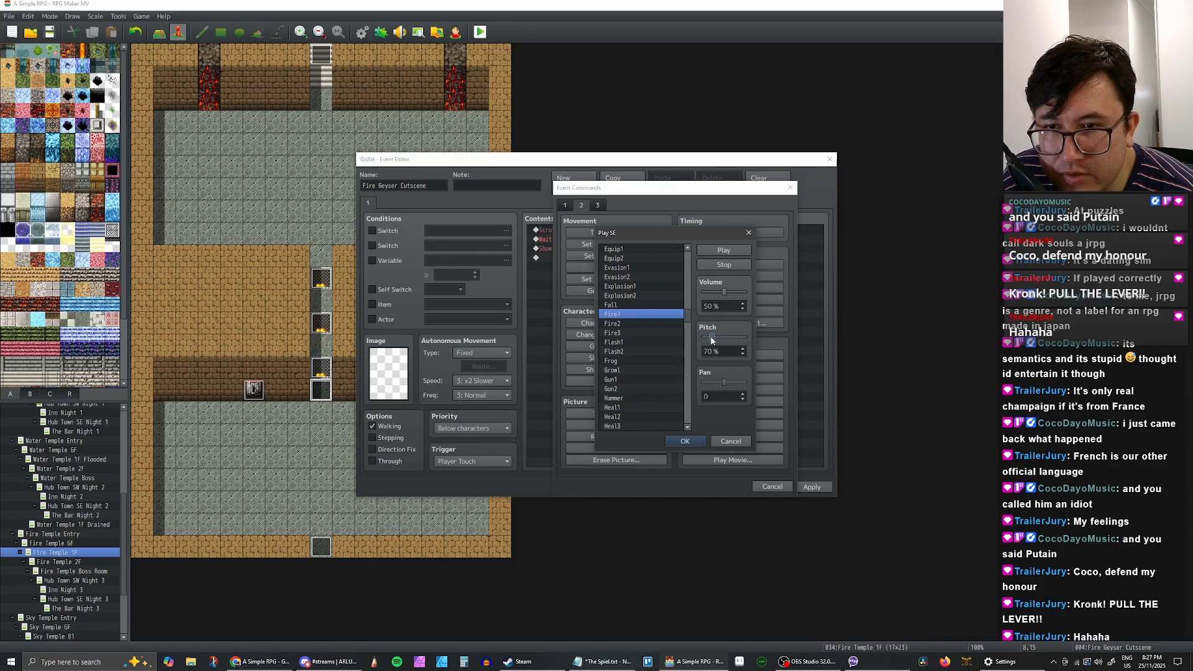
left_click_drag(703, 337, 717, 340)
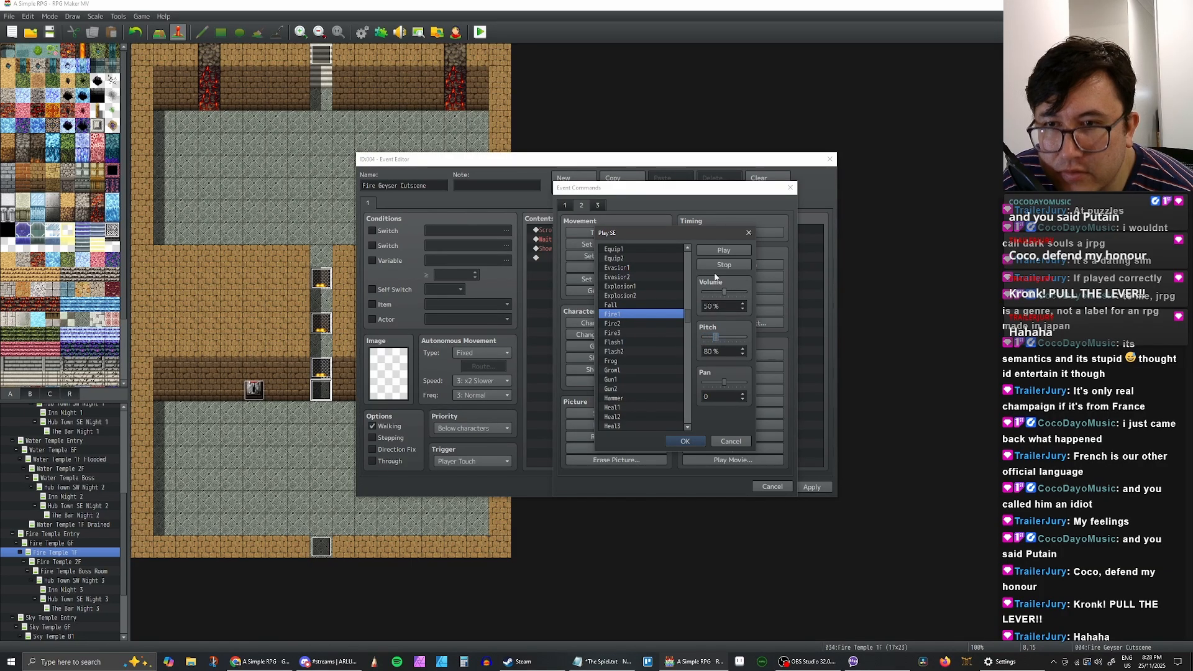
left_click(722, 250)
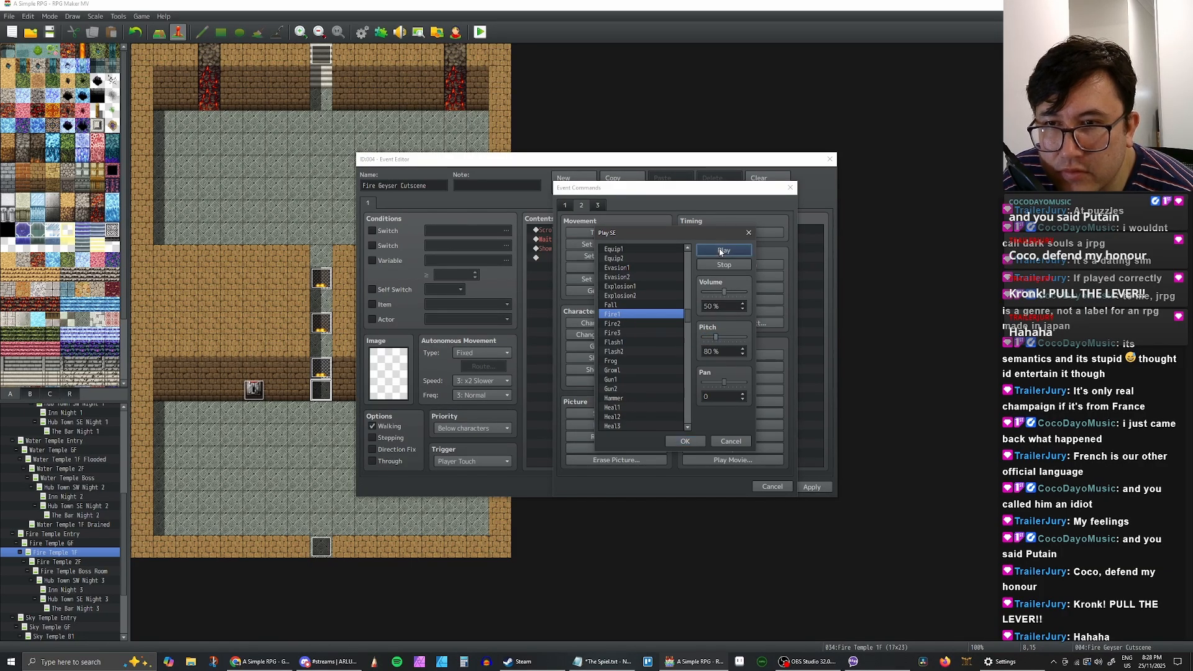
left_click_drag(716, 337, 769, 338)
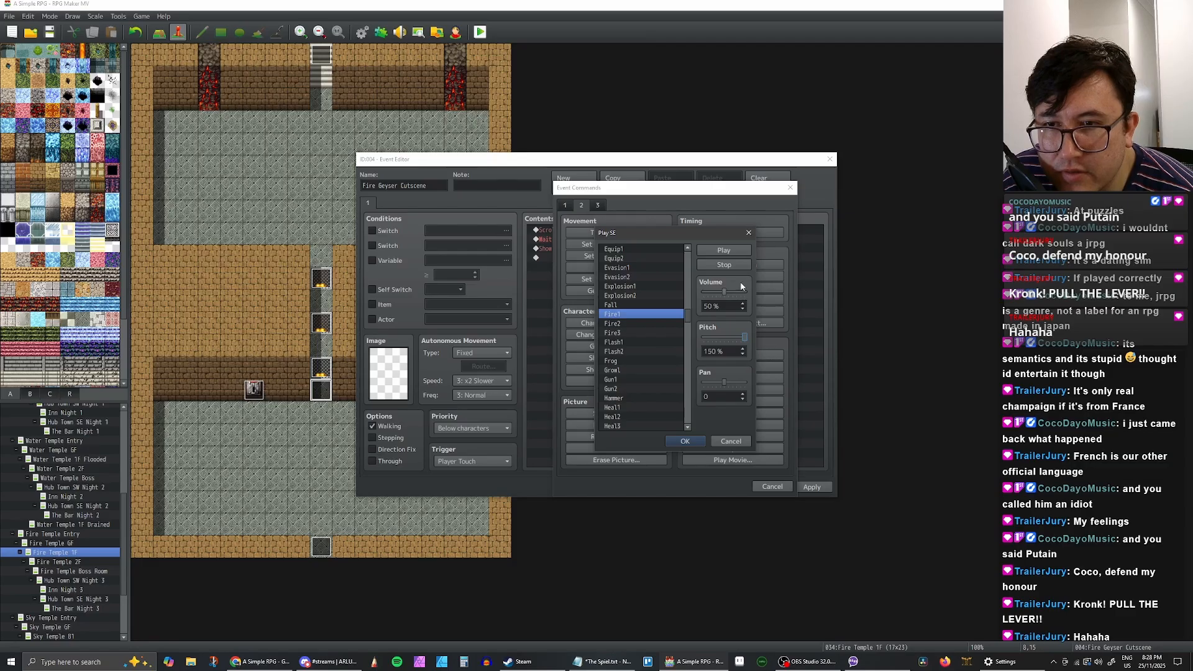
left_click(730, 252)
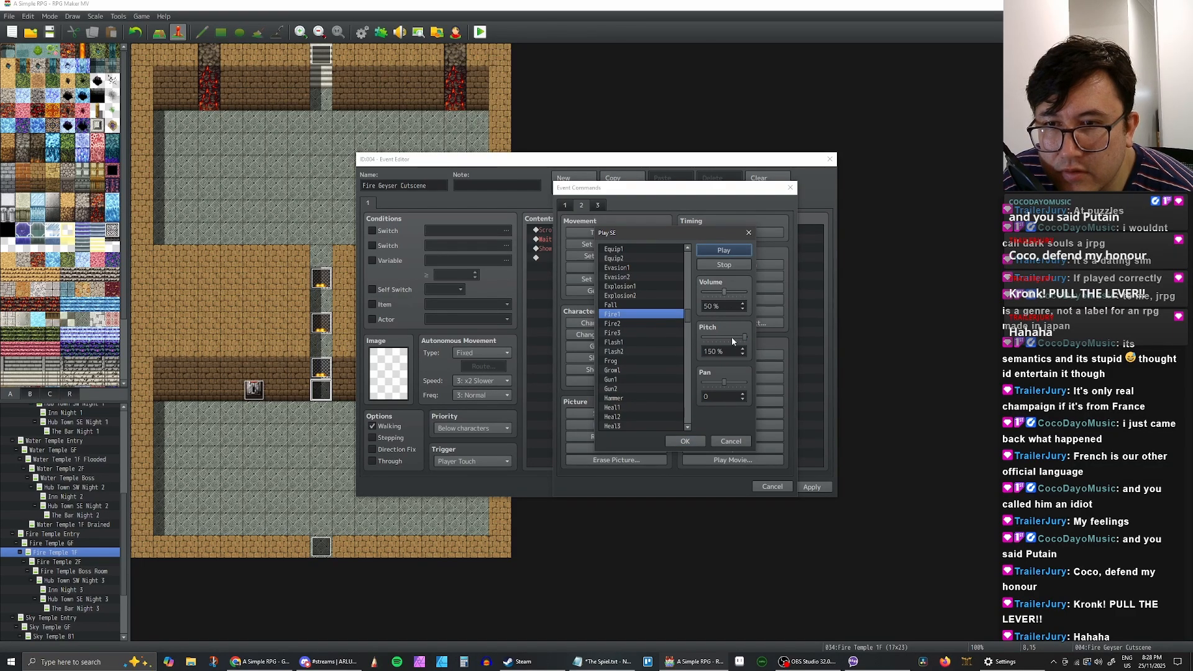
left_click(732, 338)
left_click(725, 251)
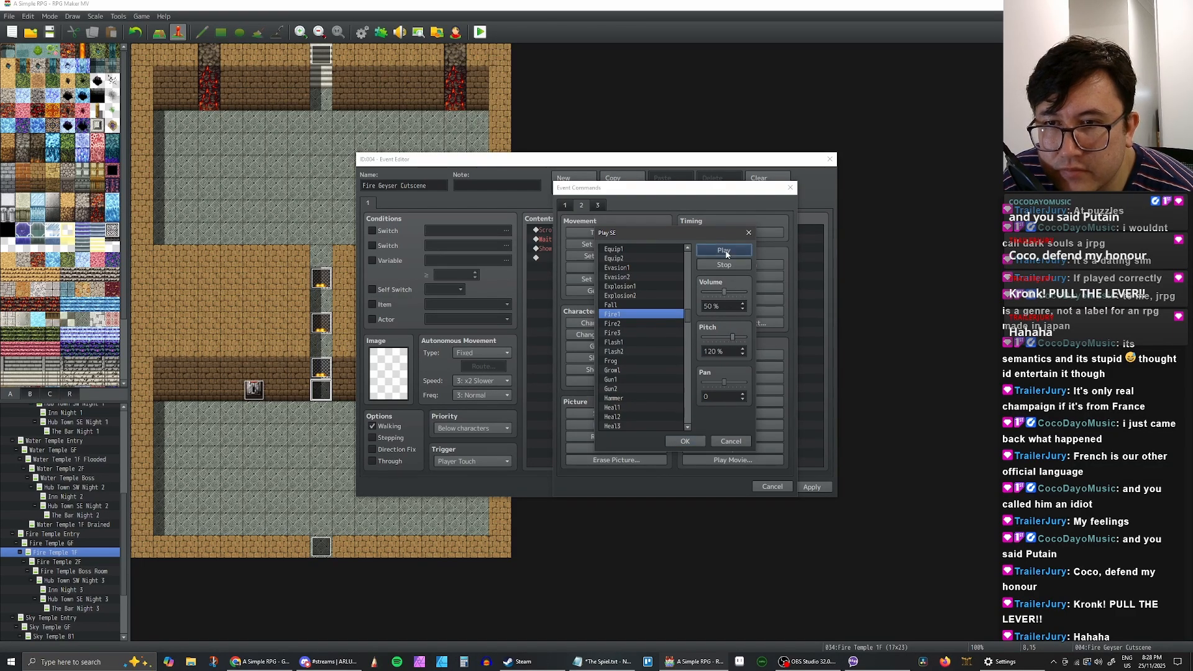
left_click(717, 337)
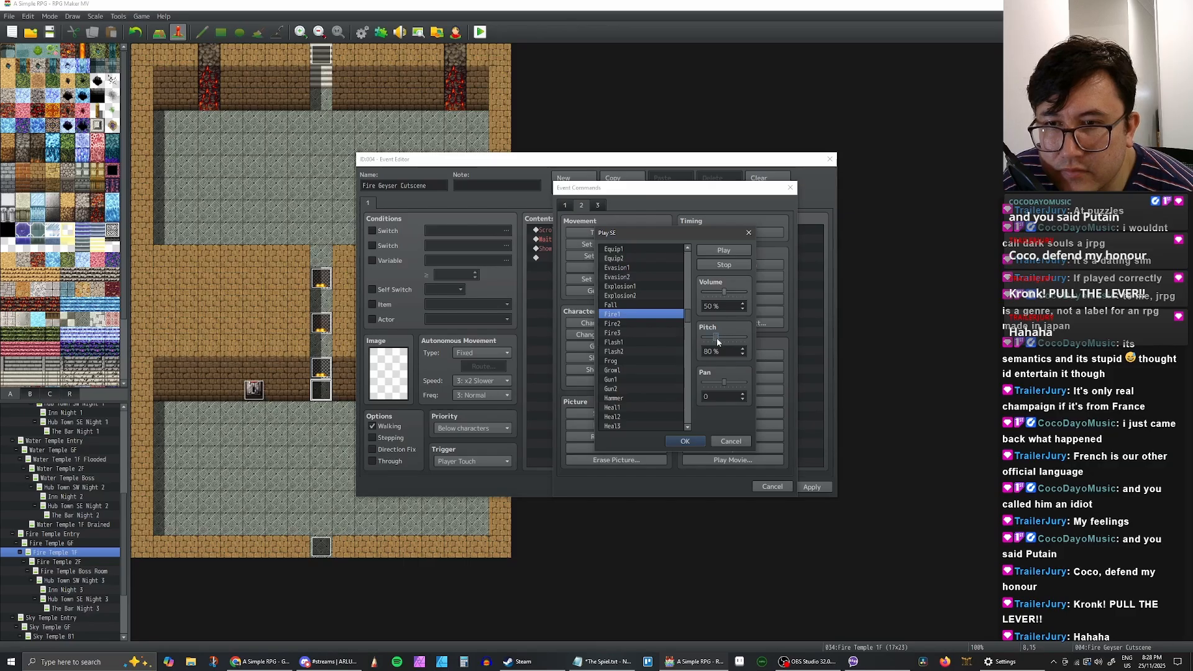
left_click(719, 253)
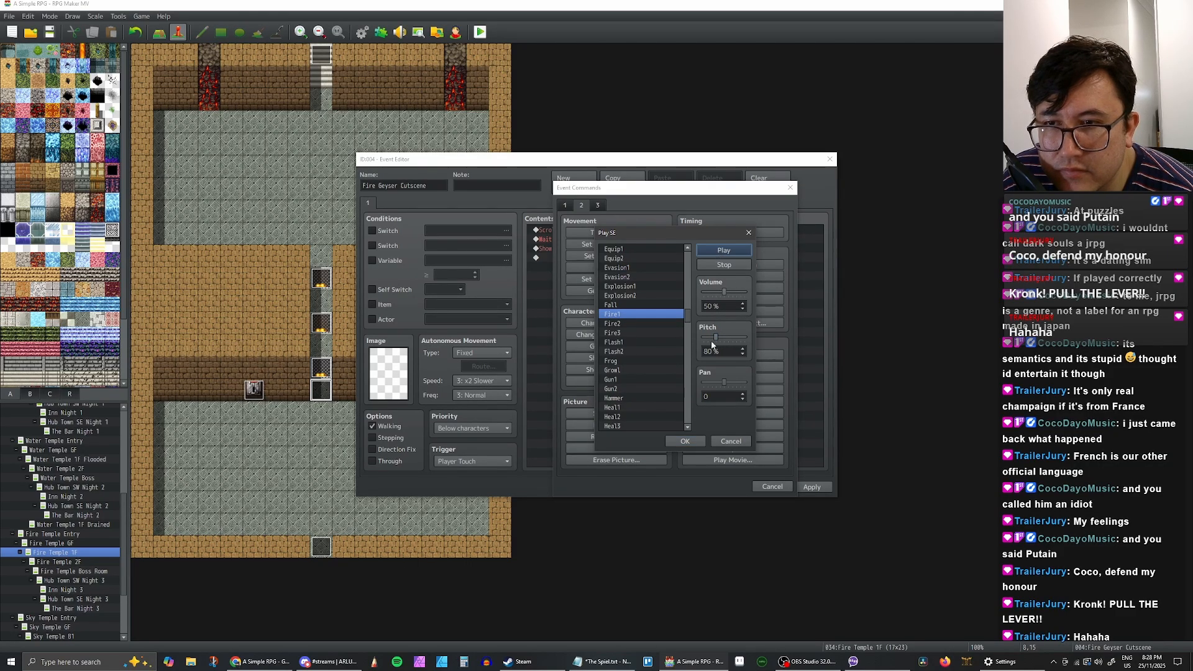
left_click(686, 441)
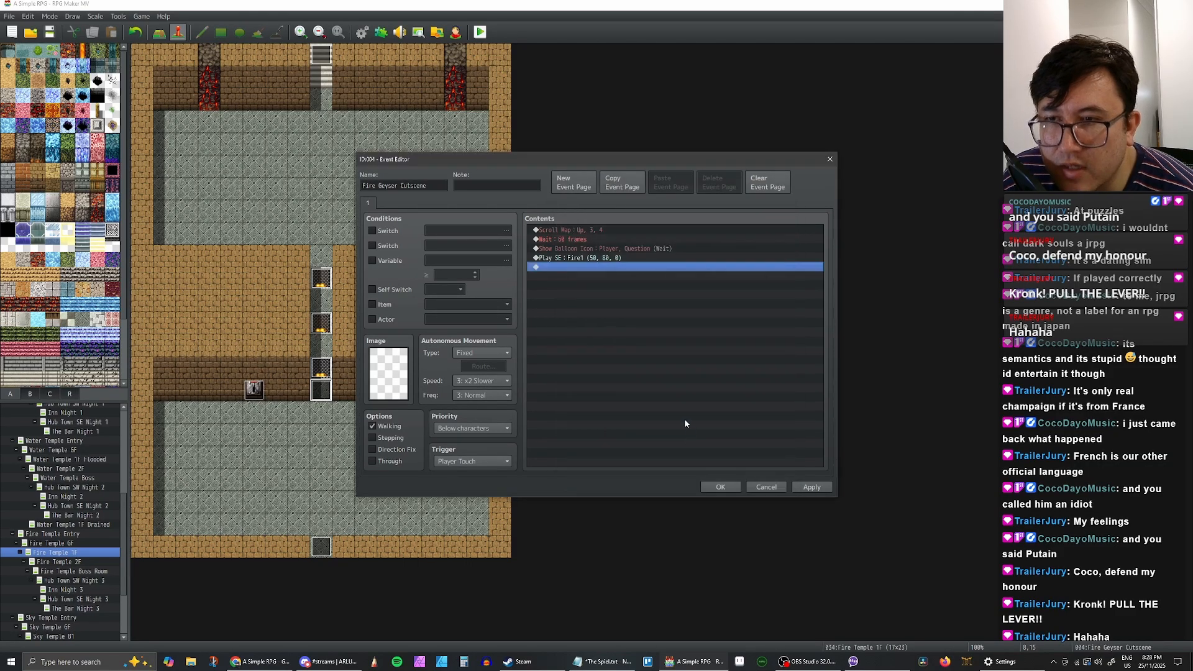
Step: Add a Control Switches command after the fire sound that turns the single switch 0025 Fire Geyser #3 ON
double_click(580, 266)
left_click(564, 205)
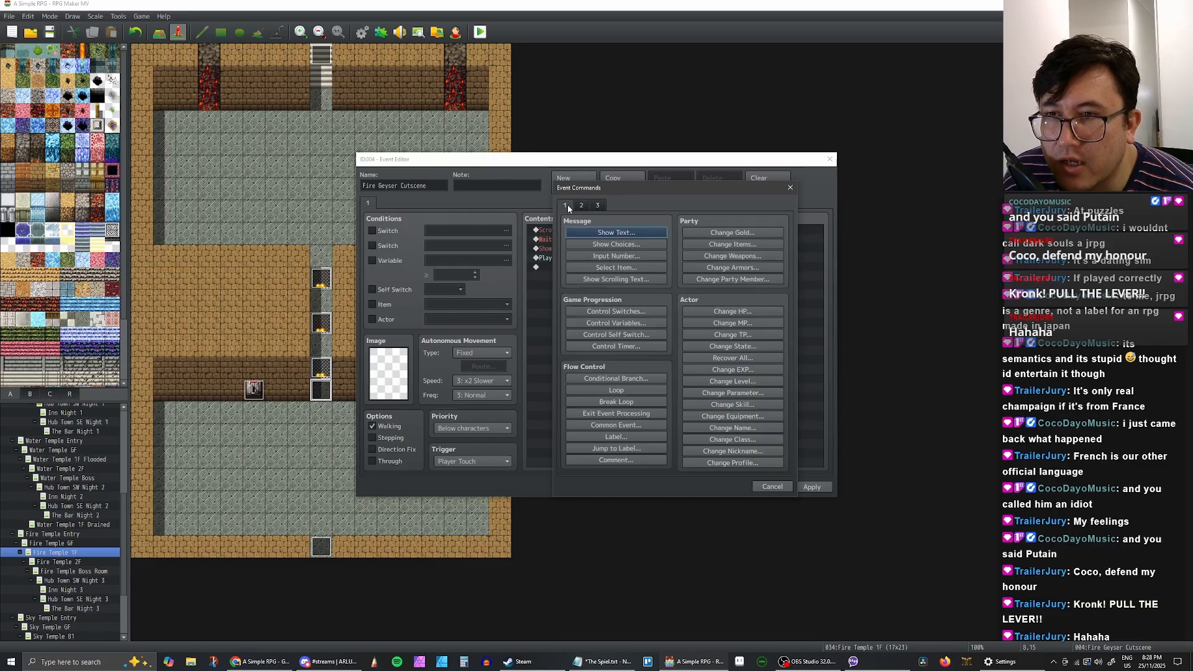
left_click(620, 313)
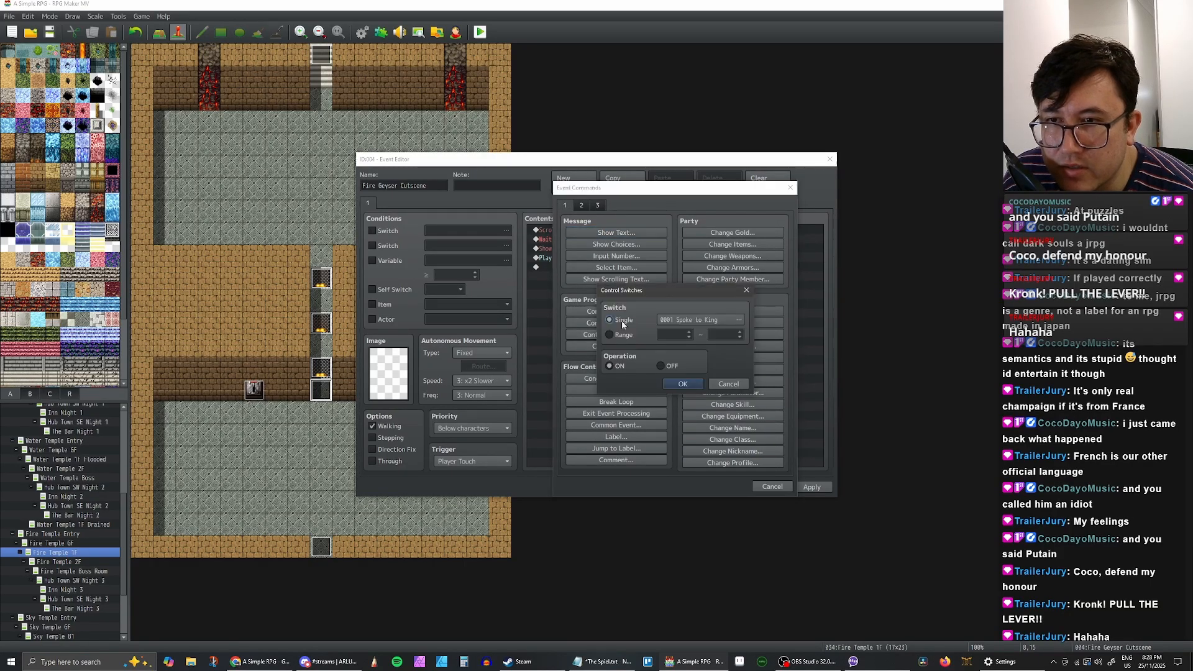
left_click(739, 319)
double_click(715, 274)
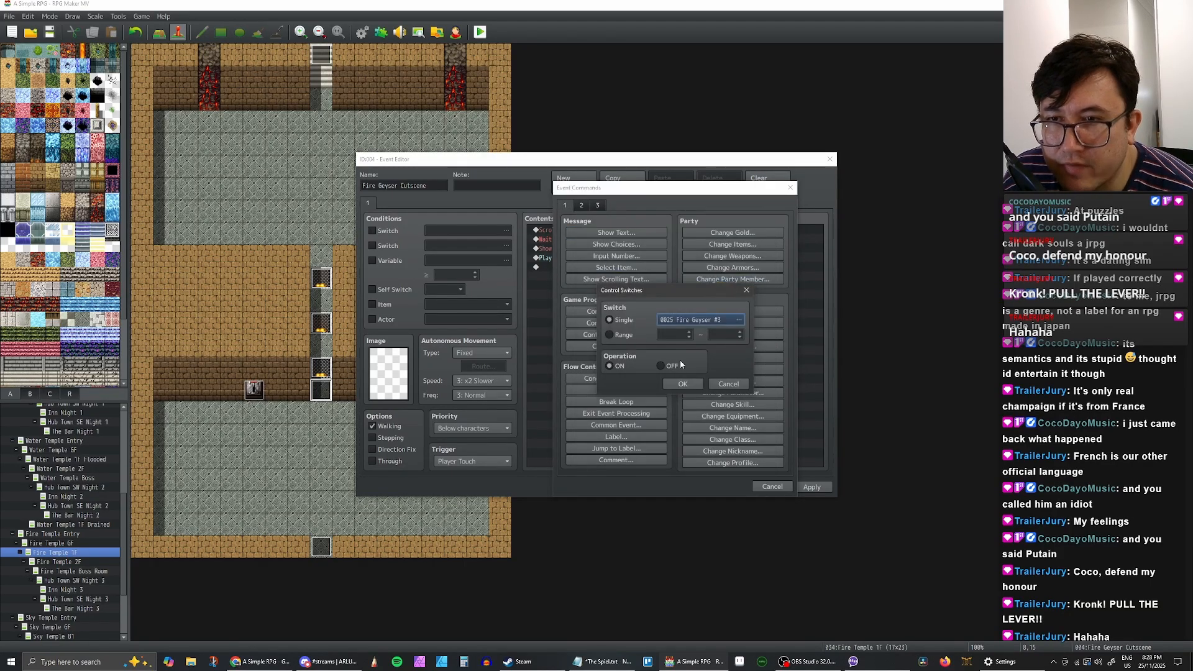
left_click(677, 372)
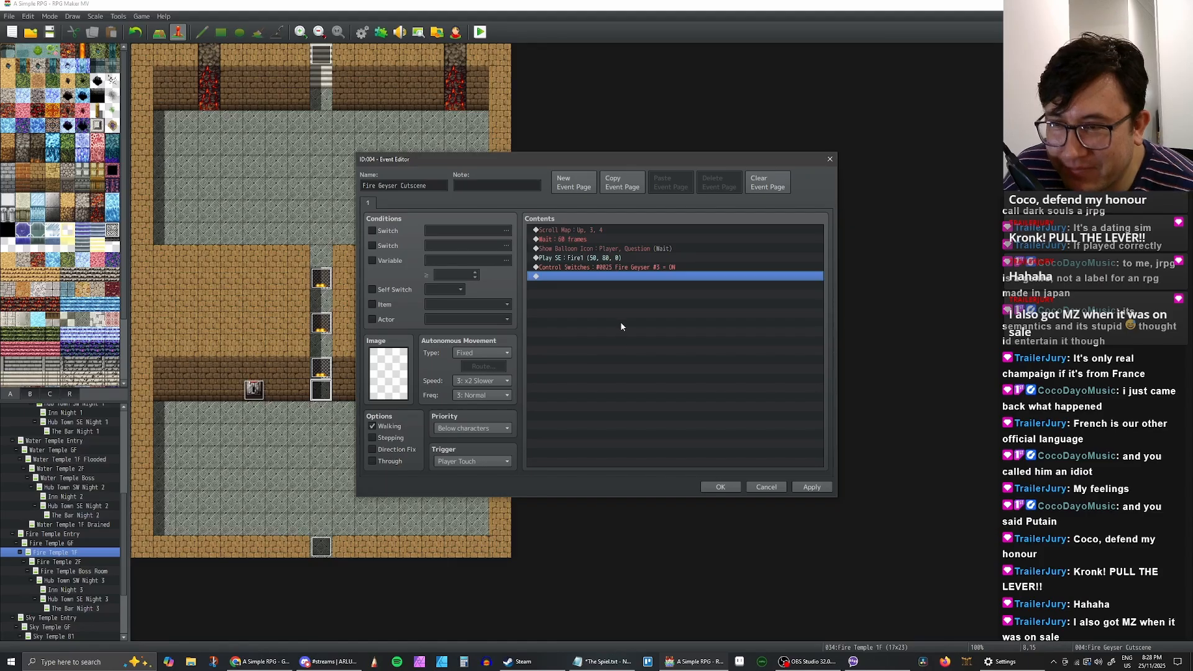
left_click(612, 268)
left_click(612, 259)
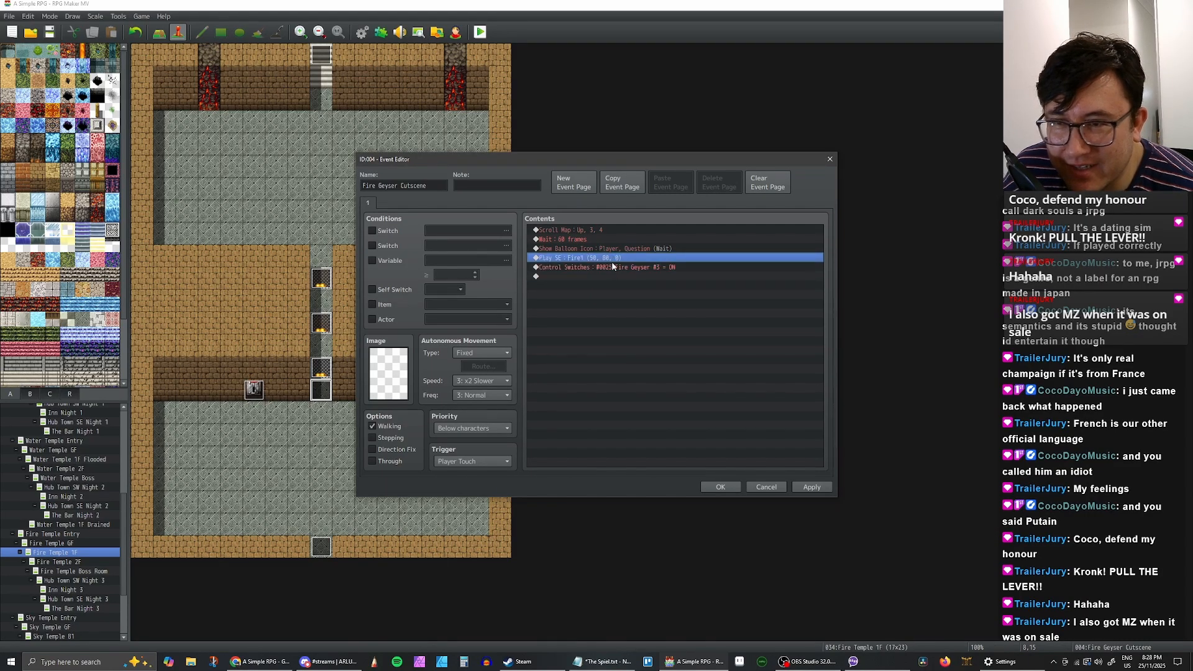
left_click(612, 267)
left_click(601, 276)
left_click(602, 268)
left_click(601, 275)
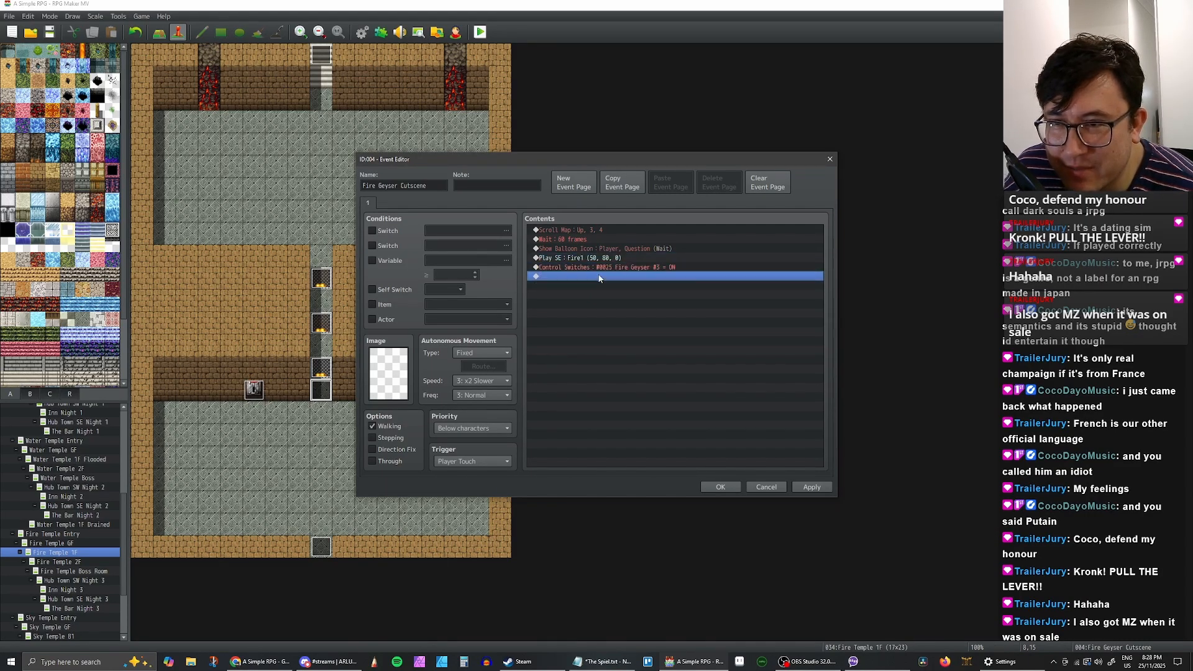
left_click(598, 267)
left_click(589, 276)
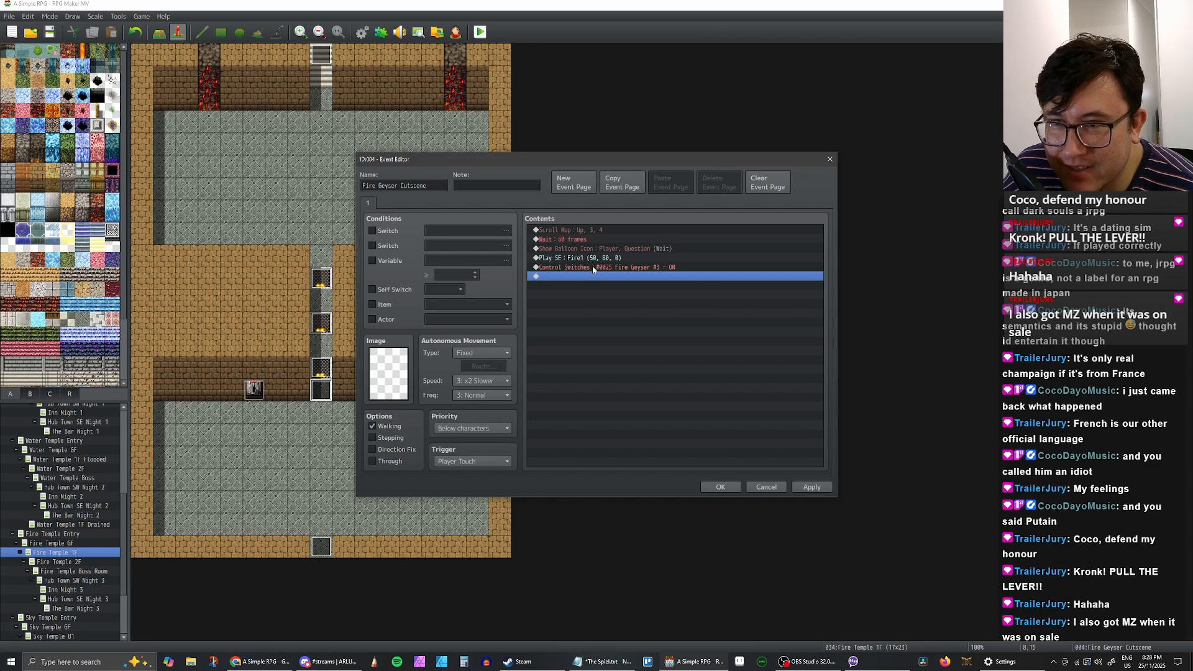
left_click(589, 268)
left_click(590, 277)
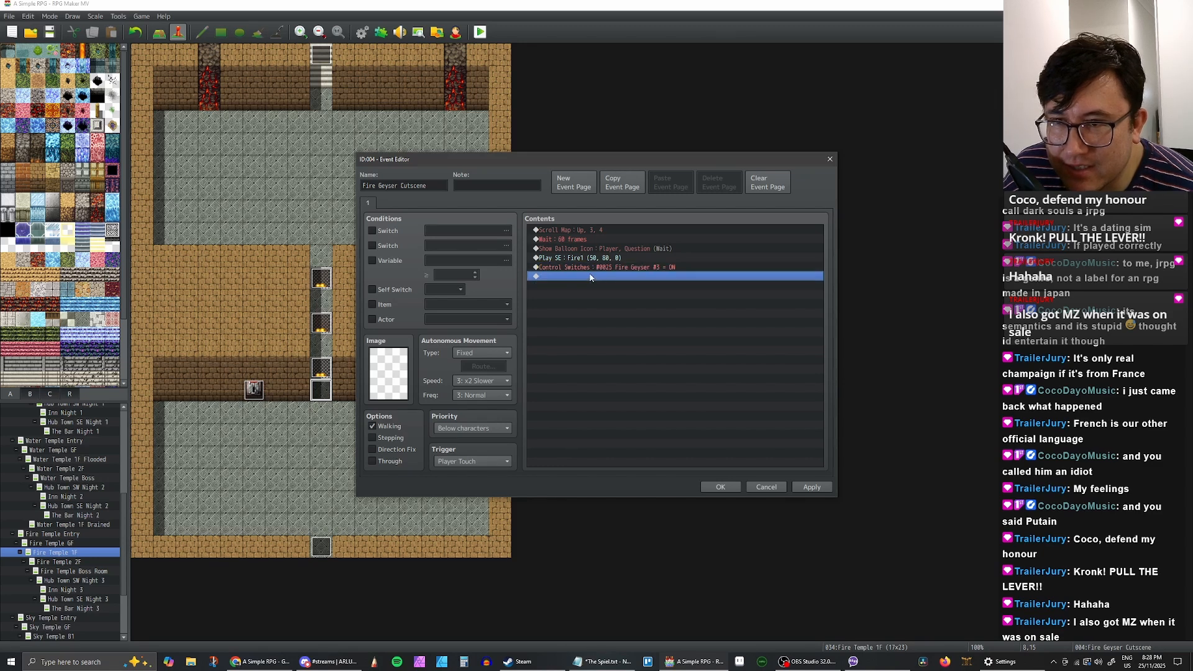
left_click(589, 271)
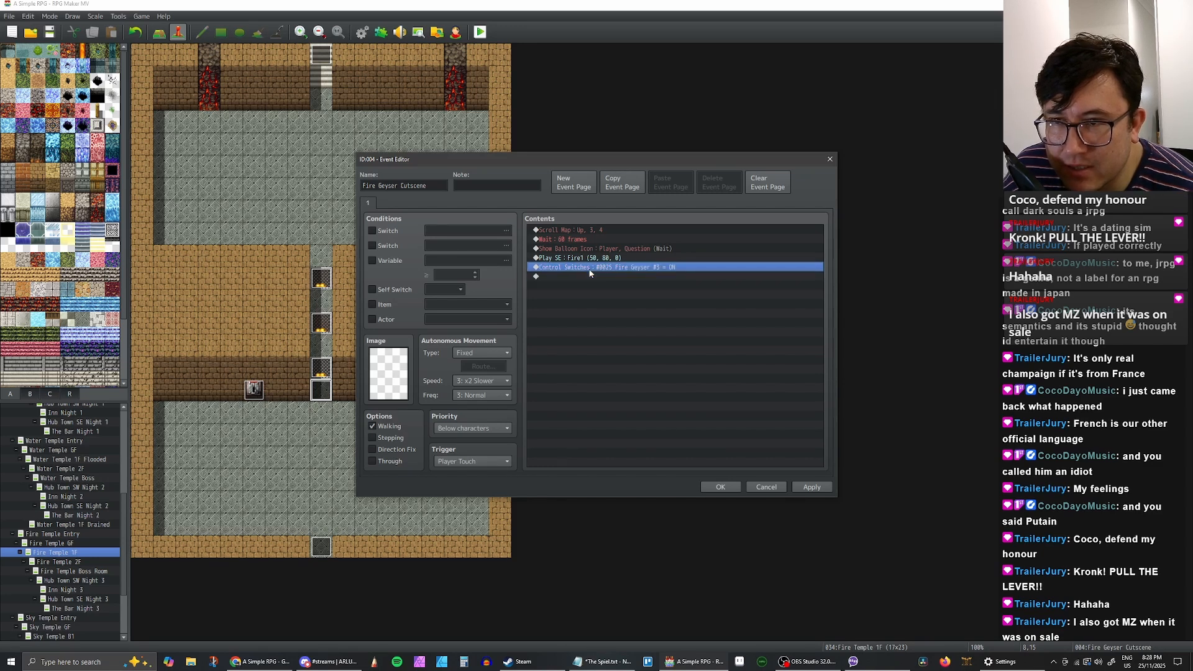
left_click(580, 275)
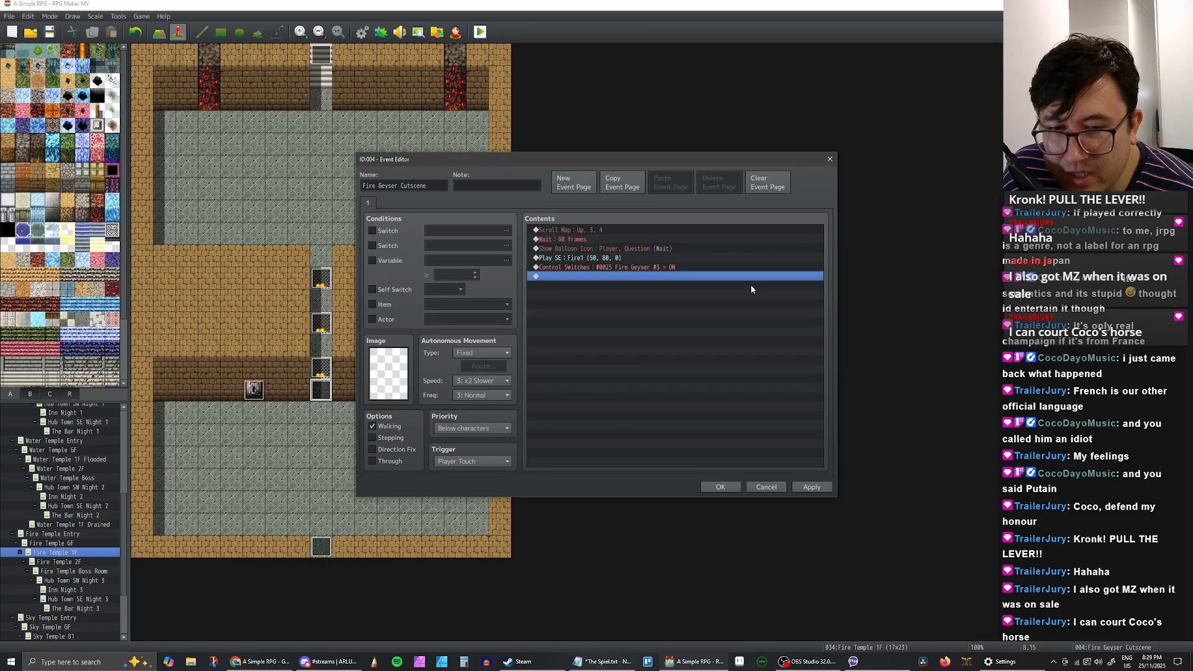
left_click(583, 268)
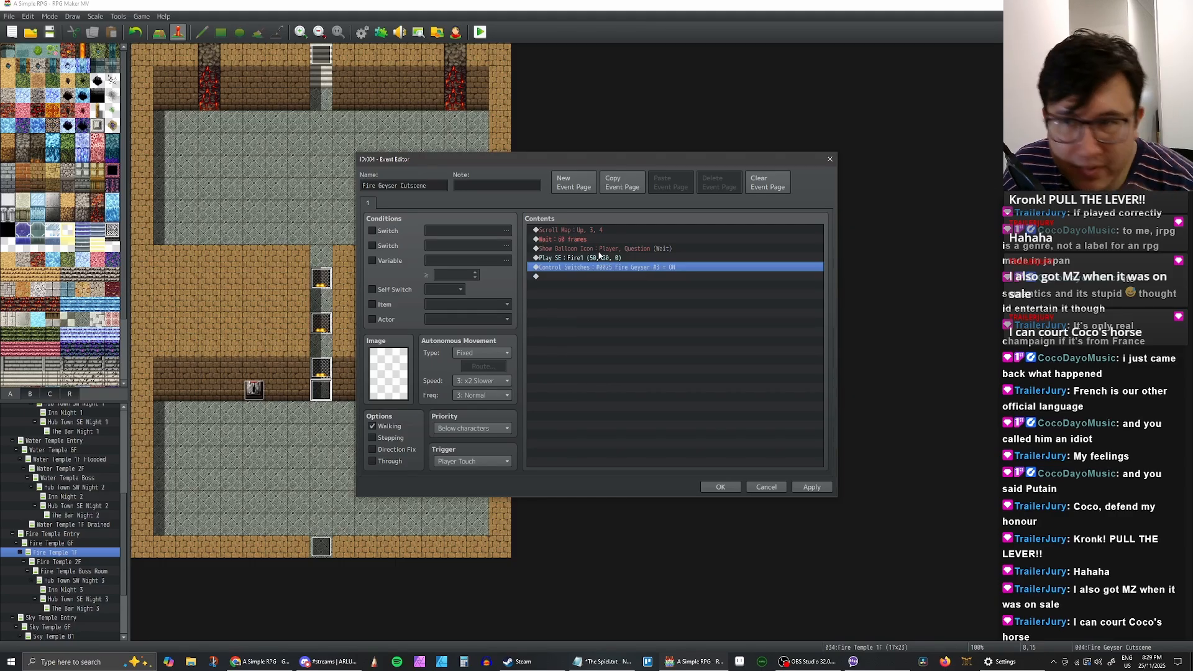
left_click(619, 257)
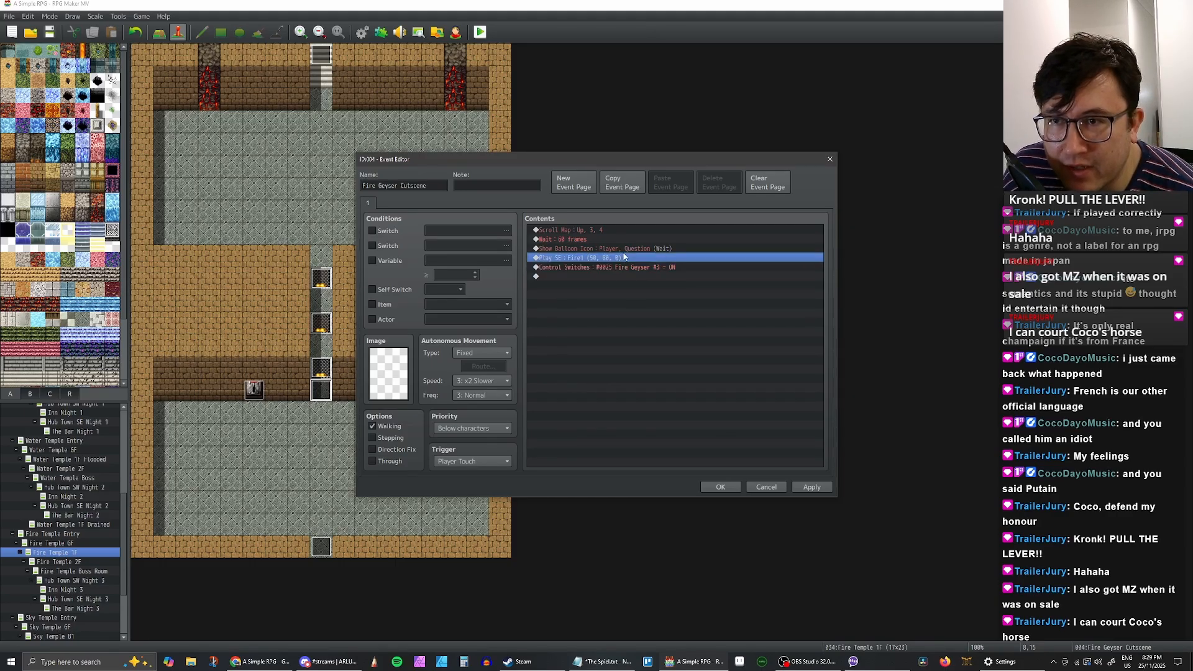
left_click(622, 250)
left_click(622, 258)
left_click(617, 269)
left_click(612, 277)
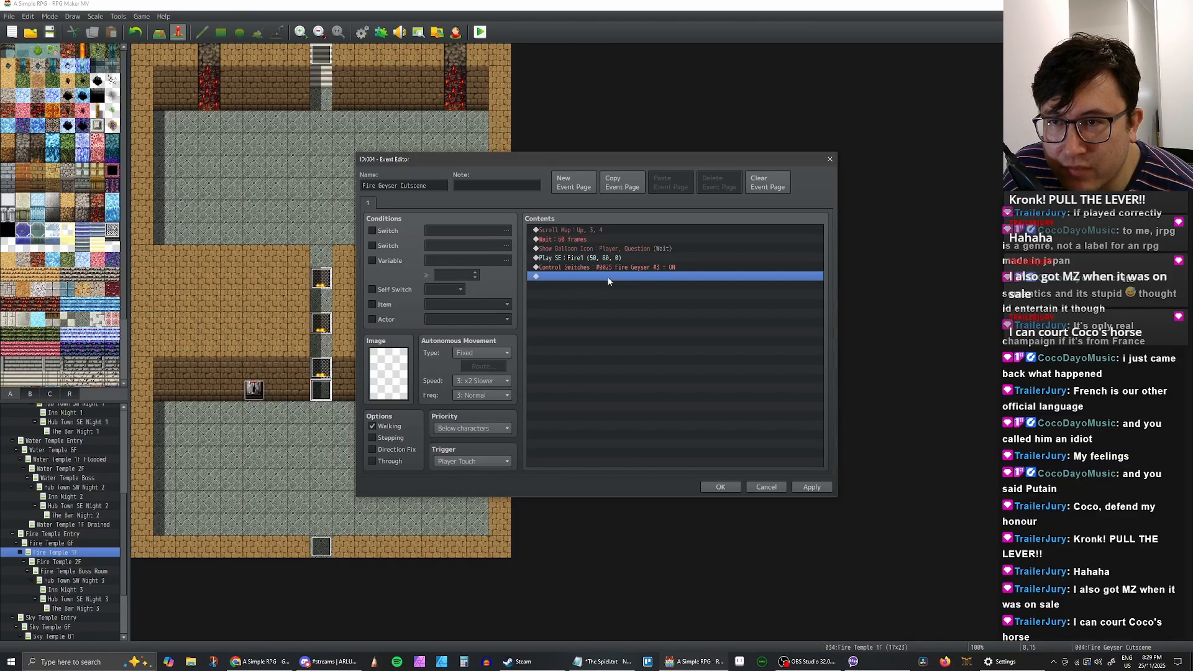
left_click(609, 268)
left_click(609, 259)
left_click(608, 267)
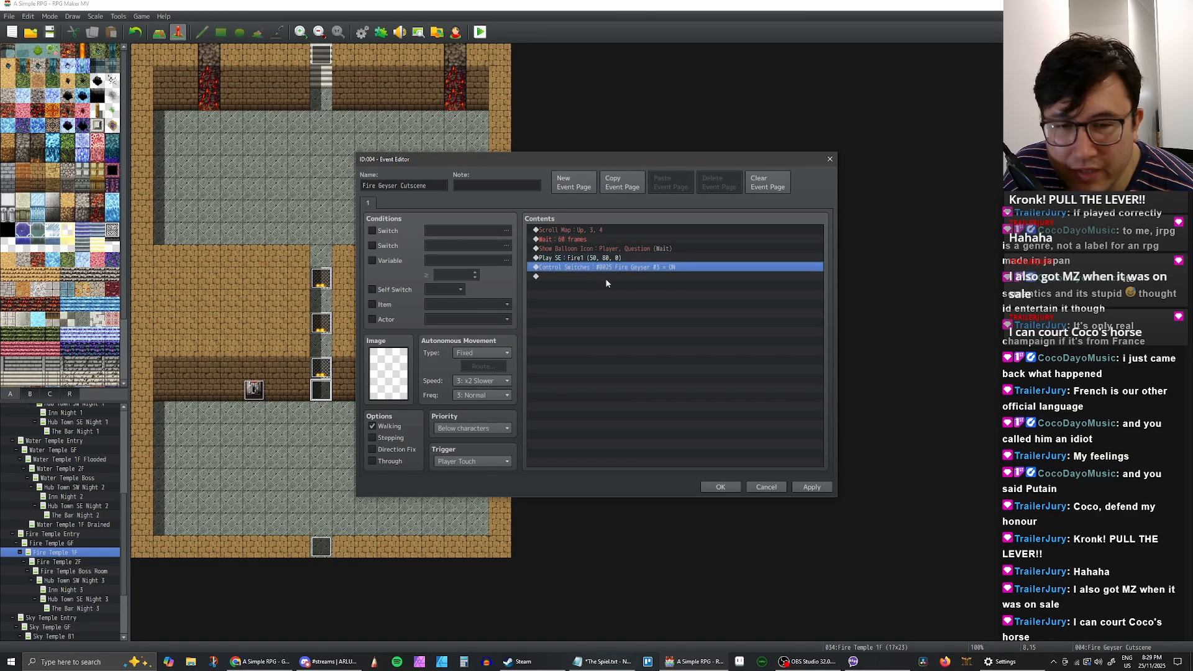
left_click(607, 278)
left_click(608, 267)
left_click(606, 257)
left_click(604, 269)
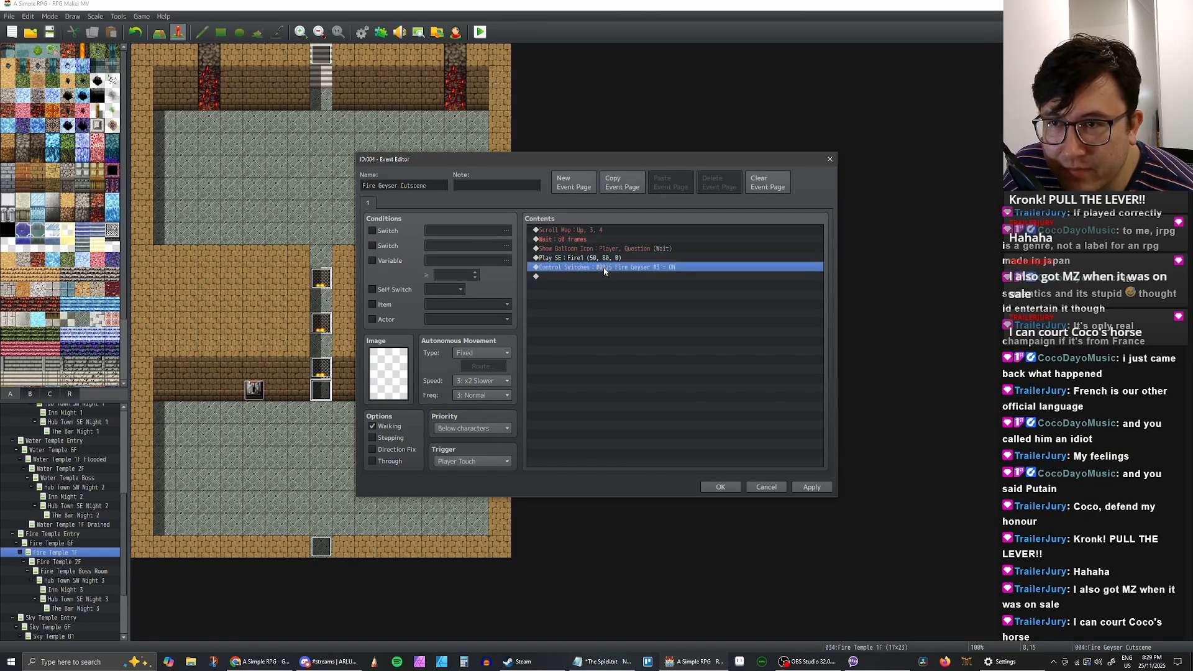
left_click(597, 278)
left_click(604, 268)
left_click(606, 258)
left_click(598, 267)
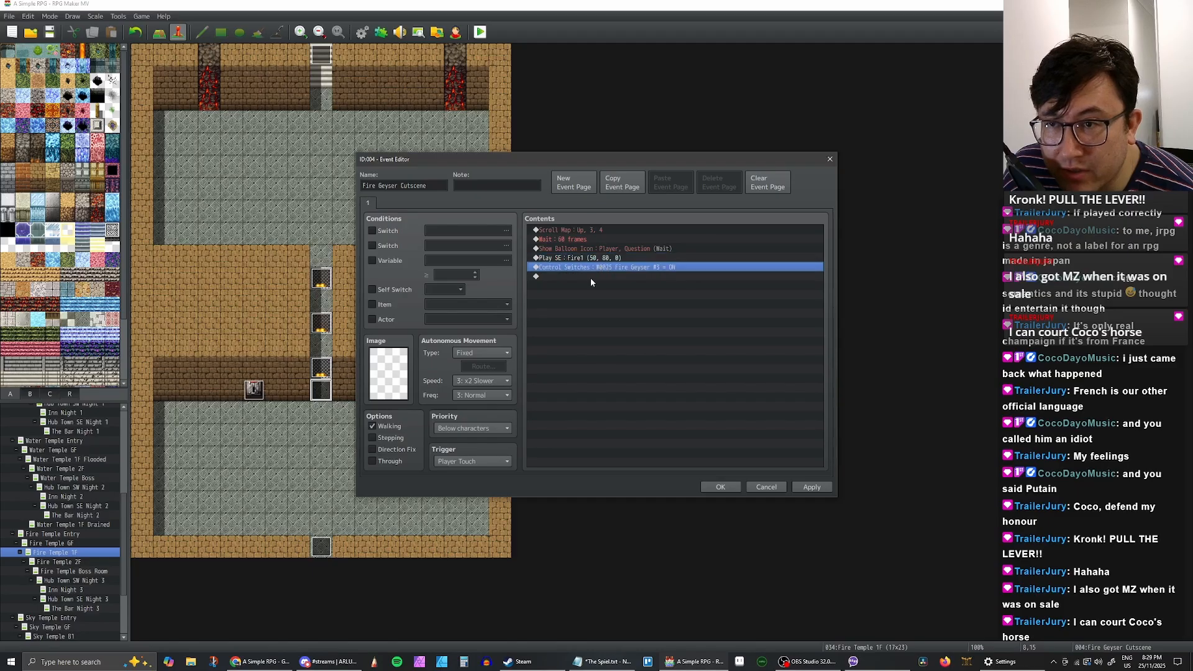
left_click(593, 277)
left_click(594, 268)
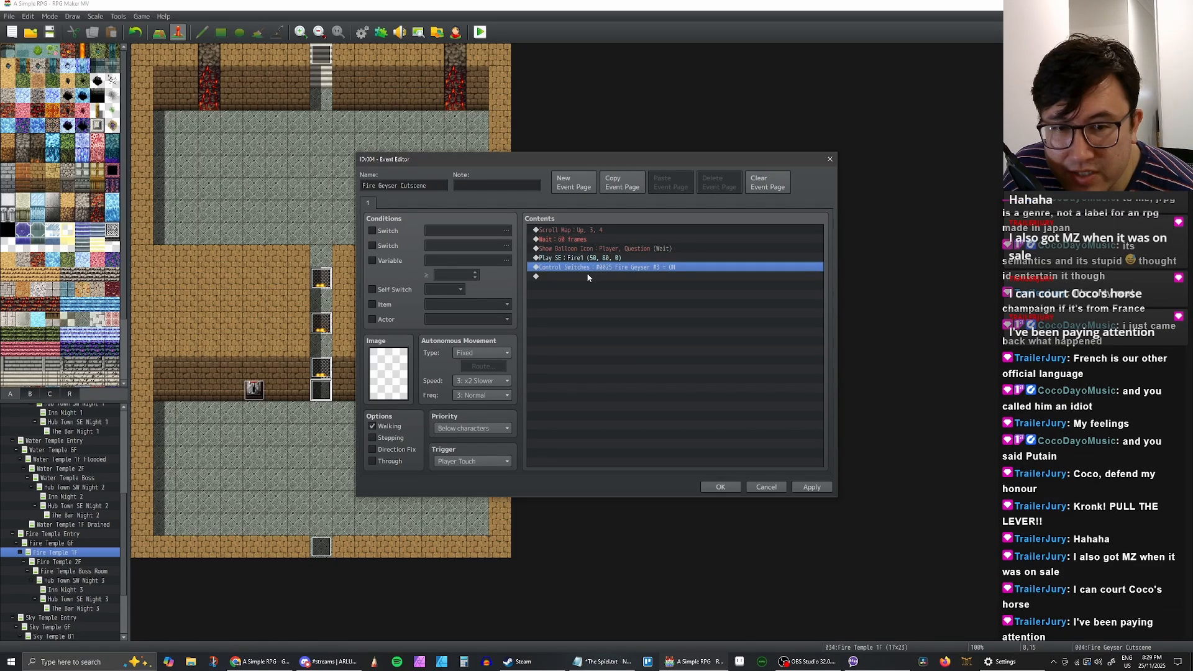
left_click(592, 281)
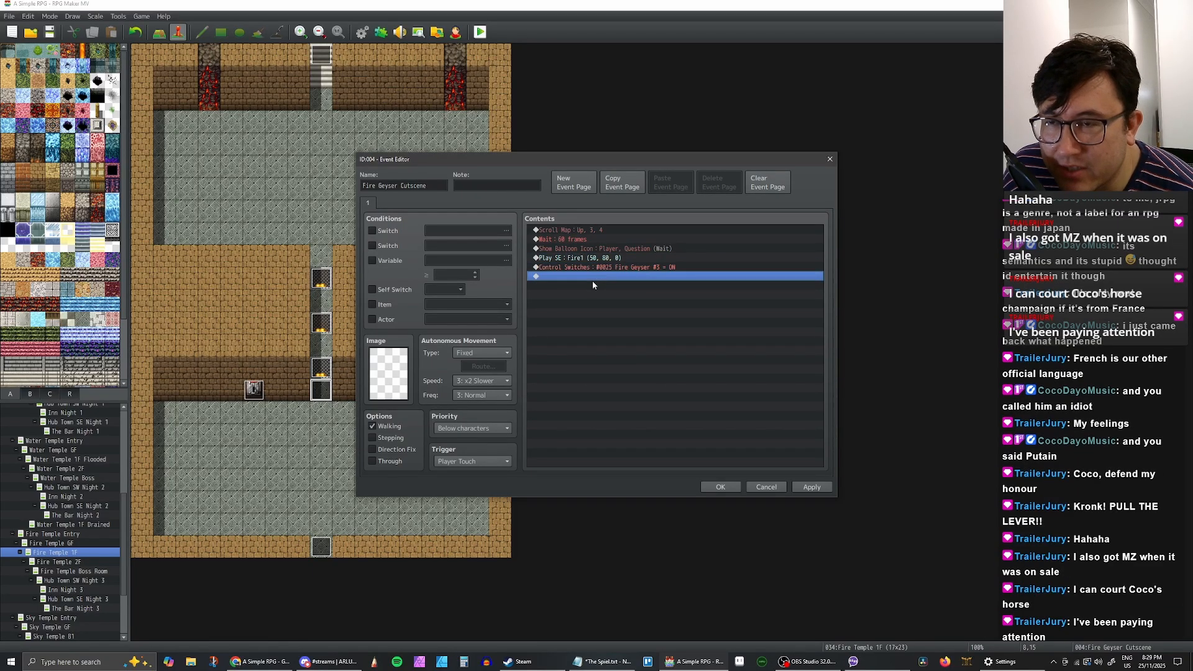
left_click(594, 268)
left_click(587, 277)
left_click(587, 269)
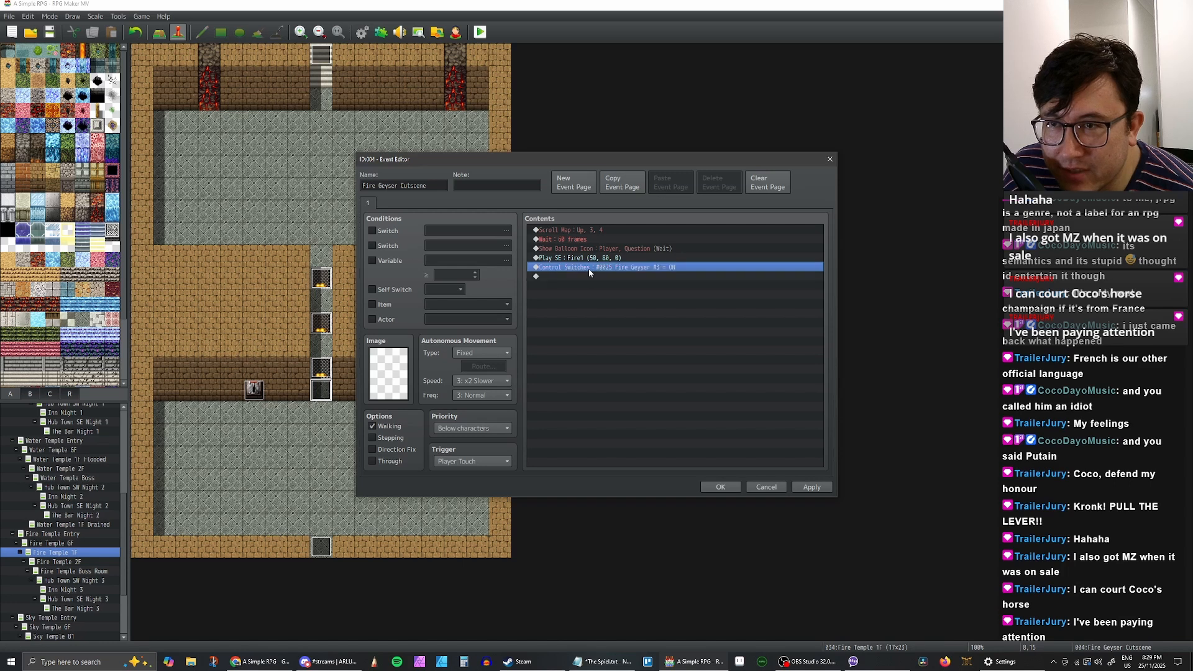
left_click(582, 279)
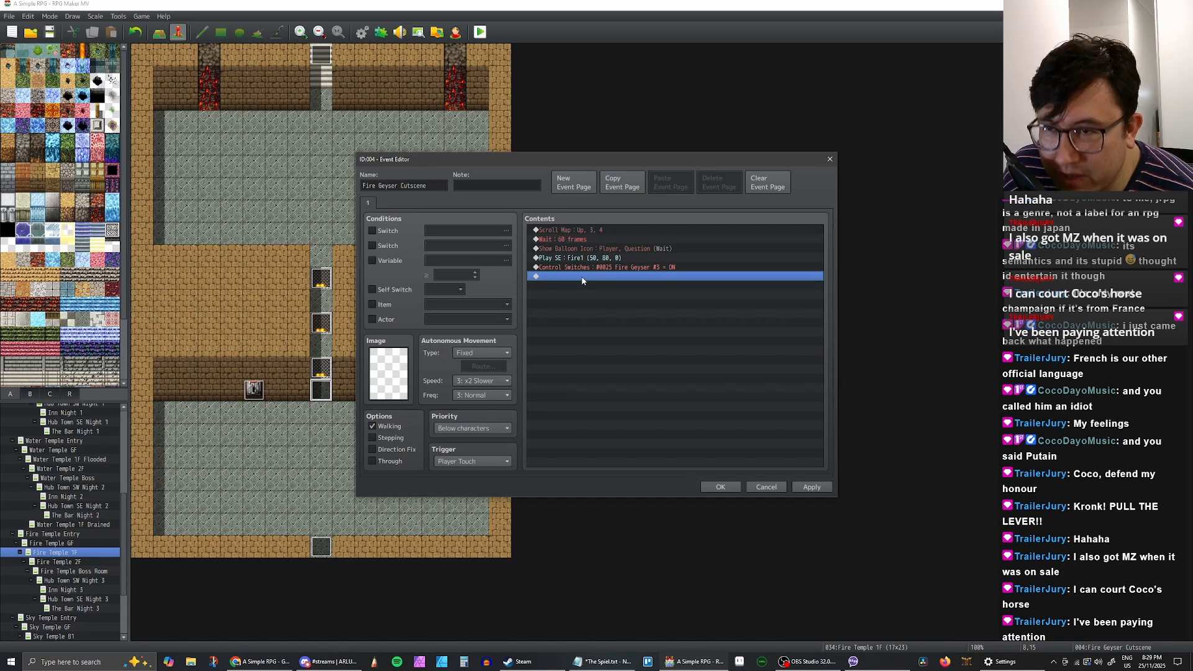
left_click(590, 268)
left_click(584, 279)
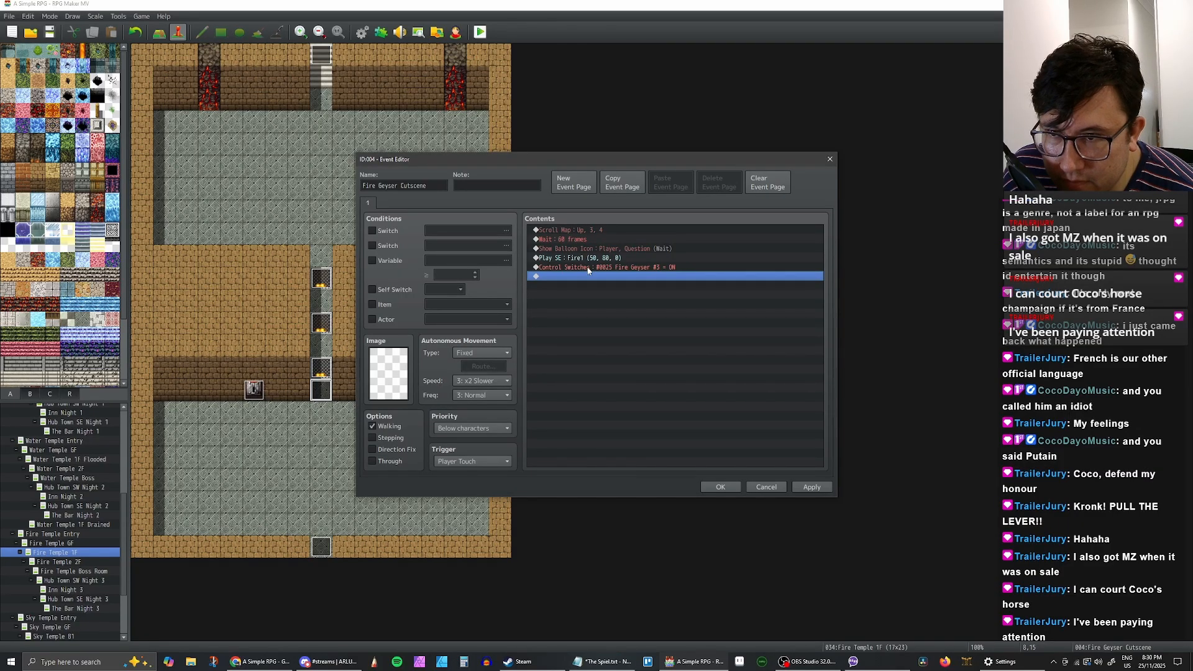
left_click(588, 268)
left_click(587, 259)
left_click(585, 267)
left_click(582, 274)
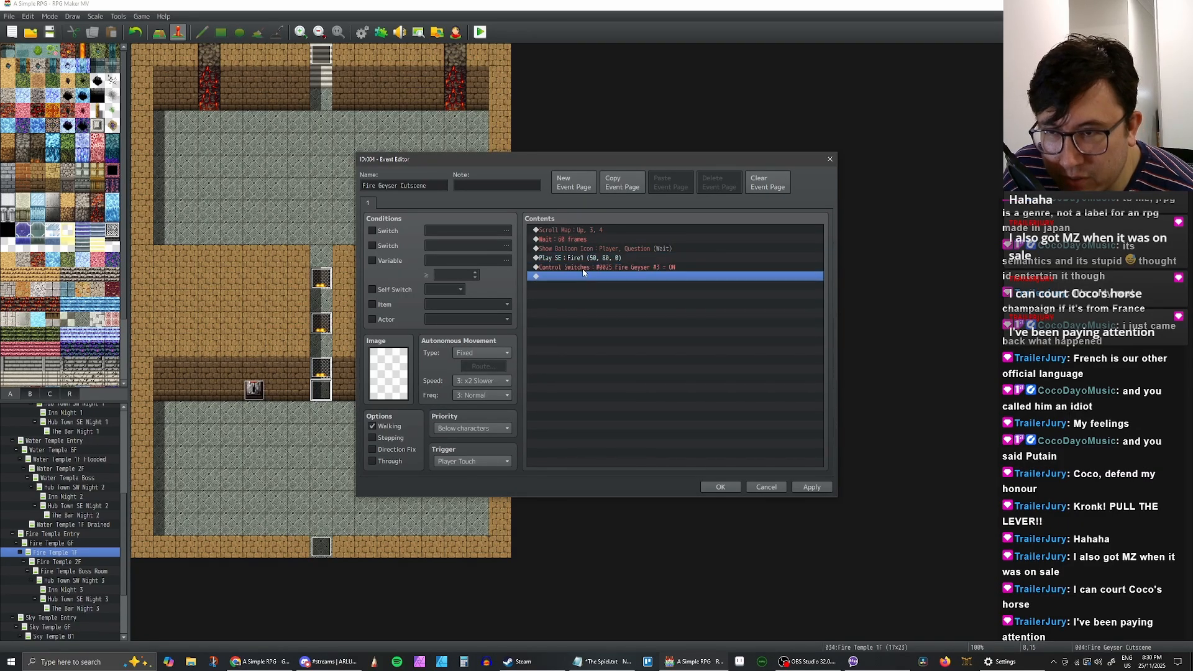
left_click(582, 269)
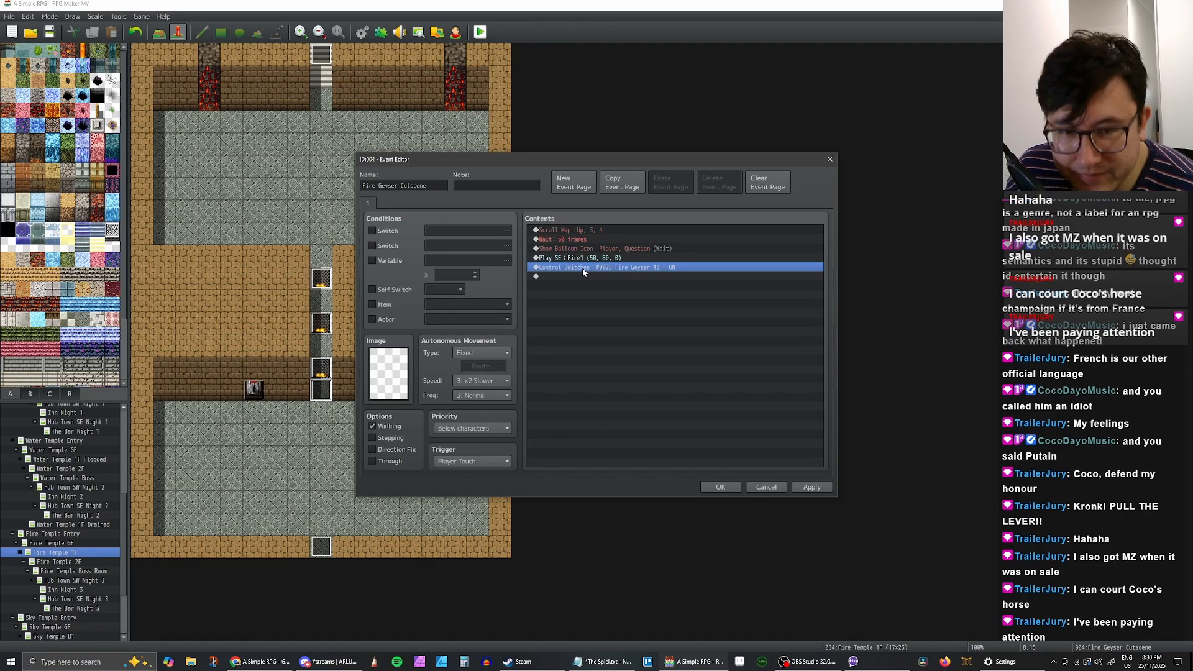
left_click(592, 267)
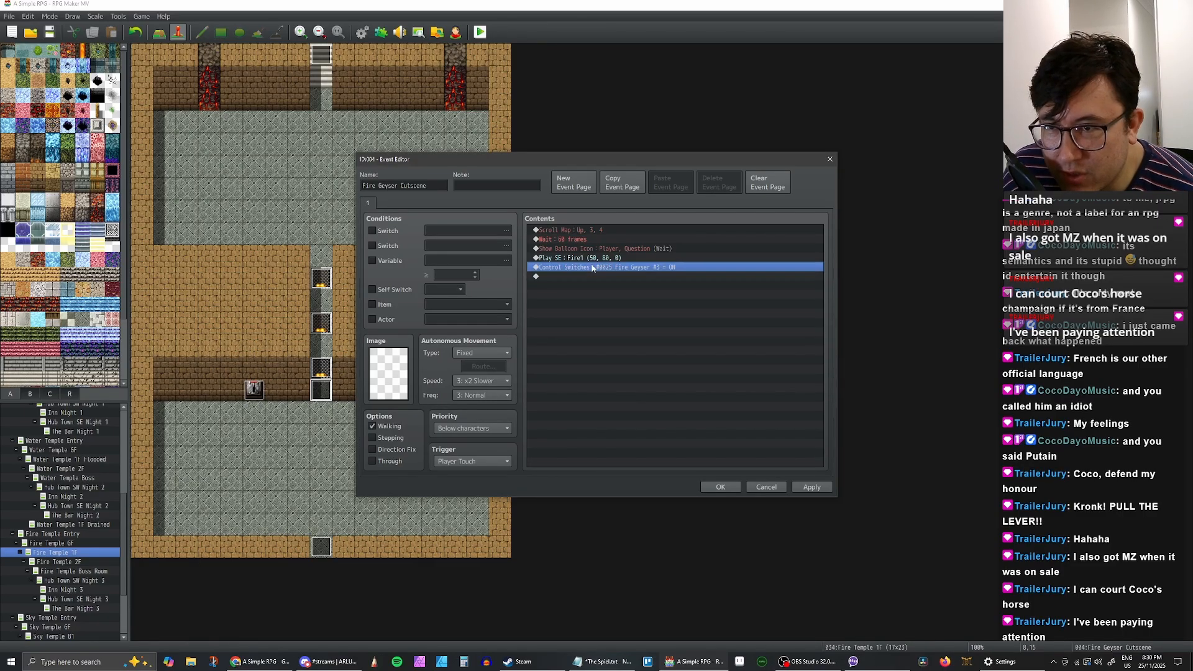
left_click(597, 258)
left_click(594, 267)
left_click(591, 277)
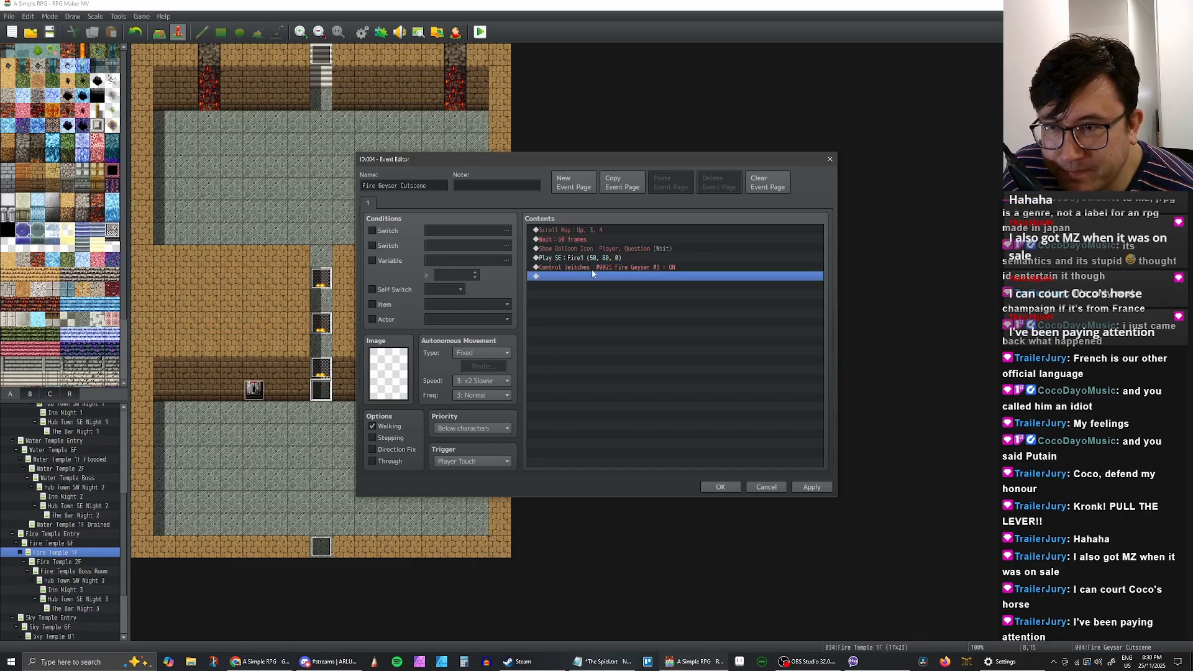
left_click(595, 268)
left_click(614, 258)
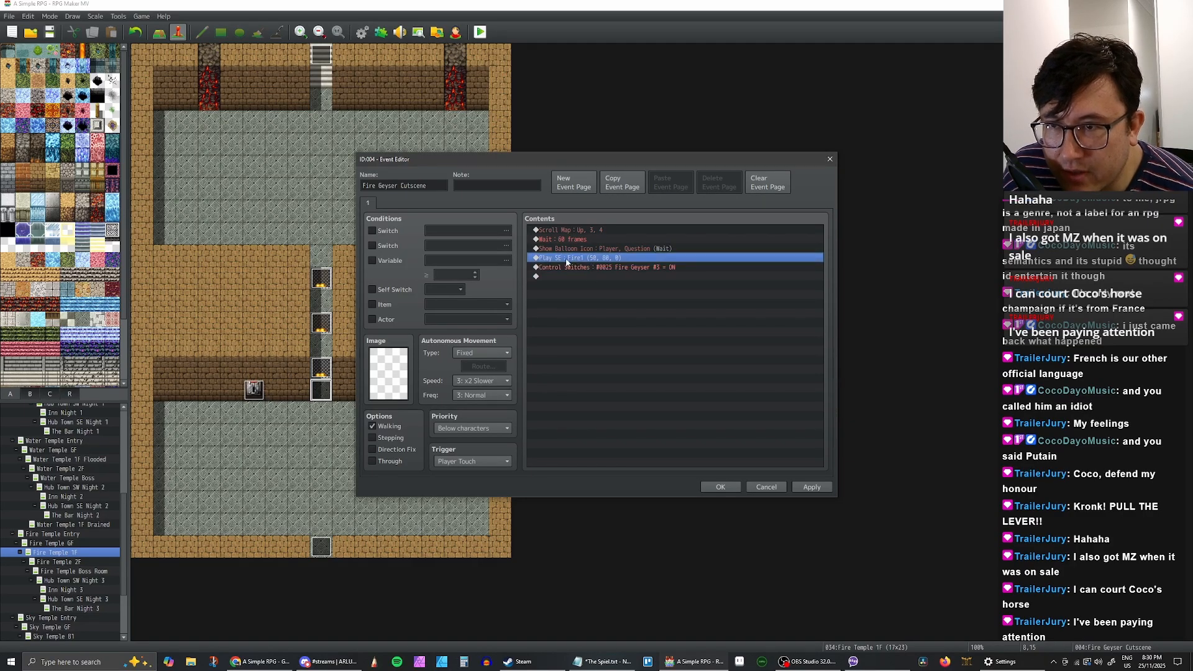
left_click(580, 266)
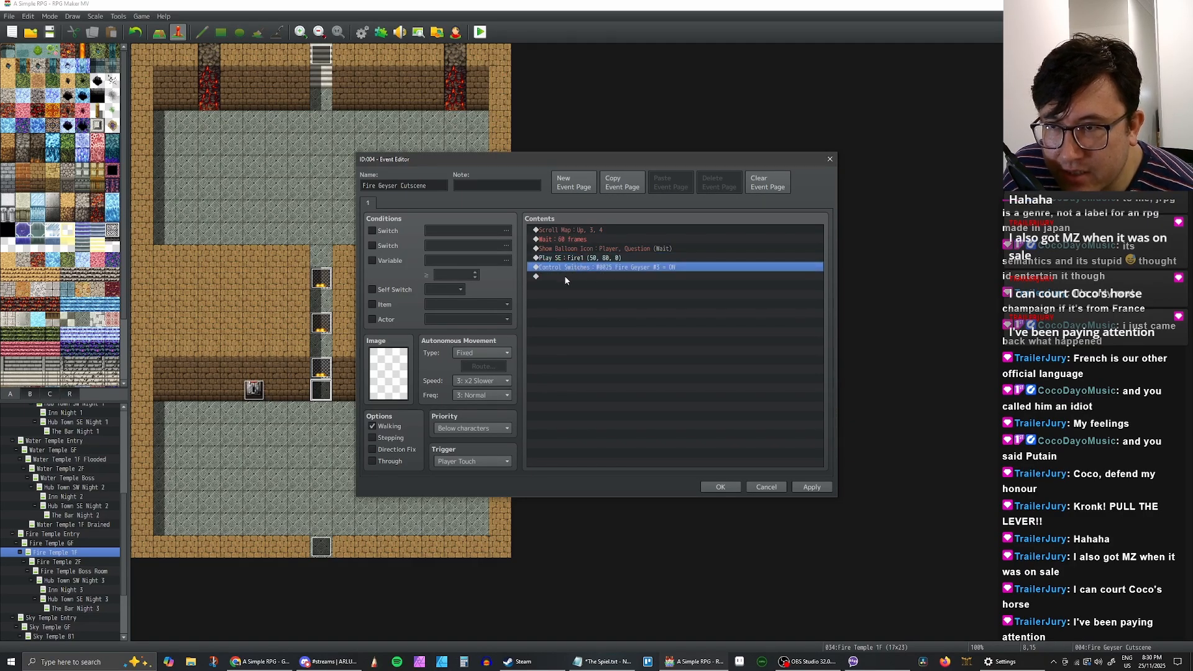
Step: Duplicate the 60-frame Wait and the Fire1 Play SE command to the end of the cutscene's command list
left_click(564, 240)
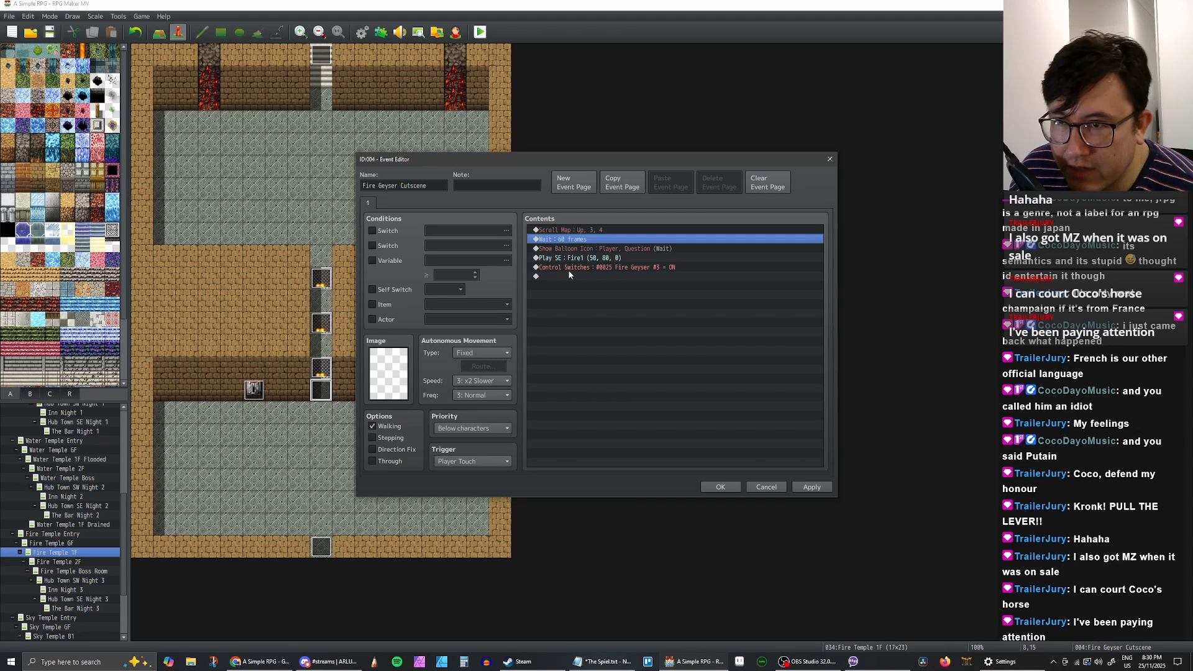
key("ctrl+c")
left_click(568, 276)
key("ctrl+v")
left_click(579, 260)
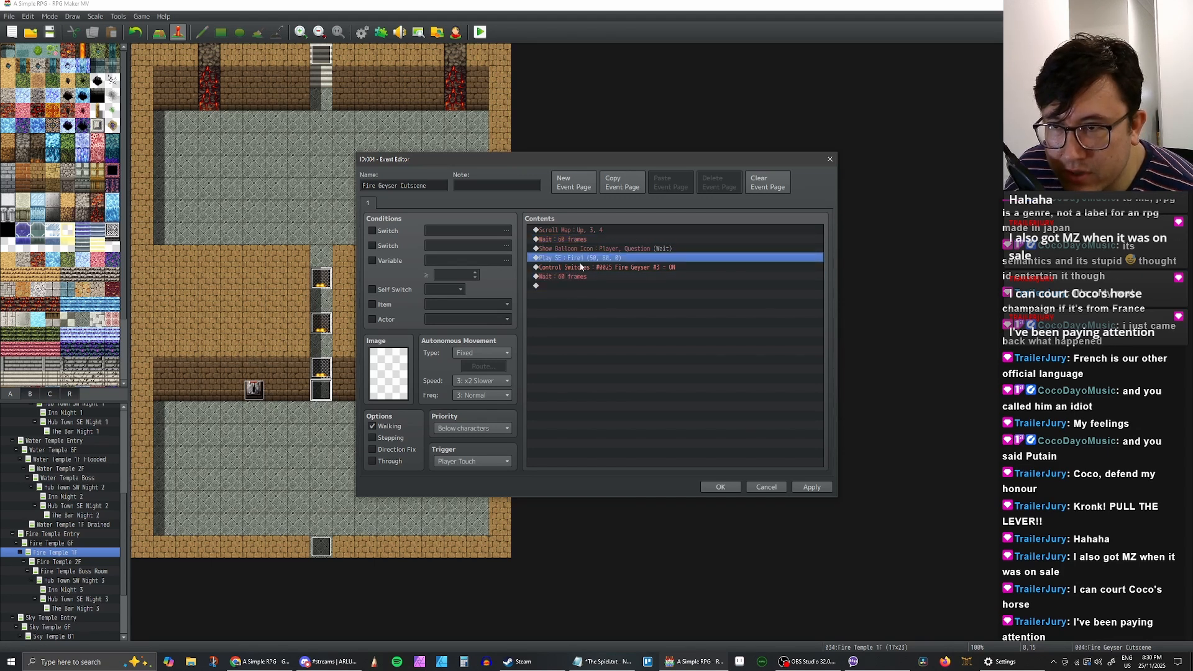
key("ctrl+c")
left_click(568, 287)
key("ctrl+v")
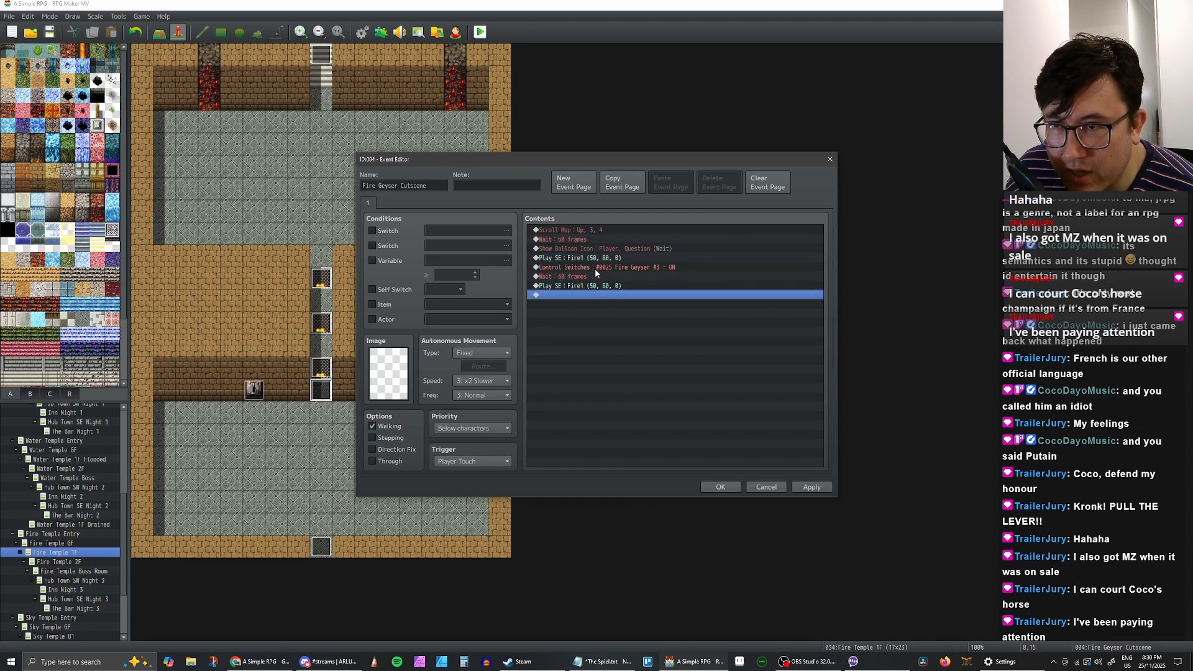
Step: Copy the Control Switches command to the end of the list and change its switch to 0024 Fire Geyser #2
left_click(595, 268)
key("ctrl+c")
left_click(577, 296)
key("ctrl+v")
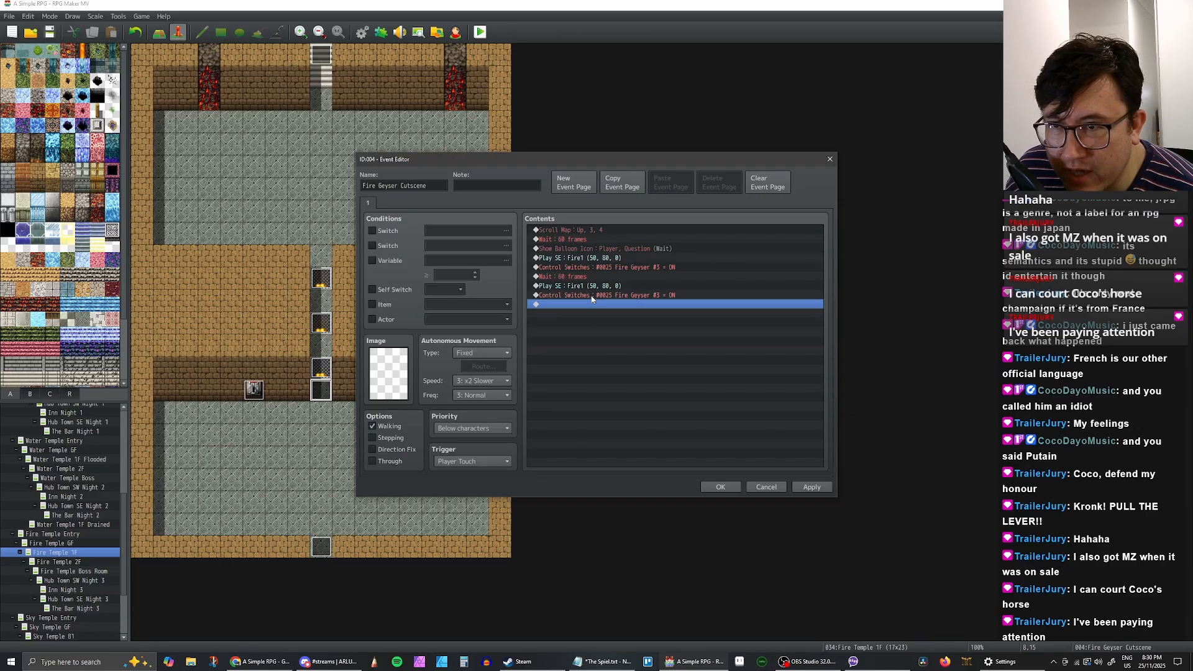
double_click(593, 295)
left_click(676, 319)
double_click(714, 269)
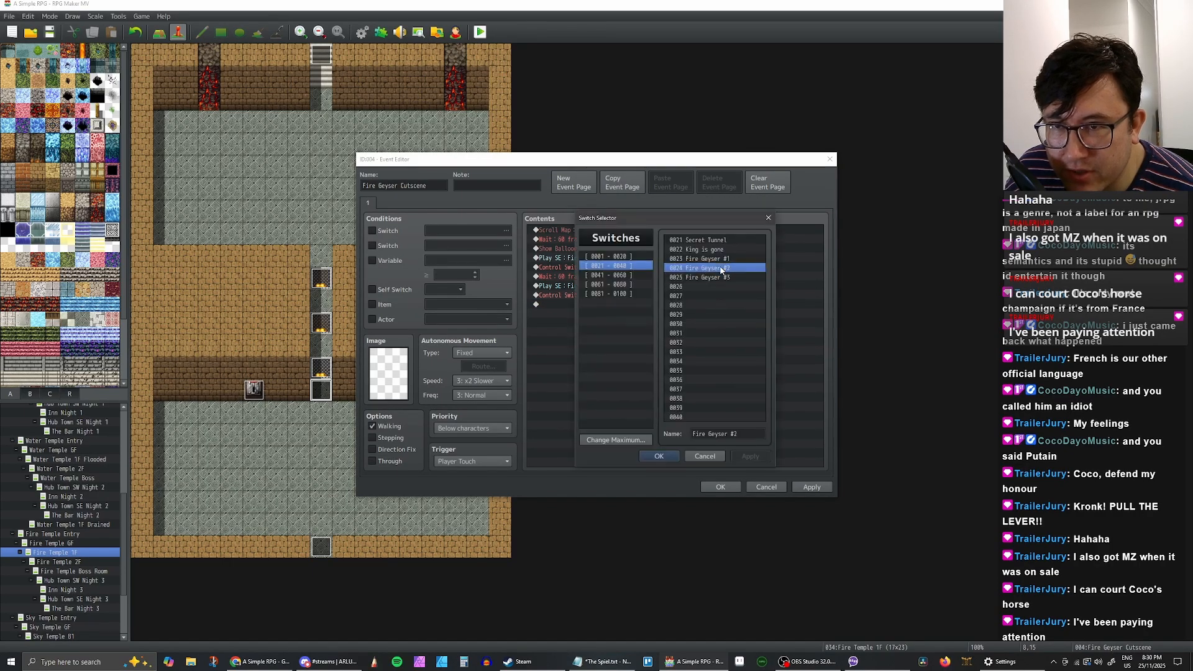
left_click(682, 383)
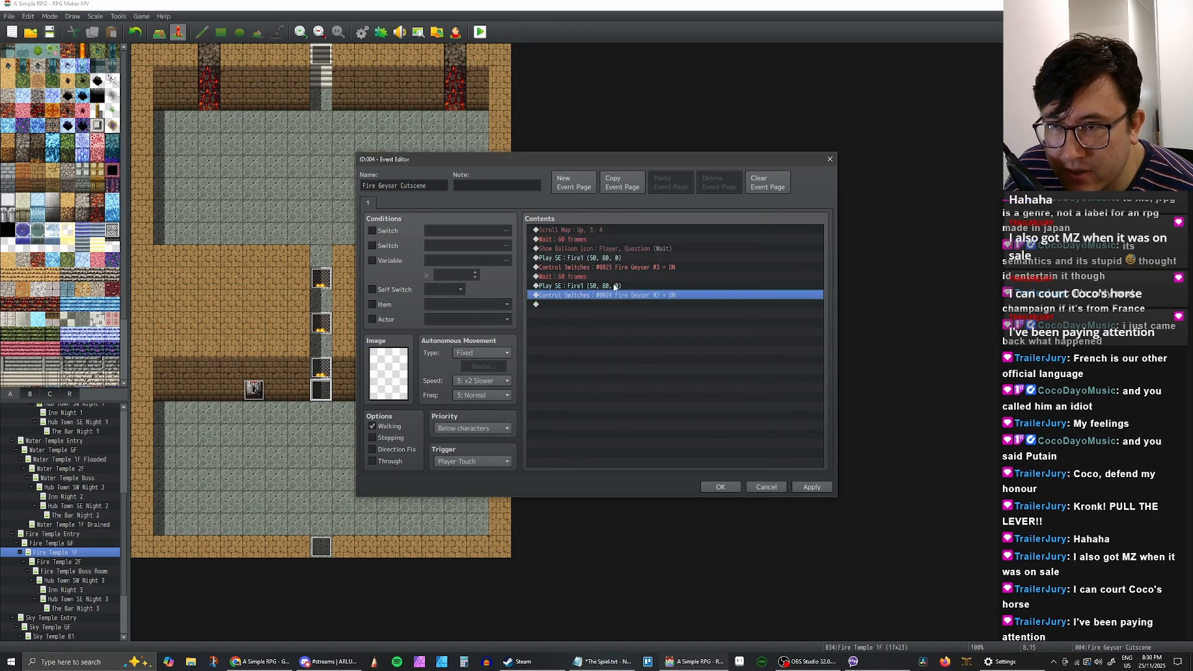
Step: Copy the Wait command to the end of the list and set its duration to 30 frames
left_click(619, 287)
left_click(590, 277)
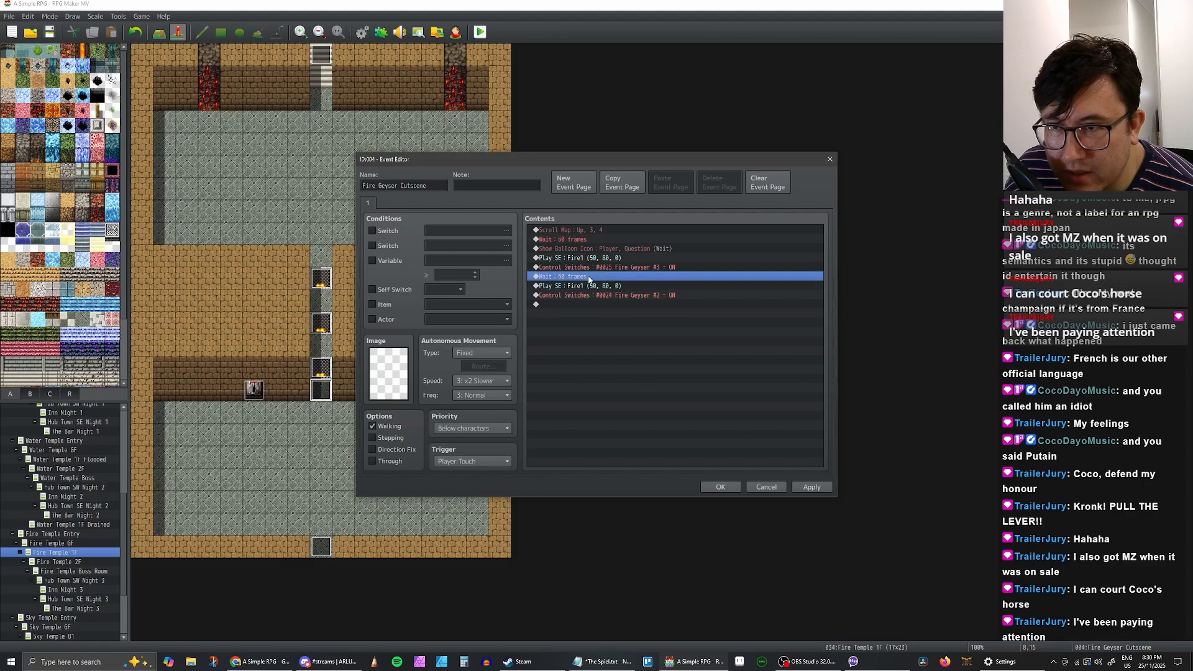
key("ctrl+c")
left_click(568, 304)
key("ctrl+v")
double_click(583, 305)
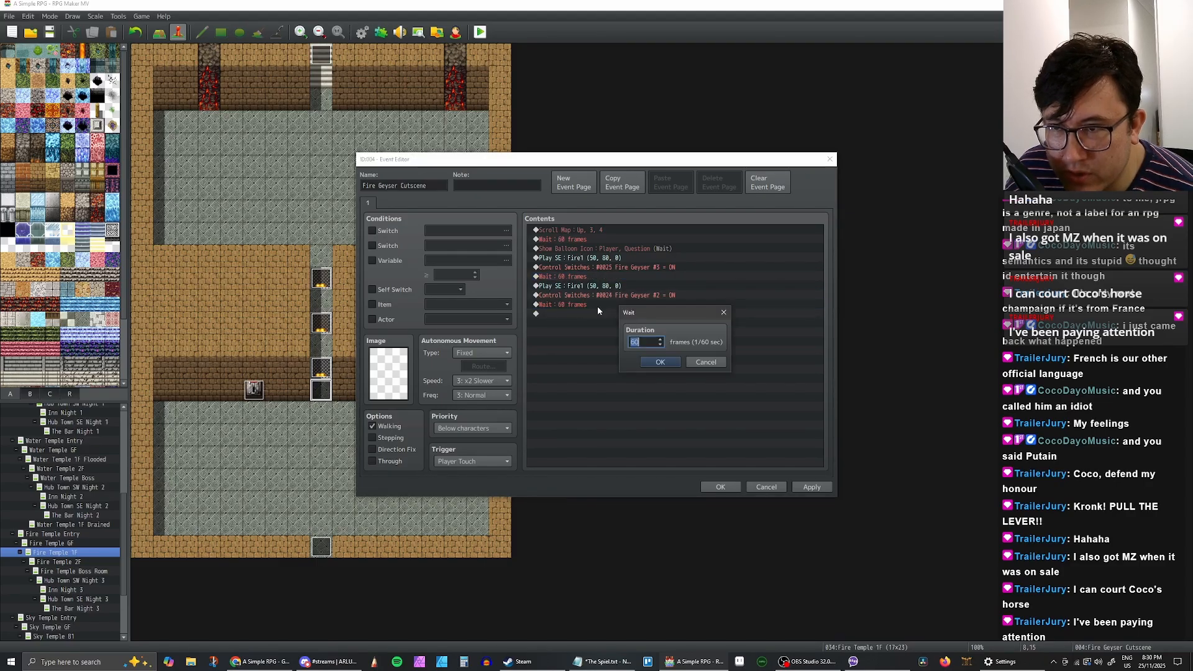
type("30")
left_click(669, 363)
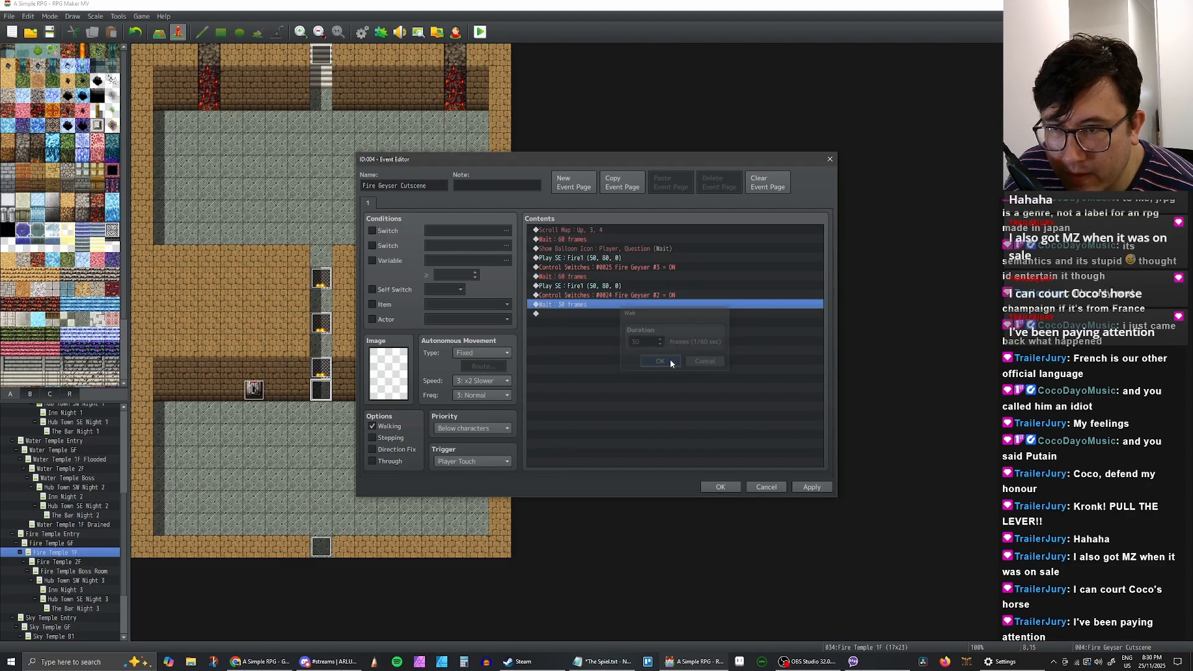
Step: Duplicate the second Fire1 sound and Control Switches pair after the 30-frame wait, changing the copied switch to 0023 Fire Geyser #1
left_click(609, 285)
left_click(606, 297, "shift")
key("ctrl+c")
left_click(575, 314)
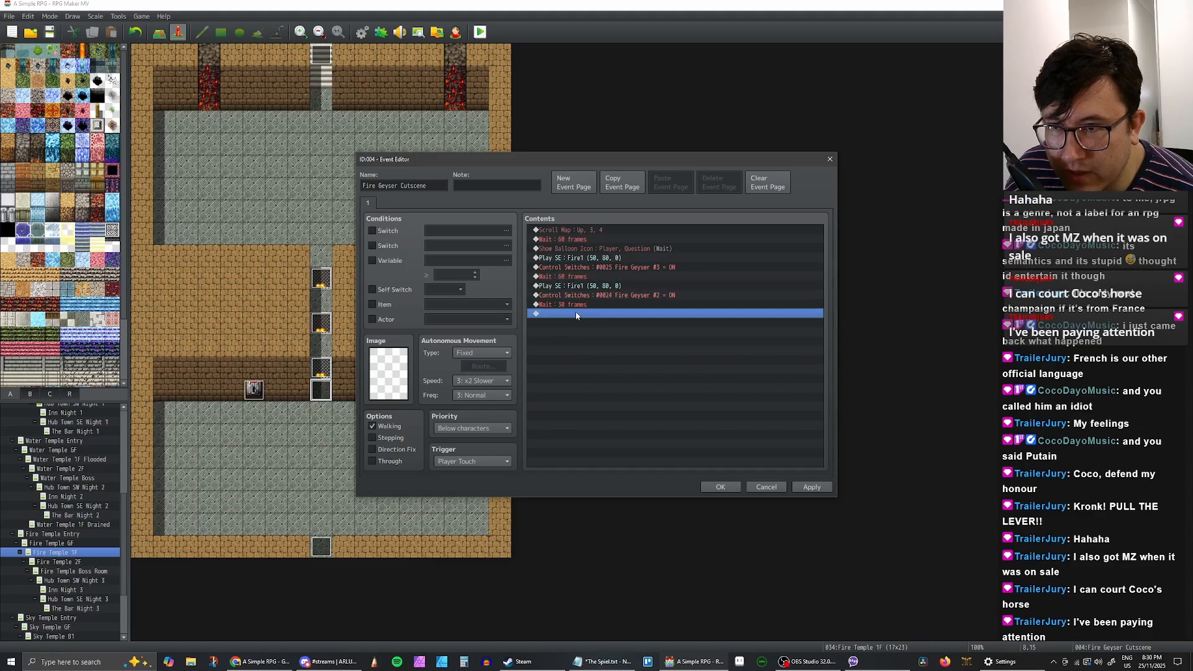
key("ctrl+v")
double_click(640, 323)
left_click(691, 325)
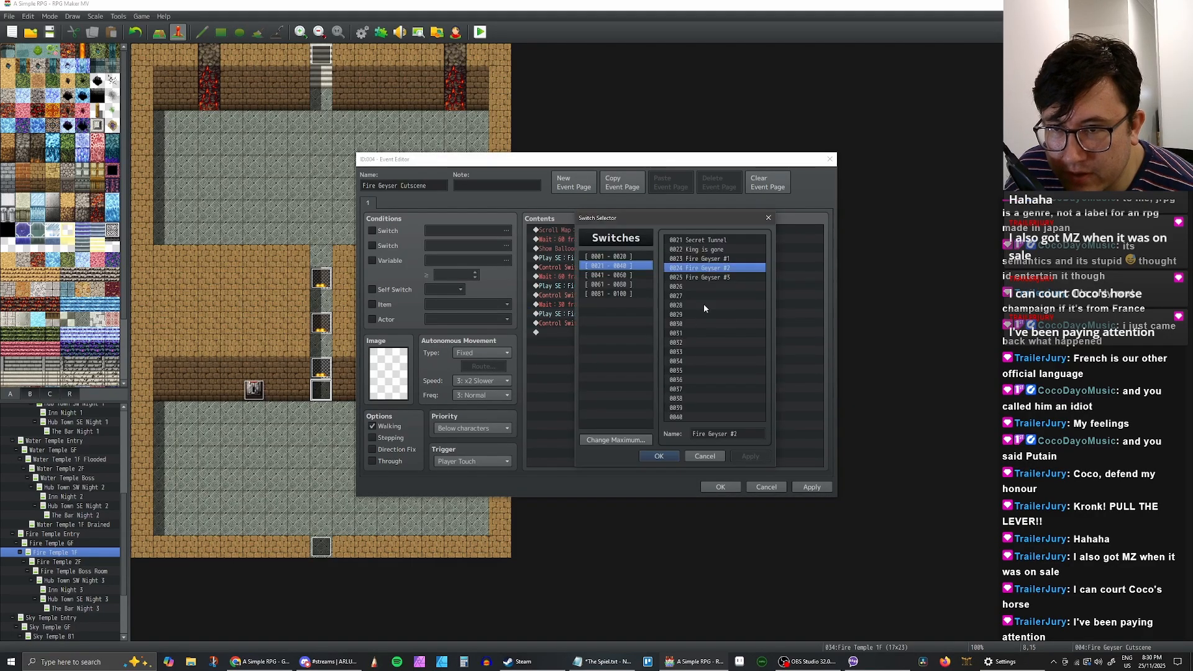
left_click(707, 259)
left_click(659, 455)
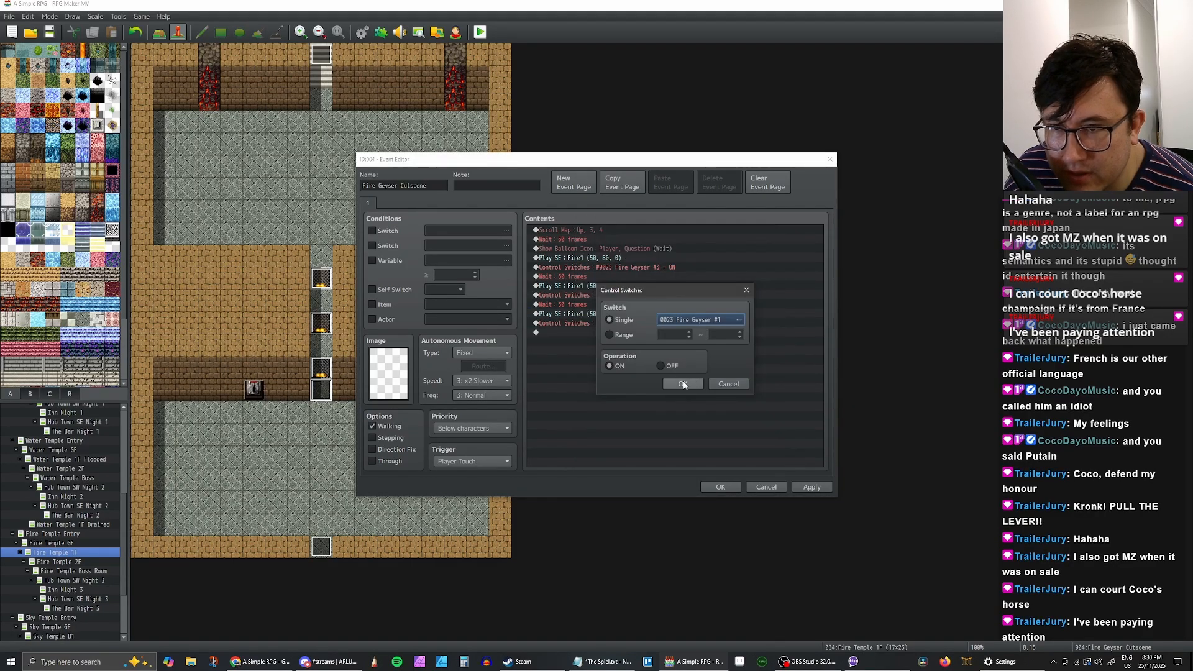
left_click(684, 384)
left_click(578, 333)
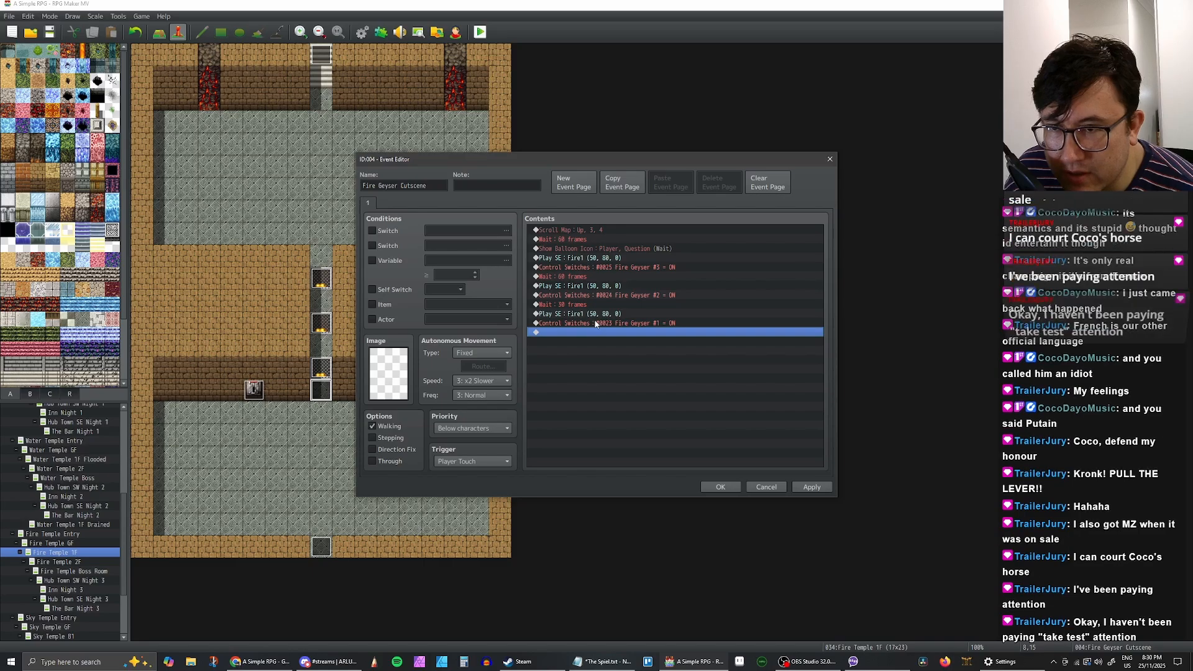
left_click(597, 315)
left_click(591, 323)
left_click(586, 333)
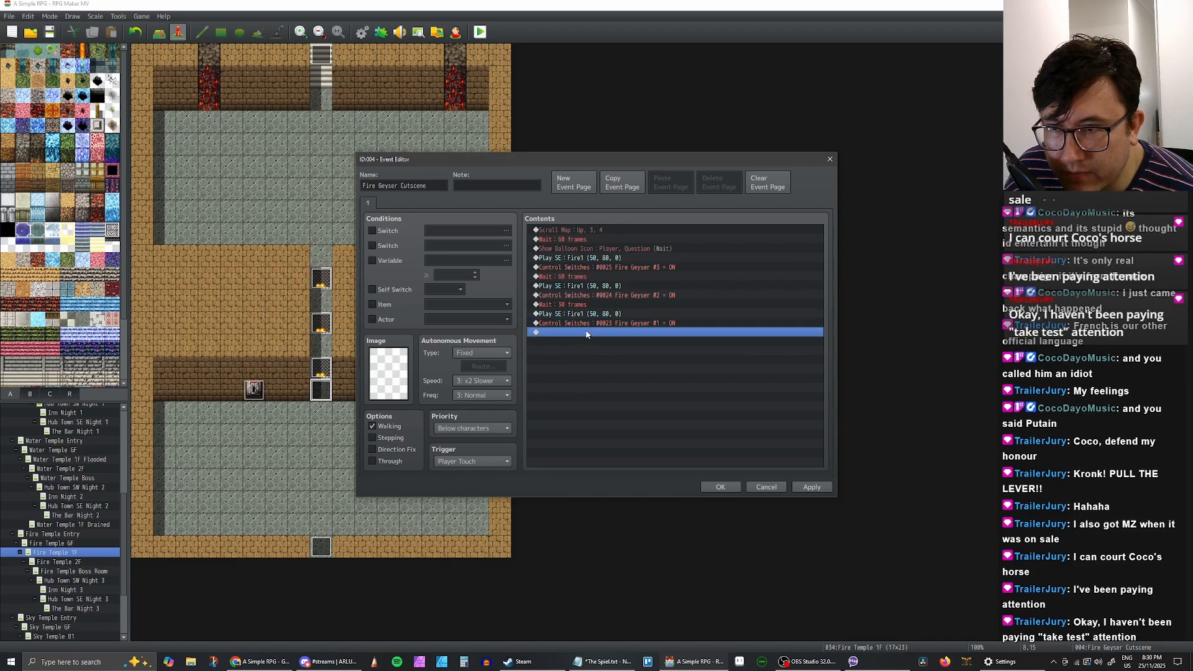
left_click(586, 324)
Step: Add a Set Movement Route command at the end that moves the Player 1 Step Backward, with Skip If Cannot Move enabled
left_click(584, 333)
right_click(564, 337)
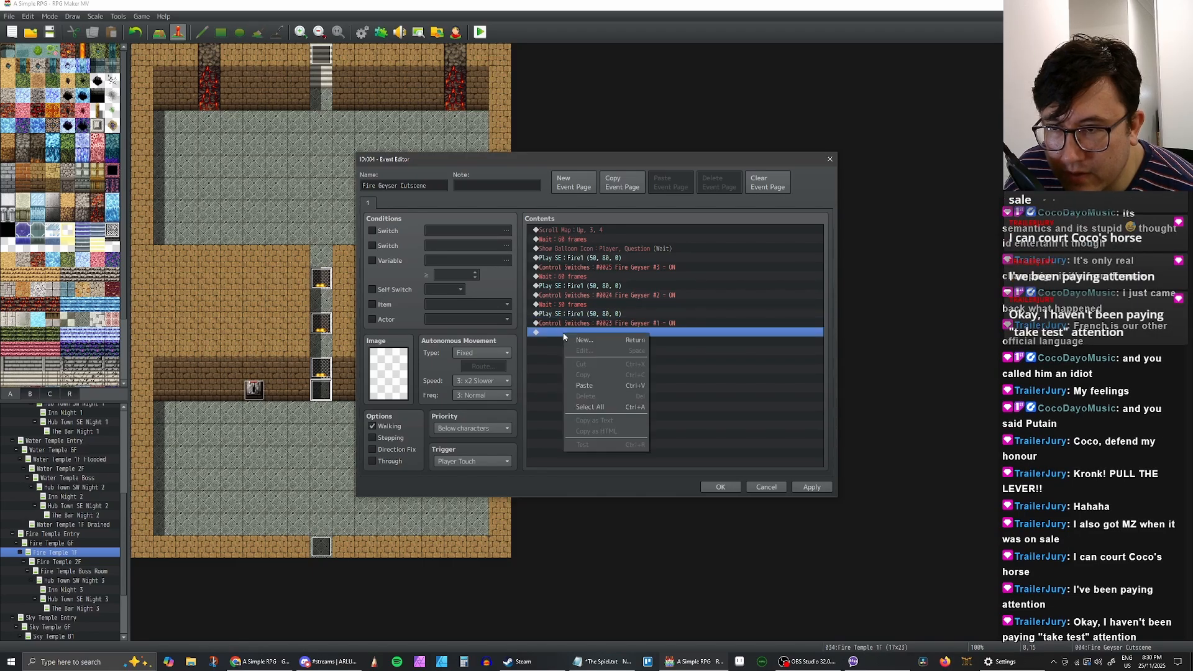
left_click(589, 342)
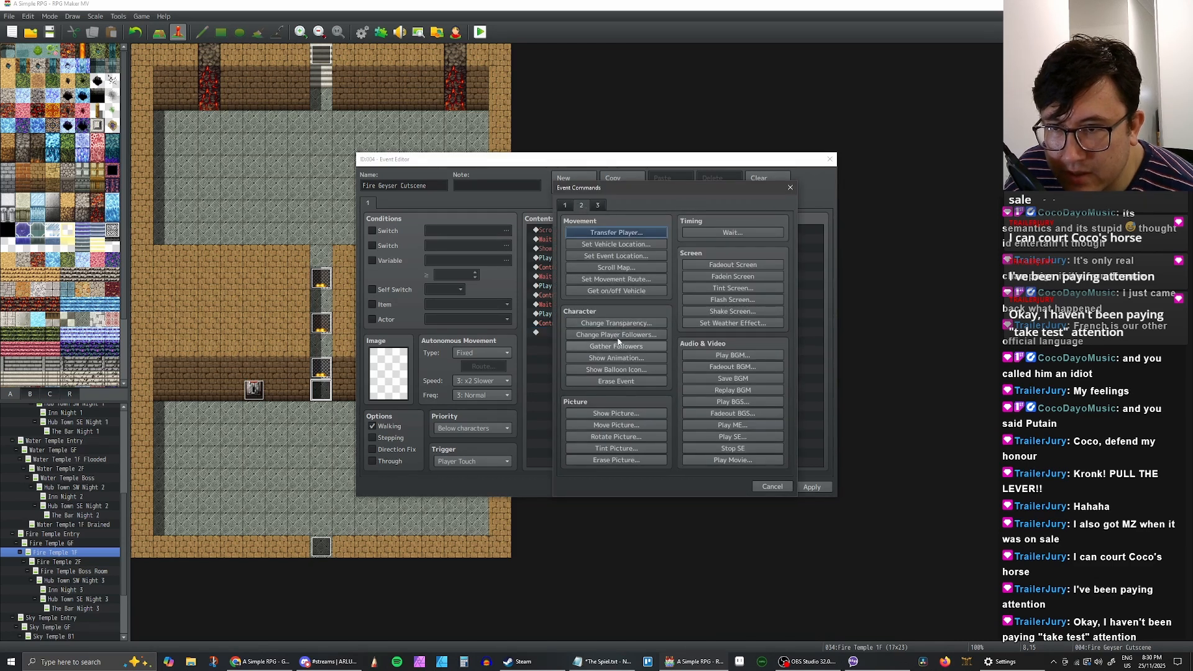
left_click(618, 281)
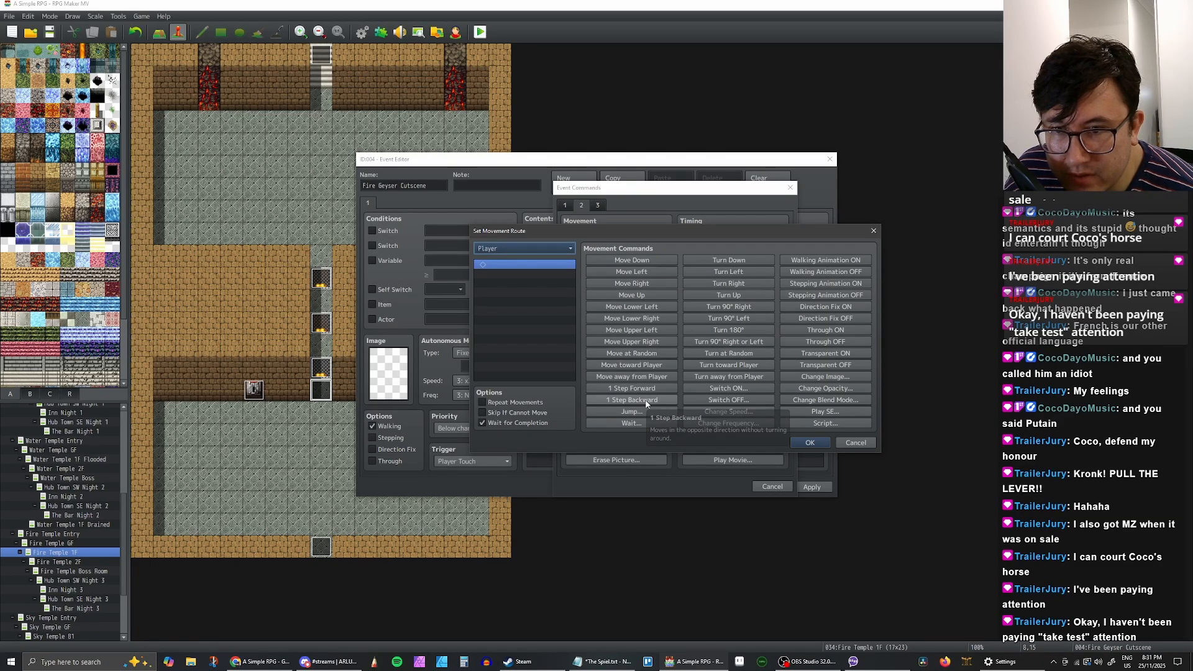
left_click(646, 401)
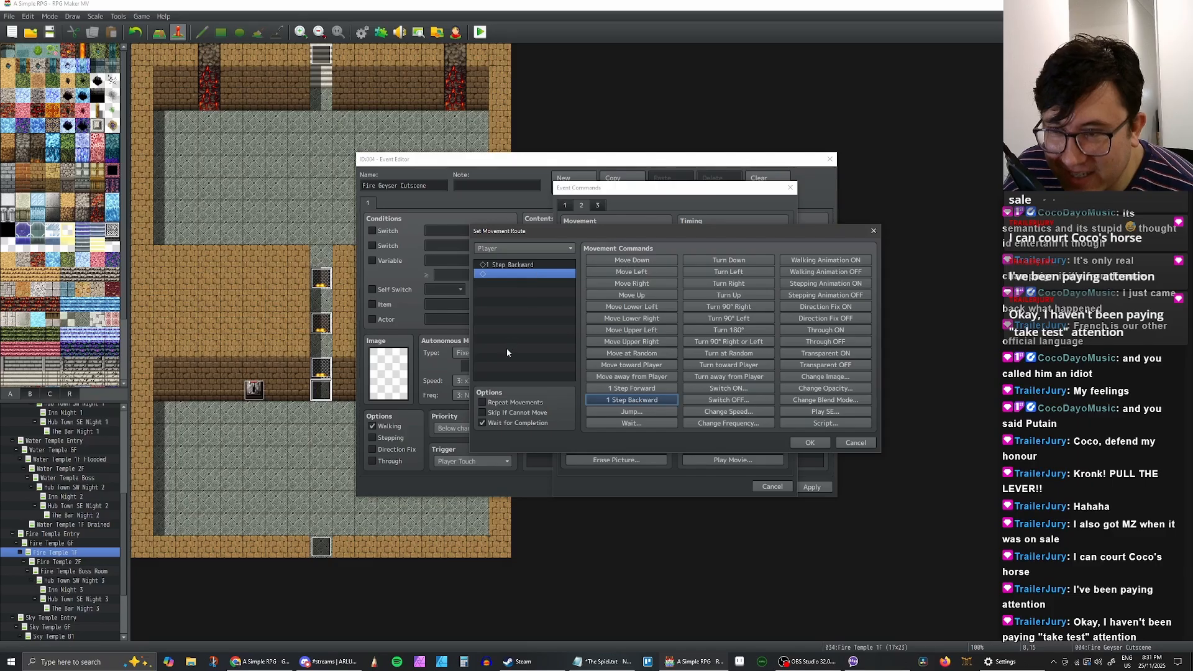
left_click(482, 412)
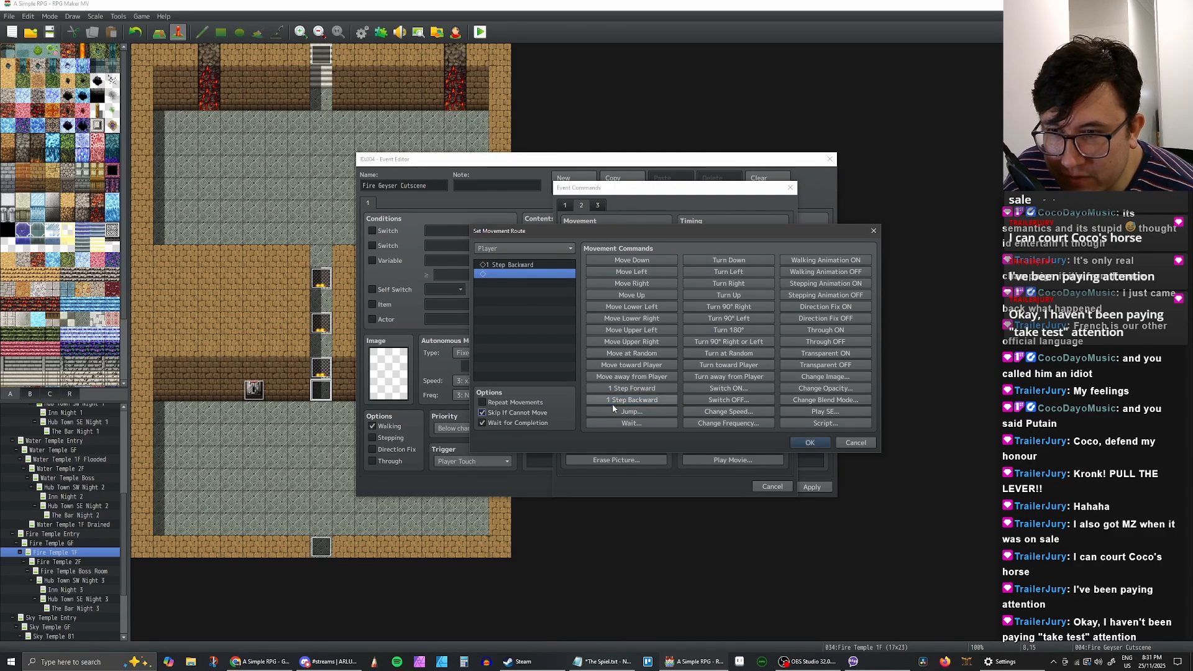
left_click(810, 442)
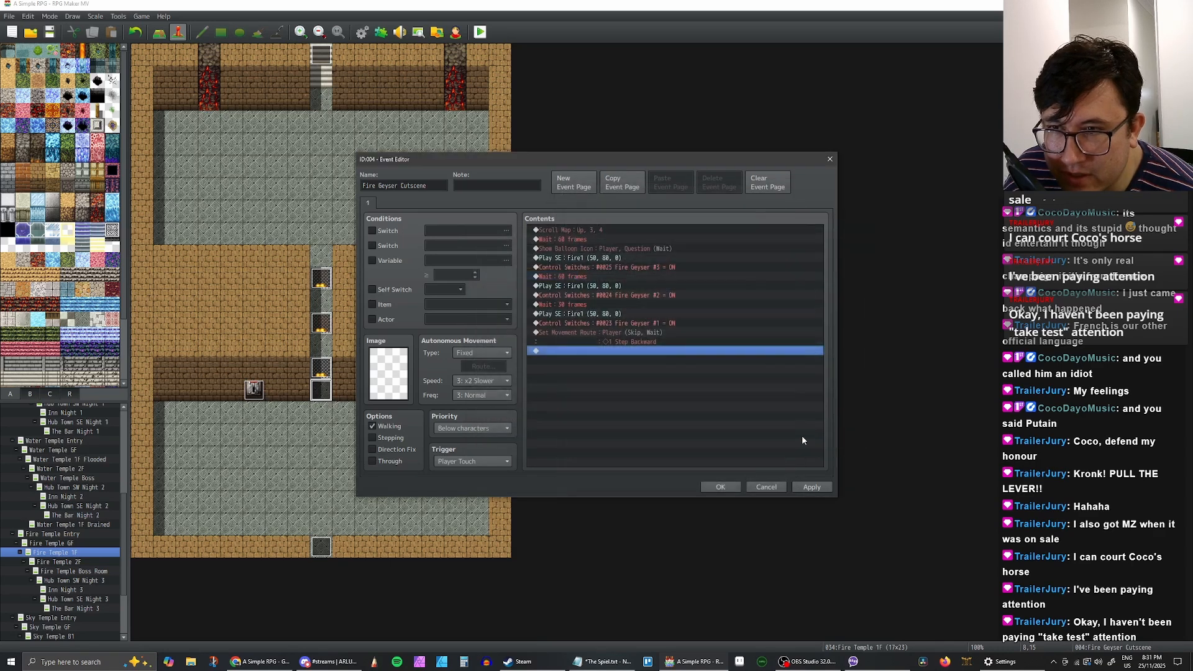
Step: Insert a Show Balloon Icon command for the Player with Exclamation before the movement route, without waiting for completion
left_click(597, 333)
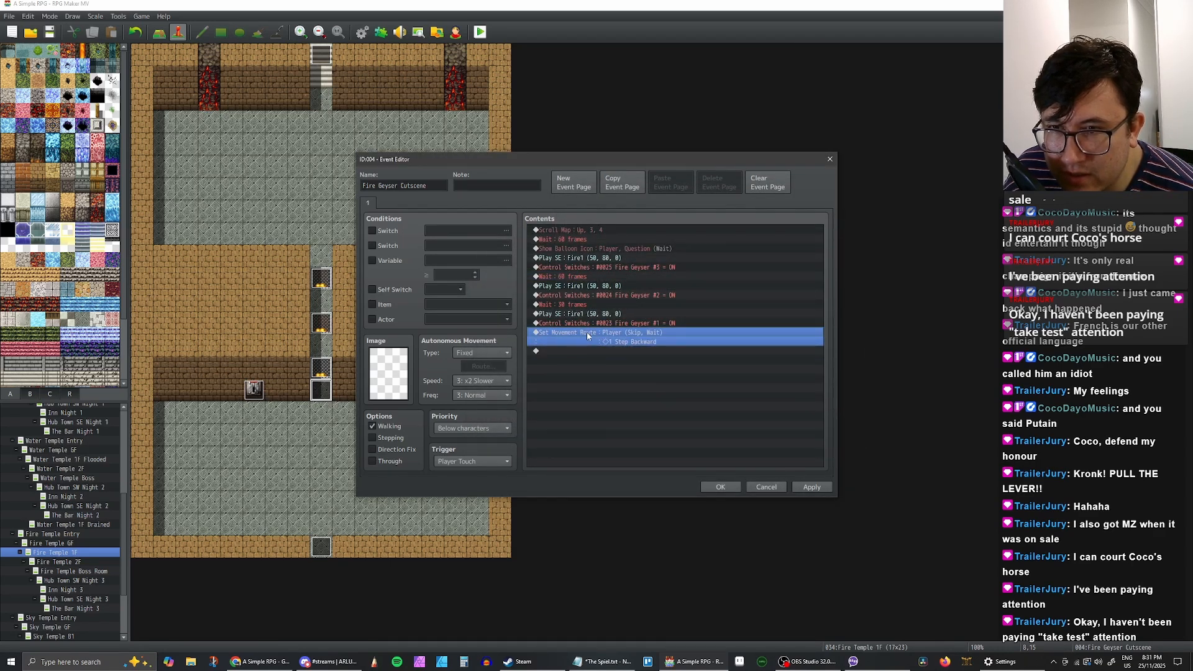
right_click(587, 332)
left_click(612, 352)
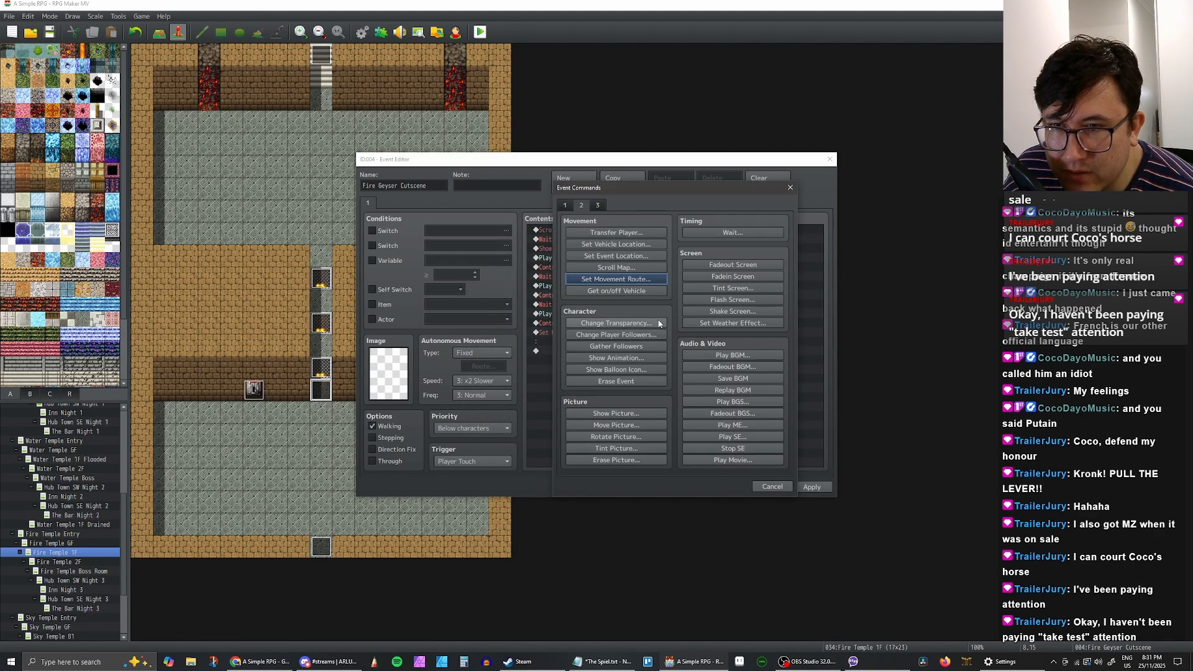
left_click(622, 369)
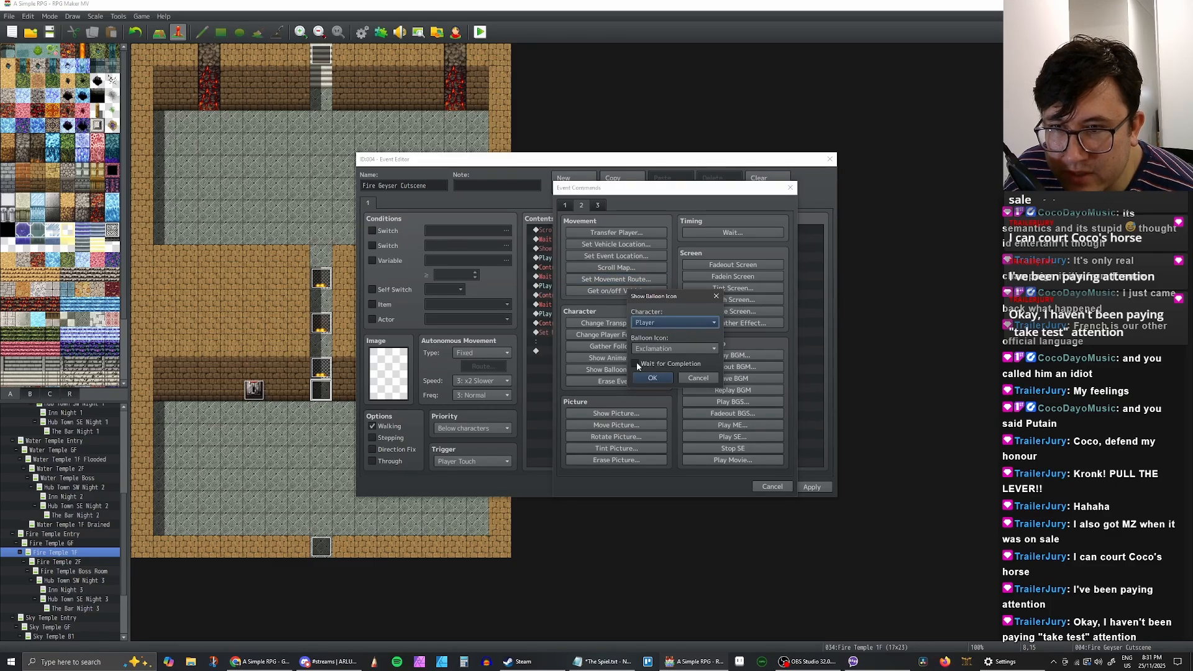
left_click(653, 377)
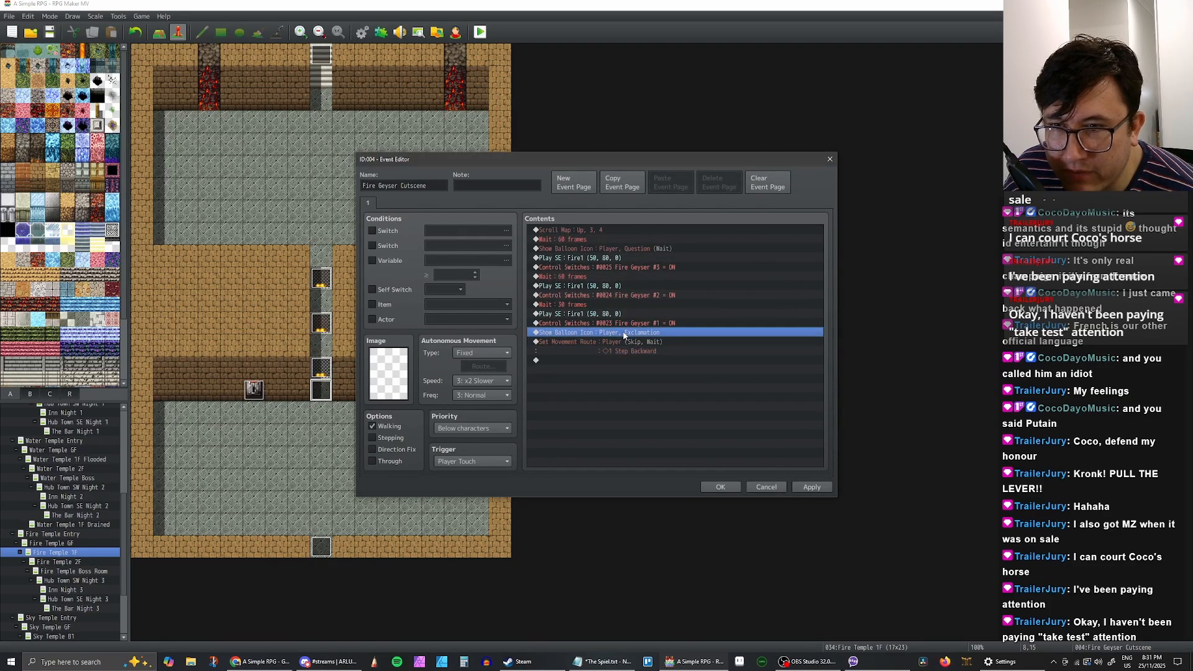
Step: Check the final sound, switch, balloon and movement commands of the cutscene and apply the event changes
left_click(627, 346)
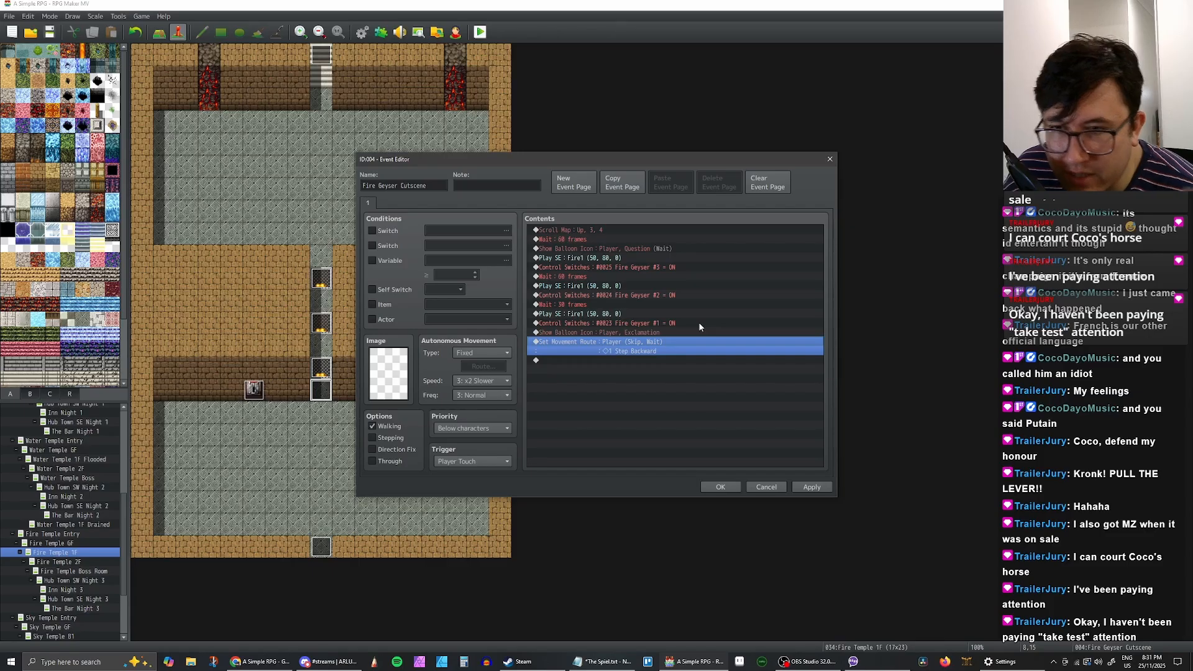
left_click(643, 333)
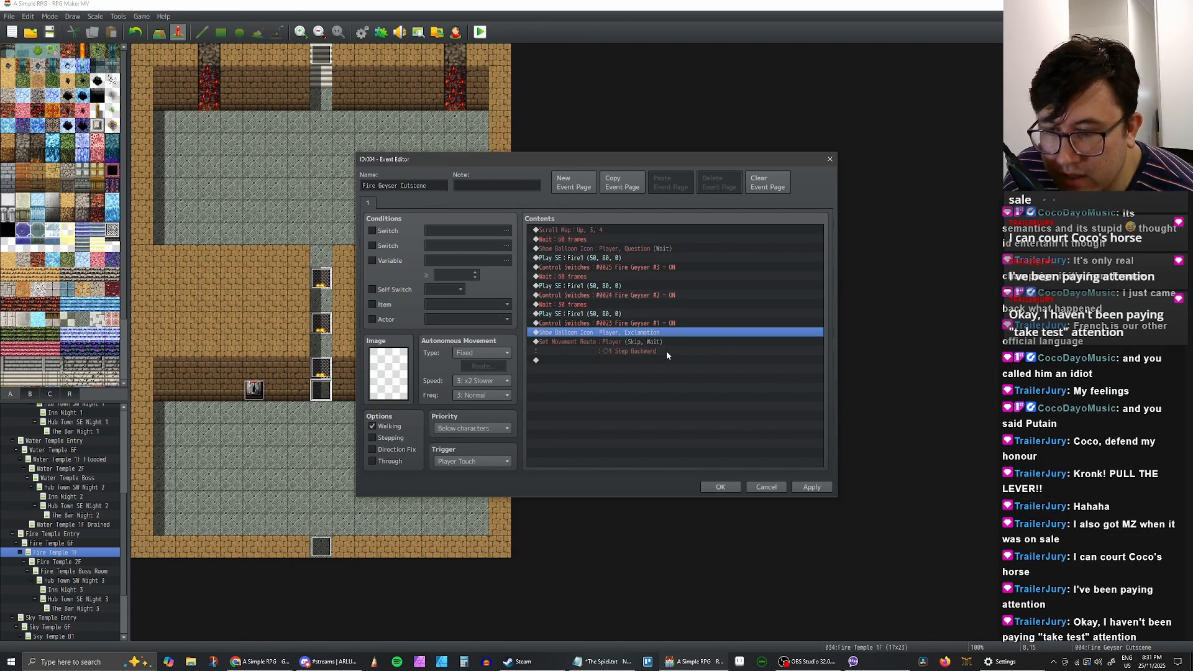
left_click(645, 324)
left_click(638, 314)
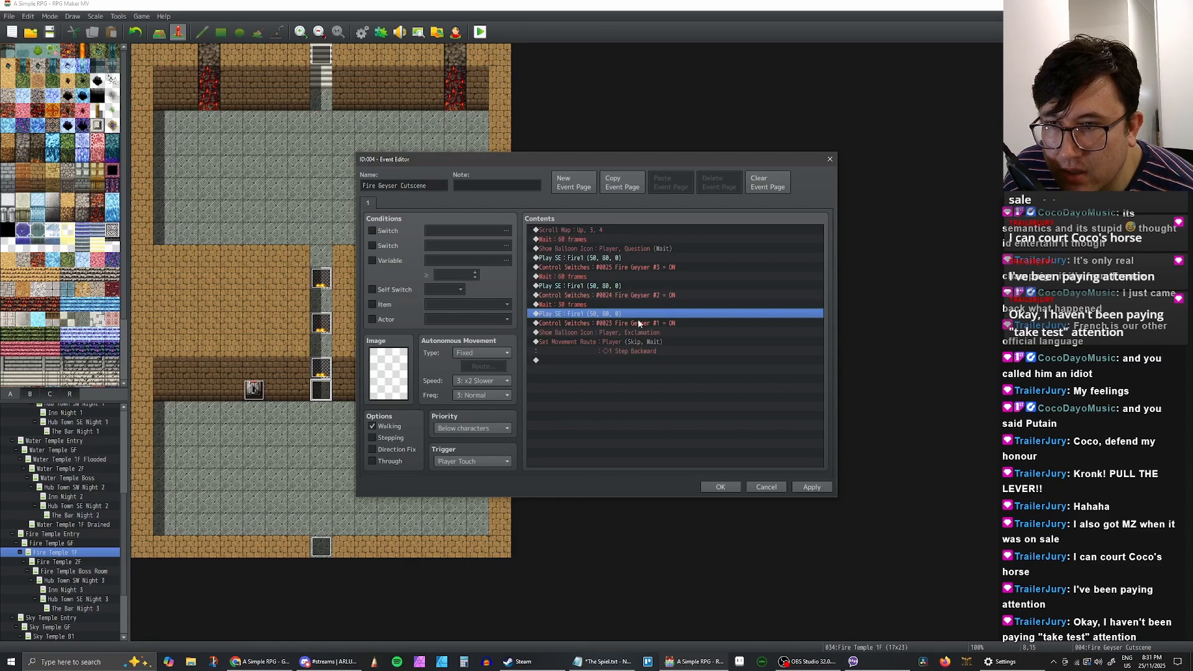
left_click(638, 323)
left_click(638, 315)
left_click(630, 324)
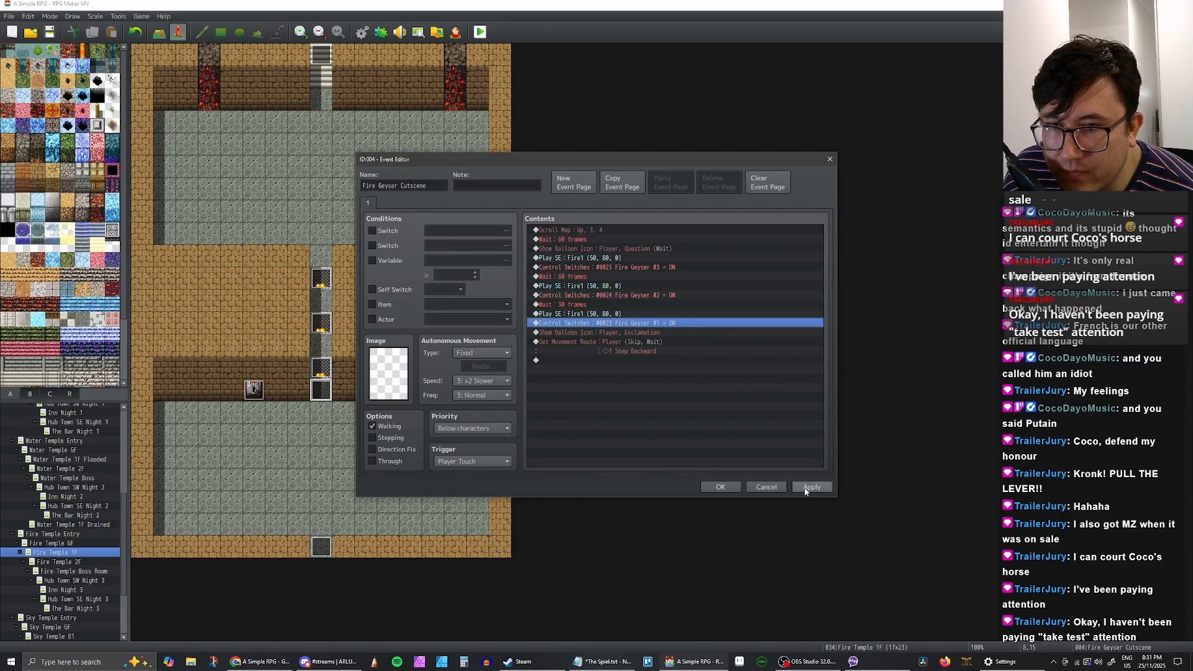
left_click(805, 489)
Step: Set the volume of the first Fire1 sound effect, before the Fire Geyser #3 switch, to 20%
left_click(606, 315)
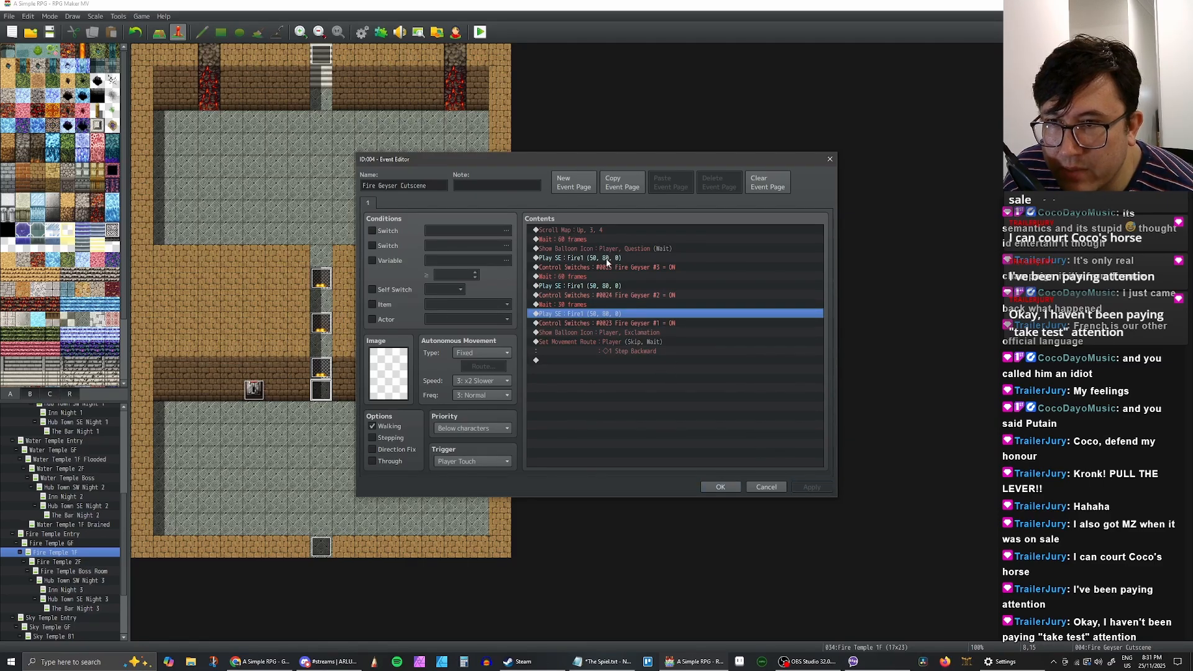
left_click(608, 258)
double_click(603, 260)
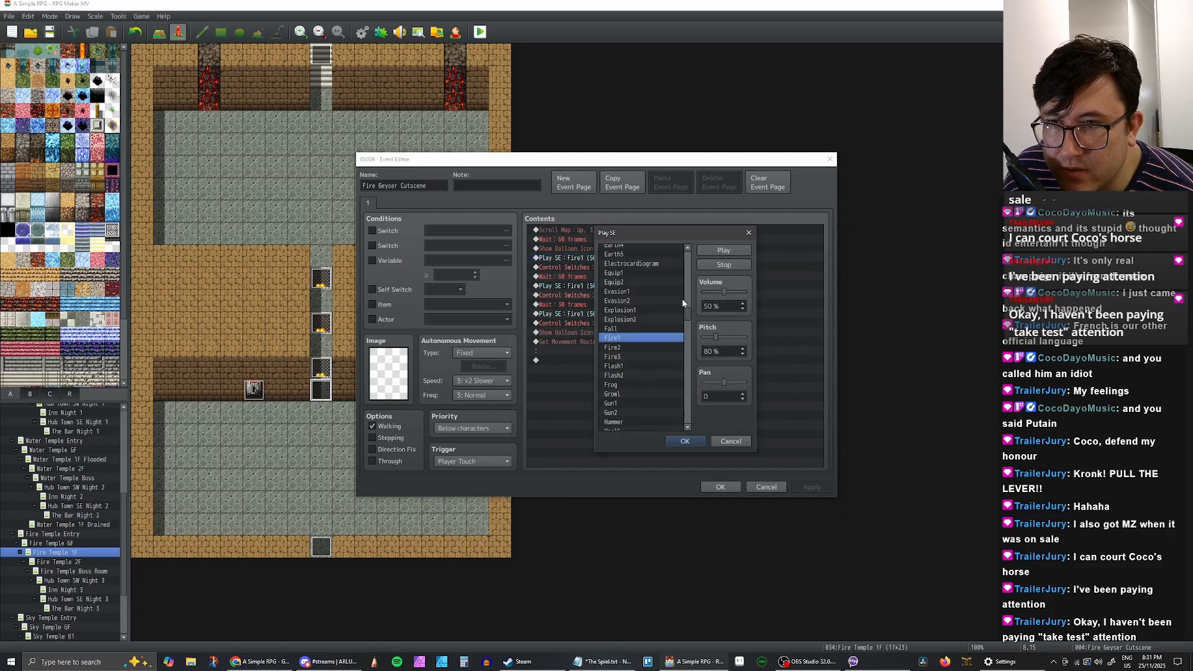
left_click_drag(725, 295, 723, 294)
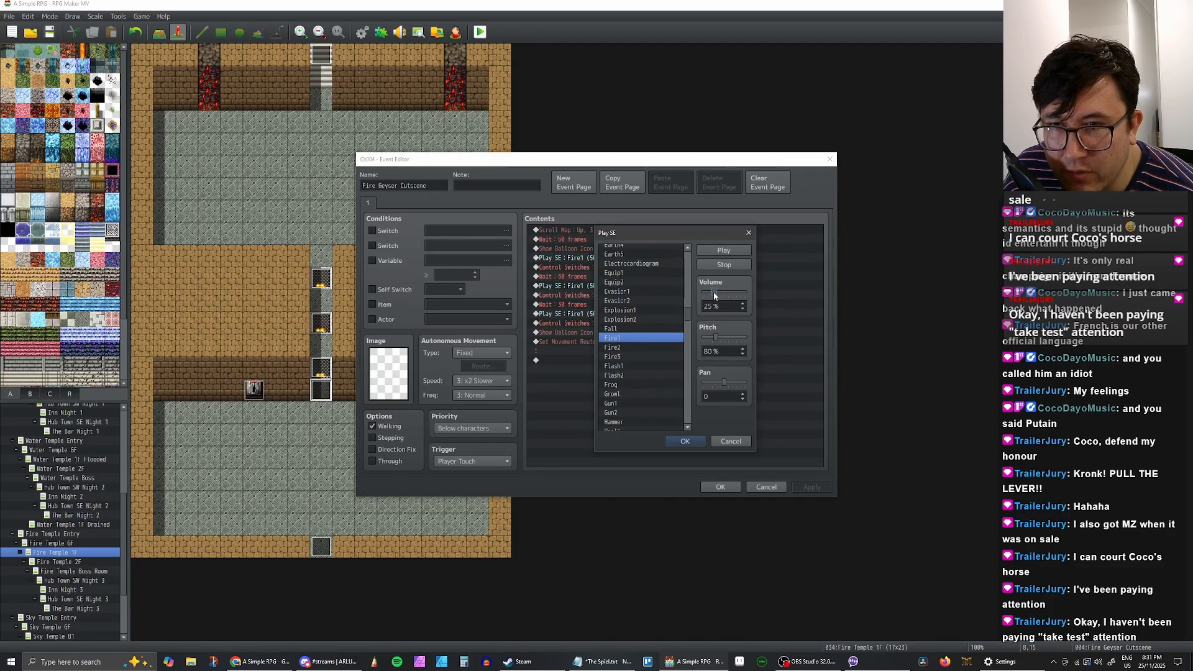
left_click(685, 441)
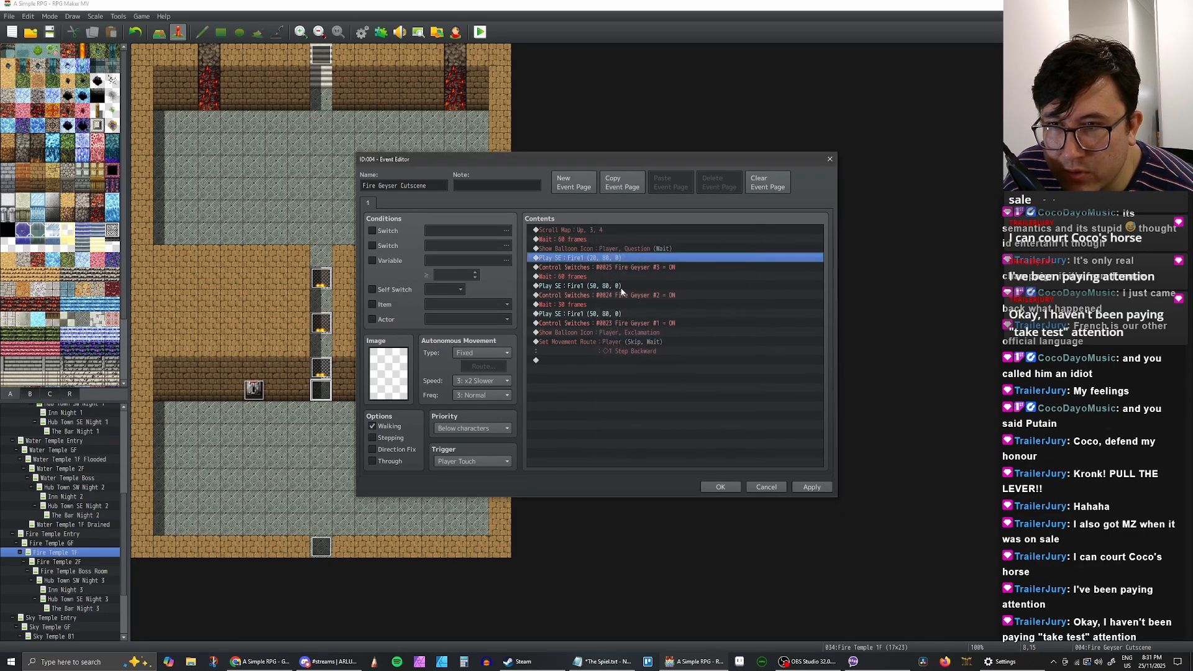
Step: Lower the volume of the second Fire1 sound effect, before the Fire Geyser #2 switch, to 30%
double_click(646, 288)
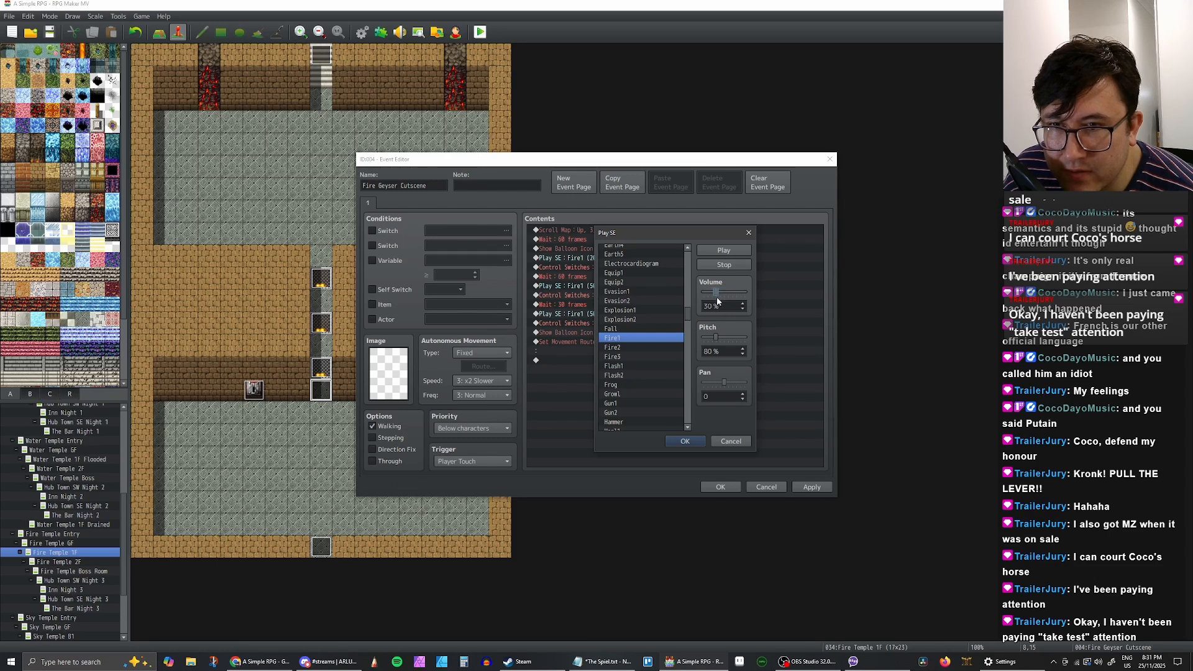
Step: Confirm the Fire1 sound effect at 30% volume and 80% pitch, and apply the changes to the Fire Geyser Cutscene event
left_click(684, 441)
left_click(595, 313)
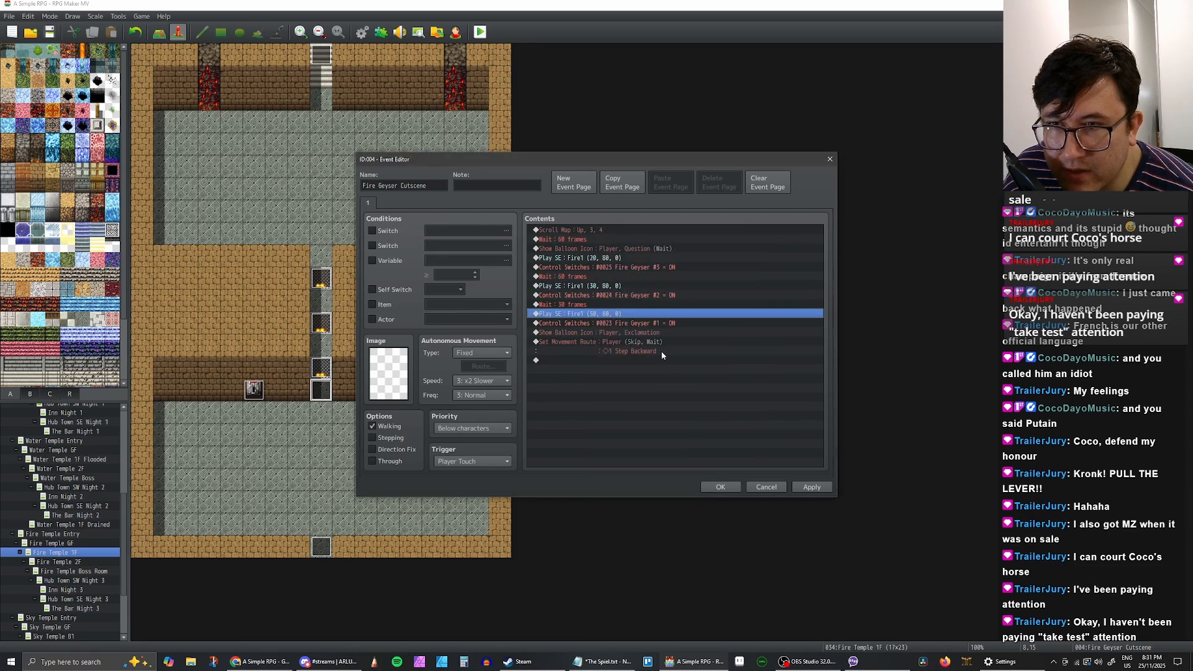
left_click(812, 487)
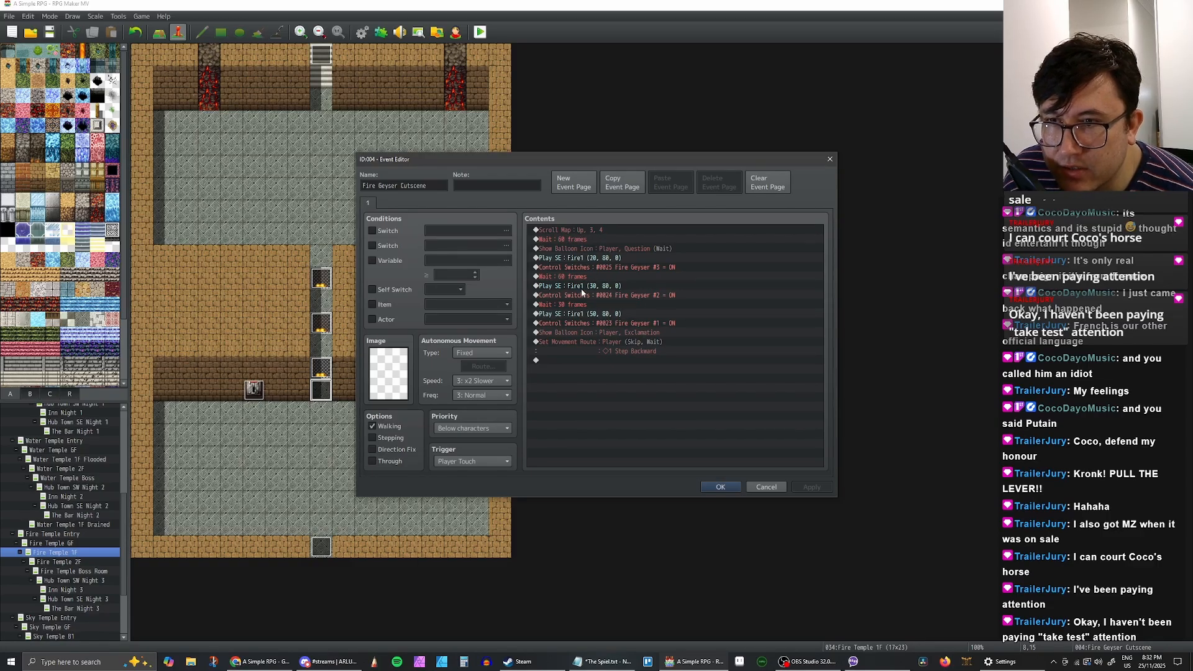
Step: Add a Show Text command at the end of the cutscene with the blond Actor1 face, reading "That was close..."
left_click(595, 362)
right_click(575, 363)
left_click(608, 367)
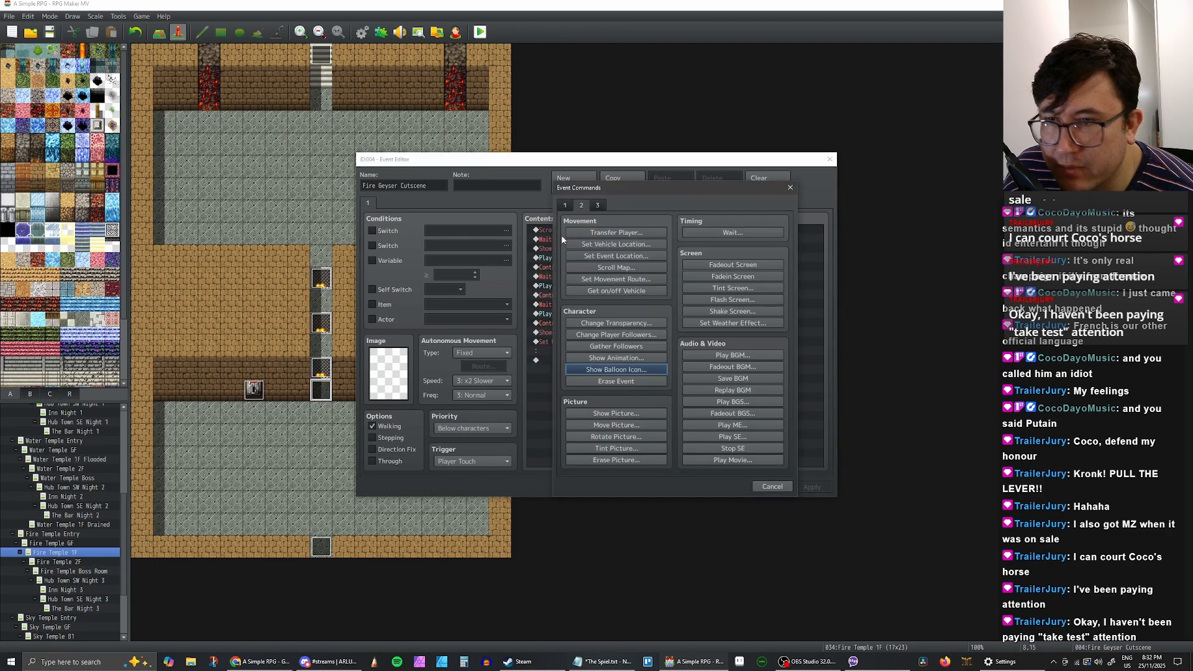
left_click(565, 206)
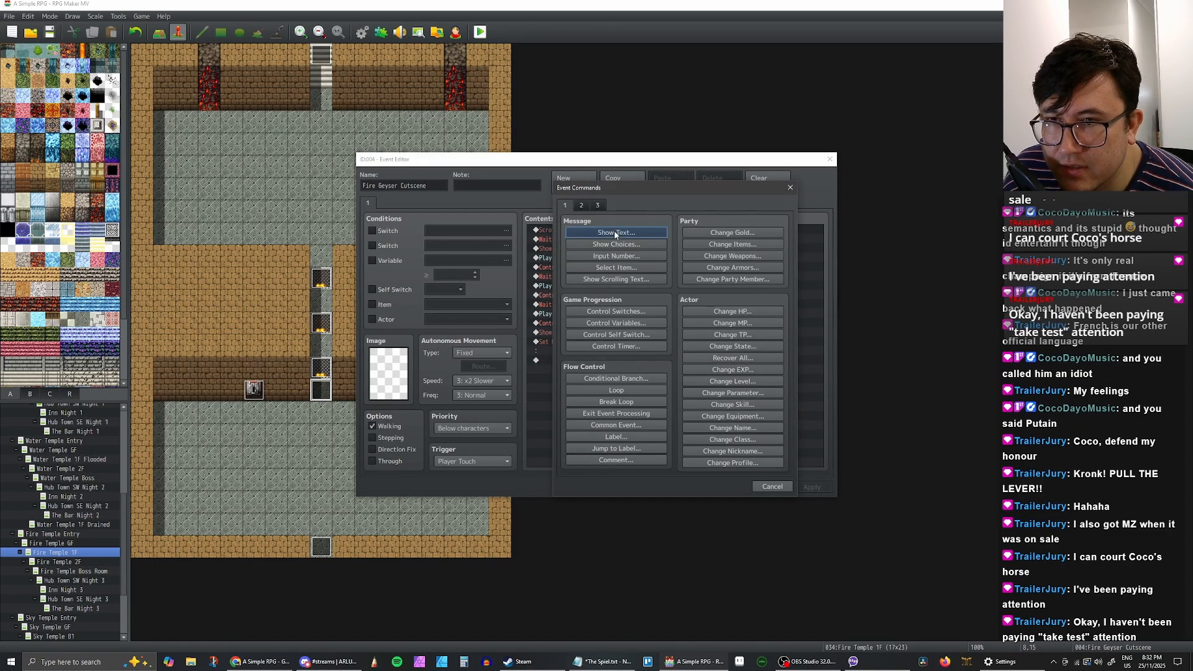
left_click(614, 231)
double_click(570, 329)
left_click(542, 259)
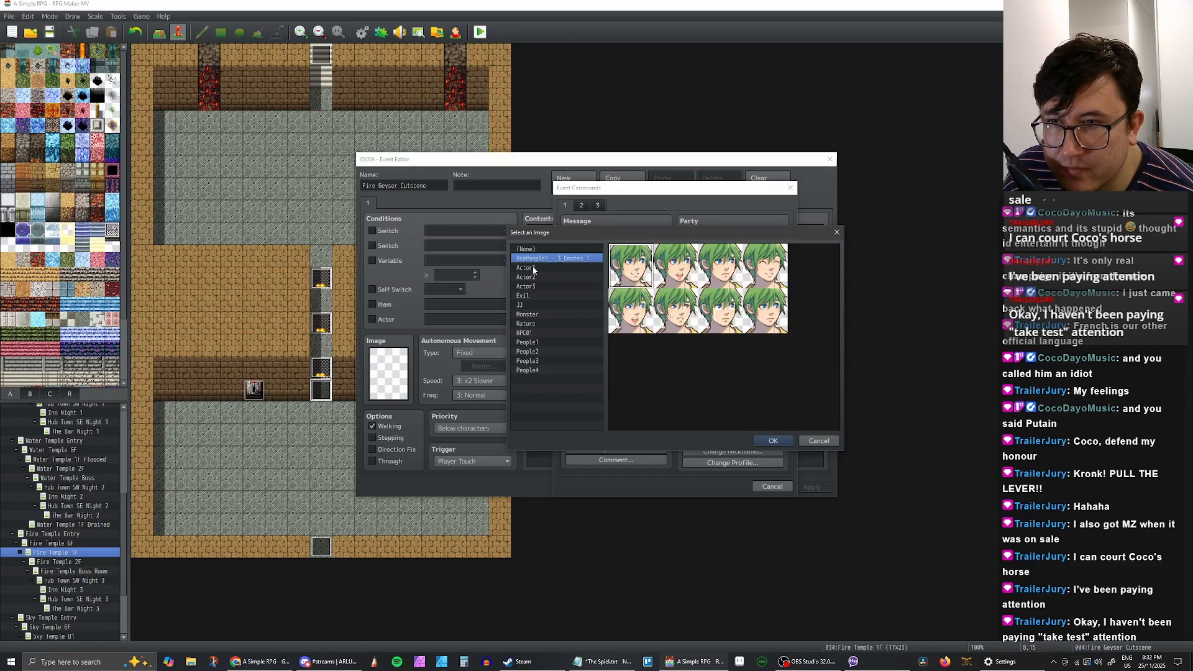
left_click(525, 267)
left_click(721, 311)
left_click(773, 440)
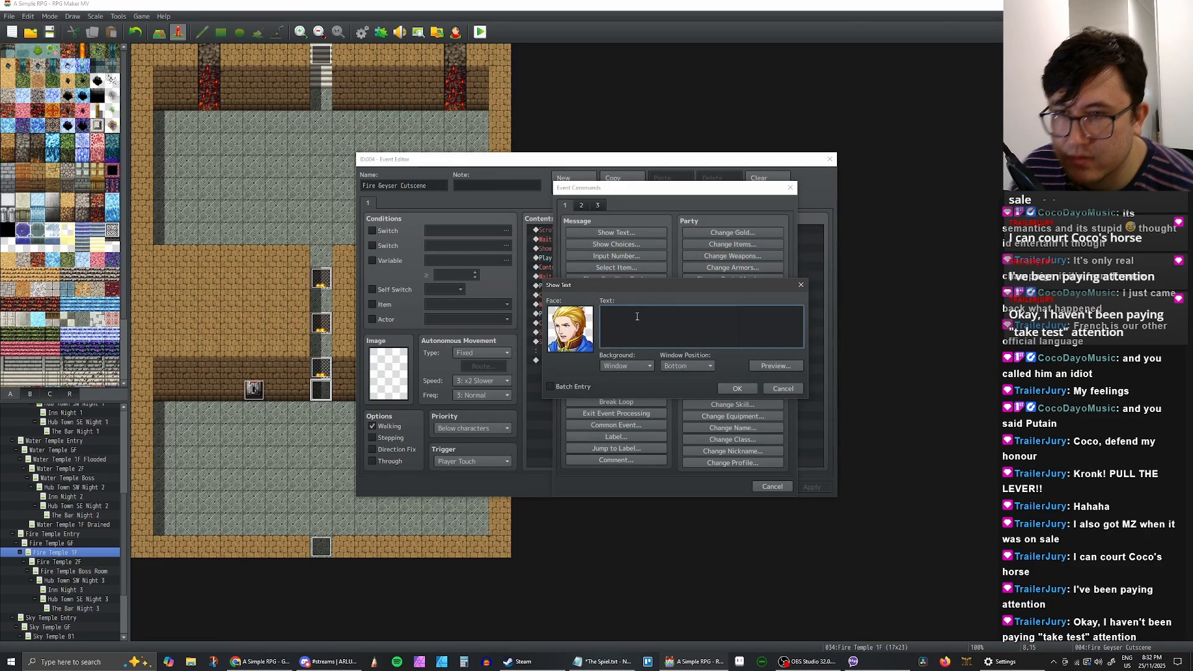
type("That was close...")
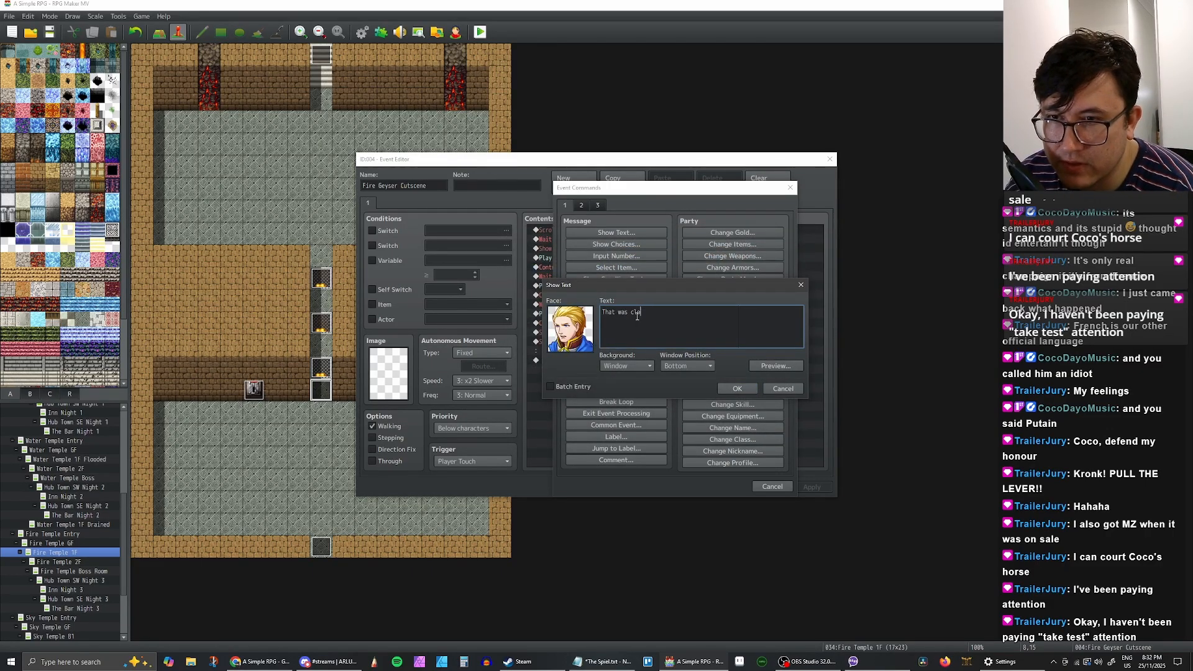
left_click(740, 389)
Step: Duplicate the message, switch its face to the dark-red-haired Actor1 character with the red scarf, and change the text to "I think your eyebrows are missing..."
key("ctrl+c")
left_click(577, 380)
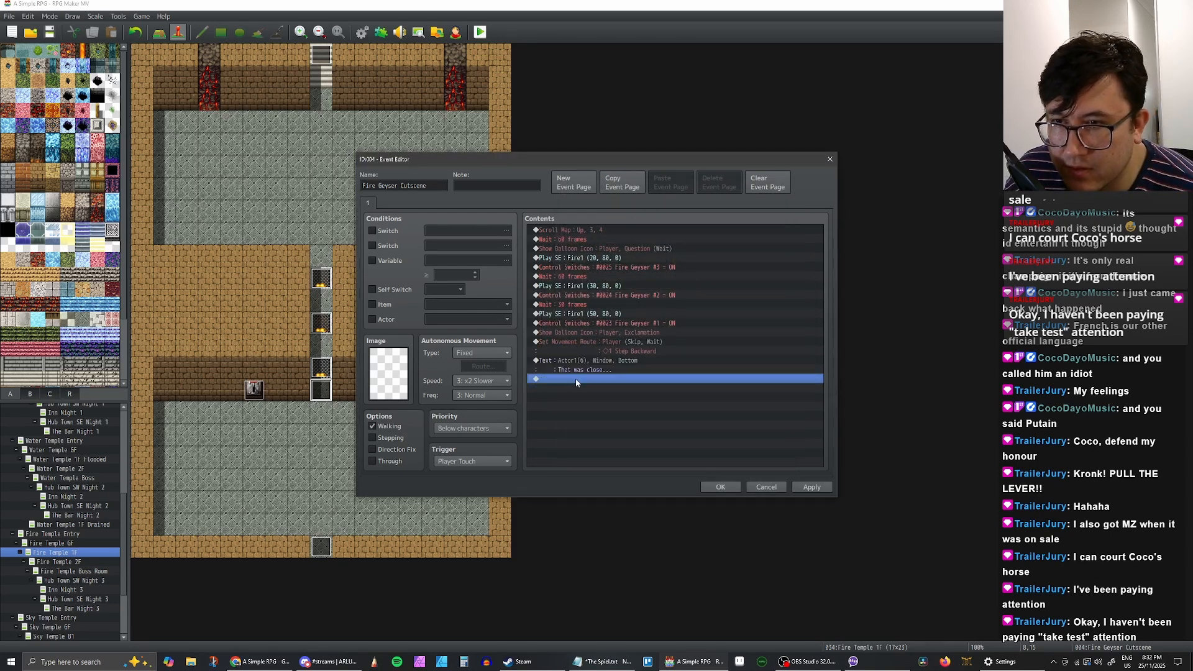
key("ctrl+v")
double_click(589, 379)
double_click(580, 314)
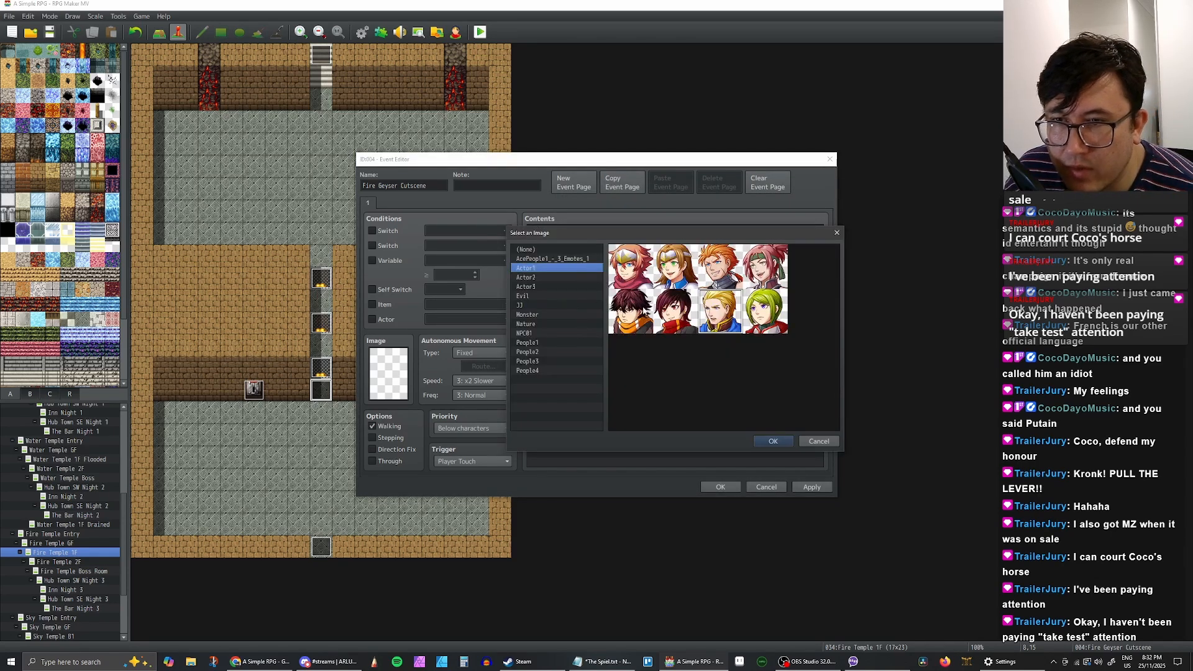
double_click(674, 310)
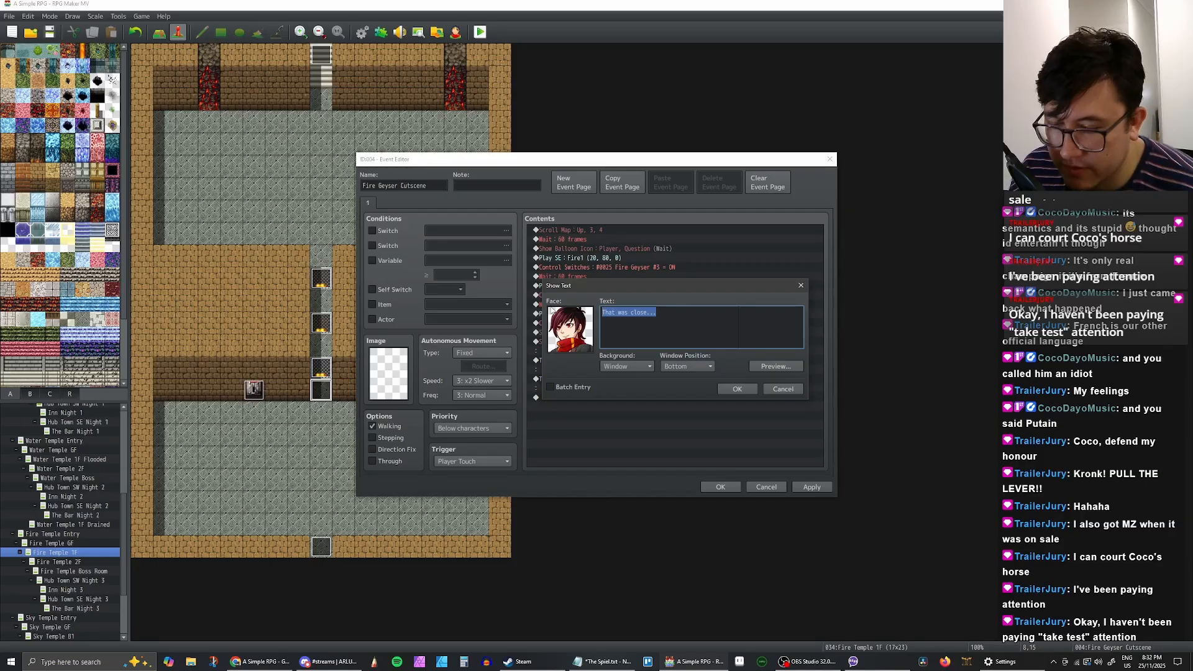
type("I think your ")
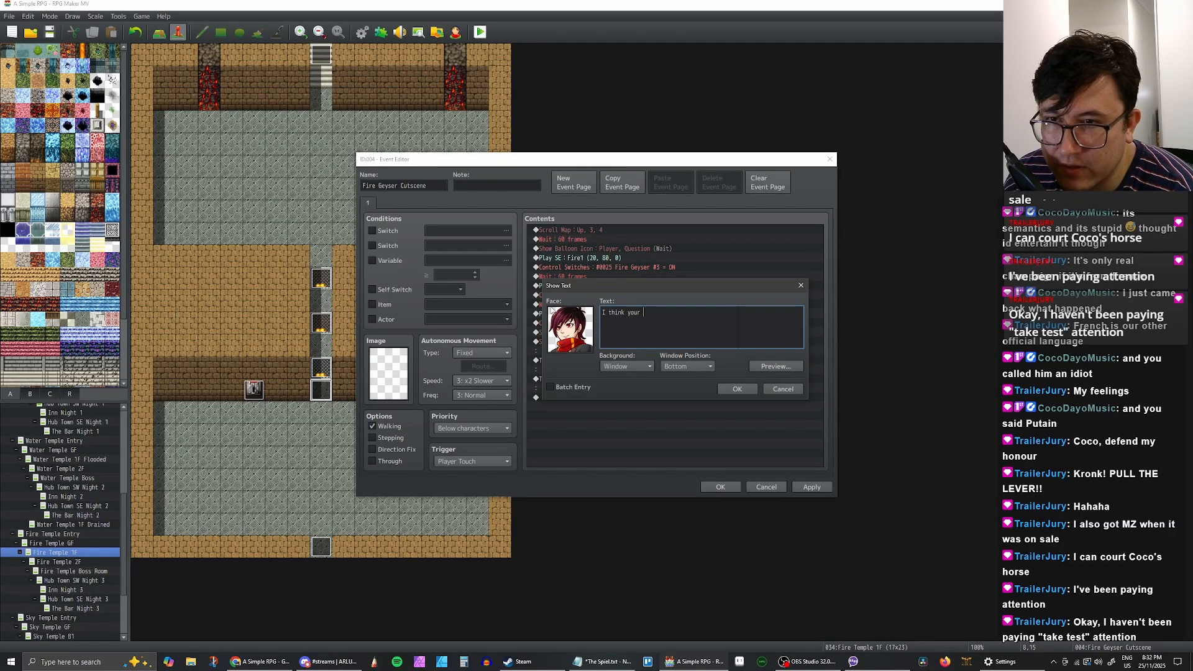
type("eyebrows")
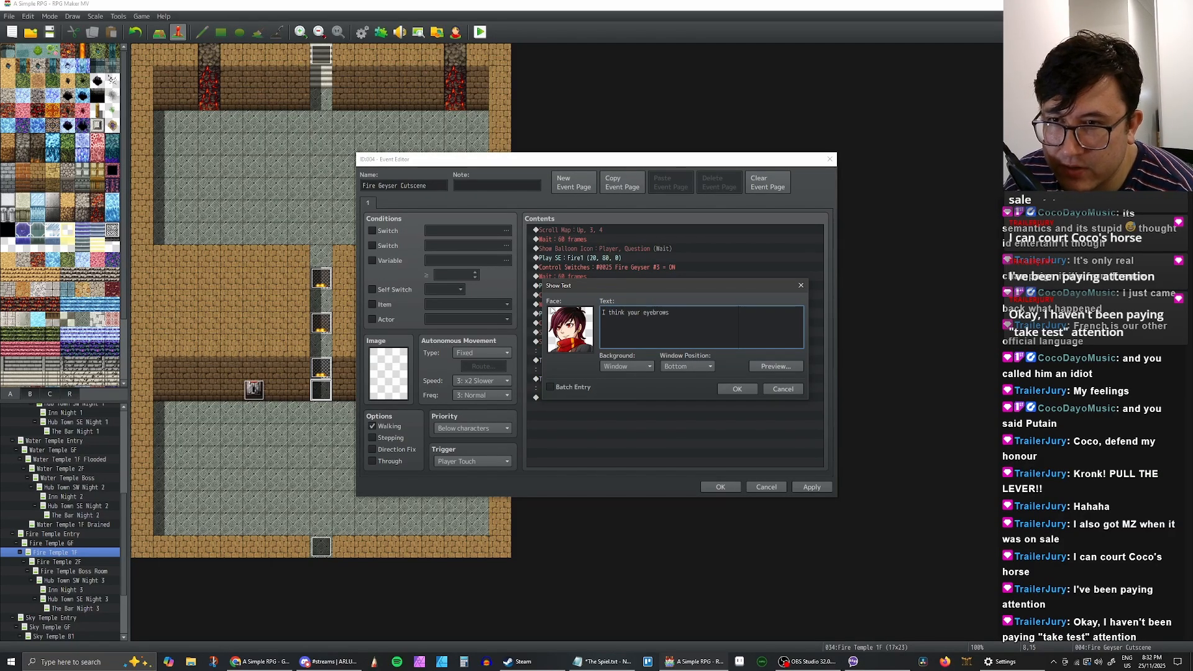
type(" are missing")
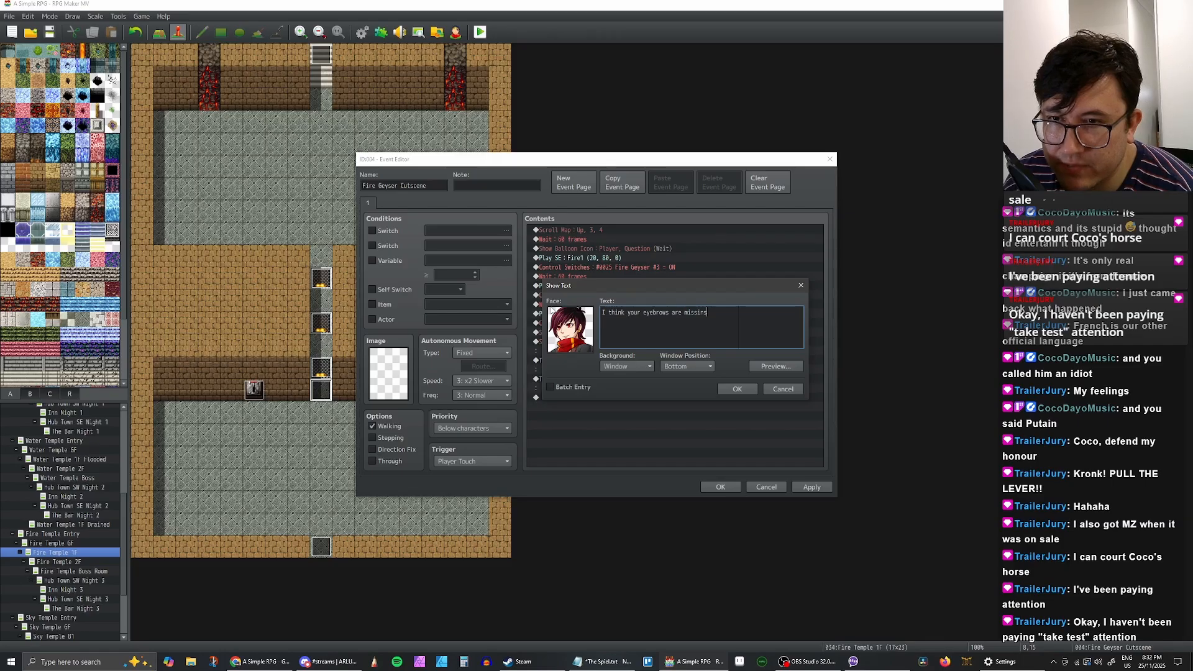
type("...")
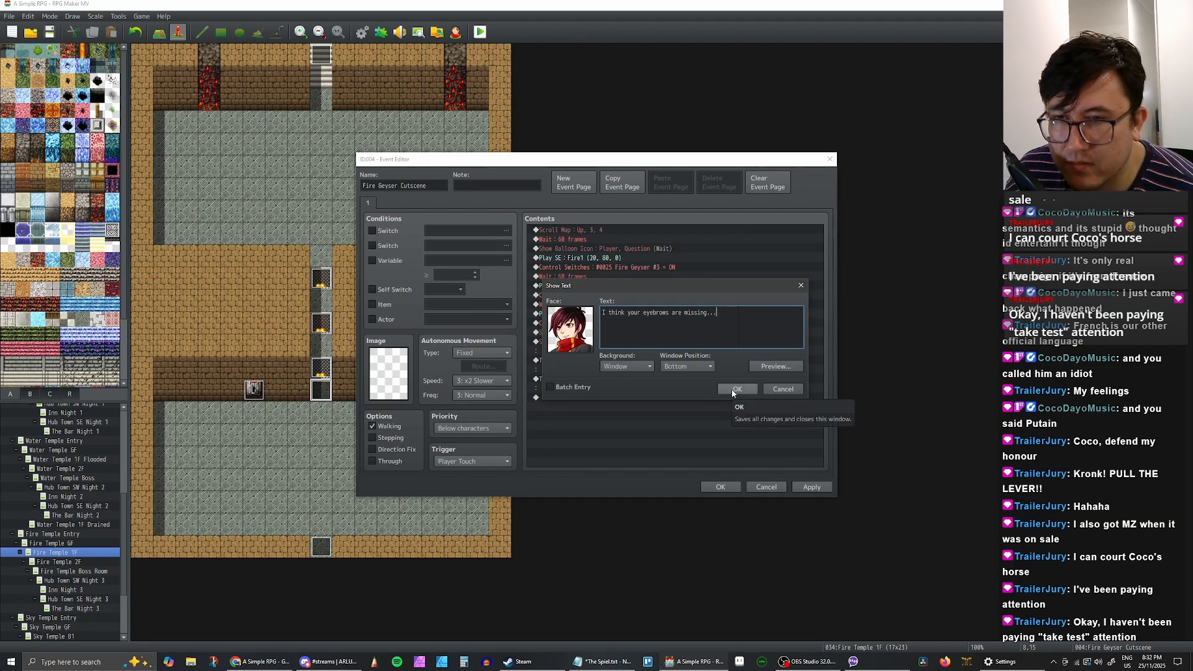
left_click(731, 389)
left_click(613, 363)
left_click(607, 380)
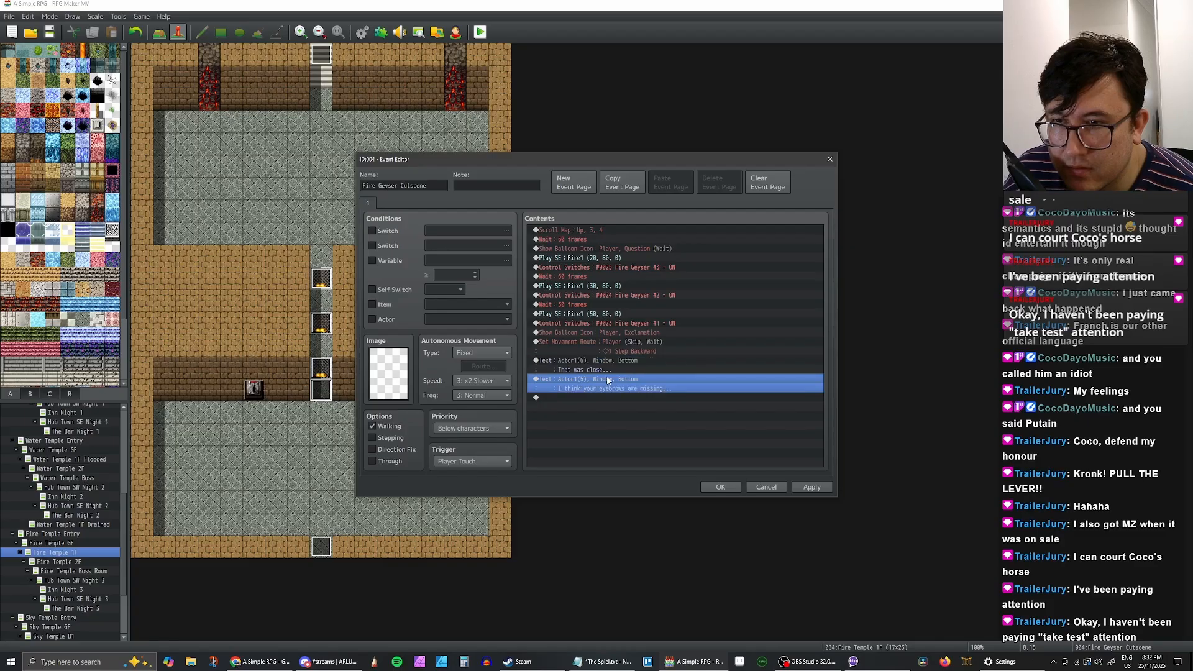
Step: Add a Control Self Switch command that turns self switch A ON at the end of the cutscene
double_click(553, 397)
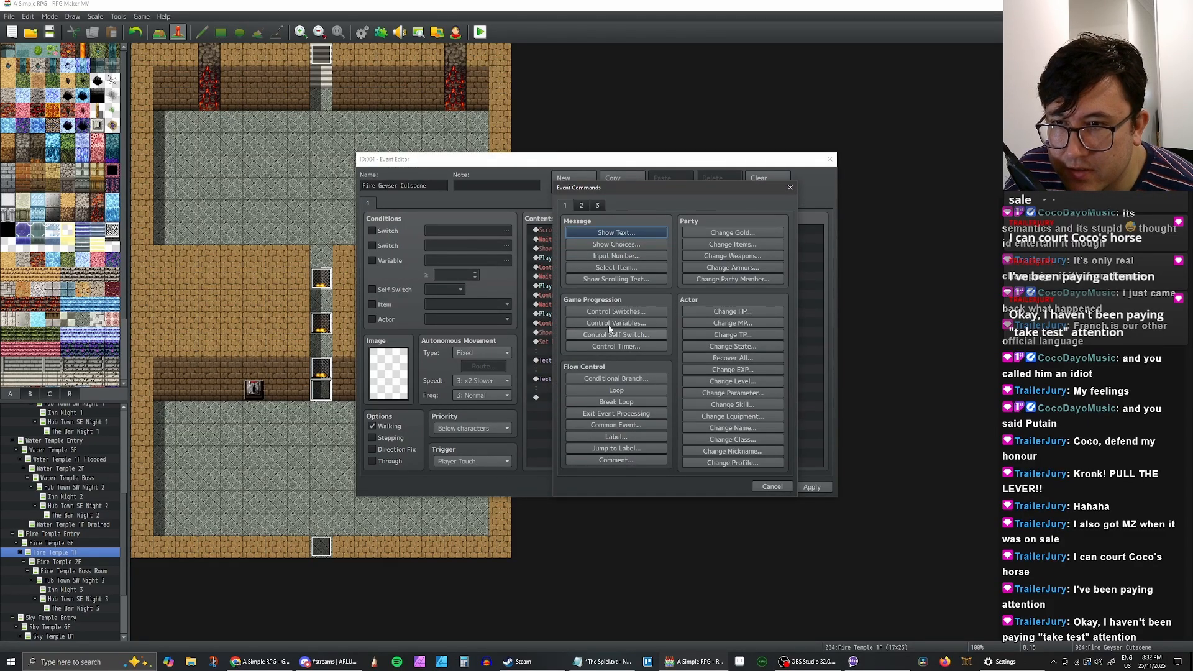
left_click(597, 336)
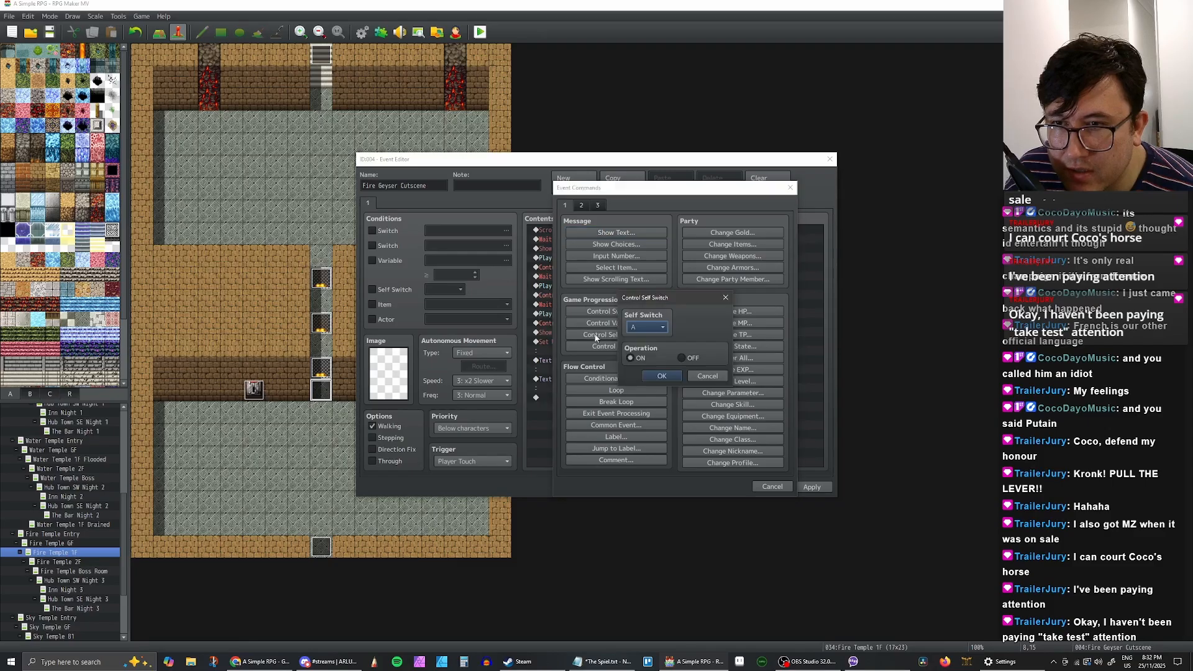
left_click(661, 376)
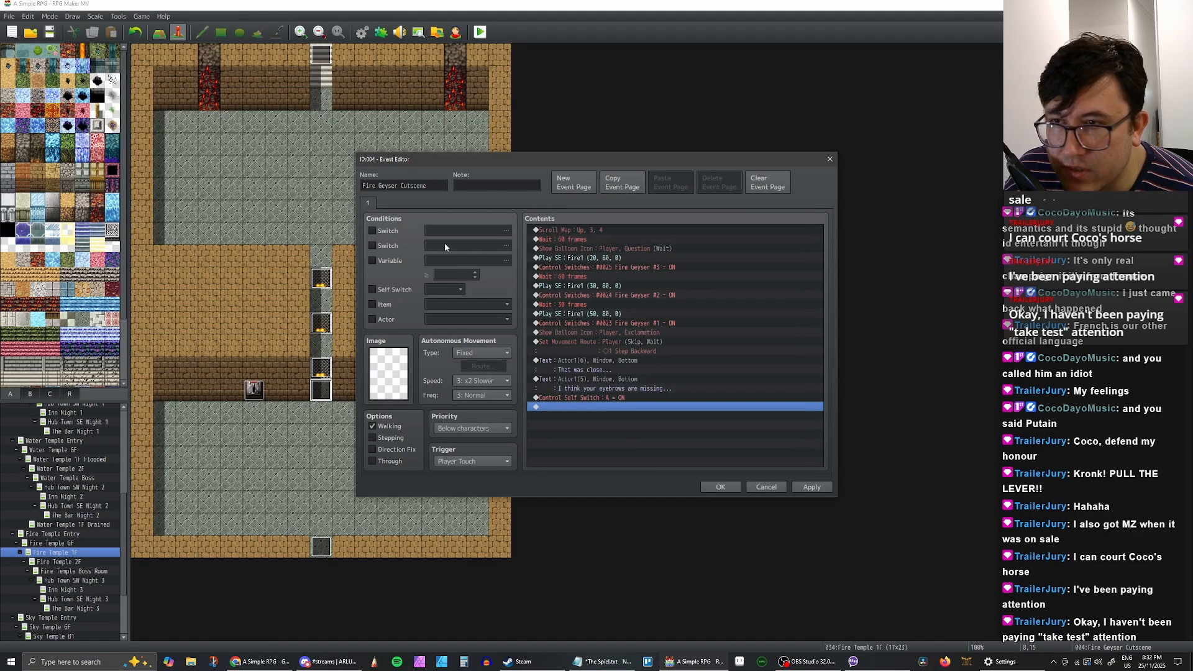
Step: Add an empty second event page with a Self Switch condition, and save the Fire Geyser Cutscene event
left_click(612, 185)
left_click(572, 182)
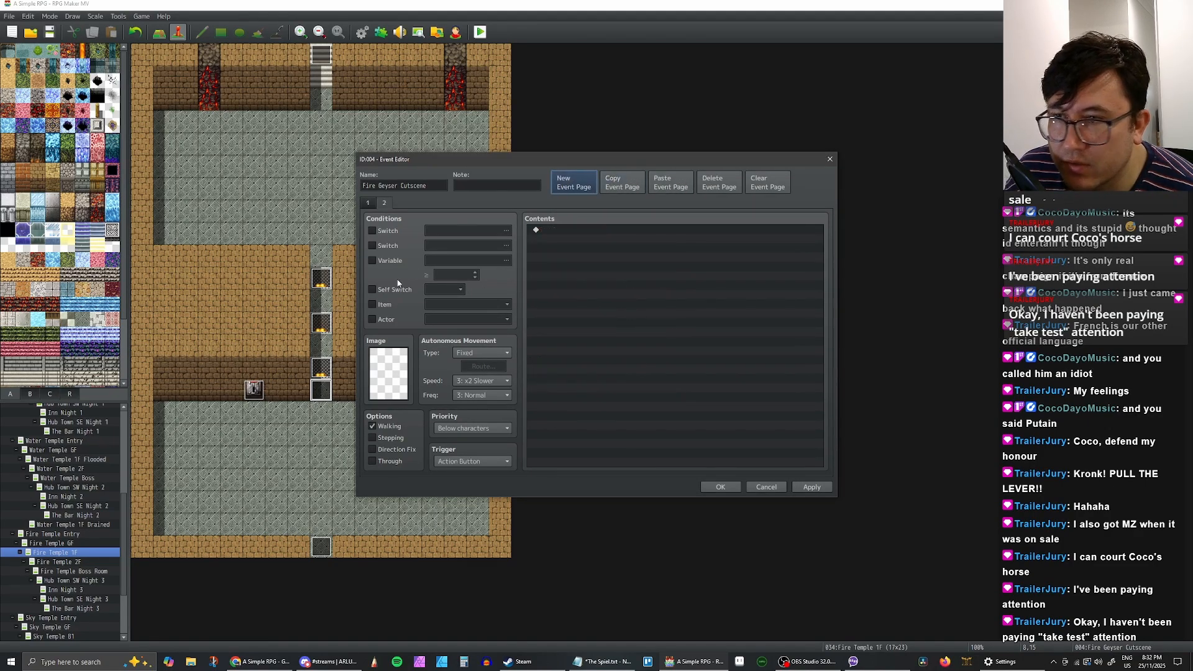
left_click(372, 290)
left_click(368, 204)
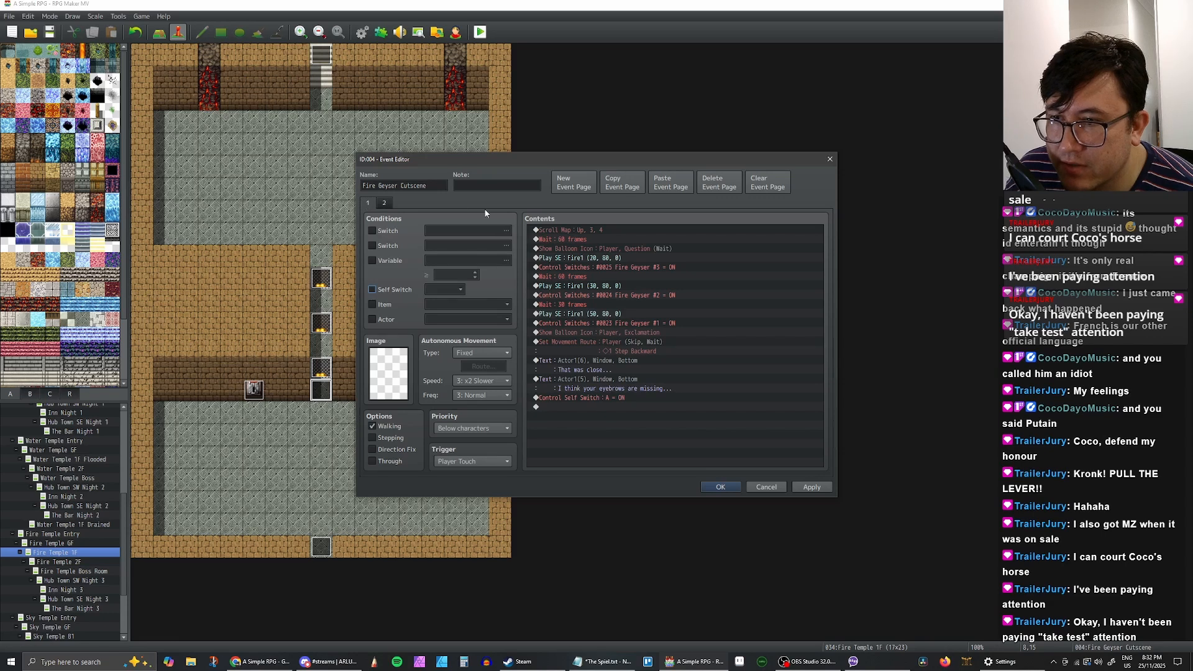
left_click(828, 489)
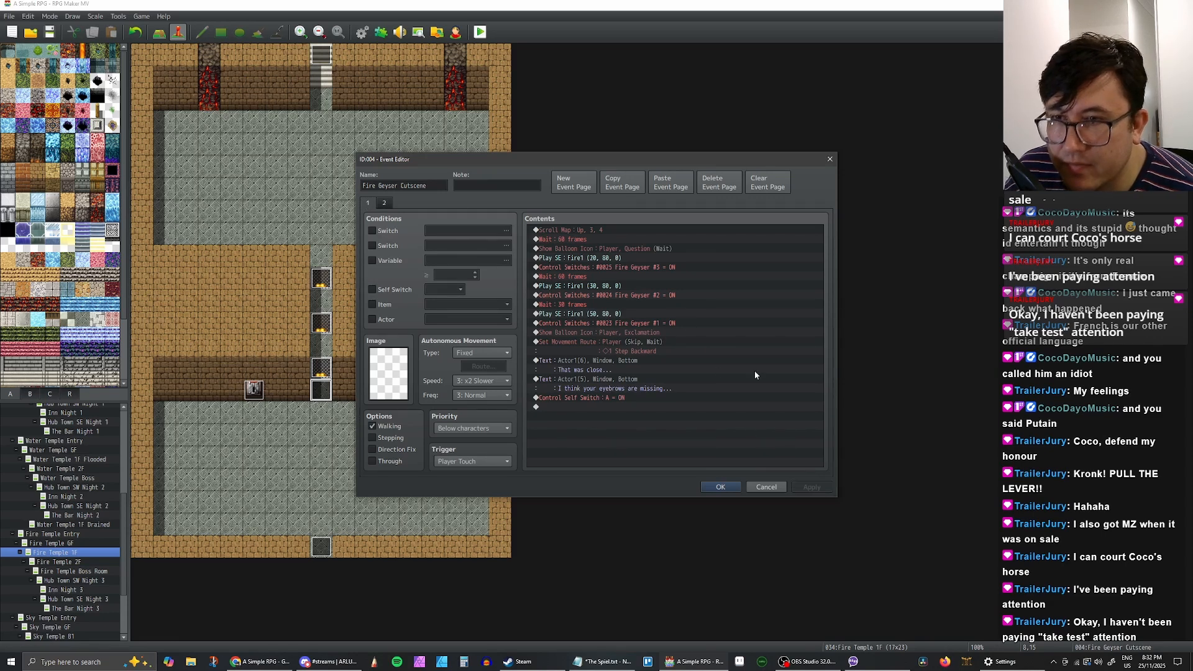
left_click(715, 487)
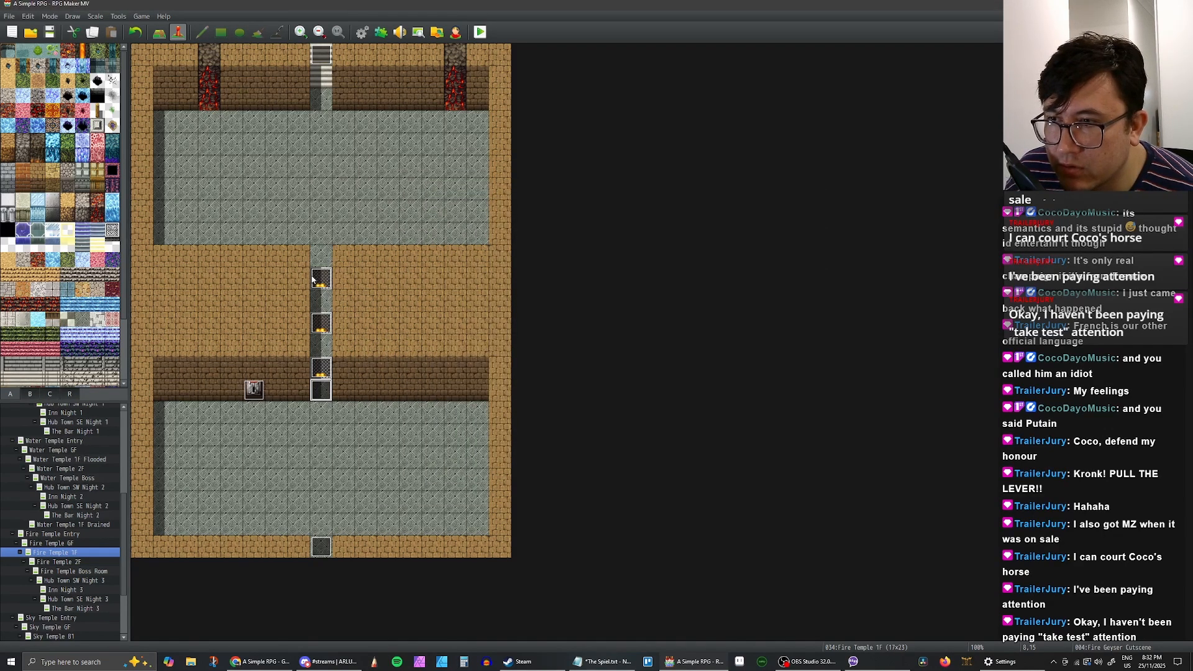
Step: Set the player's starting position on the Fire Temple 1F floor tile directly above the bottom entrance event
left_click(320, 410)
left_click(320, 390)
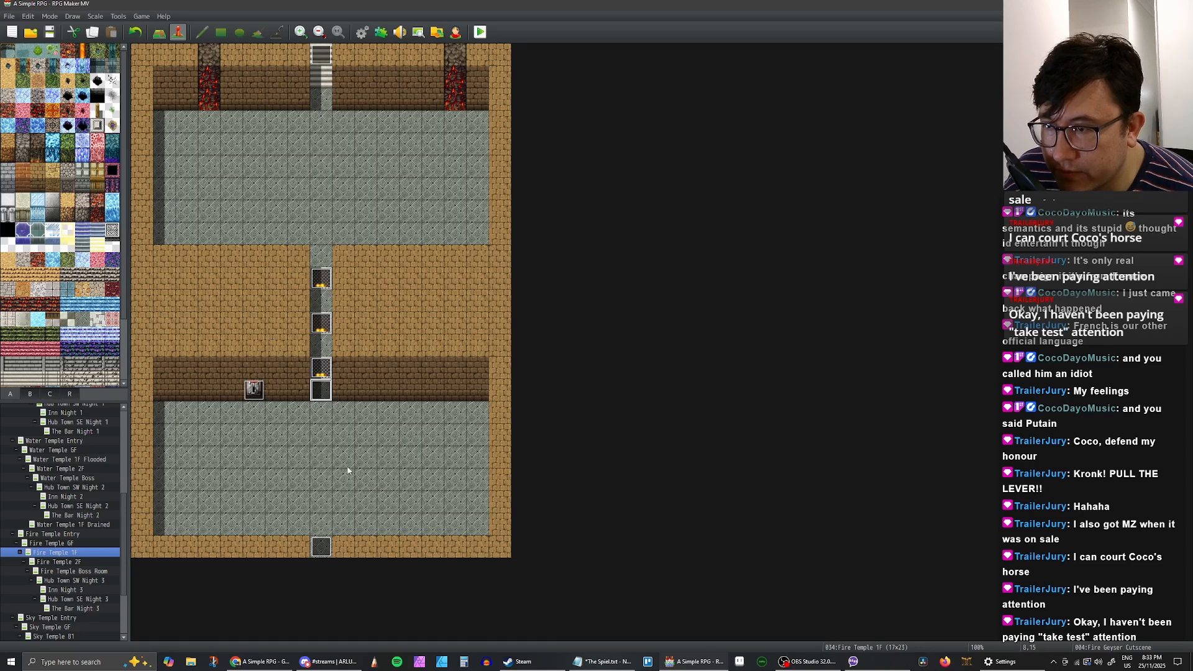
left_click(320, 525)
right_click(320, 524)
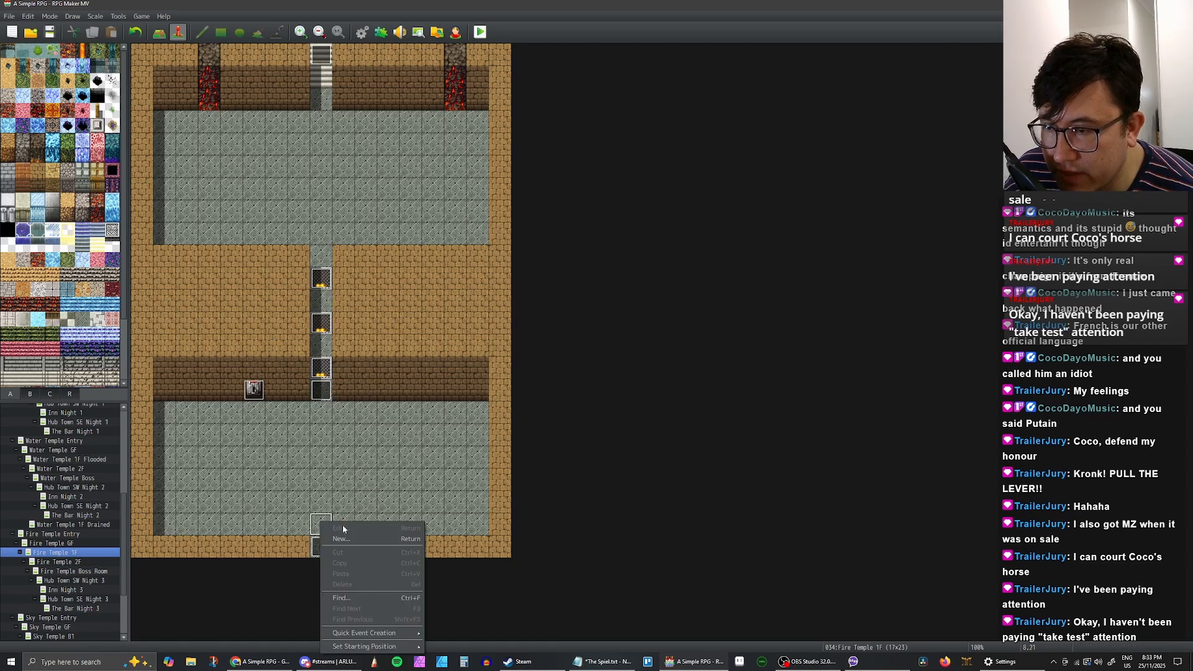
mouse_move(398, 646)
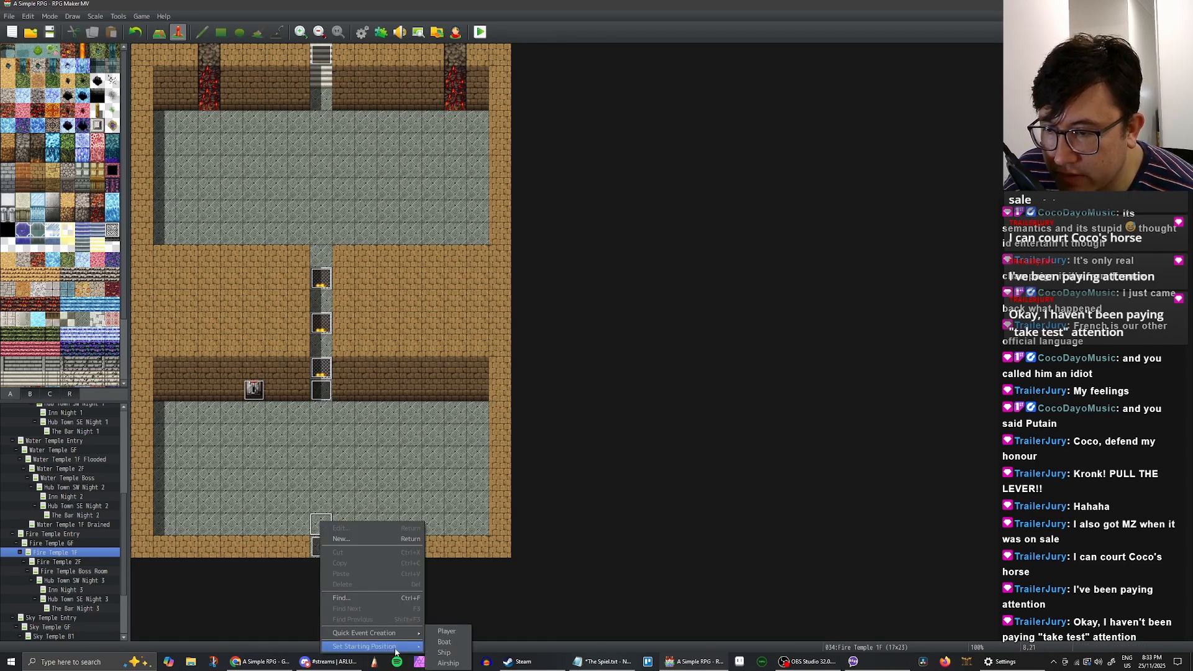
left_click(446, 631)
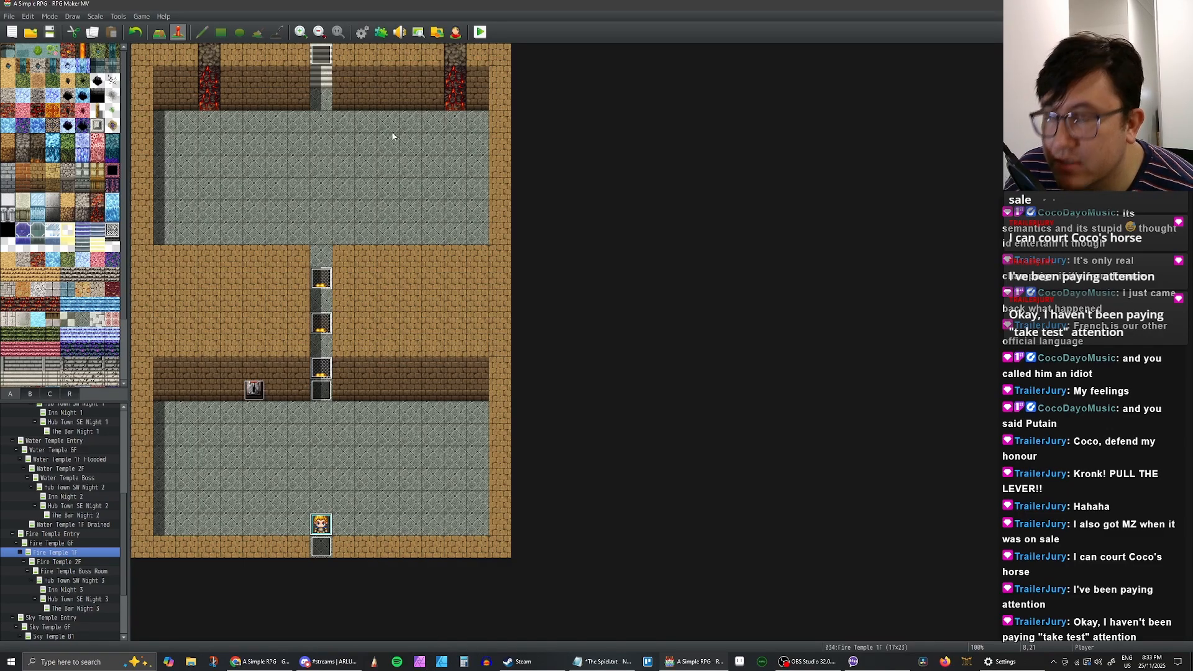
Step: Disable the Start Transparent option in the database's System settings and save the change
left_click(368, 34)
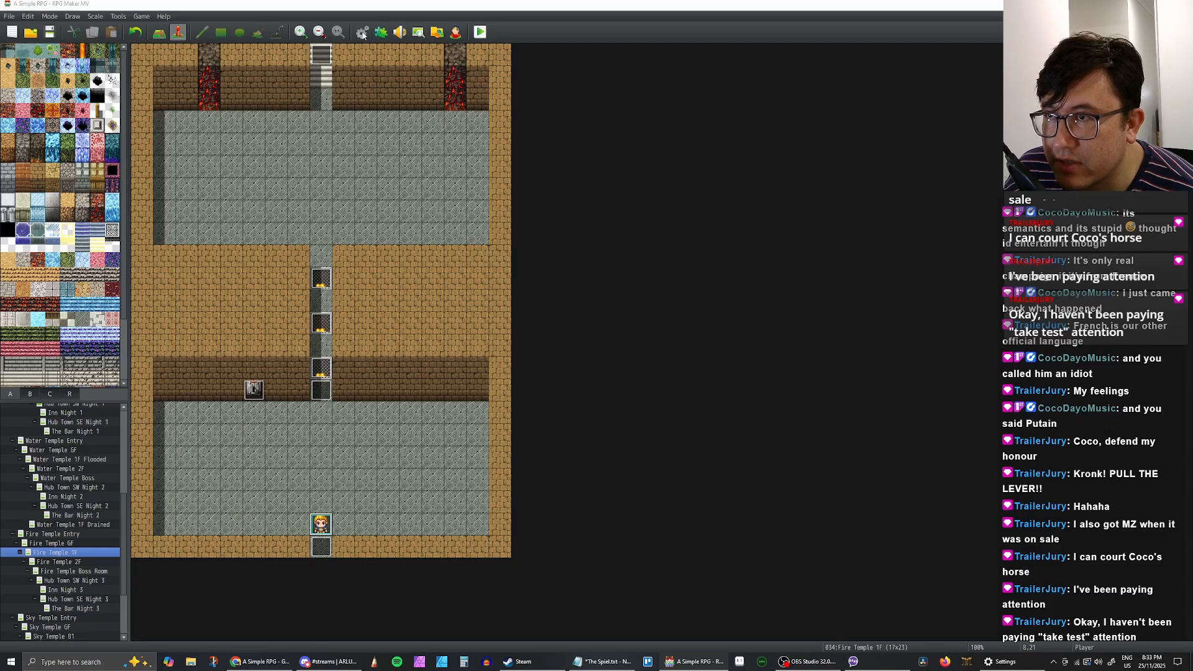
left_click(356, 343)
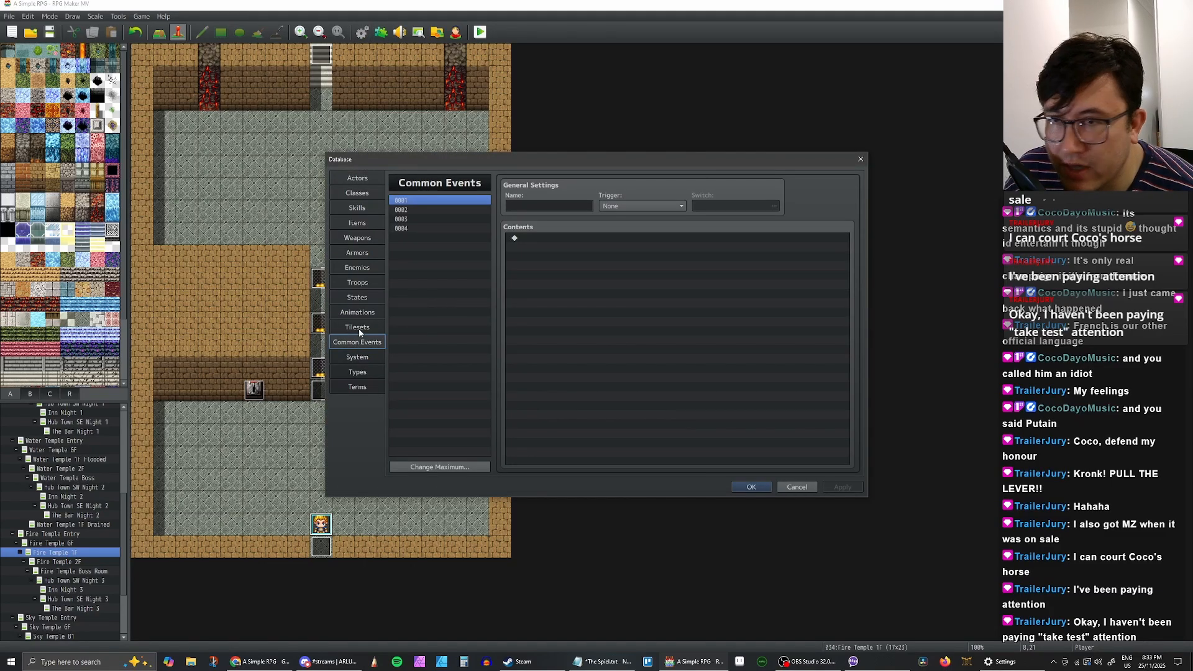
left_click(361, 357)
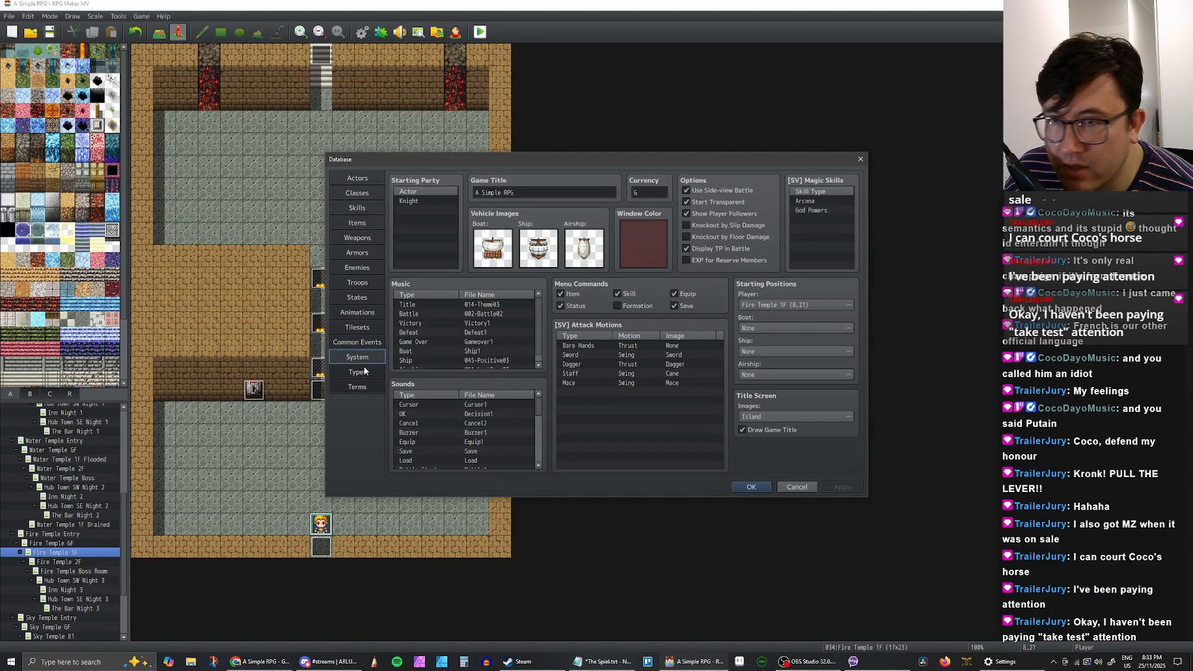
left_click(687, 203)
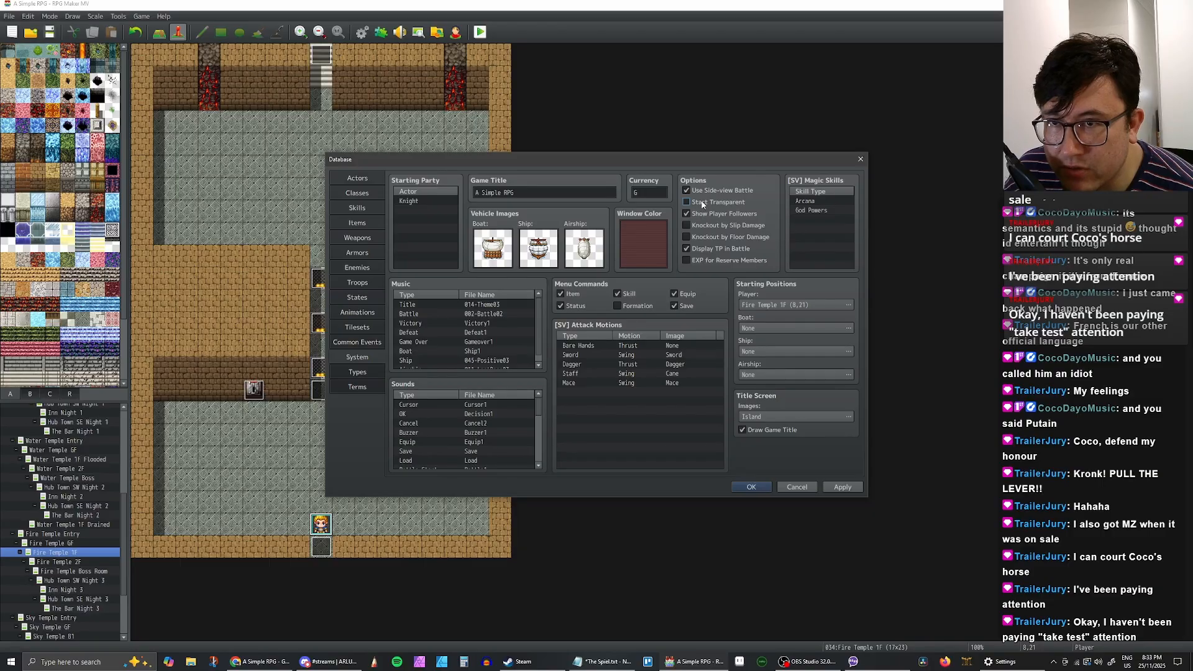
left_click(842, 487)
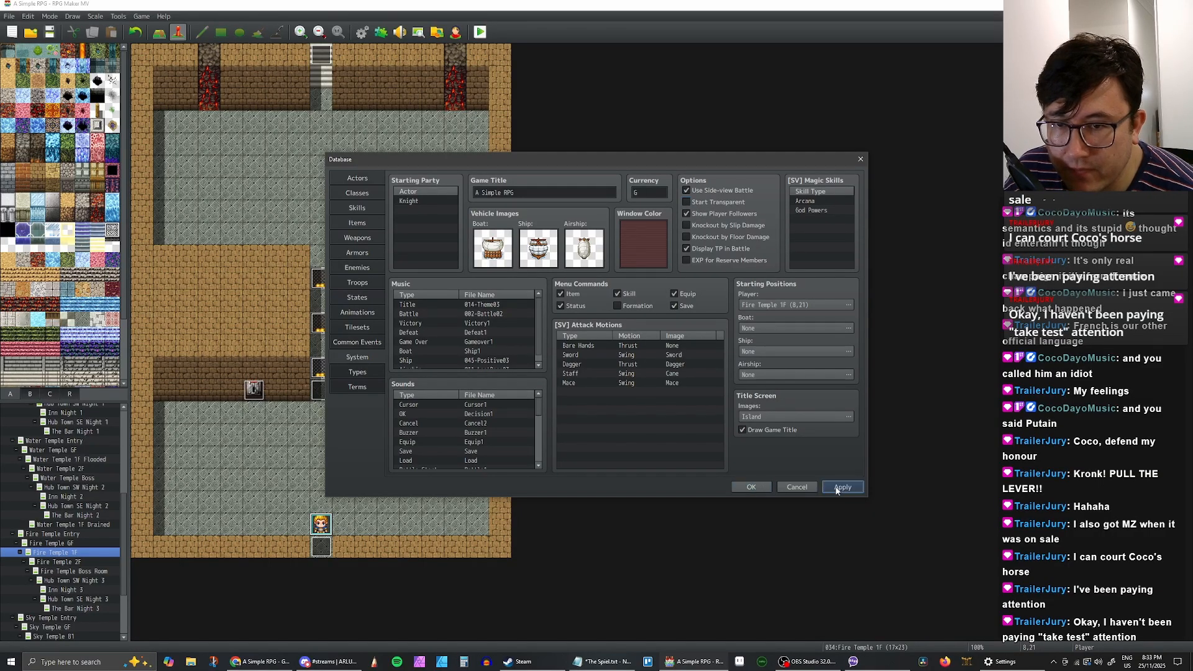
left_click(759, 485)
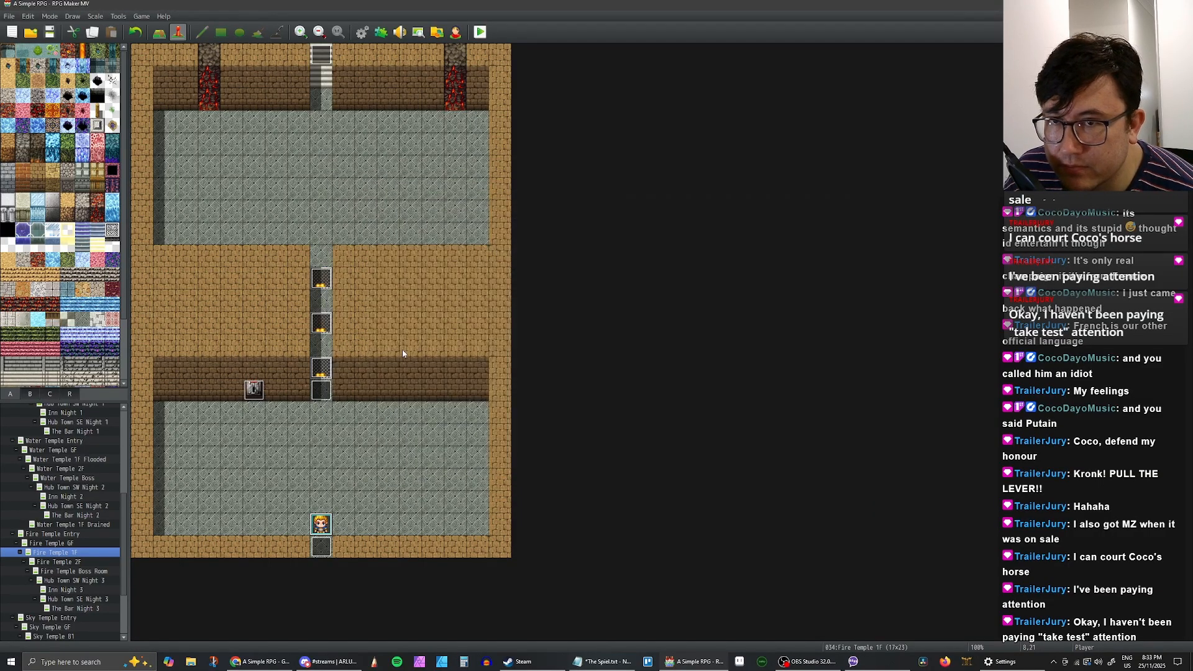
Step: Open the Intro/Outro map from the project's map list
scroll(63, 466, "up", 5)
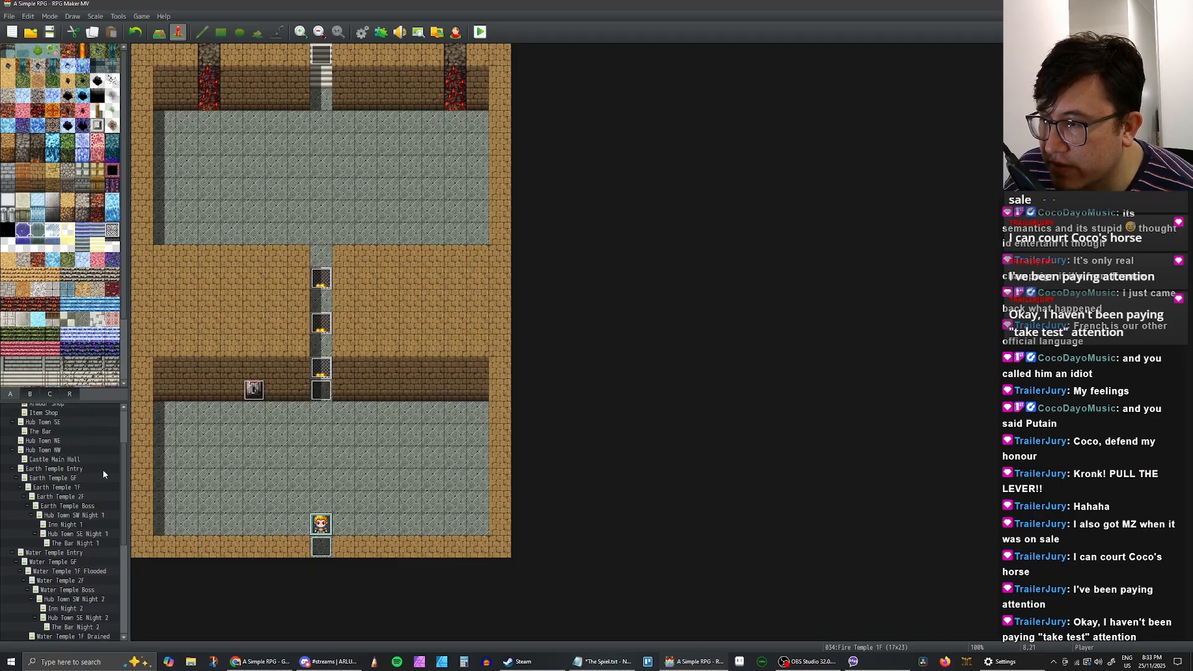
scroll(78, 426, "down", 1)
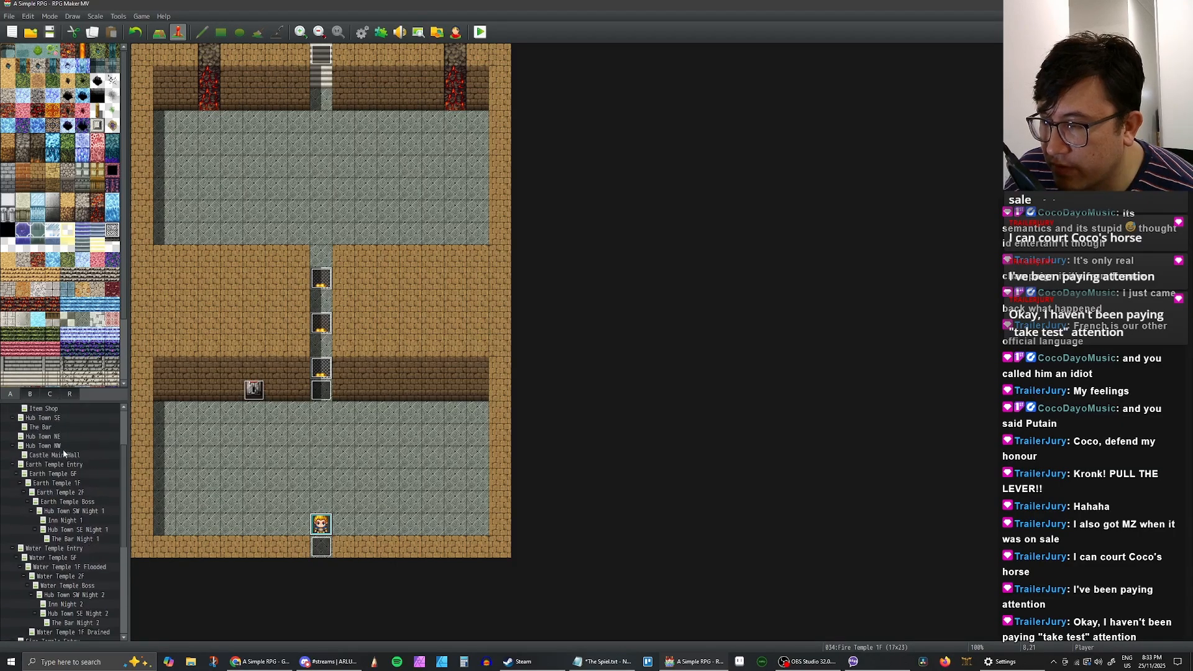
left_click(38, 408)
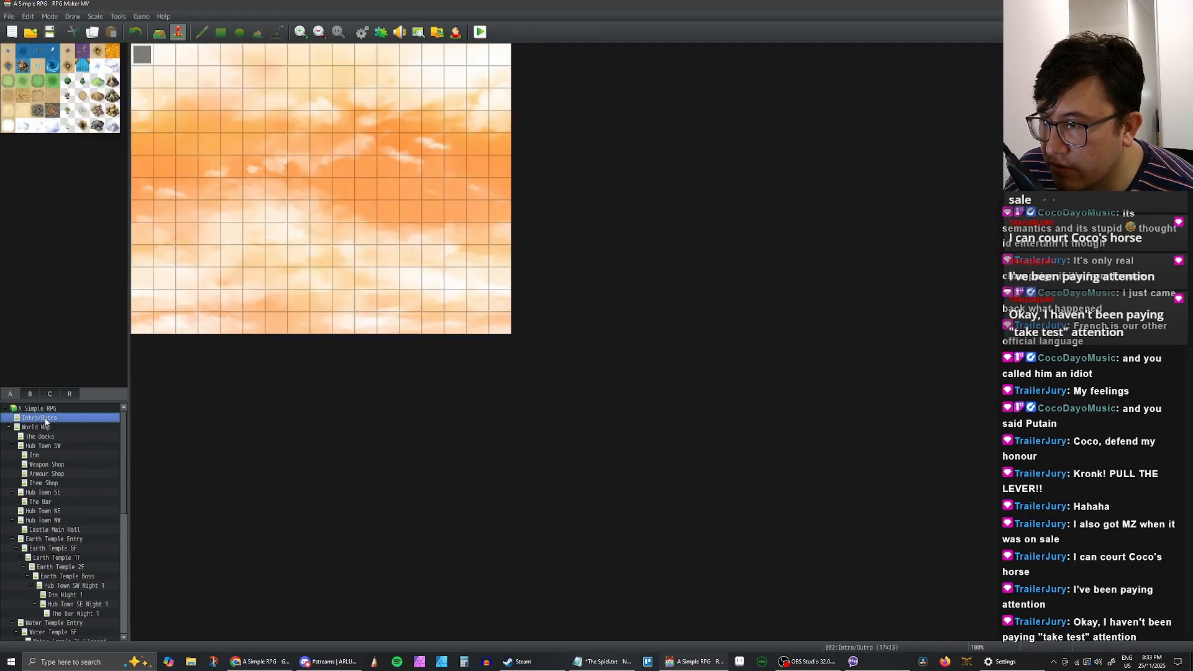
Step: Open the Fire Temple 1F map from the project's map list
scroll(95, 499, "down", 7)
scroll(96, 502, "down", 3)
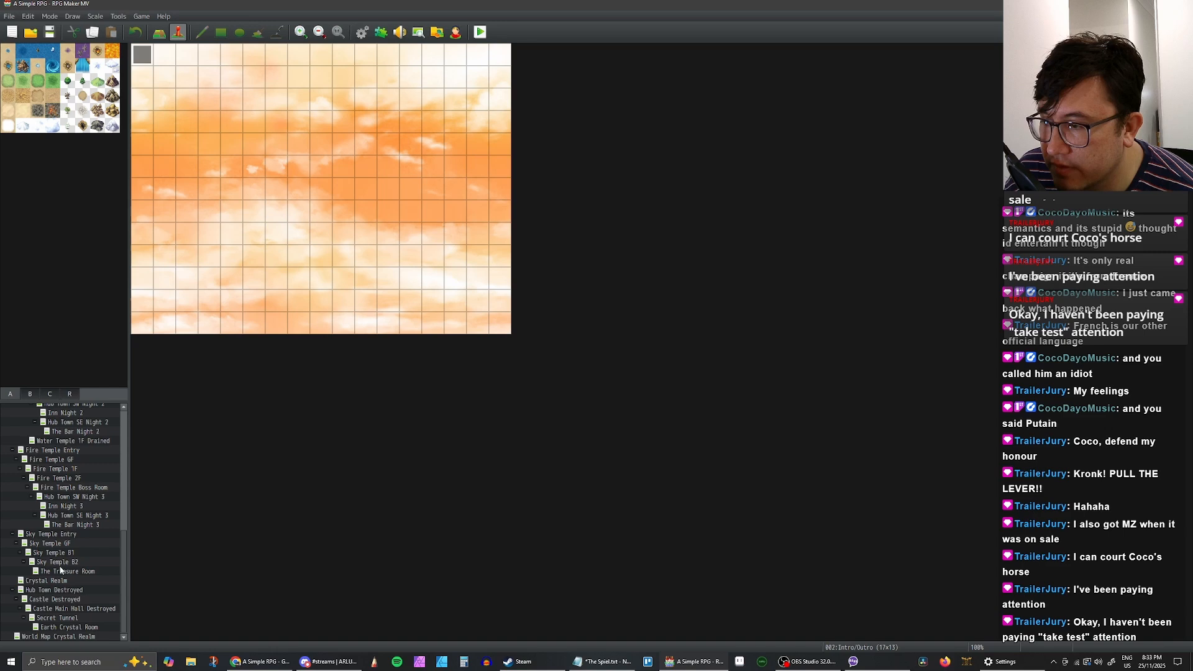
left_click(56, 618)
left_click(56, 609)
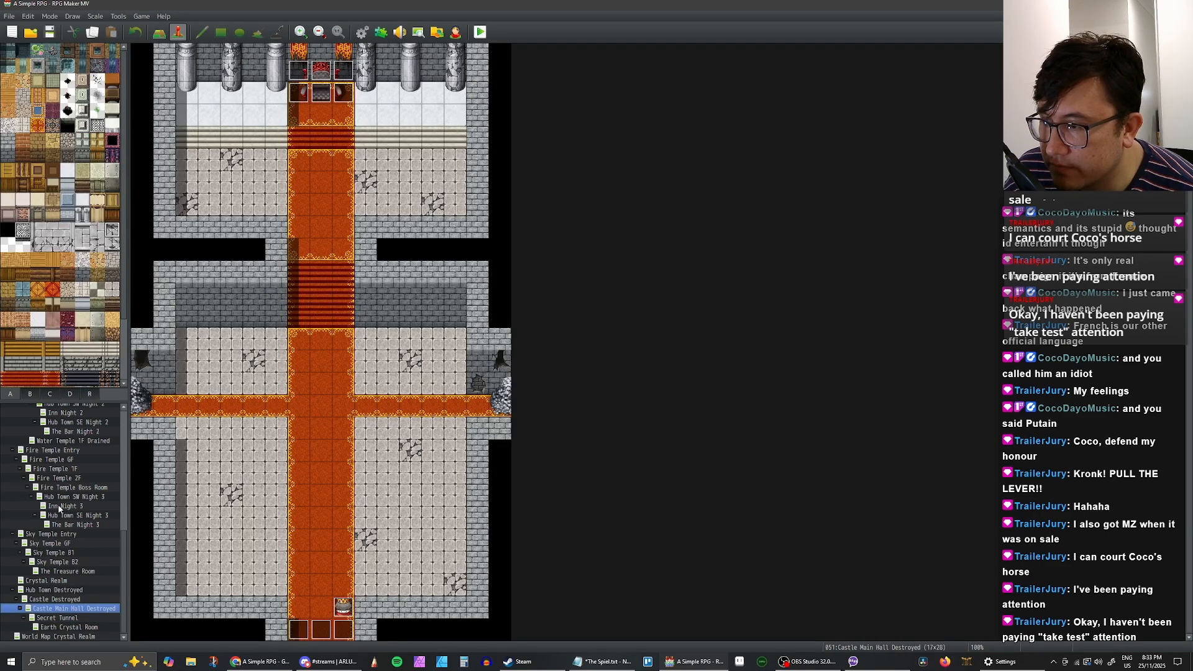
left_click(59, 469)
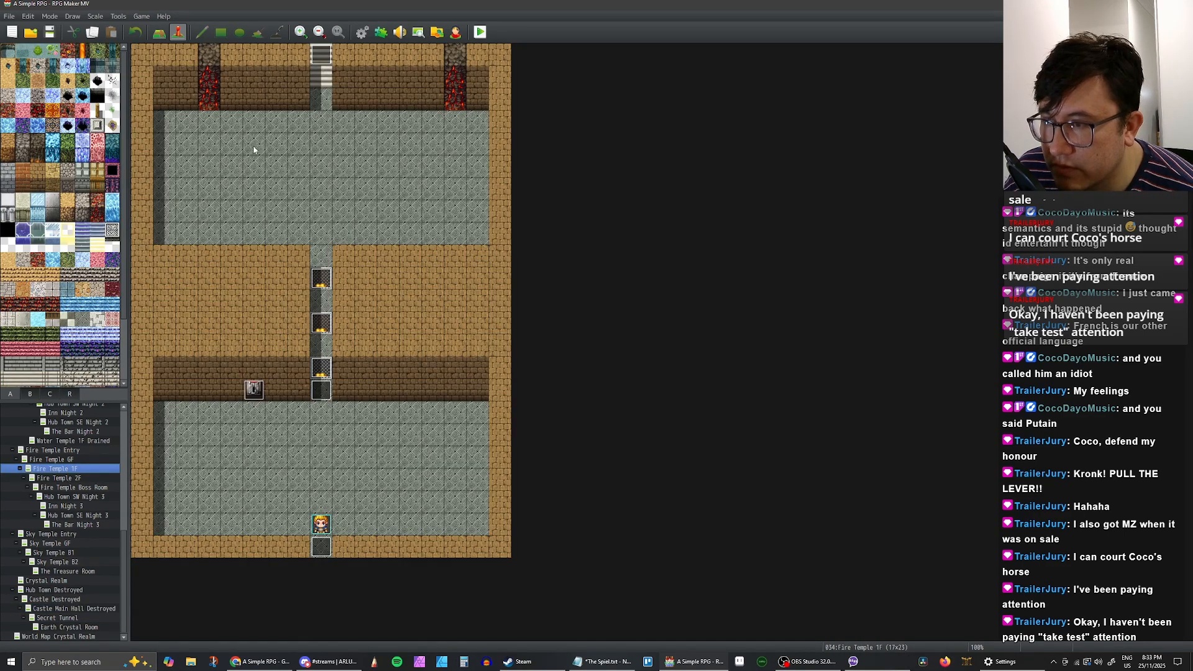
Step: Start a playtest, maximize its window and begin a new game
left_click(480, 32)
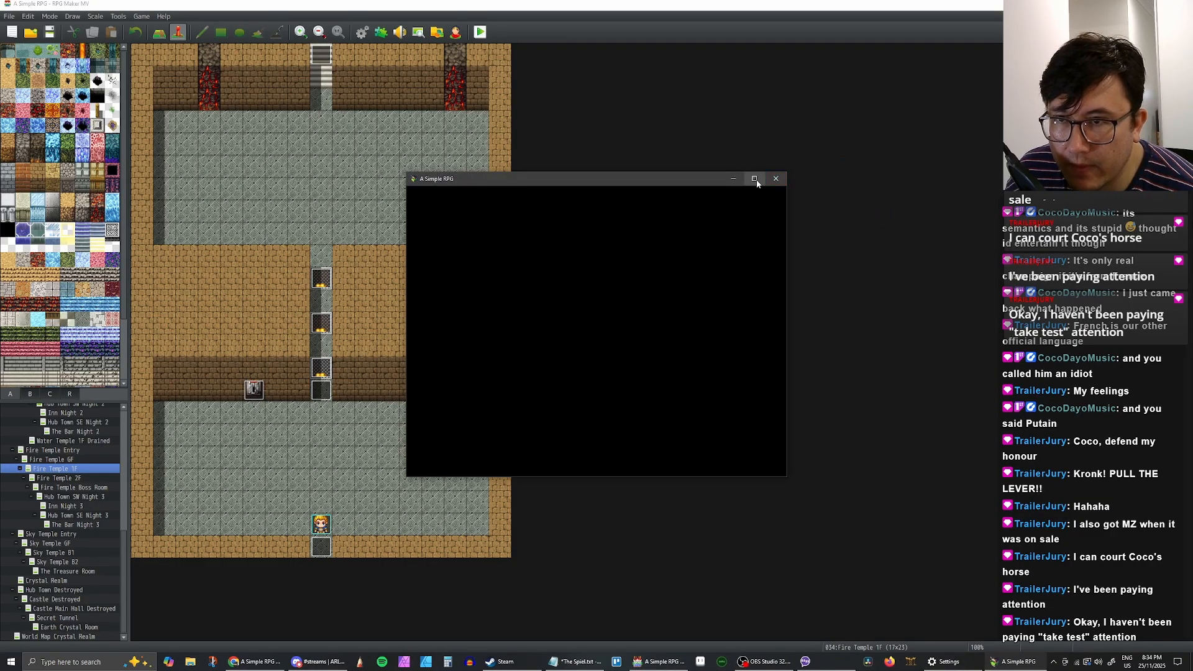
left_click(754, 179)
key("Up")
key("Return")
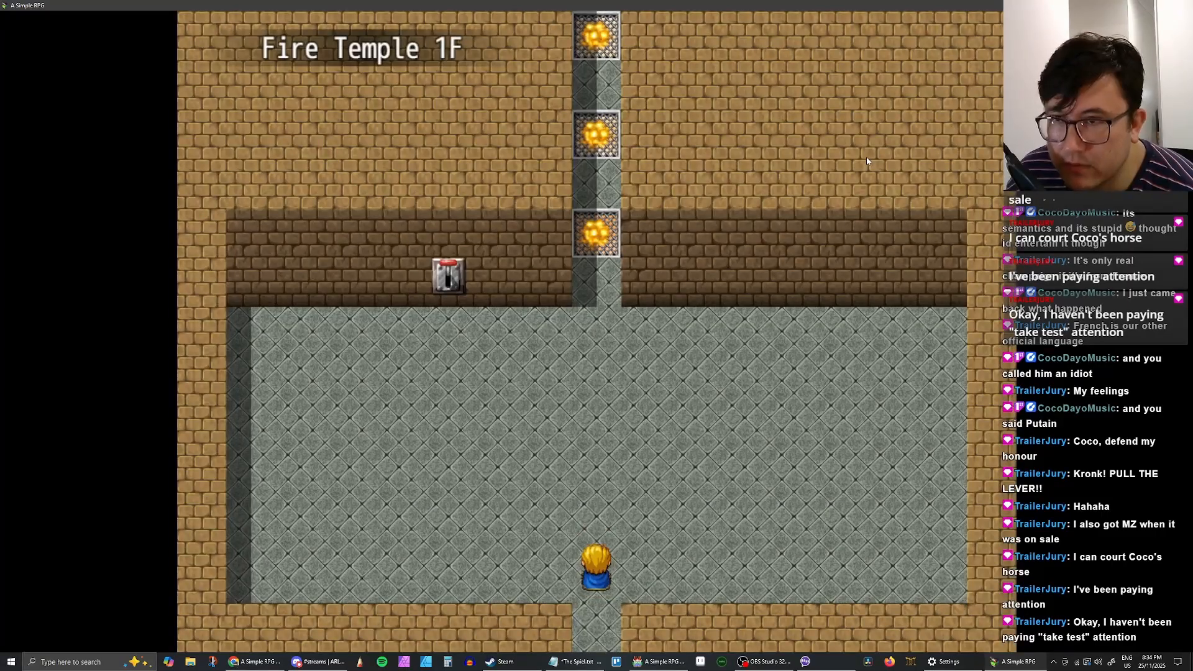
Step: Walk the hero up to the fire geysers to trigger the cutscene, and advance through its dialogue
key("Up")
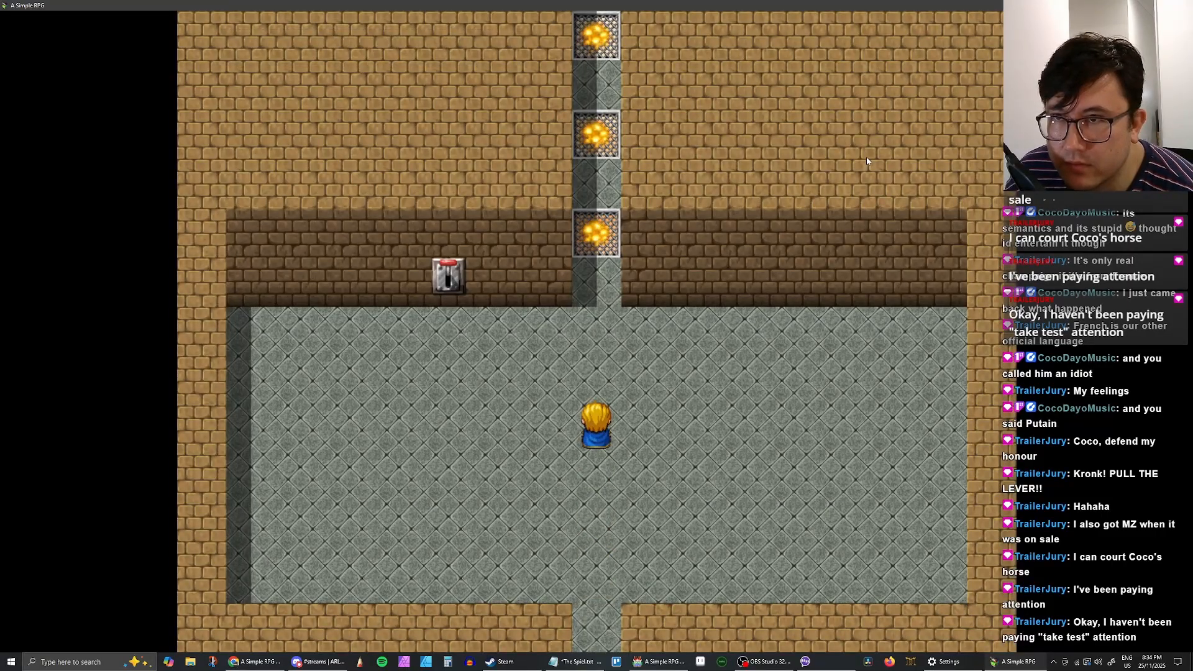
key("Up")
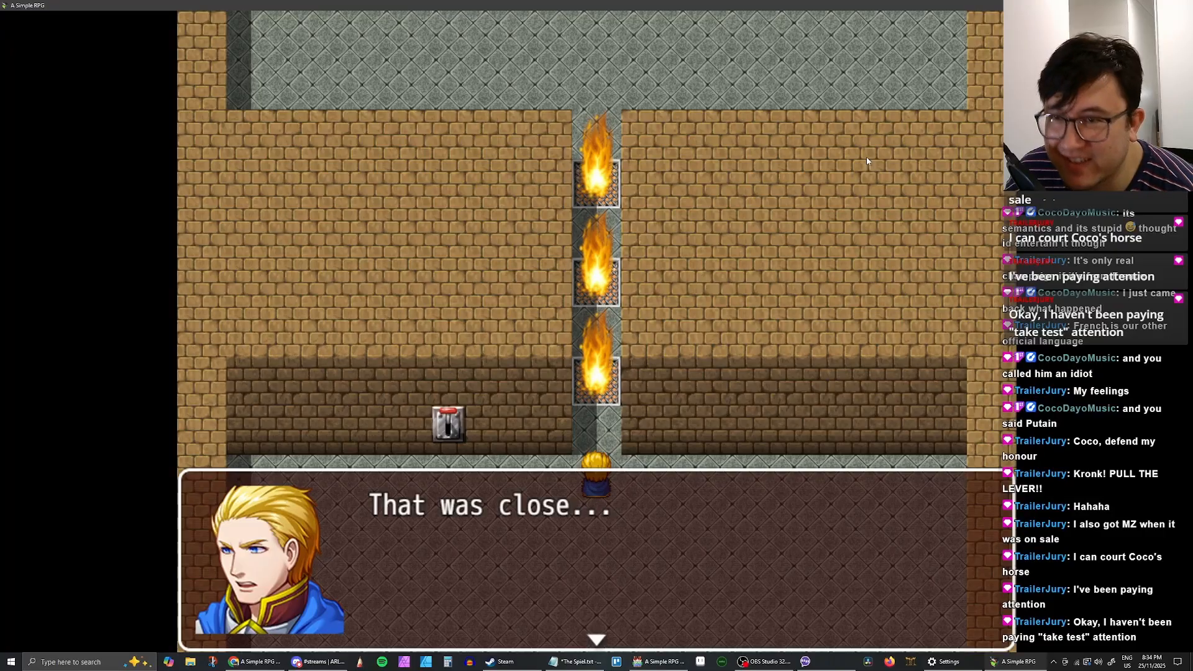
key("Return")
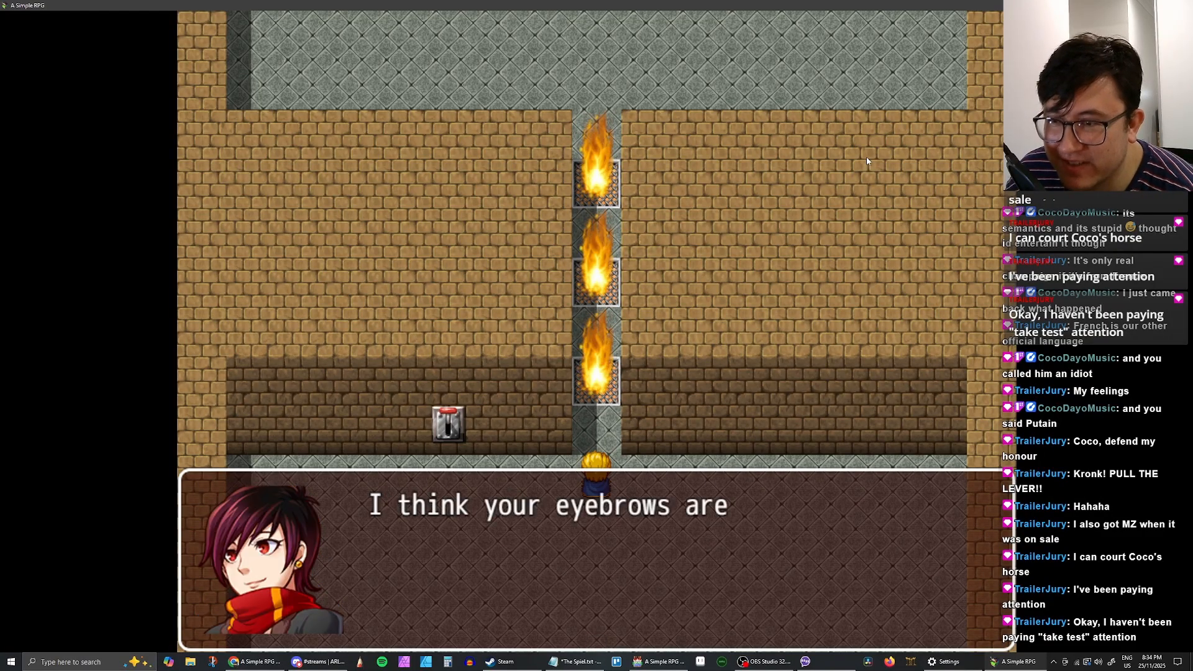
key("Return")
key("Up")
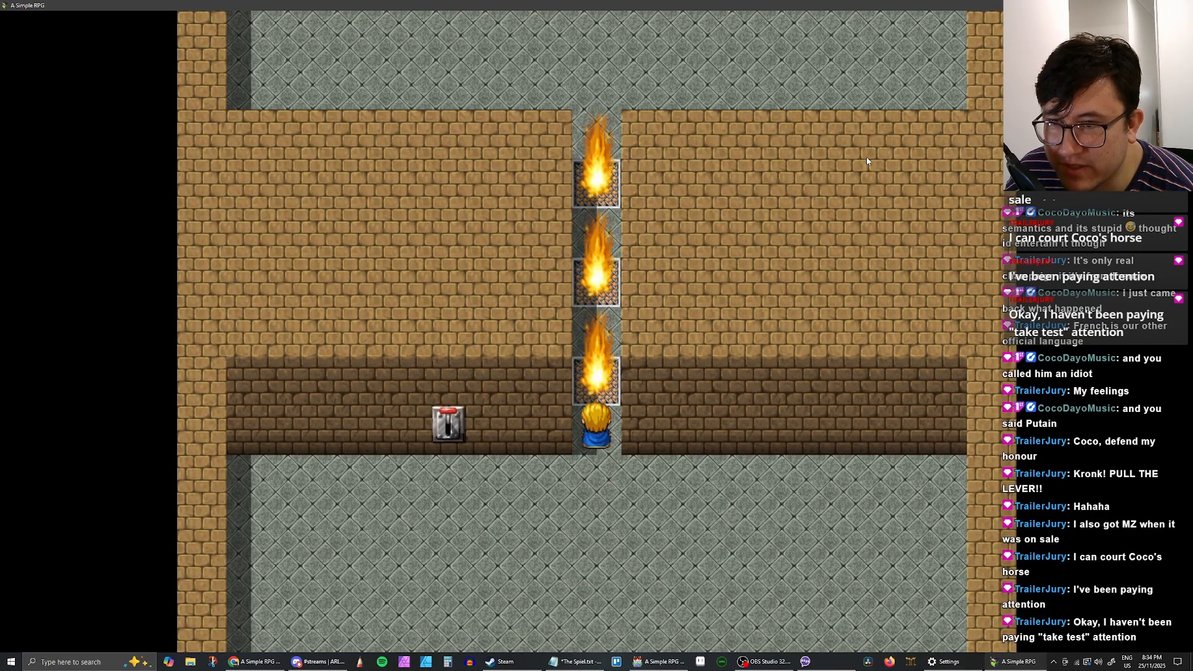
Step: Walk the hero from the geyser corridor to the wall lever and choose Yes to pull it
key("Down")
key("Down")
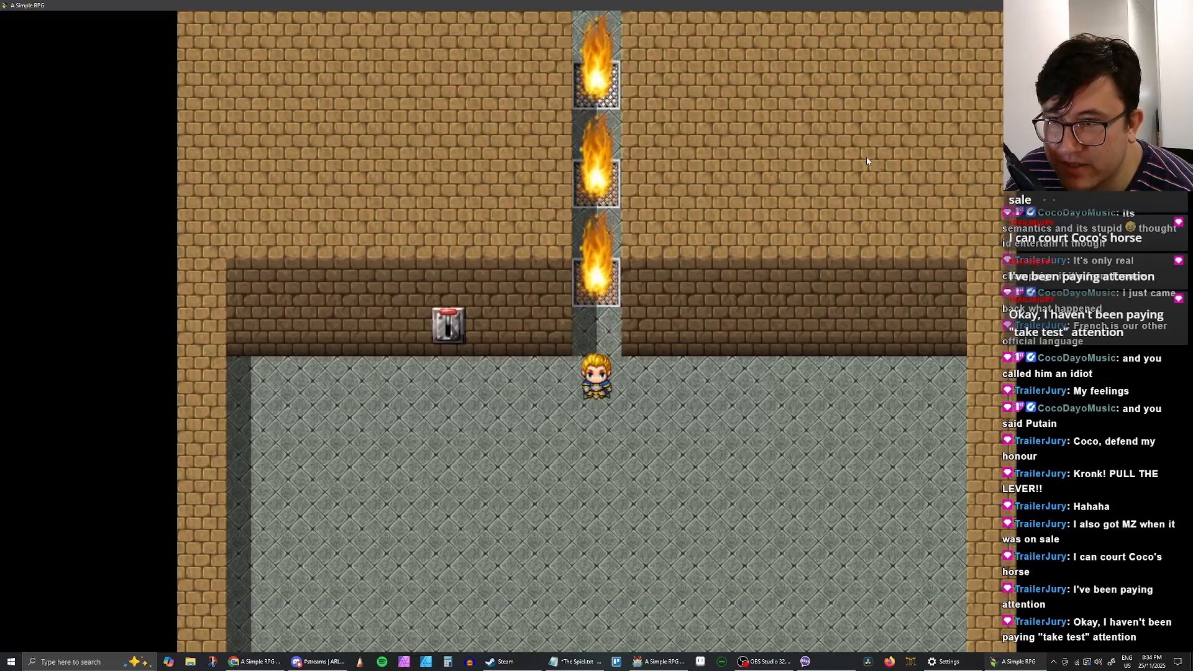
key("Left")
key("Left")
key("Left")
key("Left")
key("Left")
key("Up")
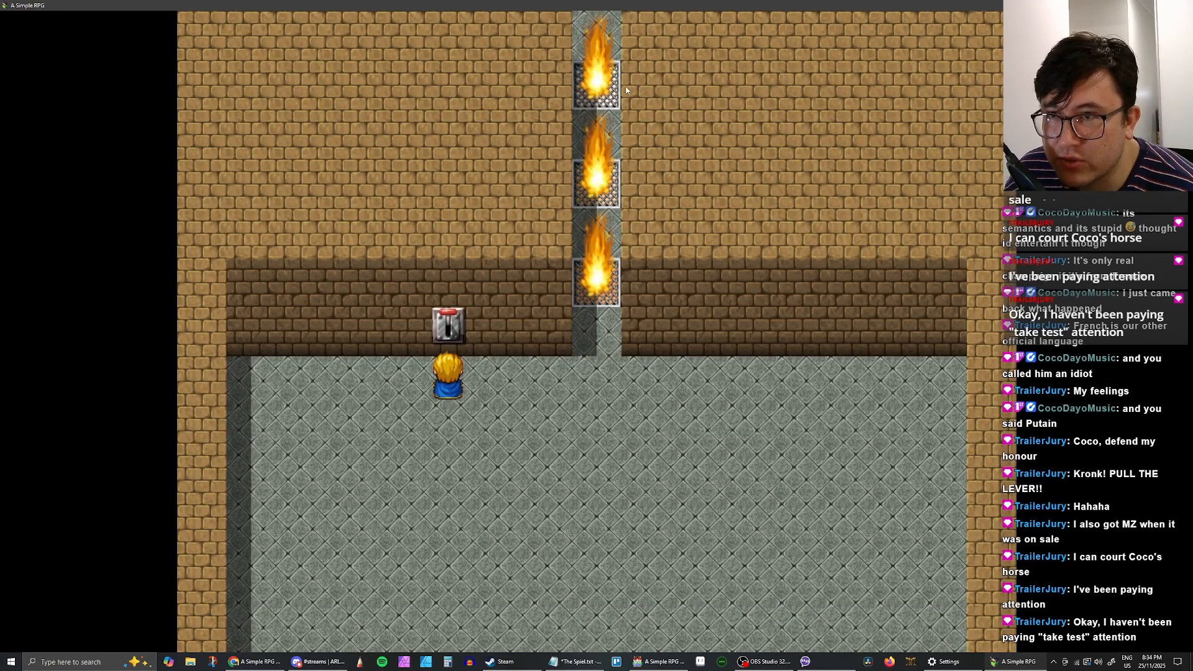
key("Return")
key("Return")
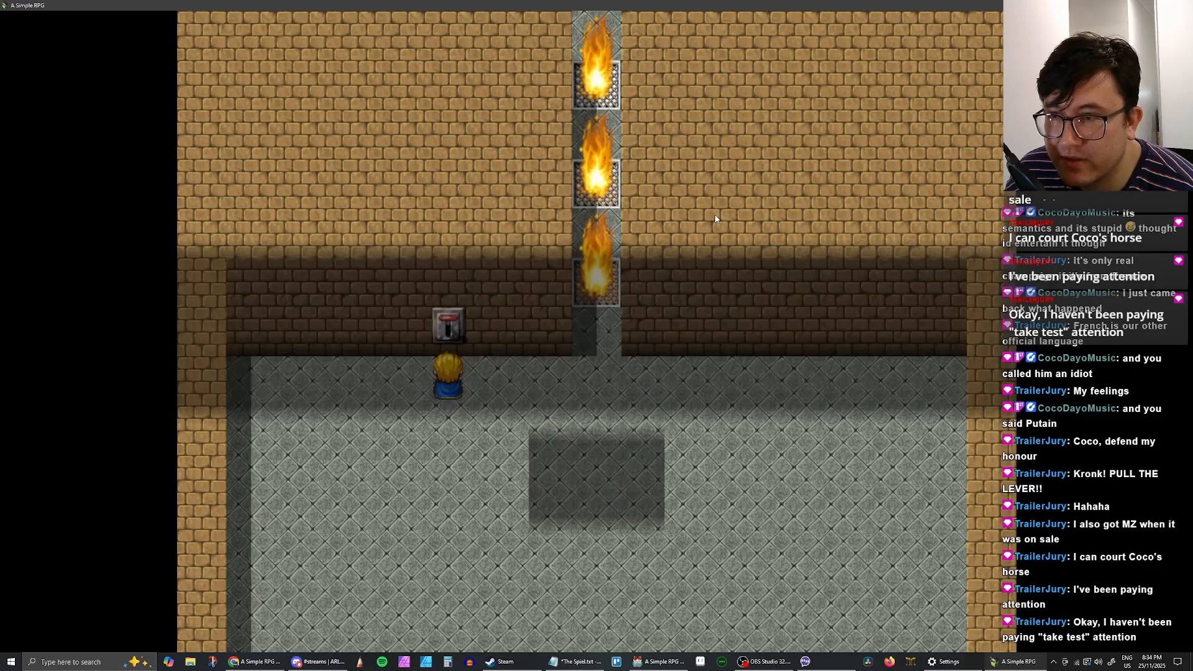
Step: Walk the hero back into the corridor and test whether the first geyser tile can be crossed
key("Right")
key("Right")
key("Right")
key("Right")
key("Right")
key("Up")
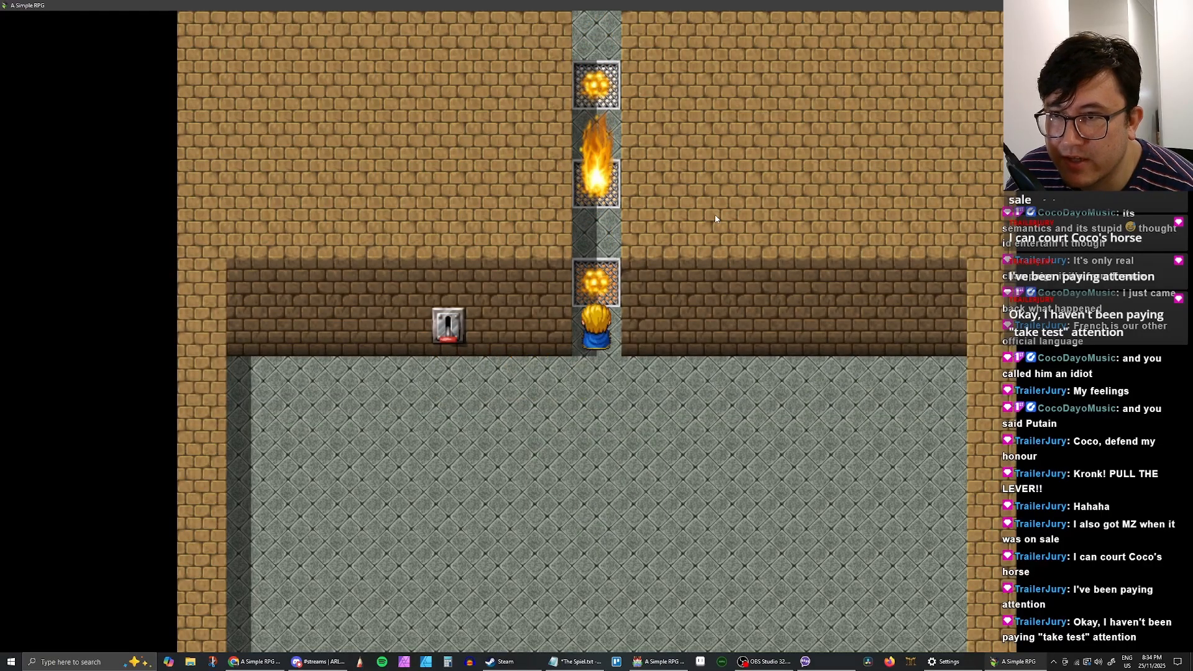
key("Up")
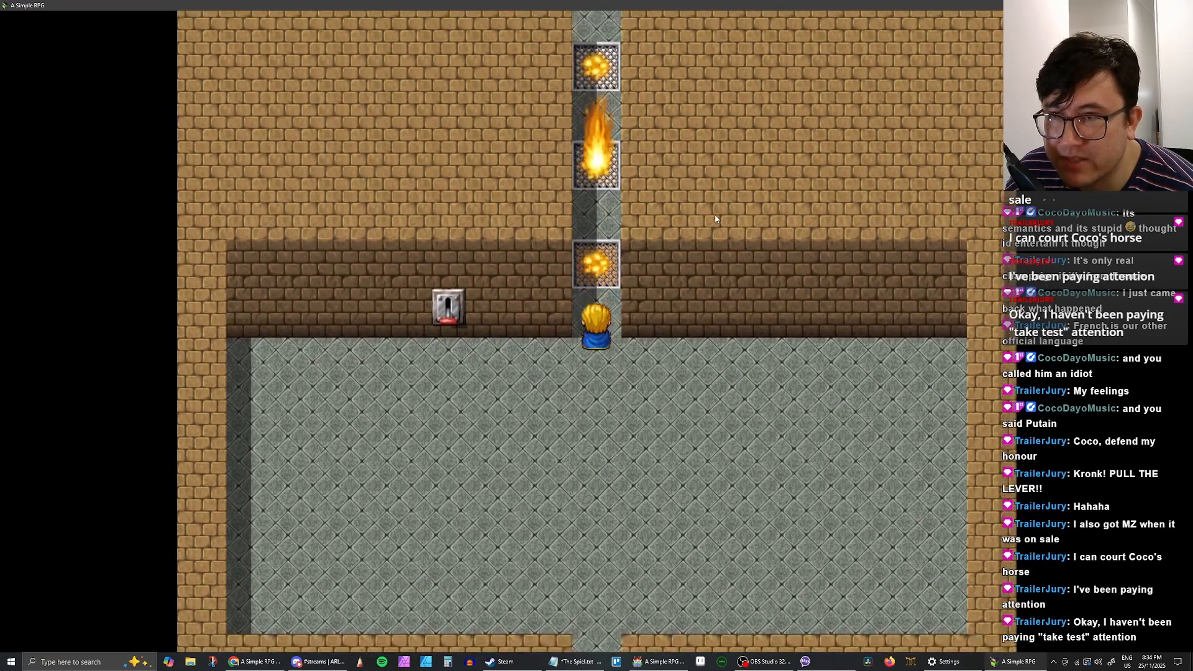
Step: Return the hero to the wall lever and answer Yes to pull it a second time
key("Down")
key("Left")
key("Left")
key("Left")
key("Left")
key("Left")
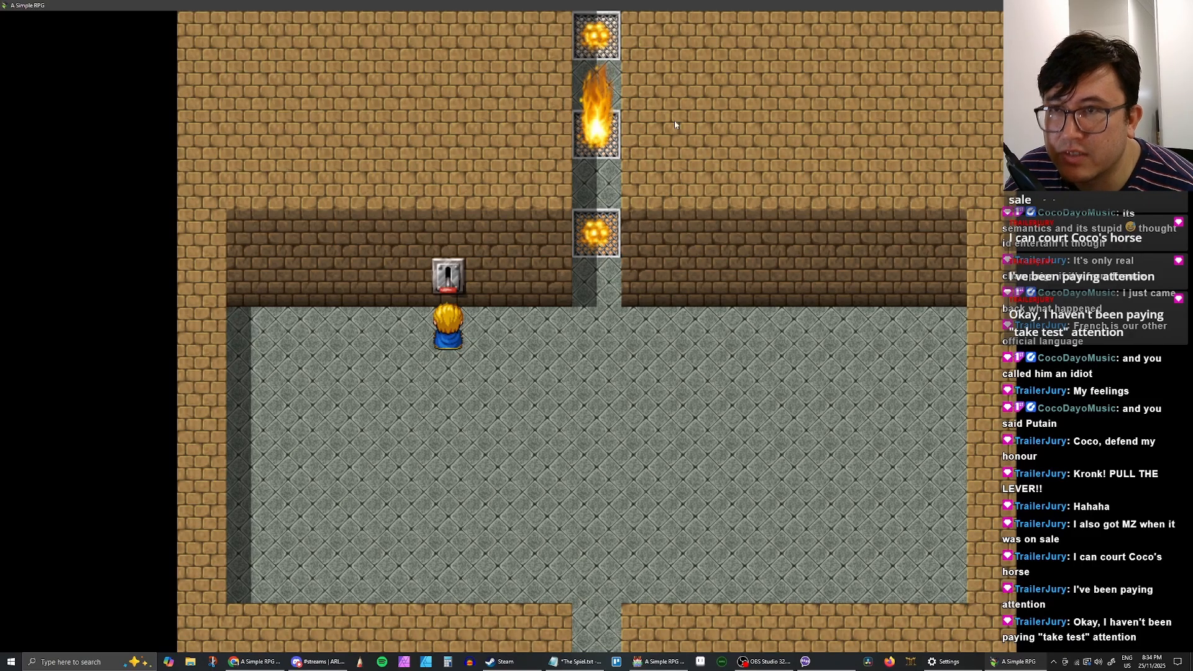
key("Return")
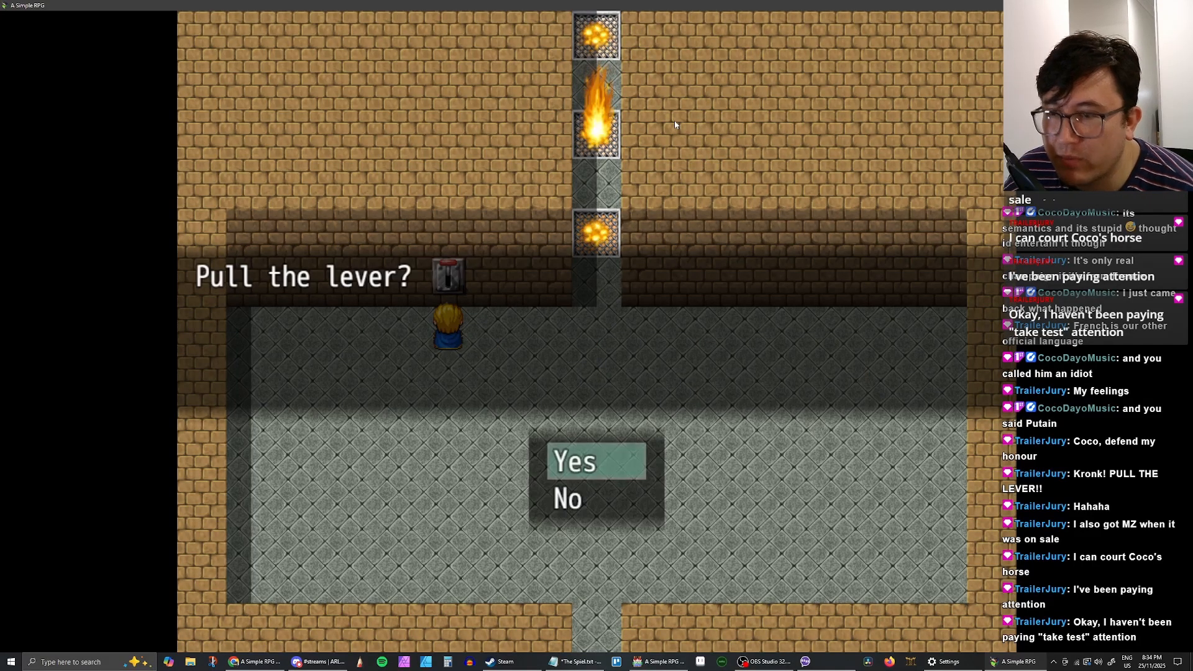
key("Return")
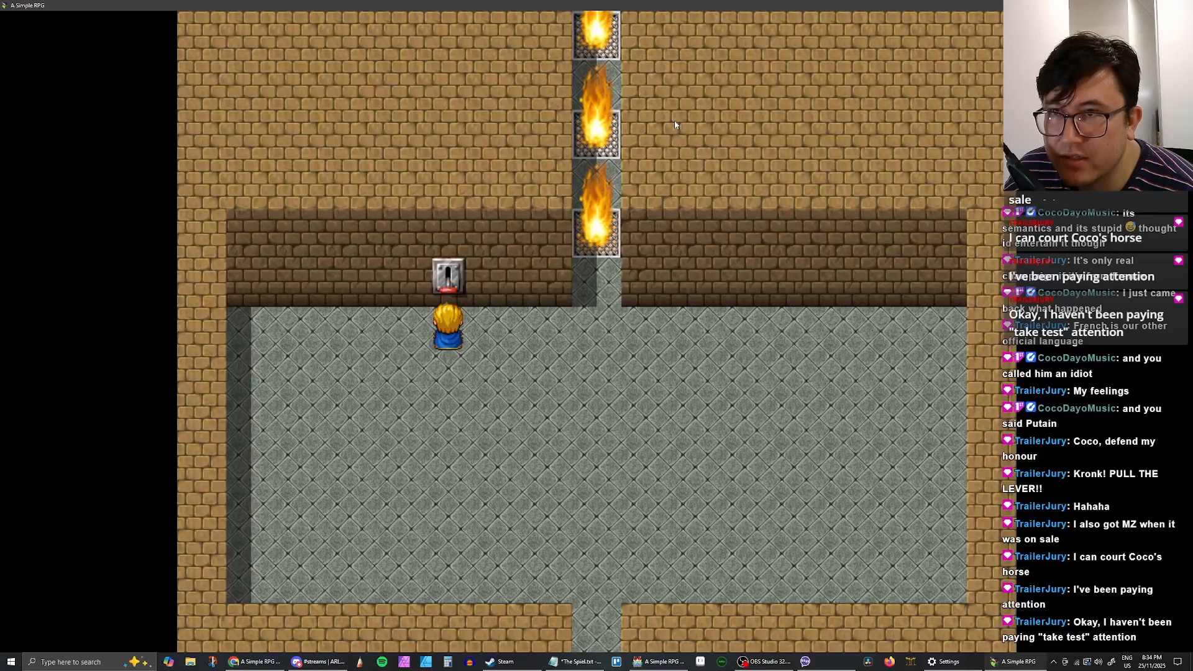
Step: Test the way past the first geyser again, and return to the lever to pull it a third time
key("Right")
key("Up")
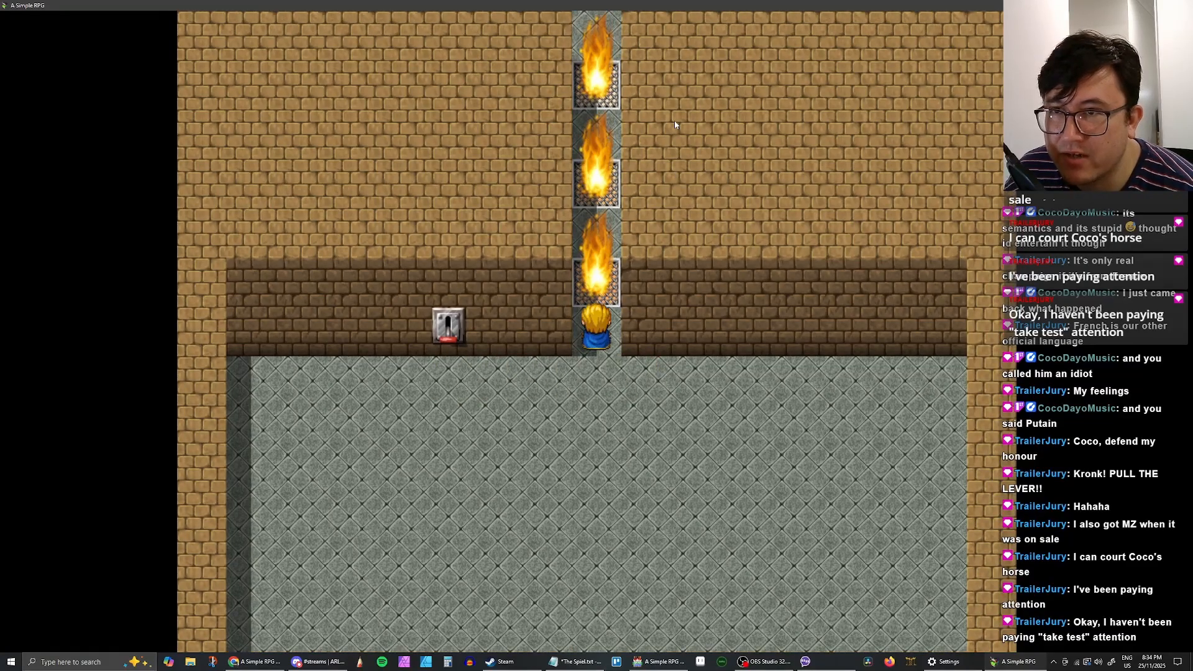
key("Down")
key("Left")
key("Right")
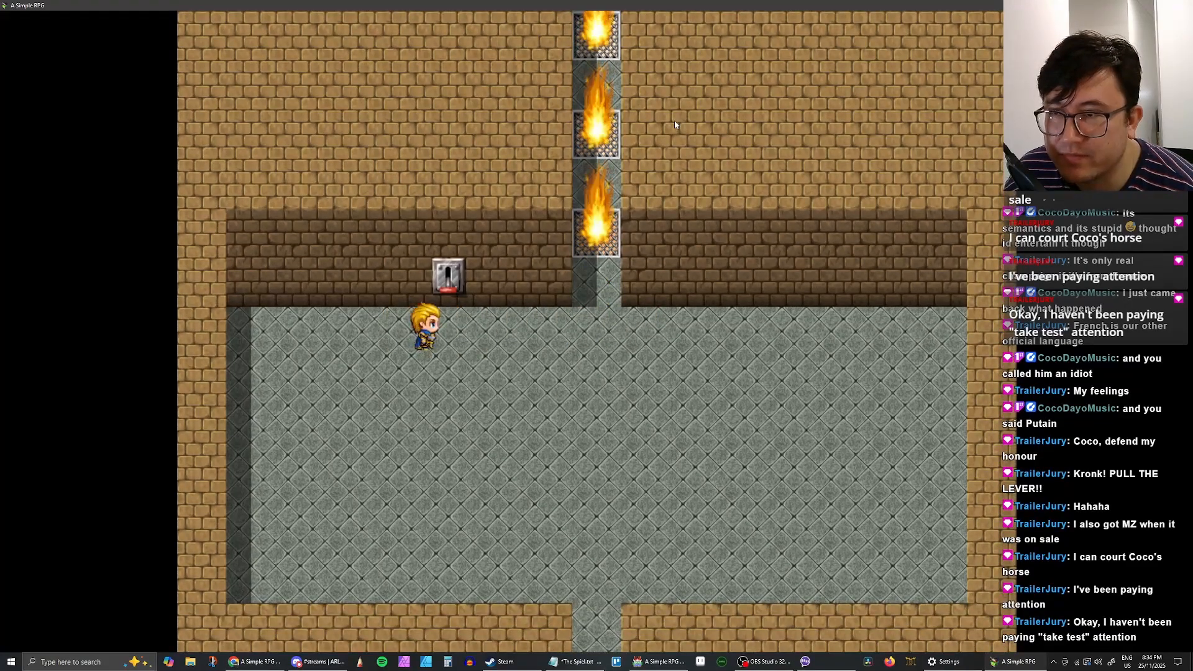
key("Right")
key("Up")
key("Return")
key("Return")
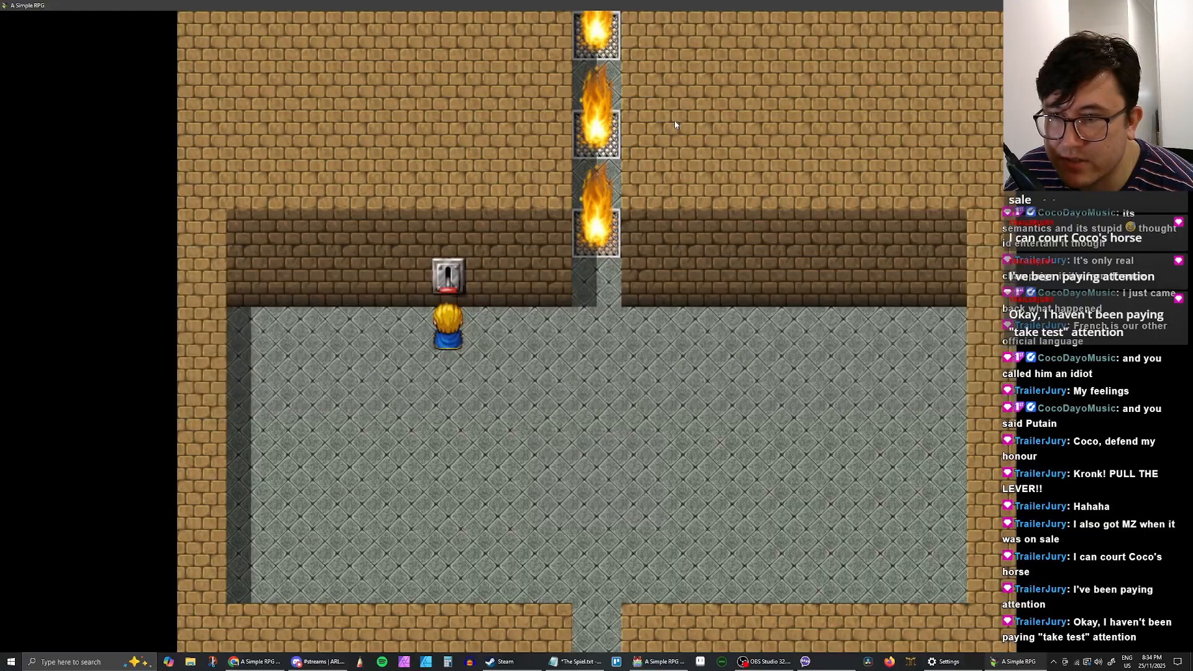
Step: Step away from the lever and back, and pull it once more with the Yes choice
key("Right")
key("Left")
key("Up")
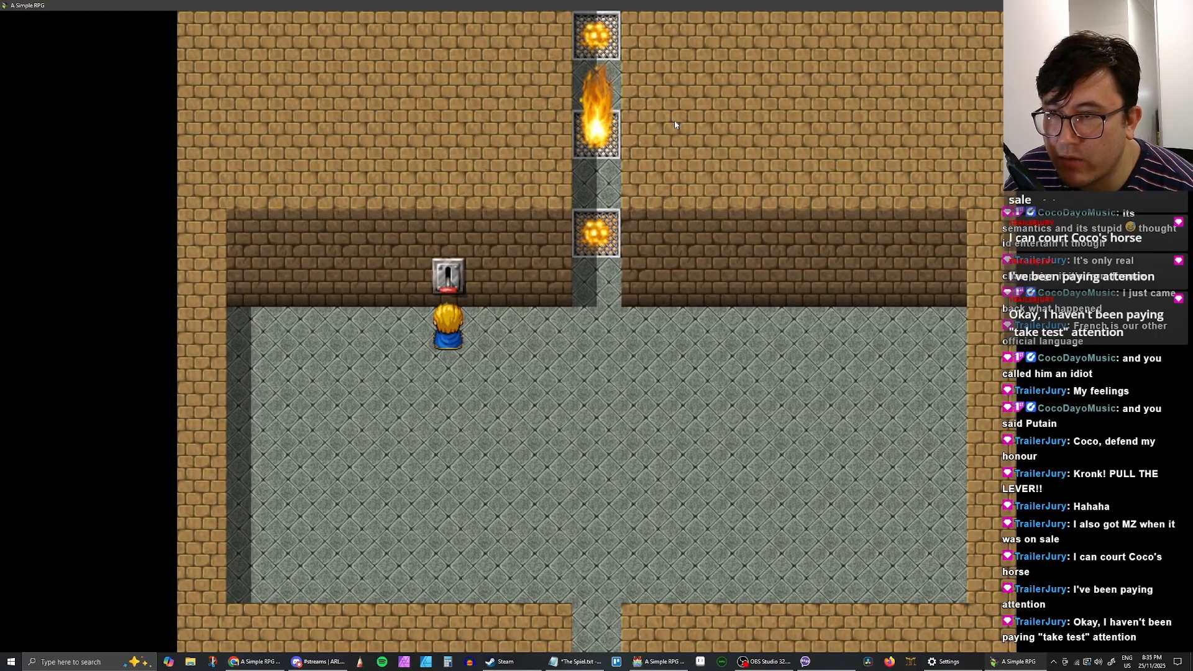
key("Return")
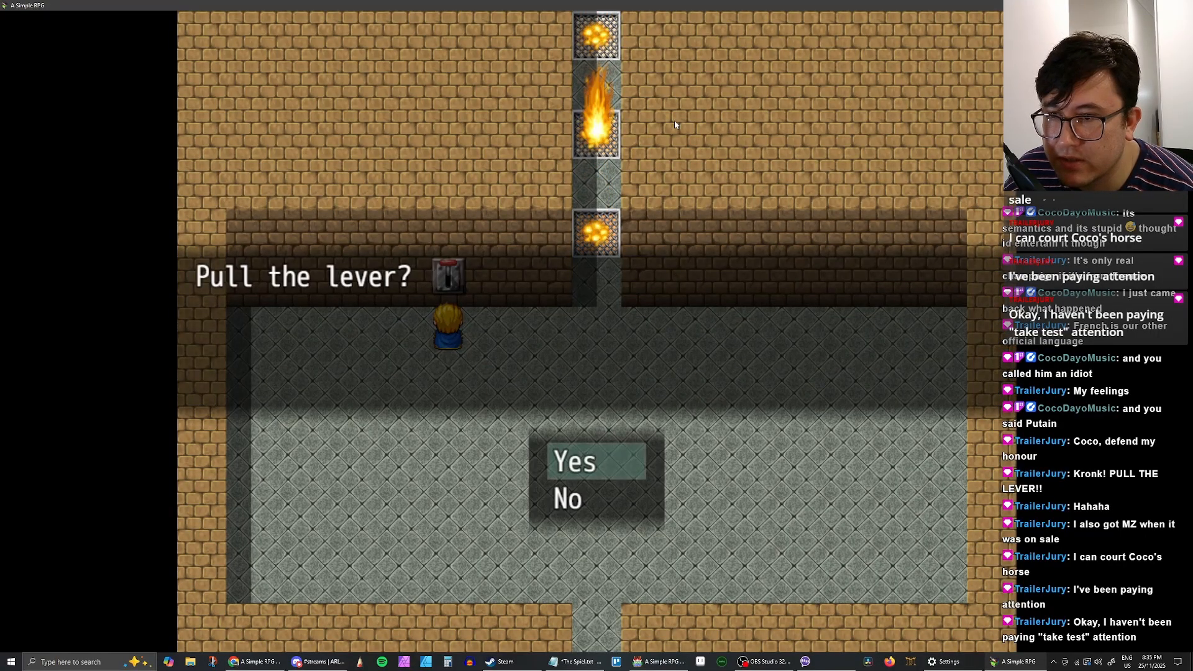
key("Return")
key("Right")
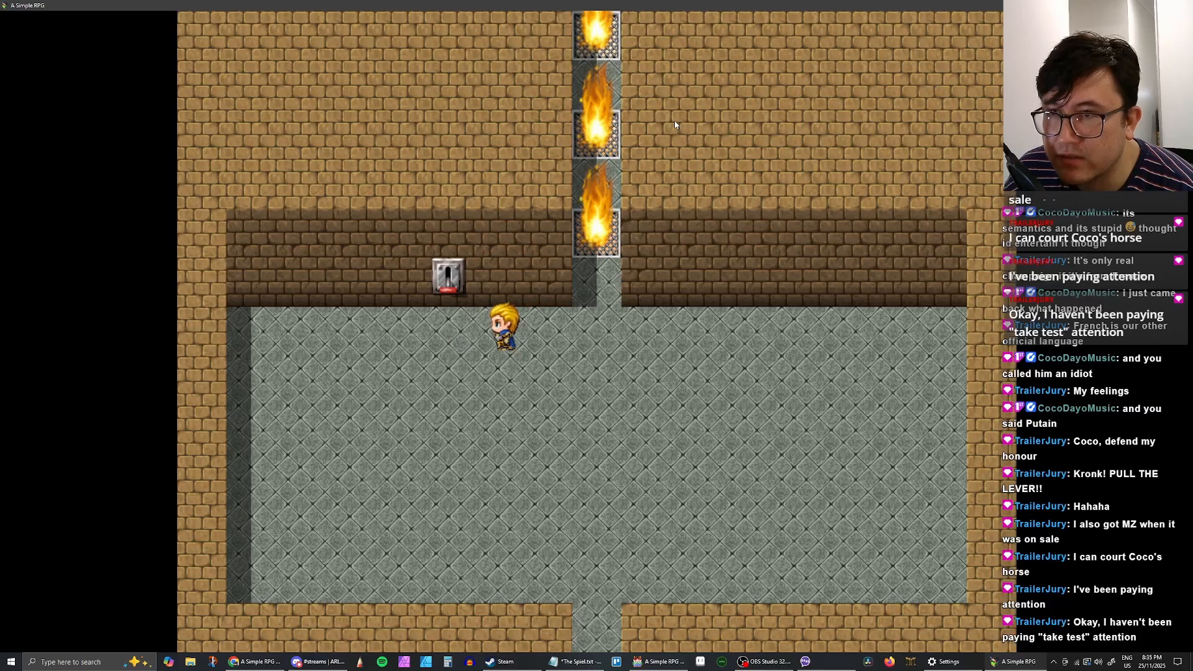
Step: Walk the hero between the lever and the geyser corridor to check the blocked path, and close the playtest
key("Left")
key("Up")
key("Right")
key("Left")
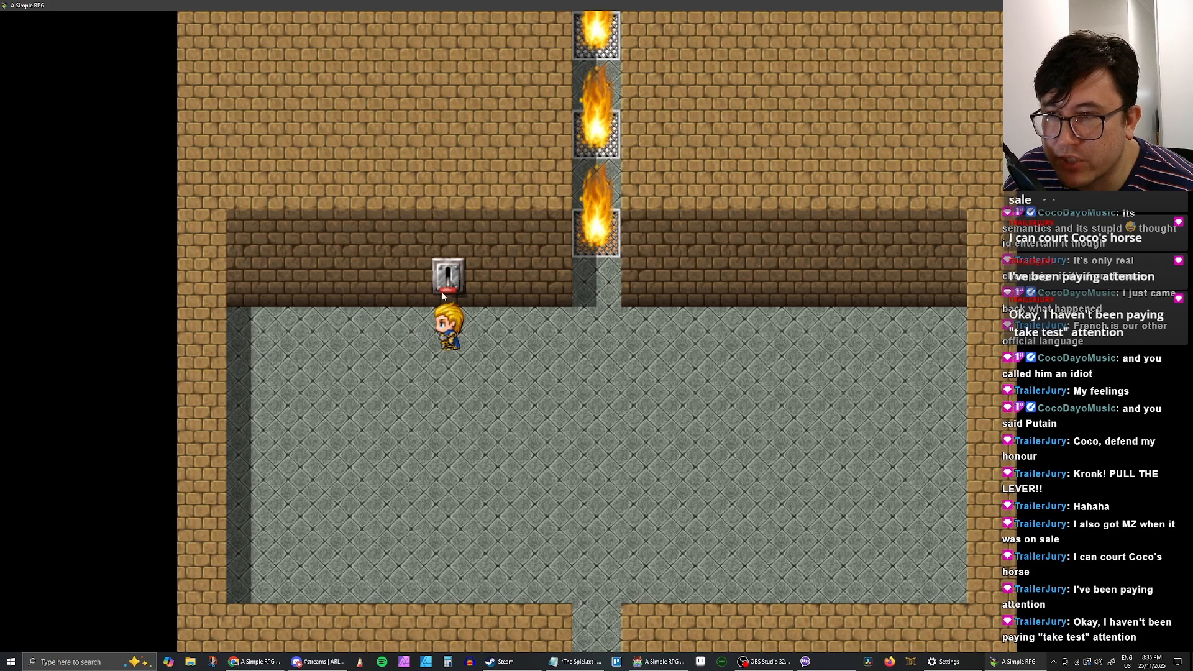
key("Up")
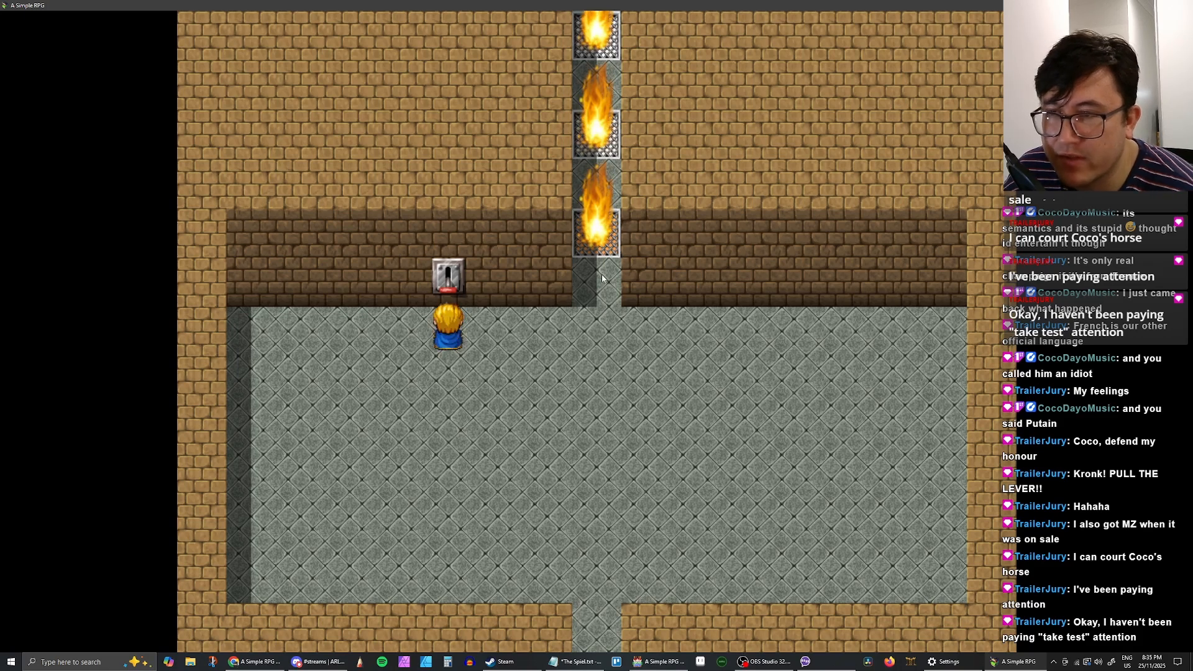
key("Right")
key("Up")
key("Down")
key("Left")
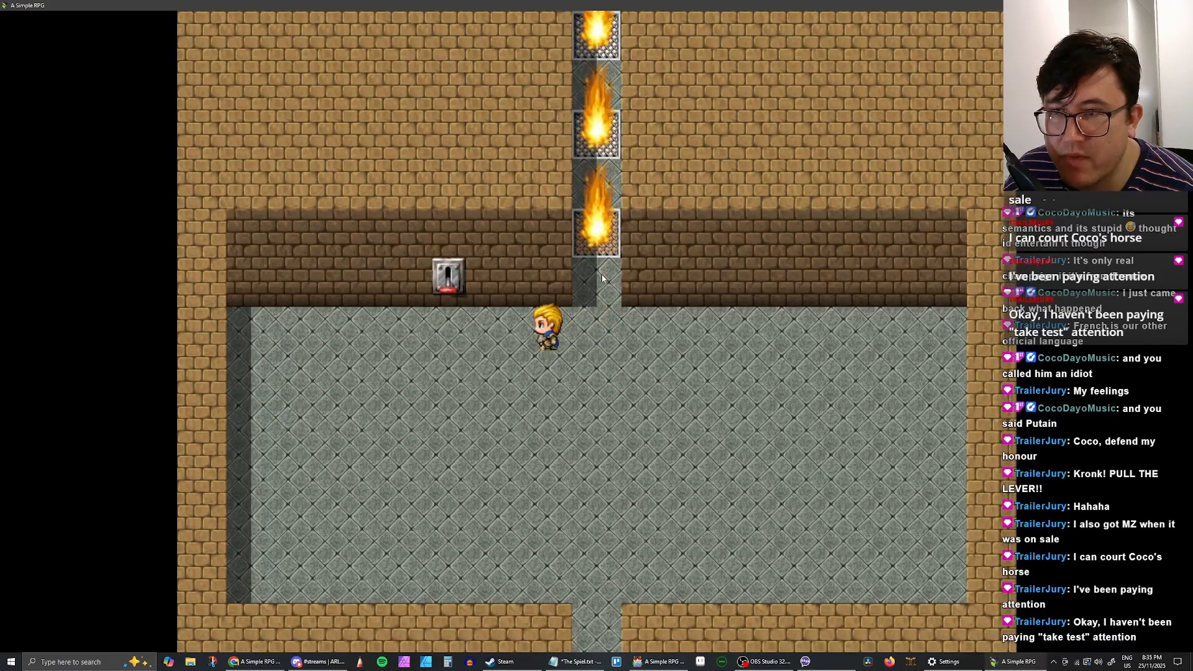
key("Left")
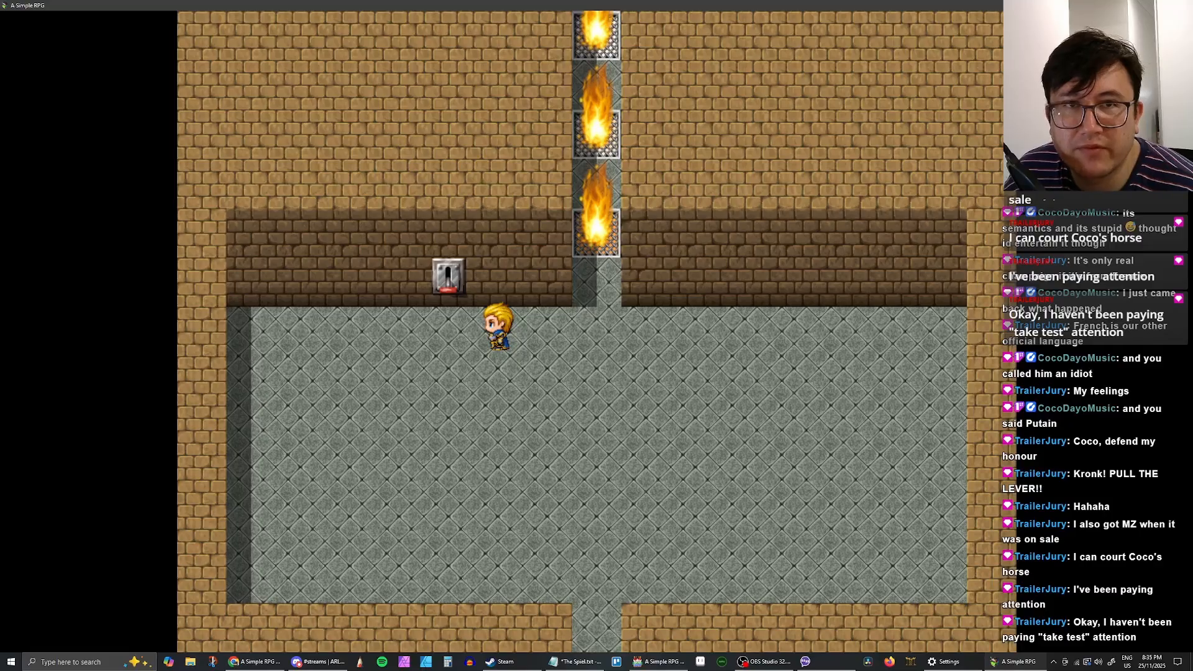
left_click(1179, 5)
Step: Review the commands and conditions on both pages of the Geyser Lever #1 event, and close its editor
left_click(322, 373)
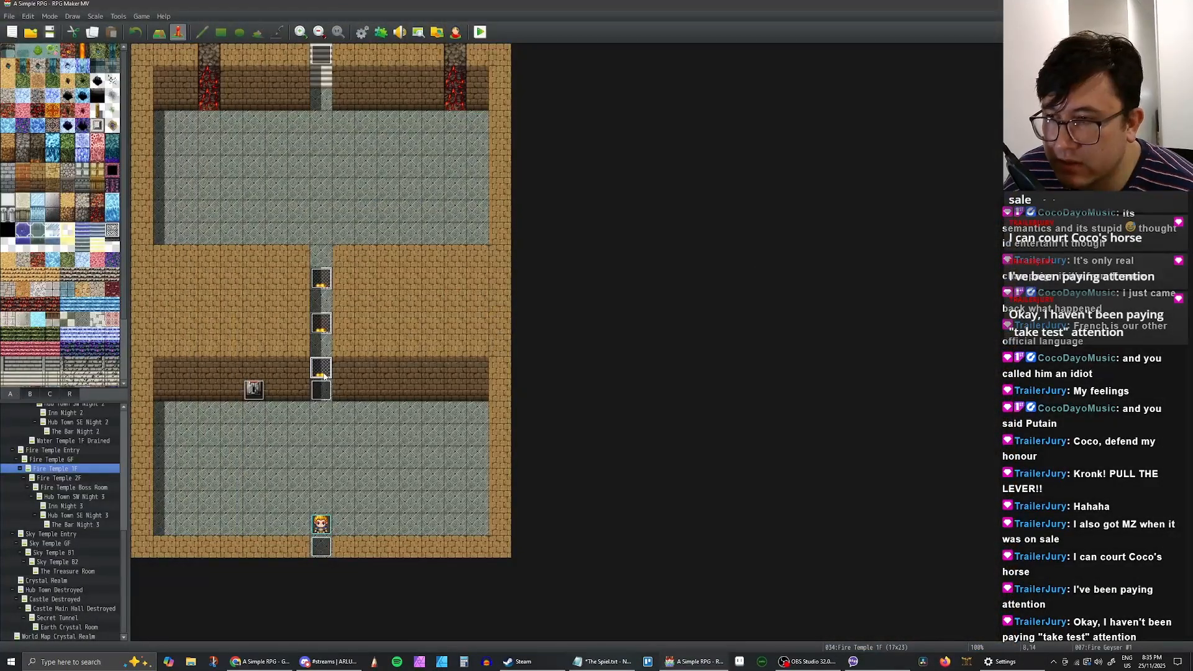
double_click(257, 397)
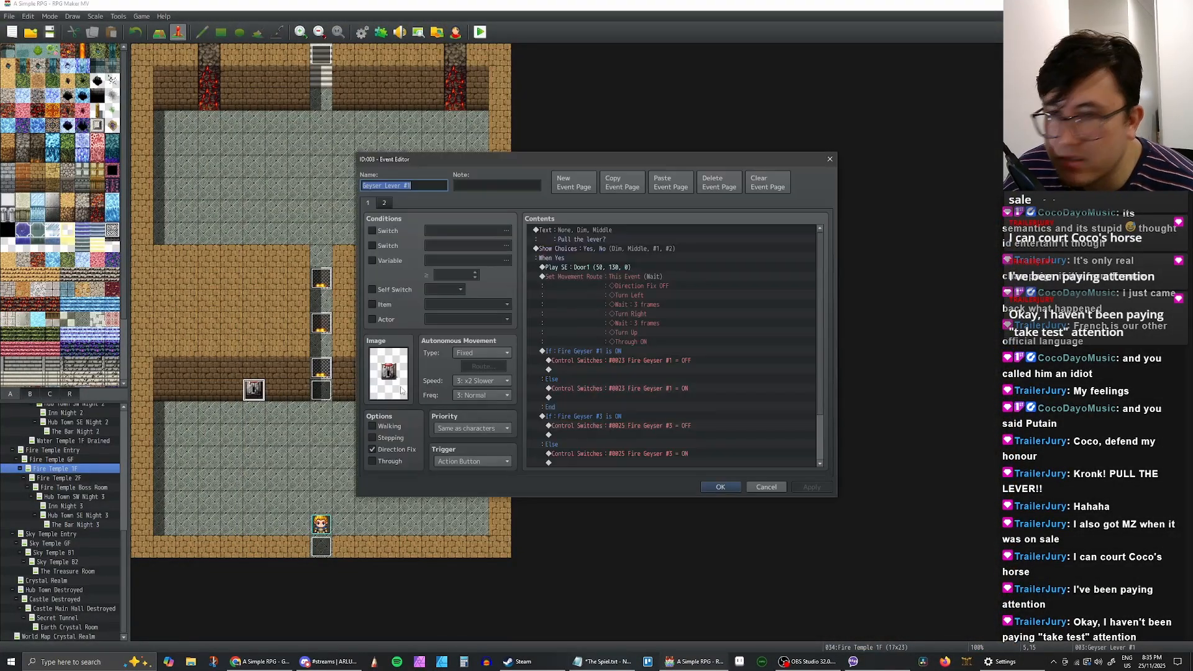
left_click(384, 202)
left_click(372, 203)
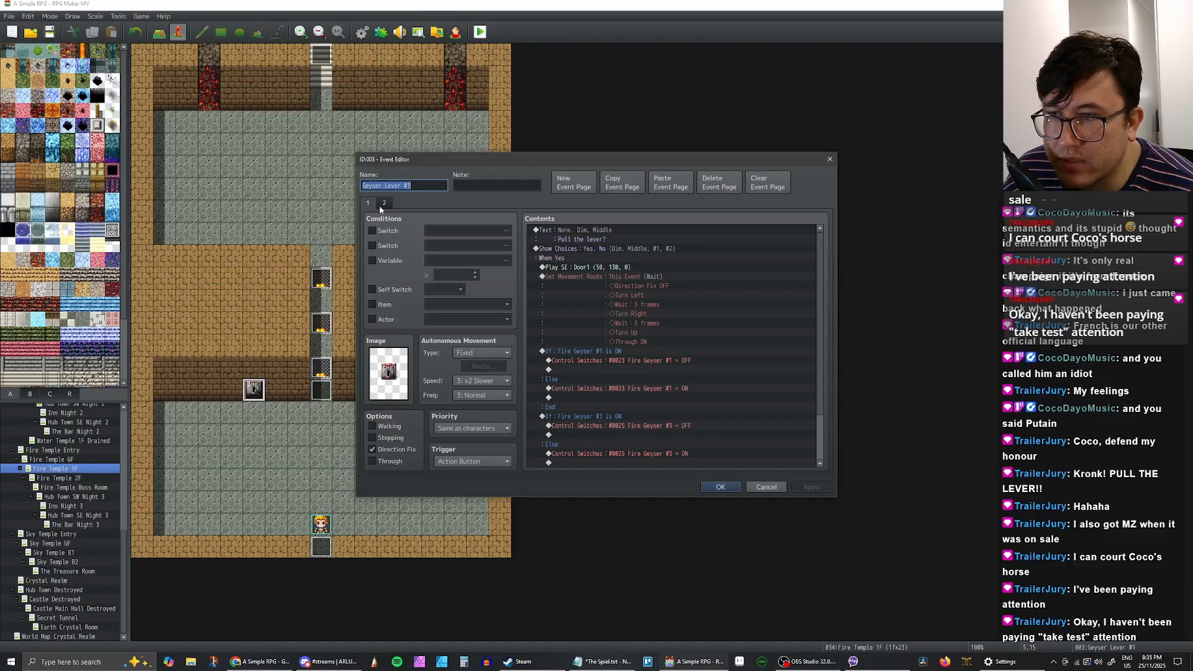
left_click(383, 203)
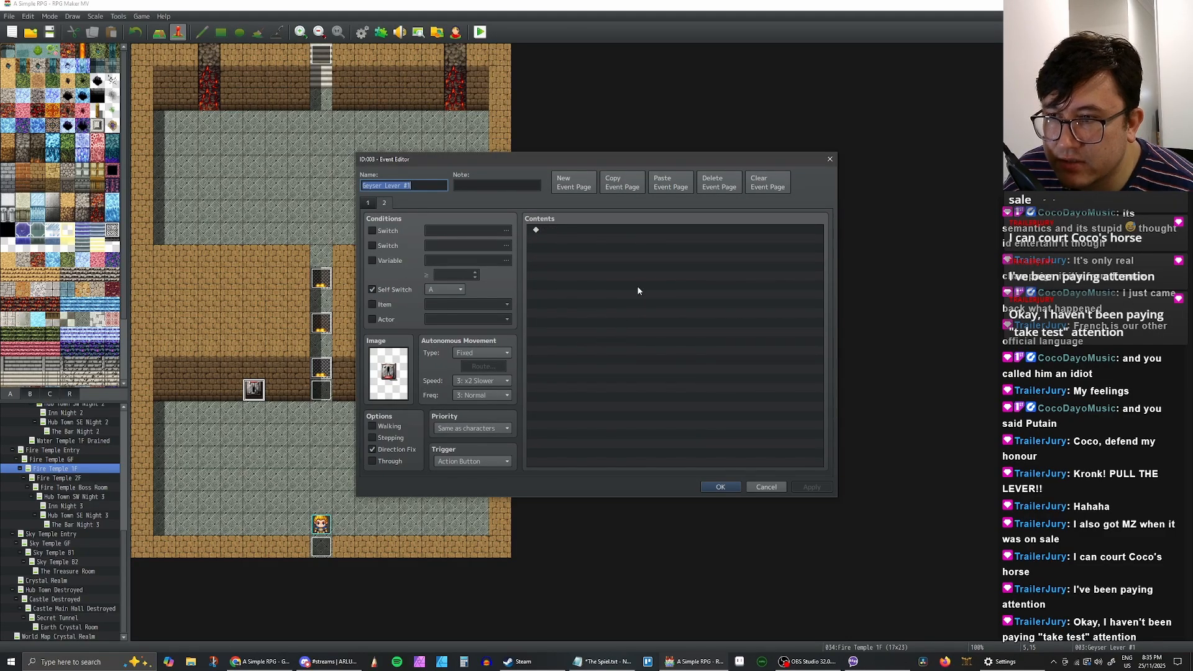
left_click(369, 204)
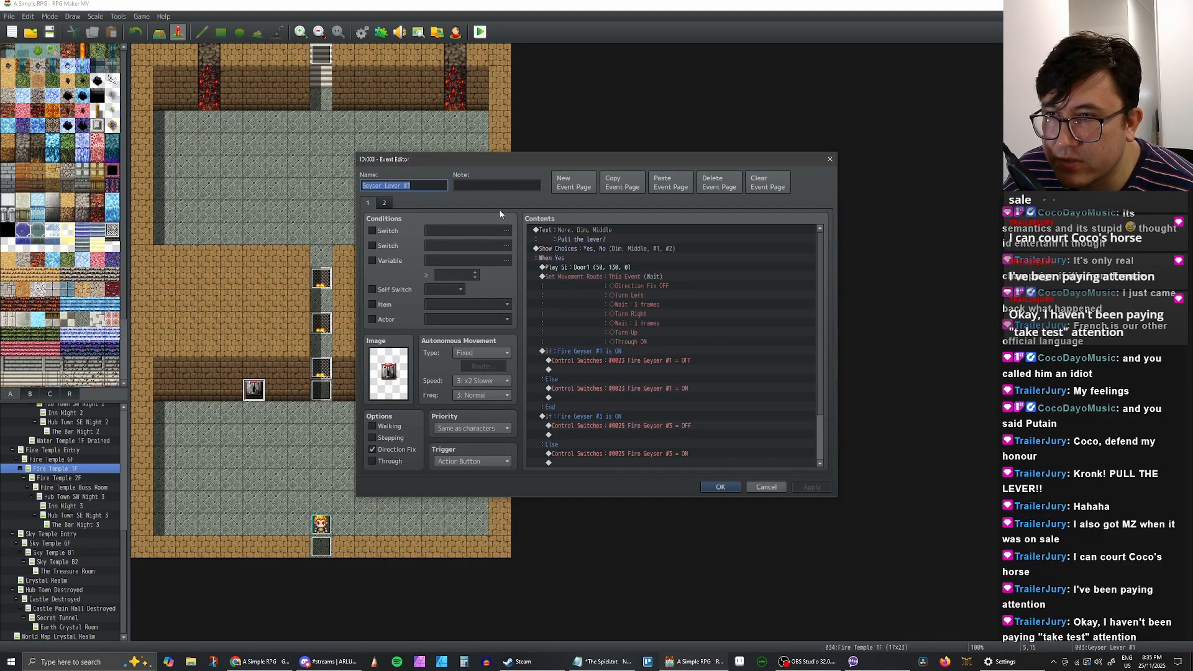
left_click(724, 486)
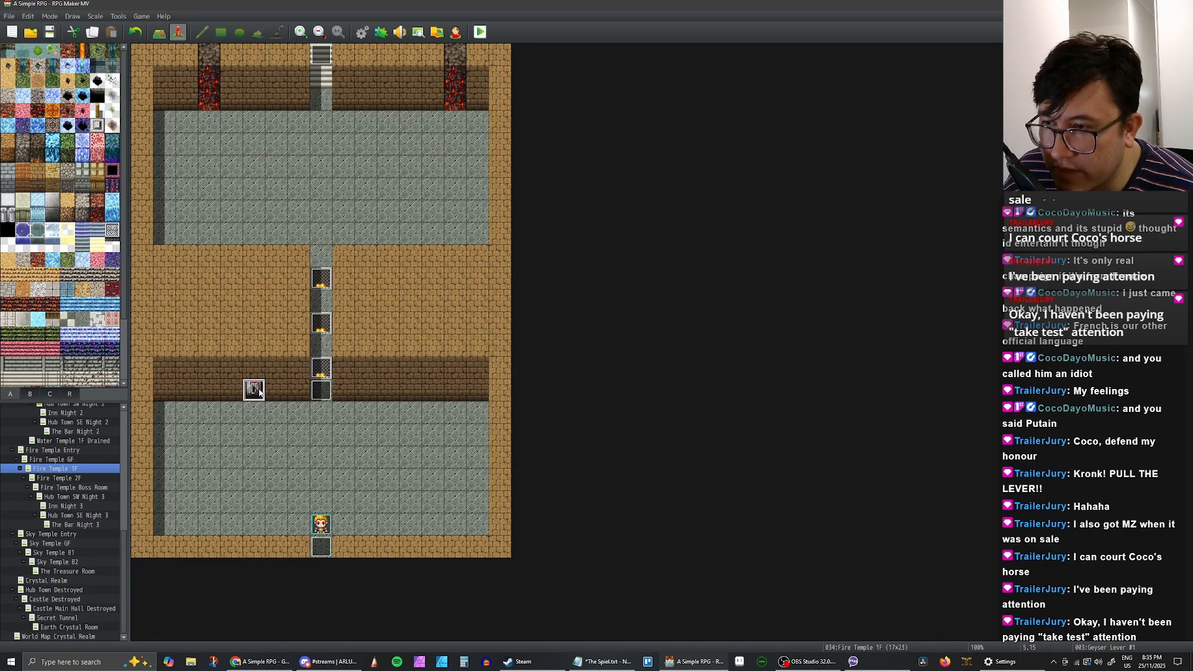
Step: Paste a copy of the Geyser Lever #1 event onto the wall tile directly to its right
left_click(278, 390)
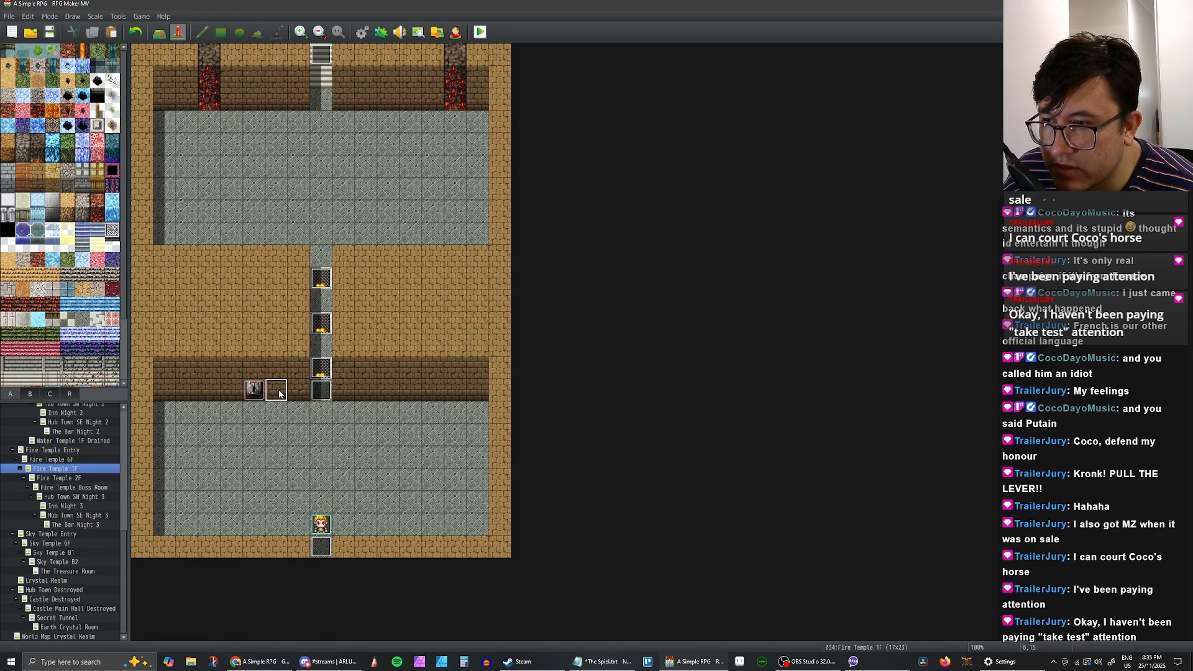
key("ctrl+v")
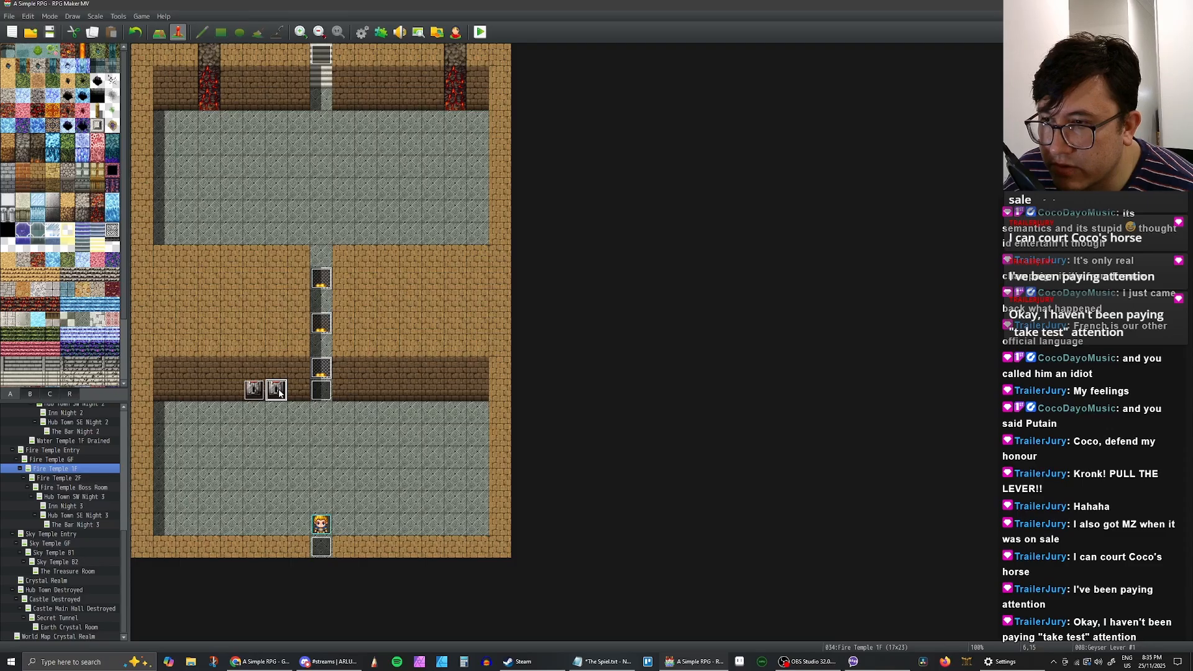
Step: Open the copied lever event on the wall and rename it to Geyser Lever #2
double_click(277, 389)
left_click(423, 185)
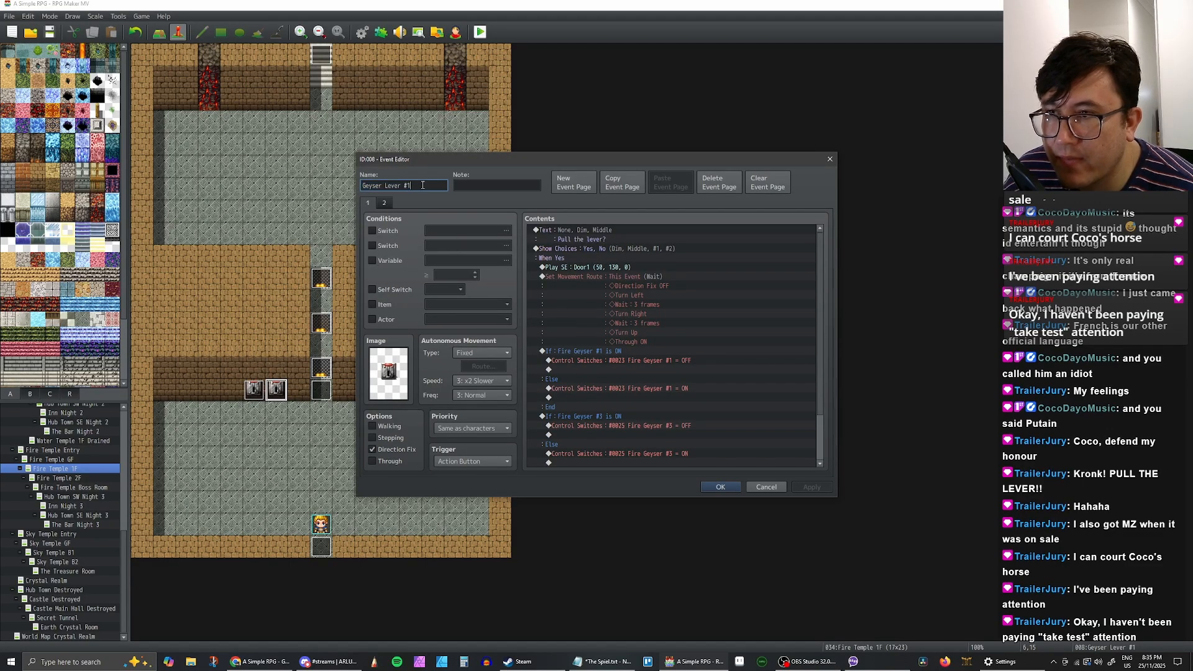
key("BackSpace")
type("2")
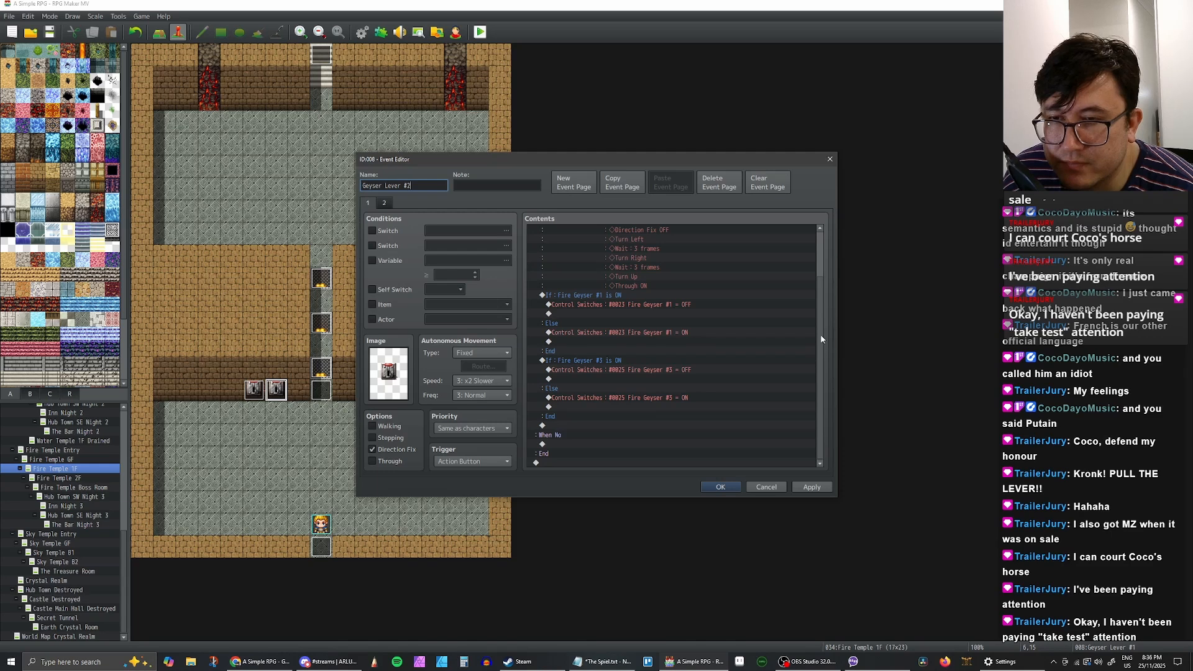
Step: Examine the Geyser Lever #2 commands, from the lever prompt down to the two Fire Geyser conditional branches
scroll(817, 298, "down", 1)
scroll(817, 282, "up", 1)
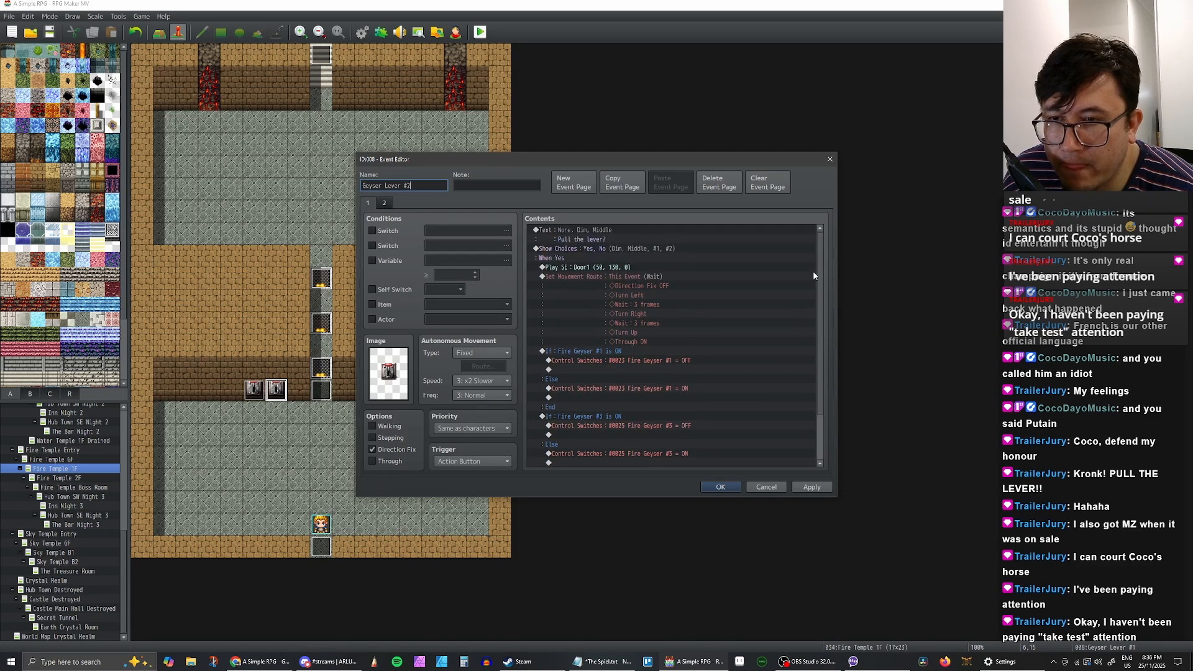
scroll(811, 291, "down", 3)
scroll(810, 351, "up", 3)
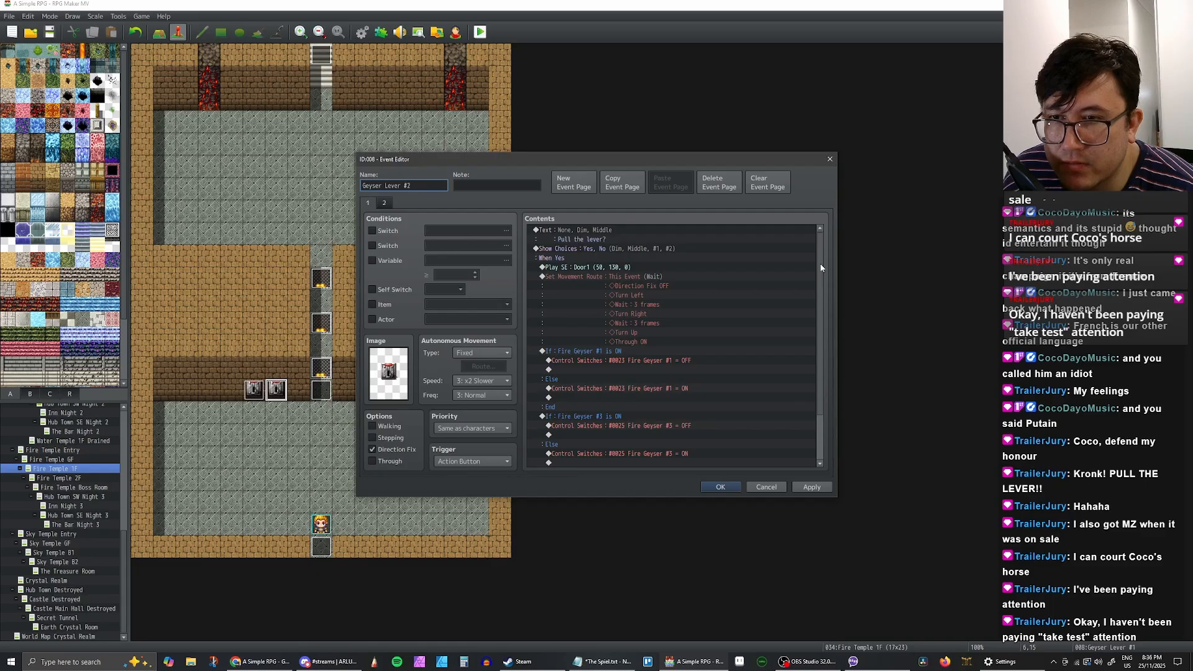
scroll(810, 296, "down", 3)
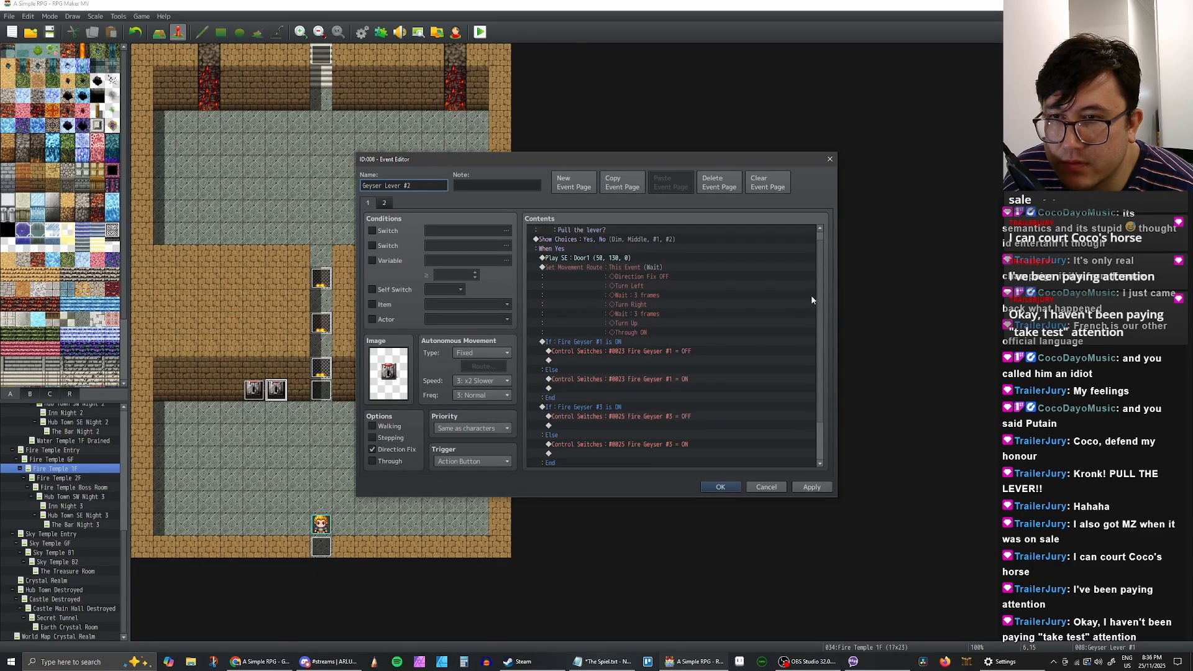
scroll(815, 271, "up", 3)
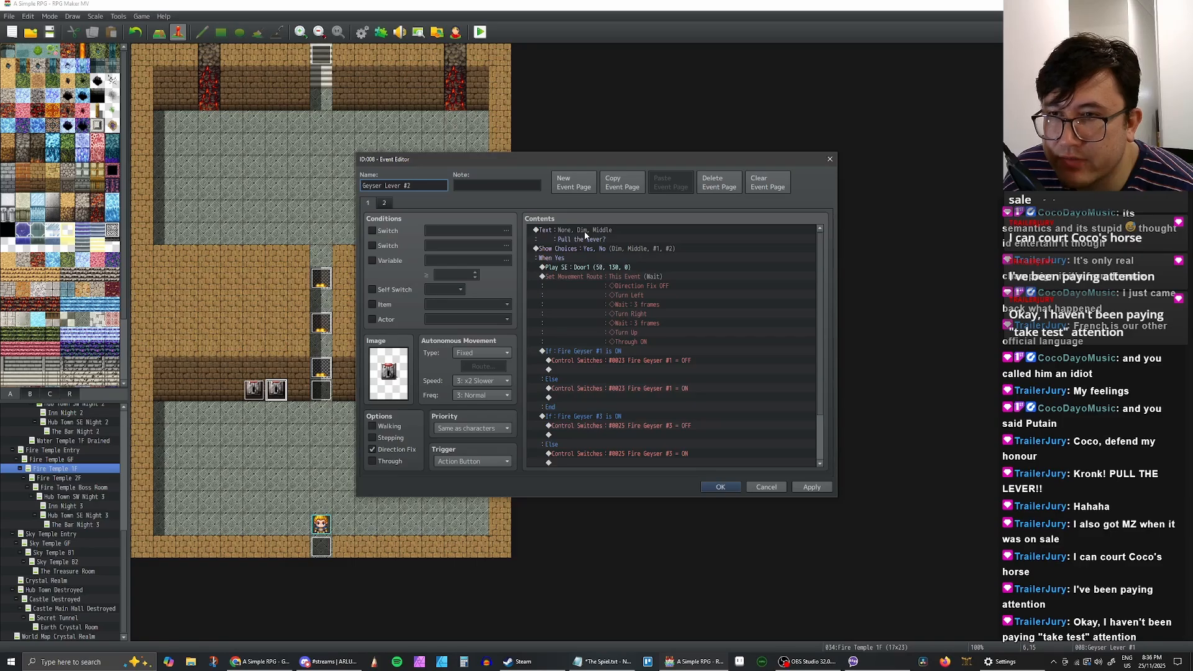
scroll(599, 255, "down", 1)
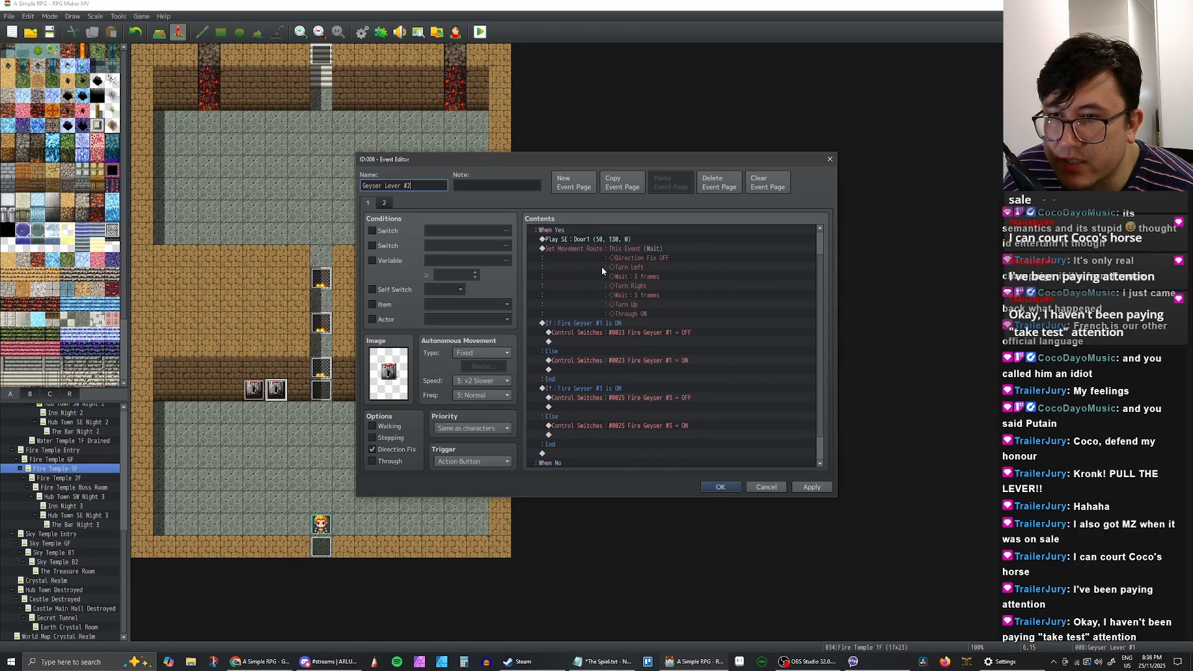
scroll(628, 336, "down", 1)
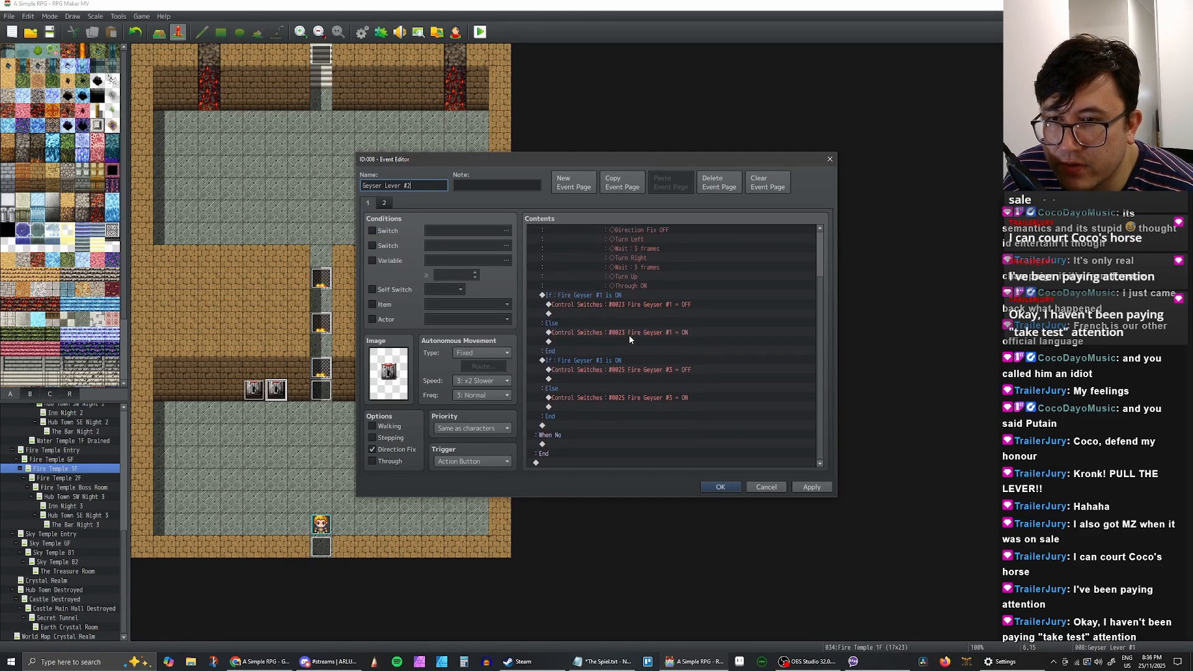
Step: Change the condition of the second conditional branch to check that switch 0024 Fire Geyser #2 is ON
double_click(647, 370)
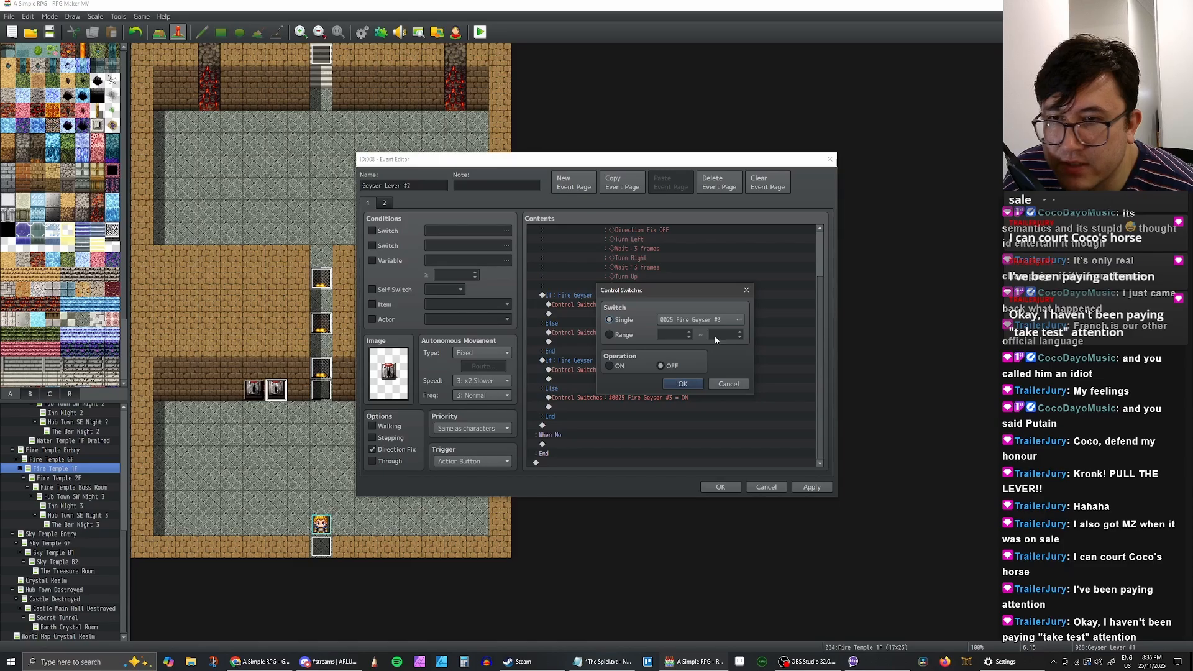
left_click(728, 383)
double_click(659, 360)
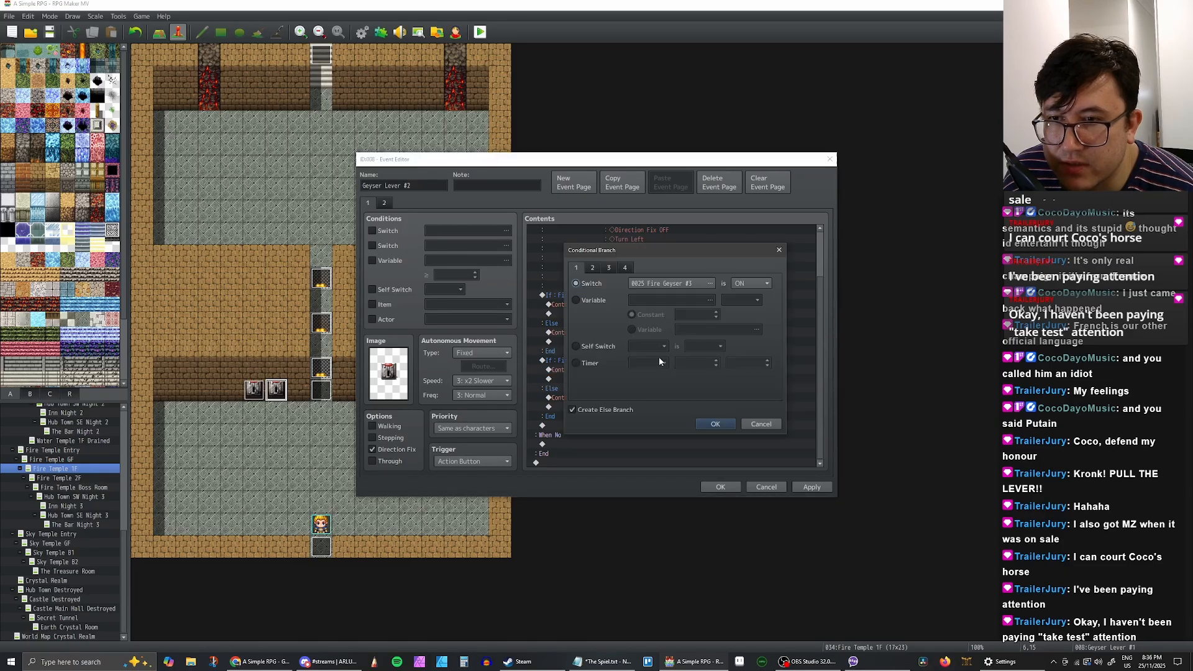
left_click(686, 286)
left_click(690, 267)
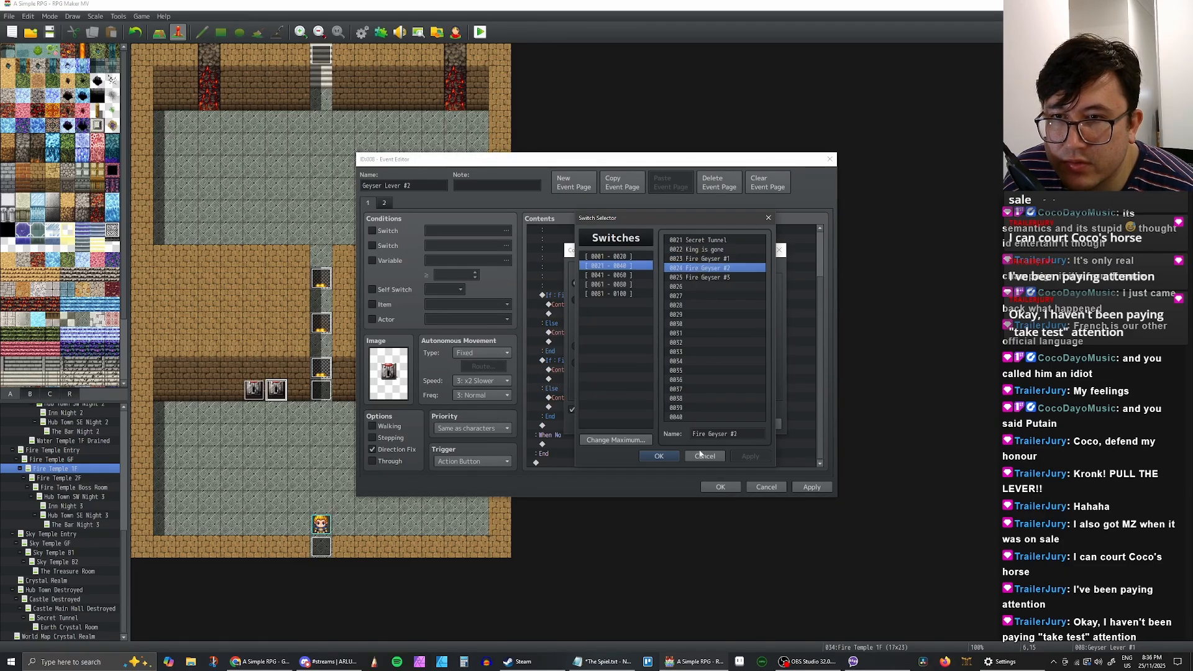
left_click(659, 456)
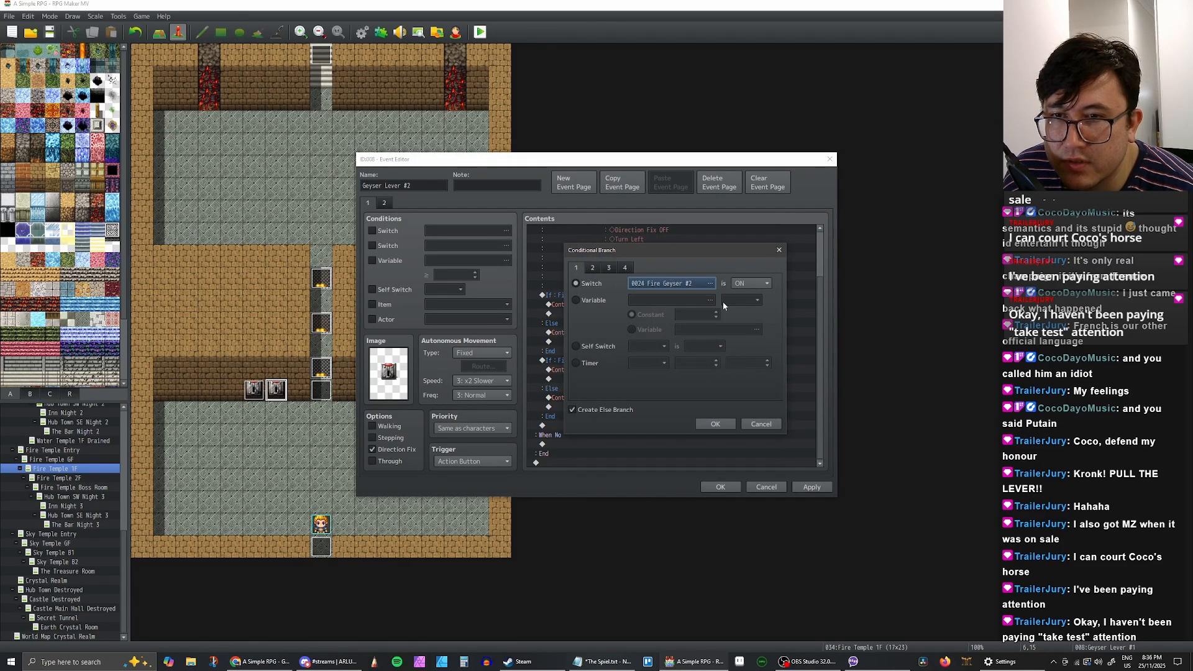
left_click(710, 425)
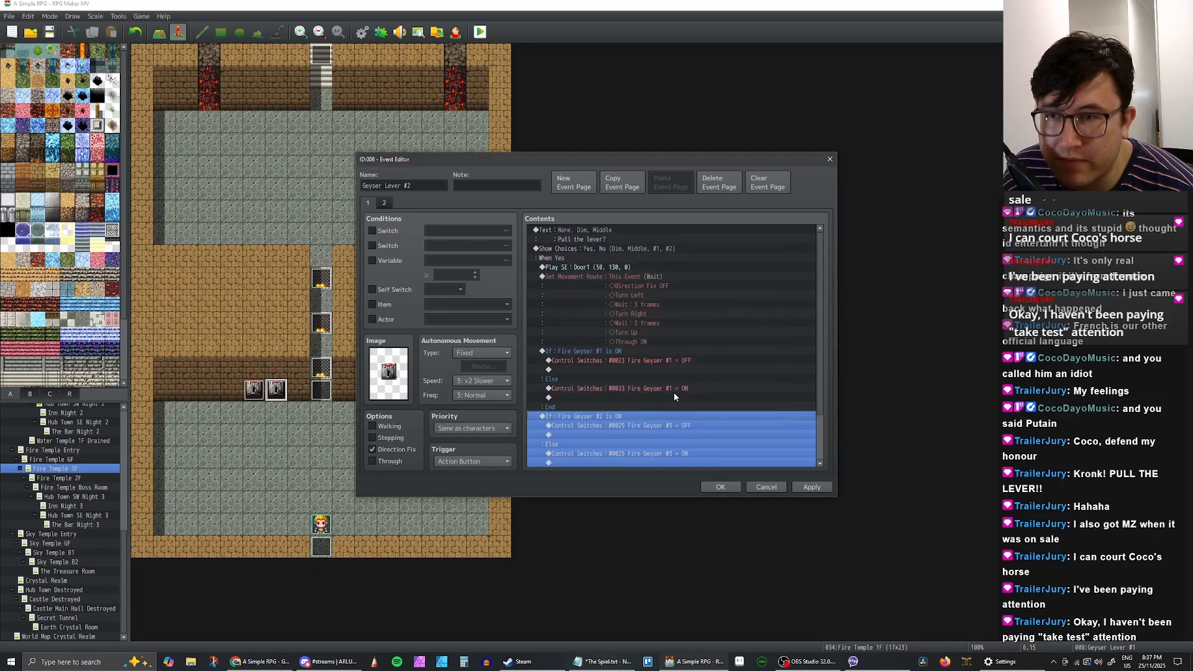
Step: Make the OFF switch command inside the Fire Geyser #2 branch control switch 0024 Fire Geyser #2
scroll(619, 373, "down", 2)
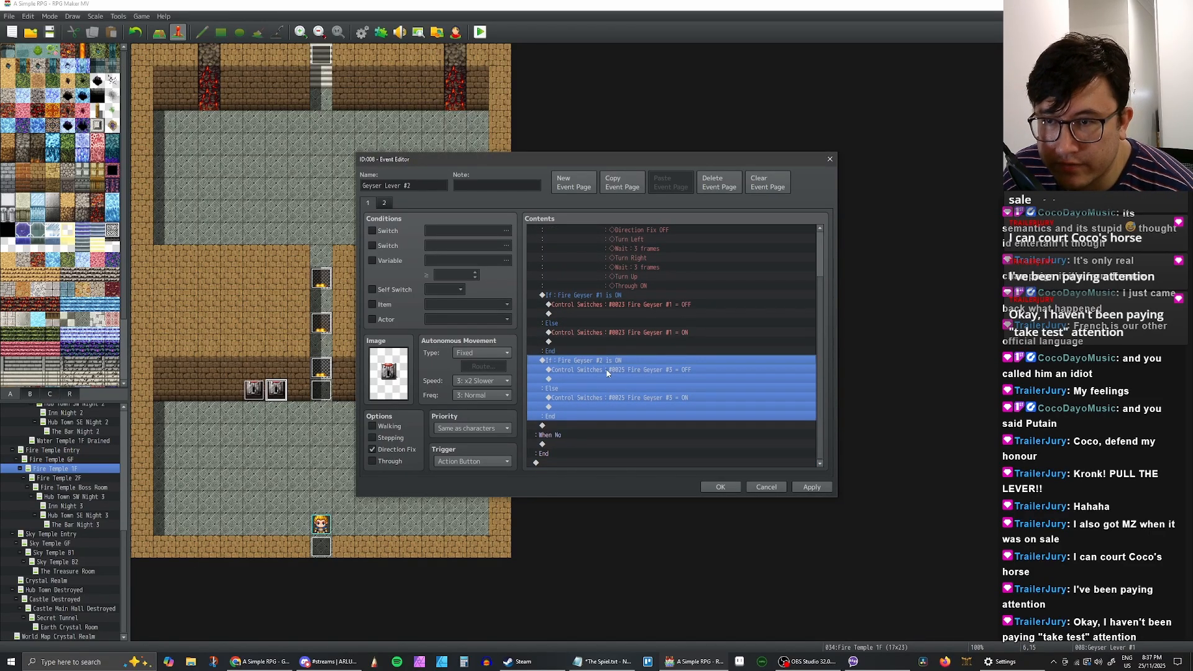
left_click(608, 372)
left_click(600, 363)
double_click(645, 371)
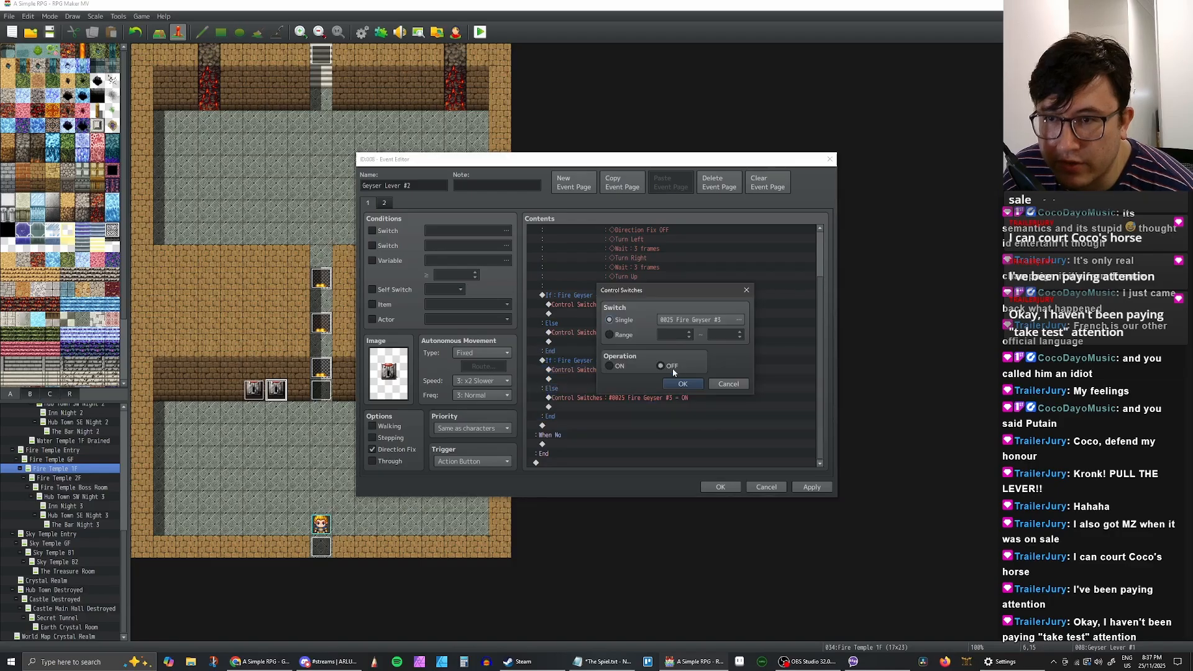
left_click(713, 321)
left_click(713, 268)
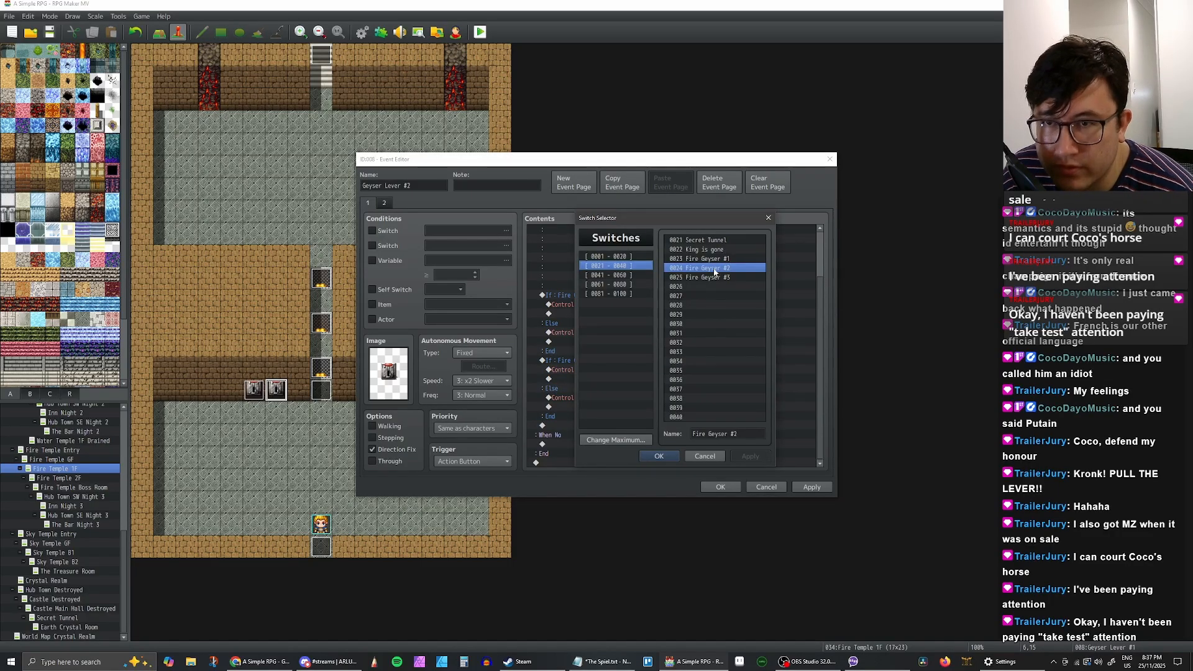
key("Return")
left_click(694, 384)
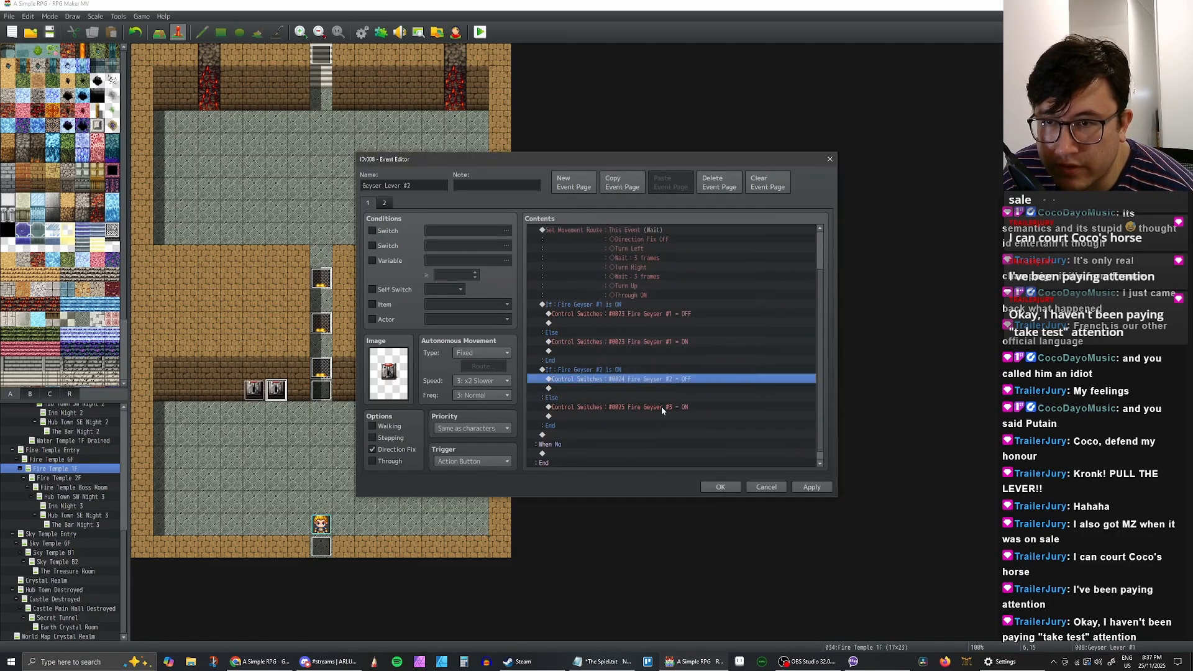
Step: Make the ON command in that branch's Else section control switch 0024 Fire Geyser #2, and apply the event changes
left_click(661, 406)
double_click(661, 406)
left_click(708, 321)
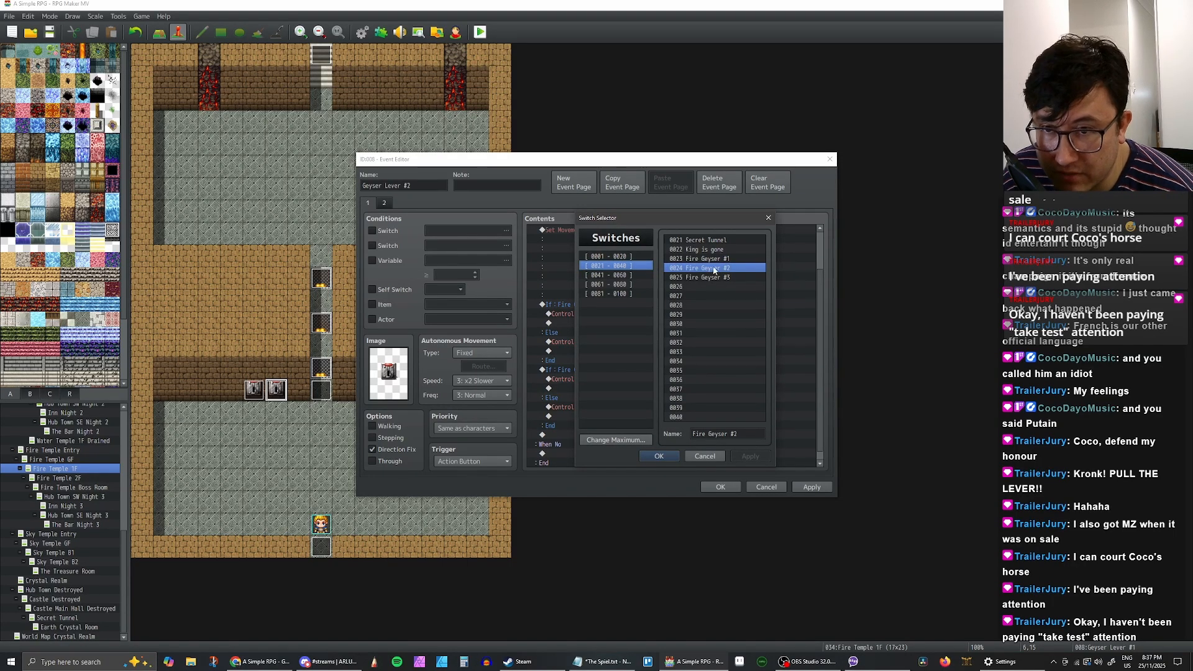
left_click(711, 260)
left_click(711, 269)
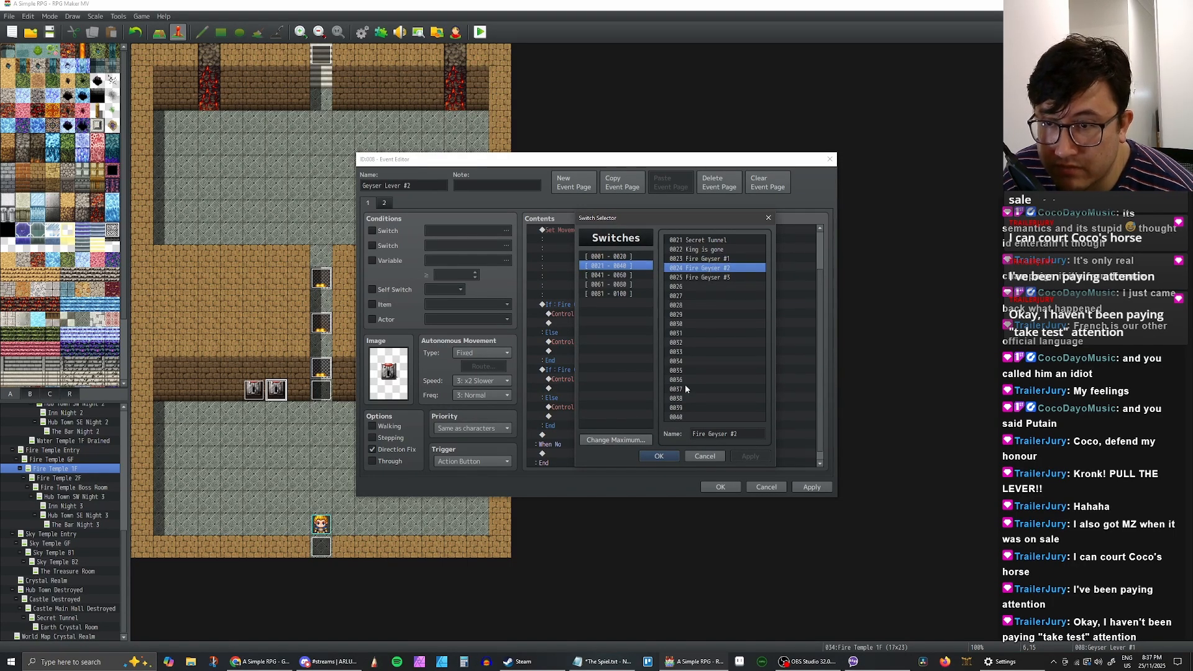
left_click(659, 456)
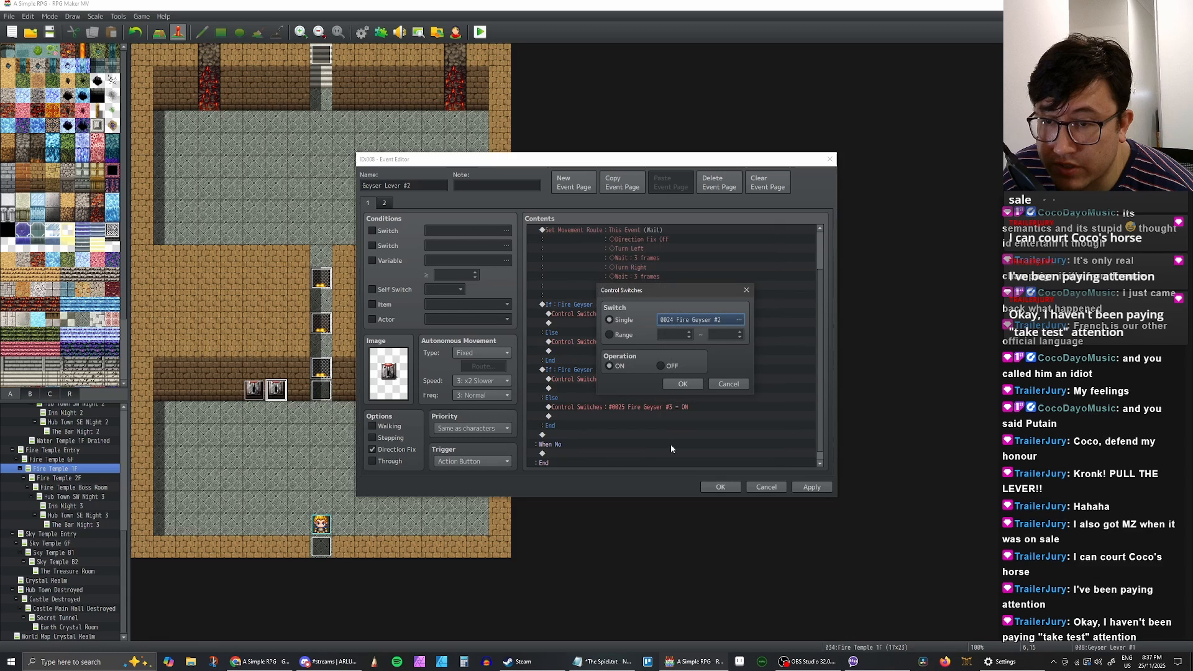
left_click(683, 384)
left_click(681, 381)
left_click(677, 407)
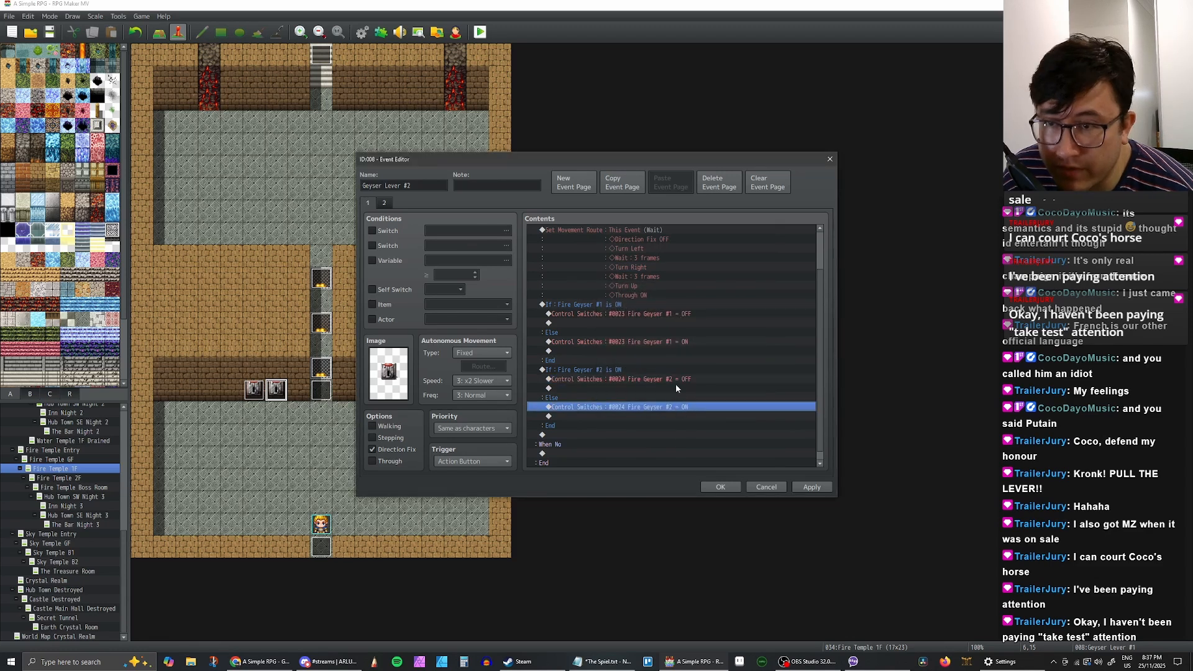
left_click(676, 380)
left_click(809, 488)
Step: Review the Fire Geyser #1 and #2 branches and both pages of the Geyser Lever #2 event, and close its editor
left_click(594, 369)
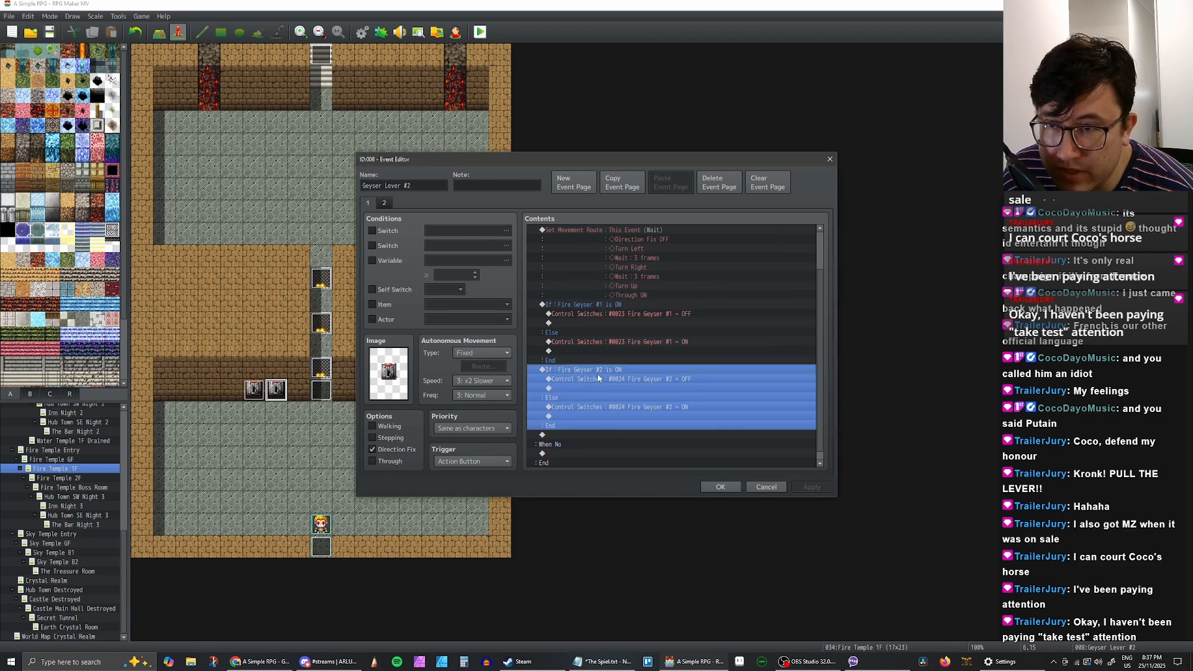
left_click(623, 380)
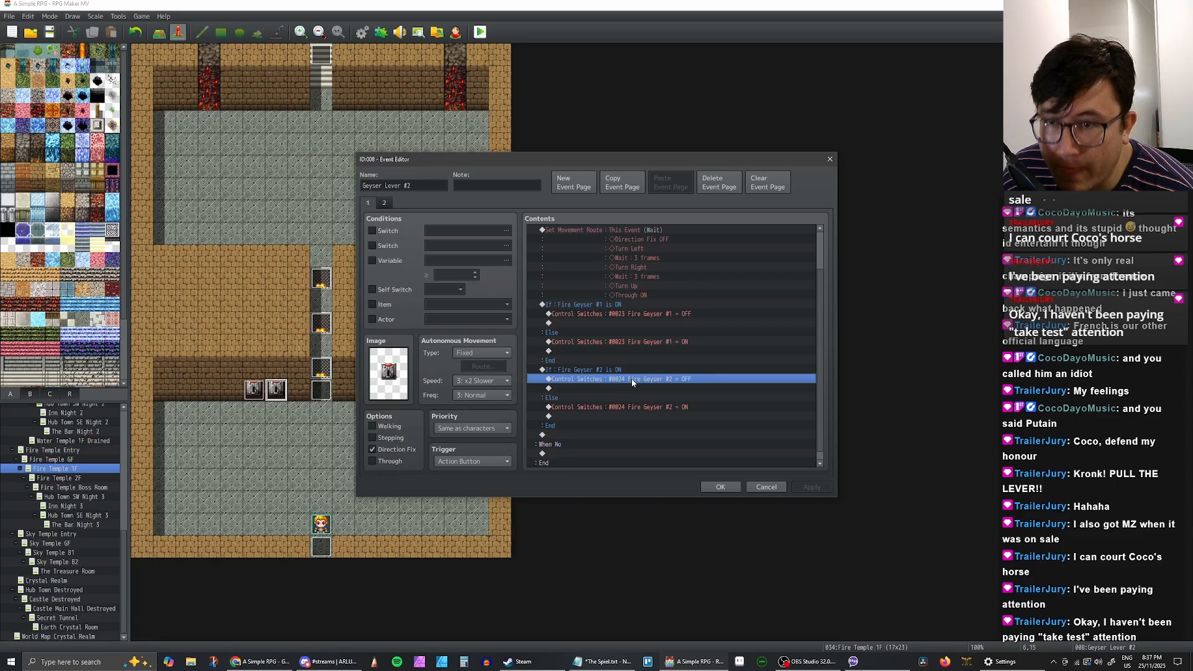
left_click(649, 406)
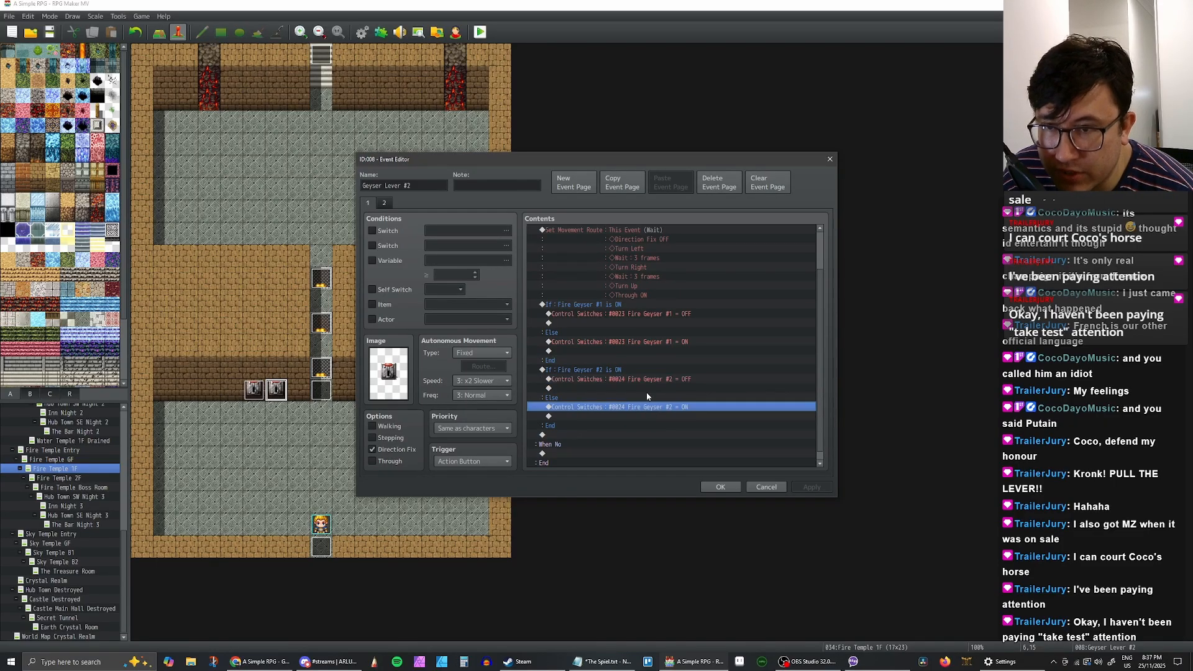
left_click(644, 380)
left_click(612, 370)
left_click(614, 378)
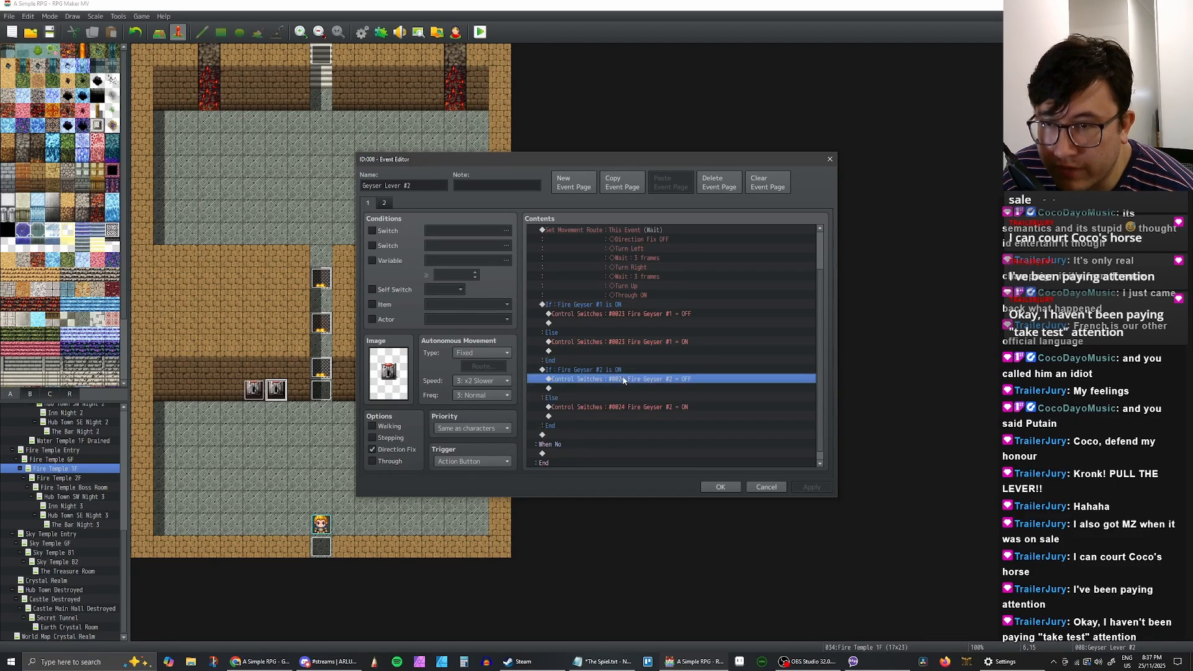
left_click(601, 370)
left_click(624, 380)
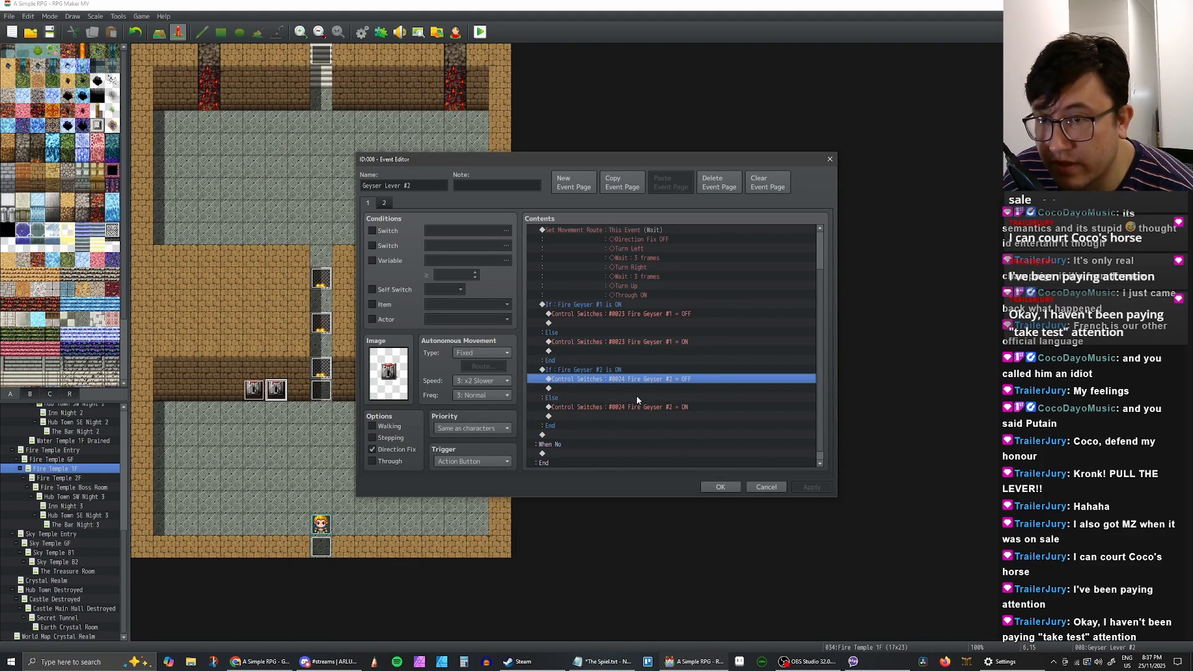
scroll(716, 405, "up", 2)
scroll(713, 404, "down", 2)
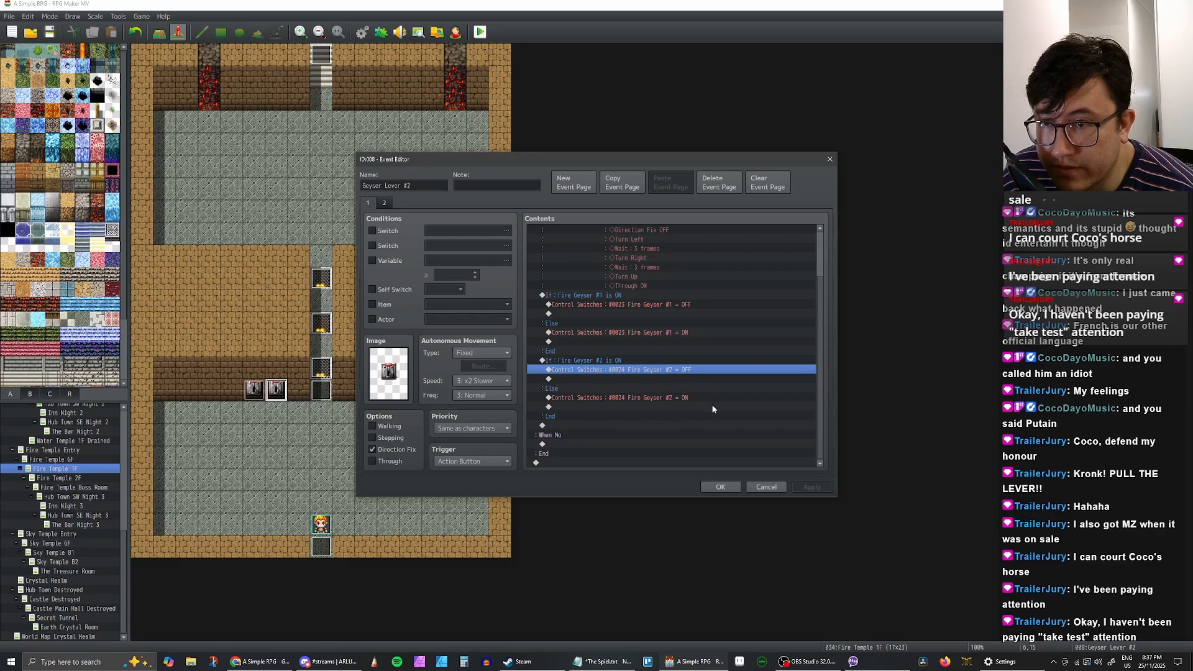
scroll(713, 404, "up", 2)
scroll(713, 400, "down", 2)
scroll(710, 398, "up", 1)
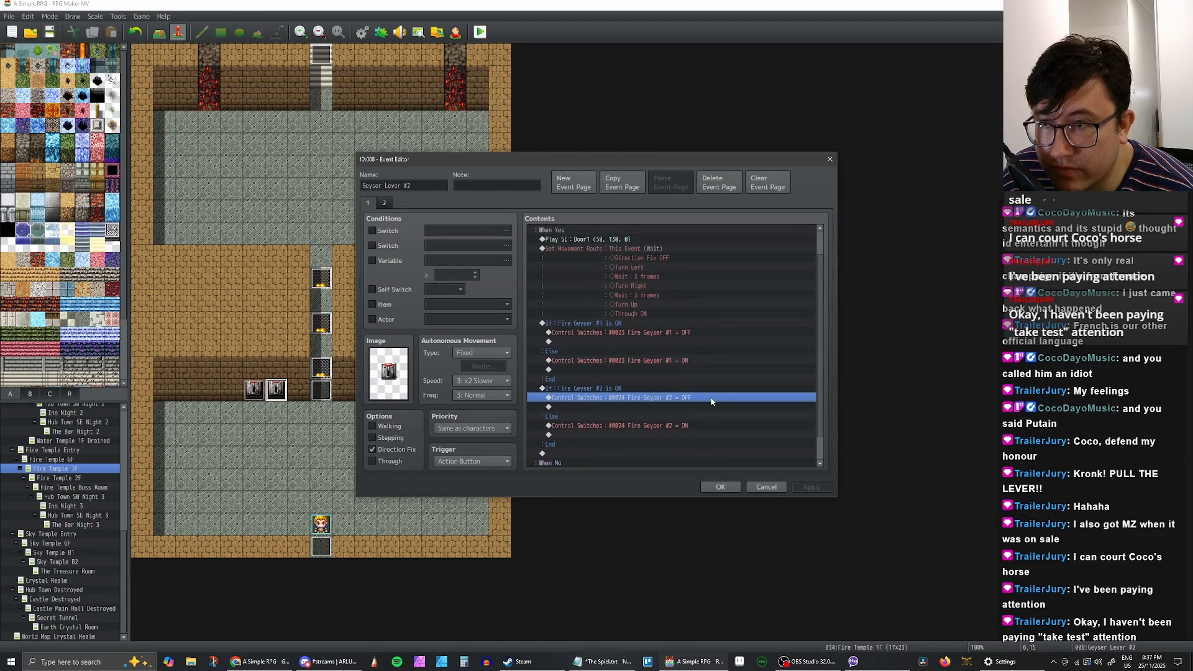
left_click(384, 203)
left_click(367, 202)
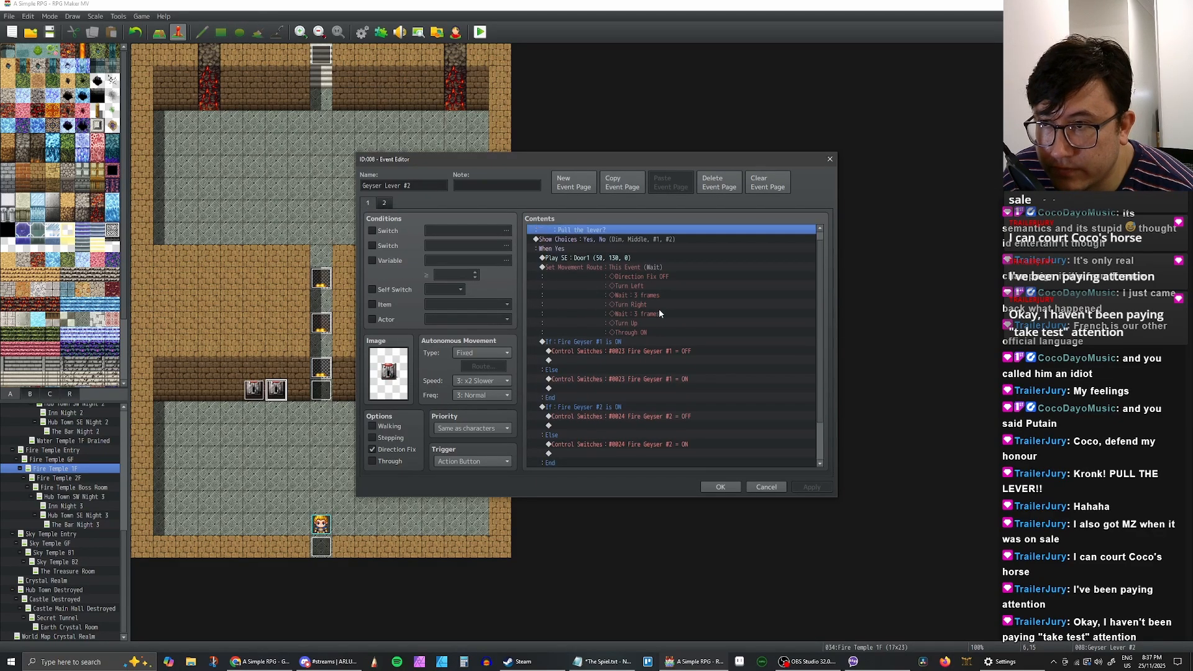
scroll(657, 315, "down", 2)
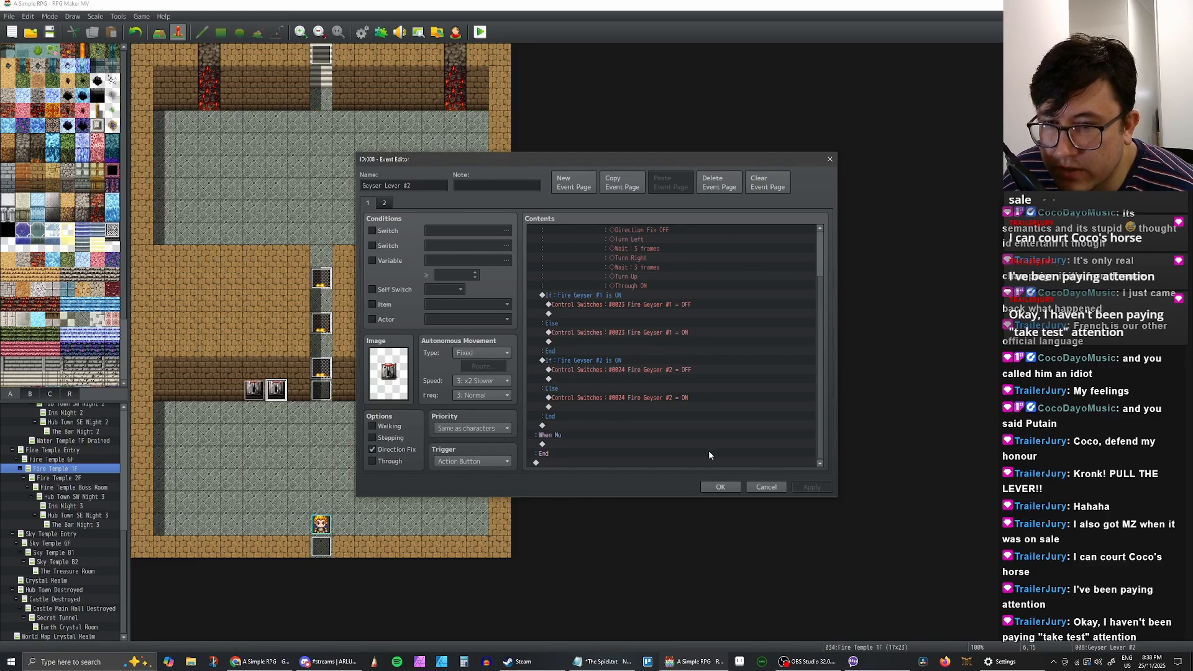
left_click(719, 487)
Step: View the Earth Temple GF and Earth Temple 1F maps for reference, and return to the Fire Temple 1F map
scroll(72, 493, "up", 8)
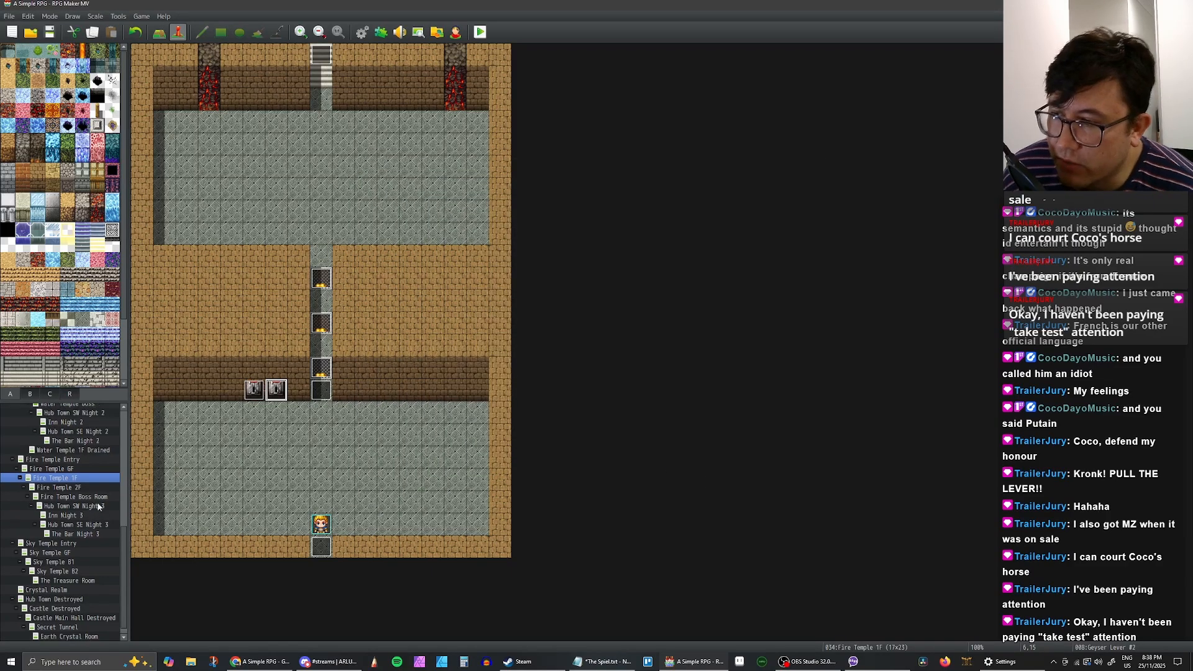
left_click(61, 505)
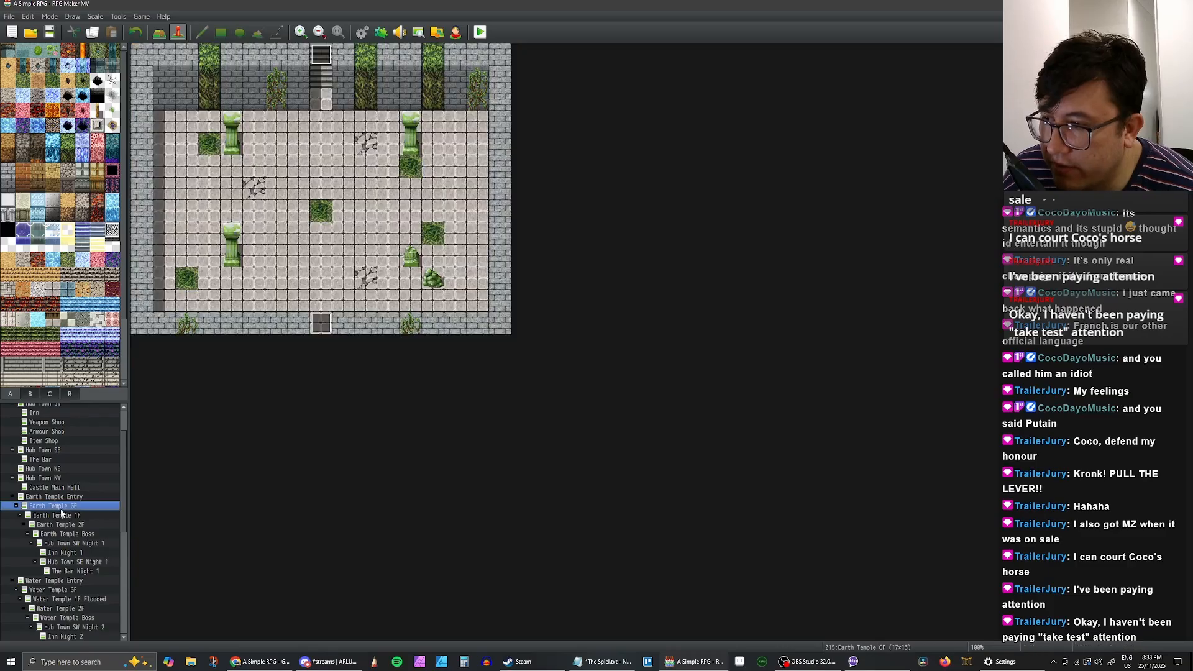
left_click(64, 515)
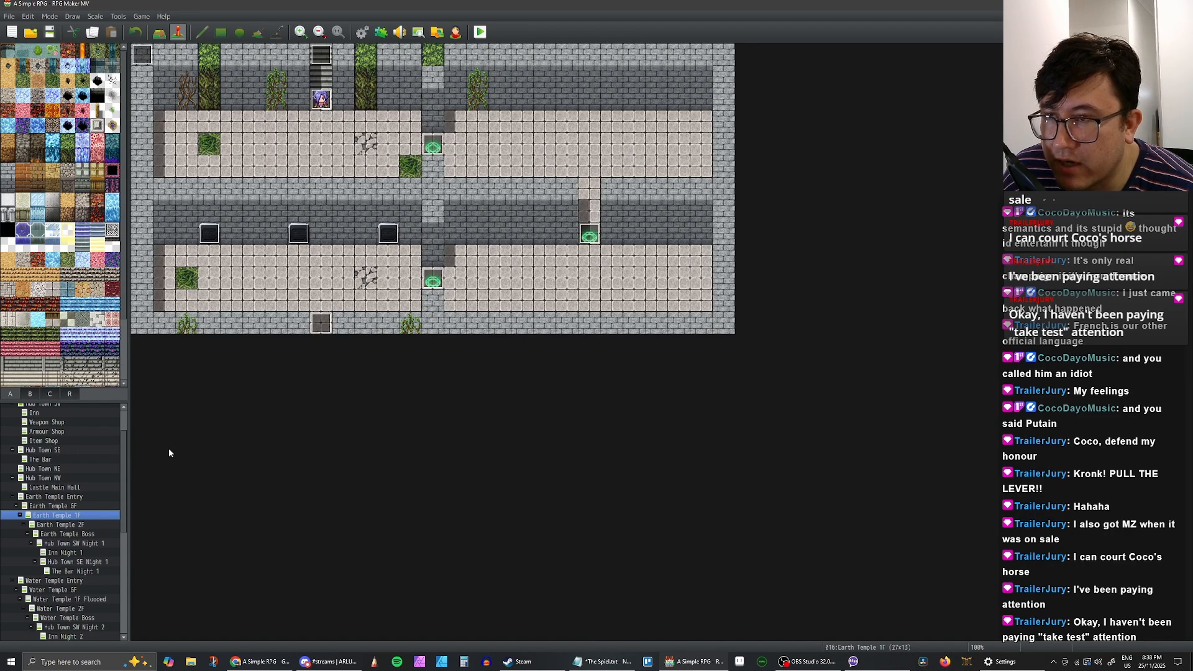
scroll(55, 557, "down", 5)
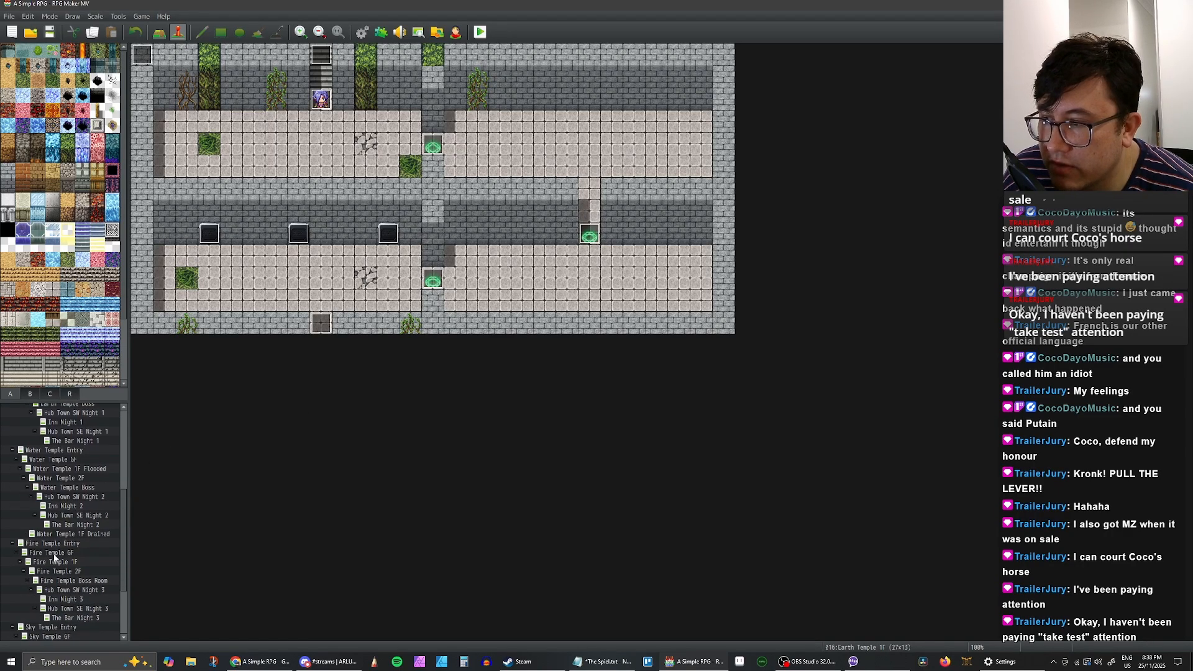
left_click(54, 553)
left_click(54, 563)
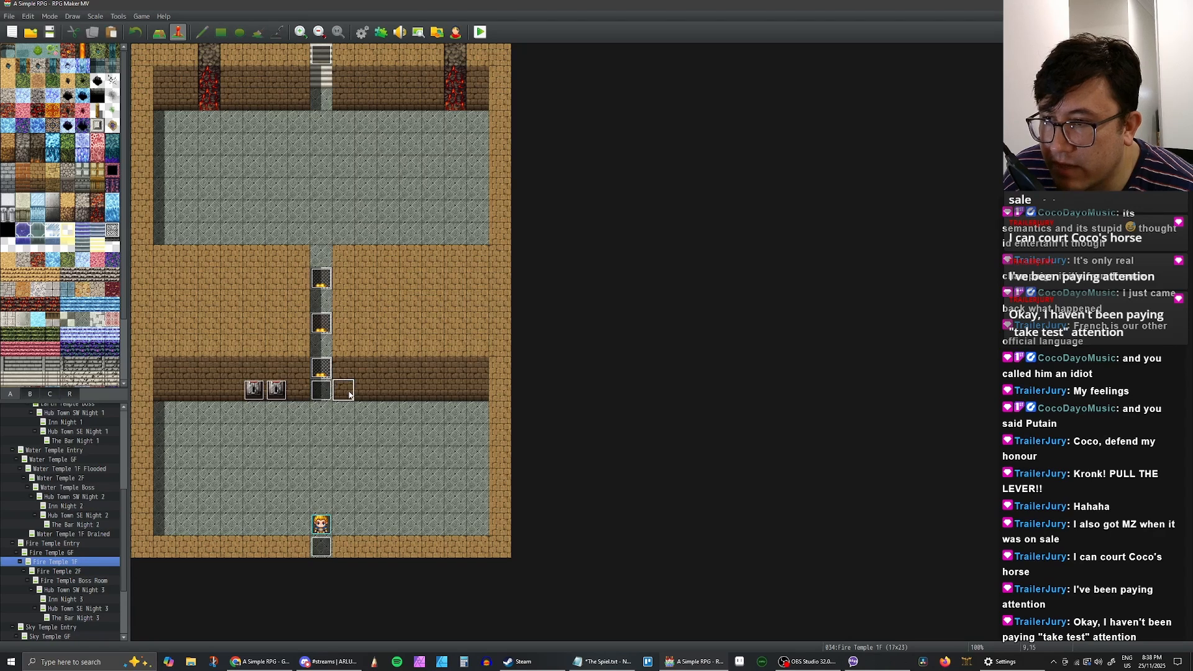
left_click(254, 391)
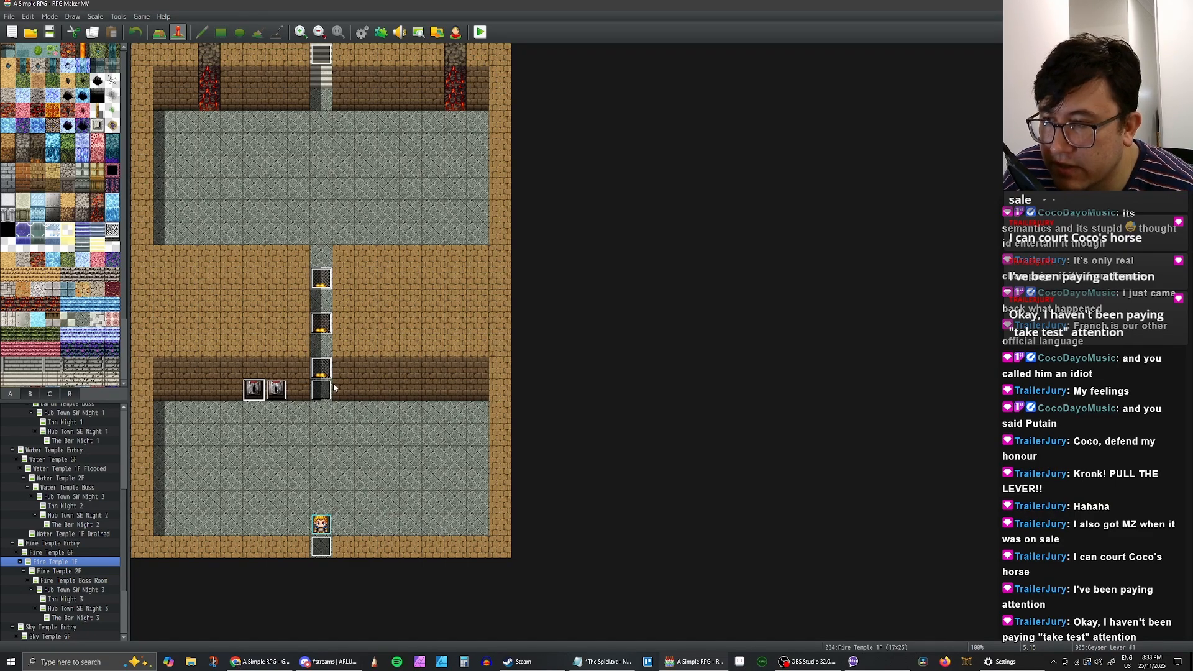
left_click(368, 391)
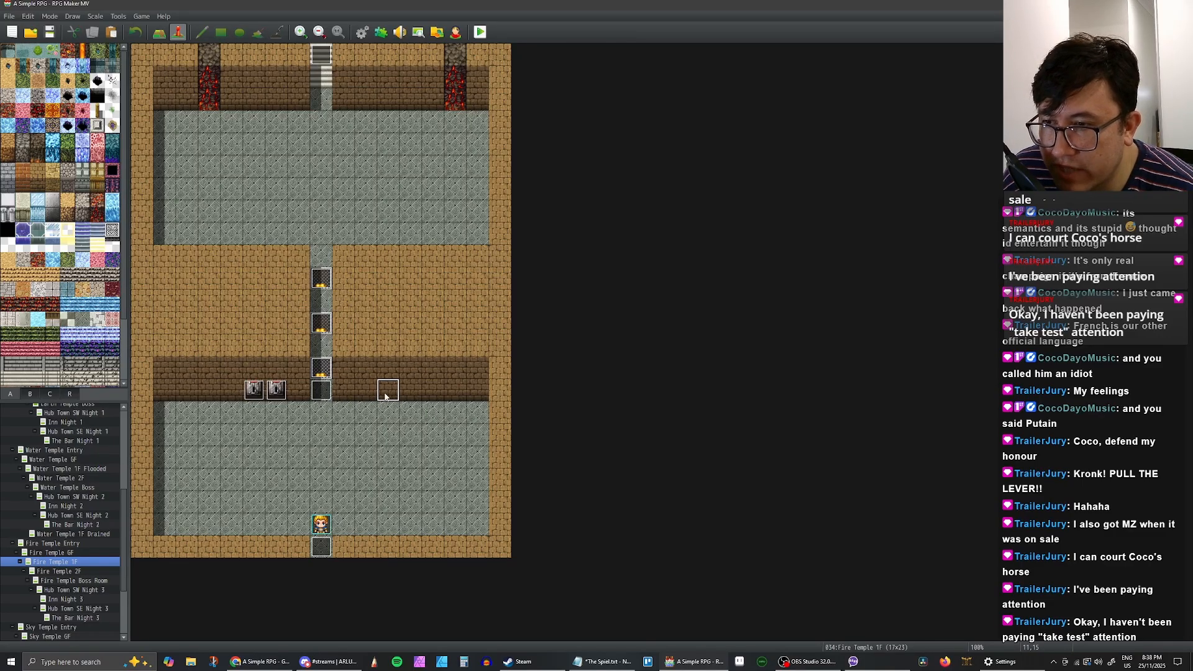
left_click(345, 393)
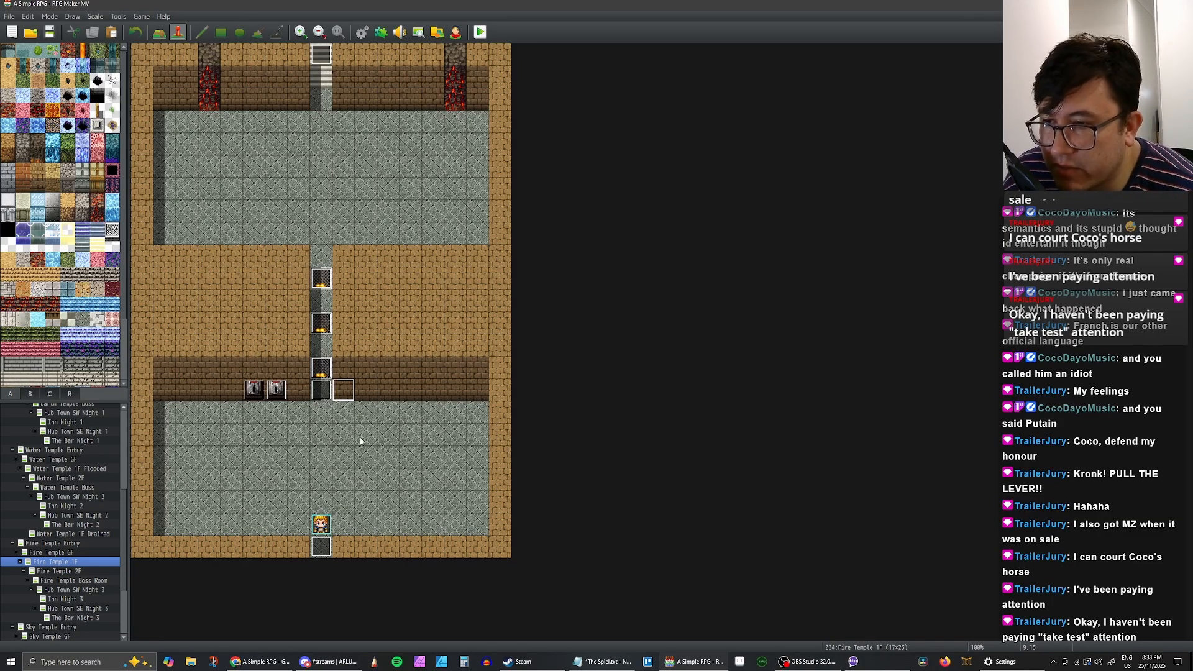
Step: Recheck the page contents and switch commands of the Geyser Lever #2 event, and close its editor
double_click(319, 388)
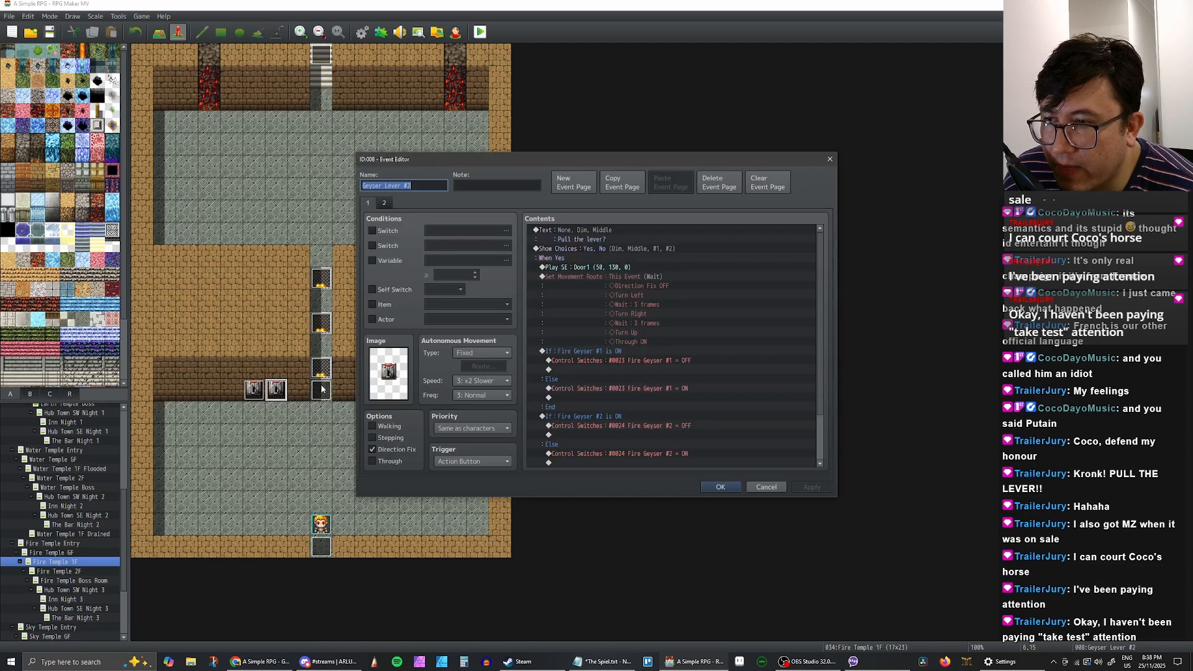
left_click(389, 203)
left_click(367, 204)
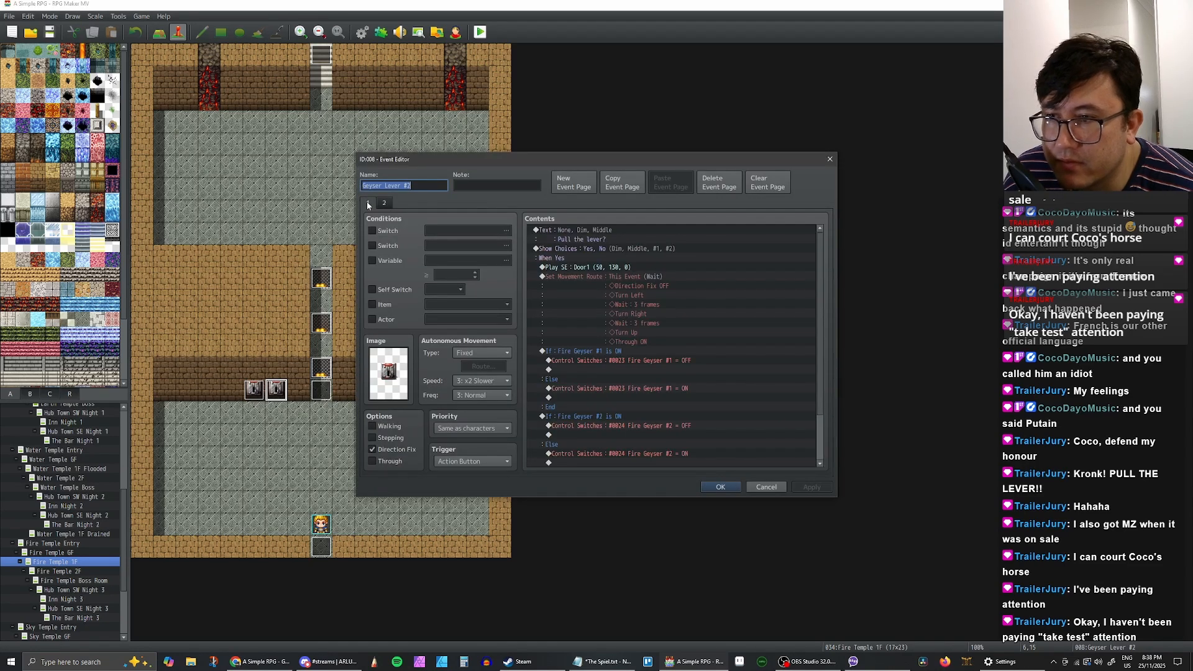
scroll(732, 330, "down", 2)
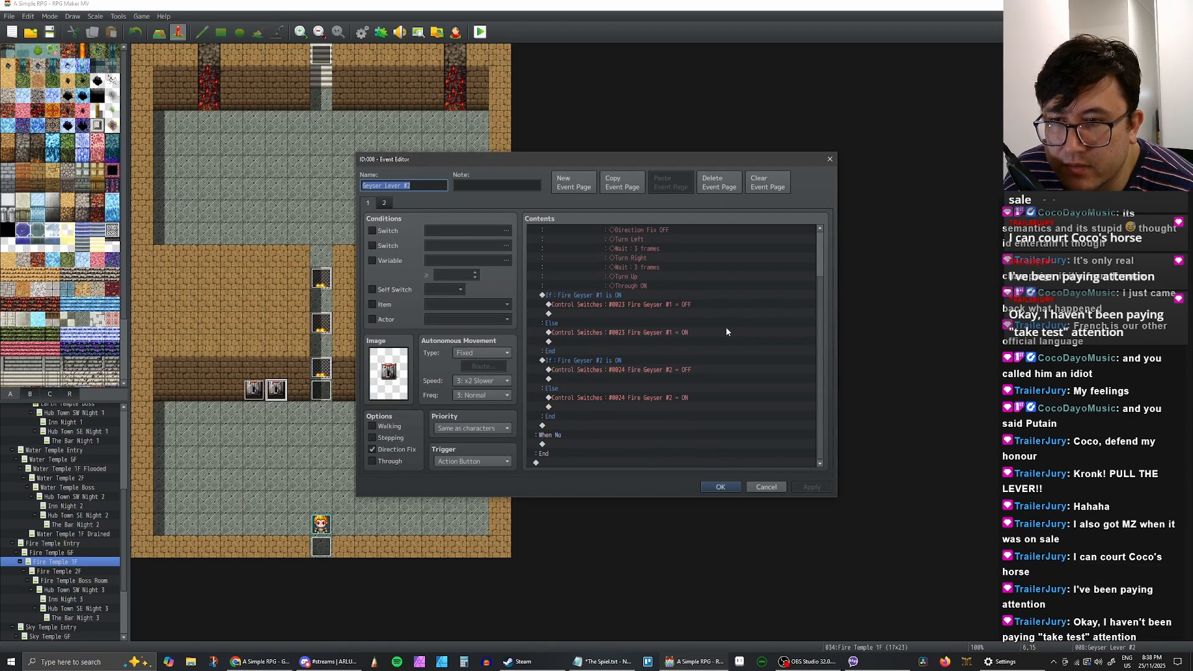
left_click(719, 487)
Step: Paste a copy of the Geyser Lever #2 event beside it, next to the corridor, rename it Geyser Lever #3, and apply the change
left_click(297, 392)
key("ctrl+v")
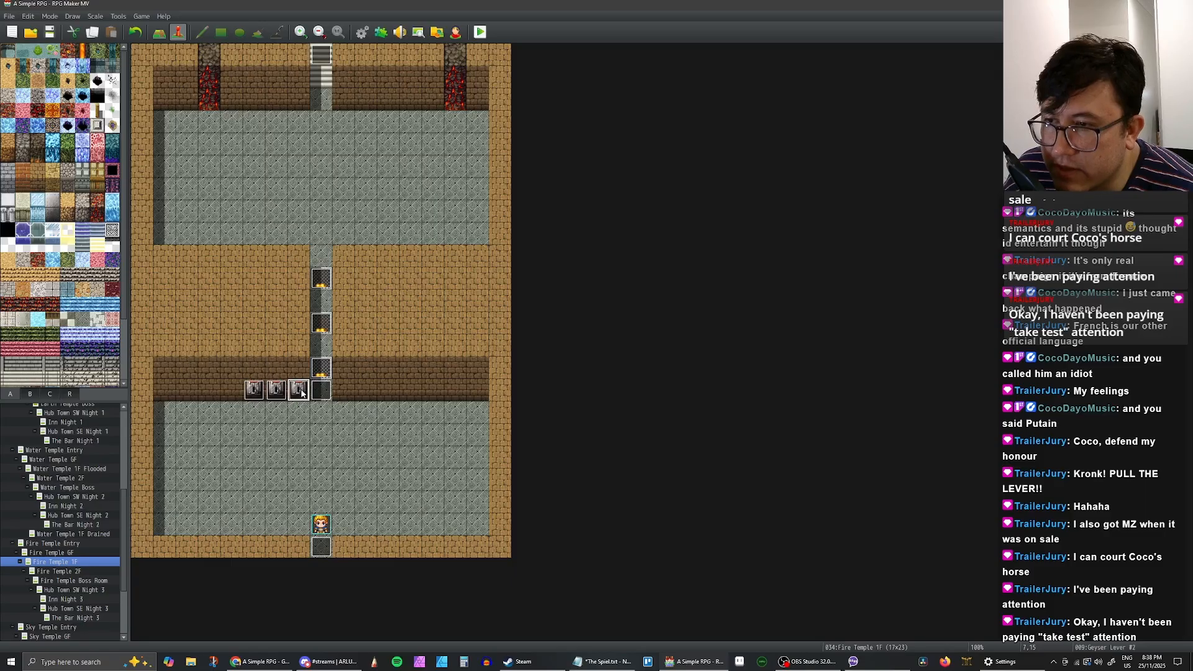
double_click(300, 391)
key("End")
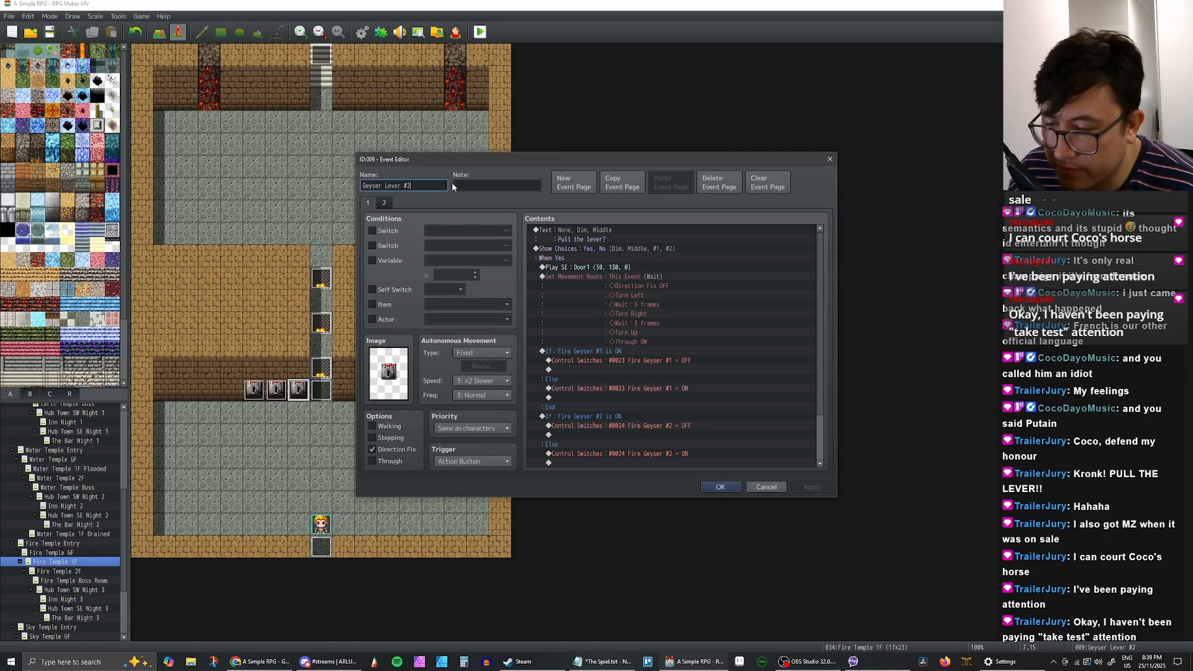
key("BackSpace")
type("3")
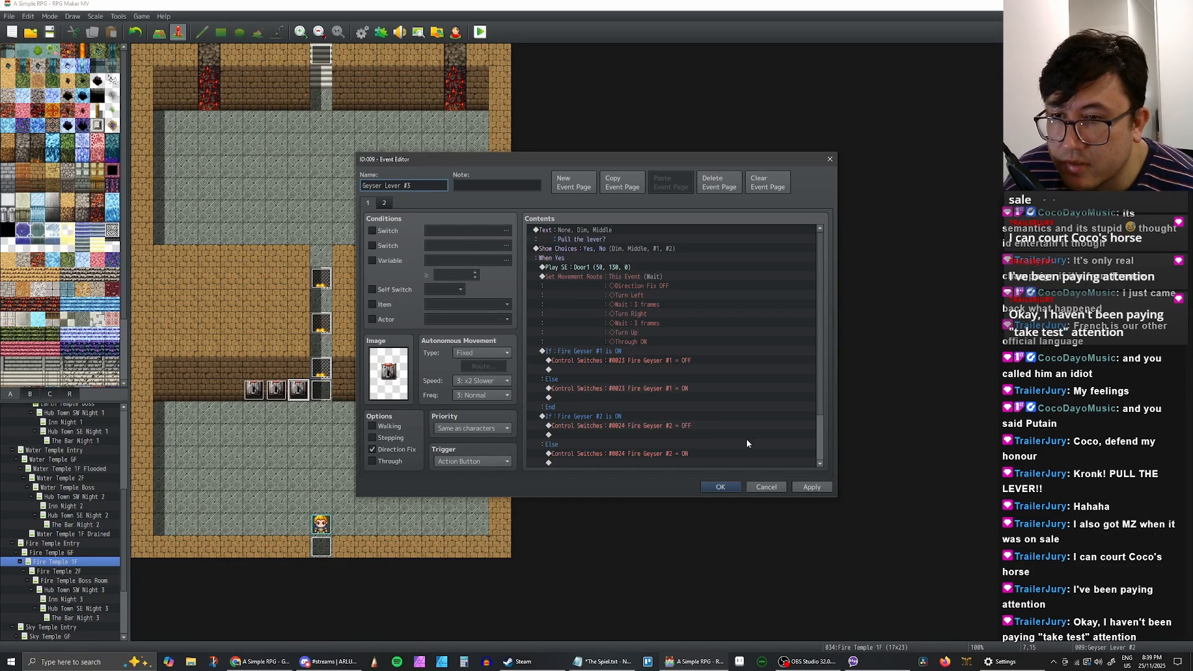
left_click(812, 487)
Step: Change the first conditional branch of Geyser Lever #3 to check whether switch 0025 Fire Geyser #3 is ON
scroll(725, 323, "down", 2)
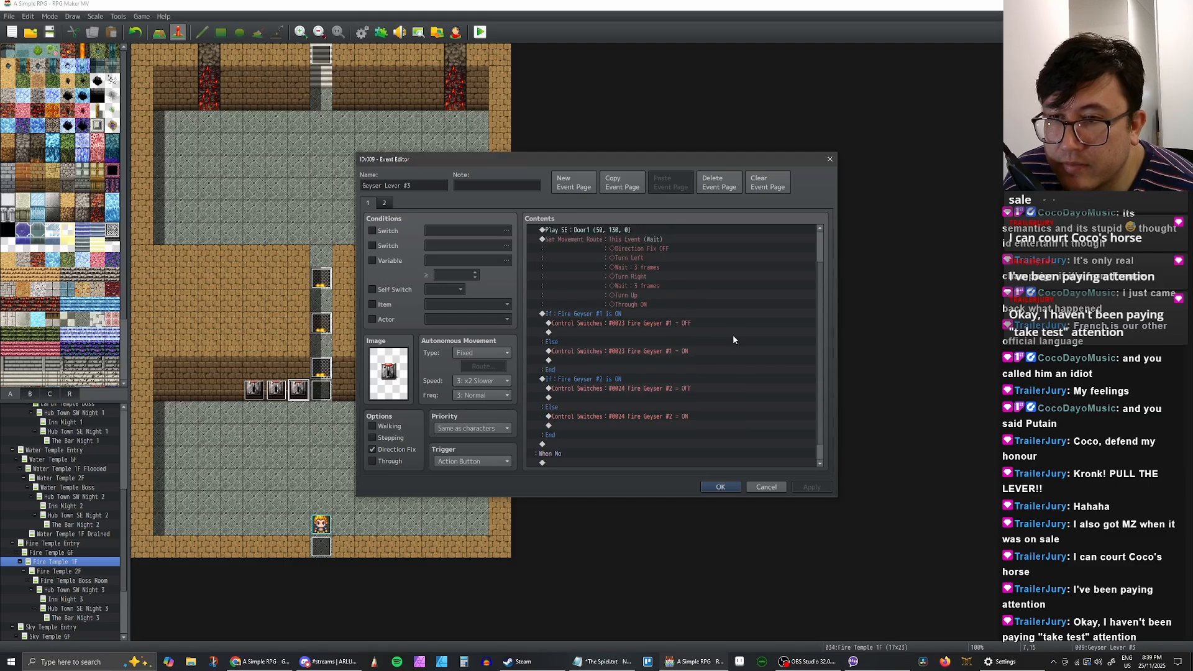
double_click(625, 316)
left_click(708, 423)
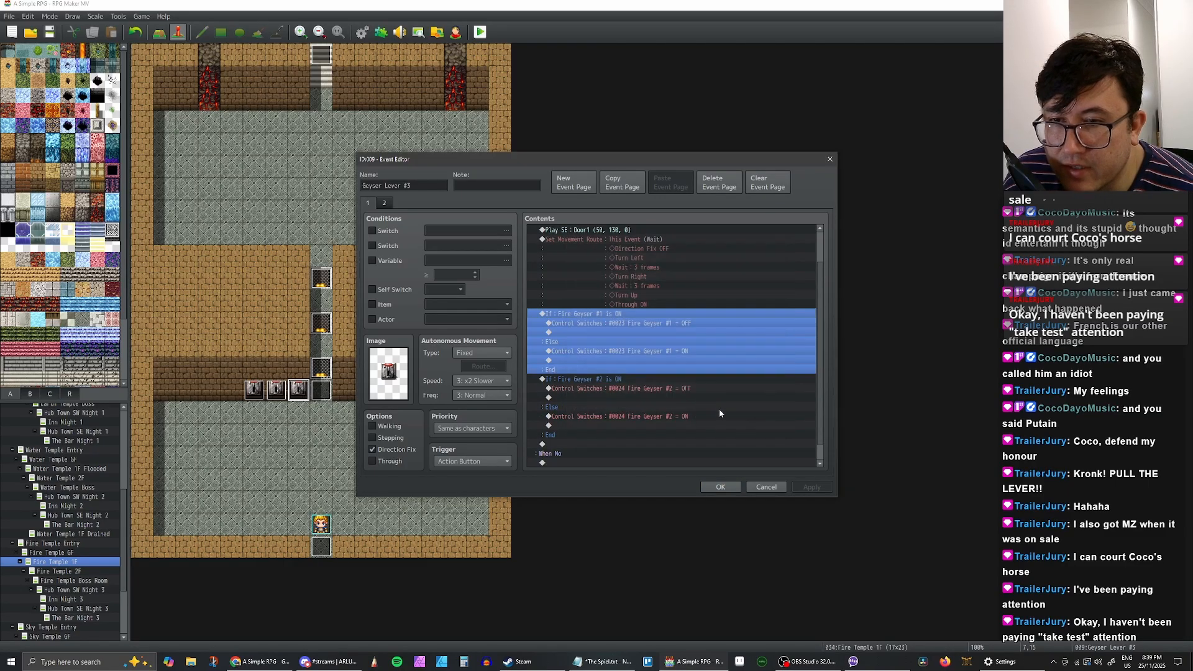
left_click(613, 380)
double_click(617, 315)
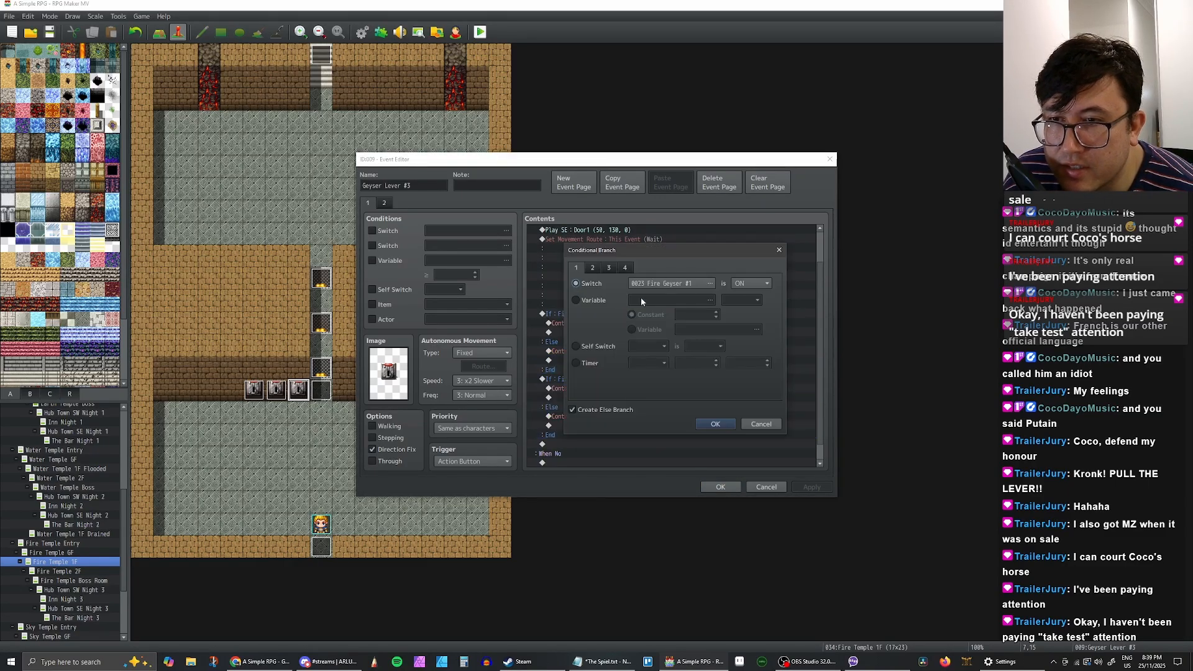
left_click(678, 284)
left_click(692, 277)
left_click(658, 456)
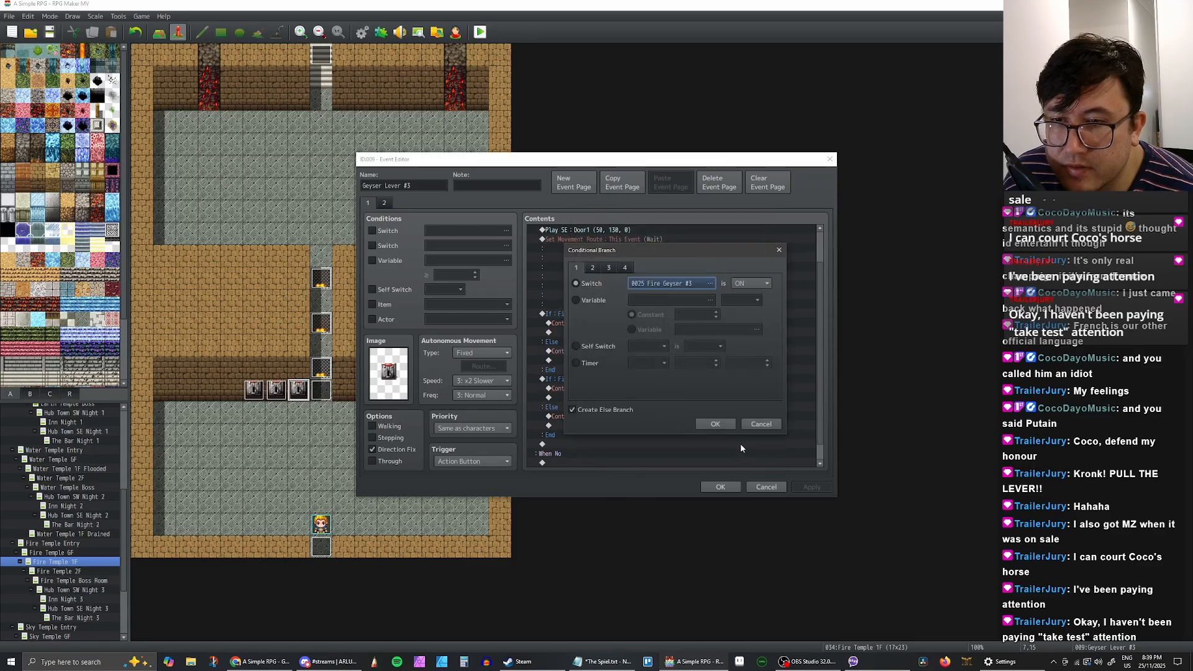
left_click(709, 423)
Step: Make the OFF command inside the Fire Geyser #3 branch control switch 0025 Fire Geyser #3
double_click(645, 361)
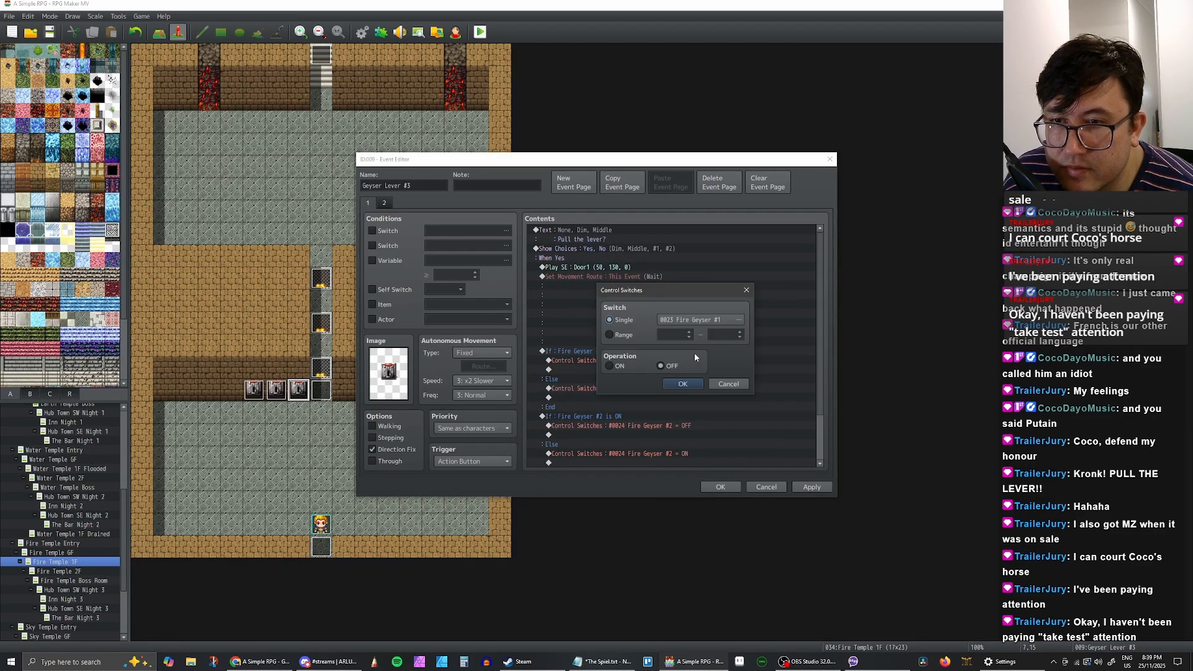
left_click(702, 318)
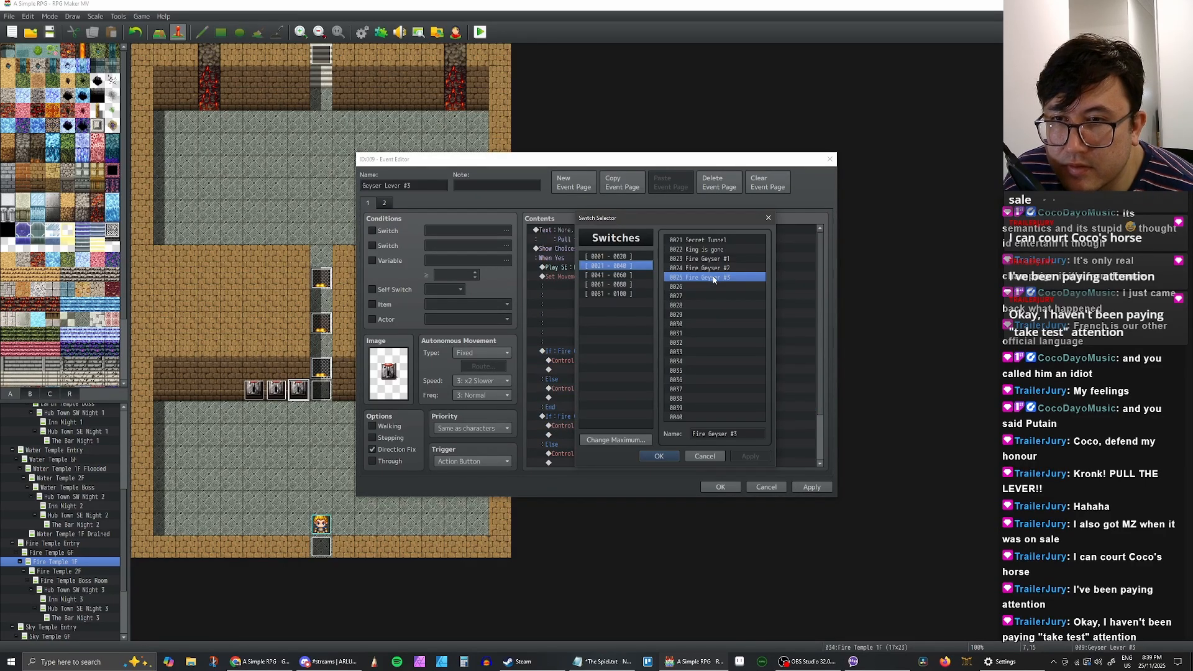
left_click(659, 455)
left_click(682, 383)
Step: Make the ON command in that branch's Else section control switch 0025 Fire Geyser #3, and confirm the Geyser Lever #3 event
double_click(666, 389)
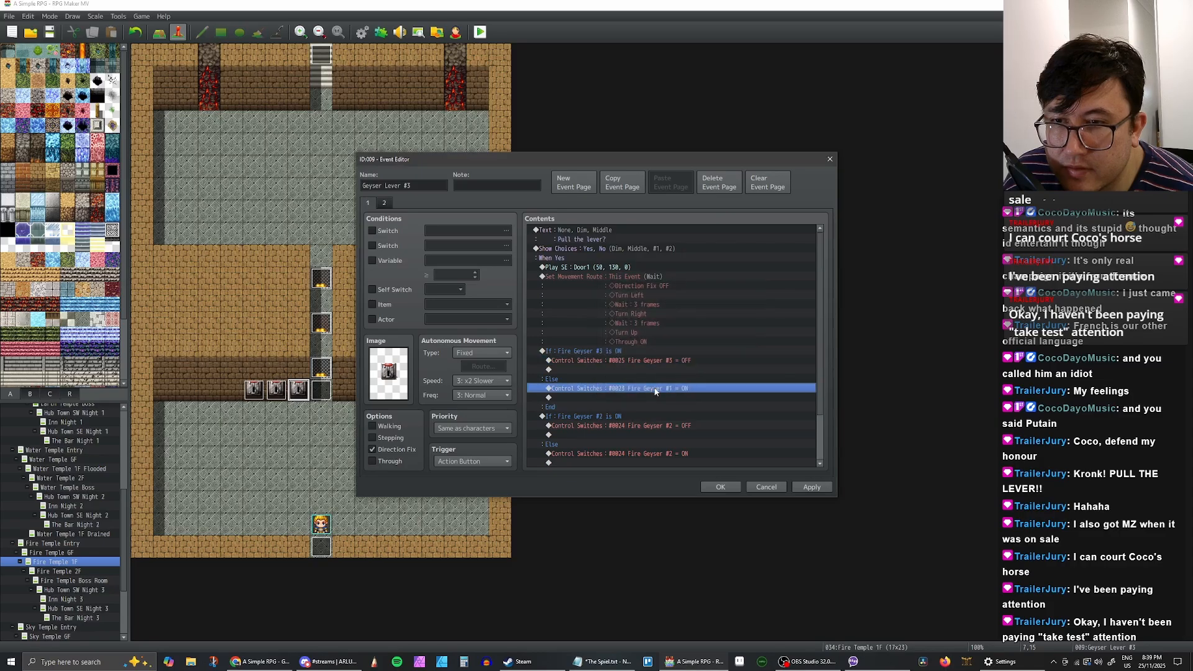
left_click(710, 320)
left_click(717, 277)
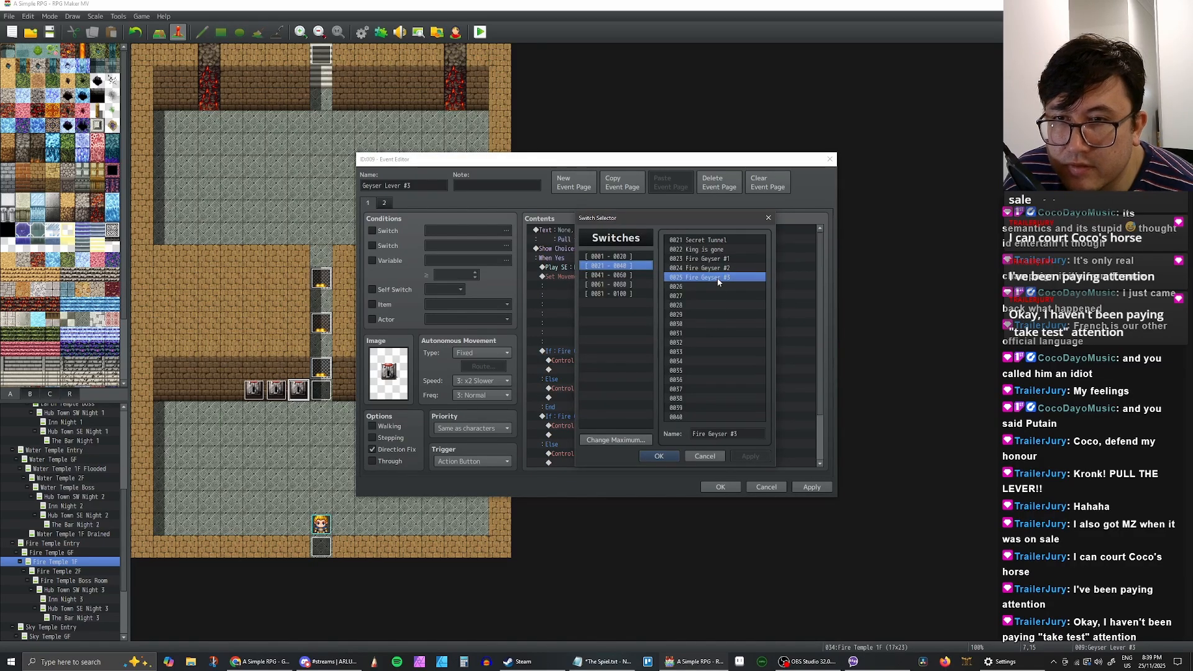
left_click(673, 456)
left_click(690, 385)
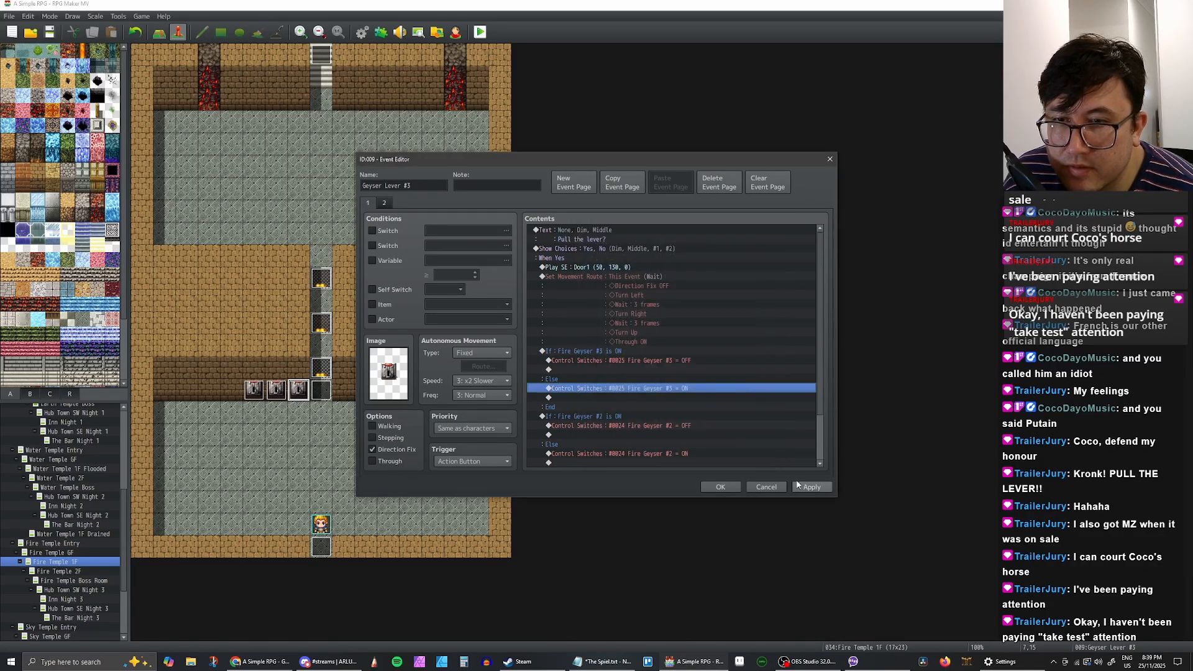
left_click(712, 488)
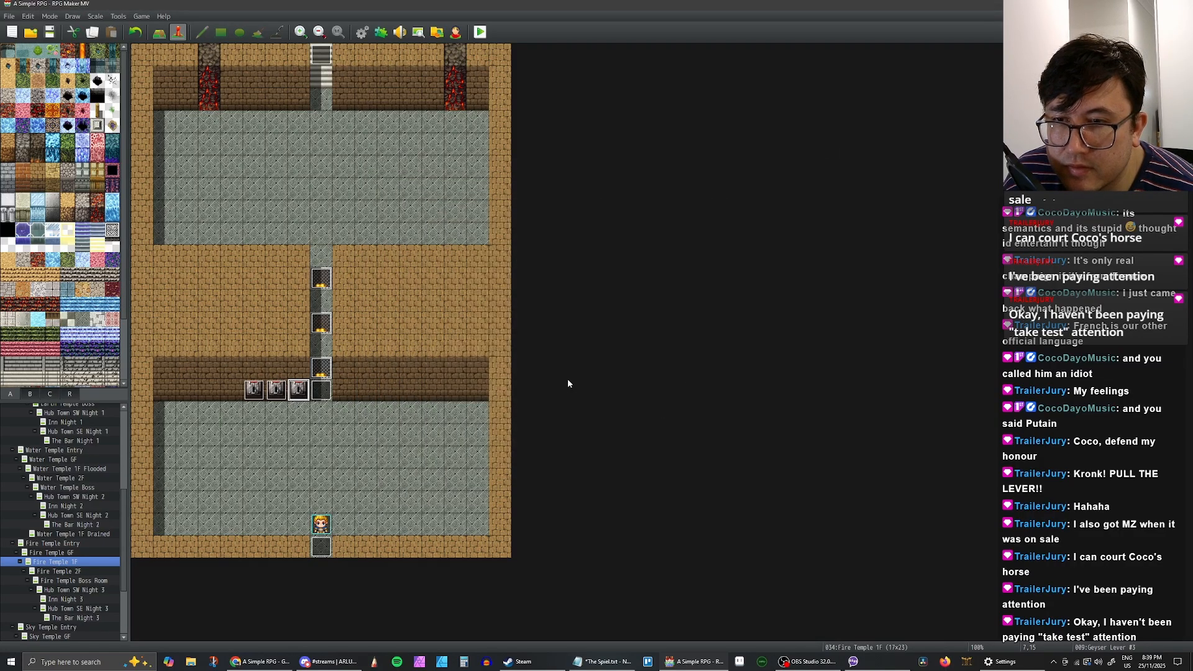
Step: Save the project and start a playtest of the game from the title screen
left_click(51, 32)
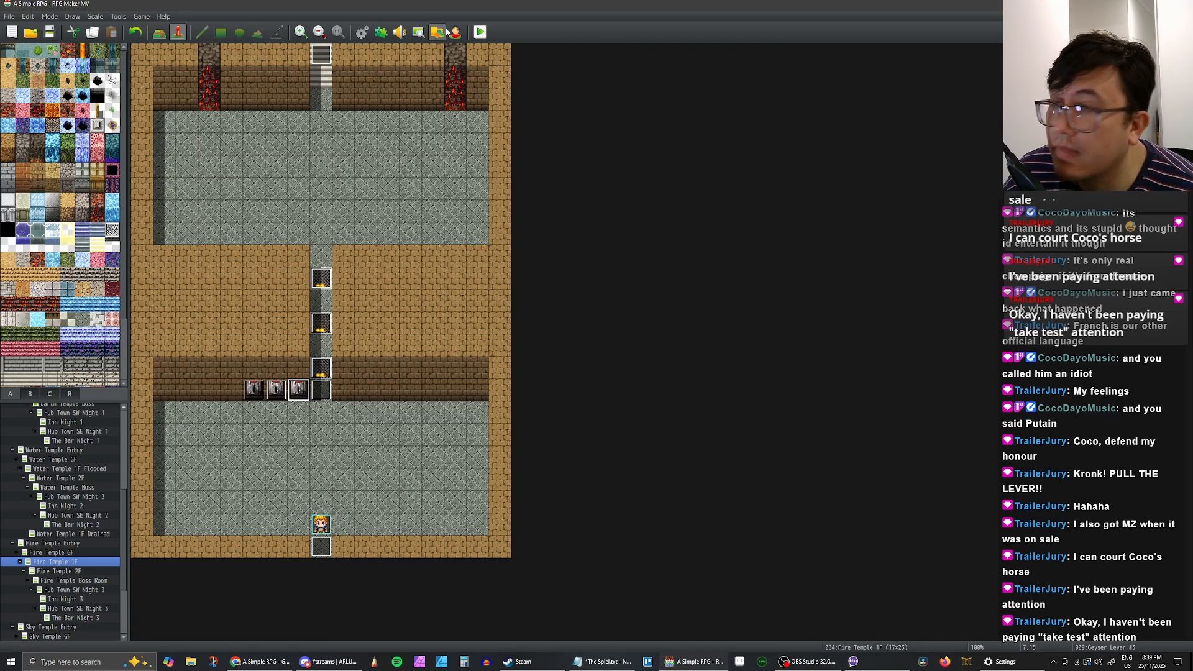
left_click(485, 31)
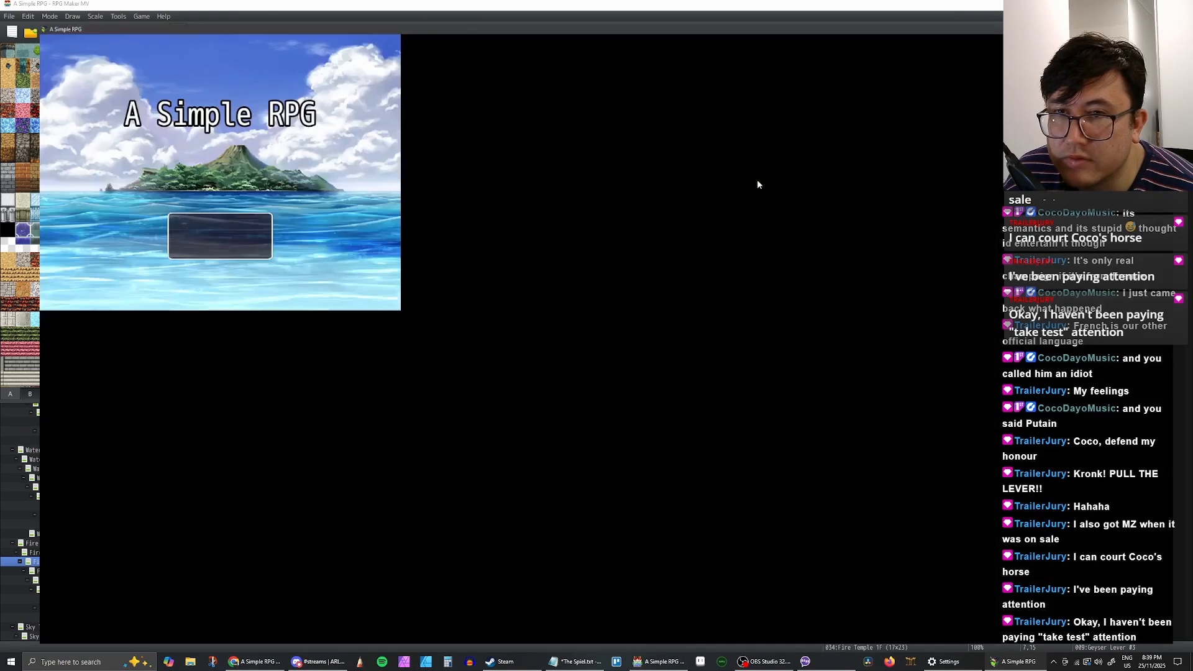
key("Up")
key("Return")
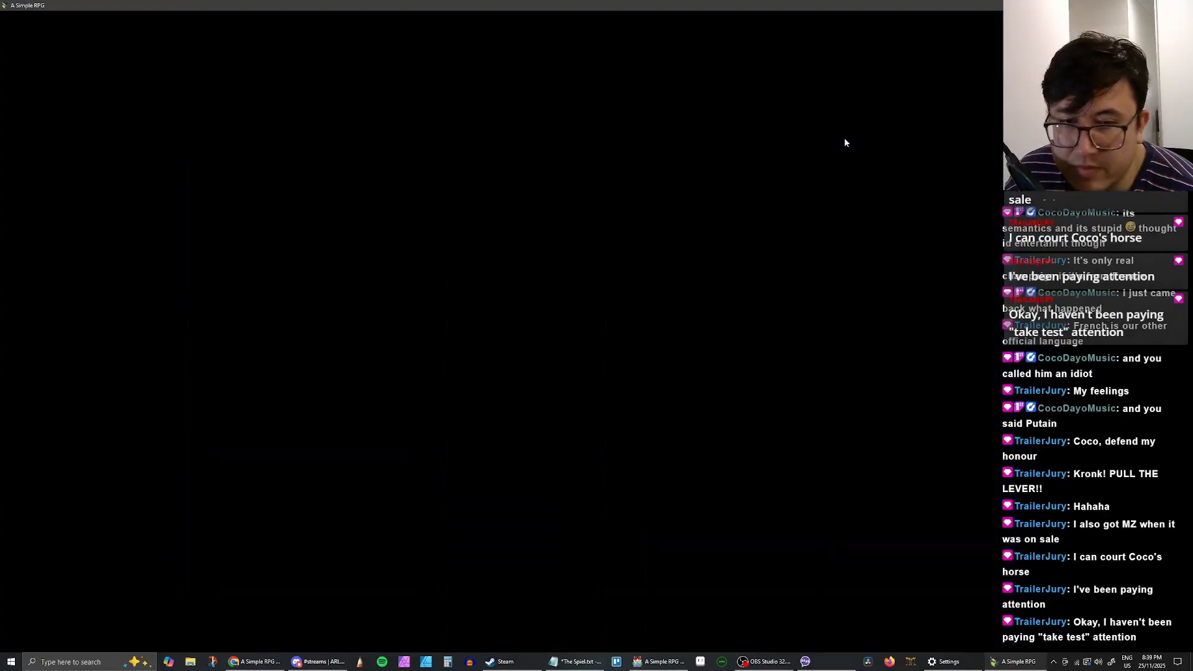
Step: Walk up to the fire geyser corridor and play through the cutscene dialogue
key("Up")
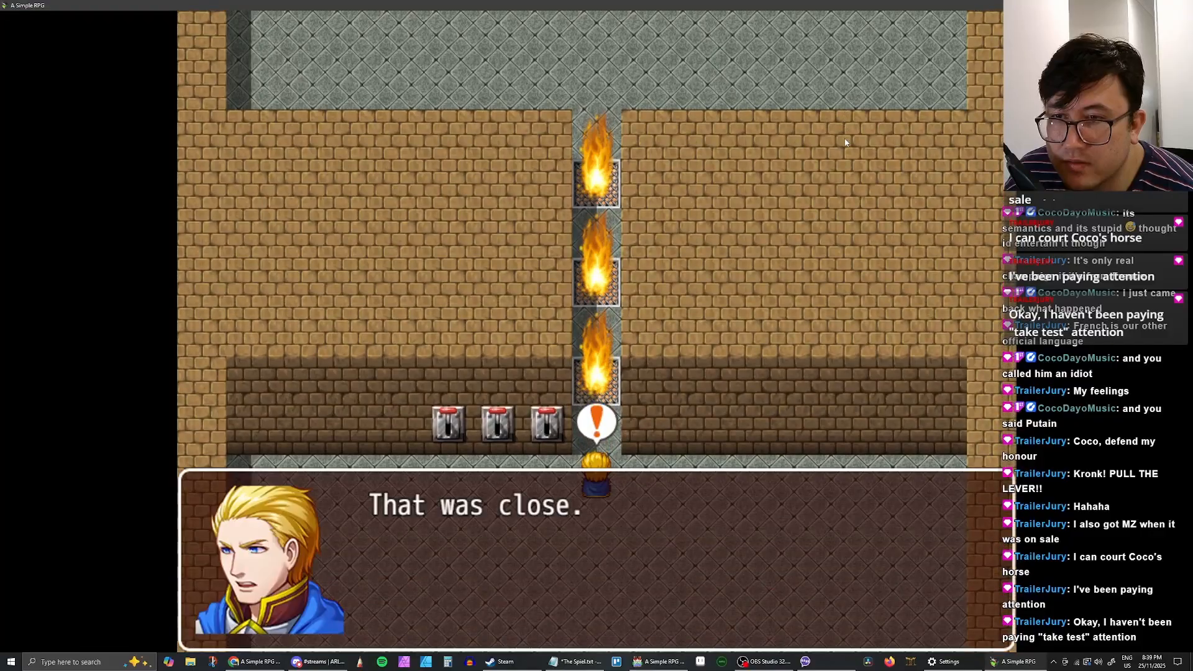
key("Return")
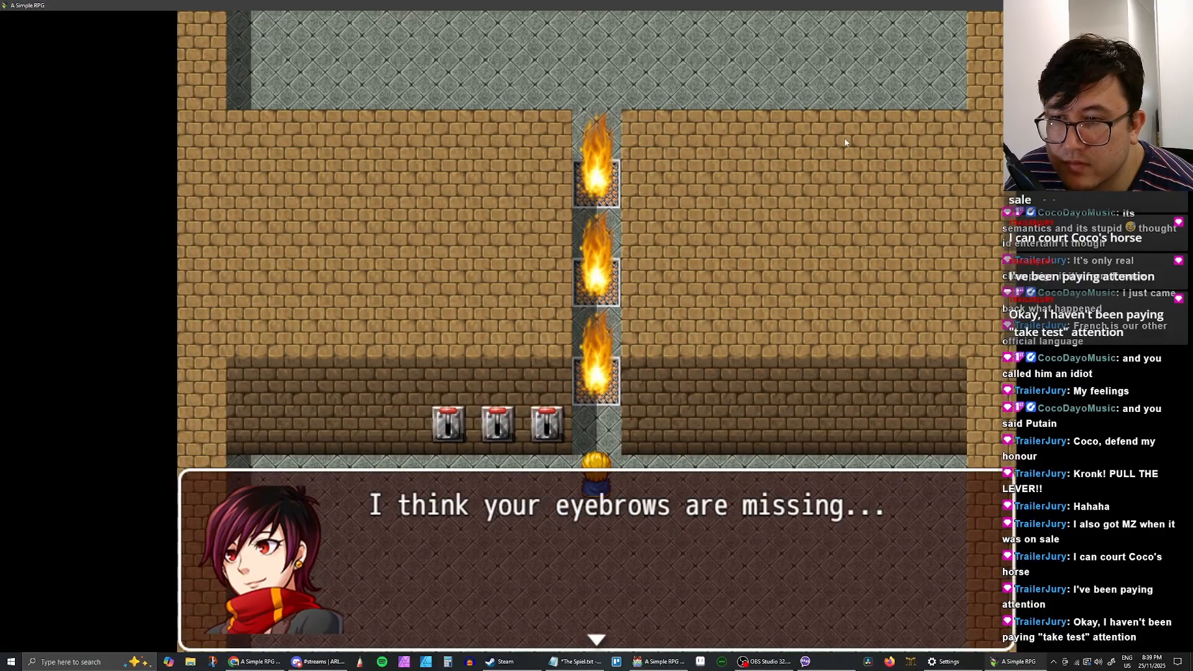
key("Return")
Step: Test the geyser toggling by pulling the middle lever, followed by the lever nearest the corridor
key("Left")
key("Left")
key("Up")
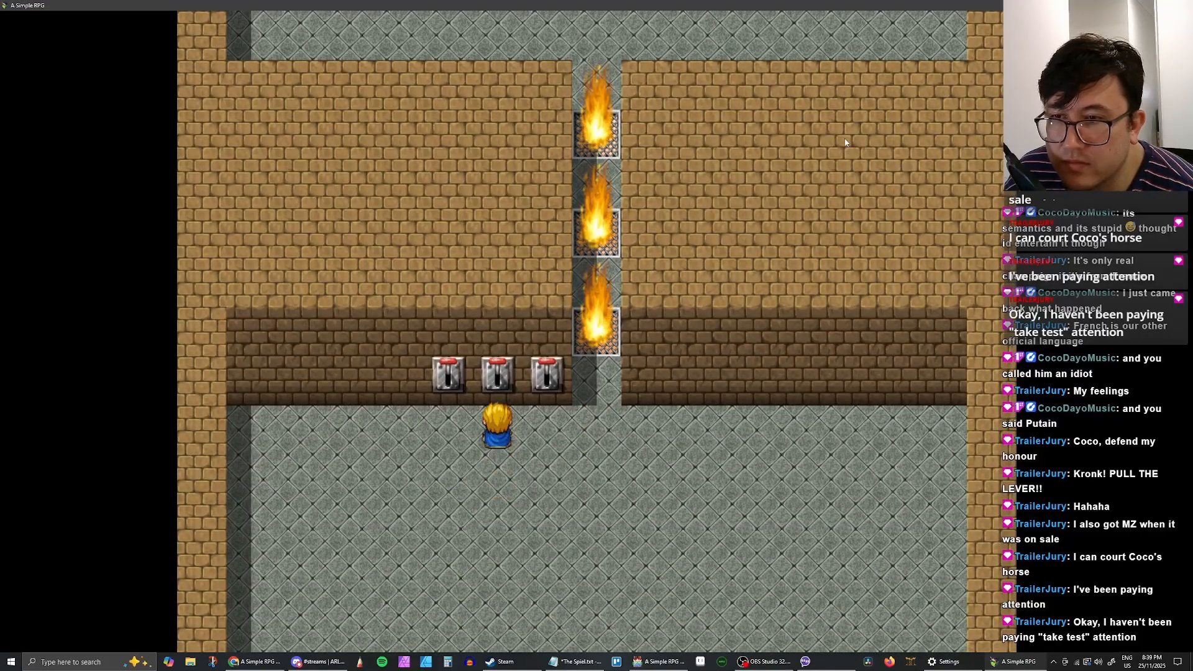
key("Return")
key("Return")
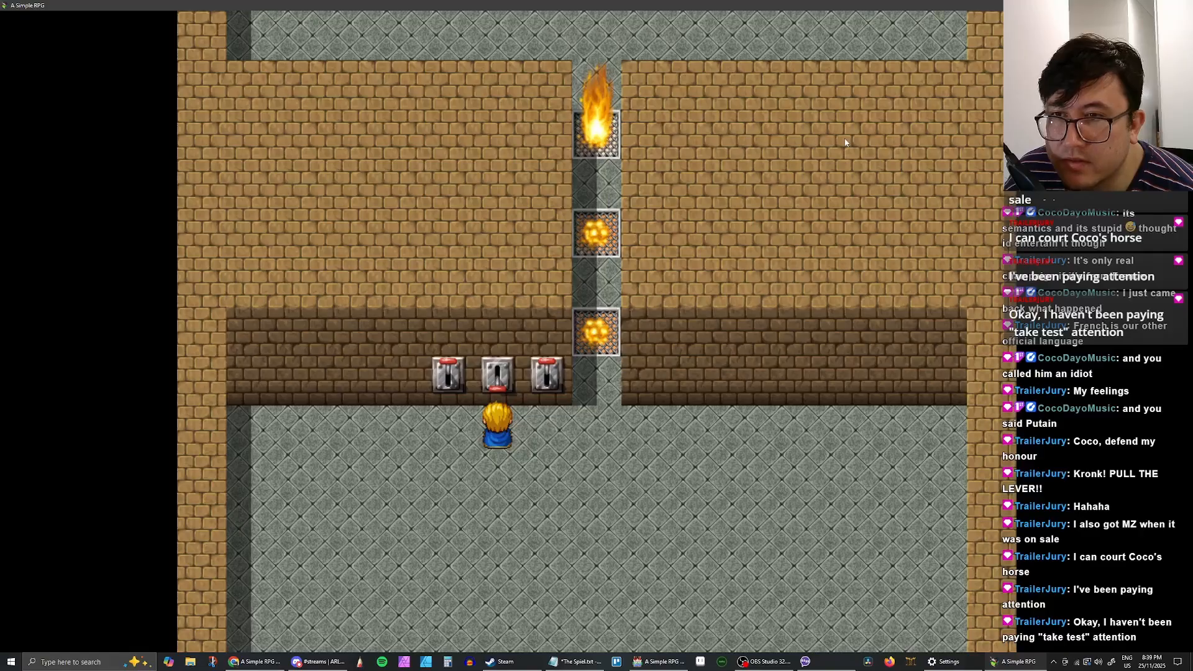
key("Right")
key("Up")
key("Return")
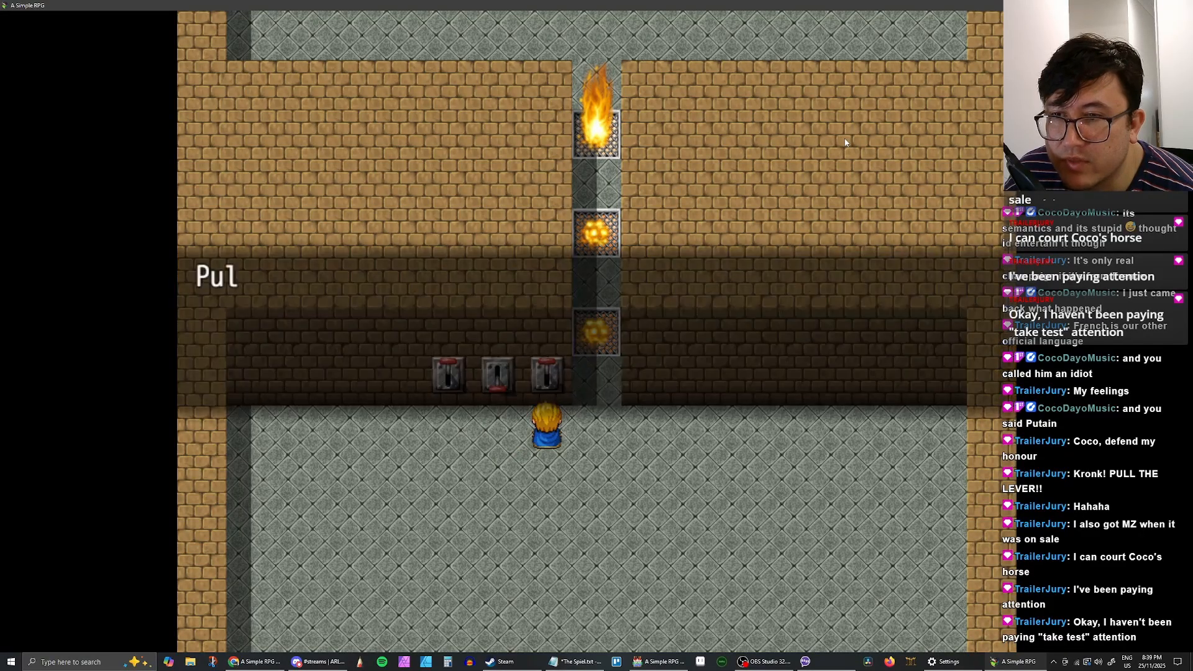
key("Return")
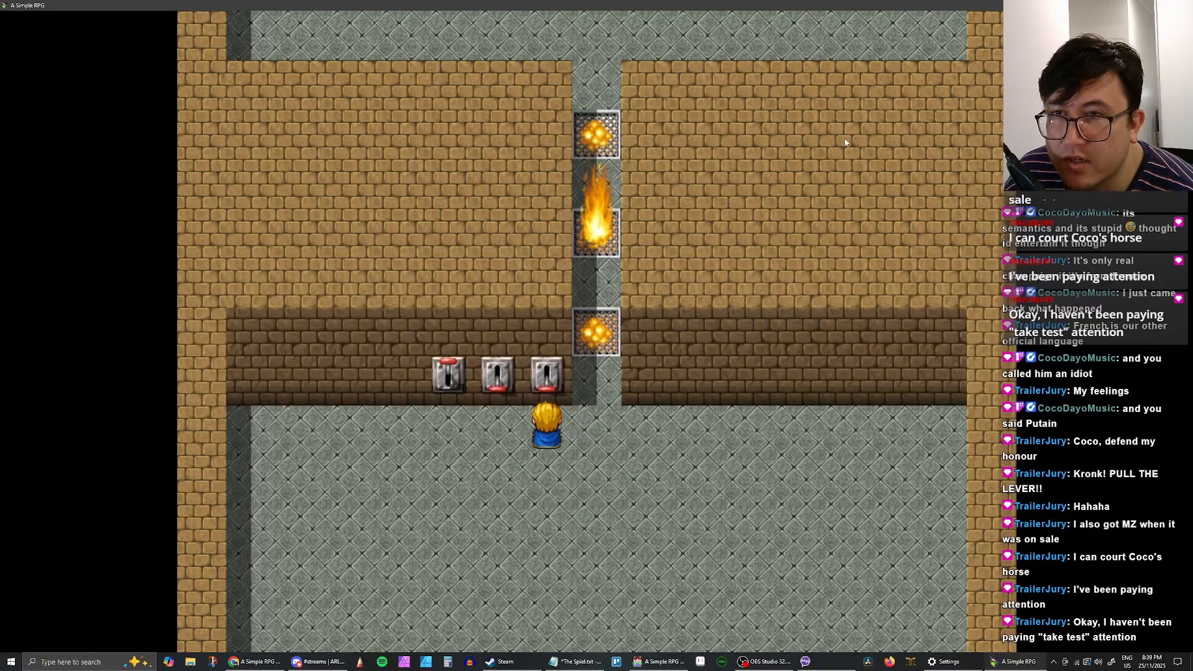
Step: Step to the corridor entrance and back, and pull the lever farthest from the corridor to test its geysers
key("Right")
key("Up")
key("Down")
key("Left")
key("Up")
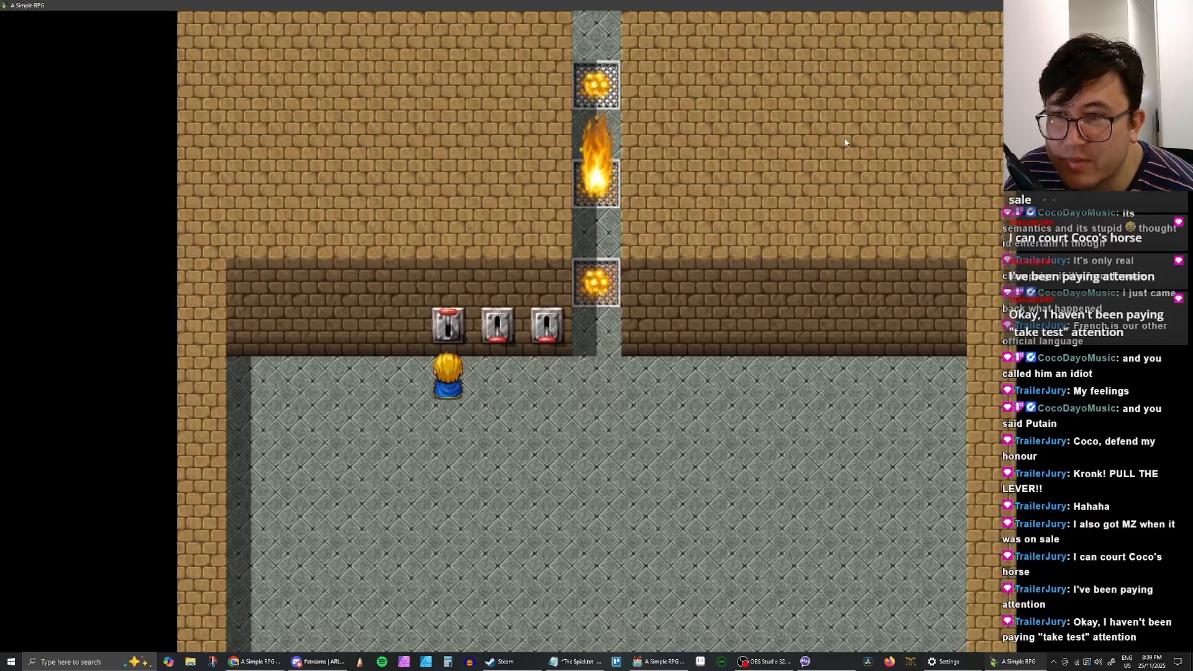
key("Return")
key("Return")
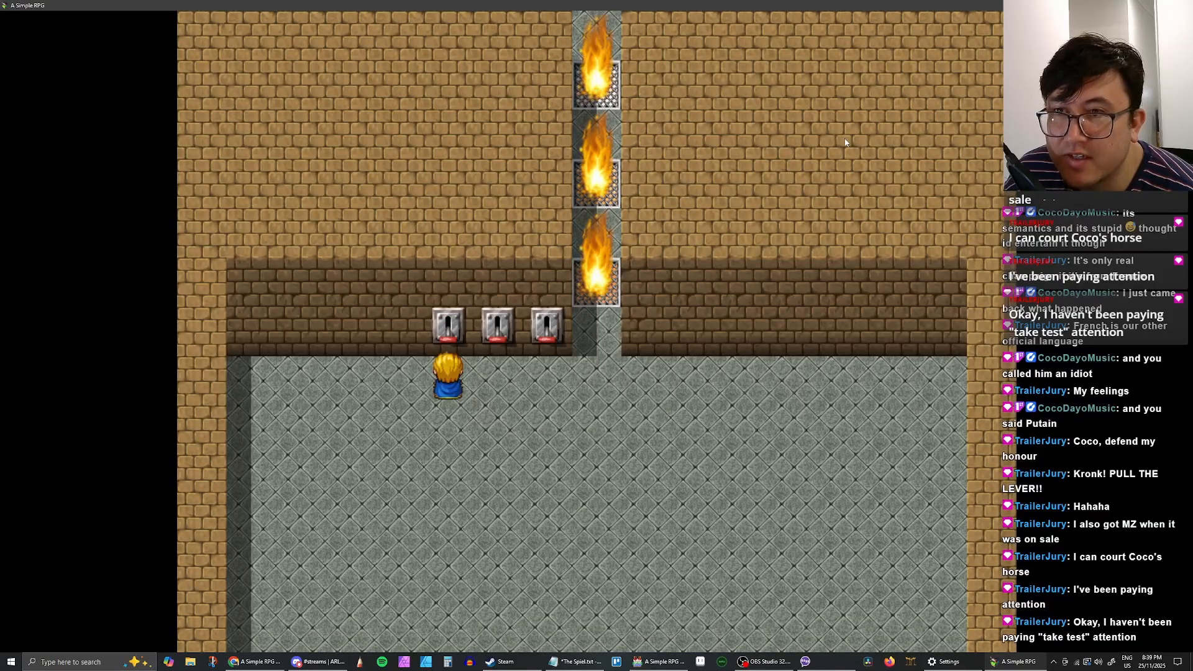
Step: Return to the lever nearest the corridor and pull it again to test its geysers
key("Right")
key("Right")
key("Up")
key("Return")
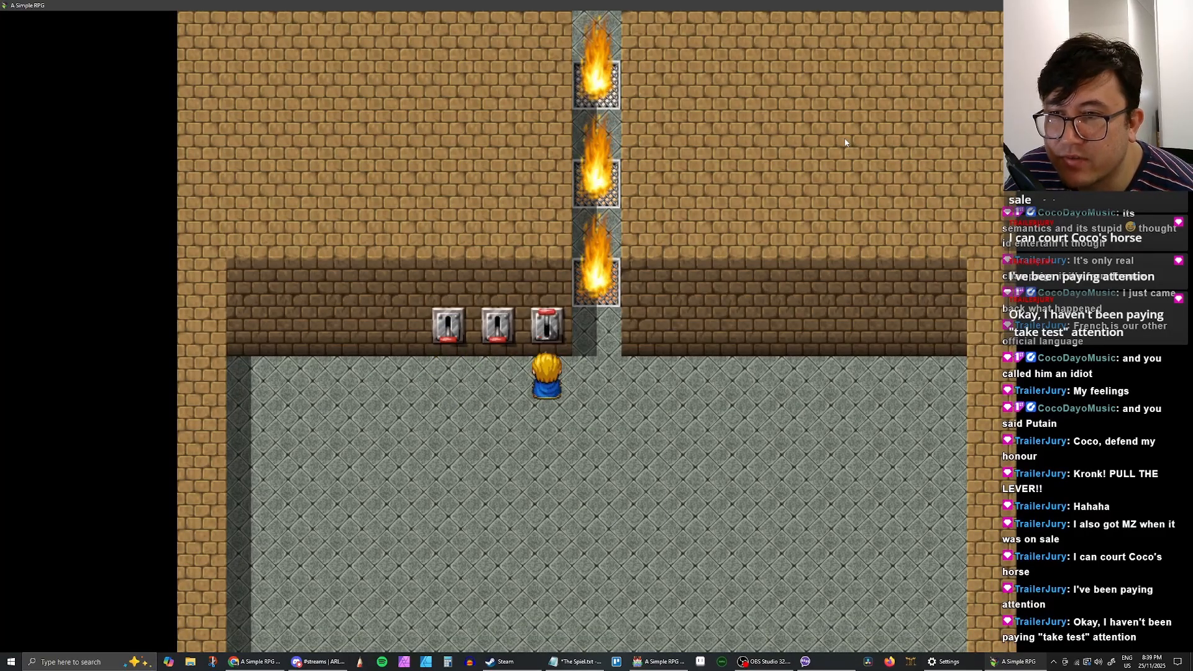
key("Return")
Step: Pull the middle lever twice in a row to test its geysers switching back and forth
key("Left")
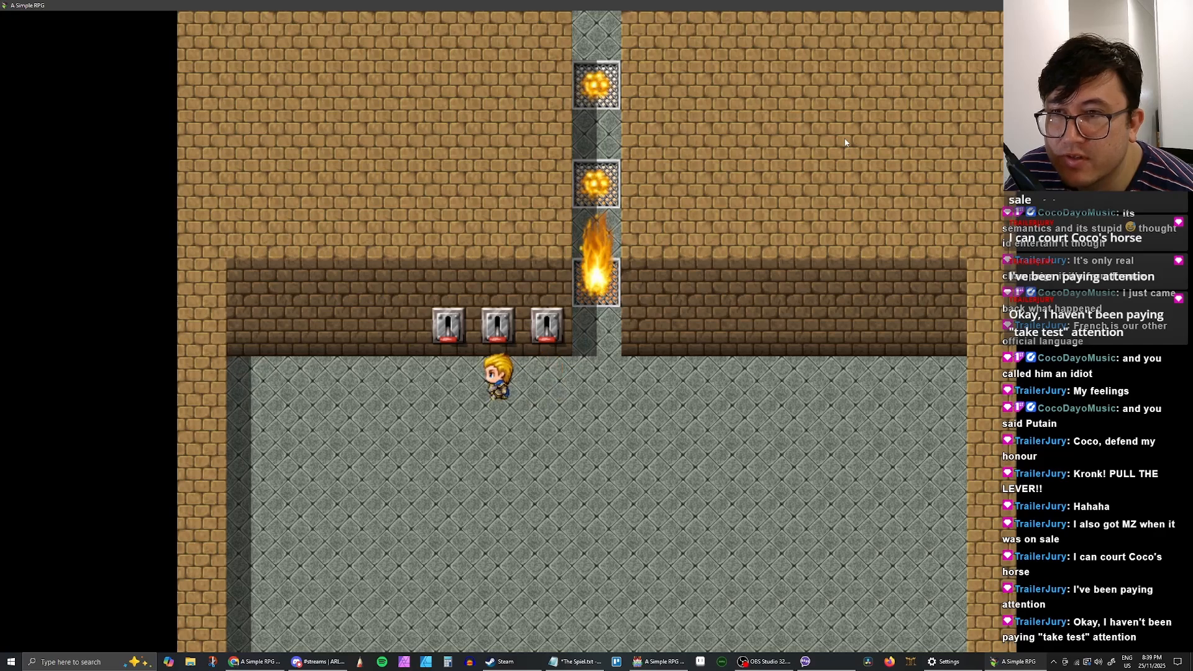
key("Up")
key("Return")
key("Return")
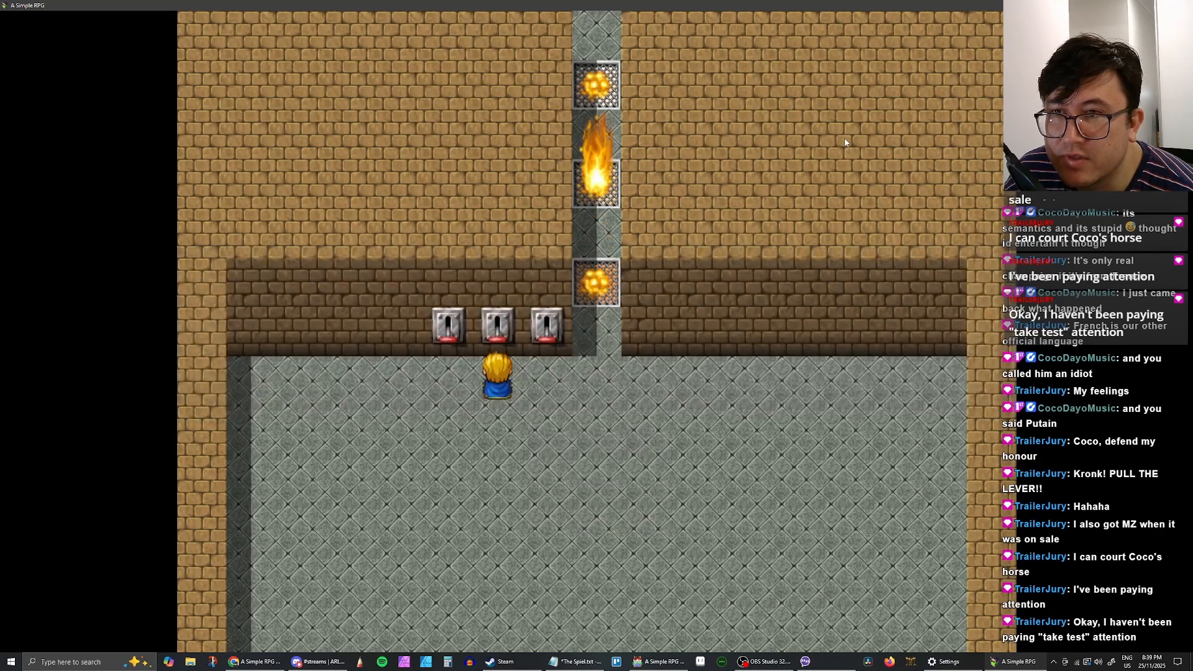
key("Return")
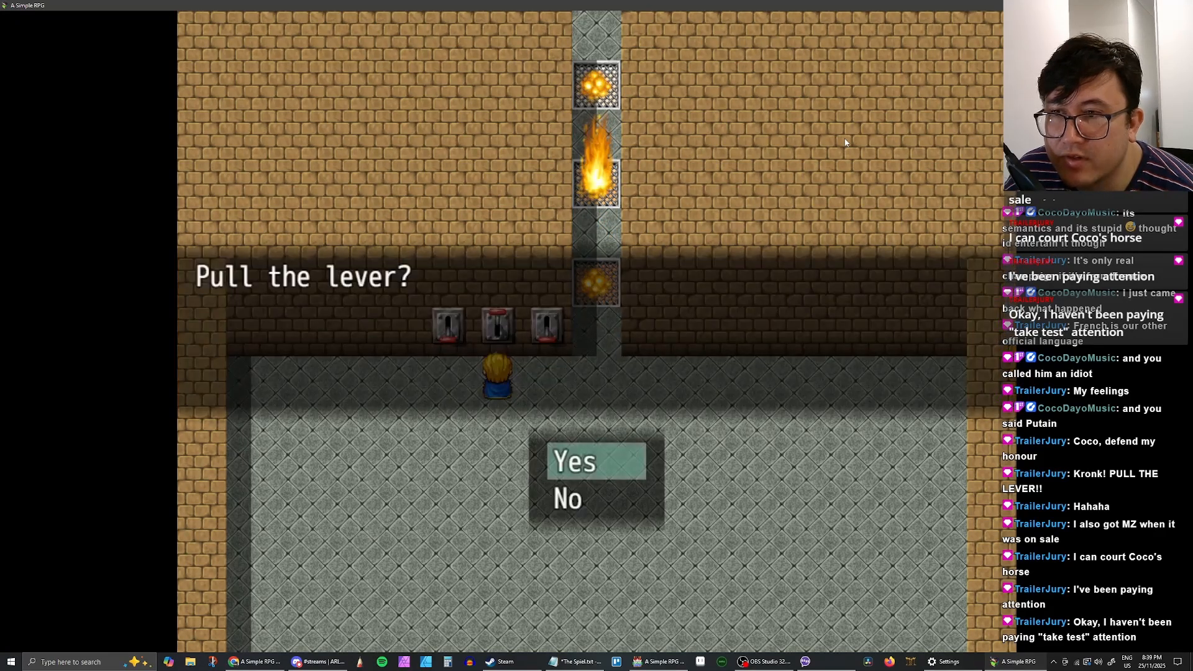
key("Return")
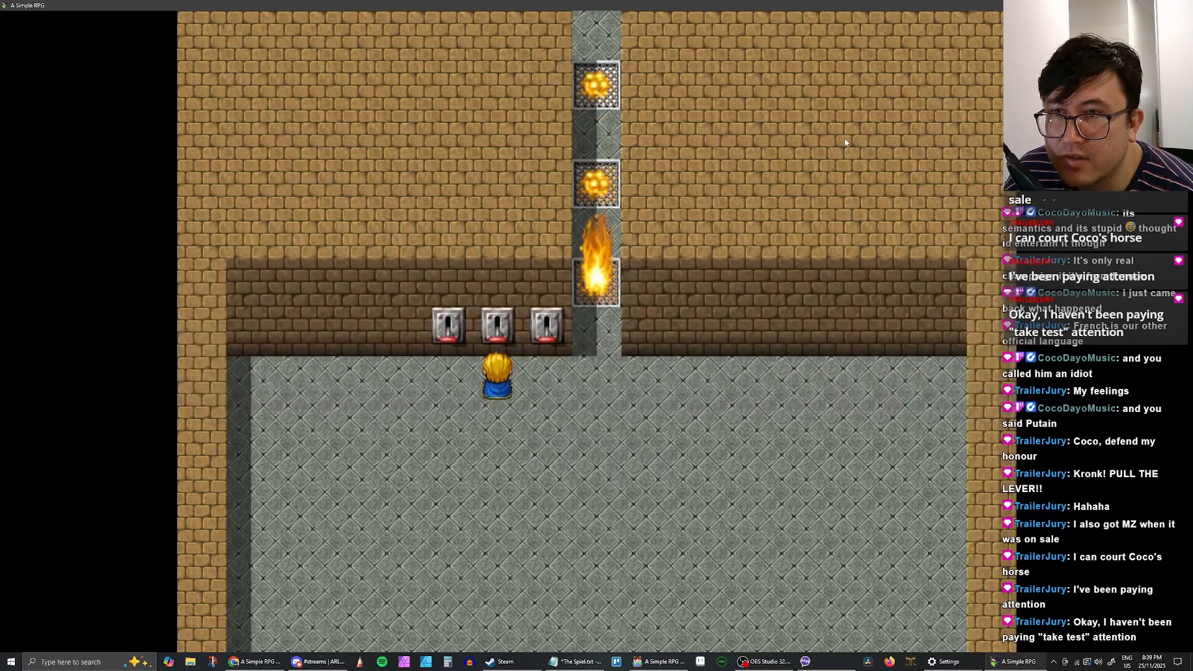
Step: Walk the character to the lever farthest from the corridor and pull it to test its geysers
key("Right")
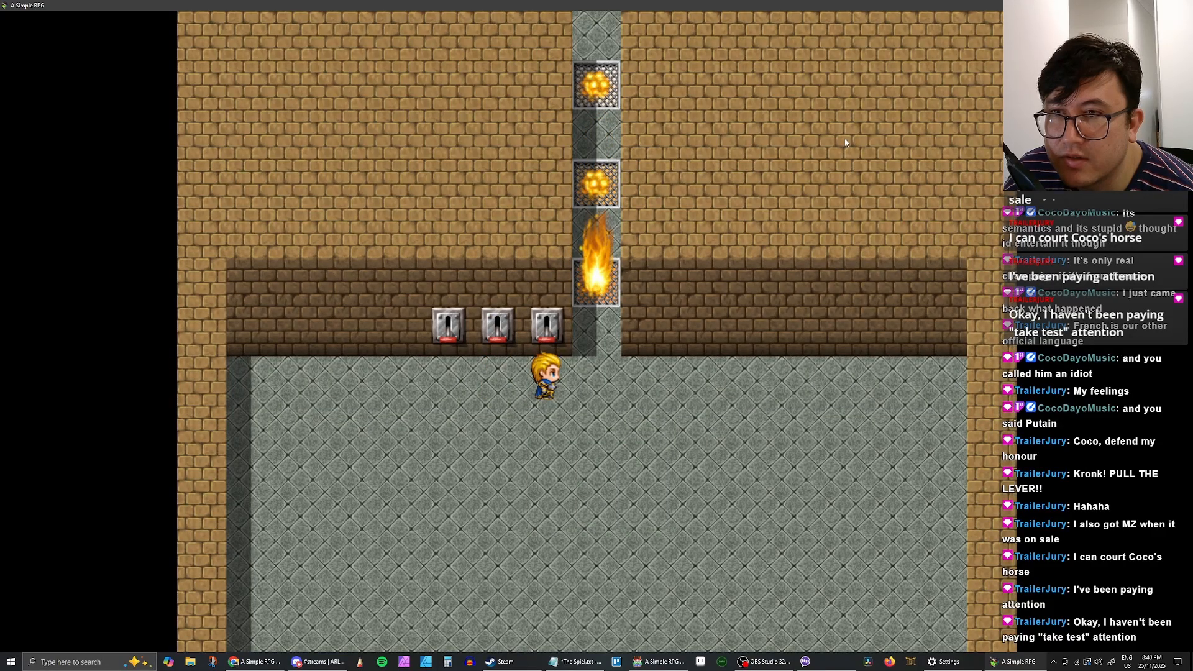
key("Up")
key("Left")
key("Left")
key("Up")
key("Return")
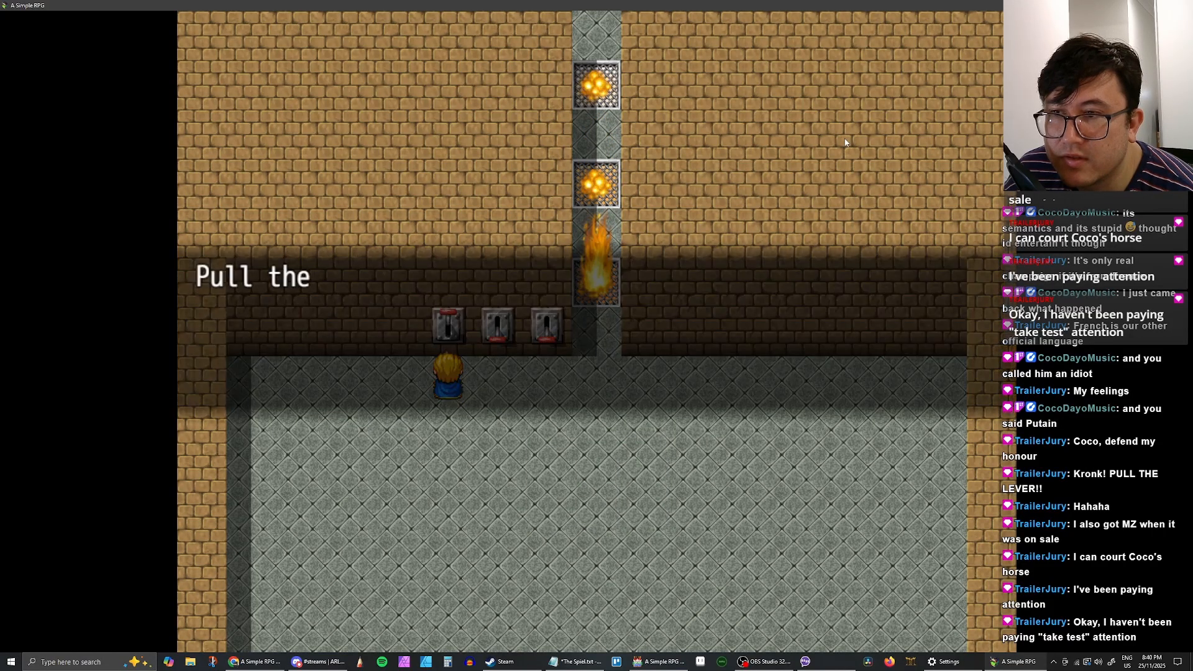
key("Return")
Step: Cross to the lever nearest the corridor and pull it to test its geysers
key("Right")
key("Right")
key("Up")
key("Return")
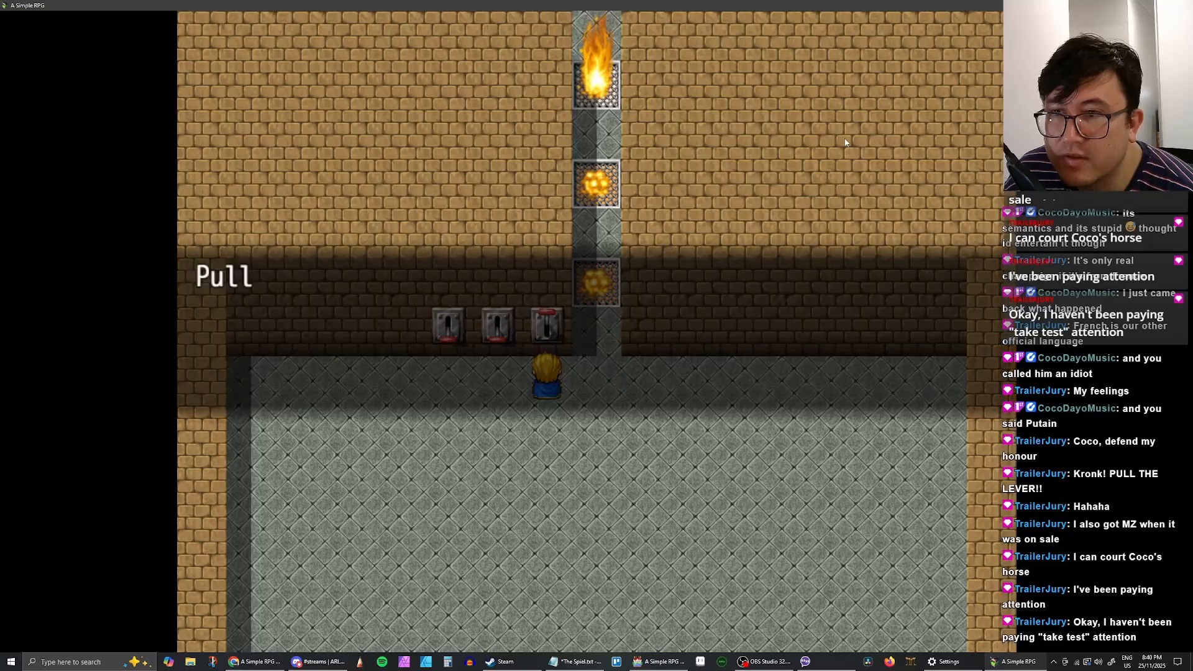
key("Return")
Step: Step over to the middle lever and back, and pull the lever nearest the corridor once more
key("Left")
key("Up")
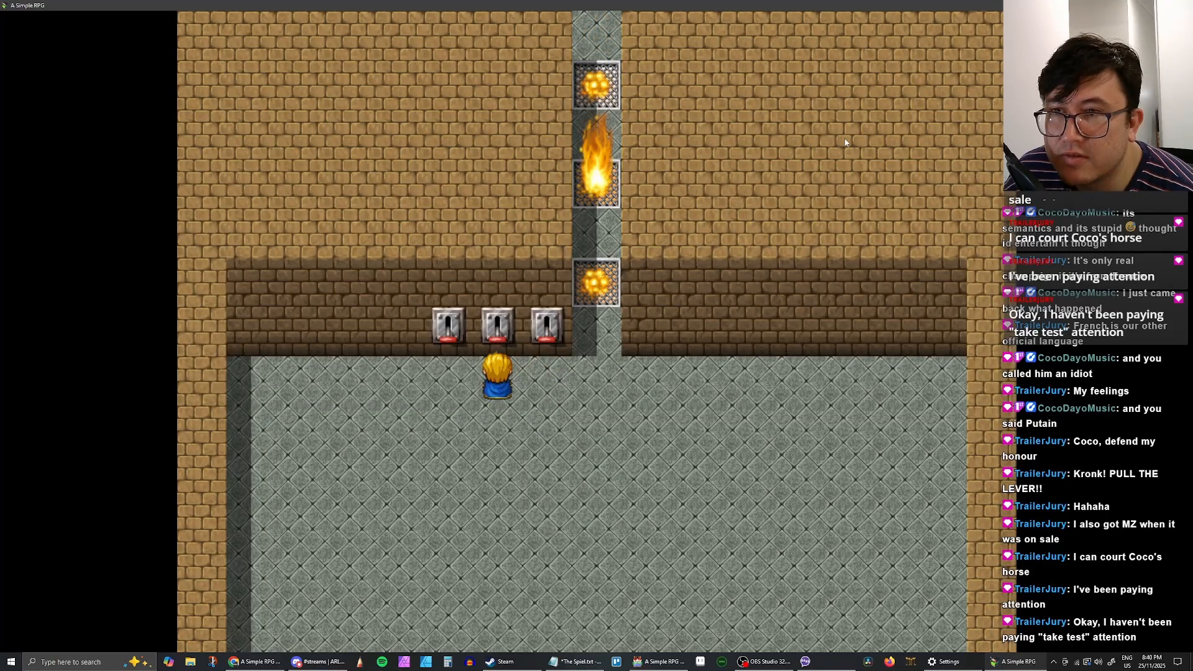
key("Right")
key("Up")
key("Return")
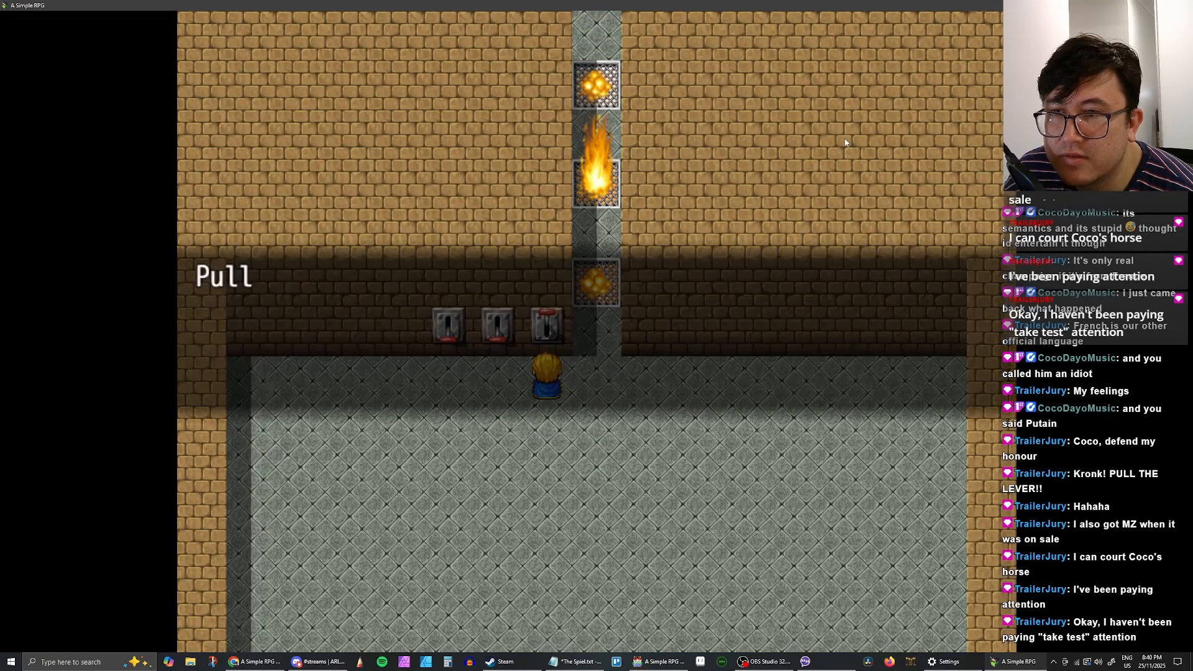
key("Return")
Step: Move between the levers, settle in front of the middle one and pull it to test its geysers
key("Left")
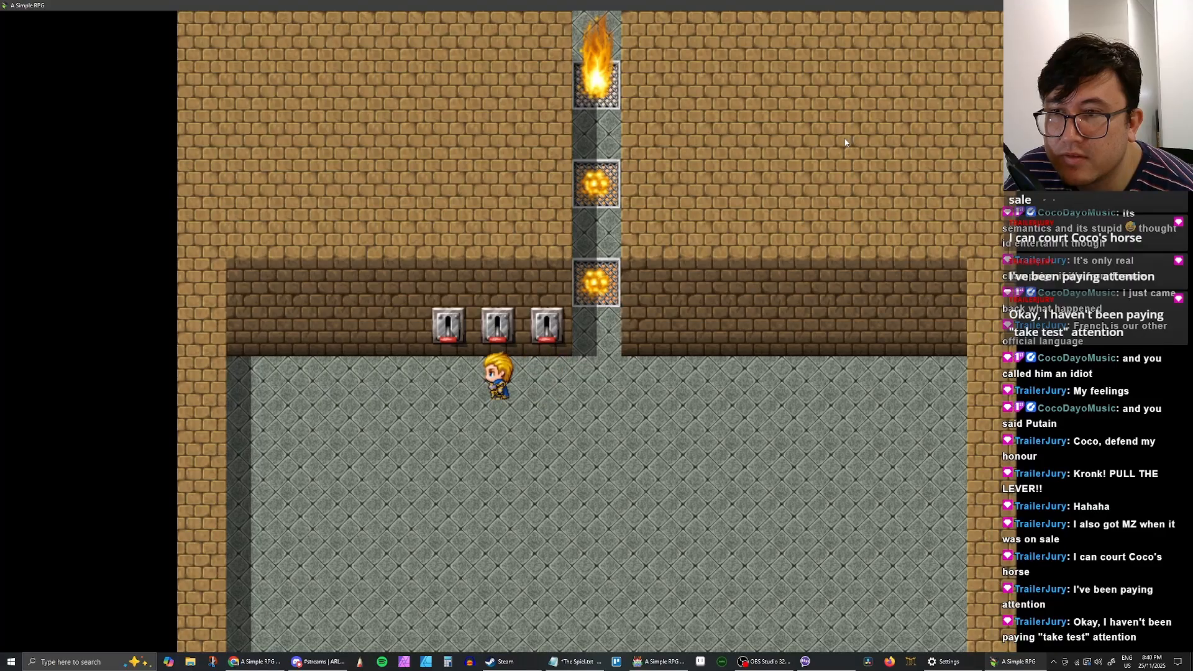
key("Left")
key("Right")
key("Up")
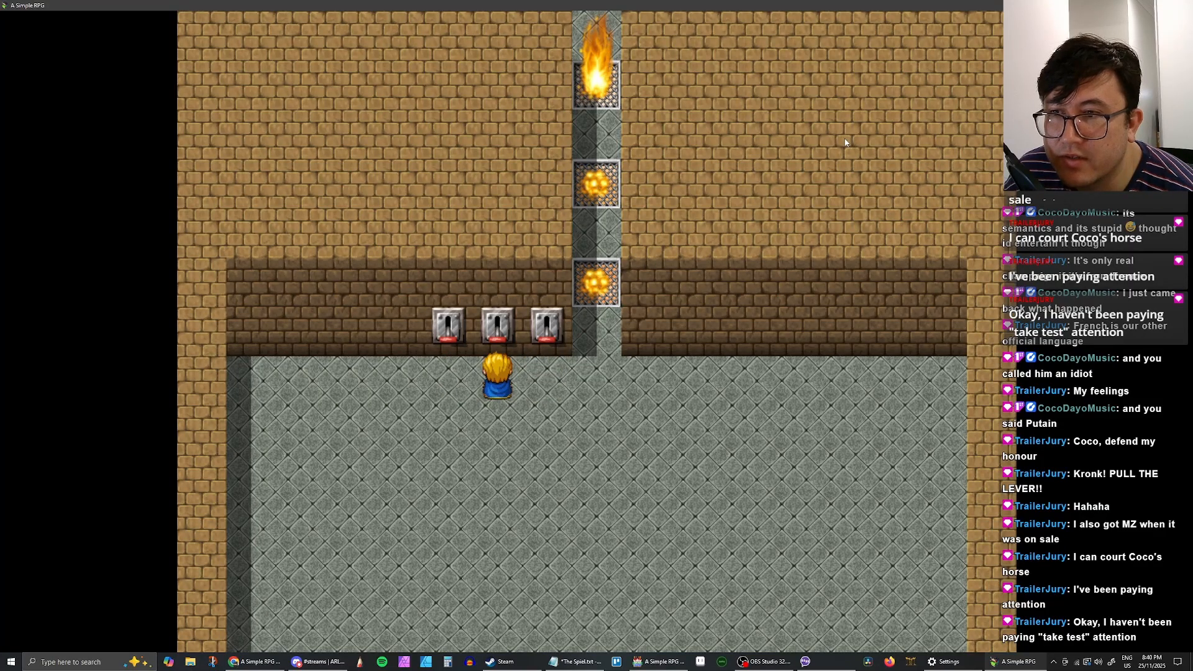
key("Left")
key("Right")
key("Up")
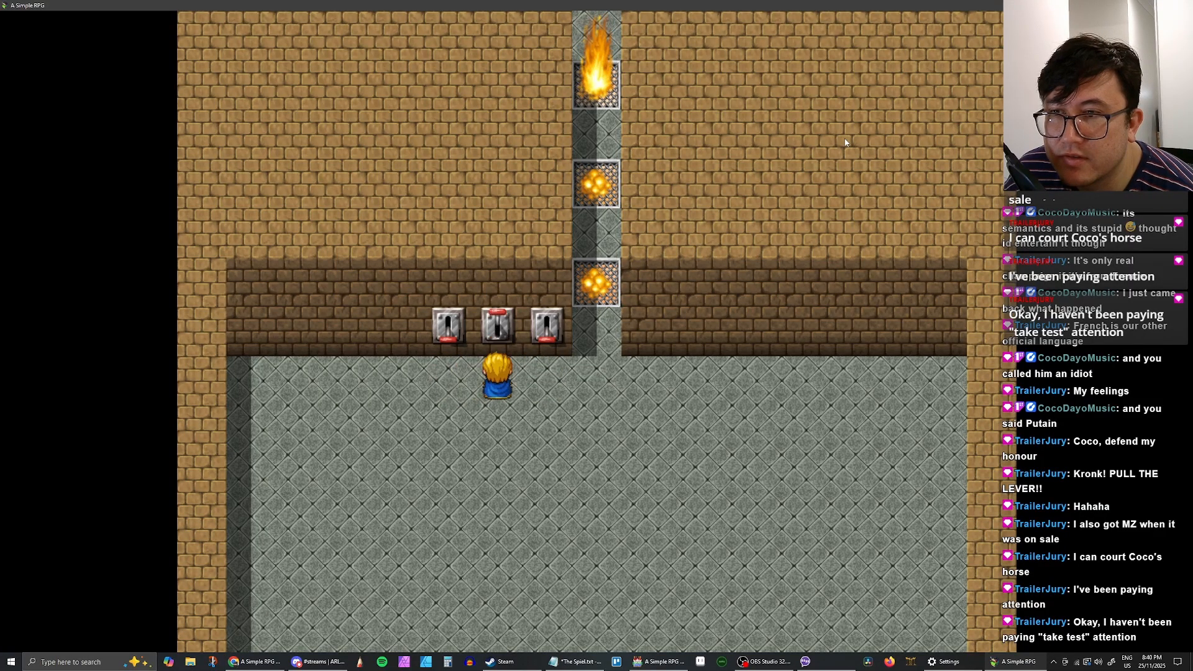
key("Return")
key("Return")
Step: Pull the lever farthest from the corridor while all three geysers are erupting
key("Left")
key("Up")
key("Return")
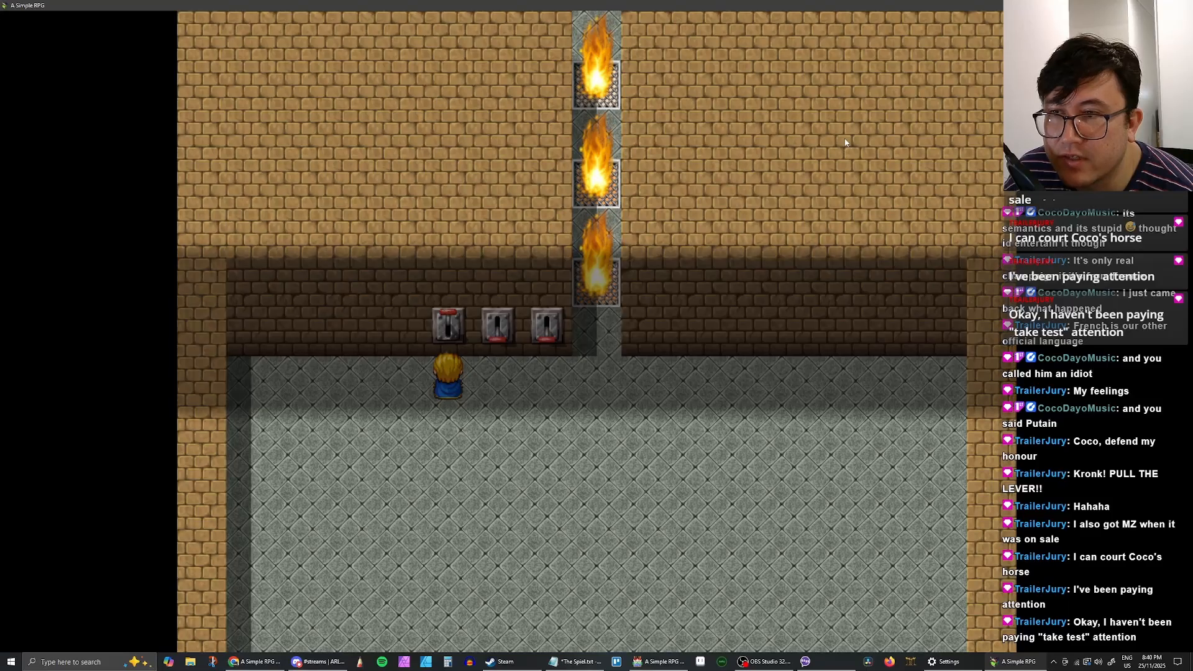
key("Return")
Step: Walk back to the lever nearest the corridor and pull it to toggle its geysers
key("Right")
key("Right")
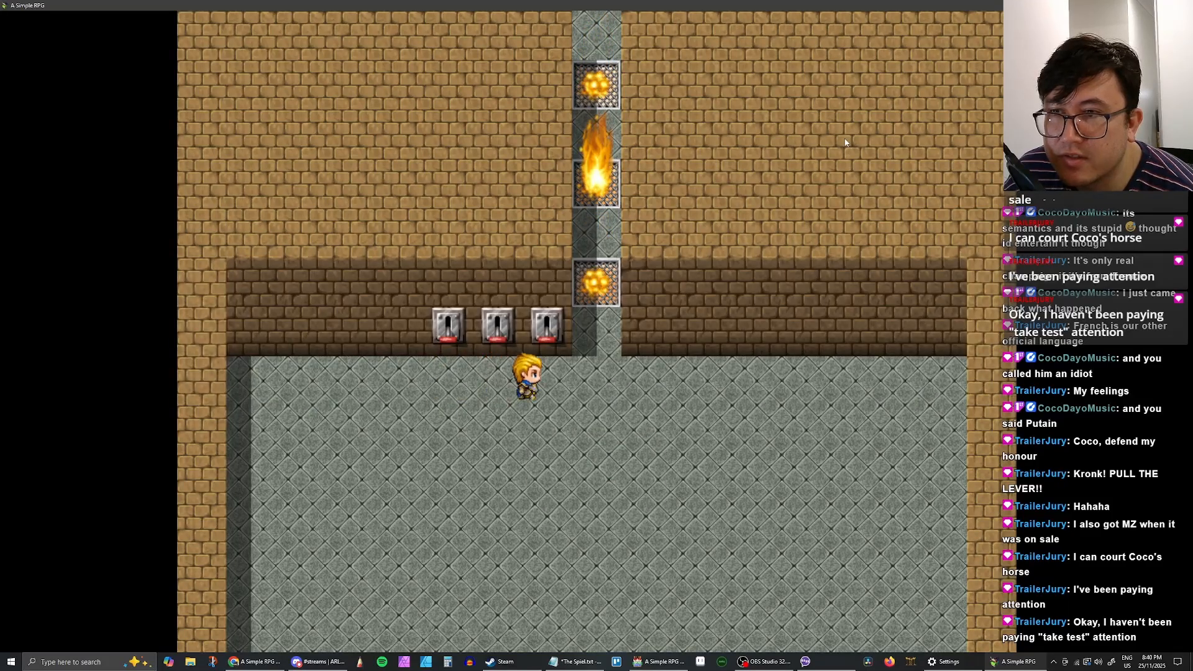
key("Left")
key("Right")
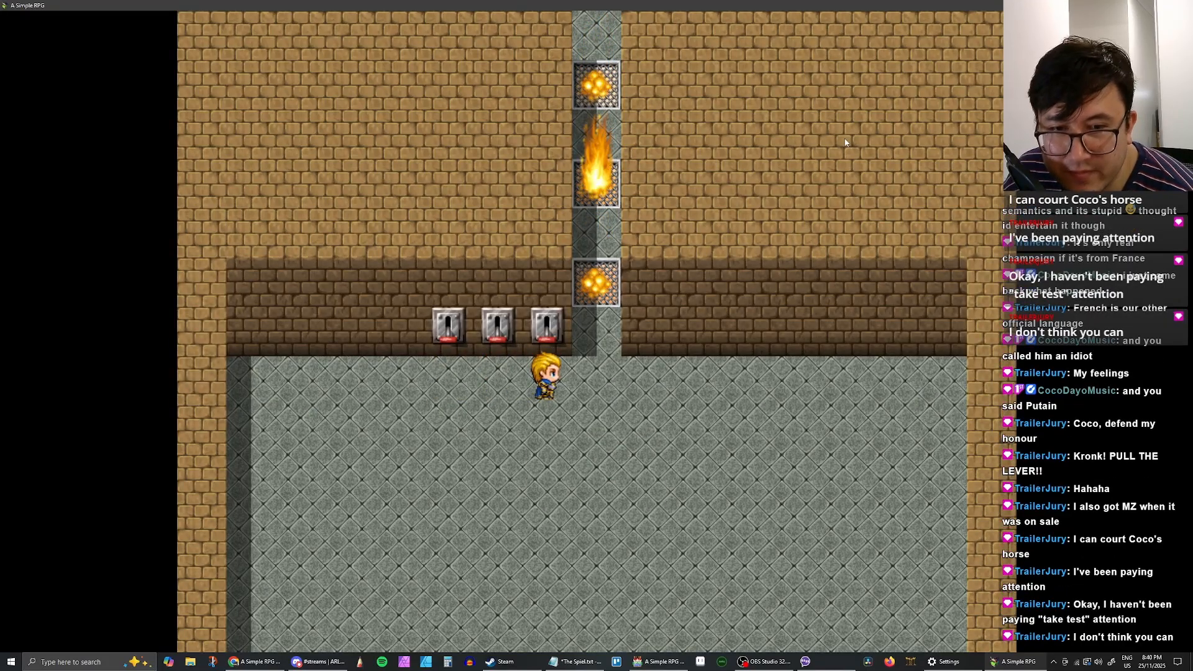
key("Up")
key("Return")
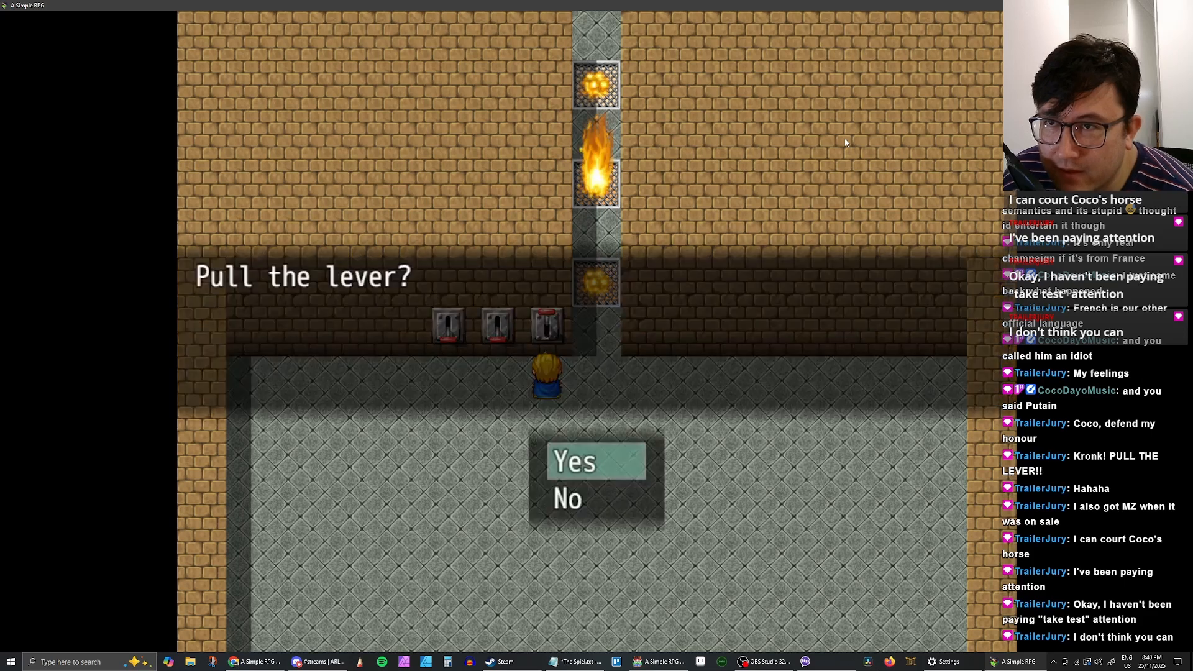
key("Return")
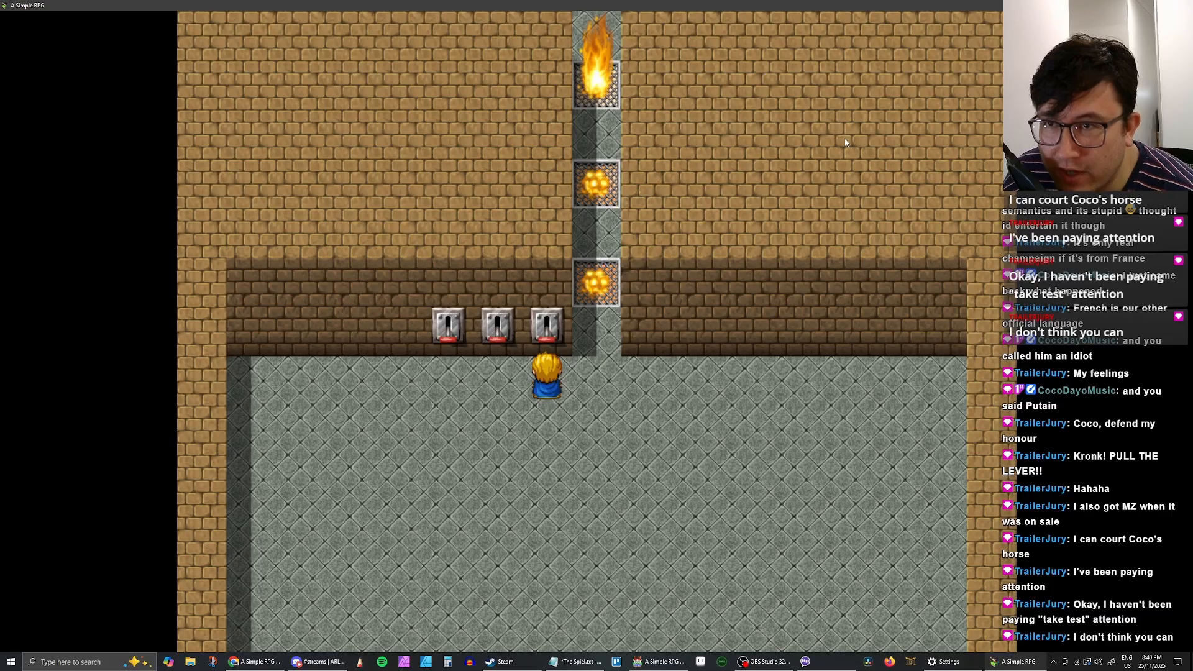
Step: Pace between the middle lever and the one nearest the corridor, and pull the nearest one again
key("Left")
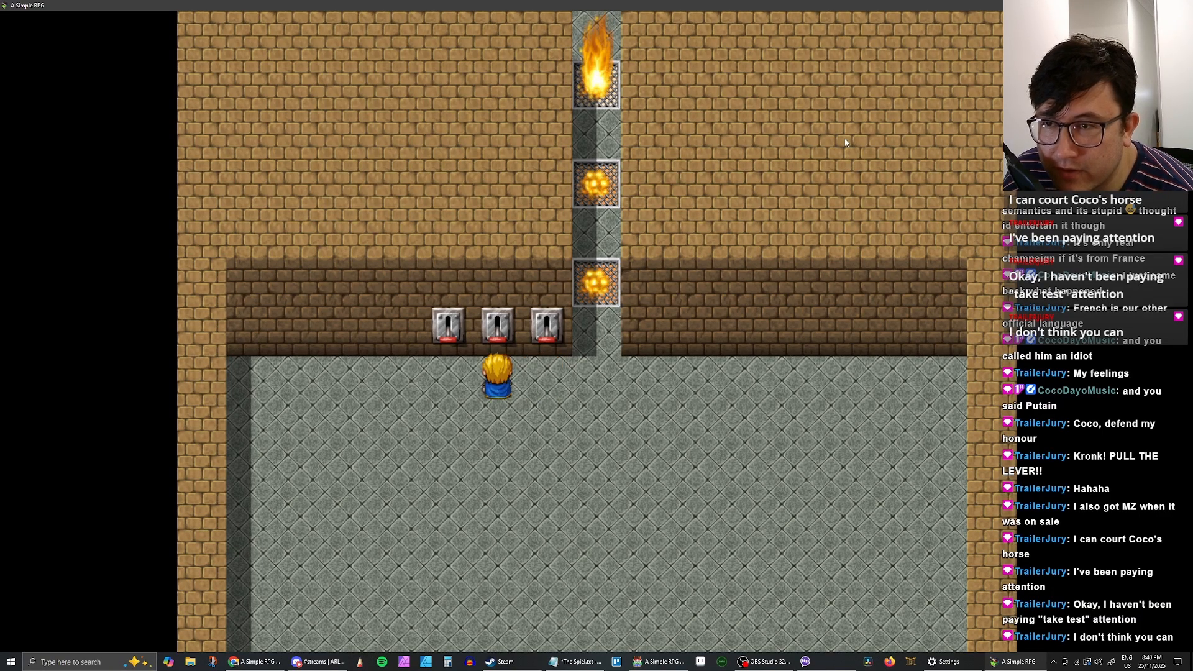
key("Right")
key("Left")
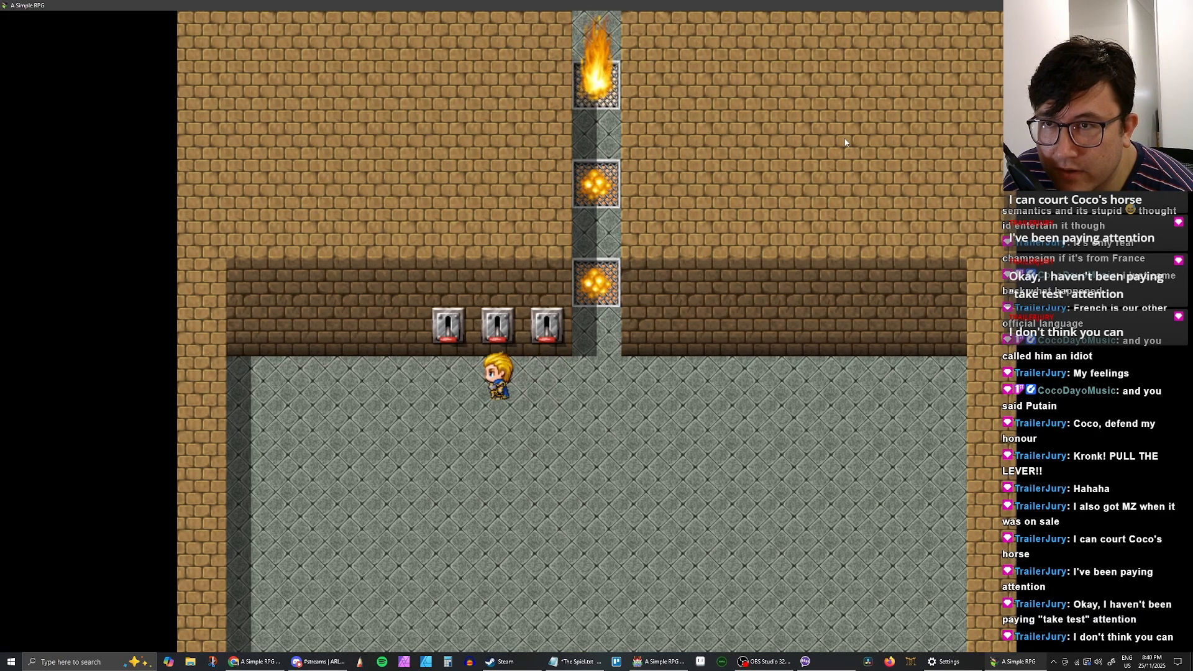
key("Right")
key("Left")
key("Right")
key("Up")
key("Return")
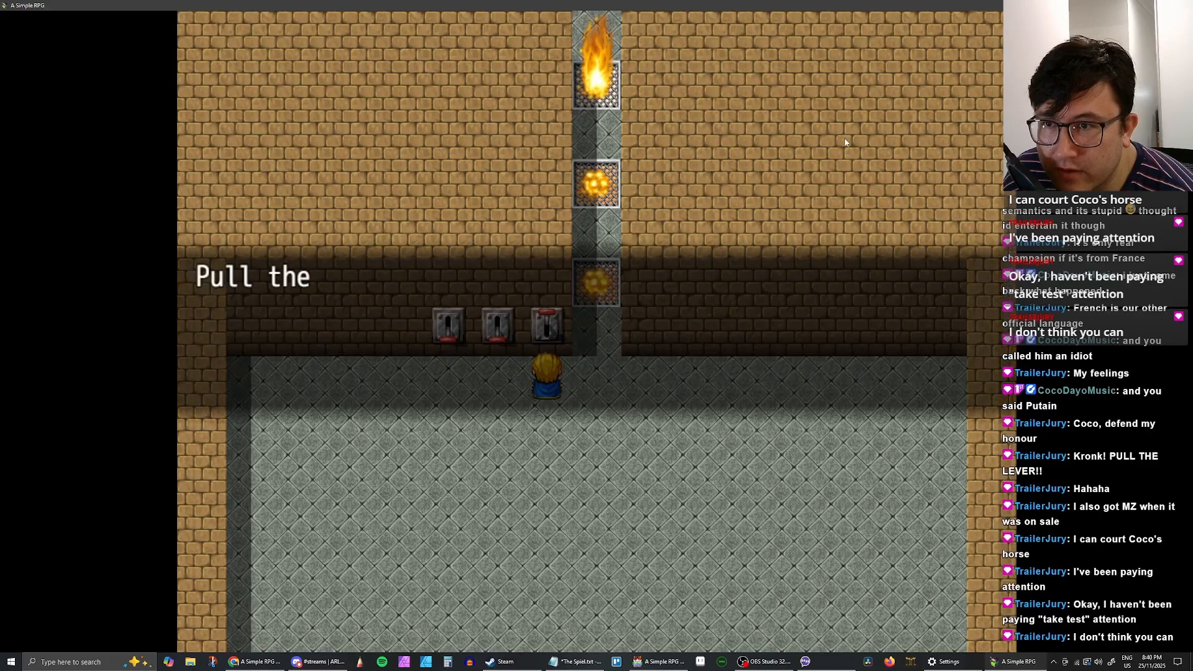
key("Return")
Step: Test the geyser combination by pulling the middle lever, followed by the lever farthest from the corridor
key("Left")
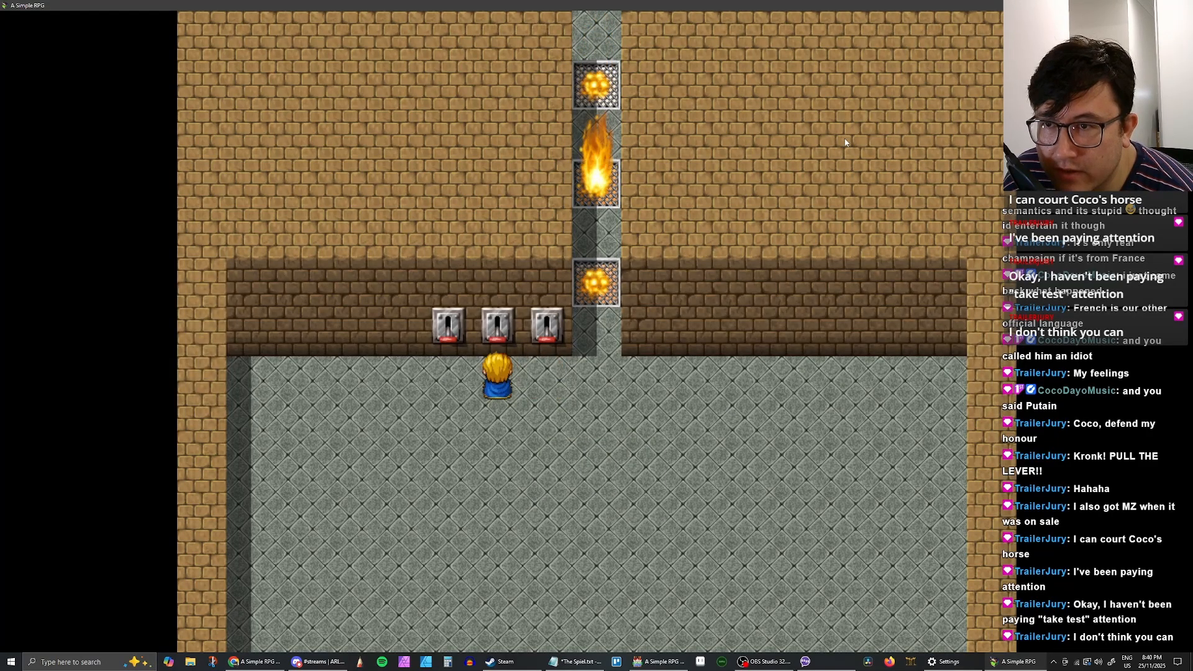
key("Up")
key("Return")
key("Return")
key("Left")
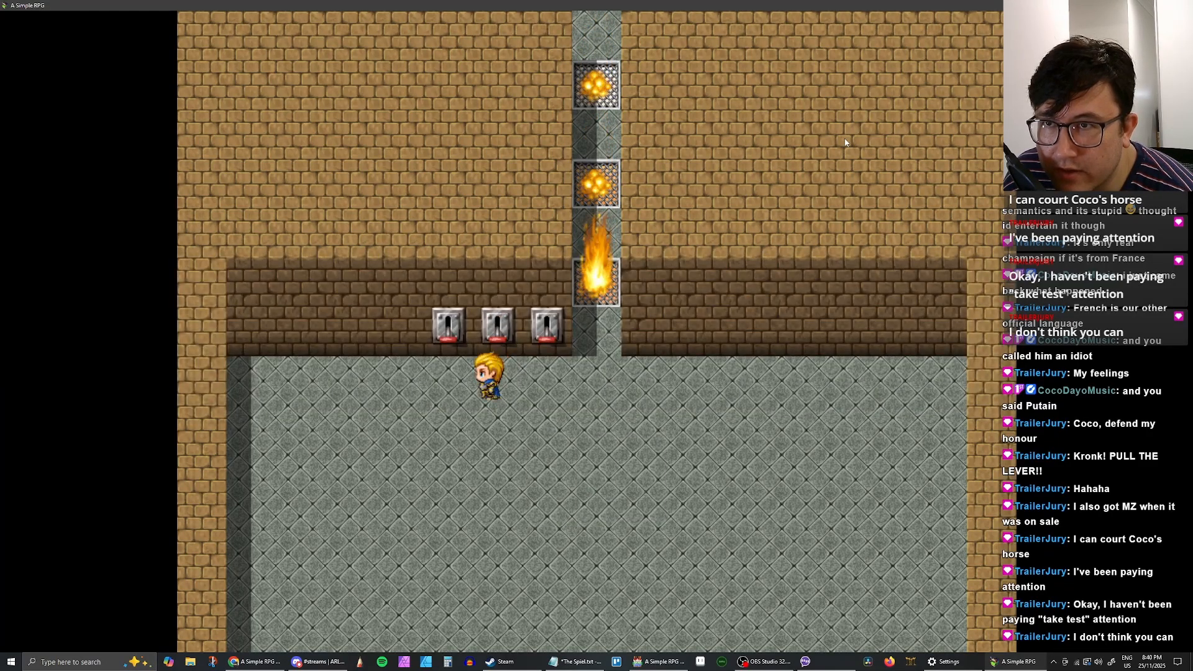
key("Up")
key("Return")
key("Return")
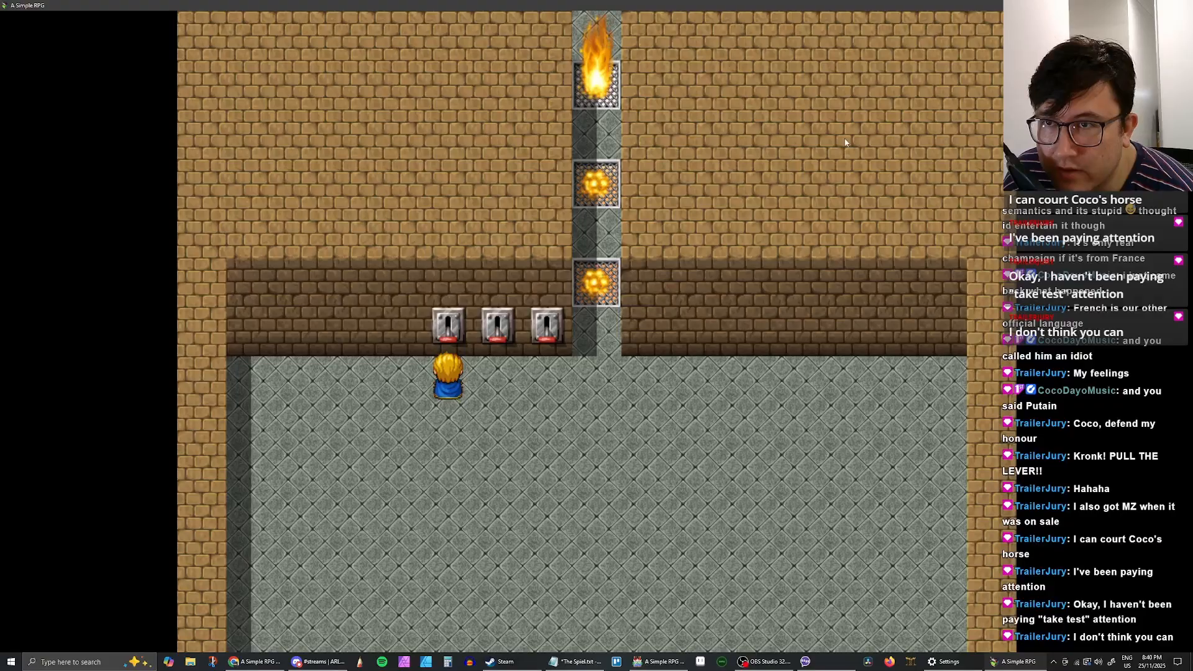
Step: Pace along all three levers and pull the one nearest the corridor
key("Right")
key("Up")
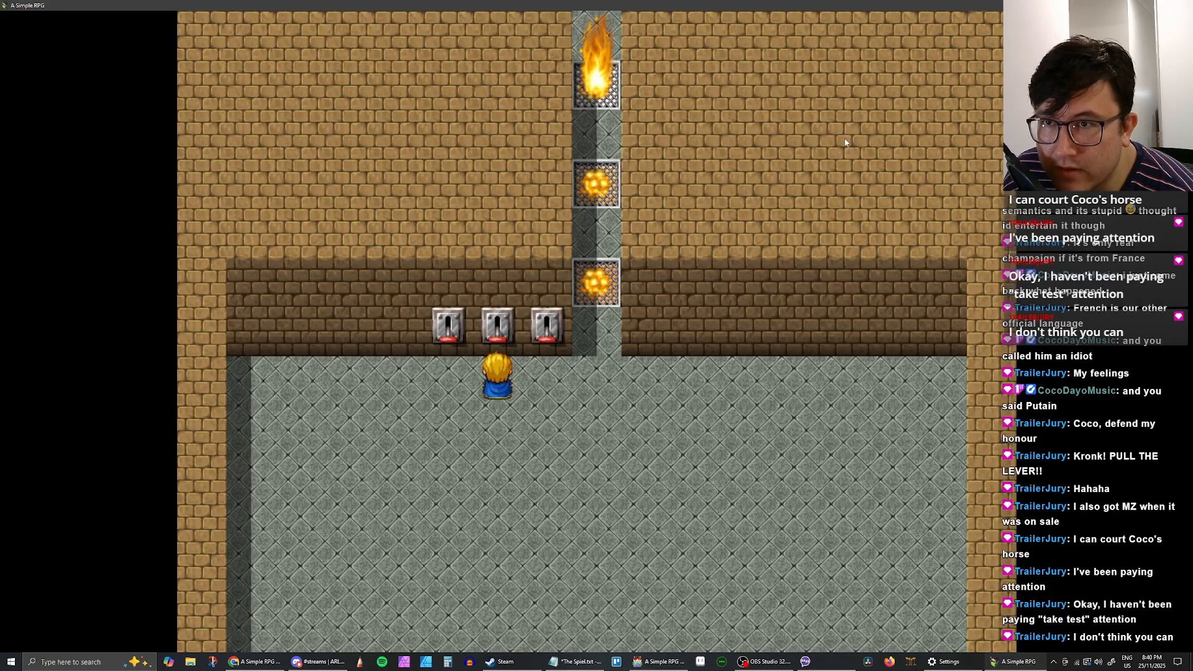
key("Right")
key("Left")
key("Right")
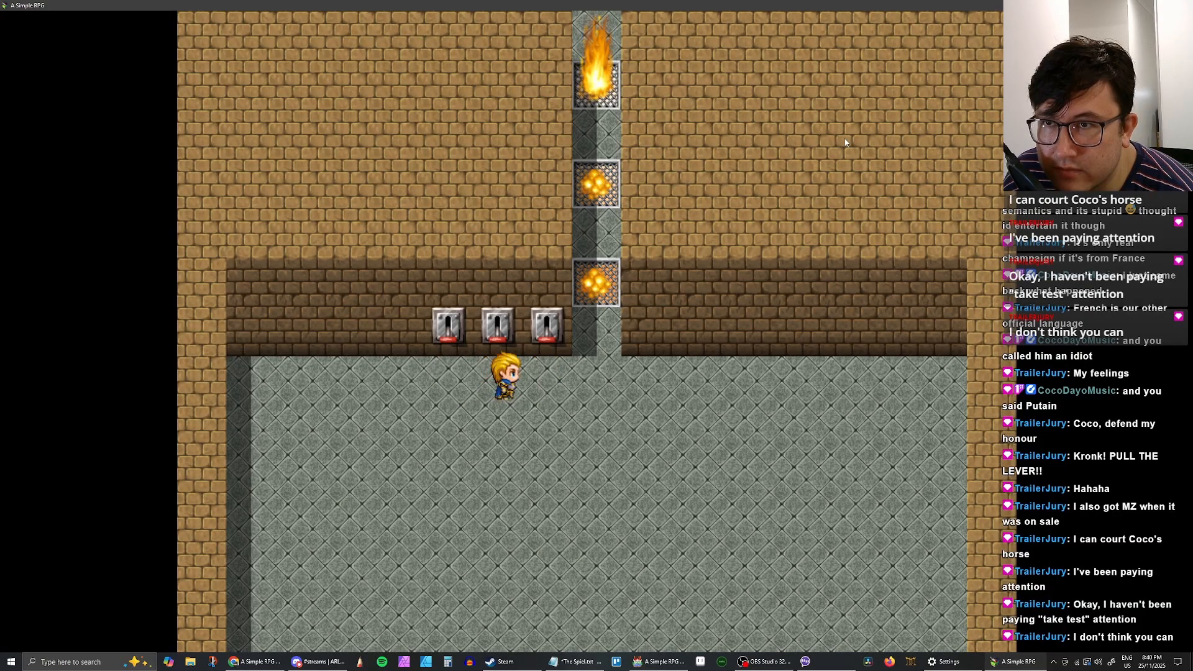
key("Left")
key("Left")
key("Up")
key("Right")
key("Right")
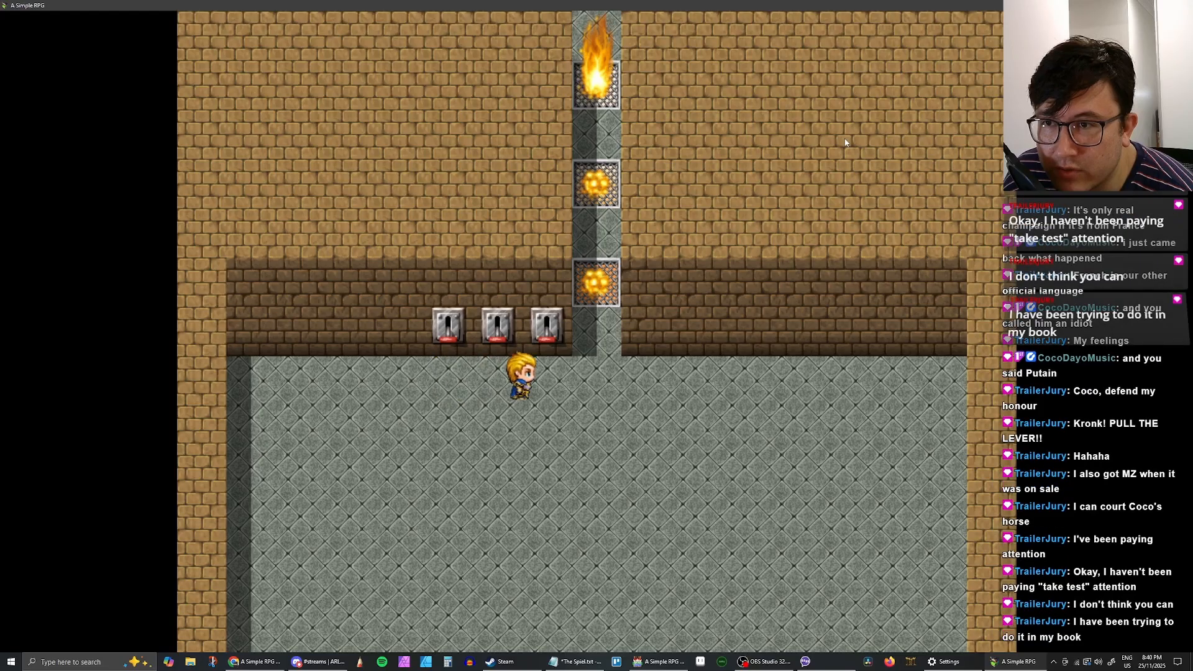
key("Up")
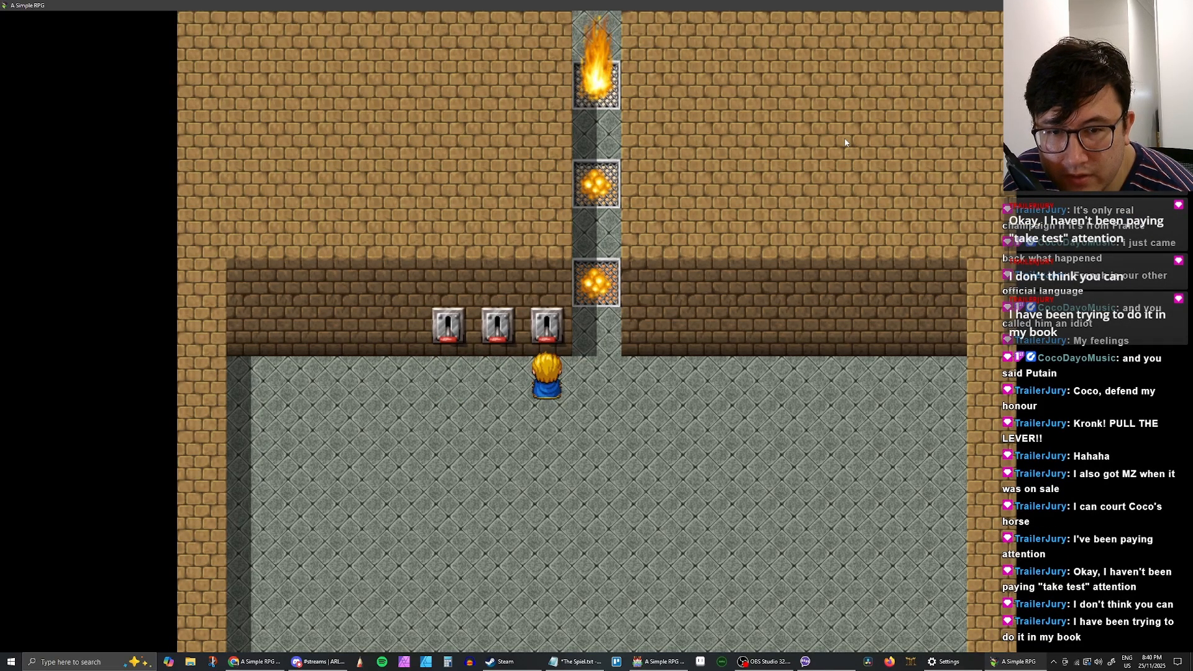
key("Return")
key("Return")
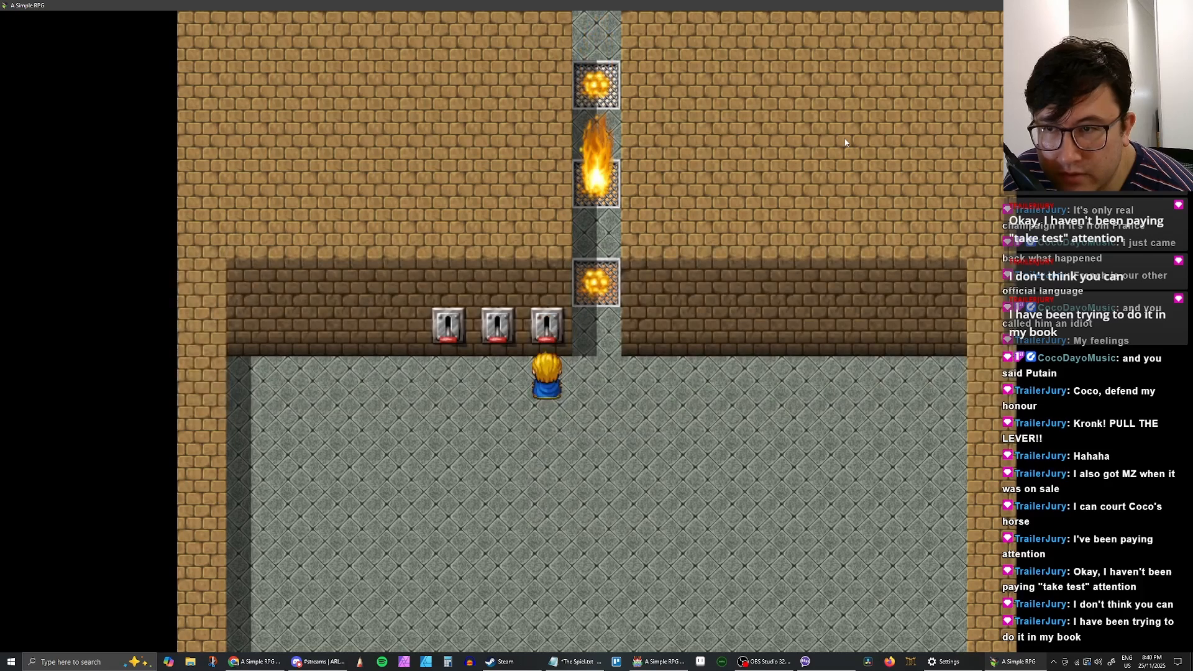
Step: Repeat the sequence by pulling the middle lever and the lever farthest from the corridor
key("Left")
key("Up")
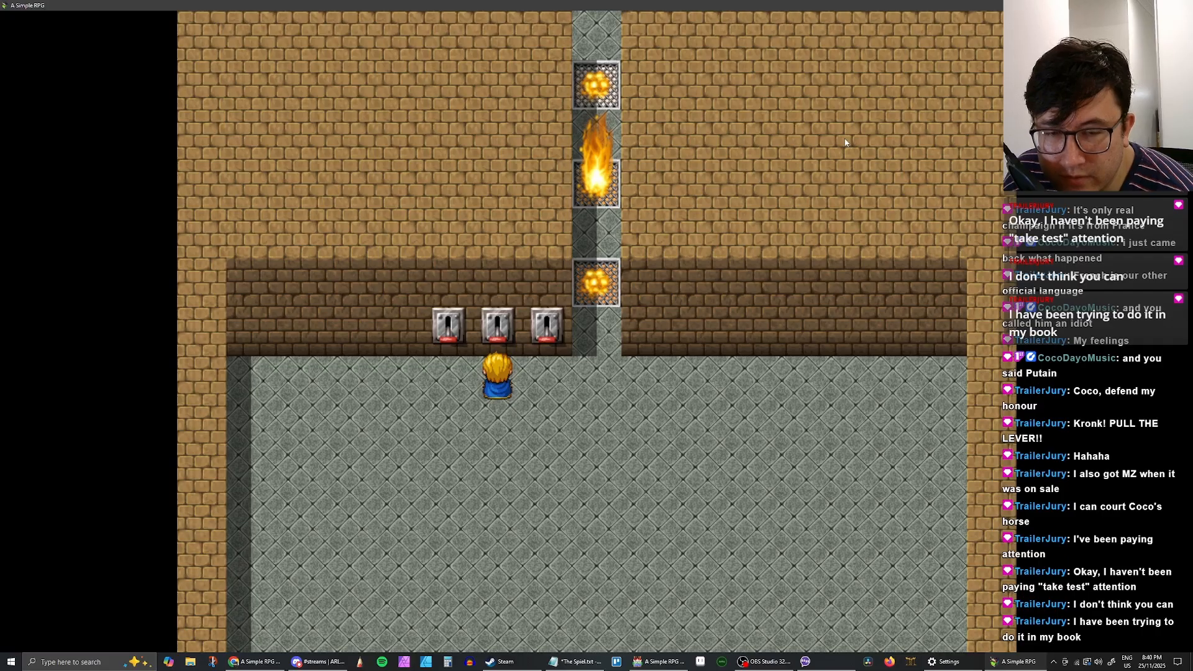
key("Return")
key("Return")
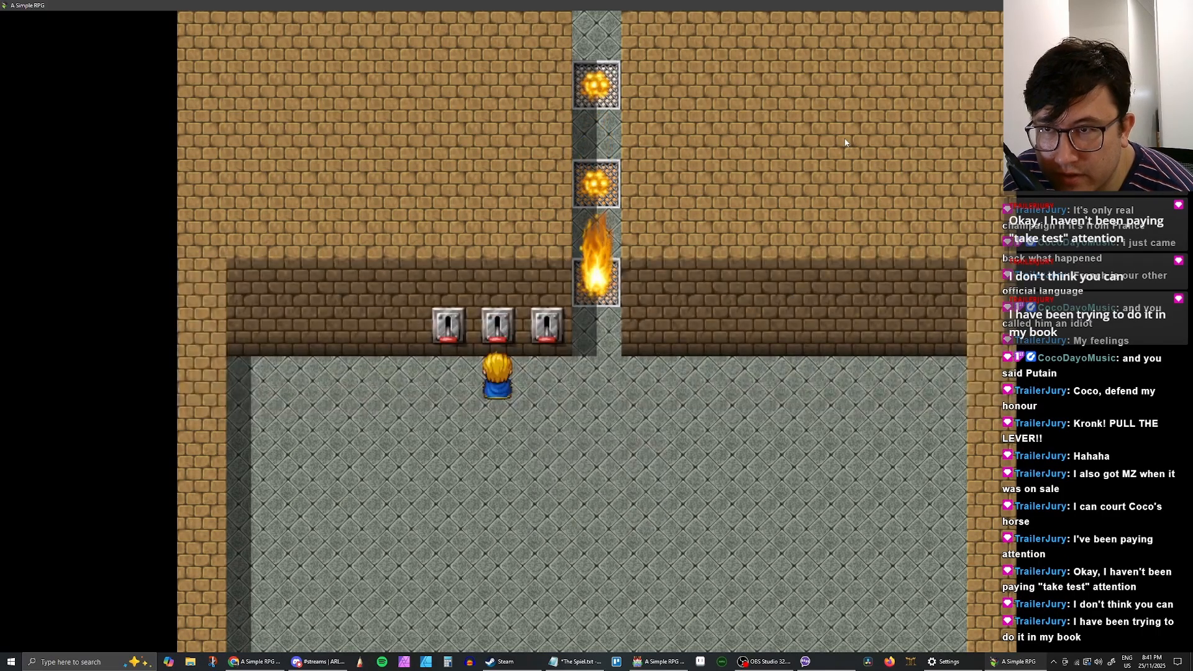
key("Left")
key("Up")
key("Return")
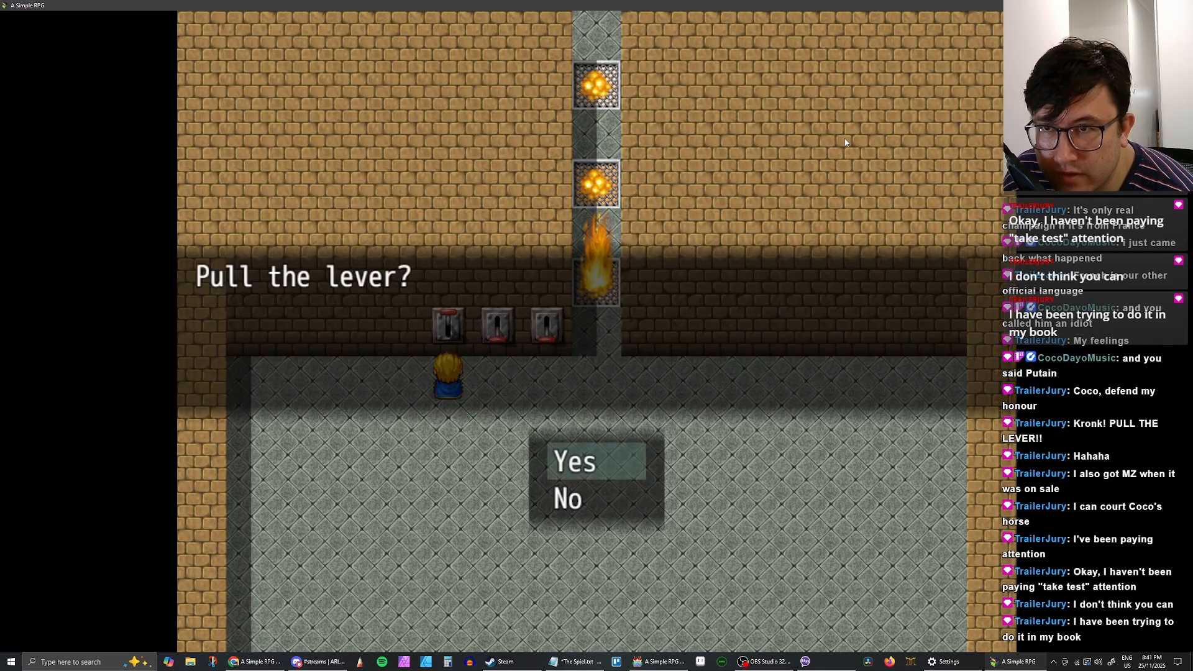
key("Return")
Step: Return to the lever nearest the corridor and pull it to test its geysers again
key("Right")
key("Right")
key("Up")
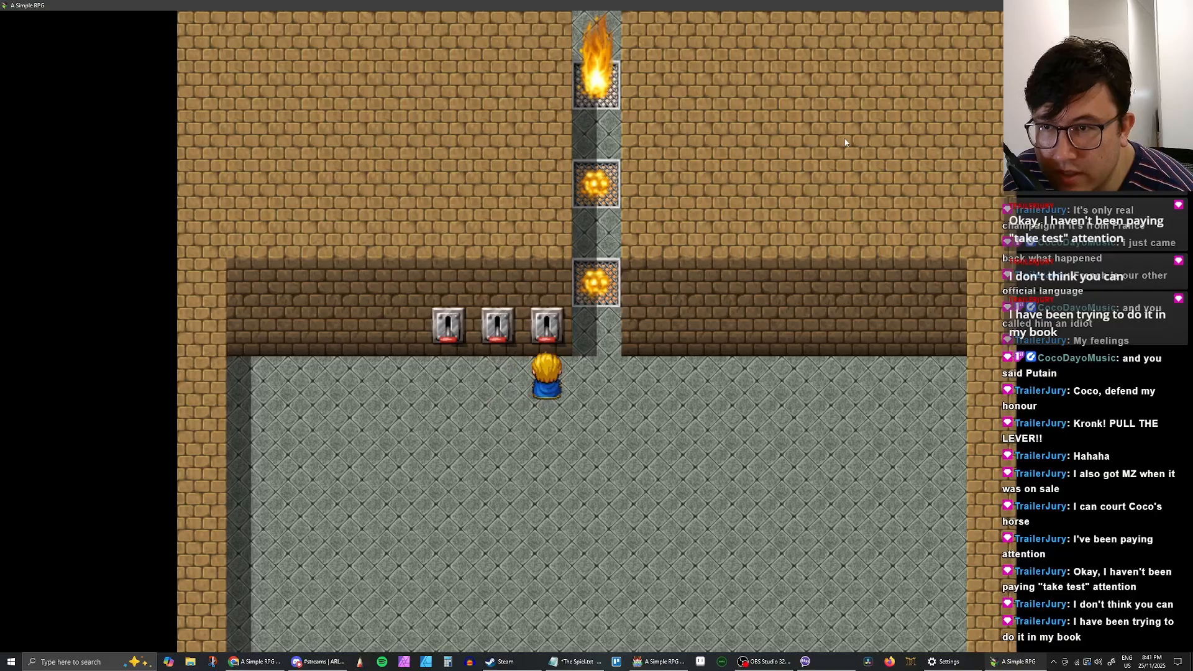
key("Return")
key("Return")
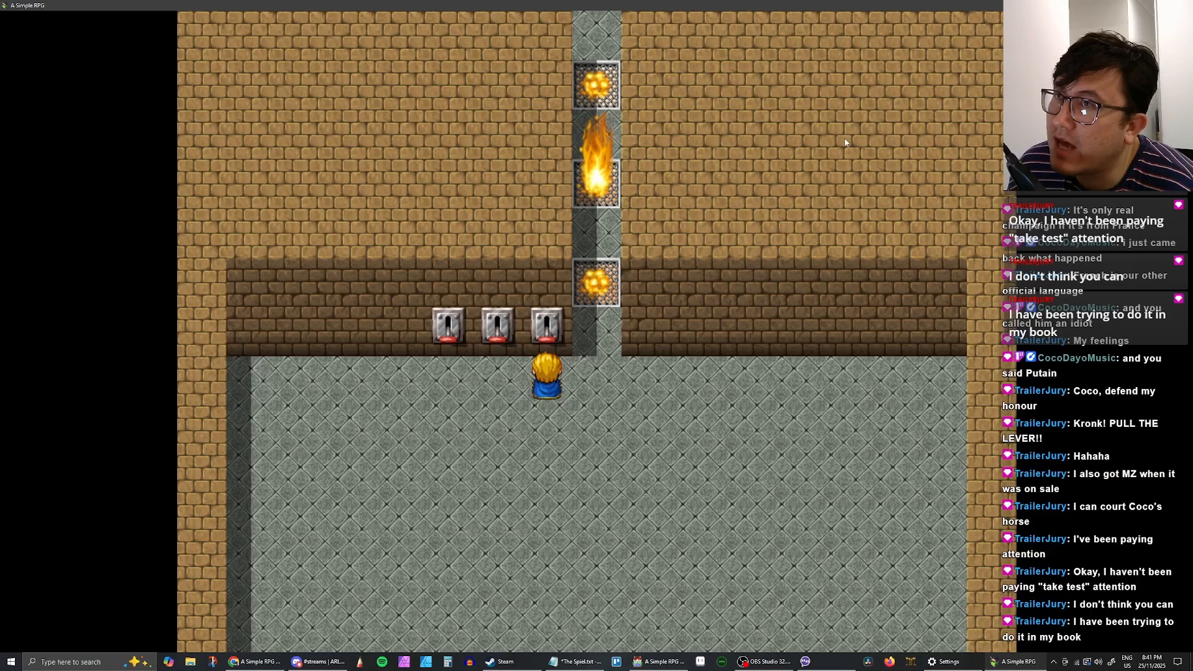
Step: Go directly to the lever farthest from the corridor and pull it, skipping the middle lever
key("Left")
key("Left")
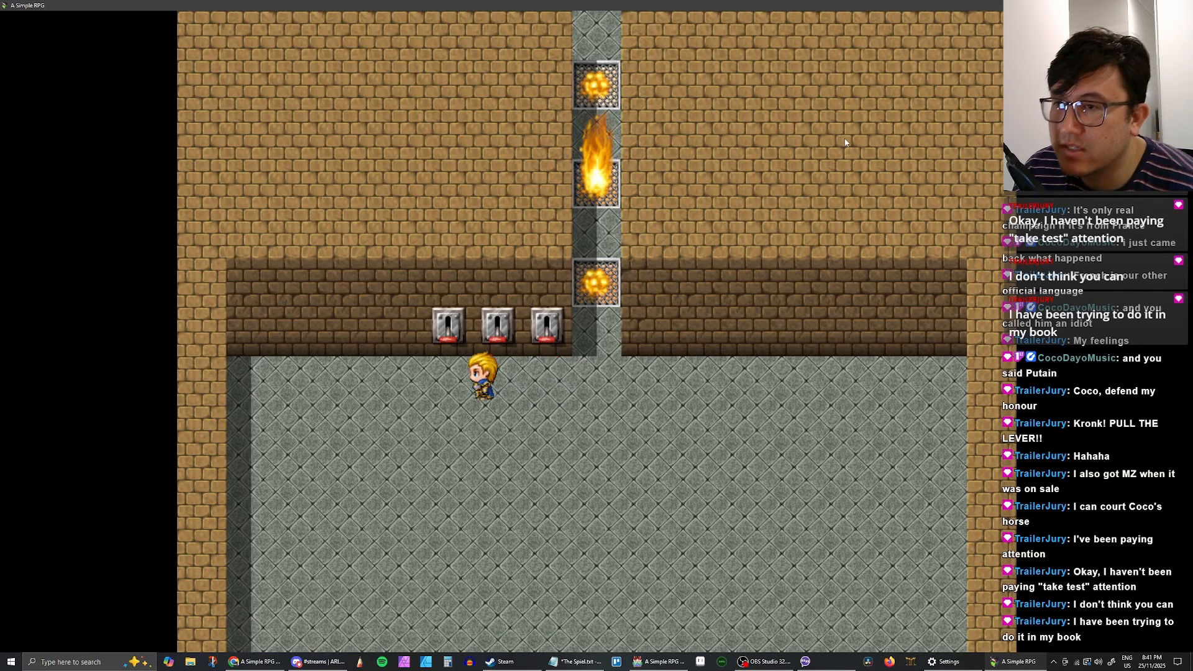
key("Up")
key("Return")
key("Return")
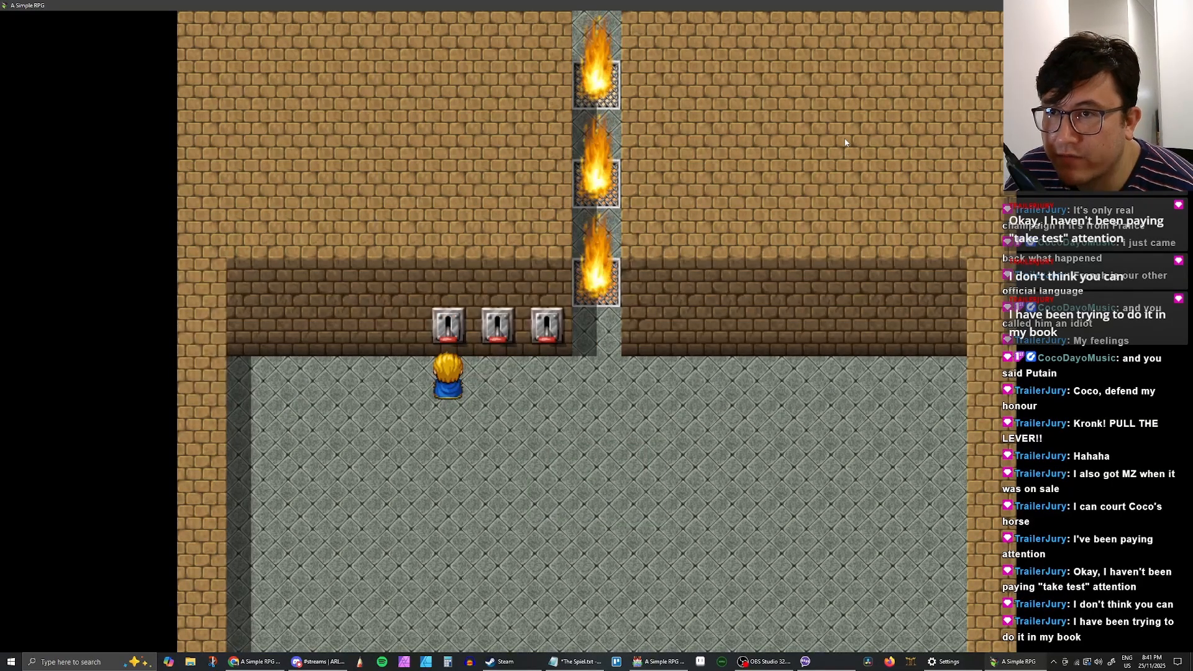
Step: Step between the two levers farthest from the corridor and pull the middle one
key("Right")
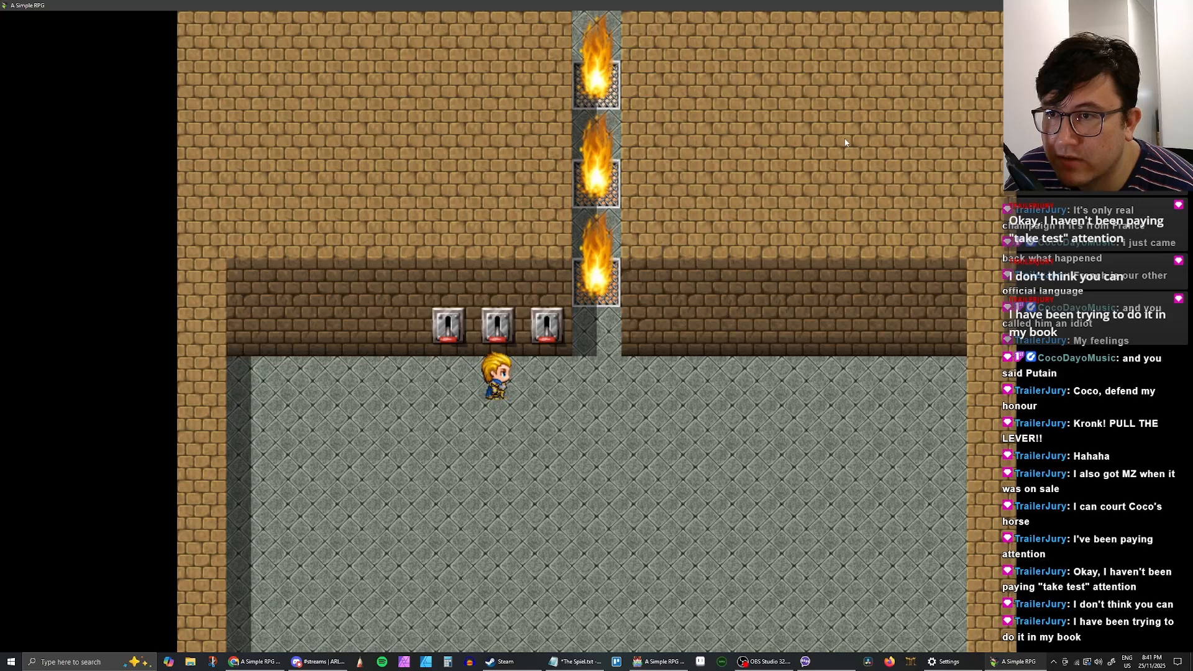
key("Left")
key("Up")
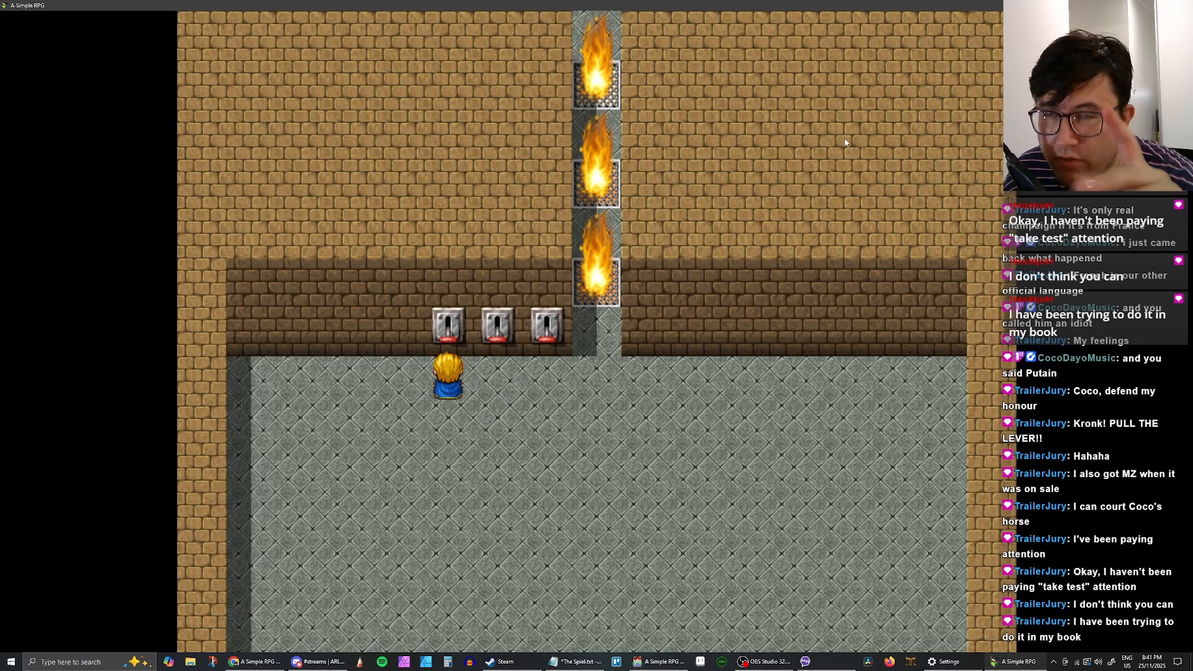
key("Right")
key("Up")
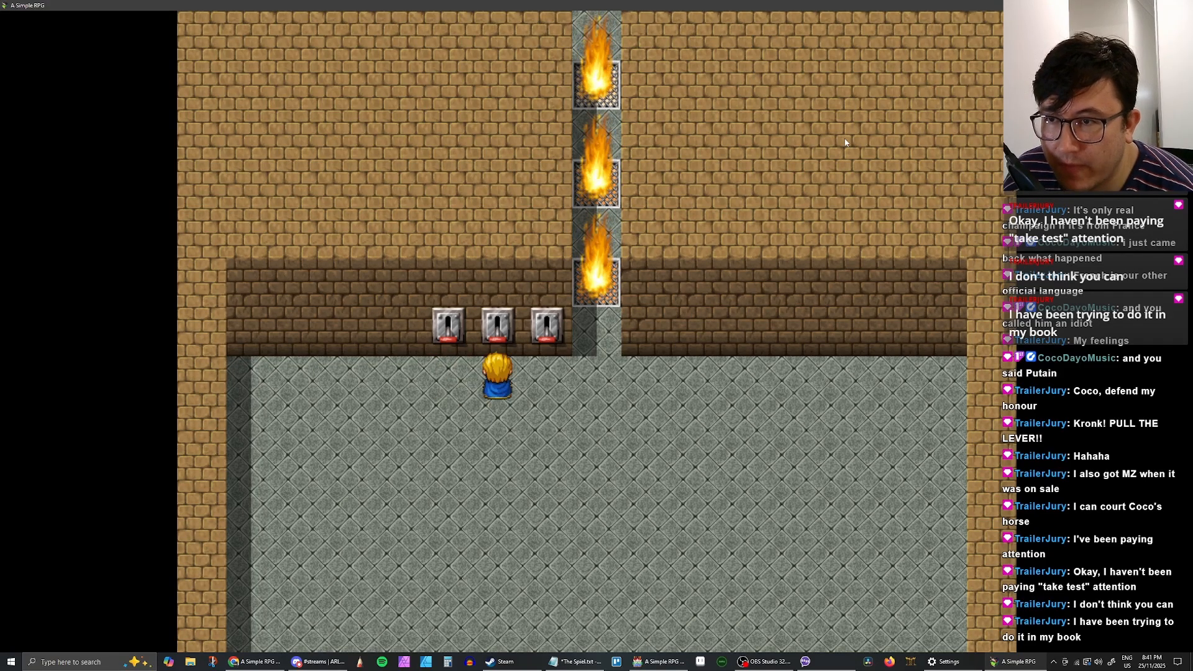
key("Return")
key("Return")
Step: Move to the lever nearest the corridor and pull it to see which geysers it toggles
key("Right")
key("Up")
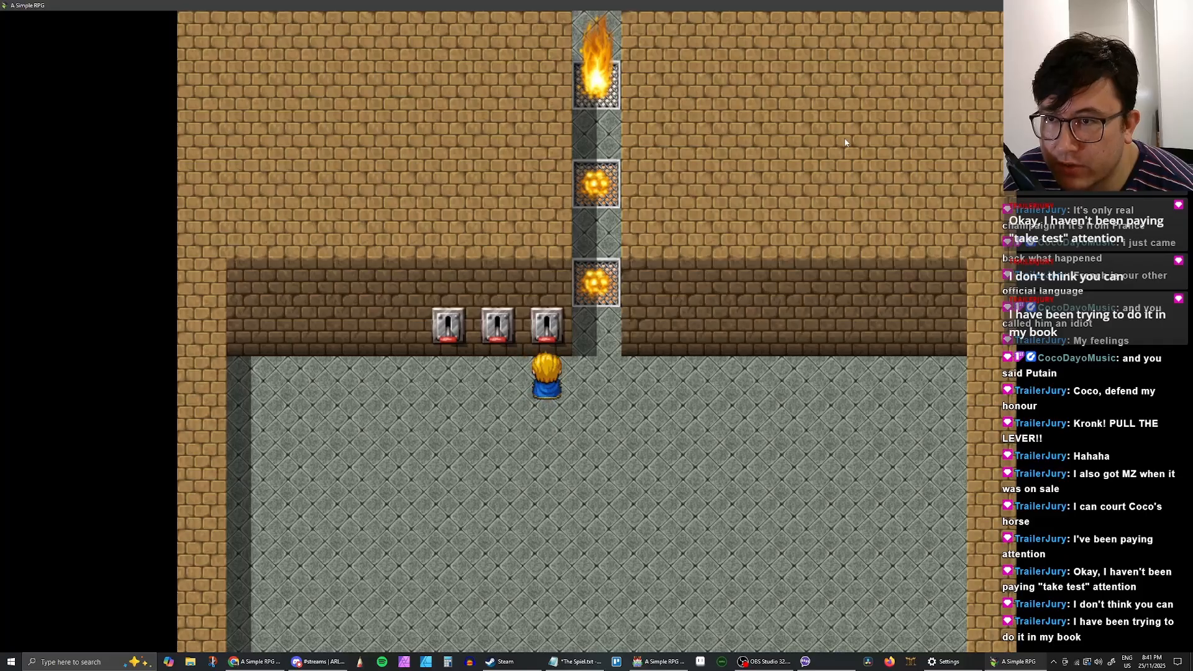
key("Return")
key("Return")
Step: Pull the middle lever, followed by the lever farthest from the corridor
key("Left")
key("Up")
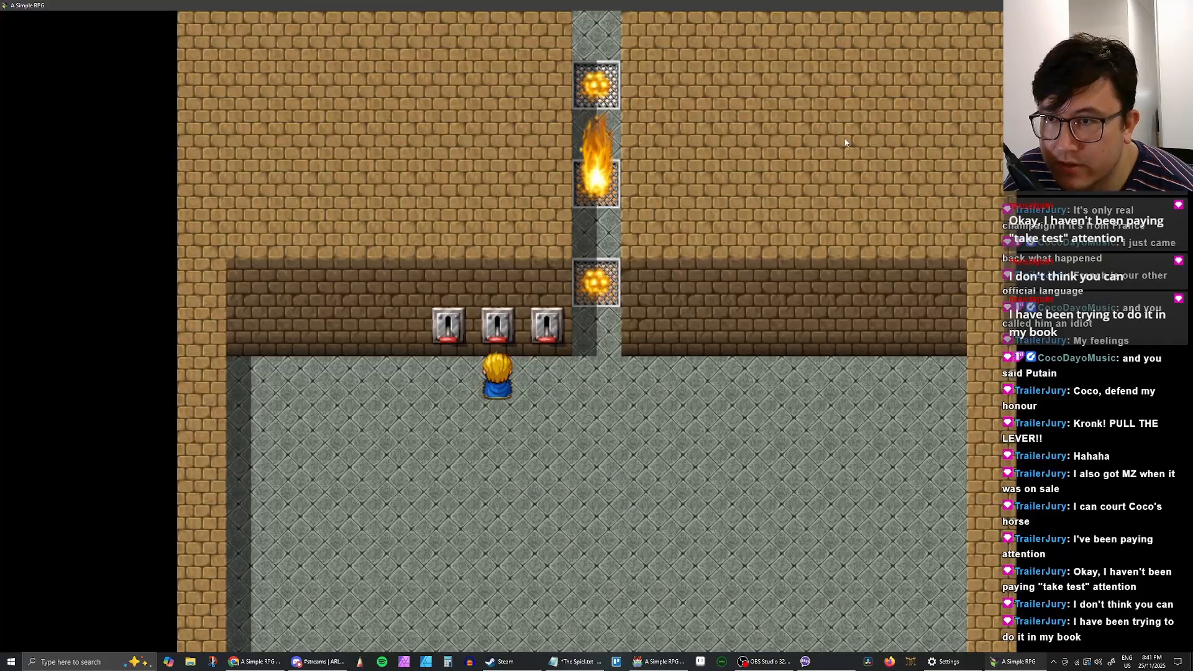
key("Return")
key("Return")
key("Left")
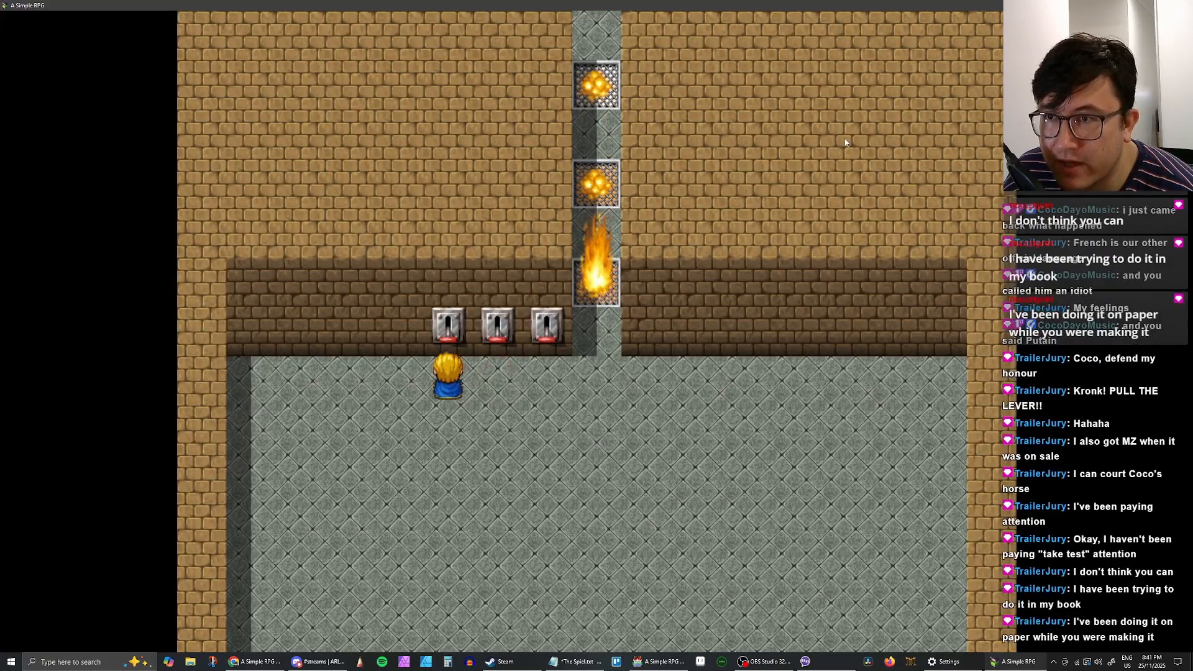
key("Up")
key("Return")
key("Return")
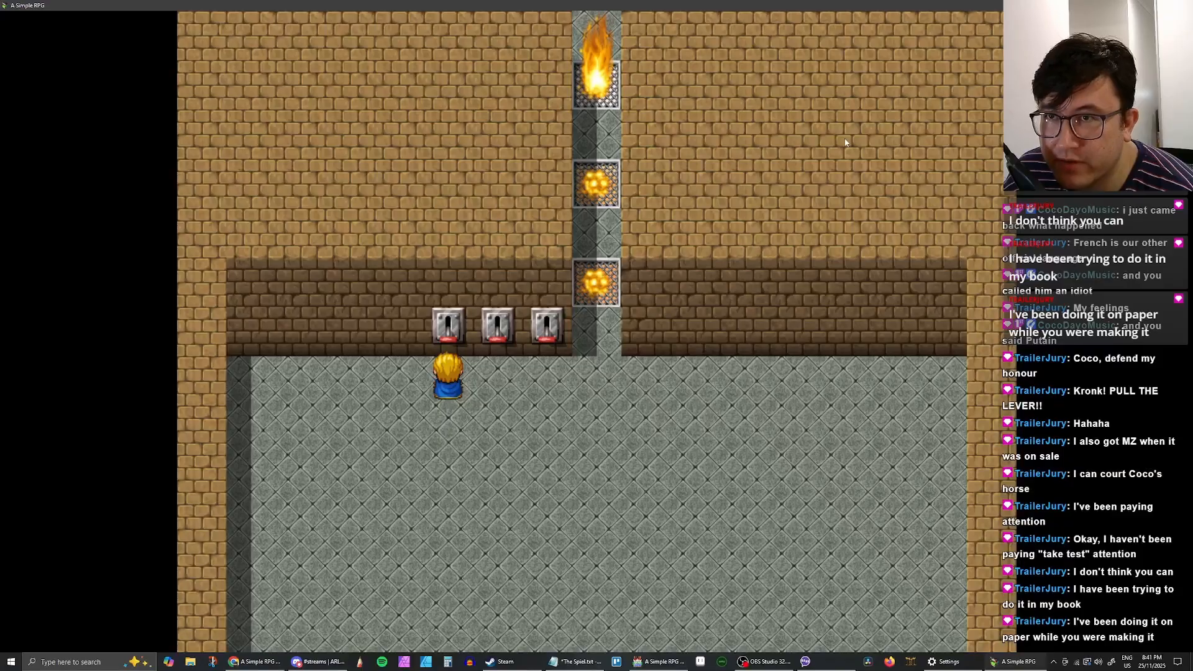
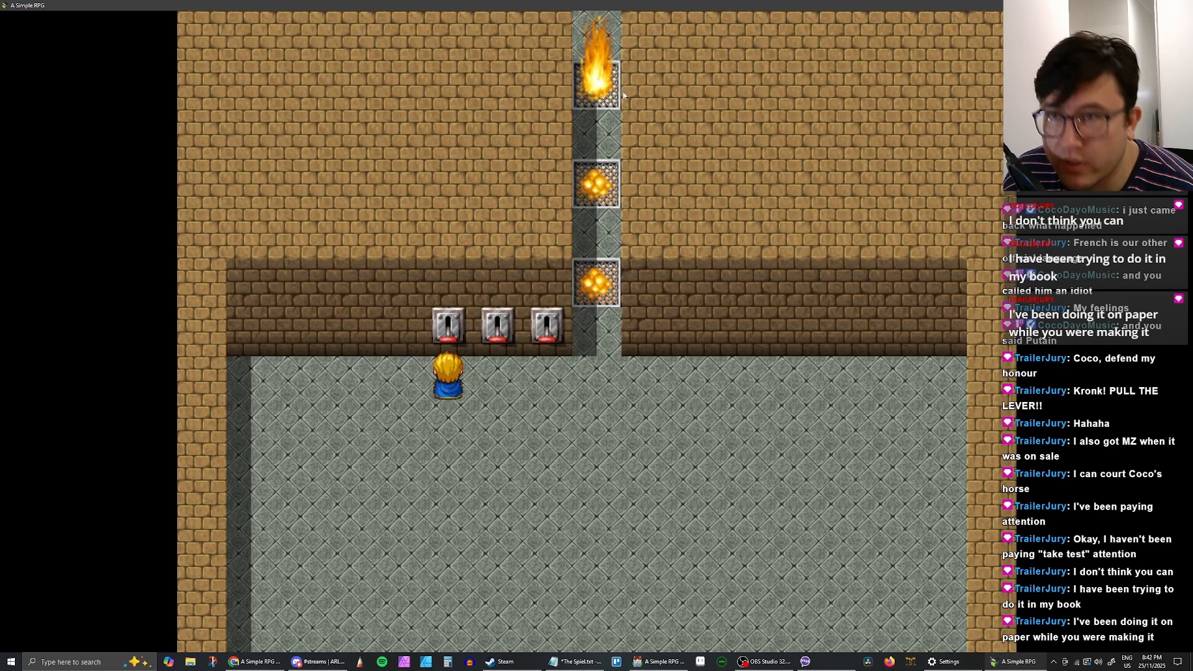
Step: Close the playtest and delete the Fire Geyser #3 conditional branch from the Geyser Lever #1 event
left_click(1179, 5)
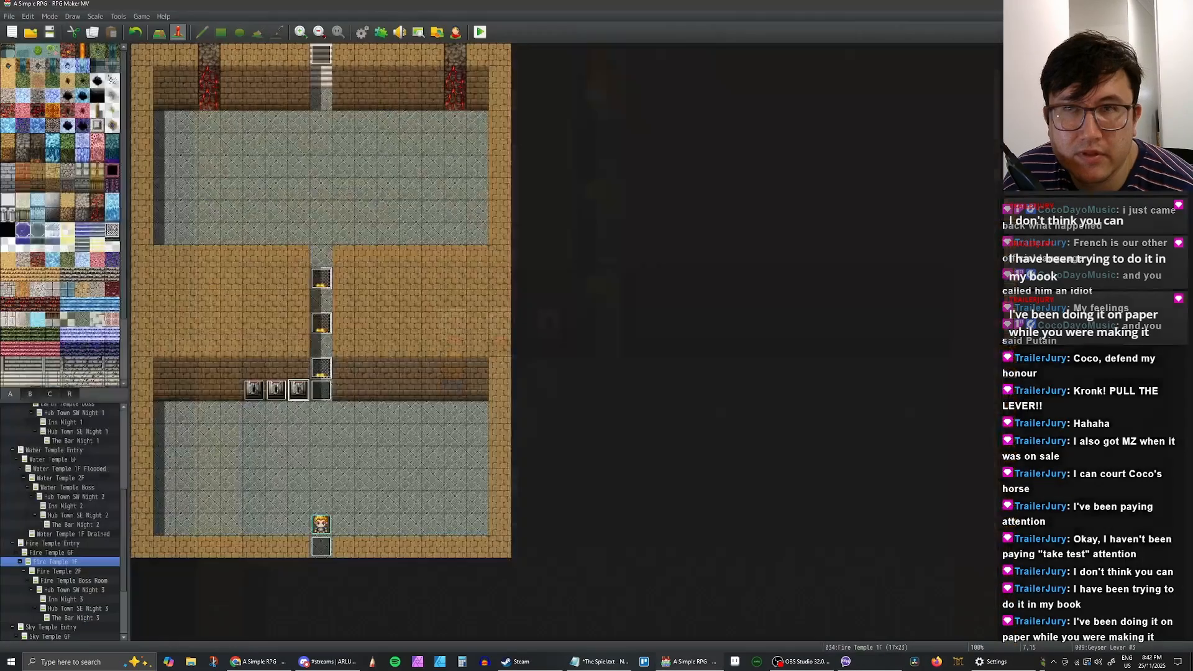
double_click(253, 391)
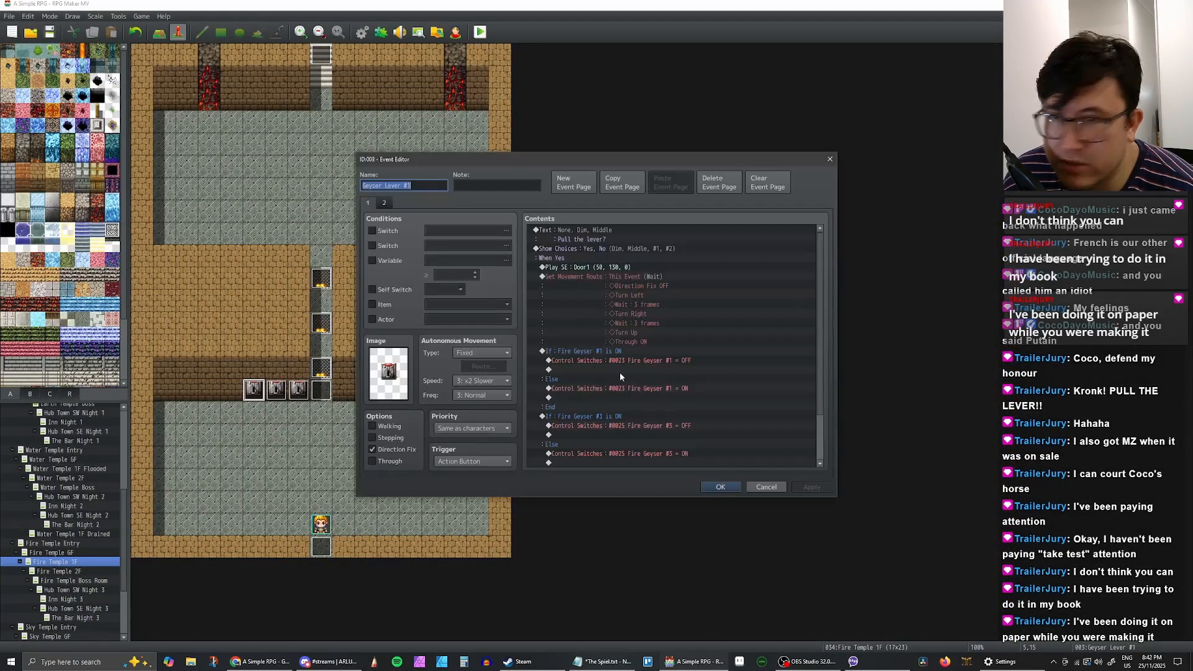
scroll(625, 348, "down", 2)
left_click(595, 362)
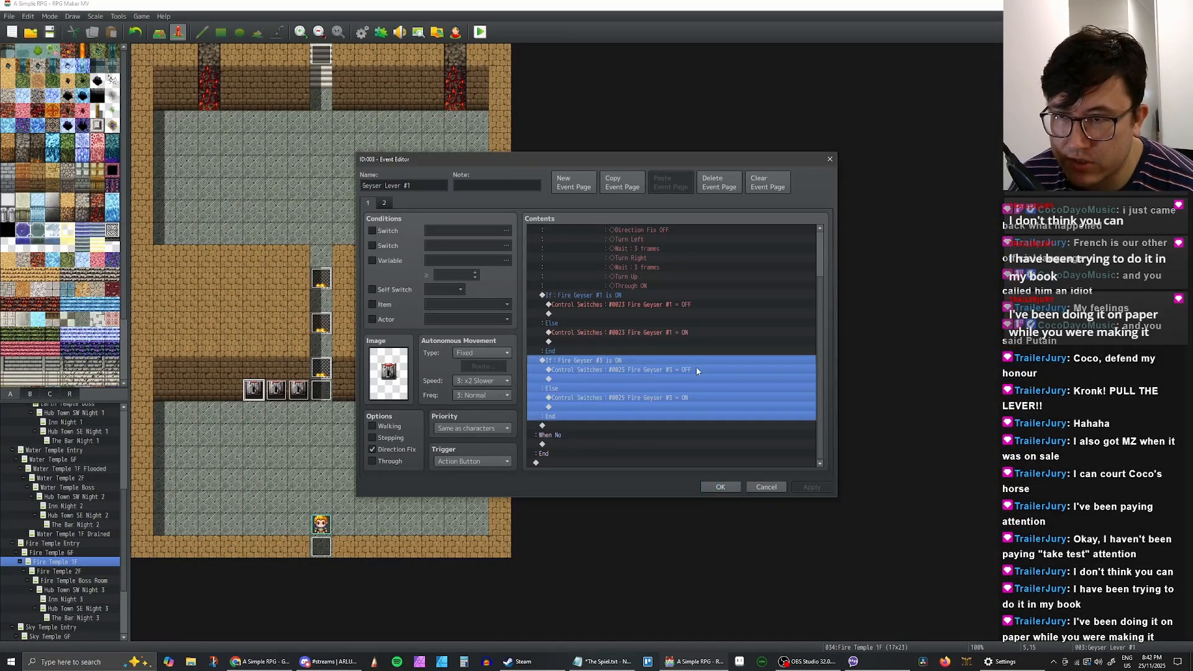
key("Delete")
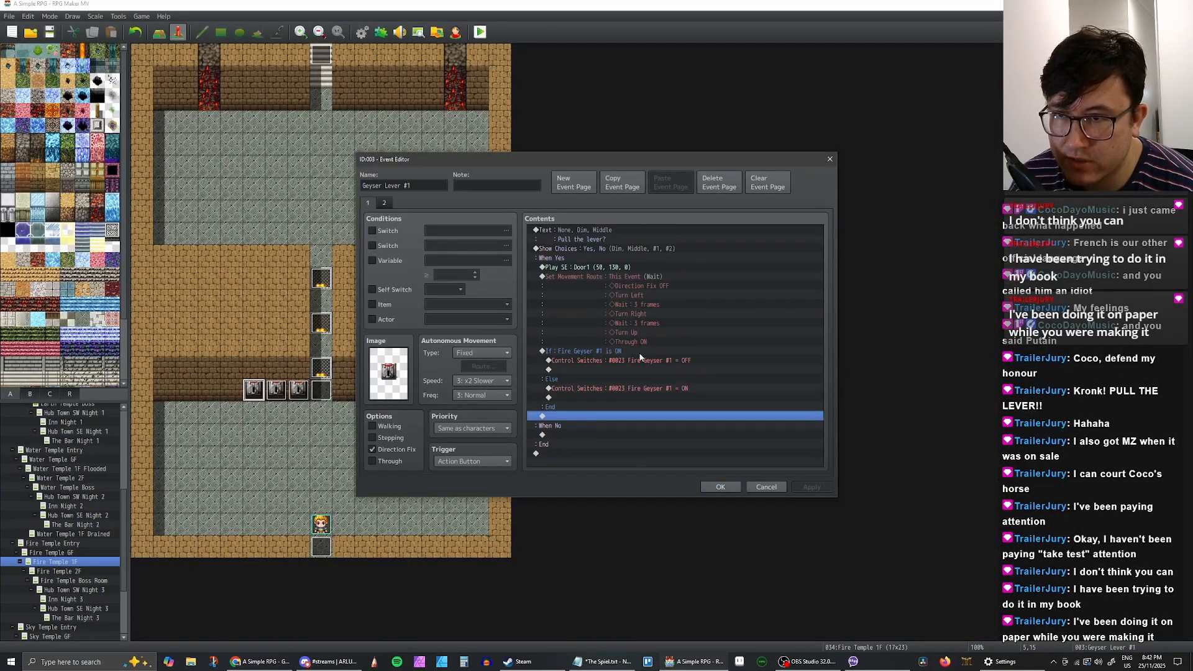
left_click(721, 488)
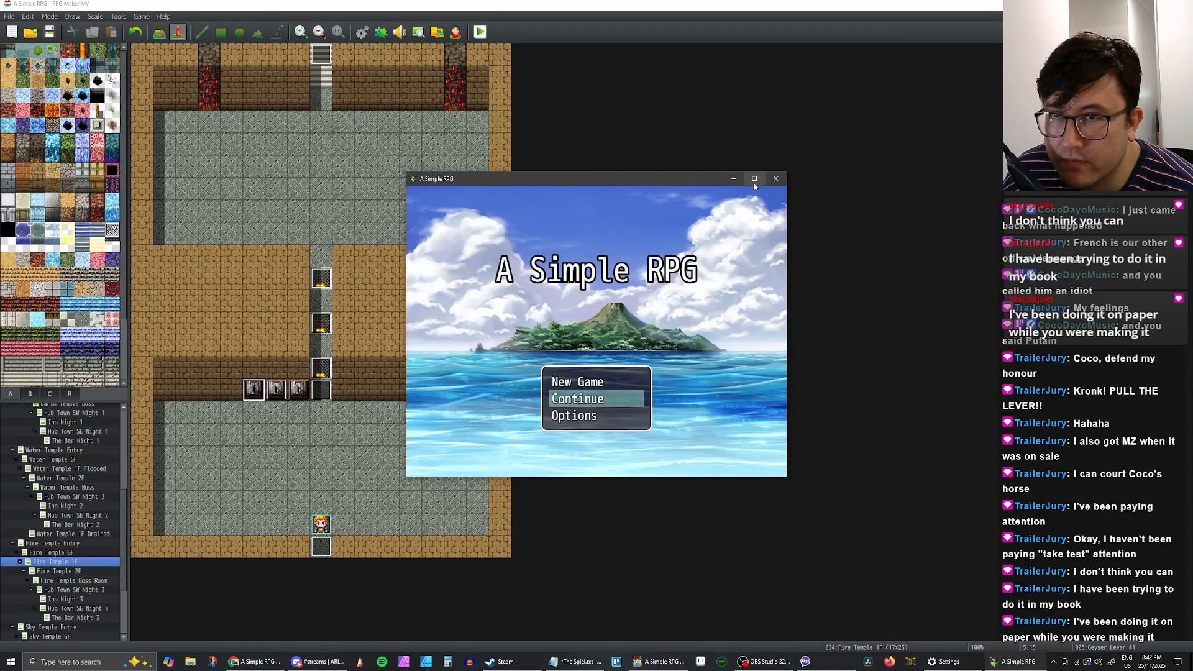
Step: Maximize the new playtest window and start a new game
left_click(754, 180)
key("Up")
key("Down")
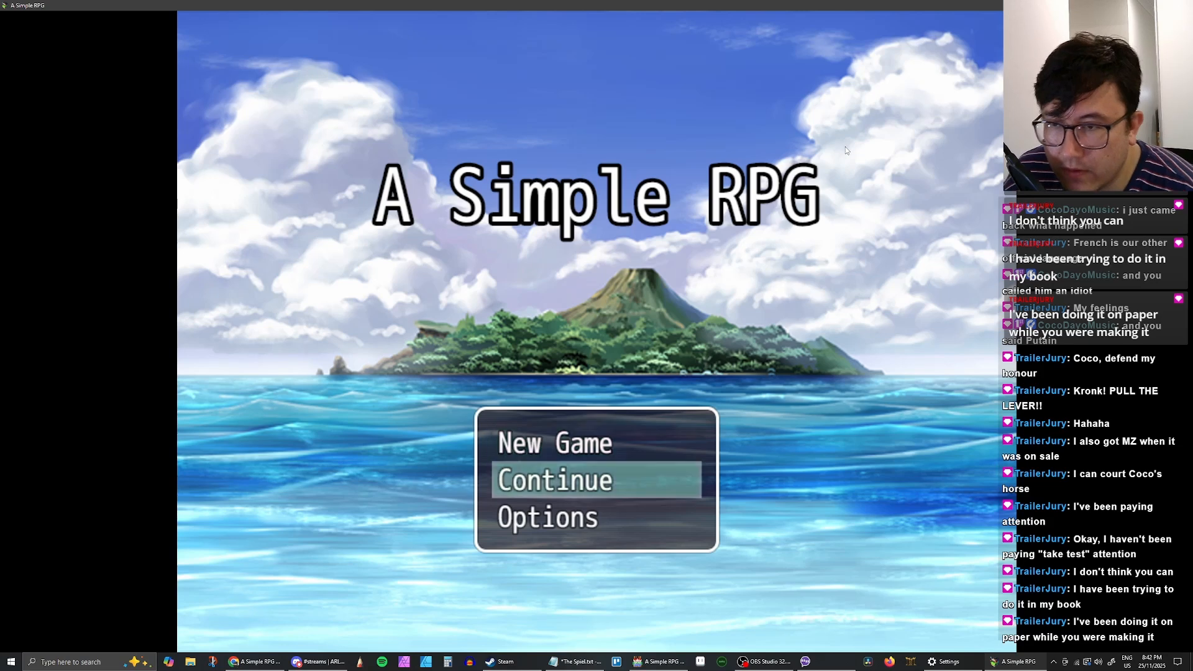
key("Up")
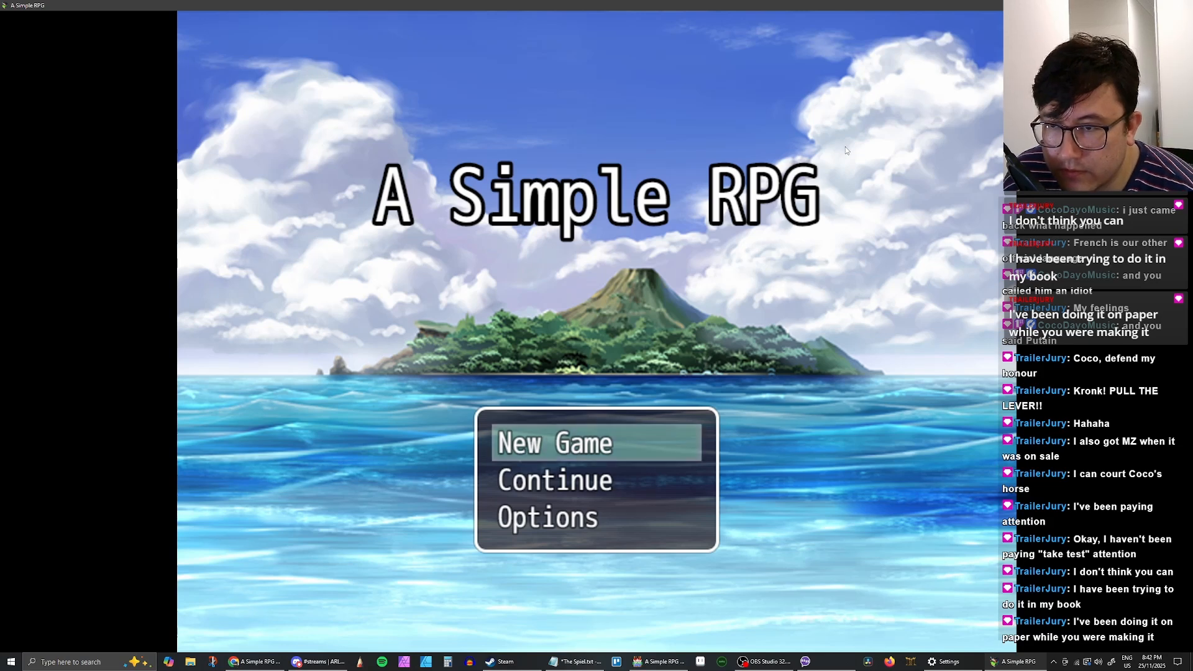
key("Return")
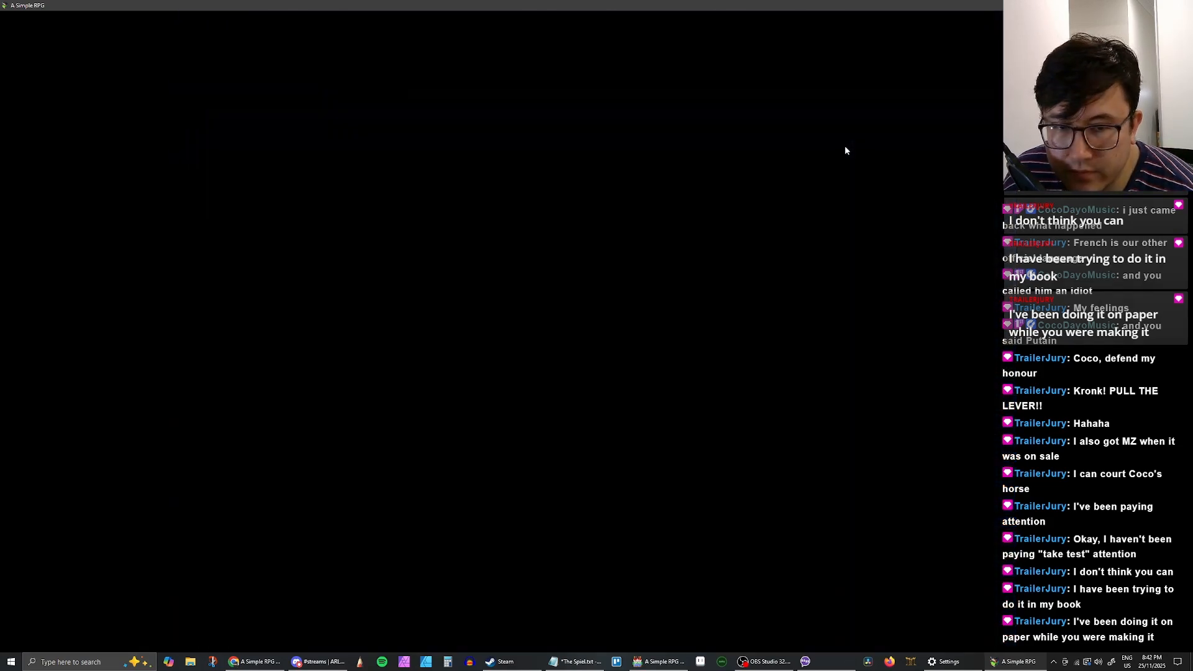
Step: Walk up to the three levers and pull the one nearest the corridor
key("Up")
key("Left")
key("Up")
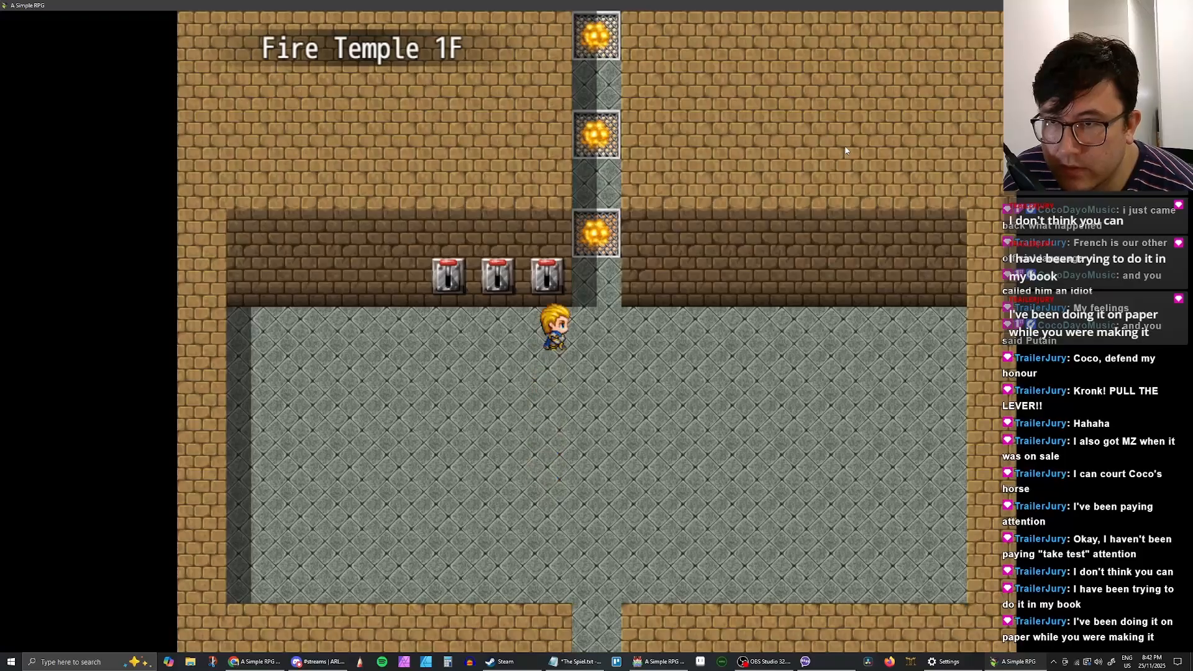
key("Right")
key("Down")
key("Left")
key("Up")
key("Right")
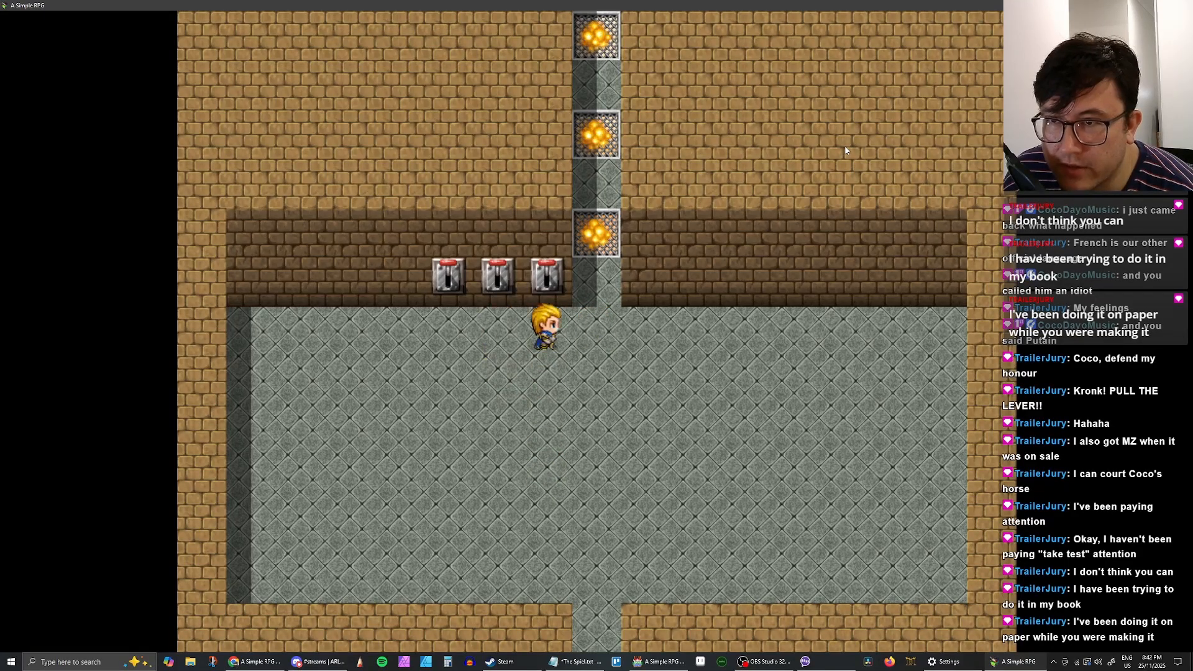
key("Up")
key("Return")
key("Return")
Step: Test the edited puzzle by pulling the middle lever and the one farthest from the corridor
key("Left")
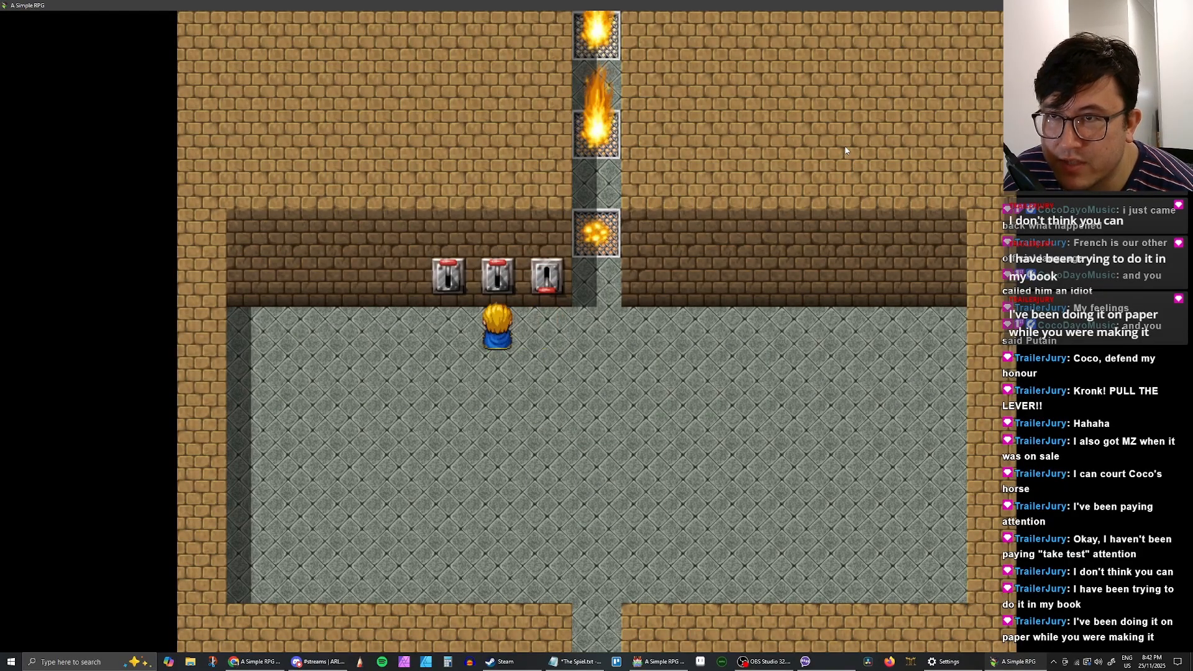
key("Up")
key("Return")
key("Return")
key("Left")
key("Up")
key("Return")
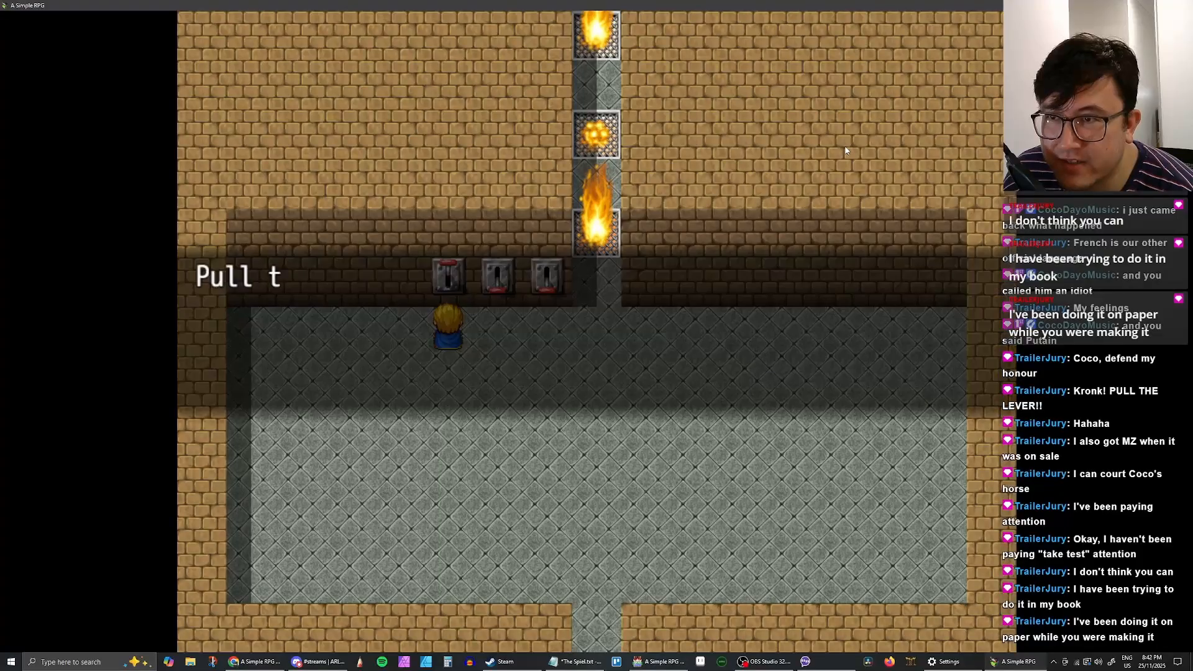
key("Return")
Step: Pull the lever farthest from the corridor a second time
key("Right")
key("Left")
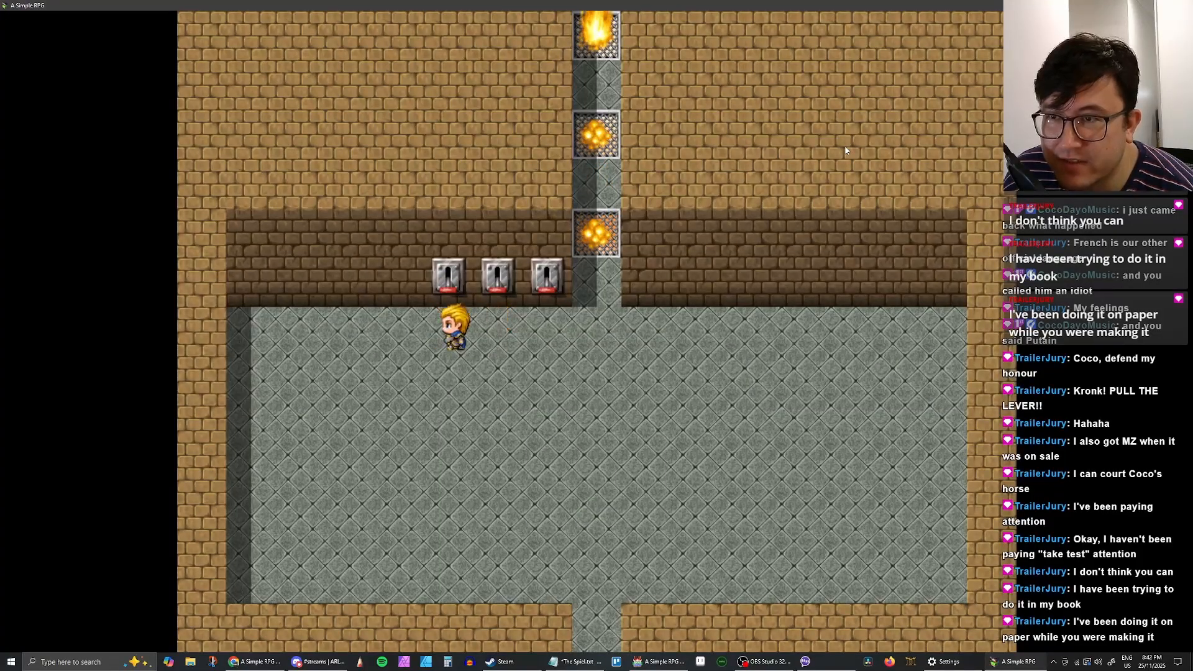
key("Up")
key("Return")
Step: Pull the middle lever again, followed by the lever nearest the corridor
key("Right")
key("Up")
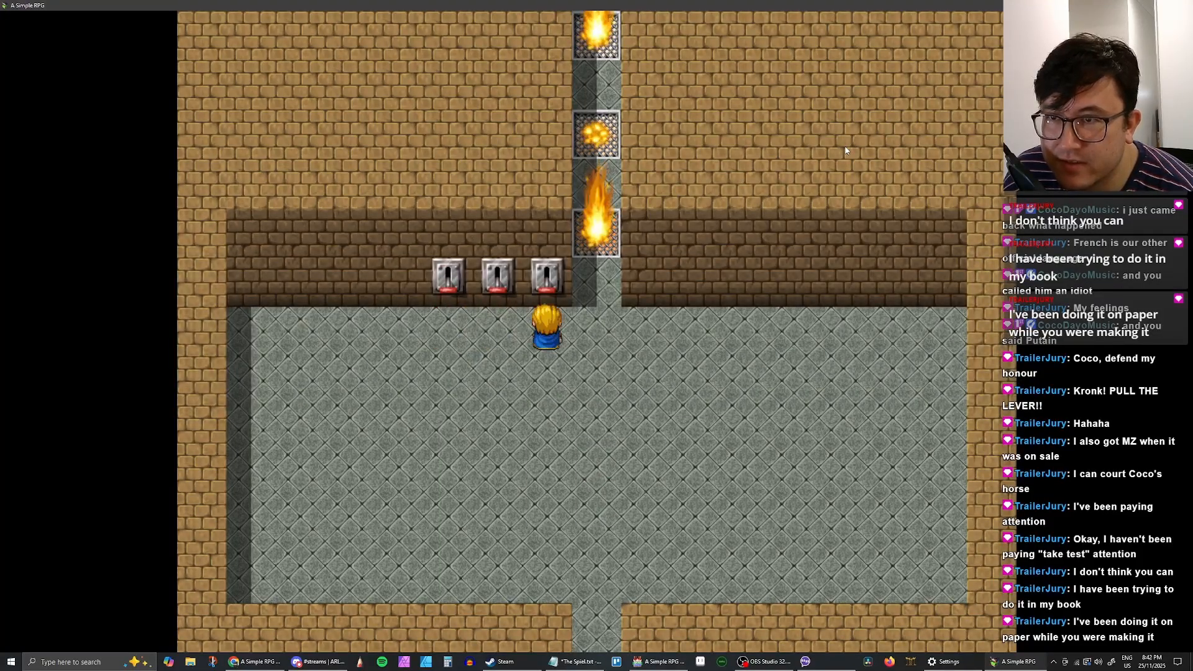
key("Left")
key("Up")
key("Return")
key("Return")
key("Right")
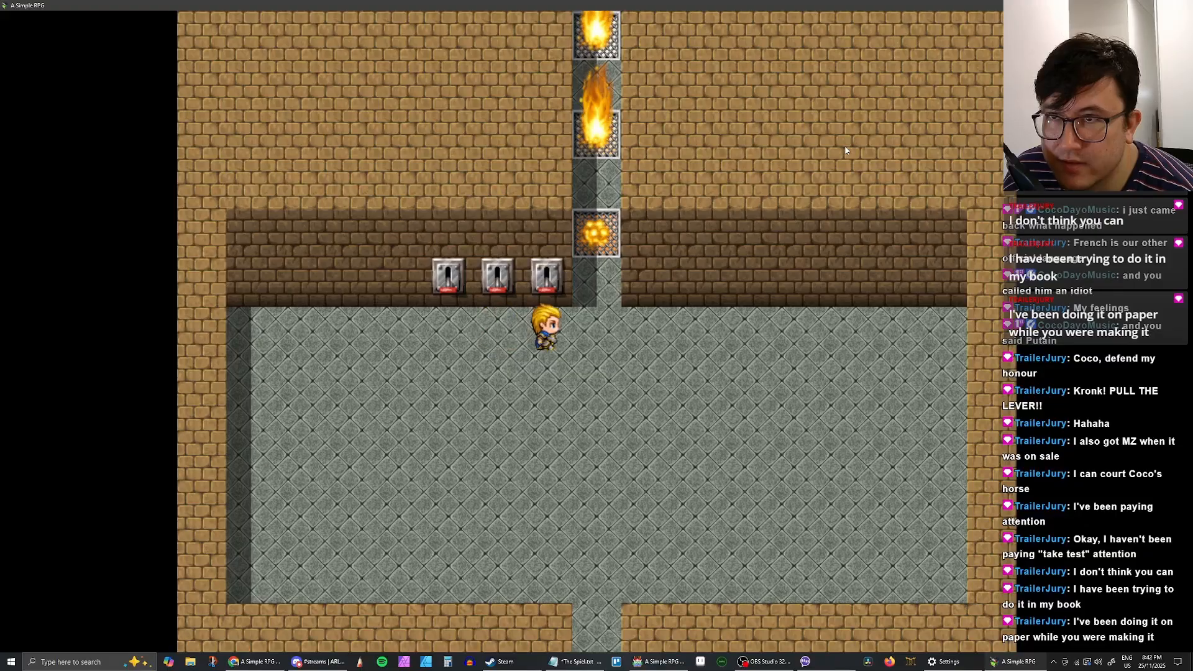
key("Up")
key("Return")
key("Return")
Step: Walk up the corridor into the fire geysers and advance through the dialogue
key("Right")
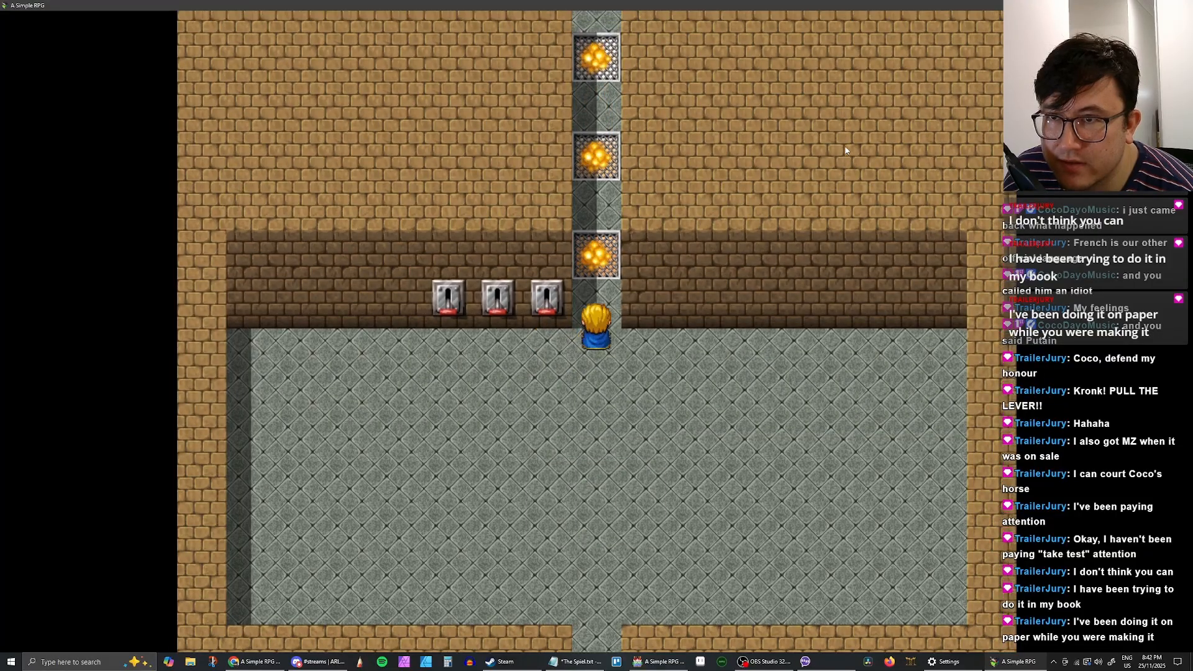
key("Up")
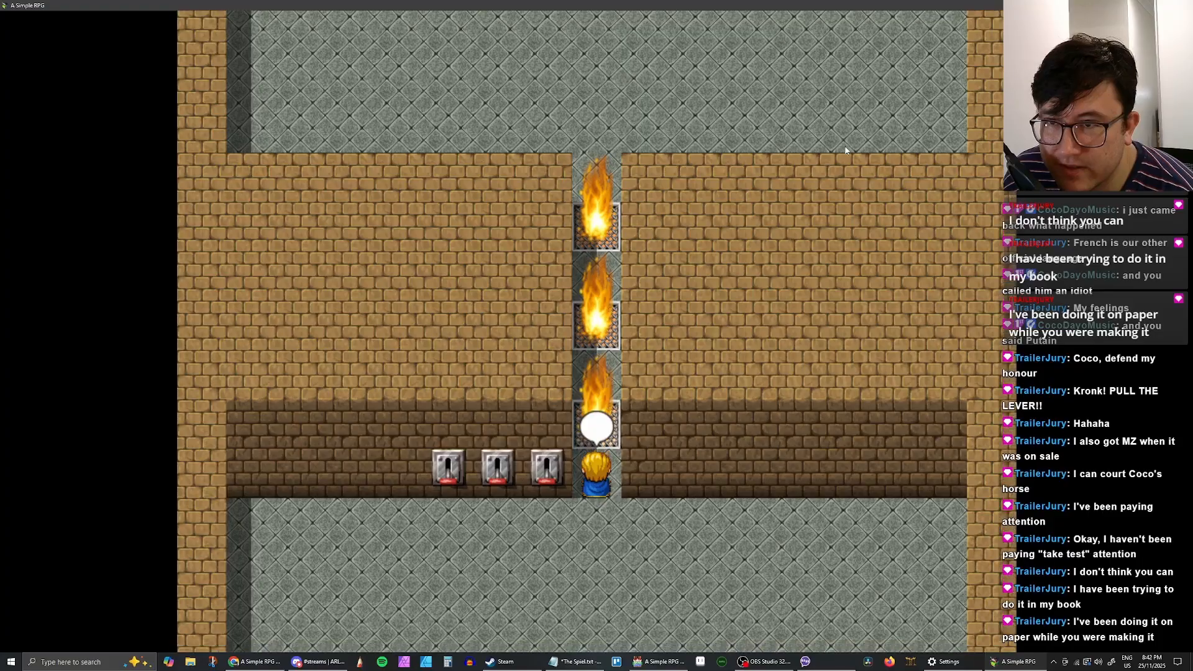
key("Return")
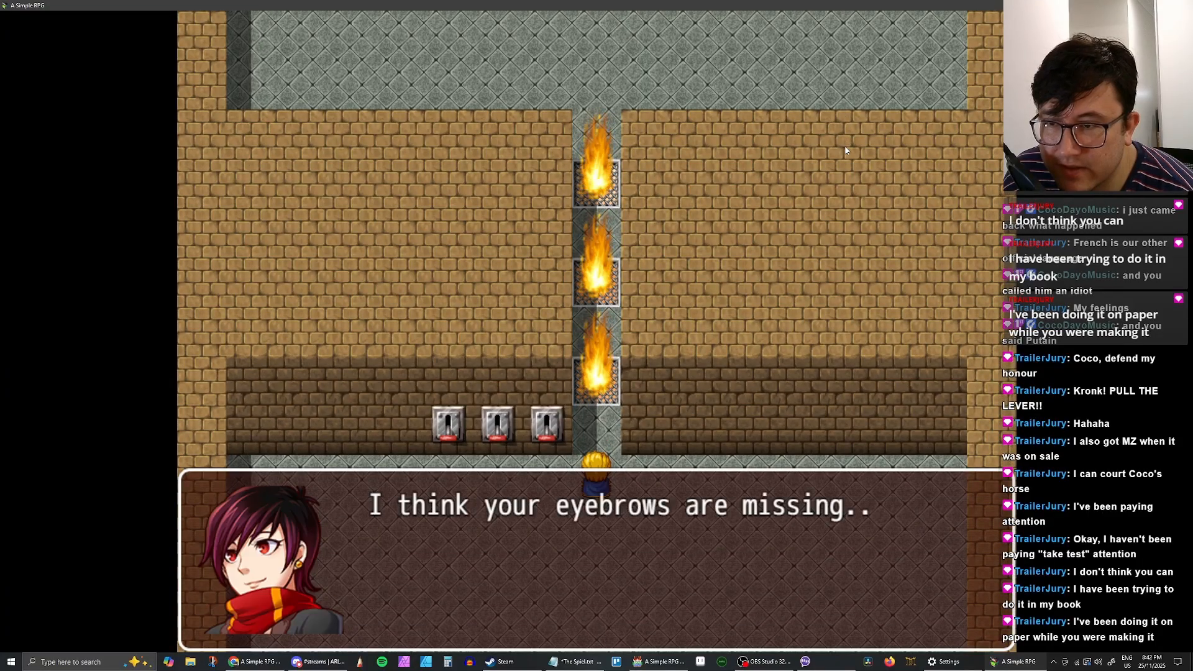
key("Return")
Step: Pull the lever farthest from the corridor, followed by the one nearest the corridor
key("Left")
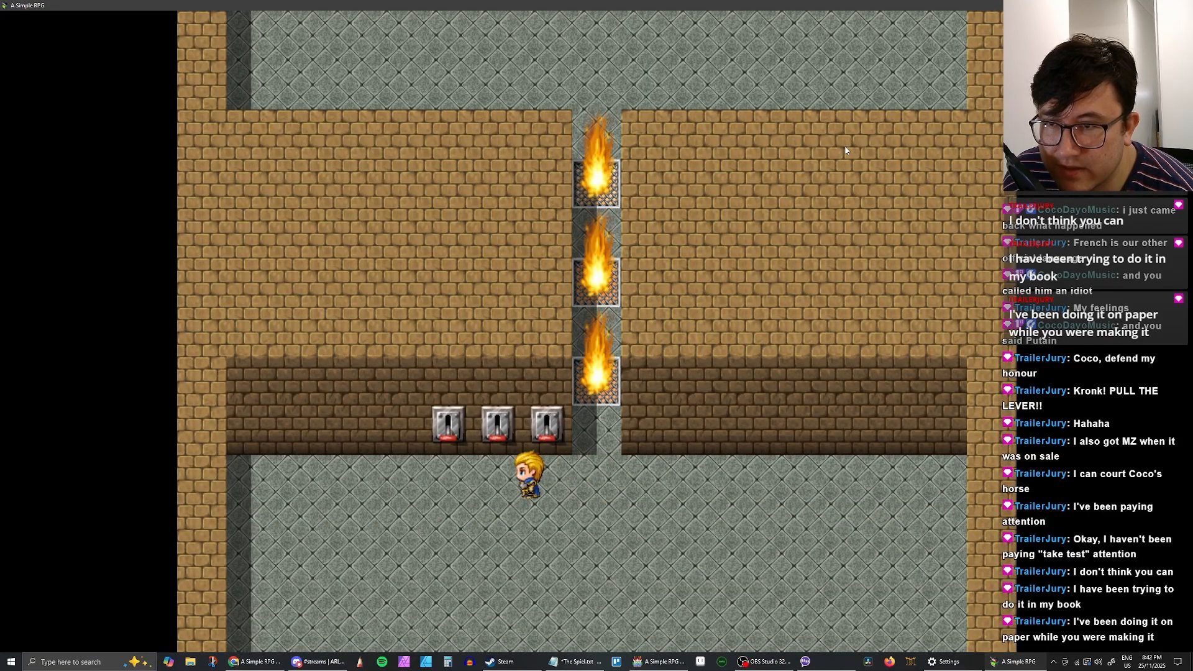
key("Right")
key("Left")
key("Up")
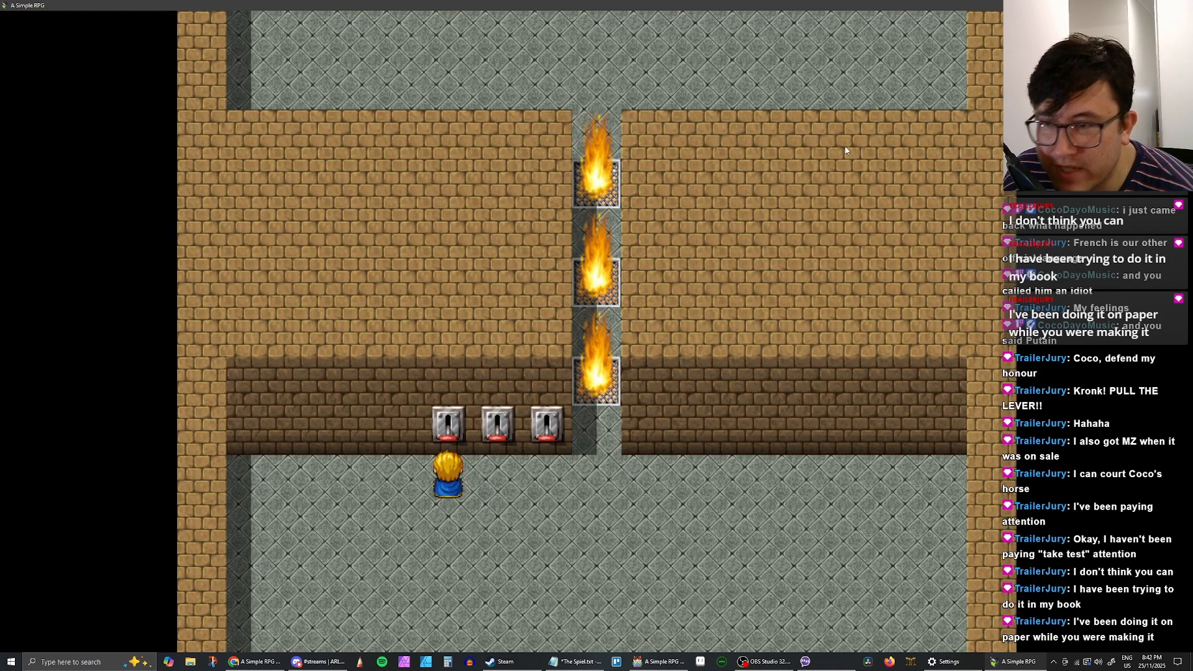
key("Return")
key("Return")
key("Right")
key("Up")
key("Return")
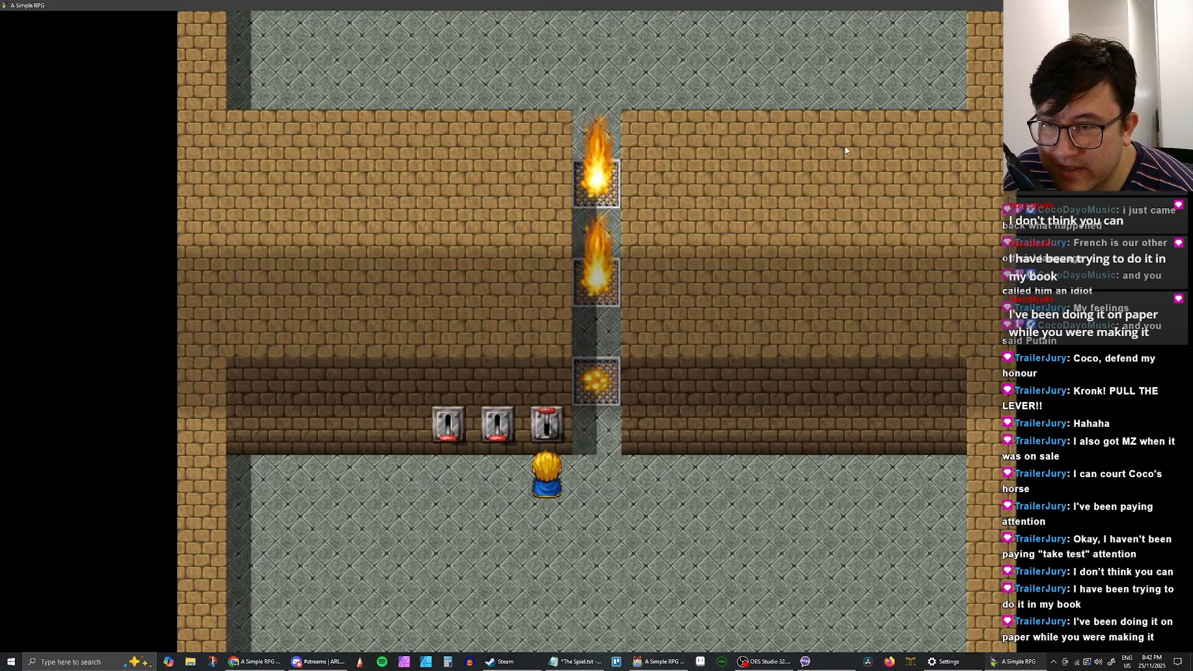
Step: Step into the corridor entrance below the first geyser and return to the middle lever
key("Right")
key("Up")
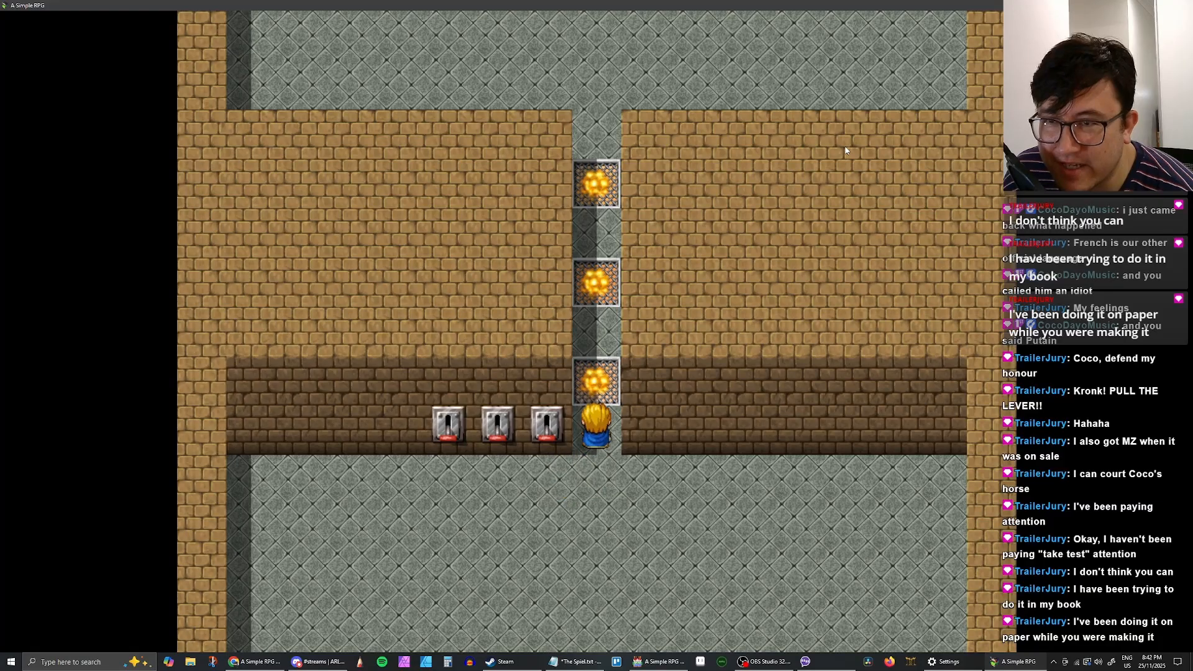
key("Down")
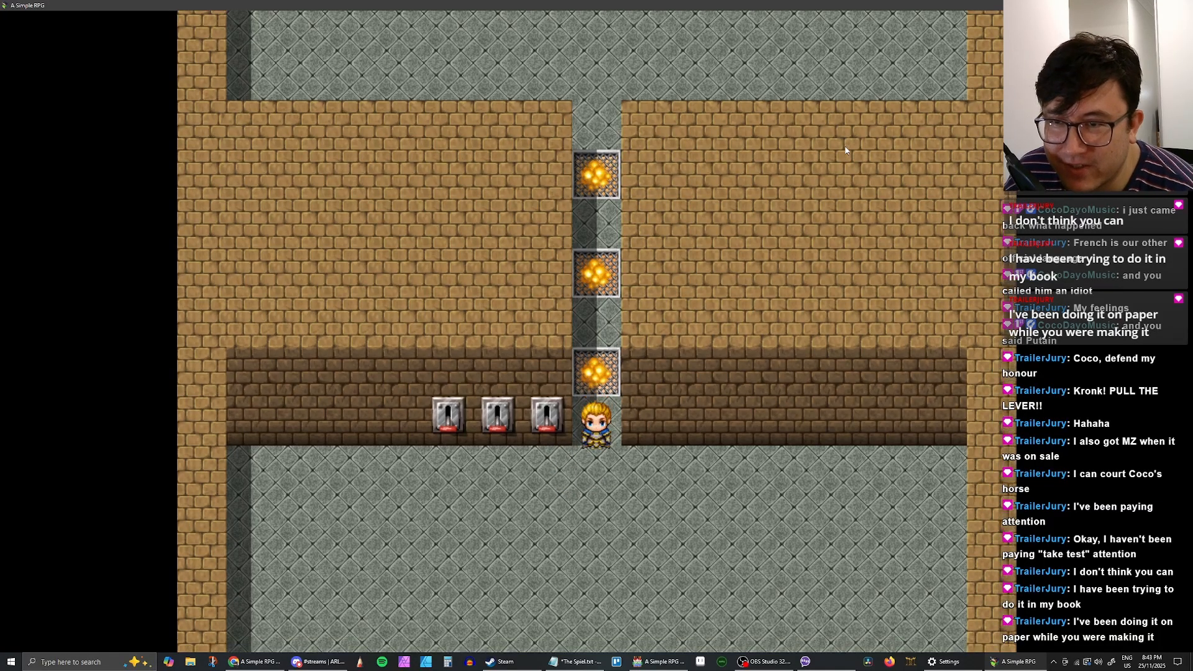
key("Left")
key("Left")
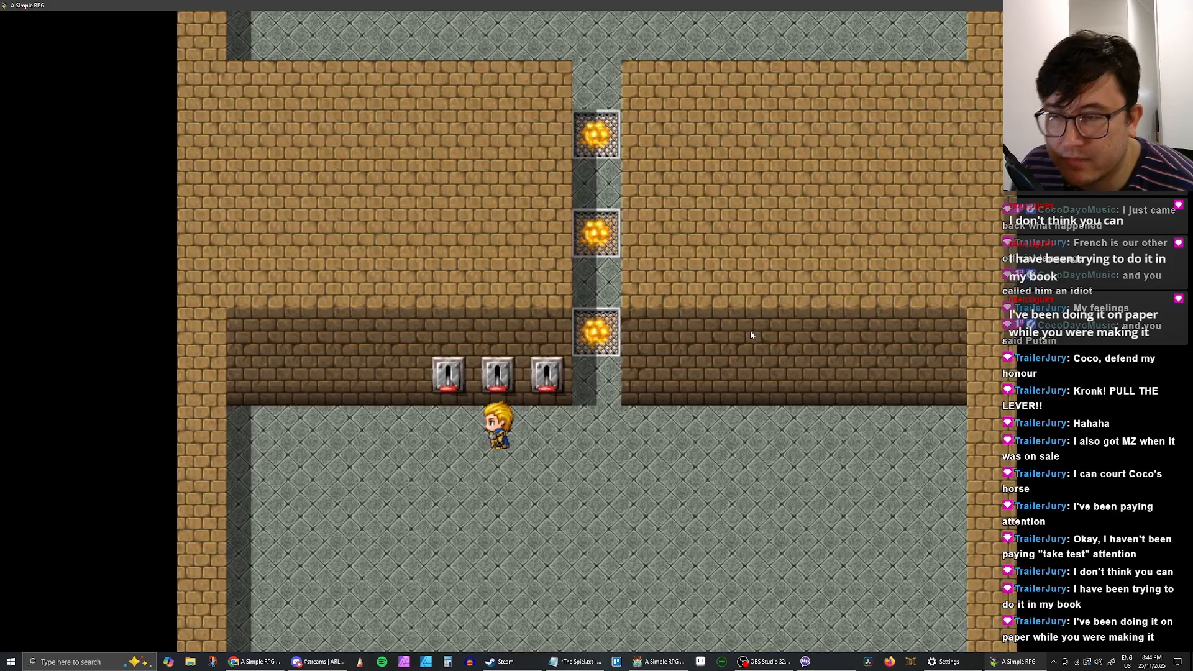
key("Right")
key("Left")
key("Up")
key("Right")
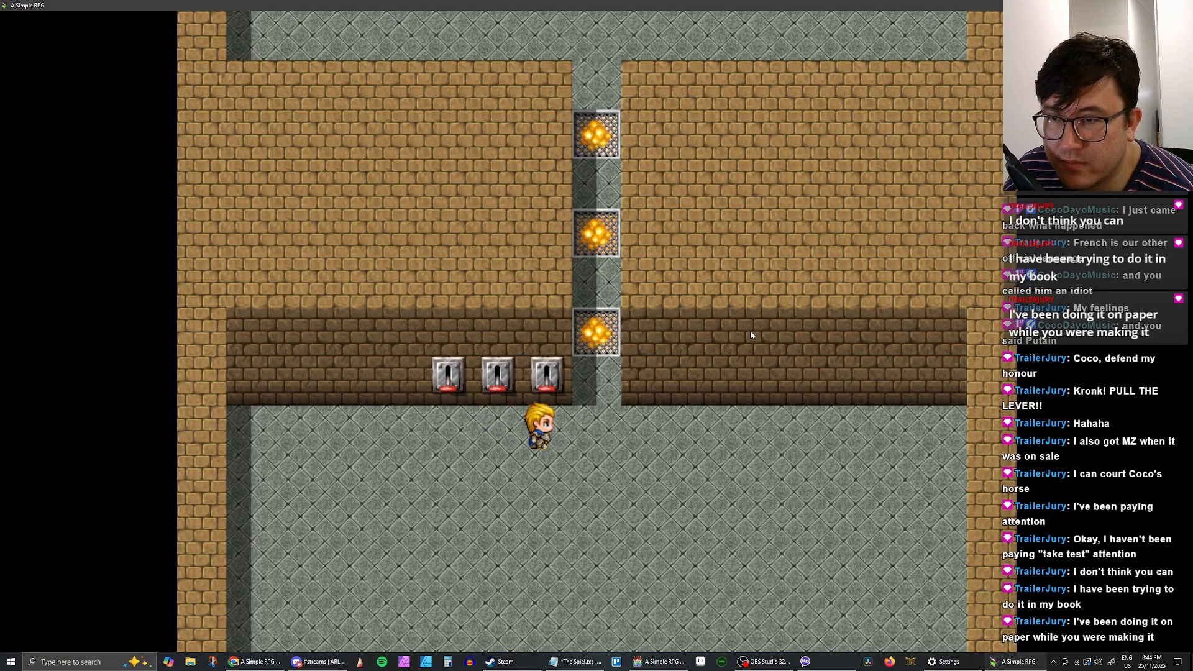
key("Up")
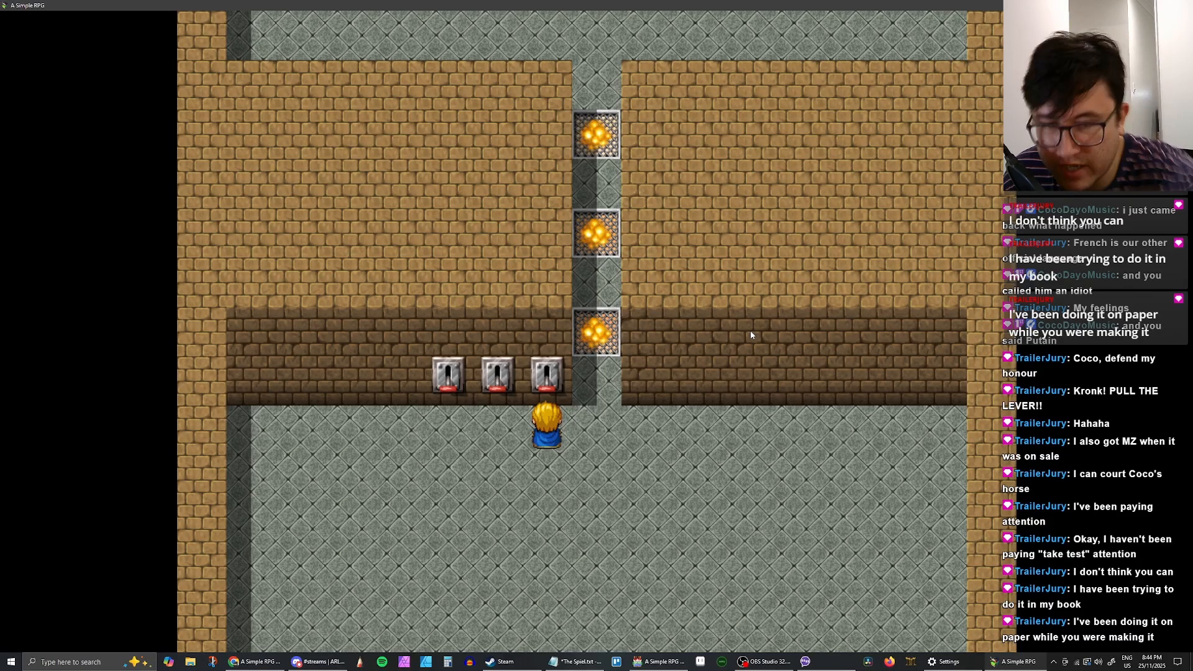
key("Left")
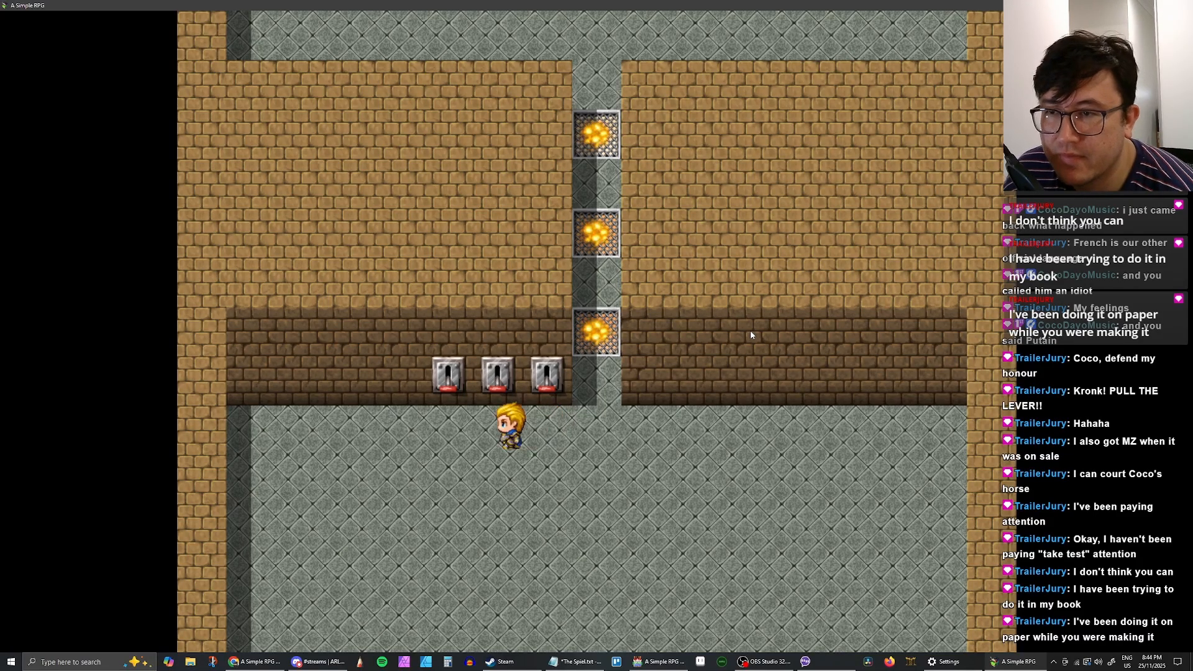
key("Right")
key("Left")
key("Up")
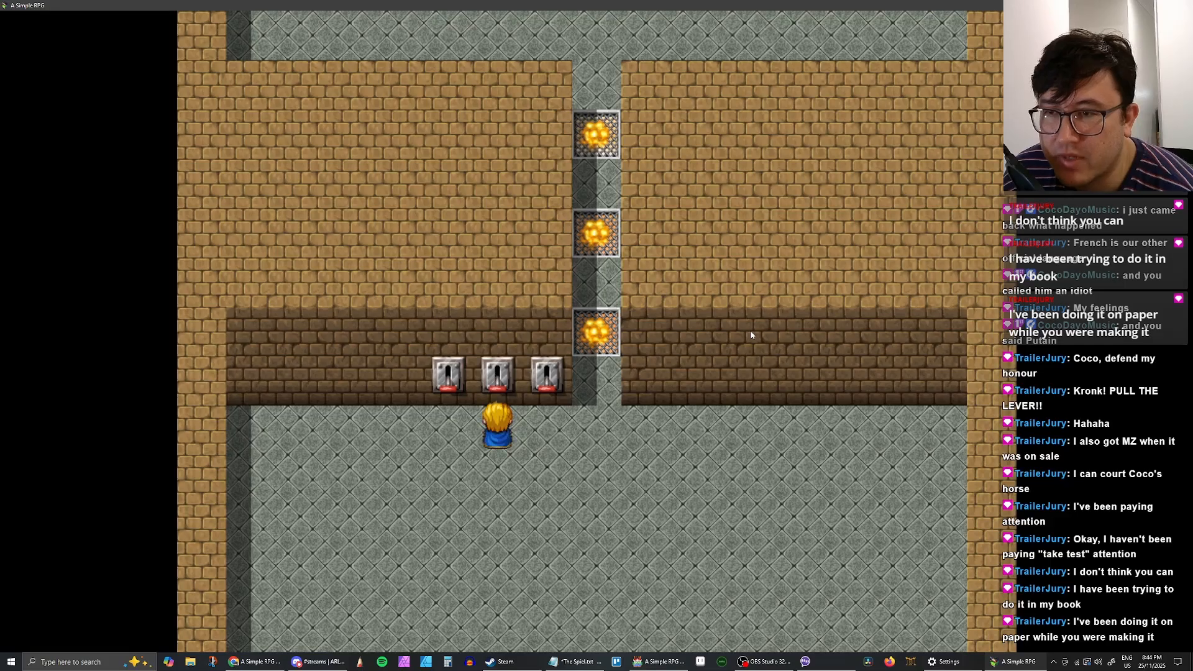
key("Right")
key("Up")
key("Left")
key("Up")
key("Right")
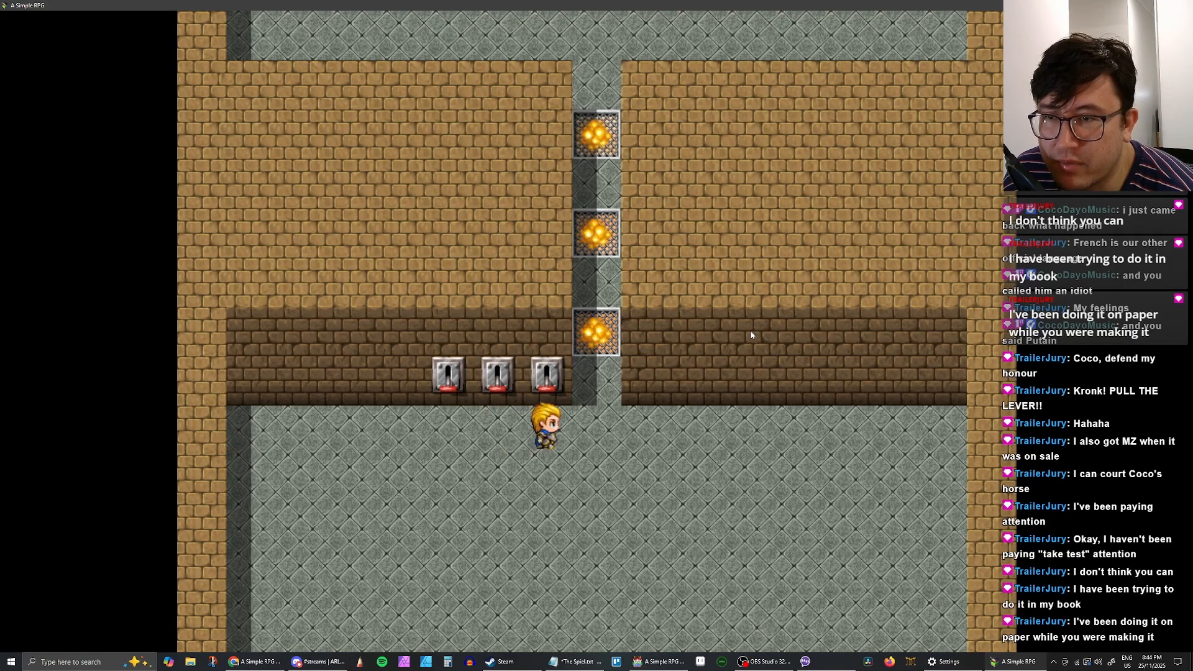
key("Left")
key("Right")
key("Left")
key("Right")
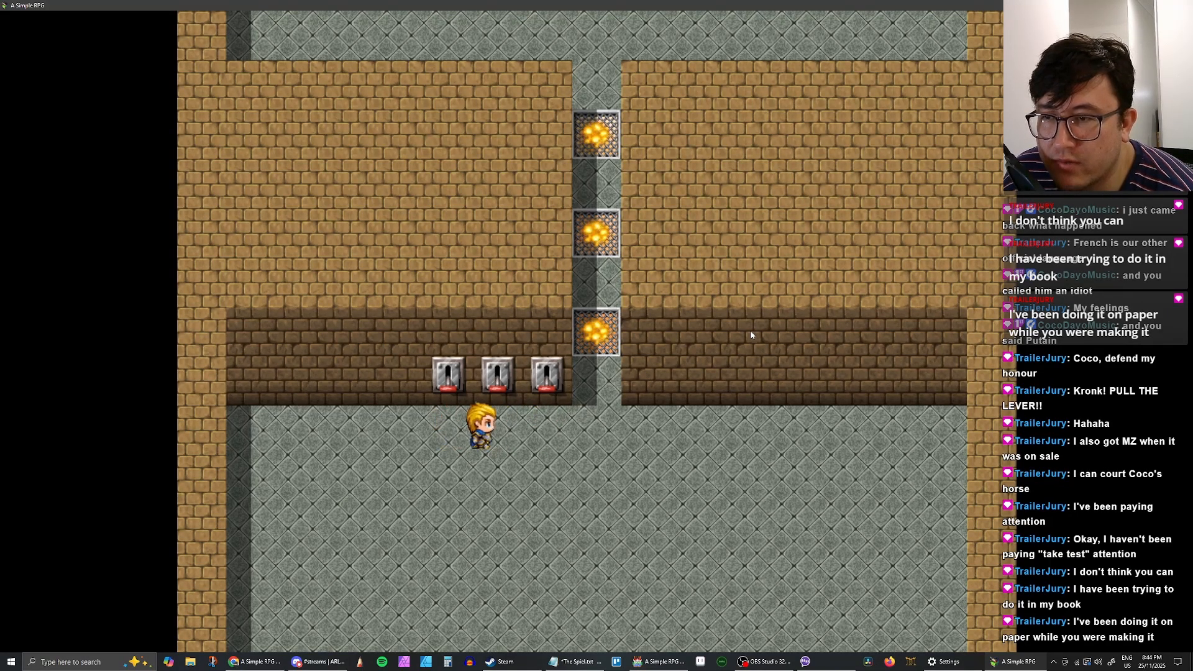
Step: Walk to the lever farthest from the corridor and pull it
key("Left")
key("Up")
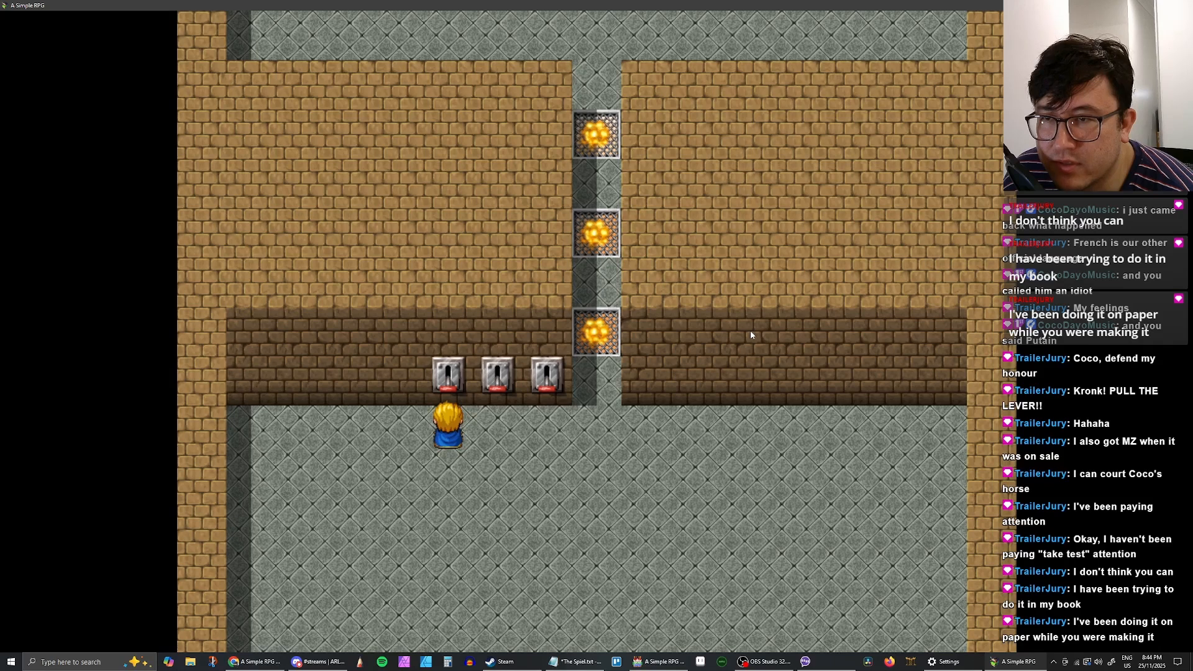
key("Return")
key("Return")
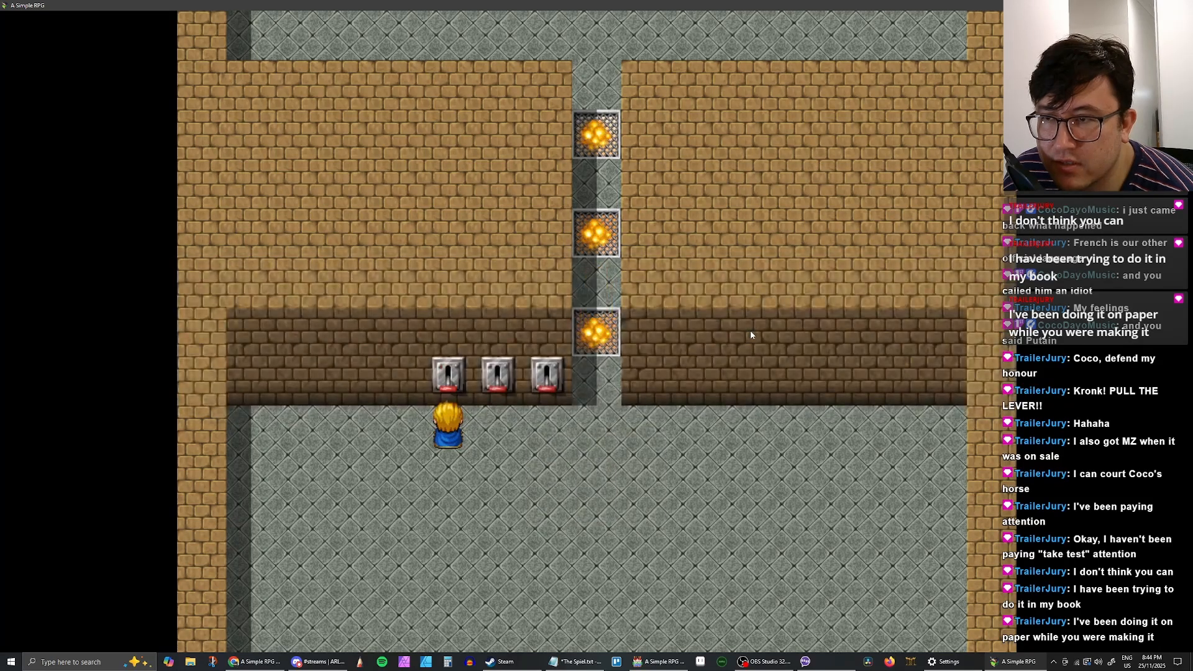
key("Return")
key("Return")
Step: Walk to the lever nearest the corridor and pull it
key("Right")
key("Right")
key("Up")
key("Return")
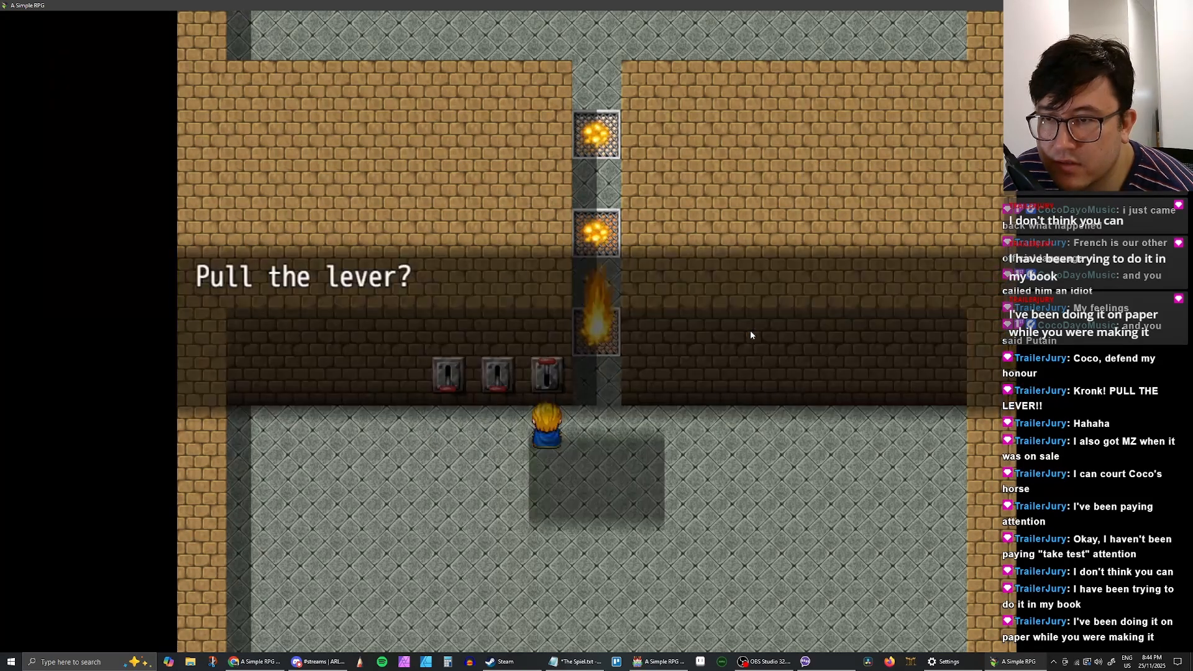
key("Return")
Step: Pull the lever nearest the corridor two more times to switch its geysers over and back
key("Left")
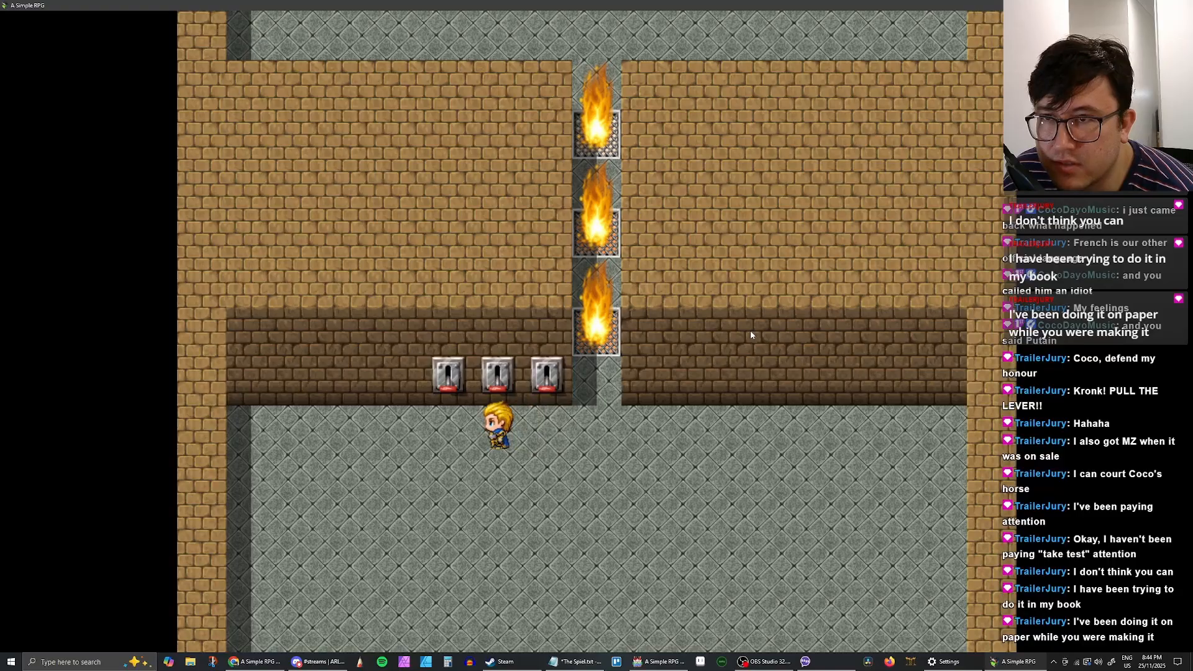
key("Right")
key("Left")
key("Right")
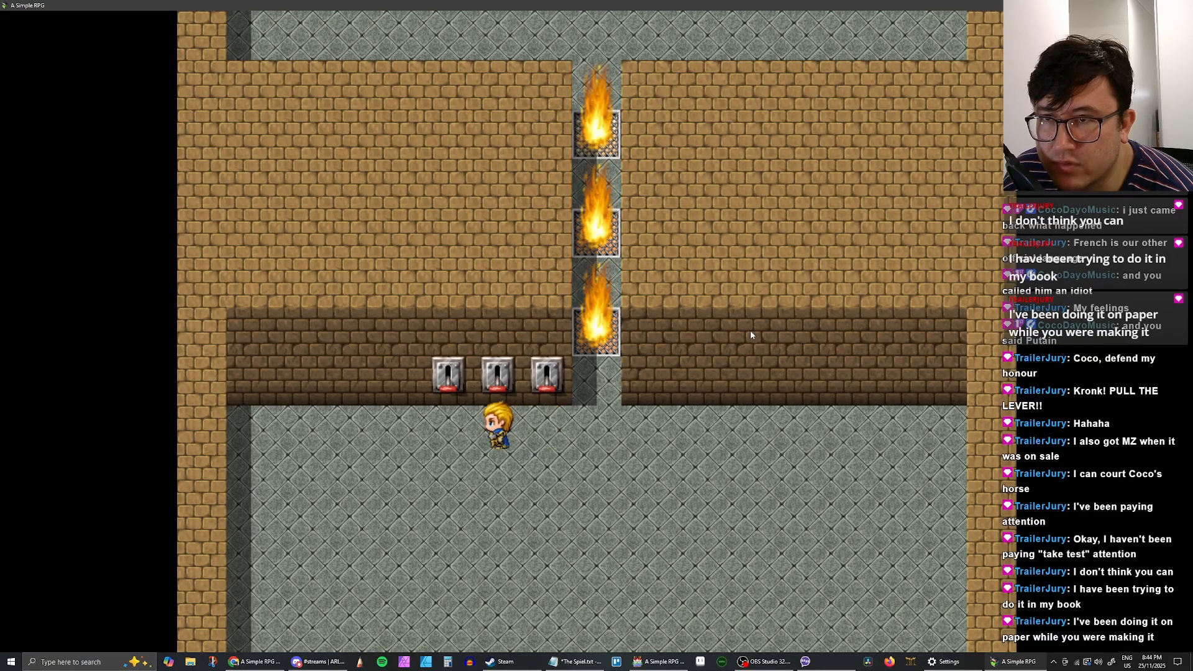
key("Up")
key("Return")
key("Return")
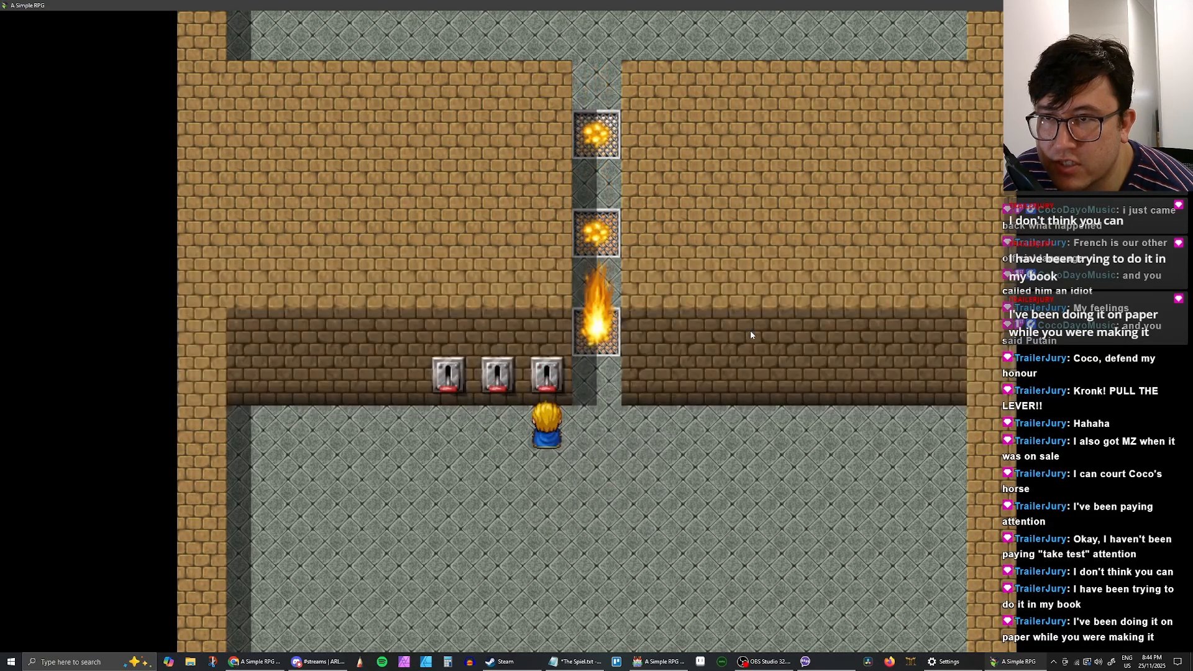
key("Left")
key("Right")
key("Up")
key("Return")
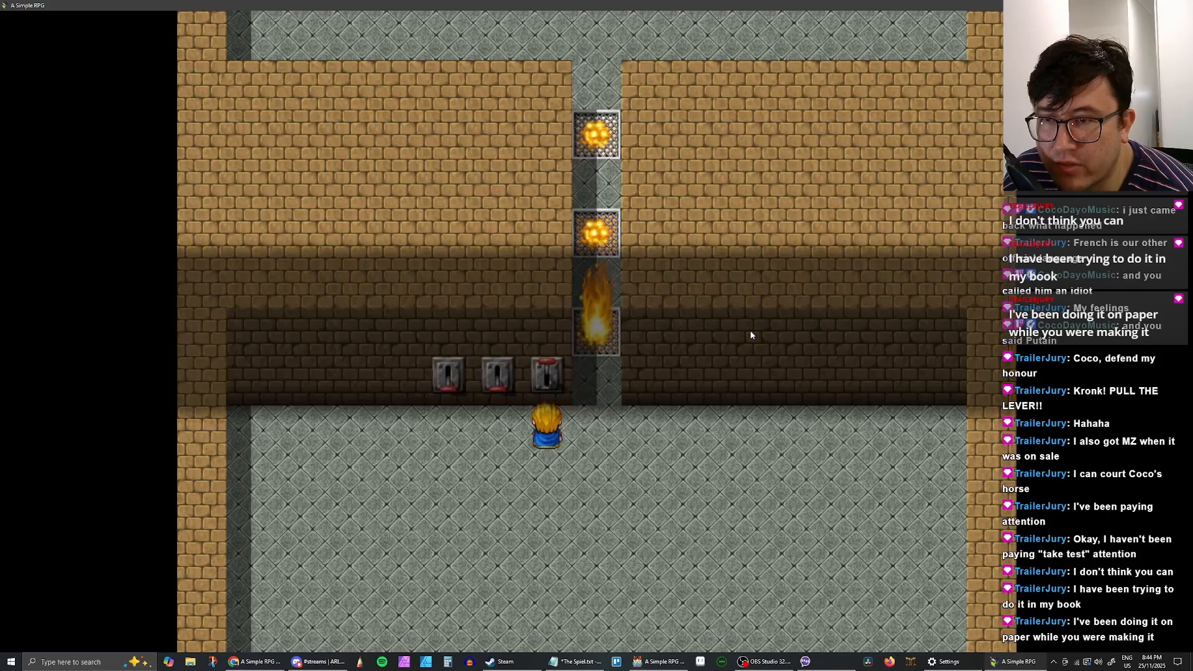
key("Return")
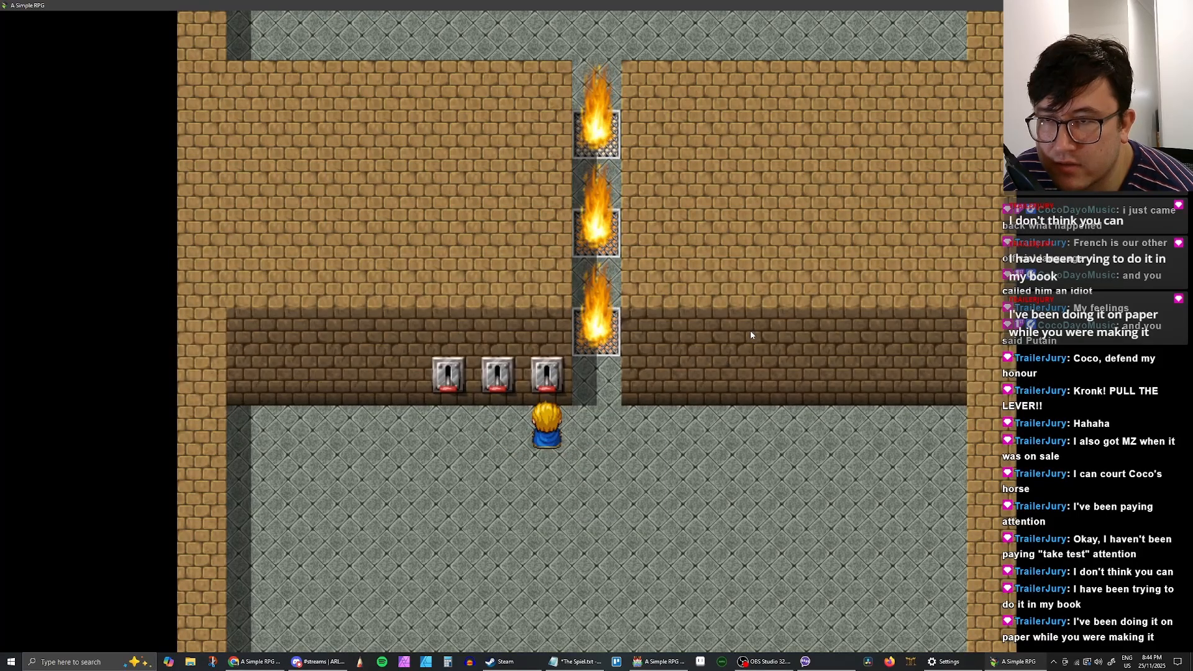
key("Left")
key("Left")
key("Up")
key("Right")
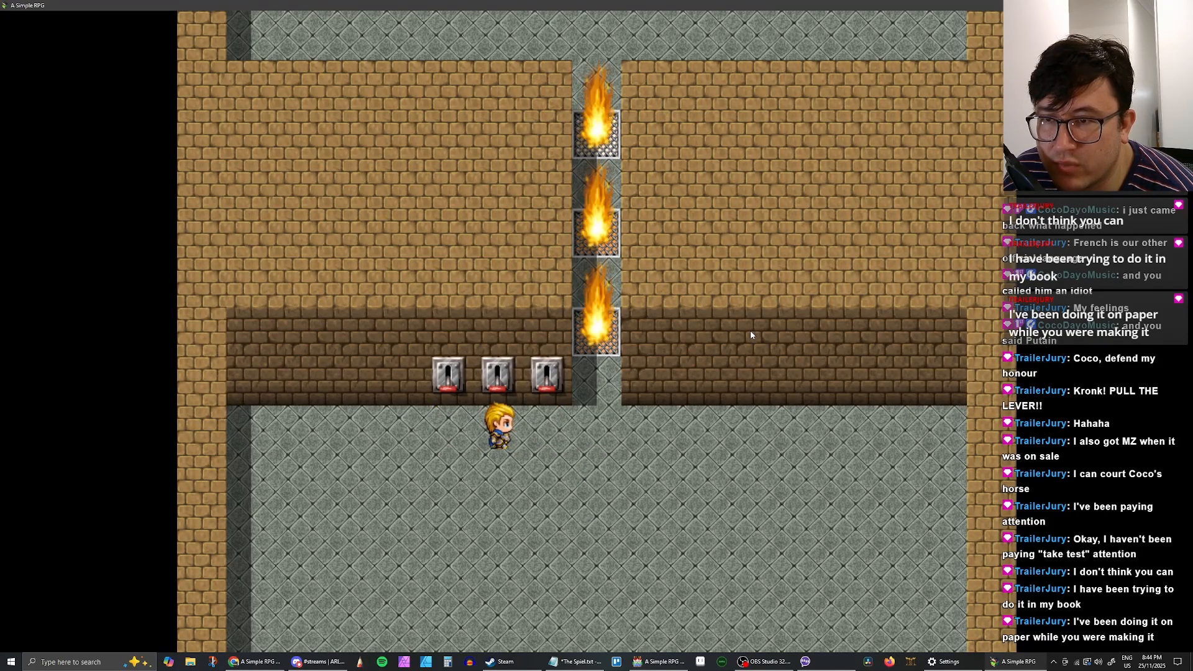
key("Right")
key("Left")
key("Left")
key("Right")
key("Up")
key("Right")
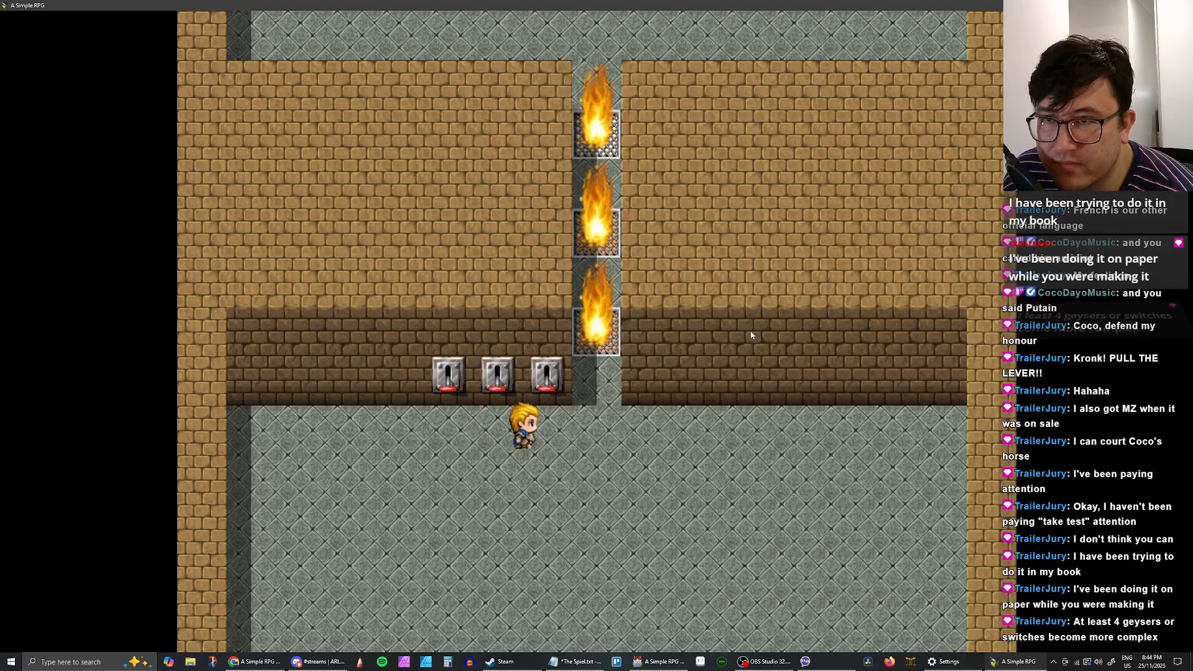
key("Left")
key("Left")
key("Right")
key("Down")
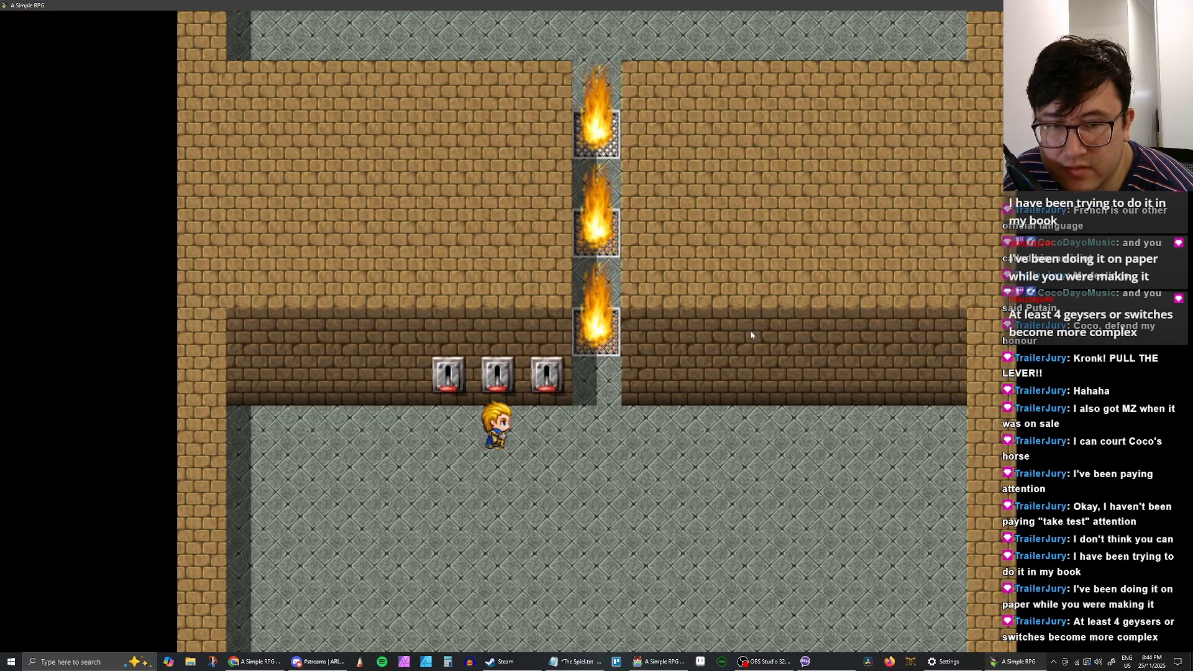
key("Right")
key("Down")
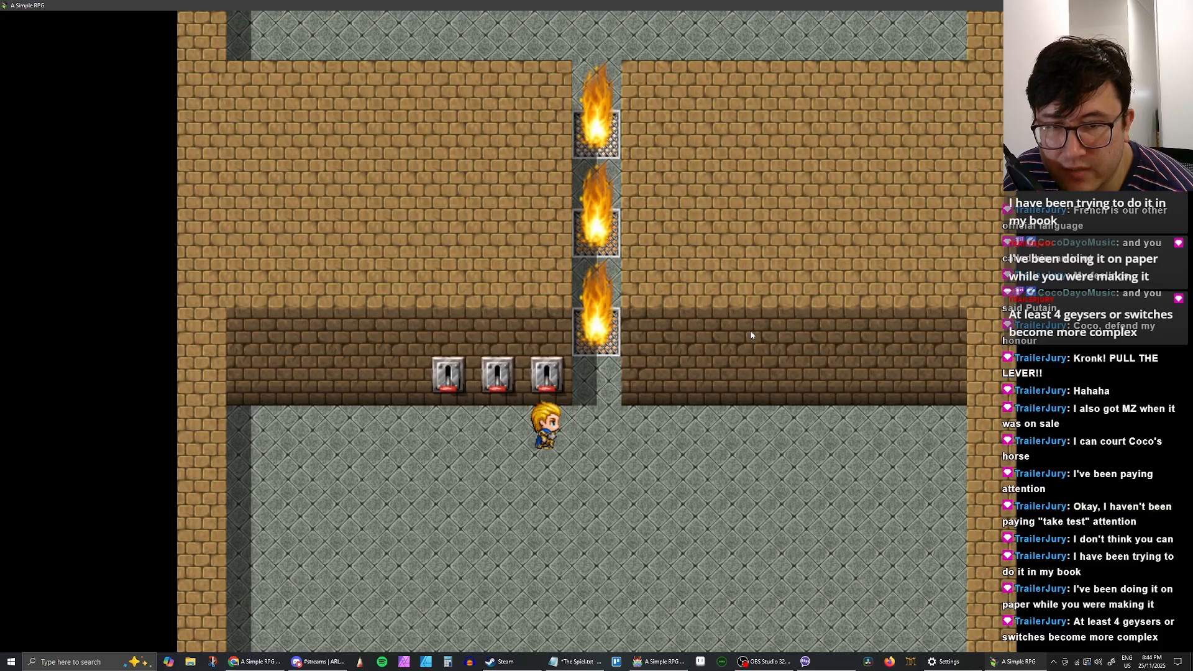
key("Left")
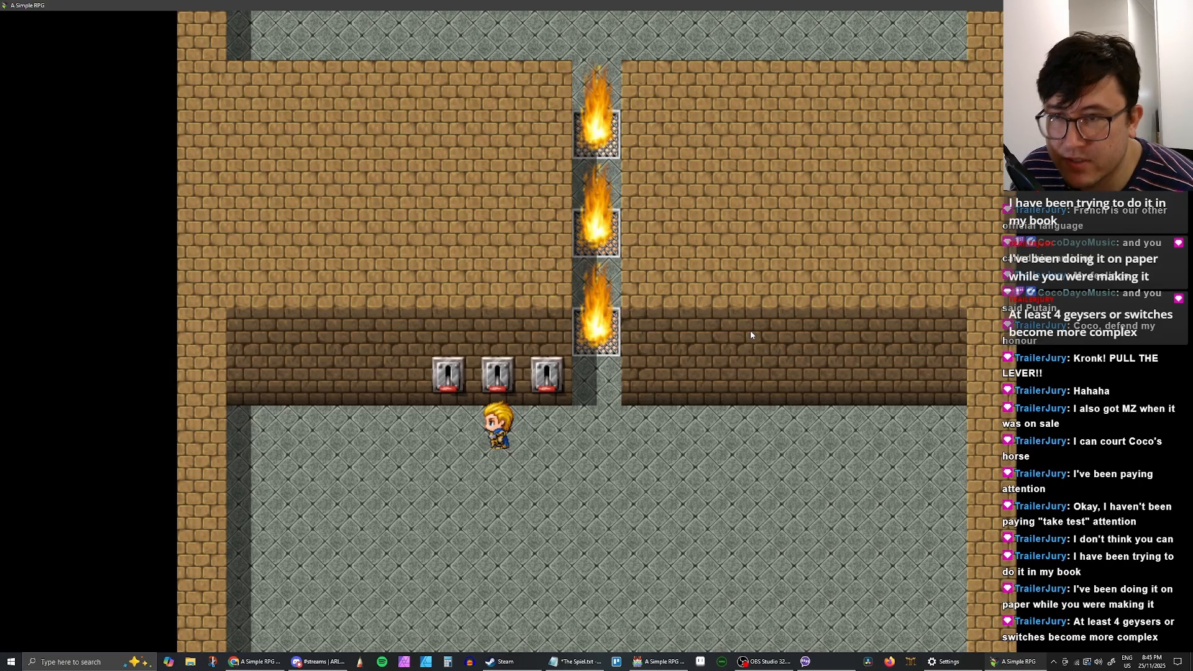
key("Right")
key("Right")
key("Left")
key("Right")
key("Up")
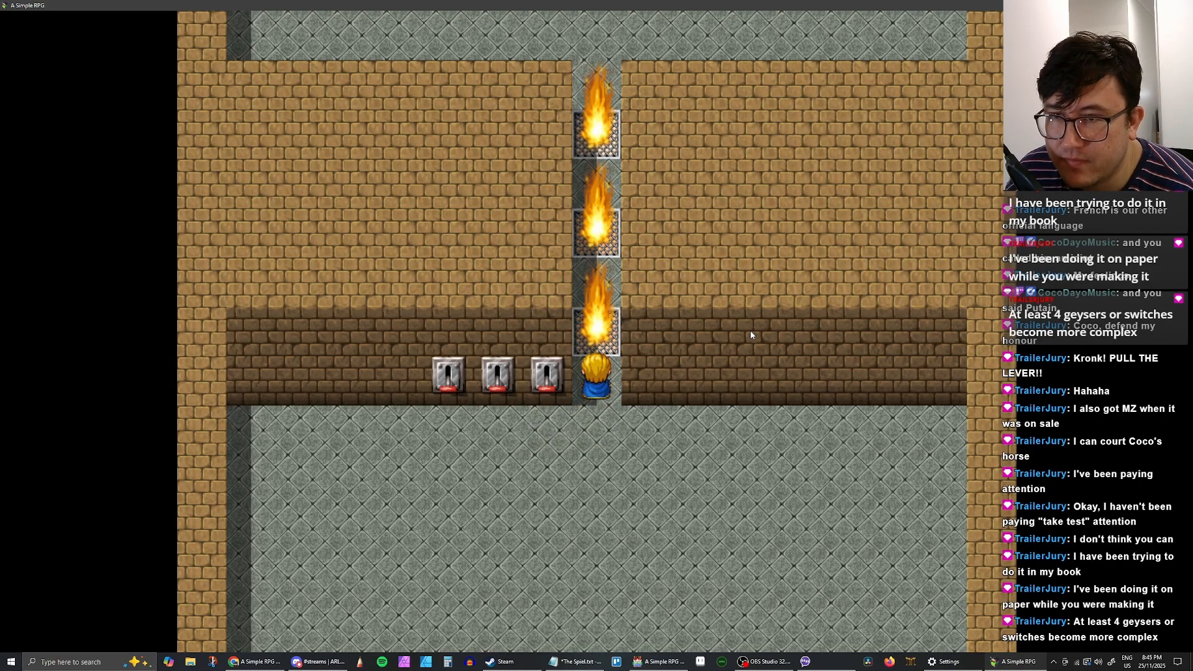
key("Down")
key("Left")
key("Right")
key("Down")
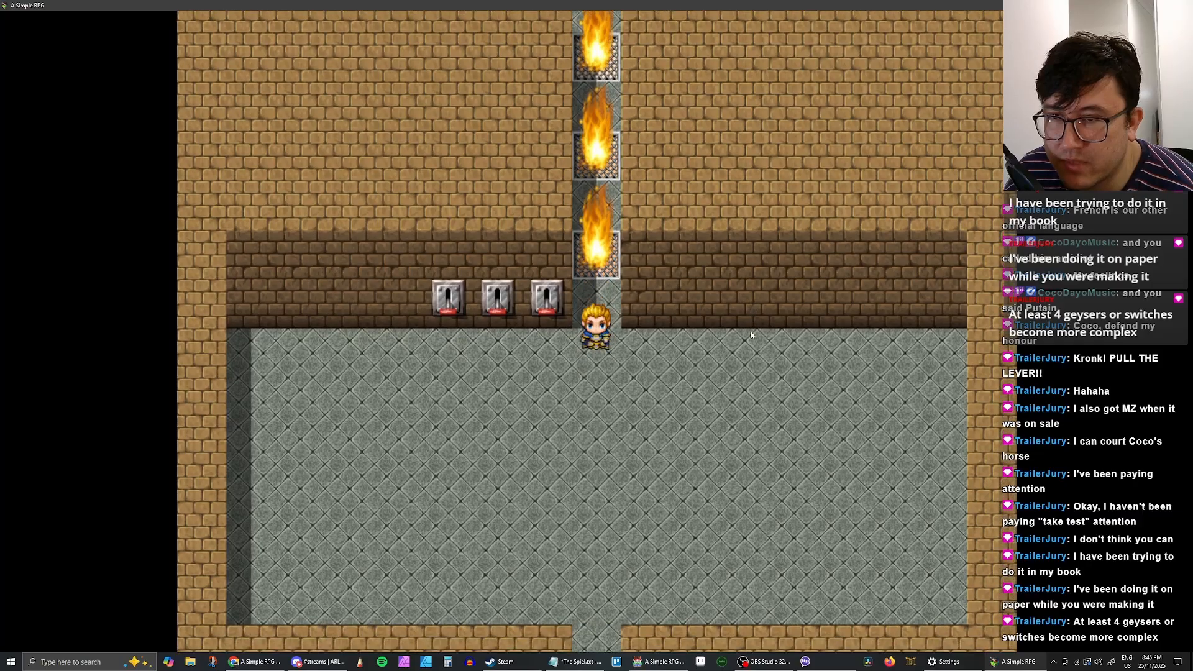
Step: Go back to the lever farthest from the corridor and pull it
key("Down")
key("Left")
key("Left")
key("Left")
key("Up")
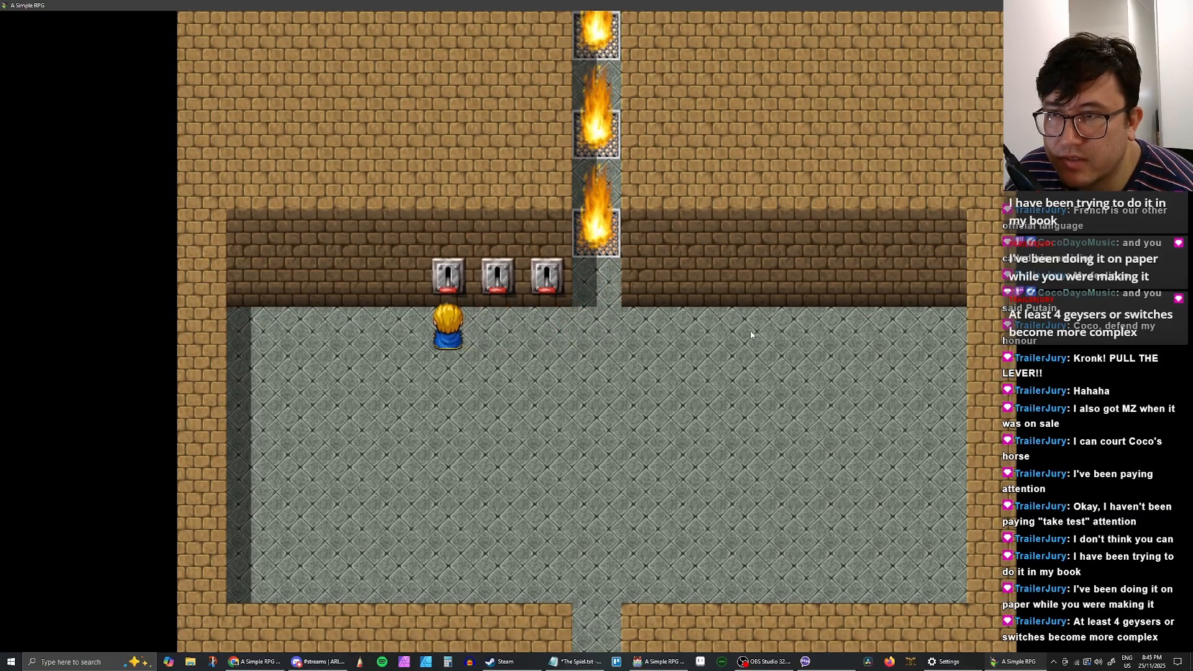
key("Return")
key("Return")
Step: Pull the middle lever, followed by the lever nearest the corridor
key("Right")
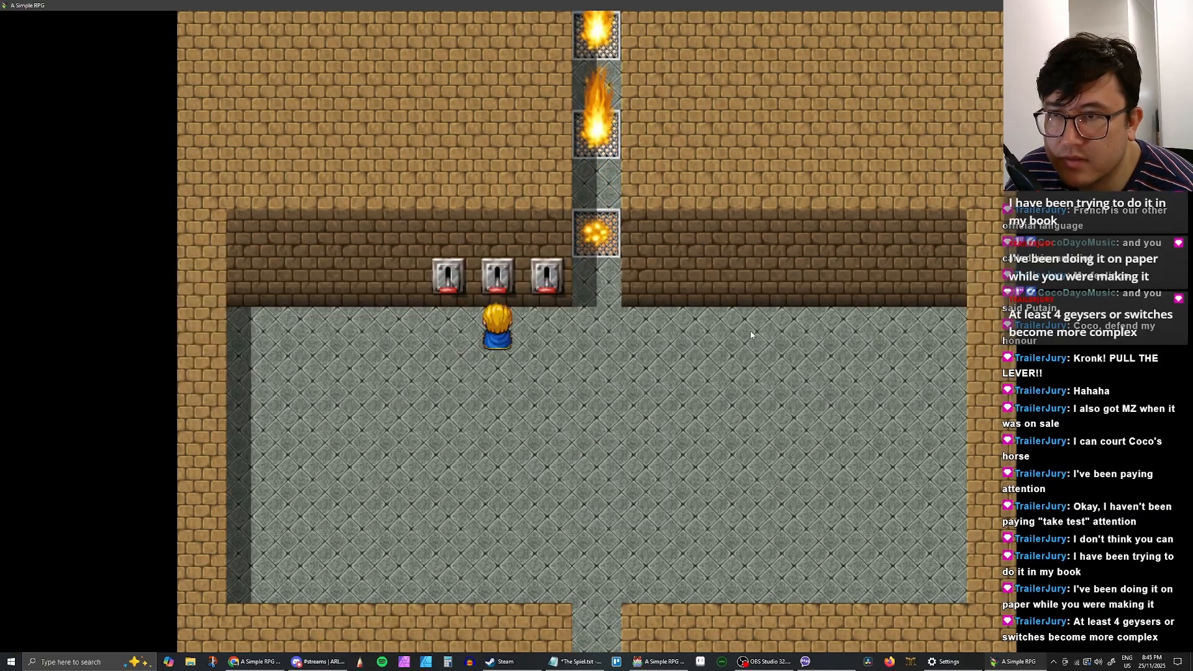
key("Up")
key("Return")
key("Return")
key("Right")
key("Up")
key("Return")
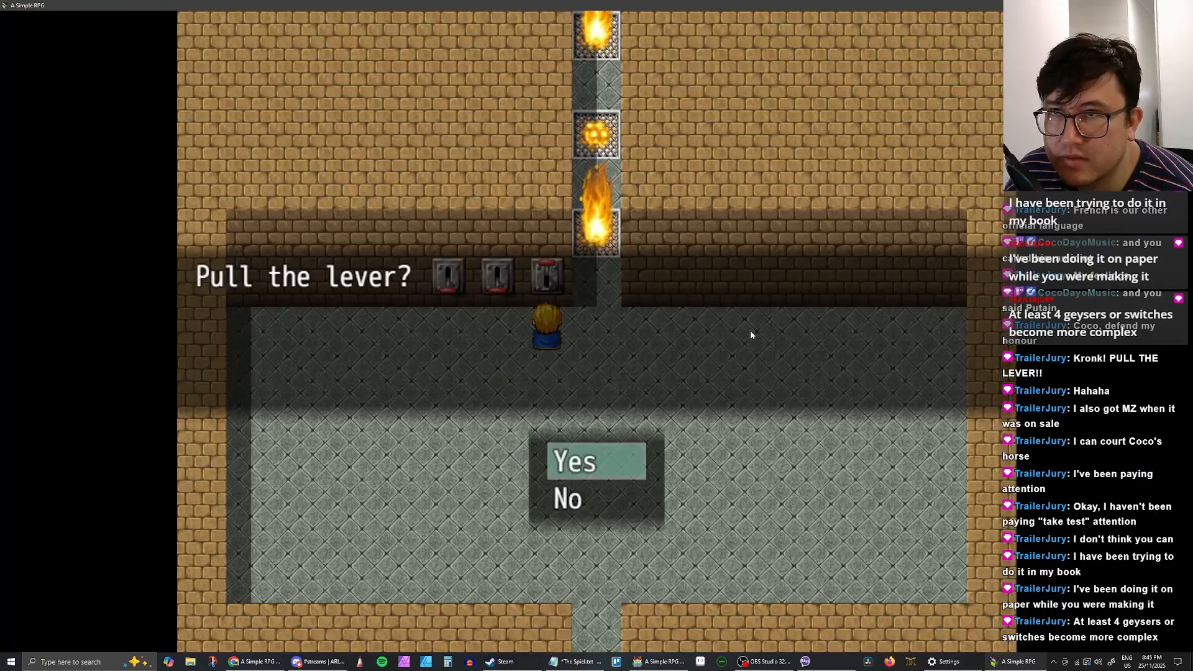
key("Return")
Step: Pull the lever nearest the corridor again, followed by the middle lever
key("Left")
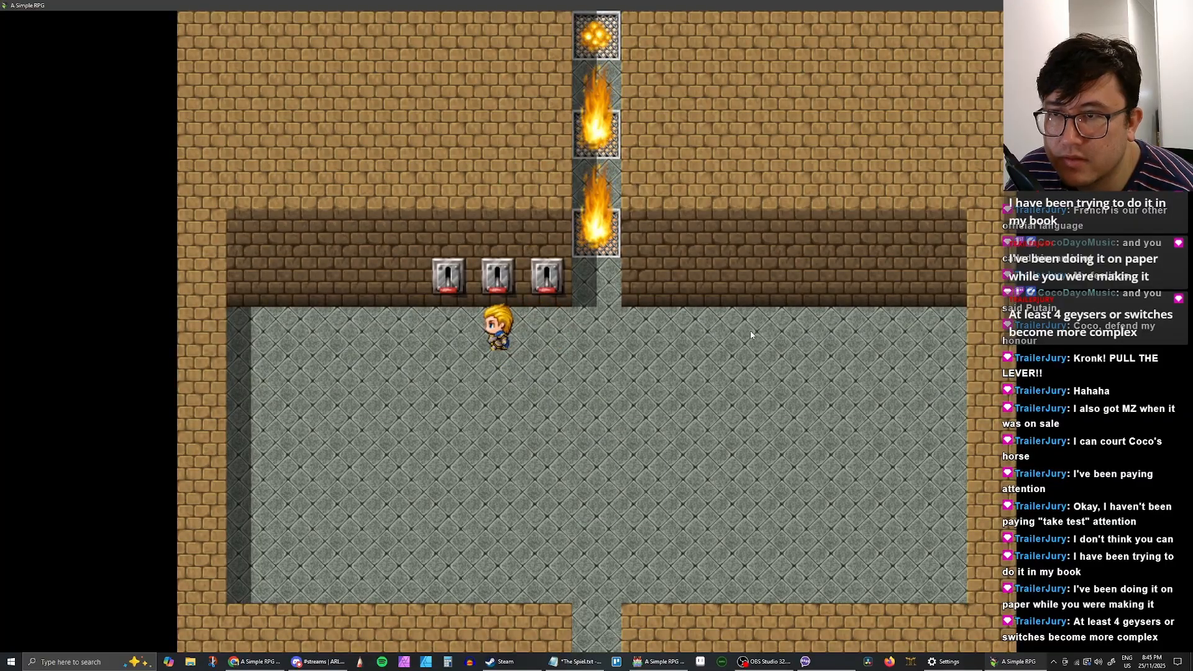
key("Right")
key("Up")
key("Return")
key("Return")
key("Left")
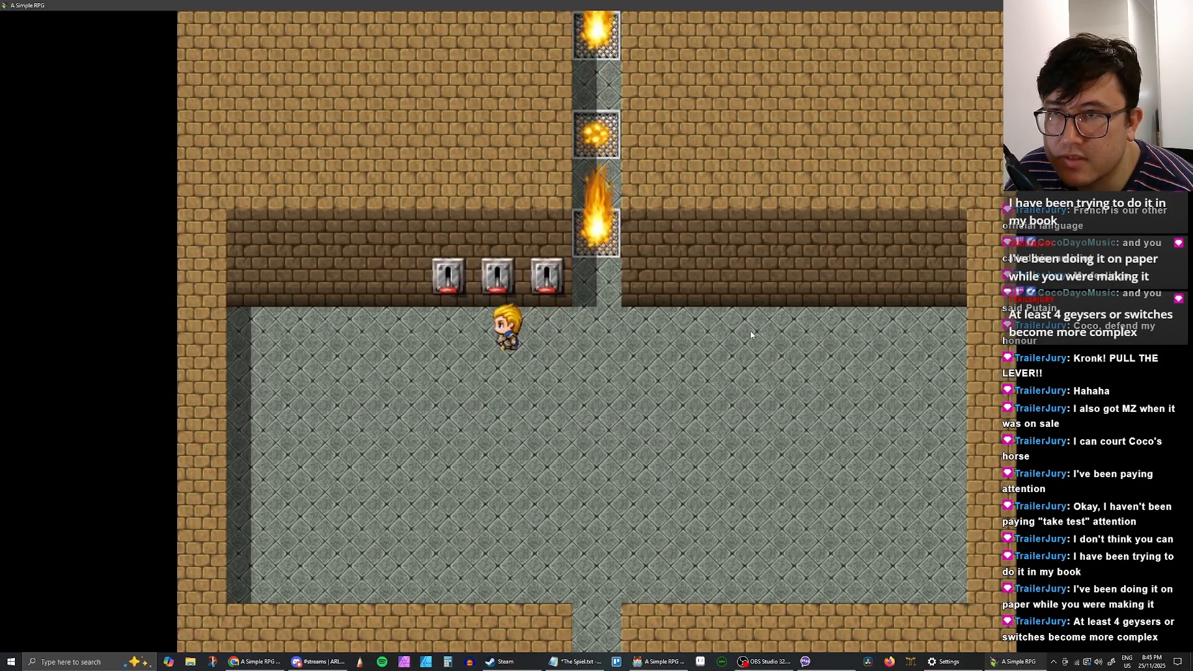
key("Up")
key("Return")
key("Return")
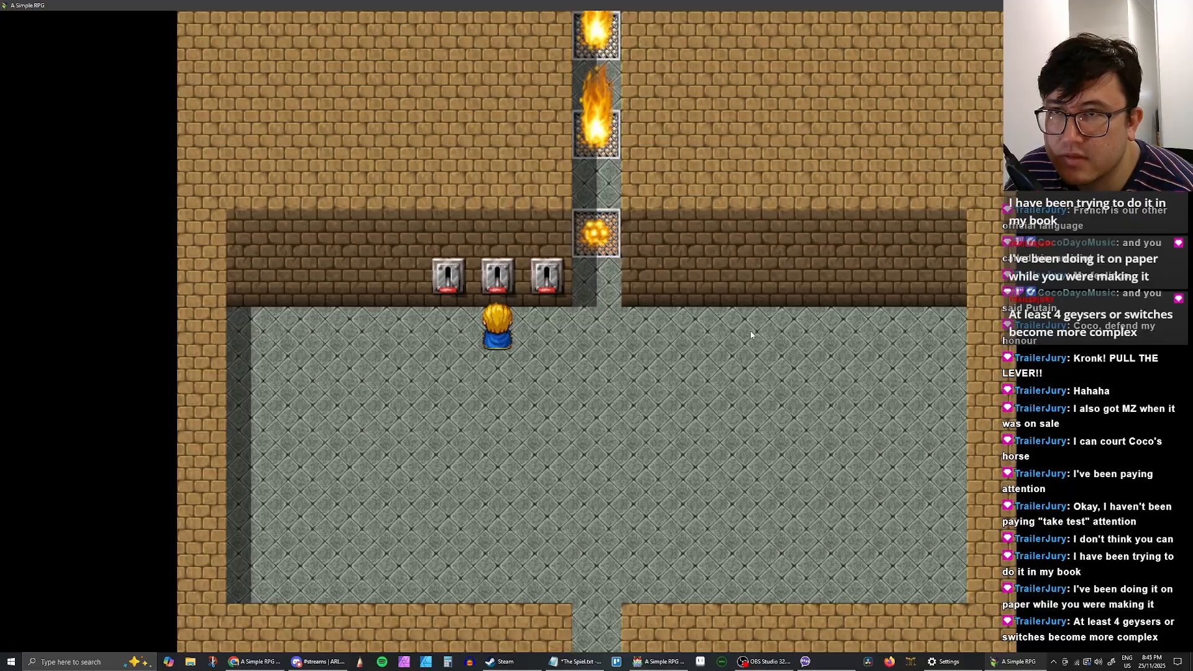
Step: Pull the lever farthest from the corridor twice, followed by the lever nearest the corridor
key("Left")
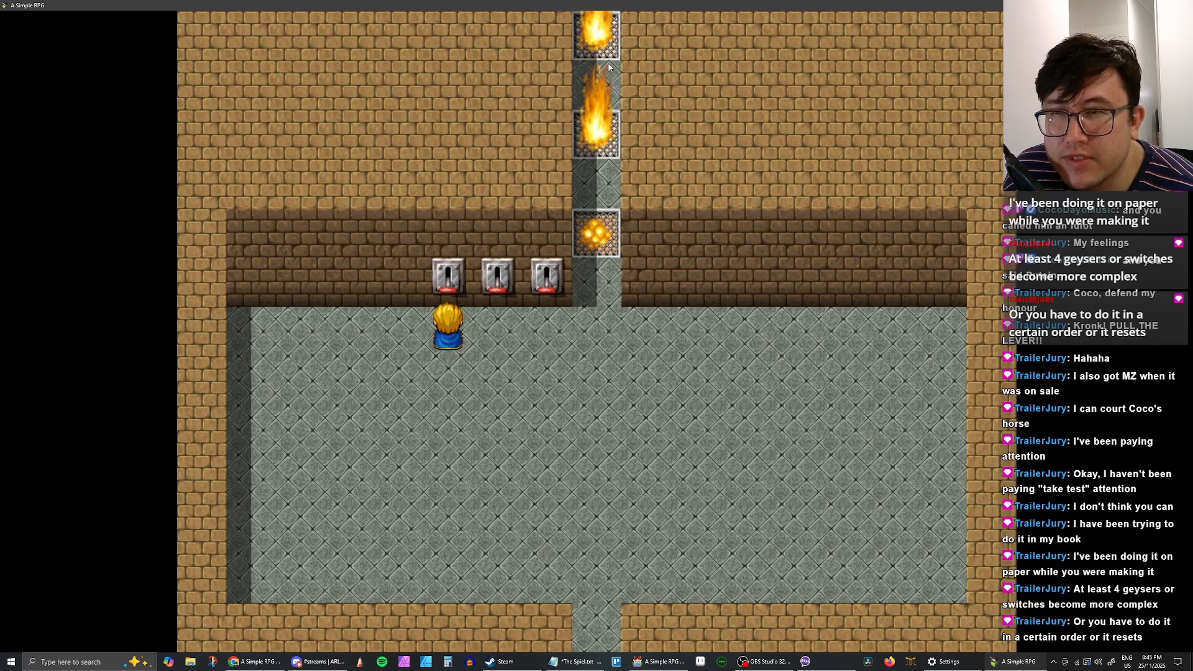
key("Return")
key("Return")
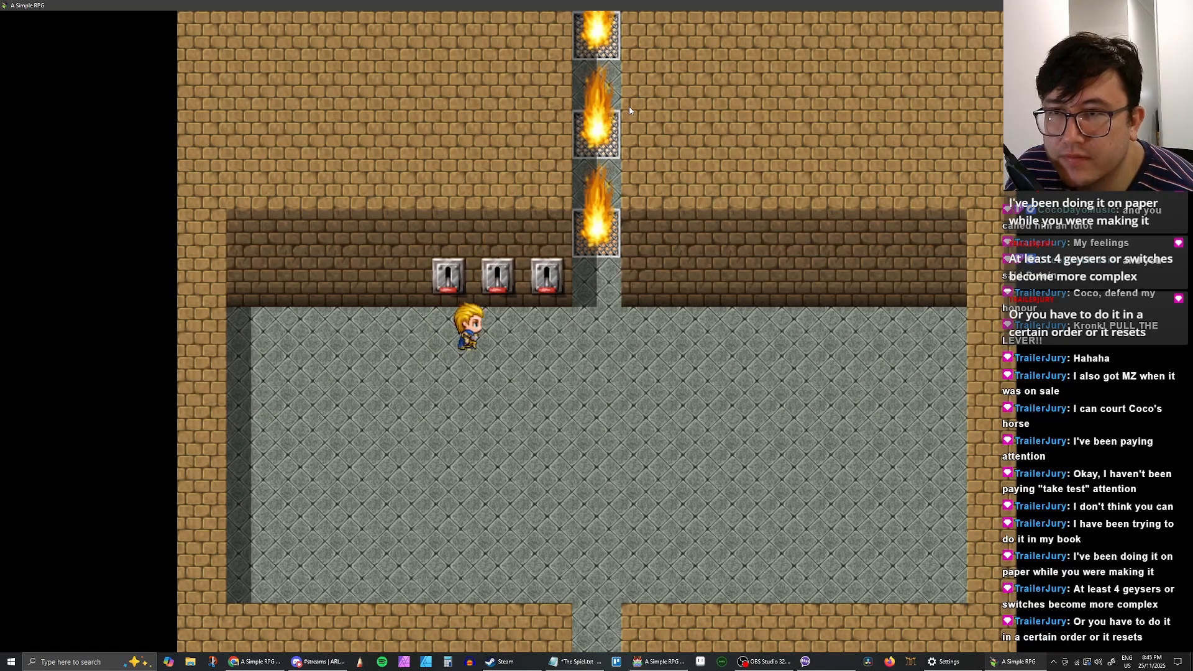
key("Right")
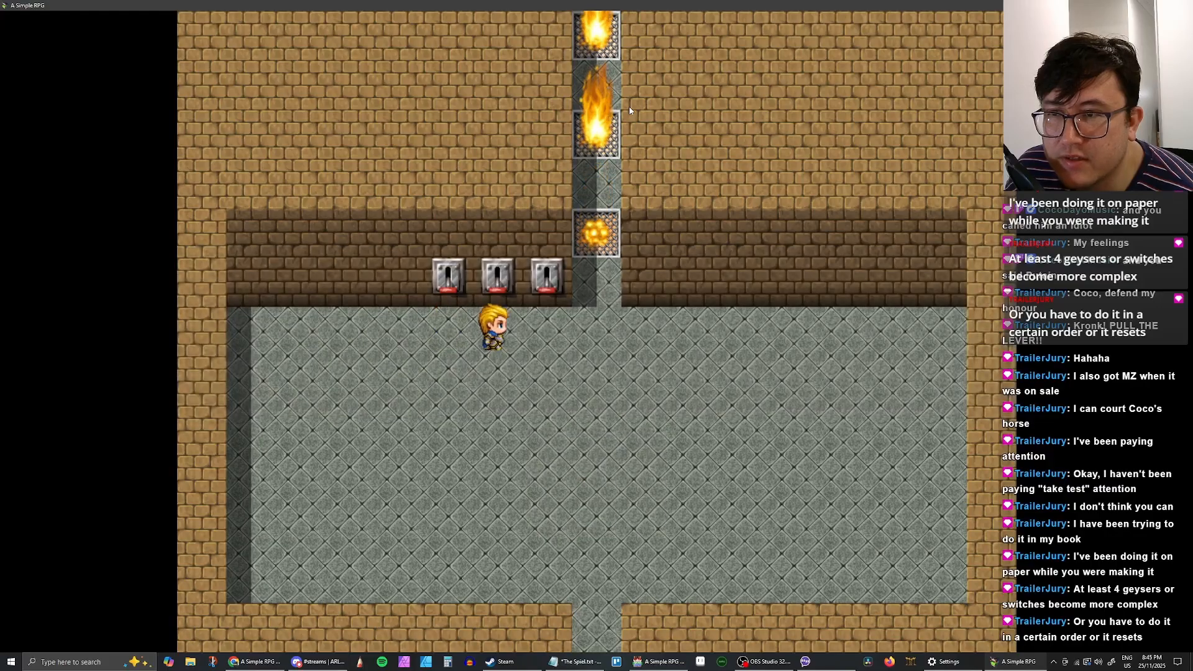
key("Up")
key("Return")
key("Return")
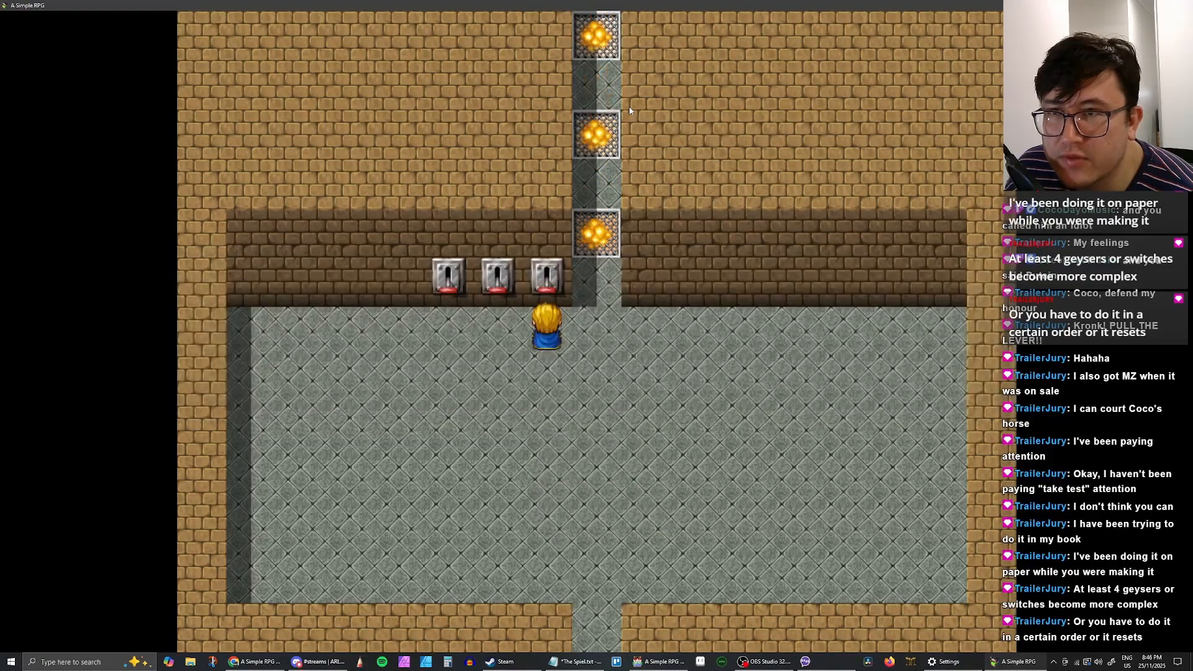
key("Left")
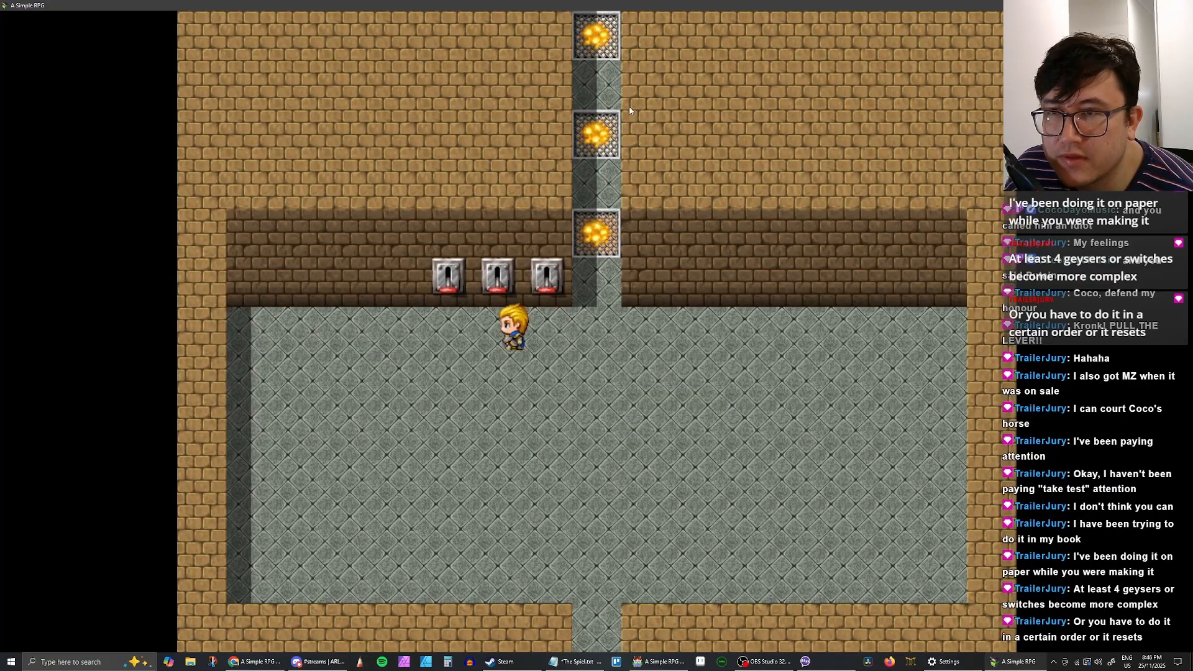
key("Up")
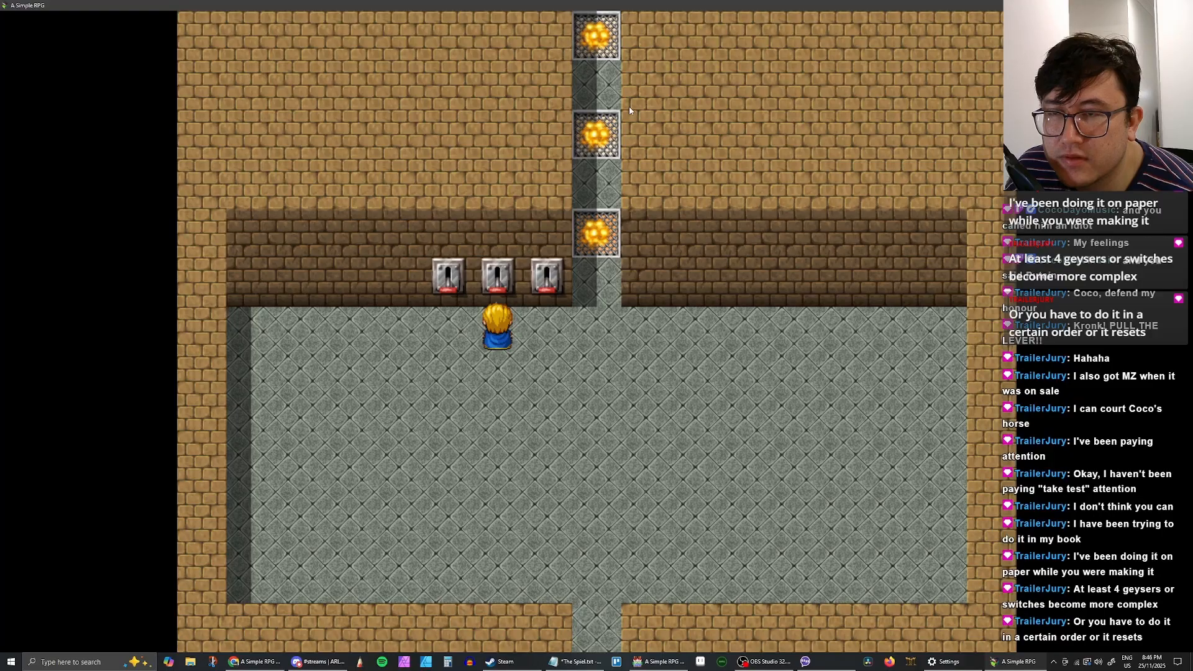
key("Left")
key("Right")
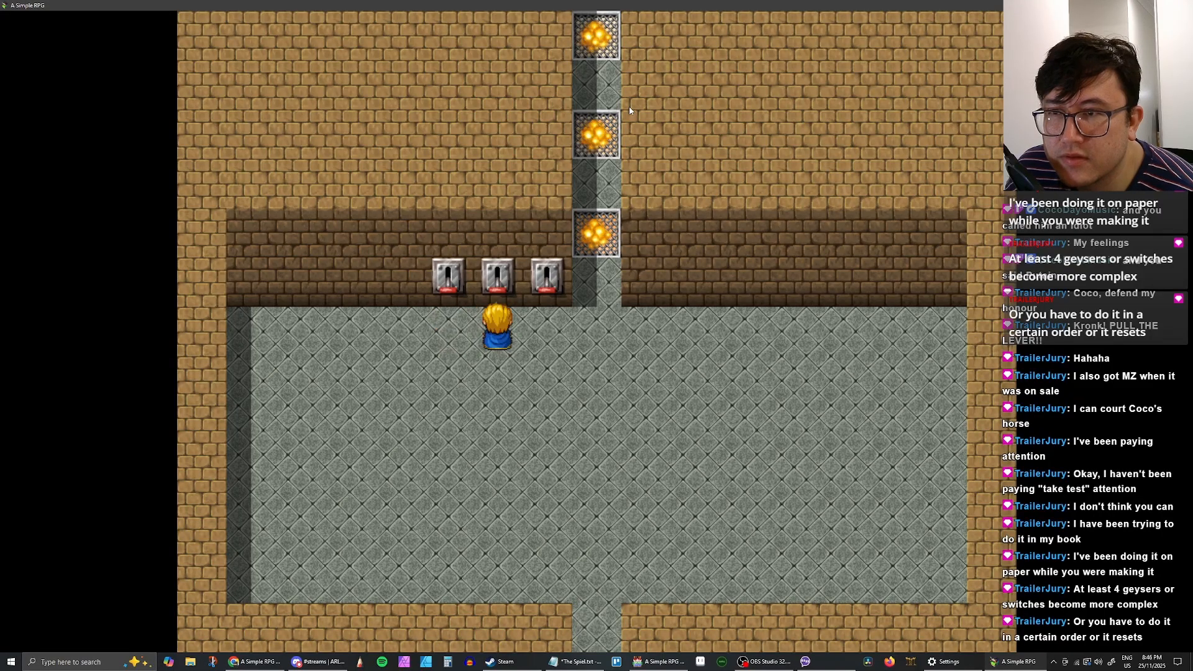
key("Left")
key("Right")
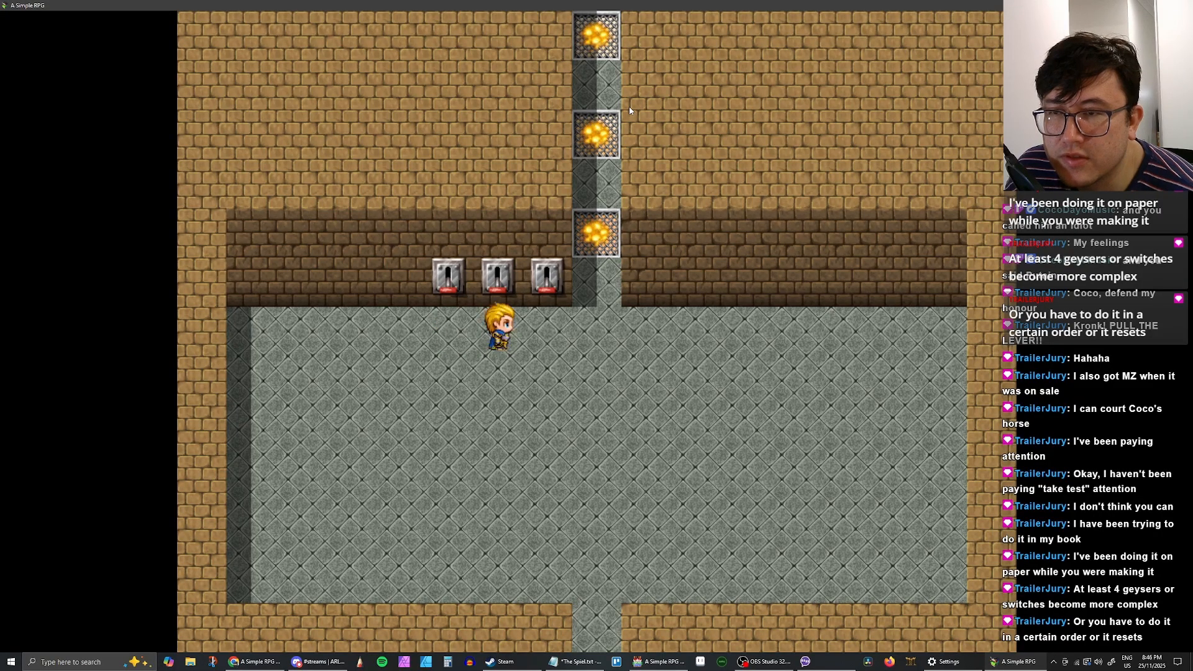
Step: Return to the lever nearest the corridor and pull it once more
key("Right")
key("Up")
key("Return")
key("Return")
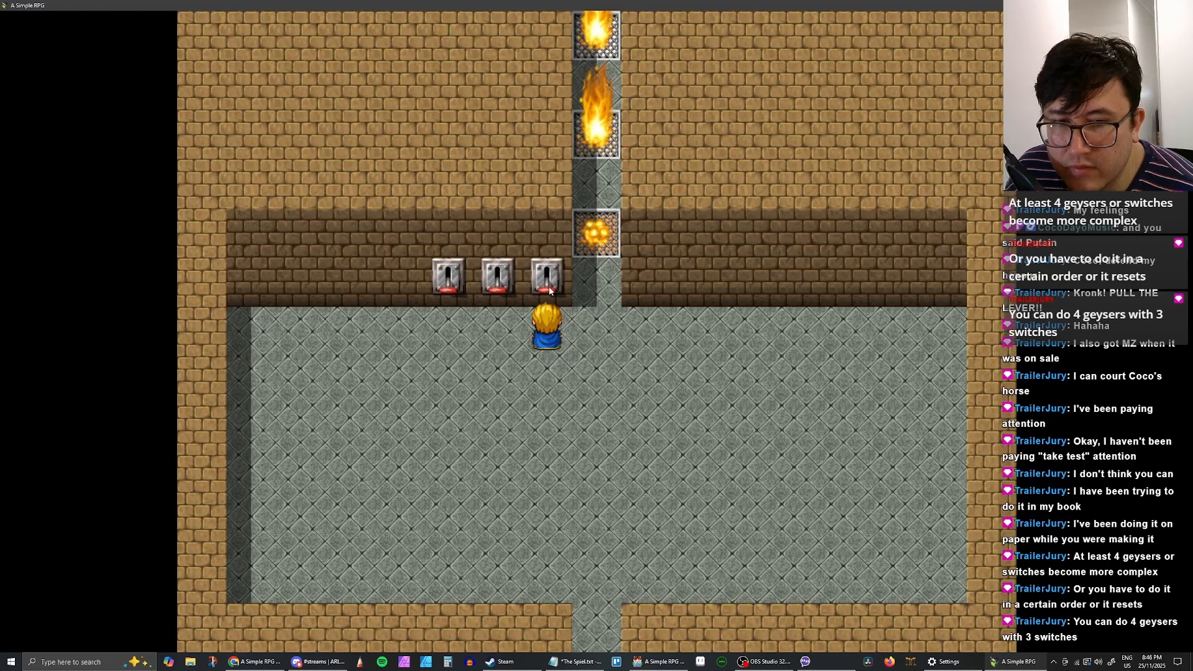
Step: Close the playtest and check which geyser switches the Geyser Lever #2 event controls
left_click(1179, 5)
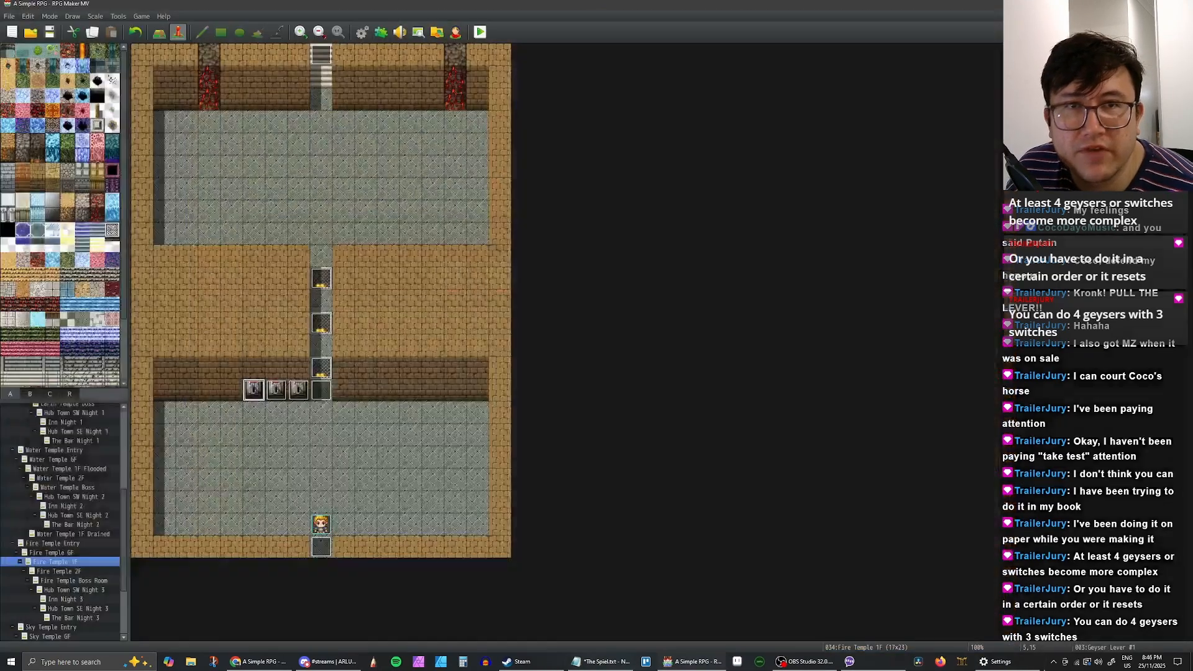
double_click(273, 396)
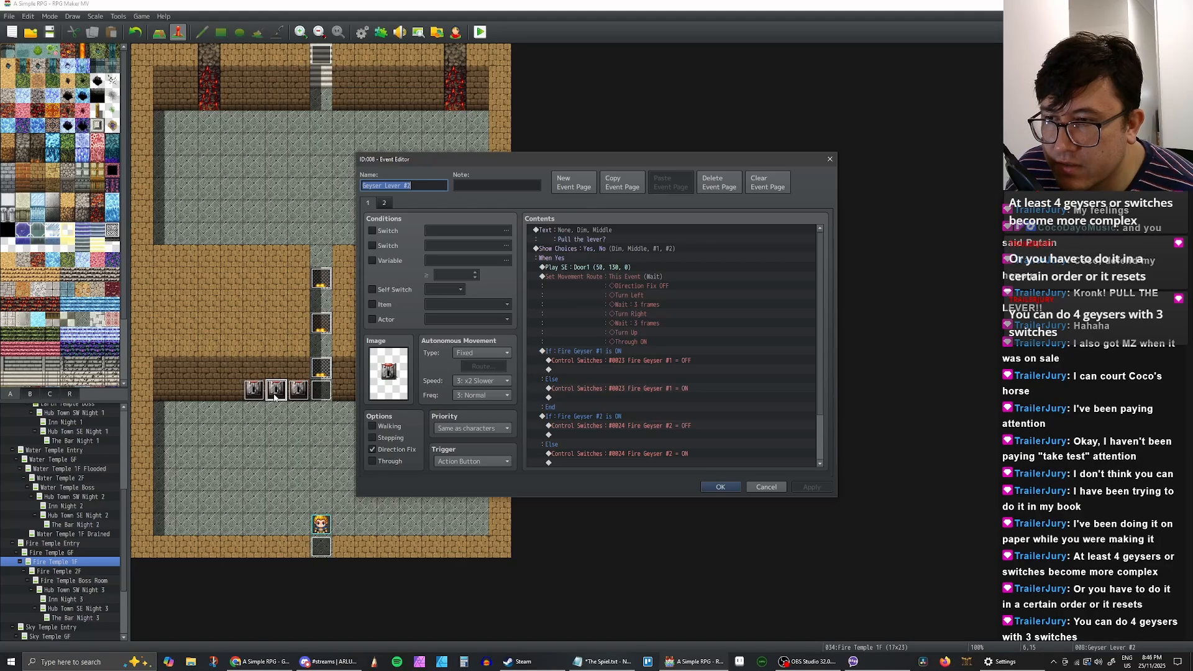
left_click(766, 486)
Step: Change the second conditional branch of the Geyser Lever #3 event to check switch 0023 Fire Geyser #1
double_click(299, 390)
scroll(596, 372, "down", 3)
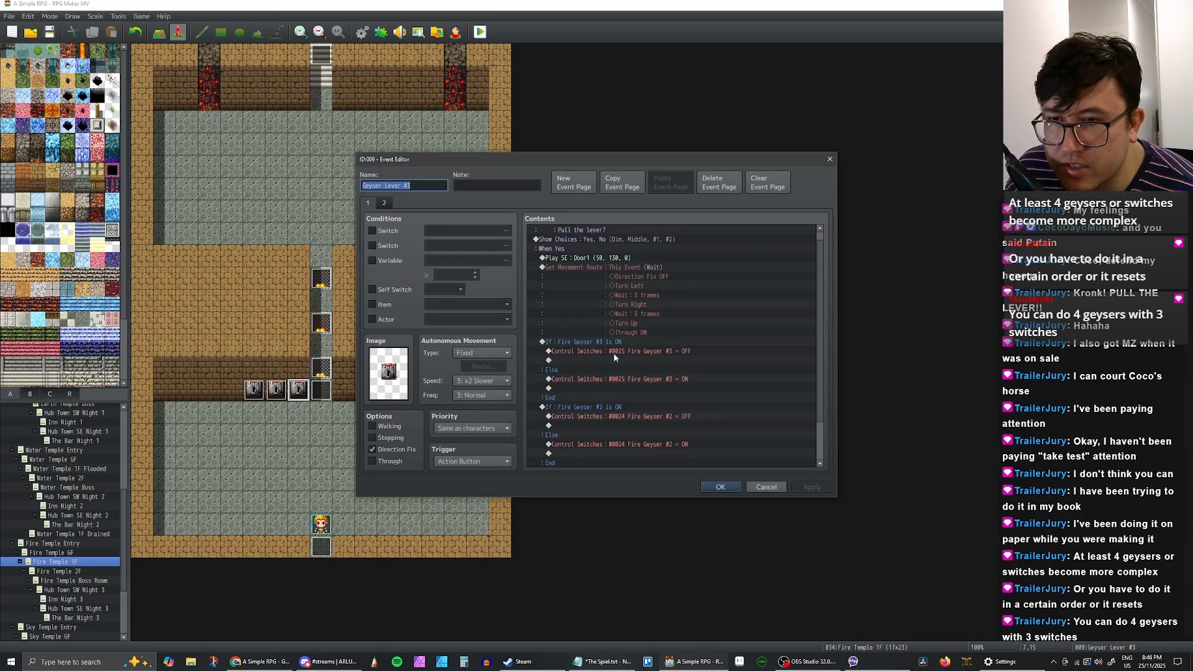
left_click(651, 389)
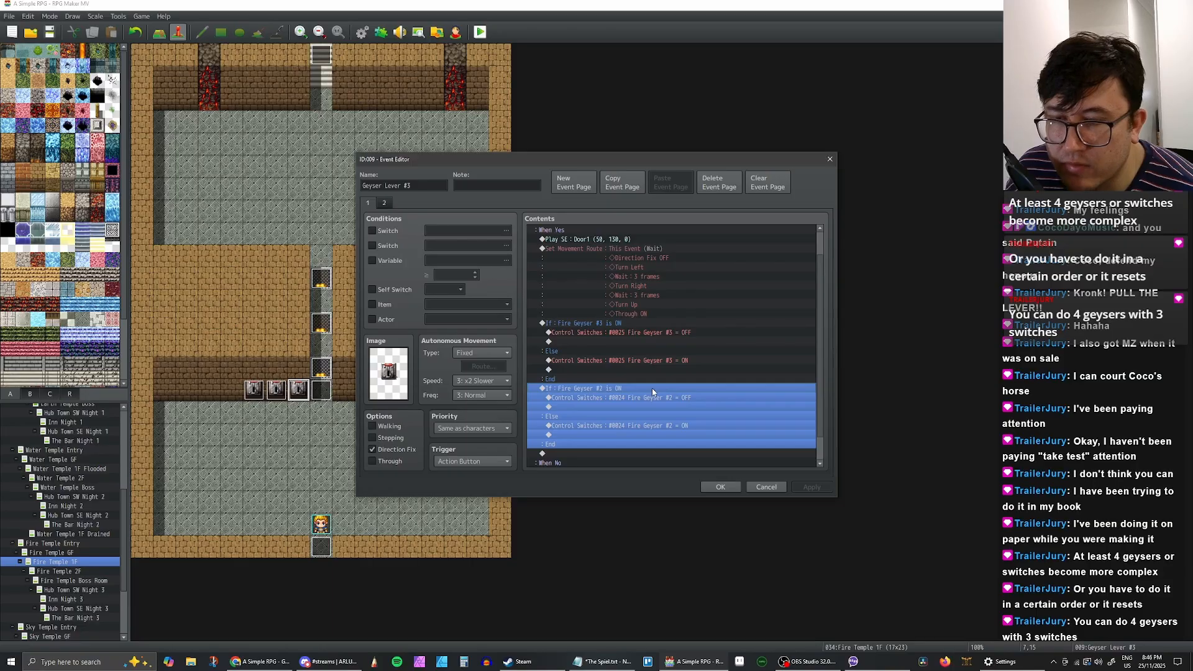
double_click(651, 388)
left_click(696, 281)
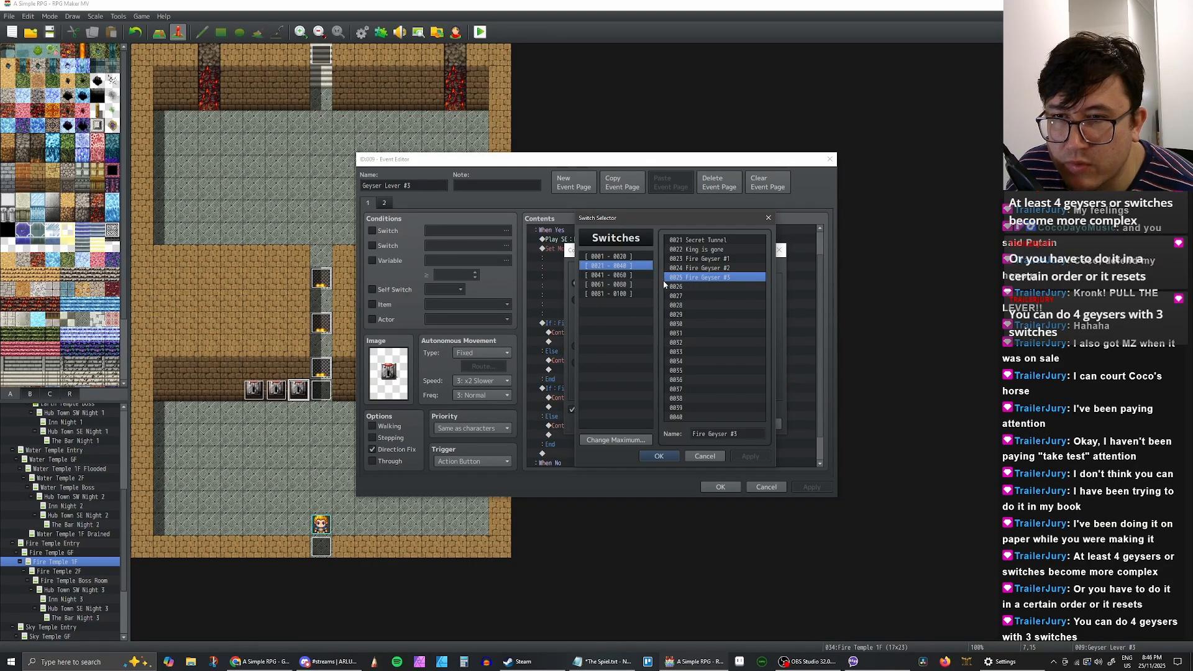
left_click(698, 258)
left_click(660, 455)
left_click(715, 425)
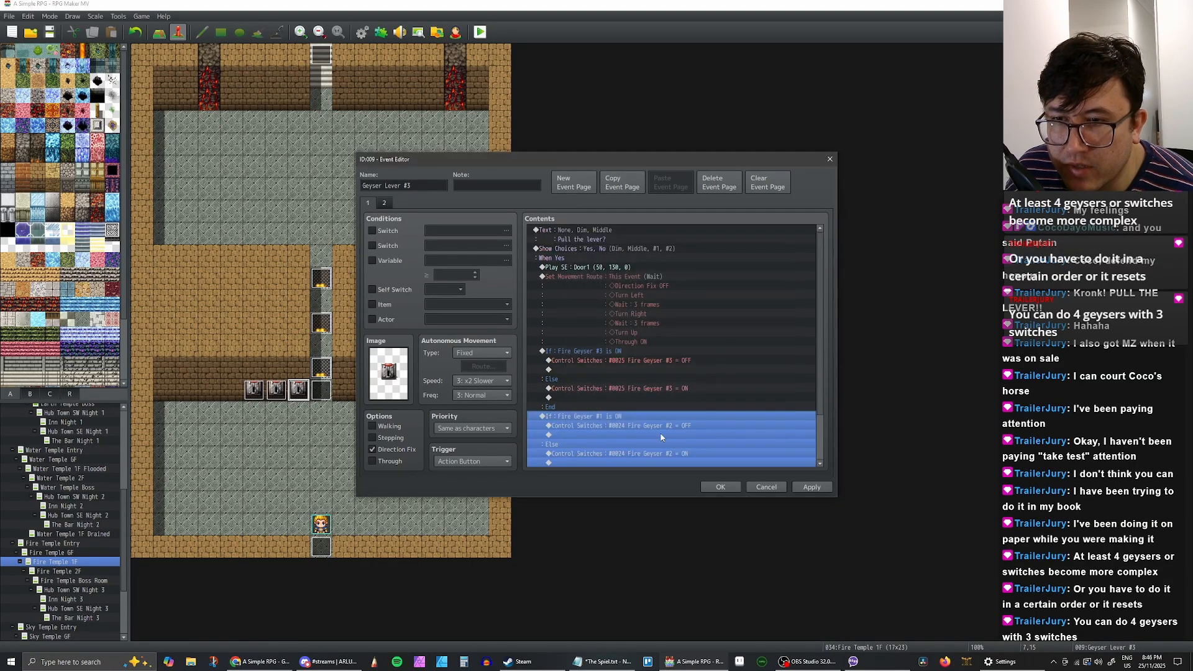
Step: Retarget the OFF switch command in the second branch to 0023 Fire Geyser #1
scroll(658, 398, "down", 2)
double_click(696, 333)
left_click(693, 320)
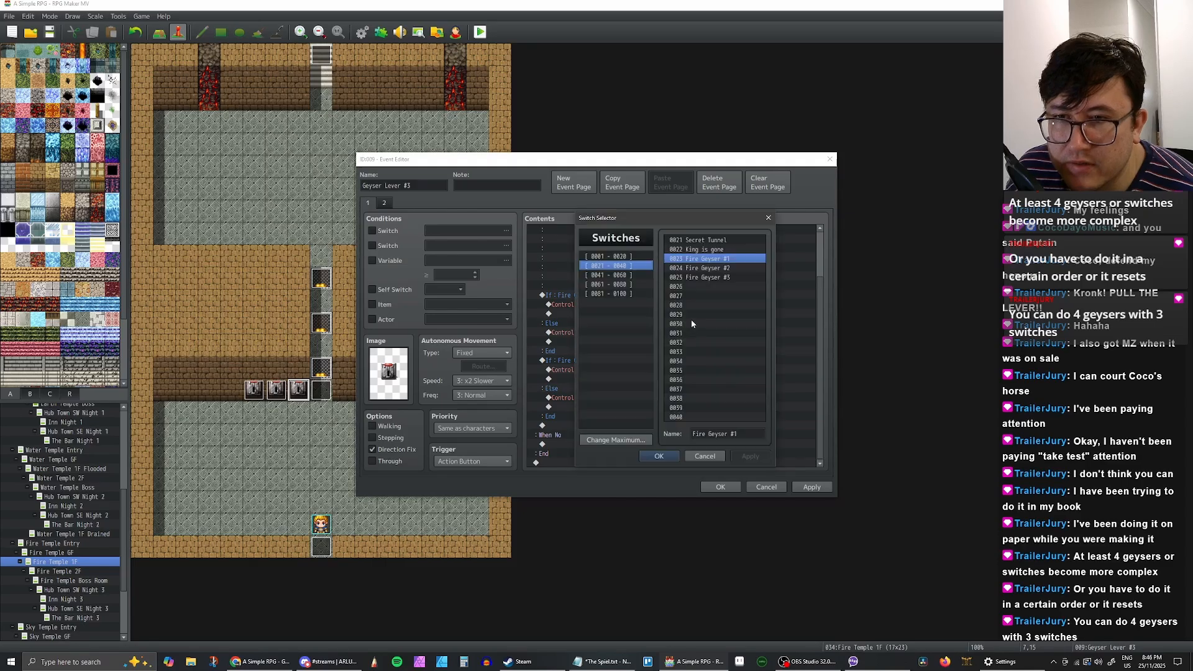
left_click(659, 455)
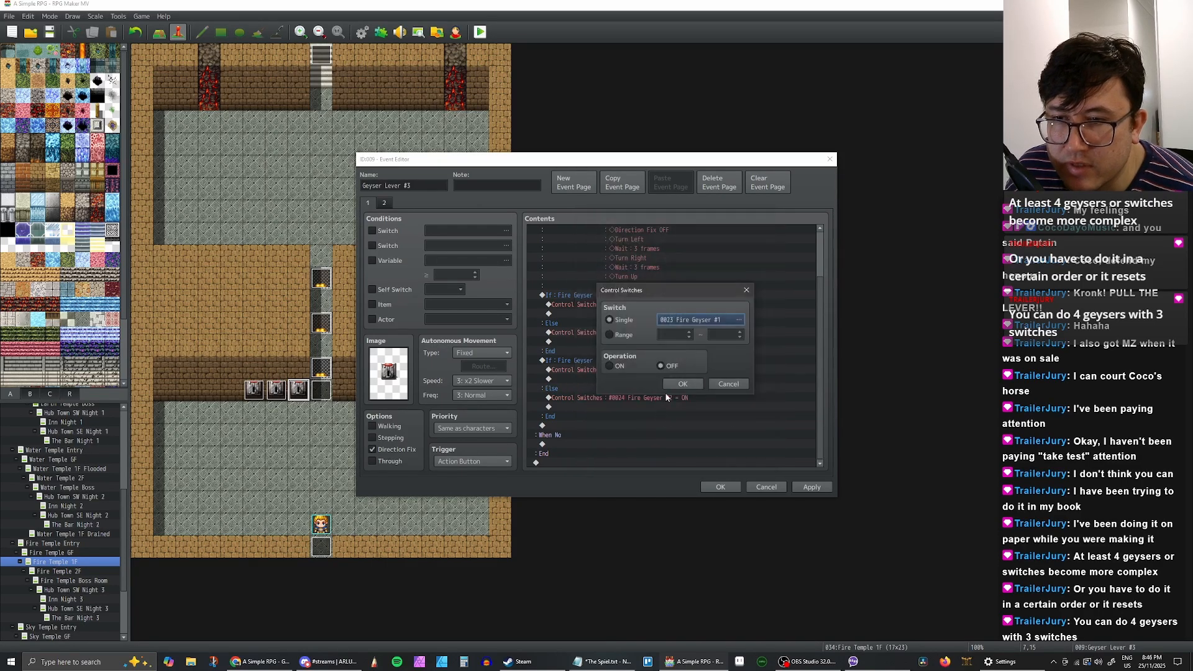
left_click(665, 392)
Step: Retarget the ON switch command in that branch's Else section to 0023 Fire Geyser #1 and save the event
double_click(641, 407)
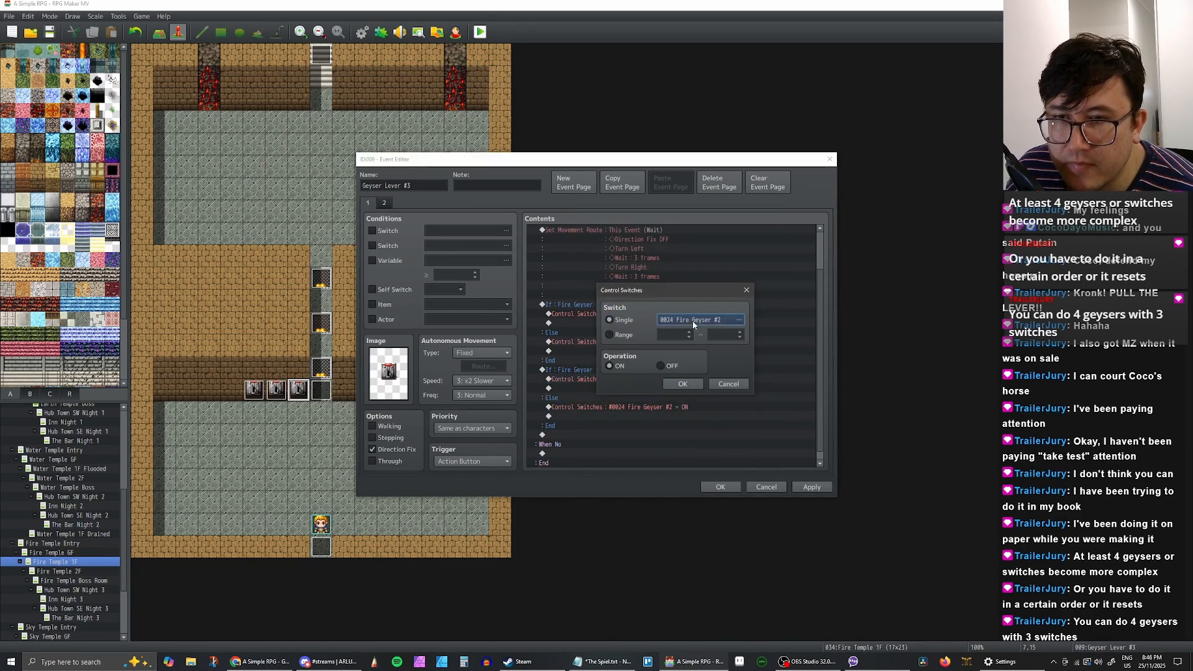
left_click(733, 320)
left_click(658, 455)
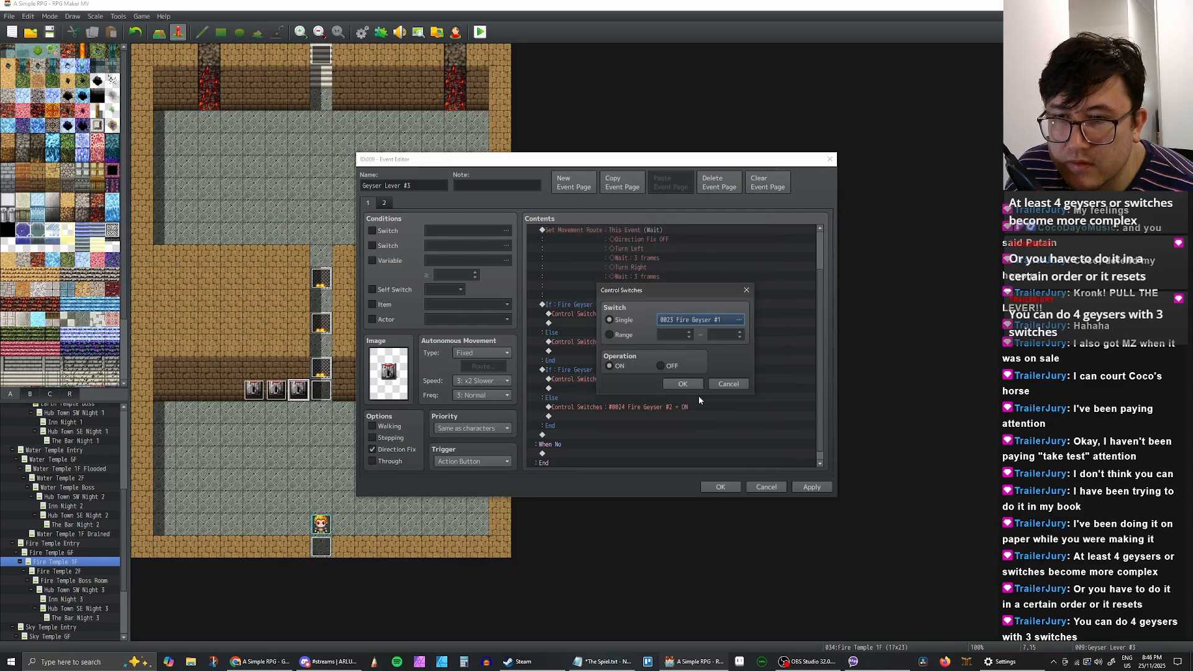
left_click(689, 392)
scroll(671, 382, "down", 1)
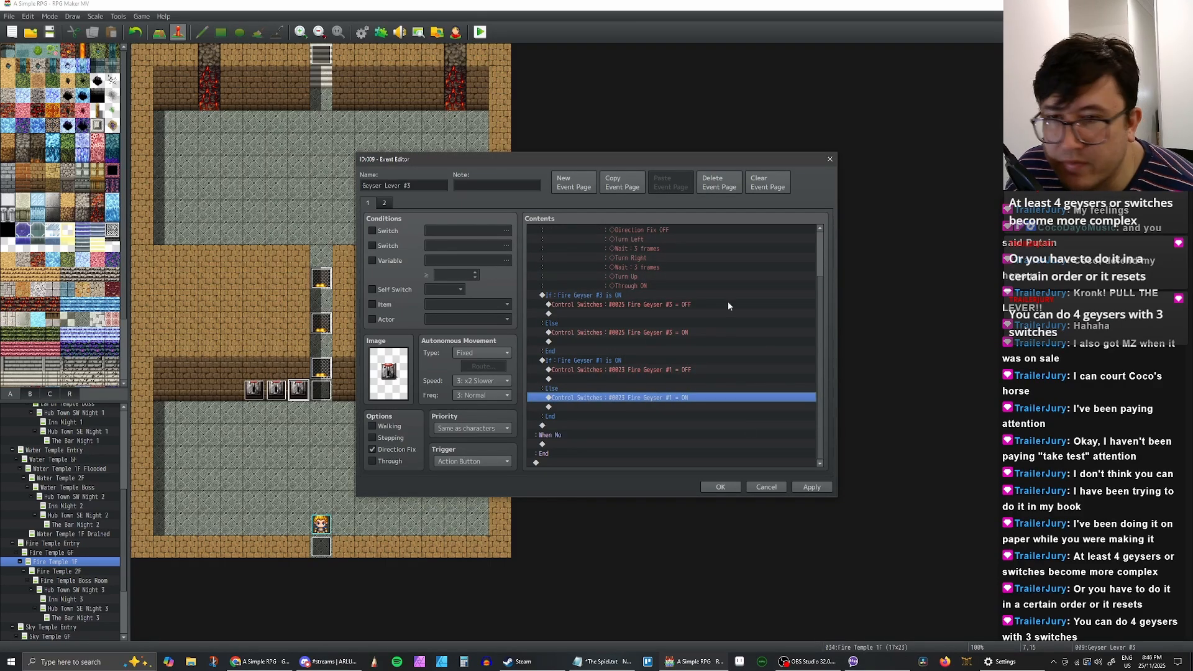
left_click(811, 486)
left_click(720, 487)
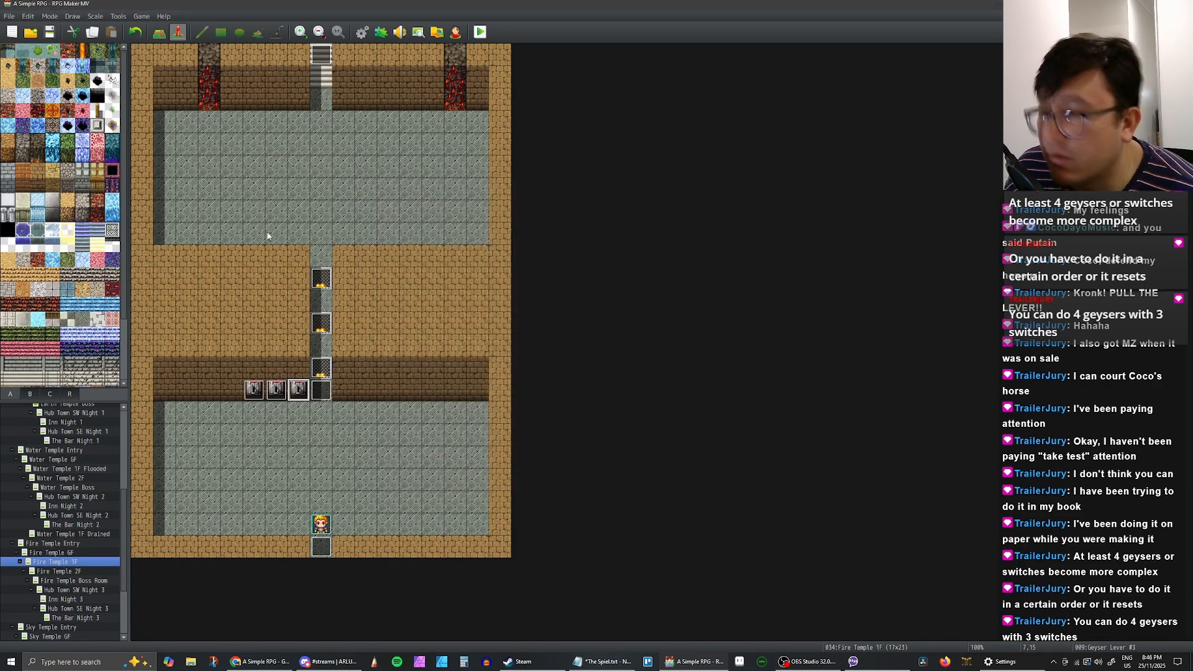
Step: Start a playtest with a new game, walk to the corridor to trigger the geyser scene, and dismiss its dialogue
left_click(480, 31)
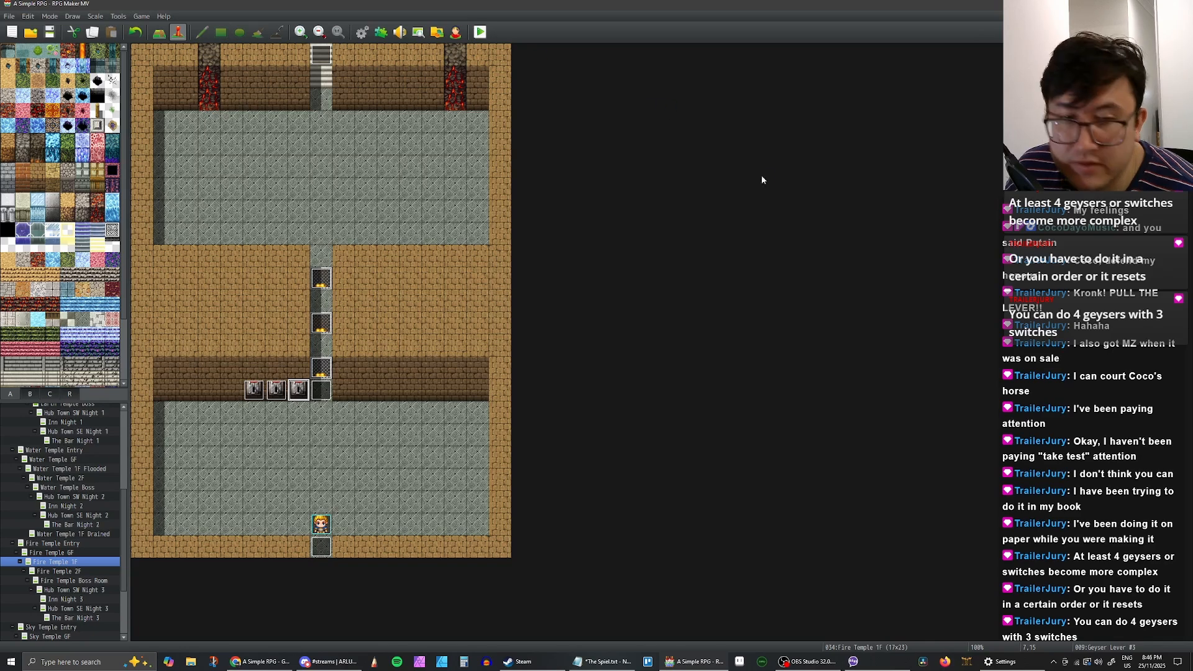
key("Up")
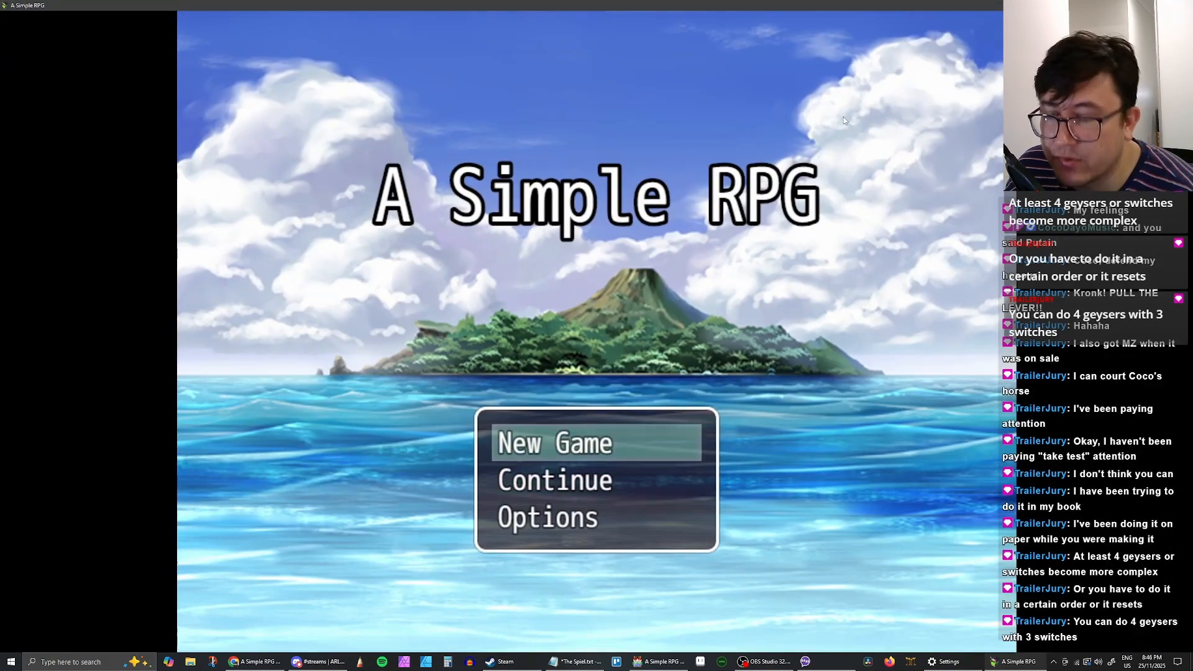
key("Return")
key("Up")
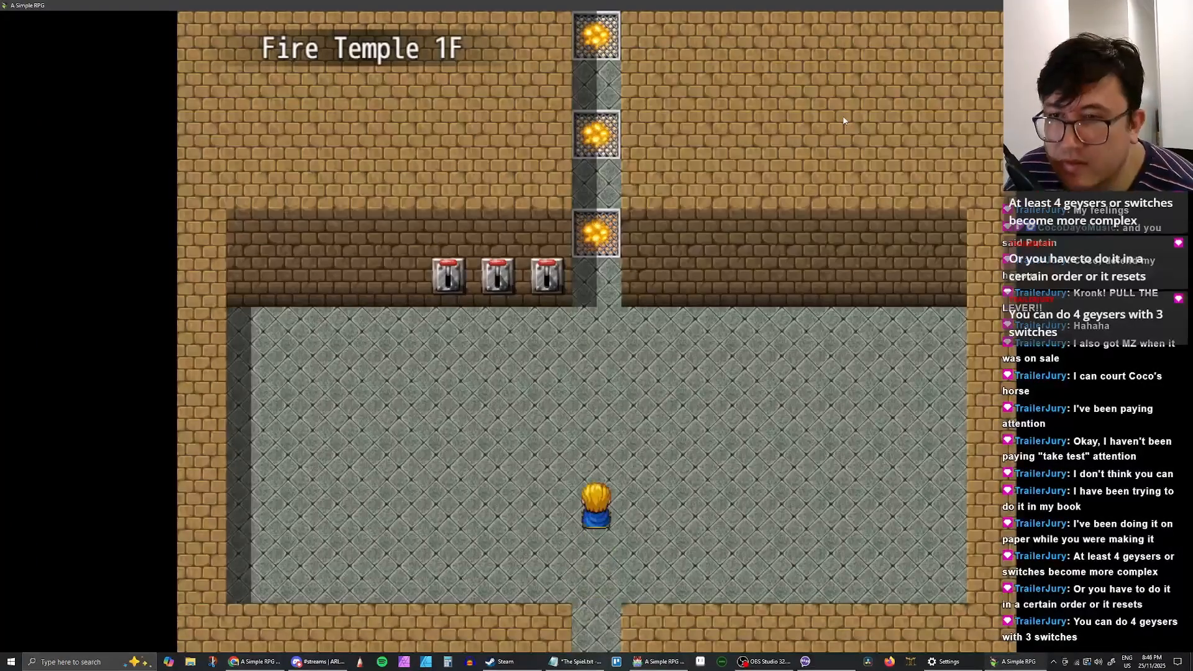
key("Left")
key("Right")
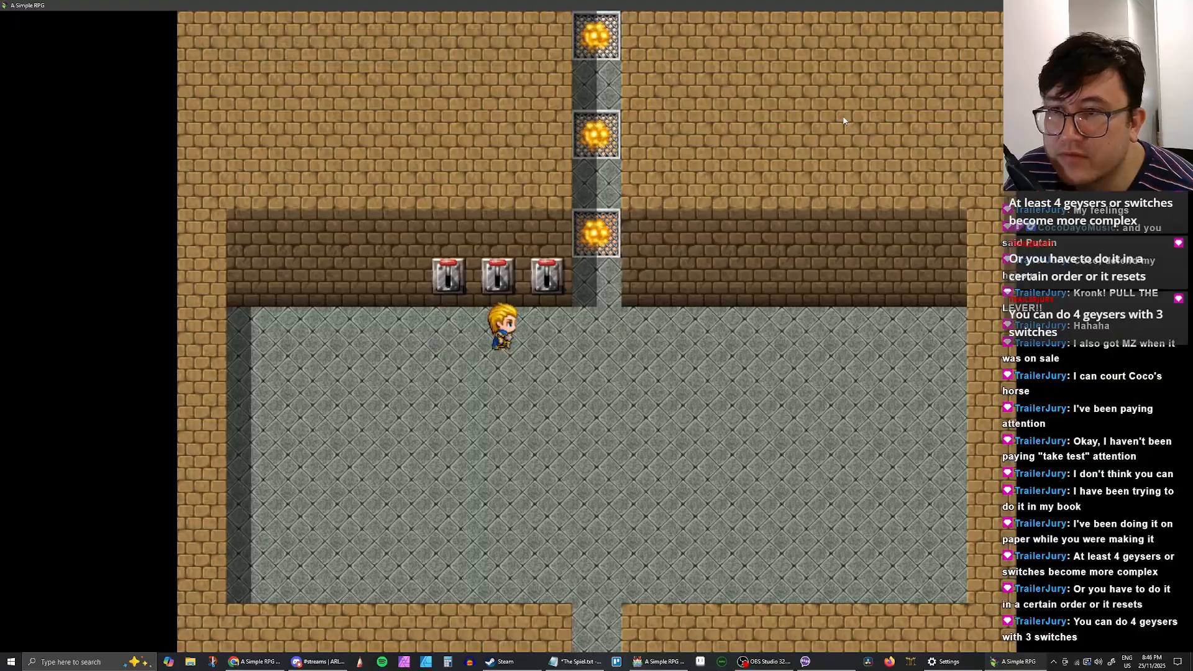
key("Up")
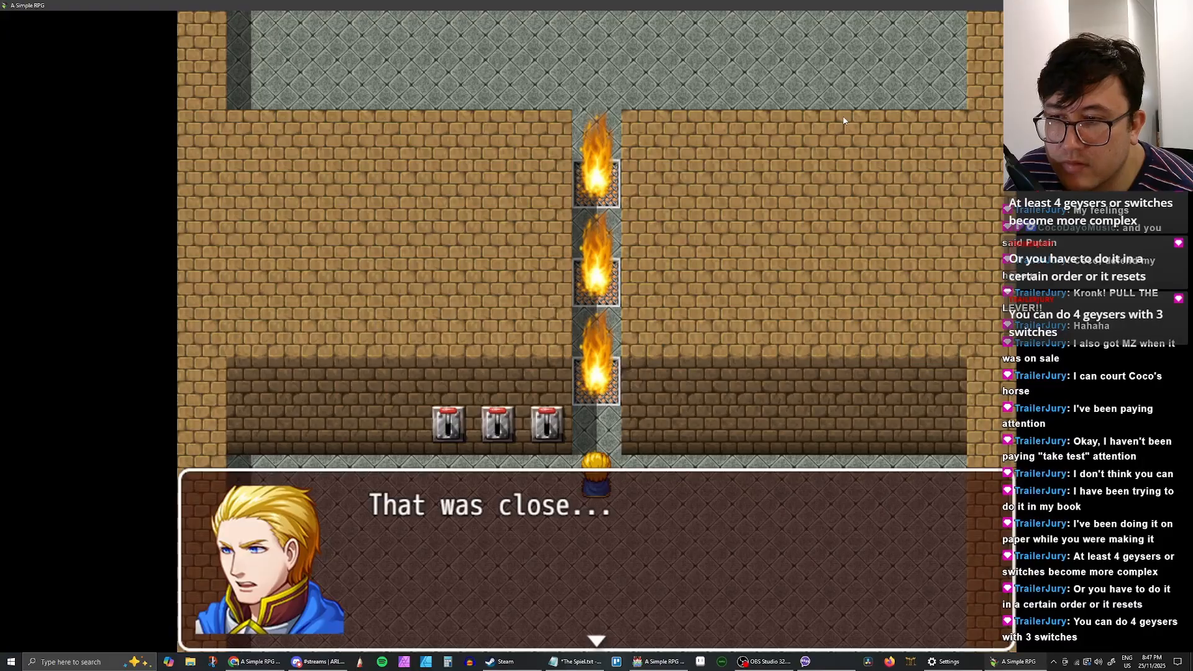
key("Return")
key("Return")
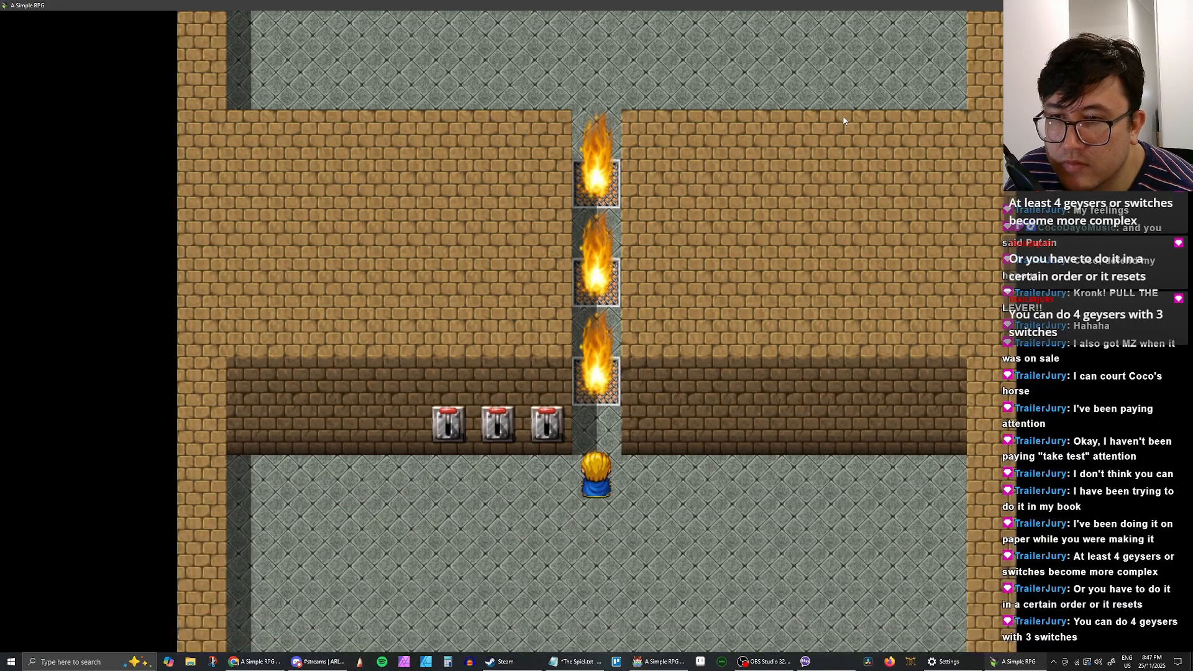
Step: Pull the lever farthest from the corridor, followed by the lever nearest the corridor
key("Left")
key("Up")
key("Return")
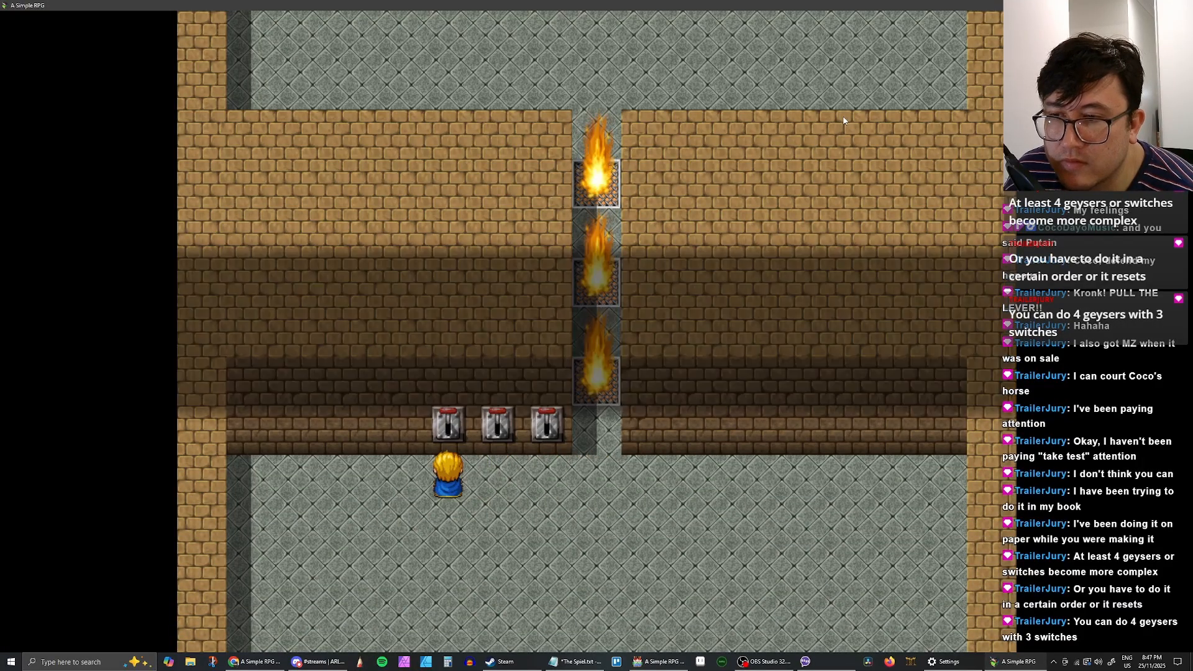
key("Return")
key("Right")
key("Up")
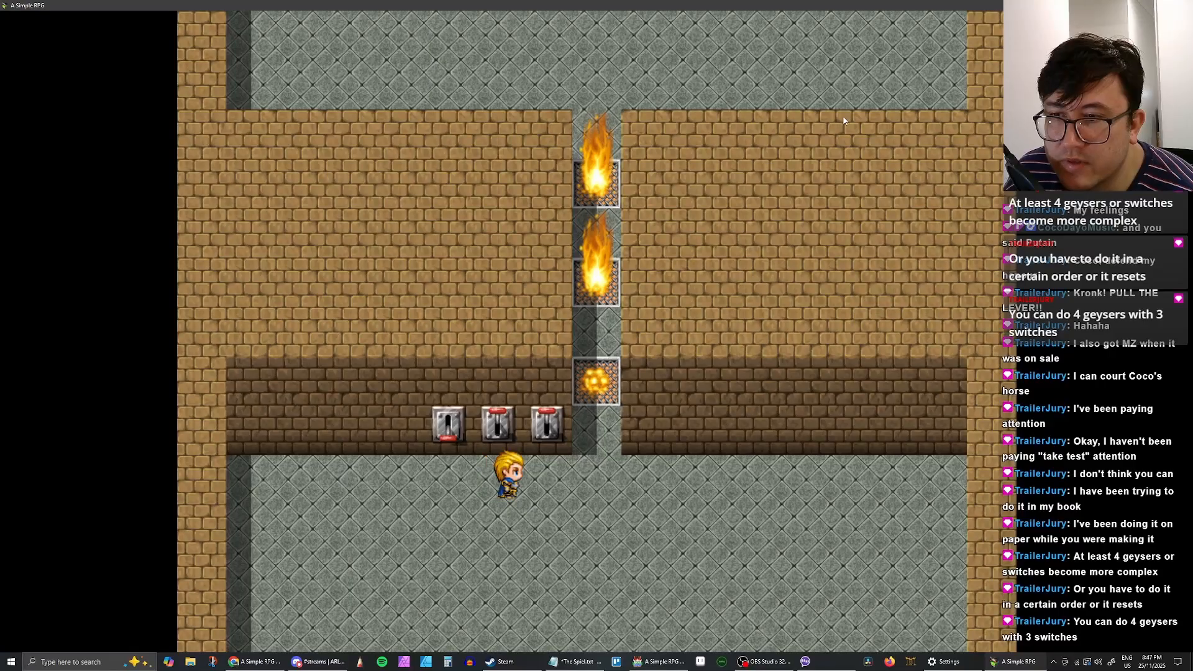
key("Up")
key("Return")
key("Return")
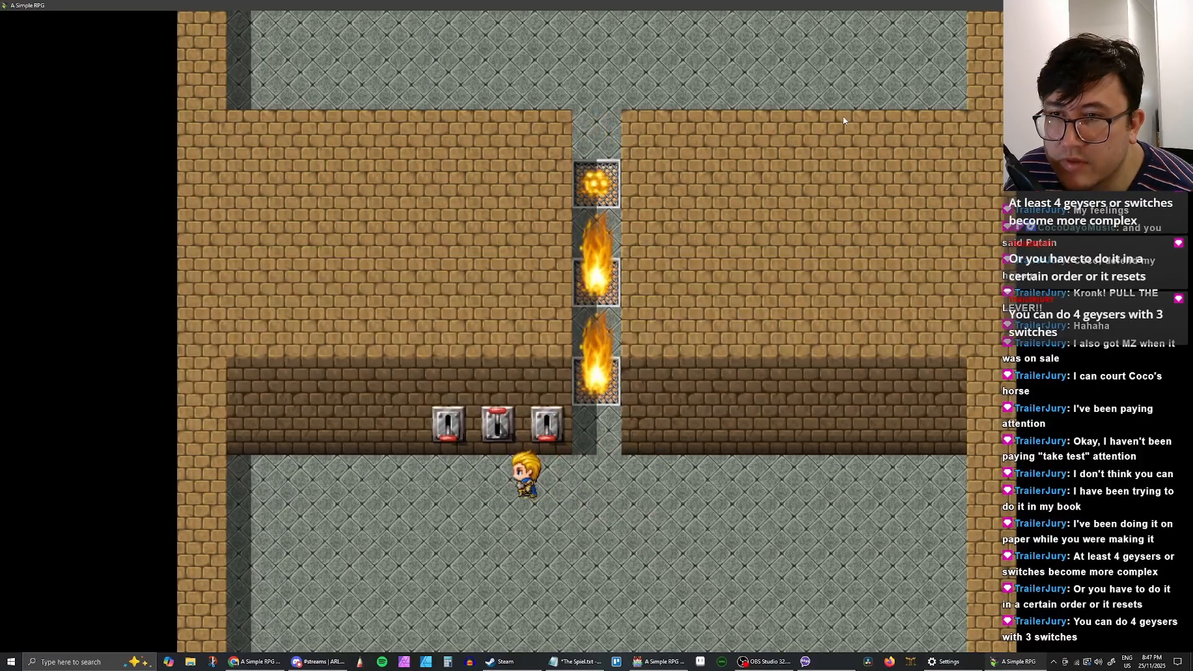
Step: Move back to the middle lever and pull it
key("Left")
key("Up")
key("Return")
key("Return")
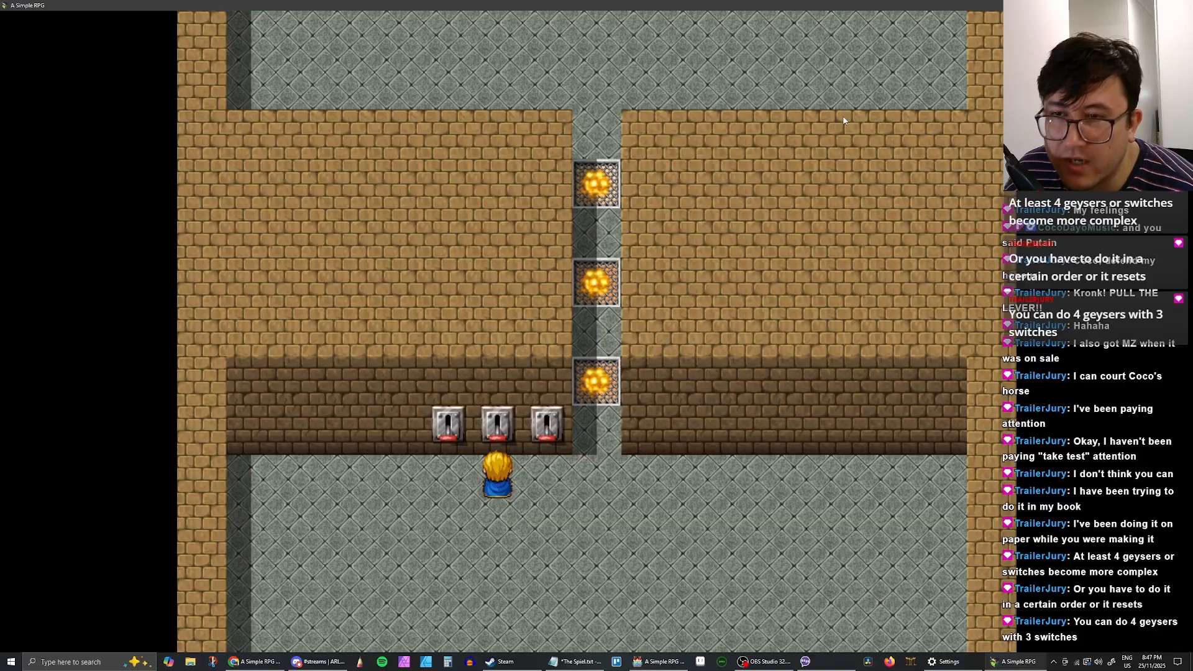
key("Left")
key("Right")
key("Right")
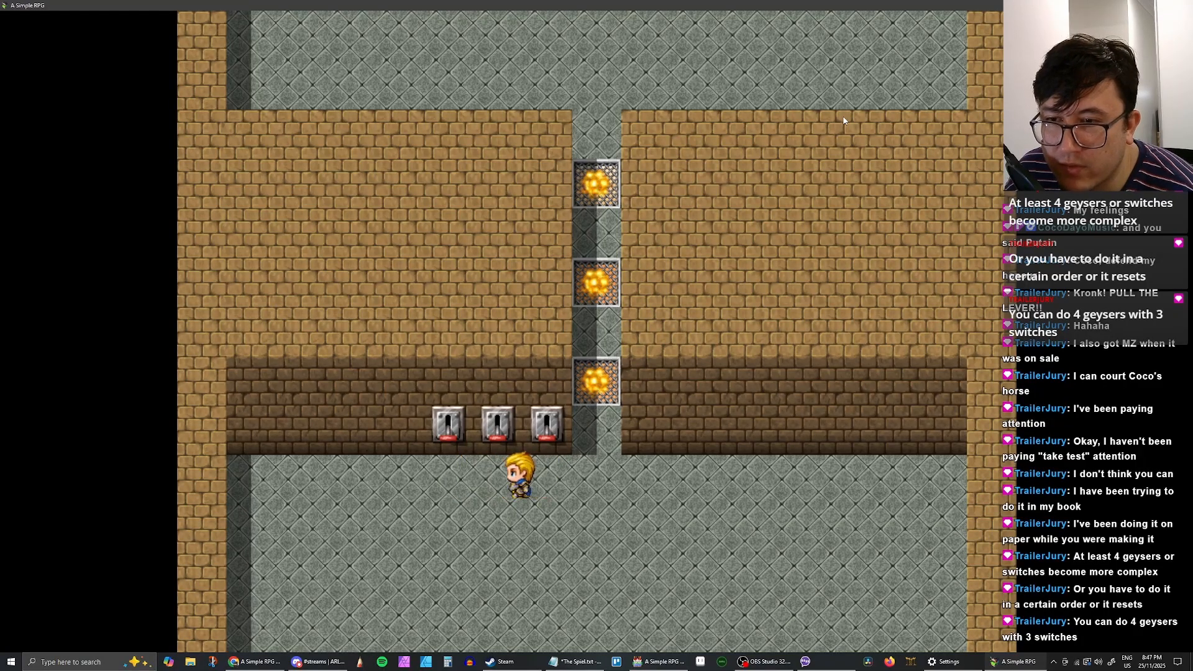
key("Left")
key("Up")
key("Down")
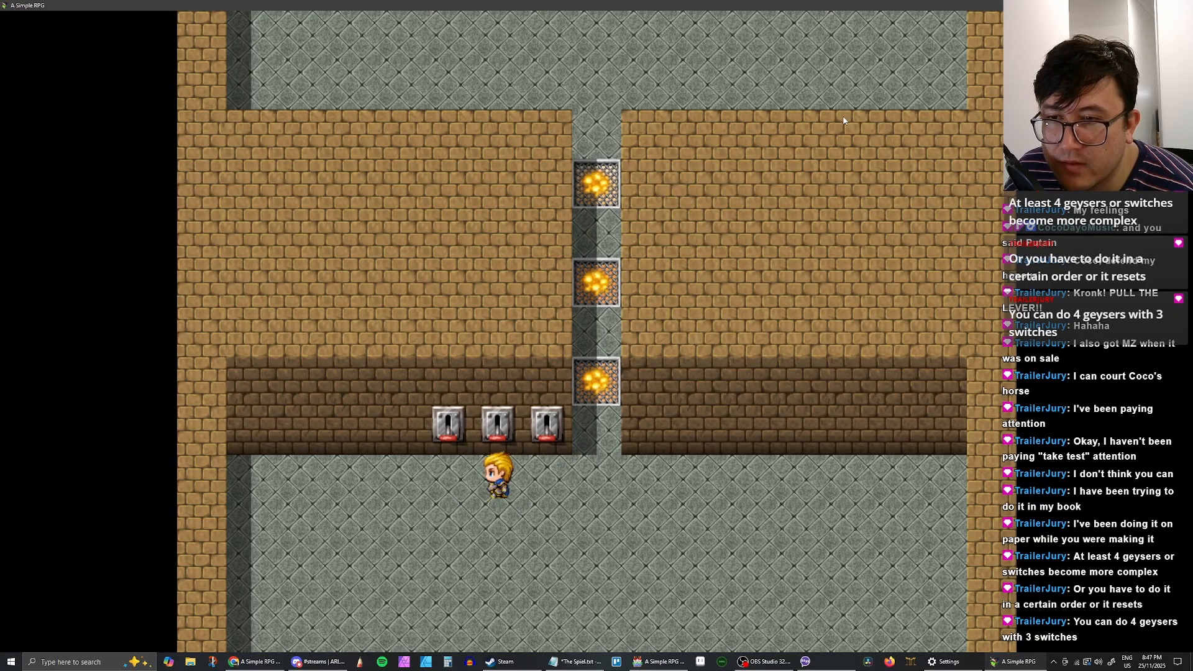
key("Right")
key("Up")
Step: Pull the middle lever again, followed by the lever nearest the corridor
key("Left")
key("Up")
key("Return")
key("Return")
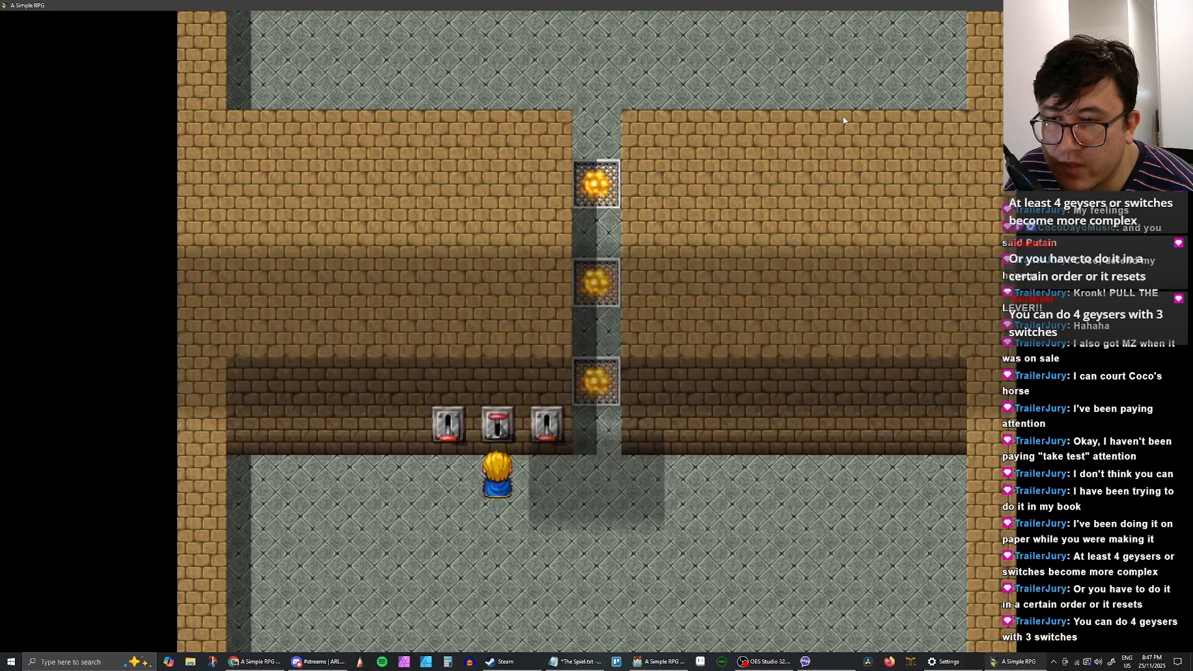
key("Right")
key("Up")
key("Return")
key("Return")
Step: Walk to the lever farthest from the corridor and pull it twice
key("Left")
key("Left")
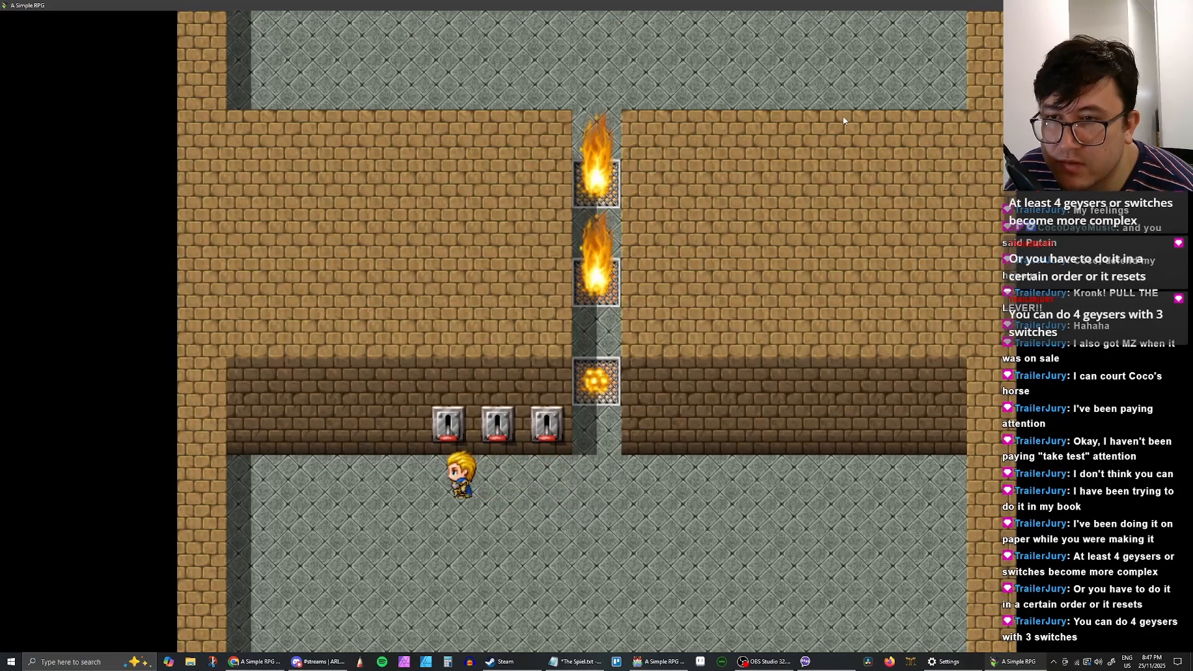
key("Up")
key("Return")
key("Return")
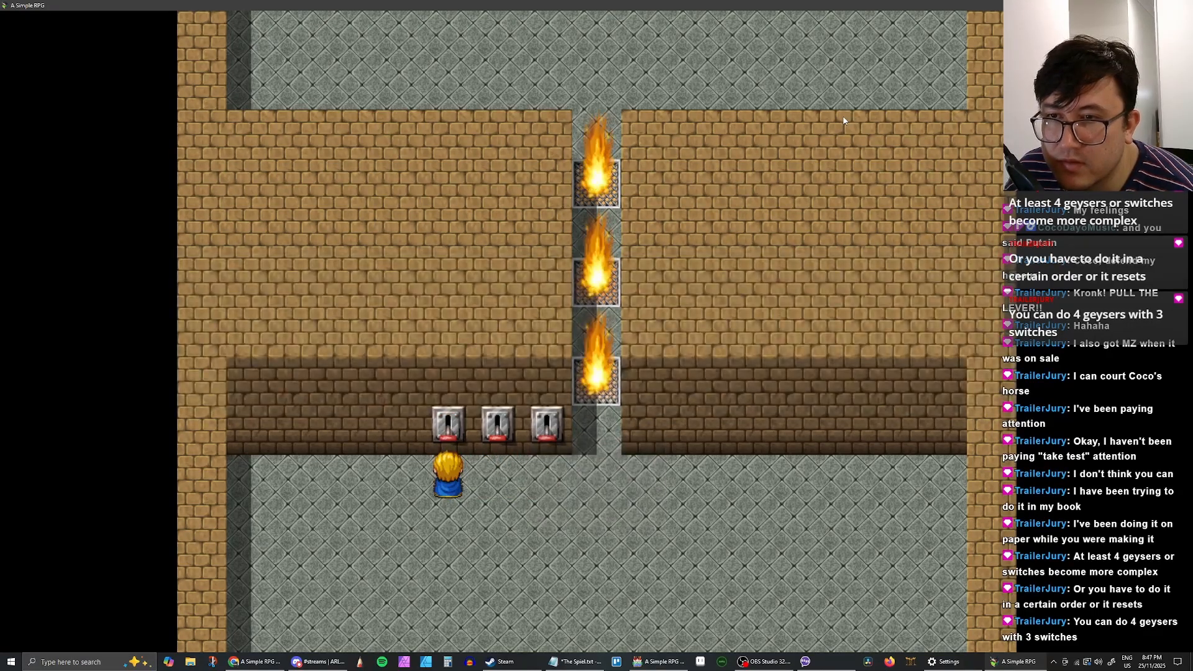
key("Return")
key("Return")
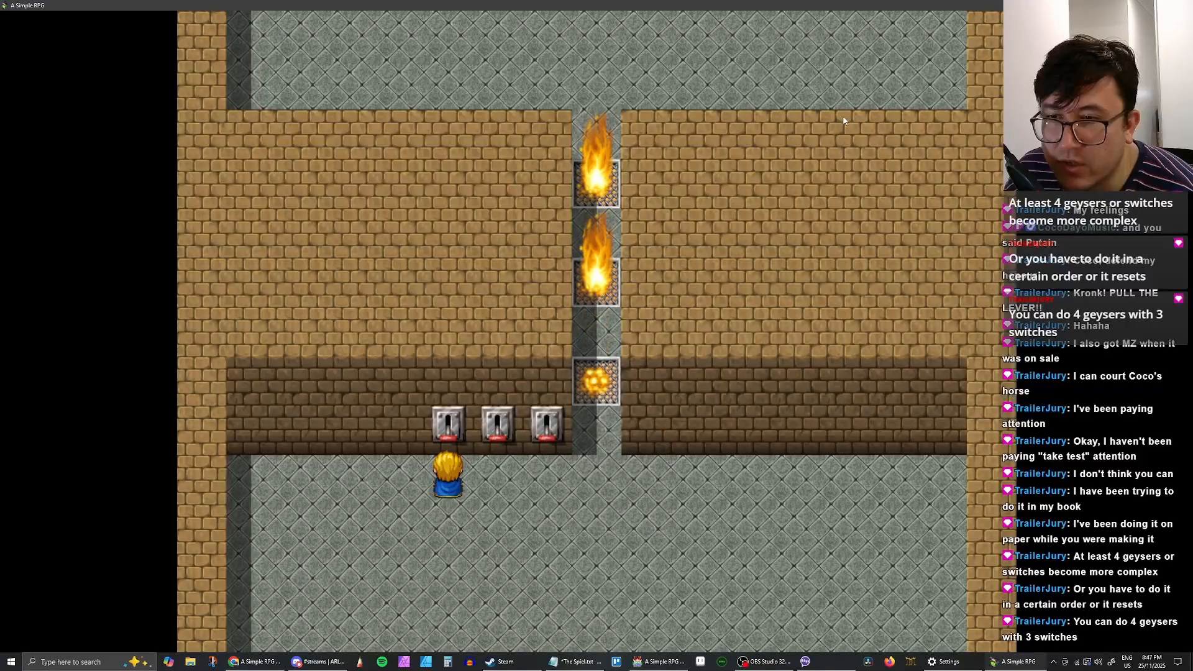
Step: Pull the middle lever once more and finish with the lever nearest the corridor
key("Right")
key("Up")
key("Return")
key("Down")
key("Return")
key("Right")
key("Up")
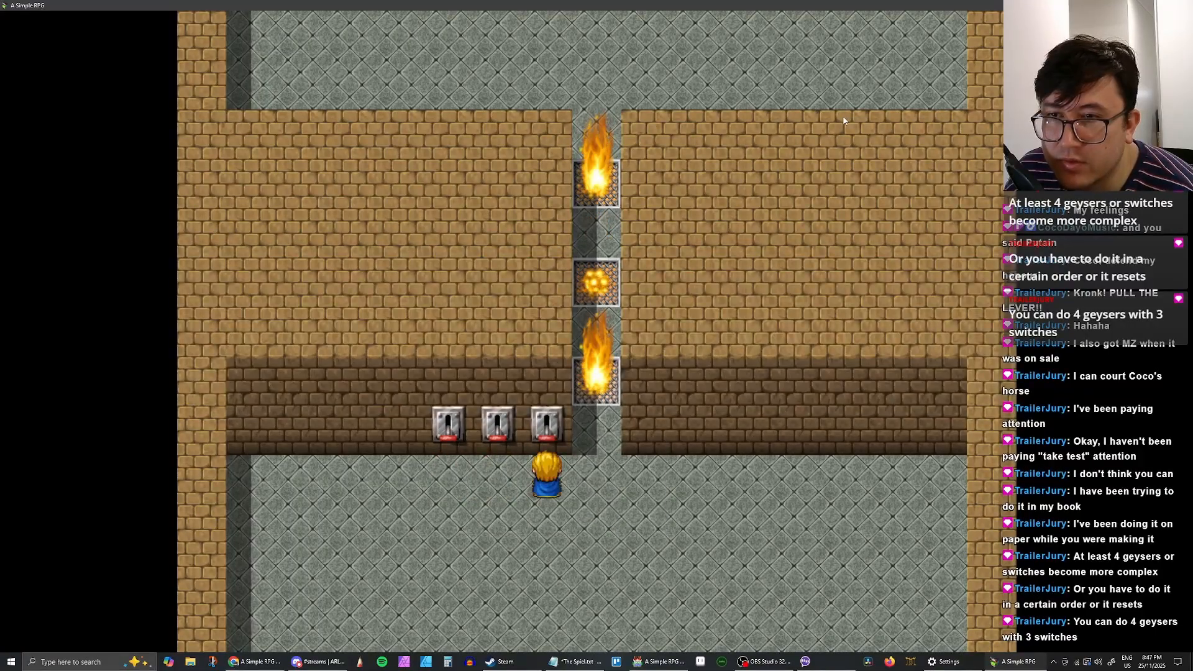
key("Return")
key("Return")
key("Right")
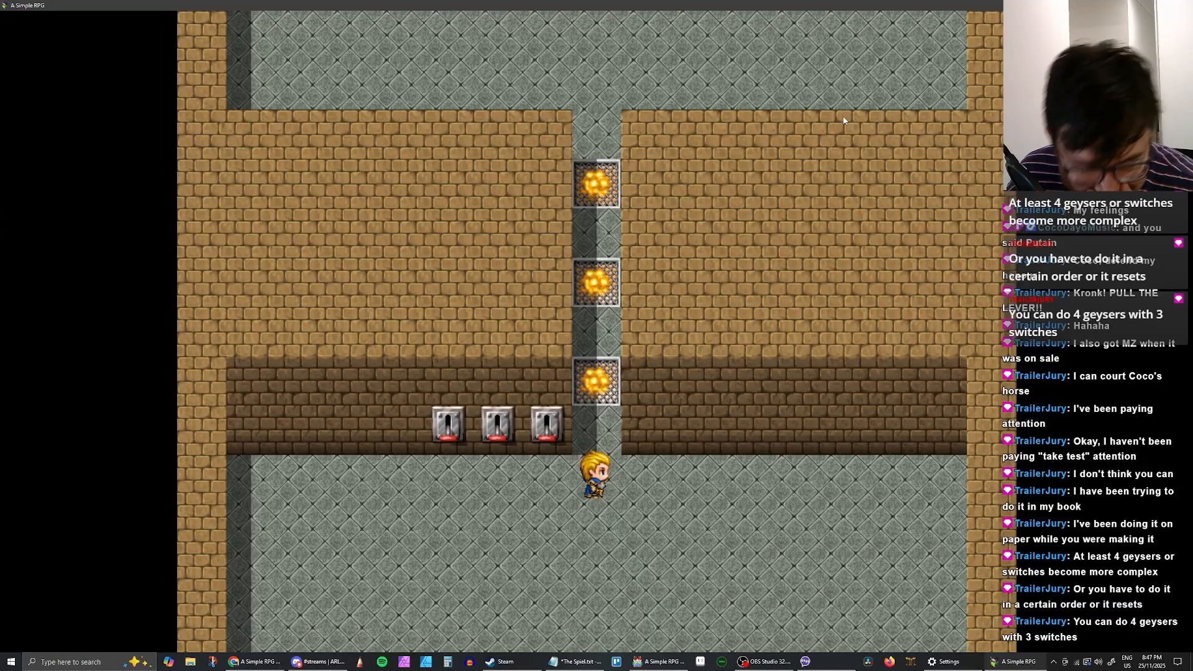
key("Left")
key("Left")
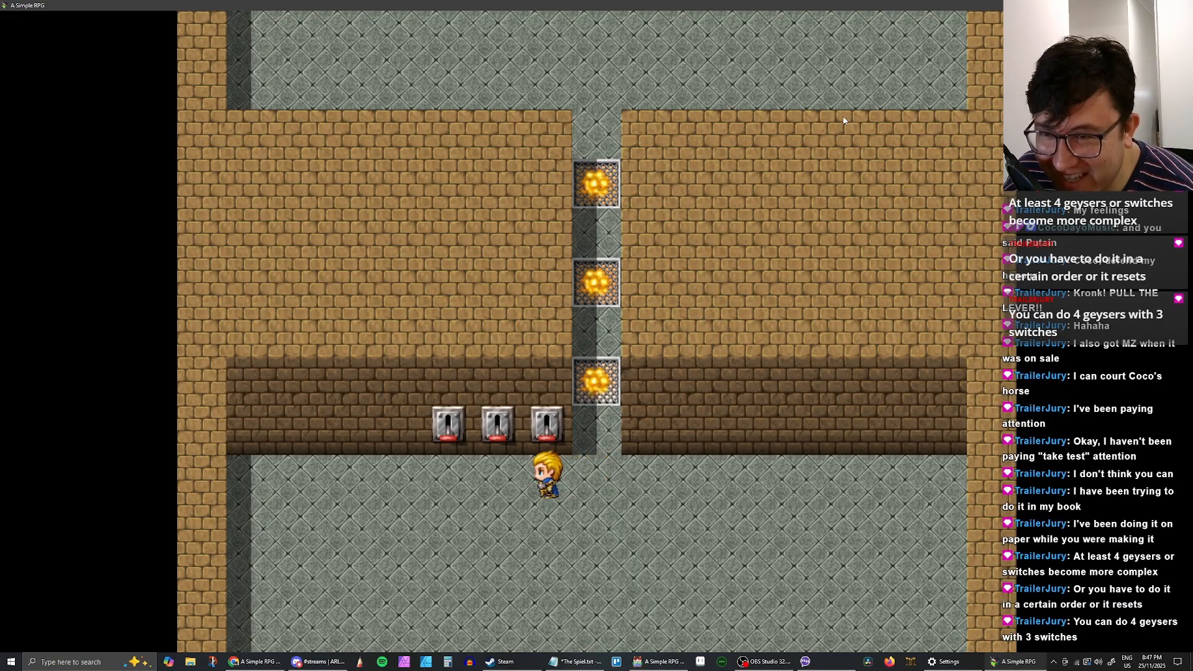
key("Right")
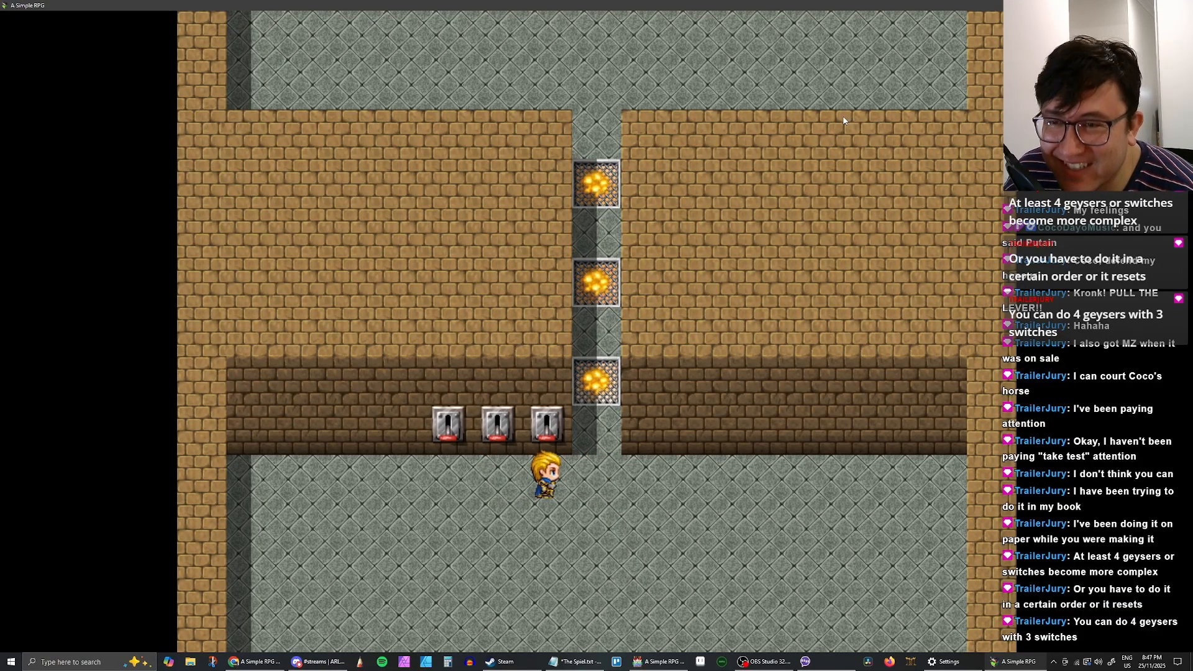
key("Left")
key("Left")
key("Right")
key("Up")
key("Right")
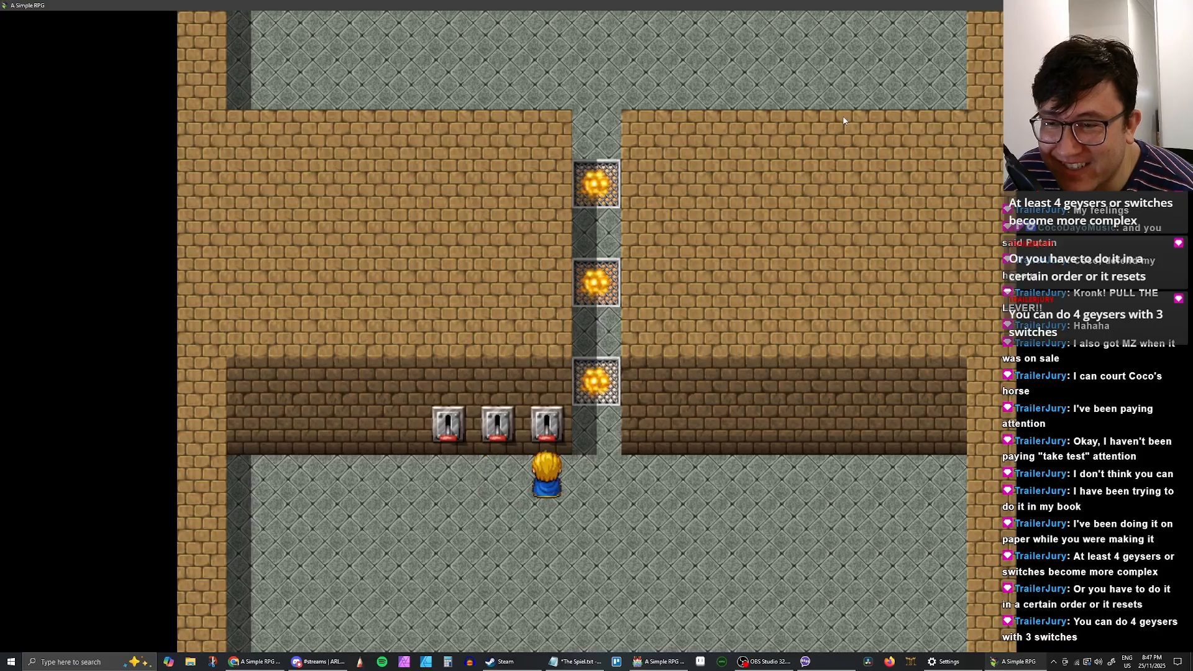
key("Left")
key("Left")
key("Right")
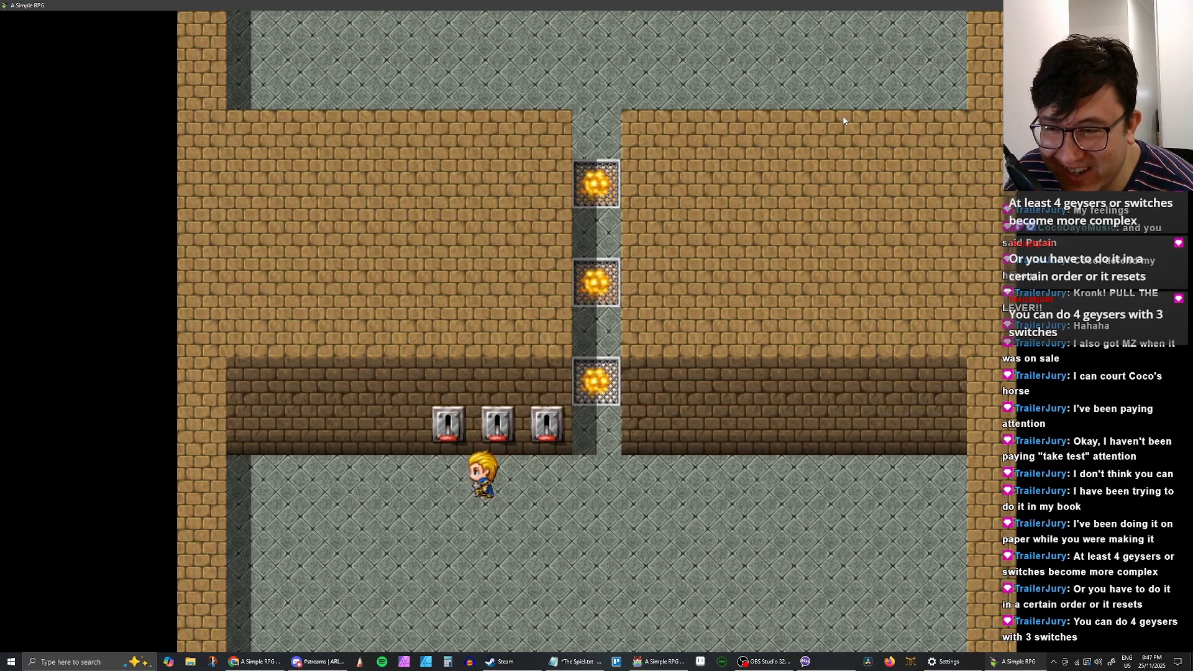
key("Left")
key("Right")
key("Left")
key("Left")
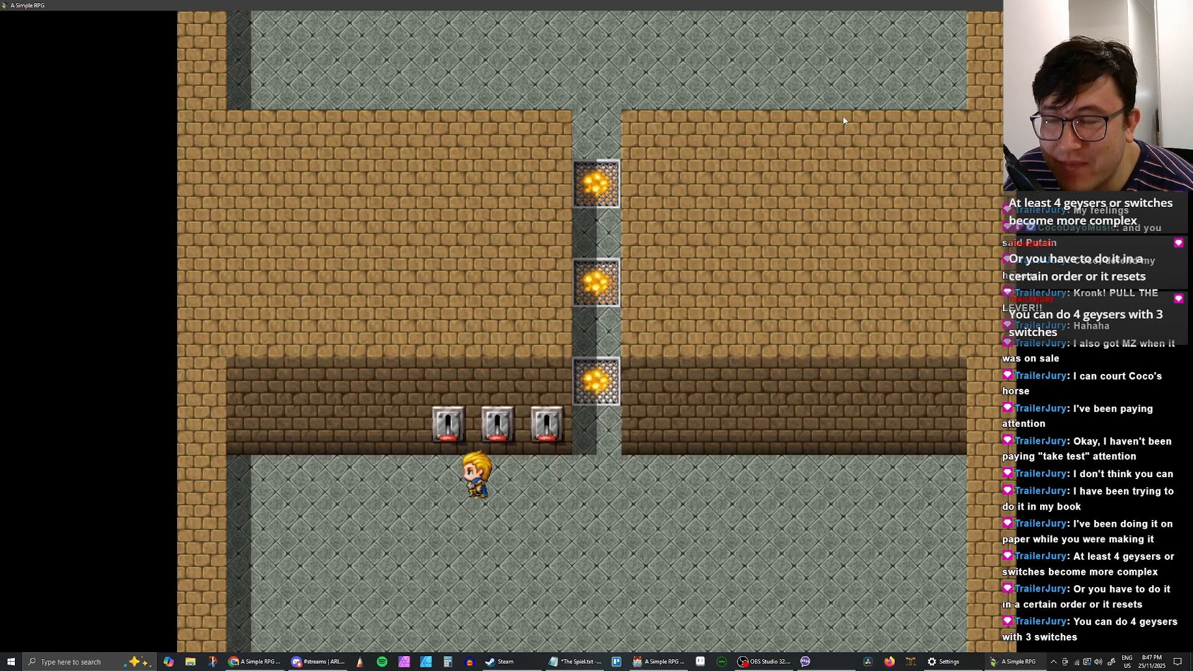
key("Up")
key("Right")
key("Right")
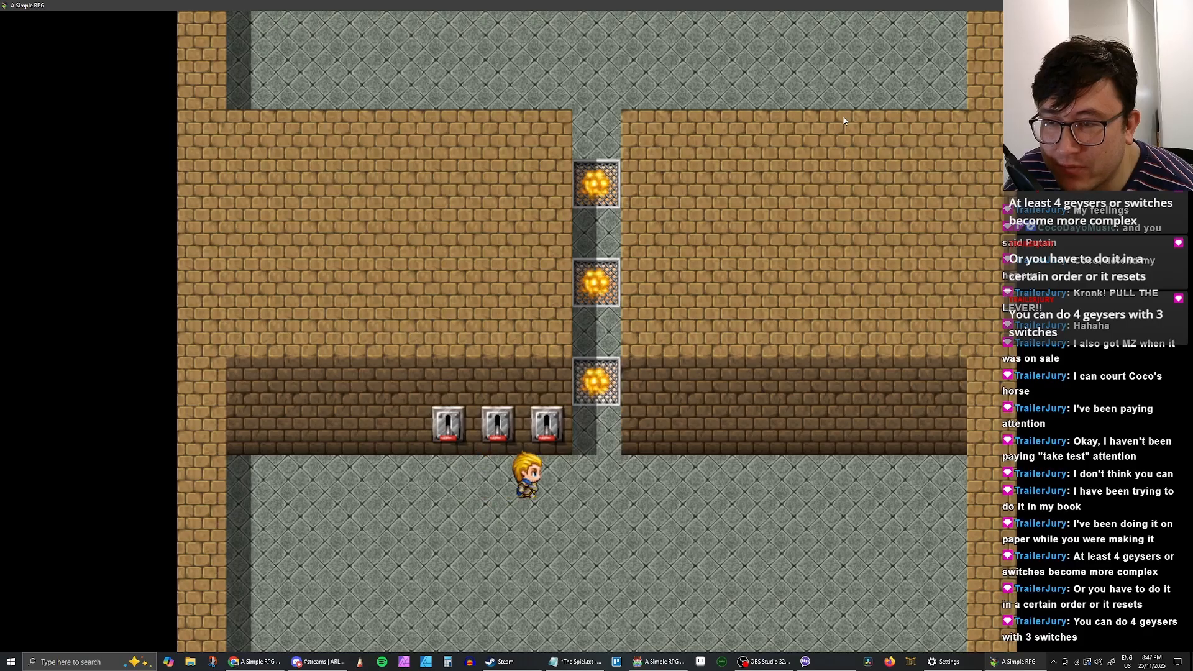
key("Right")
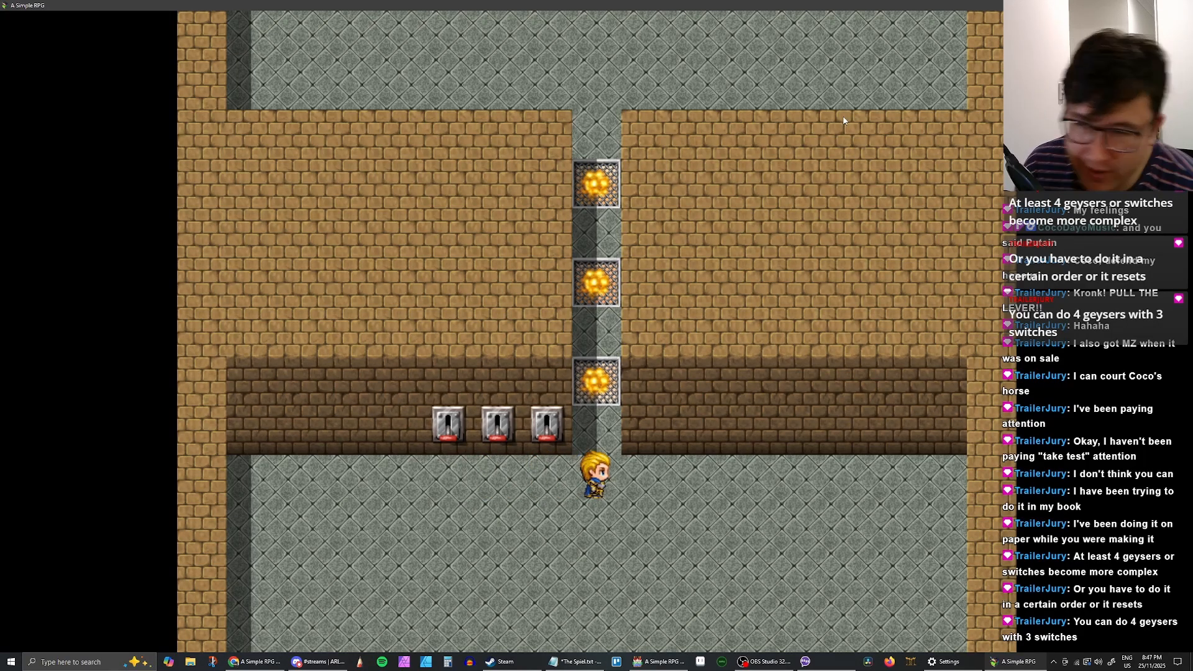
key("Left")
key("Left")
key("Left")
key("Left")
key("Right")
key("Up")
key("Right")
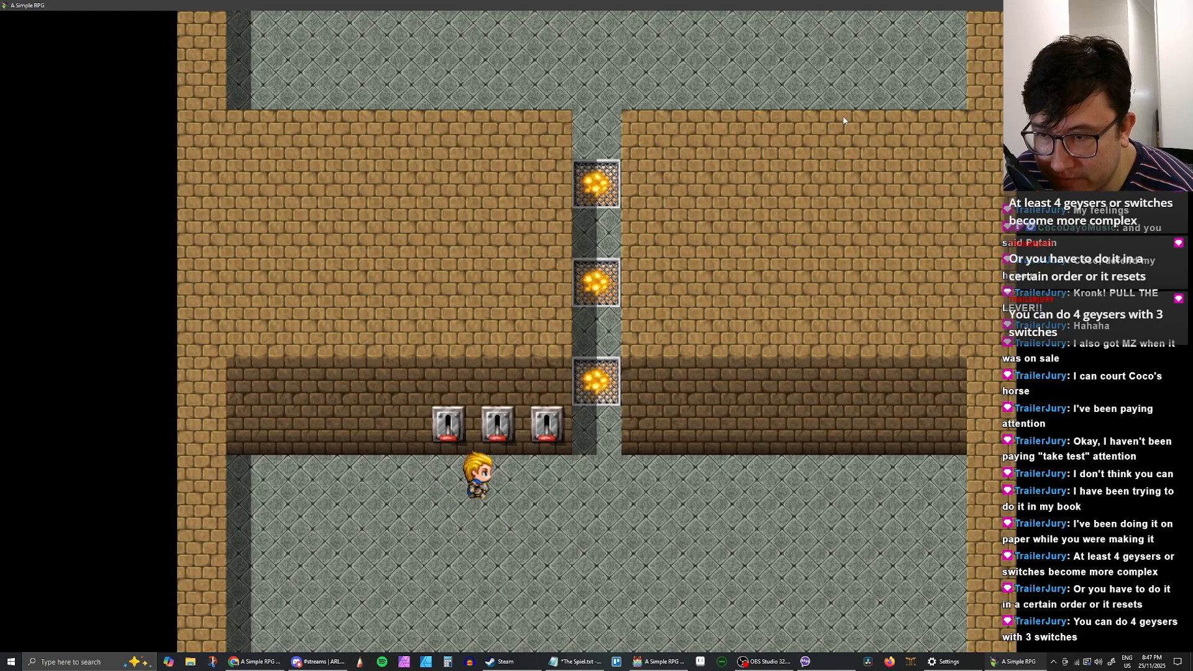
key("Up")
key("Right")
key("Left")
key("Left")
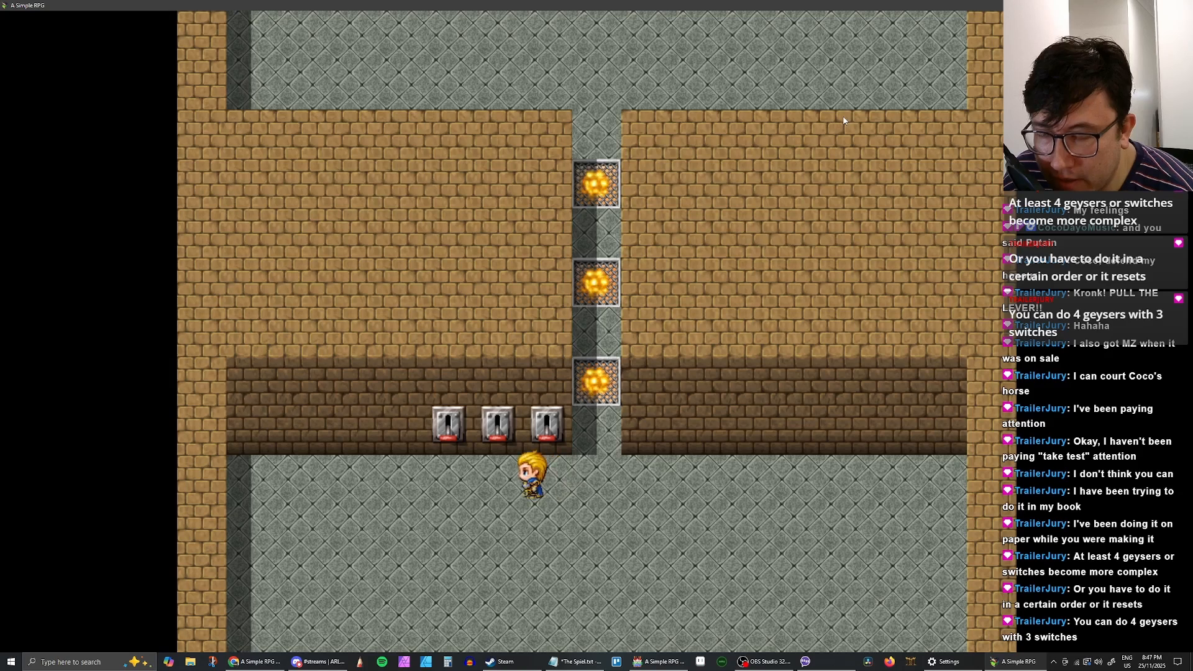
key("Right")
key("Right")
key("Right")
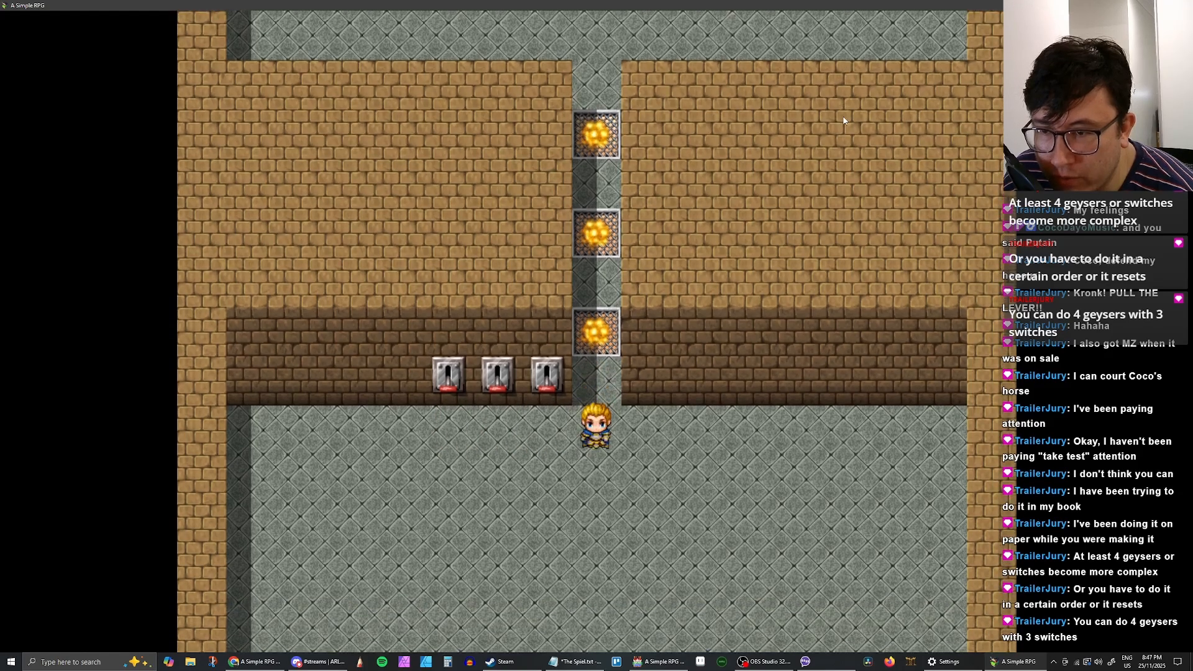
key("Left")
key("Up")
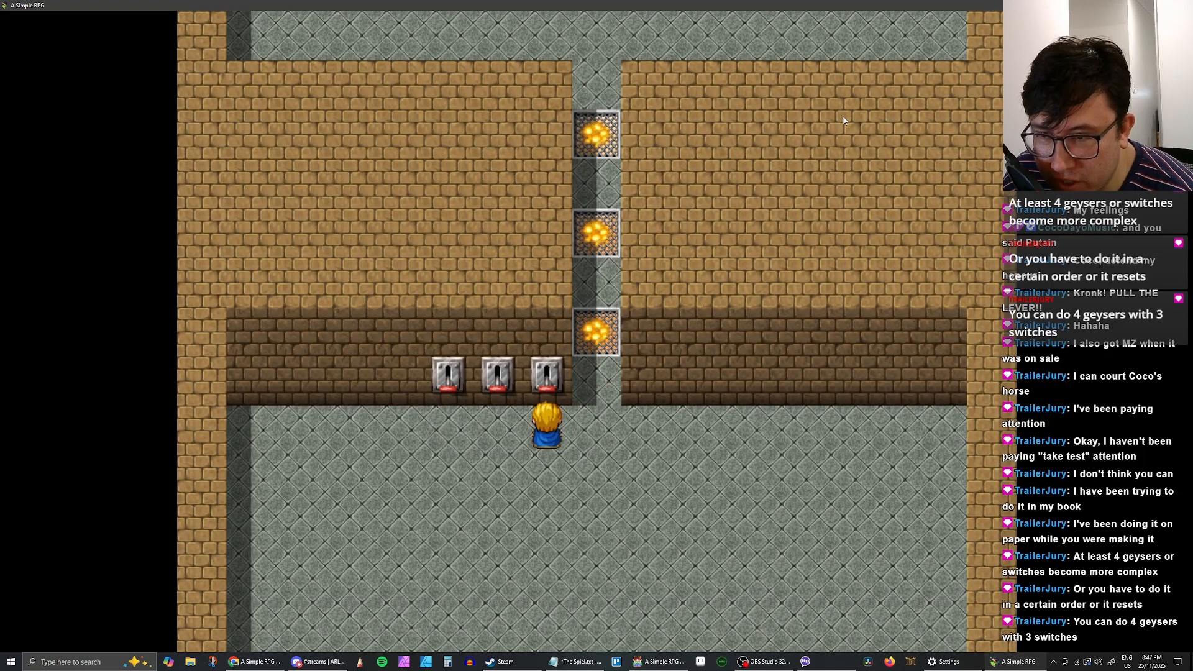
key("Right")
key("Left")
key("Left")
key("Left")
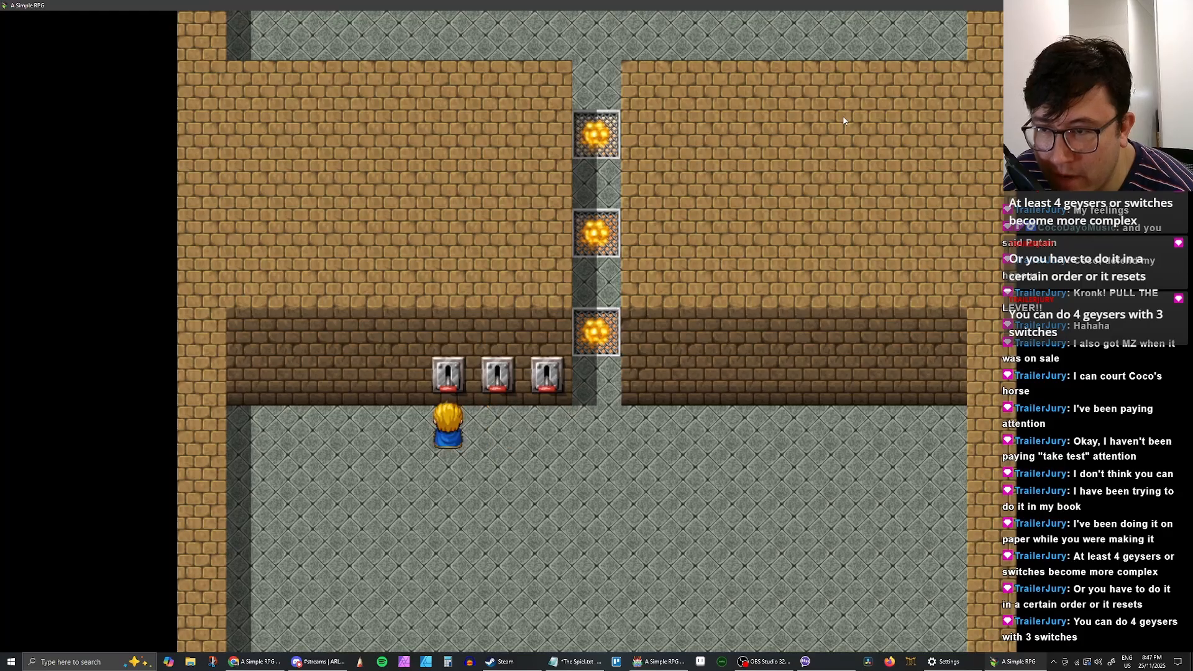
key("Right")
key("Right")
key("Up")
key("Left")
key("Left")
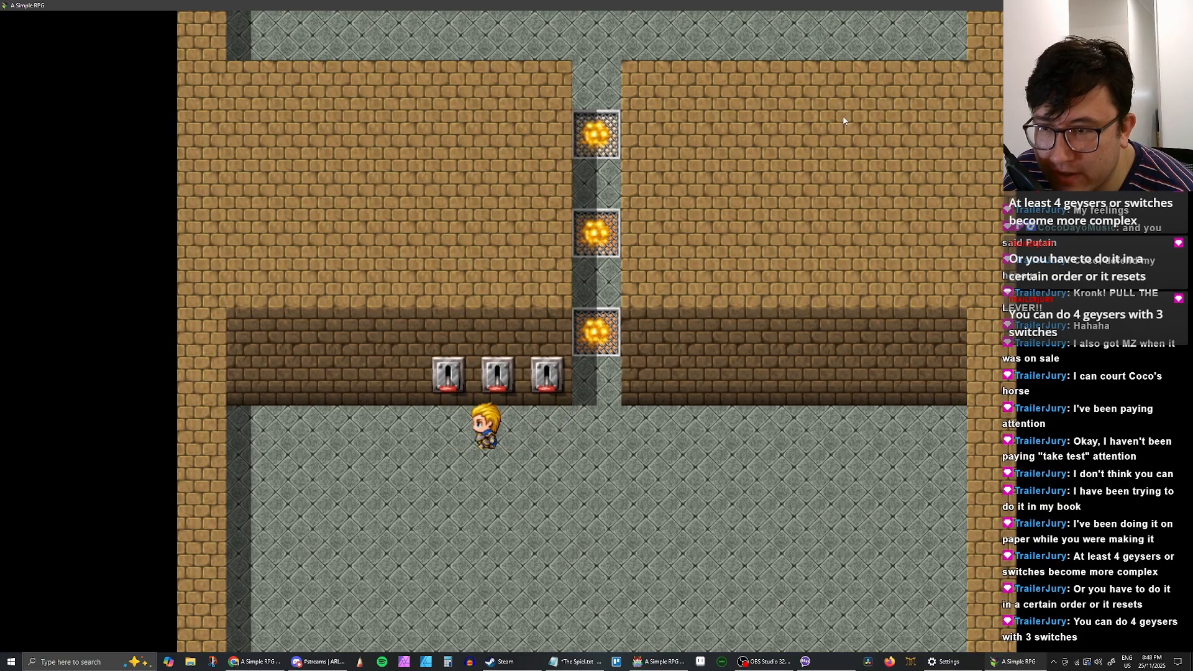
key("Up")
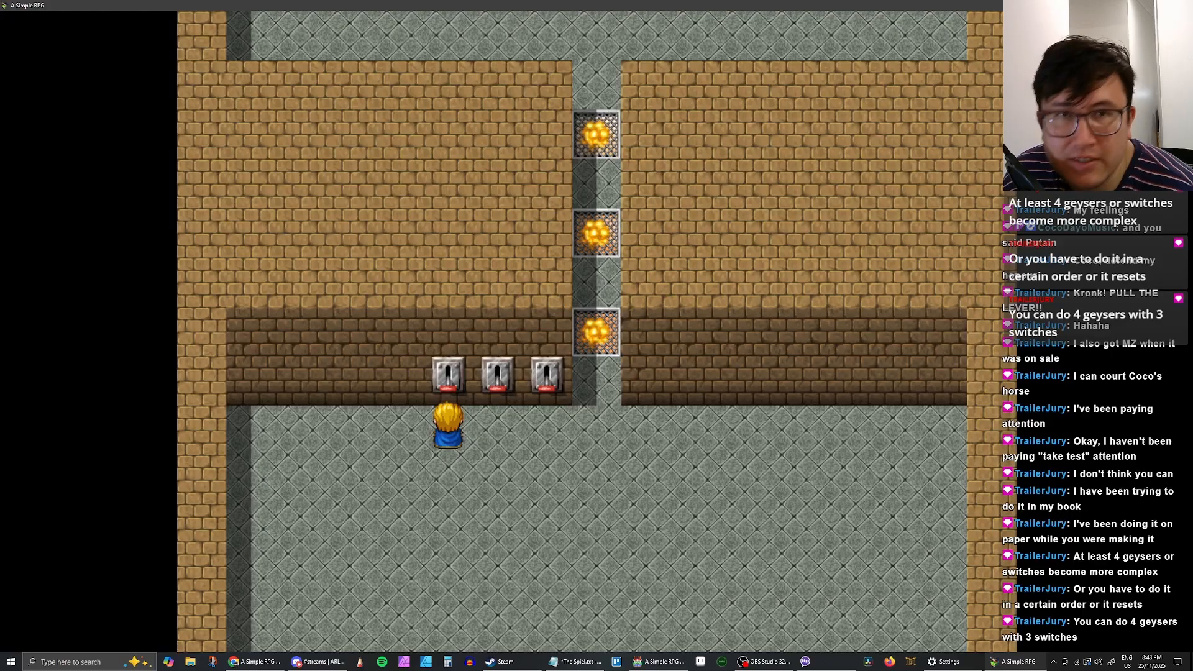
Step: Close the running playtest, launch a fresh one and start a new game
key("alt+F4")
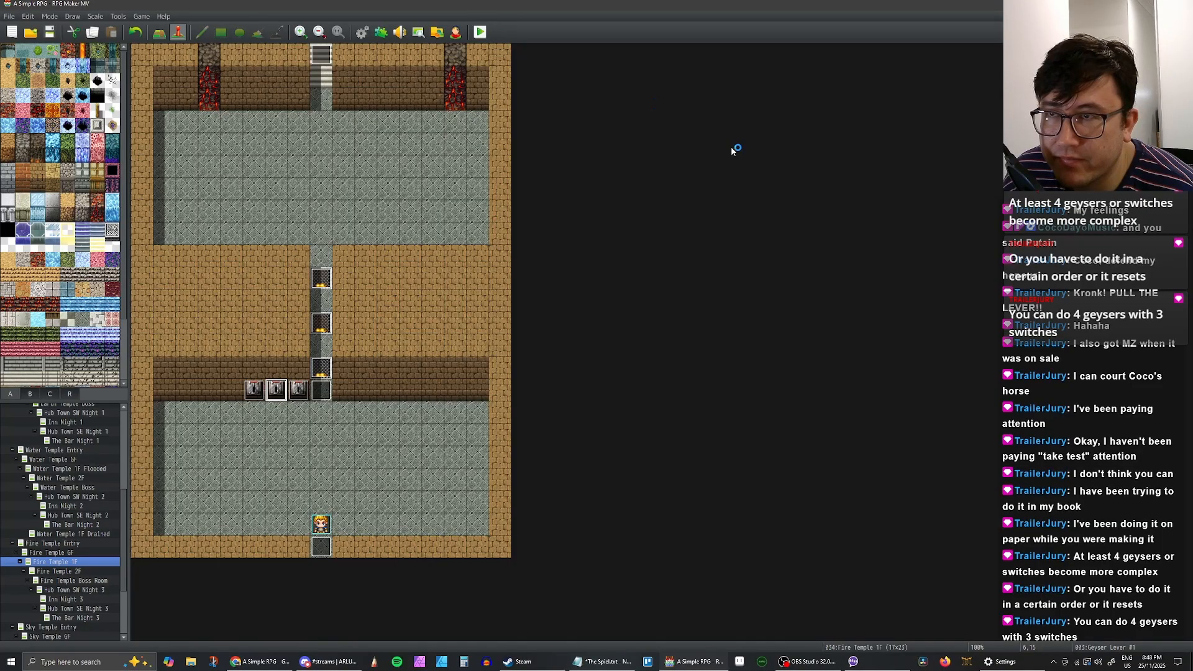
double_click(762, 178)
key("Up")
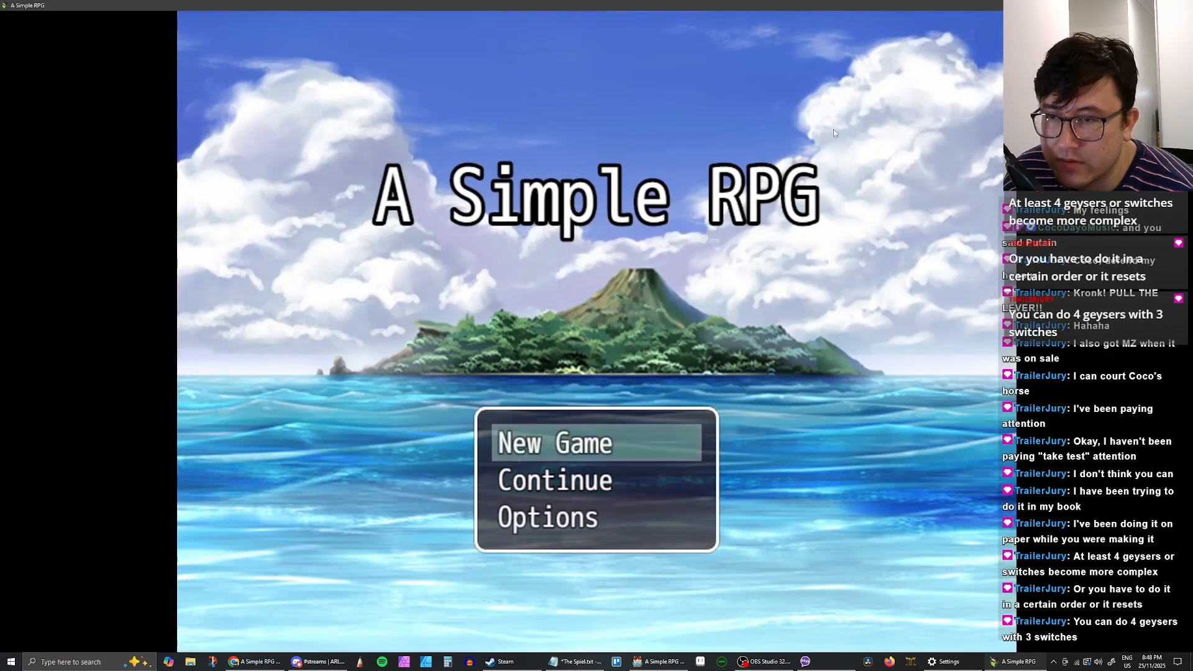
key("Return")
Step: Walk up to the first fire geyser in the corridor and advance through the dialogue it triggers
key("Up")
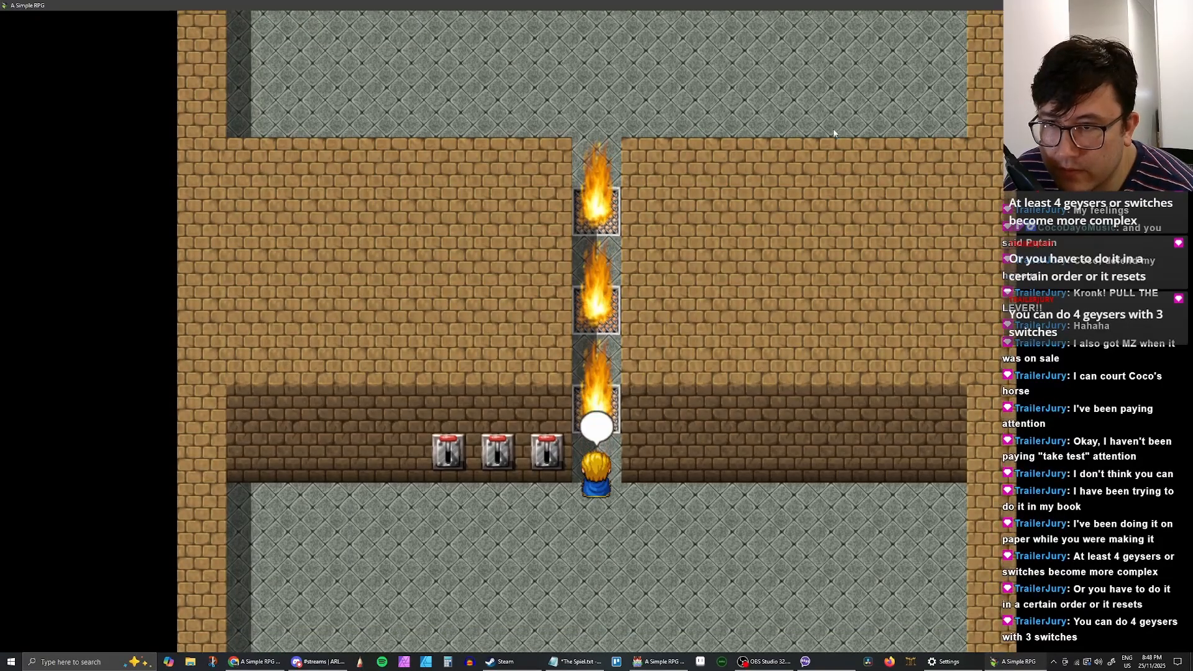
key("Return")
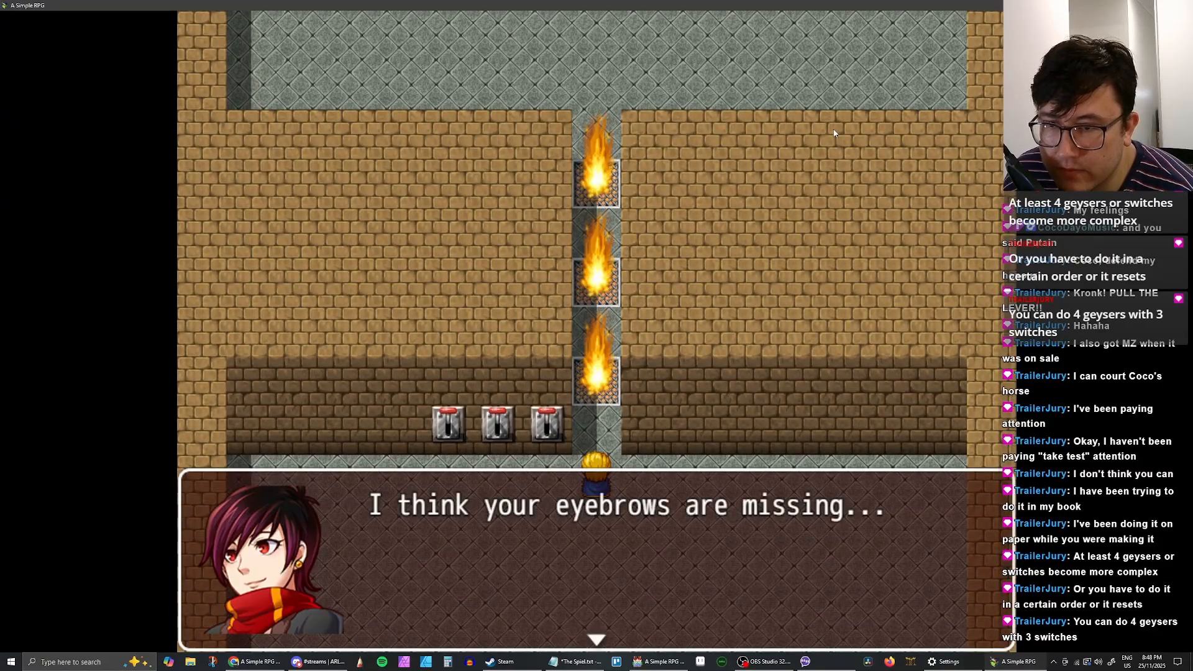
key("Return")
Step: Pull the three levers in order, from the one farthest from the corridor to the one nearest it
key("Left")
key("Up")
key("Return")
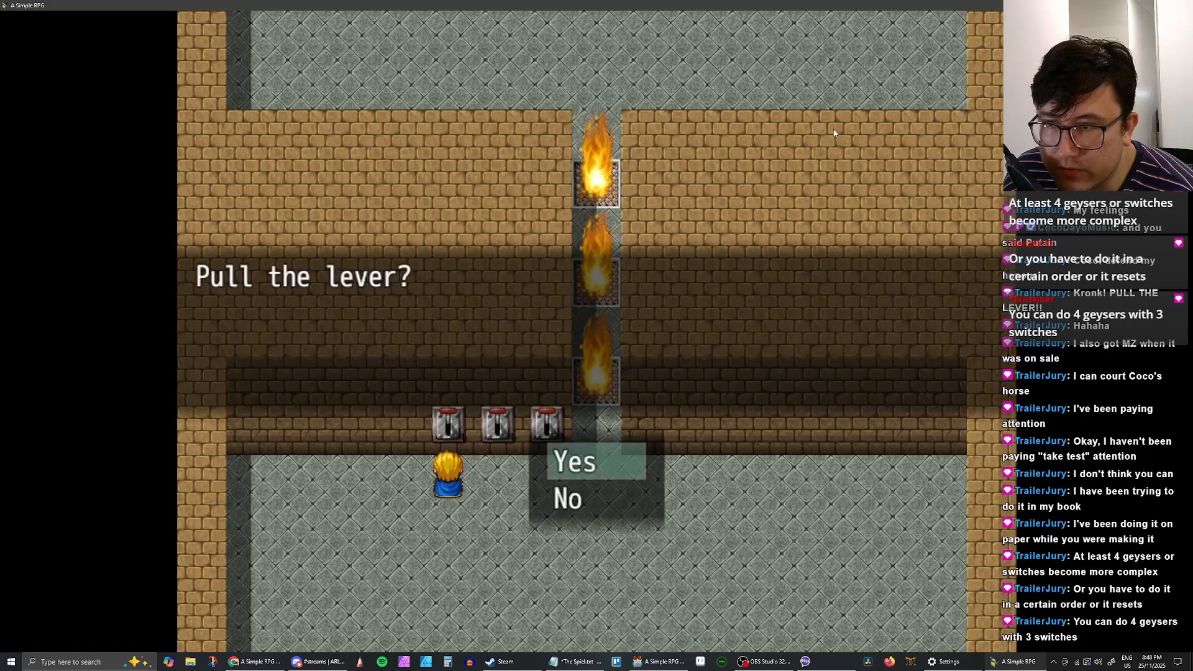
key("Return")
key("Right")
key("Up")
key("Return")
key("Return")
key("Right")
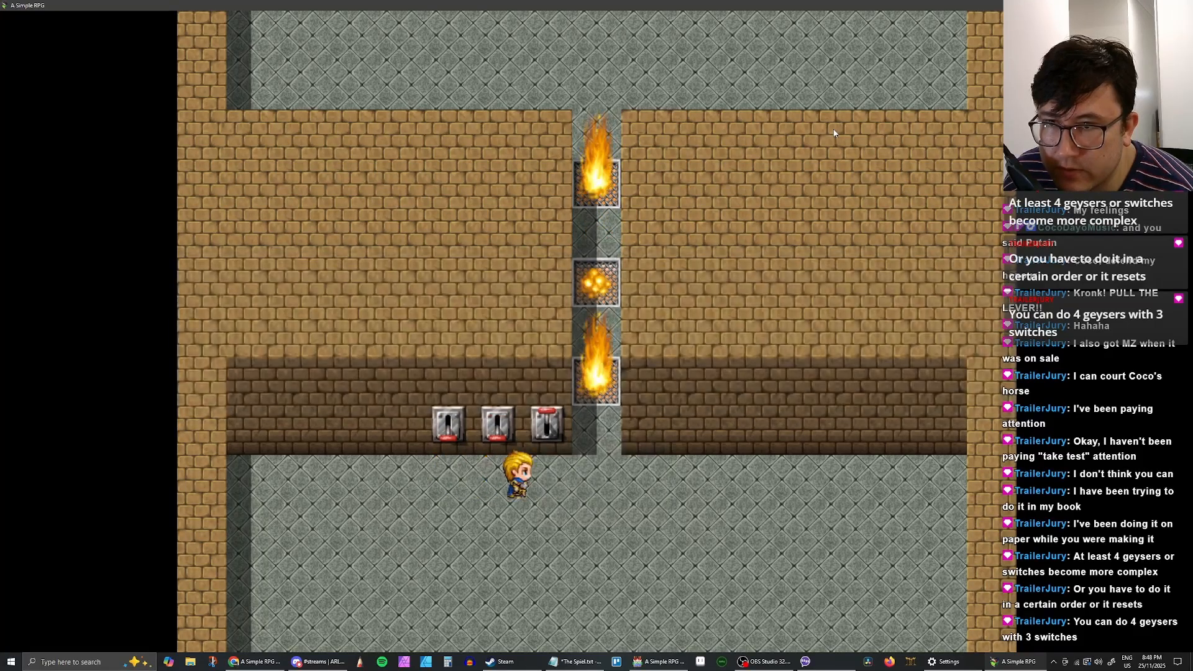
key("Up")
key("Return")
key("Return")
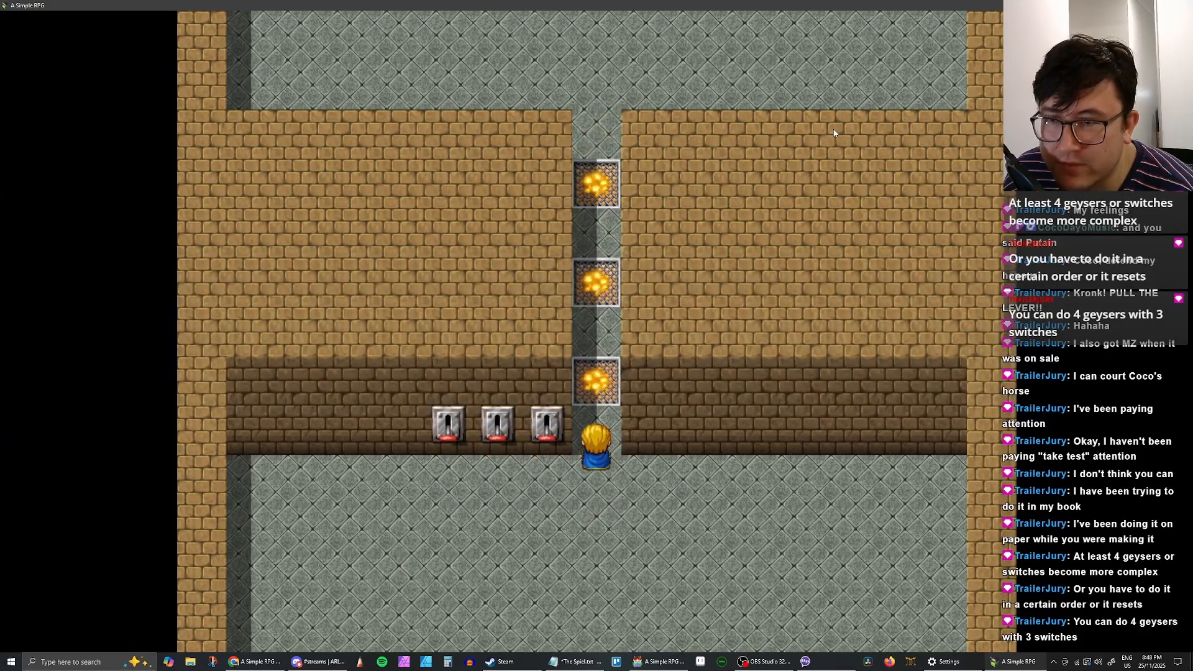
Step: Return from the corridor to the levers and pull the nearest, the middle and the farthest lever in turn
key("Down")
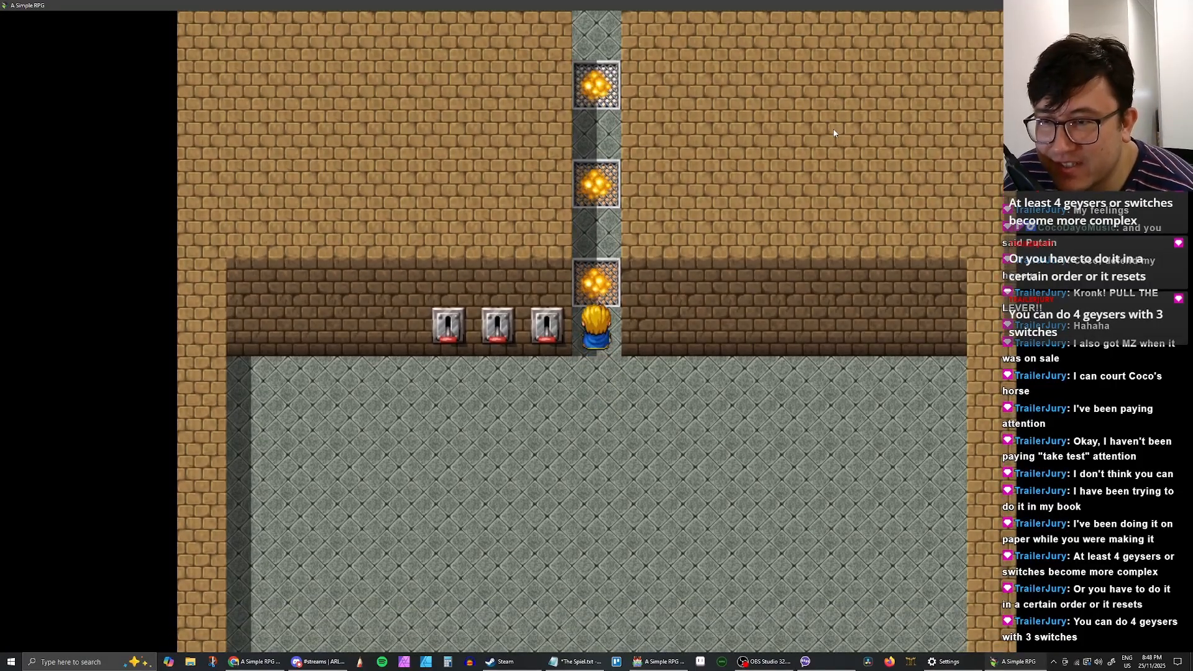
key("Down")
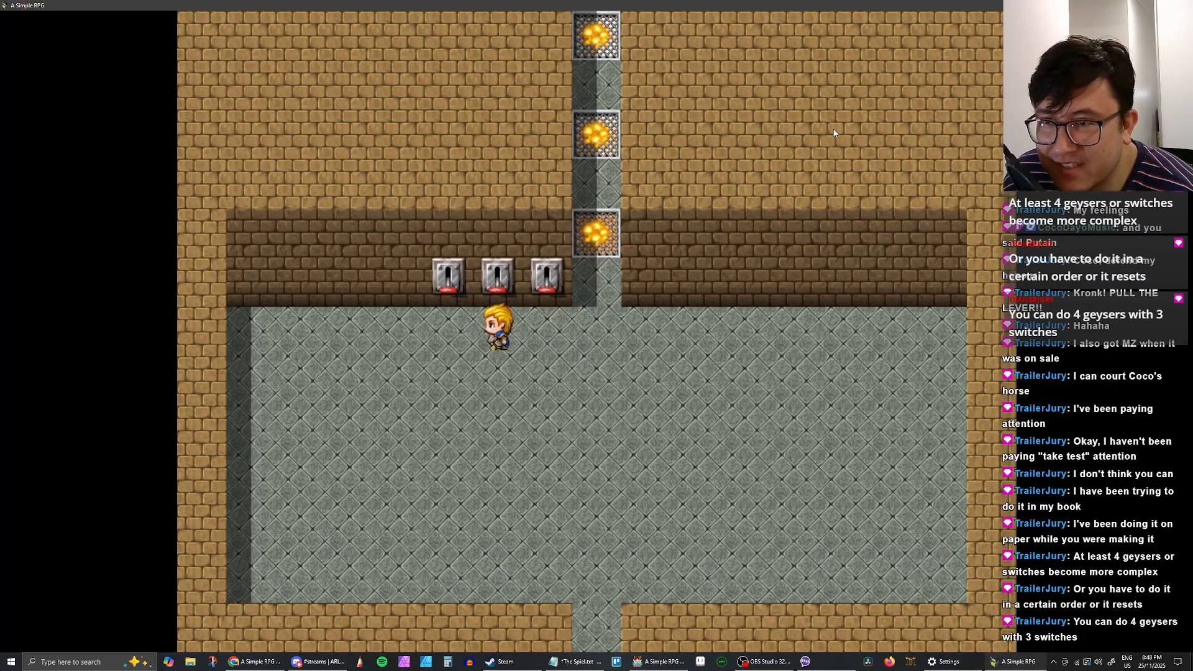
key("Return")
key("Return")
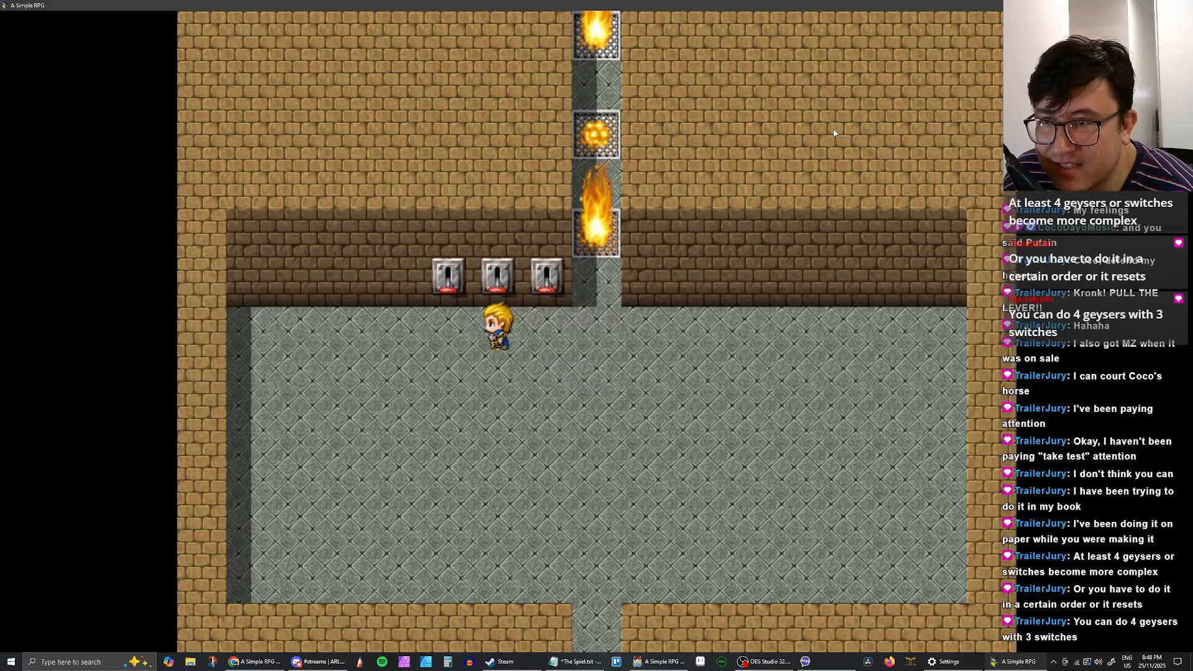
key("Up")
key("Return")
key("Return")
key("Left")
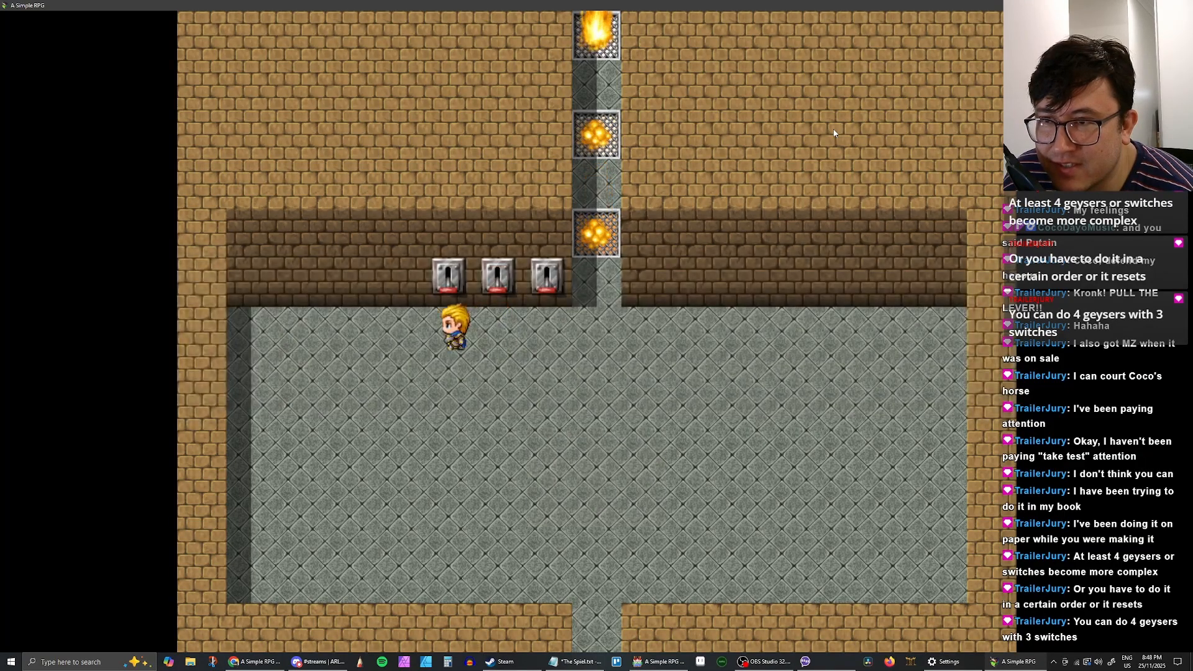
key("Up")
key("Return")
key("Return")
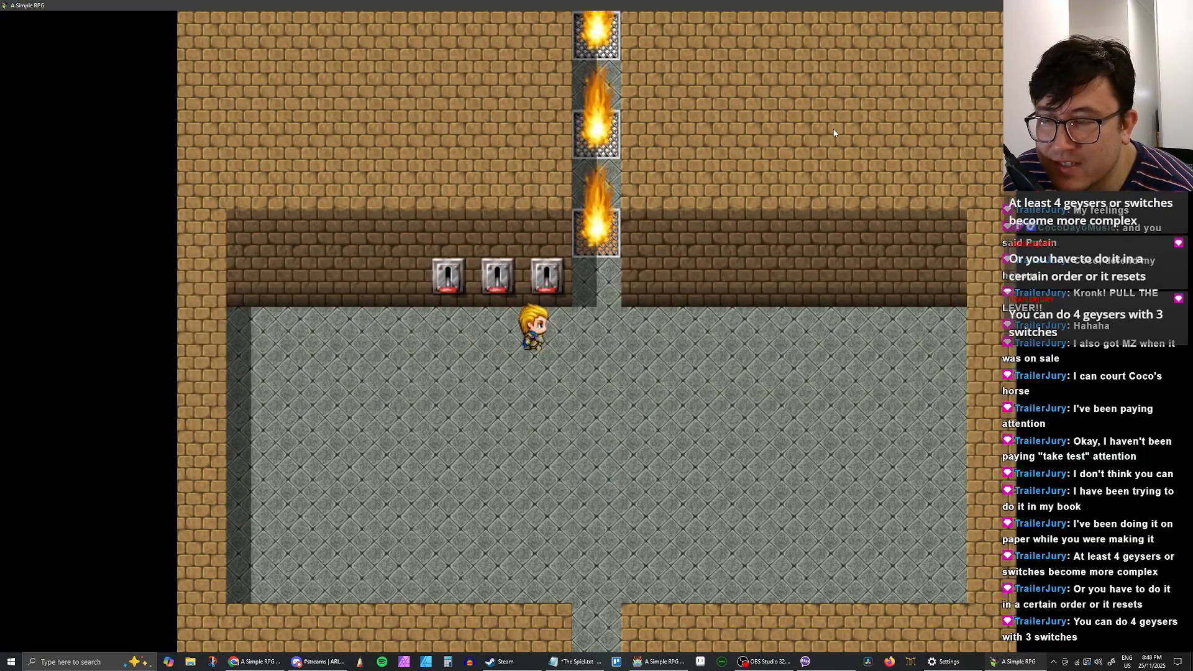
Step: Pull the lever nearest the corridor, followed by the farthest lever and the middle lever
key("Return")
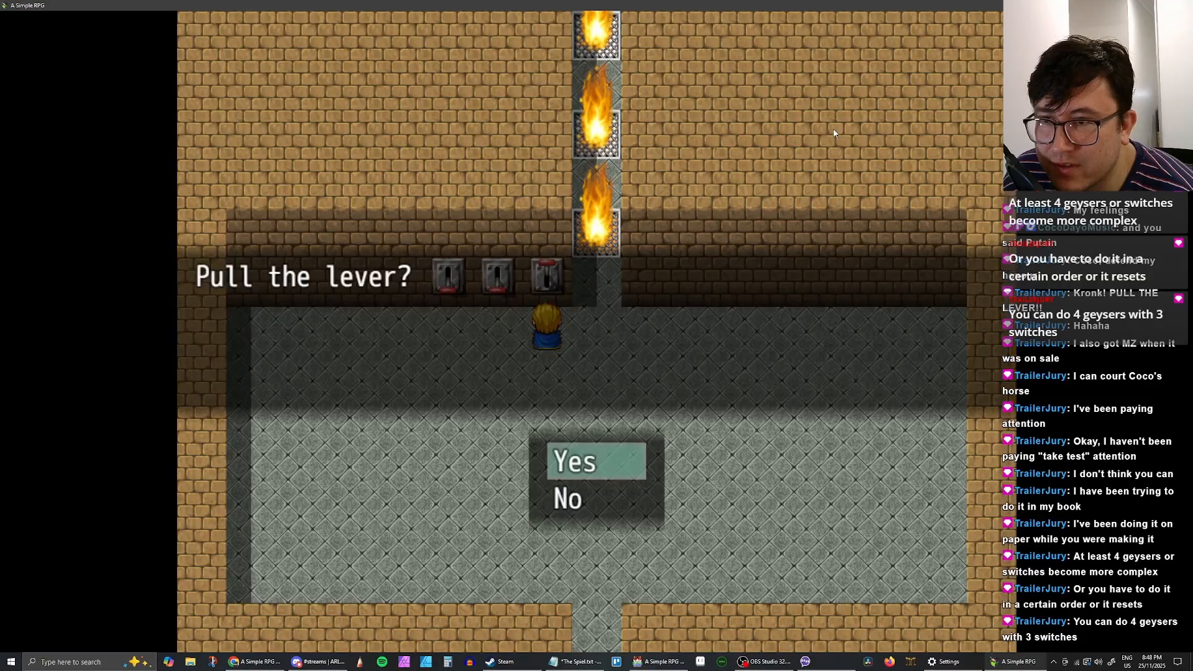
key("Return")
key("Left")
key("Return")
key("Return")
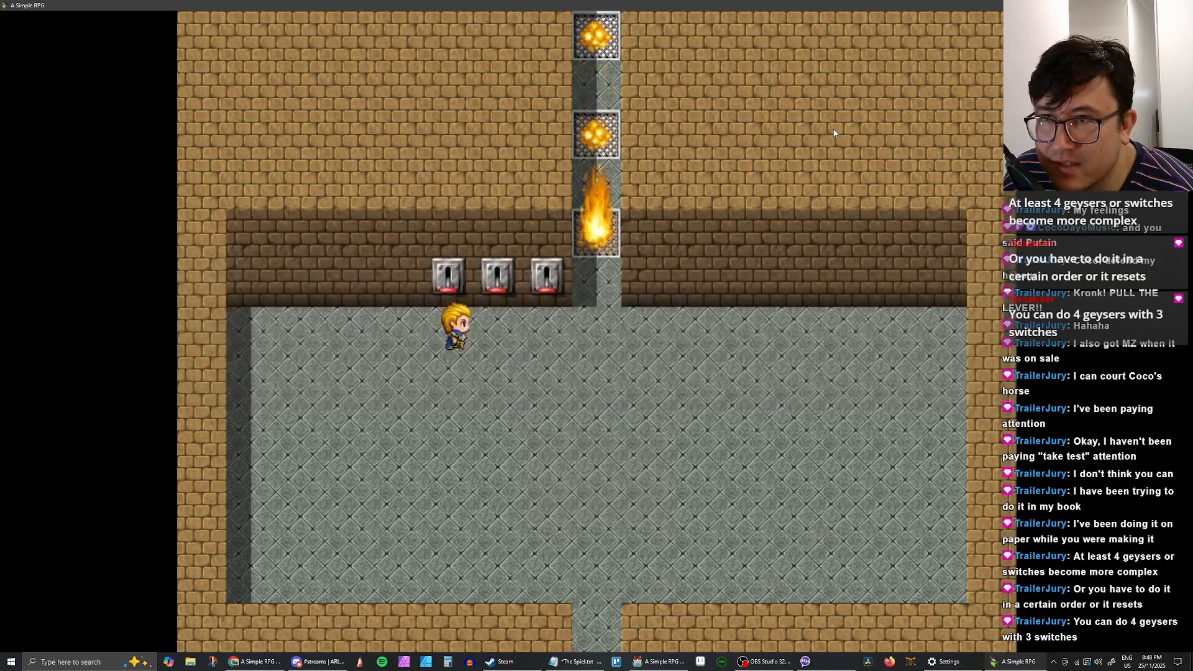
key("Right")
key("Up")
key("Return")
key("Return")
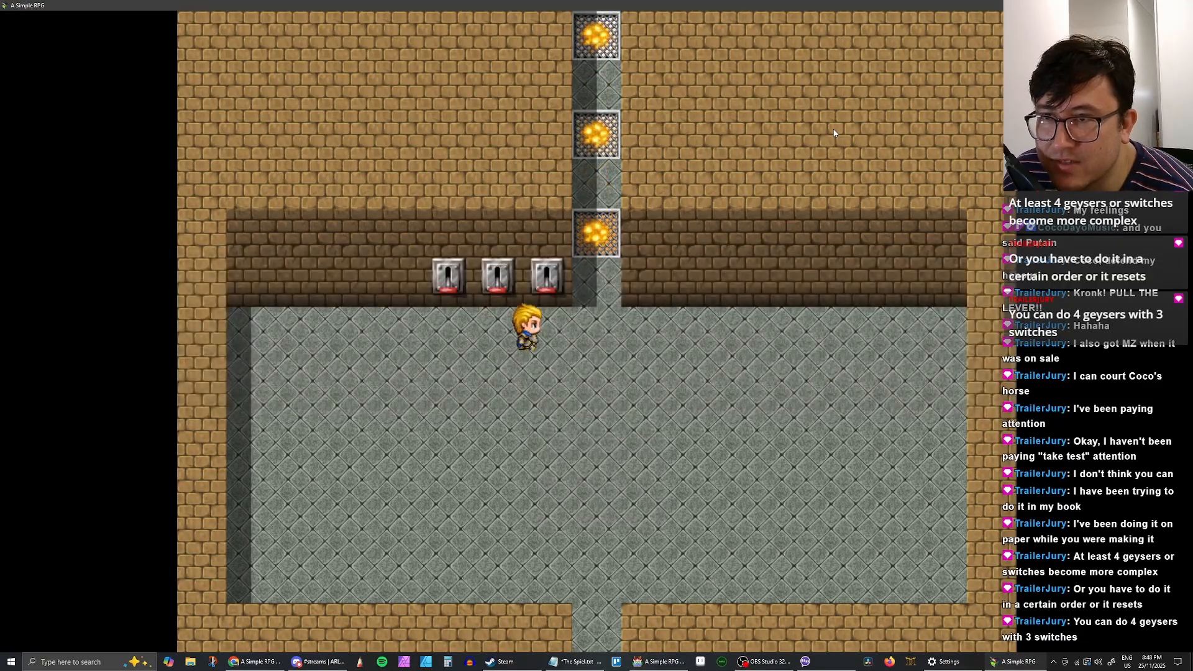
Step: Repeat the pull order of nearest, middle and farthest lever to test the geyser combination again
key("Left")
key("Right")
key("Up")
key("Return")
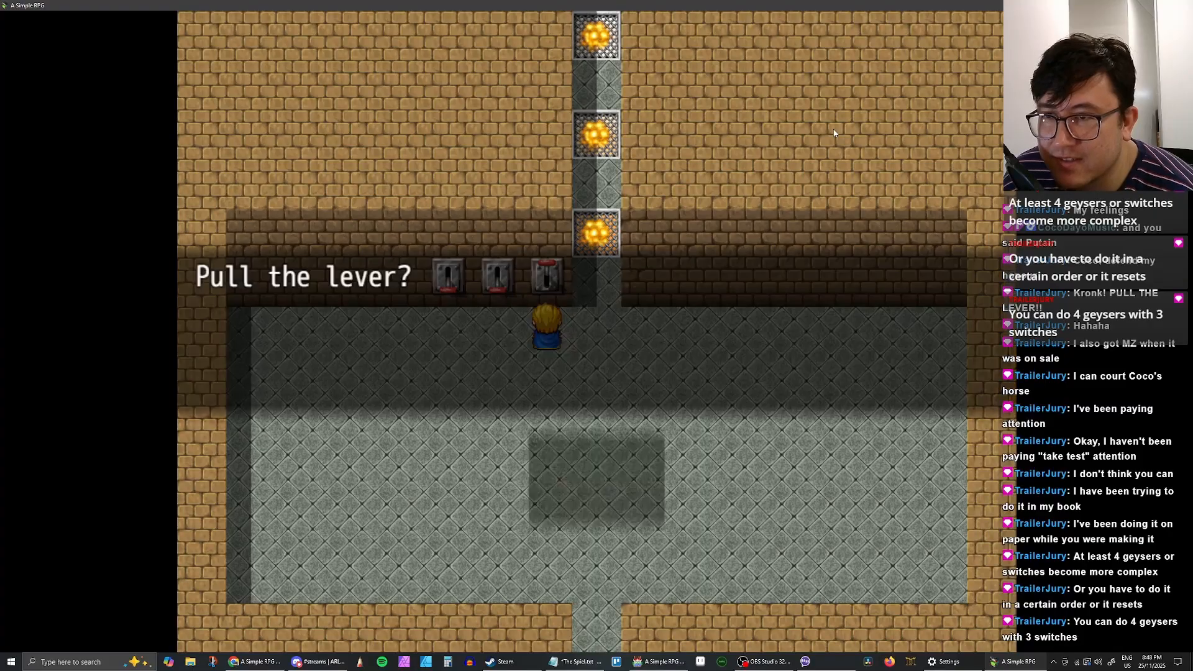
key("Return")
key("Left")
key("Up")
key("Return")
key("Return")
key("Left")
key("Up")
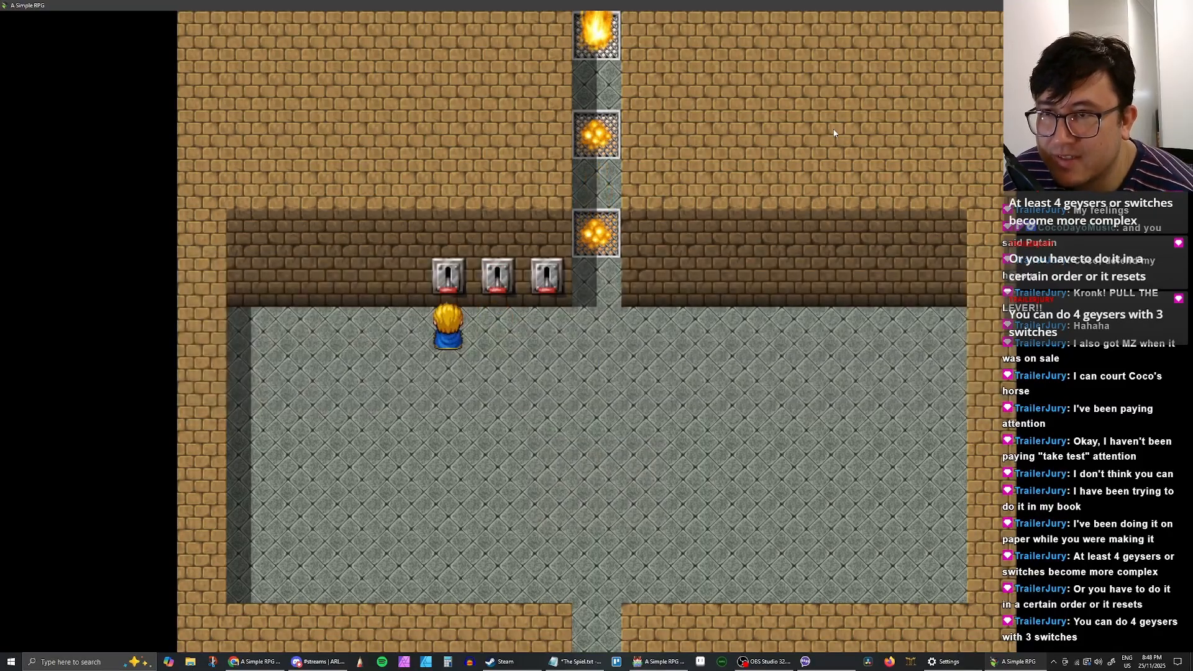
key("Return")
key("Return")
Step: Walk into the corridor up to the first geyser and close the playtest
key("Right")
key("Right")
key("Right")
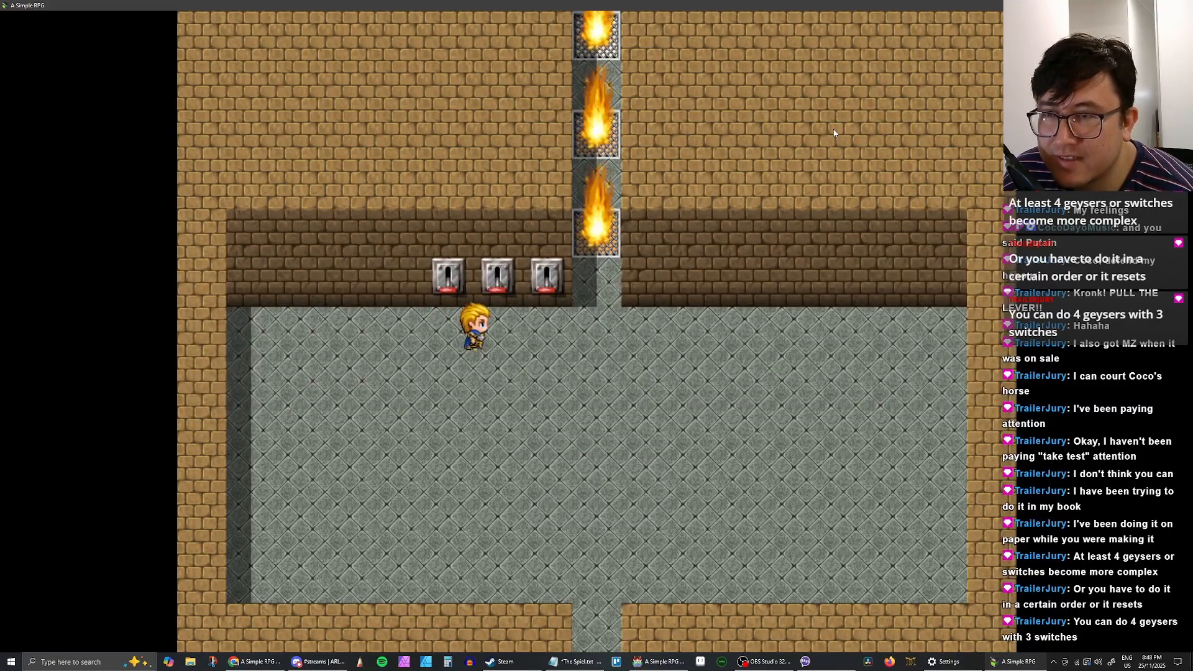
key("Up")
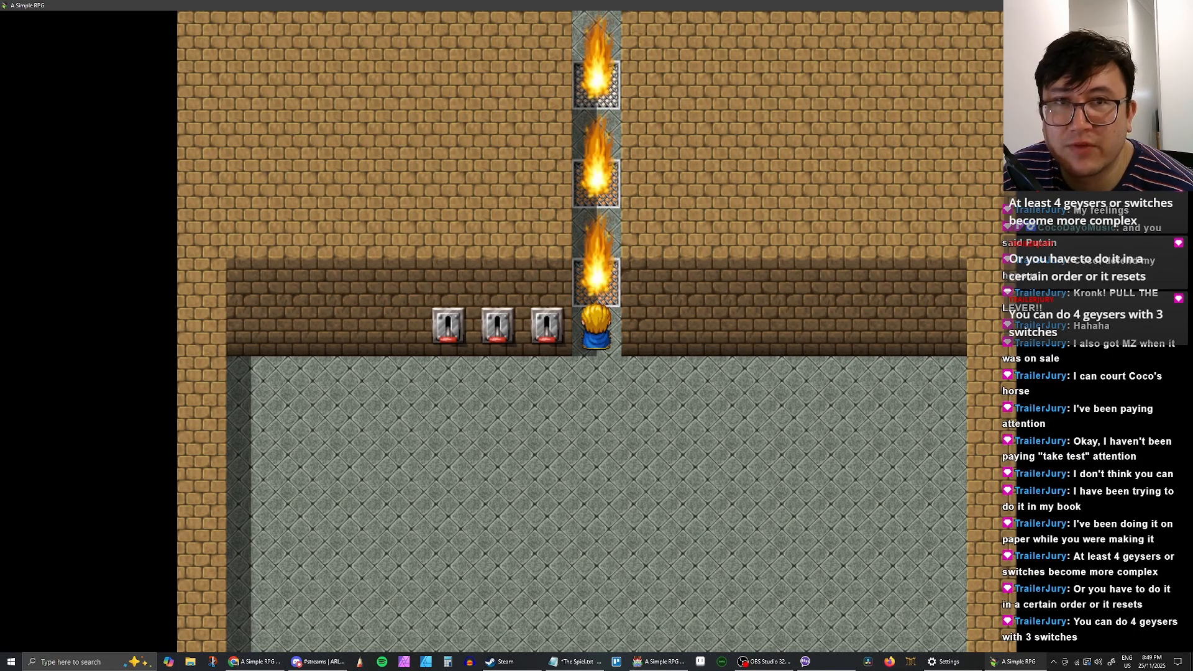
key("alt+F4")
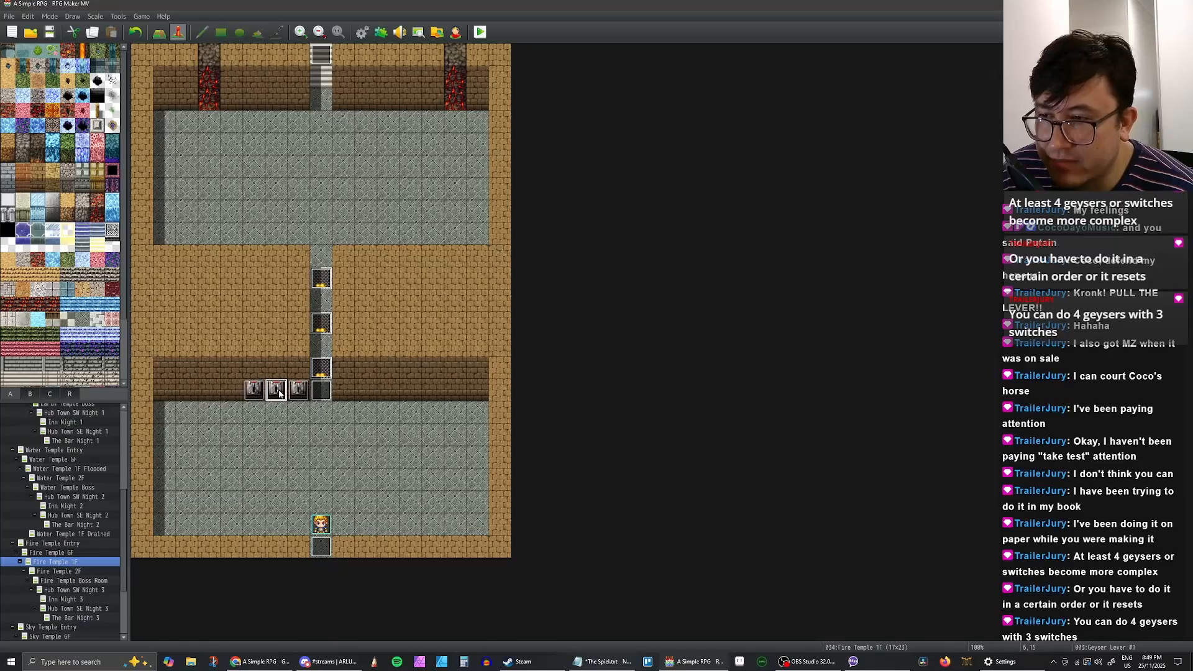
Step: Open the Geyser Lever #1 event and duplicate its Fire Geyser #1 = OFF command within the "Fire Geyser #1 is ON" branch
double_click(256, 394)
left_click(767, 487)
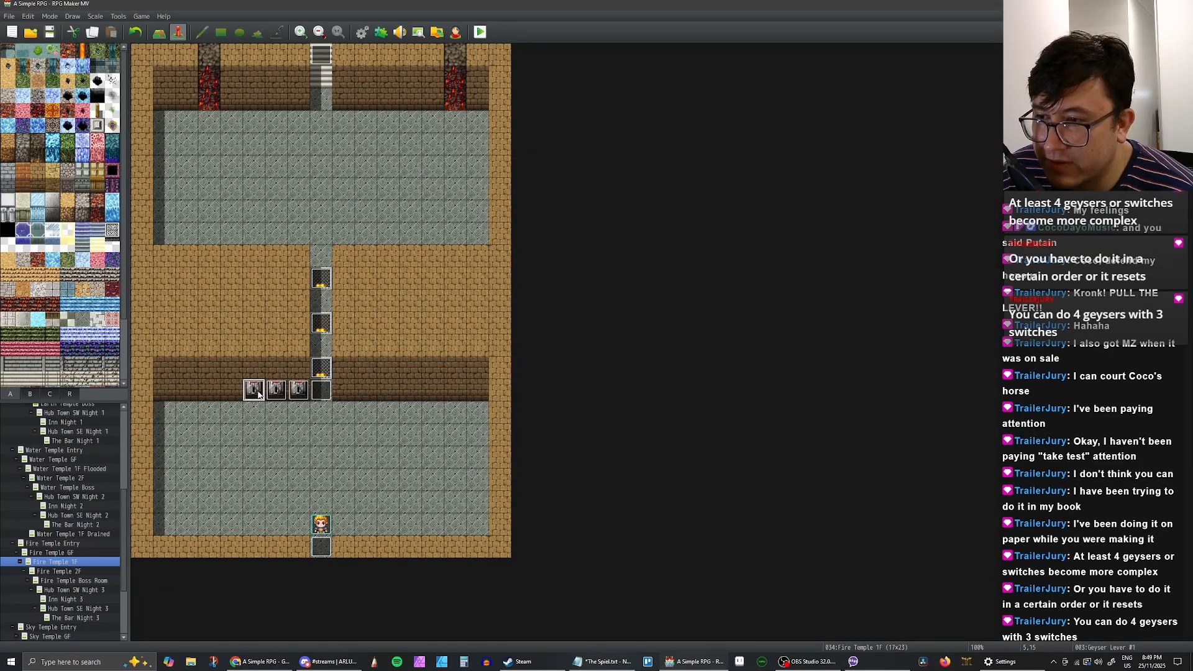
double_click(258, 394)
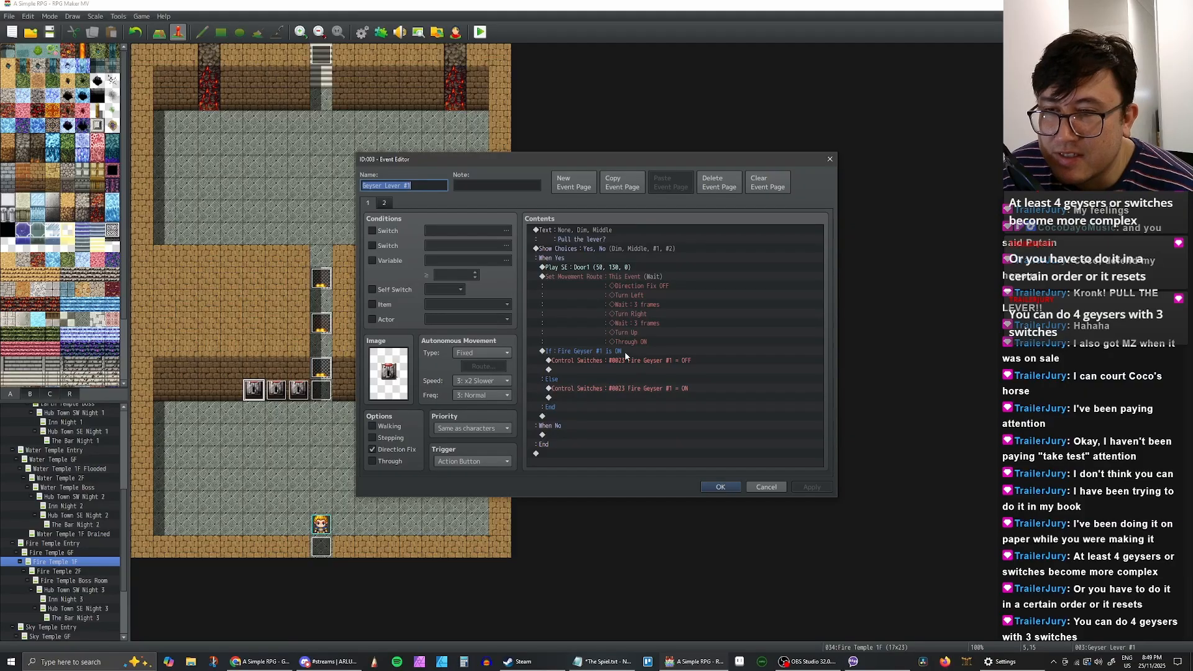
left_click(595, 371)
left_click(596, 363)
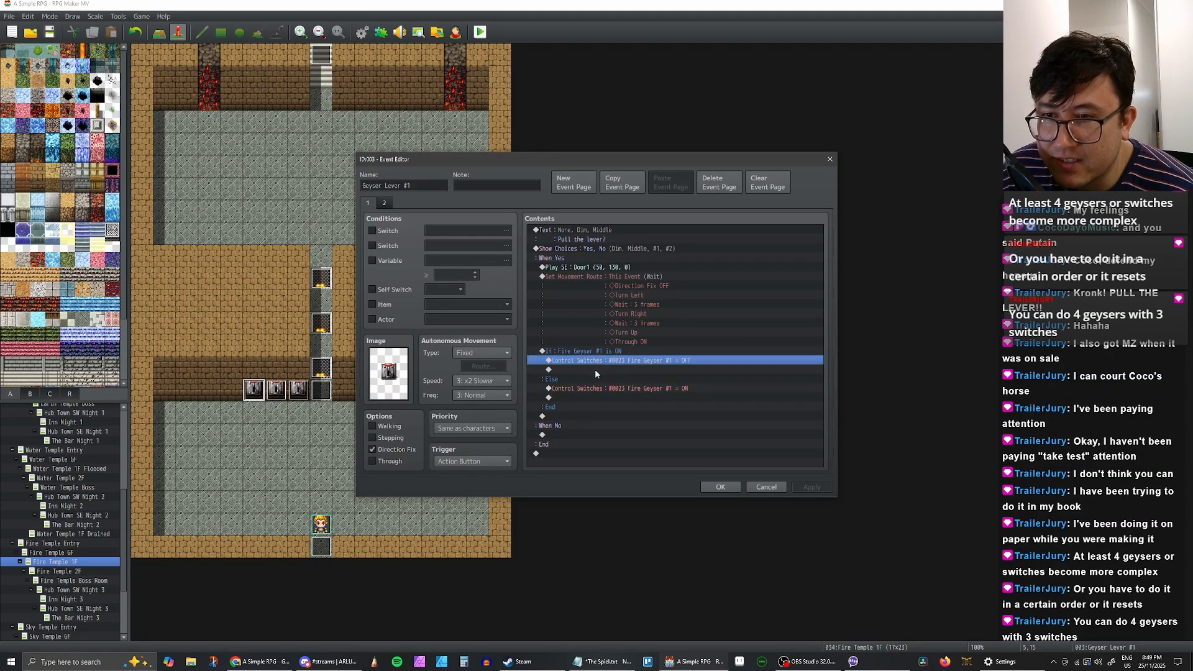
left_click(595, 368)
left_click(590, 353)
left_click(588, 362)
left_click(591, 370)
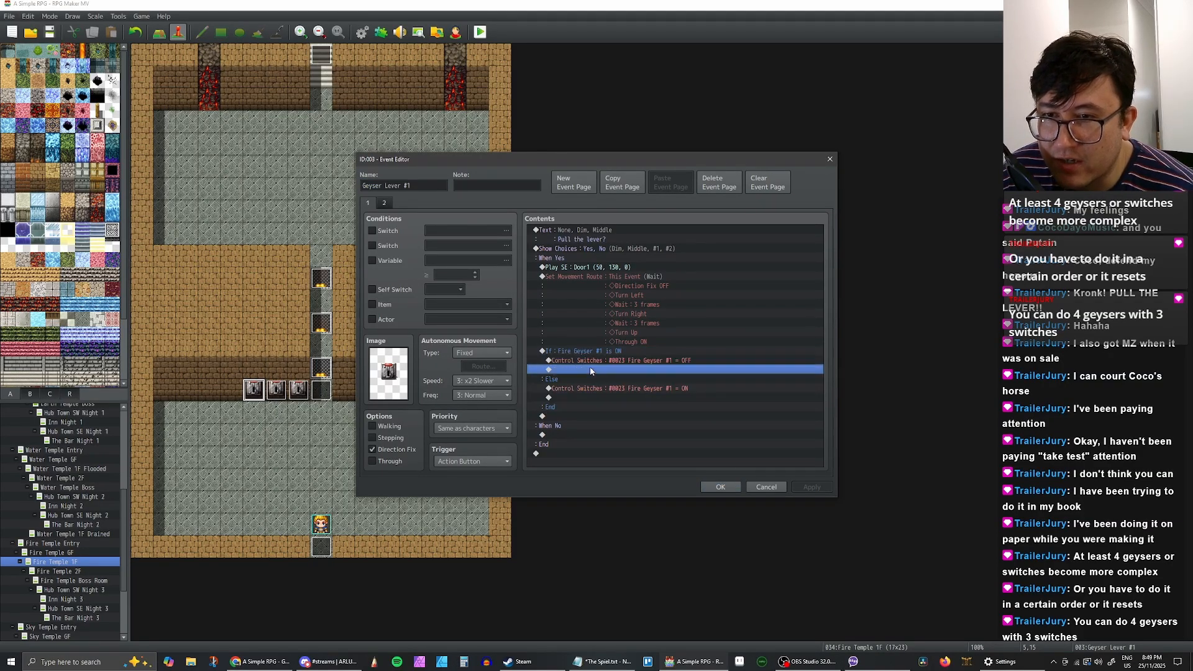
right_click(588, 372)
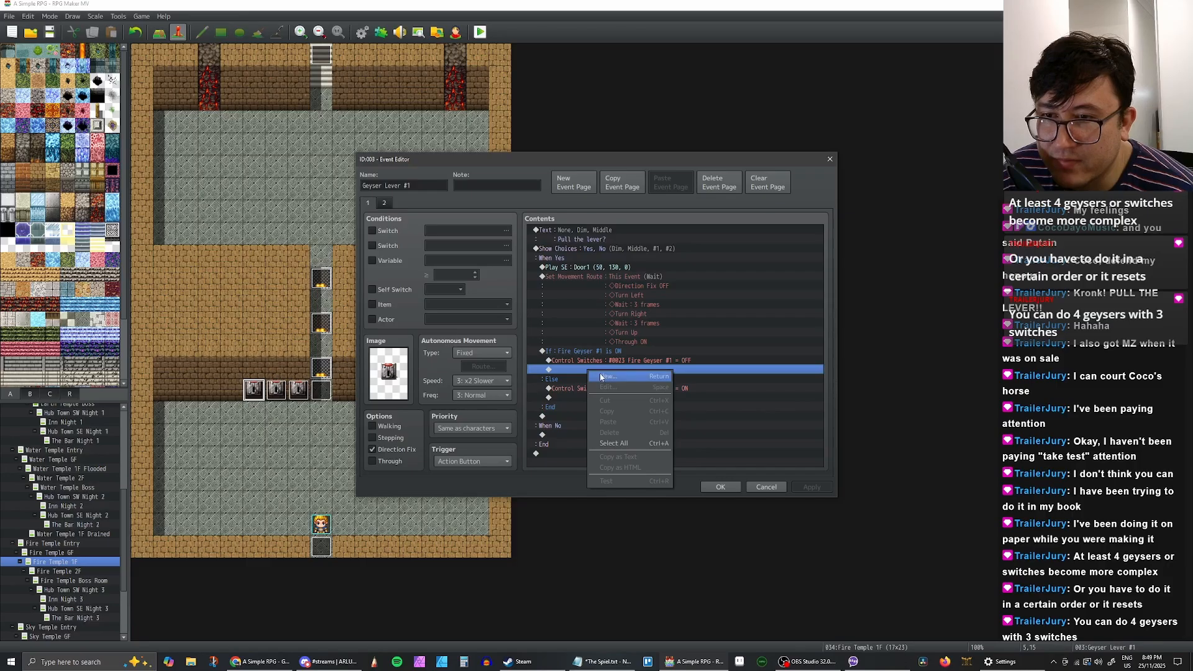
left_click(583, 362)
key("ctrl+c")
left_click(587, 370)
key("ctrl+v")
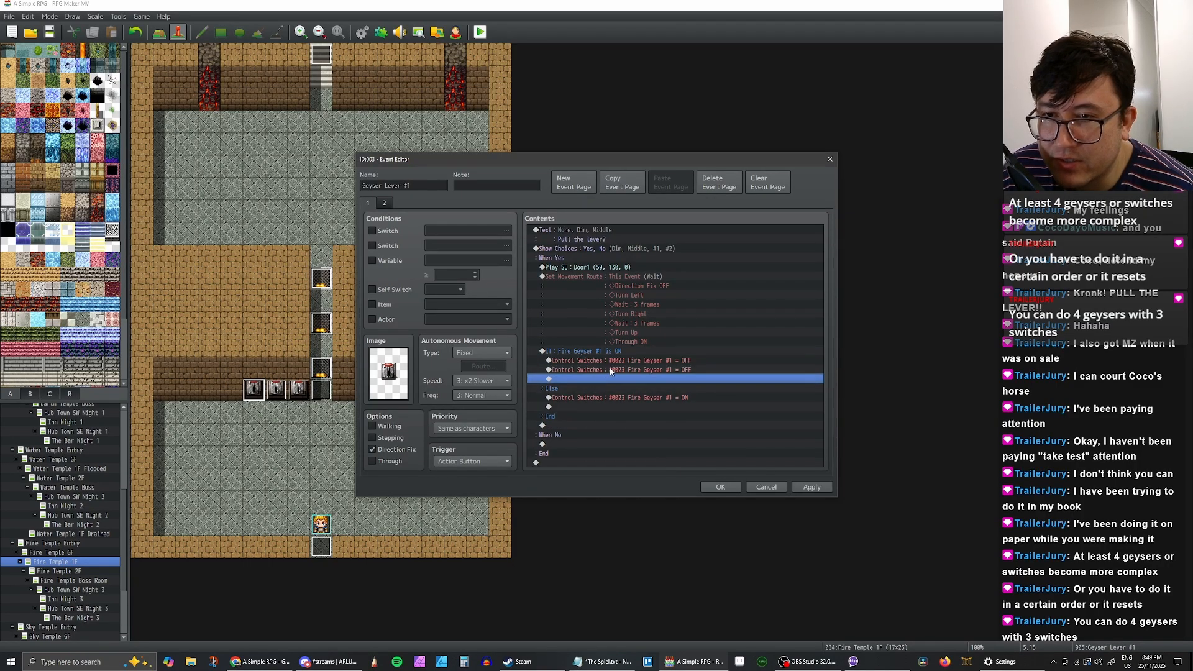
Step: Change the duplicated switch command in the "Fire Geyser #1 is ON" branch to set Fire Geyser #2 = ON
double_click(614, 371)
left_click(691, 320)
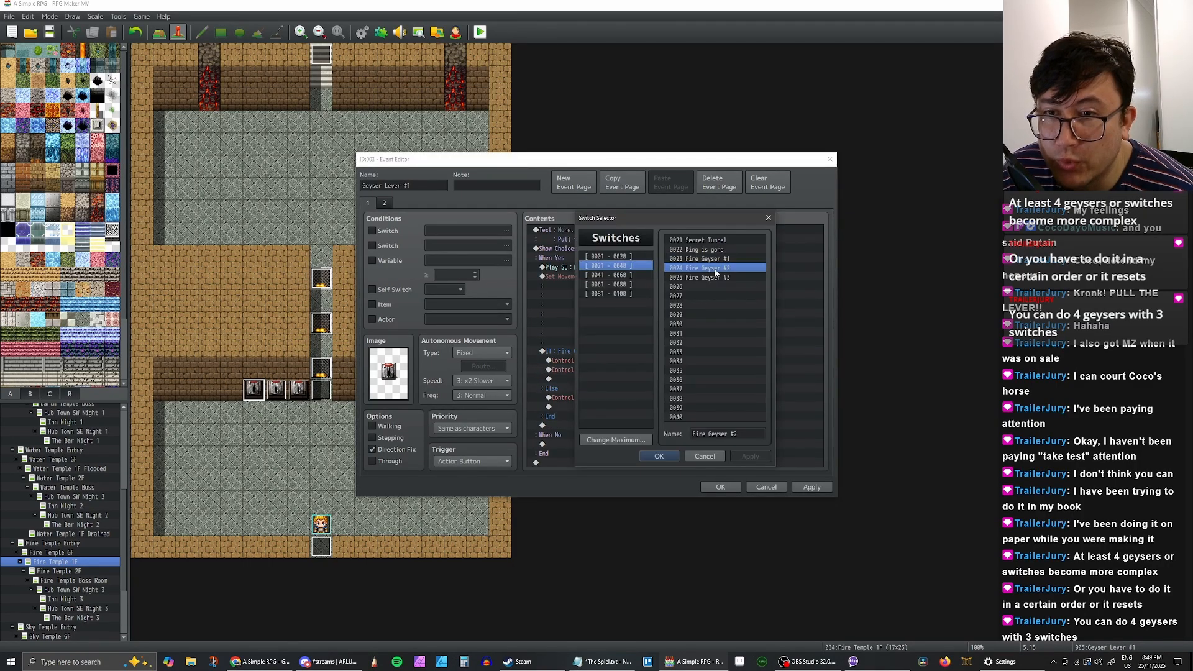
left_click(660, 455)
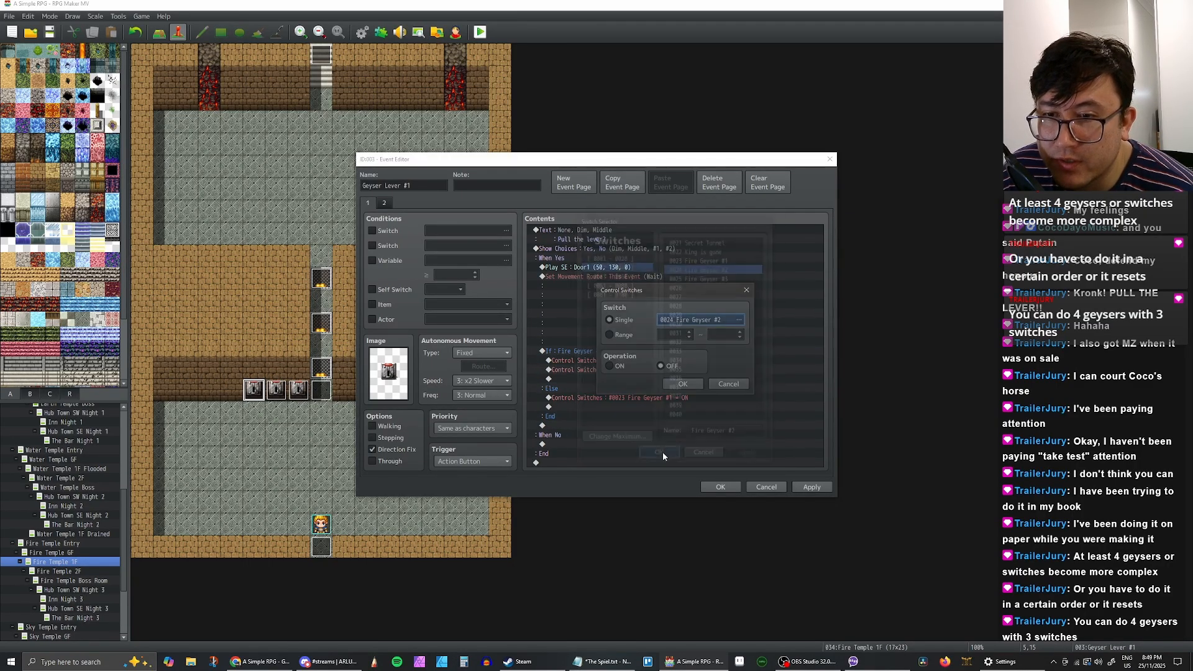
left_click(609, 366)
left_click(682, 383)
left_click(644, 371)
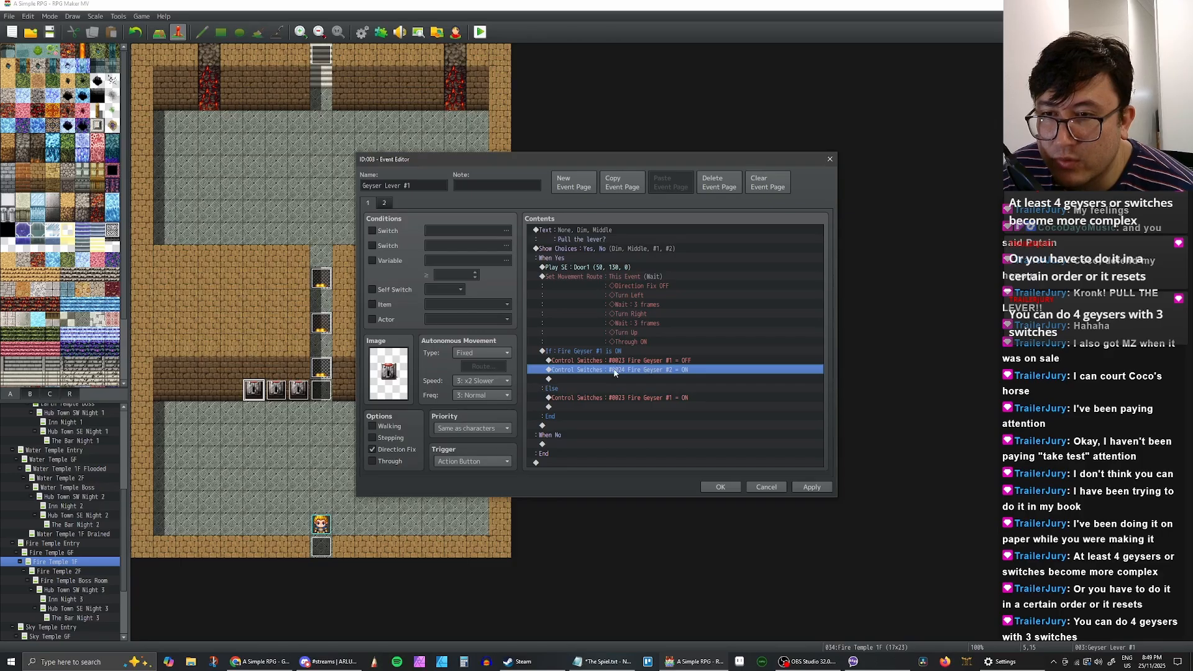
Step: Copy the Fire Geyser #2 command into the Else branch, set it to OFF there, and save the lever event
left_click(643, 407)
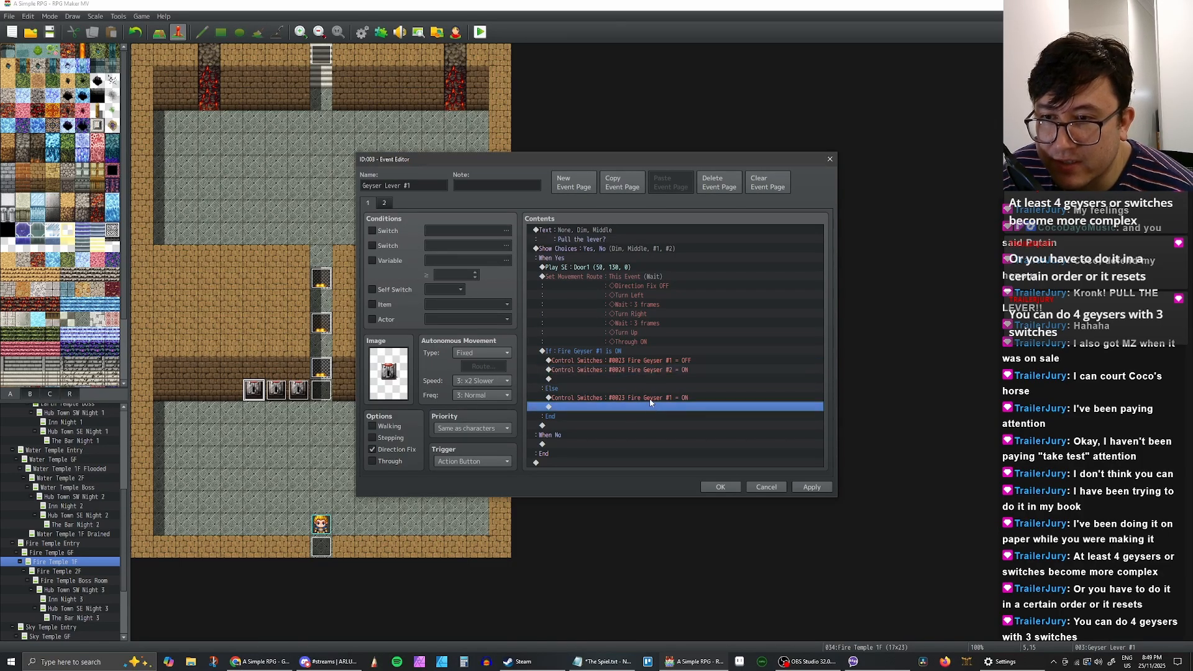
left_click(650, 369)
key("ctrl+c")
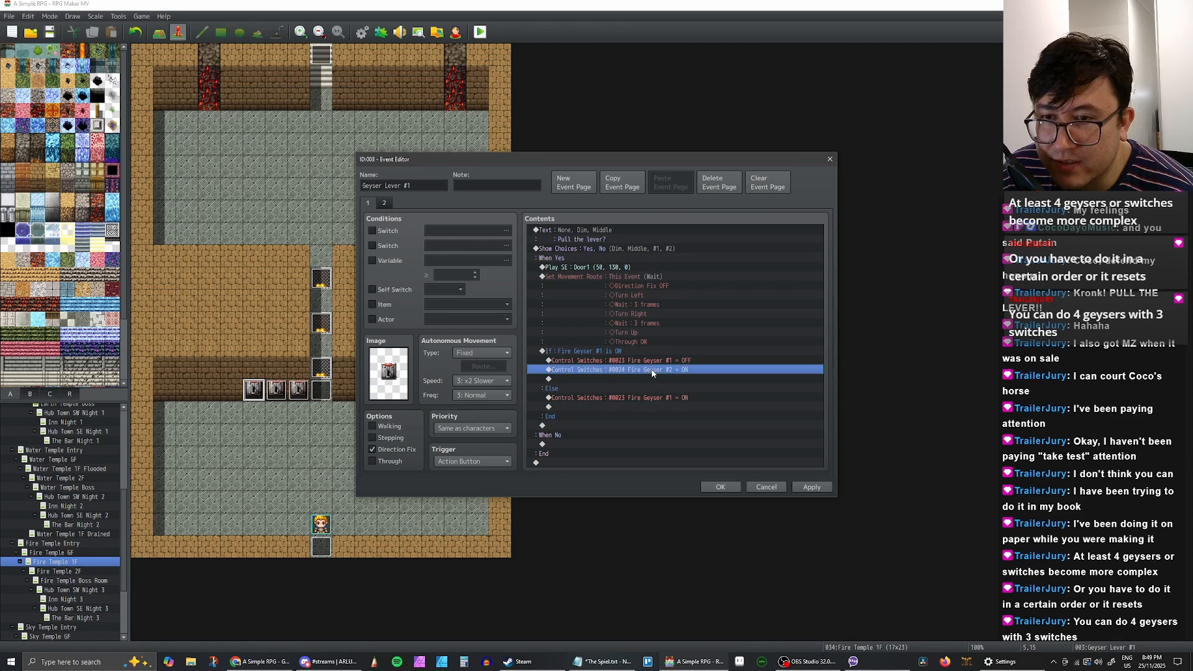
left_click(643, 398)
left_click(643, 405)
key("ctrl+v")
double_click(646, 407)
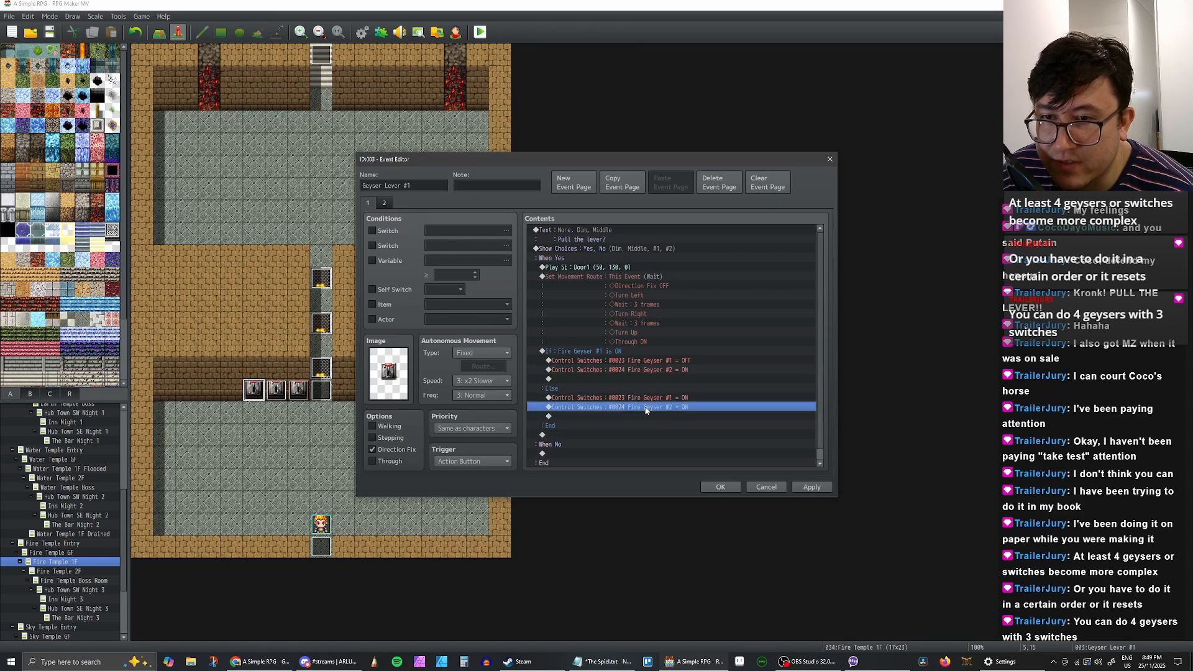
left_click(663, 366)
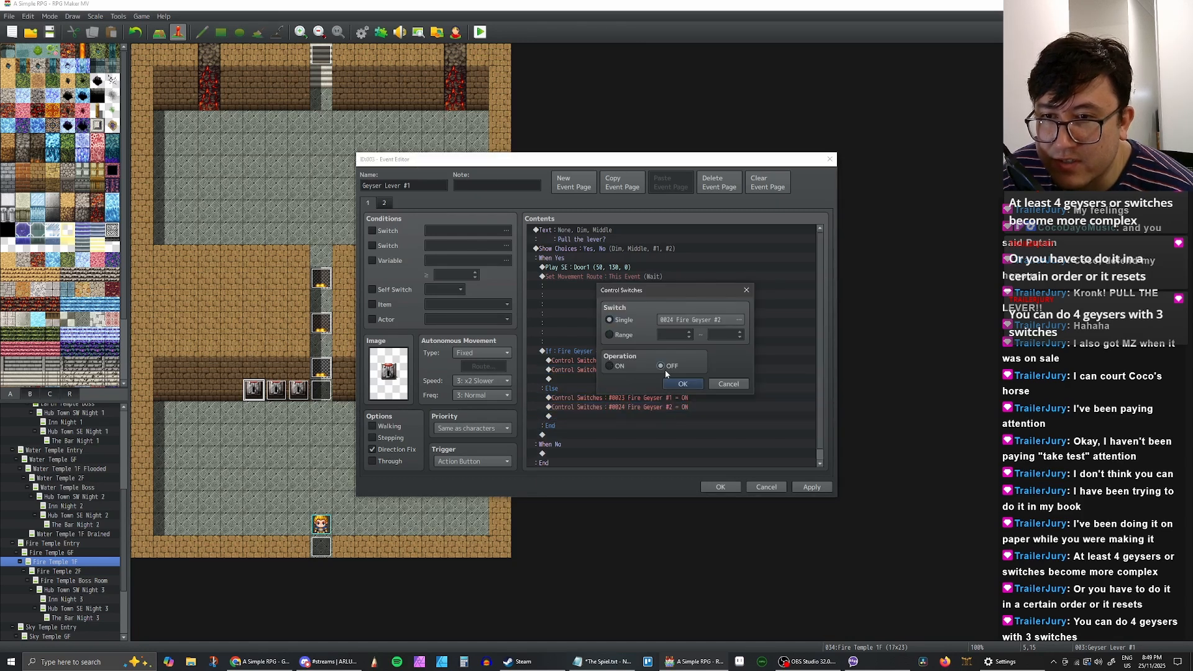
left_click(678, 383)
left_click(807, 487)
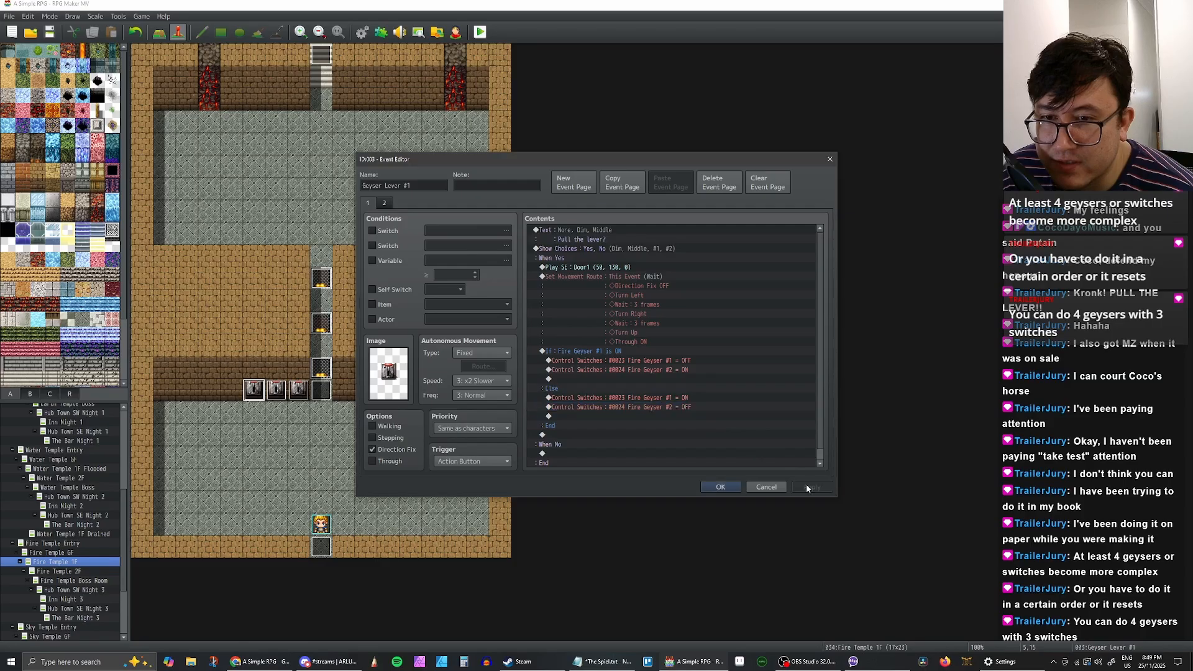
left_click(718, 489)
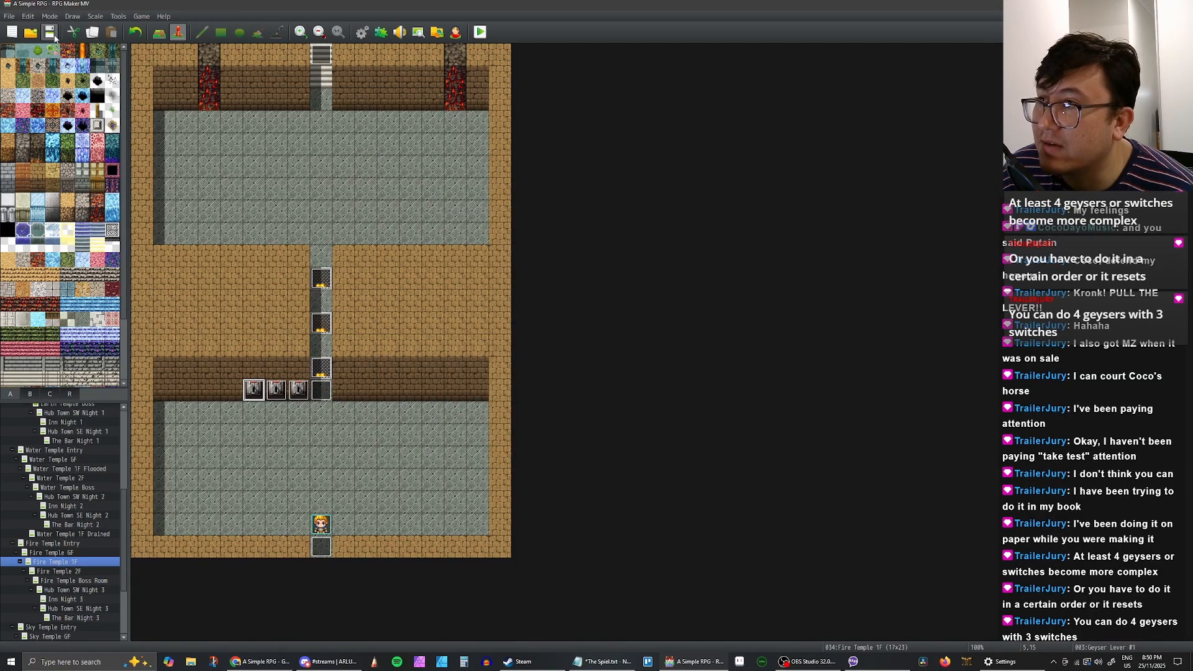
Step: Start a new game in a maximized playtest and walk up to the geyser corridor, dismissing the dialogue
left_click(481, 33)
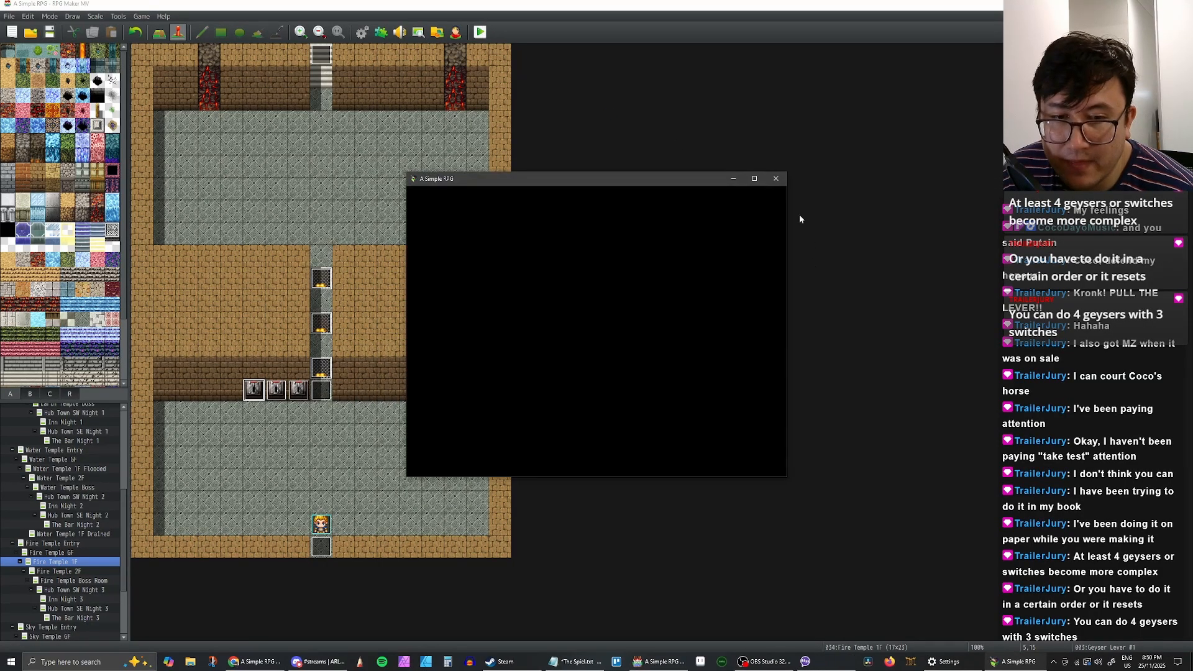
double_click(755, 181)
key("Up")
key("Return")
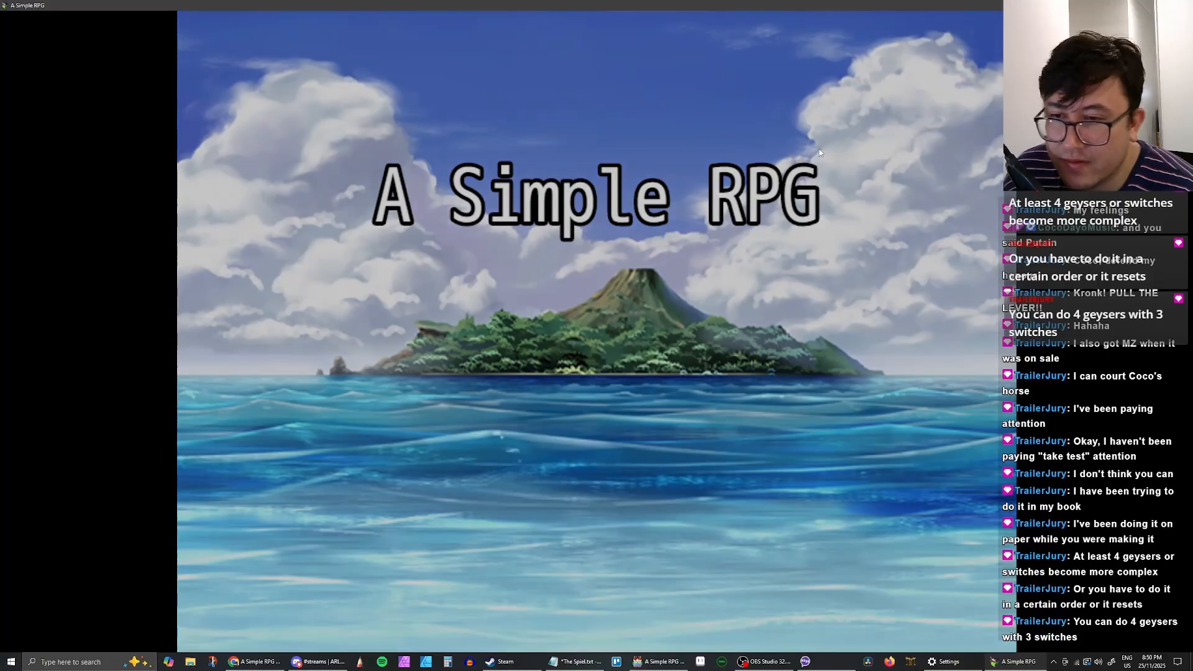
key("Up")
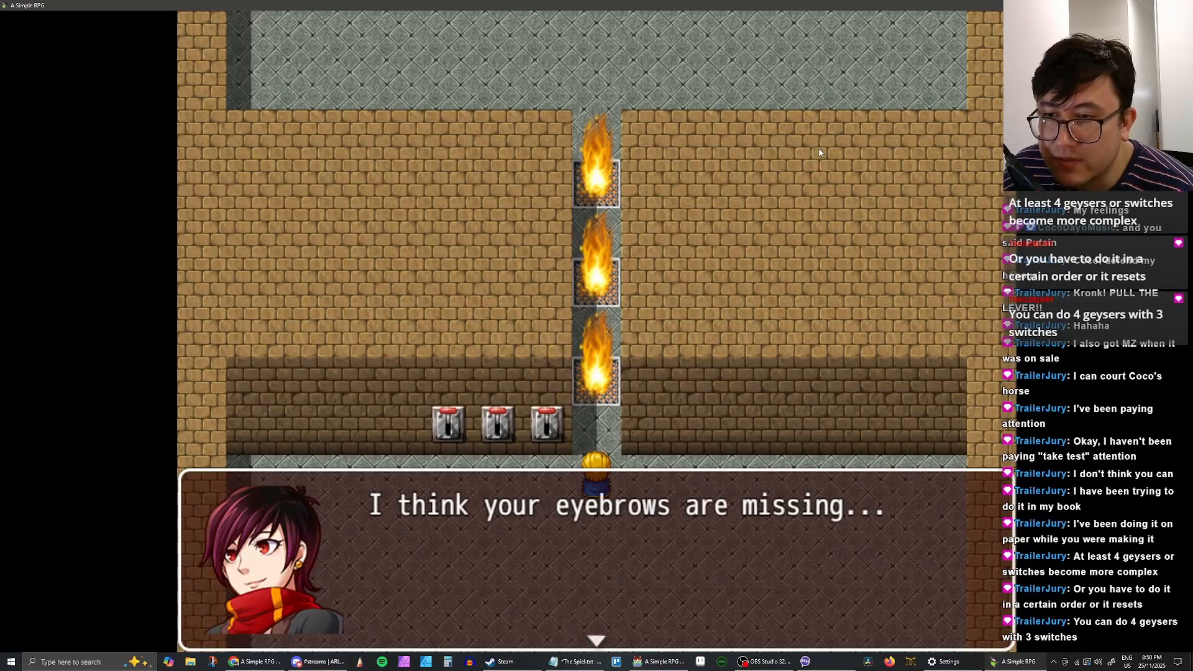
key("Return")
key("Escape")
key("Down")
key("Down")
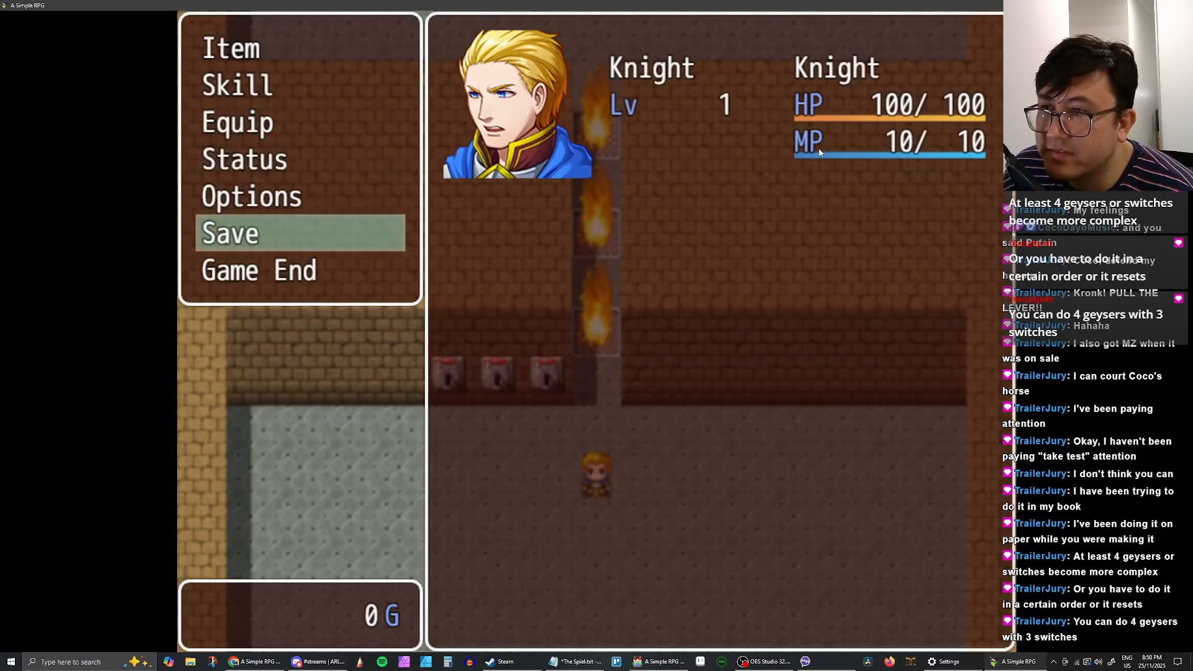
key("Return")
key("Down")
key("Down")
key("Down")
key("Down")
key("Down")
key("Down")
key("Down")
key("Down")
key("Down")
key("Down")
key("Down")
key("Down")
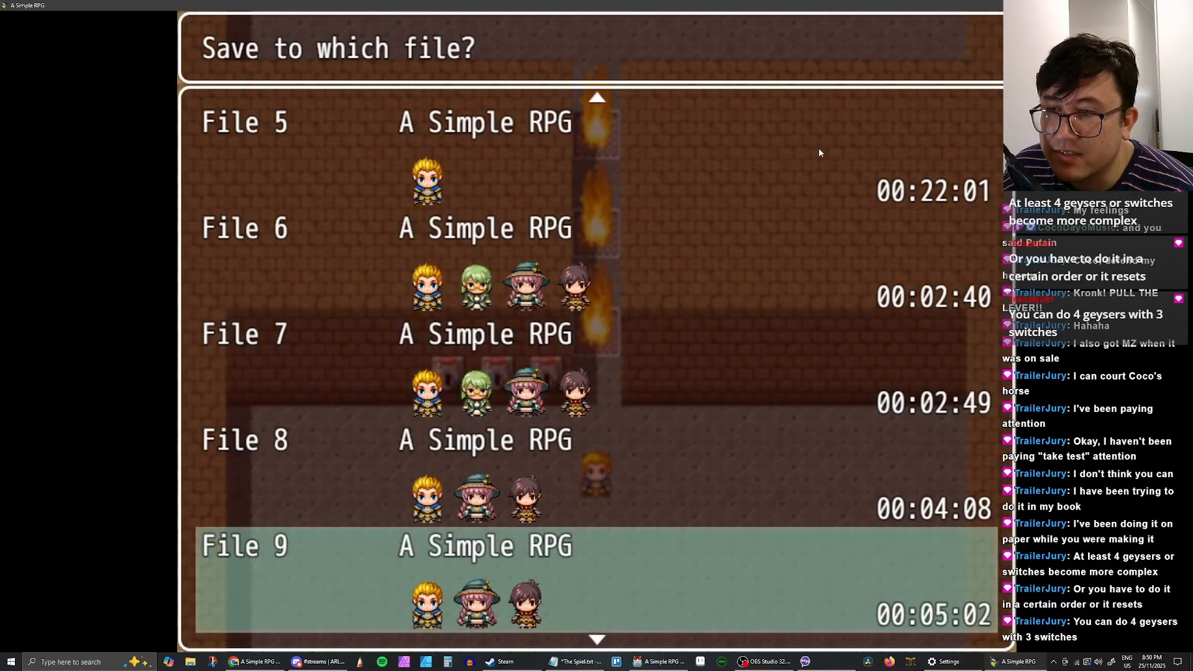
key("Down")
key("Down")
key("Down")
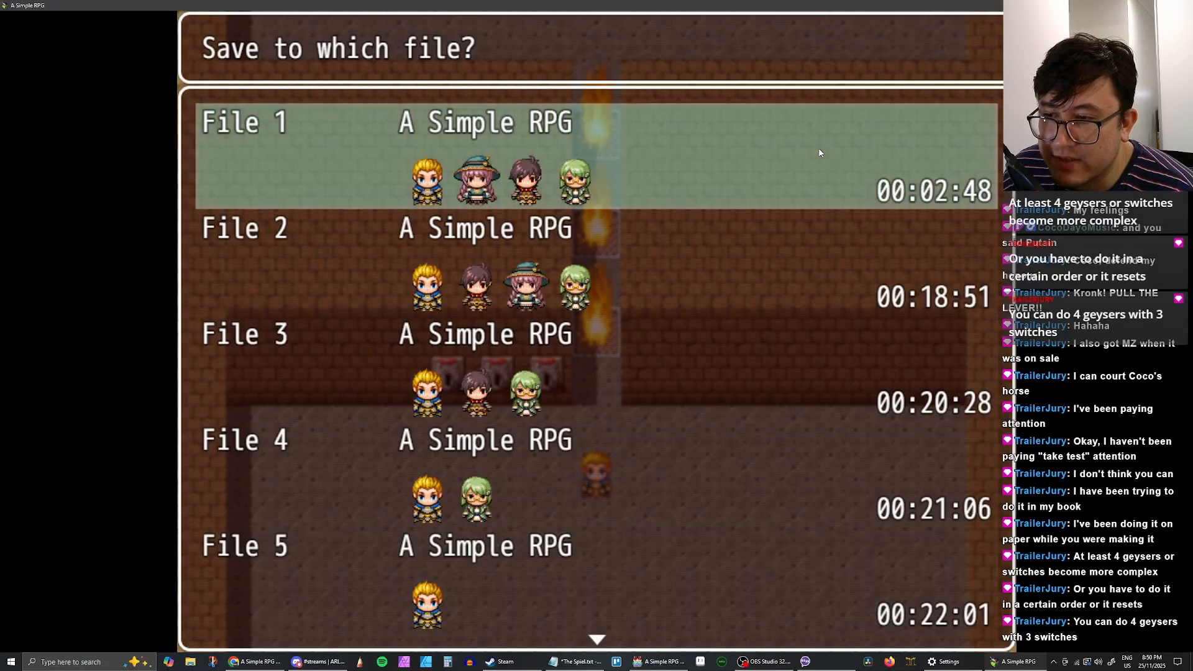
key("Up")
key("Escape")
key("Escape")
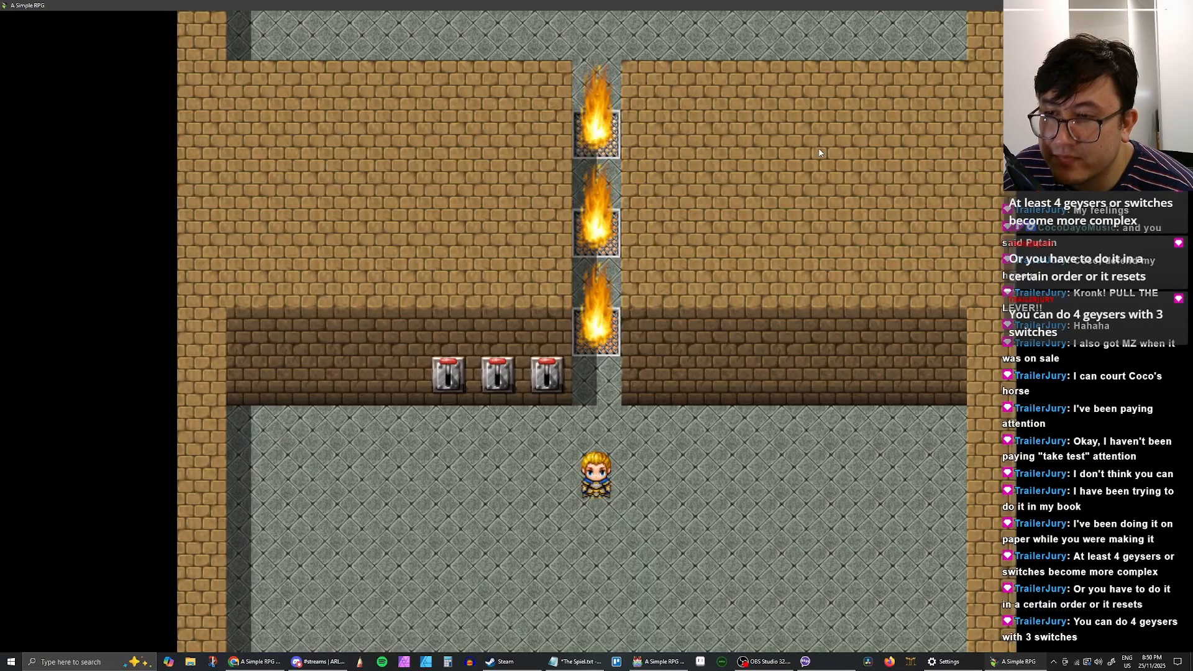
Step: Walk to the lever farthest from the corridor and pull it
key("Left")
key("Left")
key("Up")
key("Left")
key("Up")
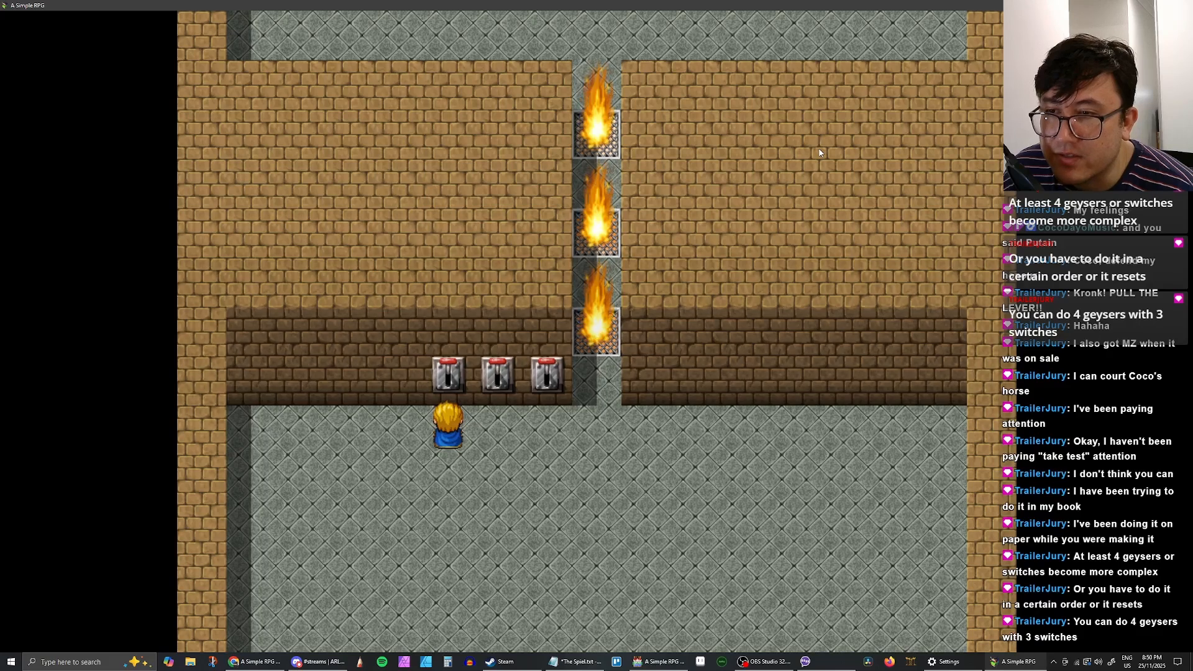
key("Return")
key("Return")
Step: Pull the middle lever, followed by the lever nearest the corridor
key("Right")
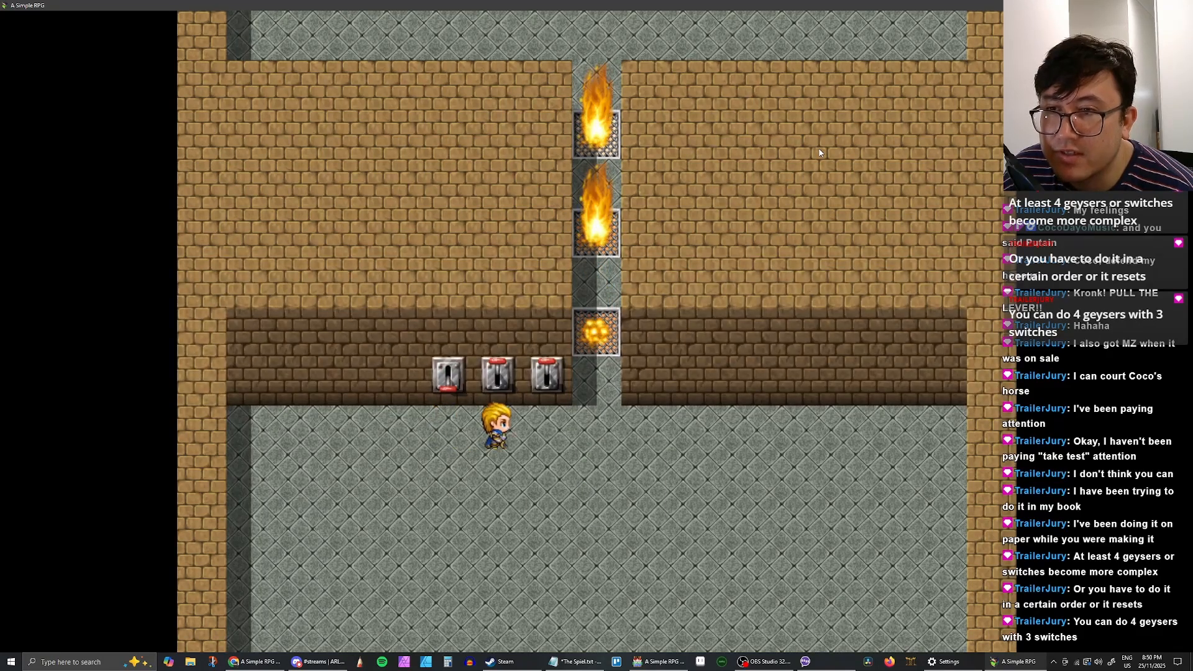
key("Up")
key("Return")
key("Return")
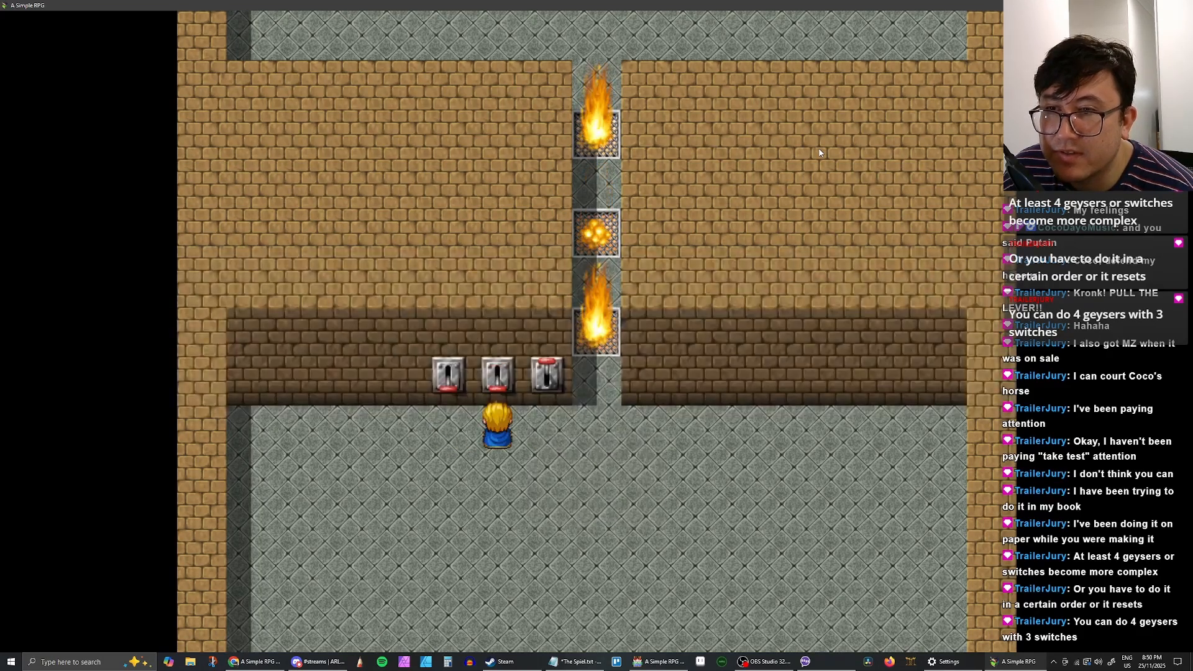
key("Right")
key("Up")
key("Return")
key("Return")
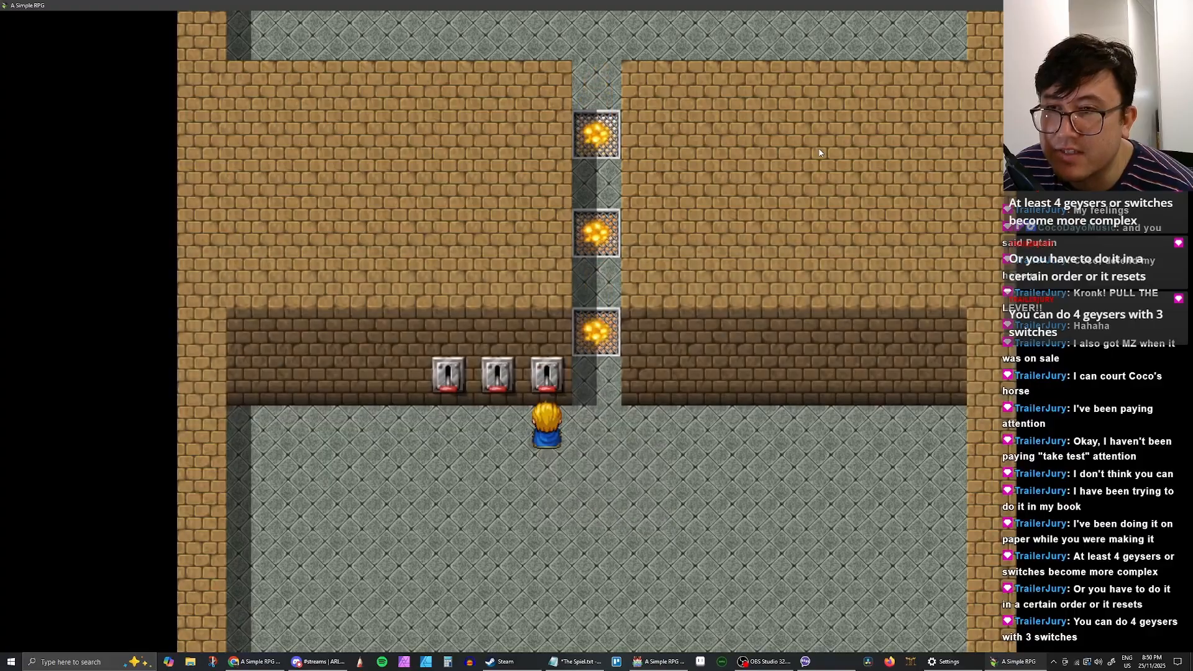
Step: Return to the farthest lever and pull it again
key("Left")
key("Left")
key("Up")
key("Return")
key("Return")
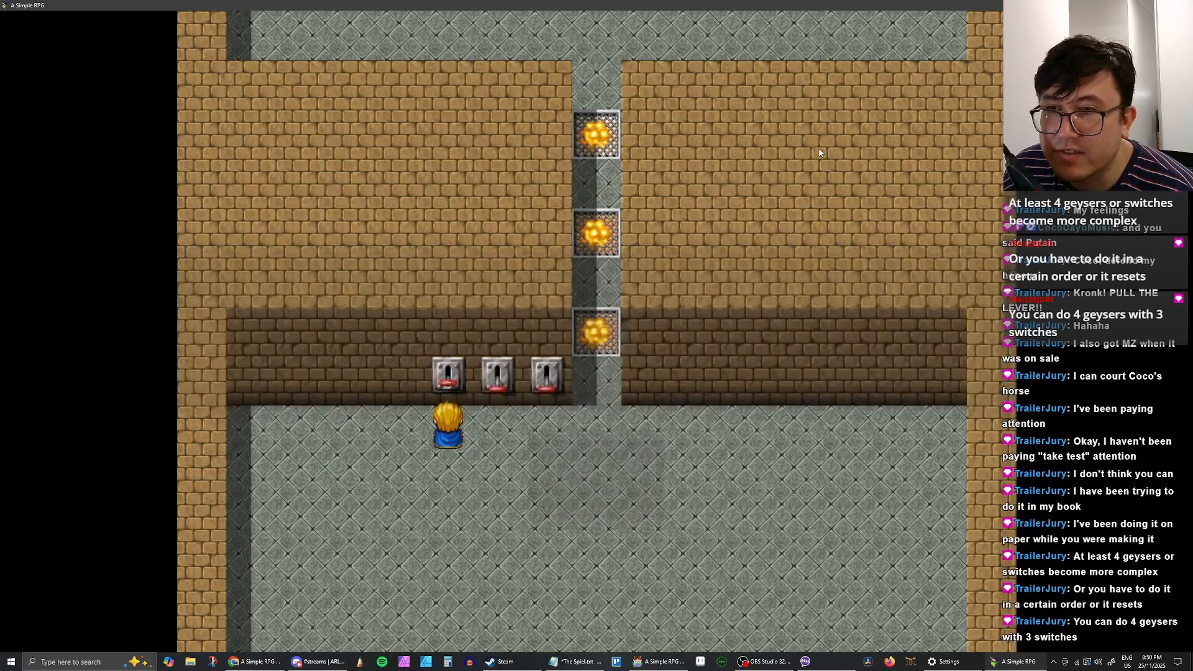
Step: Pull the middle lever again, followed by the farthest lever, to test the new geyser combination
key("Right")
key("Up")
key("Return")
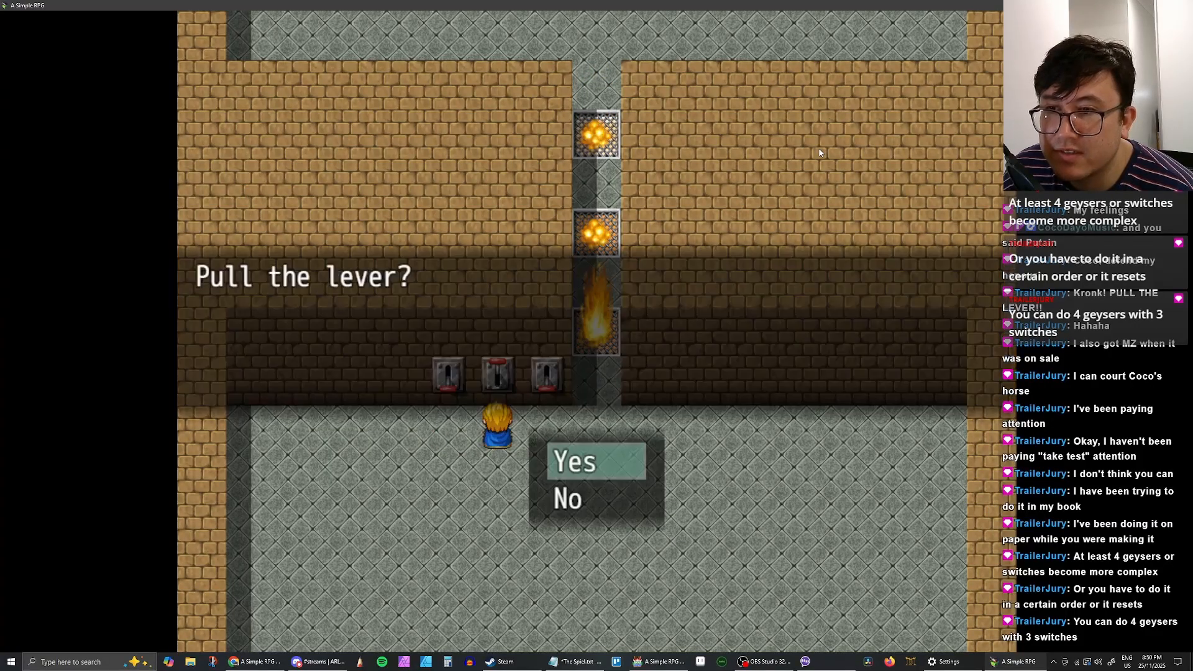
key("Return")
key("Left")
key("Up")
key("Return")
key("Return")
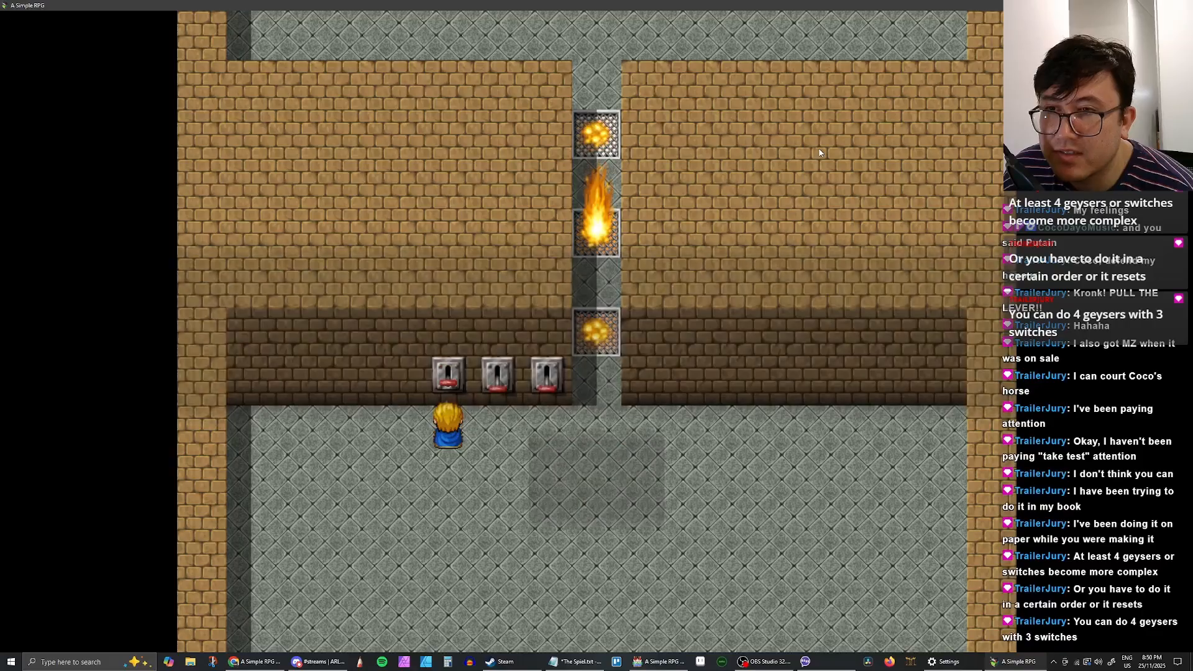
key("Right")
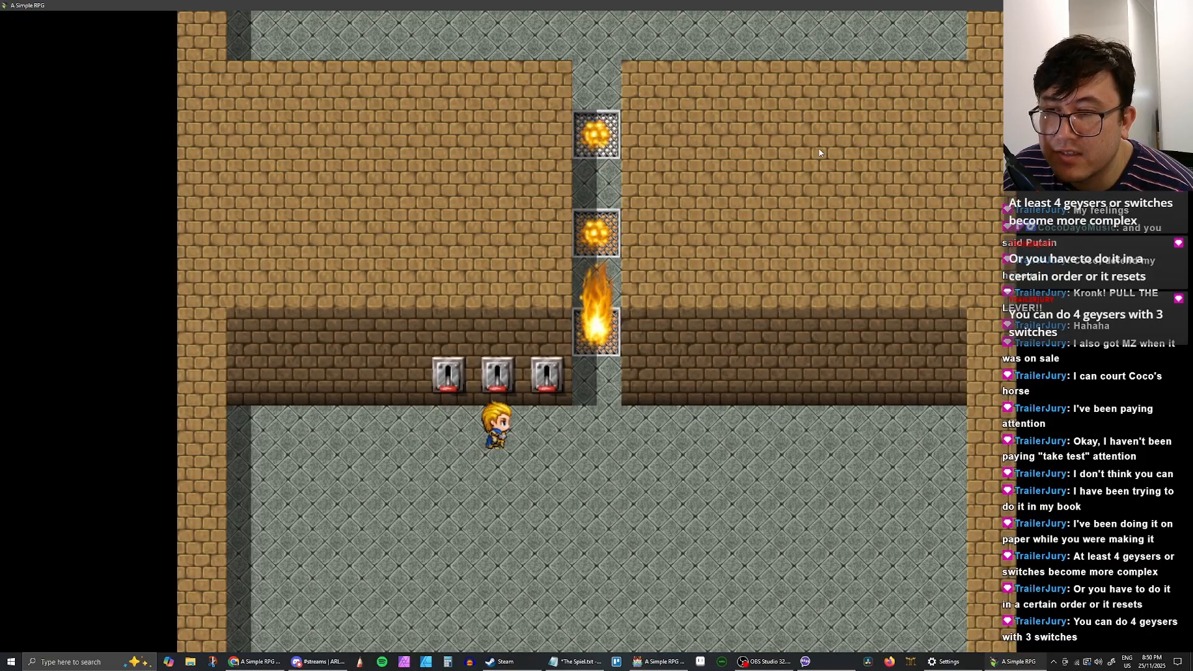
key("Left")
key("Up")
key("Right")
key("Left")
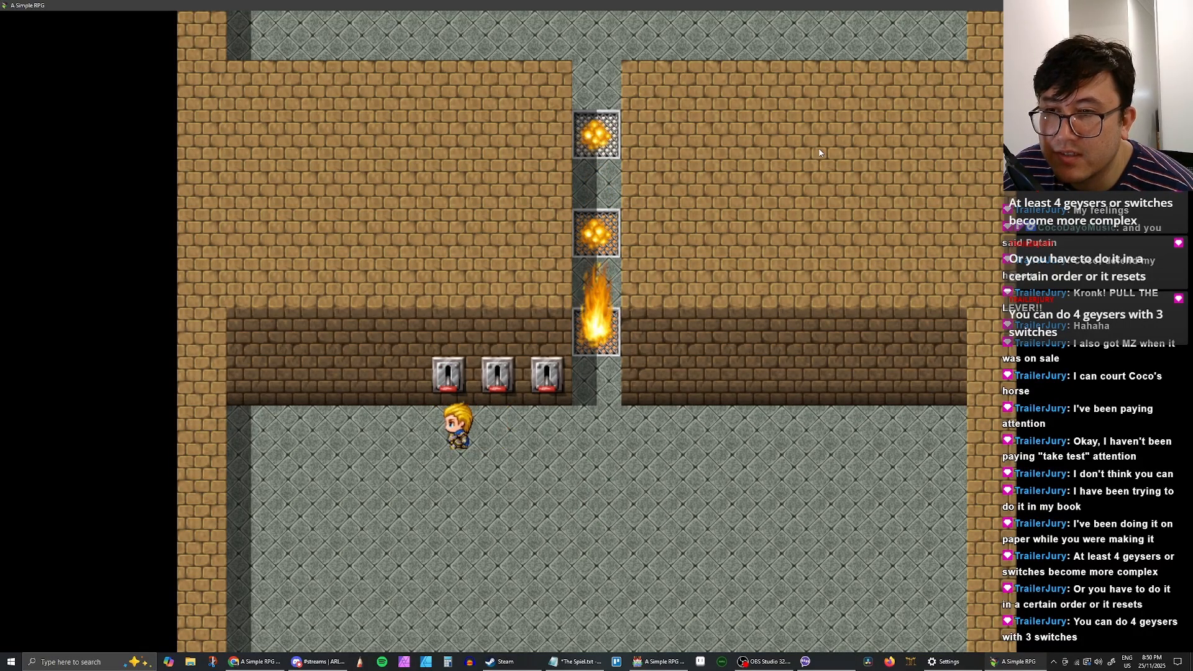
key("Right")
key("Left")
key("Up")
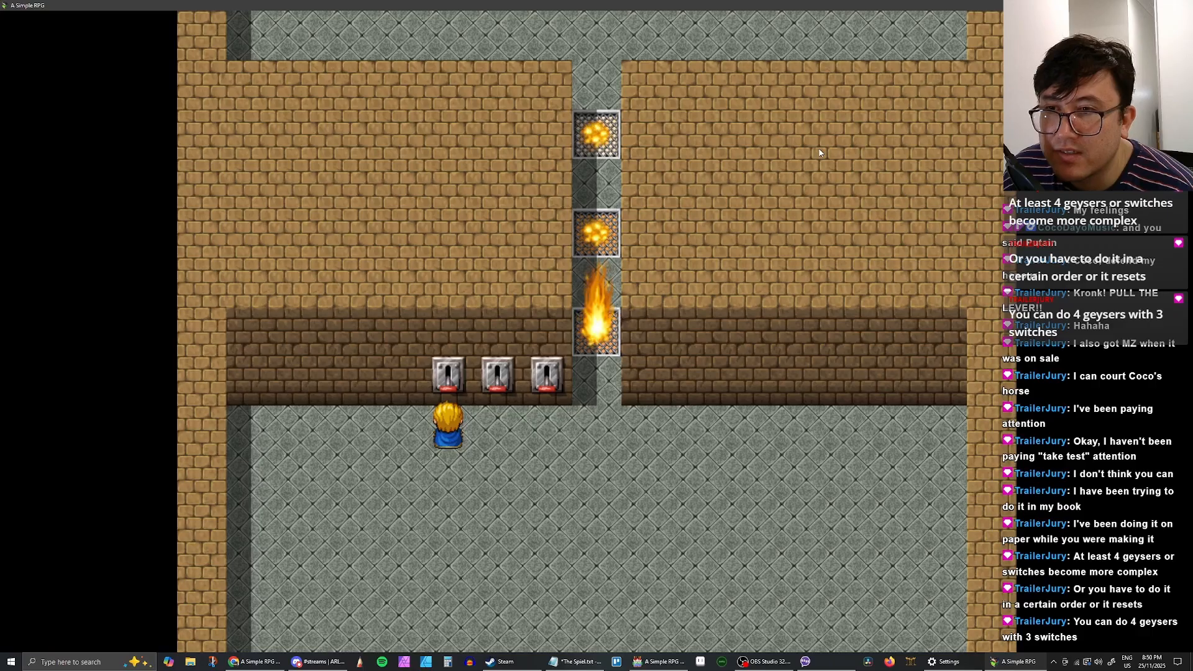
key("Right")
key("Left")
key("Up")
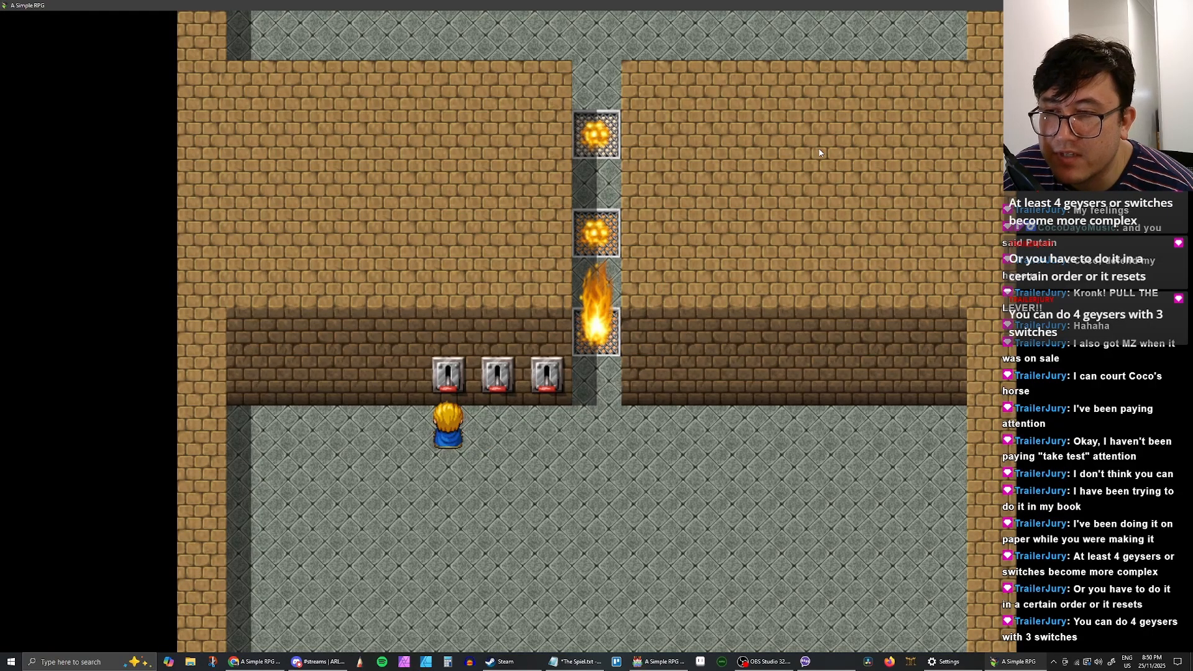
Step: Pull the farthest lever once more and close the playtest
key("Return")
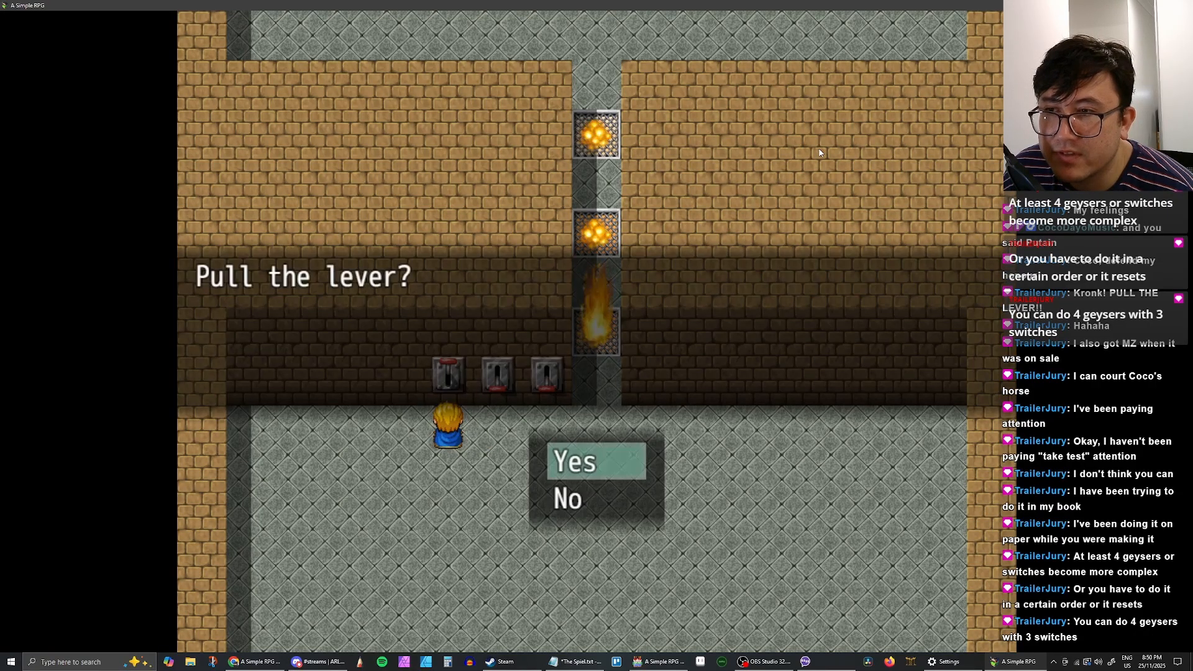
key("Return")
key("Down")
key("Right")
key("Left")
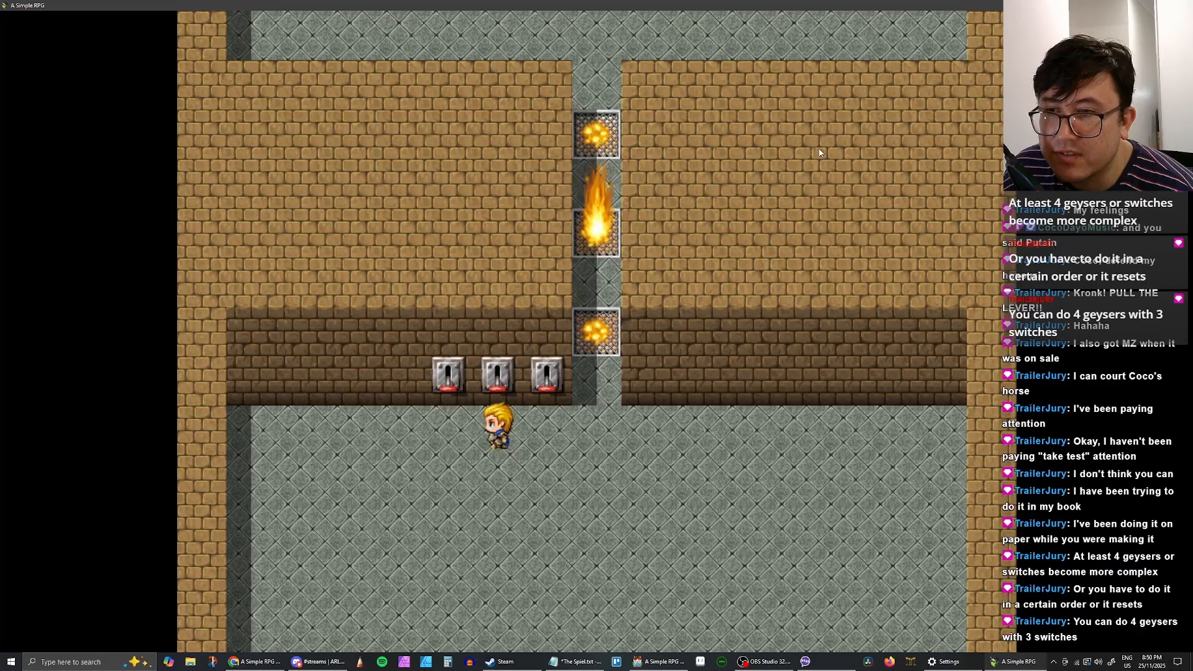
key("Up")
key("Left")
key("Right")
key("Up")
key("Left")
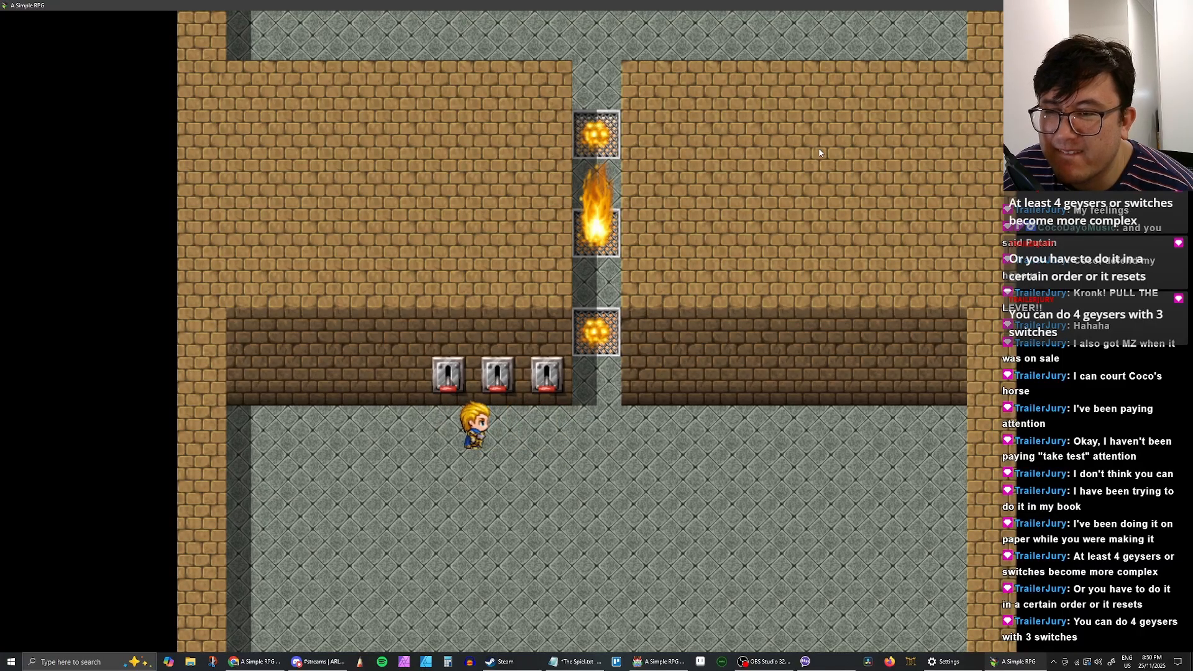
key("Right")
key("Up")
key("alt+F4")
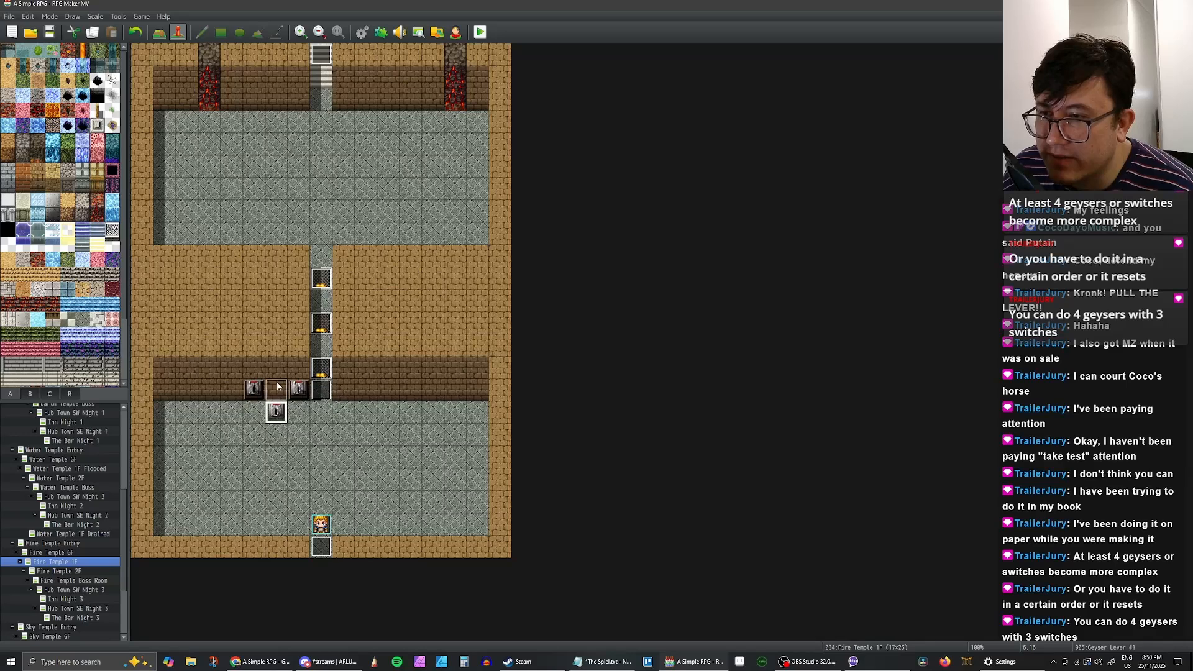
Step: Save the changes to the game and start a new game in a maximized playtest
left_click(480, 32)
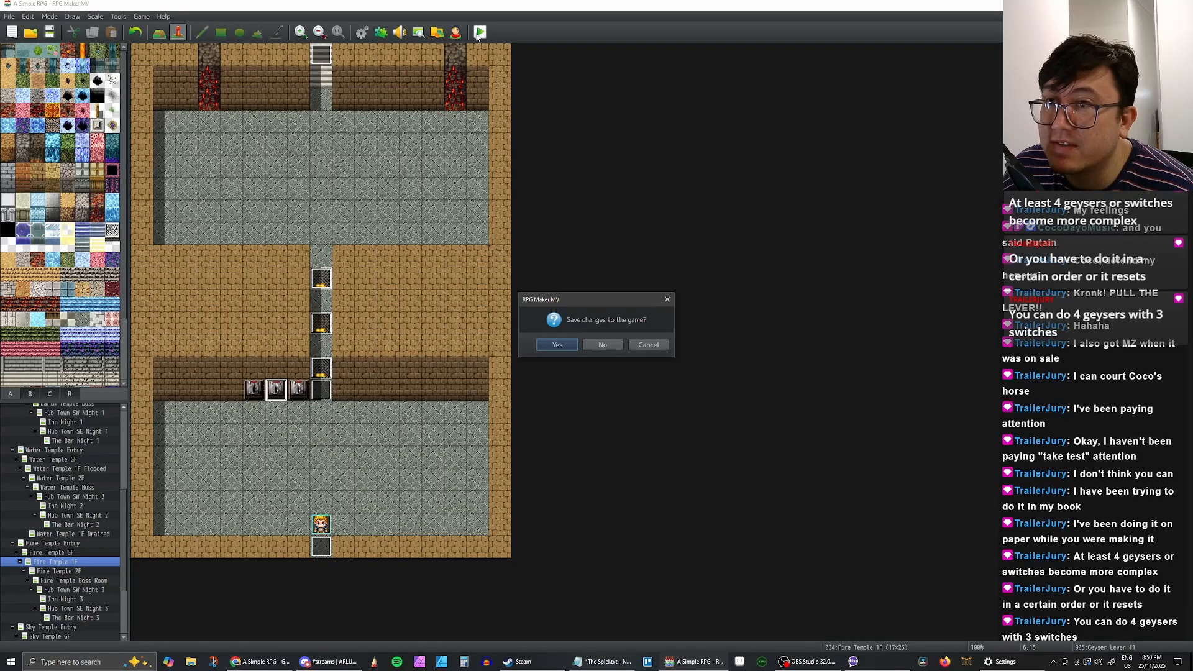
left_click(546, 341)
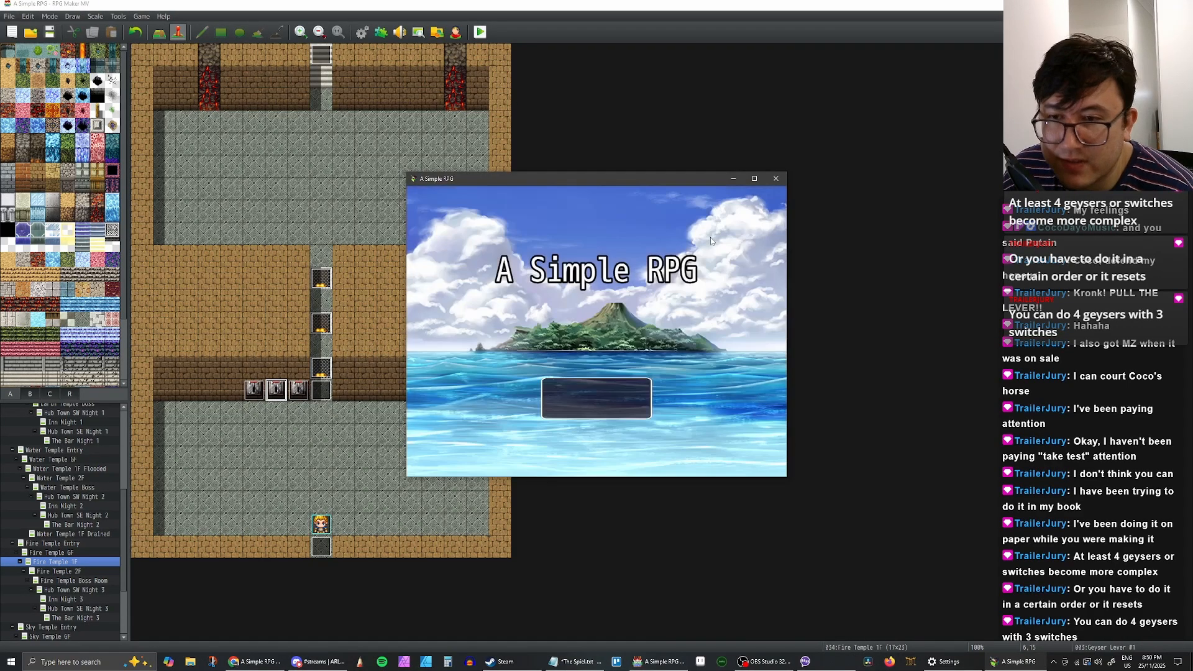
left_click(755, 179)
key("Up")
key("Return")
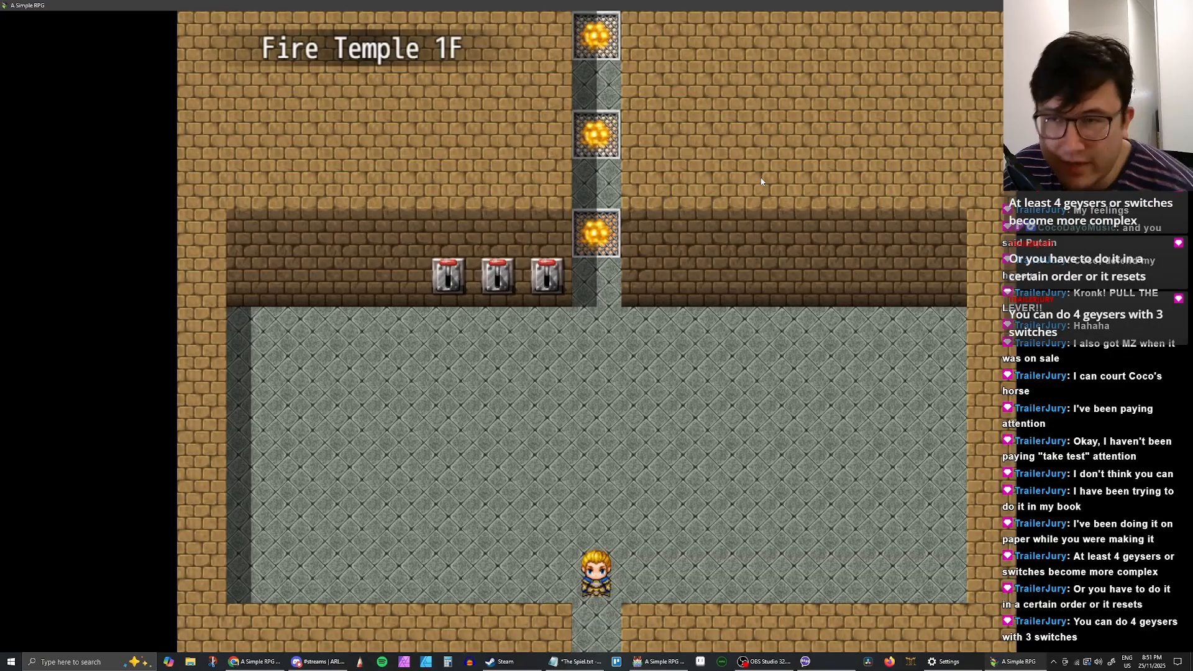
Step: Walk the hero north to the geyser corridor entrance to trigger the fire geysers, and dismiss the dialogue
key("Up")
key("Up")
key("Up")
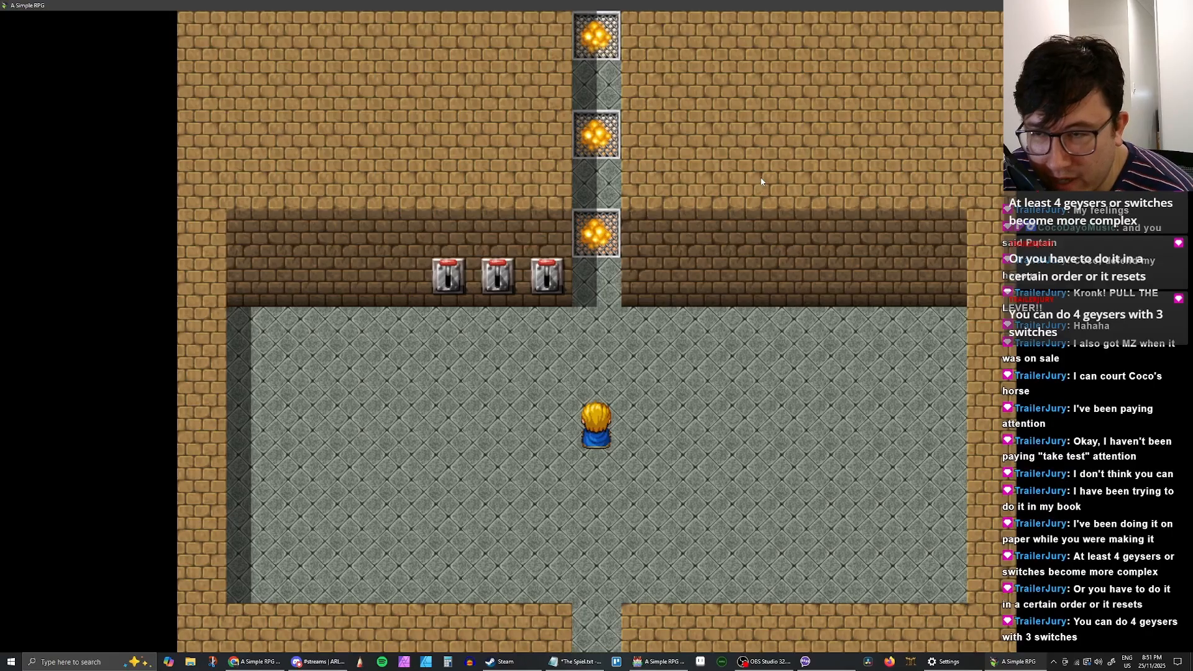
key("Up")
key("Up")
key("Up")
key("Up")
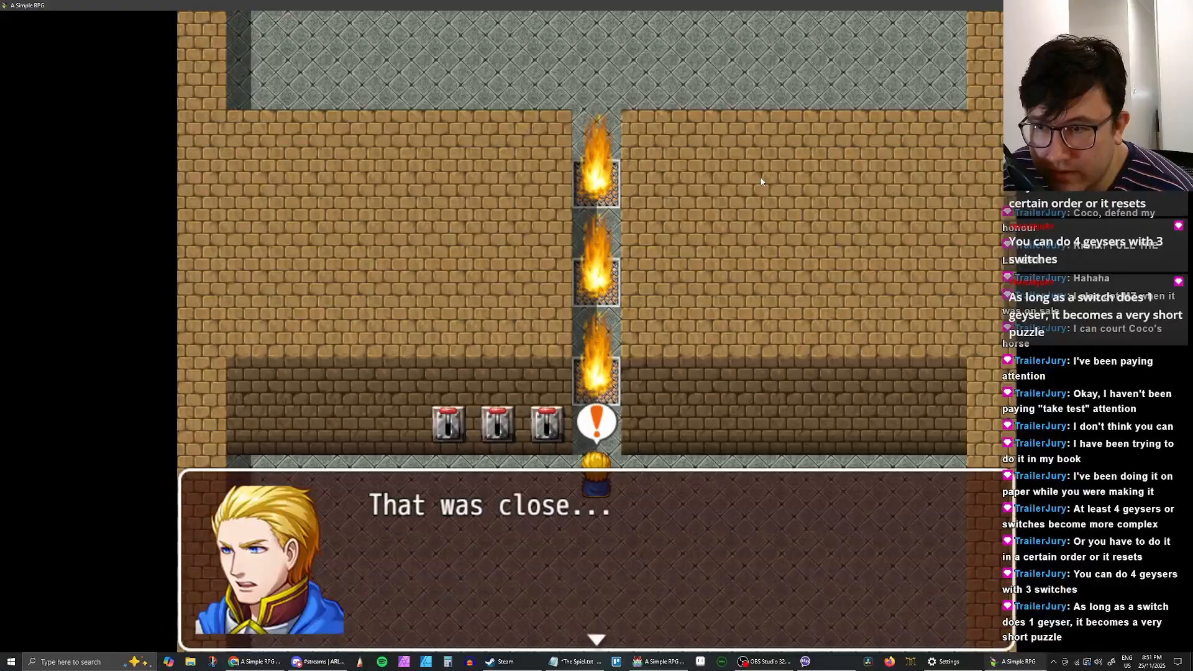
key("Return")
key("Return")
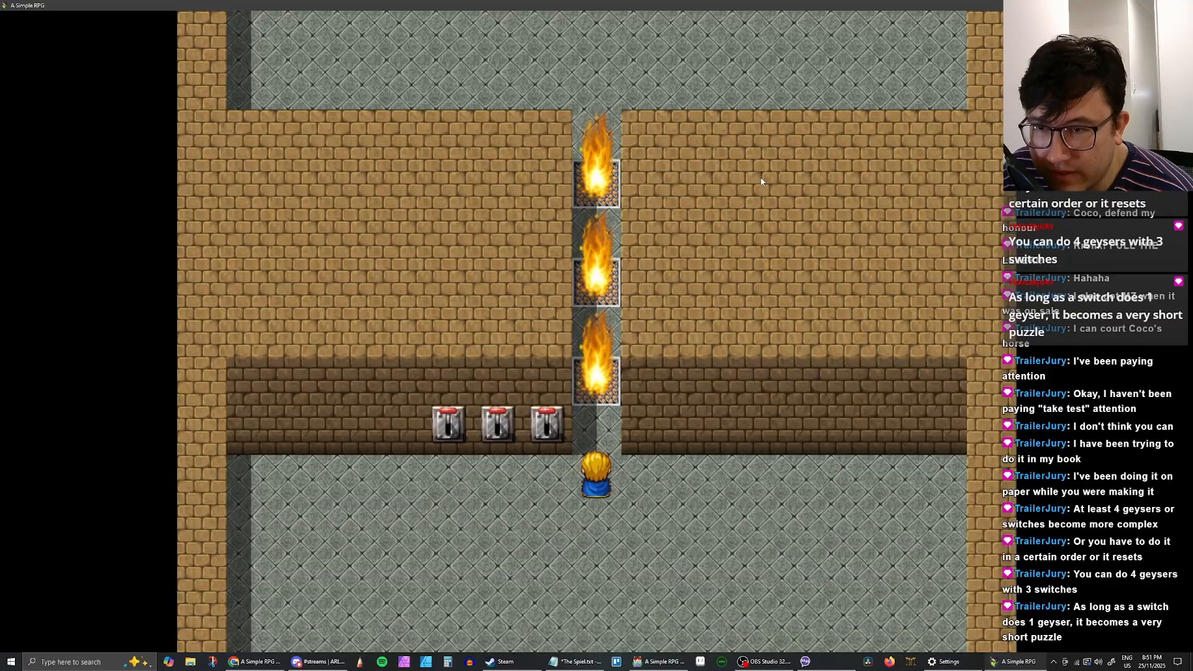
Step: Approach the first geyser, back away, and walk to the lever farthest from the corridor and pull it
key("Up")
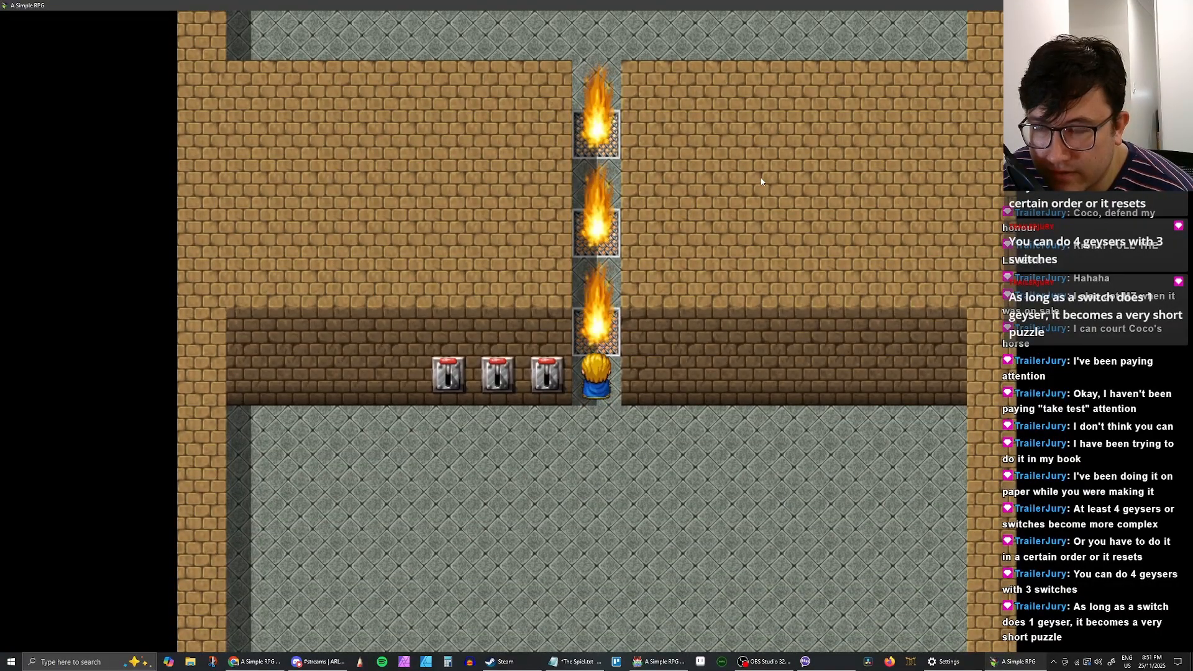
key("Down")
key("Down")
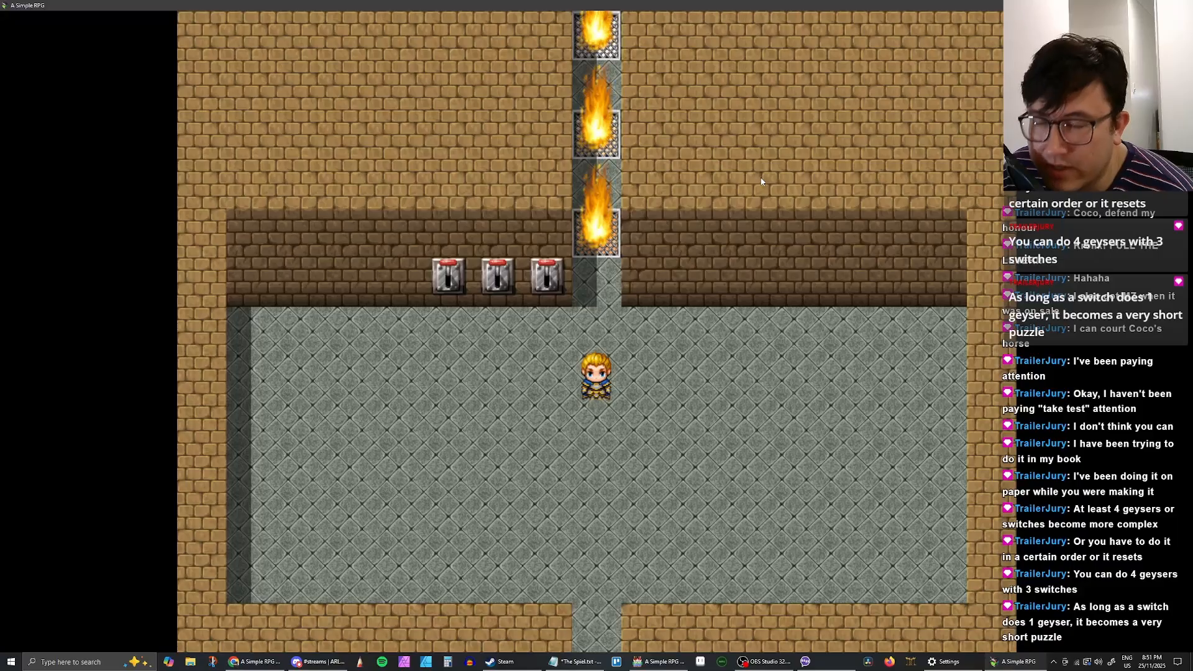
key("Left")
key("Left")
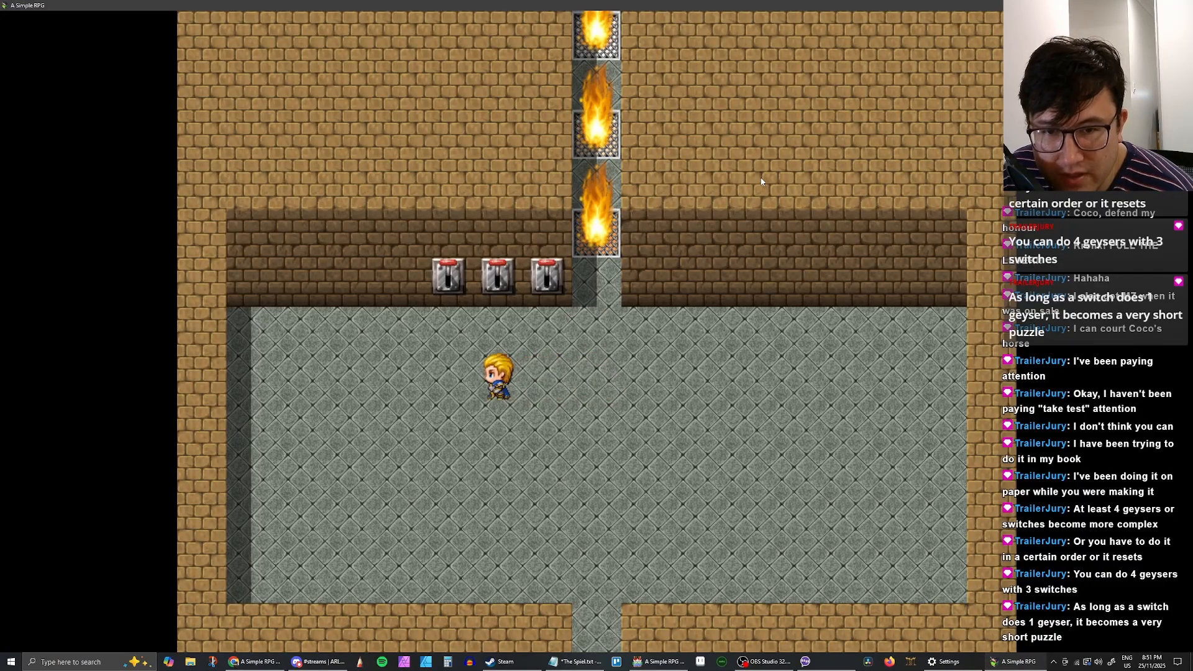
key("Left")
key("Right")
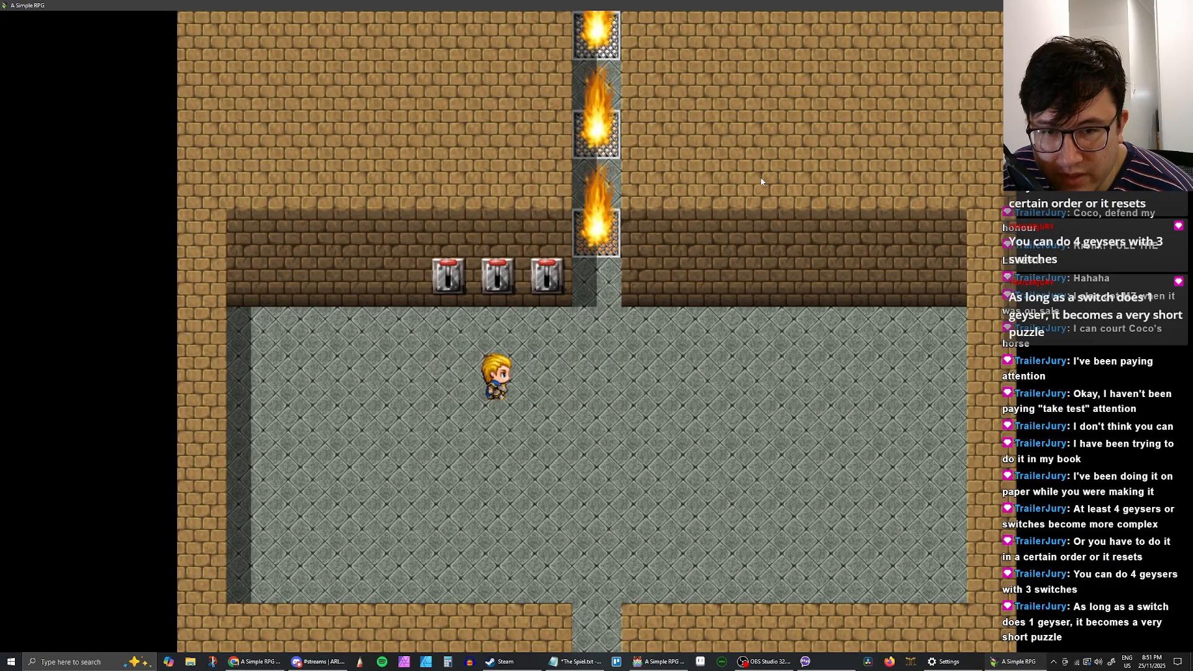
key("Left")
key("Up")
key("Down")
key("Up")
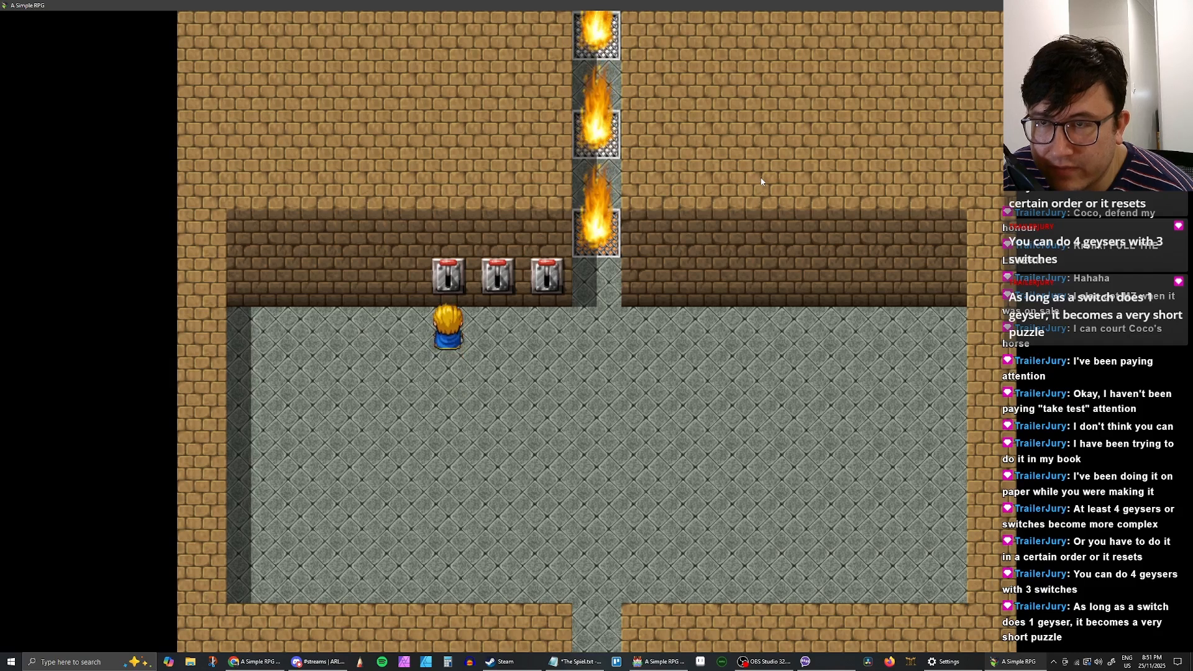
key("Return")
key("Return")
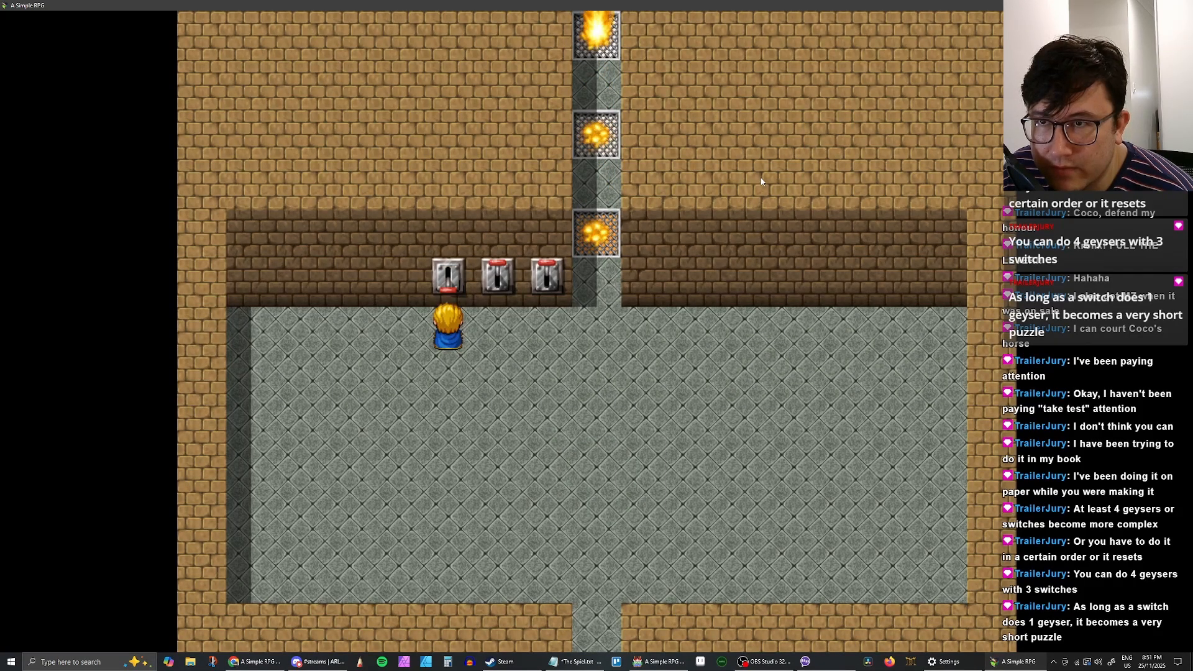
Step: Move to the middle lever and pull it to test the geyser combination
key("Right")
key("Up")
key("Return")
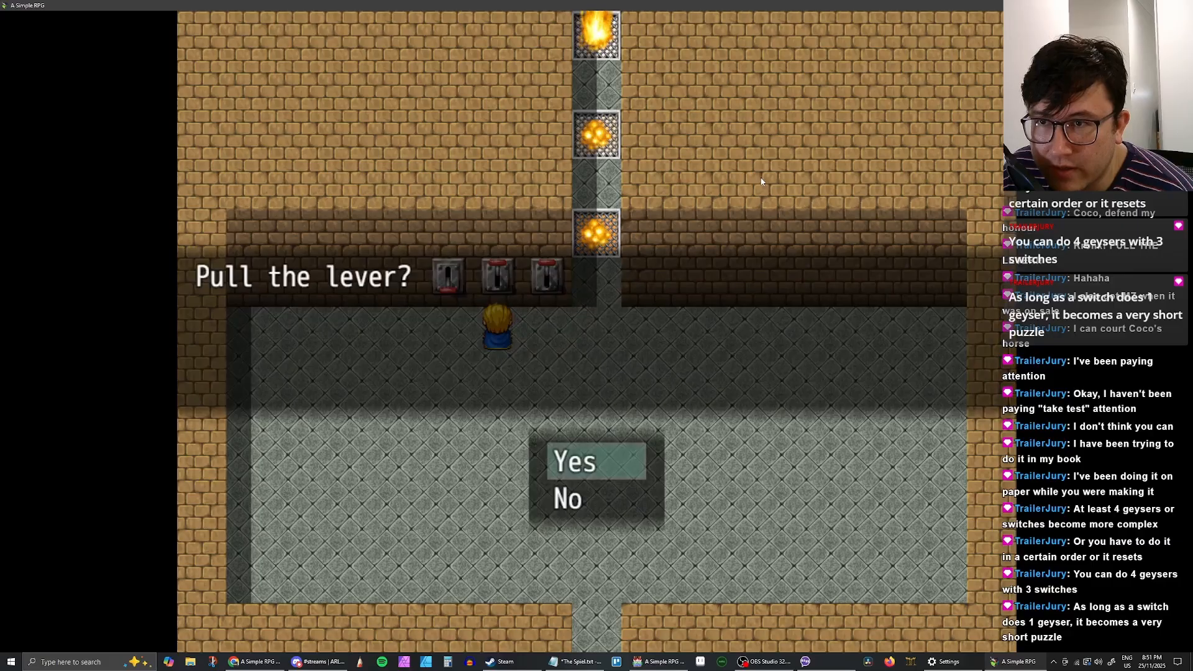
key("Return")
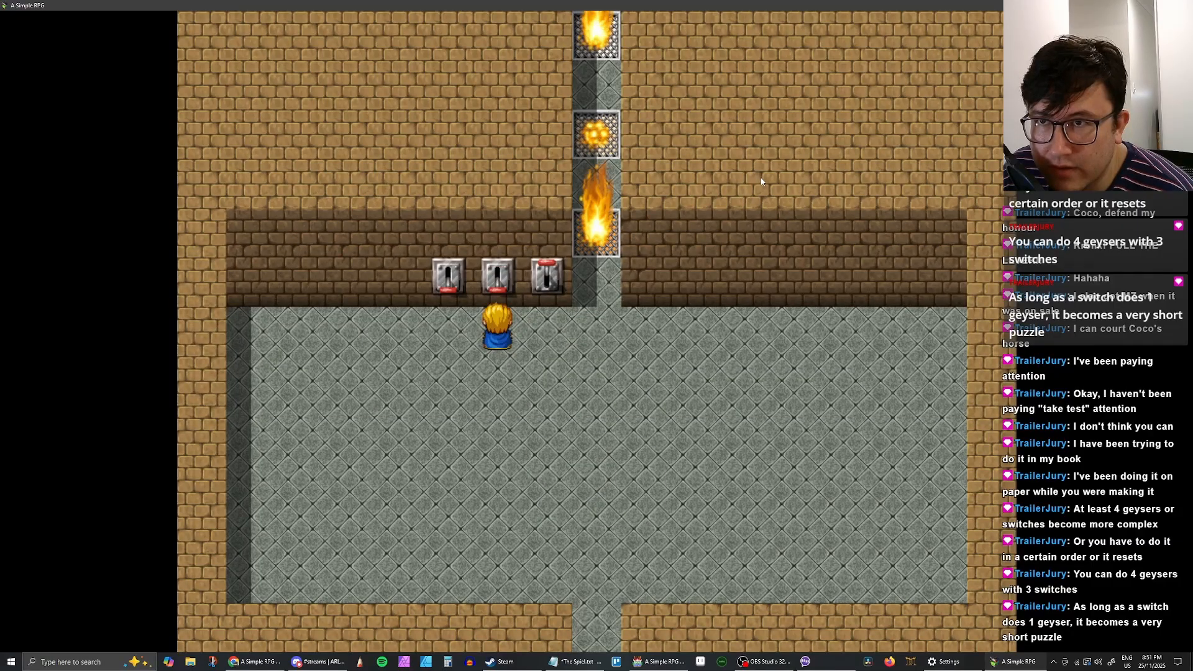
Step: Pull the lever nearest the corridor, return to the middle lever, and close the playtest
key("Right")
key("Up")
key("Return")
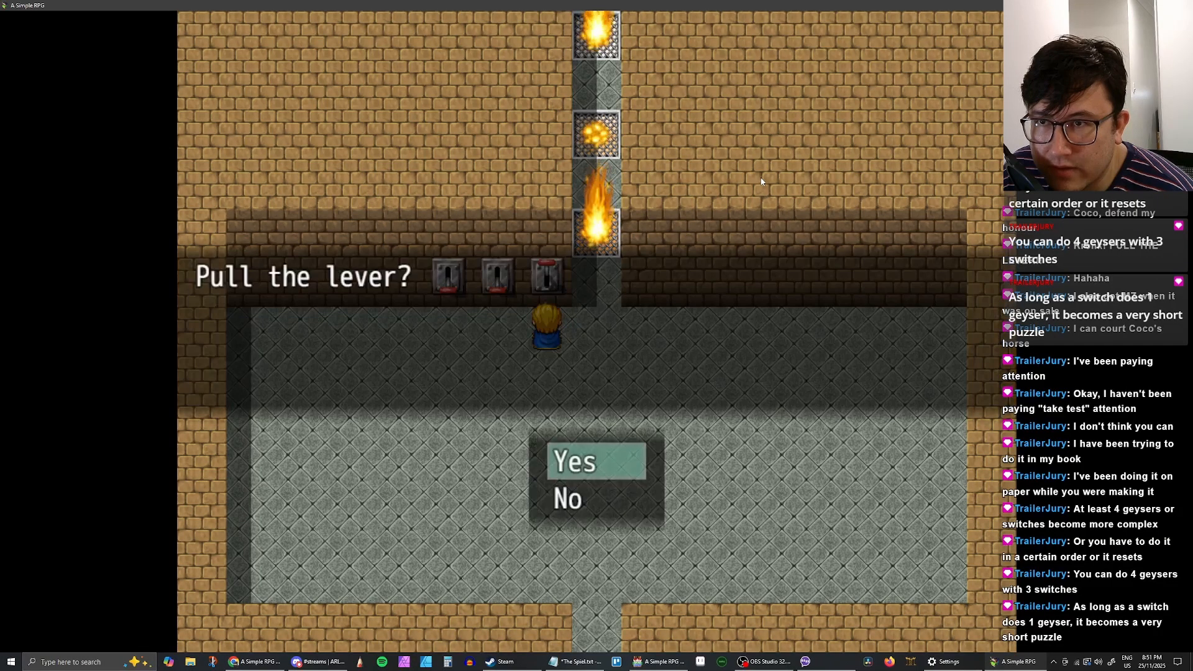
key("Return")
key("Left")
key("Up")
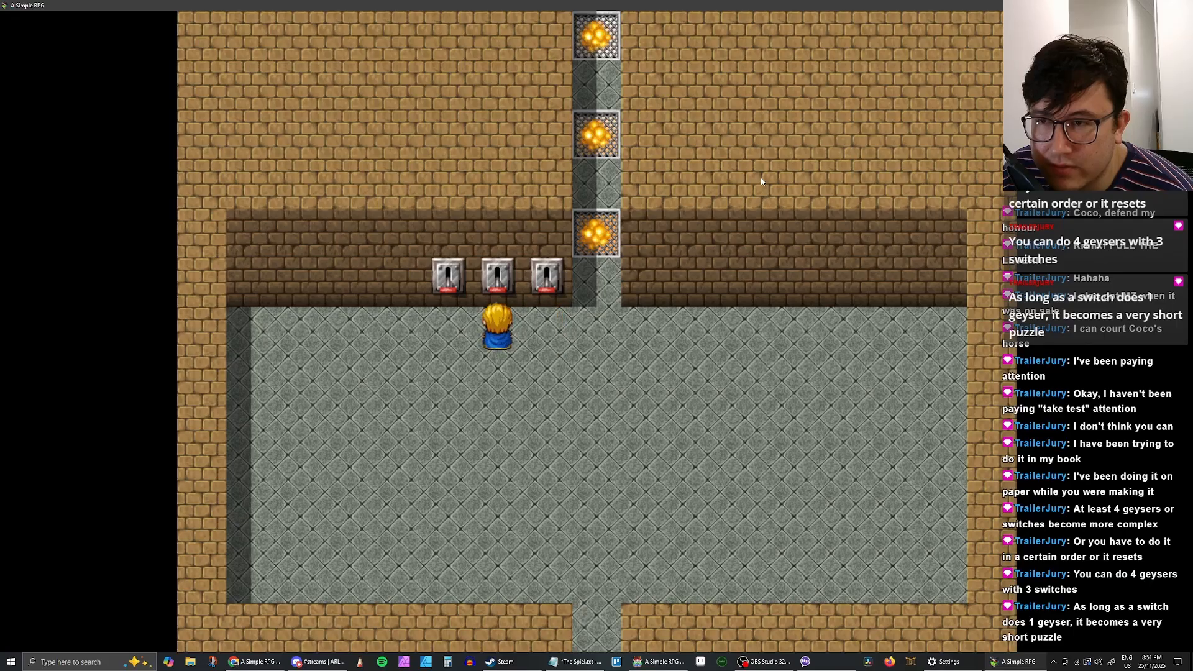
key("alt+F4")
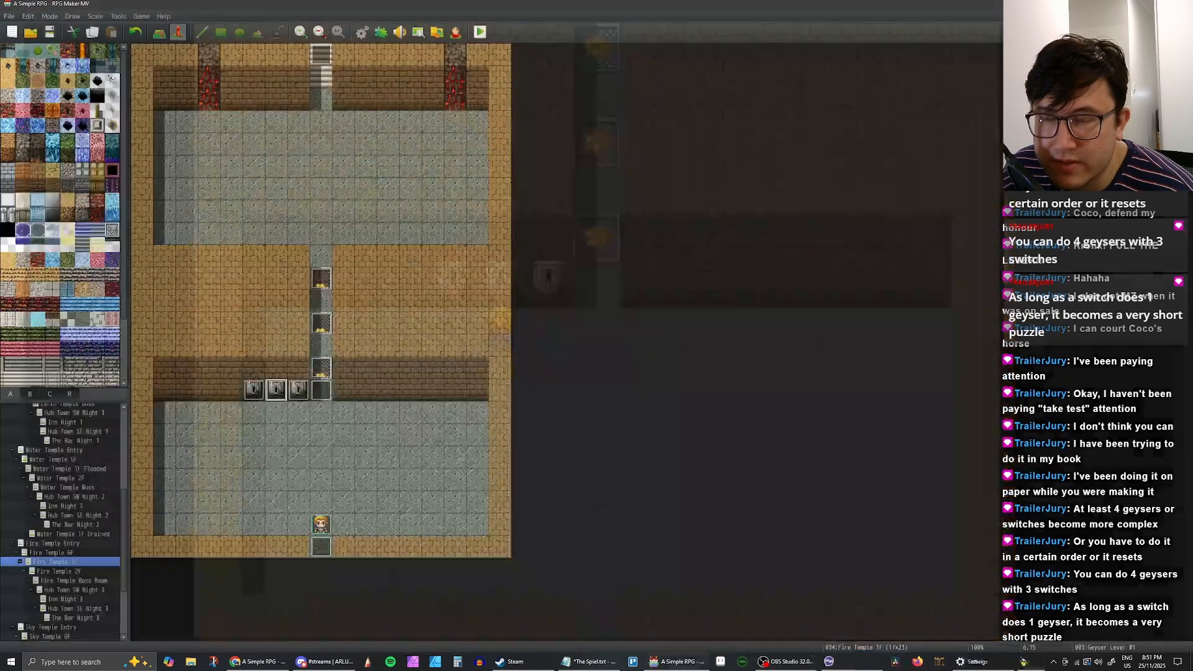
Step: Open the Geyser Lever #1 event and examine the Fire Geyser #1 and #2 switch commands in its conditional branch
double_click(276, 391)
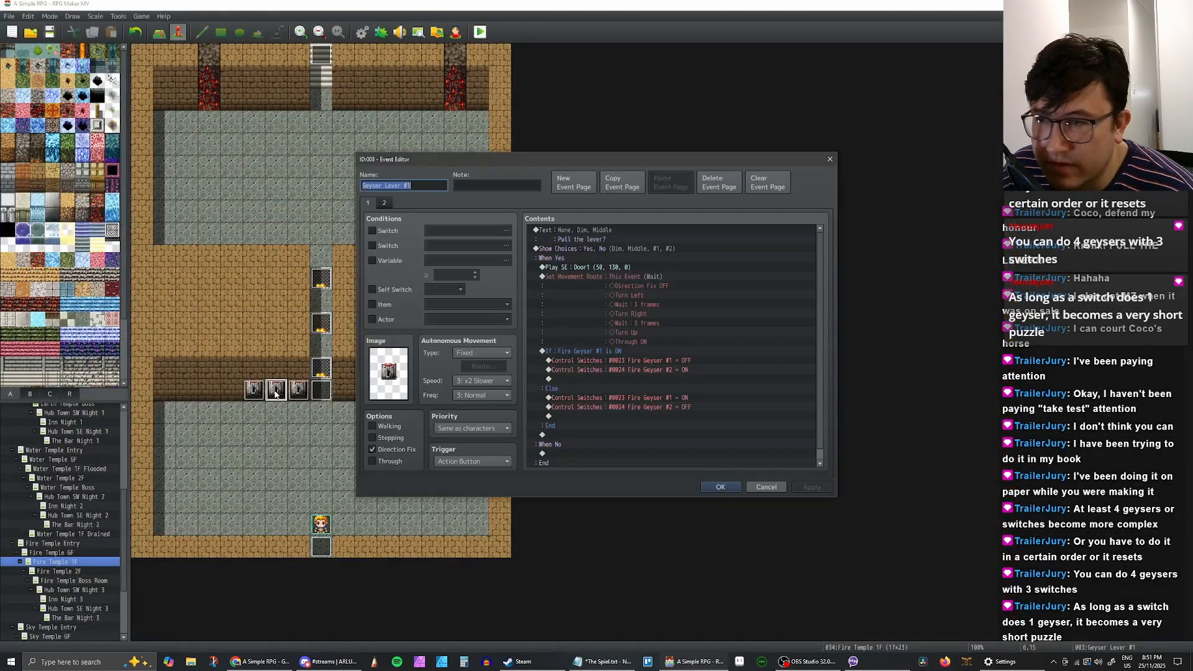
left_click(618, 371)
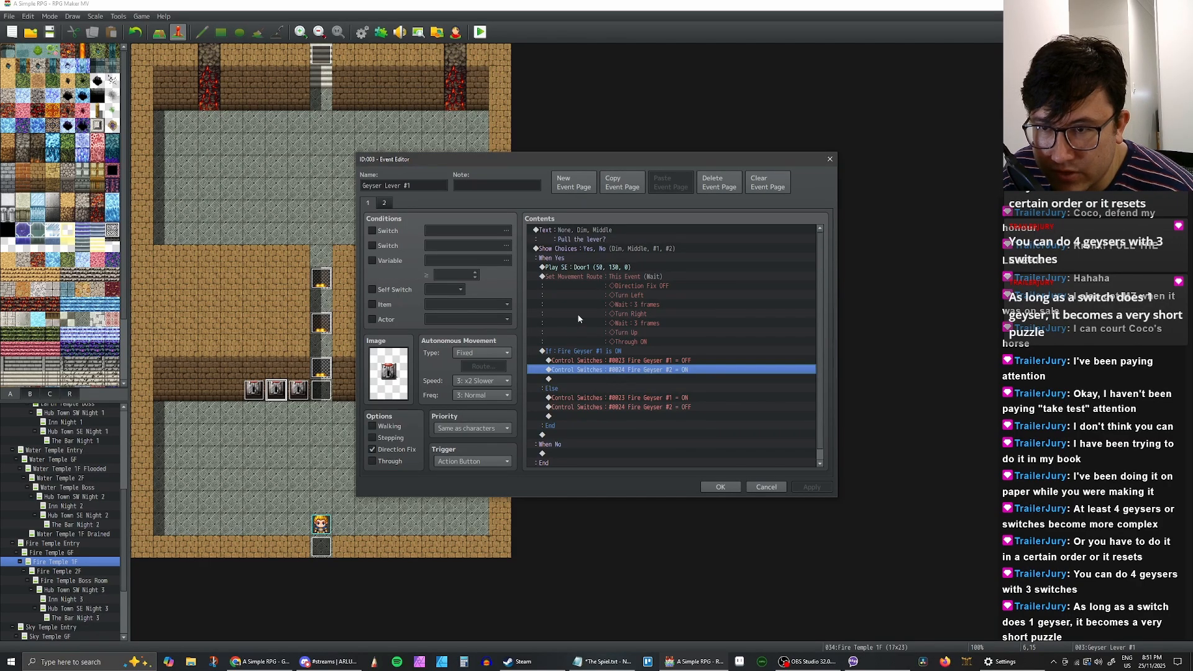
left_click(616, 361)
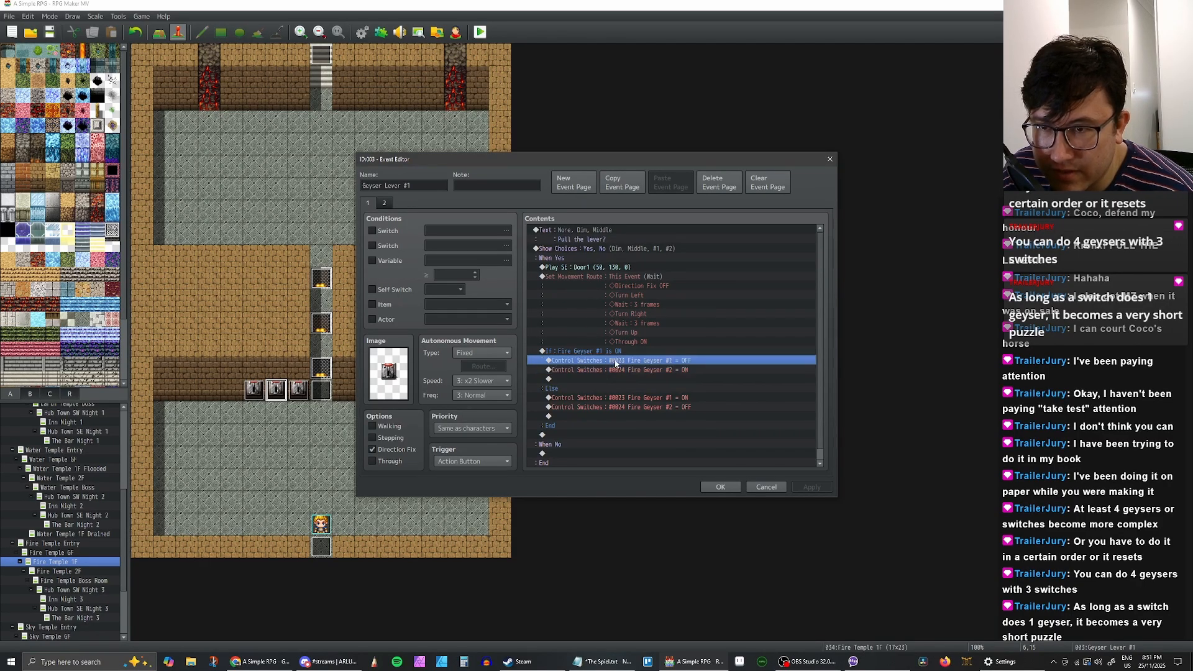
left_click(615, 370)
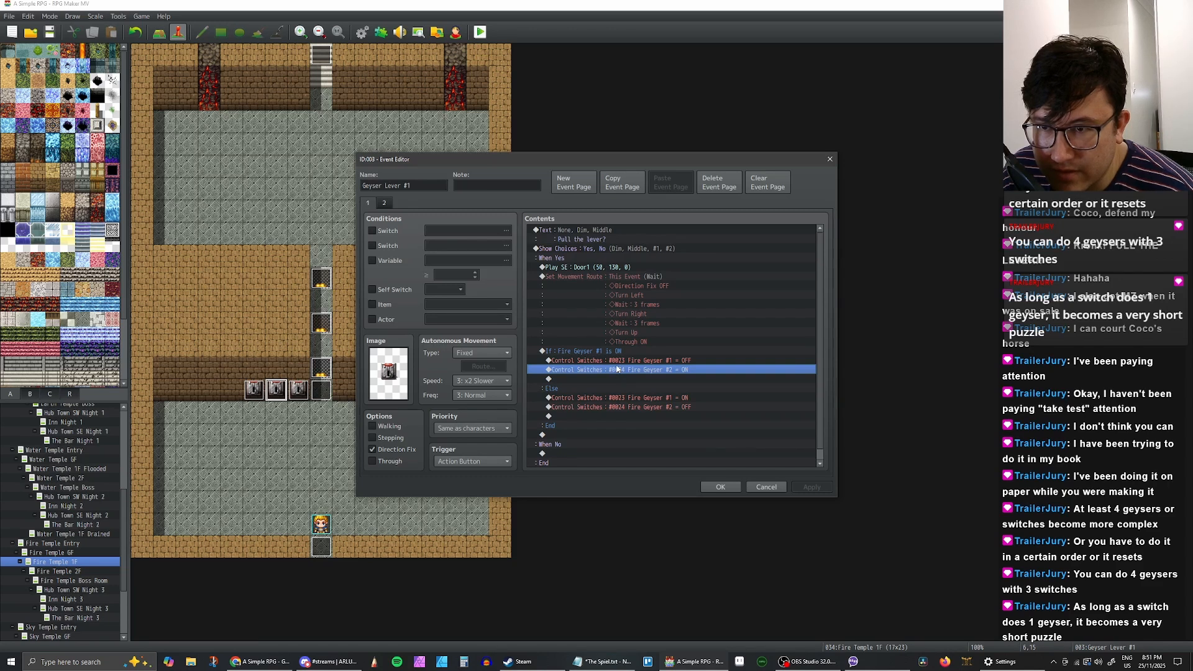
left_click(615, 362)
left_click(616, 370)
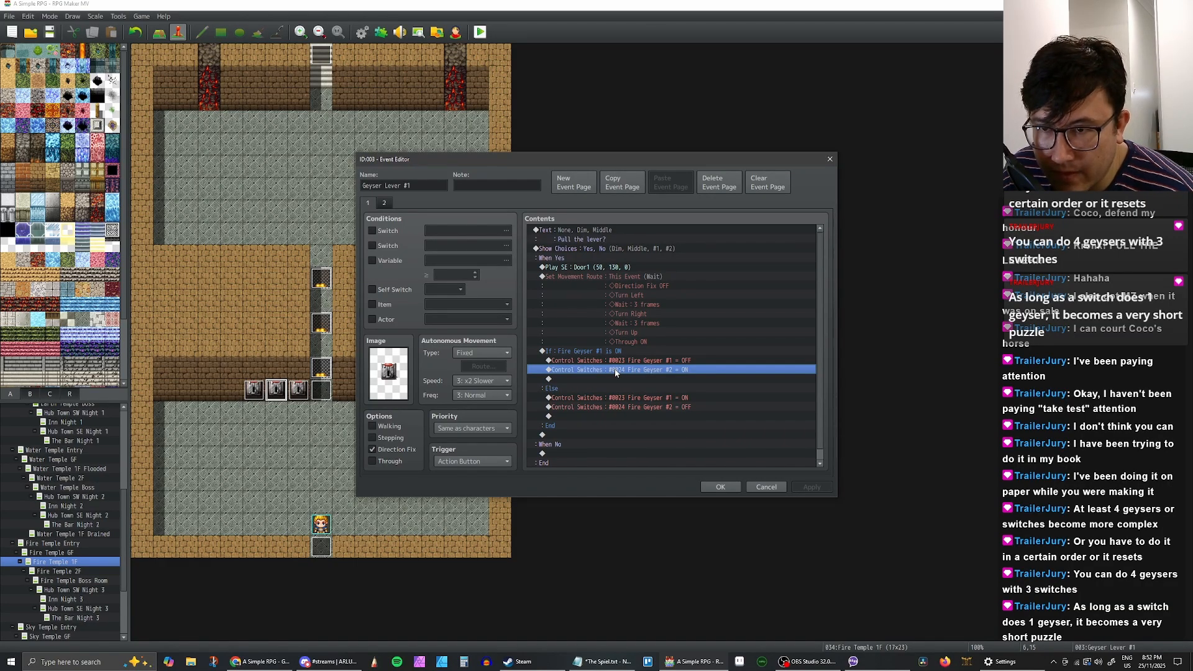
Step: In the Geyser Lever #1 event, turn Fire Geyser #2 OFF when Fire Geyser #1 is ON and ON in the Else branch, then save the event
key("Delete")
left_click(608, 407)
key("ctrl+v")
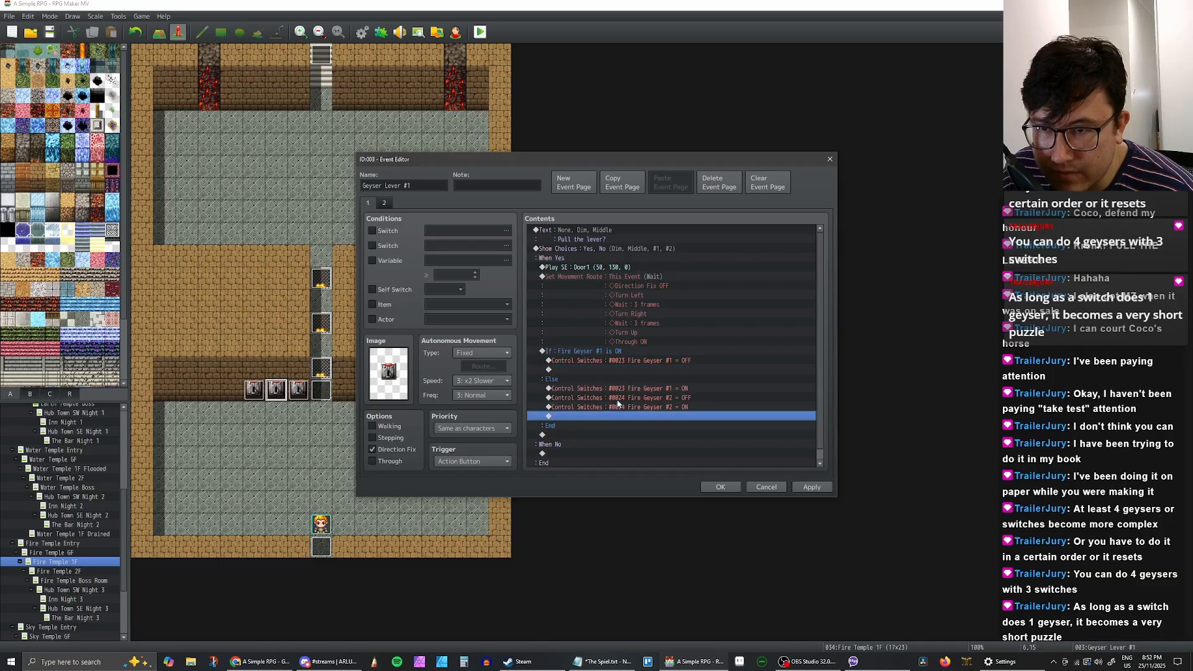
left_click(629, 397)
key("ctrl+x")
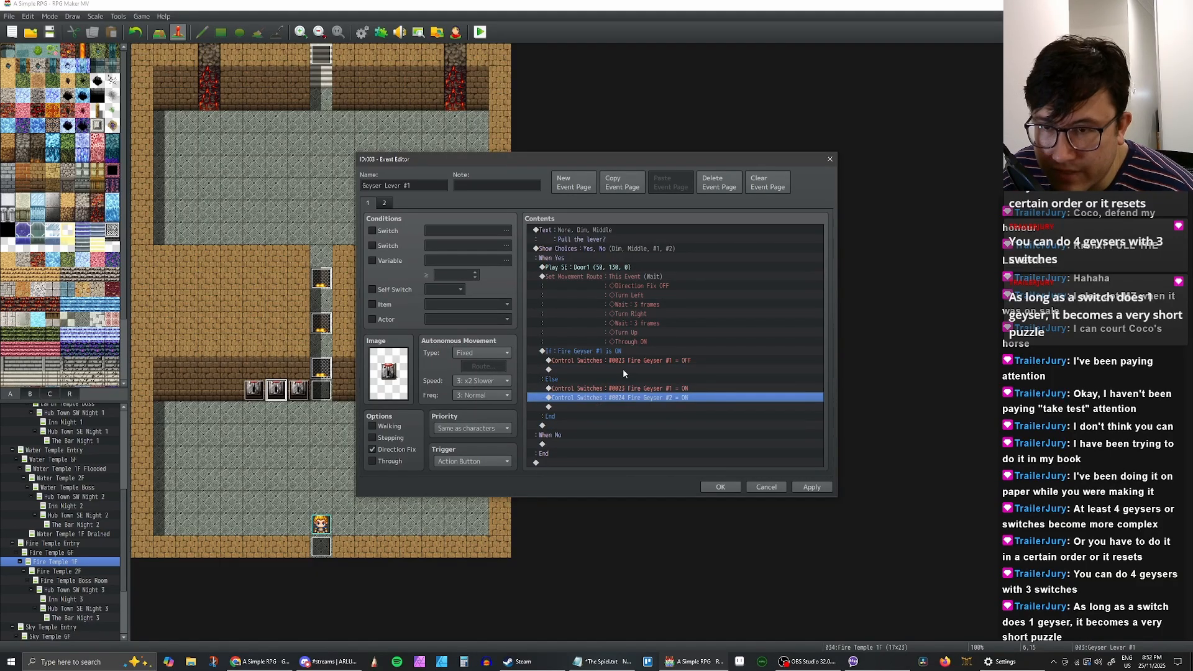
left_click(623, 369)
key("ctrl+v")
left_click(810, 487)
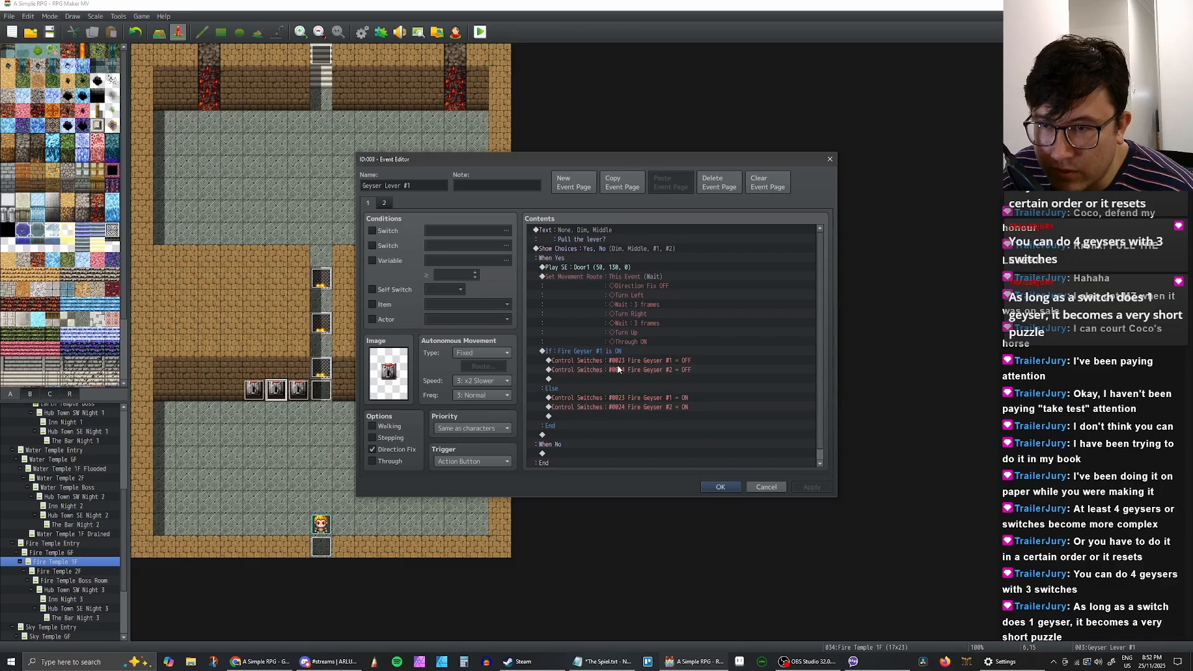
left_click(578, 353)
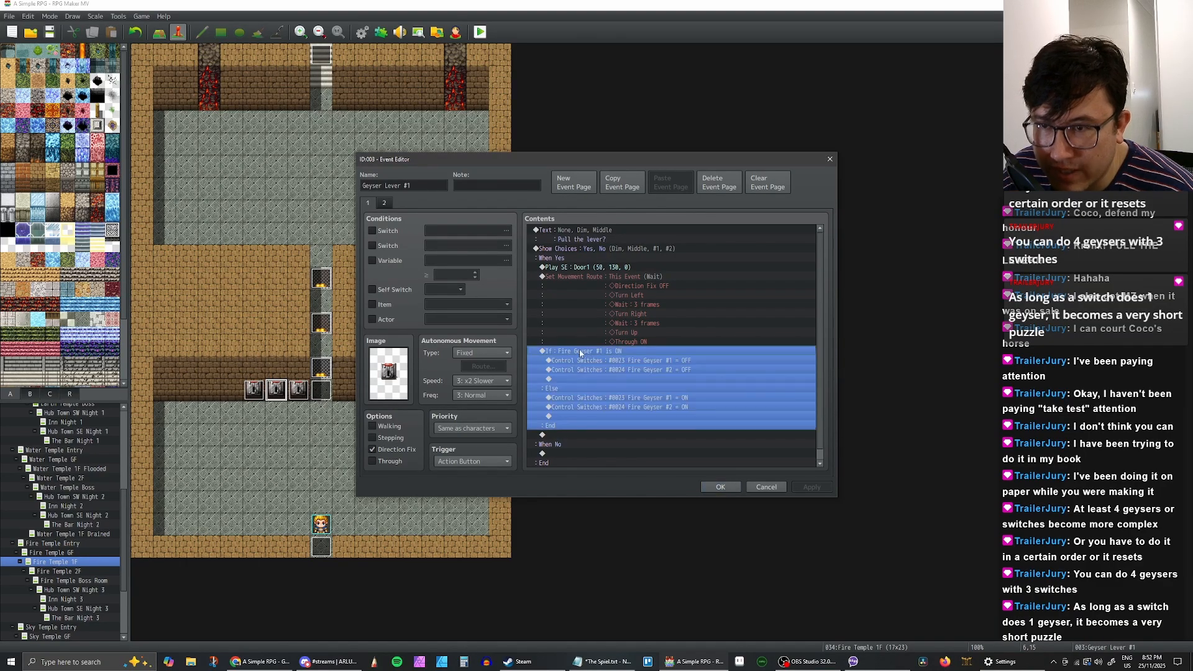
left_click(721, 486)
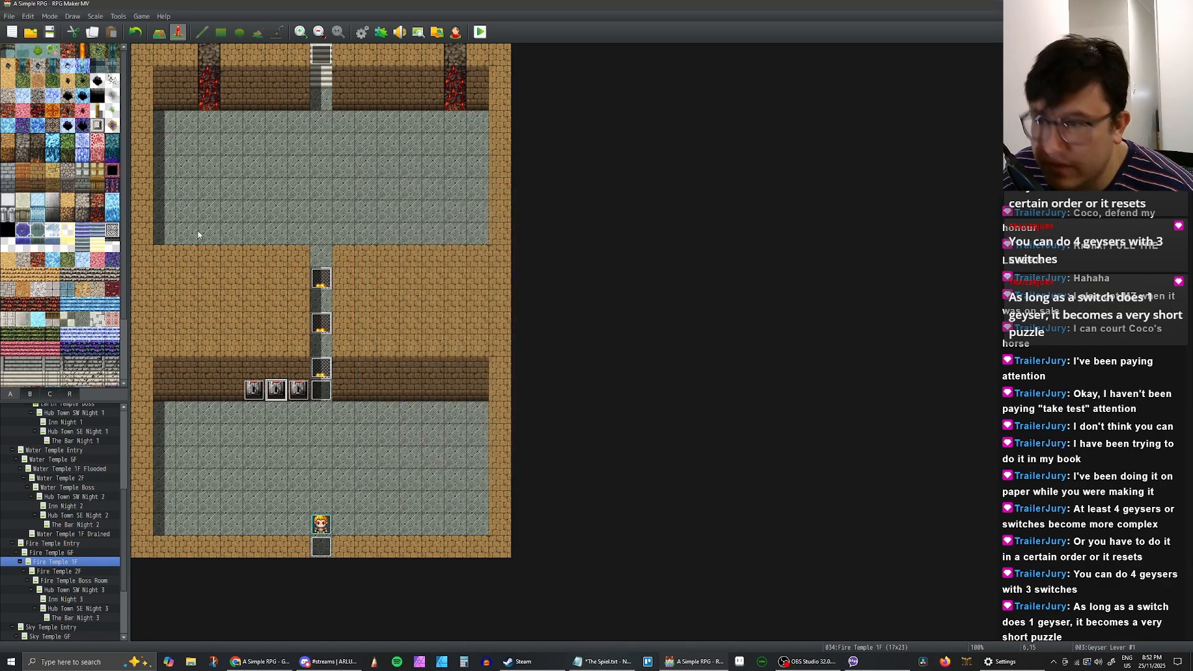
Step: Start a playtest of the game and load save File 20
left_click(477, 31)
left_click(754, 180)
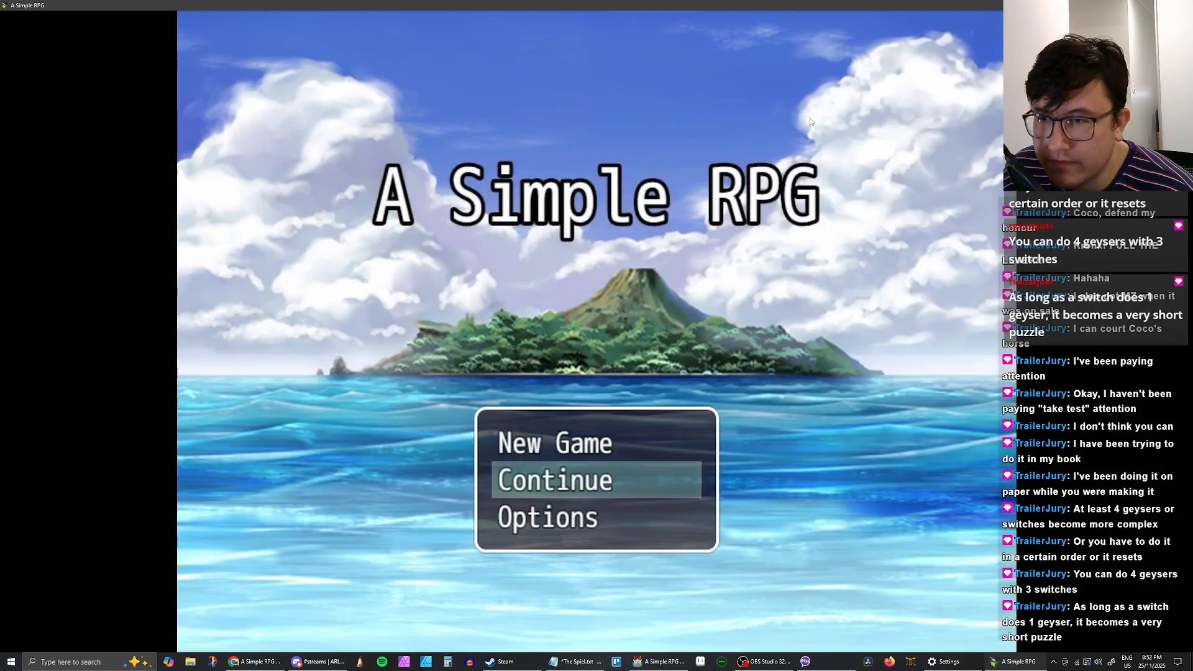
key("Return")
key("Return")
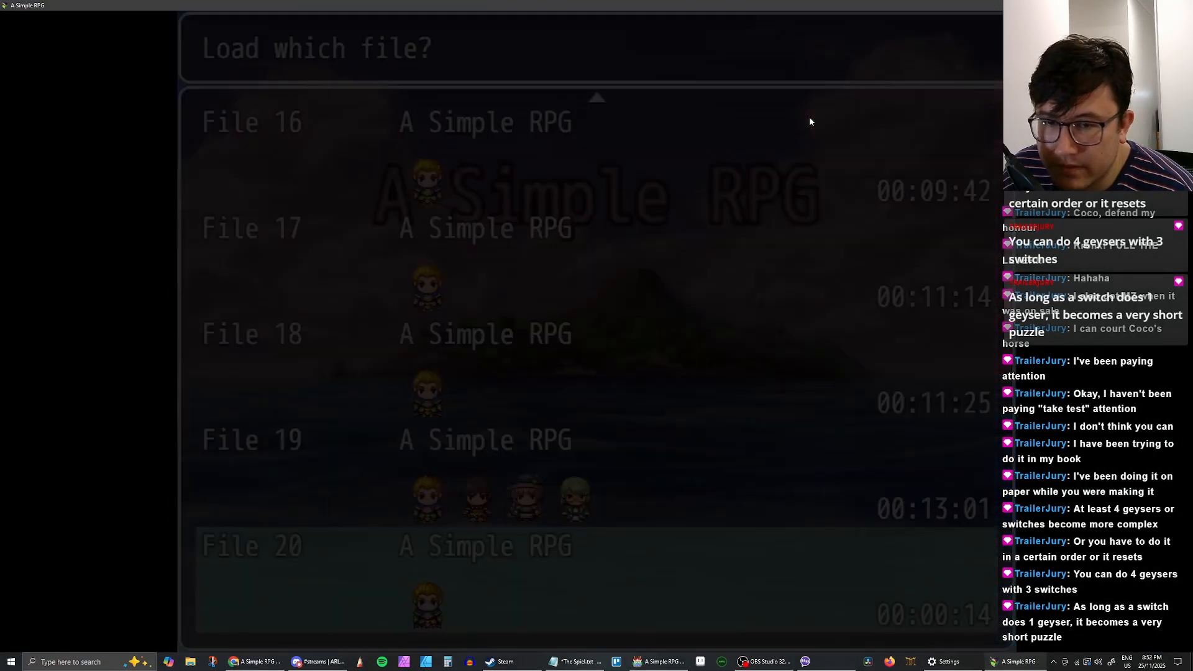
Step: Test the levers beside the geyser corridor by pulling the left, middle and right ones in that order
key("Left")
key("Up")
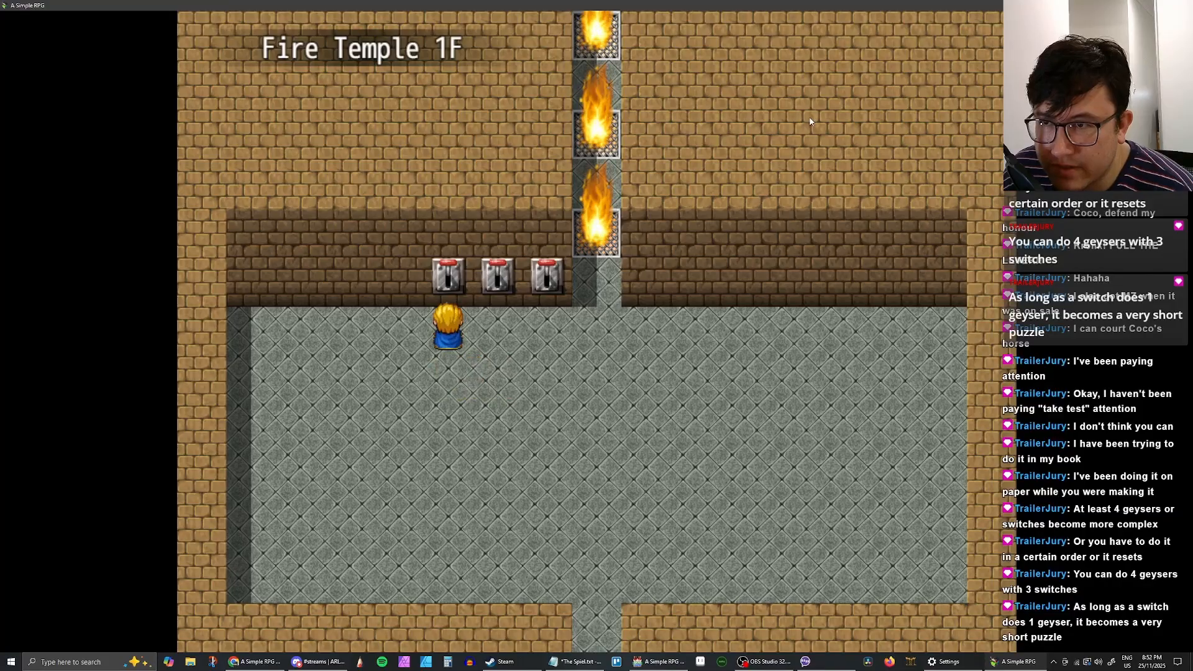
key("Return")
key("Return")
key("Right")
key("Up")
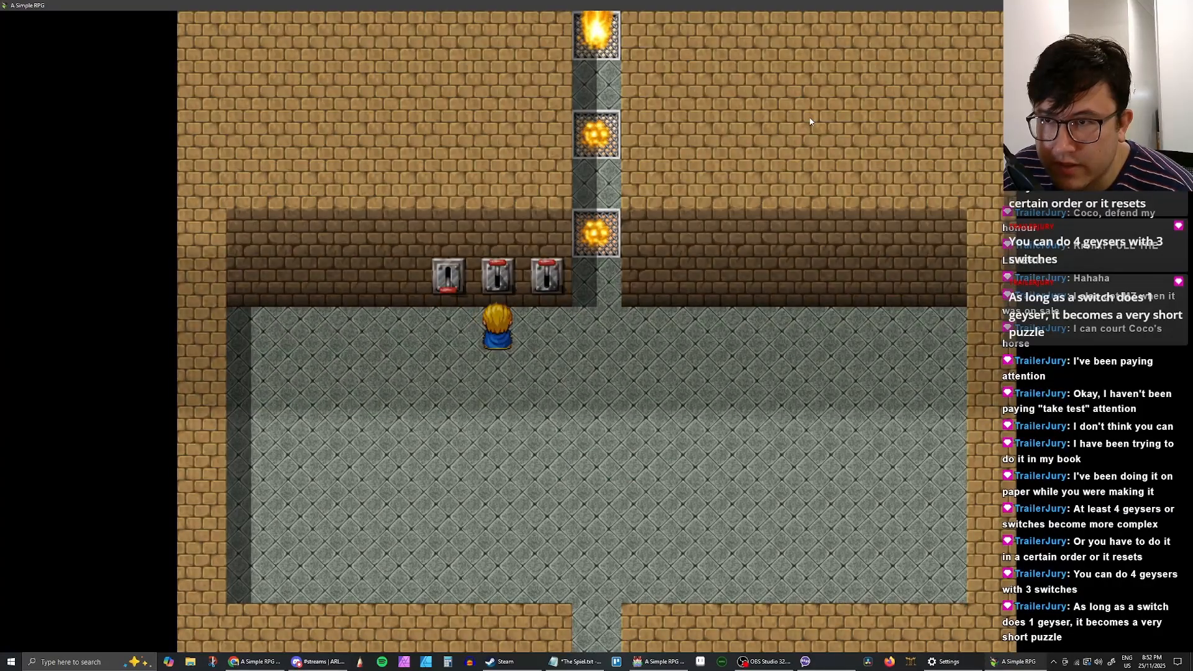
key("Return")
key("Return")
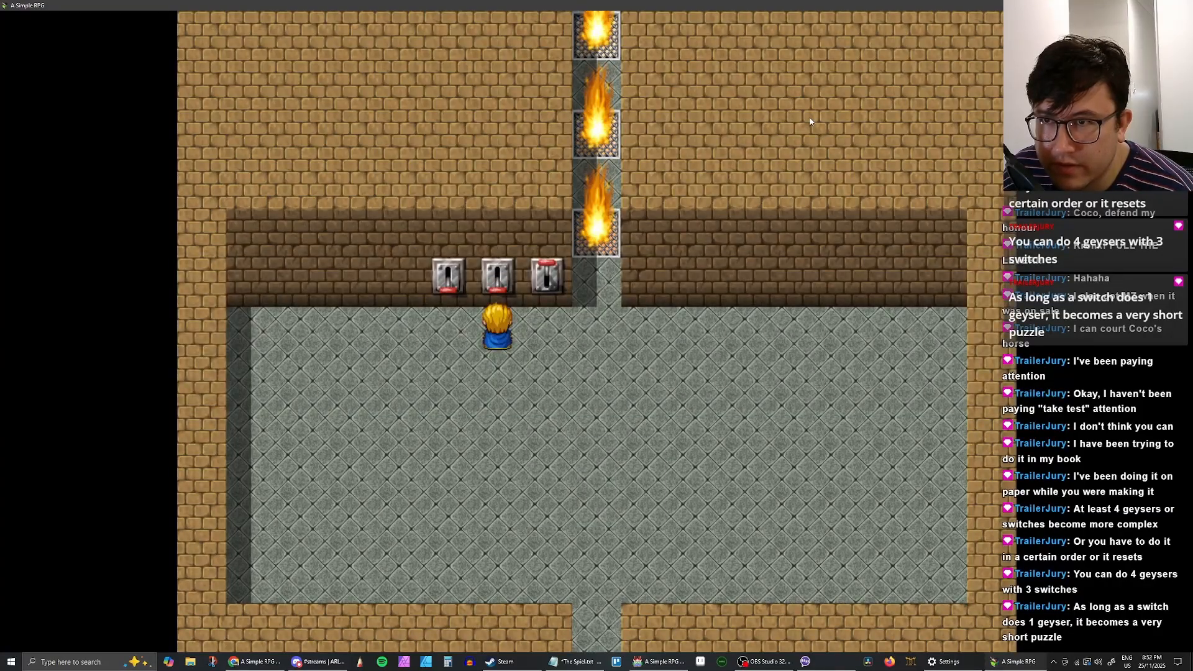
key("Right")
key("Up")
key("Return")
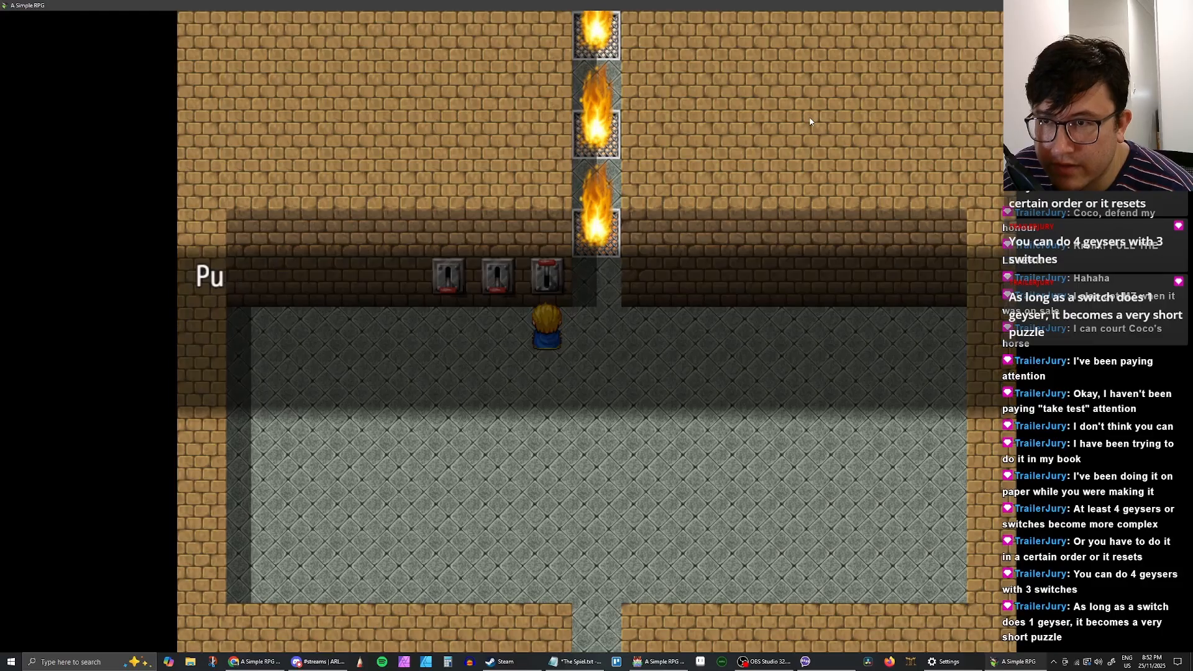
key("Return")
Step: Pull the middle lever a second time, followed by the left lever again
key("Left")
key("Up")
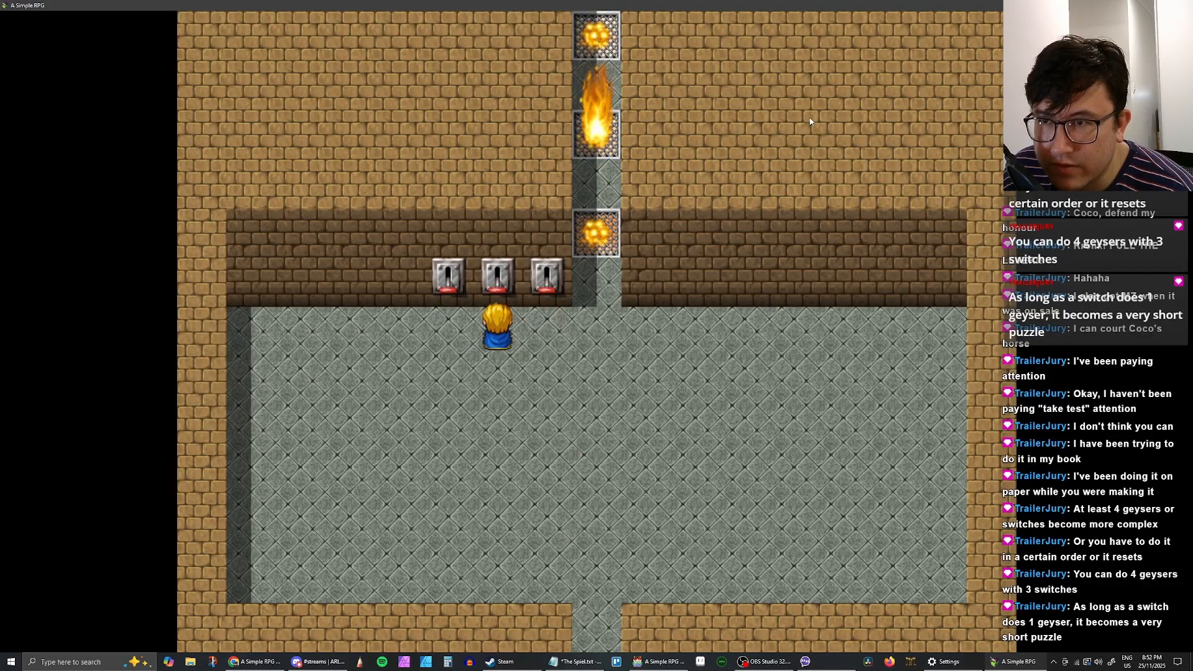
key("Return")
key("Return")
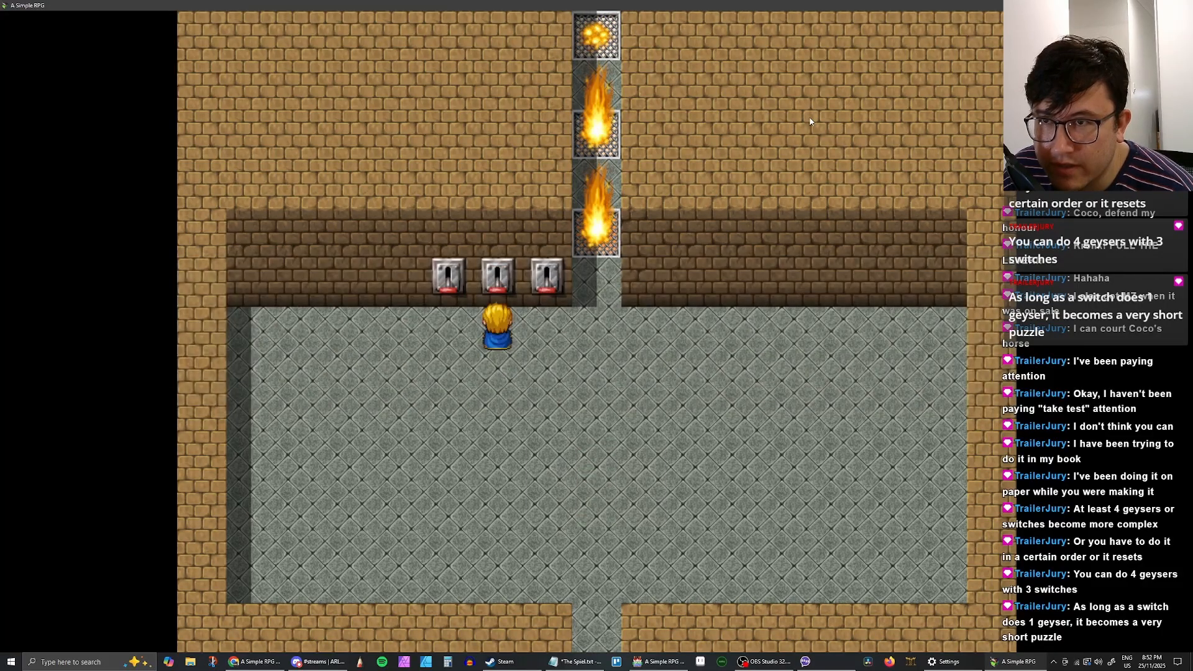
key("Left")
key("Up")
key("Return")
key("Return")
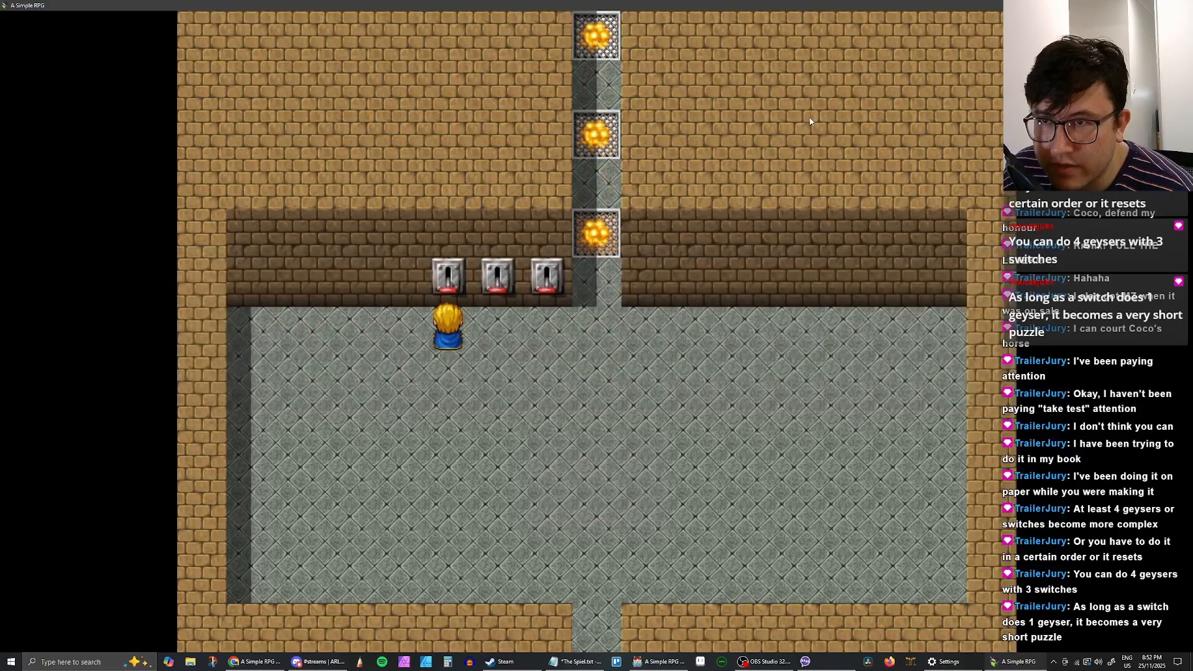
Step: Walk the hero to the corridor just below the first geyser and end the playtest
key("Right")
key("Right")
key("Right")
key("Up")
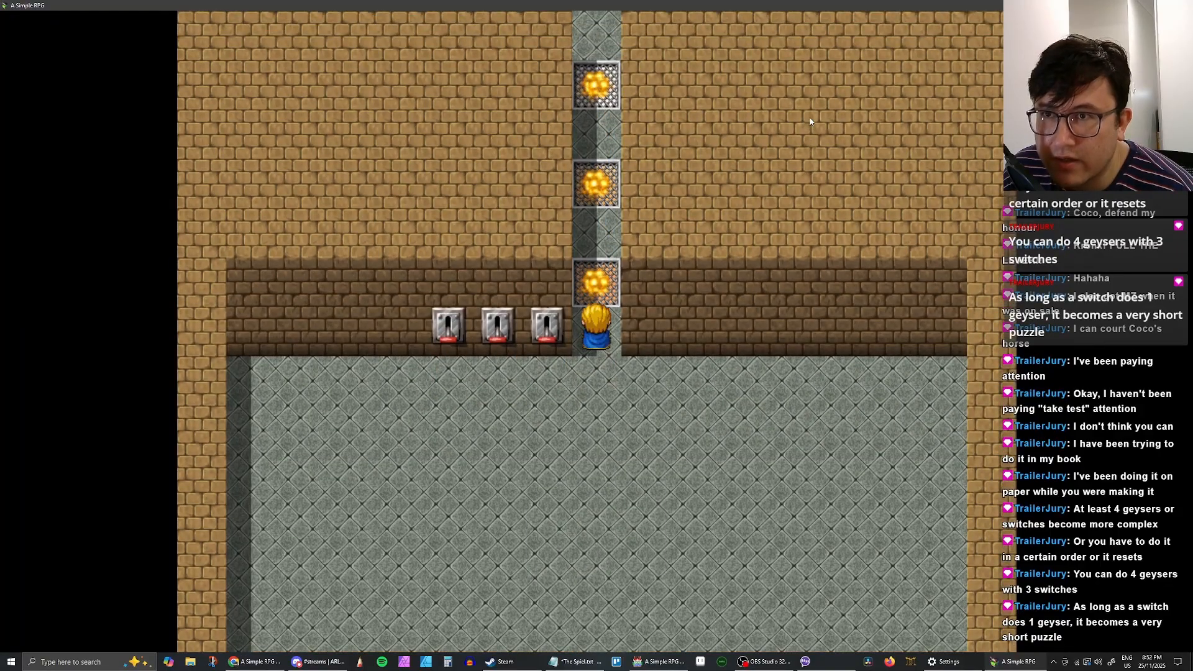
key("Down")
key("Left")
key("Right")
key("Up")
key("Down")
key("Up")
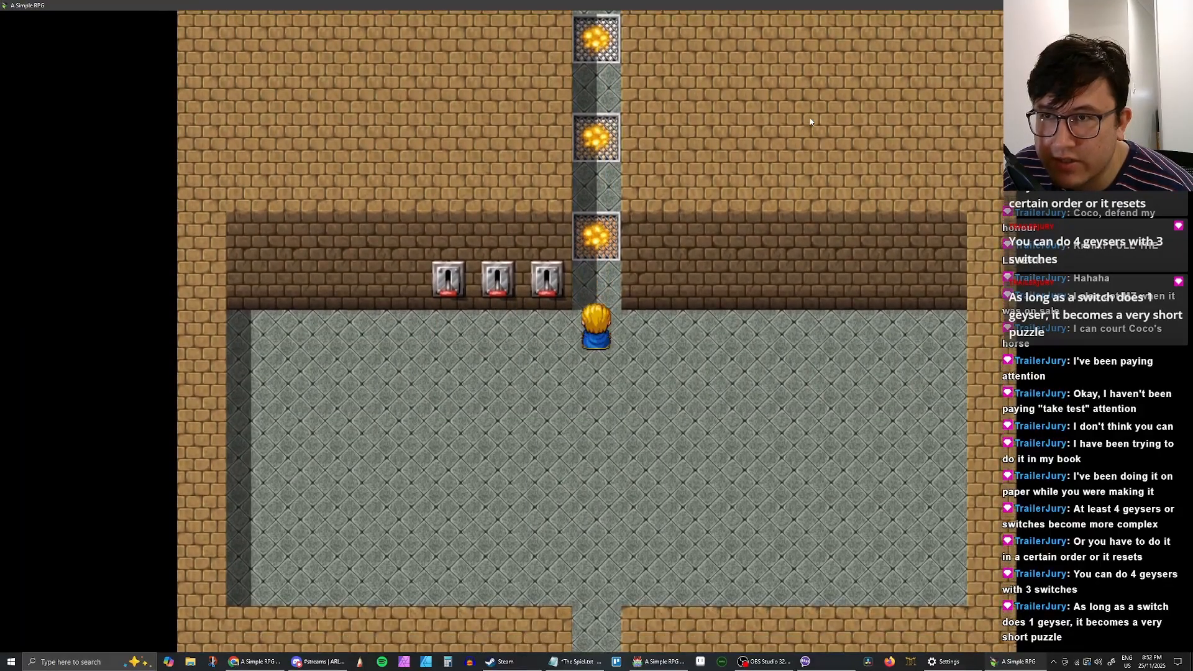
key("Down")
key("Up")
key("Down")
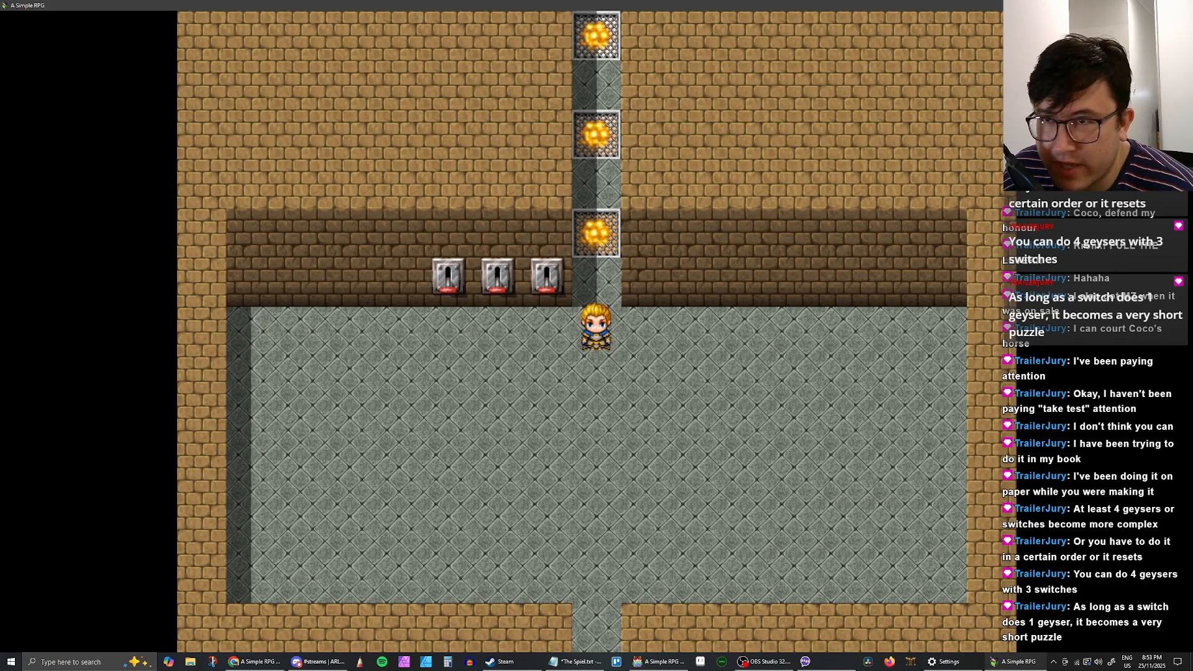
key("alt+F4")
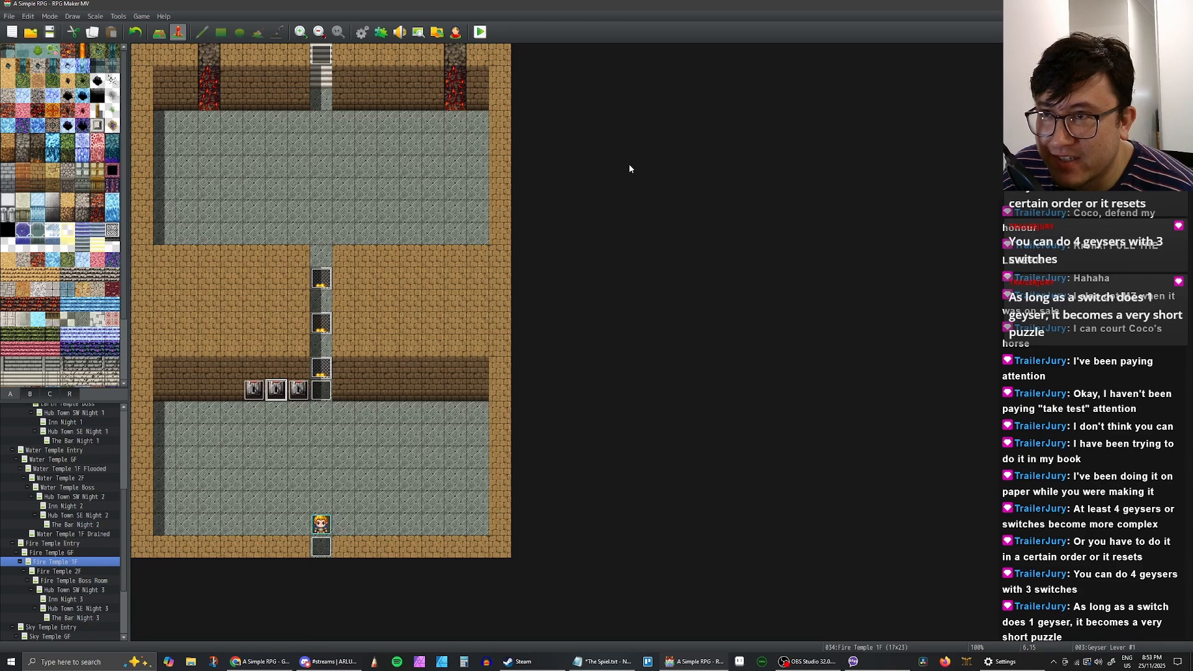
Step: Load save File 20 in a new playtest and pull the right lever first
key("Return")
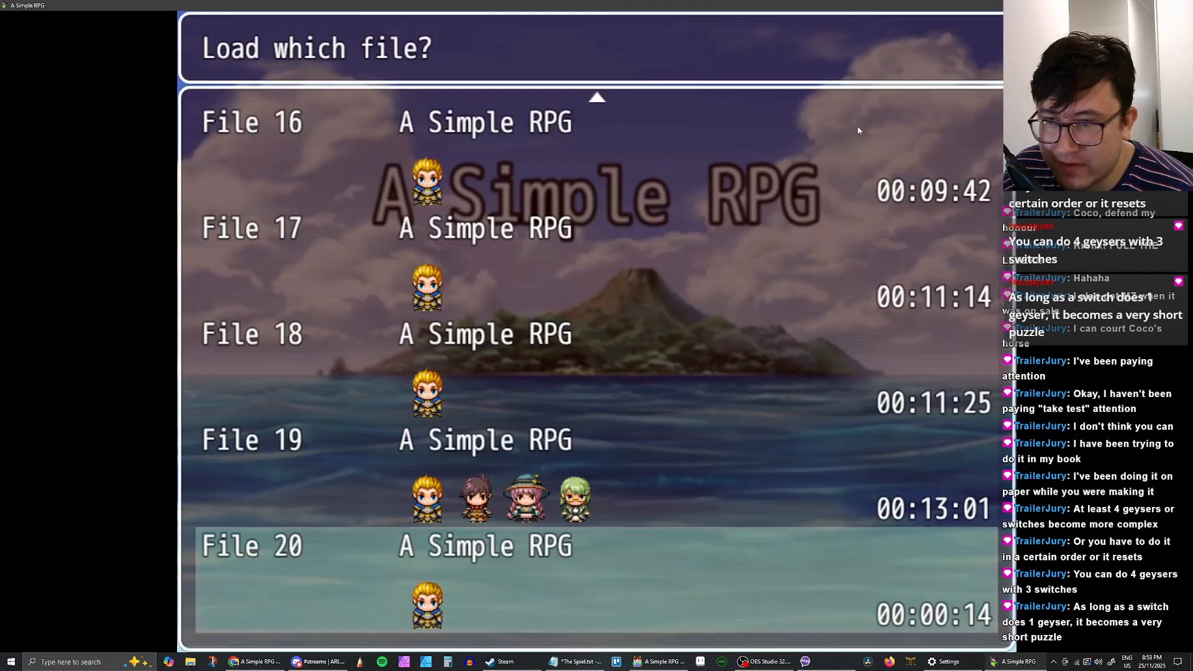
key("Return")
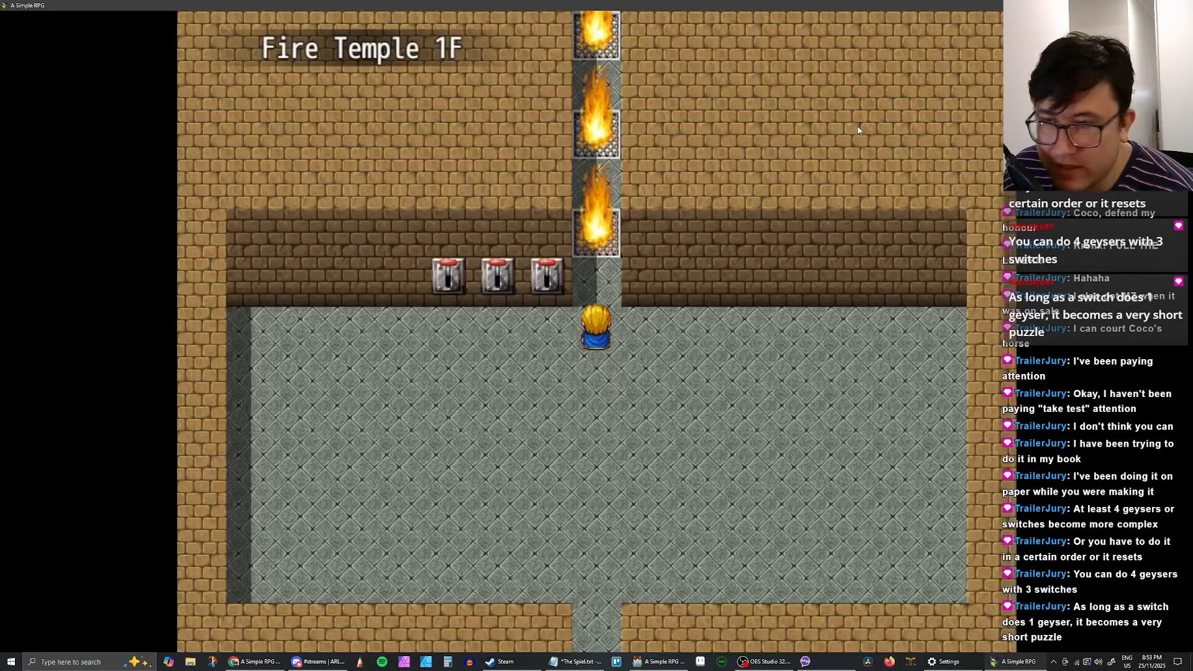
key("Left")
key("Left")
key("Left")
key("Right")
key("Right")
key("Up")
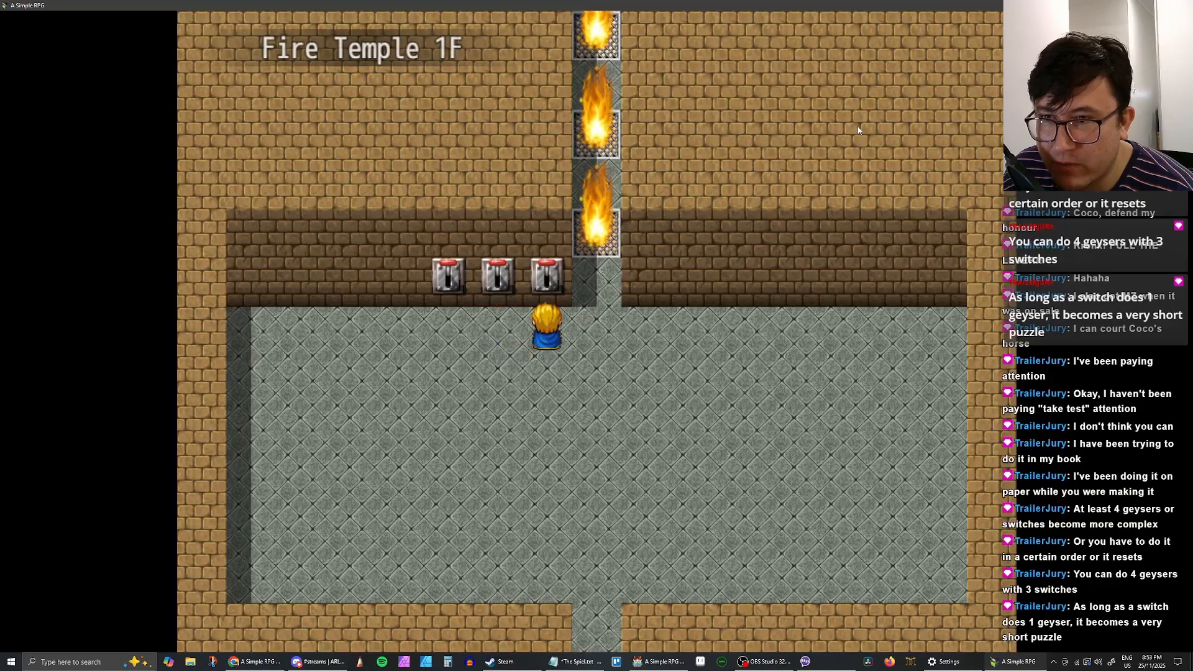
key("Return")
key("Return")
Step: Pull the middle lever and the left lever to complete the right-to-left order, then end the playtest
key("Left")
key("Up")
key("Return")
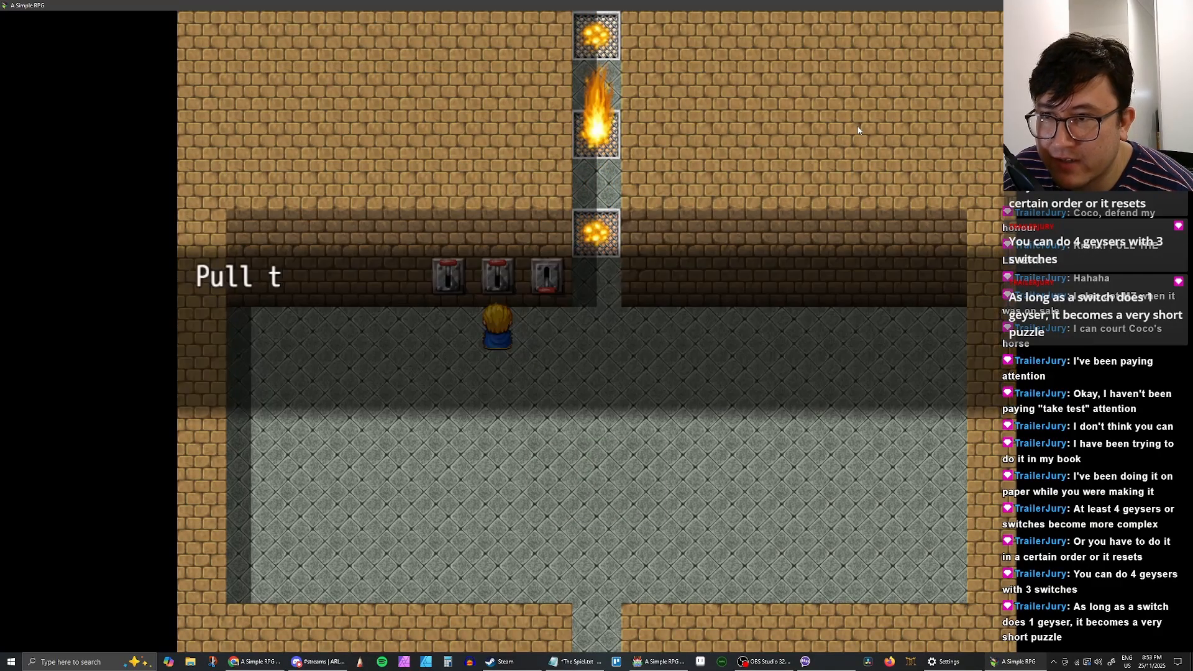
key("Return")
key("Left")
key("Up")
key("Return")
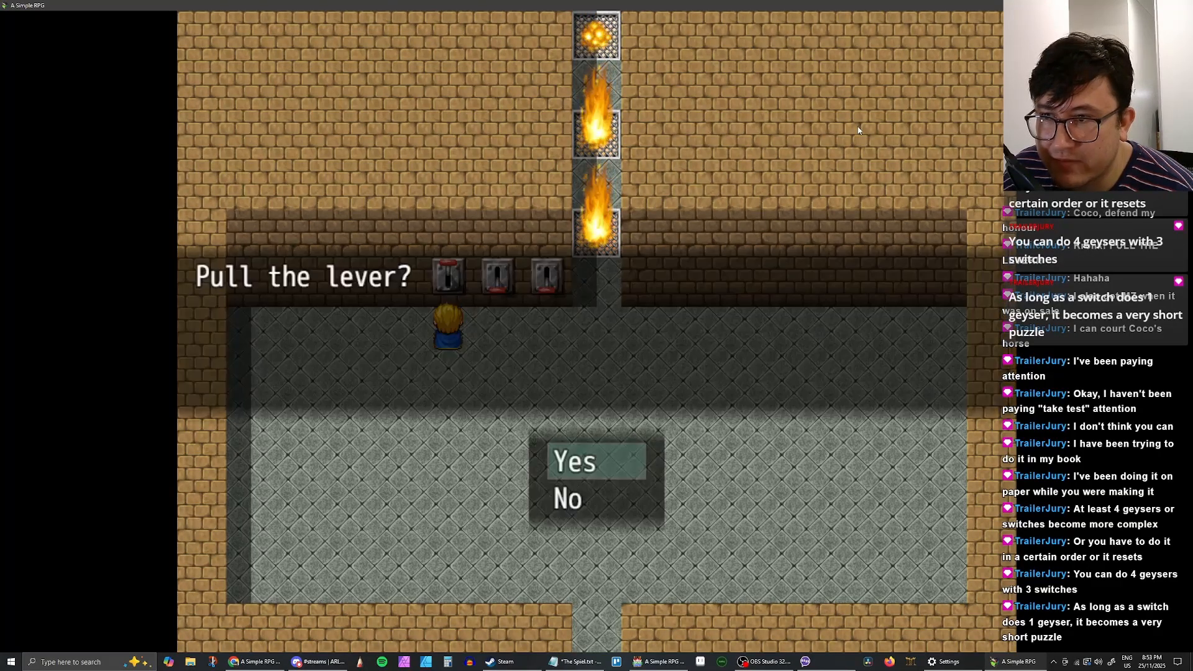
key("Return")
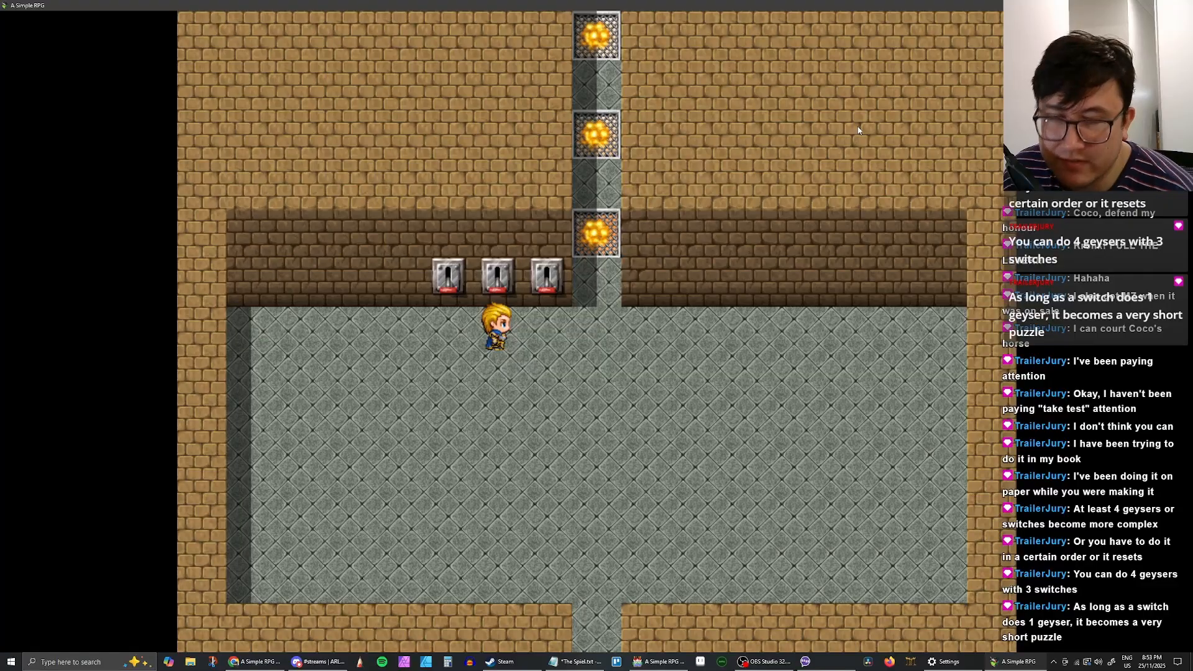
key("alt+F4")
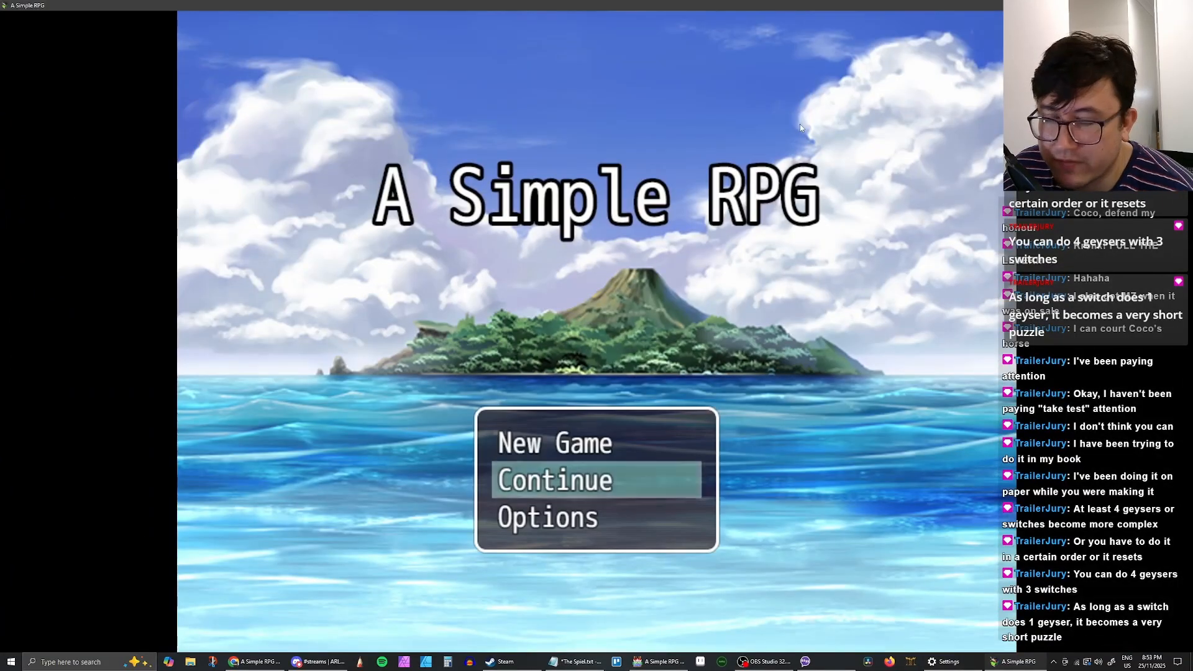
Step: Load save File 20 in a fresh playtest and bring the hero to the left lever
key("Return")
key("Return")
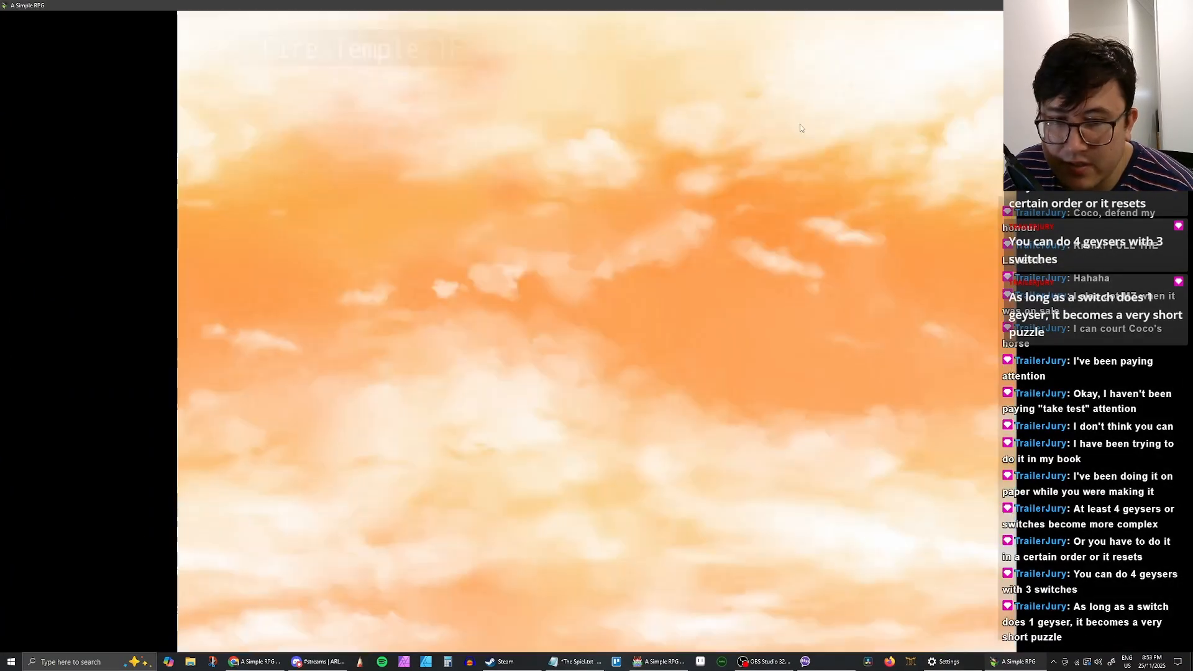
key("Up")
key("Left")
key("Left")
key("Left")
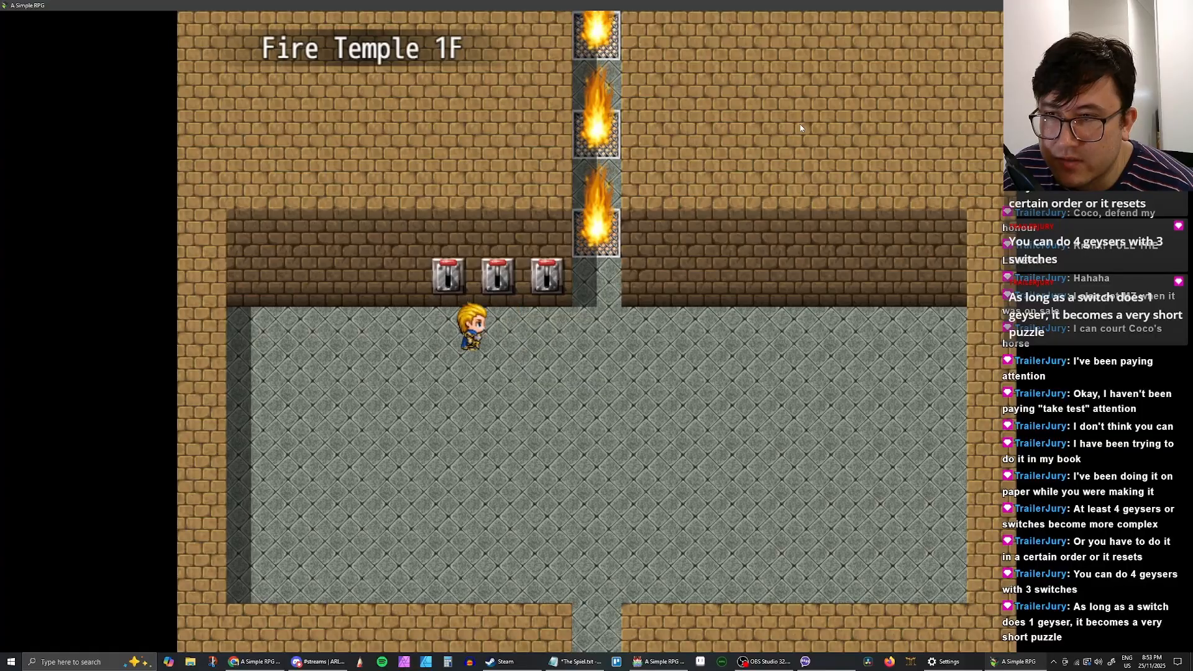
key("Right")
key("Right")
key("Up")
key("Left")
key("Left")
key("Up")
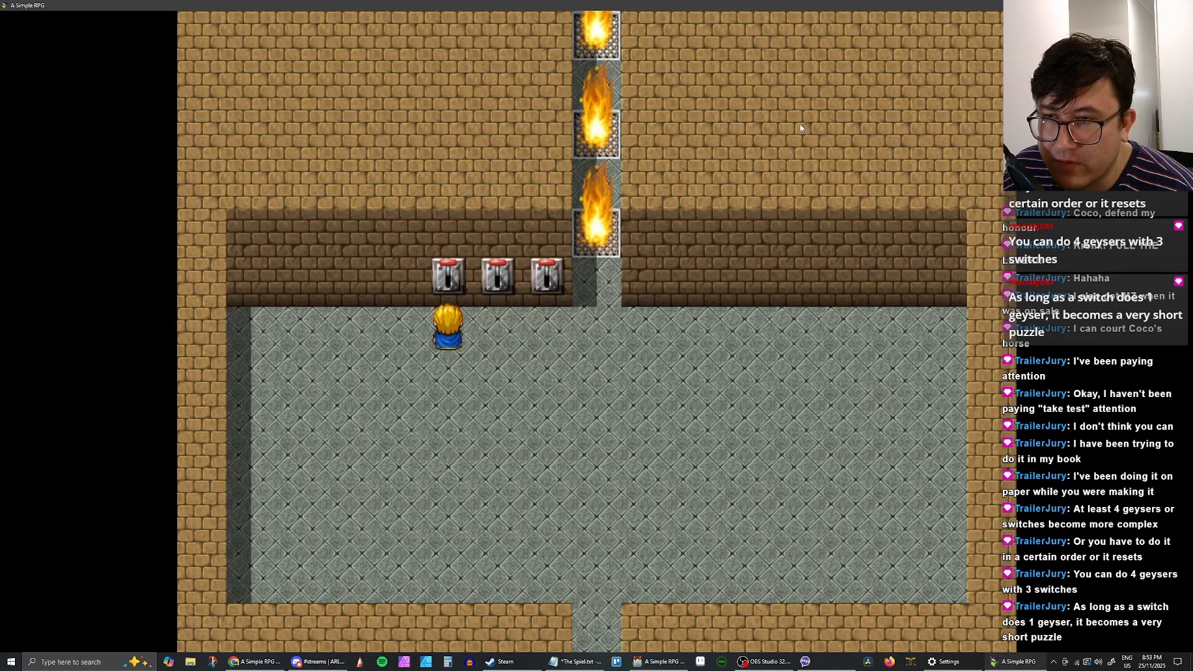
Step: Move to the middle lever and pull it first
key("Right")
key("Left")
key("Right")
key("Up")
key("Return")
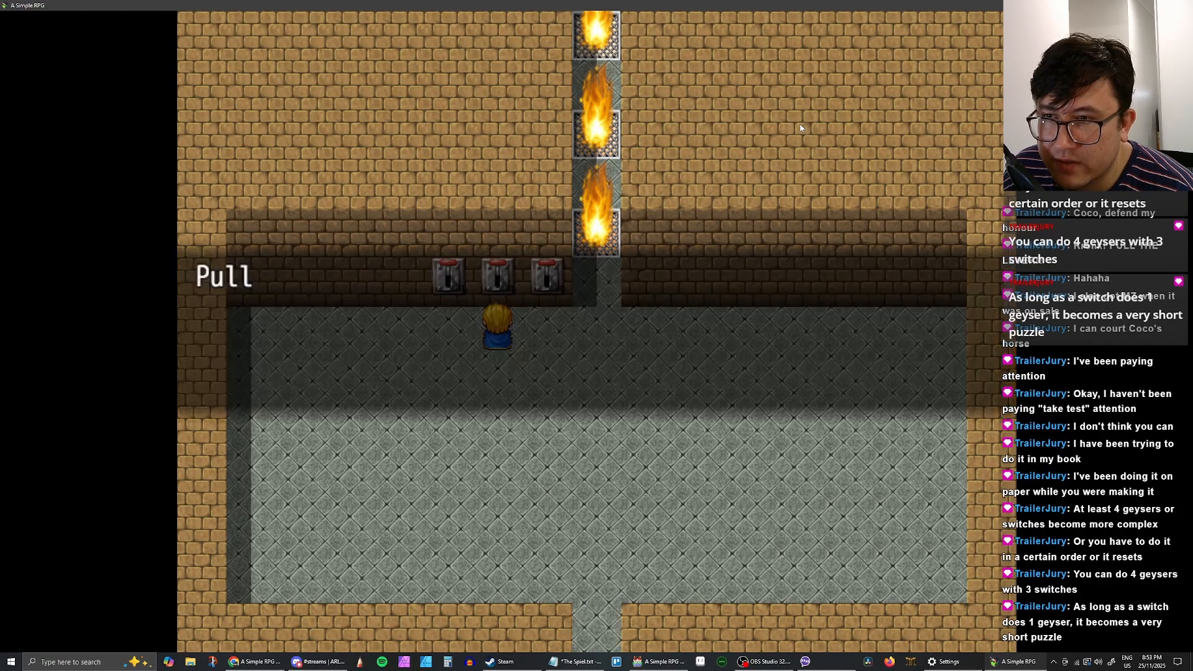
key("Return")
key("Return")
Step: Pull the left lever and then the right lever
key("Left")
key("Up")
key("Return")
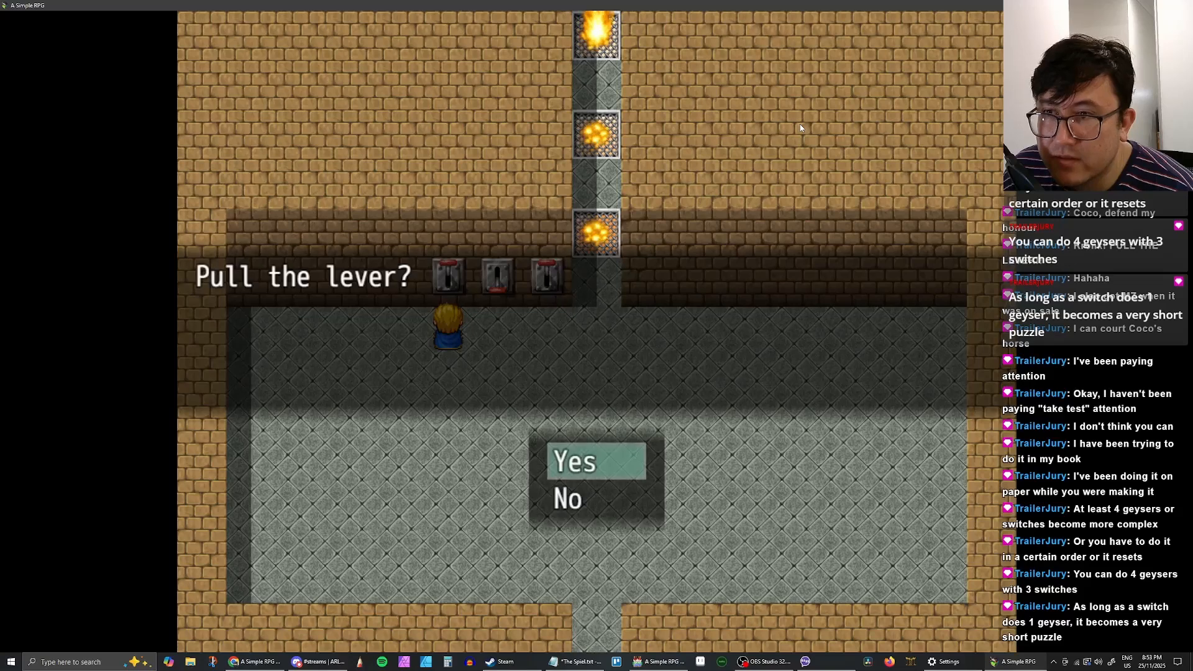
key("Return")
key("Right")
key("Right")
key("Up")
key("Return")
key("Return")
key("Return")
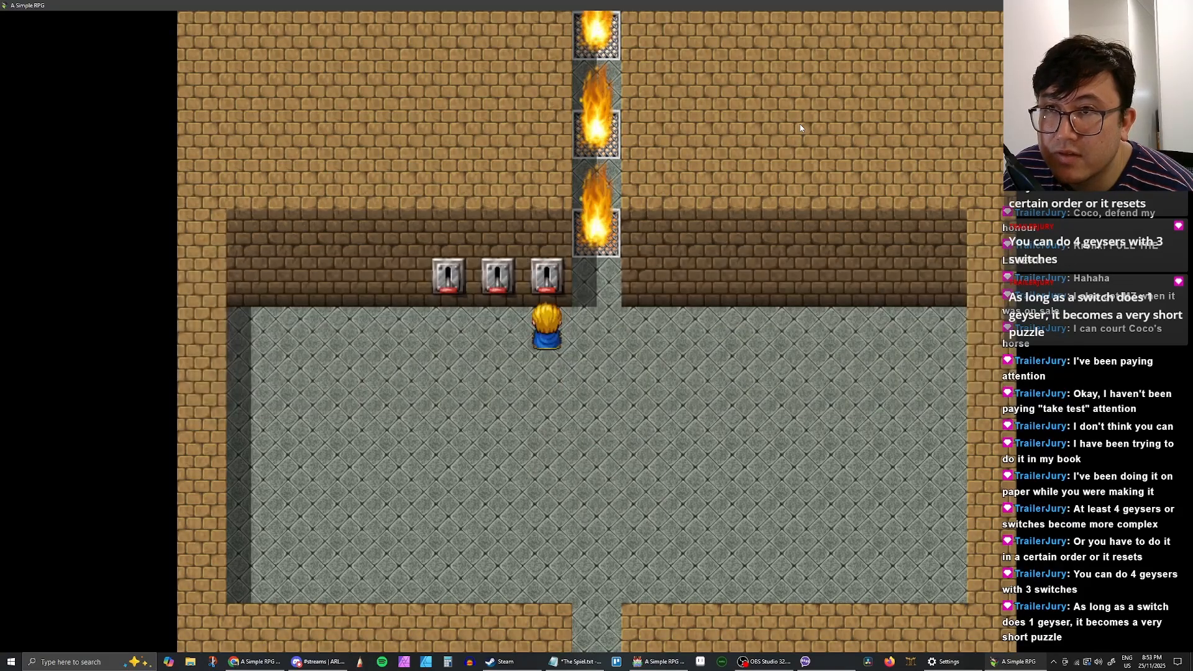
Step: Pull the left lever again, followed by the middle lever again
key("Left")
key("Left")
key("Up")
key("Return")
key("Return")
key("Return")
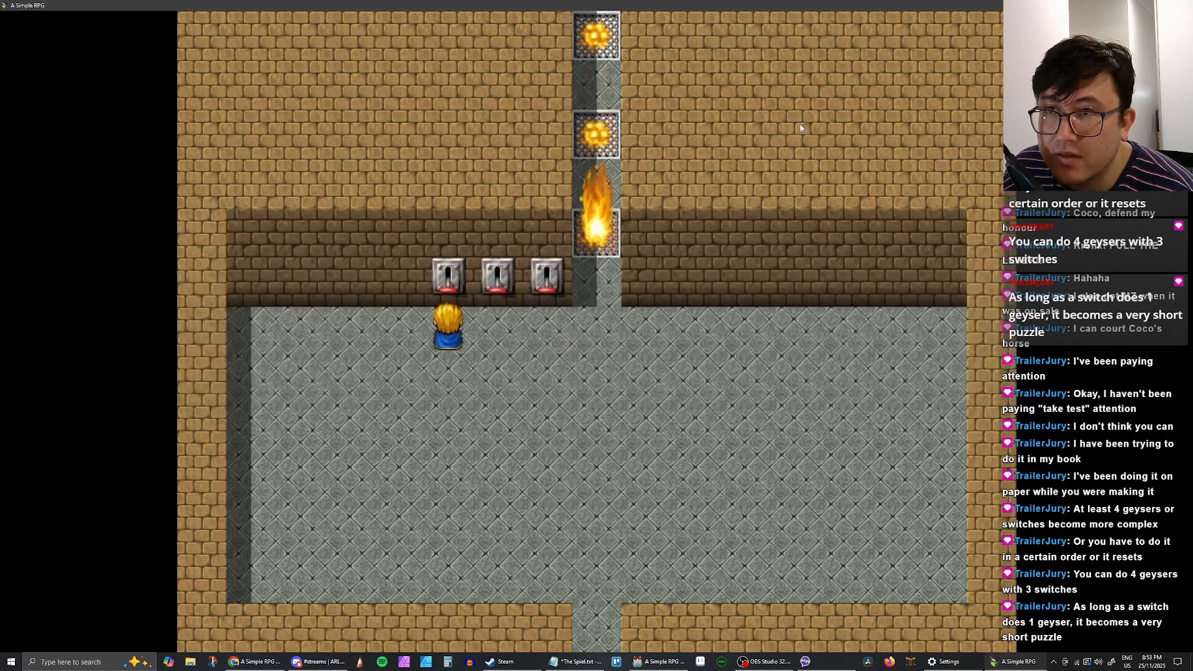
key("Right")
key("Up")
key("Return")
key("Return")
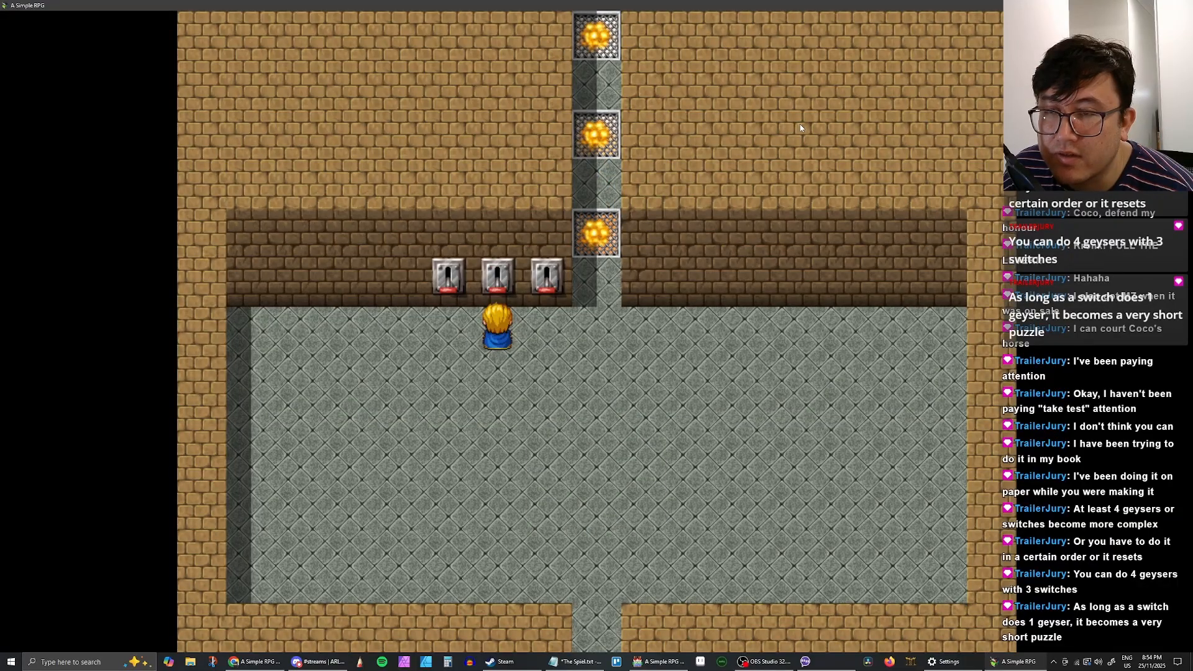
key("Up")
key("Down")
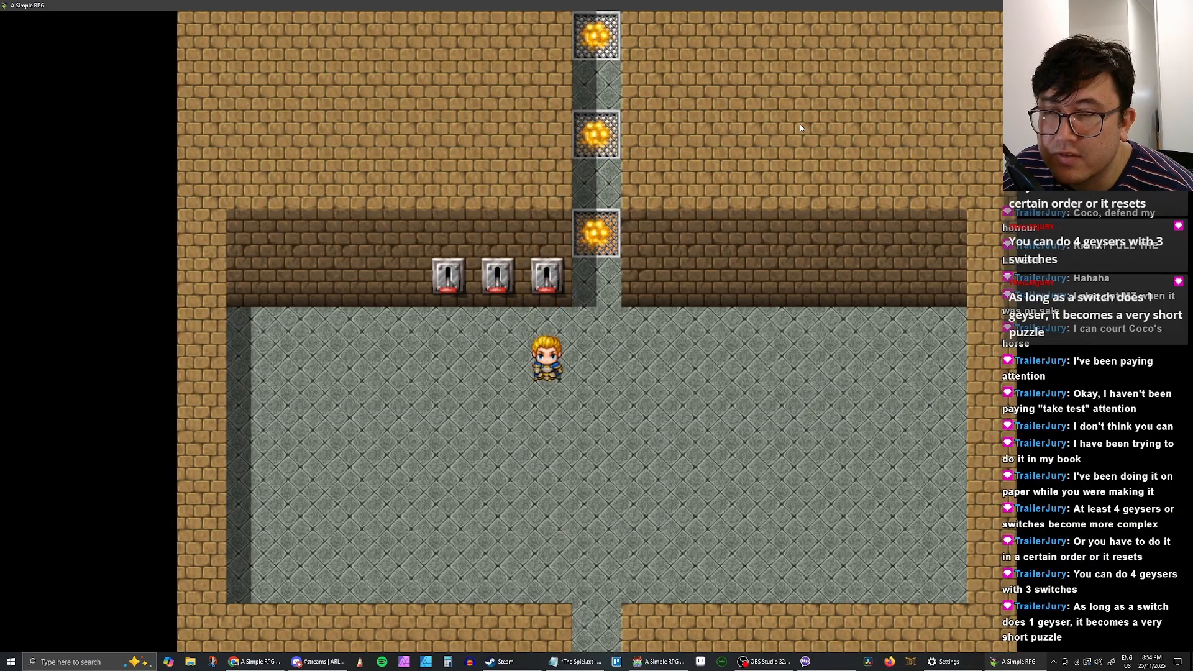
key("Left")
key("Down")
key("Up")
key("Left")
key("Left")
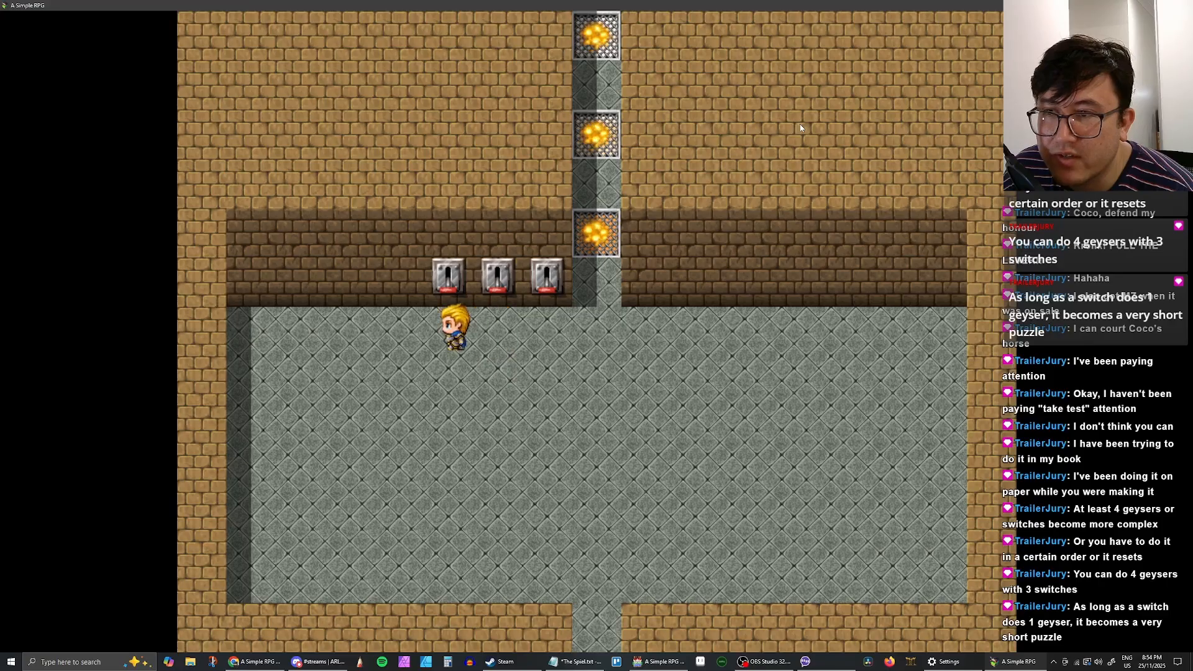
key("Right")
key("Right")
key("Down")
key("Down")
key("Up")
key("Right")
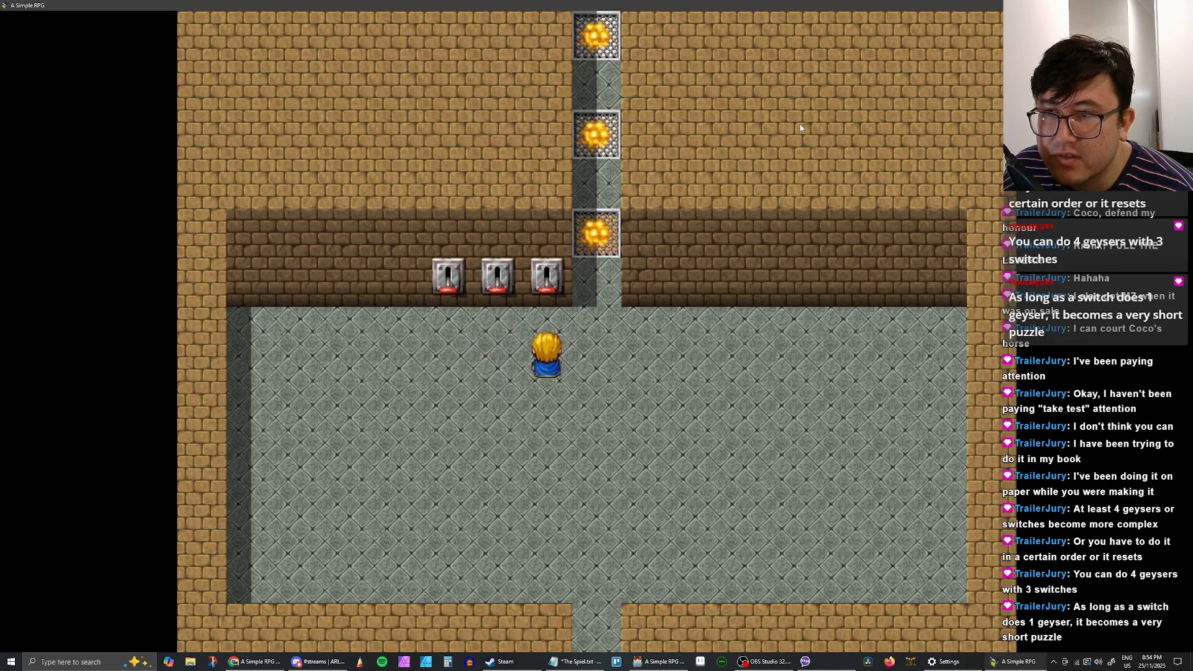
key("Up")
key("Escape")
key("Down")
key("Down")
key("Escape")
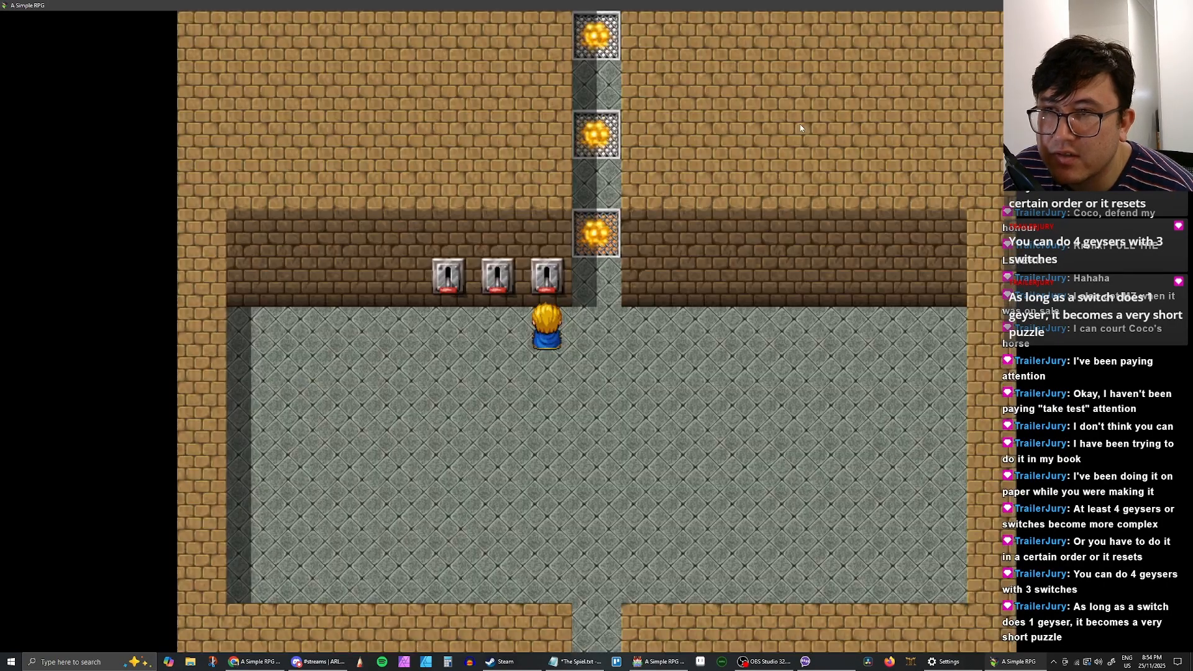
Step: Reset the playtest to save File 20 and pull the left lever first
key("F12")
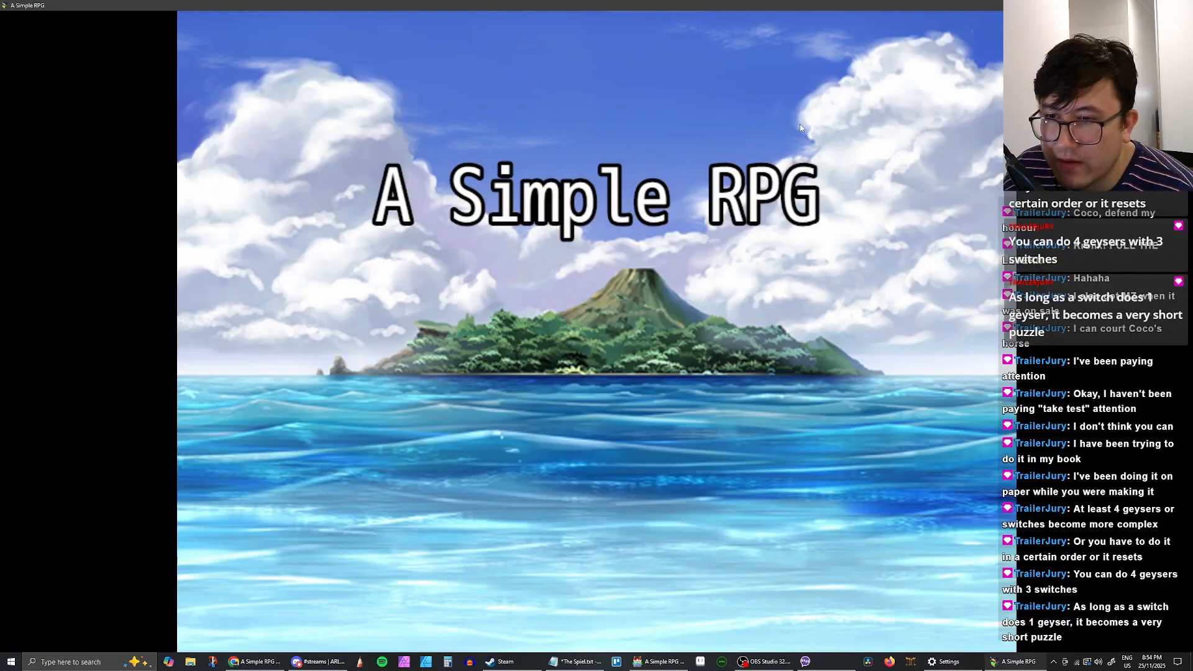
key("Return")
key("Return")
key("Left")
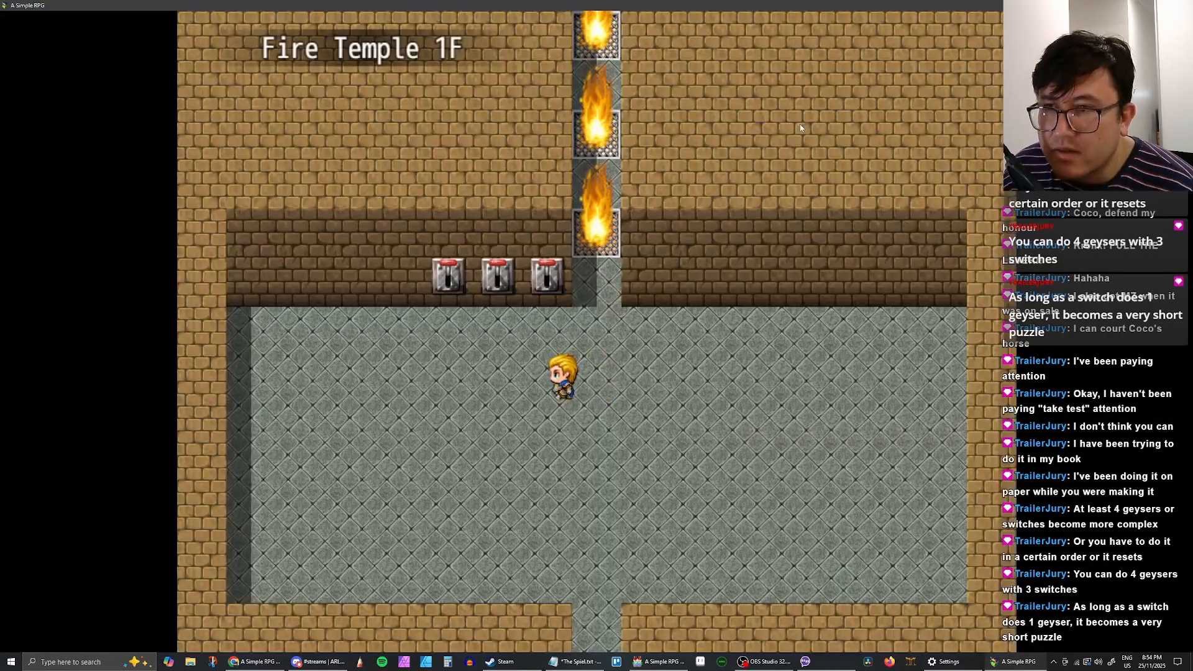
key("Up")
key("Return")
key("Return")
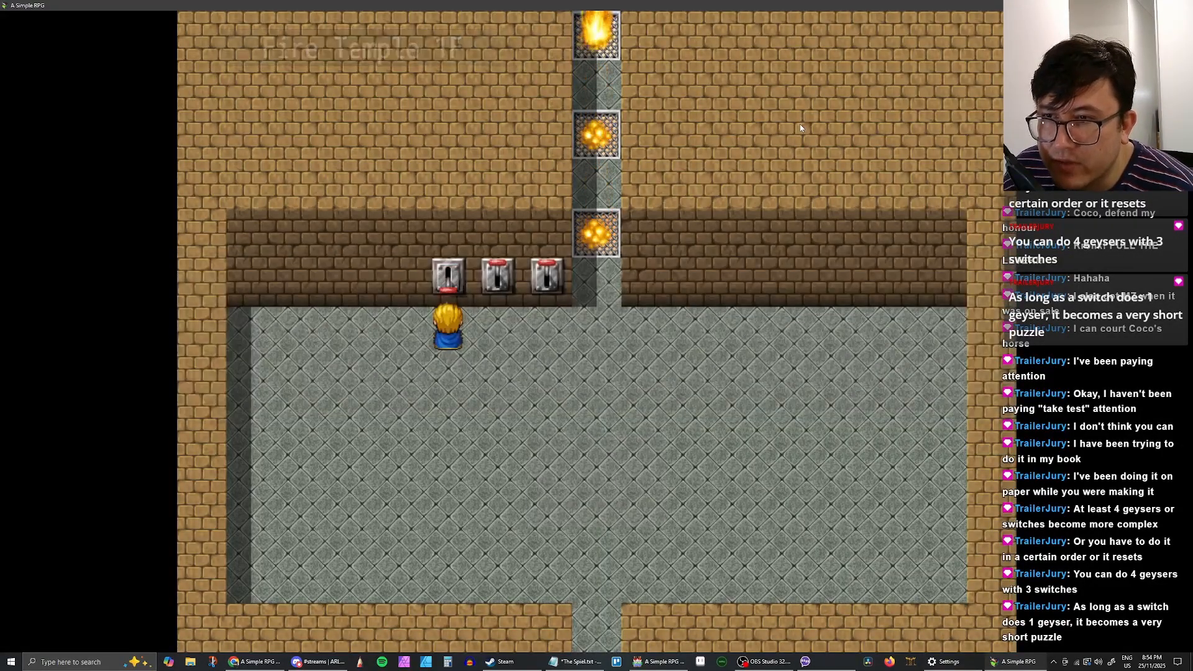
Step: Pull the middle lever and then the right lever
key("Right")
key("Up")
key("Return")
key("Return")
key("Right")
key("Up")
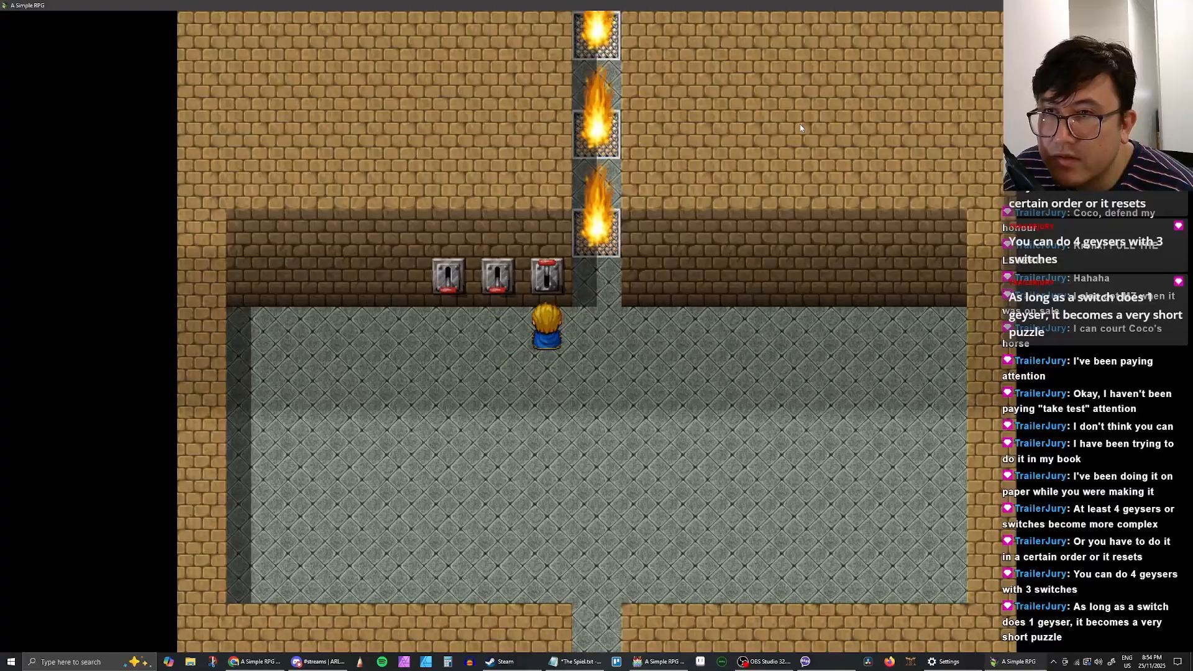
key("Return")
key("Return")
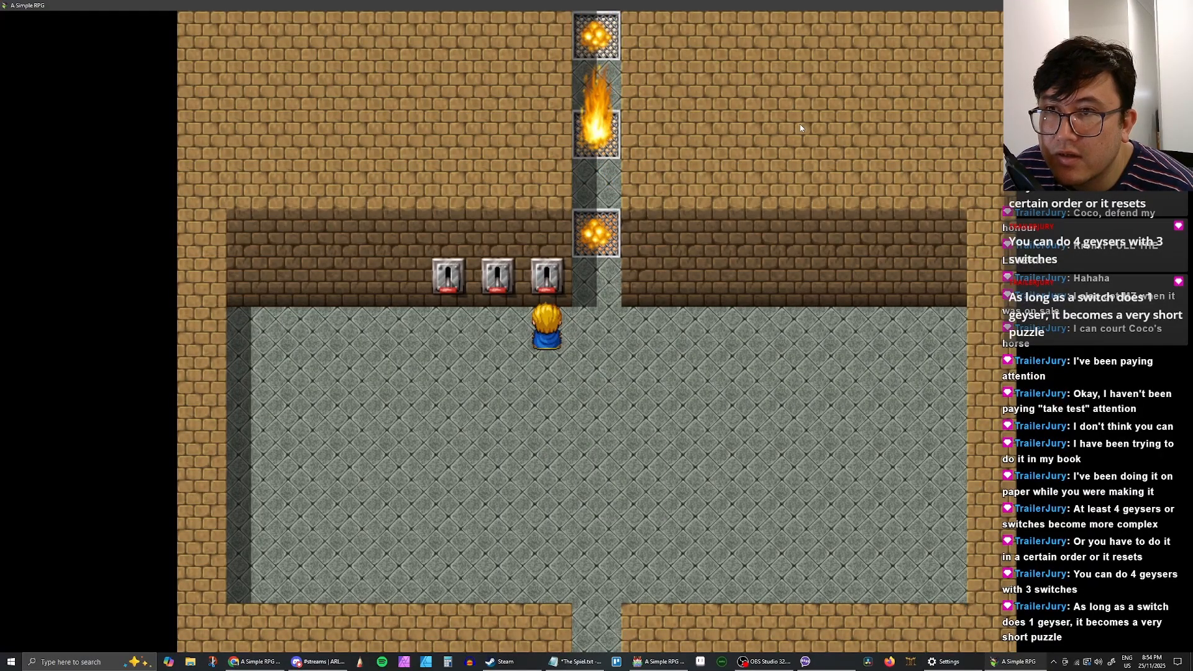
Step: Pull the middle lever a second time, followed by the left lever a second time
key("Left")
key("Up")
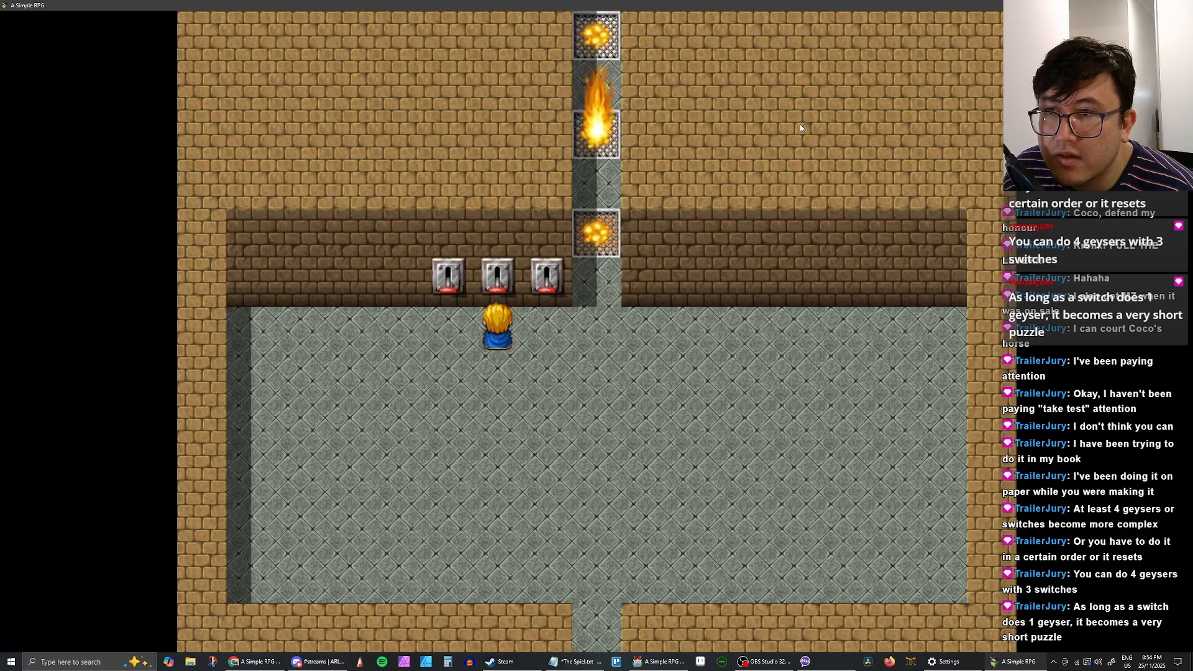
key("Return")
key("Return")
key("Left")
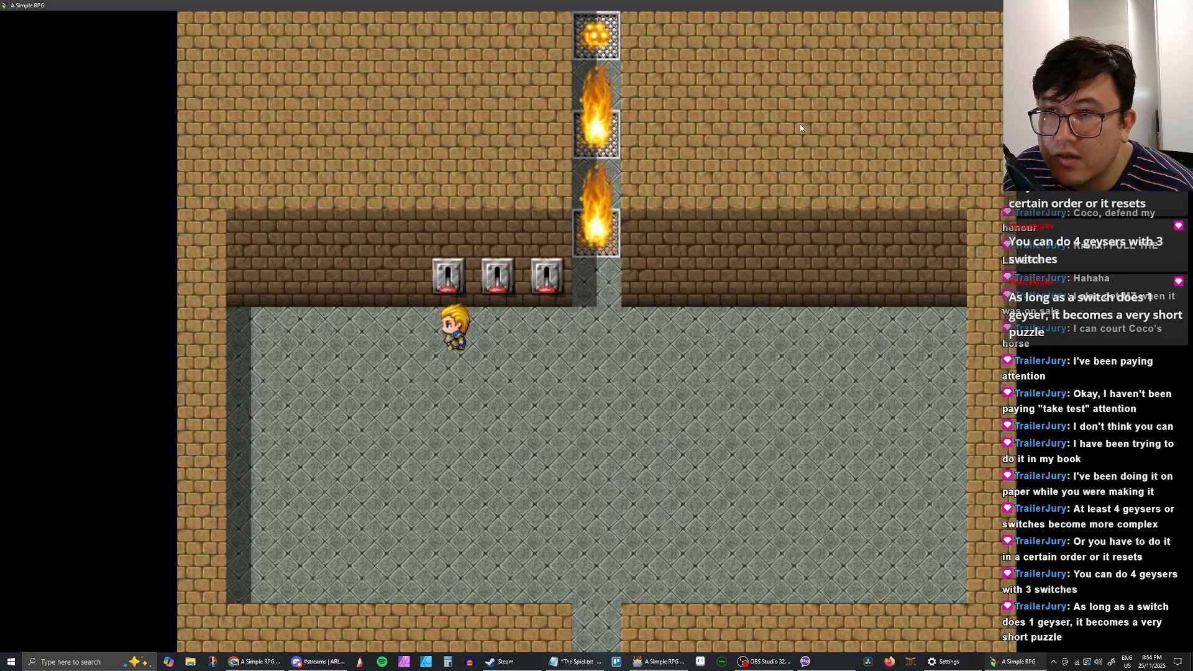
key("Up")
key("Return")
key("Return")
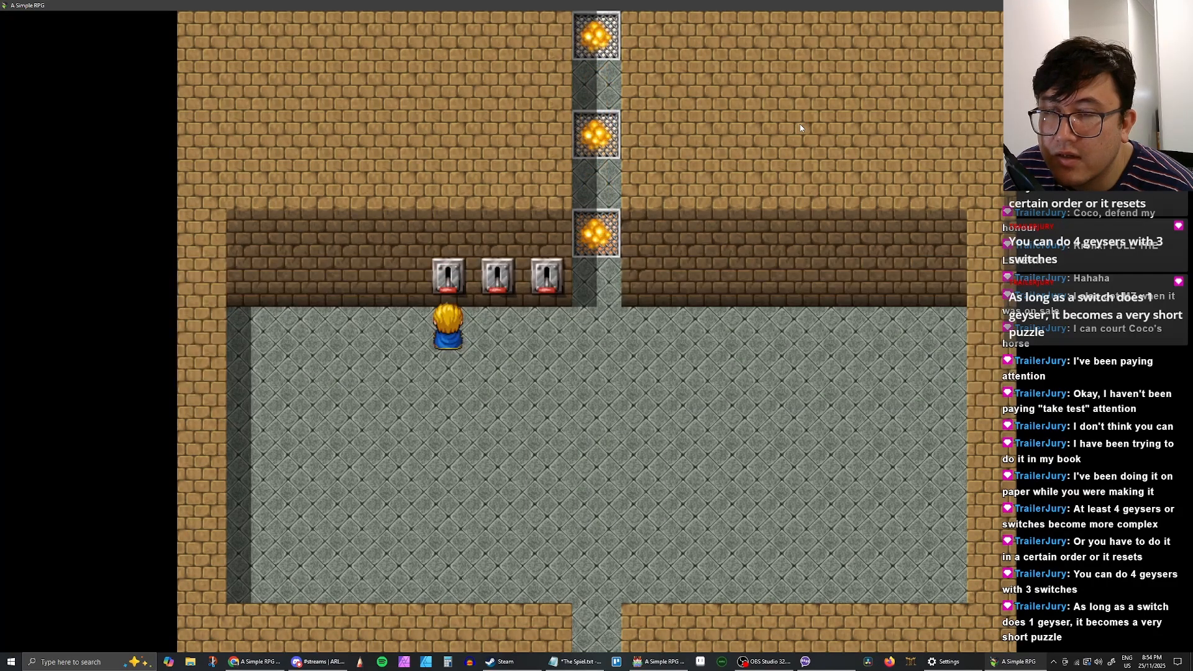
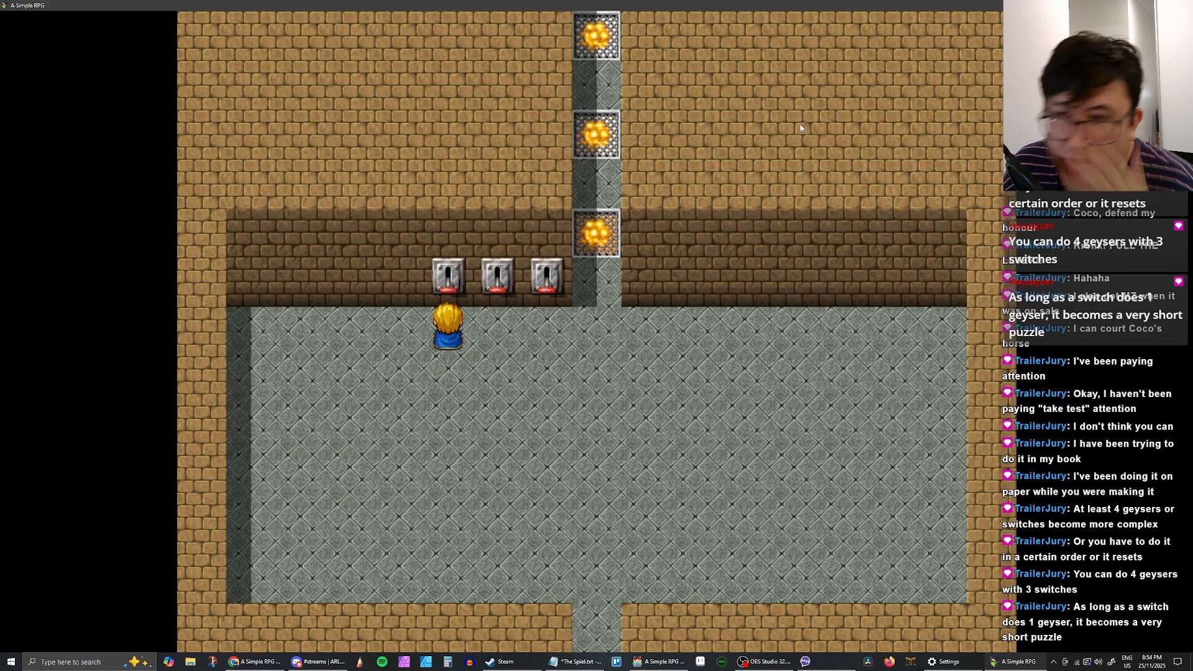
key("Right")
key("Up")
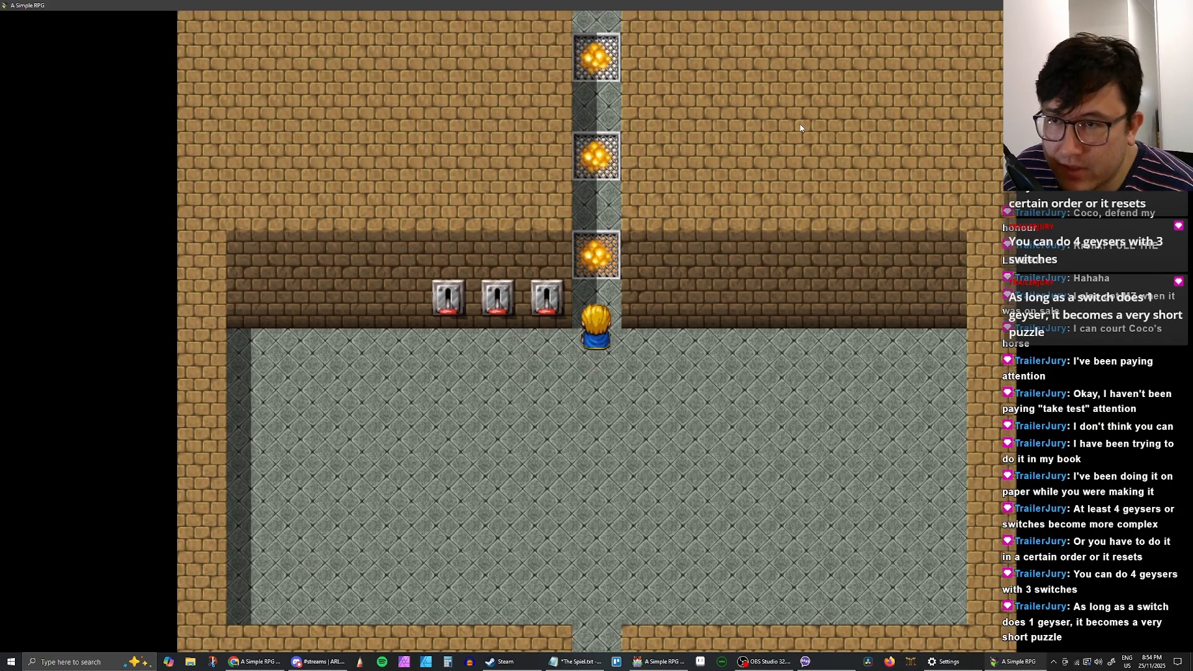
key("Down")
key("Left")
key("Up")
key("Left")
key("Left")
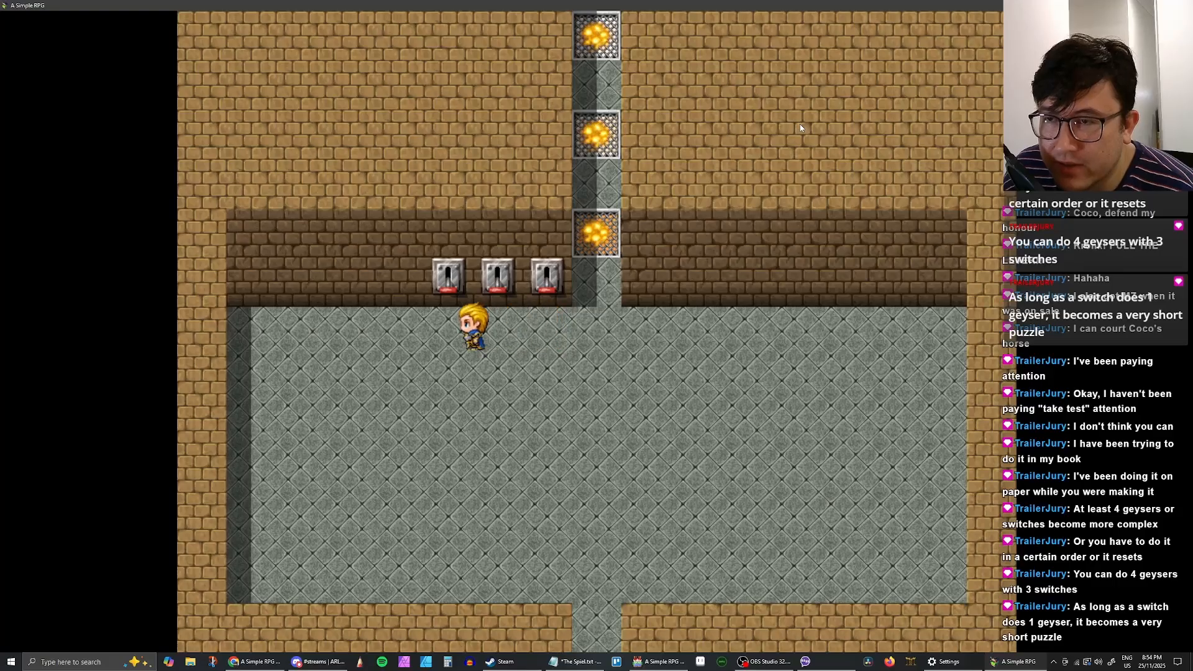
key("Right")
key("Up")
key("Left")
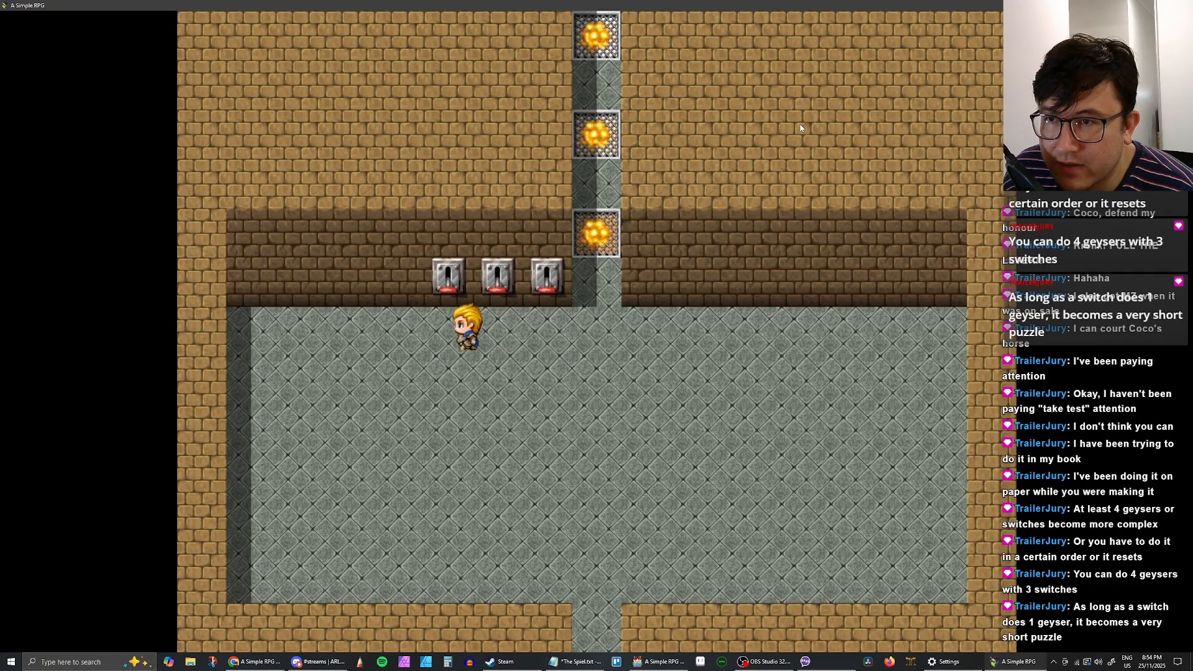
key("Right")
key("Up")
key("Right")
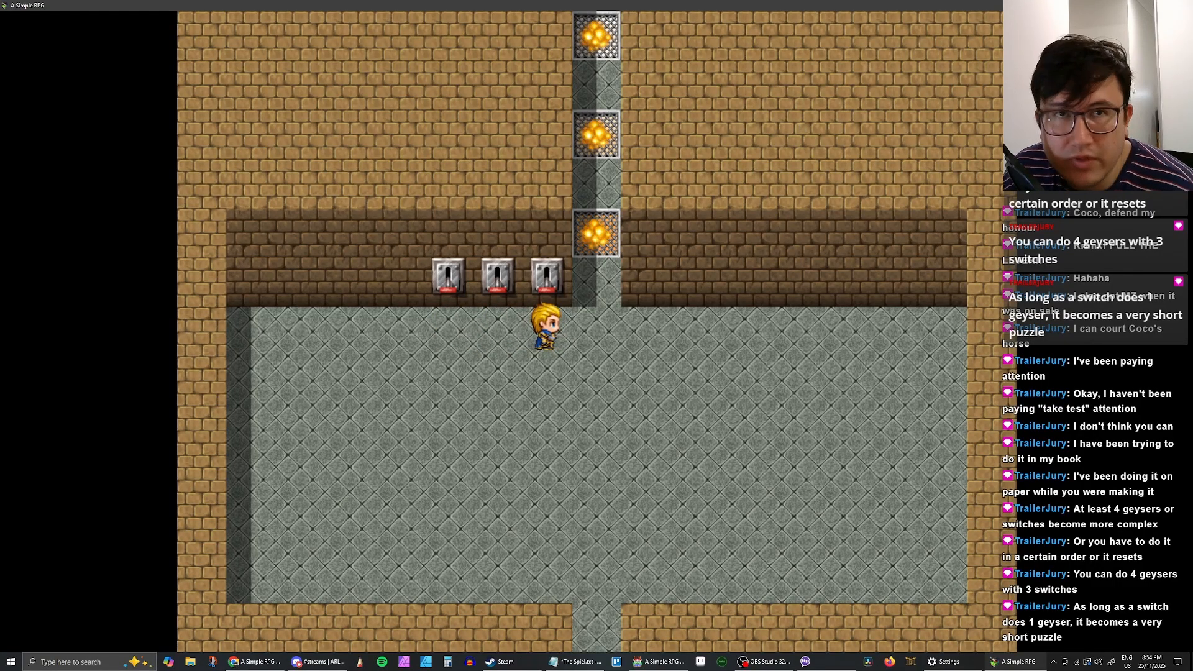
Step: Close the playtest and make Geyser Lever #3 also switch Fire Geyser #2 OFF when Fire Geyser #3 is ON
key("alt+F4")
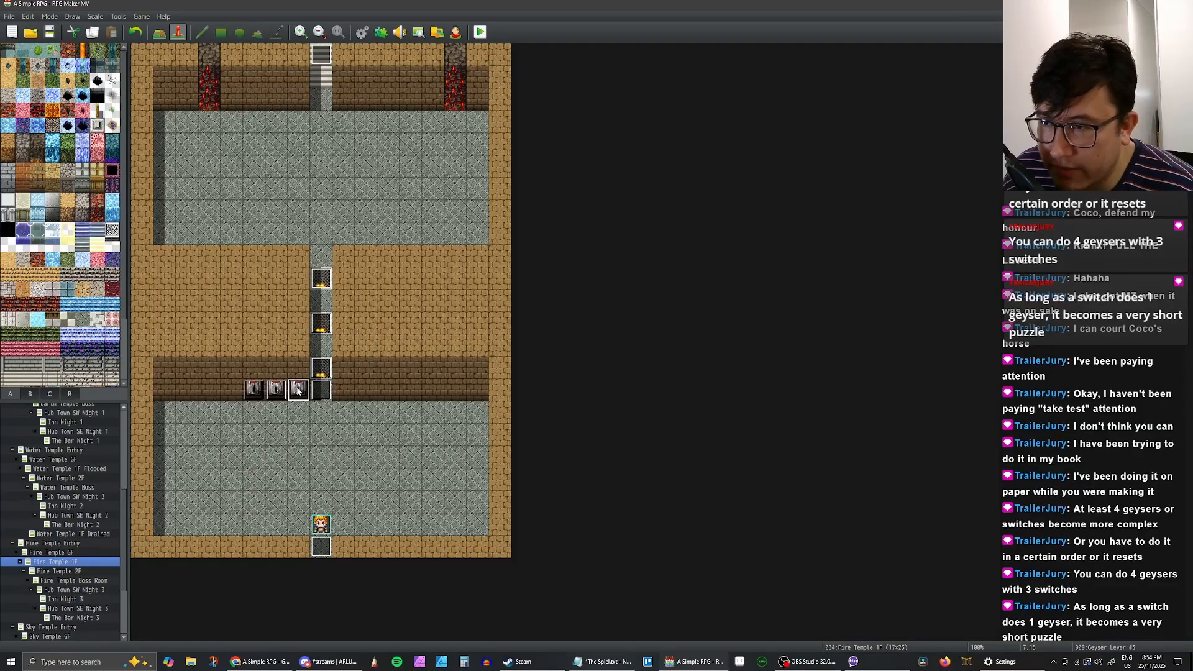
double_click(297, 390)
scroll(662, 328, "down", 3)
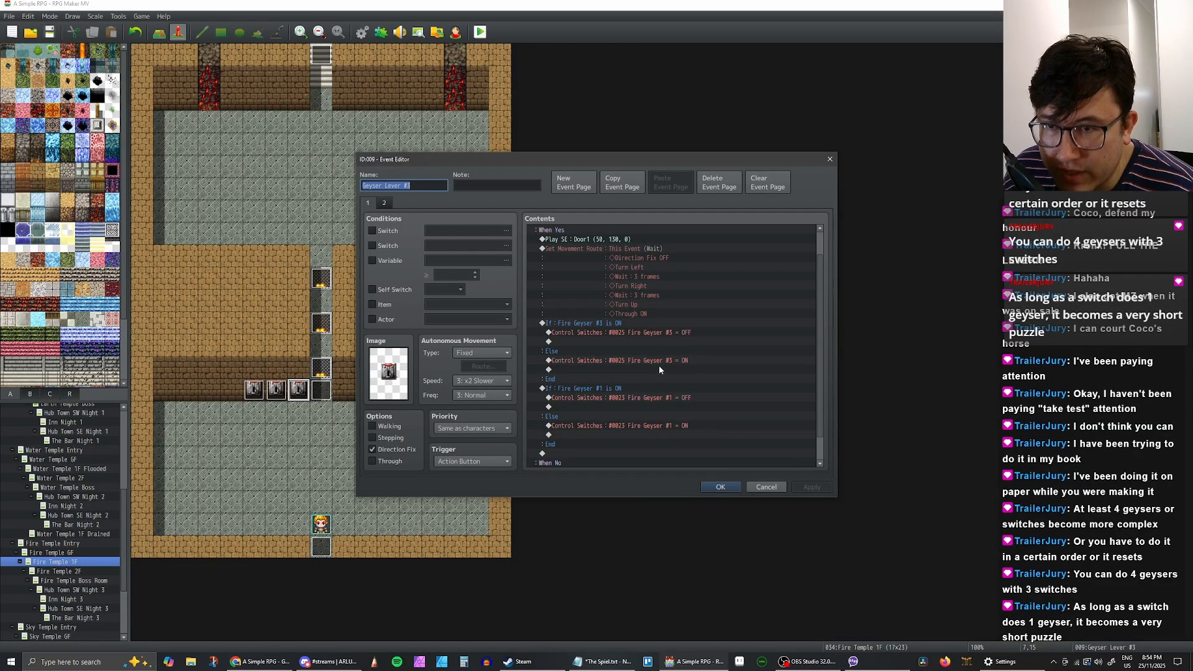
scroll(662, 351, "down", 3)
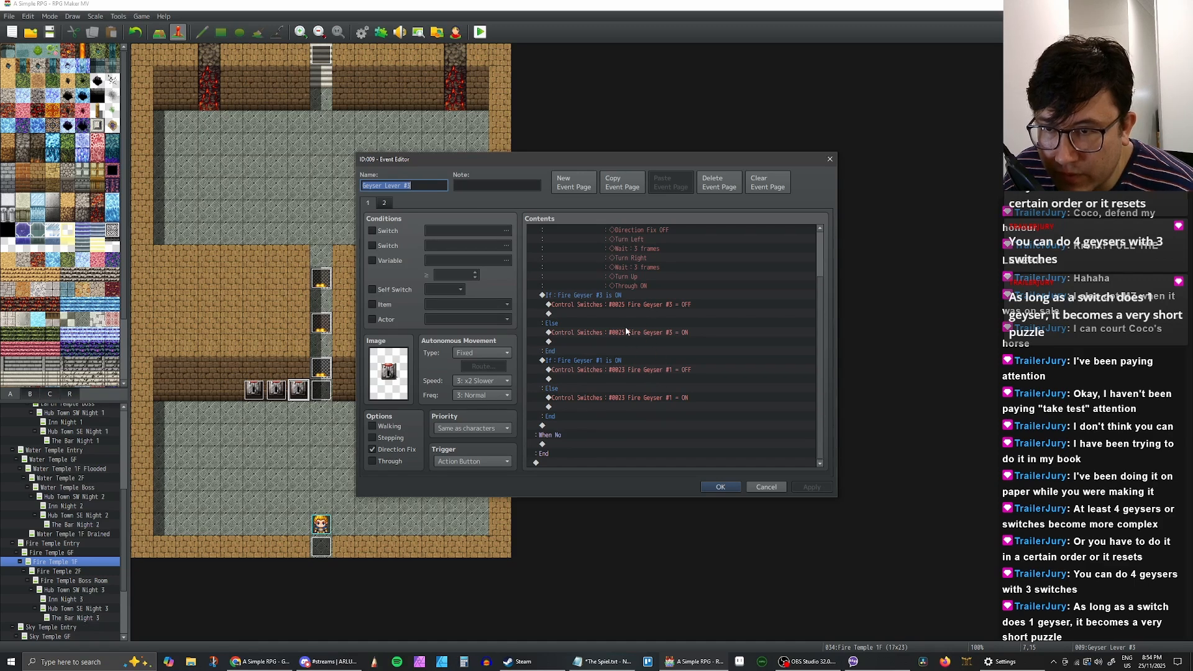
left_click(655, 306)
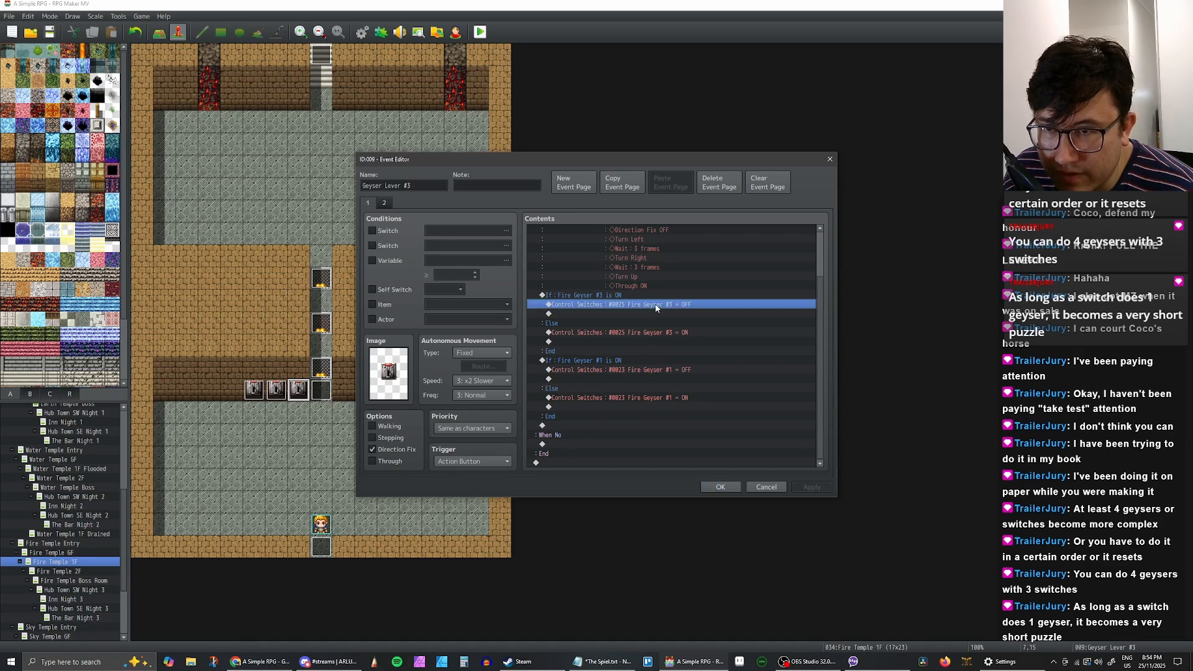
left_click(629, 313)
key("ctrl+v")
double_click(648, 313)
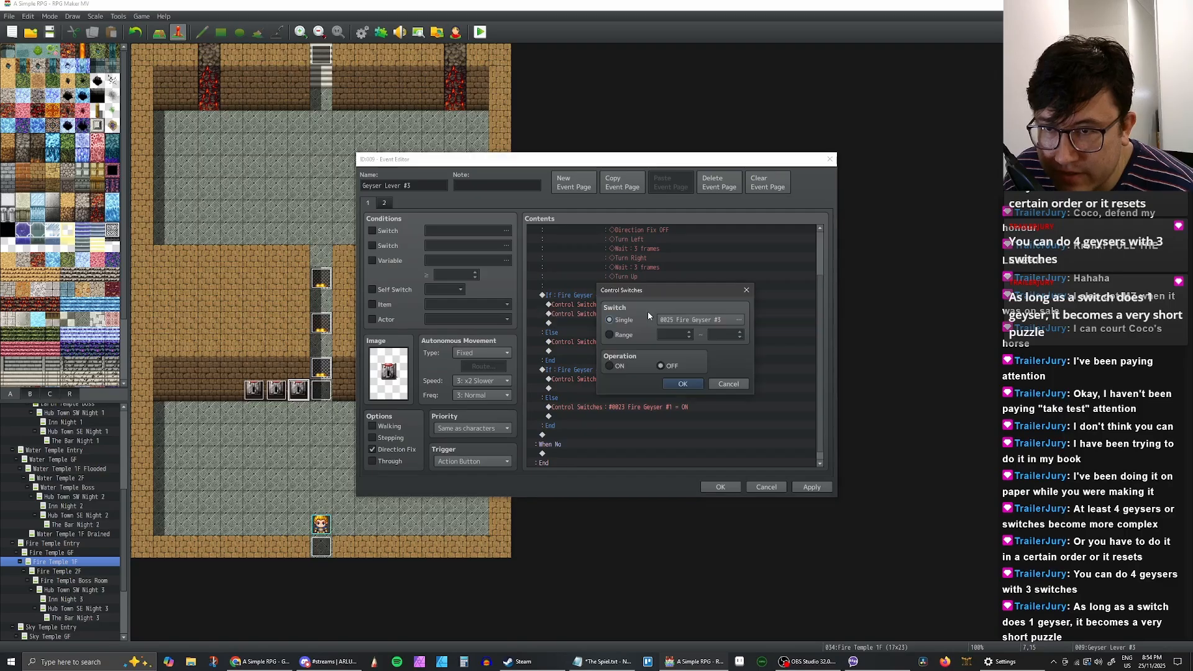
left_click(696, 320)
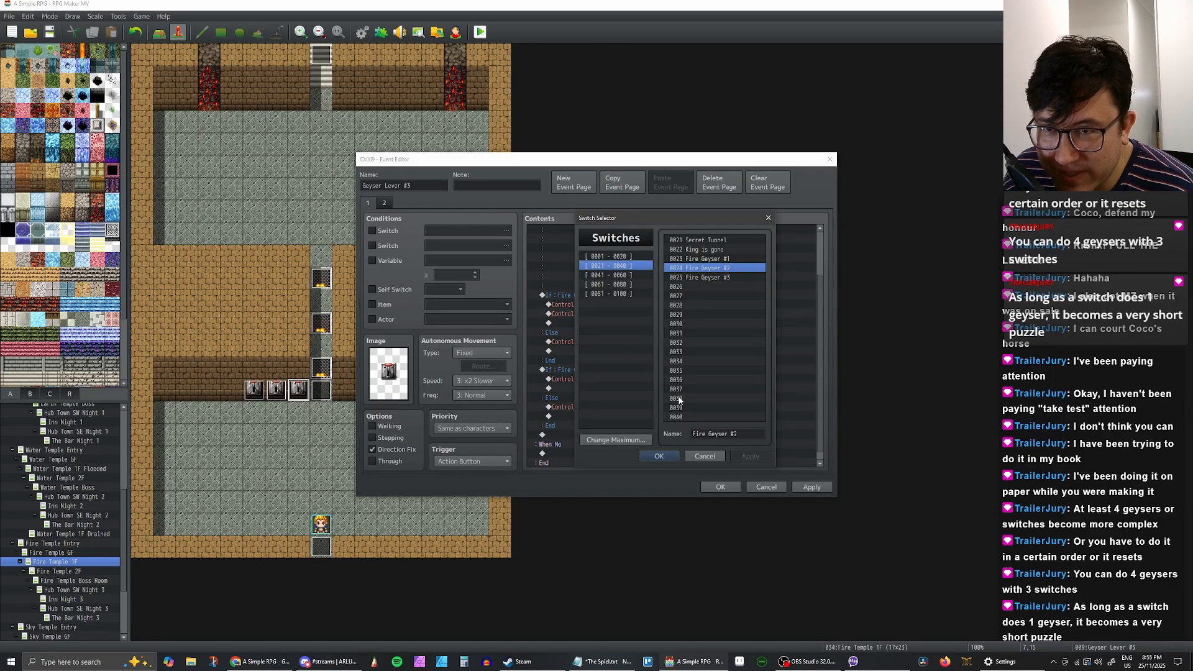
left_click(659, 456)
left_click(680, 384)
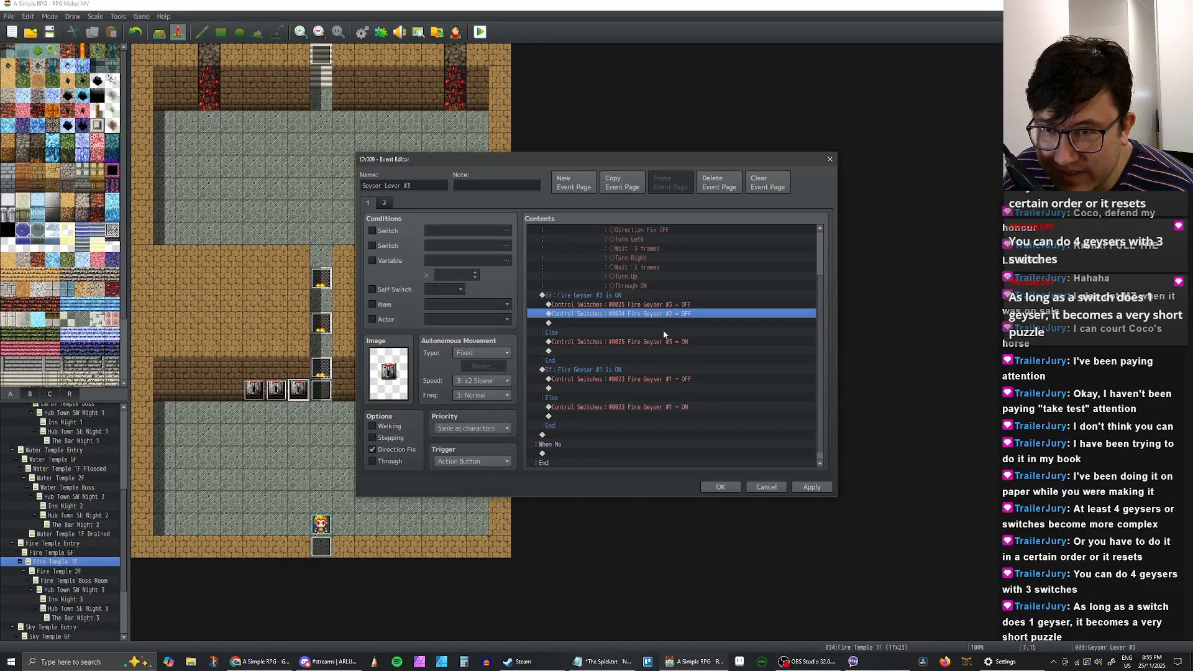
Step: Add a command setting Fire Geyser #2 to ON in the Else branch of the Fire Geyser #3 condition and save the lever event
left_click(662, 351)
key("ctrl+v")
double_click(662, 351)
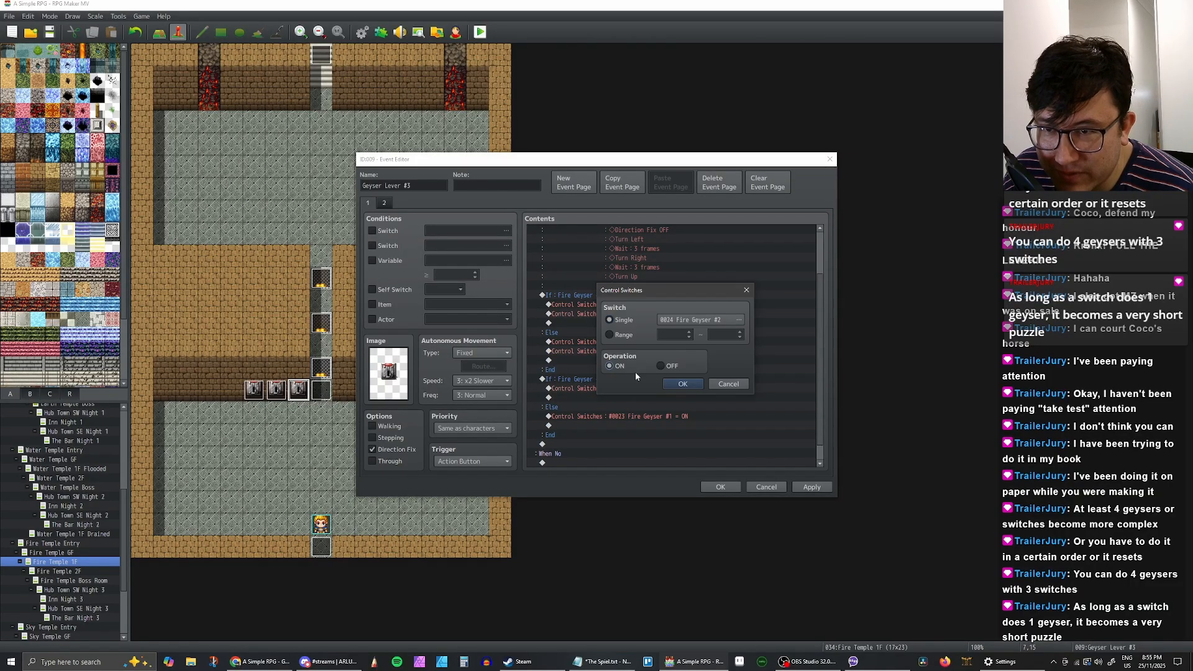
left_click(682, 384)
left_click(812, 486)
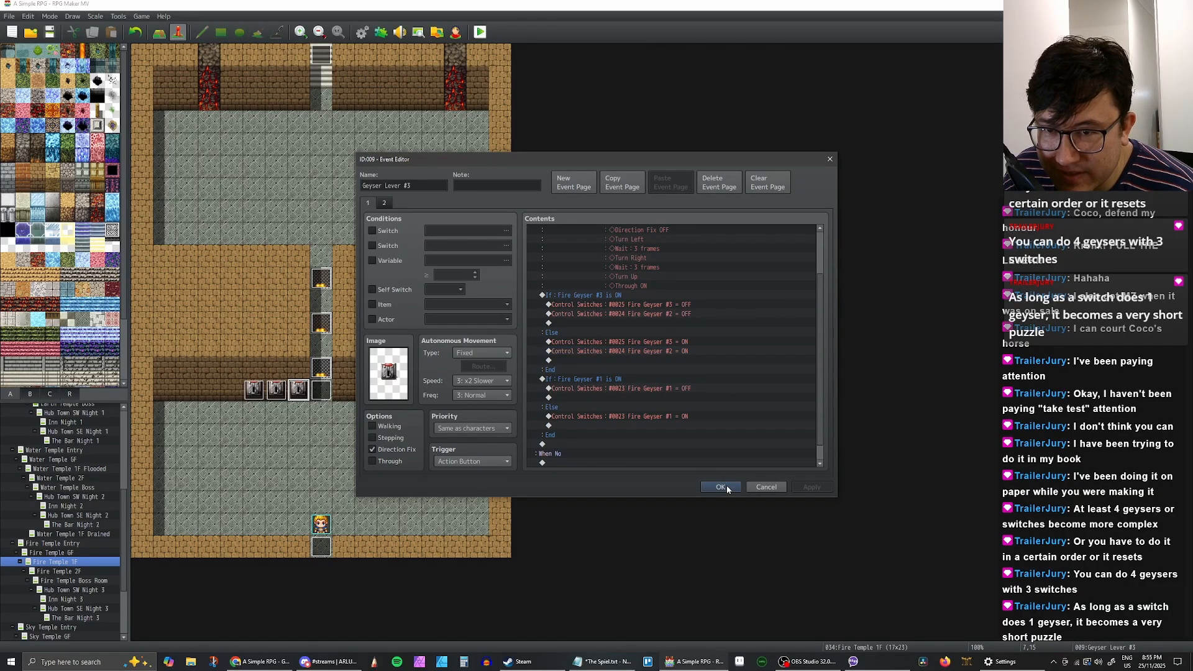
left_click(722, 486)
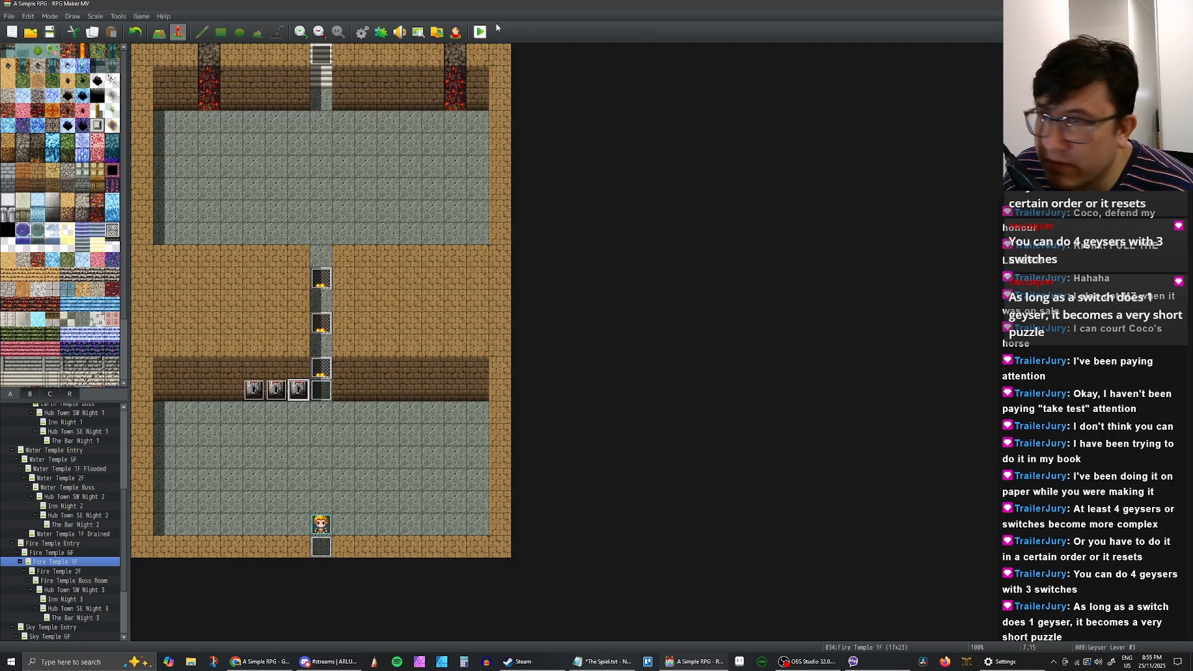
Step: Start a new playtest from save File 20 and pull the left lever
left_click(480, 32)
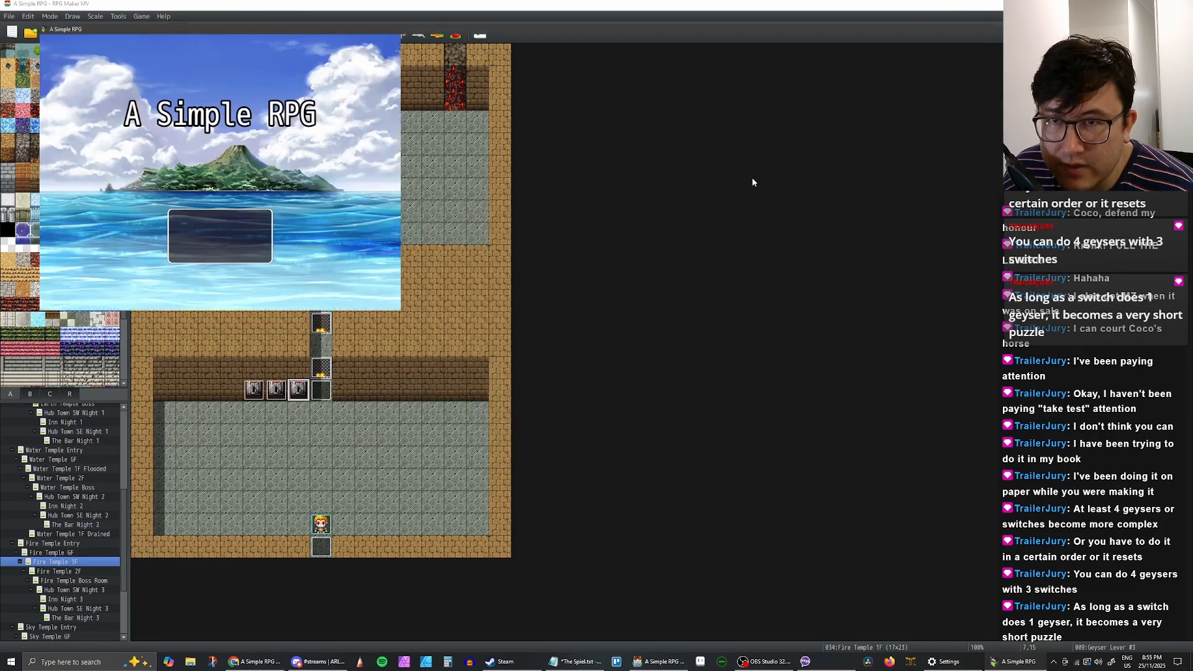
key("Return")
key("Return")
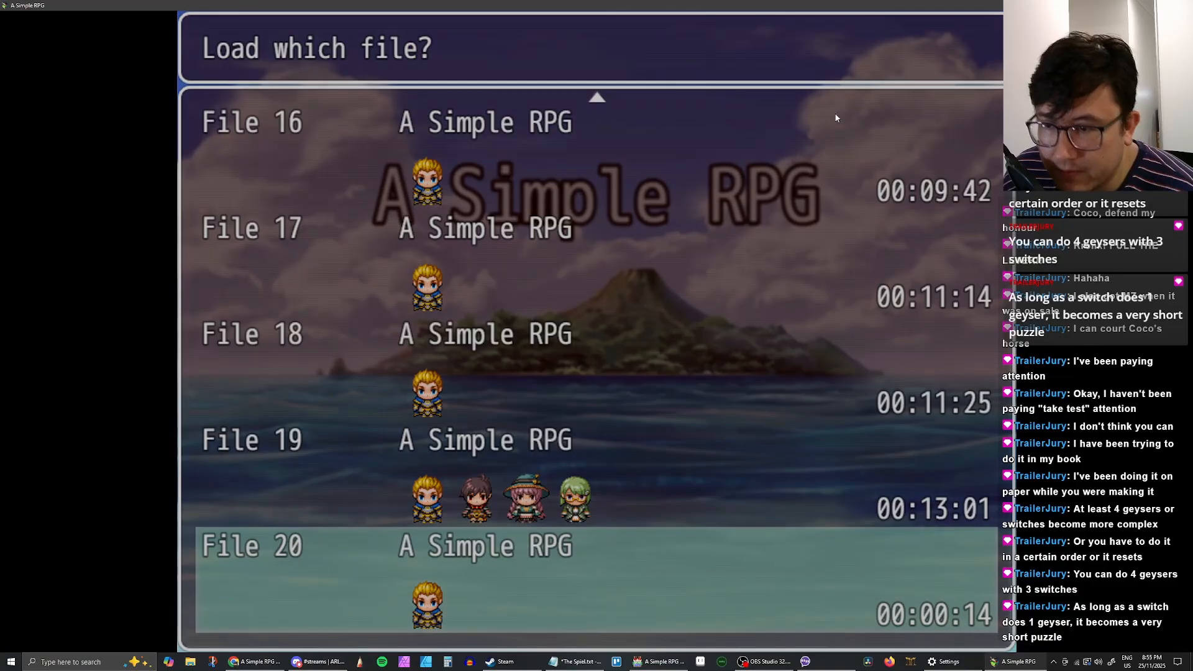
key("Left")
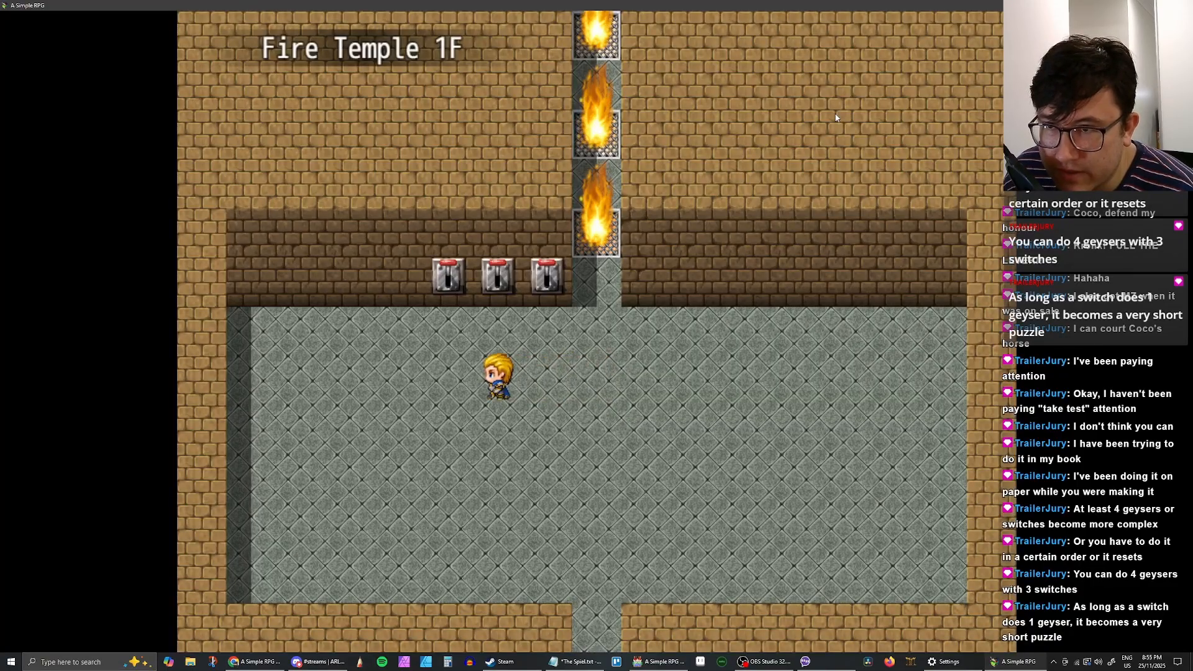
key("Up")
key("Return")
key("Return")
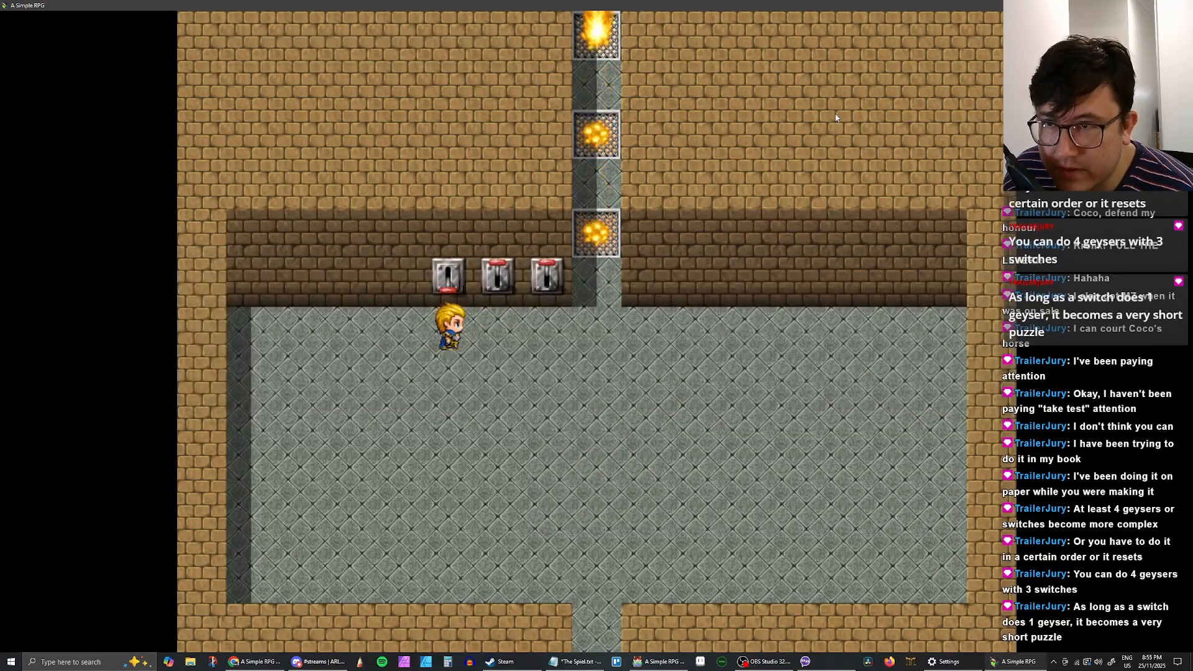
Step: Pull the middle lever and then the right lever to test the changed Geyser Lever #3
key("Right")
key("Return")
key("Return")
key("Right")
key("Up")
key("Return")
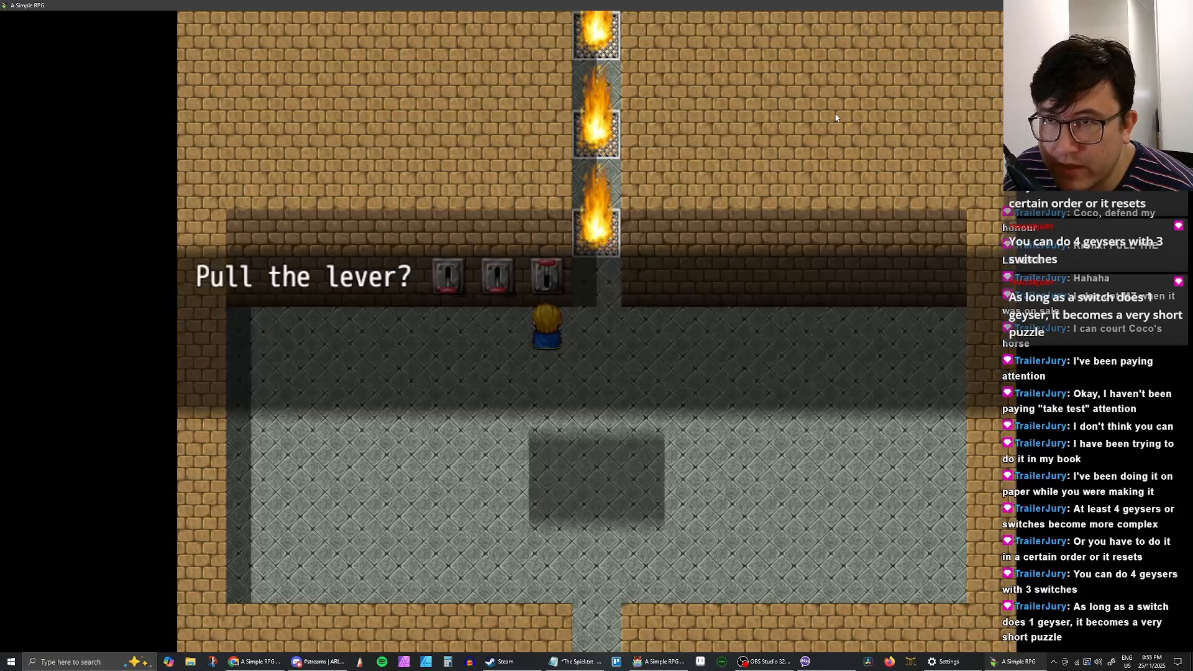
key("Return")
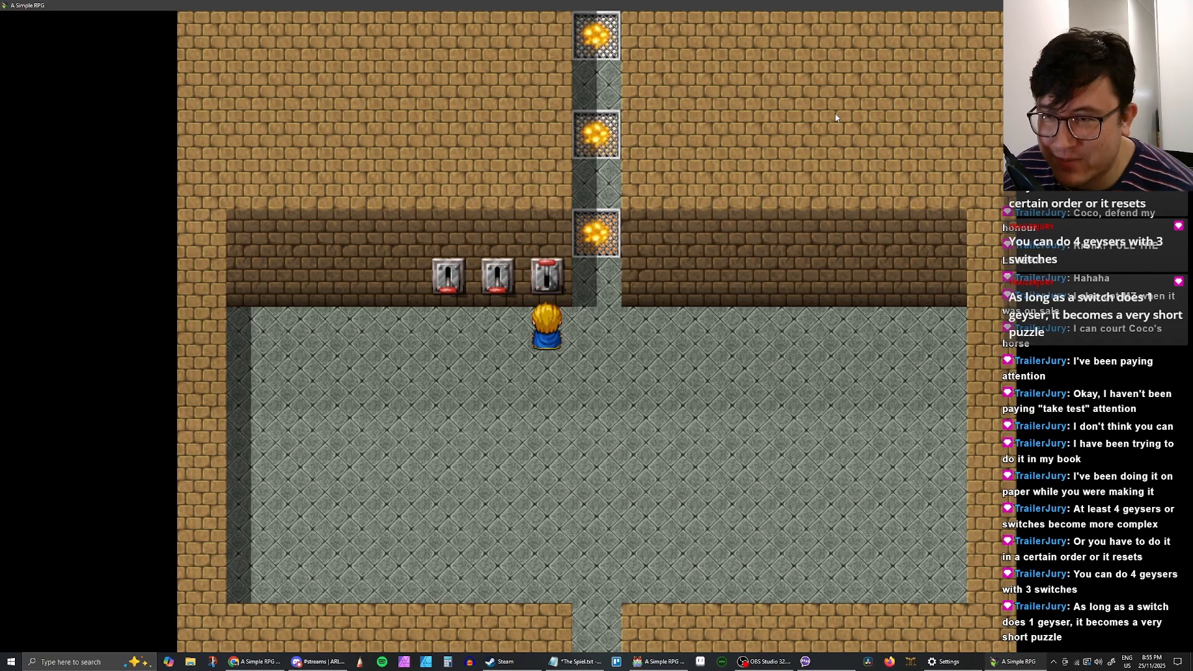
Step: Pull the right lever again to check how it toggles the geysers
key("Return")
key("Return")
key("Return")
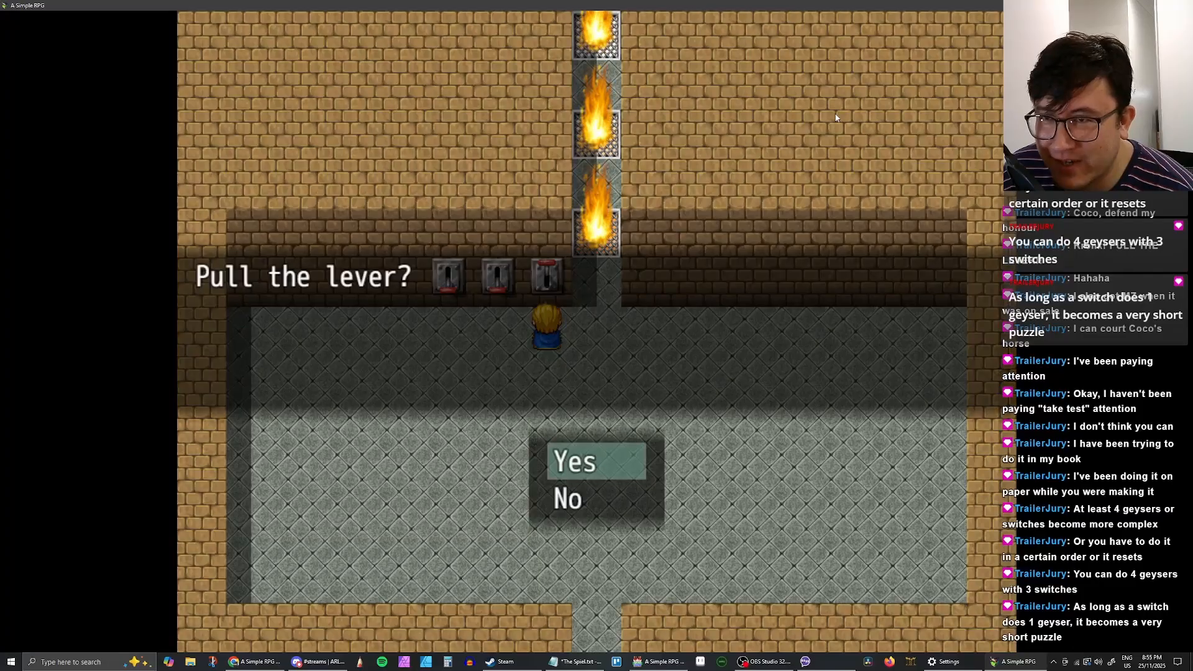
key("Return")
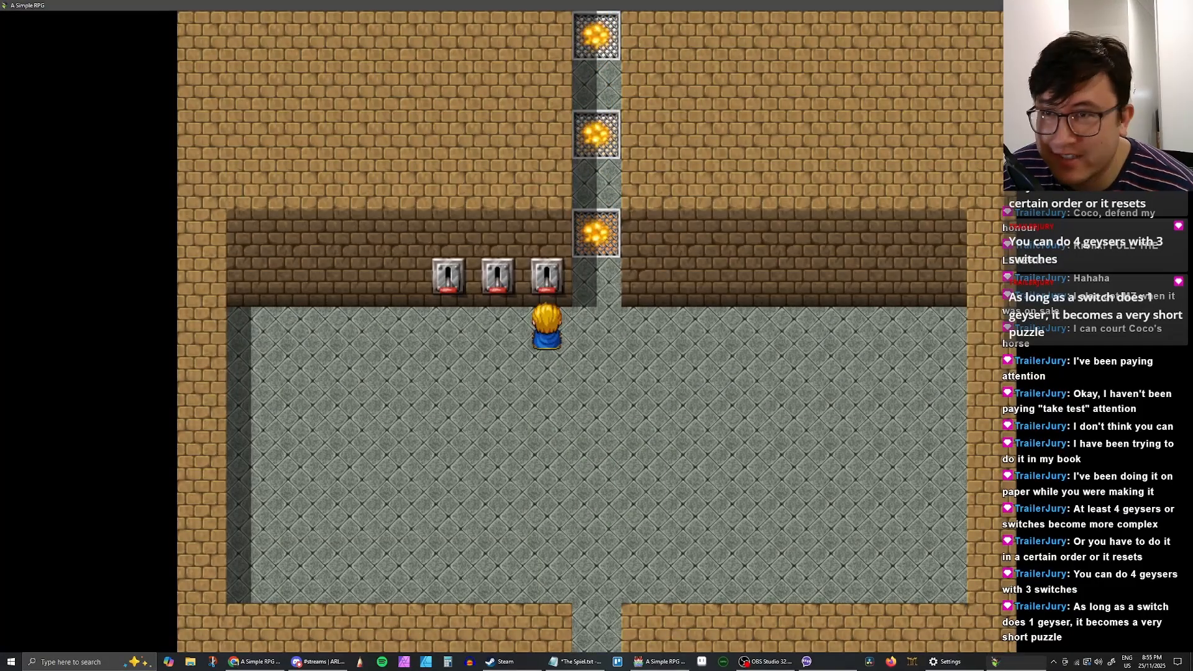
Step: End the playtest and delete the Fire Geyser #1 conditional branch from the Geyser Lever #3 event
key("alt+F4")
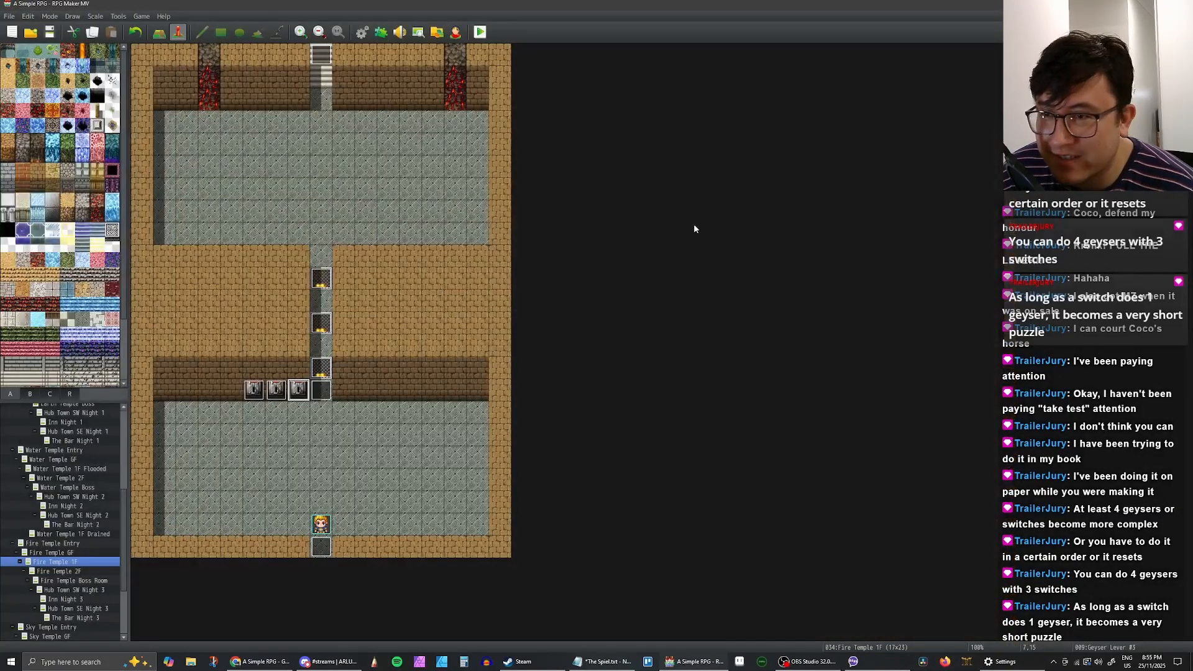
double_click(299, 390)
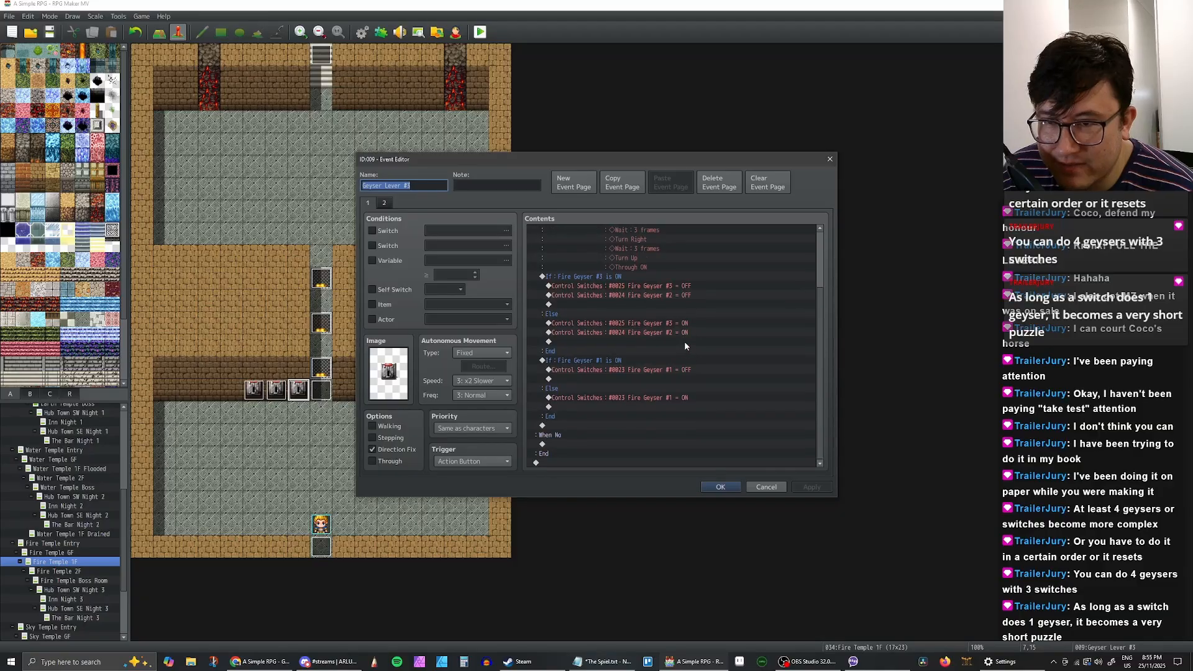
scroll(683, 340, "down", 2)
scroll(677, 338, "down", 2)
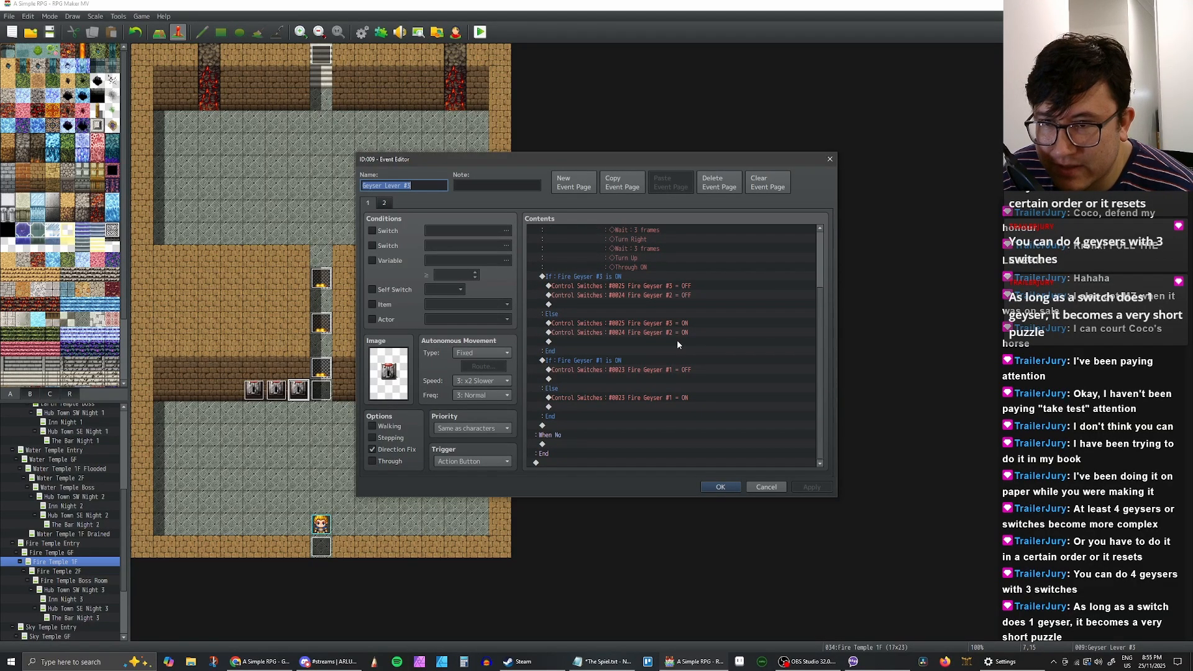
scroll(676, 339, "up", 1)
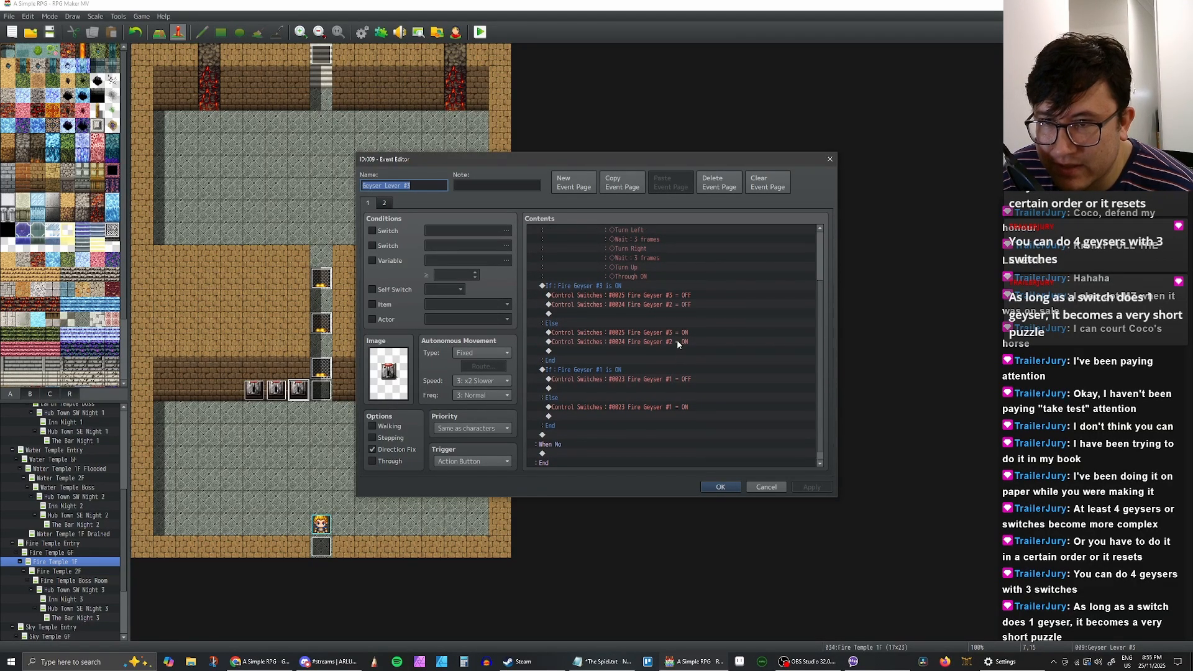
left_click(641, 335)
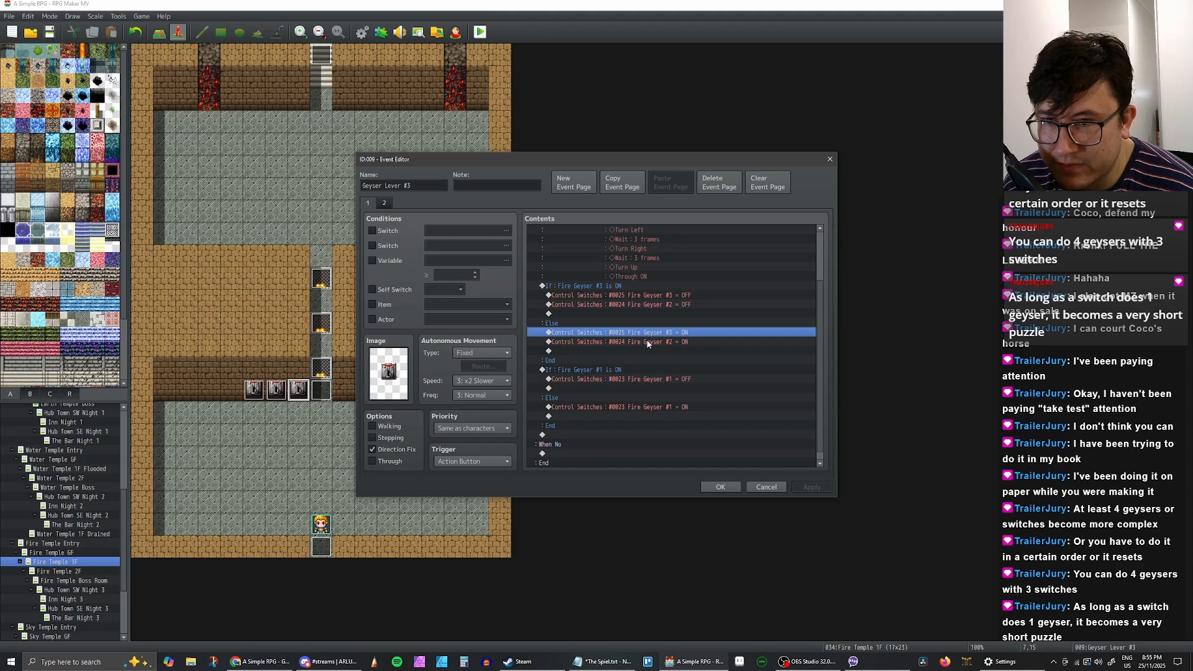
left_click(606, 371)
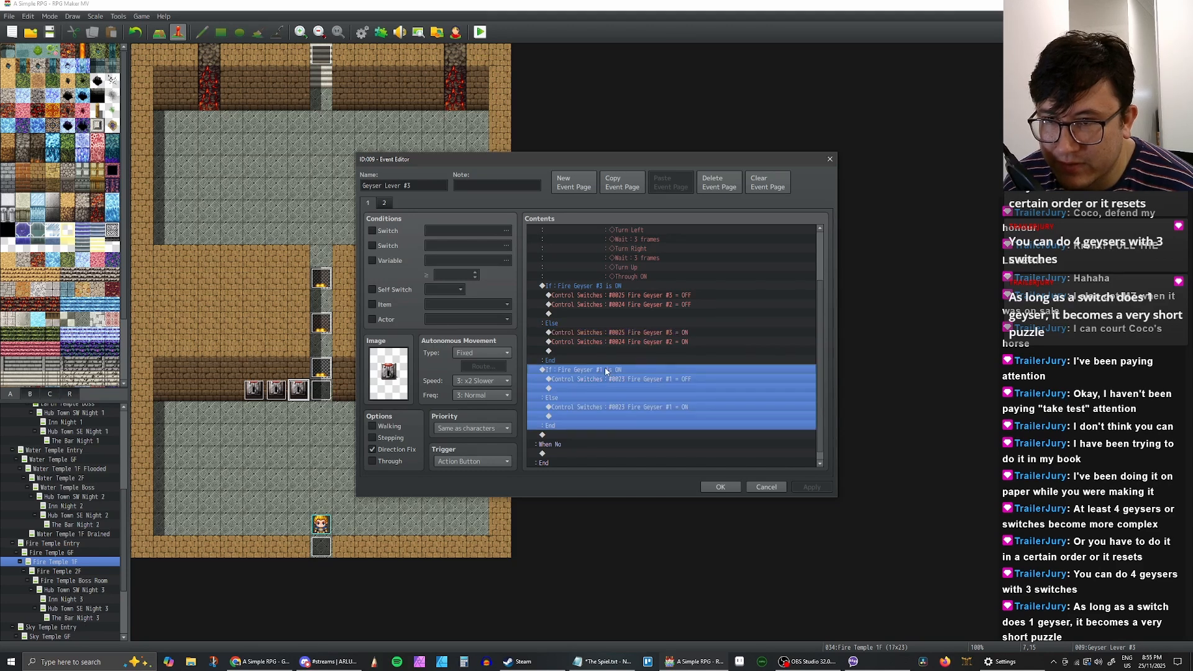
key("Delete")
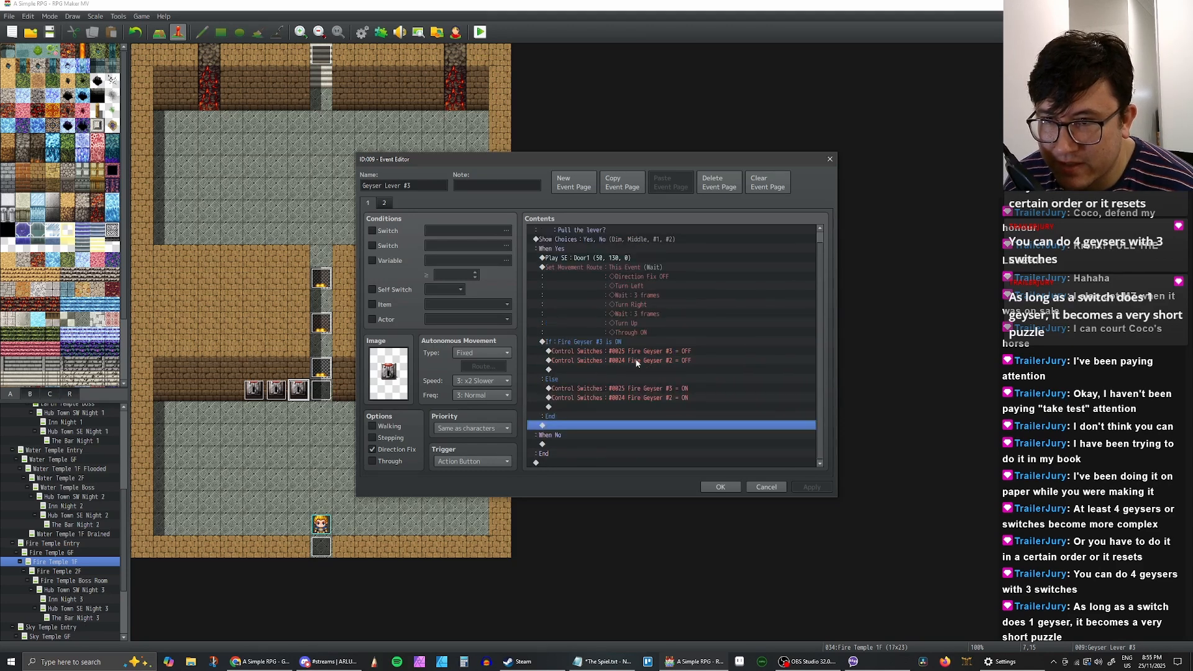
Step: Retarget the Fire Geyser #2 OFF command under the Fire Geyser #3 condition to Fire Geyser #1
double_click(636, 362)
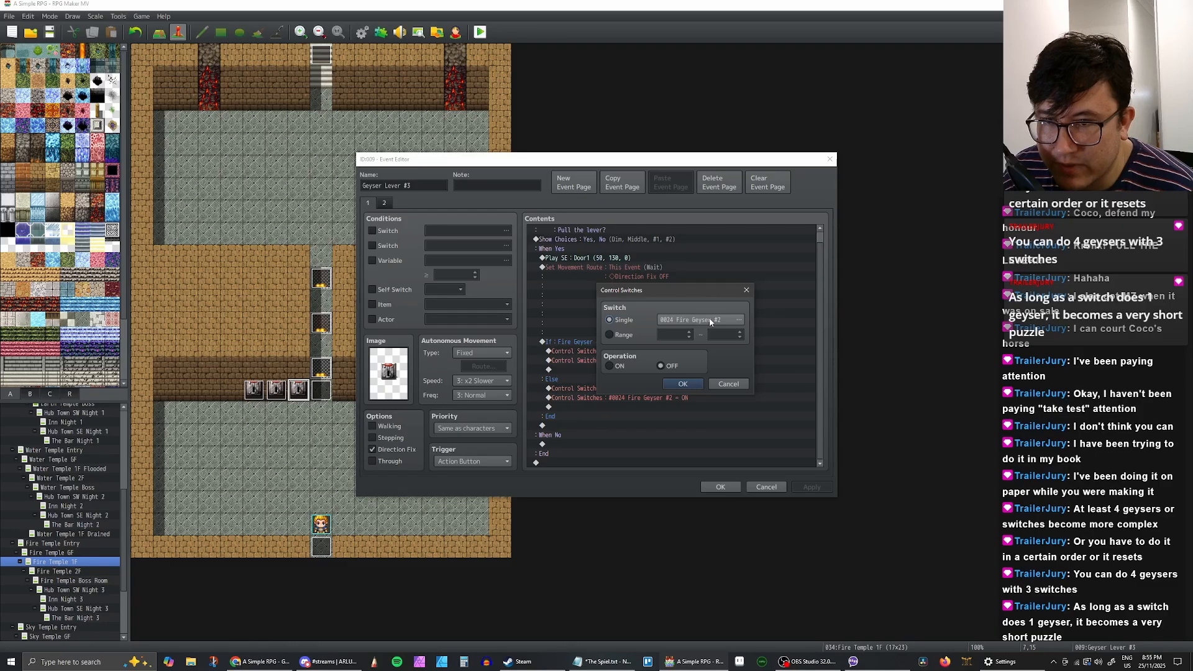
left_click(709, 318)
left_click(699, 259)
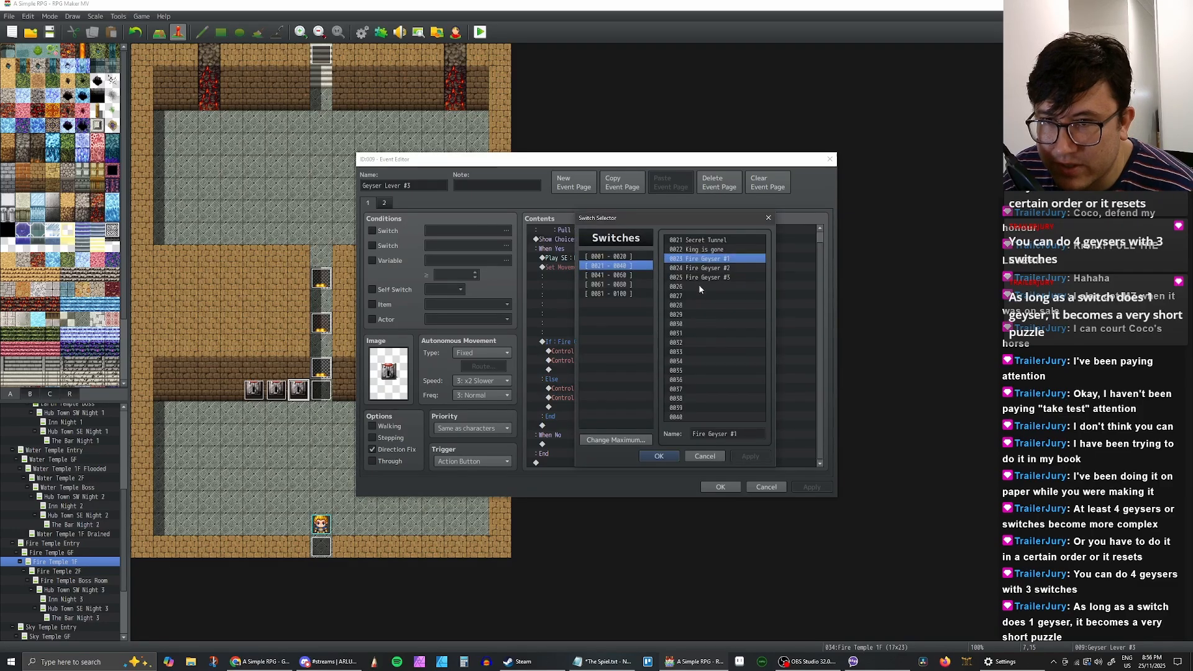
left_click(660, 455)
left_click(718, 425)
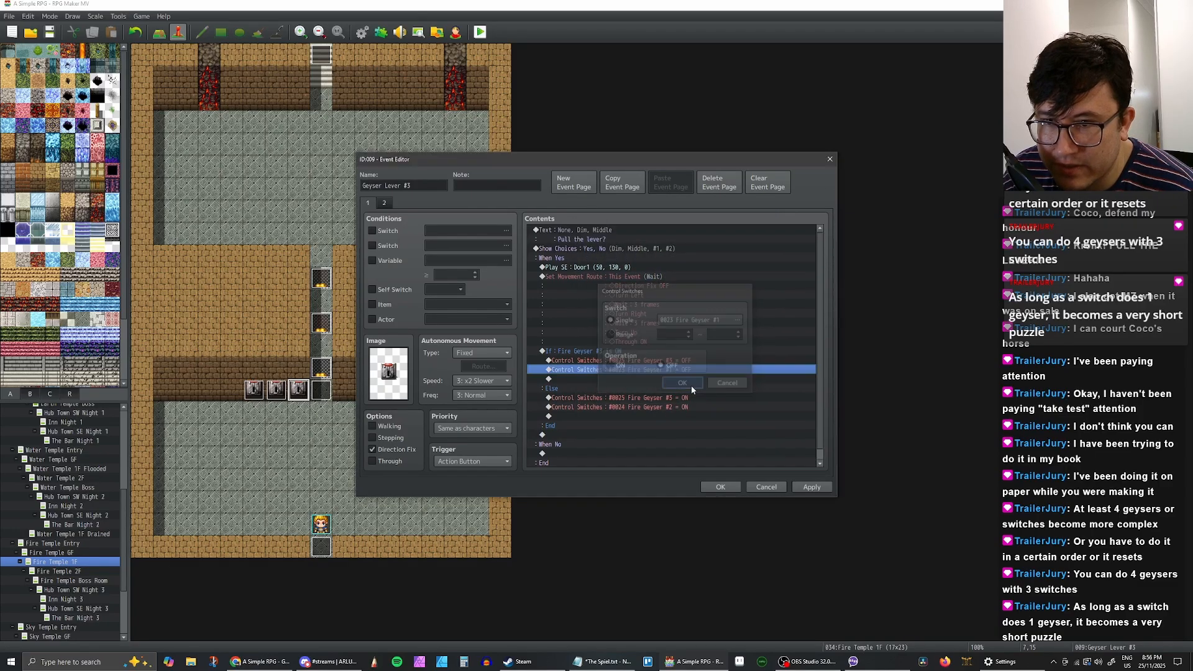
Step: Retarget the Fire Geyser #2 ON command in the Else branch to Fire Geyser #1 and save the lever event
double_click(657, 407)
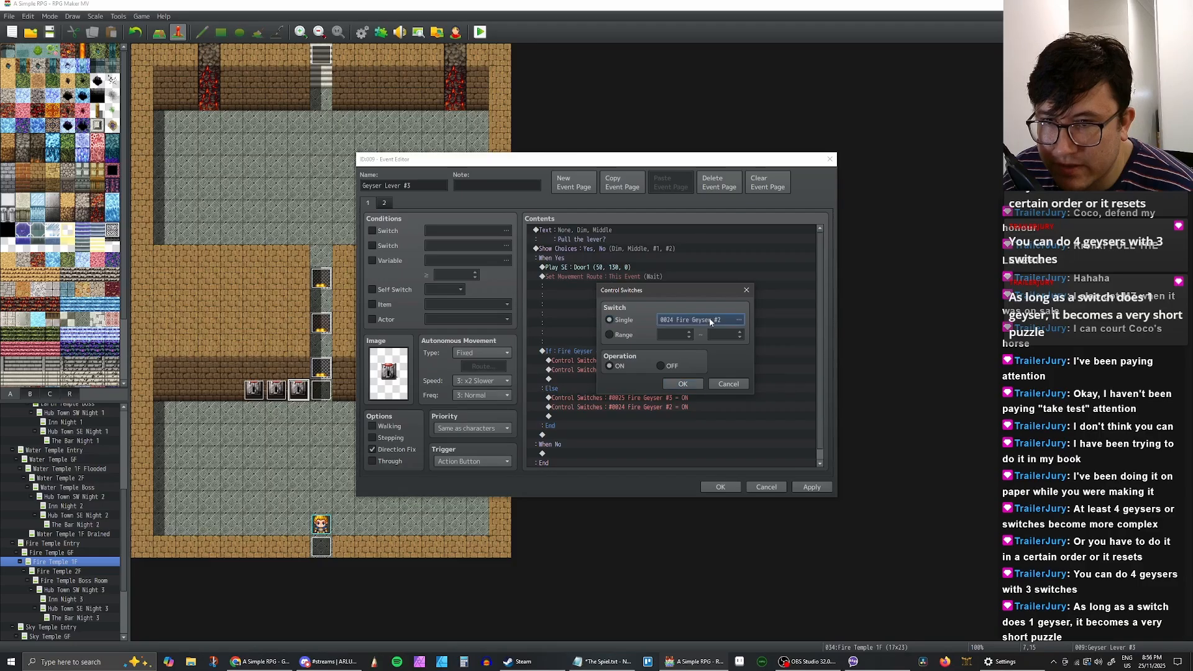
left_click(709, 318)
left_click(708, 259)
left_click(660, 455)
left_click(701, 424)
left_click(812, 487)
left_click(722, 488)
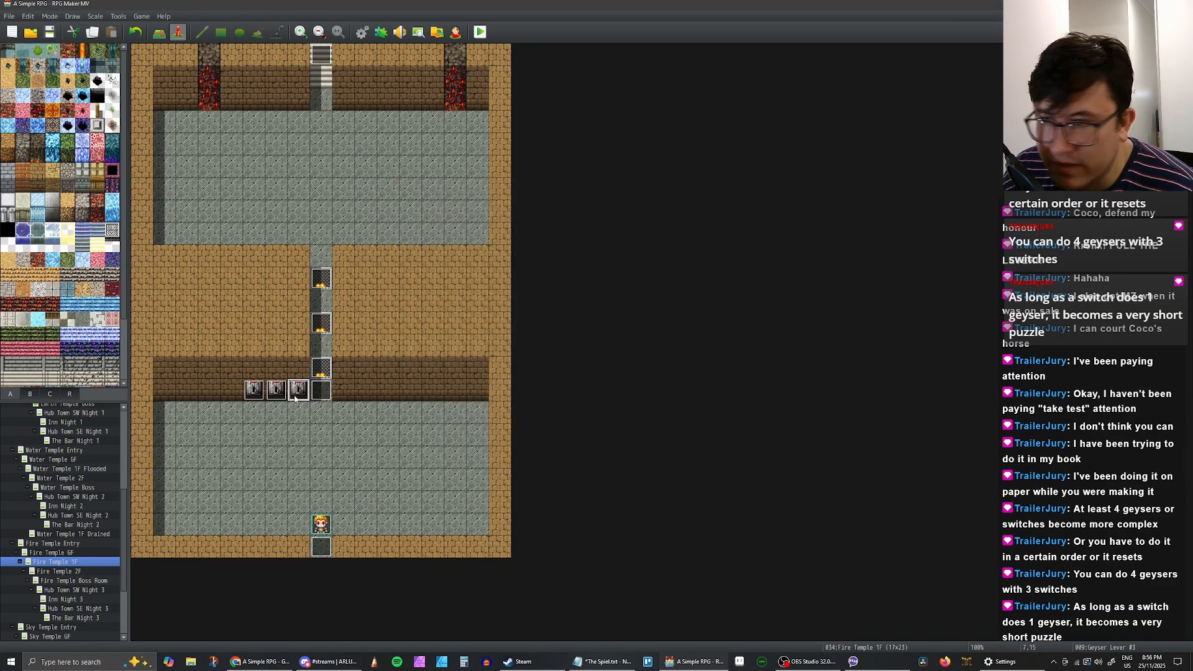
Step: Check Geyser Lever #1, and in Geyser Lever #2 change the second condition's switch to Fire Geyser #3
double_click(271, 393)
left_click(722, 488)
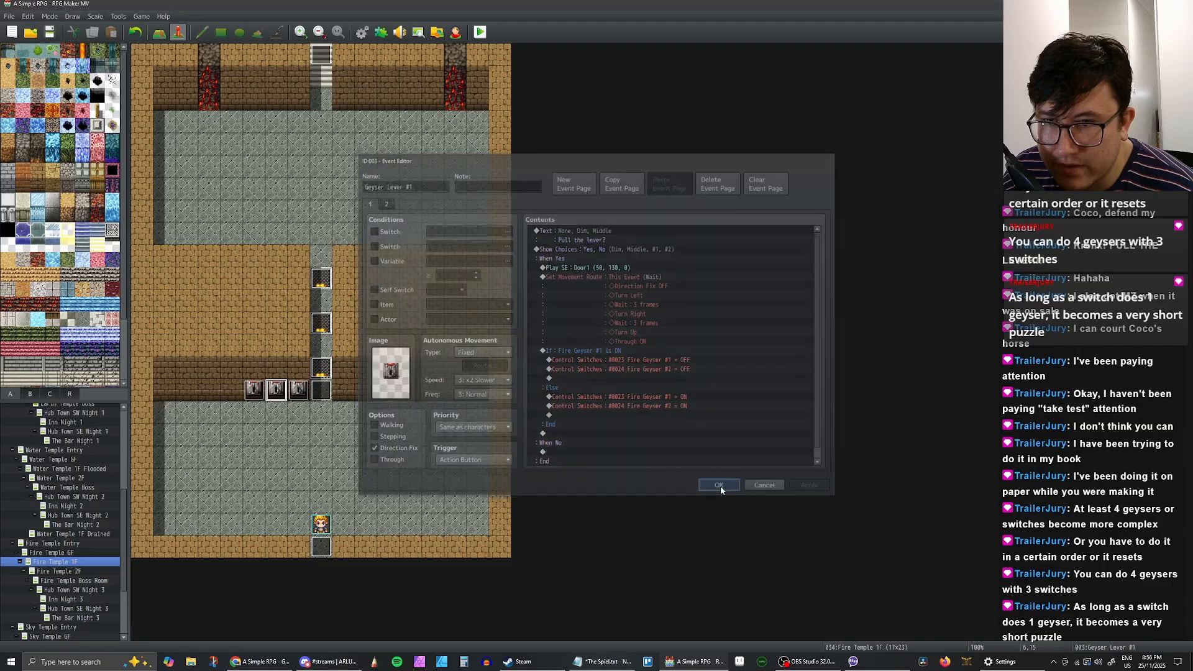
double_click(253, 393)
scroll(695, 392, "down", 2)
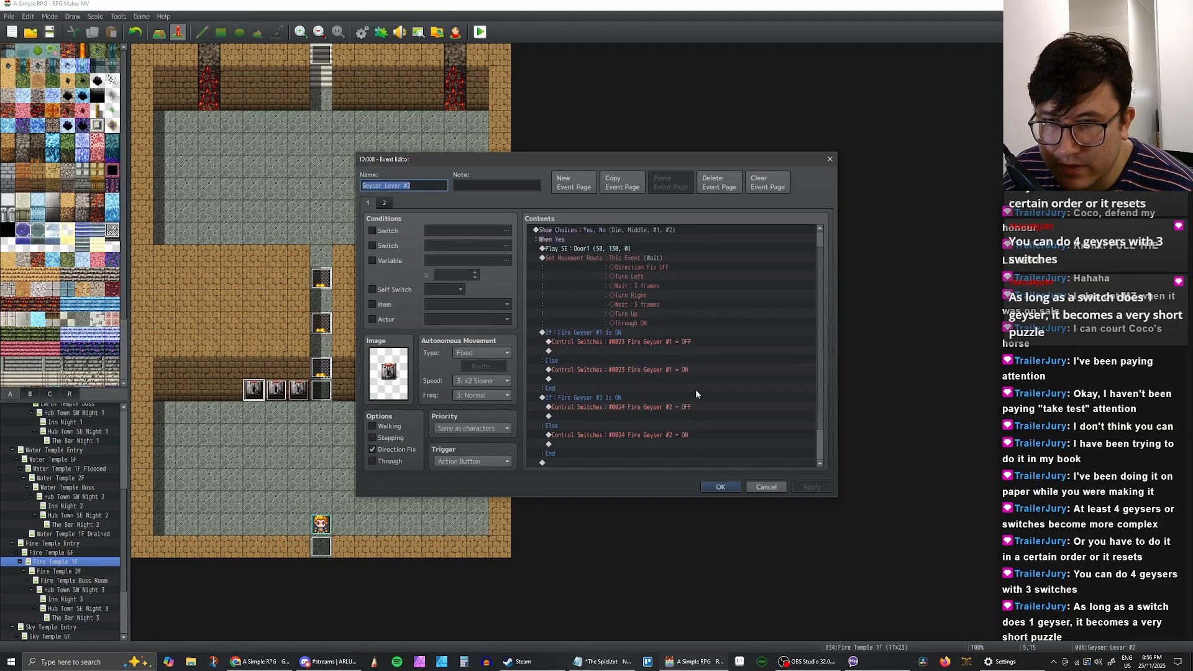
scroll(680, 368, "up", 4)
scroll(678, 368, "down", 4)
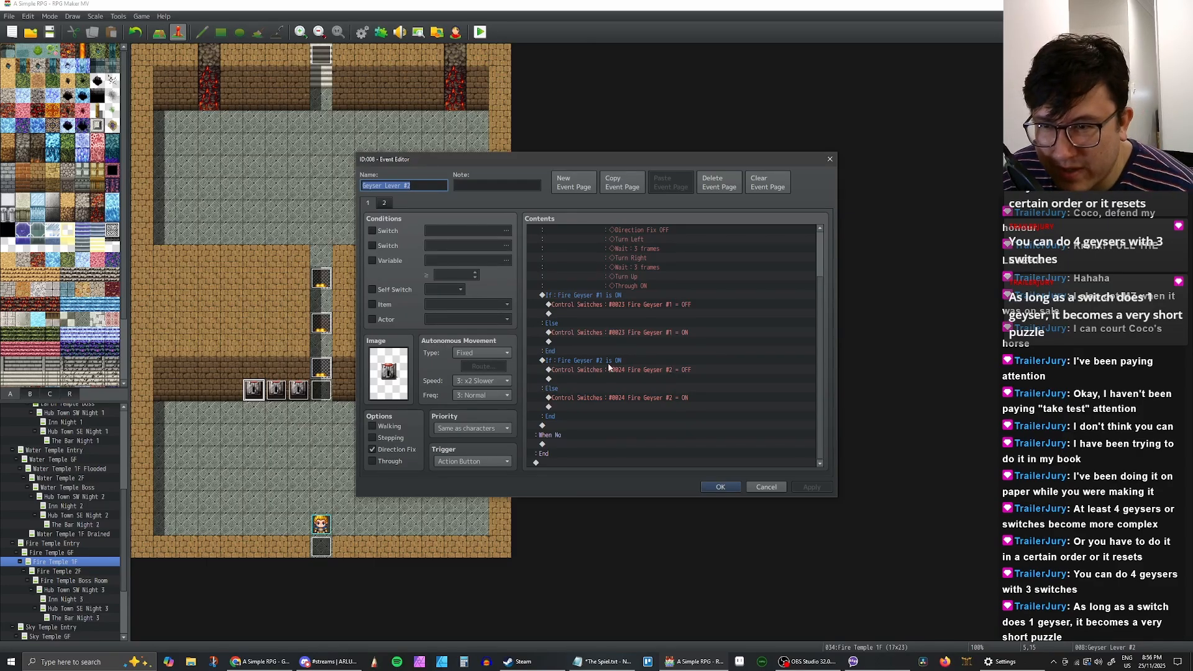
left_click(613, 363)
double_click(613, 363)
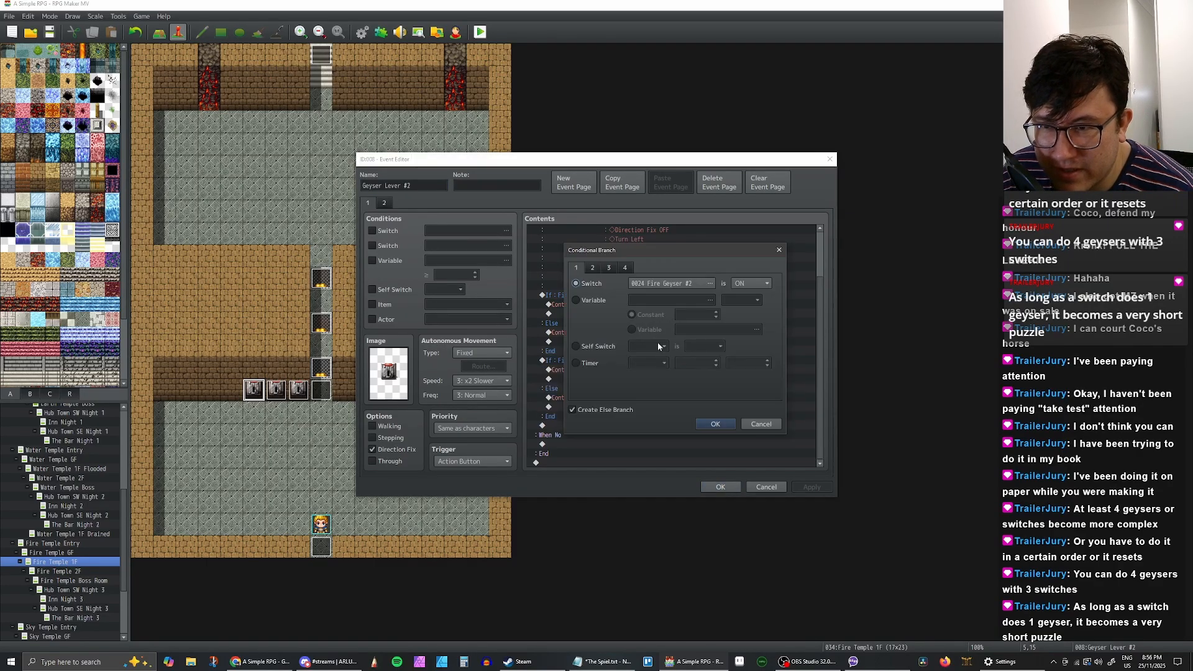
left_click(696, 285)
double_click(704, 277)
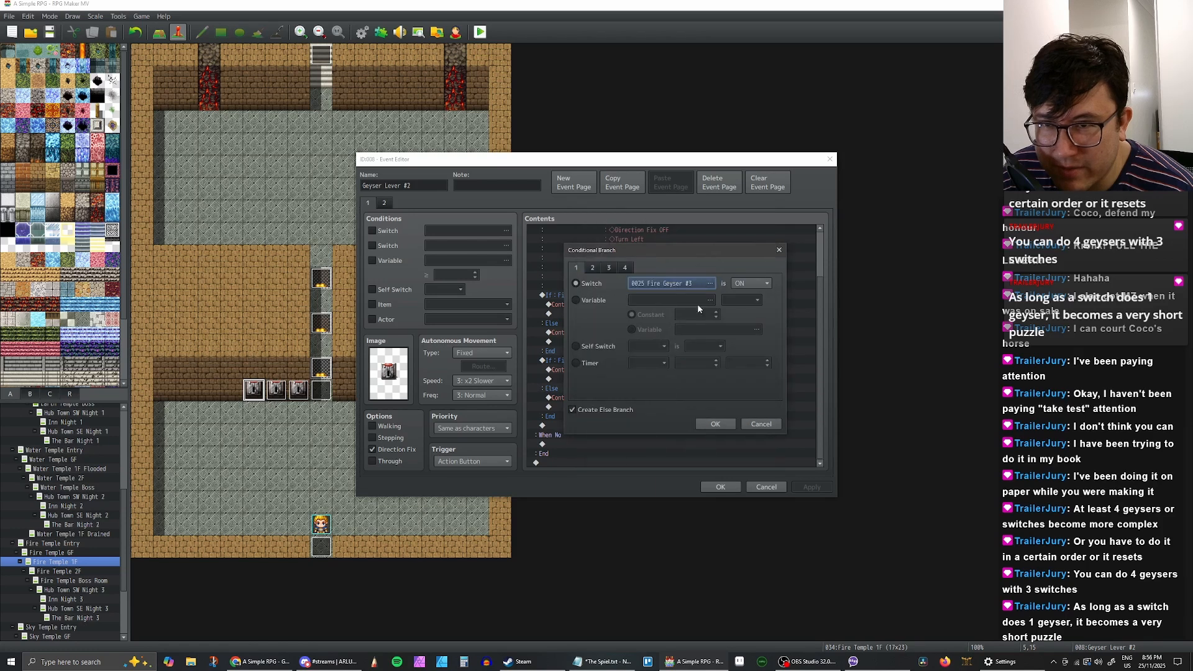
left_click(716, 424)
Step: Retarget the OFF command under Geyser Lever #2's Fire Geyser #3 condition to switch 0025 Fire Geyser #3
left_click(661, 427)
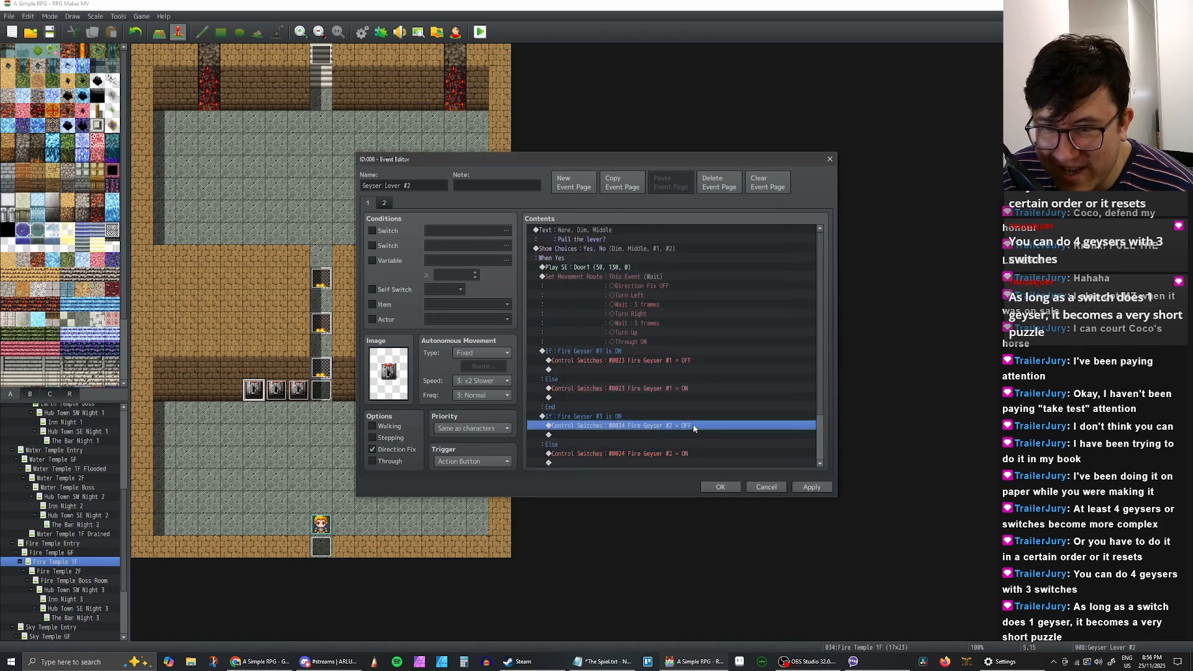
double_click(688, 426)
double_click(712, 317)
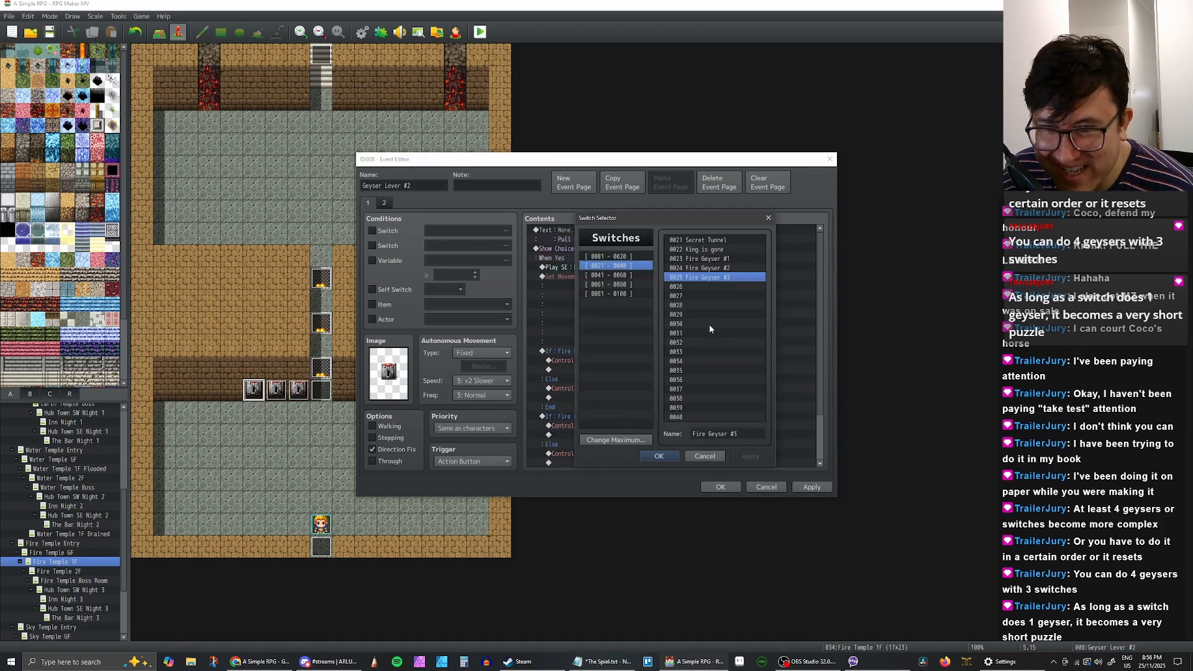
left_click(669, 456)
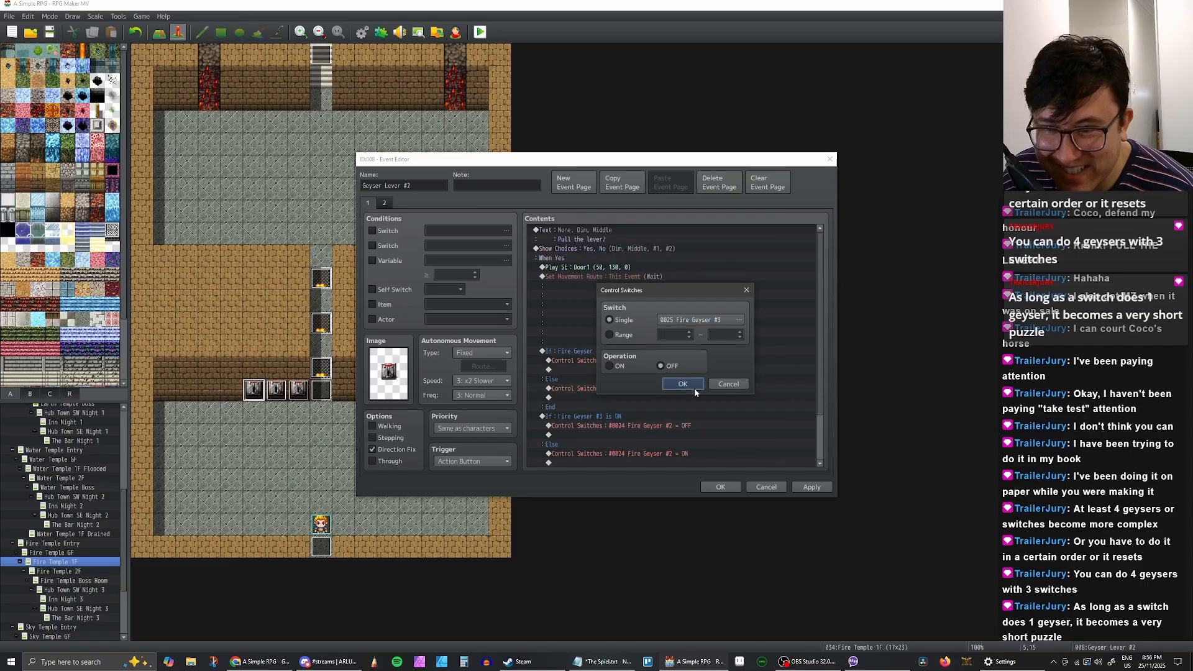
left_click(691, 385)
Step: Retarget the ON command in that condition's Else branch to Fire Geyser #3 and save the Geyser Lever #2 event
double_click(679, 454)
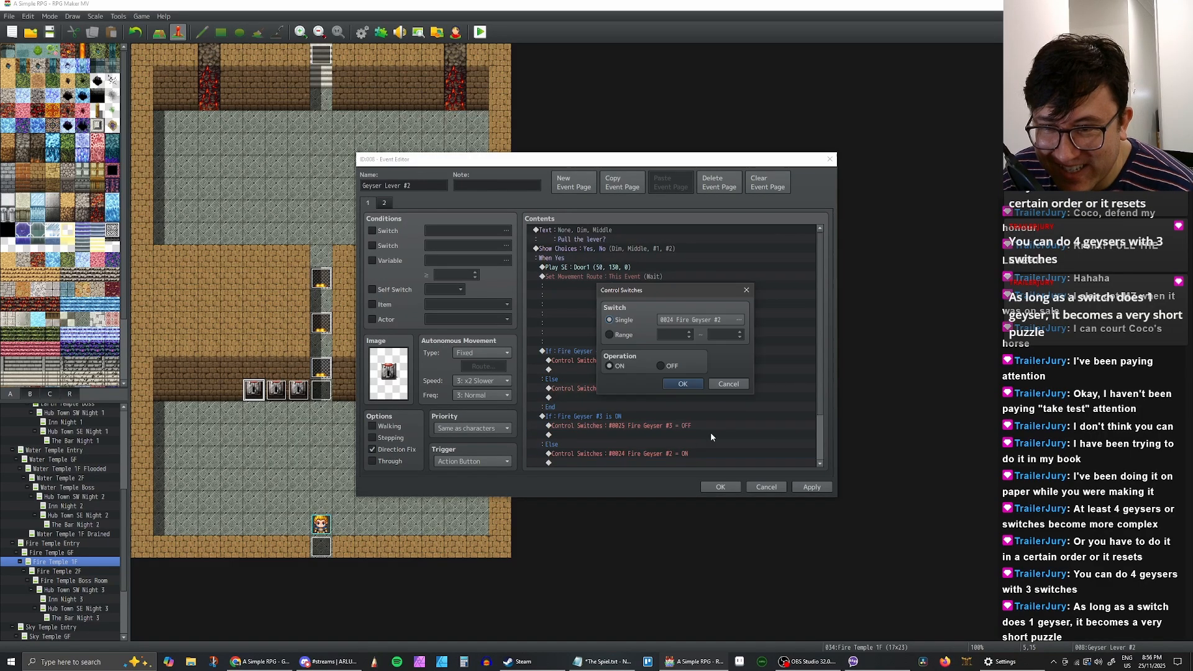
double_click(704, 321)
left_click(710, 277)
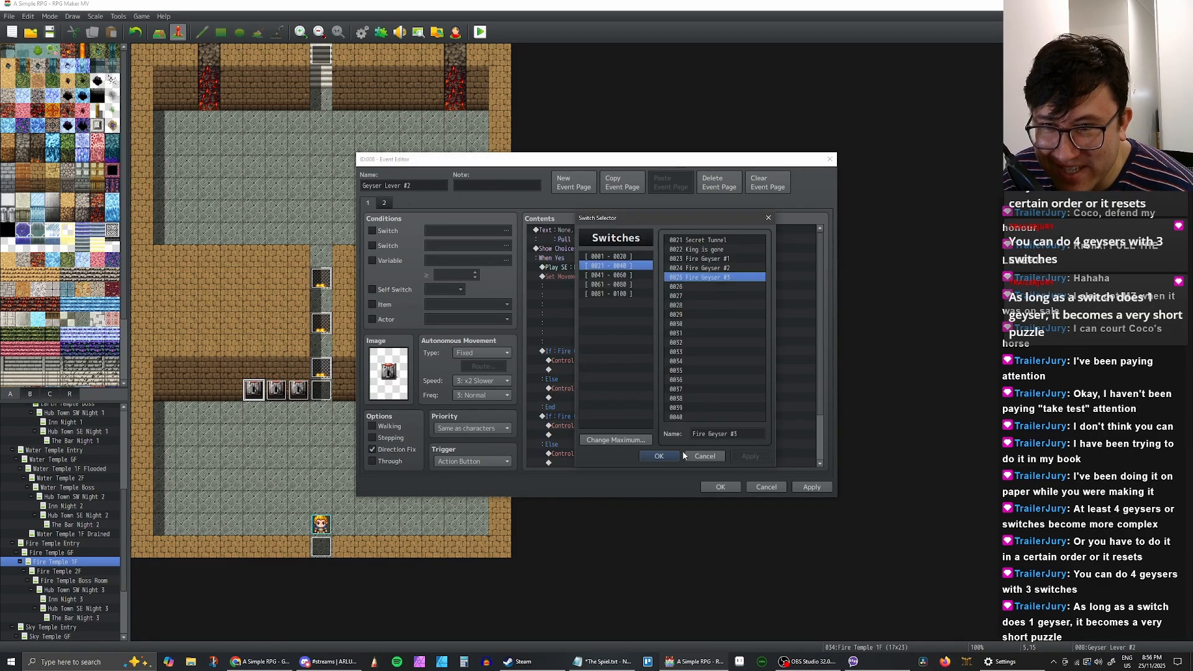
left_click(671, 456)
left_click(695, 383)
scroll(733, 403, "down", 2)
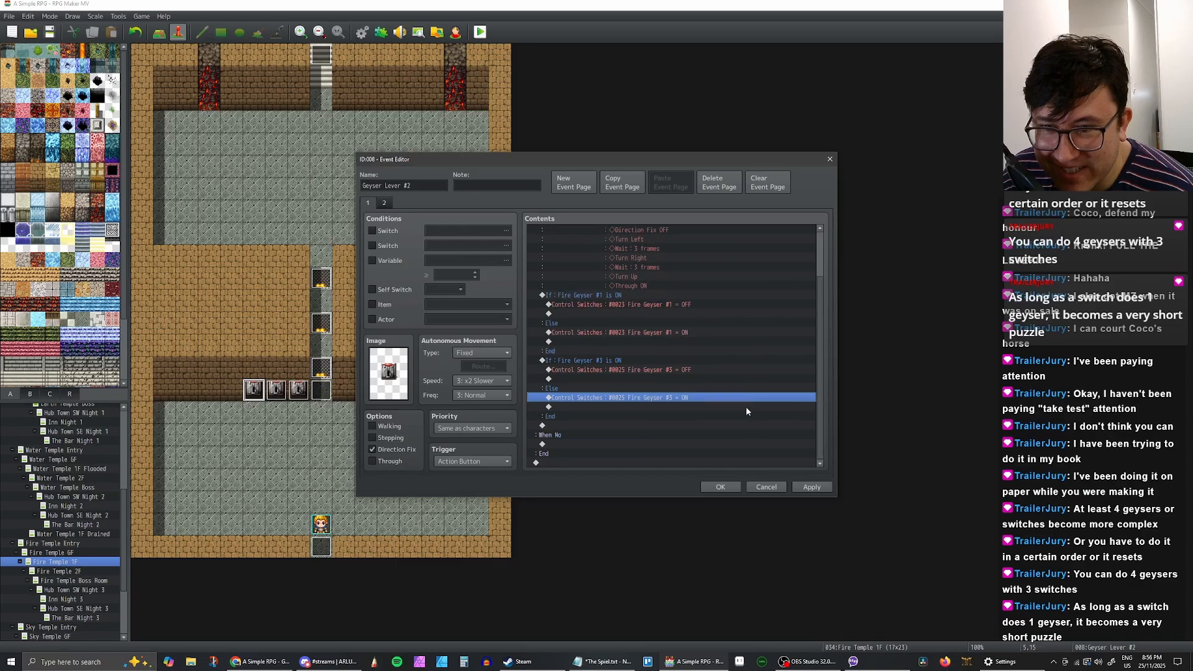
left_click(811, 485)
left_click(719, 488)
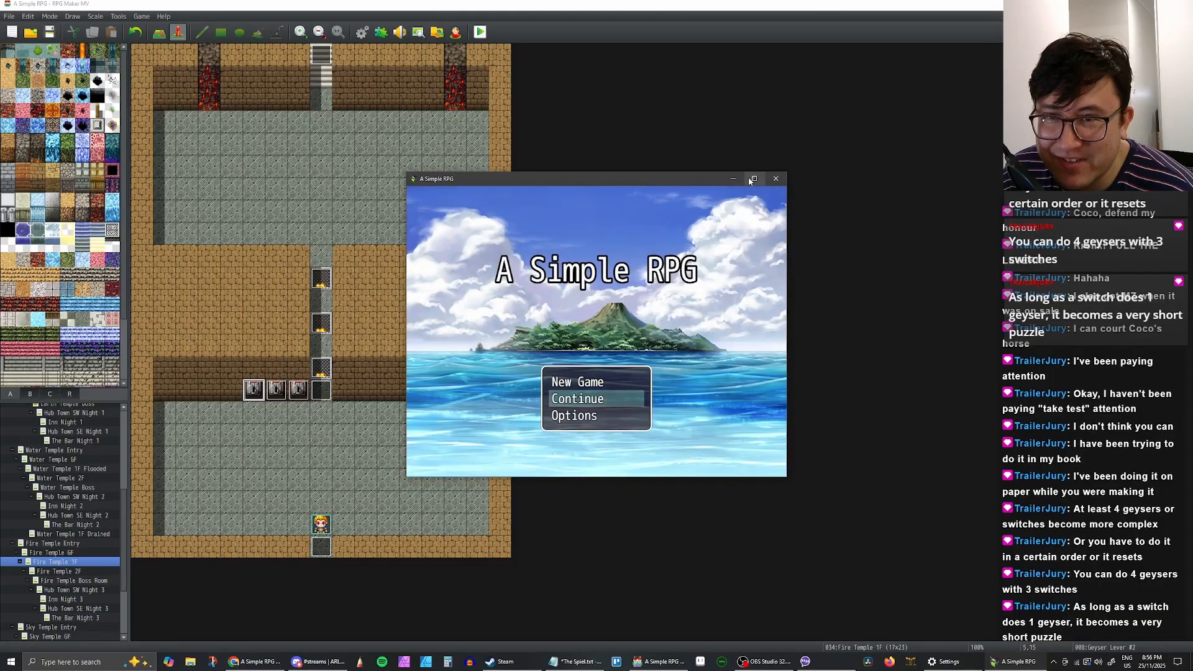
Step: Start a new playtest in a maximized window and continue from the saved game in Fire Temple 1F
left_click(754, 177)
key("Up")
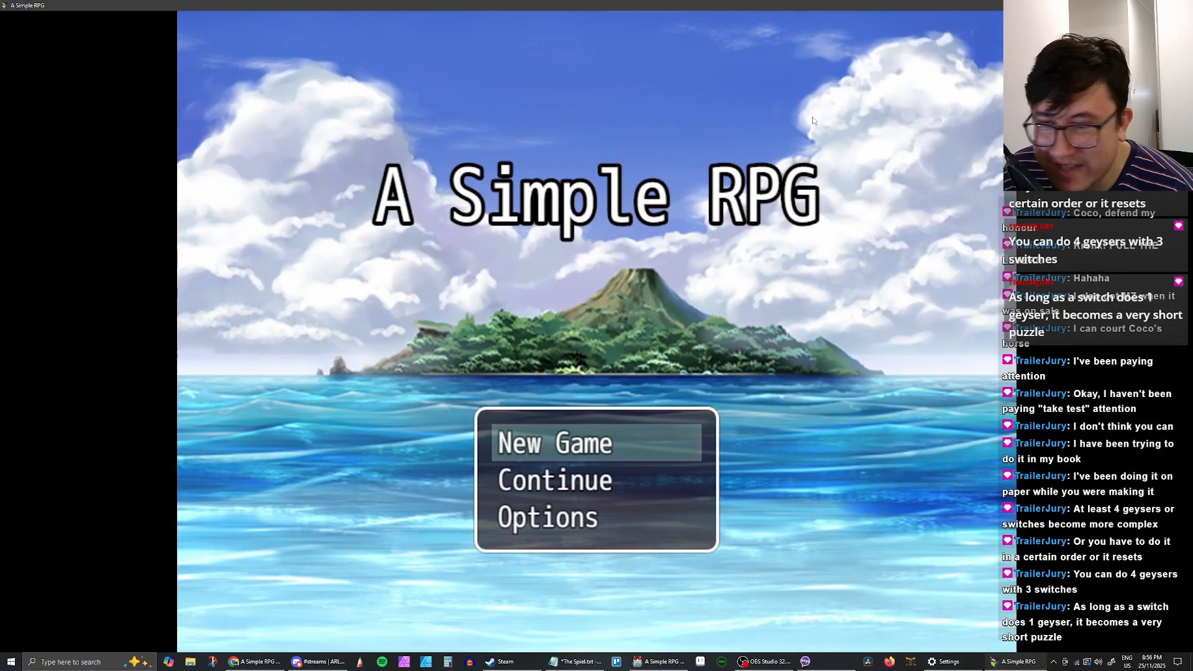
key("Down")
key("Up")
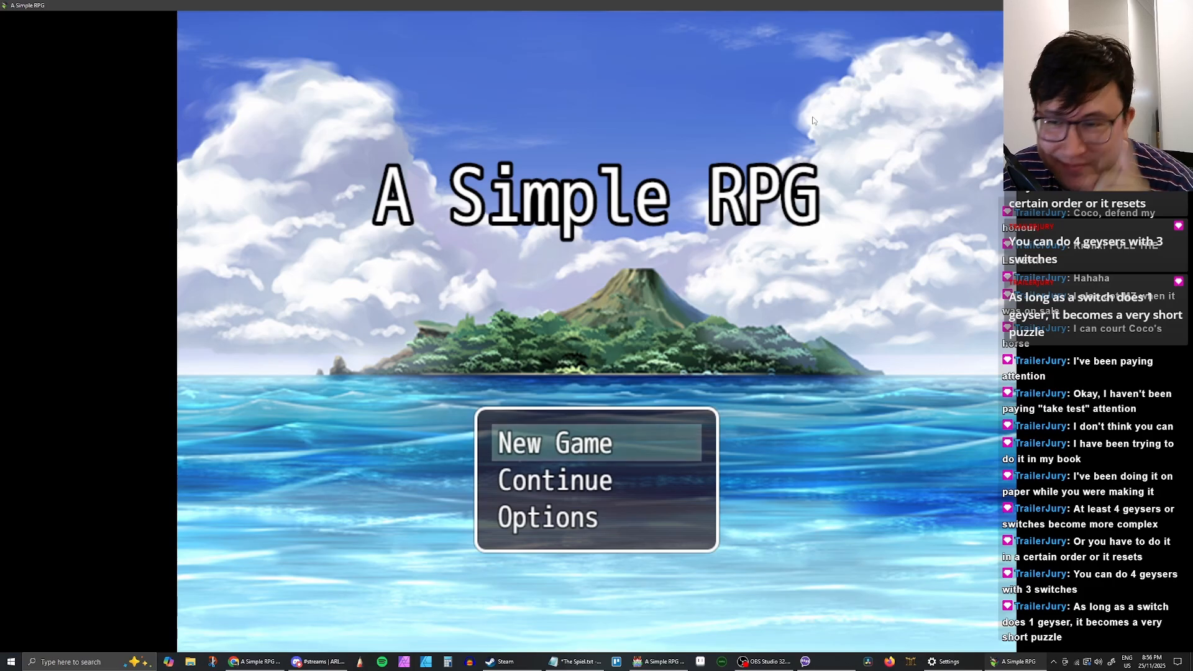
key("Down")
key("Up")
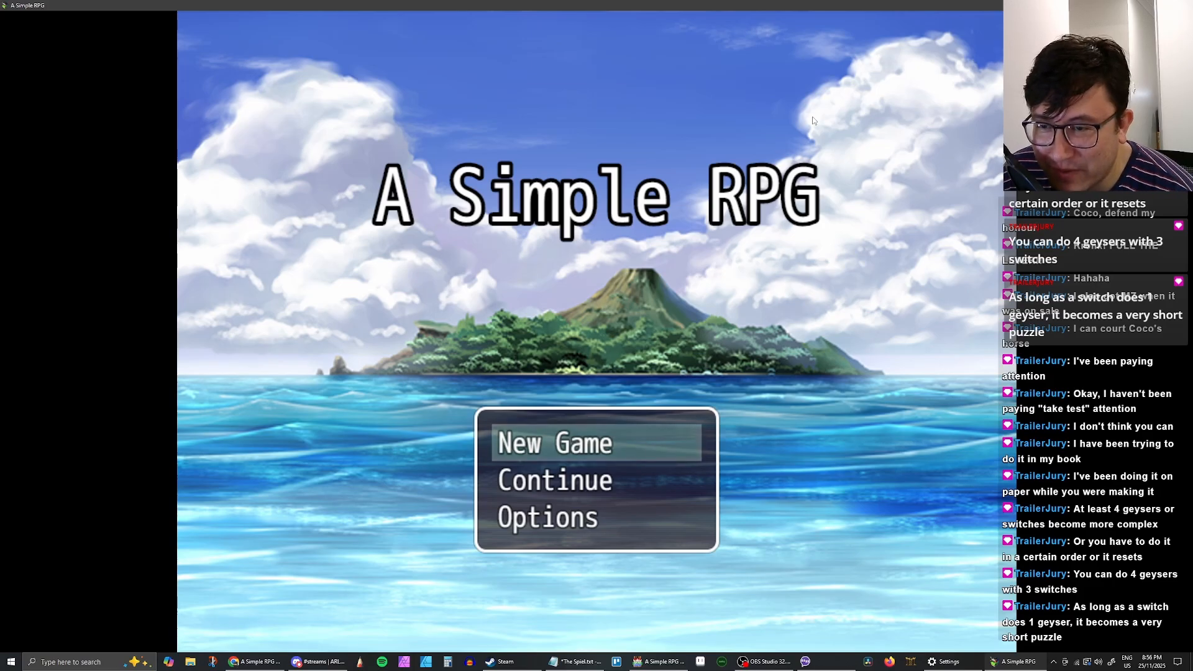
key("Down")
key("Return")
key("Return")
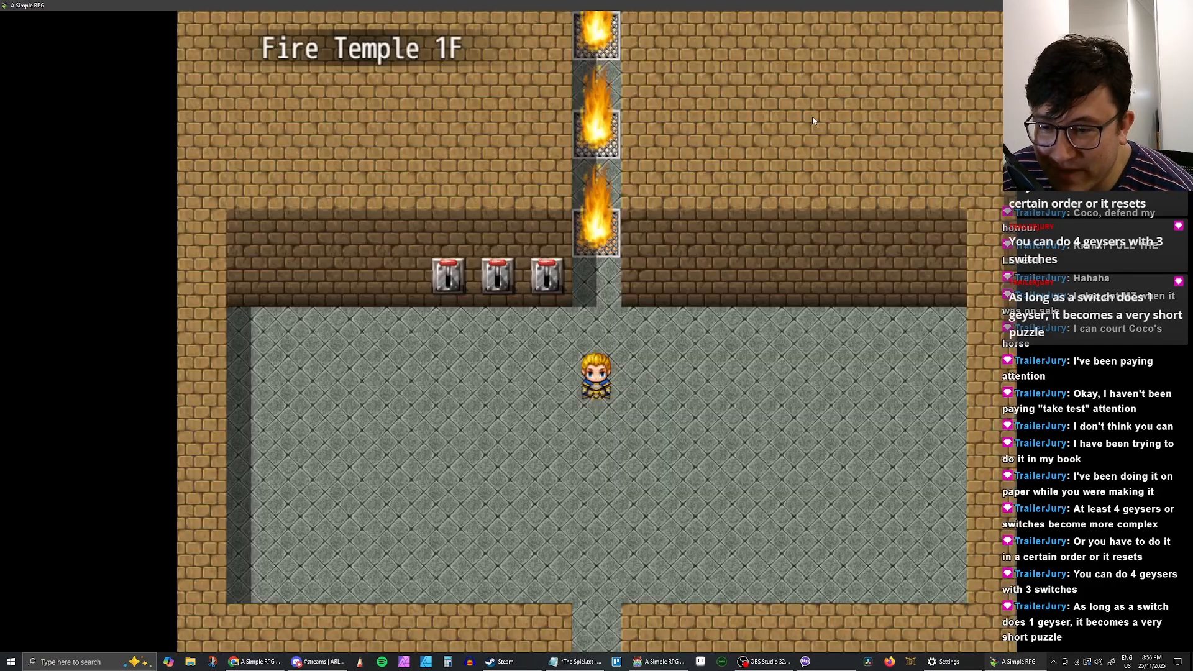
Step: Walk to the left lever and pull it to test the changed geyser toggles
key("Left")
key("Left")
key("Left")
key("Up")
key("Return")
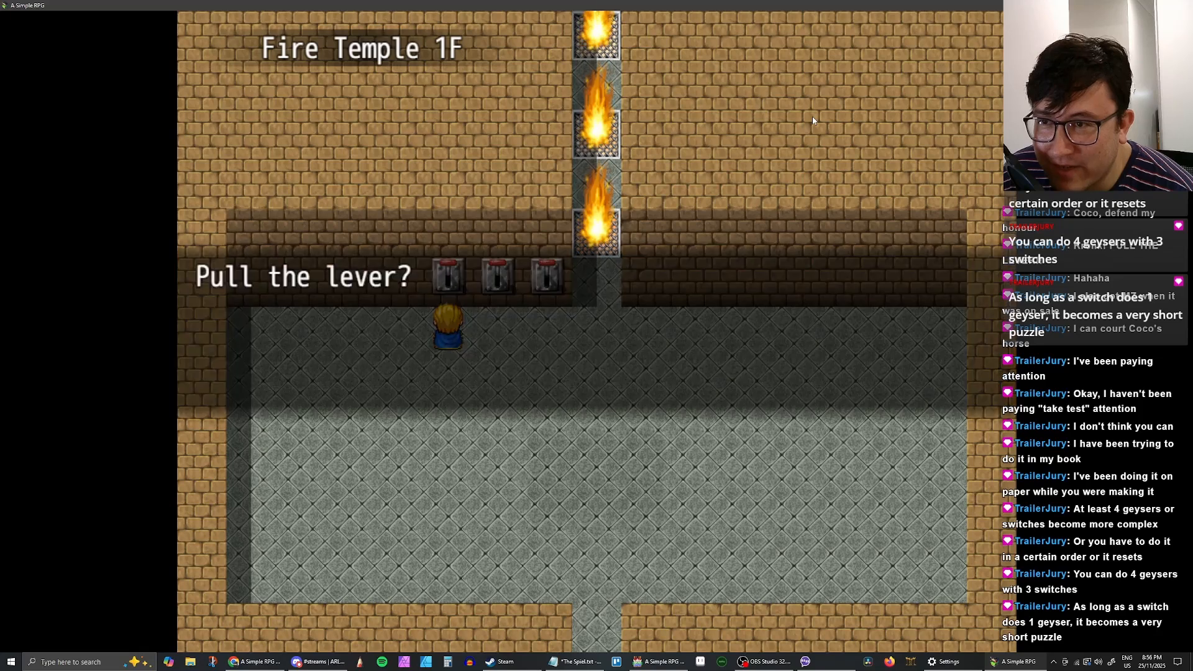
key("Return")
Step: Pull the middle lever and then the right lever
key("Right")
key("Return")
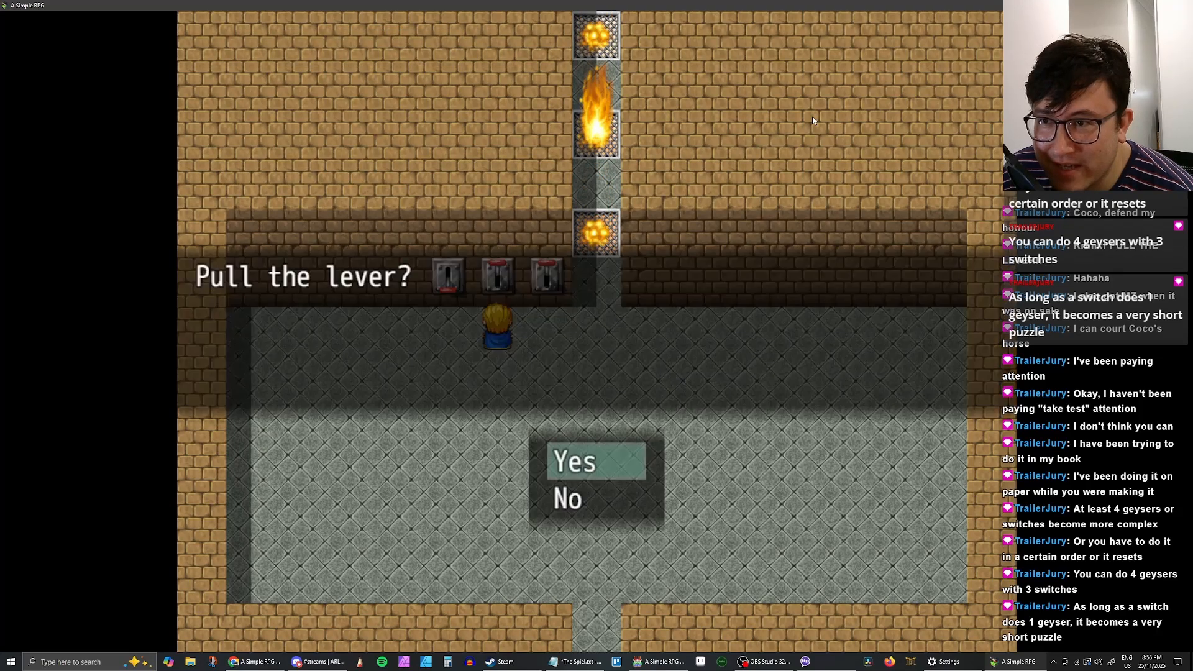
key("Return")
key("Right")
key("Up")
key("Return")
key("Return")
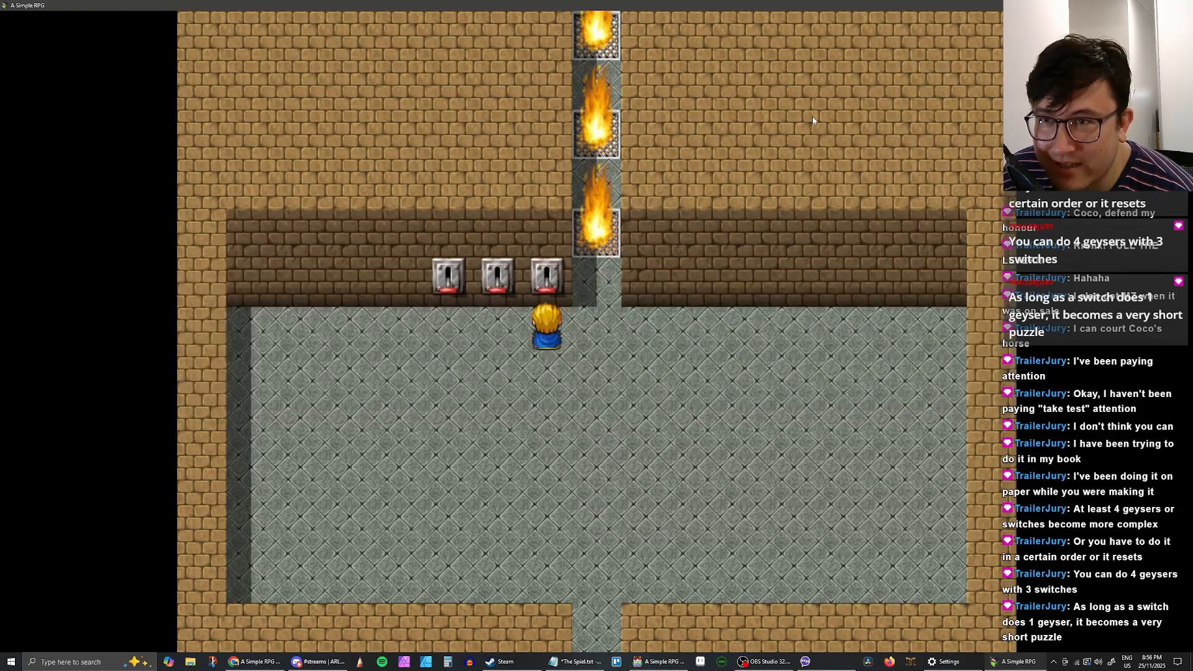
Step: Pull the right lever a second time, then pull the middle lever again
key("Return")
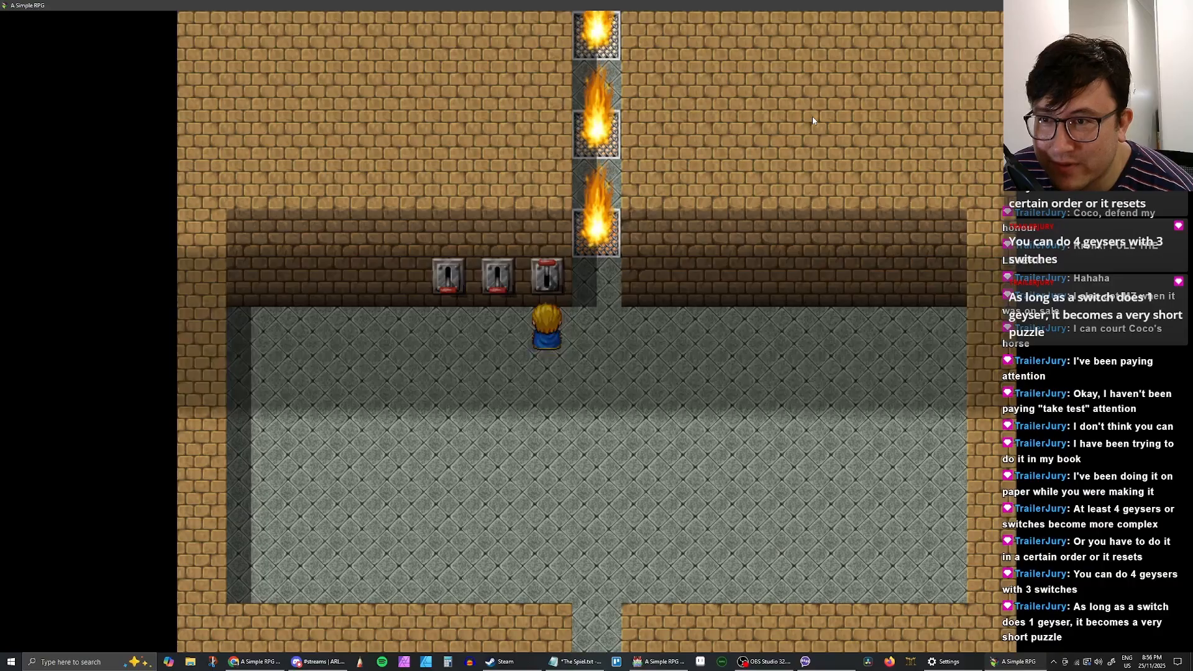
key("Return")
key("Left")
key("Up")
key("Return")
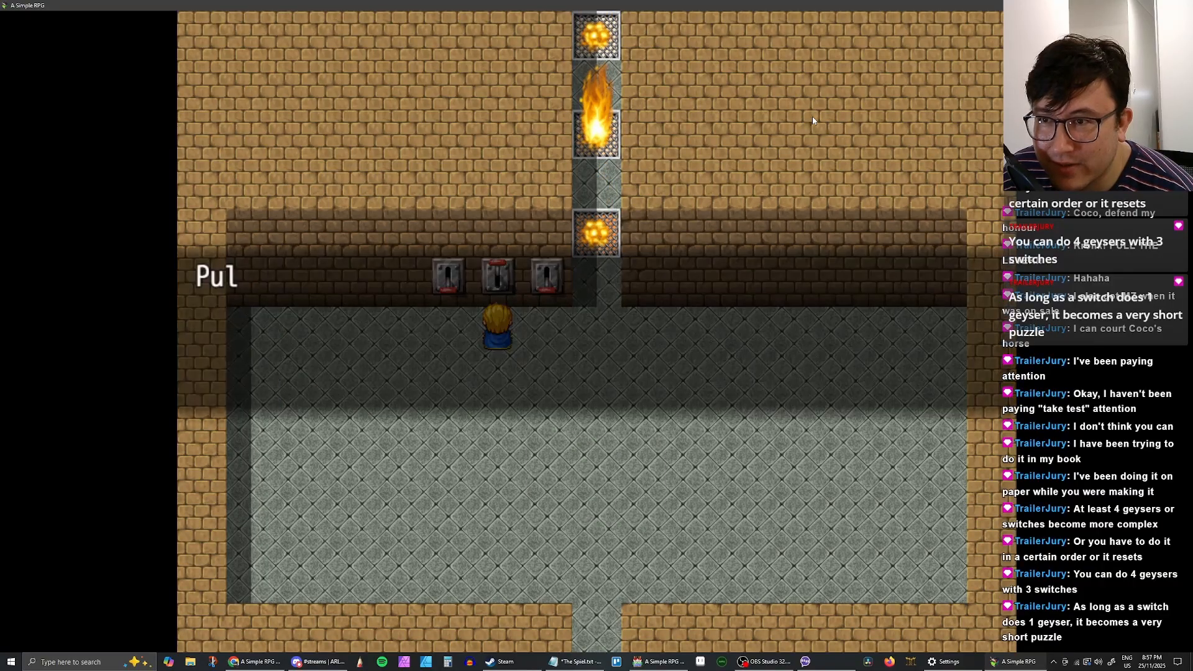
key("Return")
Step: Walk to the left lever and pull it two times in a row
key("Left")
key("Up")
key("Return")
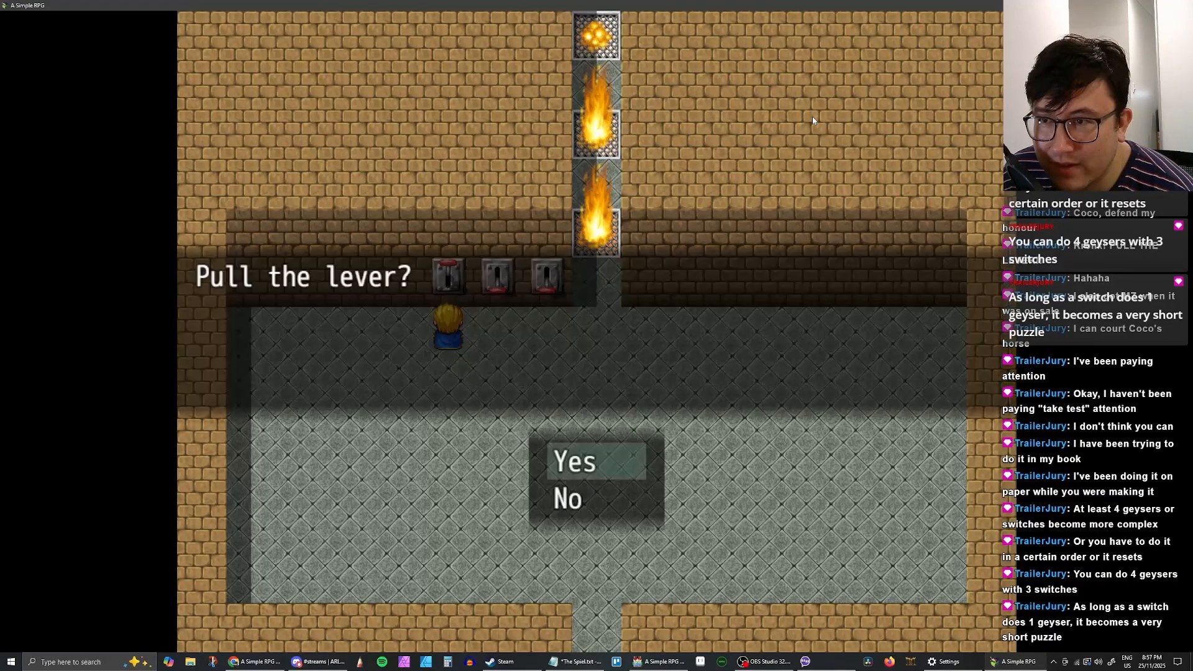
key("Return")
key("Return")
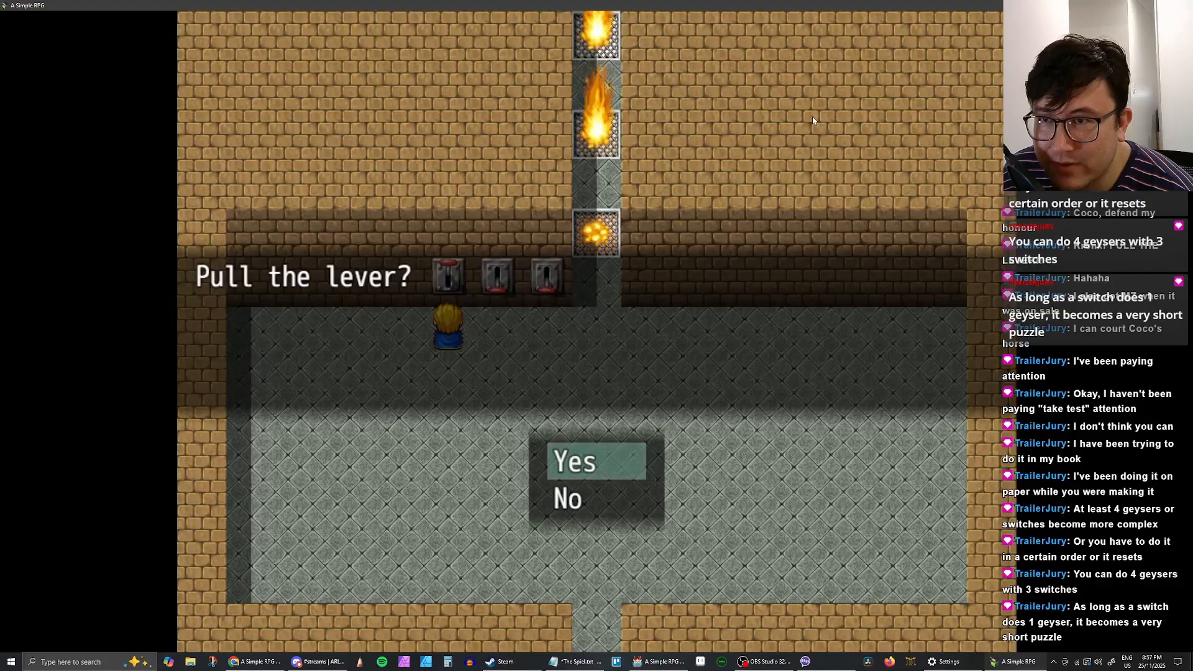
key("Return")
Step: Move over to the middle lever and pull it
key("Right")
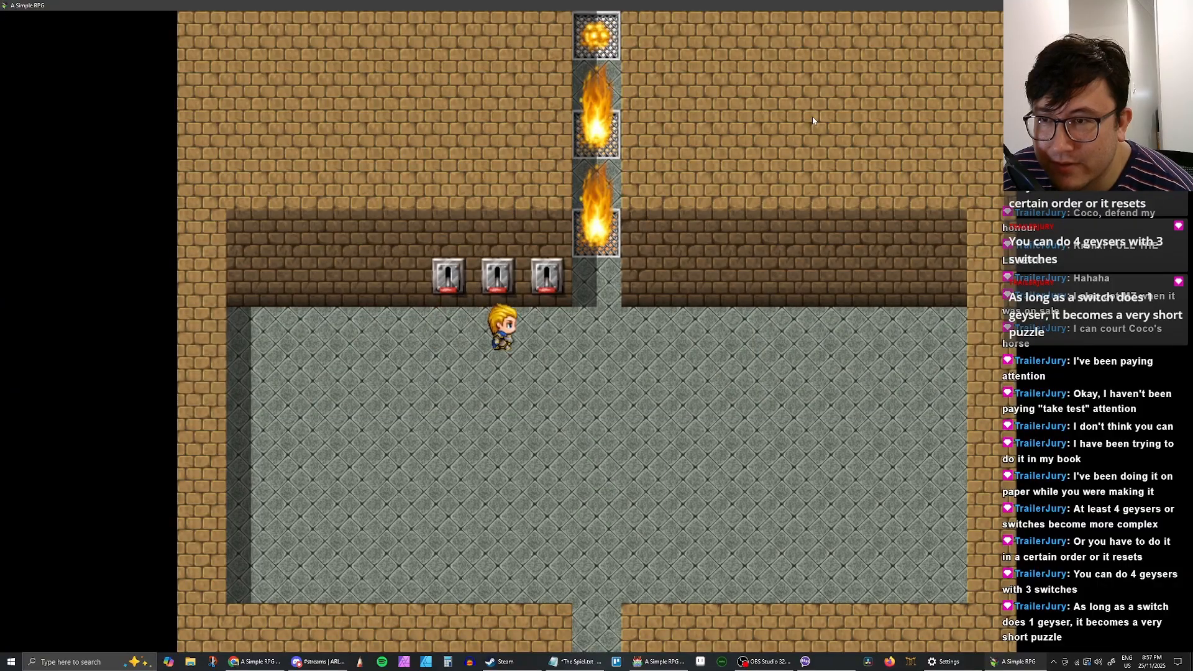
key("Up")
key("Return")
key("Return")
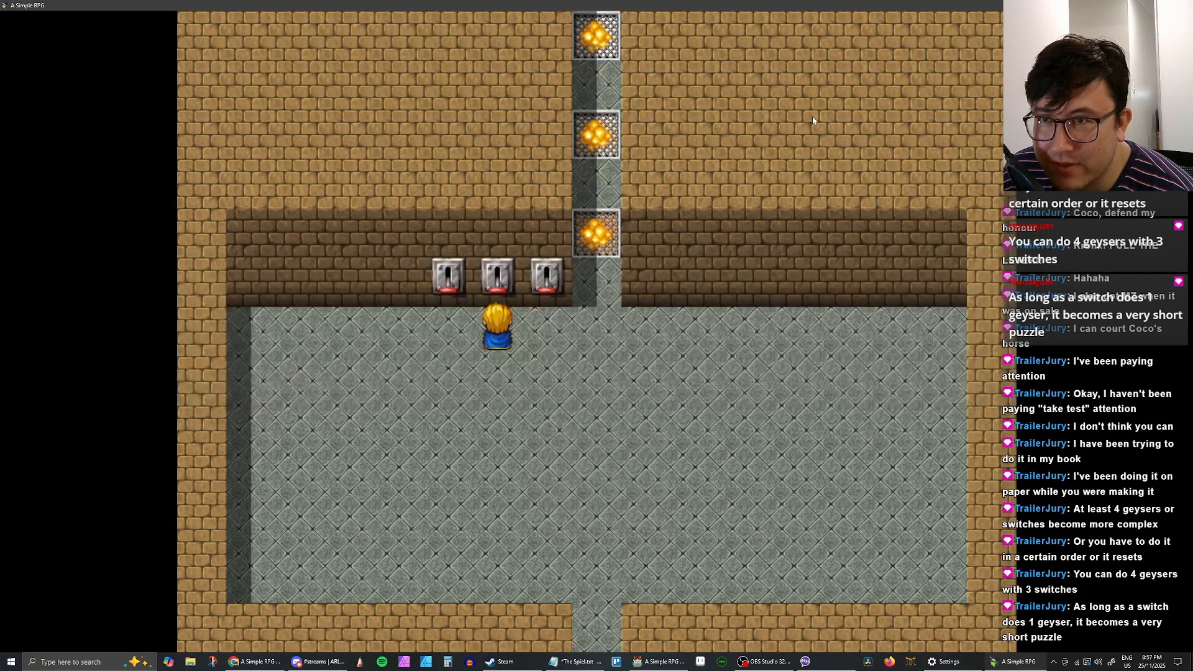
Step: Walk back and forth between the levers and the corridor opening to inspect the path over the three geysers
key("Right")
key("Up")
key("Down")
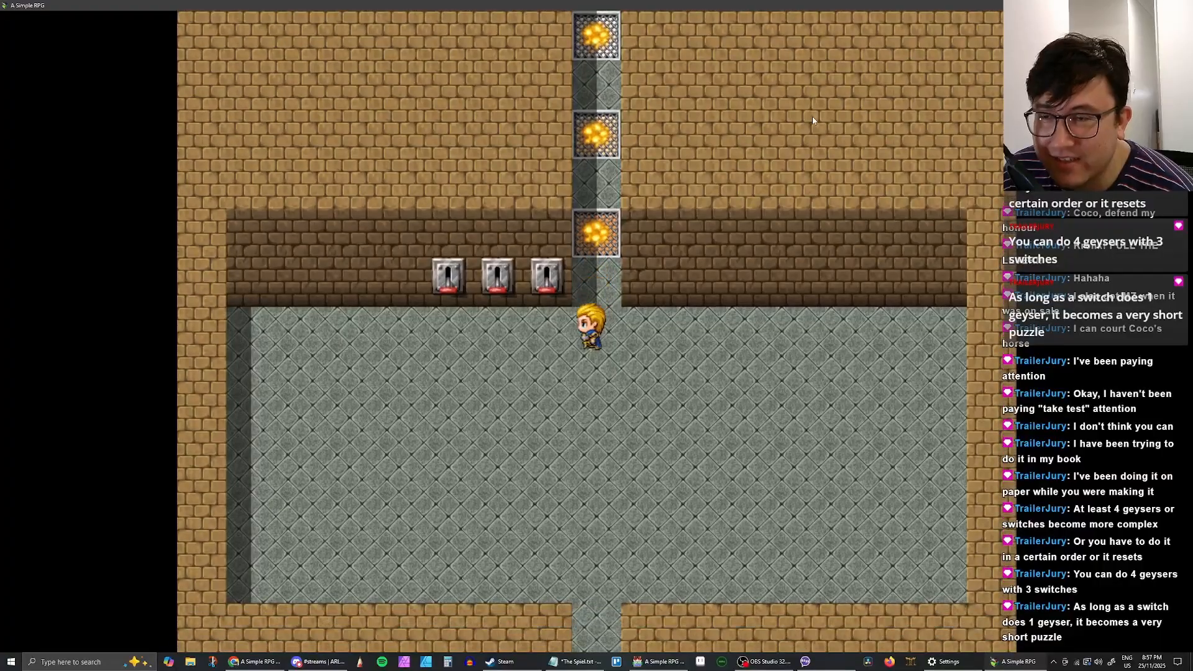
key("Right")
key("Left")
key("Right")
key("Up")
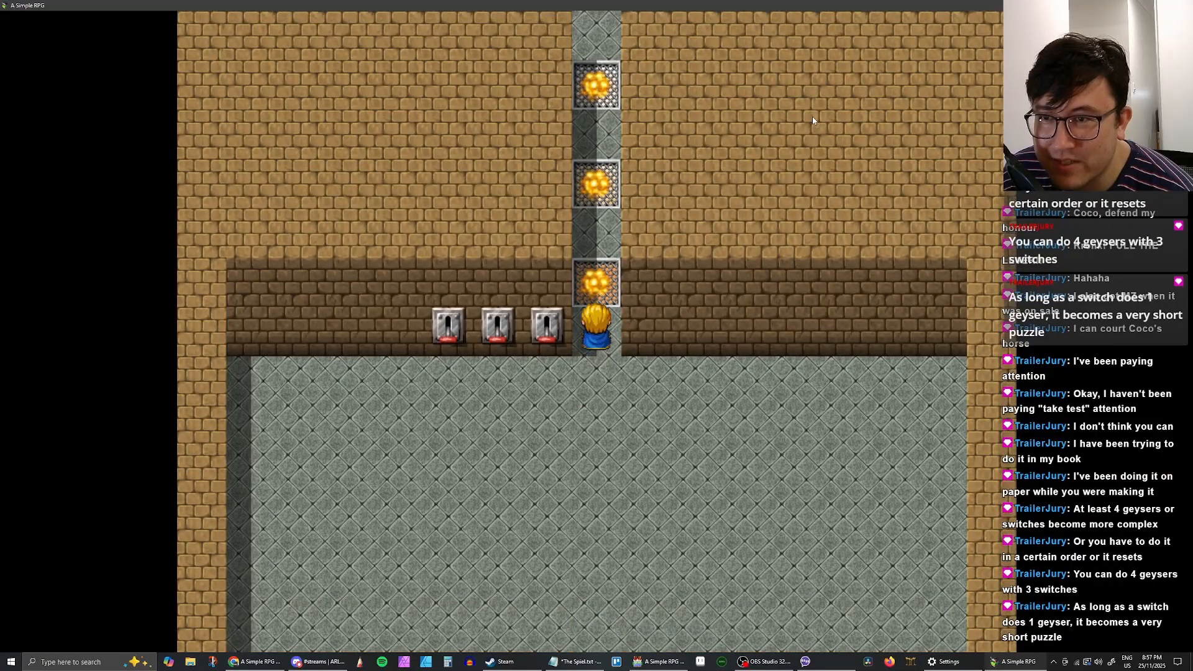
key("Down")
key("Up")
key("Down")
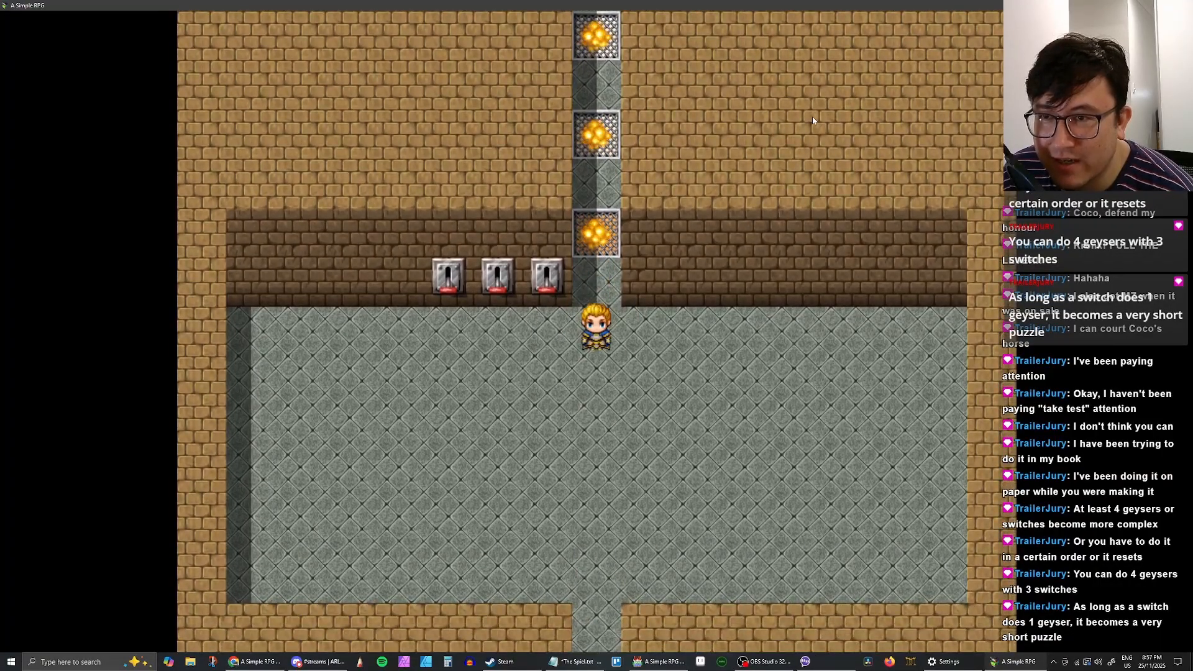
key("Left")
key("Right")
key("Up")
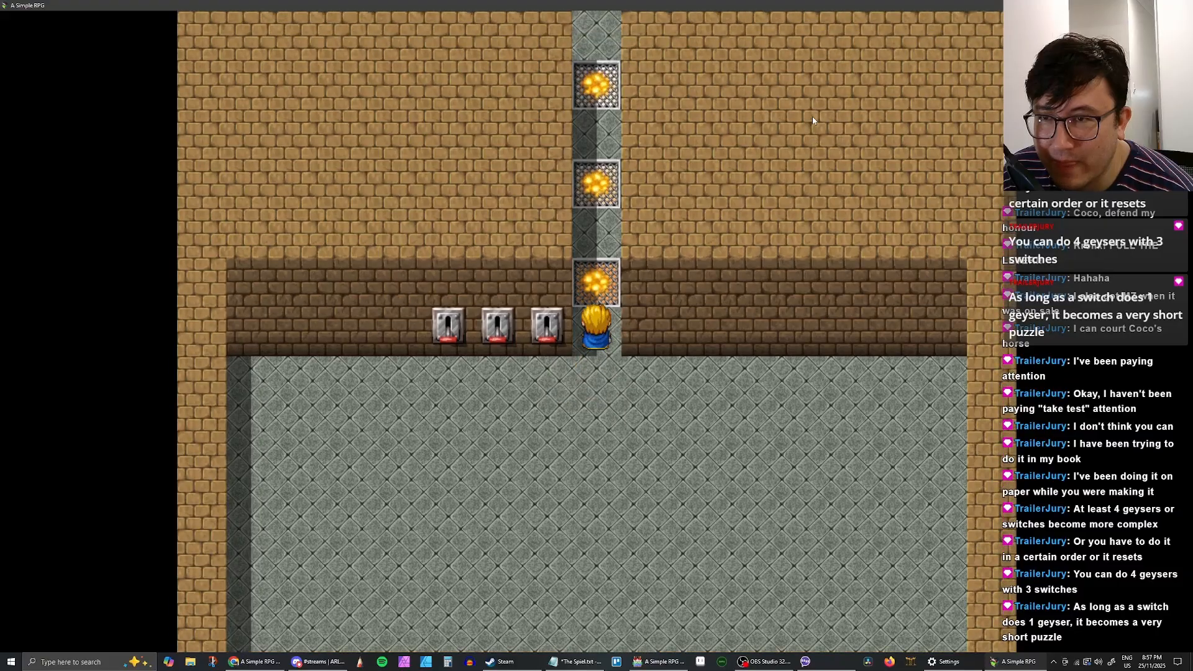
key("Down")
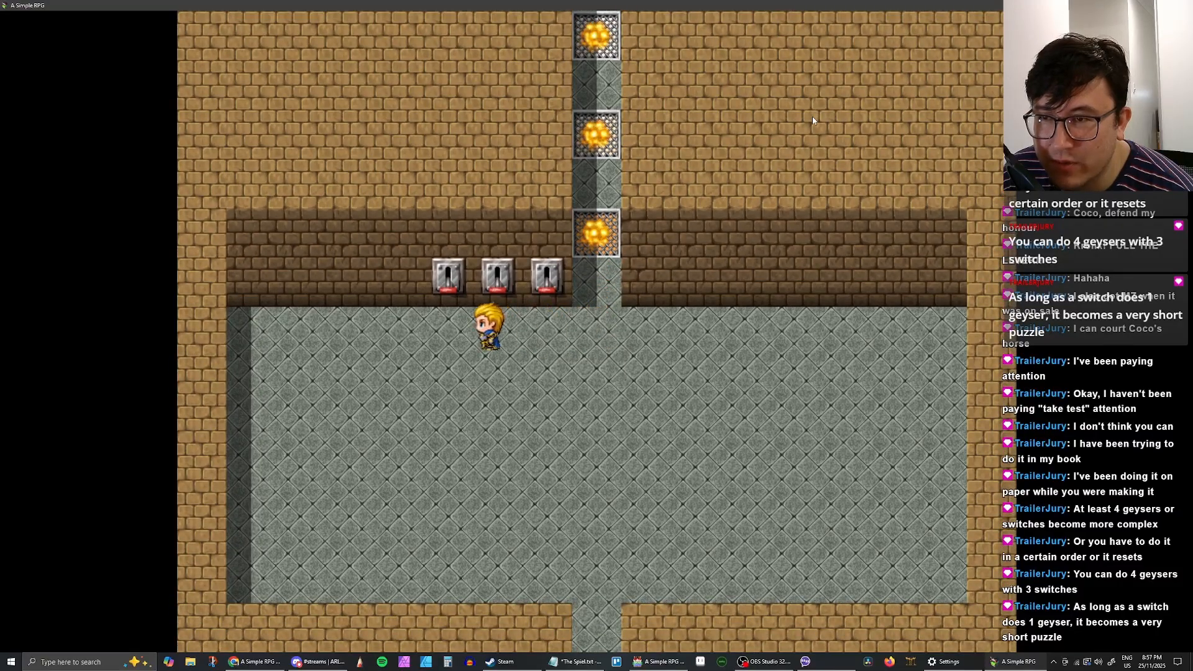
Step: Pull the right lever once, then go to the left lever and pull it
key("Return")
key("Escape")
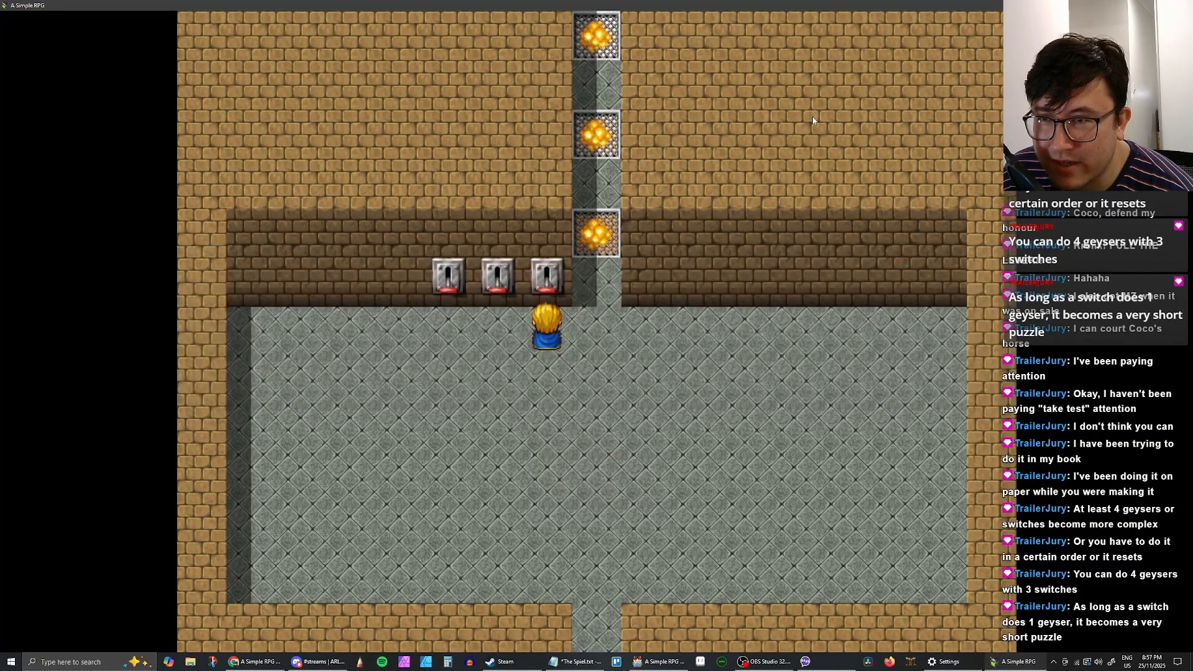
key("Return")
key("Return")
key("Left")
key("Up")
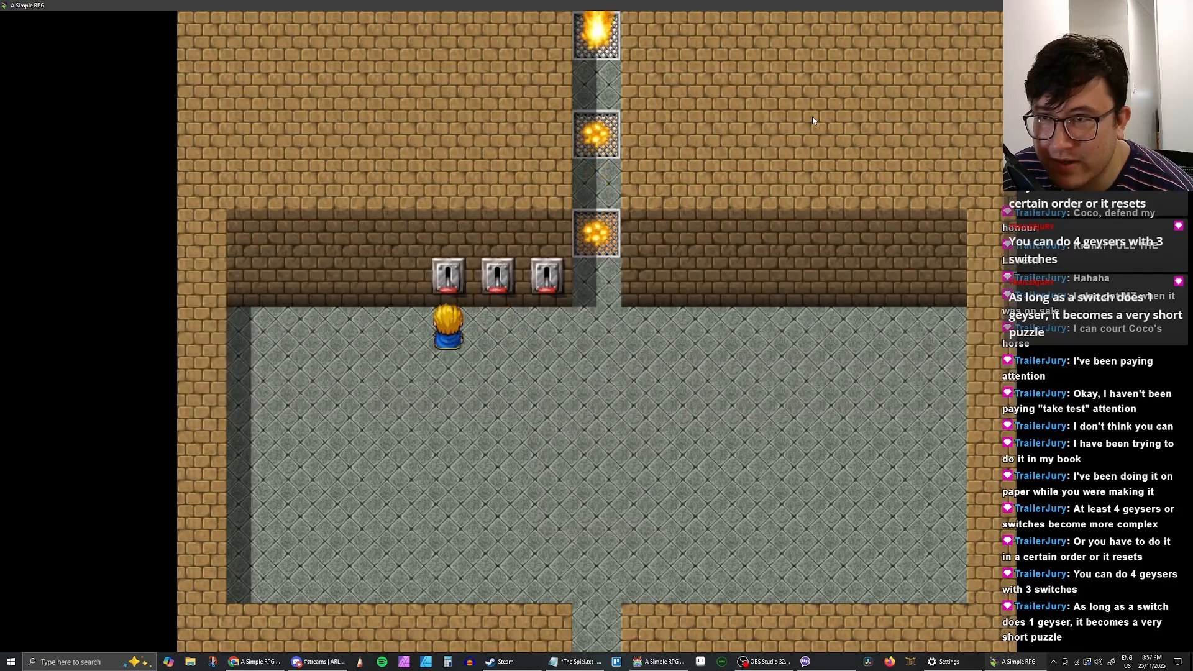
key("Return")
key("Return")
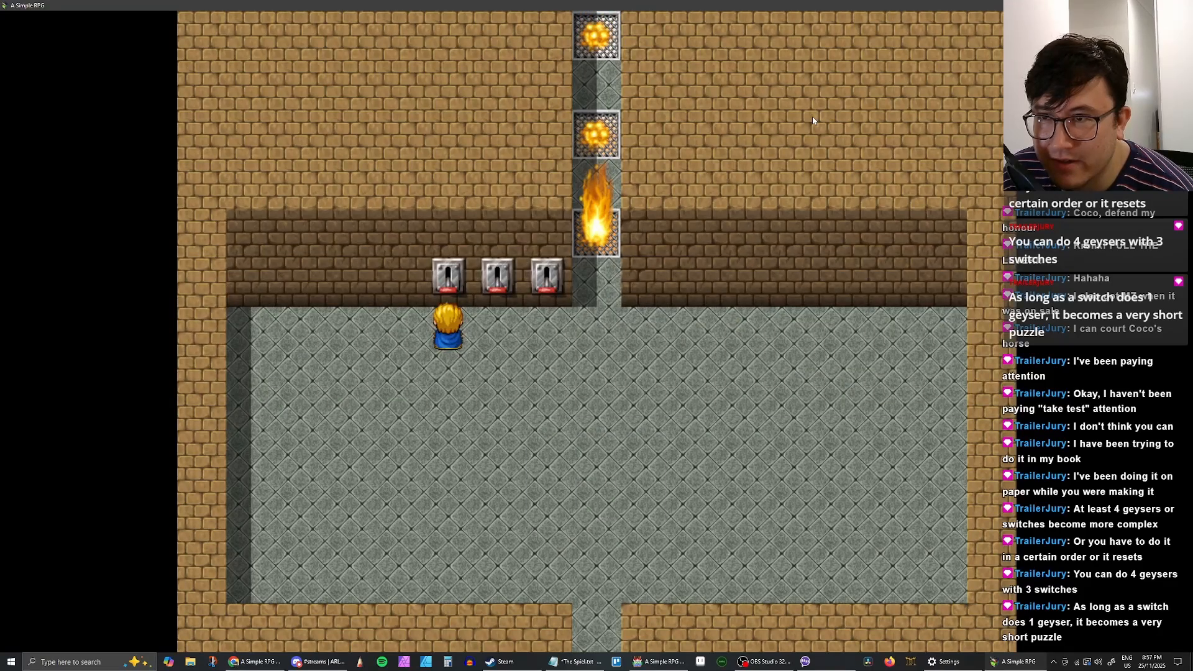
Step: Reset the playtest to the title screen and continue from the File 20 save
key("Down")
key("Right")
key("Left")
key("Right")
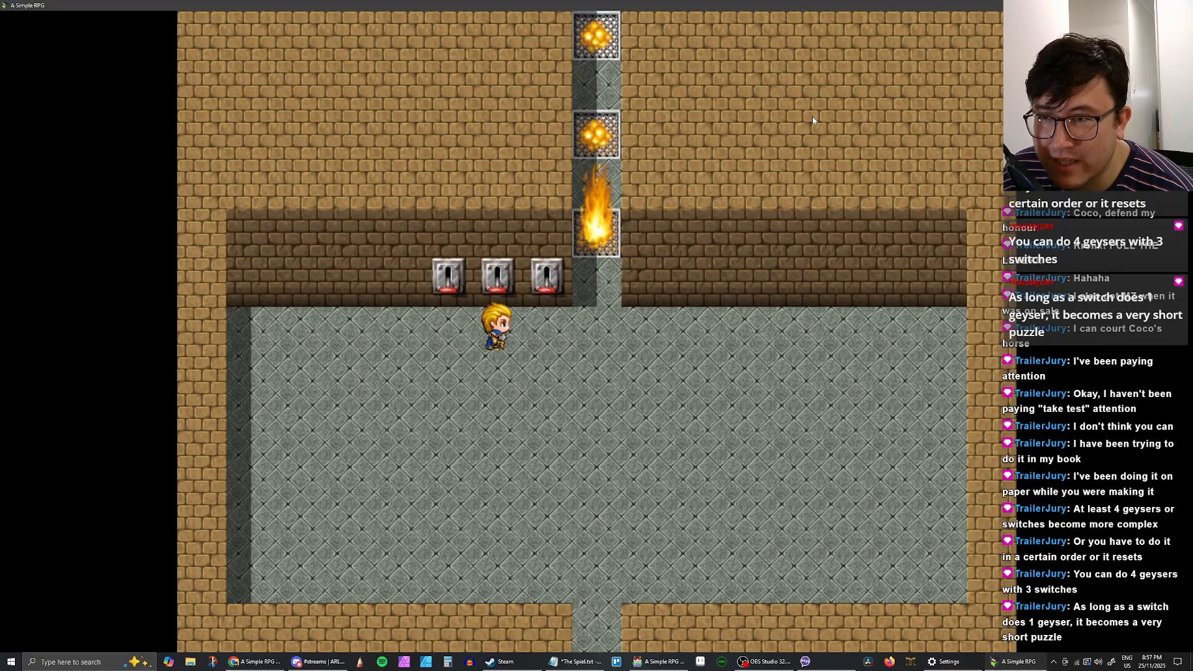
key("Escape")
key("Escape")
key("F12")
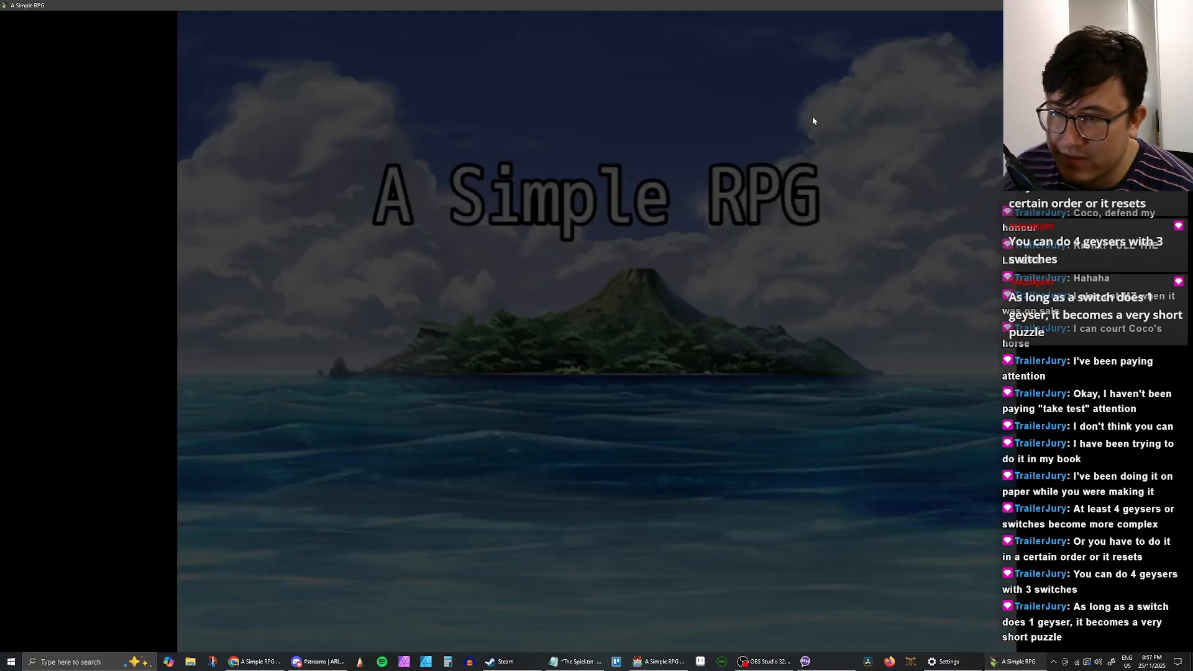
key("Return")
key("Return")
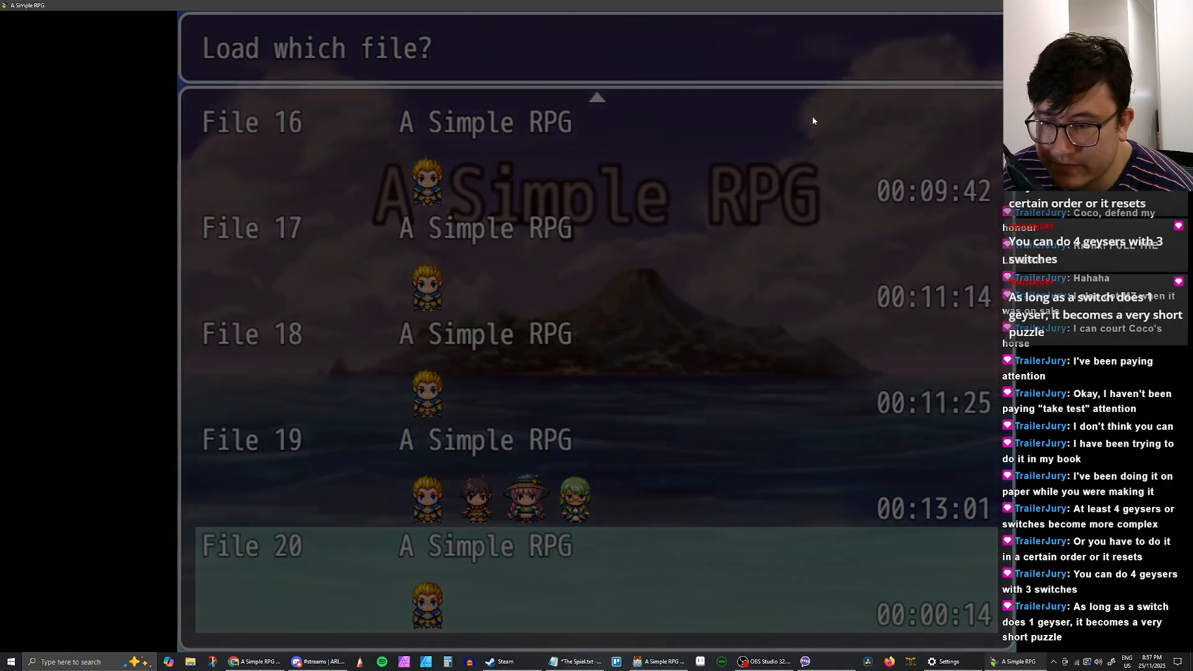
Step: Pull the three levers once each in right-to-left order
key("Return")
key("Return")
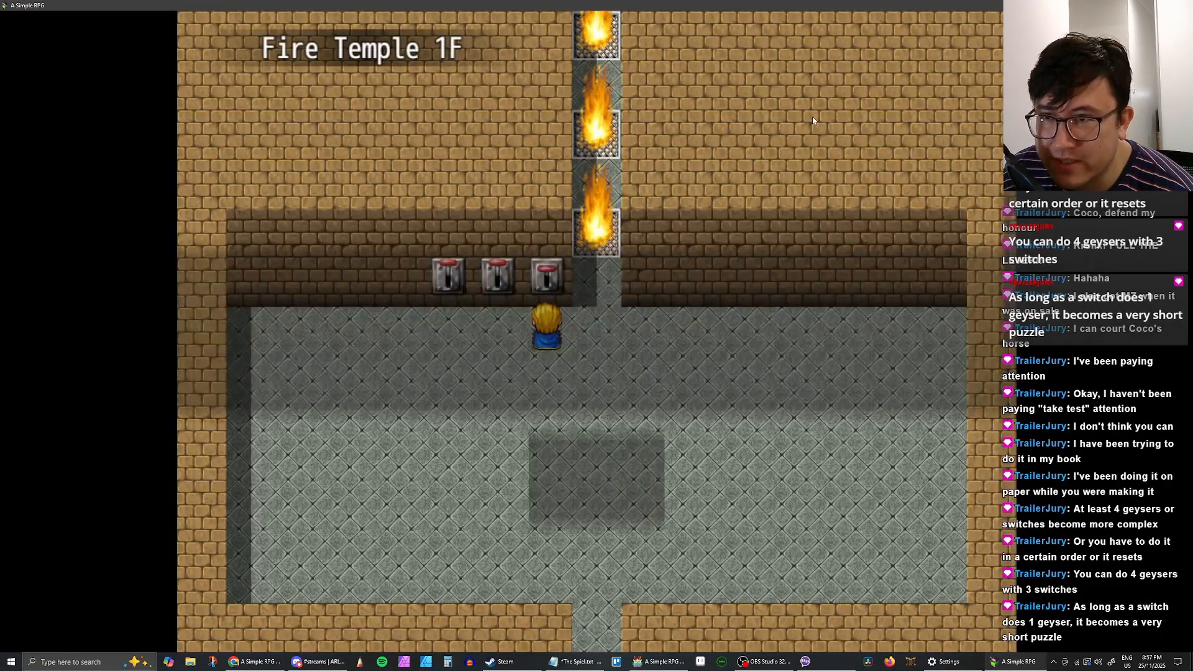
key("Left")
key("Up")
key("Return")
key("Return")
key("Left")
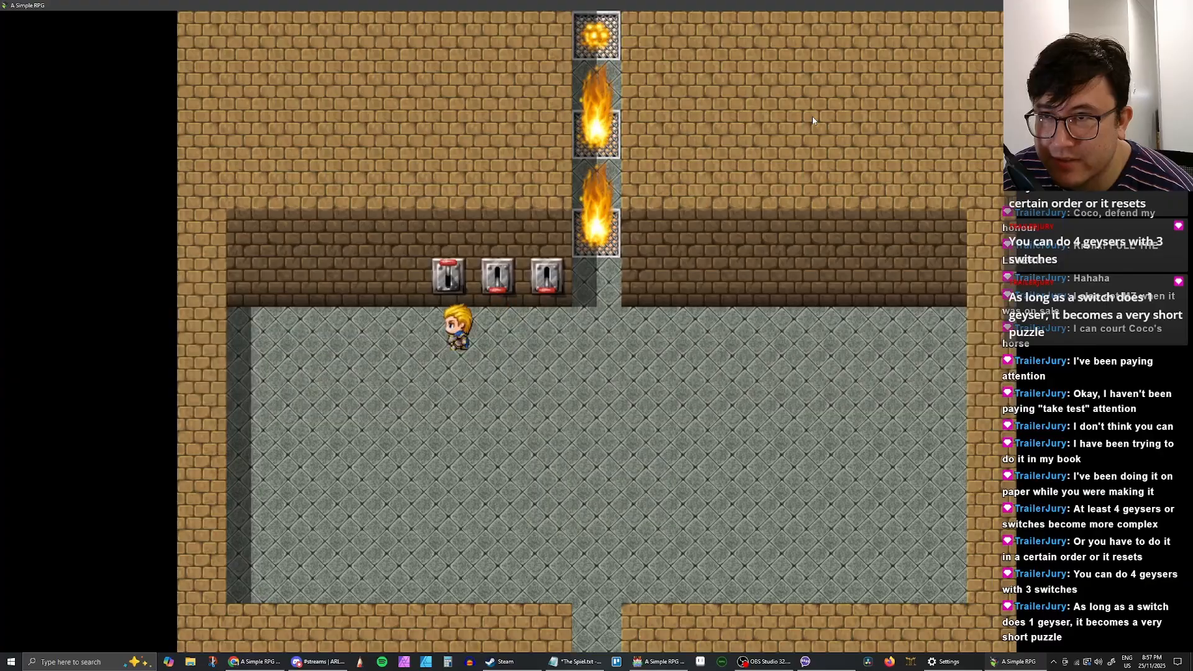
key("Up")
key("Return")
key("Return")
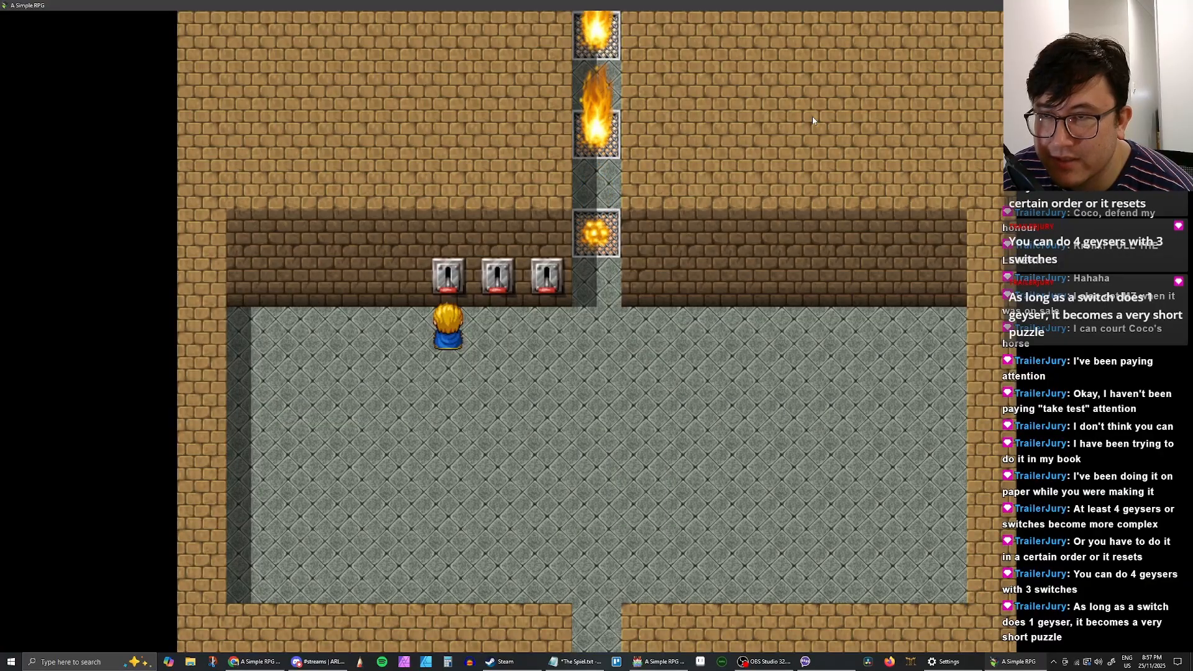
Step: Pull the middle lever again, followed by the right lever
key("Right")
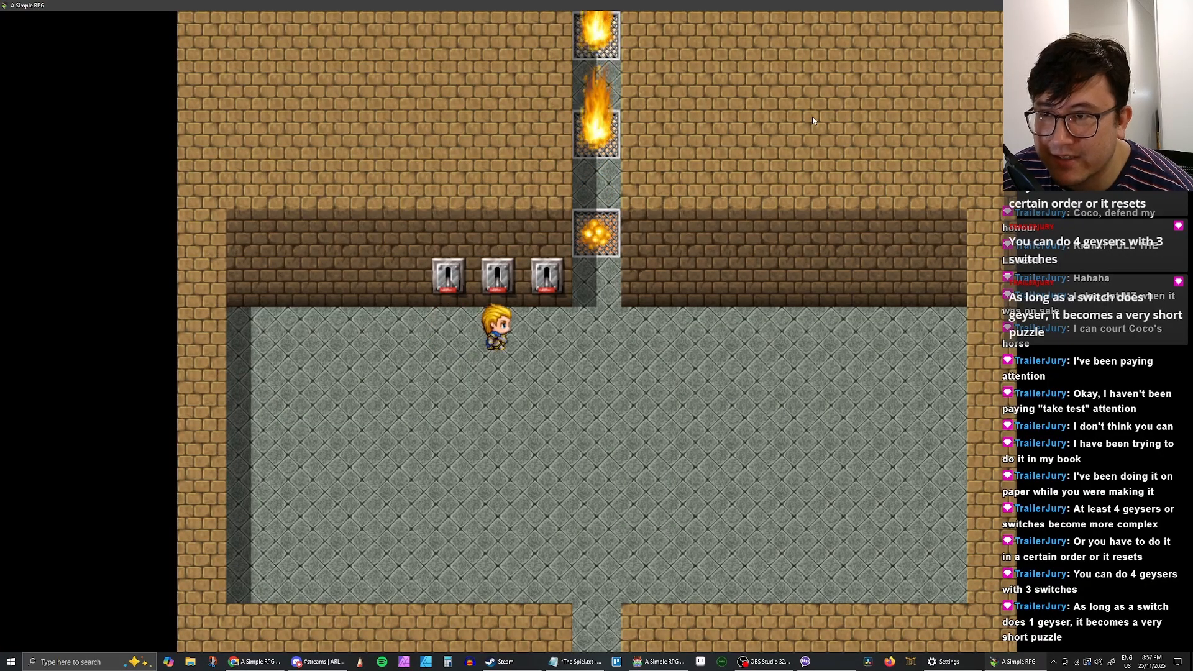
key("Up")
key("Return")
key("Return")
key("Right")
key("Up")
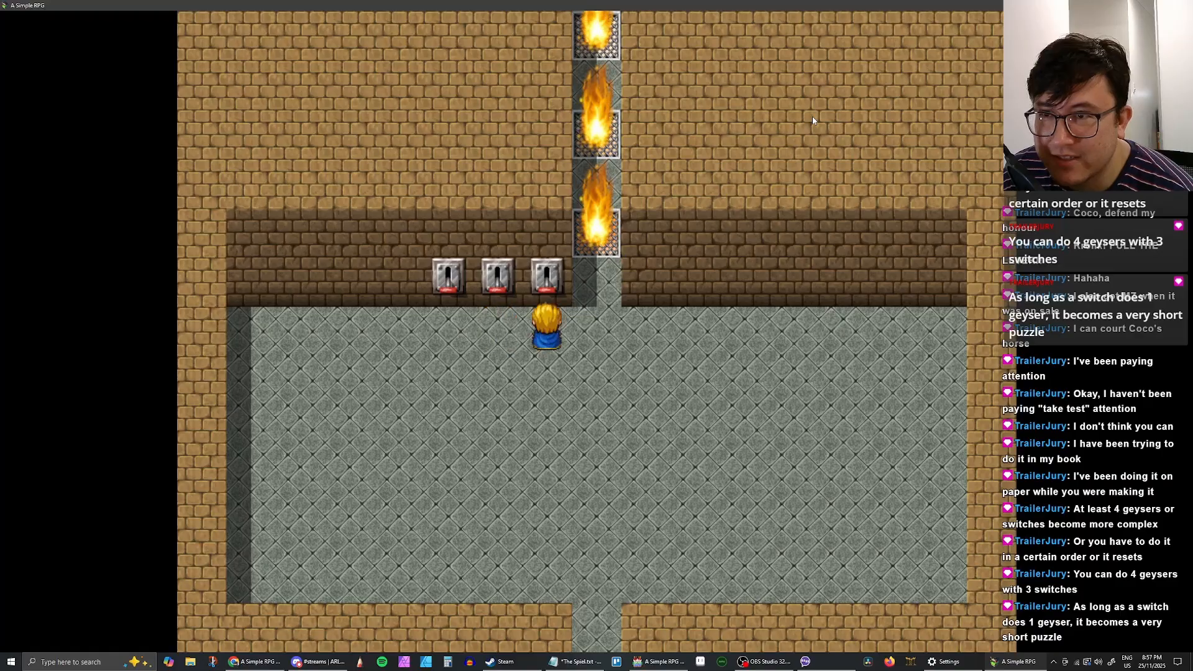
key("Return")
key("Return")
Step: Return to the left lever and pull it twice
key("Left")
key("Up")
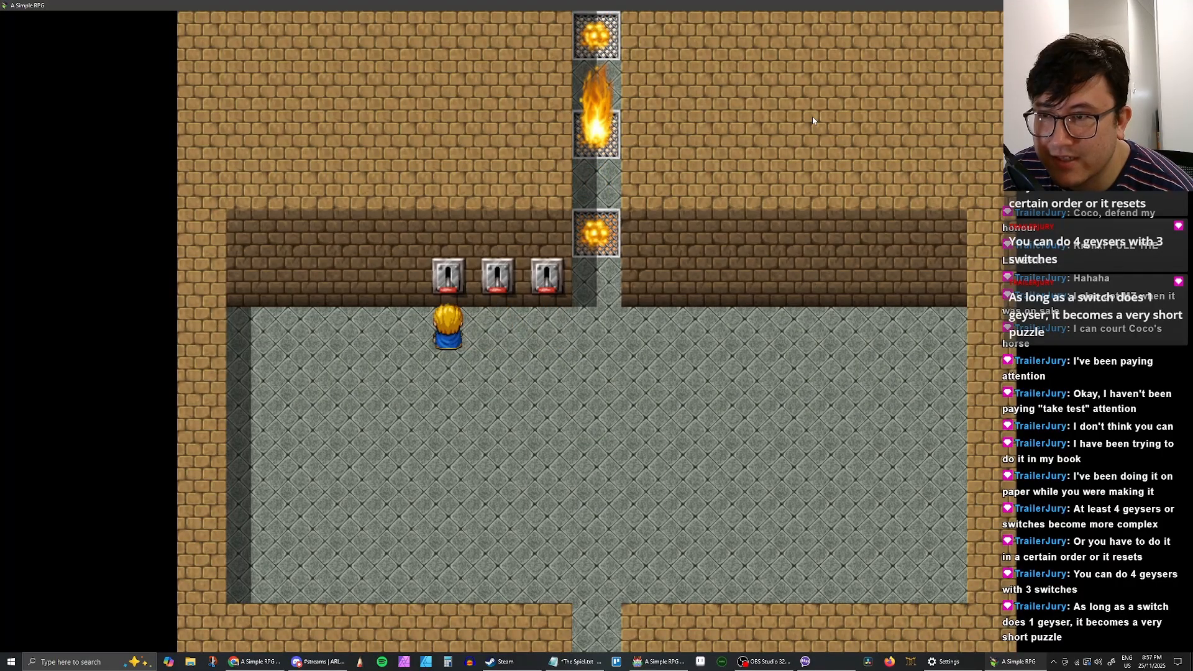
key("Return")
key("Return")
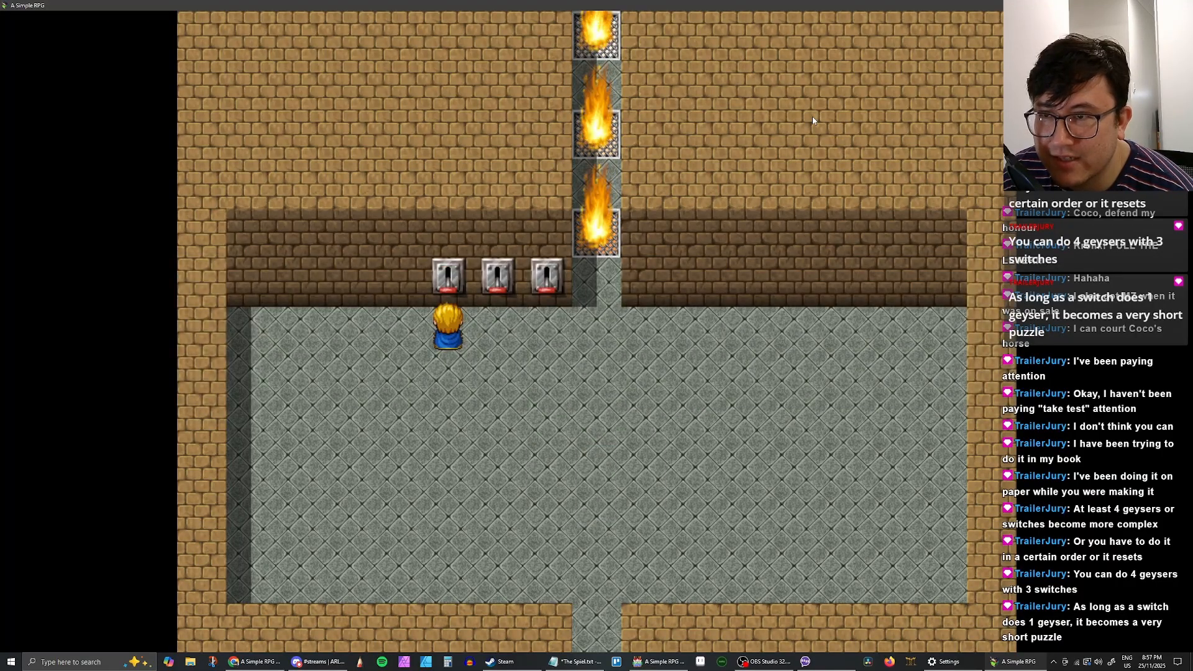
key("Return")
key("Return")
Step: Pull the middle lever once more, then the right lever
key("Right")
key("Up")
key("Return")
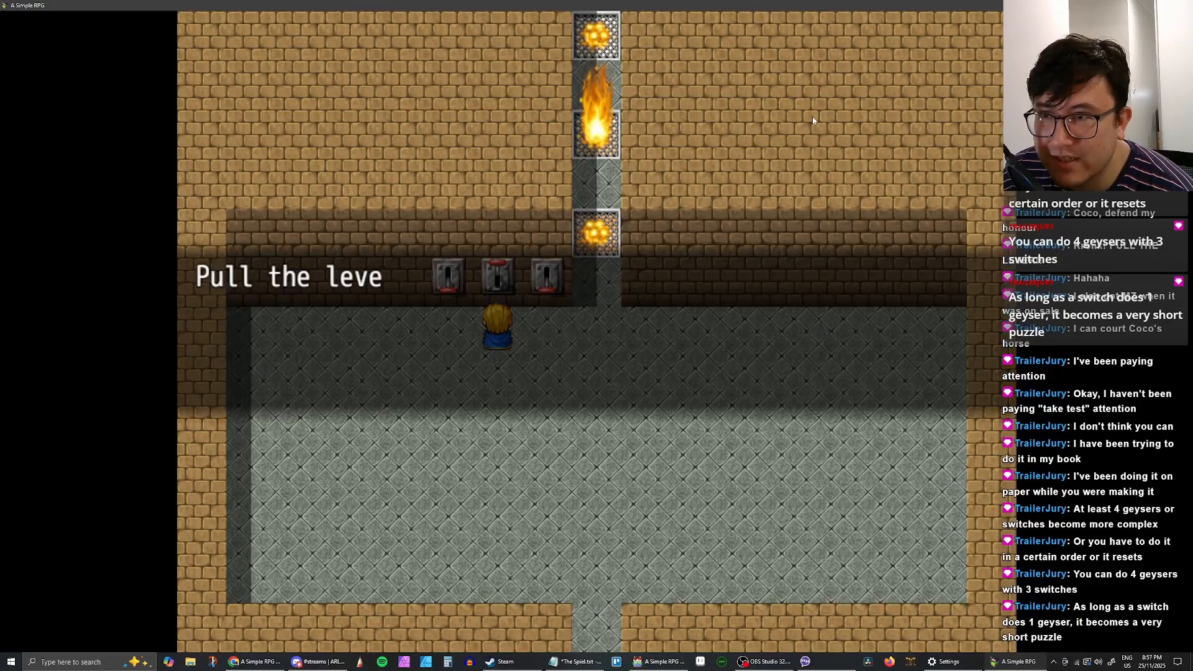
key("Return")
key("Return")
key("Right")
key("Up")
key("Return")
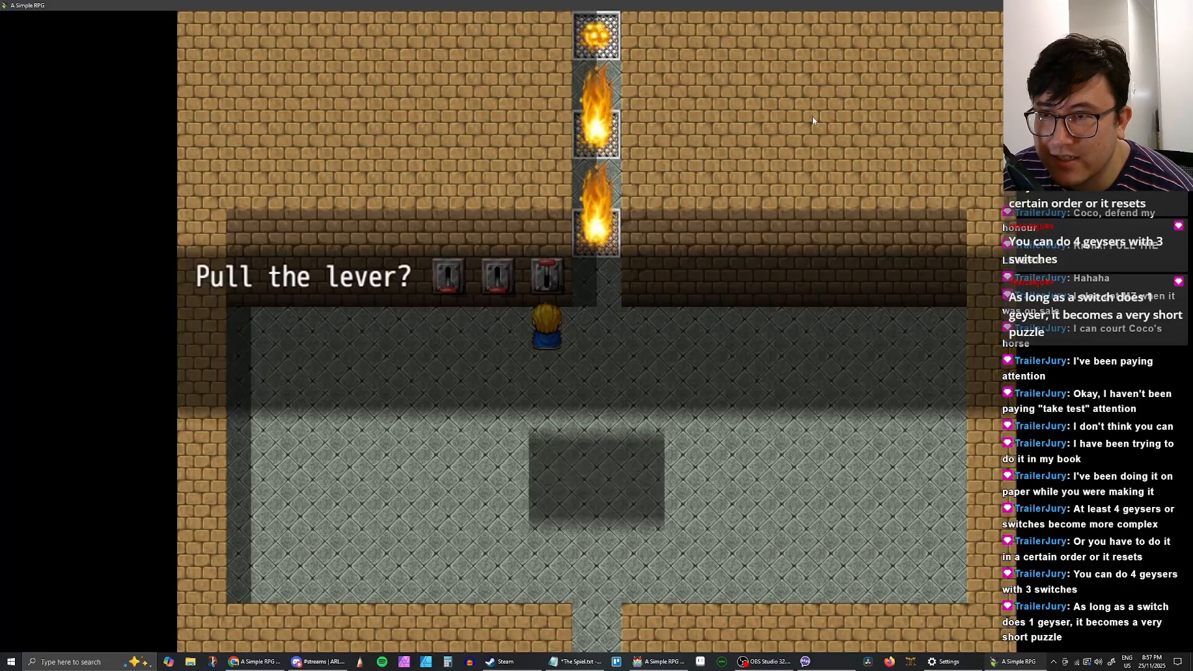
key("Return")
Step: Repeat the middle and right lever pulls, then walk into the corridor up to the first geyser
key("Left")
key("Up")
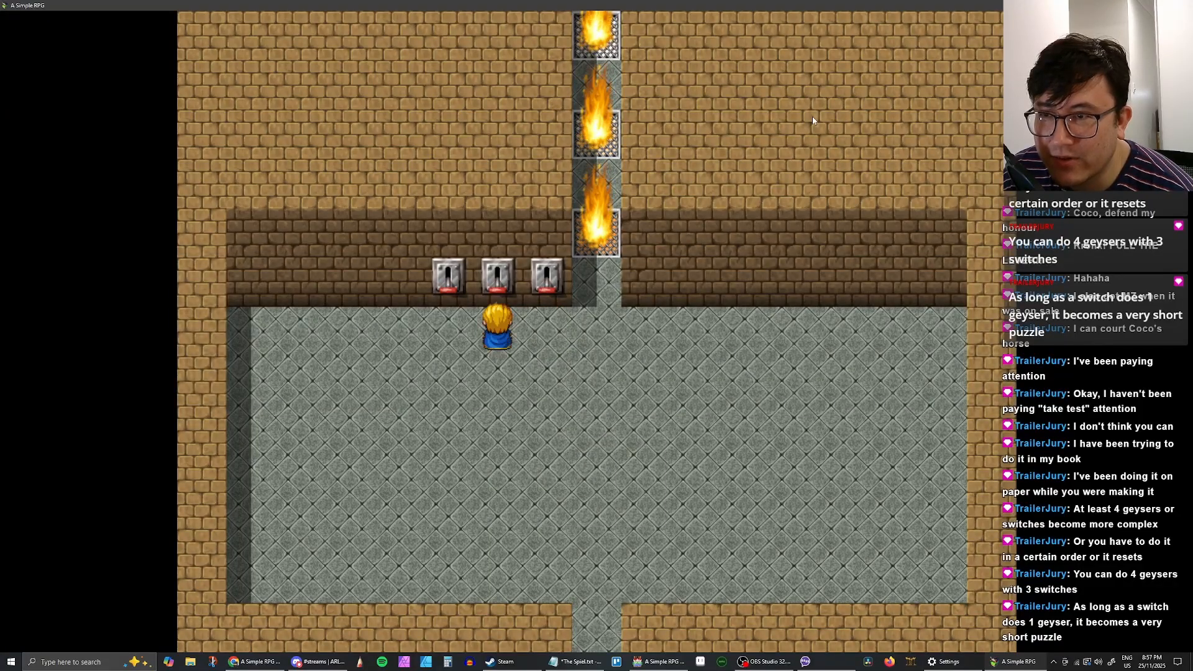
key("Return")
key("Return")
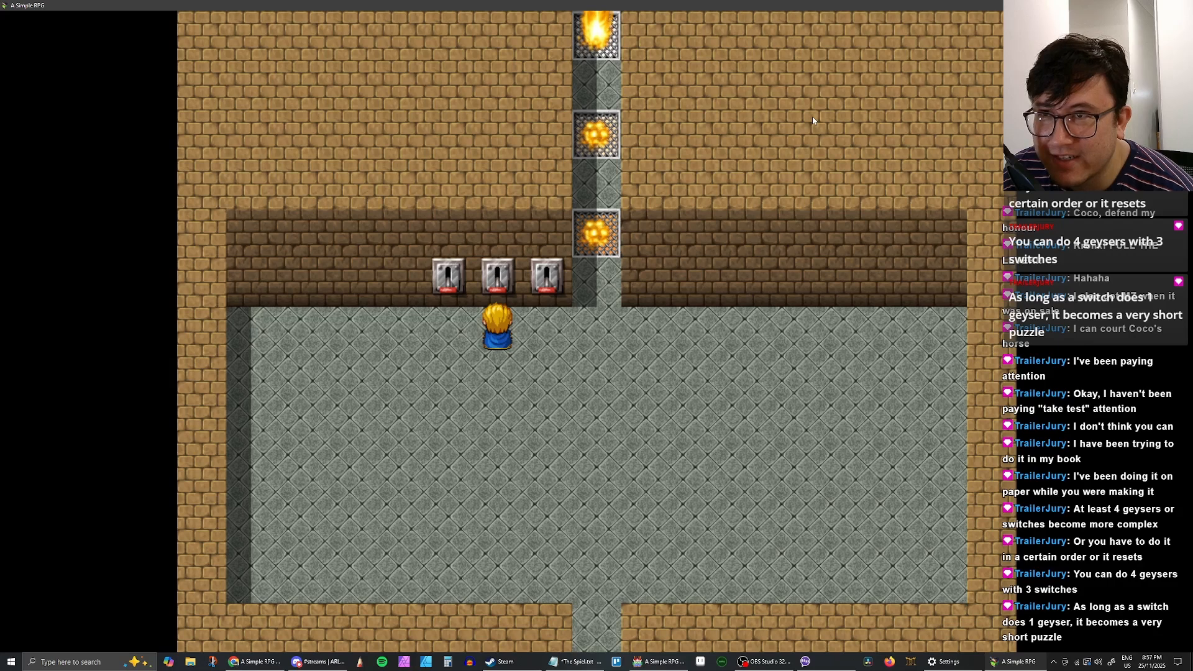
key("Right")
key("Up")
key("Return")
key("Return")
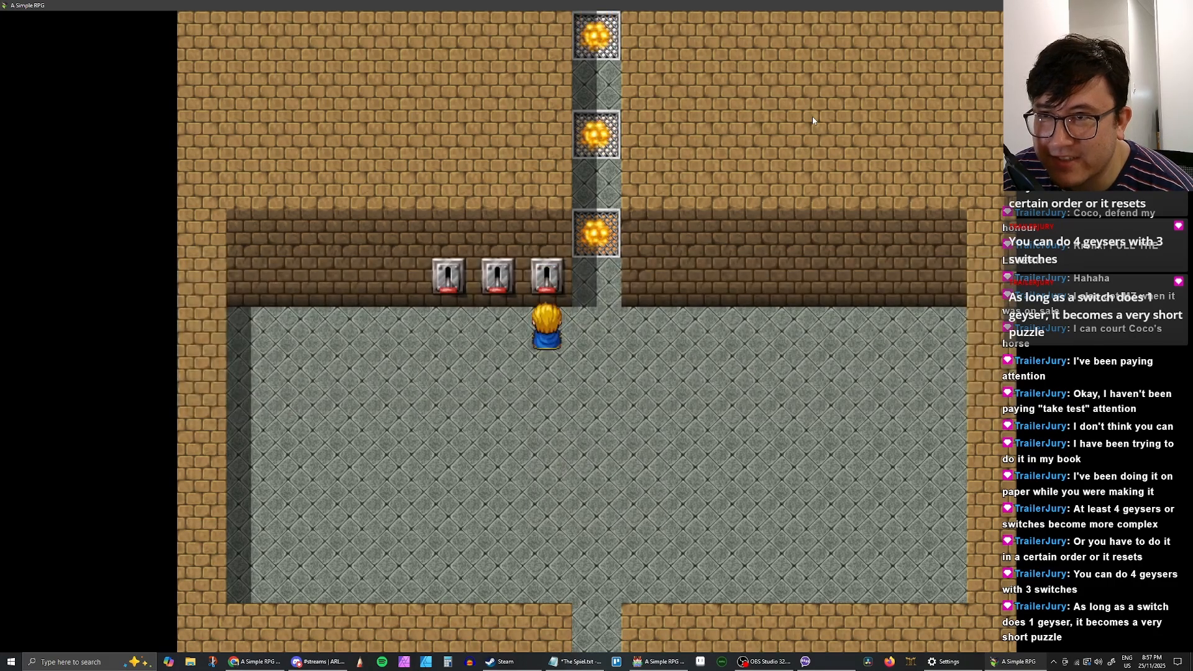
key("Right")
key("Up")
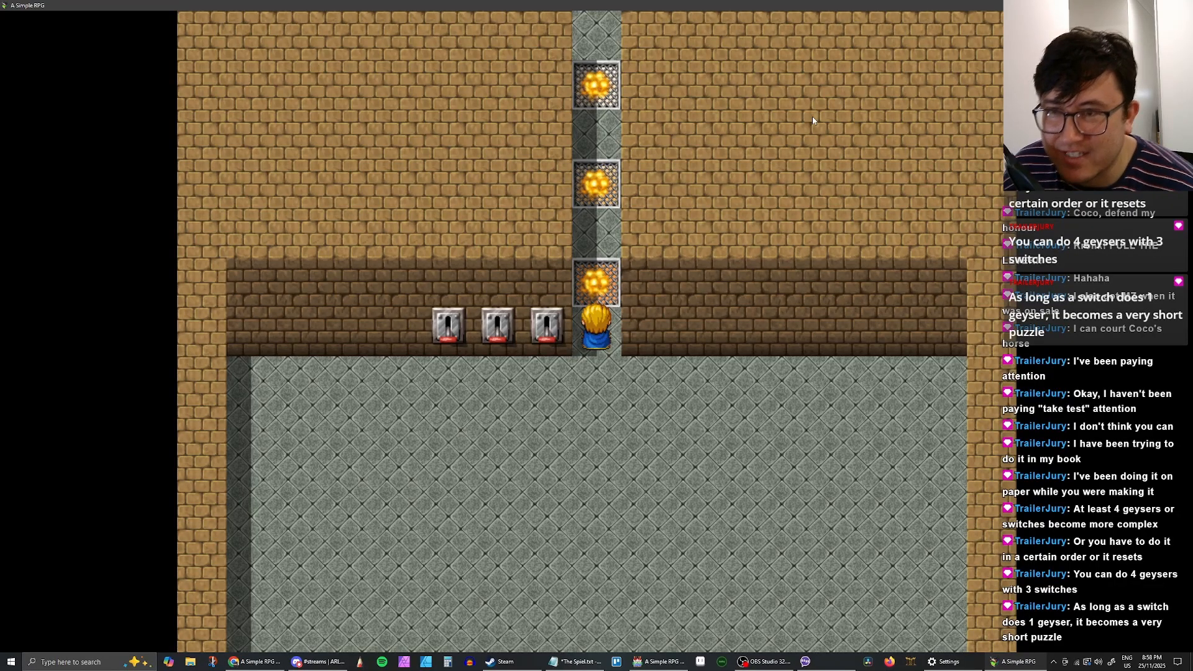
Step: Reset the playtest and reload the saved game in Fire Temple 1F
key("F12")
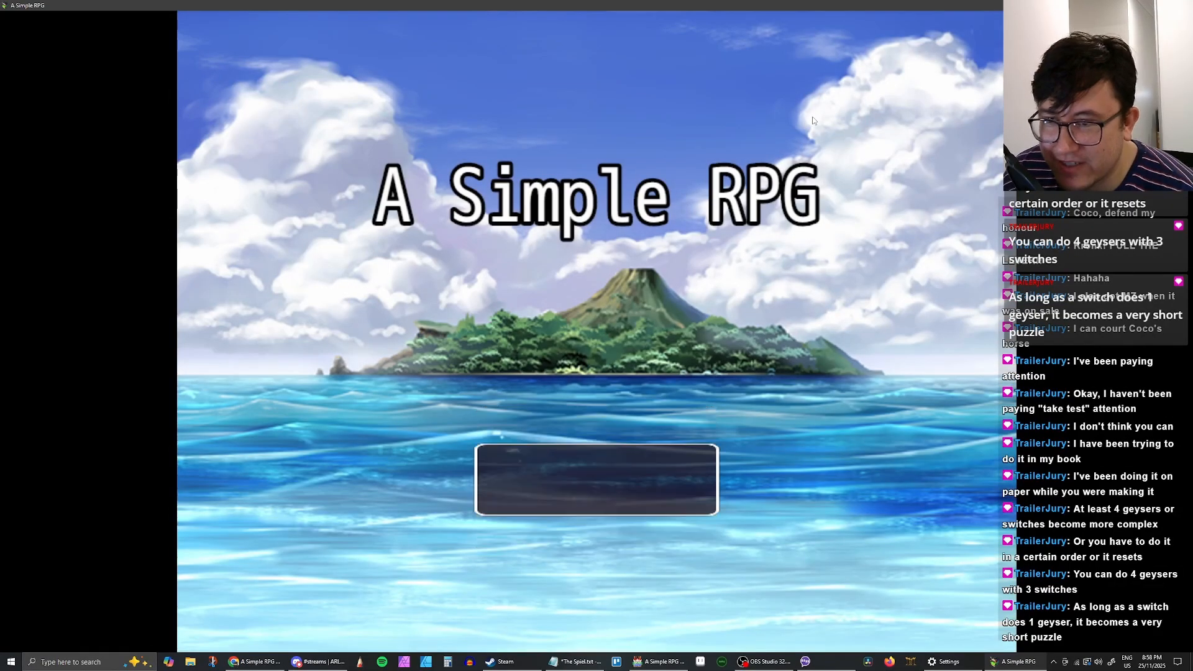
key("Return")
key("Return")
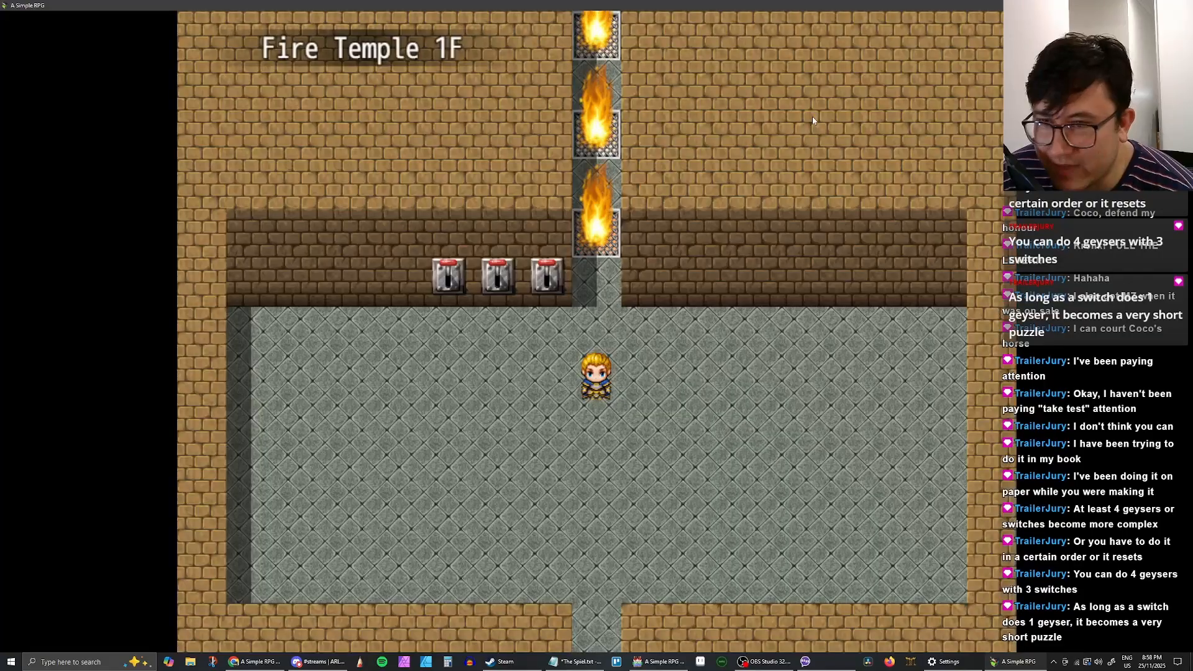
Step: Walk to the middle lever and pull it first to test a different lever order
key("Left")
key("Up")
key("Left")
key("Up")
key("Return")
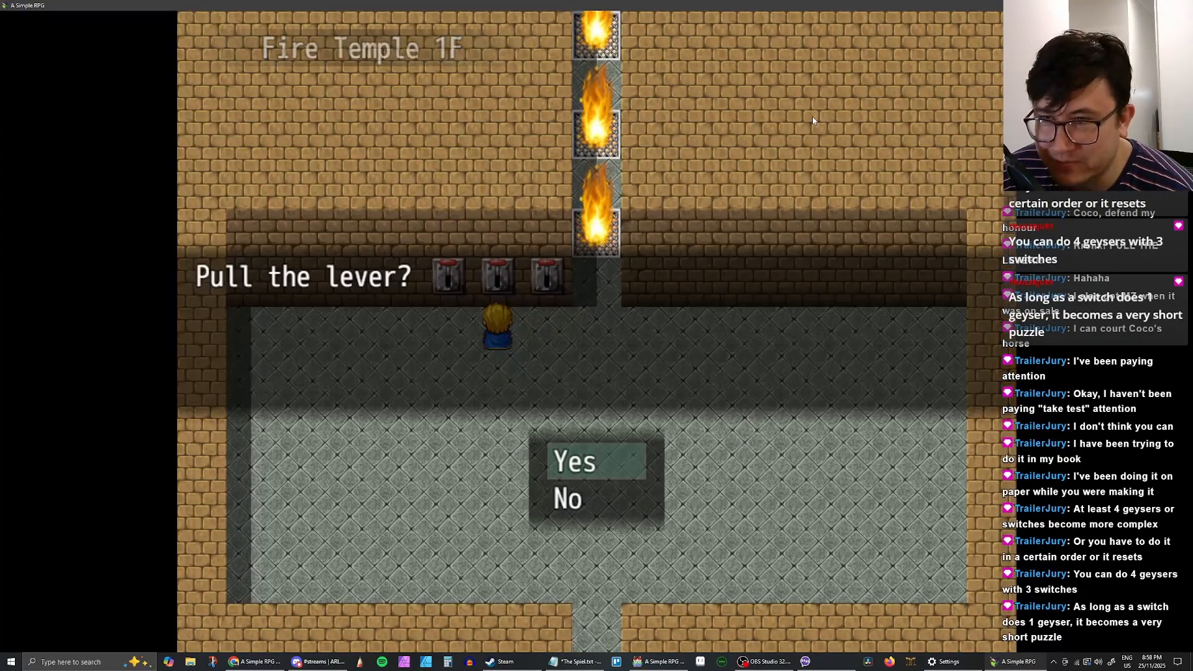
key("Return")
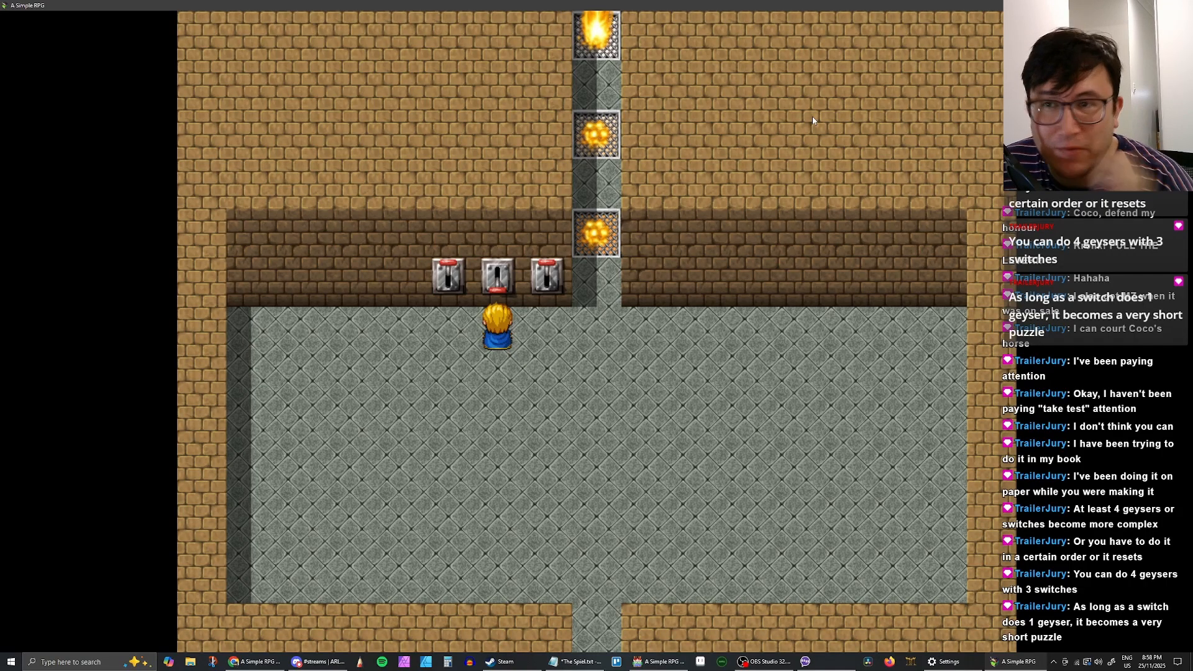
Step: Walk along the lever row to the left lever and pull it after the middle one
key("Right")
key("Up")
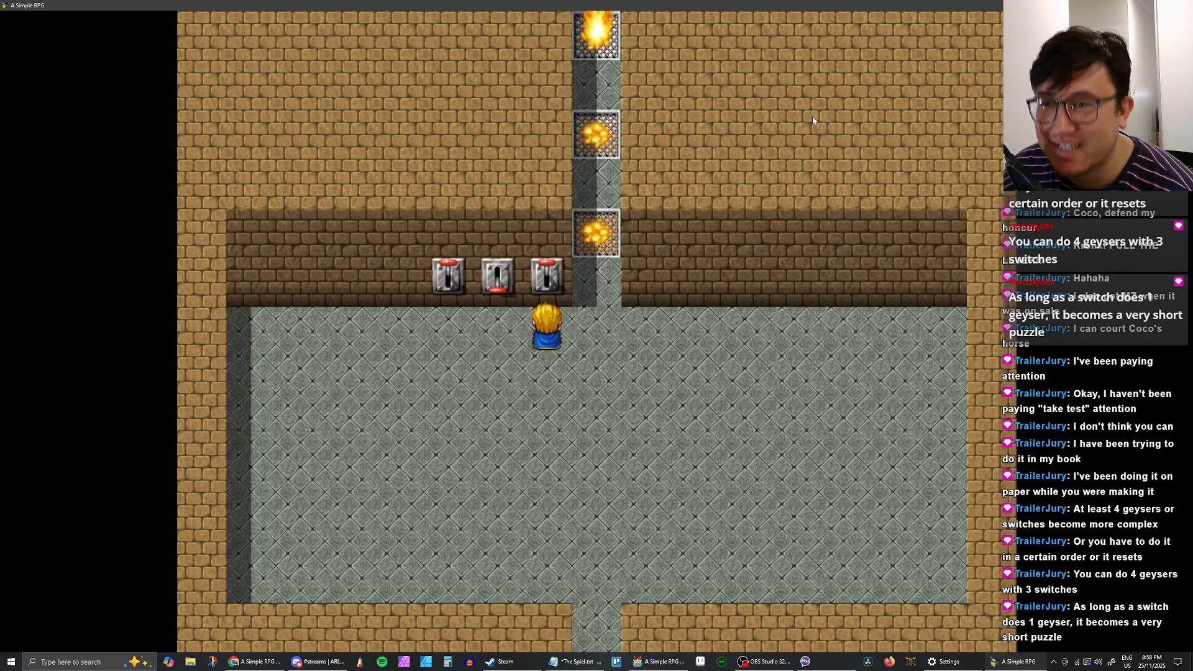
key("Left")
key("Left")
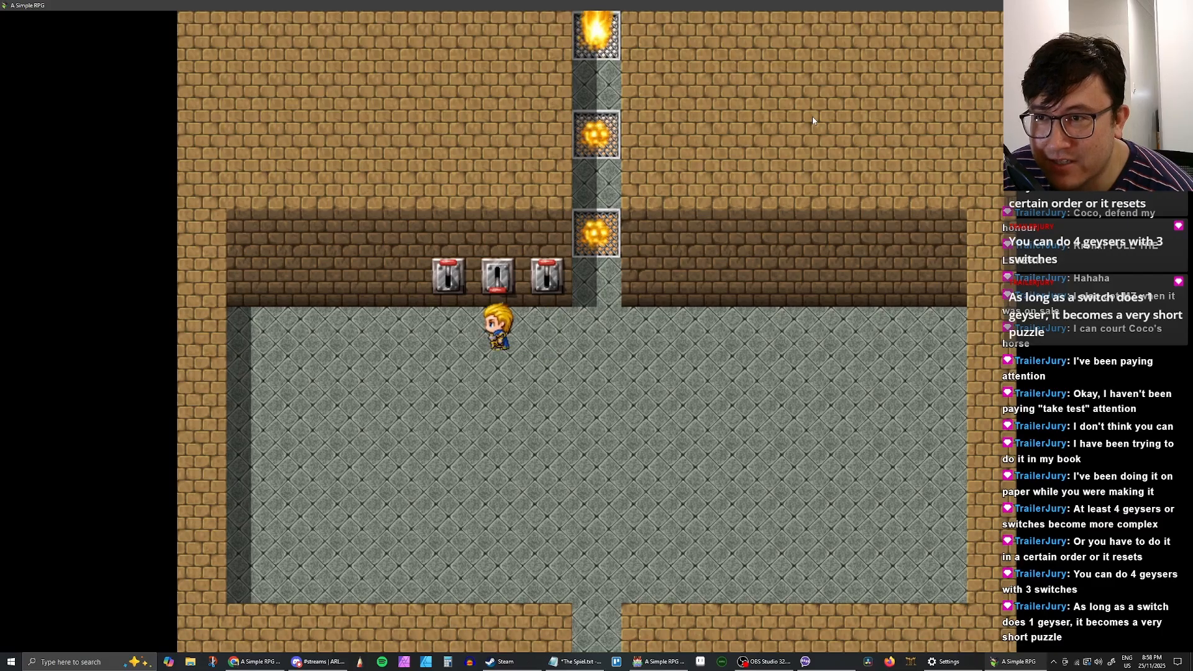
key("Up")
key("Return")
Step: Walk to the right lever and pull it as the third lever in this order
key("Right")
key("Right")
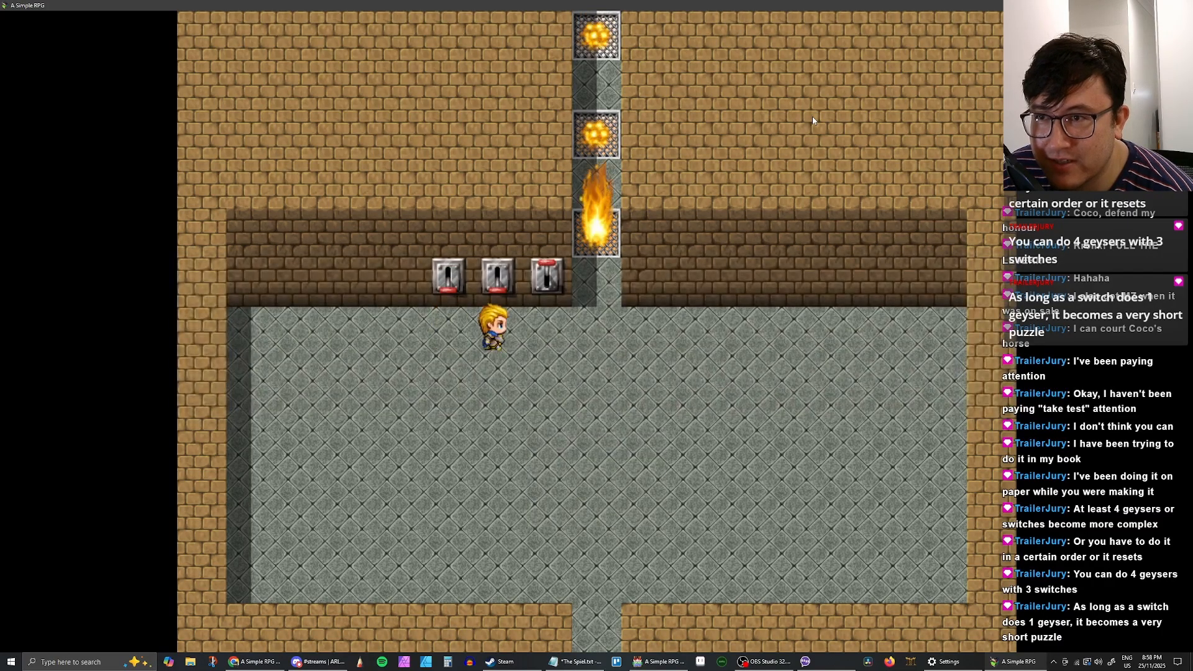
key("Up")
key("Return")
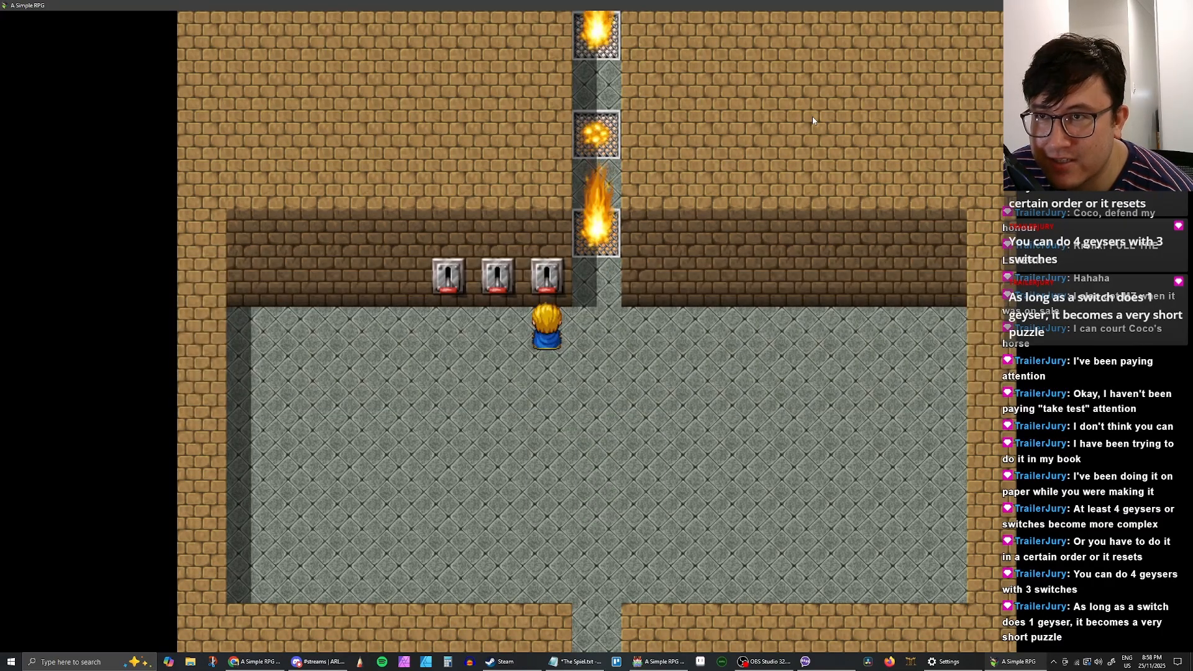
Step: Step away toward the middle lever, return to the right lever and pull it a second time
key("Left")
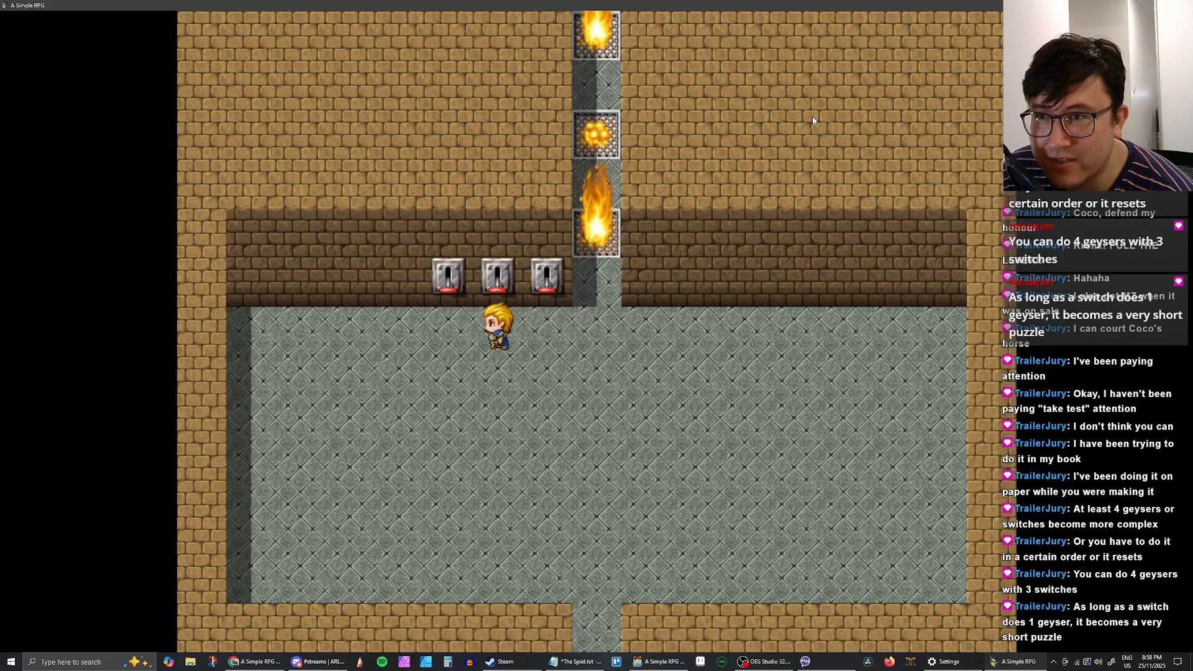
key("Right")
key("Right")
key("Up")
key("Left")
key("Up")
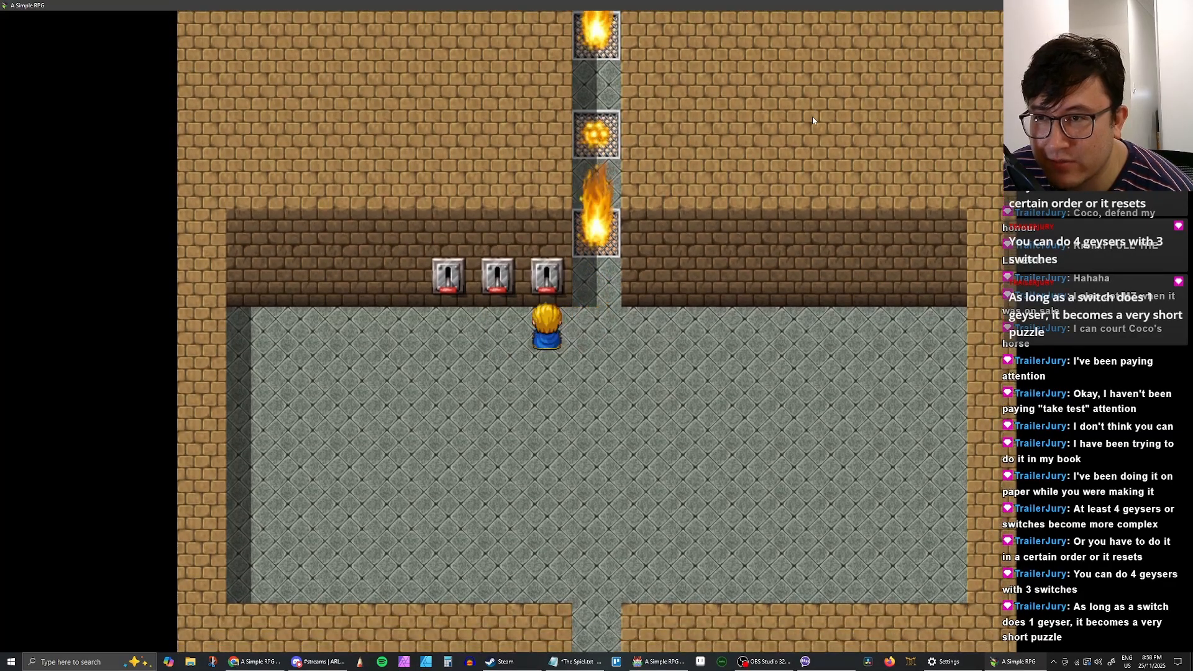
key("Return")
key("Return")
Step: Walk to the left lever and pull it again, then go back to the right lever
key("Left")
key("Up")
key("Return")
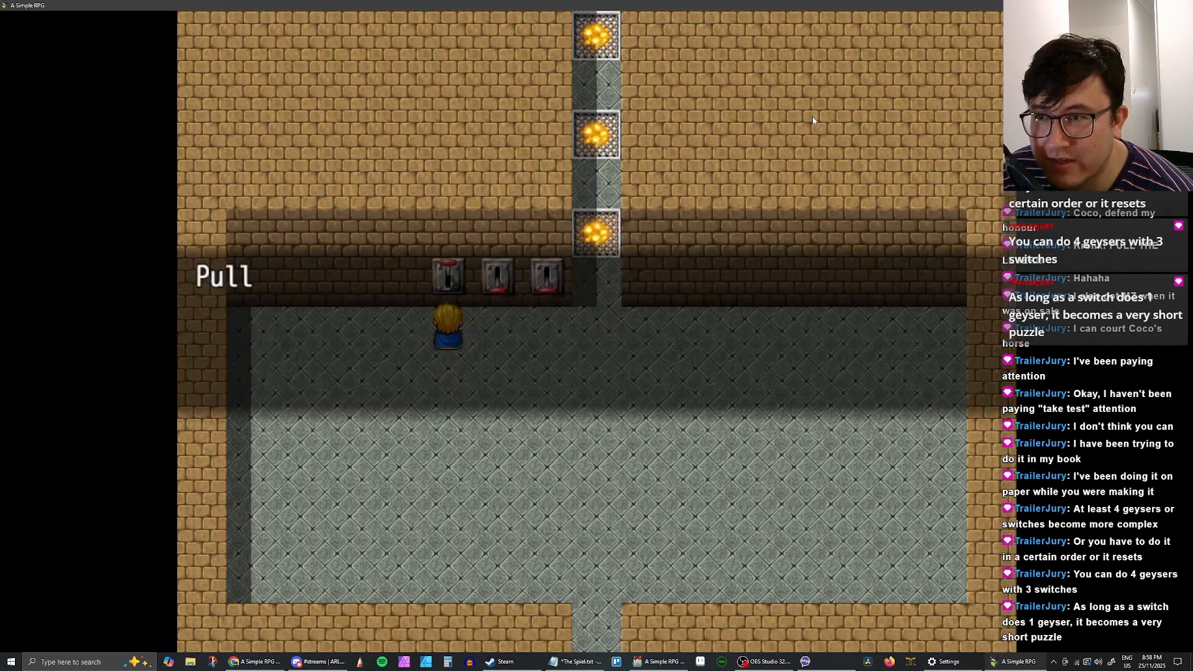
key("Return")
key("Return")
key("Return")
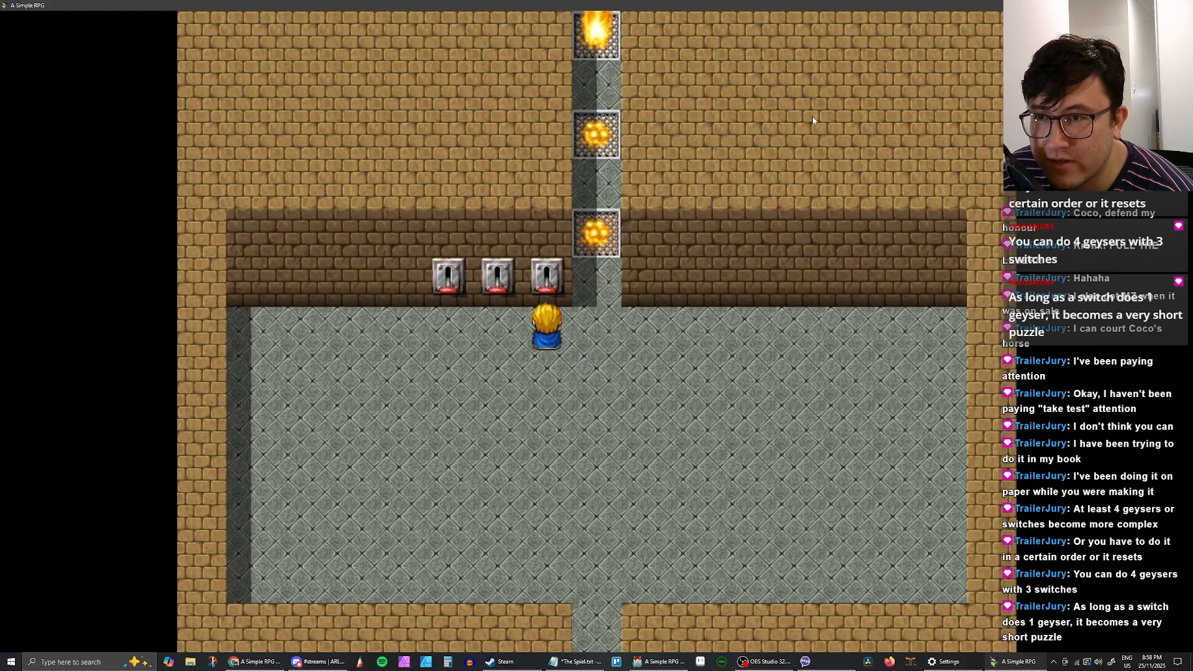
Step: Pull the right lever once more and walk into the corridor up to the first geyser
key("Return")
key("Return")
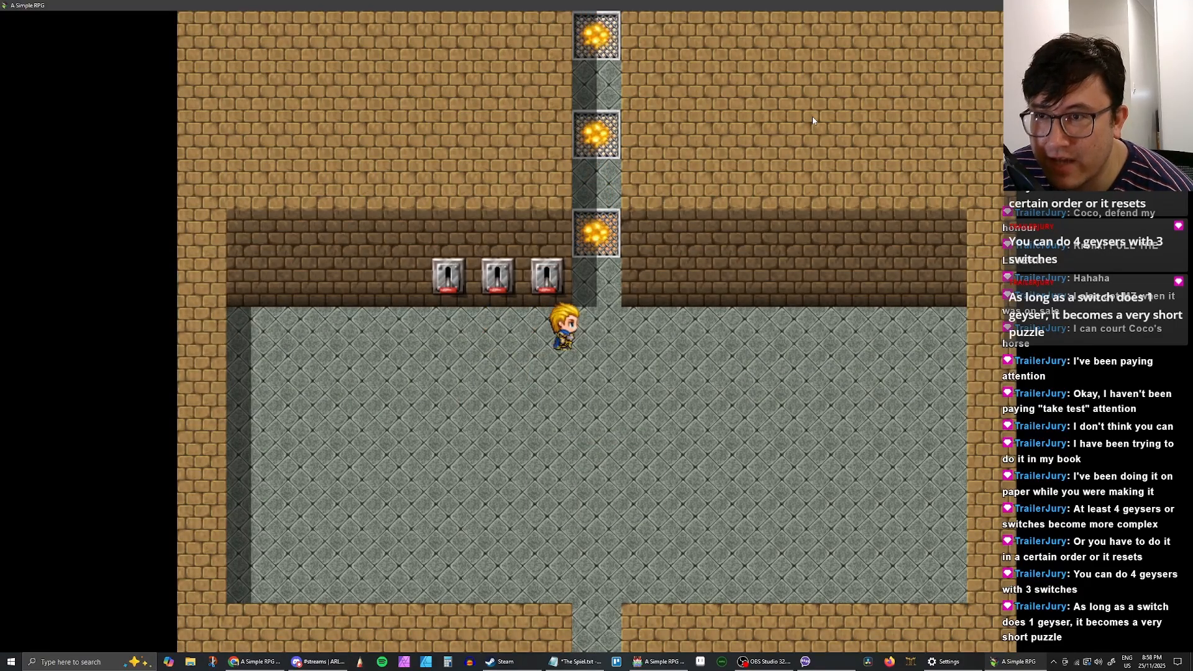
key("Right")
key("Up")
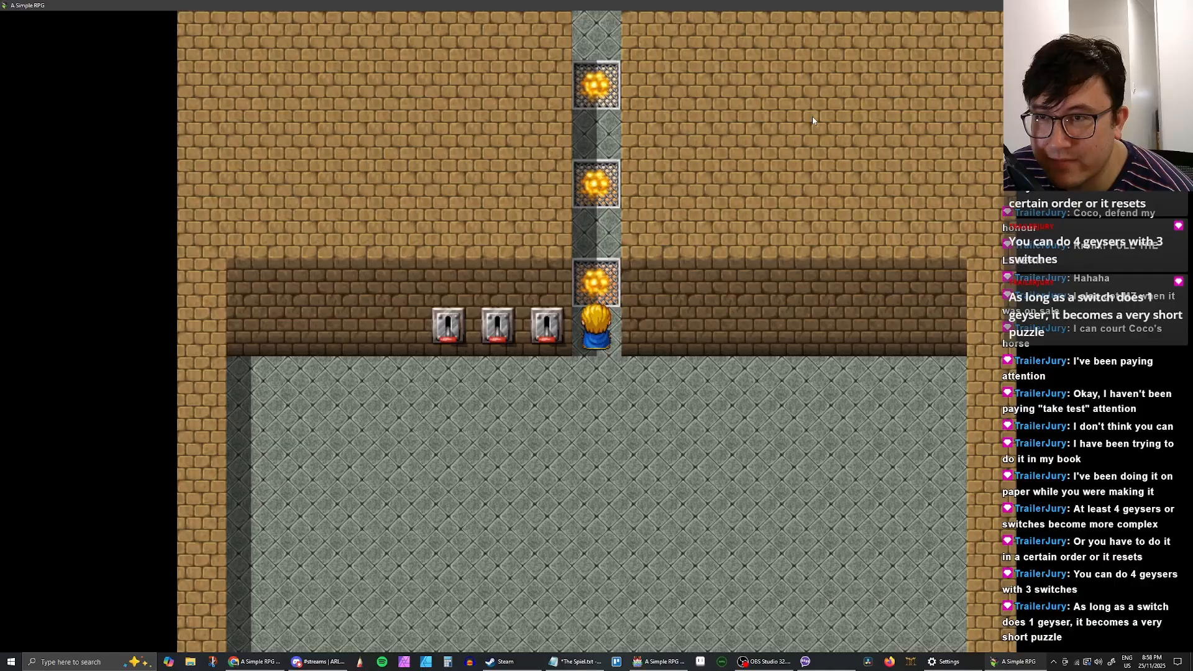
key("Down")
key("Left")
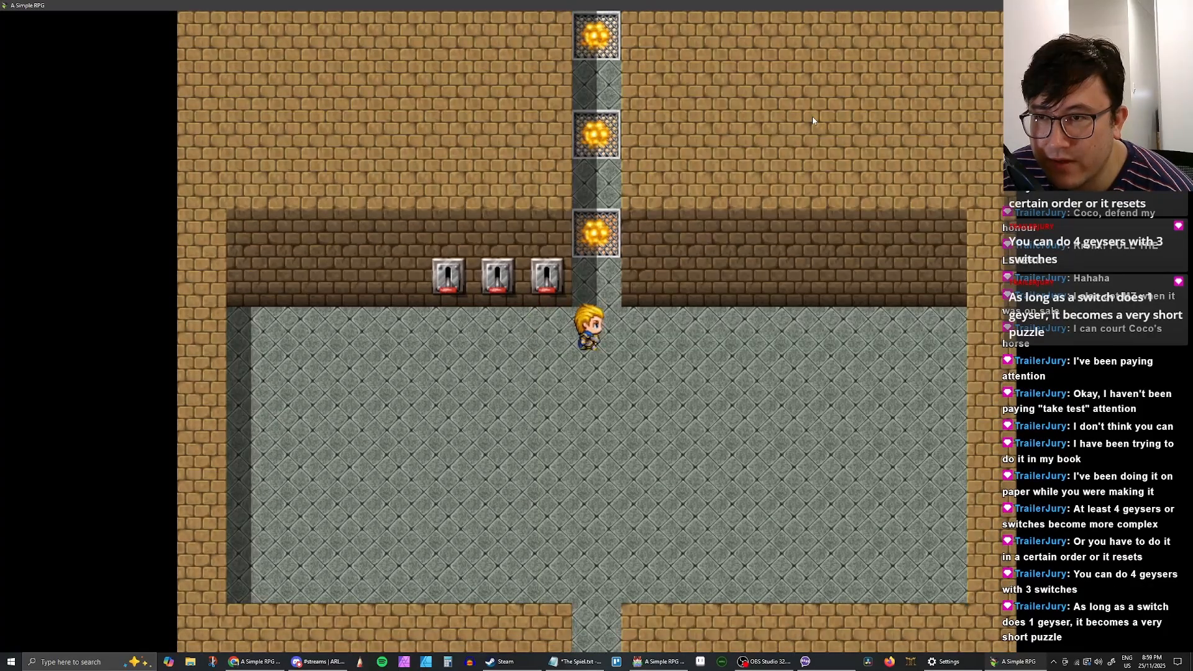
key("Up")
Step: Reset the playtest and load File 20 to return to the Fire Temple 1F lever room
key("Escape")
key("Escape")
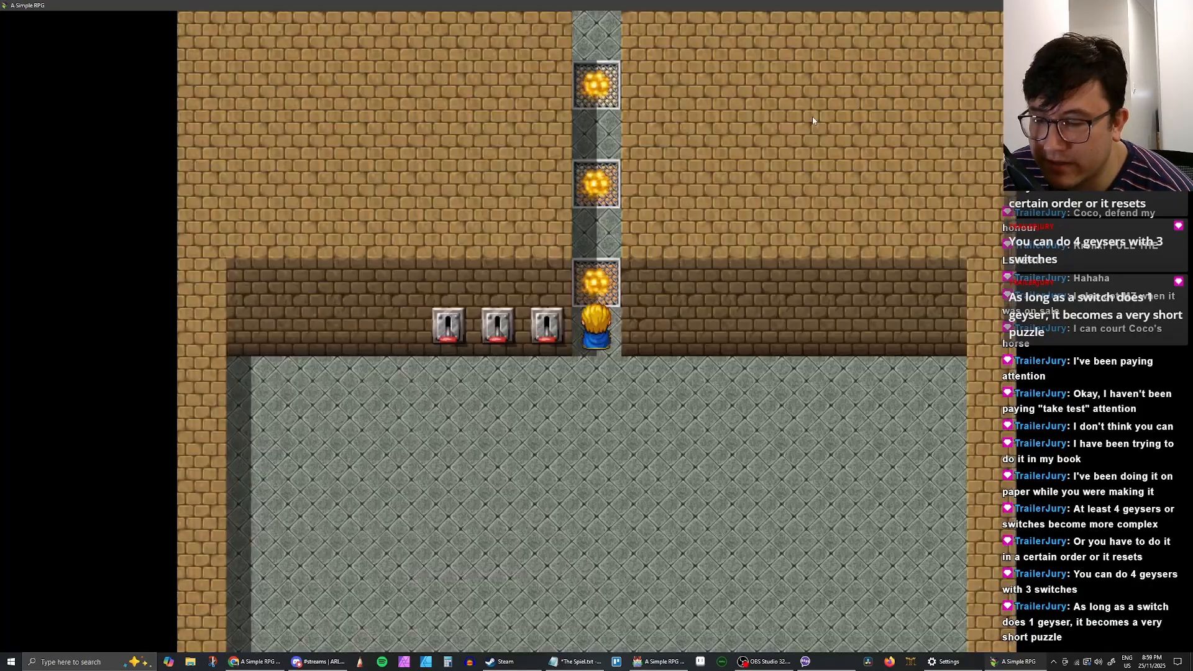
key("F5")
key("Return")
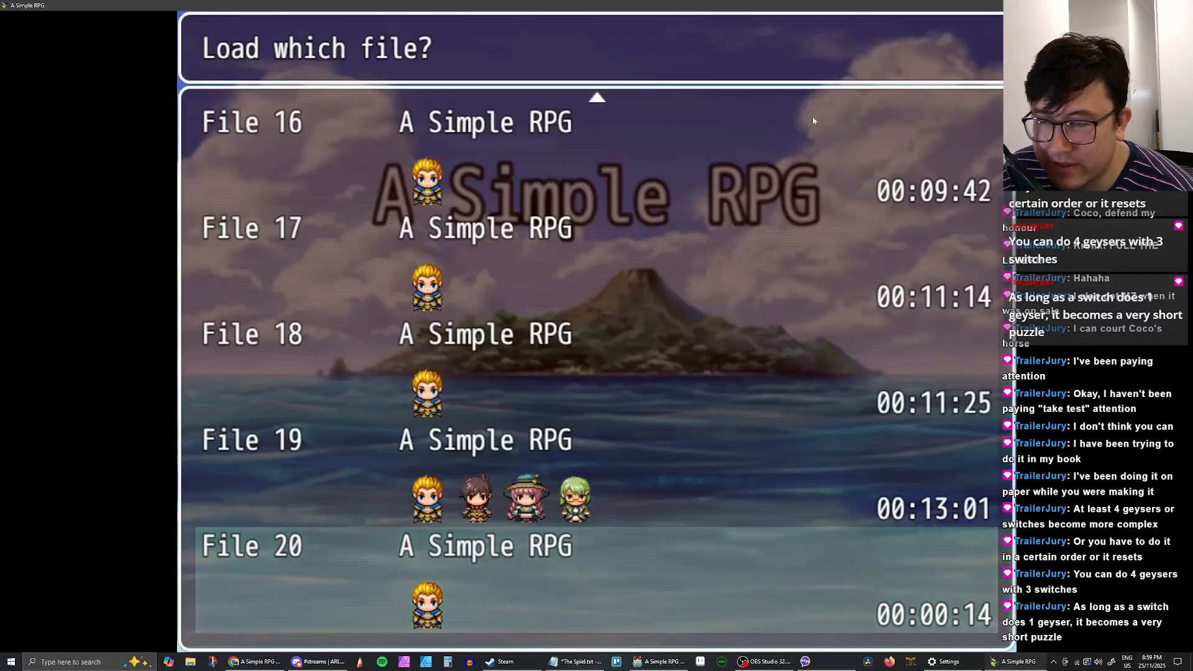
key("Return")
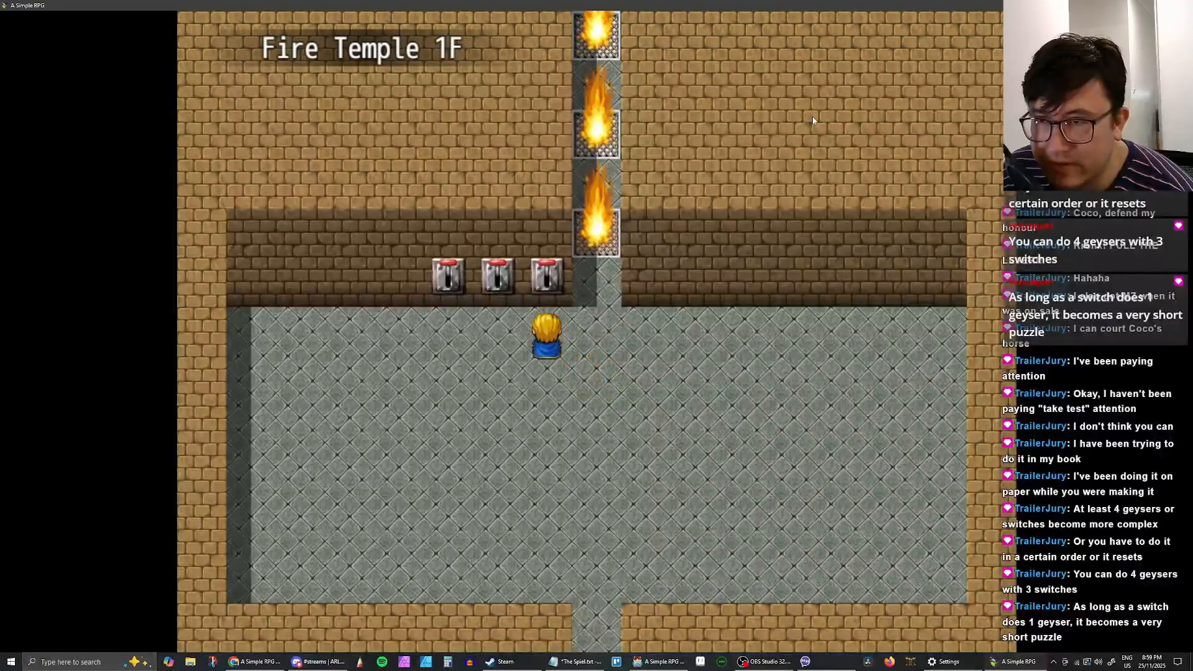
Step: Pull the right lever repeatedly to test which geysers it toggles on its own
key("Return")
key("Return")
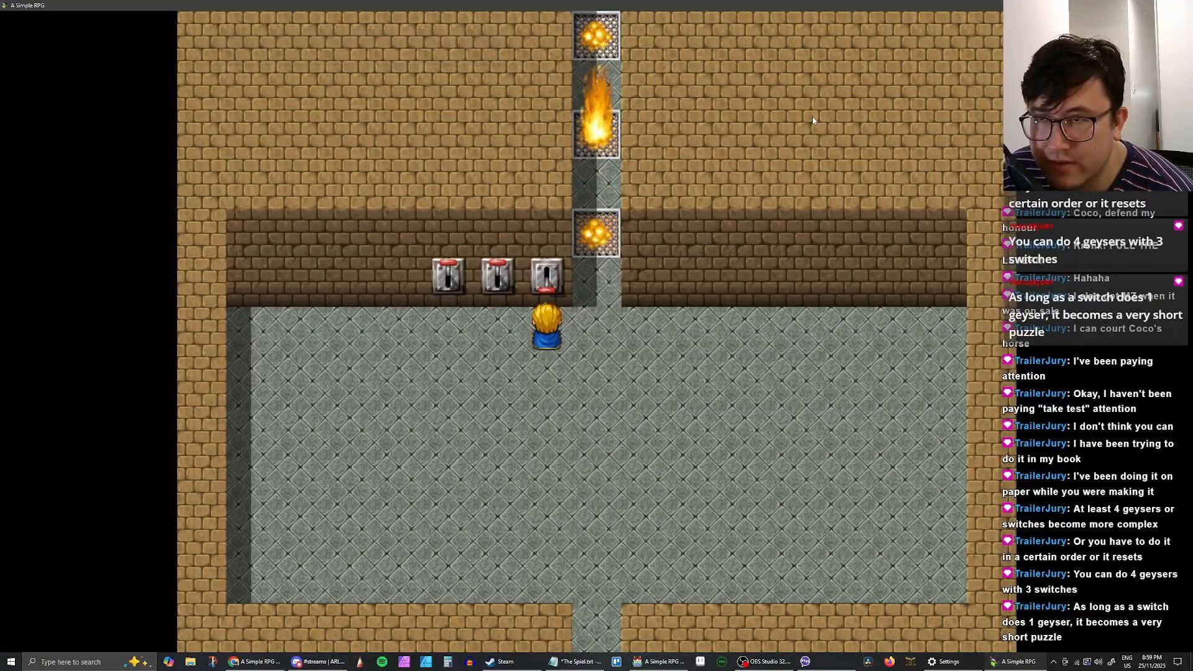
key("Return")
key("Return")
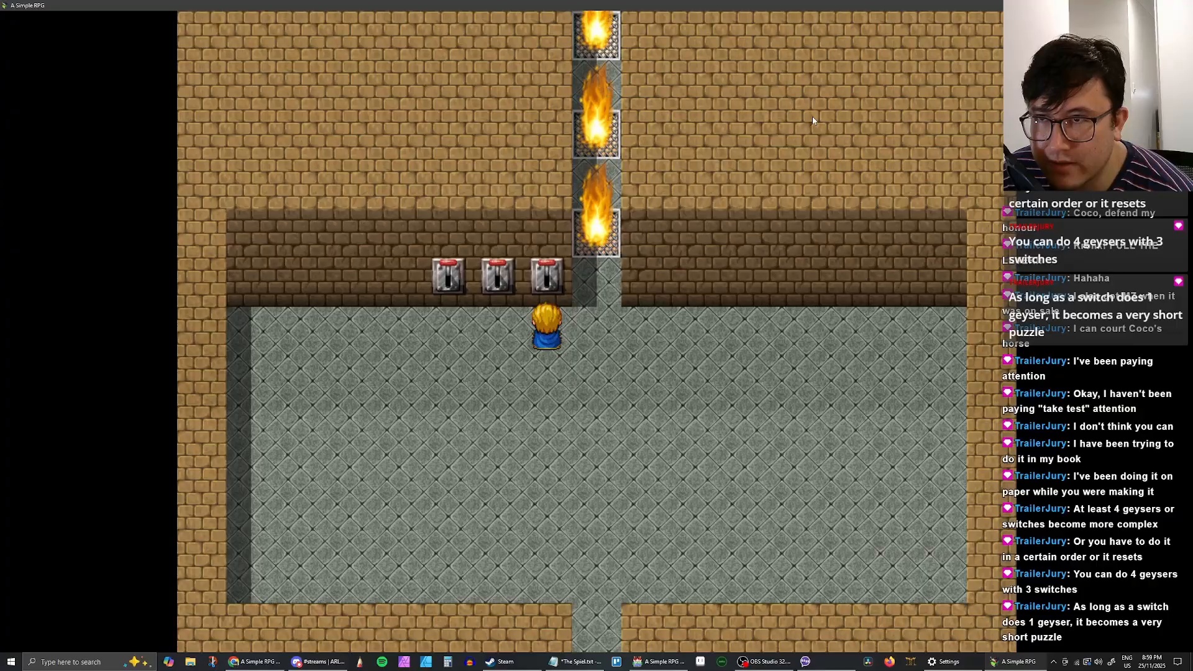
key("Return")
key("Return")
key("Return")
key("Return")
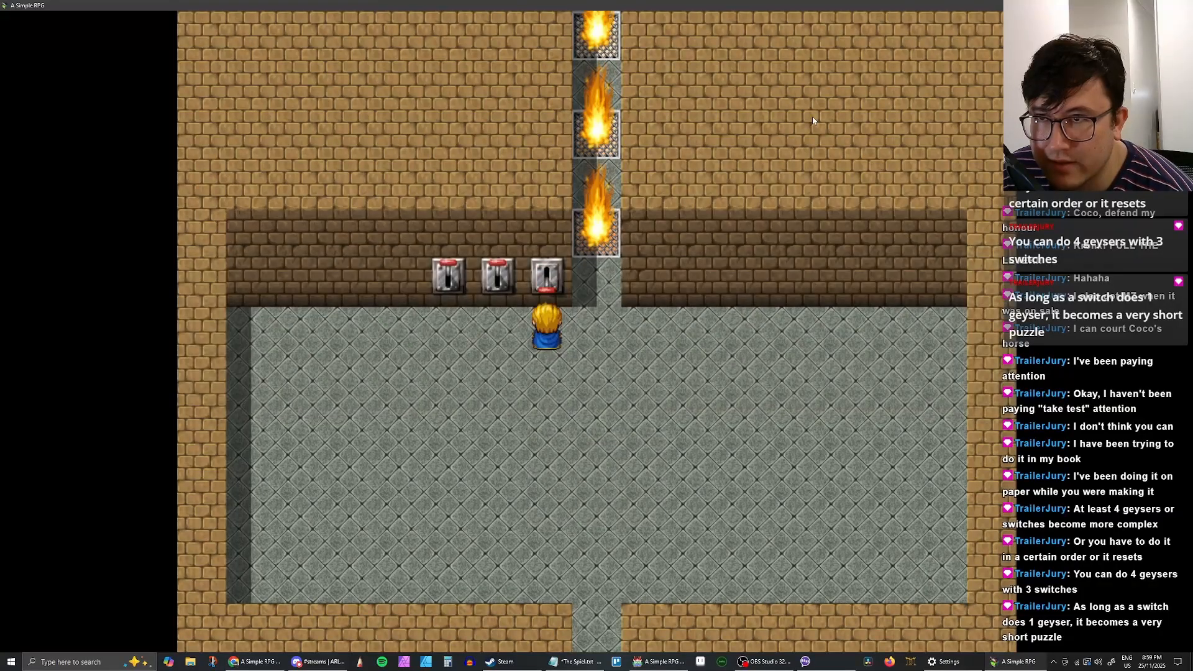
Step: Walk to the middle lever and pull it twice to test which geysers it toggles
key("Left")
key("Up")
key("Return")
key("Return")
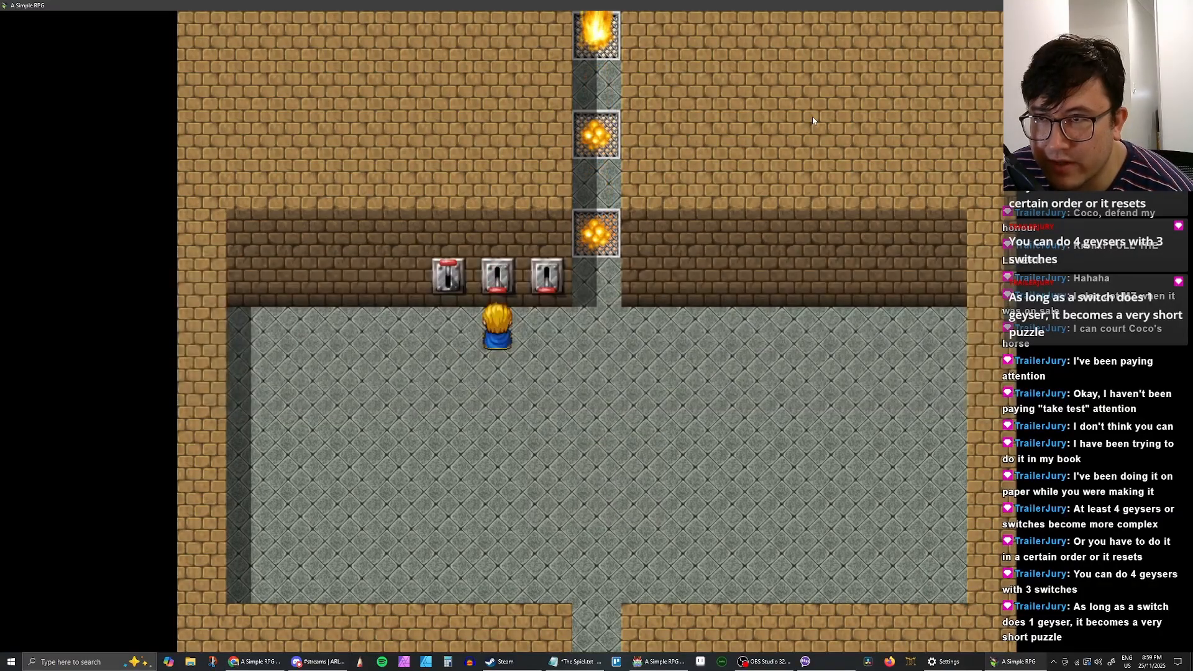
key("Return")
key("Return")
Step: Walk to the left lever and pull it repeatedly to test which geysers it toggles
key("Left")
key("Up")
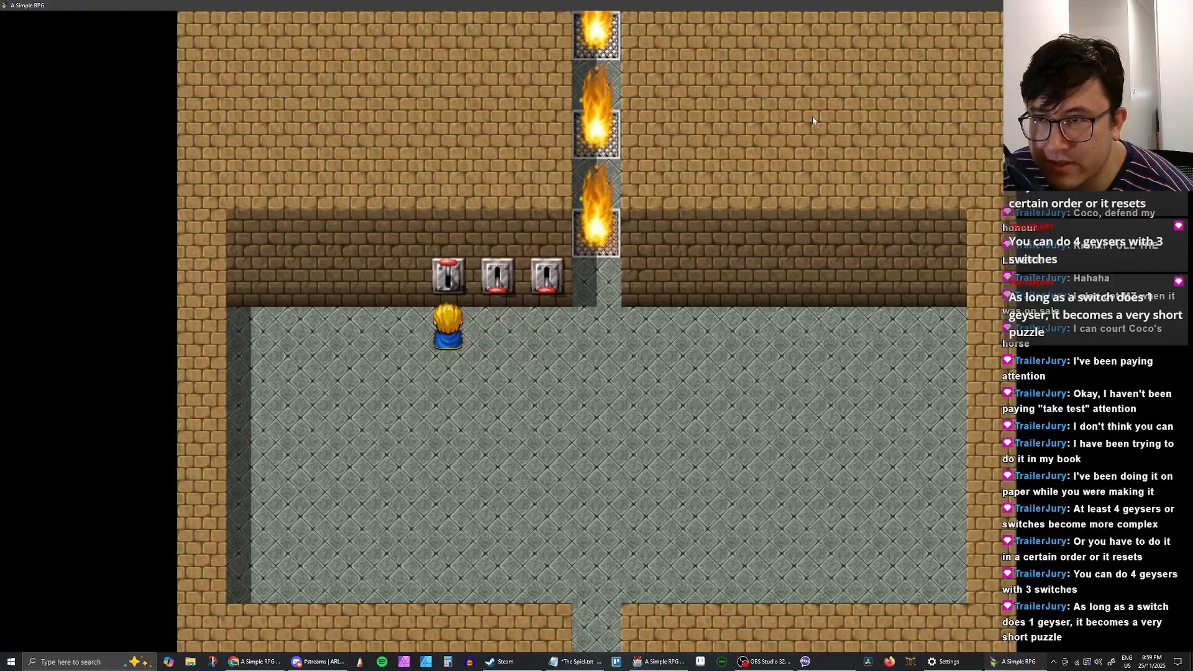
key("Return")
key("Return")
key("Return")
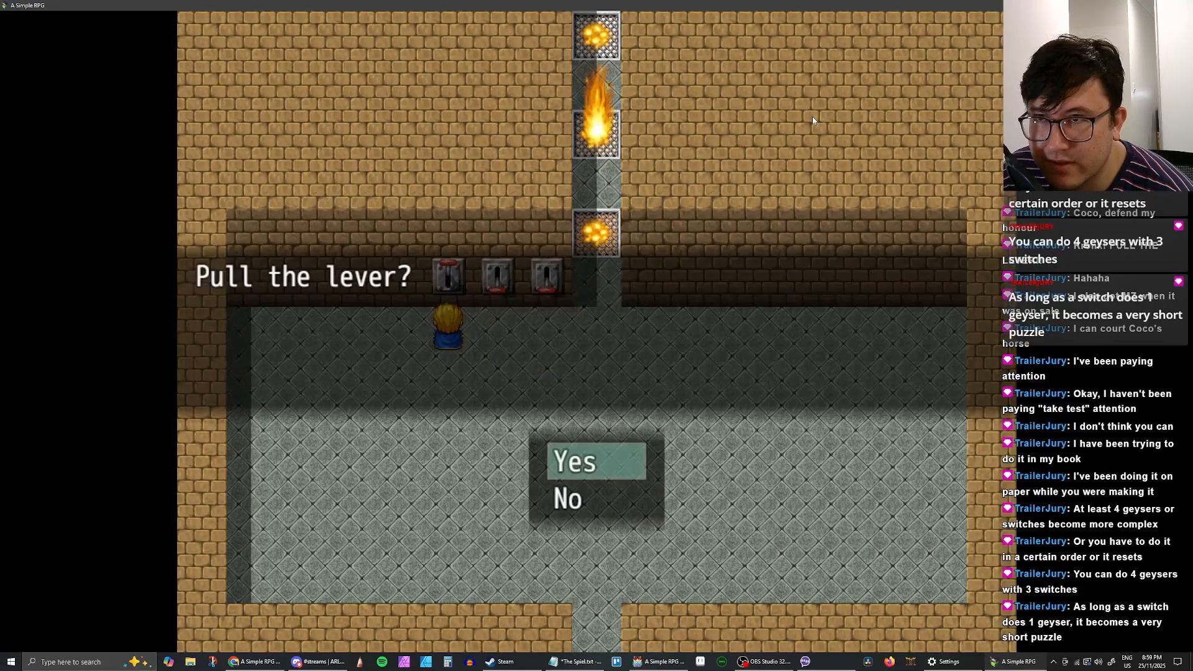
key("Return")
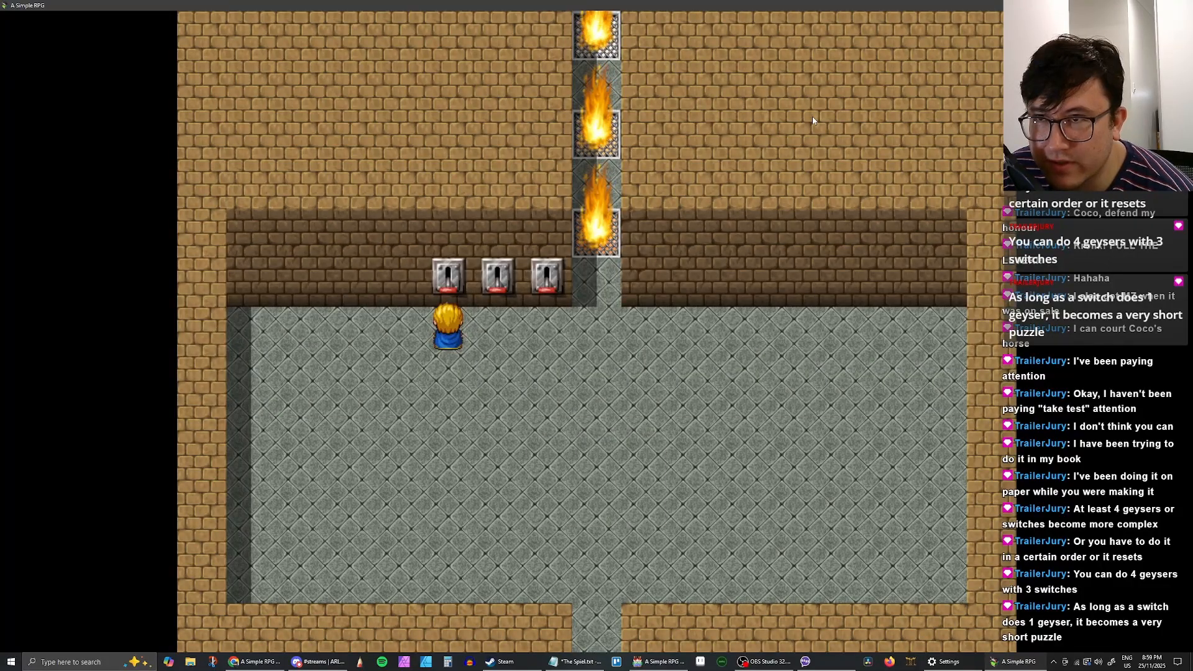
key("Return")
key("Return")
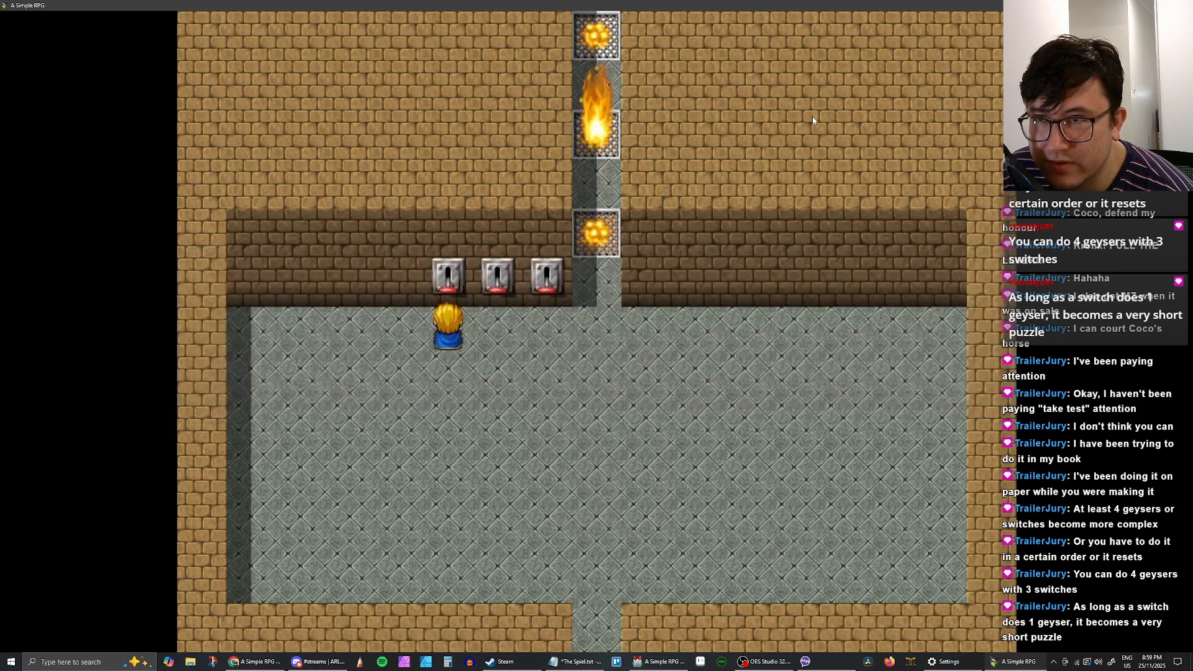
key("Return")
key("Return")
Step: Return to the middle lever and pull it repeatedly to recheck its effect on the geysers
key("Right")
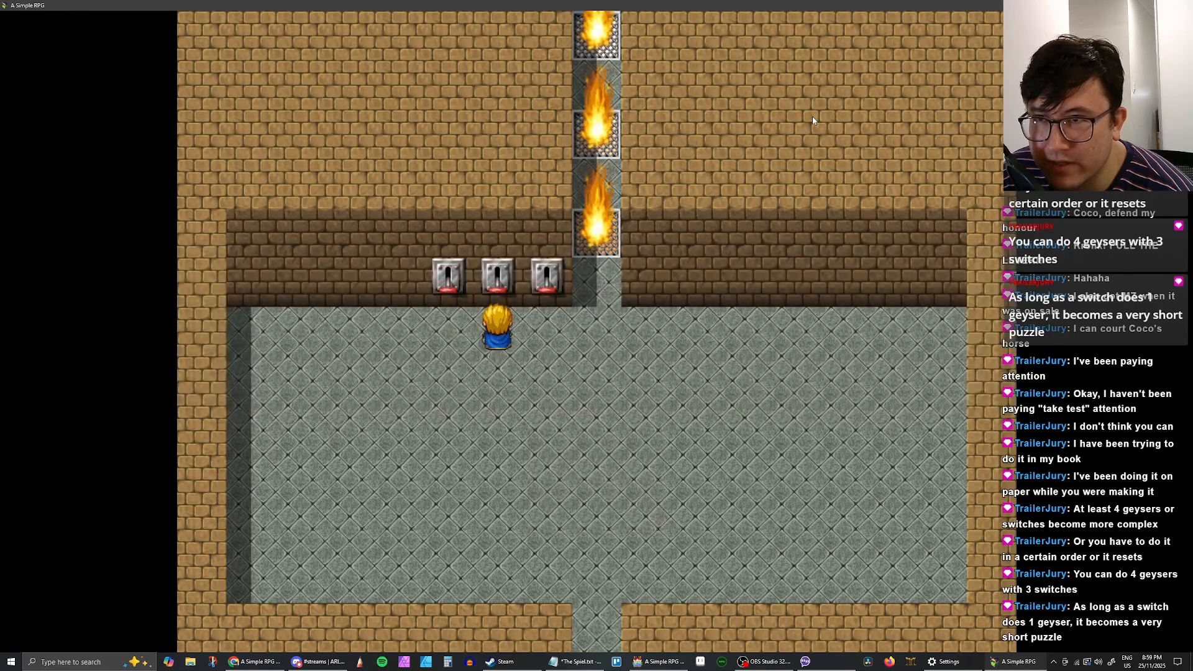
key("Up")
key("Return")
key("Return")
key("Return")
key("Return")
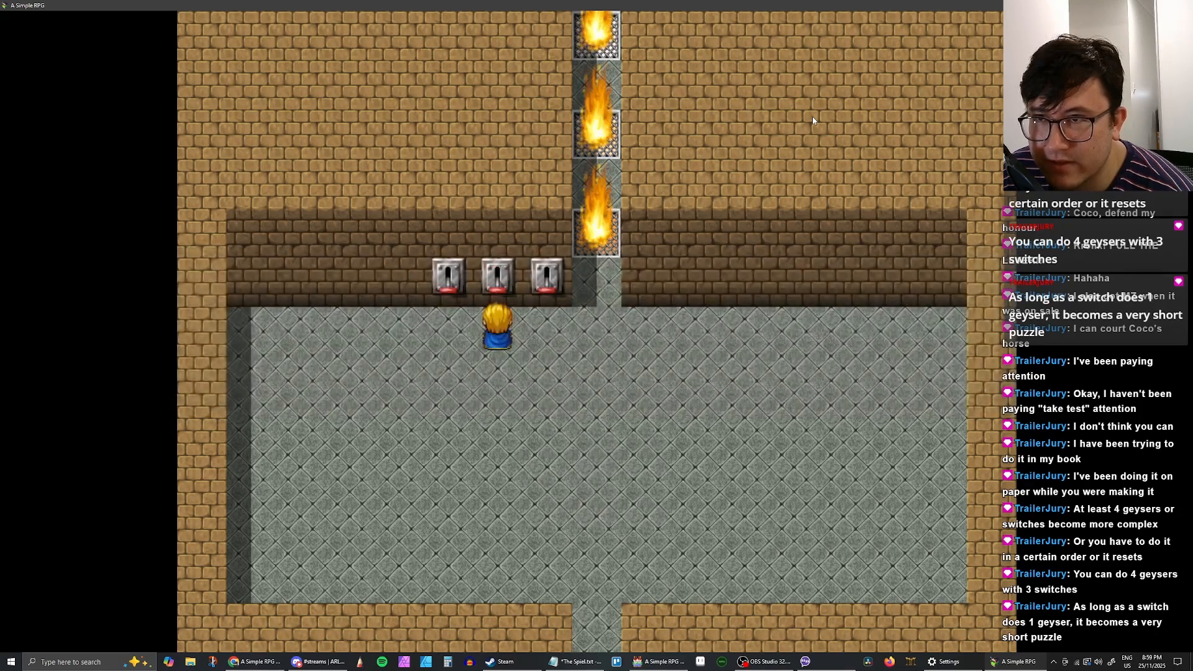
key("Return")
key("Return")
Step: Go back to the right lever and pull it twice to recheck its effect on the geysers
key("Right")
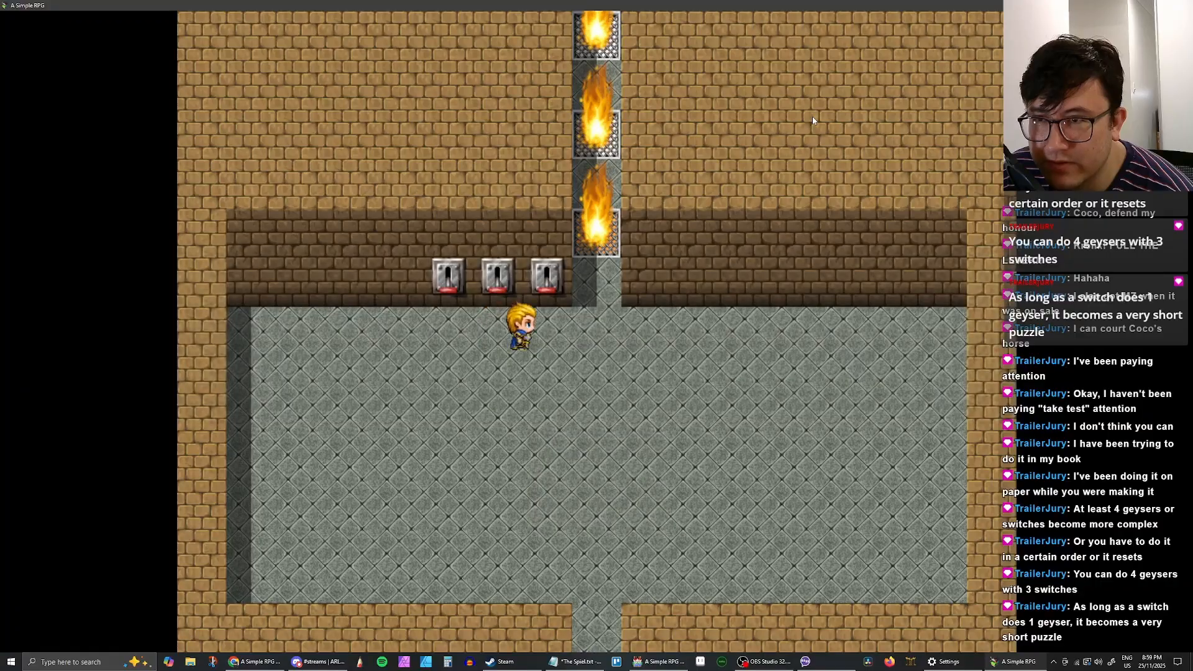
key("Up")
key("Return")
key("Return")
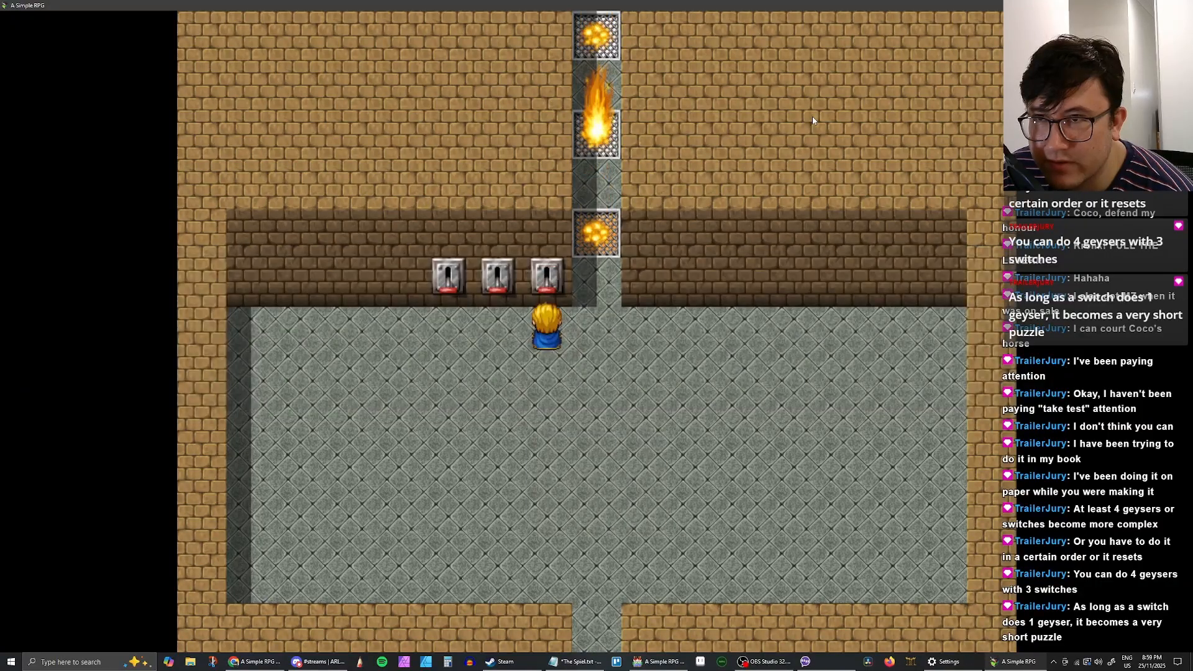
key("Return")
key("Return")
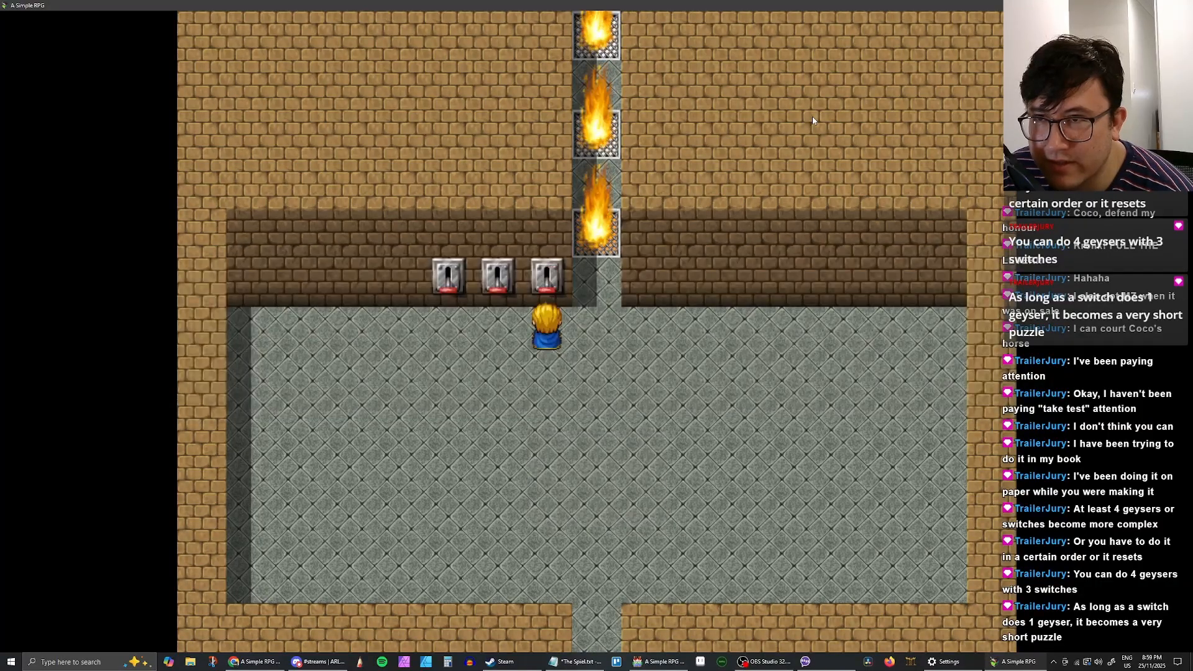
key("Left")
key("Left")
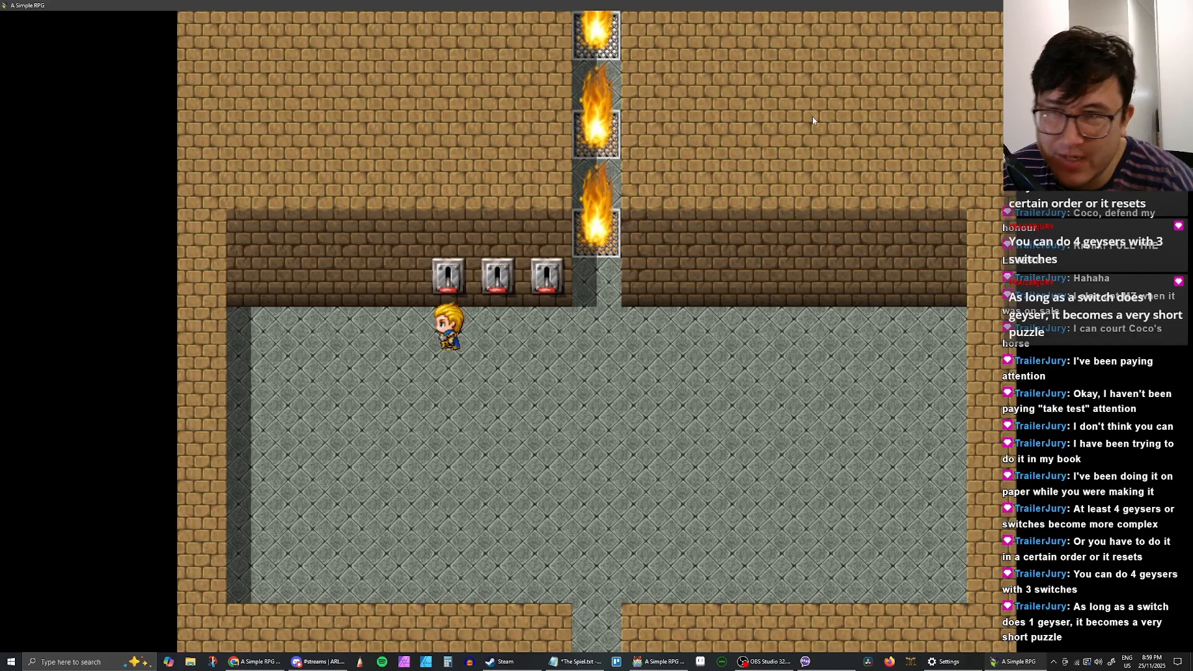
key("Up")
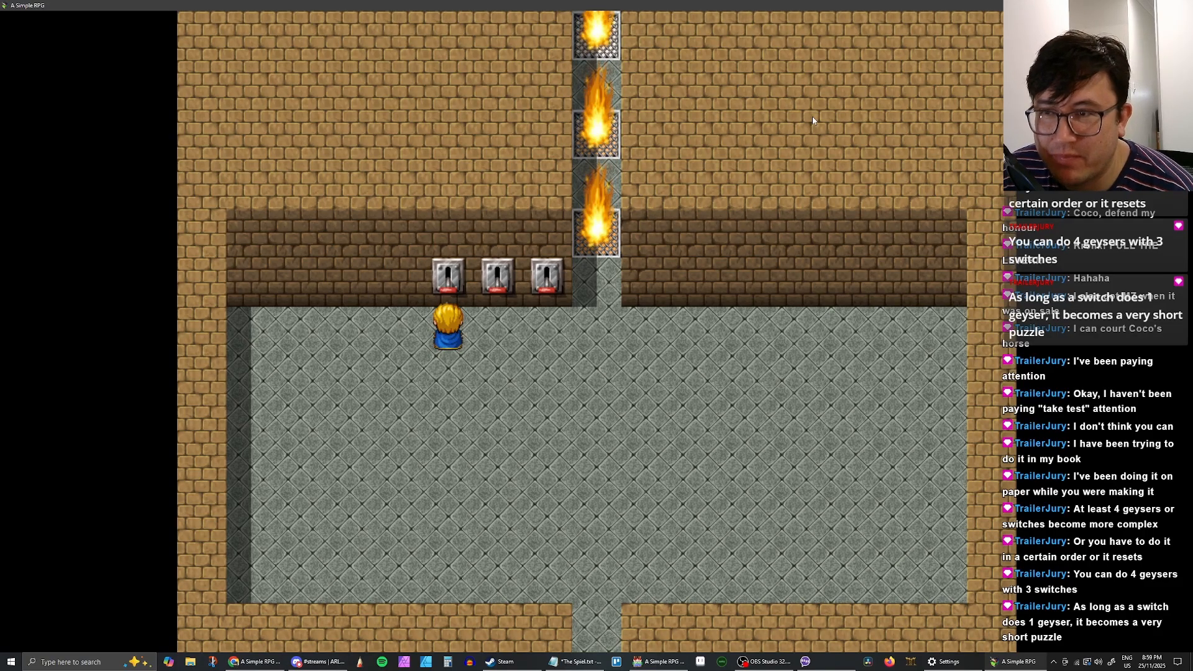
key("Right")
key("Left")
key("Right")
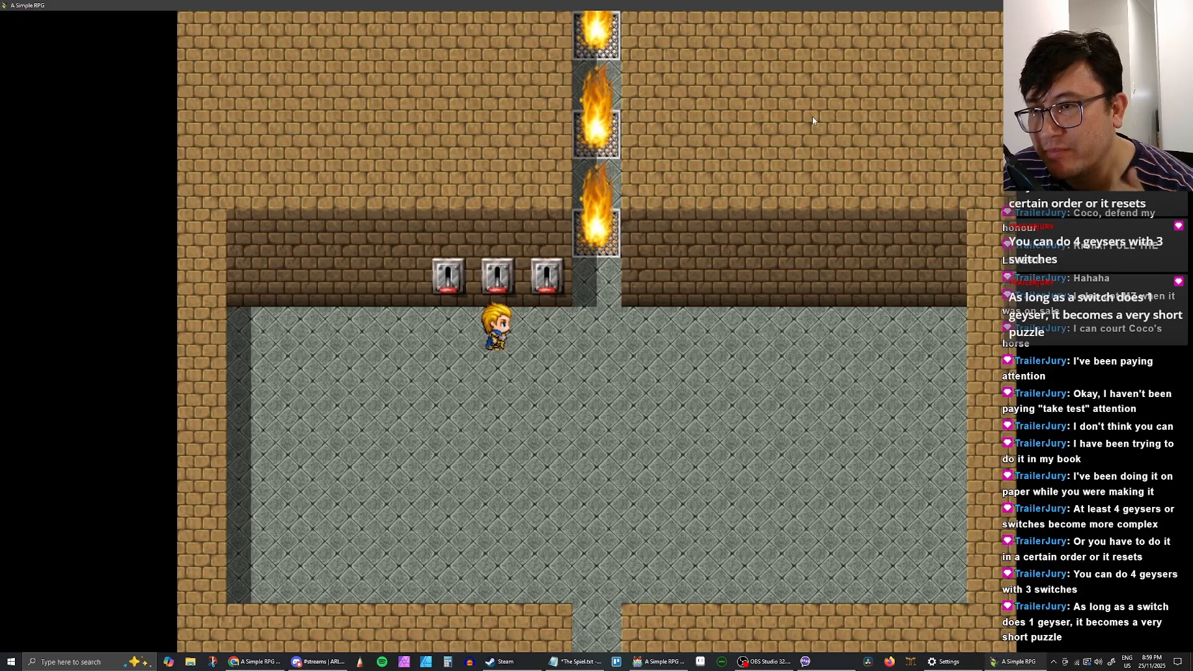
key("Left")
key("Up")
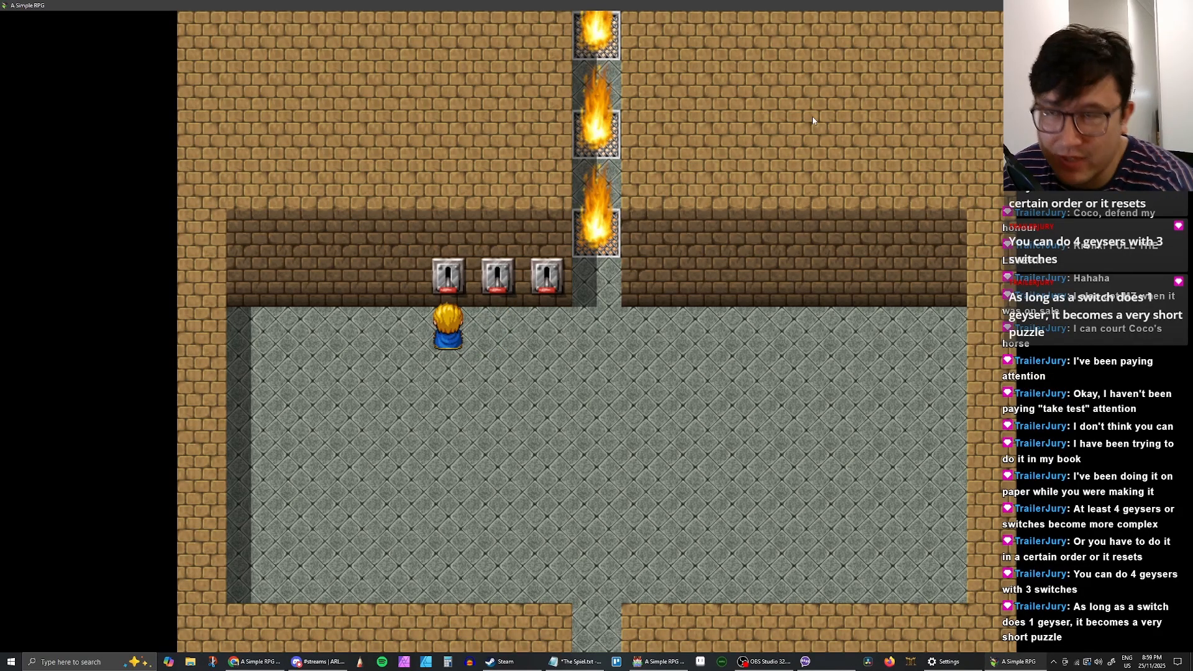
key("Right")
key("Left")
key("Up")
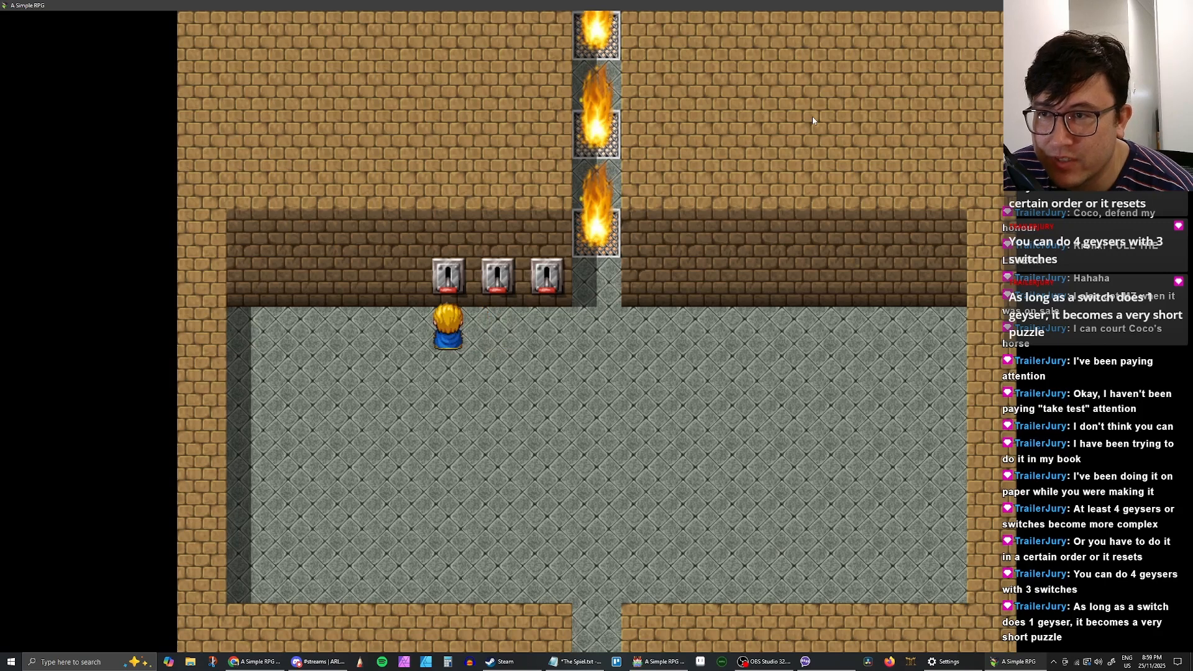
key("Right")
key("Up")
key("Right")
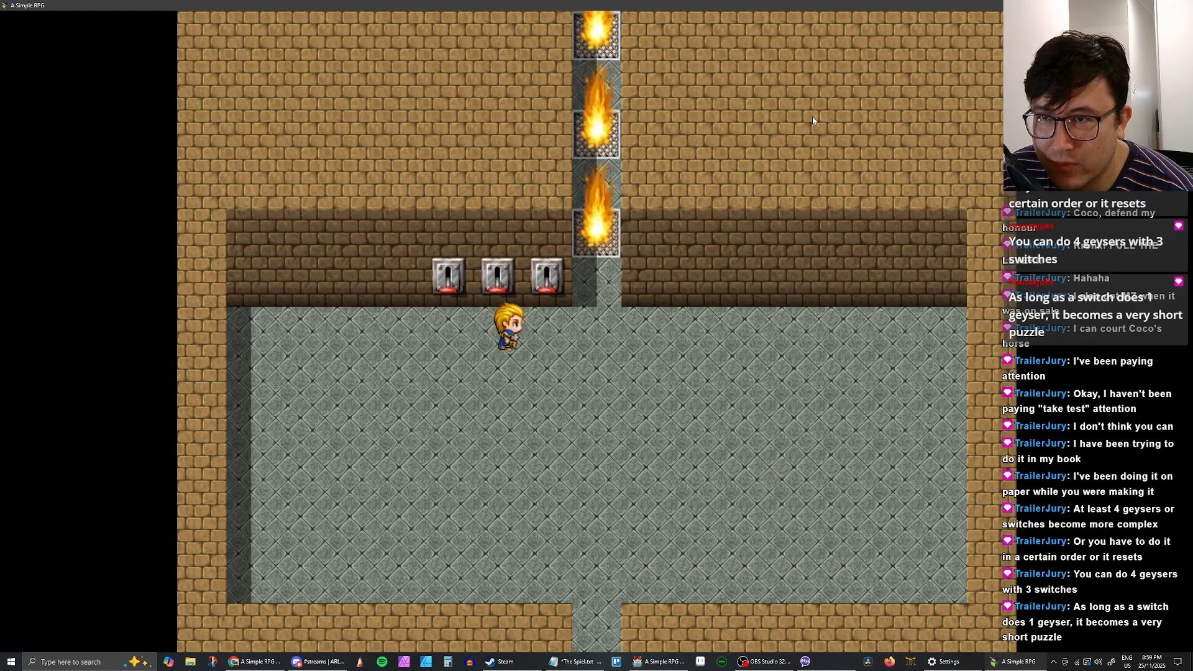
key("Up")
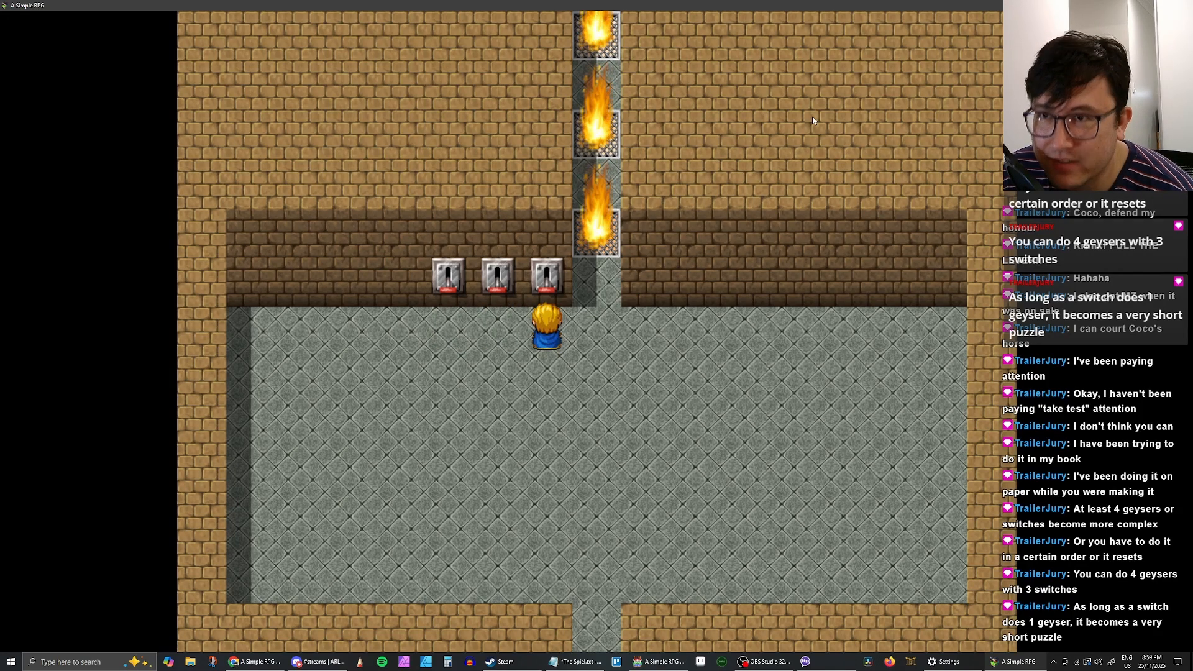
key("Left")
key("Up")
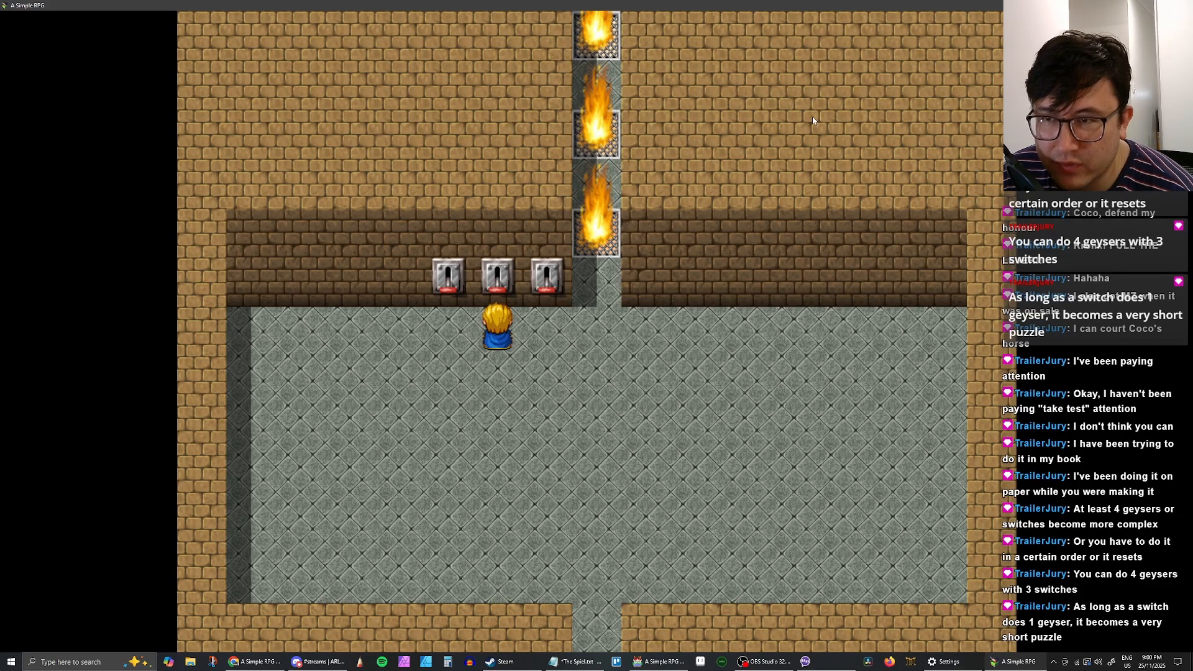
Step: Walk to the left lever and pull it once to test its effect on the geysers
key("Left")
key("Right")
key("Left")
key("Up")
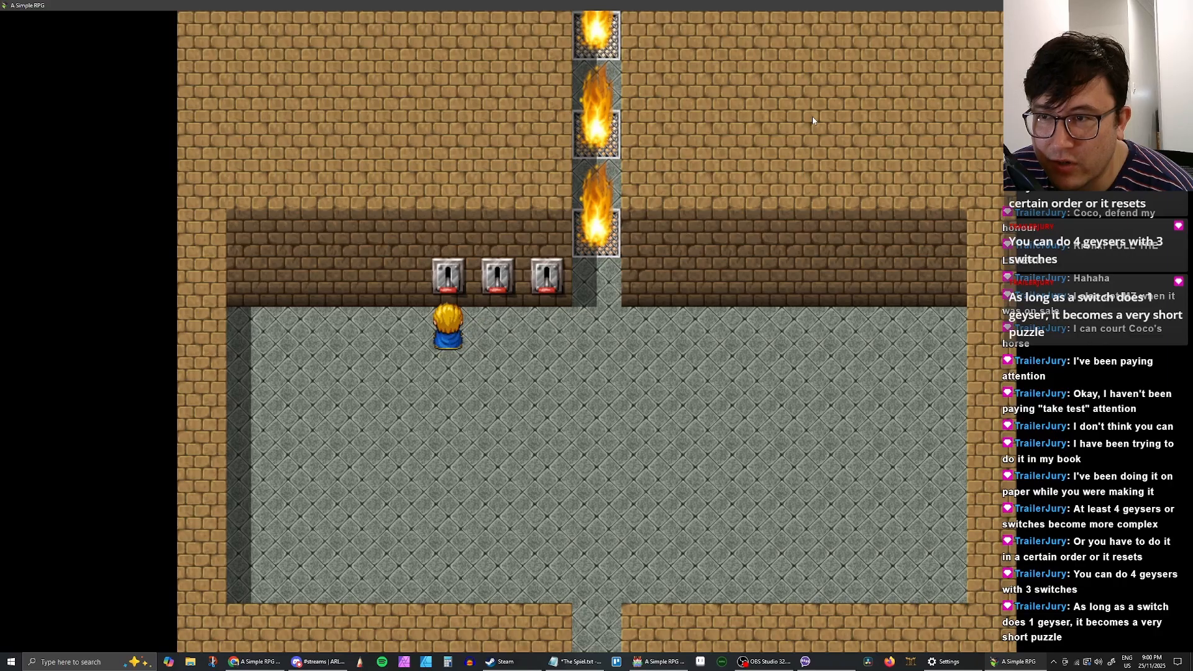
key("Return")
key("Return")
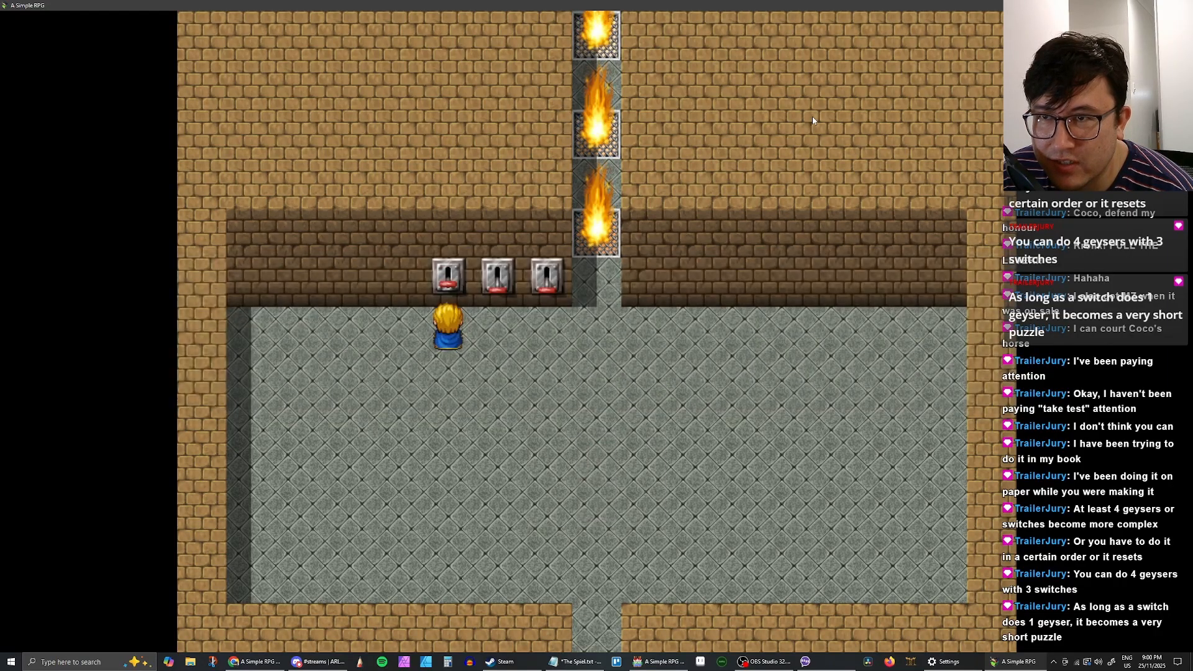
key("Right")
key("Up")
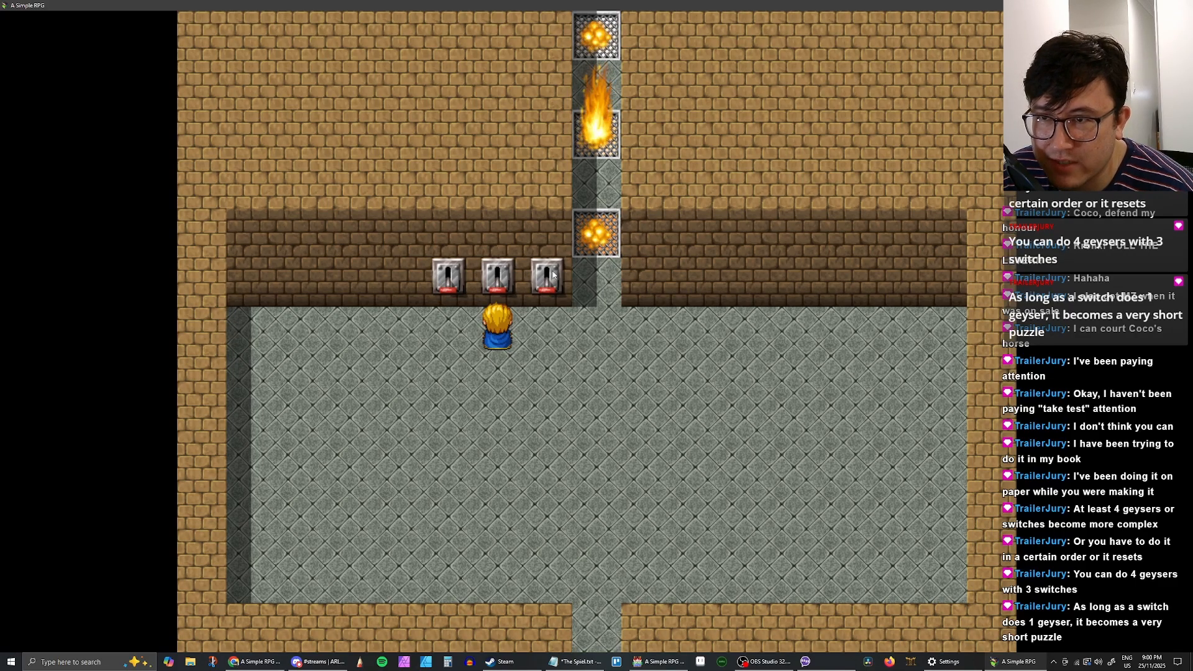
key("Left")
key("Up")
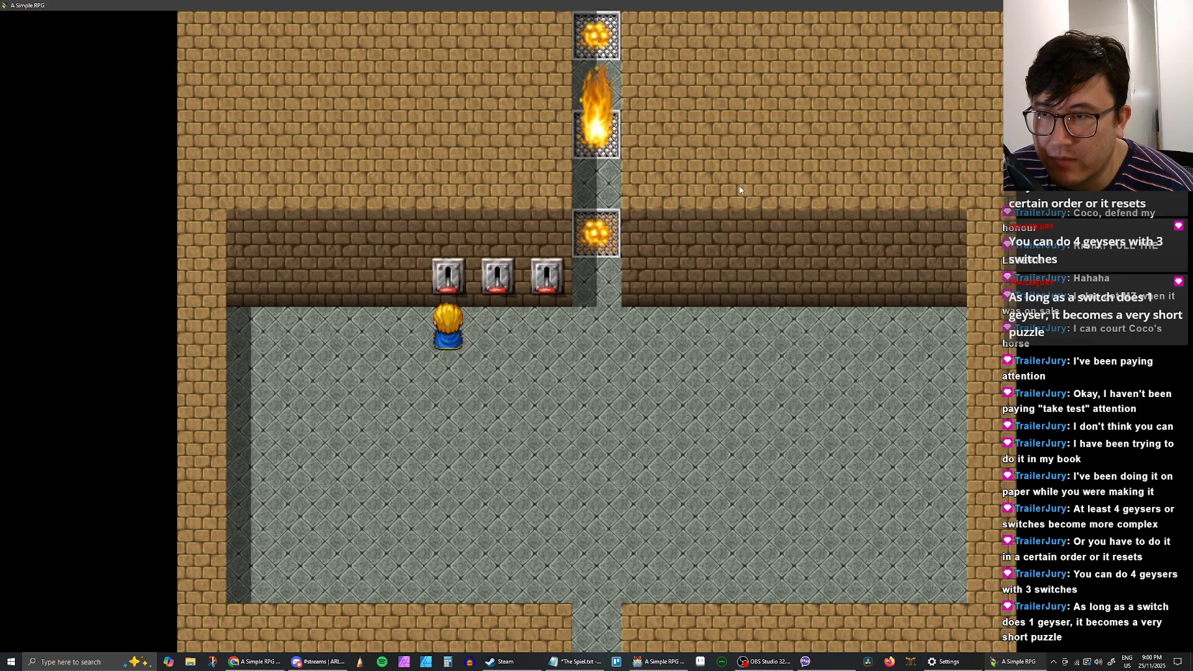
key("Right")
key("Up")
key("Left")
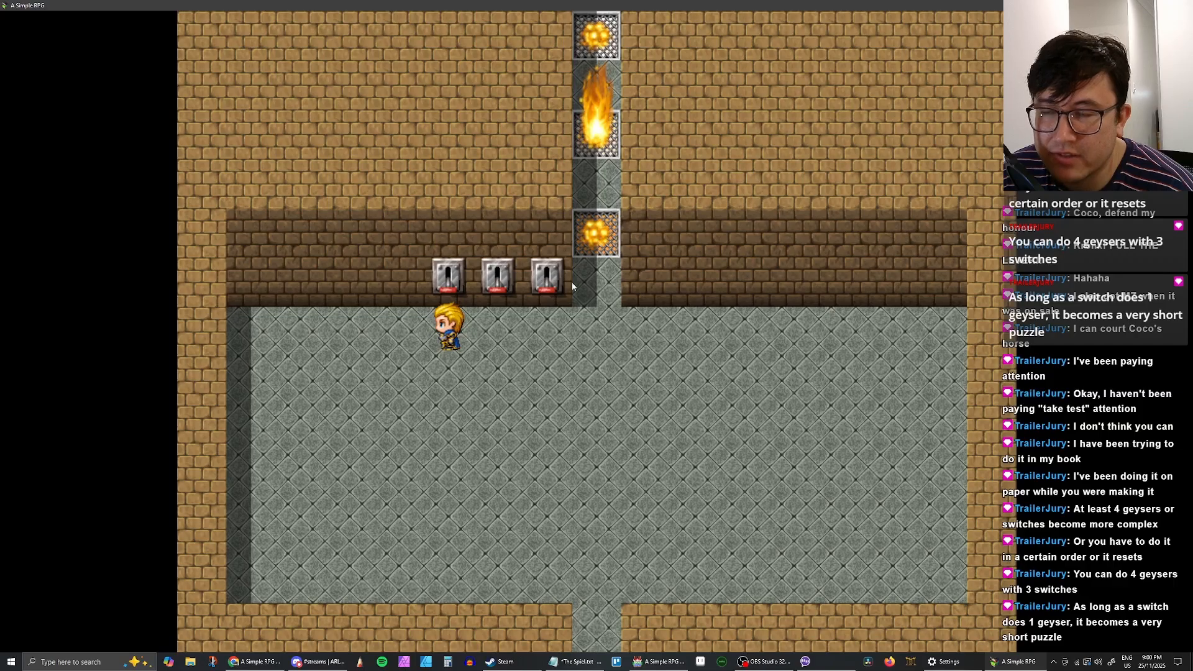
key("Up")
key("Right")
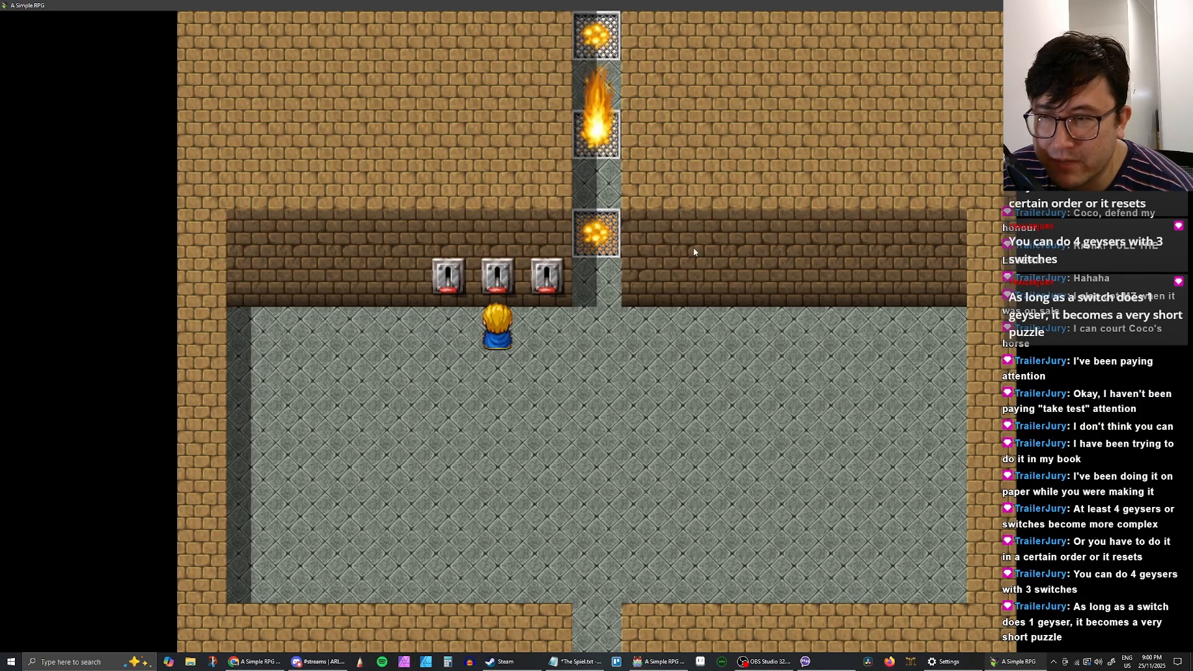
key("Left")
Step: Pull the middle lever and then the right lever to test their combined effect on the geysers
key("Right")
key("Right")
key("Up")
key("Return")
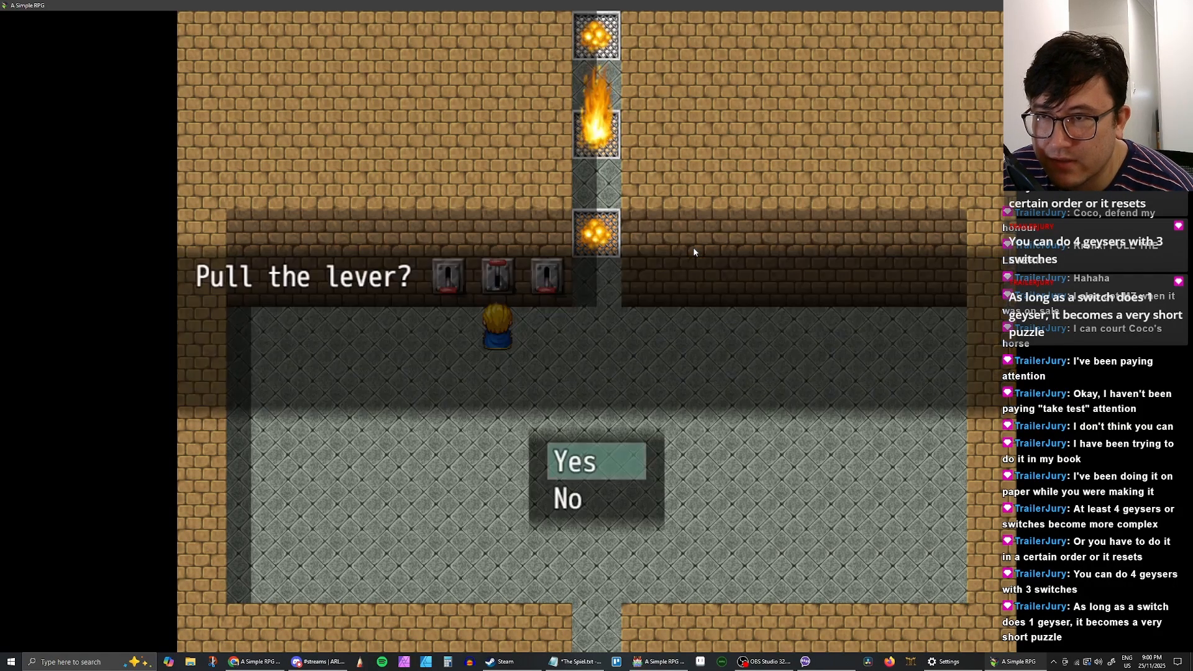
key("Return")
key("Right")
key("Up")
key("Return")
key("Return")
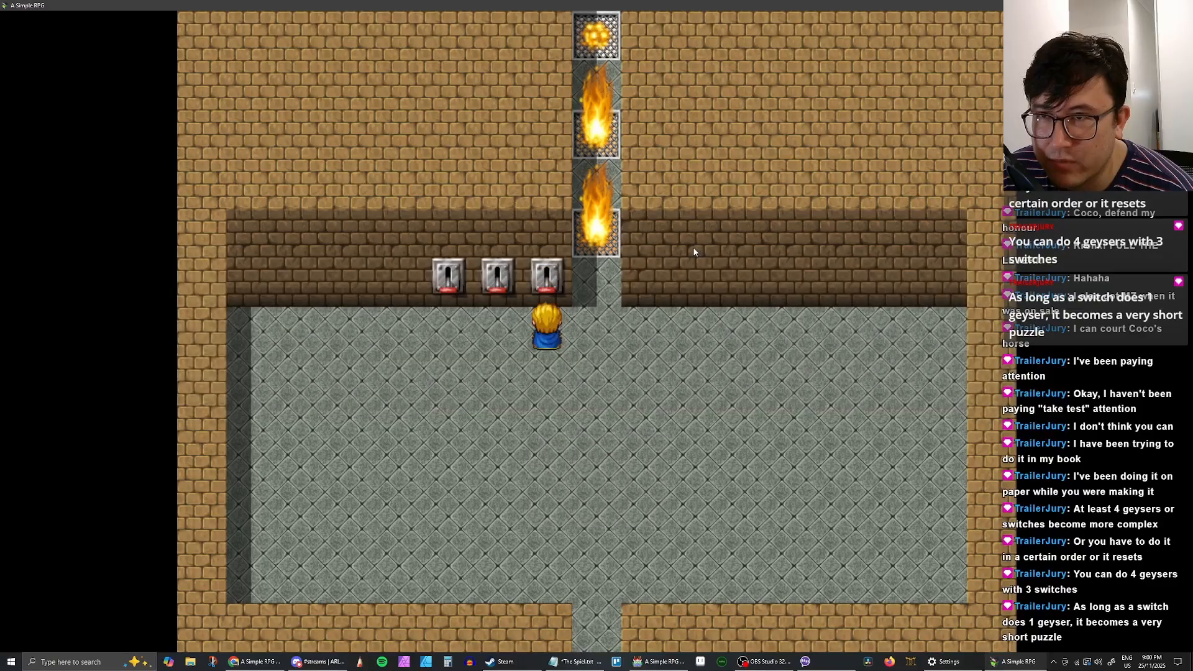
Step: Return to the left lever and pull it with all three geysers erupting
key("Left")
key("Left")
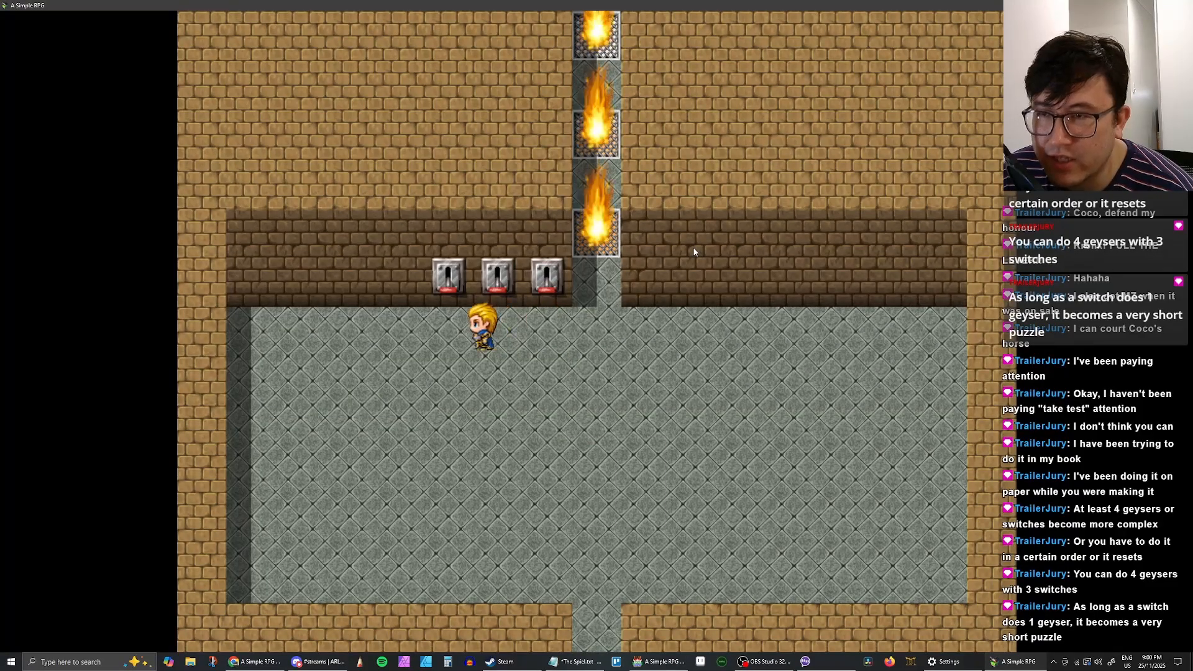
key("Up")
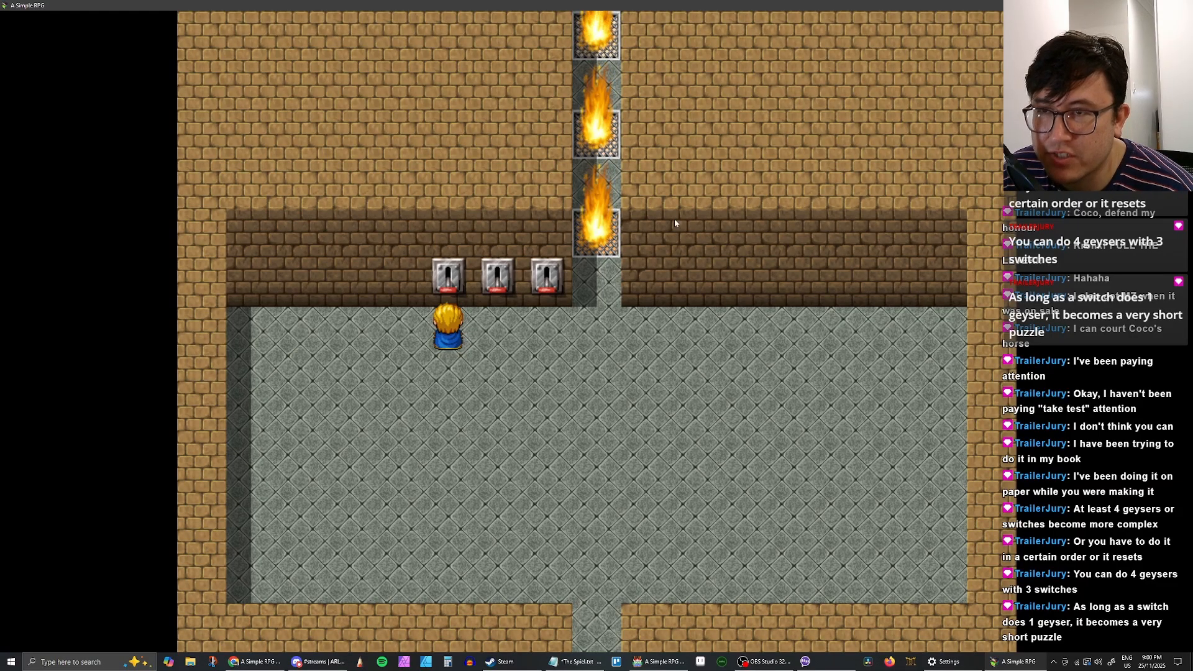
key("Right")
key("Up")
key("Return")
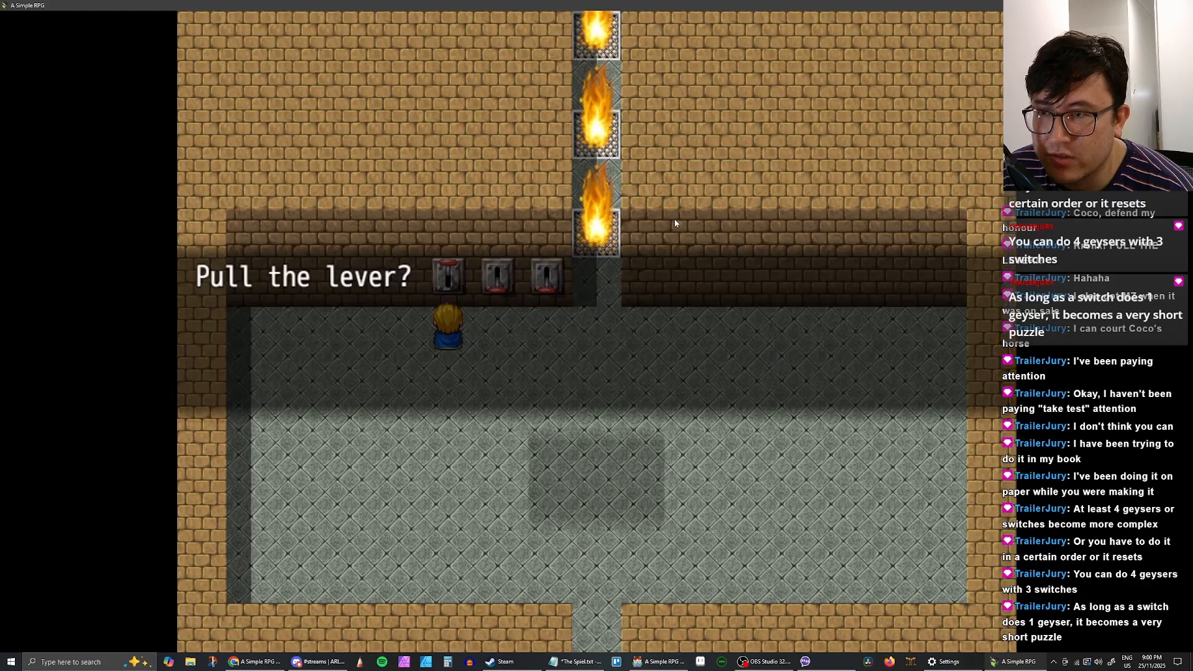
key("Return")
Step: Walk to the right lever and pull it once to check which geysers it changes
key("Right")
key("Right")
key("Up")
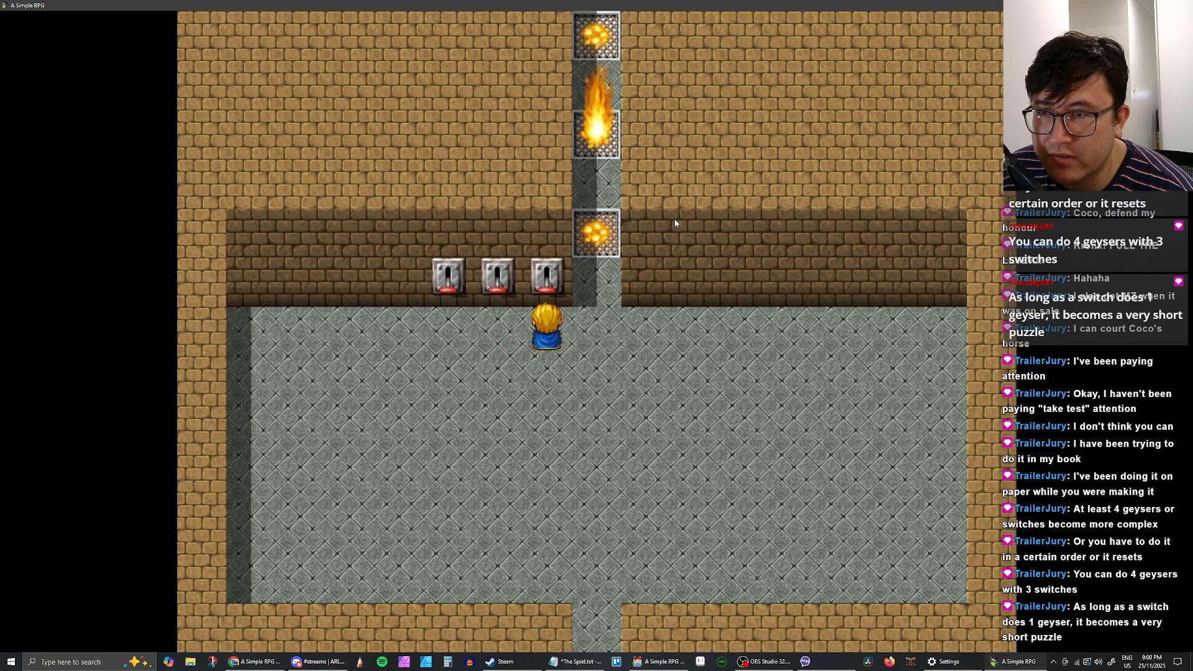
key("Return")
key("Return")
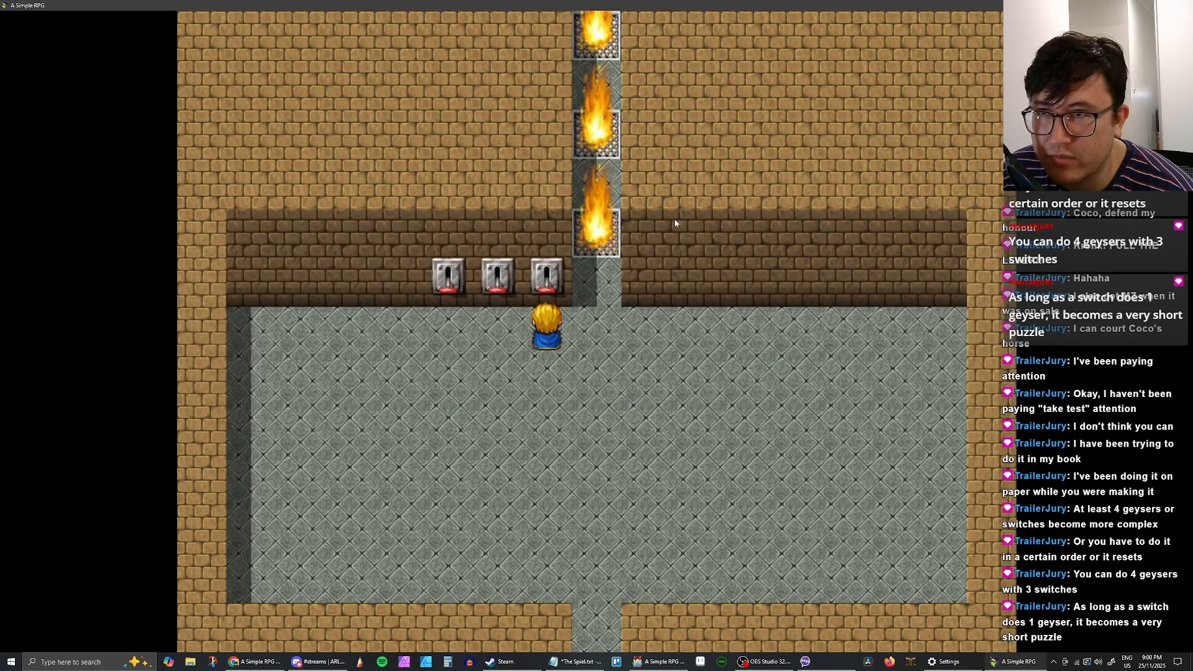
Step: Go back to the left lever and pull it again to continue the order test
key("Left")
key("Left")
key("Up")
key("Return")
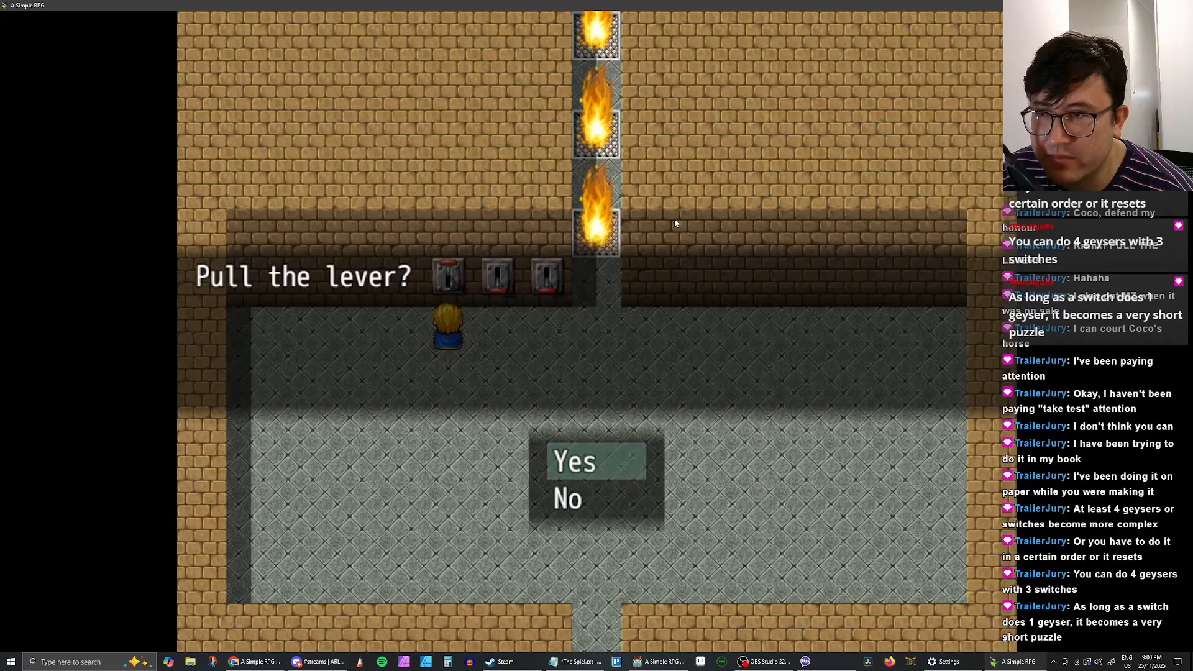
key("Return")
Step: Move to the middle lever and pull it twice in a row to compare its geyser effects
key("Right")
key("Up")
key("Return")
key("Return")
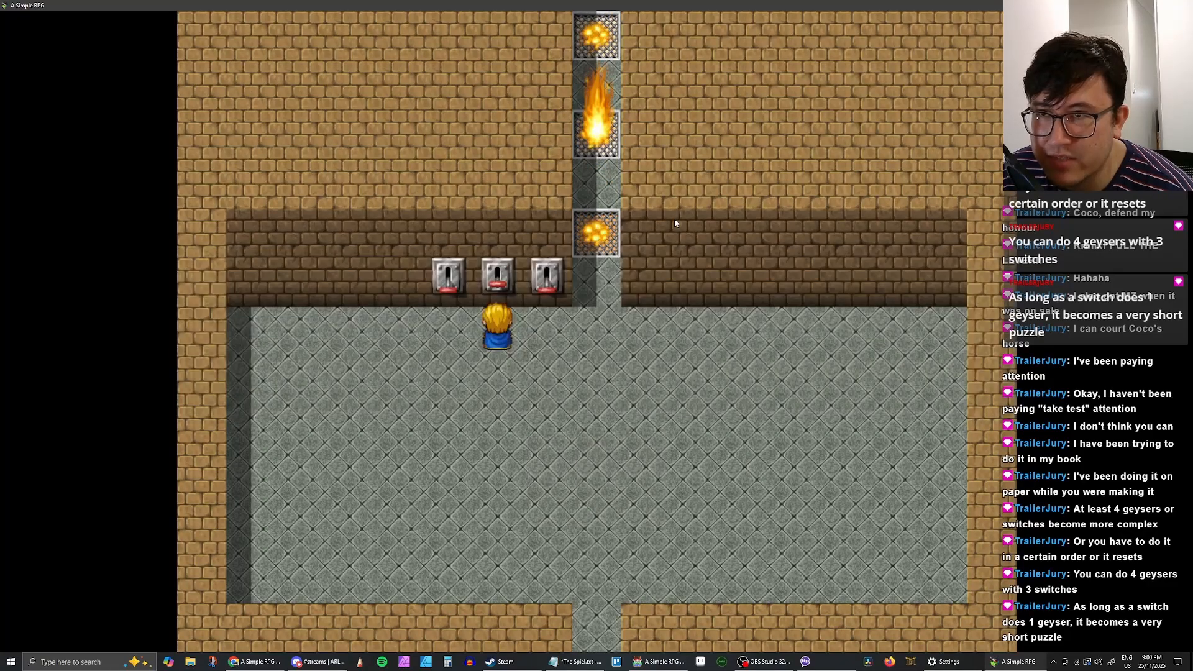
key("Return")
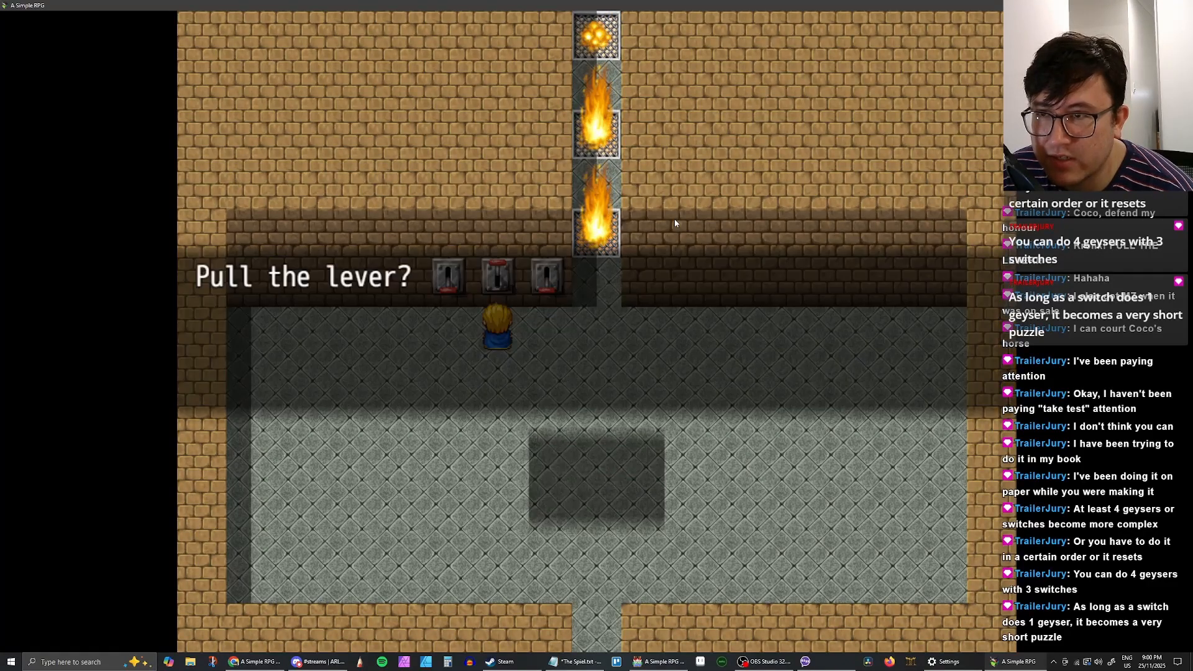
key("Return")
Step: Walk over to the right lever, return to the middle lever and pull it once
key("Right")
key("Right")
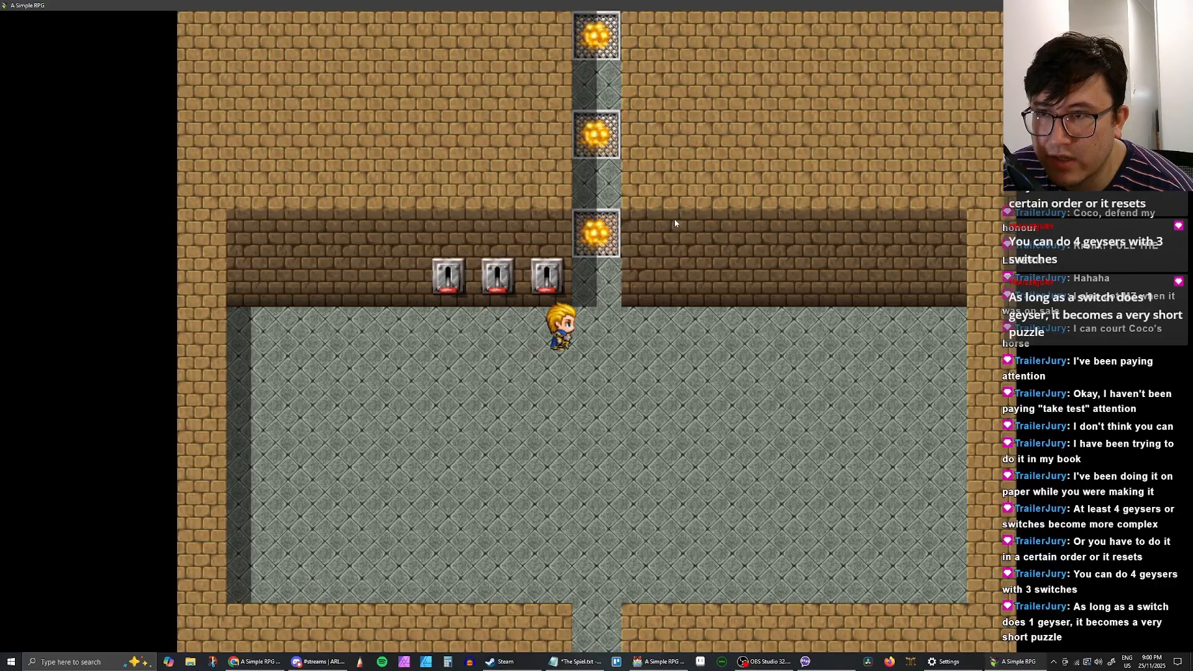
key("Up")
key("Down")
key("Left")
key("Left")
key("Left")
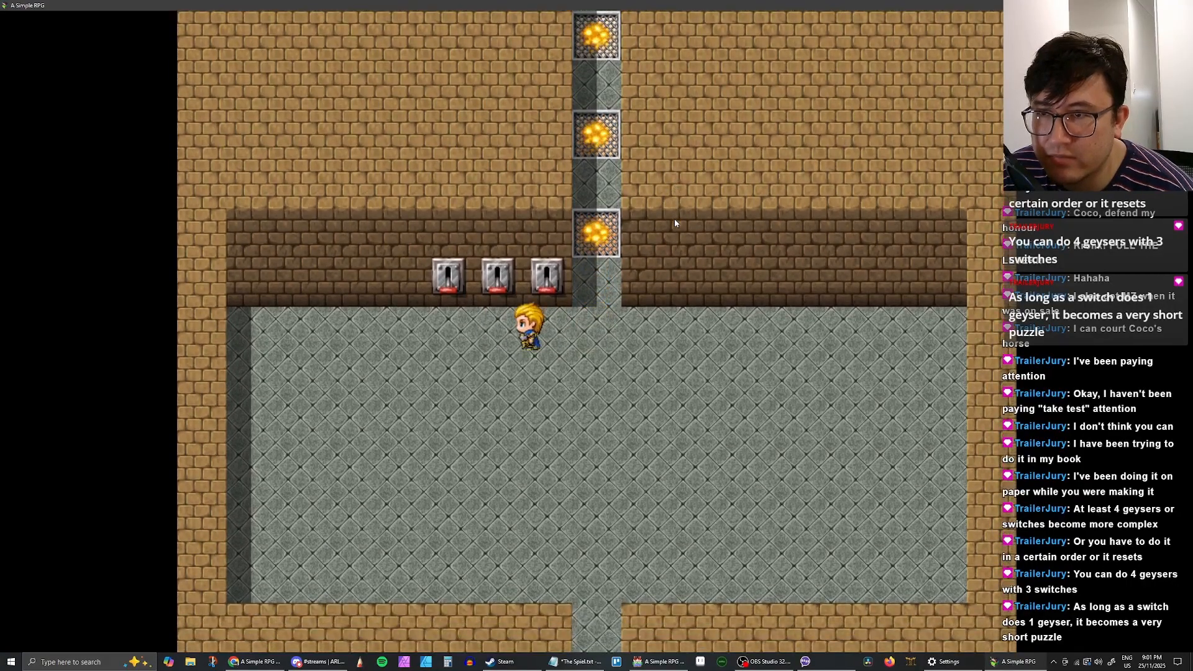
key("Right")
key("Up")
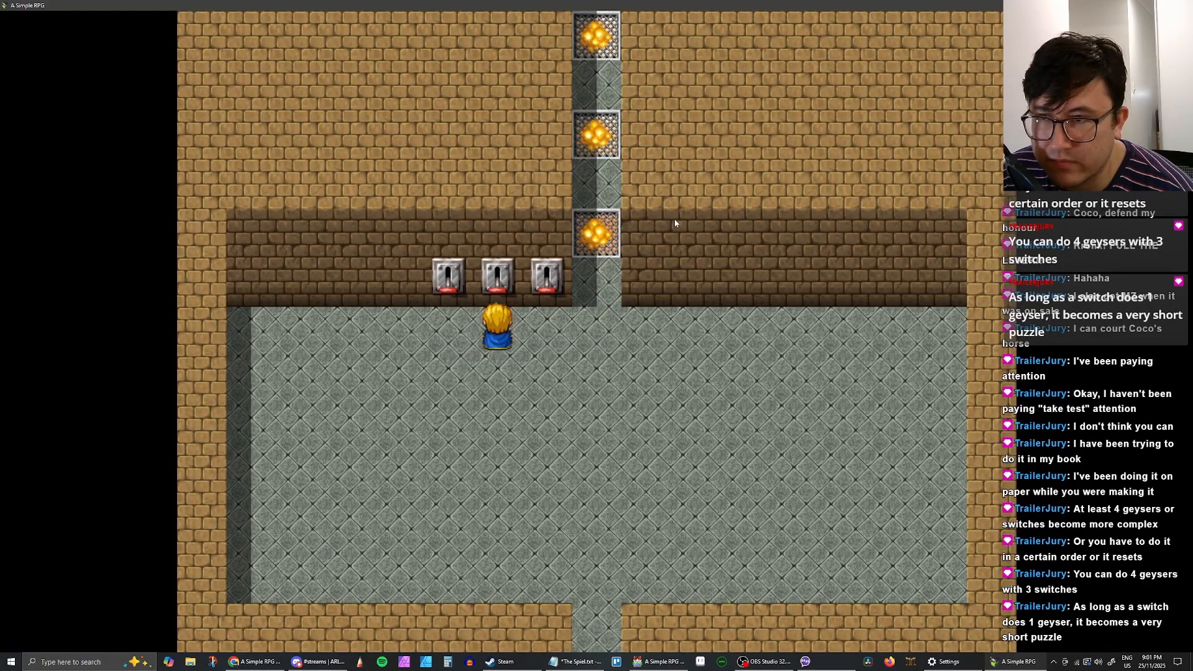
key("Return")
key("Return")
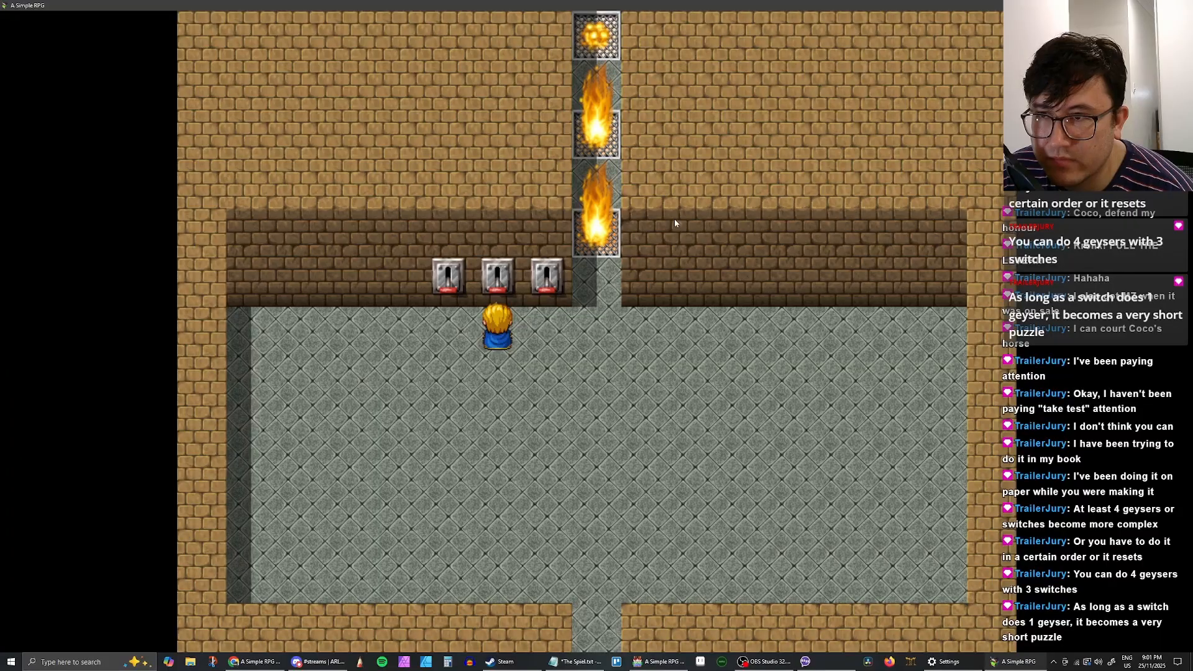
Step: Step to the left lever and pull it right after the middle one
key("Left")
key("Up")
key("Return")
key("Return")
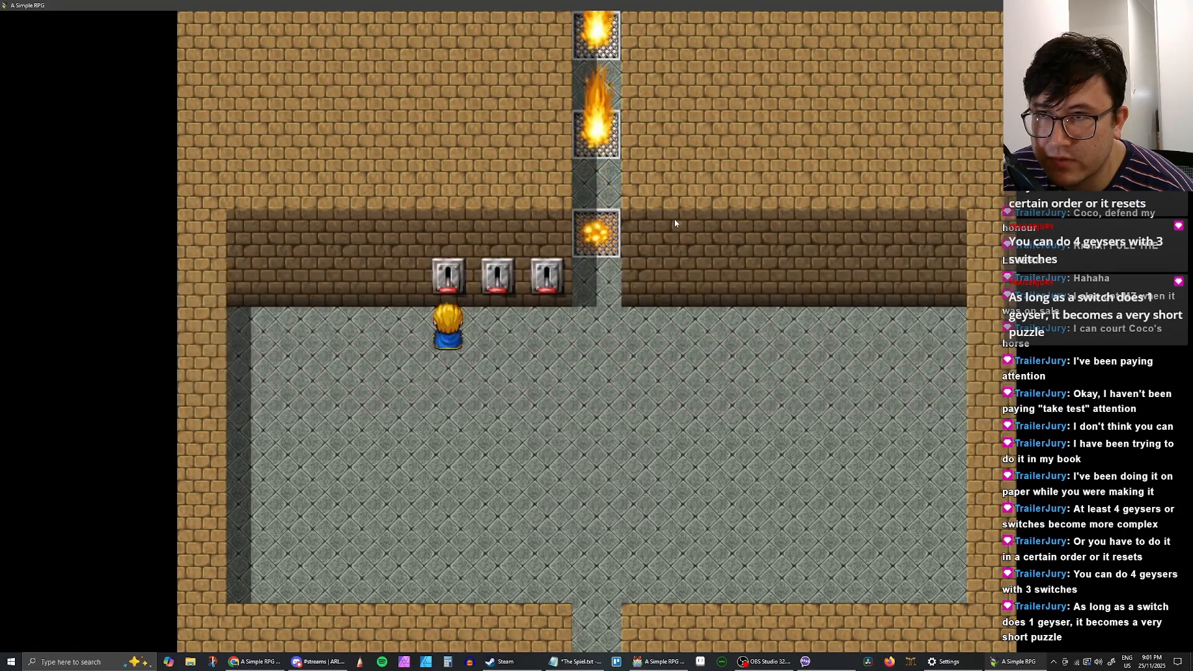
Step: Walk around to the corridor opening and up to the nearest geyser
key("Right")
key("Right")
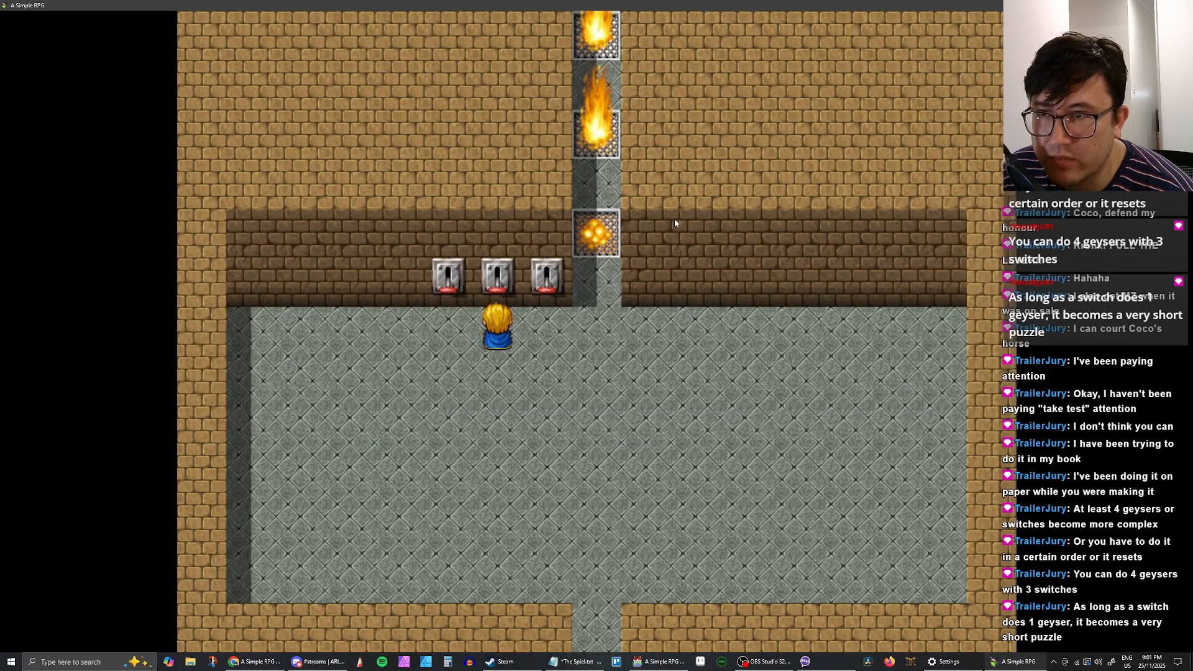
key("Down")
key("Right")
key("Up")
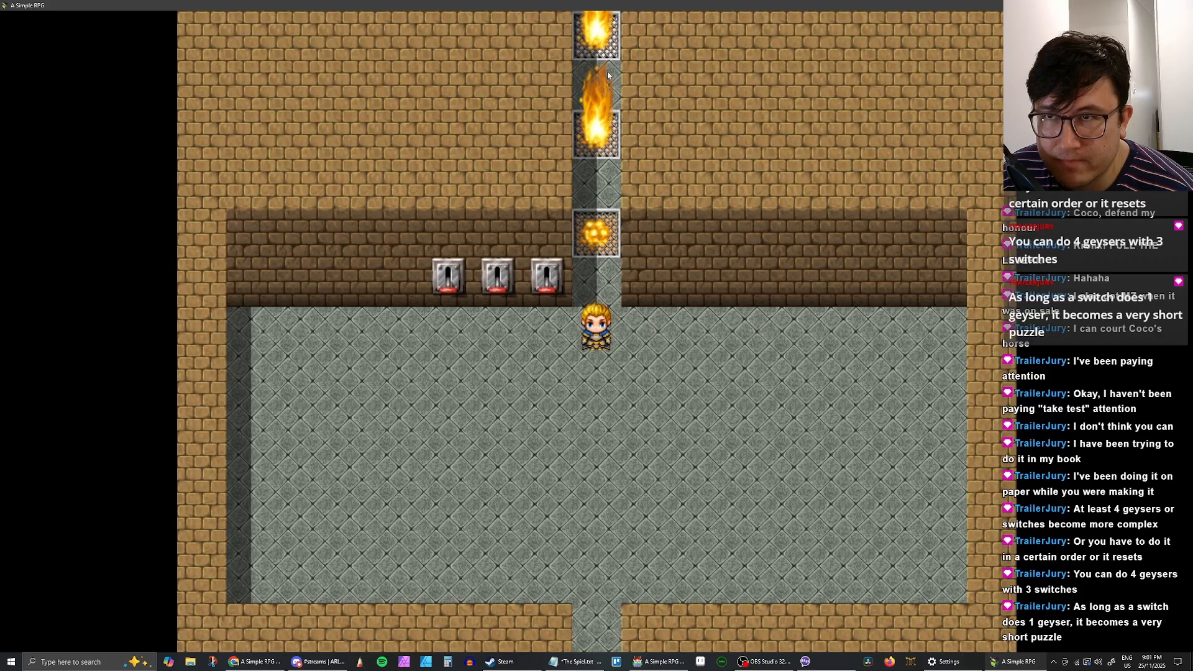
key("Up")
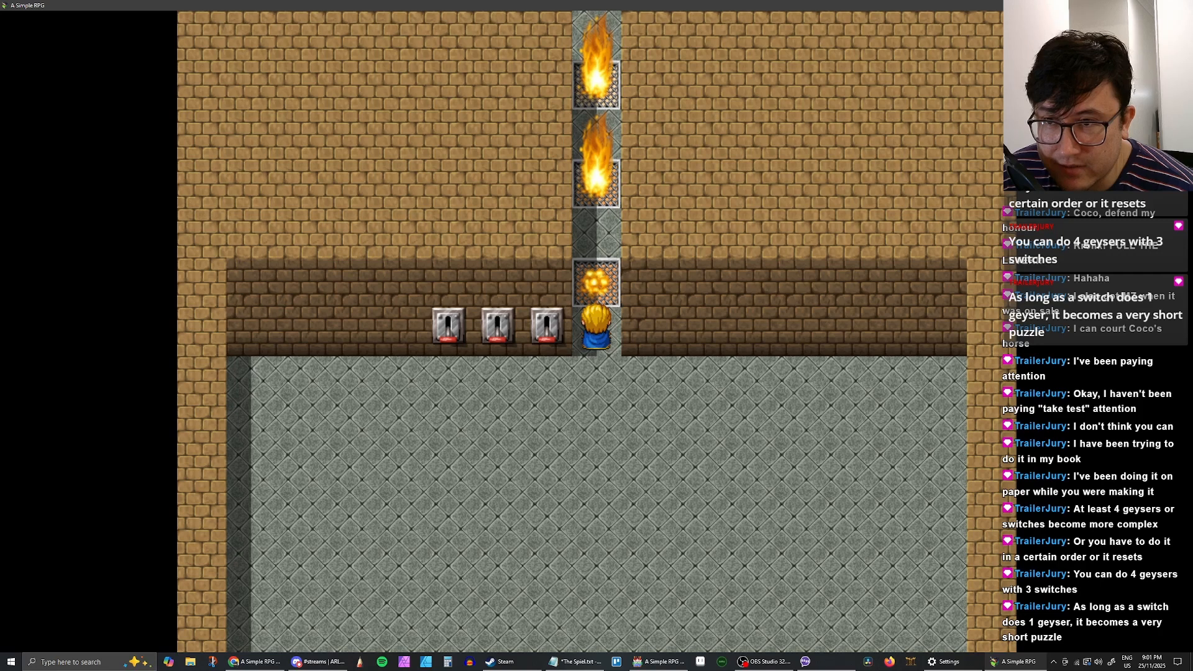
Step: Switch to RPG Maker MV, open the Geyser Lever #2 event and review its page 1 commands
left_click(1181, 5)
double_click(254, 390)
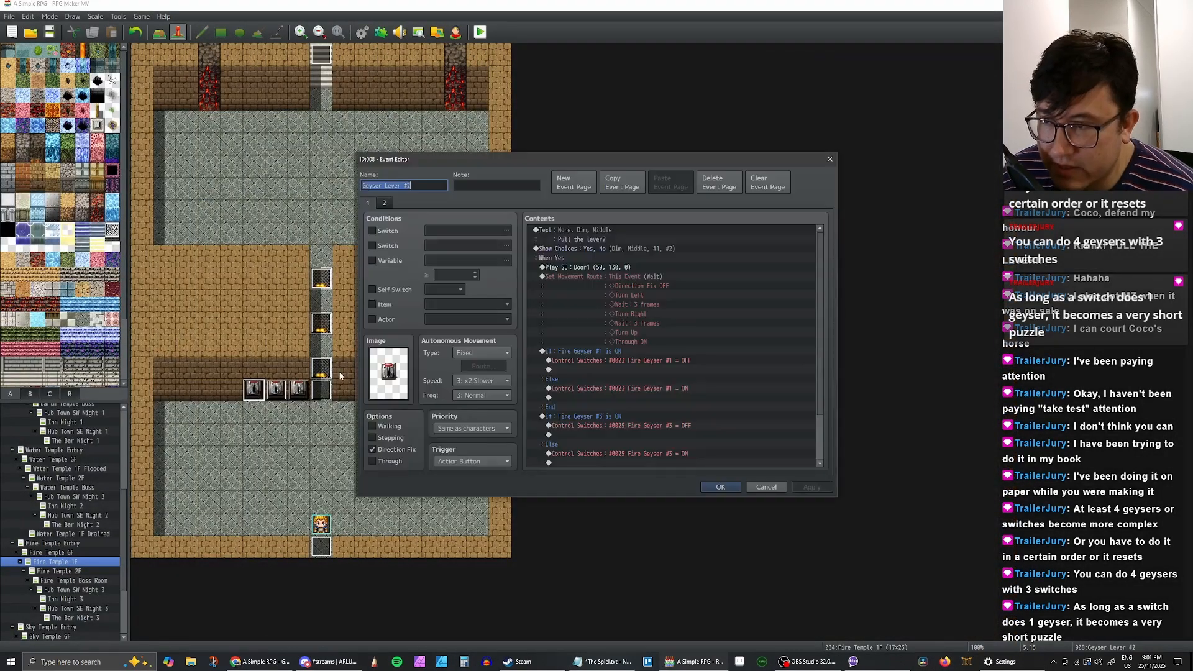
scroll(723, 293, "up", 2)
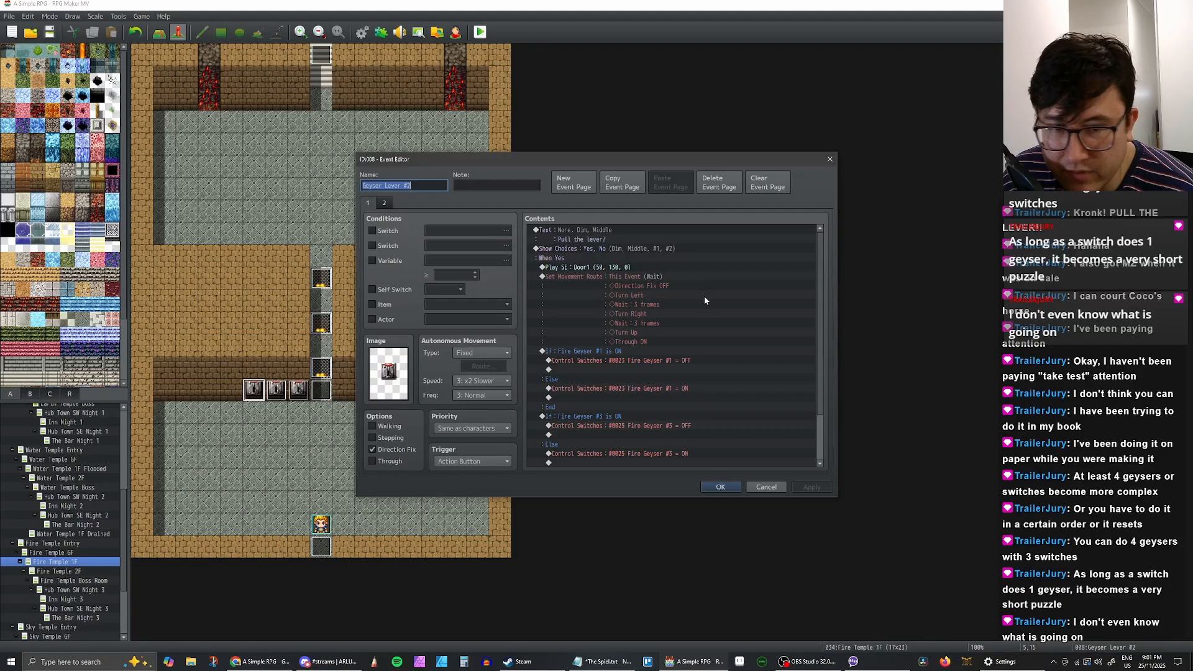
scroll(701, 305, "down", 3)
scroll(704, 301, "up", 3)
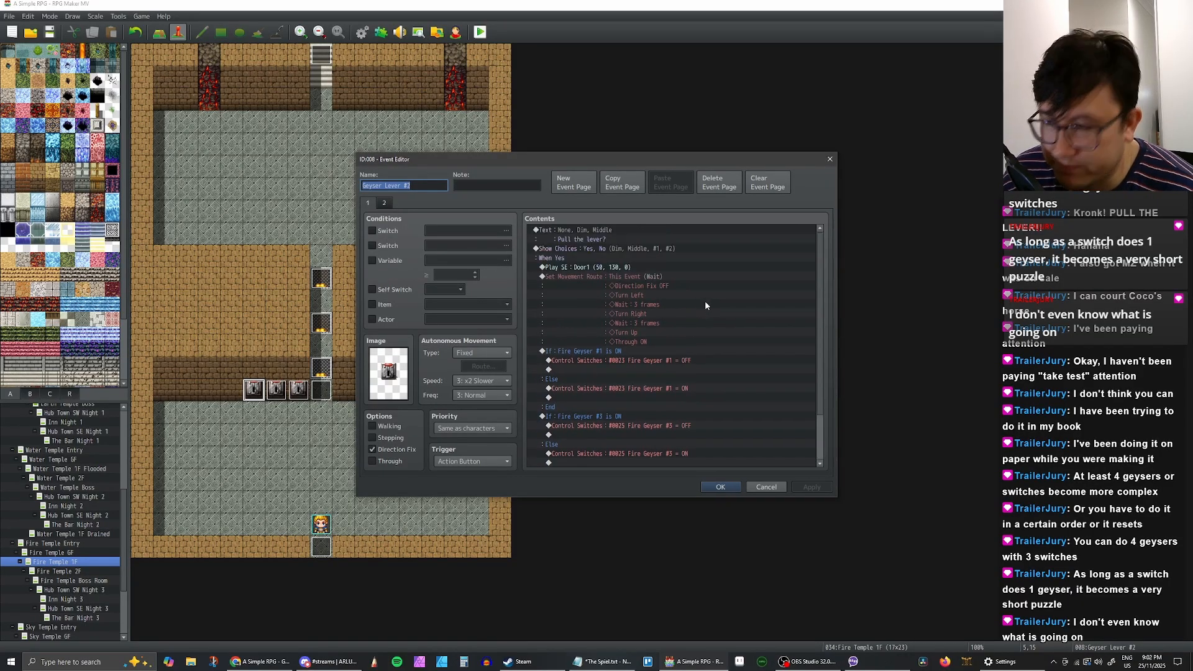
scroll(615, 288, "down", 2)
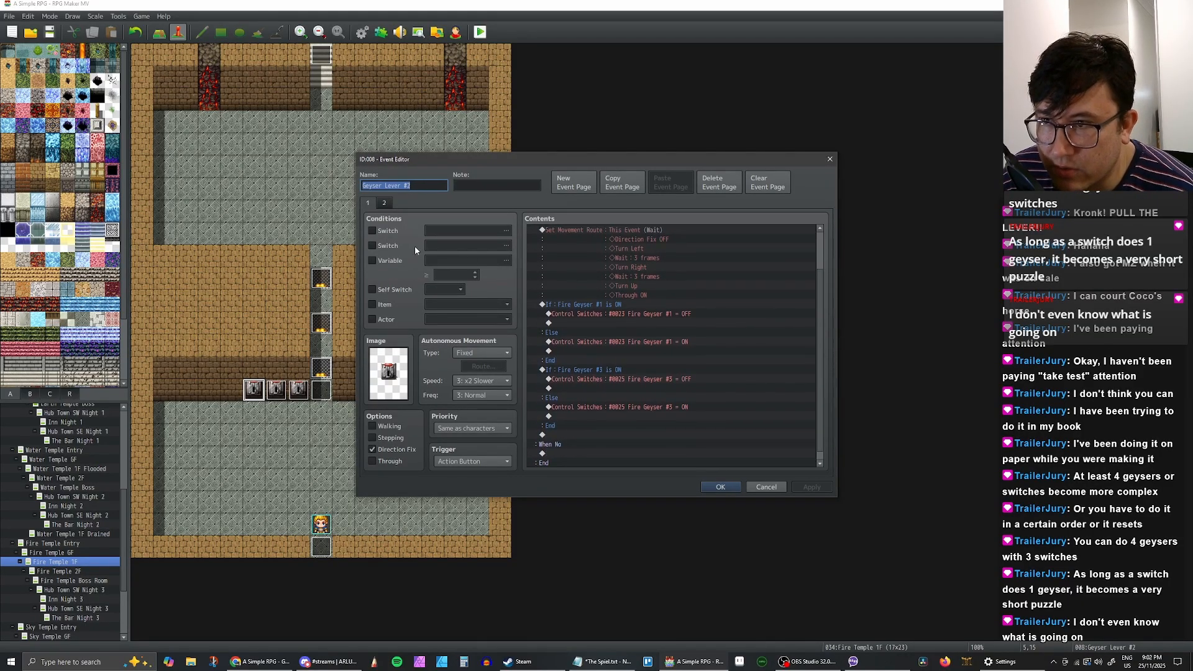
Step: Add a Control Self Switch A = ON command after the Fire Geyser #3 conditional in Geyser Lever #2's Yes branch
left_click(575, 434)
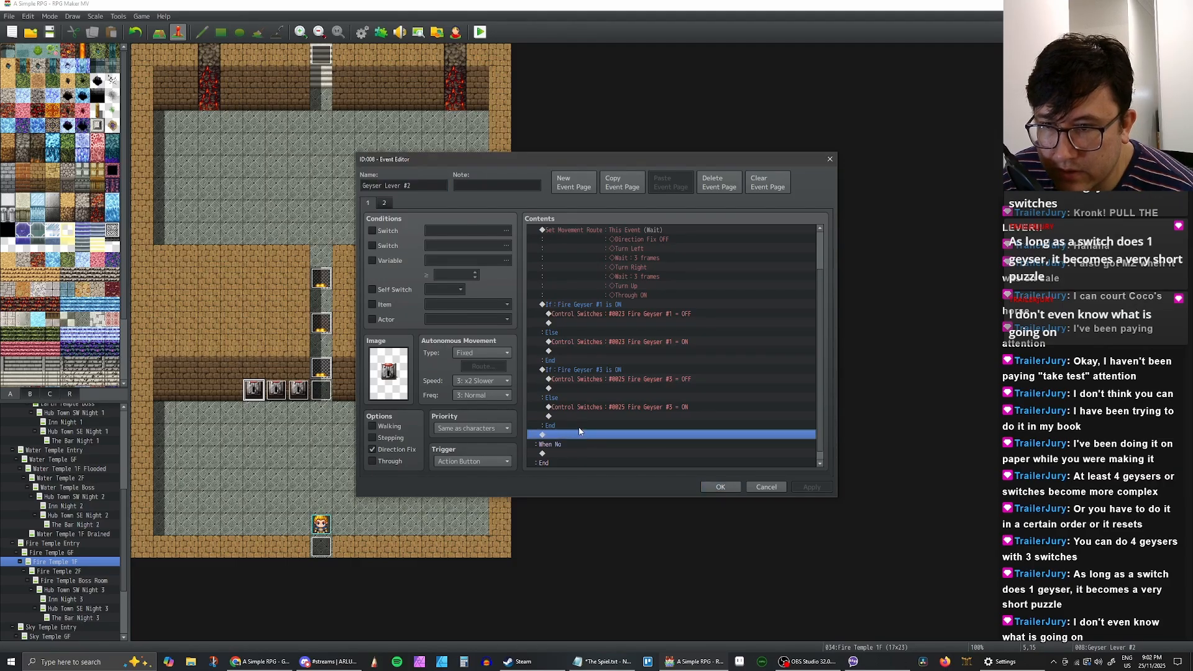
left_click(578, 426)
left_click(577, 442)
left_click(576, 435)
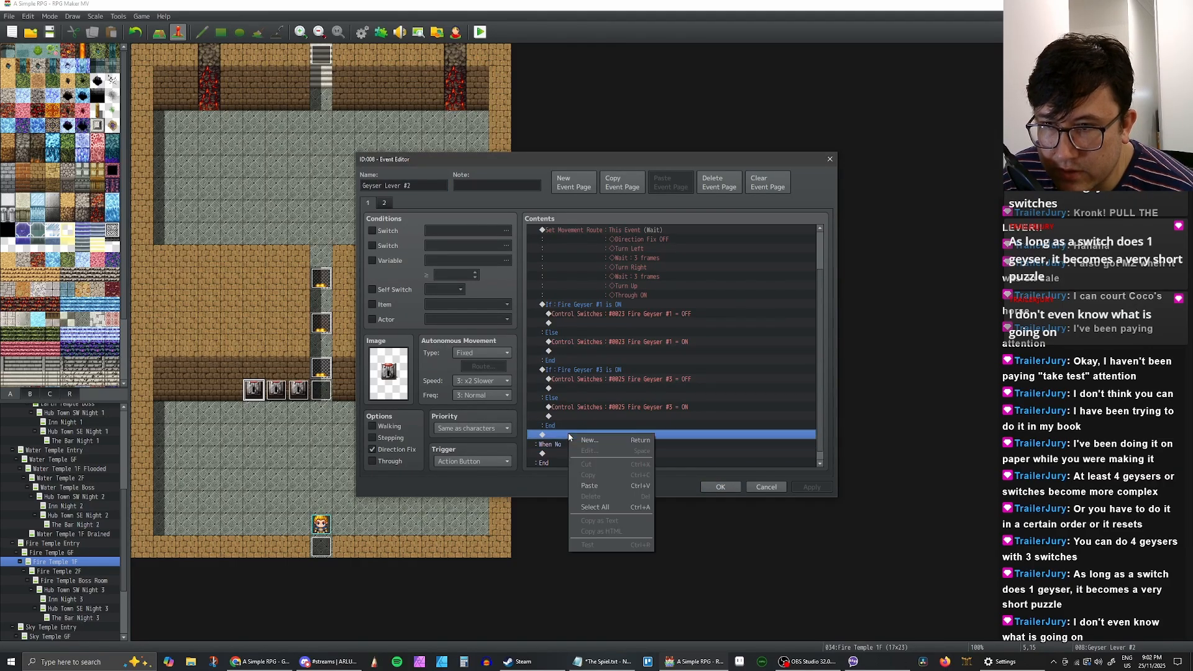
right_click(567, 433)
left_click(590, 441)
left_click(611, 335)
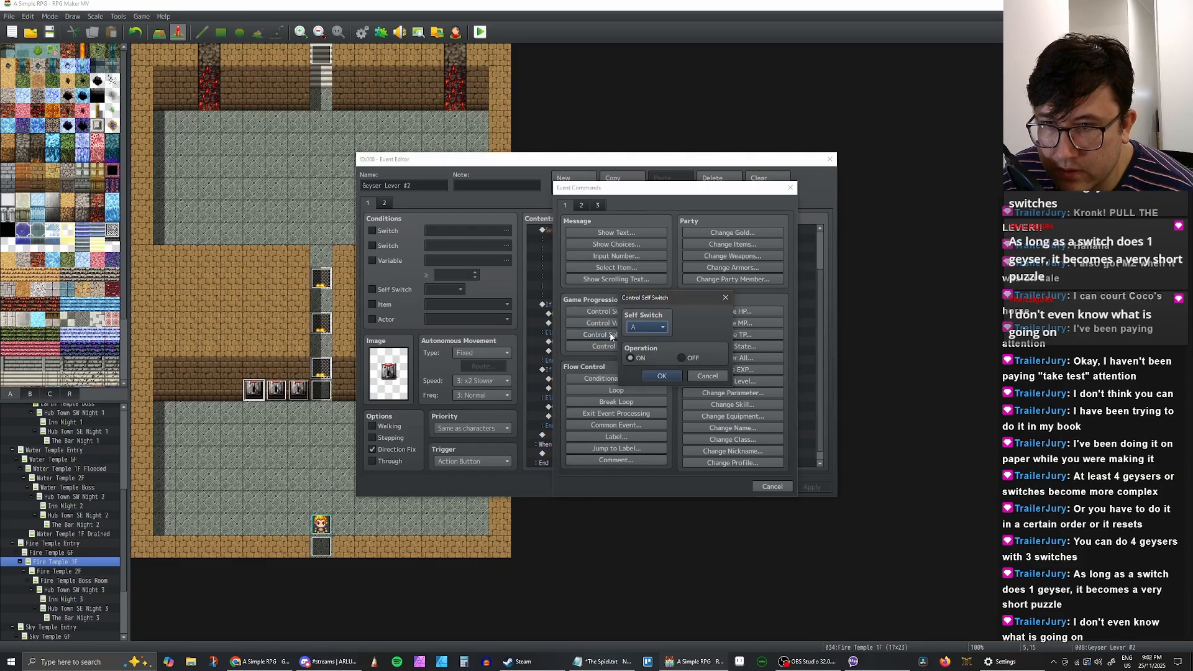
left_click(662, 376)
left_click(809, 489)
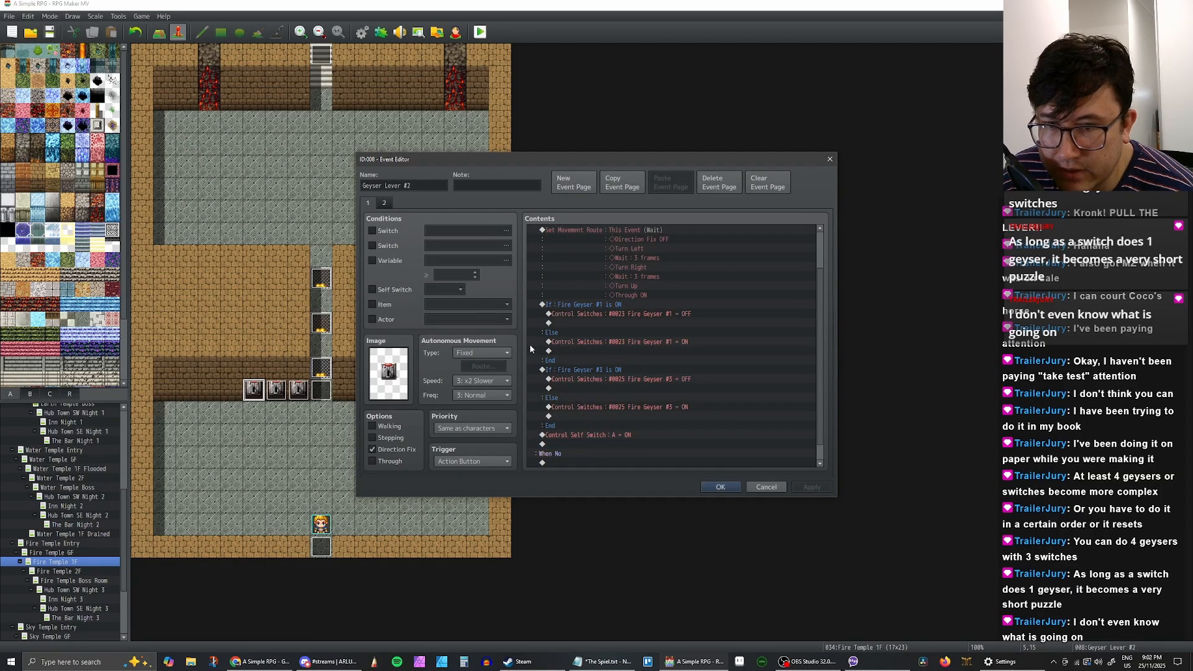
Step: Check the settings of event page 2, then return to page 1 and review its command list
left_click(385, 203)
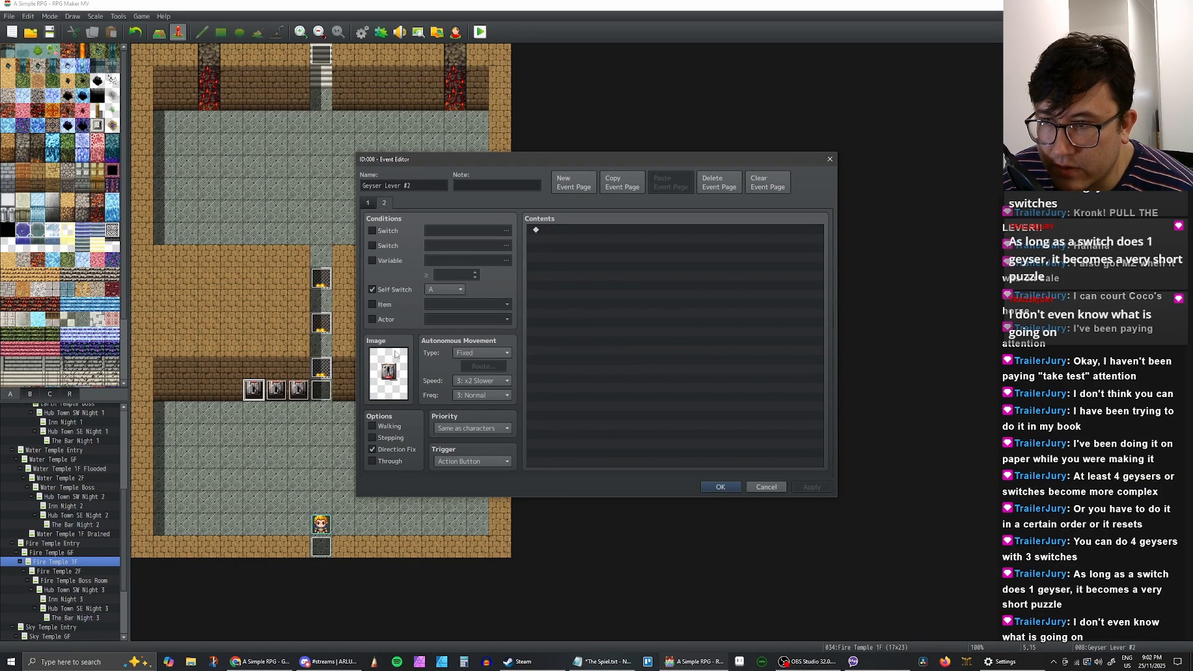
left_click(367, 203)
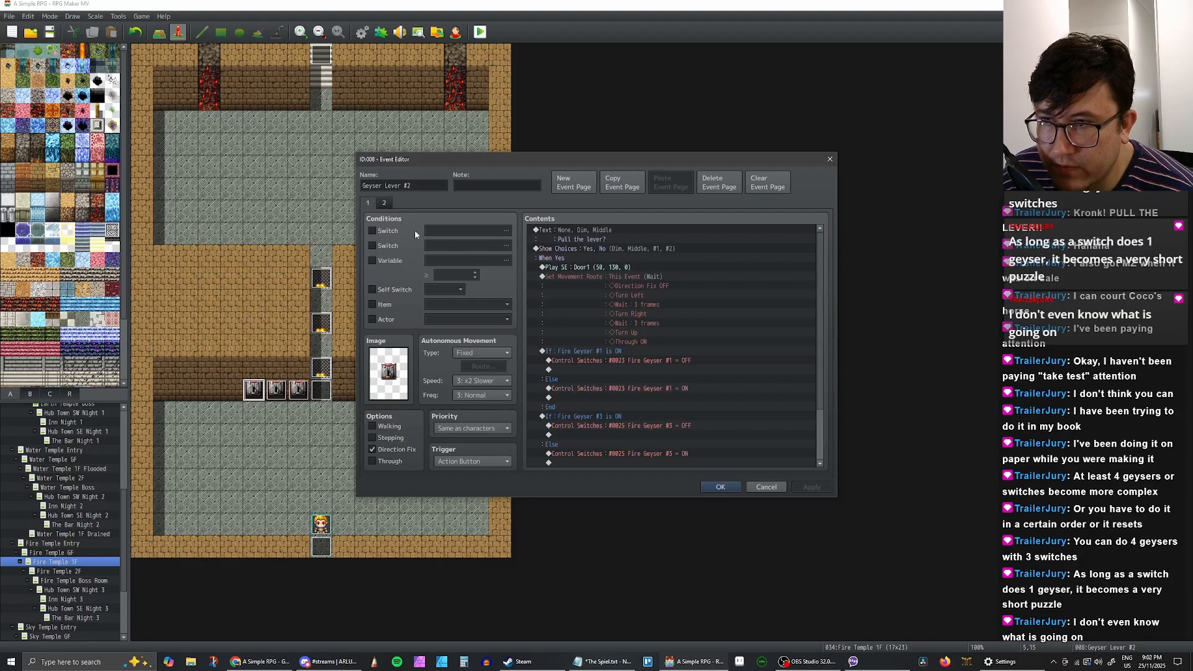
left_click(612, 230)
scroll(664, 314, "down", 3)
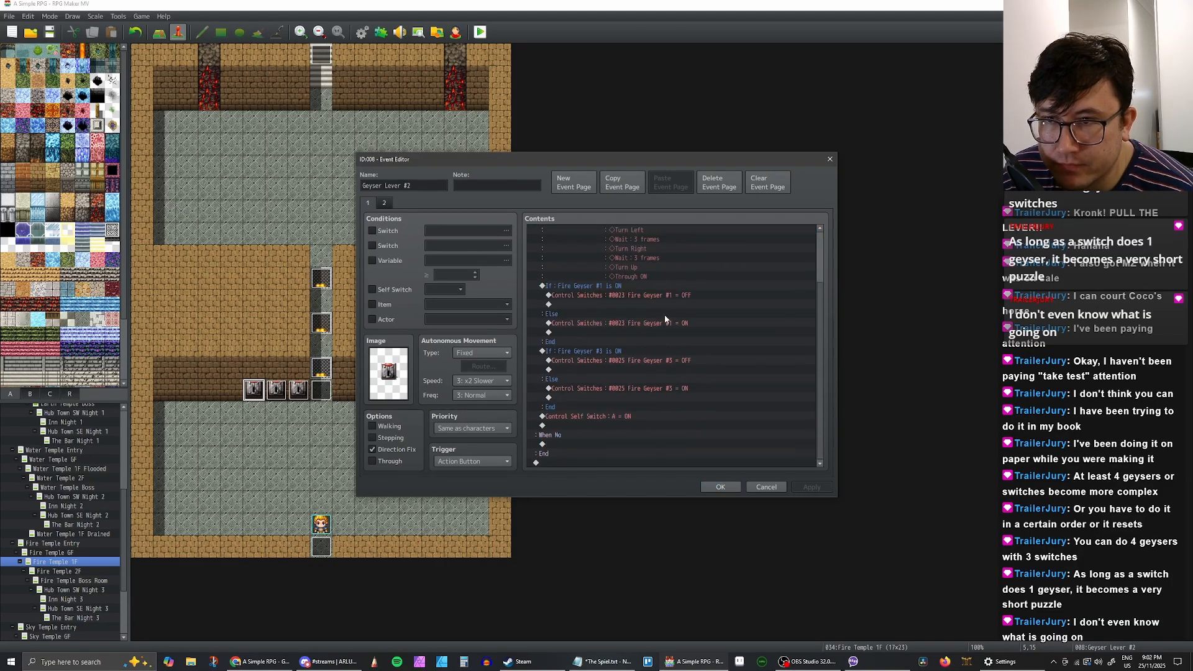
Step: Copy the full command list from page 1 of Geyser Lever #2 into event page 2
left_click(586, 454, "shift")
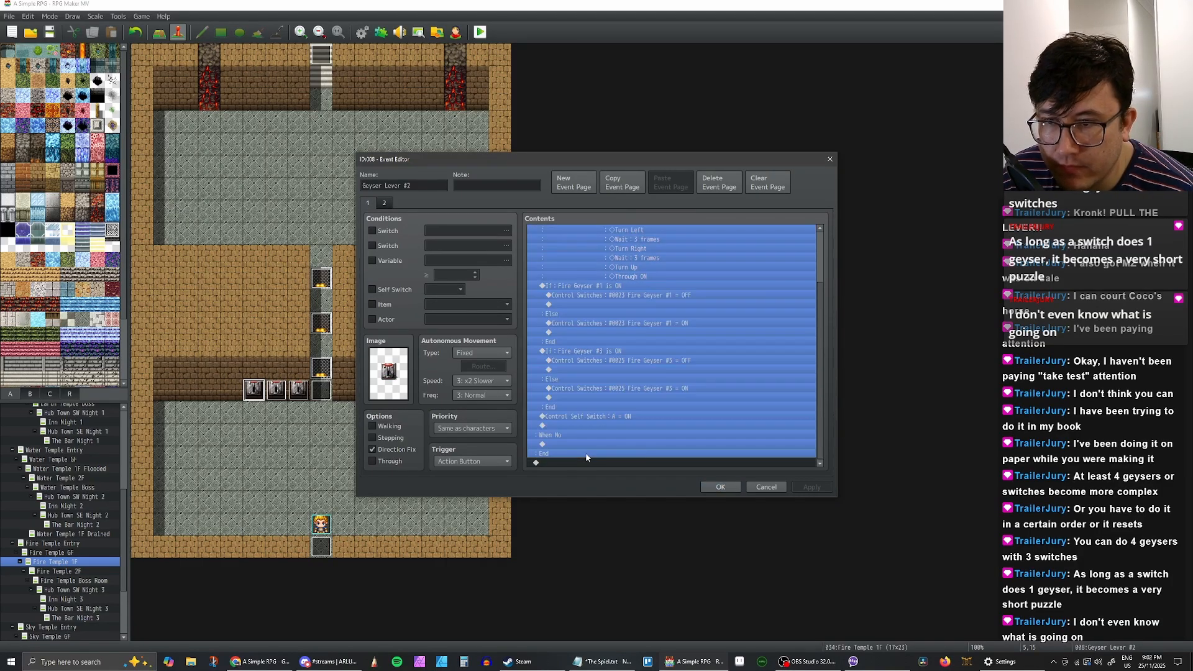
left_click(387, 204)
key("ctrl+v")
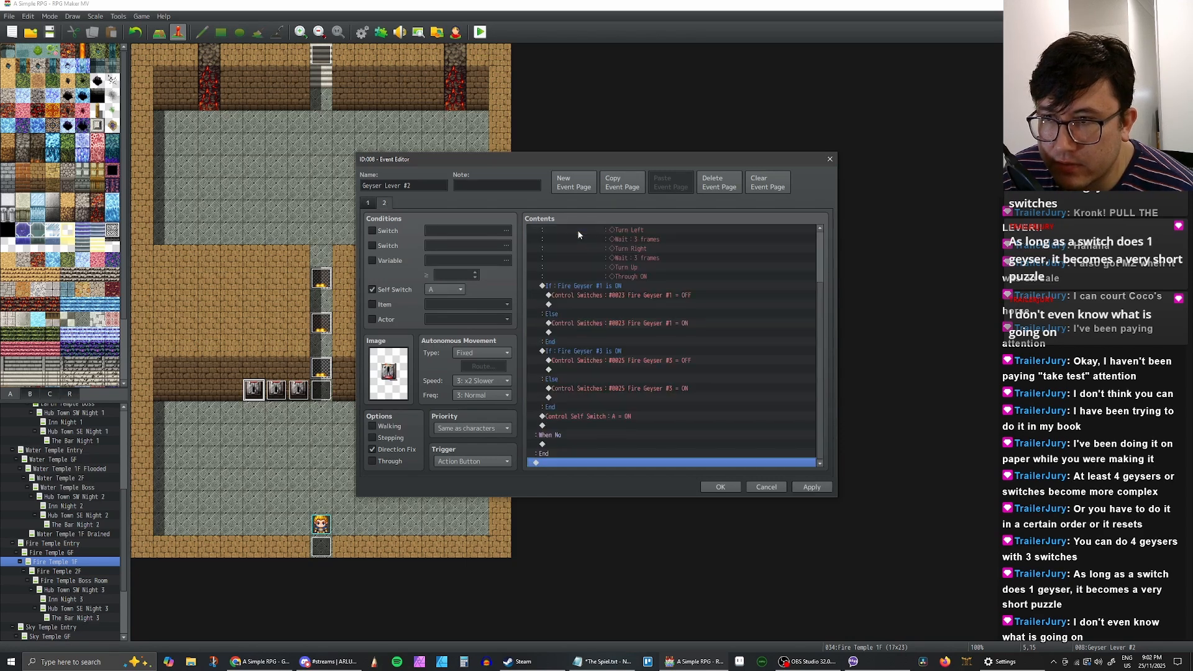
Step: Change page 2's Control Self Switch command to A = OFF and apply the event changes
scroll(621, 261, "down", 3)
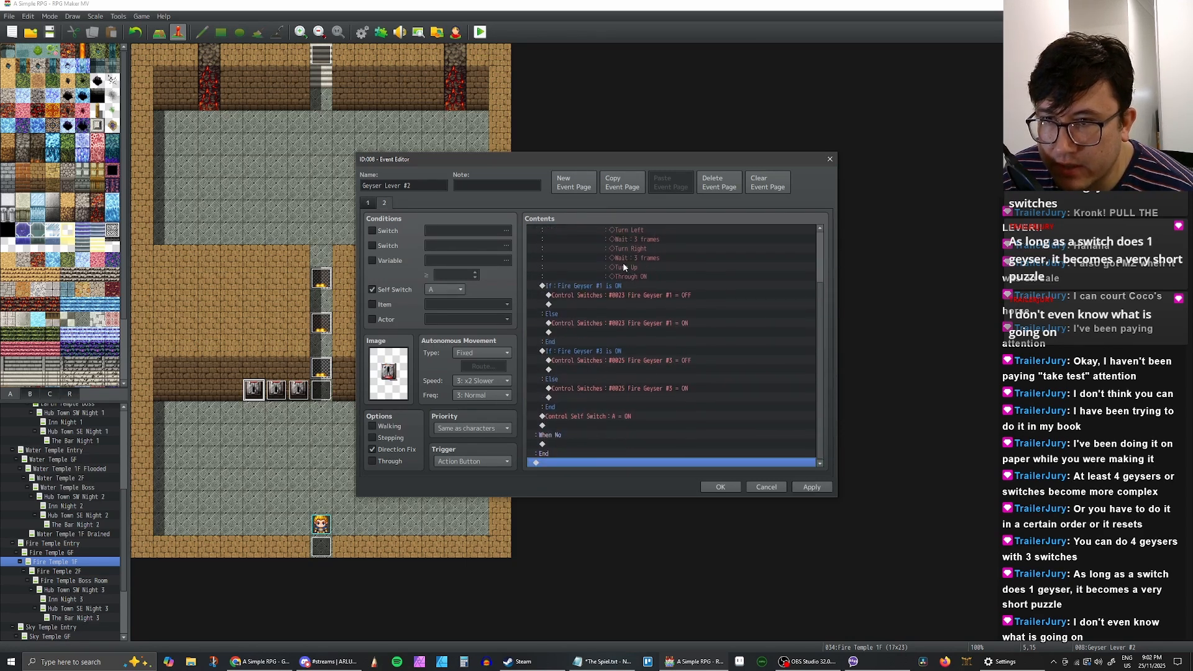
double_click(600, 418)
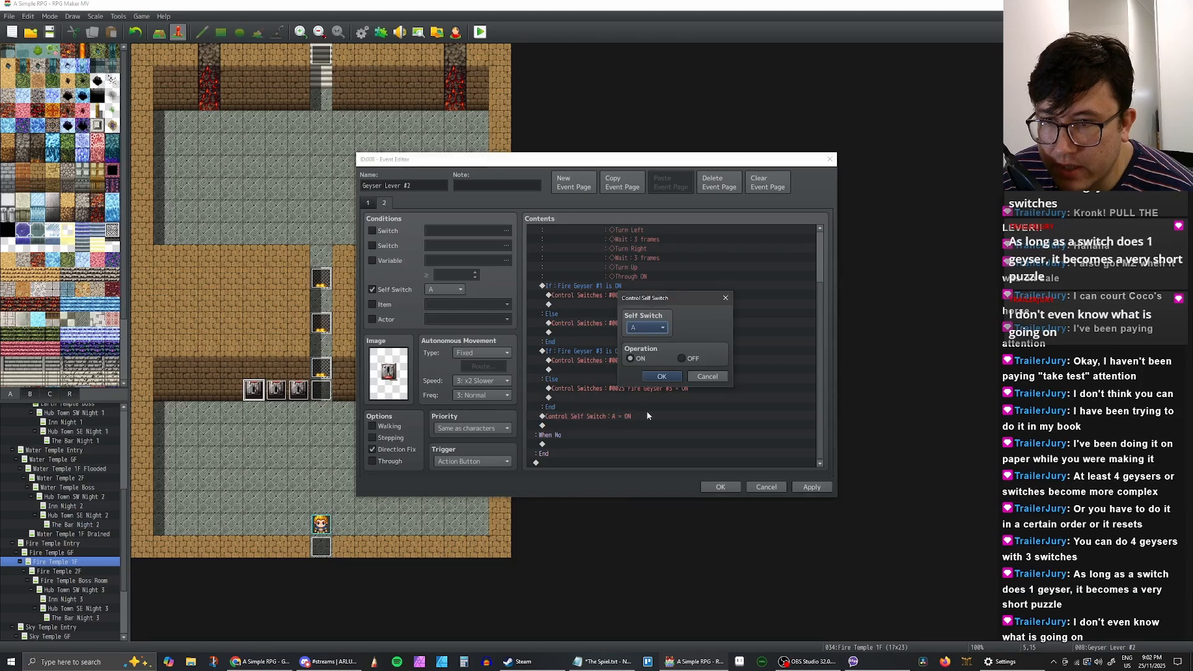
left_click(661, 376)
scroll(654, 364, "up", 3)
left_click(626, 279)
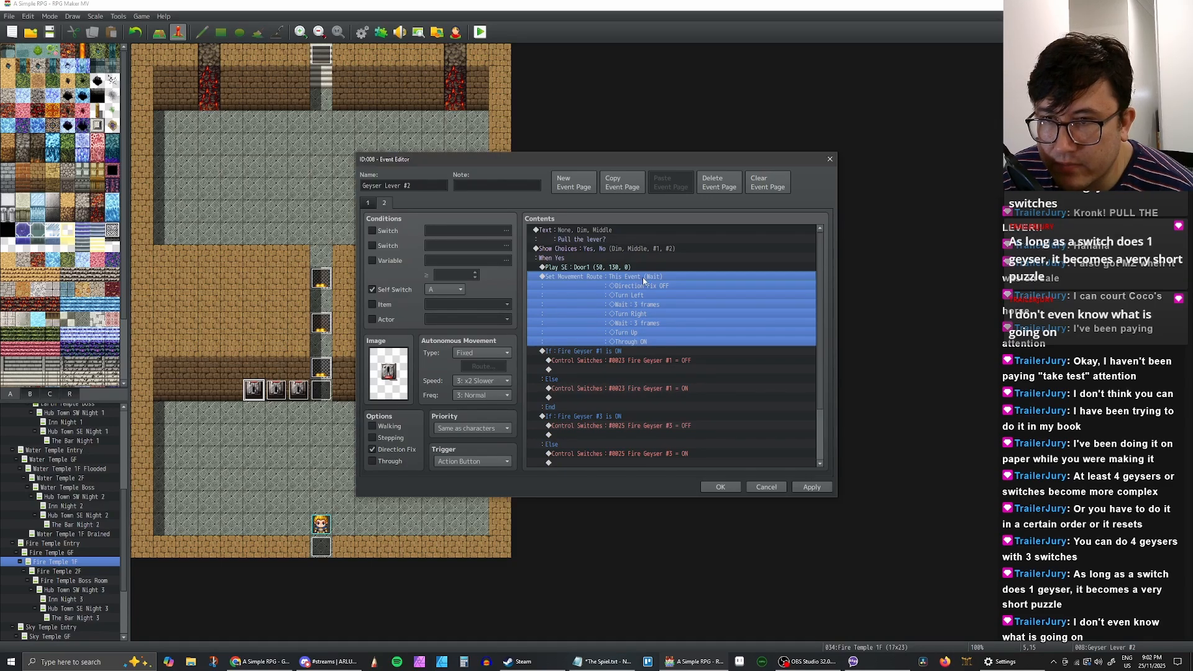
left_click(811, 487)
Step: Examine the turn order in page 2's movement route and the lever image in the !Switch2 sheet, leaving both unchanged
left_click(613, 278)
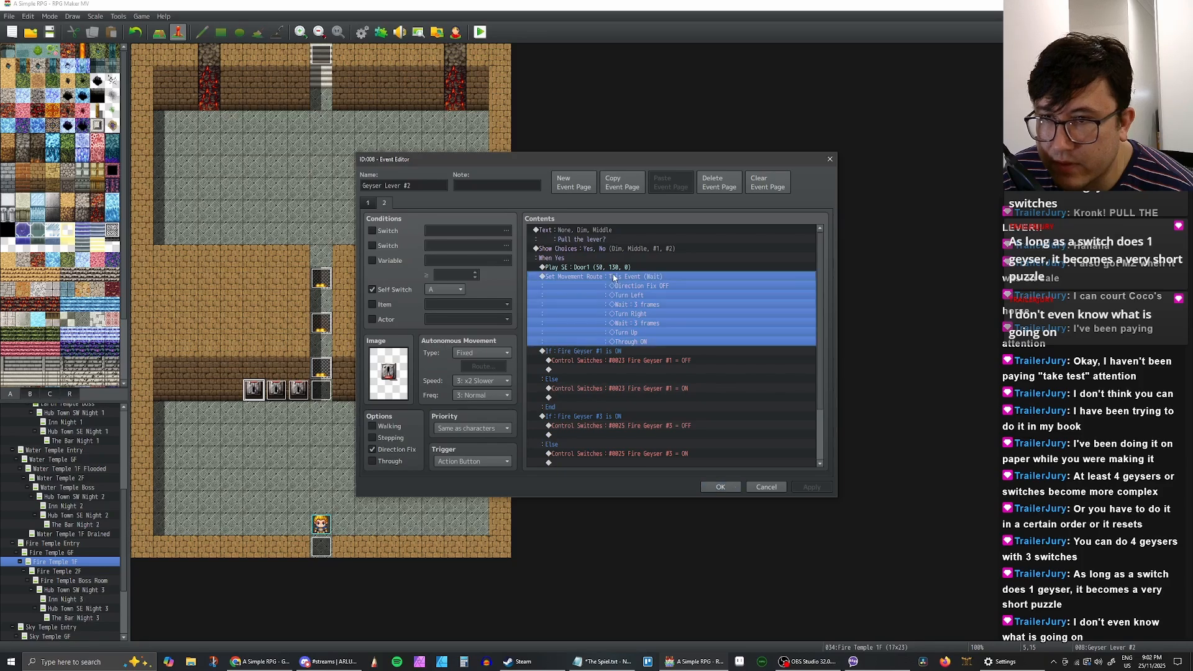
double_click(614, 278)
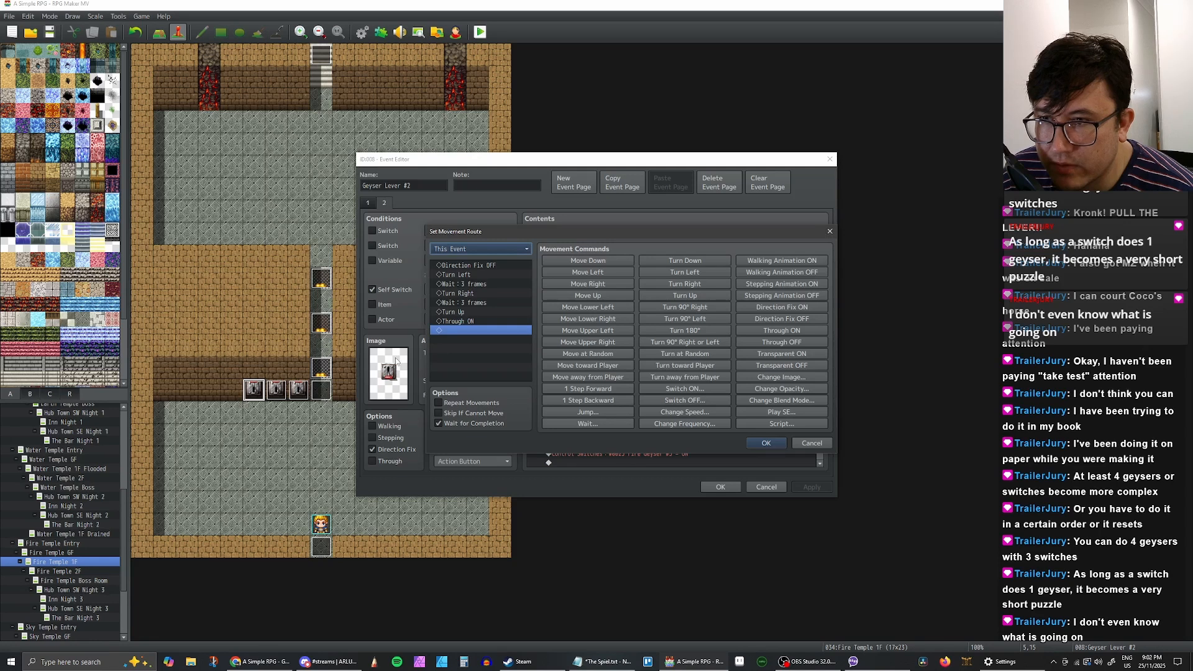
left_click(460, 275)
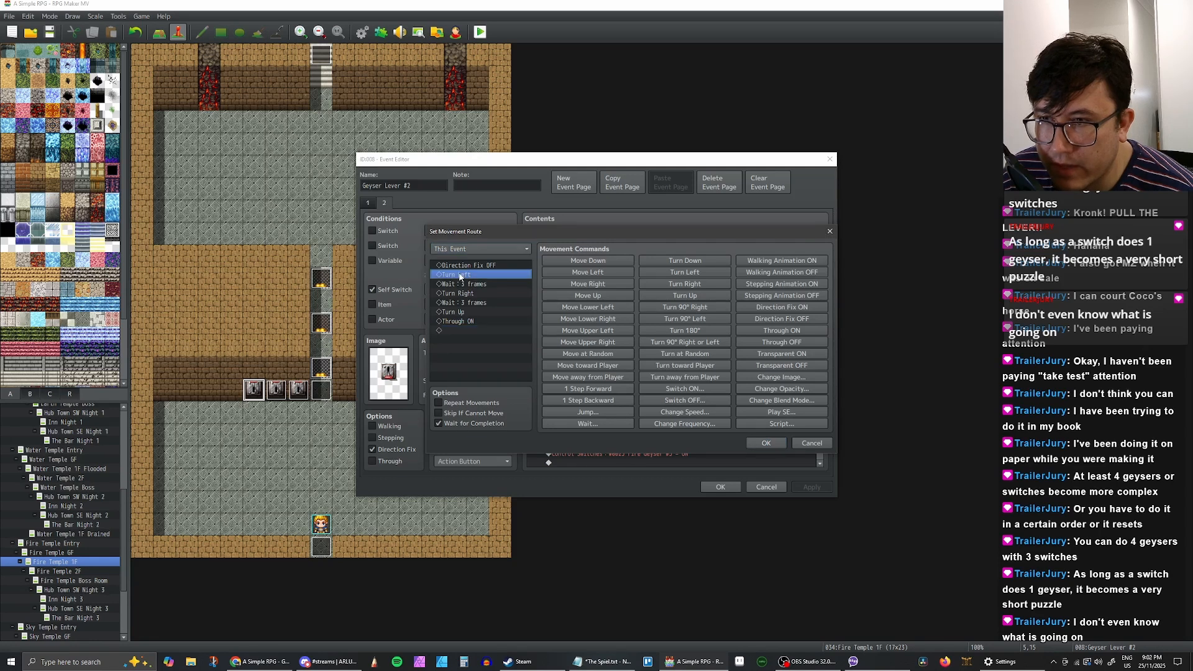
left_click(463, 312)
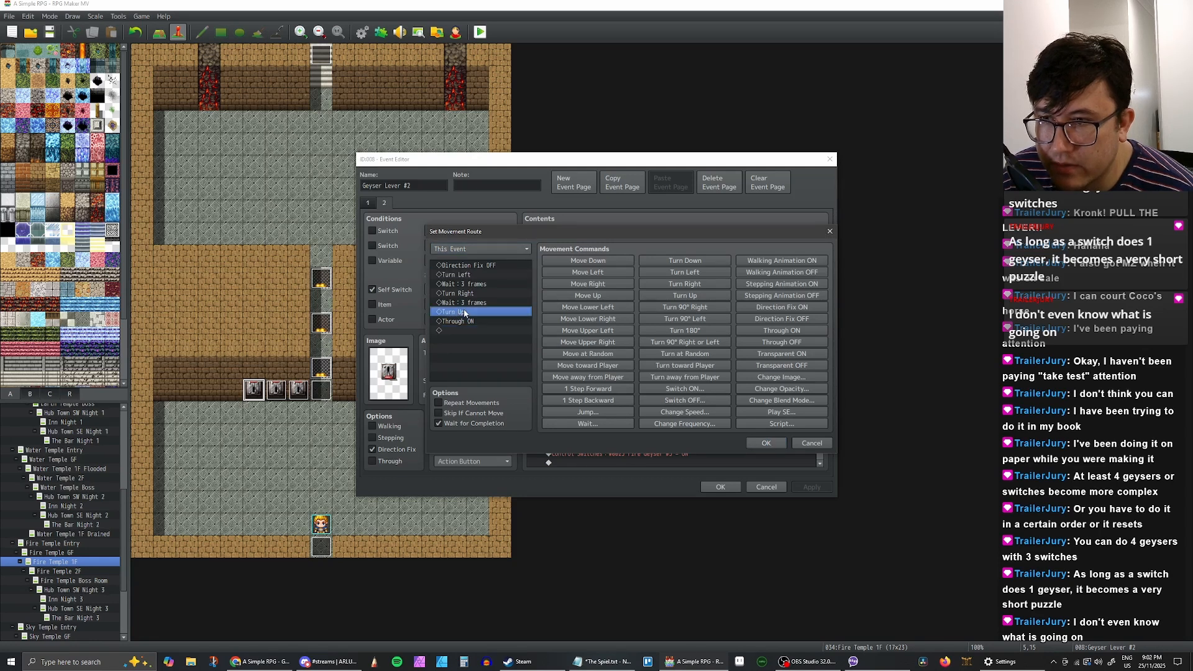
left_click(465, 294)
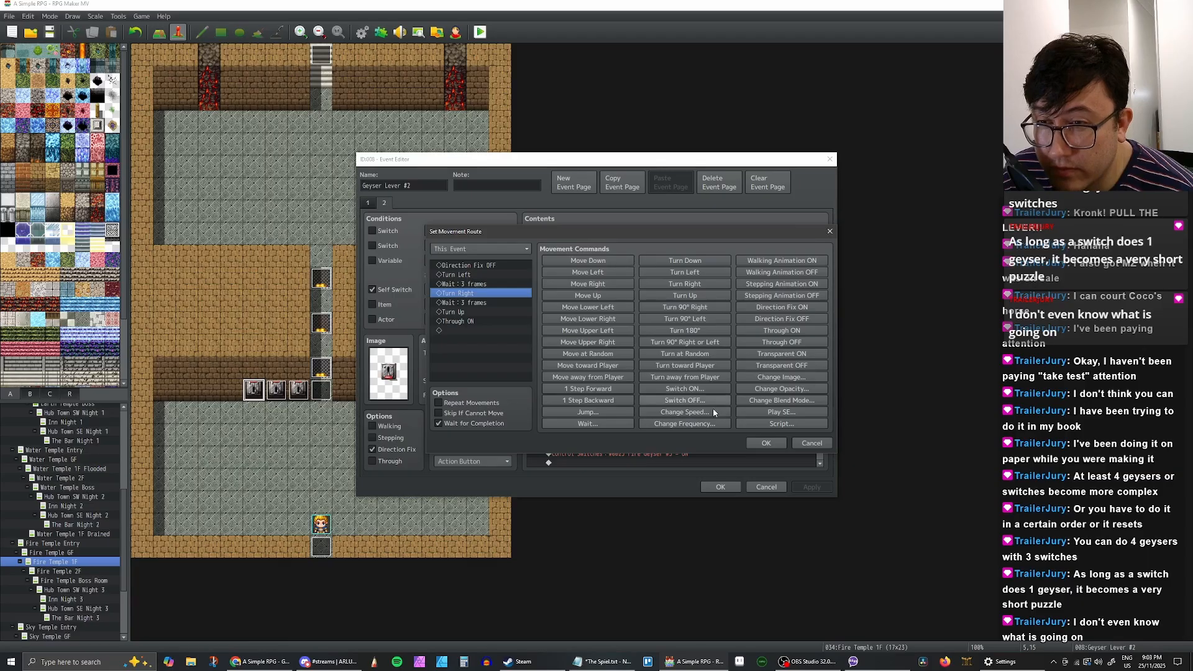
left_click(811, 443)
double_click(388, 373)
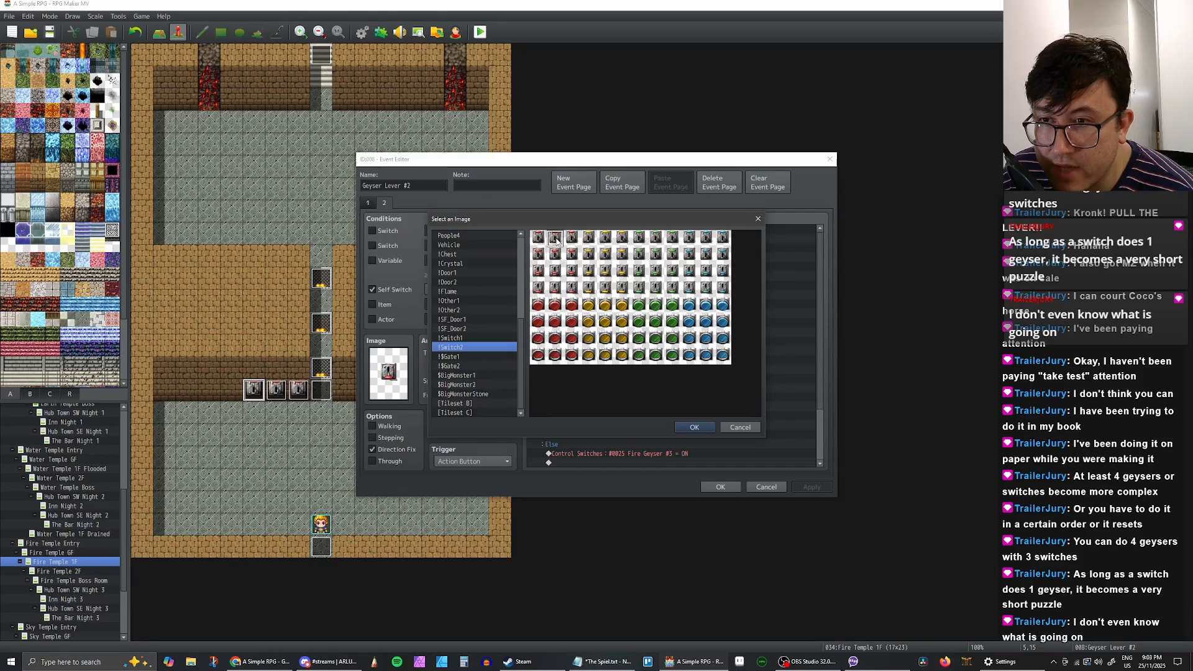
left_click(739, 426)
Step: Reverse page 2's lever animation by replacing its turns with Turn Right, Turn Left and Turn Down, and apply the change
double_click(536, 322)
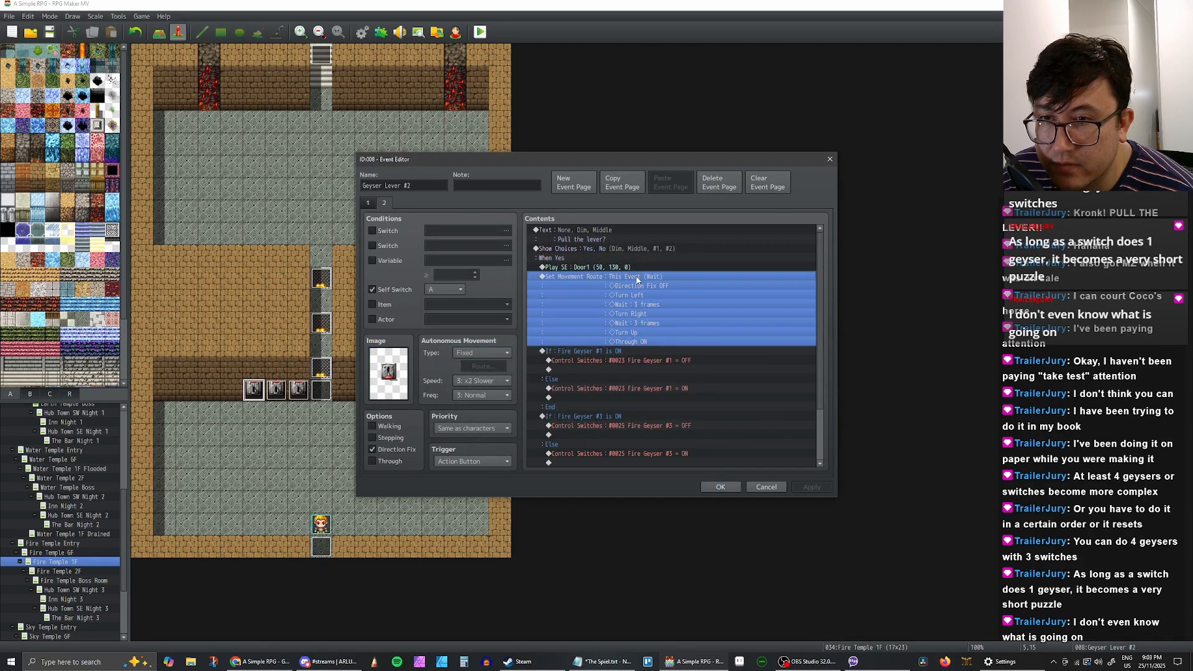
left_click(462, 274)
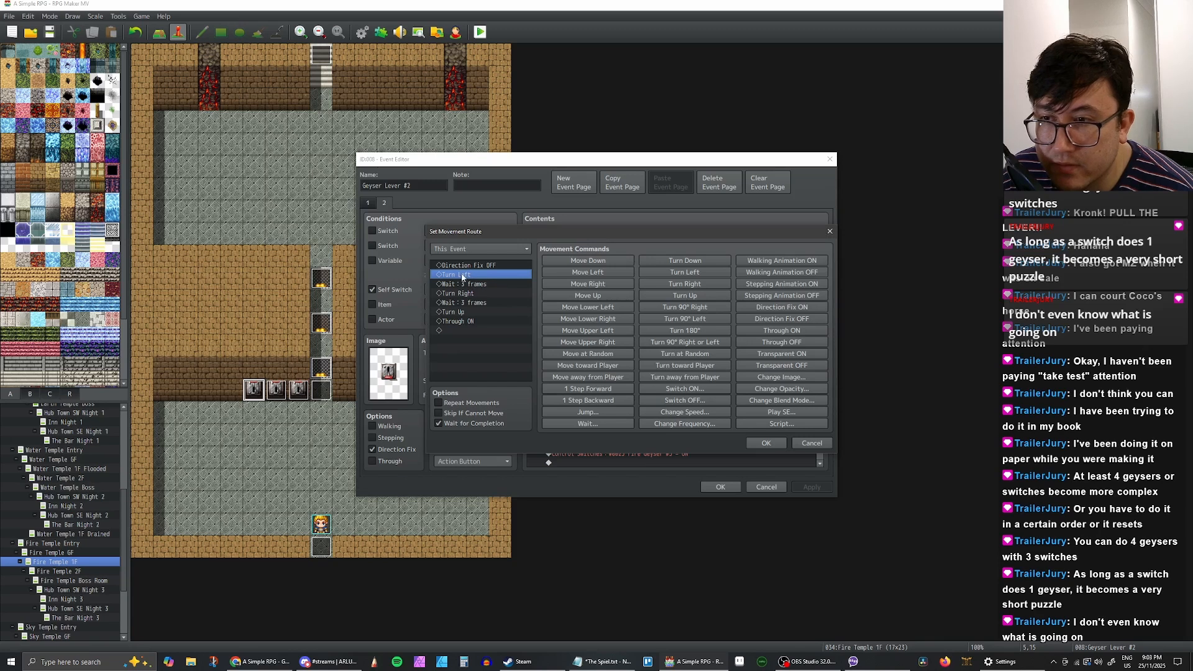
key("Delete")
left_click(683, 283)
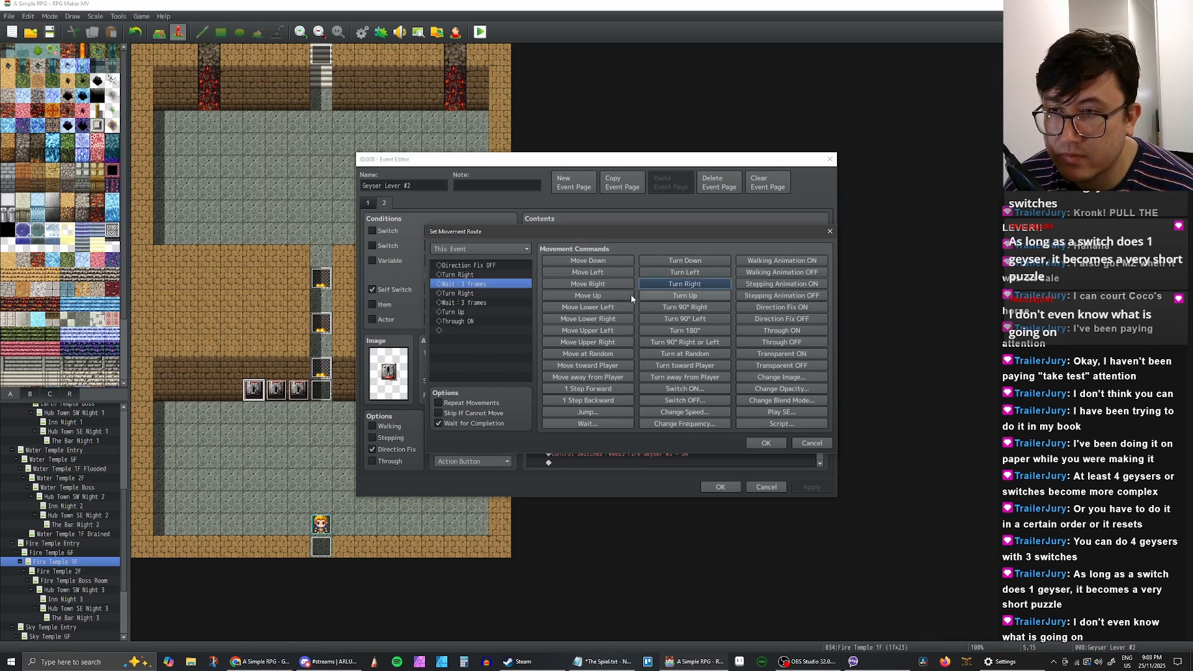
left_click(469, 294)
key("Delete")
left_click(680, 275)
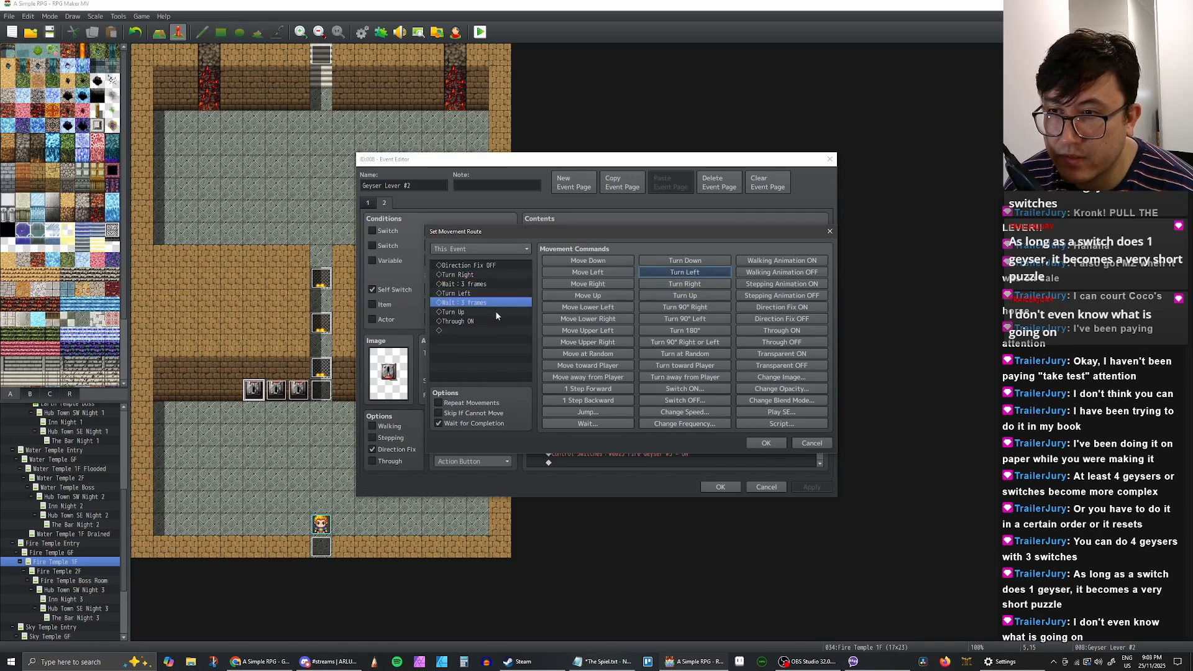
left_click(494, 312)
key("Delete")
left_click(686, 260)
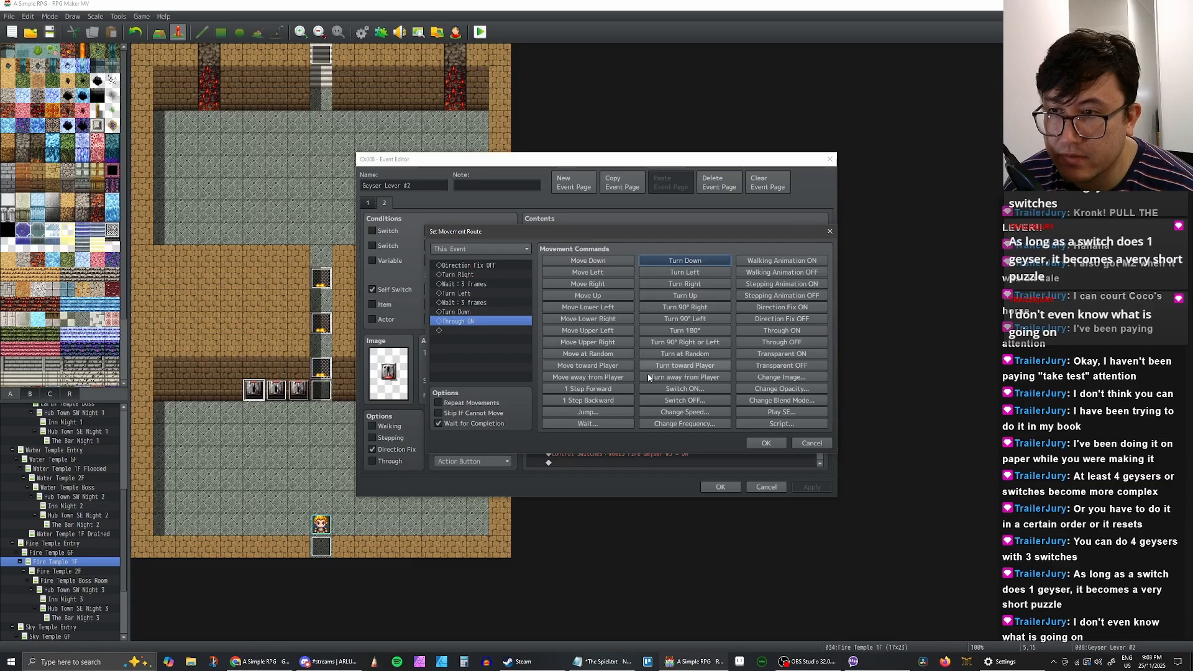
left_click(766, 444)
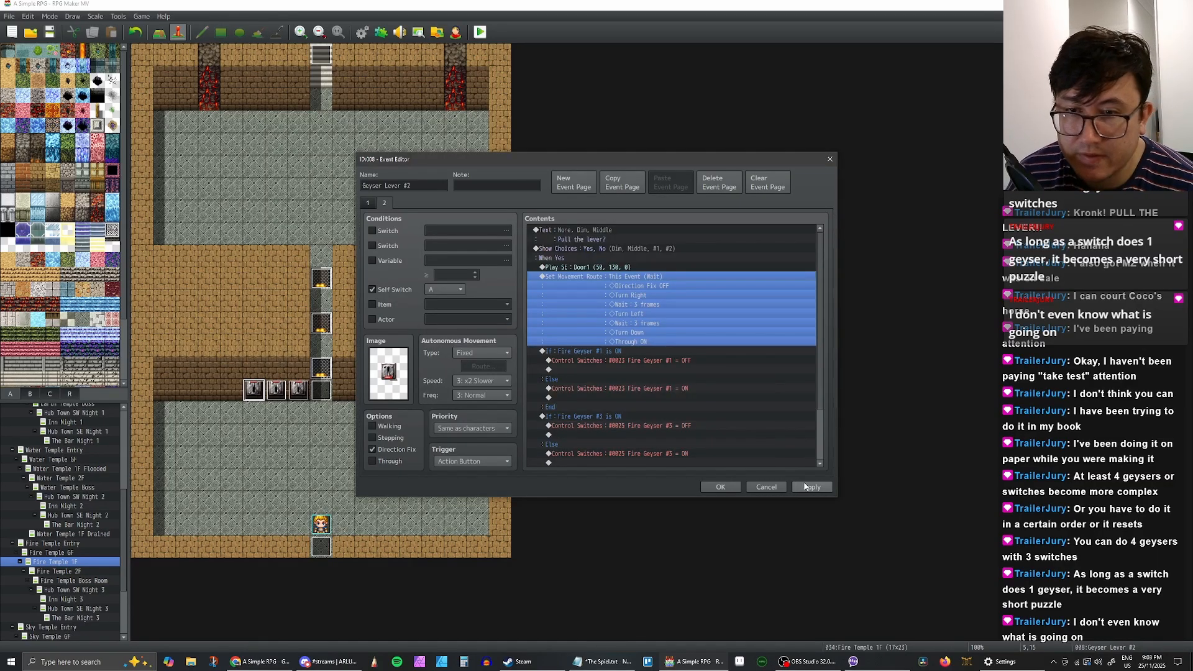
left_click(807, 487)
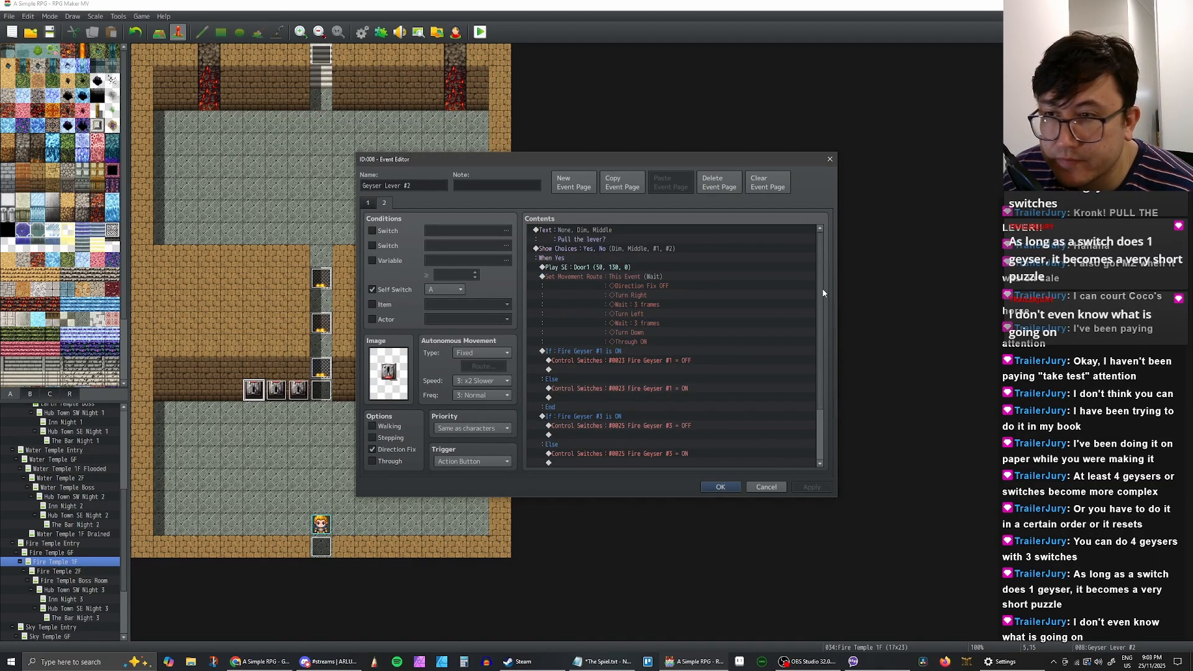
Step: Review page 2's command list, checking the movement route, geyser conditionals and self switch command
left_click_drag(823, 290, 825, 392)
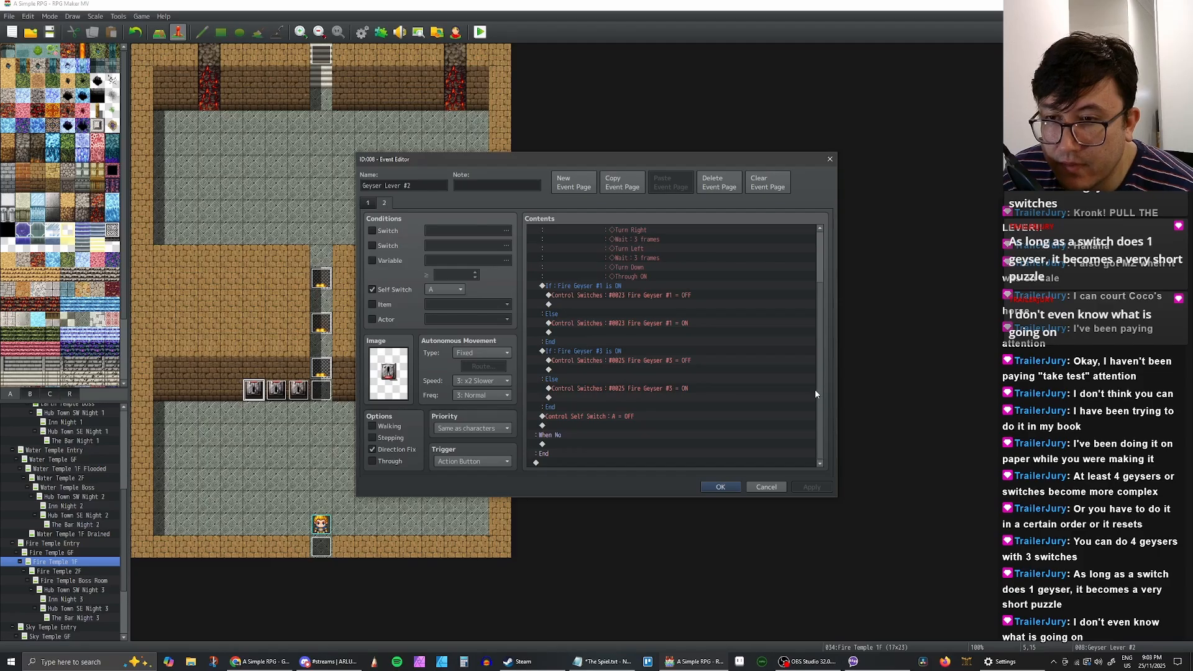
scroll(814, 394, "up", 3)
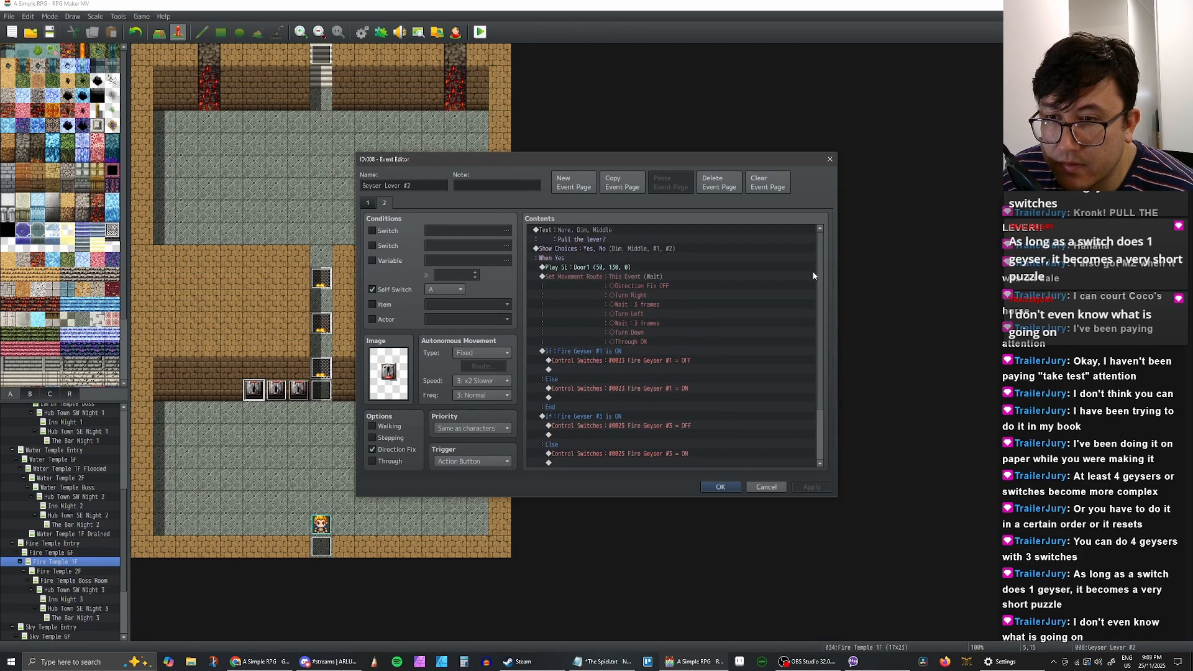
scroll(817, 298, "down", 3)
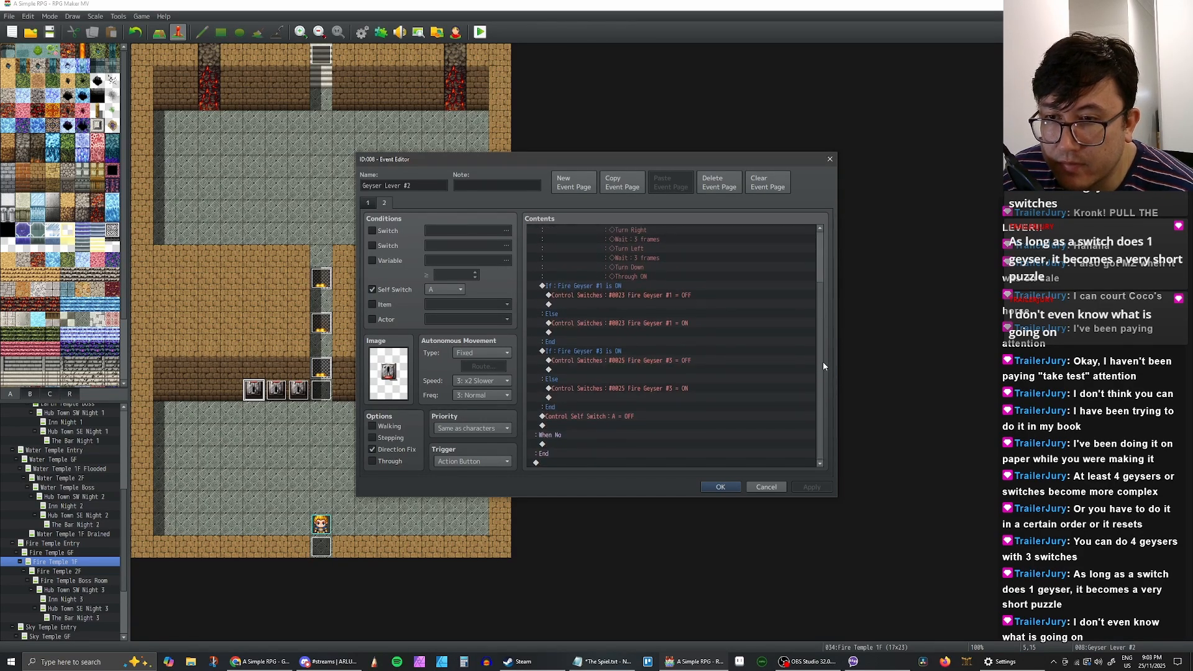
left_click(385, 203)
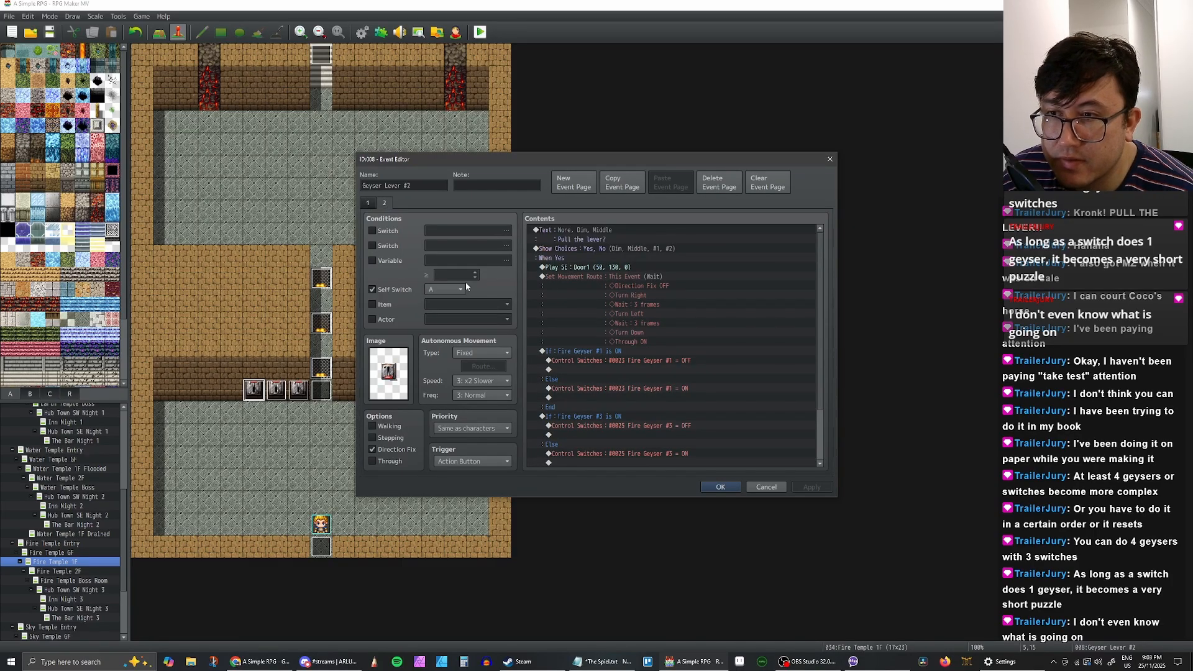
scroll(730, 322, "down", 3)
scroll(773, 389, "up", 3)
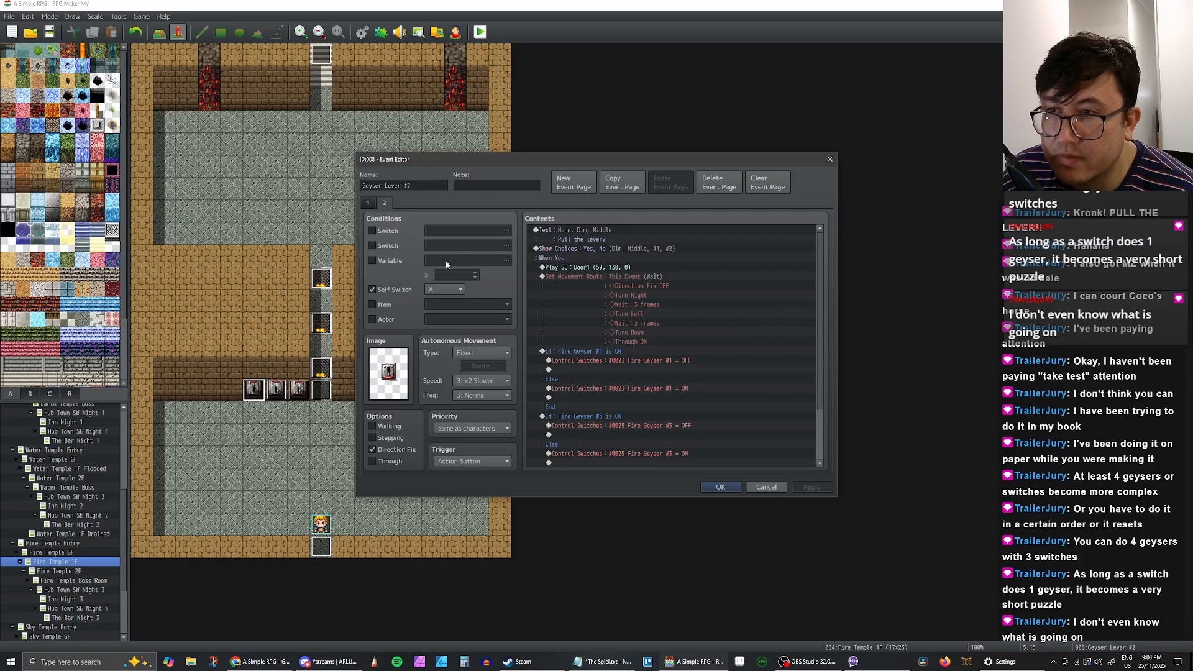
scroll(693, 375, "down", 3)
scroll(694, 364, "up", 3)
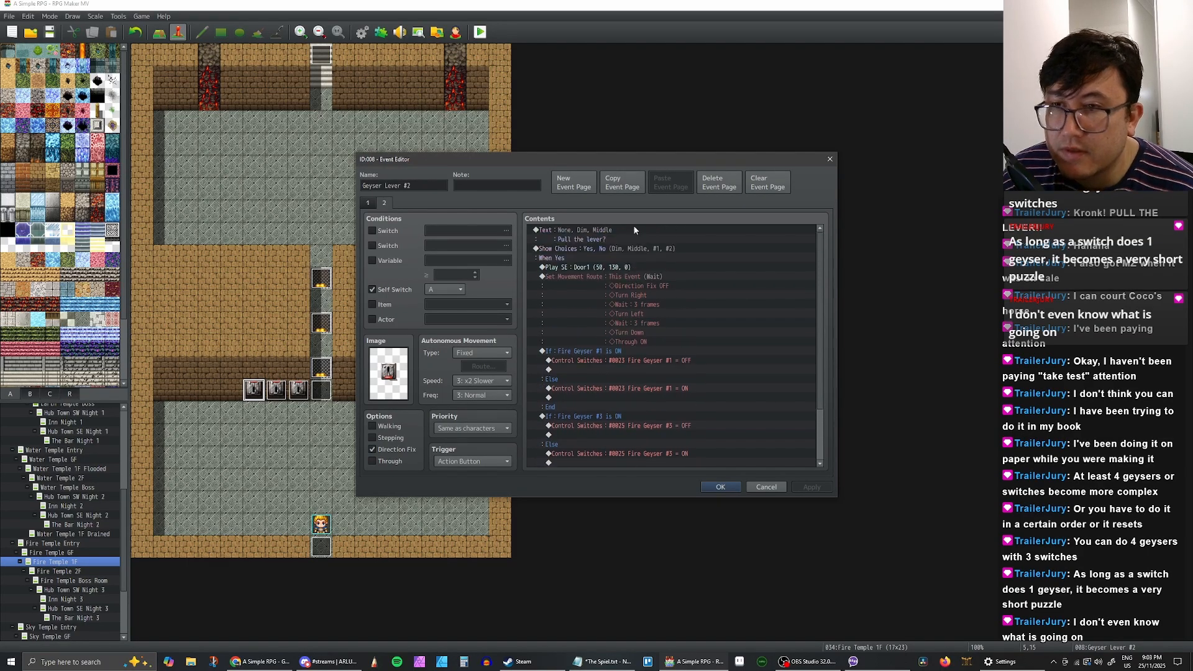
scroll(737, 281, "down", 3)
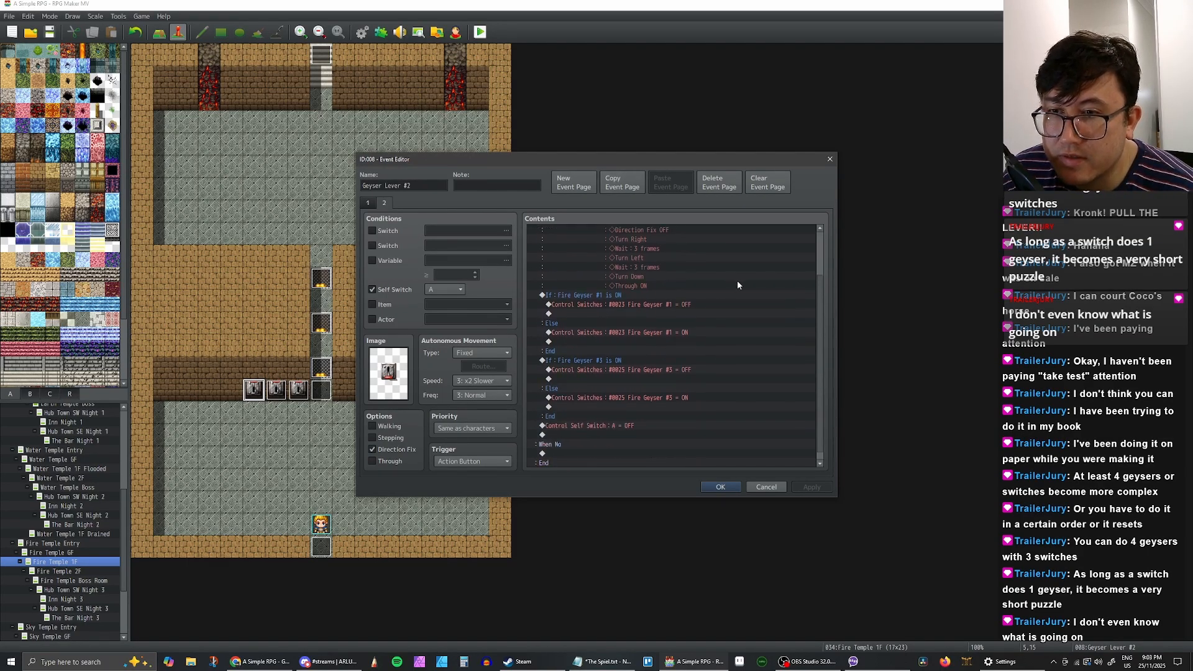
scroll(740, 292, "up", 3)
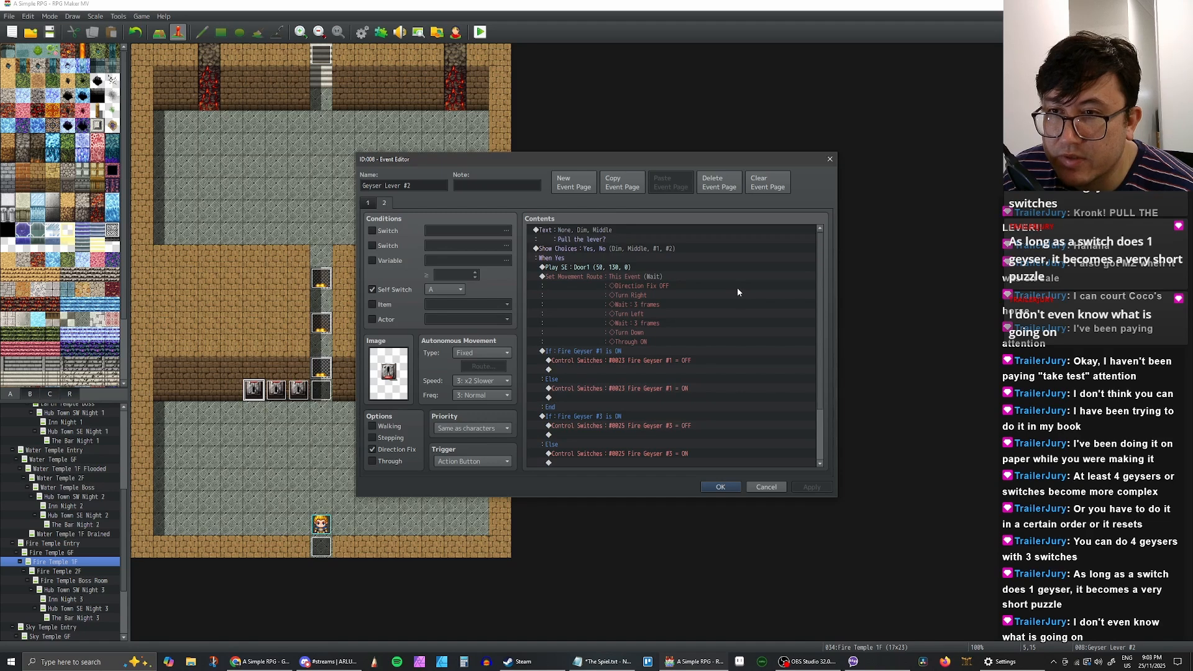
scroll(737, 290, "down", 3)
scroll(739, 294, "up", 3)
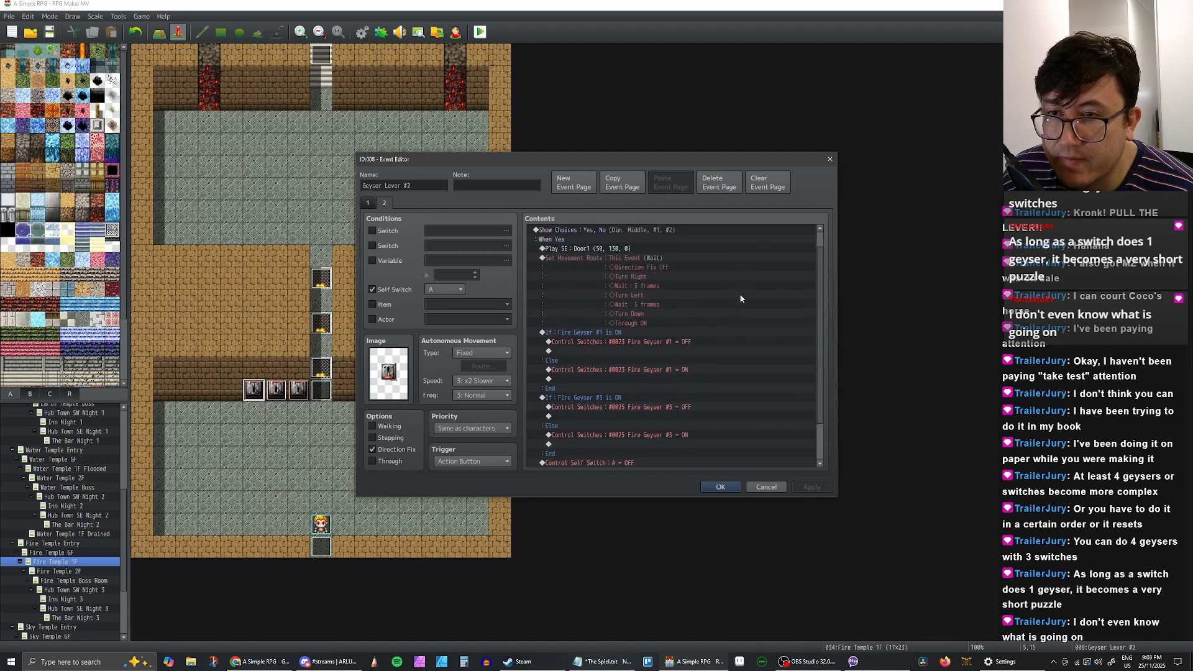
Step: Remove the Through ON command from page 2's movement route
left_click(664, 287)
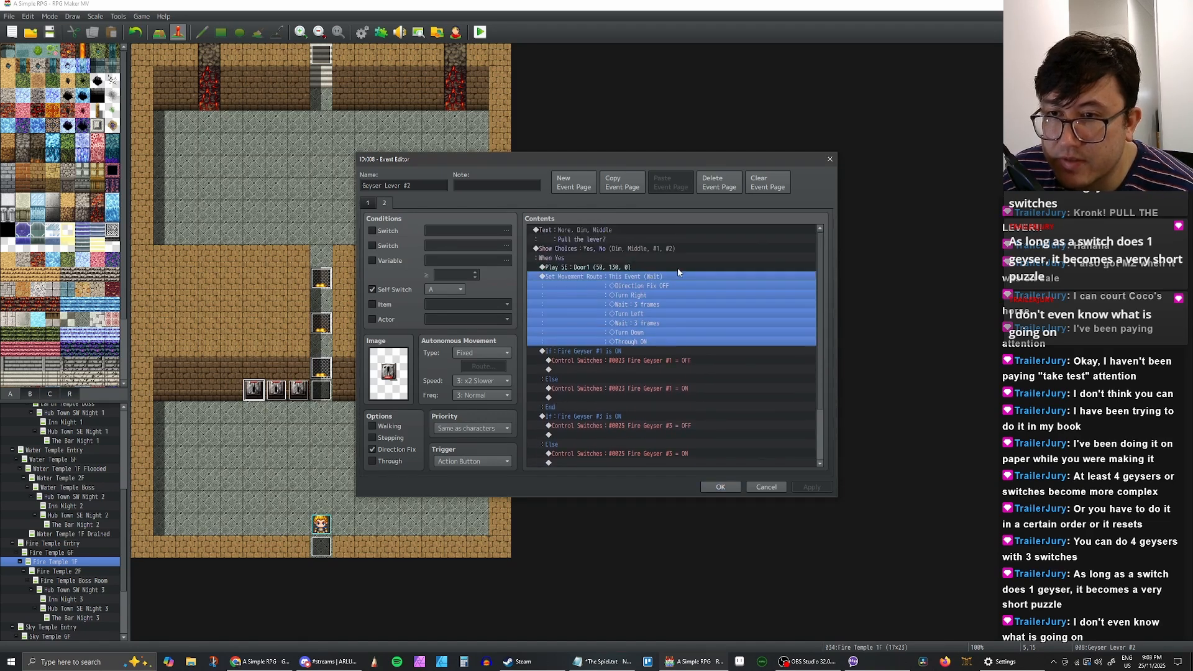
double_click(647, 280)
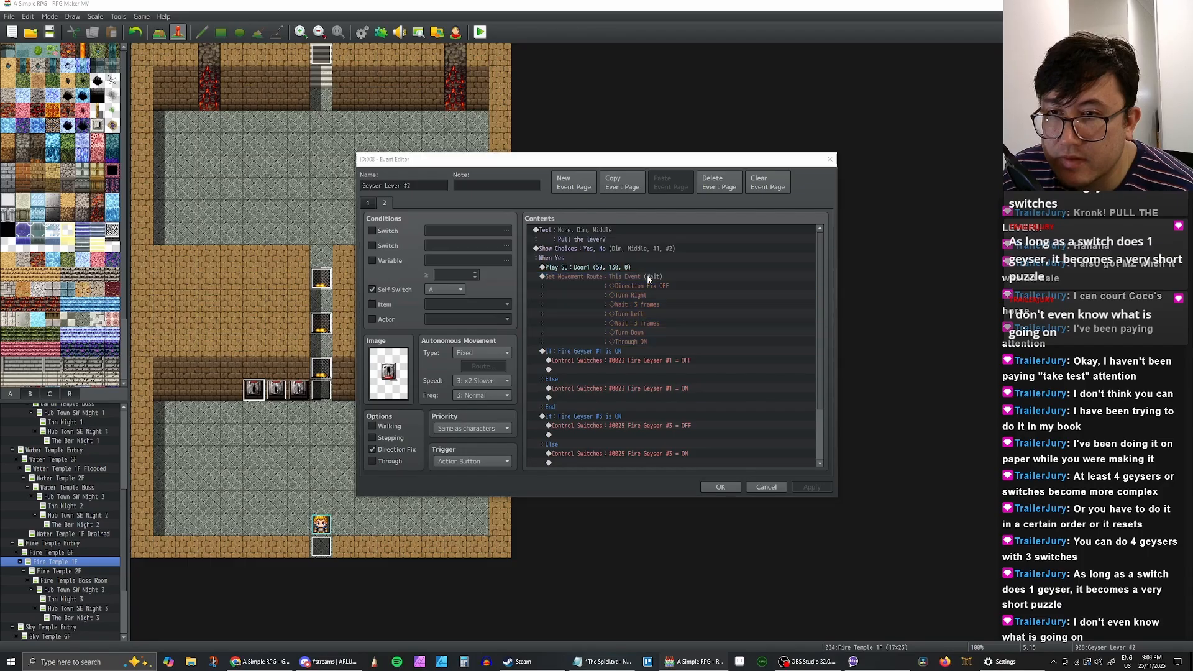
left_click(485, 321)
key("Delete")
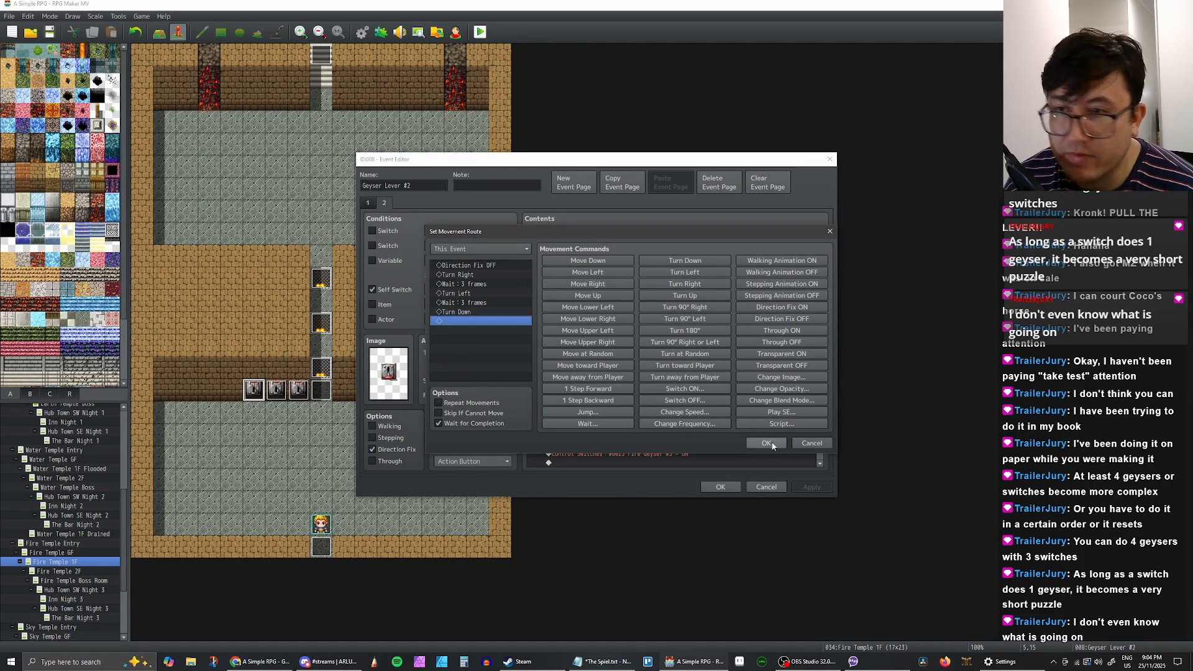
left_click(766, 443)
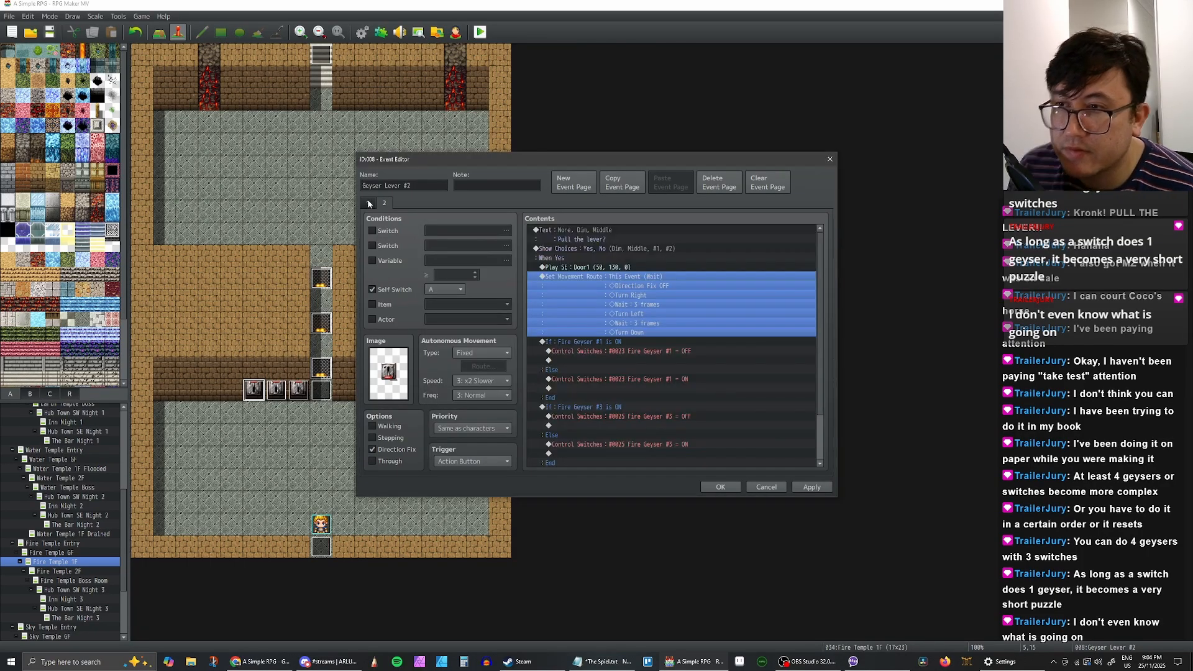
Step: Remove the Through ON command from page 1's movement route and apply the event changes
double_click(643, 274)
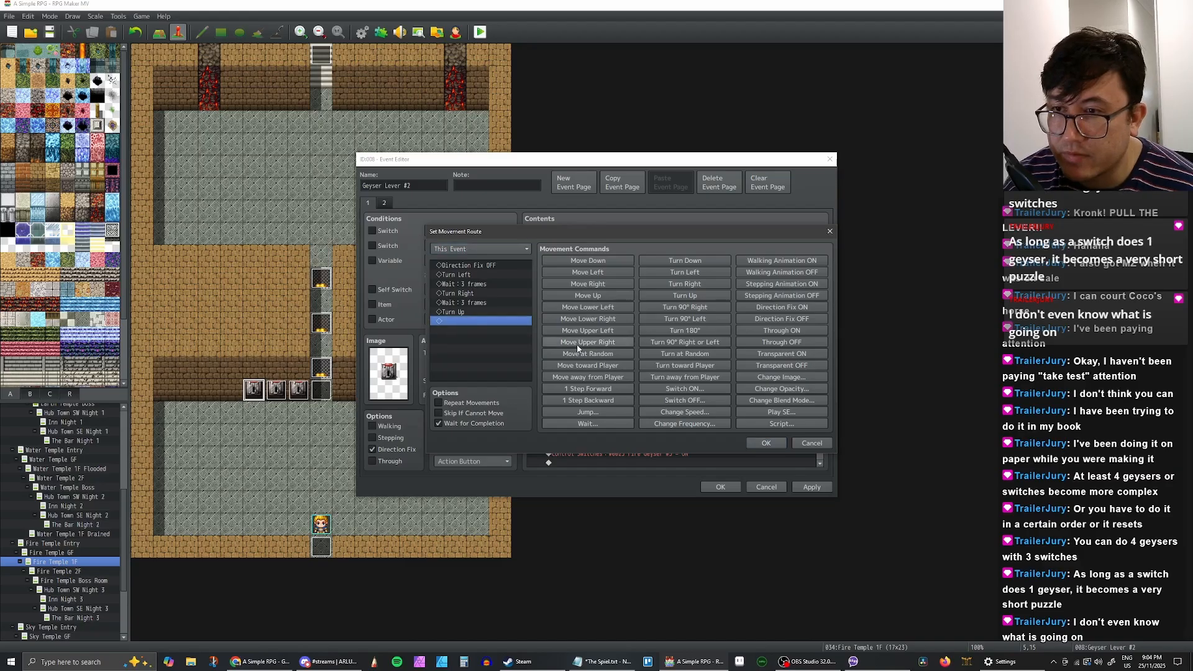
left_click(751, 443)
left_click(811, 487)
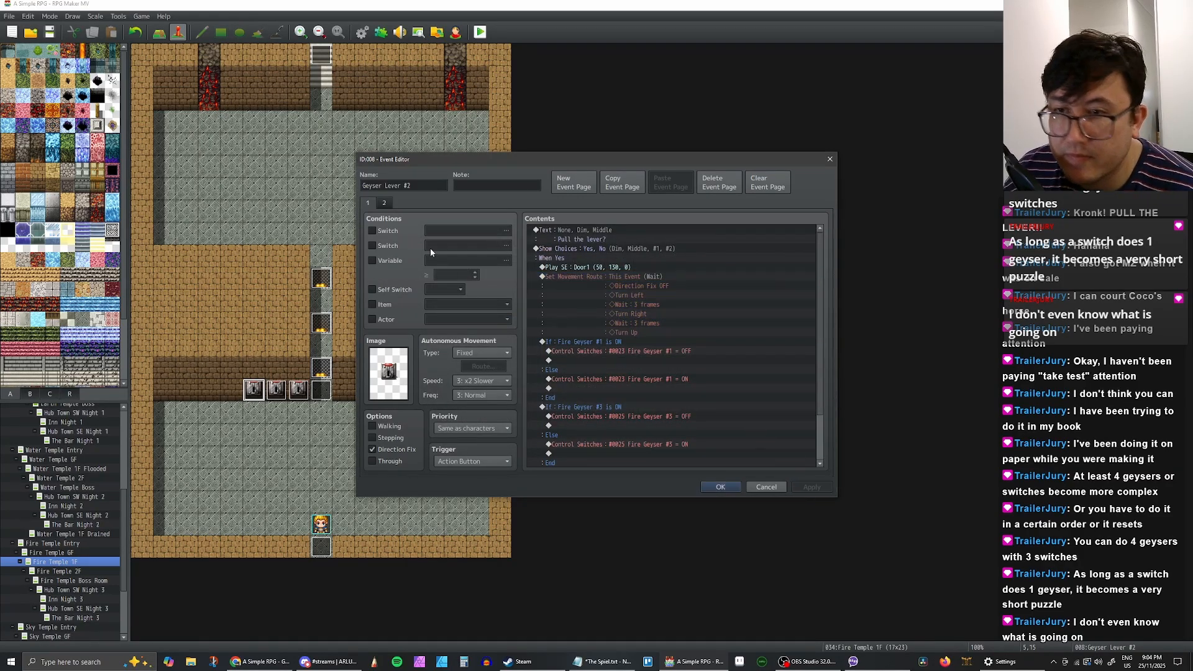
Step: Compare both pages of Geyser Lever #2, copy page 1's movement route and close the event
left_click(384, 202)
left_click(365, 202)
left_click(385, 203)
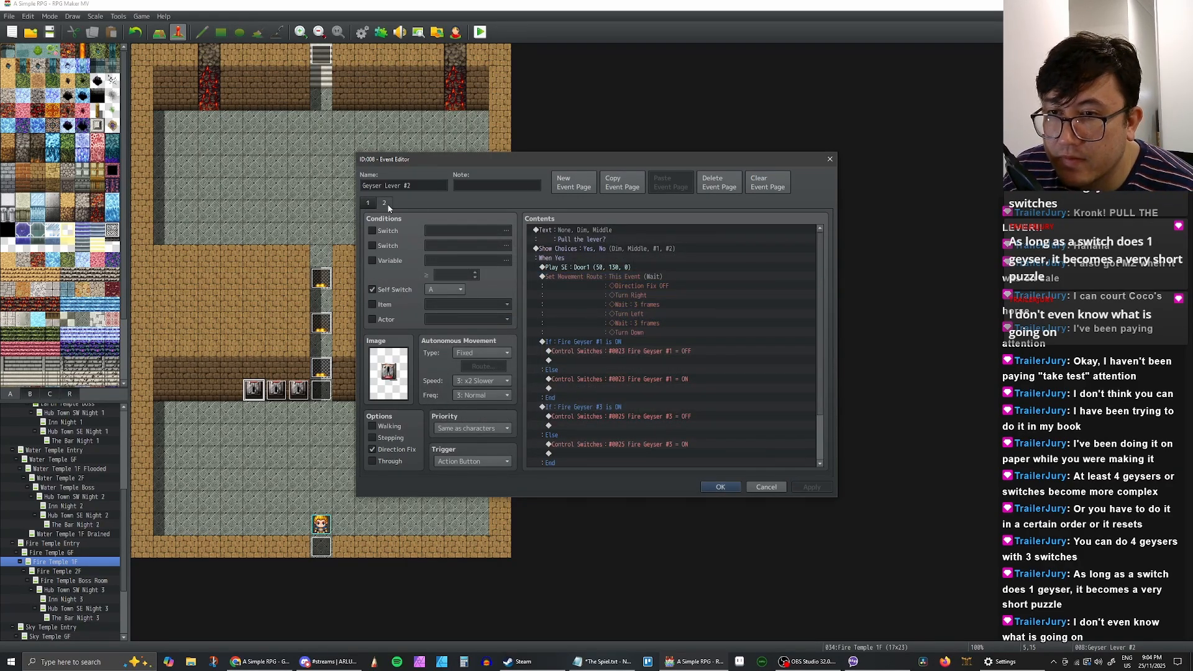
left_click(637, 277)
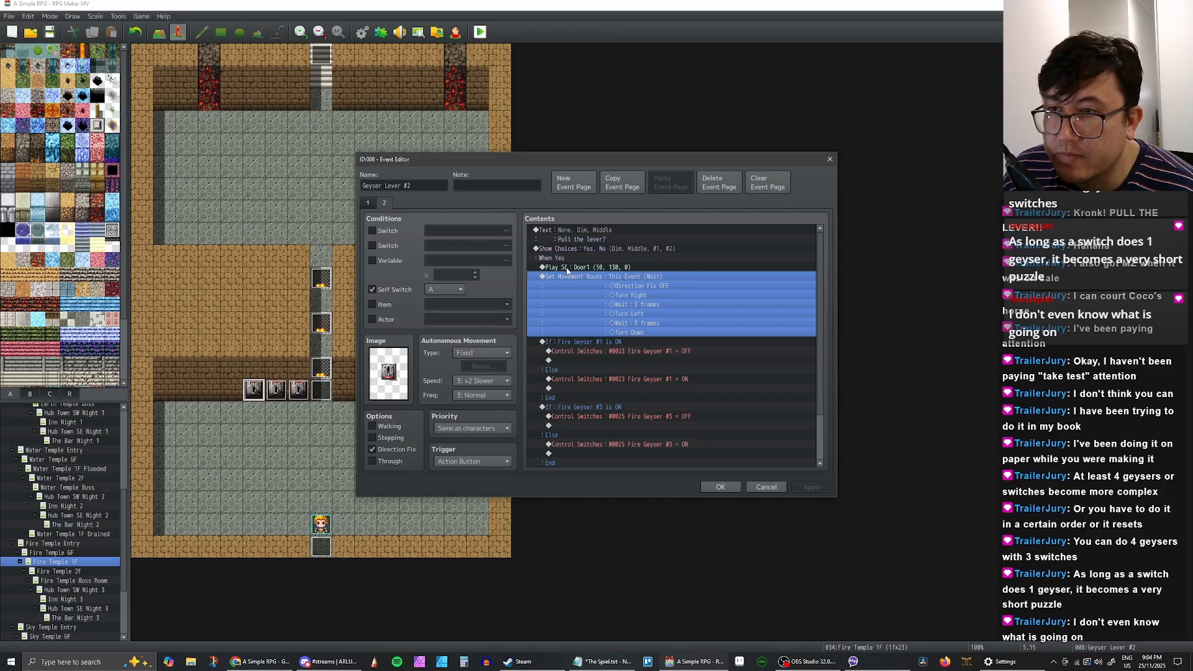
left_click(371, 202)
left_click(634, 277)
left_click(721, 486)
Step: Replace the movement route on page 1 of Geyser Lever #1 with the one copied from Geyser Lever #2
left_click(282, 395)
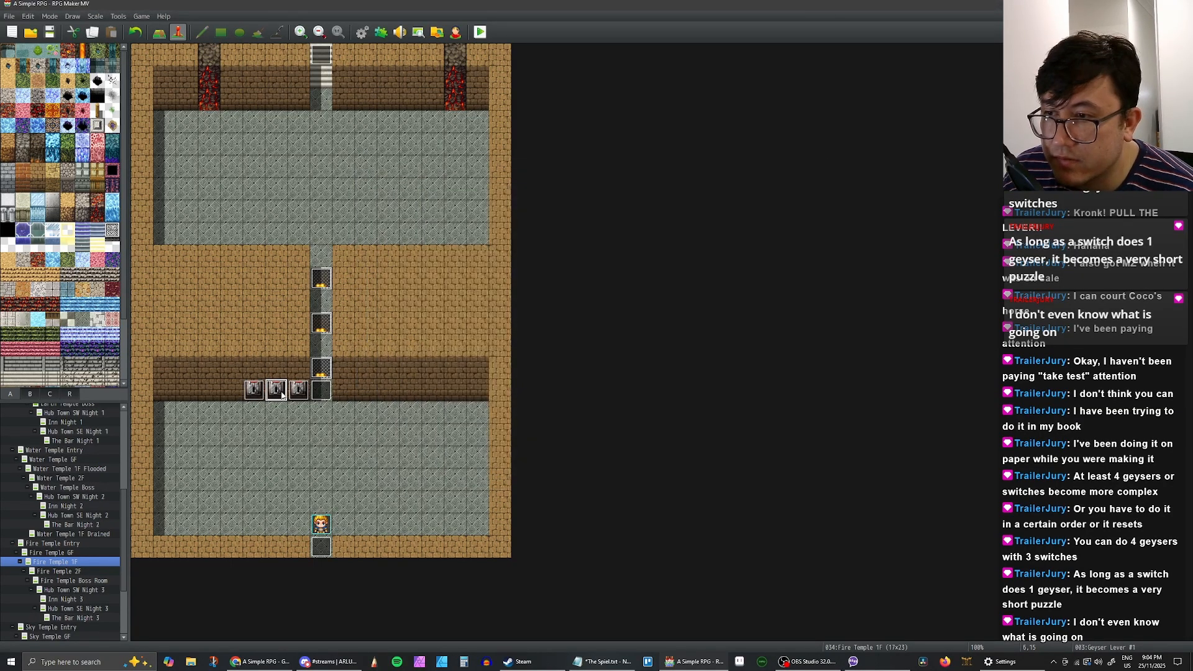
double_click(282, 395)
left_click(648, 278)
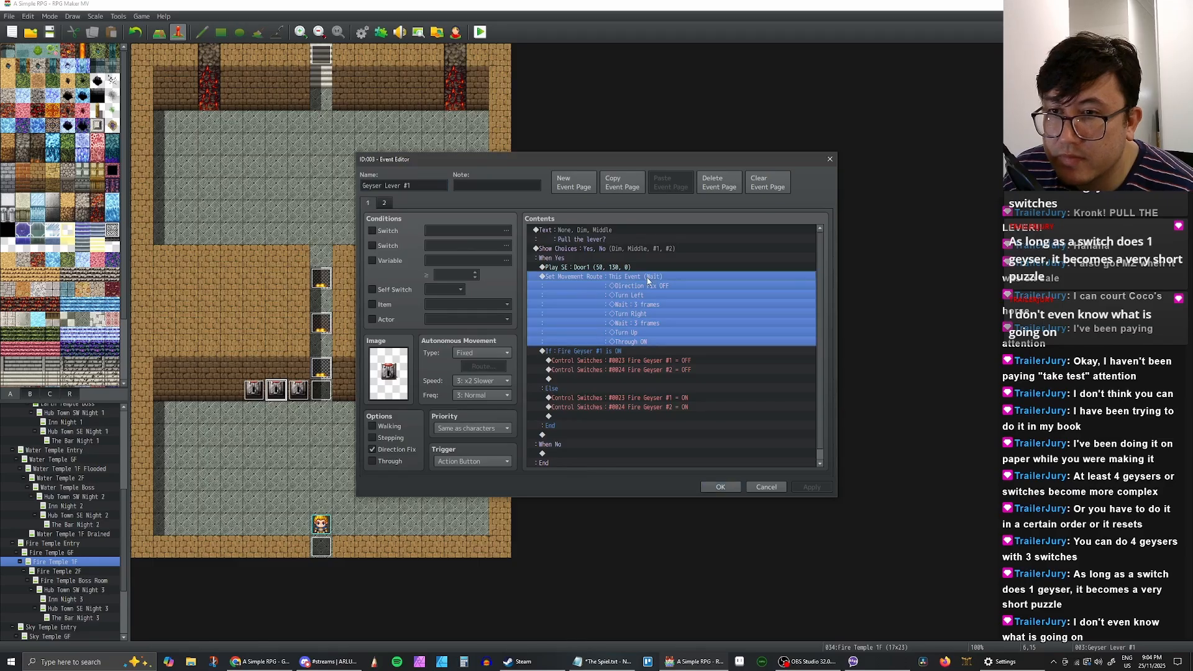
key("ctrl+v")
key("Delete")
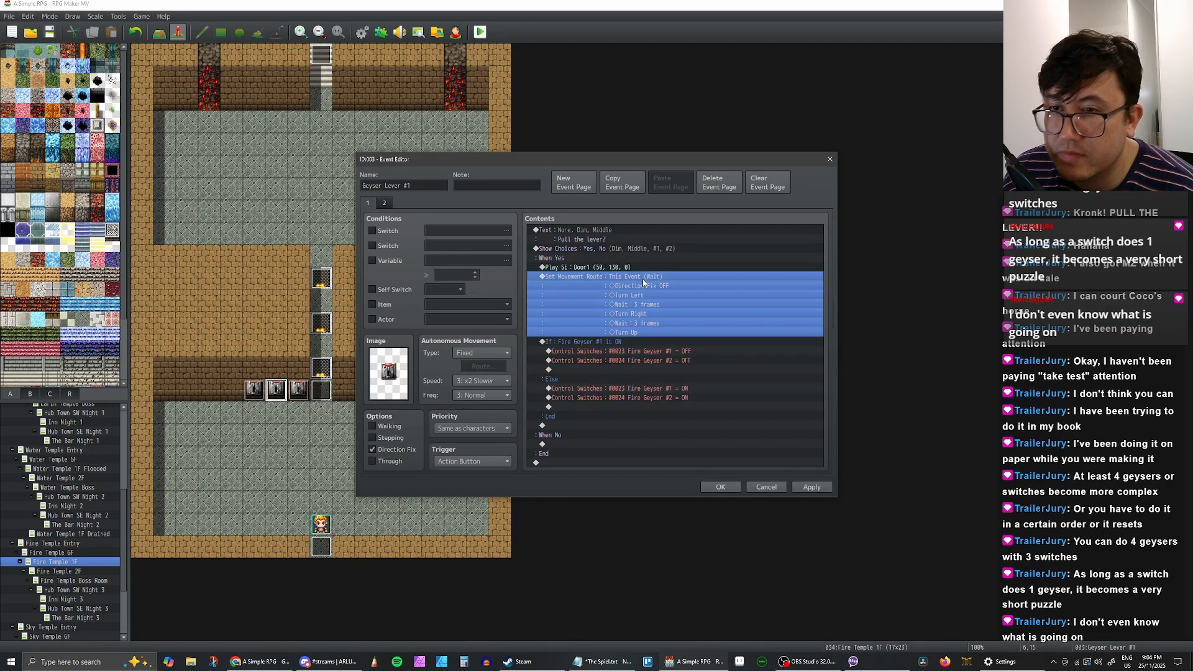
Step: Add Control Self Switch A = ON after the geyser conditional in page 1's Yes branch and apply the change
left_click(617, 232)
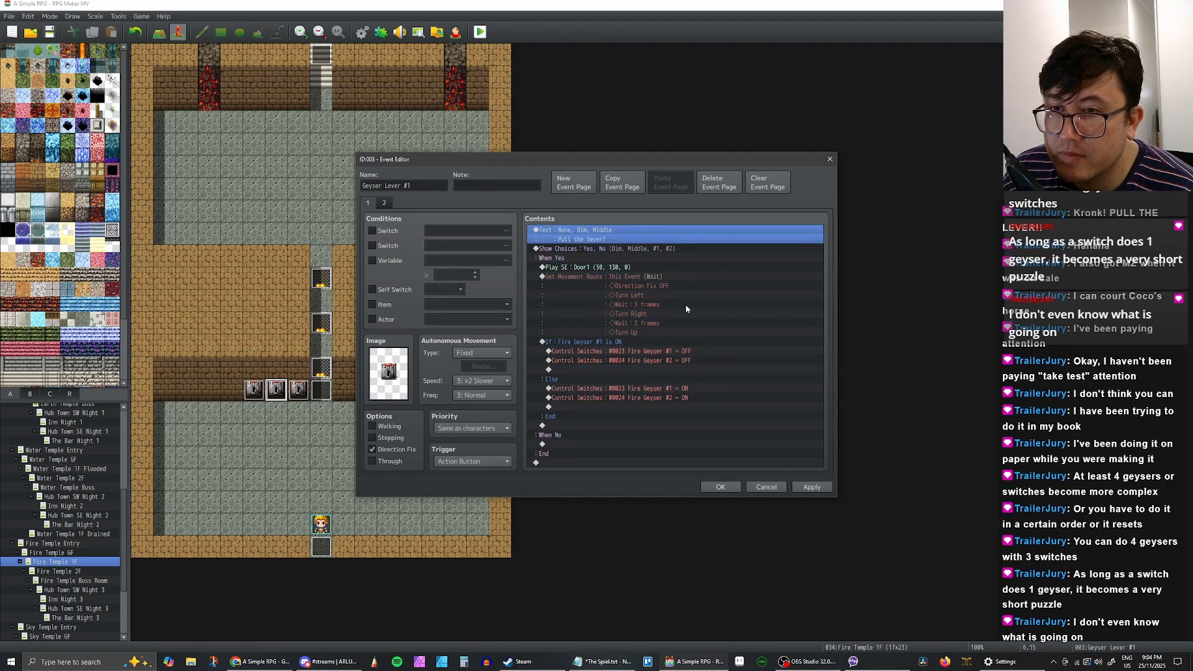
left_click(572, 427)
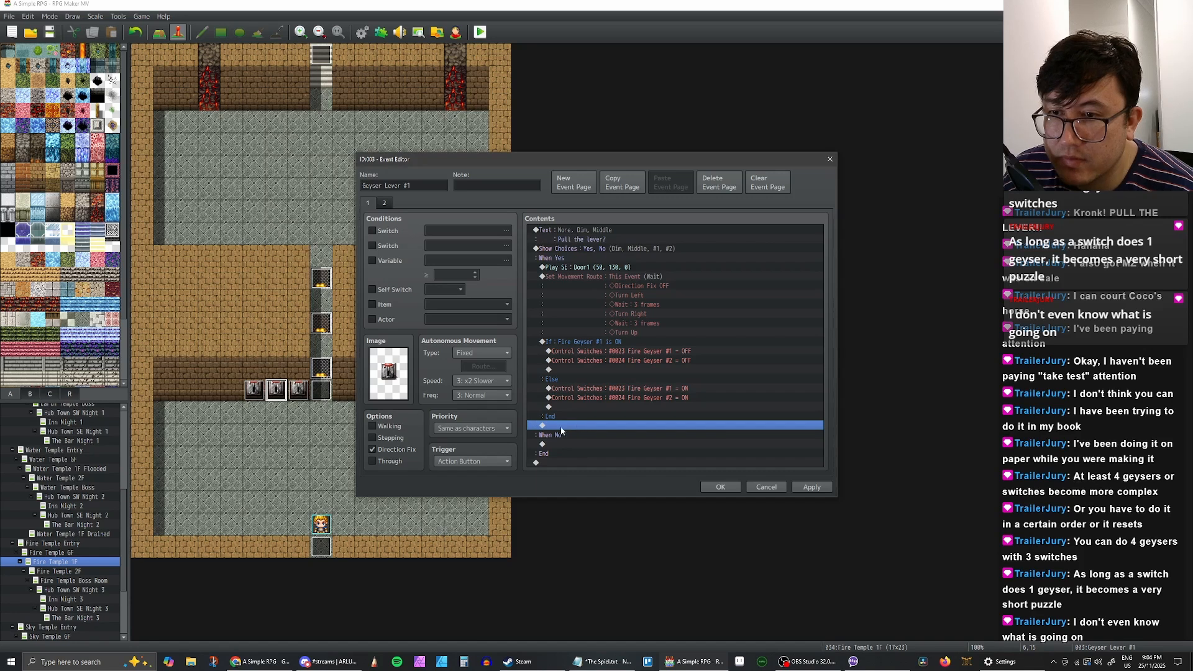
right_click(560, 428)
left_click(594, 429)
left_click(626, 335)
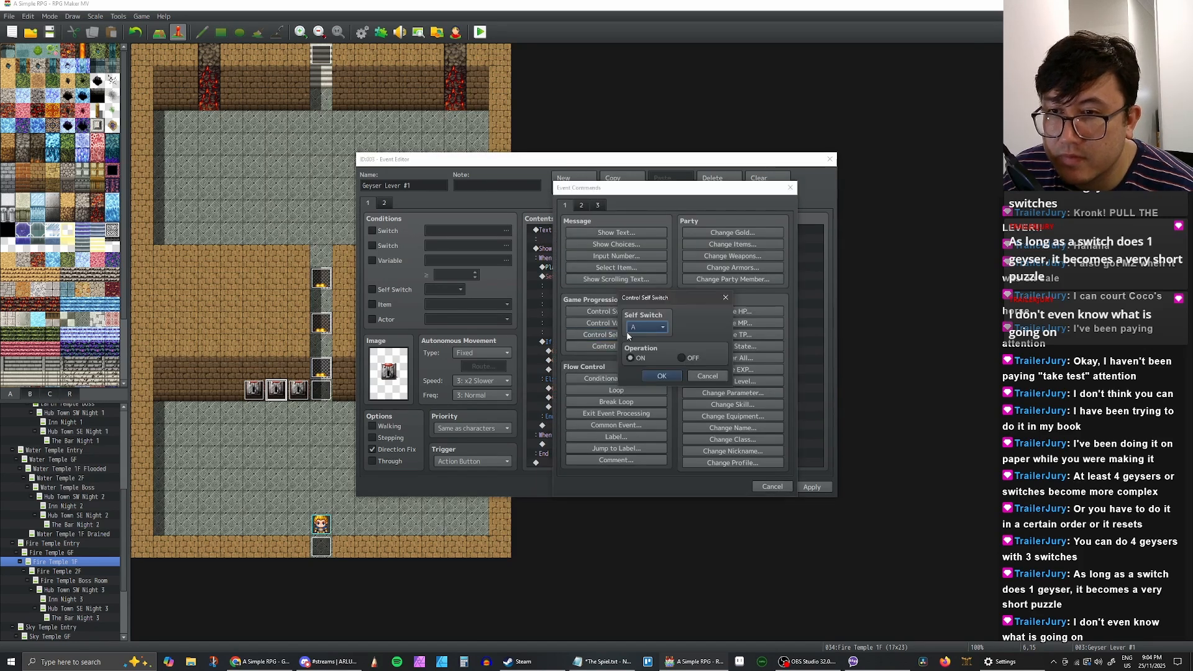
left_click(662, 377)
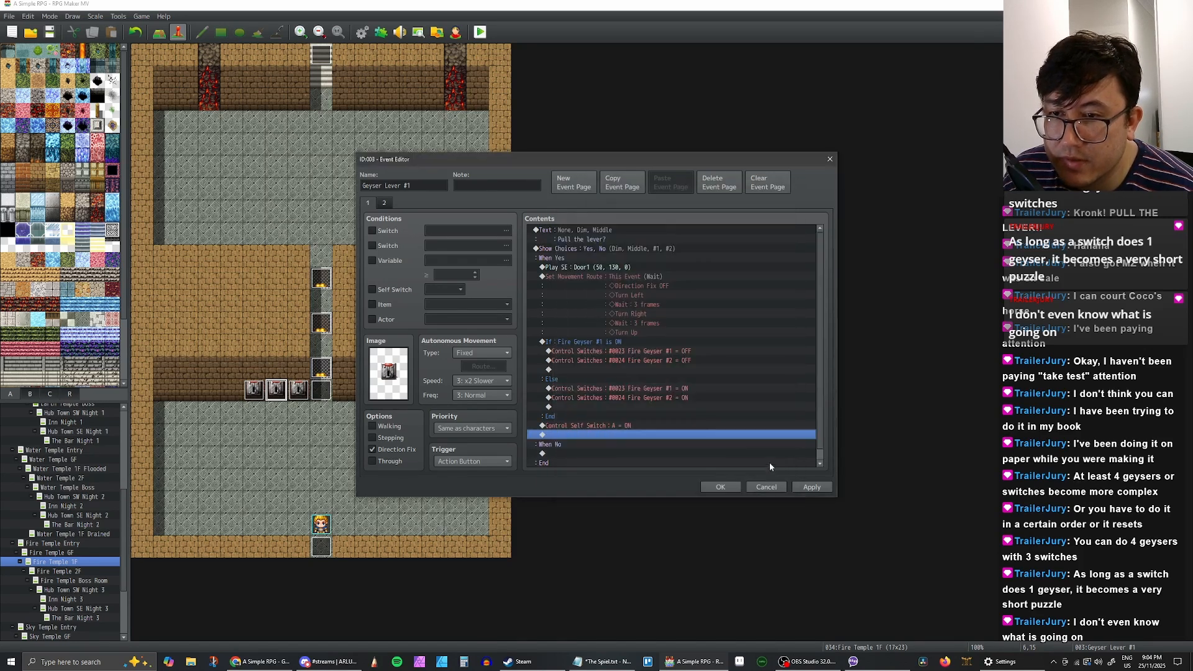
left_click(808, 486)
Step: Copy all of page 1's commands onto the empty page 2 of Geyser Lever #1
left_click(386, 204)
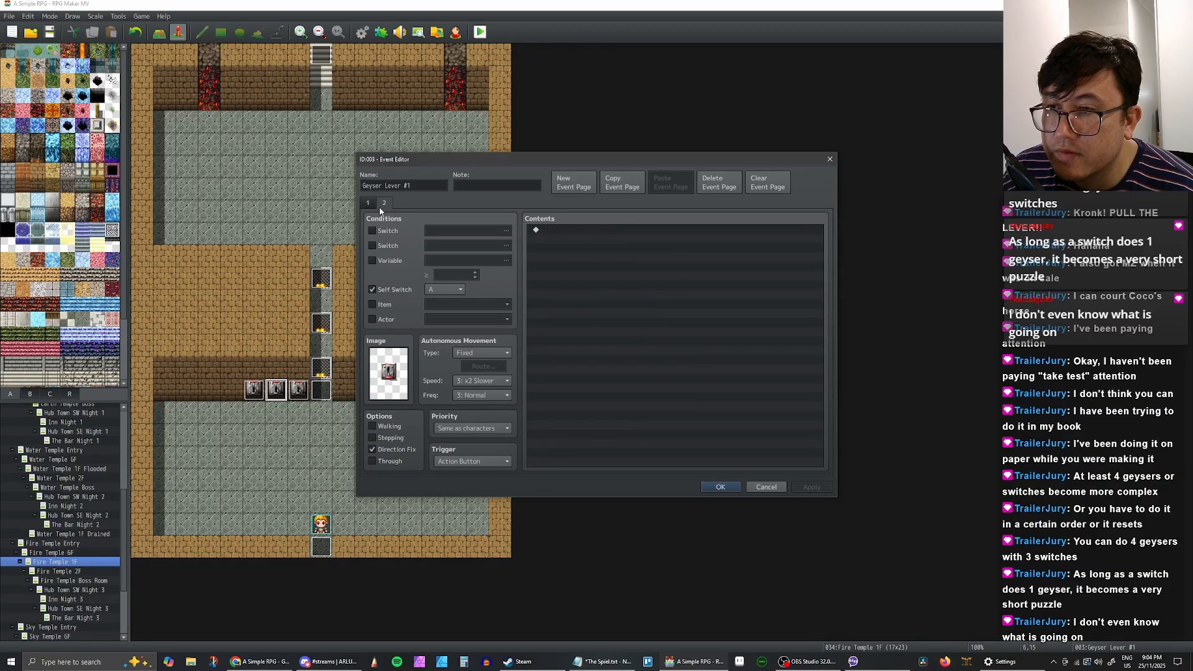
left_click(375, 205)
left_click(598, 231)
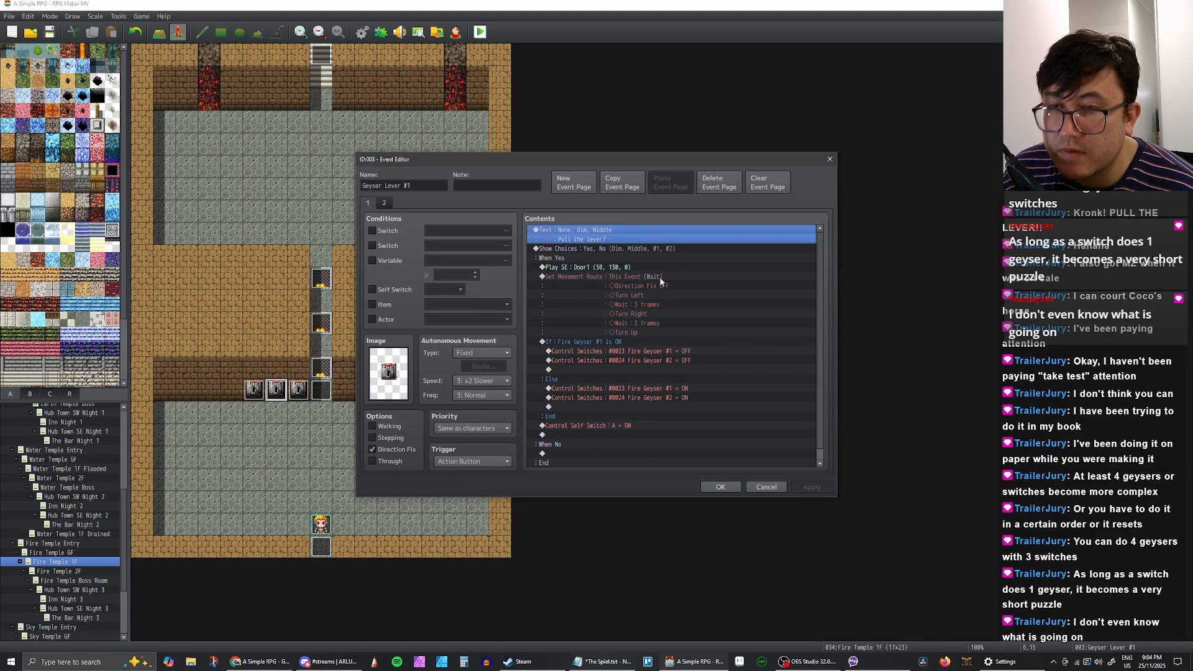
scroll(630, 295, "down", 1)
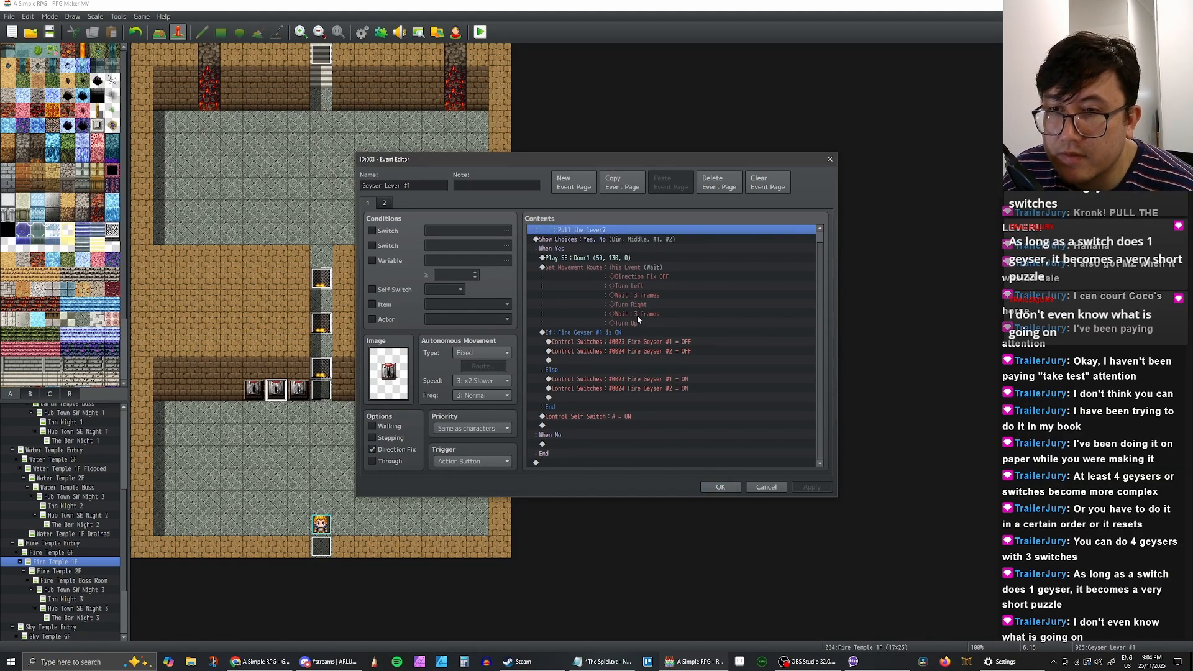
left_click(587, 454, "shift")
left_click(384, 205)
key("ctrl+v")
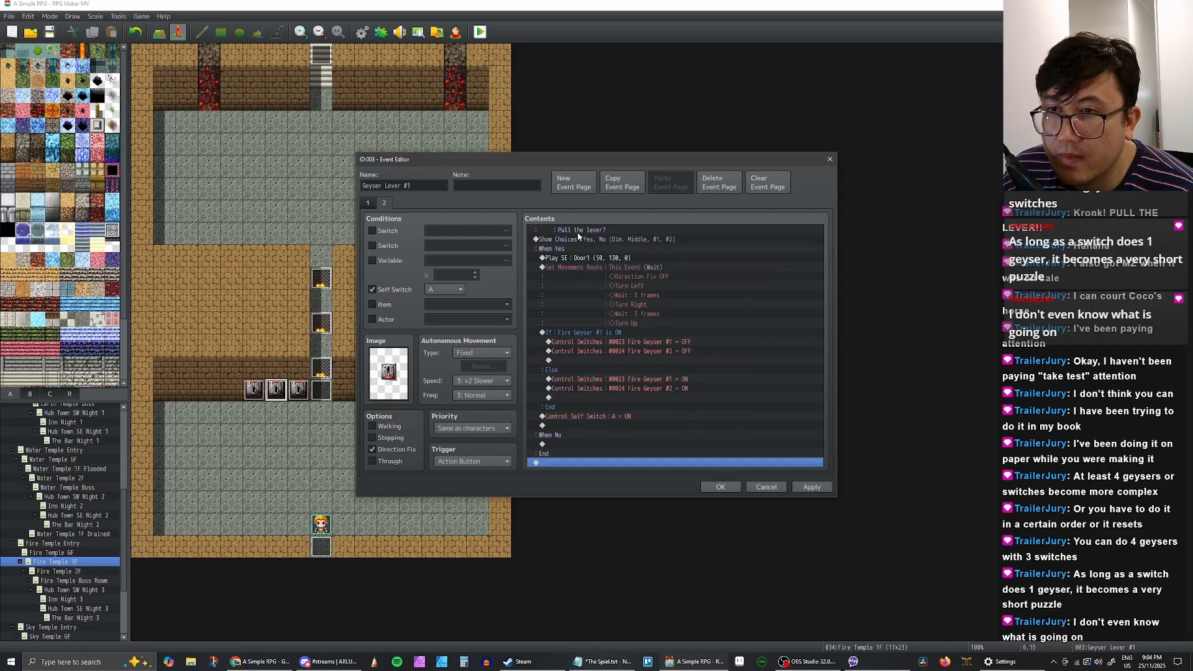
Step: Set page 2's Control Self Switch command to A = OFF in Geyser Lever #1 and apply the change
left_click(627, 267)
scroll(628, 267, "down", 1)
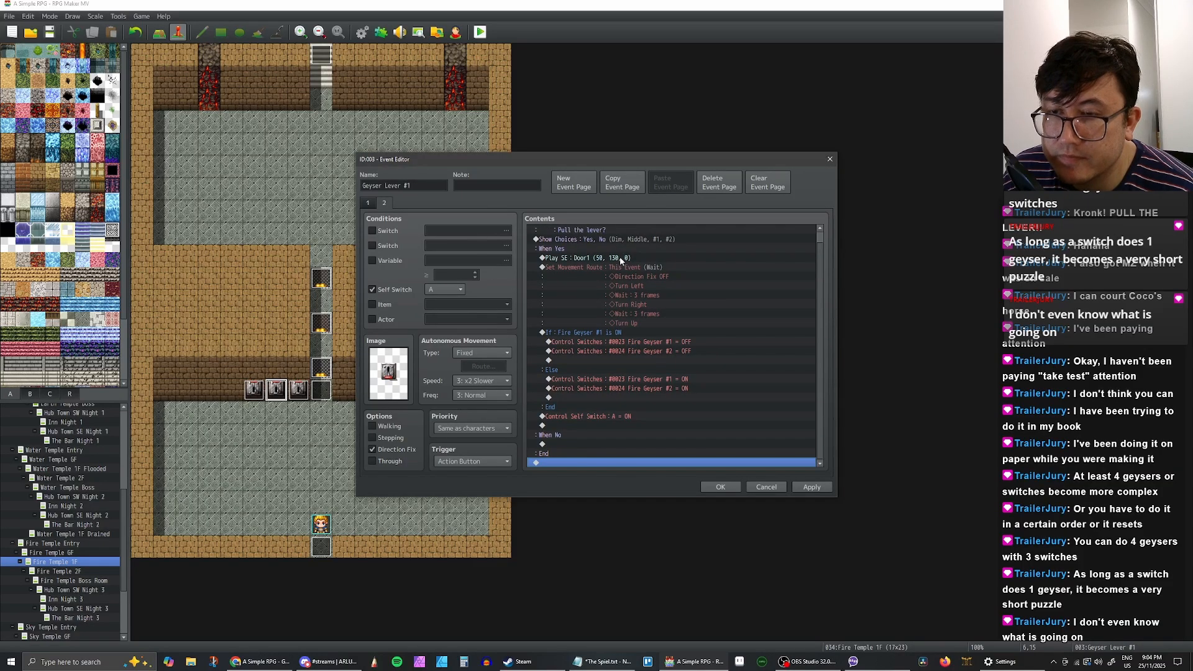
double_click(620, 416)
left_click(681, 359)
left_click(666, 377)
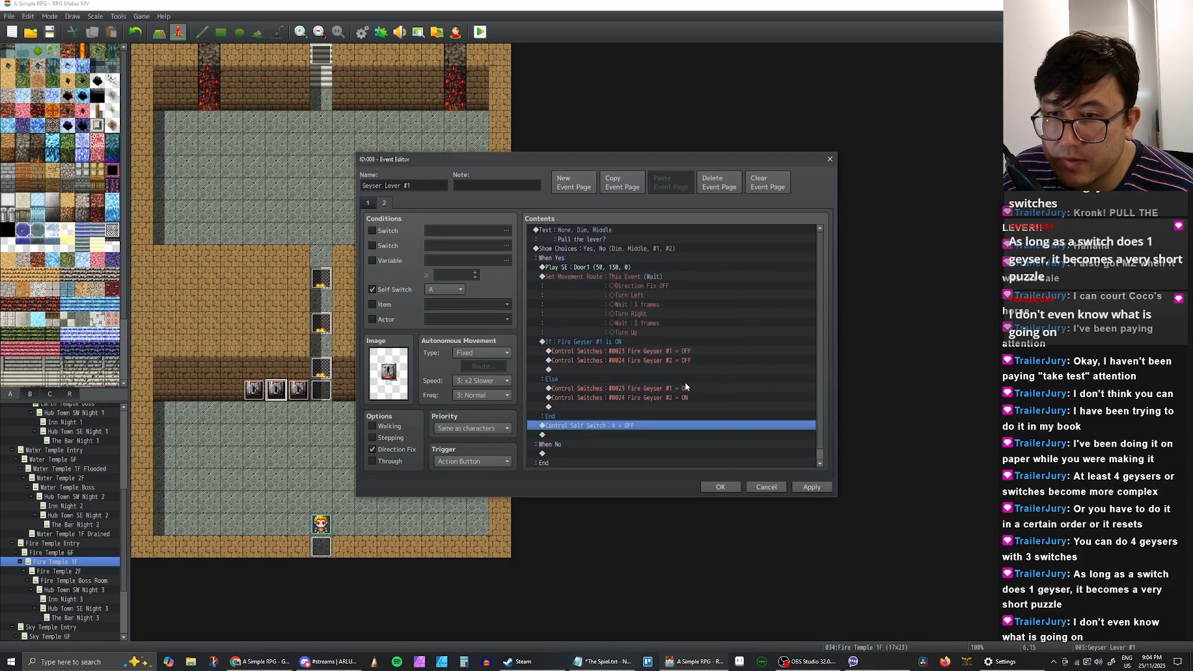
left_click(811, 486)
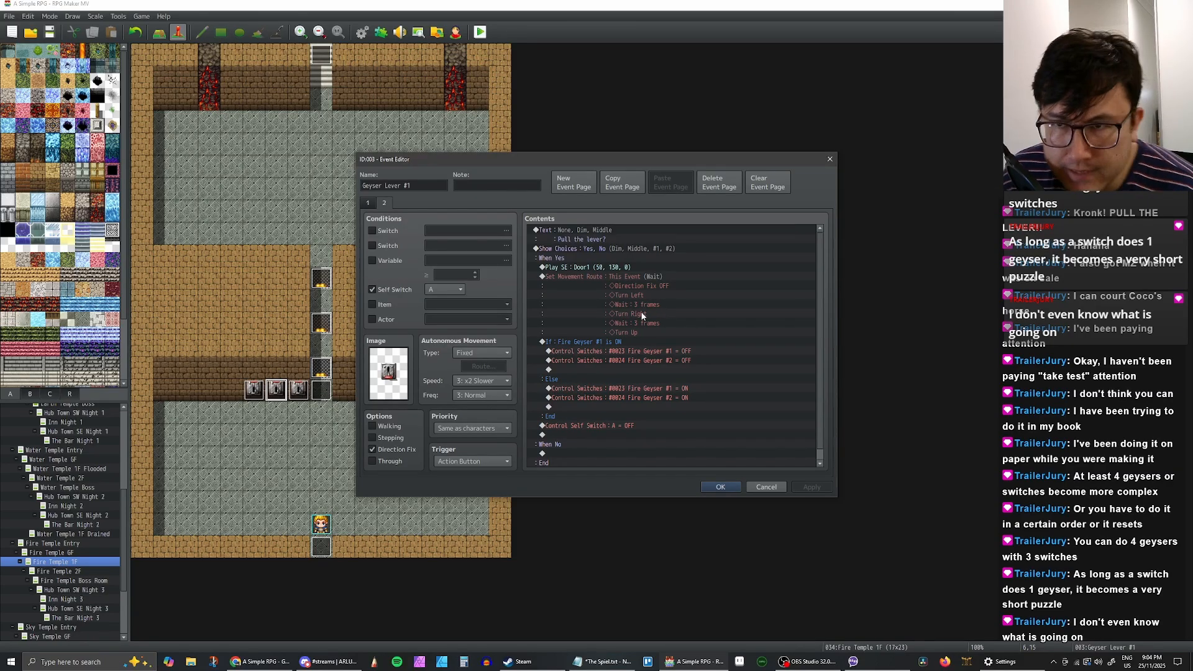
Step: Close Geyser Lever #1 and copy the reversed movement route from page 2 of Geyser Lever #2
left_click(640, 274)
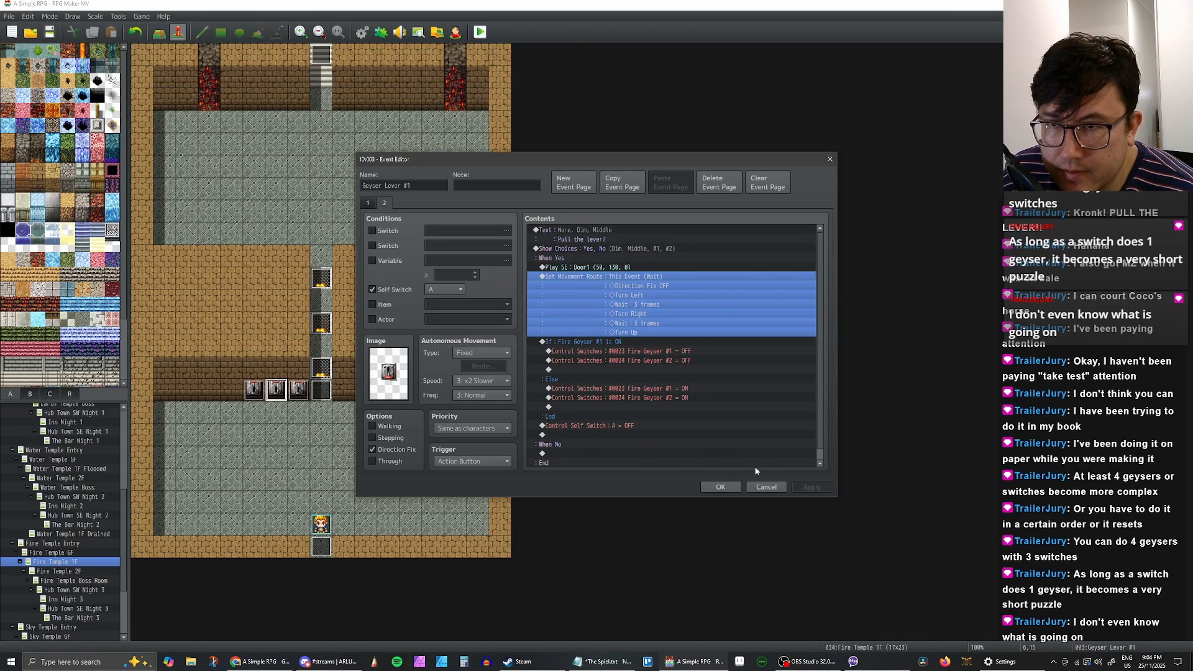
left_click(720, 486)
double_click(254, 390)
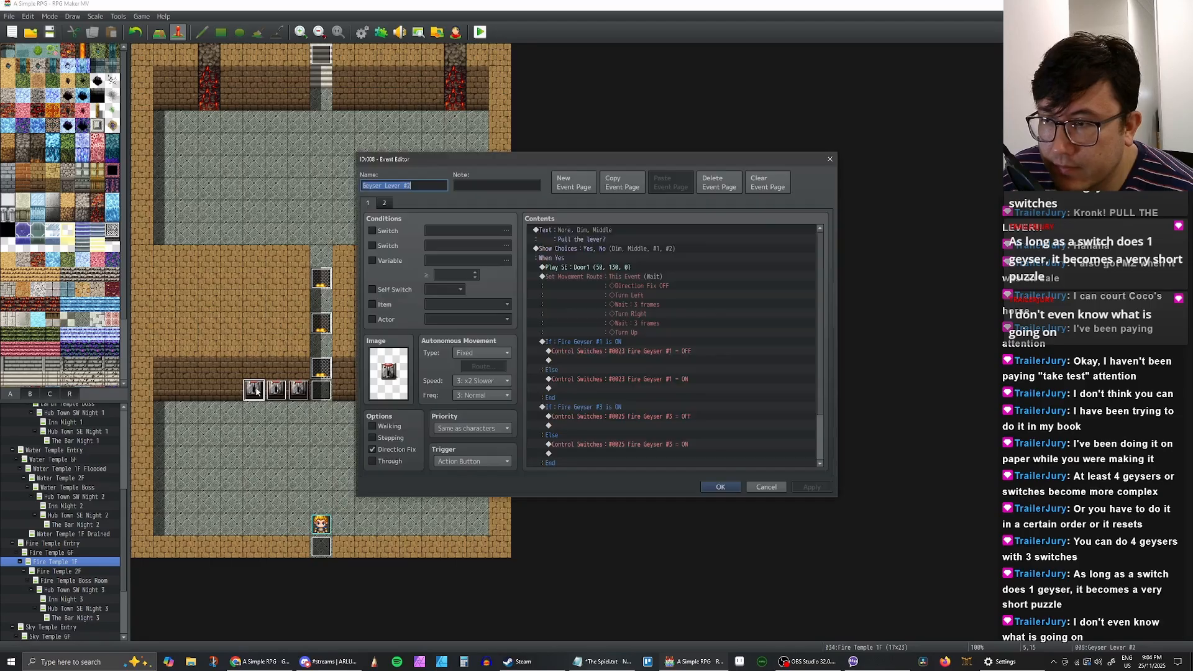
left_click(637, 276)
left_click(720, 487)
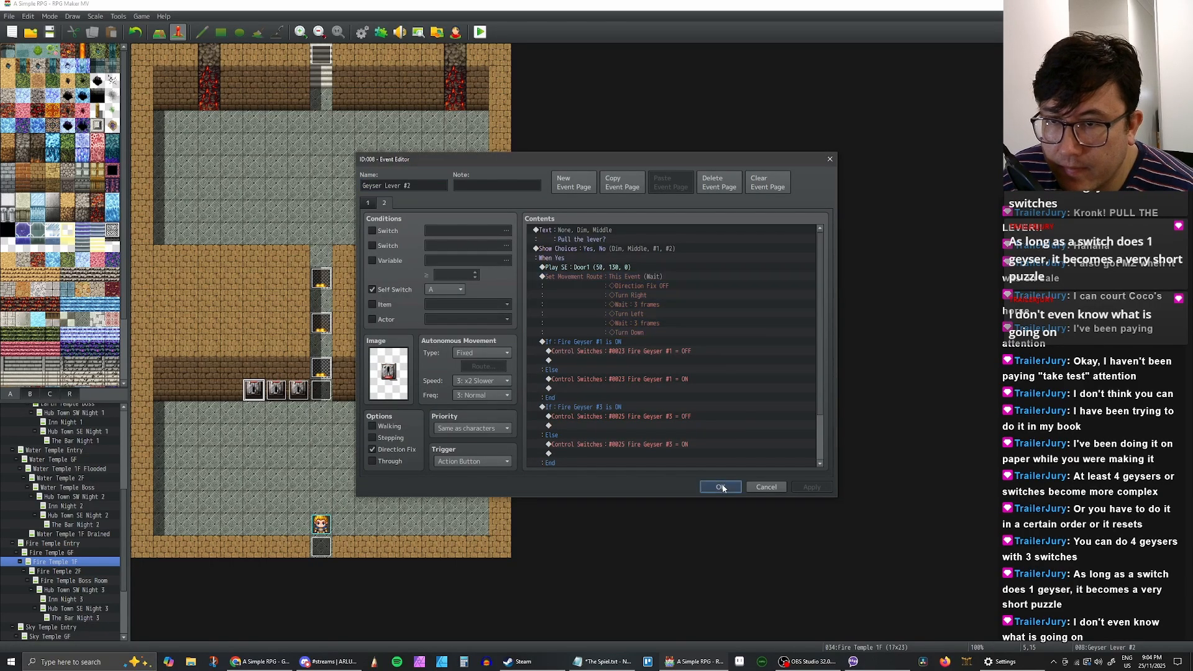
Step: Replace the movement route on page 2 of Geyser Lever #1 with the copied reversed route and save the event
double_click(276, 390)
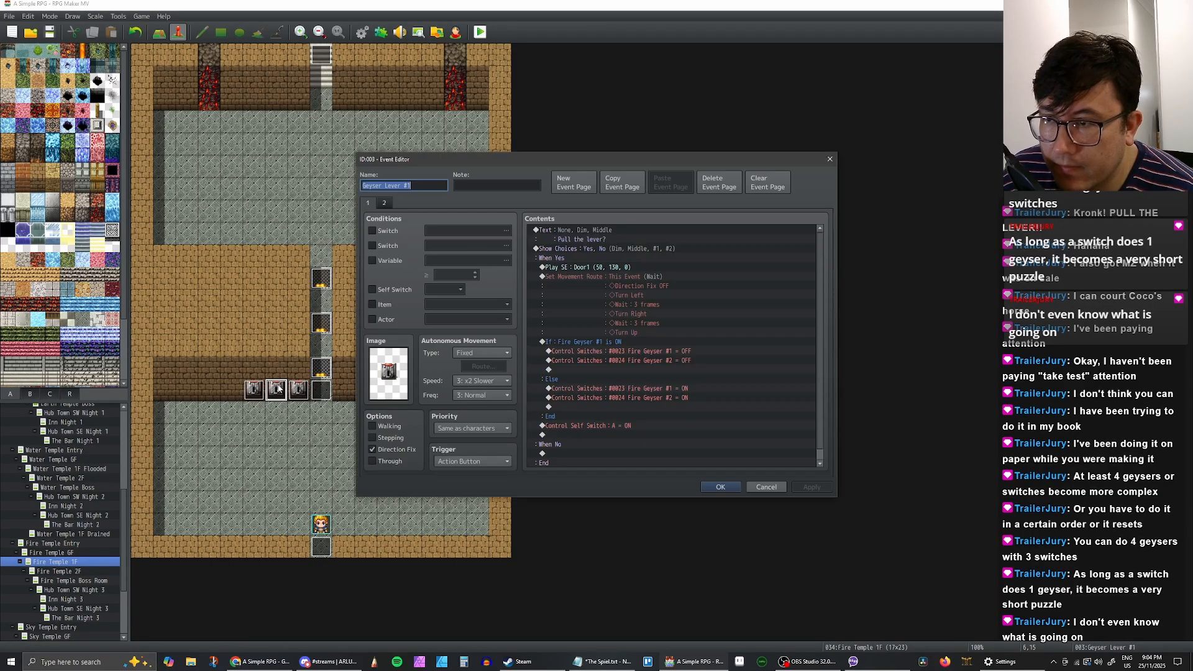
left_click(384, 203)
left_click(639, 269)
left_click(666, 278)
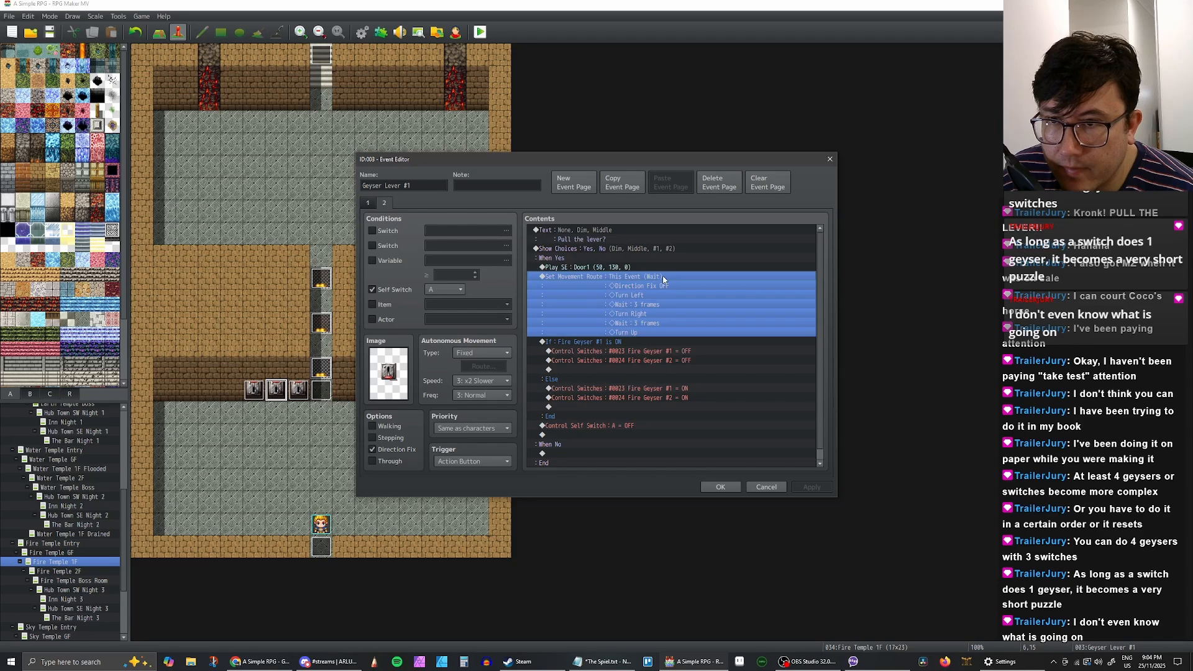
key("ctrl+v")
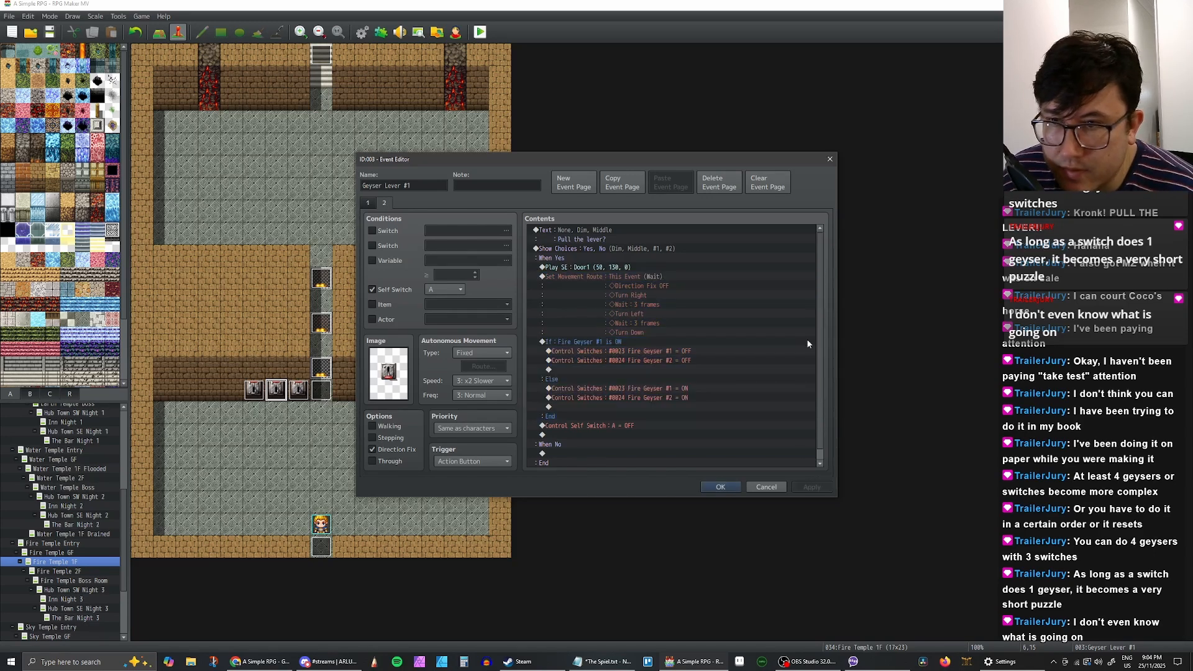
left_click(725, 486)
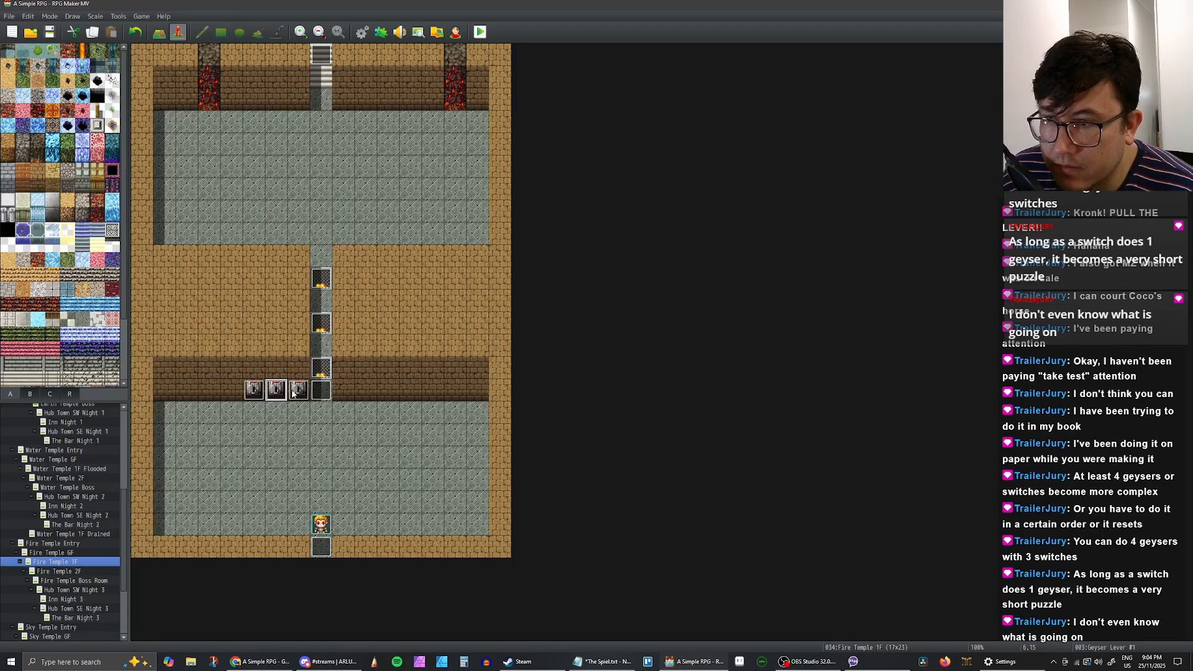
Step: Remove the Through ON command from the page 1 movement route of Geyser Lever #3
double_click(293, 392)
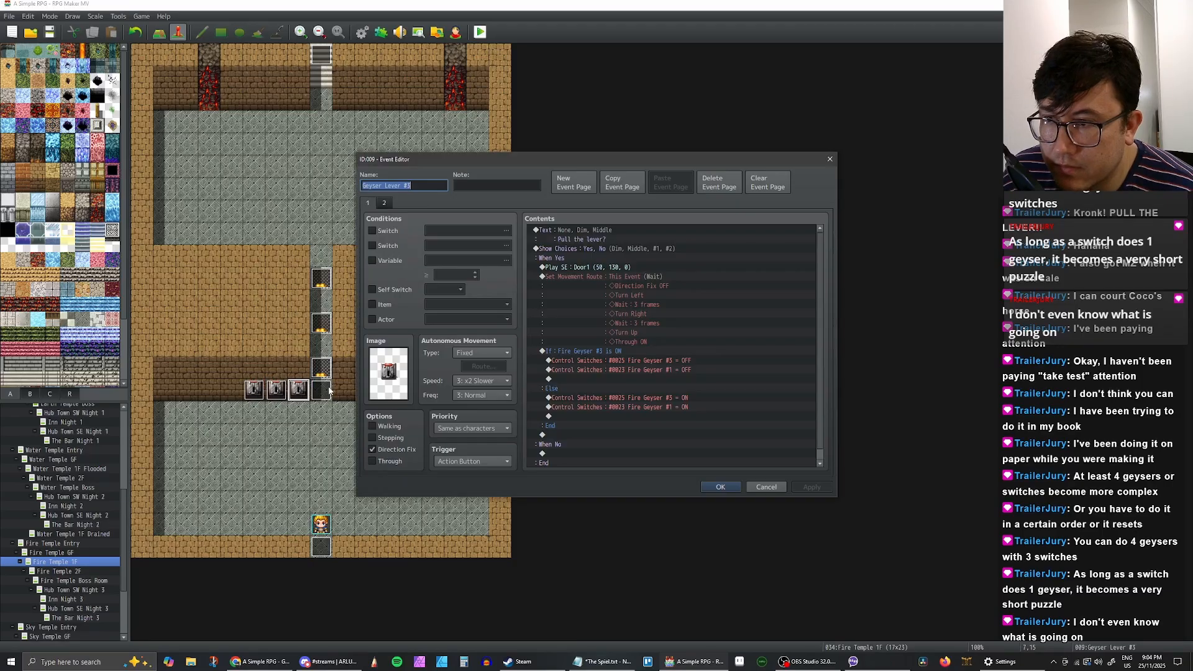
left_click(384, 203)
left_click(369, 203)
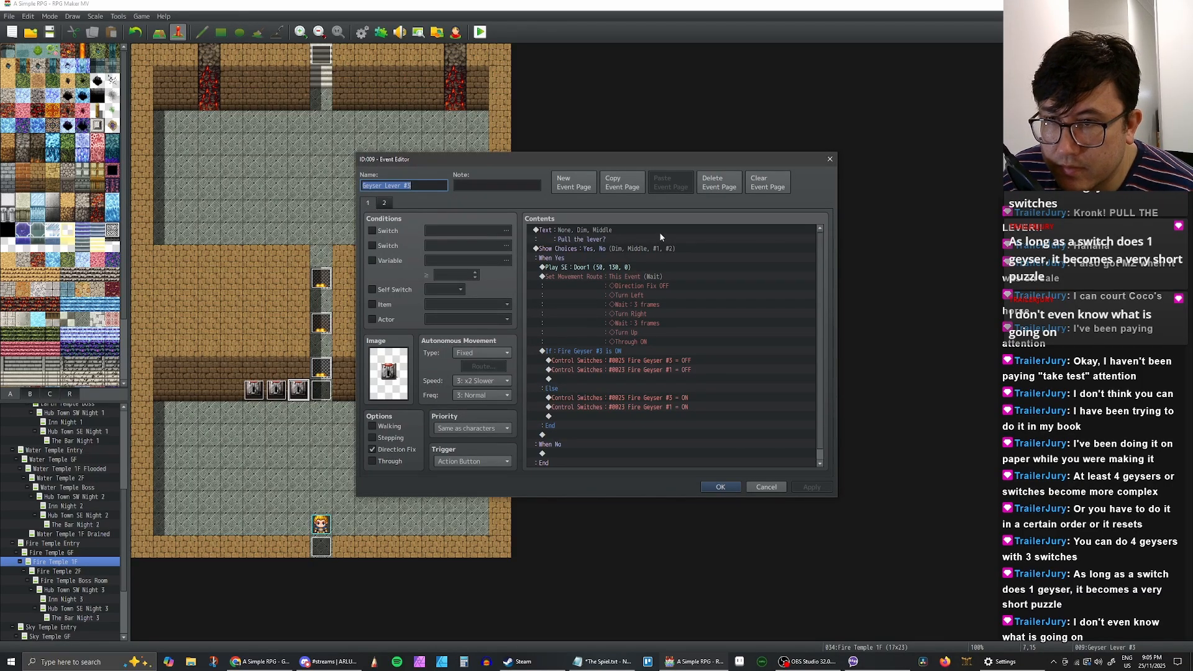
double_click(633, 274)
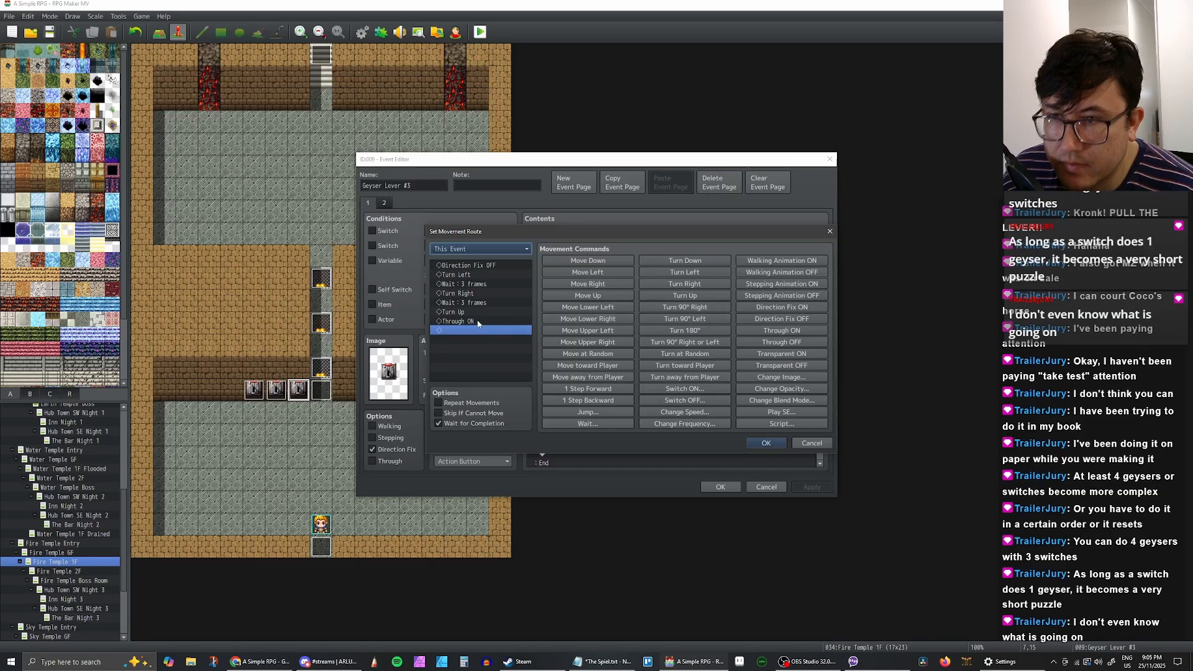
key("Delete")
left_click(764, 444)
Step: Add Control Self Switch A = ON after the geyser conditional on page 1 of Geyser Lever #3
left_click(558, 426)
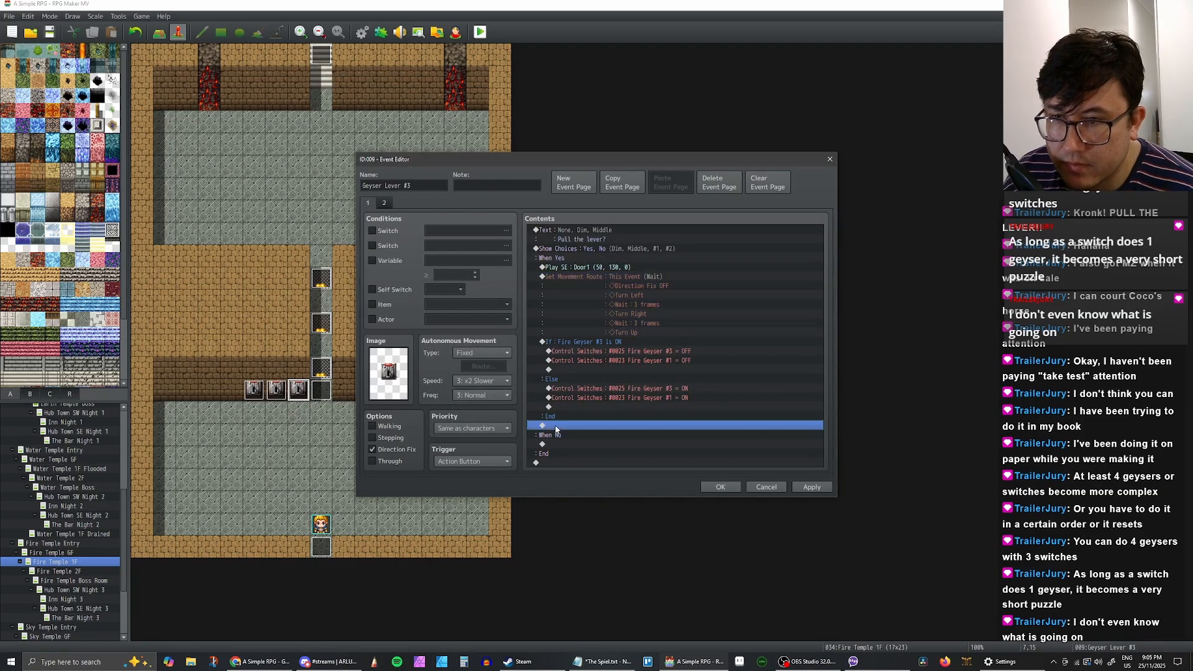
right_click(557, 427)
left_click(587, 433)
left_click(616, 334)
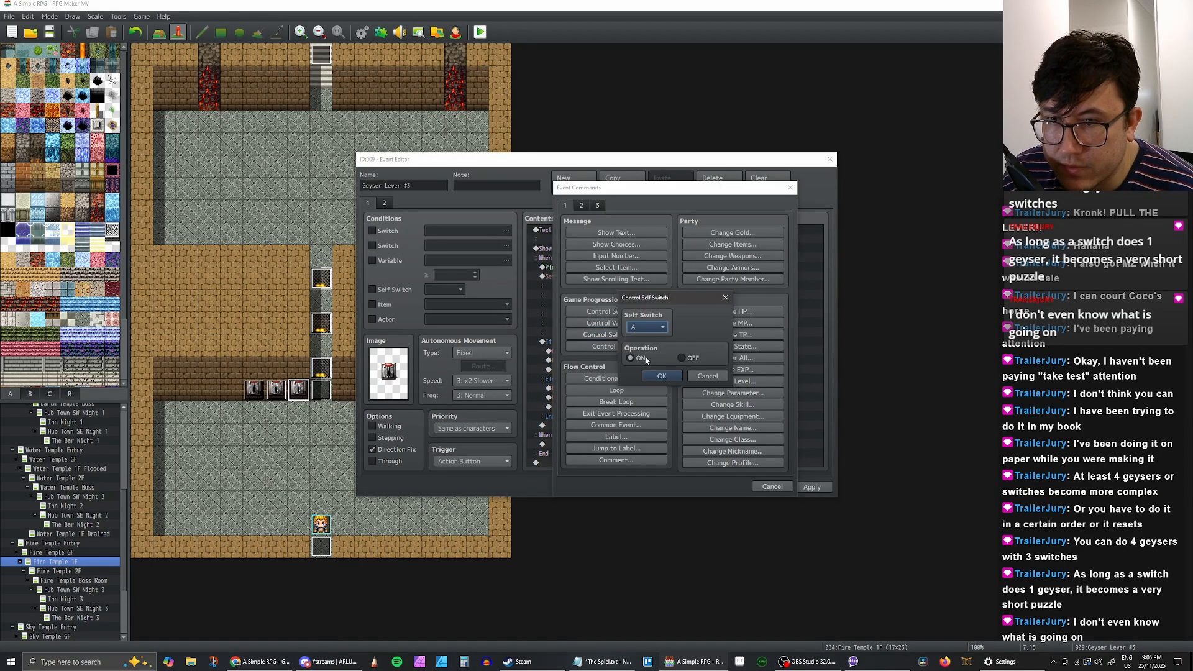
left_click(662, 373)
Step: Copy all of page 1's commands onto the empty page 2 of Geyser Lever #3
left_click(386, 203)
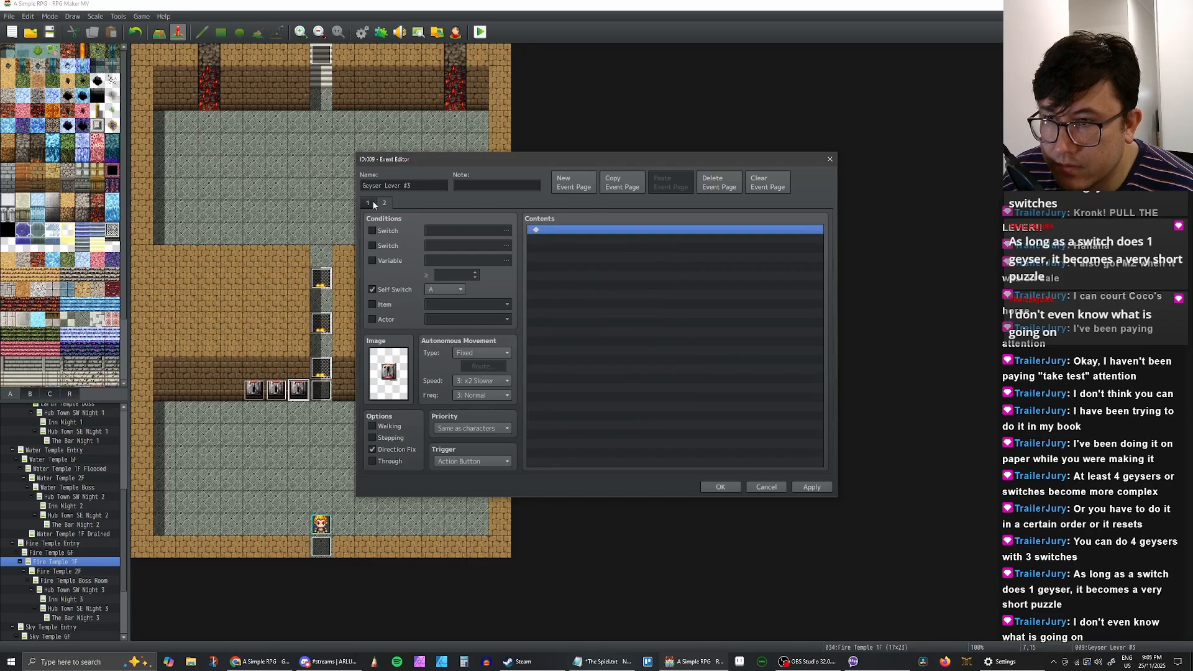
left_click(368, 202)
scroll(598, 299, "down", 1)
left_click(570, 455, "shift")
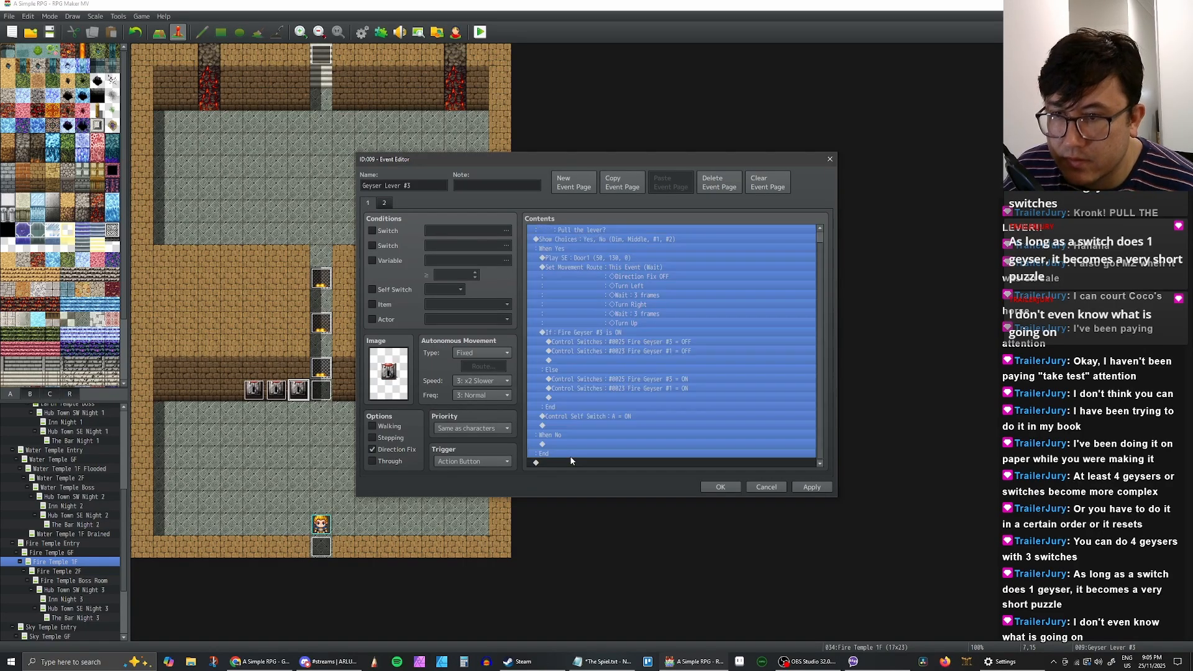
left_click(384, 203)
key("ctrl+v")
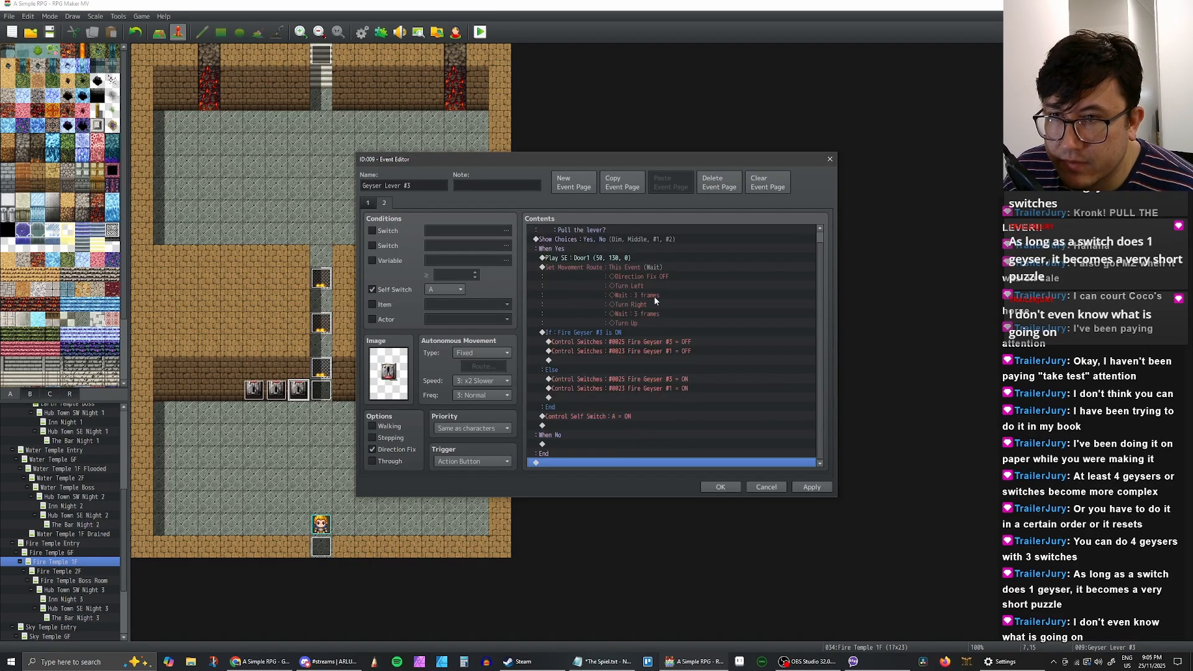
Step: Set page 2's Control Self Switch command to A = OFF in Geyser Lever #3, then apply and close the event
double_click(665, 415)
left_click(682, 358)
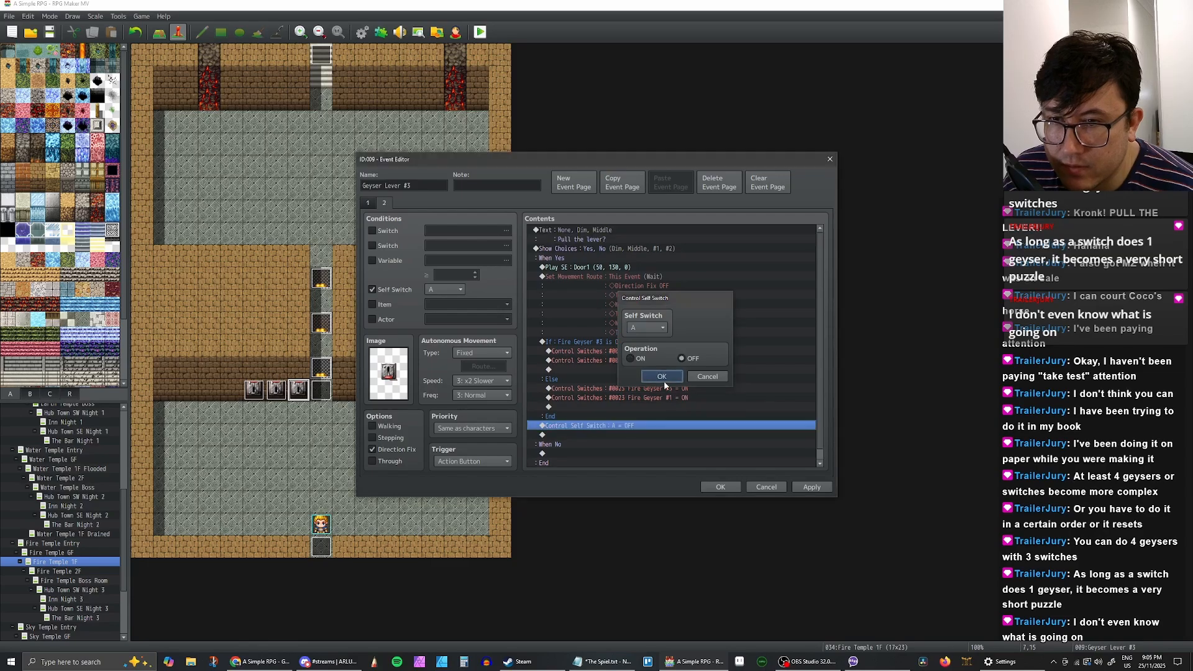
left_click(661, 376)
left_click(654, 282)
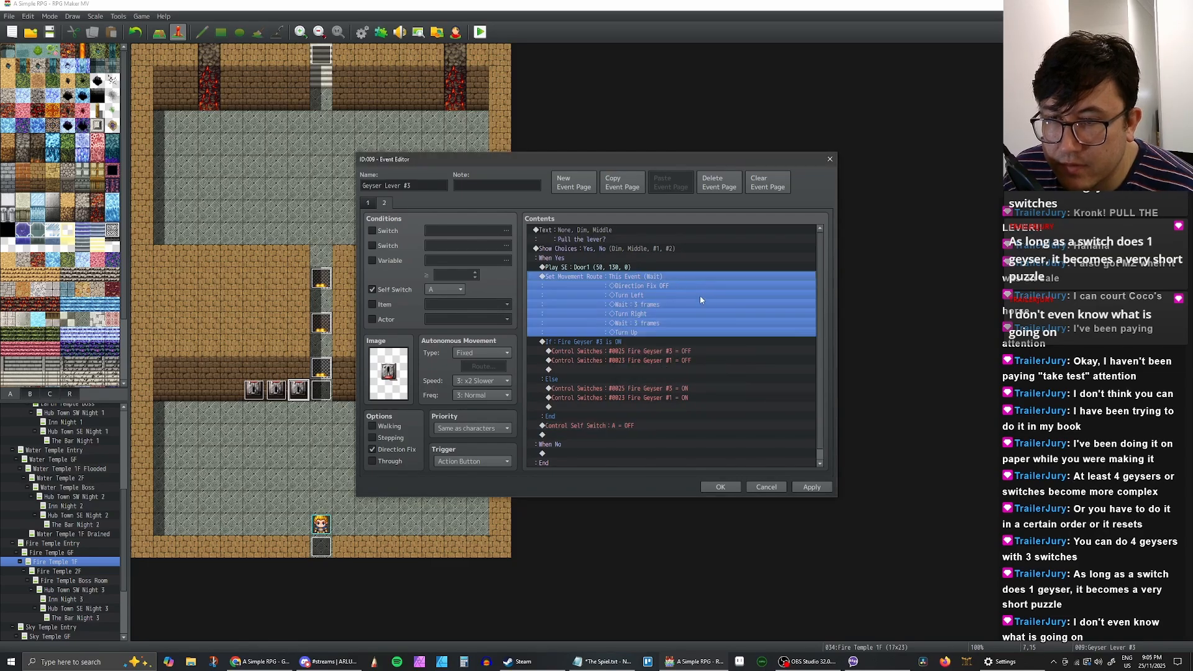
left_click(812, 487)
left_click(720, 487)
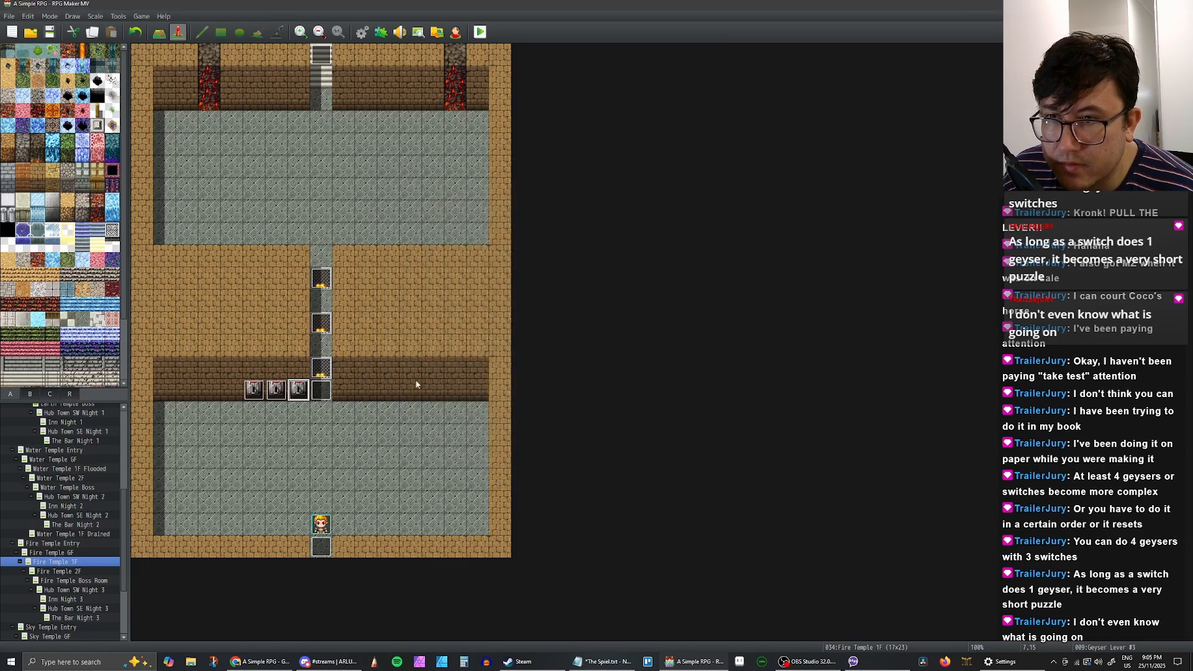
Step: Replace the movement route on page 2 of Geyser Lever #3 with the one copied from Geyser Lever #1
double_click(283, 393)
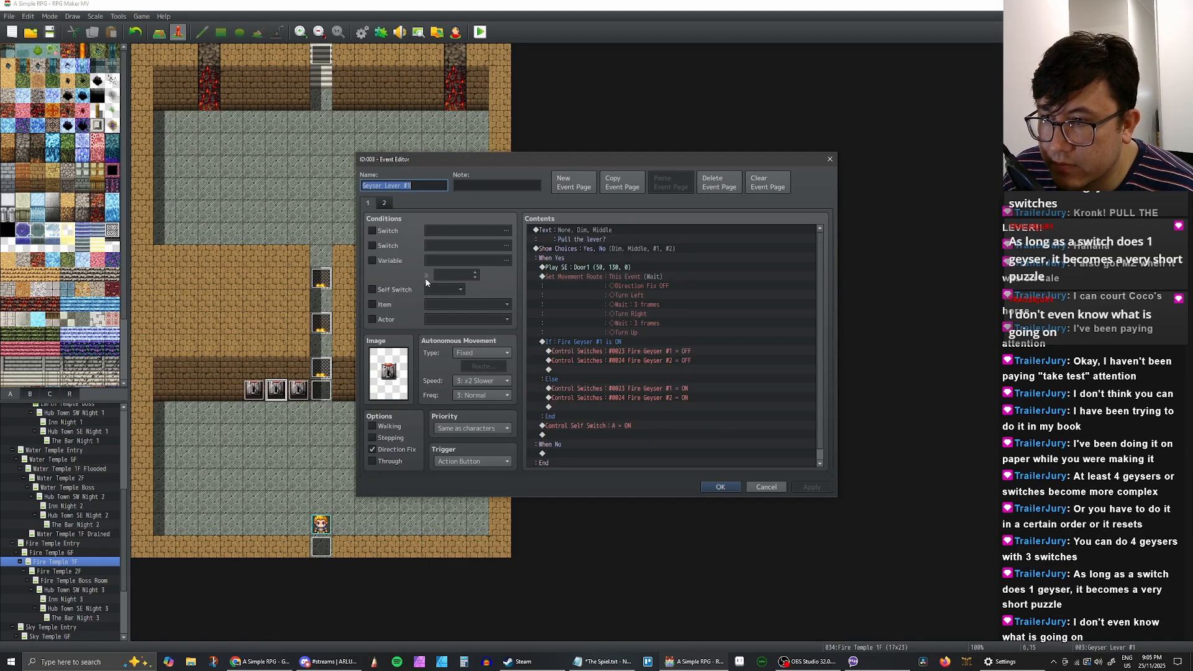
left_click(646, 280)
left_click(720, 487)
double_click(298, 389)
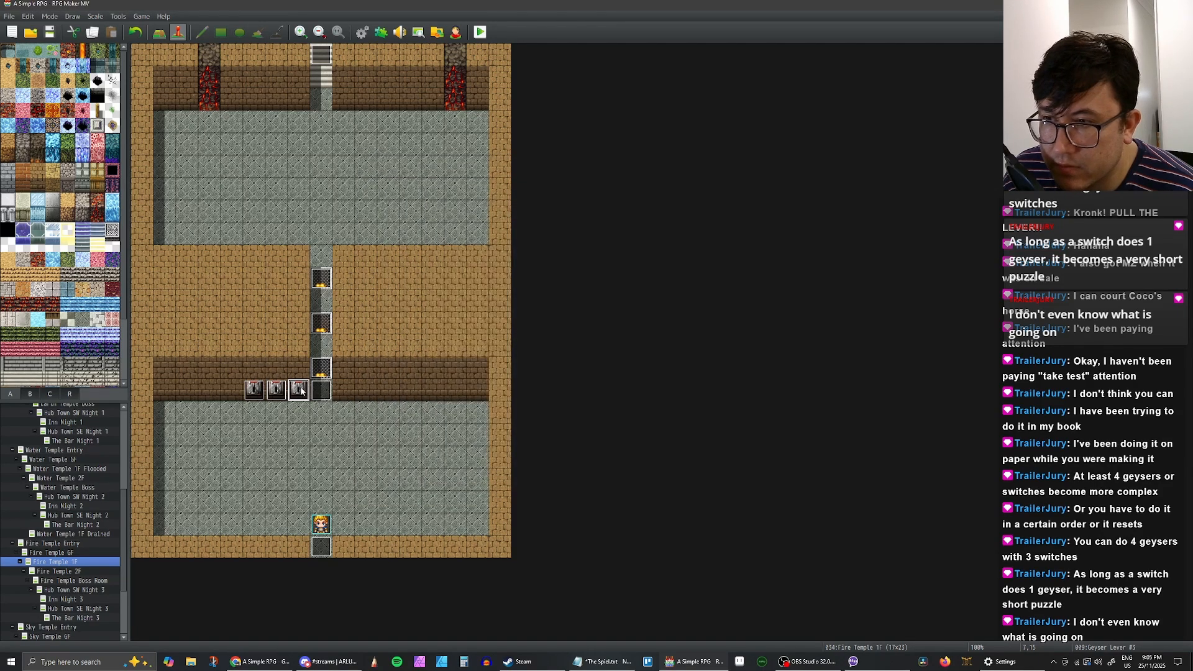
left_click(386, 202)
left_click(657, 276)
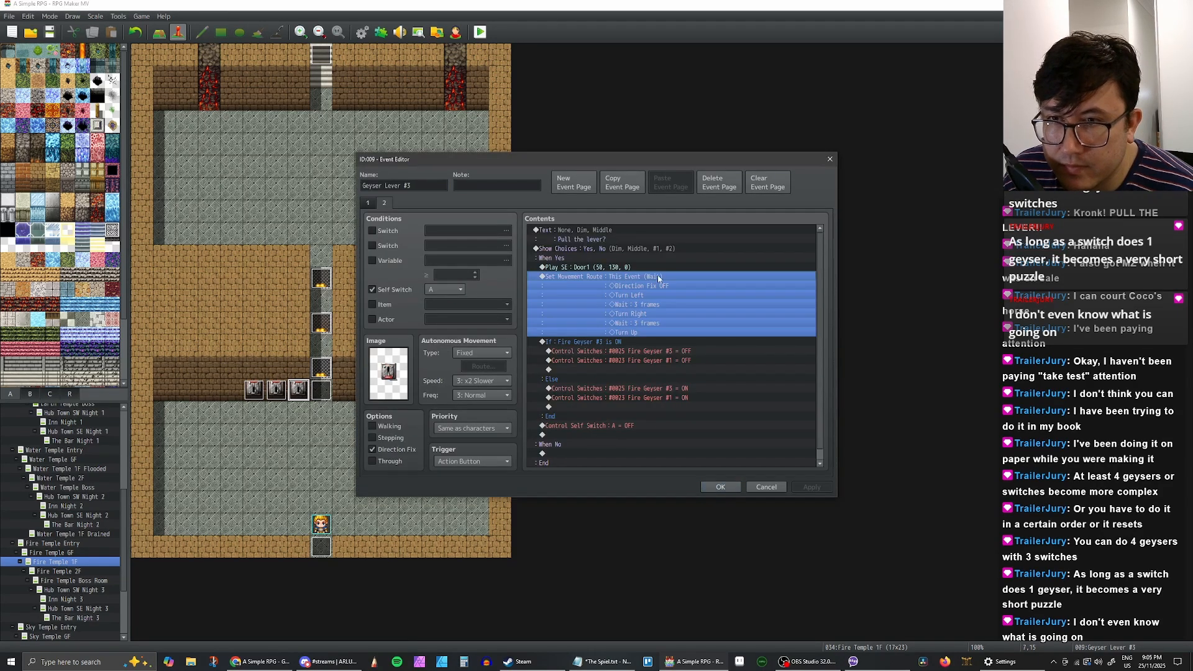
key("Delete")
key("ctrl+v")
left_click(720, 487)
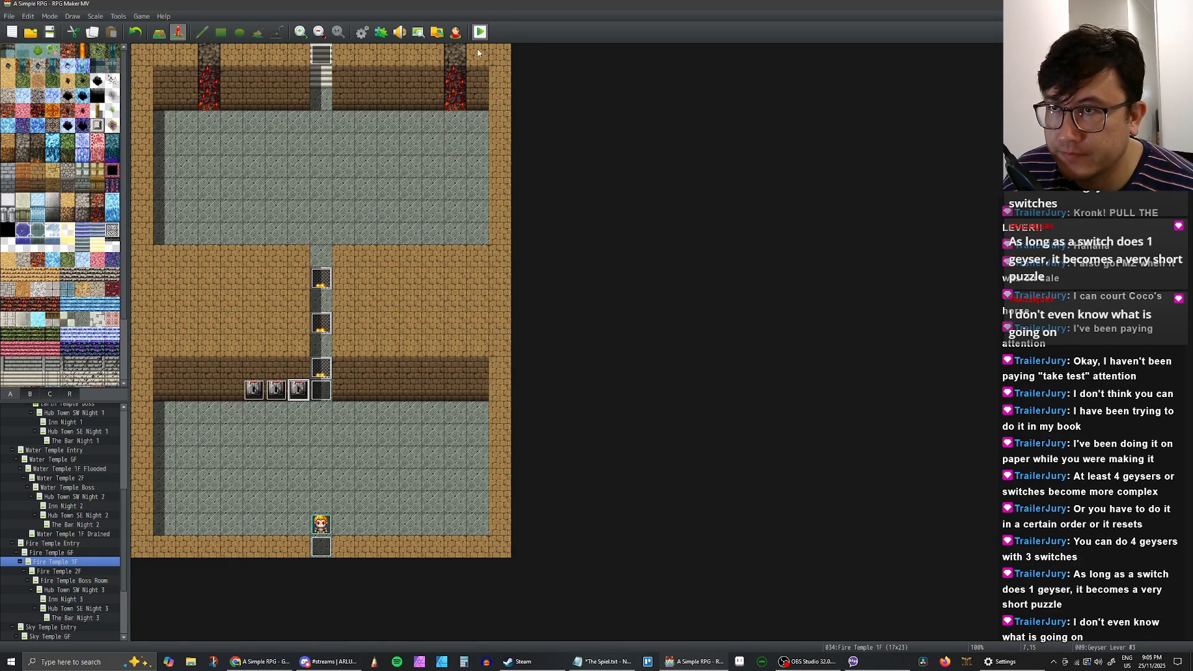
Step: Compare pages 1 and 2 of the Fire Geyser Cutscene event
double_click(321, 389)
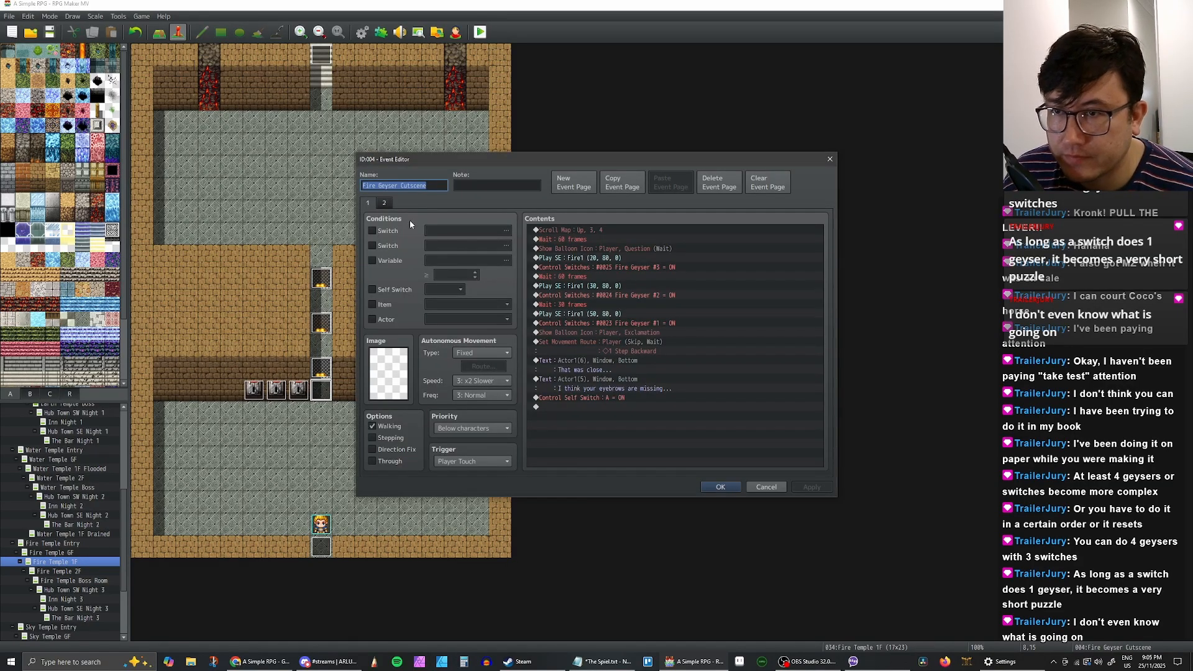
left_click(383, 204)
left_click(368, 204)
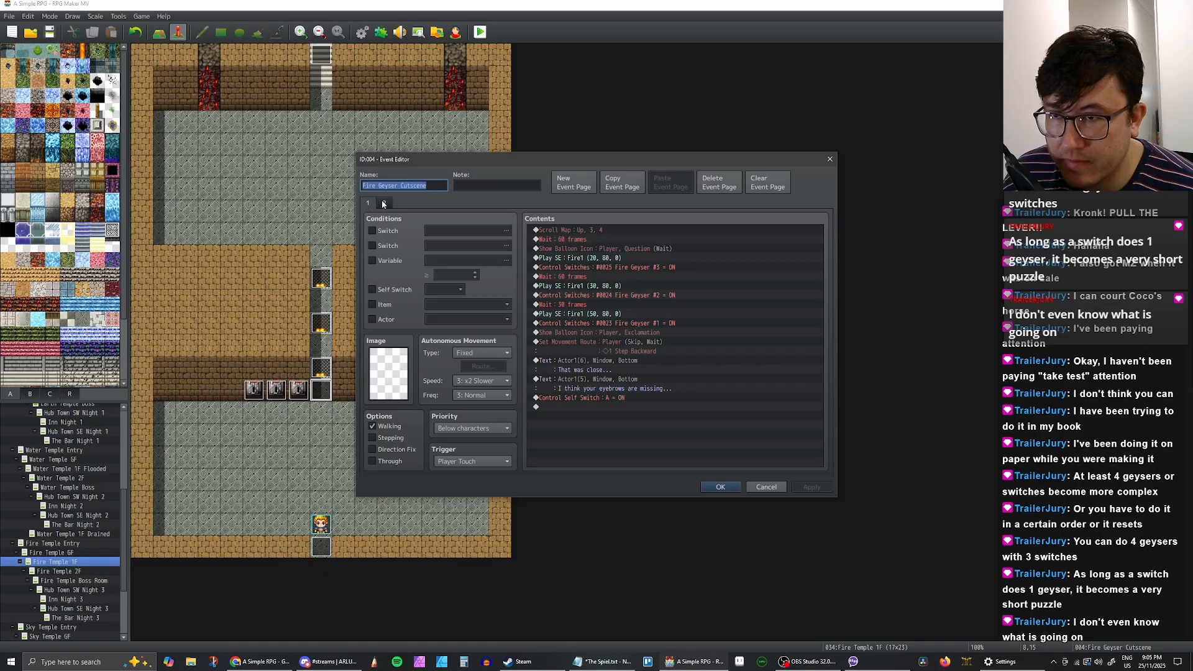
left_click(383, 203)
left_click(370, 202)
left_click(383, 202)
left_click(369, 203)
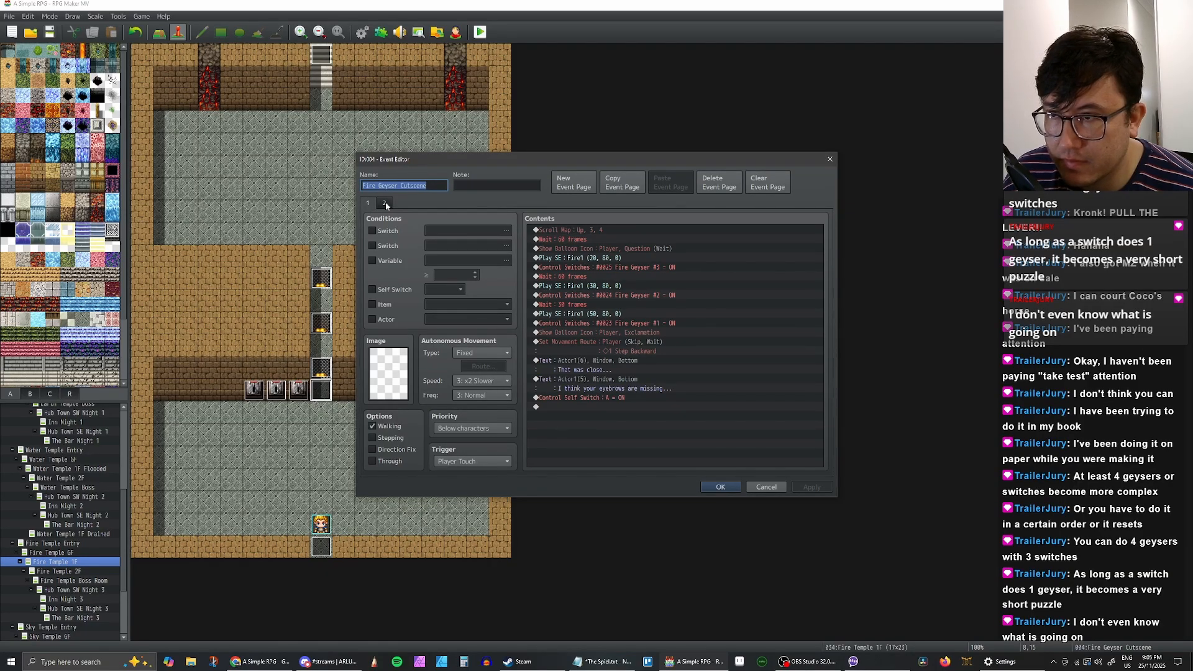
left_click(385, 204)
left_click(367, 203)
double_click(391, 380)
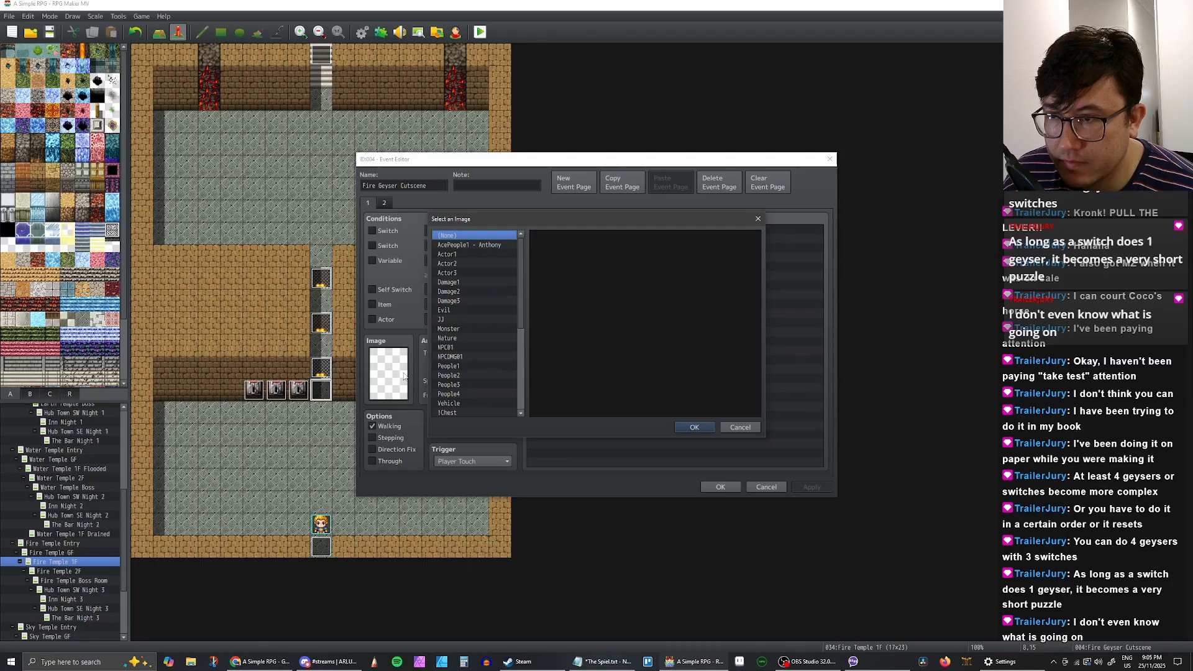
left_click(463, 272)
scroll(478, 330, "down", 6)
left_click(457, 403)
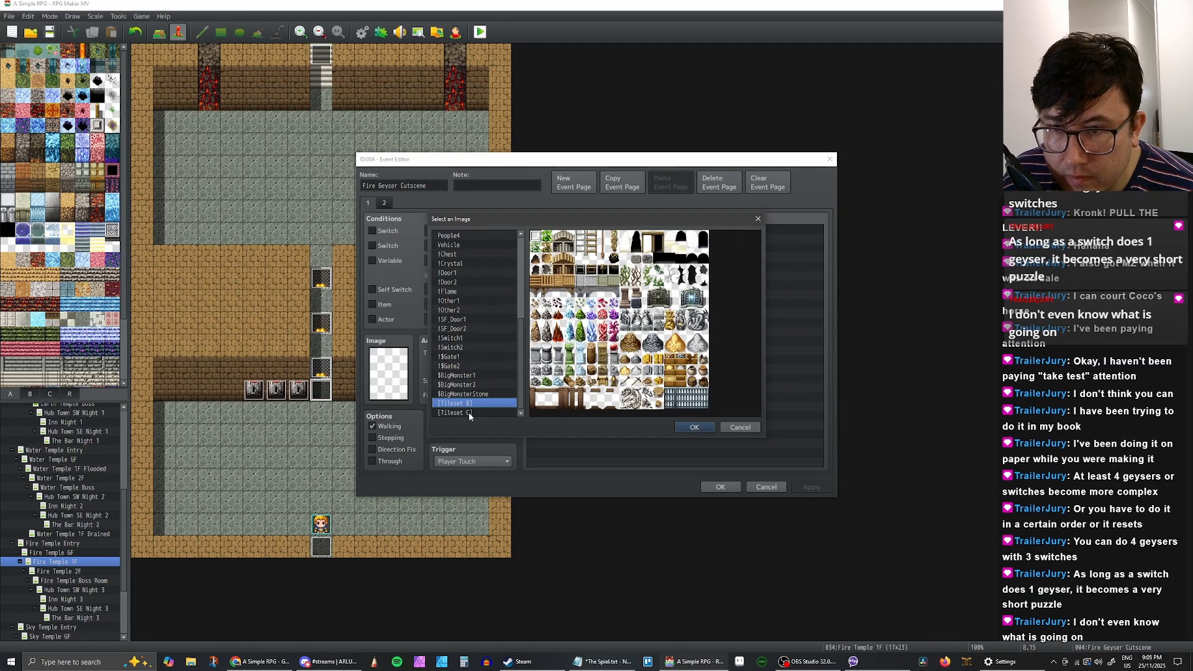
left_click(468, 411)
scroll(493, 389, "up", 6)
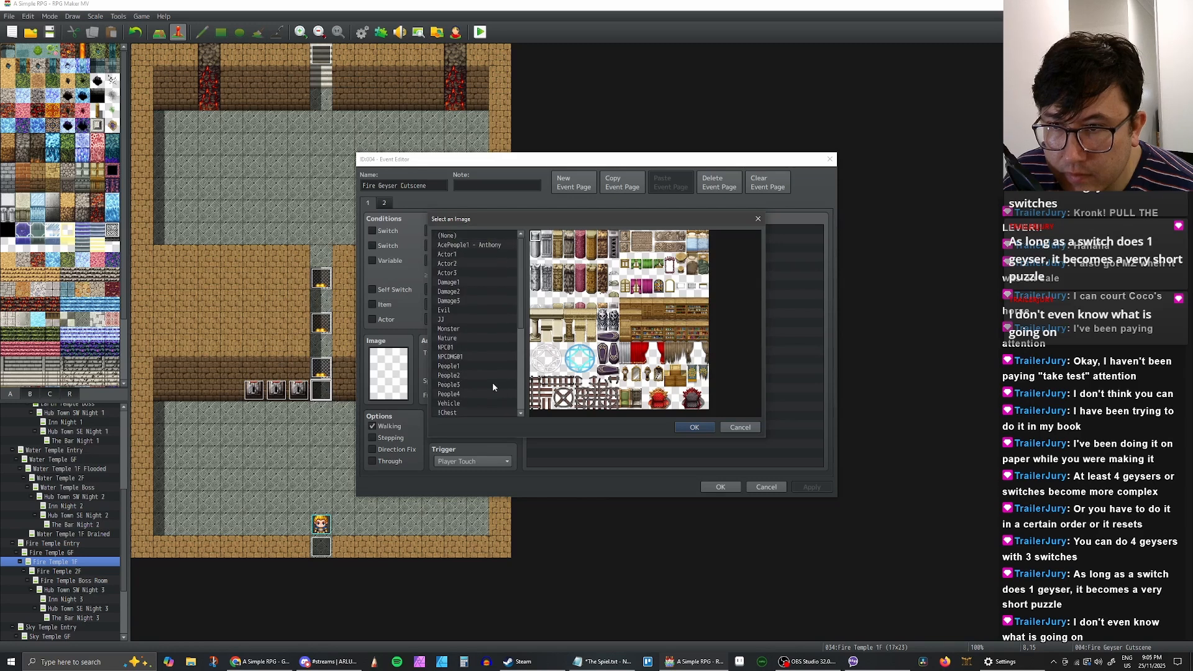
left_click(463, 237)
left_click(734, 426)
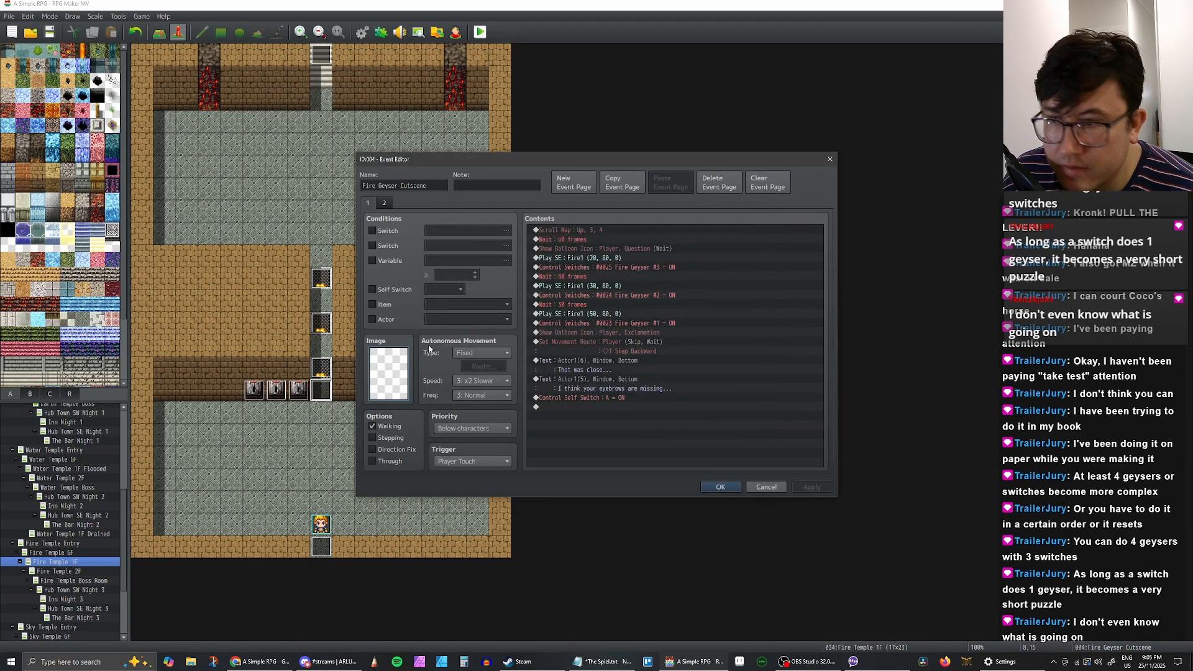
Step: Start adding a Play SE command at the Scroll Map line on page 1 of the Fire Geyser Cutscene event
left_click(564, 232)
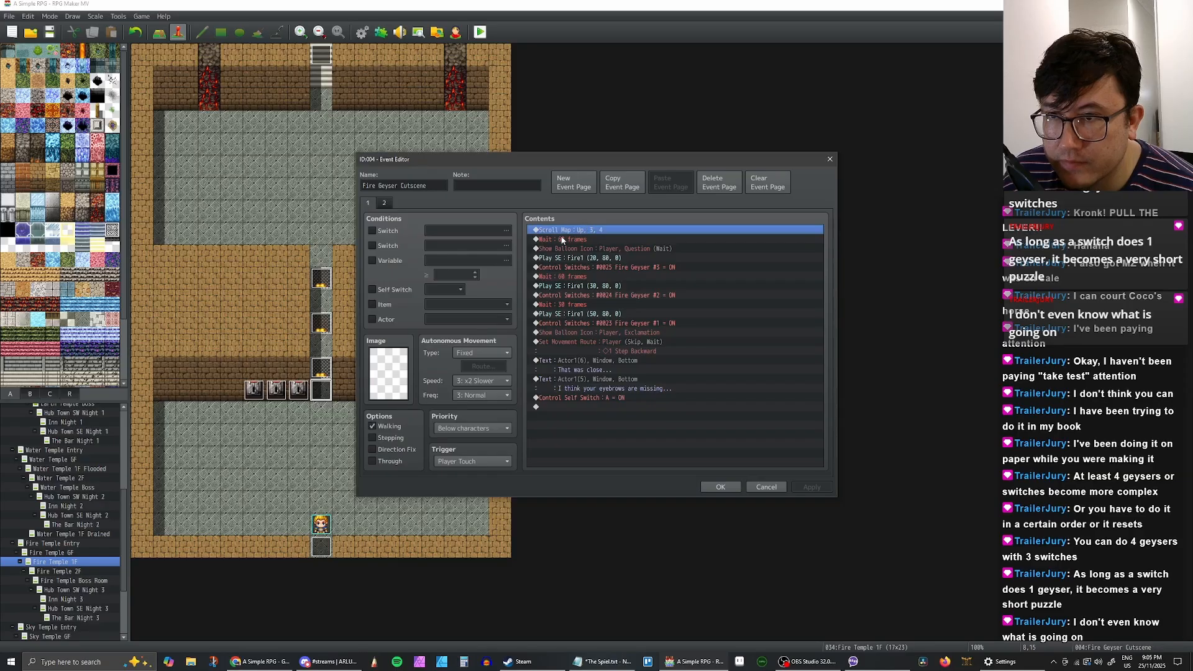
right_click(564, 232)
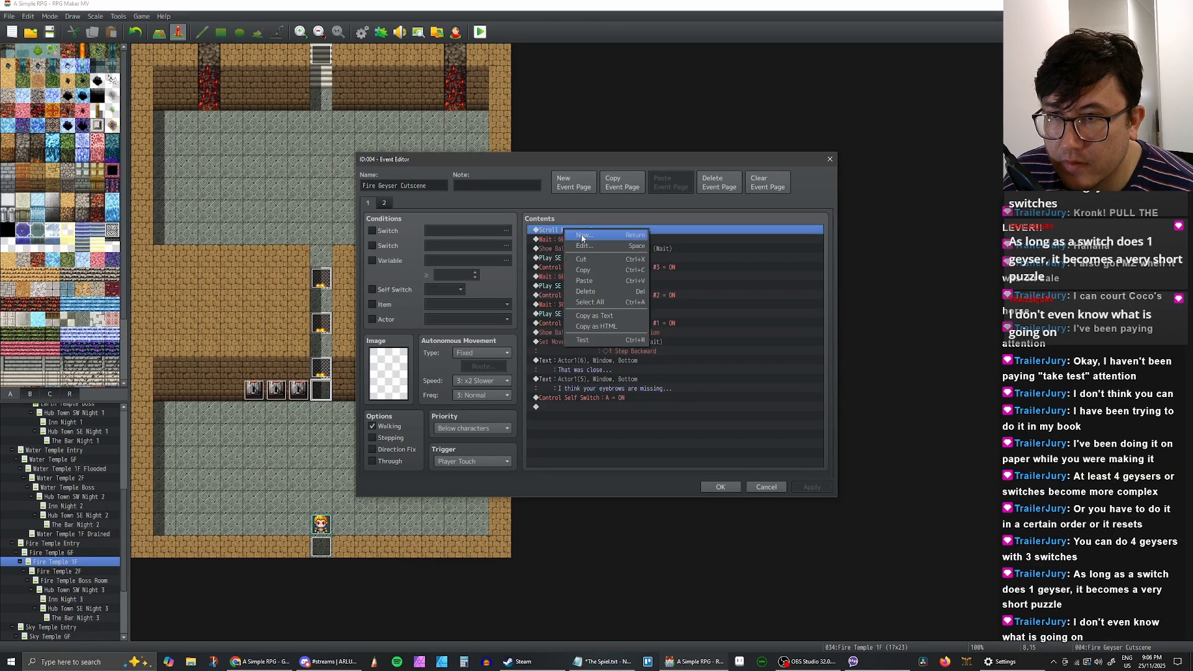
left_click(554, 241)
left_click(566, 251)
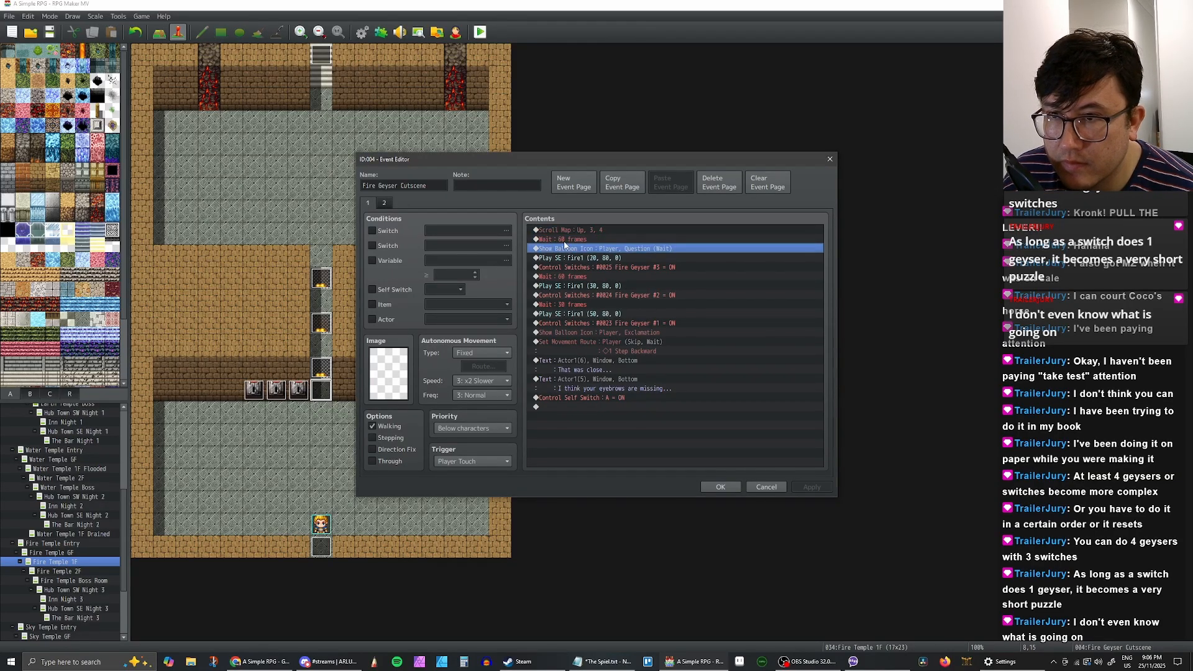
left_click(560, 231)
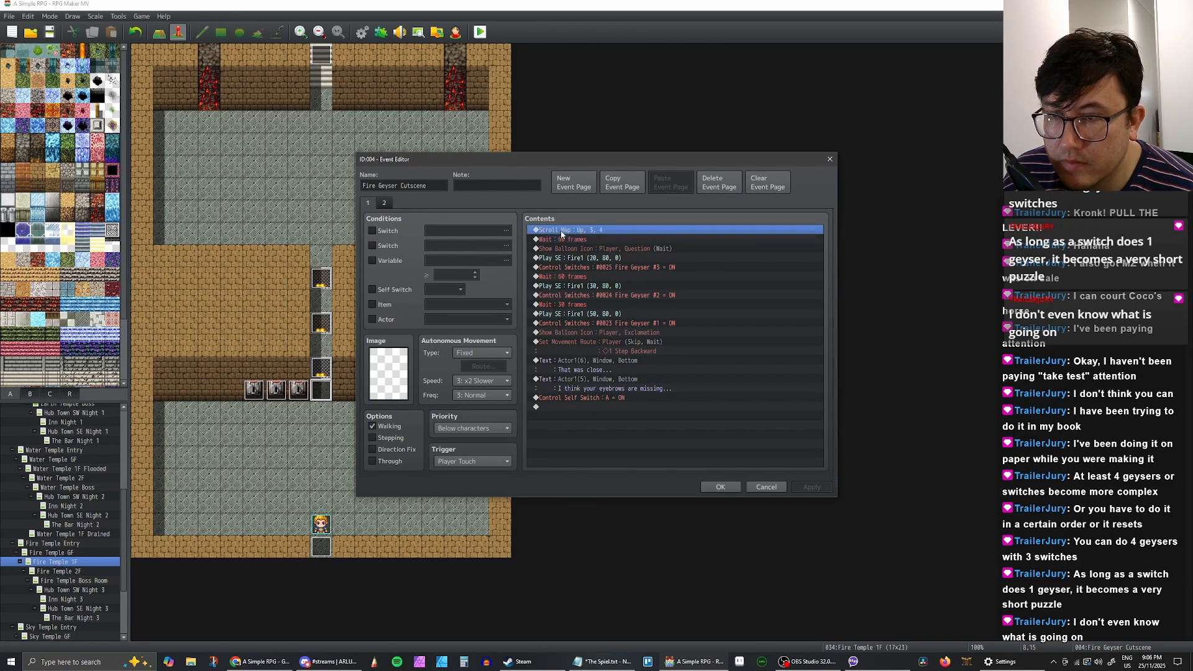
right_click(561, 234)
left_click(612, 240)
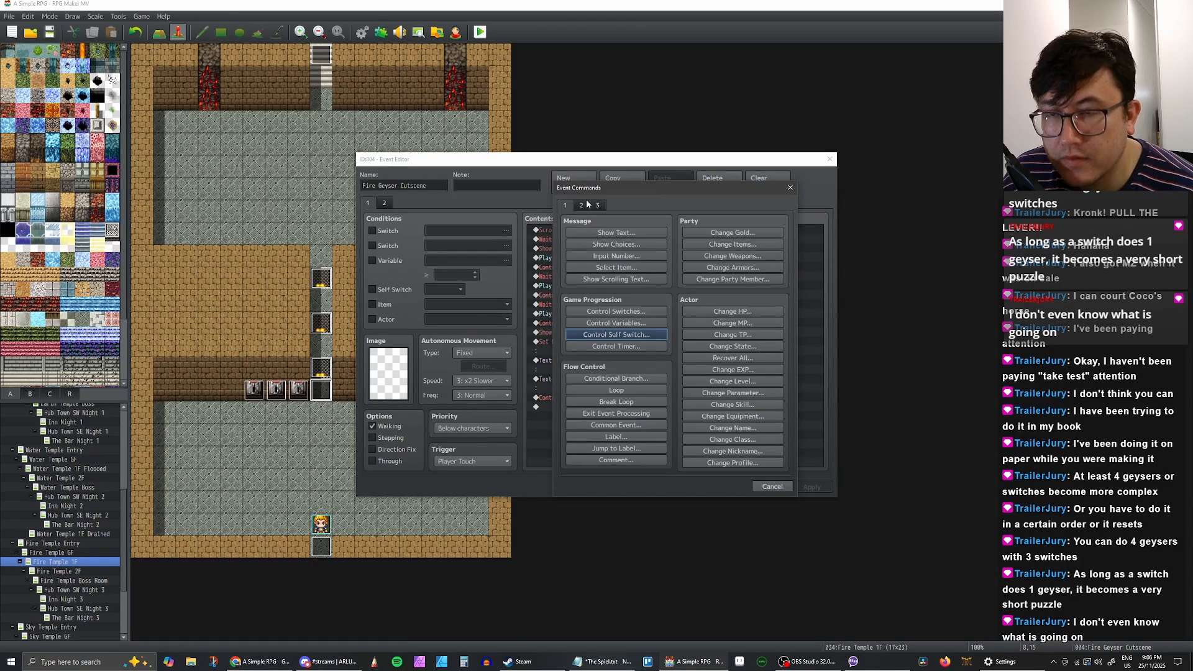
left_click(598, 205)
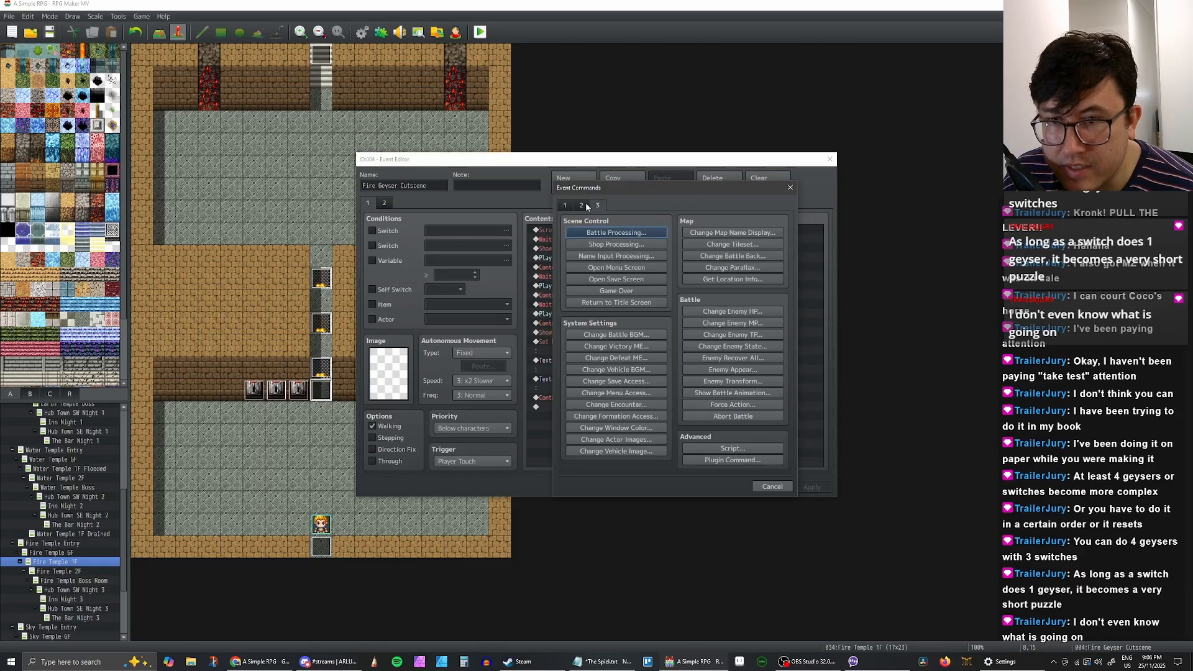
left_click(582, 205)
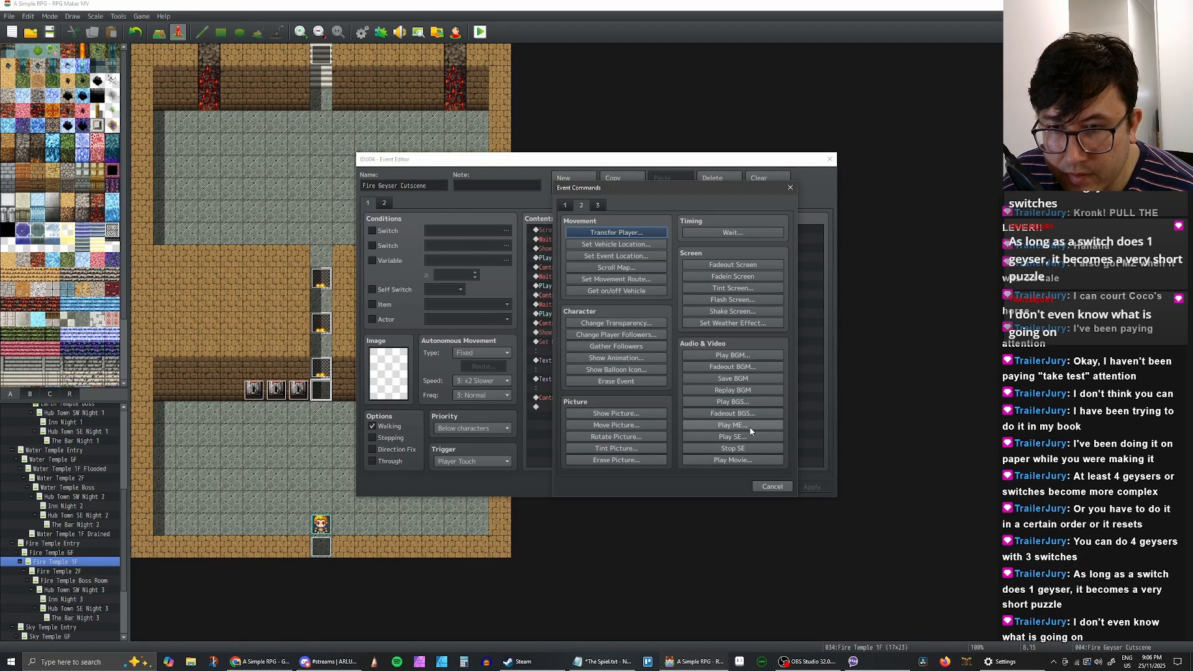
left_click(732, 437)
Step: Audition the Close1, Close2, Close3, Chest1 and Chest2 sound effects for the new Play SE command
scroll(651, 285, "down", 7)
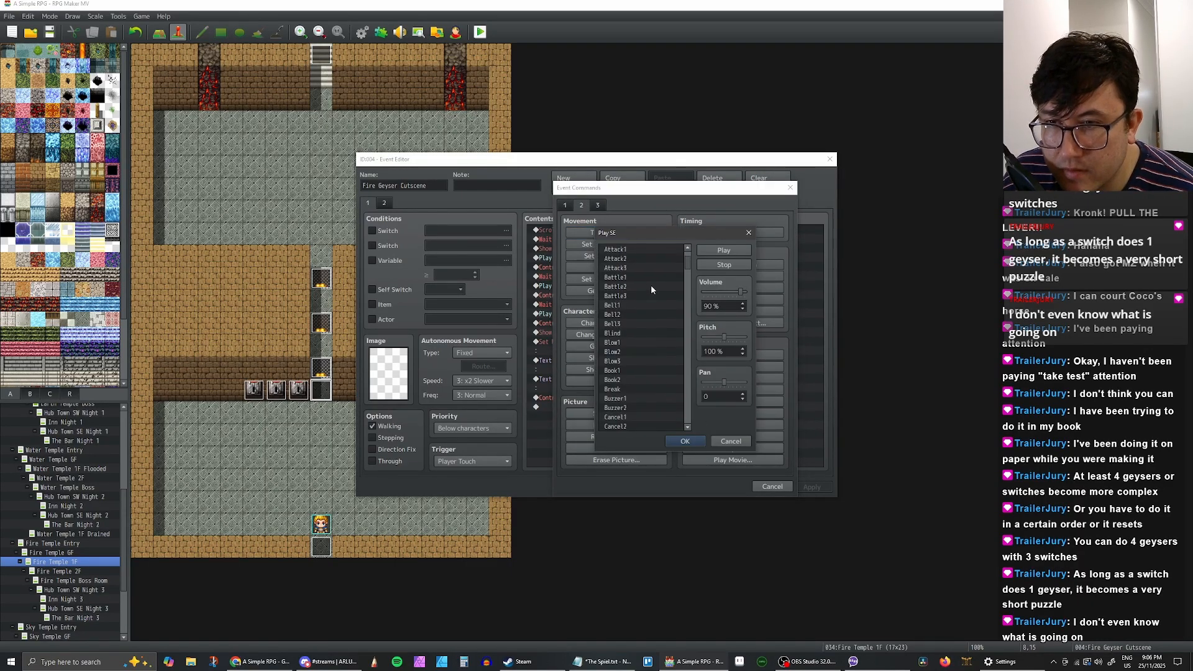
scroll(655, 291, "down", 4)
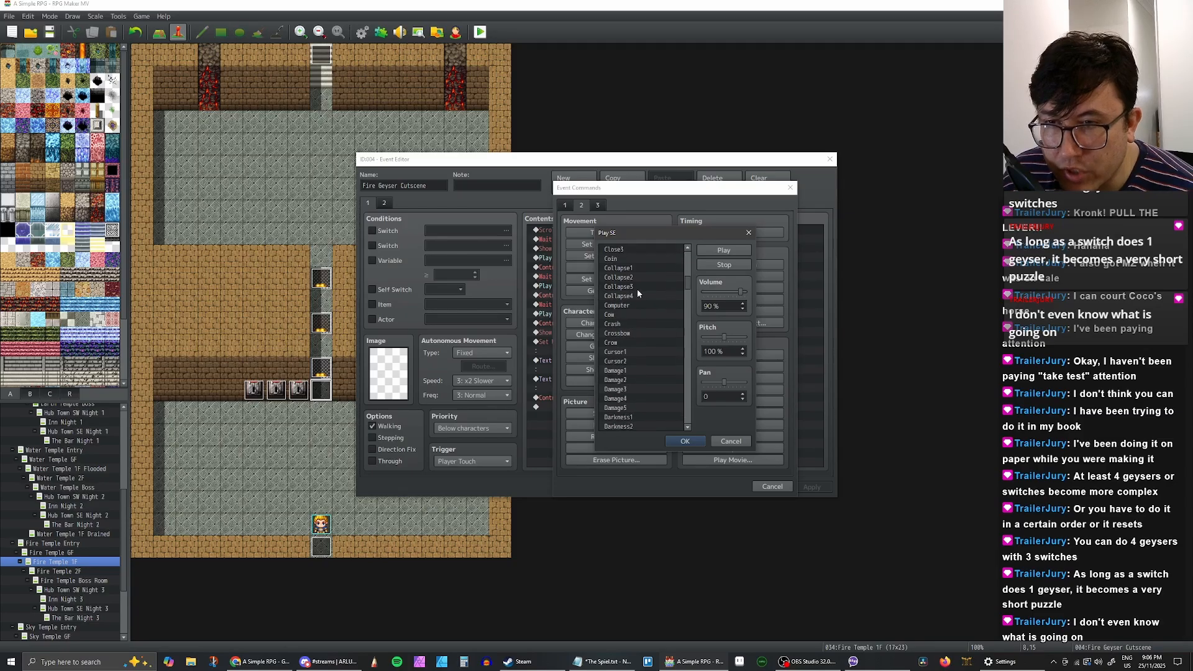
left_click(633, 269)
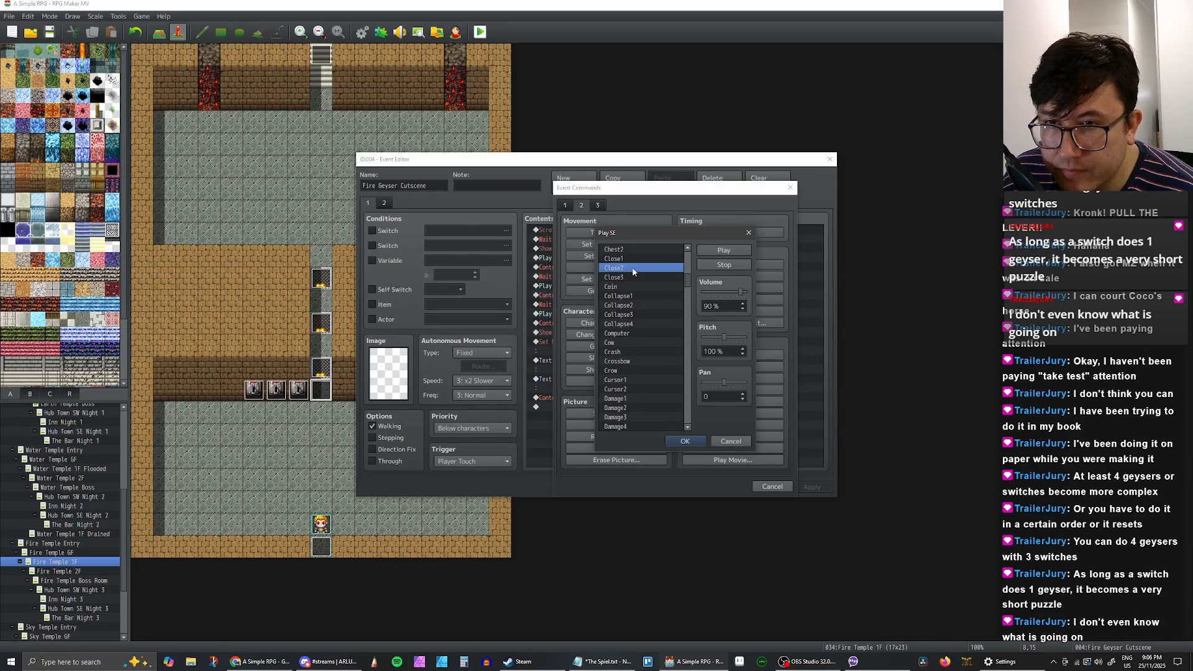
left_click(630, 260)
scroll(631, 262, "up", 1)
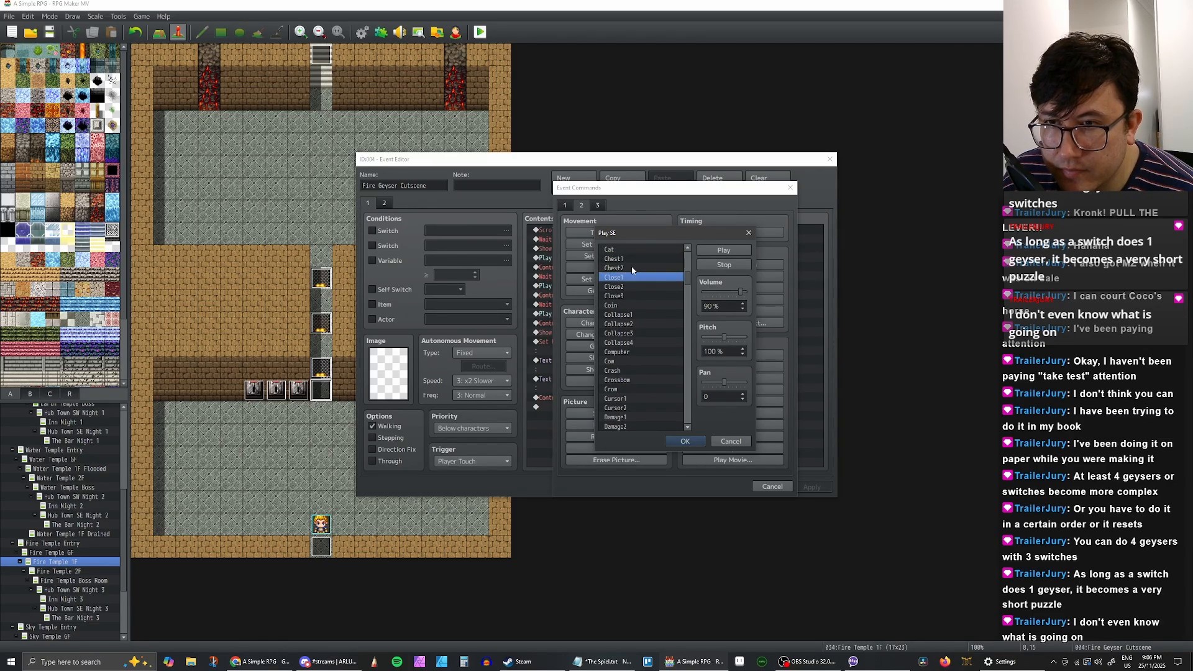
left_click(631, 266)
left_click(630, 261)
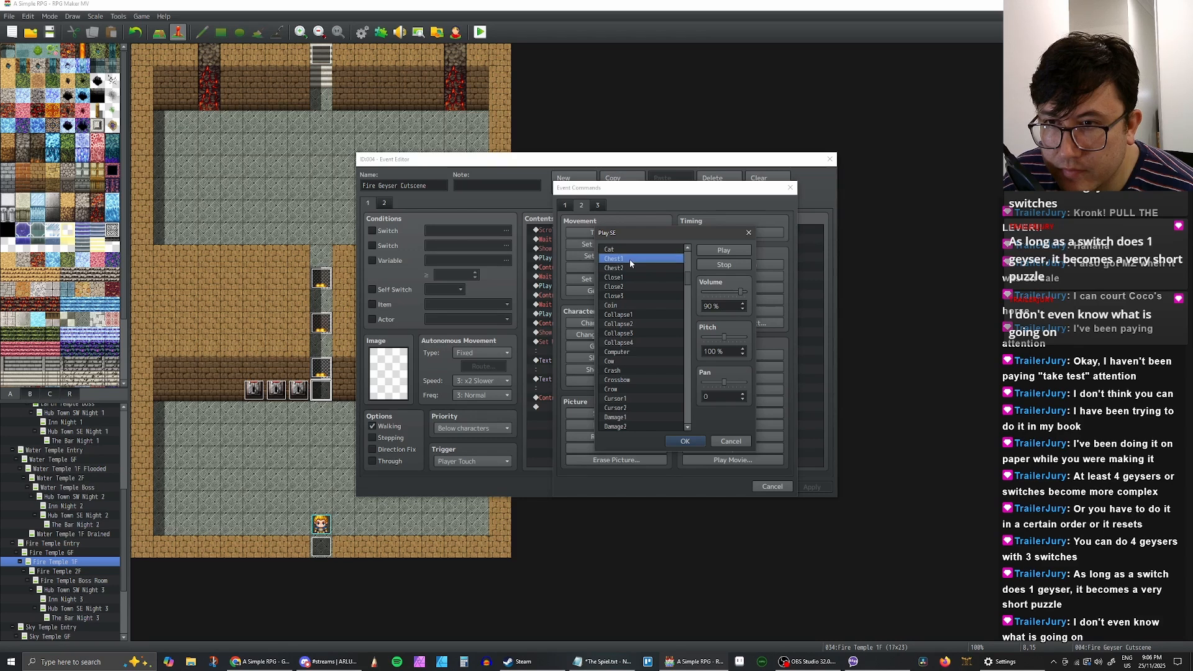
left_click(622, 297)
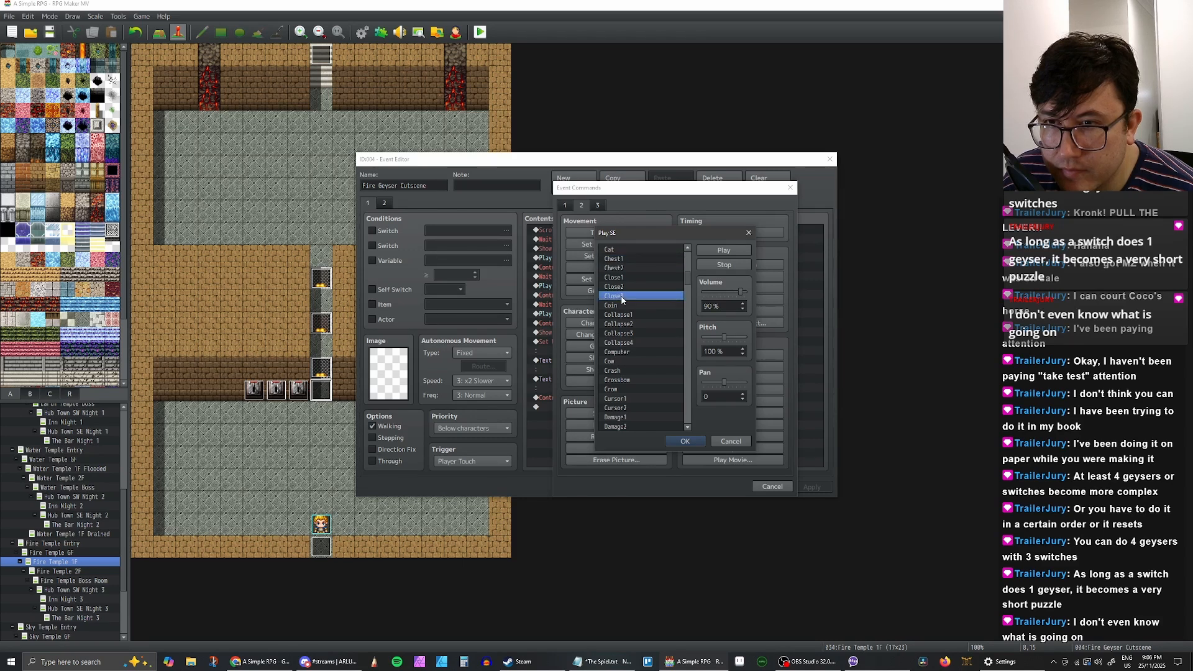
scroll(622, 300, "down", 2)
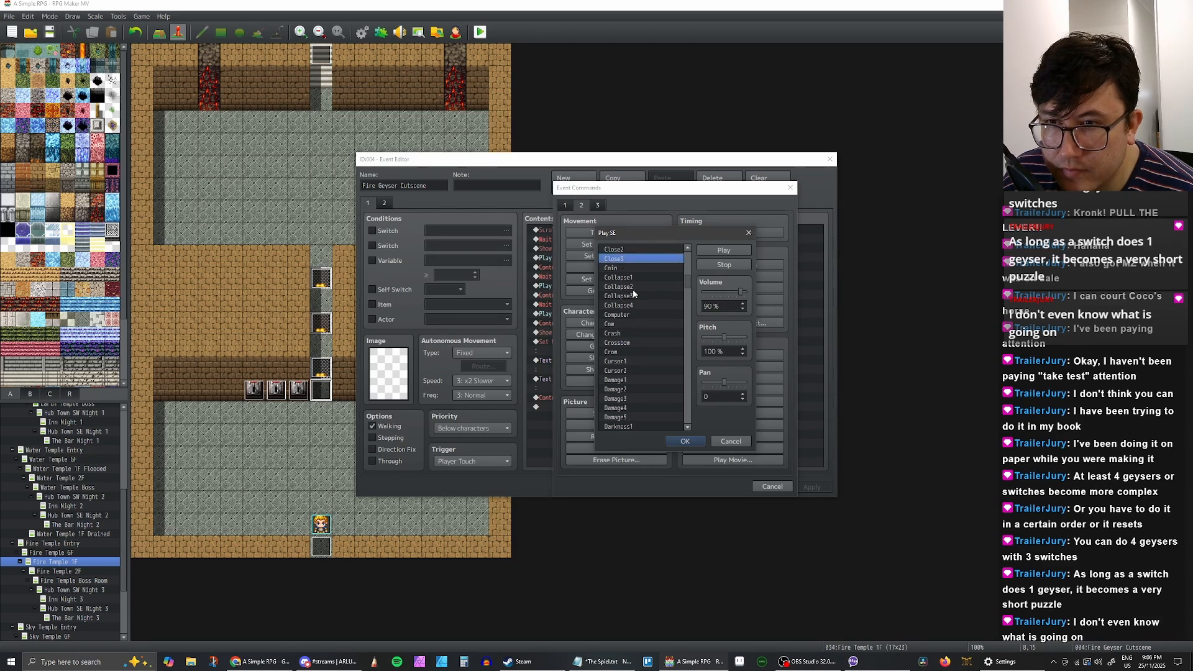
scroll(634, 293, "down", 5)
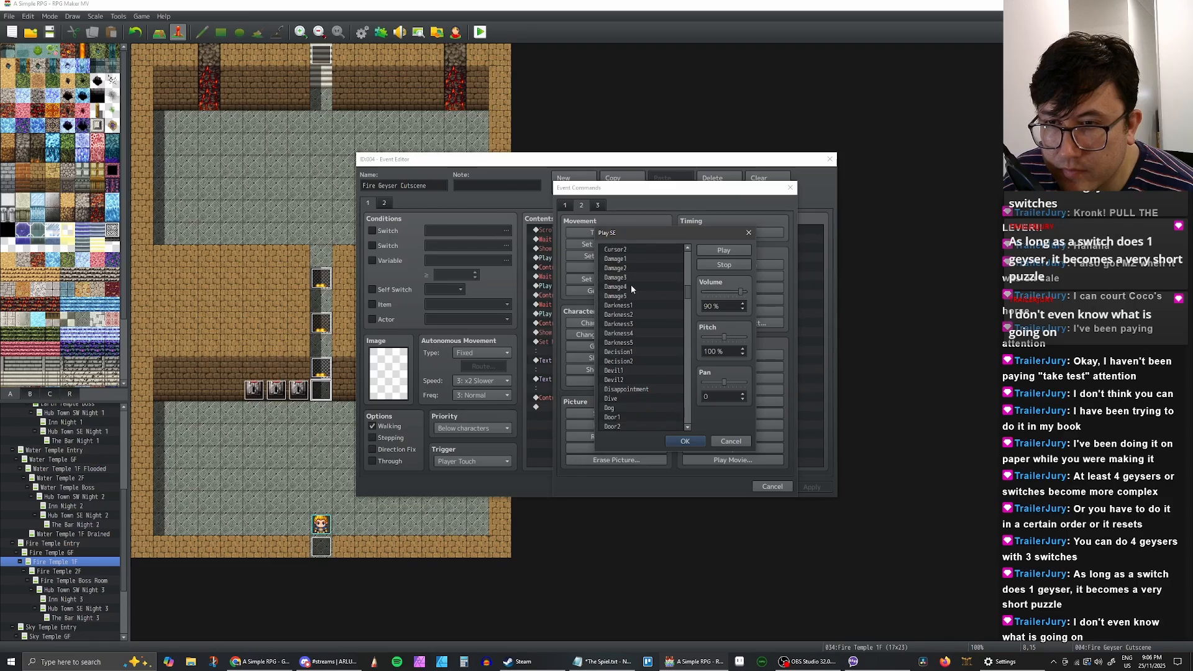
Step: Audition the sound effects Damage1 through Damage4
scroll(631, 284, "up", 1)
left_click(632, 278)
left_click(631, 285)
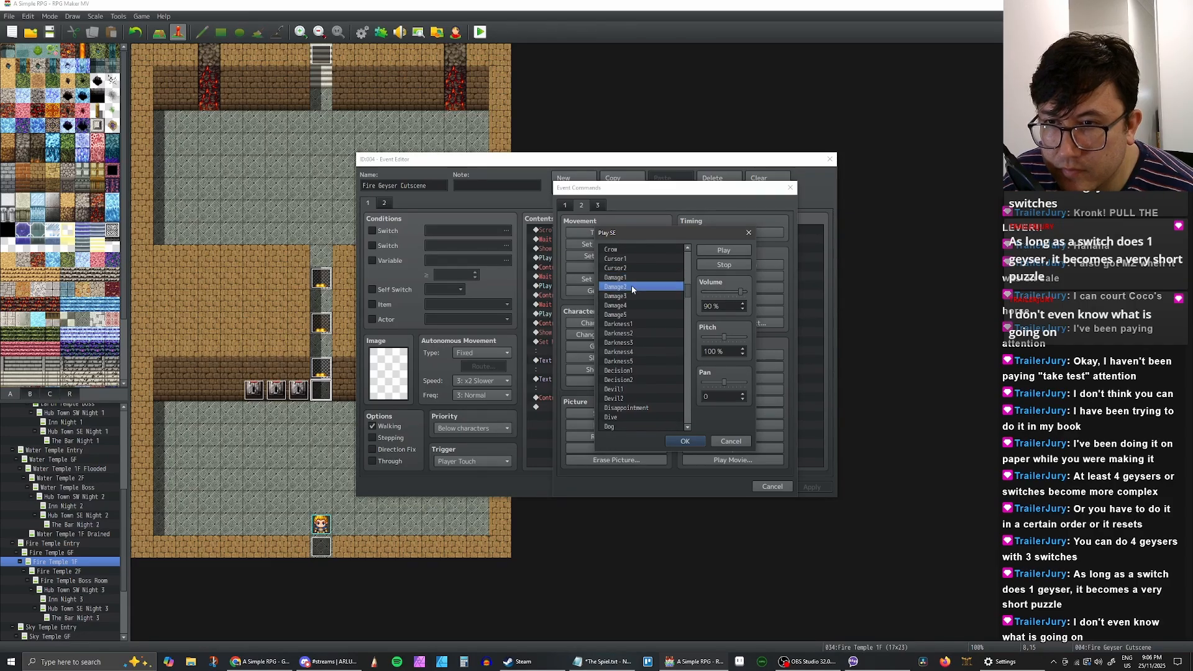
left_click(629, 294)
scroll(629, 294, "down", 1)
left_click(629, 278)
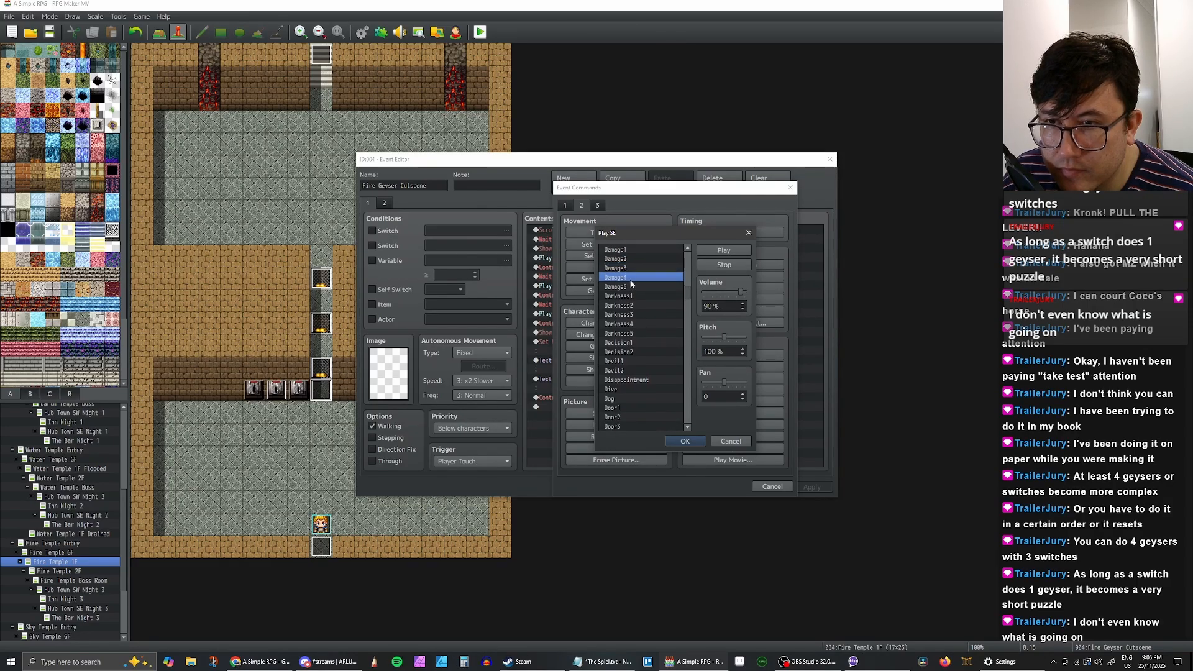
Step: Audition the sound effects Door1 through Door4, trying Door1 at 70% pitch
scroll(634, 289, "down", 4)
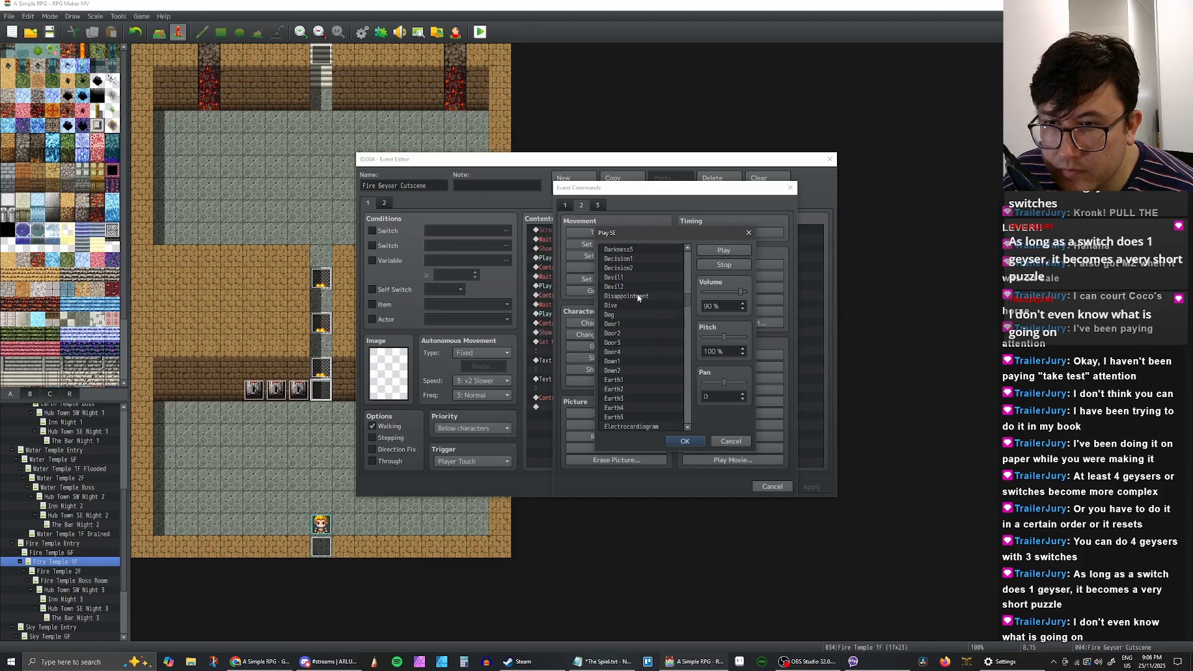
left_click(629, 305)
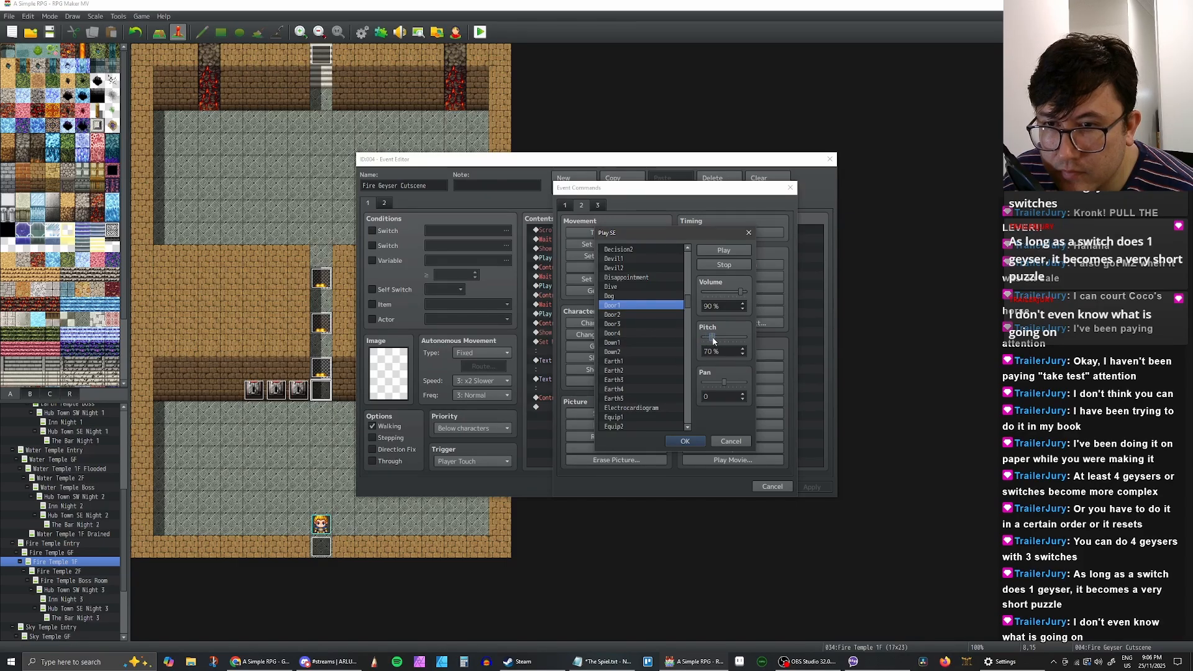
left_click(617, 315)
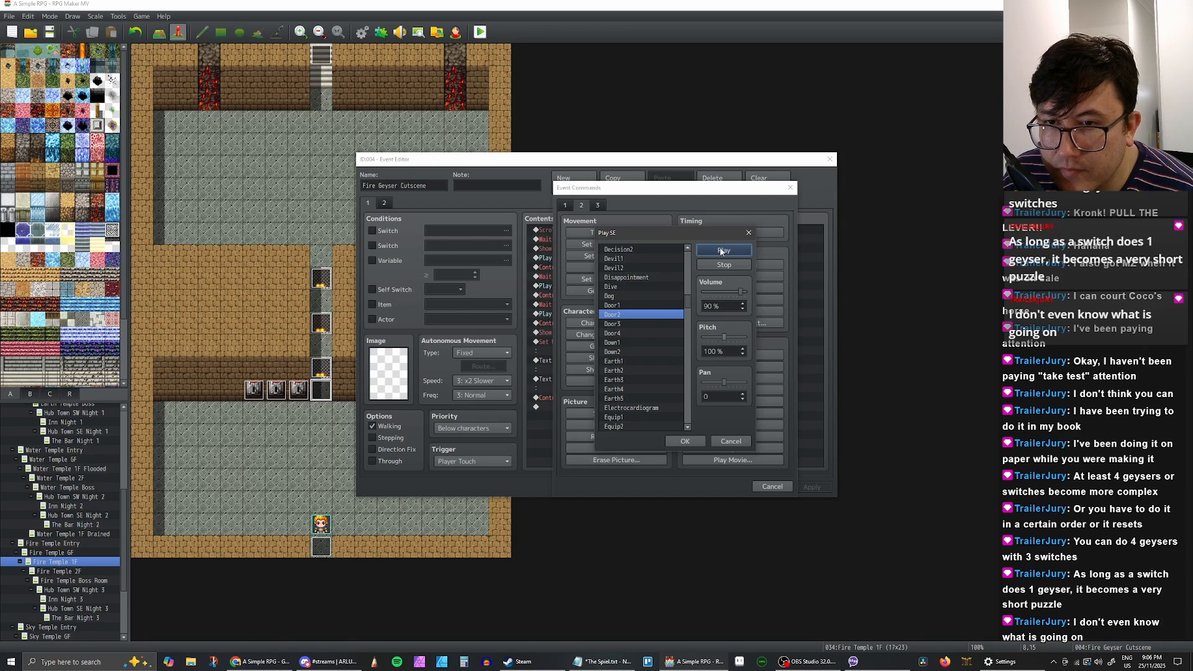
left_click(614, 325)
left_click(615, 334)
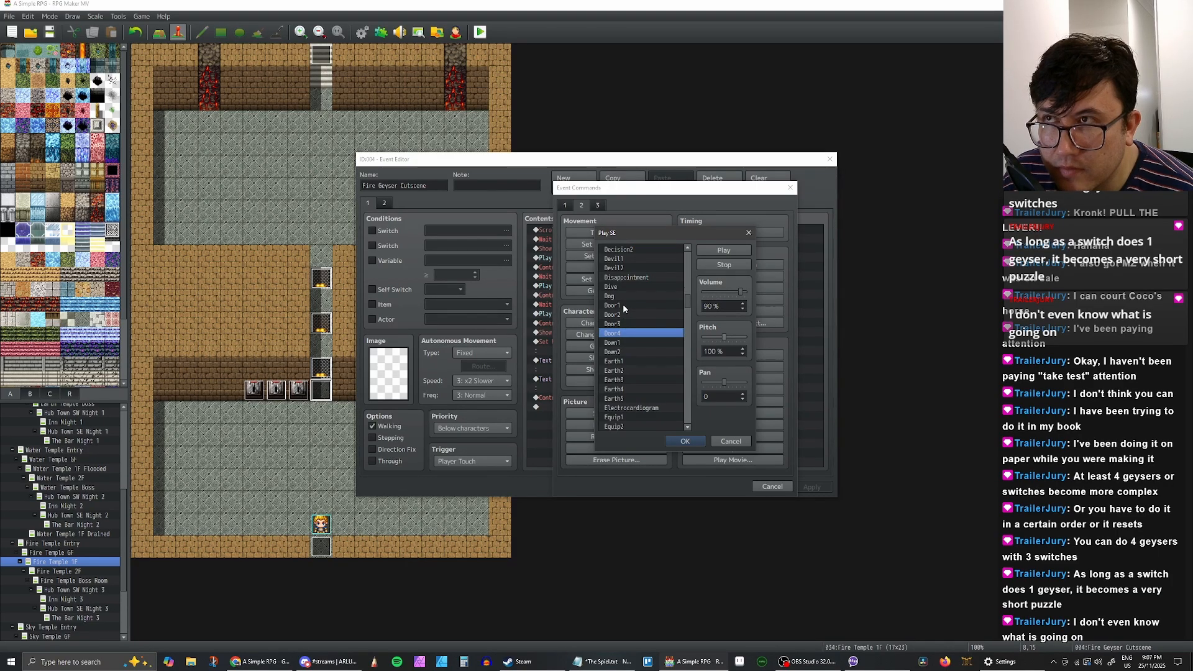
left_click(621, 305)
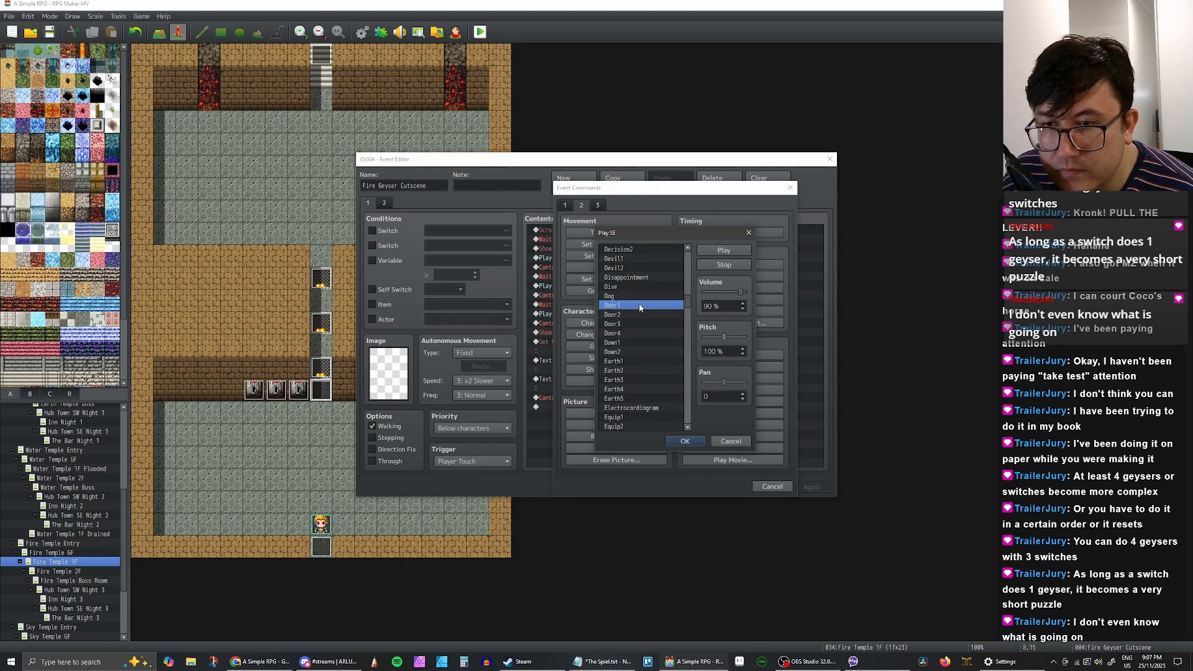
Step: Audition the Equip1 and Equip2 sound effects, leaving Equip1 selected for the Play SE command
scroll(640, 307, "down", 1)
left_click(627, 408)
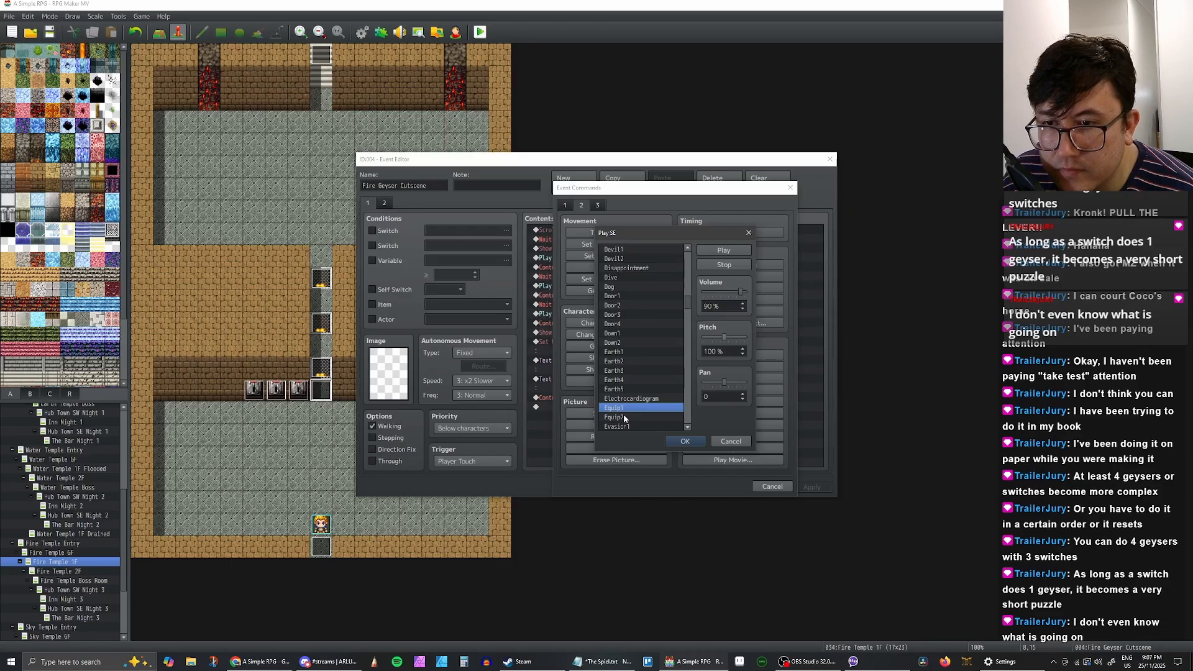
left_click(625, 418)
left_click(627, 409)
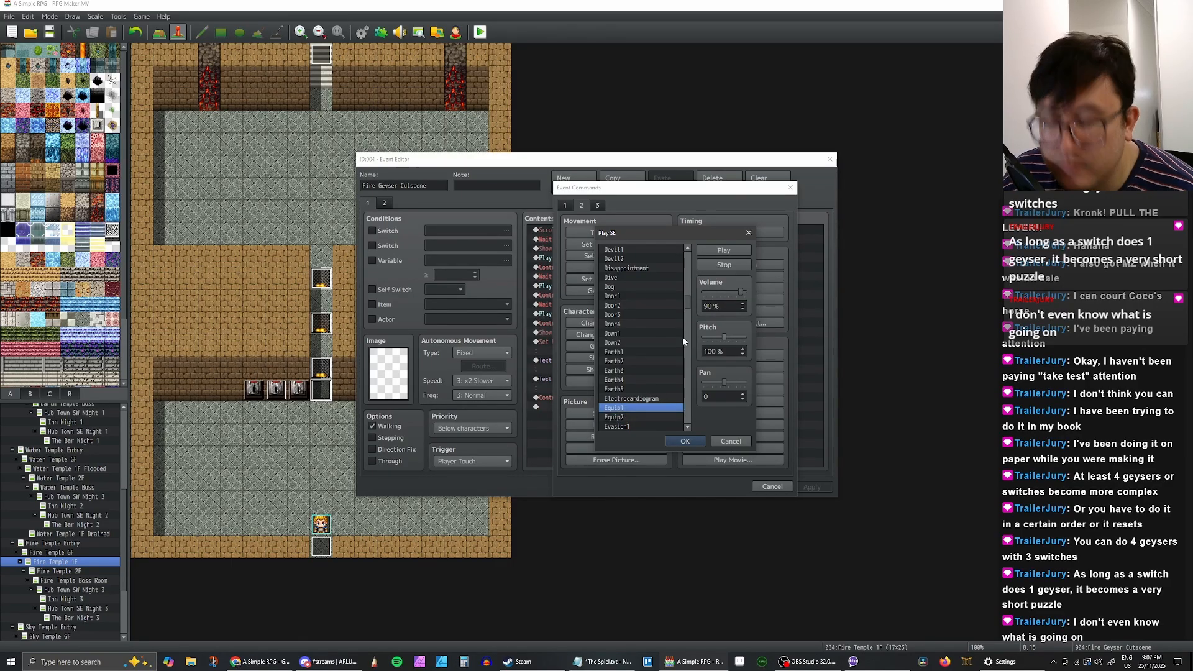
Step: Add the Equip1 sound effect at 50% volume and 50% pitch before the Scroll Map line, and save the event
left_click_drag(722, 294, 727, 294)
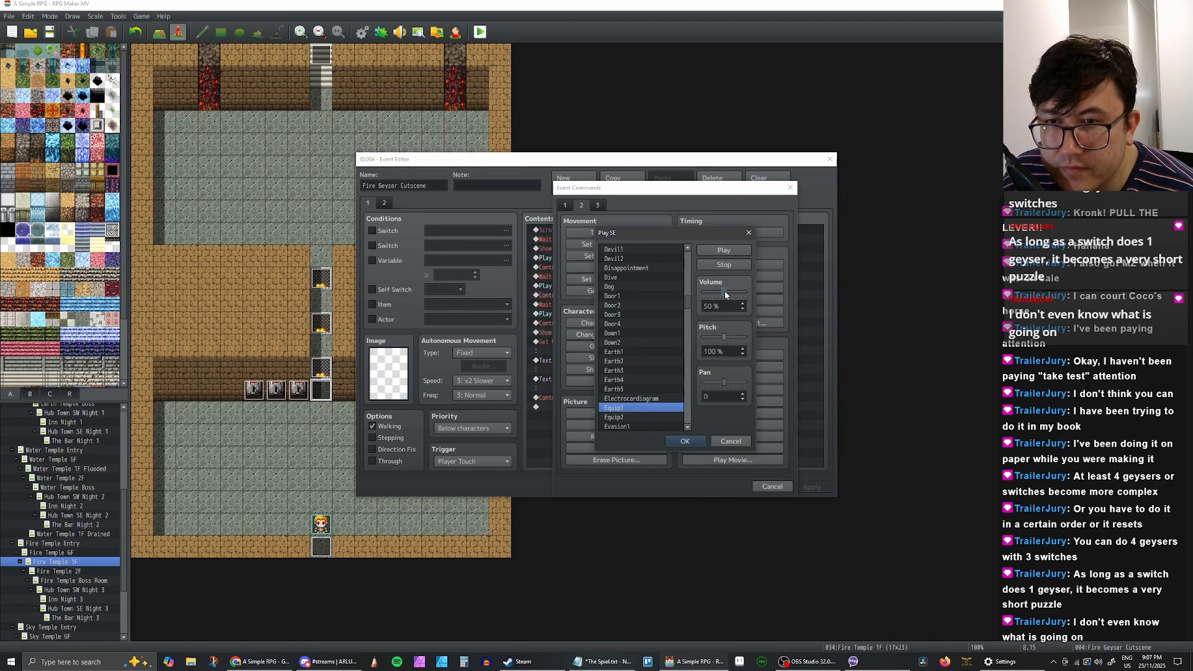
left_click(710, 338)
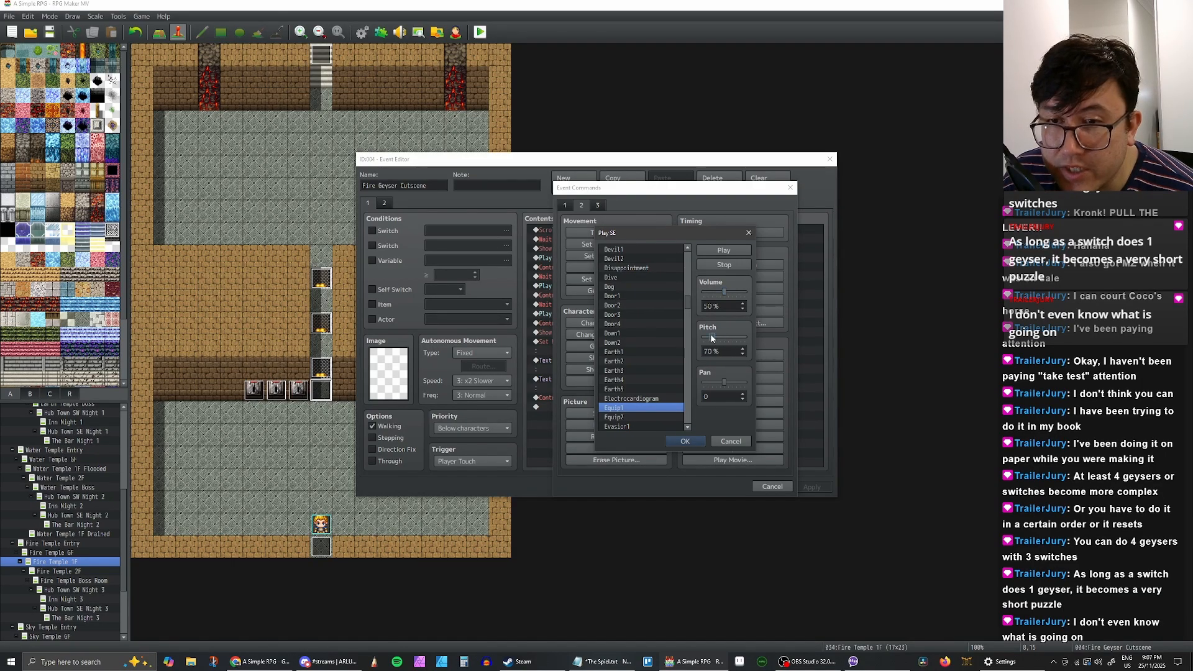
left_click_drag(710, 336, 700, 338)
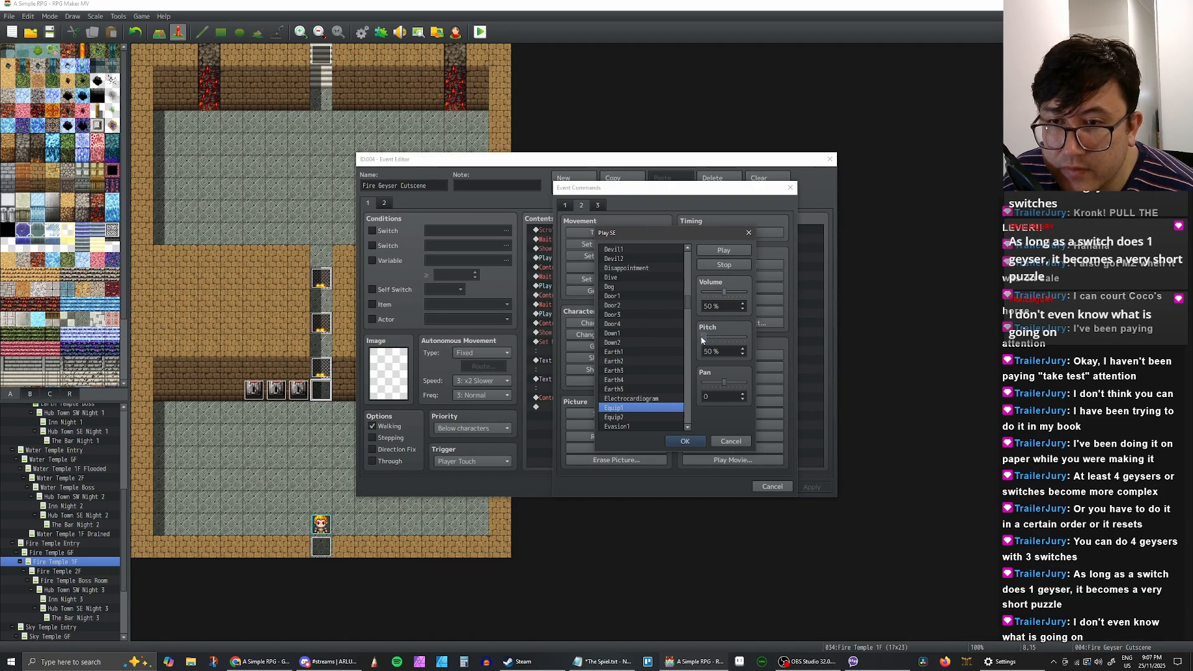
left_click(723, 250)
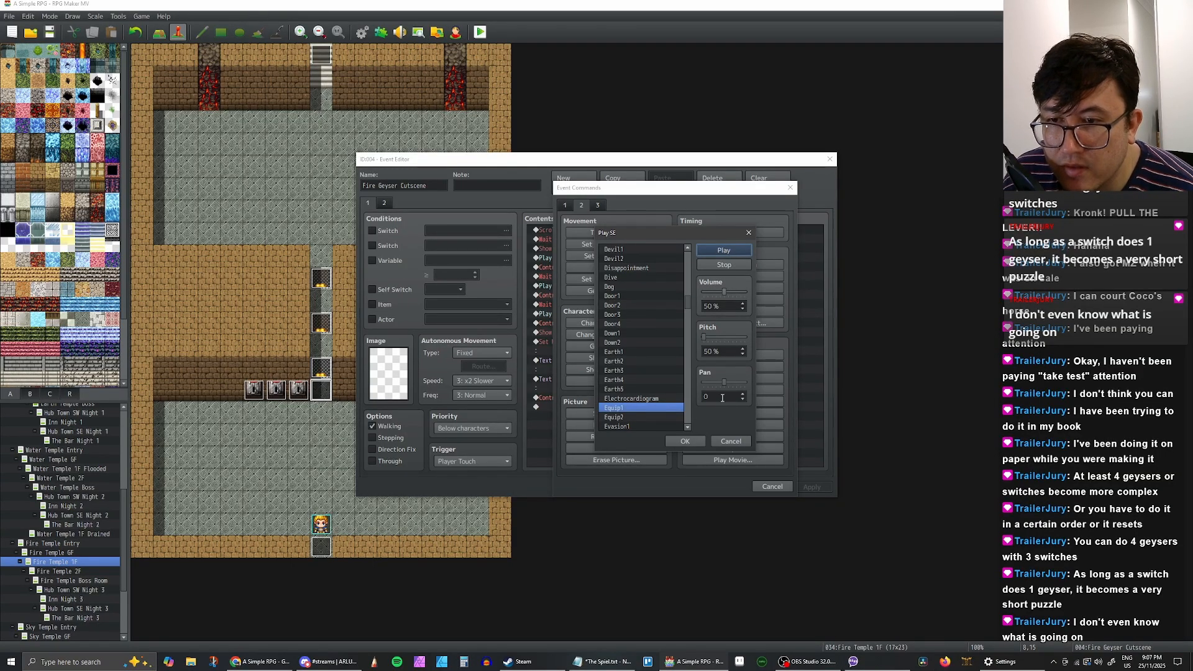
left_click(684, 441)
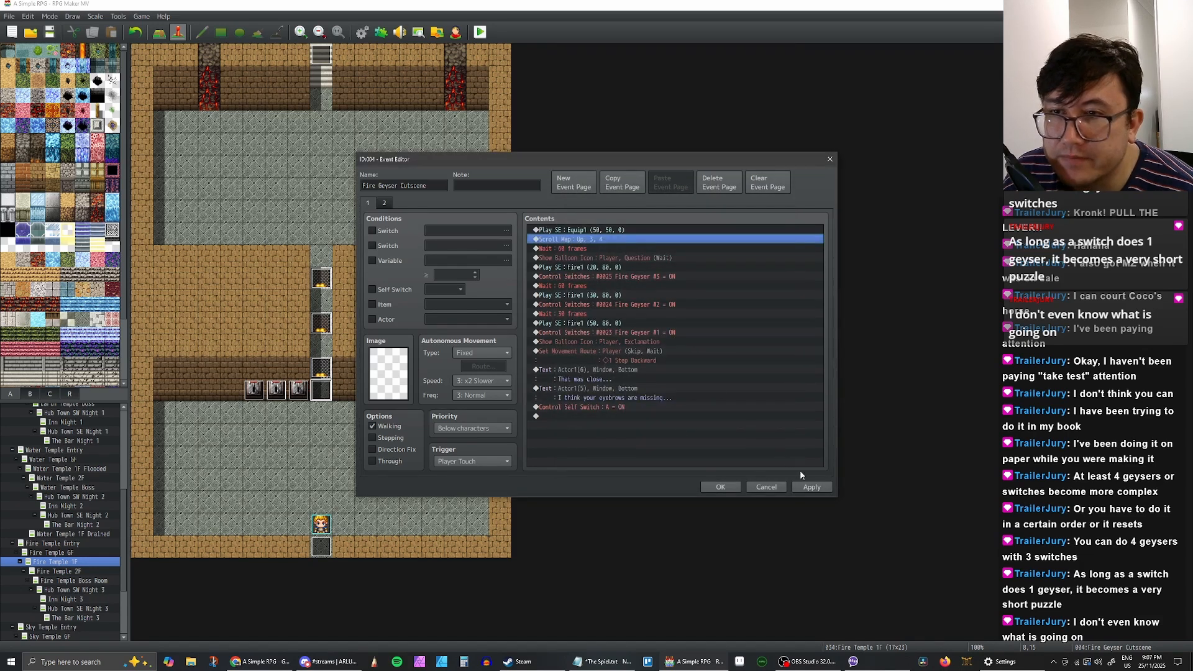
left_click(810, 487)
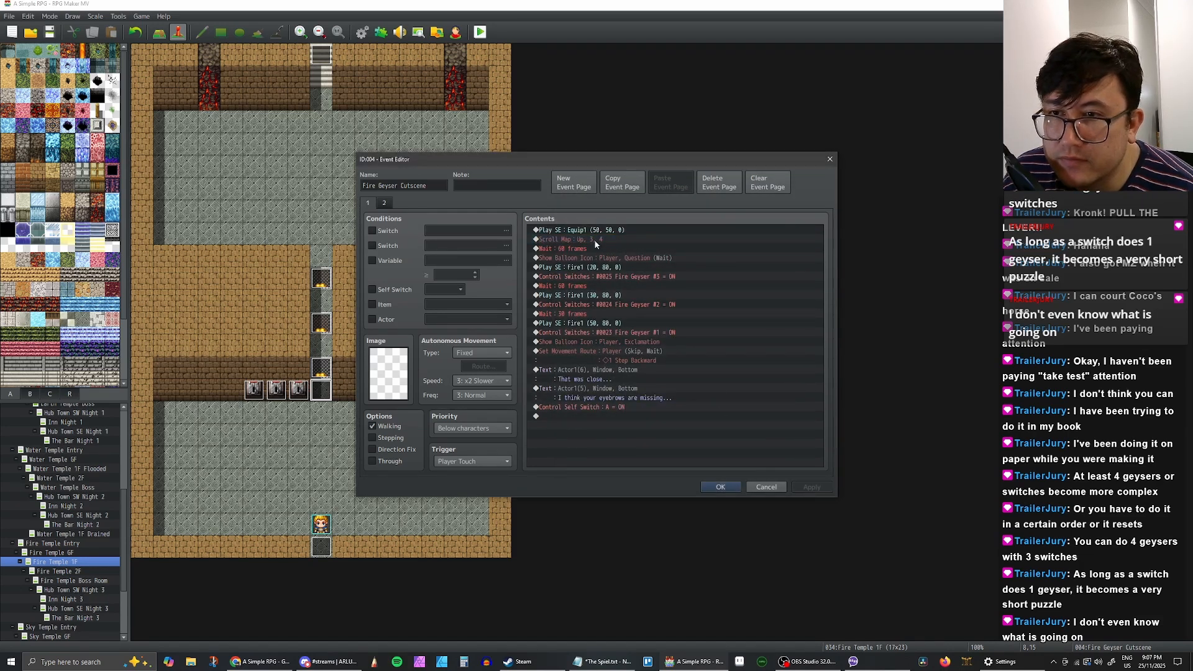
left_click(720, 487)
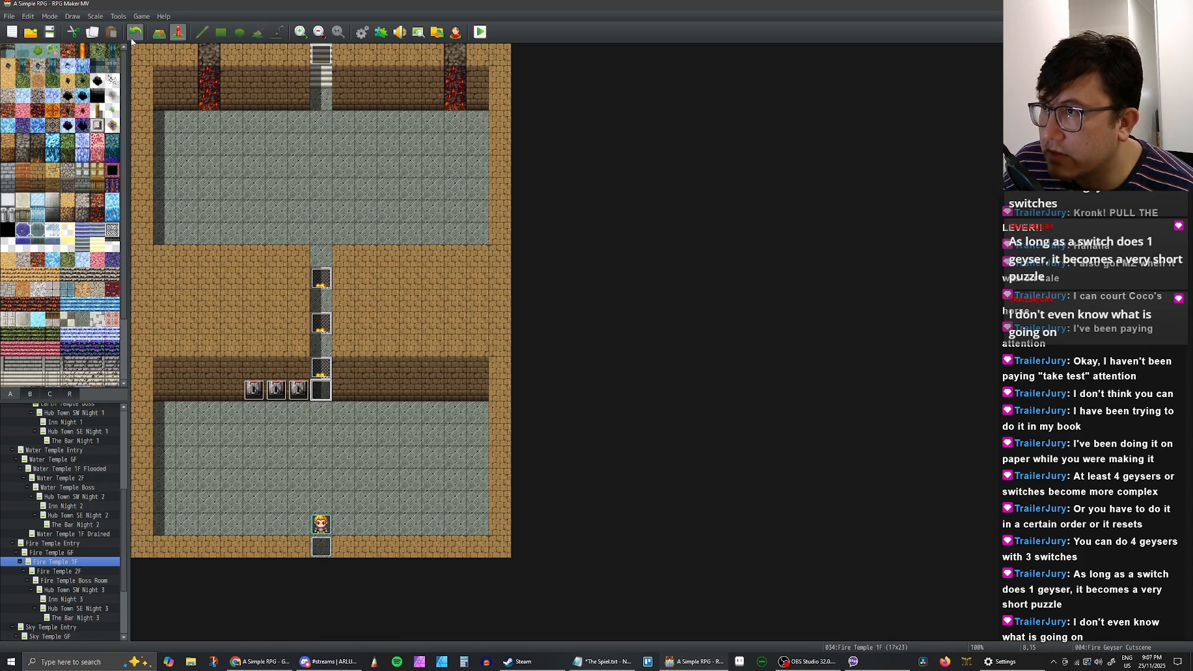
Step: Carve a one-tile floor corridor up from the lower room, west of the levers, into a new walled side chamber
left_click(159, 32)
left_click_drag(235, 405, 235, 293)
right_click(204, 381)
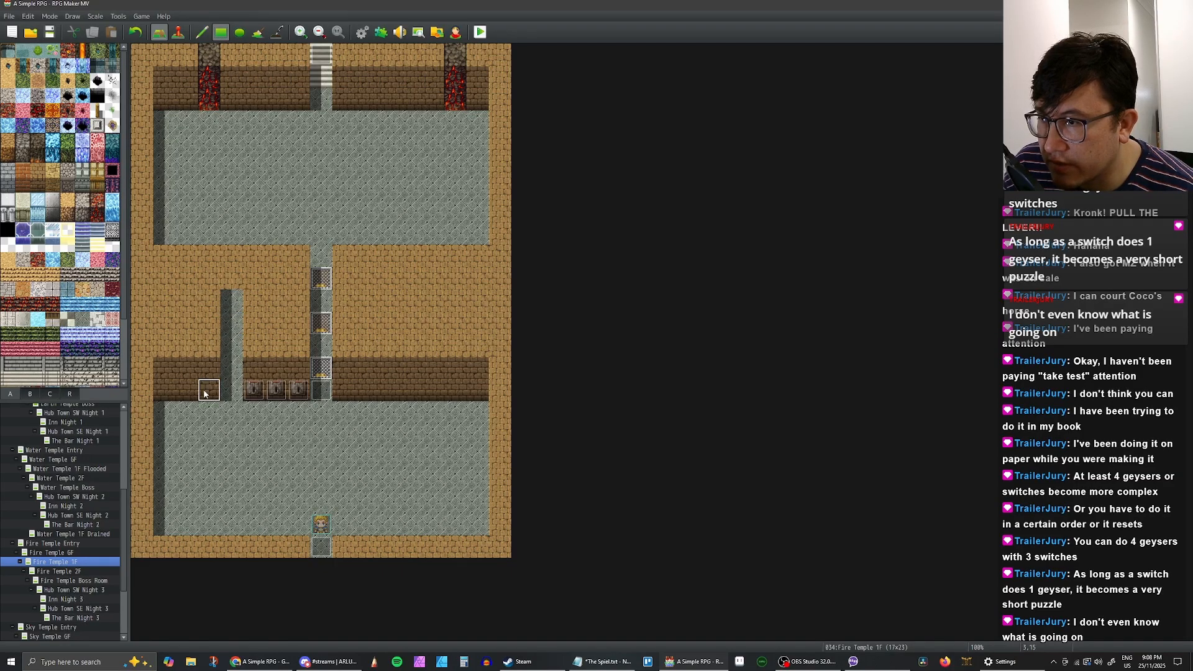
mouse_move(165, 277)
left_mouse_down()
mouse_move(279, 290)
mouse_move(186, 325)
mouse_move(279, 326)
mouse_move(259, 325)
left_mouse_up()
right_click(227, 388)
left_click_drag(166, 324, 225, 322)
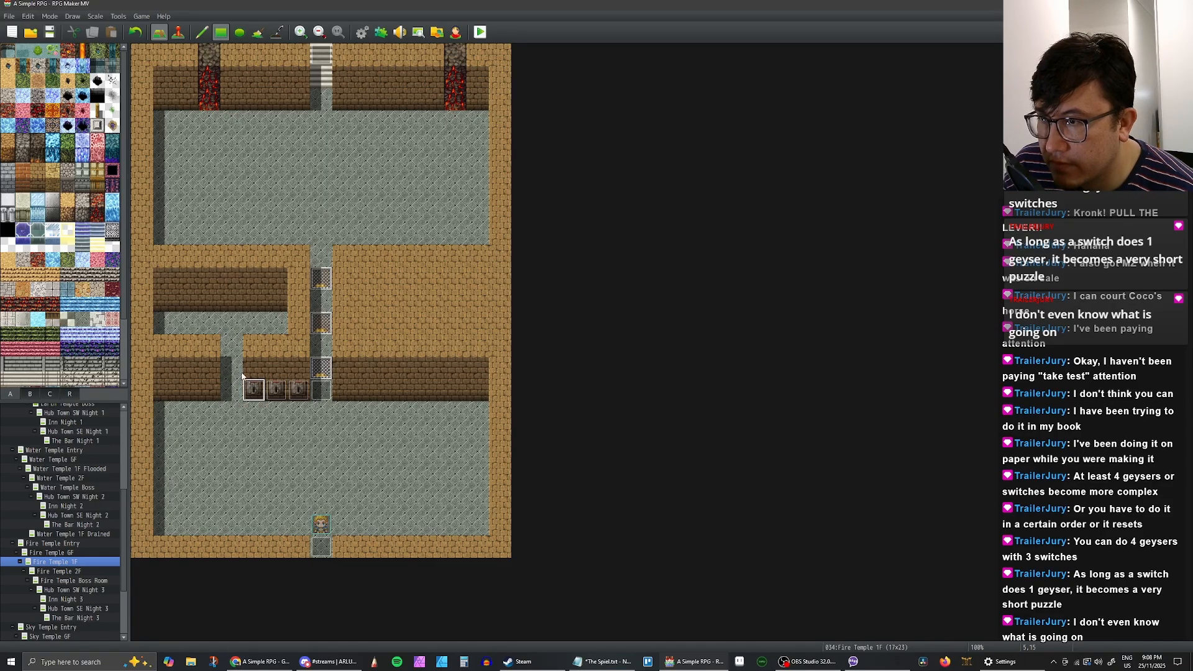
Step: Narrow the side chamber to three tiles wide by filling its western columns with the wall-top tile
left_click(186, 279)
left_click_drag(192, 308, 192, 331)
left_click_drag(166, 280, 169, 326)
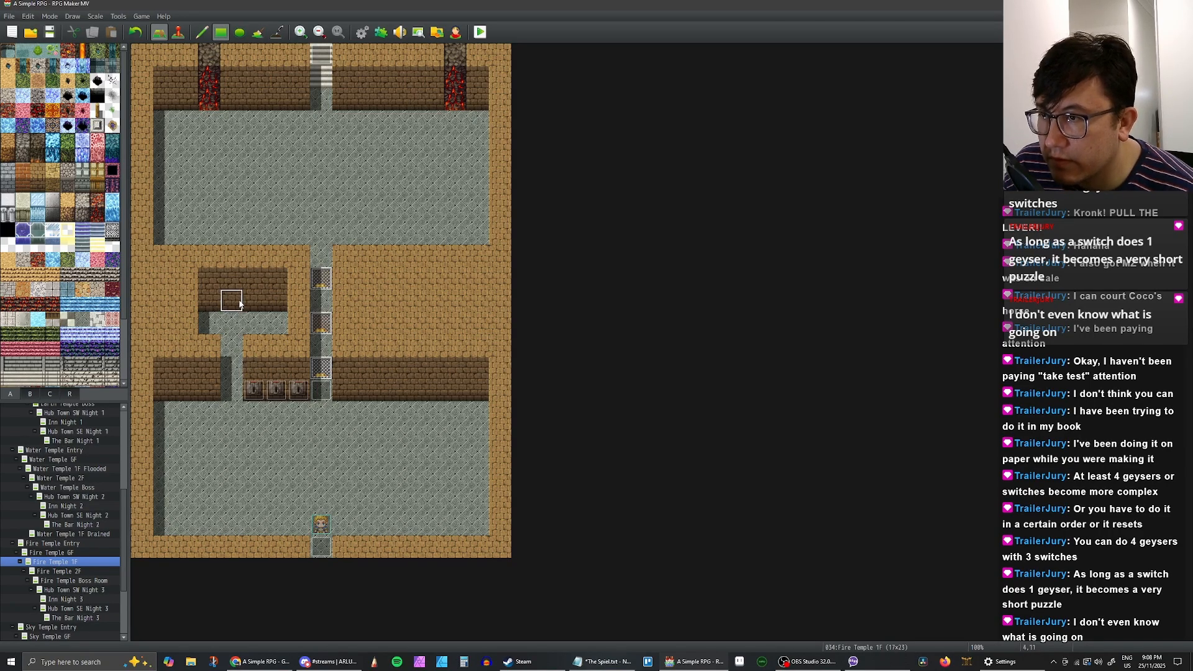
left_click_drag(210, 278, 216, 326)
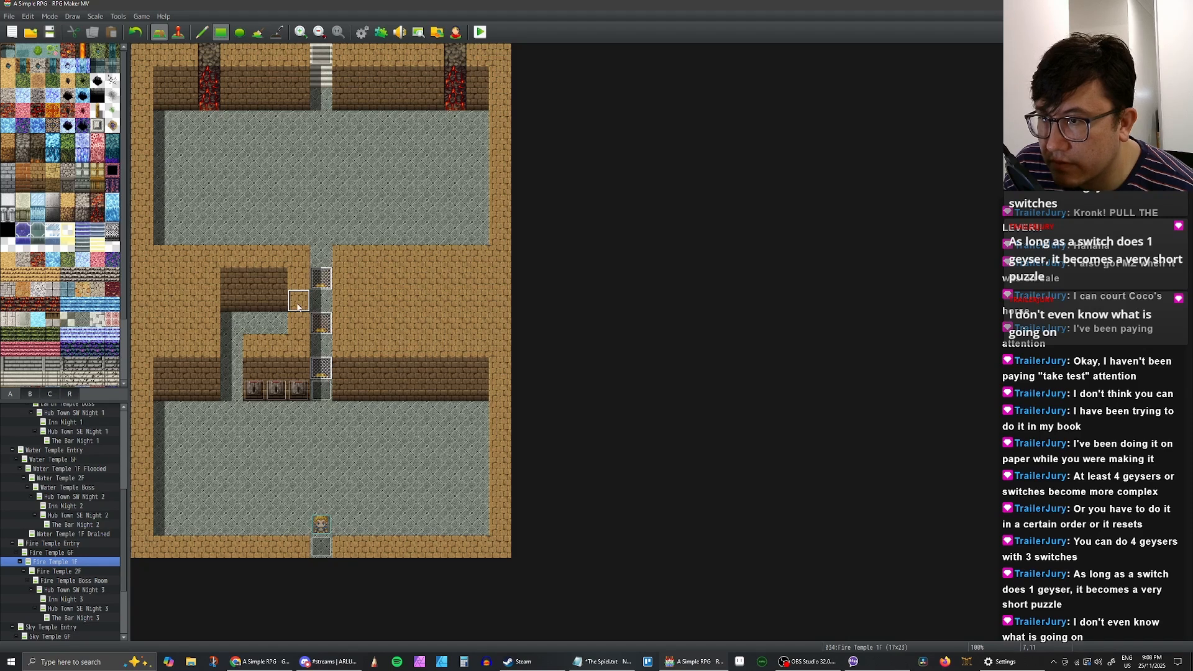
Step: Move the three geyser lever events onto the side chamber's back wall, side by side
left_click(183, 34)
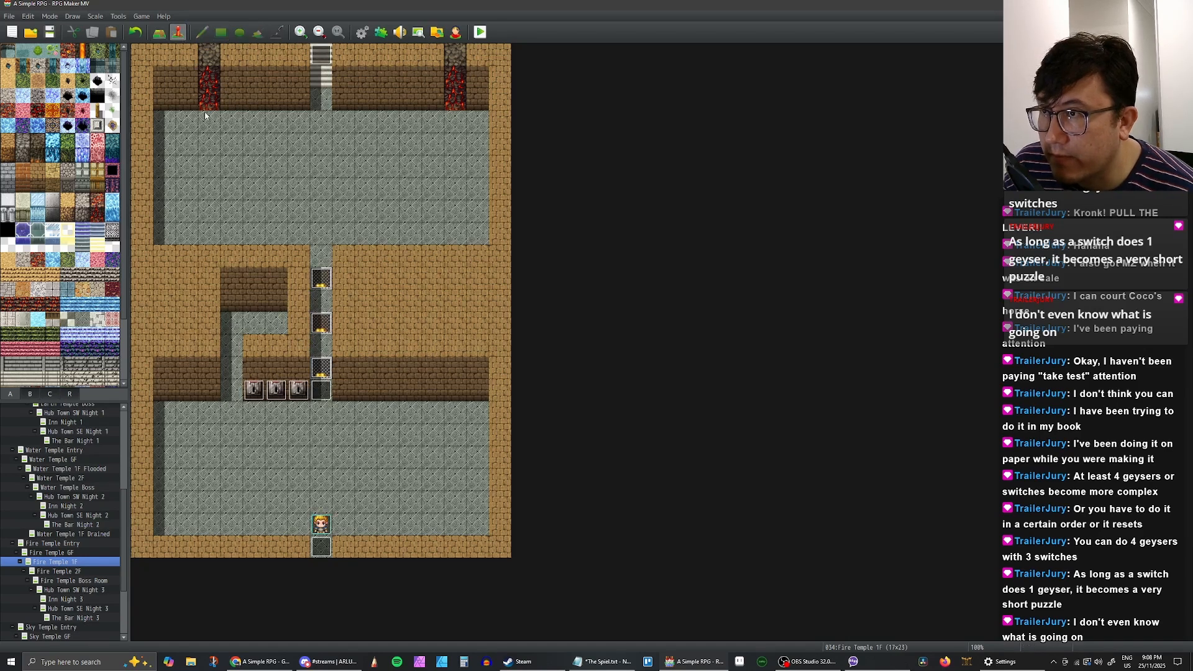
left_click_drag(257, 391, 254, 301)
left_click(276, 389)
left_click_drag(298, 390, 276, 301)
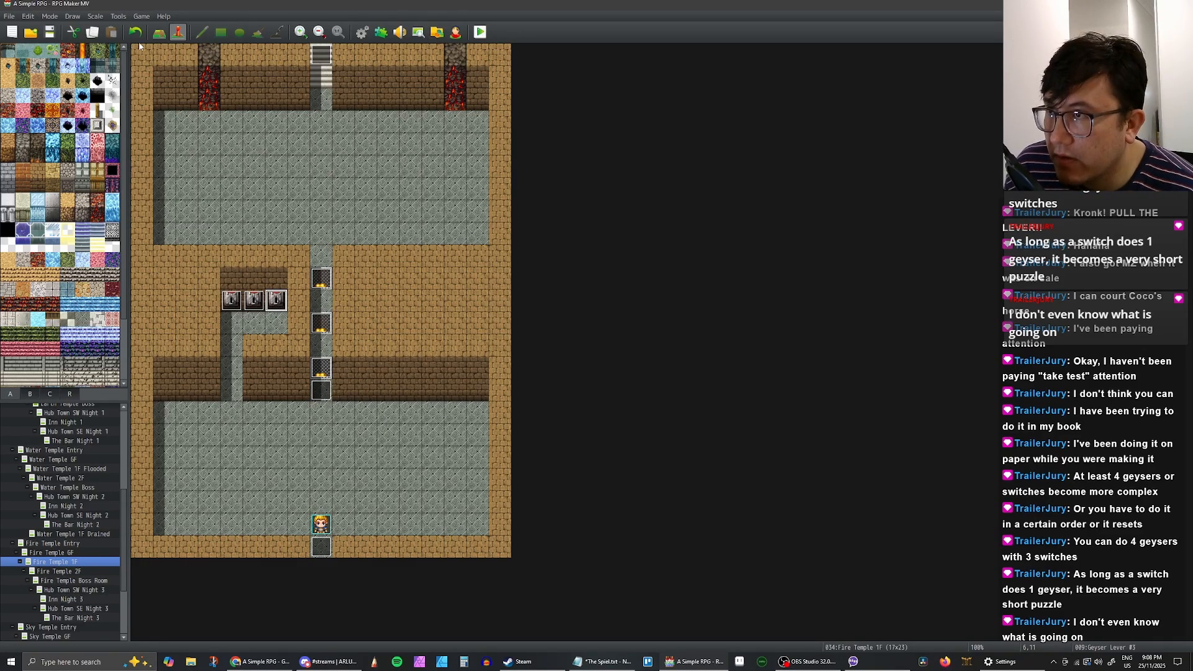
Step: Reroute the chamber's access along the map's west edge, wall up the old corridor and extend the back wall west
left_click(160, 34)
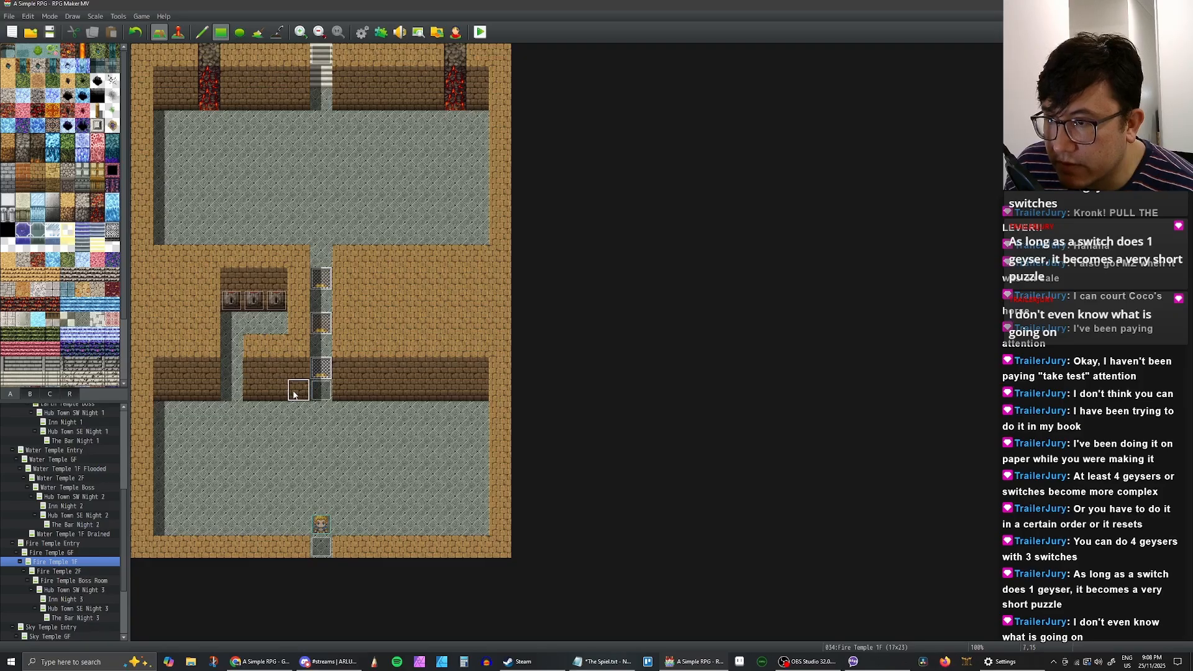
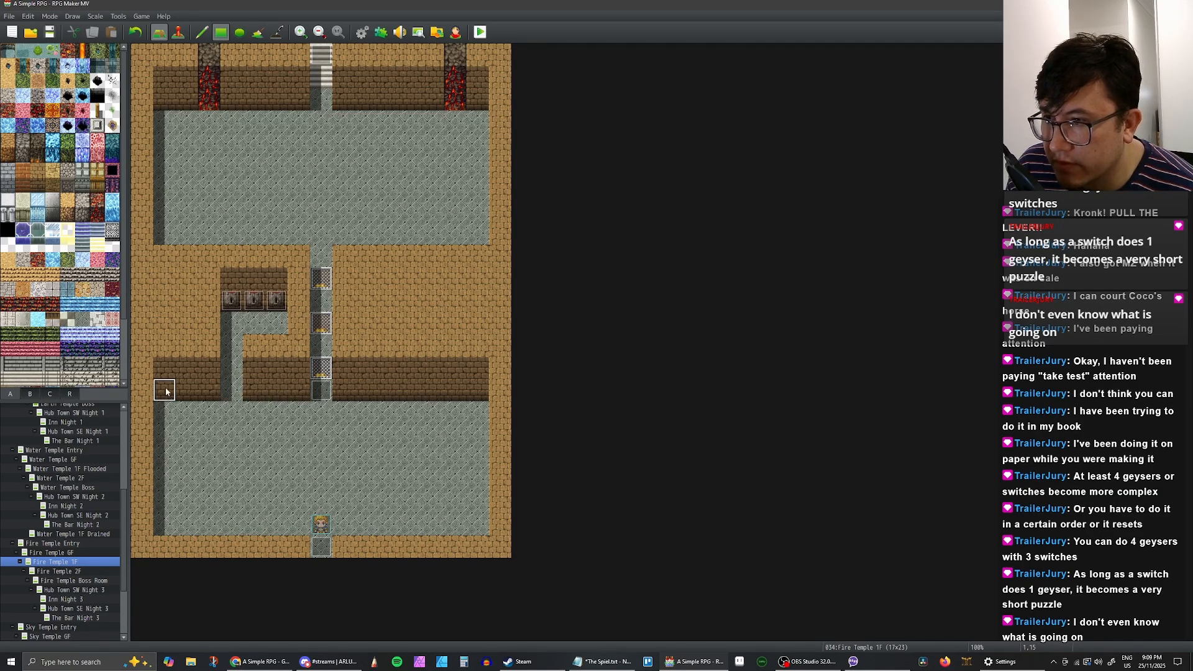
mouse_move(166, 391)
left_mouse_down()
mouse_move(174, 331)
mouse_move(227, 340)
left_mouse_up()
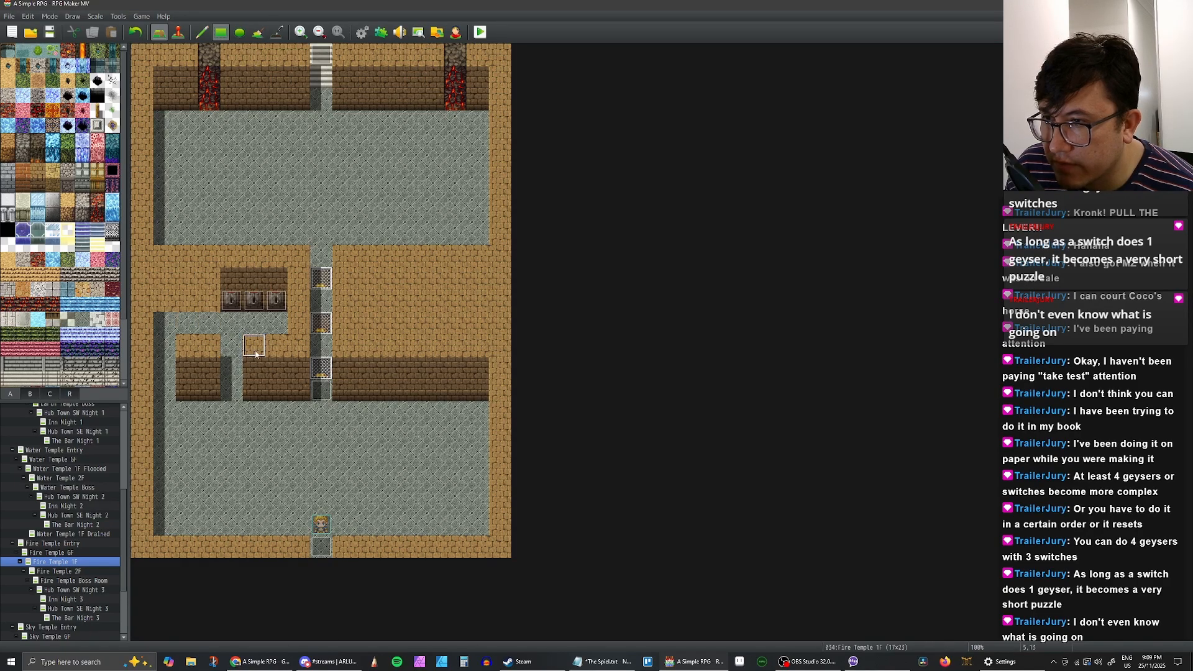
left_click(231, 345)
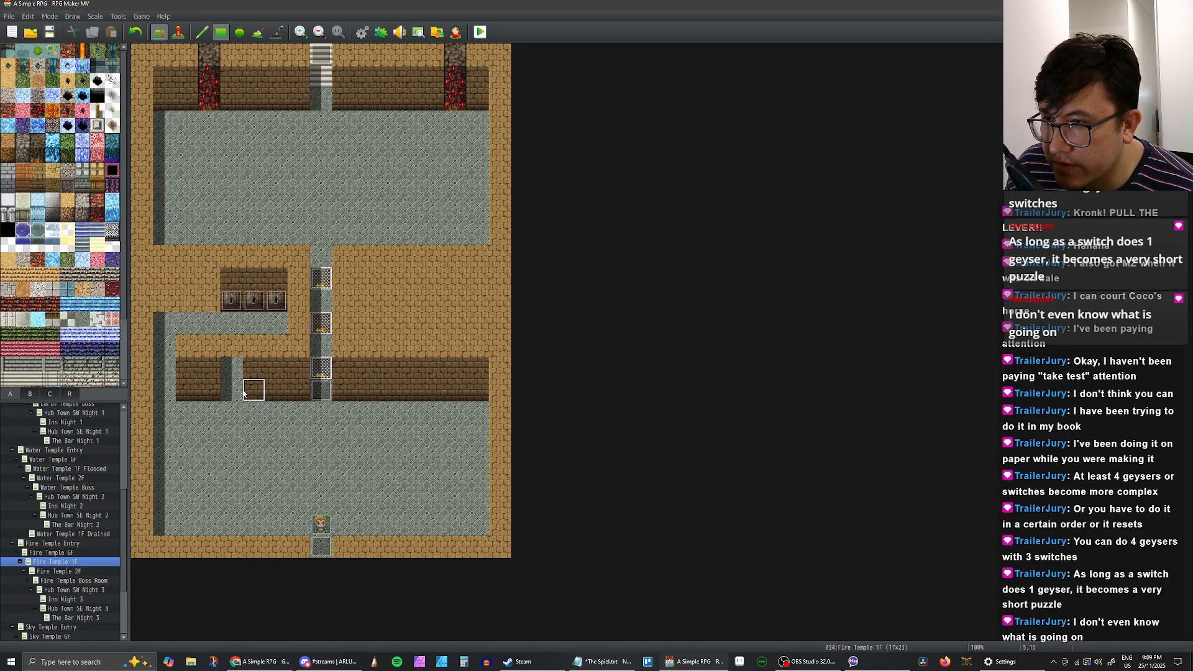
left_click_drag(232, 391, 234, 364)
left_click(208, 286)
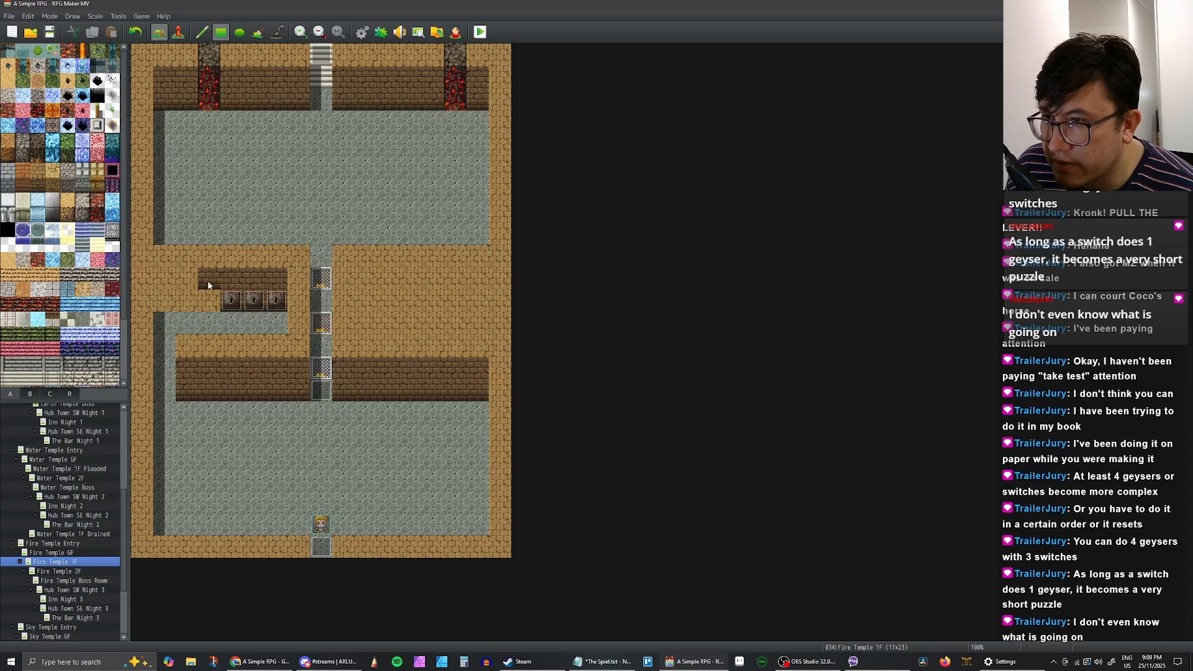
left_click(164, 295)
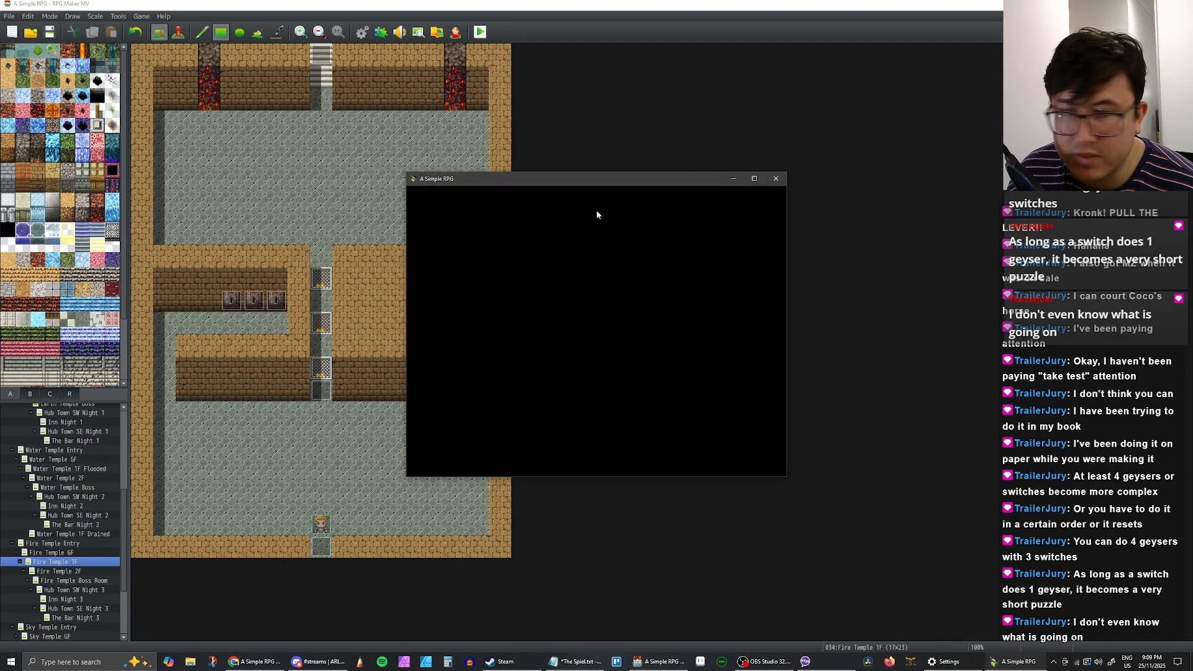
Step: Playtest the game in a maximized window, continuing from the save in Fire Temple 1F
left_click(754, 179)
key("Up")
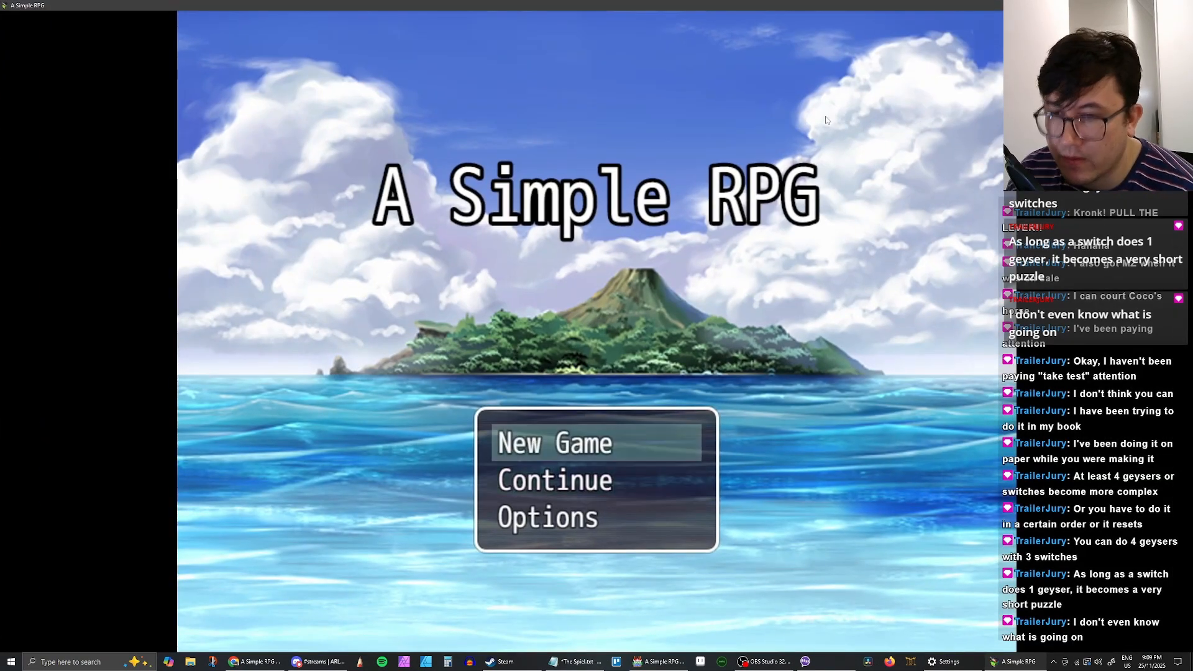
key("Down")
key("Return")
key("Return")
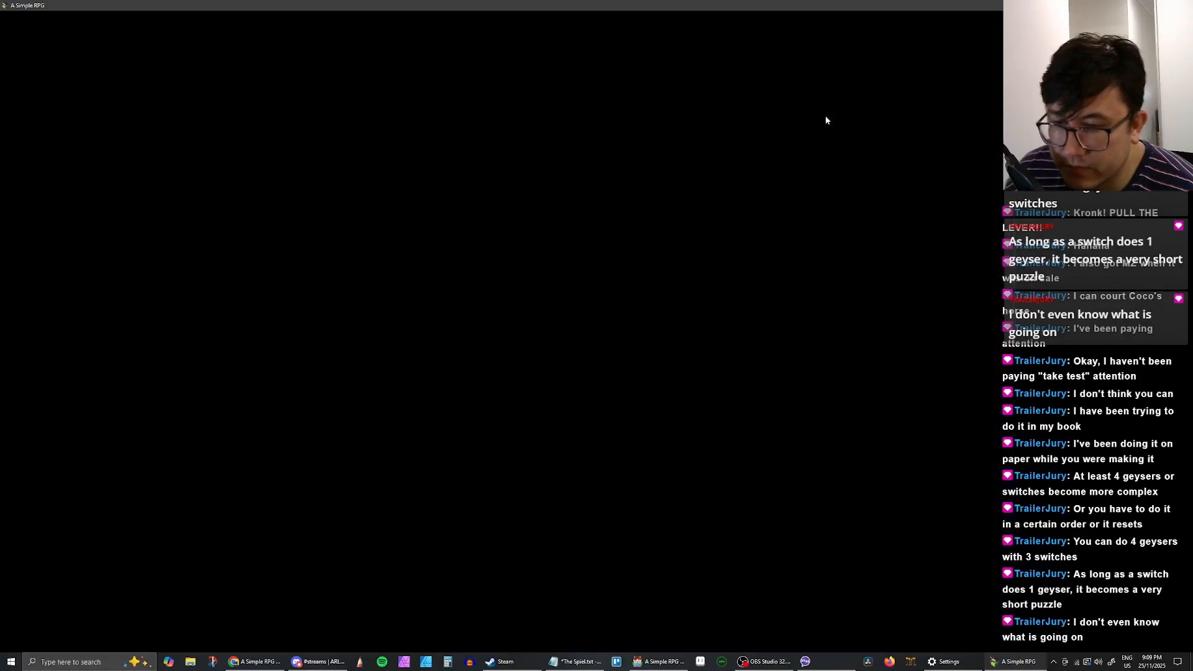
key("Up")
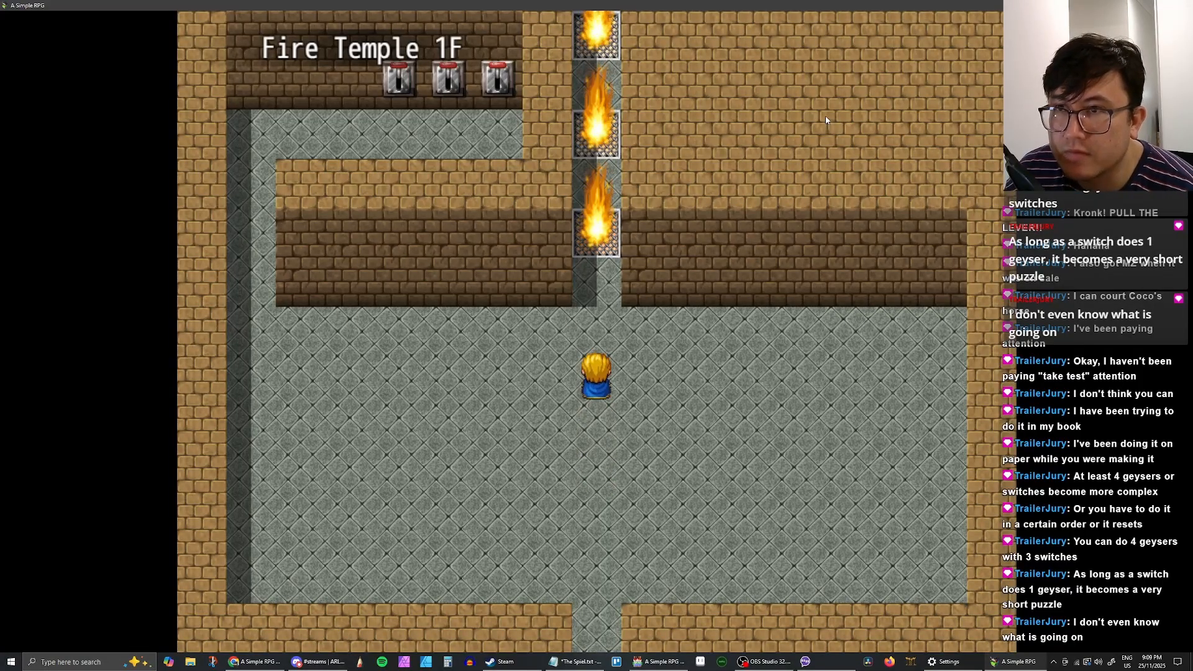
key("Down")
key("Down")
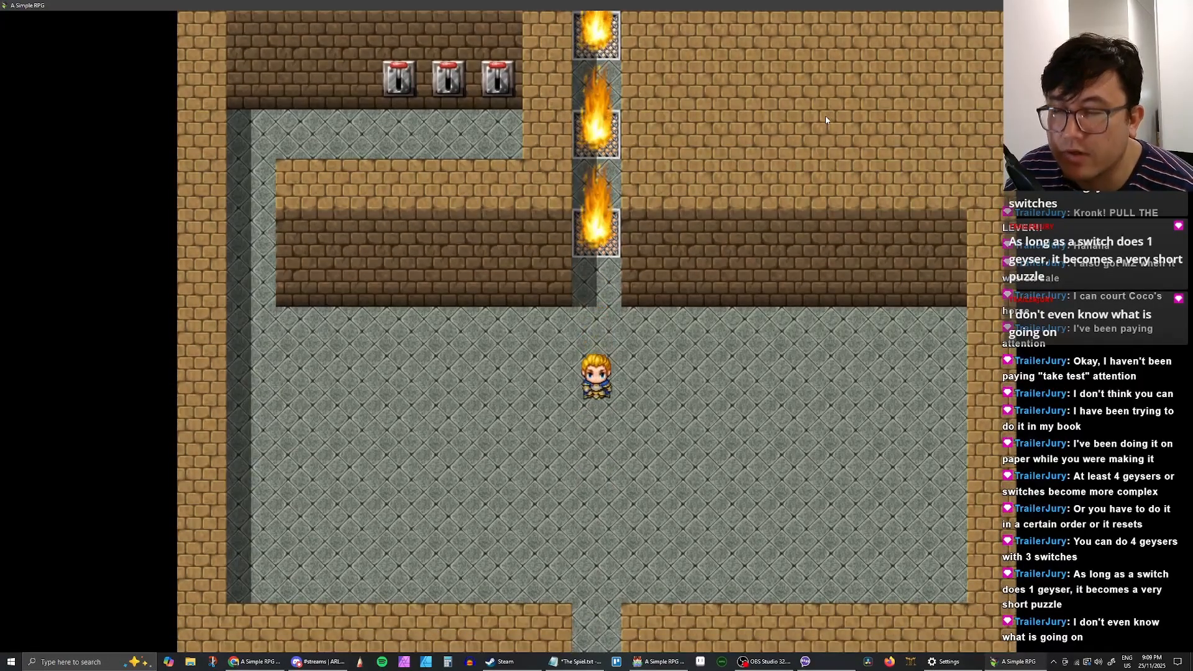
Step: Reset the playtest to the title screen and continue from the save made before the geysers ignite
key("Escape")
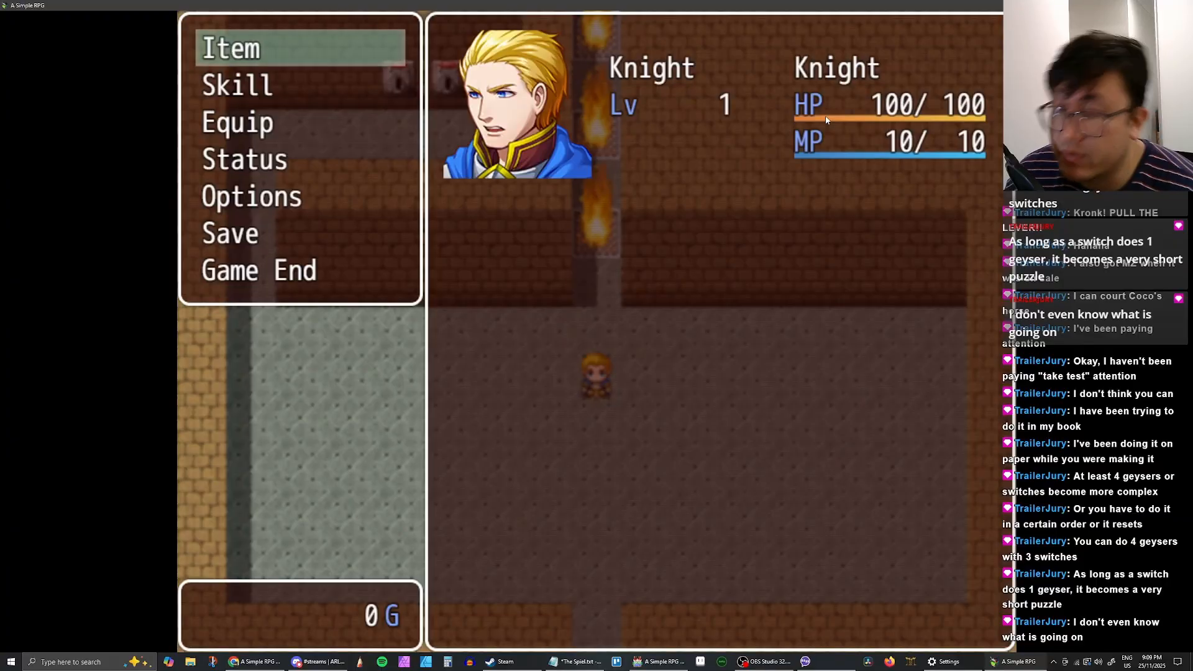
key("F5")
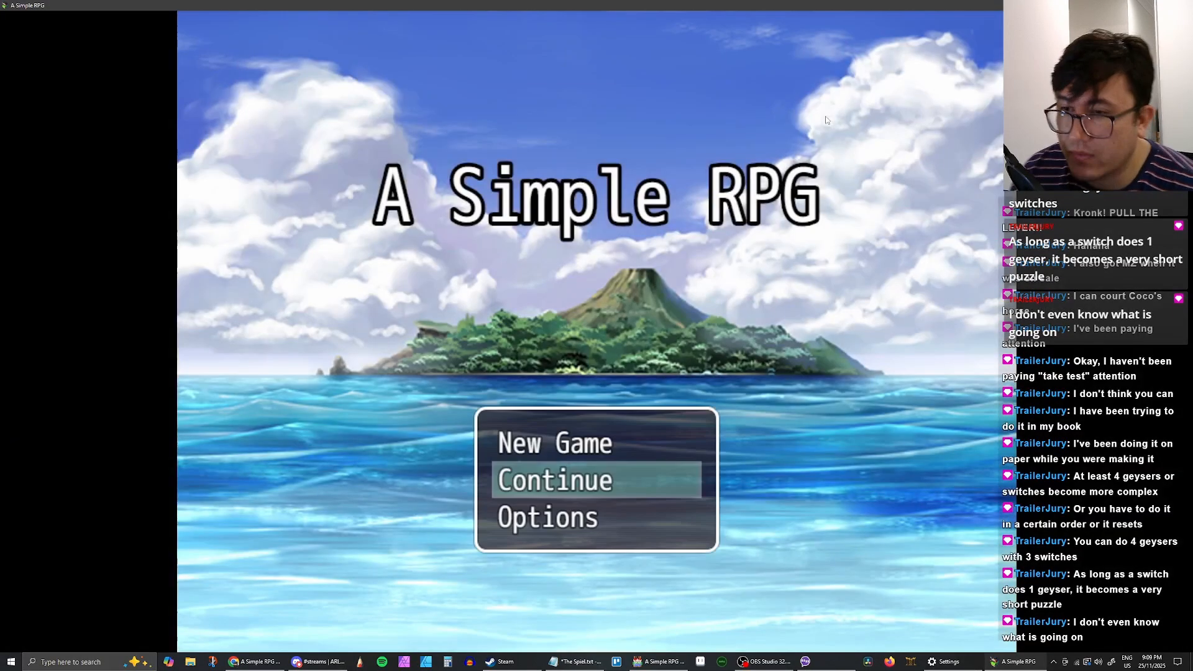
key("Return")
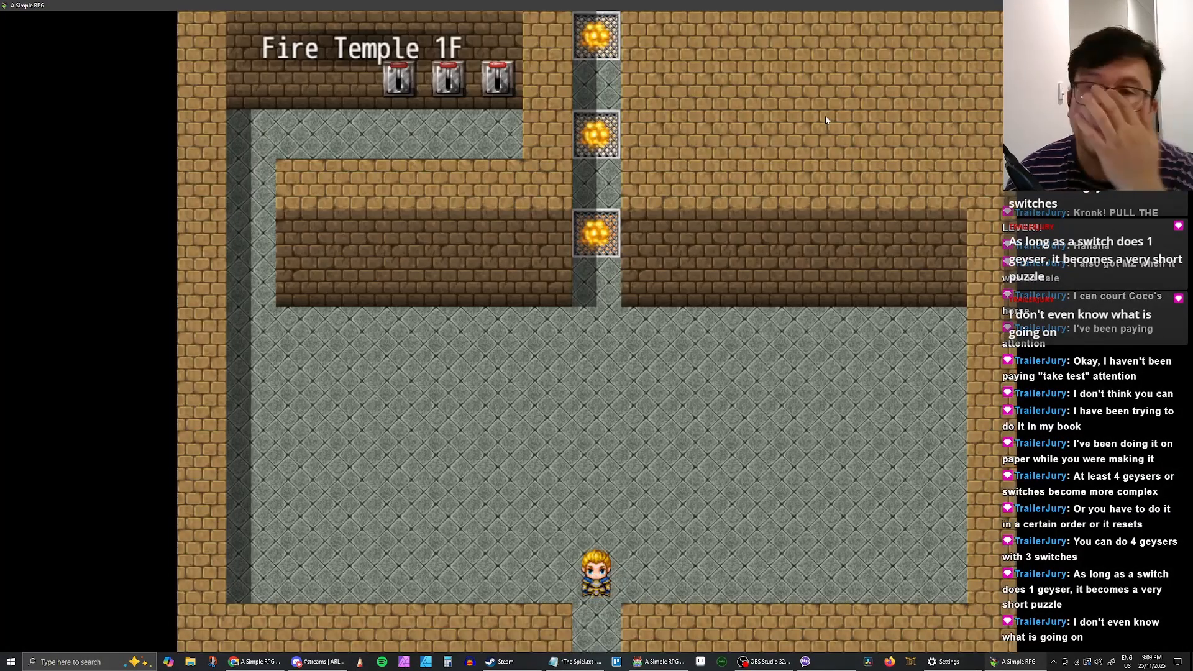
Step: Leave and re-enter Fire Temple 1F, walk up to trigger the geyser cutscene and play through its dialogue
key("Down")
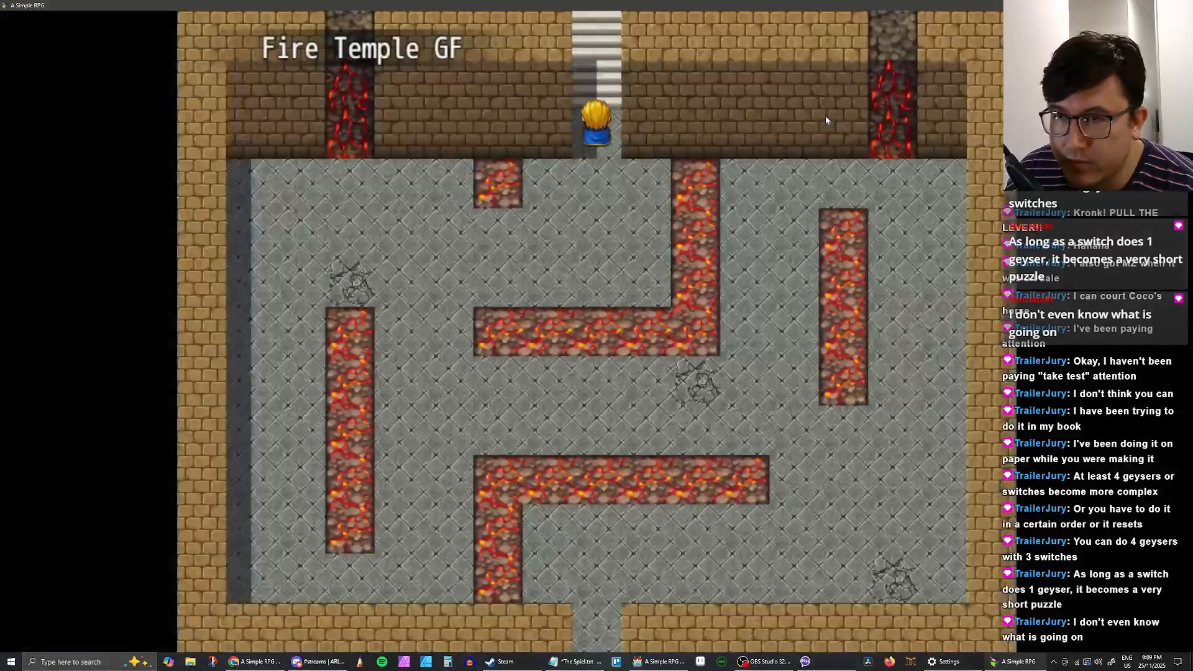
key("Up")
key("Up")
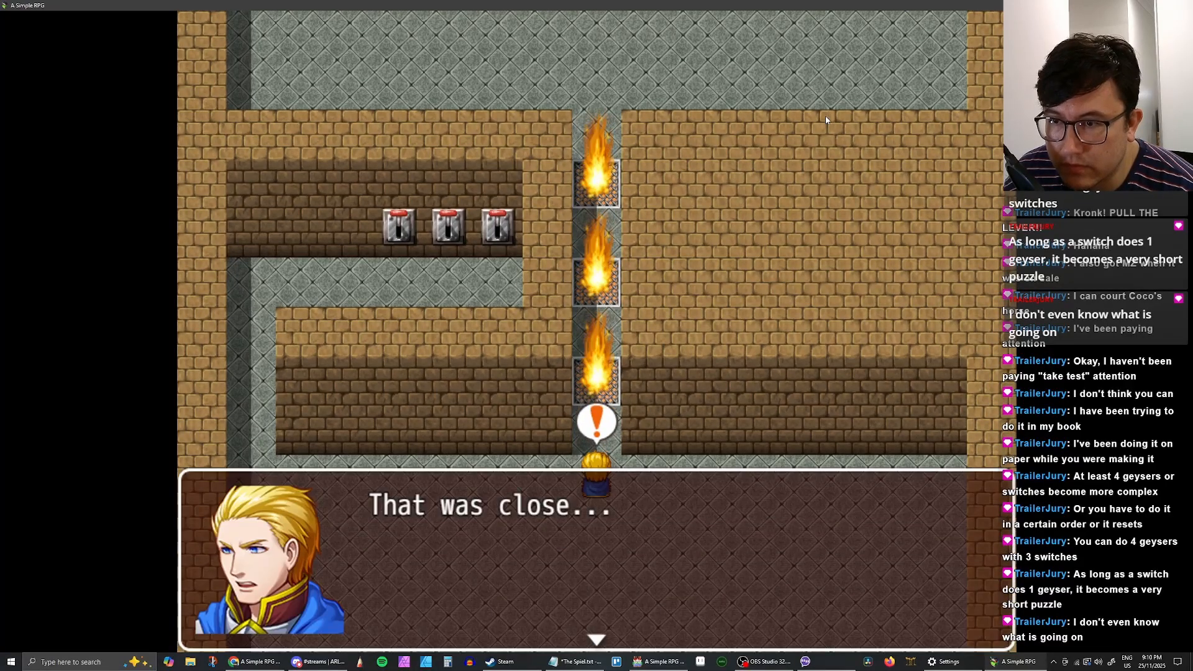
key("Return")
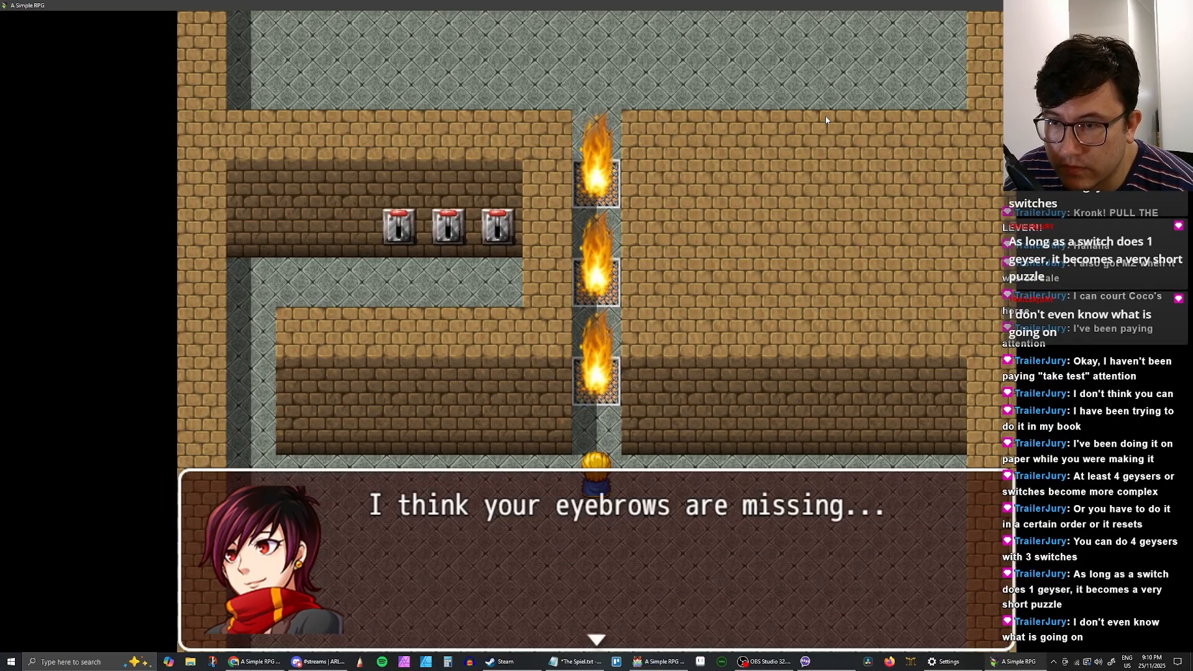
key("Return")
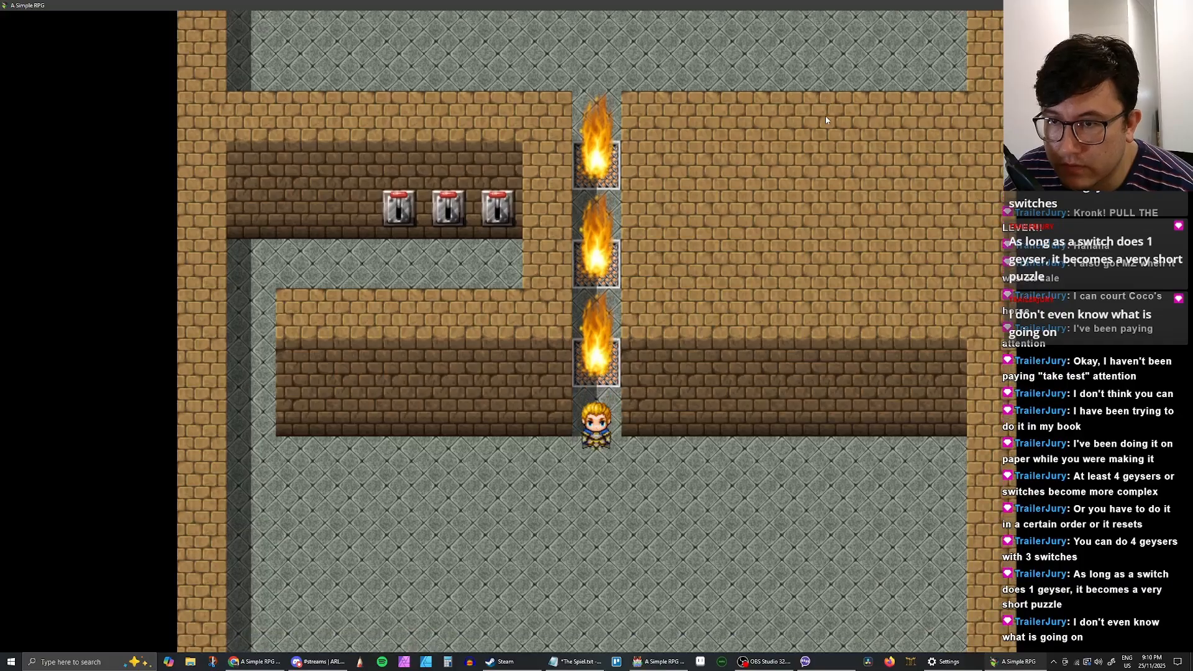
Step: Walk the knight around the west passage into the side chamber and pull the westernmost lever
key("Left")
key("Left")
key("Up")
key("Right")
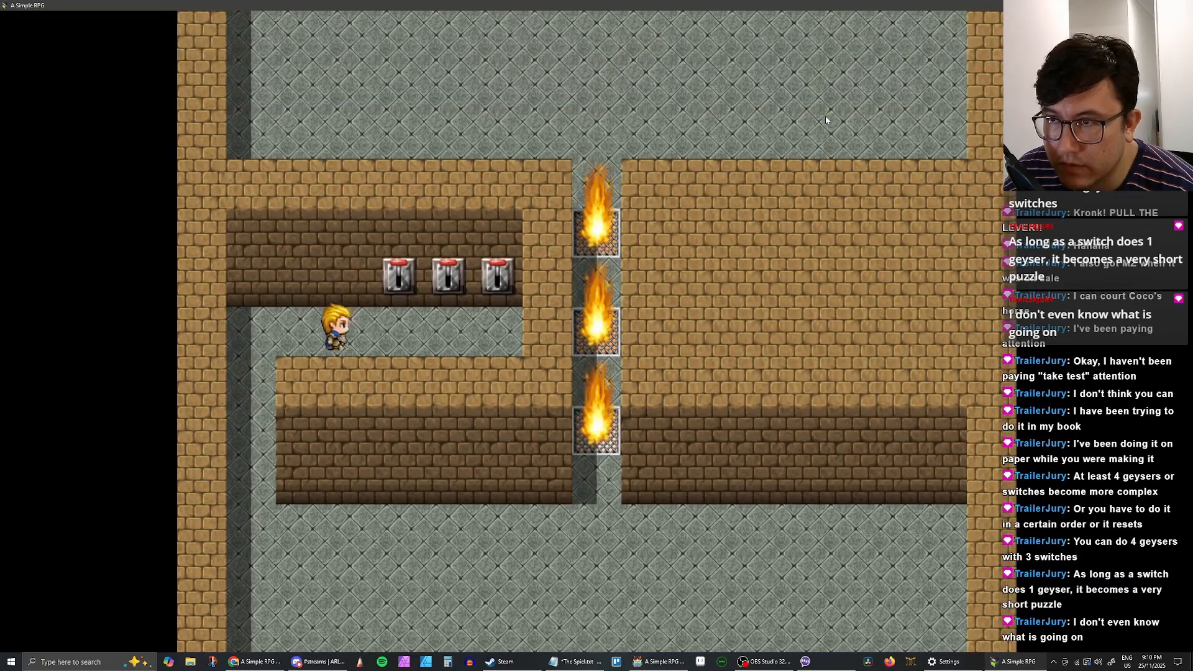
key("Up")
key("Return")
key("Return")
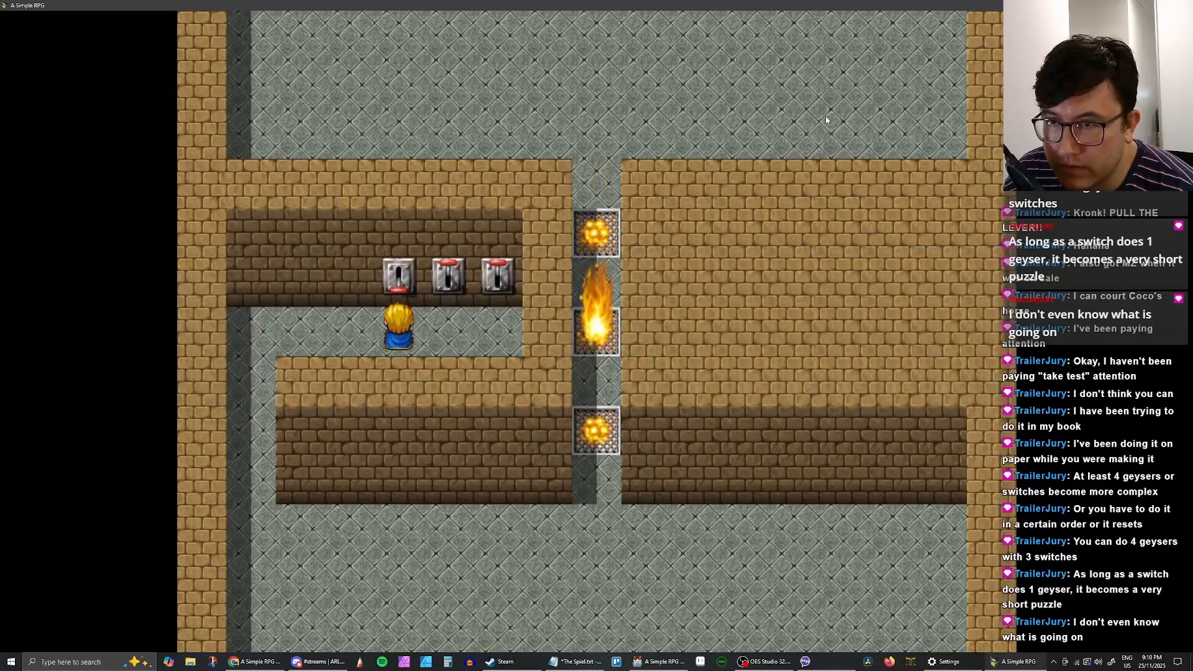
Step: Walk the knight to the easternmost lever in the side chamber and pull it down
key("Right")
key("Right")
key("Up")
key("Return")
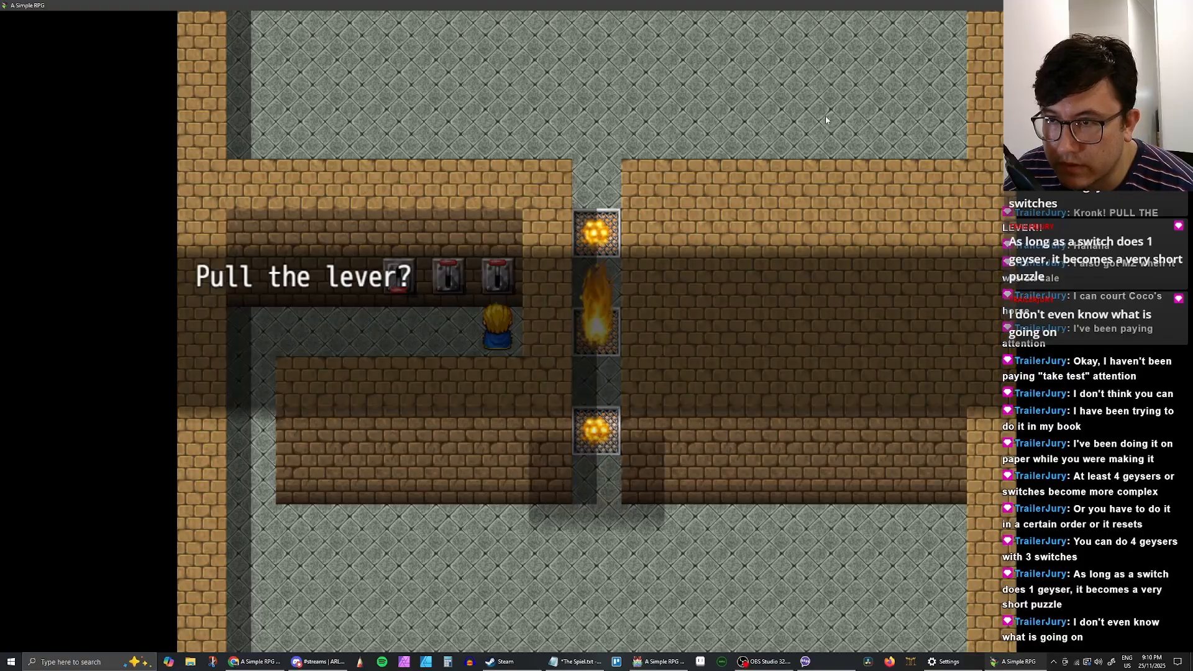
key("Return")
Step: Pull the middle lever down and return the easternmost lever to its up position
key("Left")
key("Up")
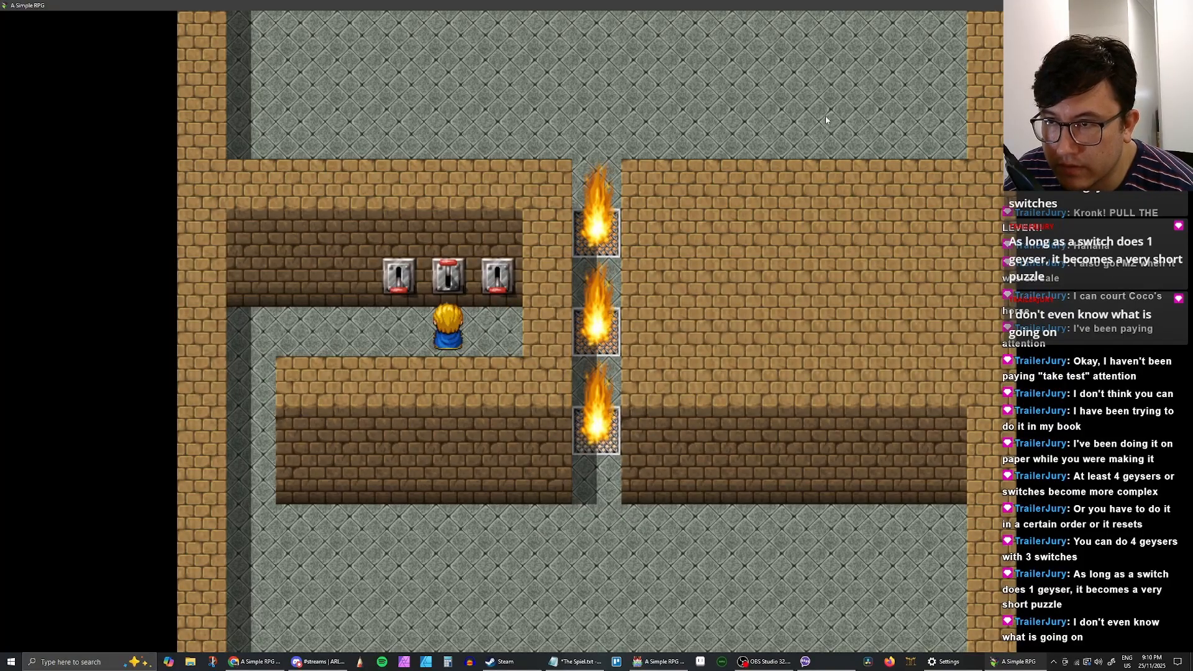
key("Return")
key("Return")
key("Right")
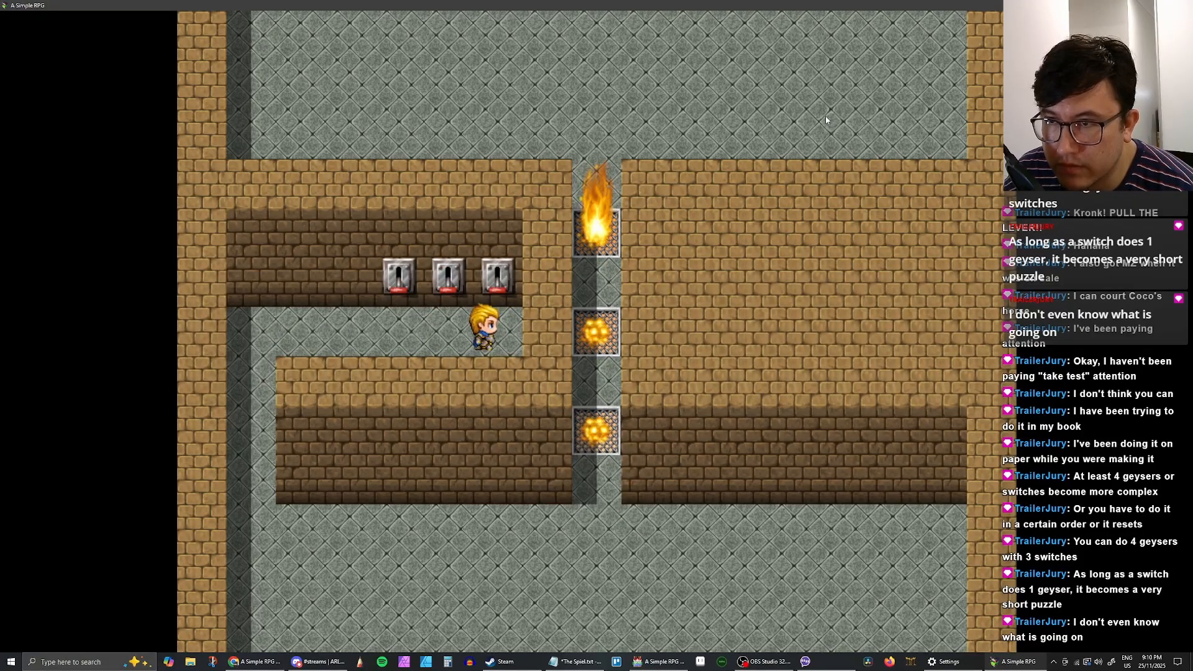
key("Up")
key("Return")
key("Return")
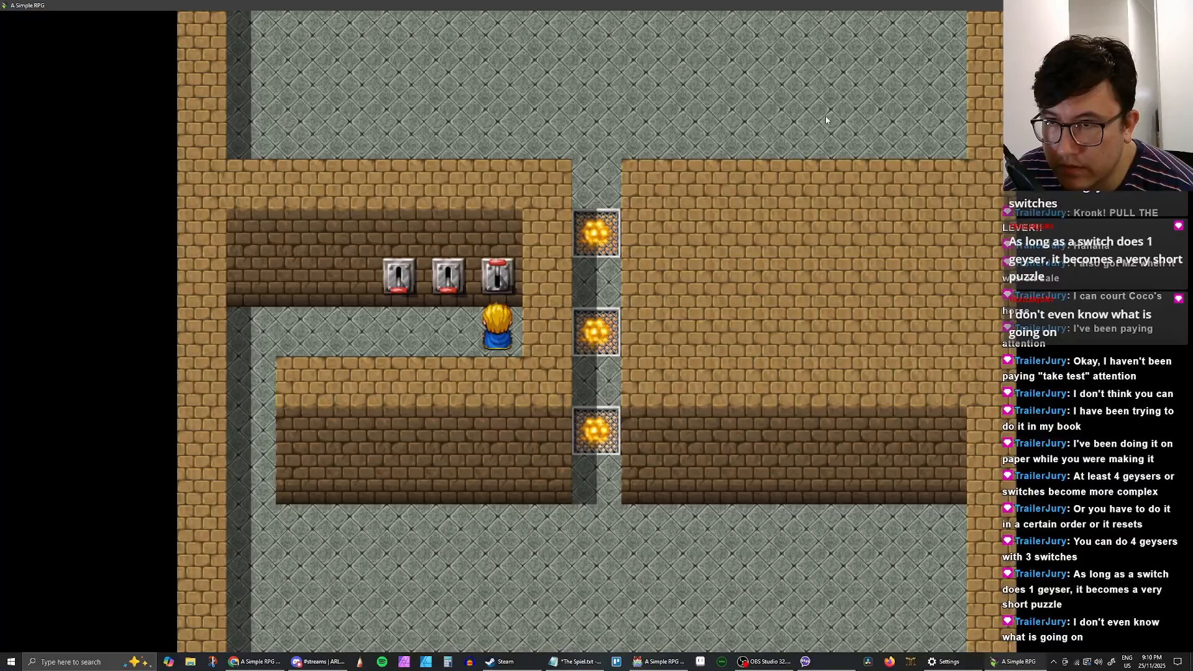
key("Left")
key("Left")
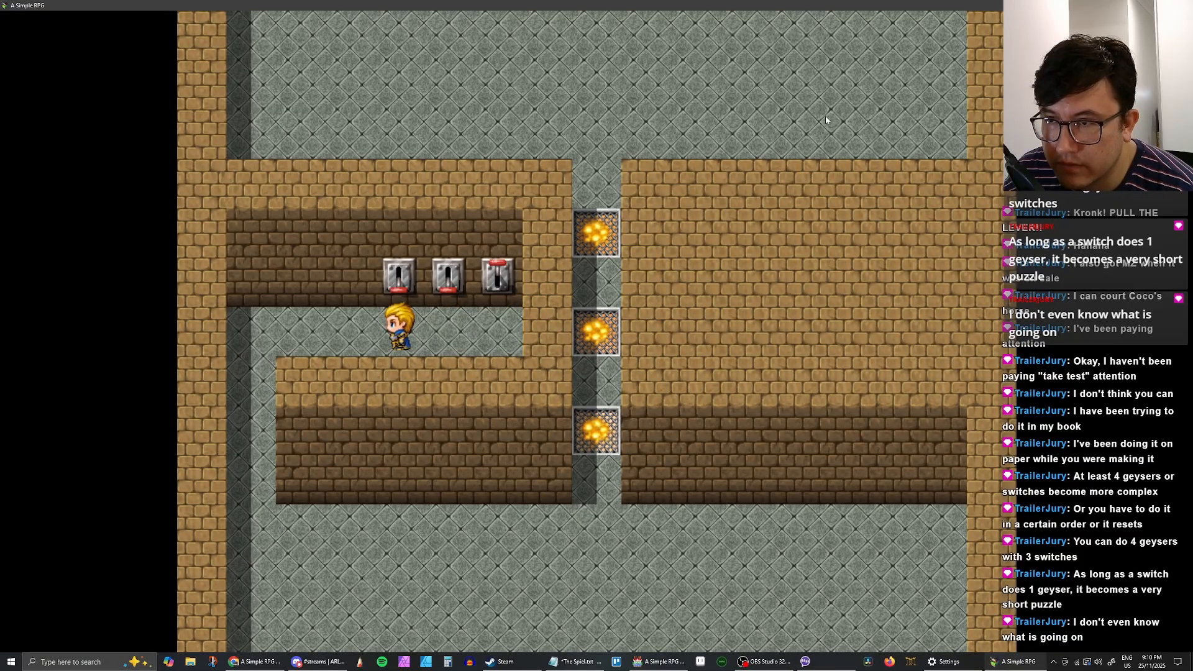
key("Right")
key("Right")
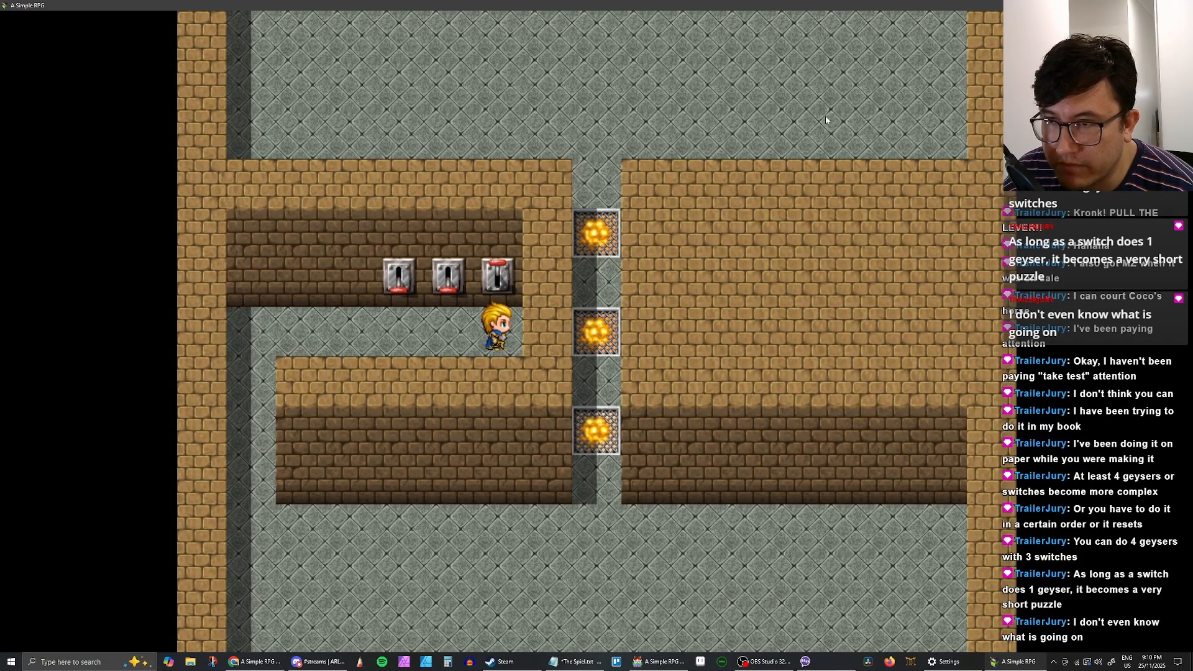
key("Left")
key("Left")
key("Right")
key("Right")
key("Left")
key("Up")
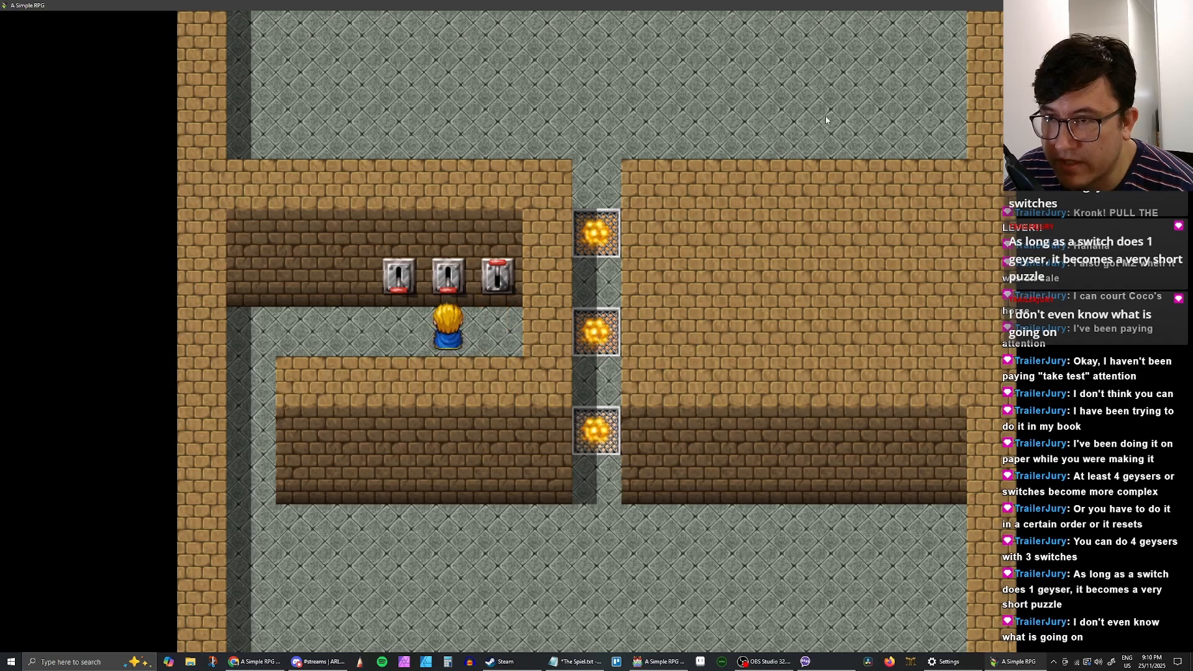
key("Left")
key("Up")
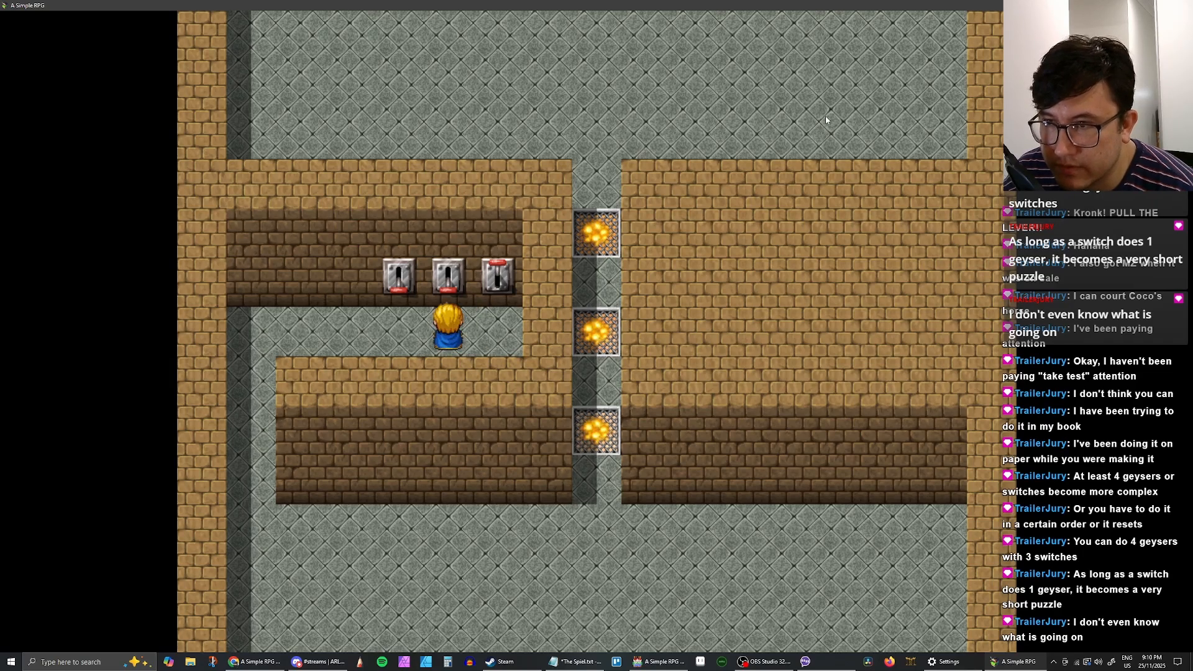
key("Right")
key("Left")
key("Up")
key("Right")
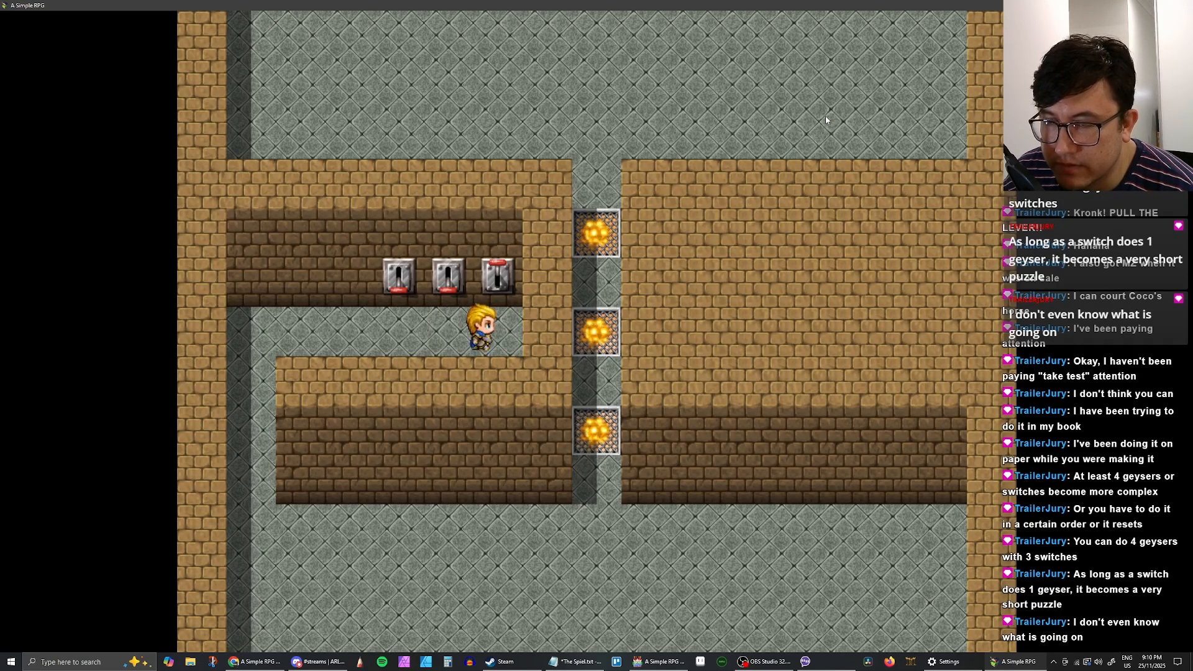
key("Left")
key("Up")
key("Right")
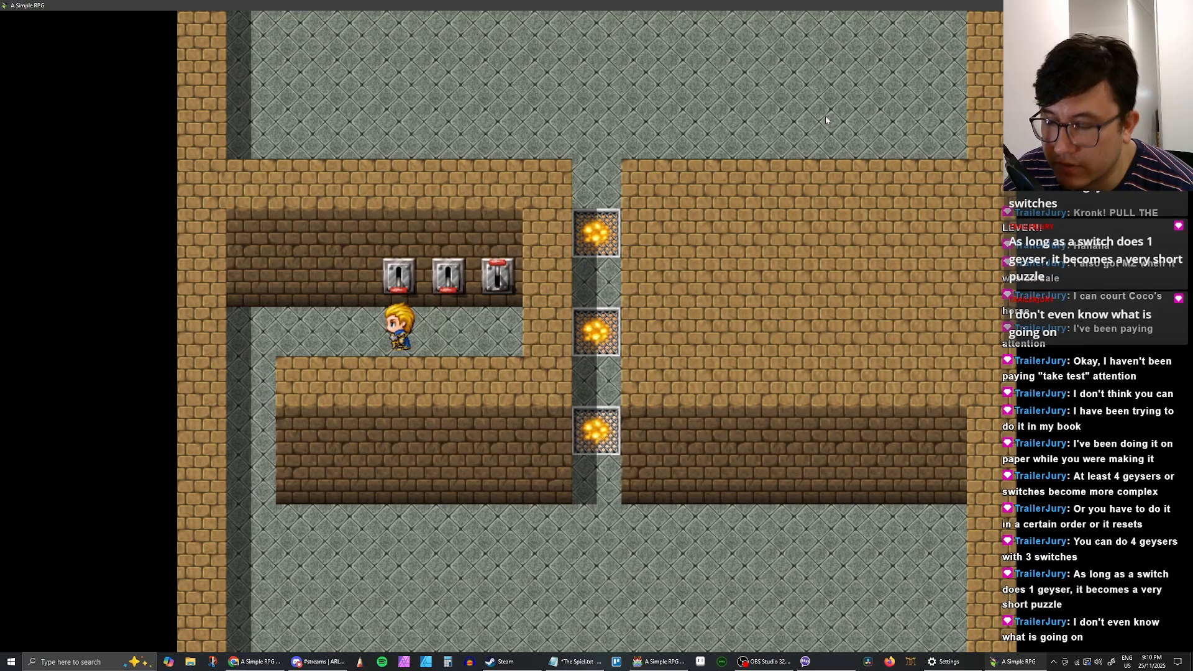
Step: Reset the playtest to the title screen and load the File 20 save in Fire Temple 1F
key("F12")
key("Return")
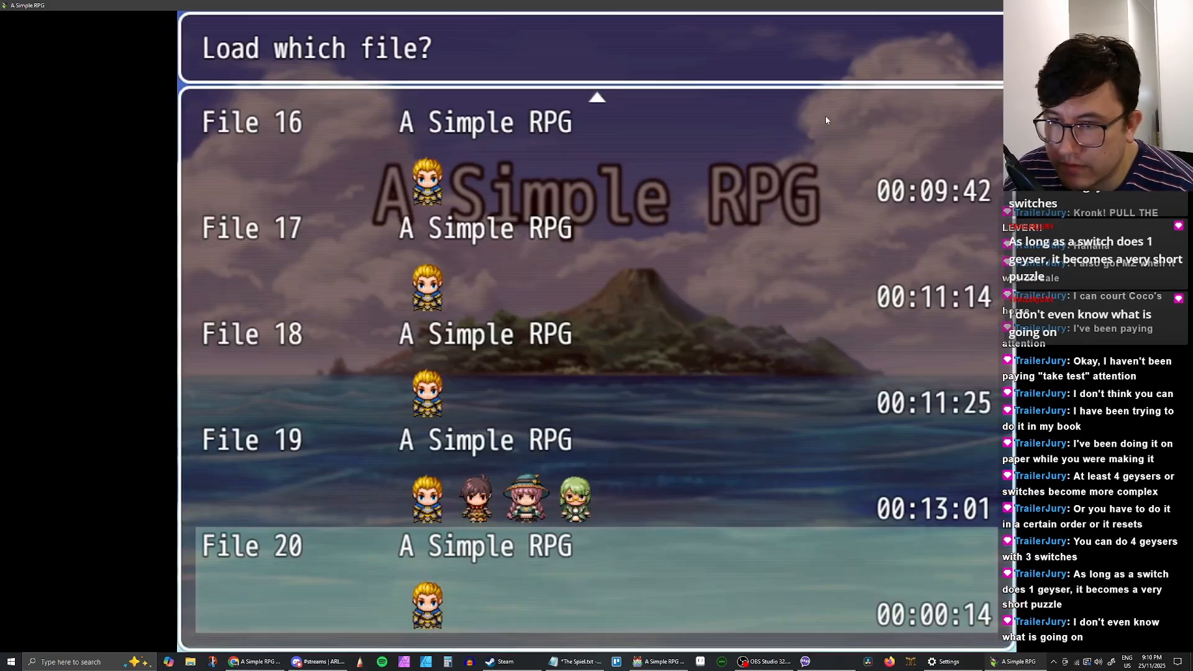
key("Return")
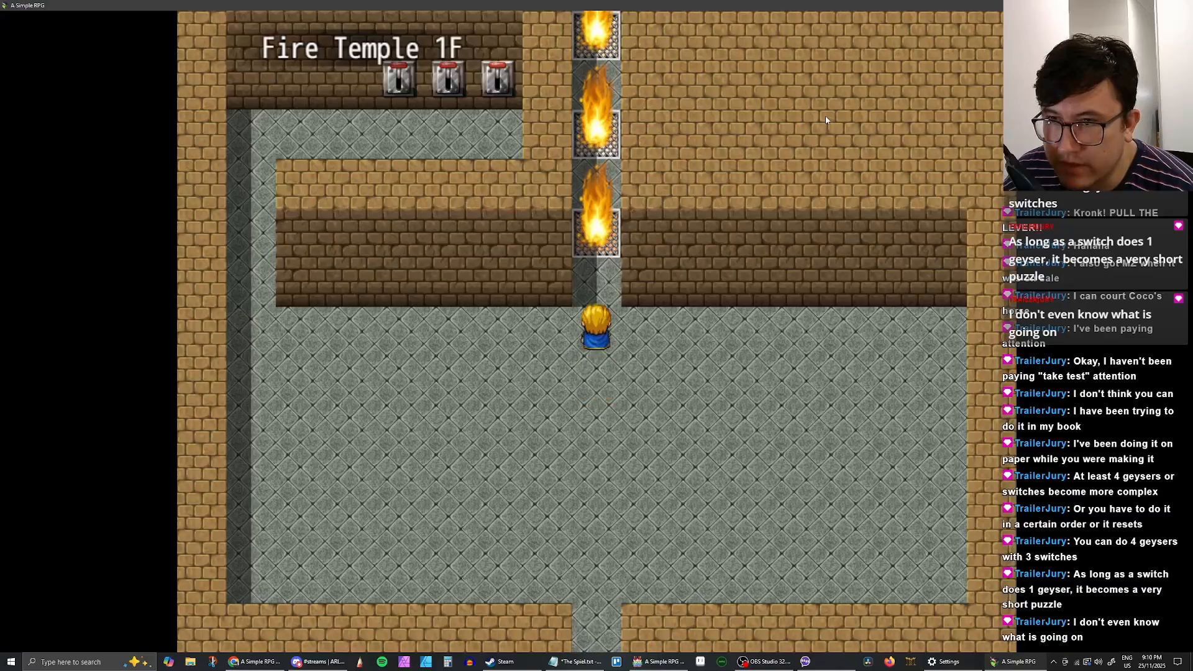
Step: Walk the knight through the west passage to the side chamber and pull the westernmost and middle levers down
key("Left")
key("Up")
key("Right")
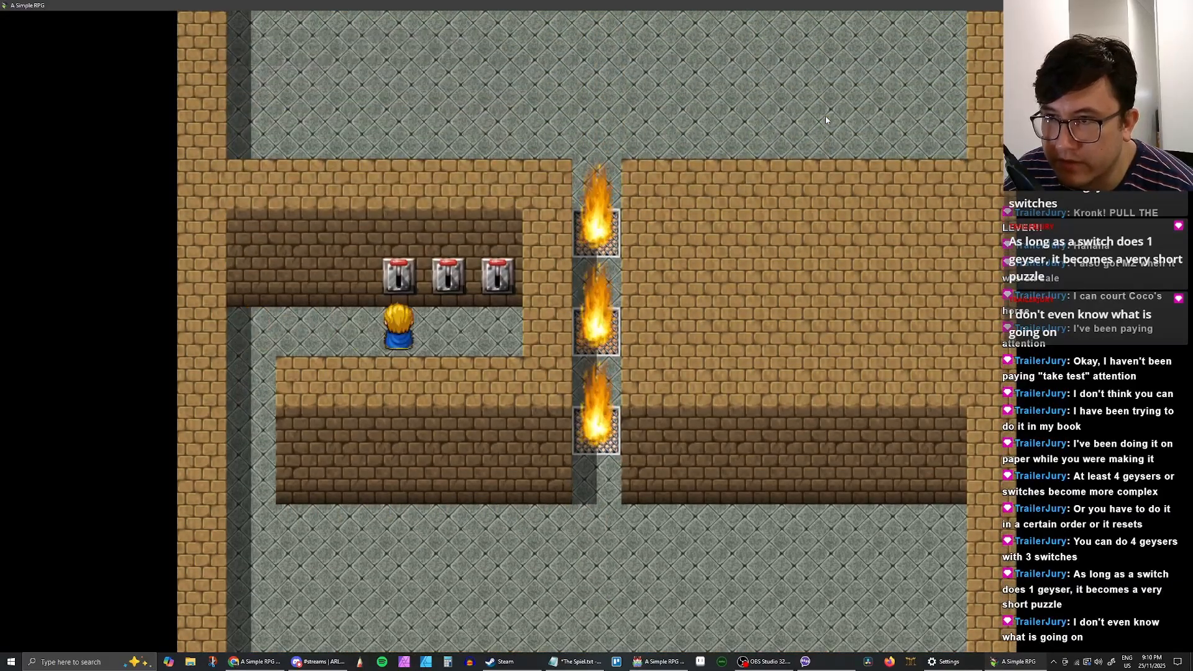
key("Return")
key("Return")
key("Right")
key("Up")
key("Return")
key("Return")
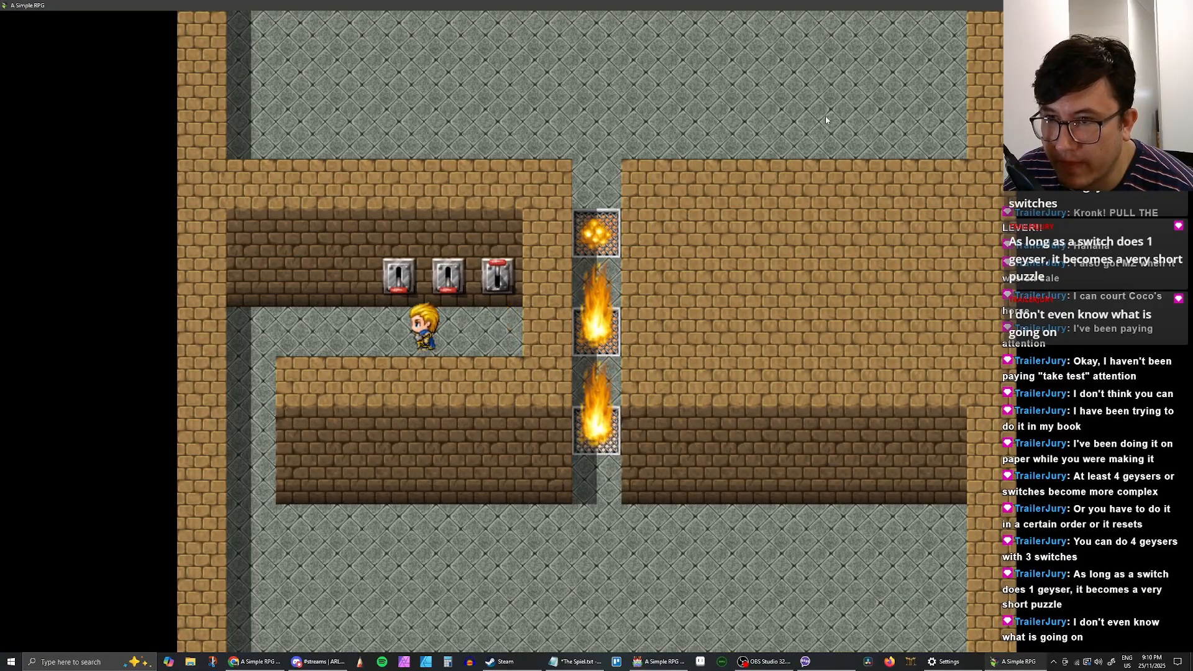
Step: Pull the easternmost lever repeatedly, toggling it down and back up to test its effect on the geysers
key("Right")
key("Up")
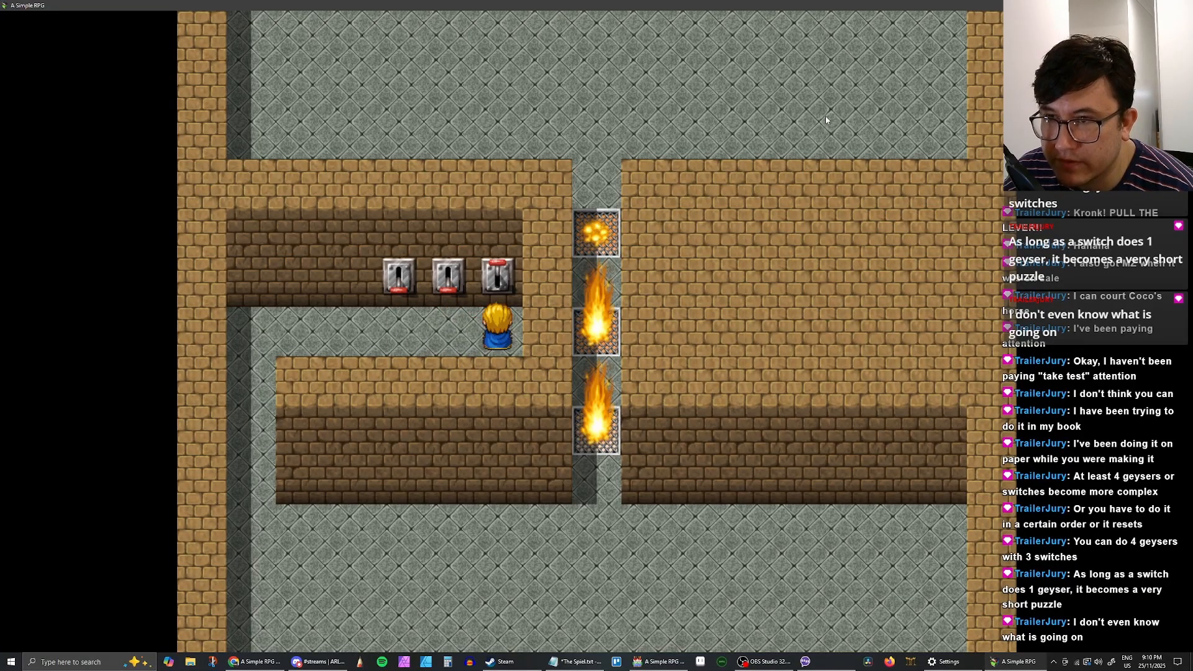
key("Return")
key("Return")
key("Return")
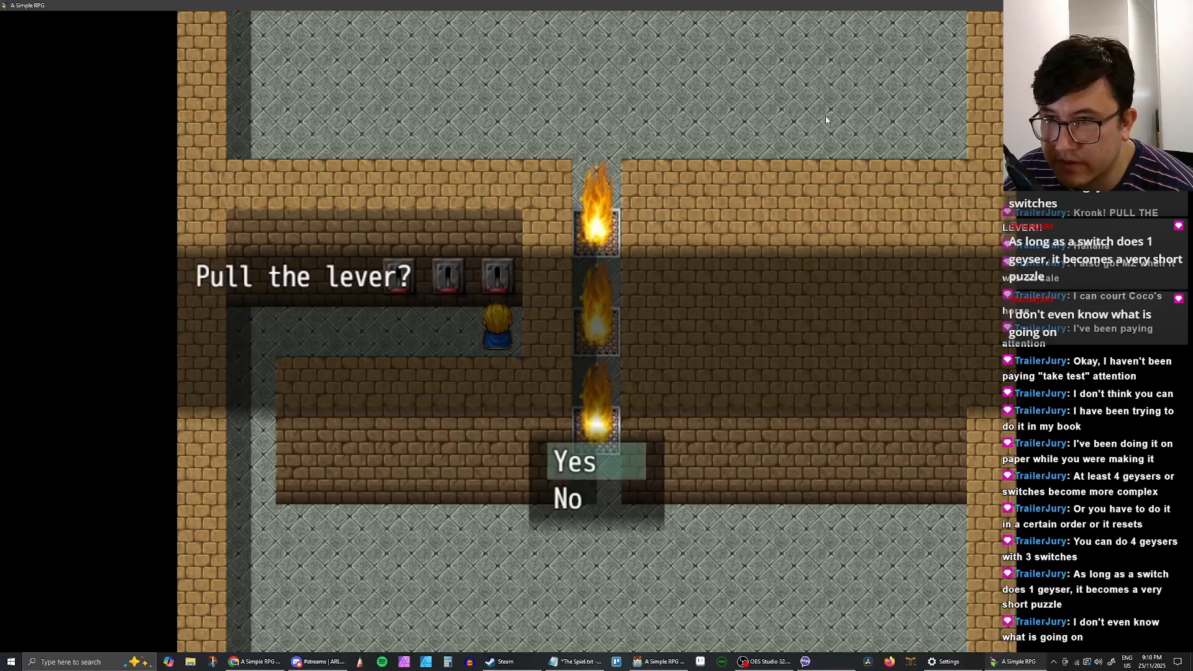
key("Return")
Step: Return the middle lever and the westernmost lever to their up positions
key("Left")
key("Up")
key("Return")
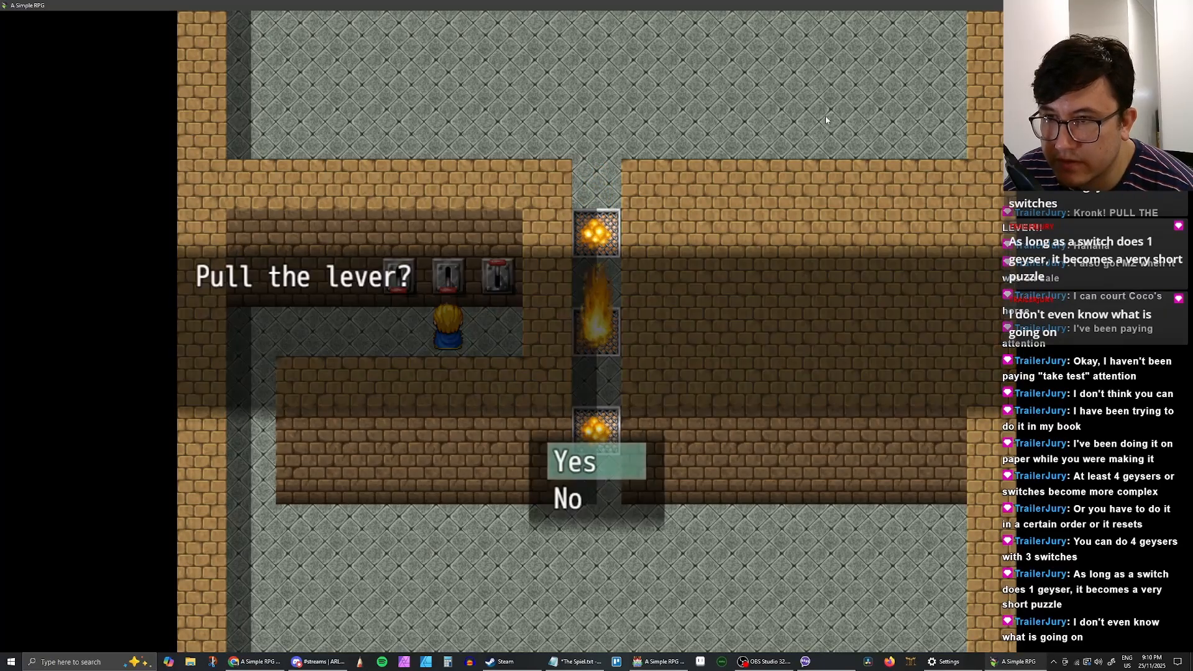
key("Return")
key("Left")
key("Up")
key("Return")
key("Return")
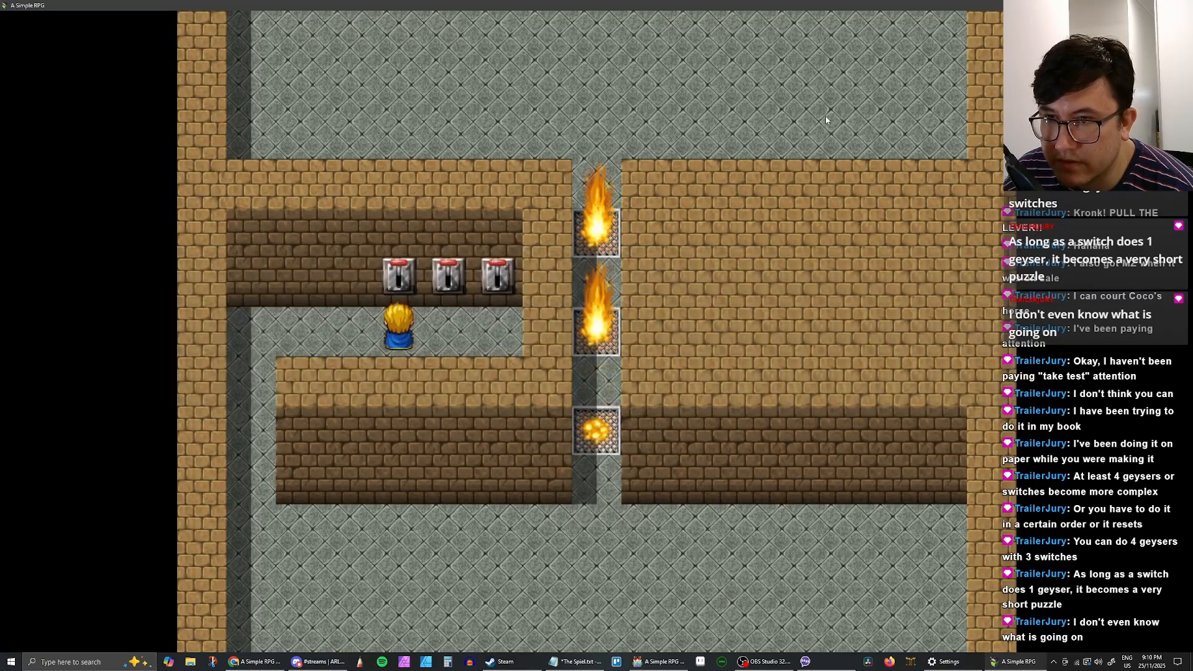
Step: Test another lever order by pulling the easternmost lever down, followed by the middle lever
key("Right")
key("Up")
key("Return")
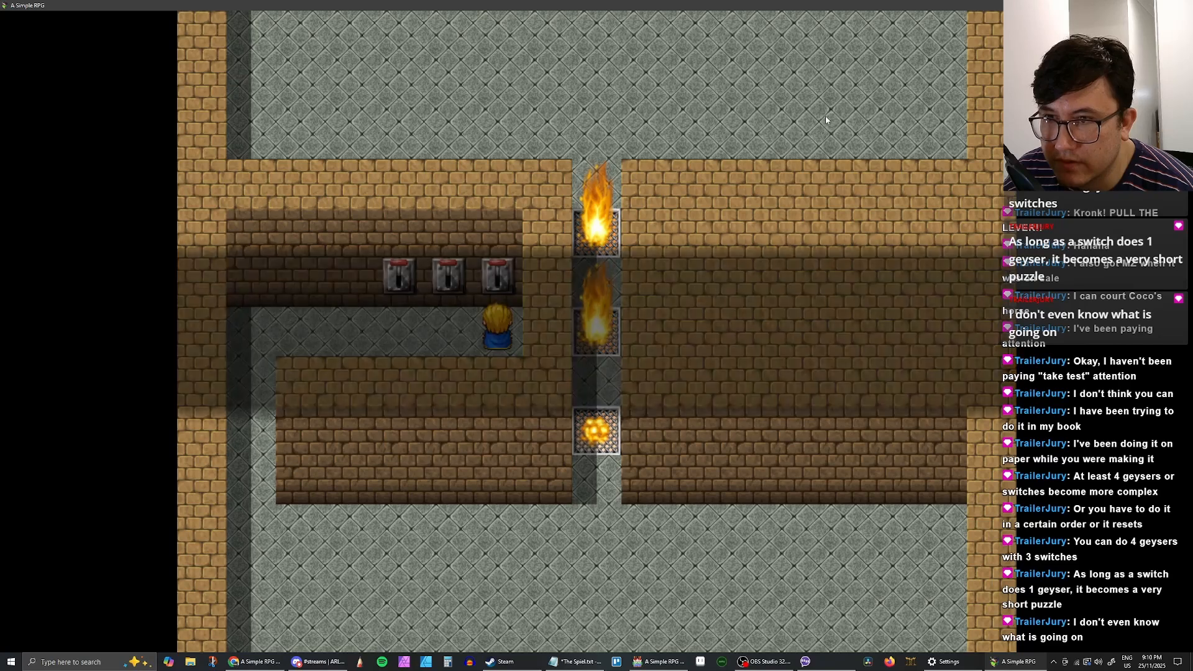
key("Return")
key("Left")
key("Up")
key("Return")
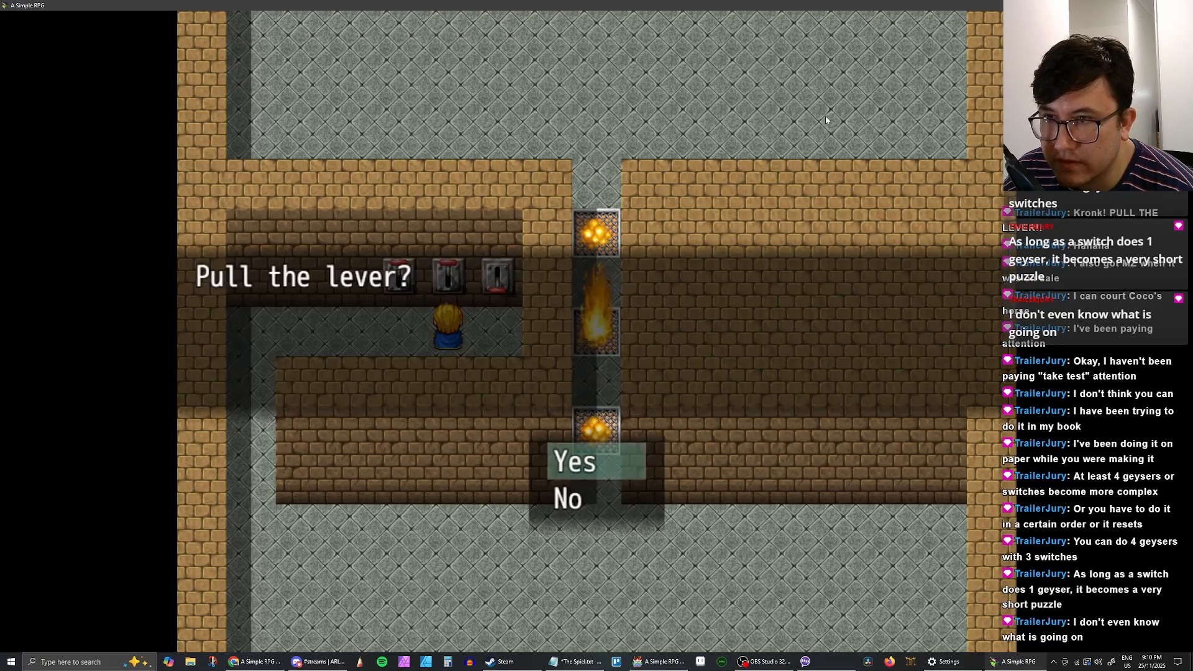
key("Return")
Step: Return the easternmost lever to its up position and pull the westernmost lever down
key("Right")
key("Up")
key("Return")
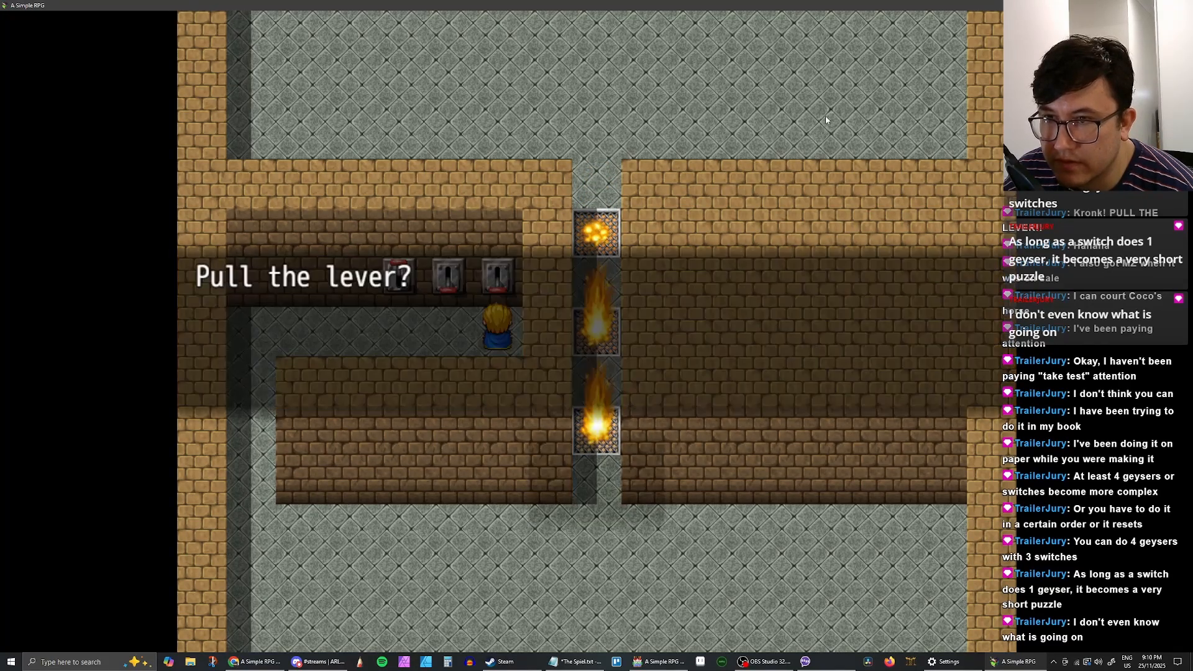
key("Return")
key("Left")
key("Left")
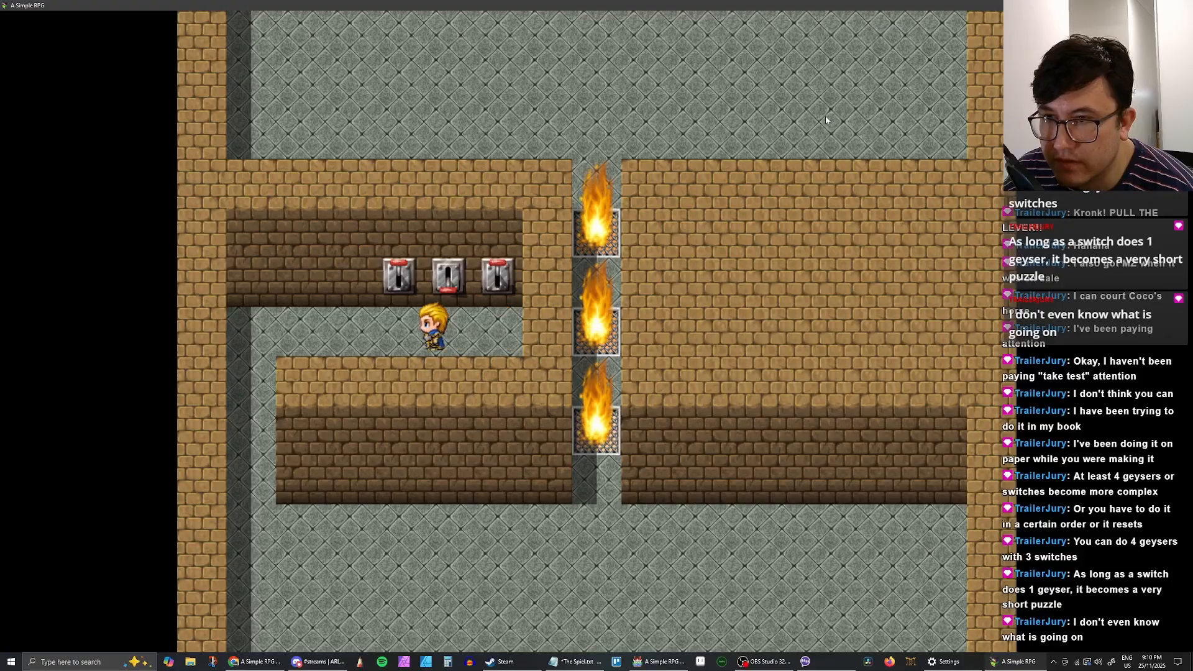
key("Up")
key("Return")
key("Return")
Step: Walk back to the easternmost lever, pull it down and head west toward the middle lever
key("Right")
key("Right")
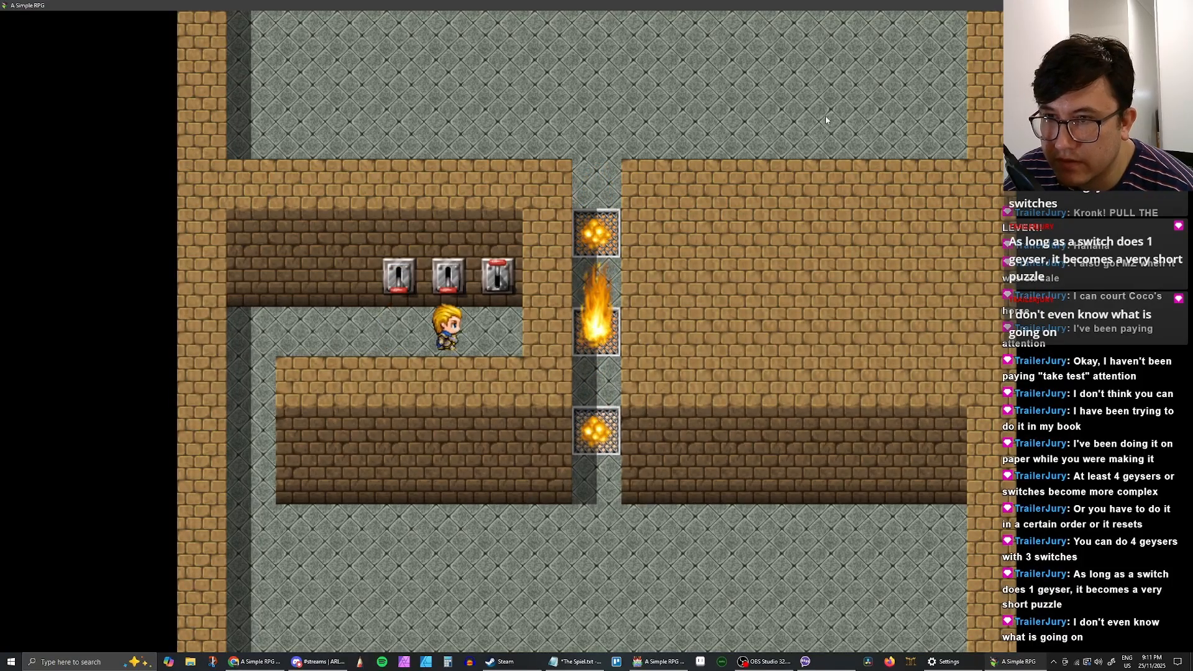
key("Up")
key("Return")
key("Return")
key("Left")
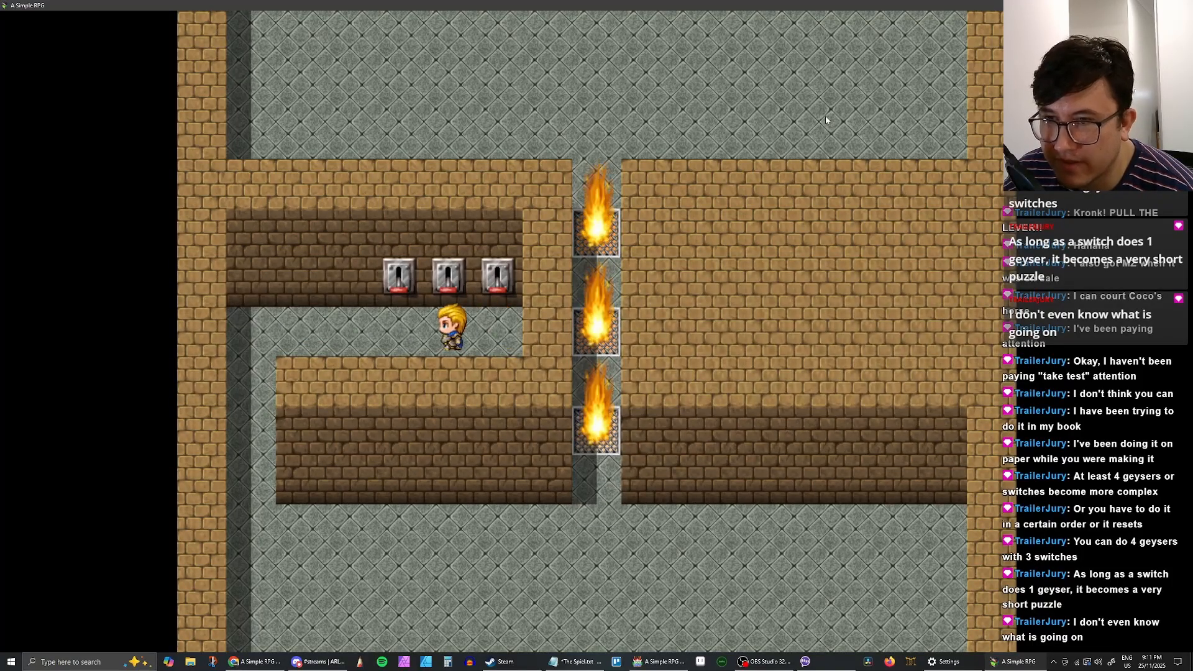
Step: Pull the middle wall switch and the rightmost wall switch in the Fire Temple playtest
key("Up")
key("Return")
key("Return")
key("Right")
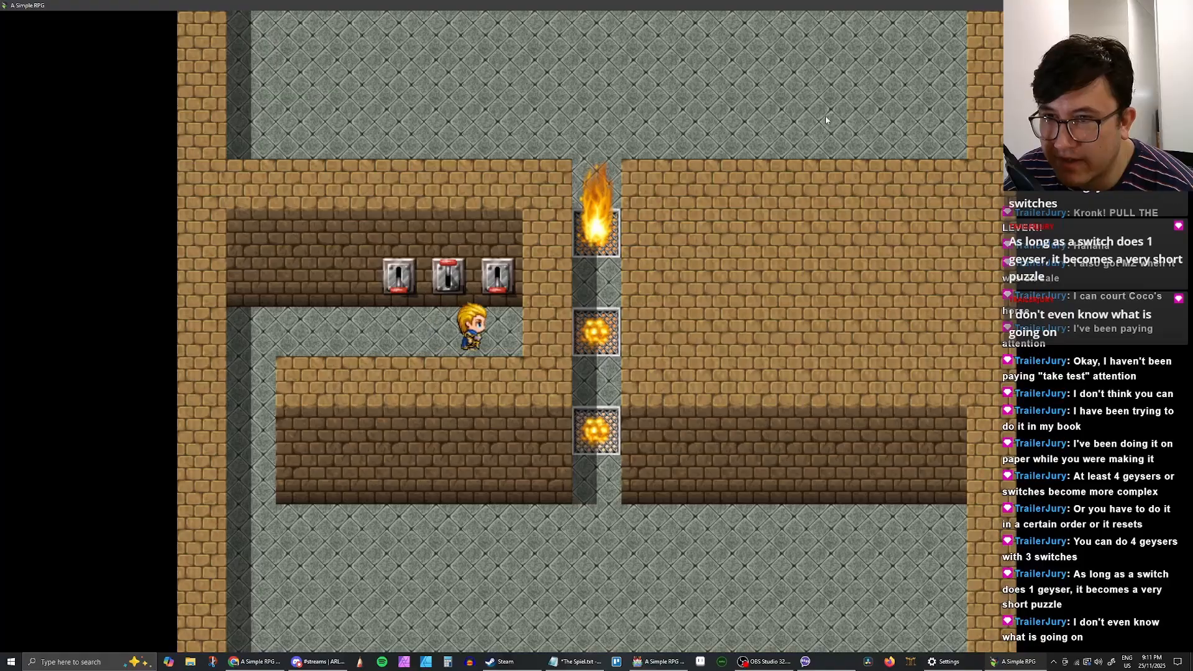
key("Up")
key("Return")
key("Return")
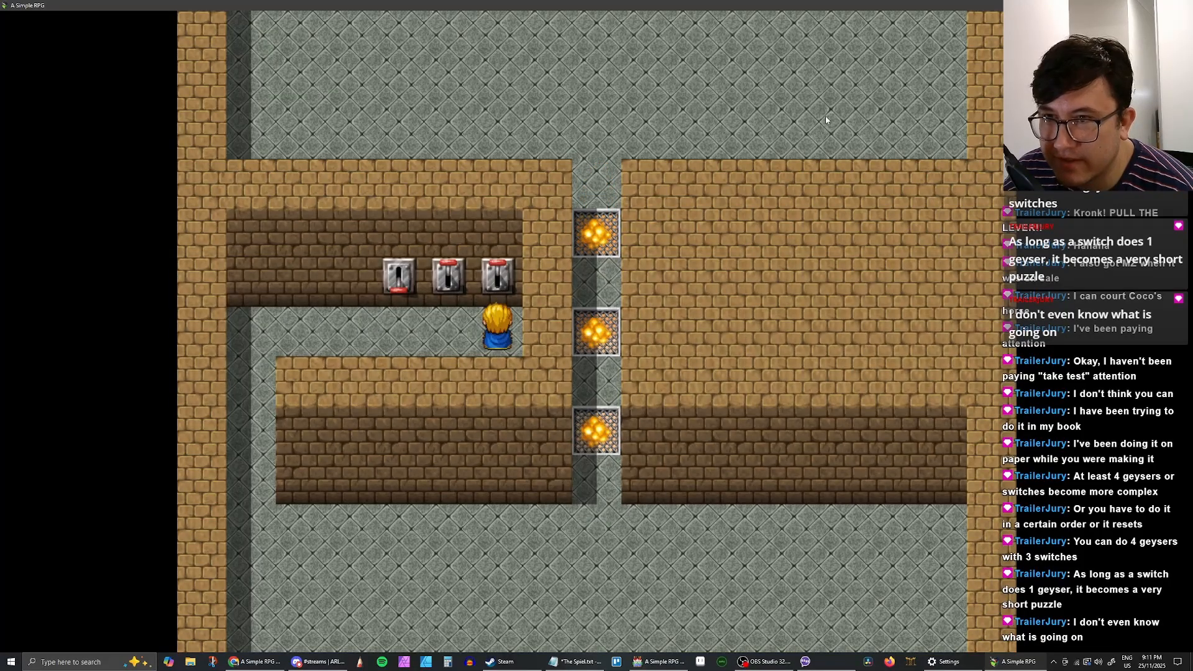
Step: Walk the character from the switch alcove down and around into the corridor below the lowest geyser to test whether it can be crossed
key("Left")
key("Left")
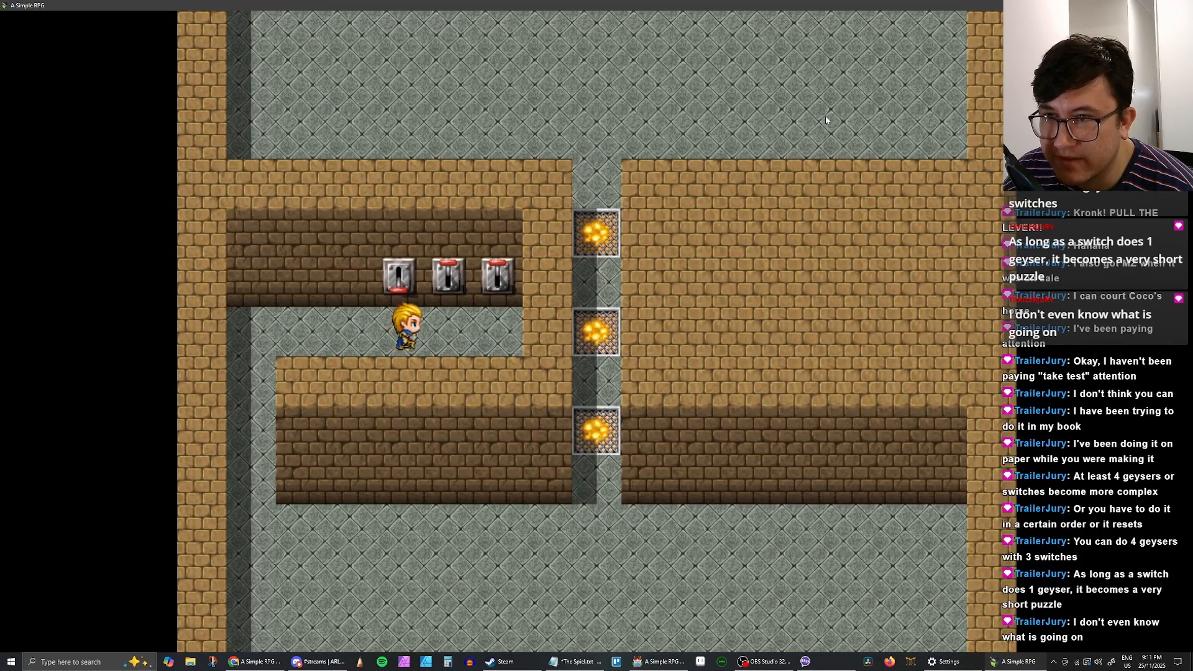
key("Right")
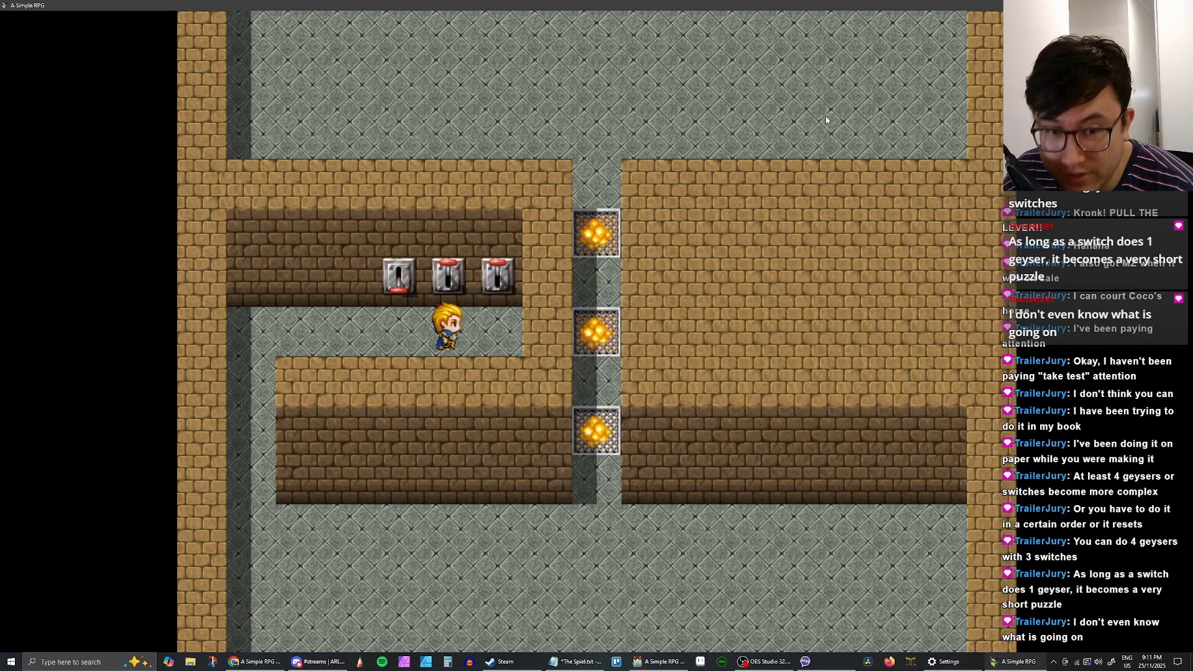
key("Right")
key("Left")
key("Left")
key("Left")
key("Left")
key("Left")
key("Down")
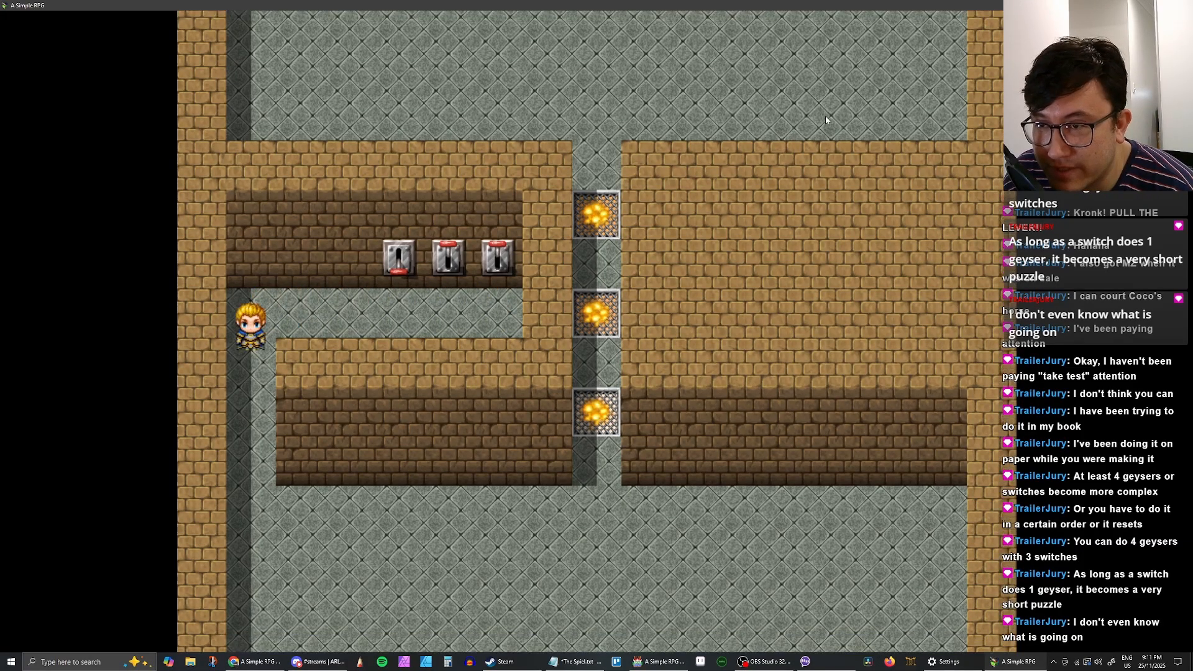
key("Down")
key("Down")
key("Down")
key("Right")
key("Right")
key("Right")
key("Right")
key("Right")
key("Right")
key("Right")
key("Up")
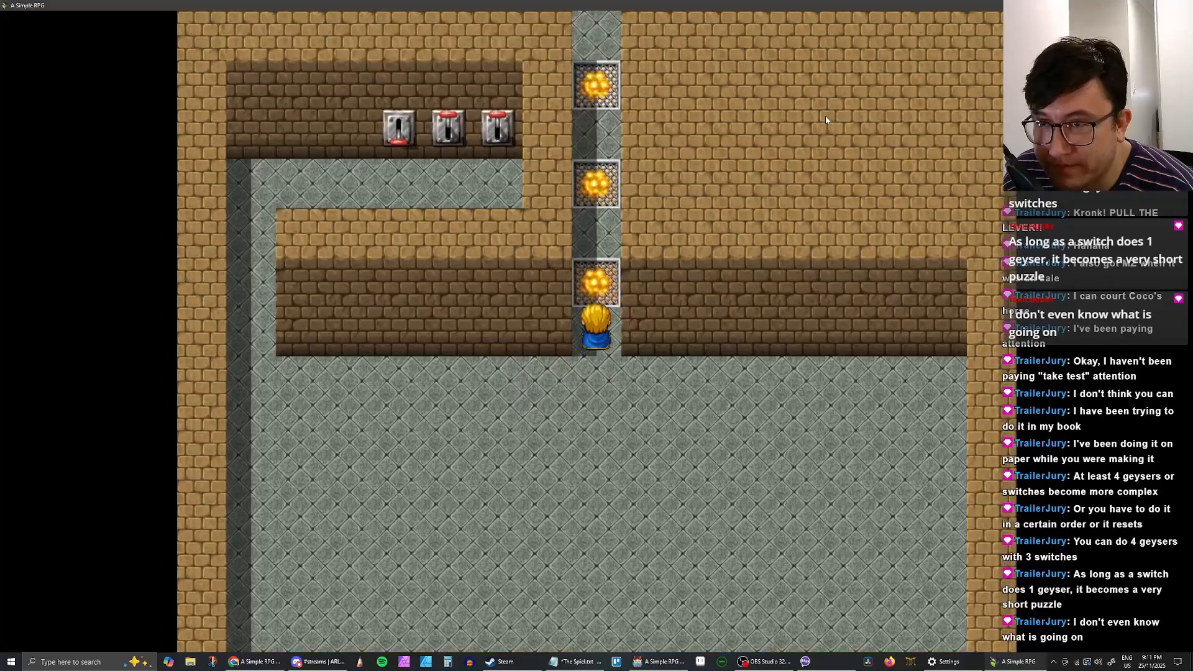
Step: Walk the character out of the geyser corridor and back to the wall switches in the alcove
key("Down")
key("Left")
key("Left")
key("Left")
key("Left")
key("Left")
key("Left")
key("Left")
key("Up")
key("Up")
key("Up")
key("Up")
key("Right")
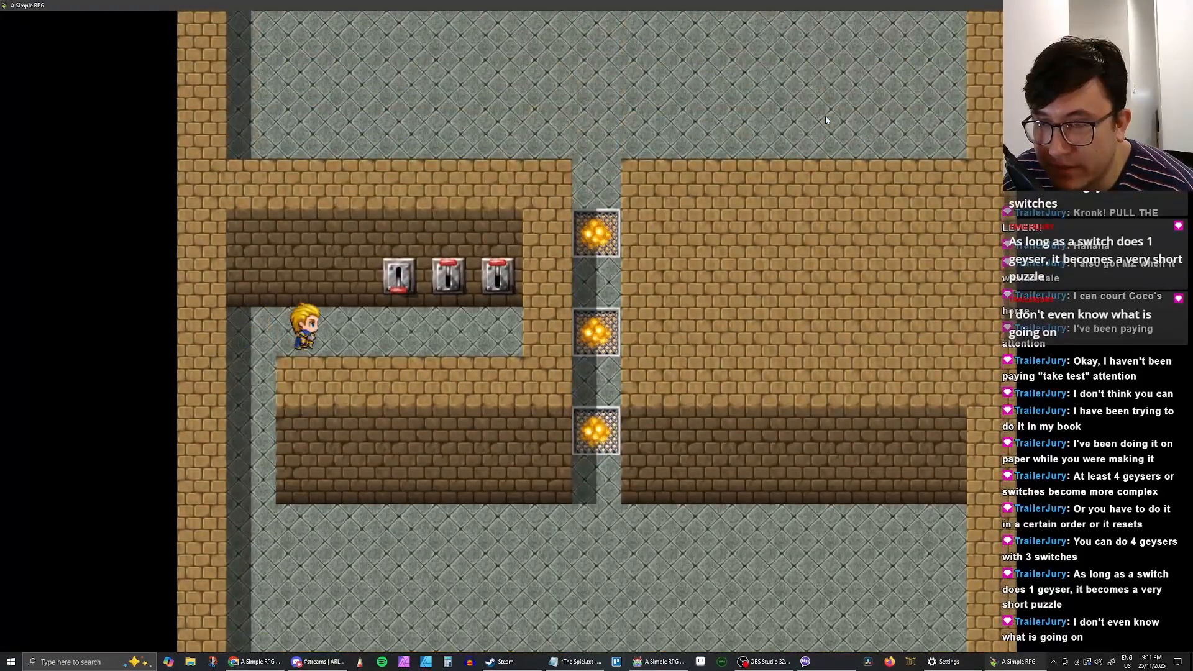
key("Right")
key("Right")
key("Right")
key("Right")
Step: Return the character to the geyser corridor and test the passage over the lowest geyser again
key("Left")
key("Left")
key("Left")
key("Left")
key("Left")
key("Down")
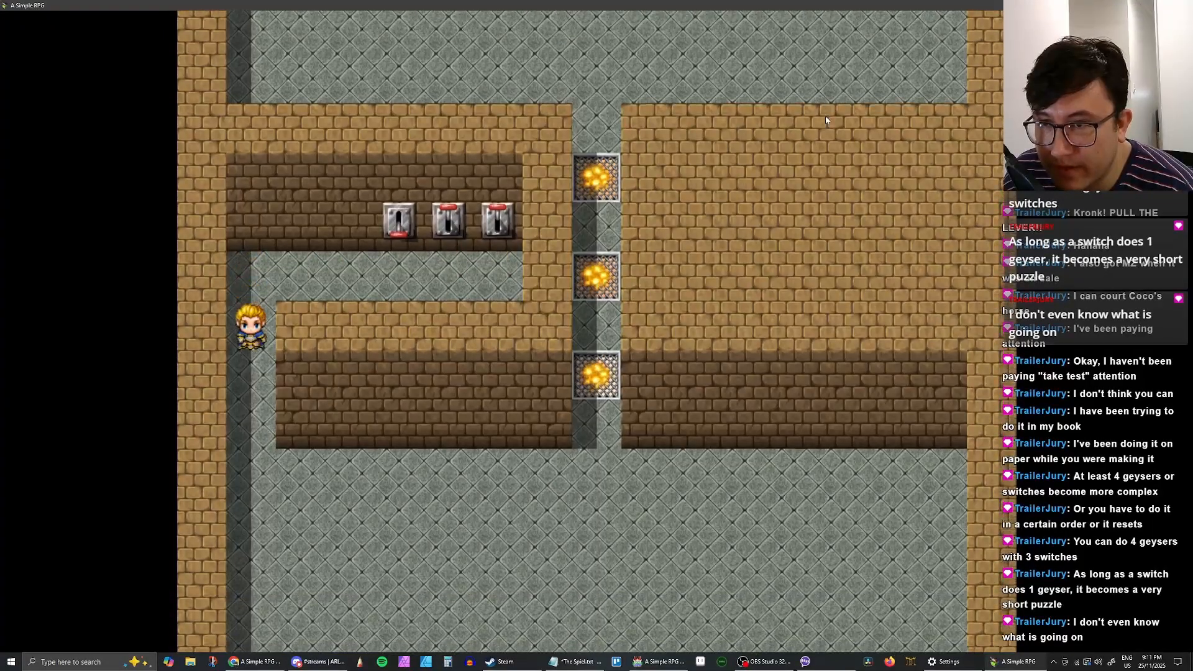
key("Down")
key("Down")
key("Down")
key("Right")
key("Right")
key("Right")
key("Right")
key("Right")
key("Right")
key("Right")
key("Up")
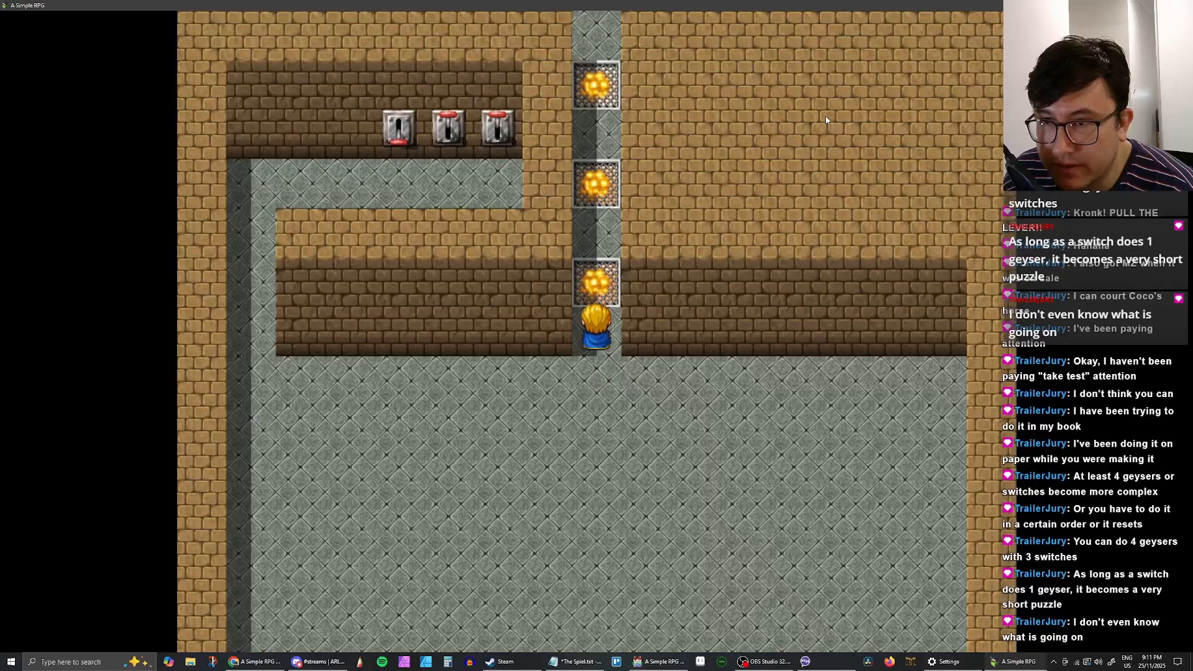
Step: Move the character out of the corridor and end the playtest
key("Down")
key("Left")
key("Left")
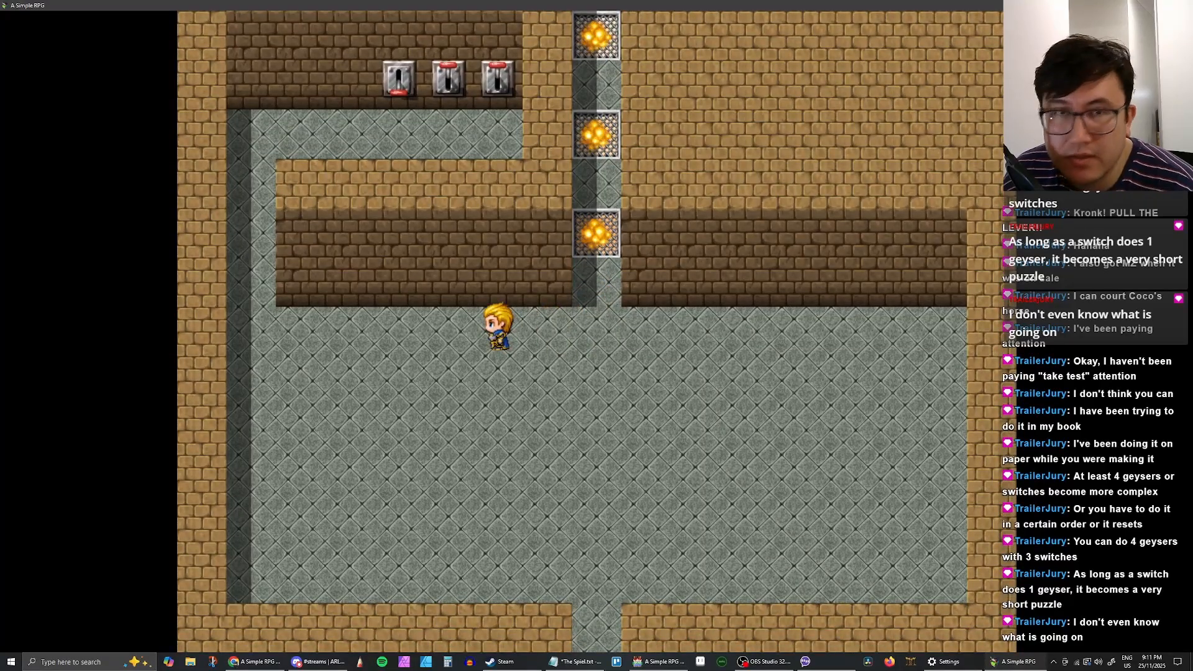
key("alt+F4")
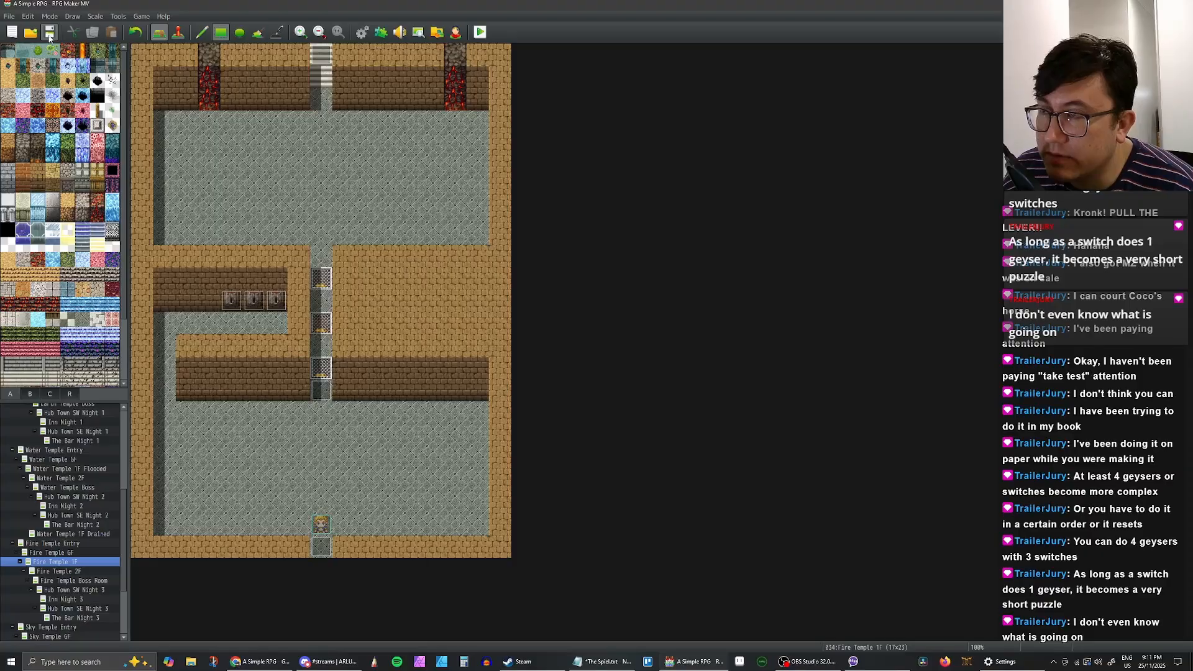
Step: Open the Fire Geyser #3 event for editing and examine its two pages and the first page's priority options
left_click(178, 32)
double_click(323, 282)
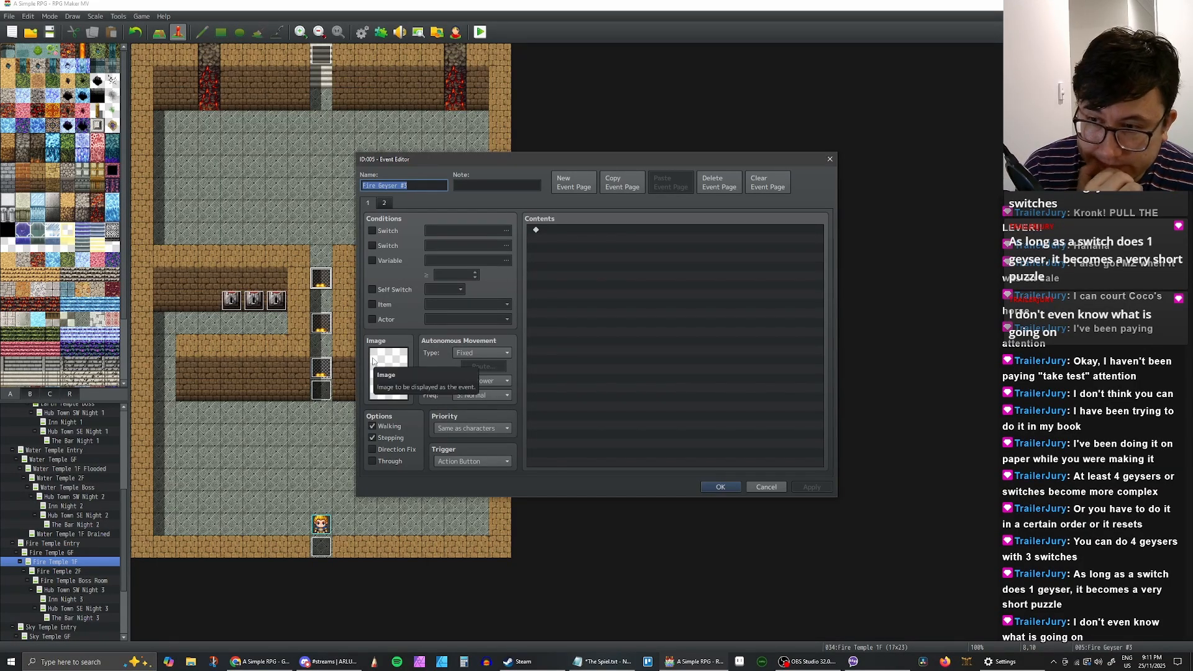
left_click(388, 204)
left_click(369, 205)
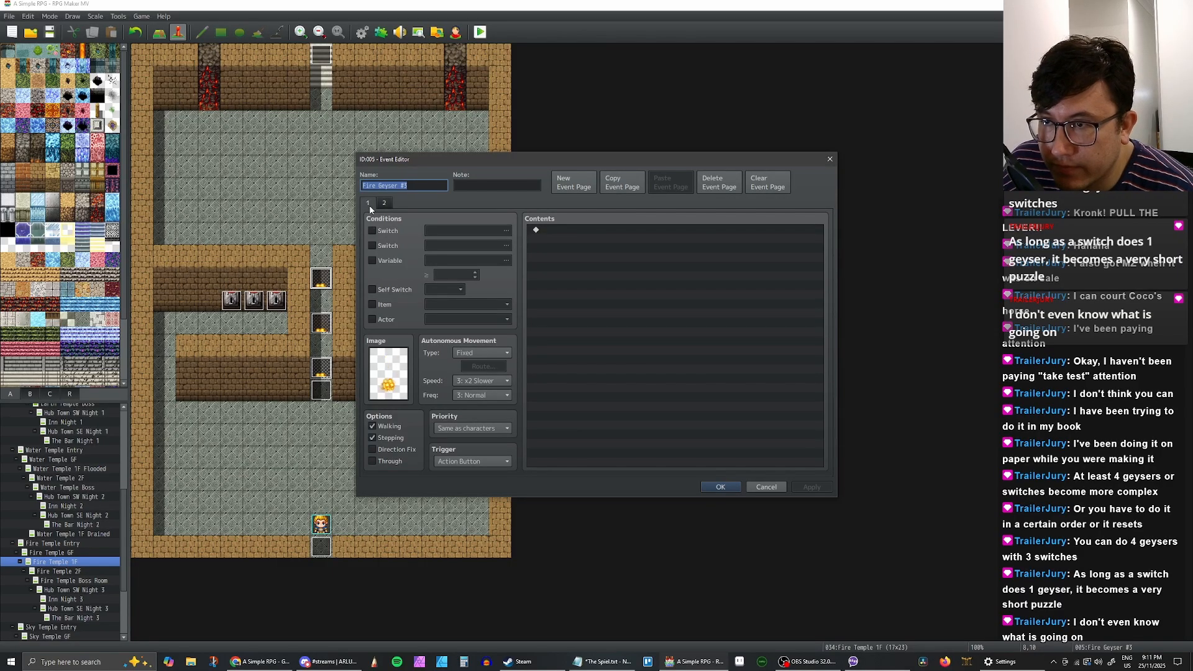
left_click(476, 428)
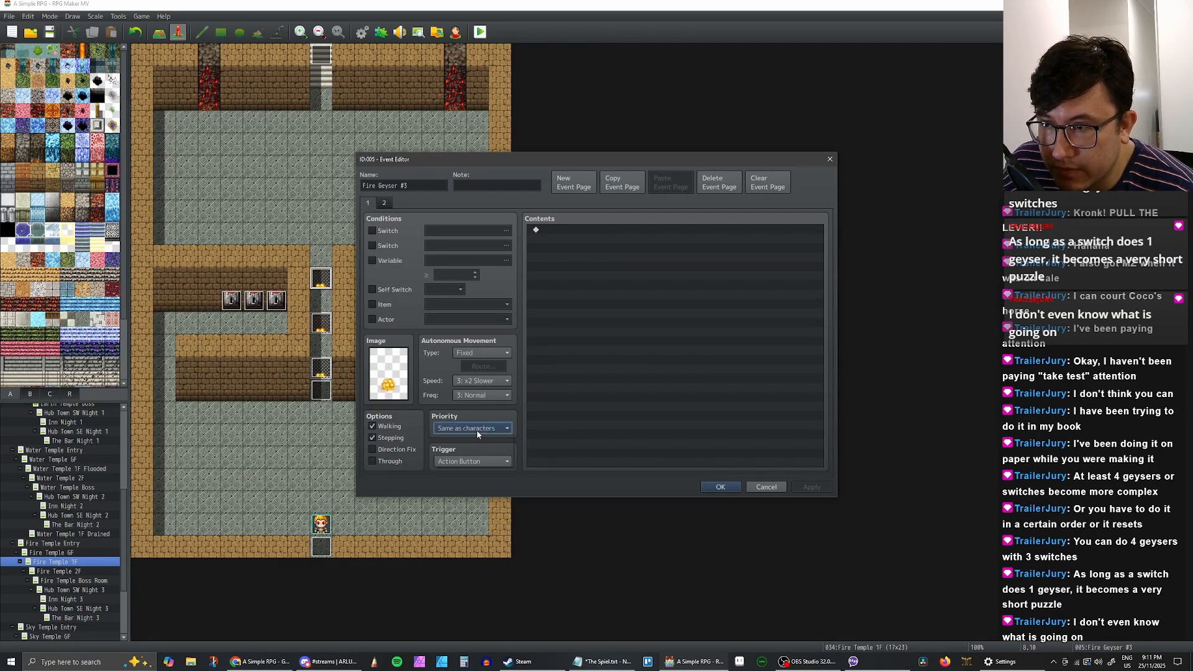
left_click(477, 428)
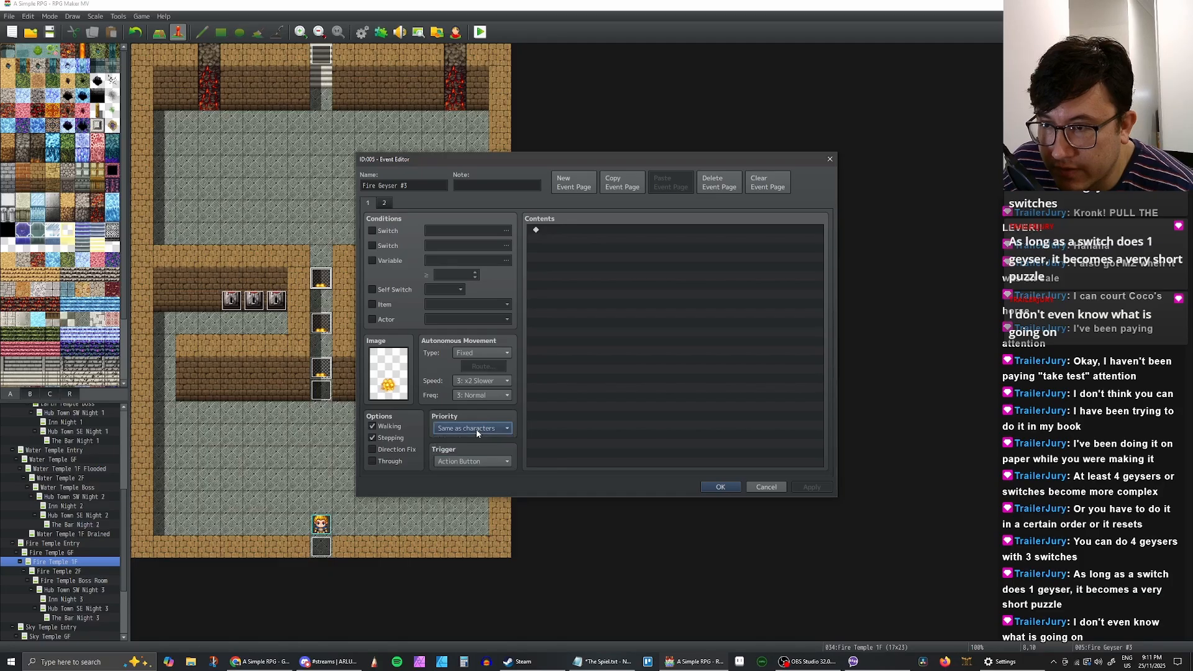
left_click(486, 428)
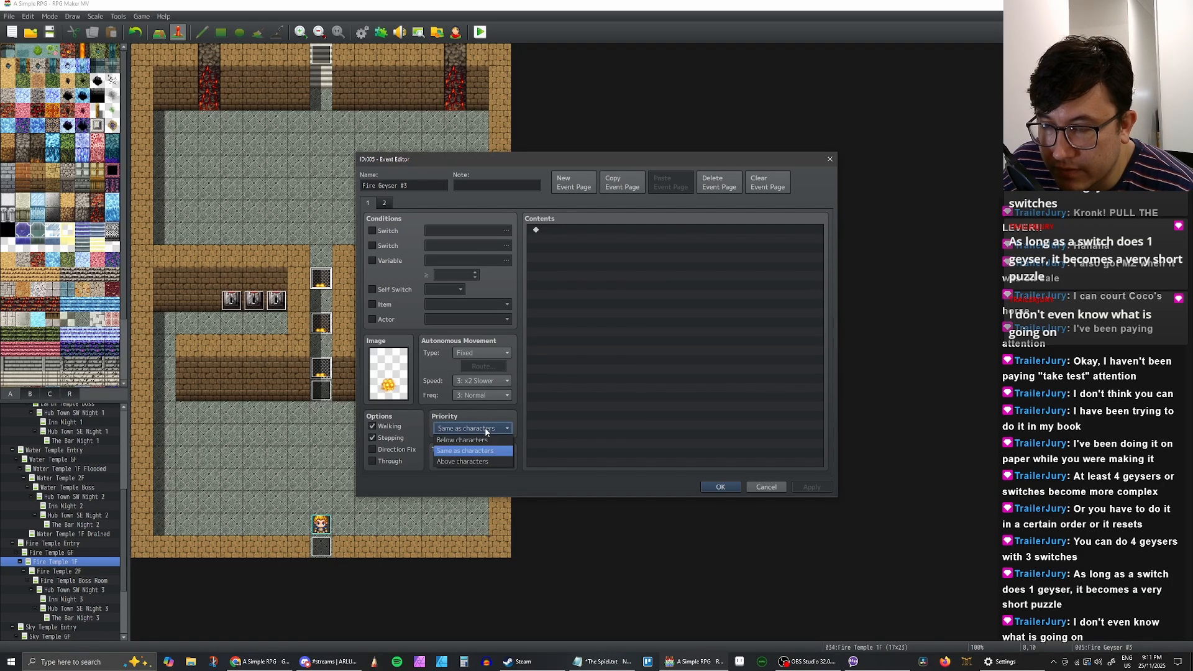
left_click(485, 428)
left_click(579, 409)
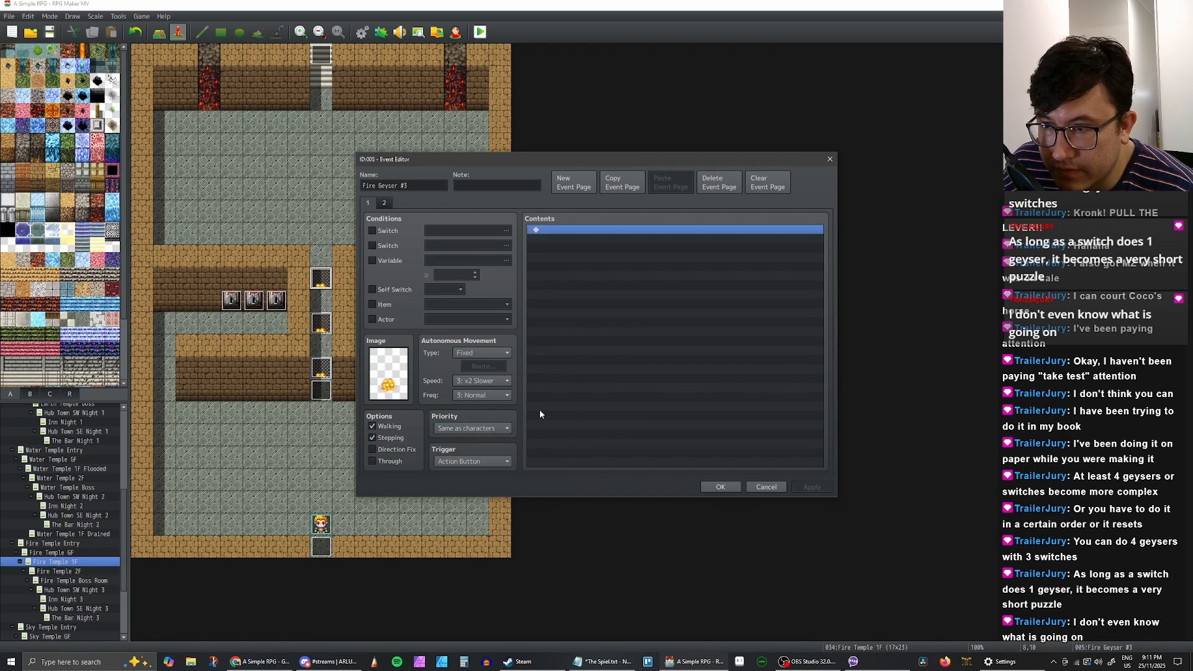
Step: Set the image on Fire Geyser #3's first page to (None) and save the event
double_click(391, 387)
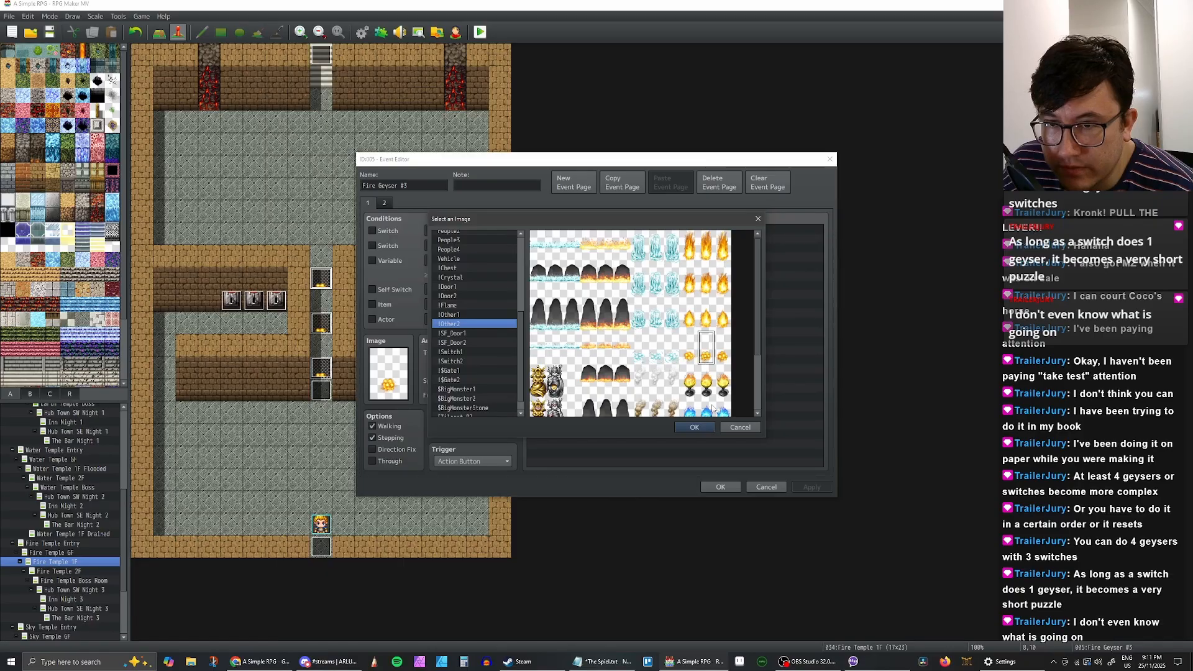
scroll(461, 234, "up", 5)
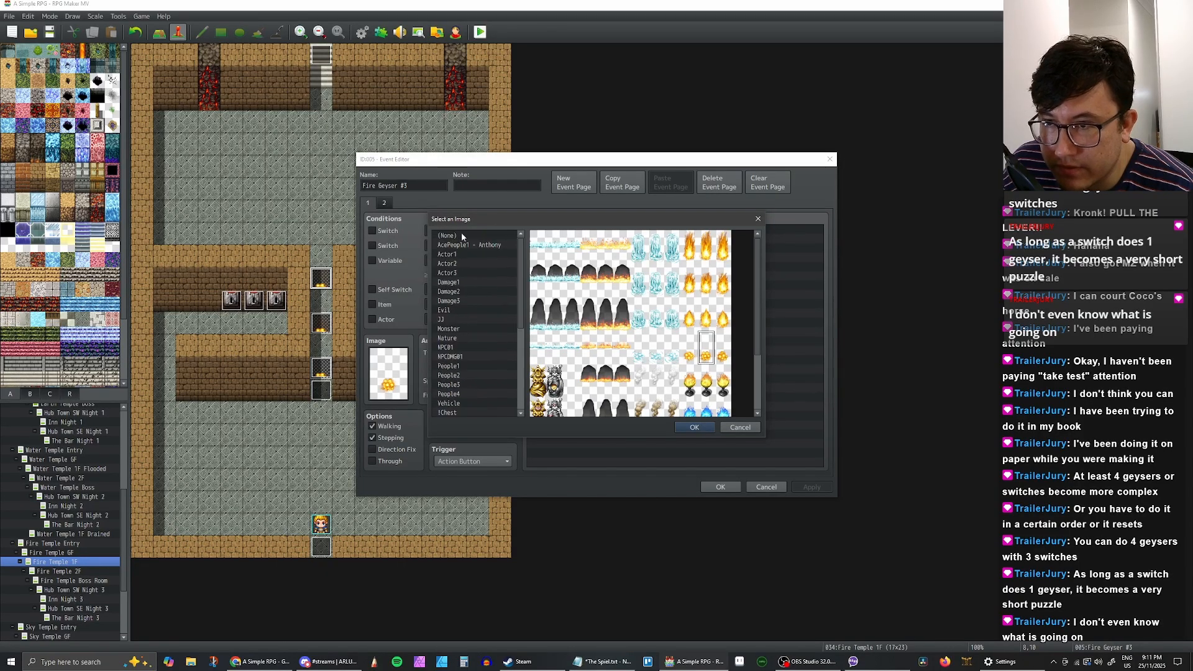
left_click(448, 235)
left_click(694, 426)
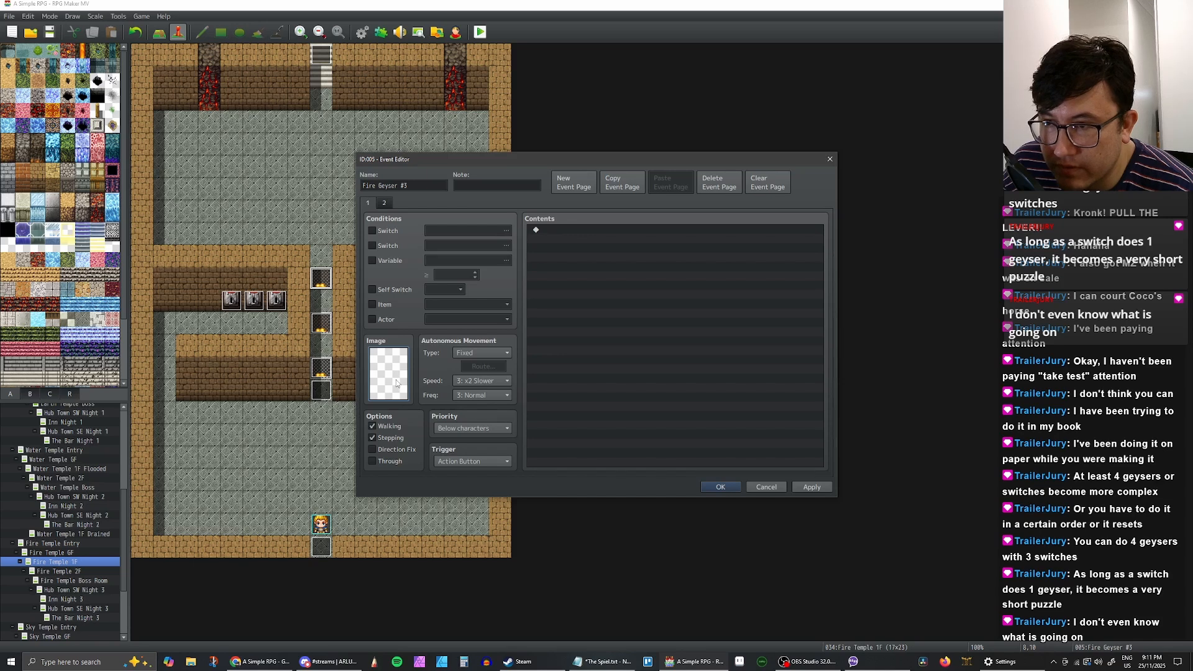
left_click(811, 487)
left_click(720, 487)
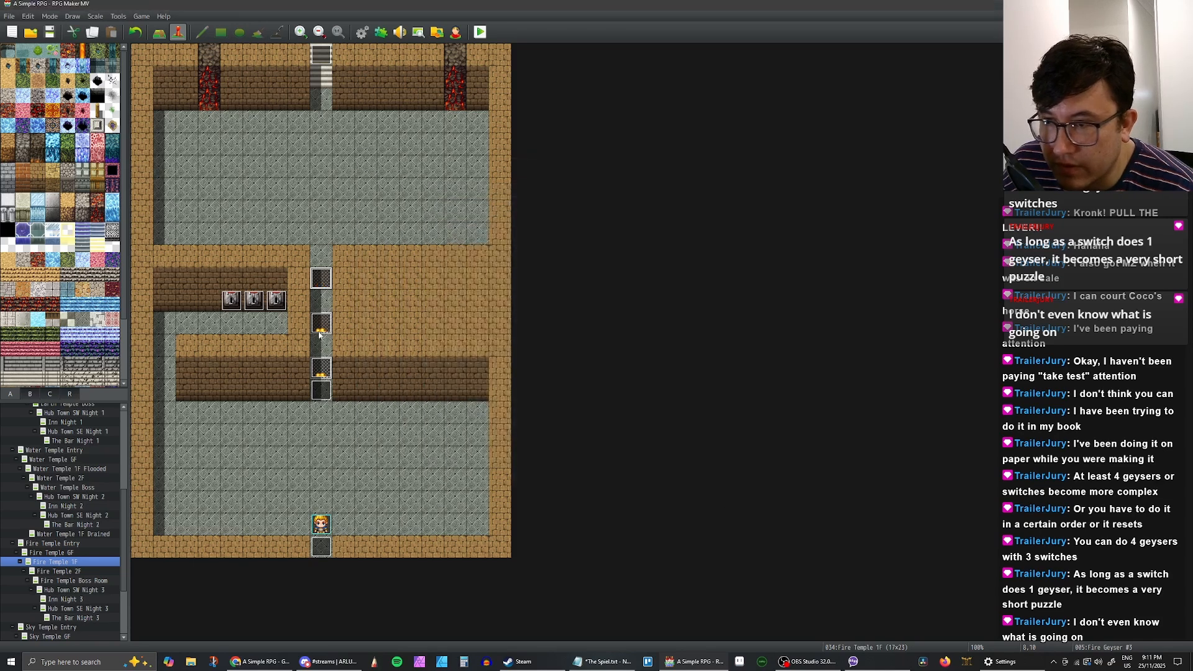
Step: Set the image on Fire Geyser #2's first page to (None) and save the event
double_click(320, 323)
double_click(392, 381)
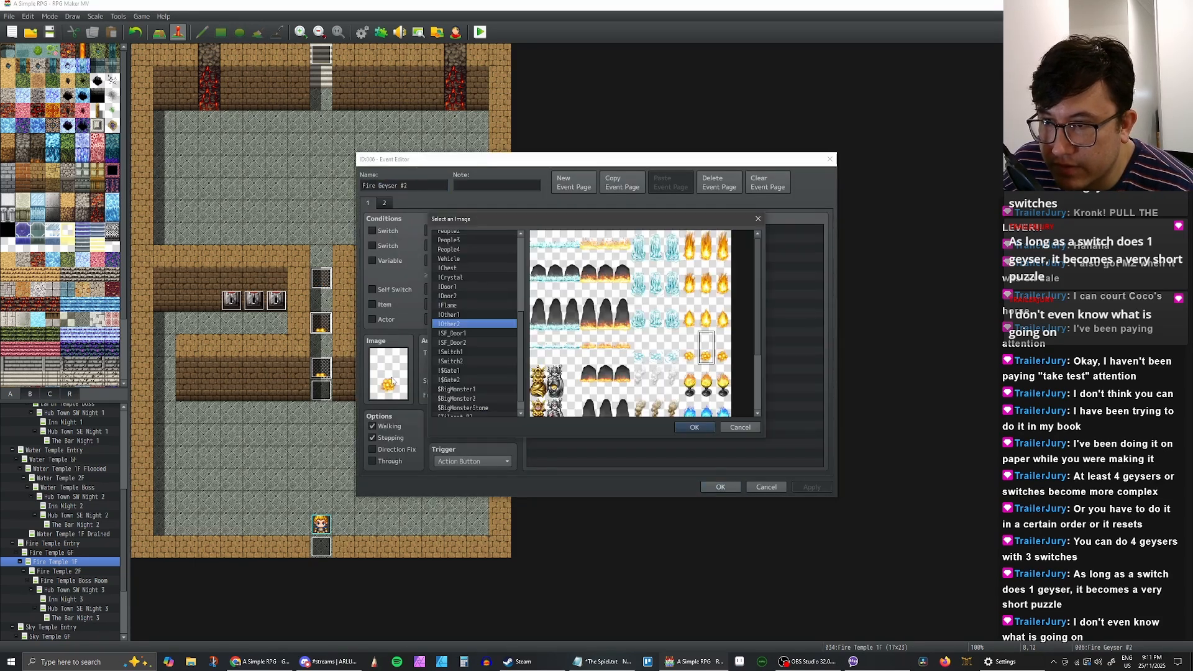
scroll(519, 313, "up", 5)
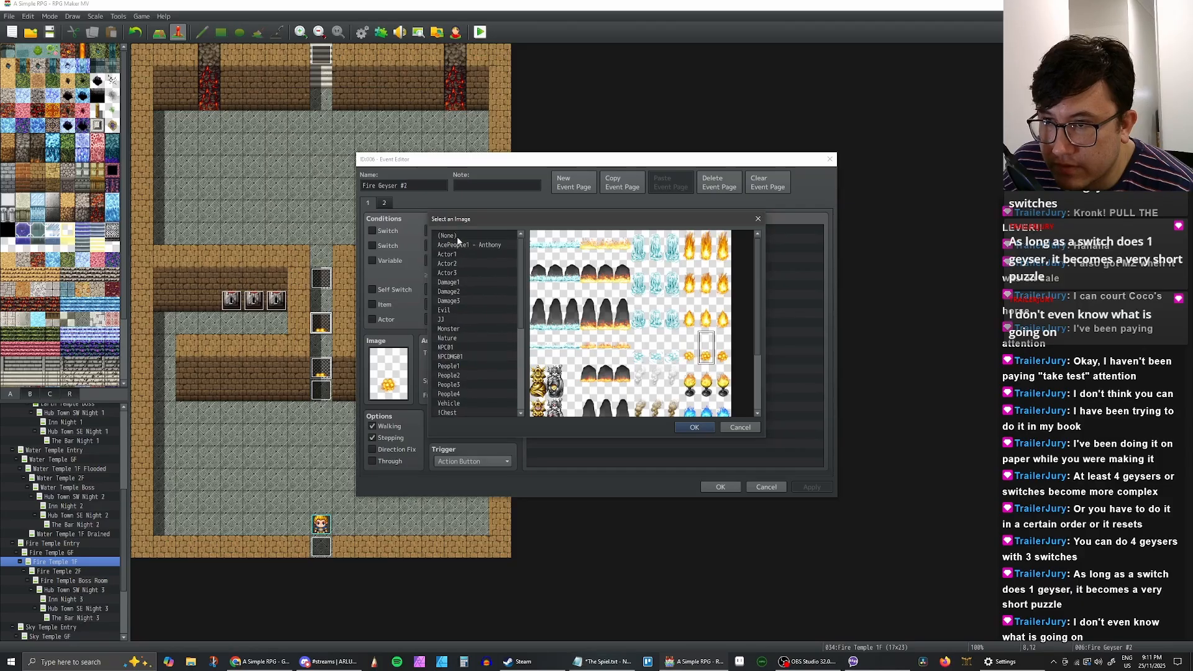
left_click(457, 235)
left_click(705, 427)
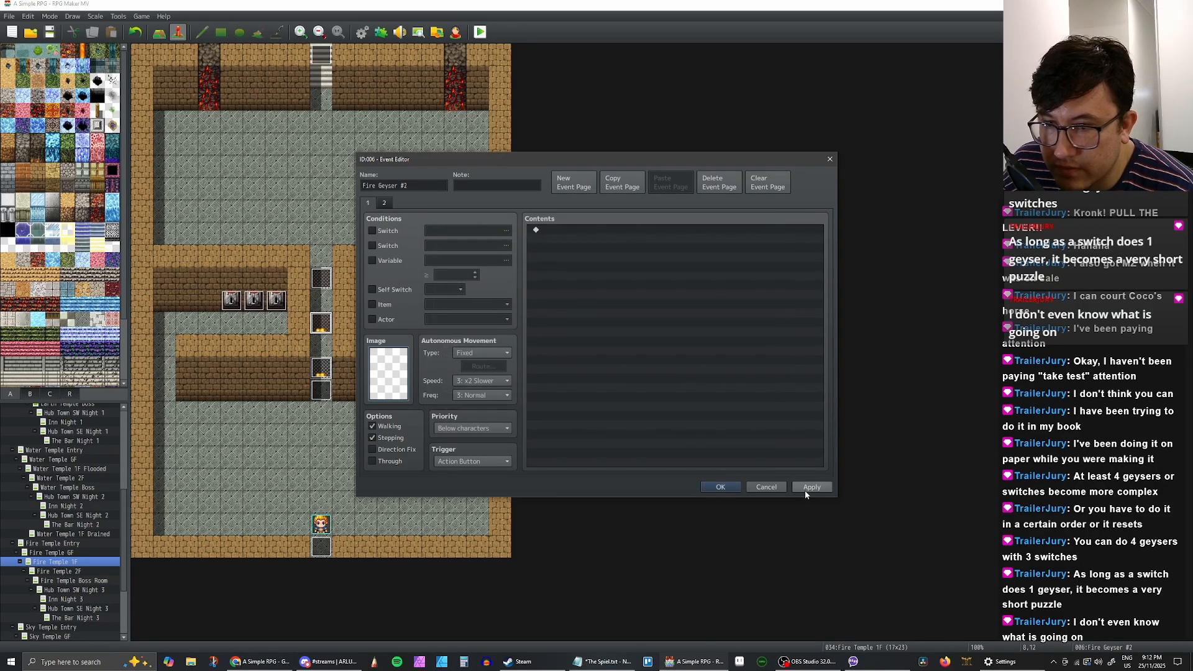
left_click(709, 487)
Step: Set the image on Fire Geyser #1's first page to (None), apply the change and close the event
double_click(322, 369)
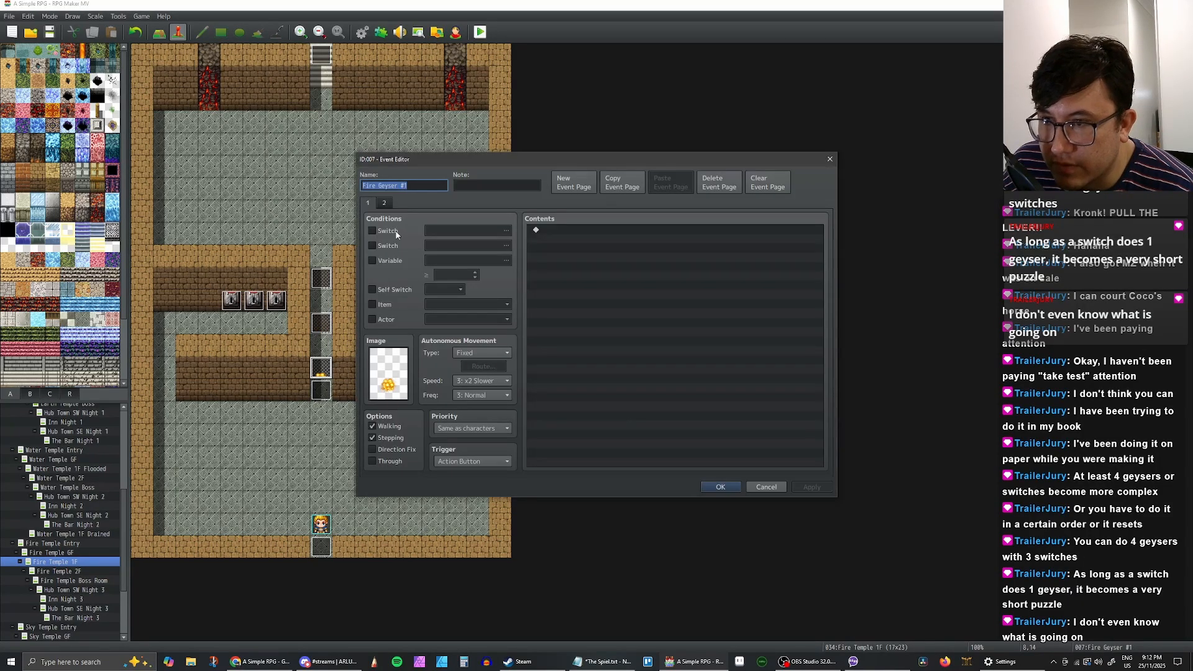
double_click(393, 367)
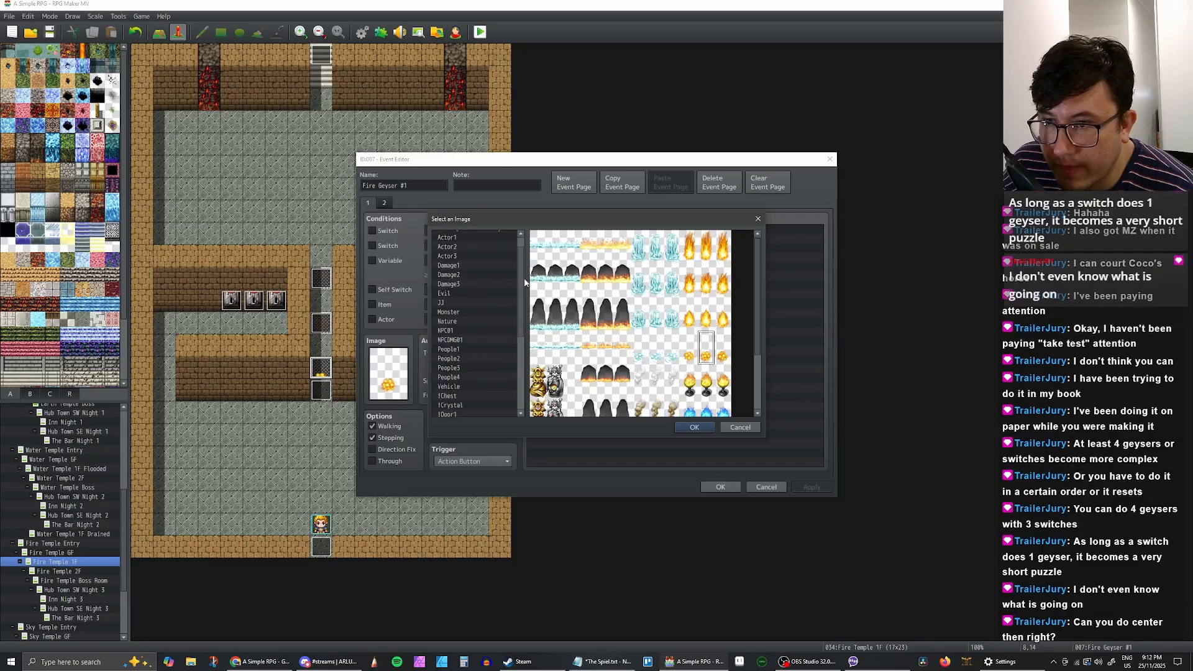
scroll(466, 280, "up", 7)
left_click(458, 236)
left_click(694, 427)
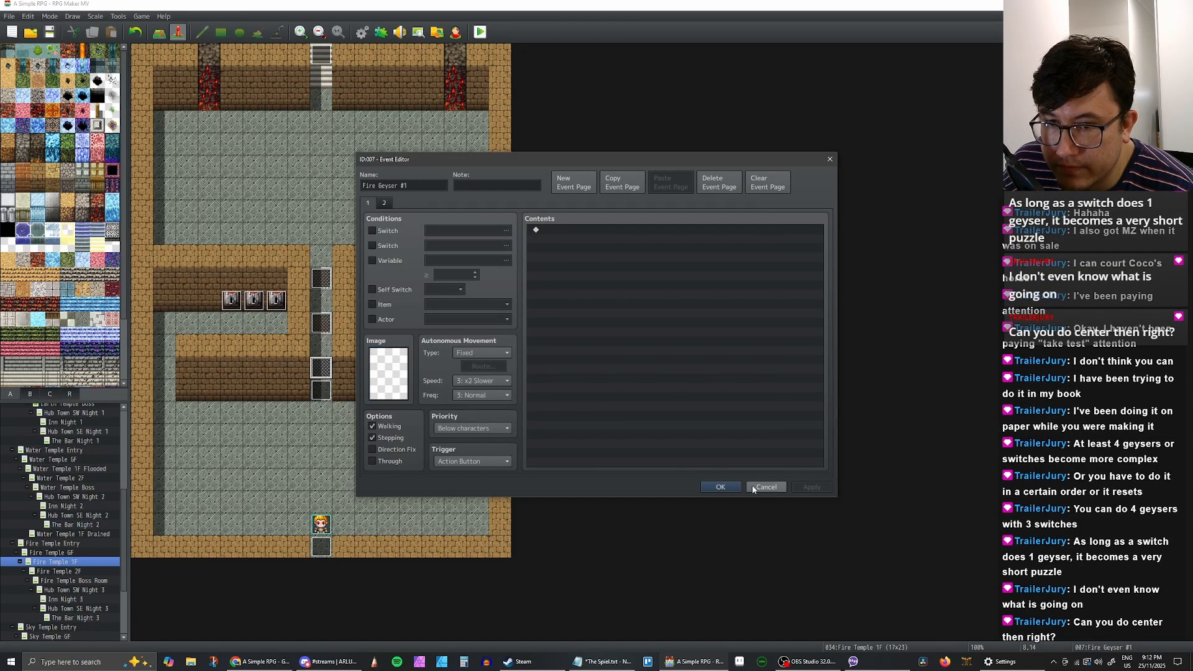
left_click(765, 487)
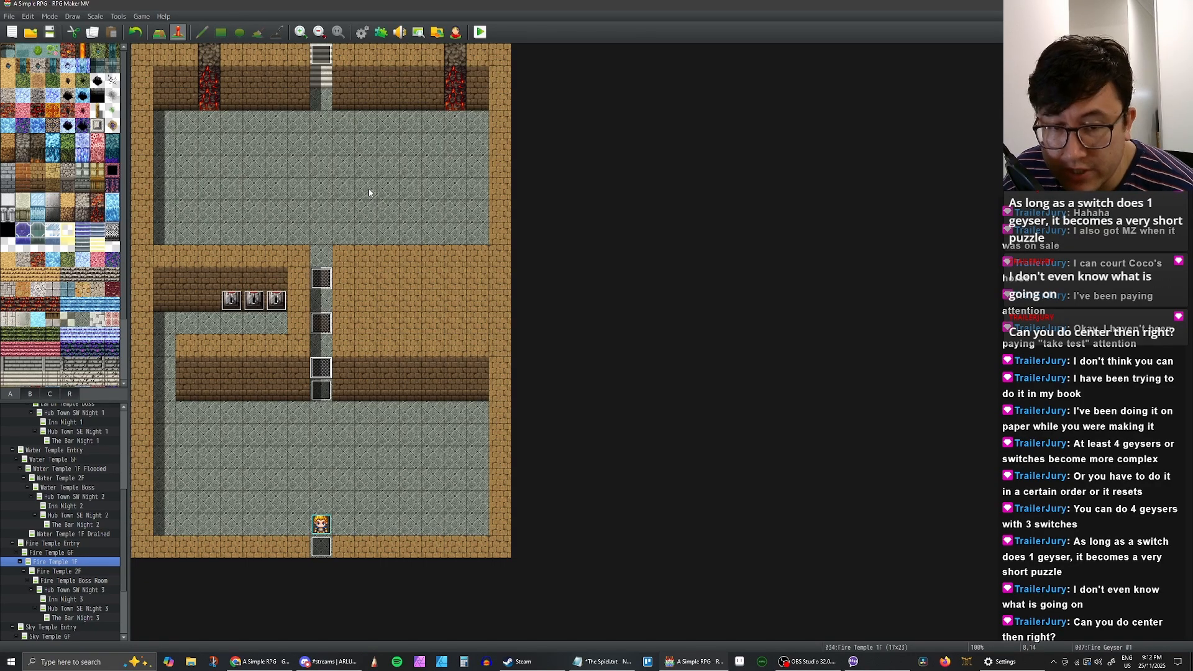
Step: Save the project, start a playtest in a maximized window and load save File 20
left_click(50, 33)
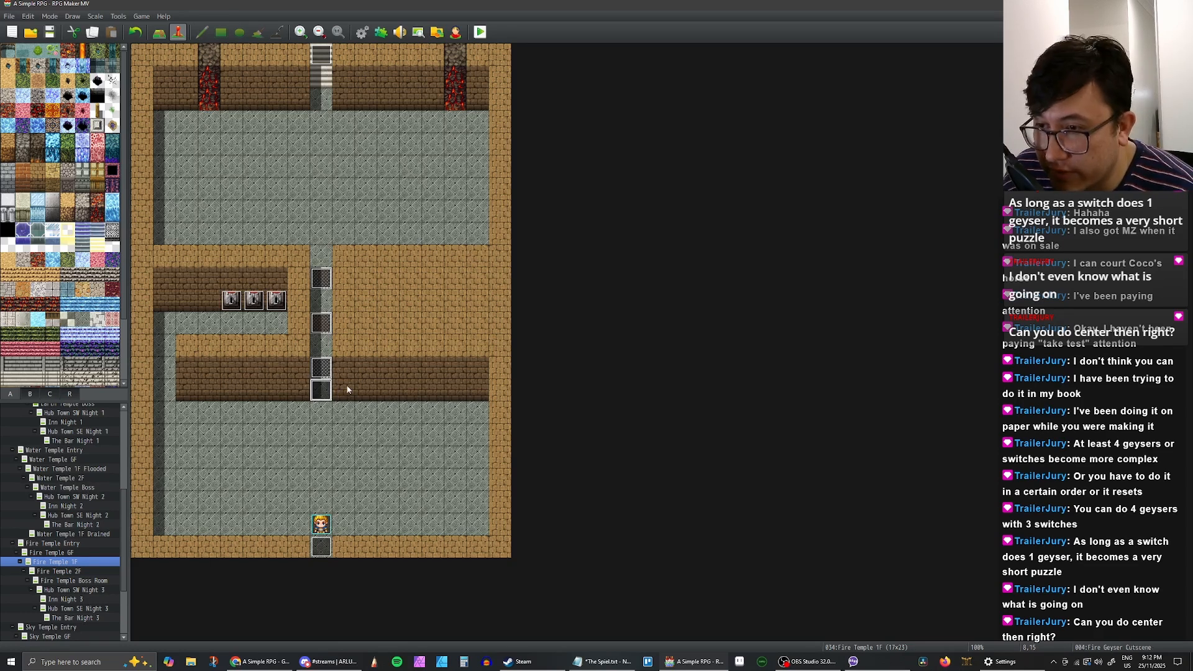
left_click(325, 370)
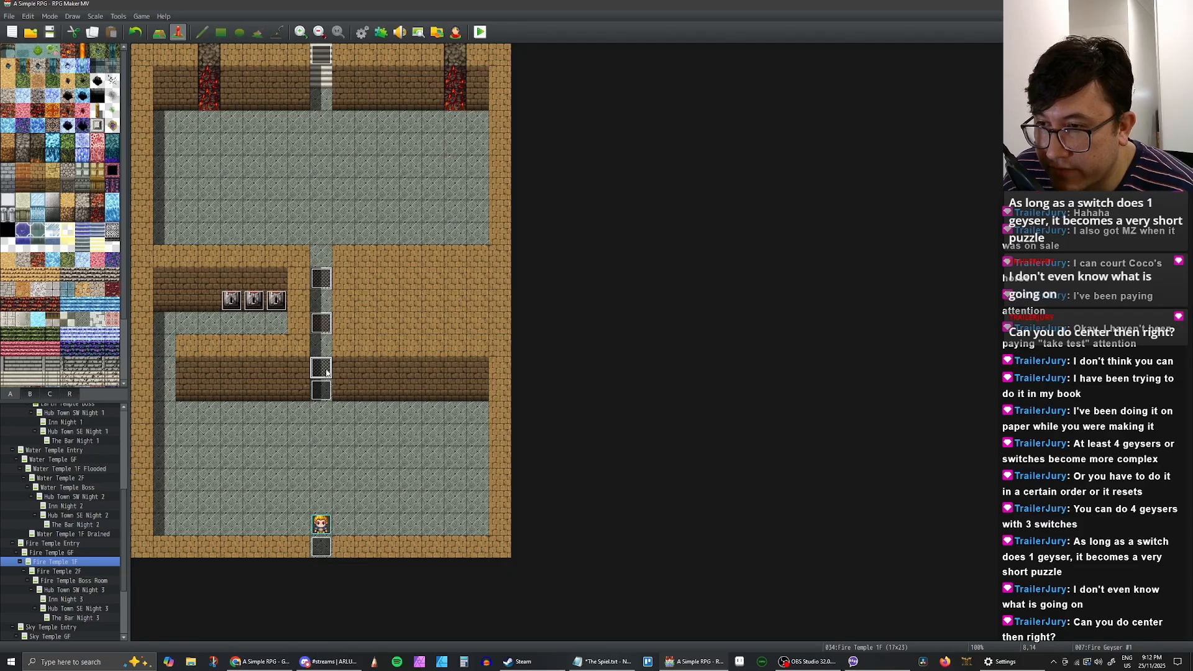
left_click(472, 391)
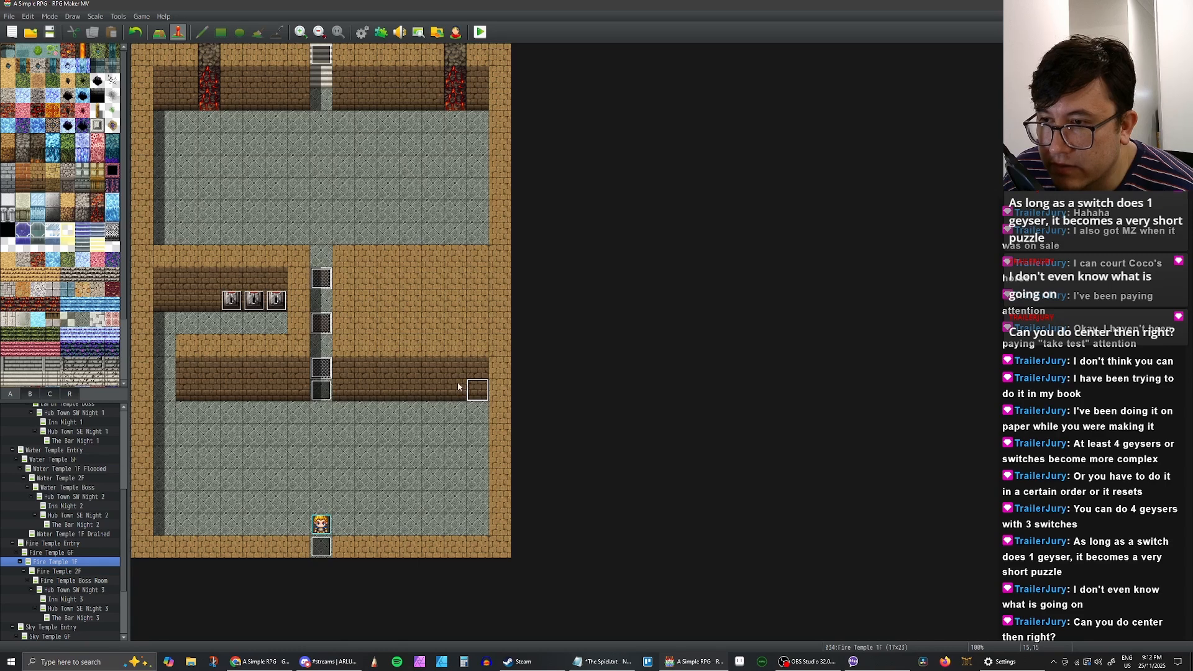
left_click(482, 33)
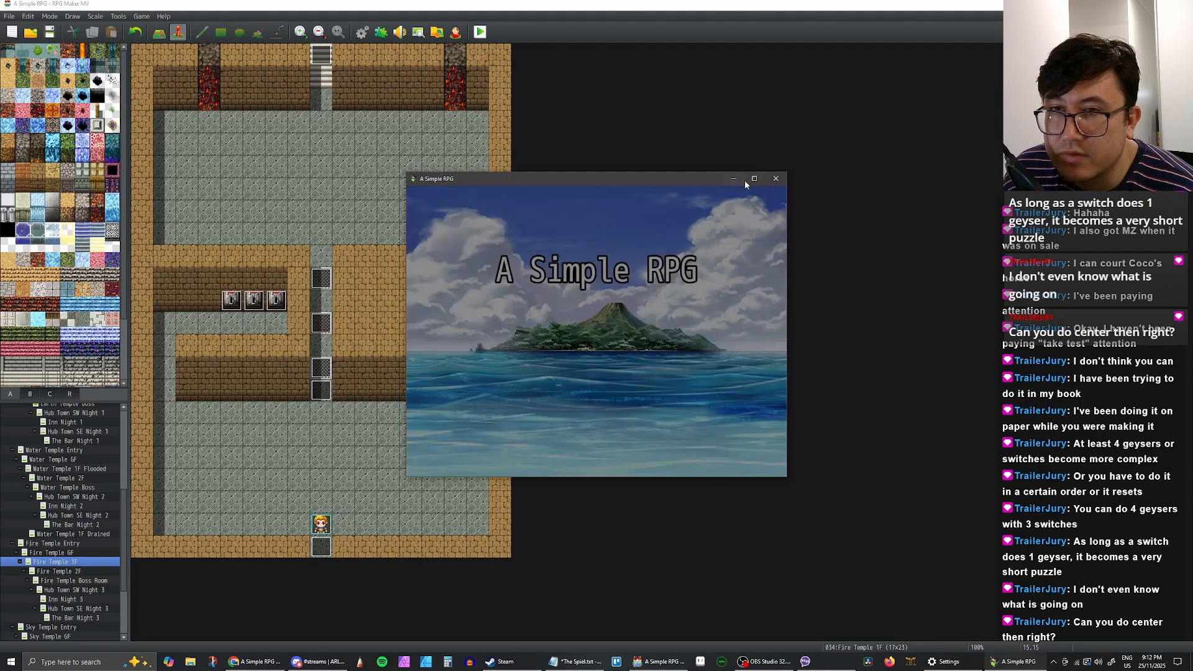
double_click(744, 180)
key("Return")
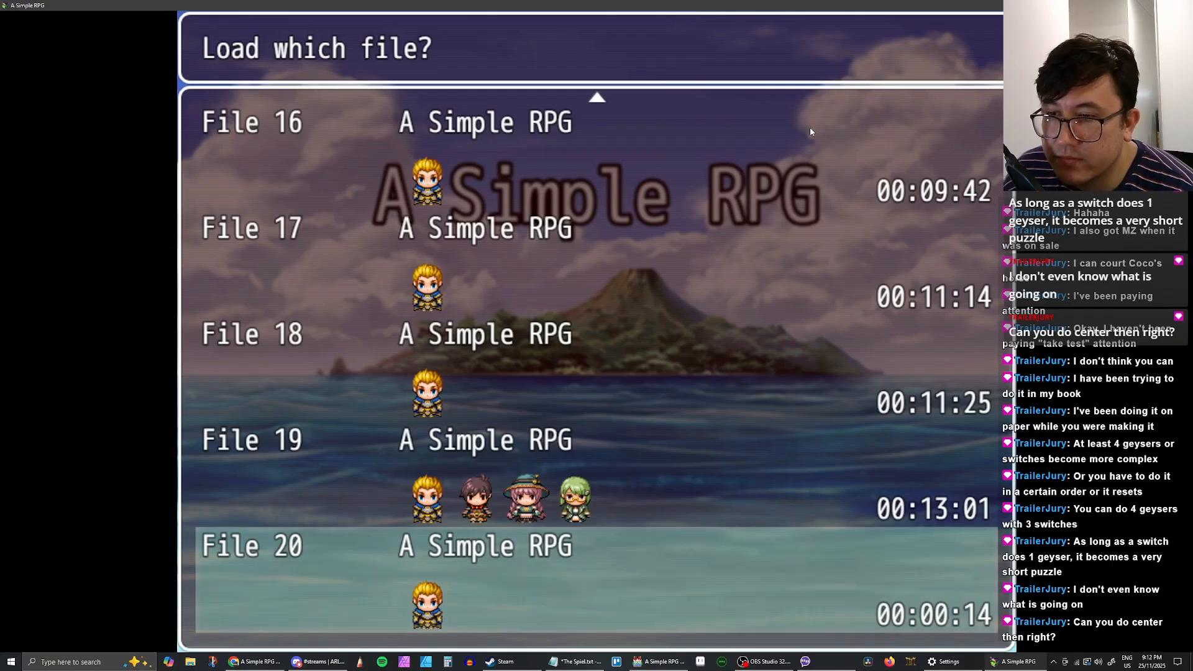
key("Return")
Step: Walk to the alcove with the three switches and pull the middle and then the right switch
key("Left")
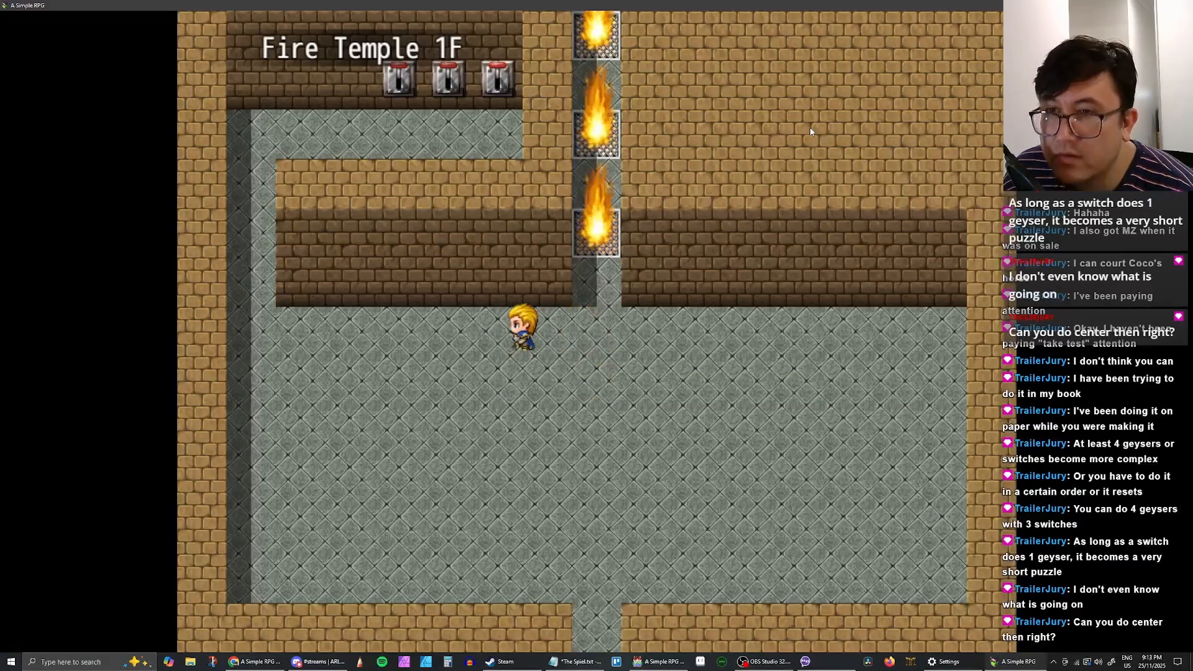
key("Up")
key("Right")
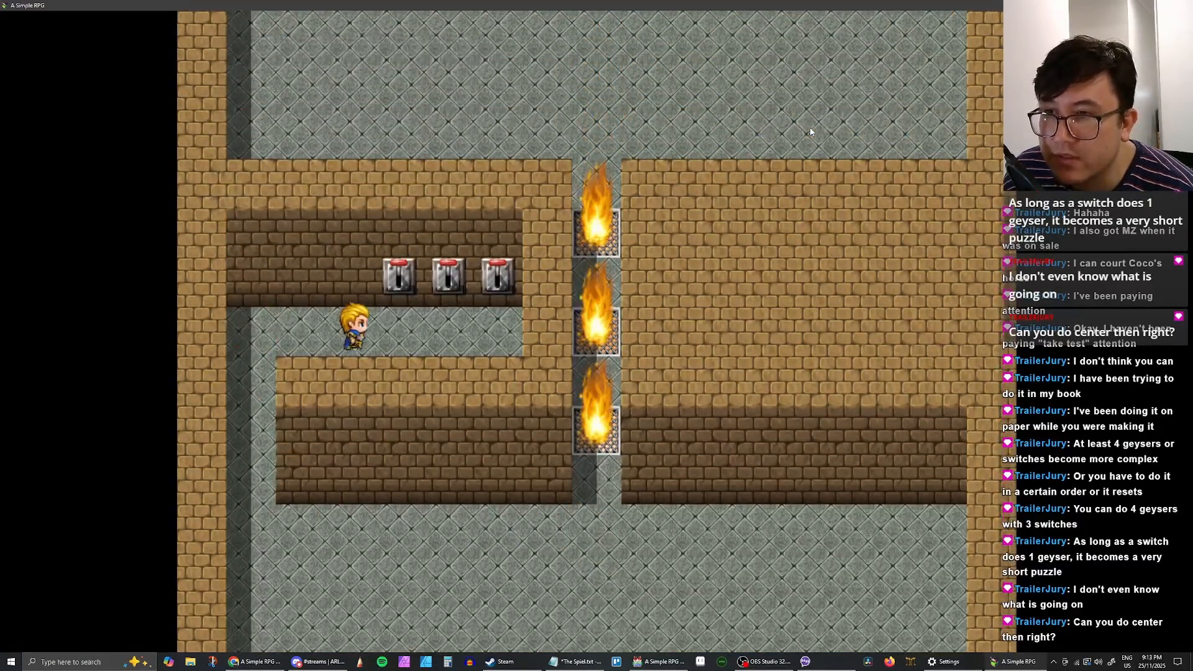
key("Up")
key("Return")
key("Return")
key("Right")
key("Up")
key("Return")
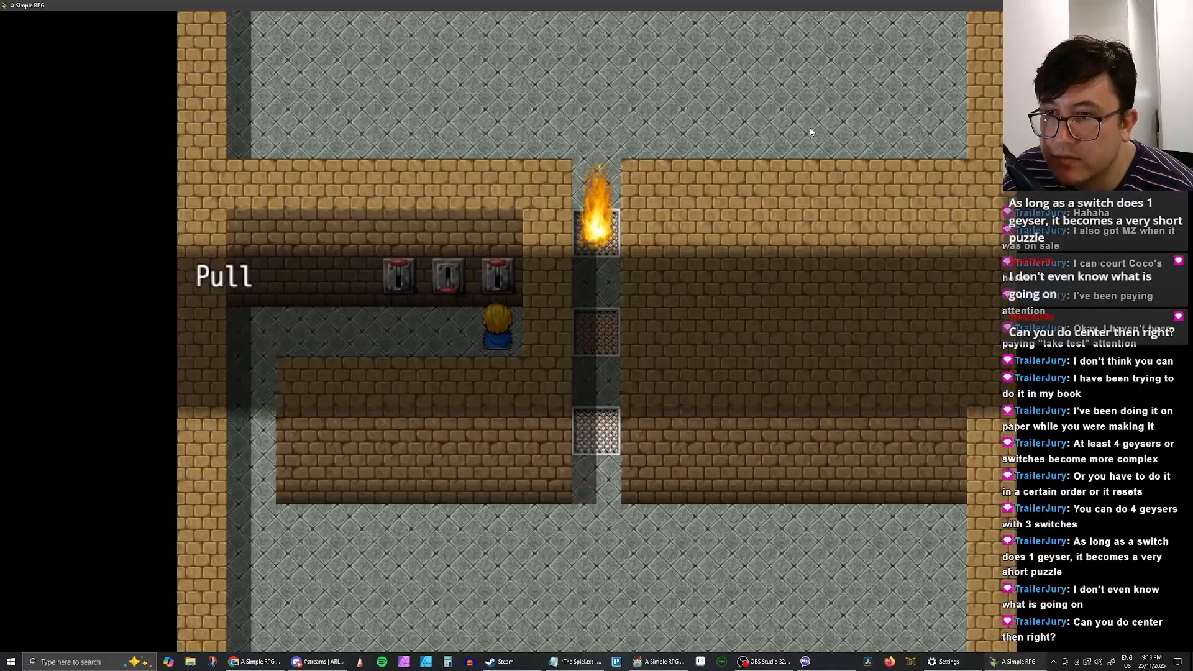
key("Return")
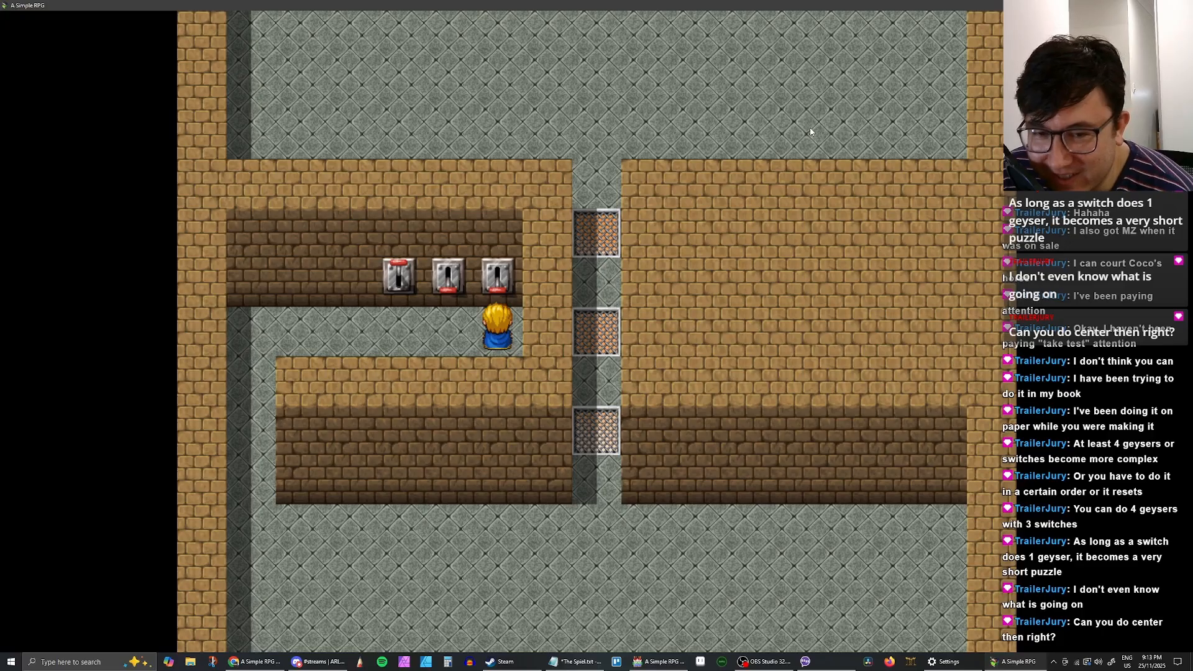
key("Left")
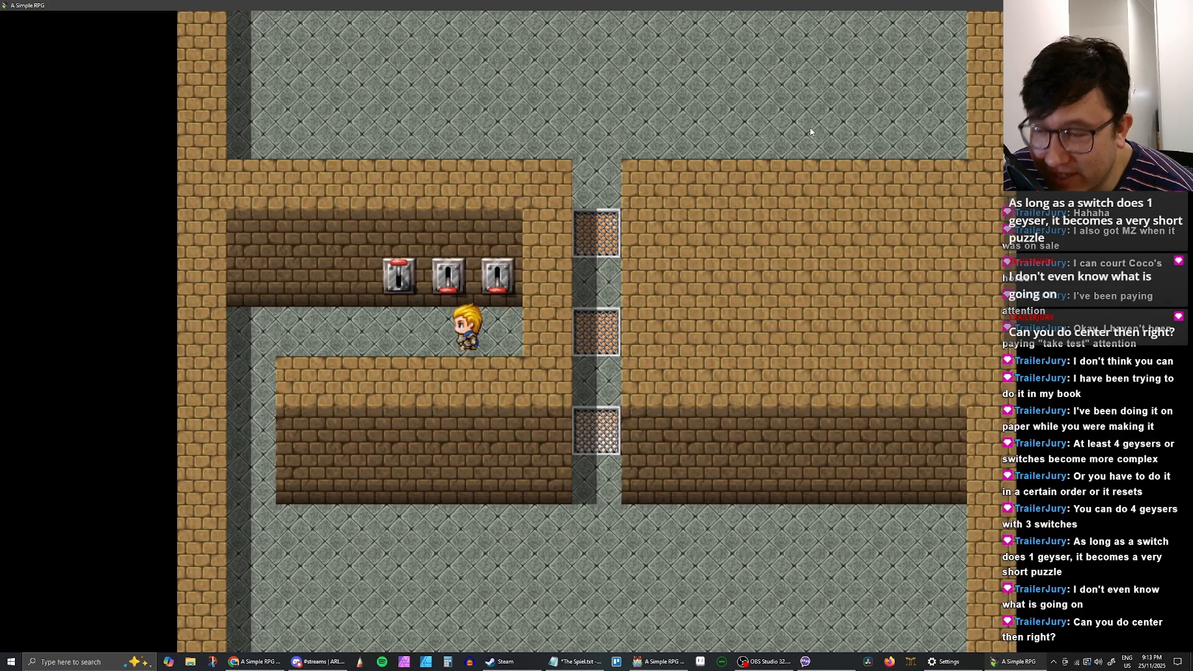
key("Up")
key("Right")
key("Left")
key("Up")
key("Right")
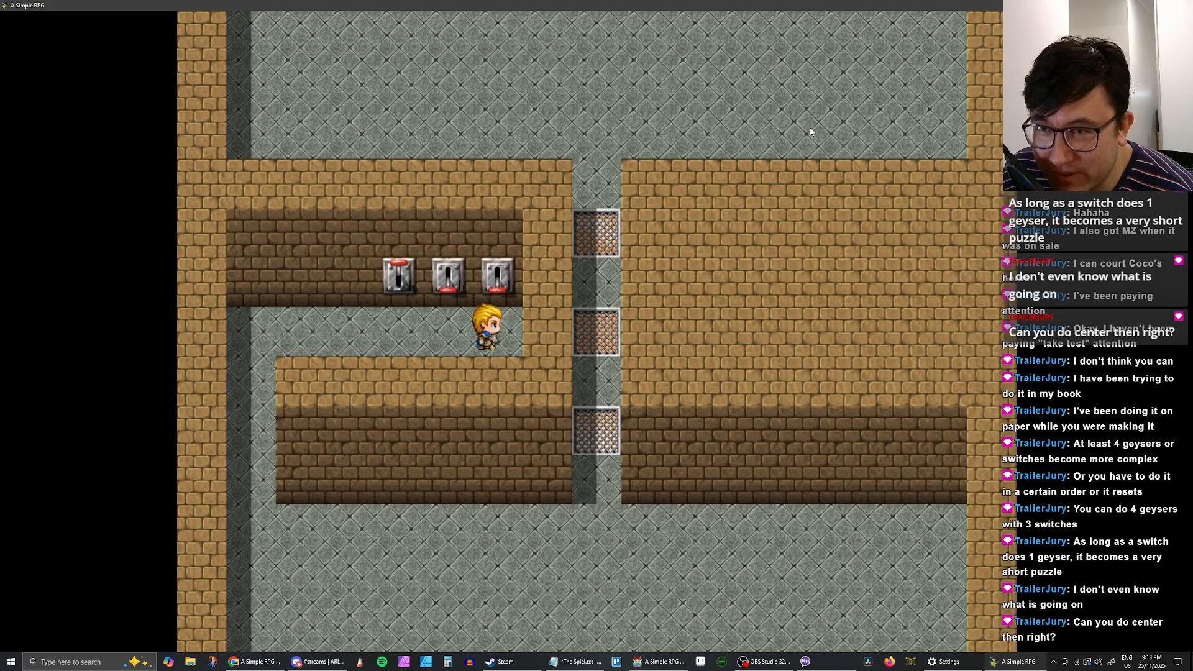
key("Left")
key("Up")
key("Right")
key("Left")
key("Left")
key("Left")
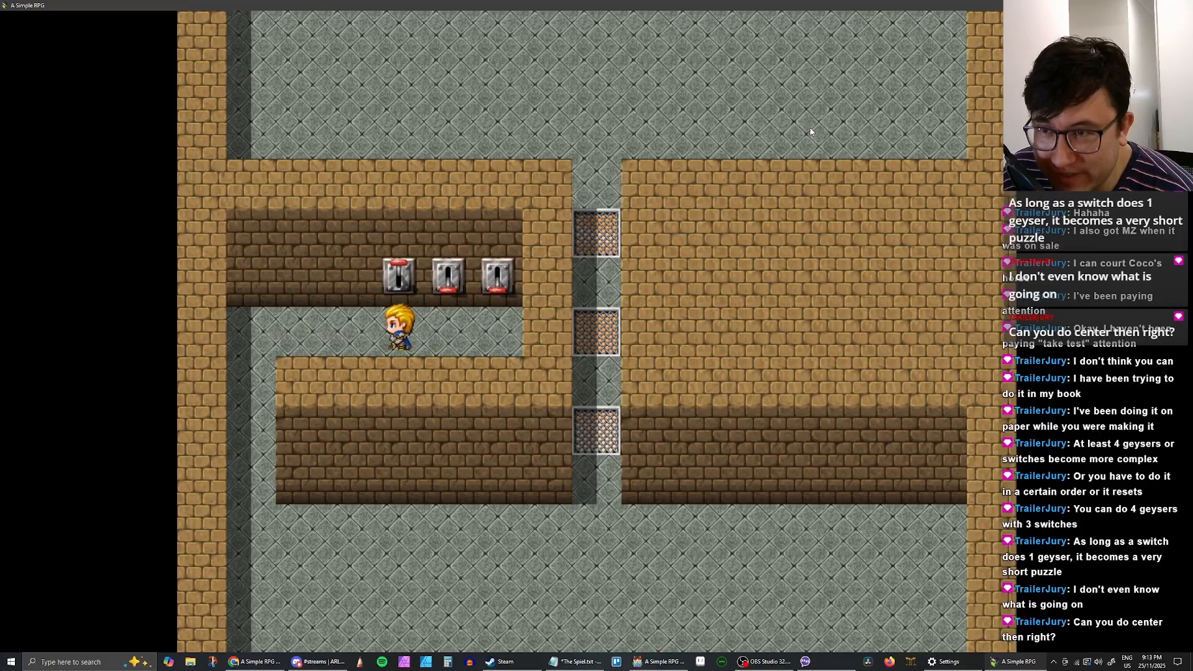
key("Down")
key("Left")
key("Right")
key("Right")
key("Right")
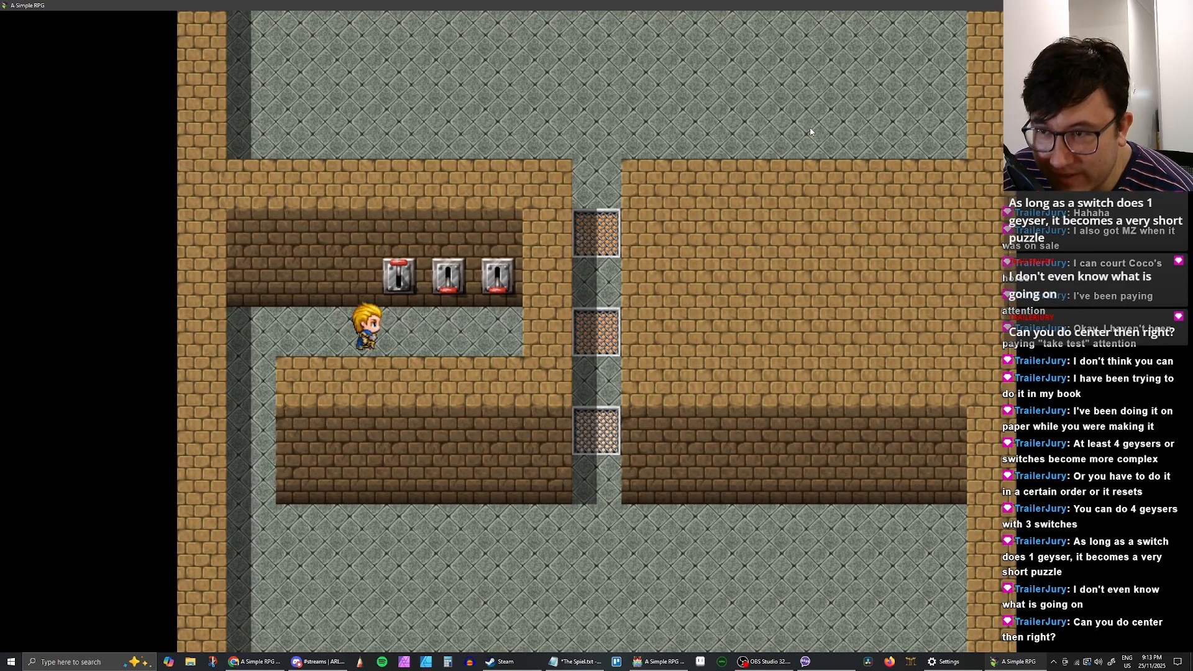
Step: Leave the switch alcove and walk back and forth over the three turned-off geysers in the central corridor
key("Left")
key("Left")
key("Left")
key("Left")
key("Left")
key("Down")
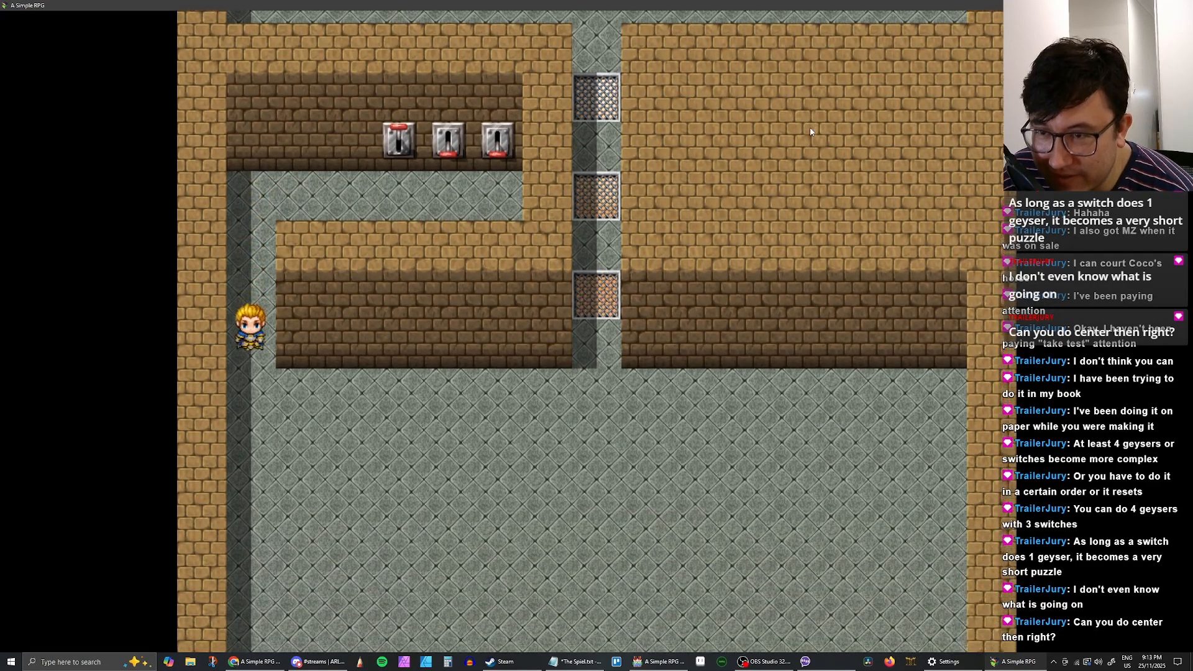
key("Right")
key("Up")
key("Up")
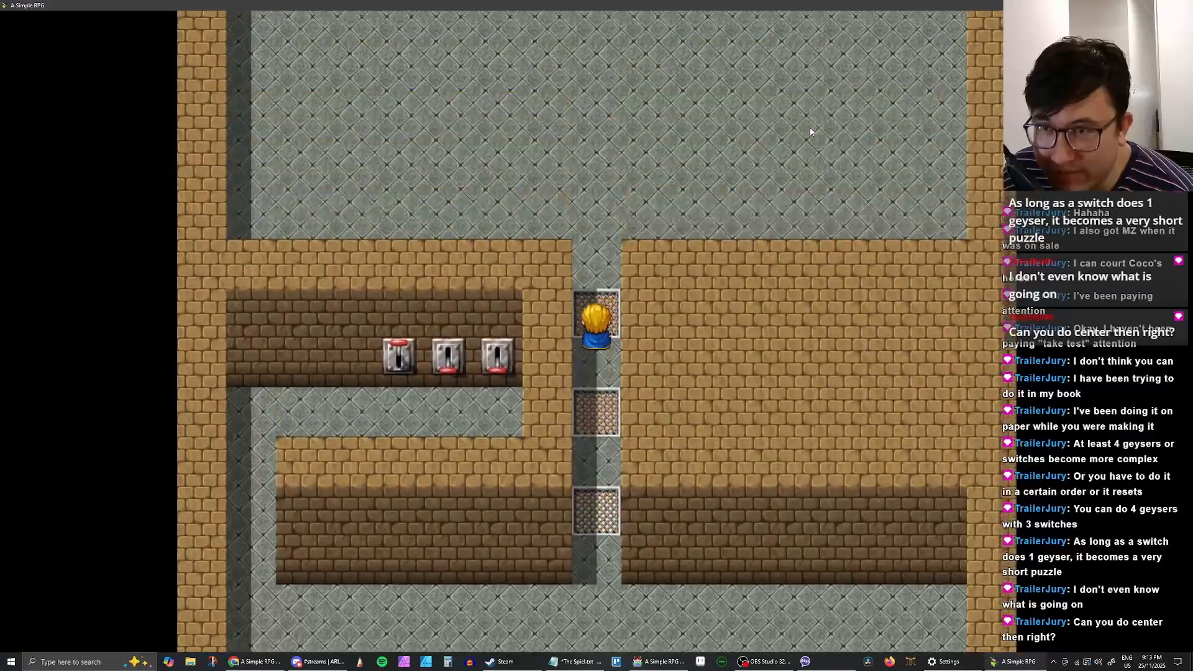
key("Down")
key("Down")
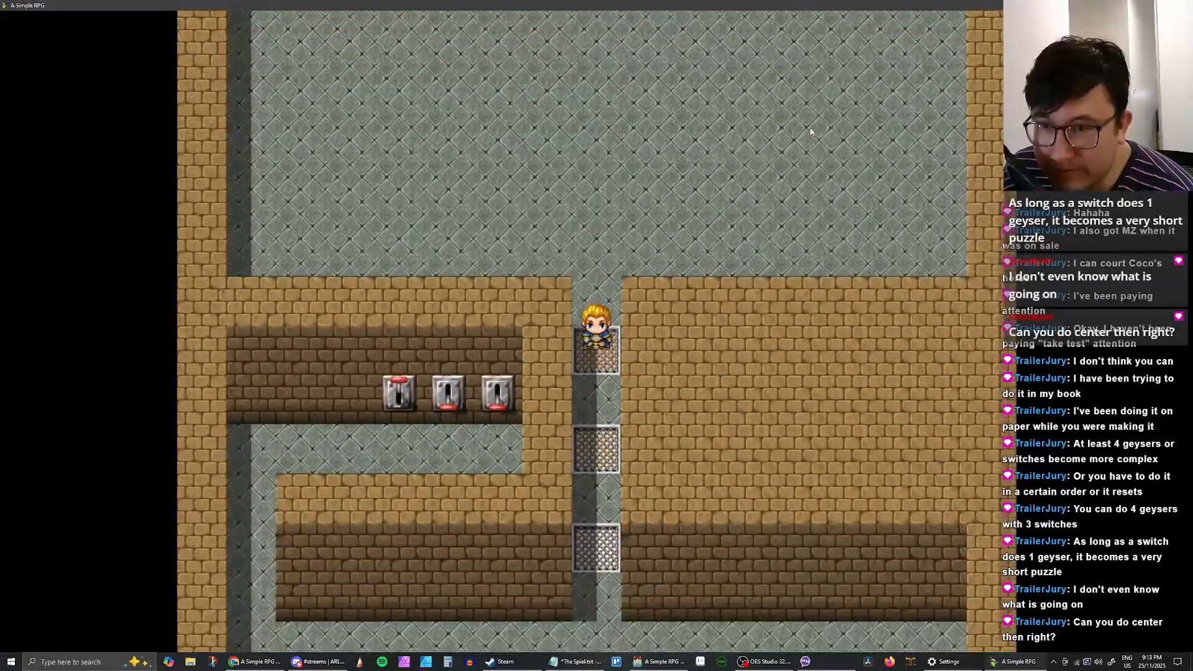
key("Up")
key("Up")
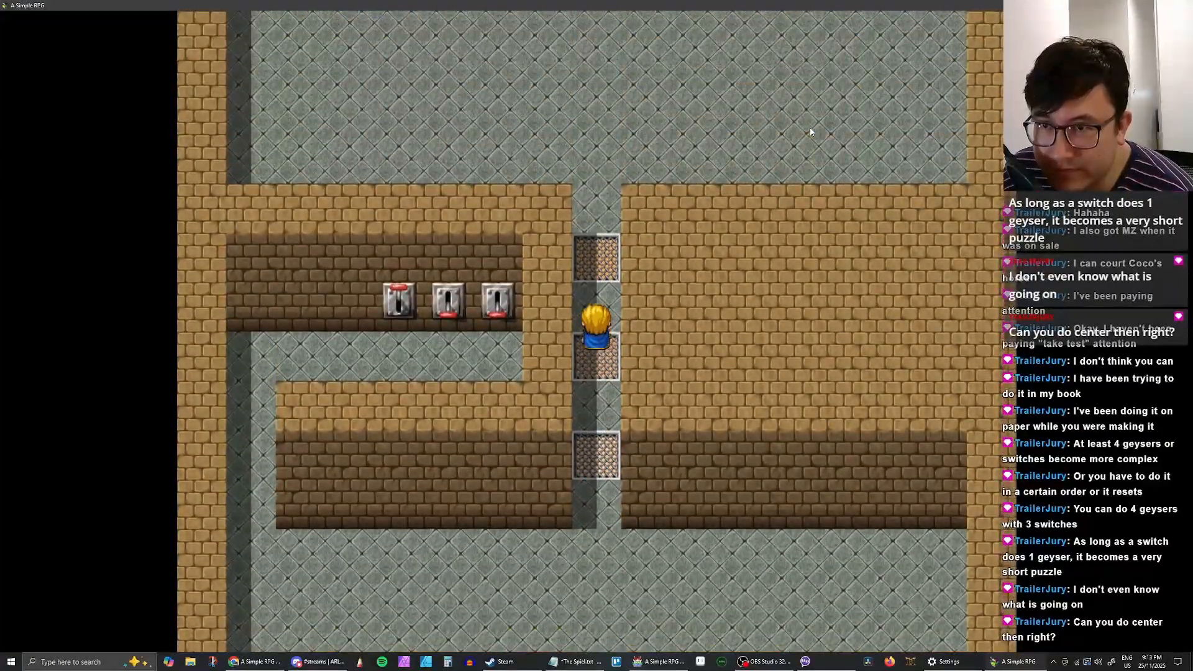
Step: Walk around the room beyond the geysers and return across them to the entrance room
key("Right")
key("Right")
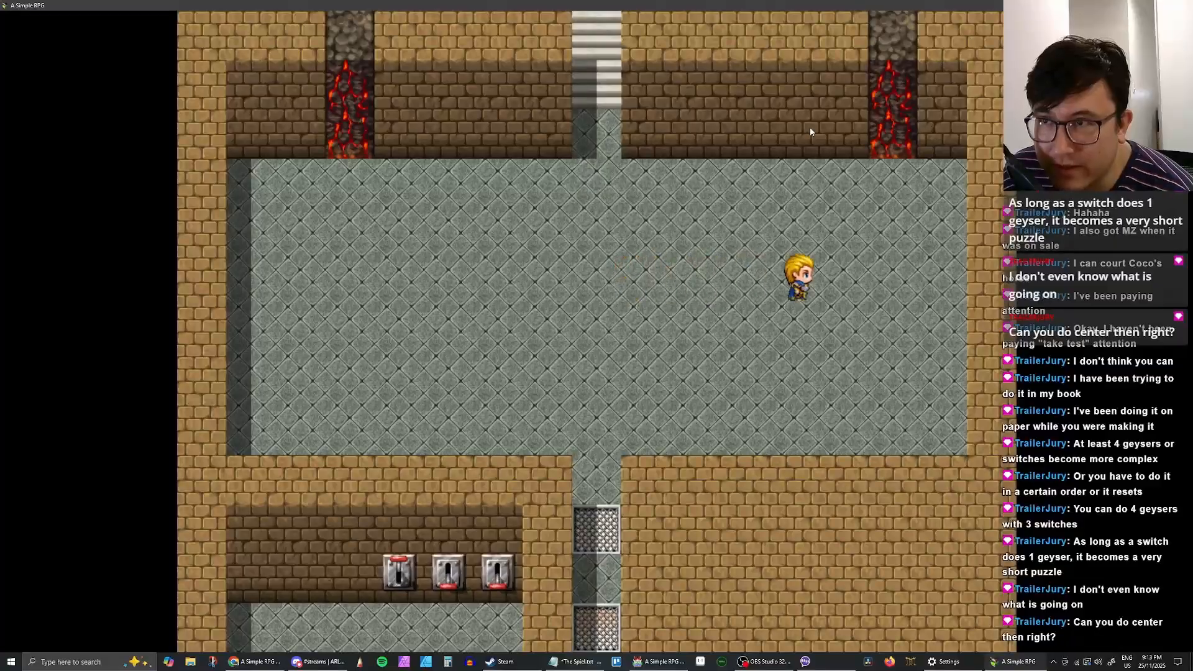
key("Up")
key("Left")
key("Left")
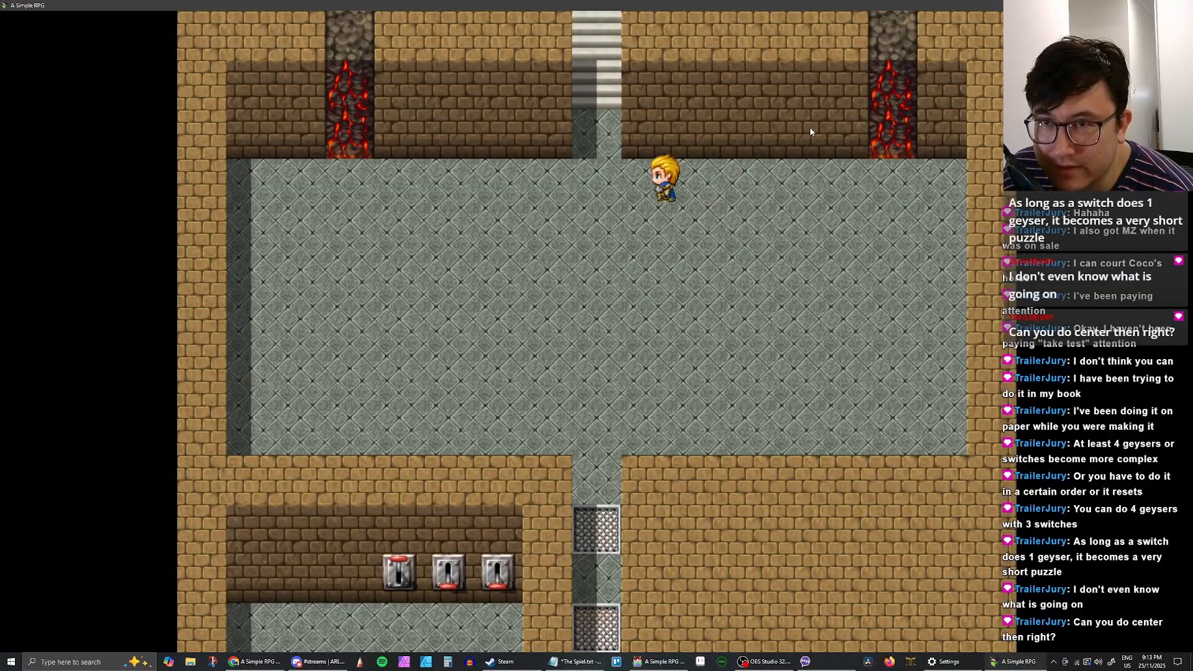
key("Down")
key("Down")
key("Right")
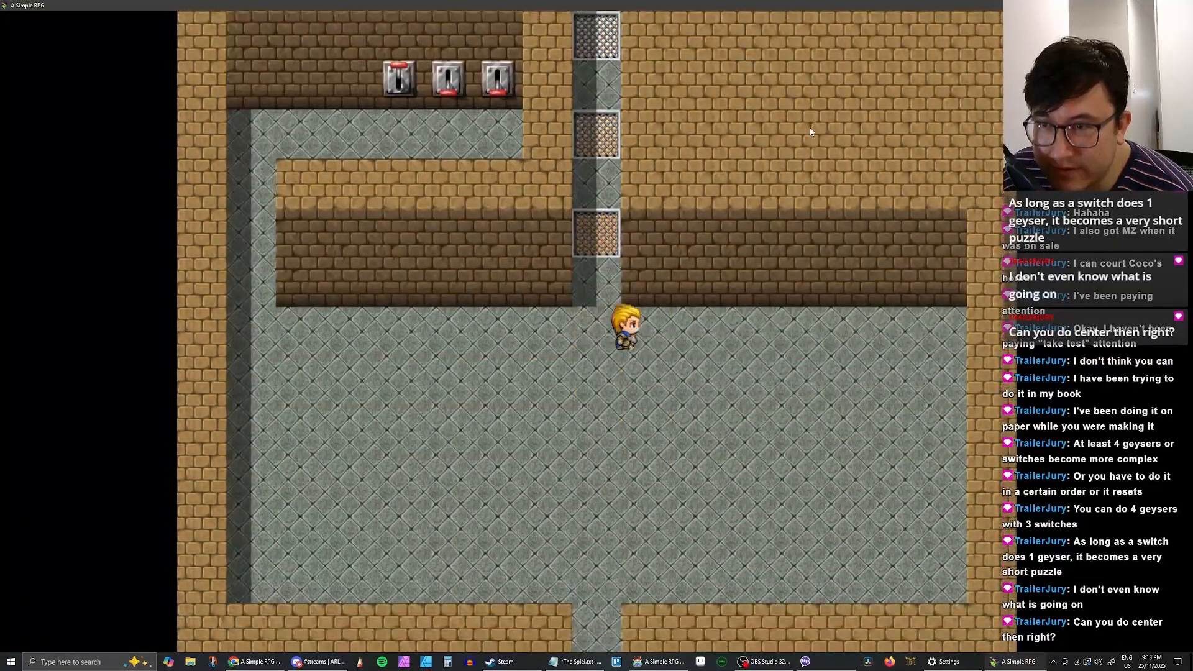
Step: Cross the geysers again, climb the stairs to Fire Temple 2F and close the playtest
key("Up")
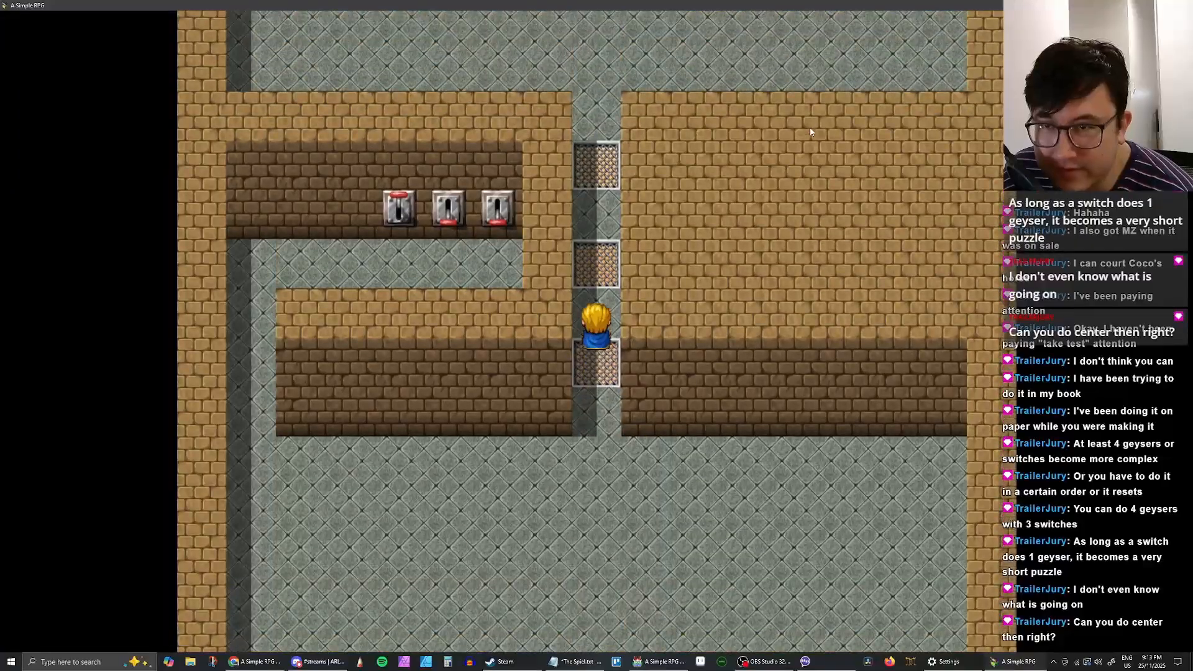
key("Up")
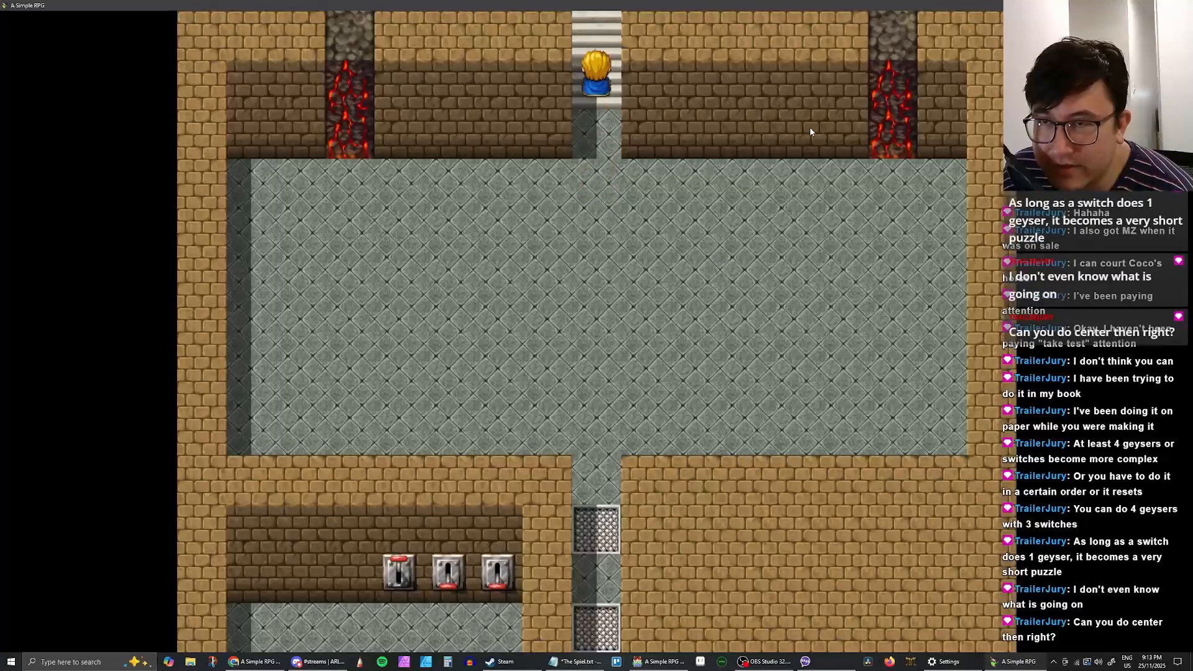
key("Up")
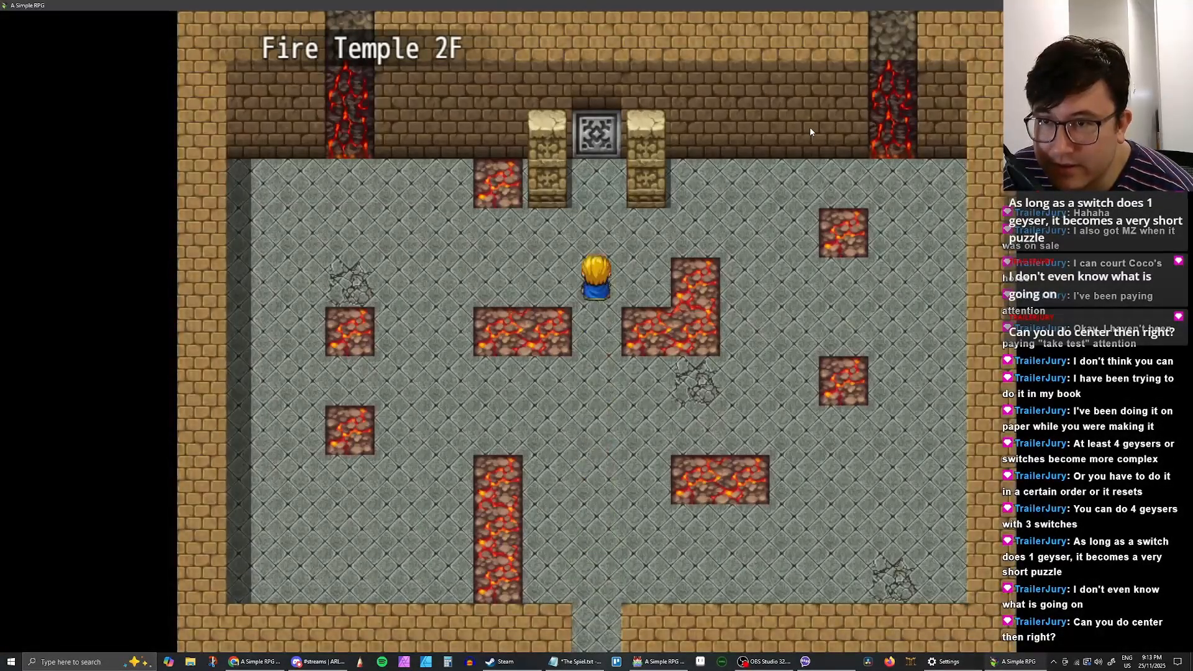
key("Down")
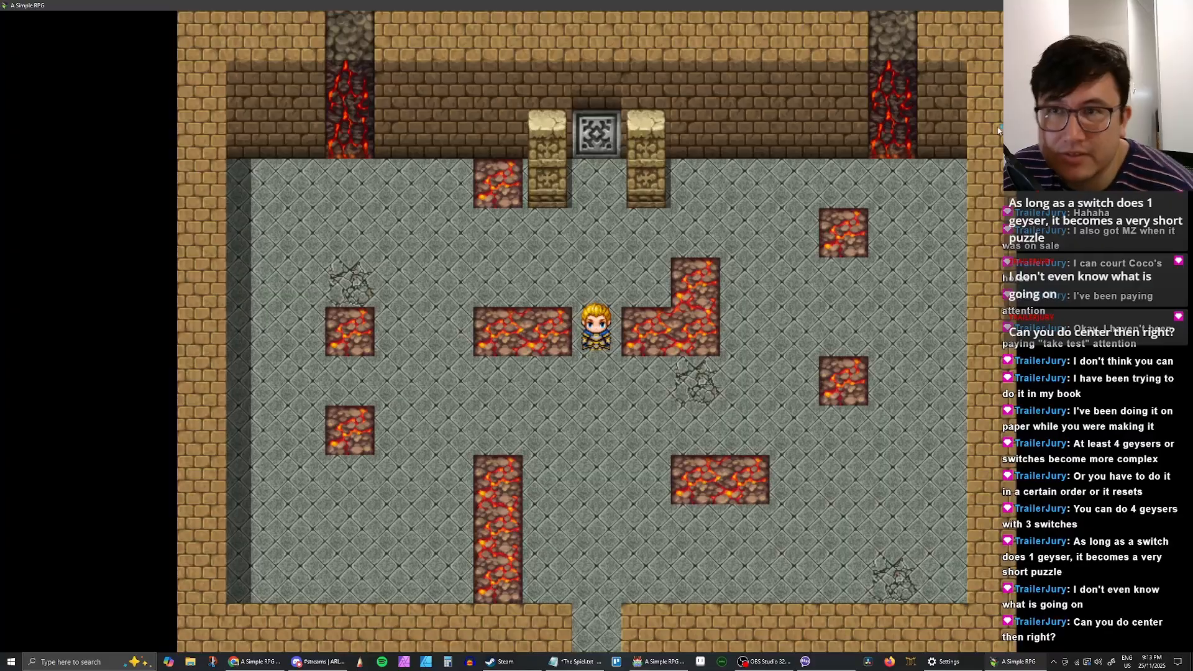
key("alt+F4")
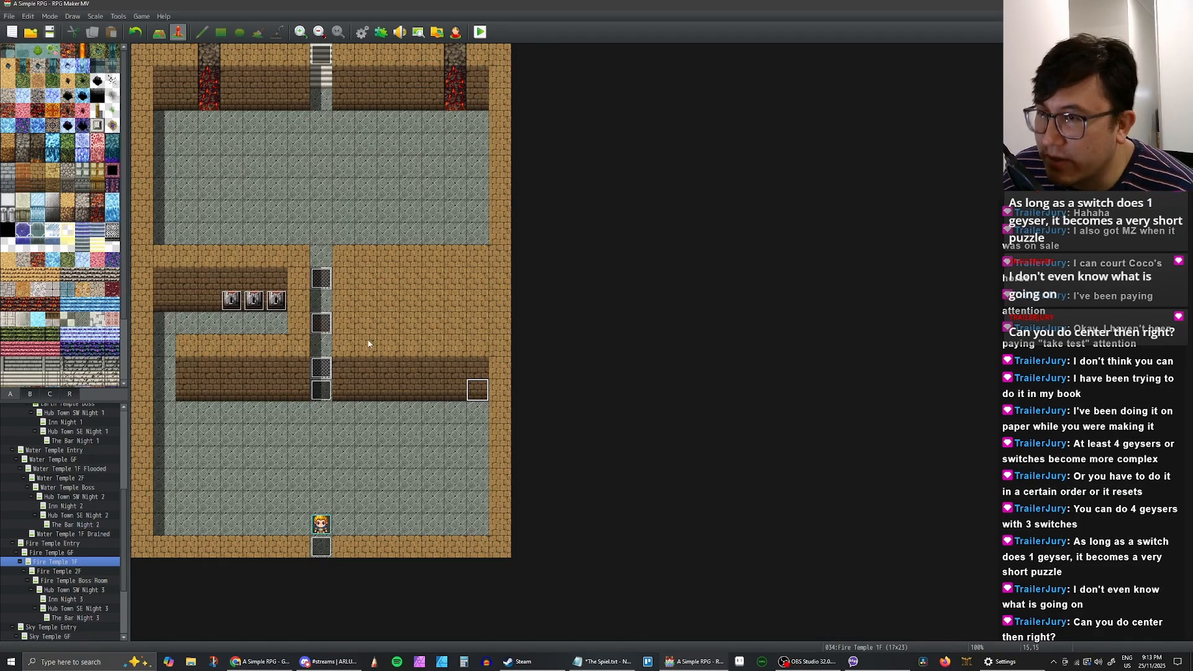
Step: Carve a floor passage and wall alcove into the block east of the geysers, mirroring the switch alcove
key("F5")
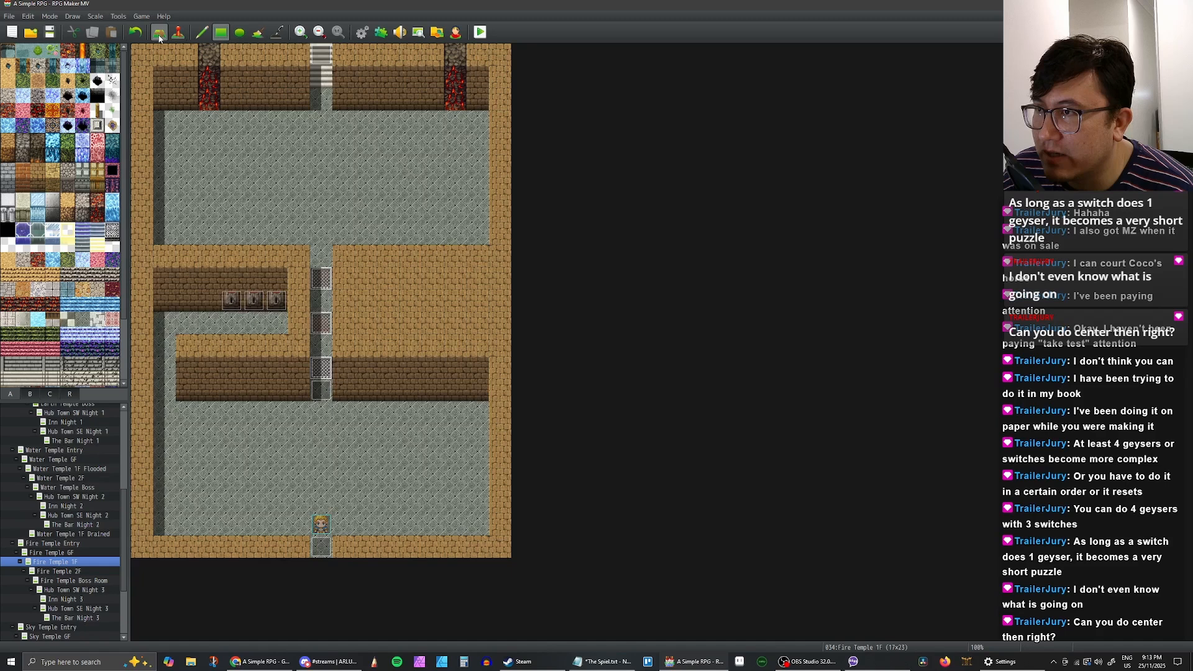
left_click(471, 387)
mouse_move(469, 324)
left_mouse_down()
mouse_move(467, 301)
mouse_move(471, 323)
mouse_move(370, 321)
left_mouse_up()
left_click(366, 279)
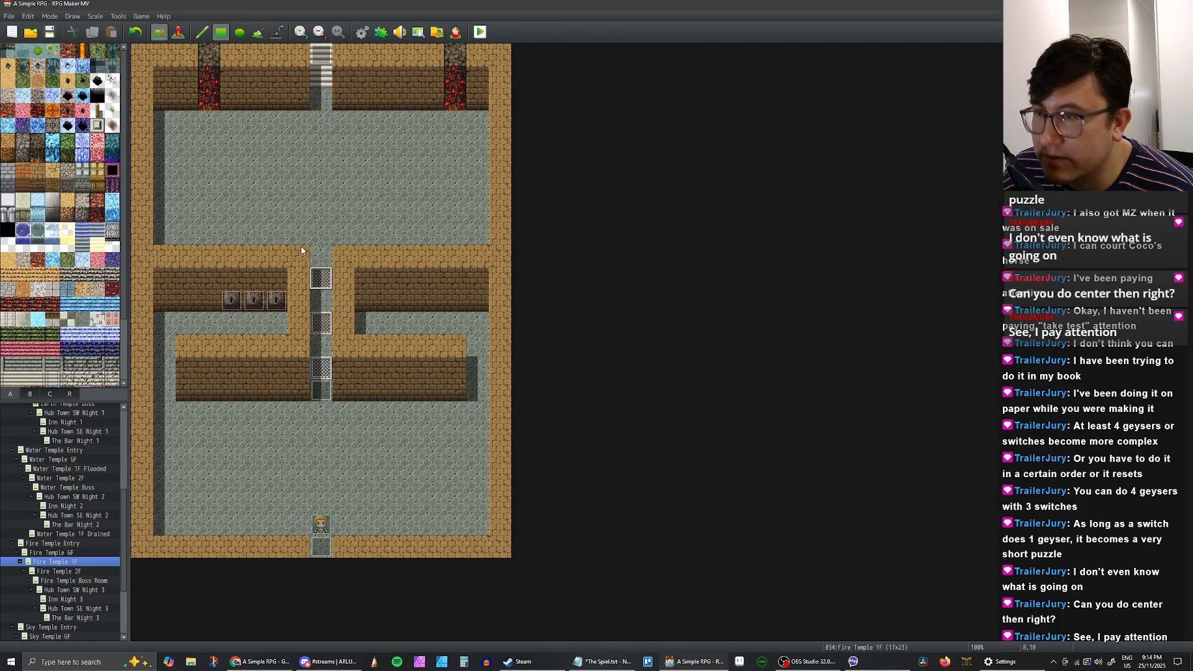
Step: Create an event on the west end of the new alcove's wall, name it "Hint Plaque" and apply it
key("F6")
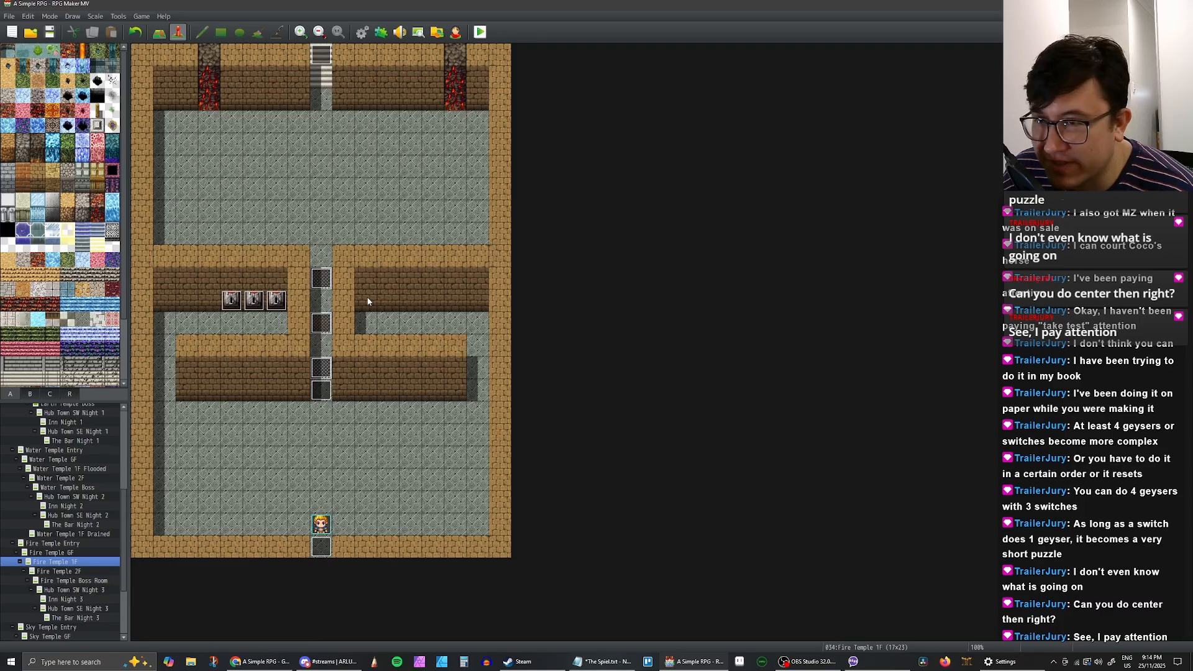
left_click(366, 299)
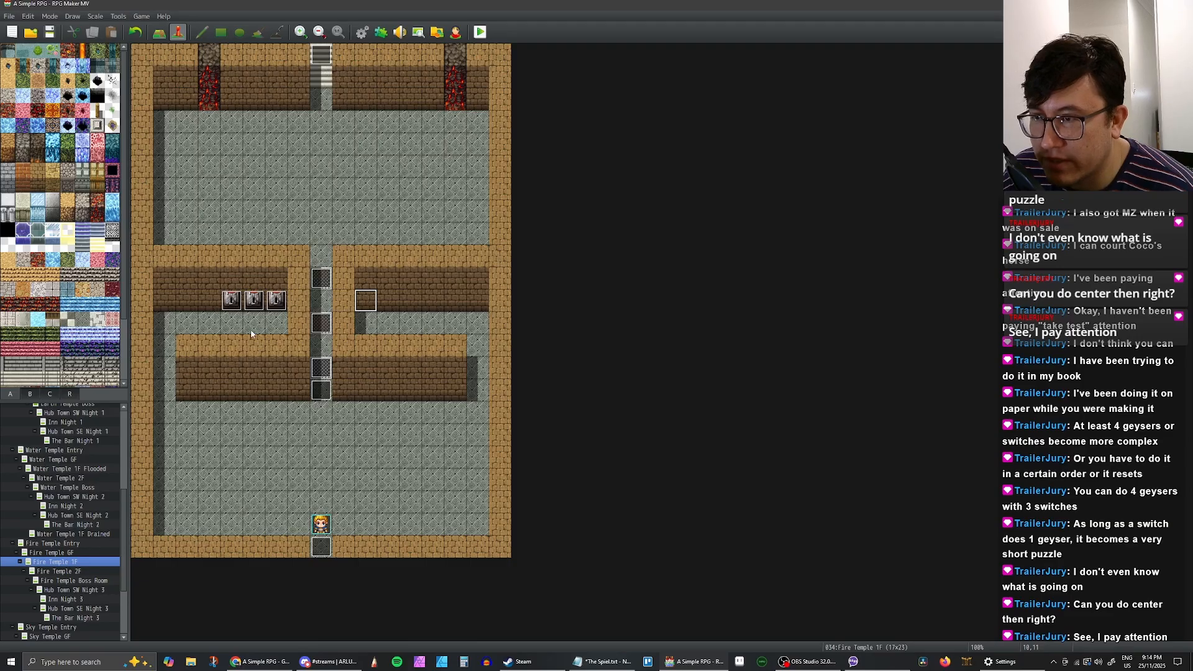
double_click(365, 302)
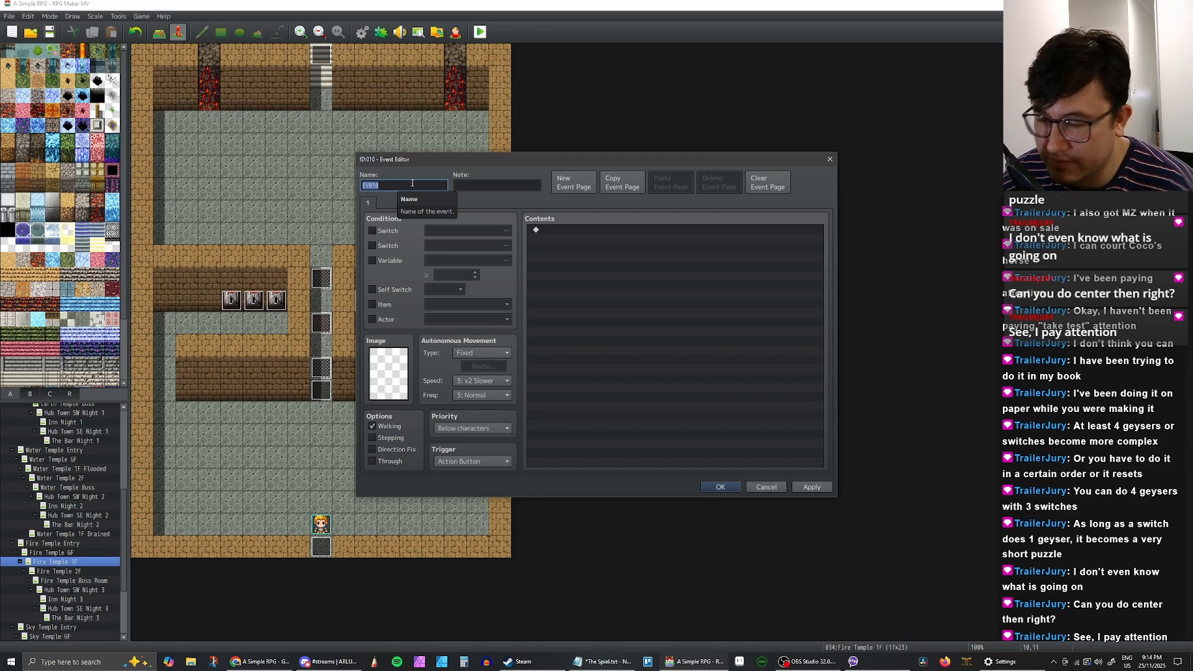
type("Hint Plaque")
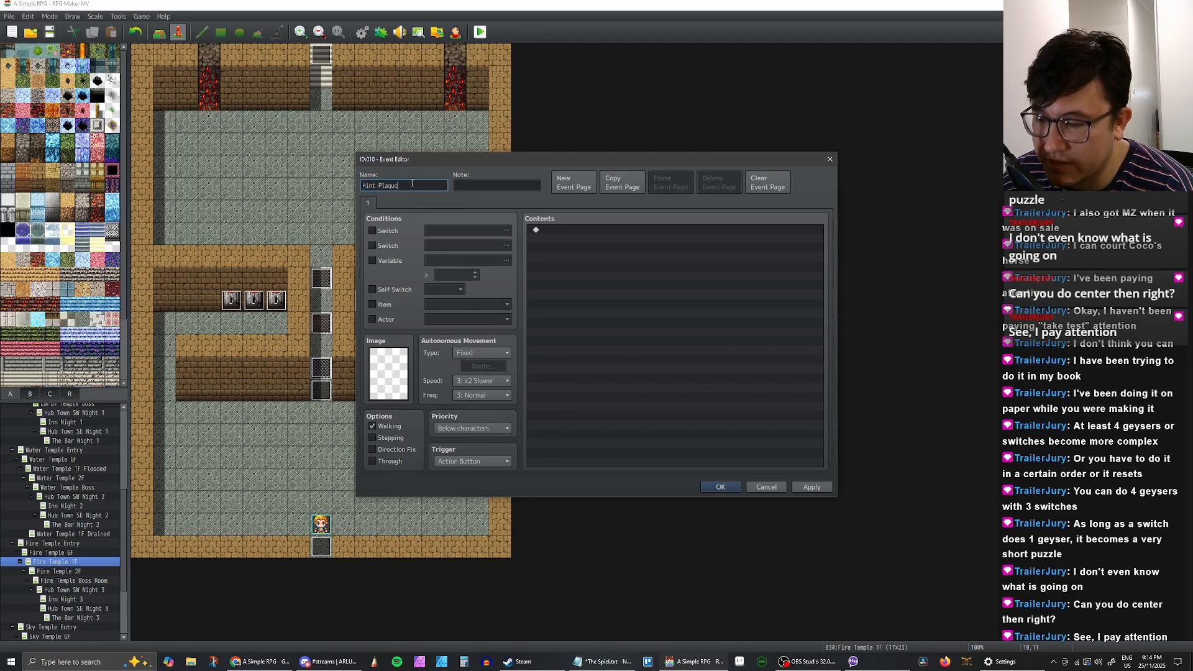
left_click(809, 487)
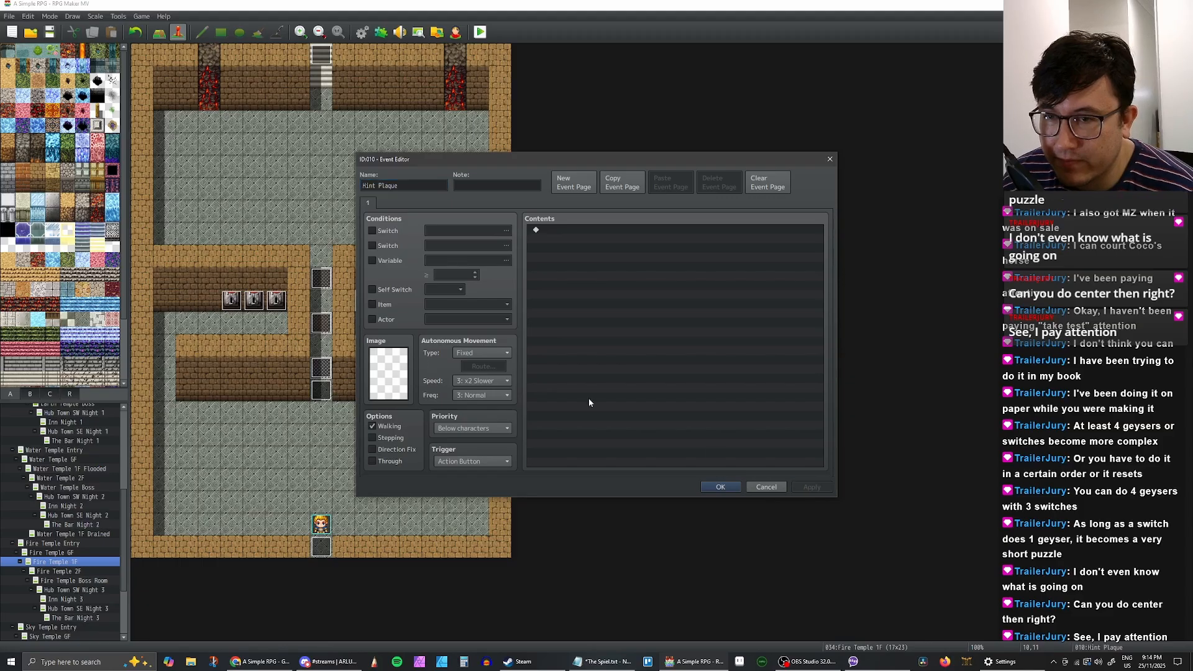
Step: Set the Hint Plaque event's image to the grey stone plaque from Tileset B
double_click(388, 373)
scroll(493, 378, "down", 4)
left_click(456, 403)
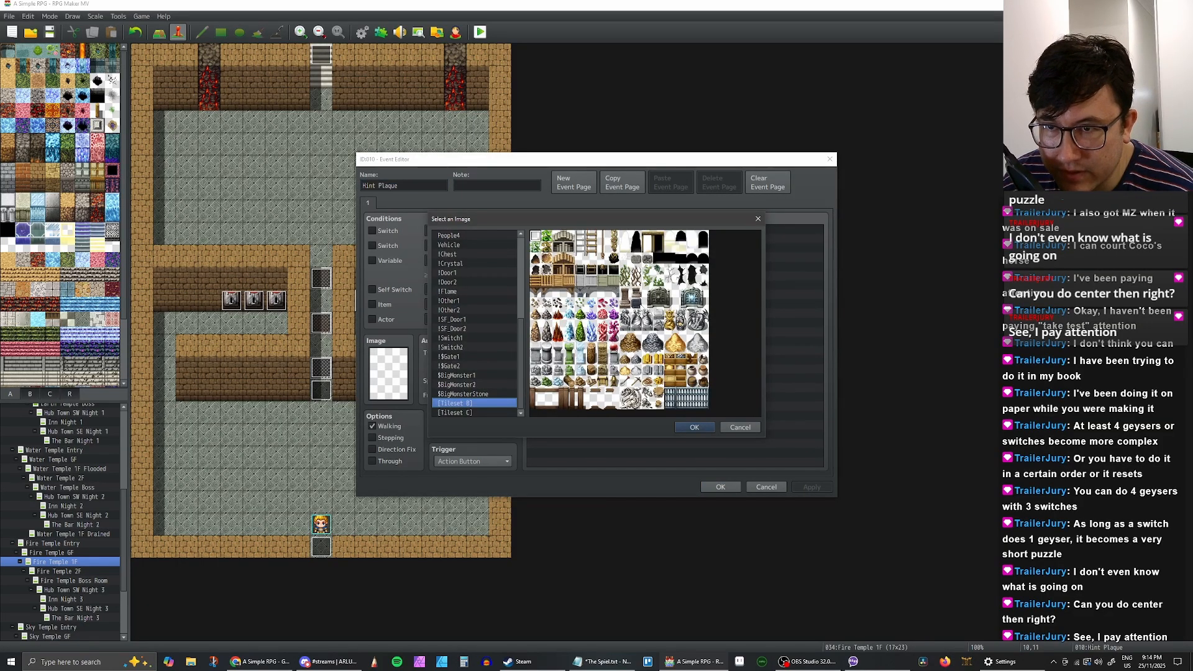
left_click(636, 259)
double_click(636, 260)
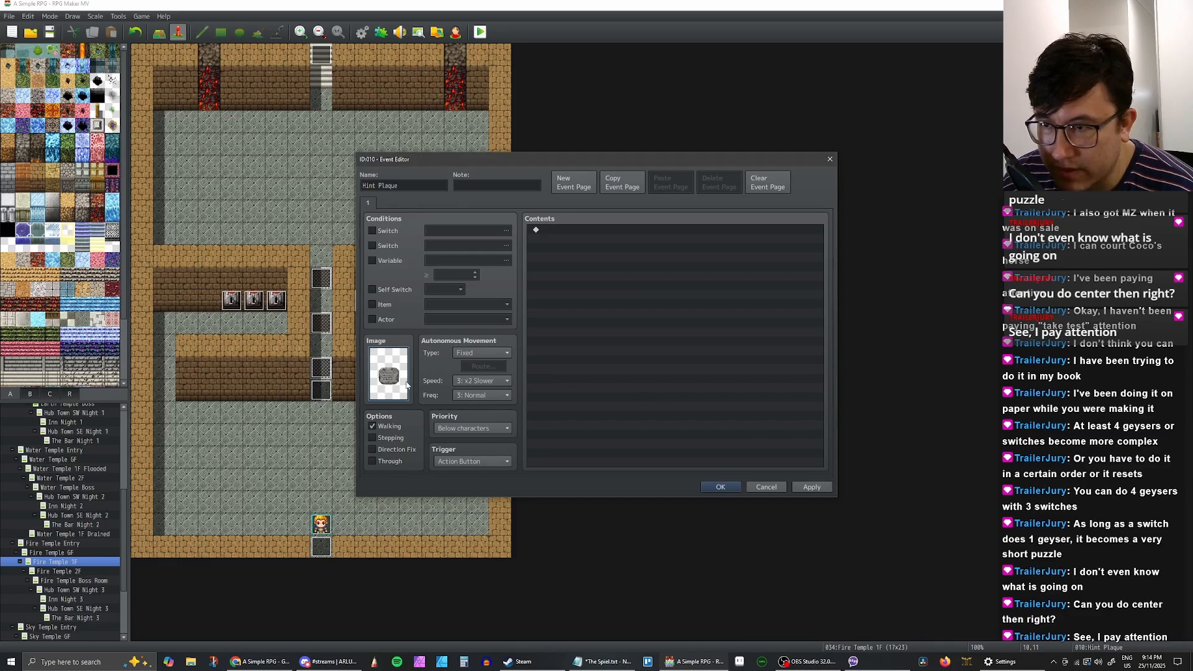
Step: Start a Show Text command in the Hint Plaque event's contents
double_click(558, 229)
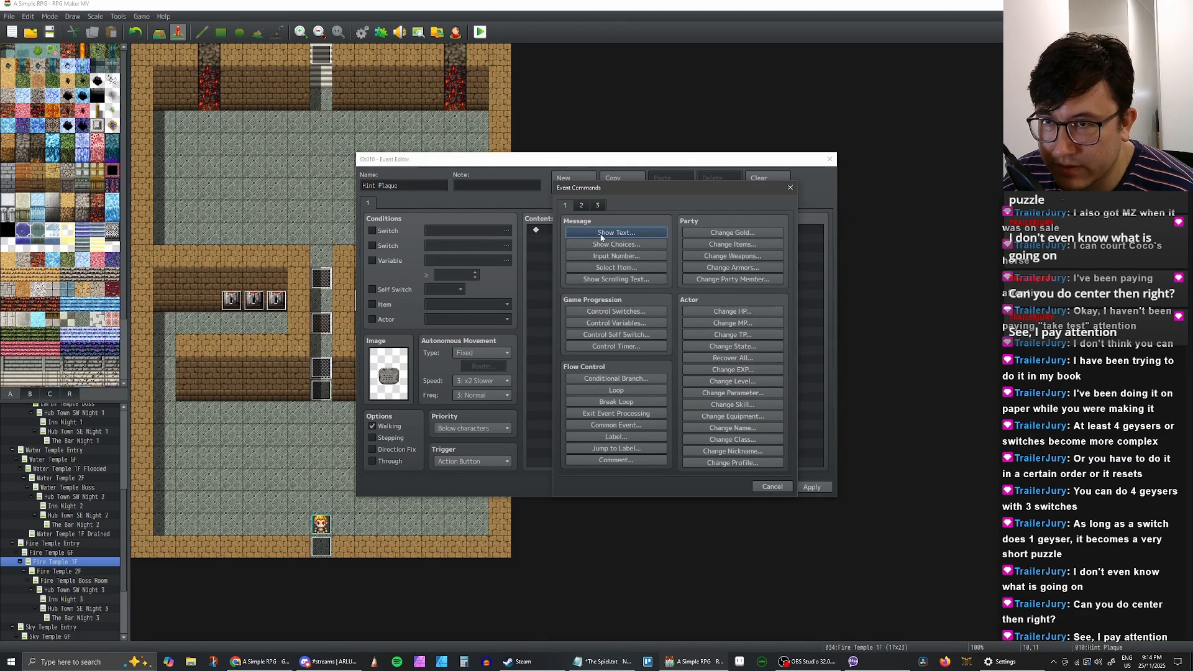
left_click(601, 236)
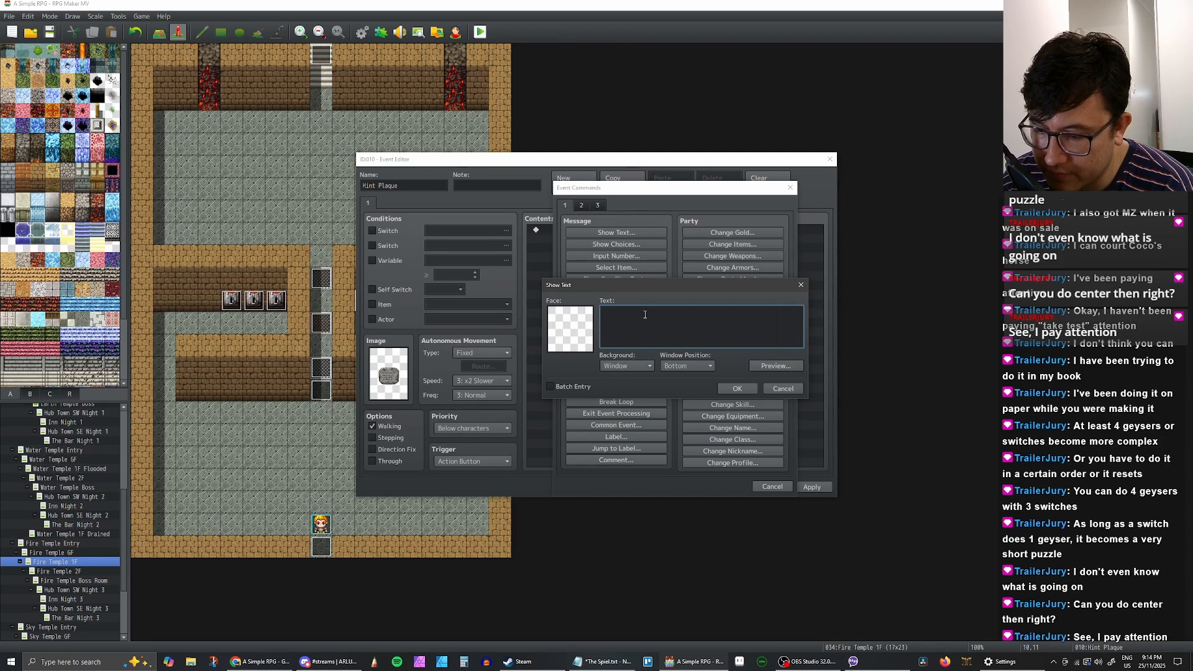
type("I tra")
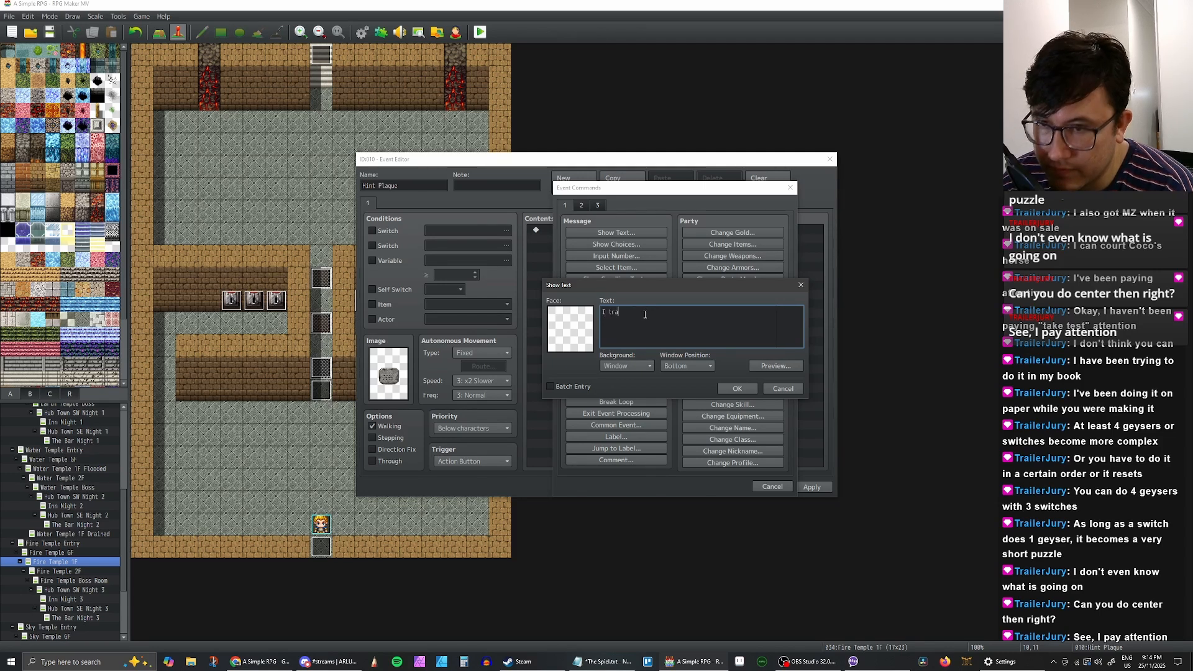
type("velled the")
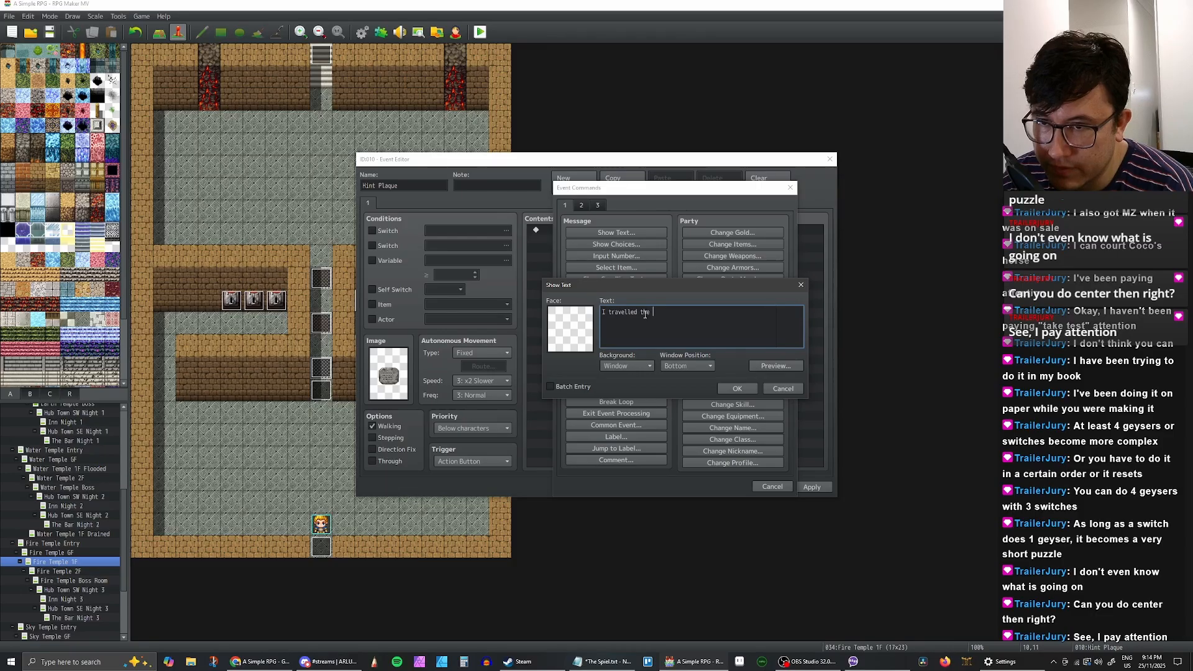
key("ctrl+BackSpace")
key("ctrl+BackSpace")
key("ctrl+BackSpace")
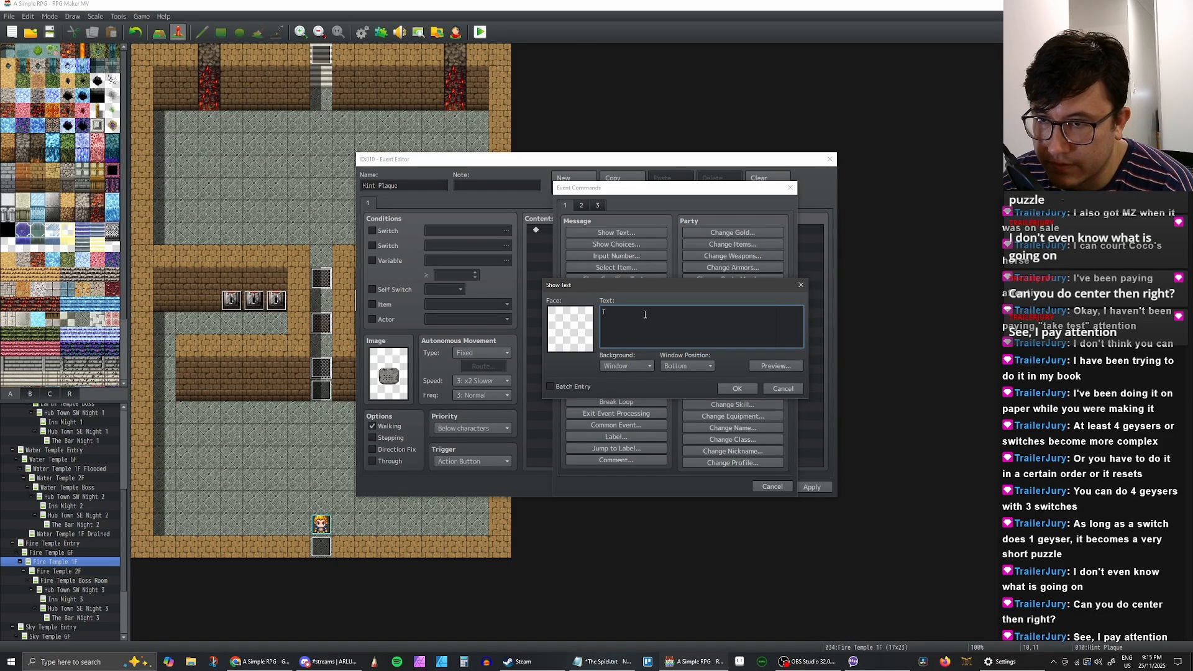
Step: Write the opening of the plaque's message: "The road split 3 ways. Always travel the centre path."
type("The road")
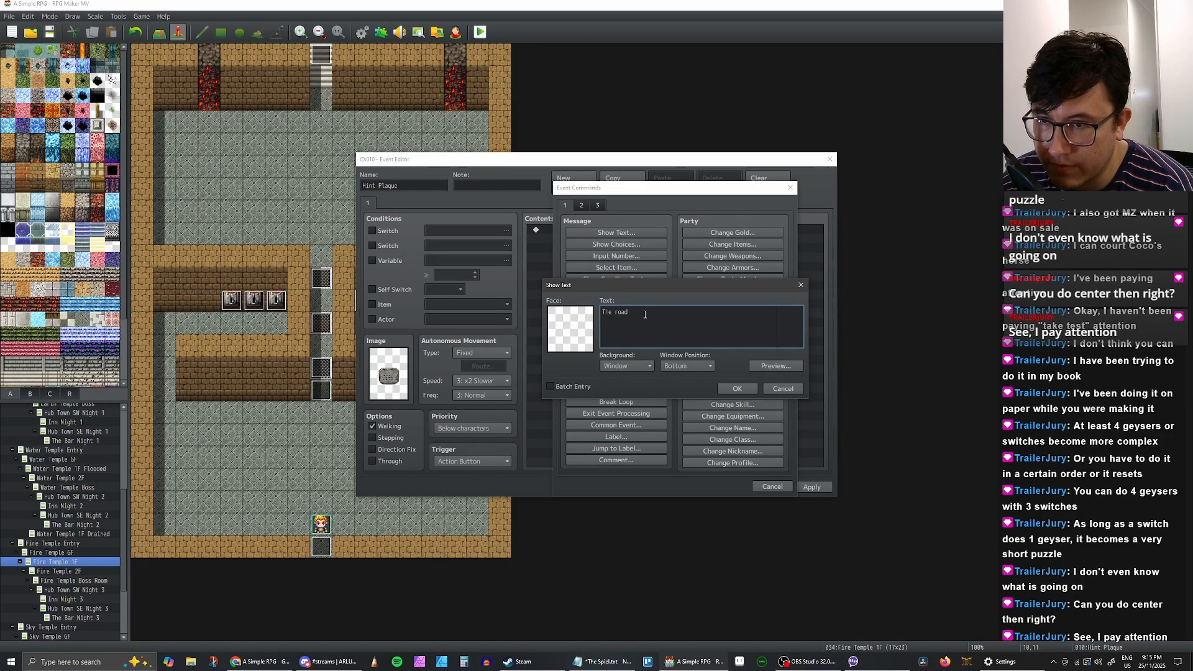
type(" split 2")
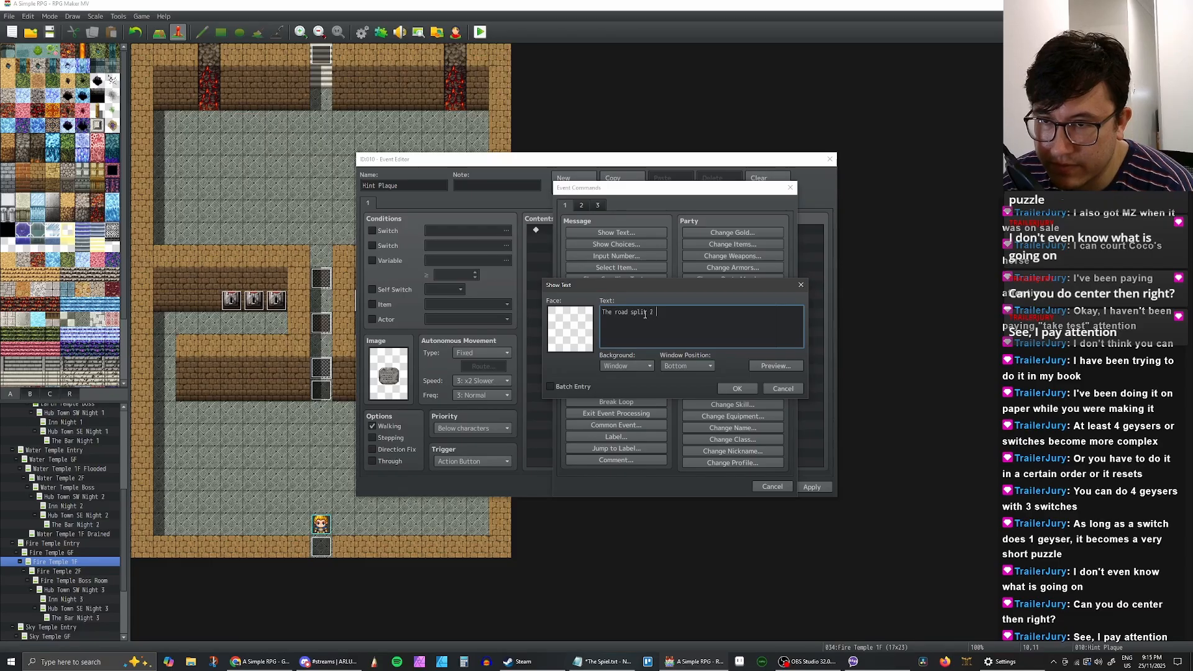
key("BackSpace")
type("ways")
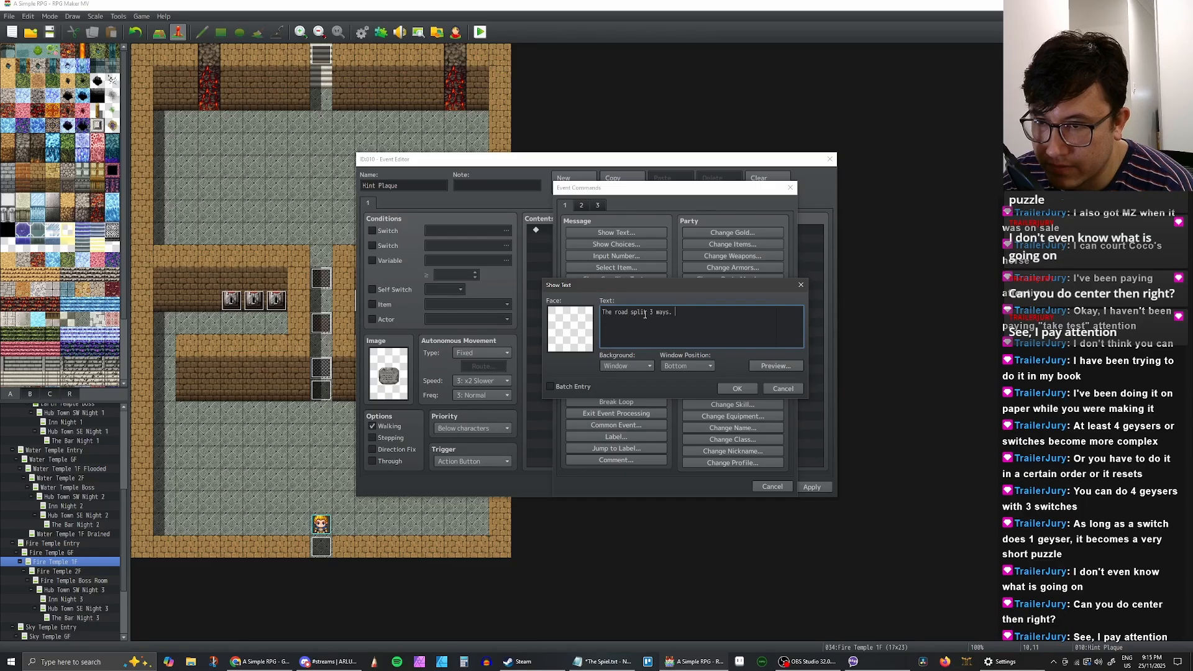
type(". Alwa")
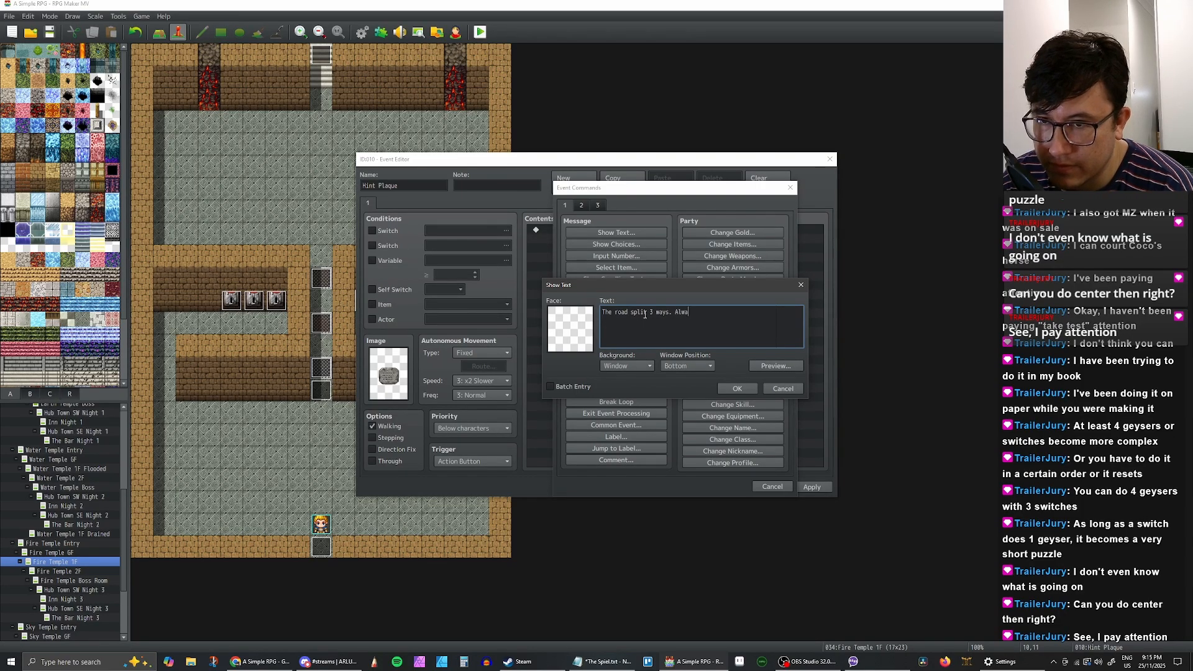
type("ys ta")
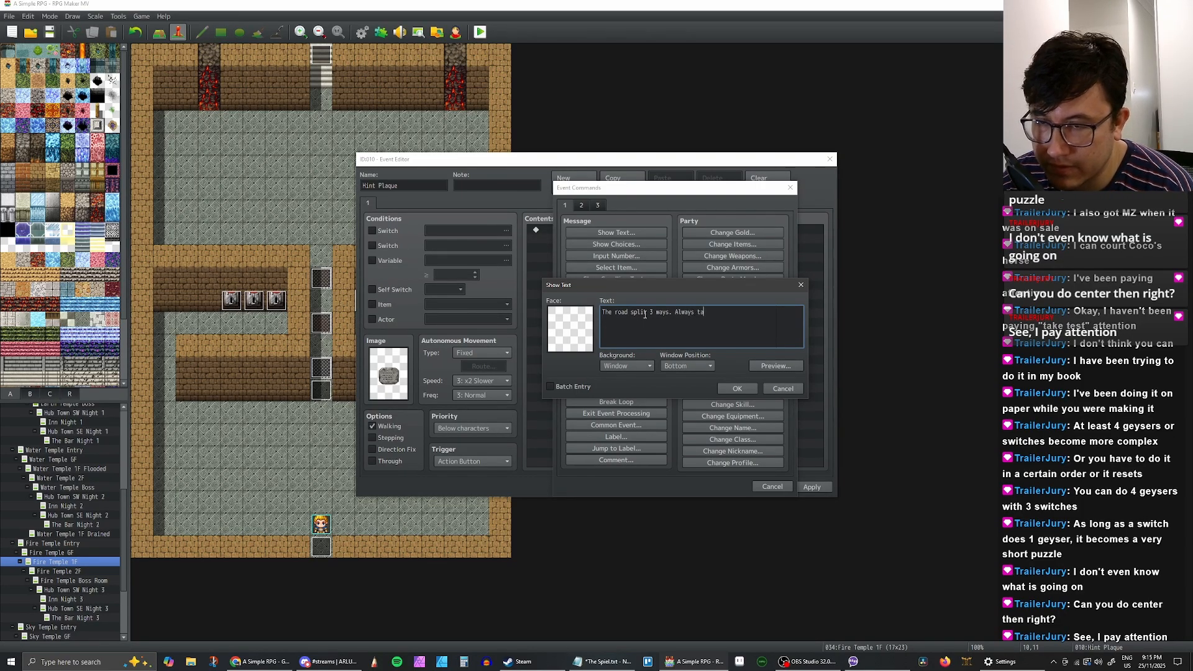
key("BackSpace")
type("ravel")
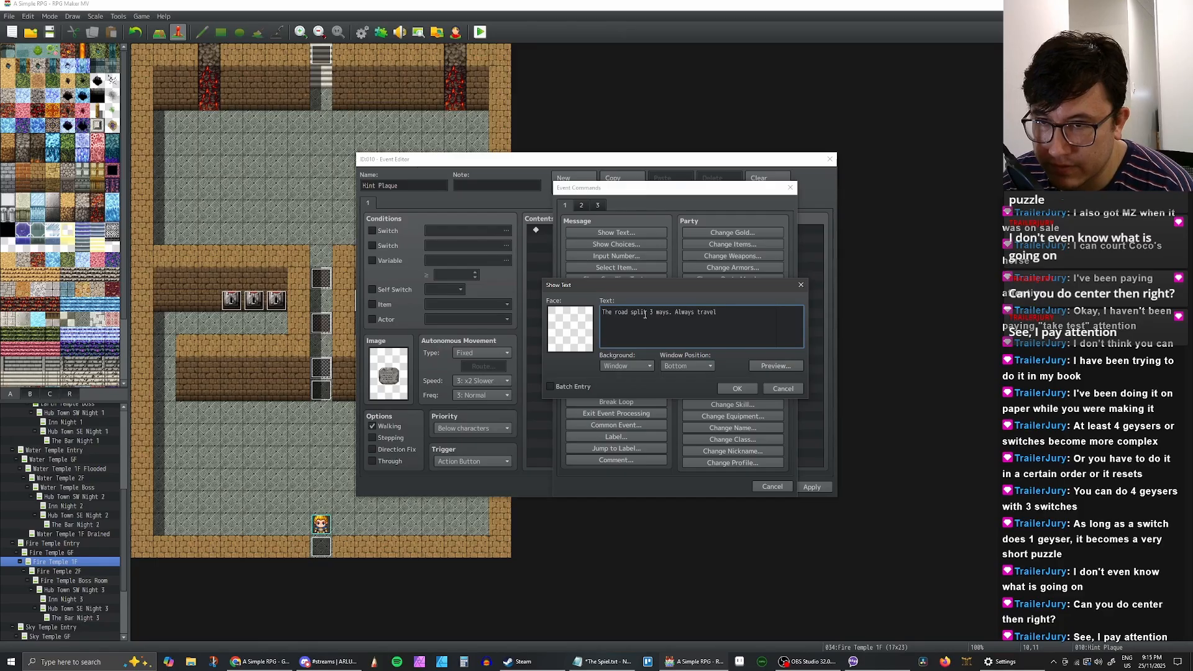
type(" the centre")
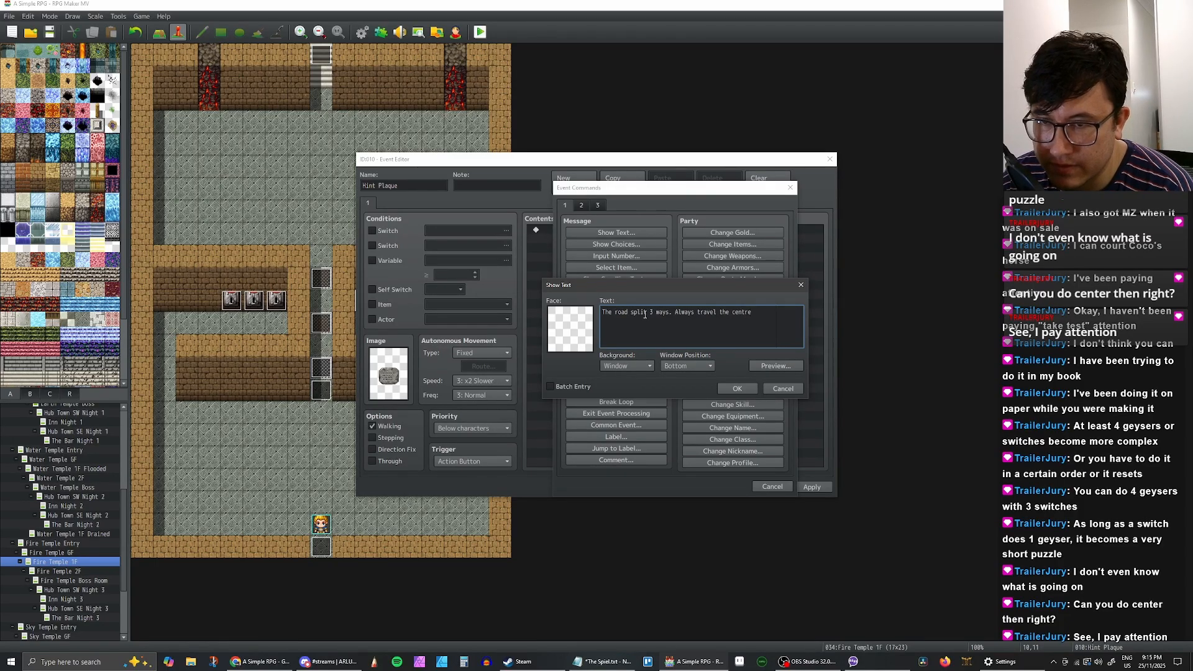
type(" path. ")
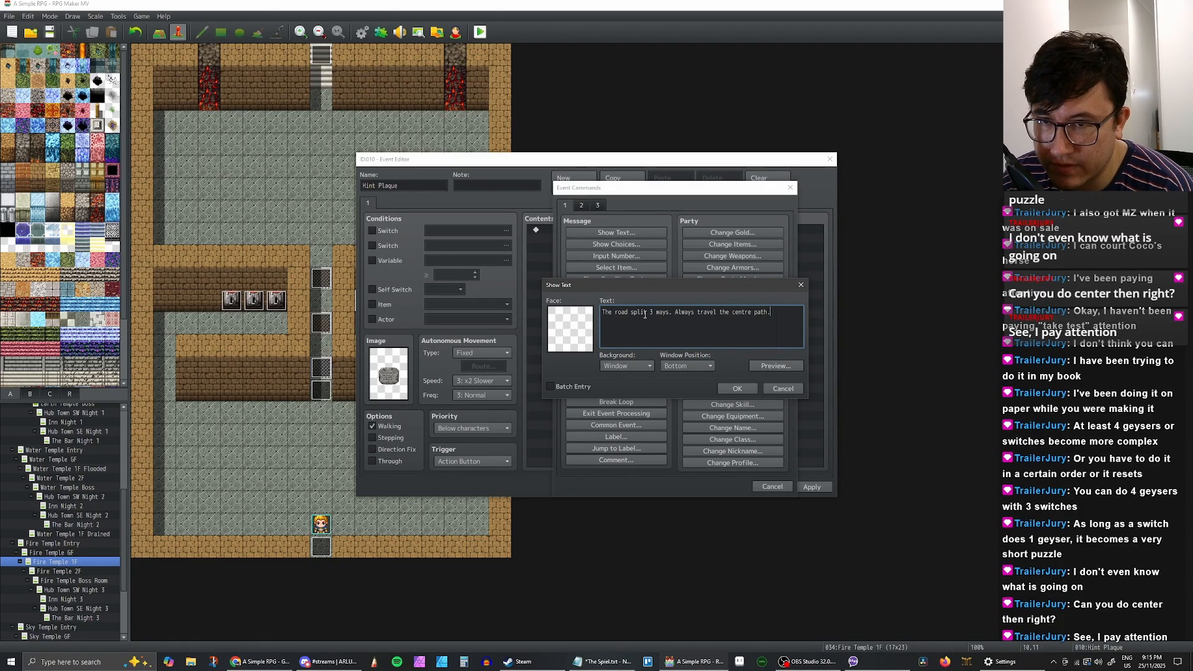
Step: Continue the plaque's message with "Then take the path to the right. Never should you take the left path."
type("Then ")
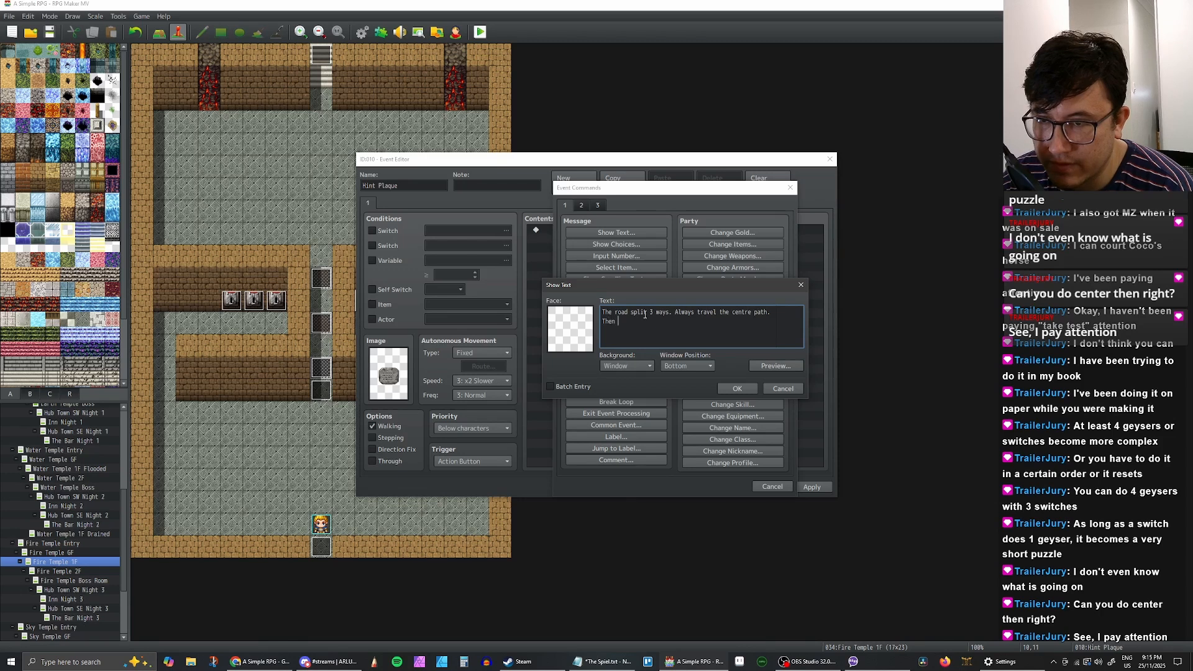
type("make")
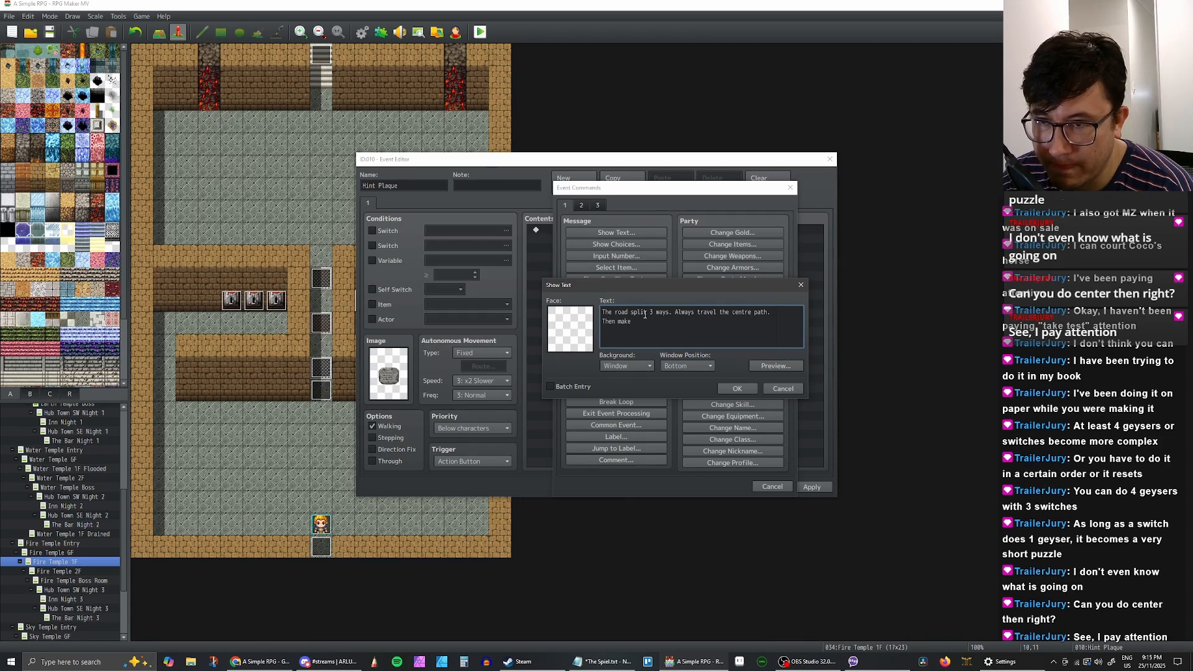
key("BackSpace")
key("BackSpace")
key("BackSpace")
key("BackSpace")
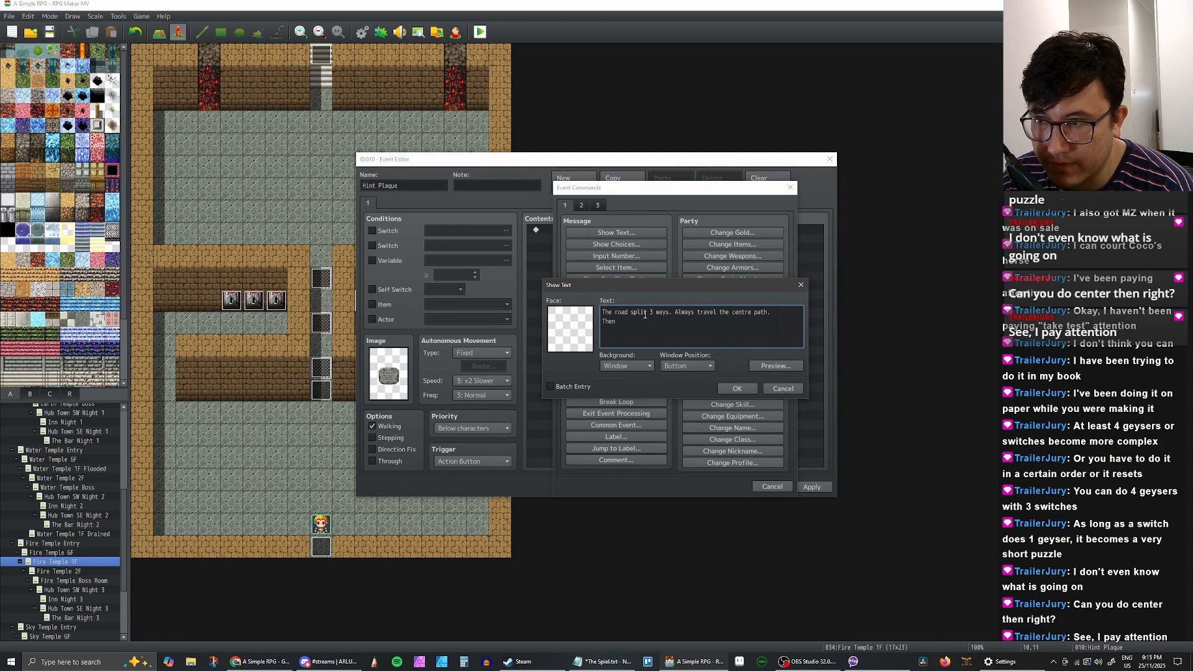
type("take")
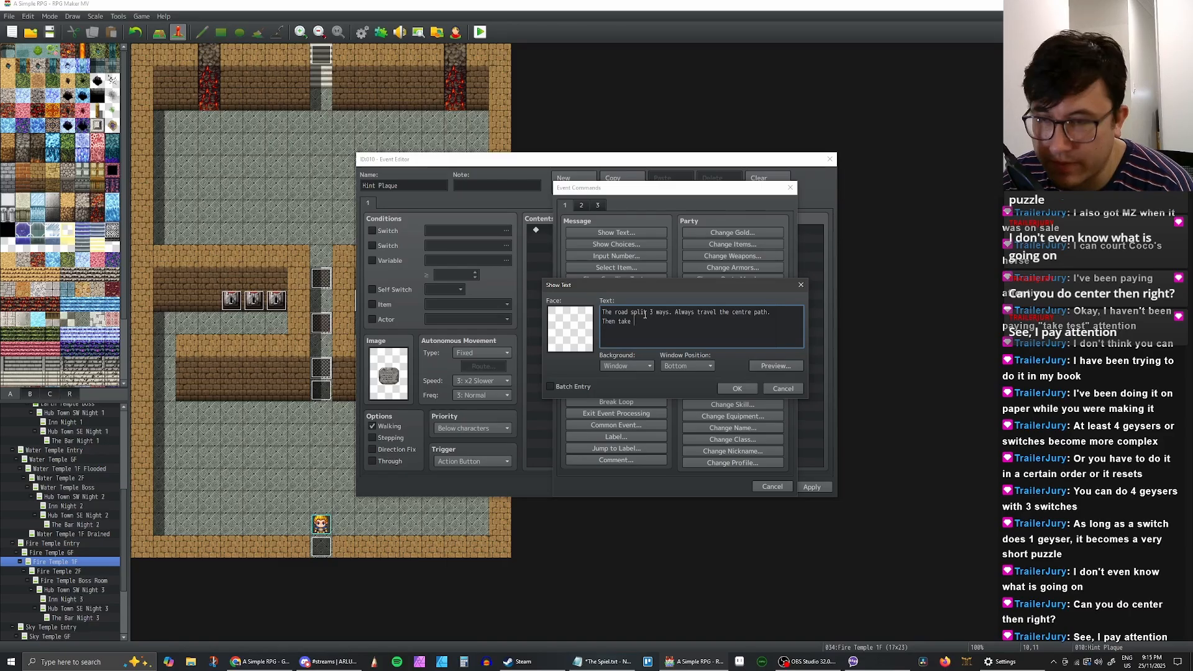
type(" the path")
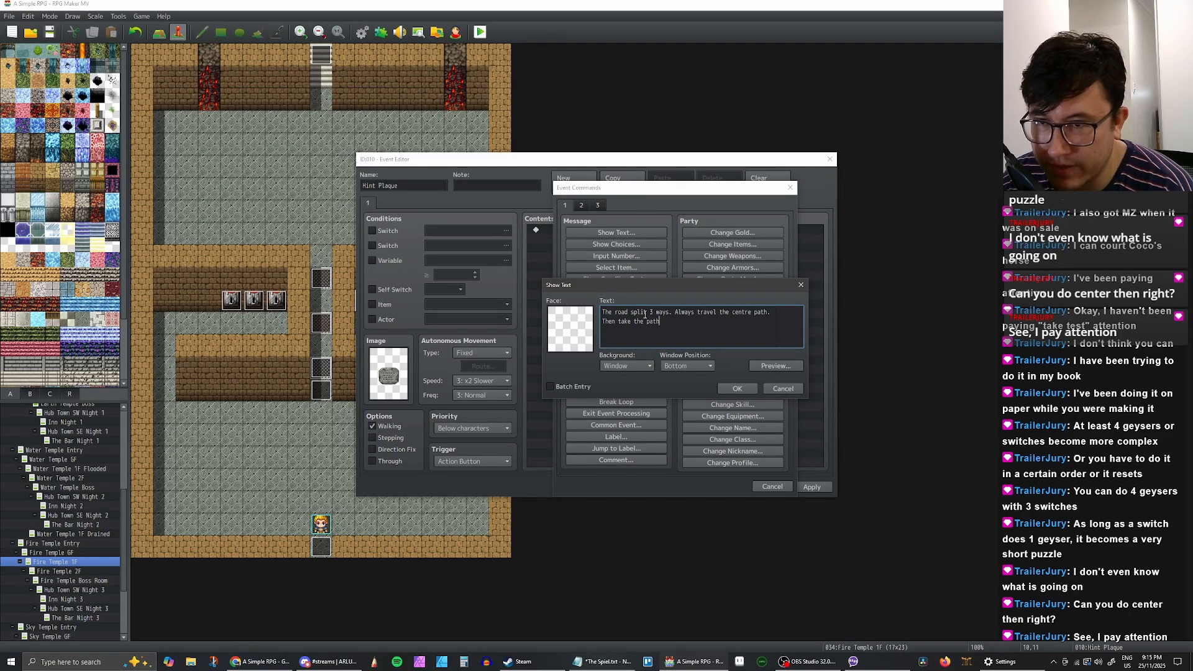
type(" to the right. Never ")
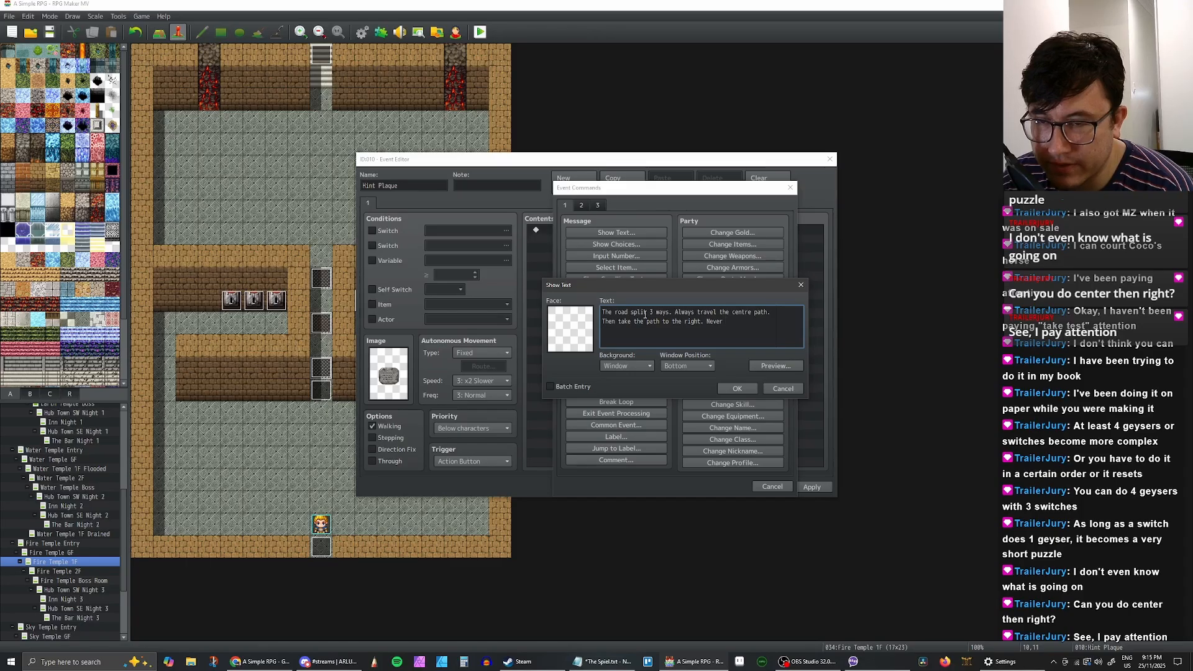
type("should yo")
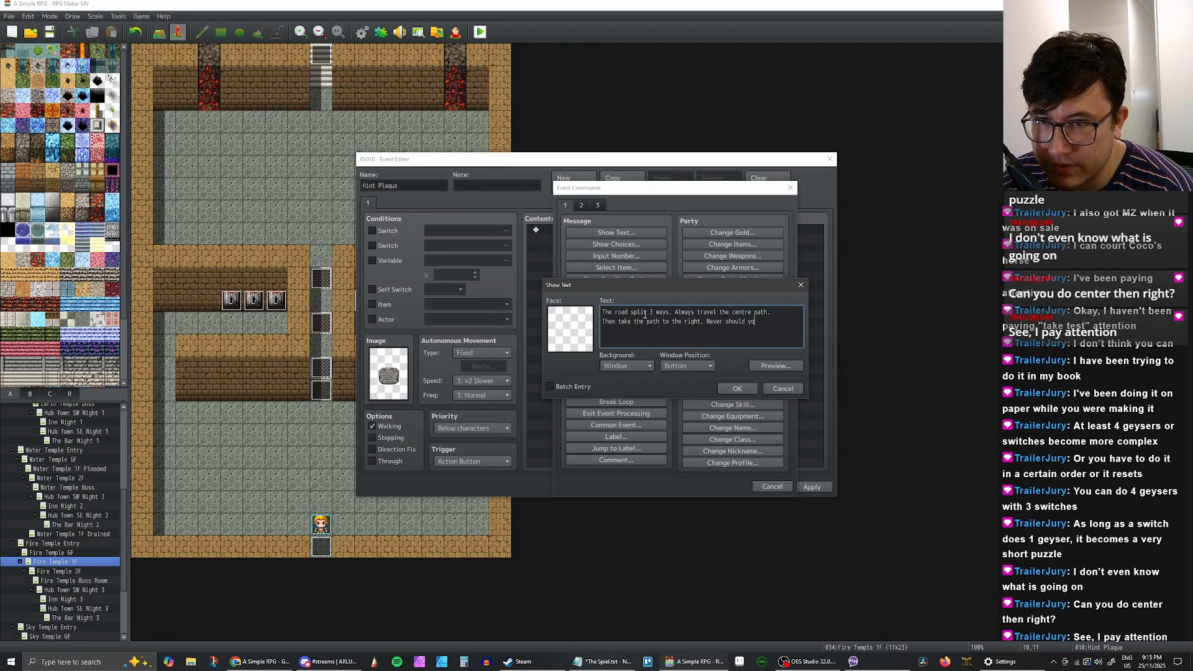
type("u take the ")
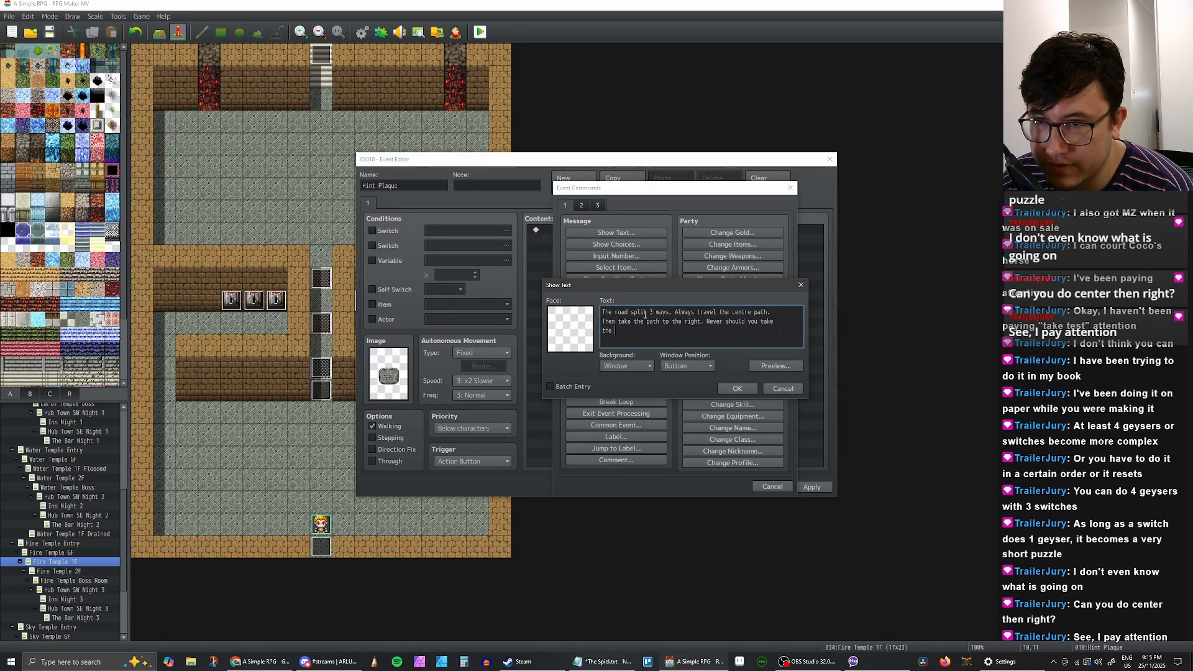
type("left ")
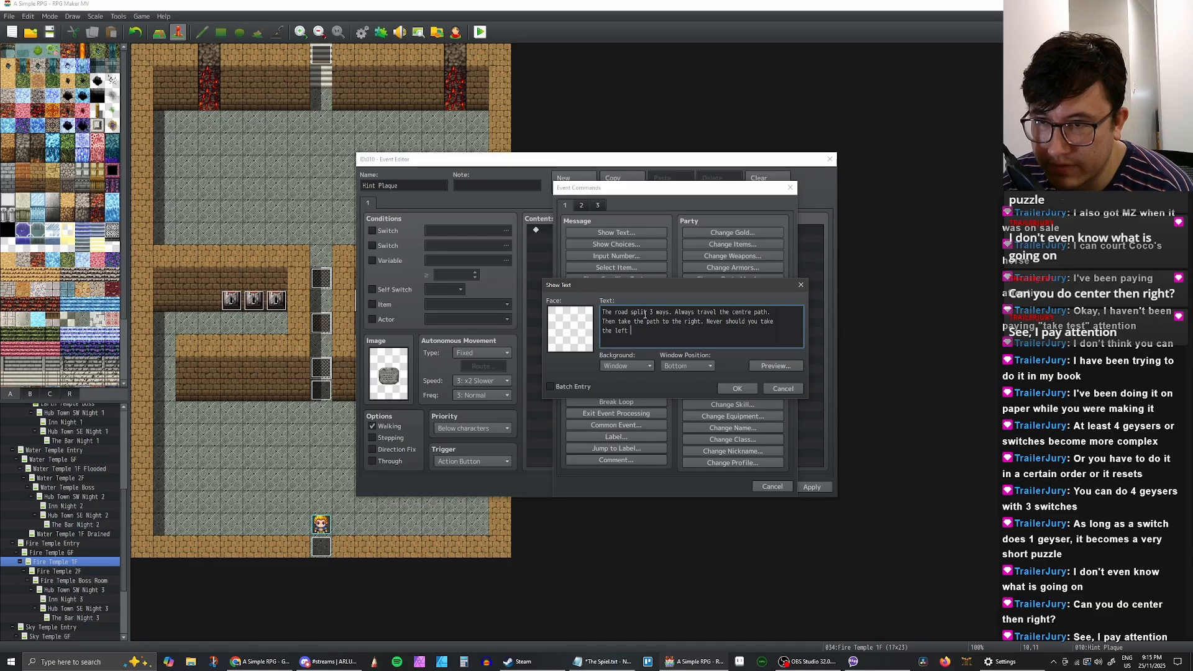
type("path.")
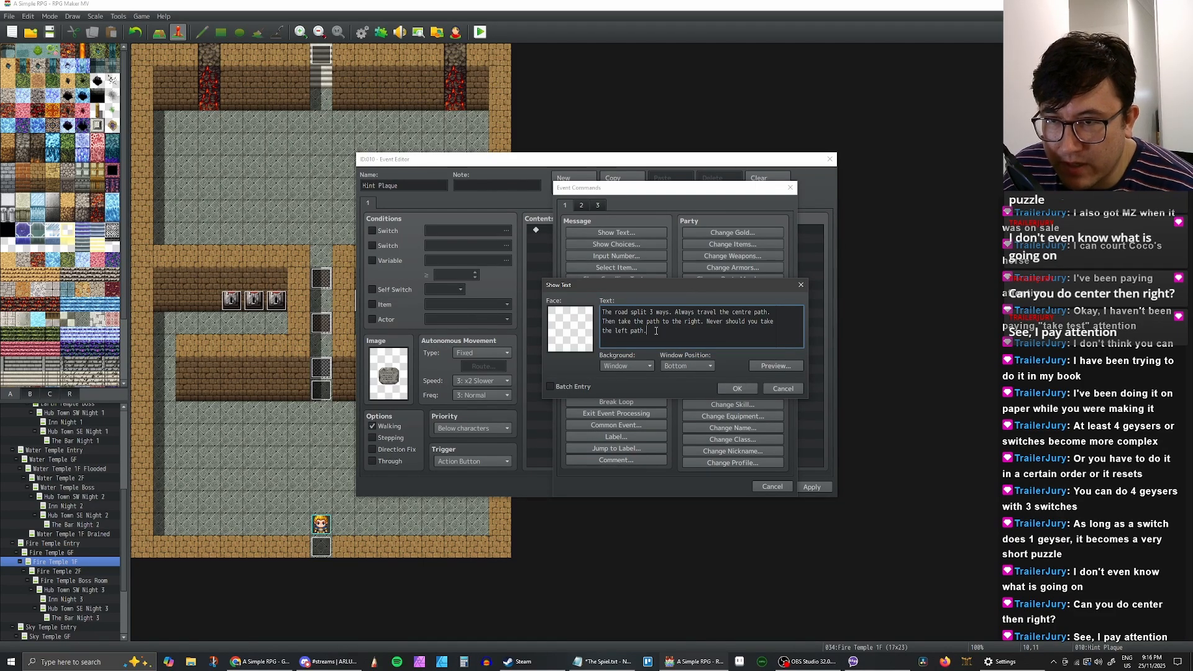
left_click_drag(656, 331, 600, 311)
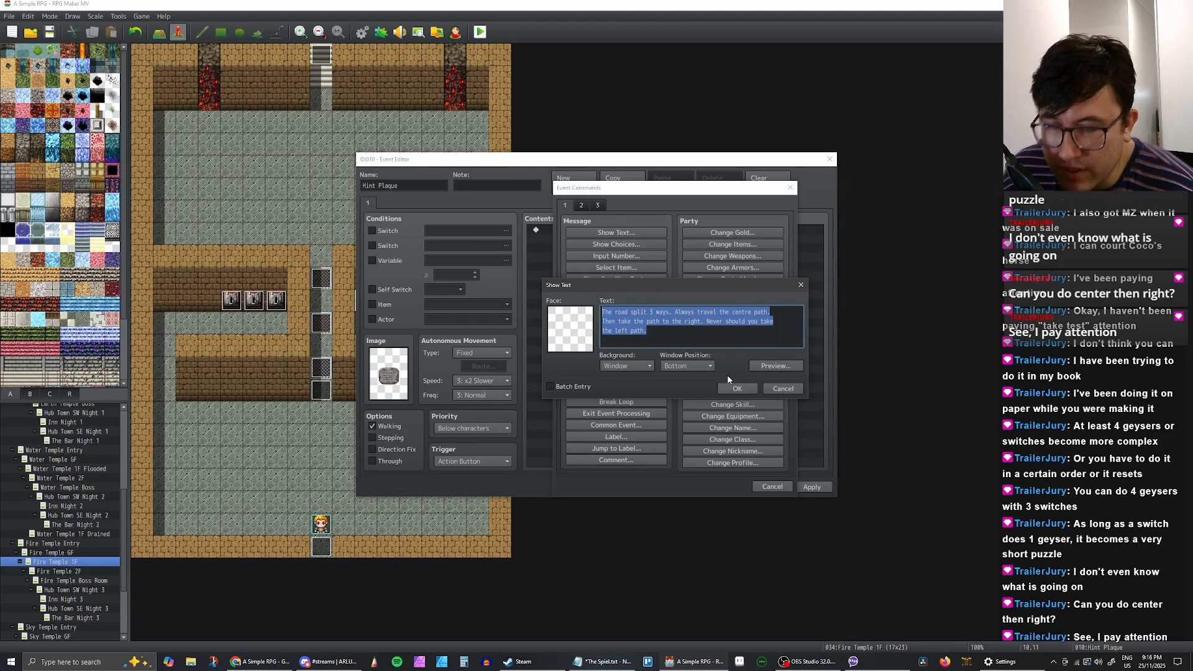
left_click(665, 328)
left_click(709, 335)
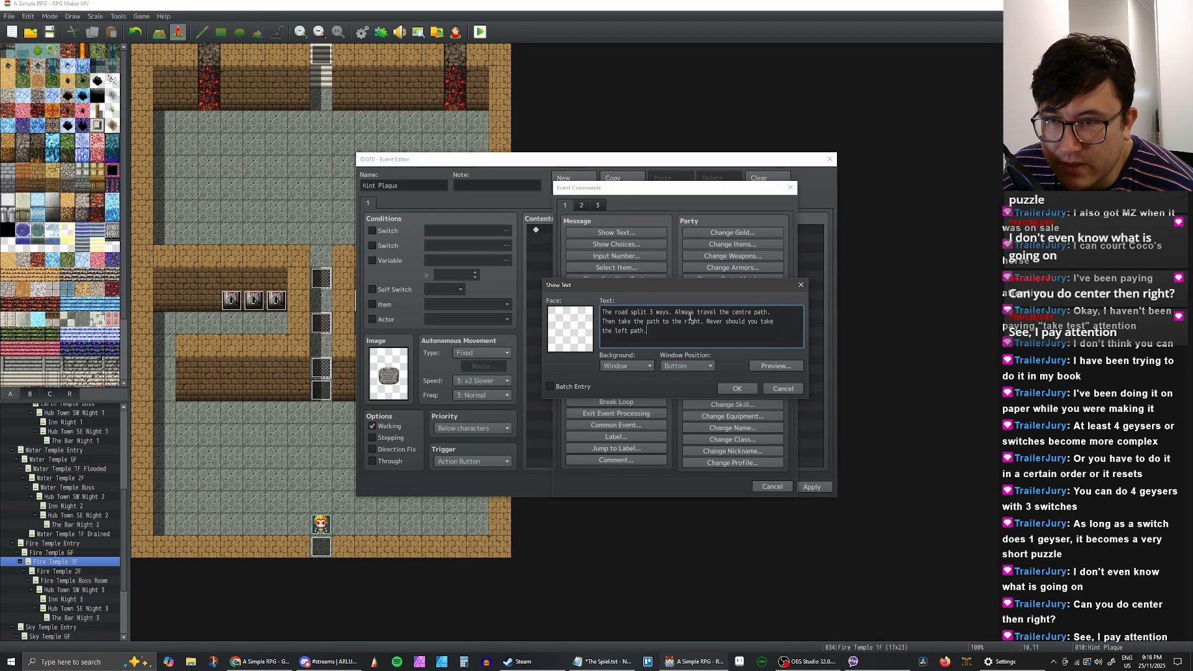
Step: Clear the drafted path riddle from the Hint Plaque's message
key("ctrl+a")
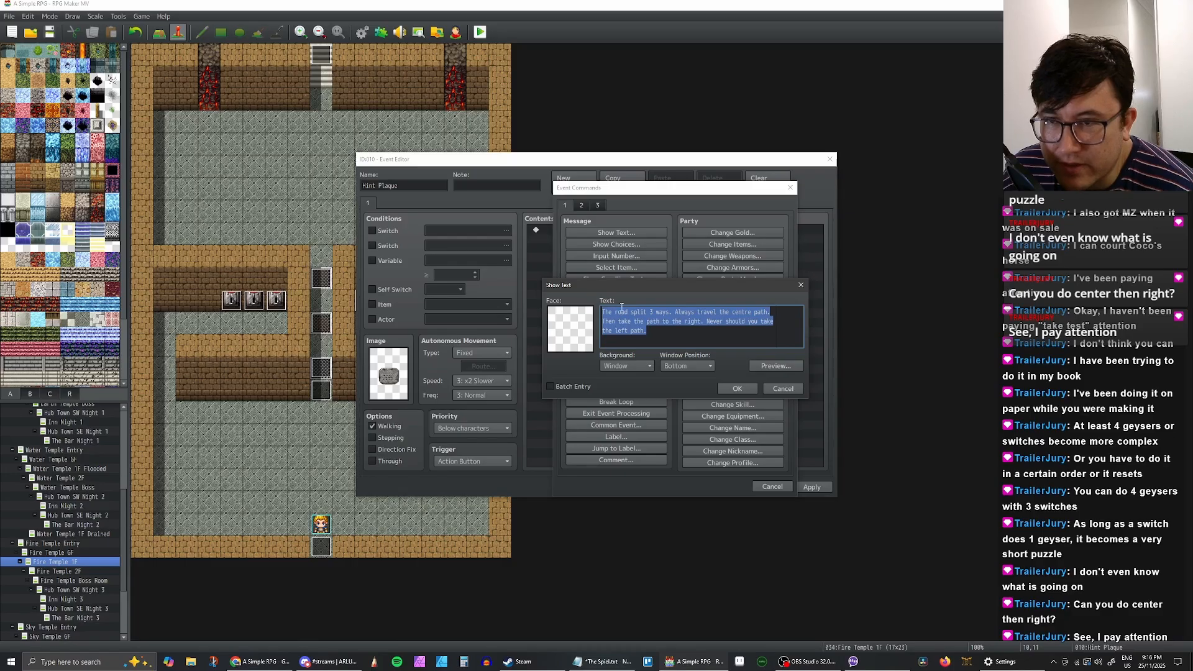
type("The")
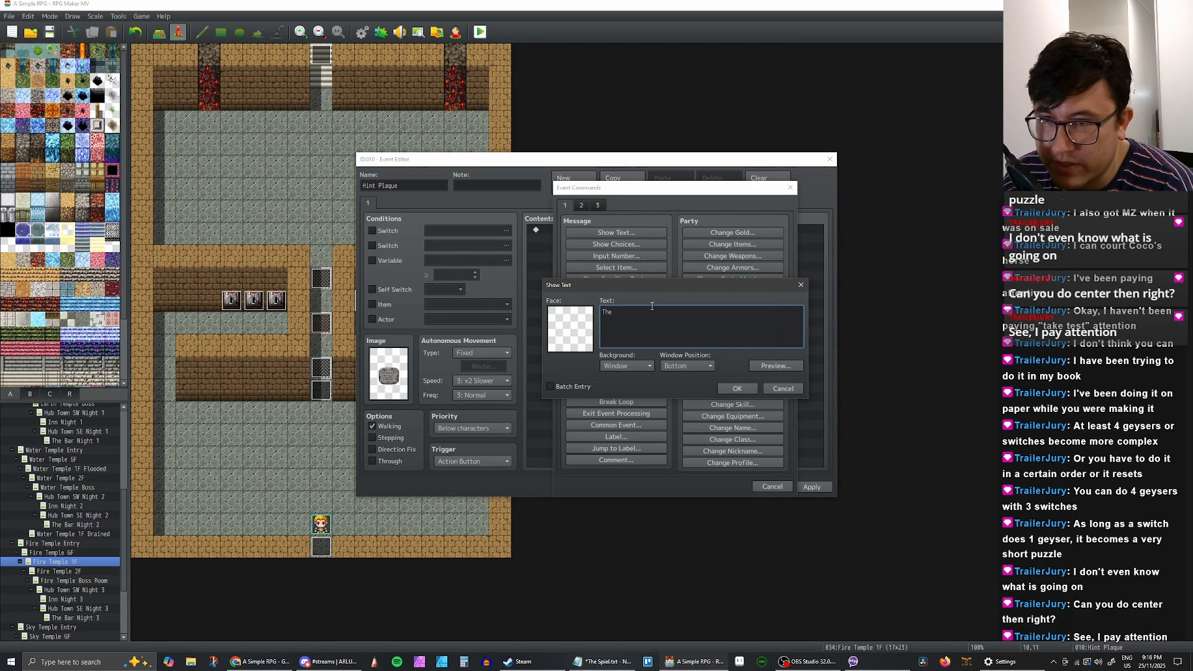
key("BackSpace")
key("BackSpace")
key("BackSpace")
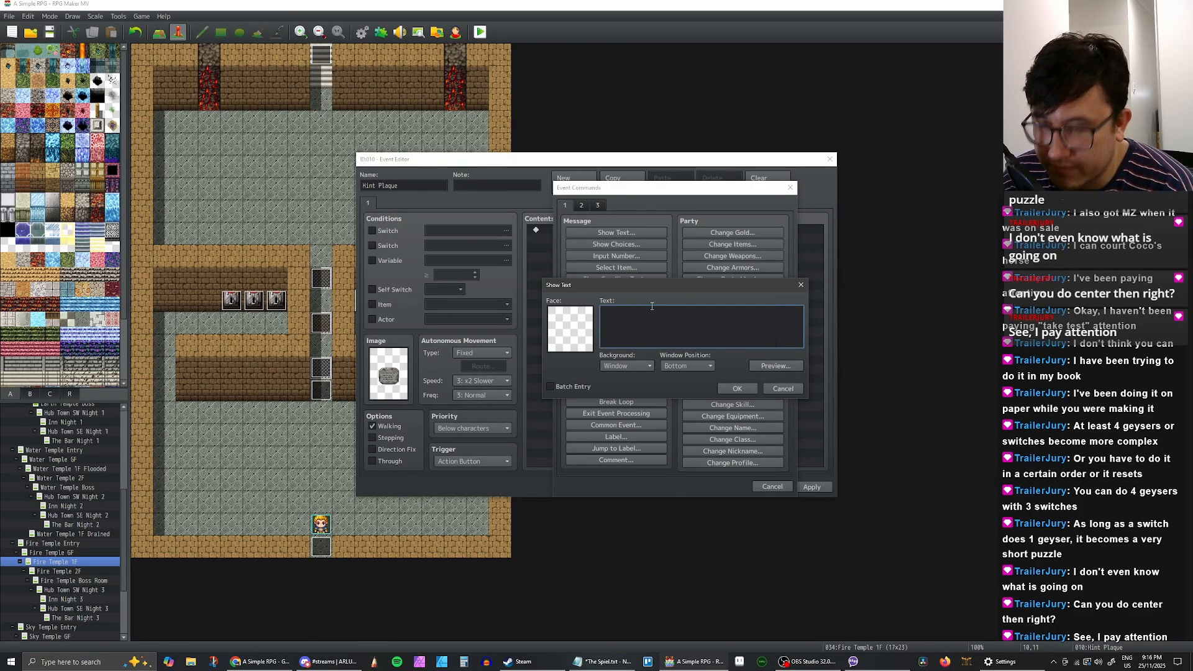
Step: Start the plaque's new message with "Hit the 2nd lever and then the 3rd."
type("Hit the ")
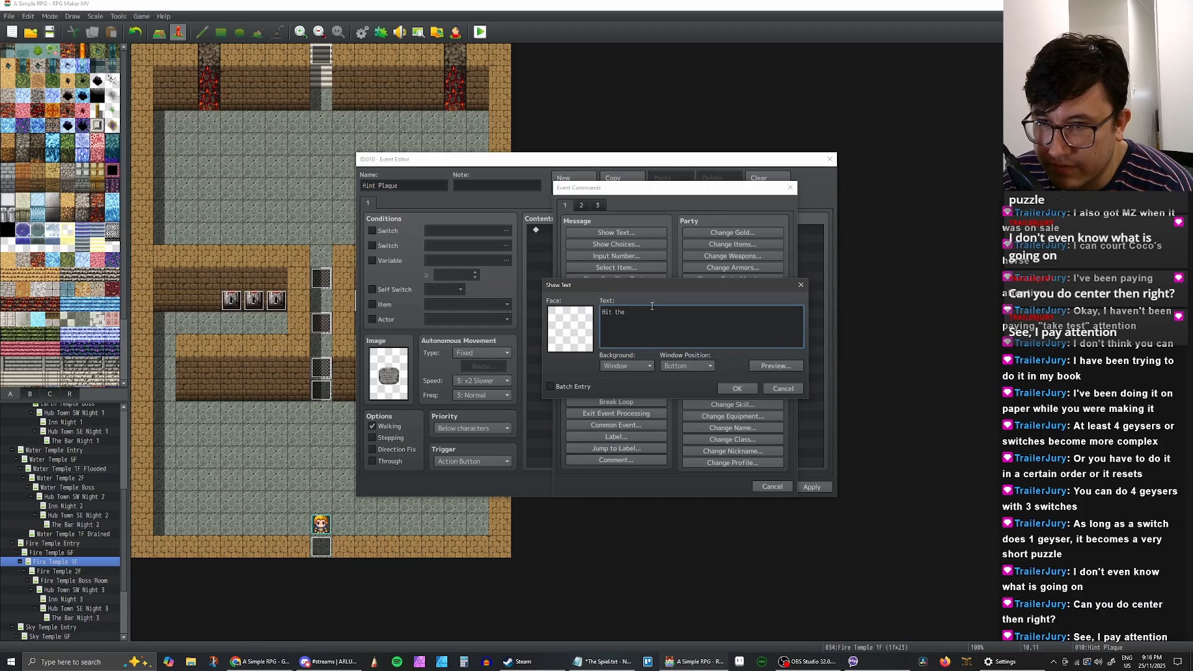
type("2nd ")
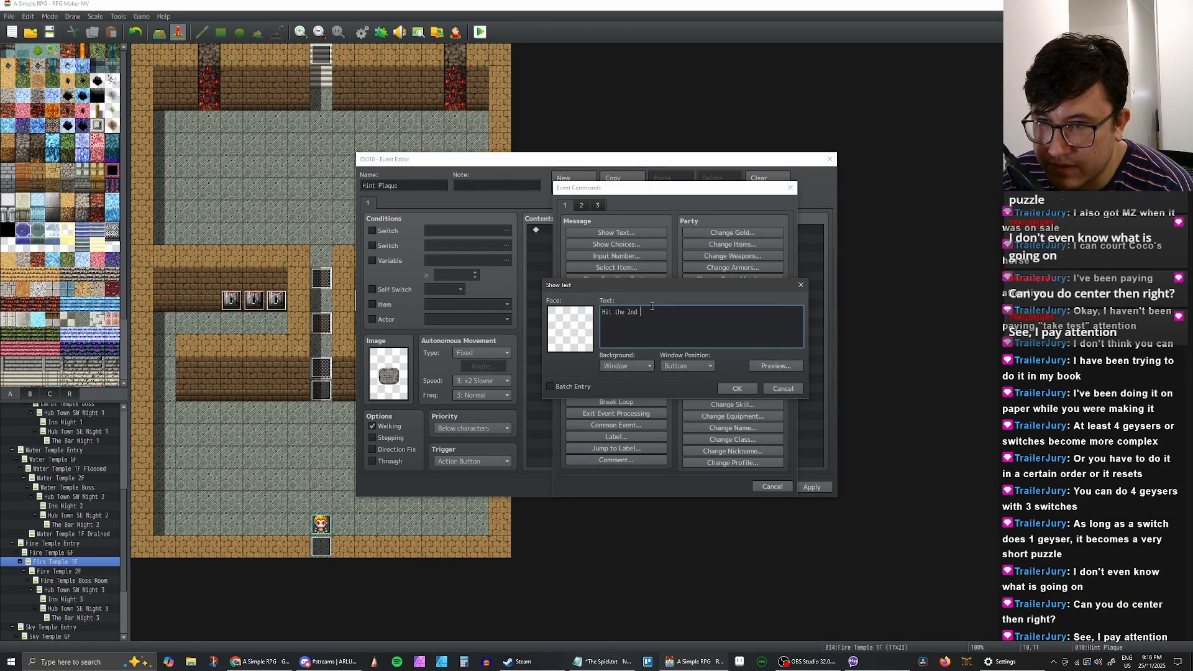
type("lever and t")
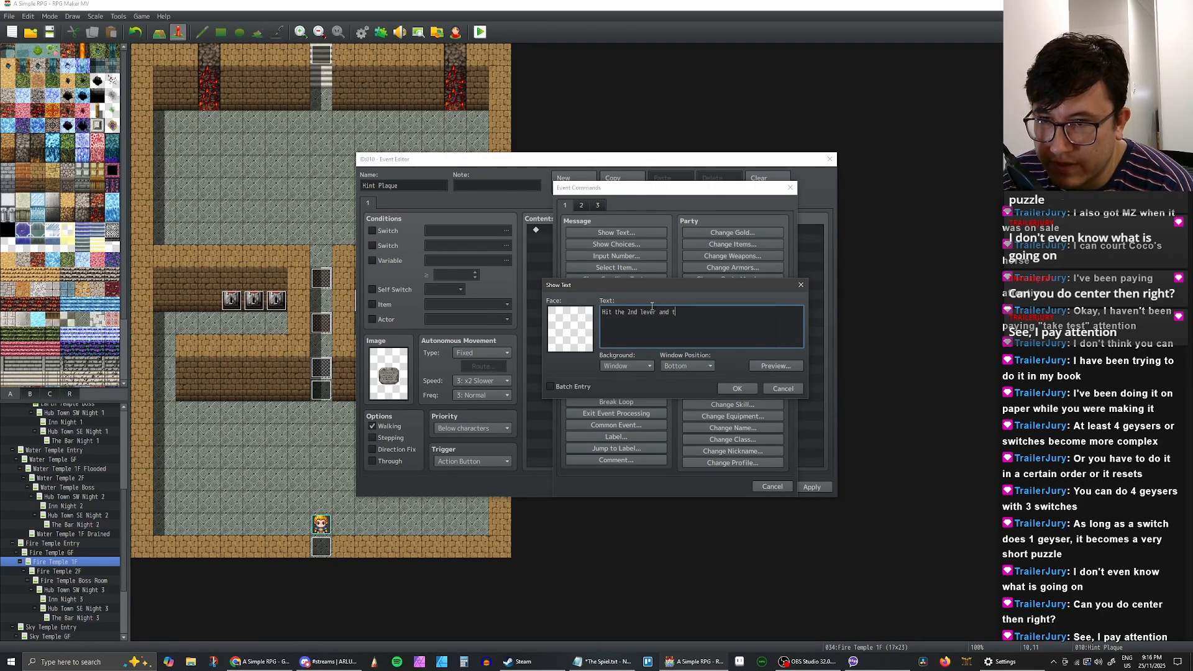
type("hen the 3")
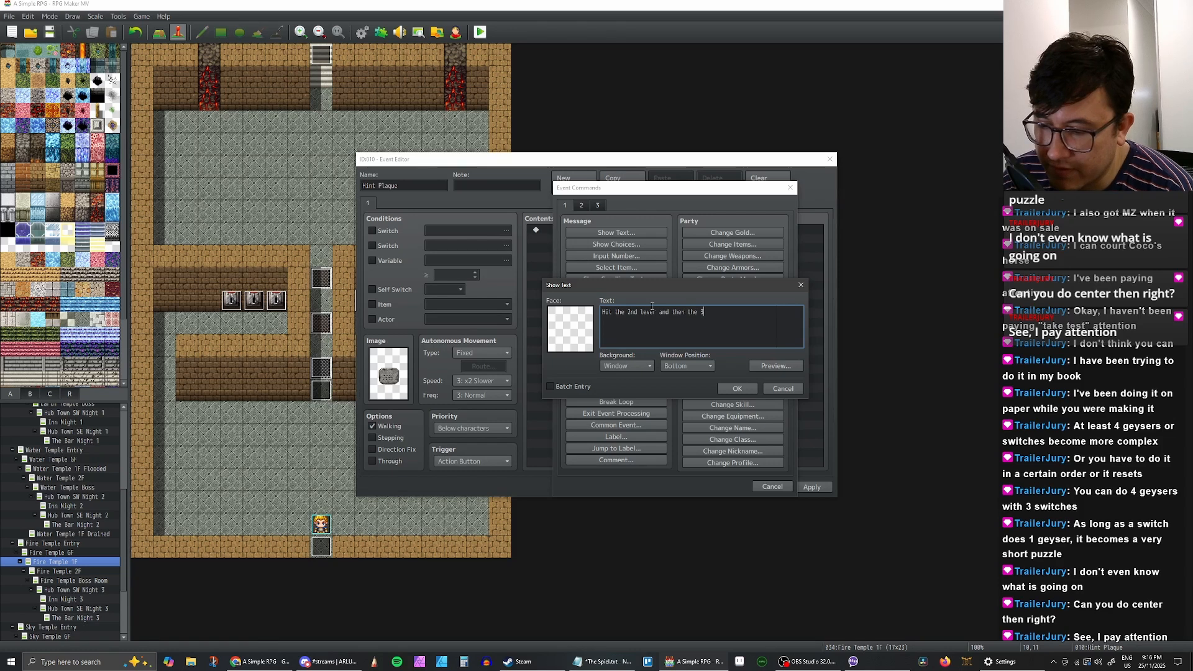
type("rd. T")
Step: Finish the plaque's message with "Don't touch the 1st lever.", breaking the line before "1st", and save the Hint Plaque event
type("on")
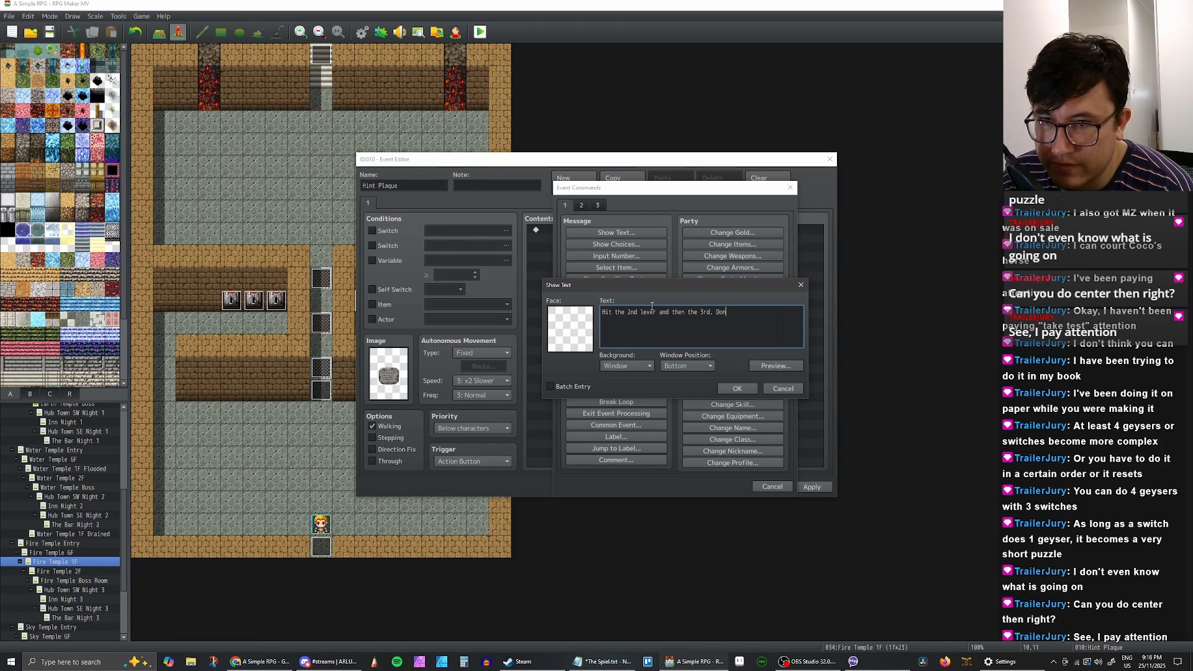
type("'t touch the")
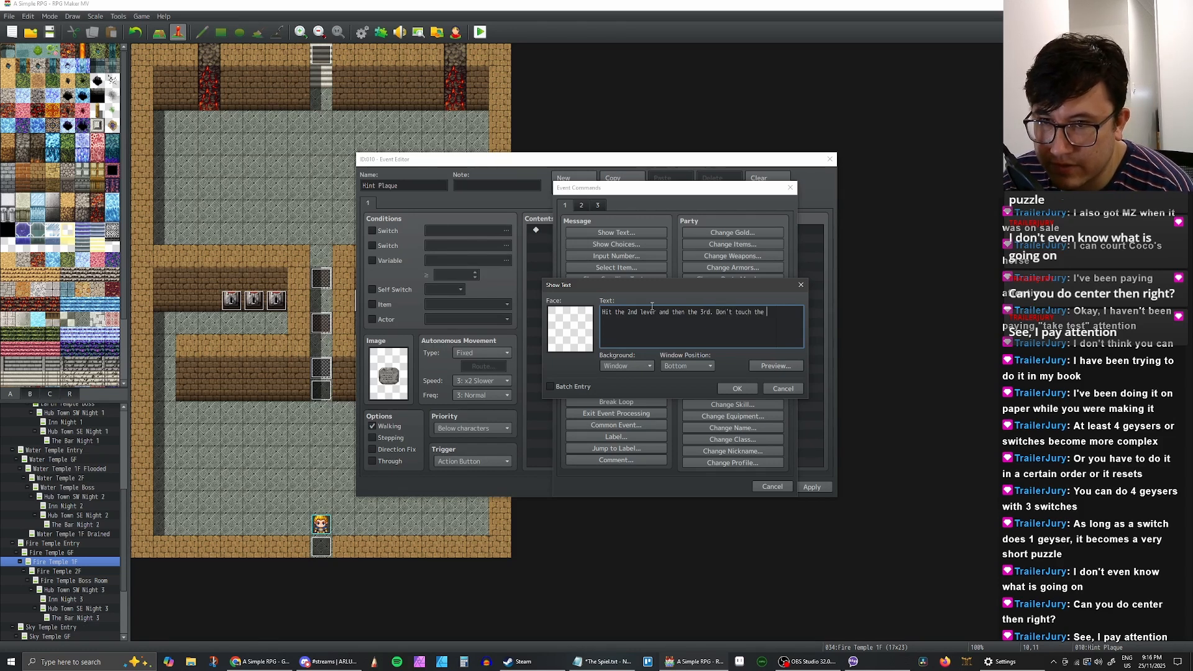
key("Return")
type("fi")
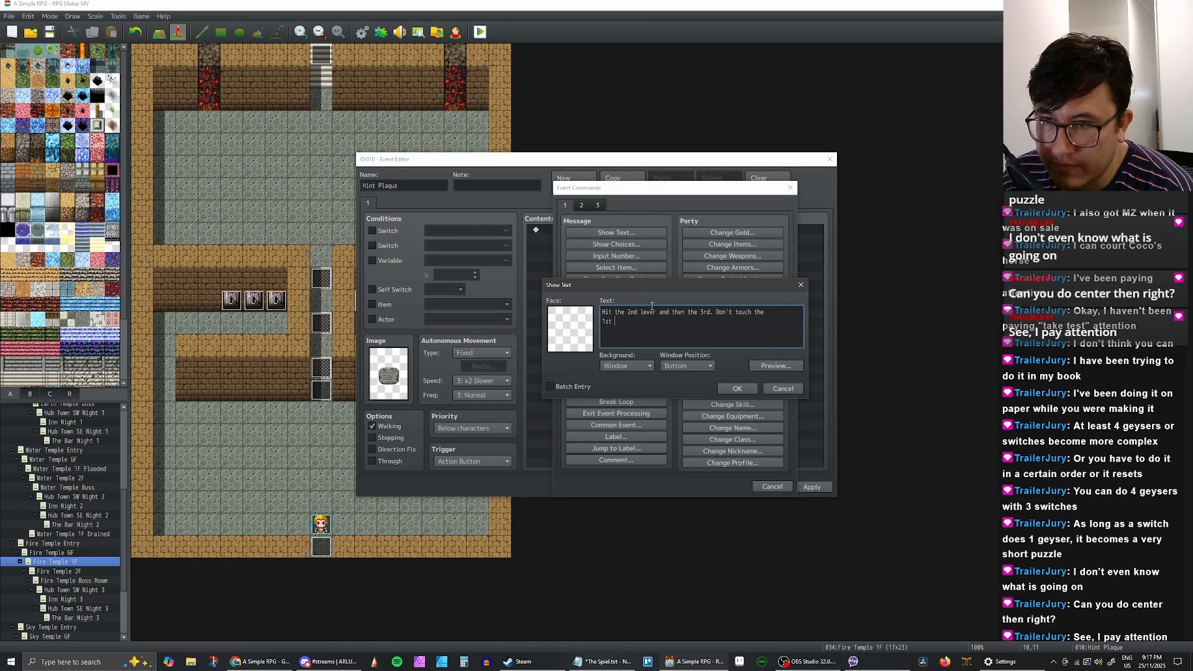
type(" lever.")
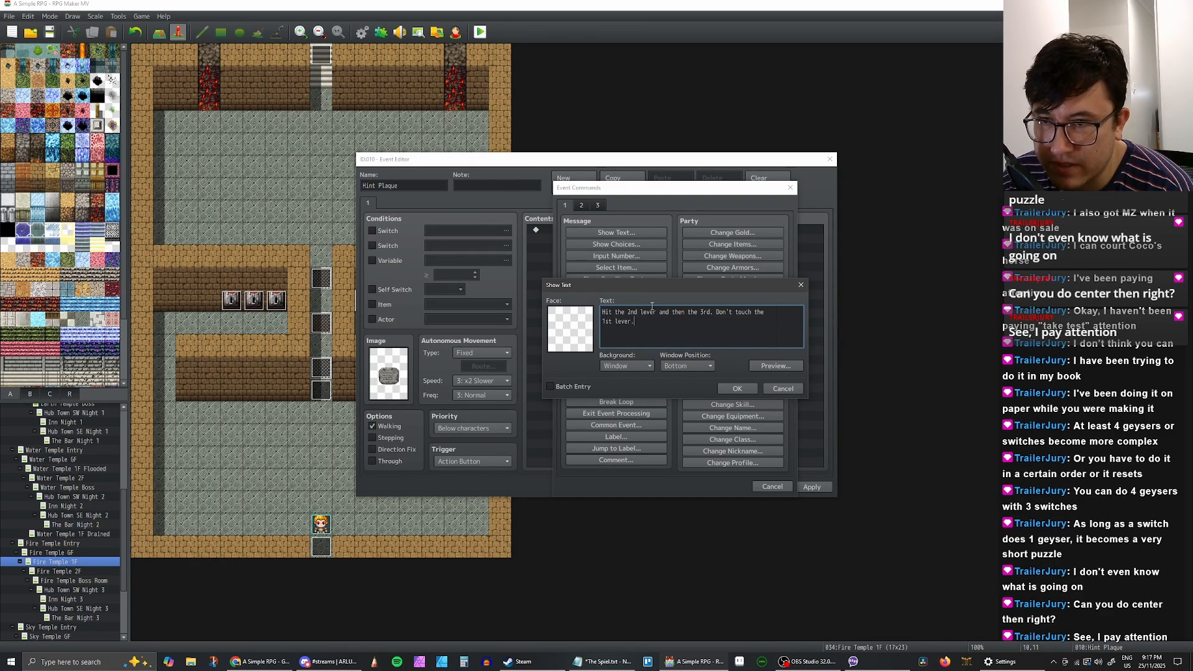
left_click(731, 387)
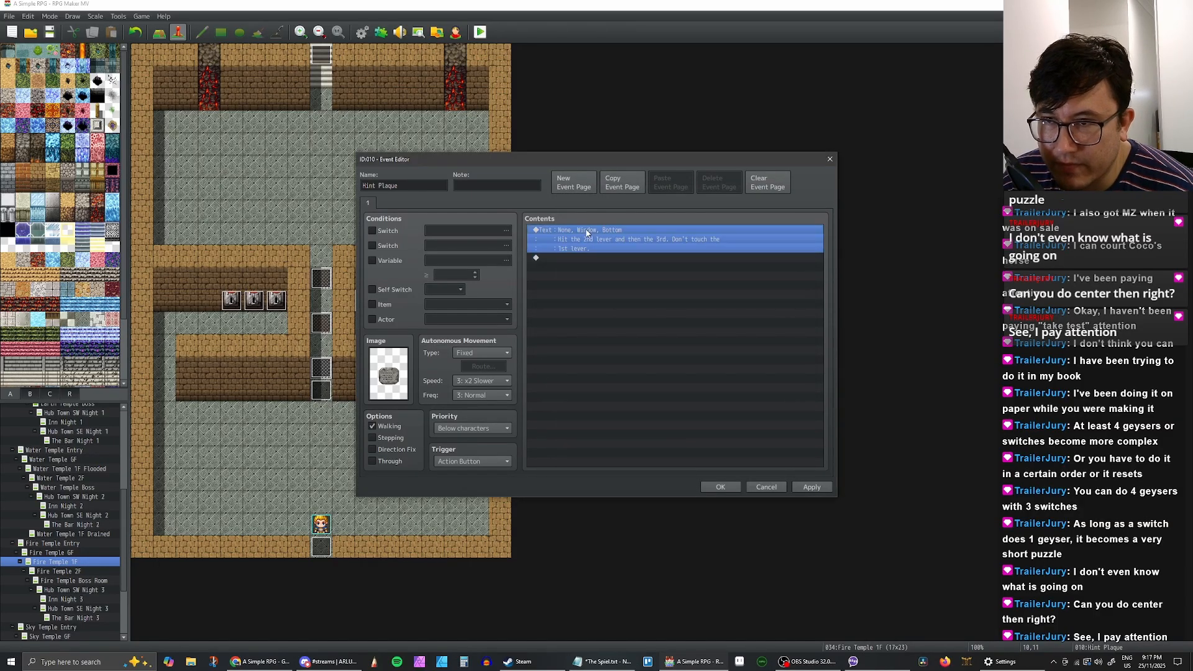
key("Up")
left_click(807, 485)
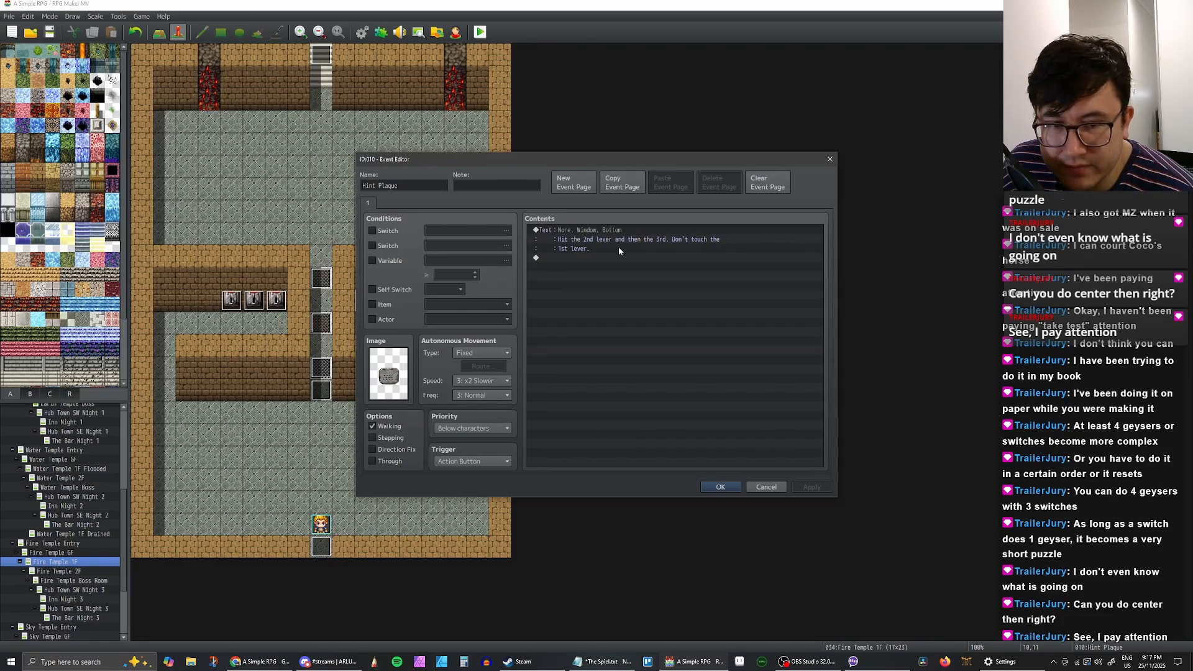
left_click(721, 488)
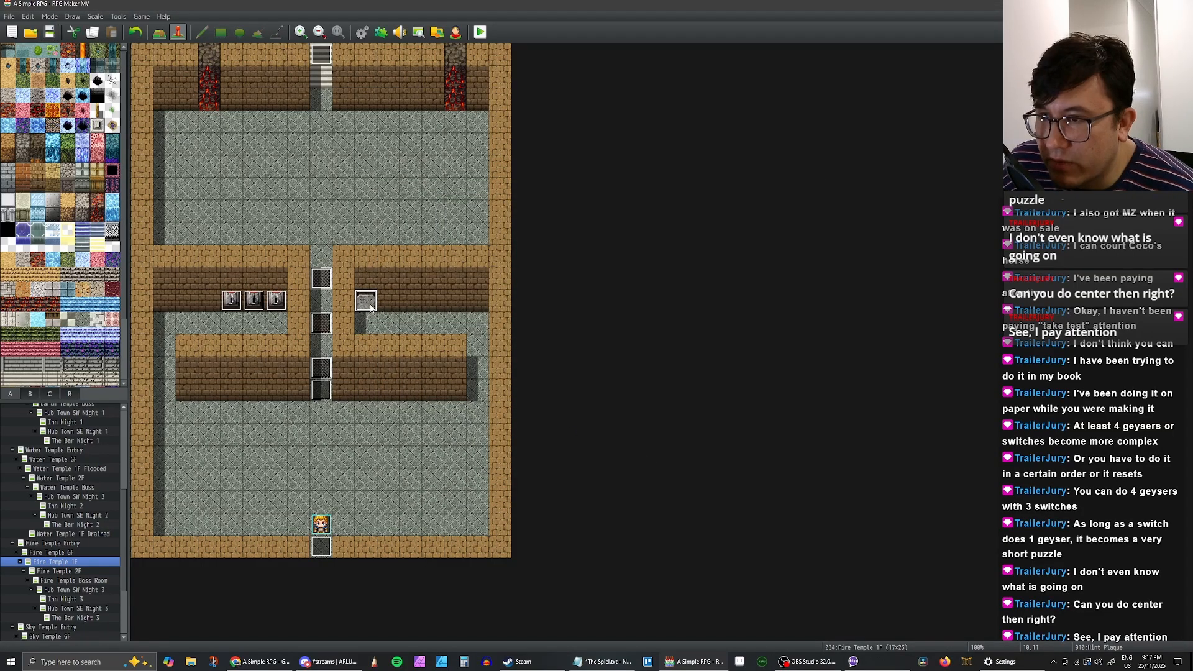
Step: Reopen the Hint Plaque event and review its lever message
left_click(208, 305)
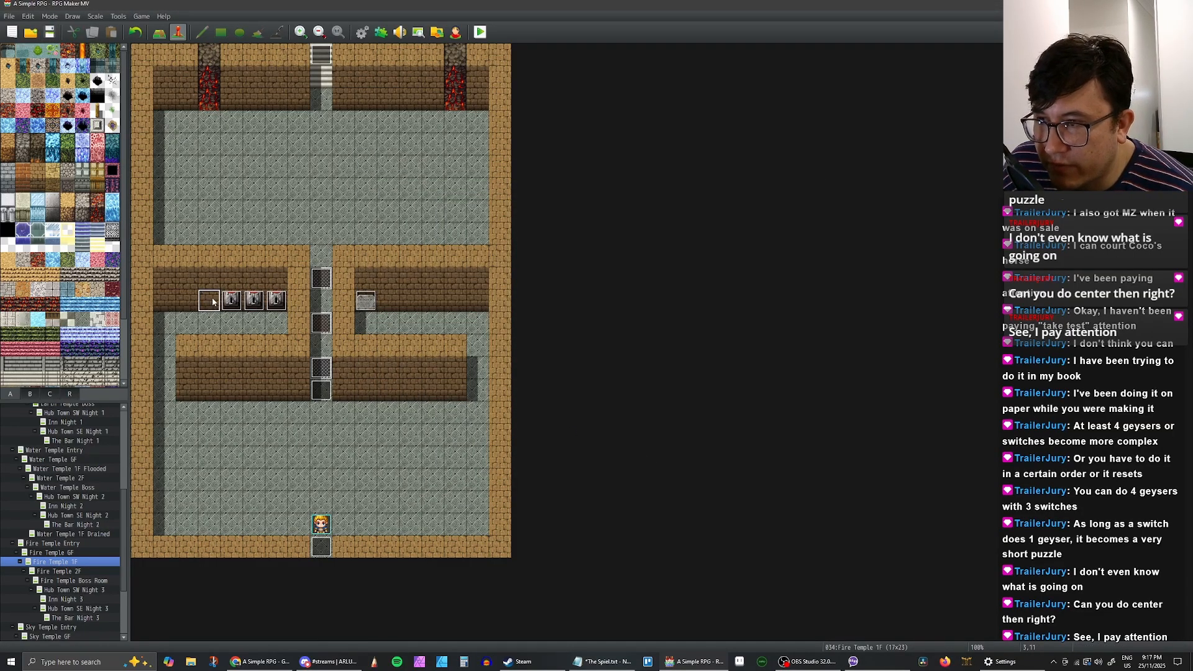
left_click(165, 303)
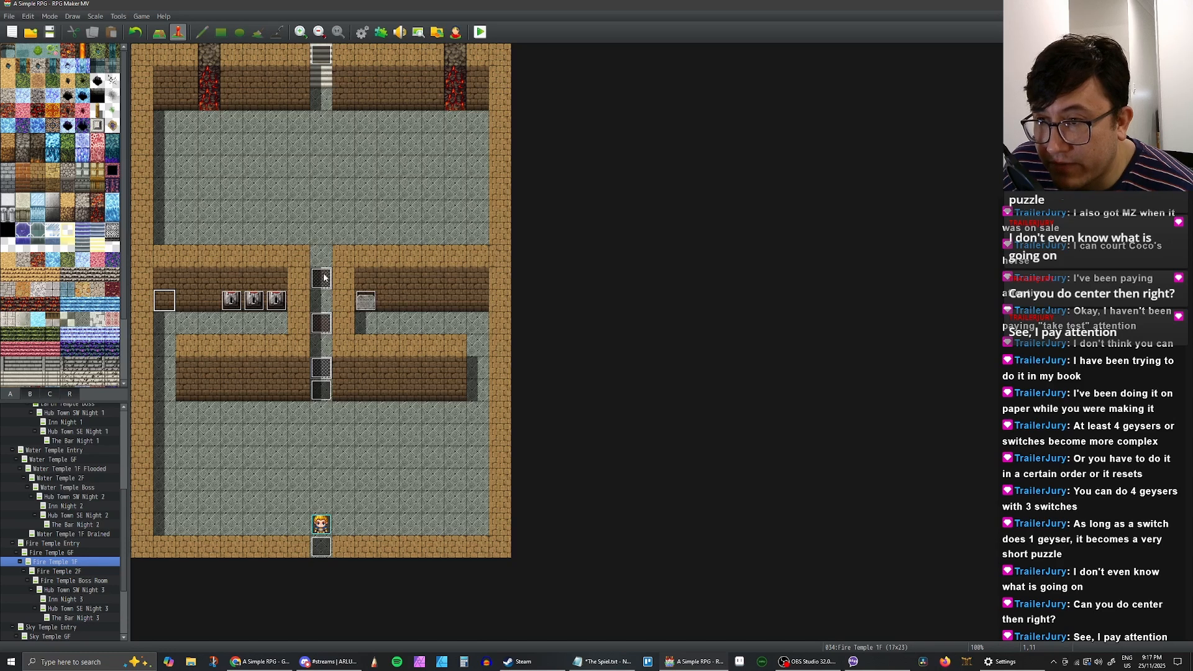
double_click(366, 303)
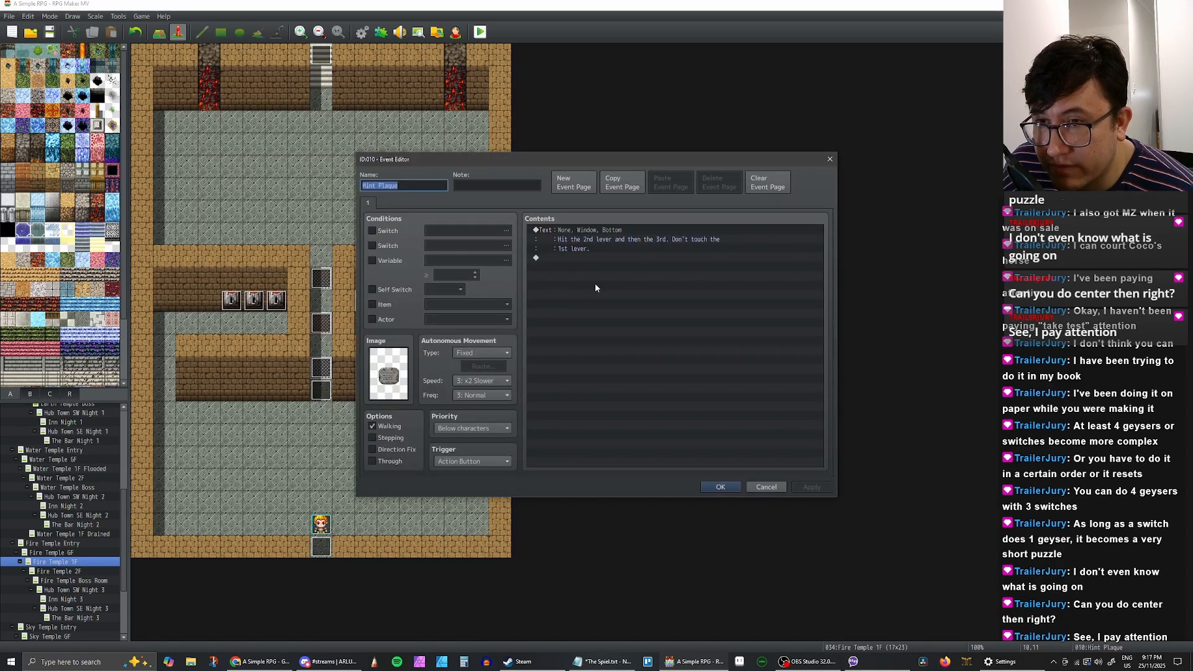
left_click(532, 259)
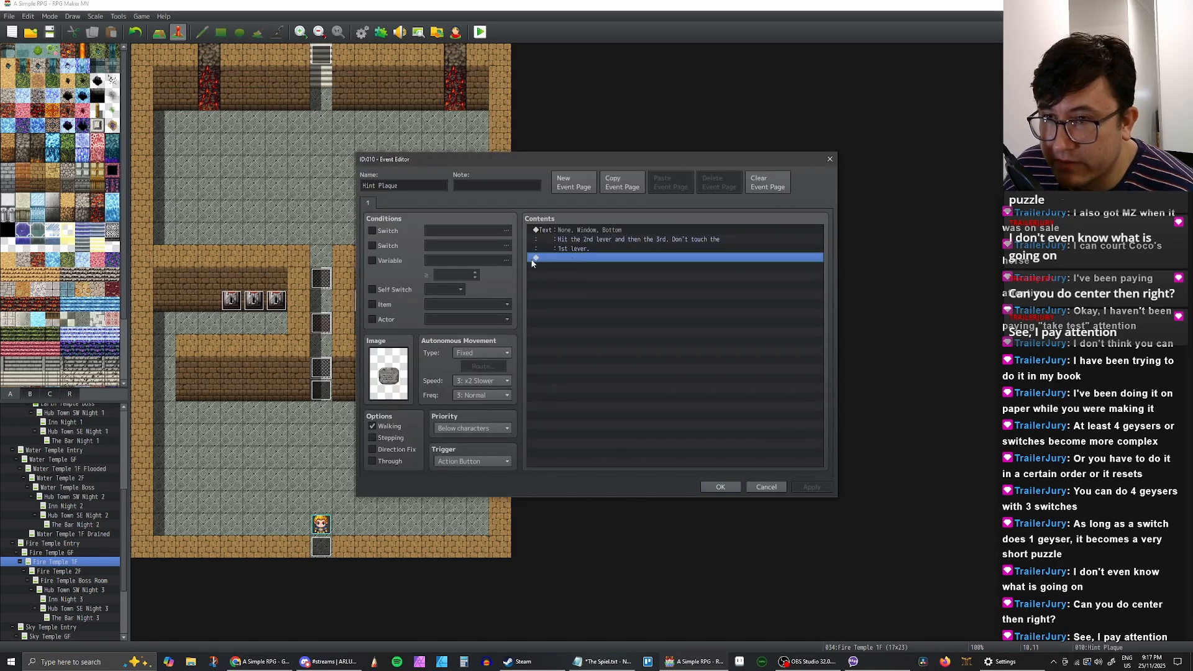
left_click(577, 236)
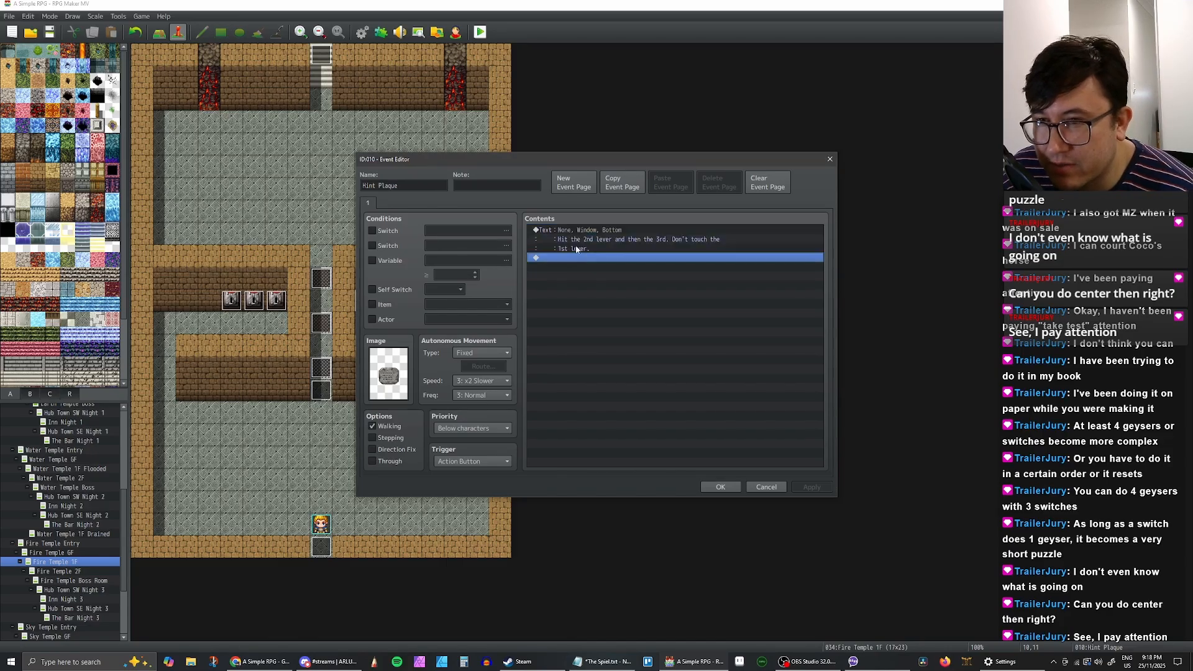
left_click(570, 258)
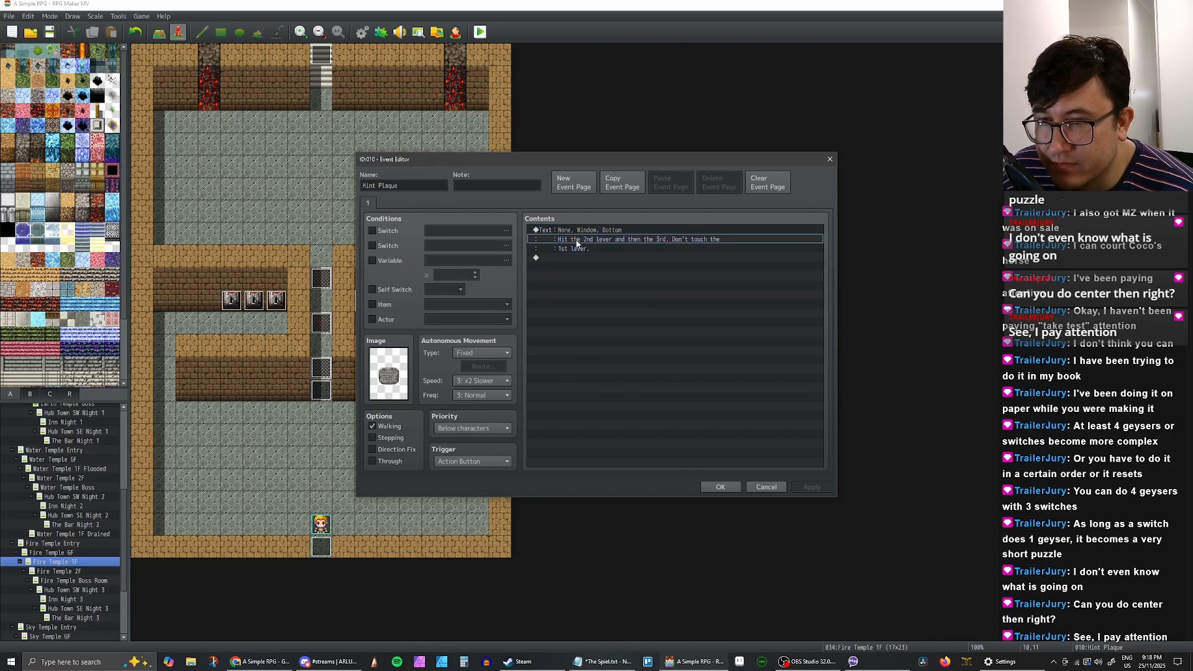
left_click(579, 236)
left_click(577, 257)
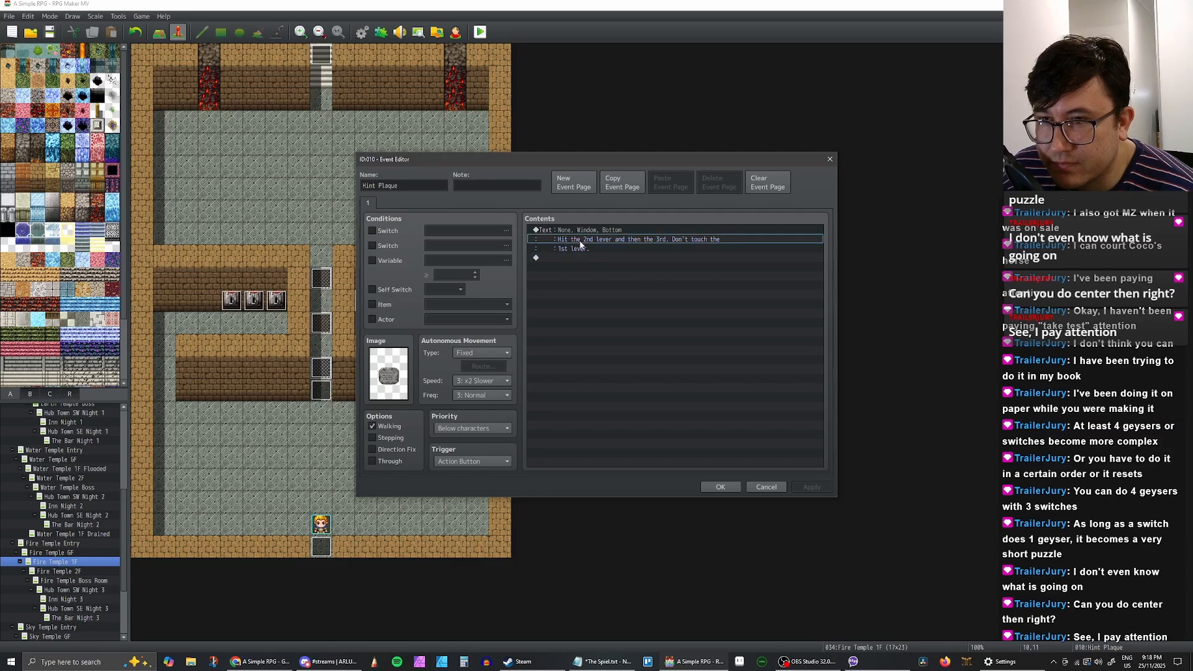
left_click(582, 237)
left_click(576, 258)
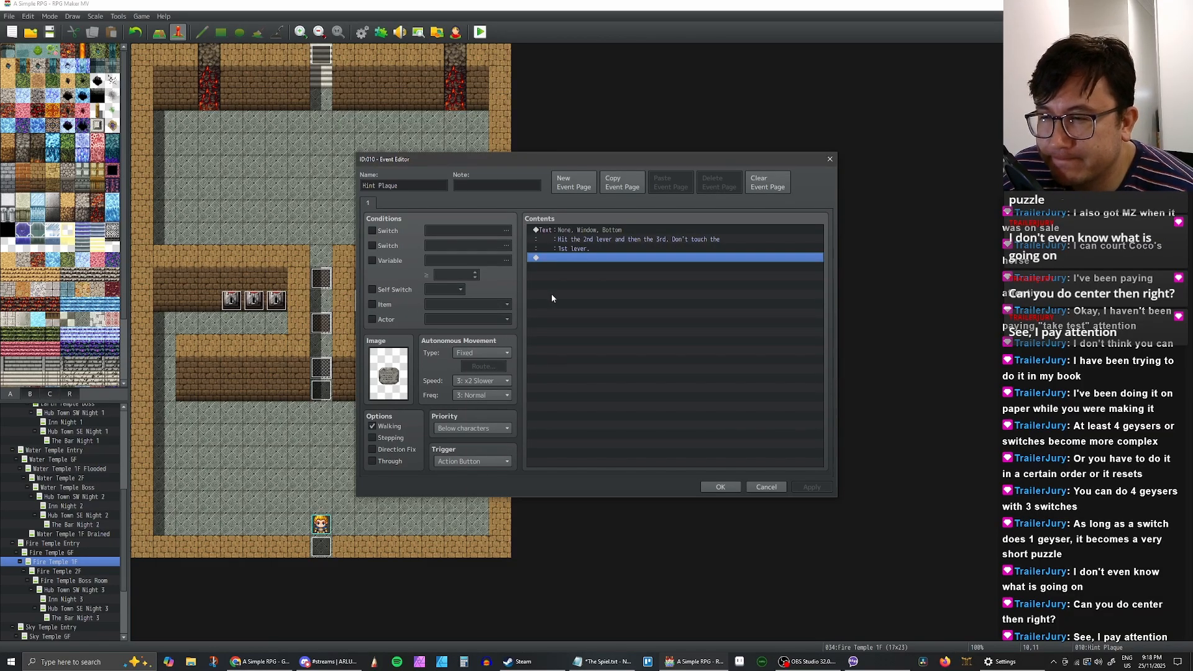
left_click(601, 238)
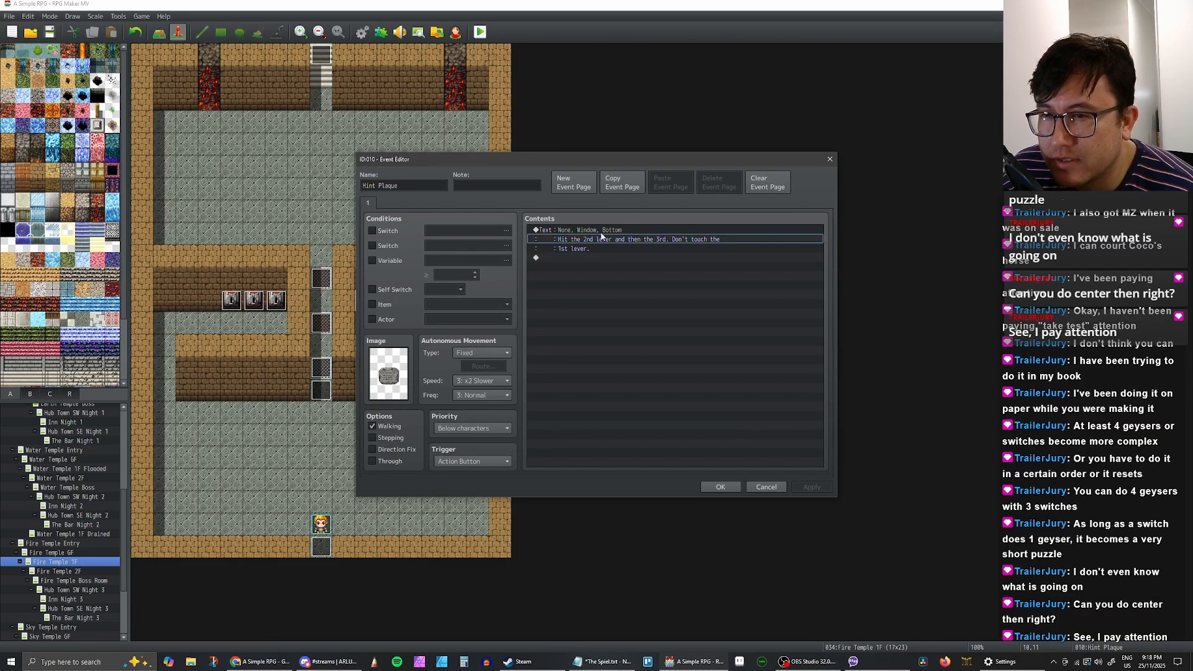
left_click(587, 255)
left_click(720, 490)
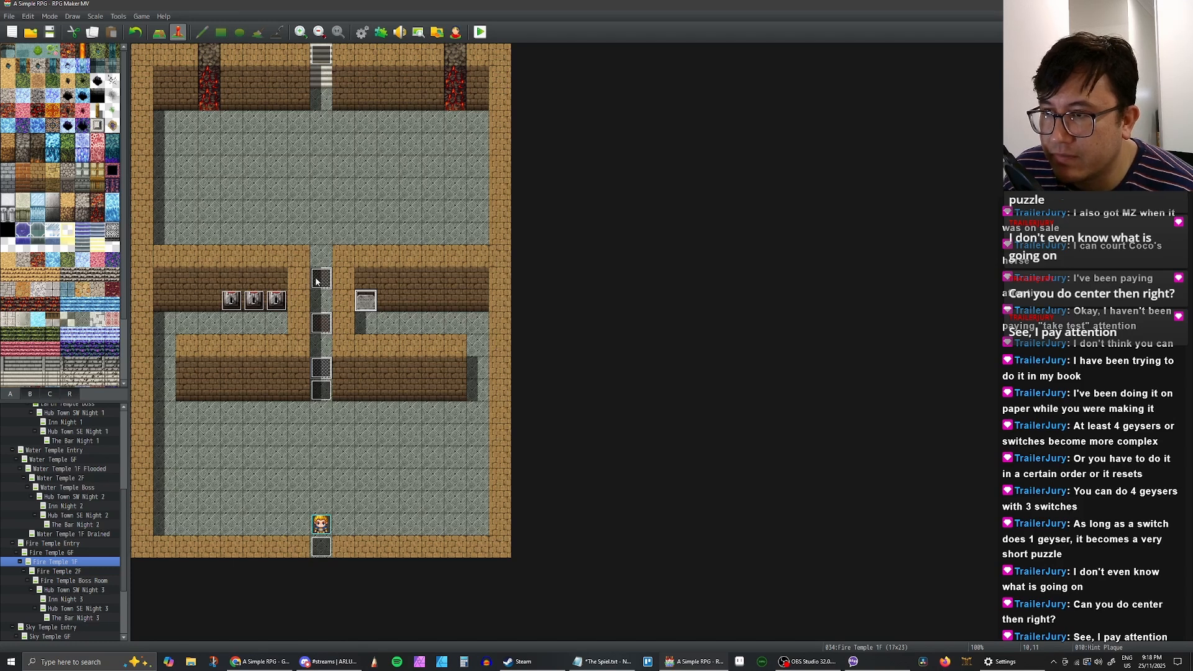
Step: Start a Control Switches command at the end of the Fire Geyser Cutscene event and select unnamed switch 0026 for it
double_click(322, 395)
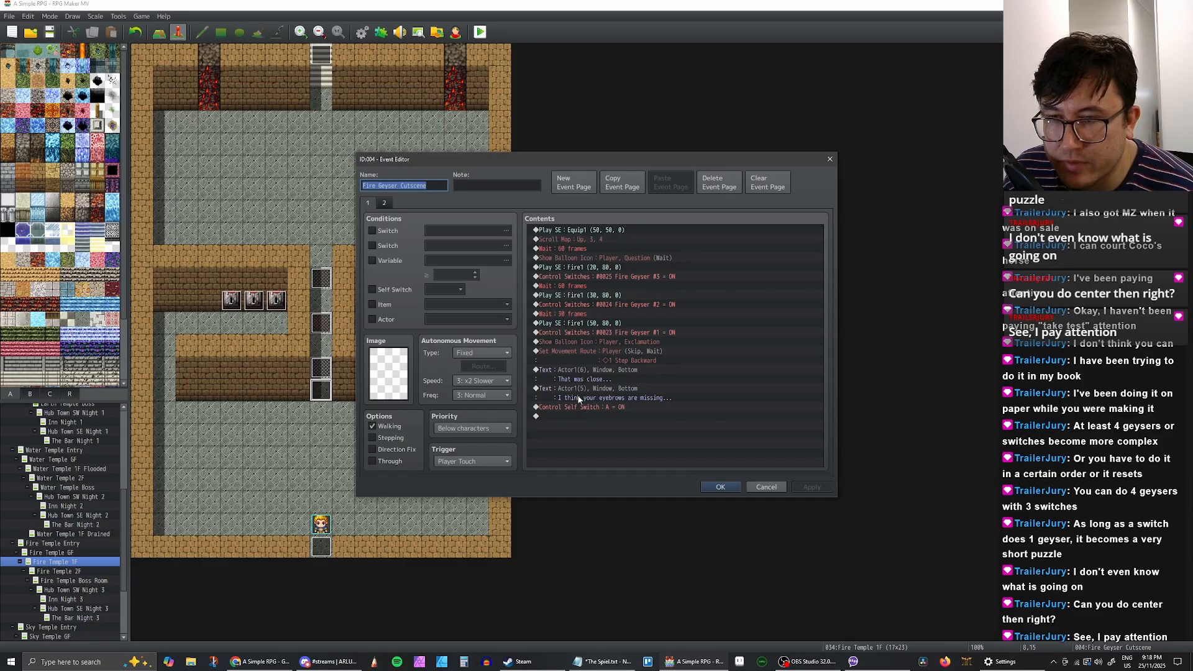
left_click(559, 416)
right_click(556, 415)
left_click(579, 420)
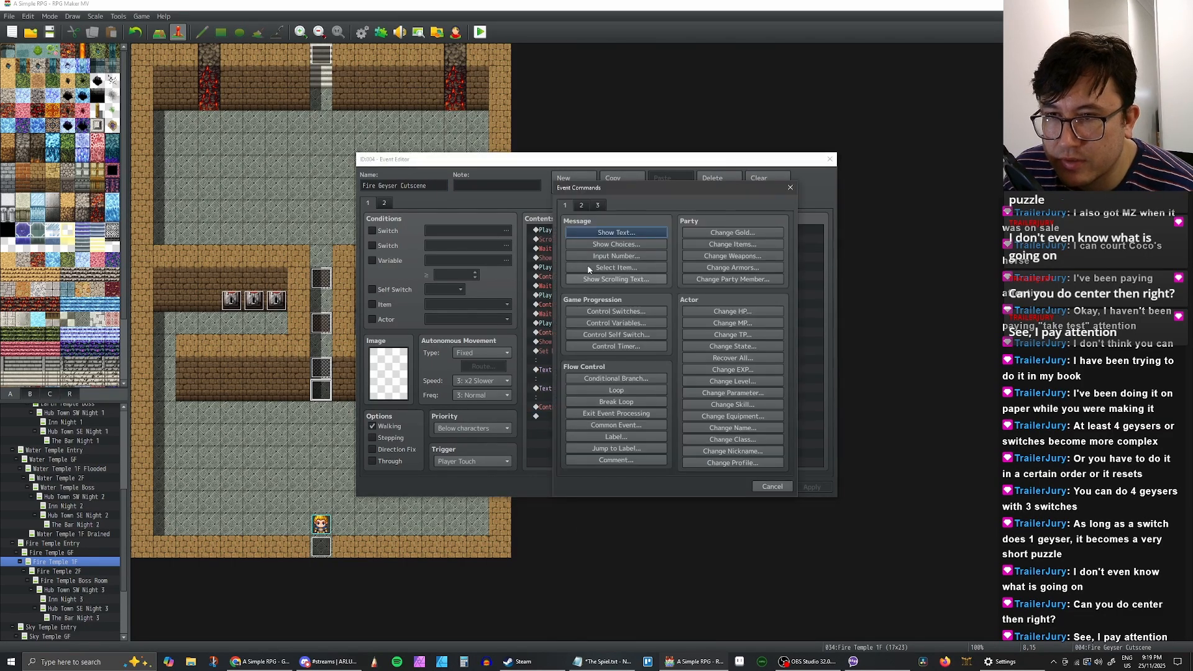
left_click(581, 205)
left_click(563, 205)
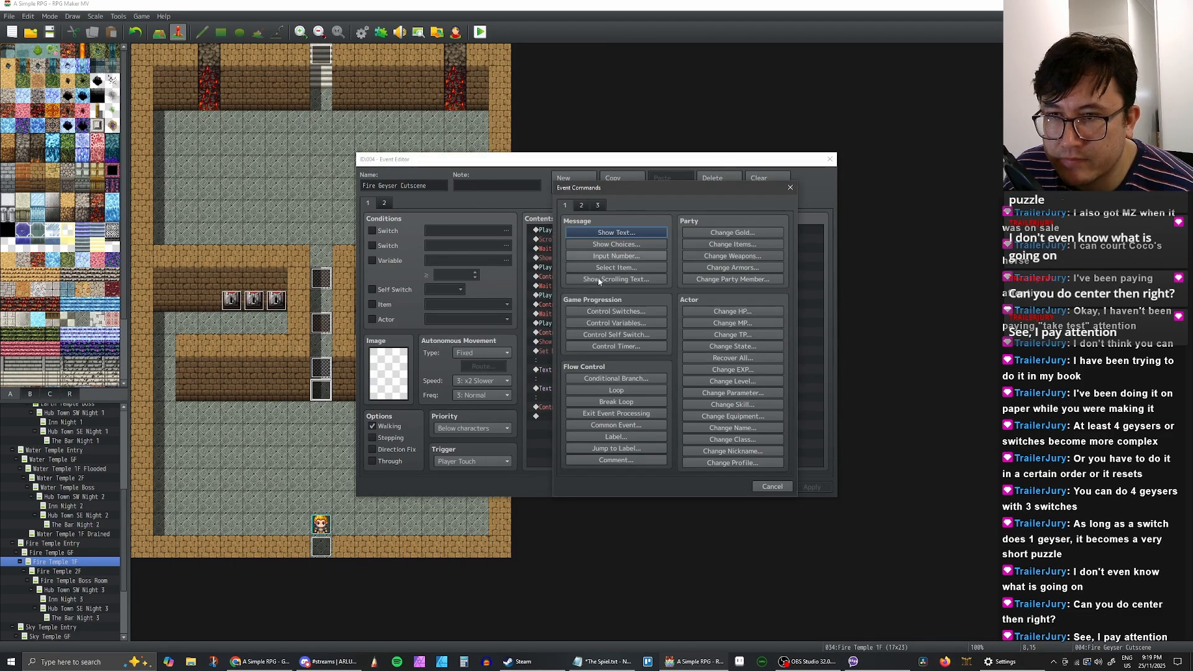
left_click(616, 311)
left_click(680, 319)
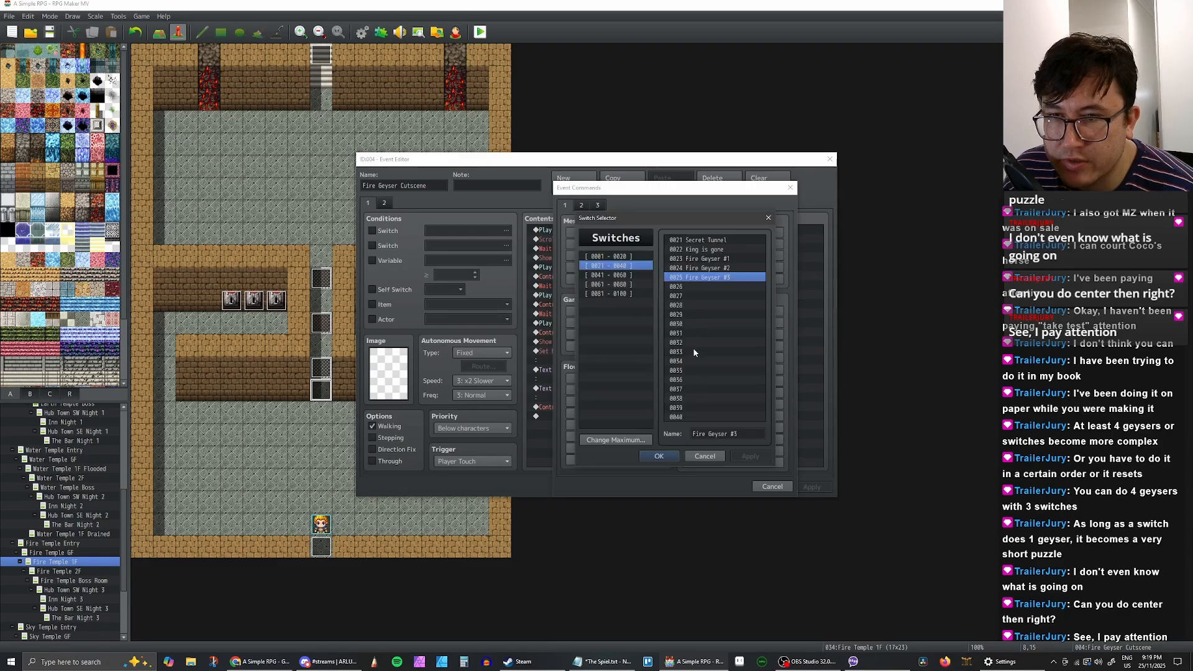
left_click(704, 287)
left_click(692, 432)
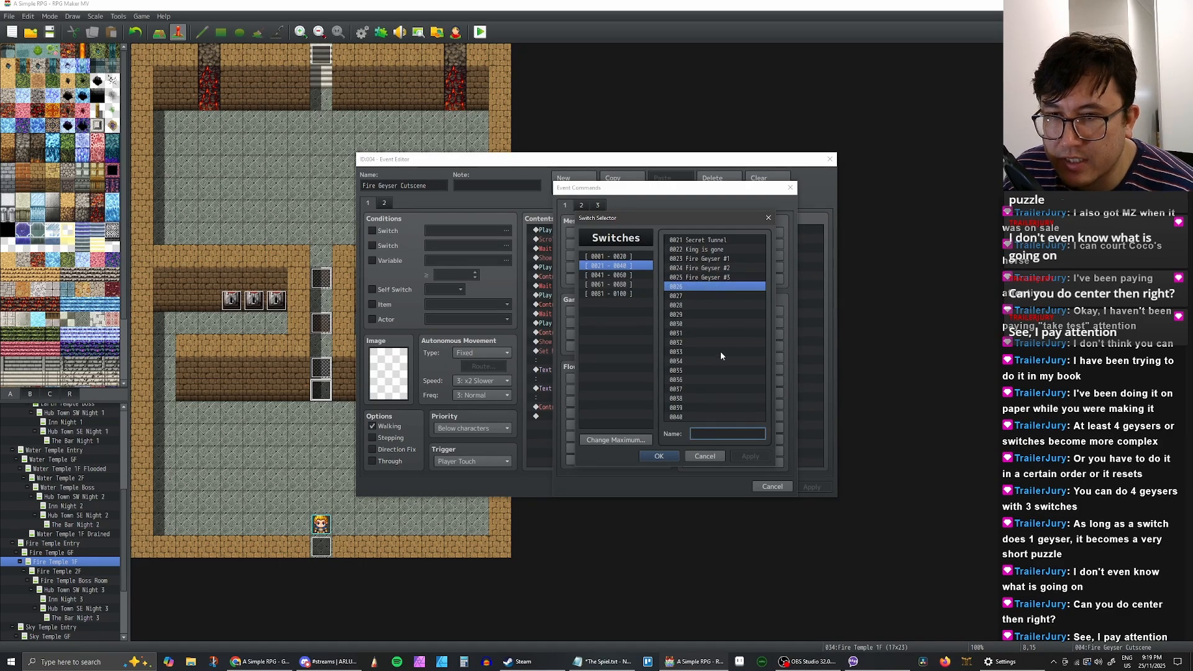
type("Puzzle")
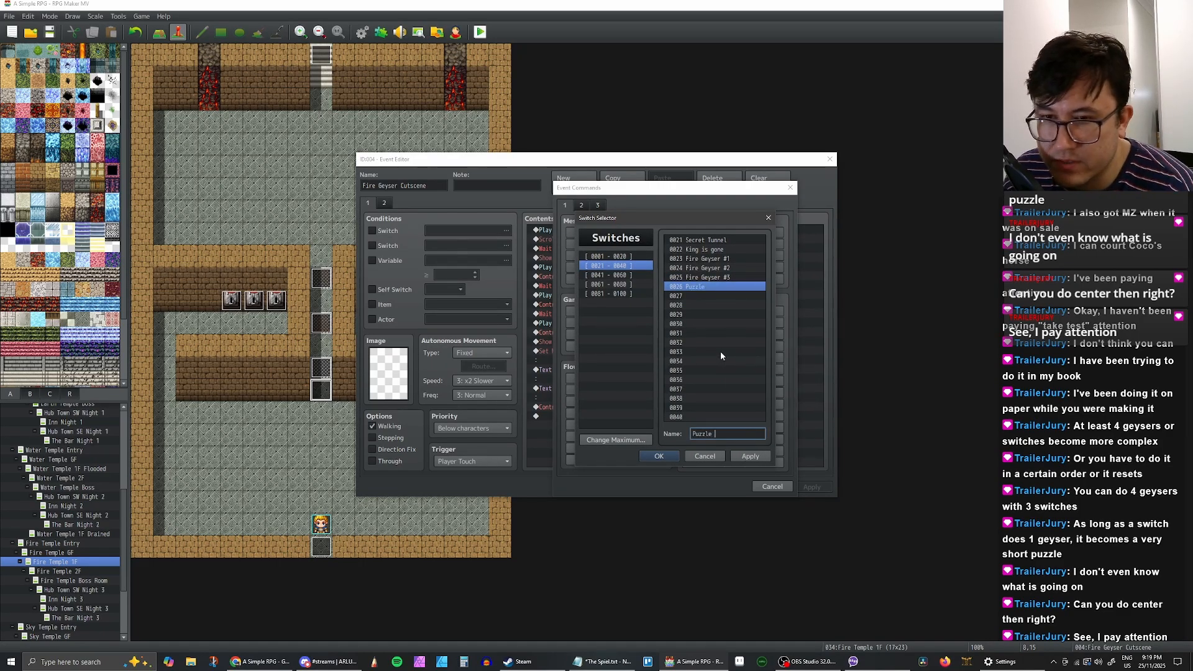
key("BackSpace")
key("BackSpace")
key("BackSpace")
key("BackSpace")
key("BackSpace")
key("BackSpace")
key("BackSpace")
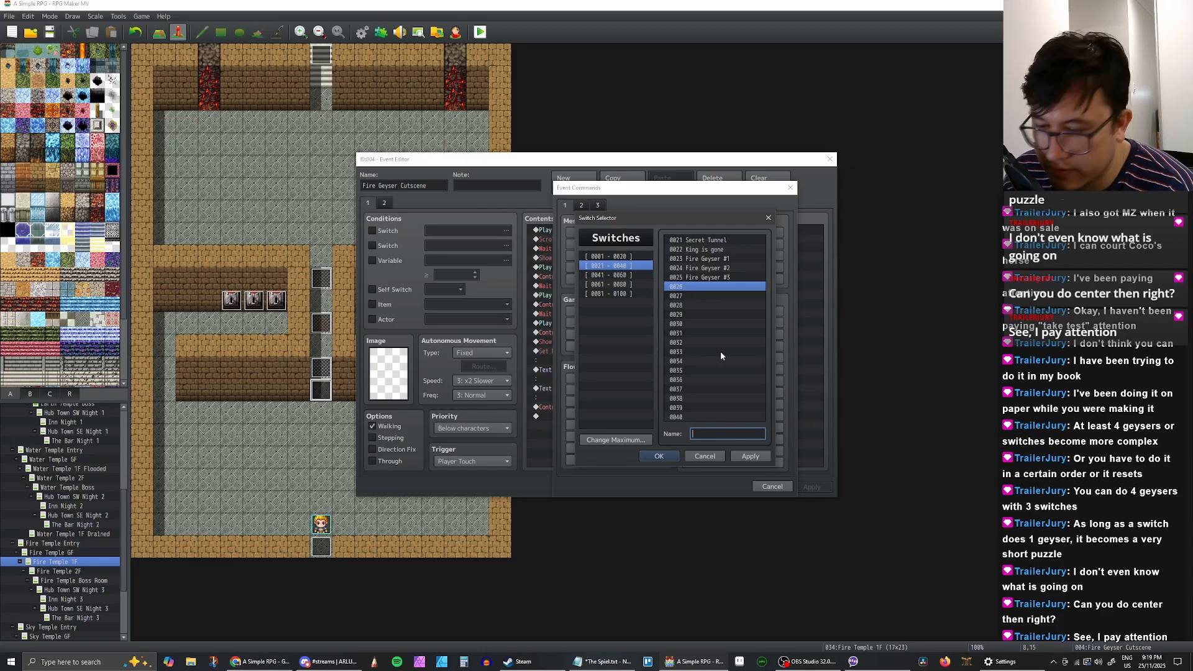
Step: Name switch 0026 "Fire Puzzle Begins" and add the command that turns it ON
type("Fire ")
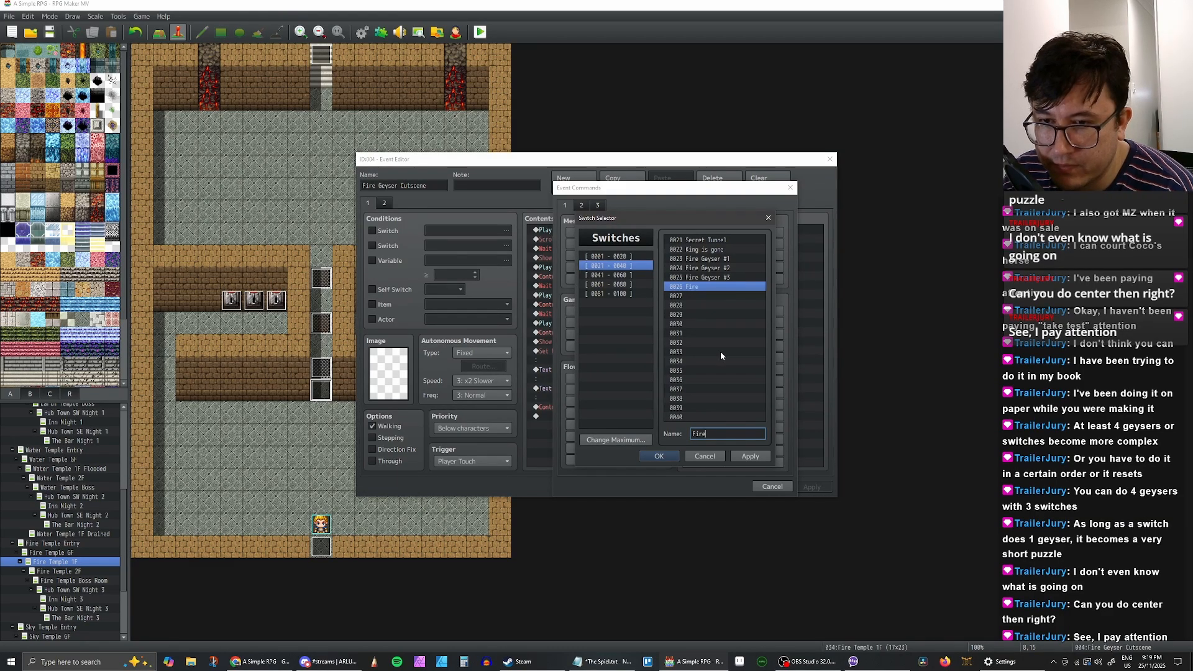
type("Puzzle Be")
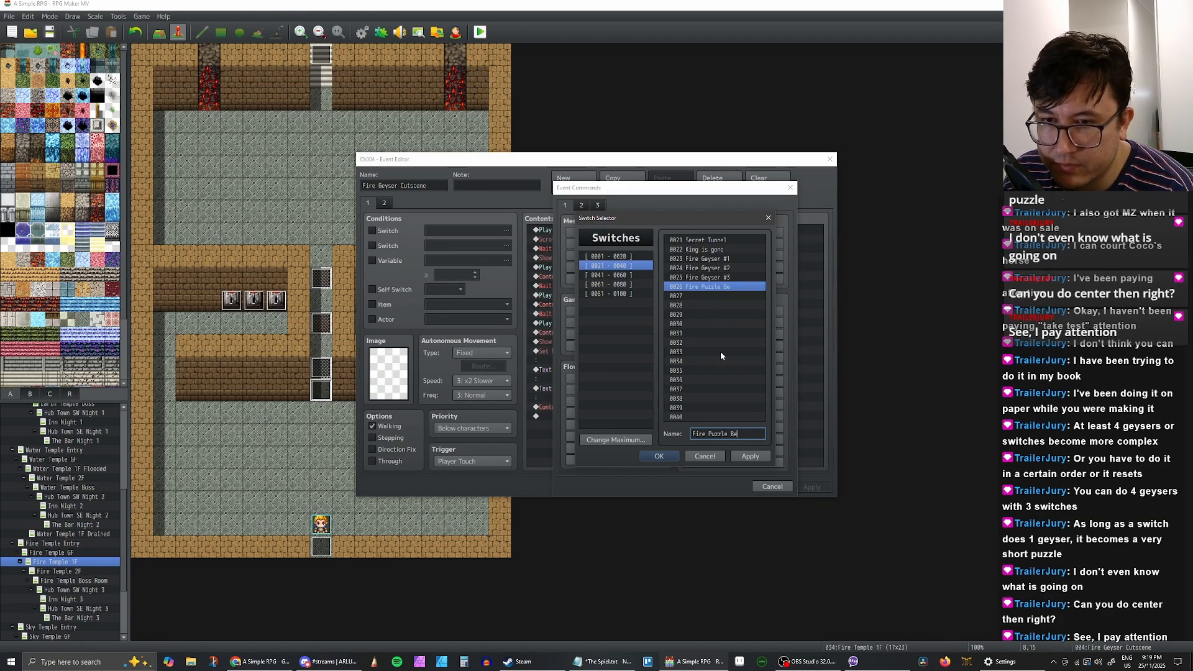
type("gins")
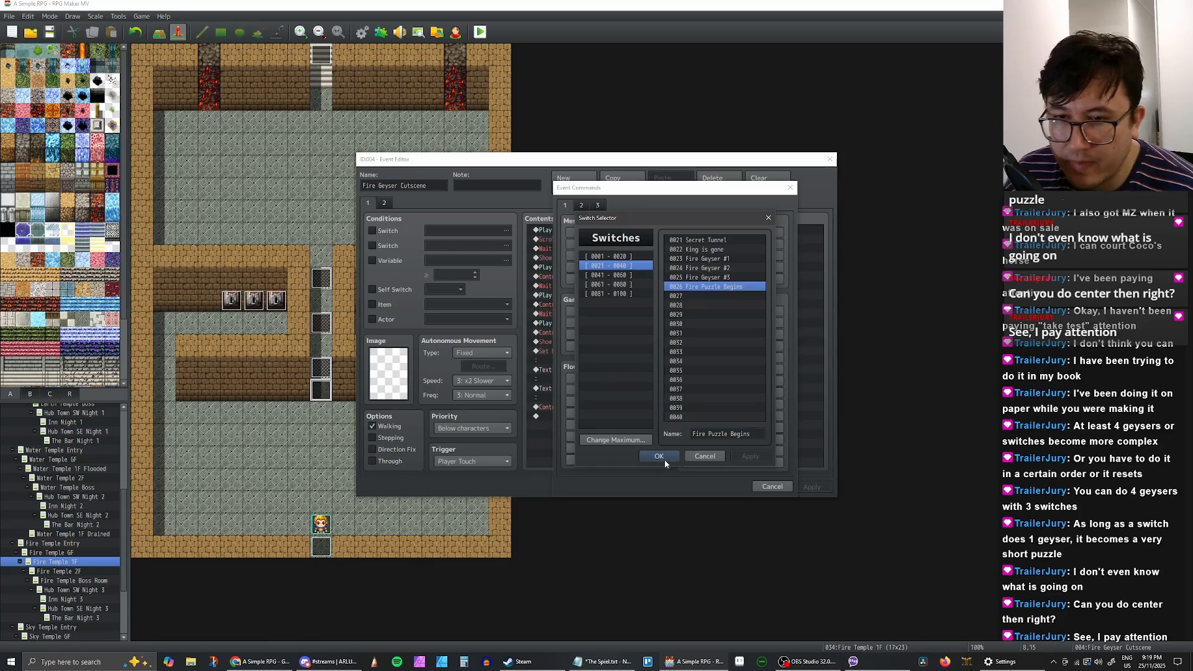
left_click(658, 456)
left_click(682, 383)
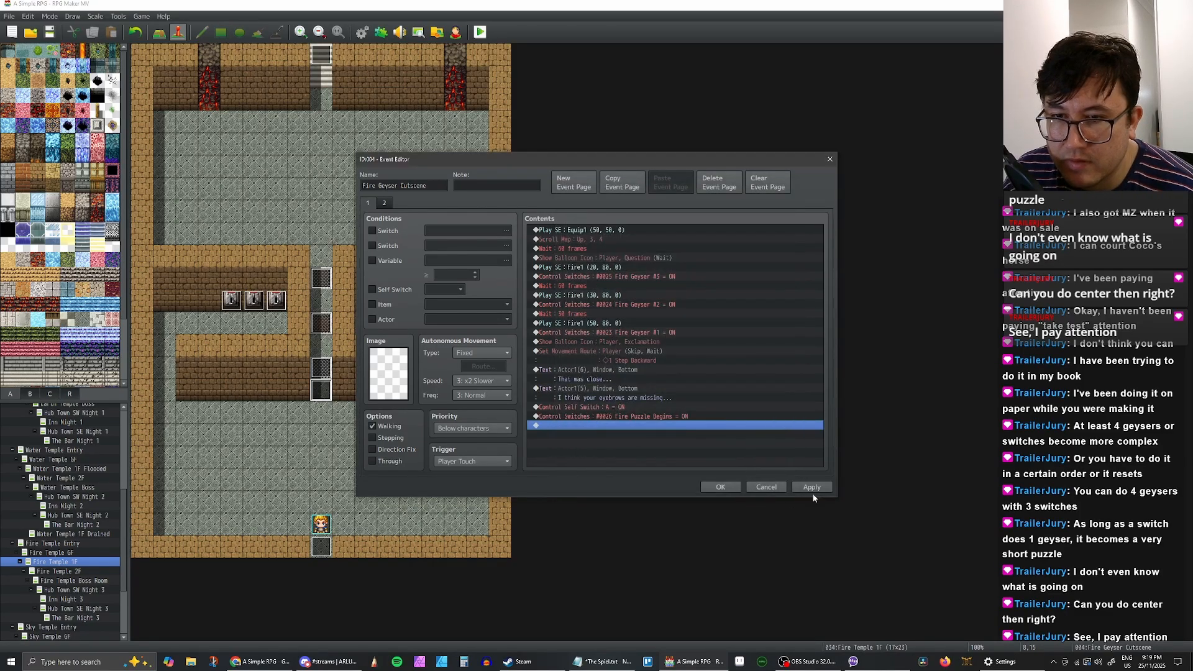
Step: Save the Fire Geyser Cutscene event and create a new event with a Parallel trigger on the map's upper-left corner tile
left_click(717, 486)
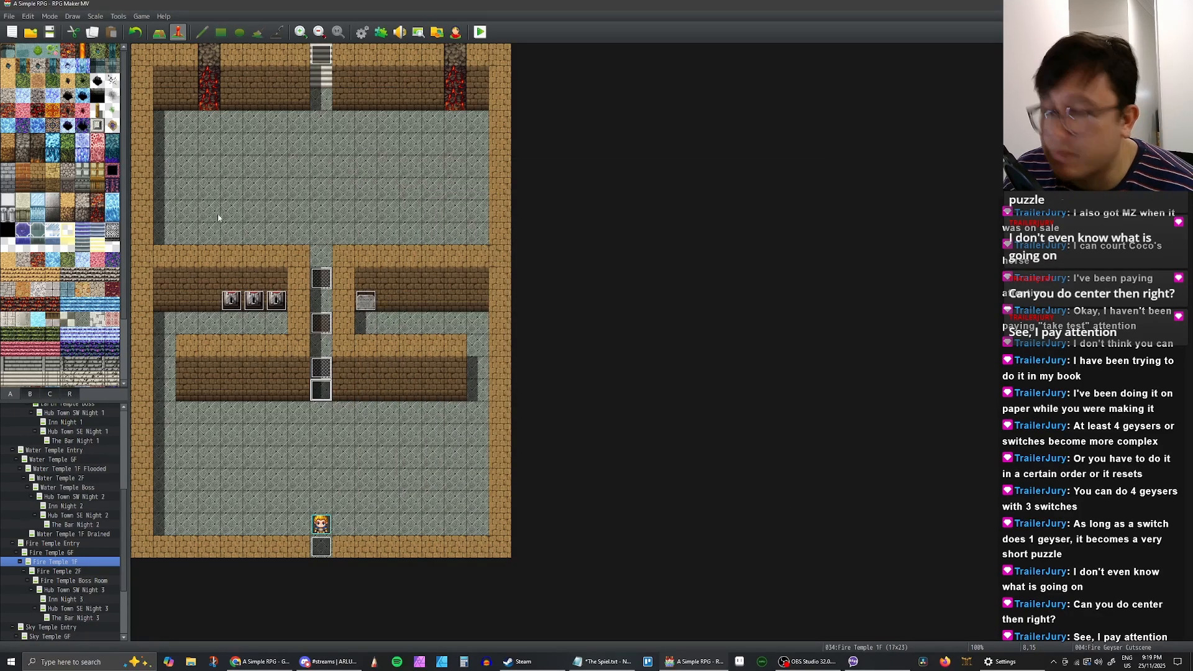
double_click(147, 63)
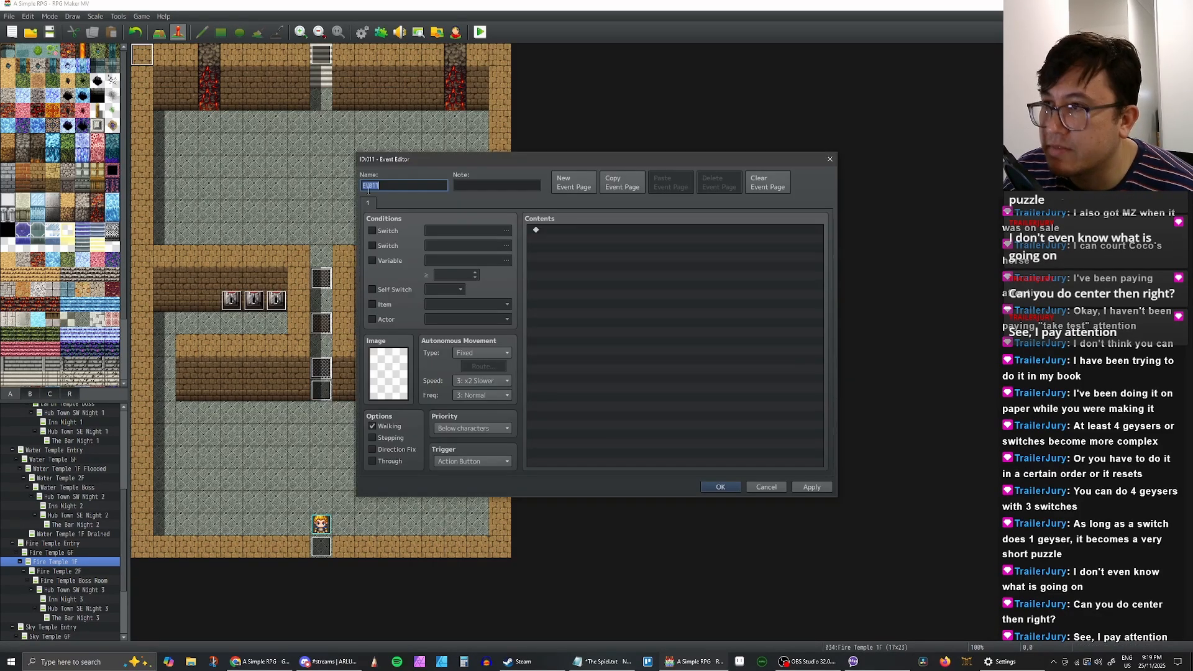
left_click(481, 461)
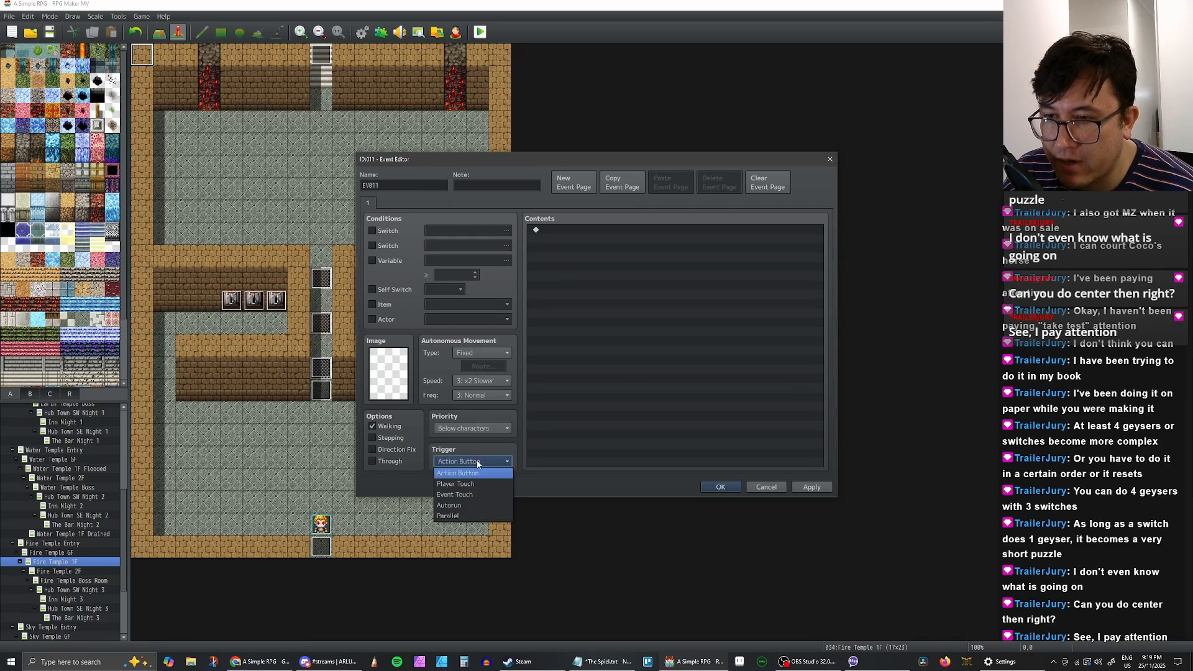
left_click(474, 516)
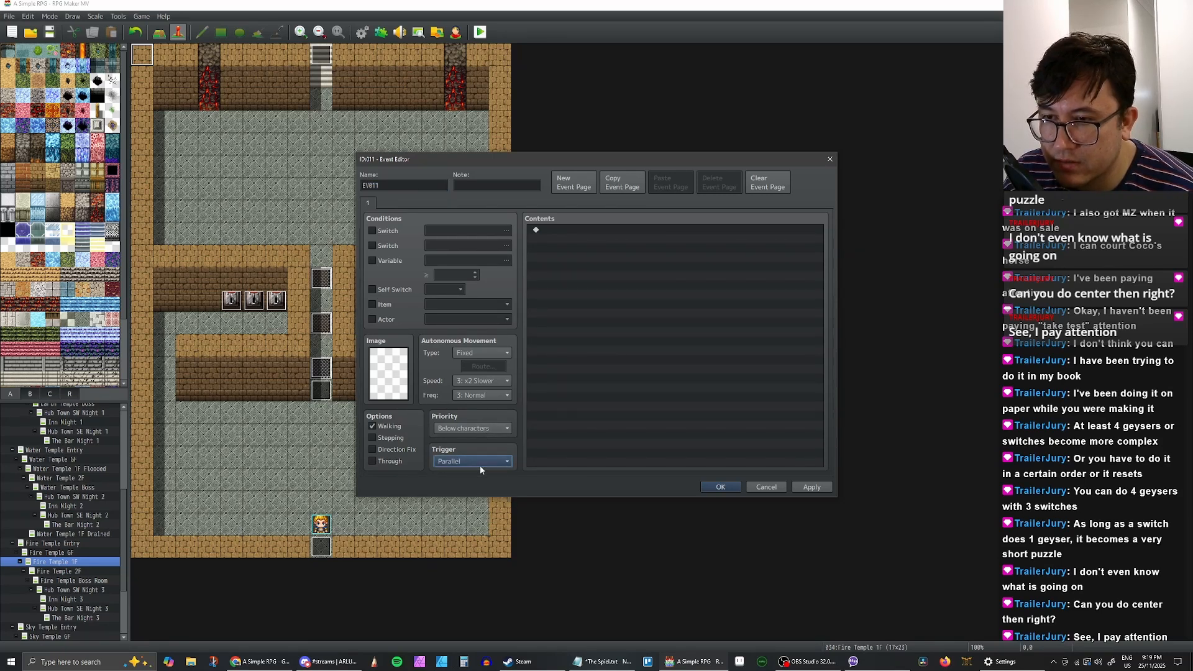
left_click(478, 430)
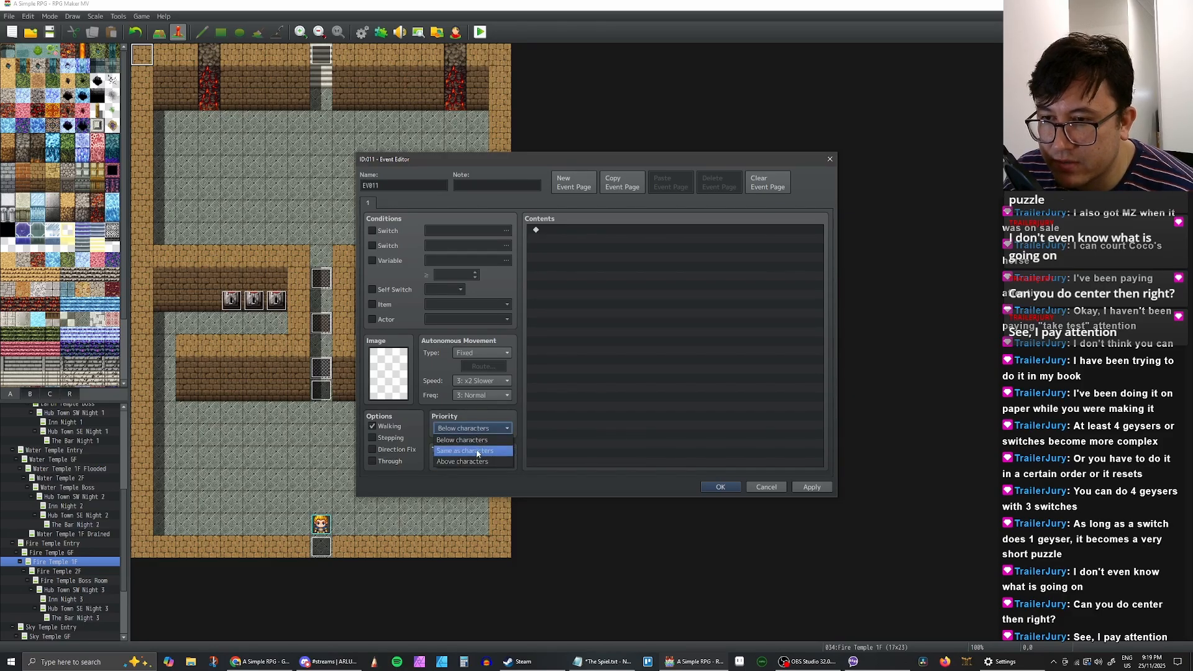
left_click(481, 429)
Step: Name the new event "Fire Puzzle Solved" and make its page require switch 0026 Fire Puzzle Begins
double_click(398, 185)
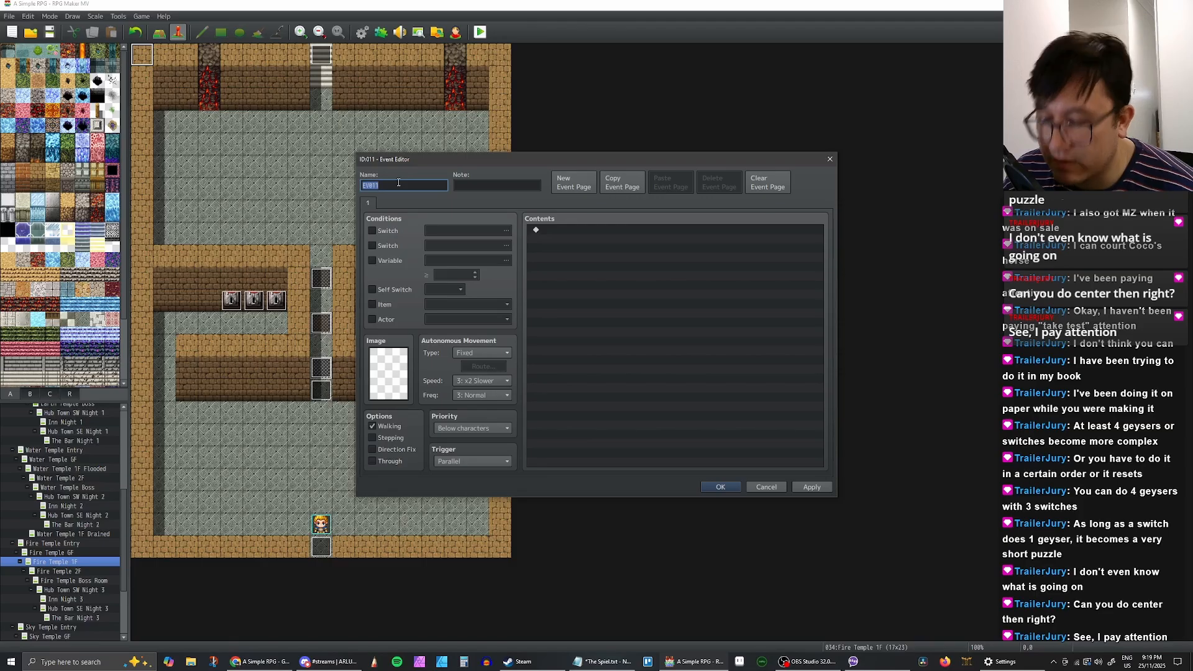
type("F")
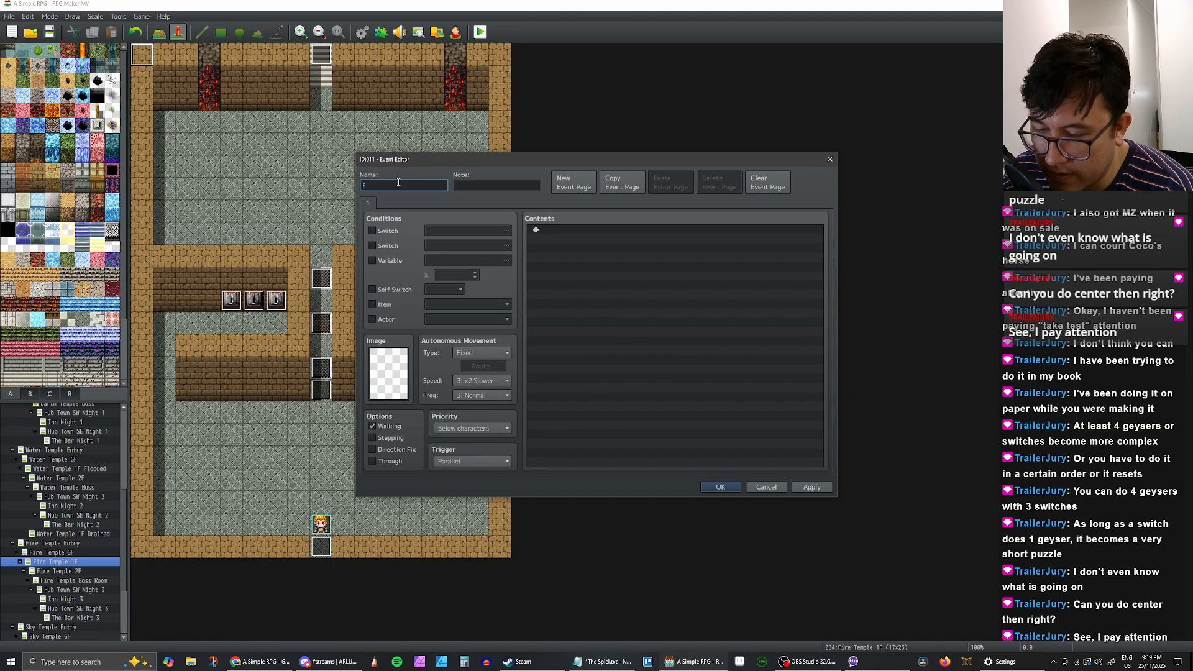
type("ire Puzzle Solved")
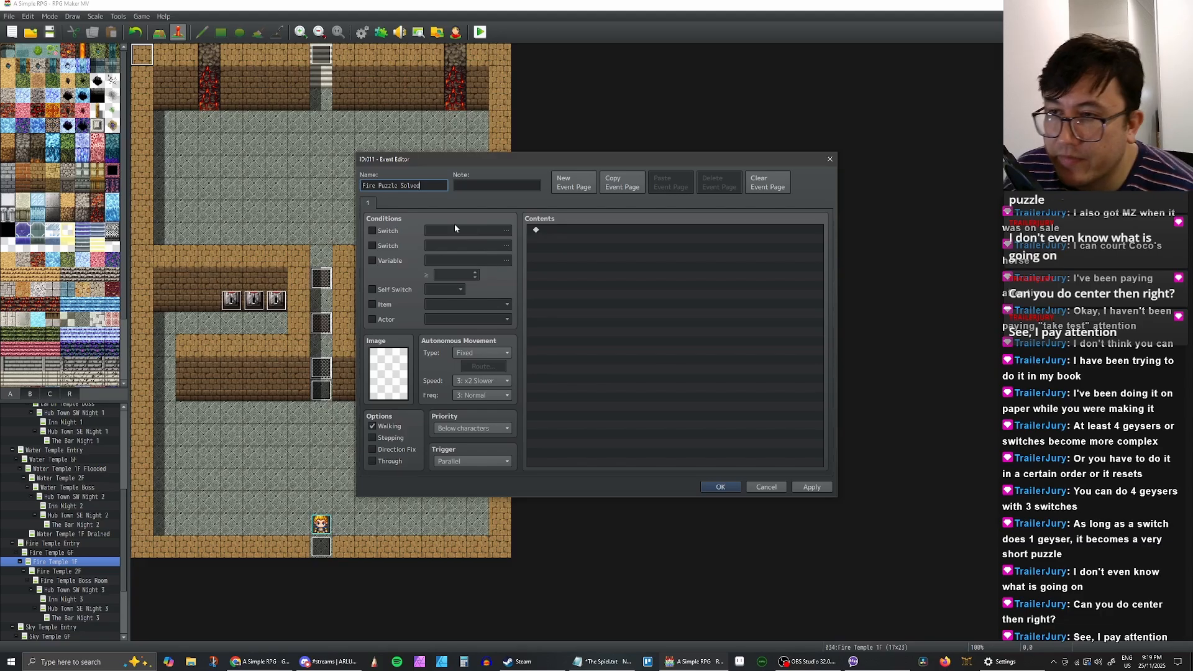
left_click(371, 231)
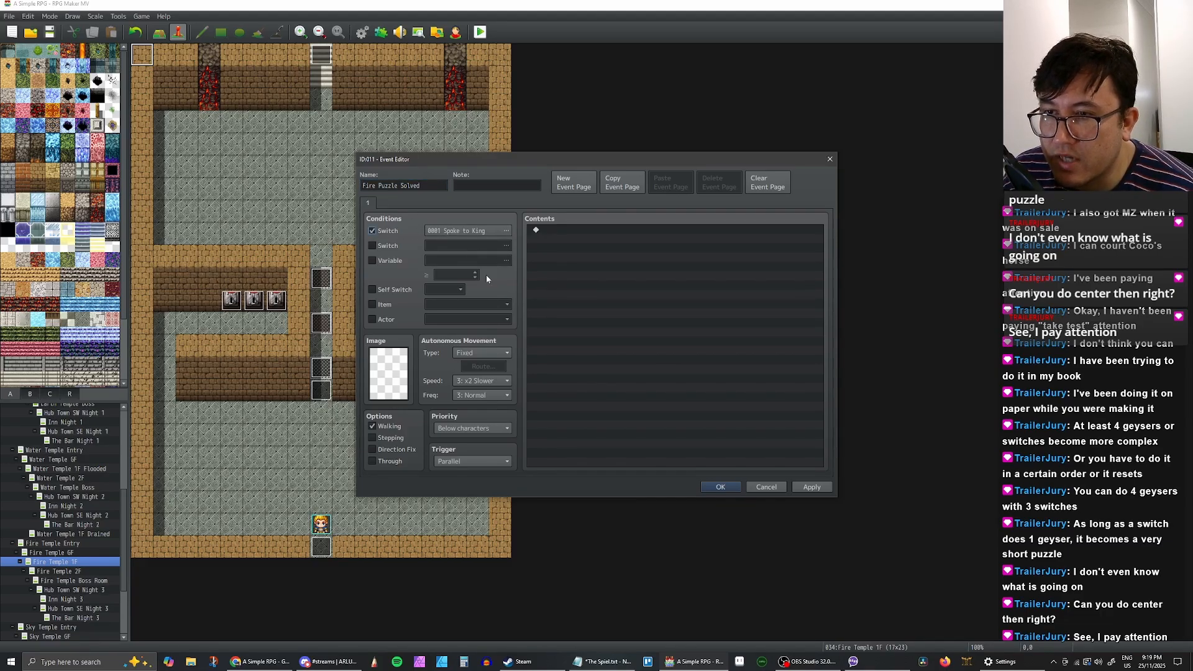
left_click(492, 234)
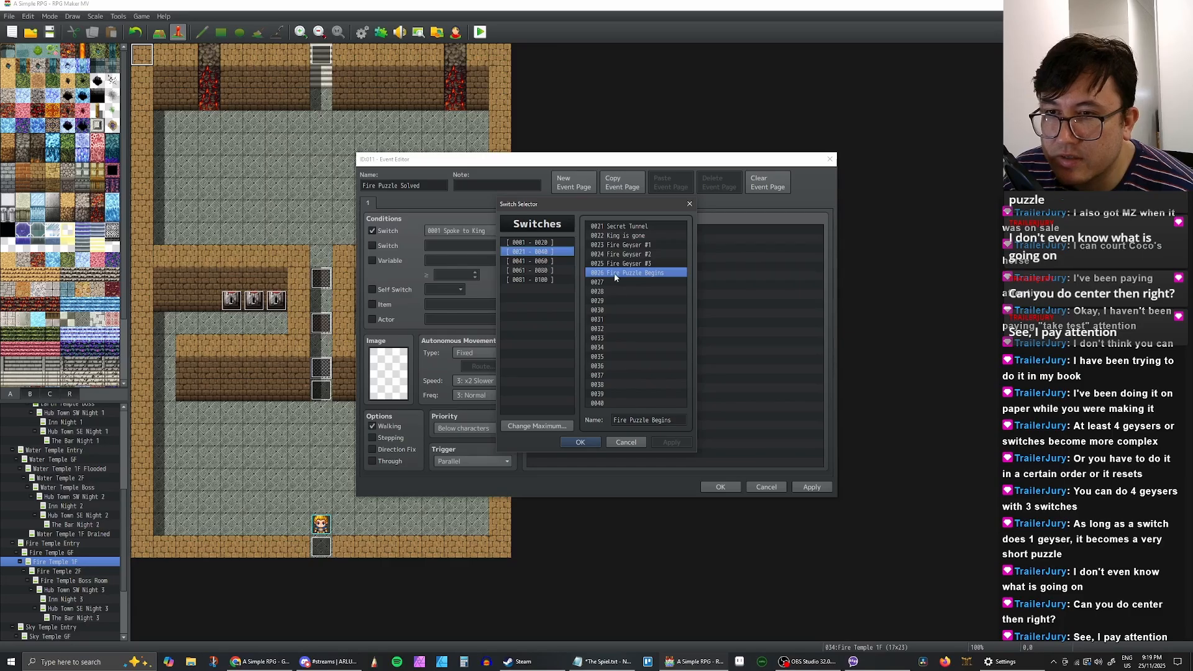
left_click(582, 443)
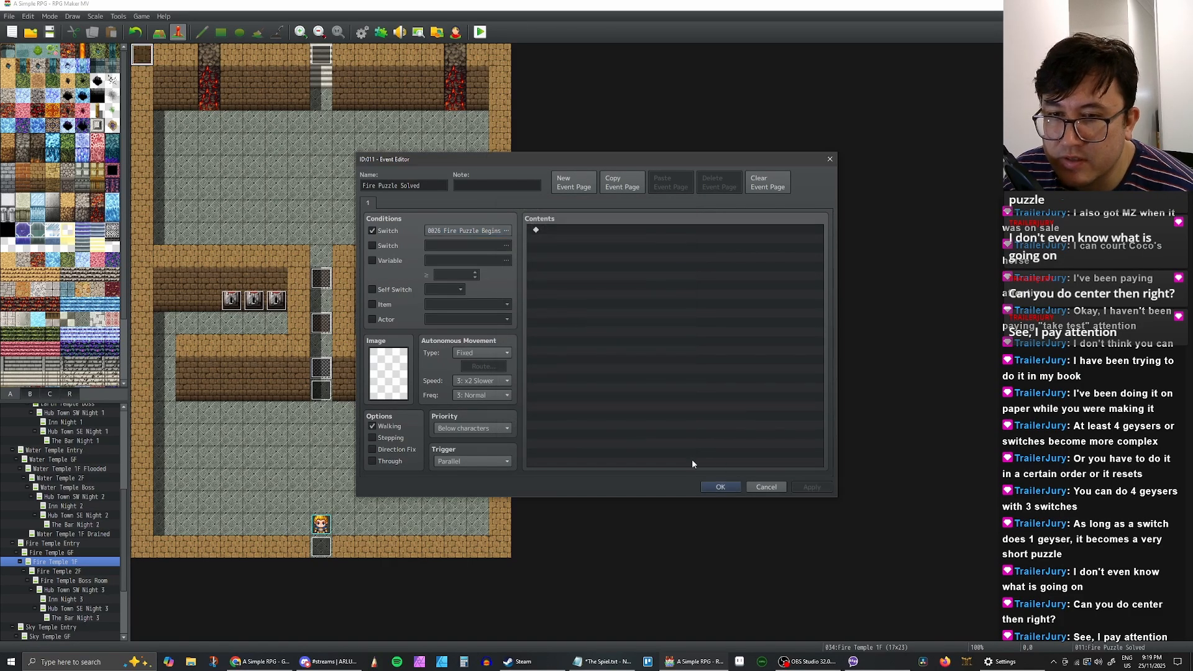
Step: Add a Conditional Branch to the event that checks whether switch 0023 Fire Geyser #1 is OFF, without an else branch
left_click(564, 232)
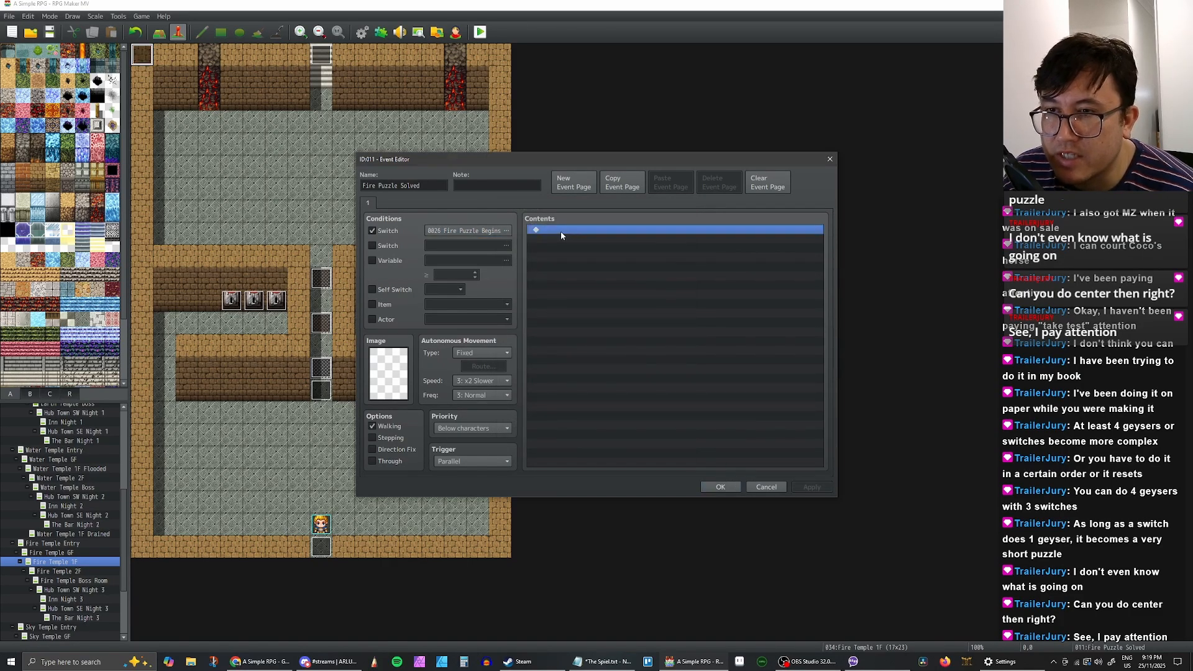
right_click(560, 231)
left_click(590, 238)
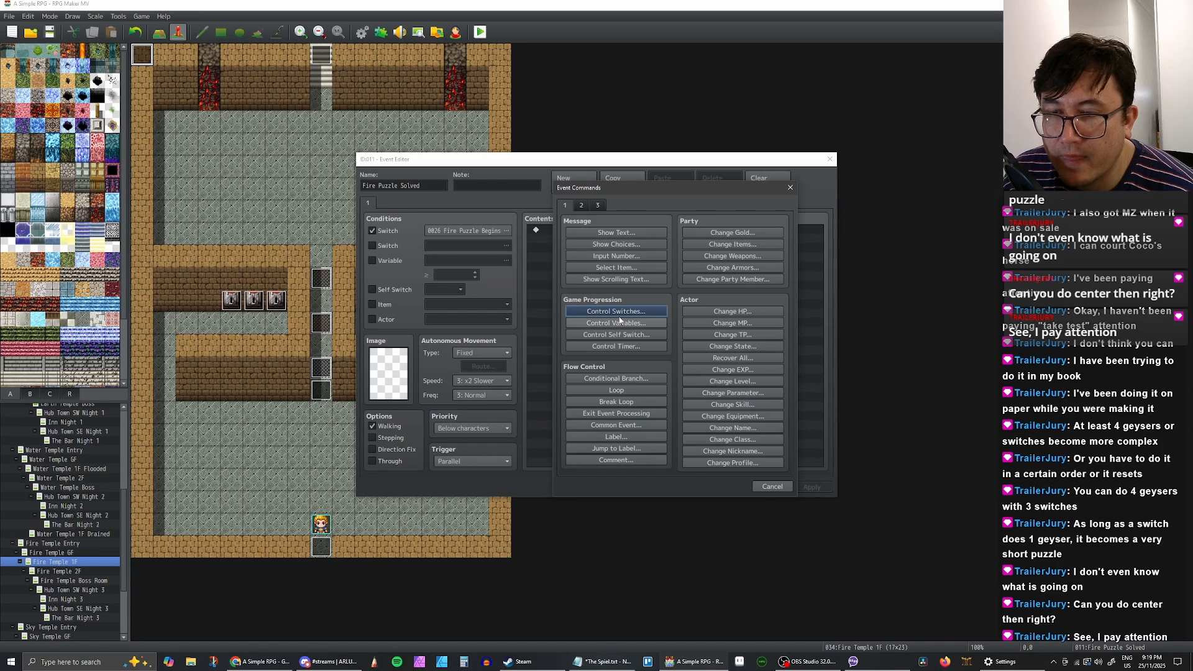
left_click(616, 378)
left_click(592, 267)
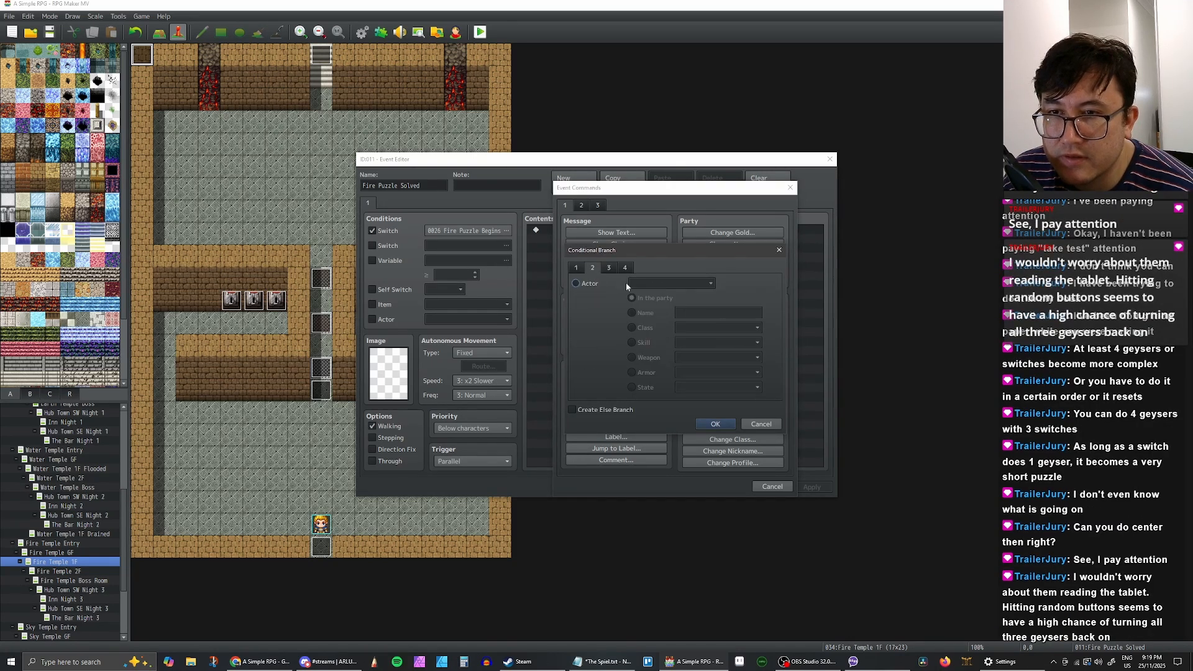
left_click(577, 271)
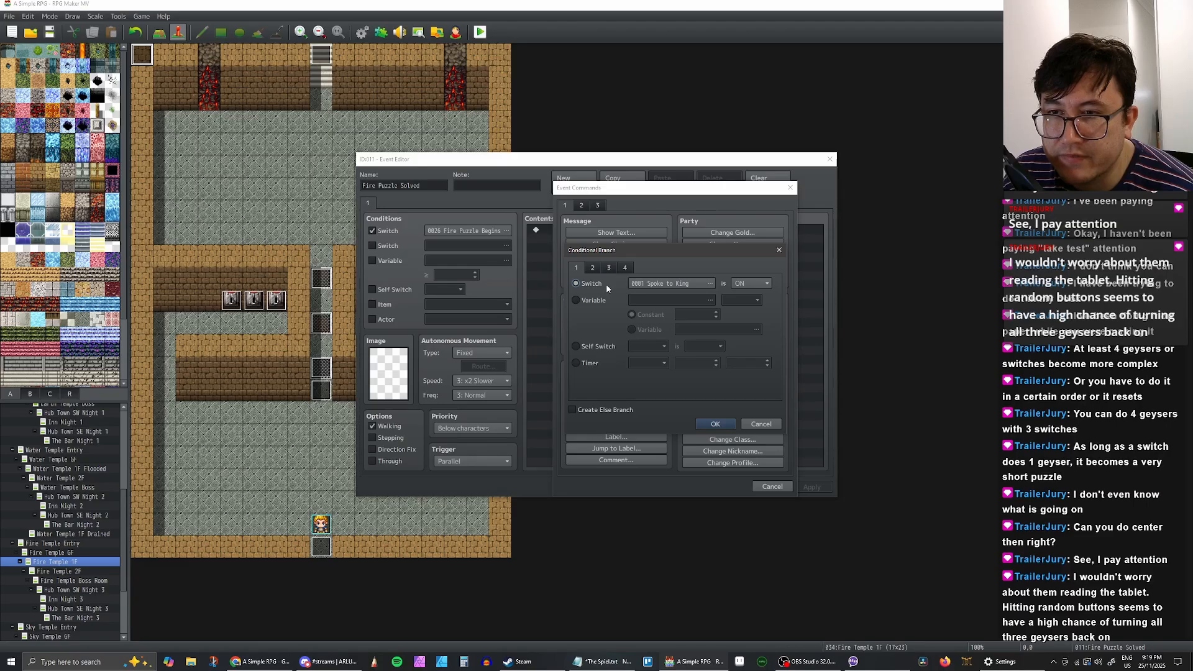
left_click(709, 284)
left_click(704, 260)
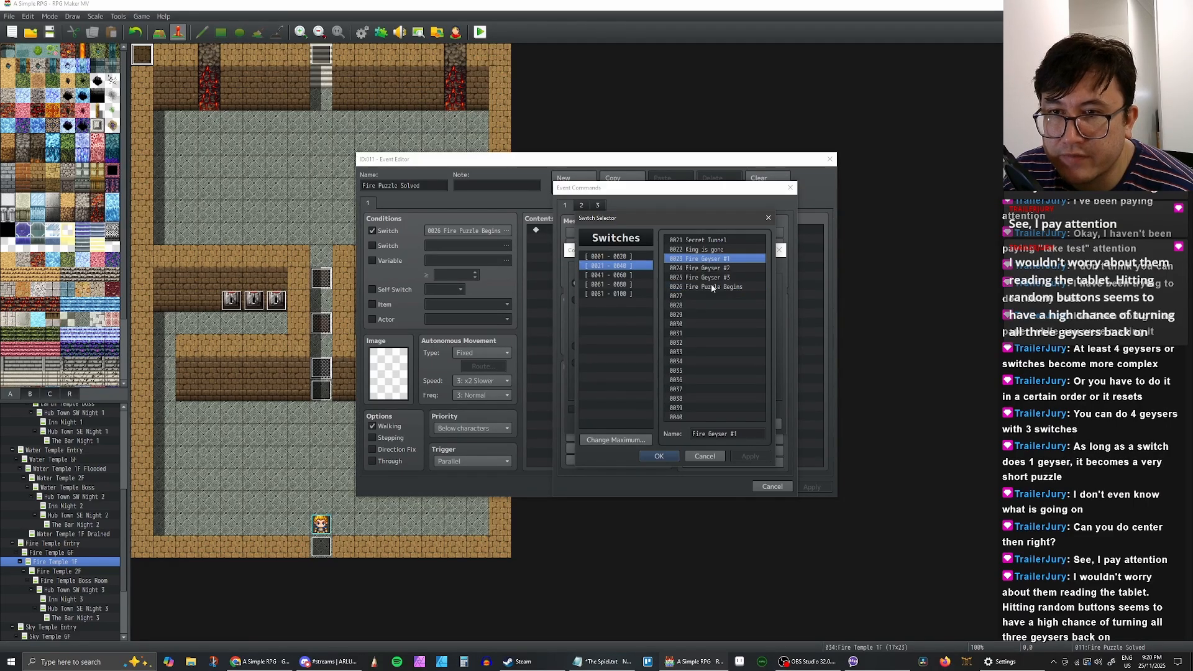
left_click(659, 456)
left_click(751, 283)
left_click(749, 309)
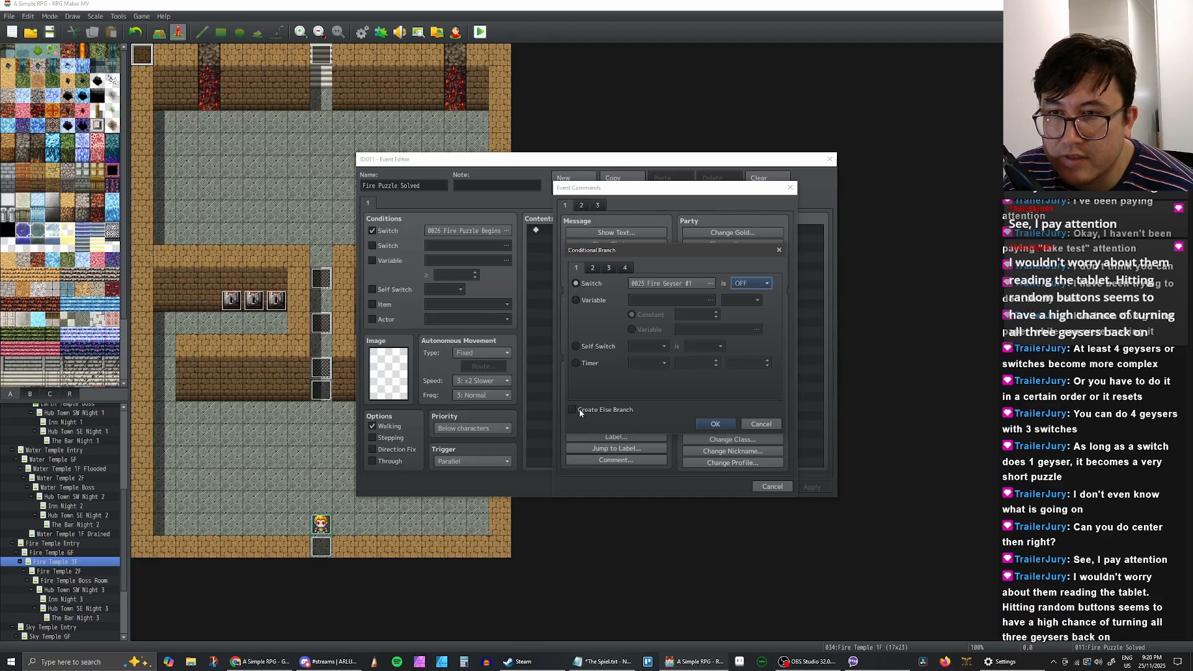
left_click(715, 424)
Step: Nest a copy of the branch inside the Fire Geyser #1 check and set its condition to switch 0024 Fire Geyser #2
key("ctrl+c")
left_click(572, 240)
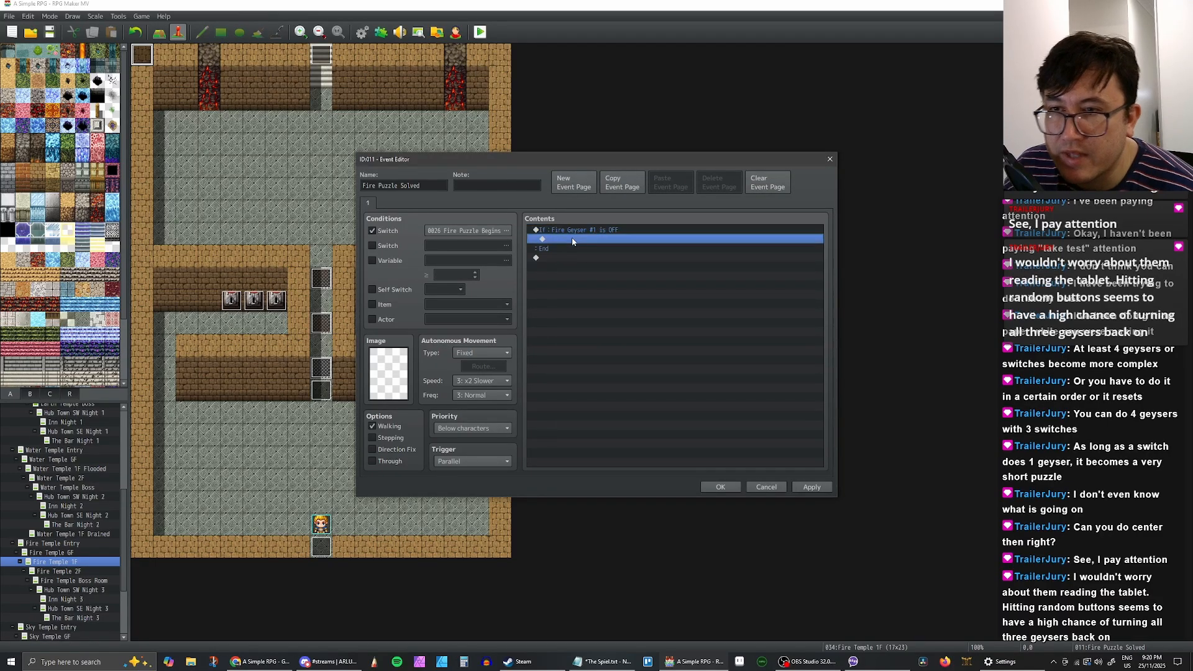
key("ctrl+v")
double_click(588, 239)
left_click(684, 285)
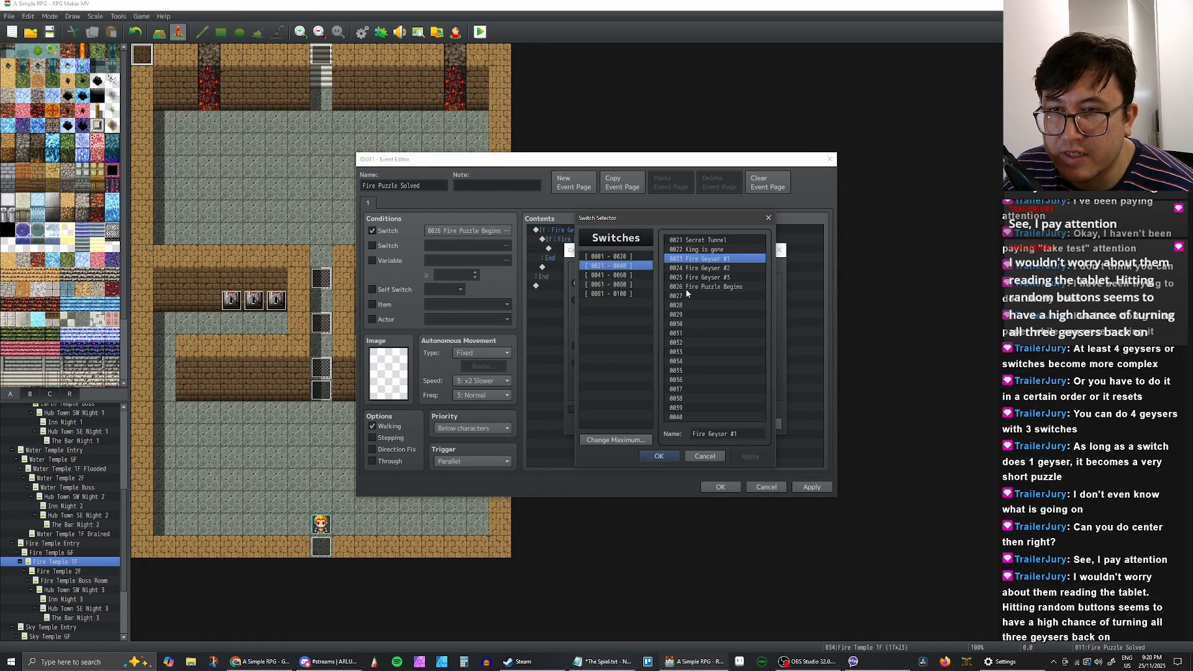
left_click(697, 269)
left_click(668, 454)
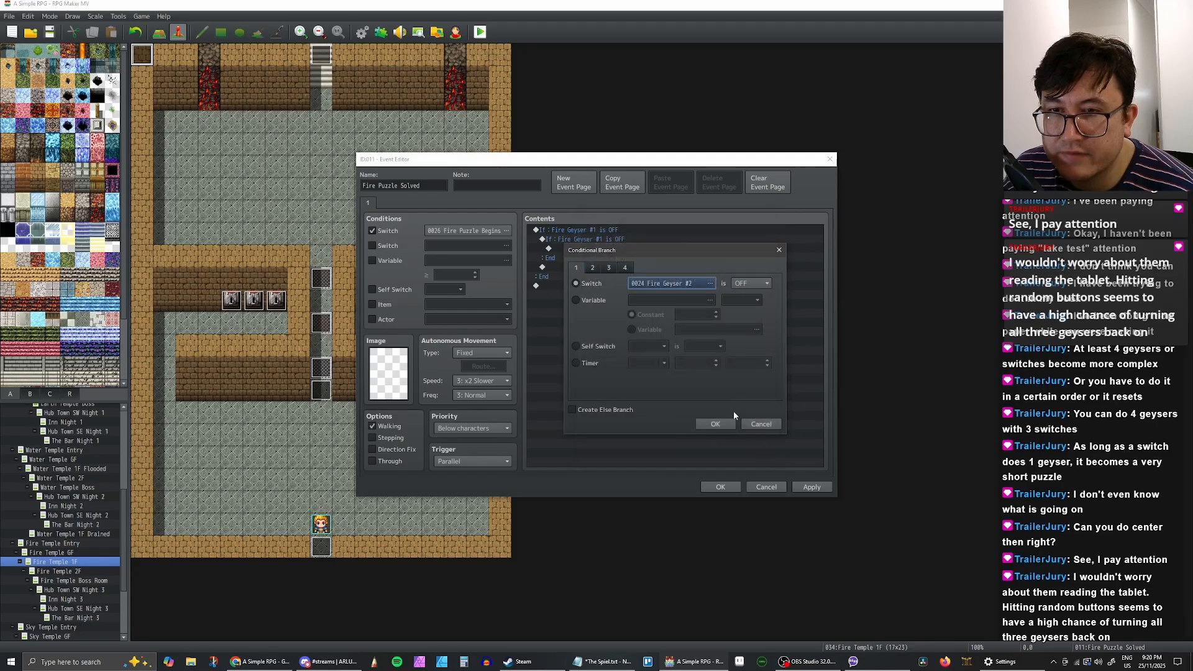
left_click(716, 423)
Step: Nest a copy of the Fire Geyser #2 branch inside itself and set its condition to switch 0025 Fire Geyser #3
key("ctrl+c")
left_click(602, 249)
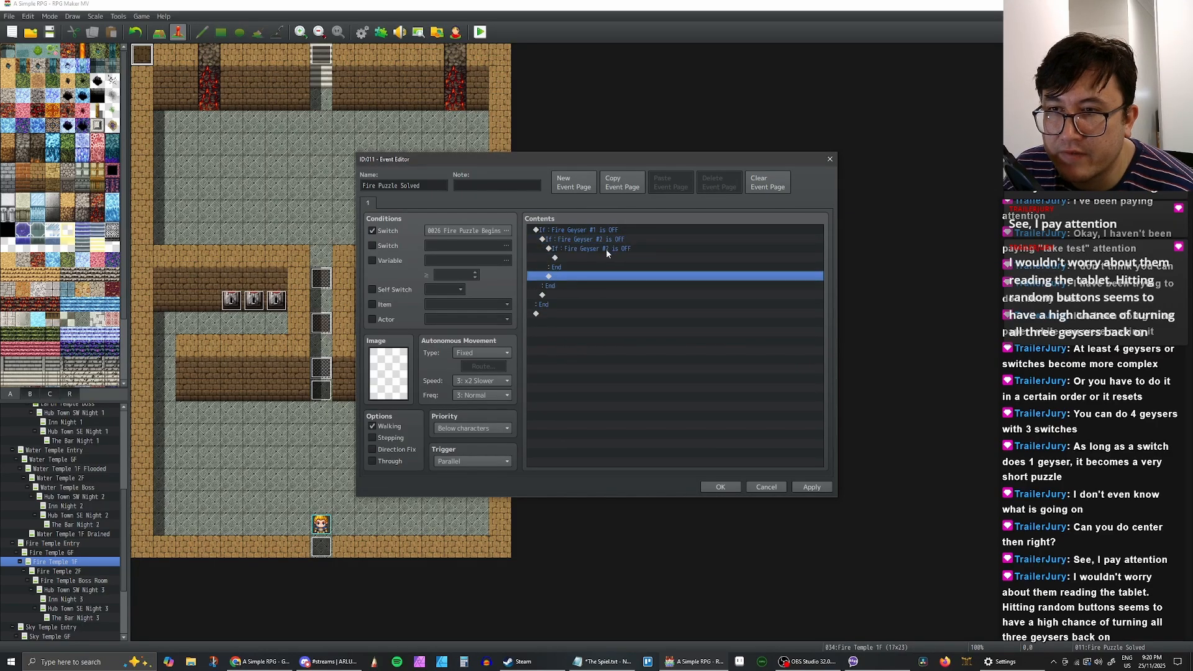
key("ctrl+v")
double_click(606, 249)
left_click(699, 277)
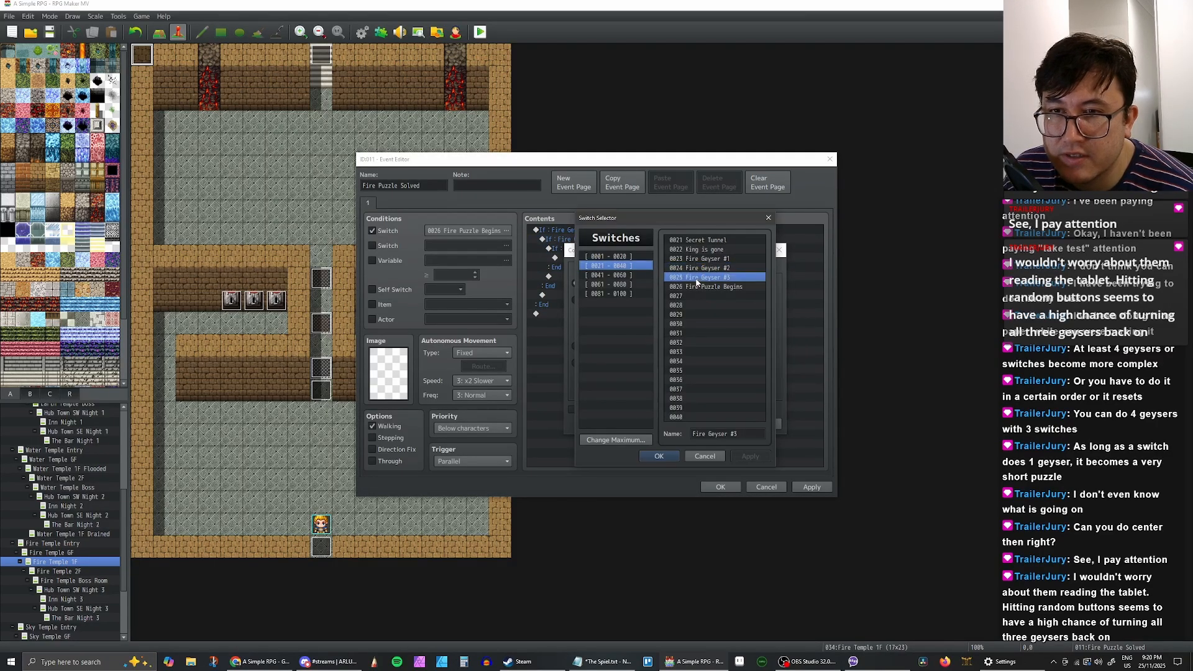
left_click(663, 456)
left_click(715, 425)
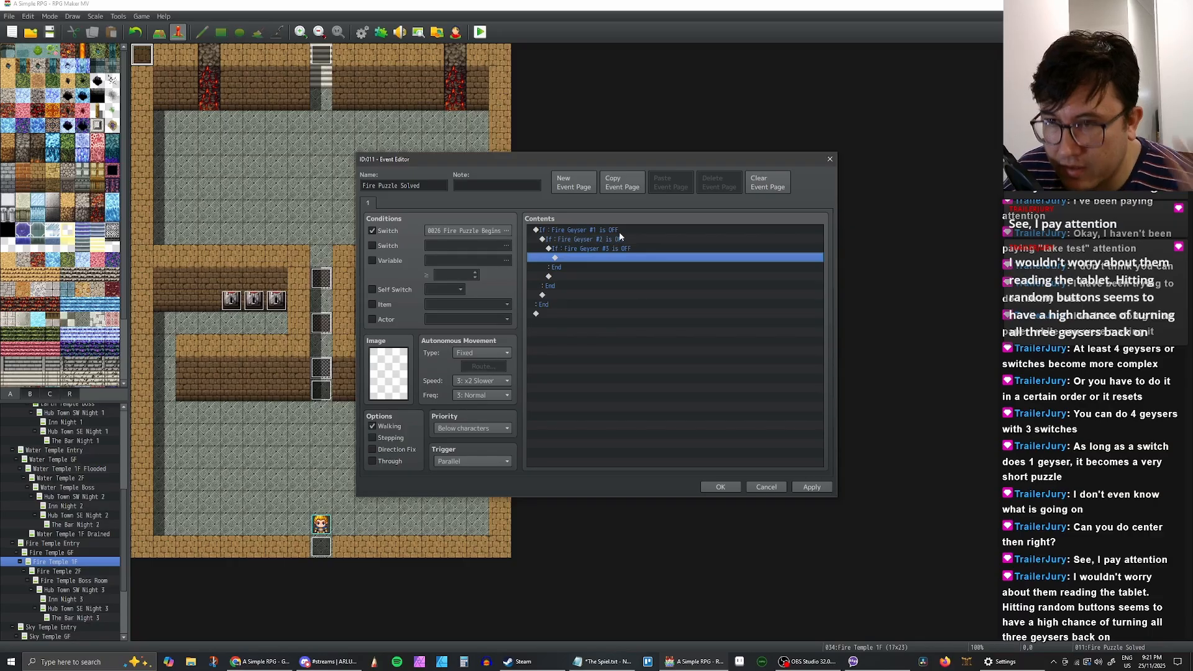
right_click(588, 260)
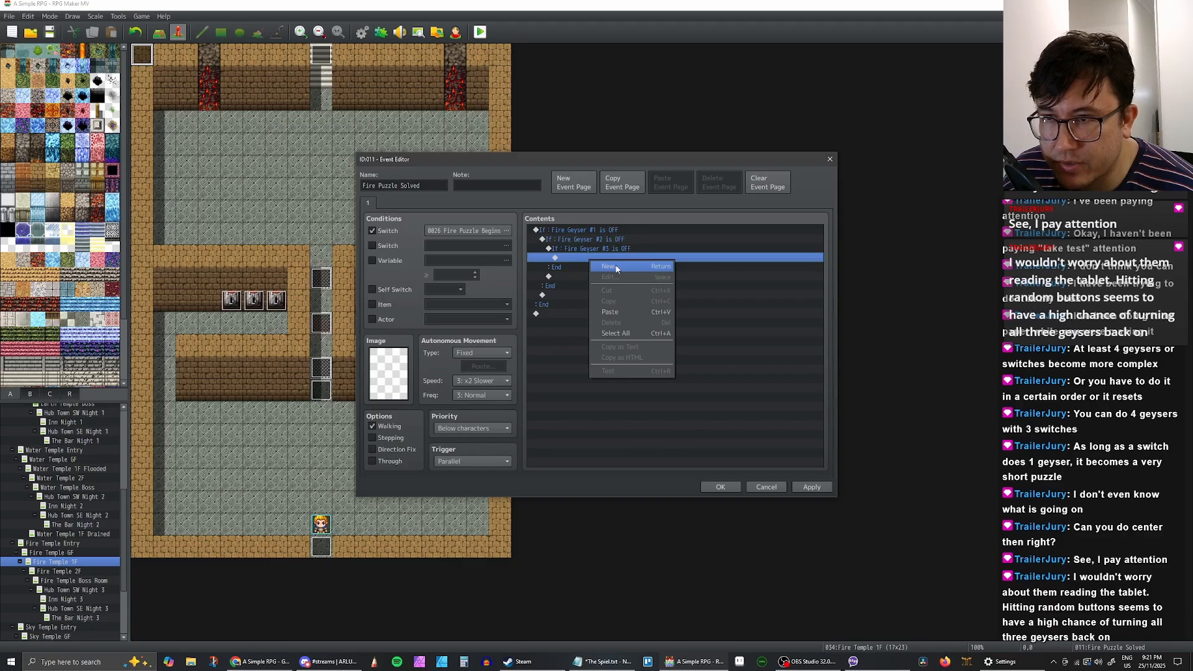
left_click(616, 269)
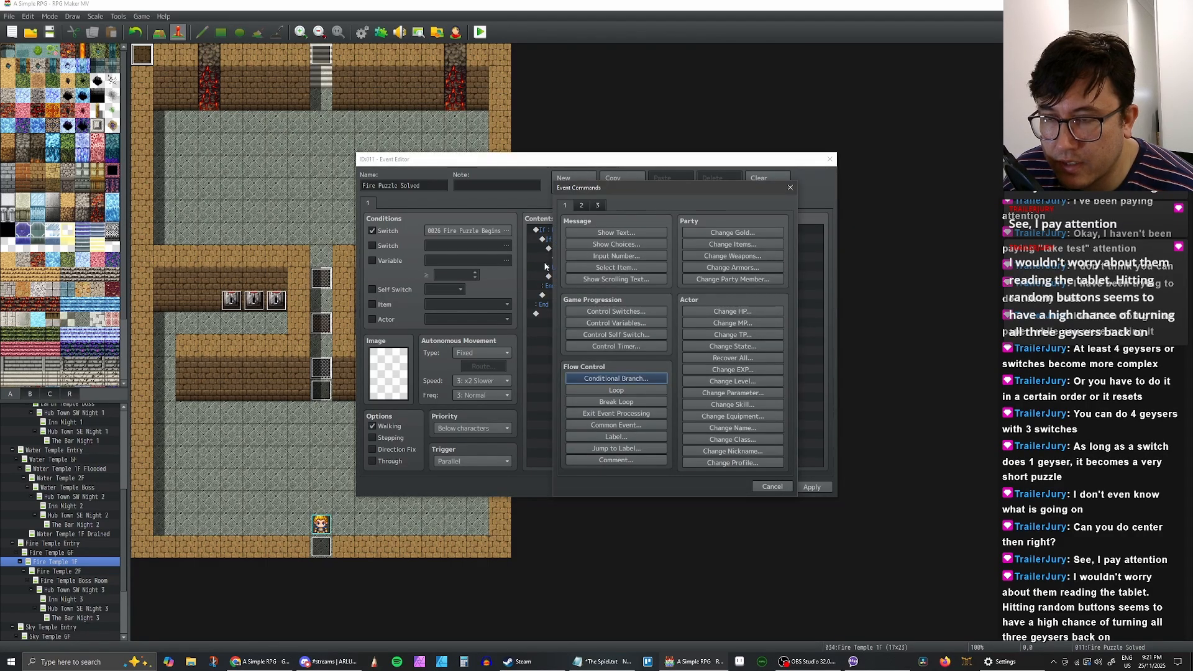
left_click(782, 487)
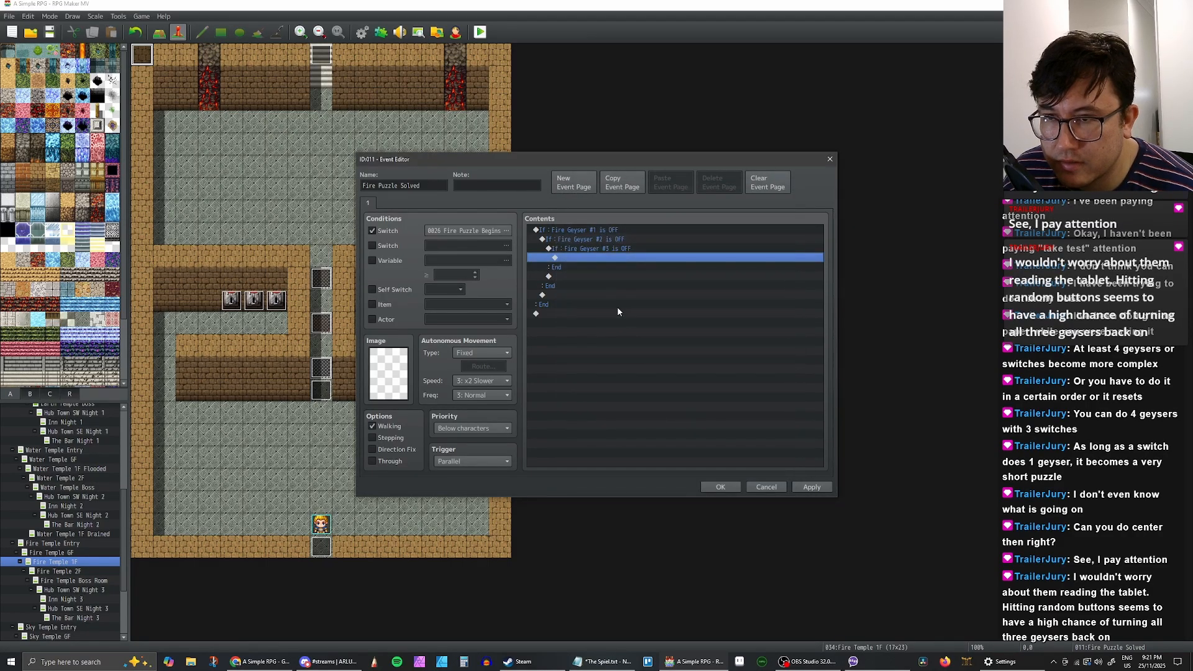
right_click(589, 261)
left_click(618, 265)
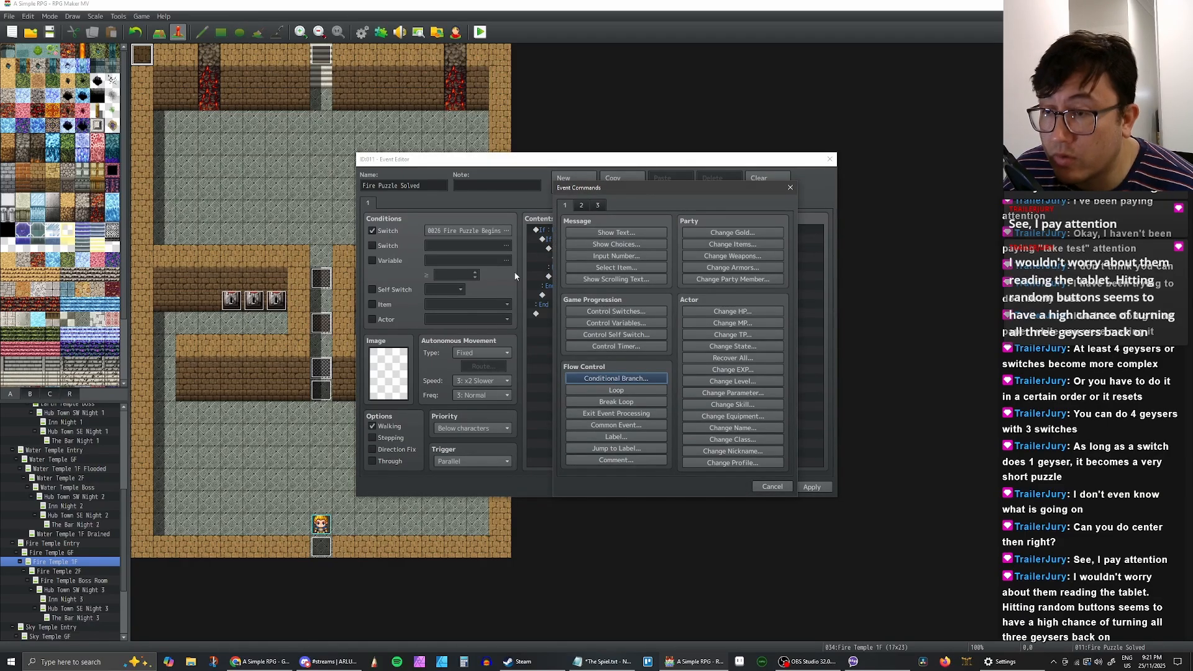
key("Escape")
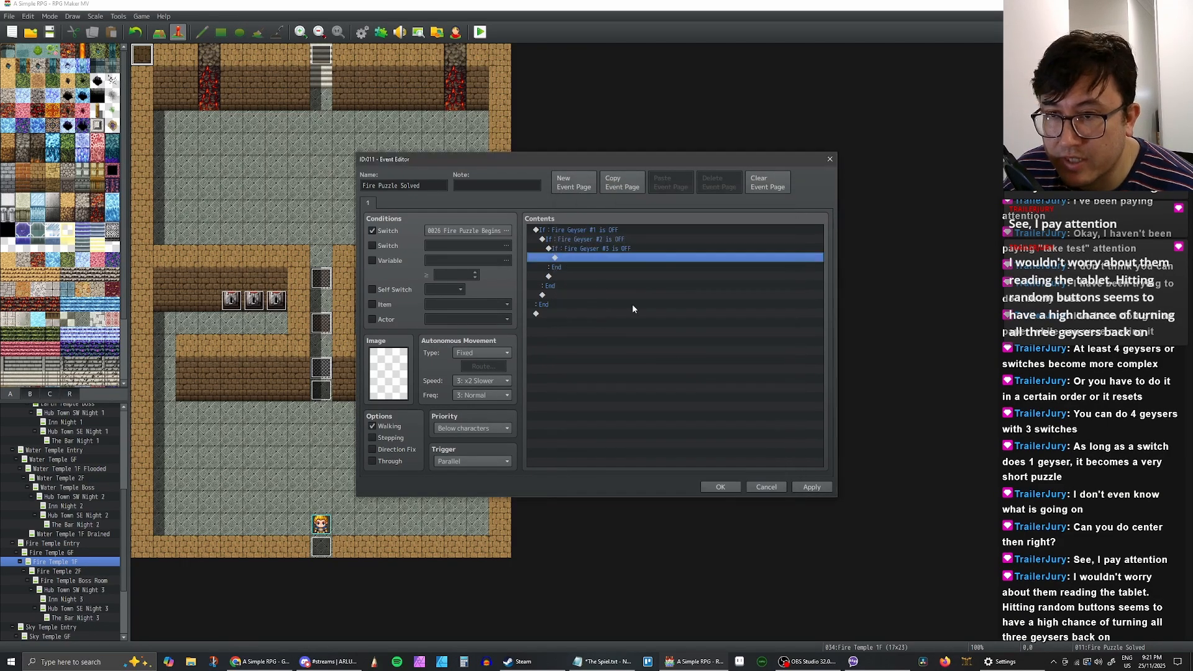
Step: Save the Fire Puzzle Solved event and review the "I think your eyebrows are missing..." message in the Fire Geyser Cutscene event
left_click(720, 487)
double_click(321, 390)
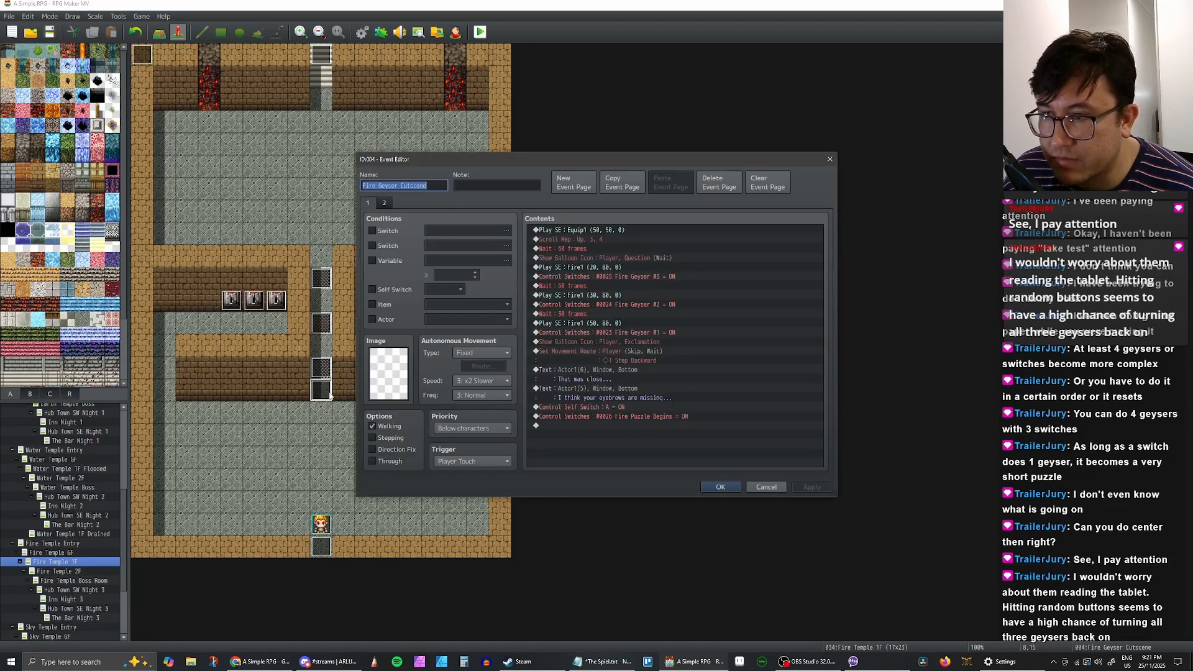
double_click(614, 389)
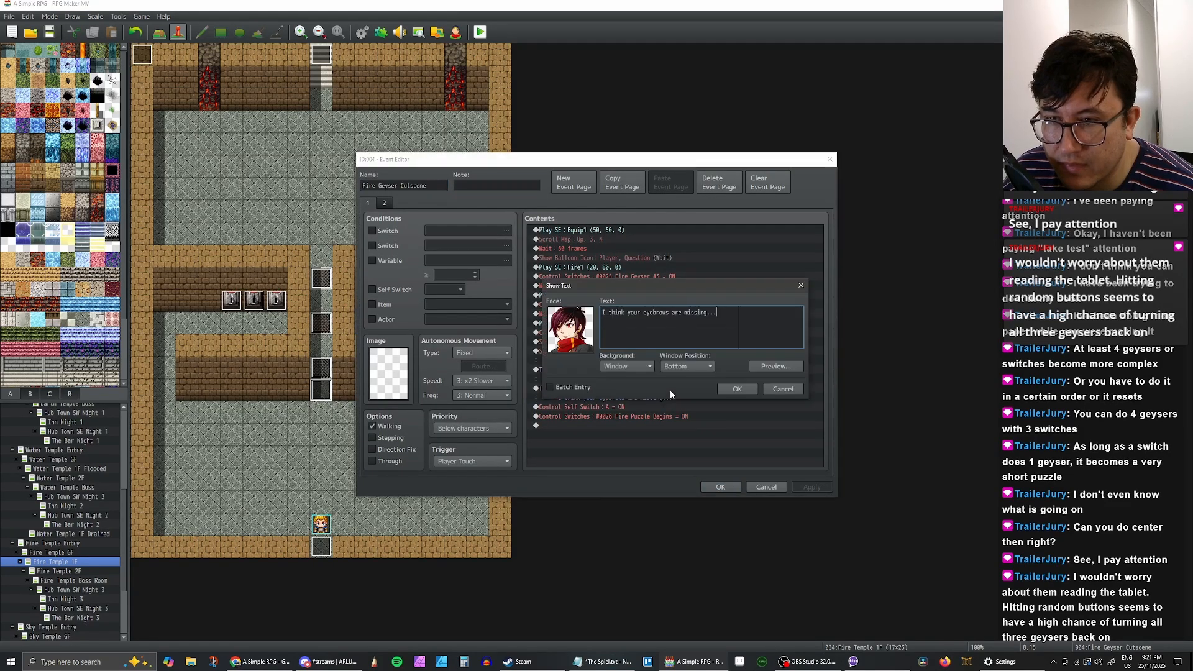
left_click(782, 389)
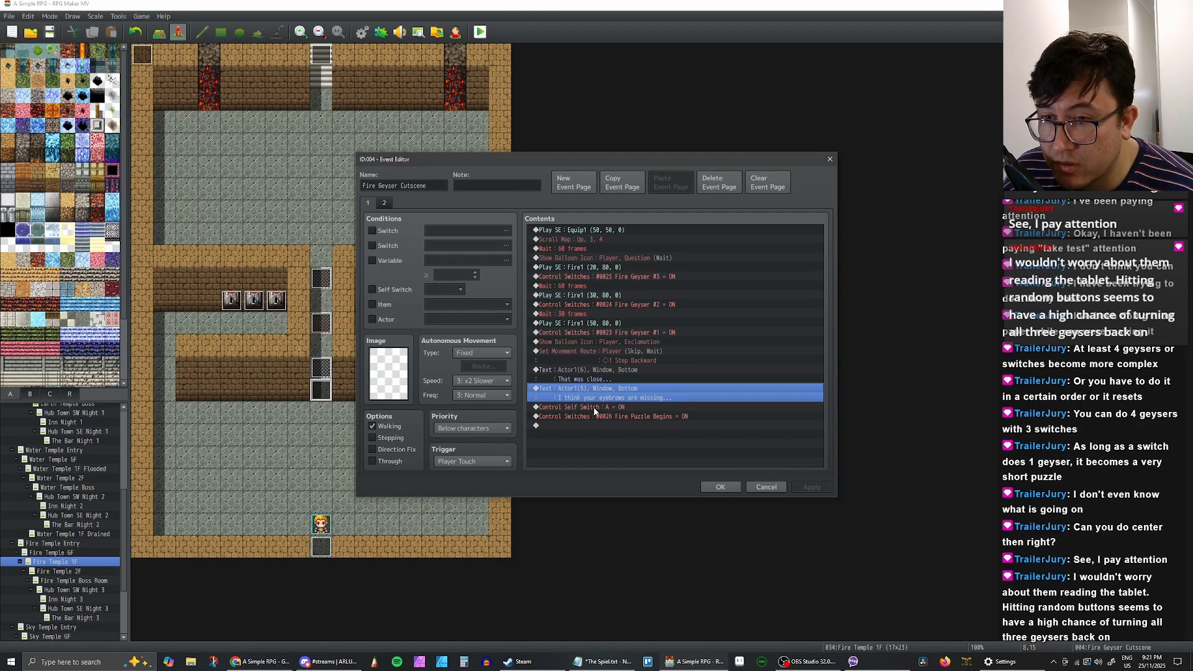
Step: Insert a Conditional Branch before the "I think your eyebrows are missing..." message that checks whether actor 0002 Rogue is in the party
left_click(591, 377)
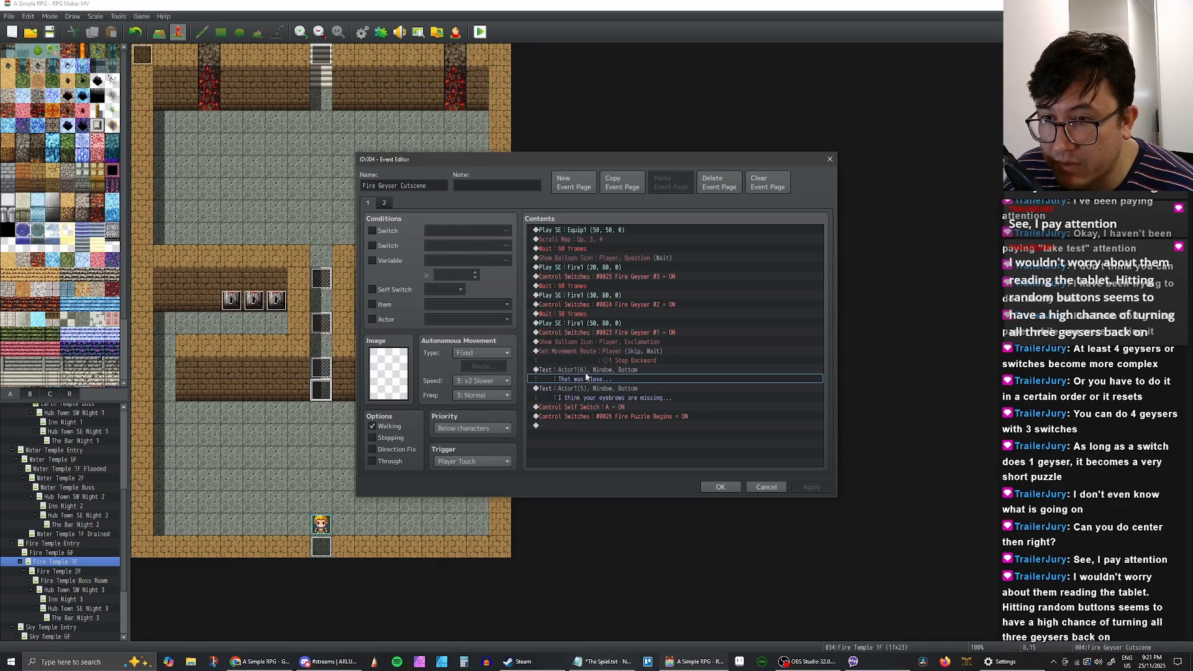
left_click(590, 394)
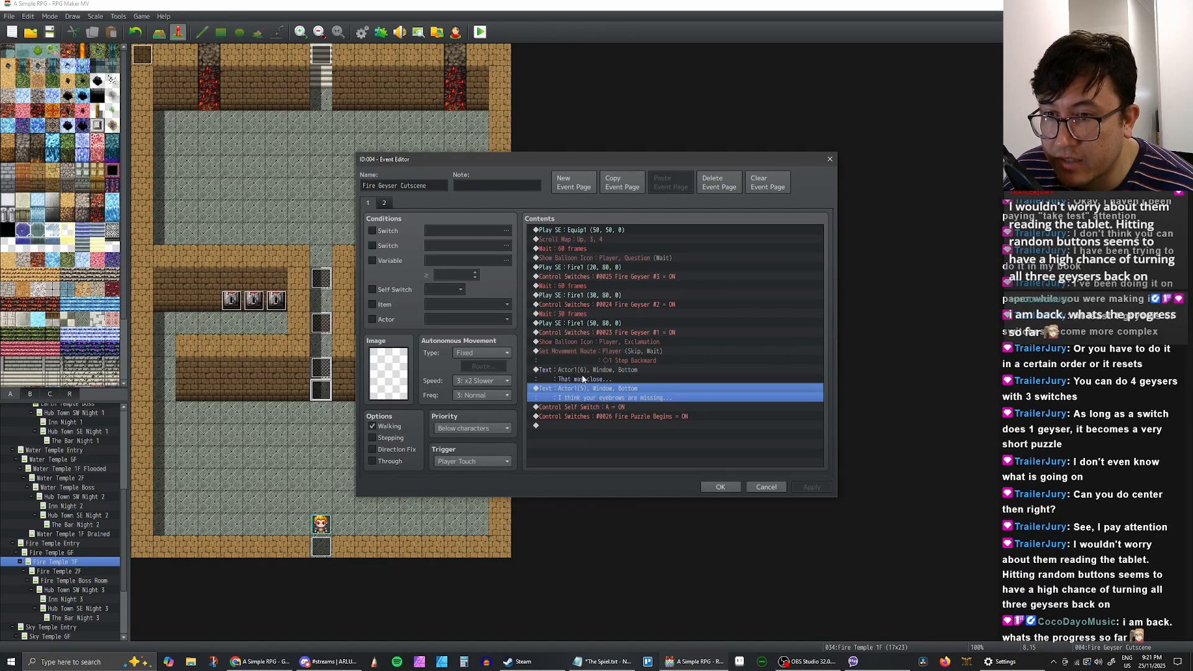
left_click(582, 377)
left_click(583, 390)
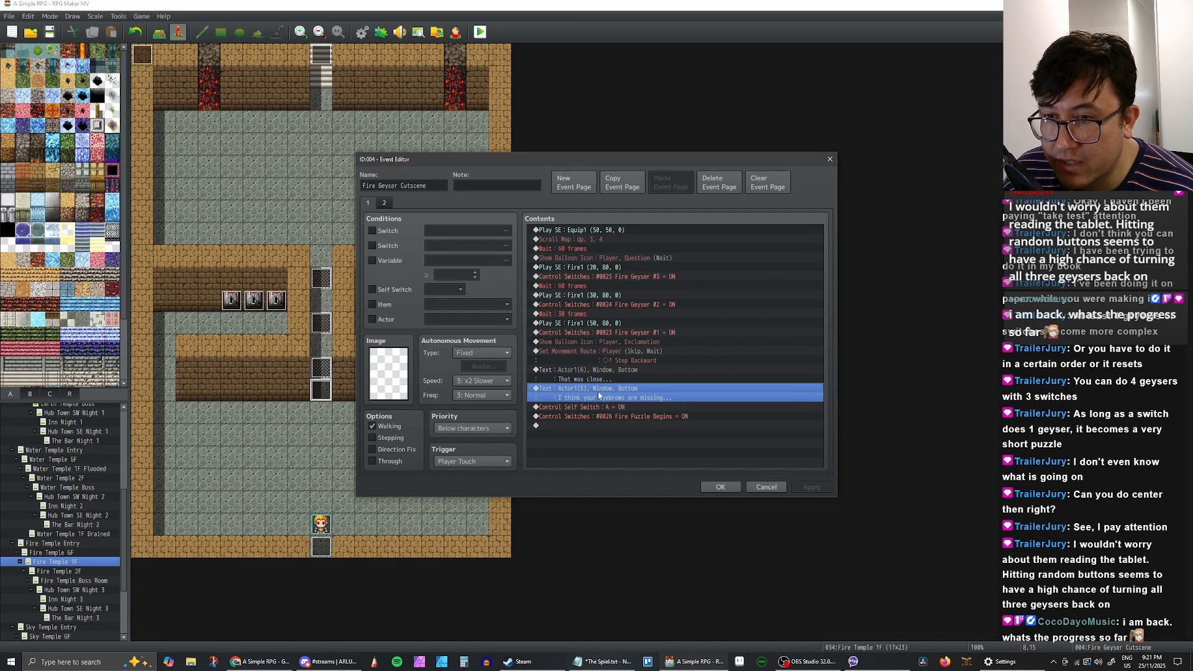
right_click(564, 389)
left_click(590, 398)
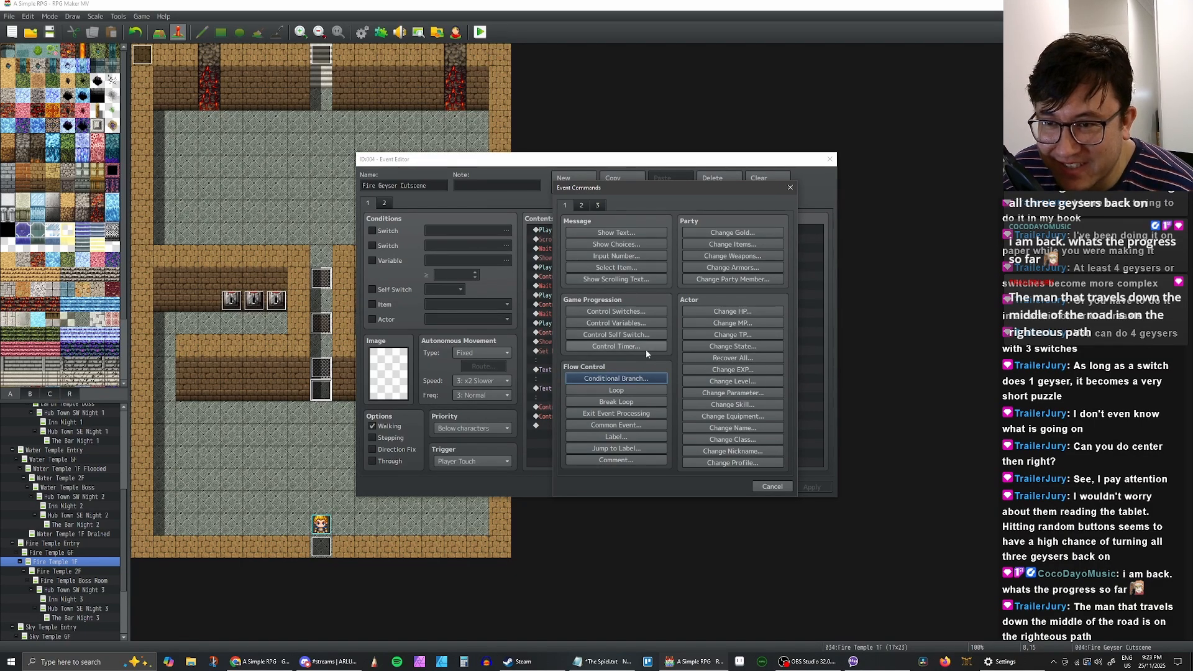
mouse_move(650, 186)
left_mouse_down()
mouse_move(784, 171)
mouse_move(656, 191)
left_mouse_up()
left_click(624, 382)
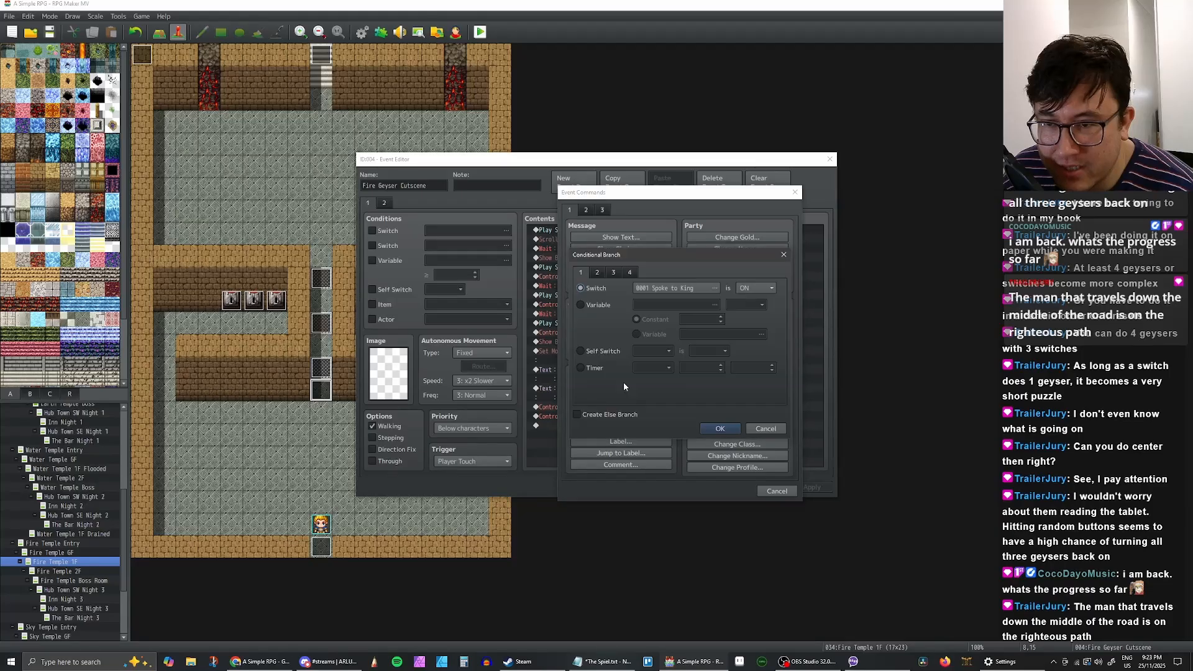
left_click(597, 272)
left_click(674, 289)
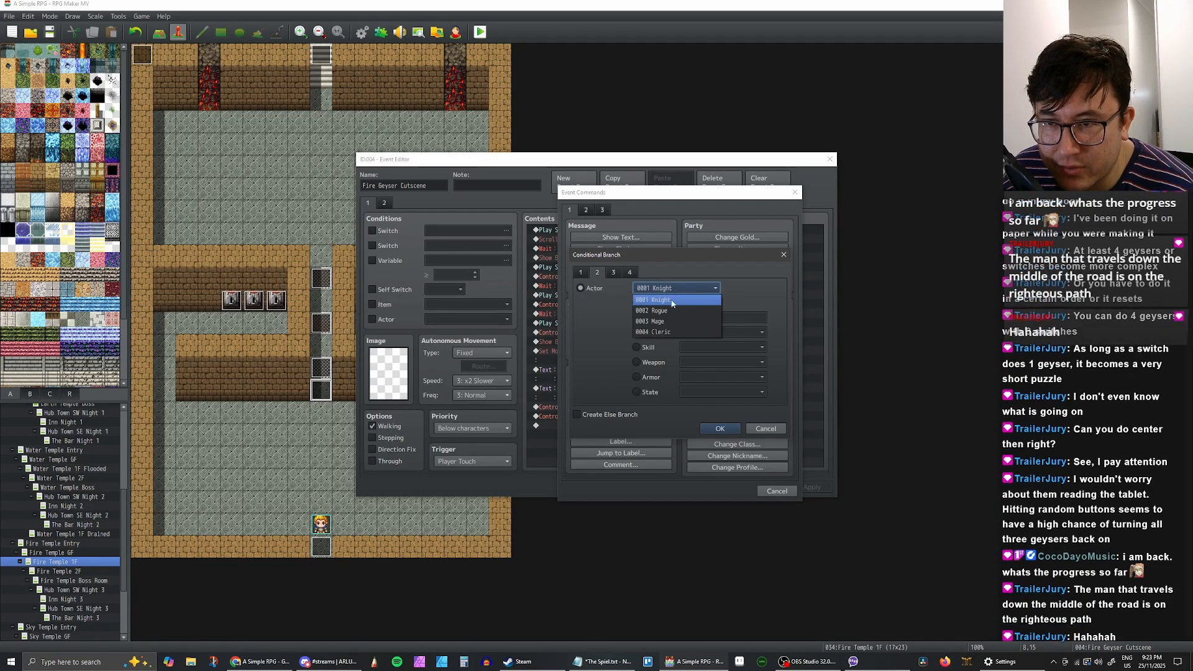
left_click(671, 311)
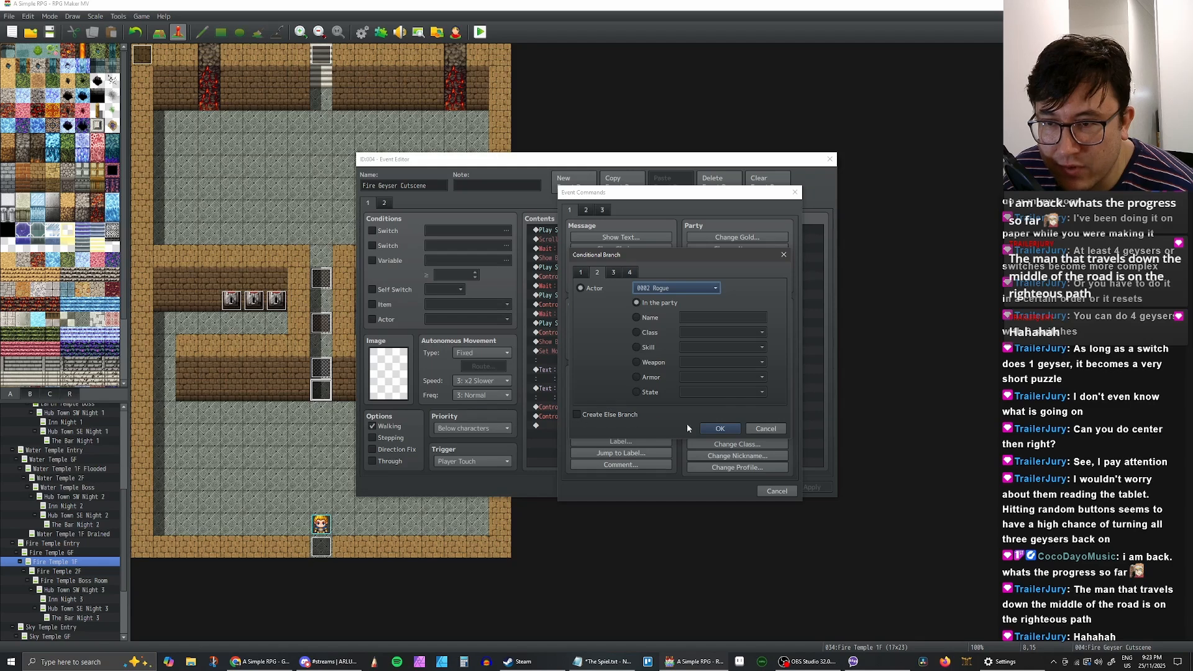
left_click(719, 428)
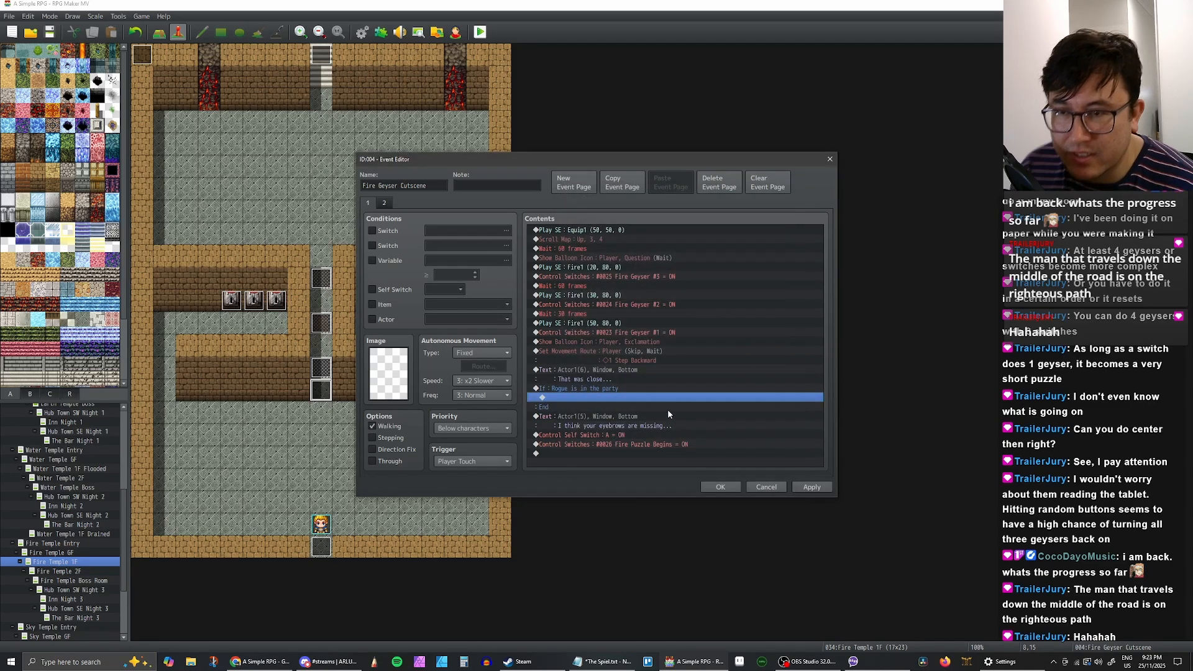
Step: Move the eyebrows message inside the Rogue branch and delete the leftover copy below it
left_click(608, 416)
key("ctrl+c")
key("ctrl+v")
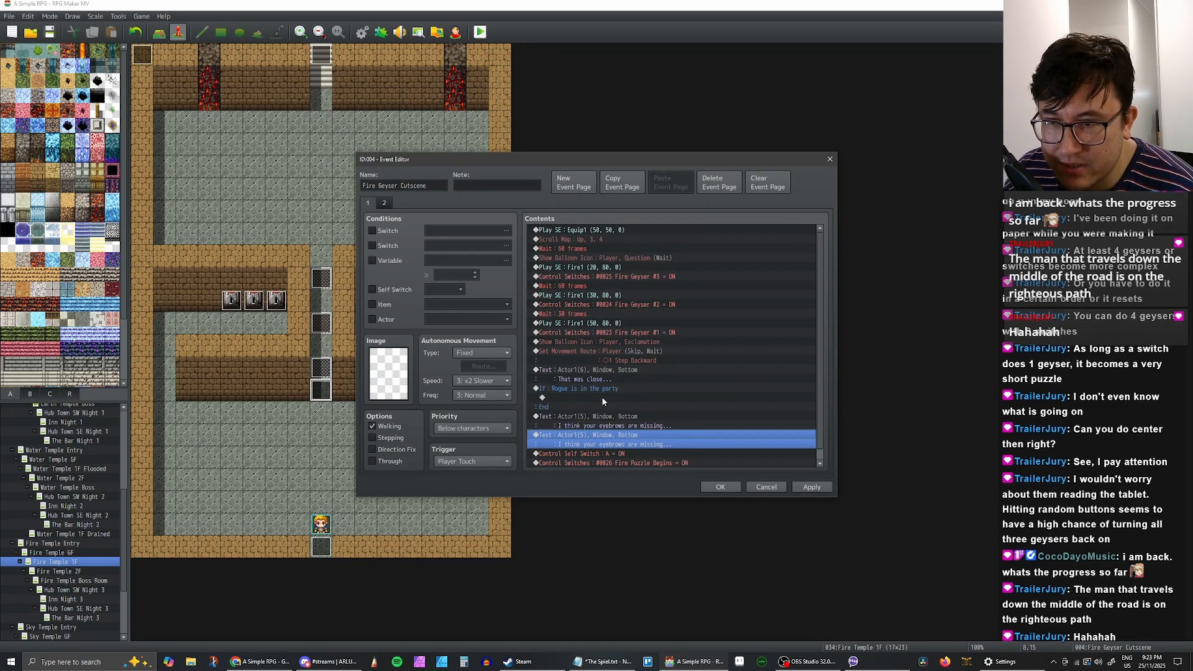
left_click(622, 416)
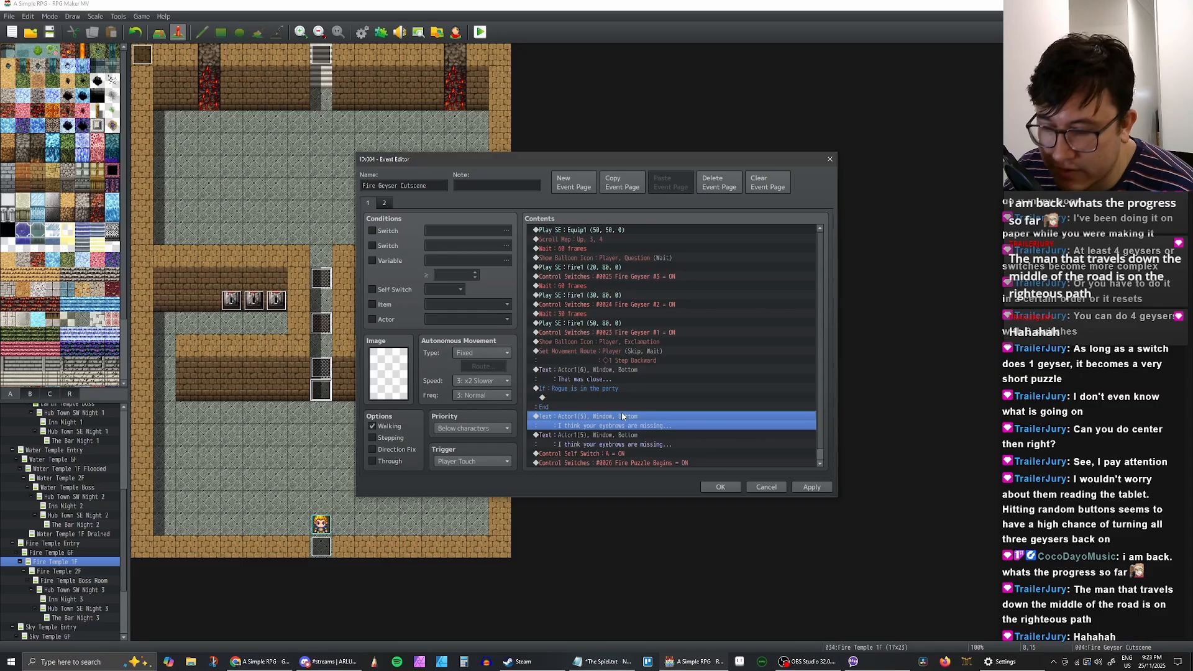
key("ctrl+x")
left_click(602, 398)
key("ctrl+v")
left_click(579, 390)
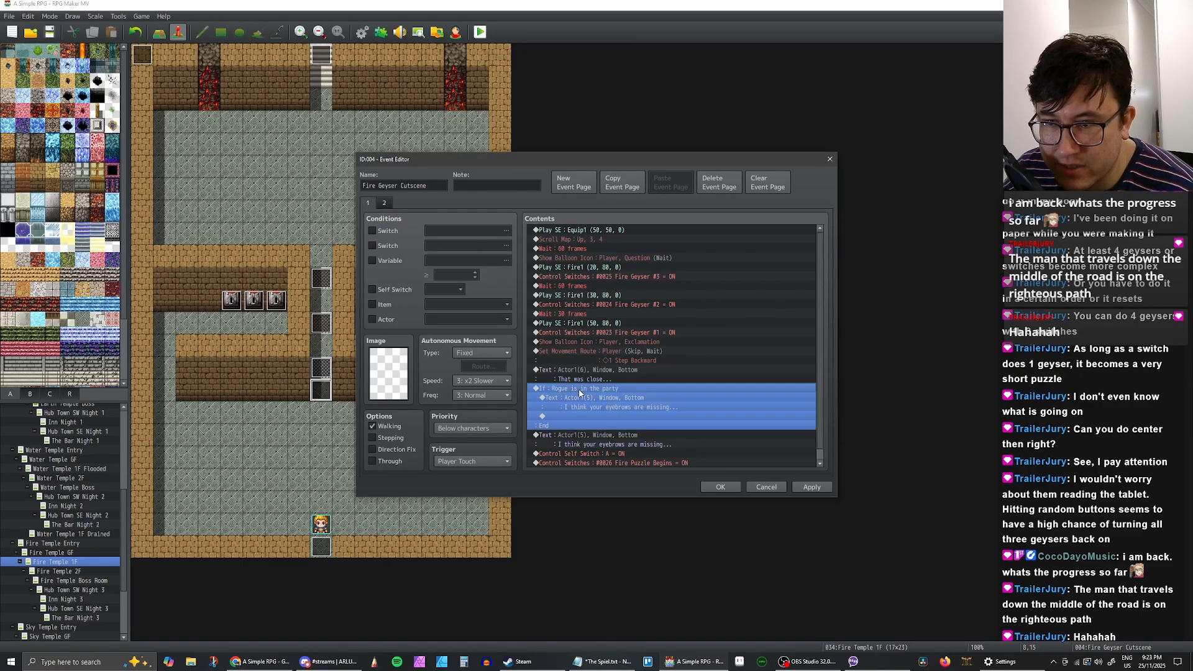
left_click(591, 433)
key("Delete")
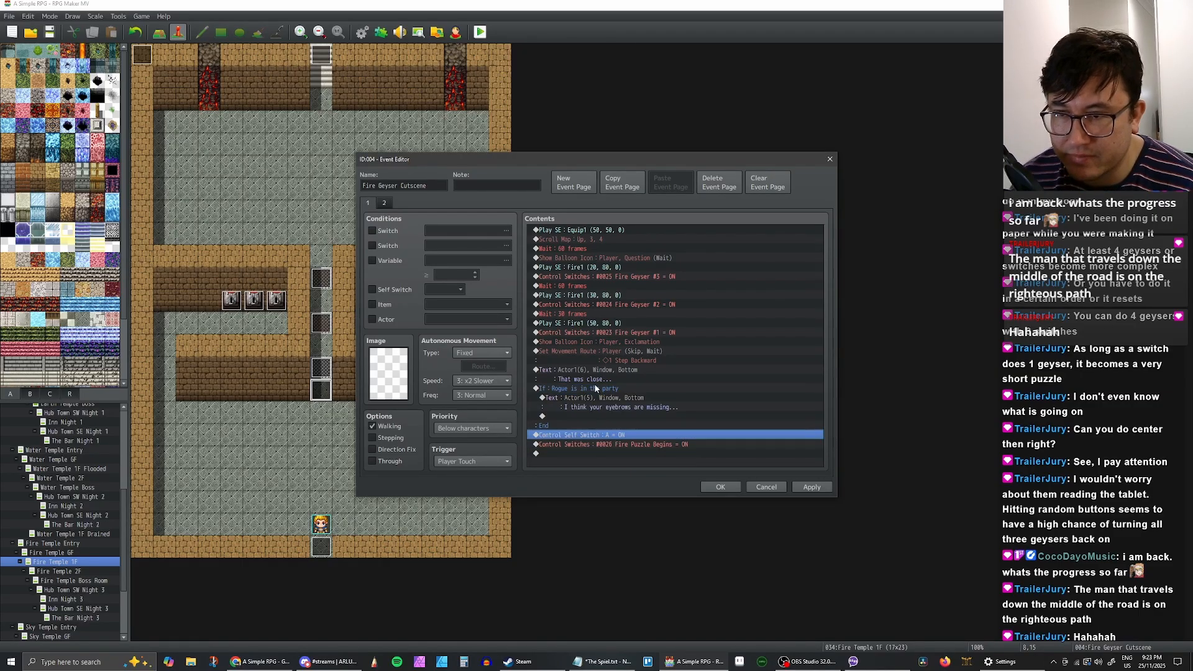
Step: Duplicate the Rogue branch directly below itself and set the copy's condition to actor 0003 Mage in the party
left_click(594, 386)
left_click(571, 426)
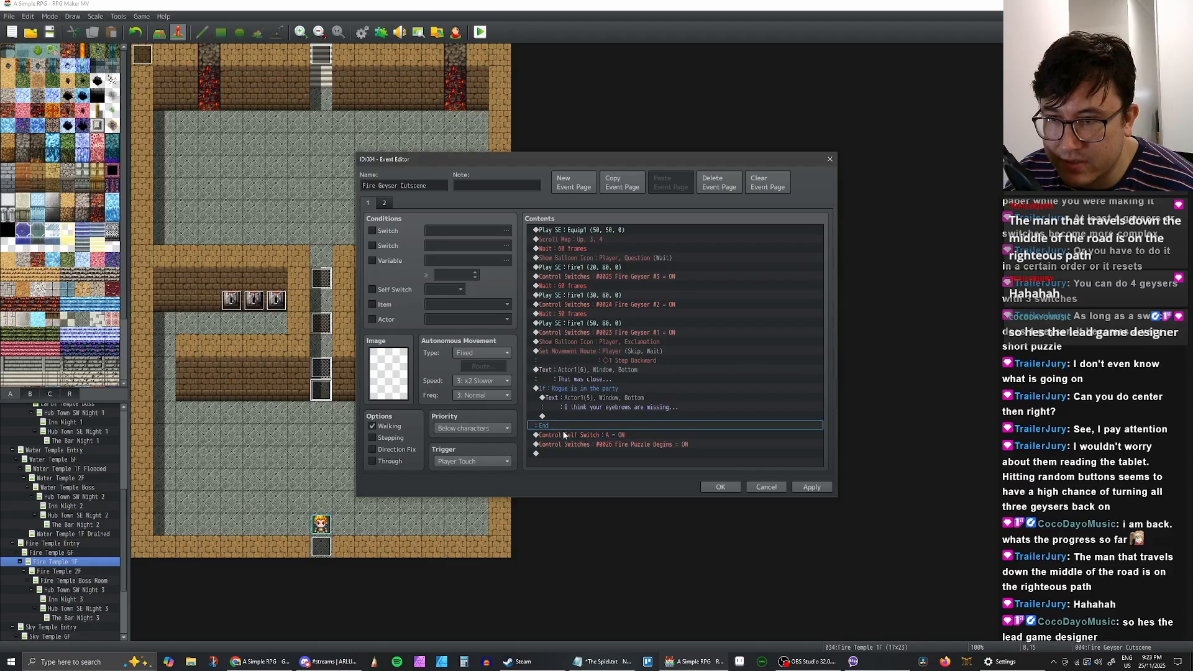
key("ctrl+v")
double_click(553, 416)
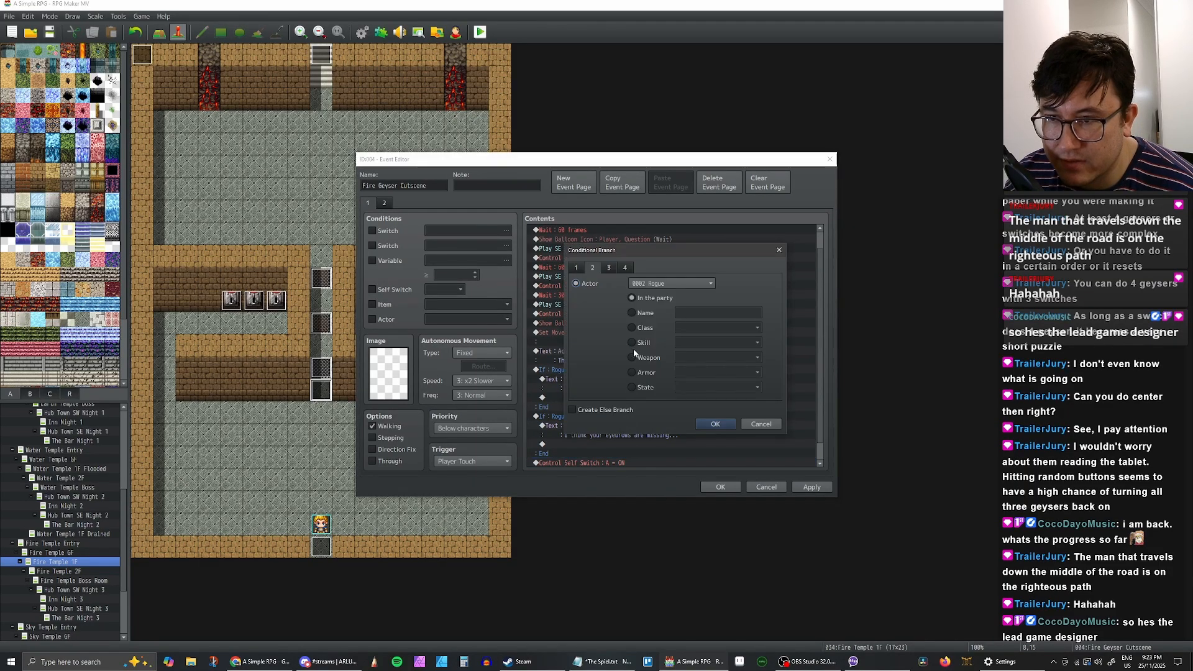
left_click(671, 284)
left_click(666, 314)
left_click(715, 423)
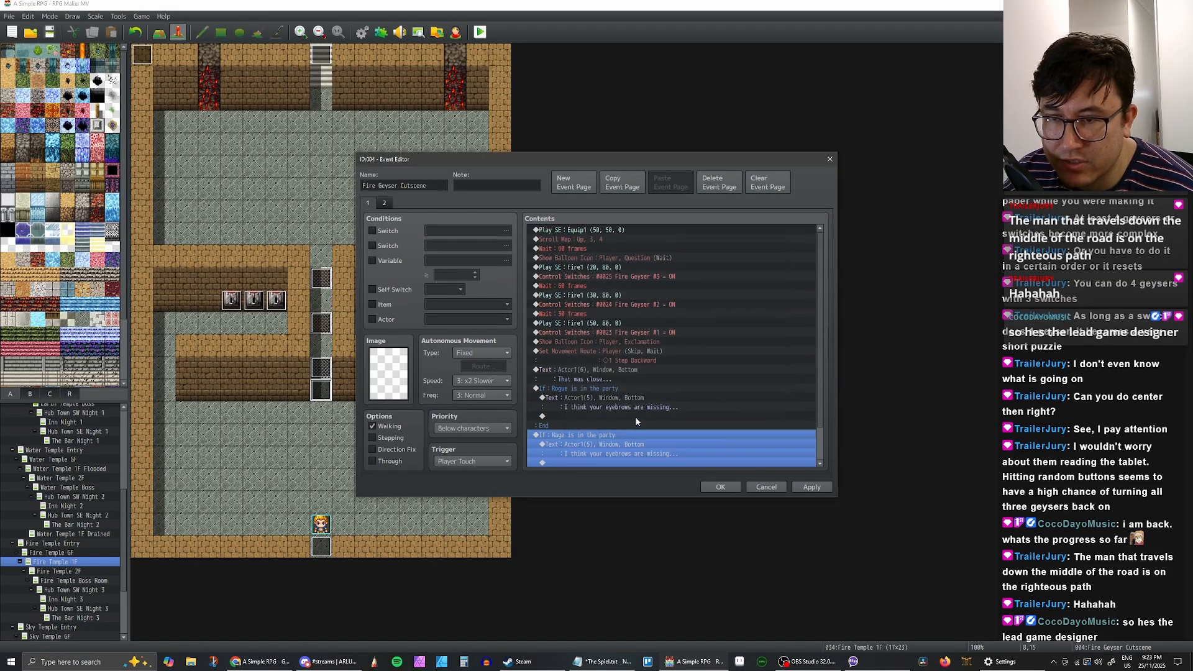
Step: Change the Mage branch message to the last face of the Actor3 set with the text "I can smell burnt hair..."
double_click(649, 443)
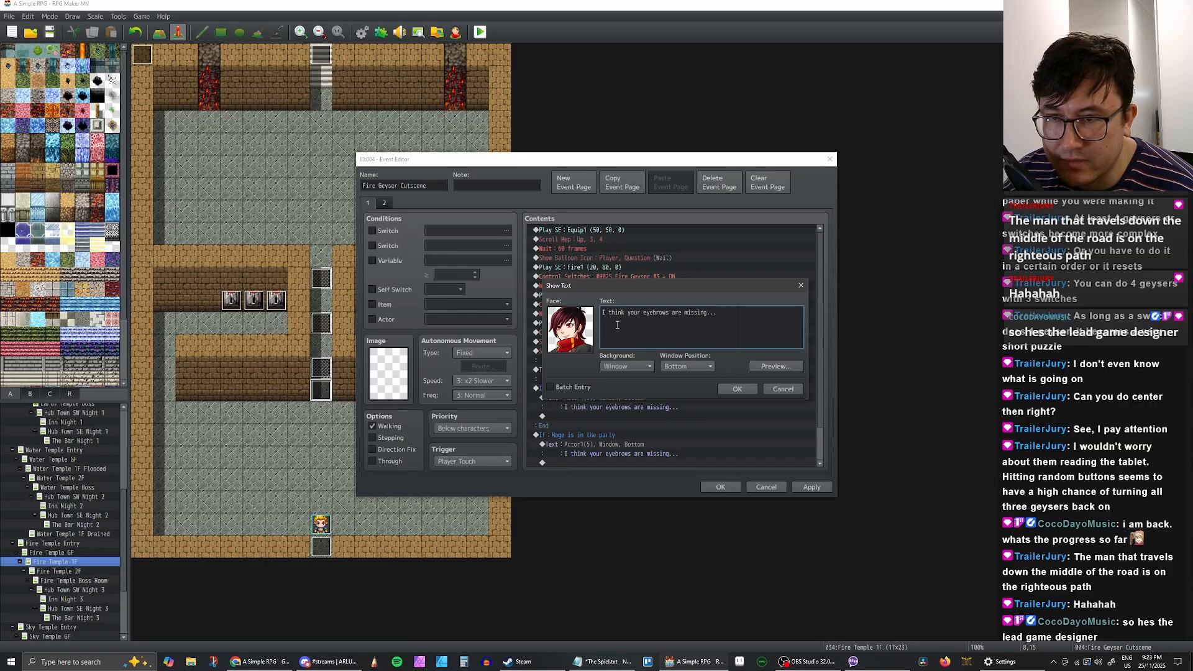
double_click(574, 336)
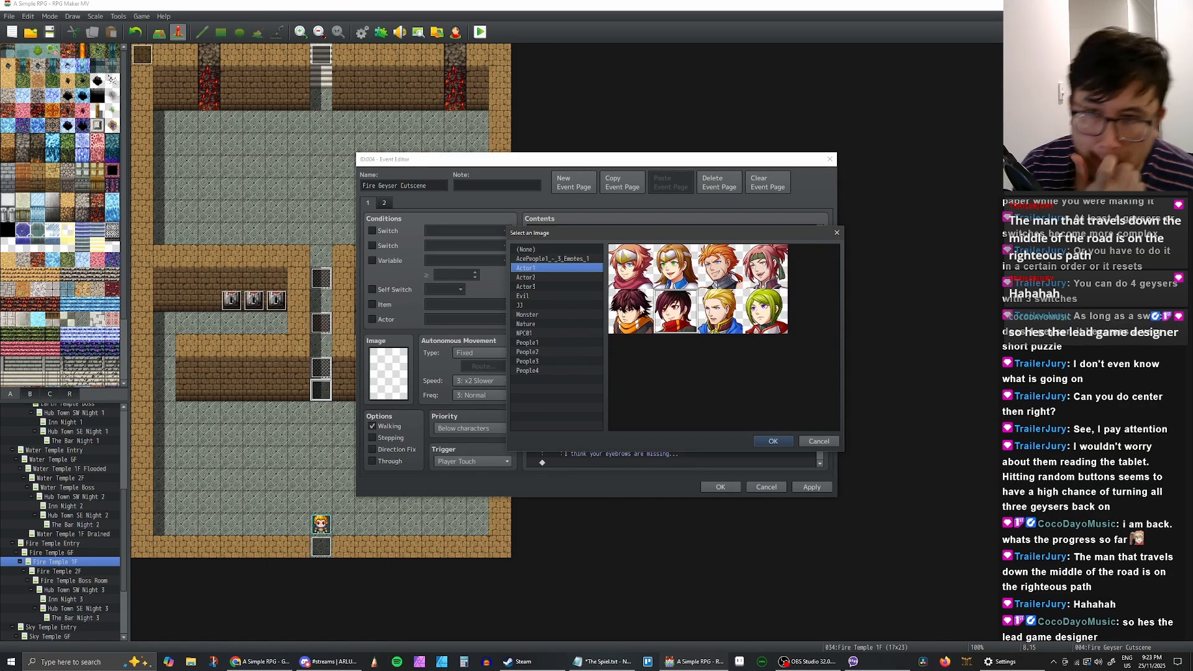
left_click(538, 276)
left_click(534, 287)
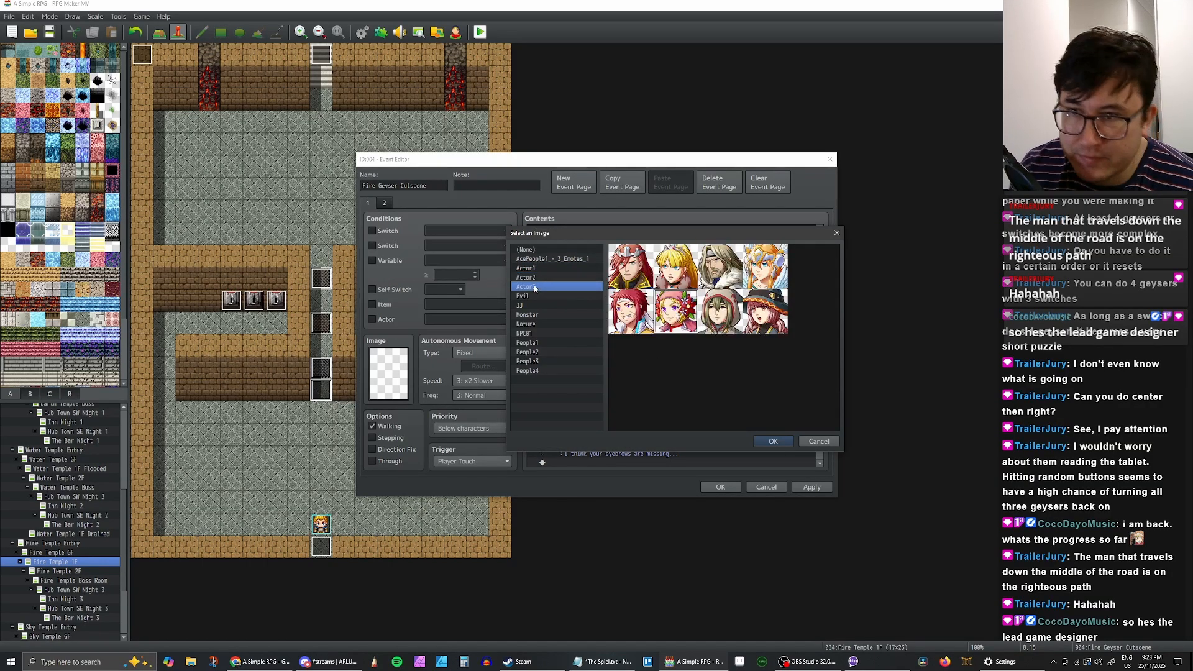
double_click(764, 310)
triple_click(707, 318)
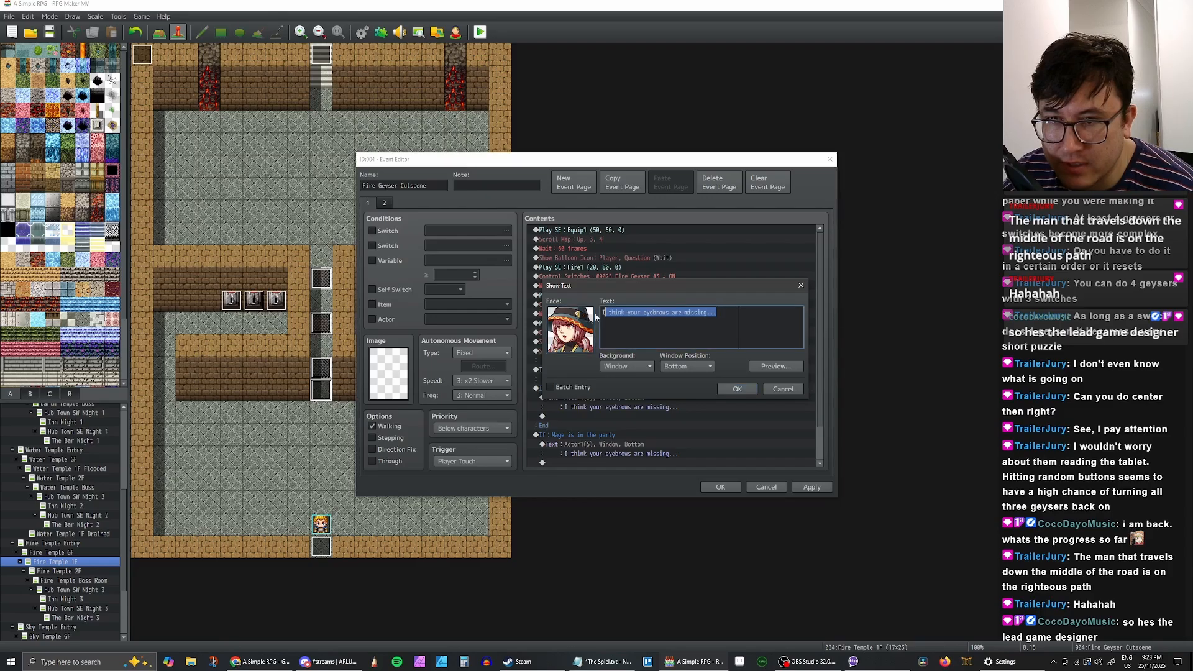
type("I can smell burt")
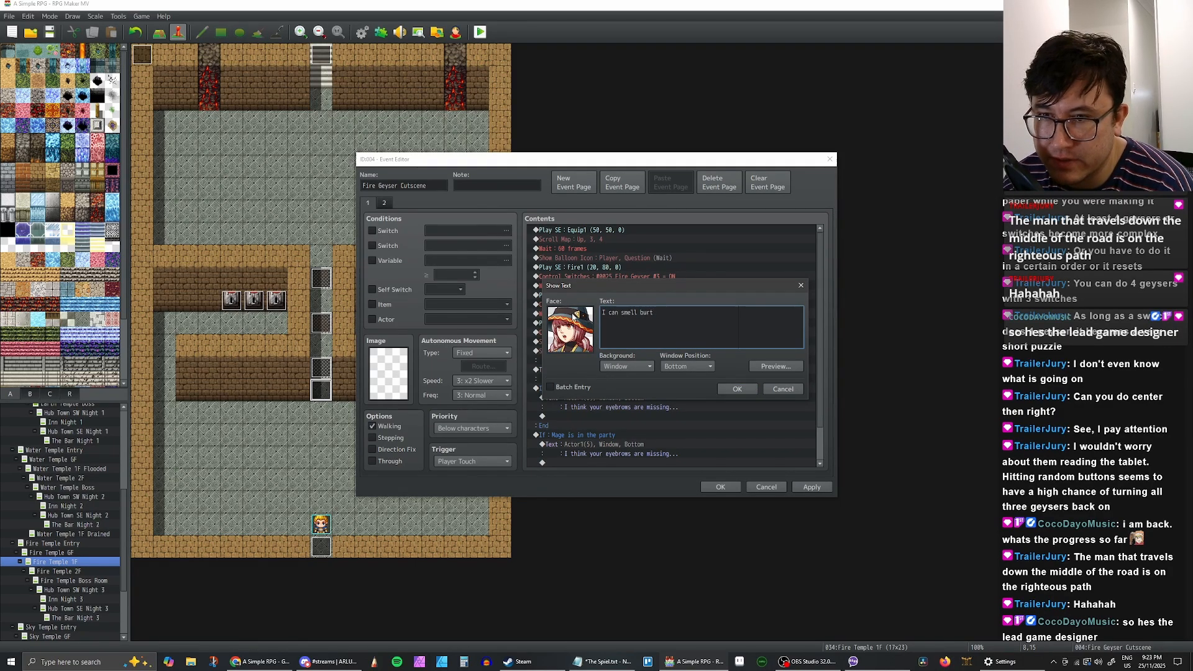
key("BackSpace")
type("nt hair...")
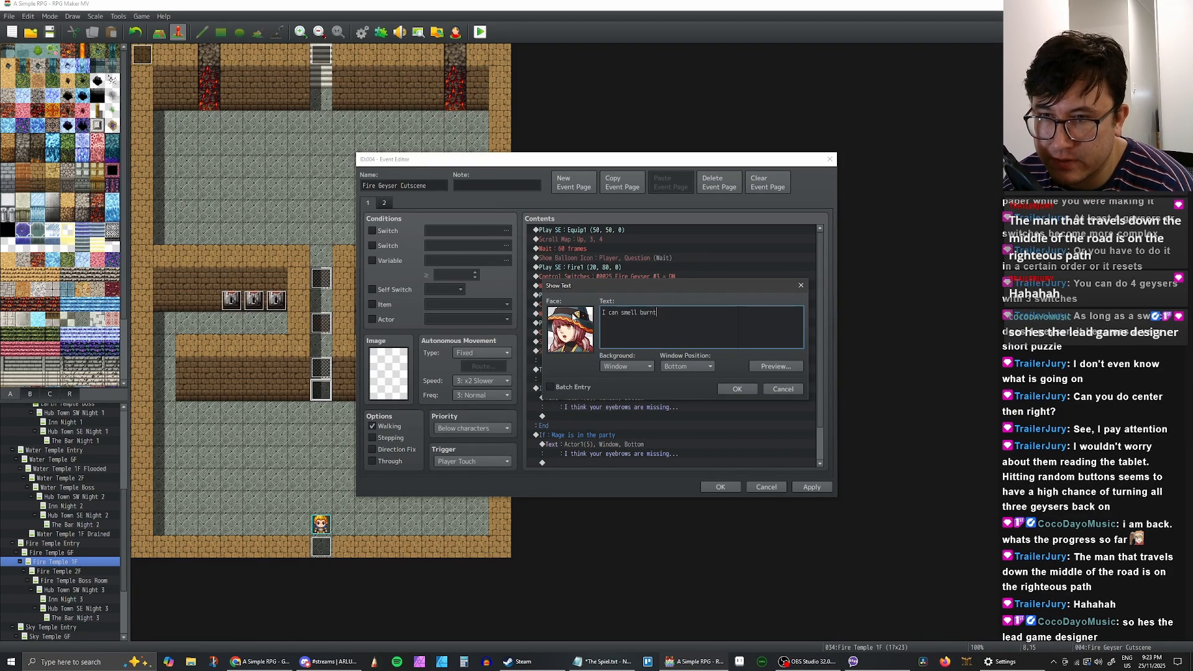
left_click(736, 389)
Step: Duplicate the Mage branch below itself and set the copy's condition to actor 0004 Cleric in the party
scroll(728, 382, "down", 2)
left_click(601, 398)
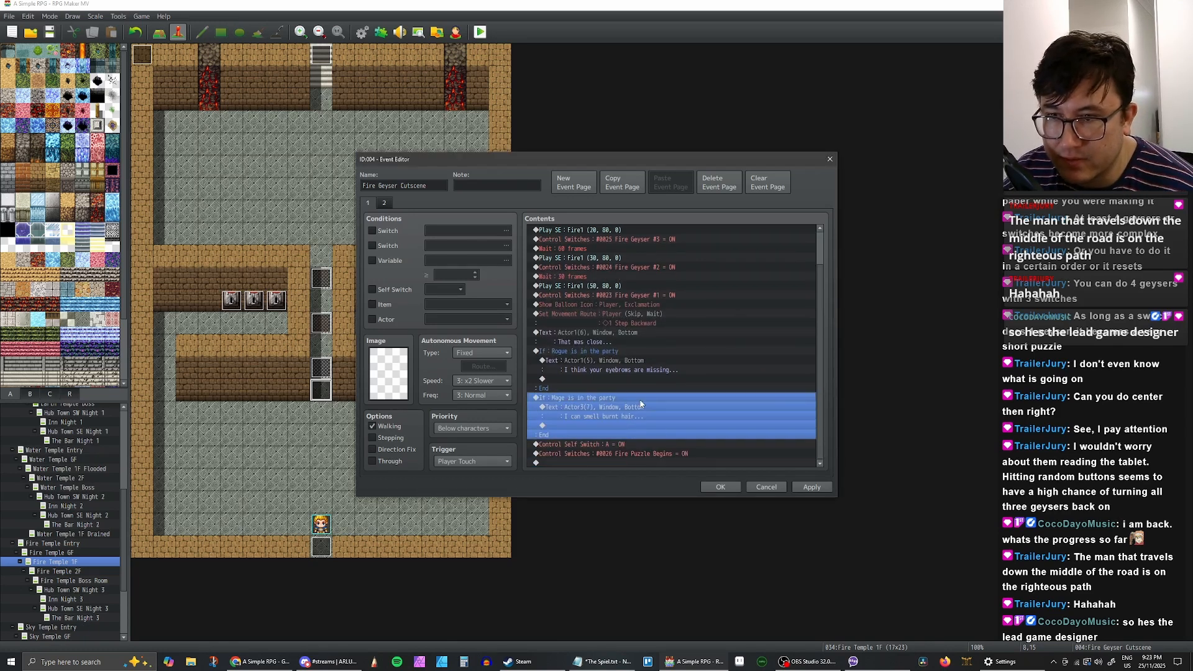
key("ctrl+c")
key("ctrl+v")
scroll(603, 417, "down", 2)
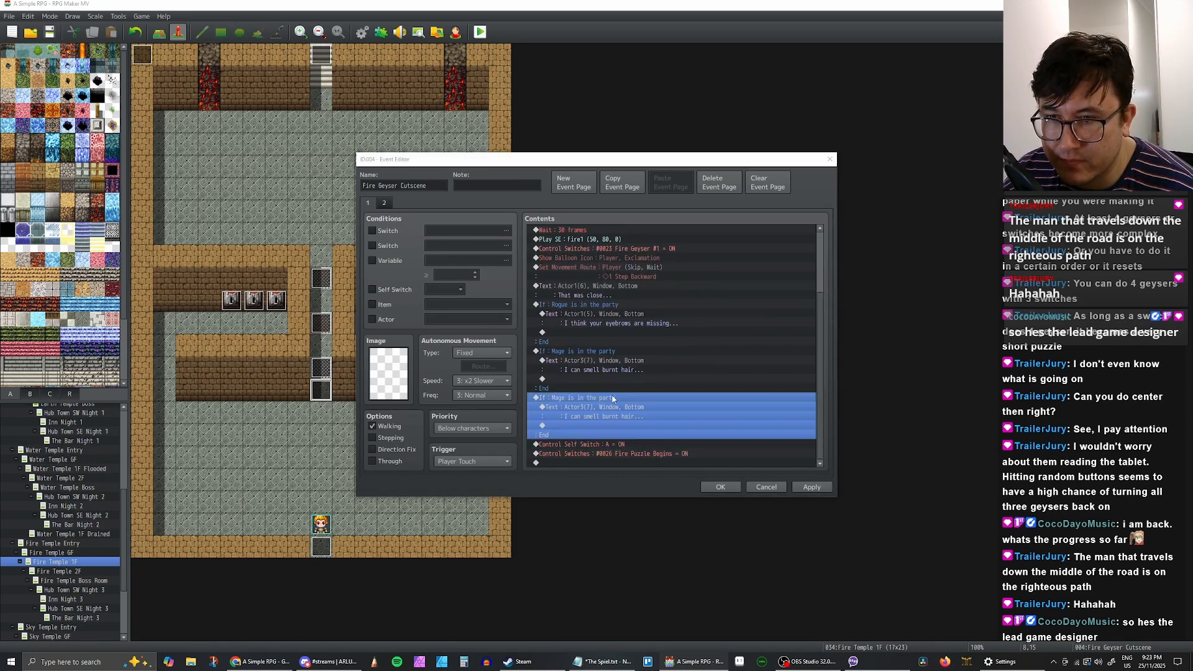
double_click(577, 398)
left_click(671, 283)
left_click(658, 326)
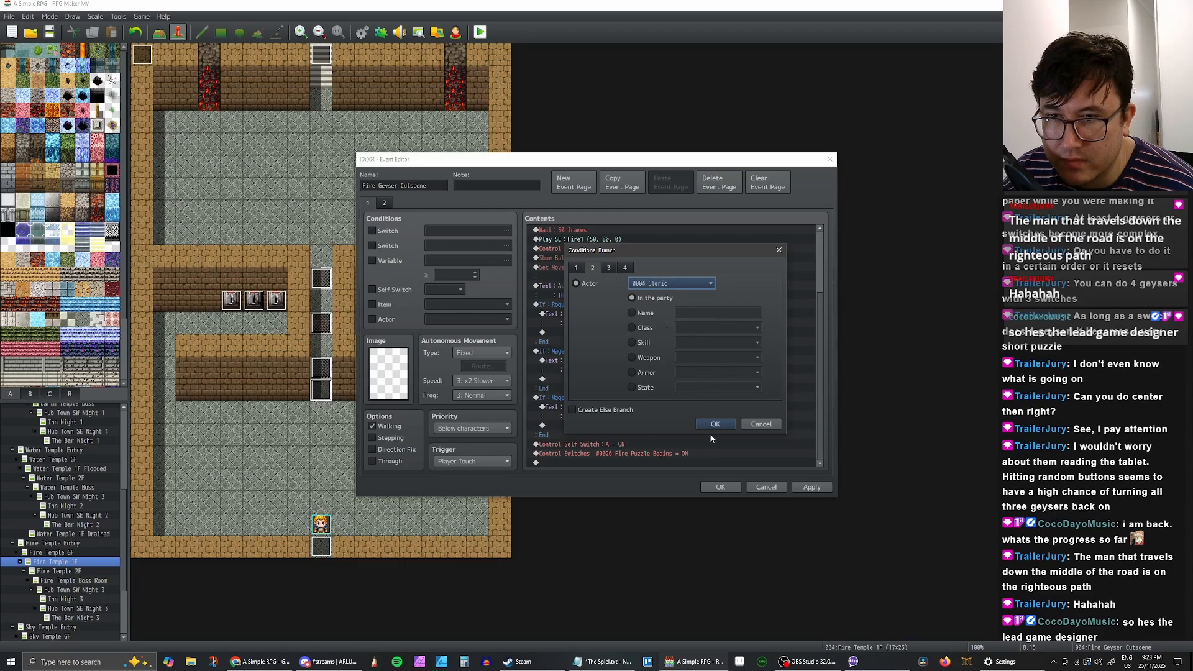
left_click(708, 426)
Step: Give the Cleric branch message the green-haired Actor2 face and the text "I can heal burns but it ain't easy...", and apply the event changes
scroll(617, 423, "down", 2)
double_click(639, 406)
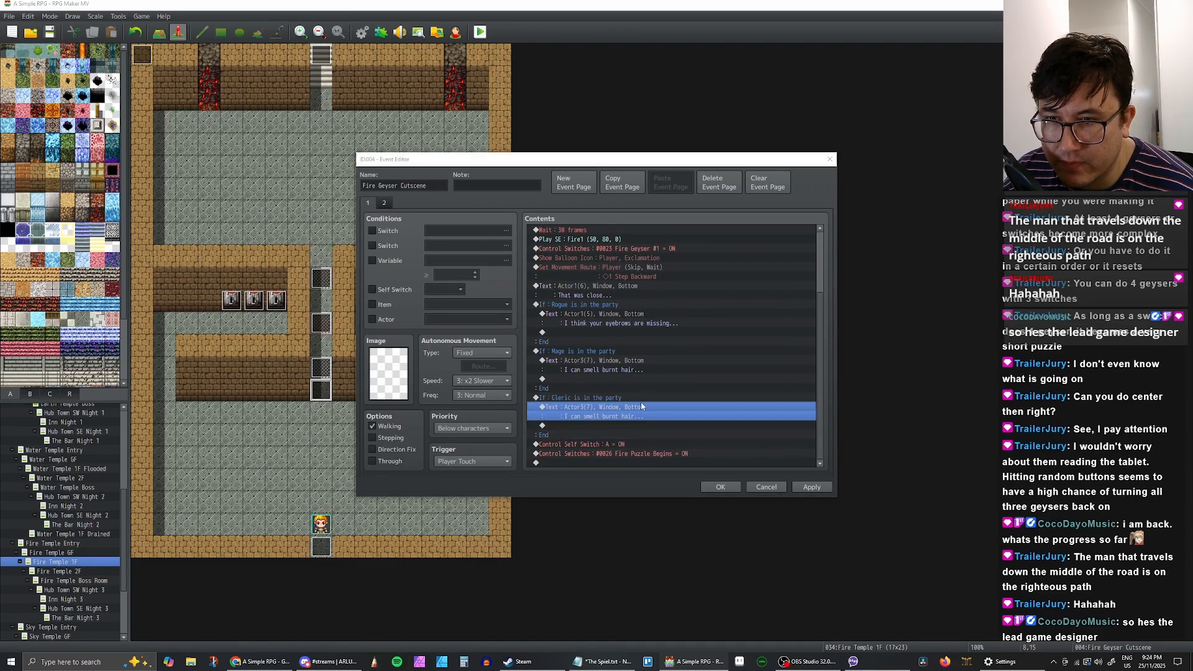
double_click(569, 329)
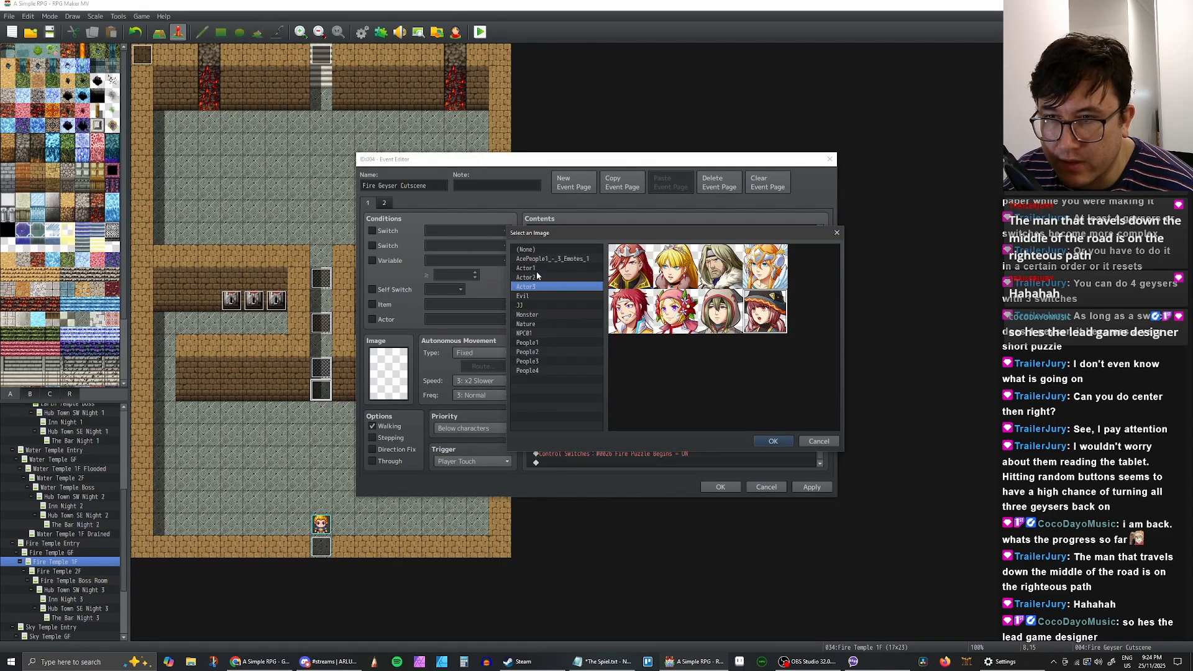
left_click(526, 268)
left_click(527, 286)
double_click(765, 311)
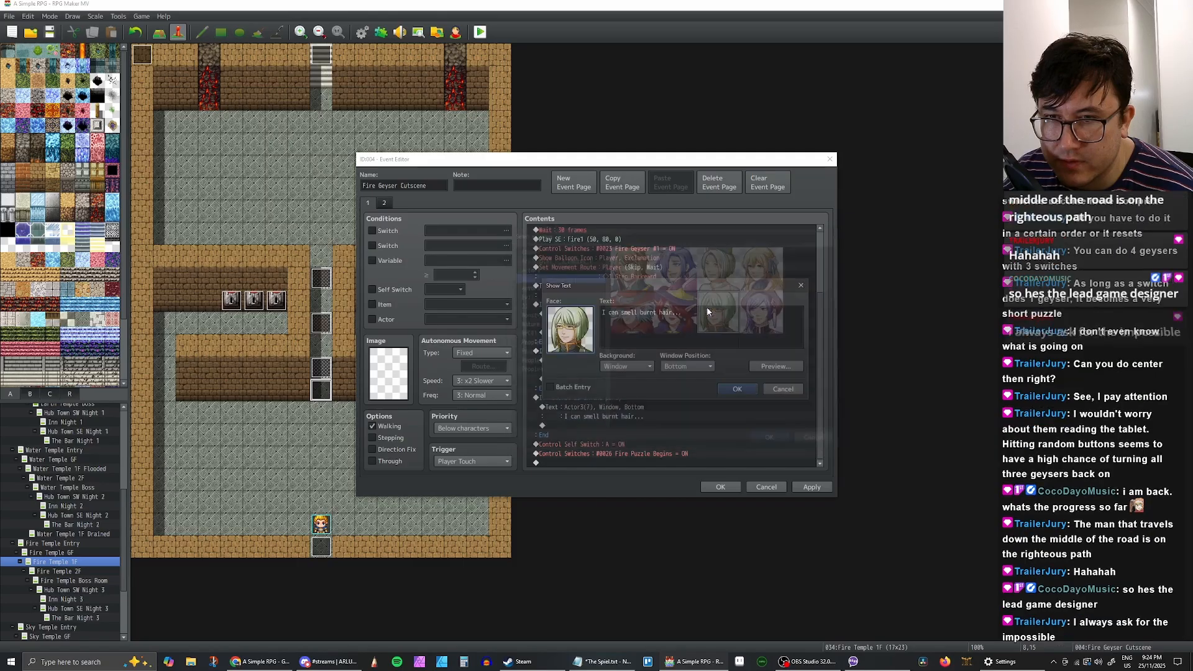
left_click_drag(687, 315, 623, 313)
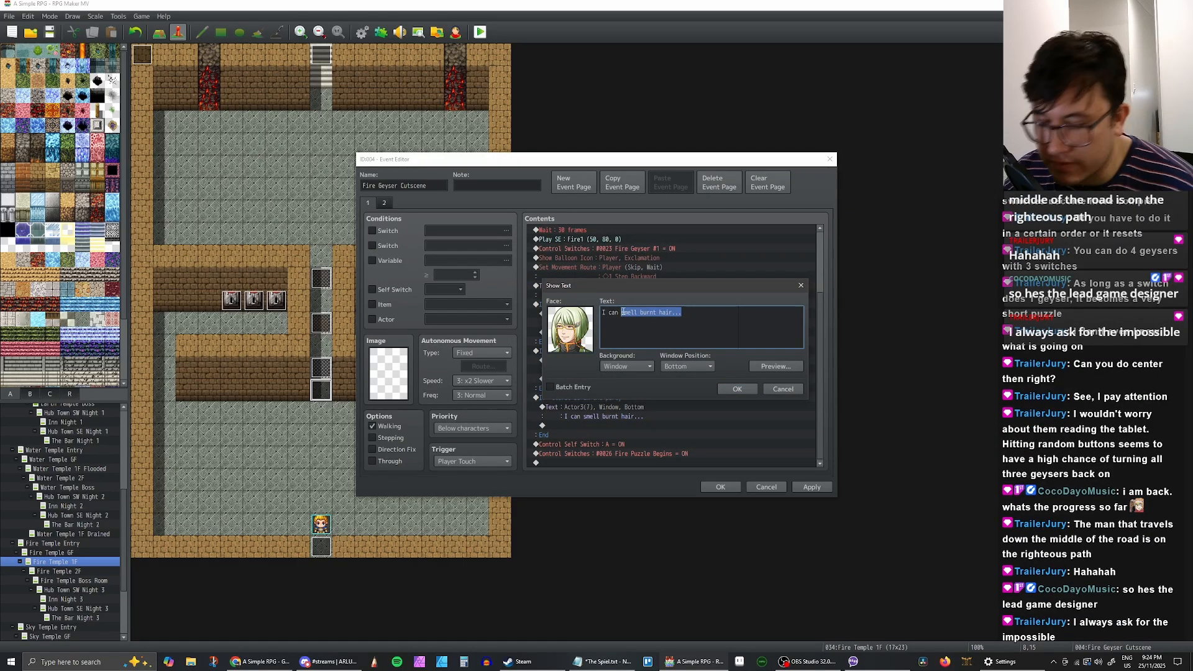
type("heal burns bu")
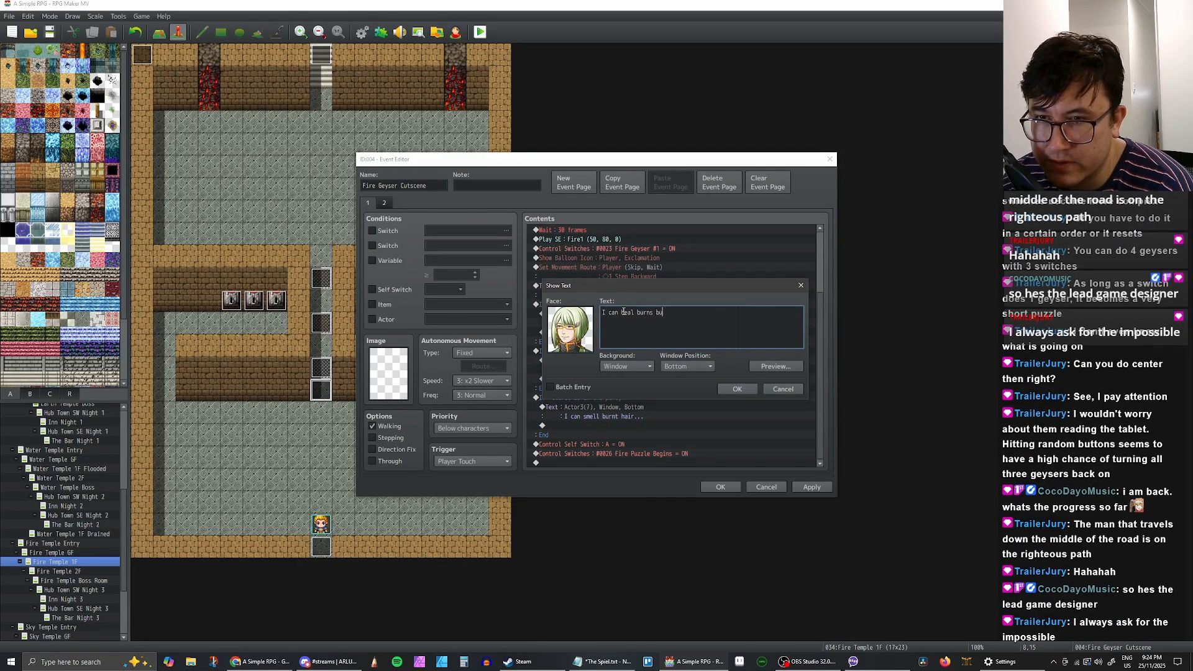
type("t it ain't")
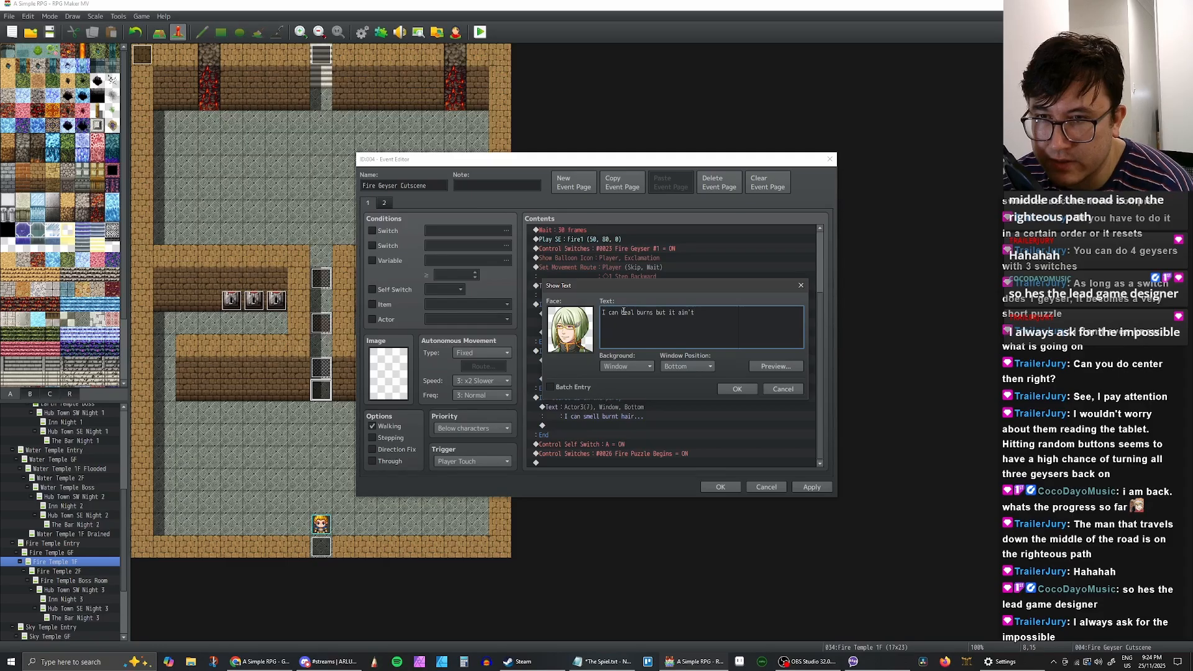
type(" easy...")
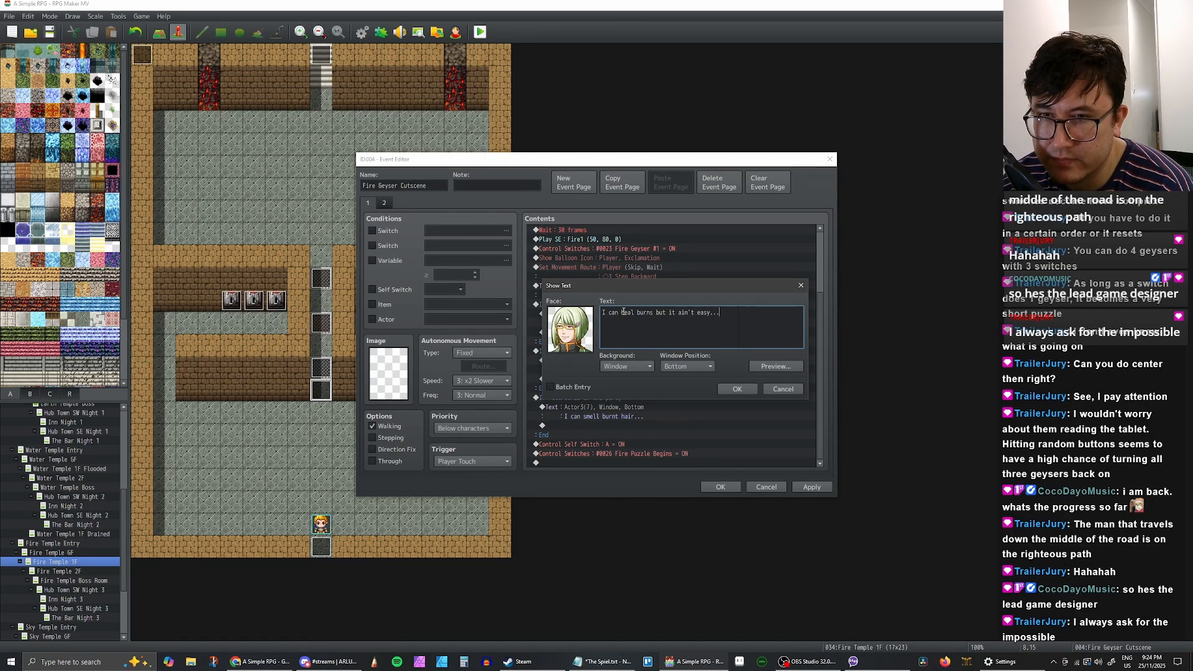
left_click(744, 392)
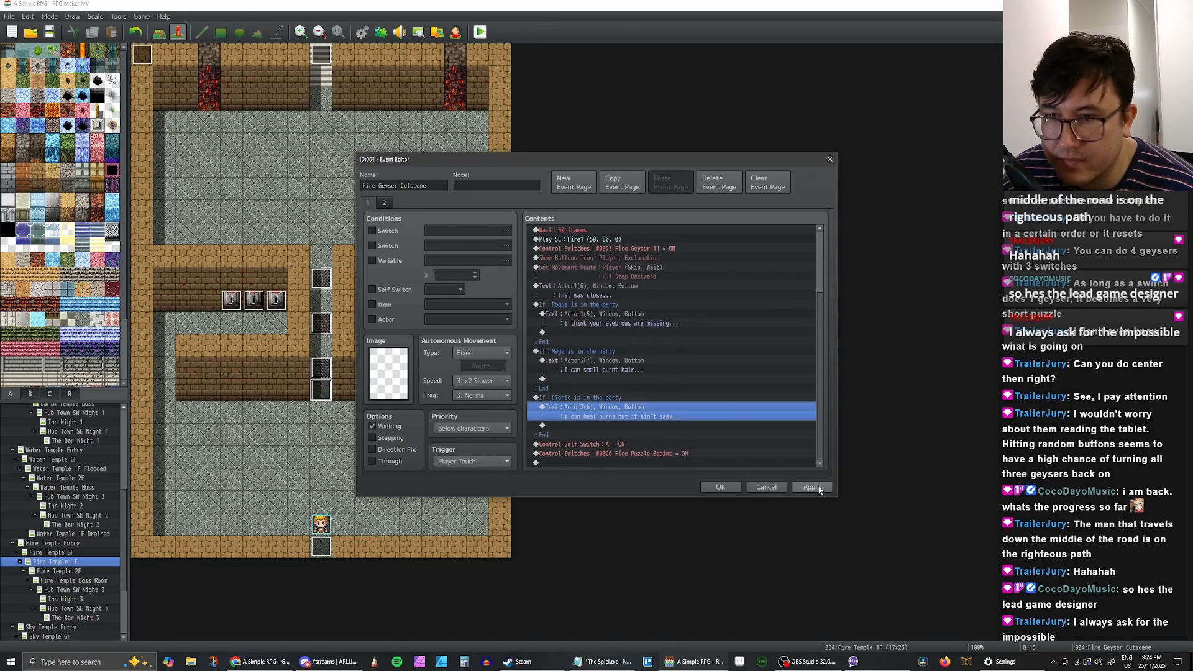
scroll(592, 325, "up", 1)
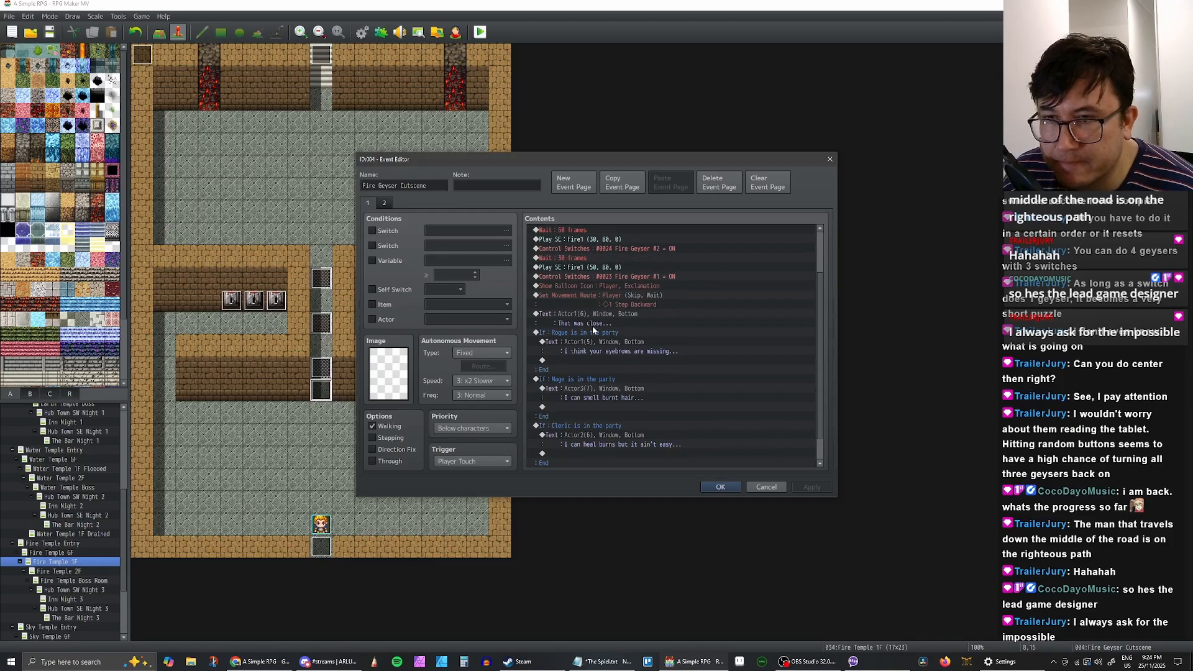
scroll(609, 321, "up", 2)
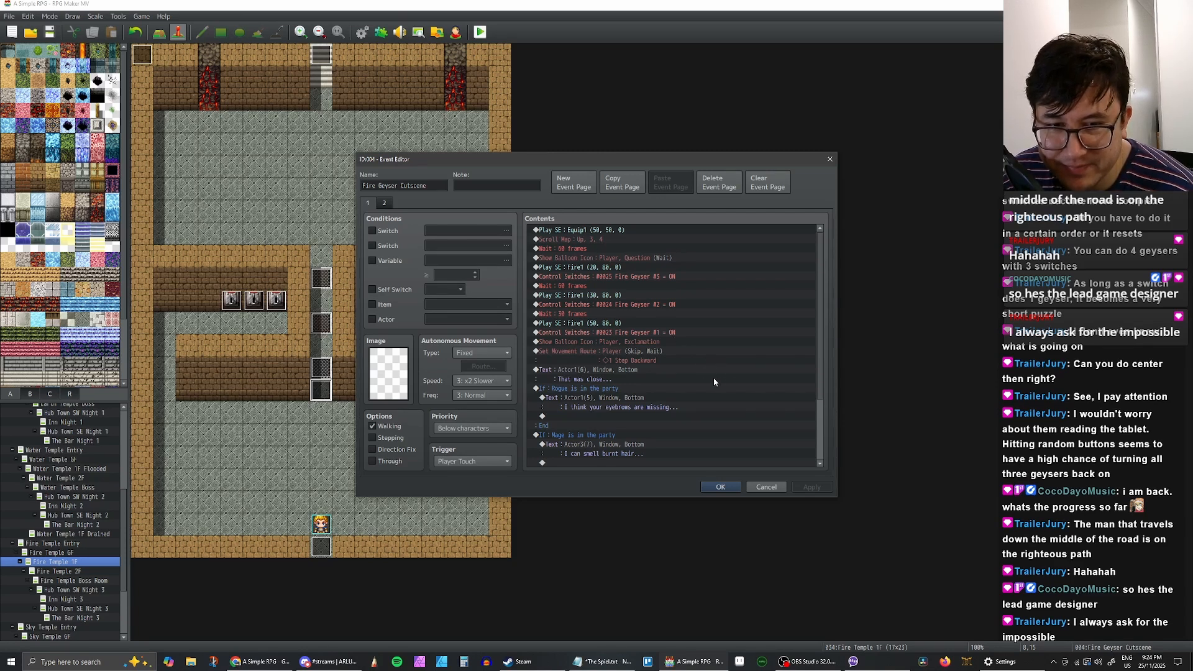
Step: Open CREDITS.txt in Notepad, check the consultant entries, and return to the event editor in RPG Maker MV
left_click(601, 661)
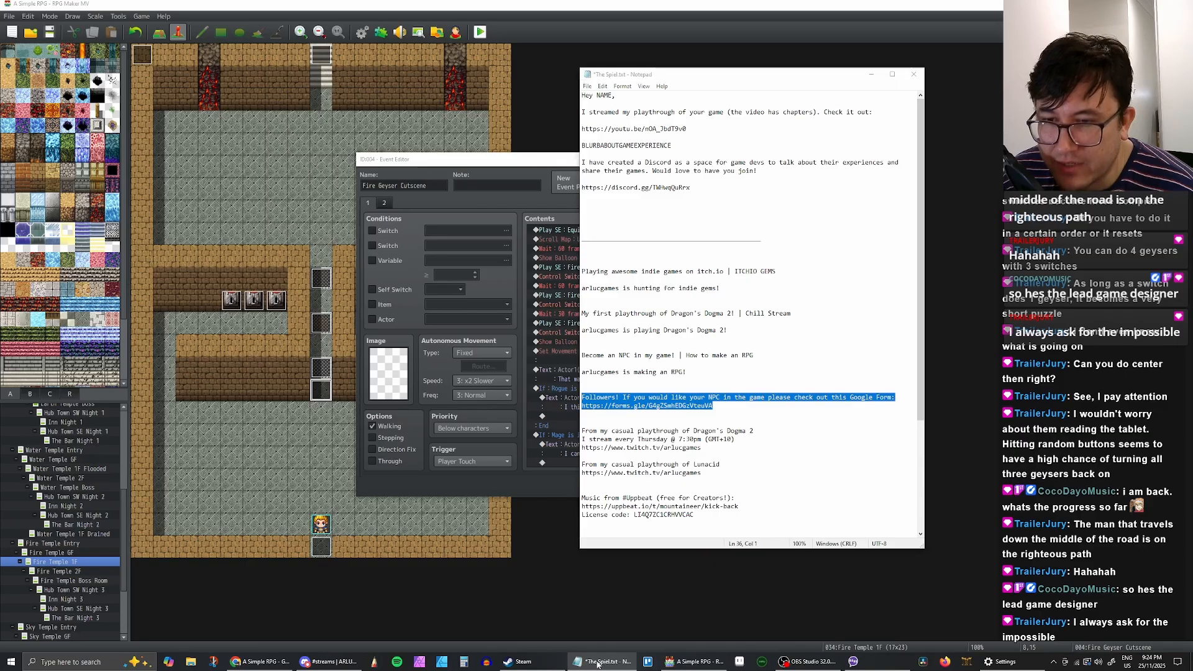
right_click(602, 658)
left_click(575, 546)
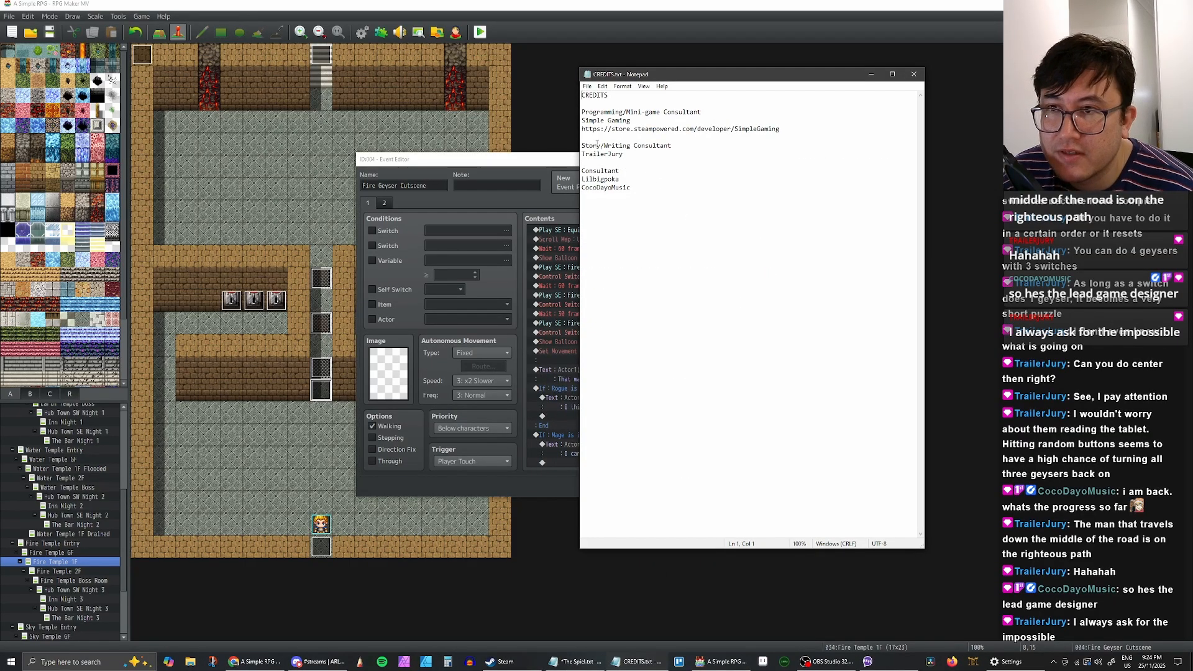
left_click(673, 146)
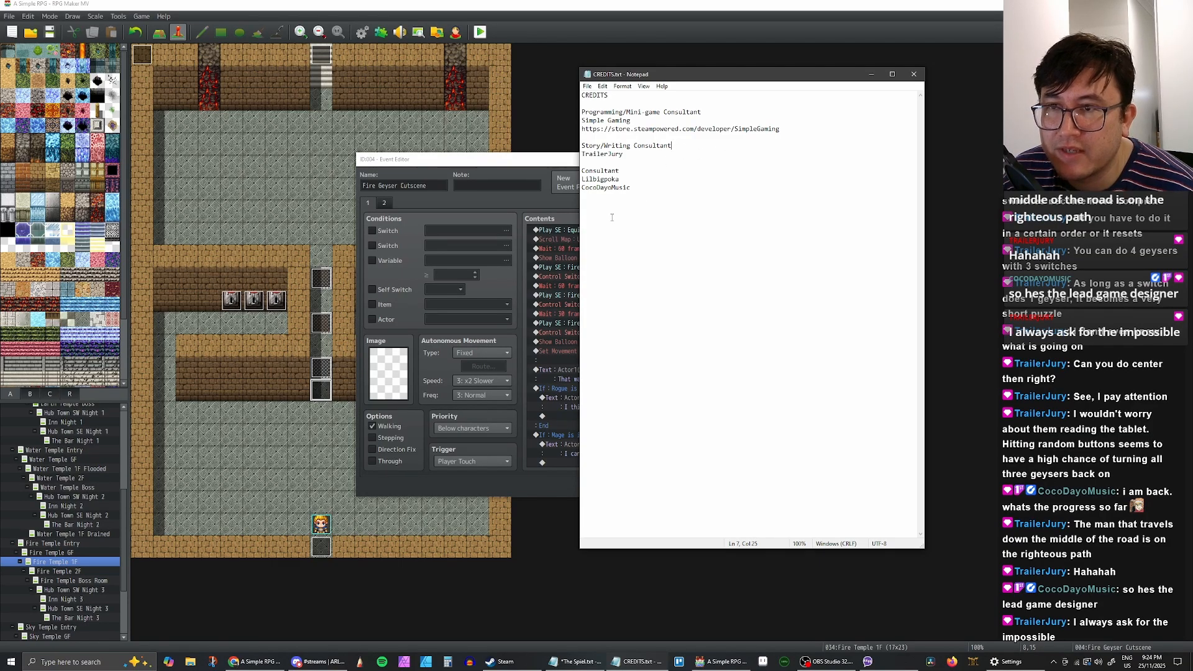
left_click(688, 187)
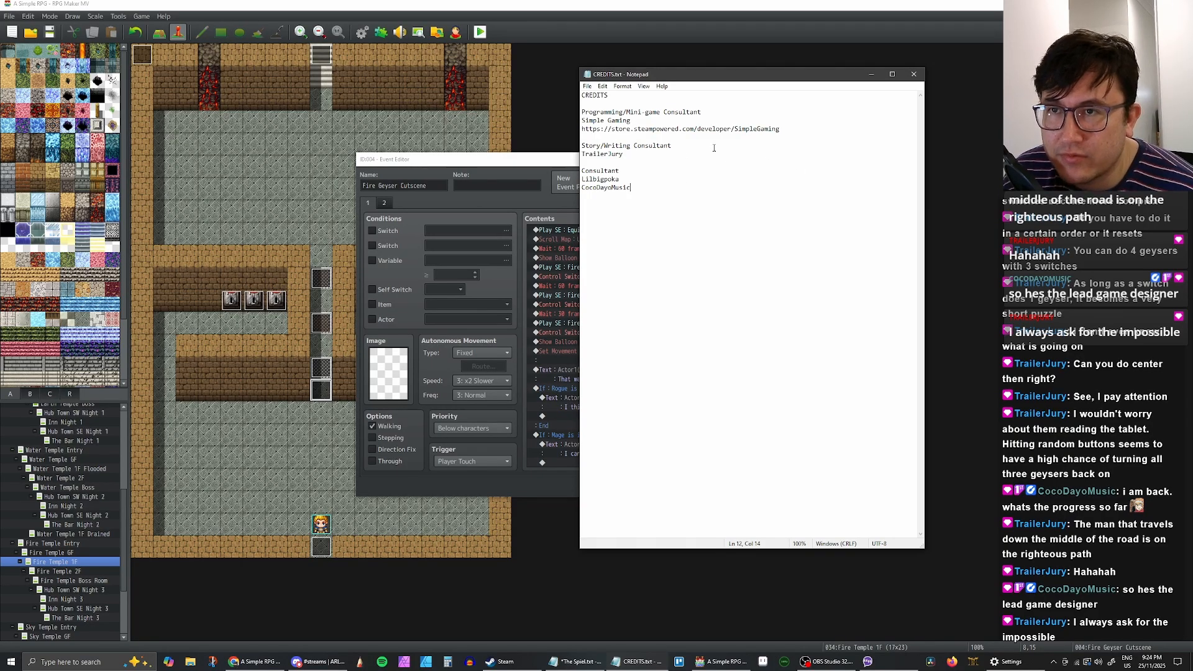
left_click(871, 74)
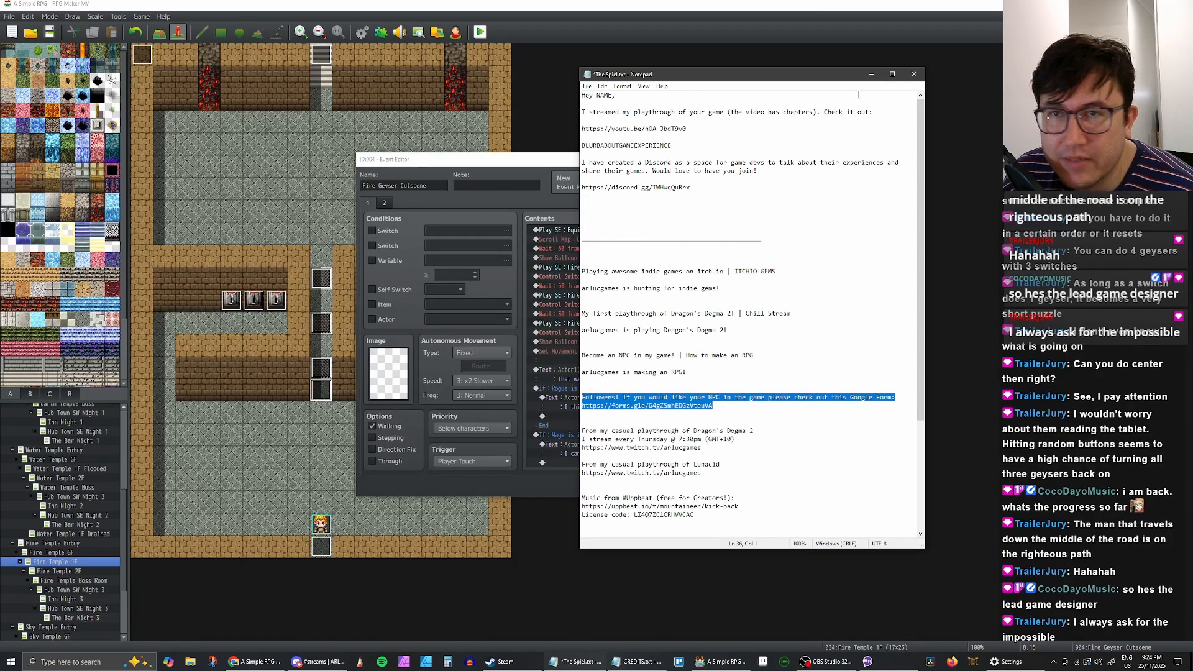
left_click(871, 73)
Step: Review the Cleric, Mage and Rogue party branches in the Fire Geyser Cutscene event and close the event with its changes accepted
scroll(696, 391, "down", 3)
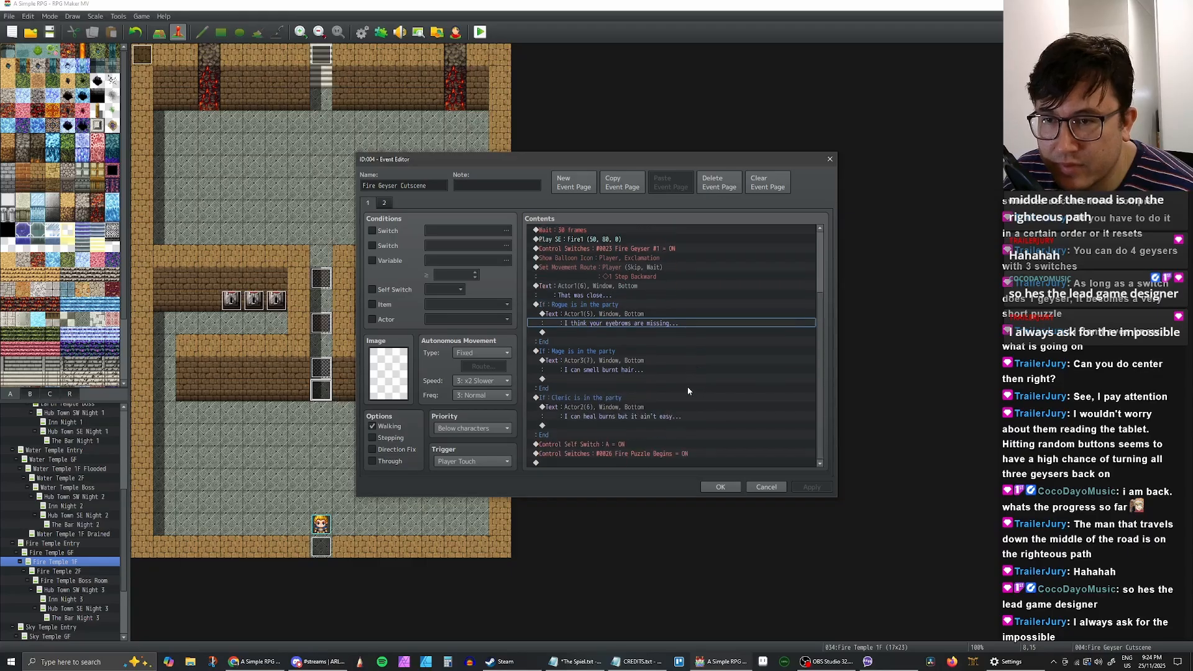
left_click(649, 404)
left_click(628, 398)
left_click(625, 405)
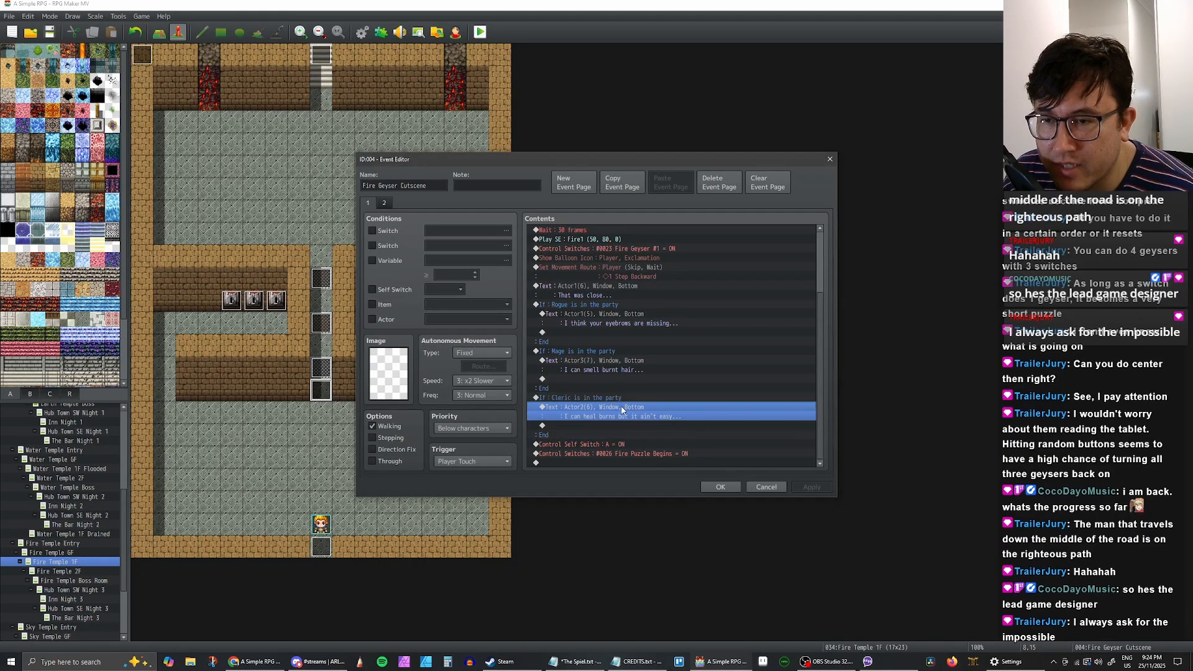
left_click(624, 401)
left_click(623, 407)
left_click(624, 399)
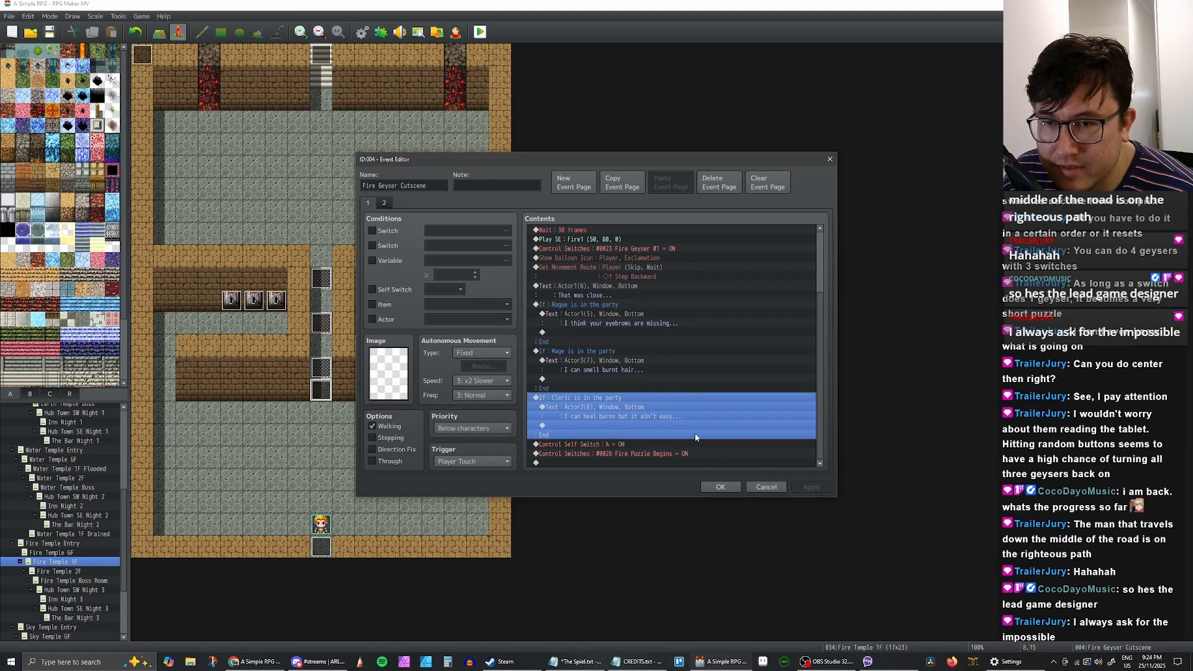
scroll(677, 383, "up", 2)
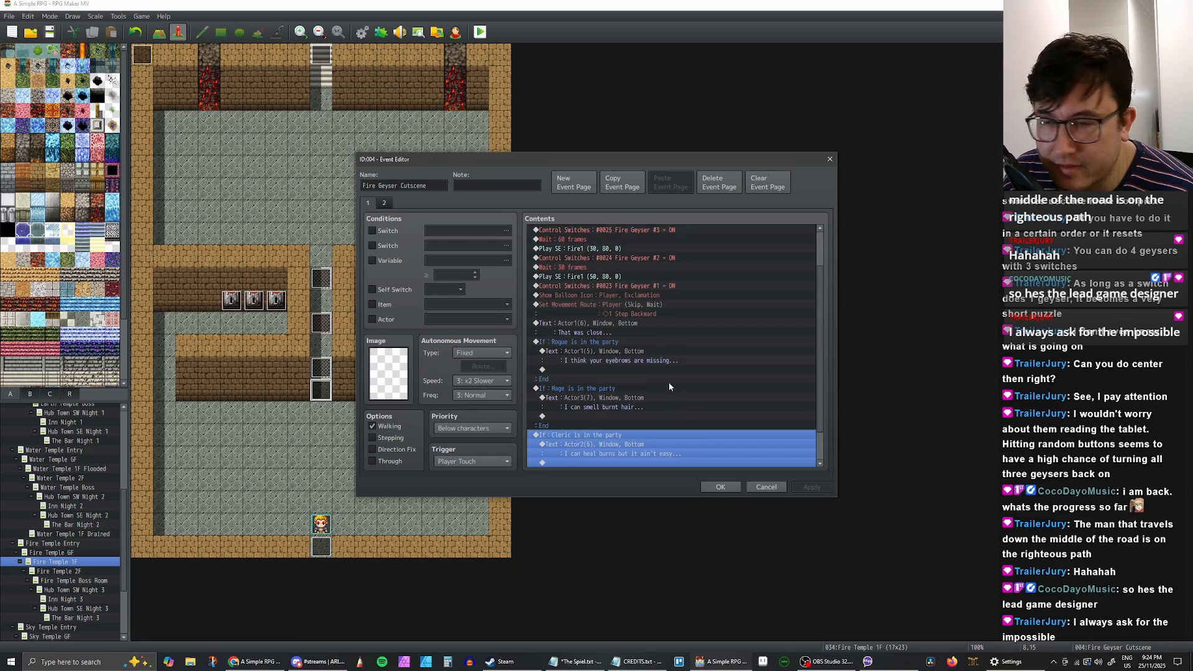
left_click(603, 397)
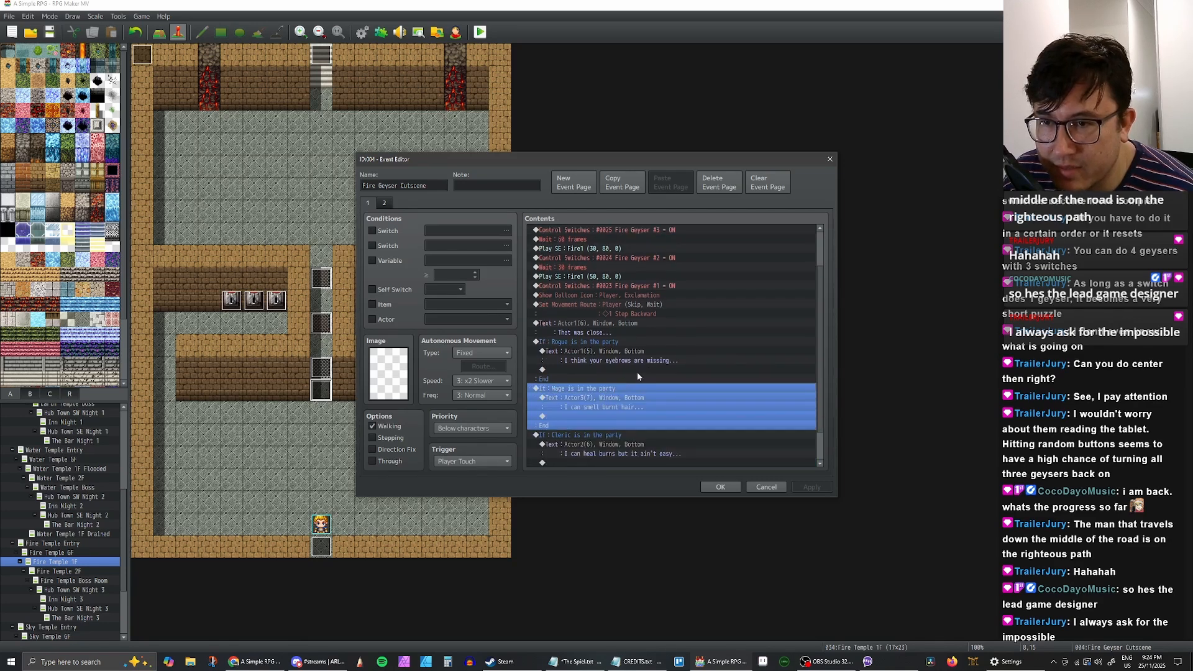
left_click(625, 343)
scroll(621, 342, "up", 3)
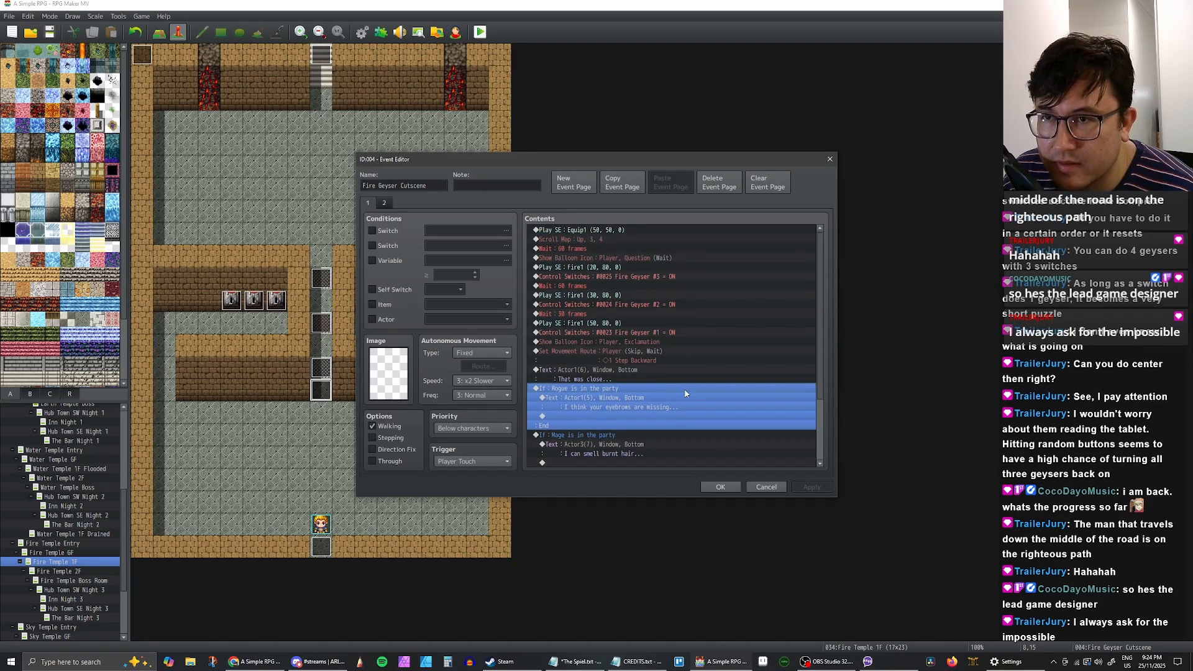
left_click(720, 487)
Step: Open the Fire Puzzle Solved event and start a new audio command inside the innermost "Fire Geyser #3 is OFF" branch
double_click(141, 54)
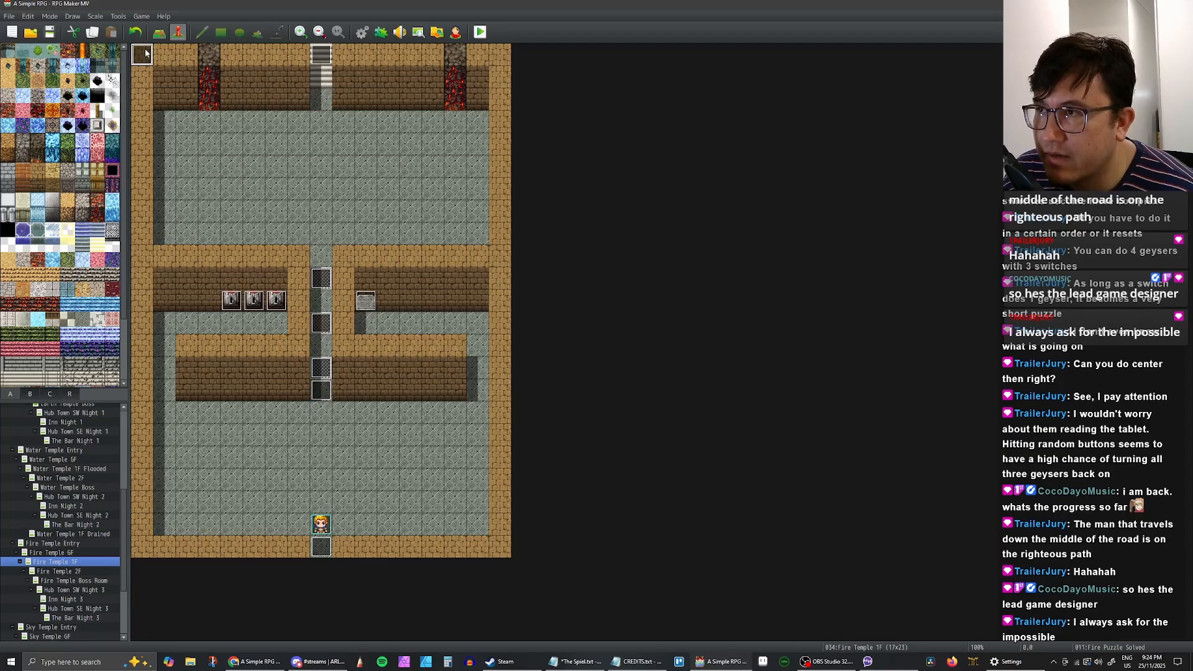
left_click(576, 258)
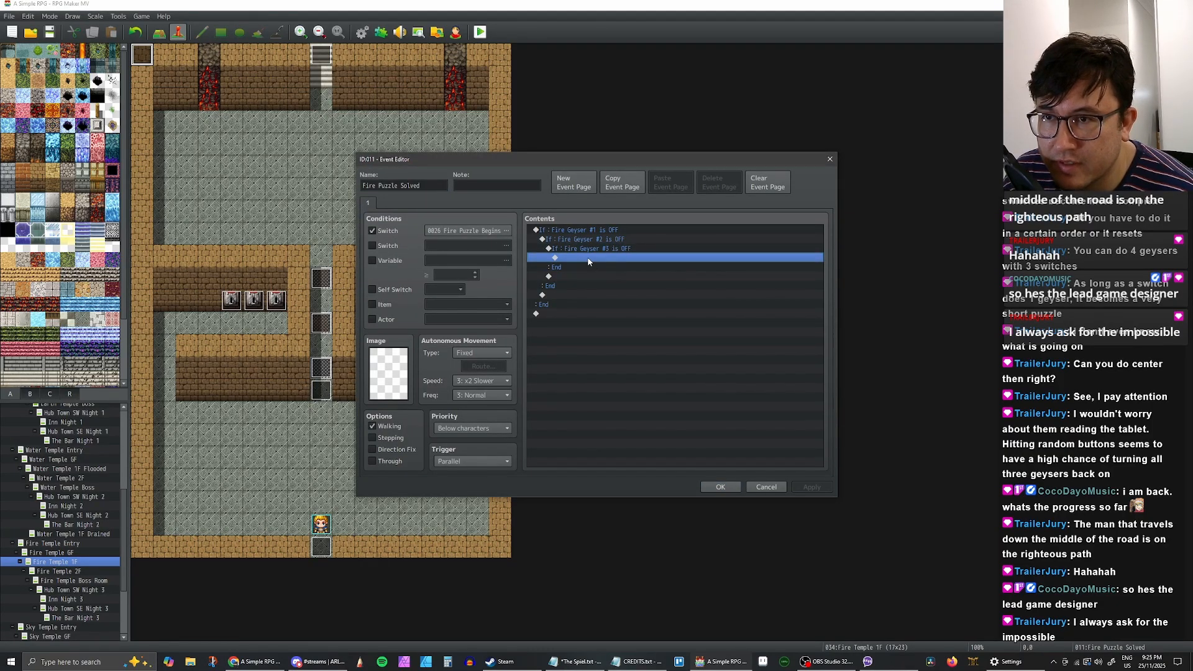
right_click(588, 261)
left_click(597, 263)
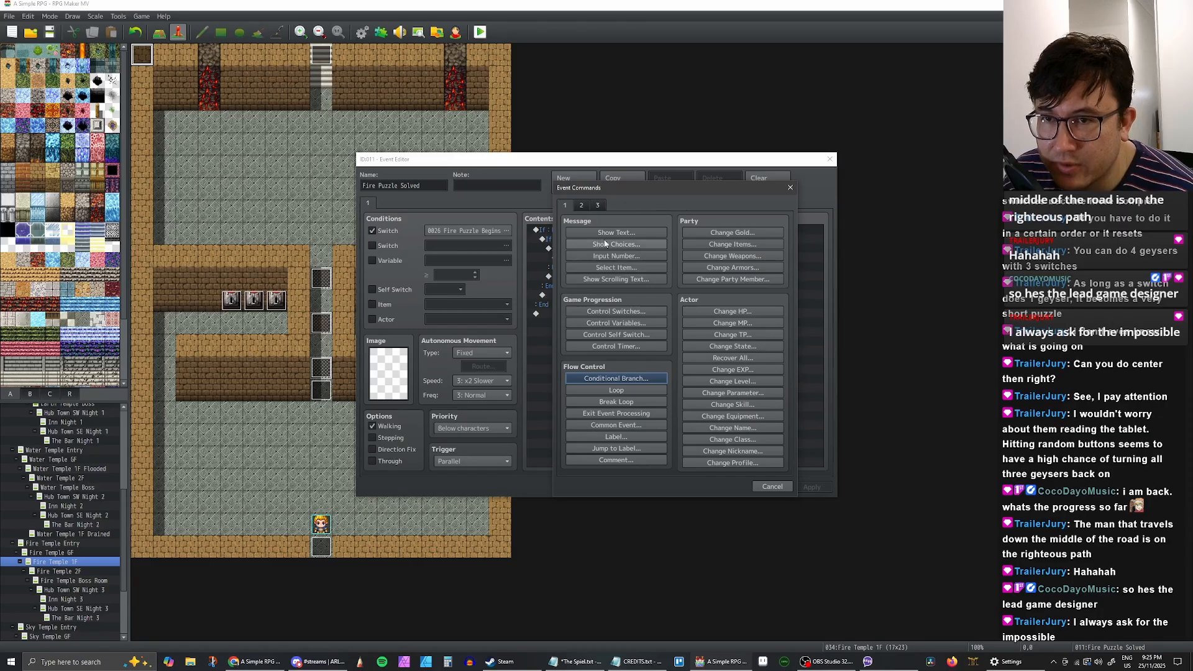
left_click(581, 205)
left_click(597, 205)
left_click(581, 205)
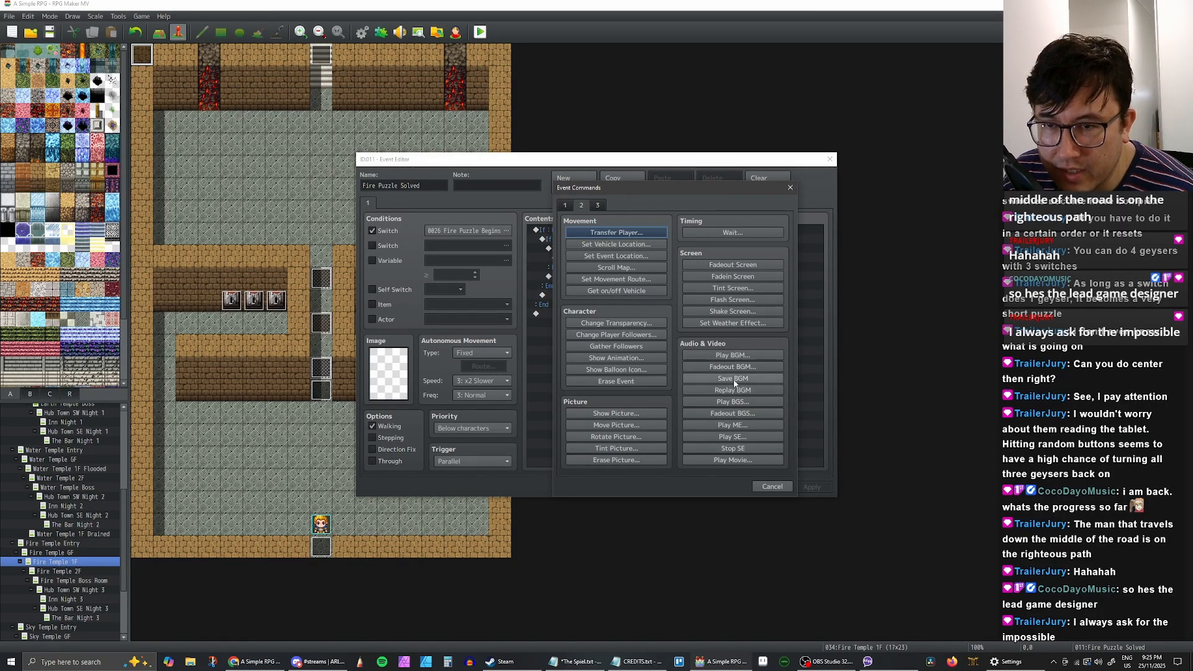
Step: Sample music effects for the solved puzzle, including the Fanfares, Inn at 150% pitch, Organ, Shocks, Victory1 and Curses, and leave without adding one
left_click(737, 428)
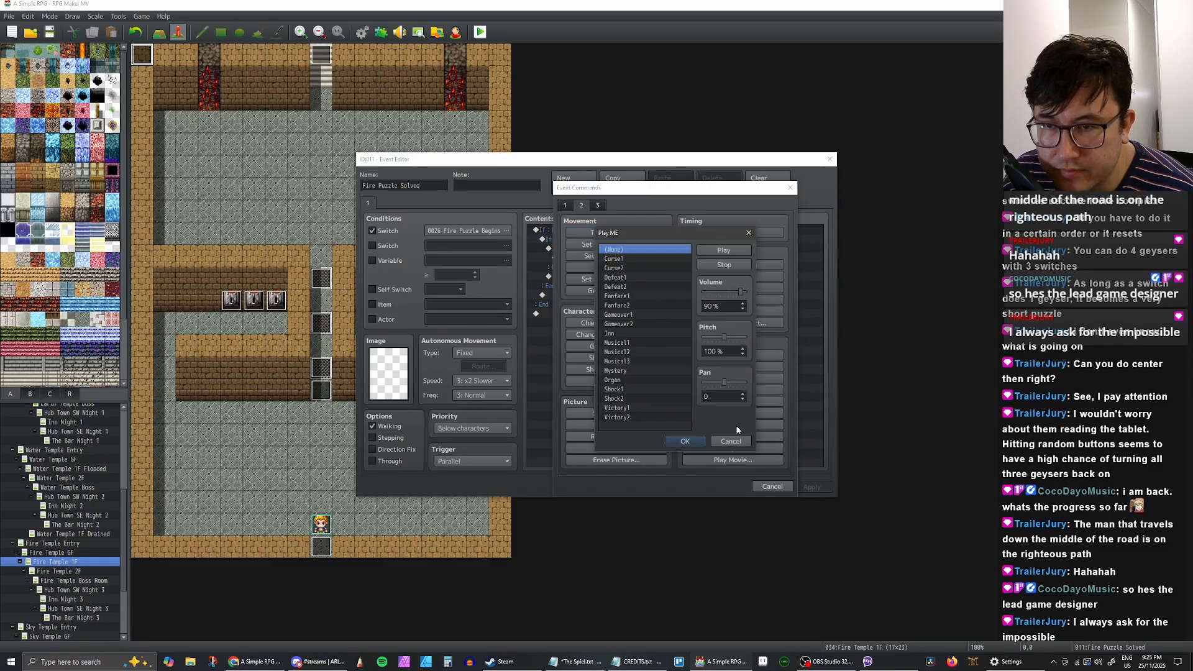
left_click(641, 299)
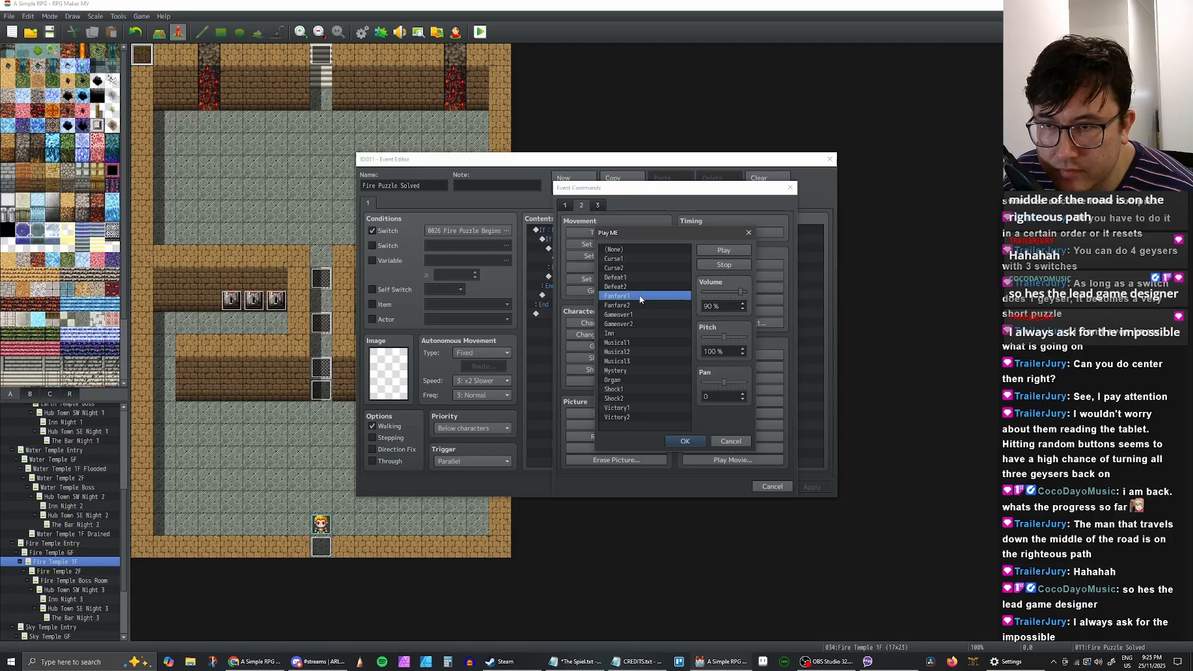
left_click(638, 305)
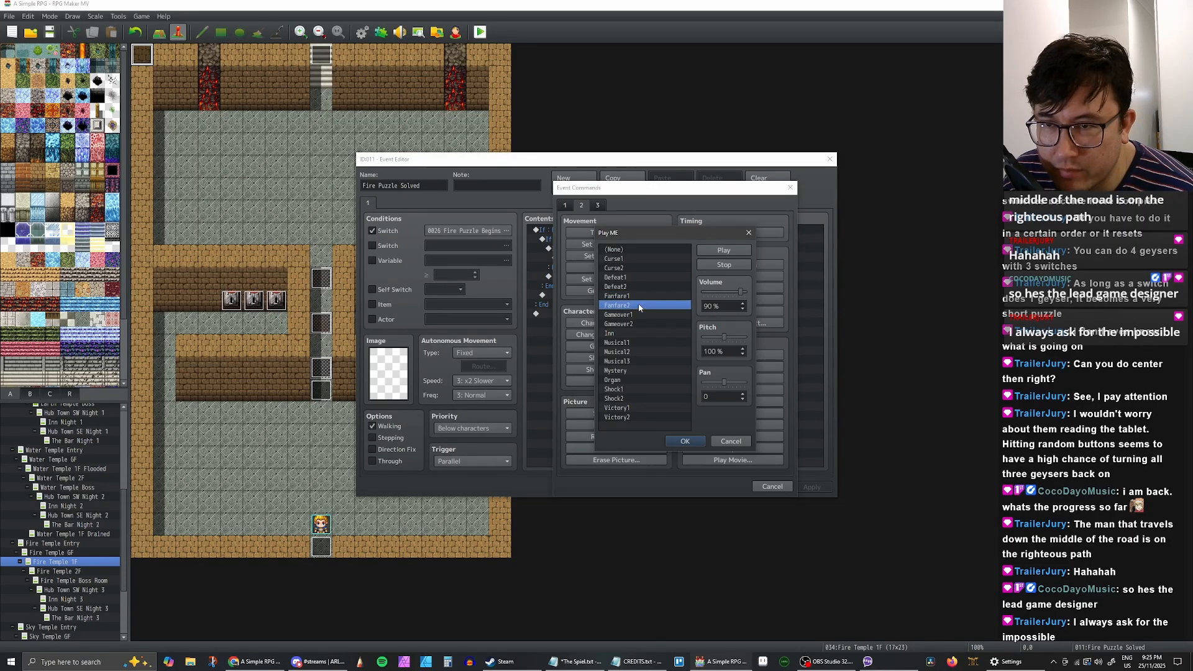
left_click(635, 315)
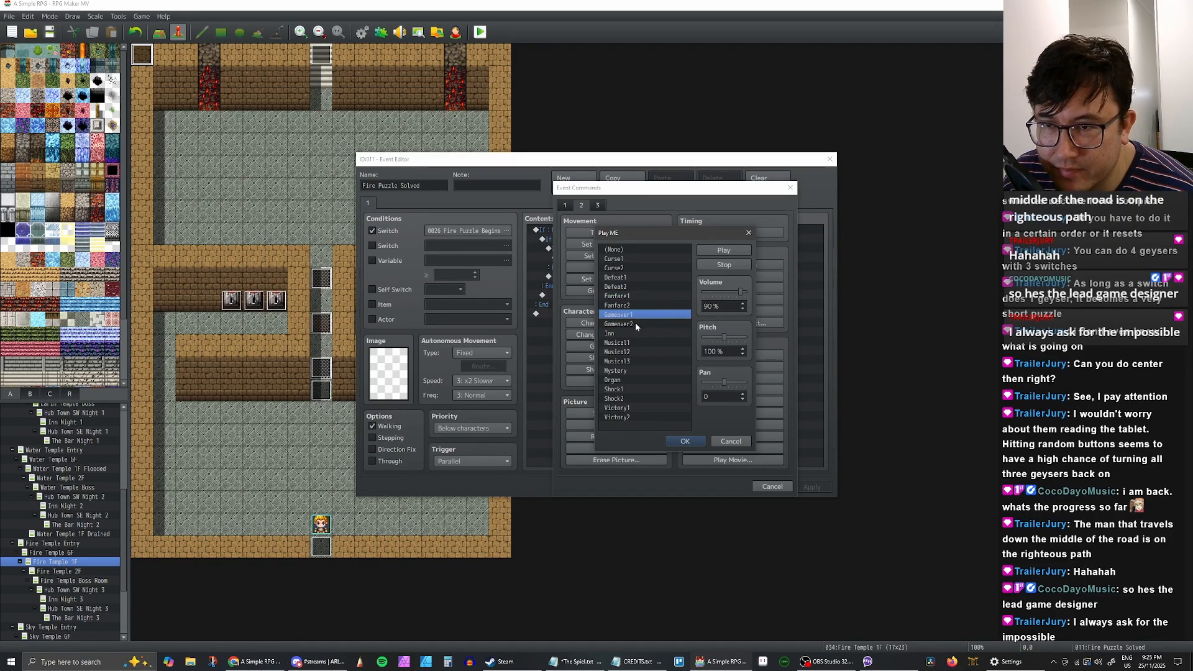
left_click(635, 324)
left_click(631, 333)
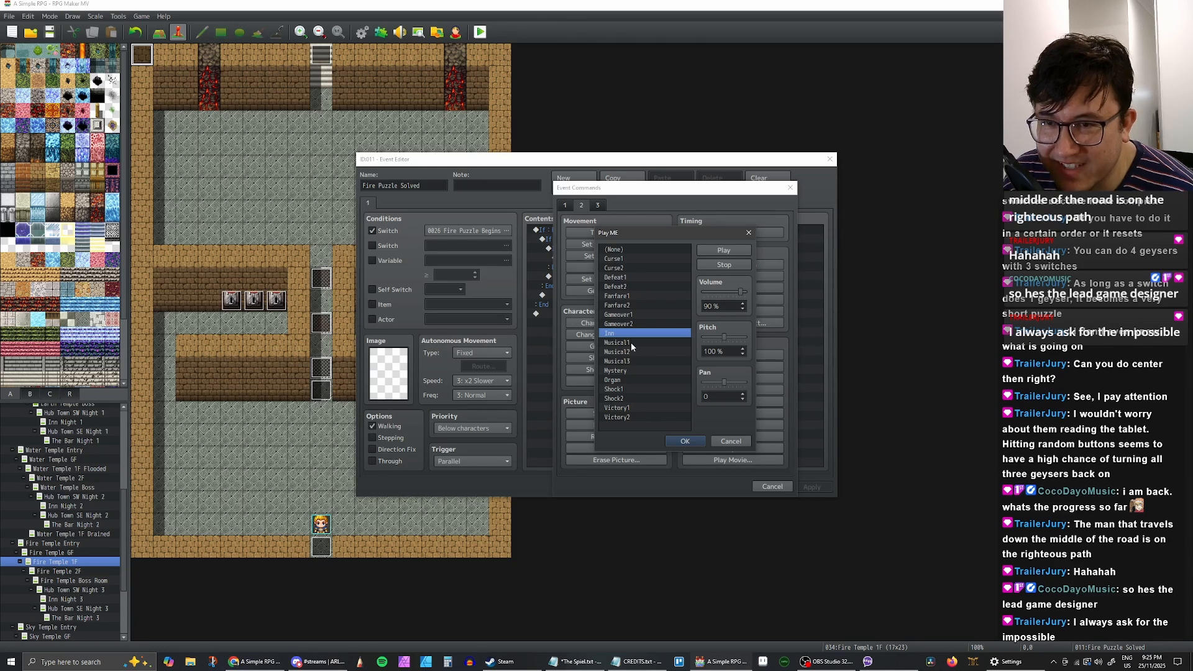
left_click_drag(724, 337, 762, 337)
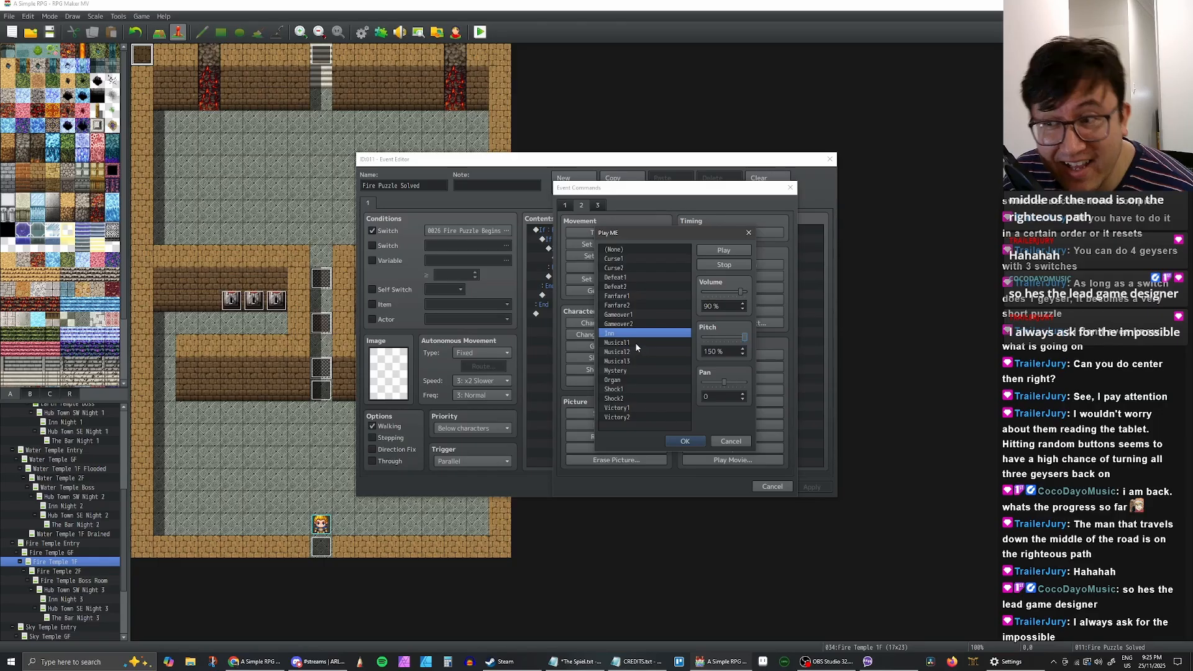
left_click(622, 379)
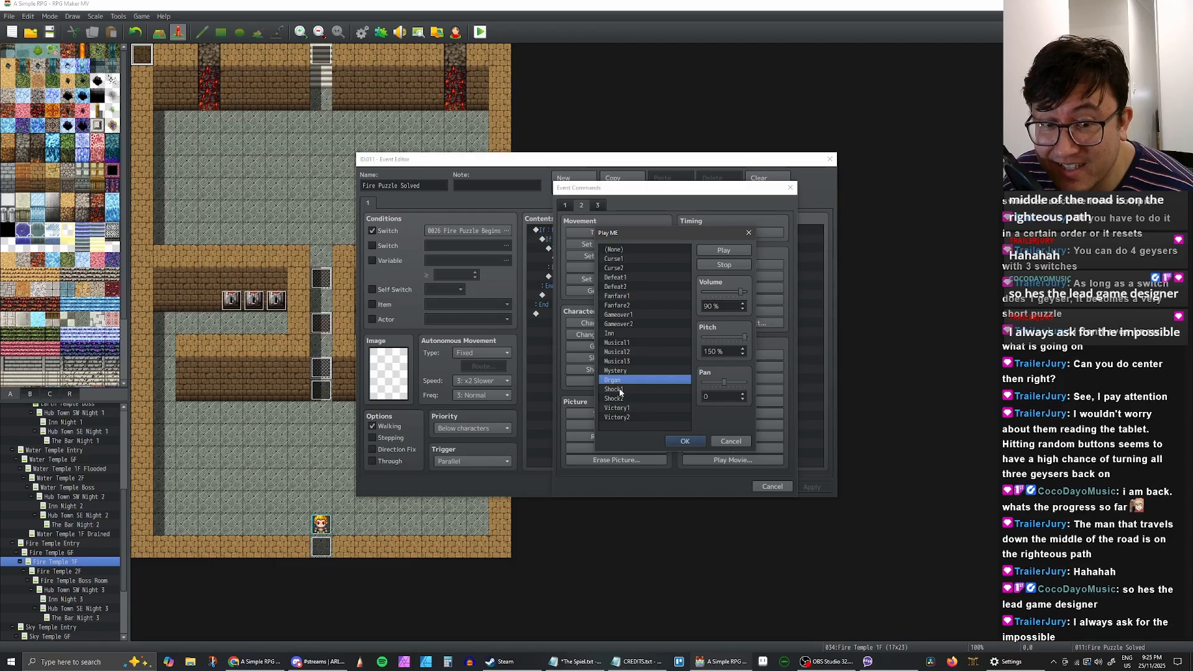
left_click(620, 389)
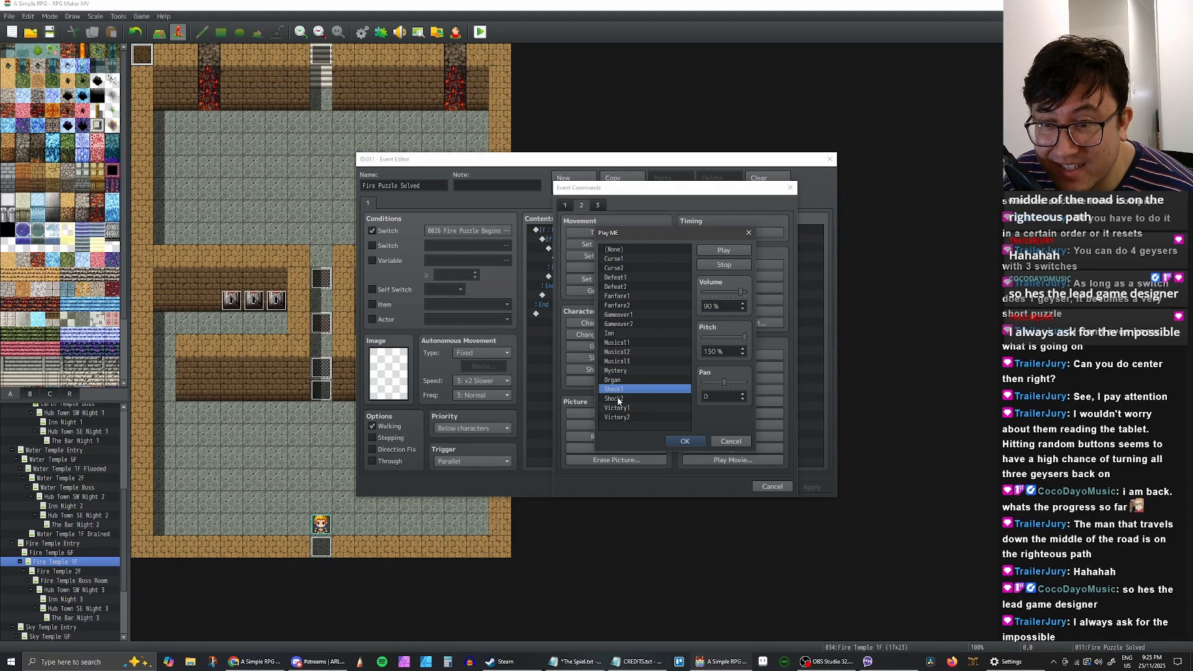
left_click(621, 399)
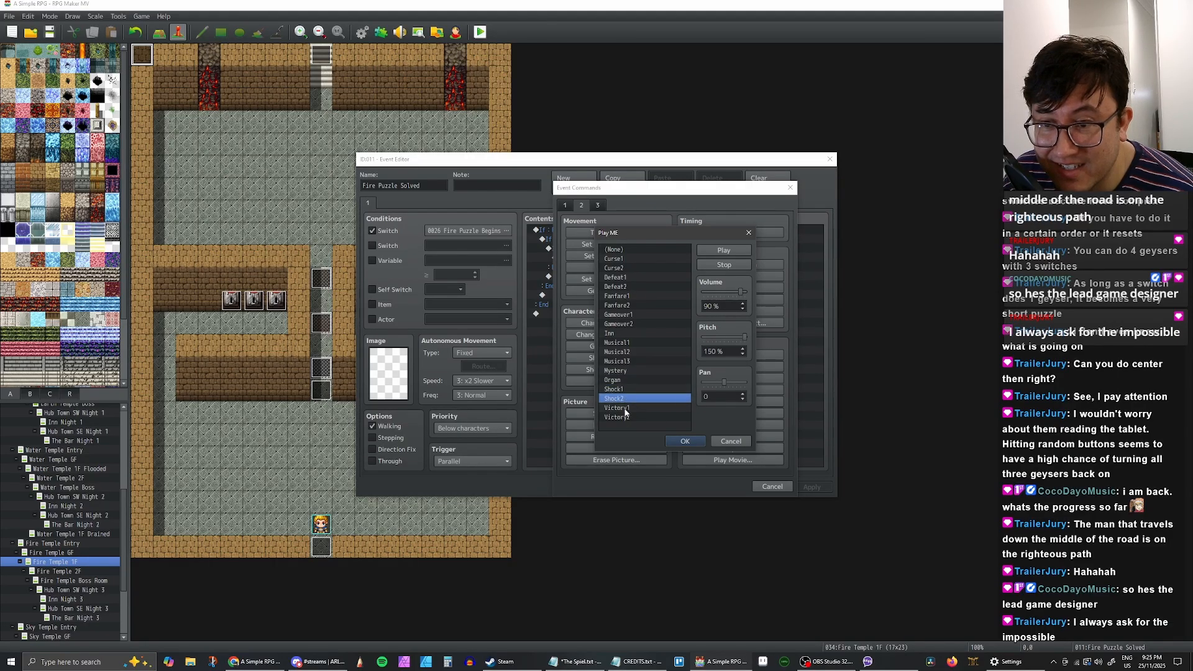
left_click(625, 408)
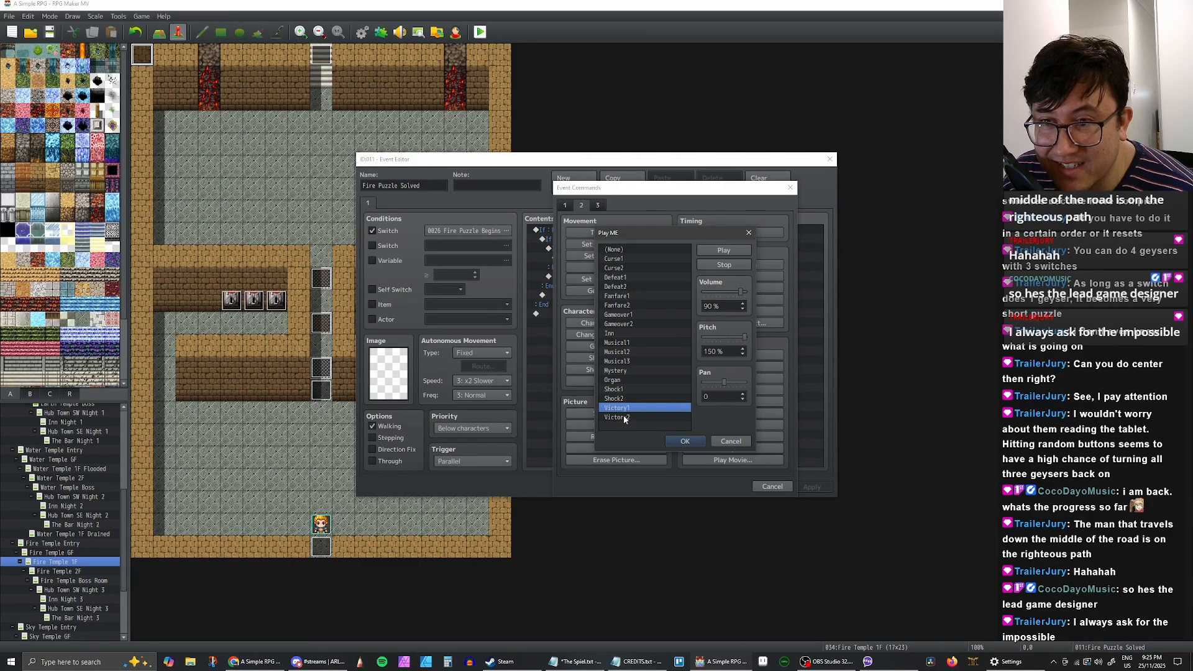
left_click(632, 259)
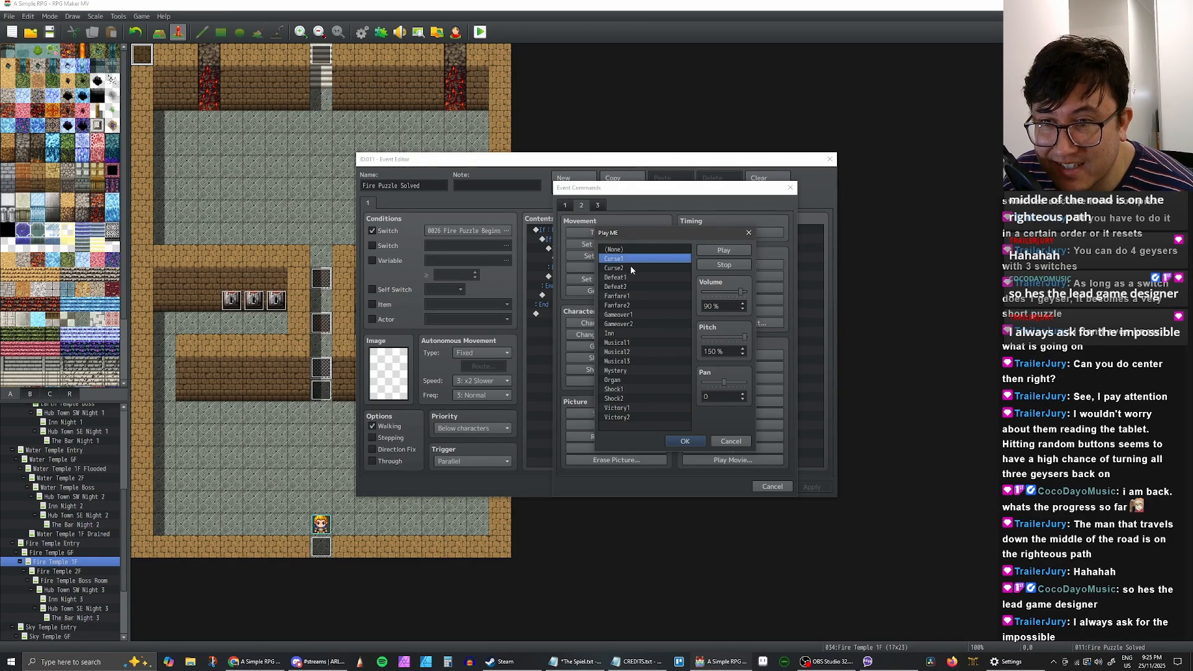
left_click(632, 268)
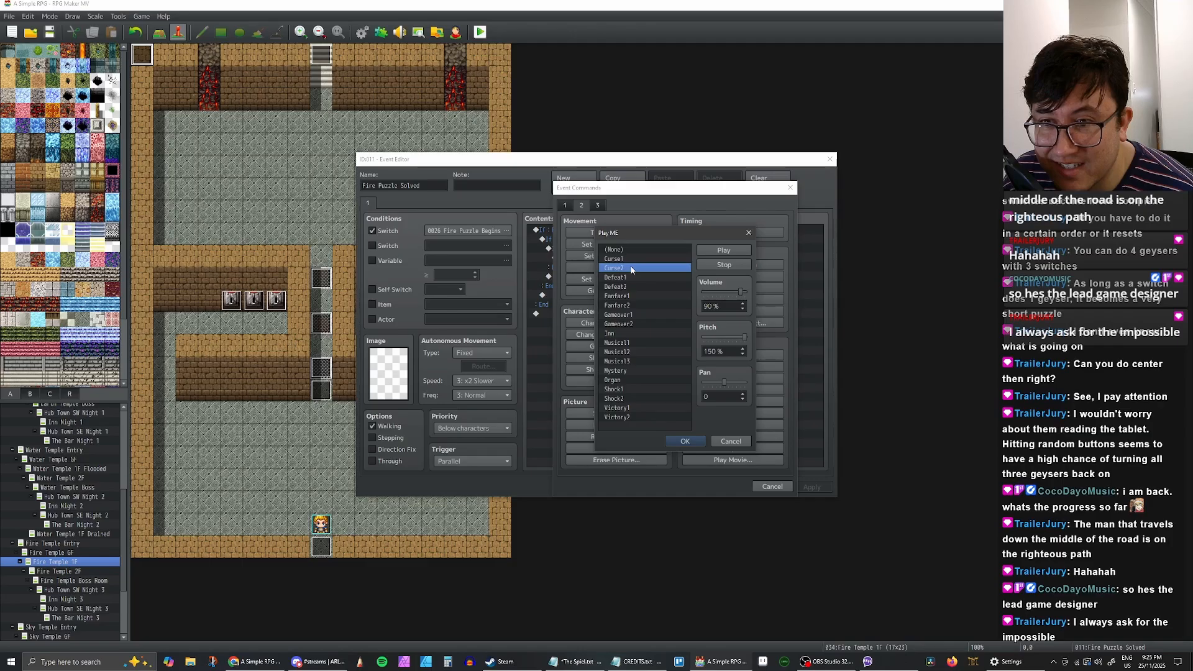
left_click(725, 440)
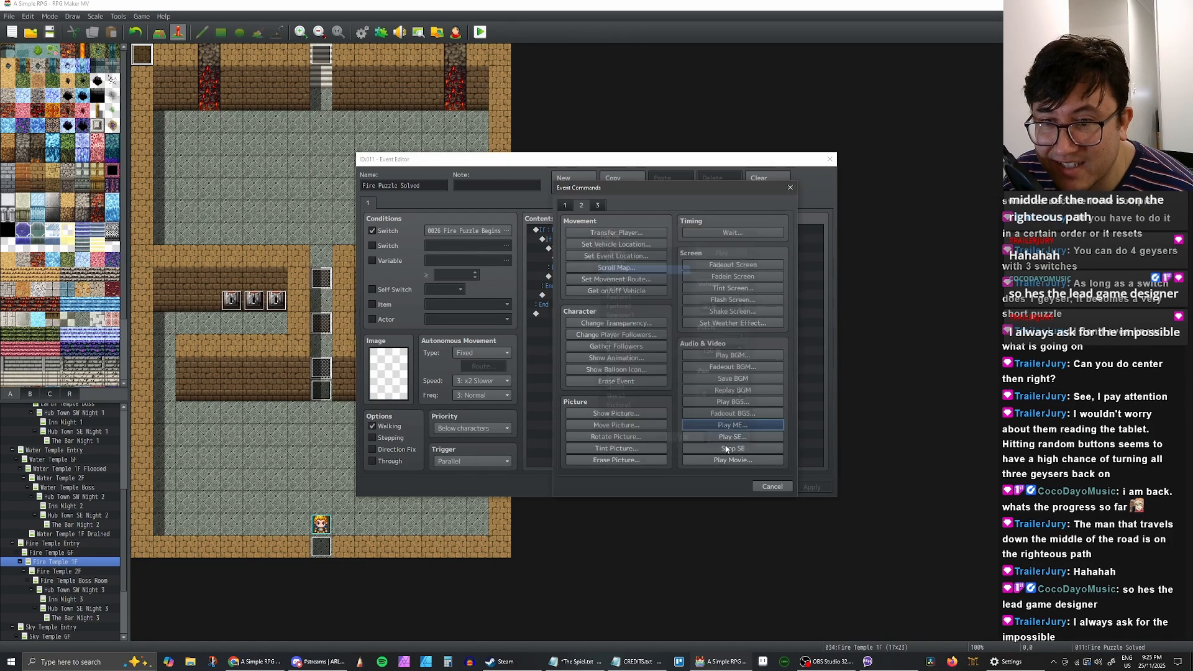
Step: Start a Play SE command and sample the Chest1, Chest2 and Close1 sound effects for the solved puzzle
left_click(724, 438)
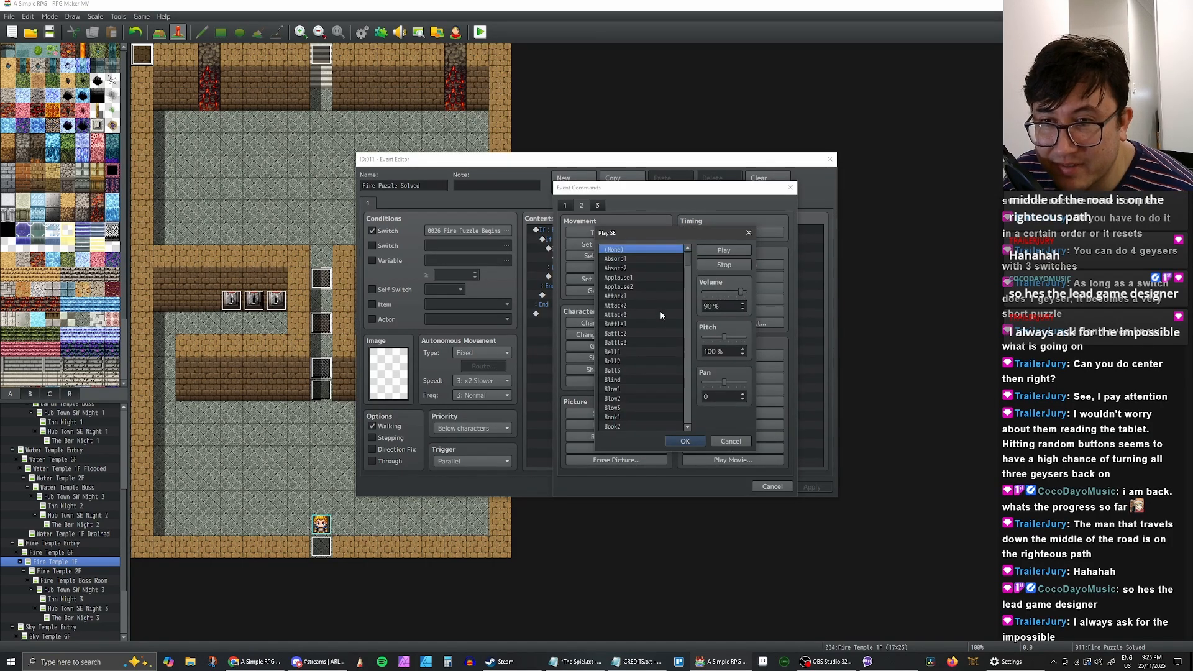
scroll(661, 317, "down", 2)
scroll(661, 316, "down", 6)
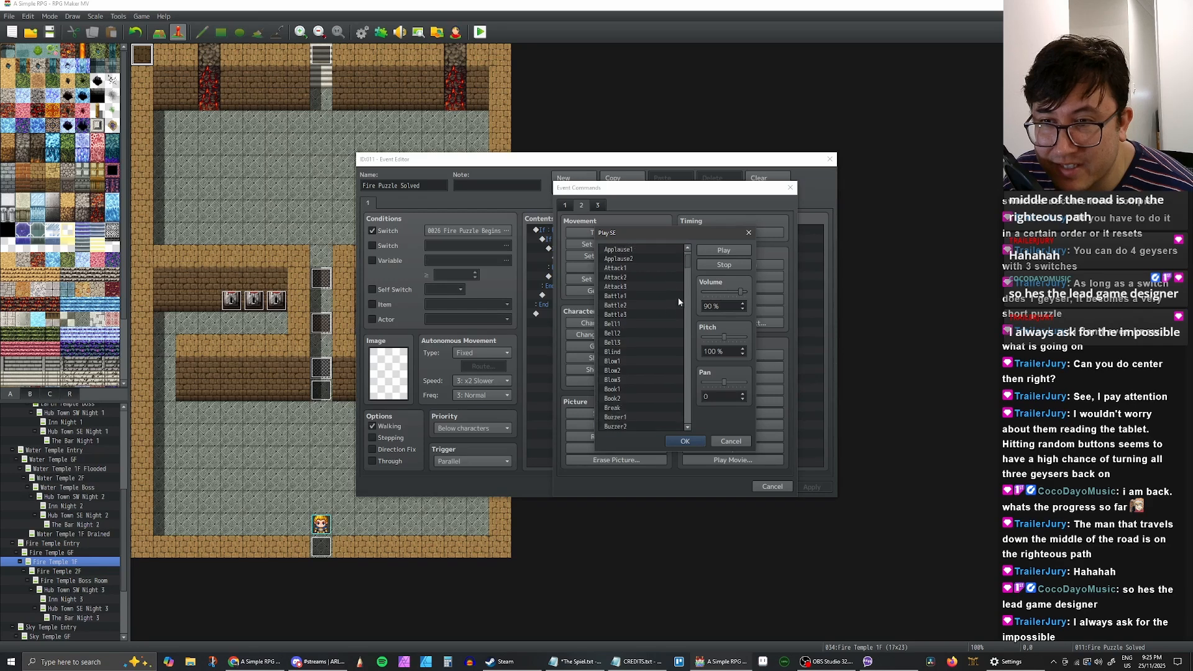
scroll(665, 315, "up", 2)
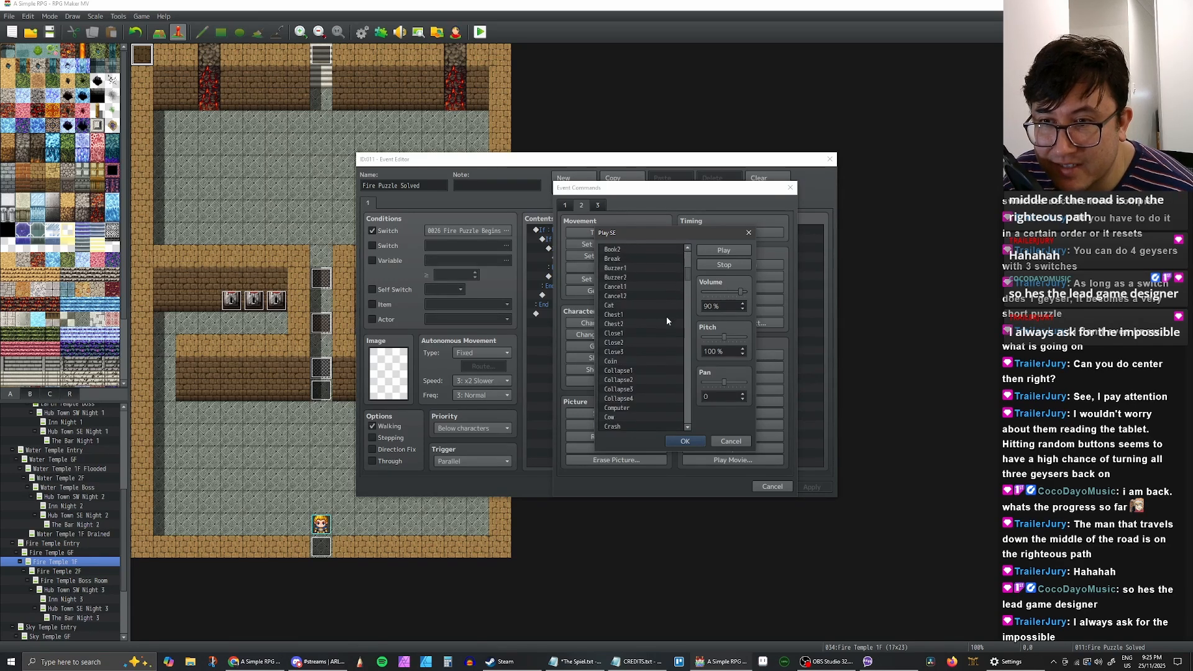
left_click(625, 315)
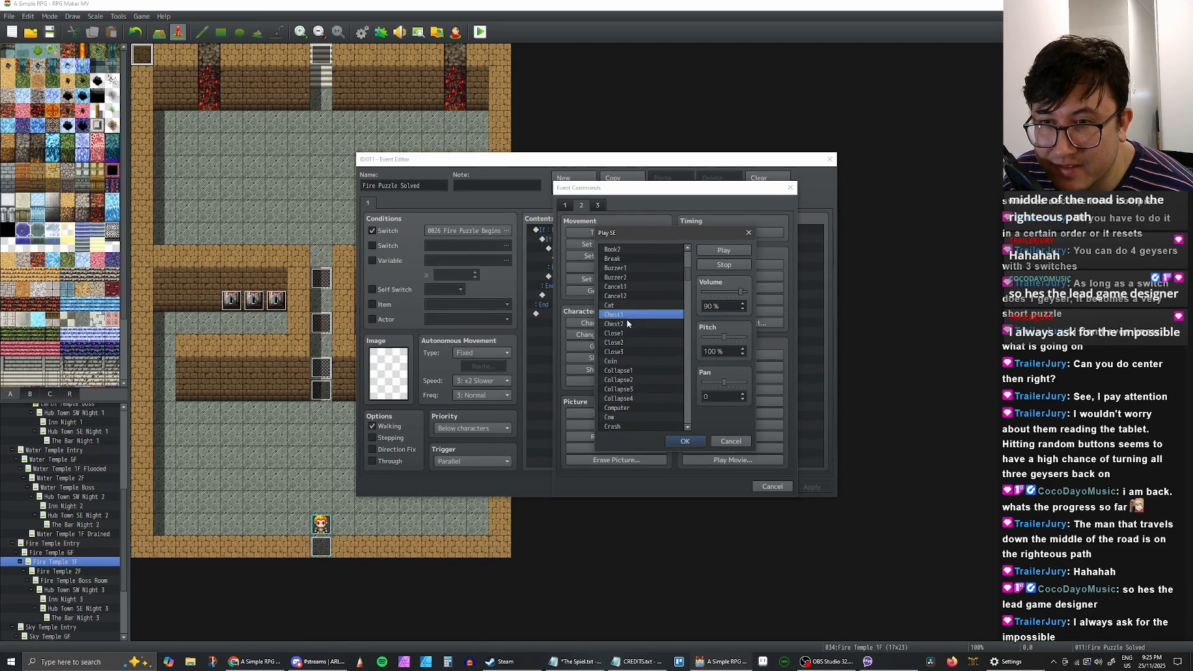
left_click(628, 322)
left_click(628, 333)
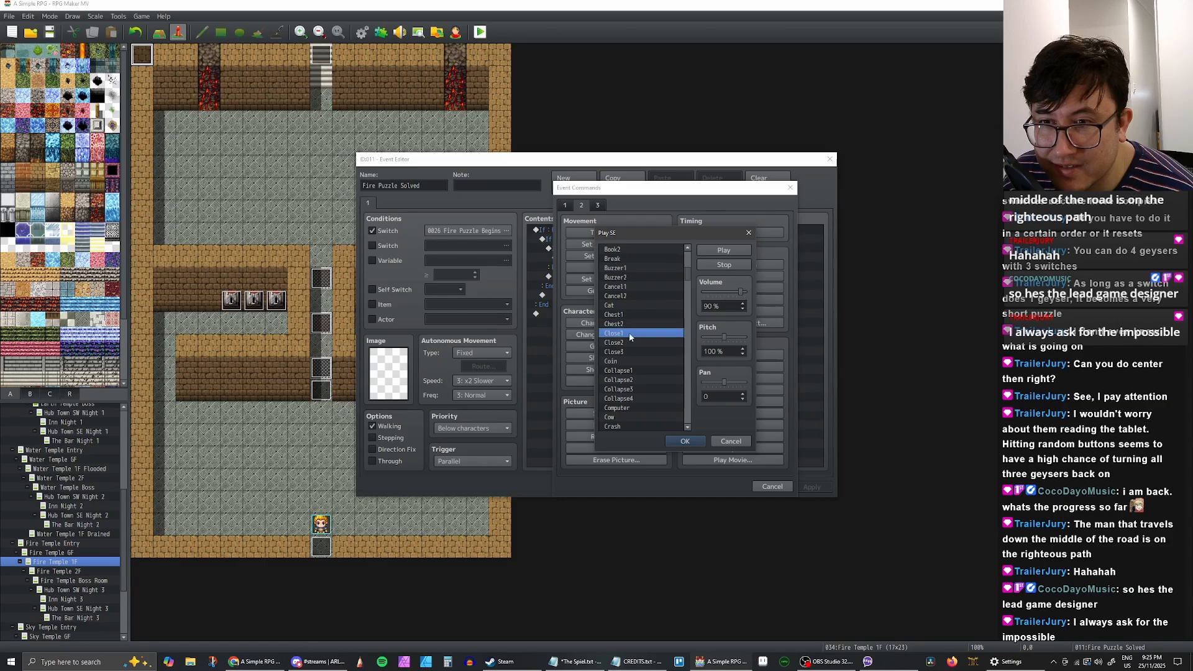
Step: Add the Door1 sound effect at 50% volume and 150% pitch inside the "Fire Geyser #3 is OFF" branch, and save the event
scroll(640, 343, "down", 6)
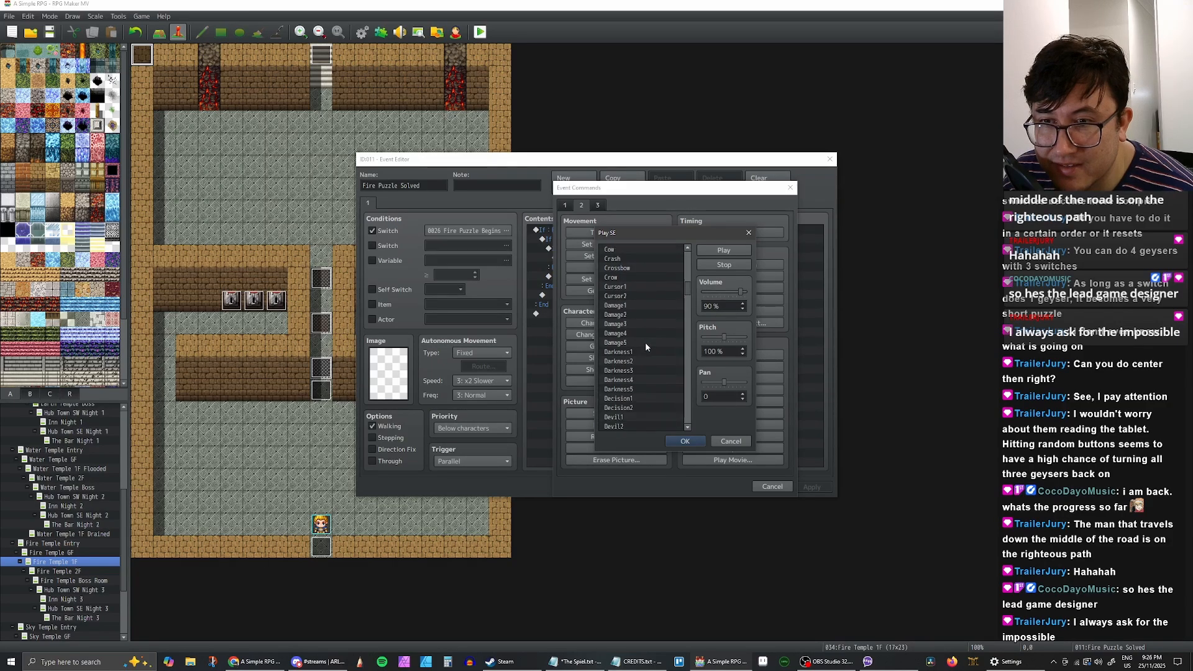
scroll(644, 342, "down", 5)
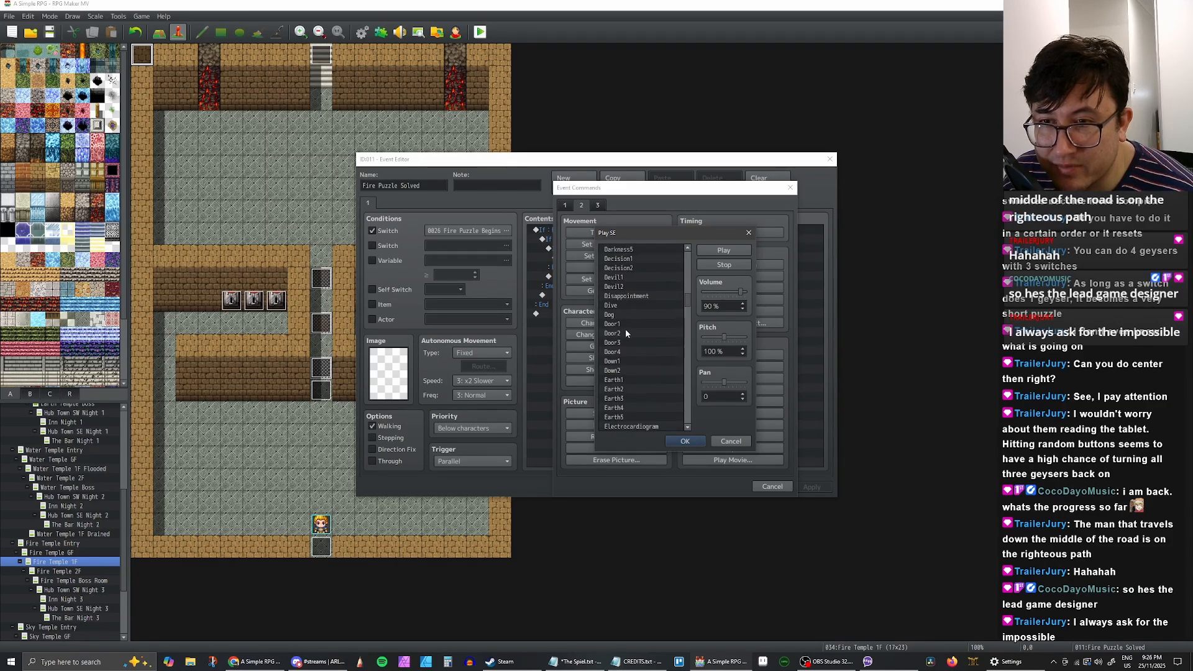
left_click(624, 325)
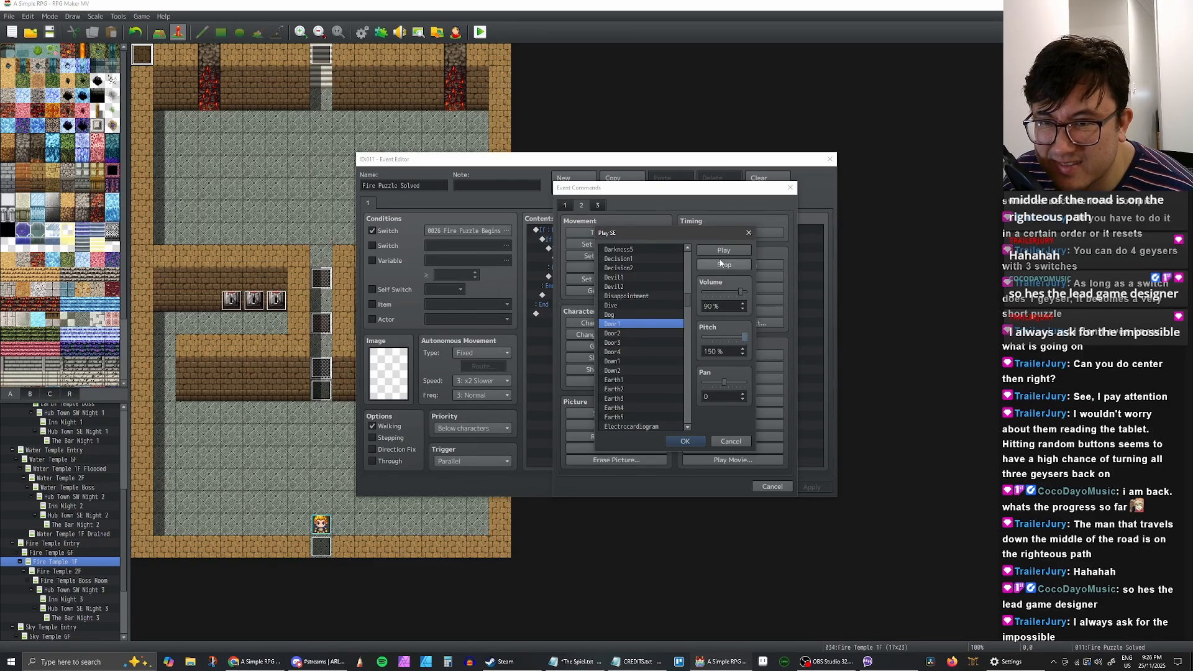
left_click_drag(741, 291, 724, 292)
left_click(688, 439)
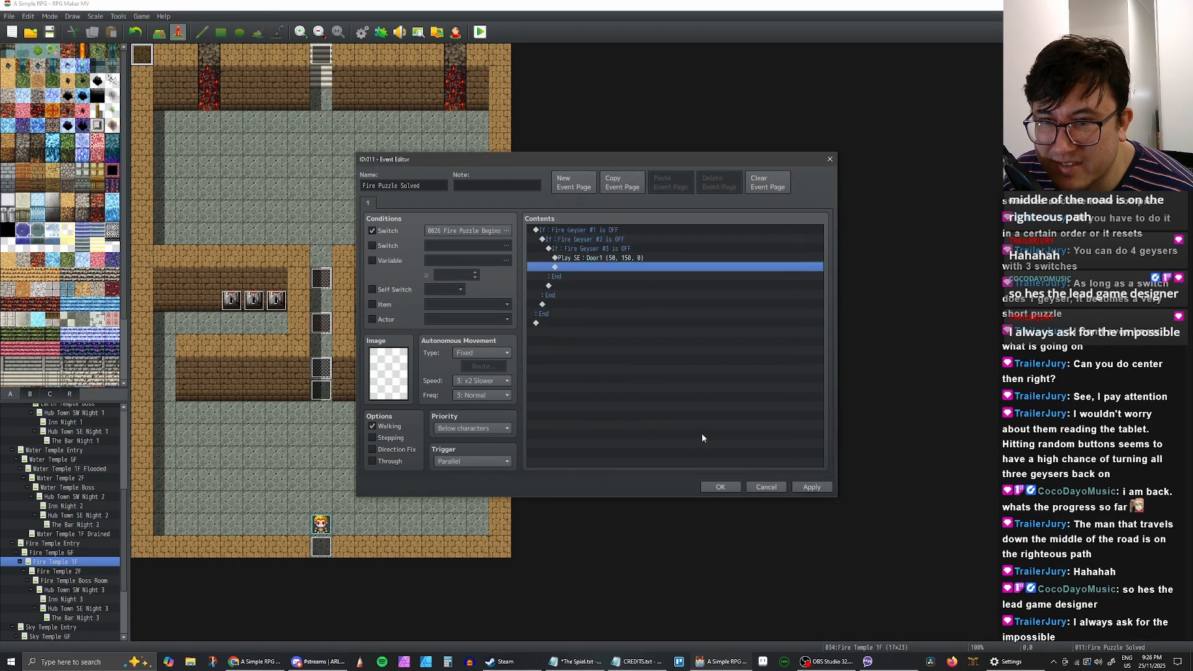
left_click(614, 260)
left_click(609, 267)
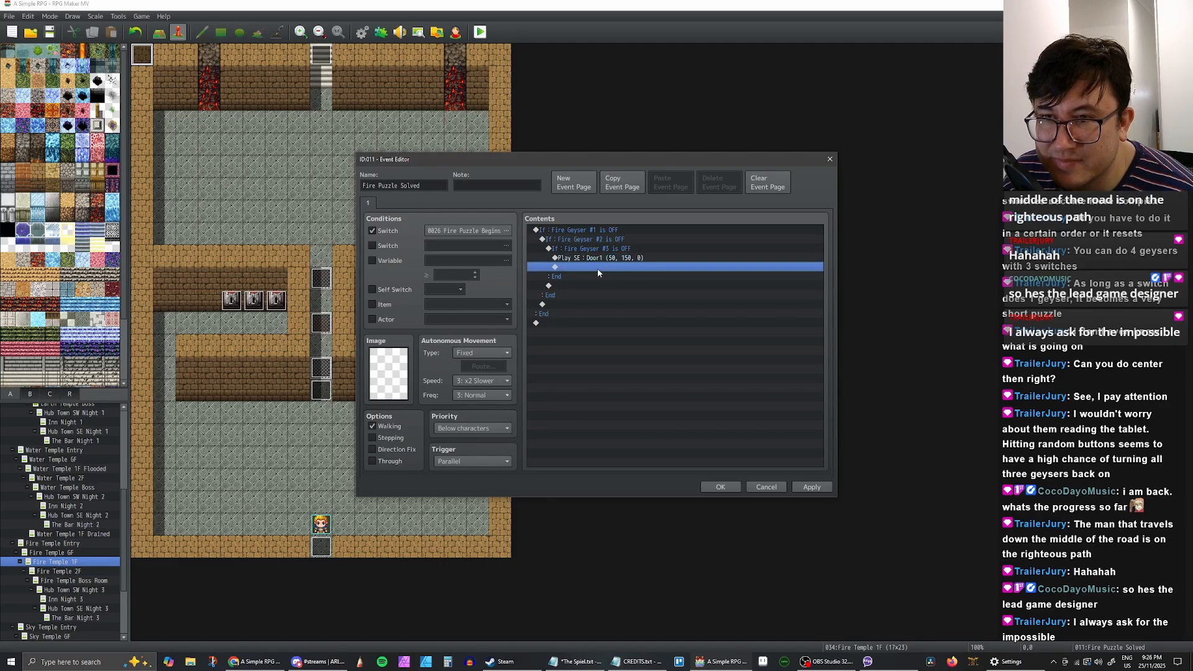
left_click(808, 487)
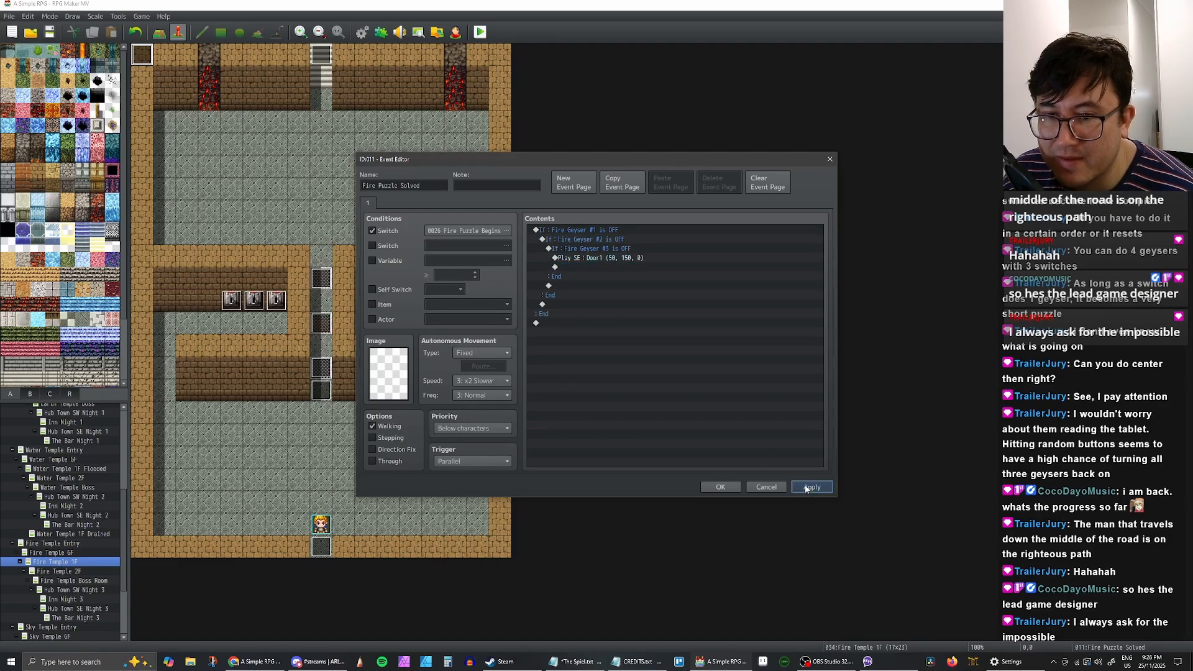
left_click(717, 487)
Step: Copy the Rogue, Mage and Cleric party branches from the Fire Geyser Cutscene event and paste them below the Door1 sound in Fire Puzzle Solved
double_click(321, 390)
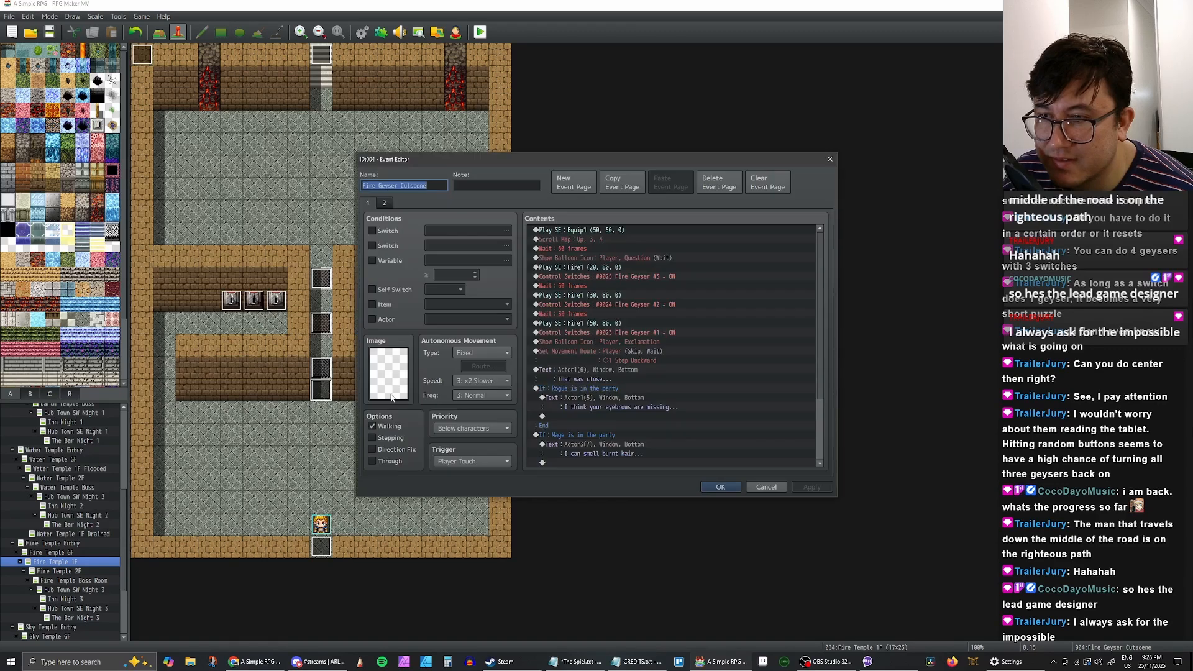
scroll(582, 376, "down", 2)
left_click_drag(598, 317, 687, 435)
left_click(720, 487)
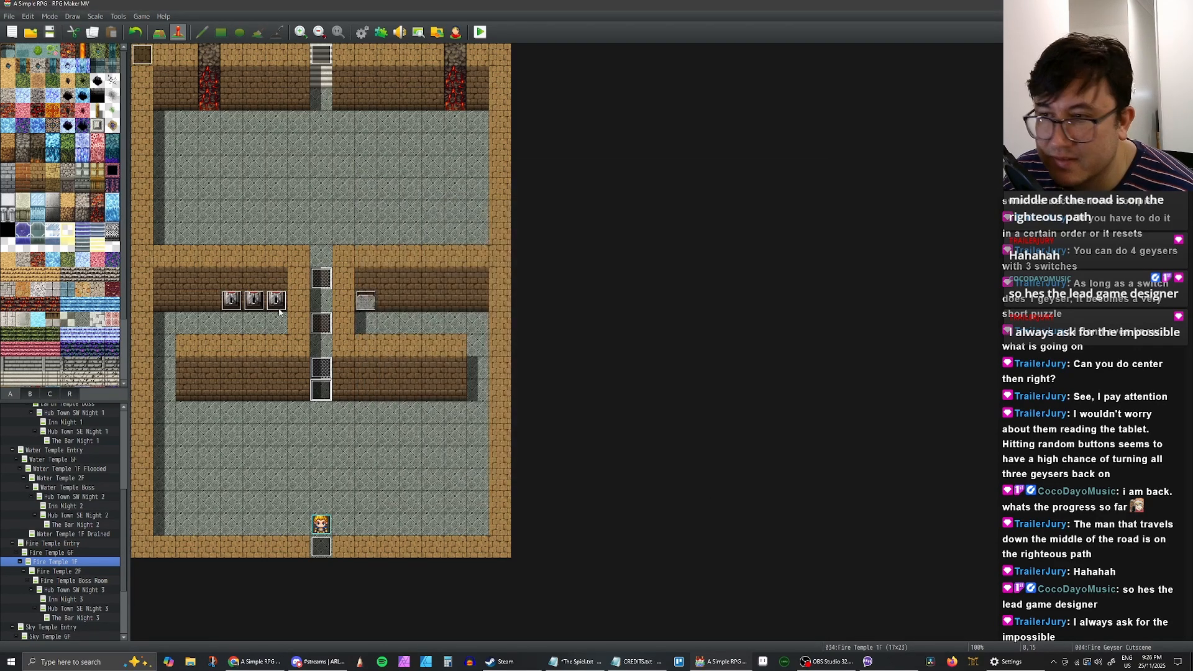
double_click(135, 48)
left_click(584, 267)
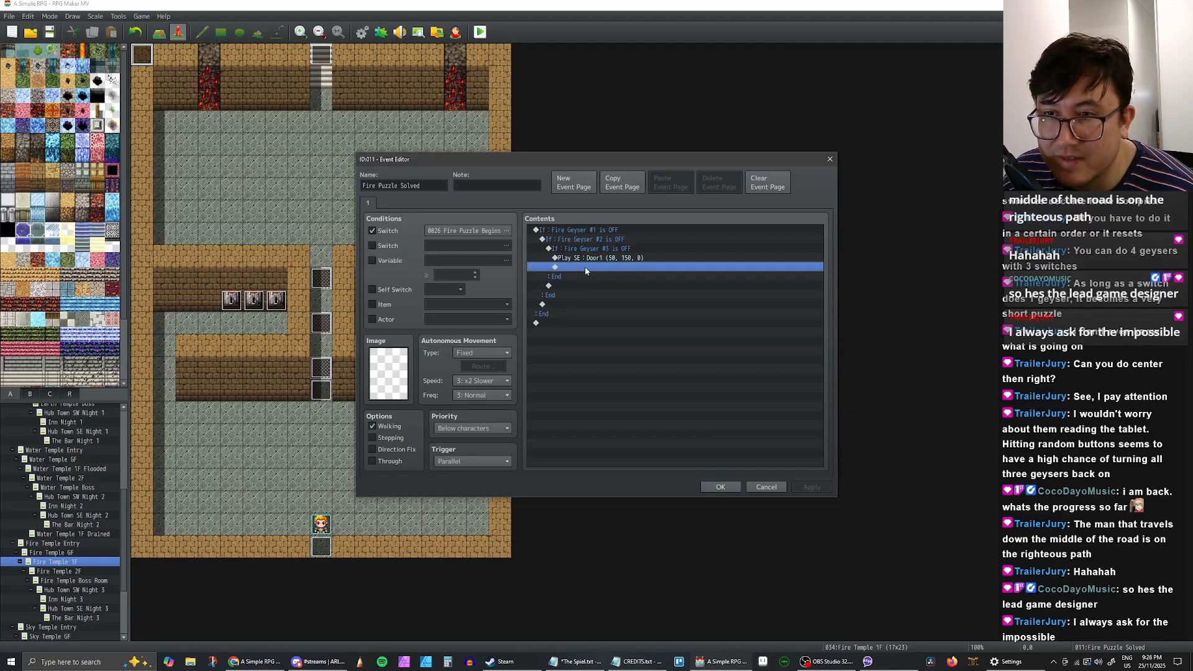
key("ctrl+v")
Step: Replace the Rogue's message in the pasted branch with "Not as dumb as you look!"
double_click(639, 279)
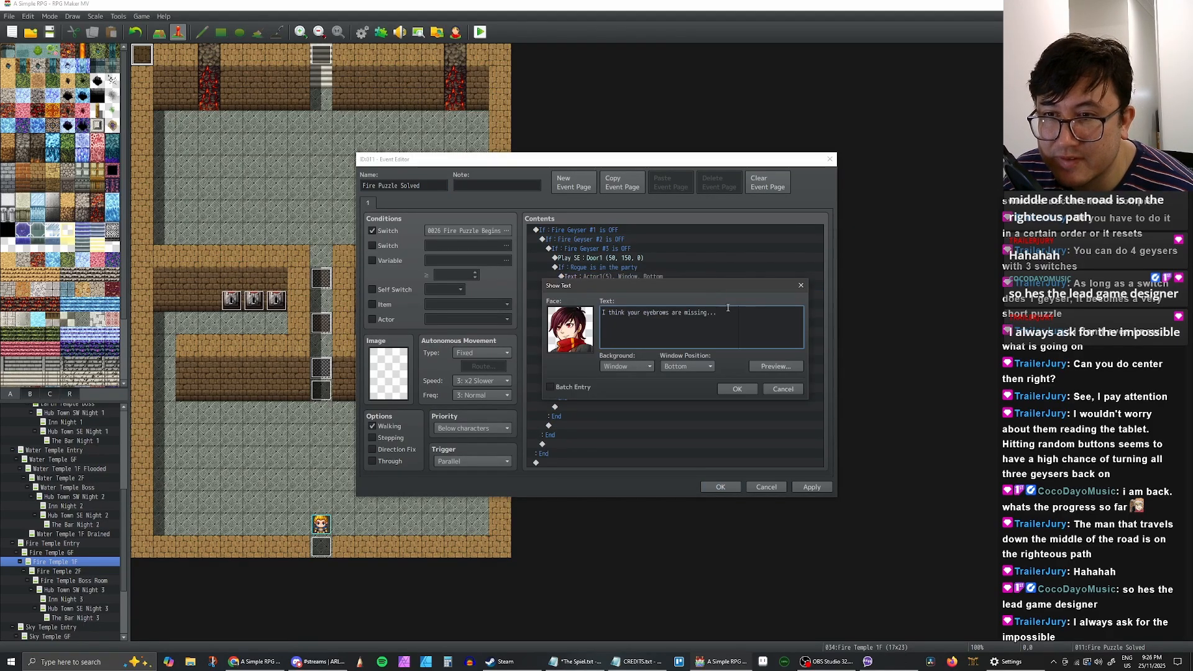
left_click_drag(727, 307, 535, 302)
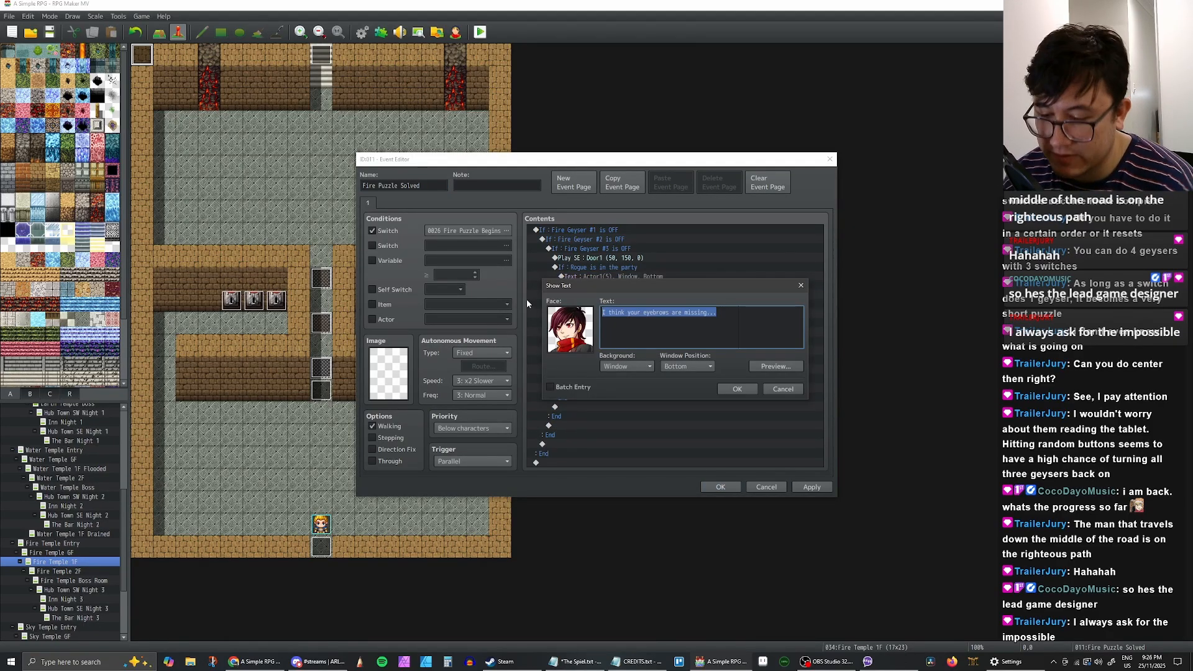
type("Not as du")
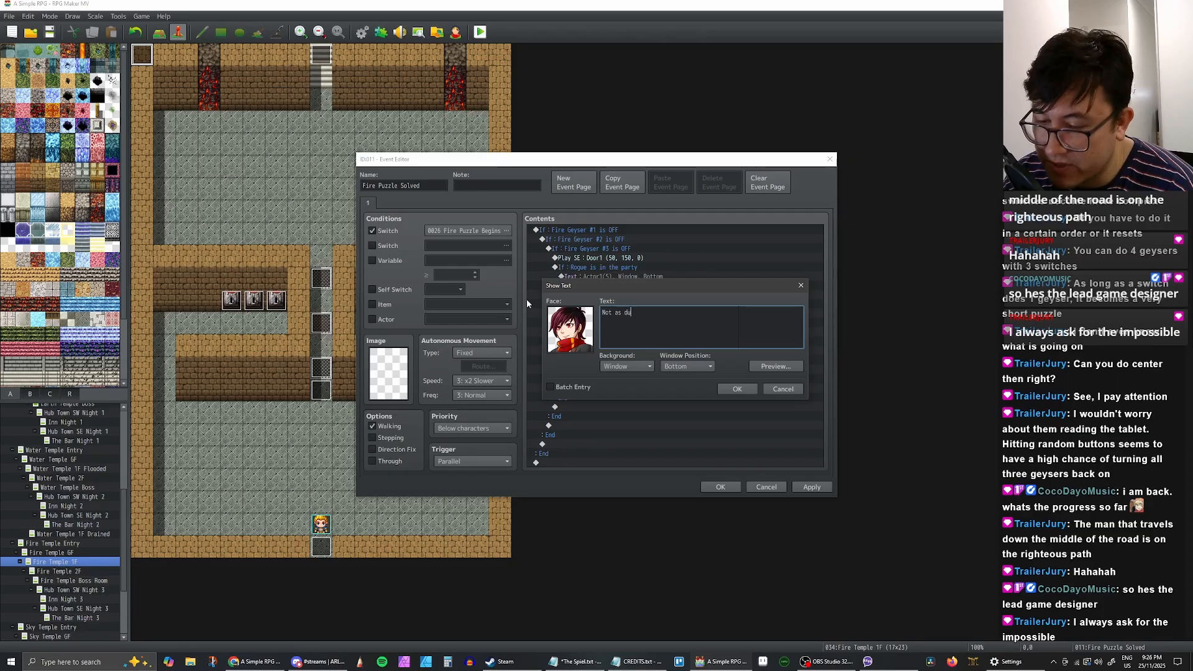
type("mb")
key("BackSpace")
type("mb as")
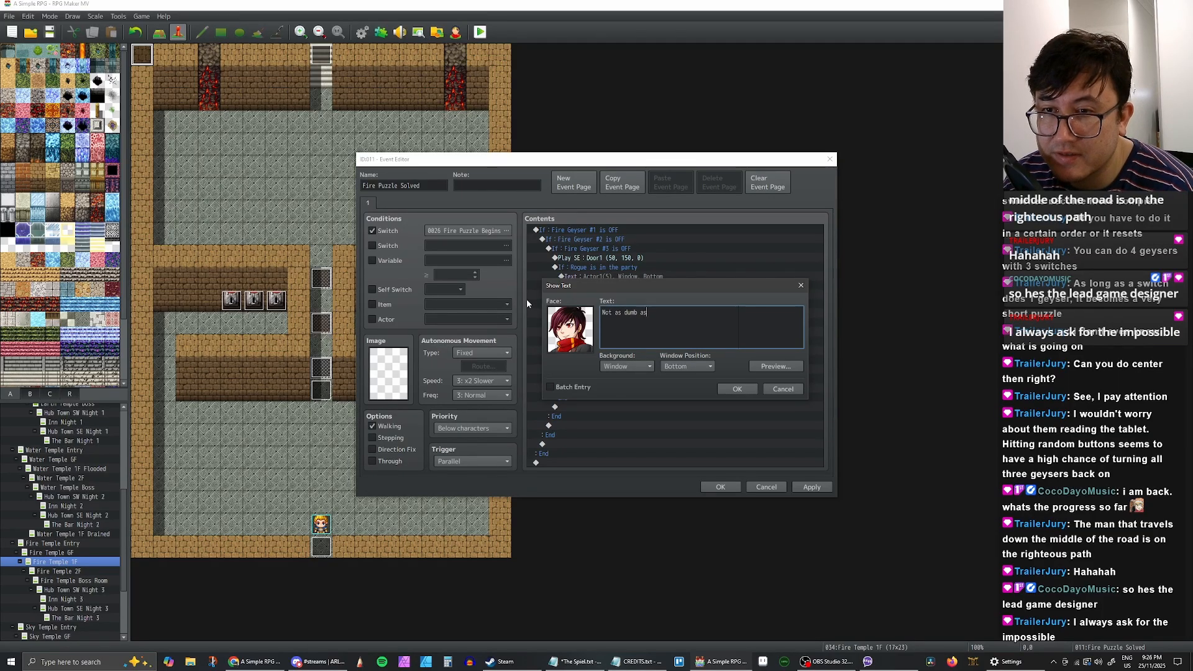
type(" you look!")
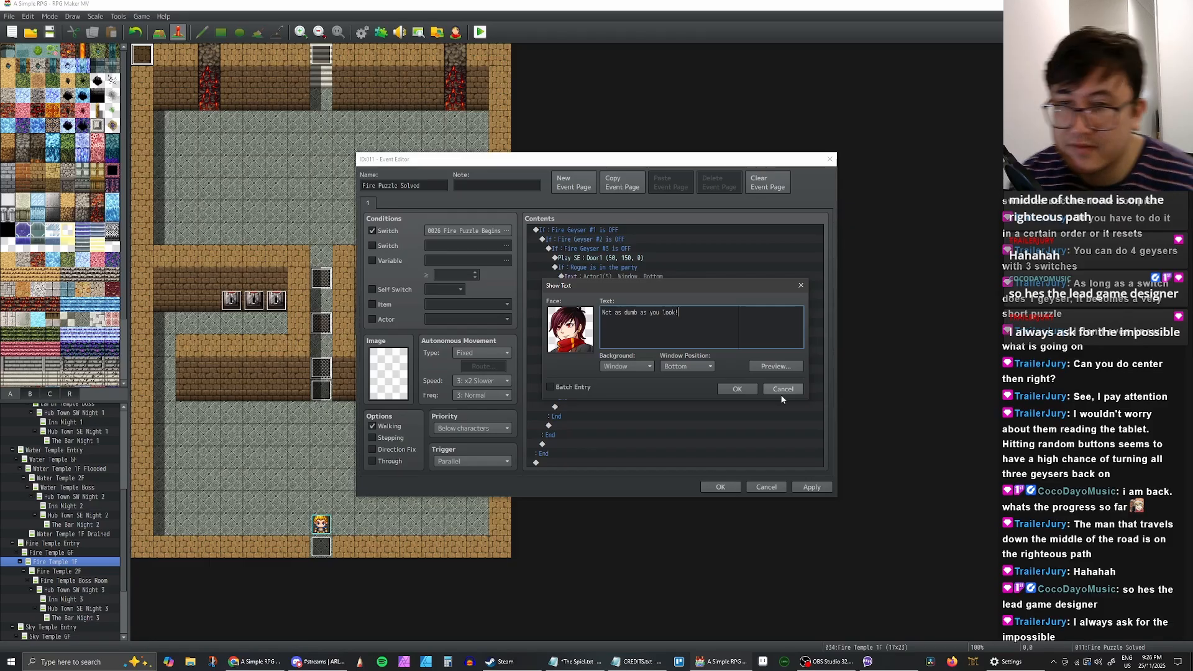
left_click(736, 388)
Step: Replace the Mage's message in the pasted branch with "I would have solved that faster."
left_click(621, 314)
double_click(635, 323)
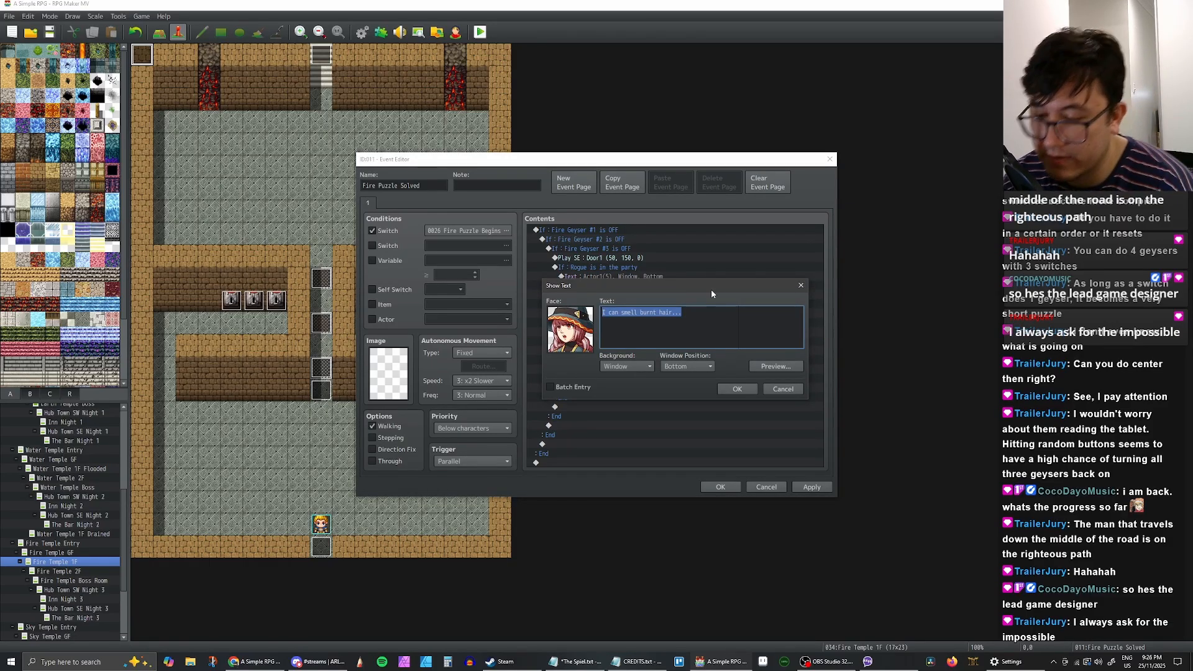
type("I would have solved that faster.")
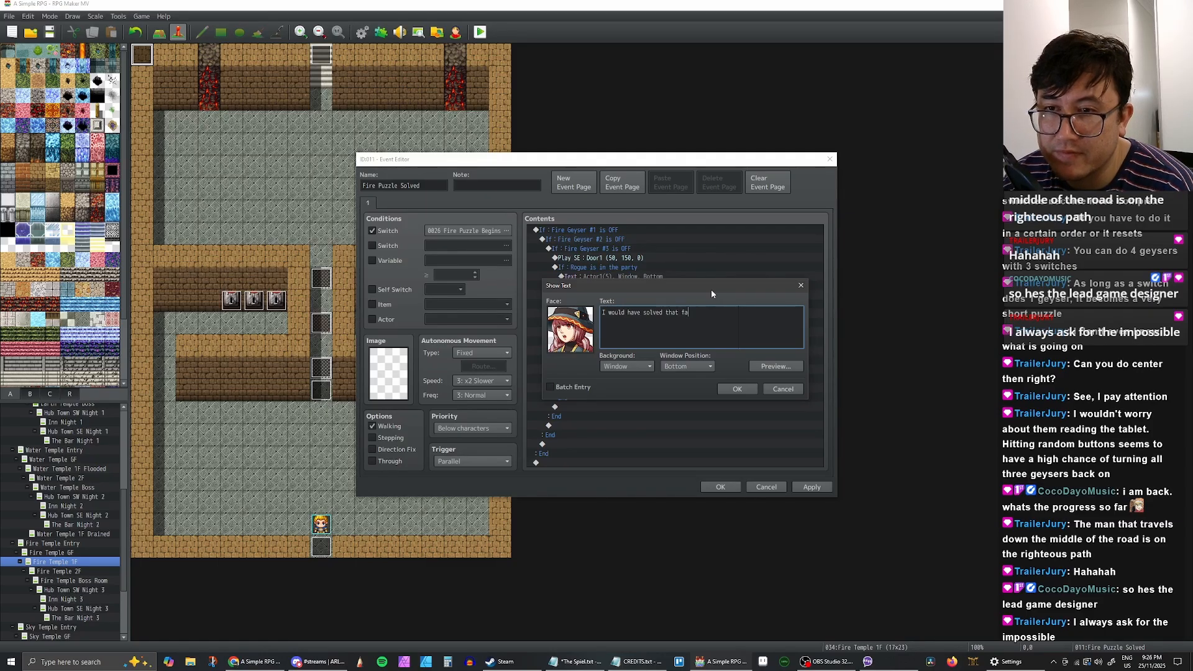
left_click(737, 388)
double_click(638, 378)
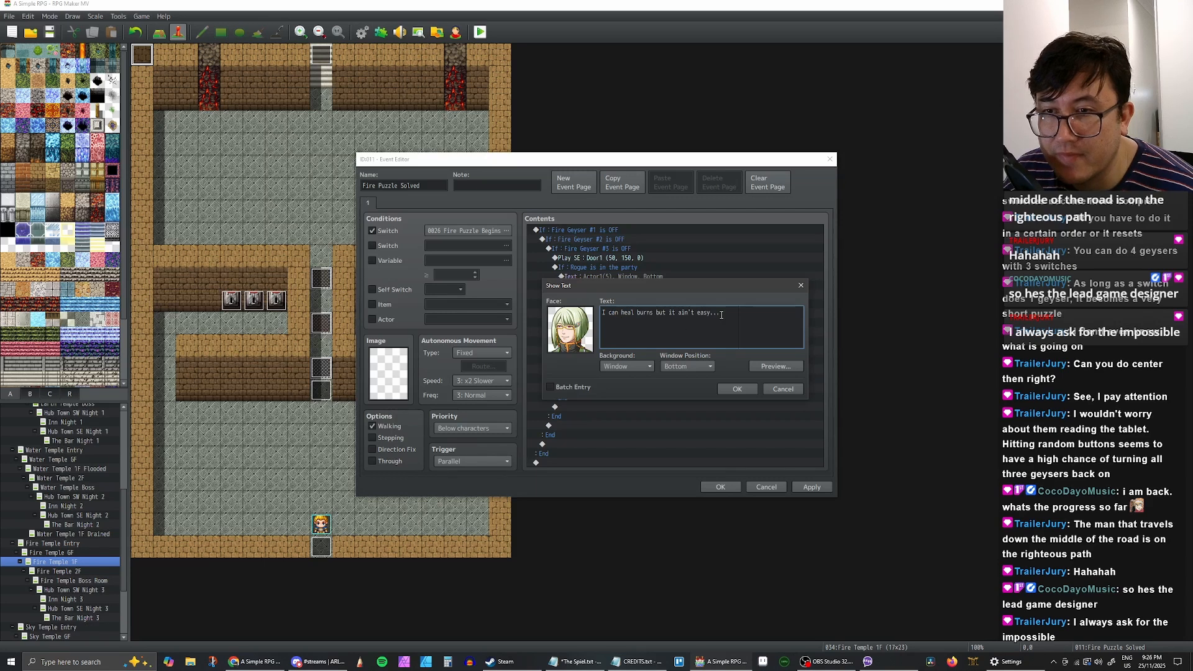
key("ctrl+a")
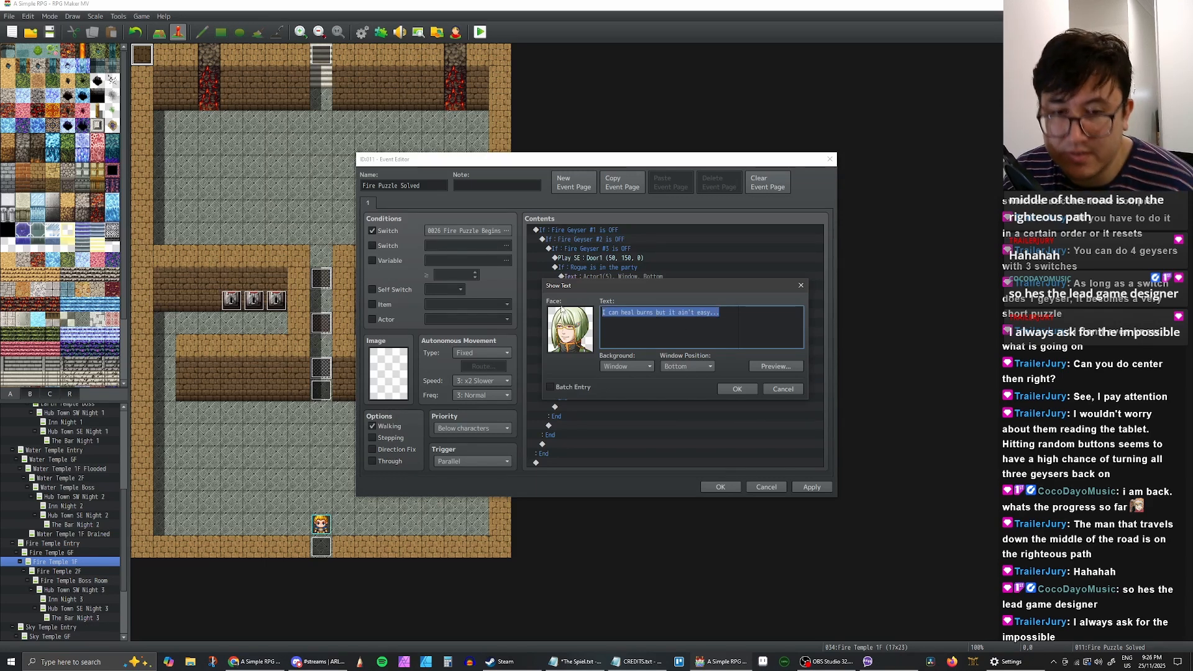
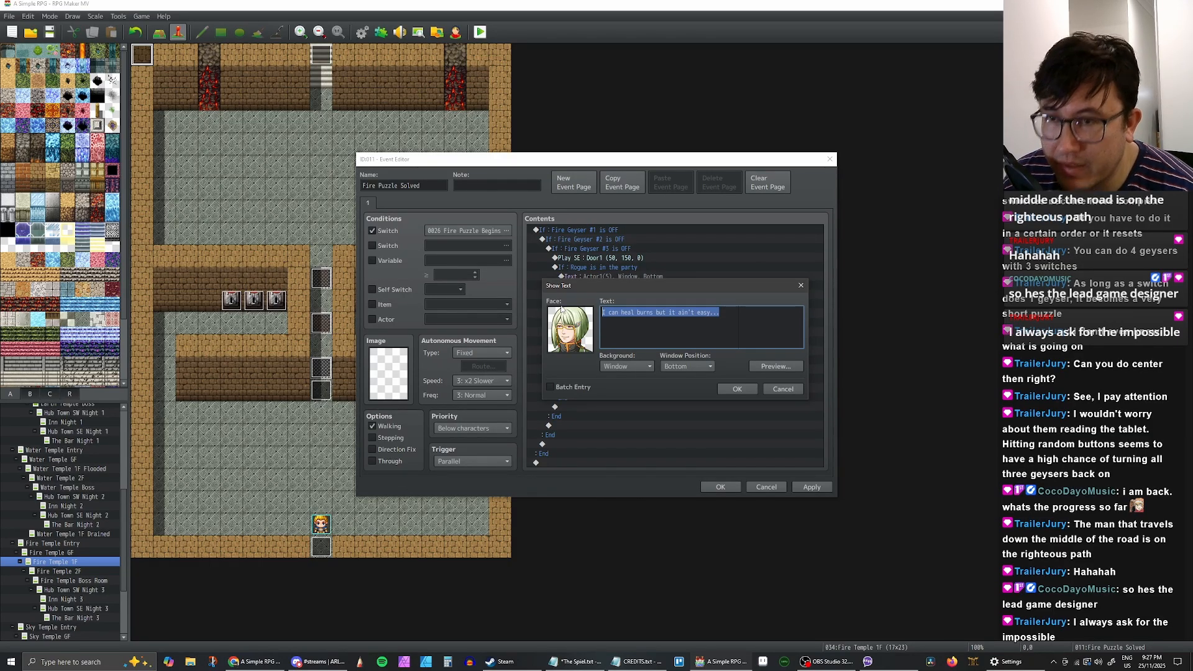
left_click(771, 387)
Step: Reuse the Rogue's line "Not as dumb as you look!" as the Cleric's message, replacing the burn-healing text
double_click(636, 284)
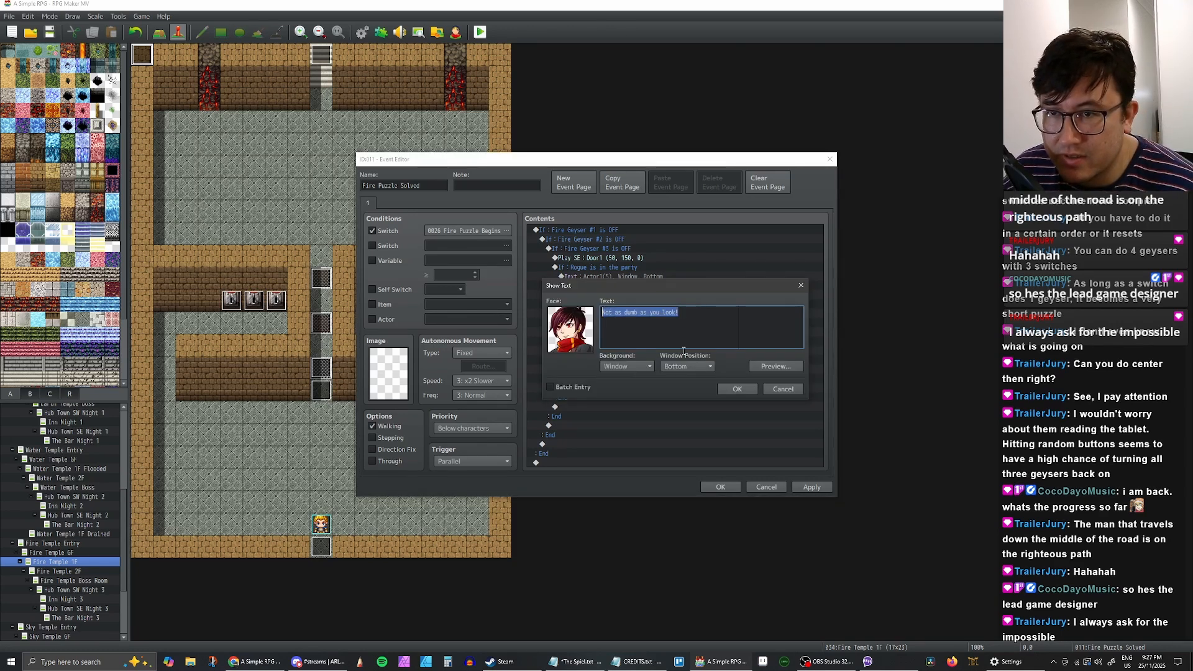
left_click(737, 388)
double_click(696, 361)
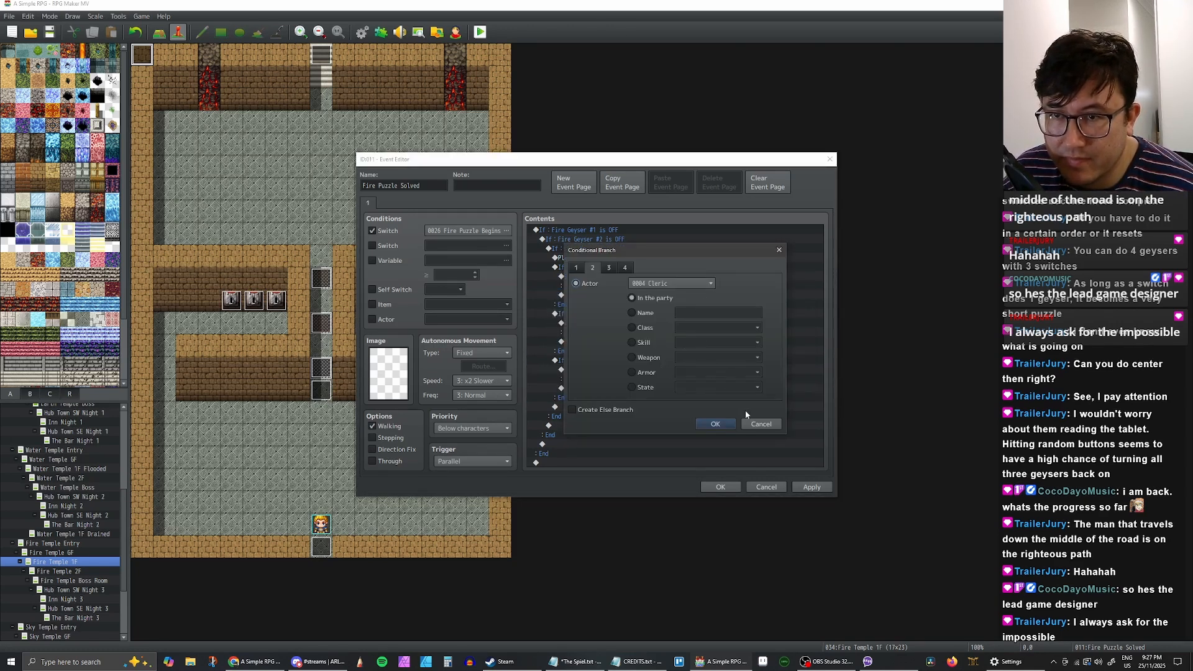
left_click(757, 421)
double_click(628, 370)
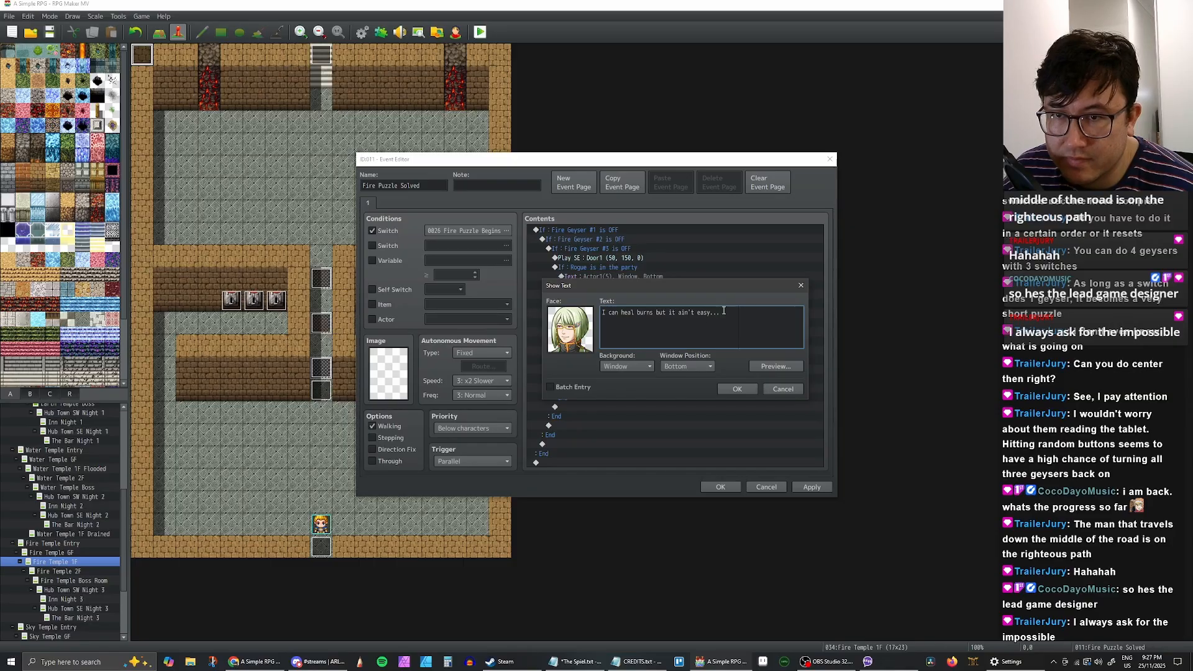
key("ctrl+a")
type("Not as dumb as you look!")
left_click(740, 389)
Step: Replace the Rogue's message in Fire Puzzle Solved with "If you had taken any longer I would have disabled the trap myself."
double_click(643, 276)
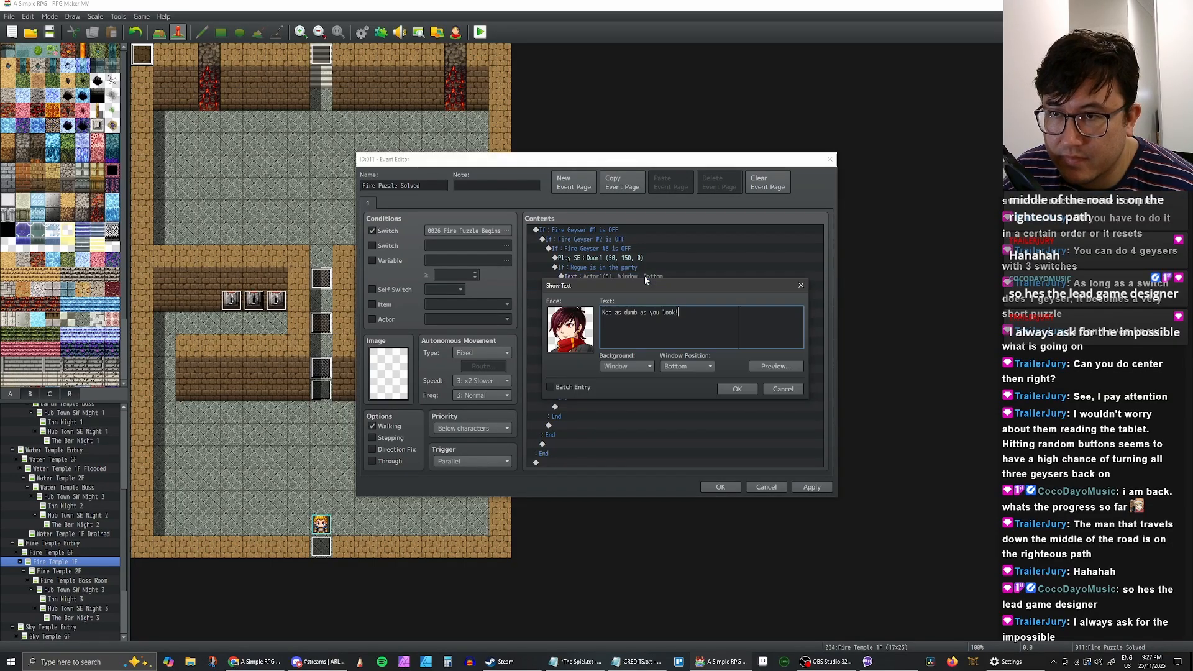
left_click_drag(691, 316, 558, 303)
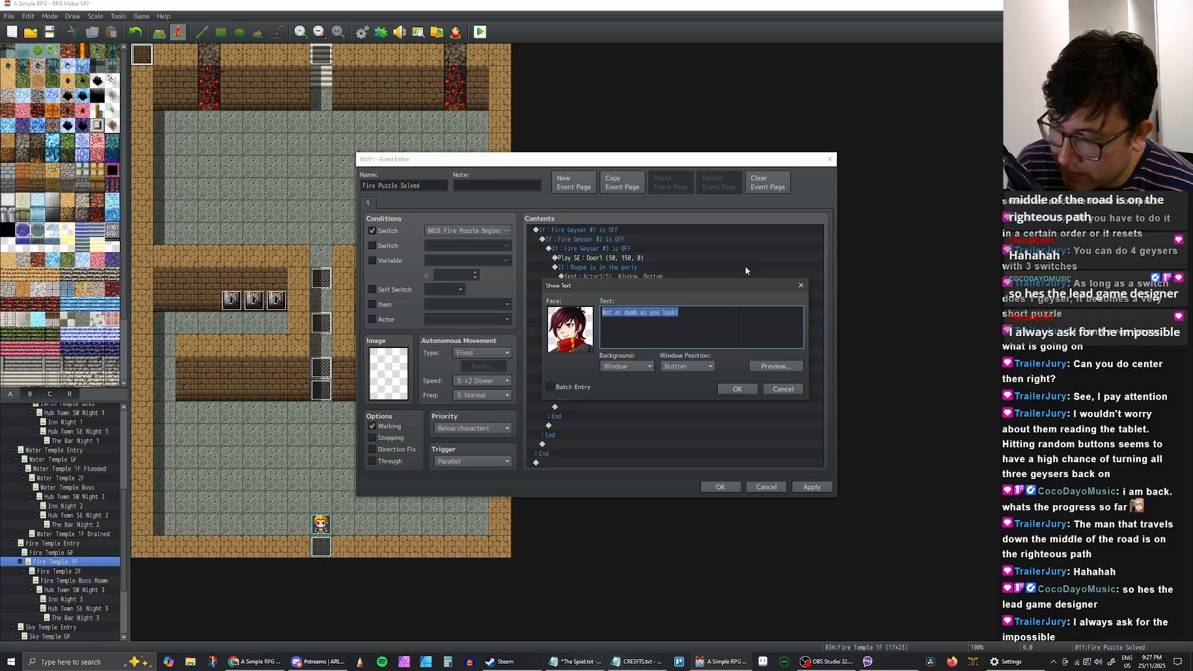
type("If you")
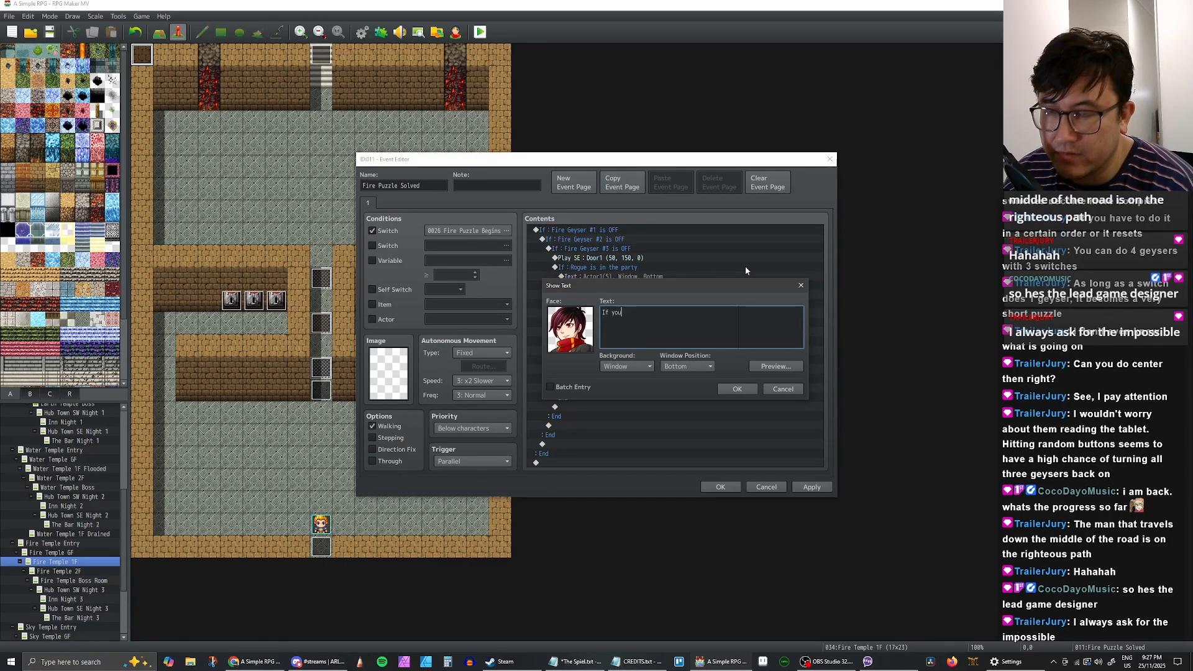
type(" had taken a")
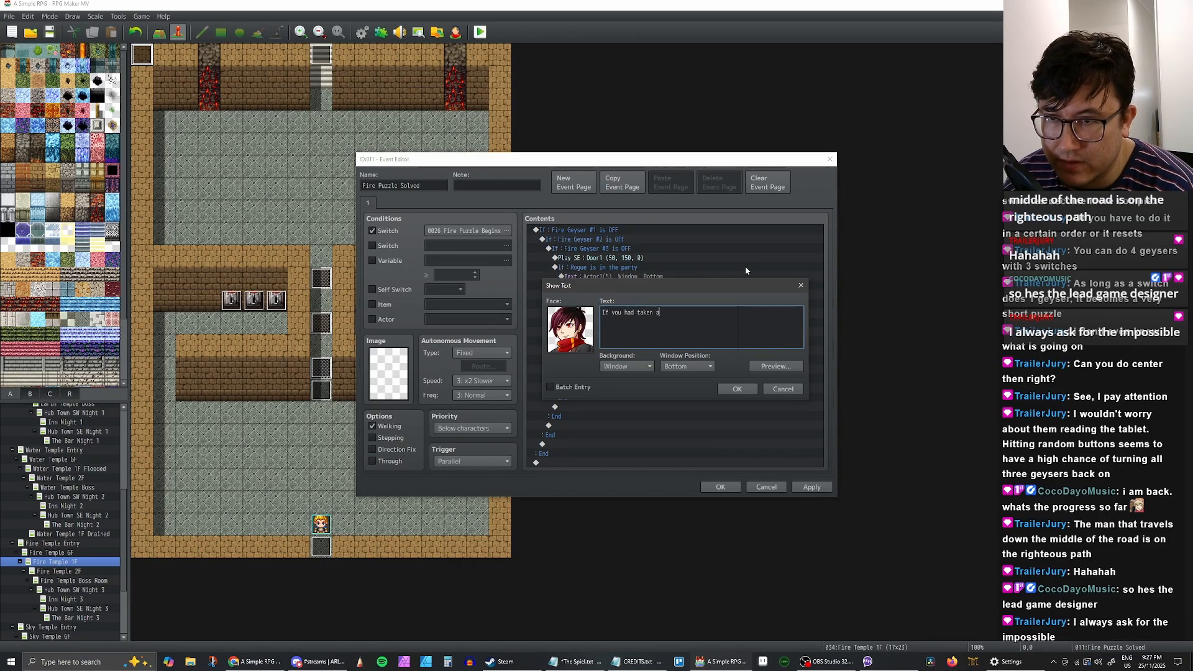
type("ny longer I")
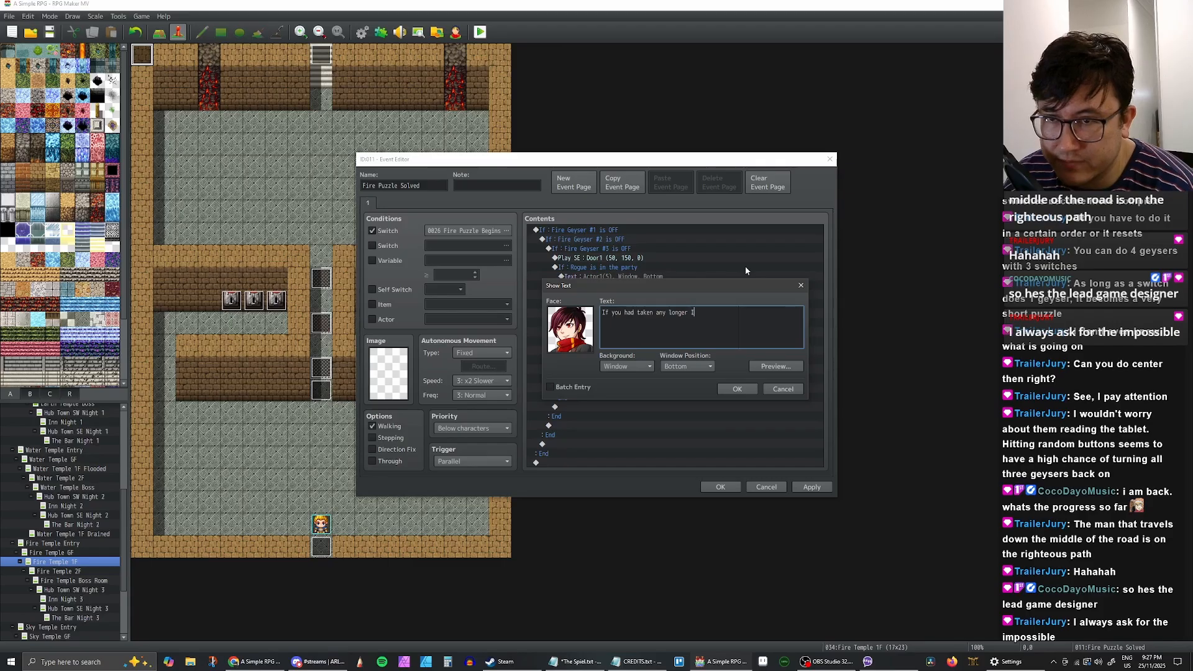
type(" would have")
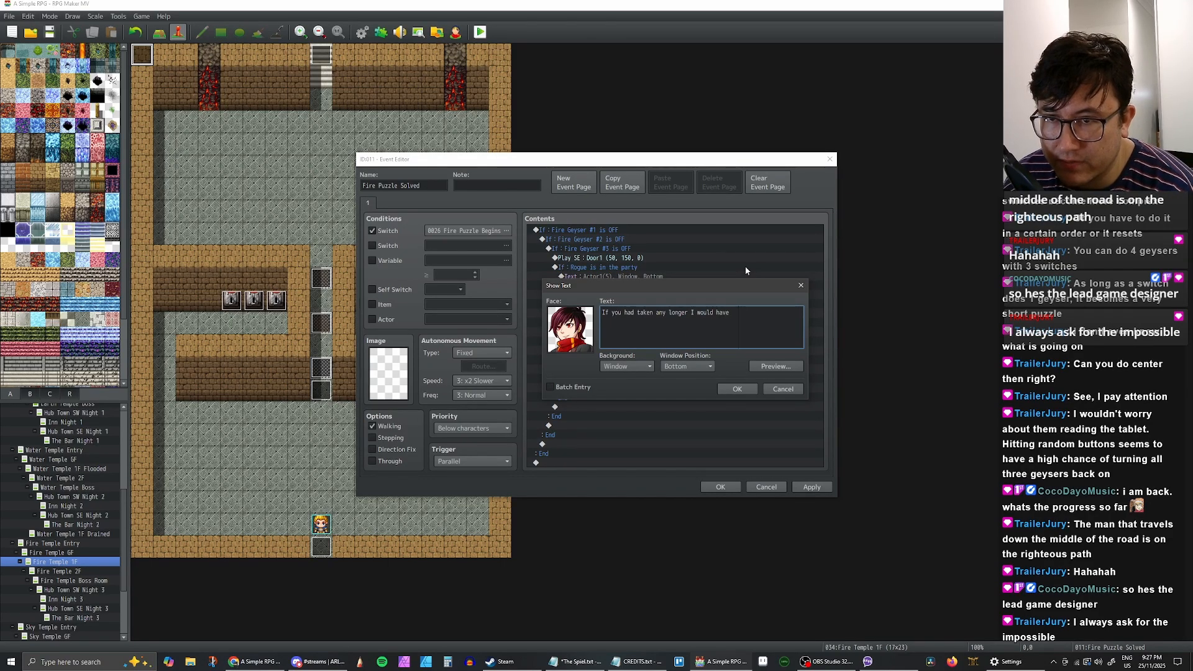
key("Return")
type("disa")
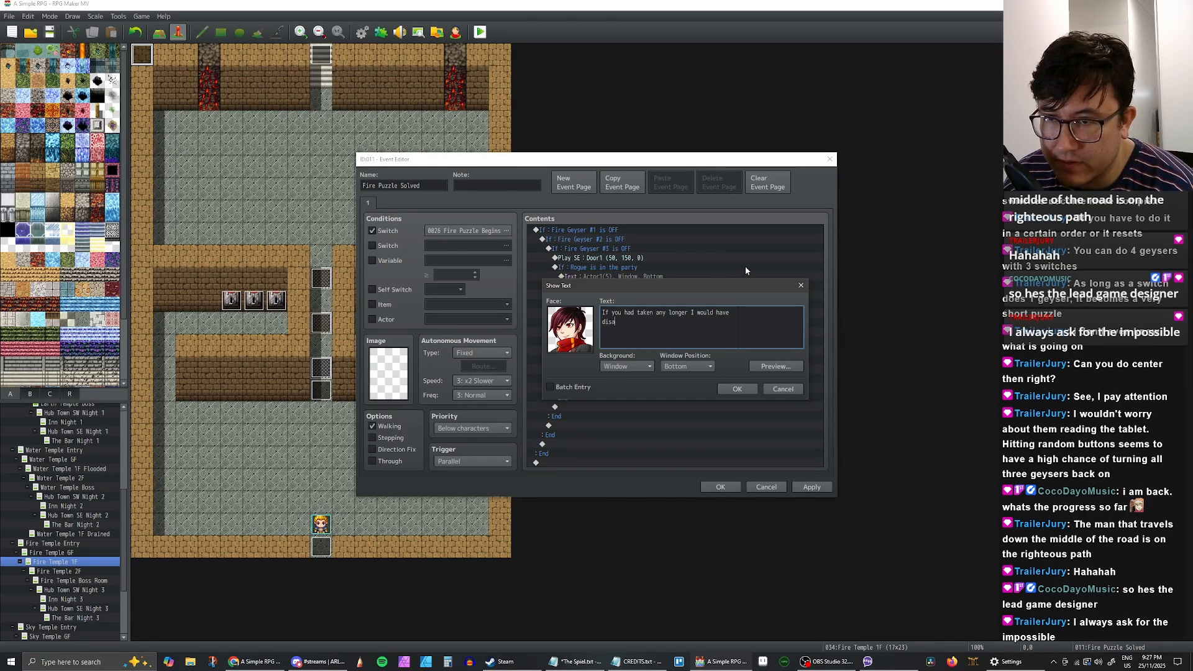
type("bles t")
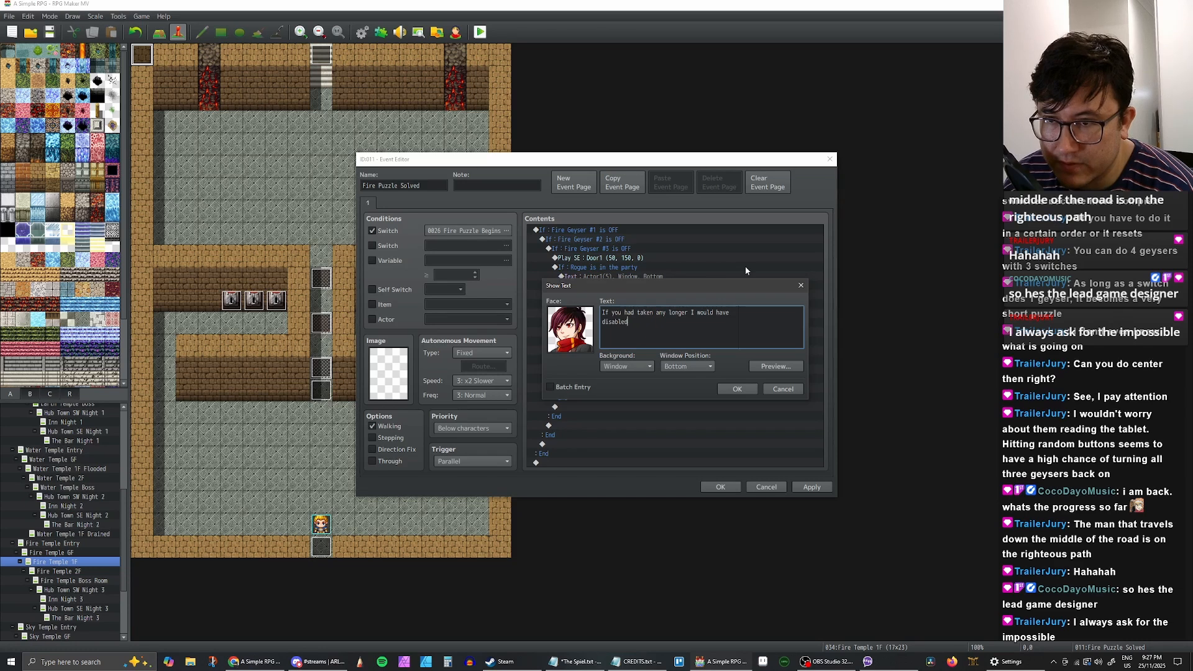
key("BackSpace")
key("BackSpace")
key("BackSpace")
type("d the trap myself.")
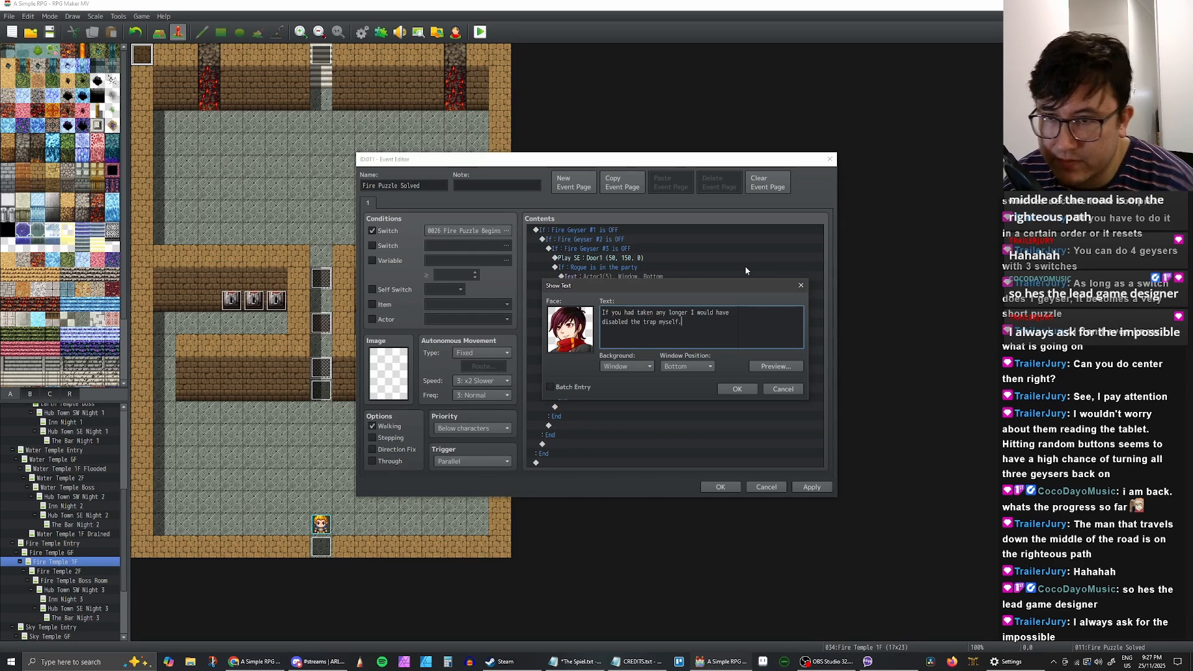
left_click(736, 388)
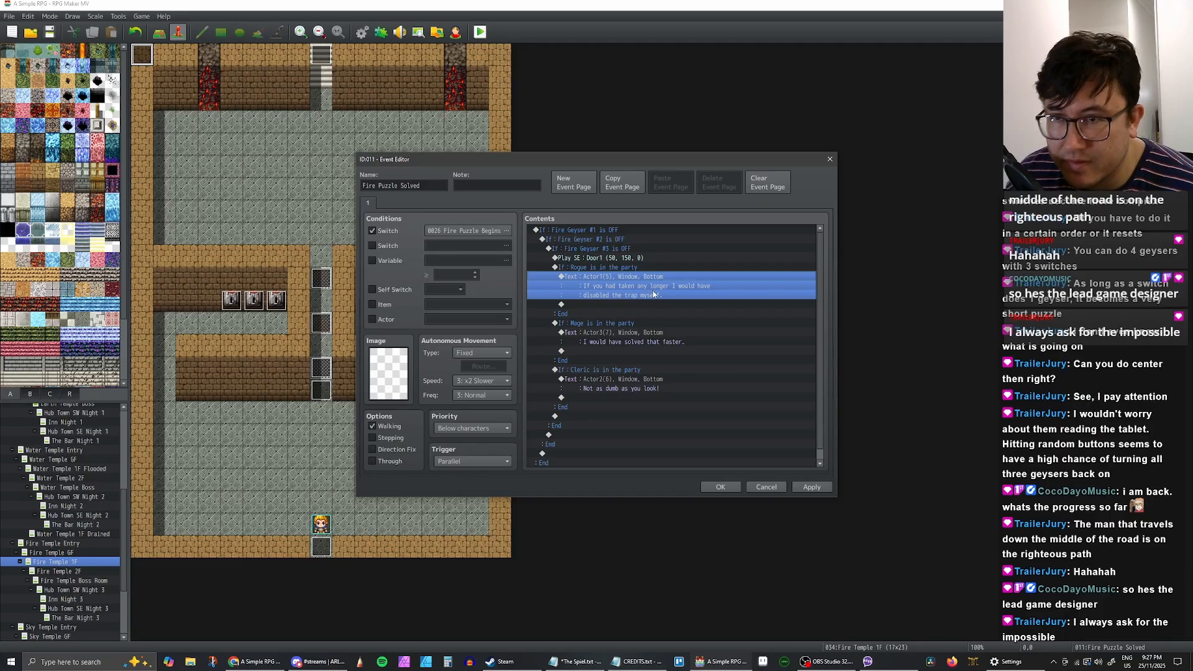
Step: Below the Cleric's message, add a Control Switches command turning ON switch 0027, named "Fire Puzzle Solved", and apply the event changes
left_click(688, 322)
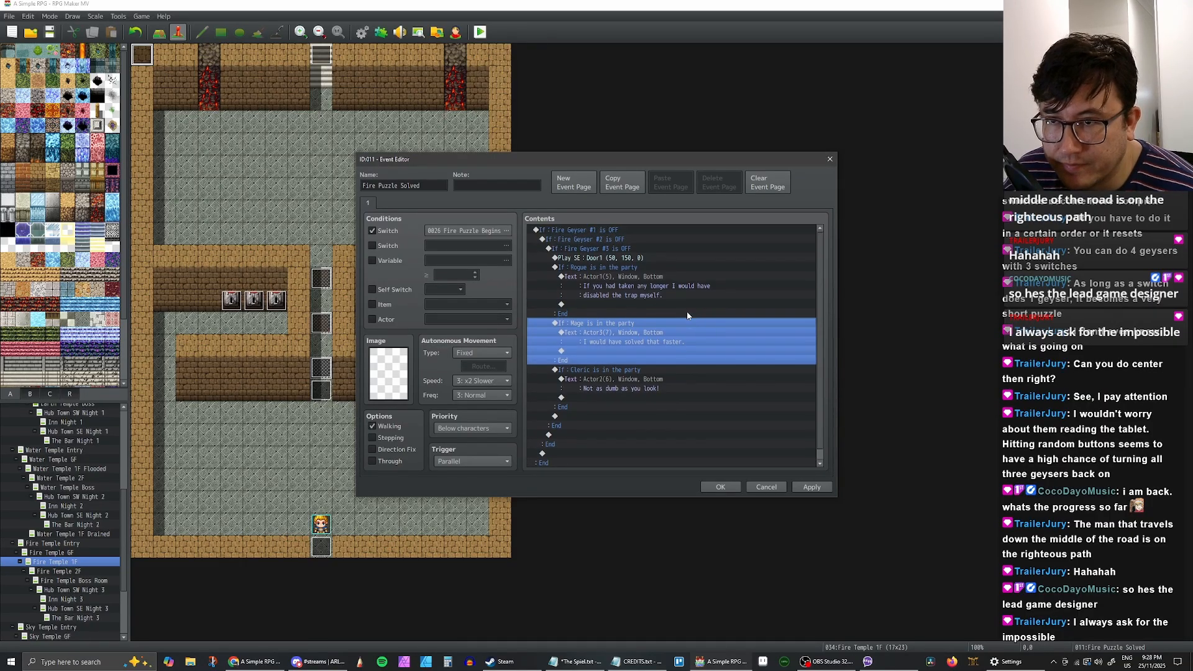
left_click(610, 258)
left_click(596, 397)
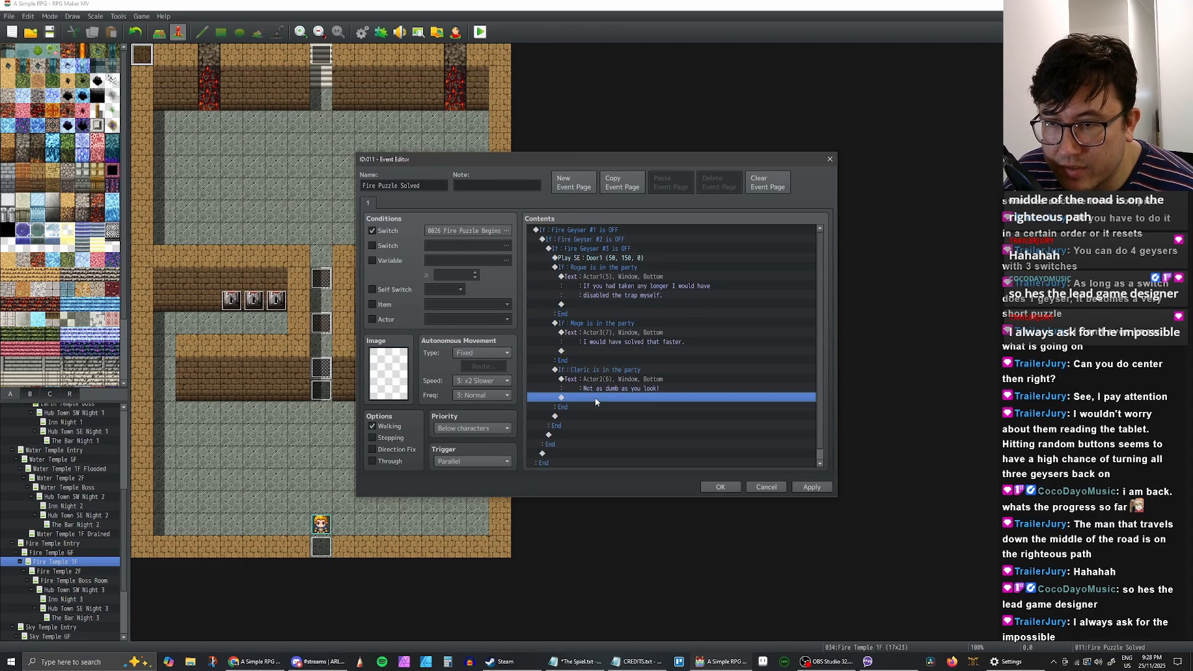
right_click(595, 402)
left_click(605, 405)
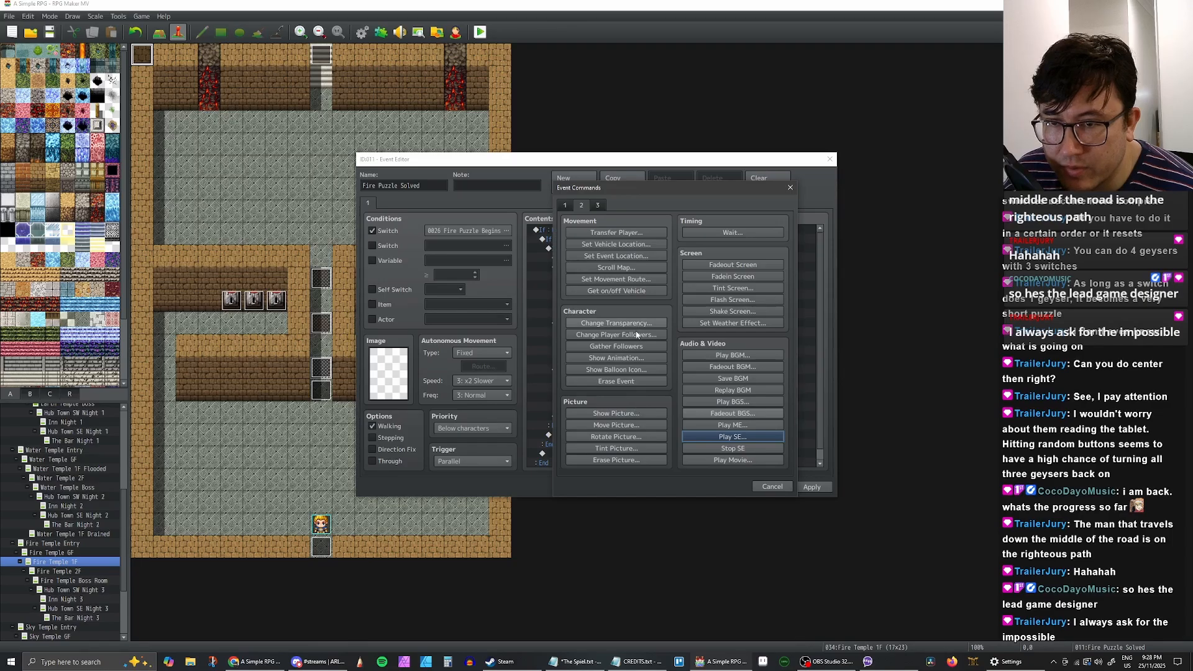
left_click(565, 205)
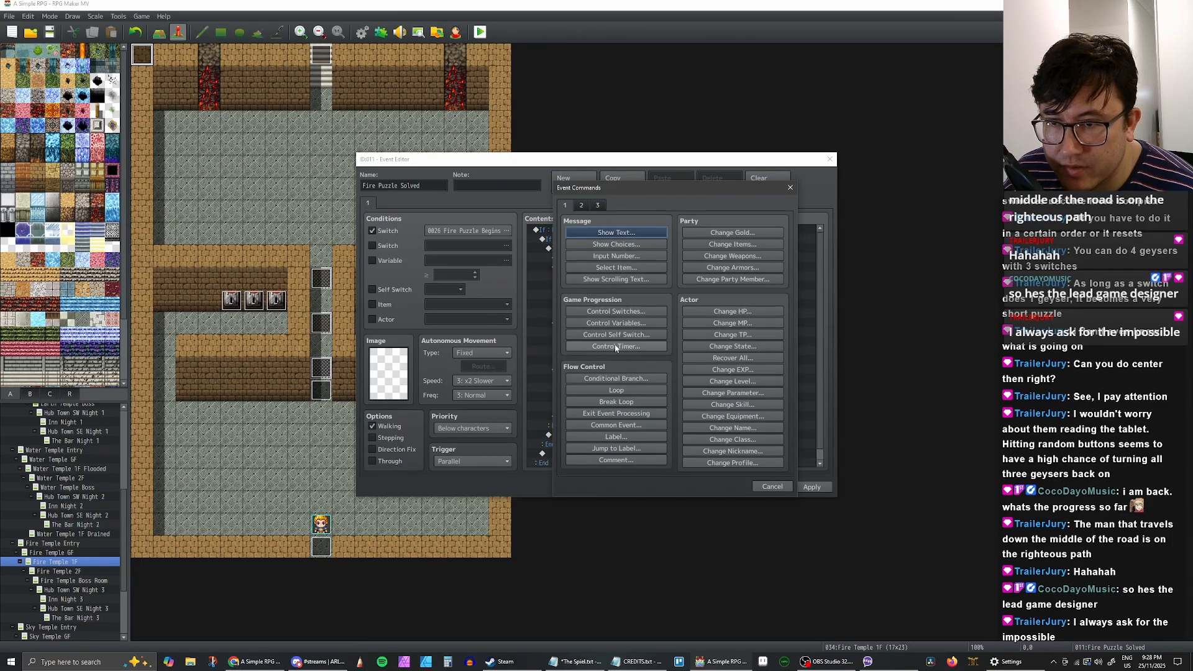
left_click(616, 312)
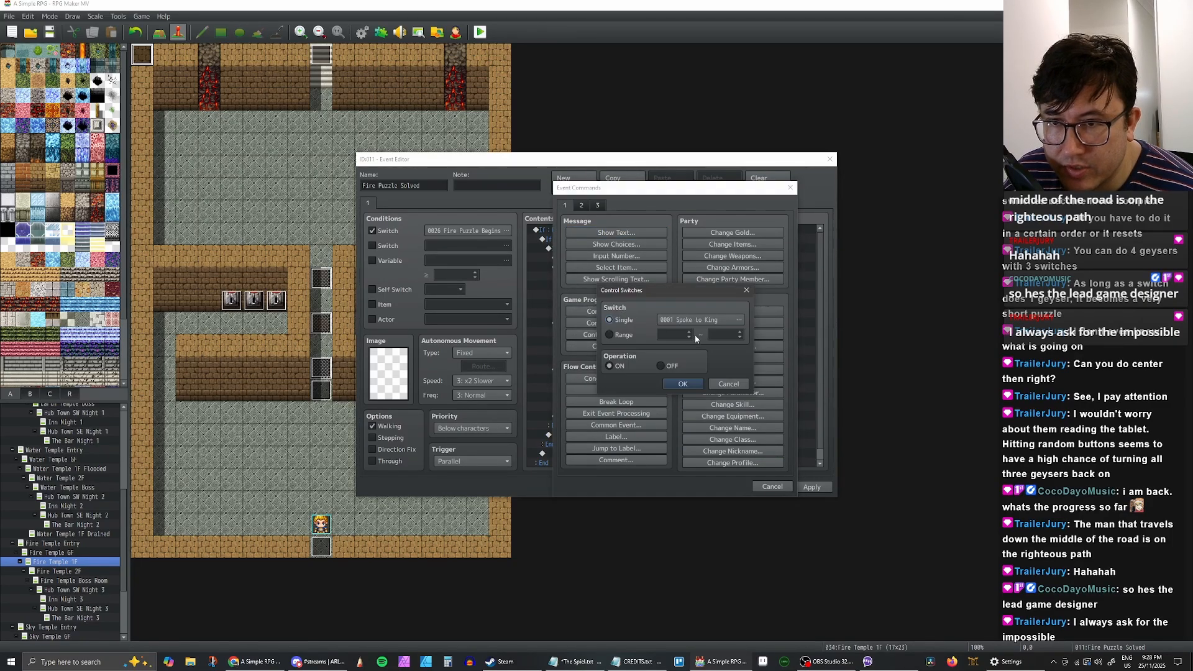
left_click(692, 318)
left_click(683, 296)
left_click(705, 434)
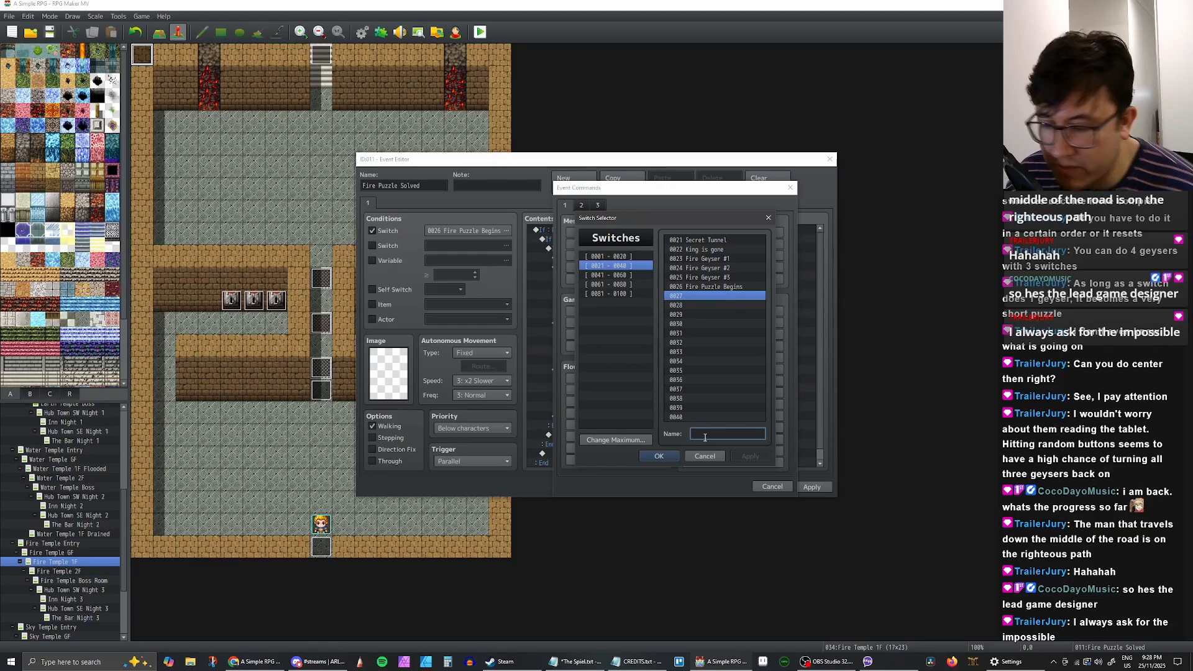
type("Fire Pu")
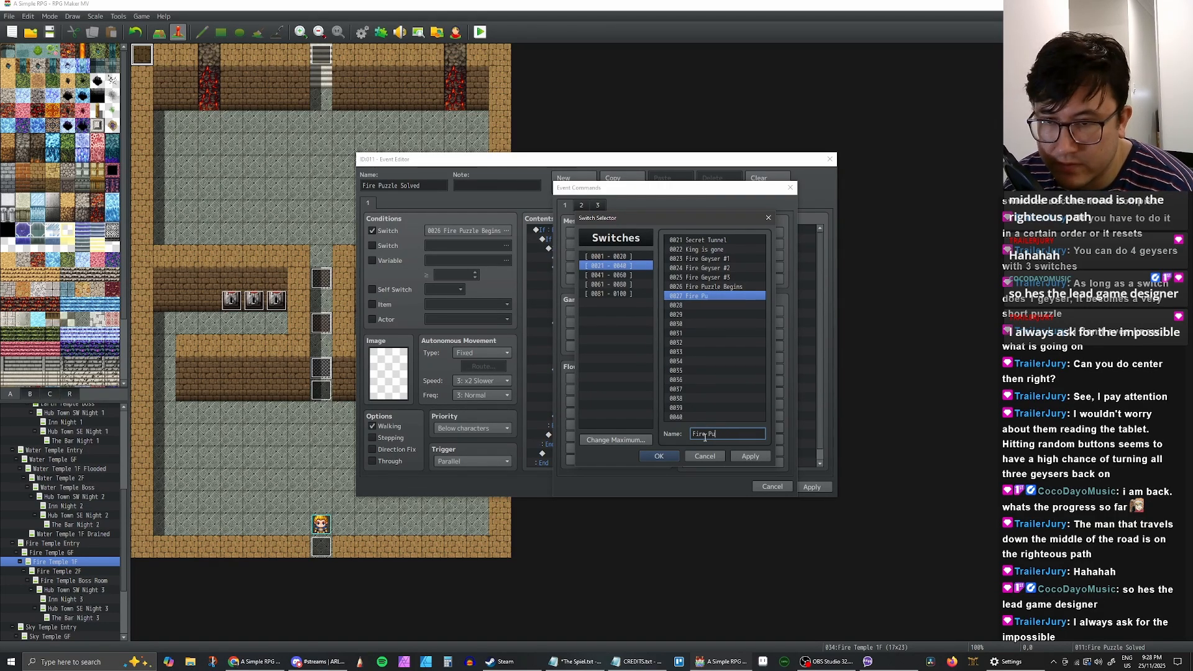
type("zzle Solved")
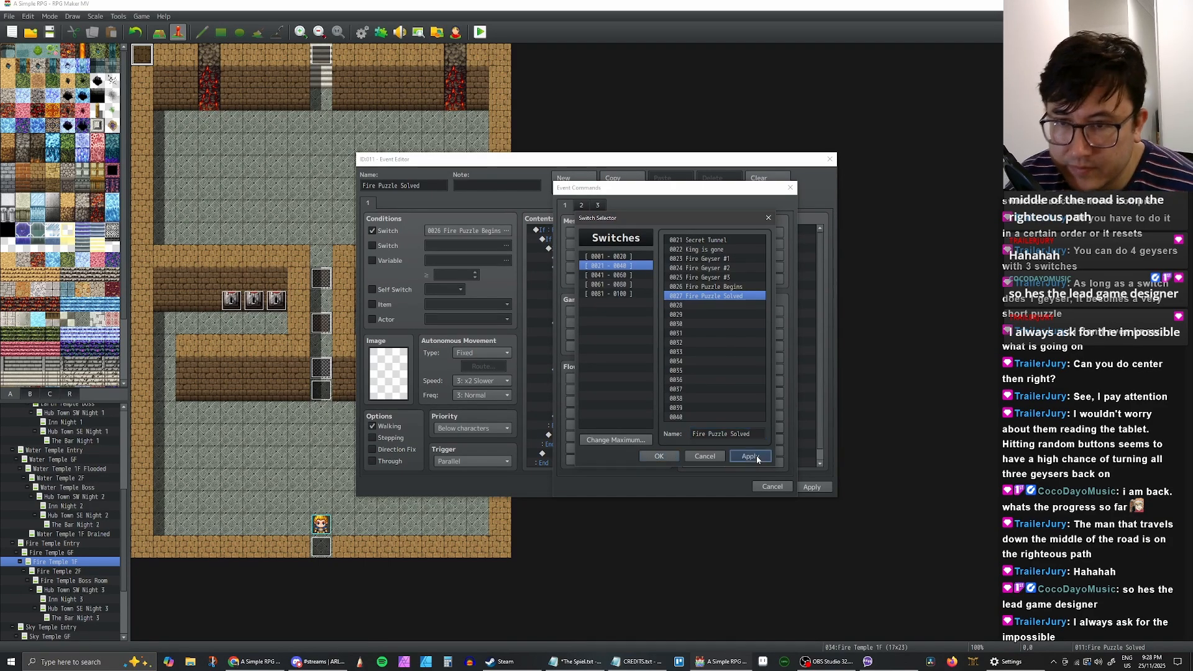
left_click(658, 456)
left_click(680, 383)
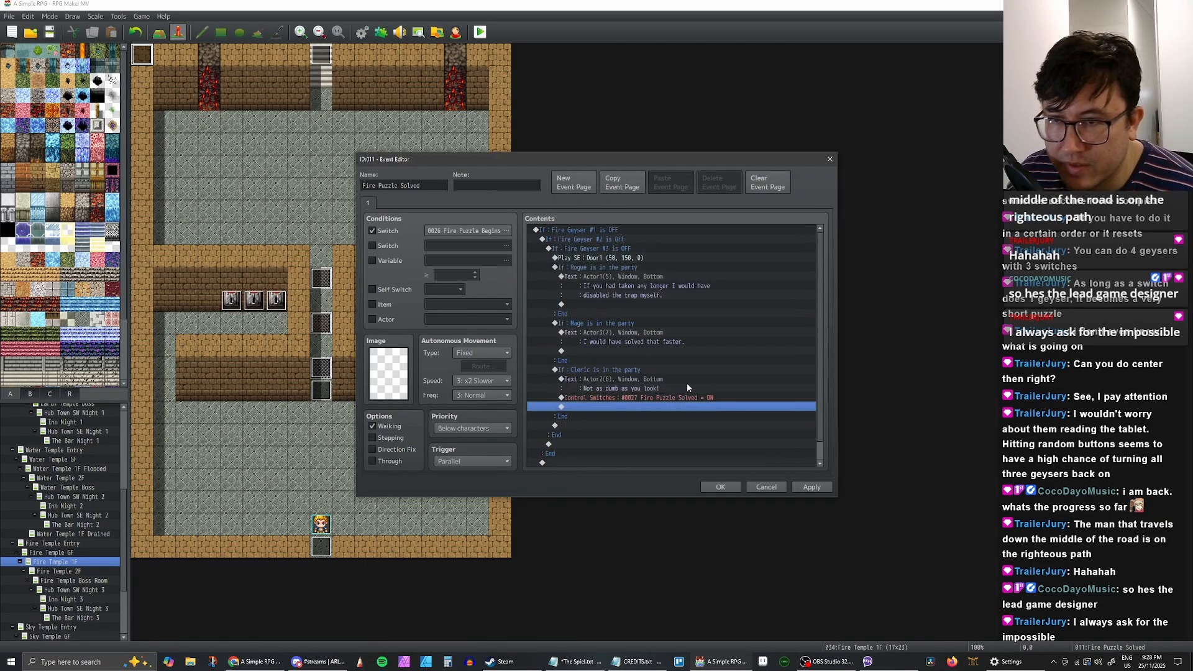
left_click(809, 488)
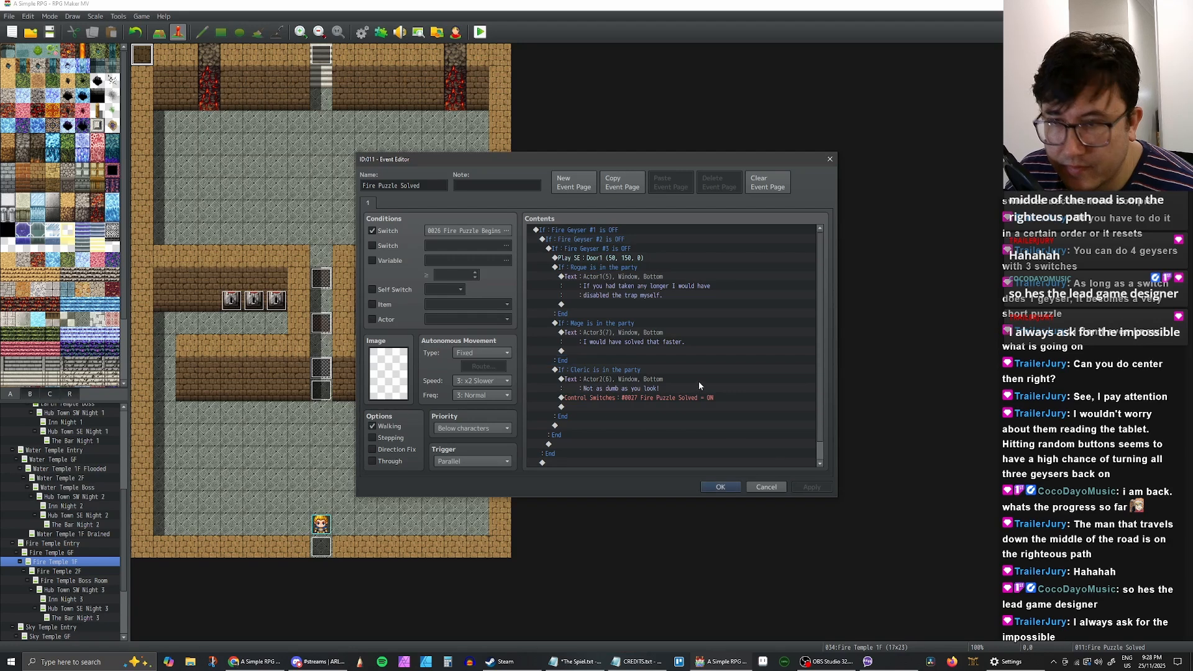
scroll(696, 397, "down", 1)
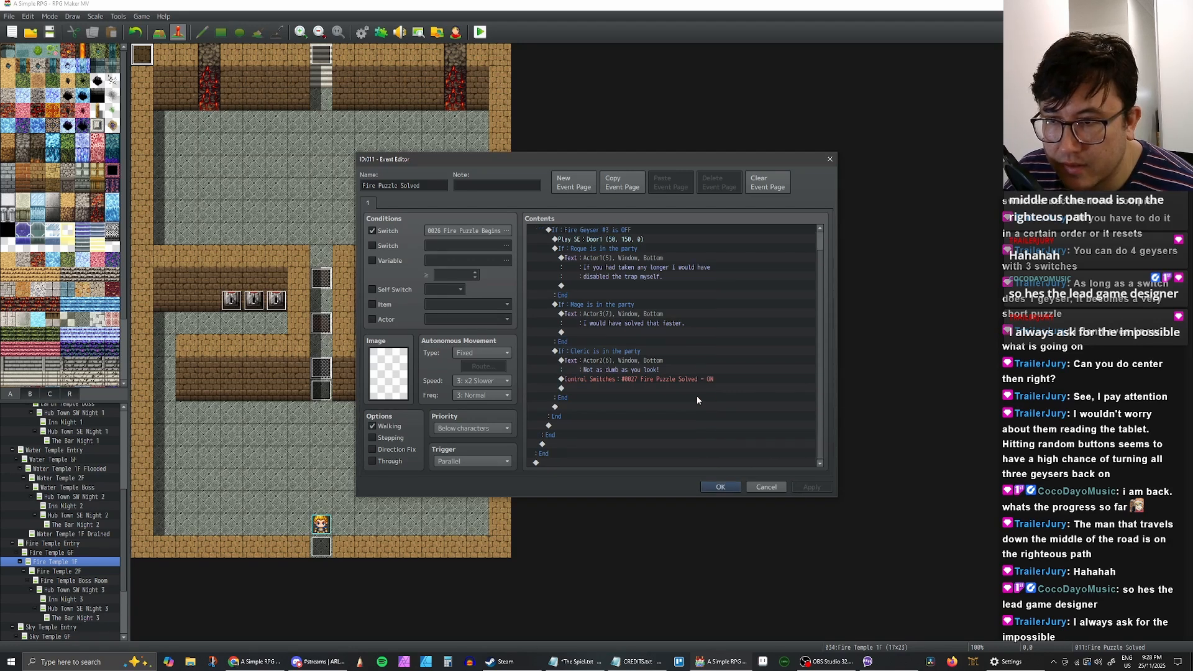
left_click(623, 389)
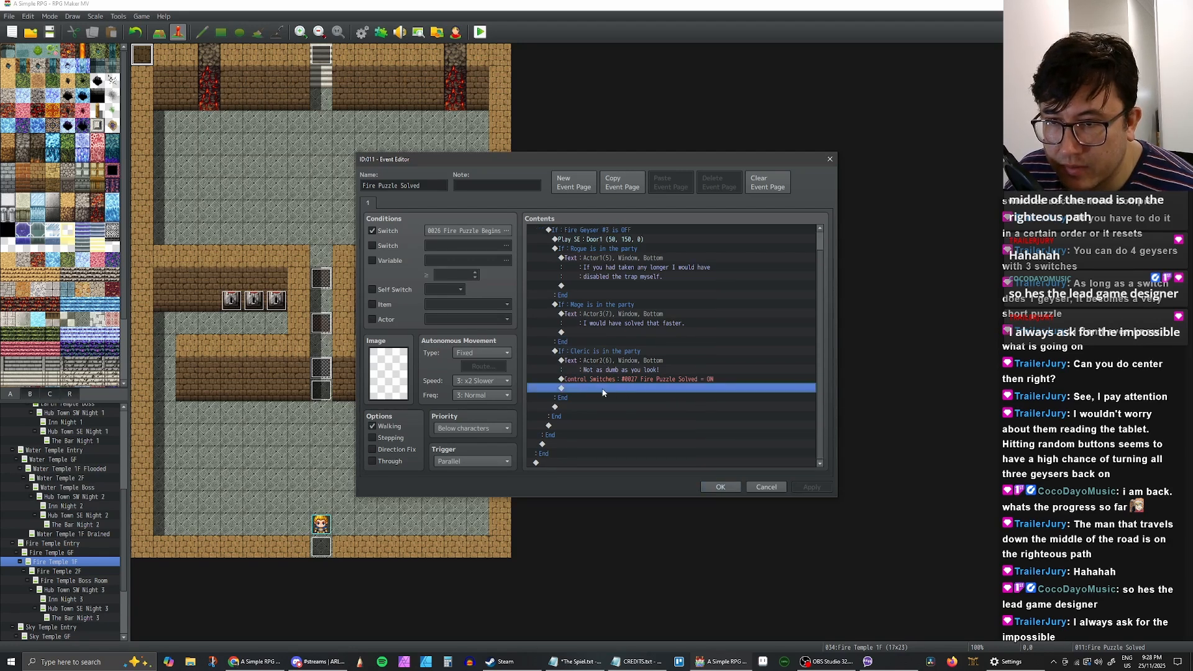
right_click(612, 390)
key("Escape")
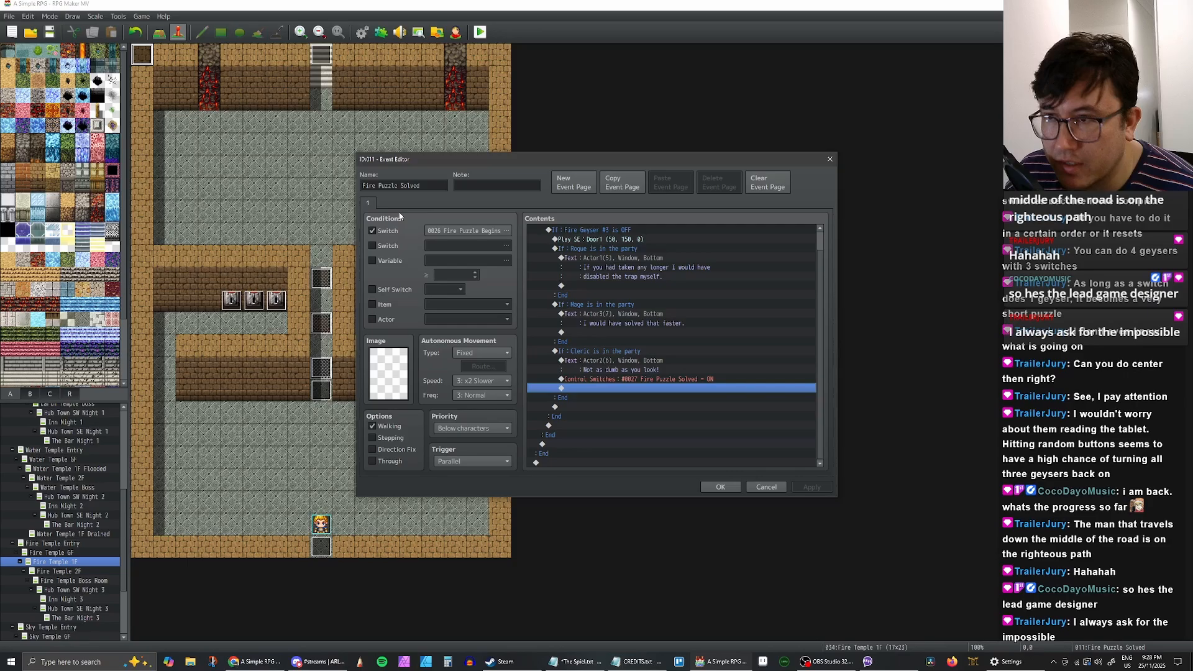
Step: Add an empty second page to Fire Puzzle Solved, conditioned on switch 0027 Fire Puzzle Solved, and save the event
left_click(573, 182)
left_click(372, 230)
left_click(451, 231)
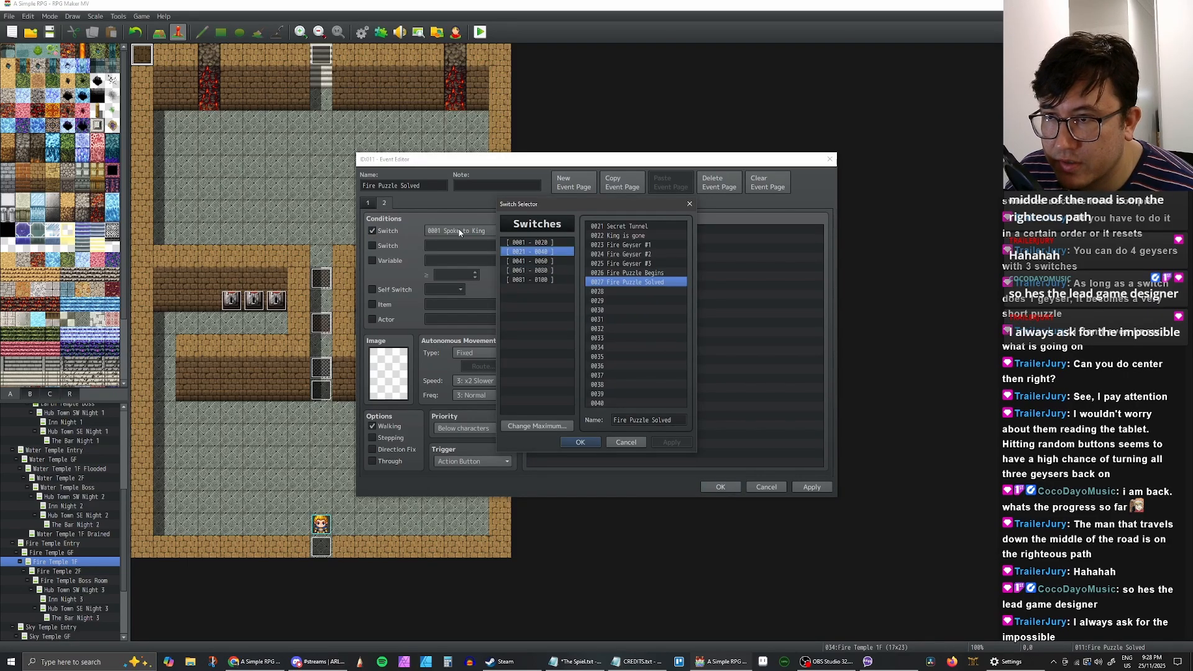
left_click(579, 443)
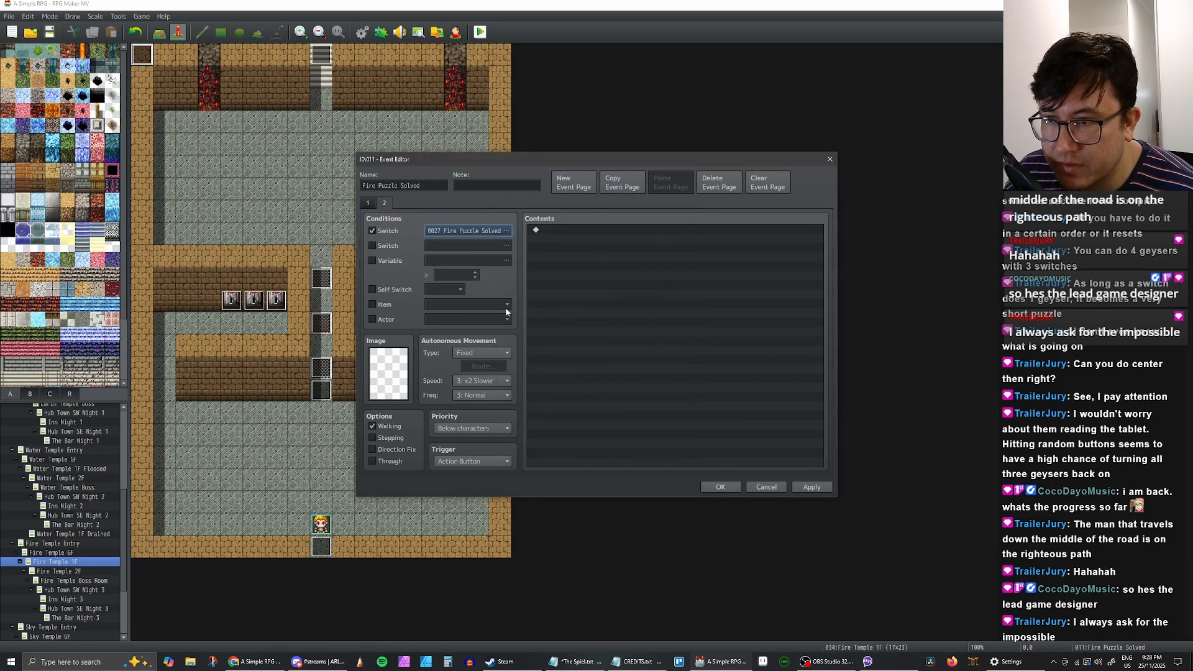
left_click(371, 204)
left_click(377, 203)
left_click(370, 205)
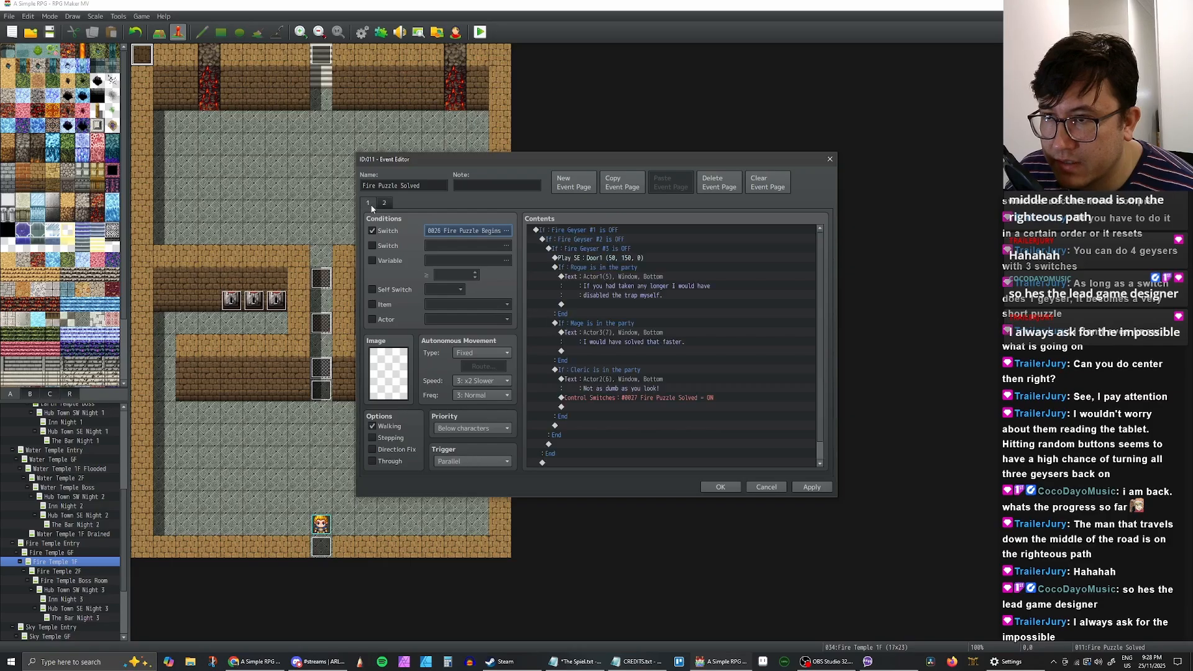
left_click(385, 203)
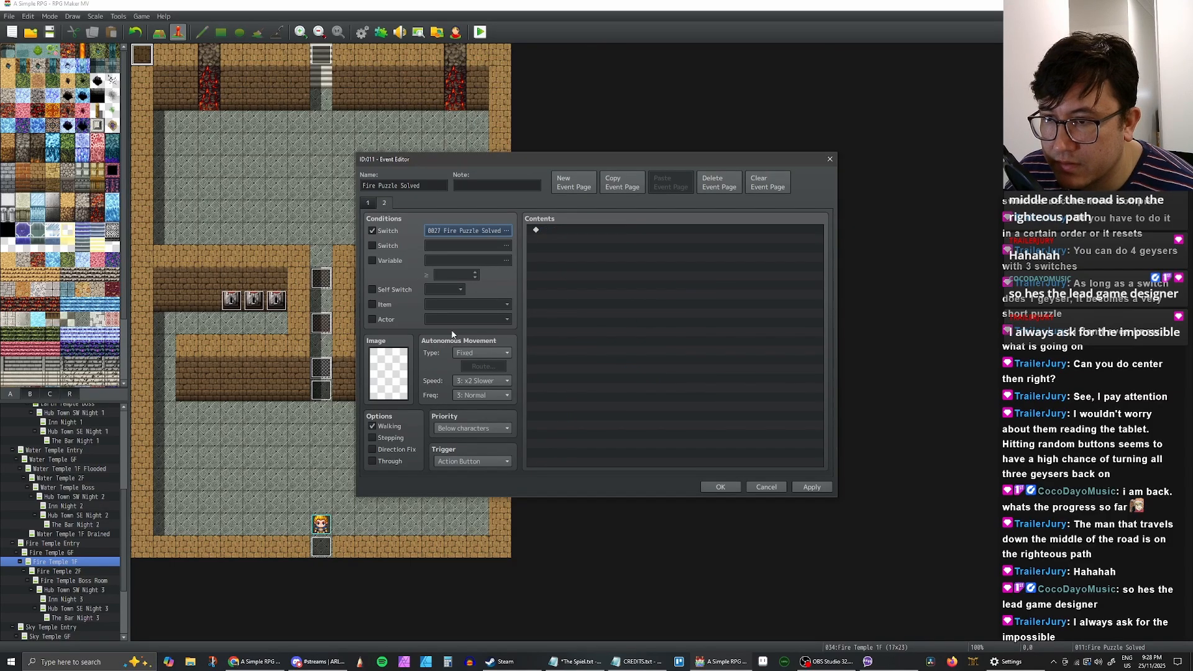
left_click(368, 203)
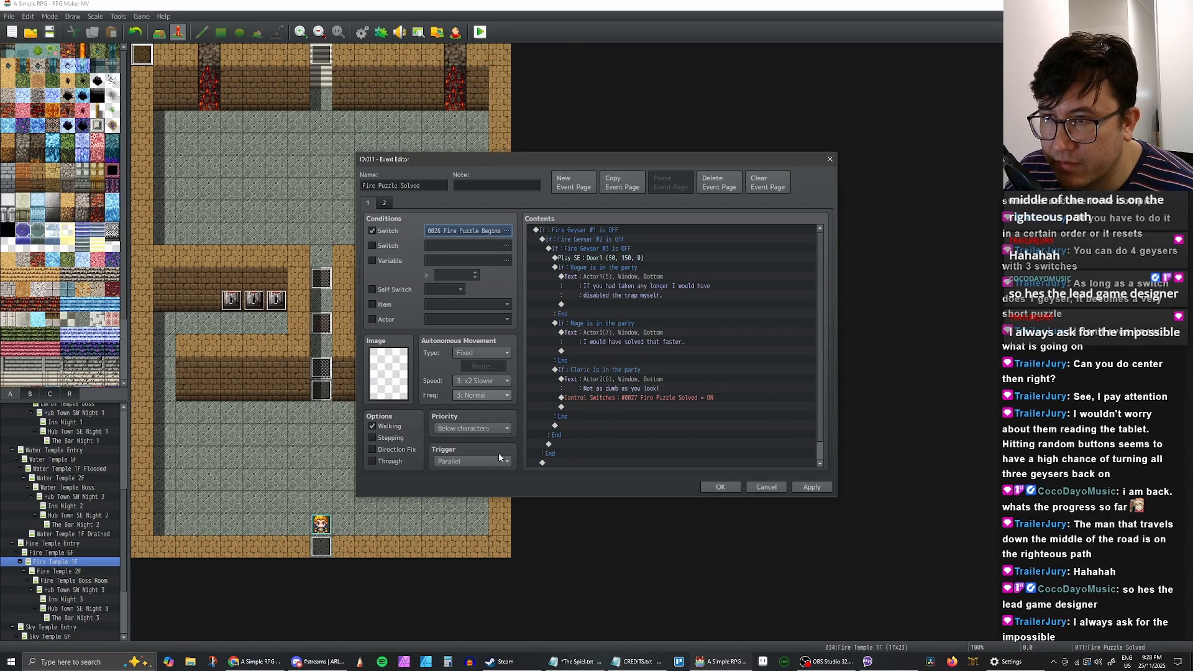
left_click(385, 204)
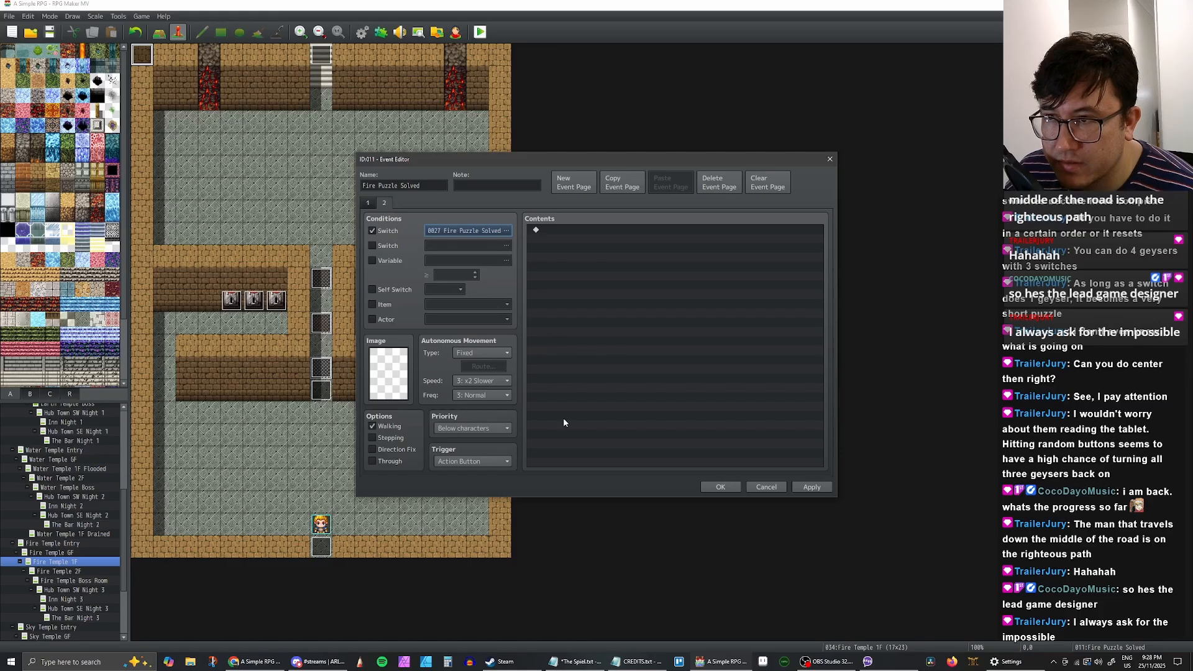
left_click(733, 486)
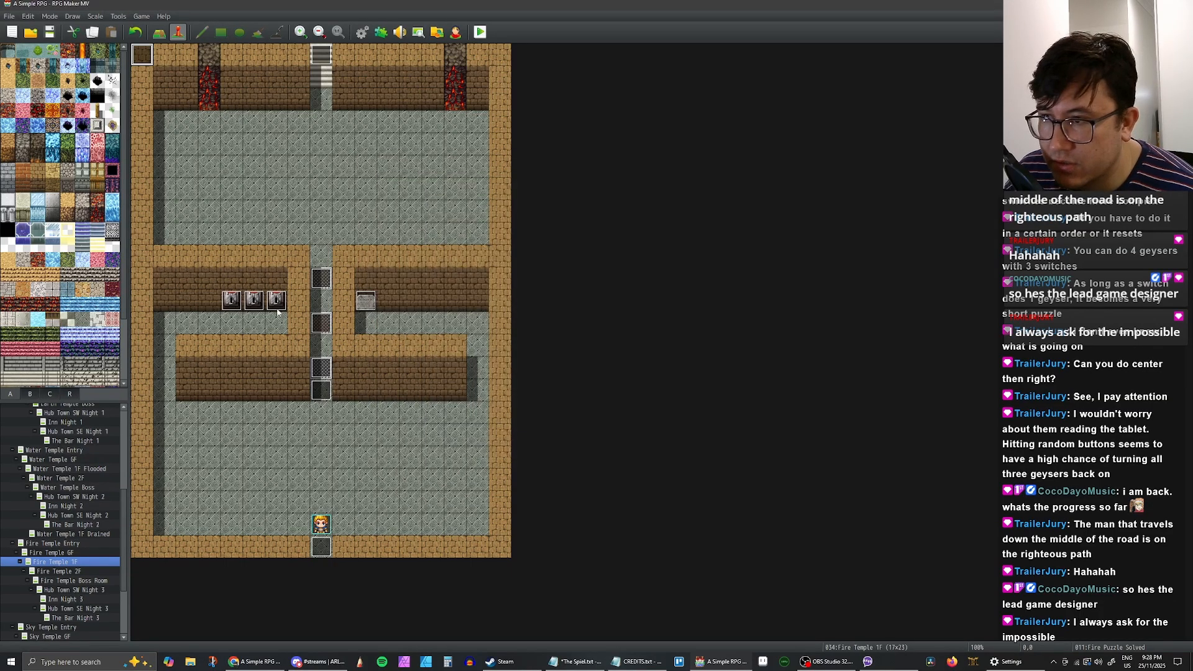
Step: Duplicate page 2 of the Geyser Lever #2 event as a third page
double_click(231, 300)
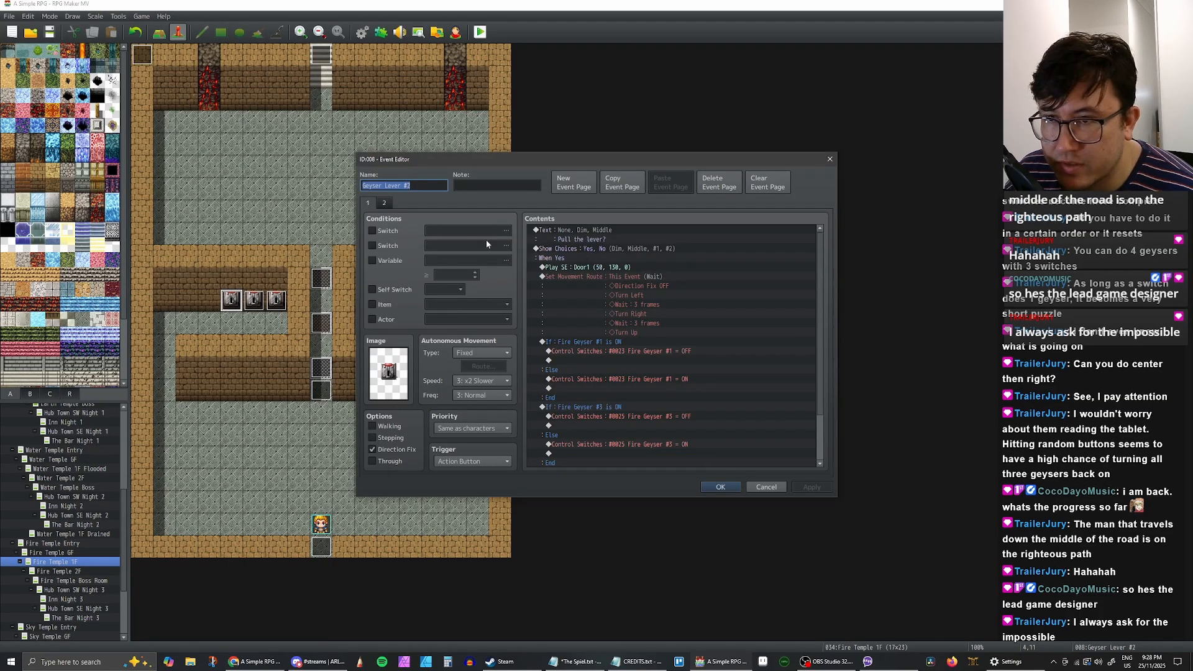
left_click(384, 203)
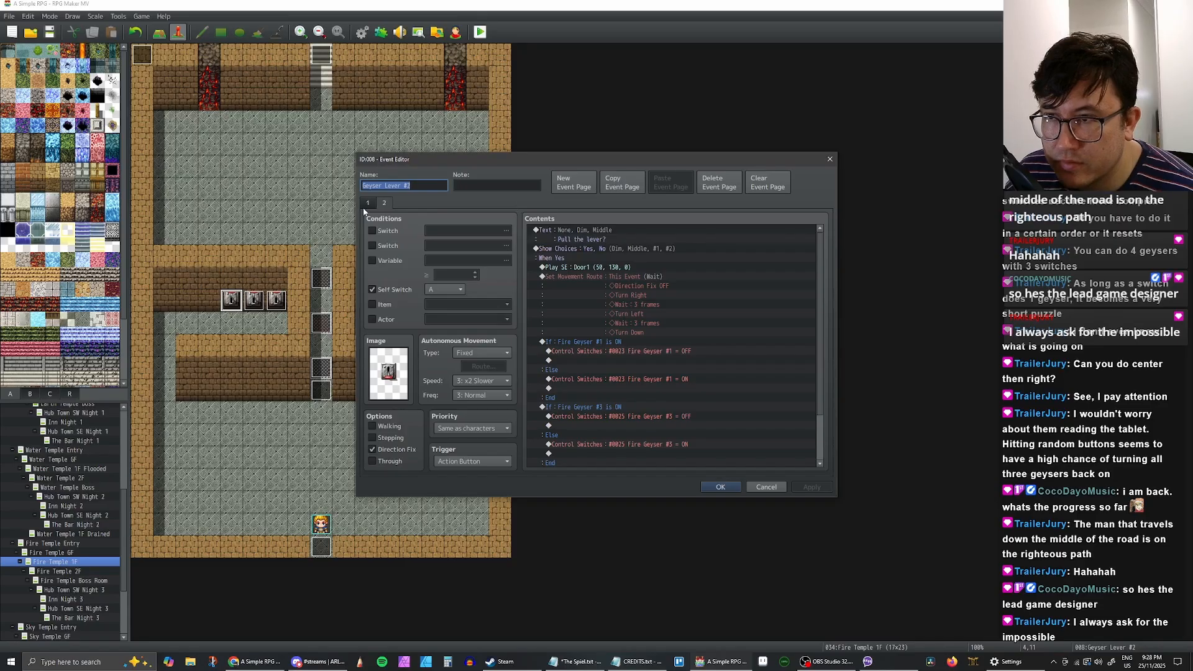
left_click(372, 205)
left_click(392, 204)
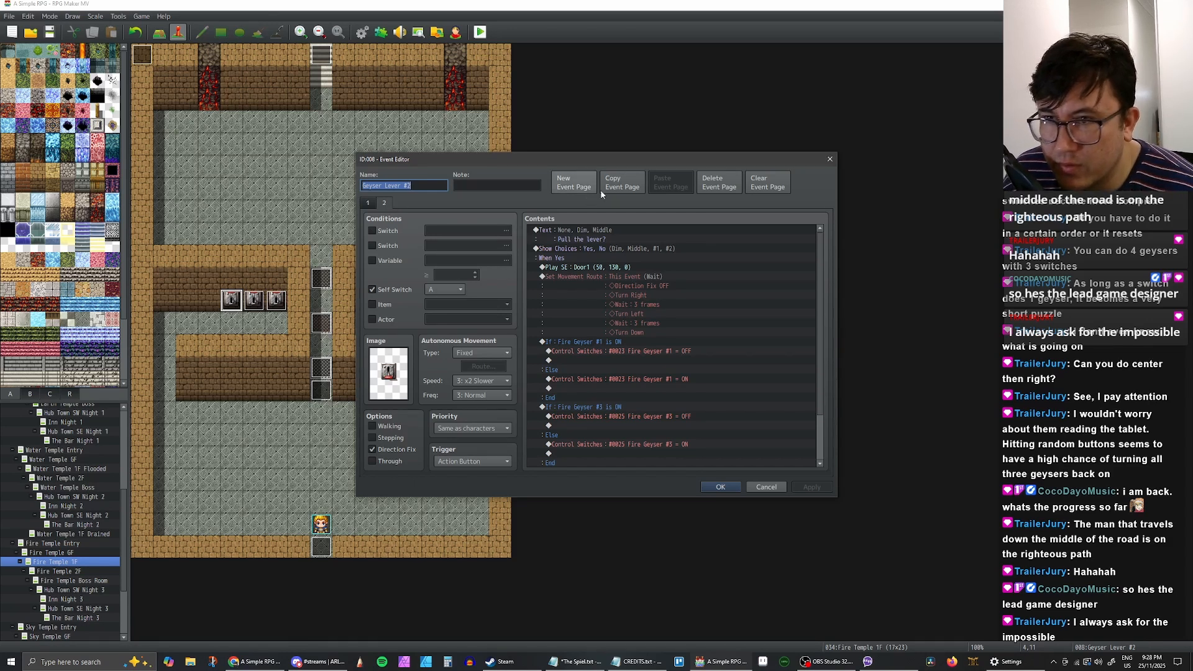
left_click(615, 184)
left_click(670, 183)
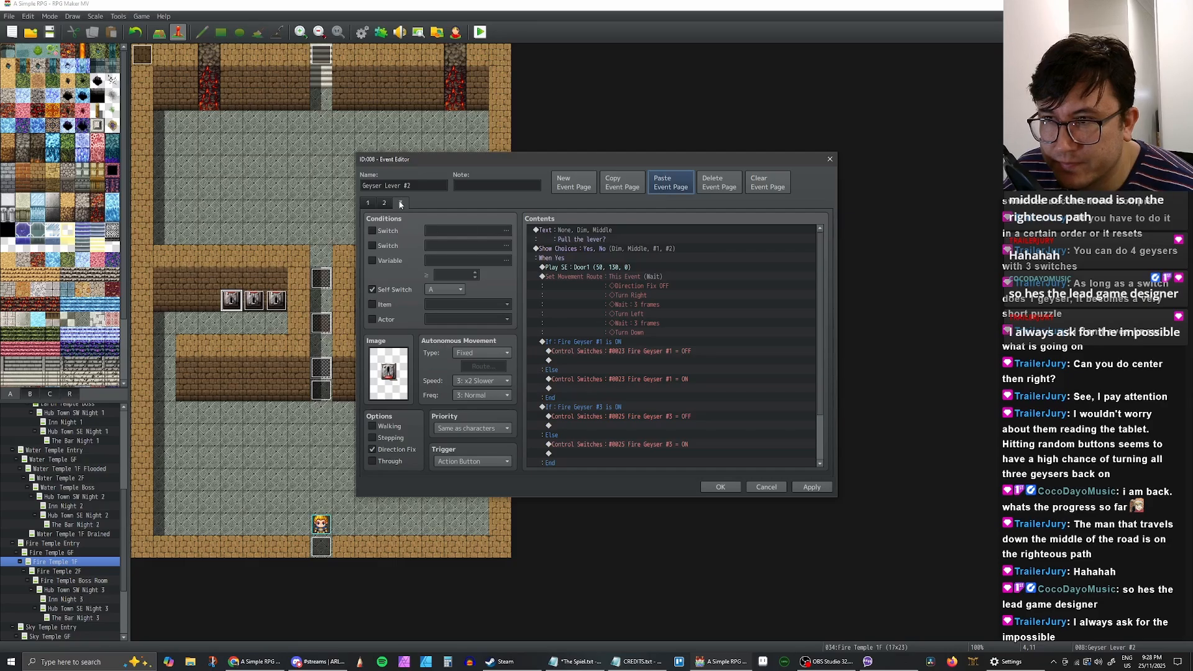
left_click(625, 234)
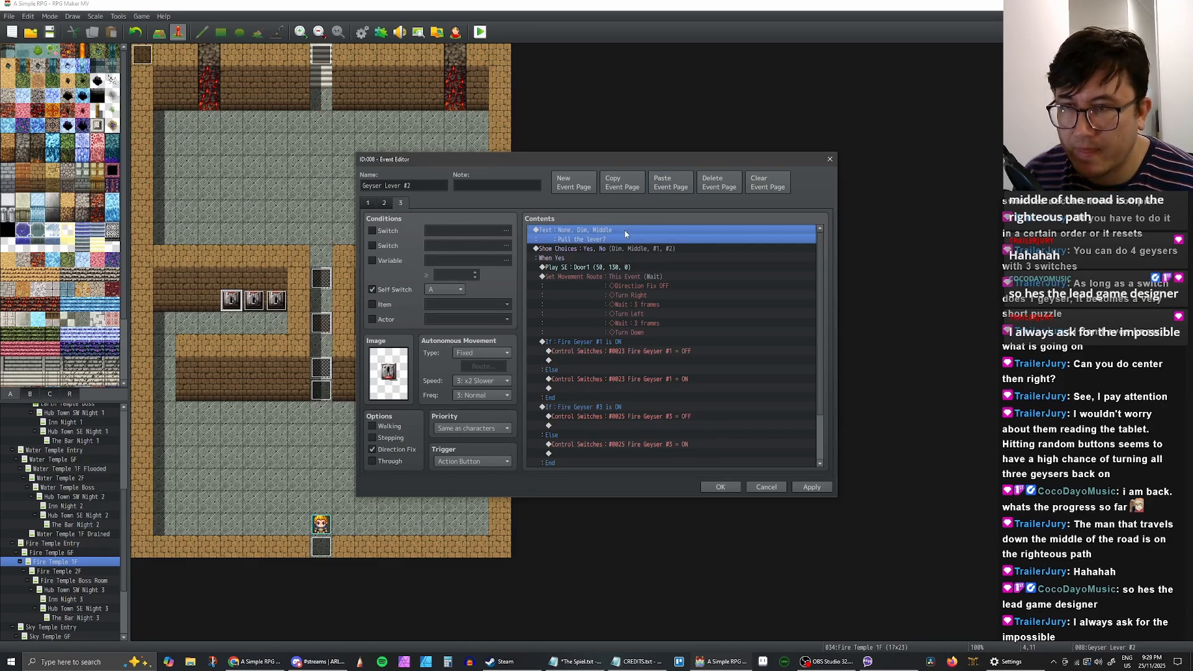
Step: Delete all commands on page 3 of Geyser Lever #2 and replace its self switch condition with switch 0027 Fire Puzzle Solved
key("ctrl+a")
key("Delete")
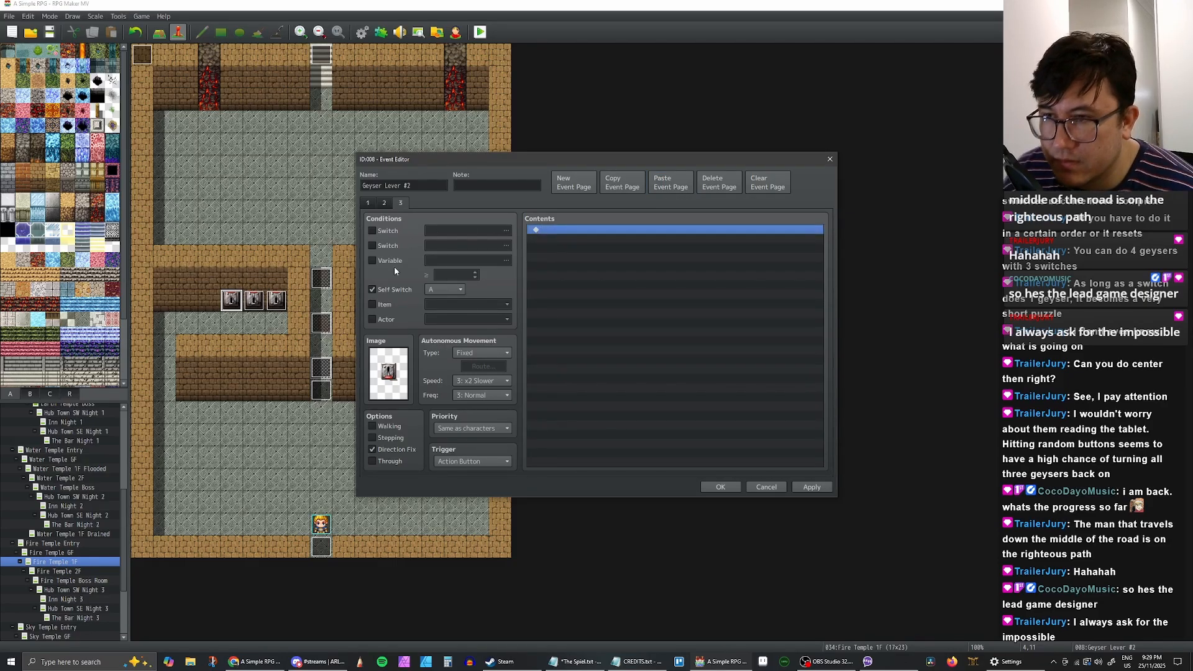
left_click(372, 289)
left_click(371, 230)
left_click(487, 230)
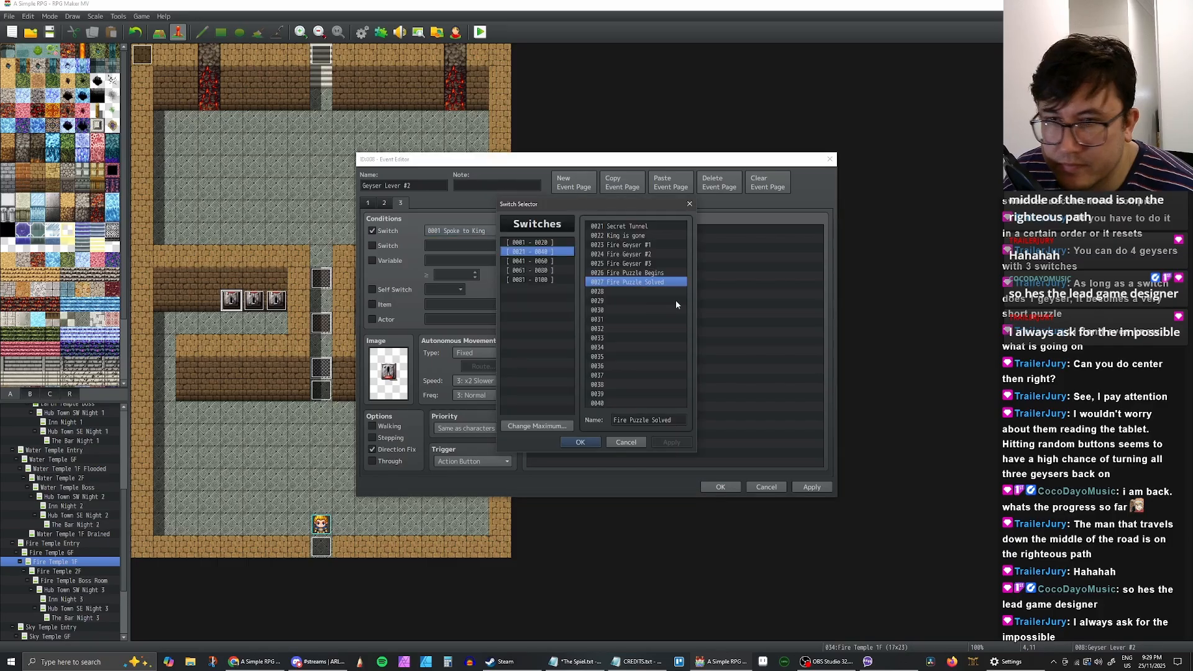
left_click(580, 441)
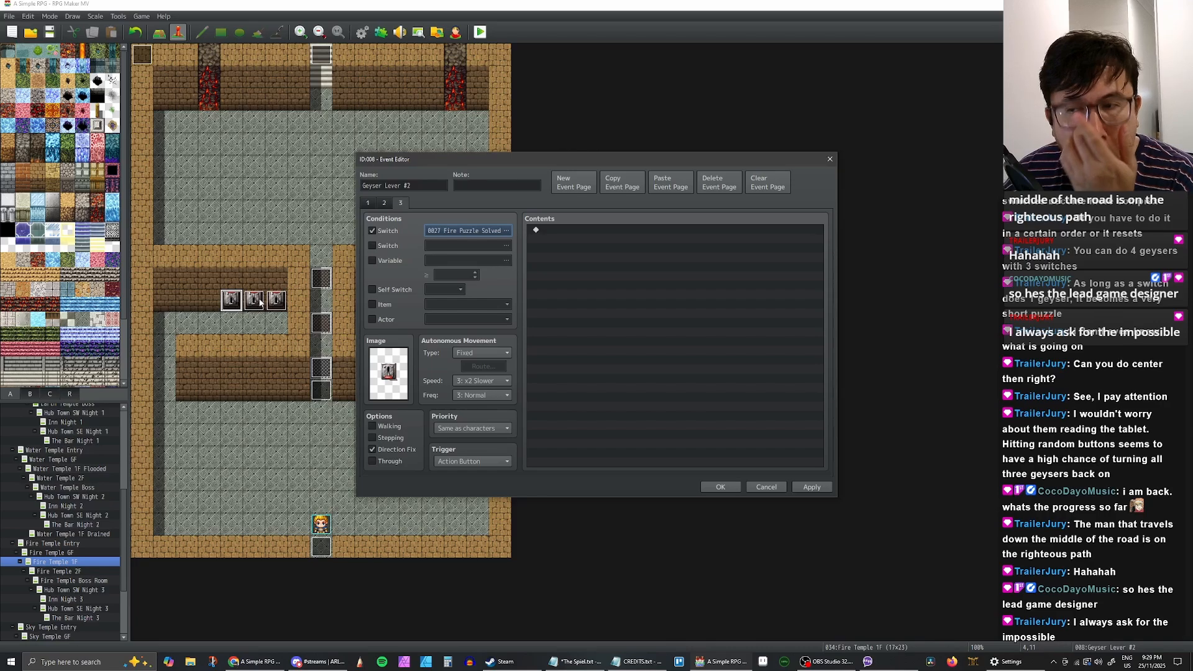
double_click(388, 372)
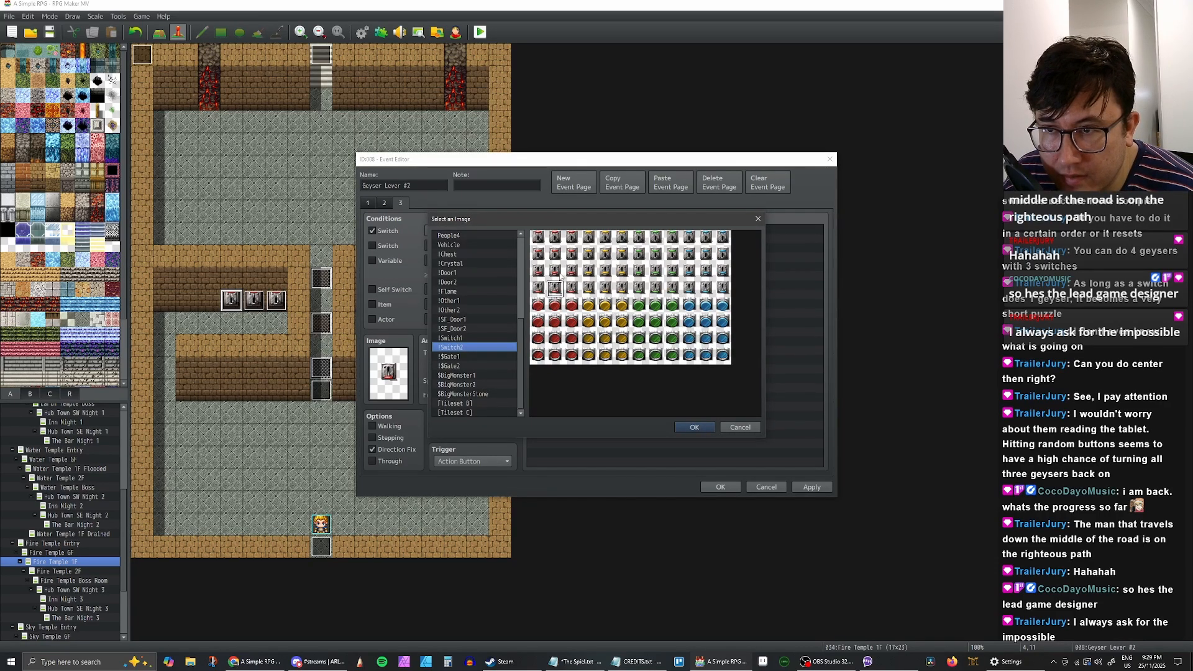
left_click(557, 253)
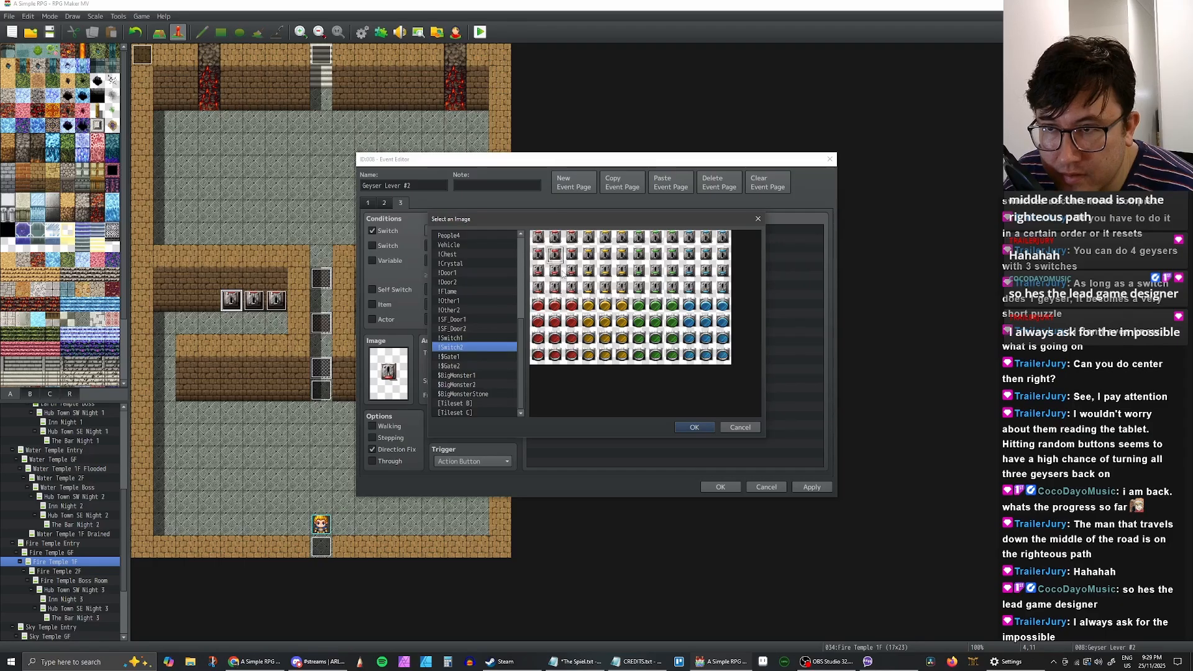
left_click(559, 272)
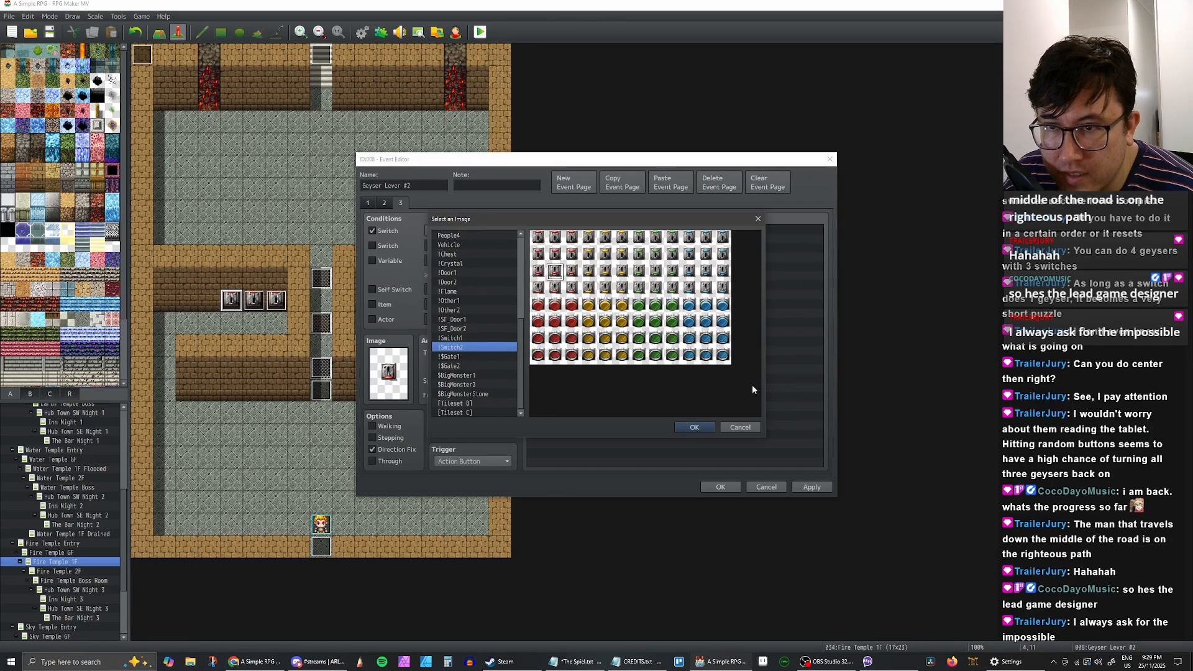
left_click(740, 427)
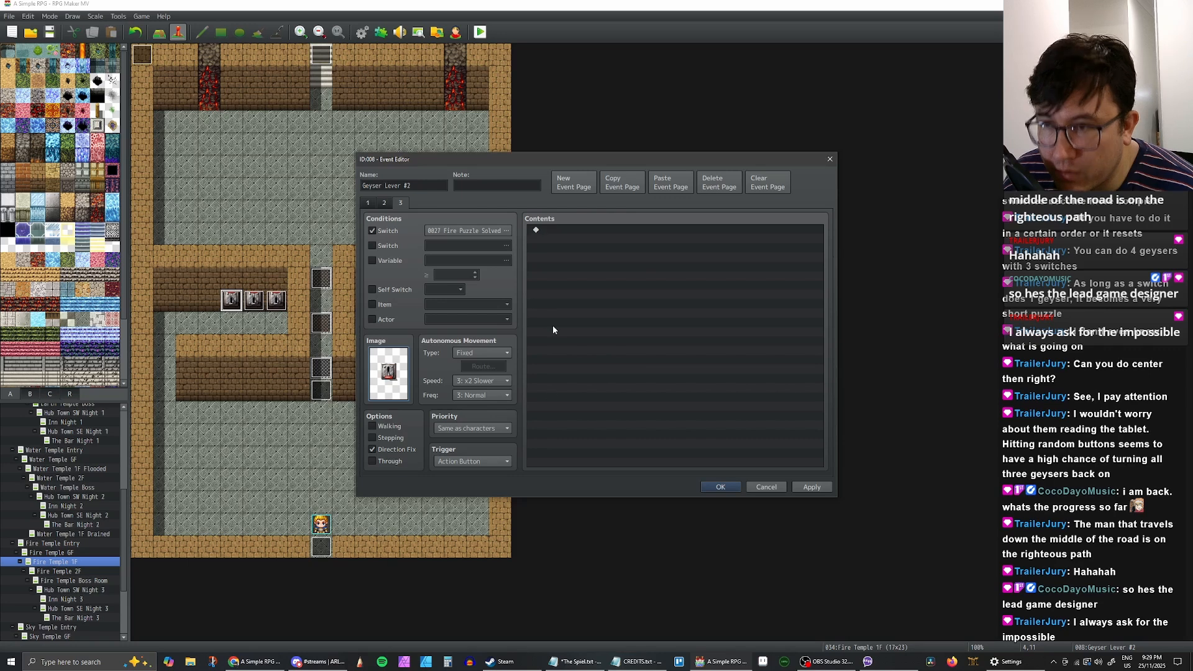
Step: Save Geyser Lever #2, copying its Fire Puzzle Solved page into Geyser Lever #1 as a third page, and save that event too
left_click(812, 486)
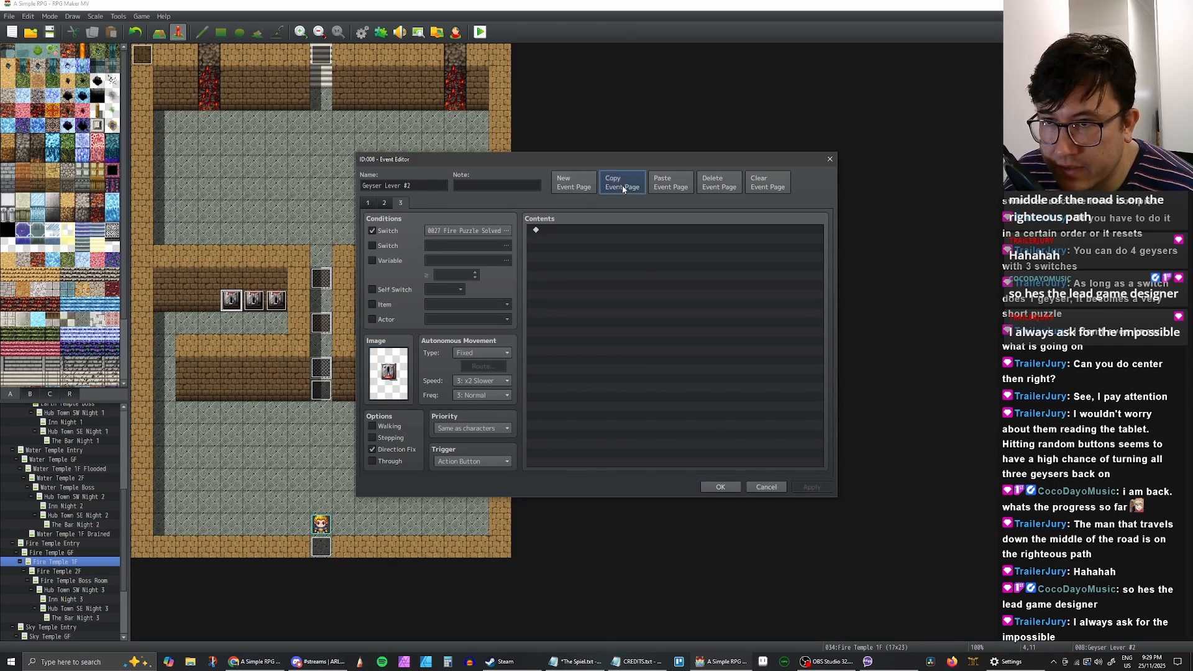
left_click(720, 487)
double_click(254, 300)
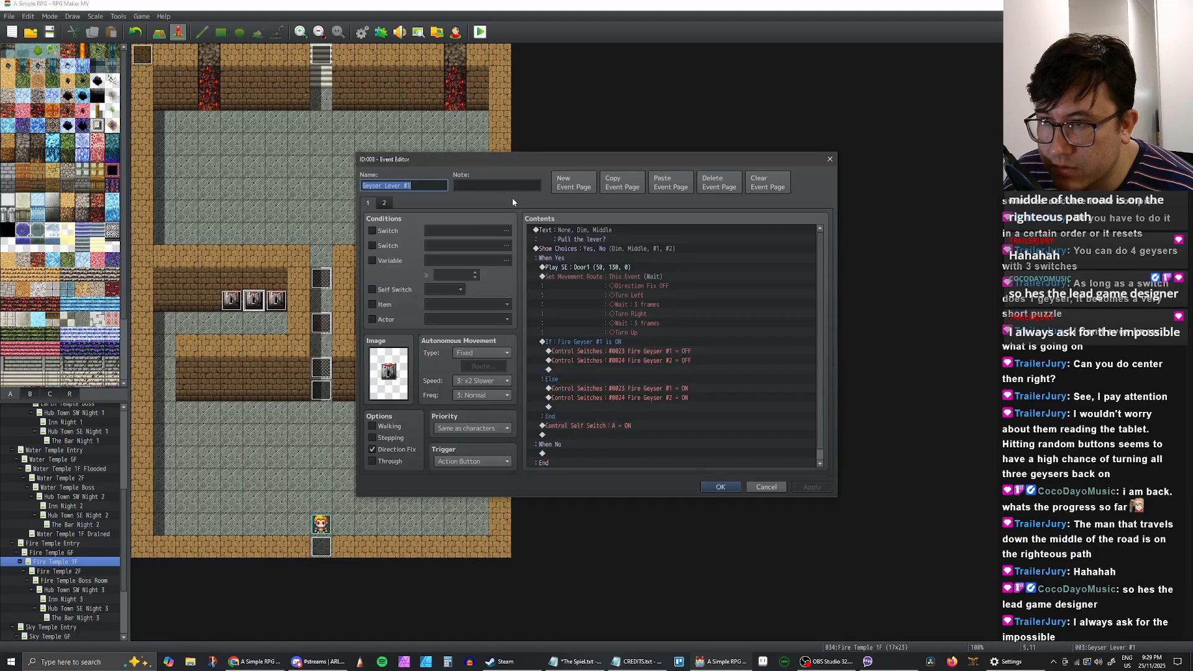
left_click(666, 187)
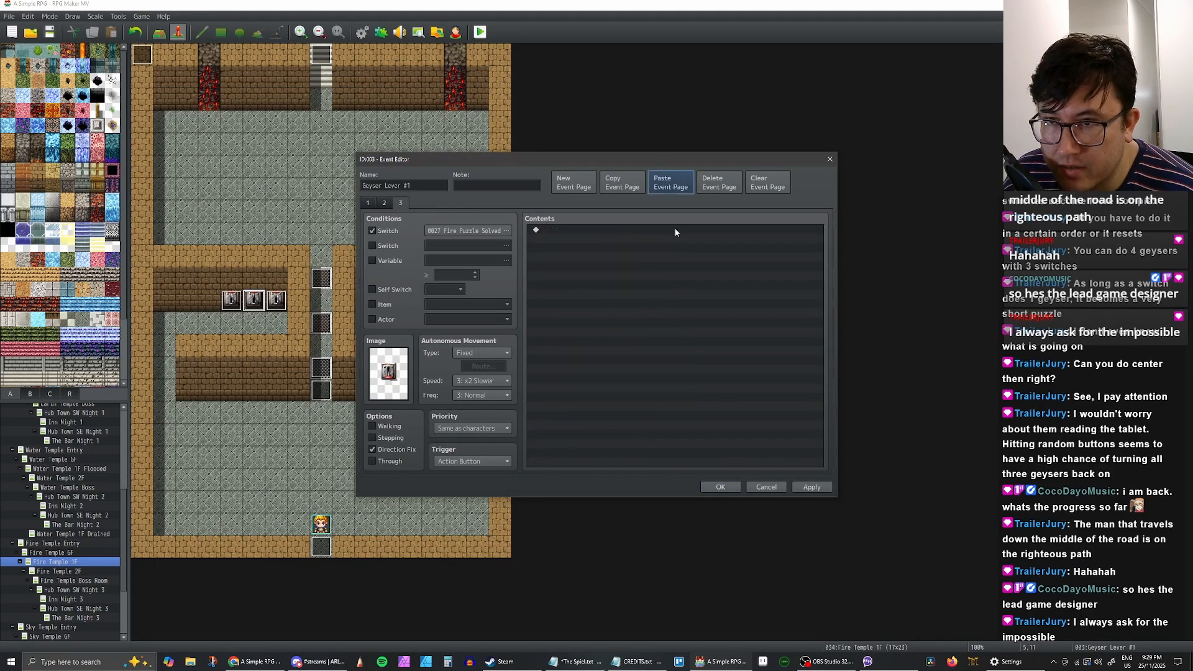
left_click(719, 487)
Step: Paste the copied Fire Puzzle Solved page into Geyser Lever #3 as its third page and save the event
double_click(276, 300)
left_click(385, 203)
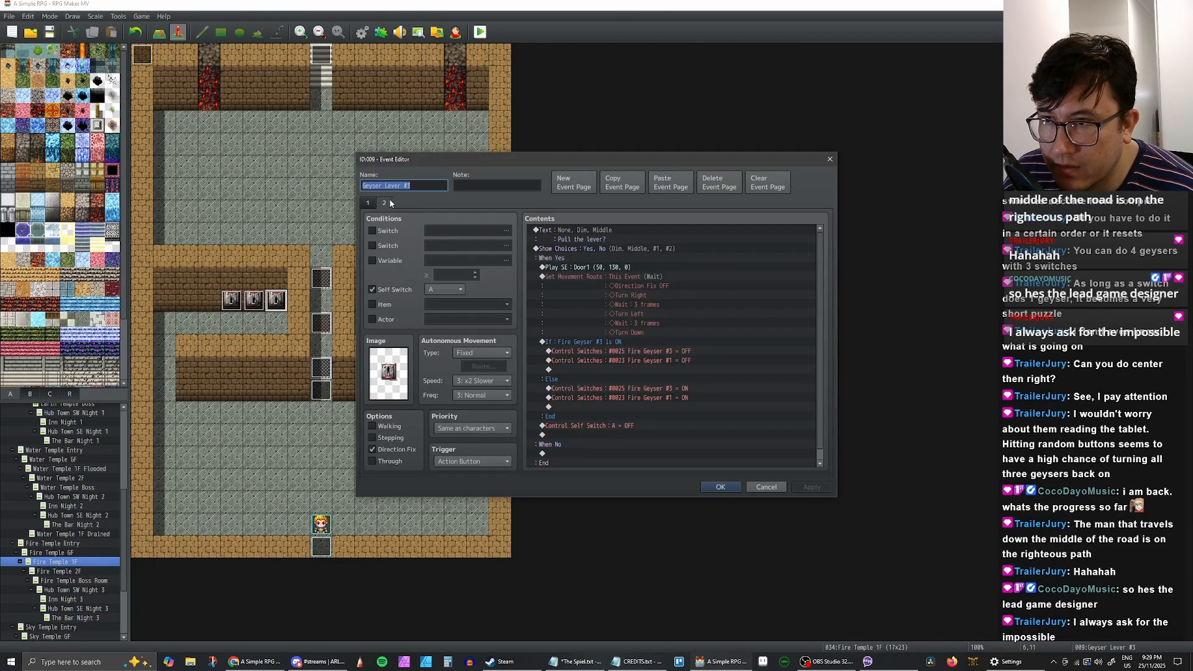
left_click(671, 185)
left_click(724, 487)
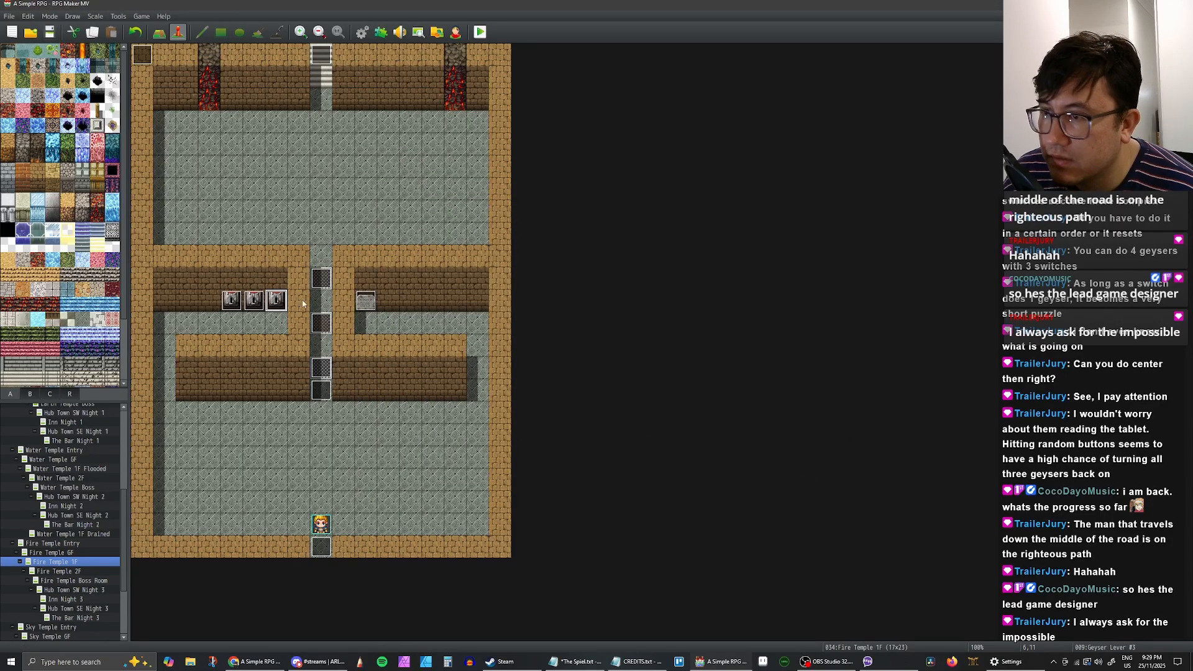
Step: Examine both pages of the Fire Geyser #3 event and identify the other events along the central corridor
left_click(323, 281)
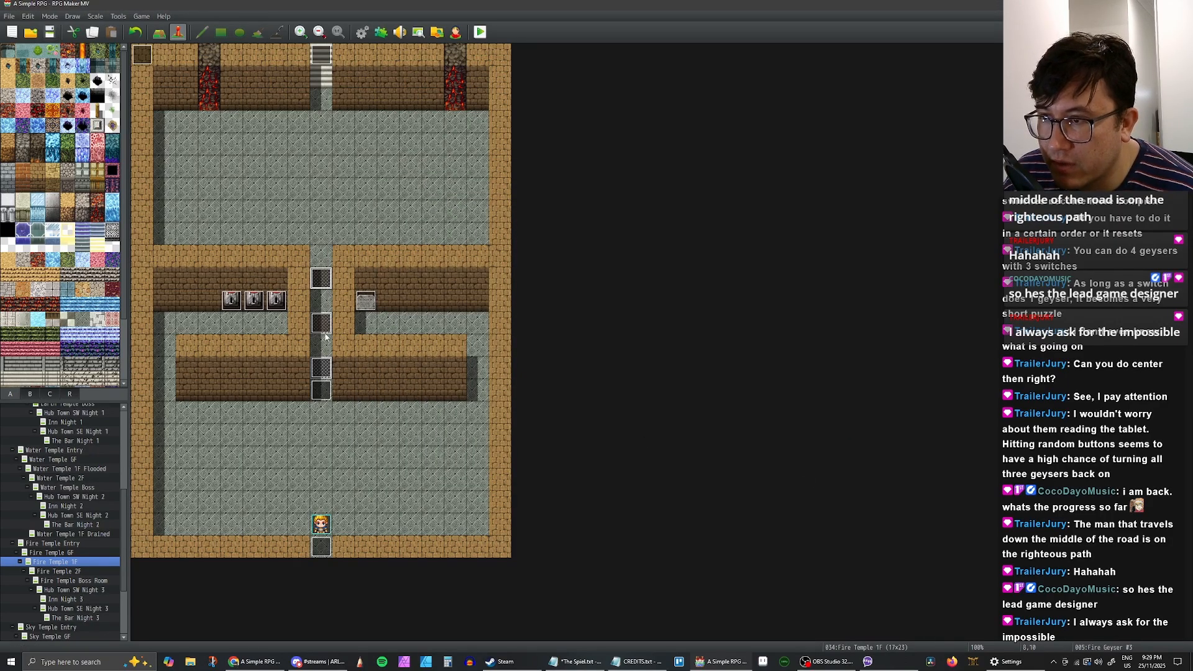
double_click(328, 278)
left_click(384, 204)
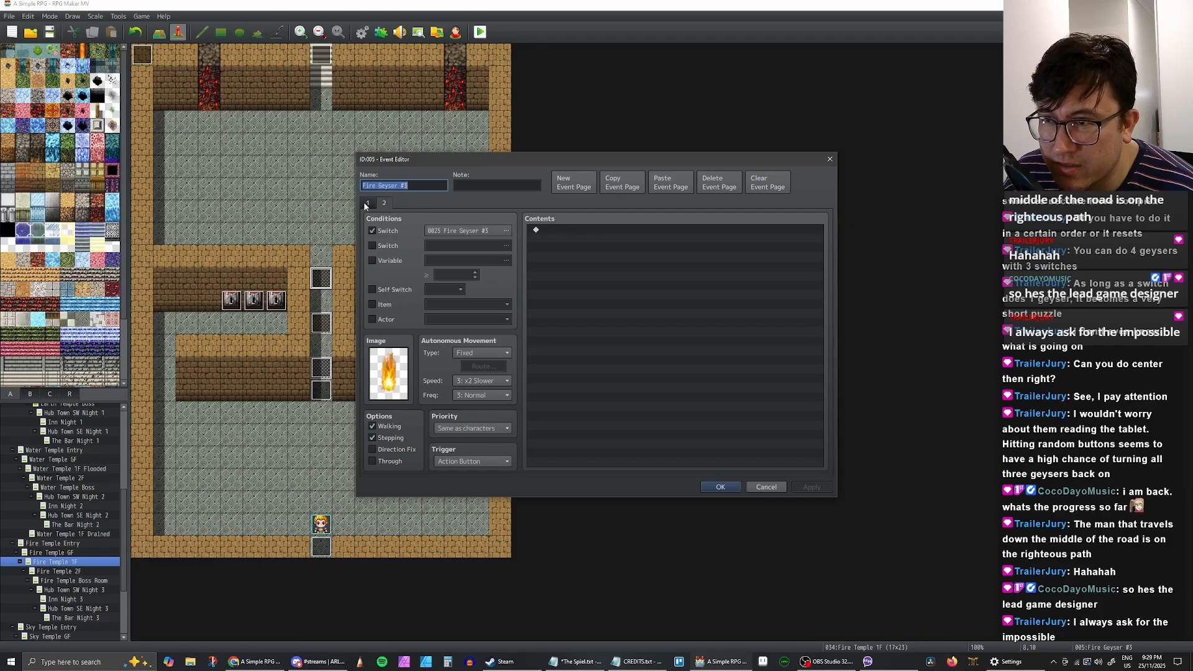
left_click(371, 203)
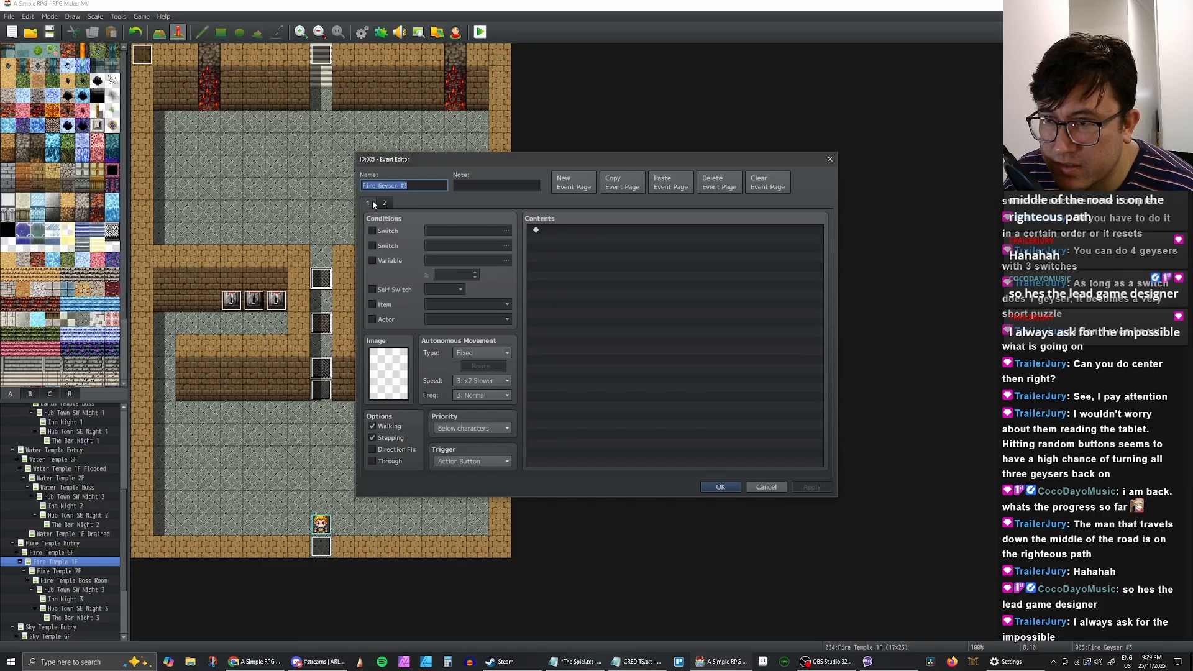
left_click(766, 486)
left_click(325, 325)
left_click(324, 370)
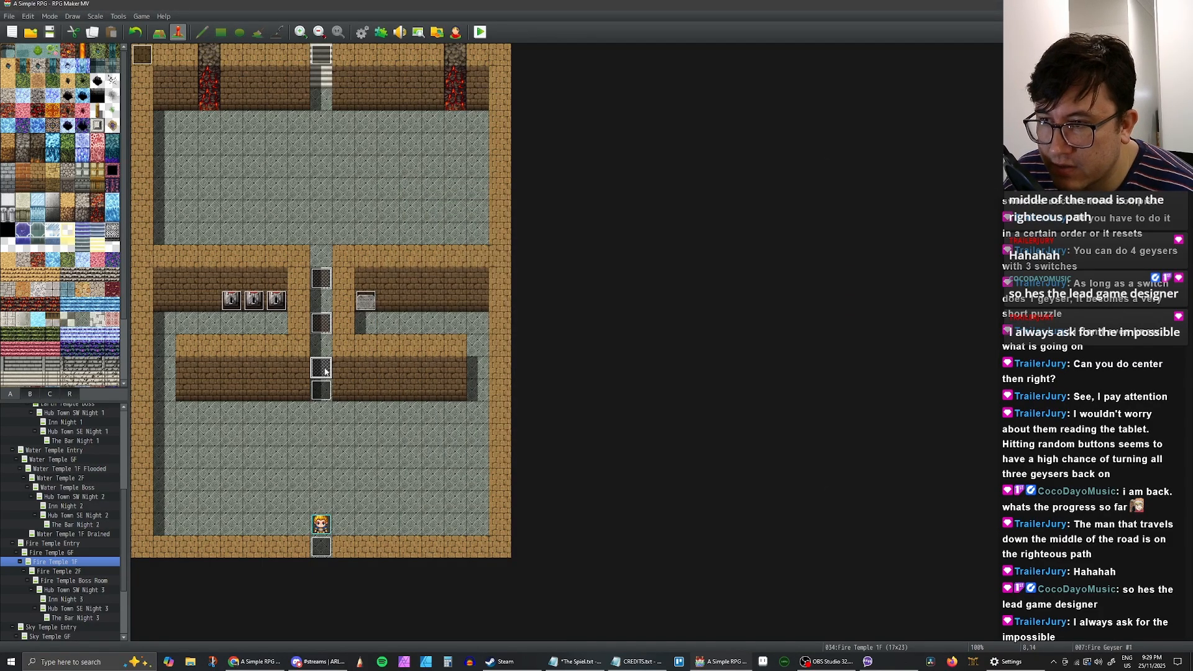
left_click(328, 391)
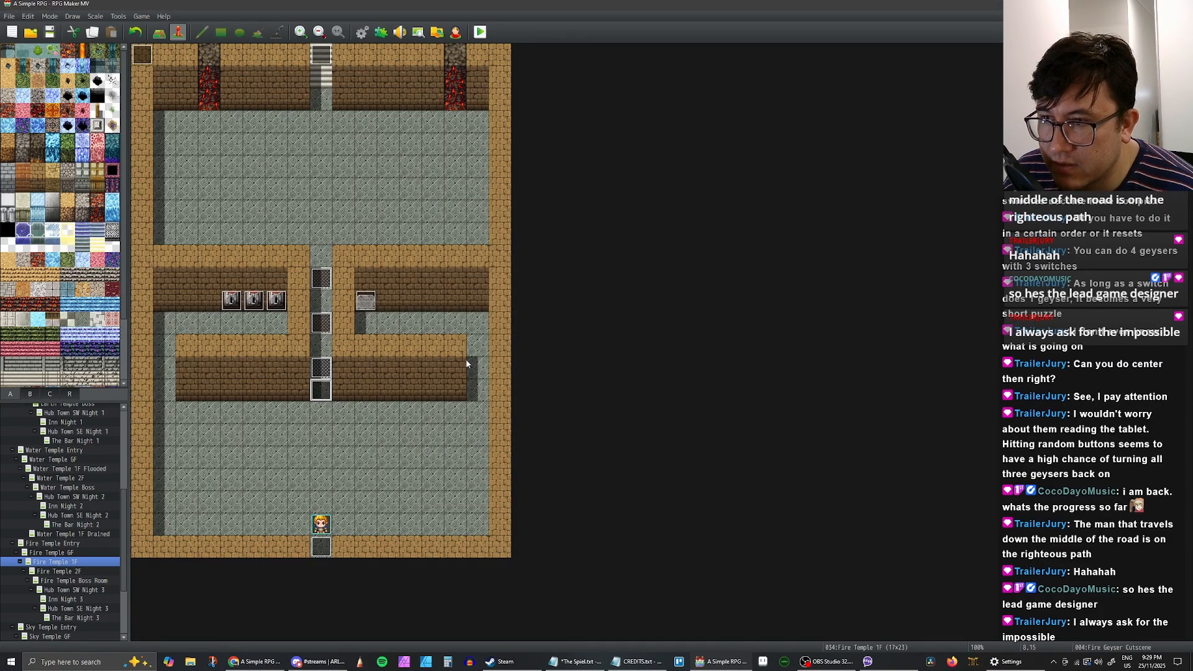
Step: Add the line "When all flames are burning bright." at the start of the Hint Plaque message
double_click(368, 301)
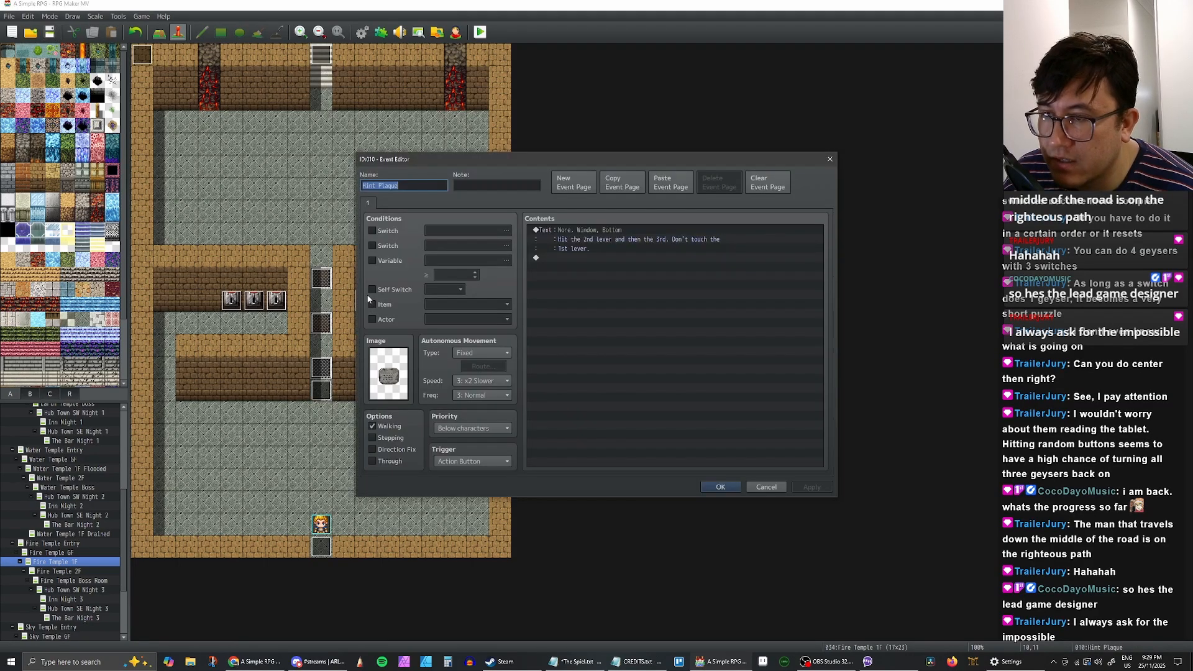
double_click(615, 231)
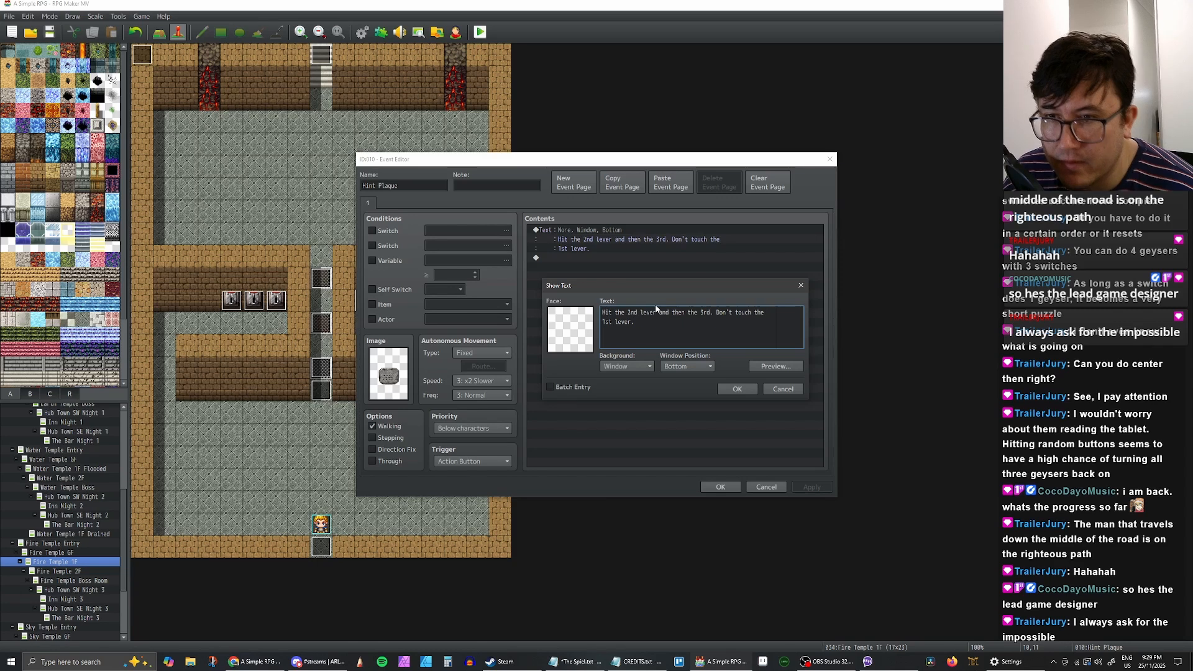
key("Return")
type("WHen")
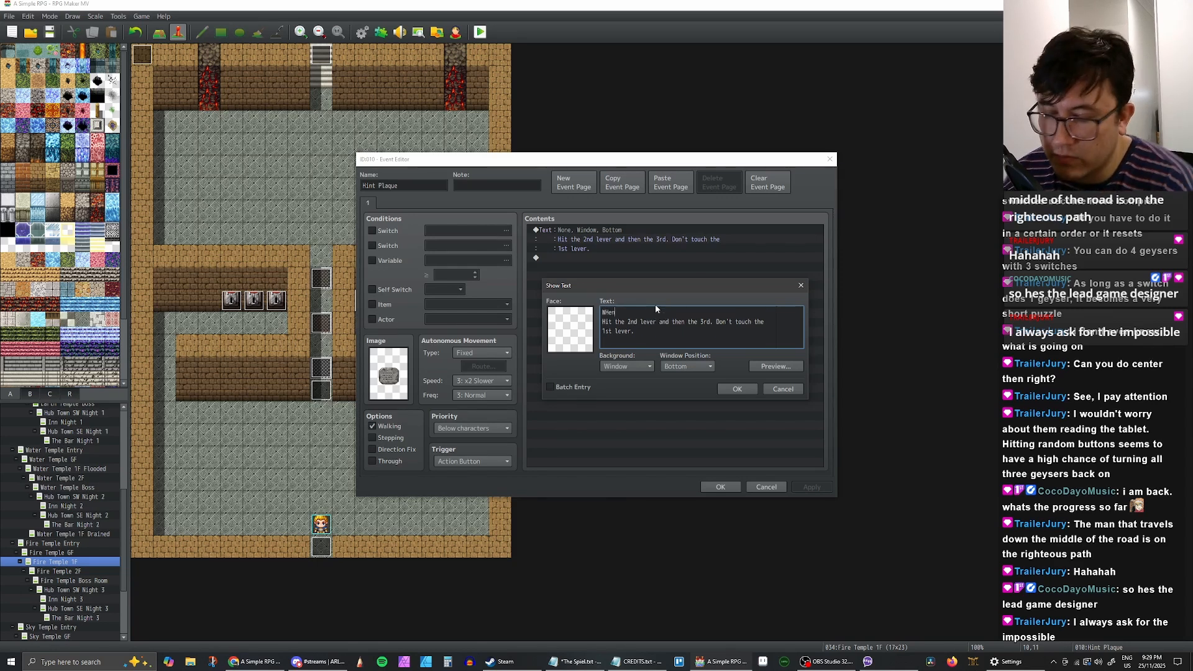
key("BackSpace")
key("BackSpace")
key("BackSpace")
key("BackSpace")
type("hen all fla")
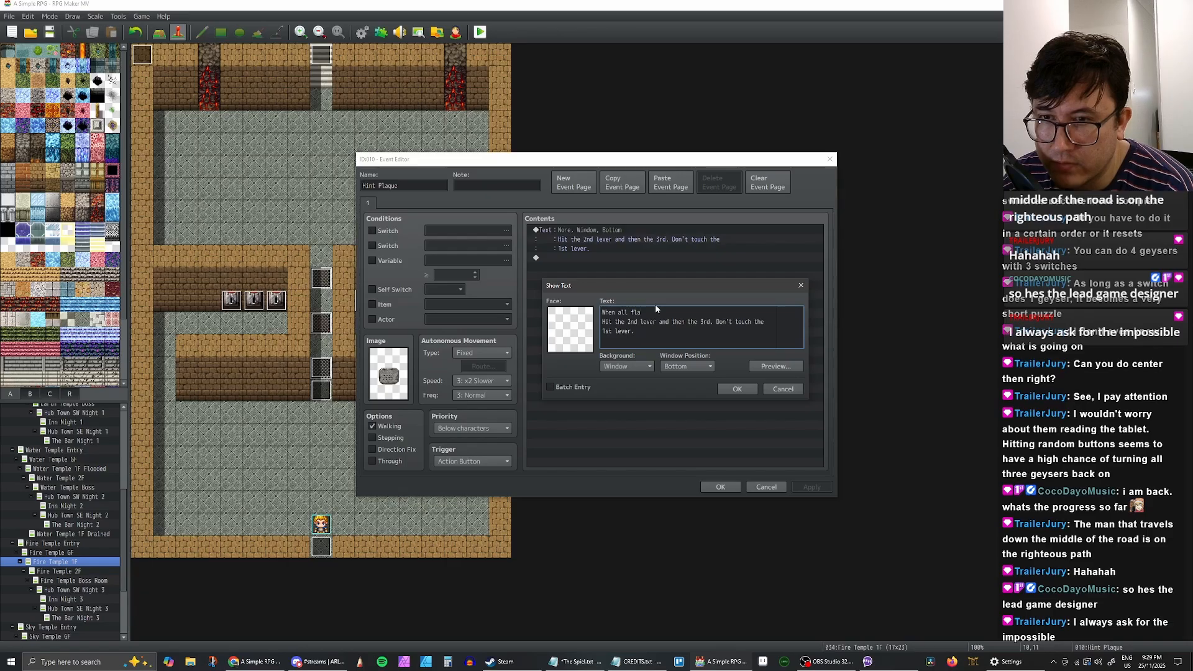
type("mes are bu")
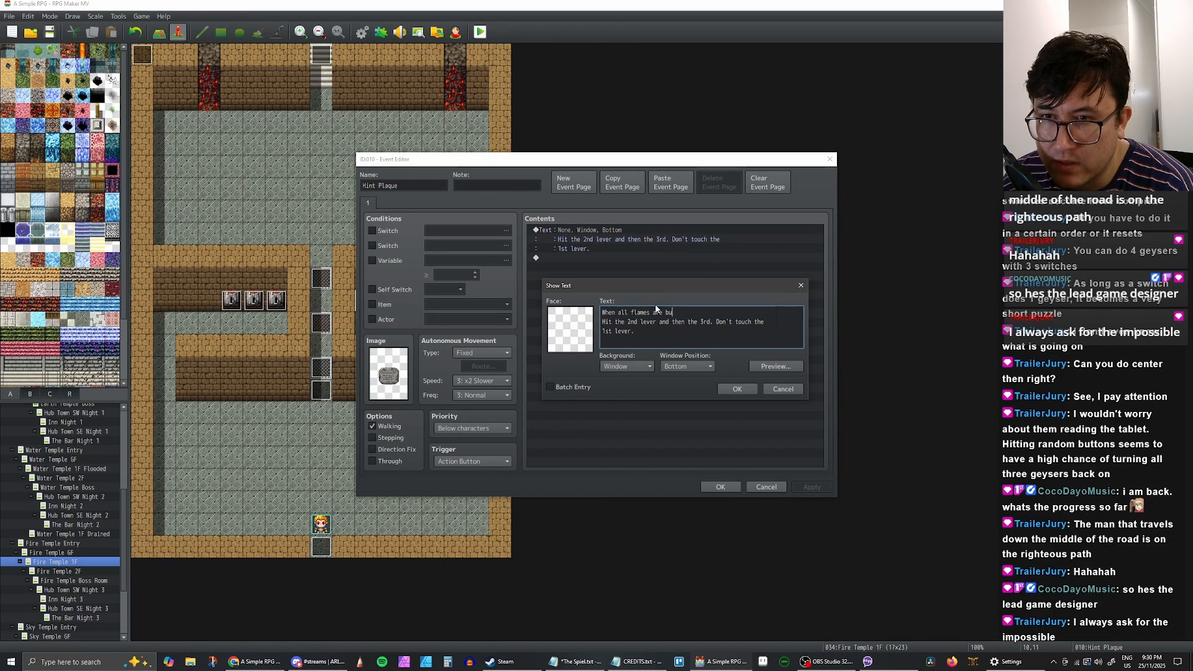
type("rnin")
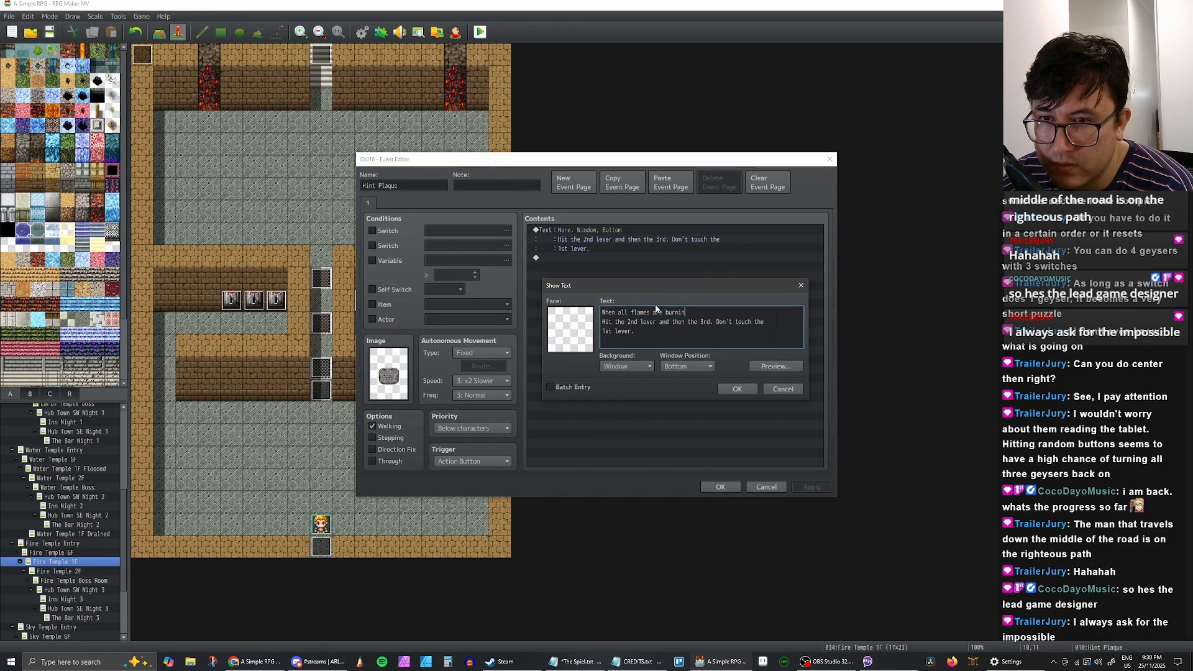
type("g bright.")
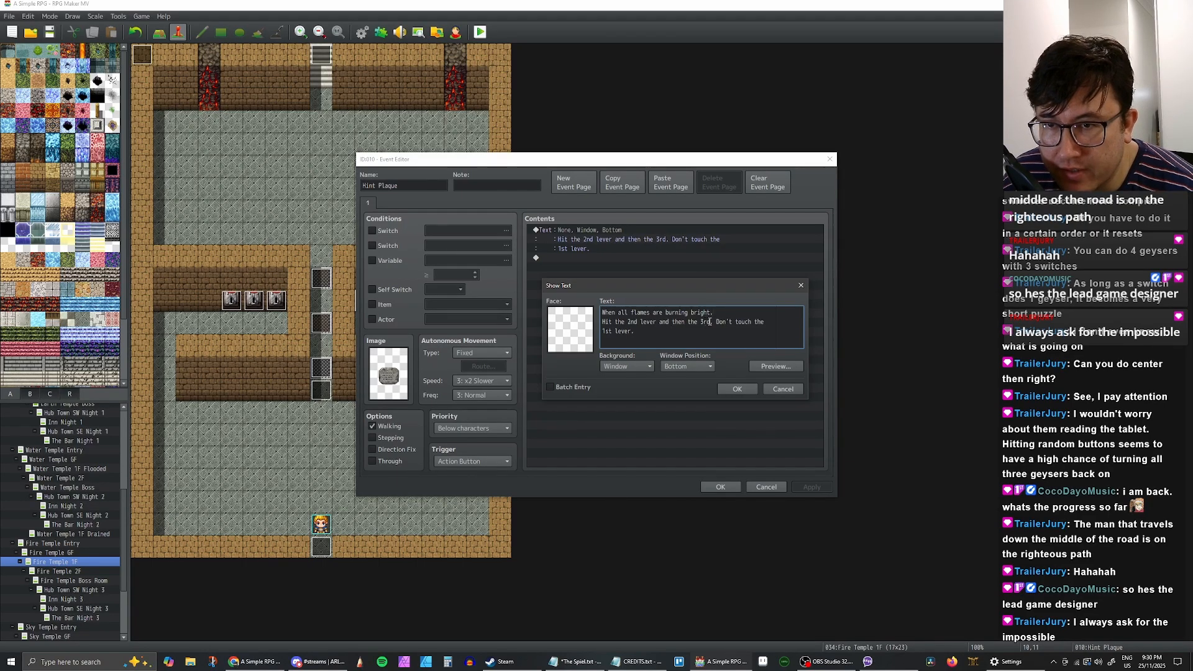
Step: Put "Don't touch the 1st lever." on its own third line in the Hint Plaque message and save the event
key("Return")
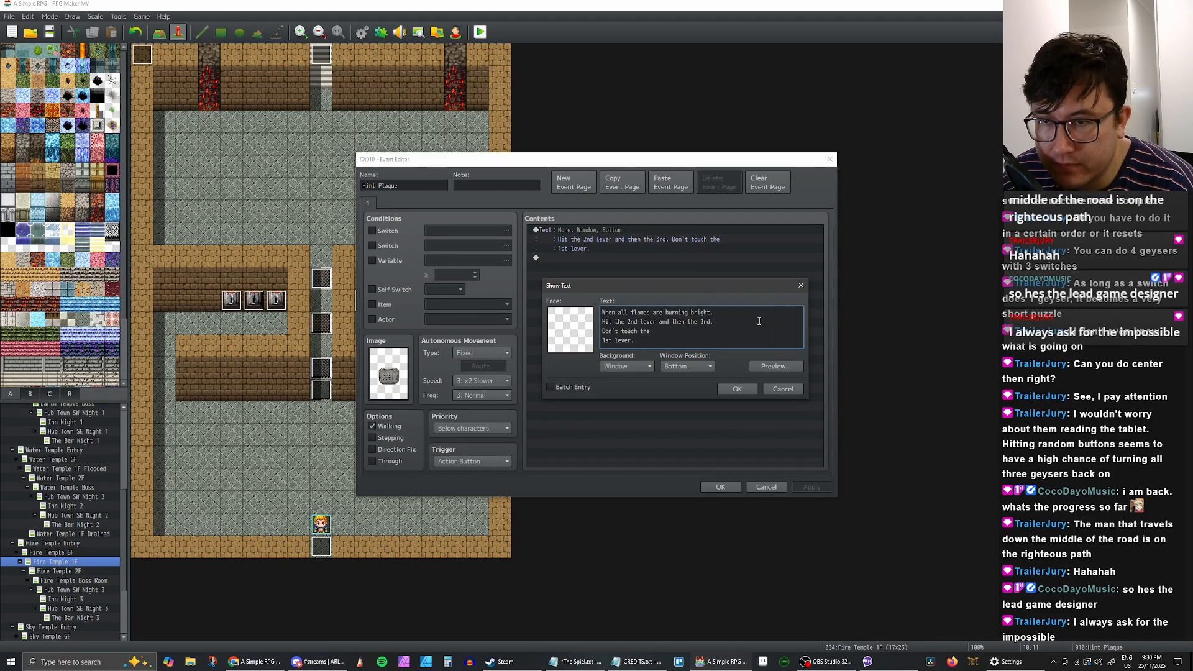
key("End")
key("Delete")
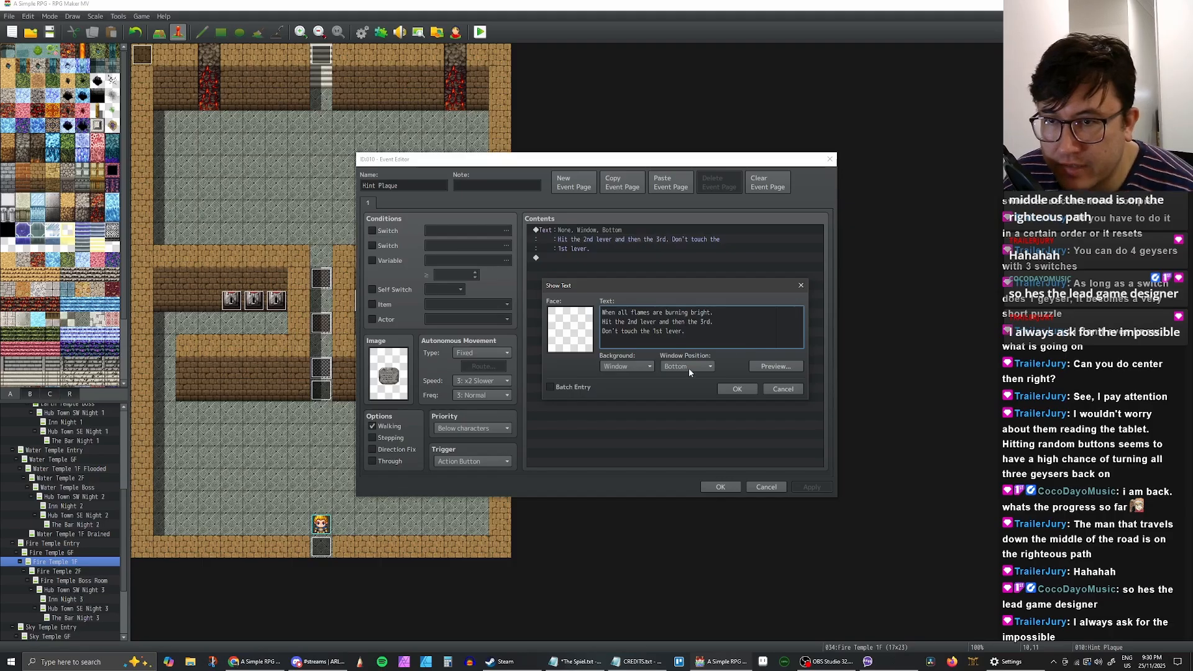
left_click(736, 388)
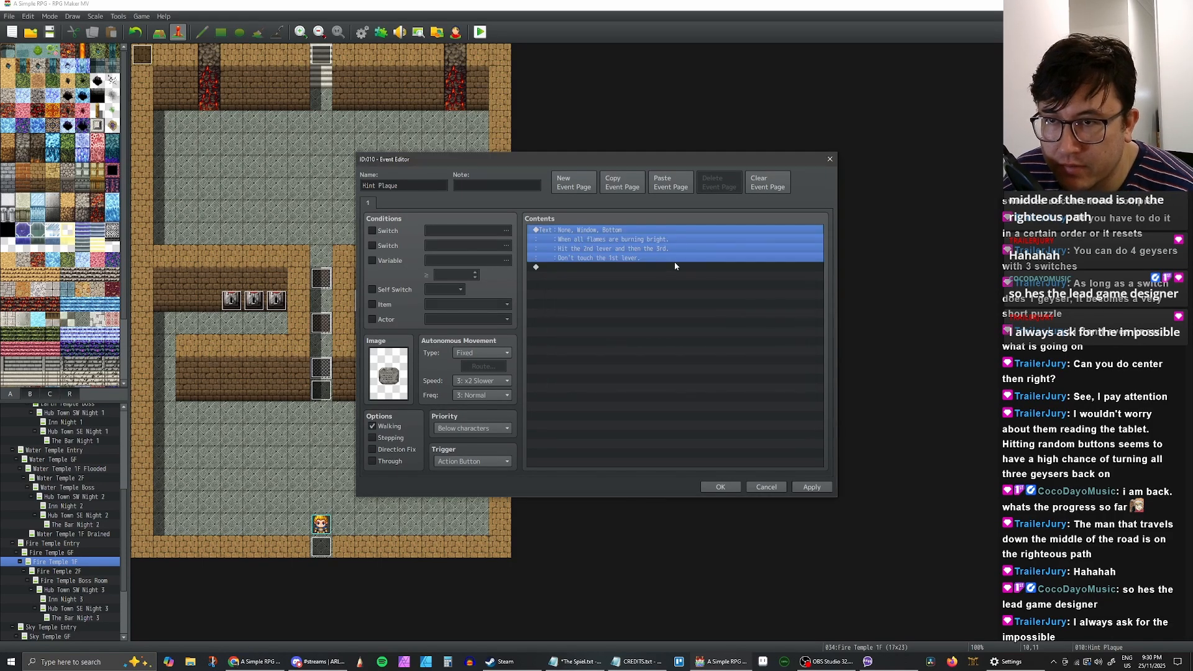
left_click(824, 491)
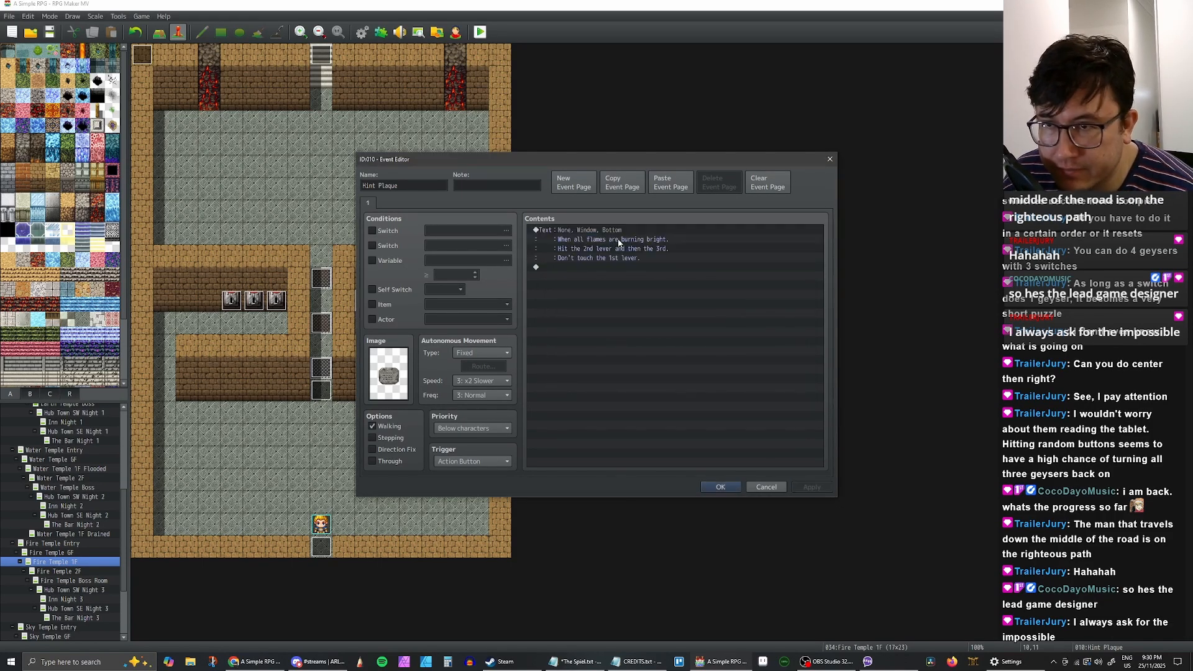
left_click(721, 487)
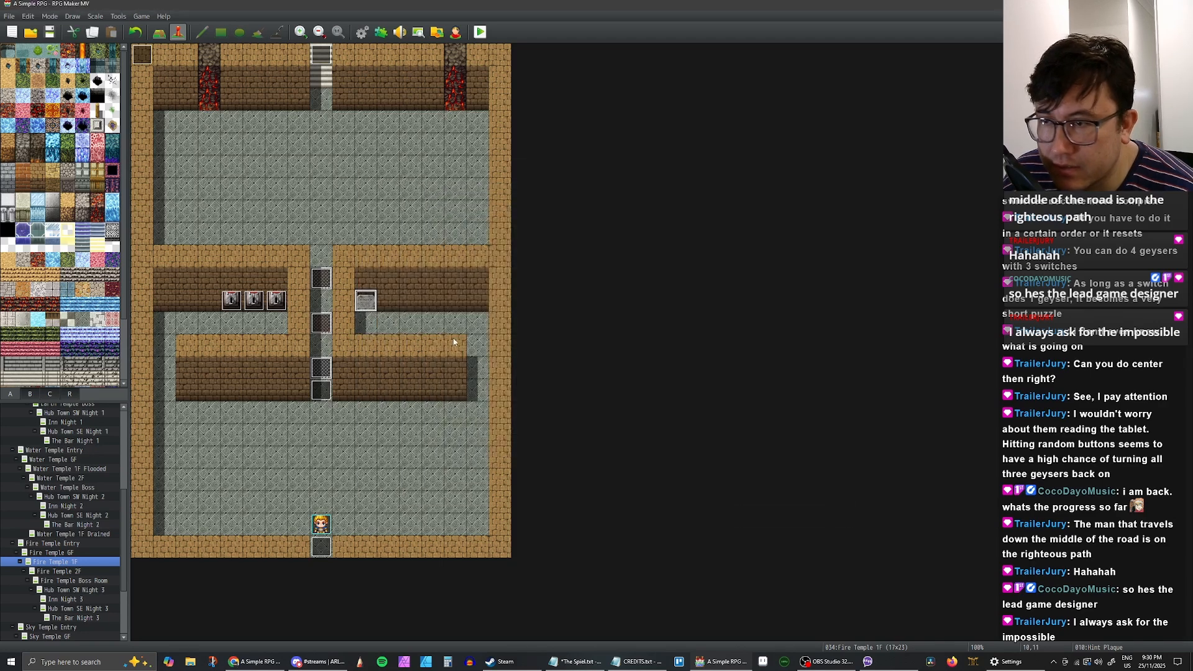
Step: Playtest a new game in a maximized window, walk the hero up to the lever corridor in Fire Temple 1F, and close the game
left_click(479, 31)
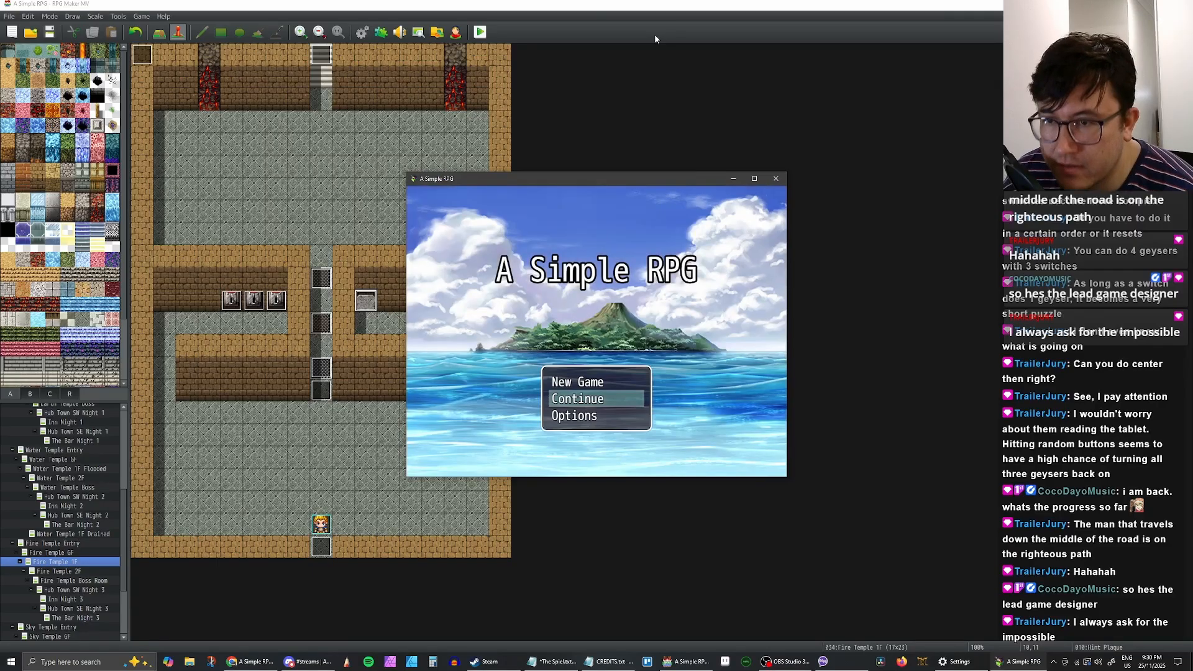
left_click(758, 179)
key("Up")
key("Return")
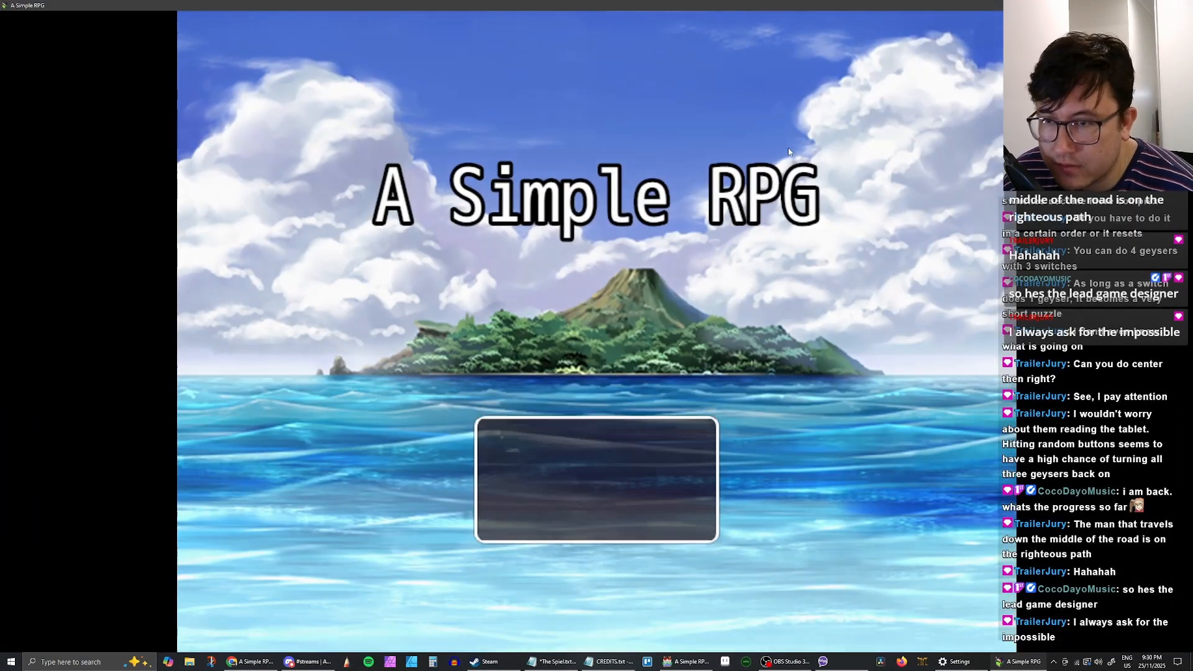
key("Up")
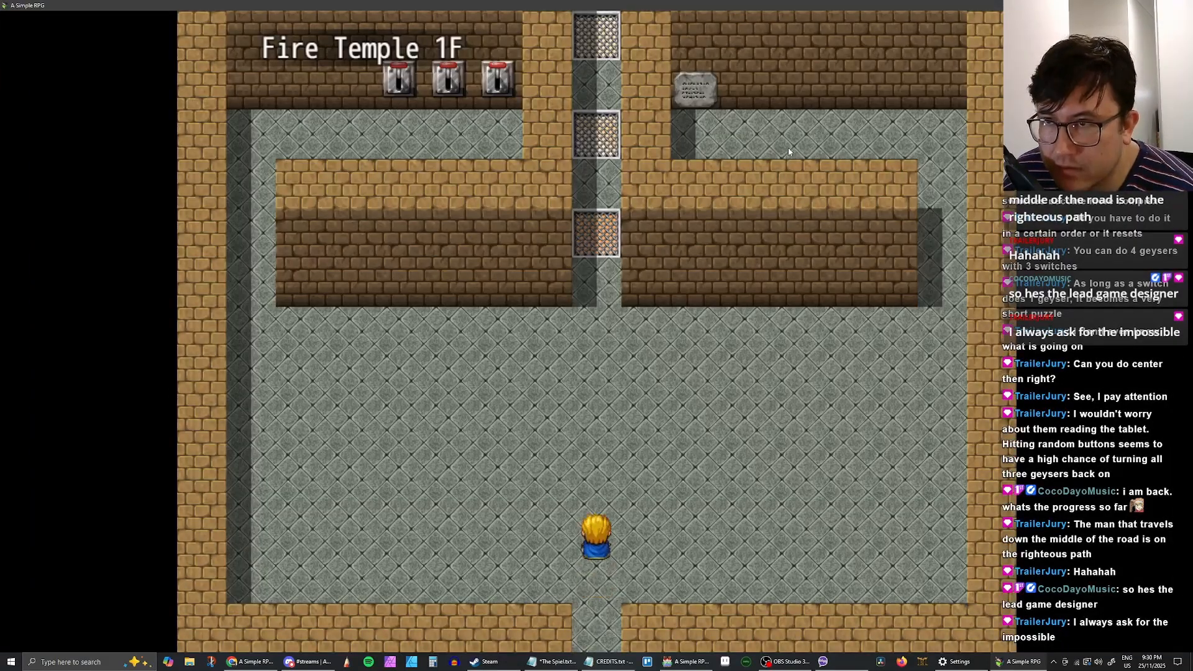
key("Left")
key("Up")
key("Left")
key("Up")
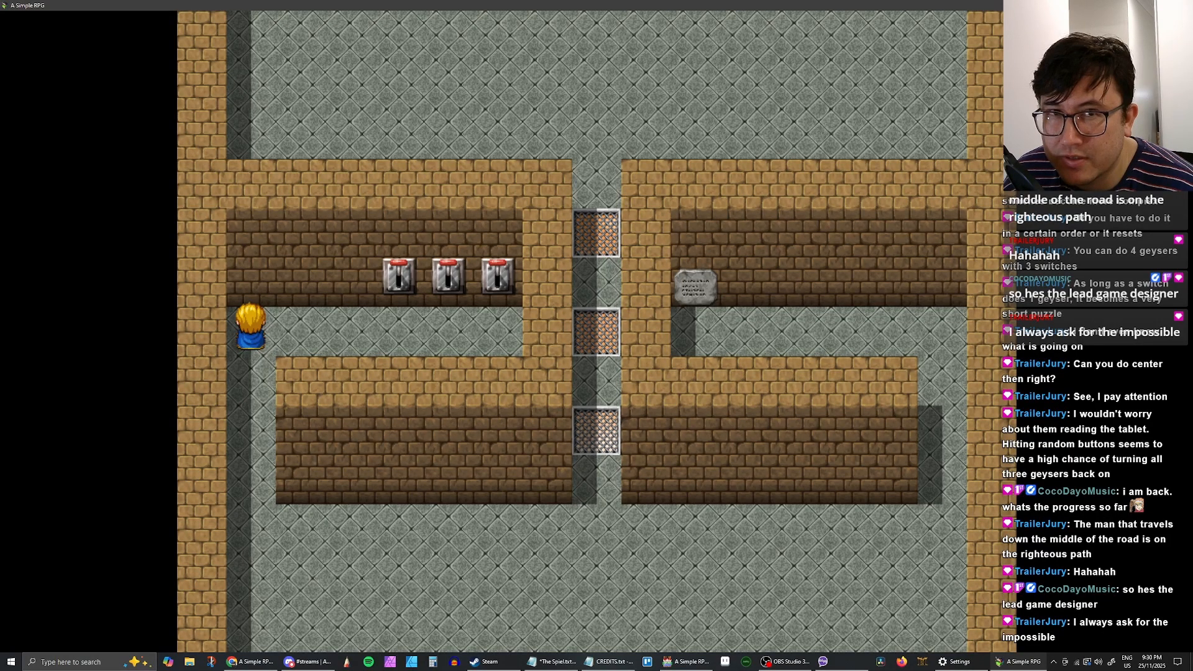
key("alt+F4")
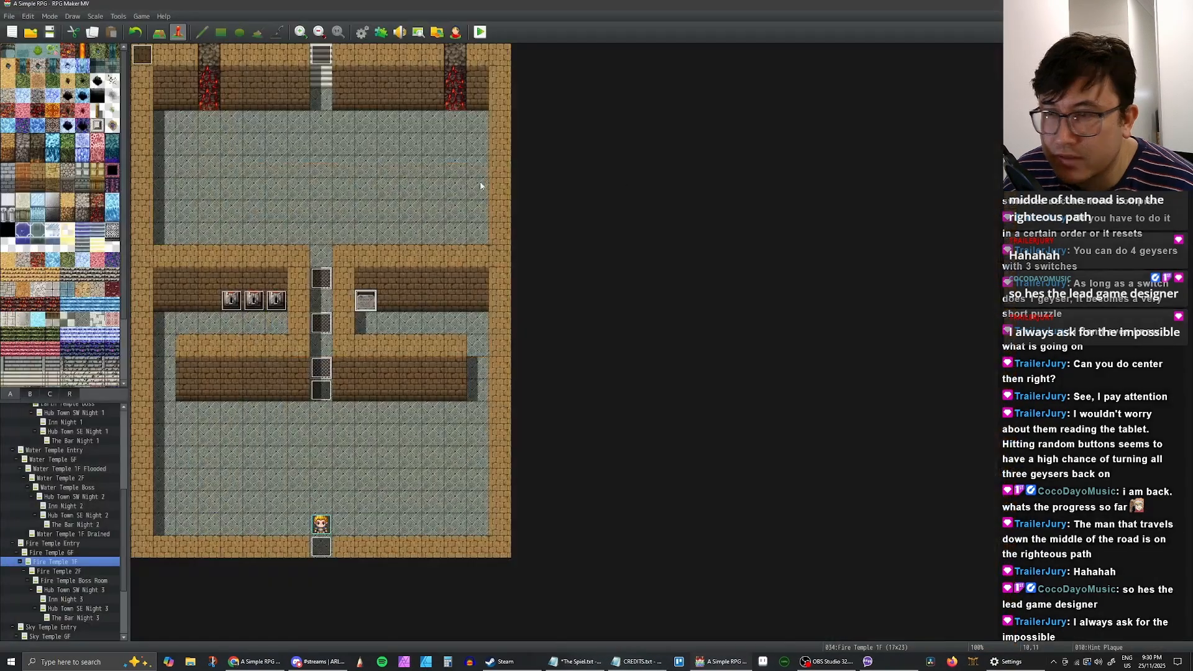
Step: Make the first page of the Geyser Lever #2 event require switch 0026 Fire Puzzle Begins and apply the change
double_click(236, 302)
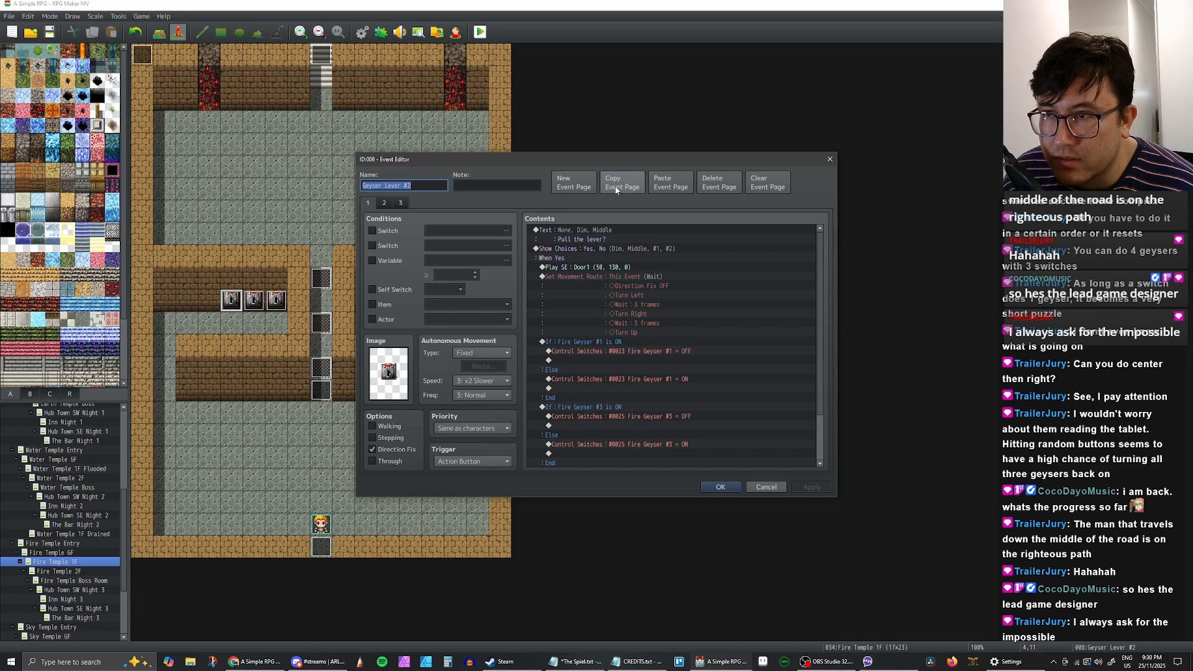
left_click(372, 231)
left_click(490, 231)
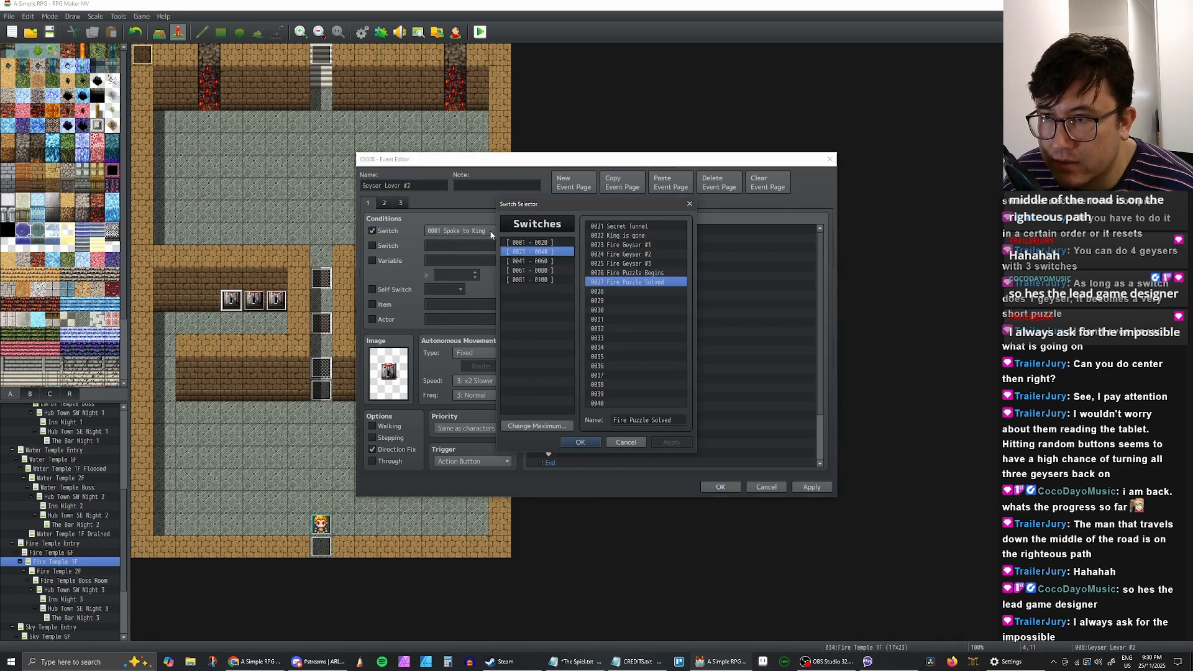
left_click(633, 273)
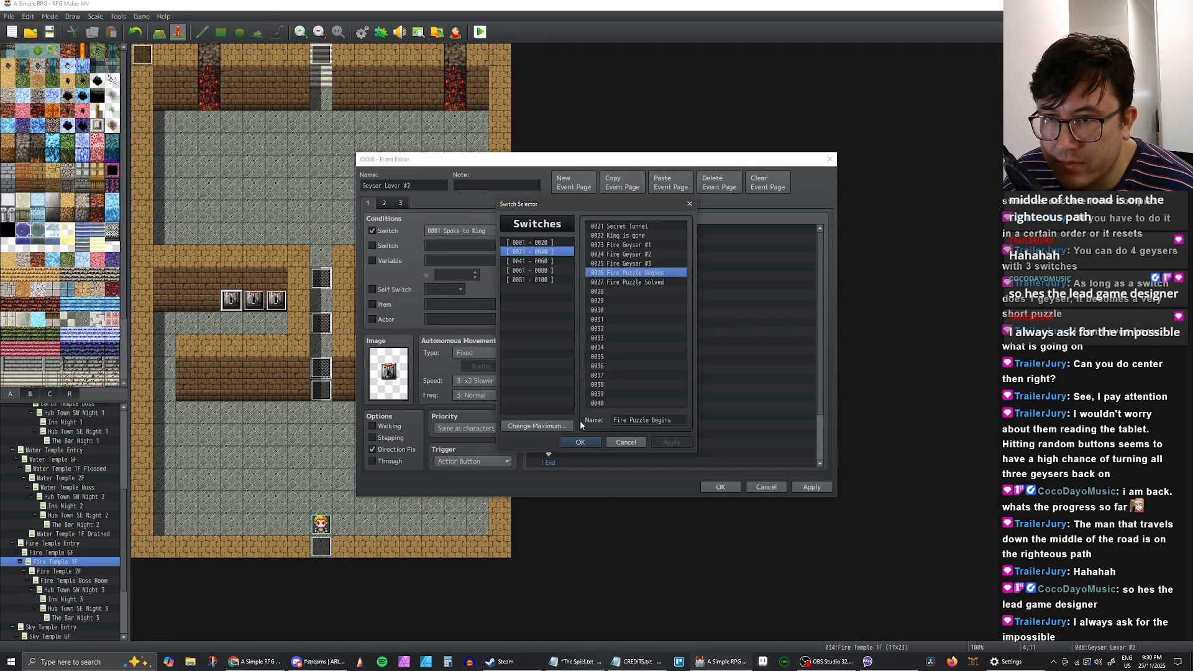
left_click(581, 438)
left_click(795, 483)
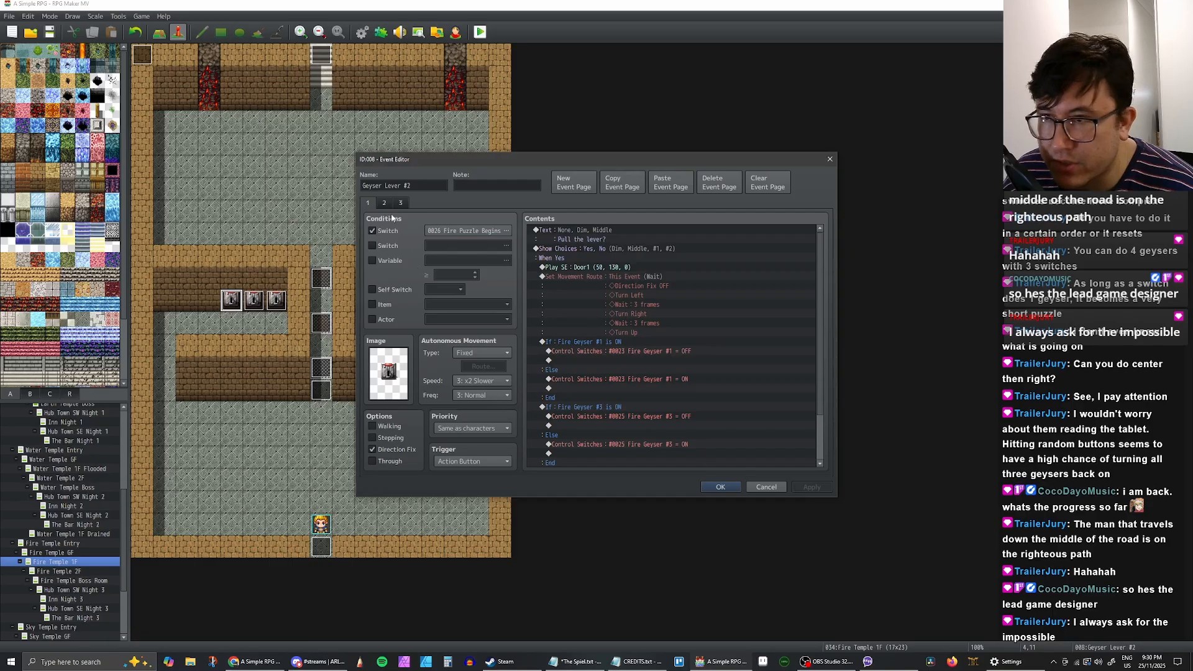
Step: Add switch 0026 Fire Puzzle Begins as a condition on the second page of Geyser Lever #2, alongside Self Switch A
left_click(372, 231)
left_click(373, 289)
left_click(372, 231)
left_click(472, 231)
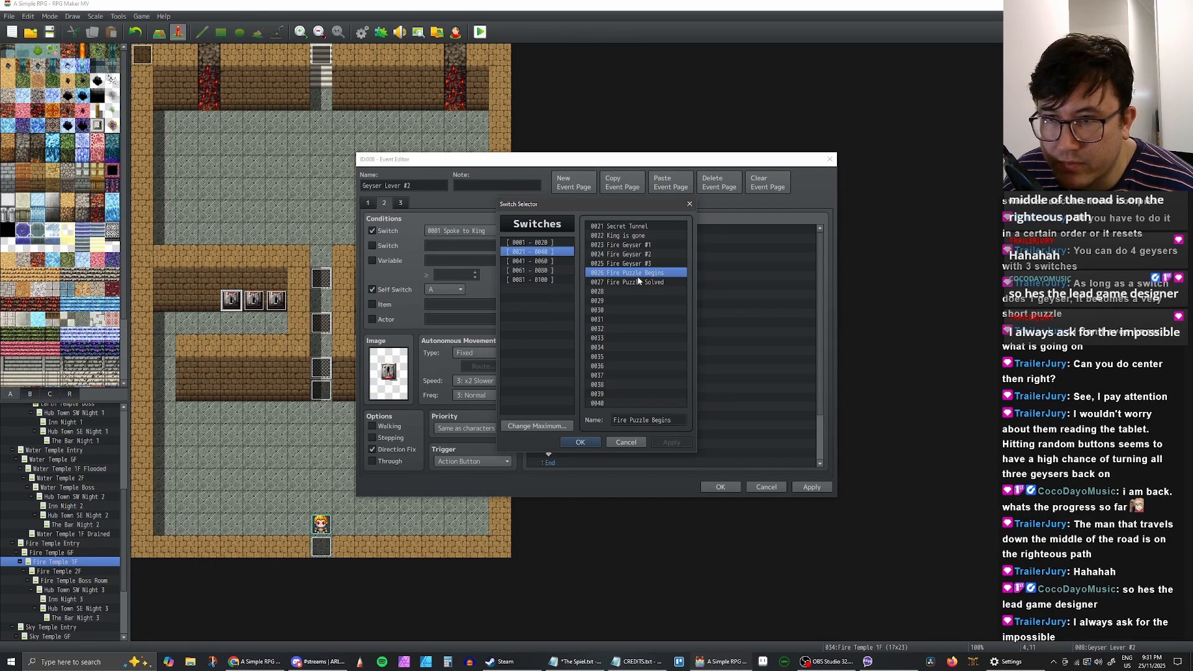
left_click(580, 441)
left_click(811, 487)
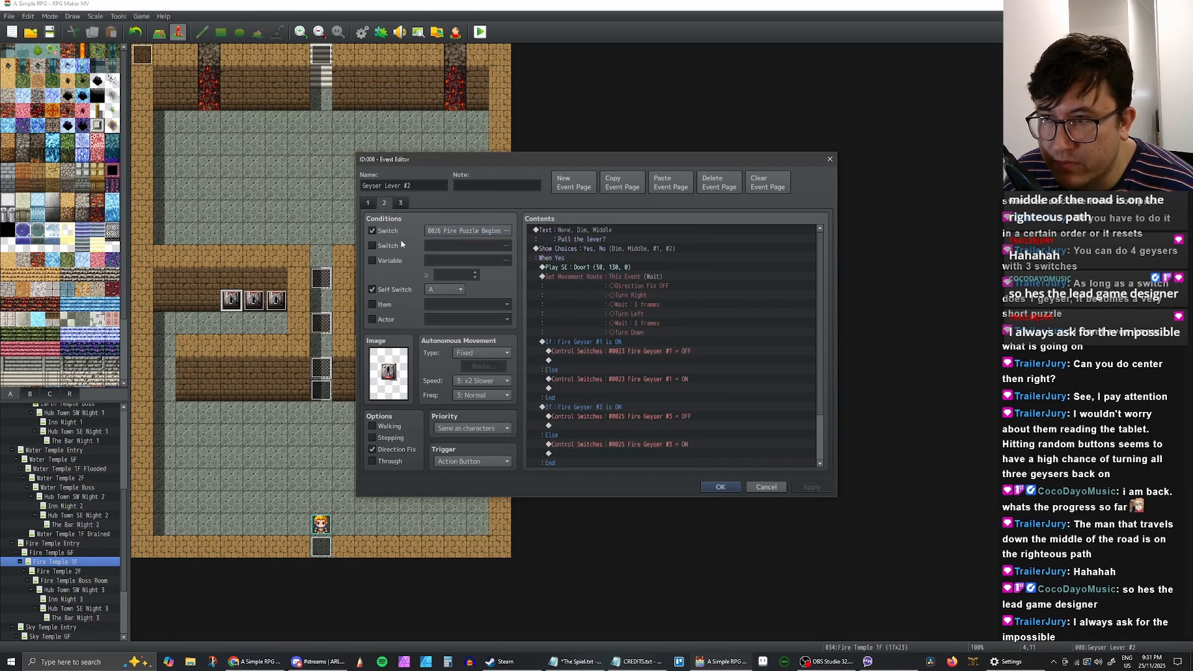
Step: Duplicate the first page of Geyser Lever #2, then remove the switch condition and all commands from the original first page
left_click(371, 204)
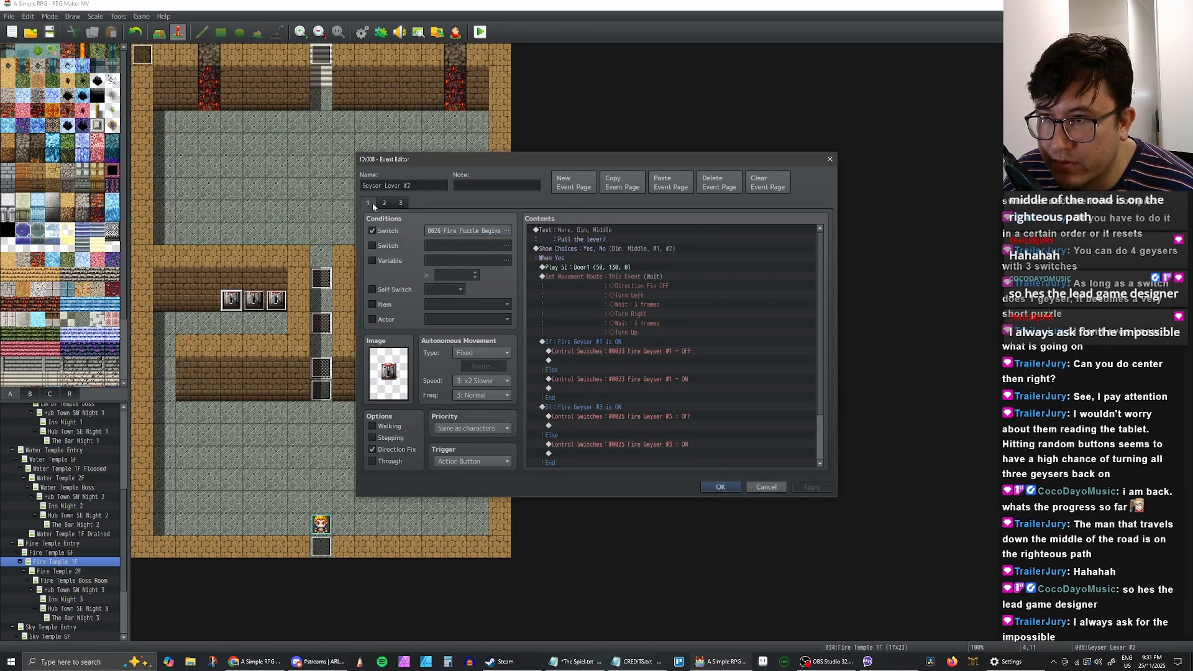
left_click(619, 185)
left_click(667, 187)
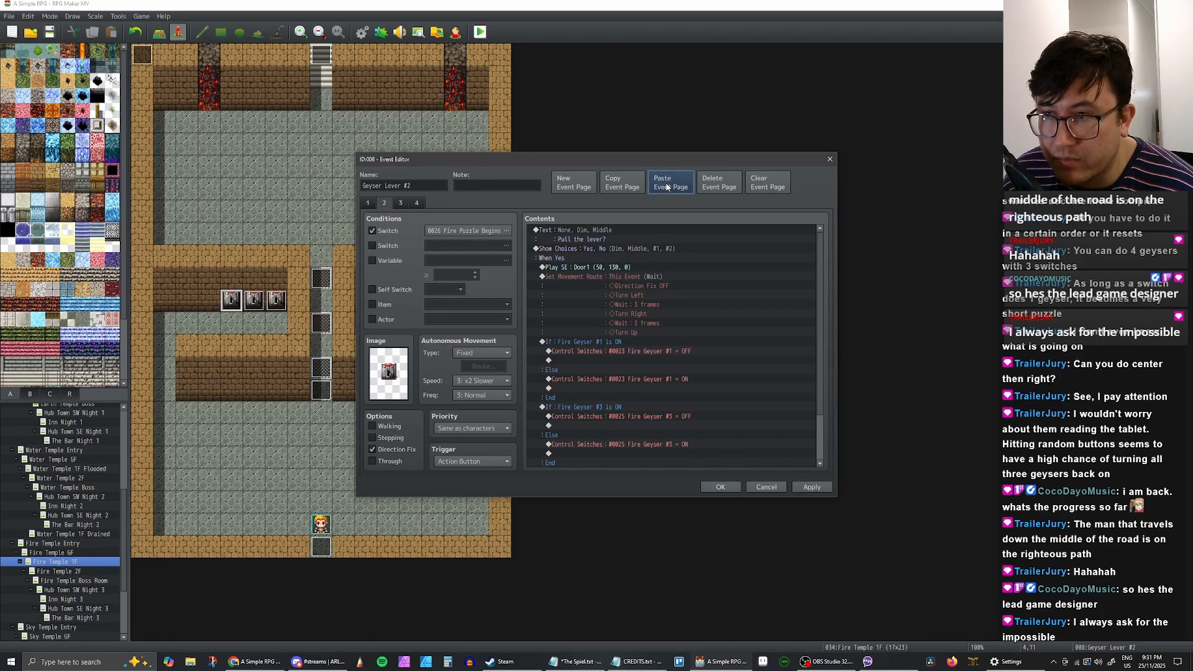
left_click(372, 231)
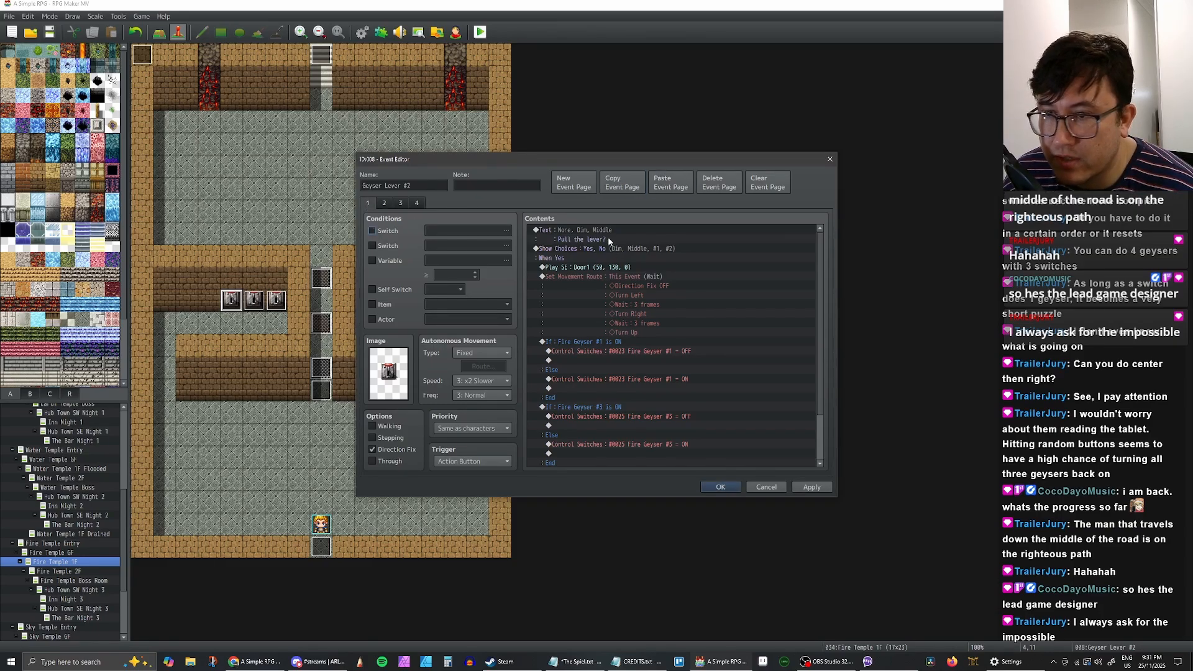
left_click(607, 231)
scroll(632, 282, "down", 2)
left_click(587, 454, "shift")
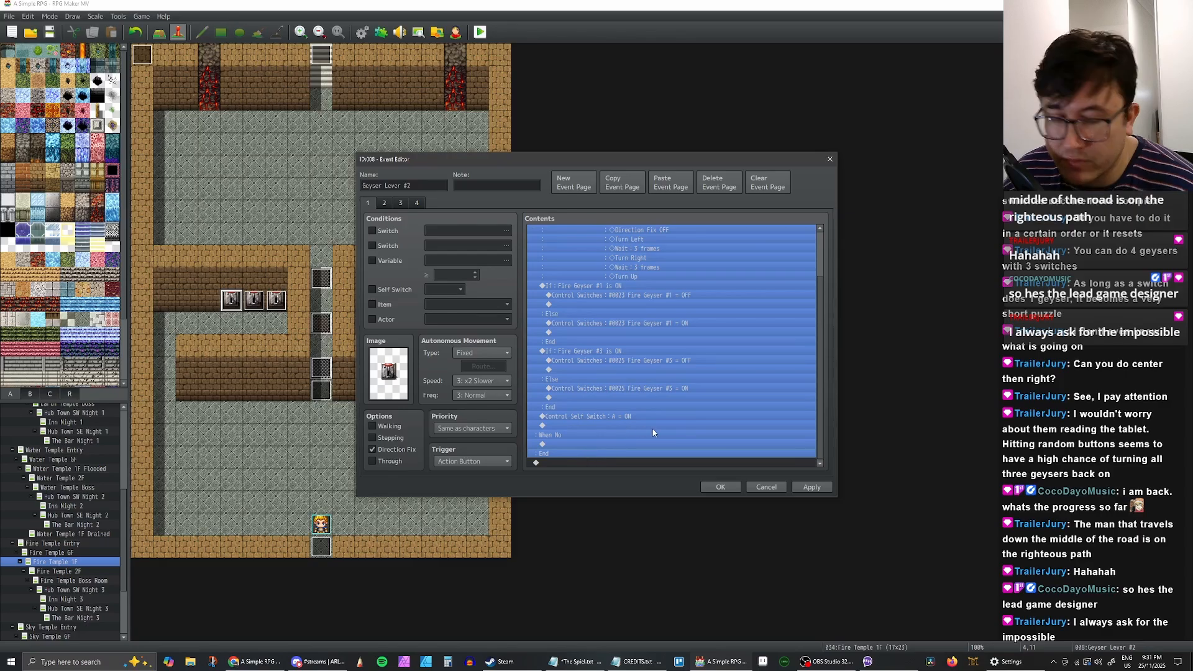
key("Delete")
left_click(807, 487)
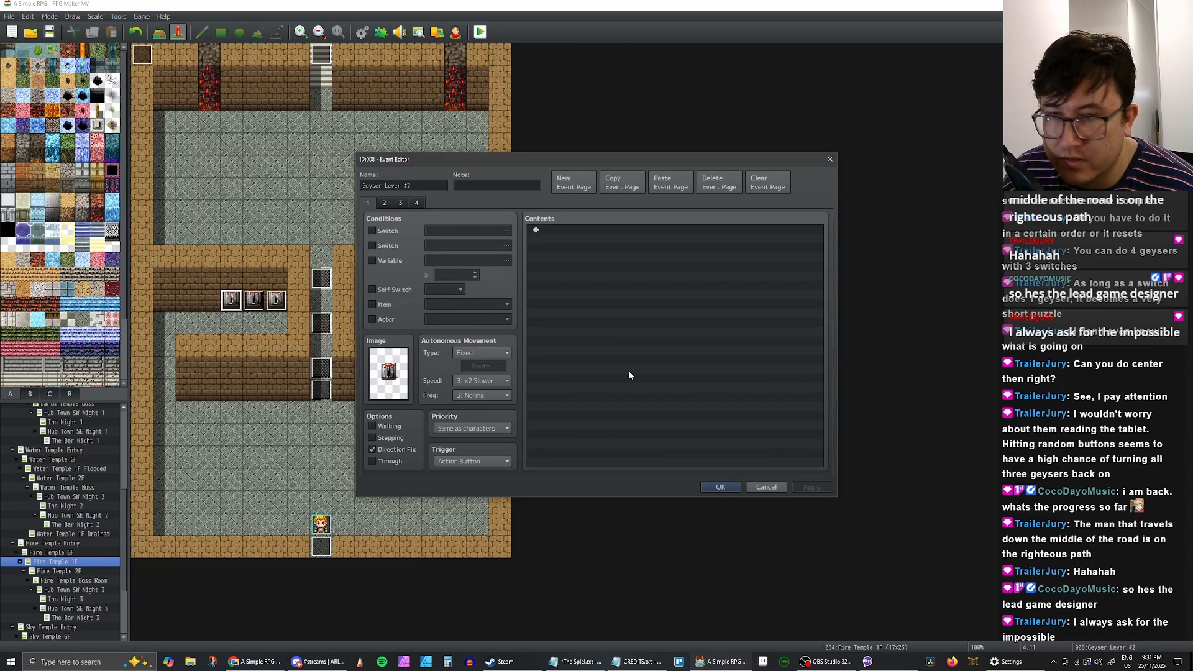
Step: Compare the emptied first page of Geyser Lever #2 with its duplicated second page
left_click(371, 204)
left_click(378, 204)
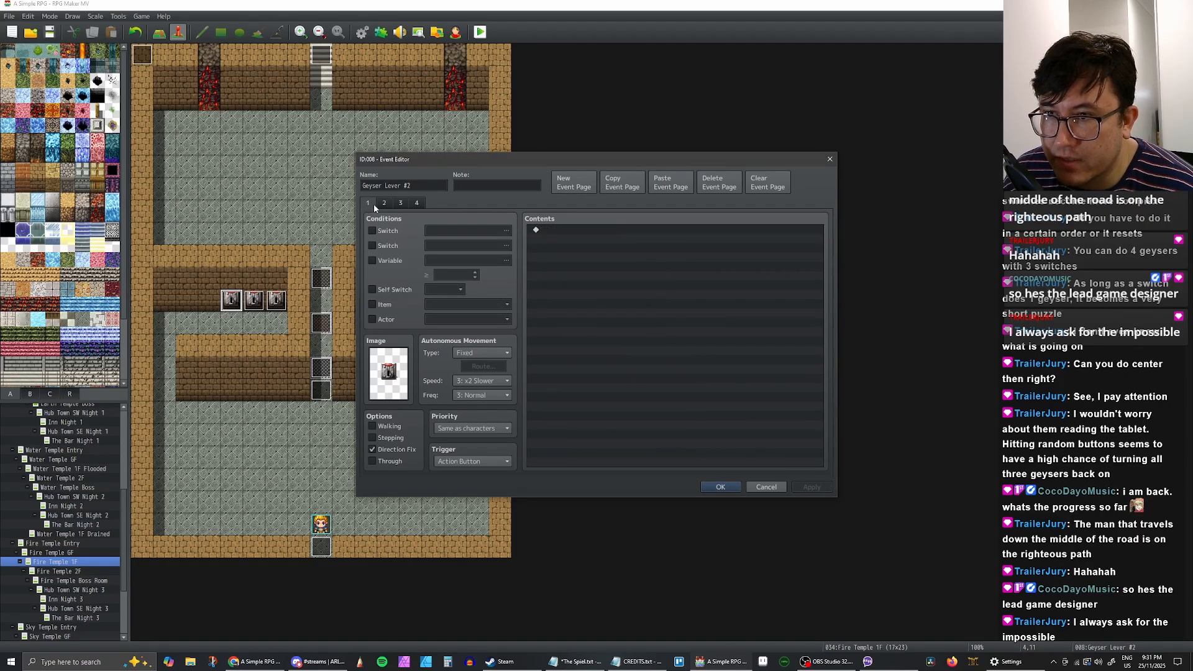
left_click(371, 205)
left_click(383, 204)
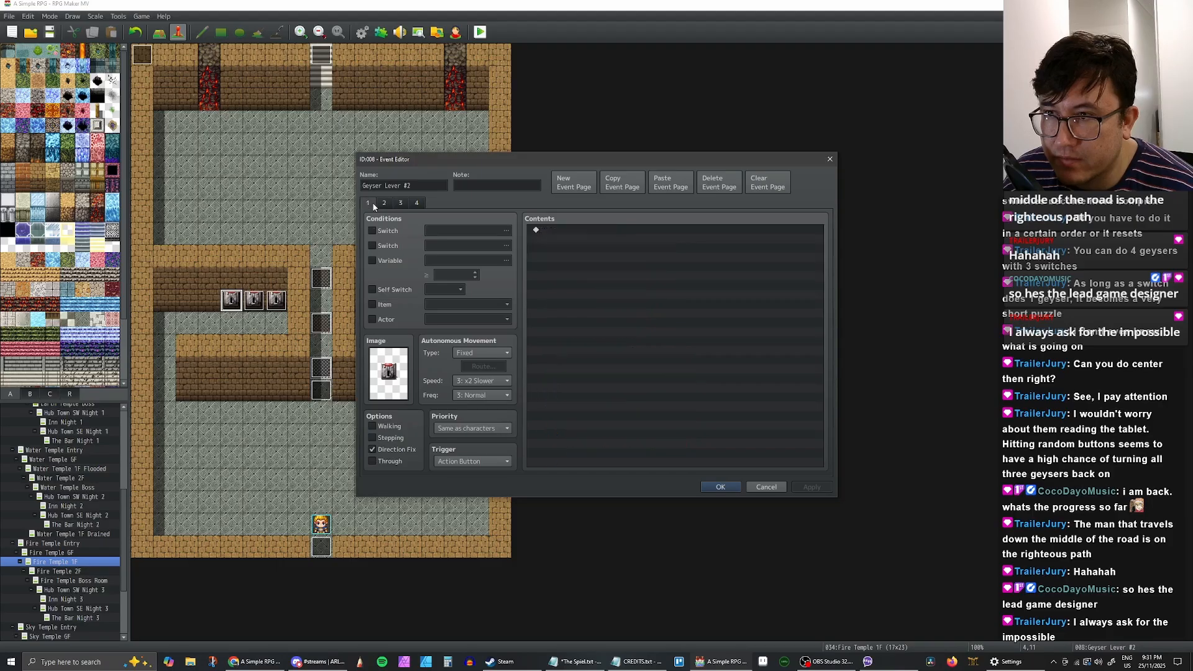
left_click(369, 204)
left_click(382, 204)
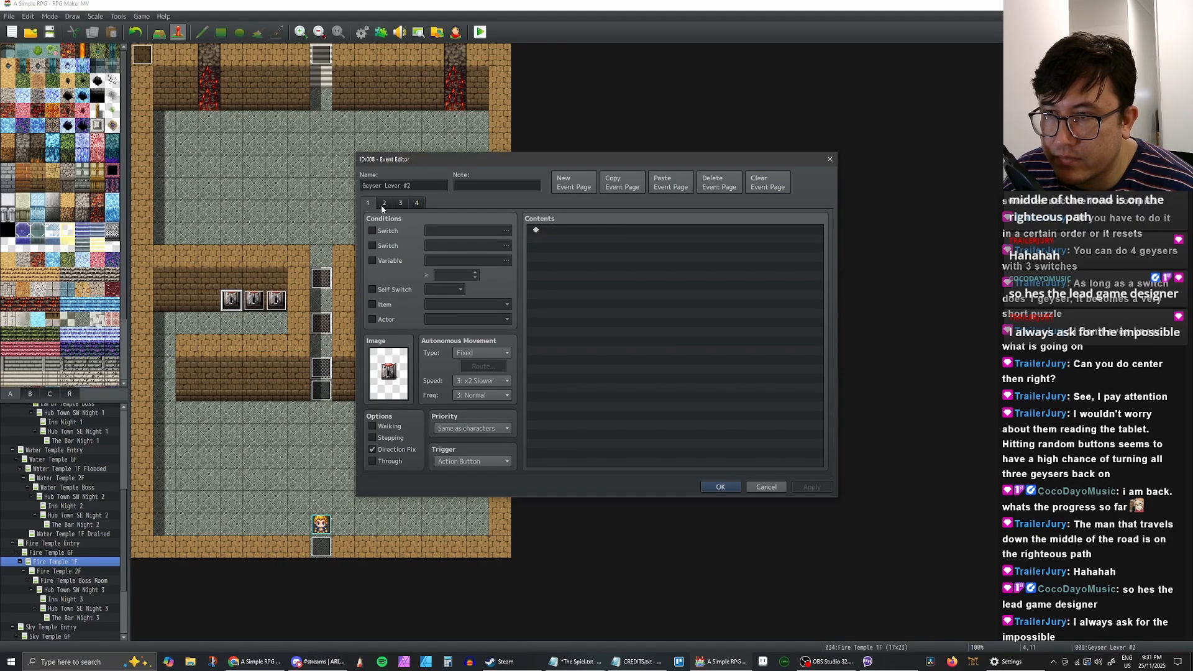
left_click(370, 204)
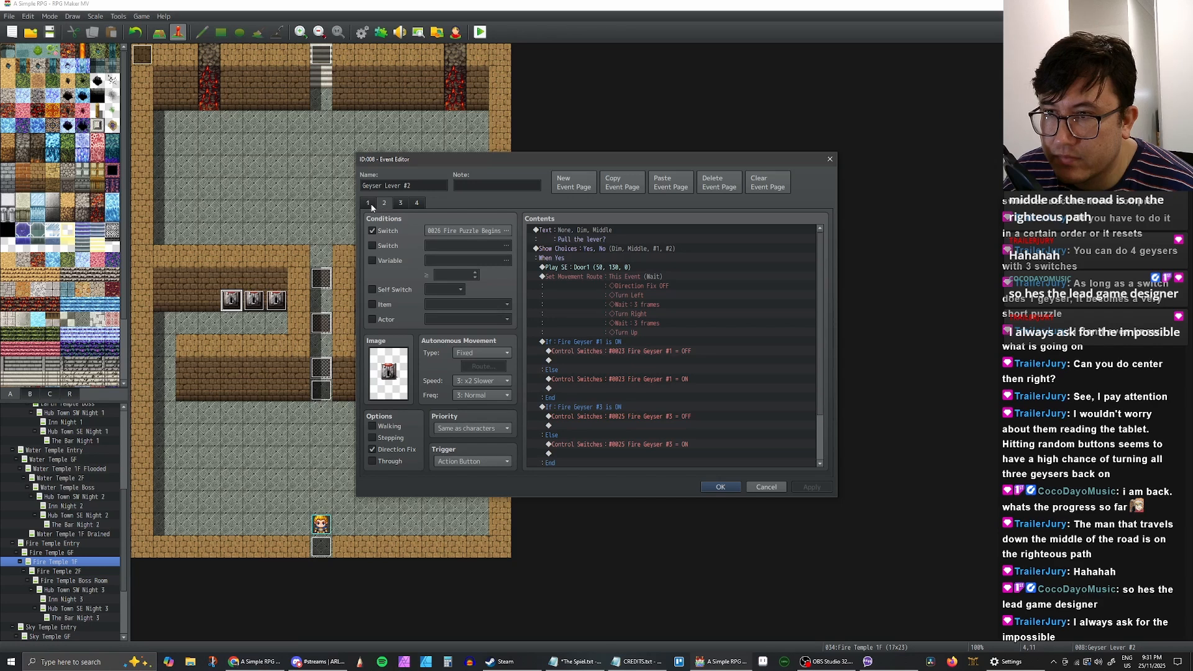
left_click(383, 204)
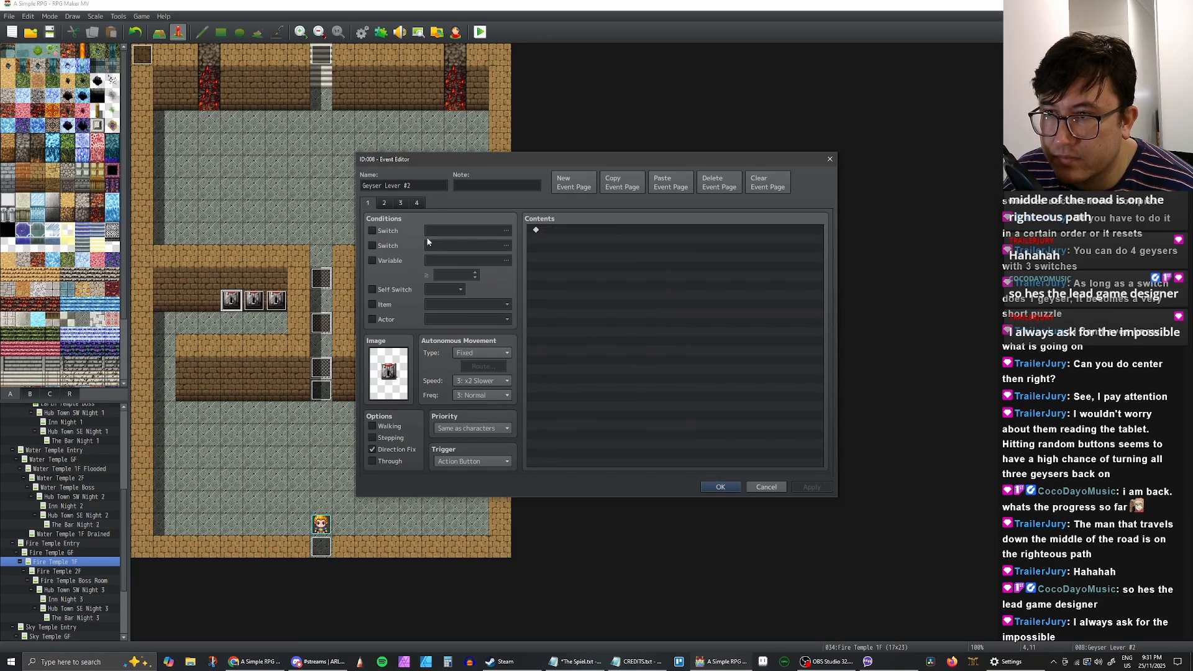
Step: Add a Show Text command with the blond hero's Actor1 face saying "The lever won't budge." to the first page of Geyser Lever #2
double_click(578, 233)
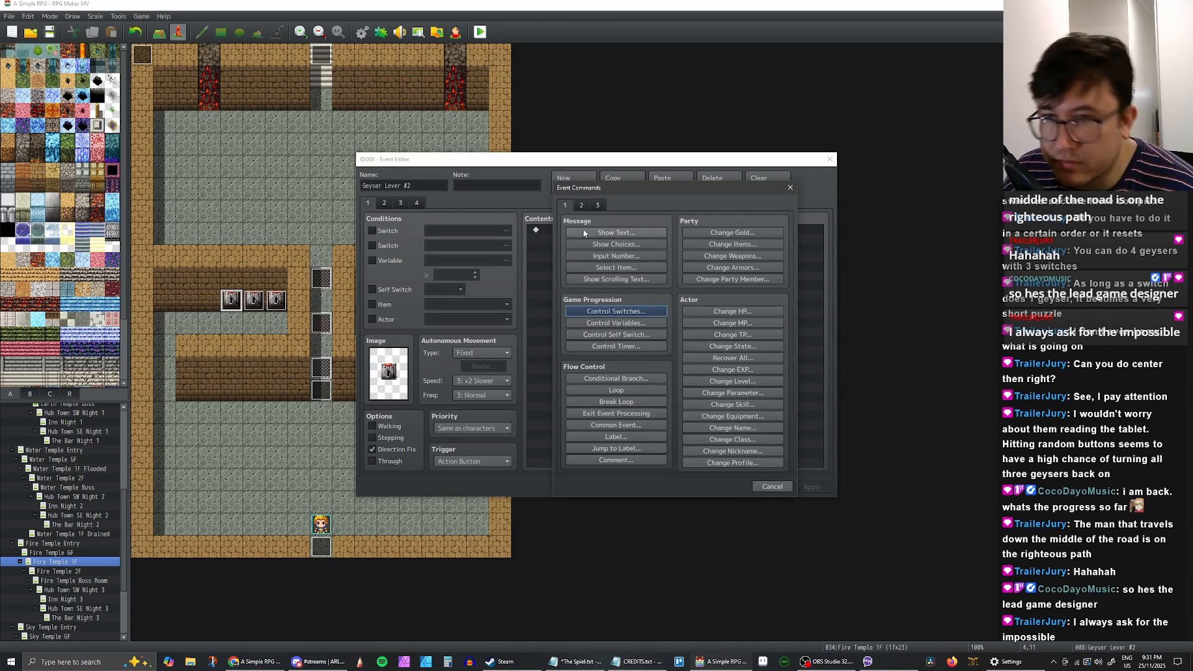
left_click(587, 231)
double_click(570, 328)
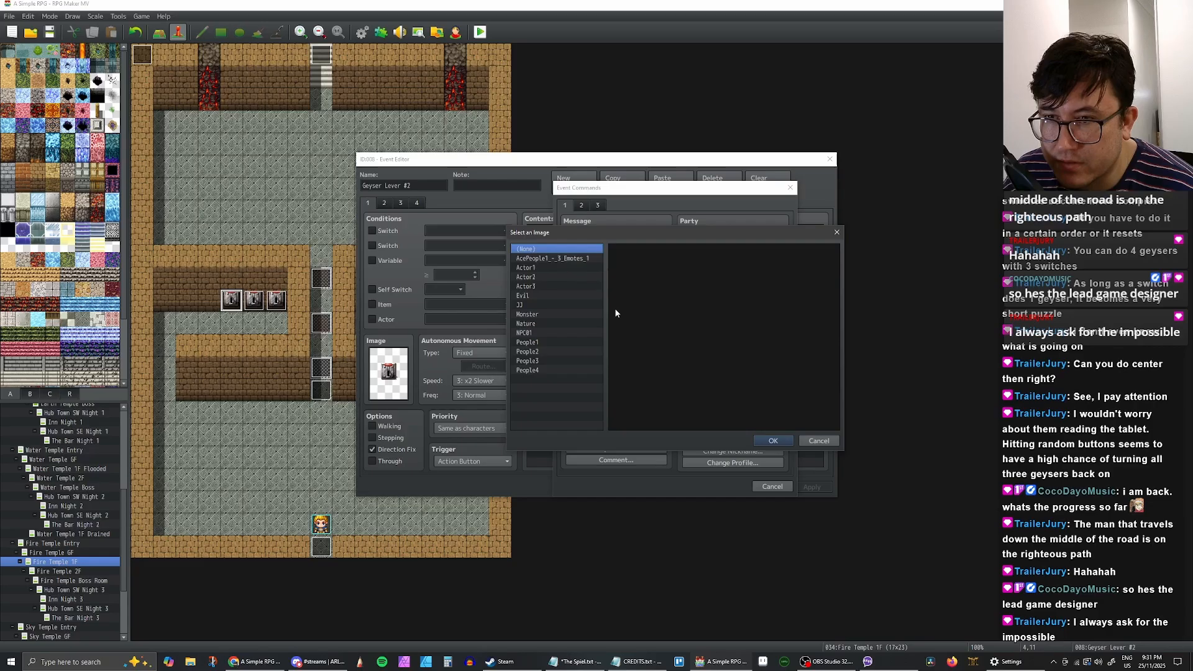
left_click(529, 274)
double_click(630, 265)
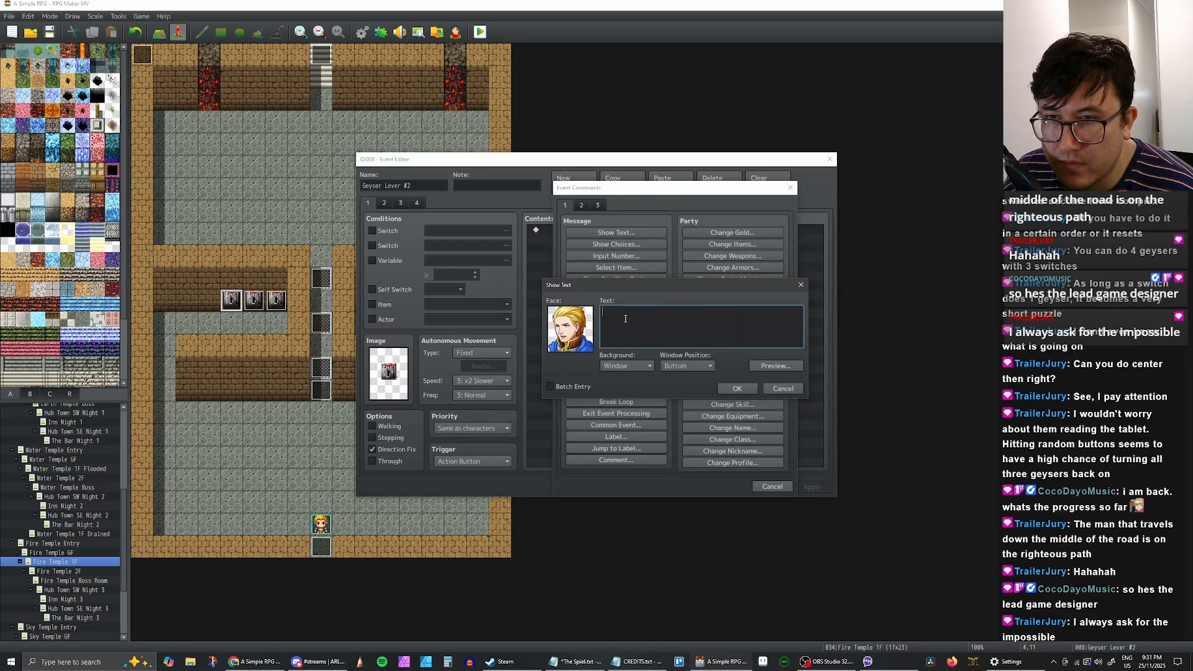
type("The lever won")
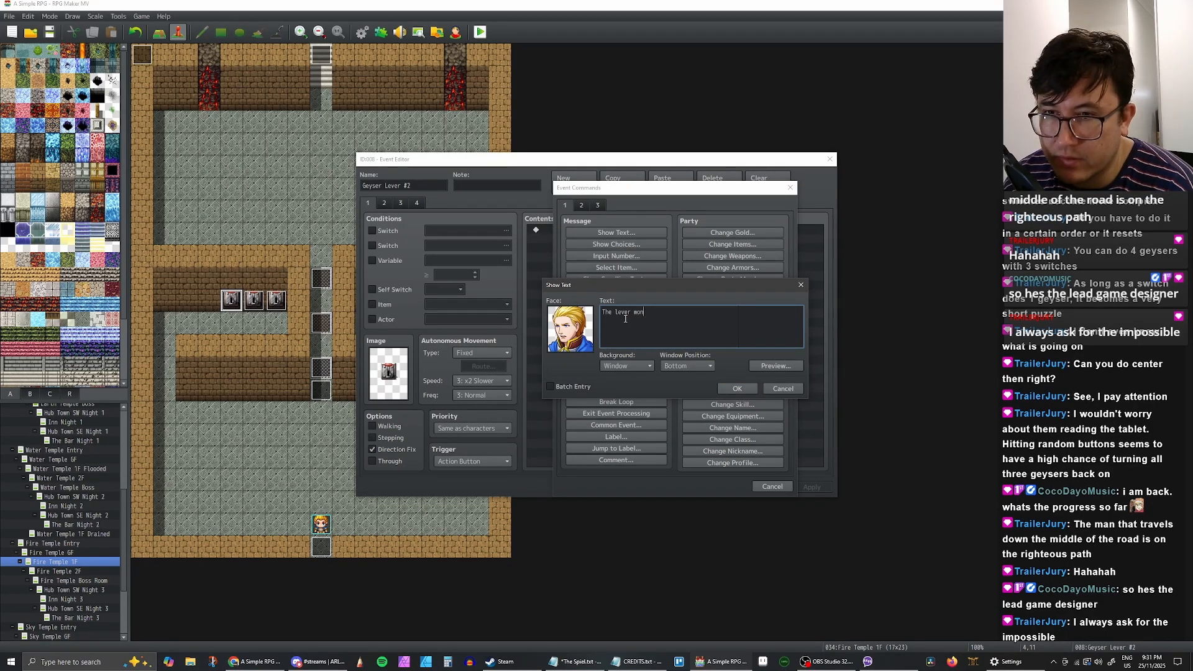
type("'t bughg")
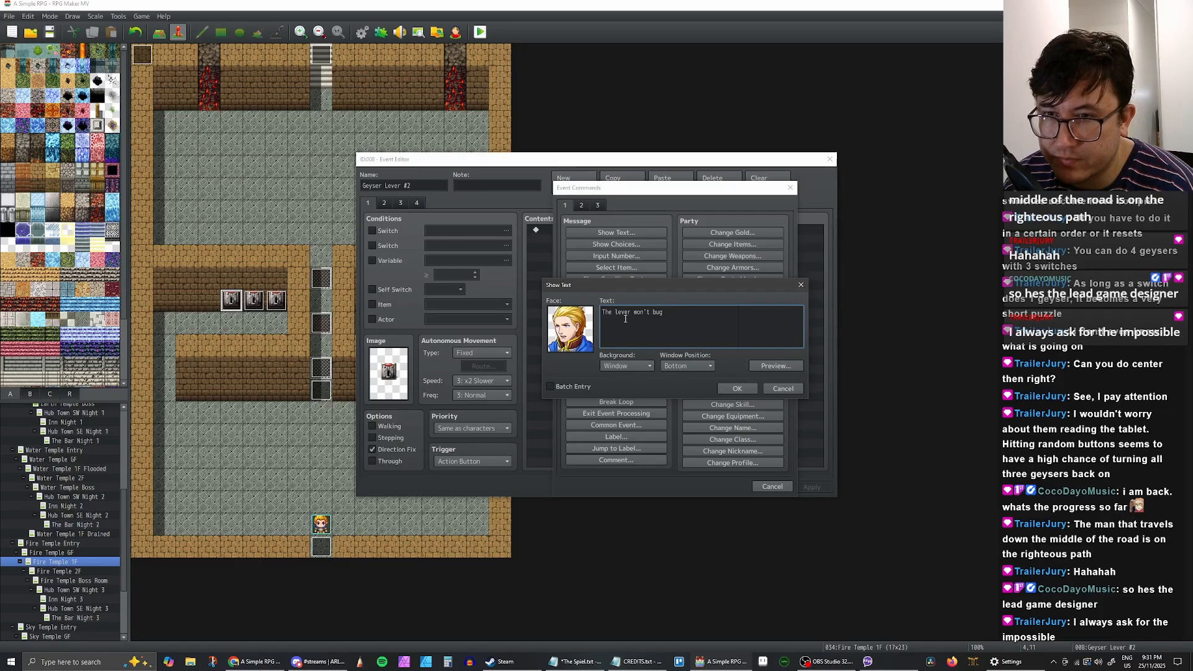
key("BackSpace")
key("BackSpace")
key("BackSpace")
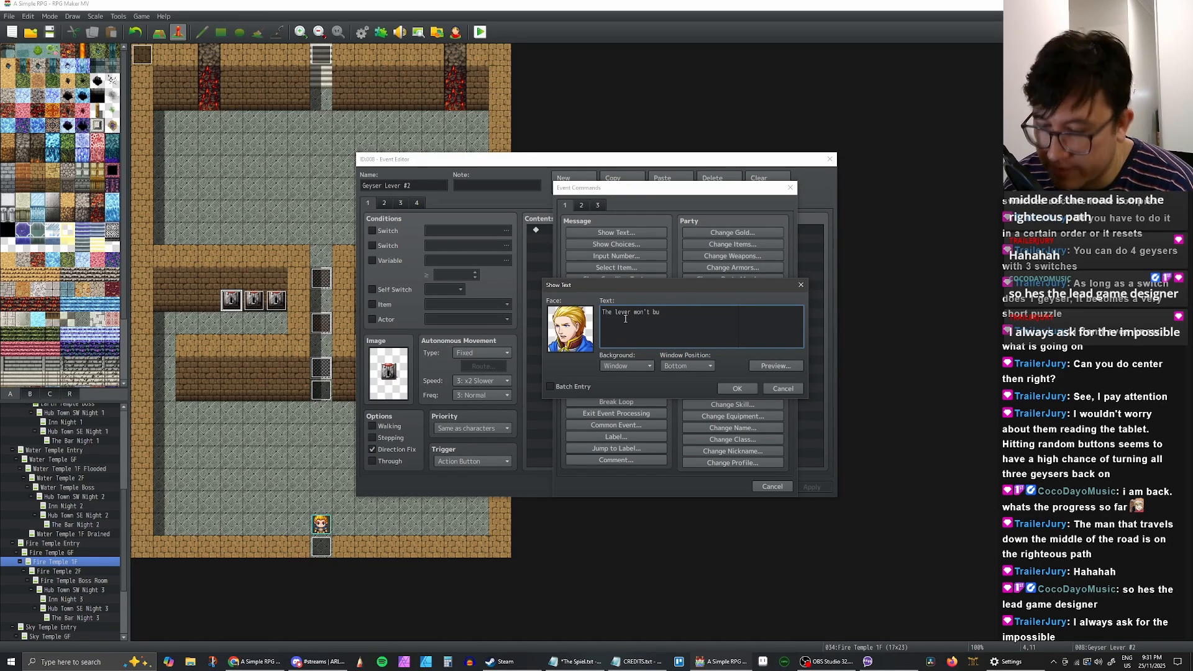
type("dge.")
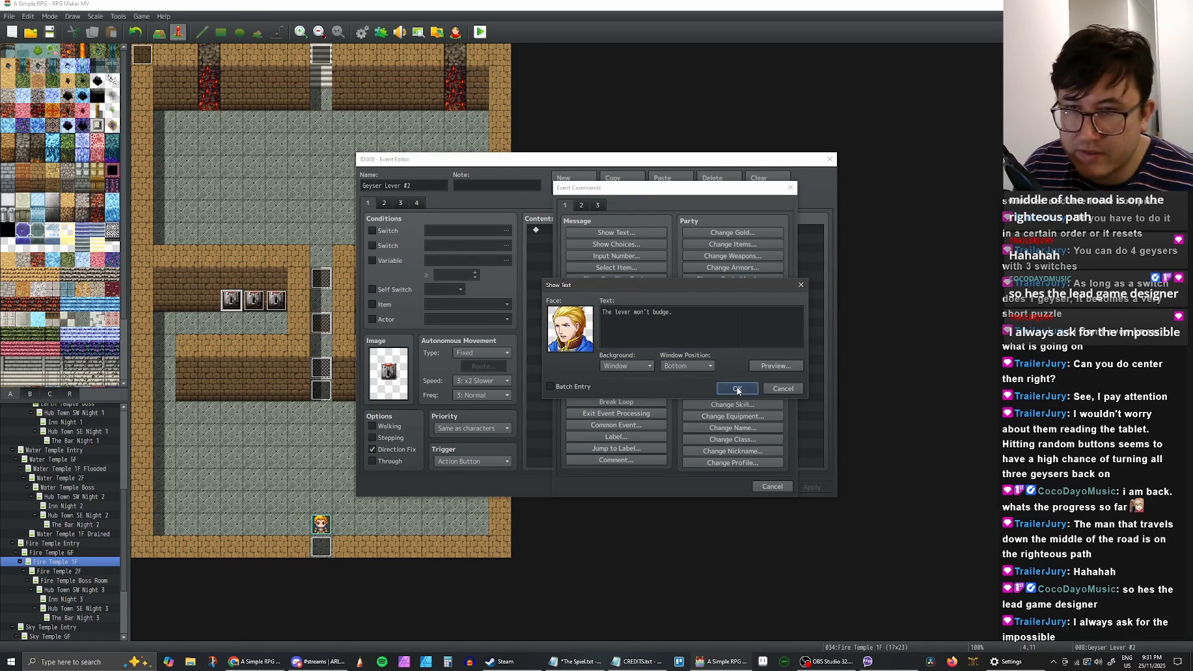
left_click(737, 388)
left_click(810, 487)
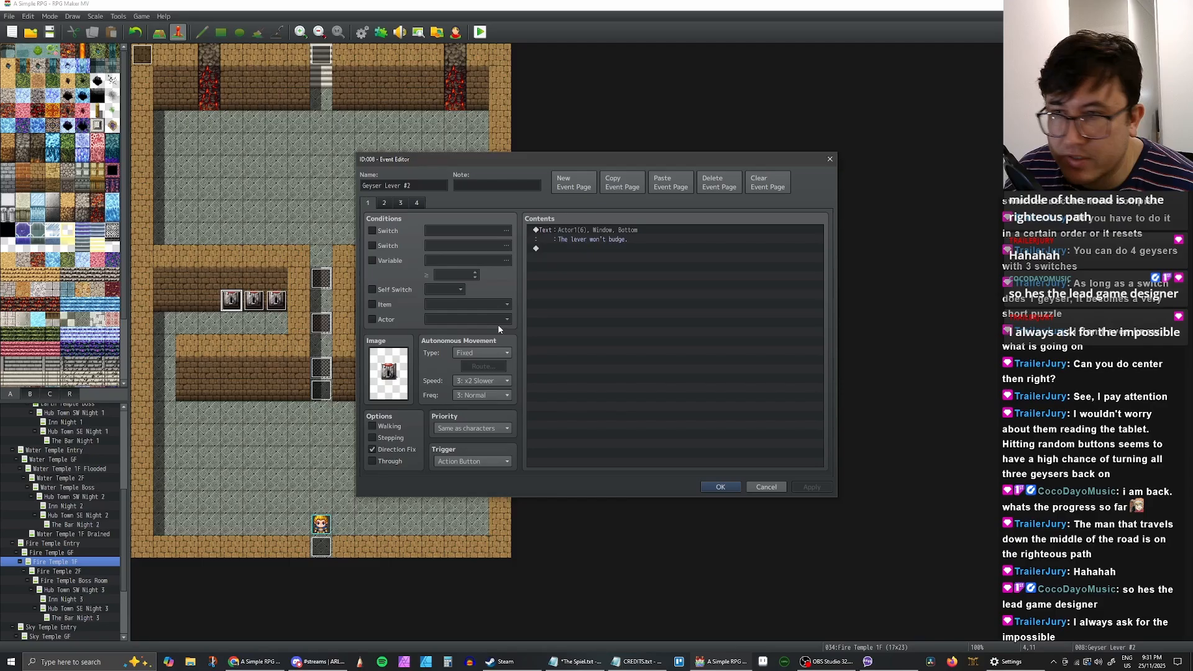
Step: Copy the "The lever won't budge." page from Geyser Lever #2, save that event, and paste the page into Geyser Lever #1
left_click(380, 202)
left_click(369, 203)
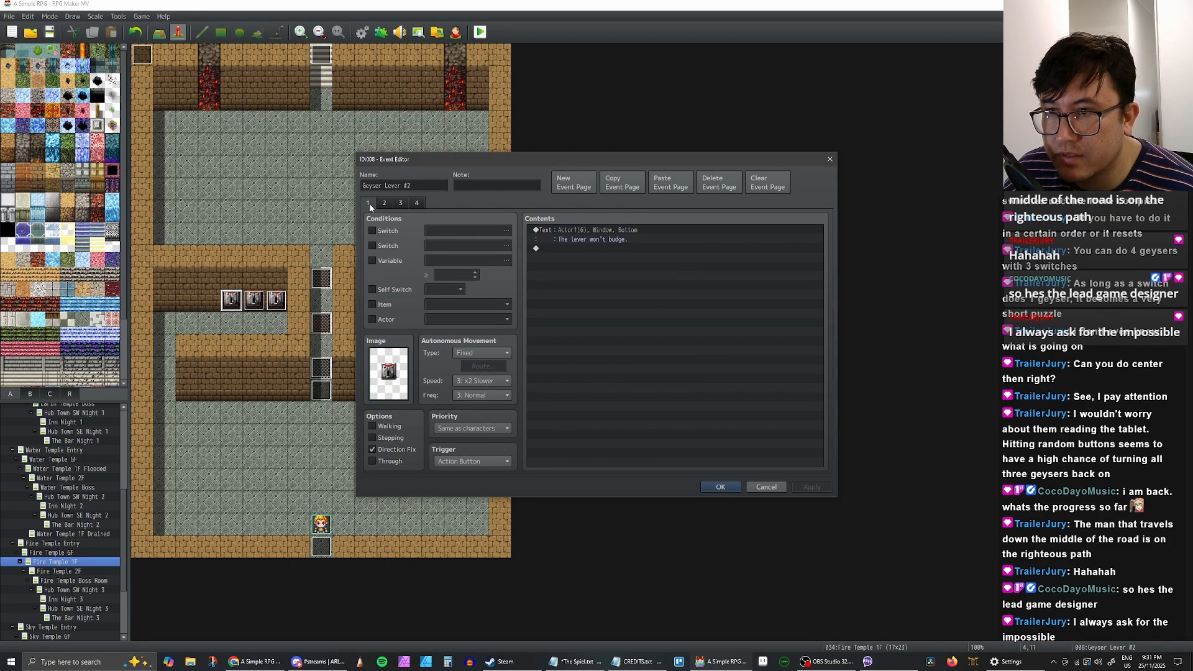
left_click(623, 186)
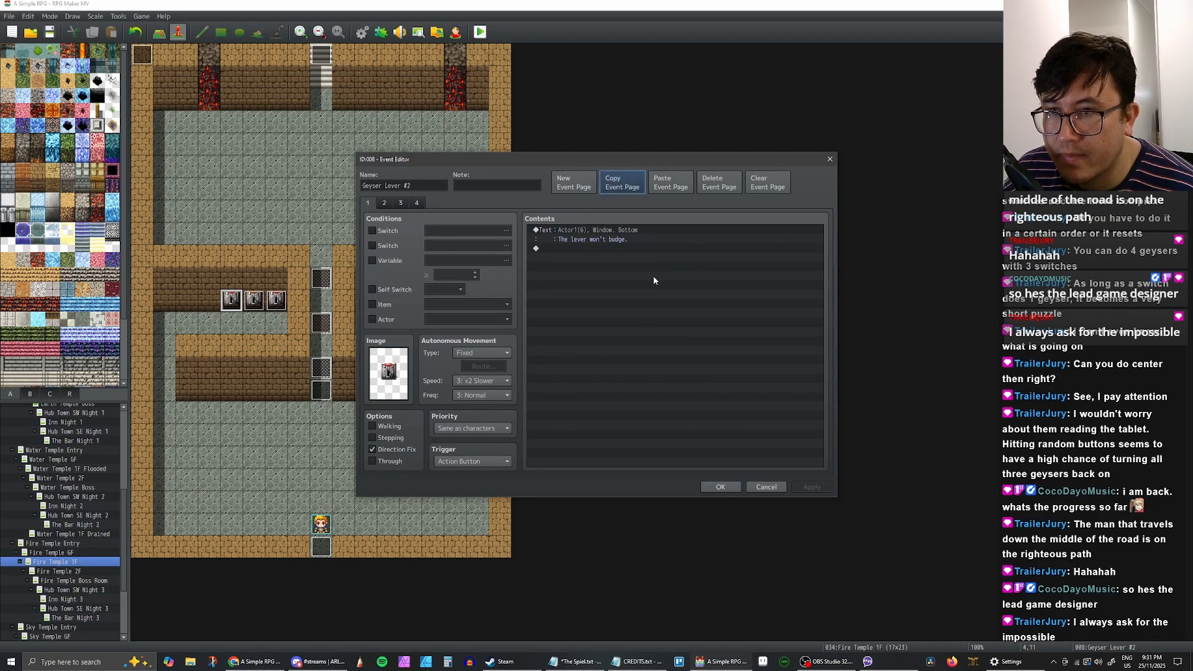
left_click(719, 487)
double_click(253, 300)
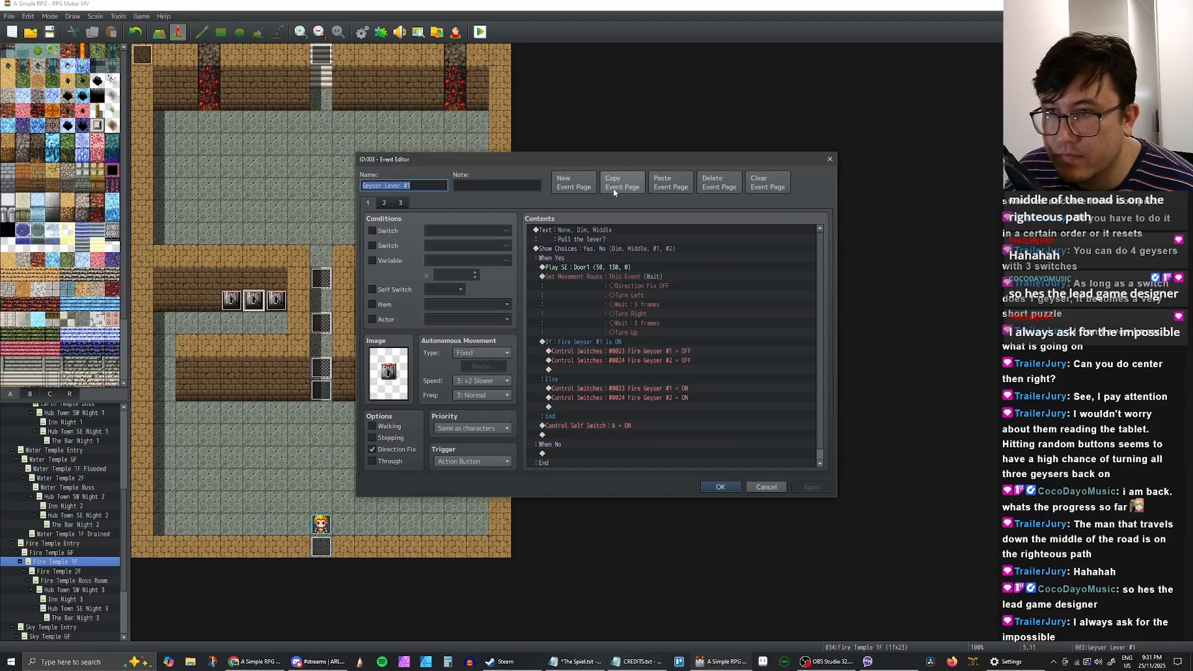
left_click(667, 185)
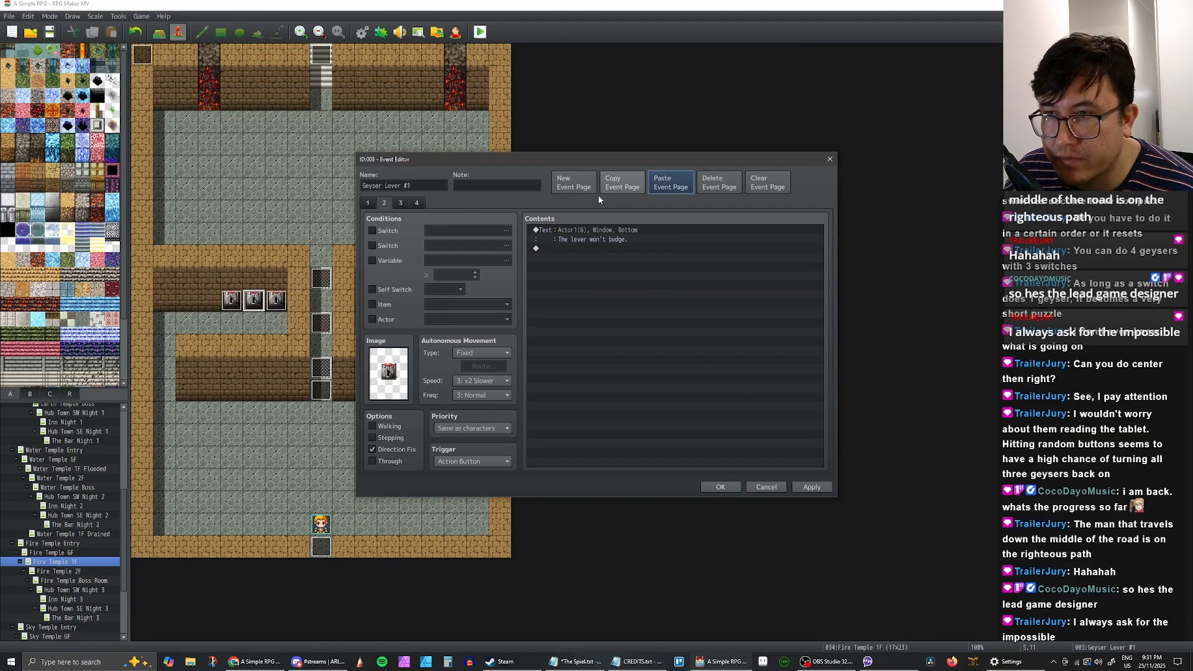
Step: Reorder the pages of Geyser Lever #1 by copying its original first page after the "won't budge" page and deleting the original
left_click(374, 204)
left_click(416, 203)
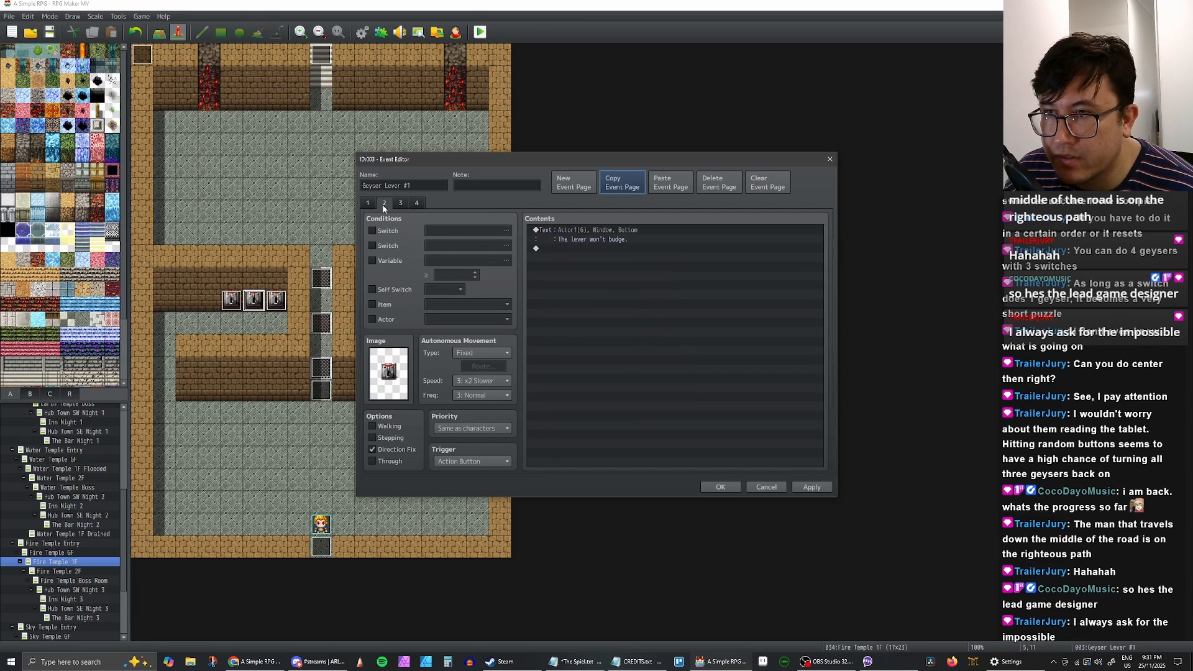
left_click(667, 184)
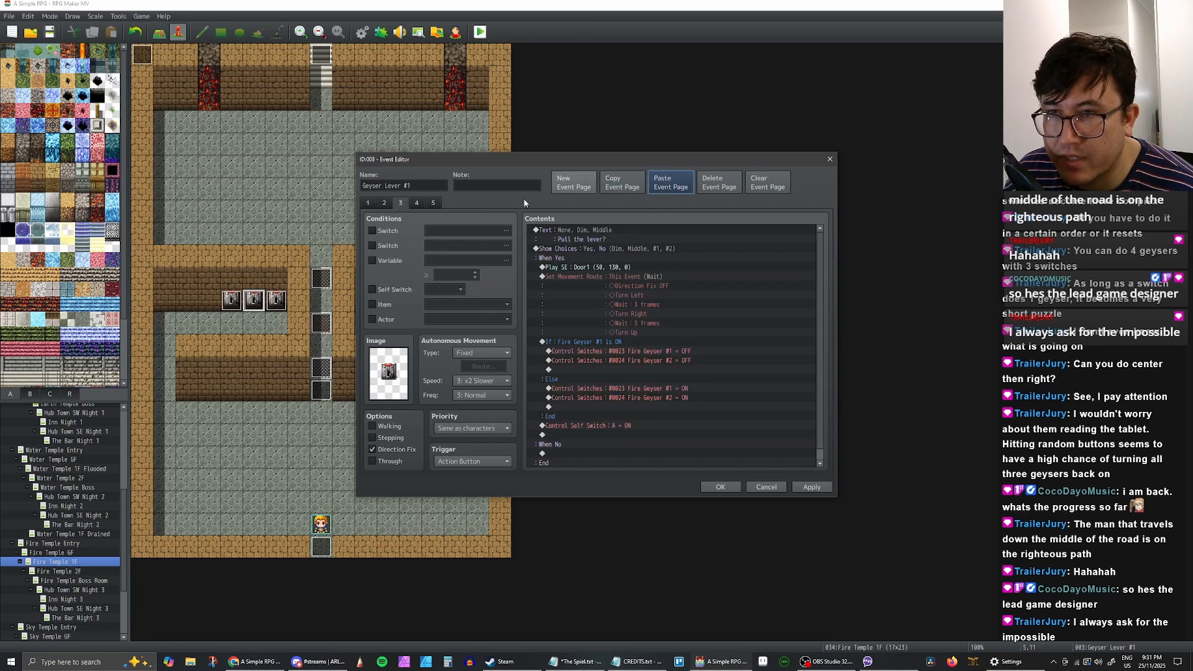
left_click(713, 185)
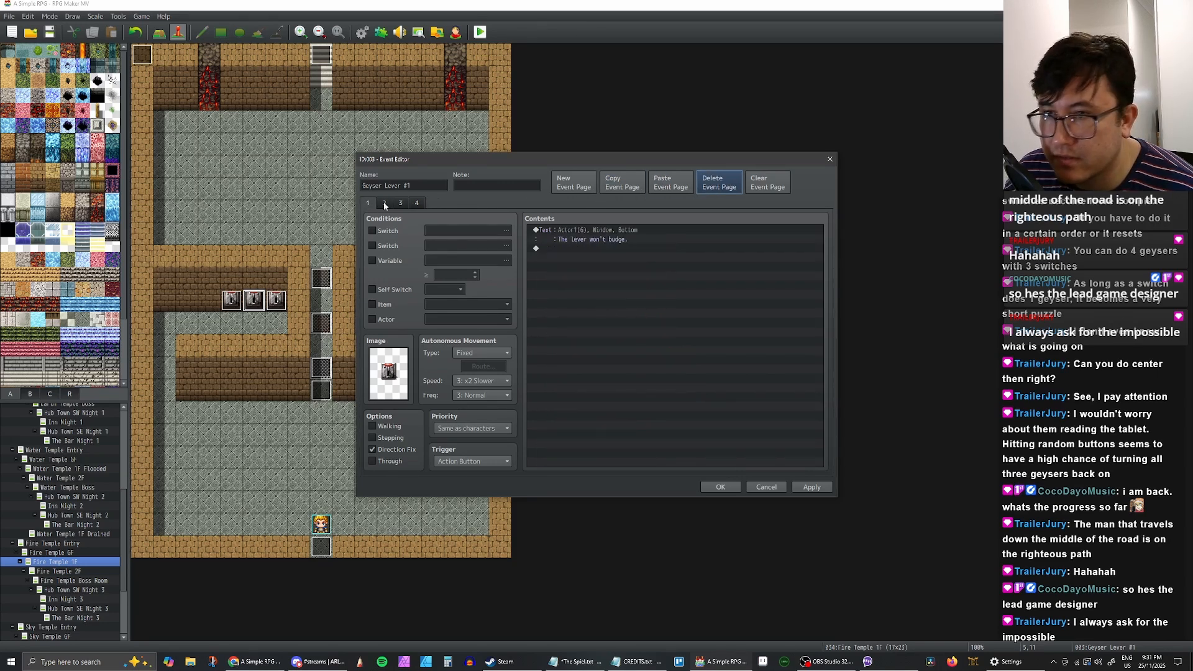
Step: Make the second page of Geyser Lever #1 require switch 0026 Fire Puzzle Begins
left_click(367, 204)
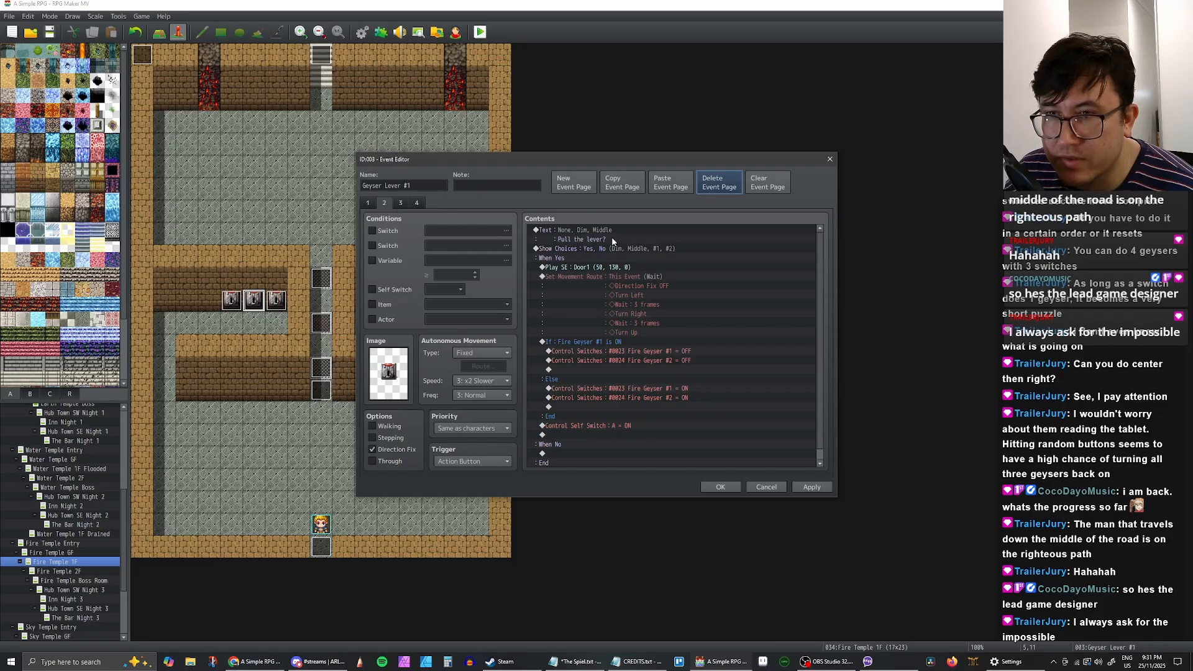
left_click(373, 231)
left_click(467, 230)
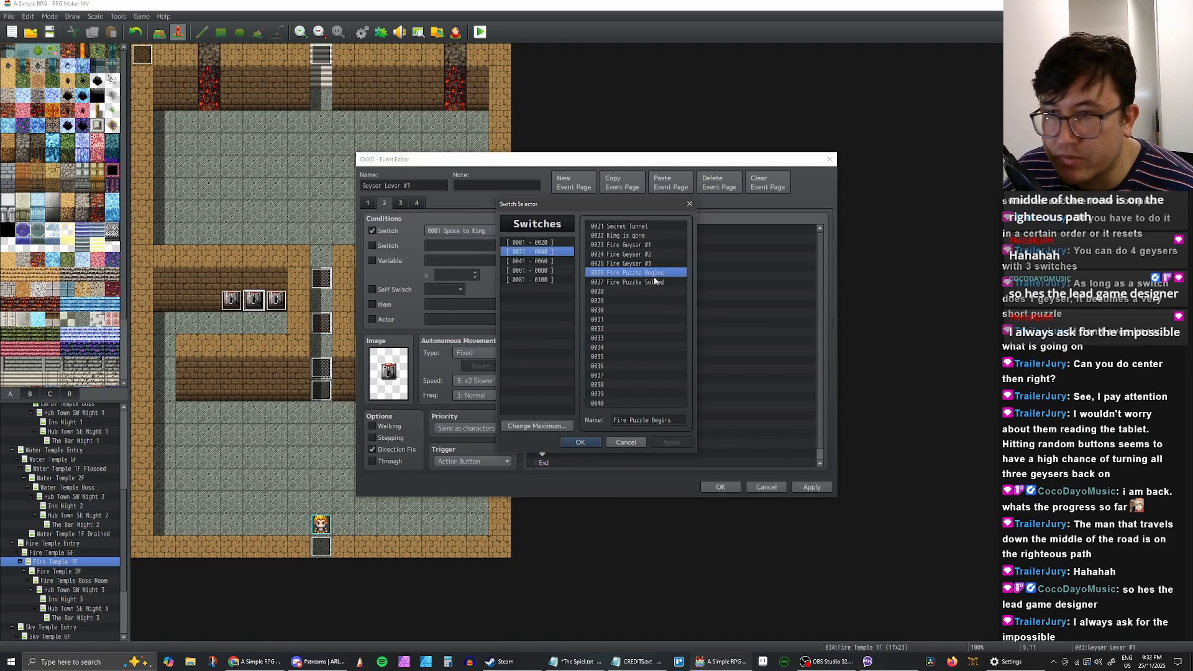
left_click(580, 442)
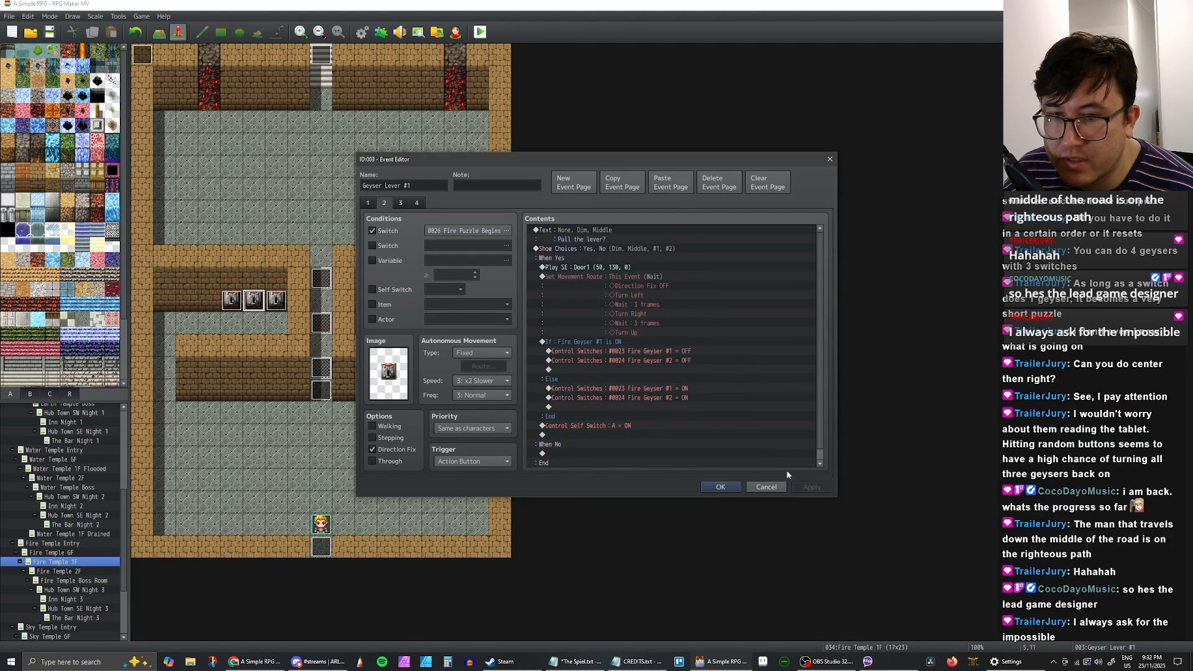
Step: Make the third page of Geyser Lever #1 require switch 0026 Fire Puzzle Begins and apply the change
left_click(400, 203)
left_click(372, 231)
left_click(467, 230)
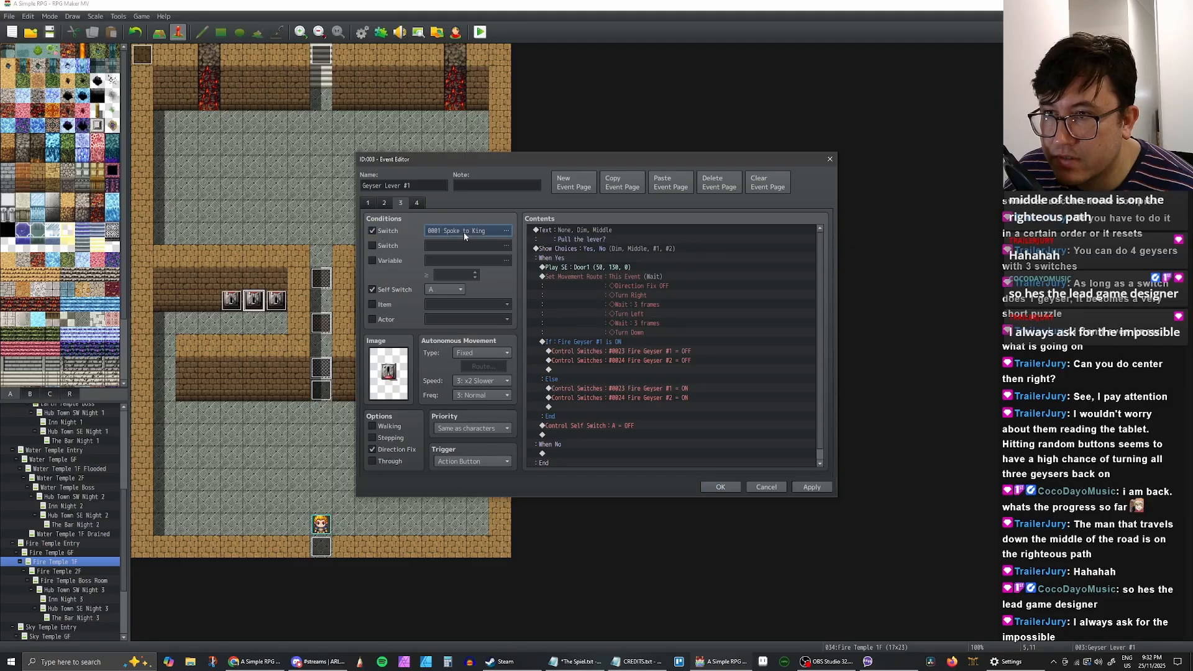
left_click(579, 442)
left_click(806, 487)
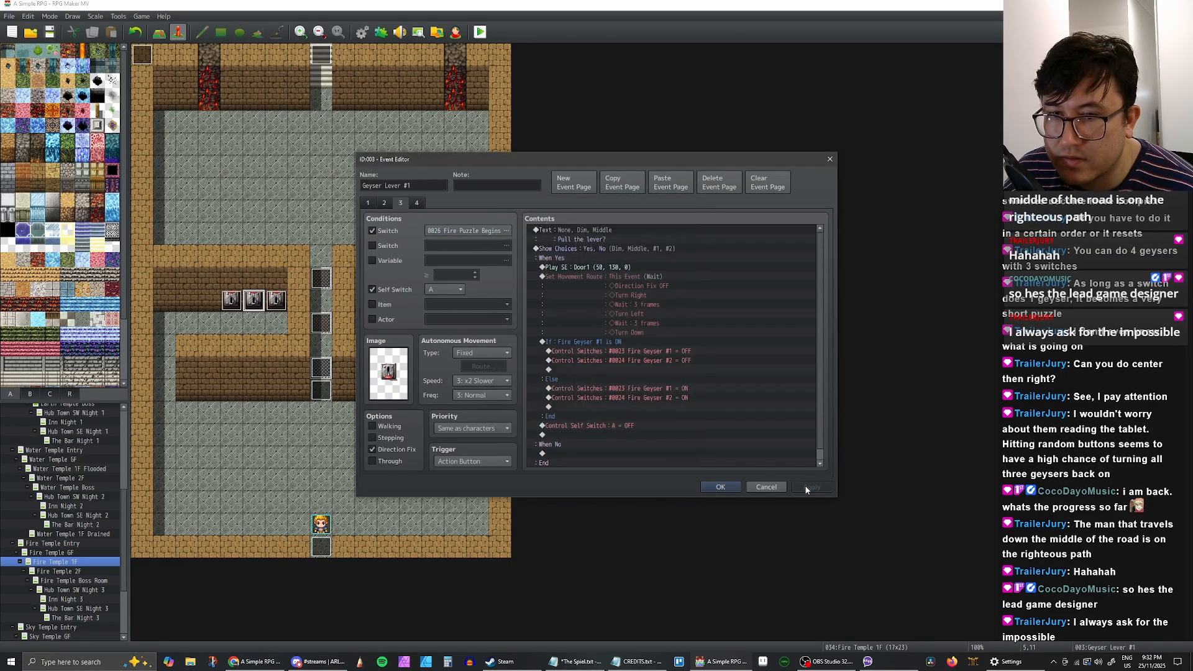
Step: Review the conditions and contents of all four Geyser Lever #1 pages and close the event
left_click(367, 202)
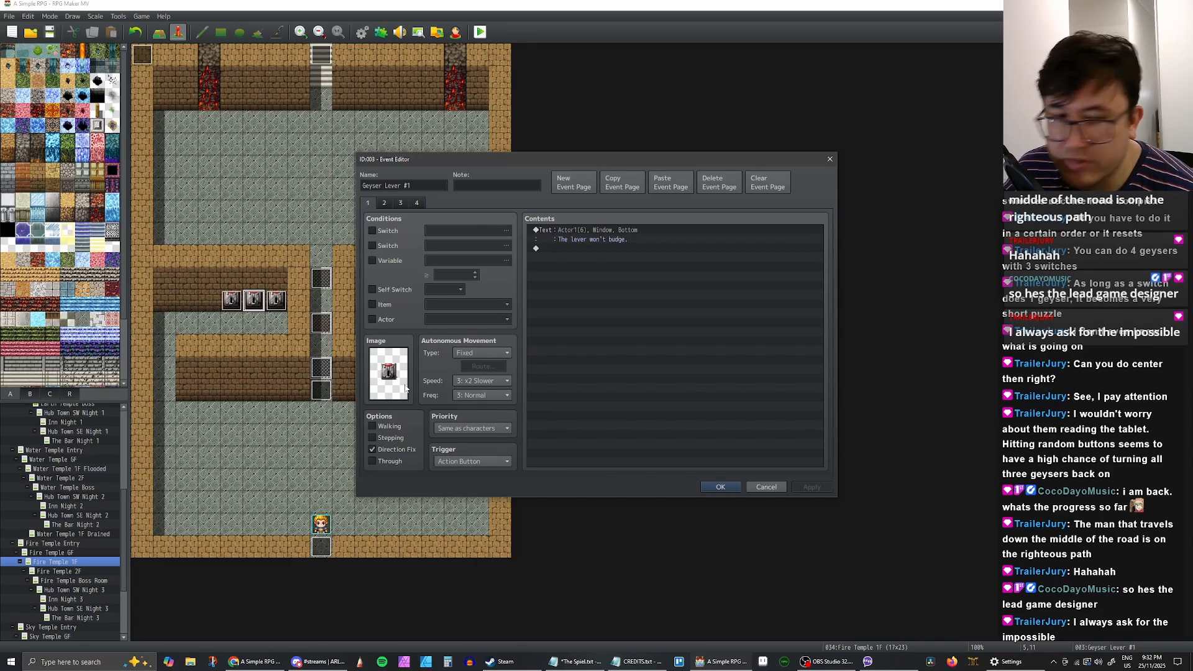
left_click(384, 204)
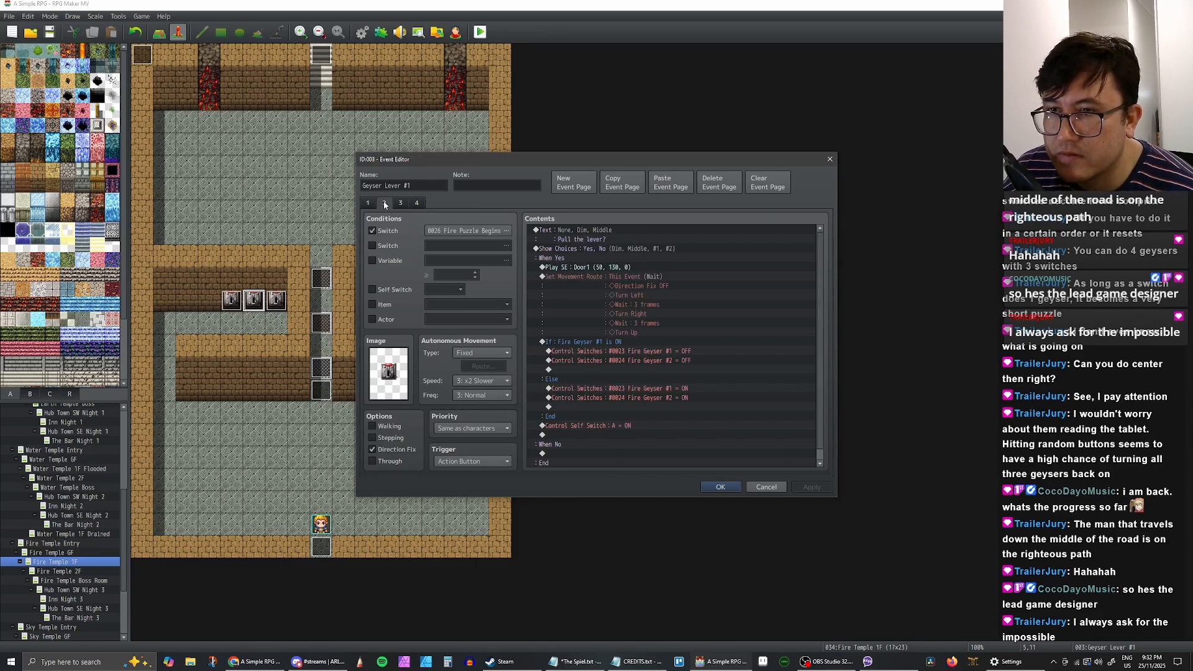
left_click(417, 203)
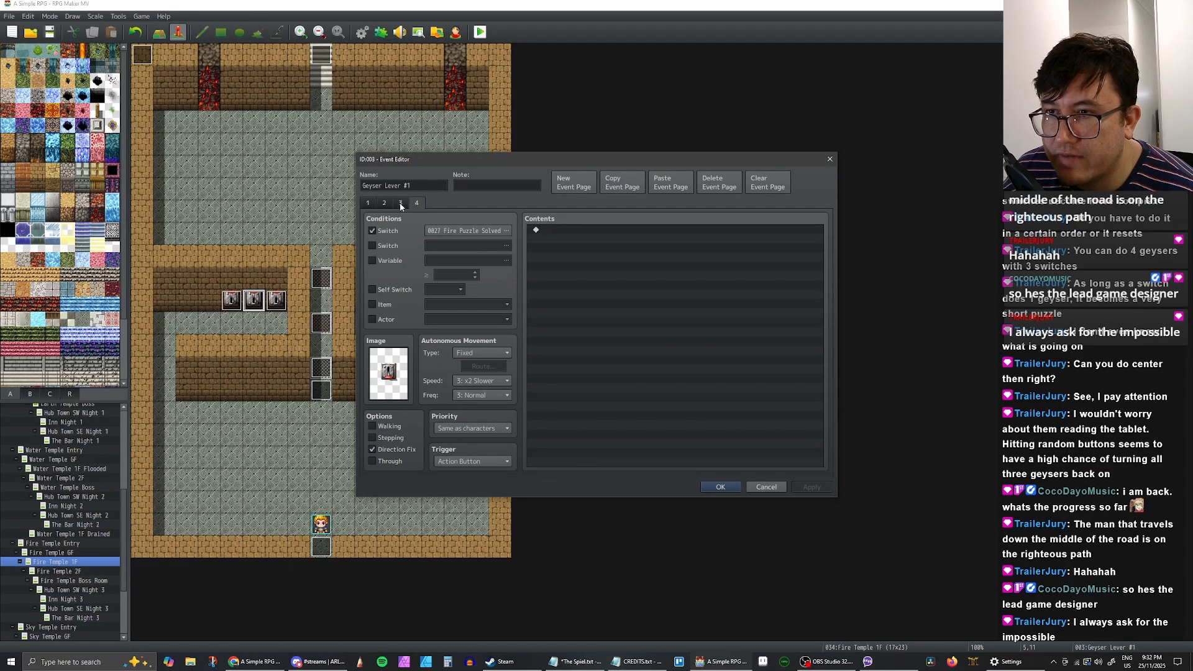
left_click(400, 202)
left_click(368, 204)
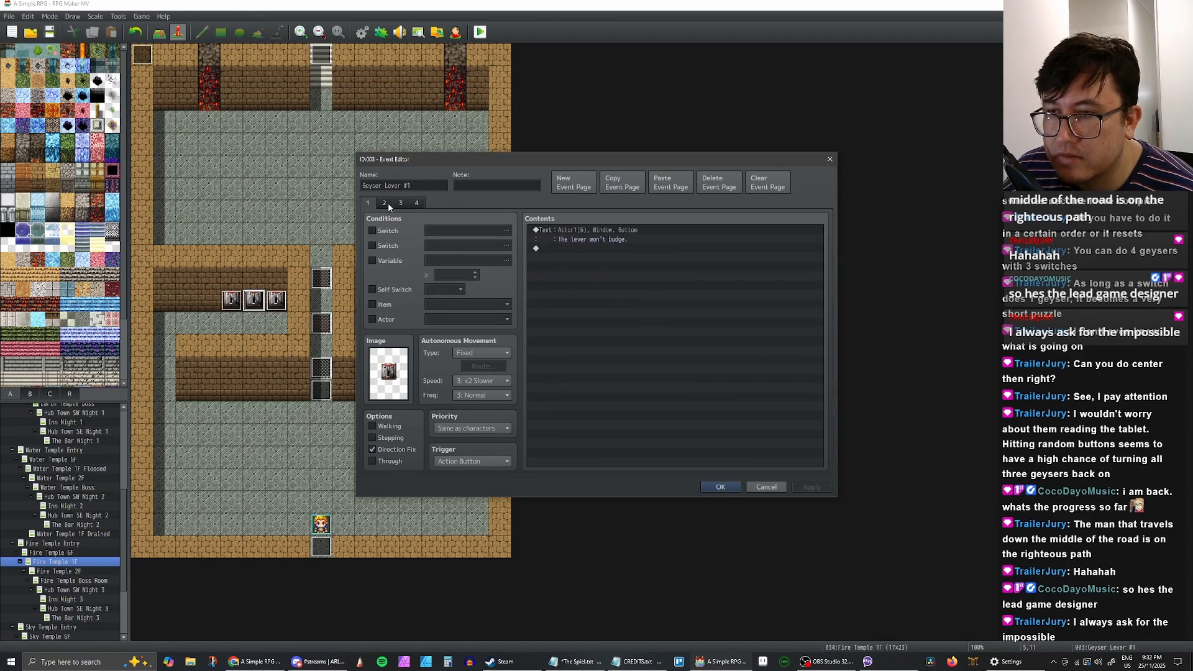
left_click(720, 486)
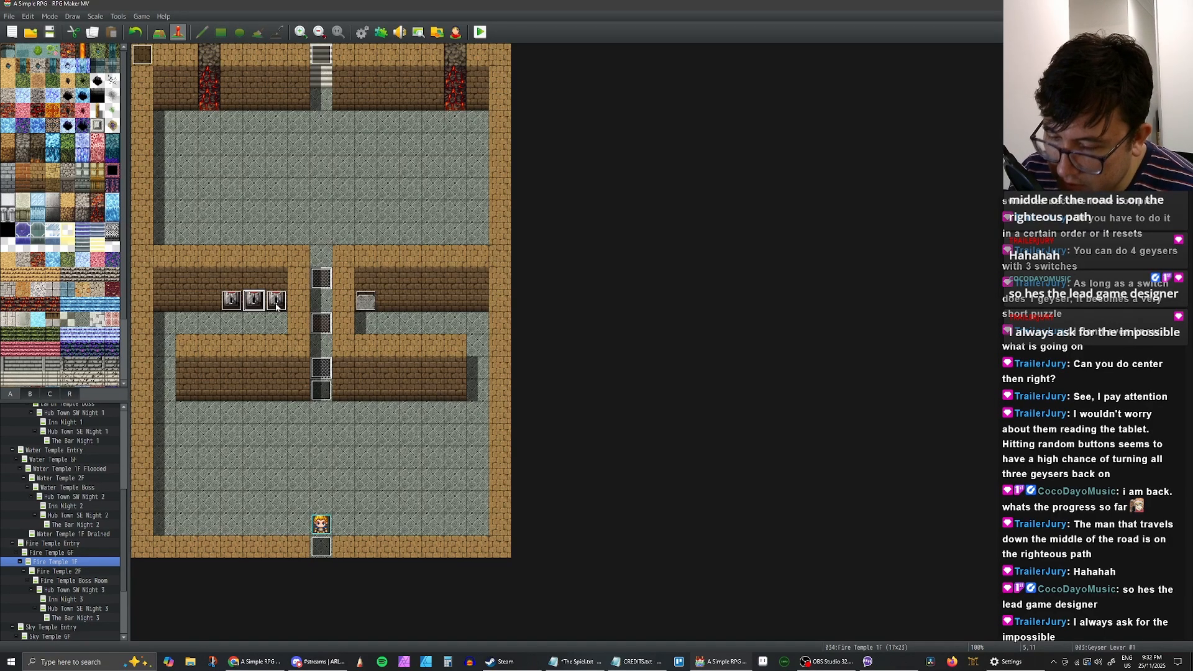
Step: Copy the "The lever won't budge." page from Geyser Lever #1 and paste it into Geyser Lever #3
double_click(276, 306)
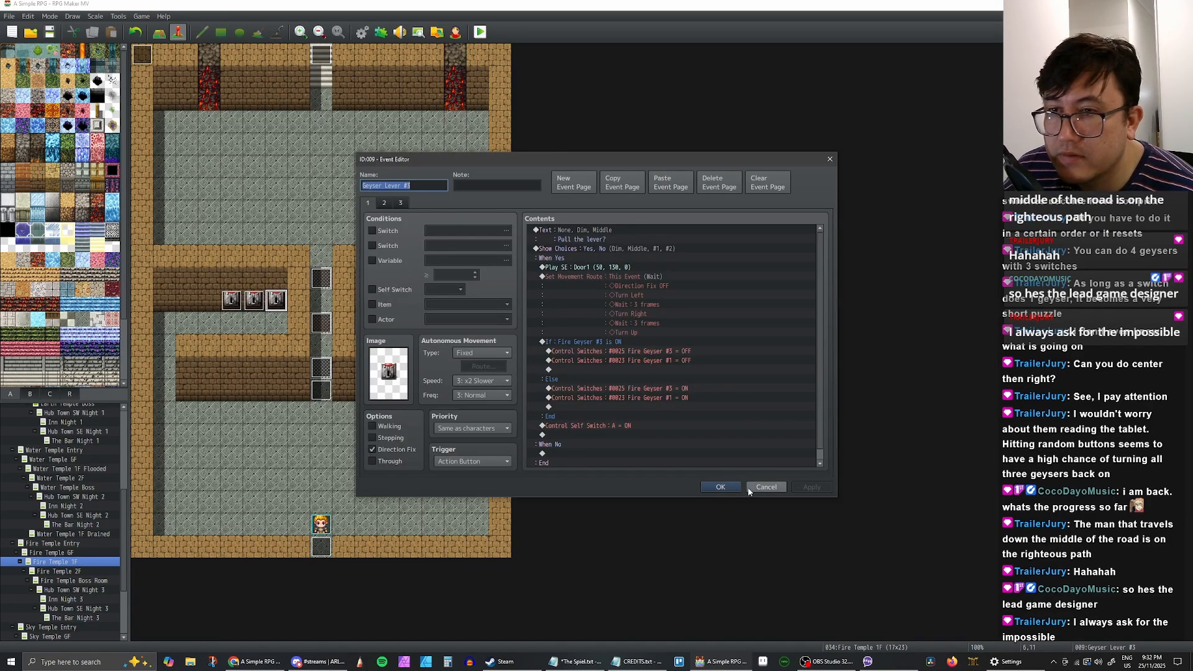
left_click(715, 486)
double_click(259, 307)
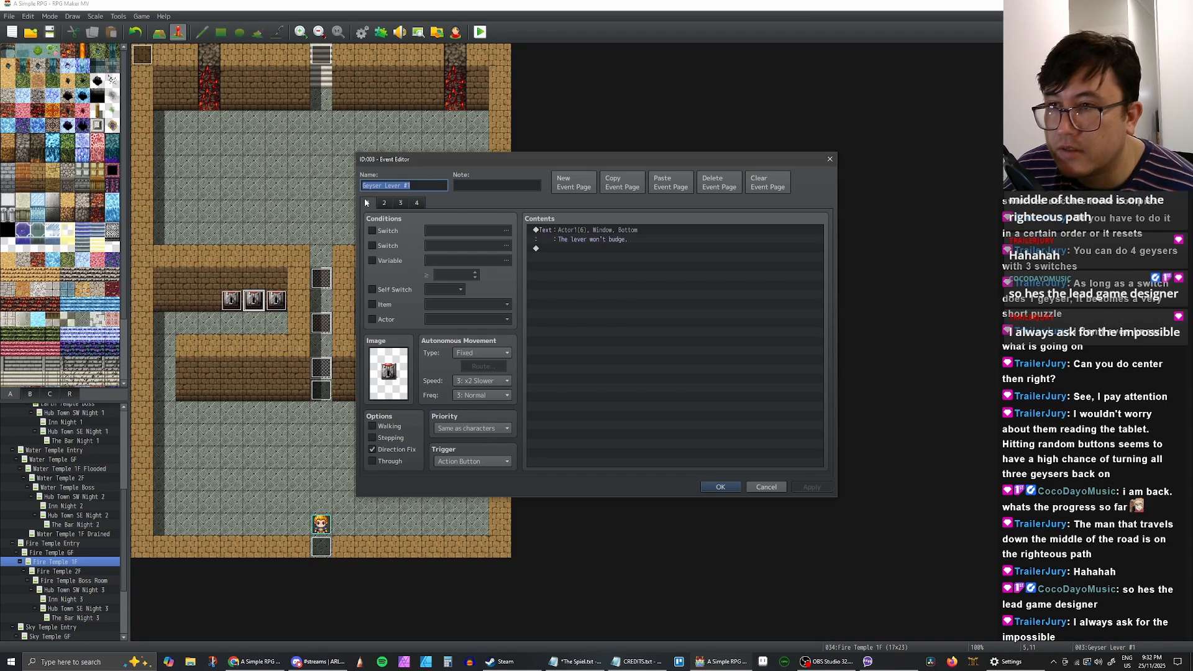
left_click(717, 485)
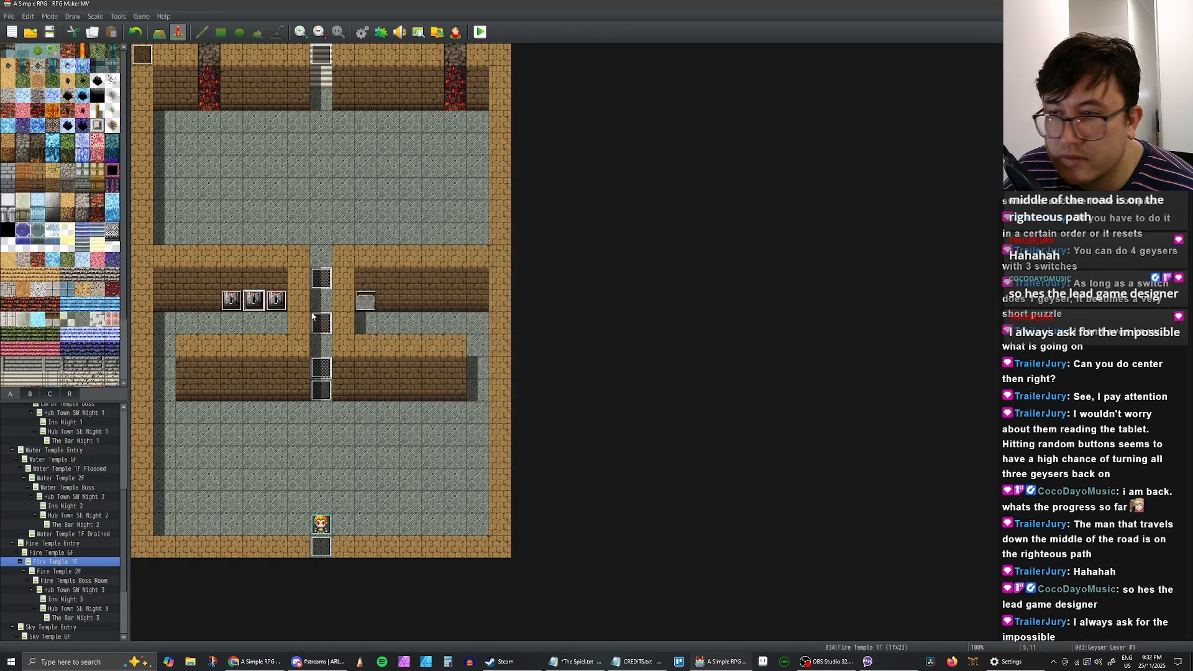
double_click(276, 301)
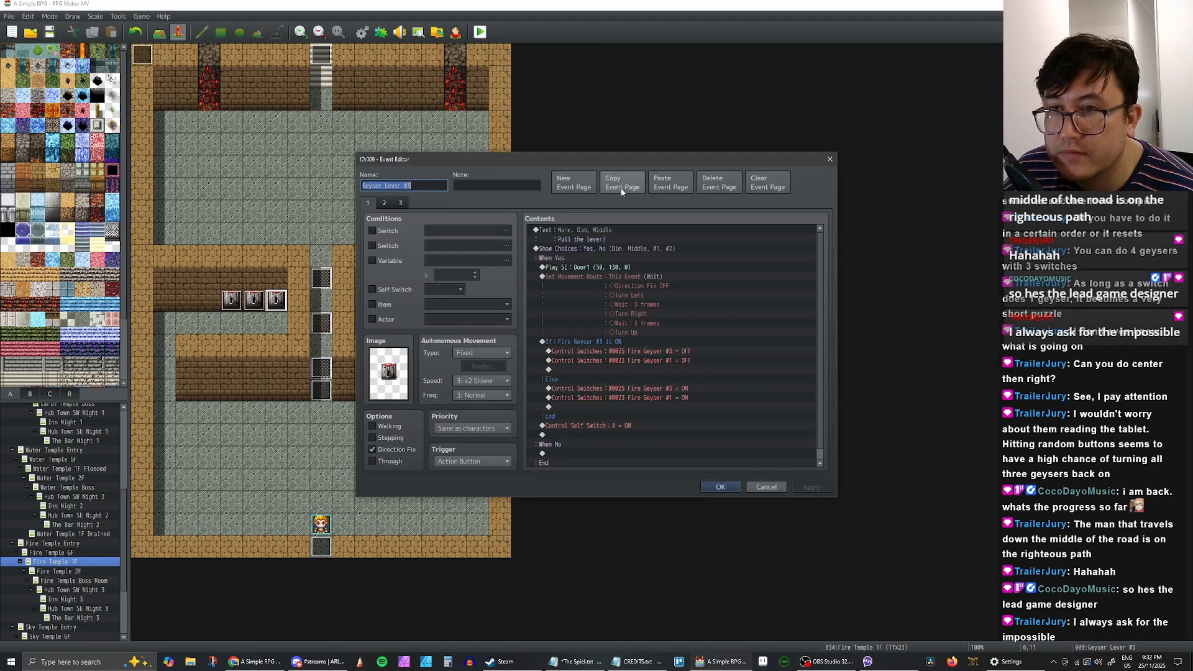
left_click(662, 188)
Step: Reorder the pages of Geyser Lever #3 by copying its original first page after the "won't budge" page and deleting the original
left_click(367, 203)
left_click(618, 192)
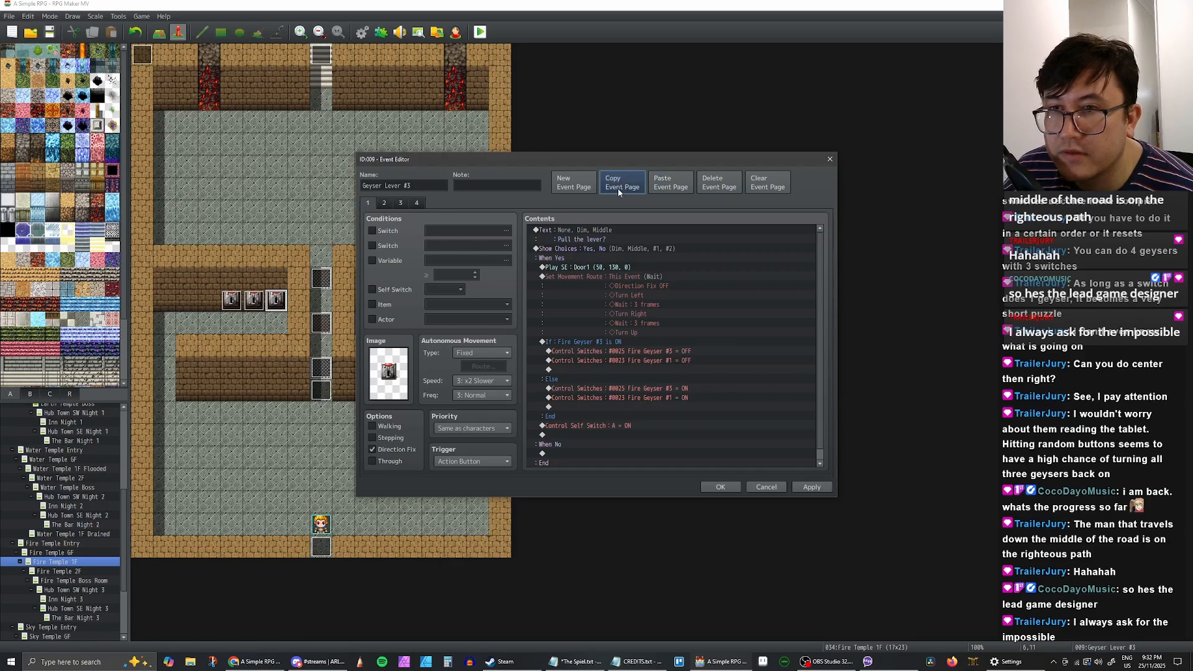
left_click(384, 203)
left_click(662, 186)
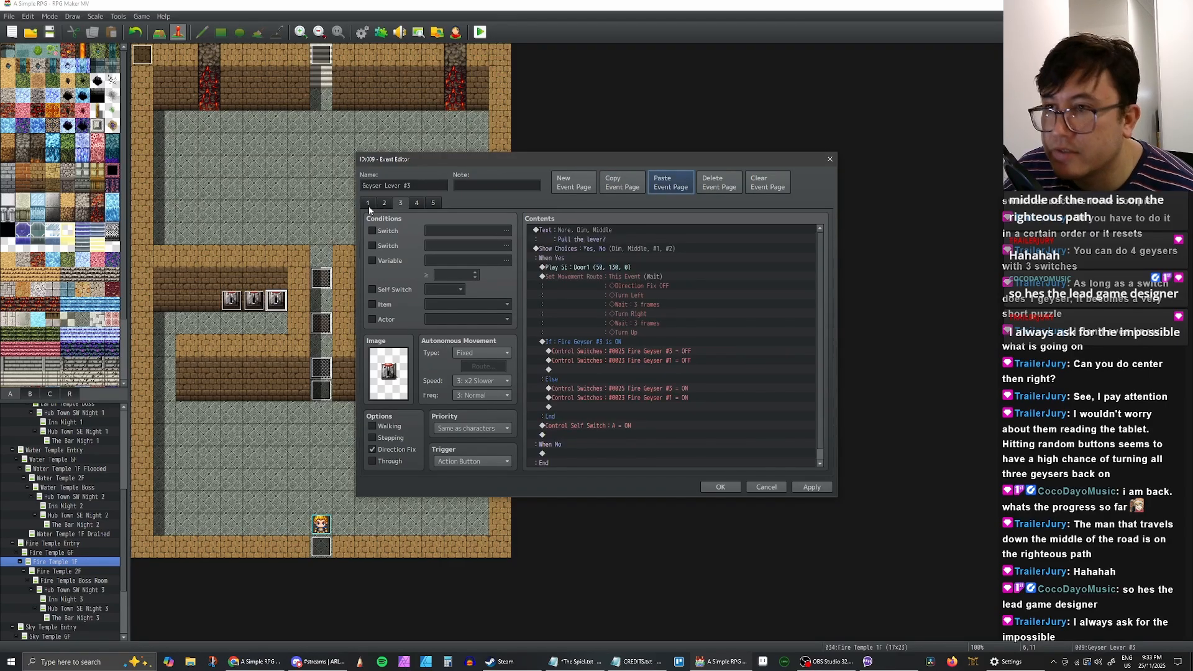
left_click(719, 186)
Step: Make the second page of Geyser Lever #3 require switch 0026 Fire Puzzle Begins and apply the change
left_click(384, 203)
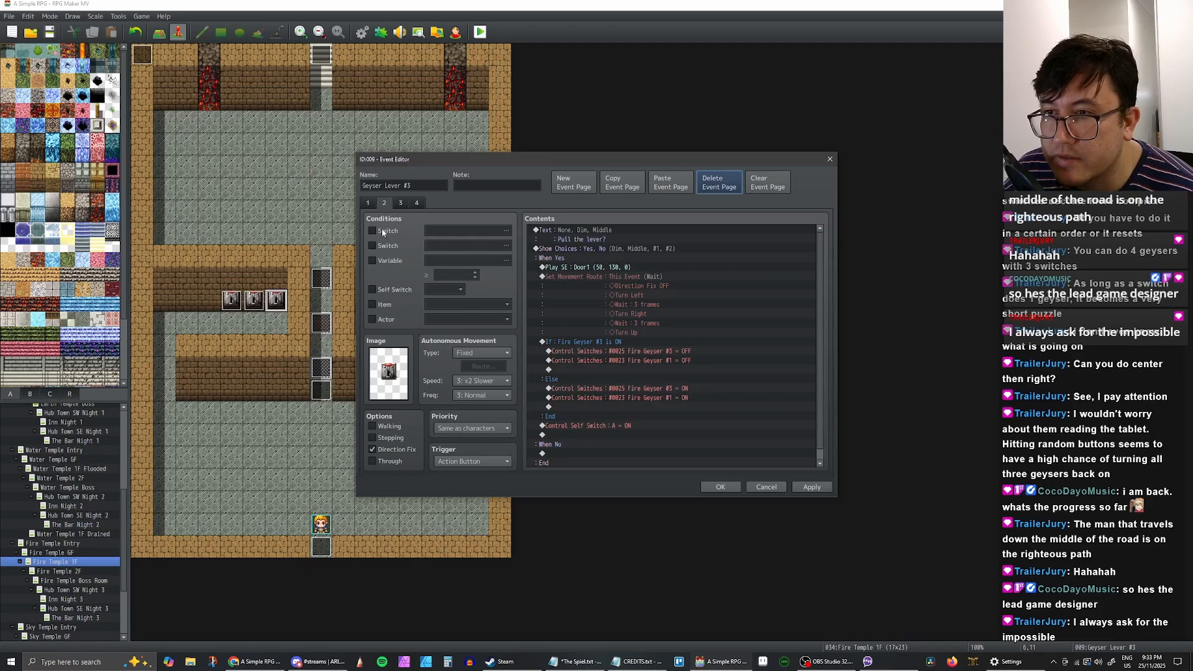
left_click(371, 230)
left_click(472, 230)
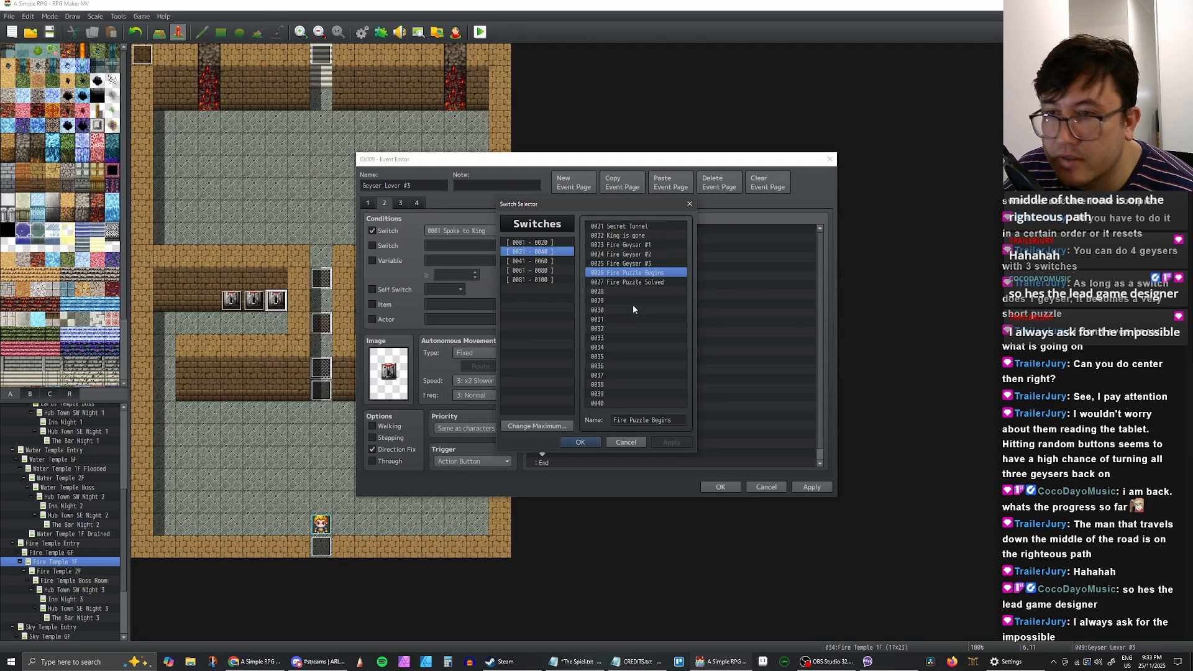
left_click(580, 442)
left_click(804, 486)
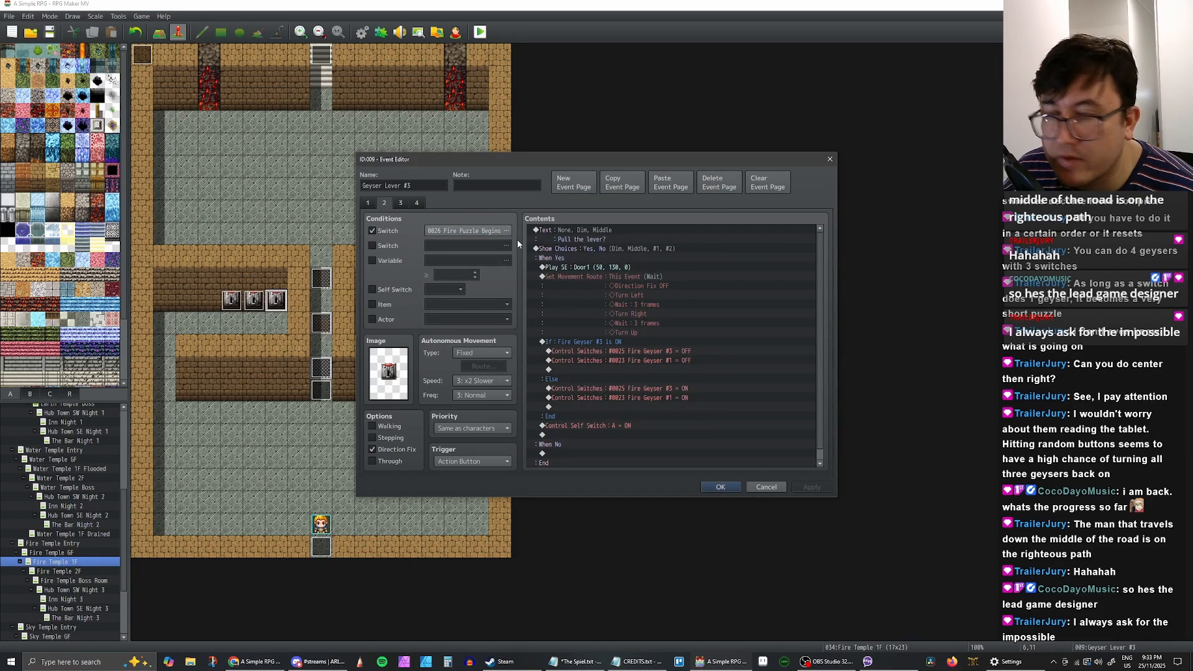
Step: Open the third page of Geyser Lever #3
left_click(402, 203)
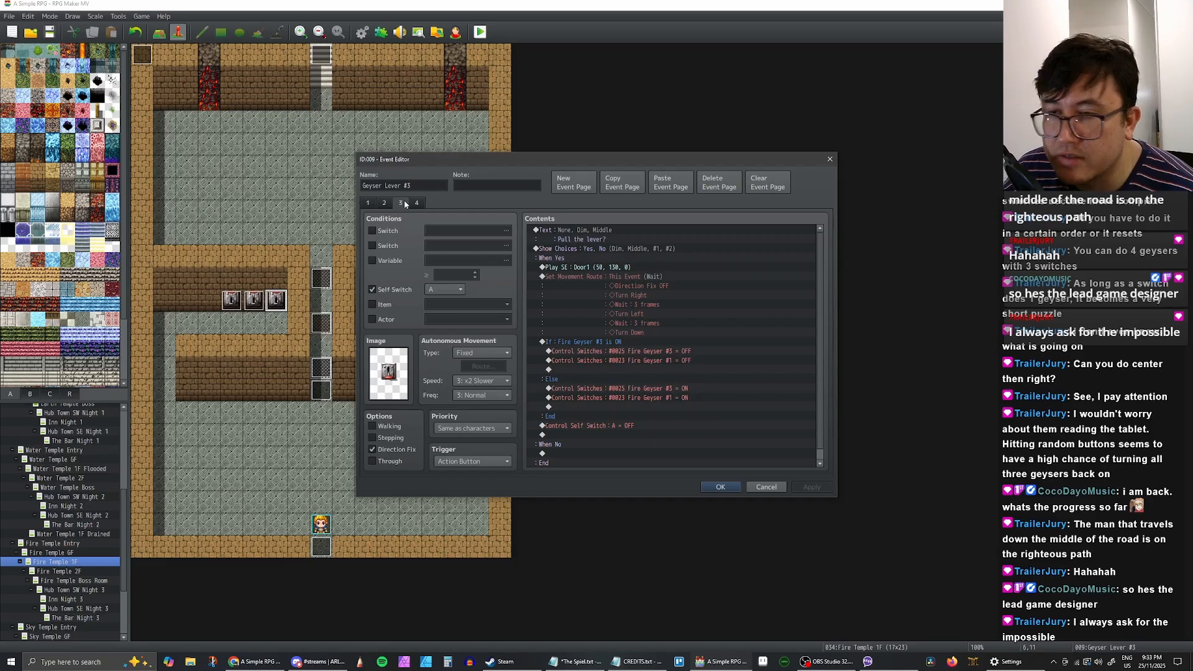
Step: Add switch 0026 Fire Puzzle Begins as a condition on page 3 of the Geyser Lever #3 event and apply it
left_click(372, 230)
left_click(472, 233)
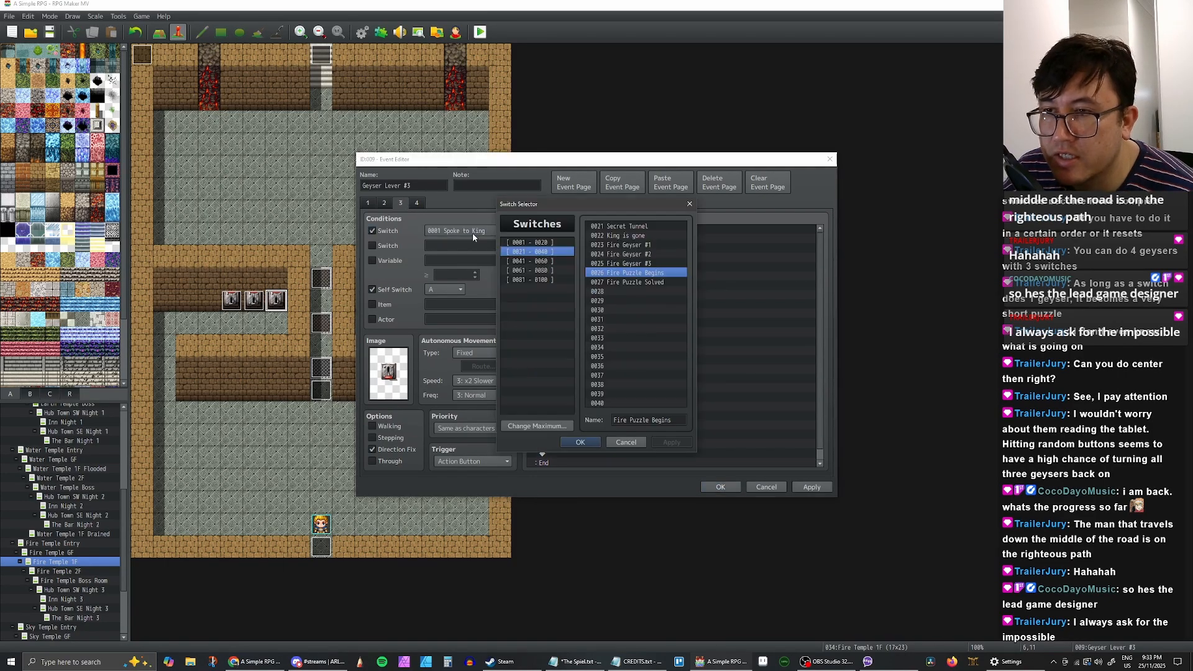
left_click(586, 442)
left_click(811, 487)
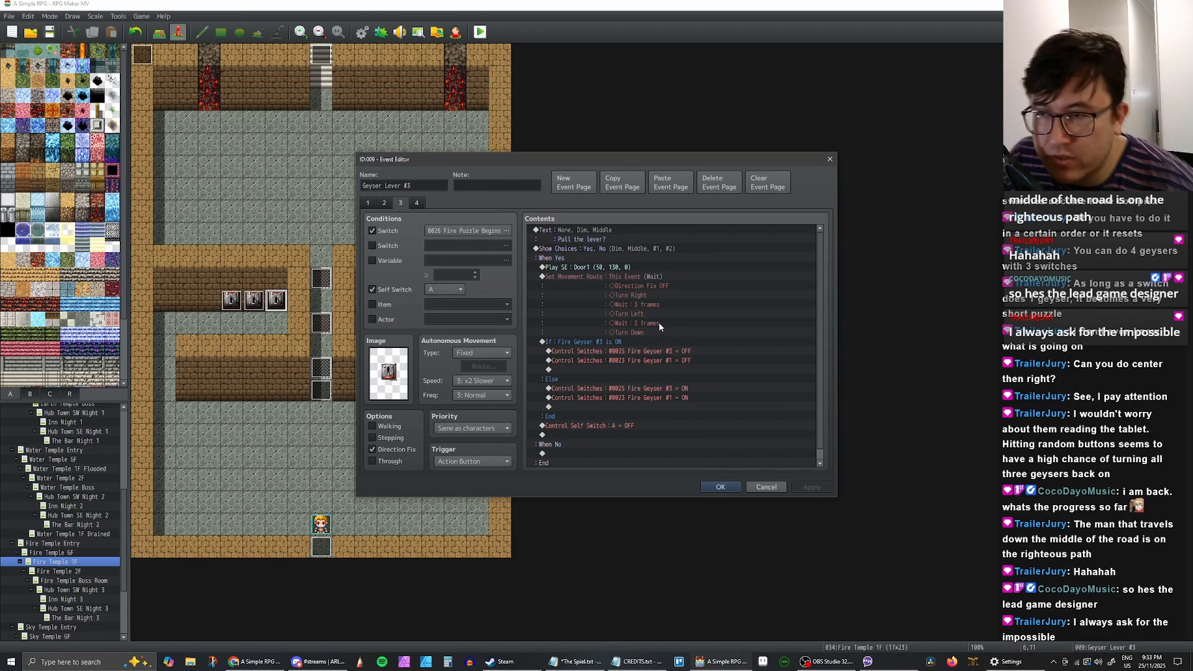
Step: Compare pages 3, 4 and 1 of the Geyser Lever #3 event and close the event
left_click(416, 204)
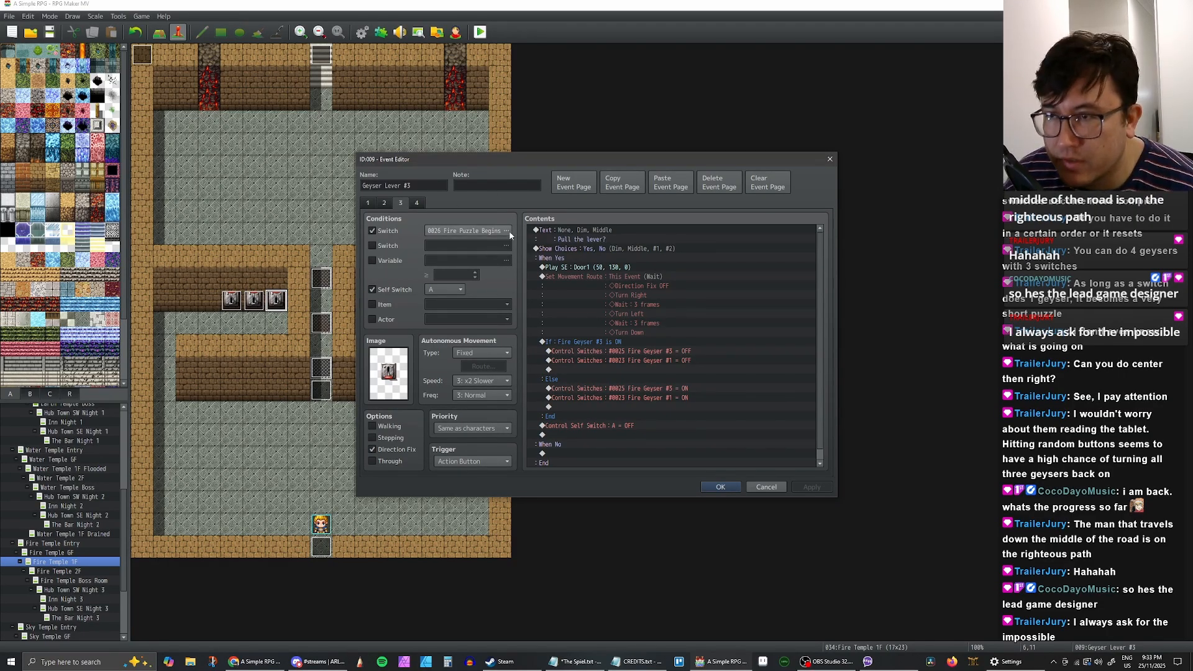
left_click(400, 203)
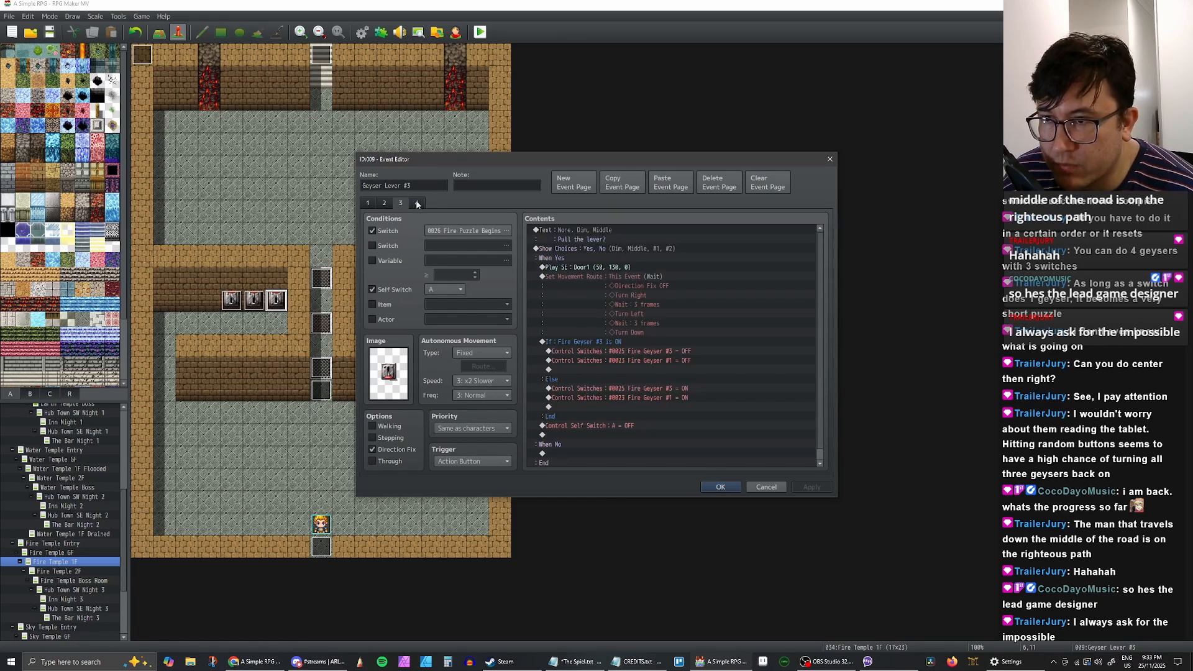
left_click(416, 203)
left_click(400, 203)
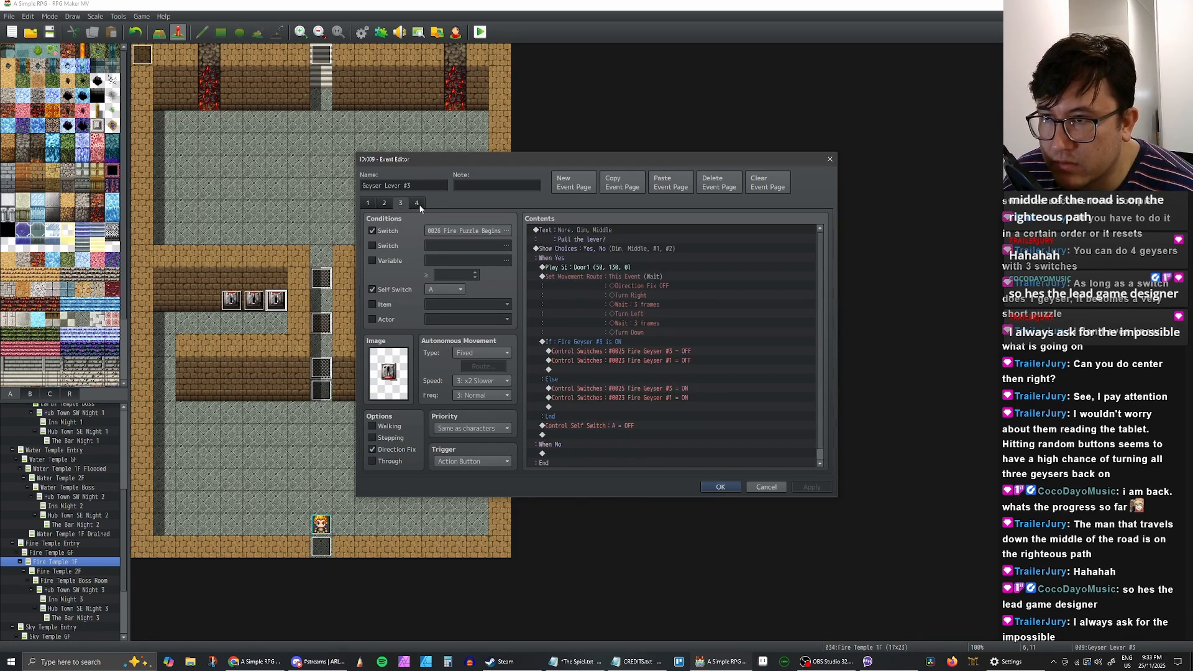
left_click(418, 203)
left_click(366, 203)
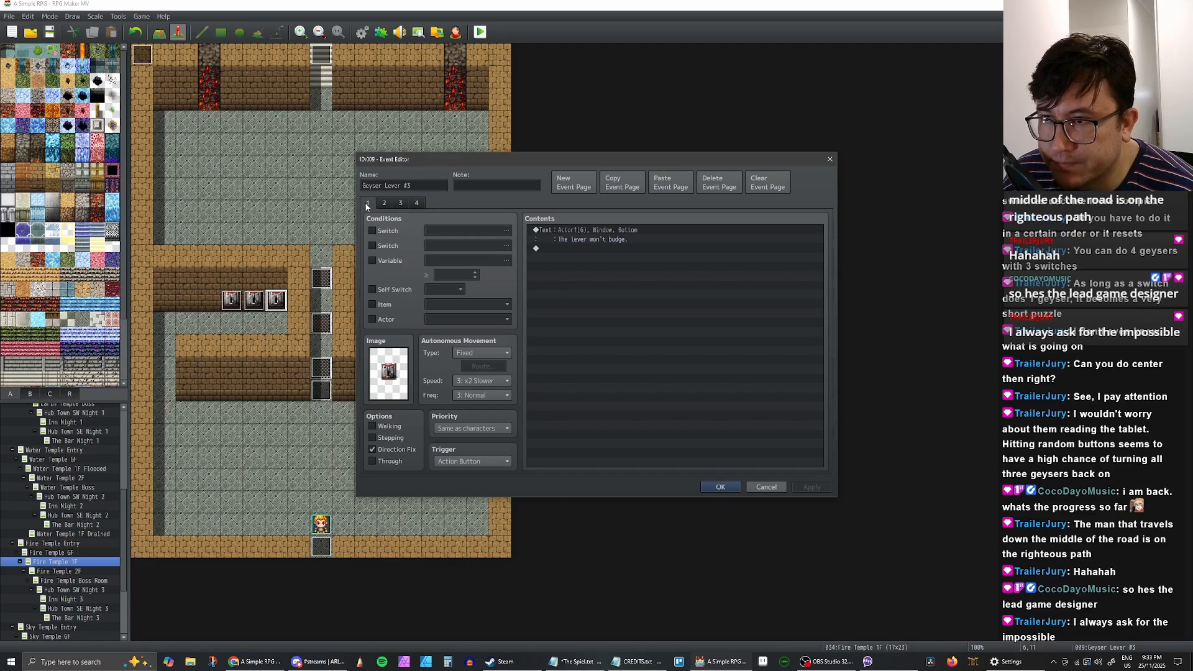
left_click(720, 486)
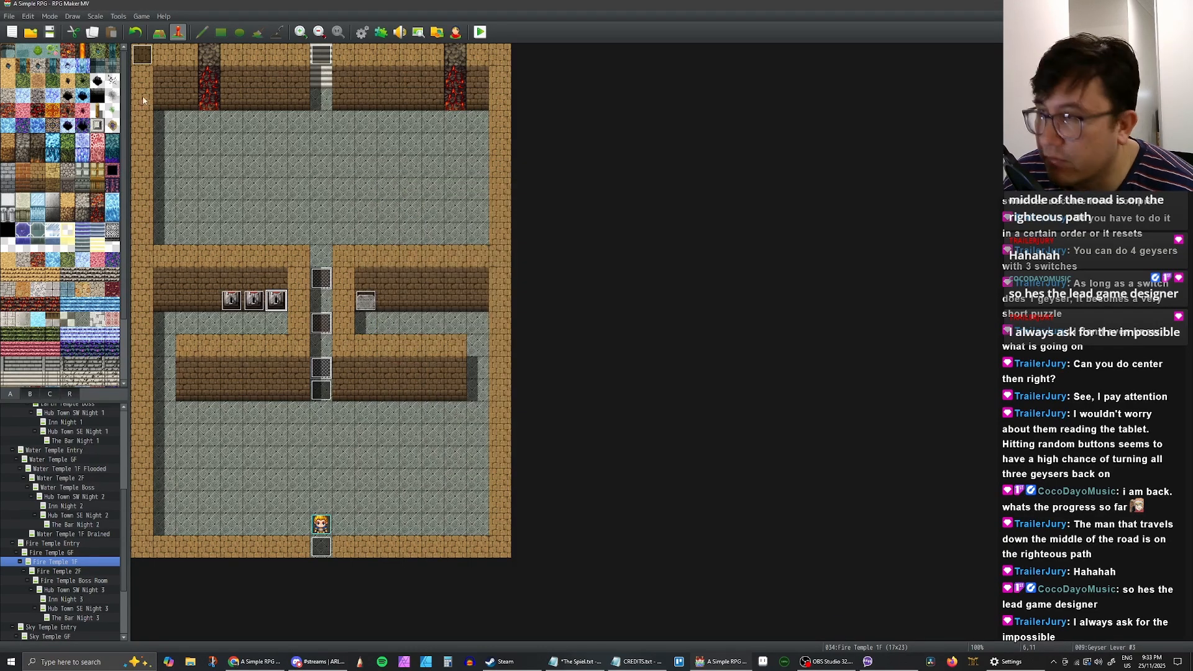
Step: Start a playtest with a new game and walk the hero around the lower hall of Fire Temple 1F
left_click(478, 34)
left_click(753, 178)
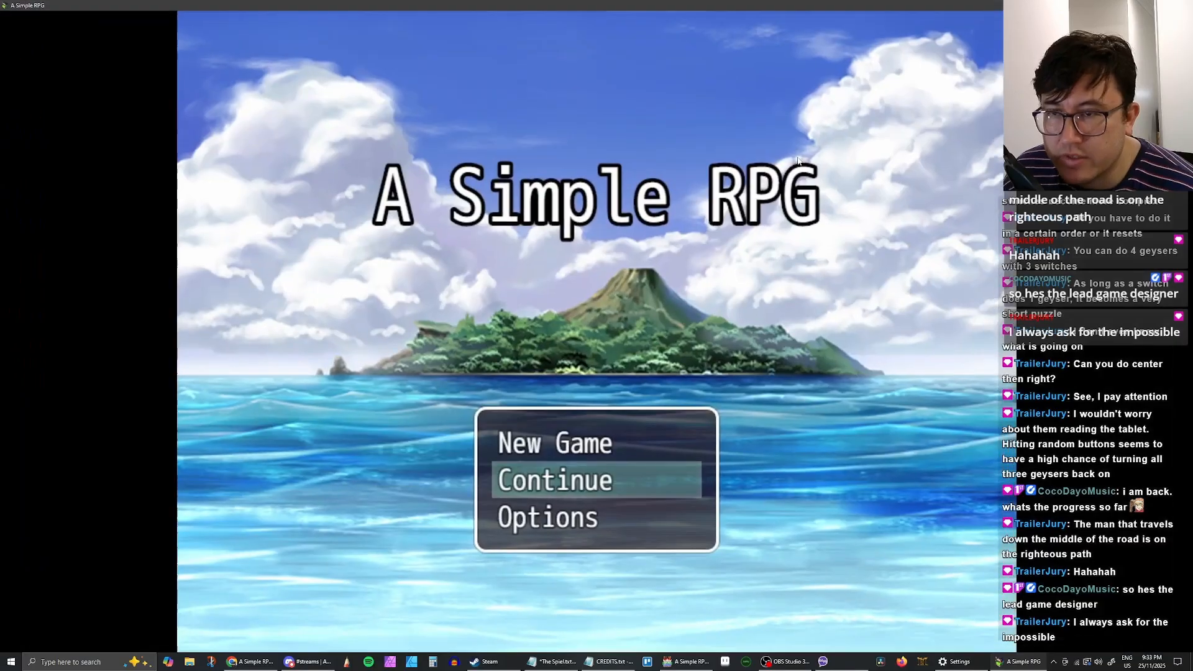
key("Up")
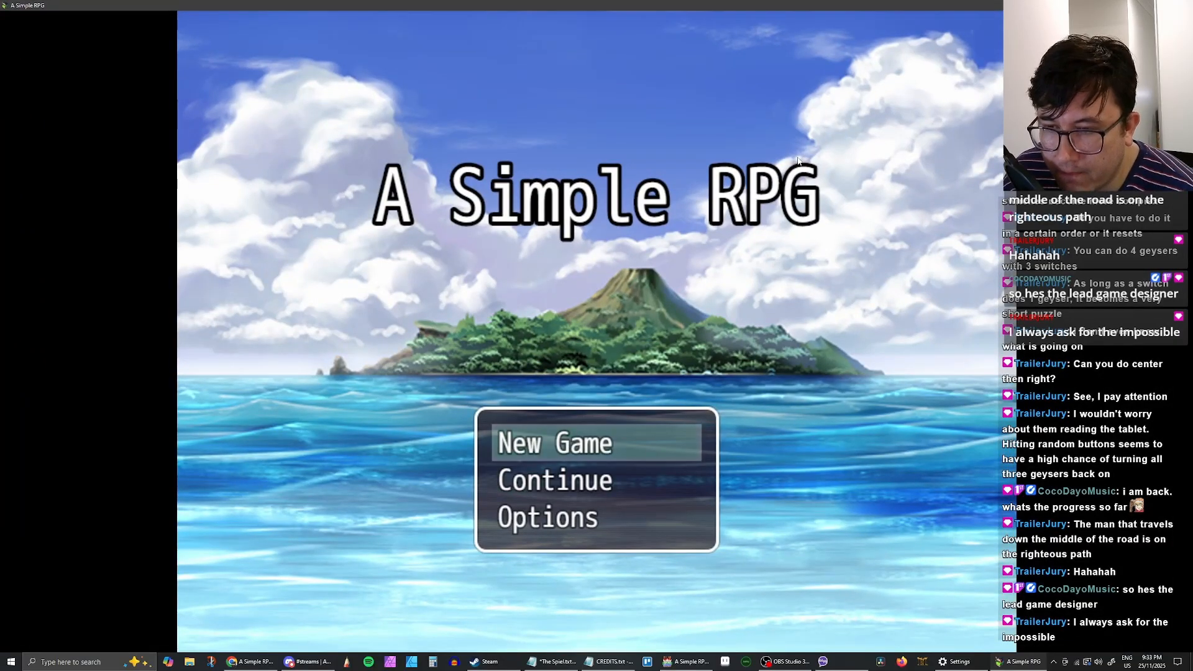
key("Return")
key("Up")
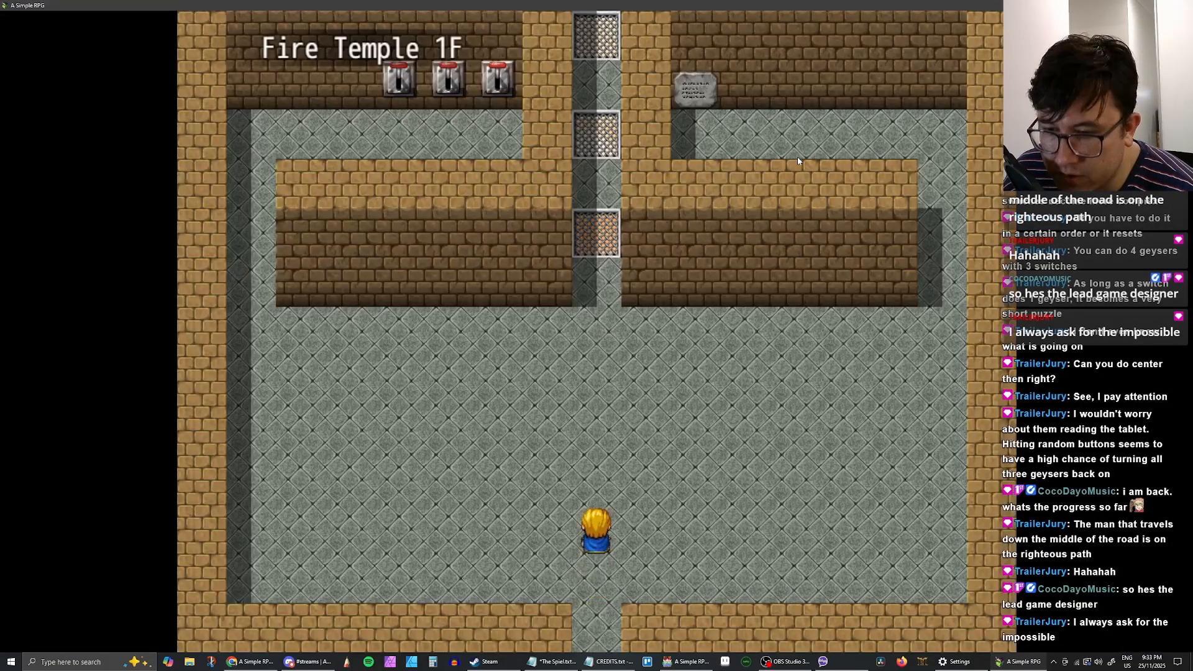
key("Right")
key("Left")
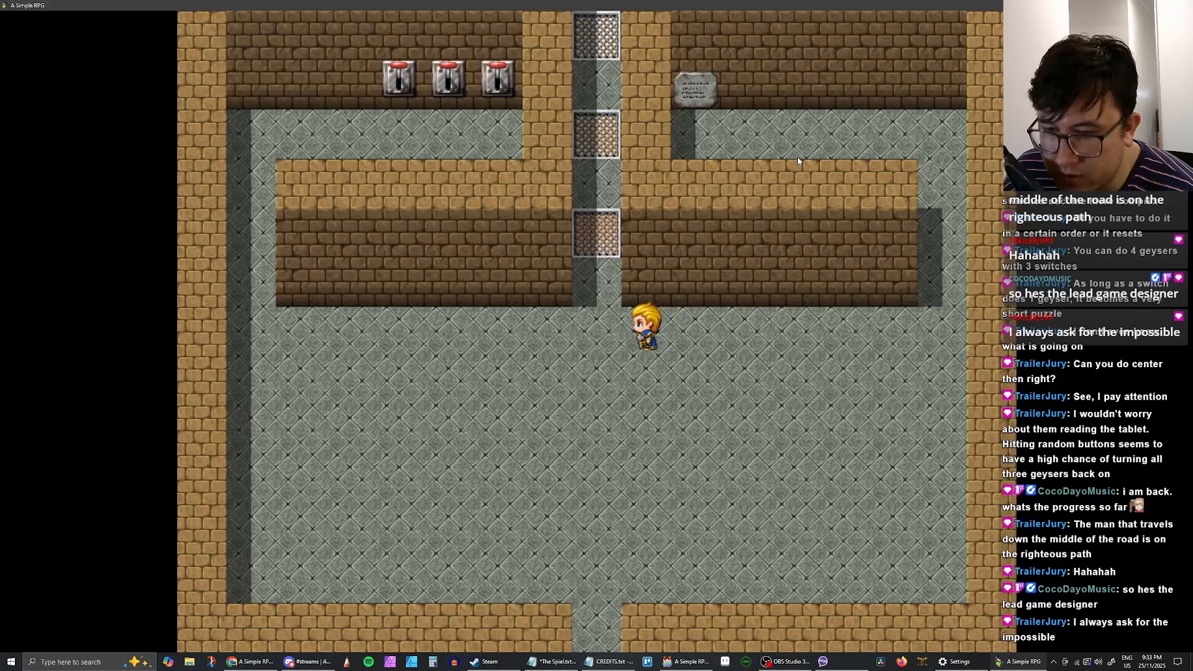
key("Down")
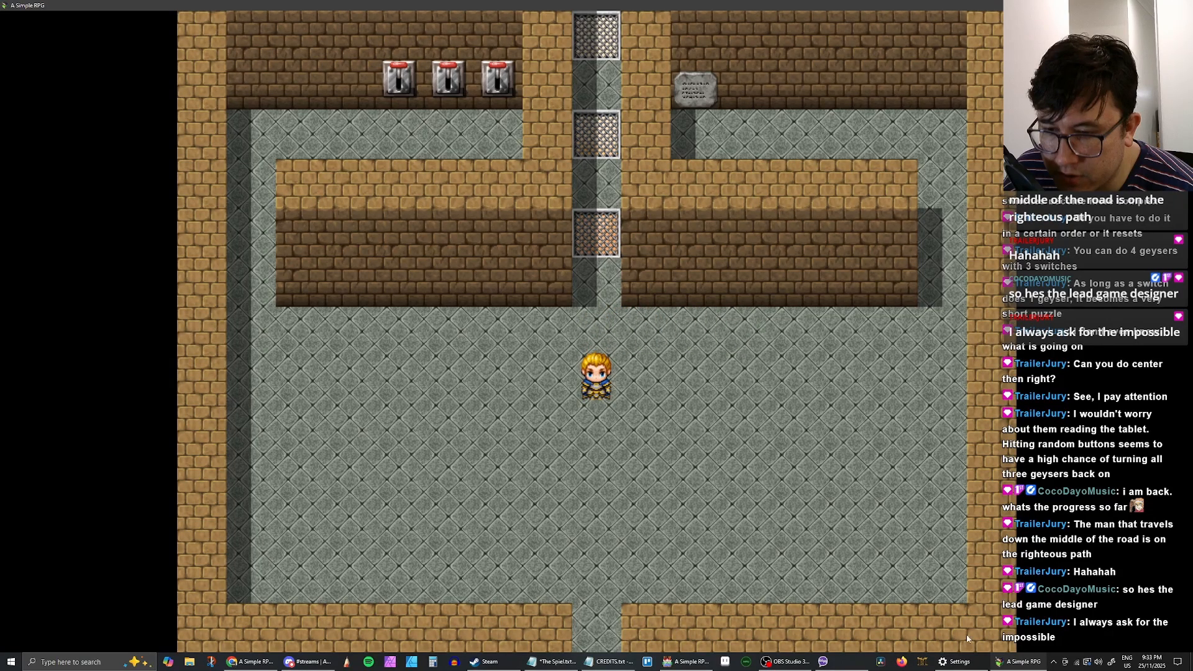
Step: In the Windows Bluetooth settings, disconnect the SoundForm Bolt 2 headset and connect it again
left_click(962, 665)
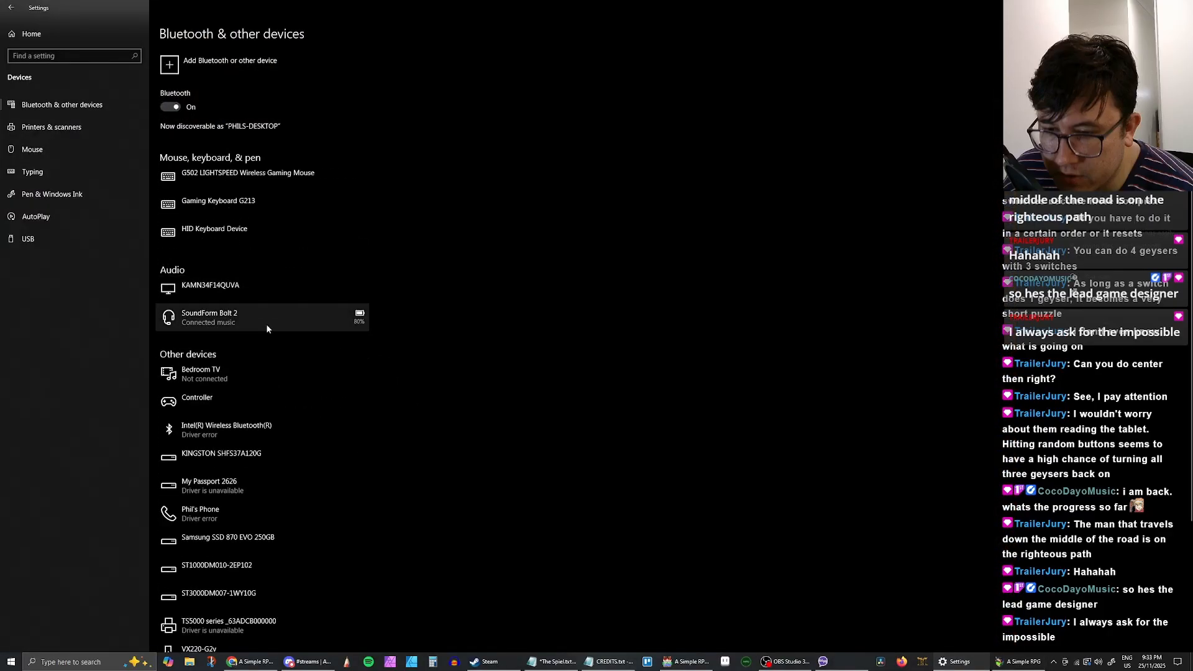
left_click(266, 320)
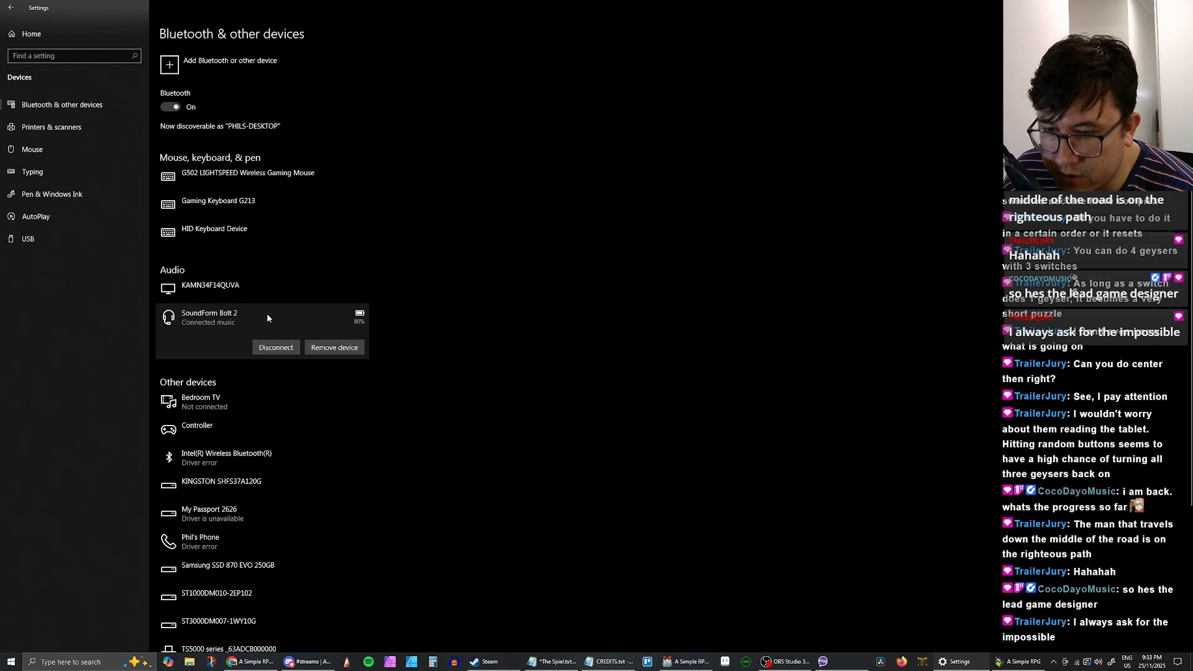
left_click(271, 288)
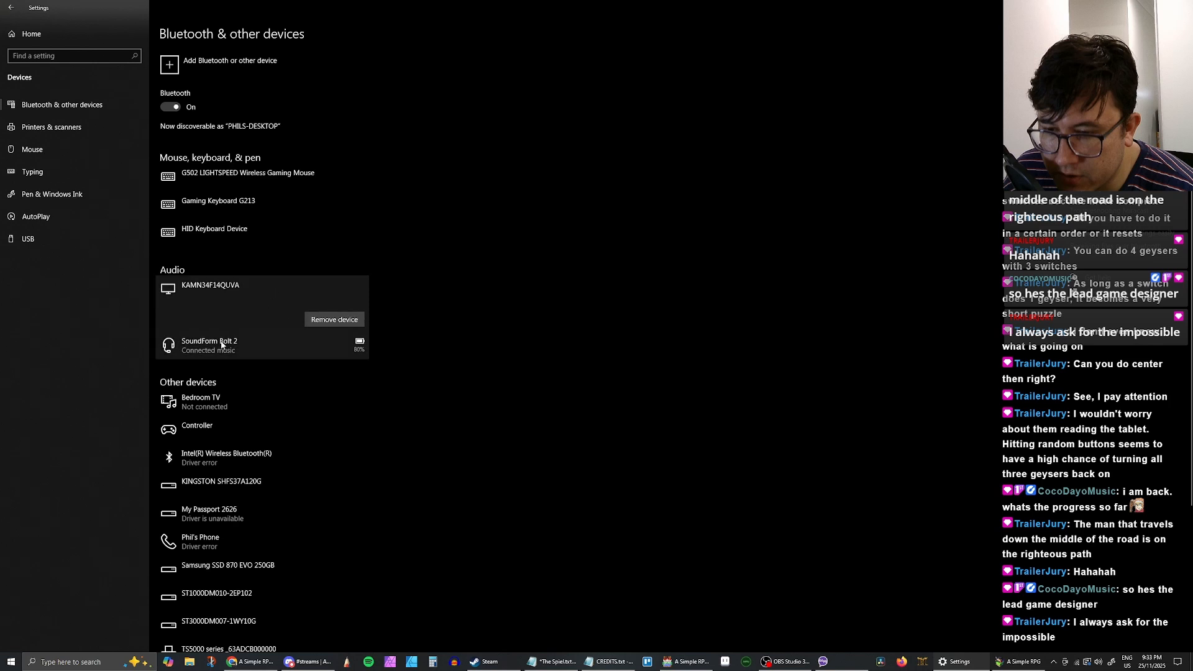
left_click(292, 349)
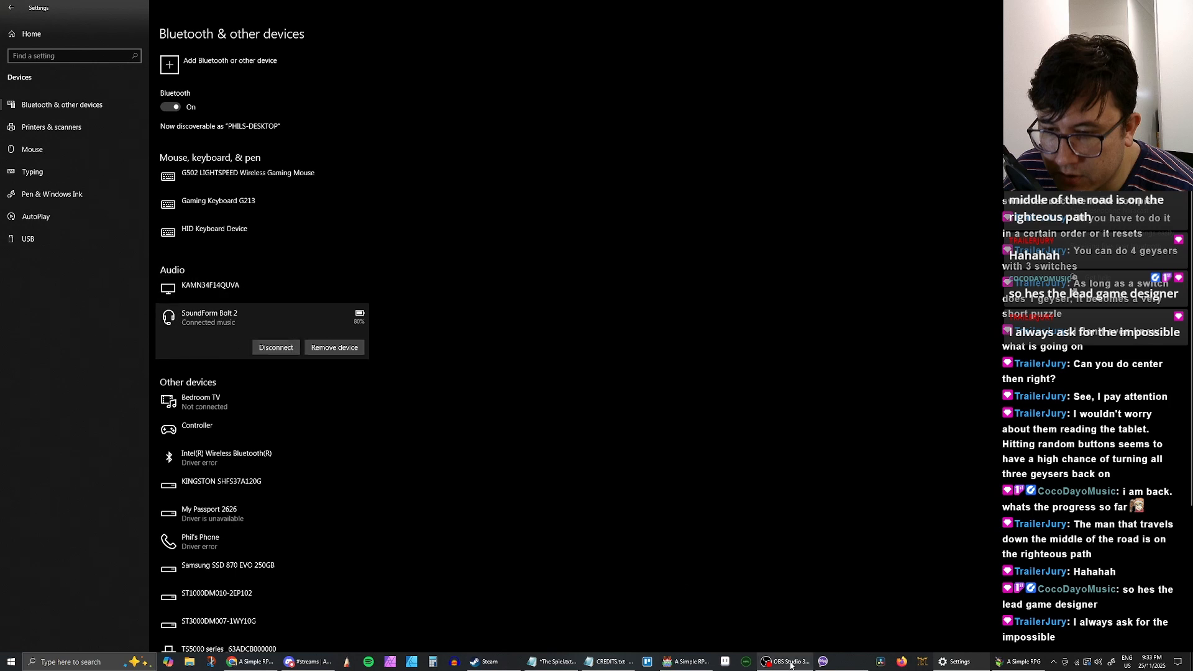
mouse_move(790, 662)
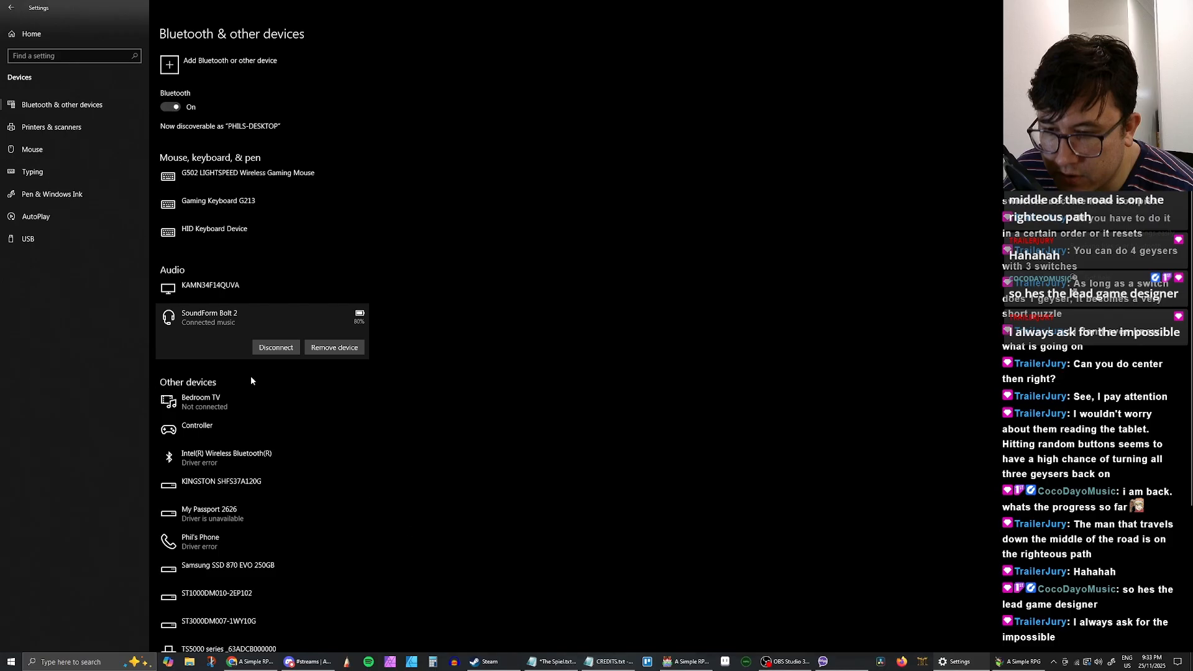
left_click(273, 348)
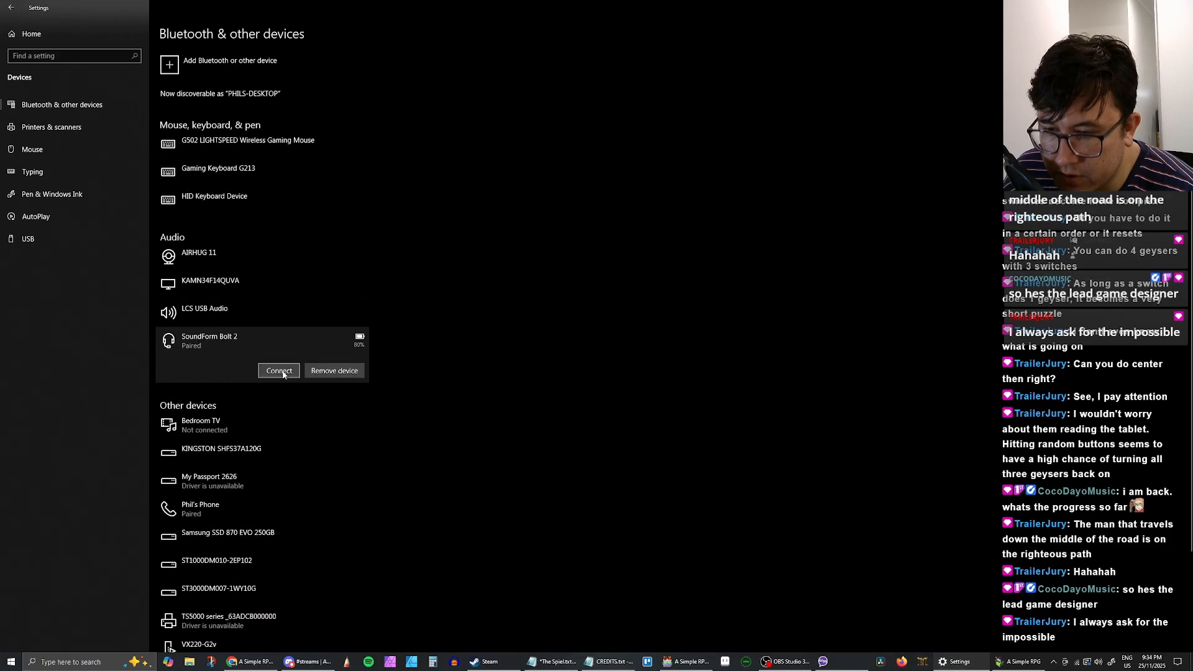
left_click(281, 371)
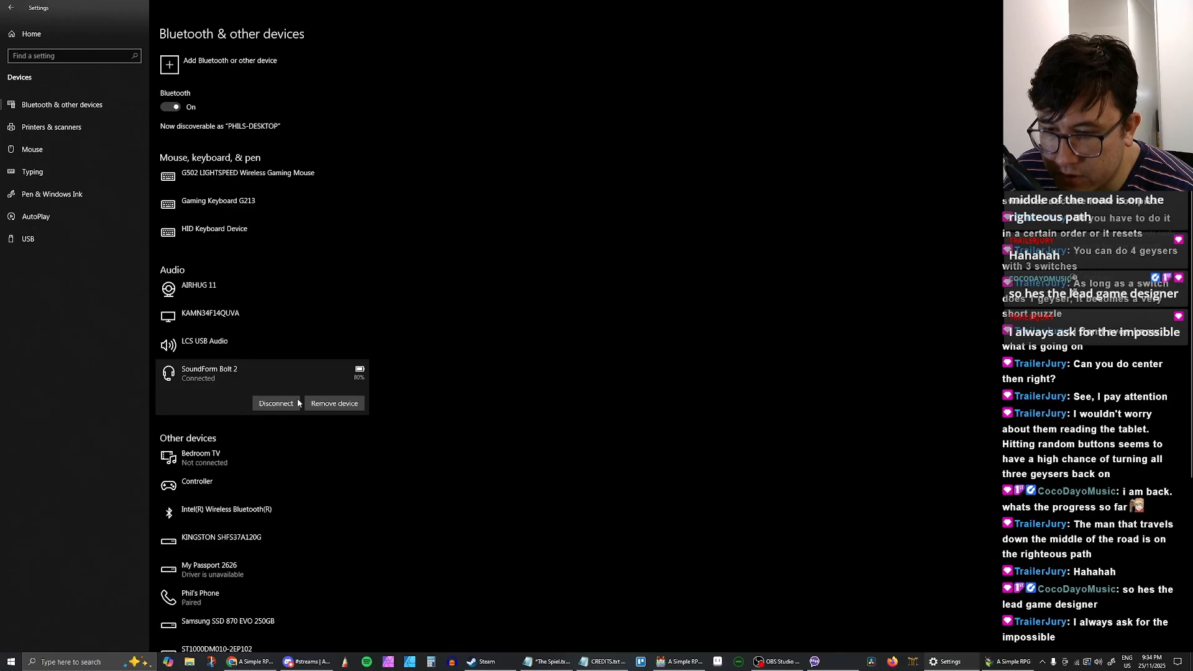
left_click(286, 343)
Step: Switch to OBS Studio, open the properties of the Cam only scene's Web Cam source and accept them
left_click(778, 661)
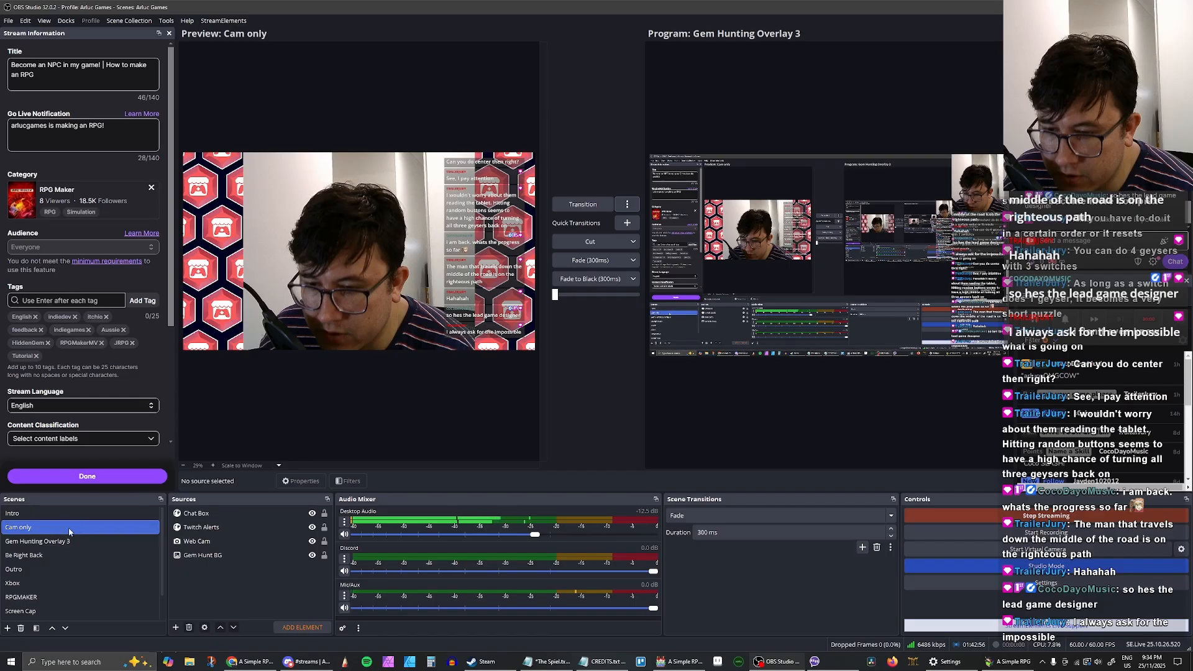
left_click(215, 542)
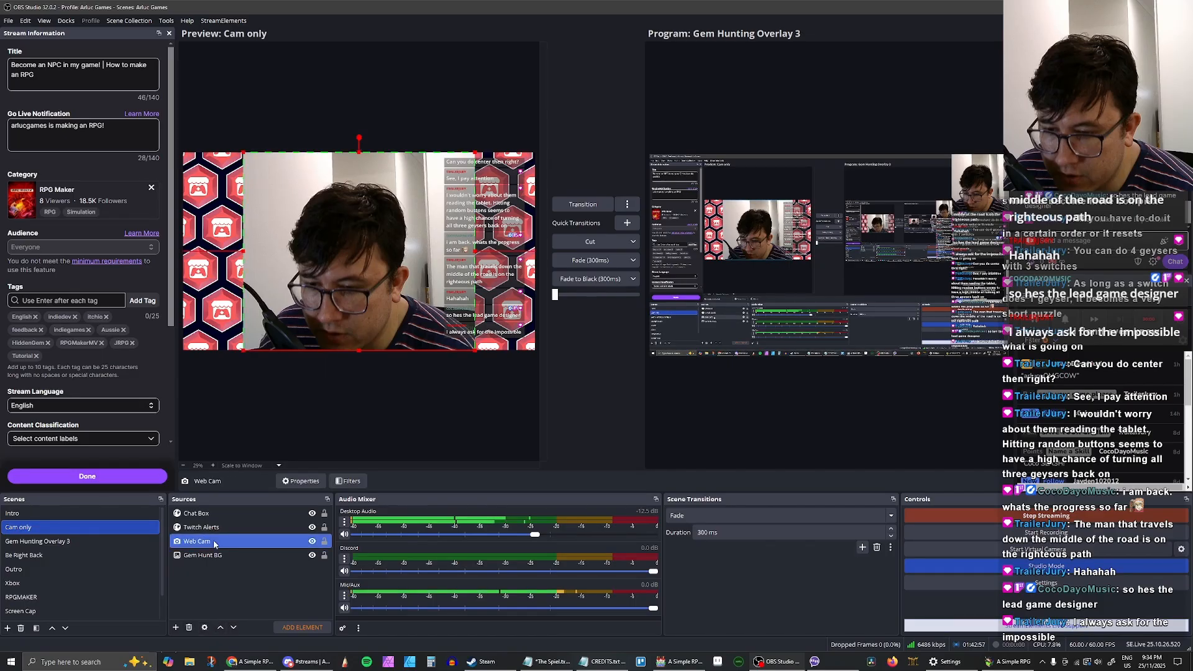
double_click(214, 542)
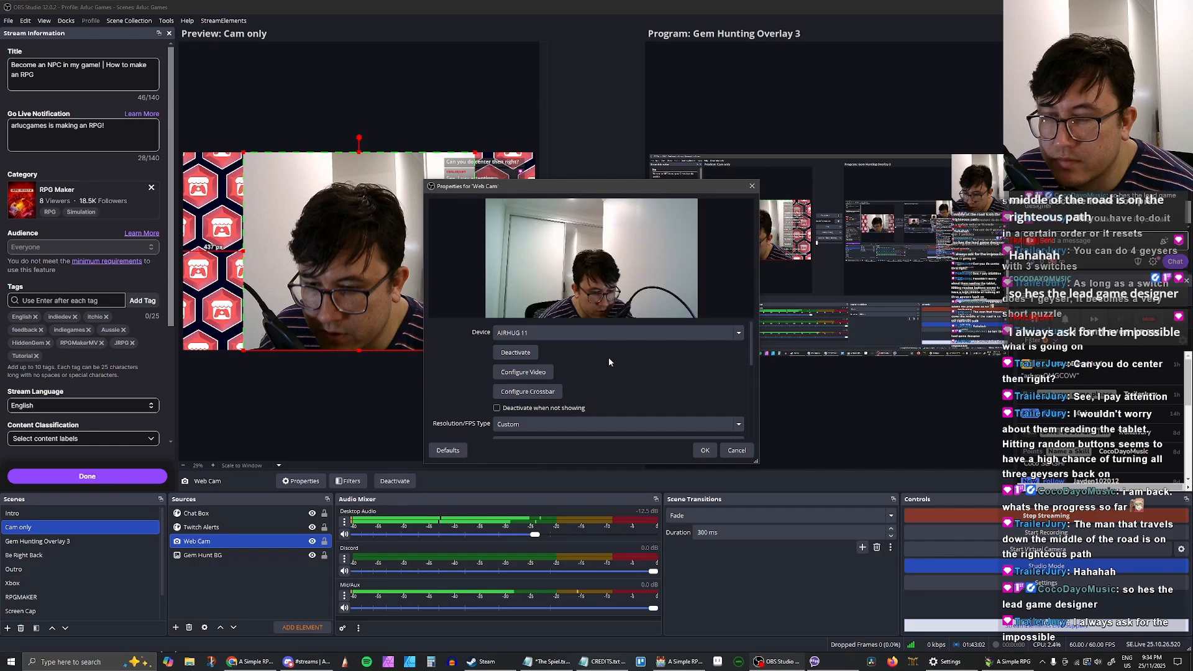
left_click(705, 451)
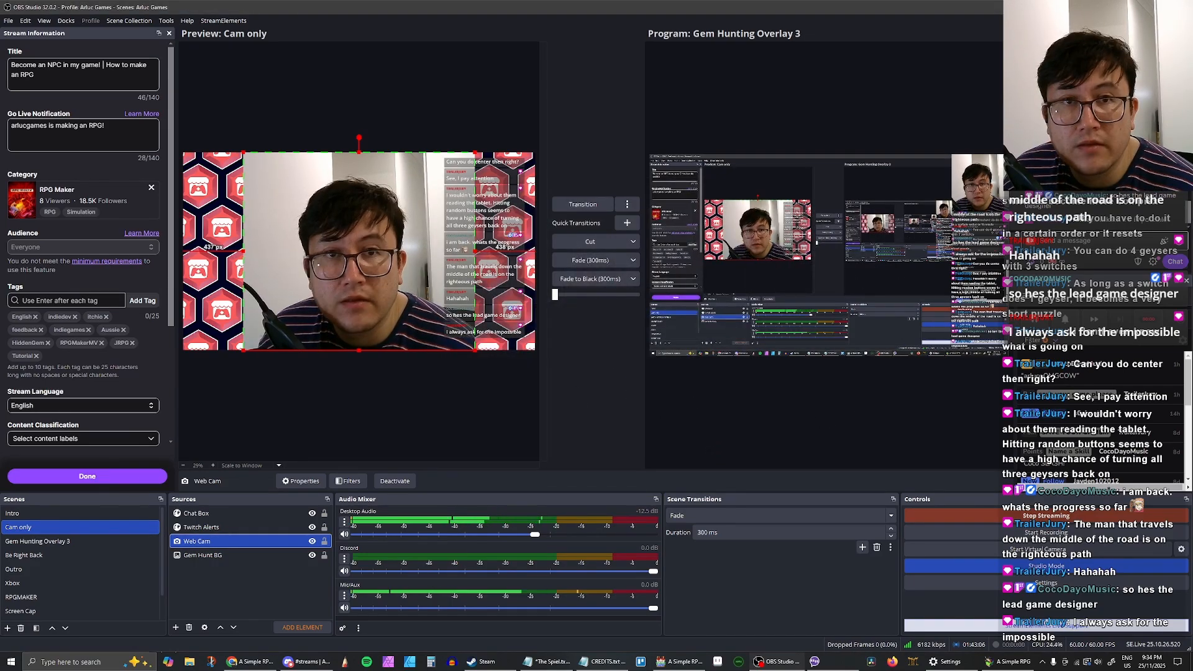
Step: Switch back to the running A Simple RPG playtest and check the hero's movement in the lower hall
key("alt+Tab")
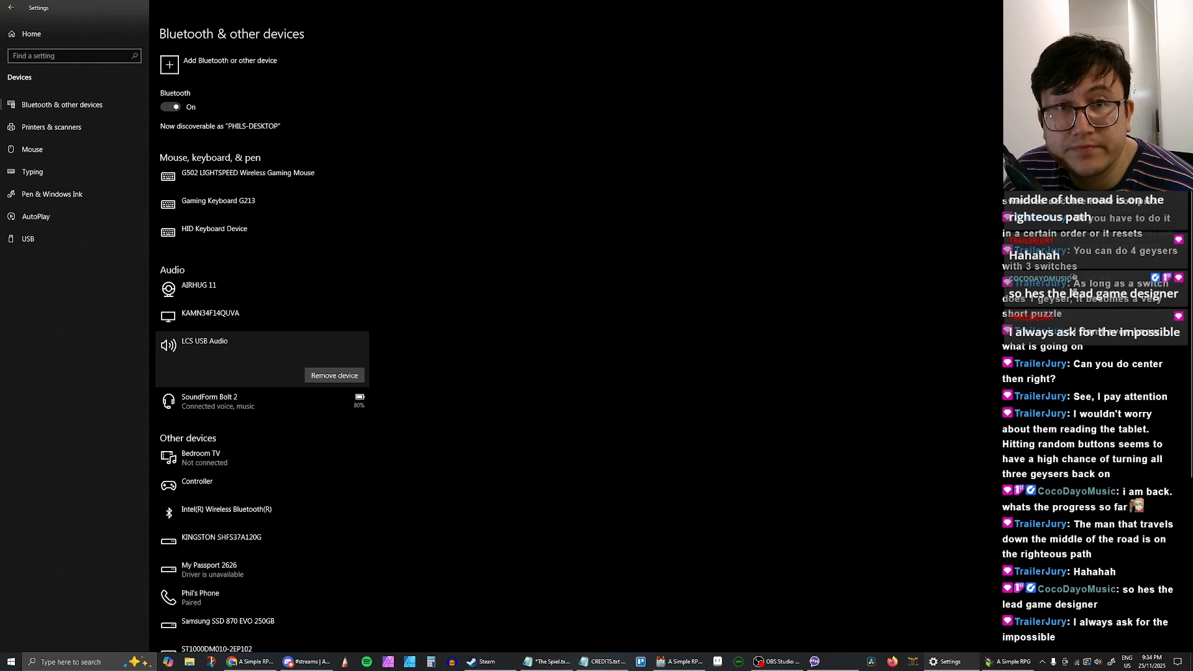
key("alt+Tab")
left_click(609, 428)
left_click(613, 388)
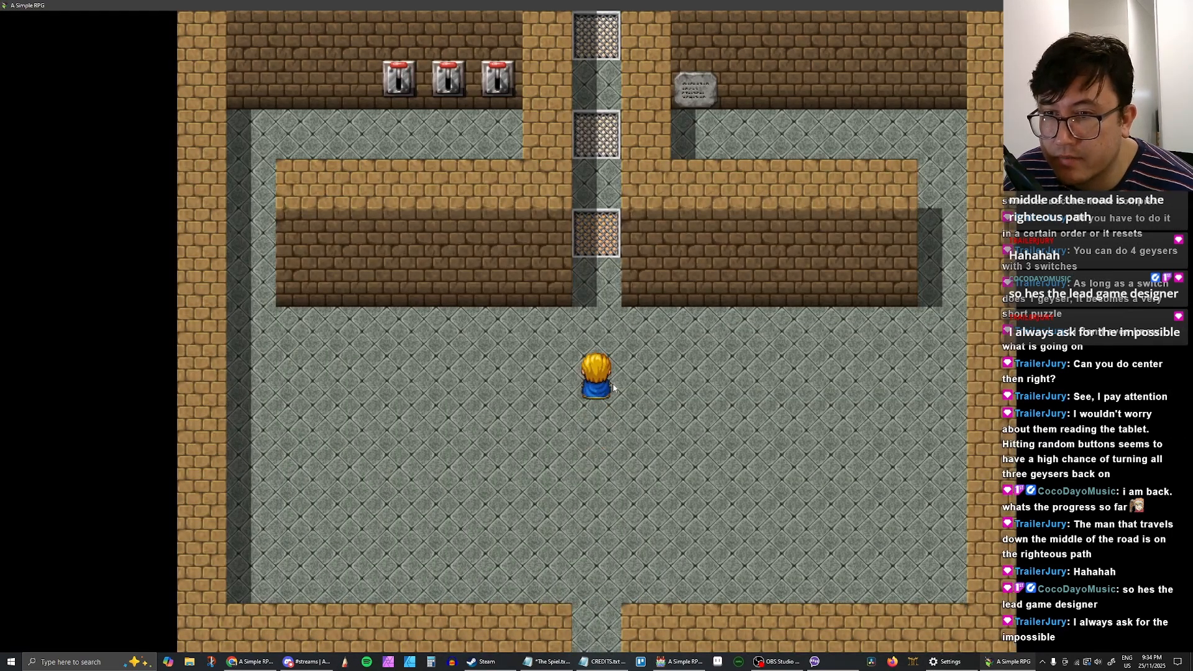
key("Down")
key("Right")
key("Left")
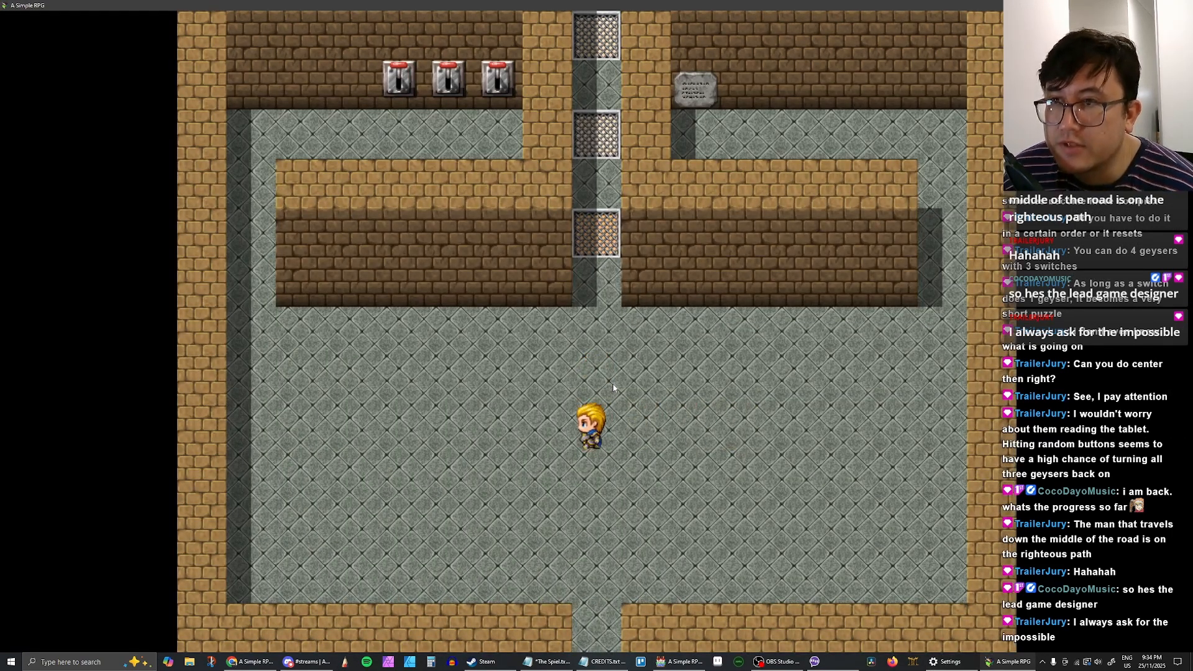
key("Up")
key("Right")
key("Up")
key("Down")
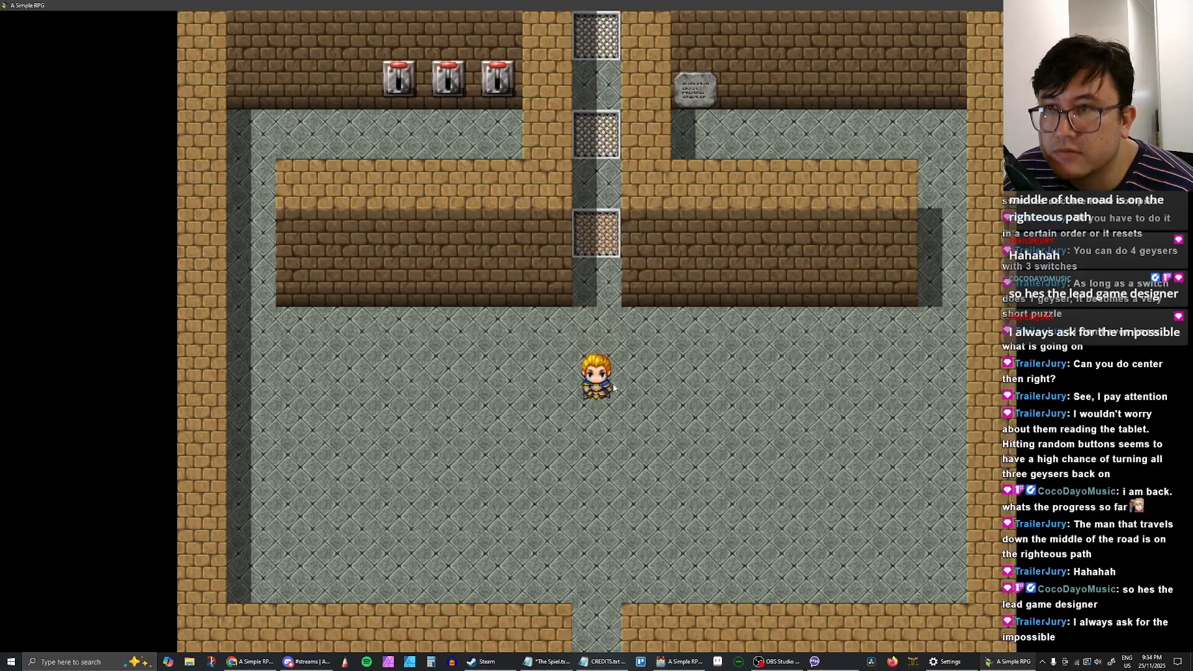
Step: Walk the hero to the western alcove, try the geyser levers and dismiss their messages
key("Up")
key("Left")
key("Up")
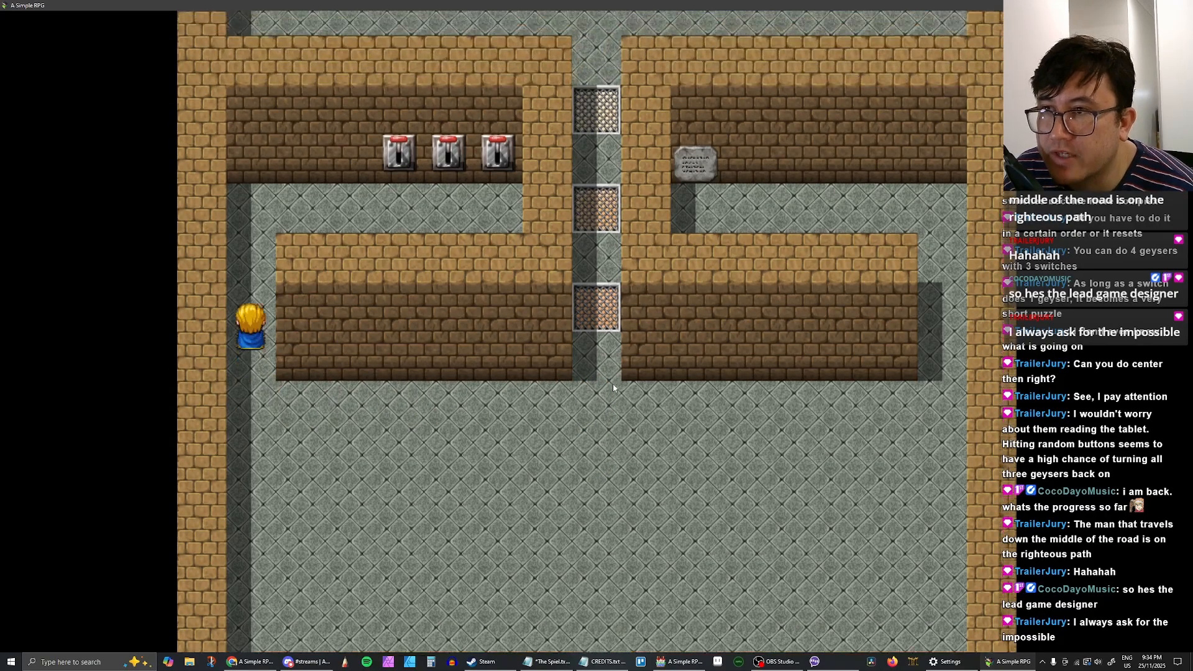
key("Right")
key("Right")
key("Up")
key("Return")
key("Return")
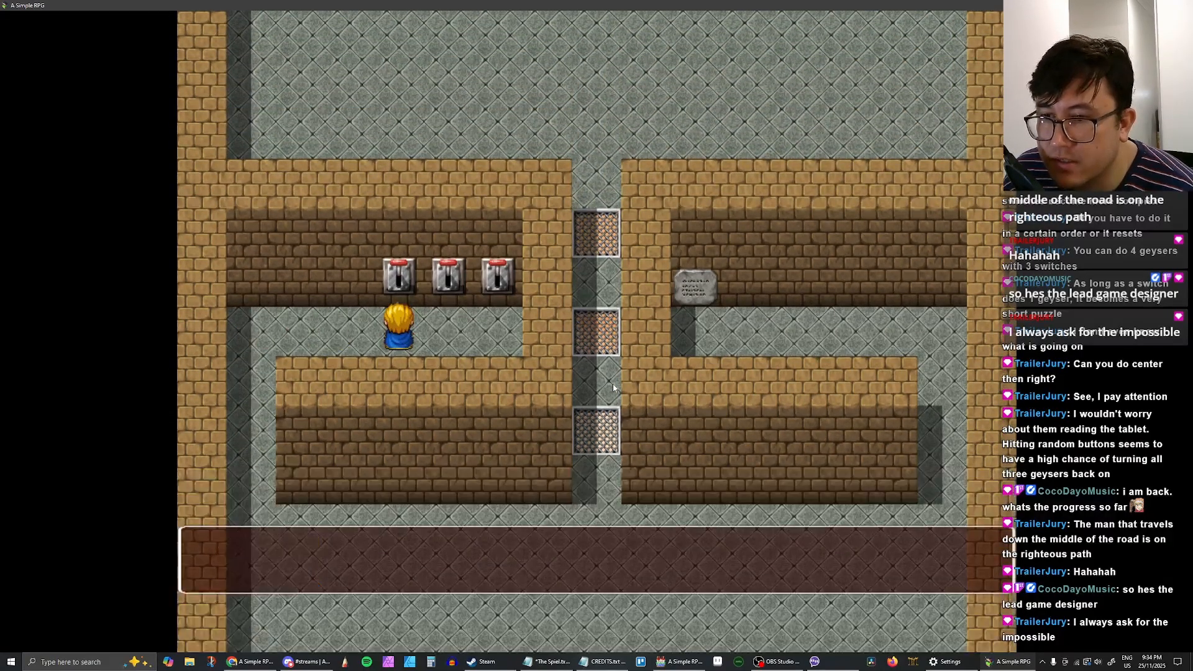
key("Return")
key("Return")
key("Right")
key("Return")
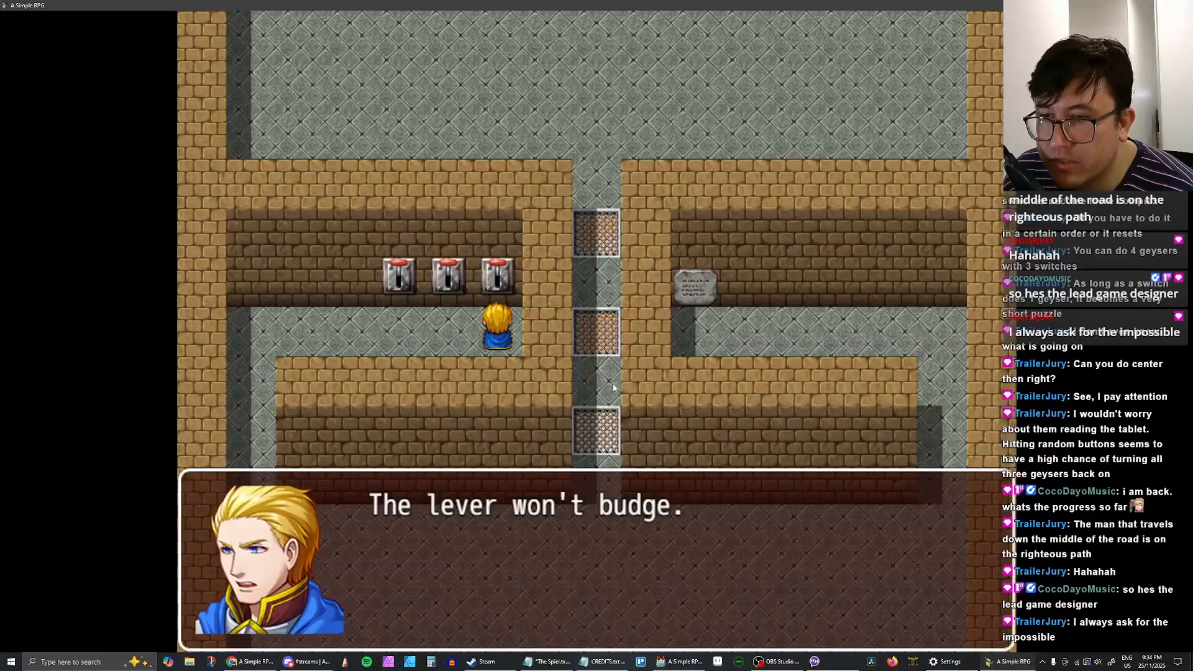
key("Return")
Step: Walk the hero from the levers around to the stone tablet in the eastern alcove
key("Left")
key("Left")
key("Left")
key("Down")
key("Right")
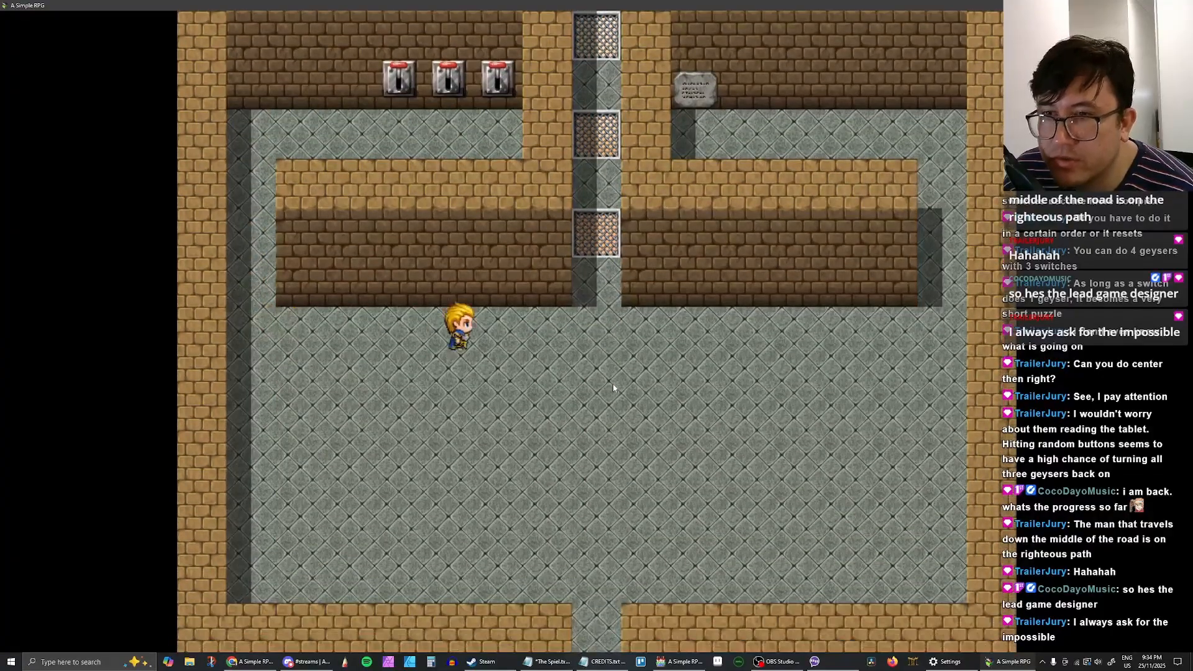
key("Right")
key("Up")
key("Left")
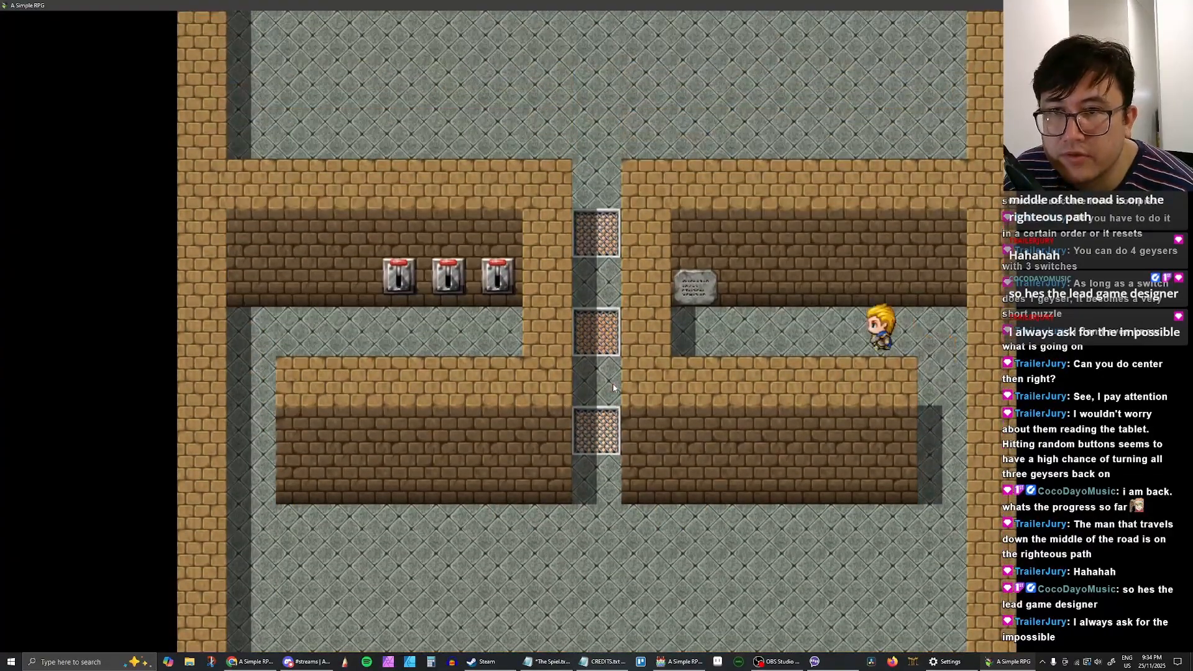
key("Up")
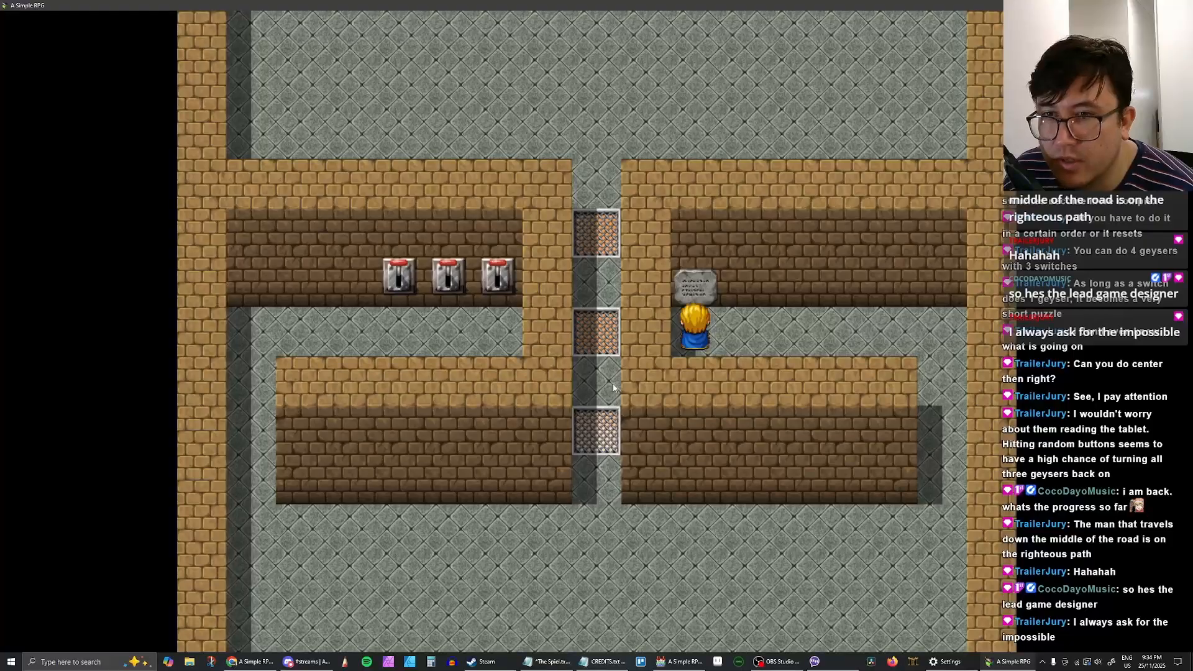
Step: Walk the hero away from the tablet and back to the entrance of the central geyser corridor
key("Right")
key("Left")
key("Right")
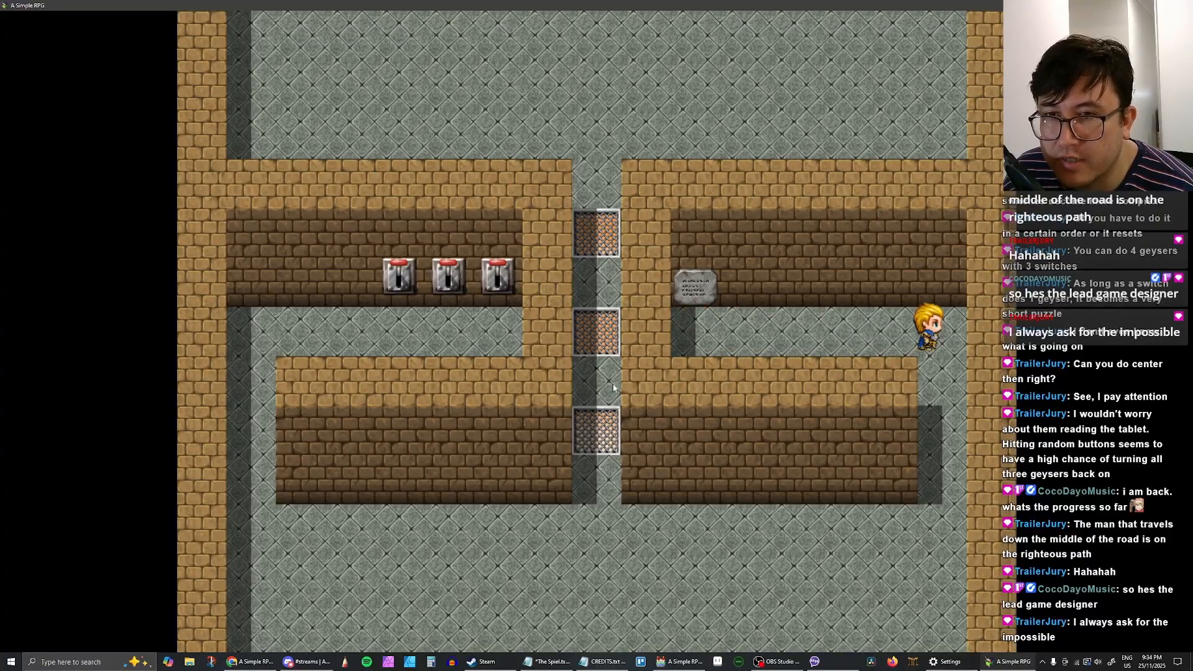
key("Down")
key("Left")
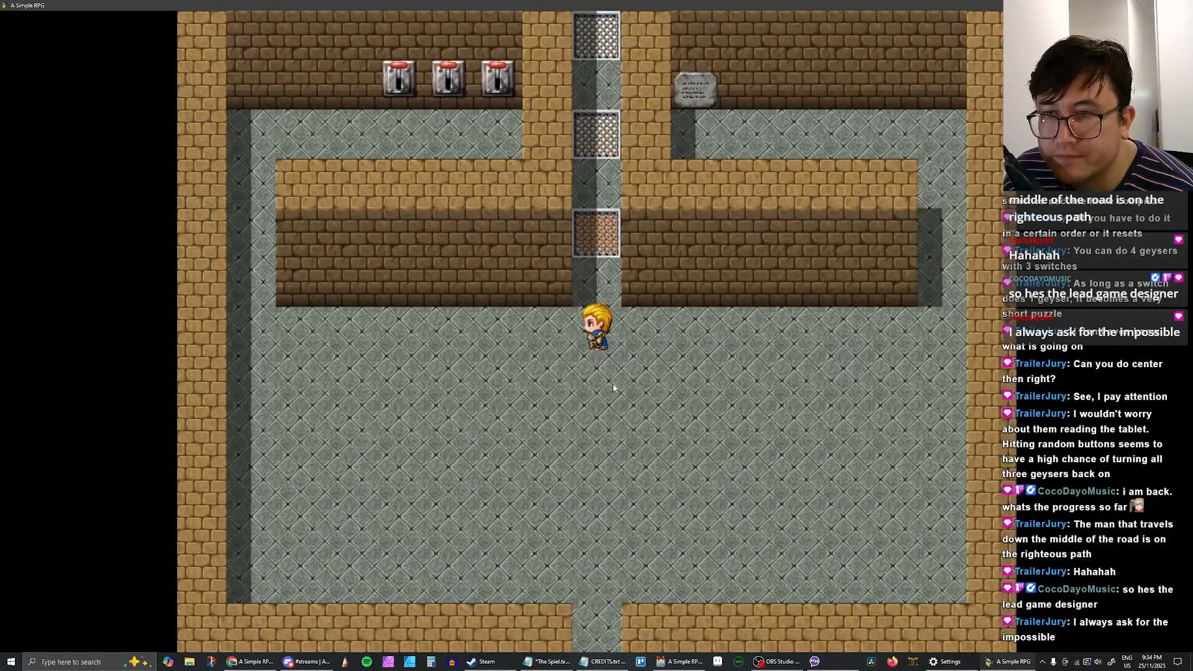
Step: Walk the hero into the geyser corridor to trigger the fire puzzle, dismiss the message, and head around to the western alcove
key("Up")
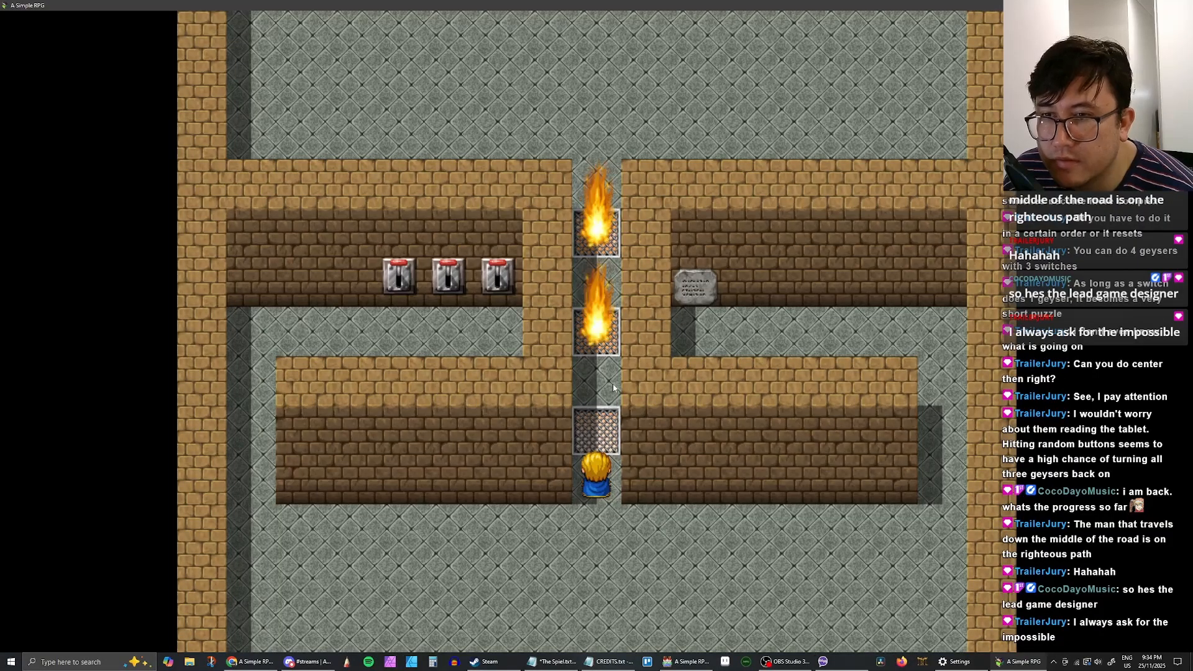
key("Return")
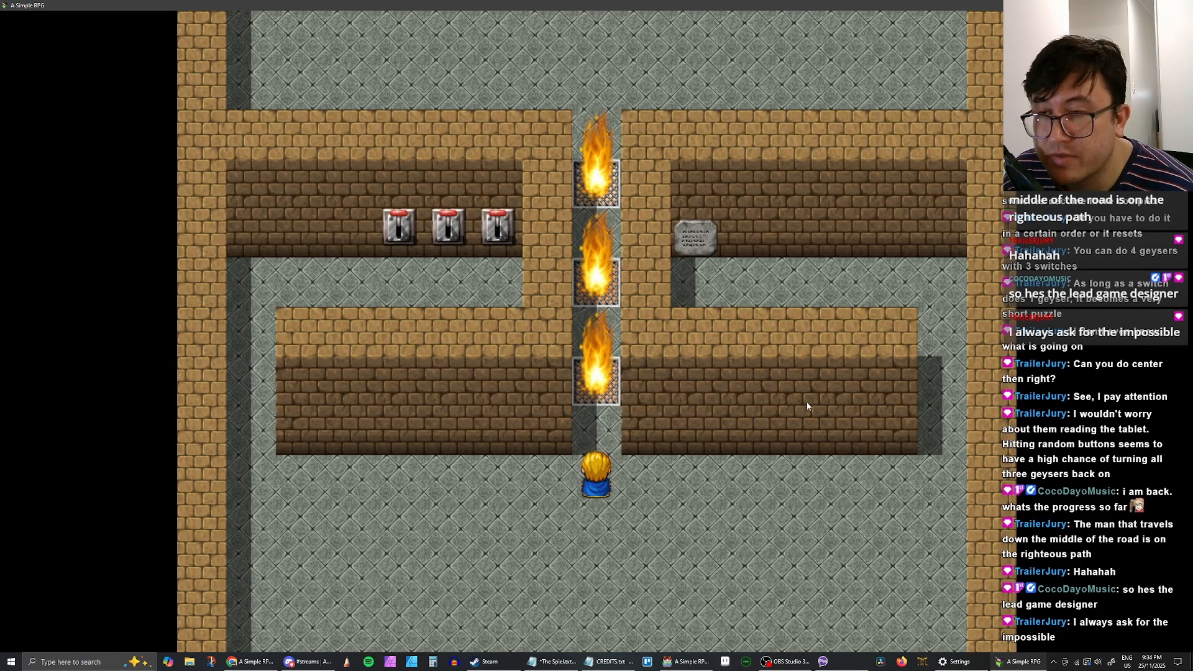
key("Left")
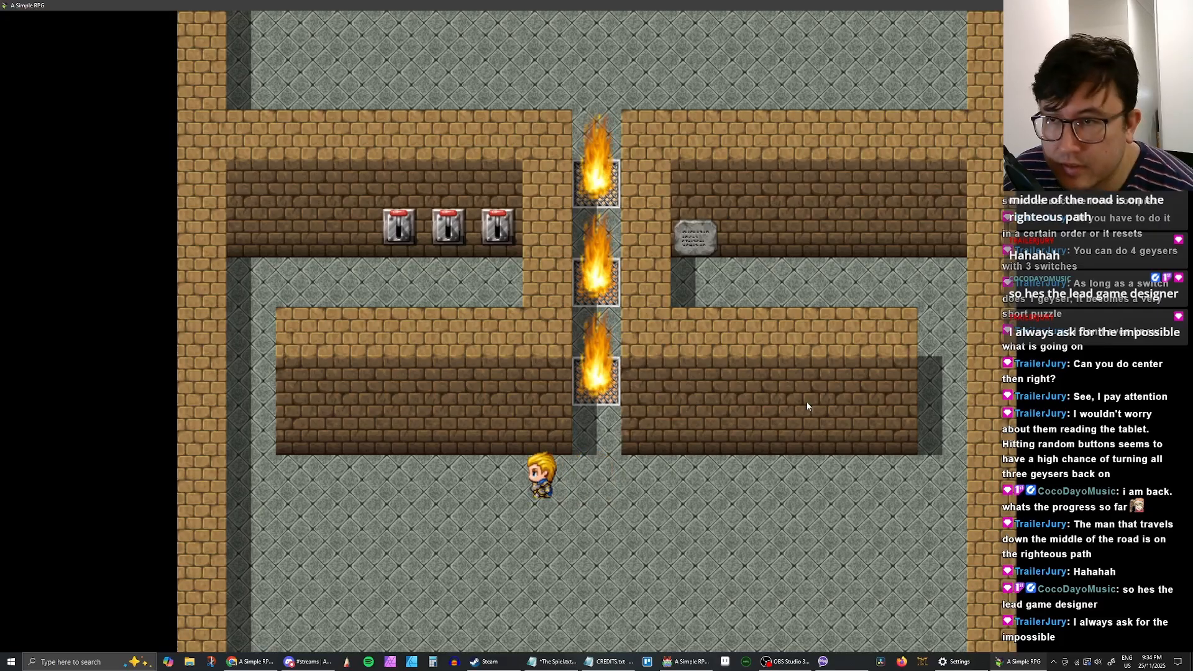
key("Left")
key("Up")
key("Right")
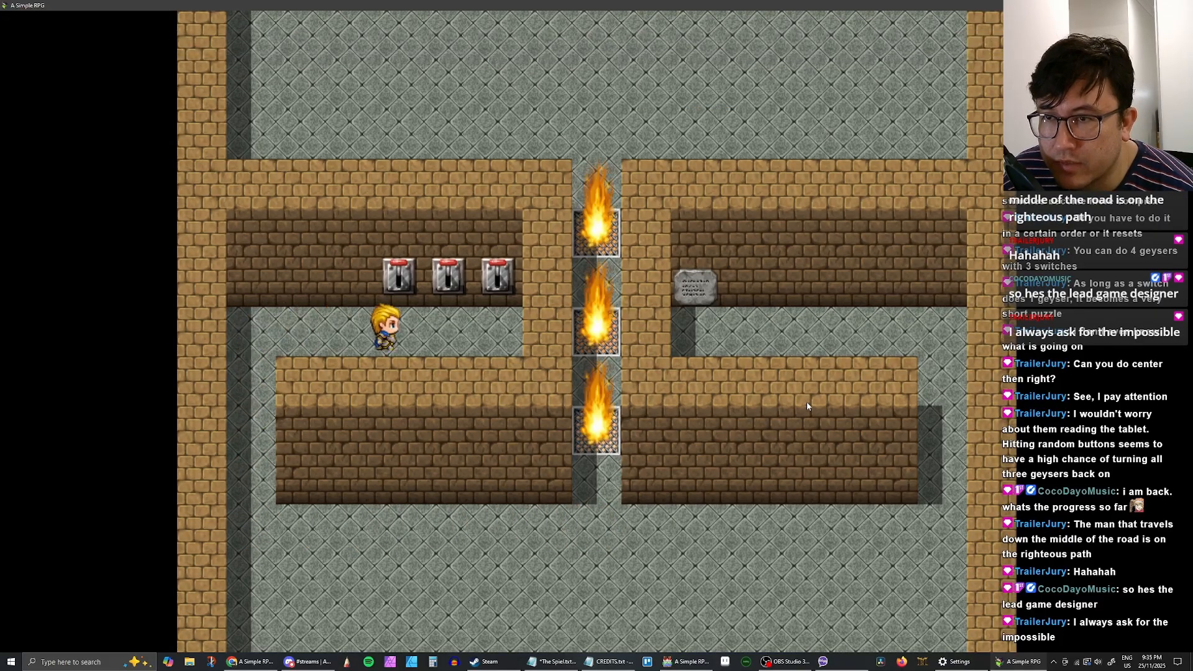
Step: Test the solution by having the hero pull the middle lever and then the eastern lever
key("Right")
key("Up")
key("Return")
key("Right")
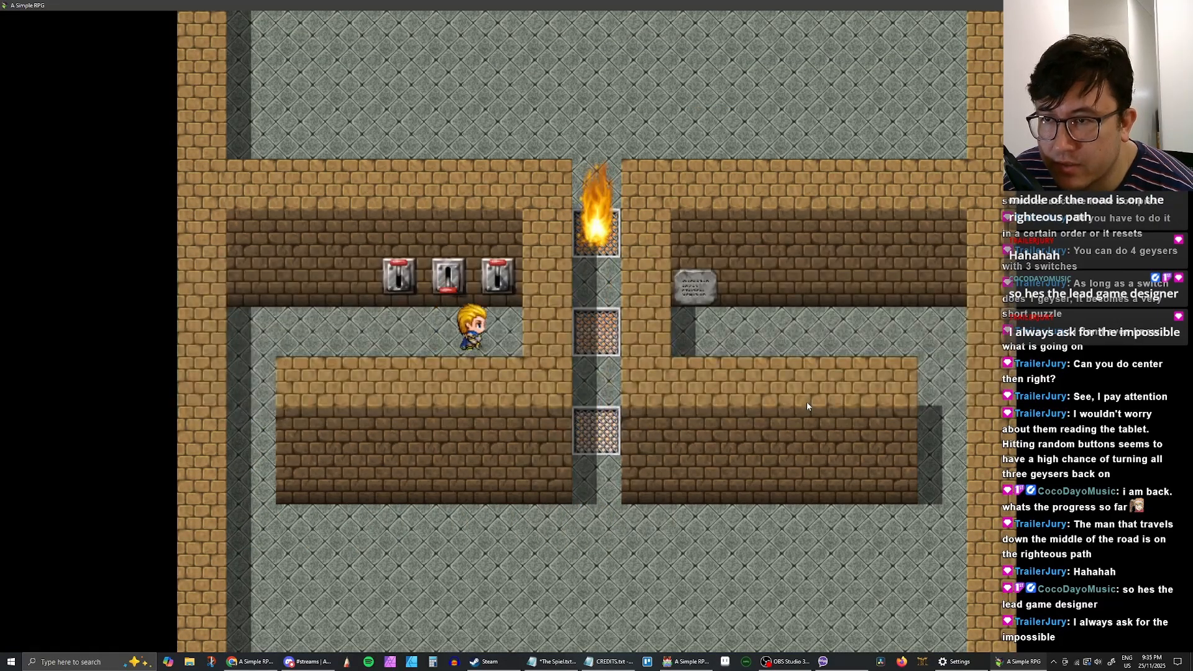
key("Up")
key("Return")
key("Left")
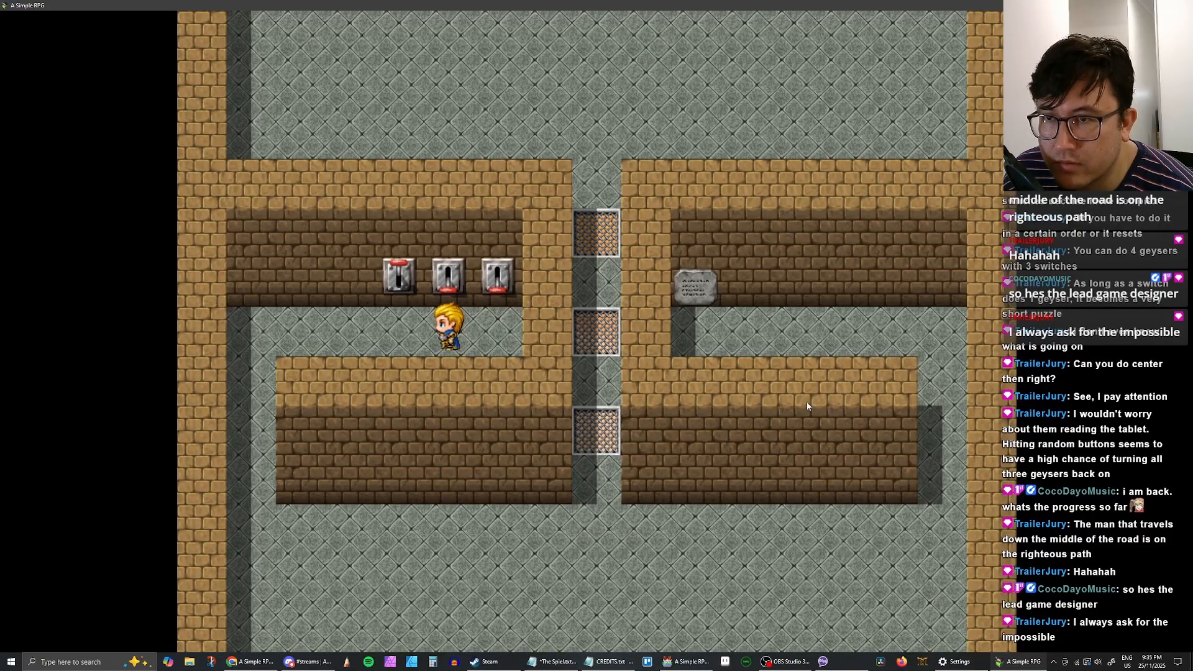
Step: Check that the hero can walk west away from the levers, then close the playtest
key("Left")
key("Escape")
key("Escape")
key("Left")
key("Left")
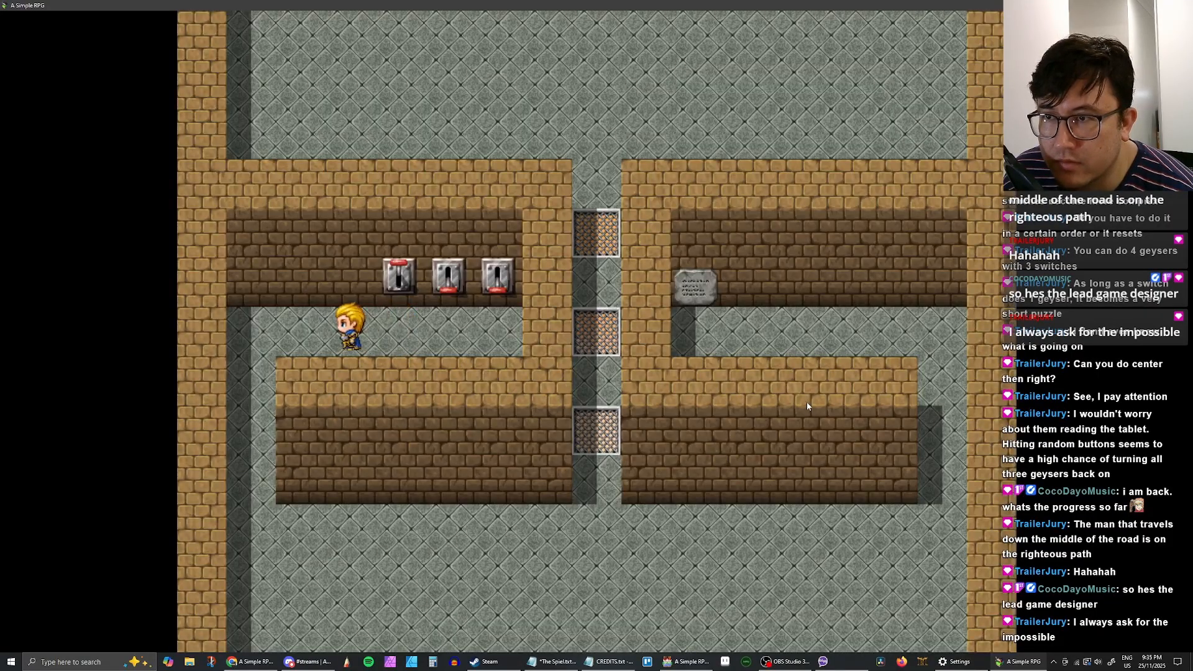
key("Left")
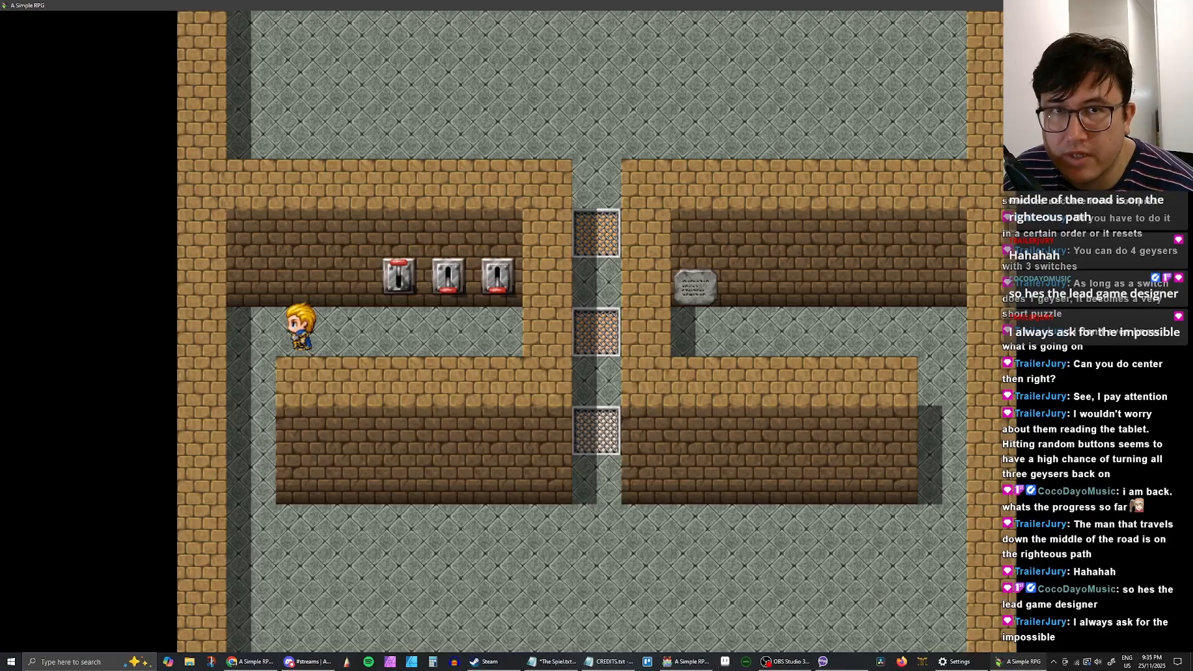
key("alt+F4")
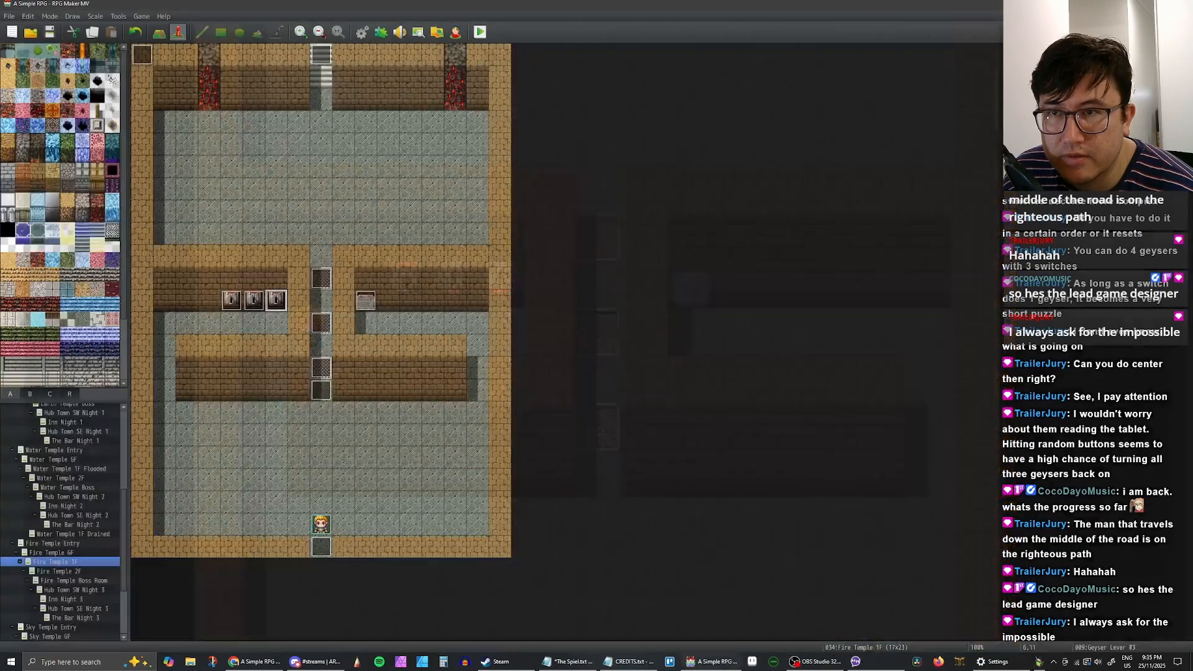
Step: In the Fire Puzzle Solved event, move the command turning switch 0027 Fire Puzzle Solved ON directly before the Rogue party check
double_click(148, 60)
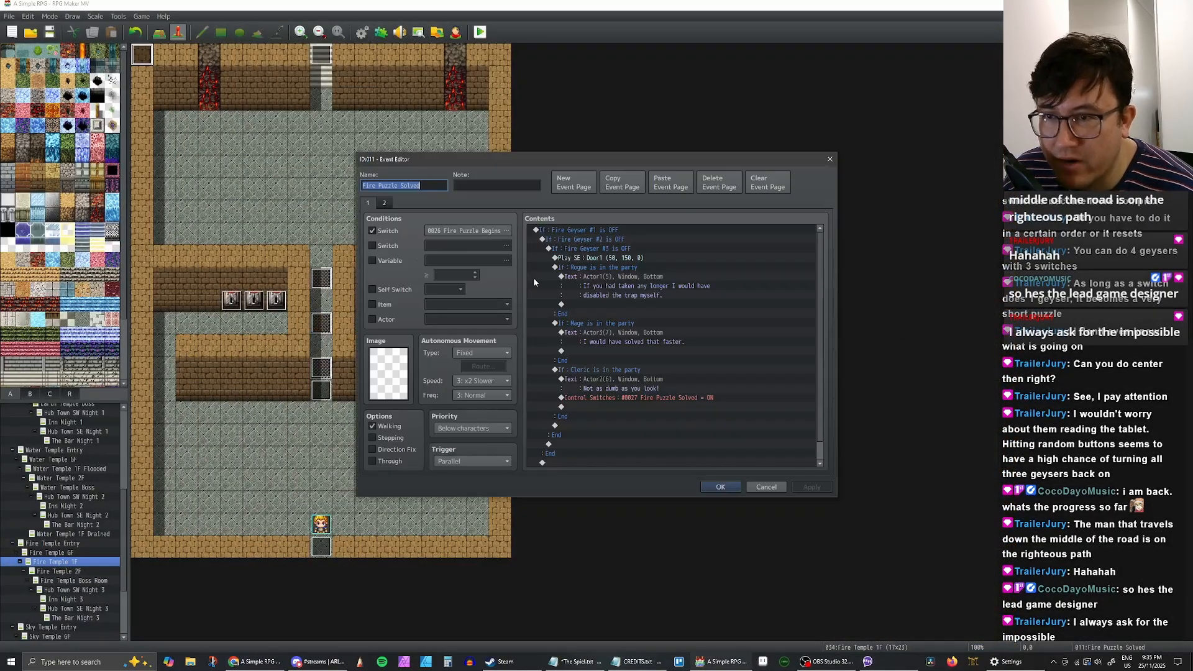
left_click(385, 203)
left_click(366, 204)
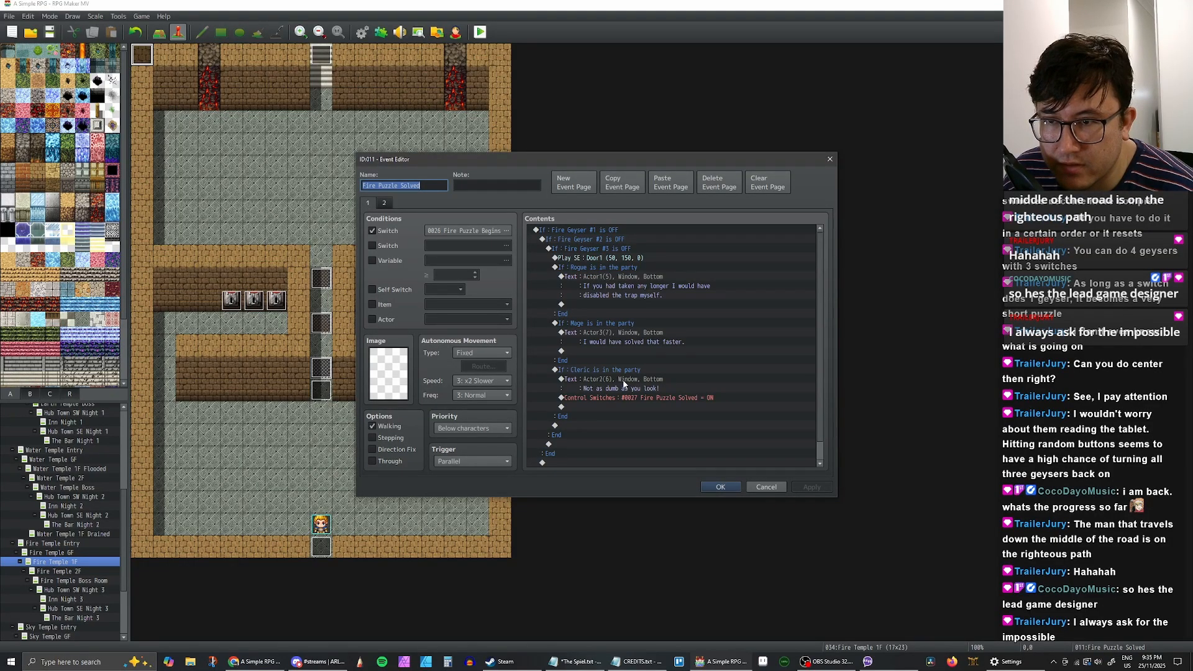
left_click(594, 400)
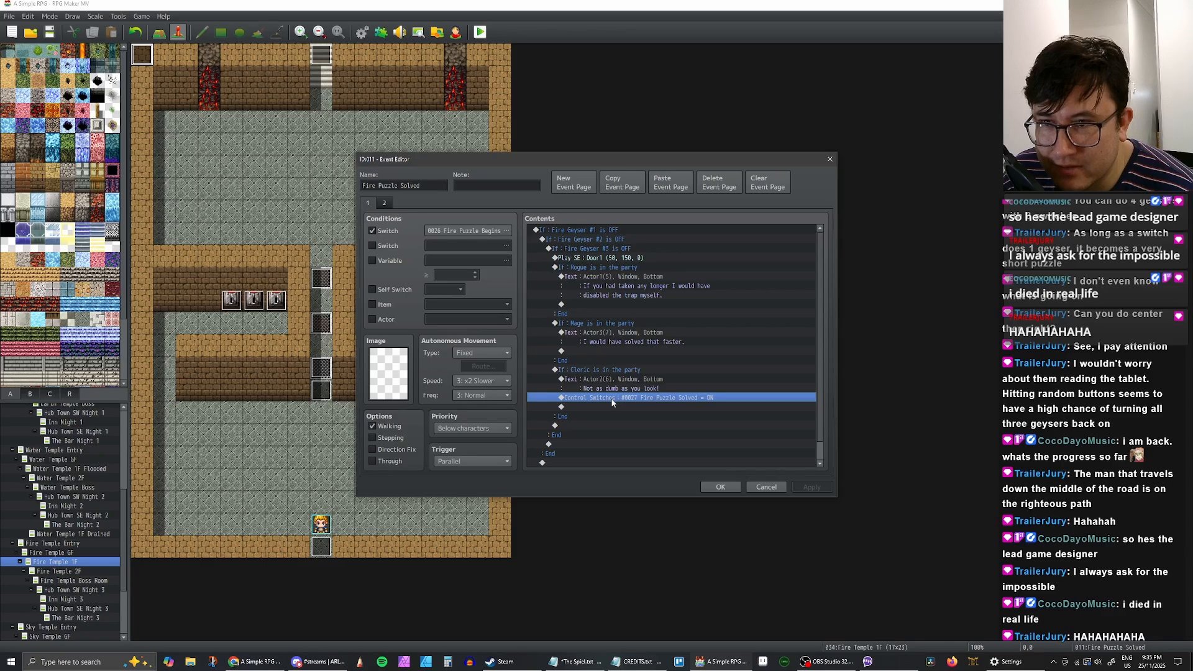
key("ctrl+x")
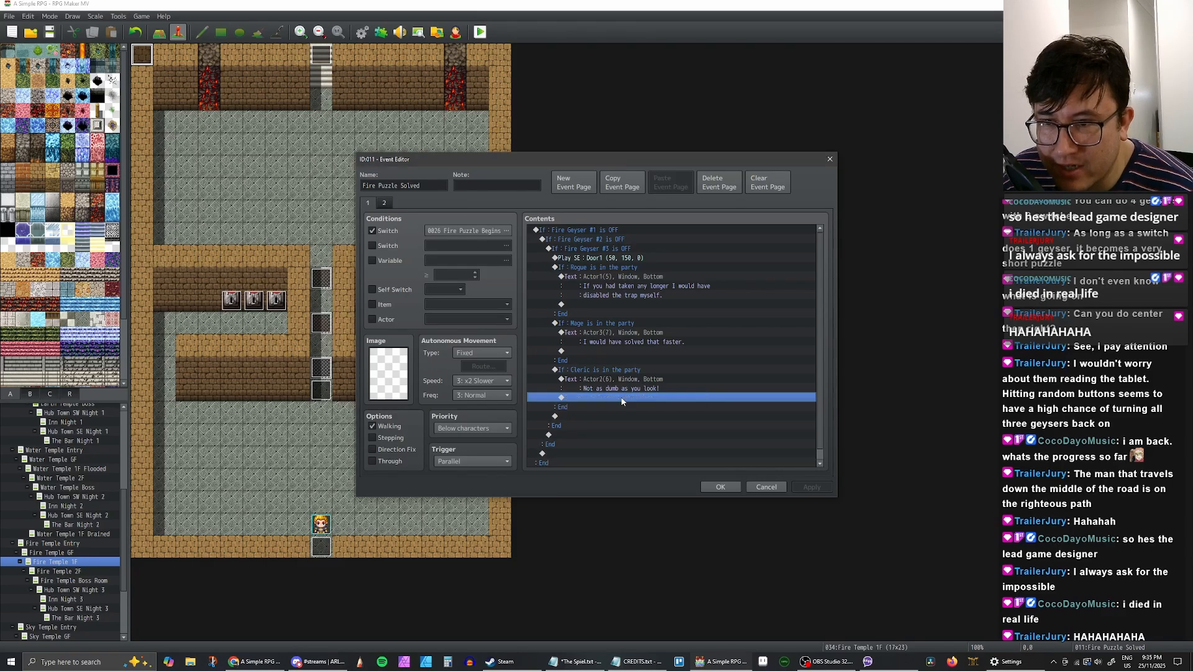
left_click(596, 268)
key("ctrl+v")
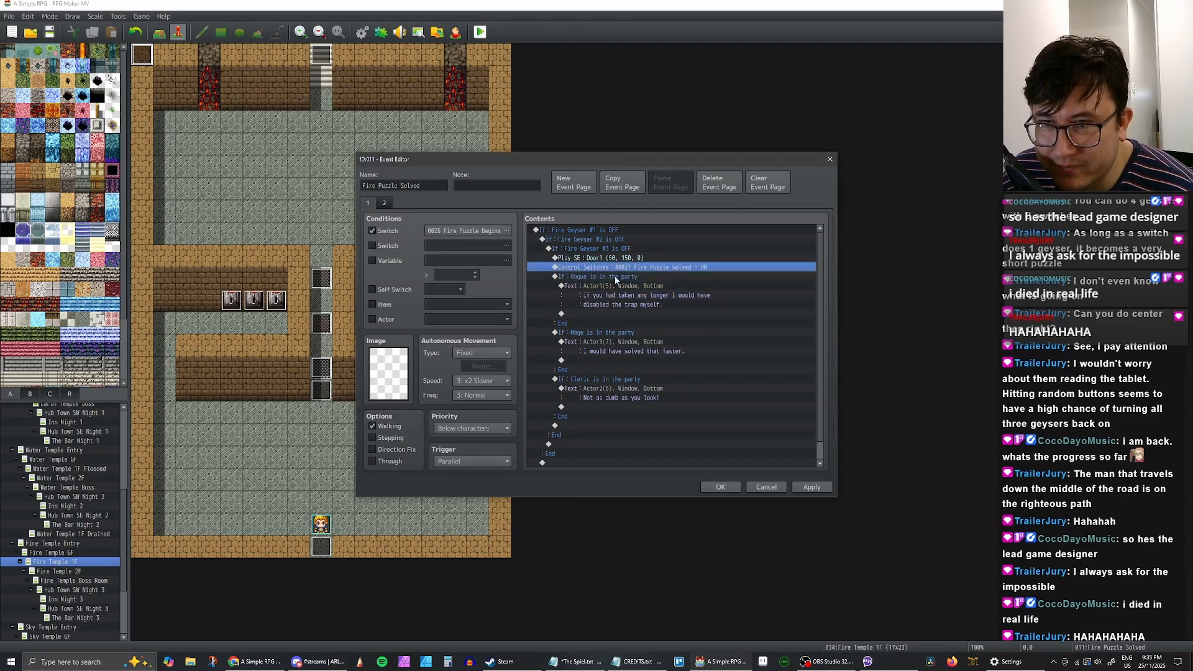
Step: Examine the event's Rogue, Mage and Cleric dialogue branches, the Door1 sound and switch commands, and its second page
left_click(630, 277)
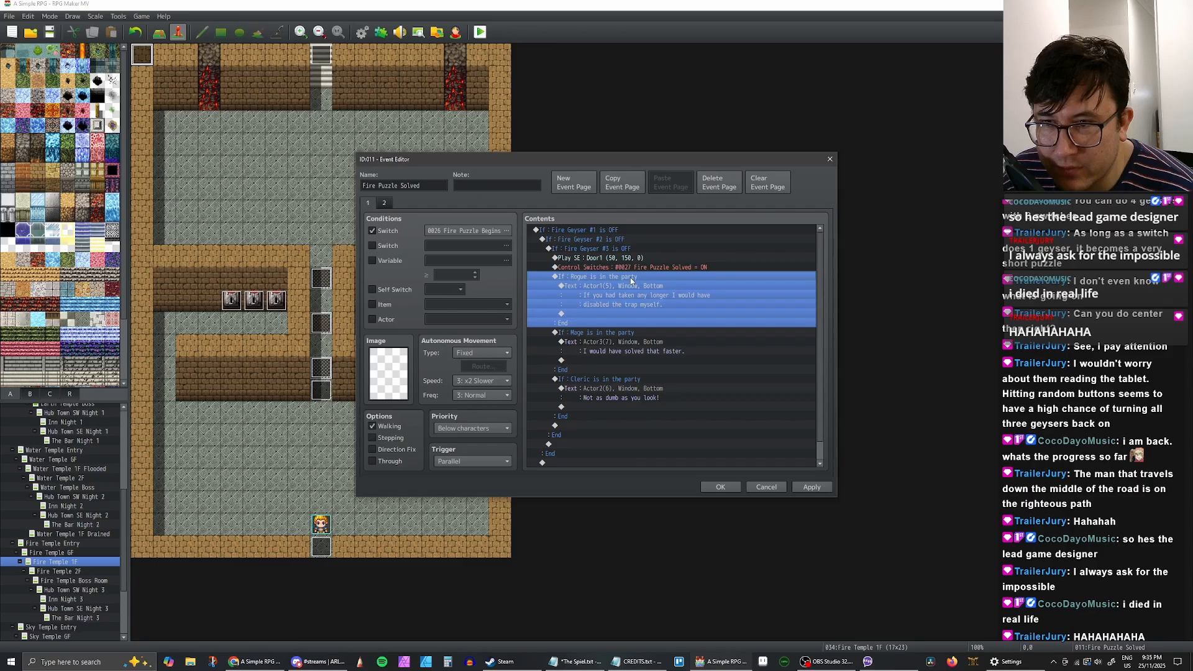
left_click(597, 406)
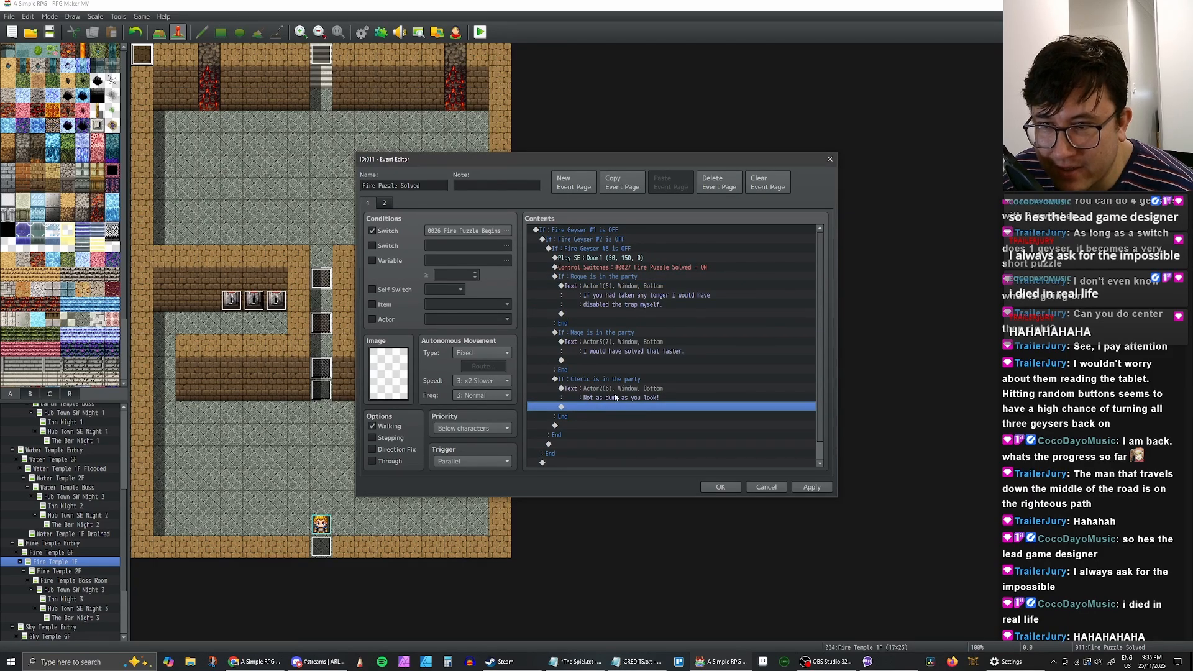
left_click(594, 377)
left_click(597, 405)
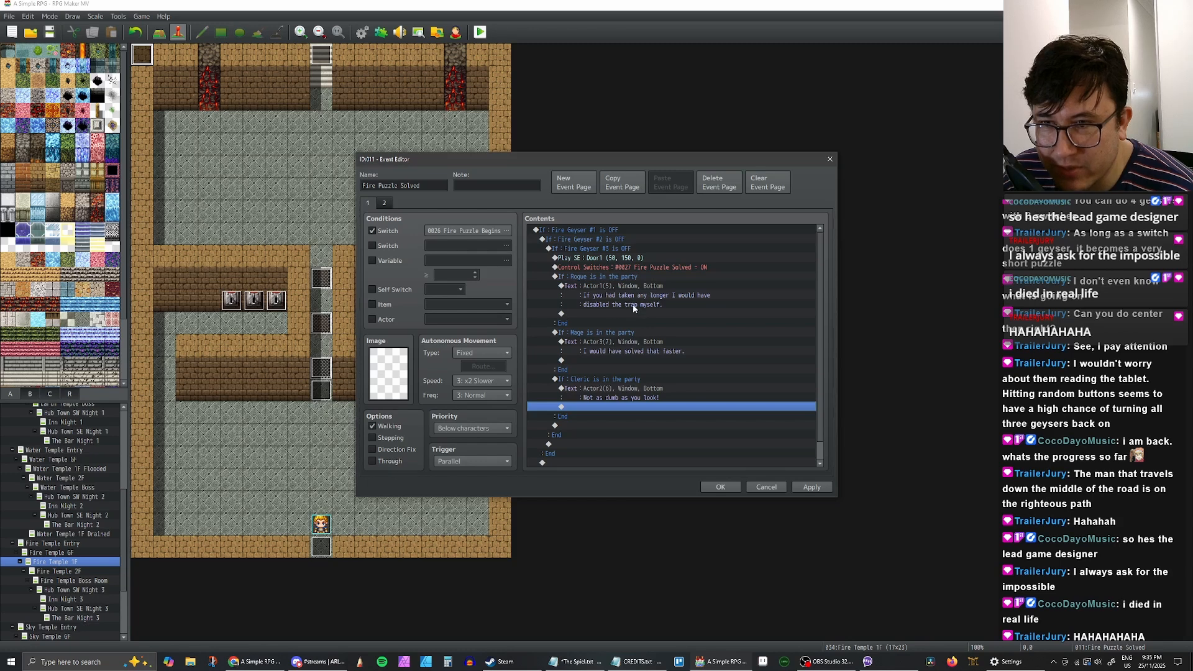
left_click(609, 268)
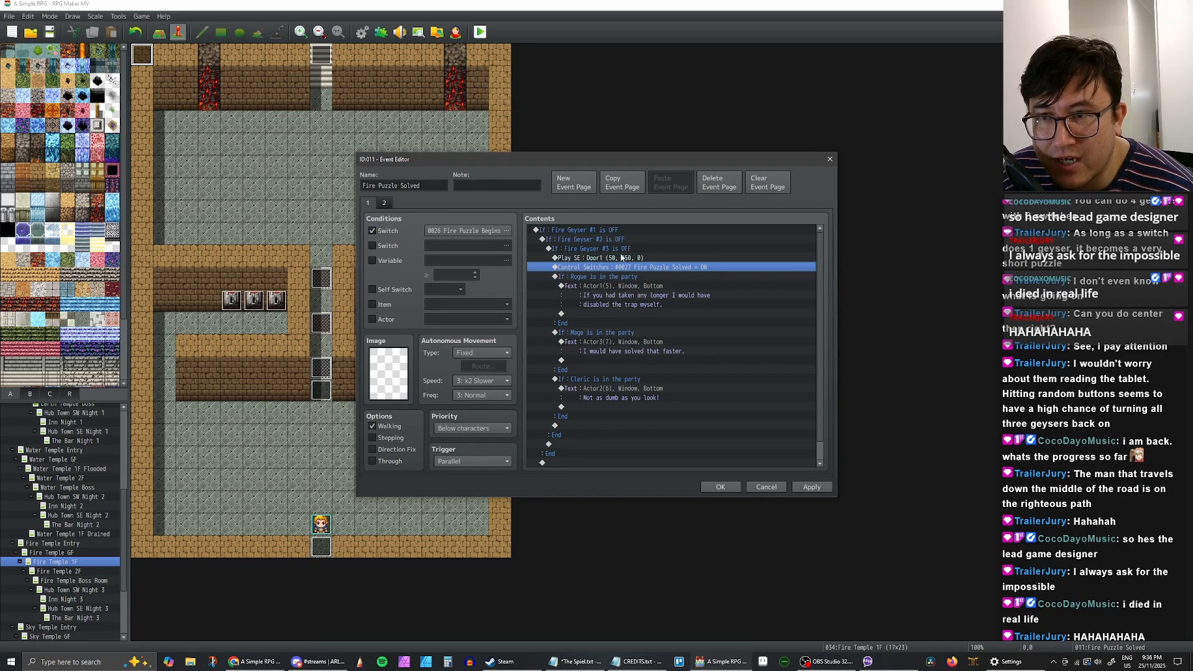
left_click(580, 260)
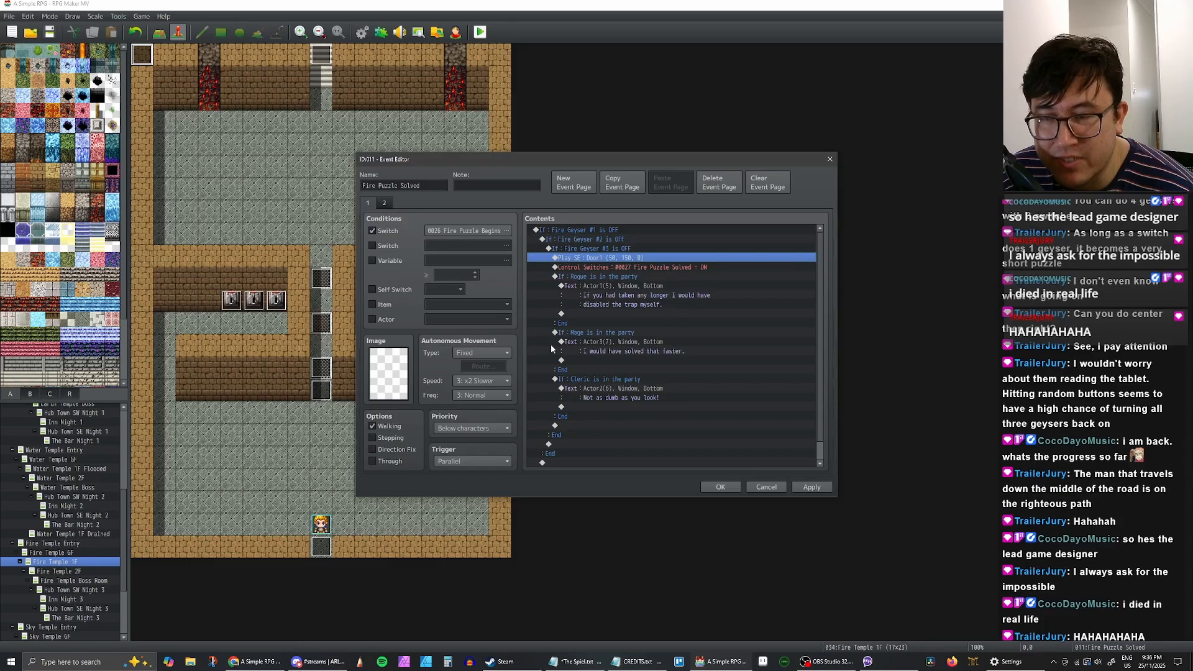
left_click(627, 293)
left_click(615, 280)
left_click(619, 285)
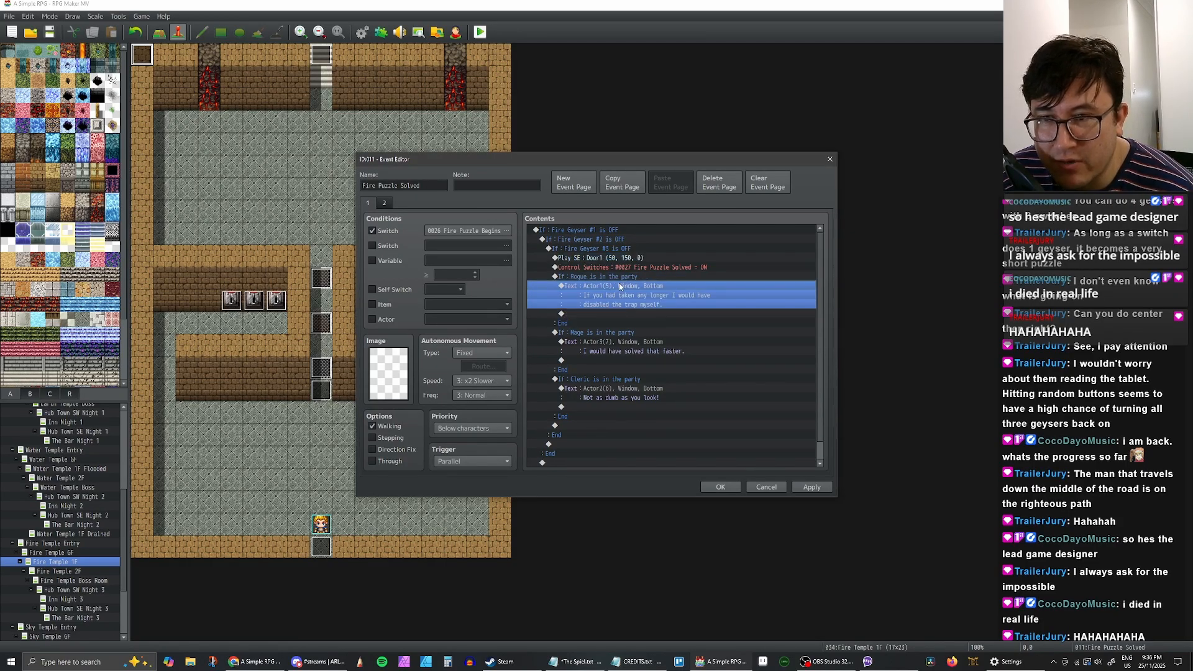
left_click(624, 348)
left_click(621, 390)
left_click(621, 259)
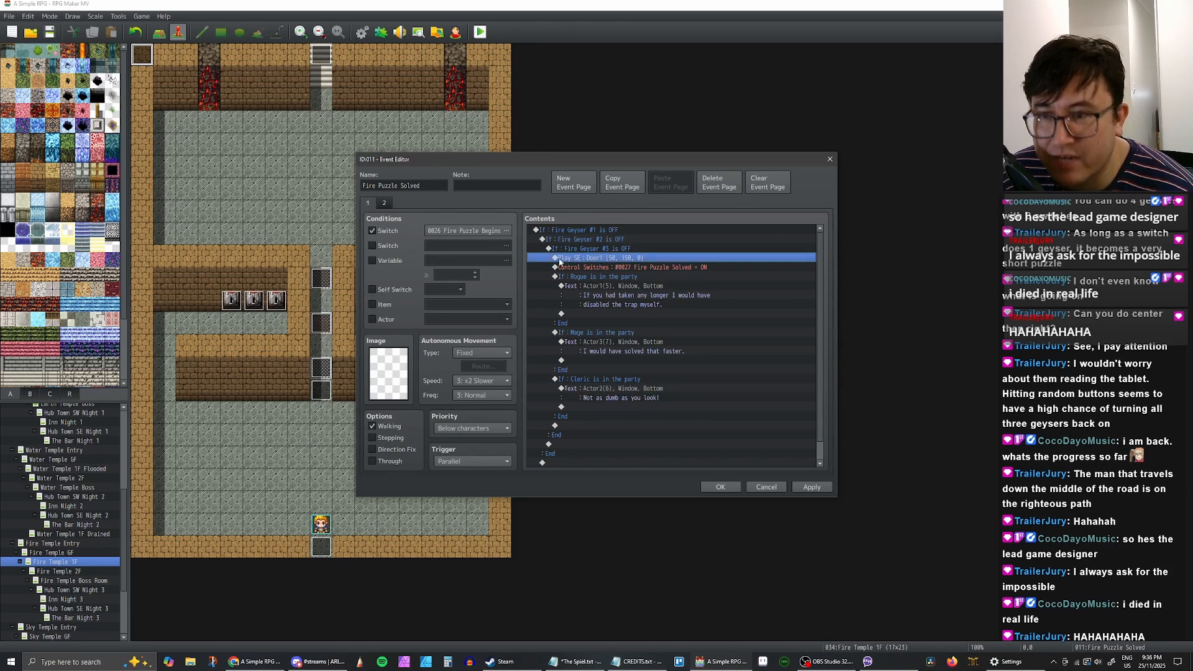
left_click(383, 203)
left_click(368, 203)
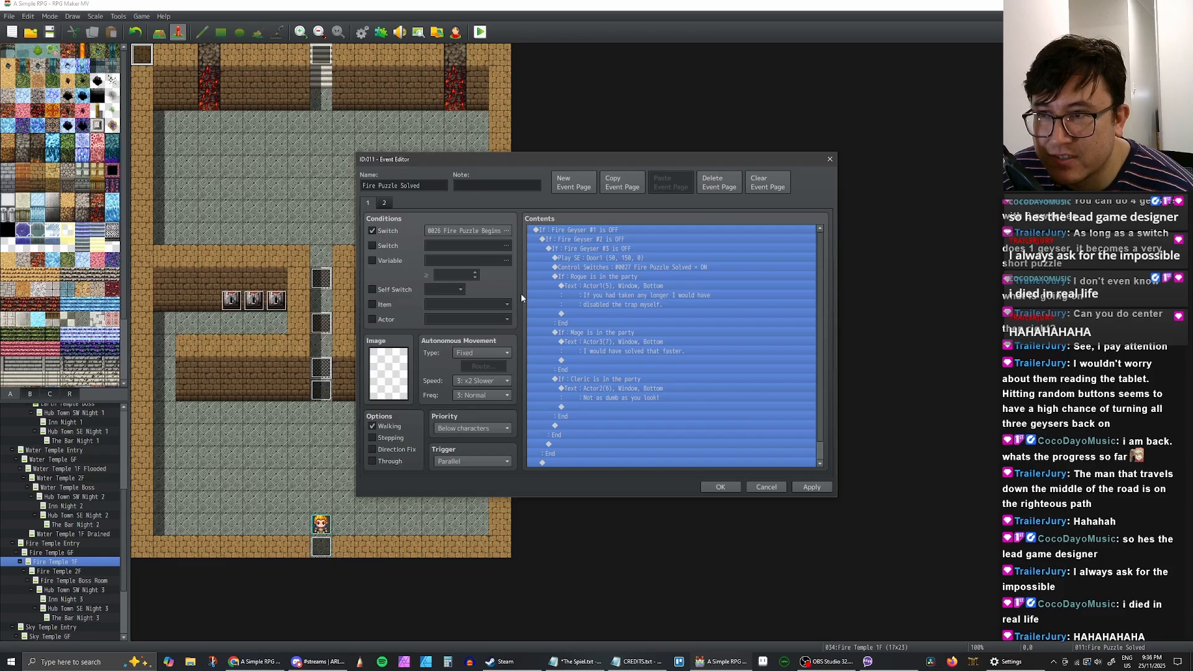
Step: Apply the Fire Puzzle Solved event changes and save the project
left_click(806, 490)
left_click(723, 486)
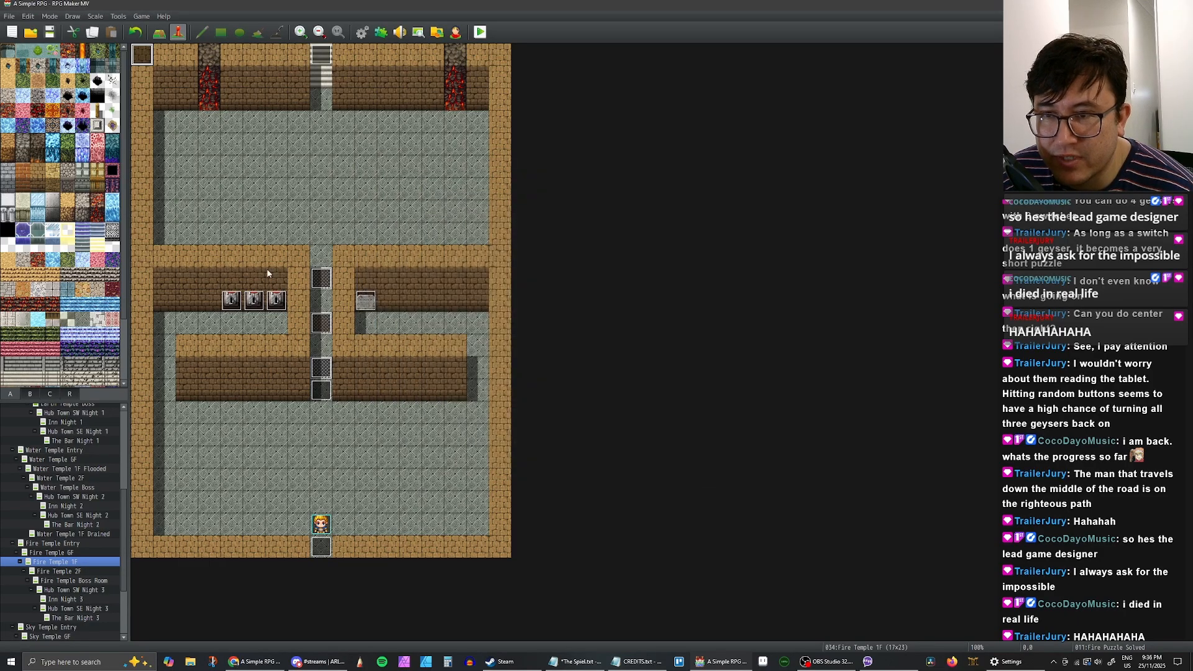
left_click(50, 33)
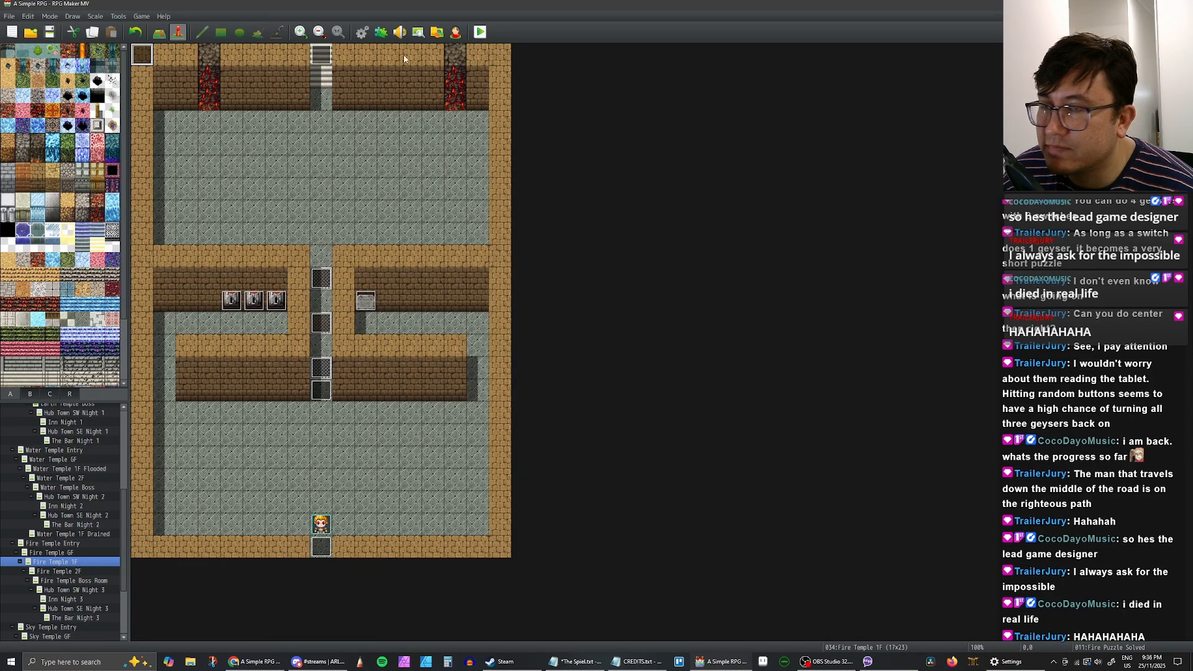
Step: Start a playtest, maximize the game window and load save File 20
left_click(479, 31)
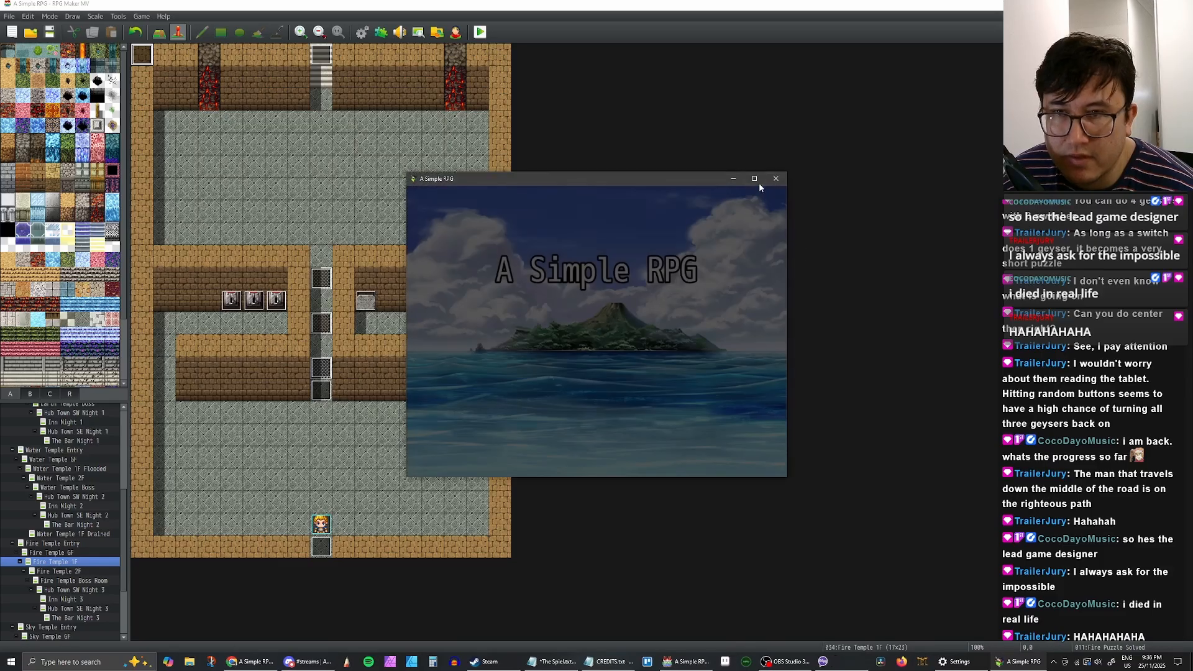
left_click(755, 179)
key("Return")
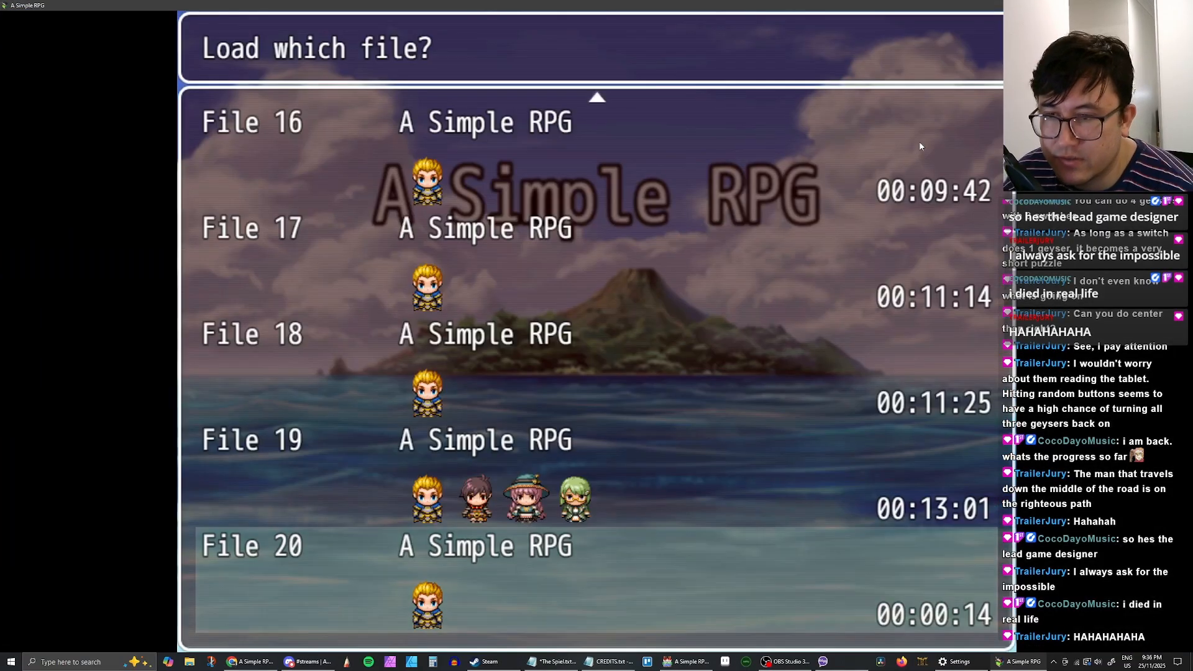
key("Return")
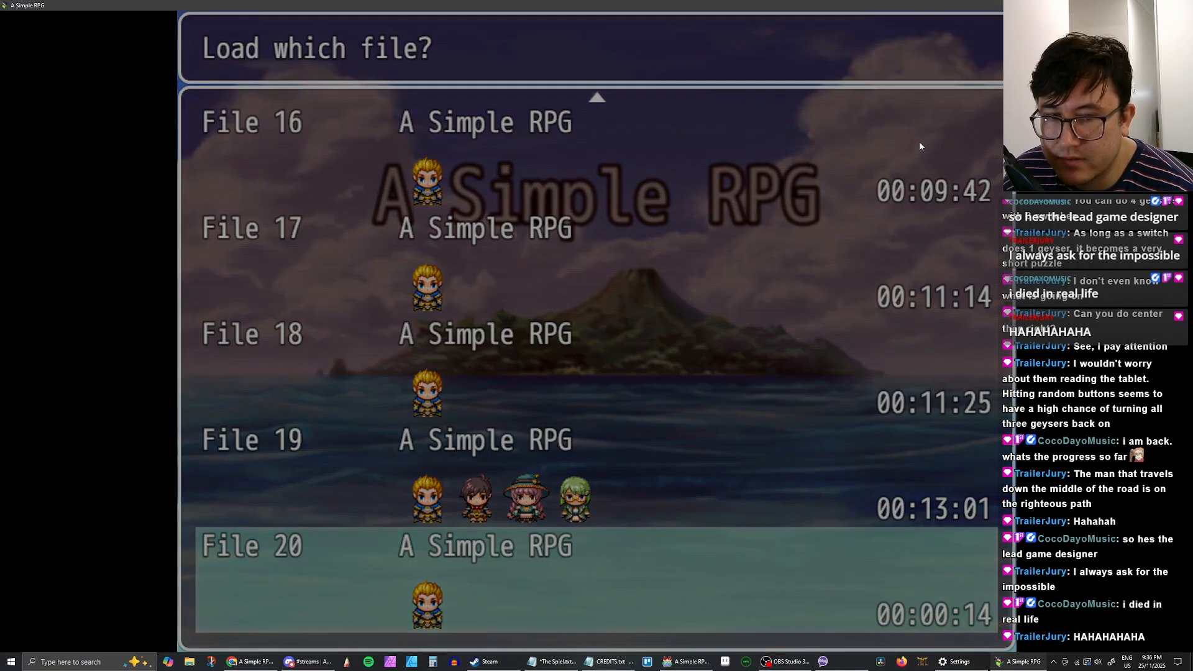
Step: Walk the hero around to the western alcove, try the middle lever before the fire puzzle begins, and dismiss the message
key("Left")
key("Left")
key("Left")
key("Left")
key("Up")
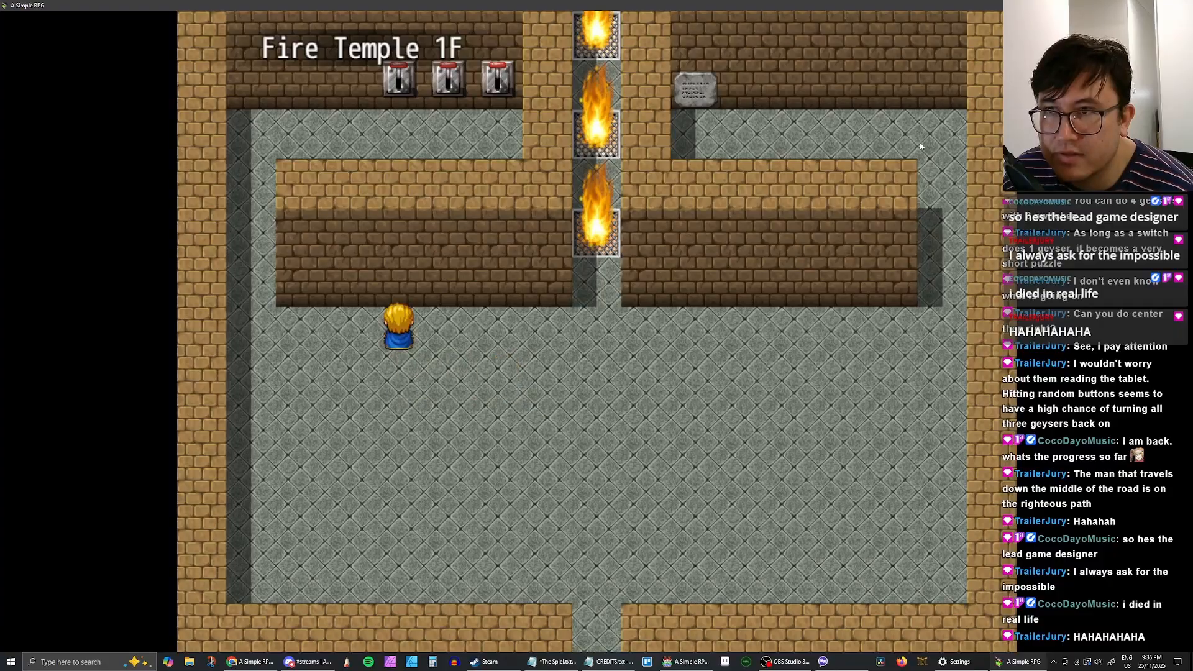
key("Left")
key("Left")
key("Left")
key("Up")
key("Up")
key("Up")
key("Up")
key("Right")
key("Right")
key("Right")
key("Right")
key("Up")
key("Return")
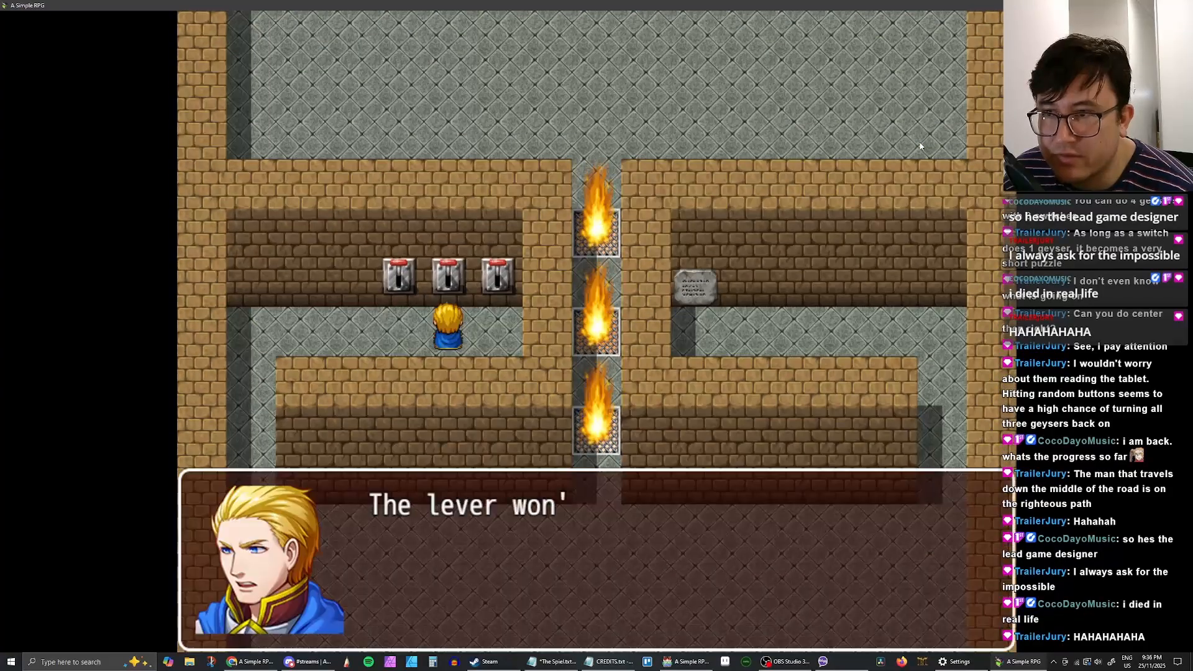
key("Return")
Step: Walk the hero from the levers back to the mouth of the central geyser corridor and step back into the hall
key("Right")
key("Left")
key("Left")
key("Left")
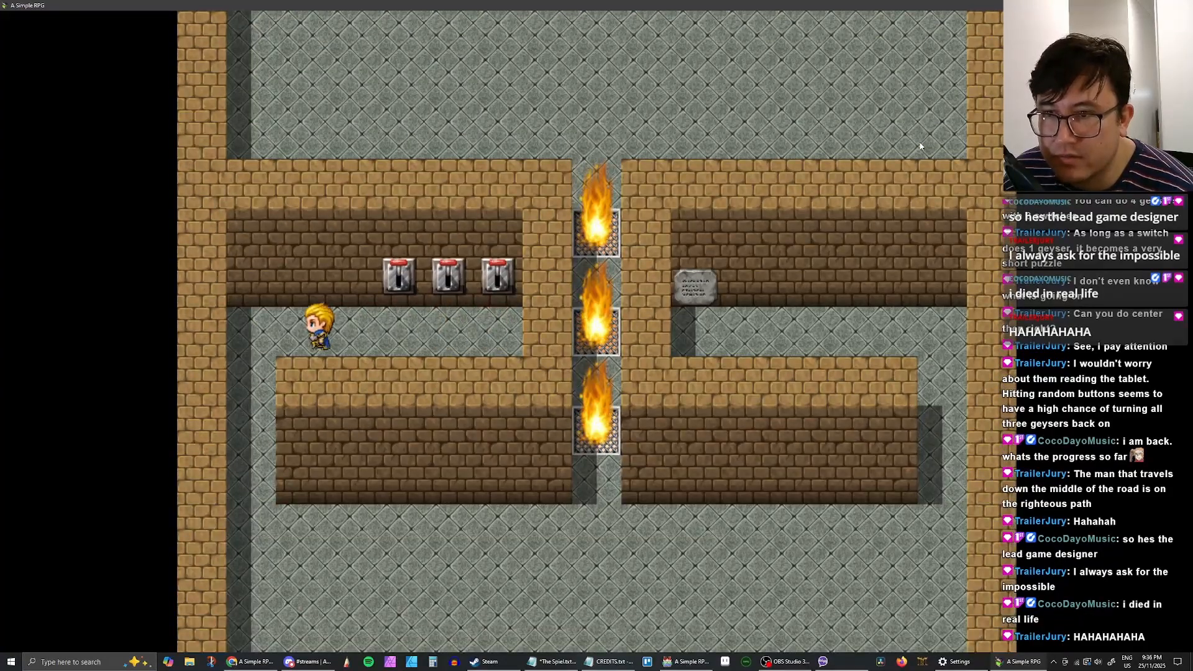
key("Left")
key("Down")
key("Down")
key("Down")
key("Down")
key("Right")
key("Right")
key("Right")
key("Right")
key("Right")
key("Right")
key("Right")
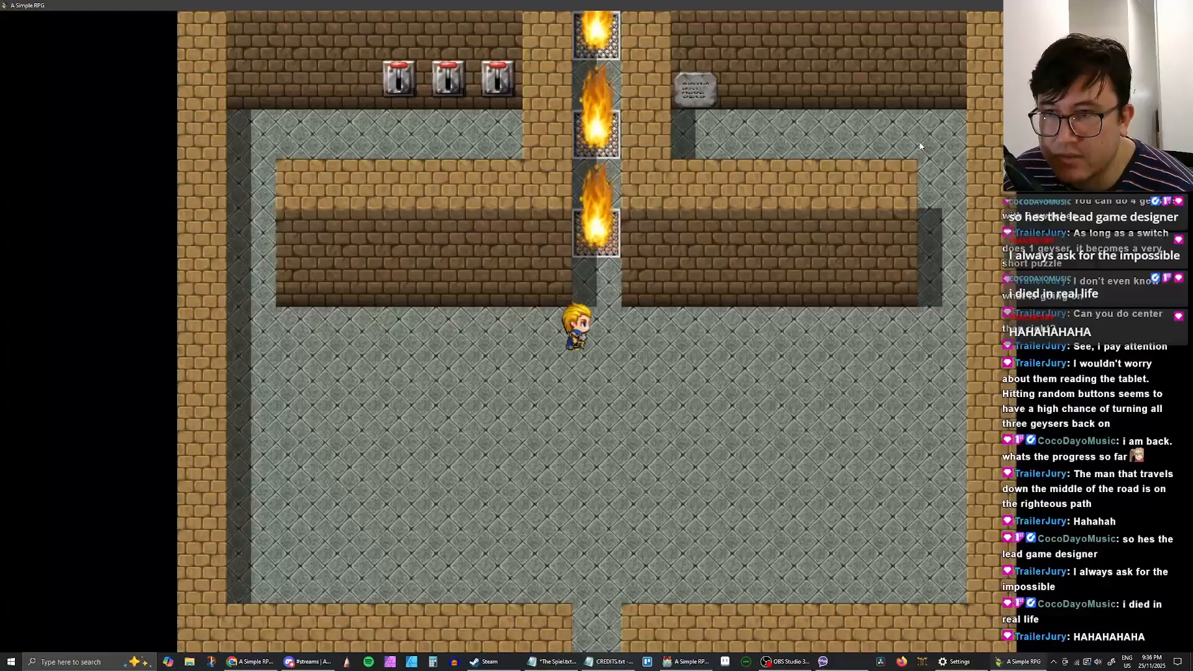
key("Up")
key("Down")
key("Down")
key("Escape")
key("Escape")
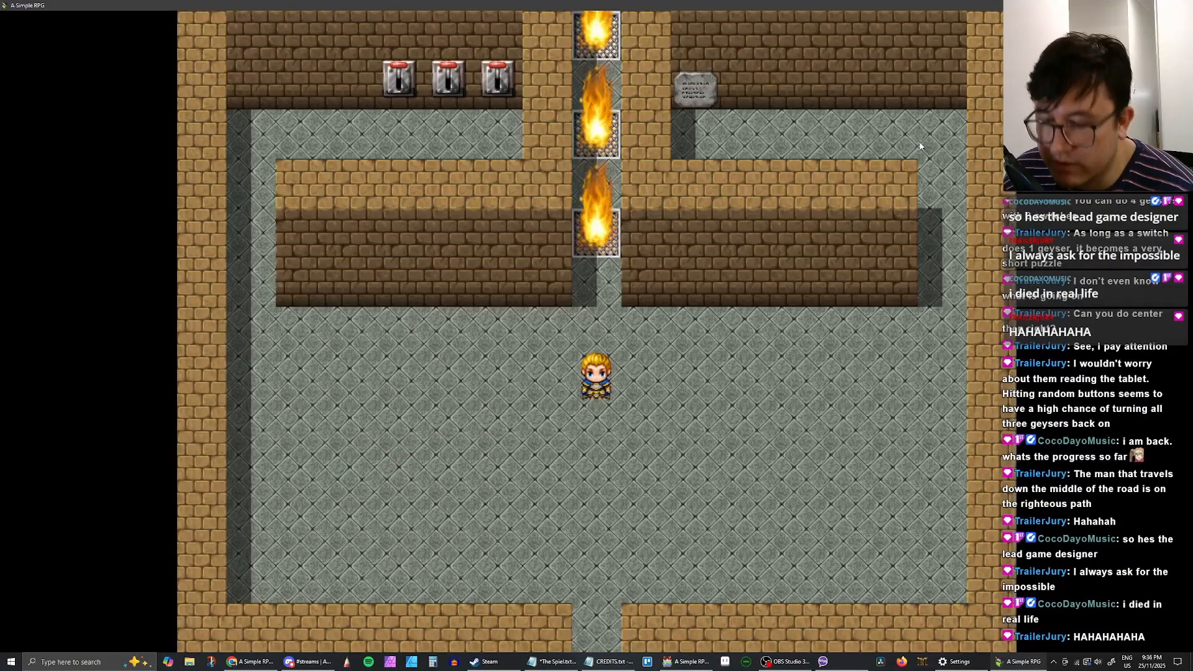
Step: Restart the game and continue from the saved game
key("F5")
key("Return")
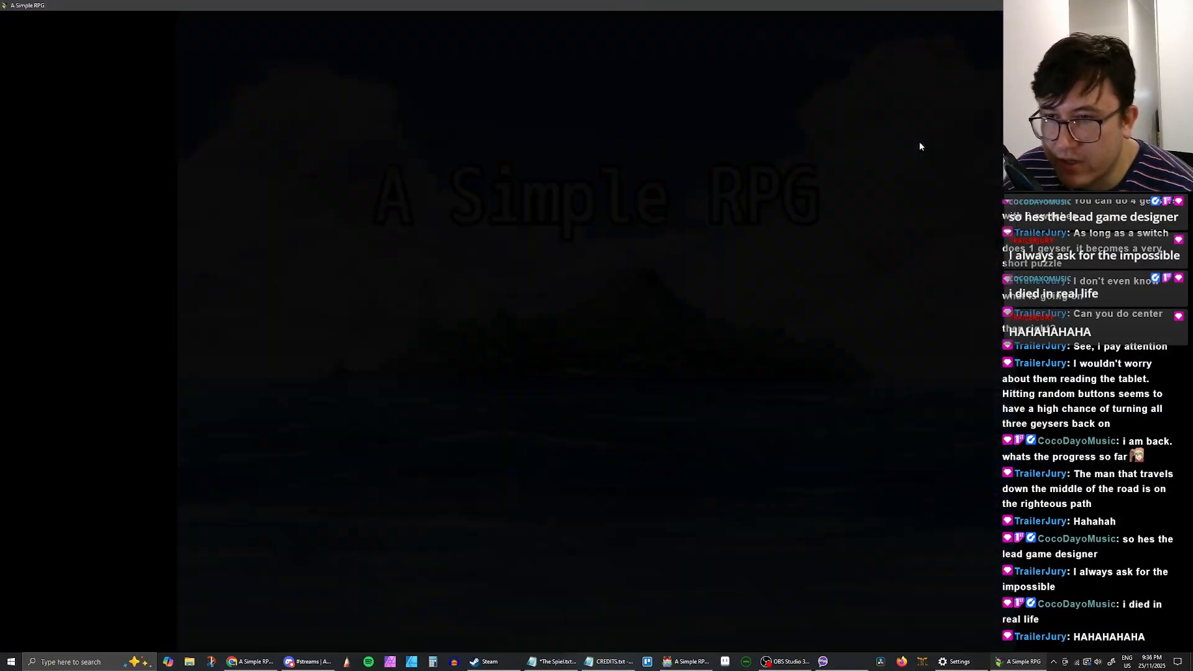
key("Return")
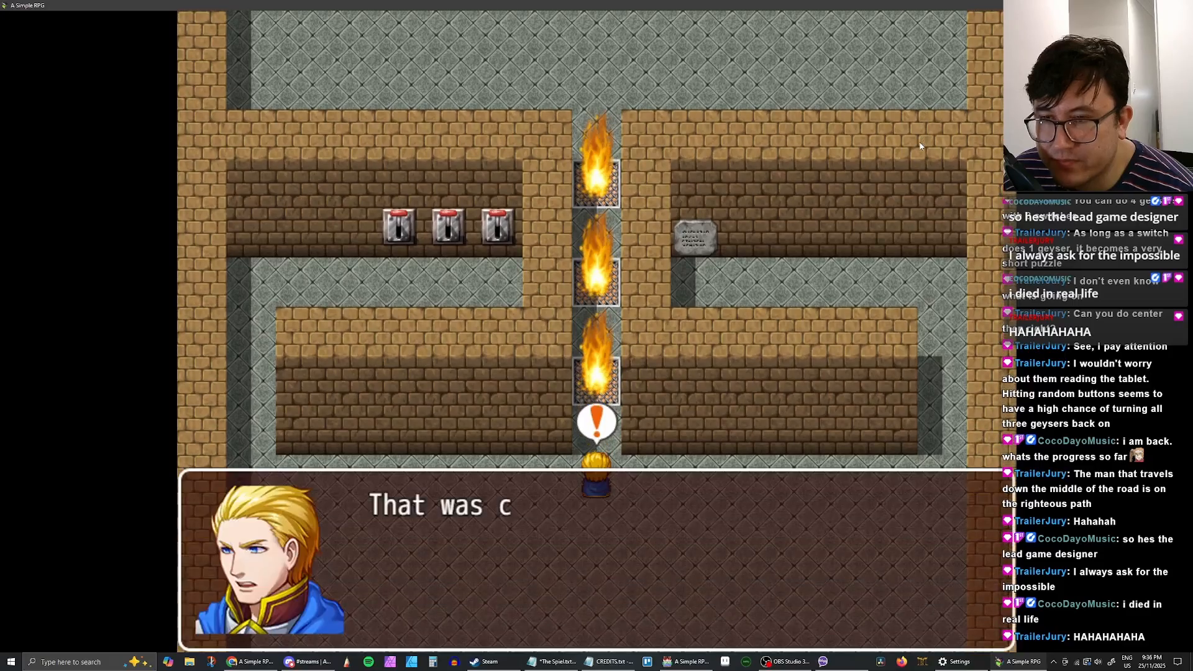
Step: Dismiss the hero's message at the corridor mouth, save the game to File 20 and return to the map
key("Return")
key("Escape")
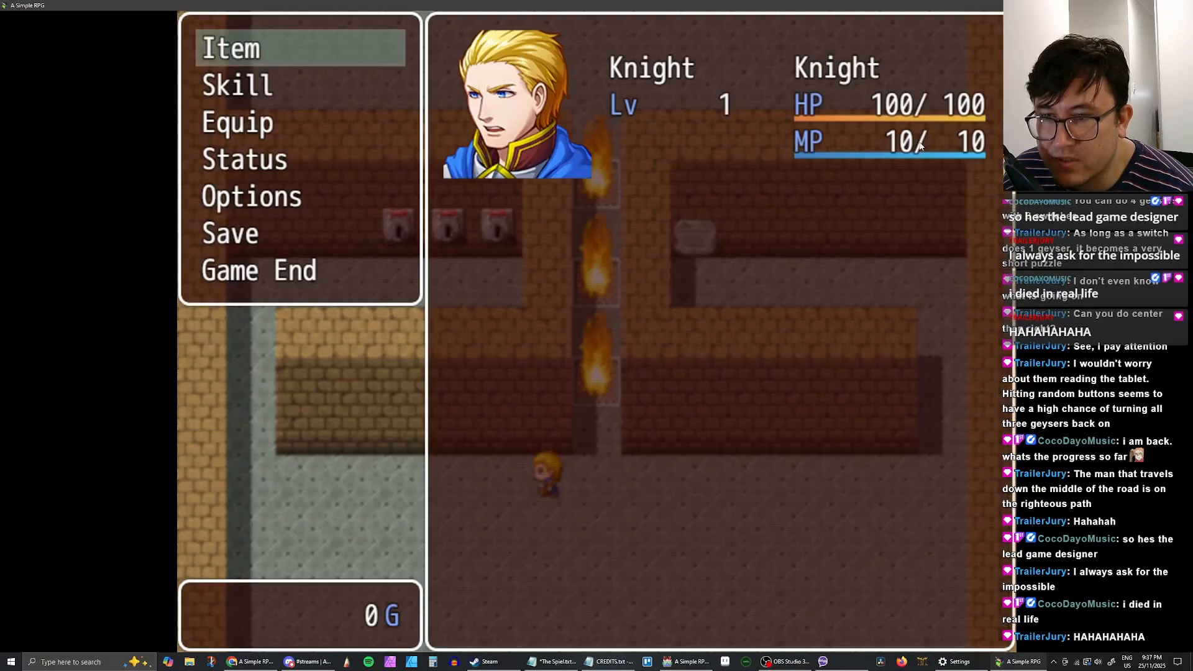
key("Down")
key("Down")
key("Down")
key("Down")
key("Down")
key("Return")
key("Down")
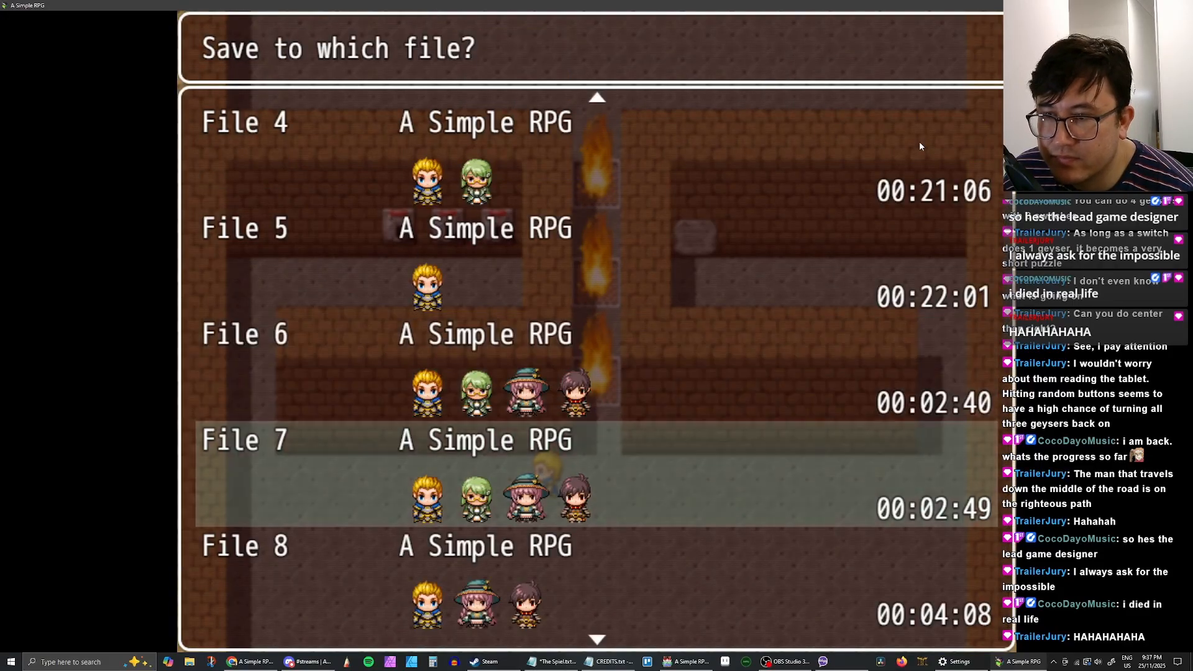
key("Up")
key("Down")
key("Down")
key("Down")
key("Down")
key("Down")
key("Down")
key("Down")
key("Down")
key("Down")
key("Down")
key("Down")
key("Down")
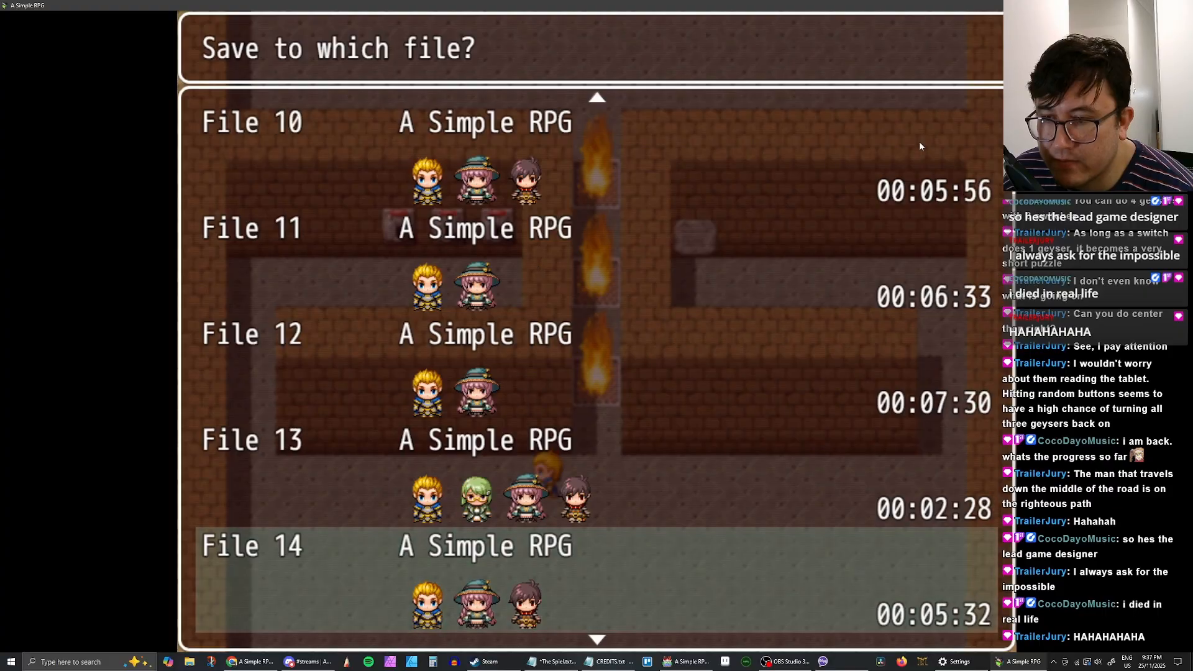
key("Down")
key("Down")
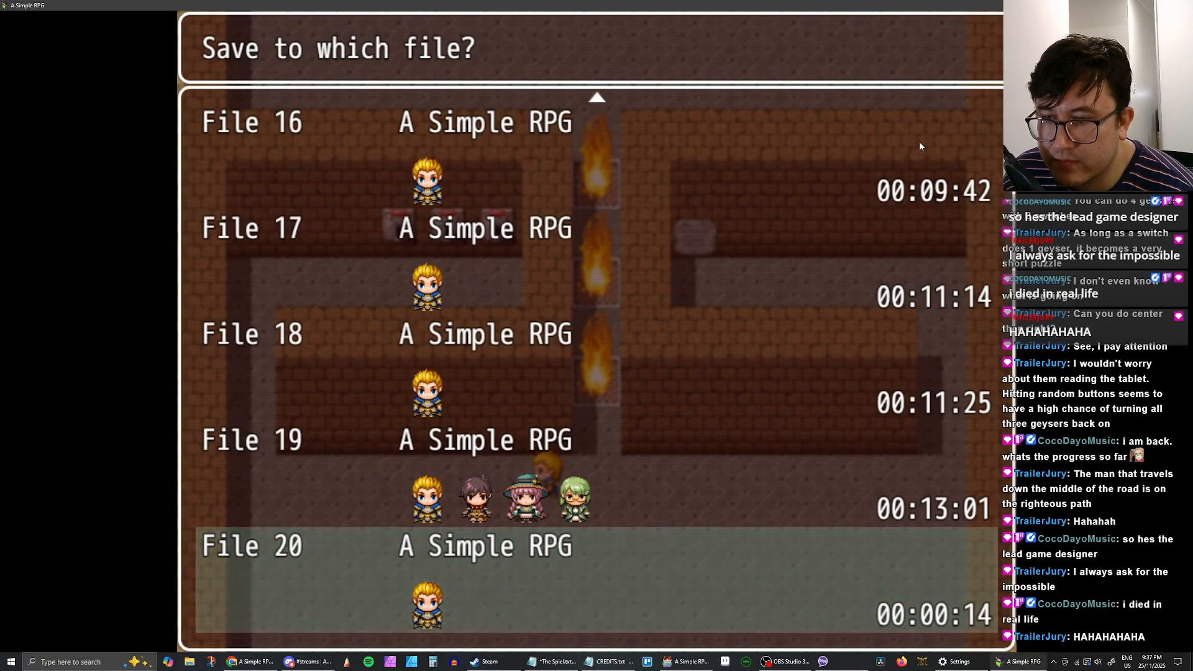
key("Down")
key("Down")
key("Up")
key("Up")
key("Return")
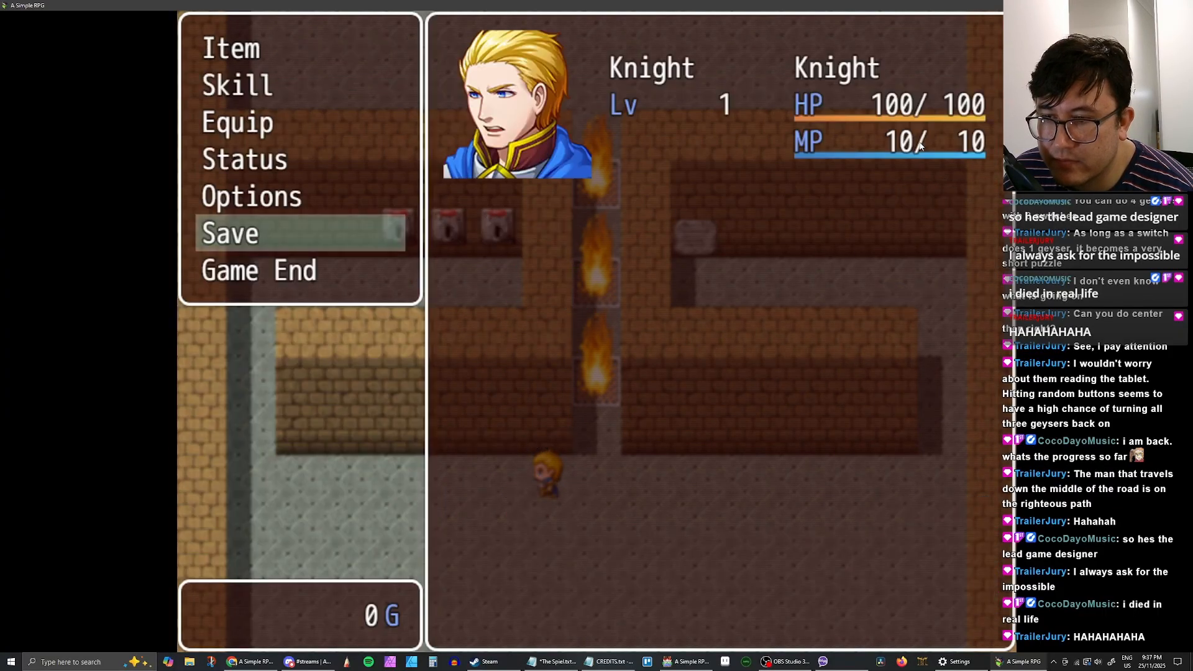
key("Escape")
Step: Walk the hero around to the western alcove and pull the middle lever followed by the third lever
key("Up")
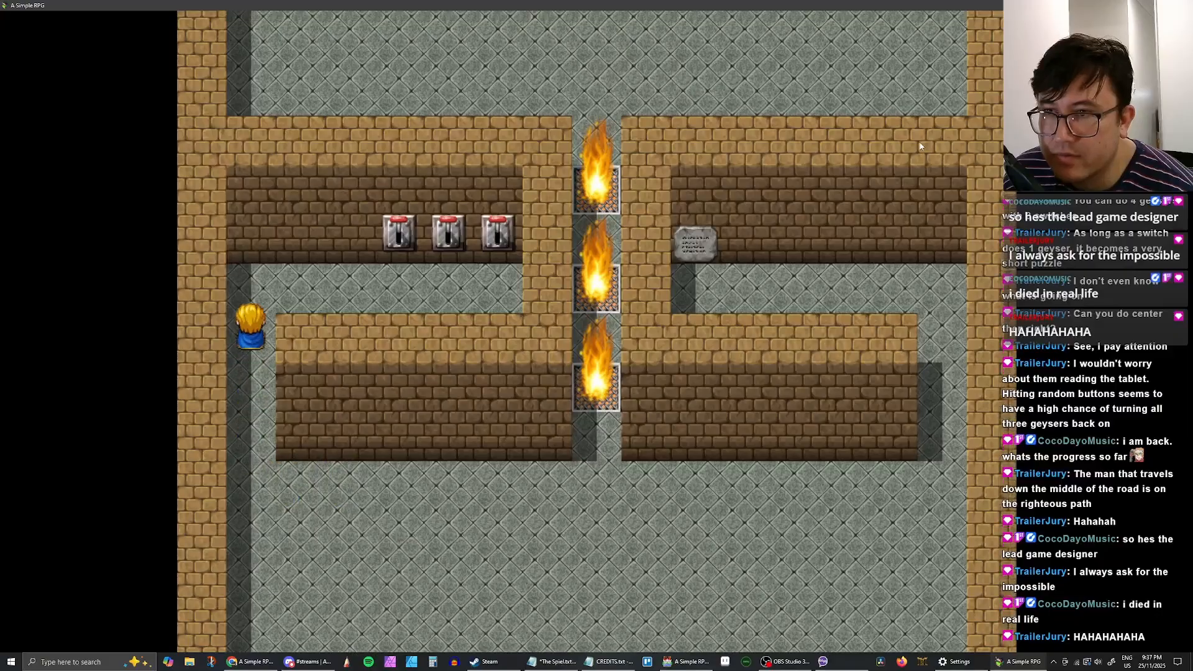
key("Right")
key("Up")
key("Return")
key("Return")
key("Right")
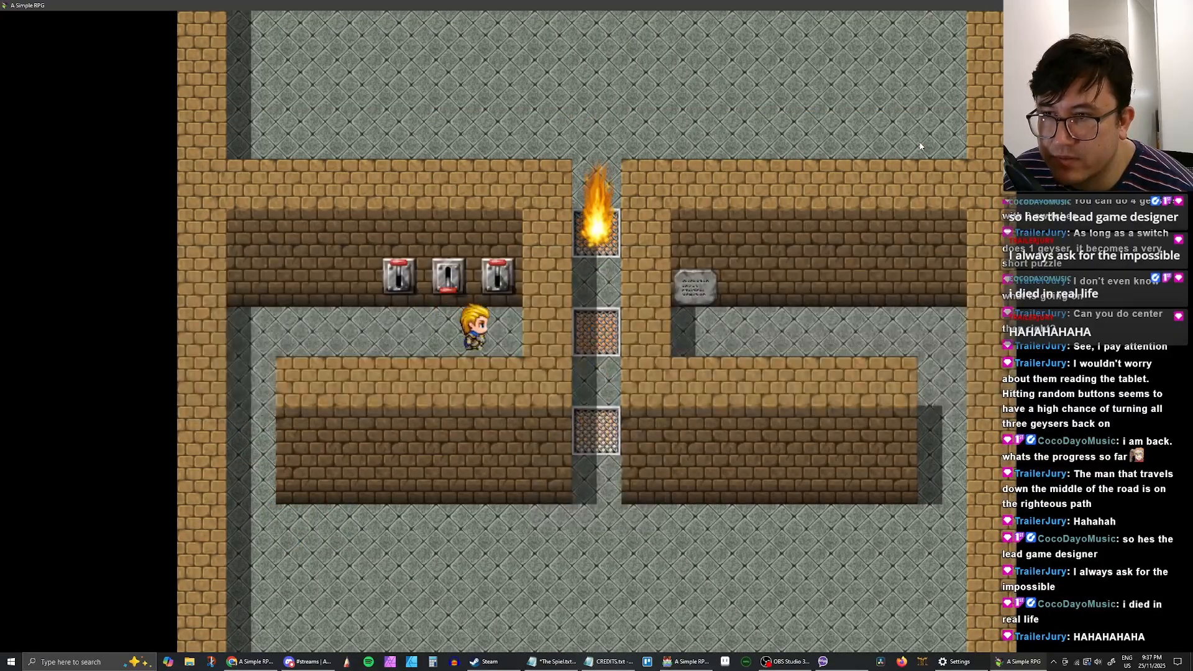
key("Up")
key("Return")
key("Return")
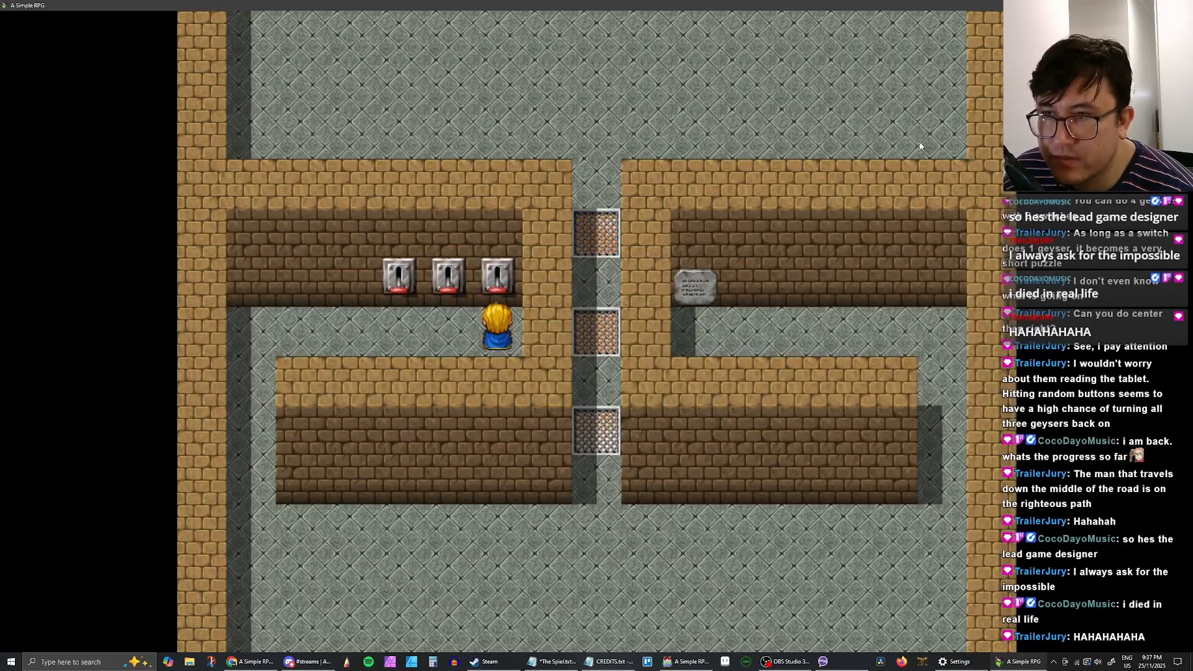
Step: Walk the hero from the levers back around to the southern mouth of the central geyser corridor
key("Left")
key("Up")
key("Right")
key("Up")
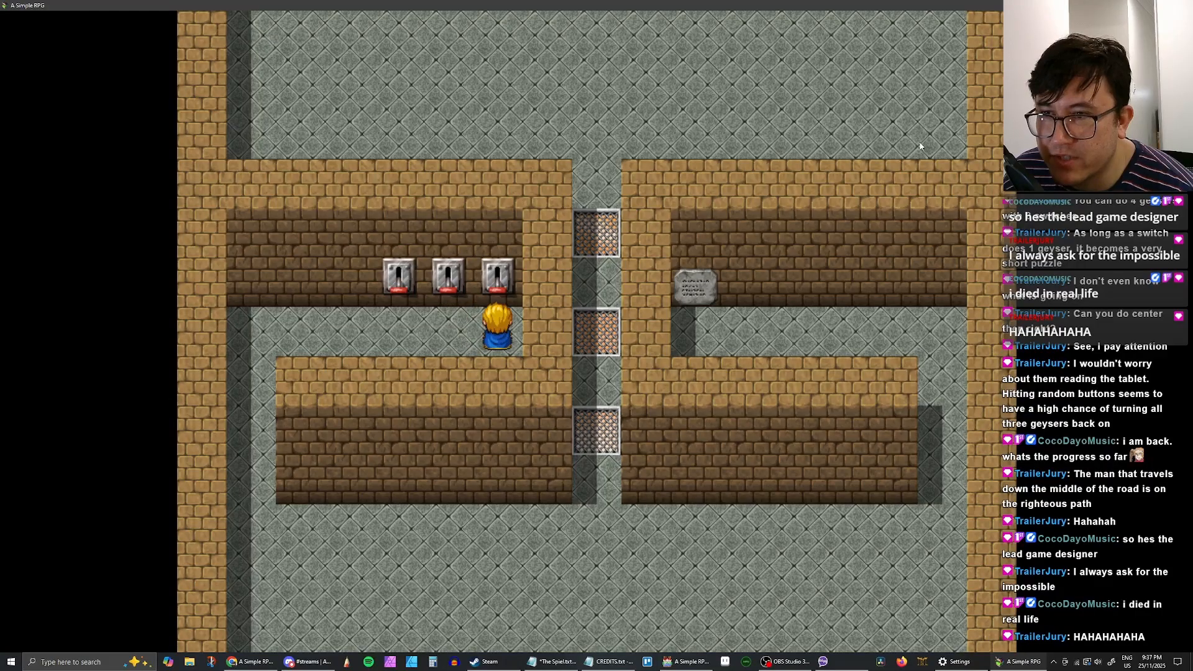
key("Left")
key("Left")
key("Left")
key("Left")
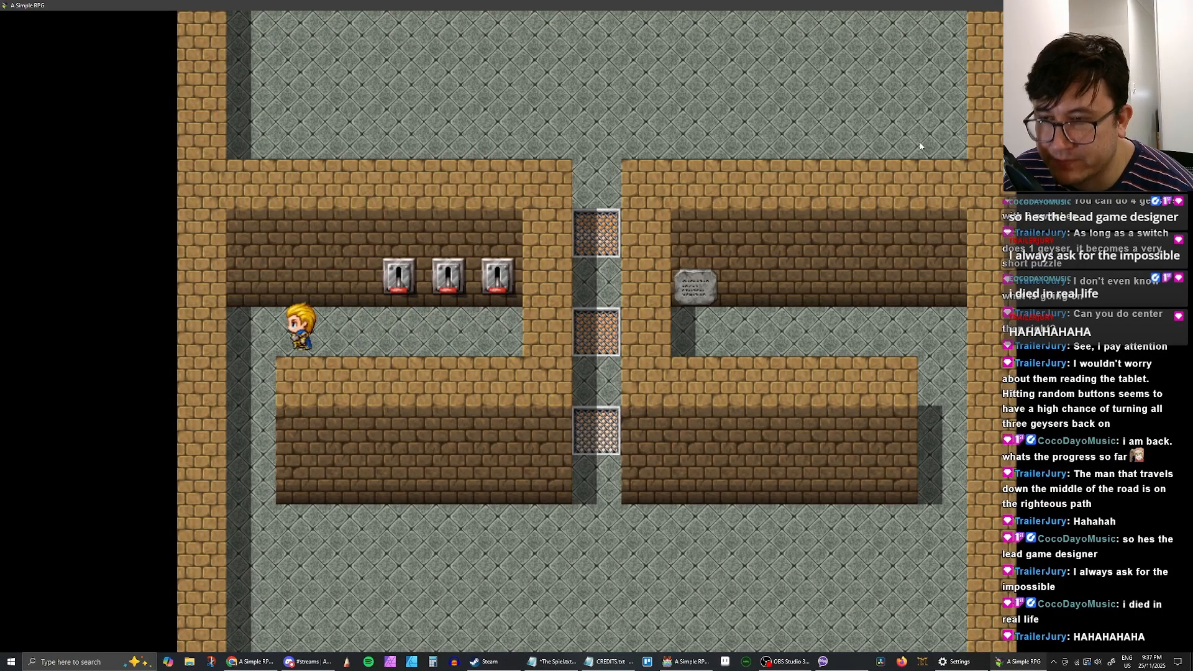
key("Left")
key("Down")
key("Down")
key("Down")
key("Down")
key("Right")
key("Right")
key("Right")
key("Right")
key("Right")
key("Right")
key("Right")
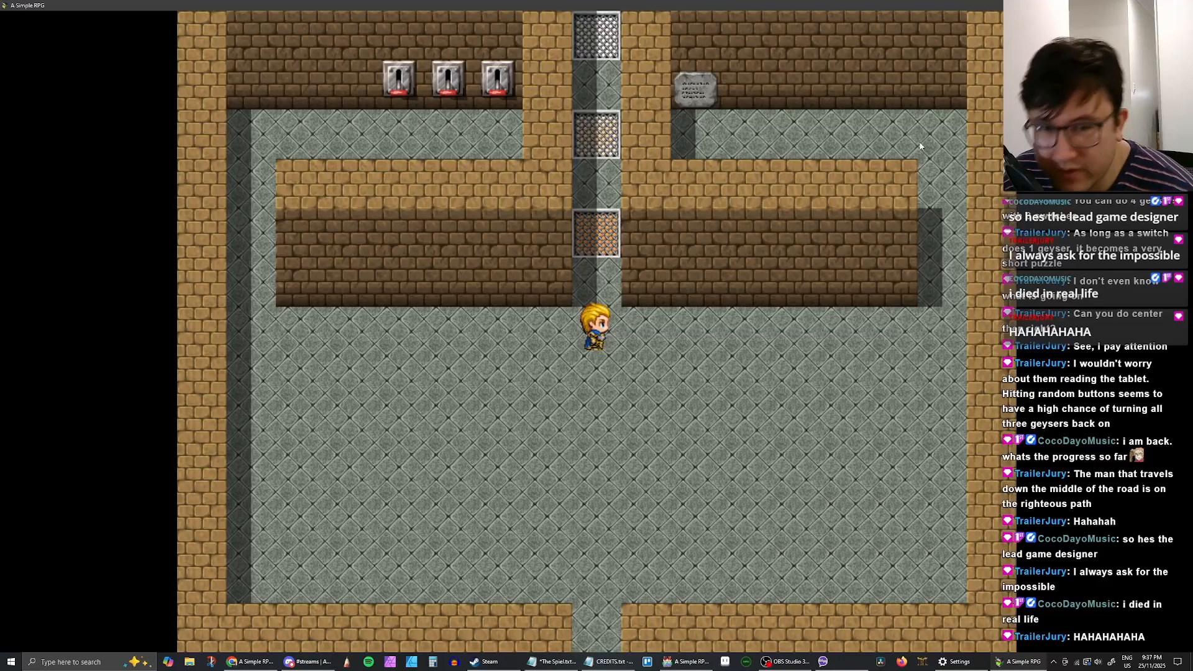
Step: Walk the hero north over the three geyser grates into the upper hall
key("Up")
key("Up")
key("Up")
key("Up")
key("Up")
key("Up")
key("Up")
key("Up")
key("Up")
key("Up")
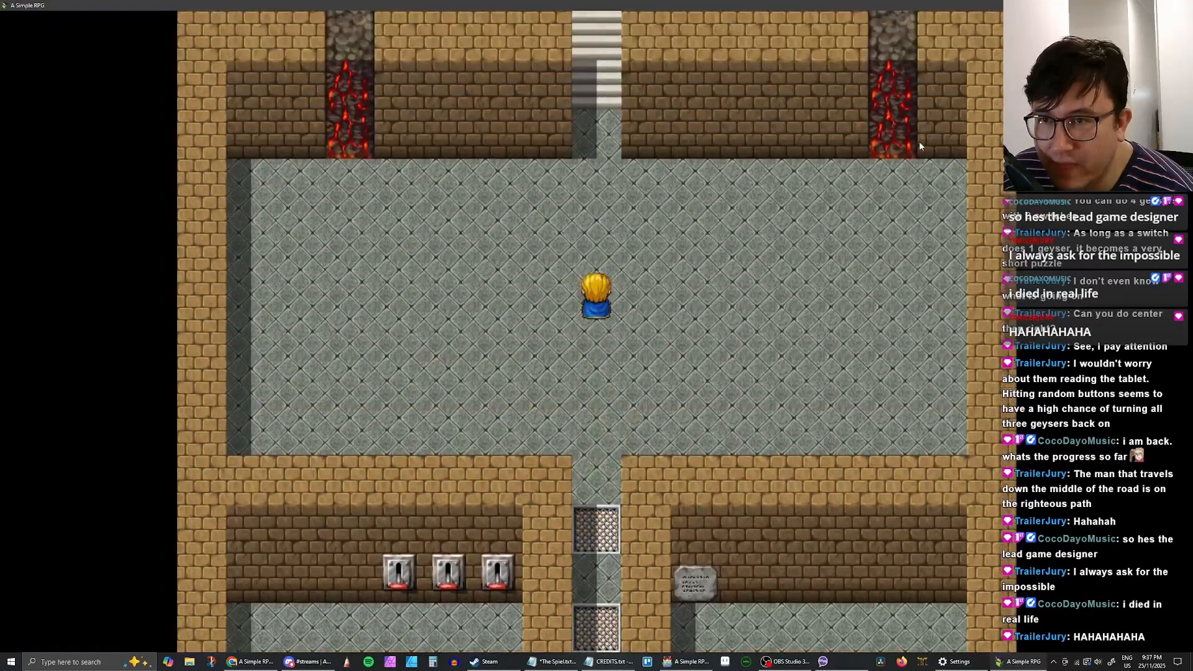
Step: Walk the hero back south through the geyser corridor into the lower hall and close the playtest
key("Down")
key("Down")
key("Down")
key("Down")
key("Down")
key("Down")
key("Down")
key("Down")
key("Down")
key("Down")
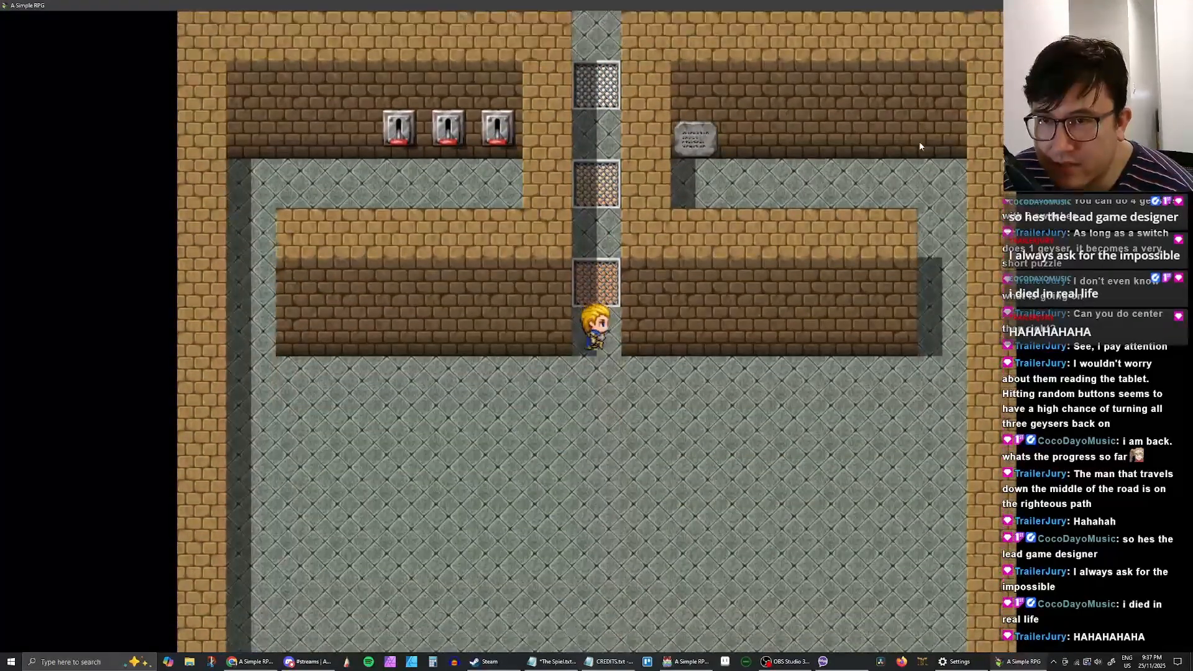
key("Down")
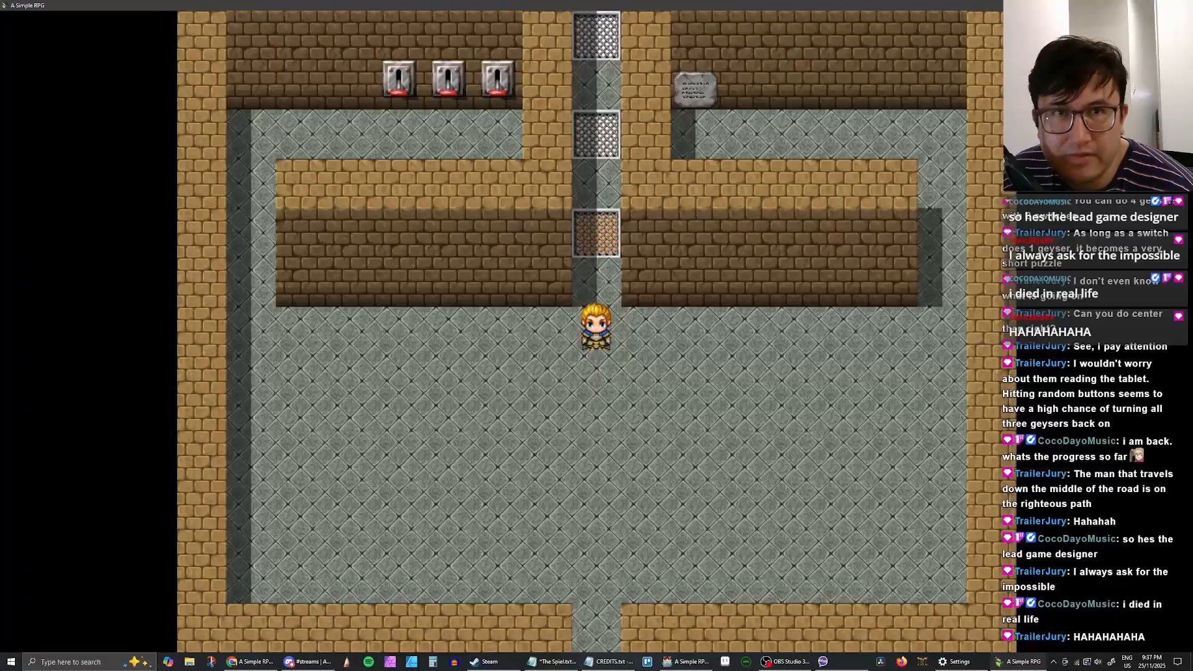
key("alt+F4")
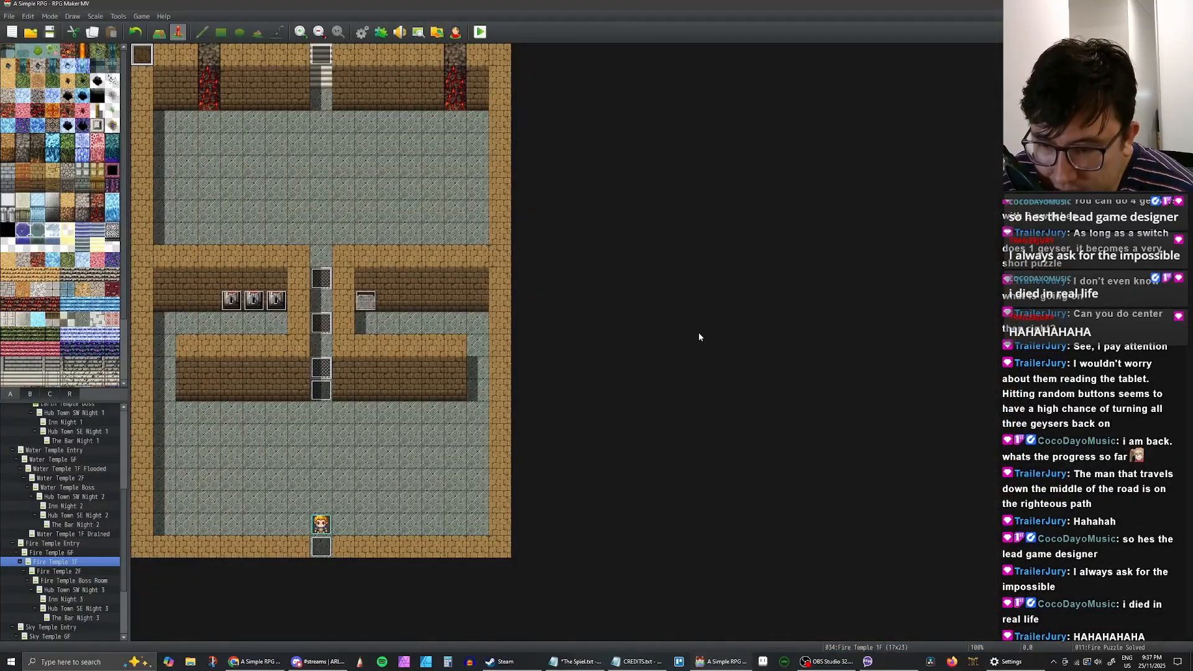
Step: Set the Hint Plaque event's priority to Same as characters and save the project
double_click(369, 304)
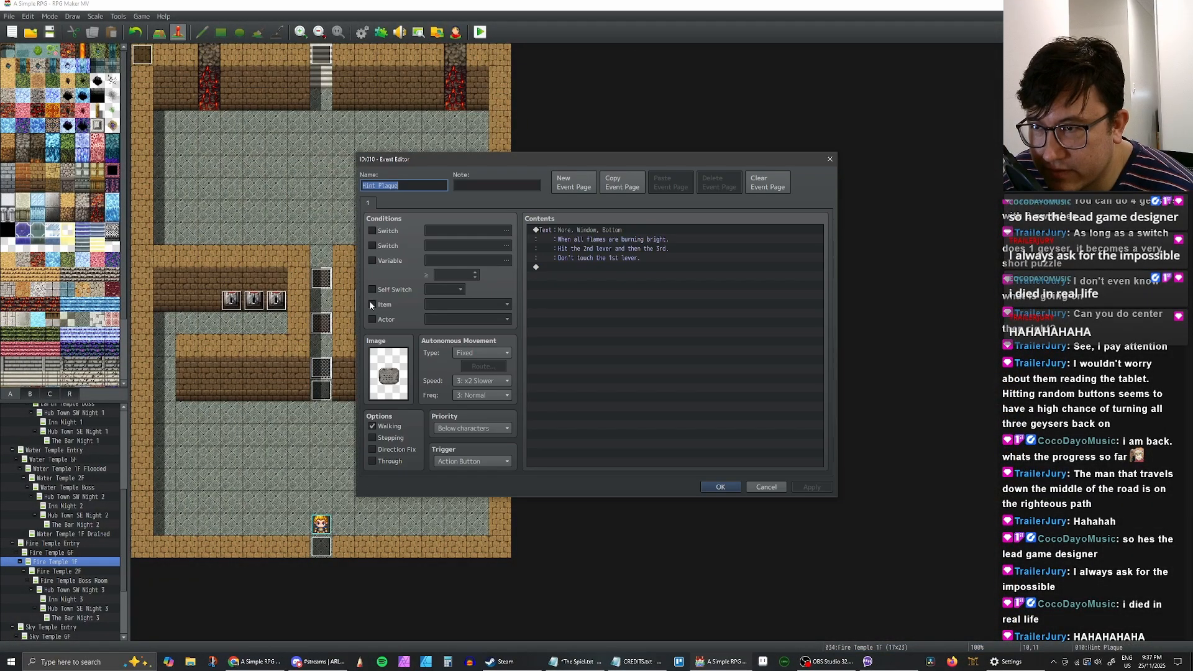
left_click(564, 230)
left_click(556, 267)
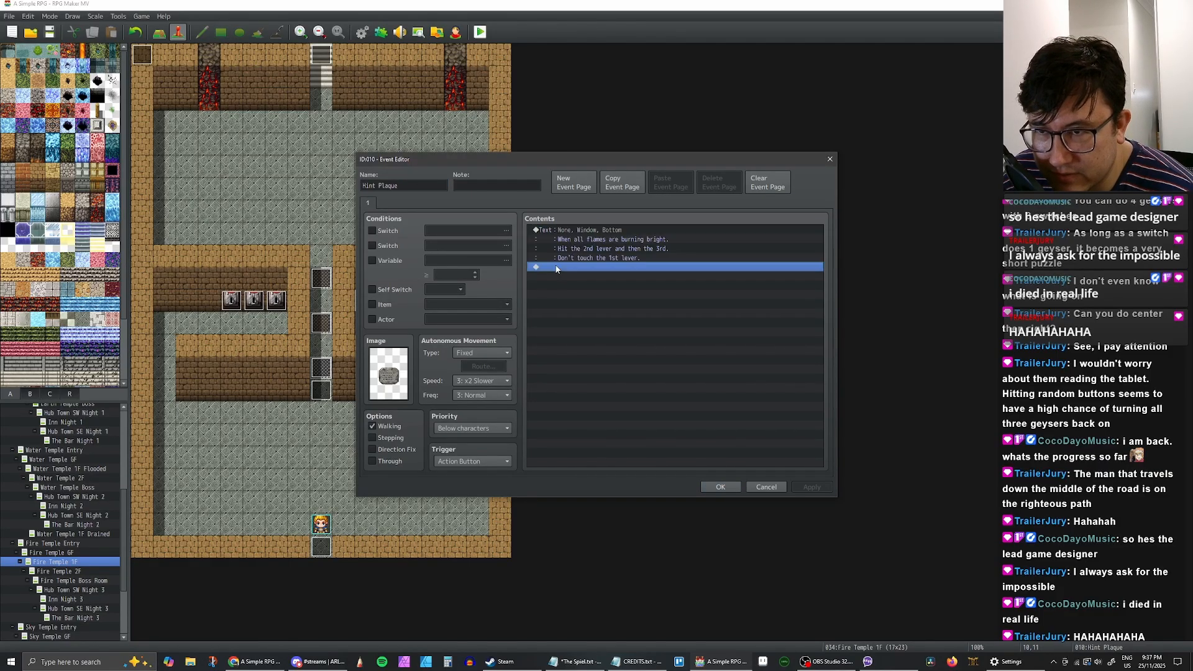
left_click(568, 231)
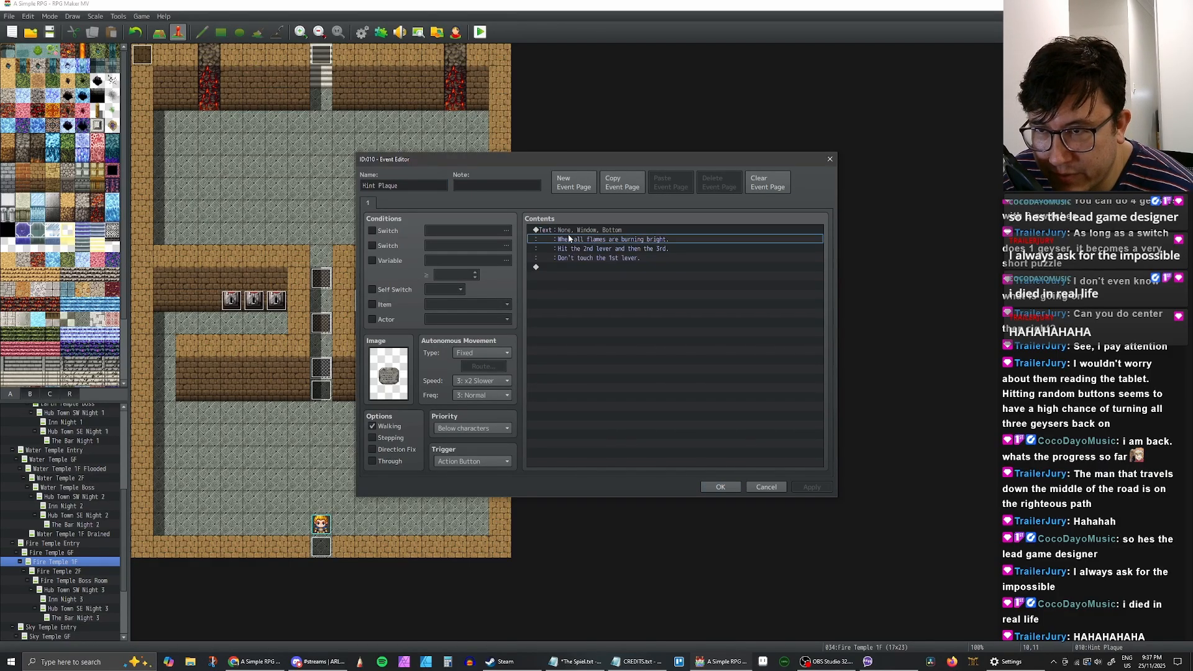
left_click(561, 267)
left_click(464, 429)
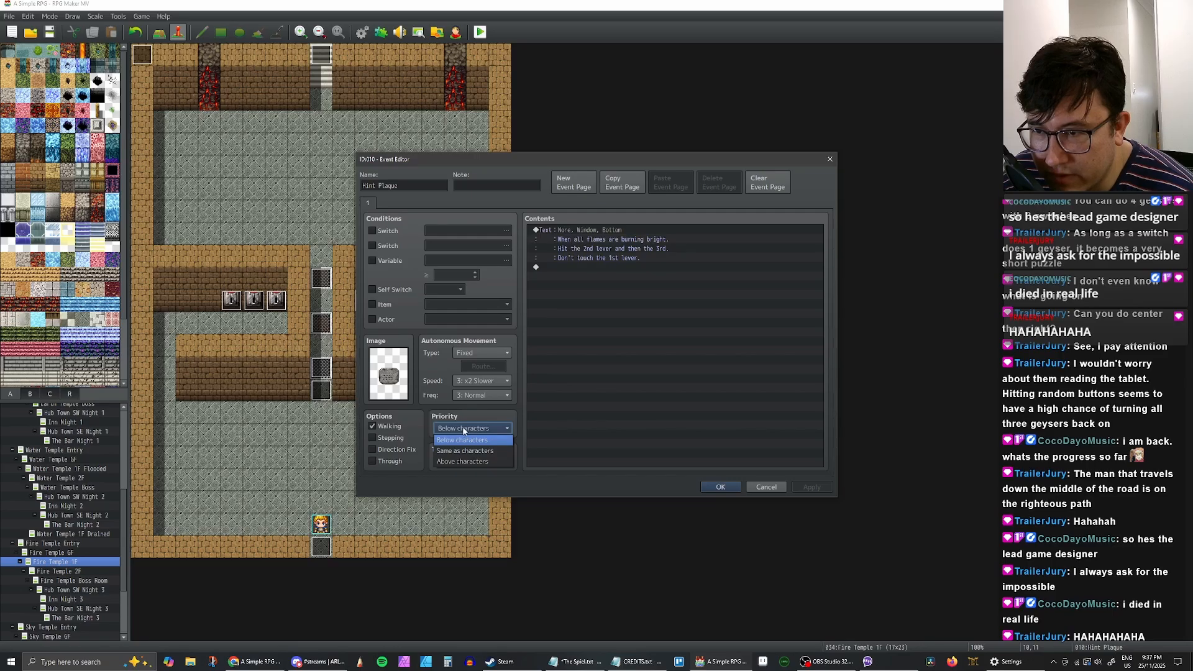
left_click(464, 451)
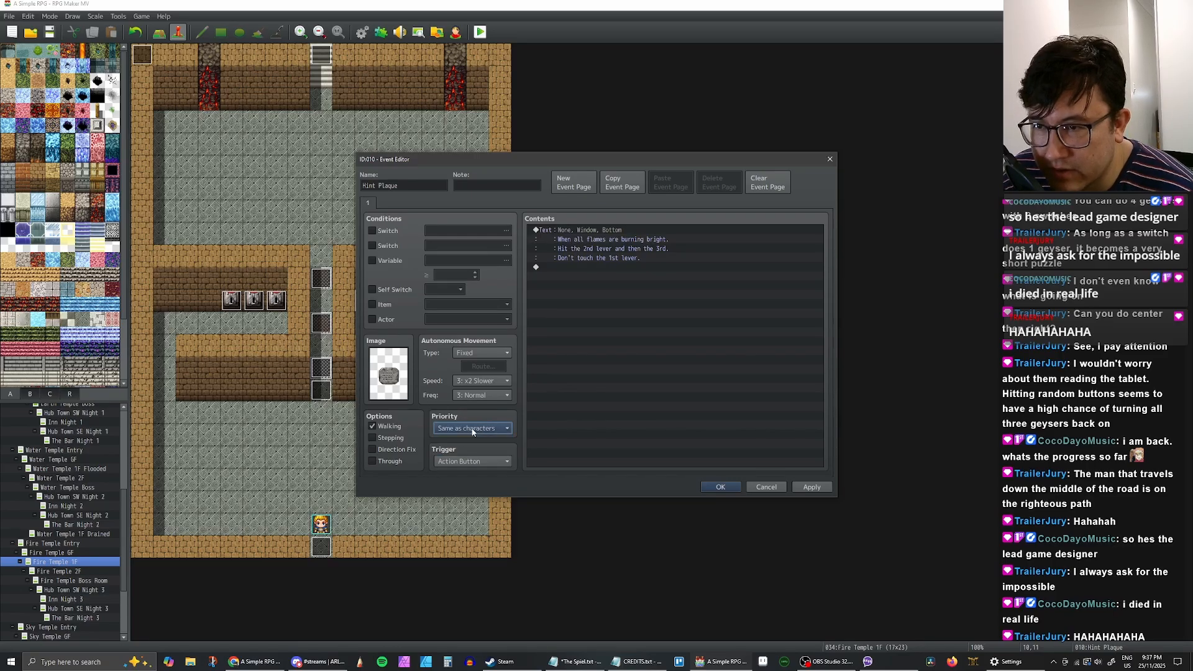
left_click(811, 487)
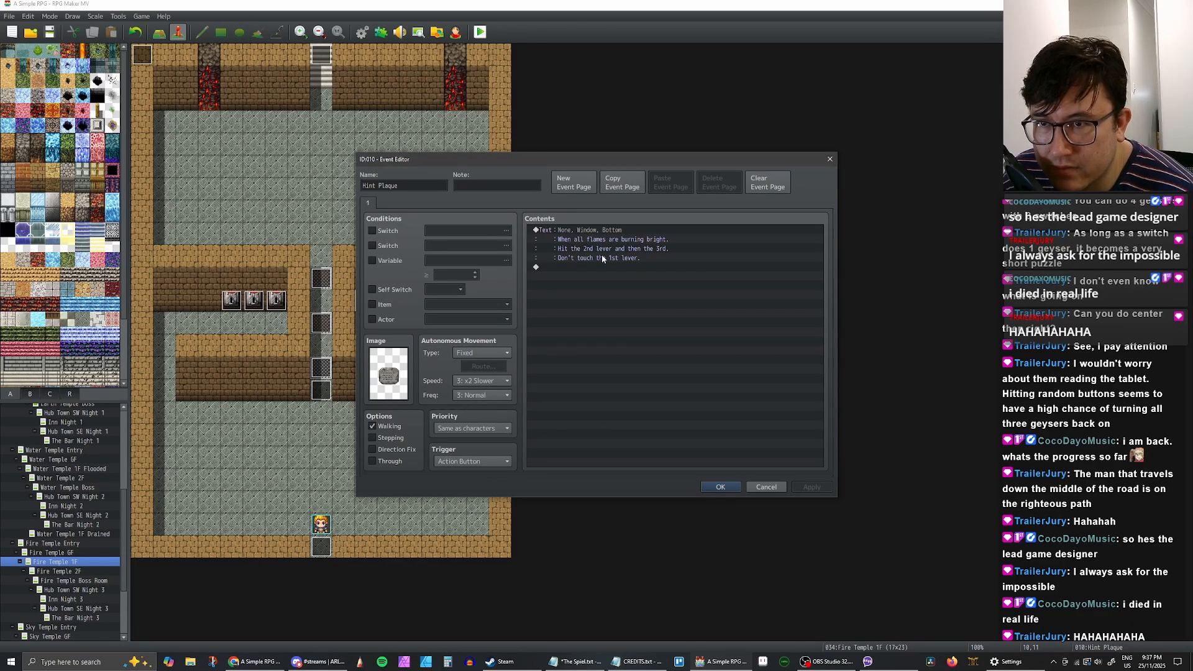
left_click(720, 487)
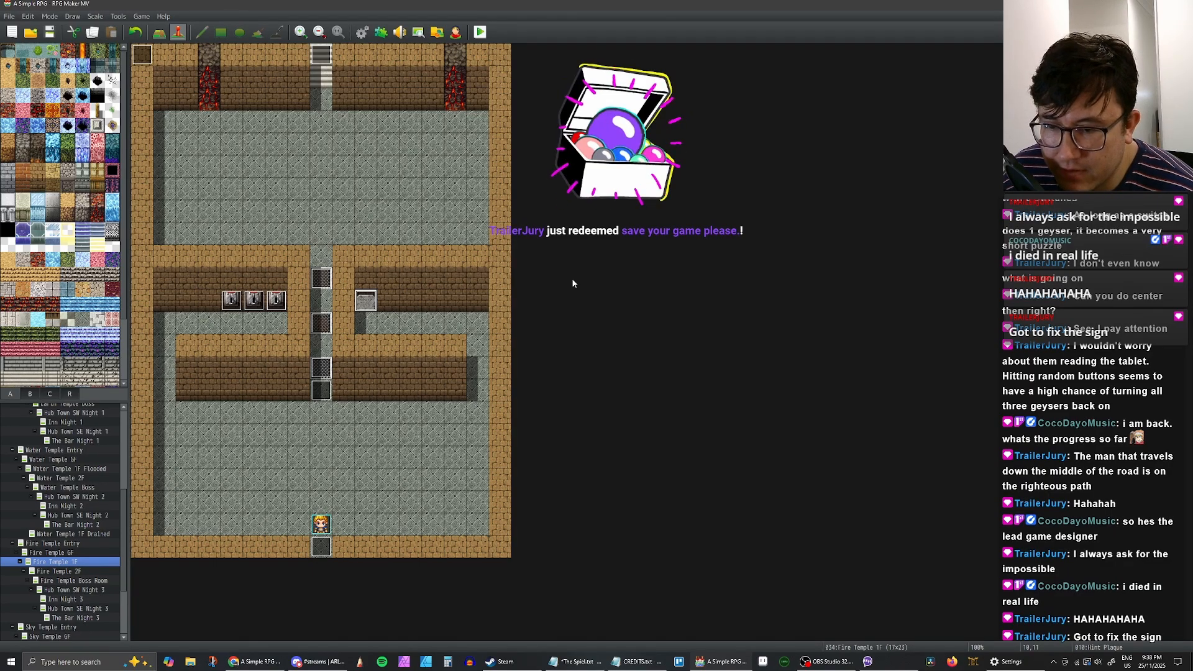
left_click(50, 32)
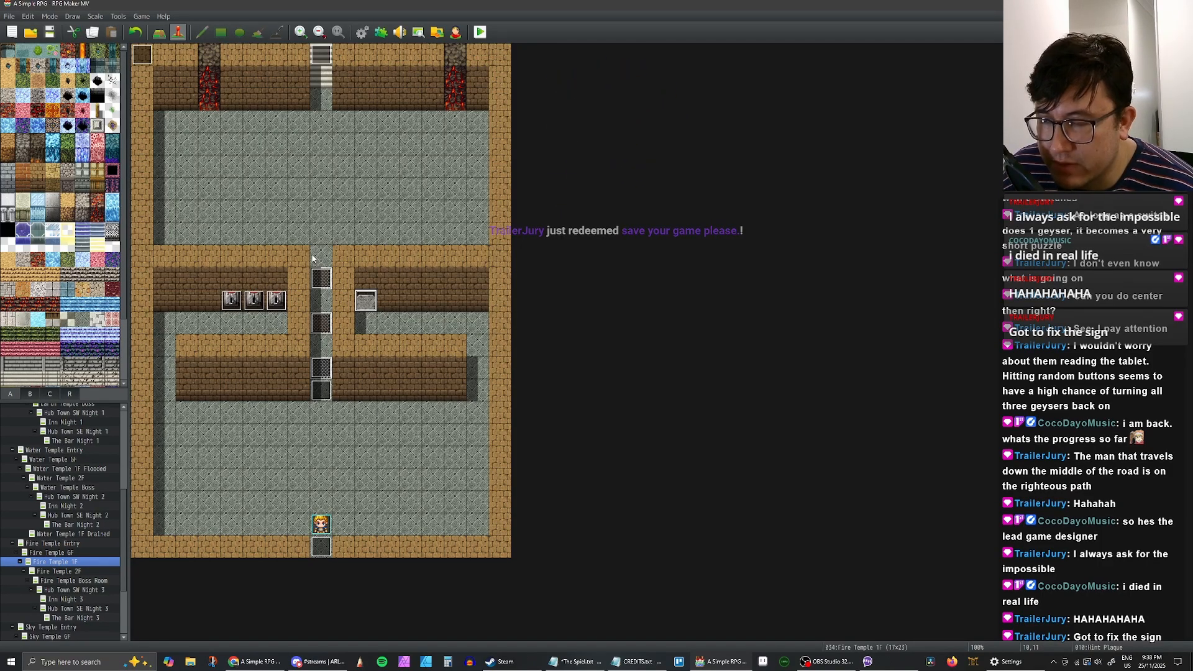
Step: Look over the Sky Temple GF, Sky Temple B1 and The Bar Night 3 maps, returning to Fire Temple 1F
scroll(102, 496, "down", 4)
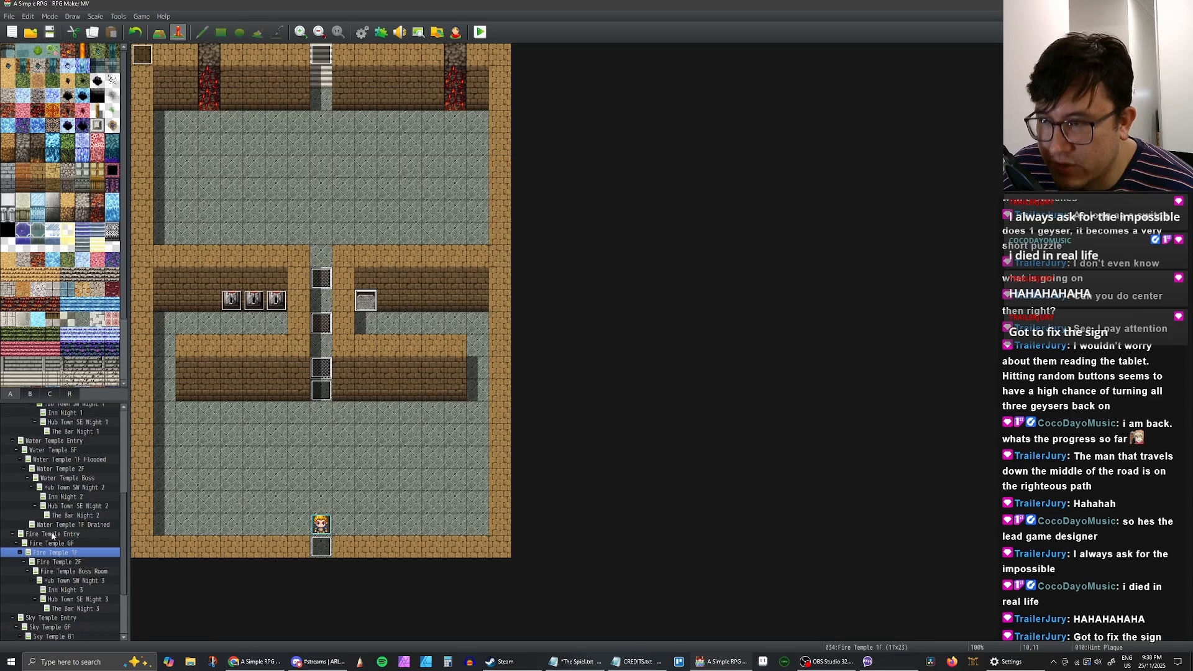
scroll(70, 496, "up", 4)
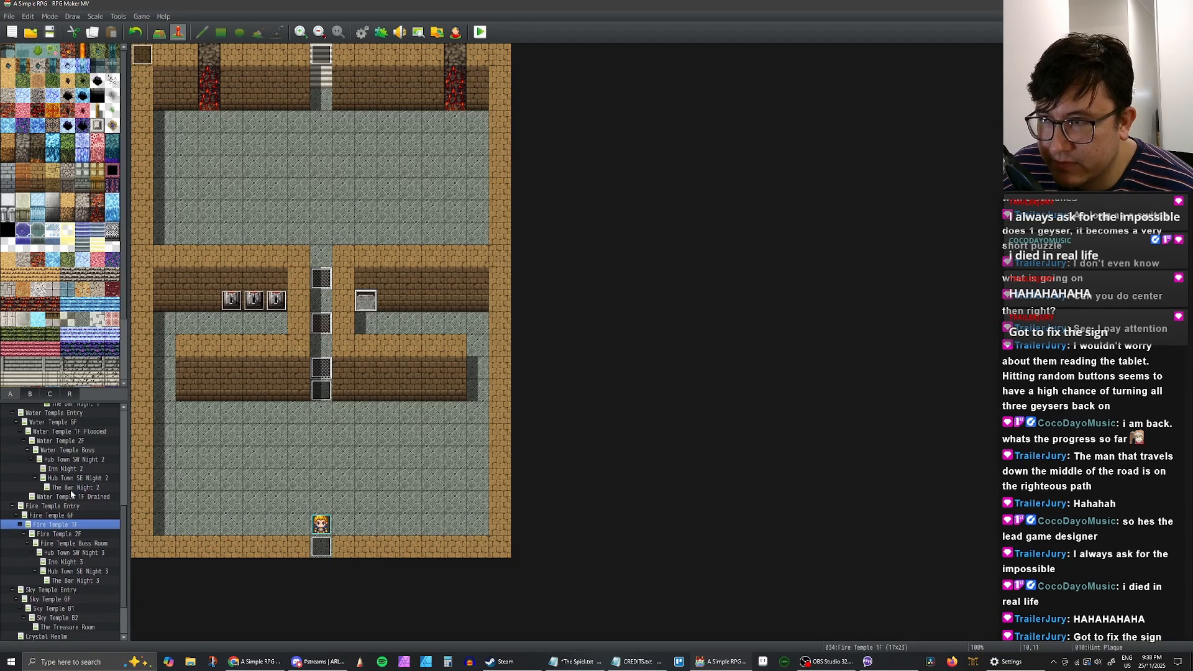
scroll(71, 494, "down", 4)
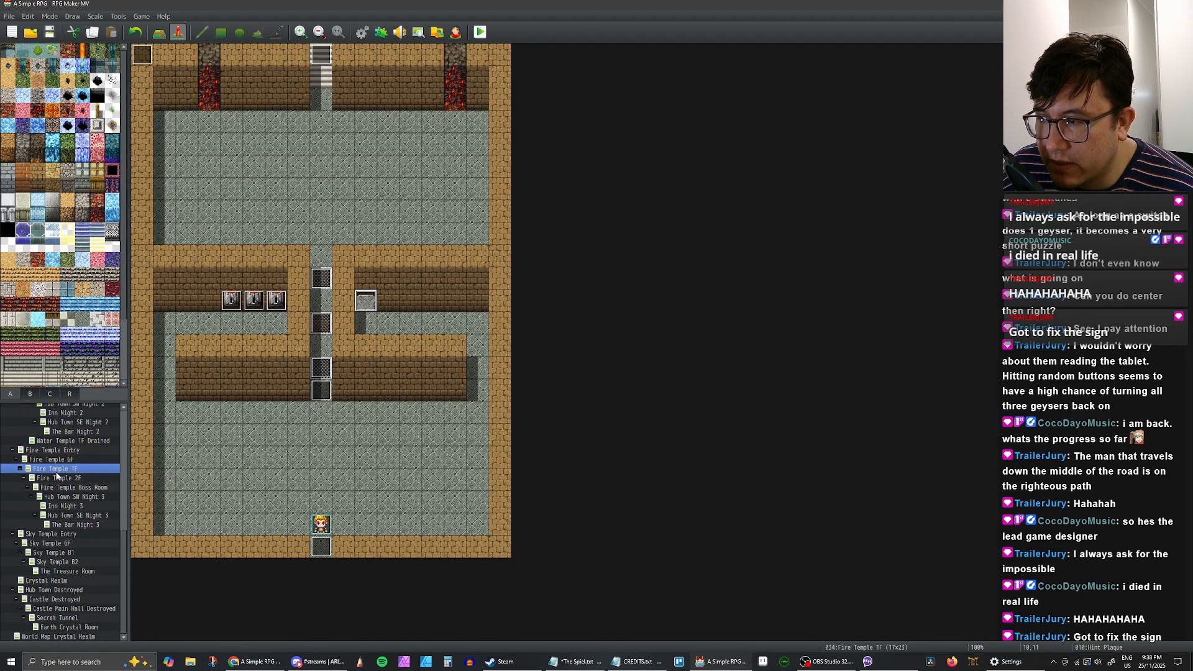
left_click(52, 545)
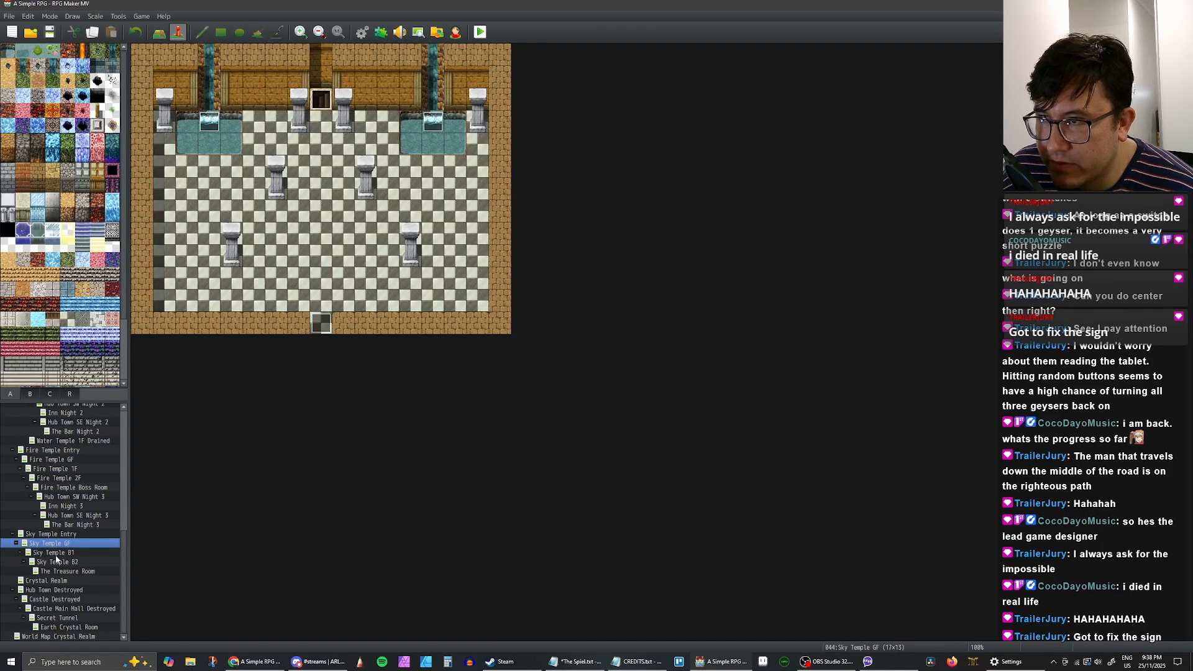
left_click(56, 554)
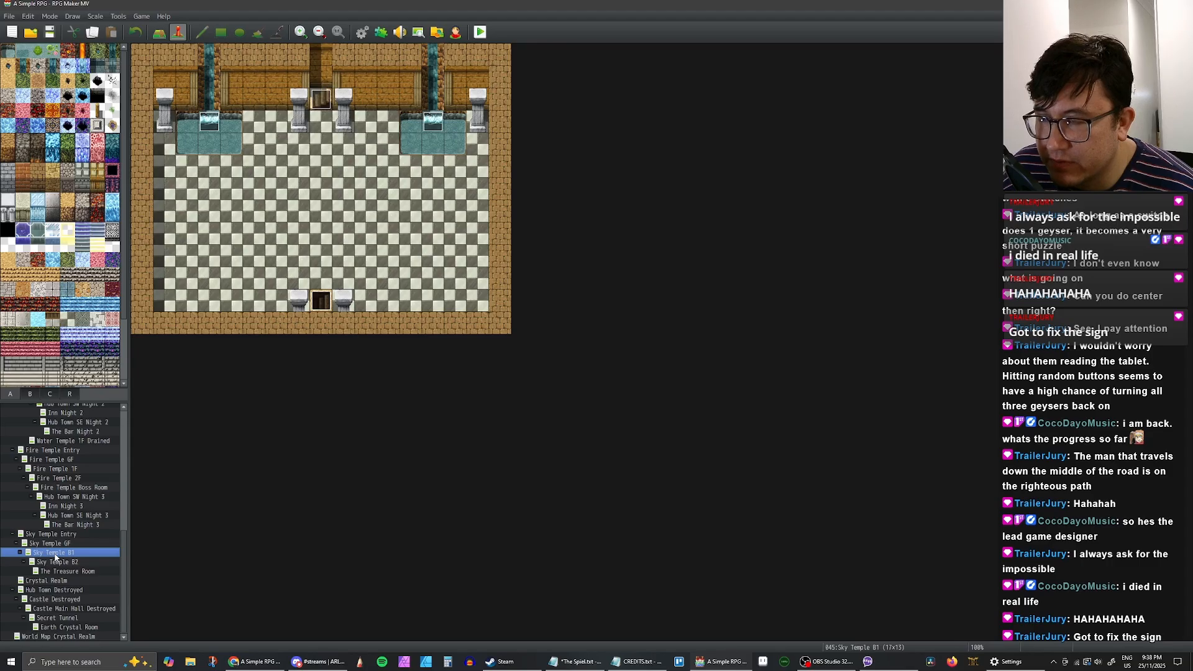
left_click(54, 534)
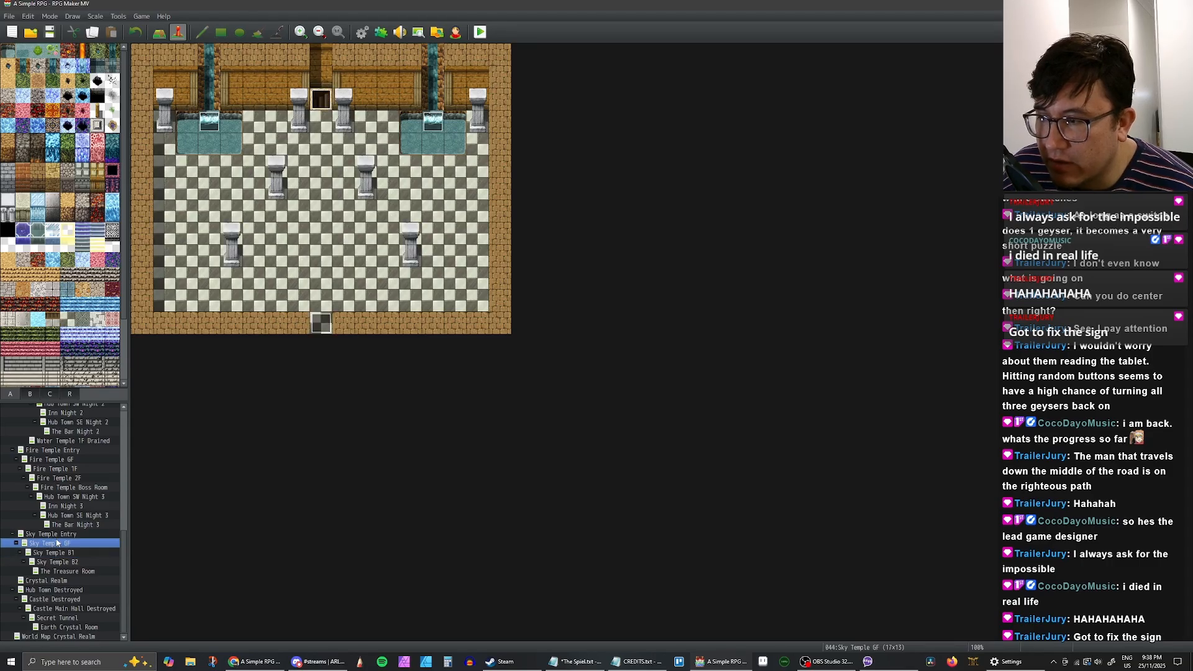
left_click(66, 526)
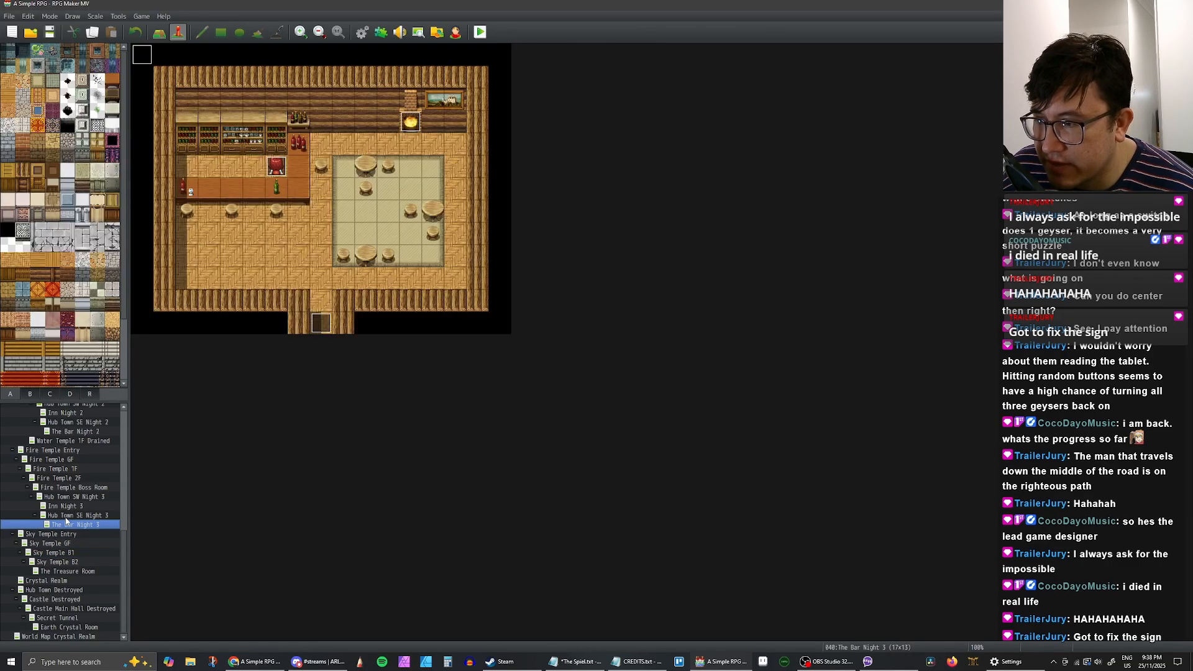
scroll(72, 506, "up", 1)
left_click(68, 488)
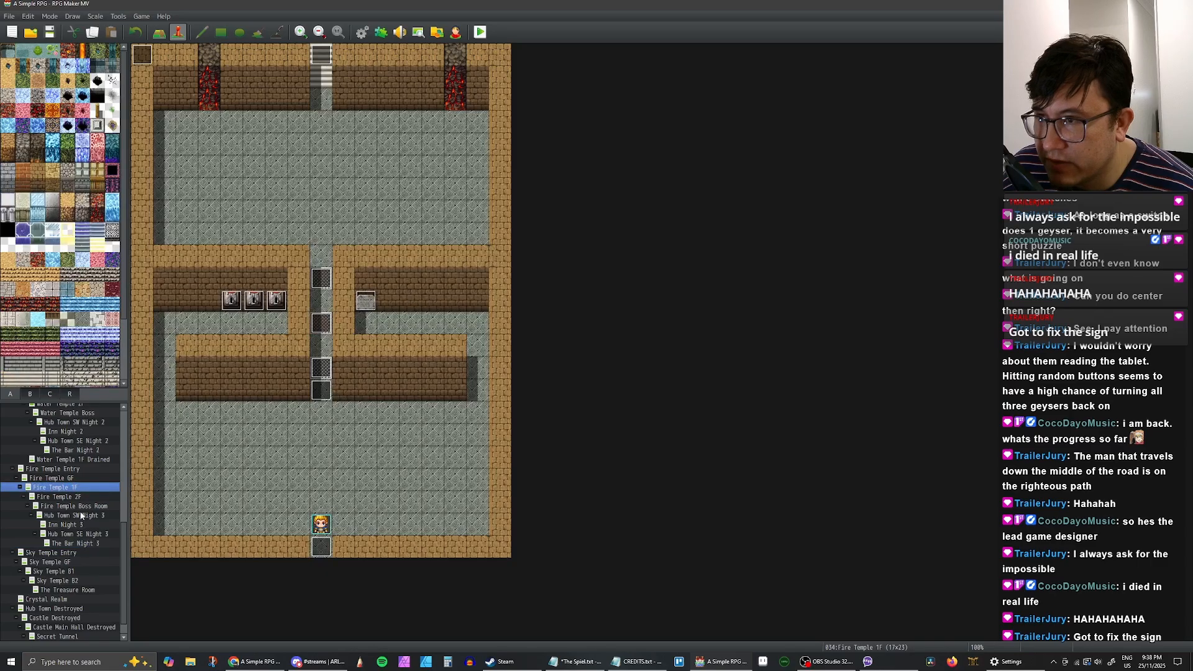
Step: Check the Water Temple 1F Flooded map and its Mini Boss event, and return to the Fire Temple 1F map
scroll(73, 463, "up", 3)
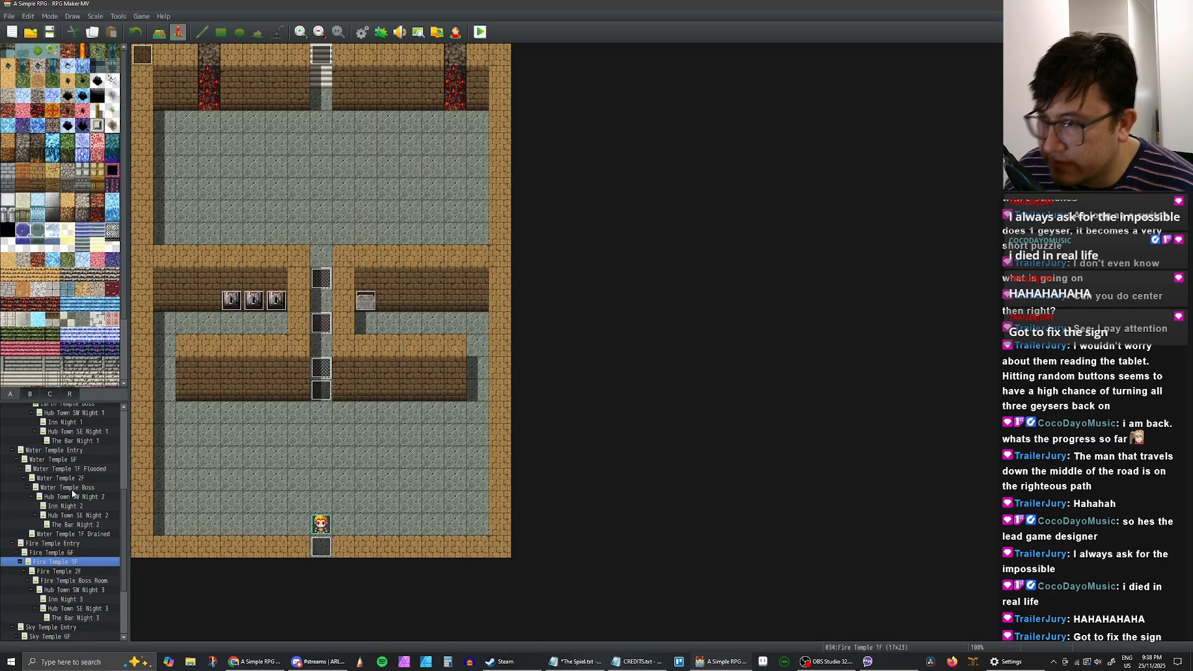
left_click(72, 489)
left_click(69, 480)
left_click(64, 469)
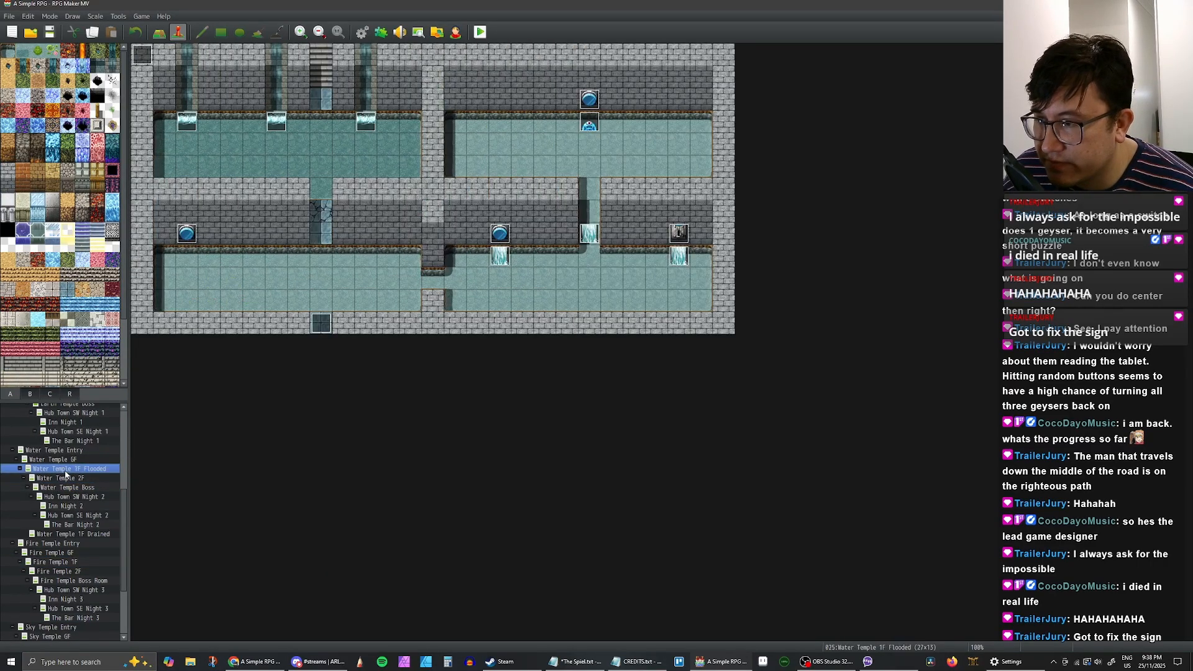
left_click(589, 122)
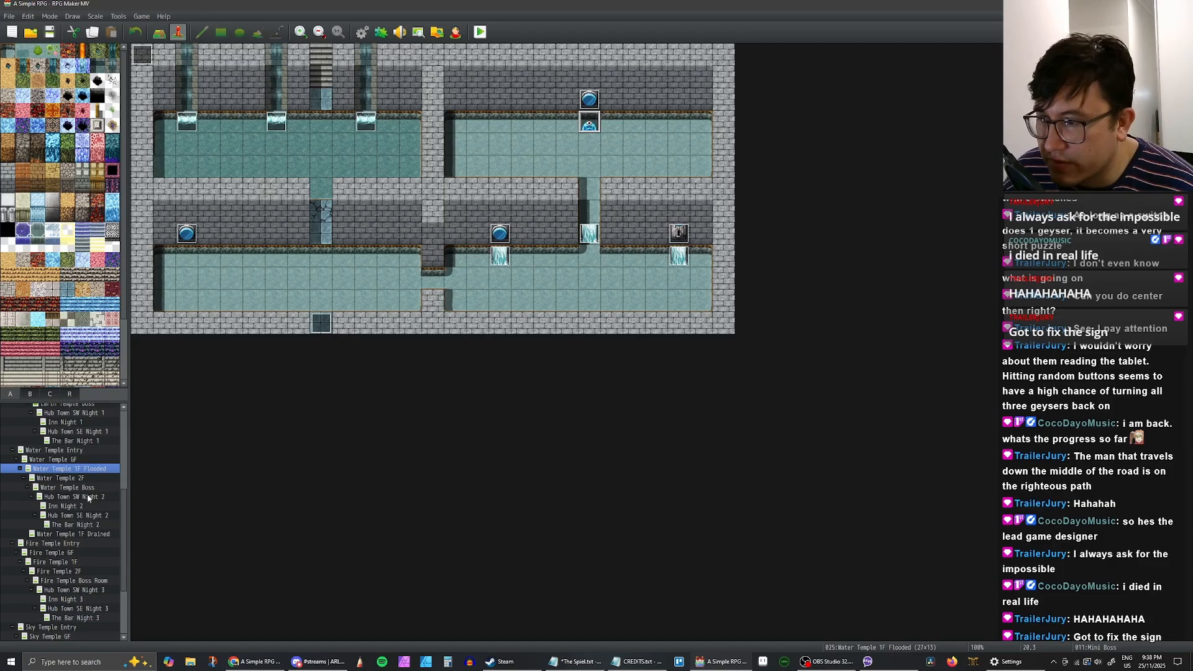
left_click(57, 560)
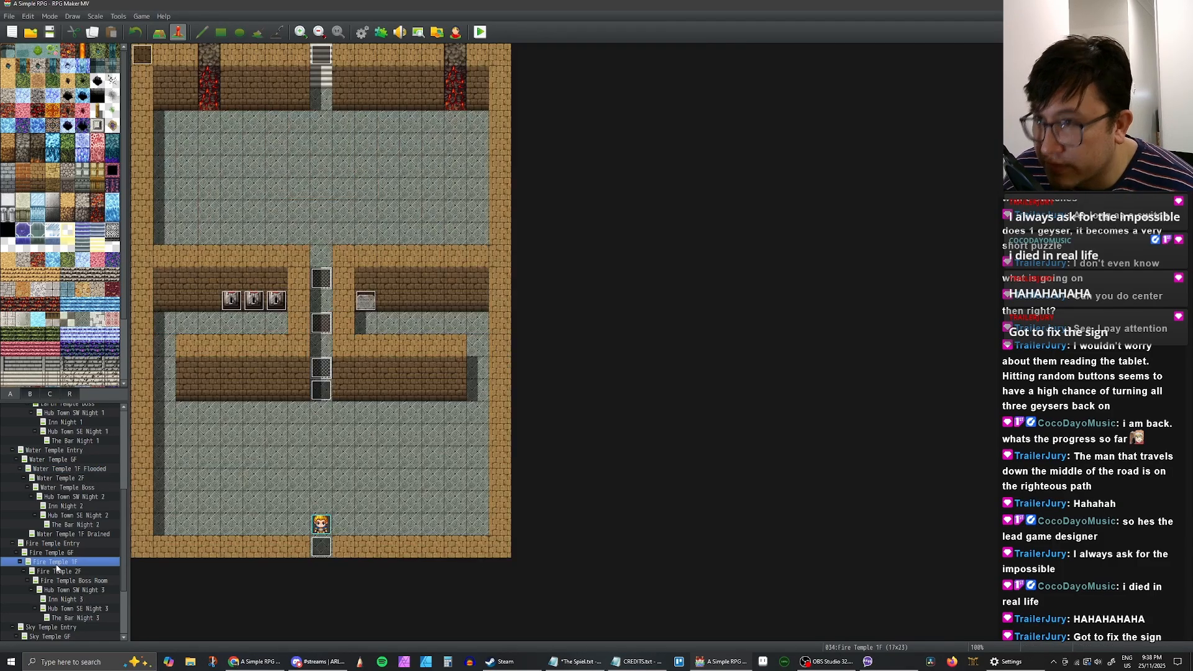
Step: Paste the Mini Boss event at the foot of the north stairs and change its image to the gray winged gargoyle from the Monster sheet
left_click(330, 124)
key("ctrl+v")
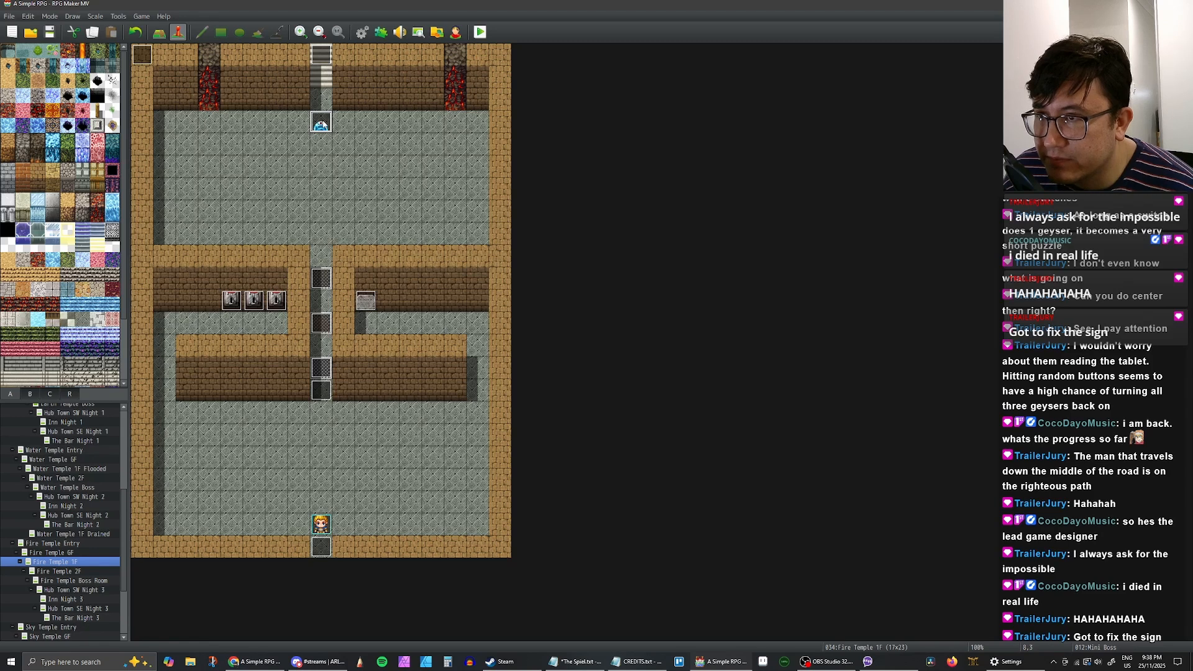
double_click(321, 125)
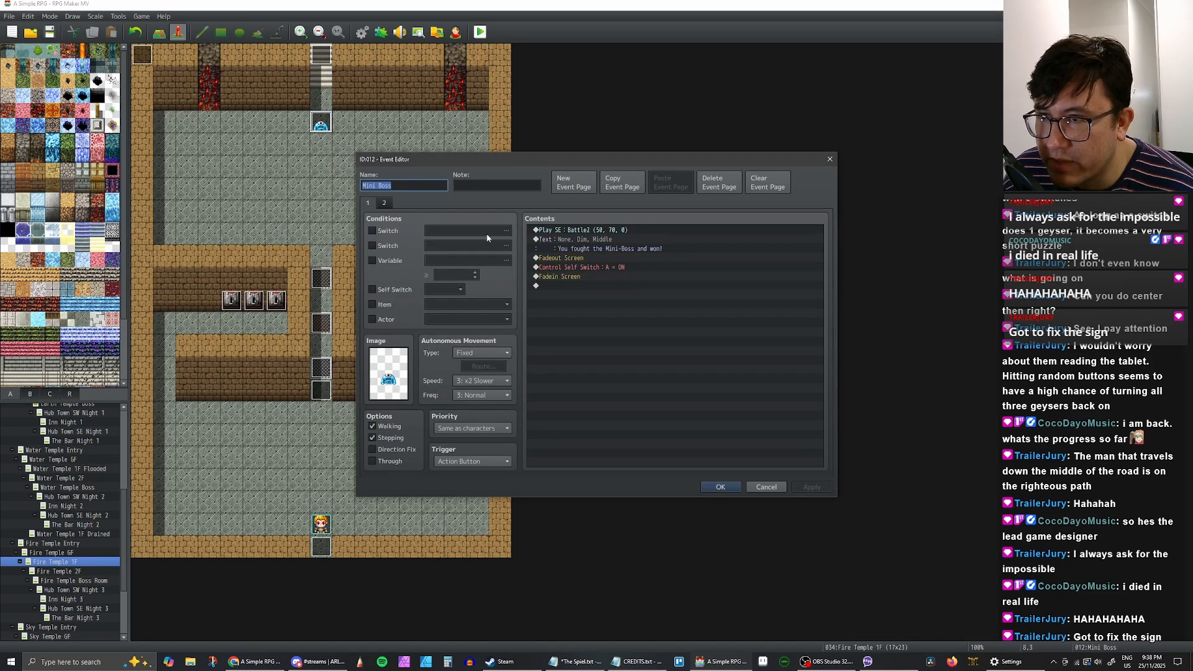
double_click(390, 362)
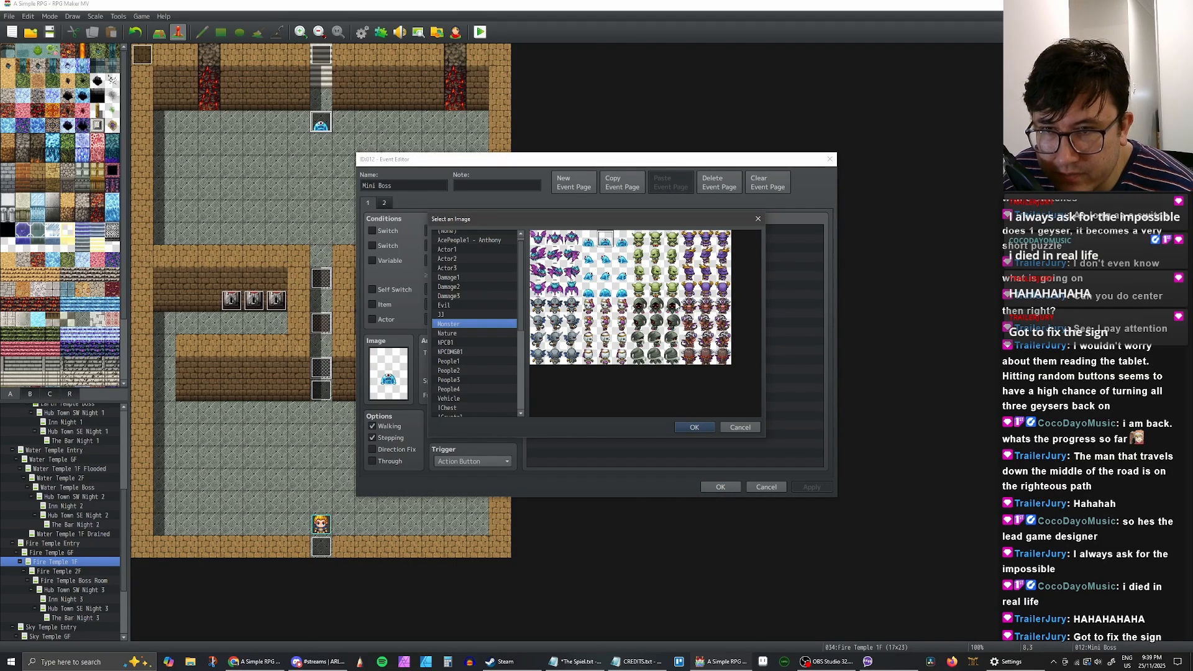
left_click(458, 334)
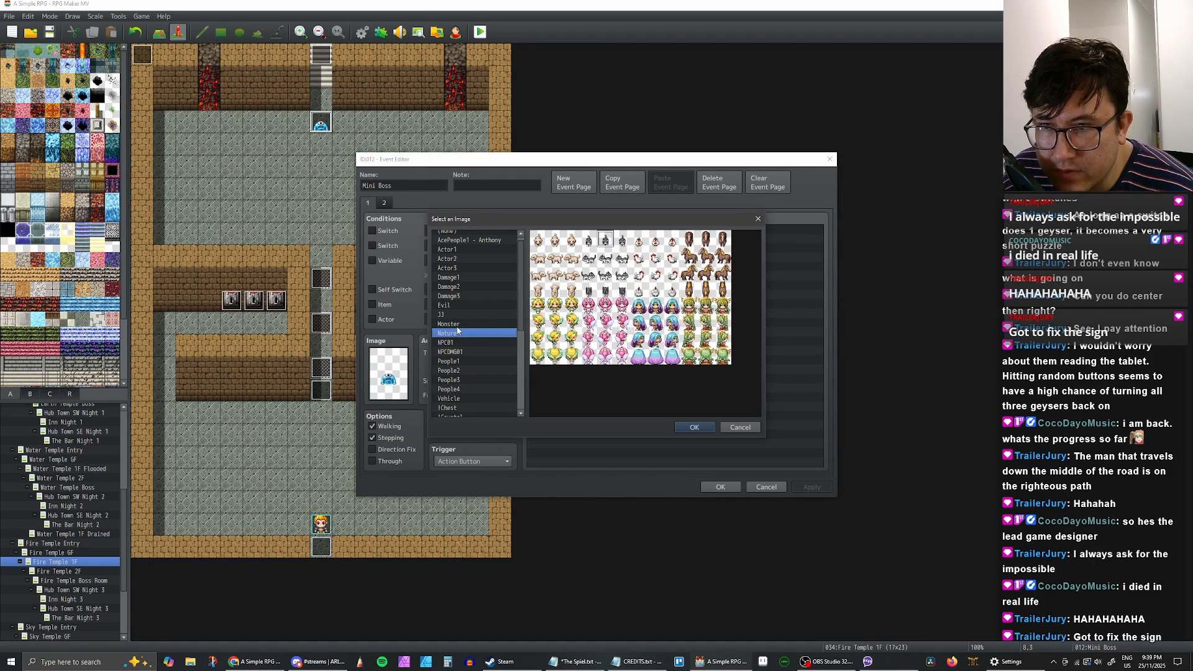
left_click(458, 324)
left_click(459, 315)
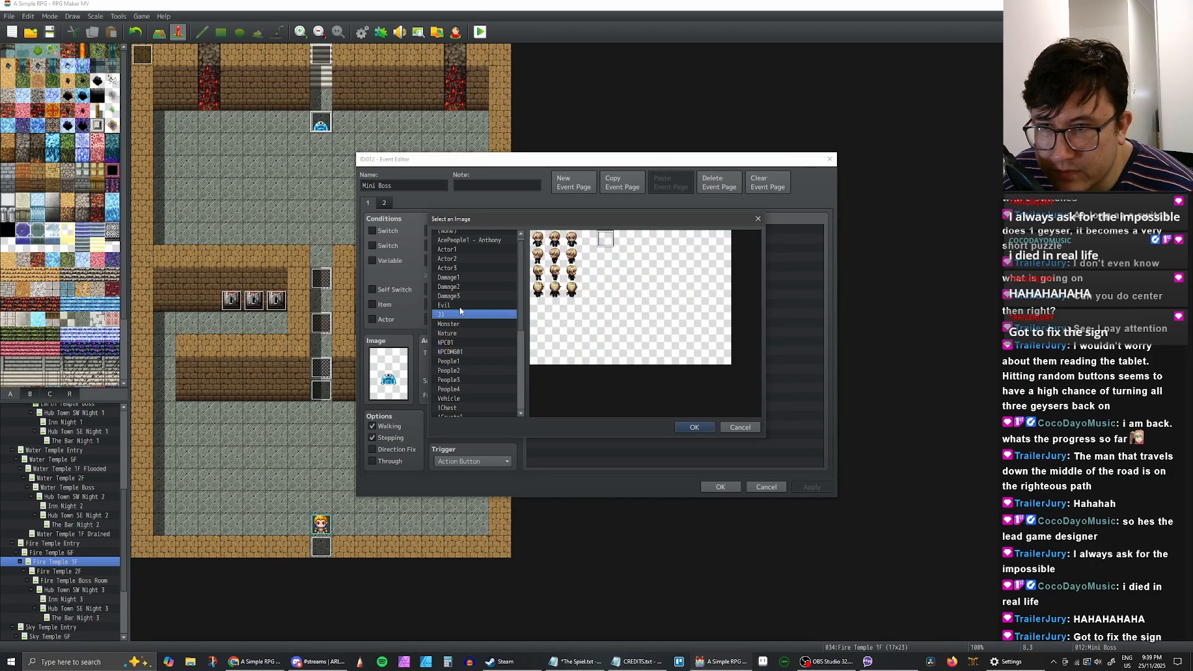
left_click(460, 305)
left_click(464, 296)
left_click(463, 288)
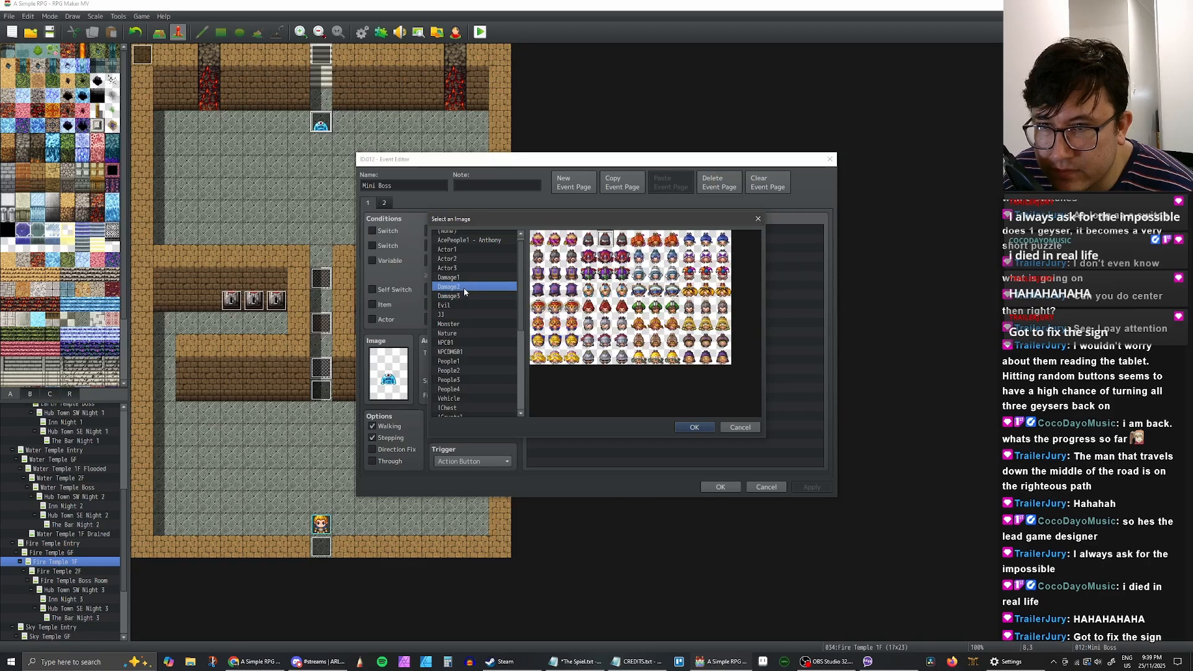
left_click(463, 280)
left_click(465, 325)
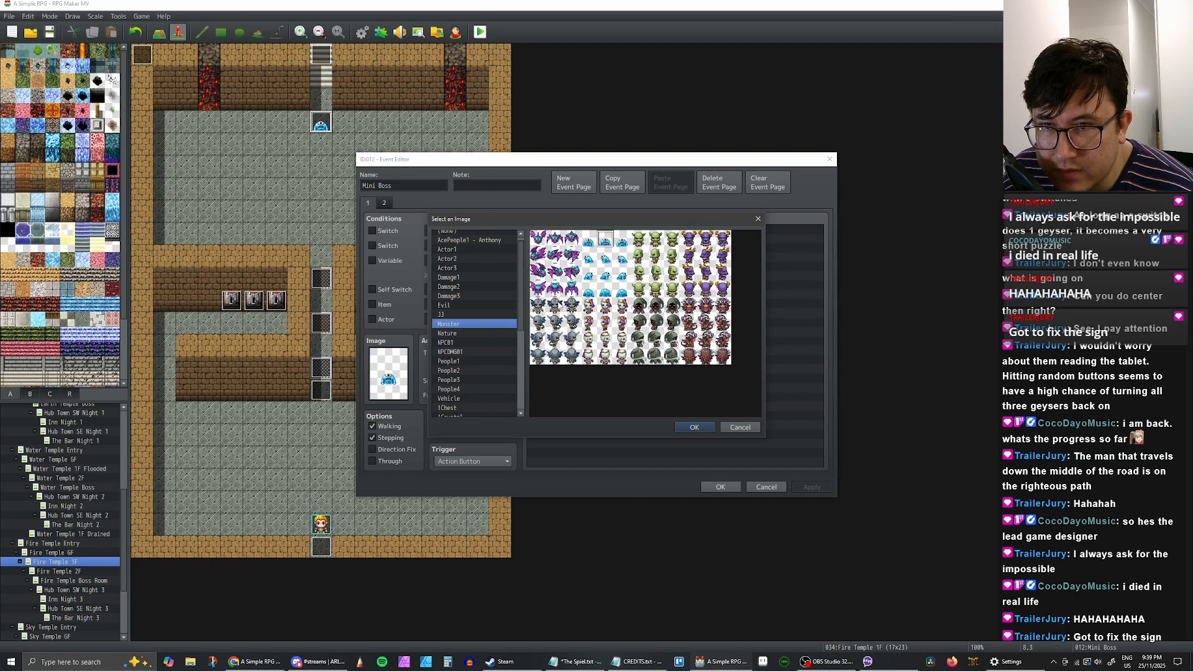
double_click(556, 306)
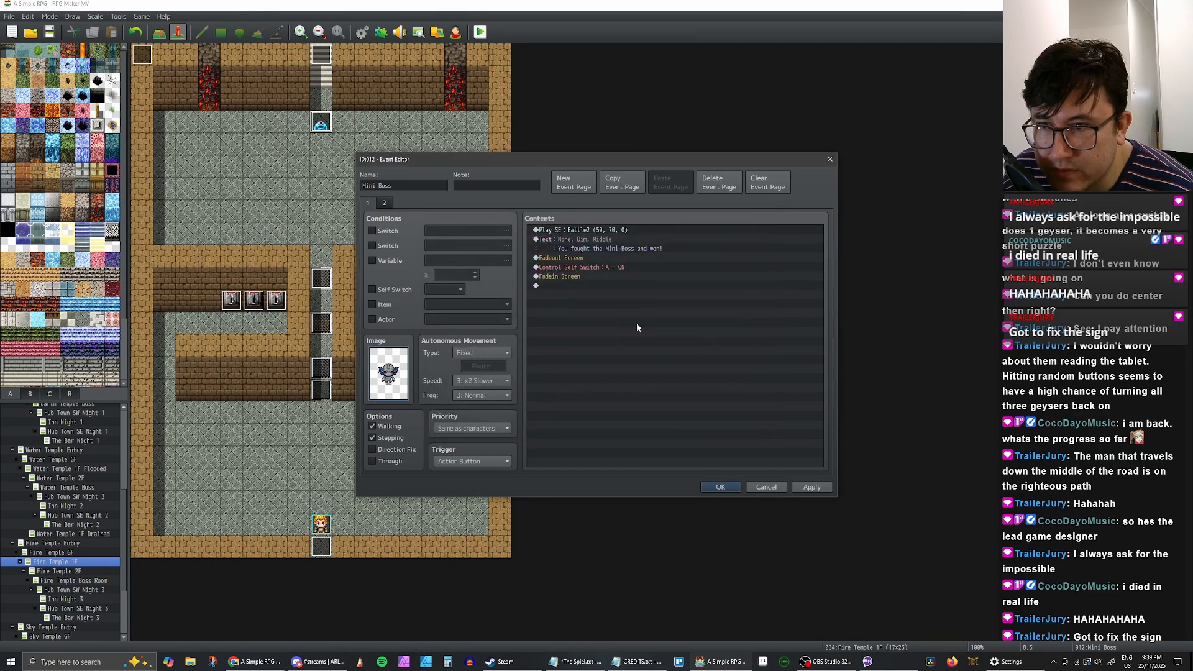
left_click(812, 486)
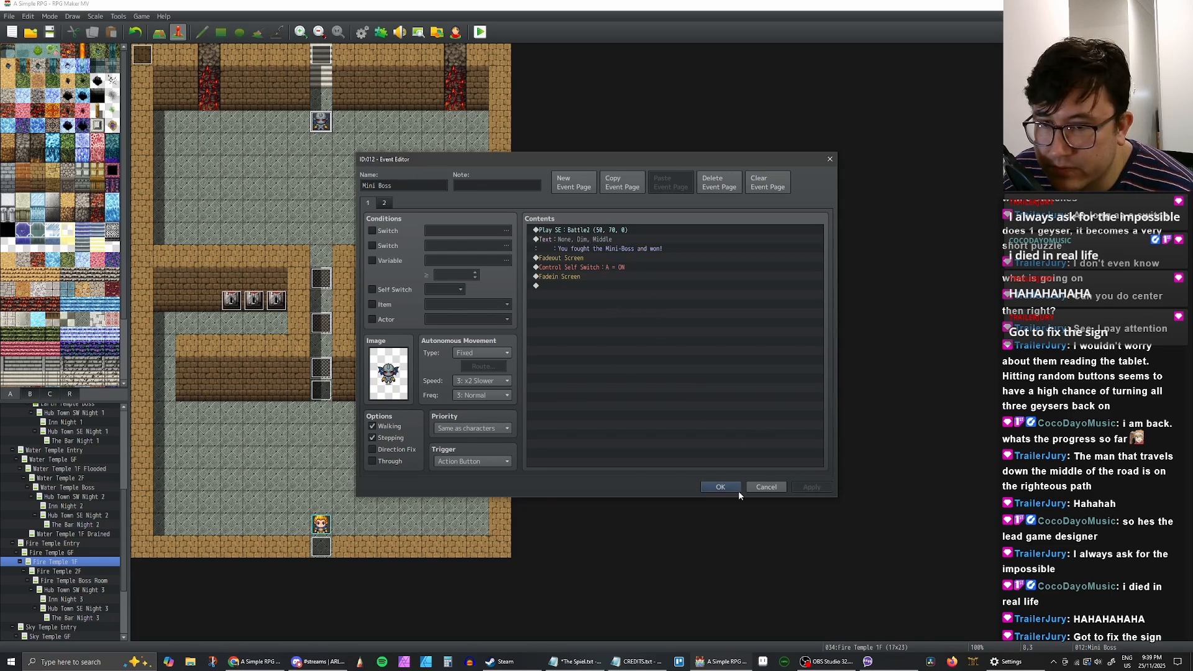
left_click(720, 486)
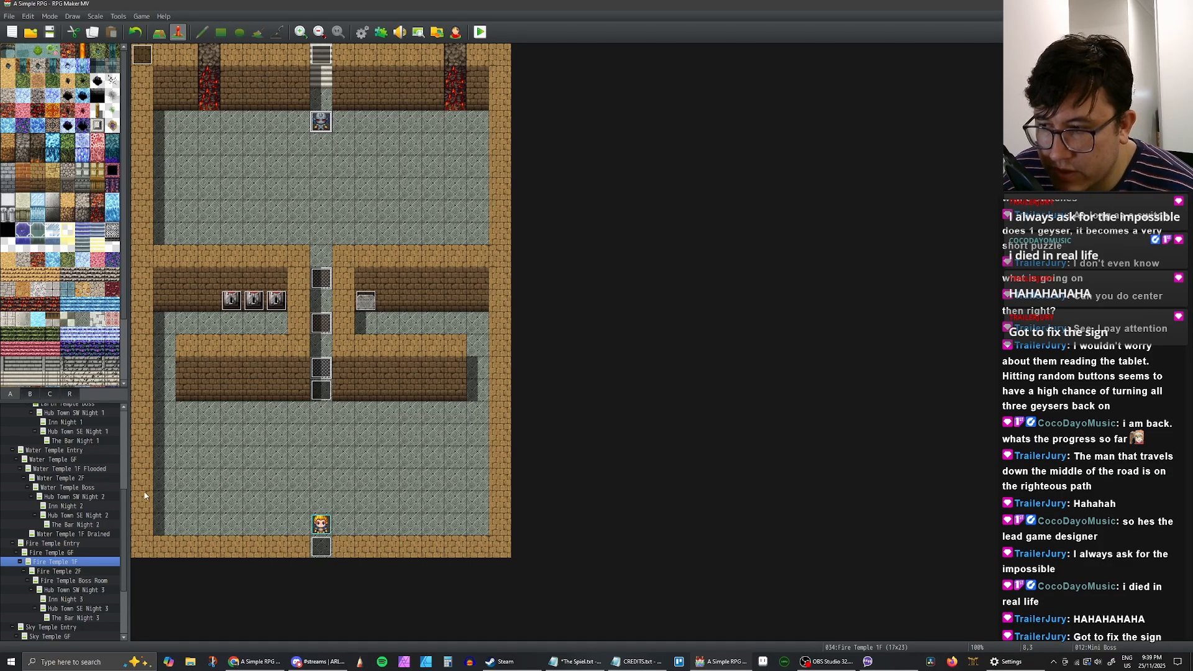
Step: Look over the Castle Main Hall, Hub Town NW and NE, and Earth Temple maps, ending on the events in Earth Temple Boss
left_click_drag(122, 515, 121, 413)
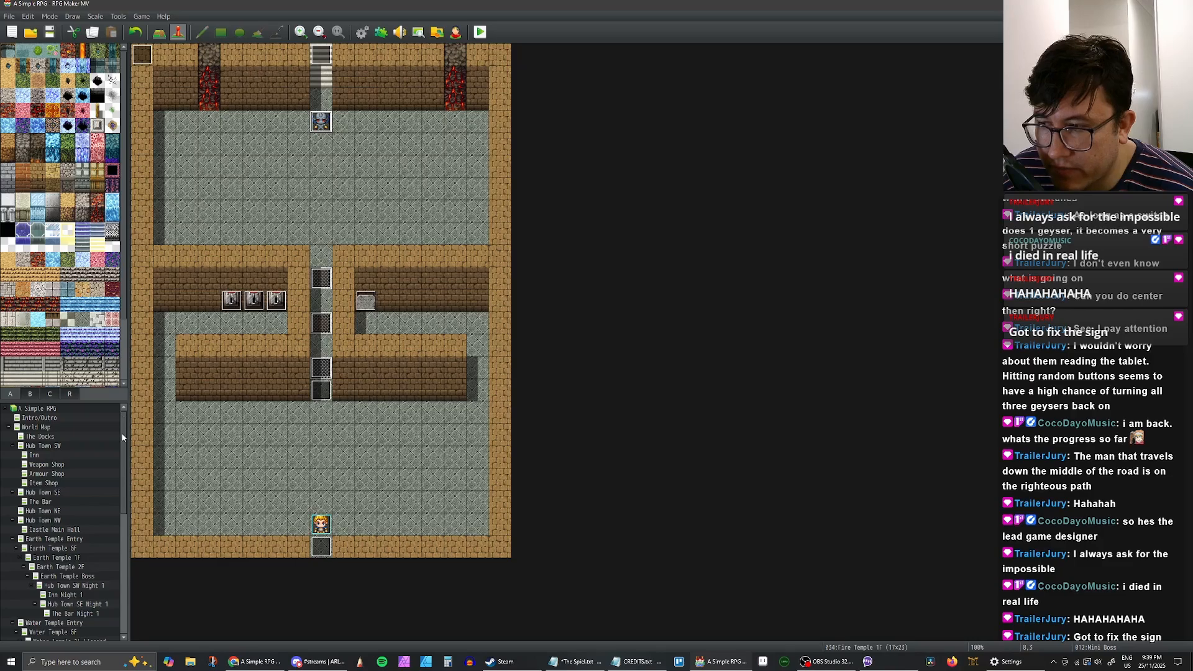
left_click(52, 530)
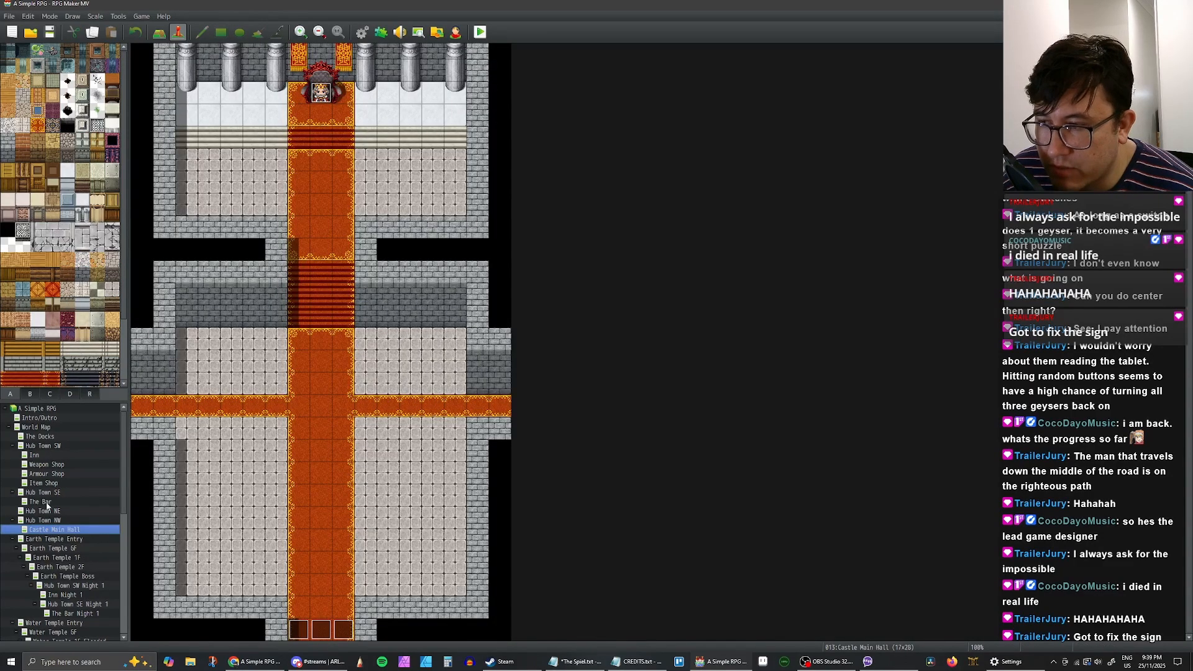
left_click(41, 520)
left_click(44, 510)
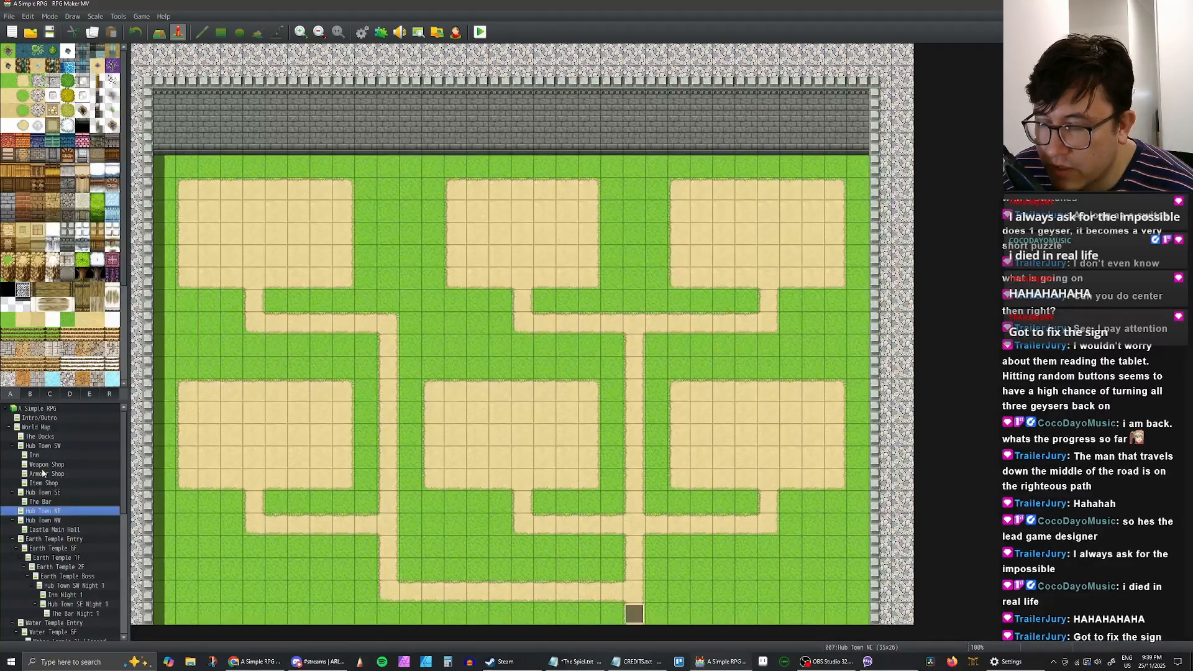
left_click(44, 540)
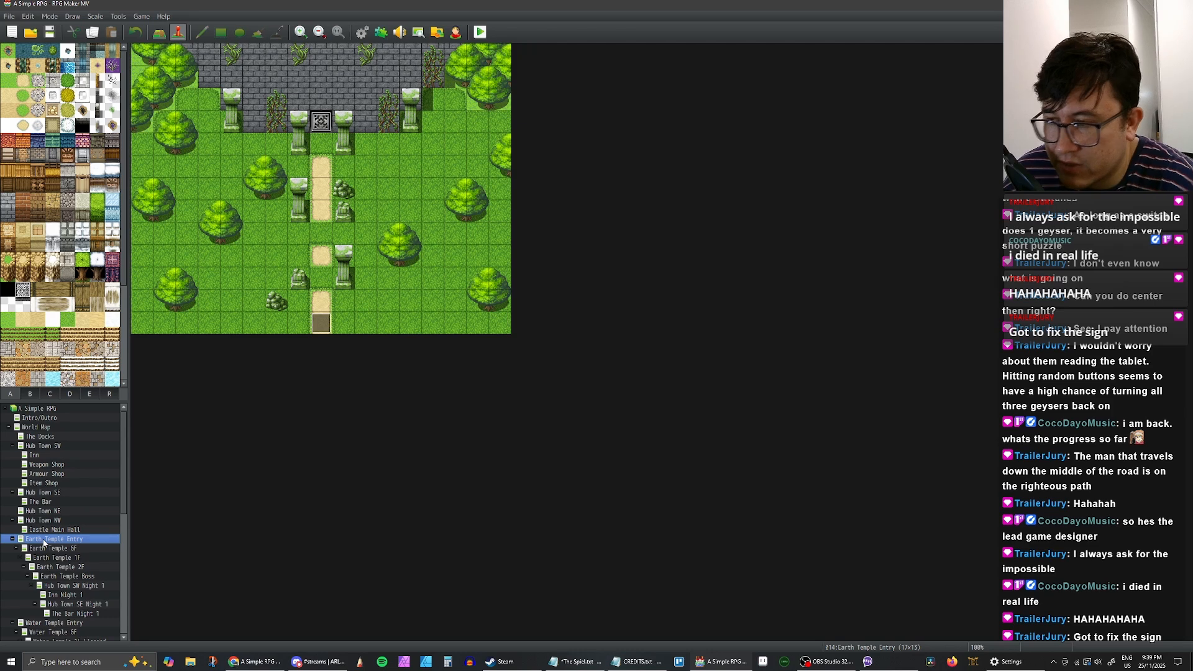
left_click(67, 551)
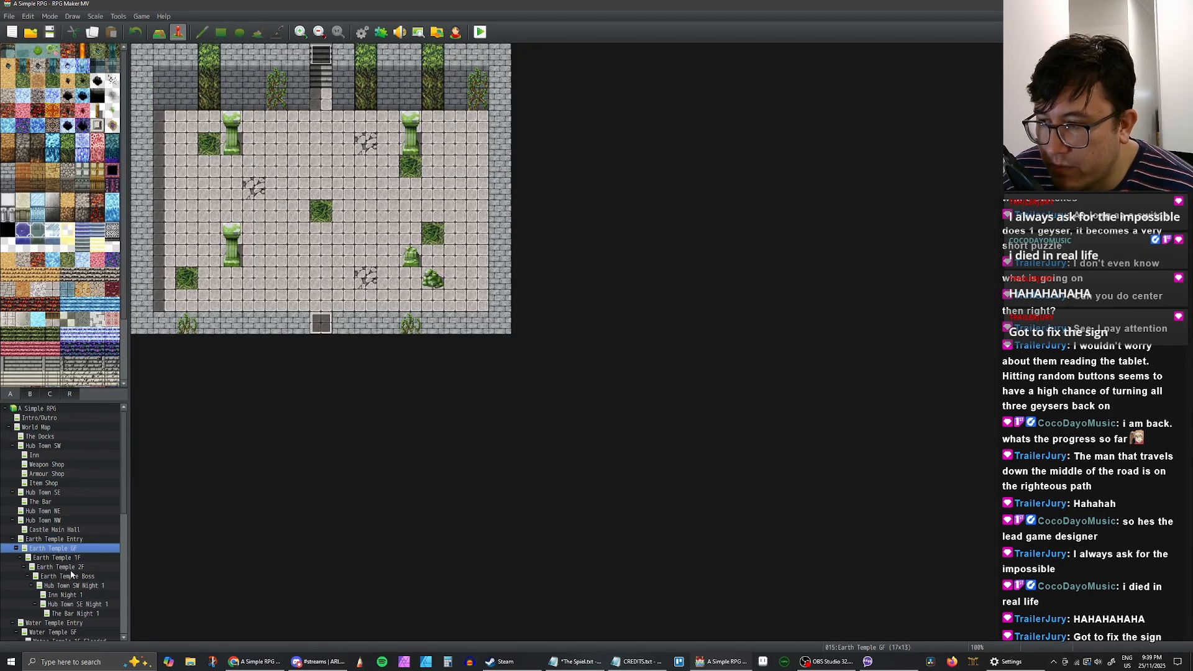
left_click(71, 576)
left_click(67, 568)
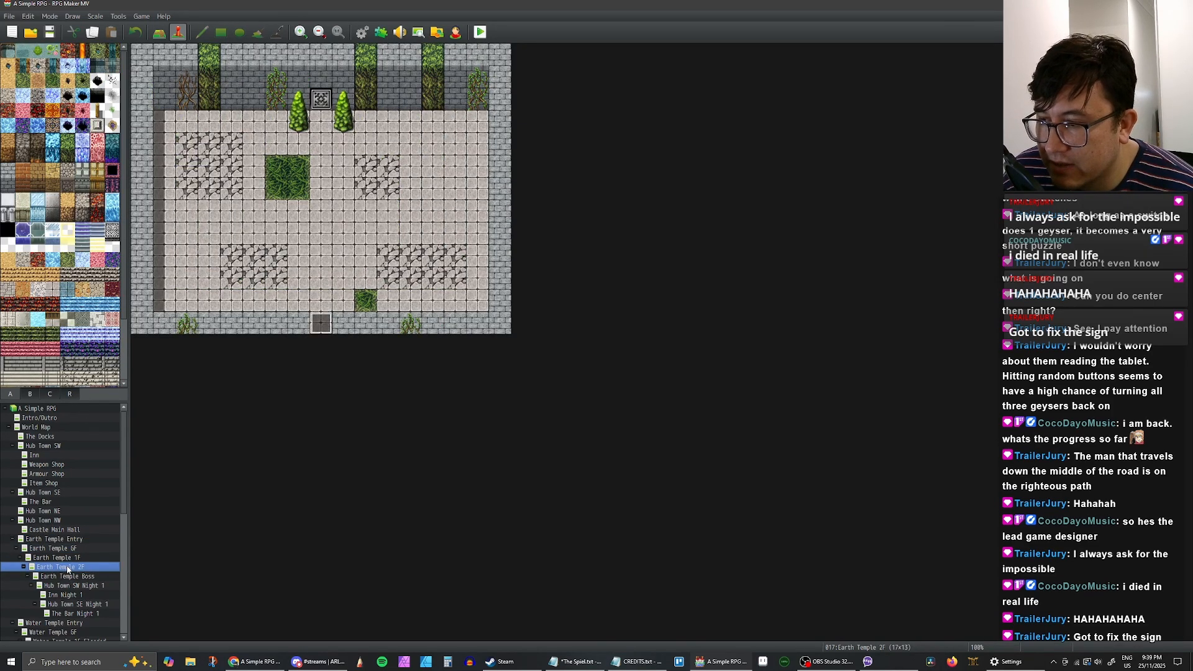
left_click(69, 576)
left_click(321, 189)
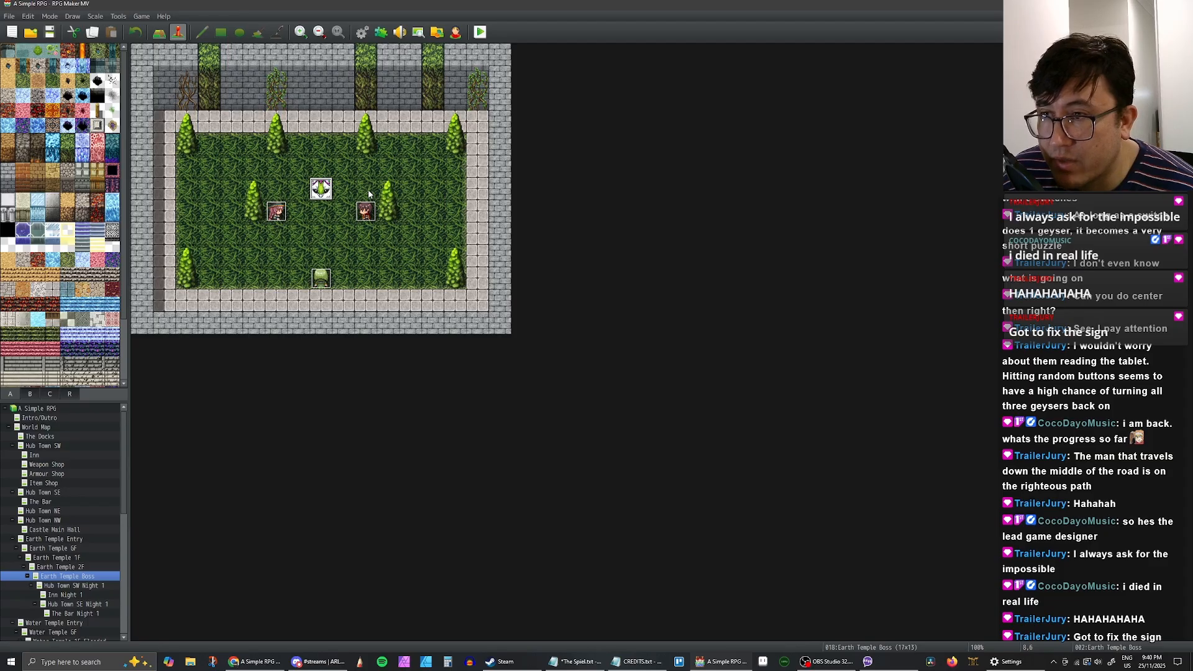
Step: Open the Cleric enemy in the database and look through the Actor1 battler images, from Actor1_4 to Actor1_7
left_click(362, 32)
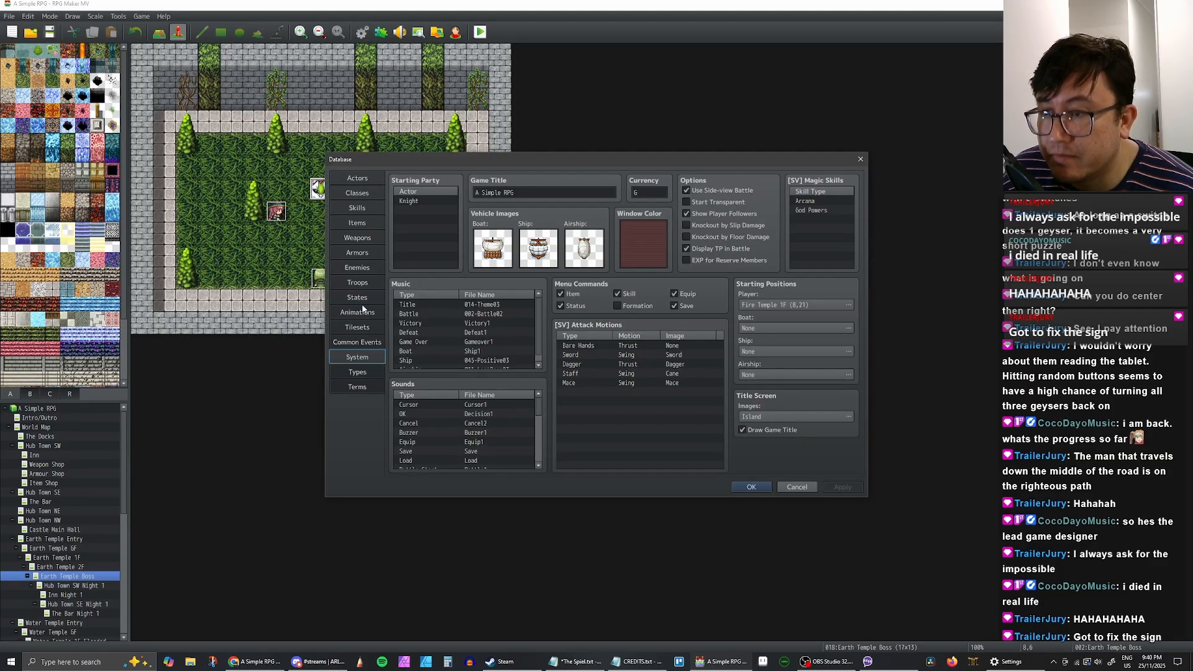
left_click(360, 267)
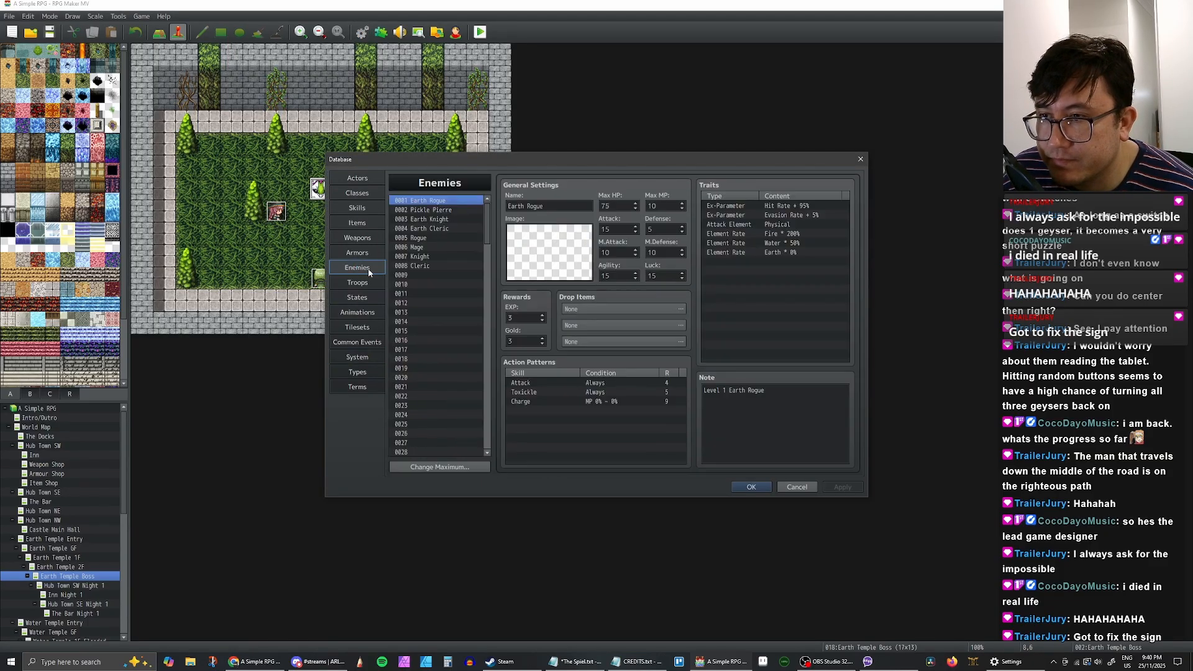
left_click(424, 267)
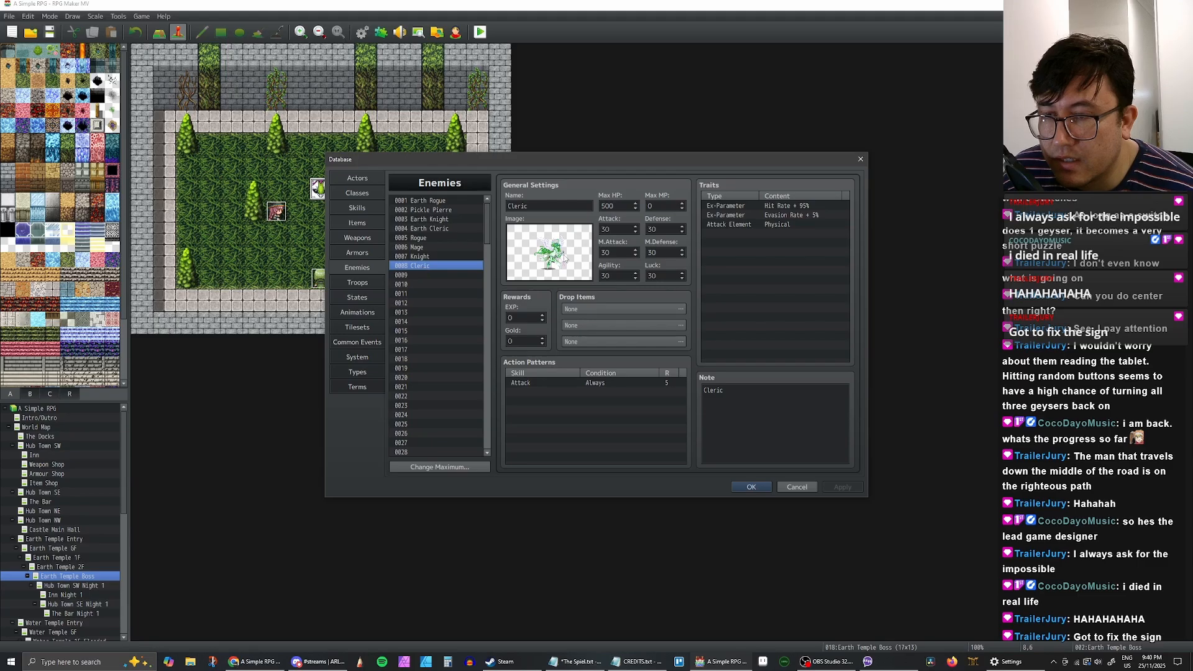
double_click(549, 251)
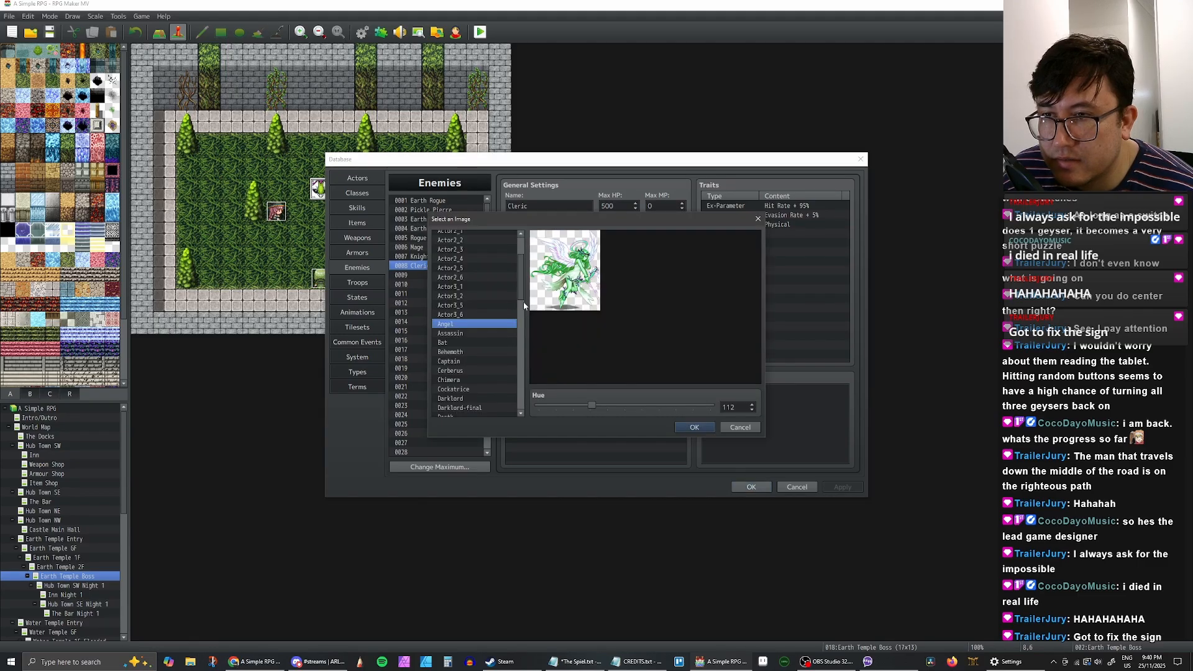
scroll(523, 304, "up", 3)
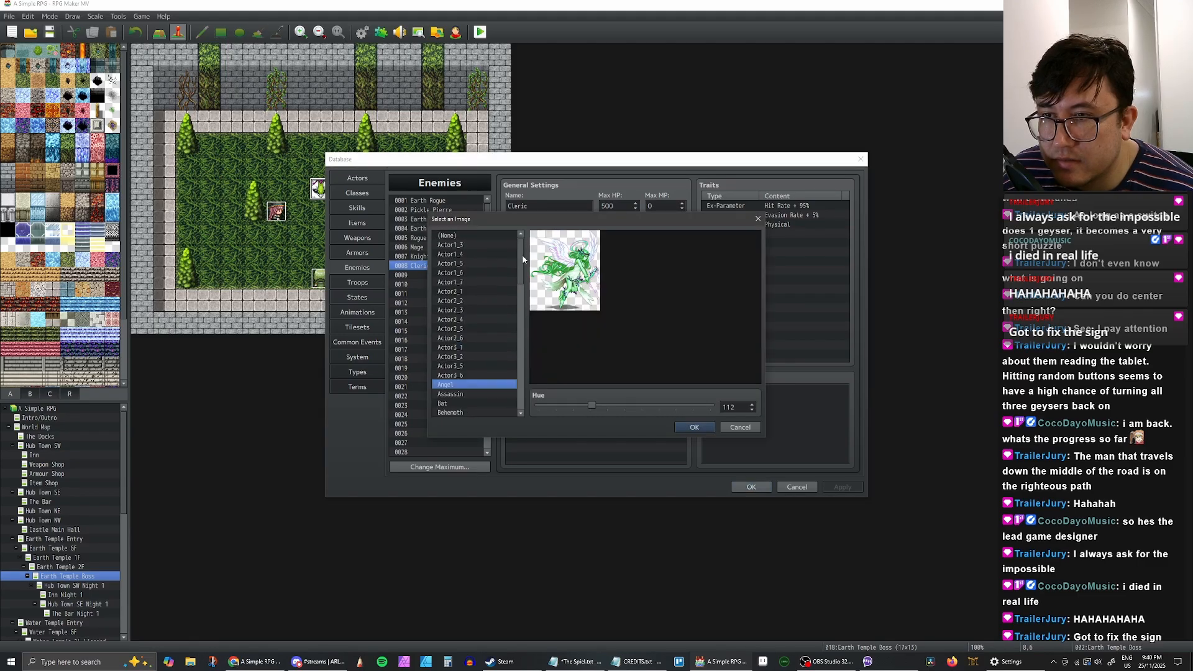
left_click(462, 254)
left_click(473, 261)
key("Down")
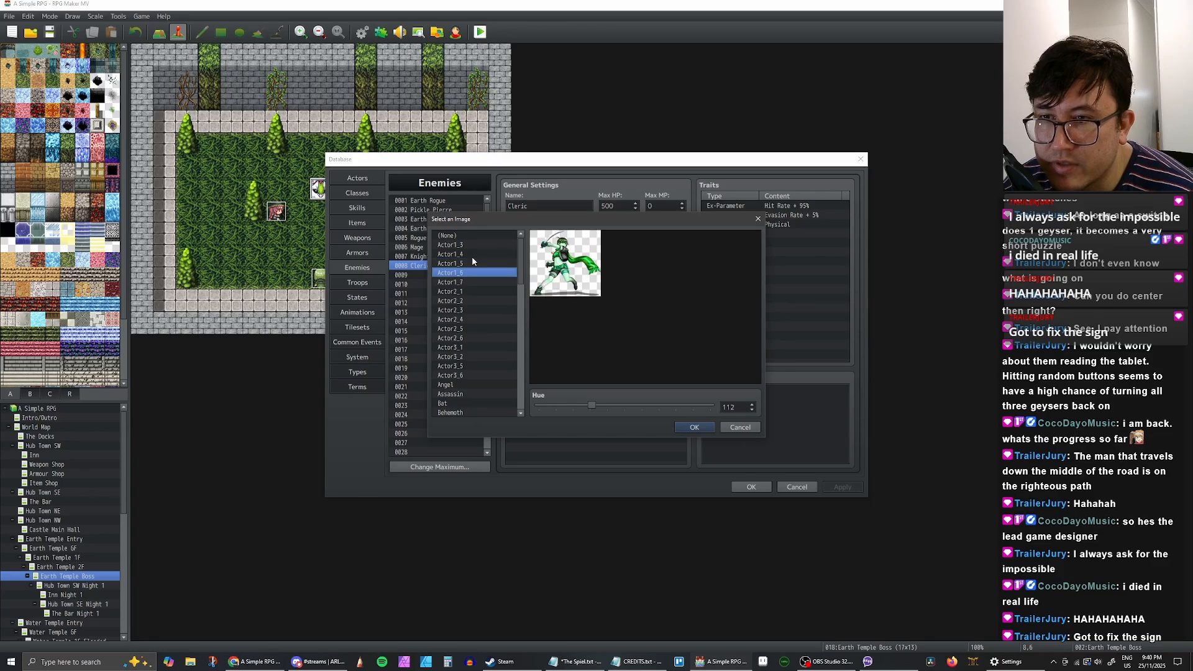
key("Down")
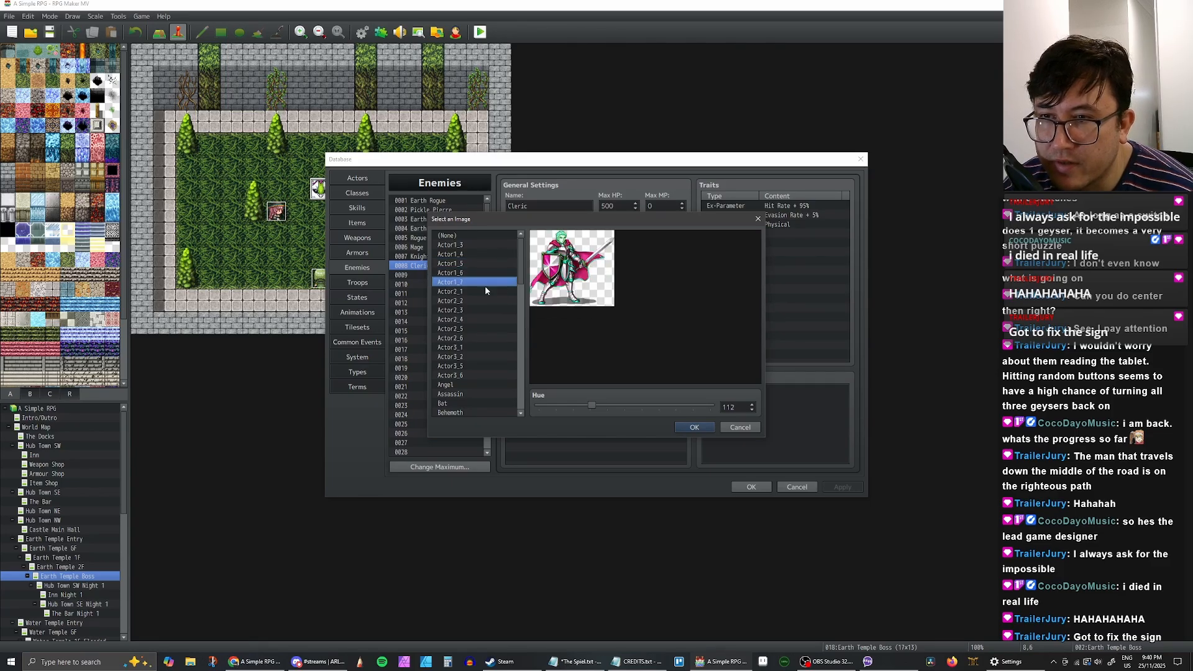
Step: Compare the Actor2 and Actor3 battler images for the Cleric enemy, return to Actor2_4 and leave the image picker
key("Down")
key("Down")
key("Down")
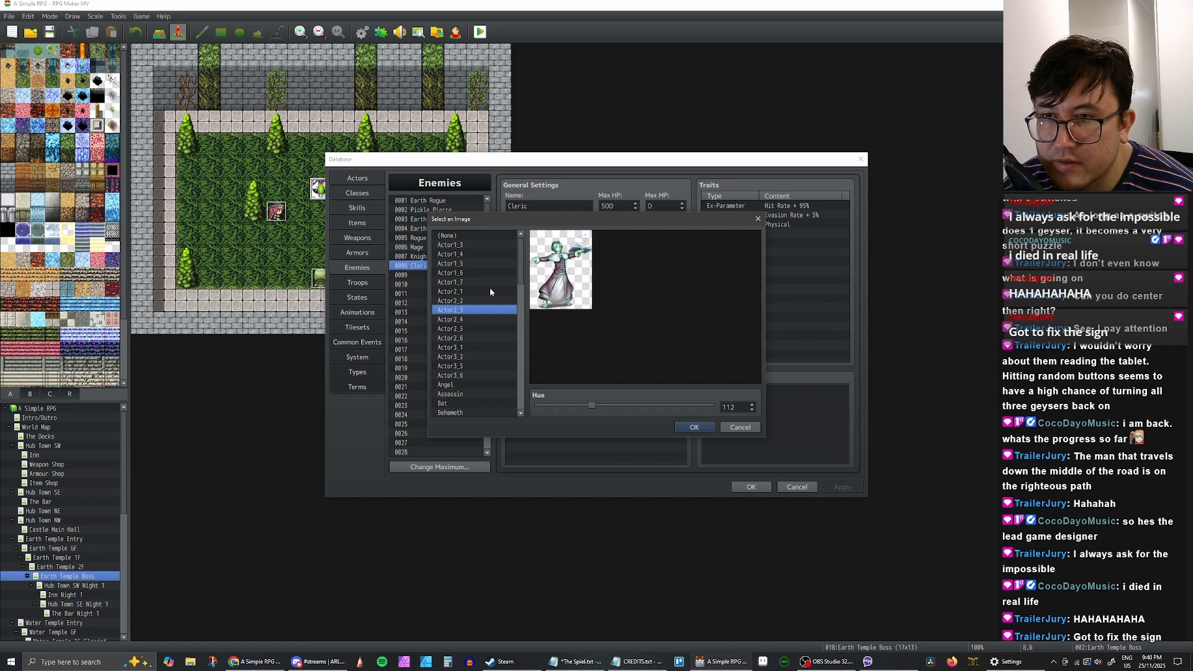
key("Up")
key("Down")
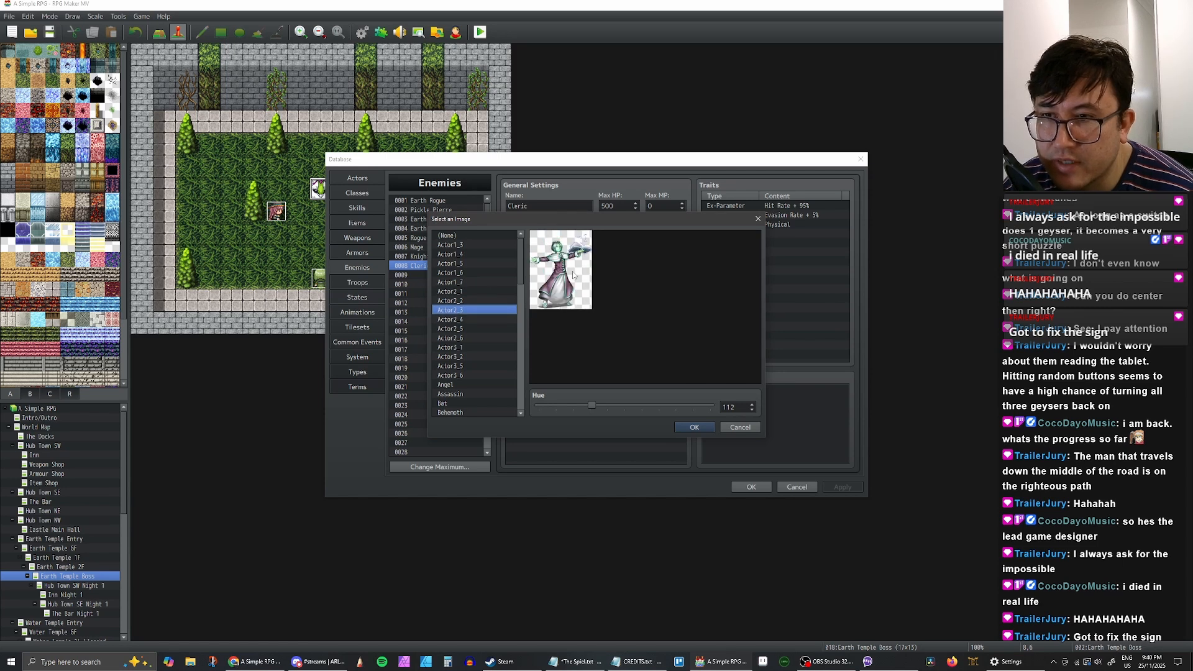
key("Down")
key("Down")
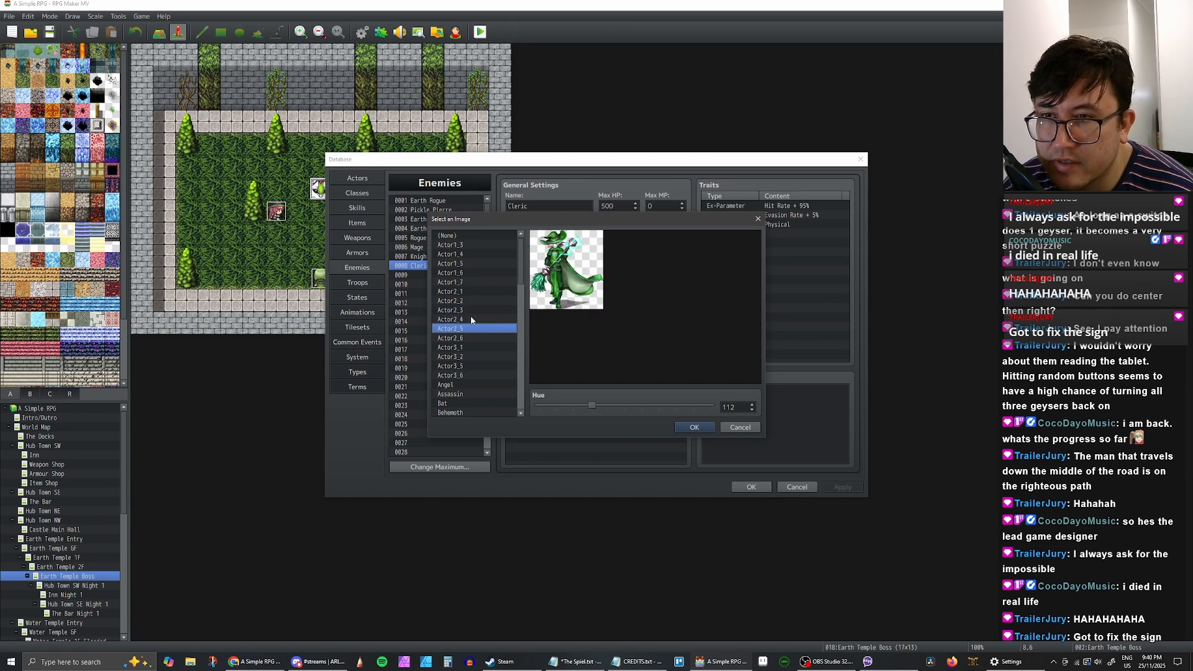
key("Down")
key("Down")
key("Down")
key("Down")
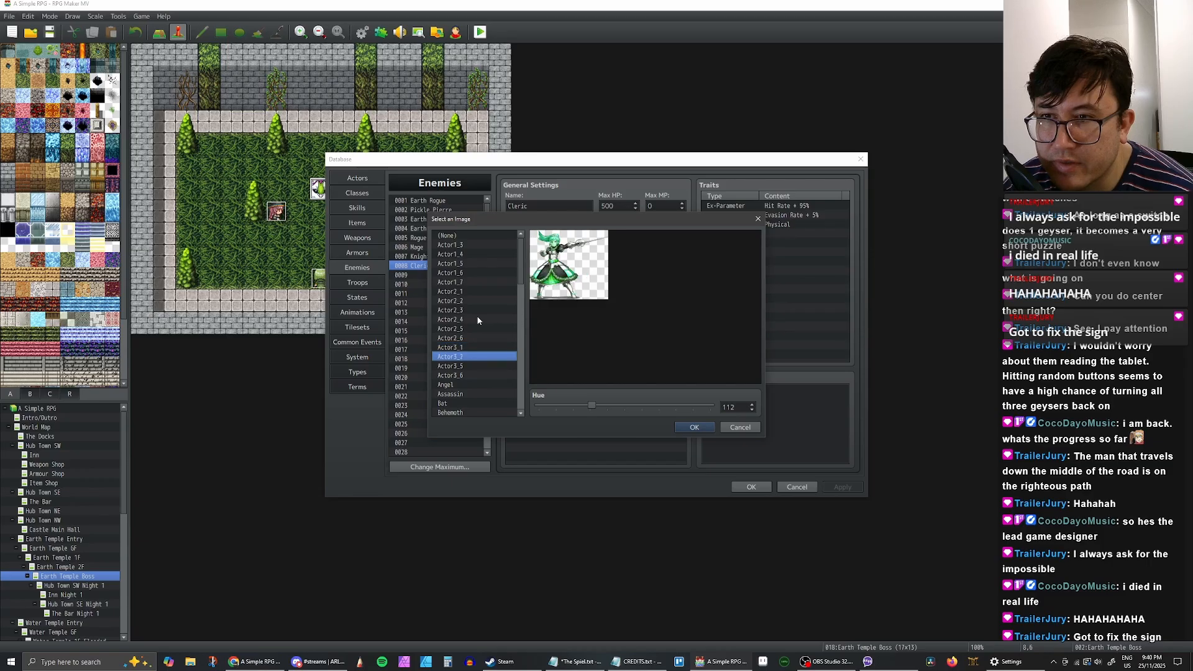
key("Up")
key("Up")
key("Up")
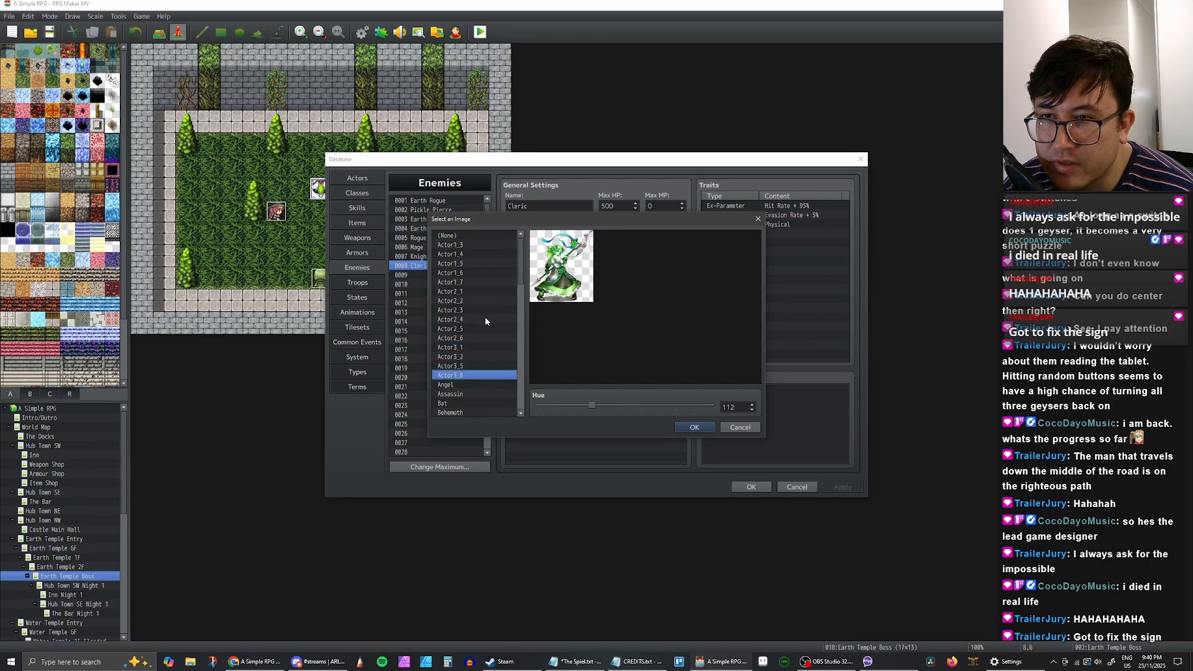
key("Up")
key("Up")
key("Up")
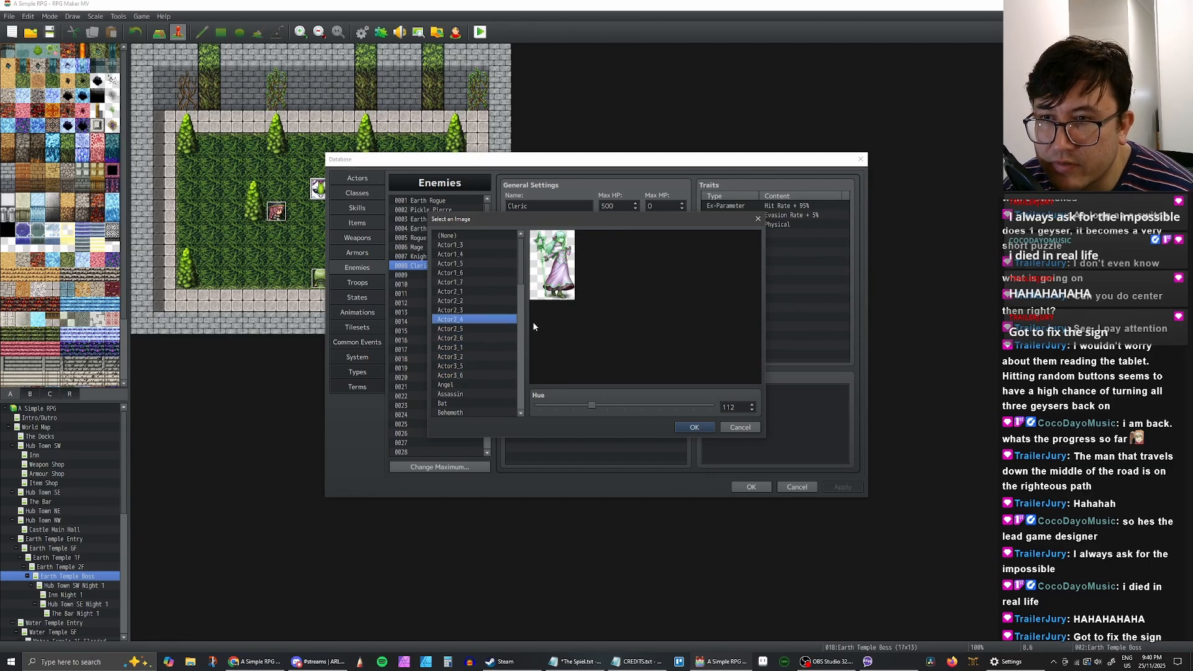
key("Down")
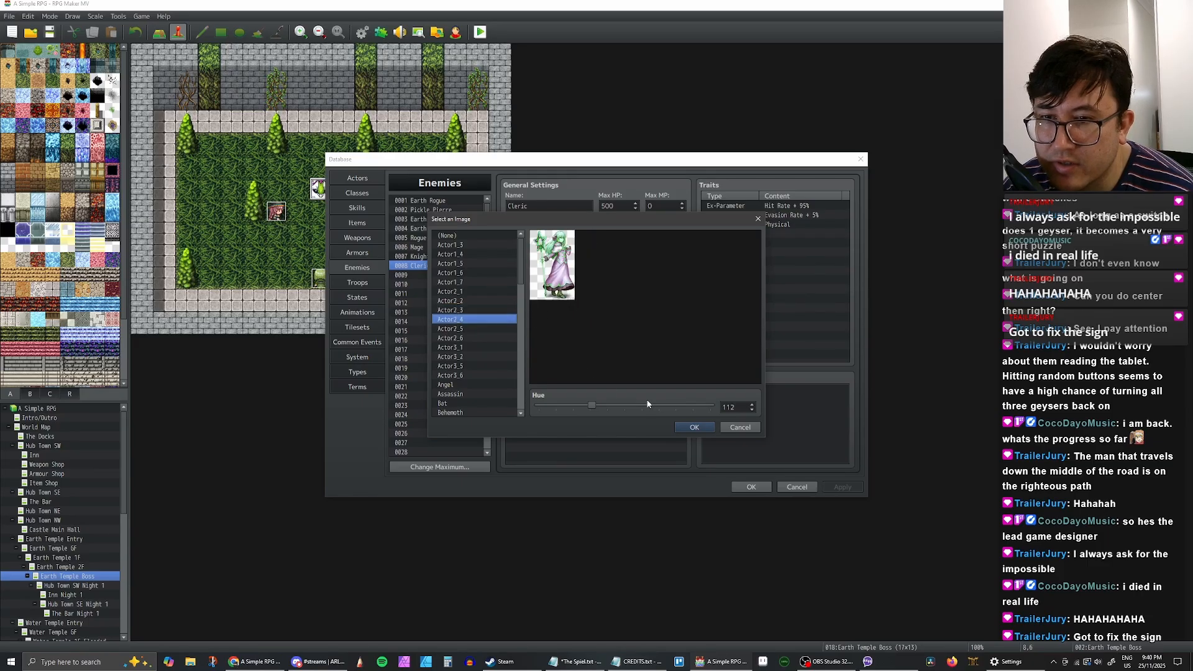
key("Return")
Step: Open the image choices for empty enemy slot 0009 and look through the battlers from Actor1_3 to Actor2_4
left_click(434, 274)
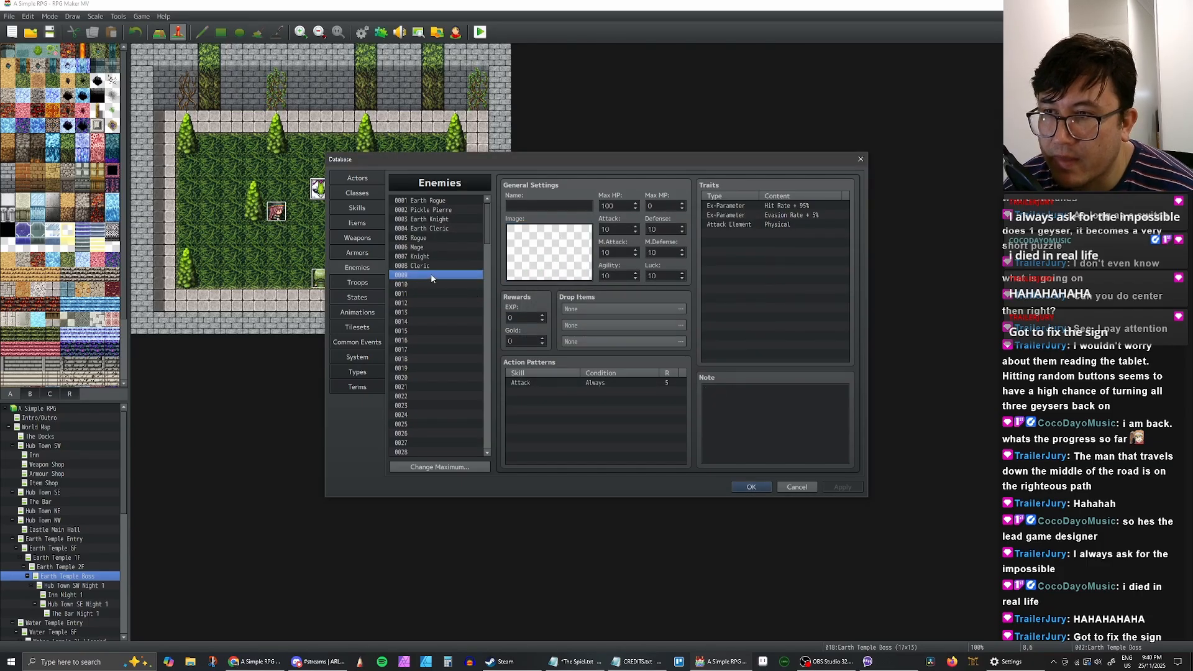
double_click(574, 268)
left_click(454, 246)
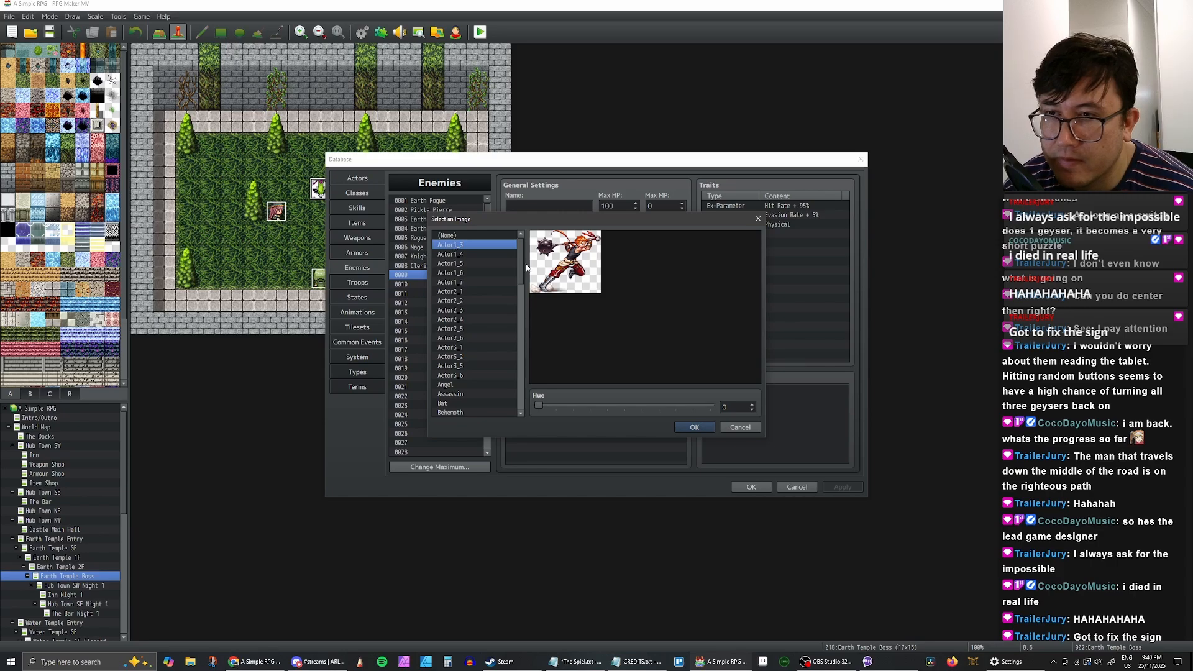
key("Down")
key("Down")
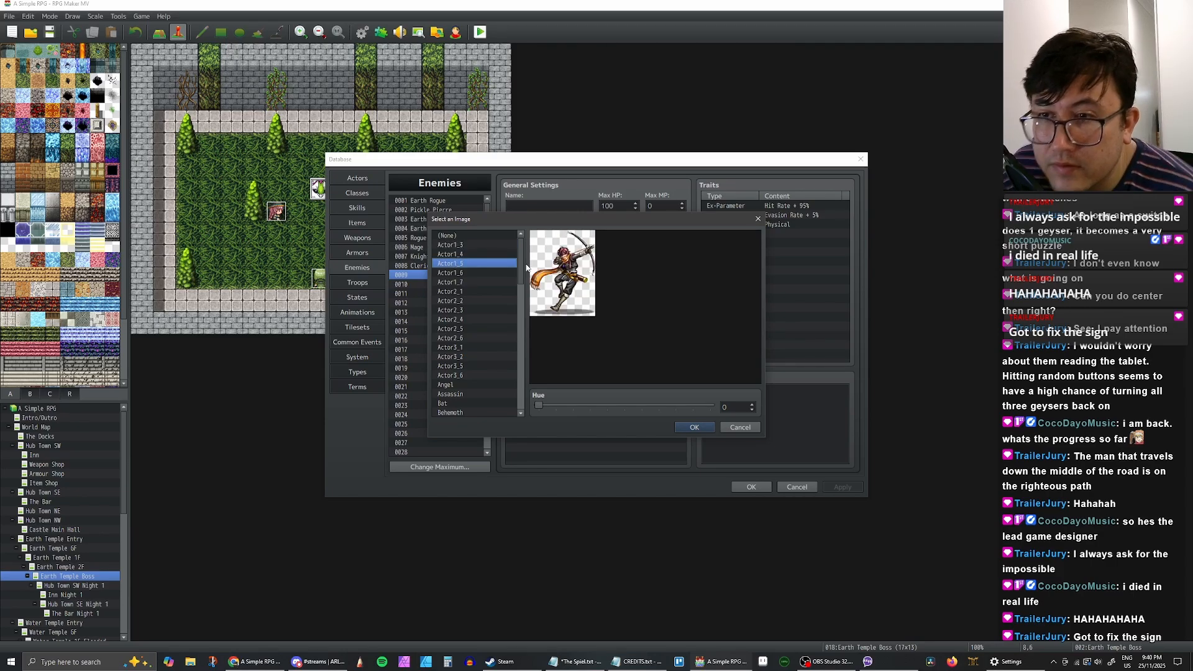
key("Down")
key("Down")
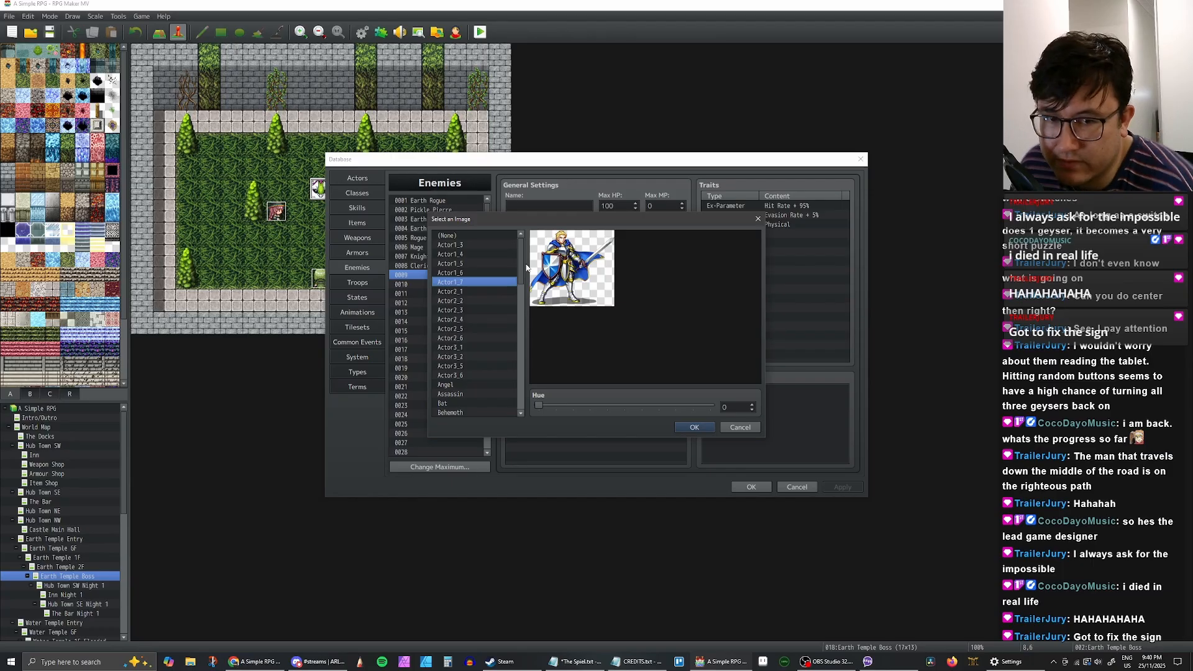
key("Down")
key("Down")
key("Down")
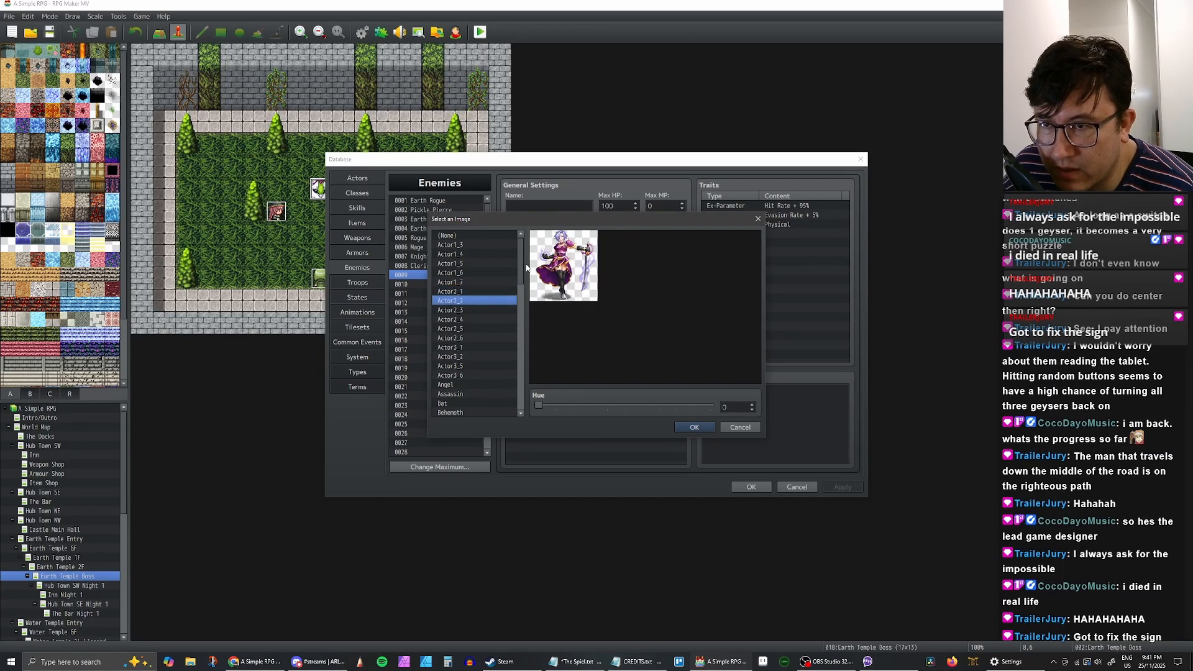
key("Down")
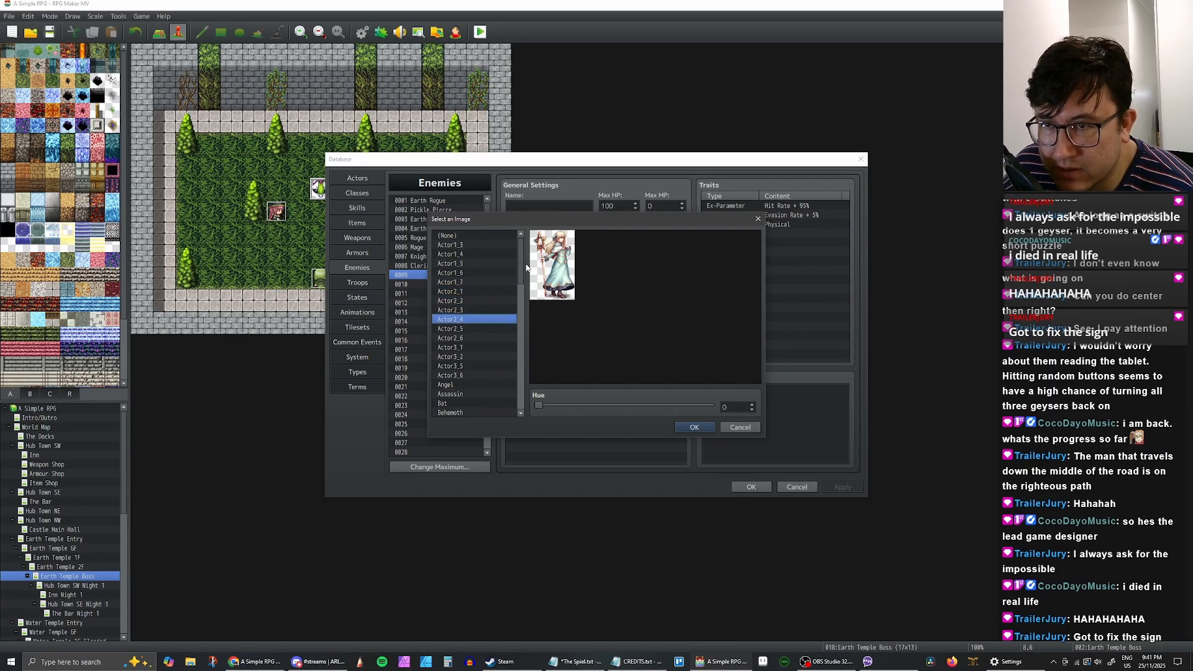
Step: Compare the Actor2_3 and Actor2_4 battlers, and look on through the Actor2 and Actor3 images as far as Angel
key("Up")
key("Down")
key("Up")
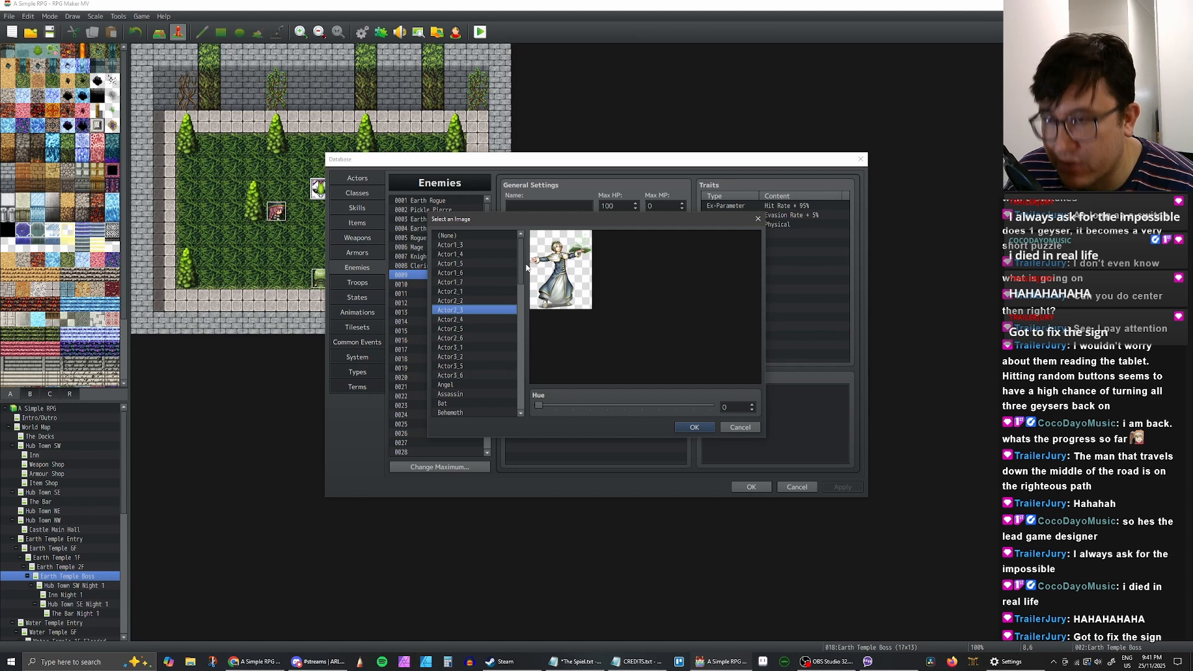
key("Down")
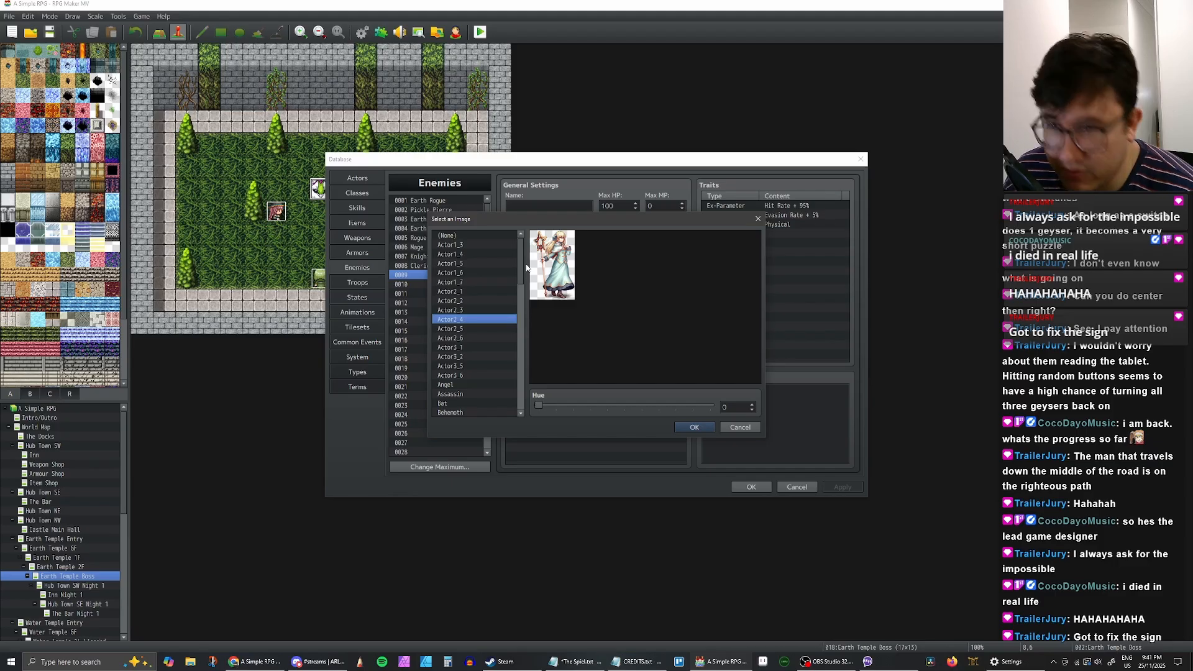
key("Down")
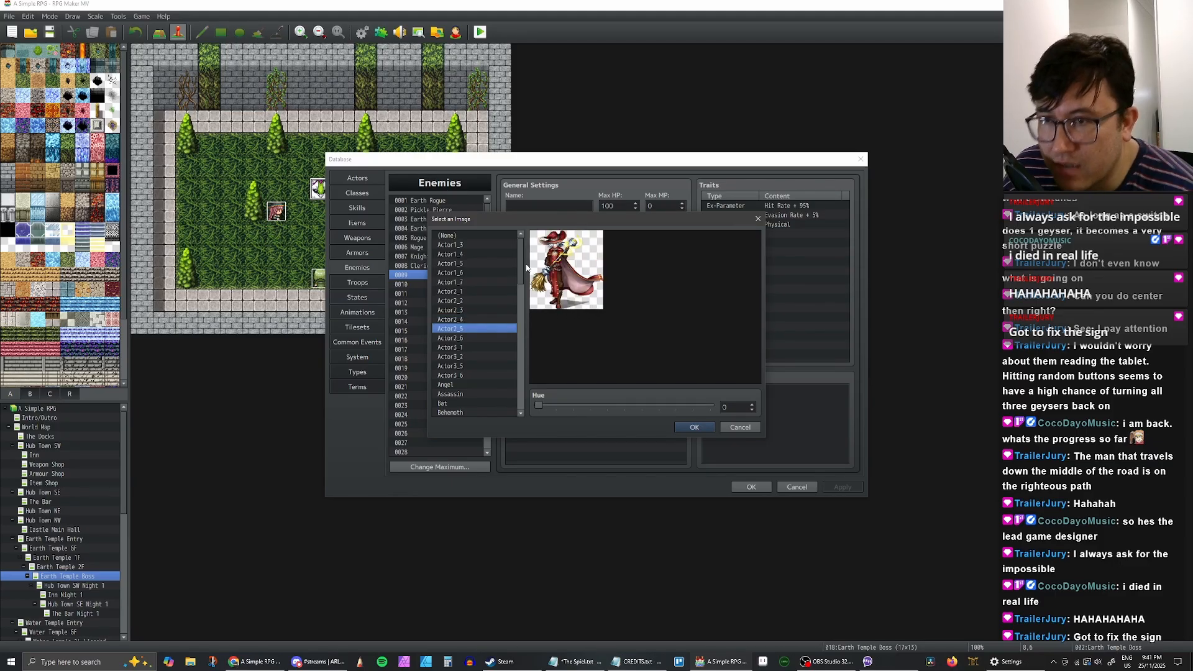
key("Down")
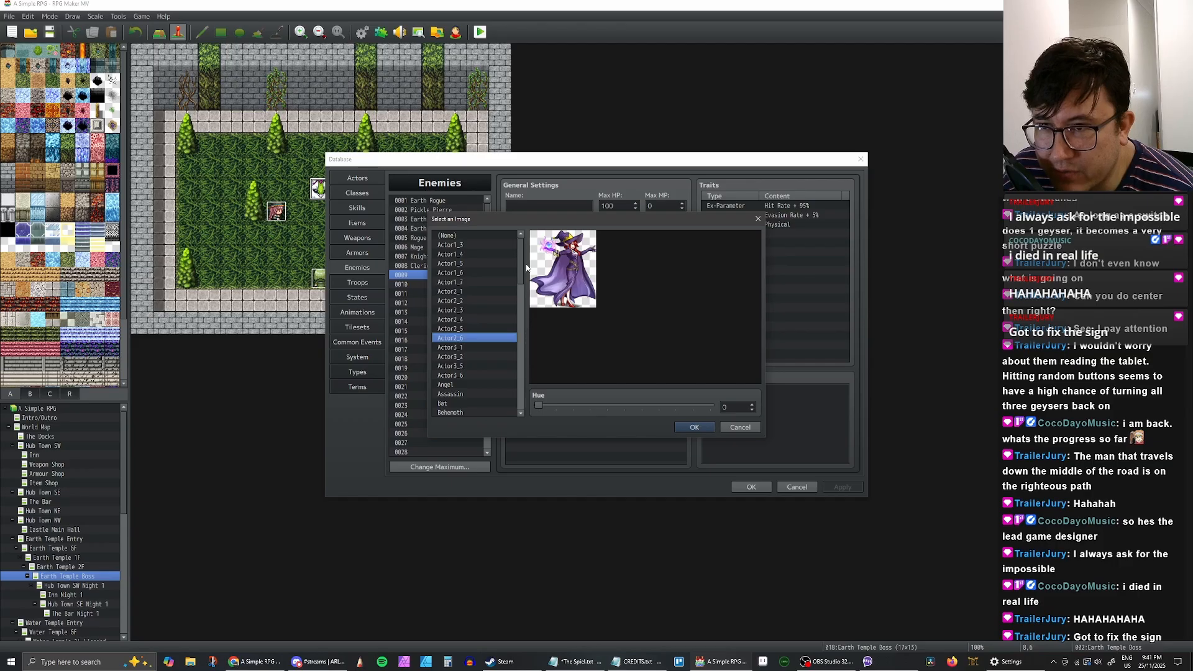
key("Down")
key("Up")
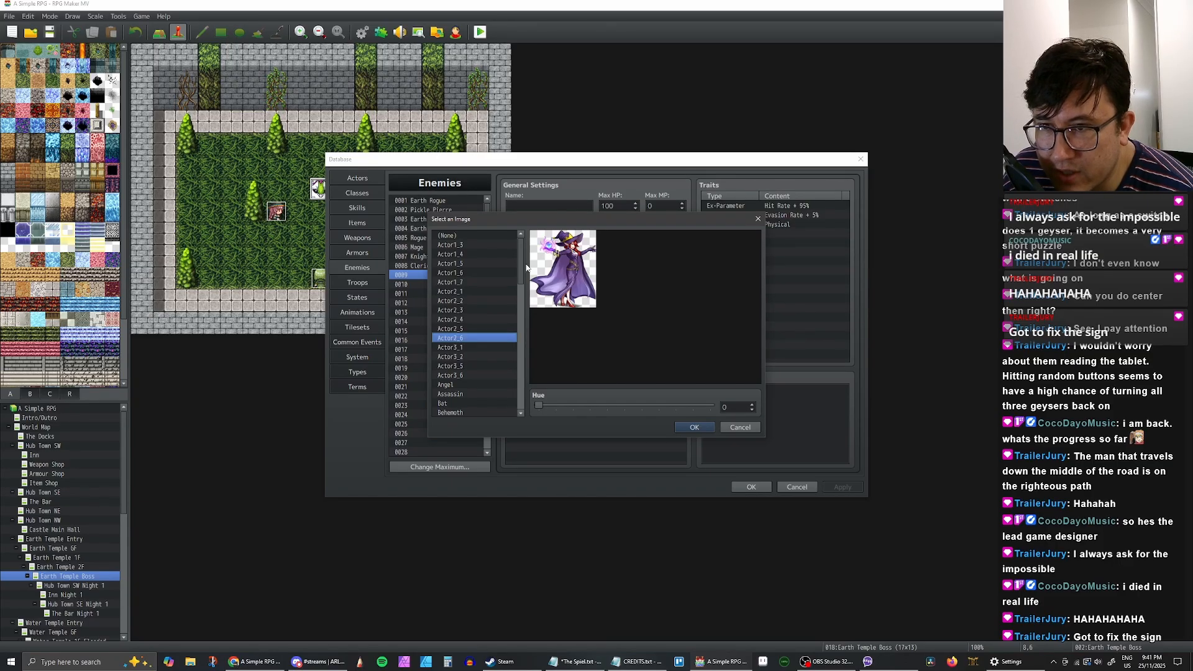
key("Down")
key("Down")
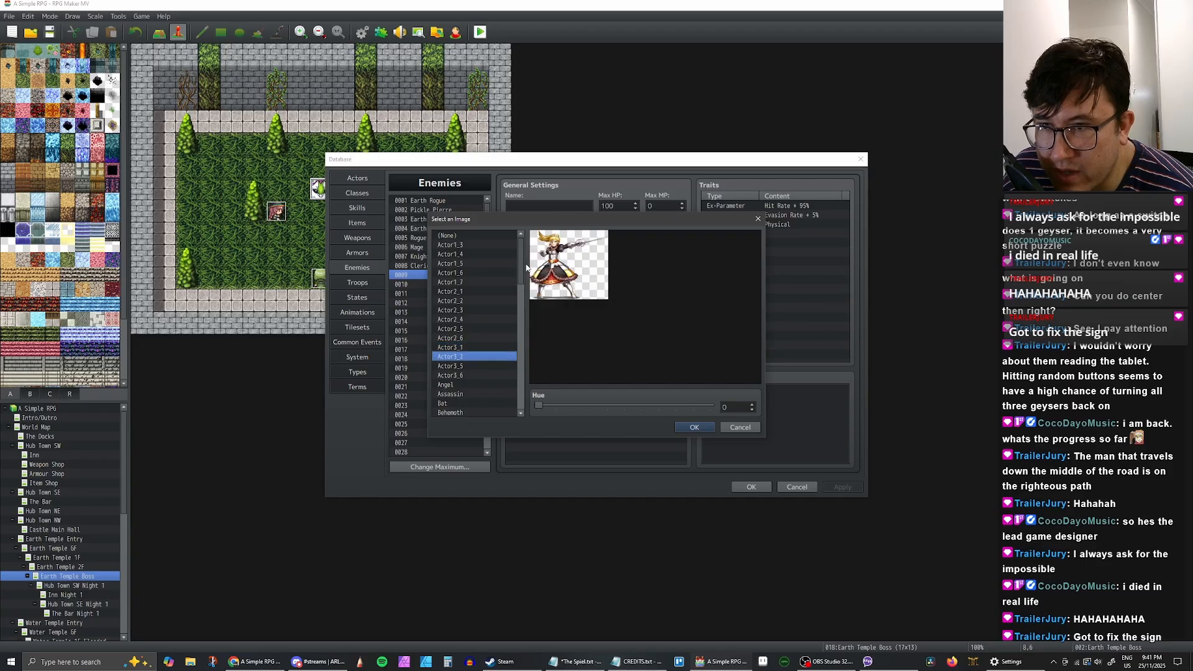
key("Down")
key("Down")
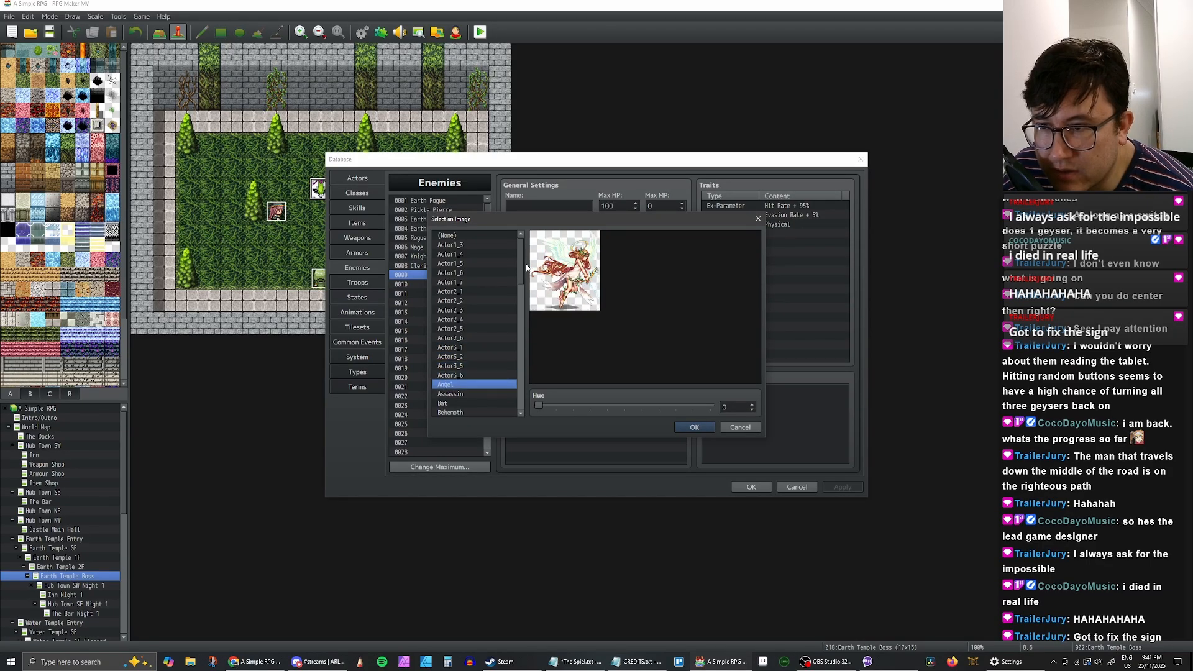
Step: Look back through the battlers from Angel to the Actor1 images, end on Actor1_7 and leave the image picker without choosing
key("Up")
key("Up")
key("Up")
key("Up")
key("Up")
key("Up")
key("Up")
key("Up")
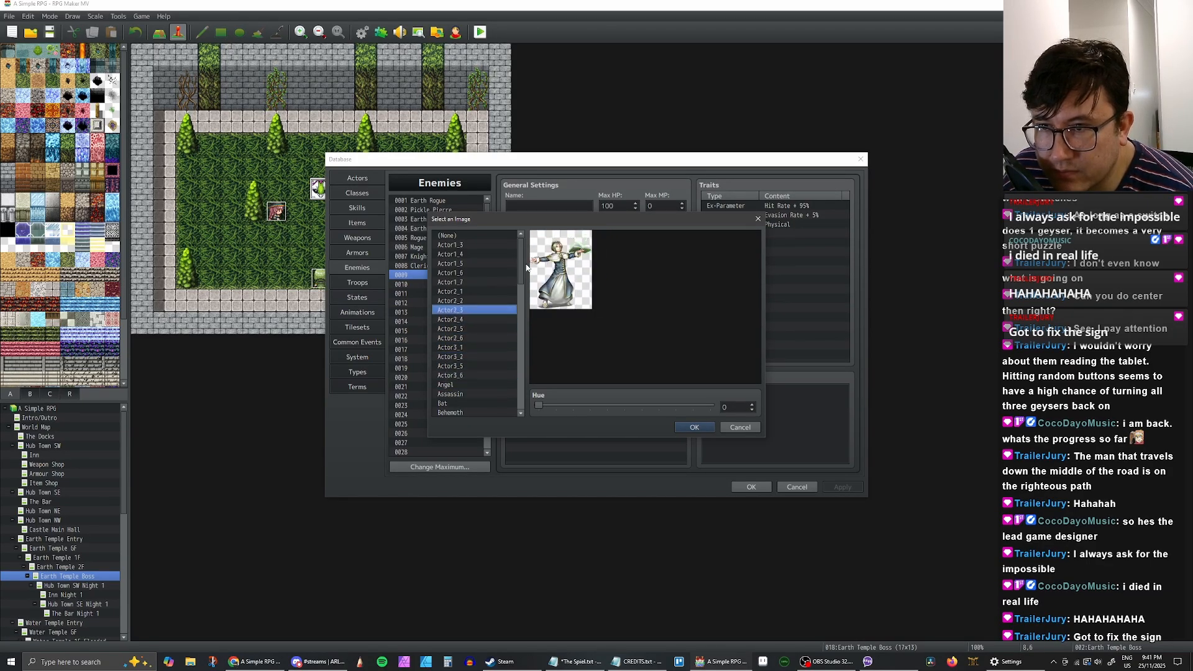
key("Down")
key("Up")
key("Up")
key("Up")
key("Up")
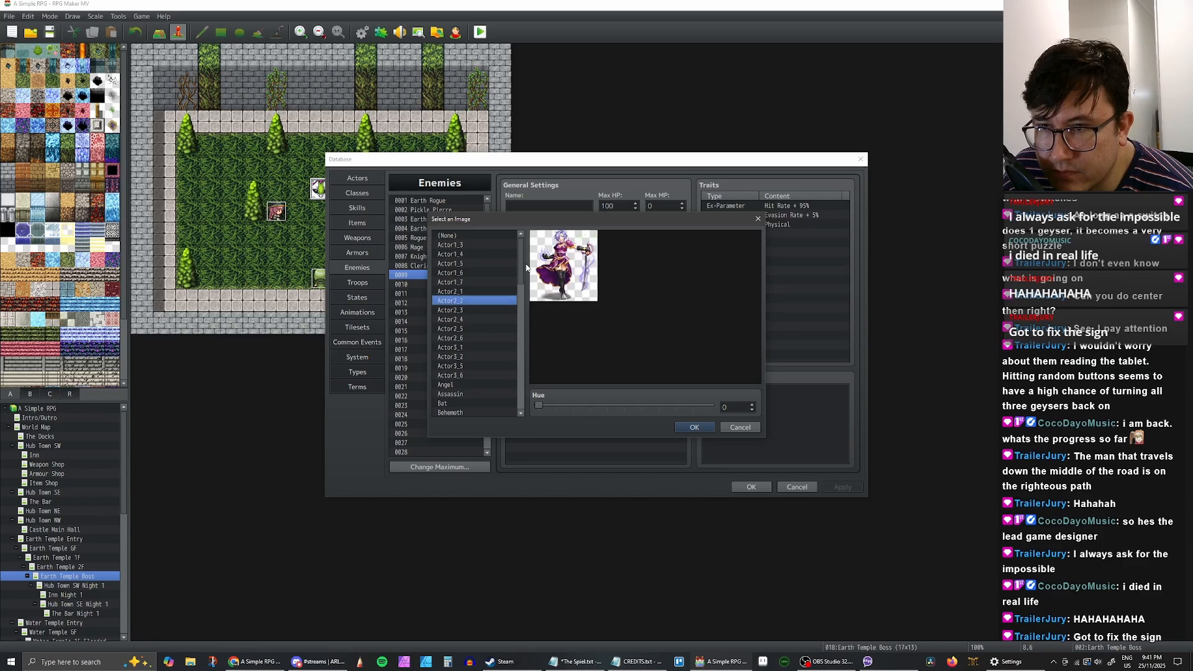
key("Down")
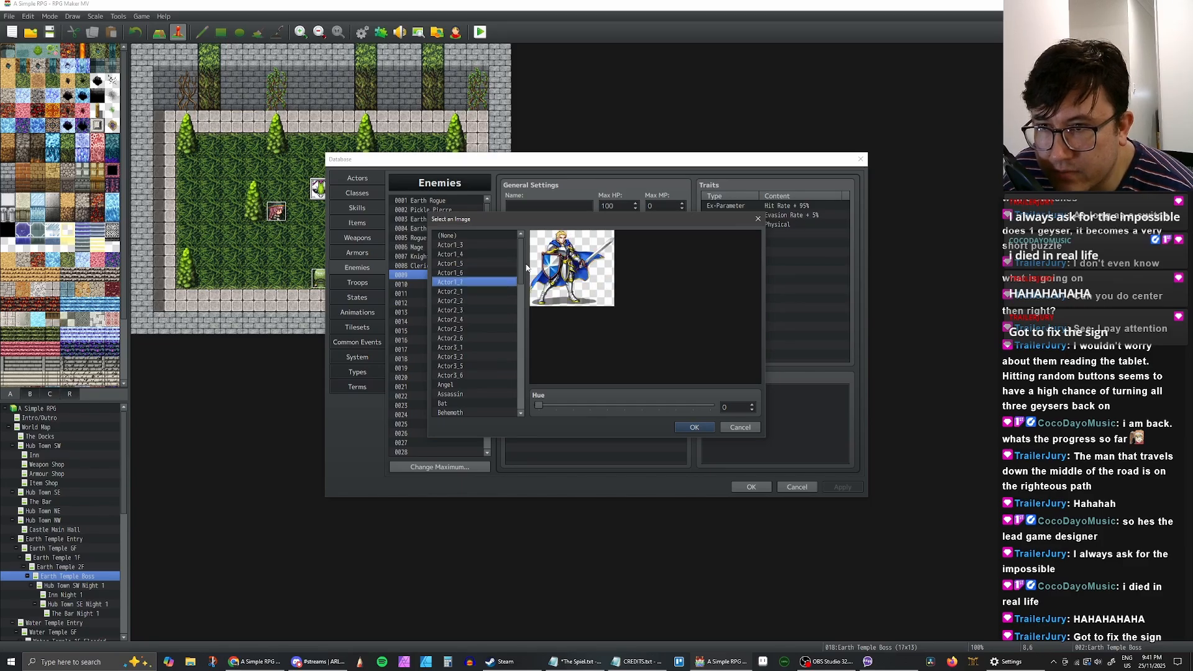
key("Up")
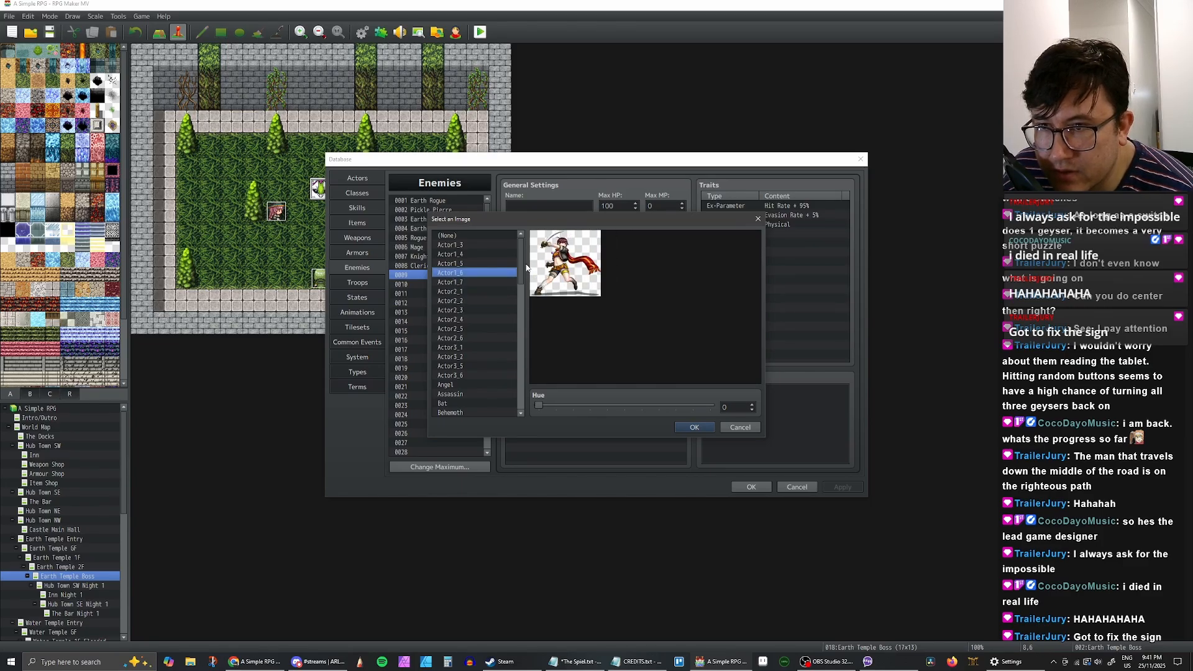
key("Up")
key("Down")
key("Up")
key("Down")
key("Down")
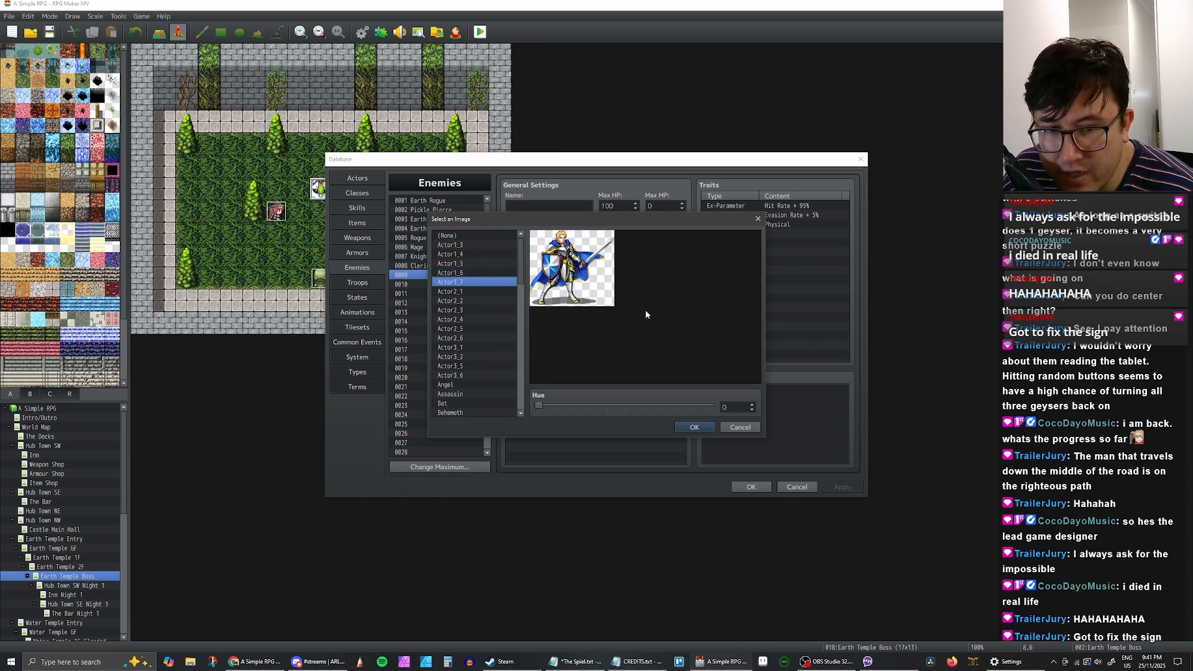
left_click(738, 428)
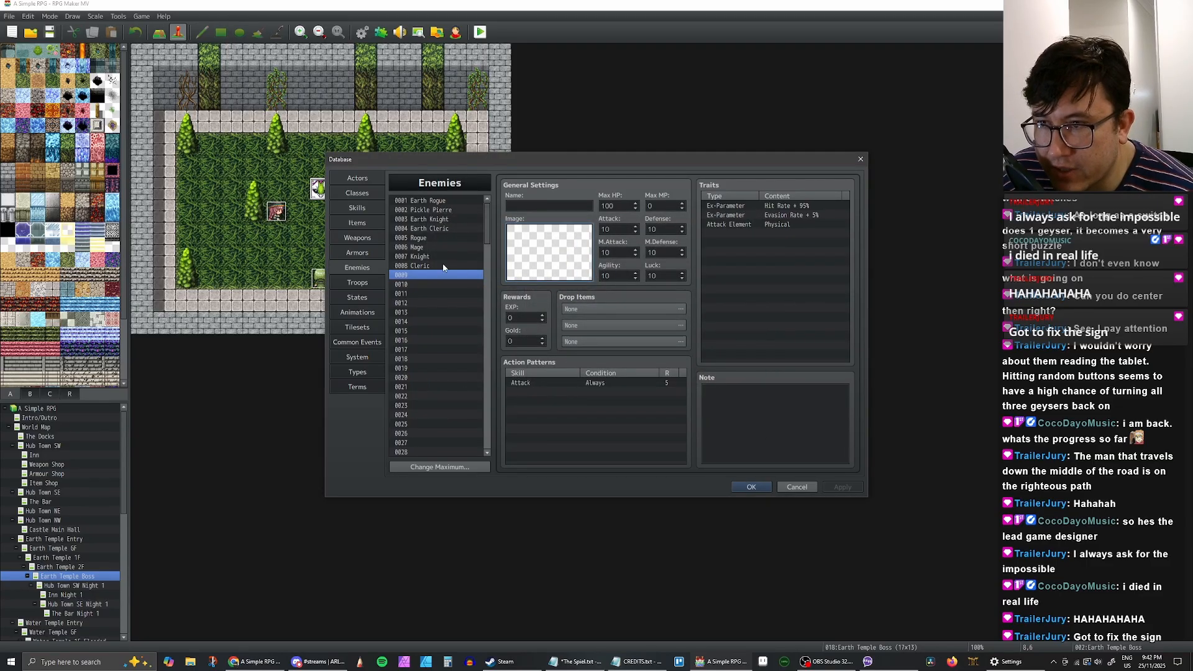
Step: Check the existing enemies from Cleric back to Earth Rogue and close the database without changes
left_click(443, 266)
left_click(444, 256)
left_click(446, 247)
left_click(446, 239)
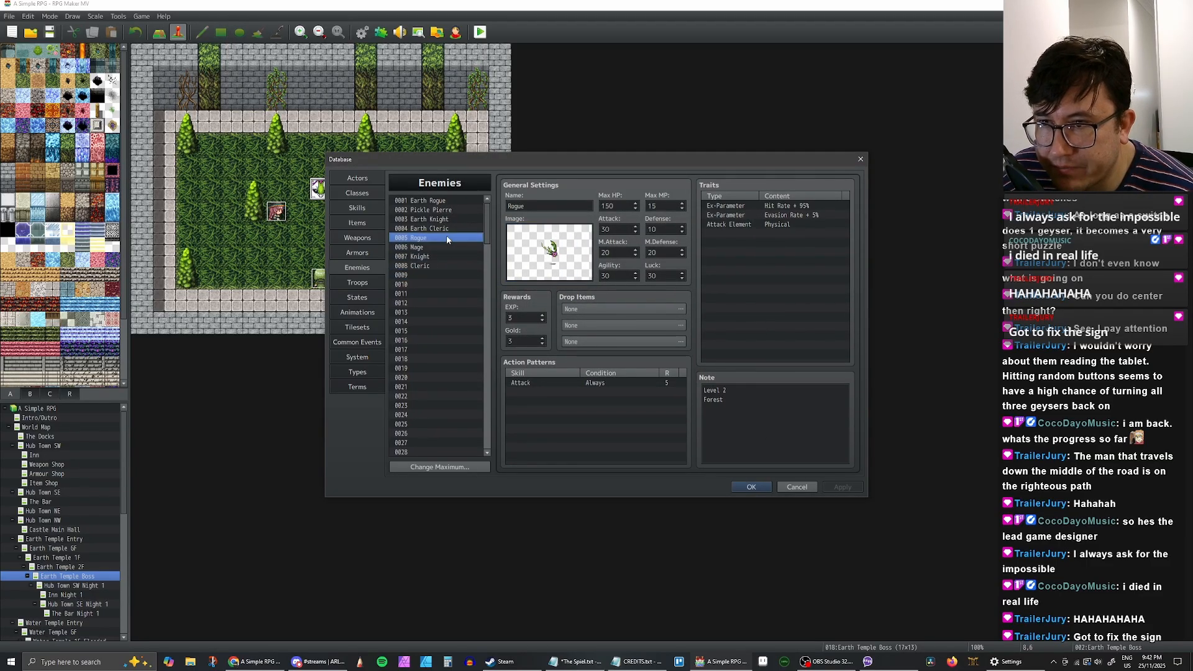
left_click(448, 228)
left_click(451, 219)
left_click(452, 201)
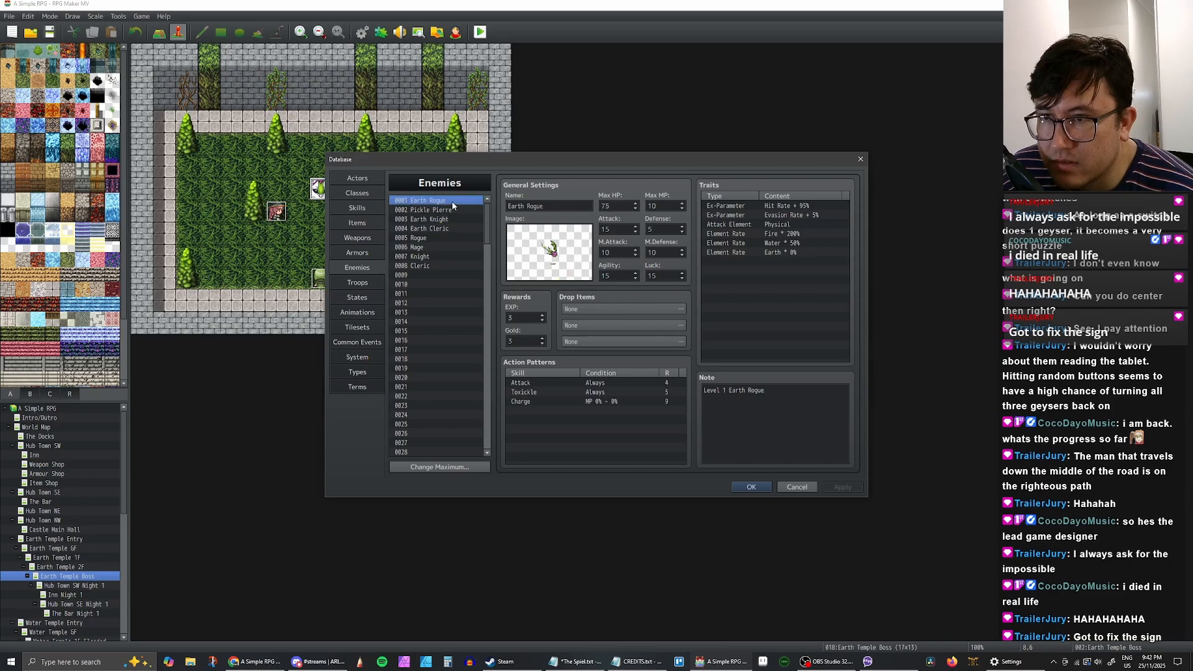
left_click(796, 487)
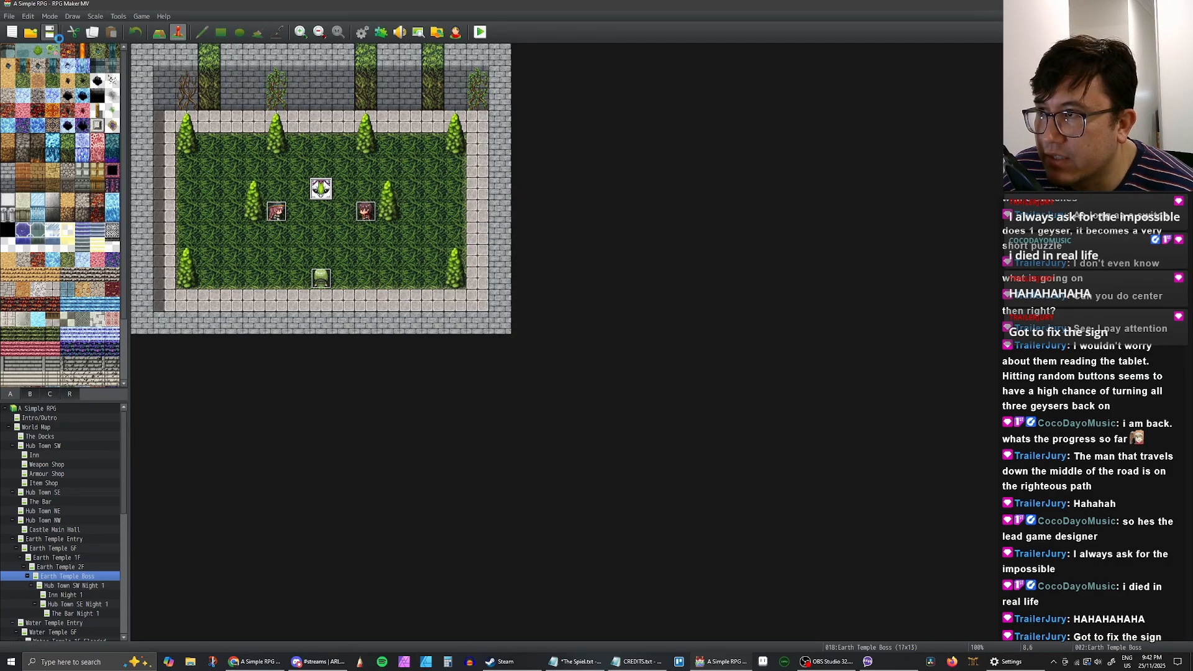
Step: Look over the Sky Temple maps from Sky Temple Entry through GF, B1 and B2 to The Treasure Room
scroll(81, 537, "down", 8)
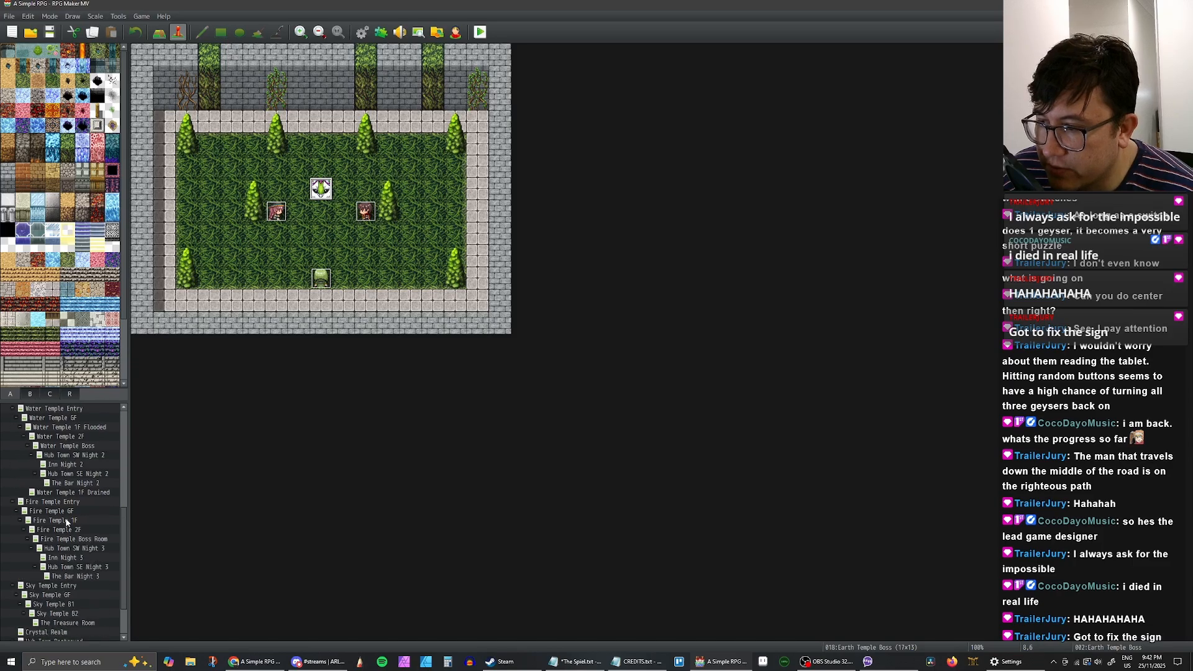
left_click(61, 535)
left_click(65, 543)
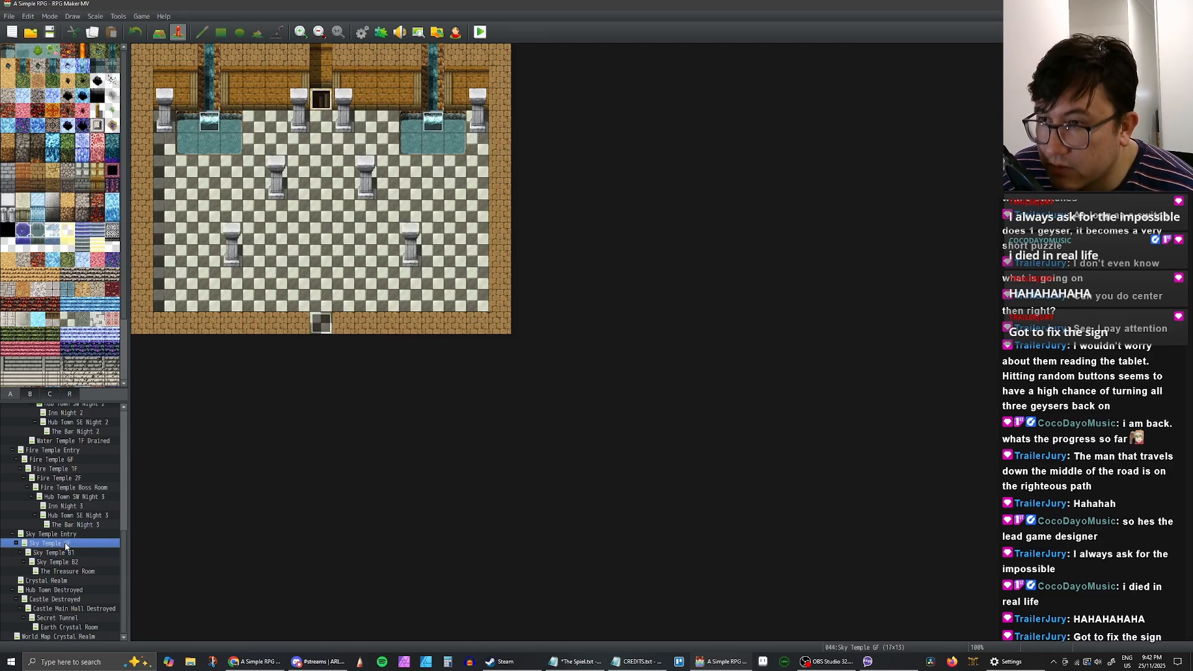
left_click(66, 552)
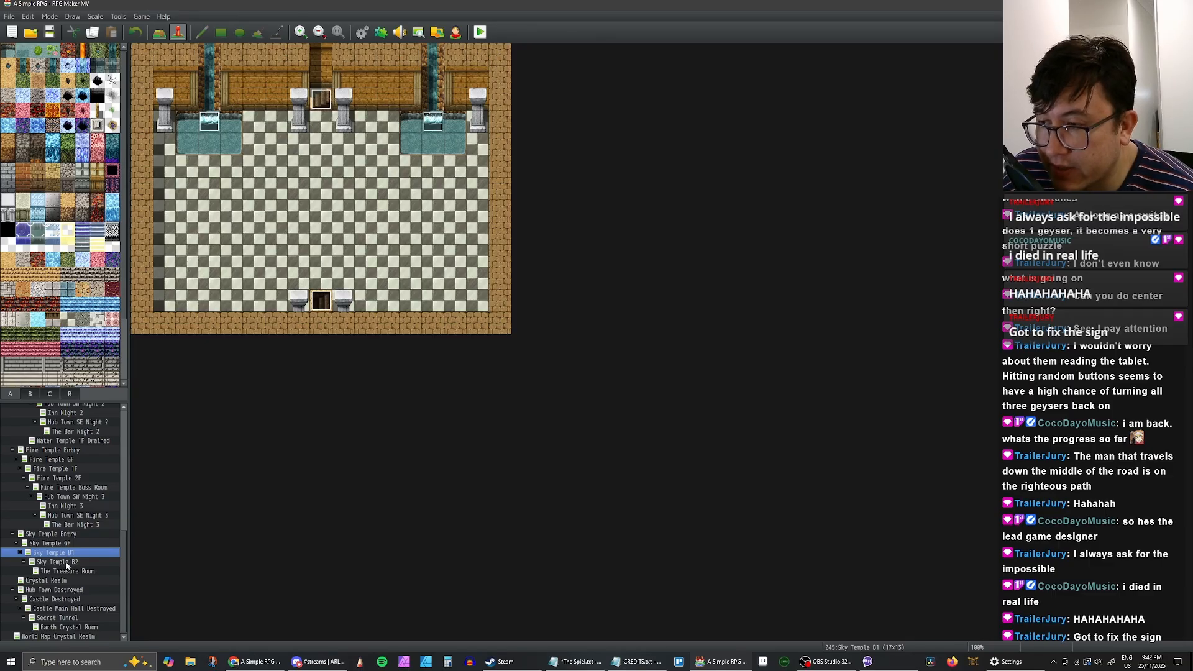
left_click(66, 562)
left_click(68, 553)
left_click(67, 563)
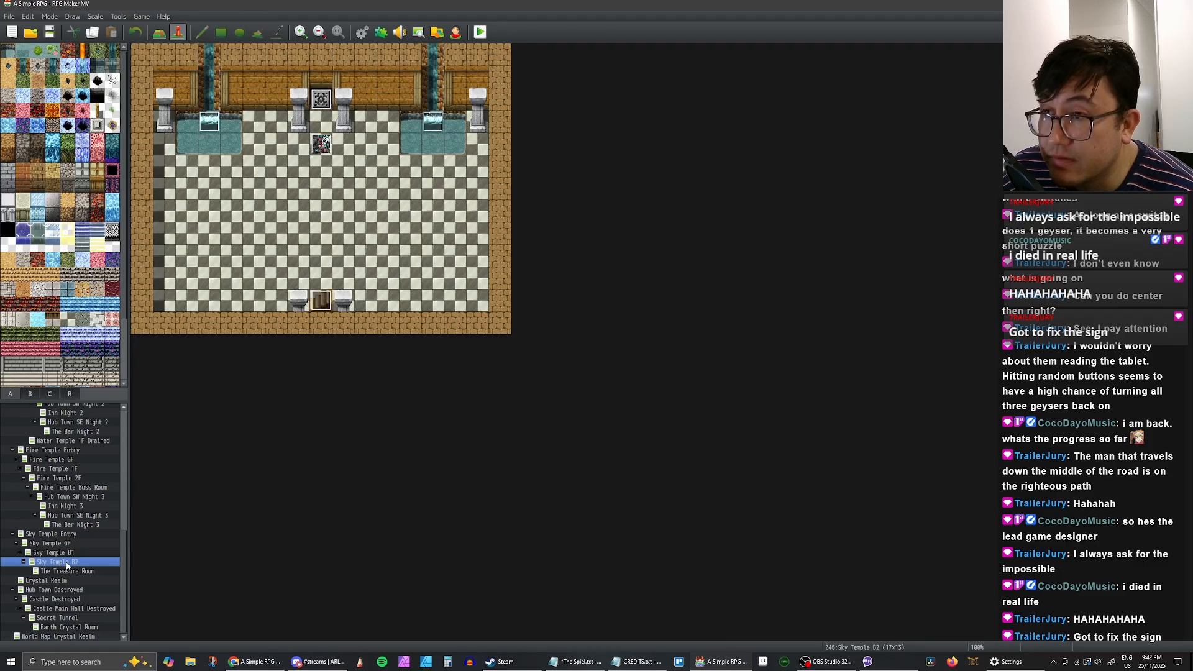
left_click(67, 554)
left_click(68, 562)
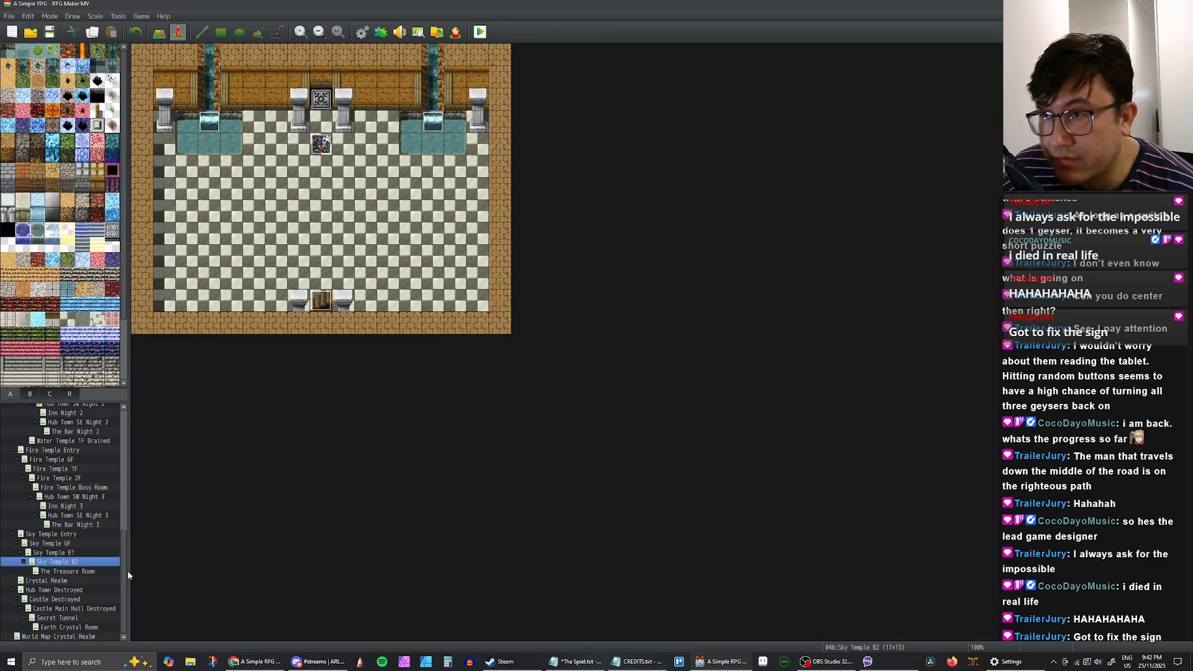
left_click(67, 570)
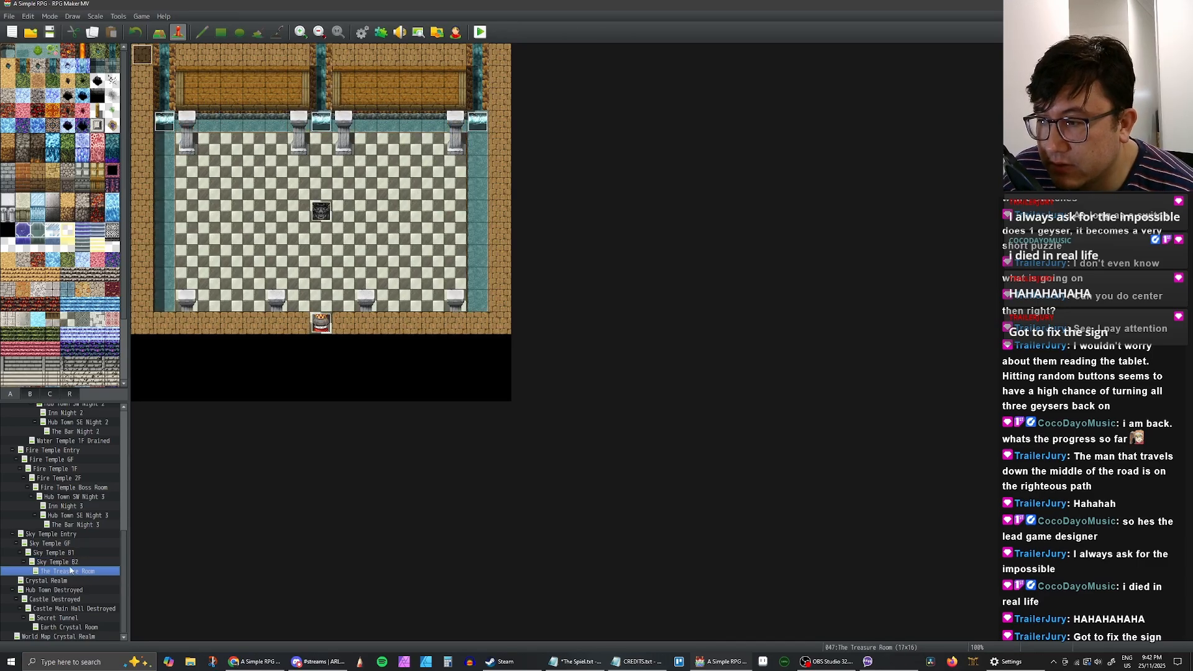
Step: Review the Sky Temple B2, B1, GF and Entry maps again, ending on Sky Temple B1
left_click(68, 562)
left_click(68, 553)
left_click(68, 563)
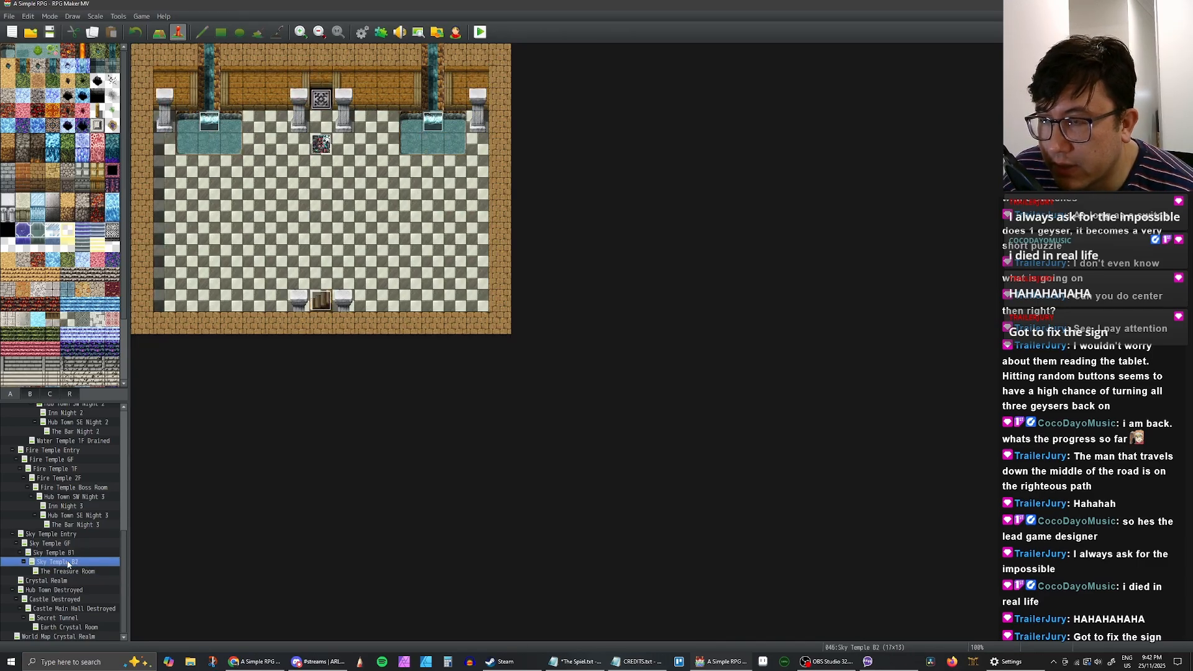
left_click(64, 543)
left_click(65, 534)
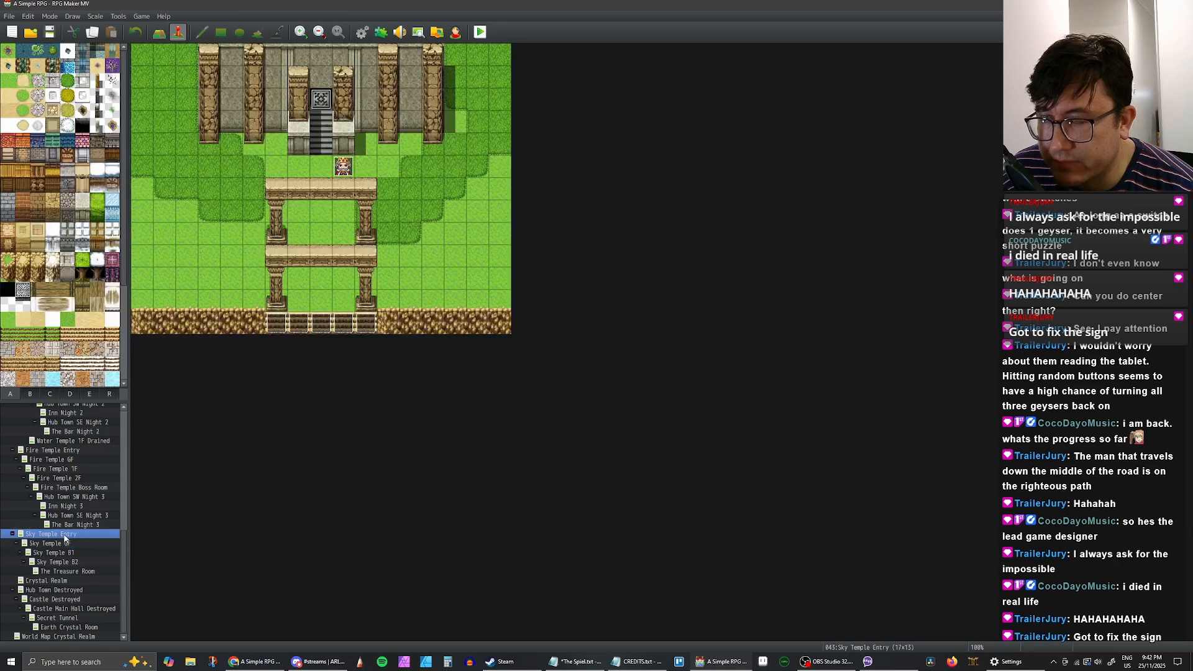
left_click(66, 544)
left_click(66, 553)
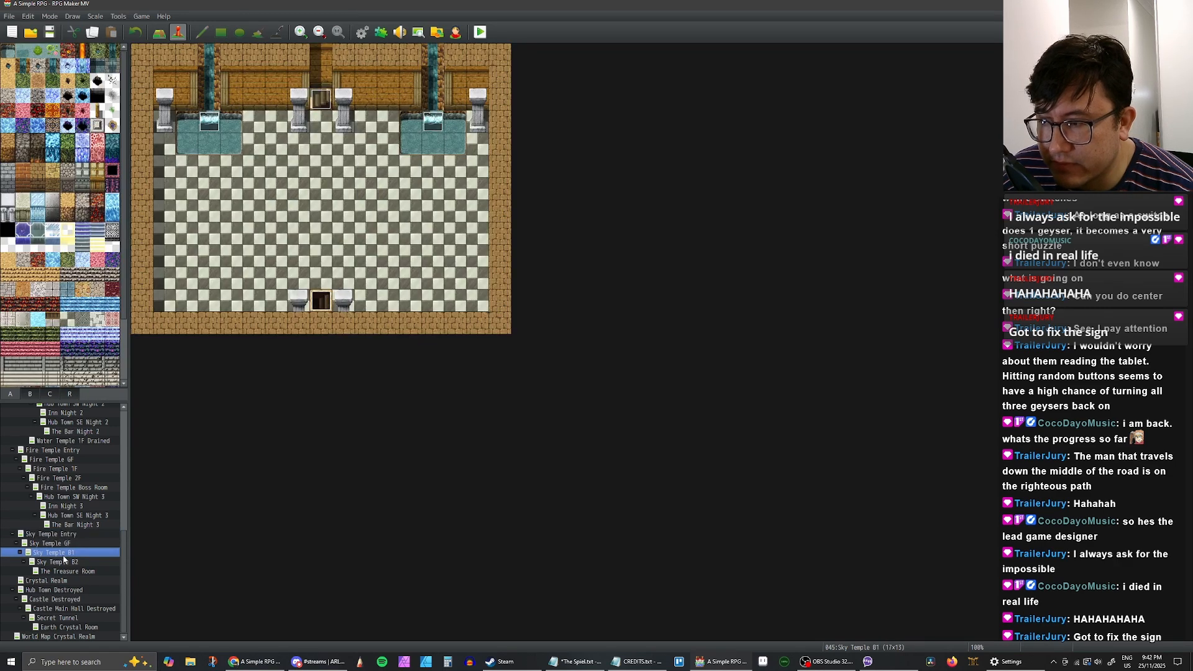
left_click(63, 562)
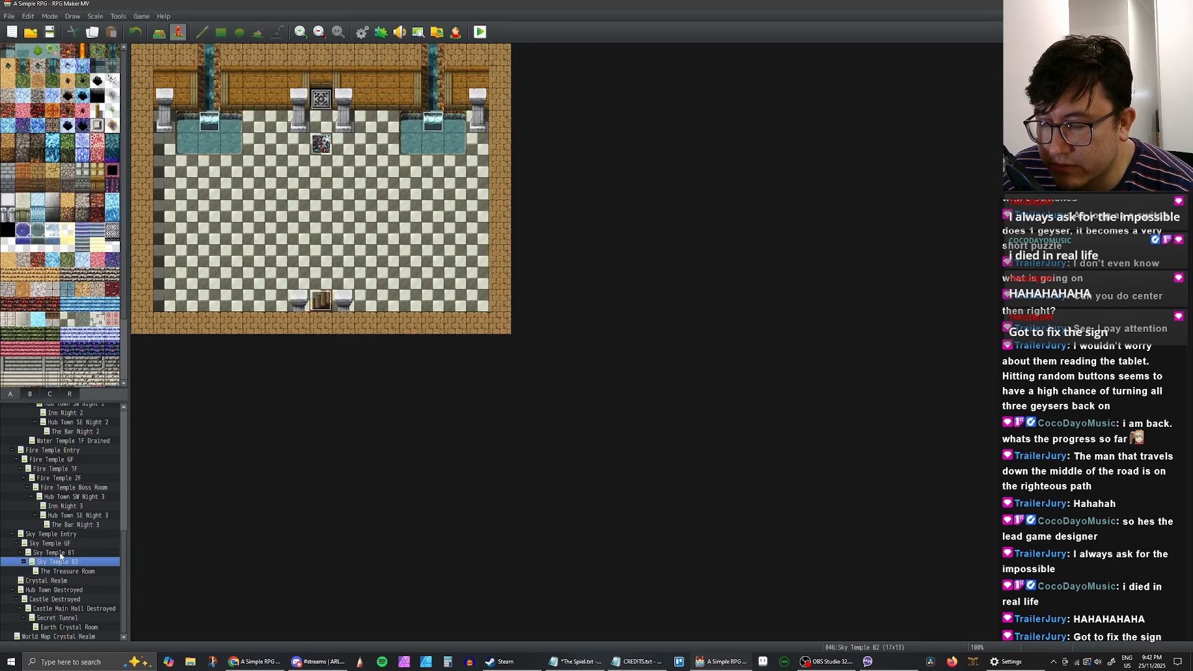
left_click(60, 553)
left_click(60, 543)
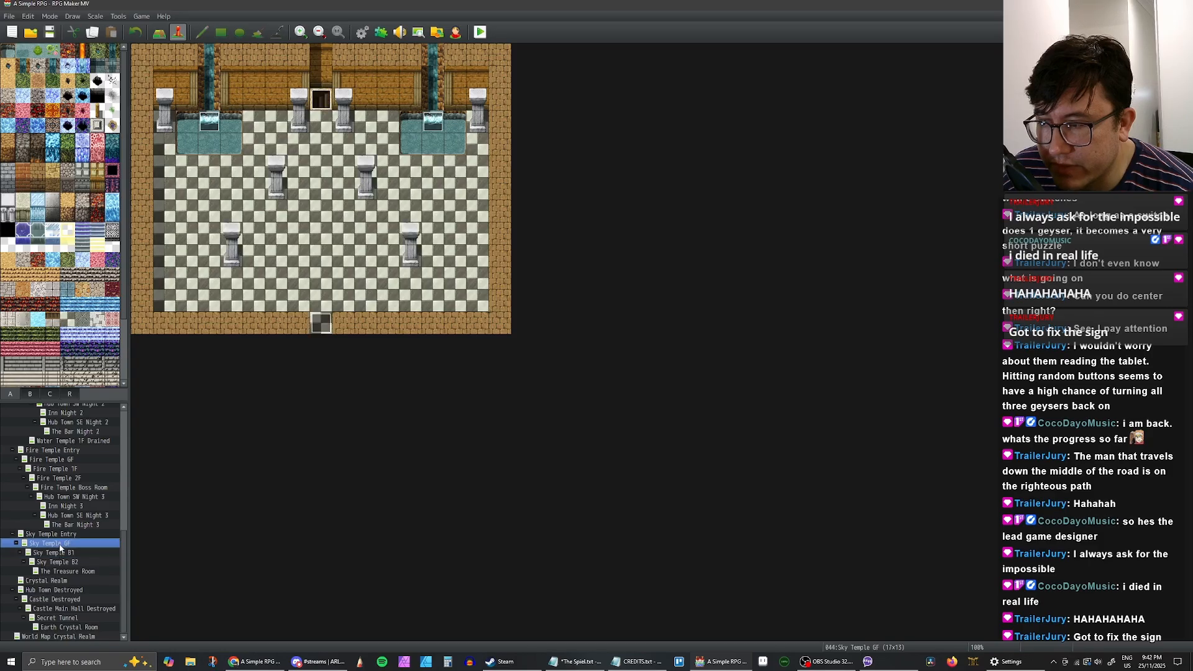
left_click(61, 553)
Step: Switch to the A Simple RPG document in Google Docs and read the Coloured Crystals puzzle notes for the Sky Temple
left_click(255, 660)
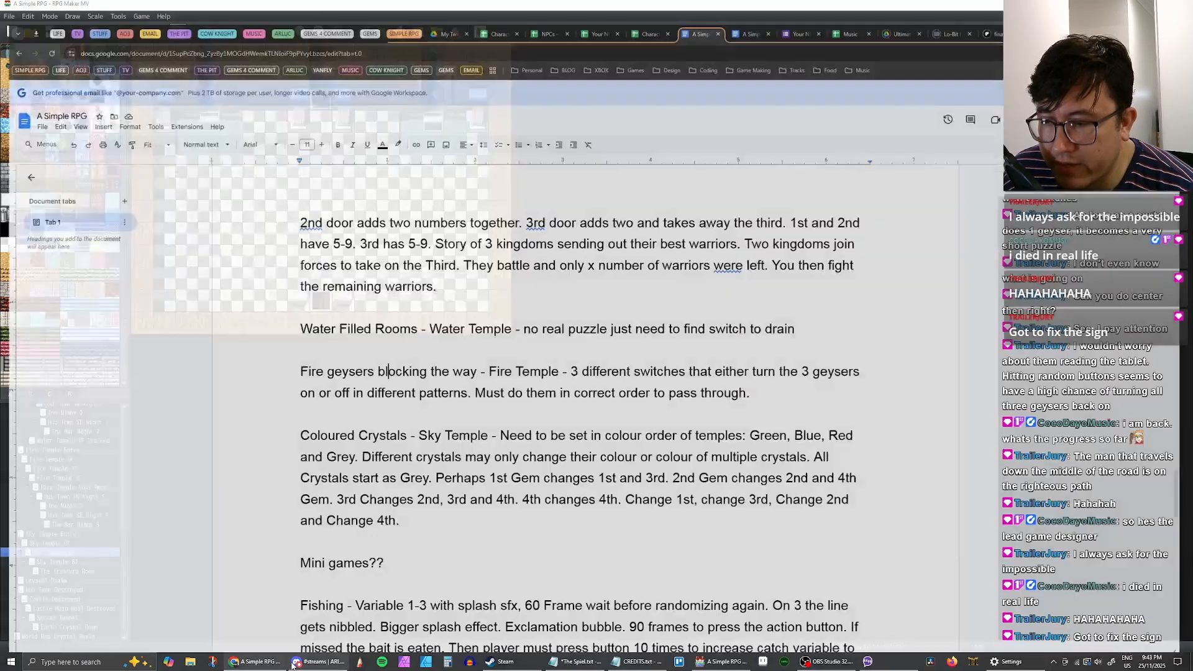
scroll(500, 291, "down", 3)
scroll(500, 291, "up", 1)
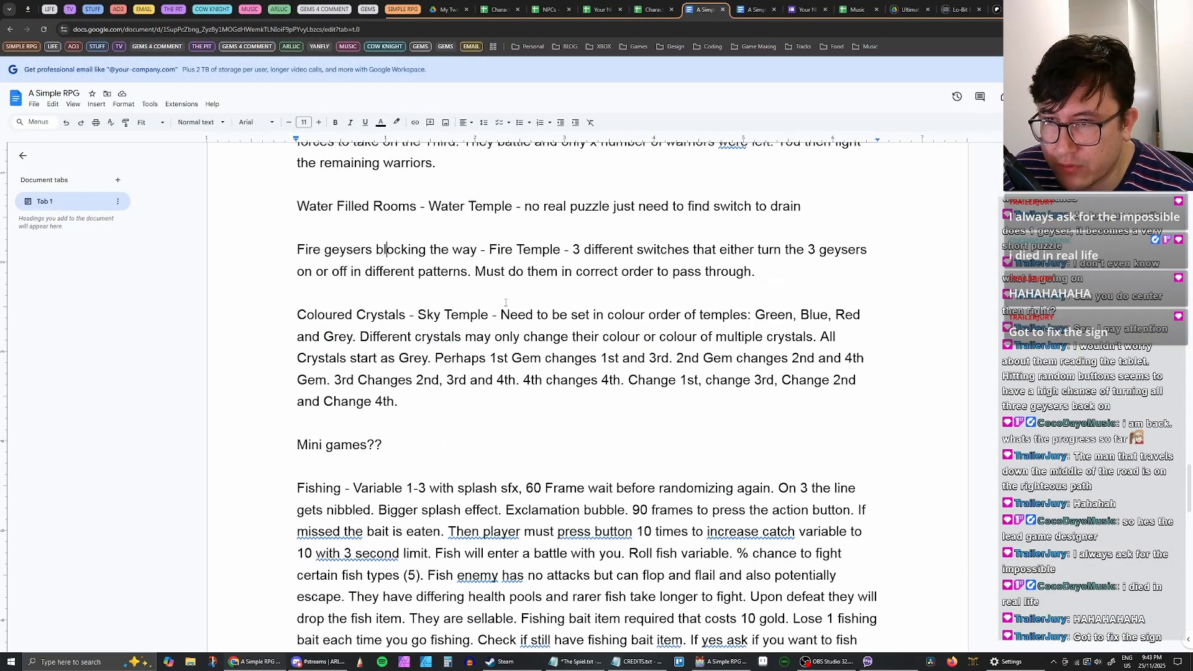
Step: Read the Fire Temple geyser notes and the start of the Sky Temple Coloured Crystals notes
left_click_drag(308, 261, 755, 282)
left_click(755, 283)
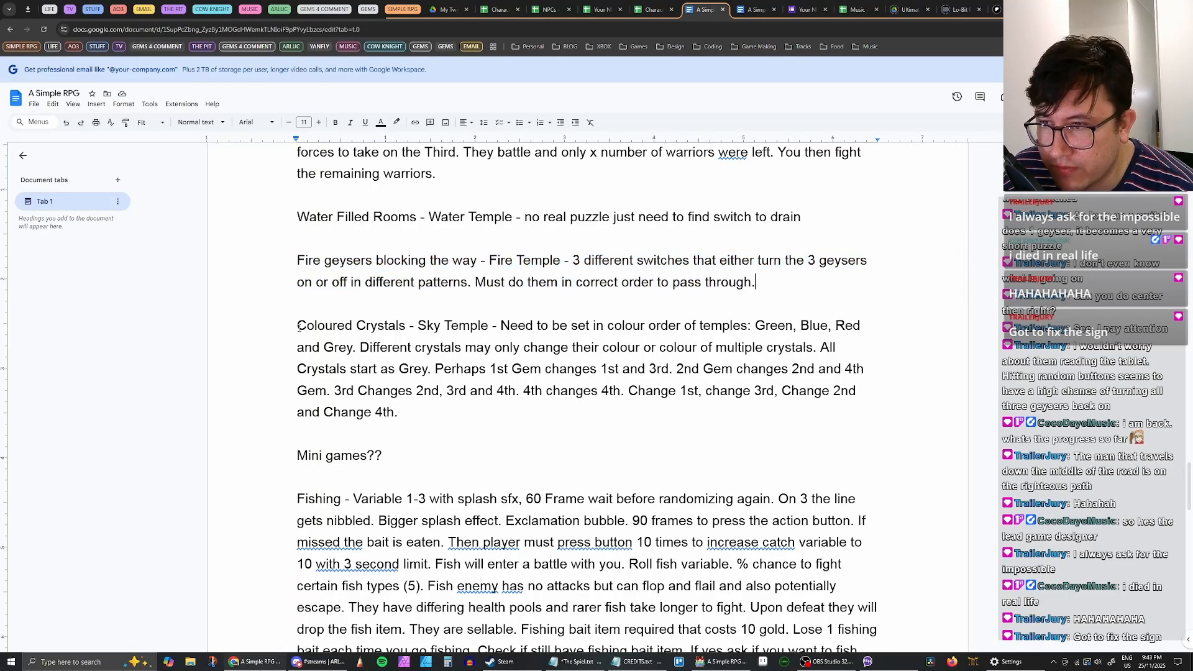
left_click_drag(299, 327, 479, 344)
left_click(521, 327)
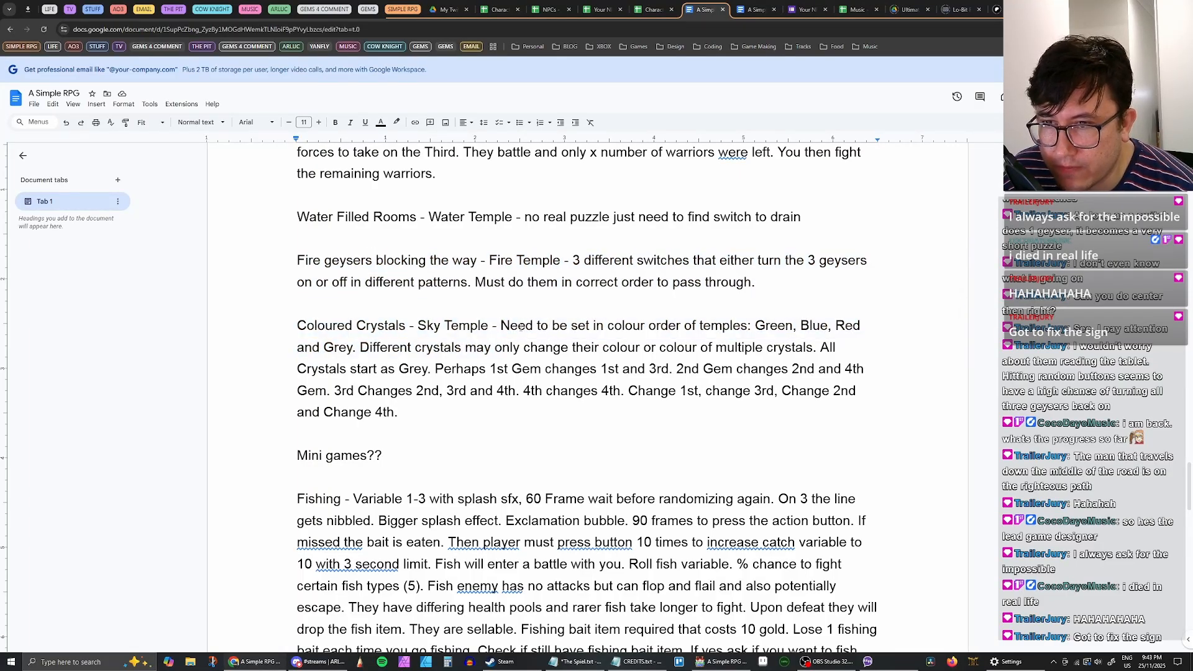
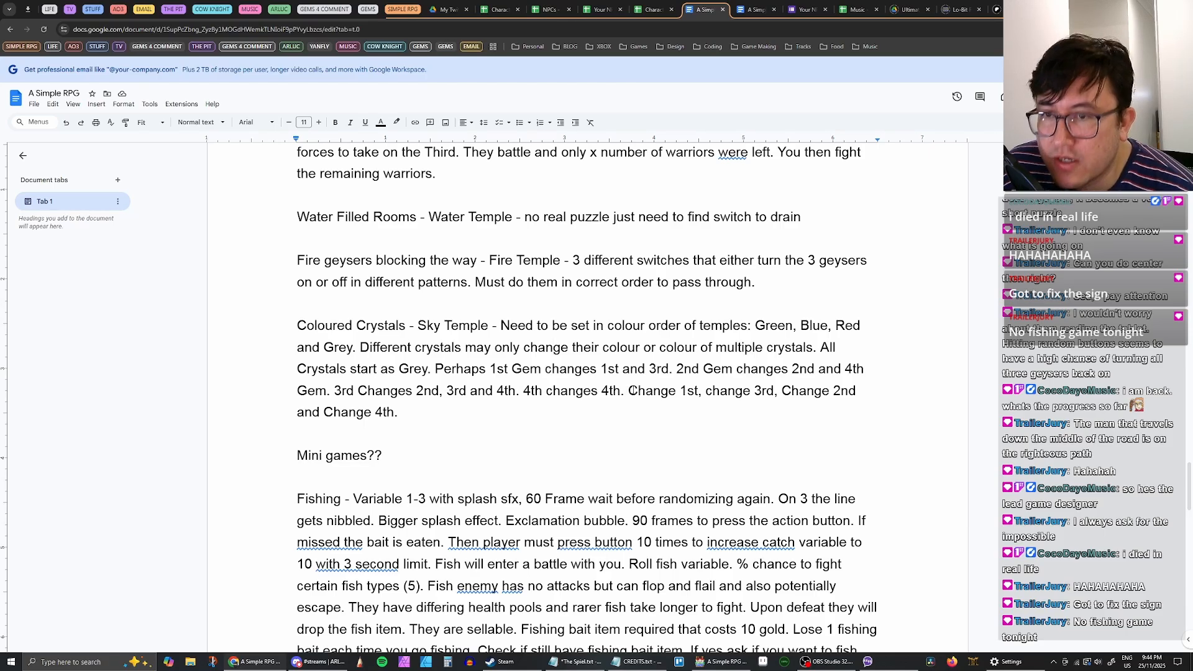
Step: Examine the crystal solution order in the Coloured Crystals notes, checking each gem change from the 1st, 3rd and 2nd to the 4th
left_click_drag(627, 391, 577, 420)
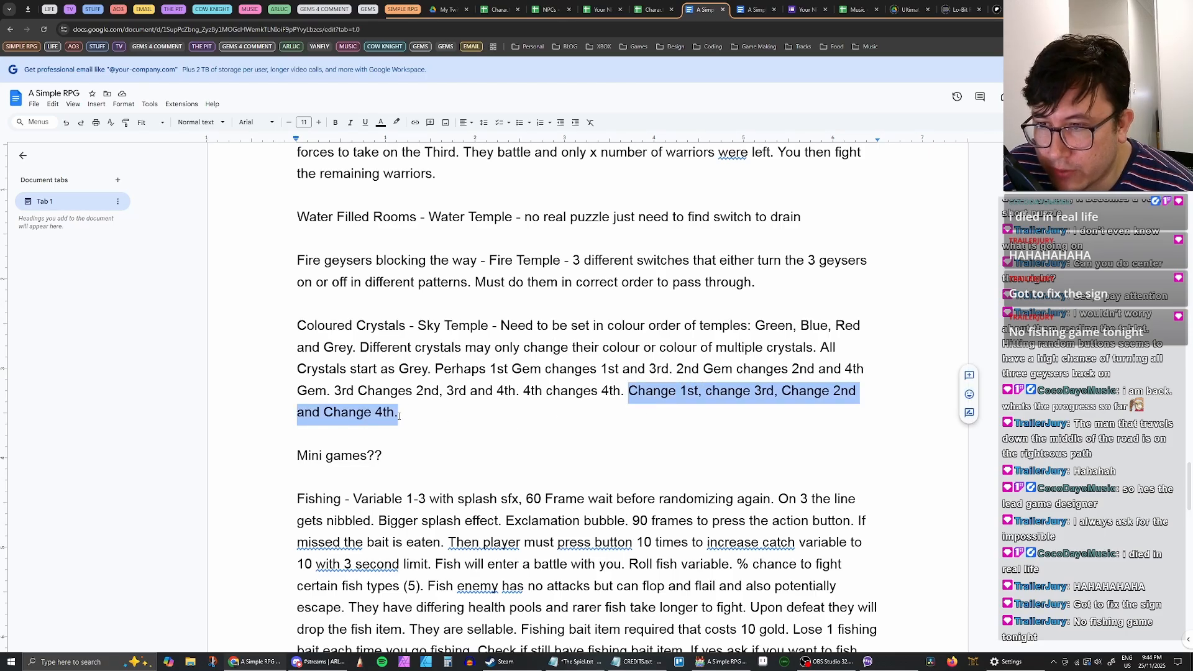
left_click(625, 391)
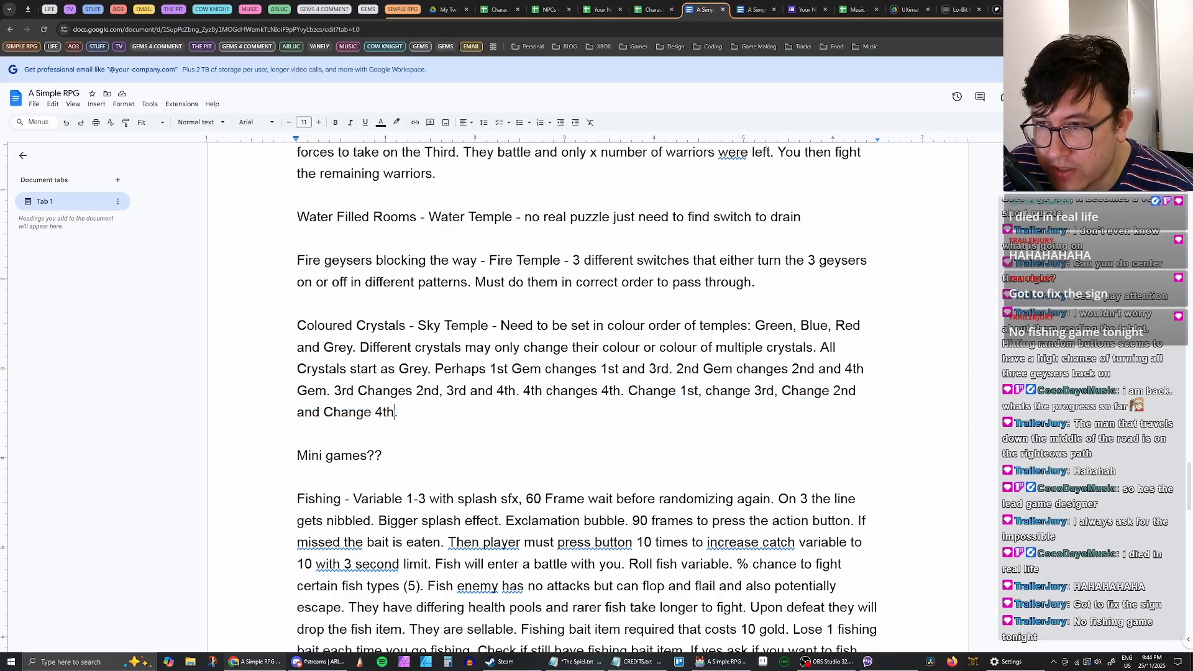
left_click(399, 412)
left_click_drag(629, 392, 700, 391)
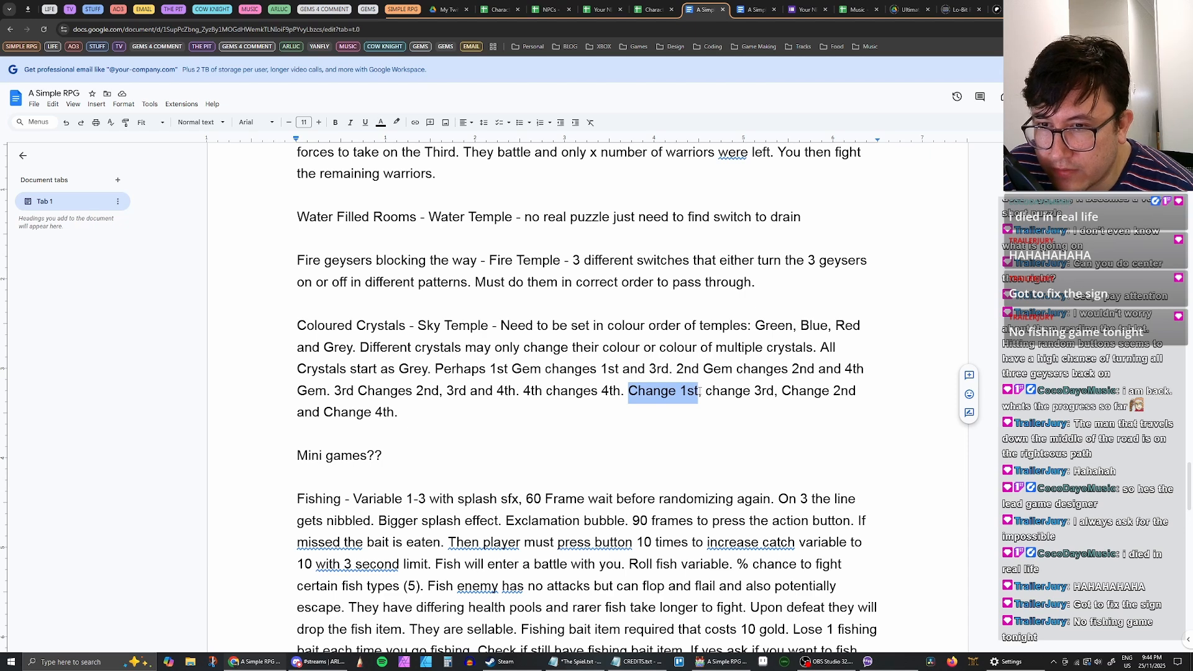
left_click(628, 391)
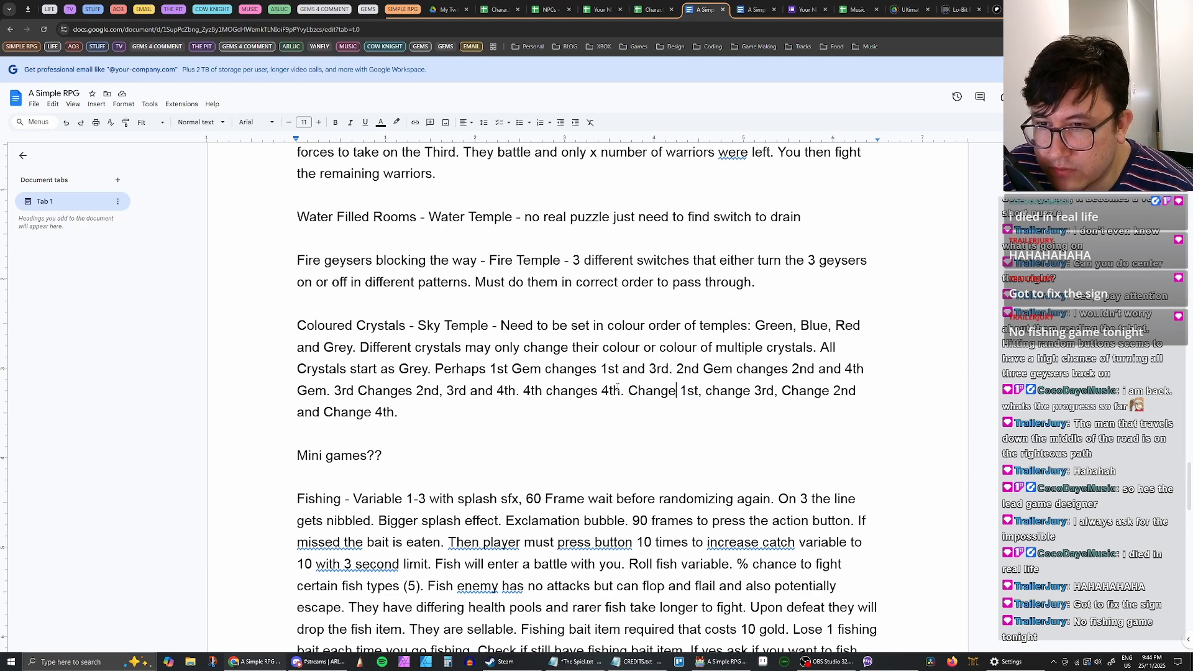
left_click_drag(628, 391, 700, 391)
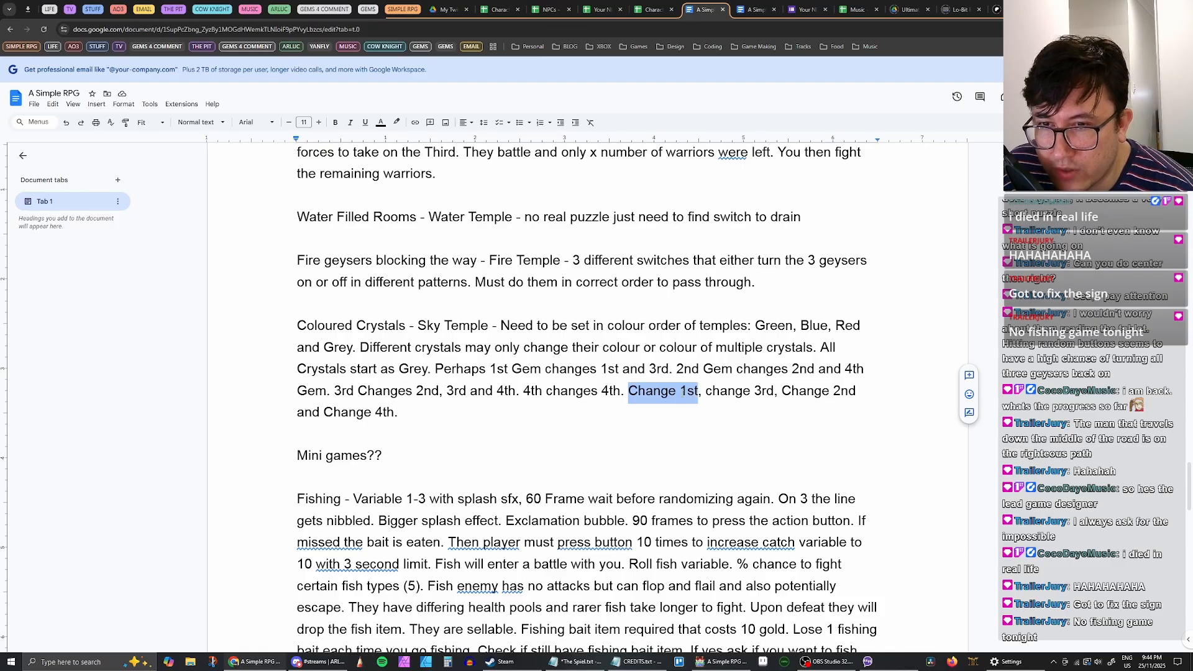
left_click_drag(712, 391, 774, 391)
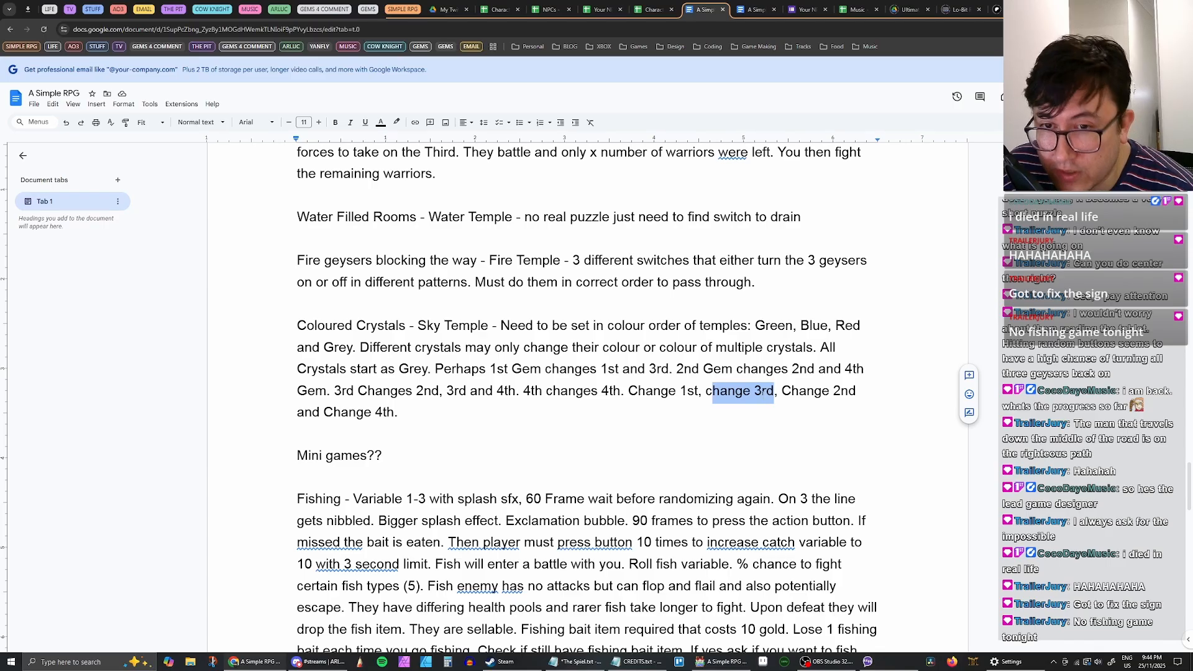
left_click_drag(781, 392, 856, 392)
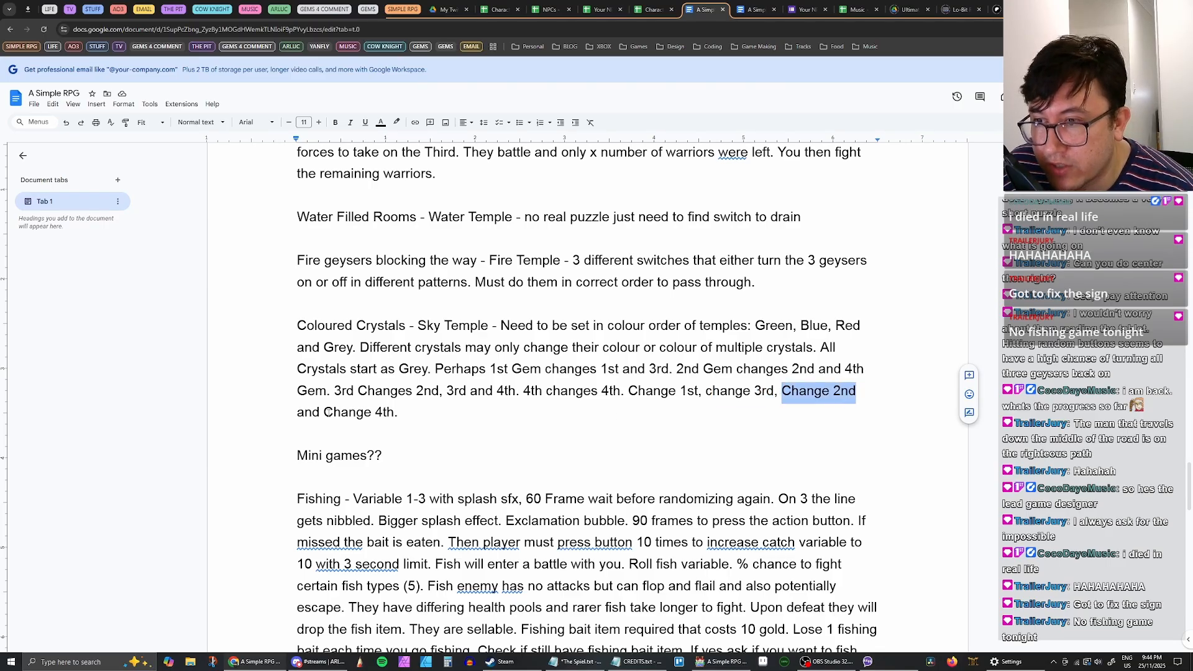
left_click_drag(324, 413, 395, 413)
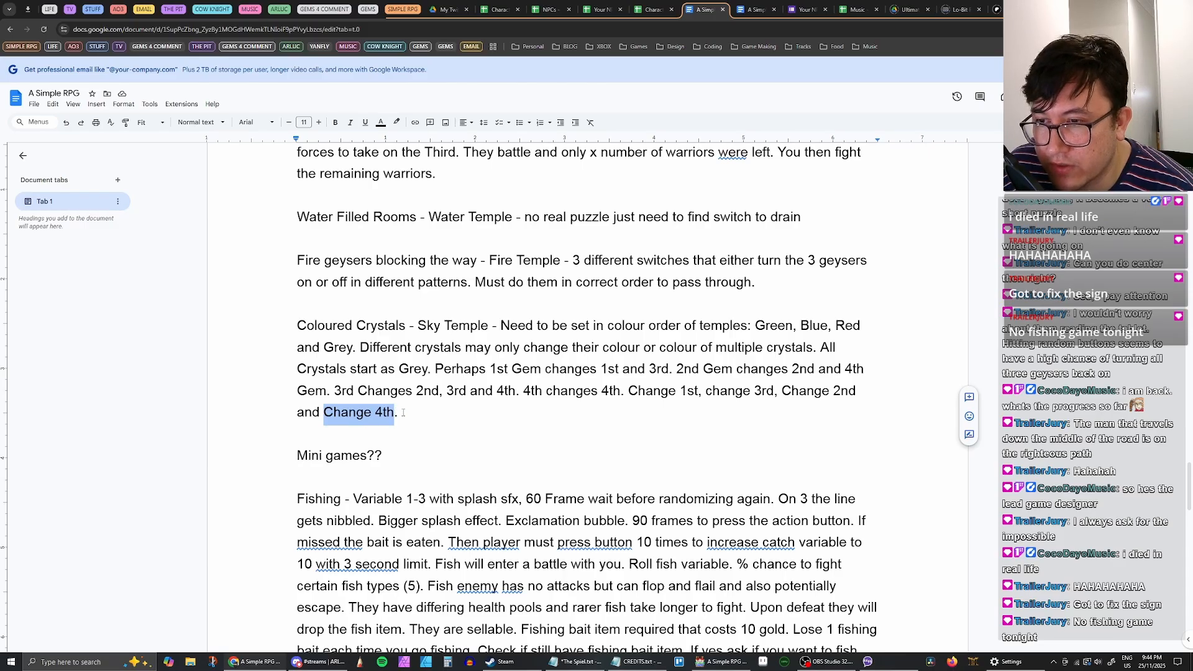
left_click(404, 413)
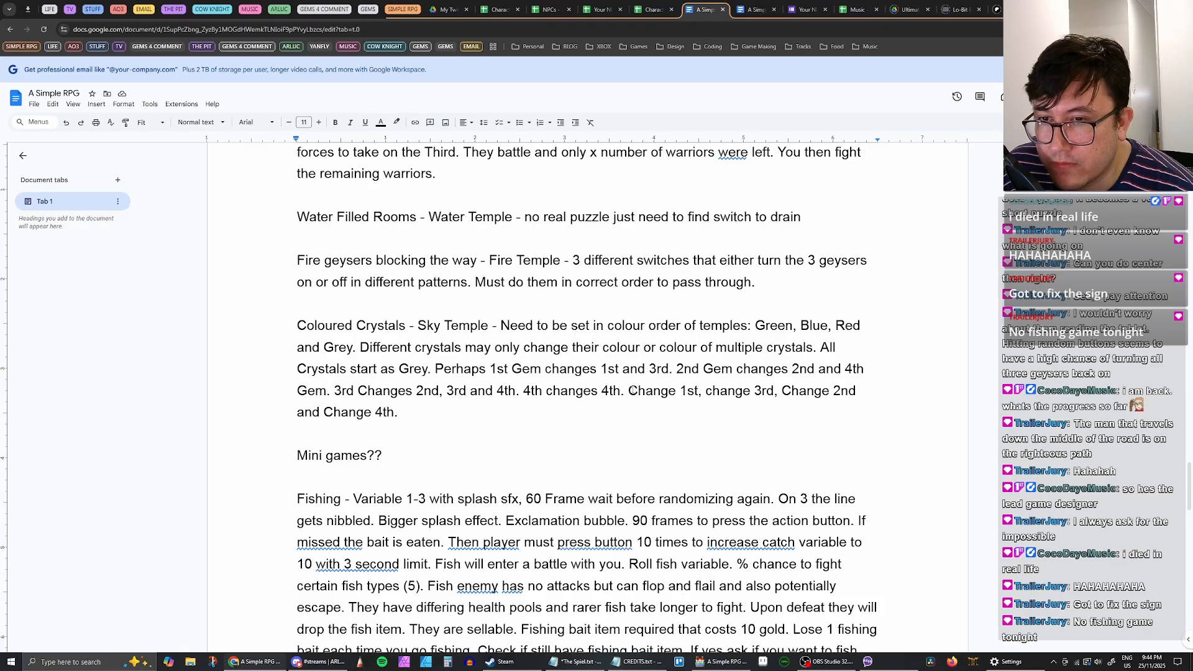
left_click_drag(628, 390, 745, 416)
key("shift+Left")
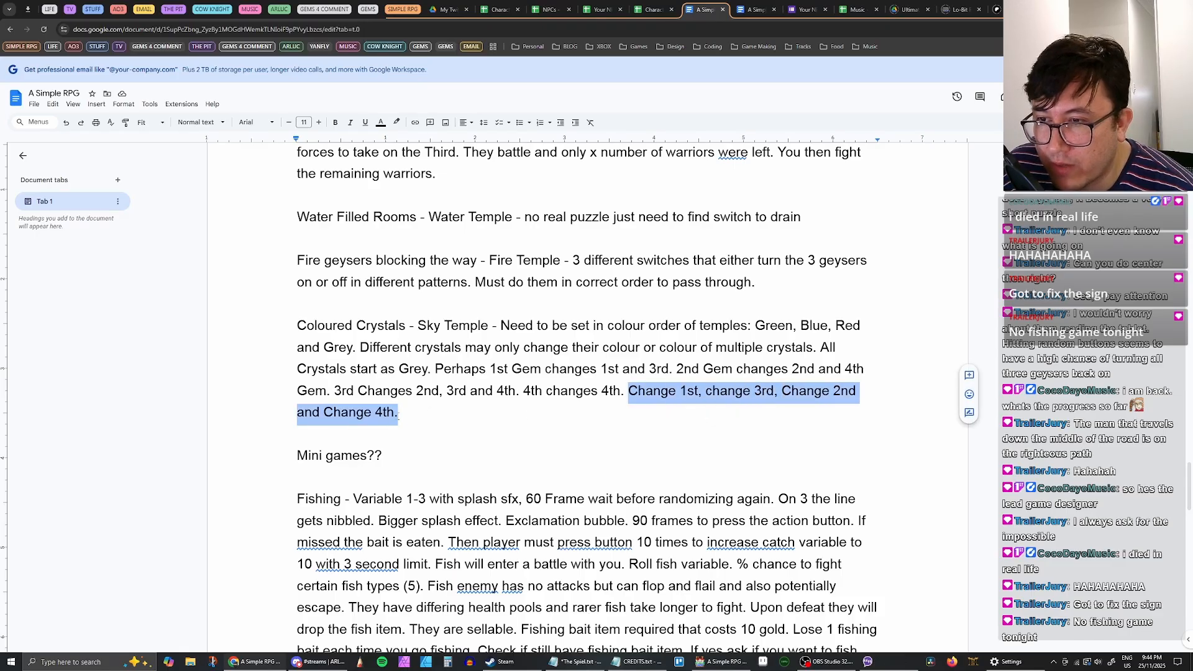
left_click(587, 392)
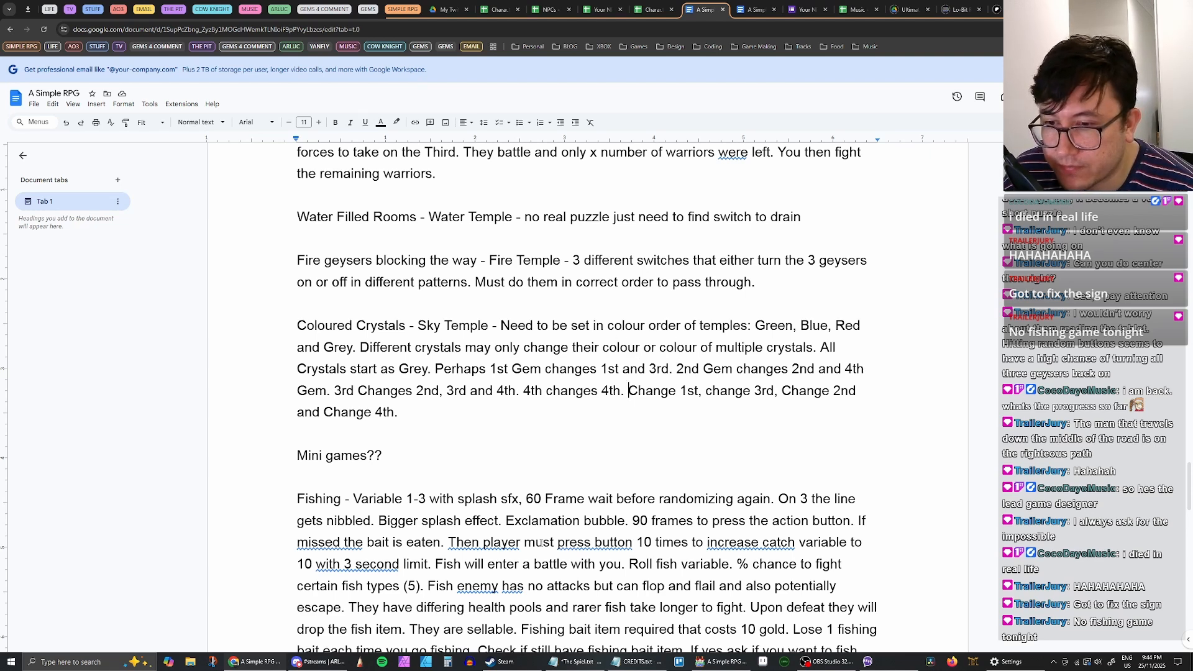
Step: Switch to RPG Maker MV and set the height of the Sky Temple B1 map to 23
left_click(722, 663)
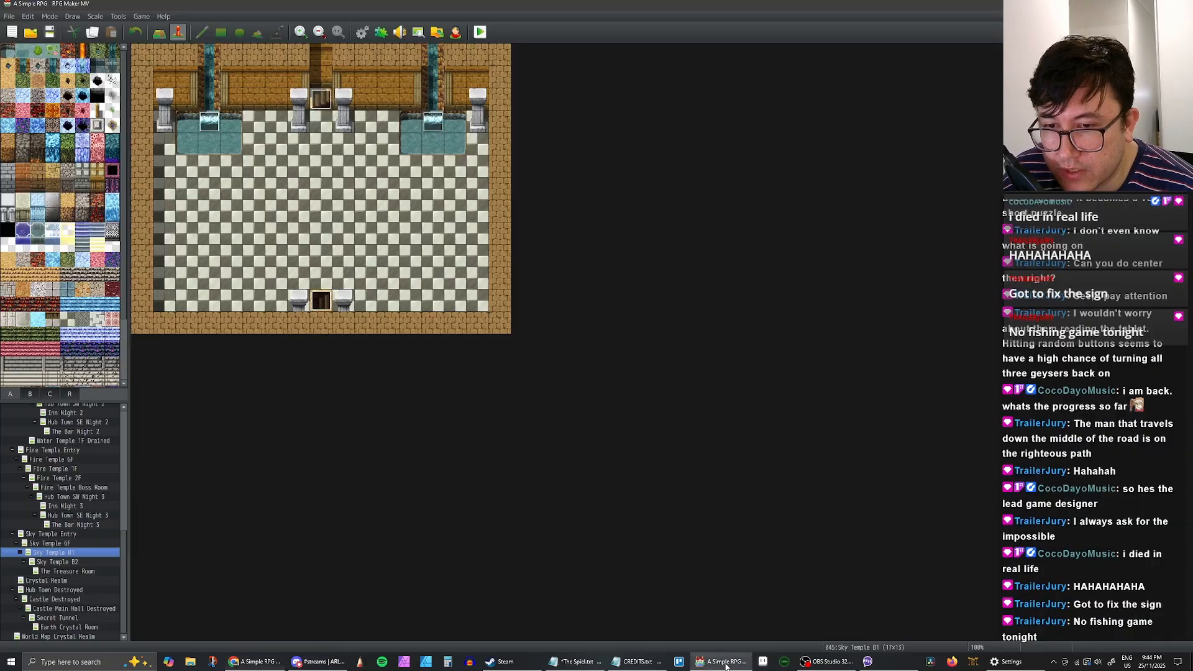
left_click(276, 211)
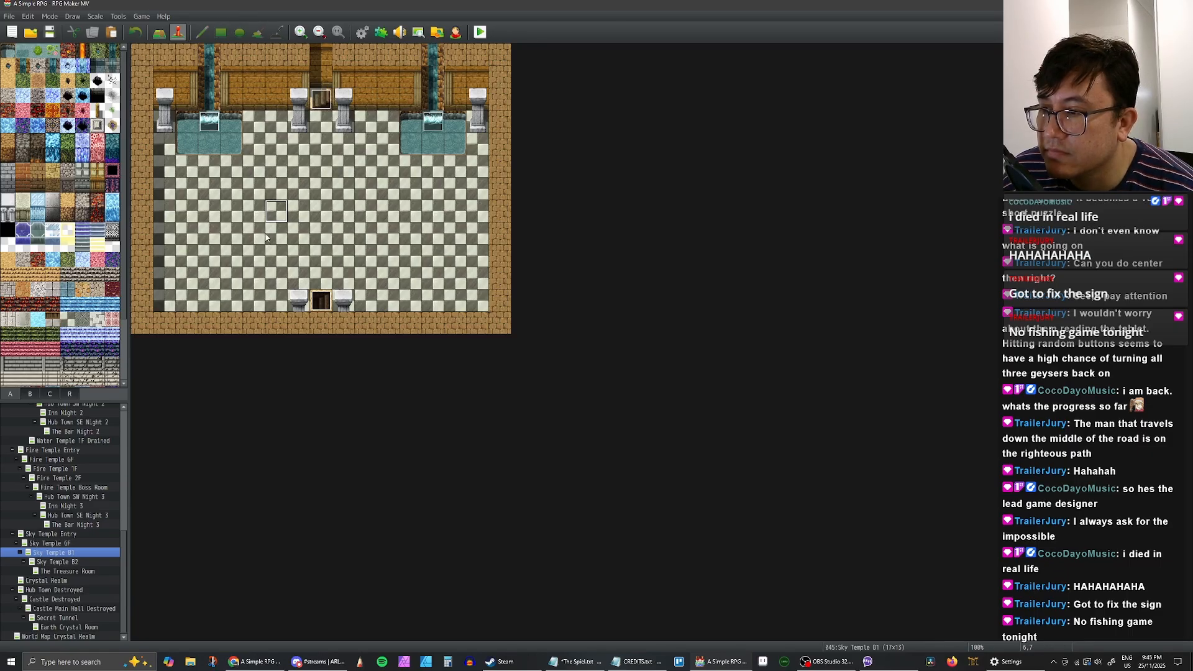
double_click(59, 555)
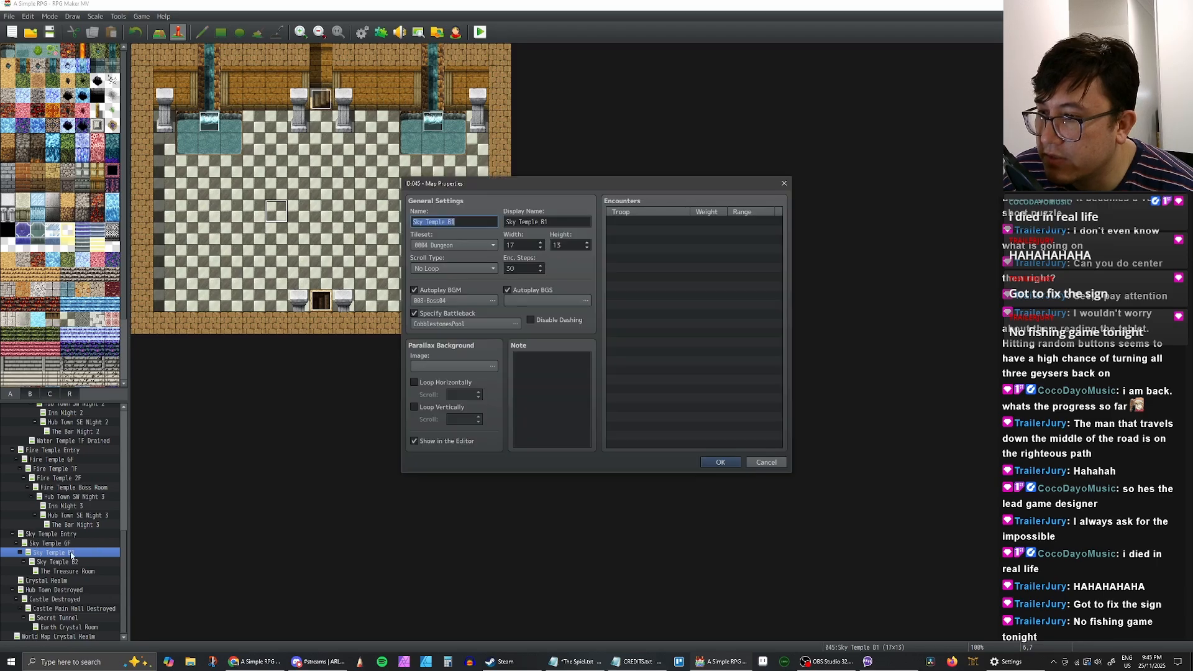
double_click(570, 245)
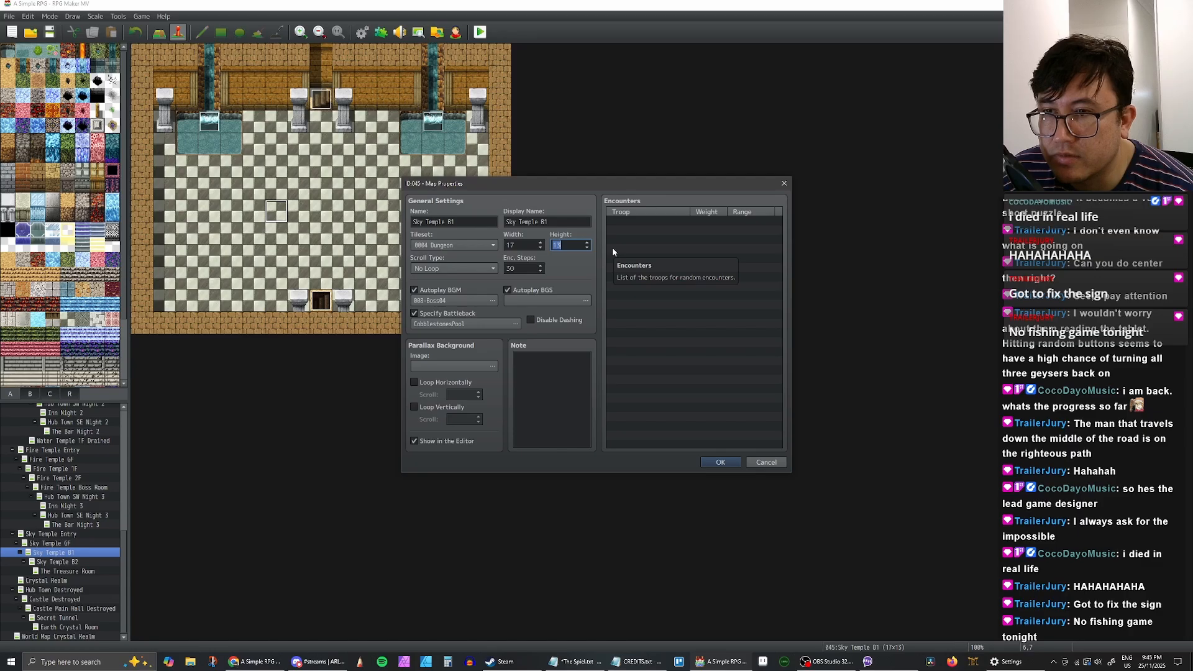
type("23")
left_click(719, 463)
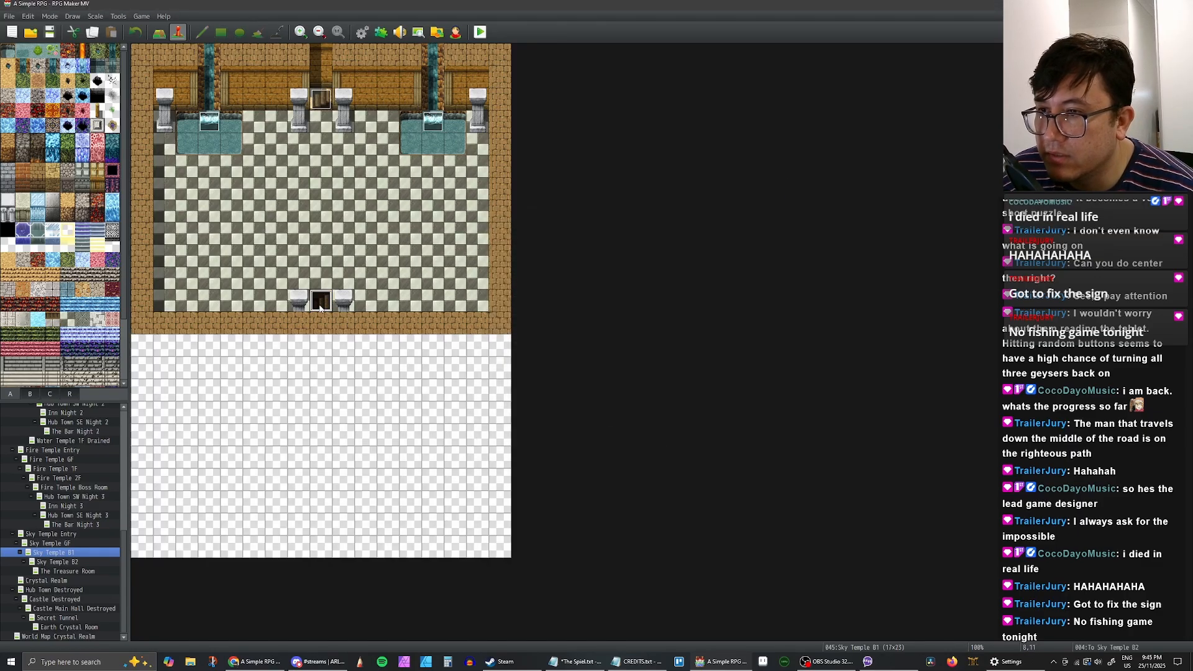
Step: Move the To Sky Temple B2 event down ten tiles into the extended area of Sky Temple B1, and check the map against Sky Temple GF
left_click(323, 526)
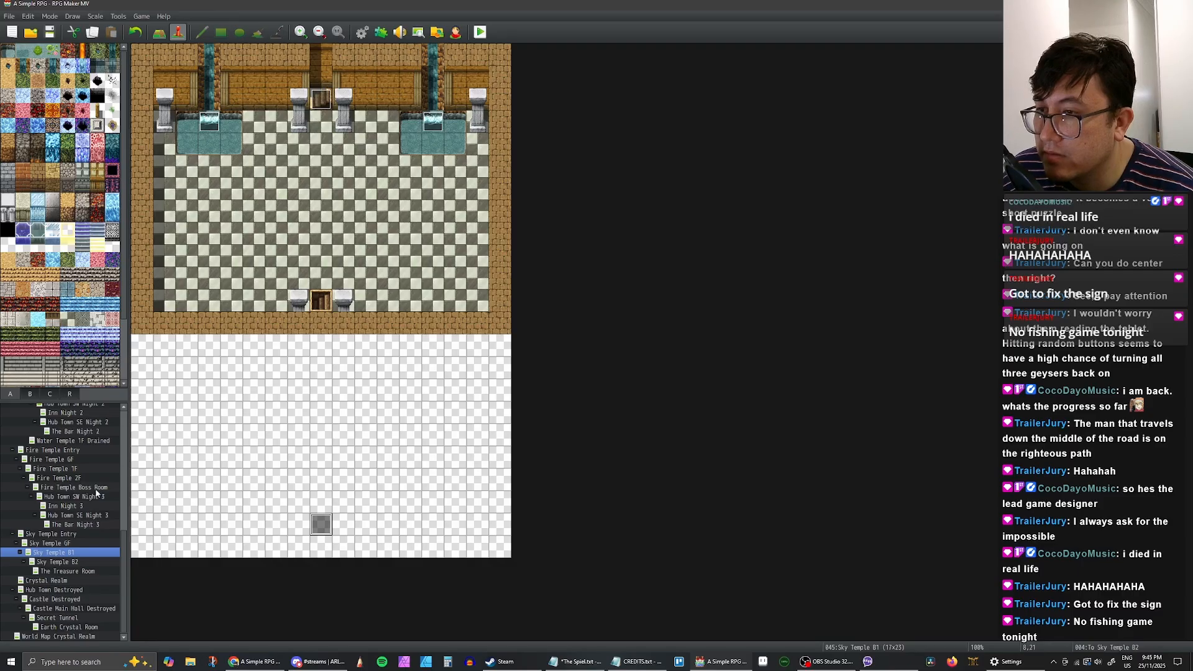
left_click(66, 544)
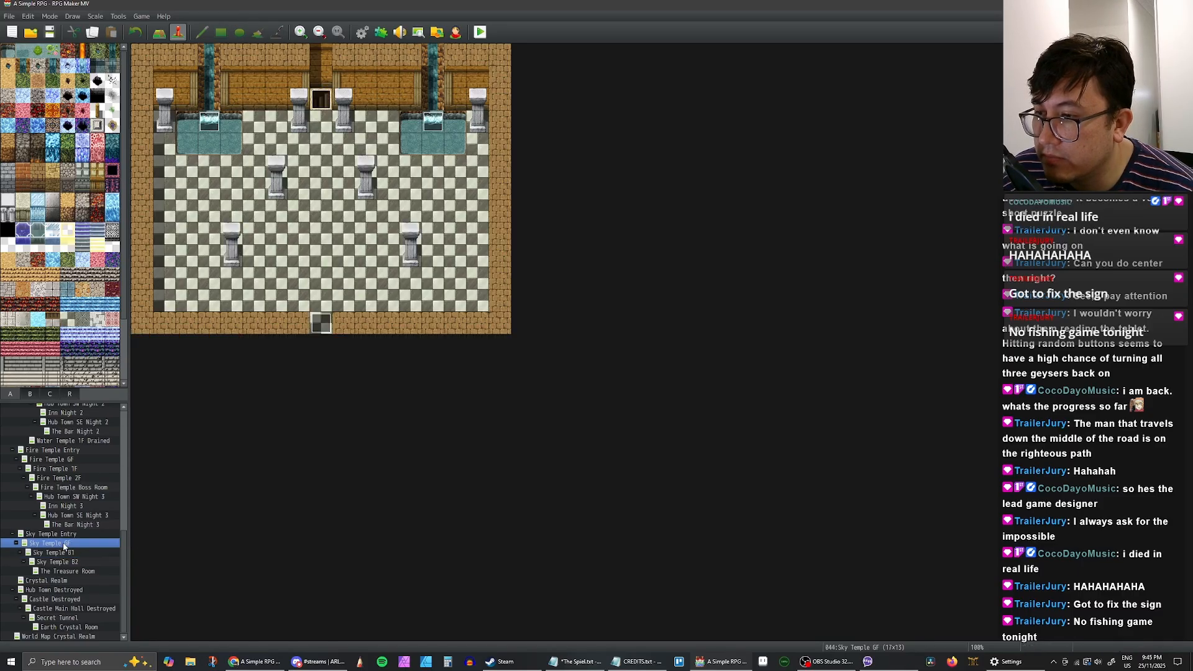
left_click(70, 553)
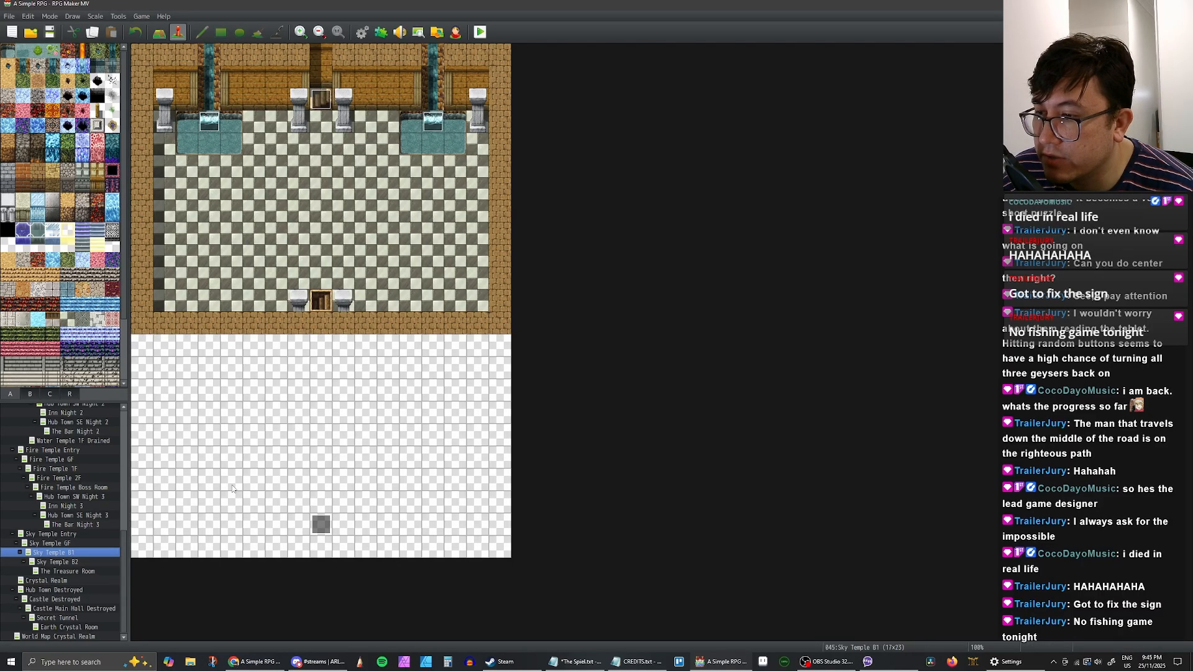
left_click(57, 544)
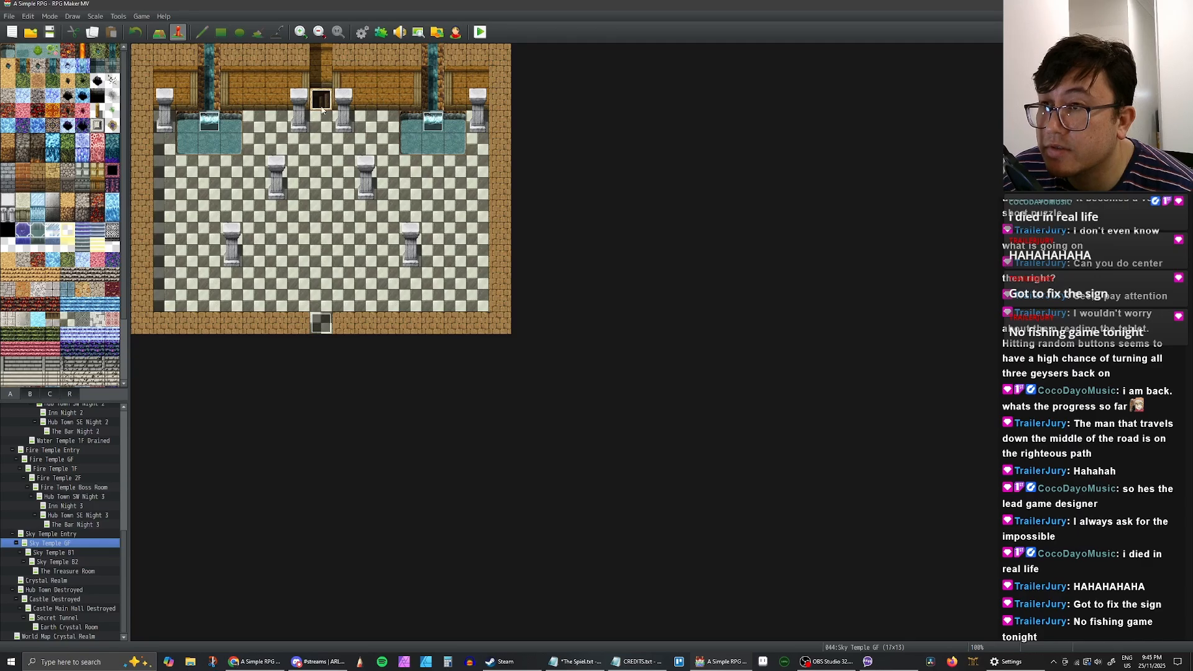
left_click(61, 554)
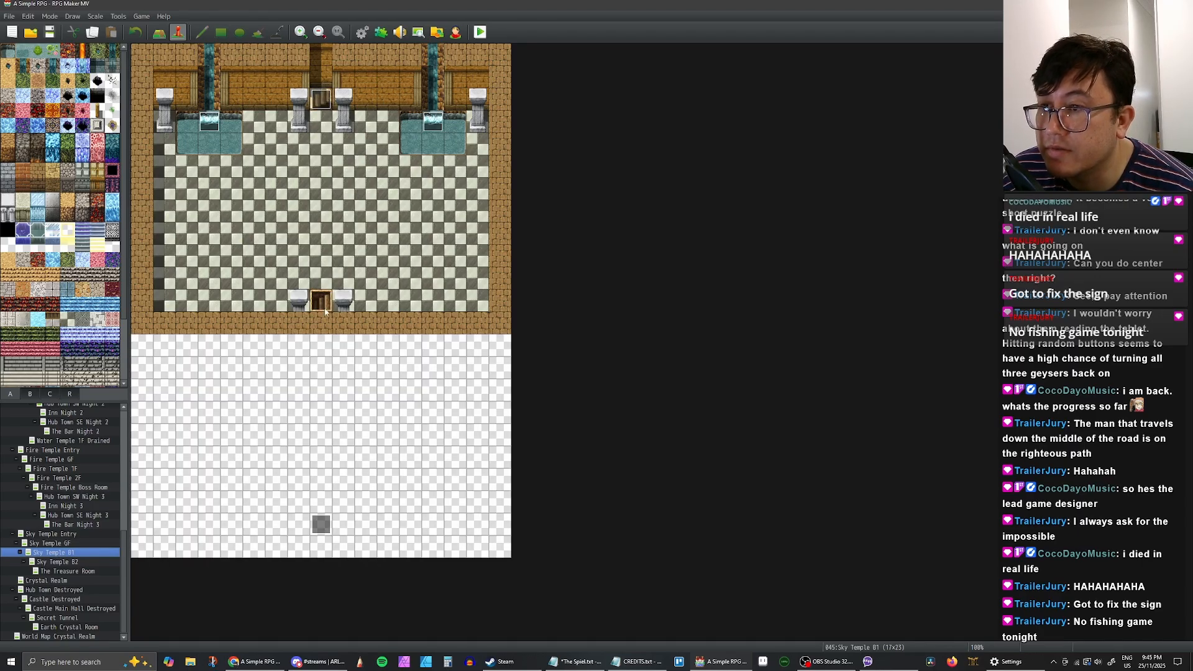
Step: In Sky Temple B2, retarget the To Sky Temple B1 event's player transfer to Sky Temple B1 (8,20)
left_click(70, 563)
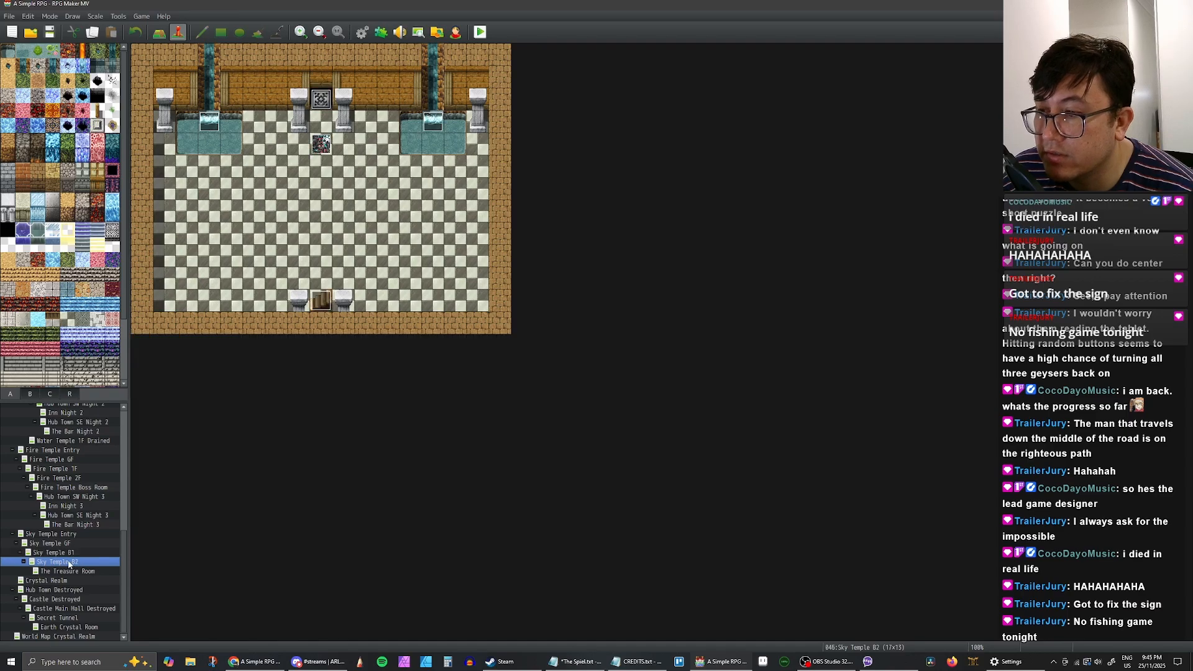
left_click(323, 302)
double_click(323, 303)
double_click(626, 239)
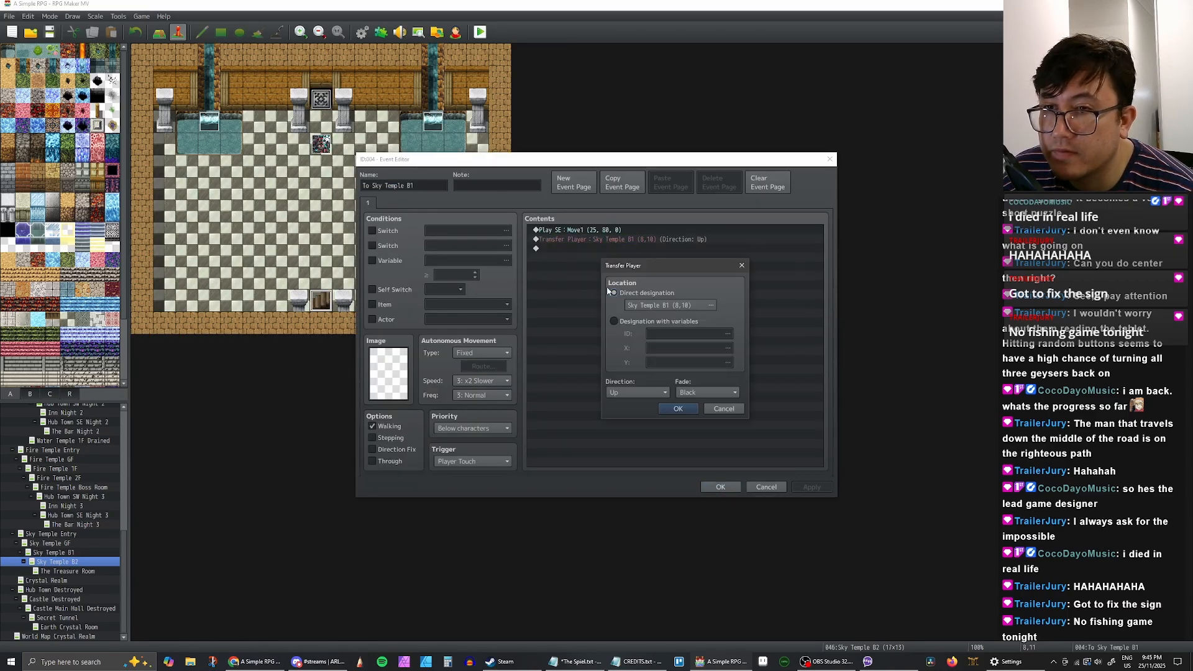
left_click(687, 306)
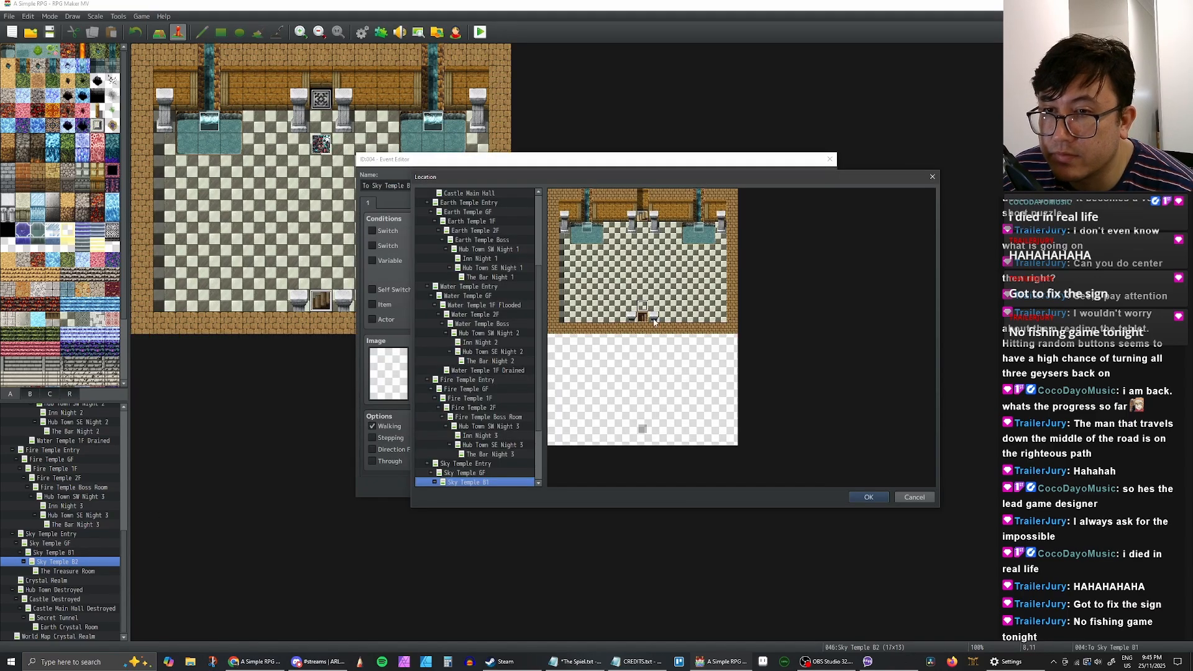
left_click(643, 419)
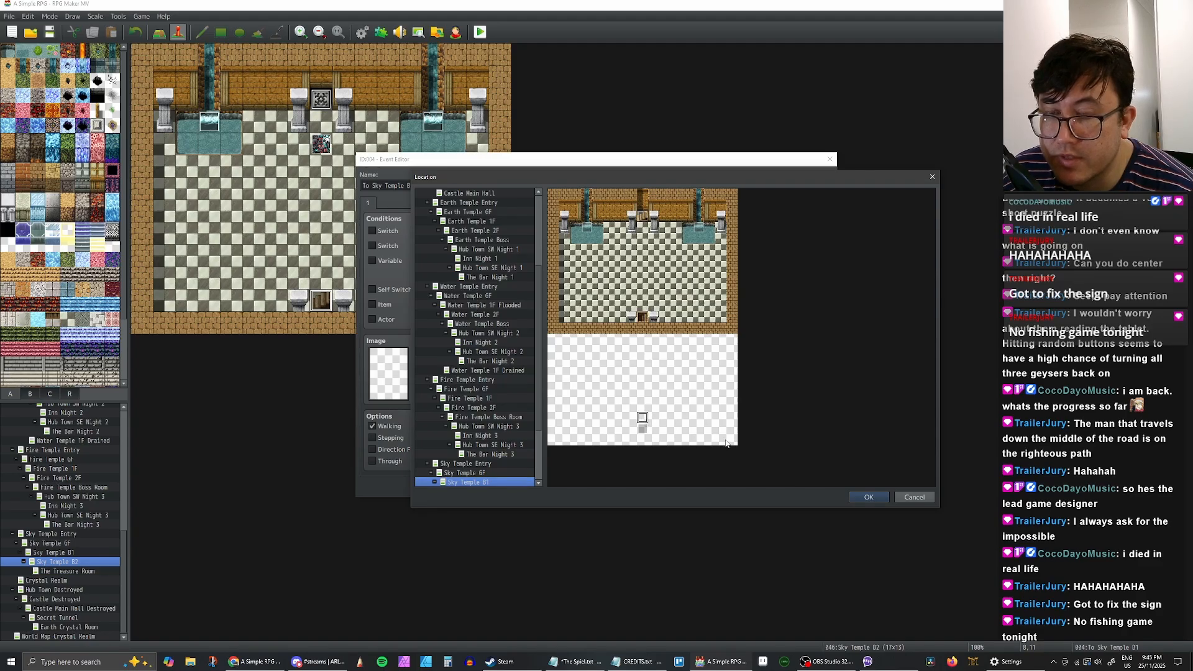
left_click(870, 497)
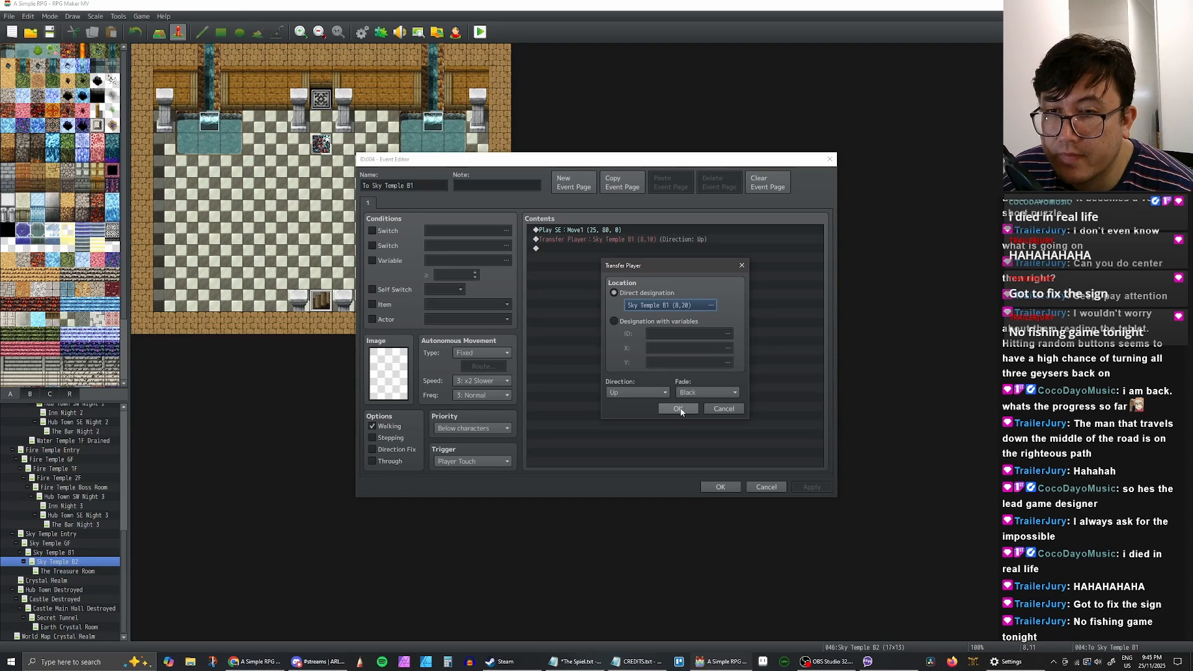
left_click(678, 409)
left_click(720, 486)
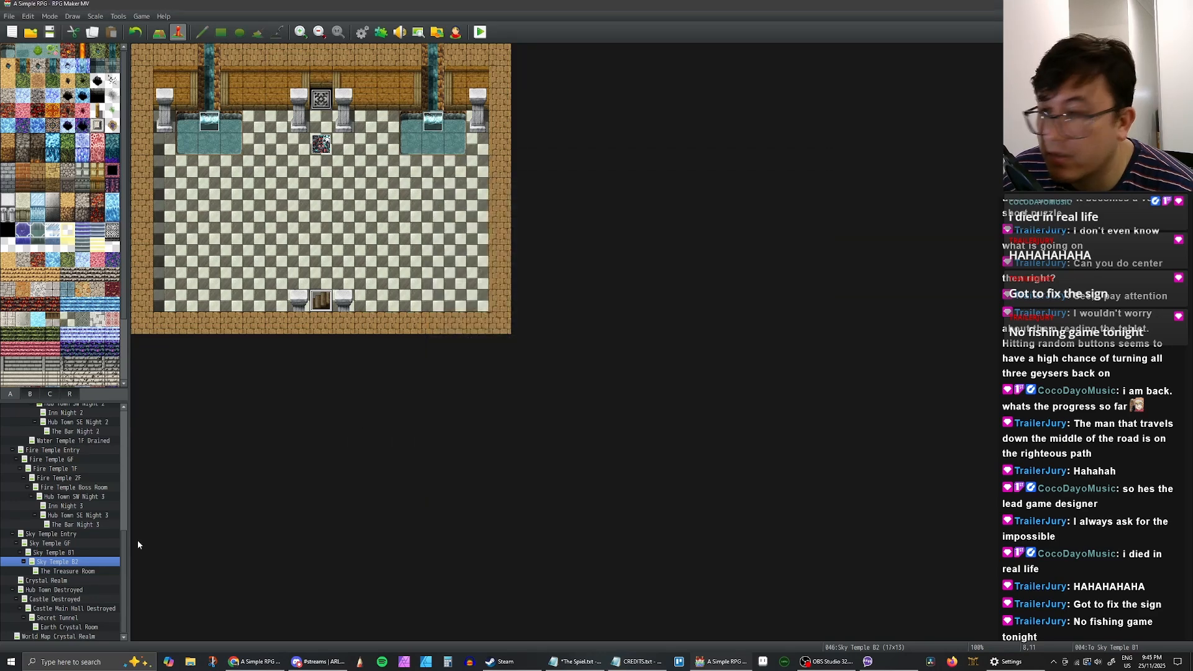
Step: In Sky Temple B1, copy the room's lower section with its stairway to the map's bottom edge and fill the space between with checkered floor
left_click(62, 552)
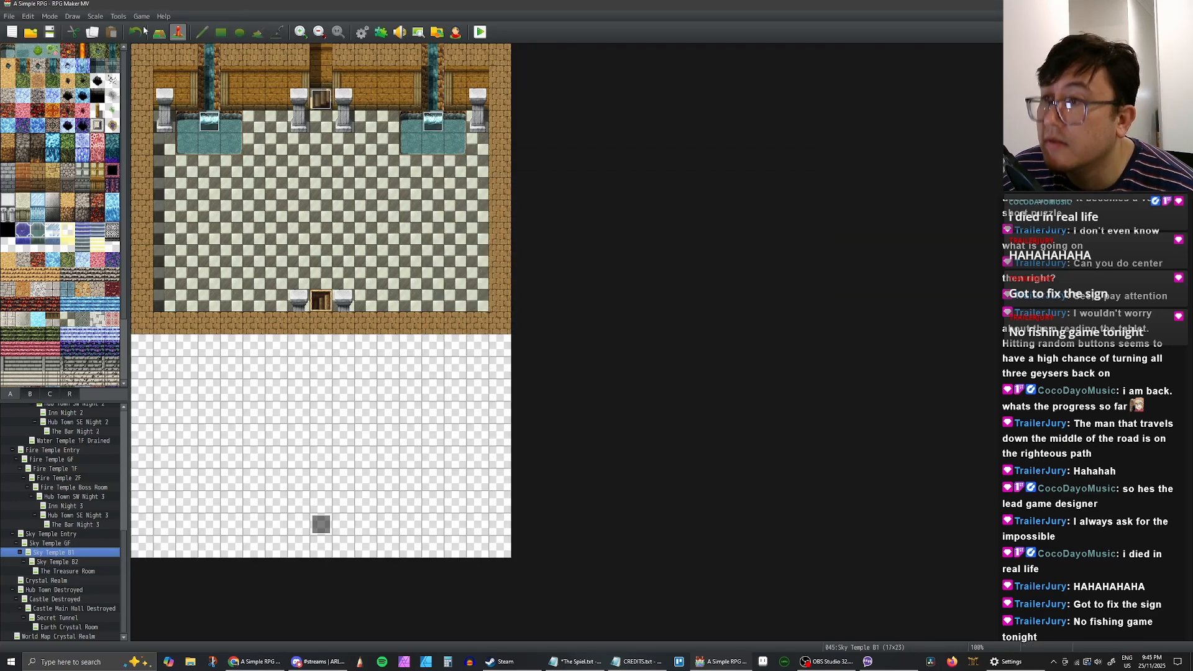
left_click(162, 35)
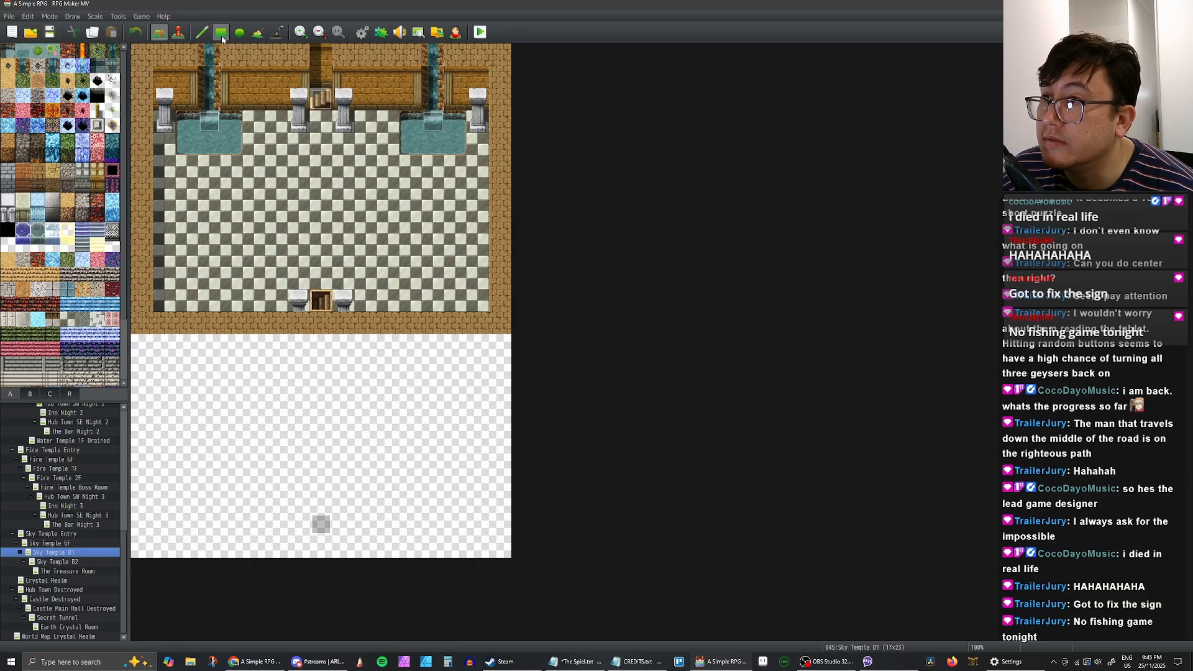
left_click(201, 32)
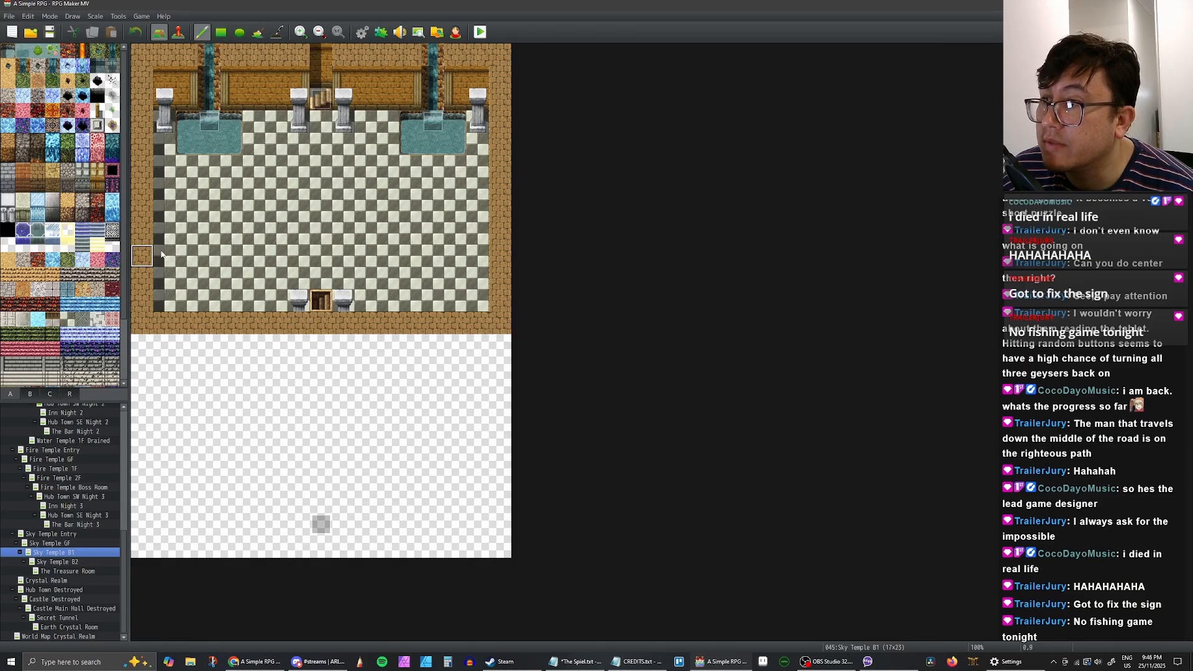
right_click_drag(143, 234, 487, 329)
left_click(488, 547)
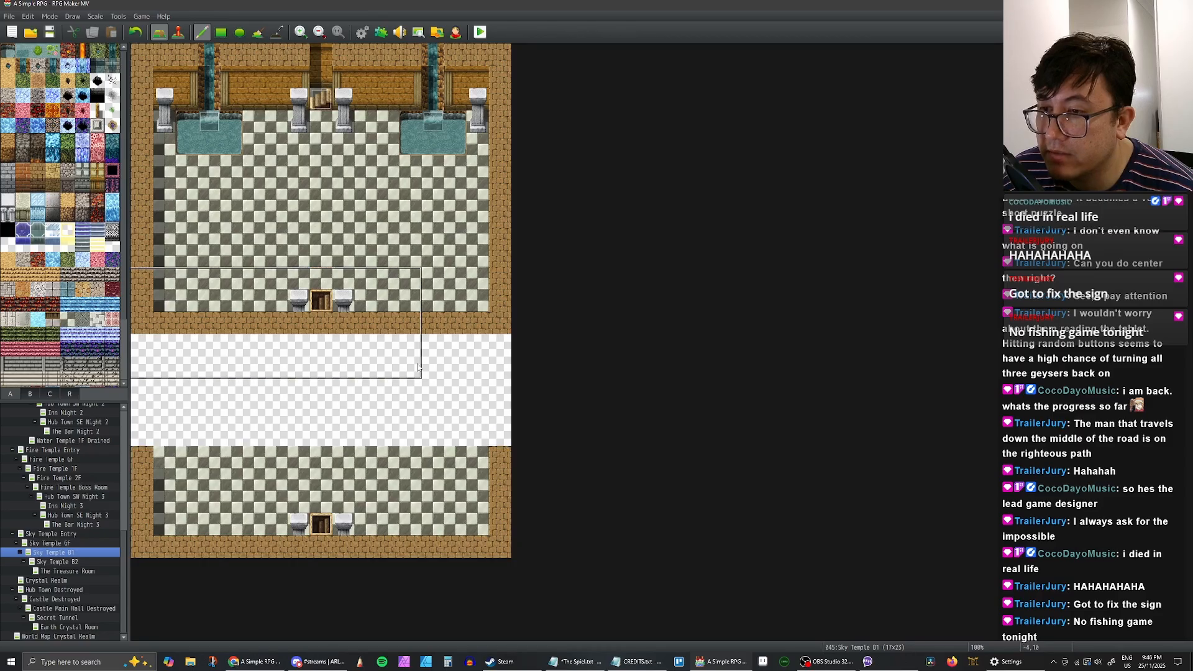
mouse_move(166, 190)
right_mouse_down()
mouse_move(307, 217)
mouse_move(475, 274)
right_mouse_up()
left_click_drag(467, 399, 471, 446)
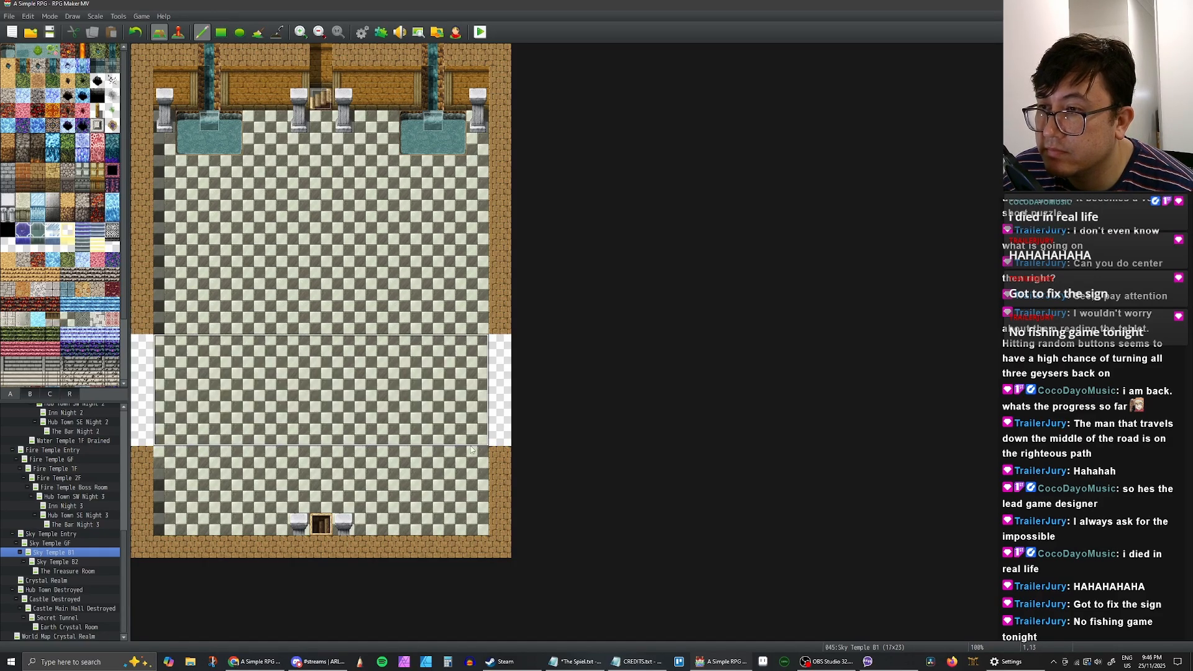
Step: Fill the gaps in both side walls with brick and thicken the bottom wall on either side of the stairway
right_click(500, 325)
left_click_drag(500, 326, 502, 440)
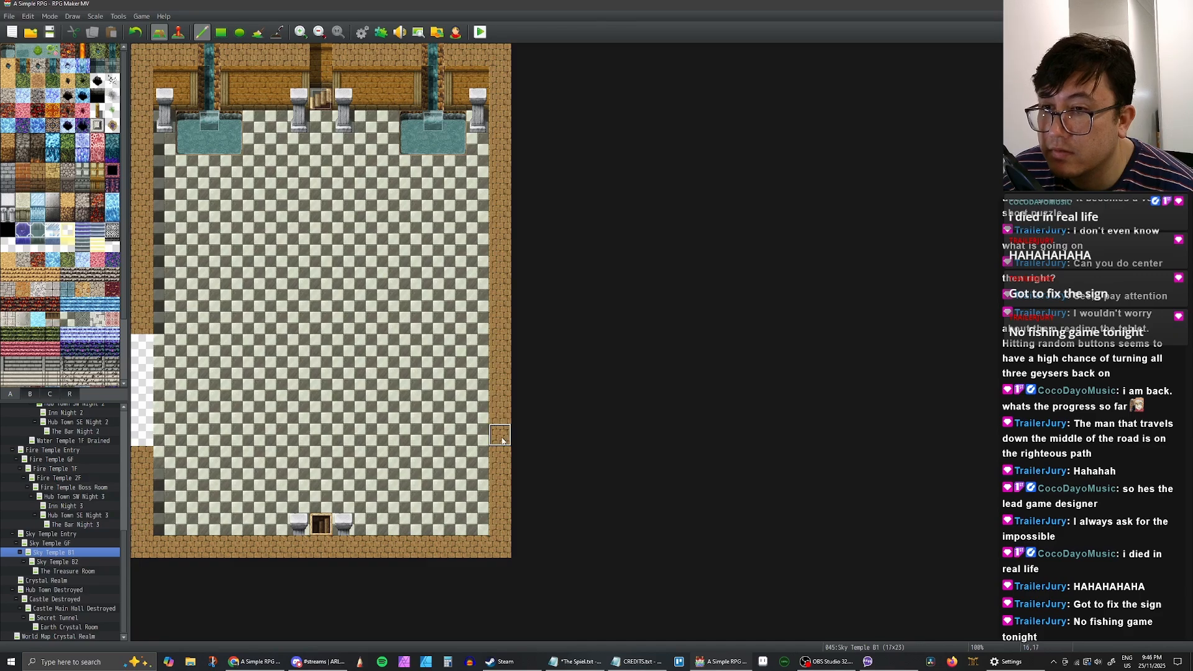
left_click_drag(142, 326, 142, 442)
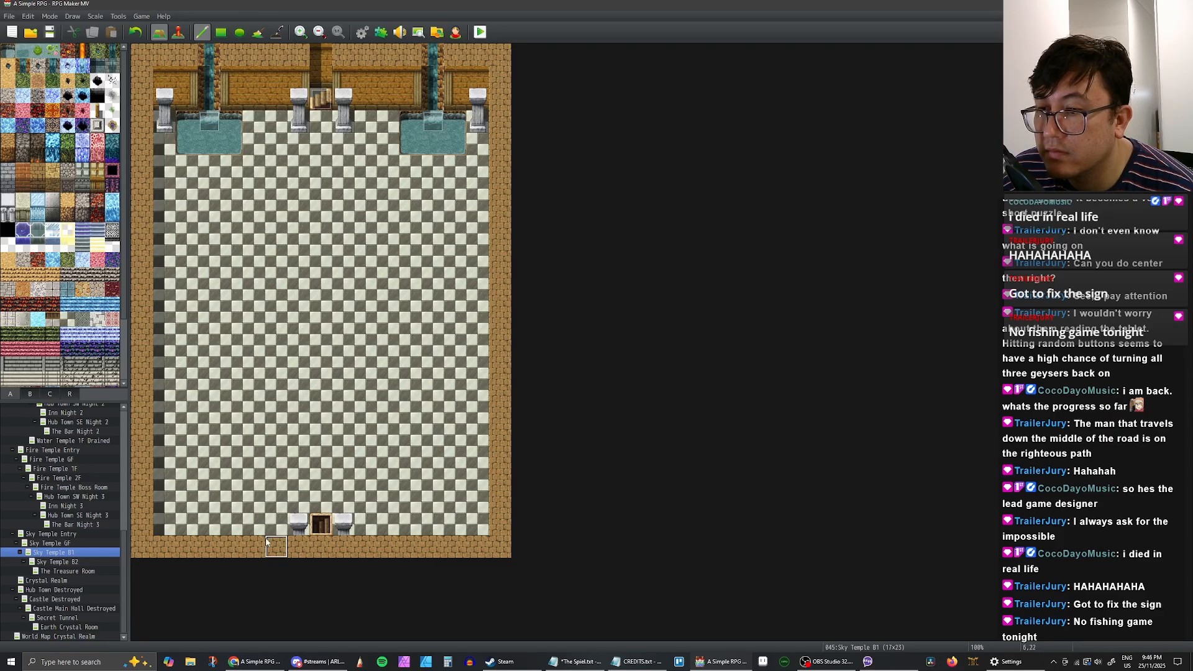
mouse_move(276, 525)
left_mouse_down()
mouse_move(268, 502)
mouse_move(159, 502)
mouse_move(267, 525)
left_mouse_up()
mouse_move(374, 535)
left_mouse_down()
mouse_move(391, 501)
mouse_move(484, 525)
mouse_move(368, 521)
left_mouse_up()
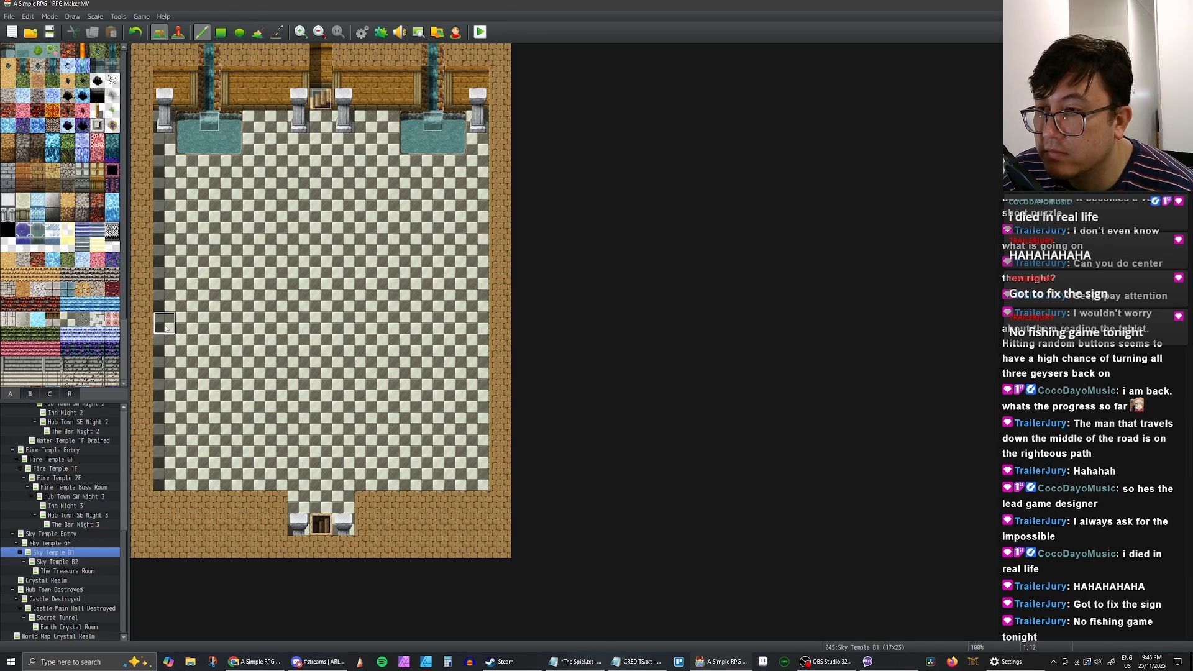
Step: Build a brick-walled inner room around the bottom stairway, with its left and right walls spaced evenly from the outer walls
mouse_move(215, 491)
left_mouse_down()
mouse_move(211, 323)
mouse_move(413, 323)
mouse_move(421, 433)
mouse_move(410, 483)
mouse_move(434, 479)
mouse_move(435, 455)
left_mouse_up()
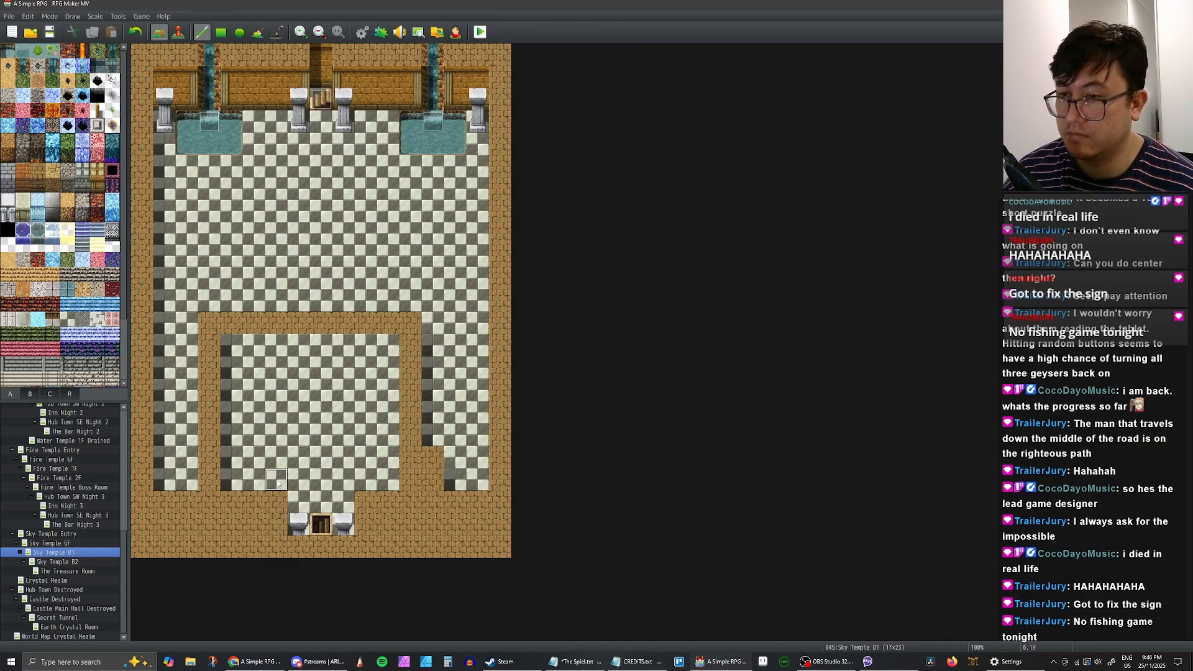
mouse_move(239, 481)
left_mouse_down()
mouse_move(224, 337)
mouse_move(209, 481)
left_mouse_up()
right_click(203, 309)
left_click(205, 329)
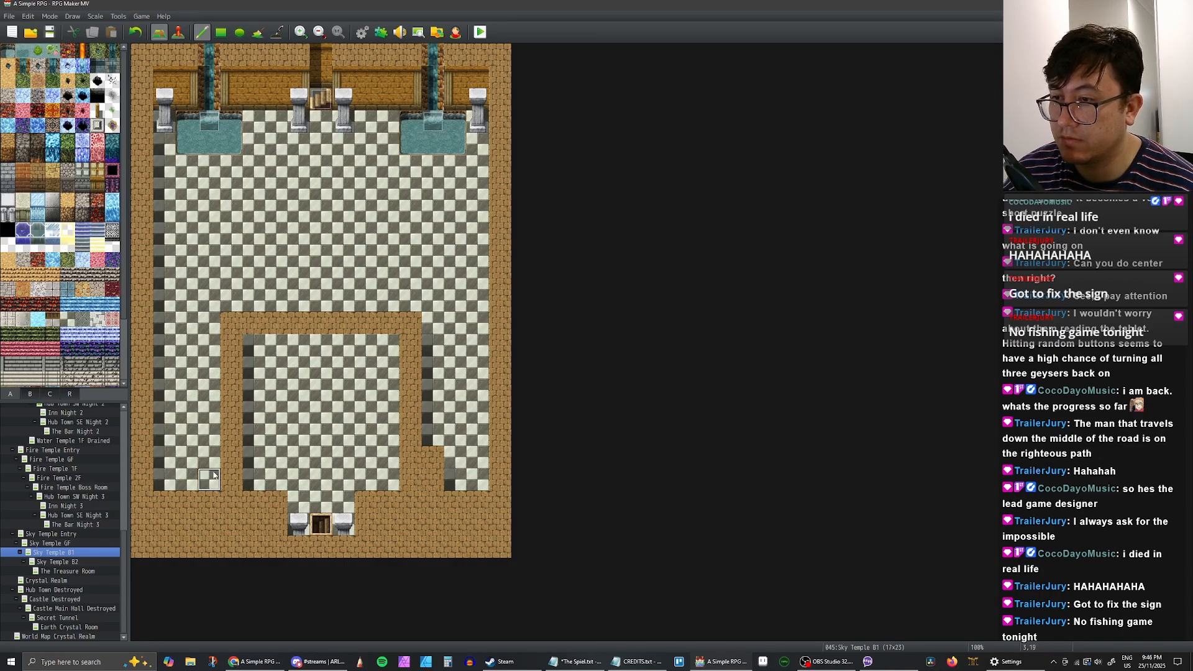
left_click_drag(433, 458, 433, 476)
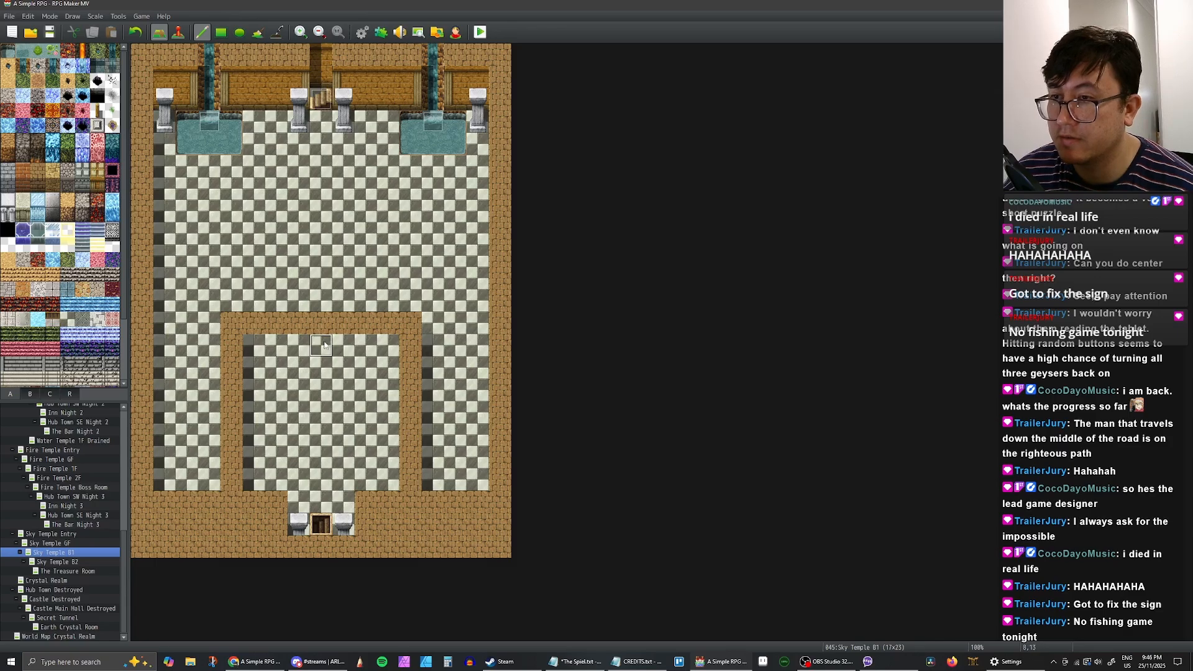
Step: Add a two-tile-high wooden wall face beneath the inner room's top wall and cut a one-tile floor passage through its centre
right_click_drag(260, 100, 259, 77)
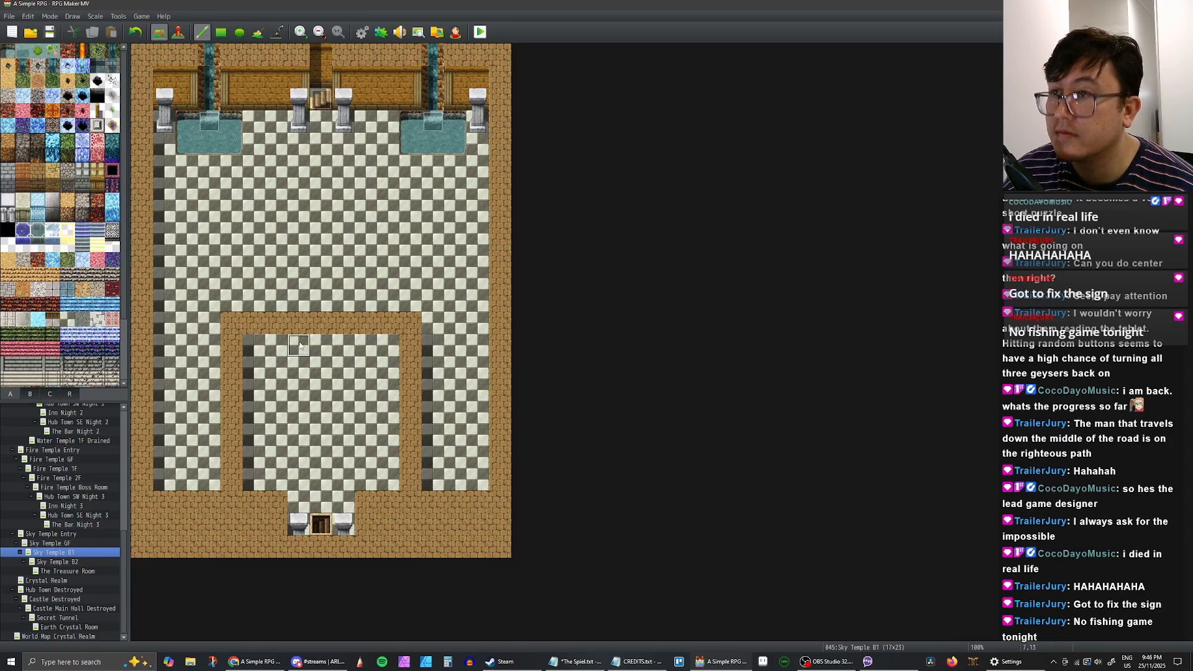
mouse_move(254, 357)
left_mouse_down()
mouse_move(385, 361)
mouse_move(249, 361)
left_mouse_up()
right_click(322, 301)
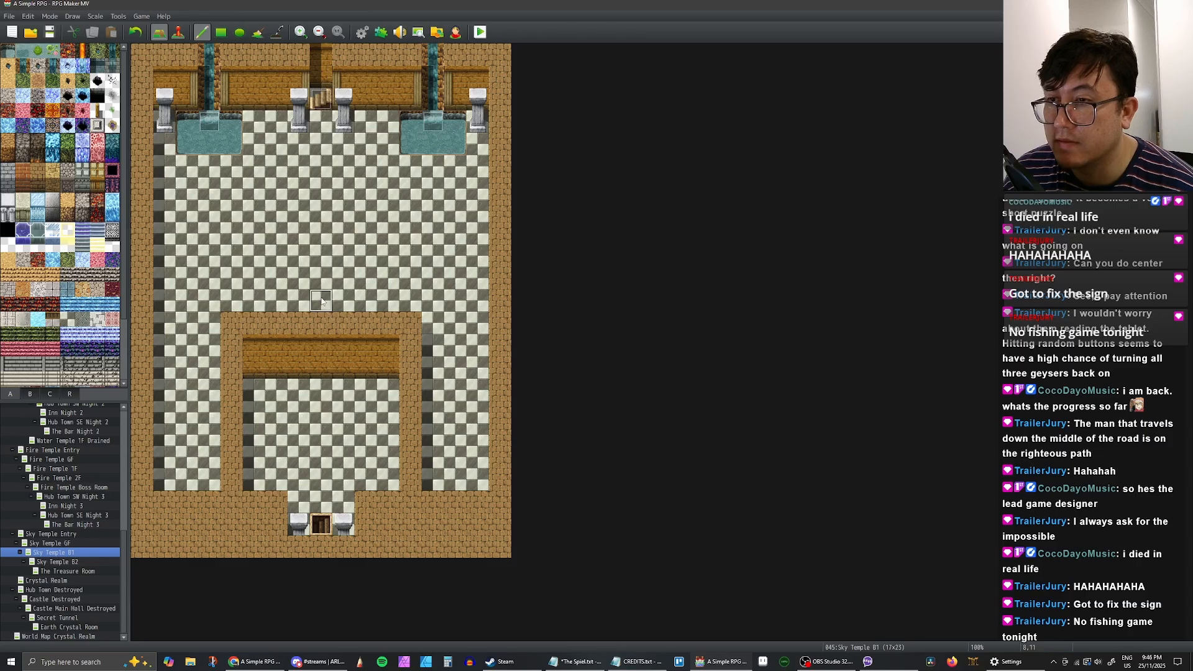
left_click_drag(321, 323, 320, 367)
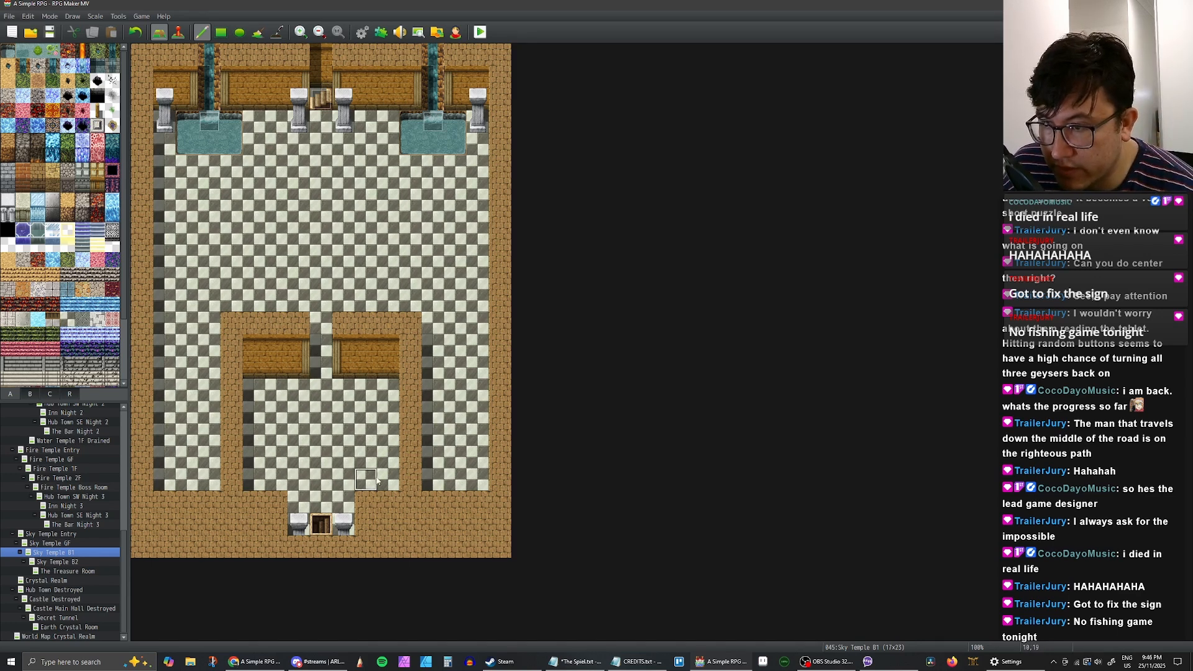
right_click_drag(174, 93, 169, 122)
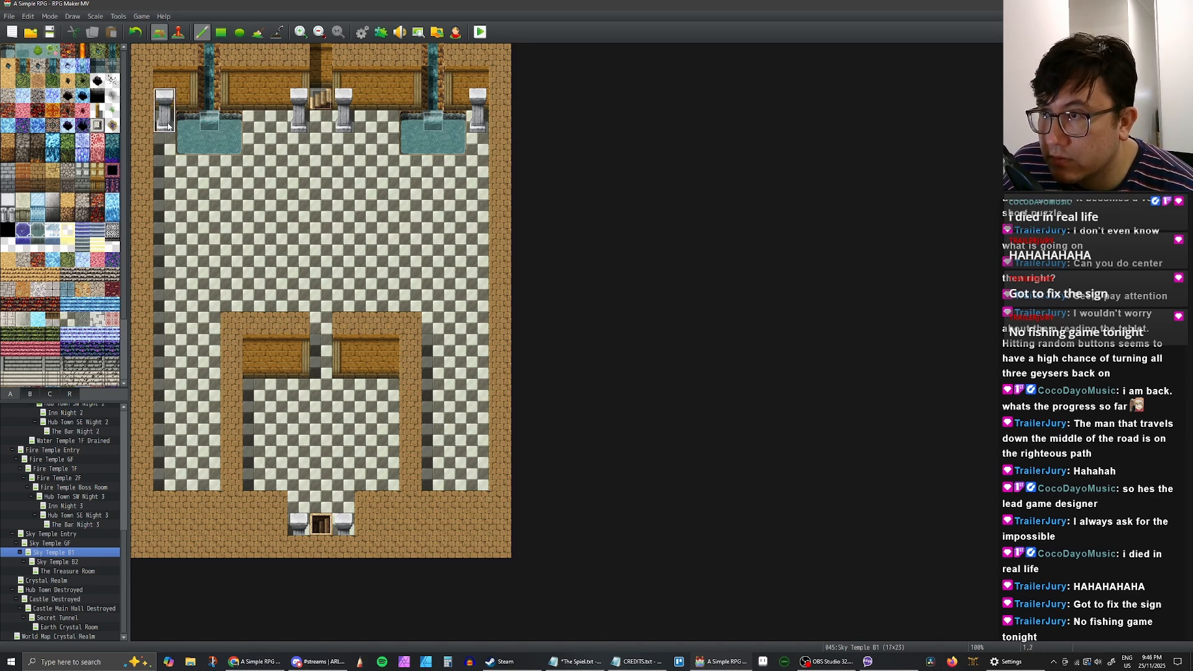
left_click(254, 379)
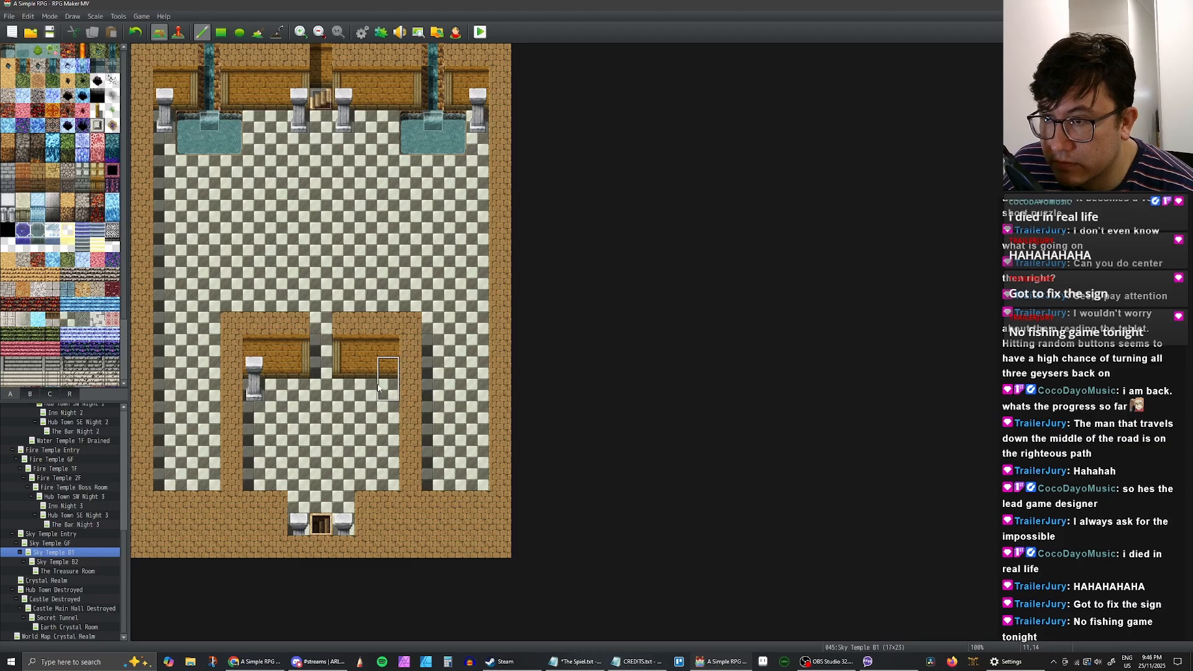
key("ctrl+z")
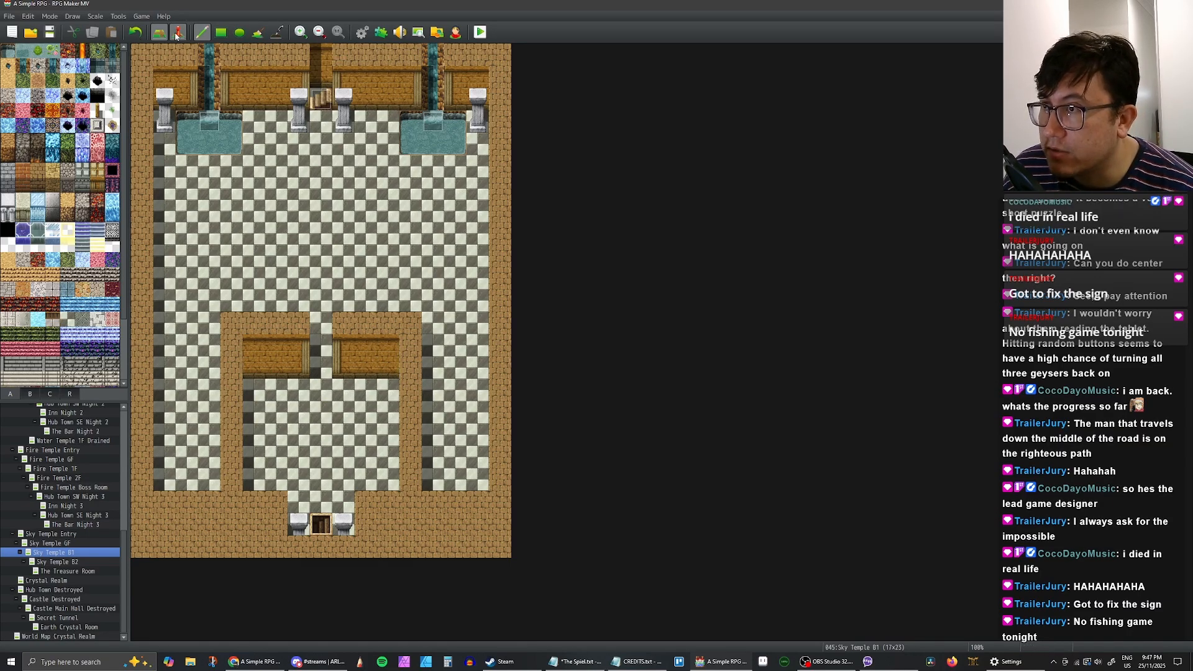
Step: Create an event in the inner room's bottom-left corner at (5,19) and name it Crystal #1
key("F7")
left_click(259, 397)
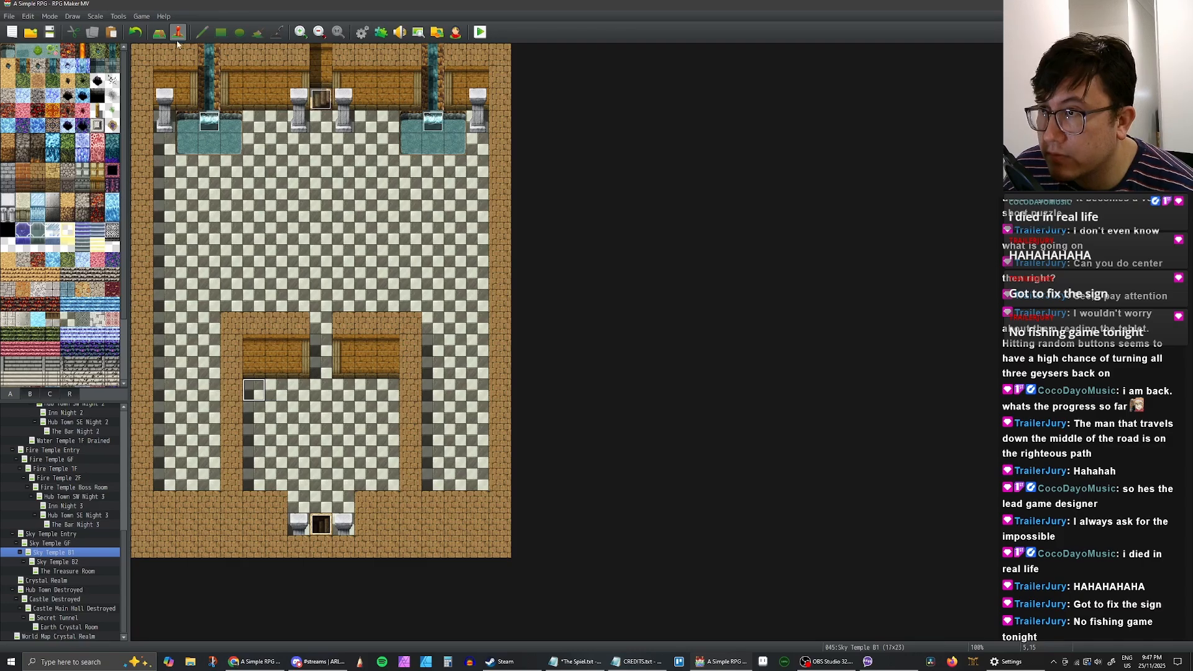
left_click(257, 482)
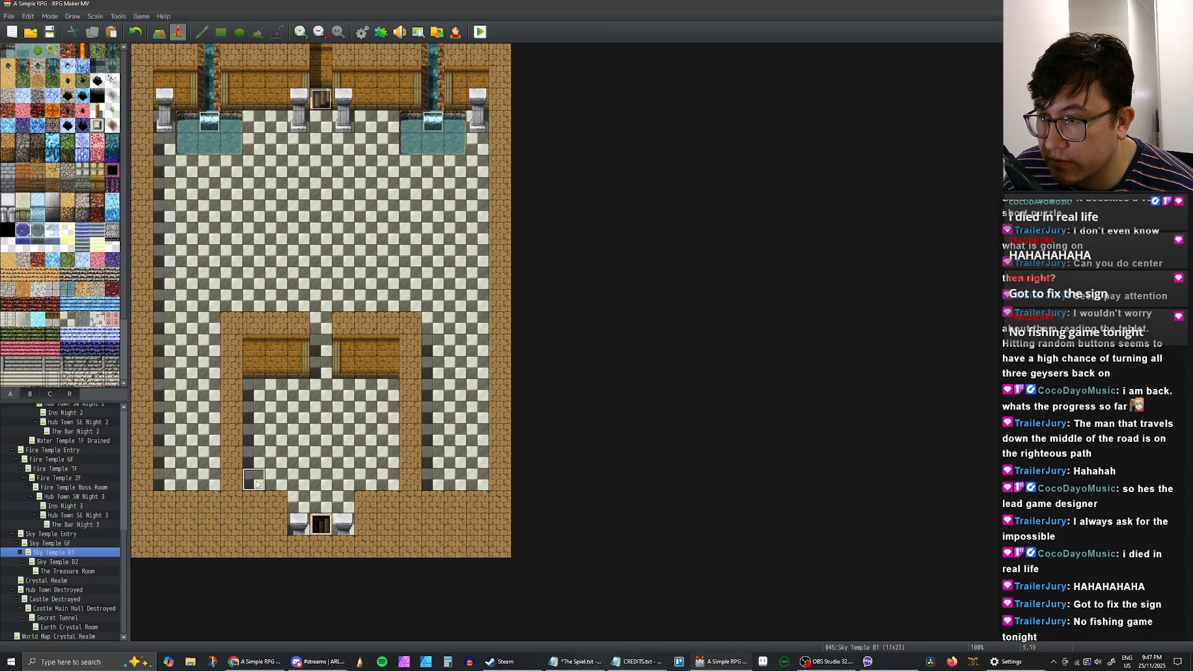
double_click(257, 484)
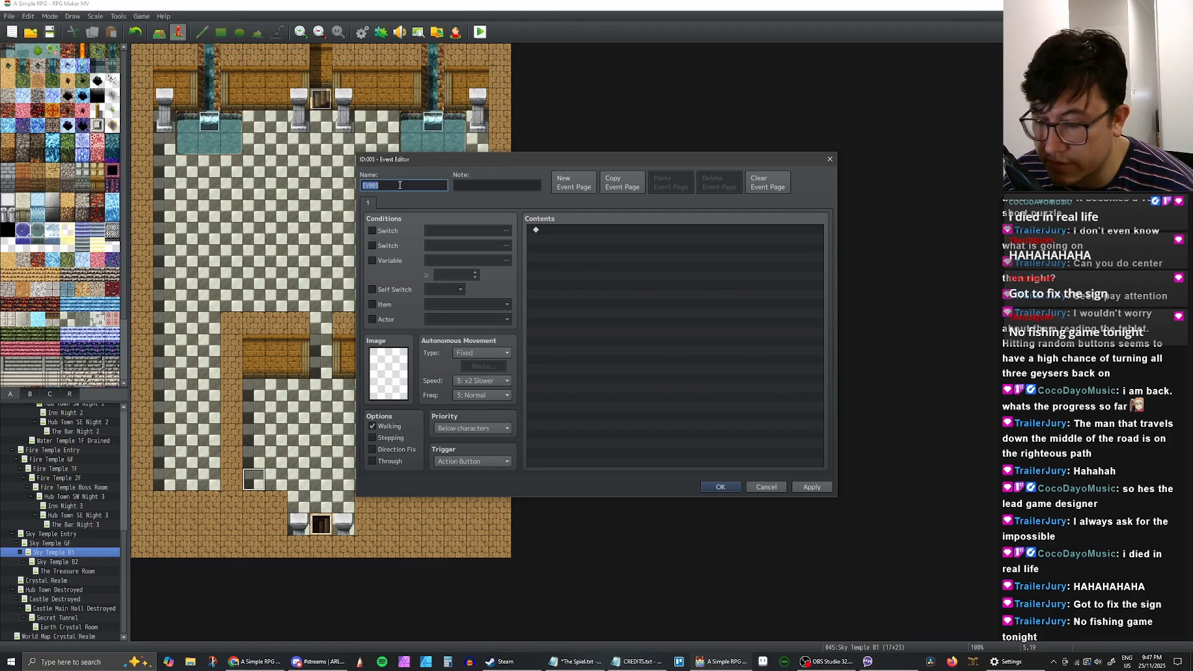
type("Crys")
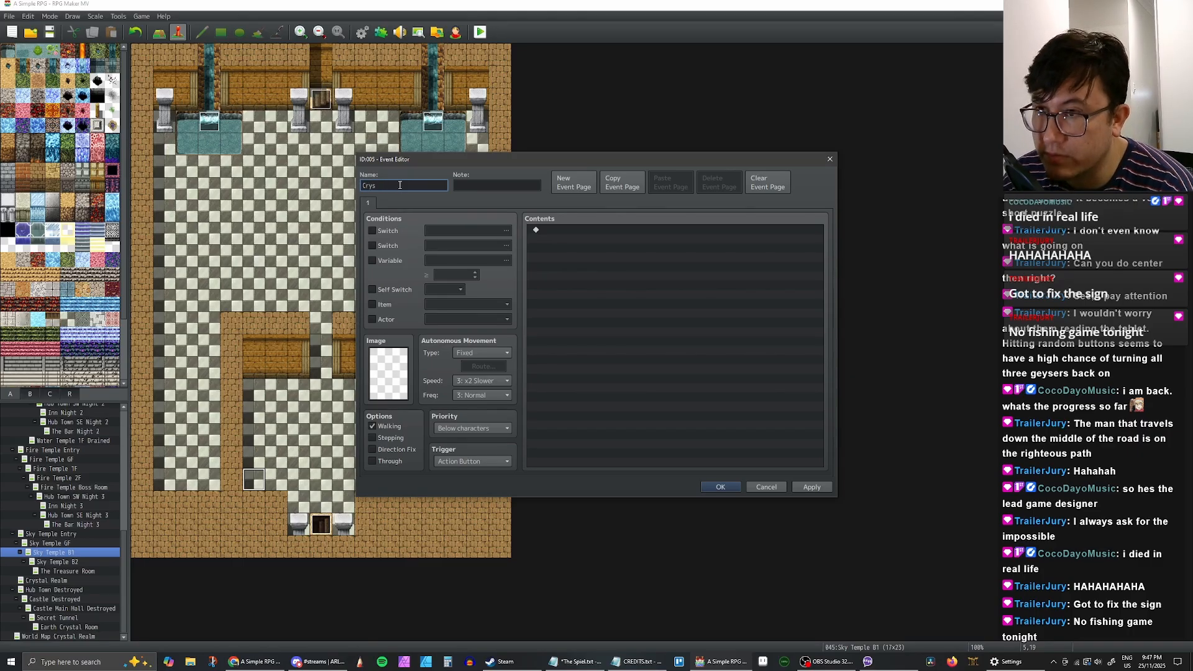
type("tal #1")
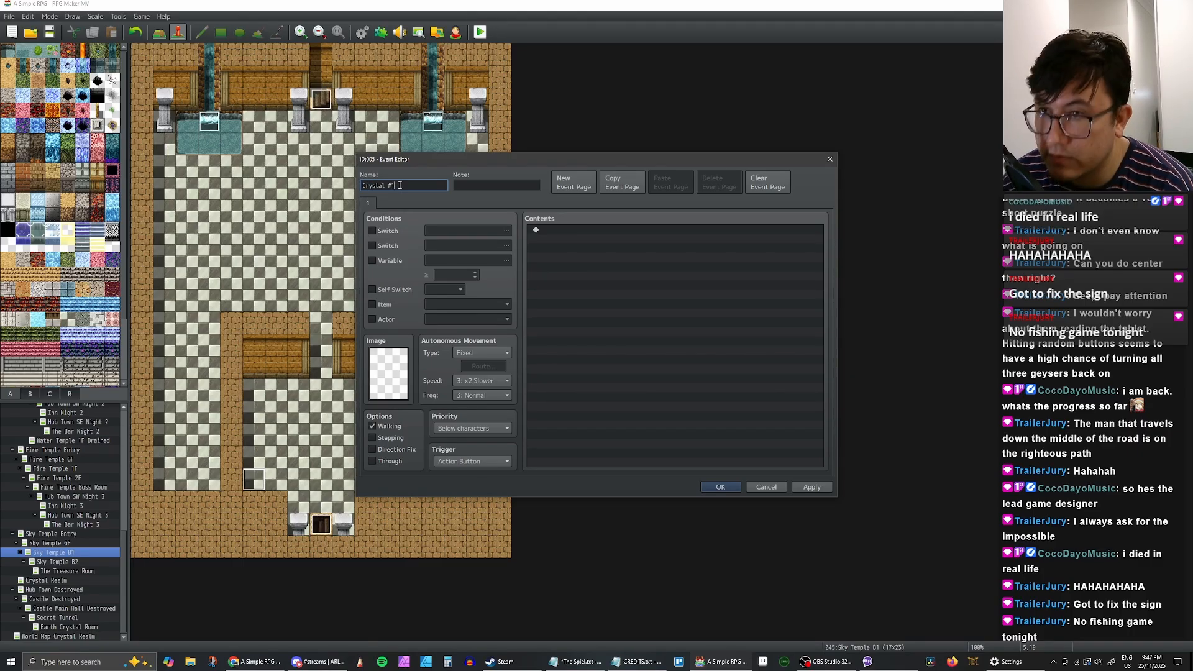
Step: Set the Crystal #1 event's image to the grey crystal from the !Crystal character sheet
double_click(386, 372)
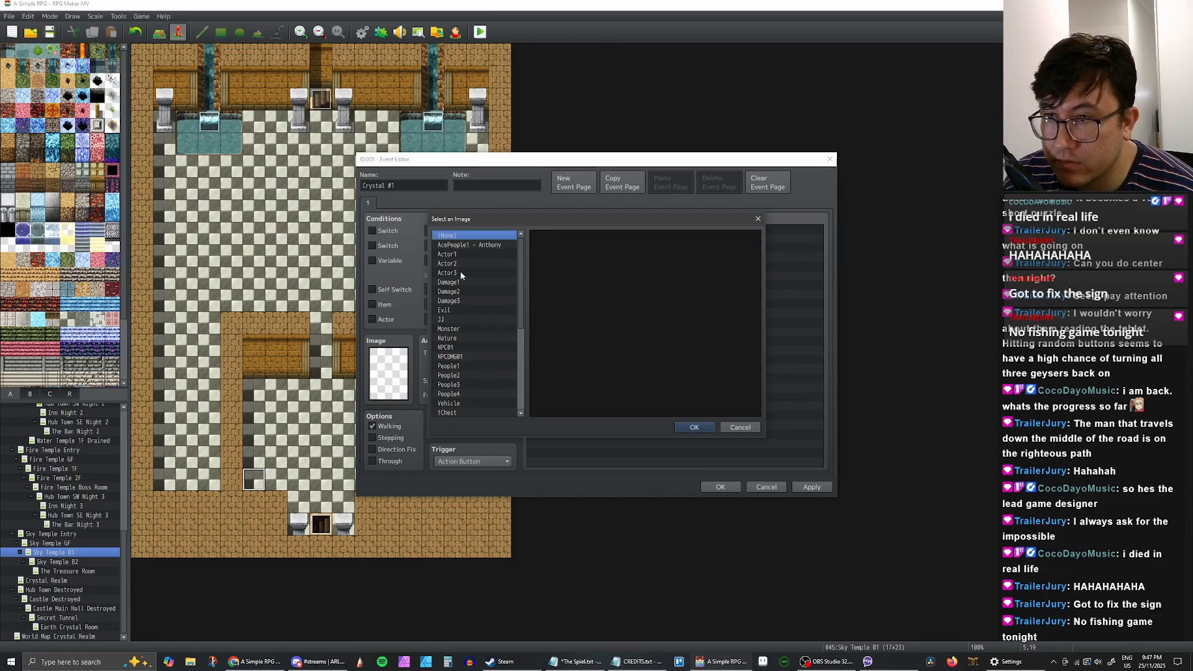
scroll(474, 279, "down", 2)
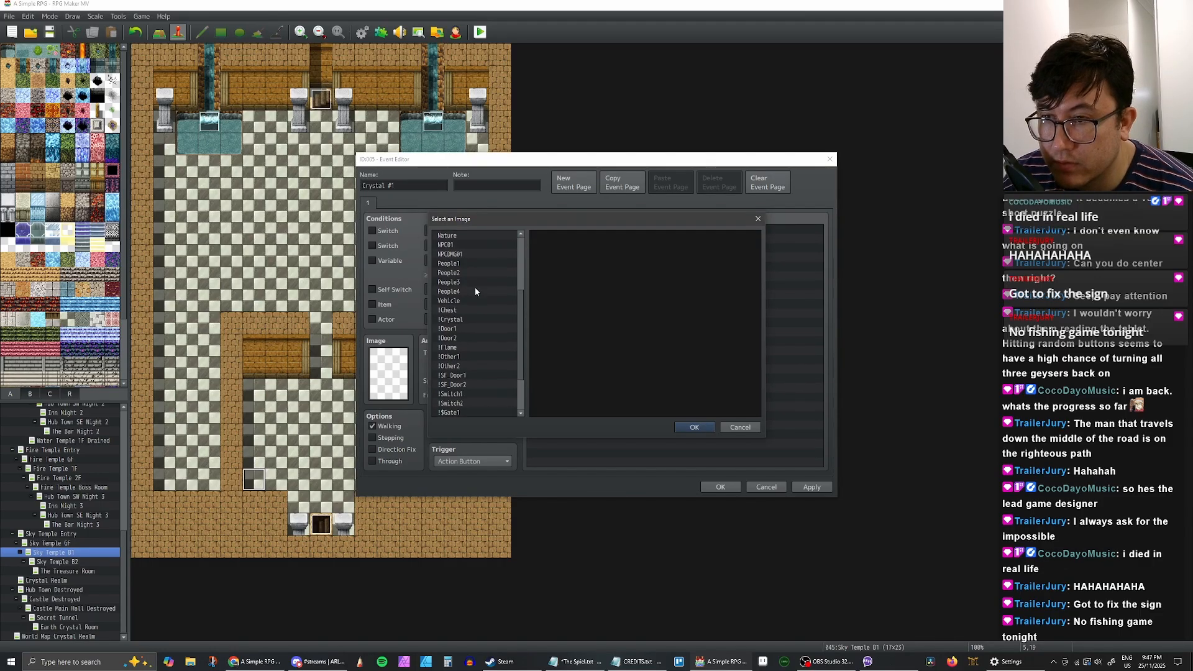
left_click(461, 283)
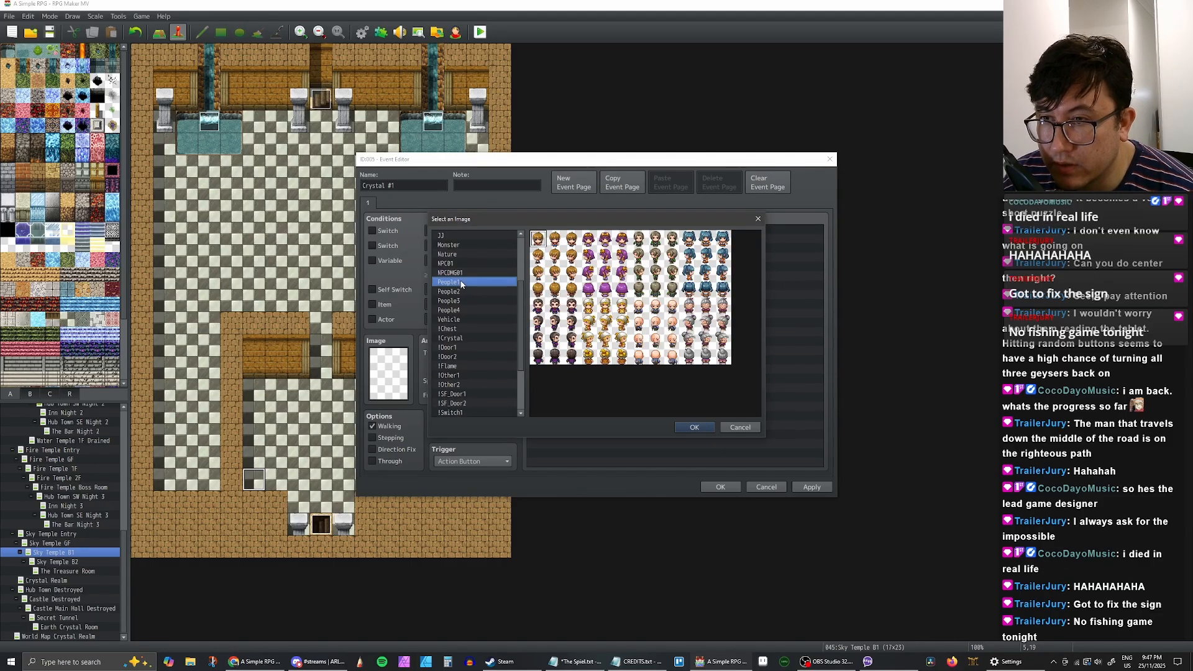
scroll(461, 329, "down", 1)
left_click(460, 319)
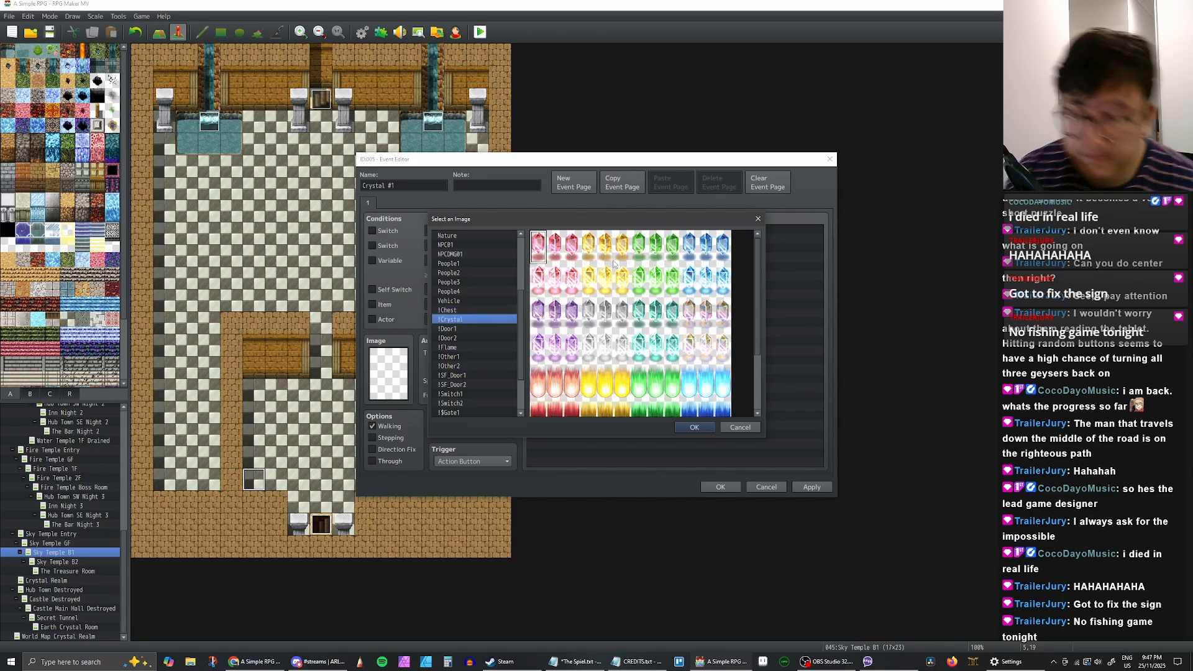
double_click(604, 315)
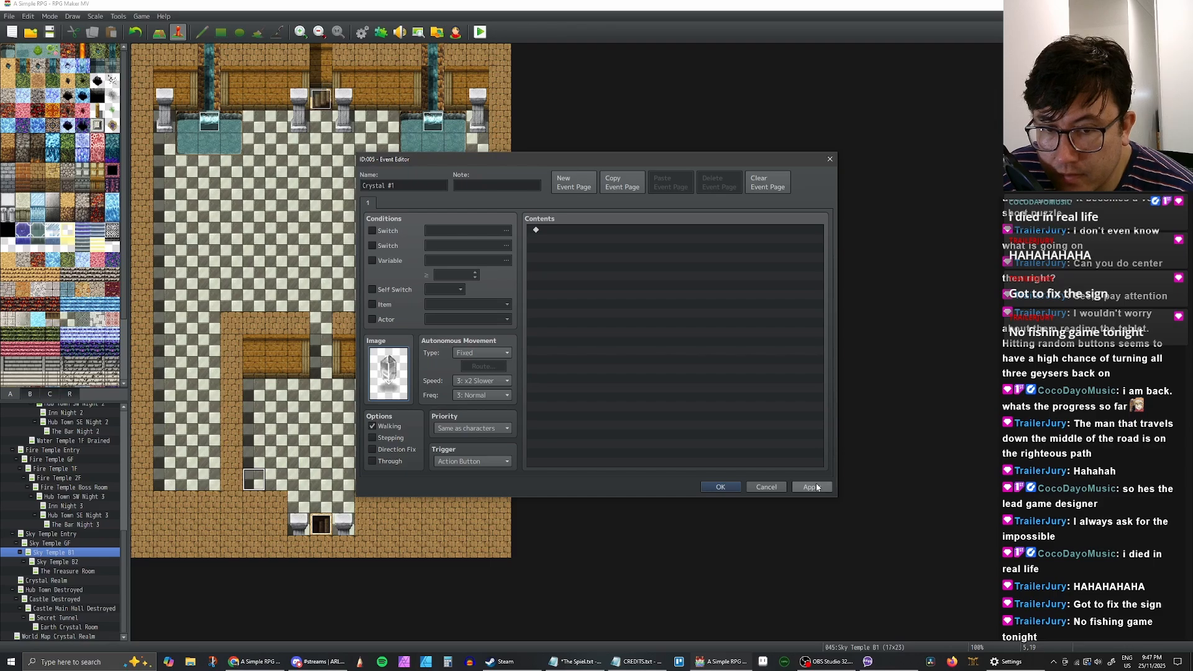
Step: Enable Stepping and Direction Fix for the Crystal #1 event and apply the changes
left_click(372, 437)
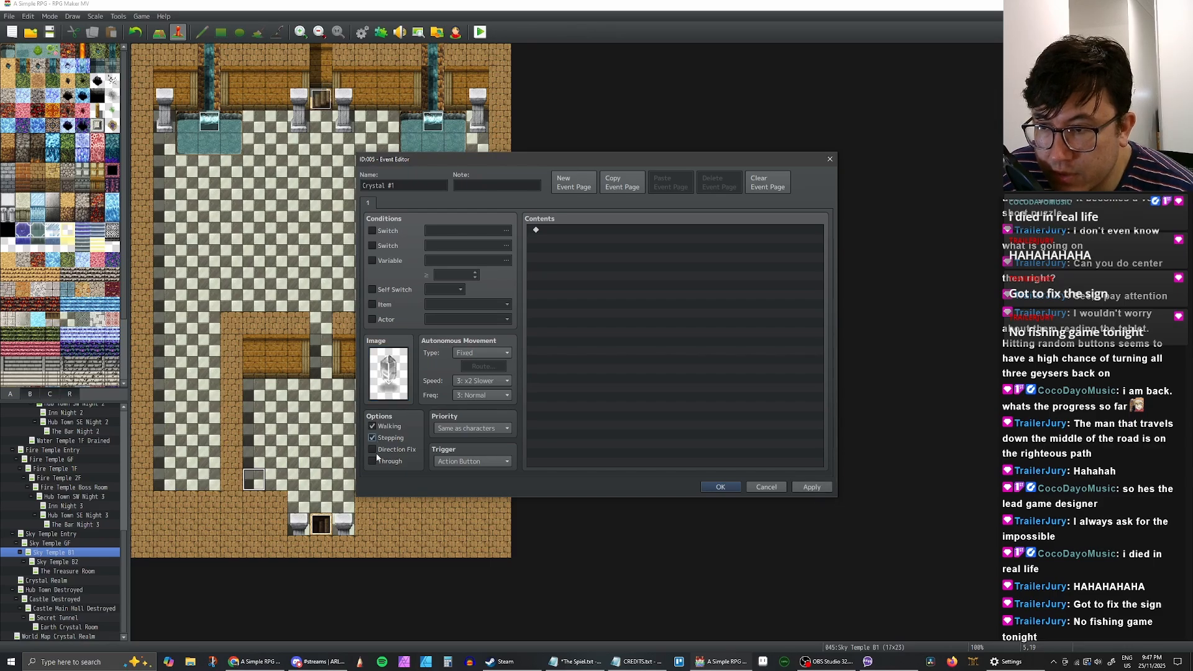
left_click(372, 449)
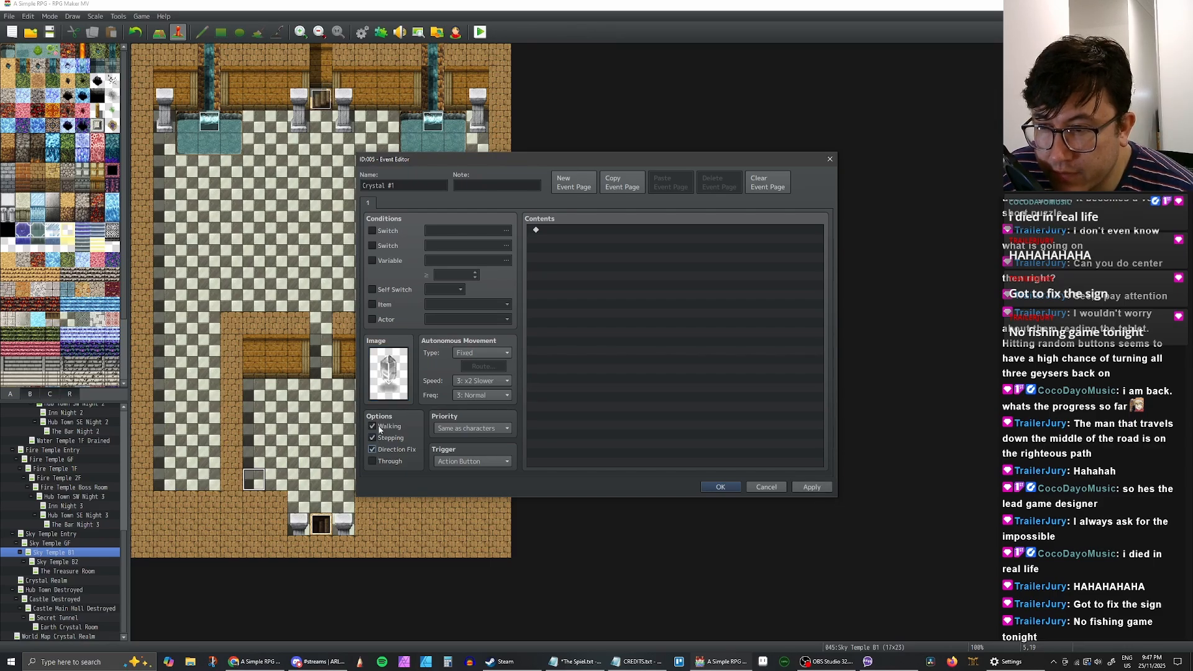
left_click(812, 487)
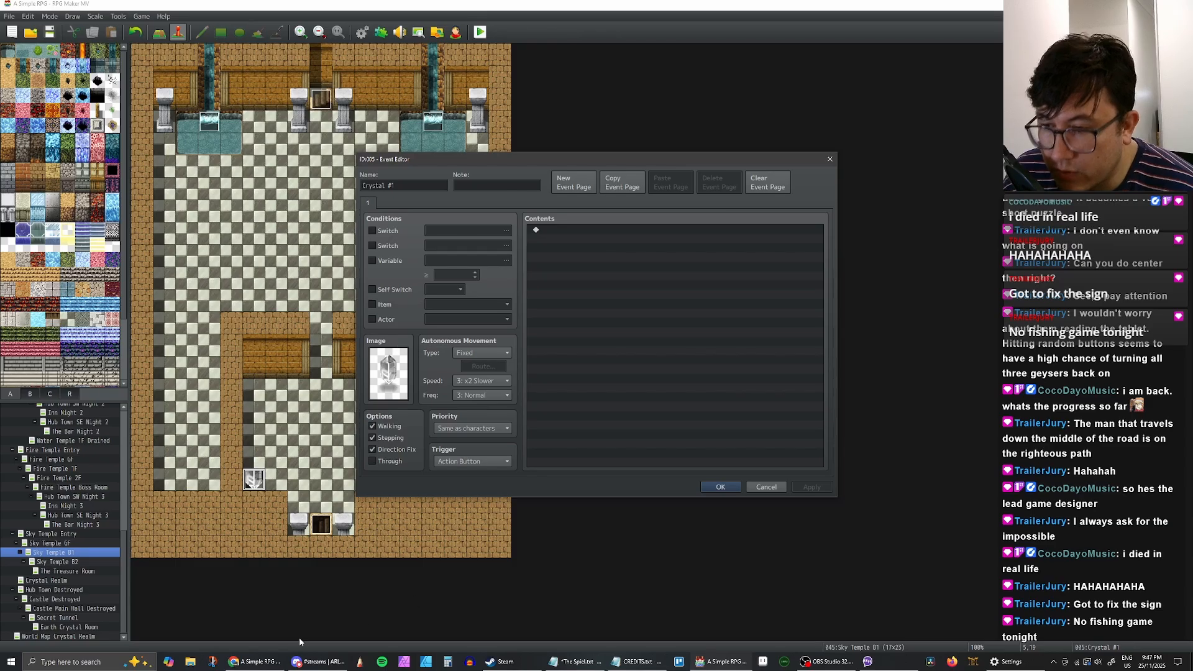
Step: Switch to the A Simple RPG document in Chrome to review the coloured crystal puzzle rules, and return to the Crystal #1 event
left_click(253, 663)
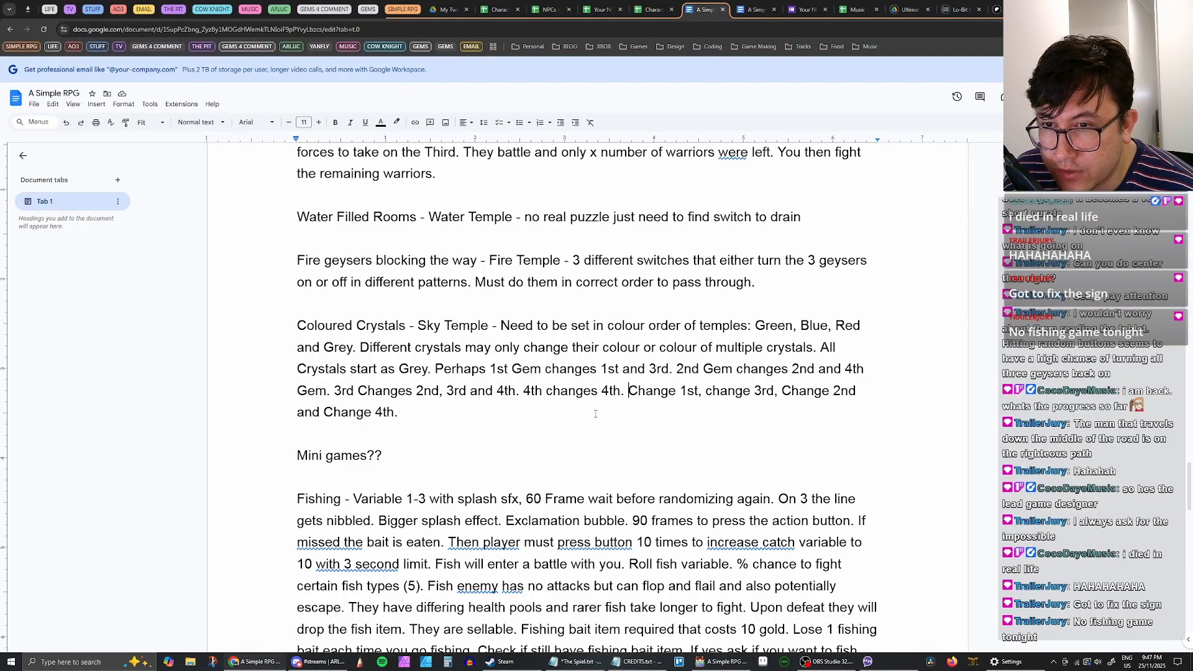
key("alt+Tab")
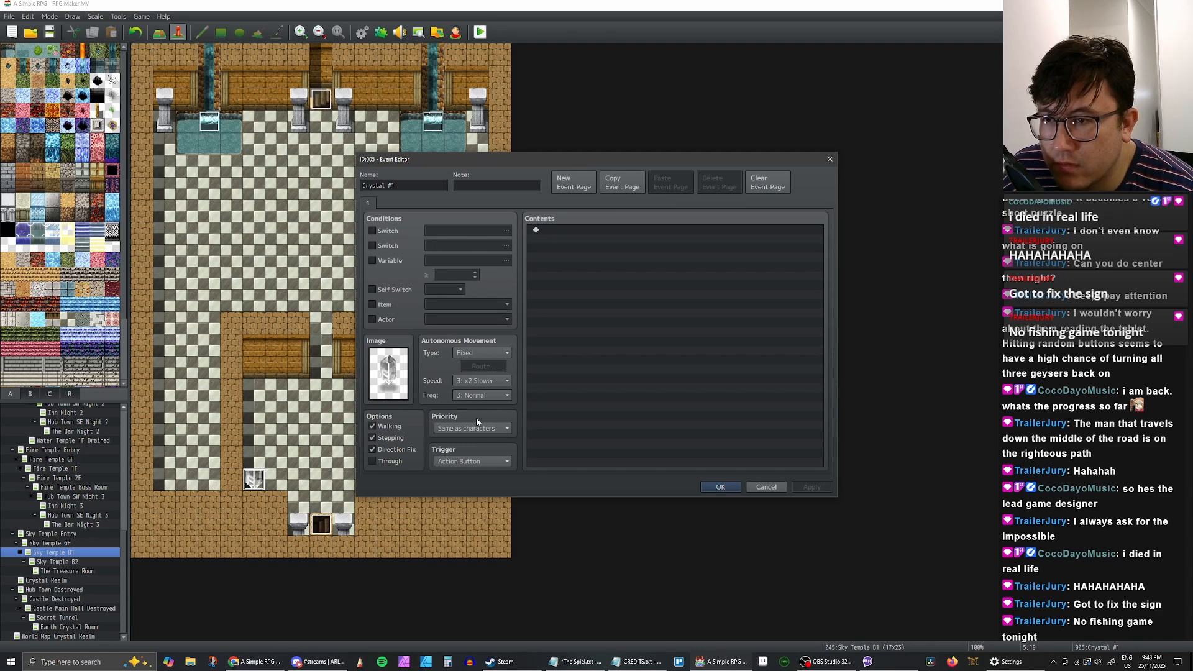
left_click(555, 231)
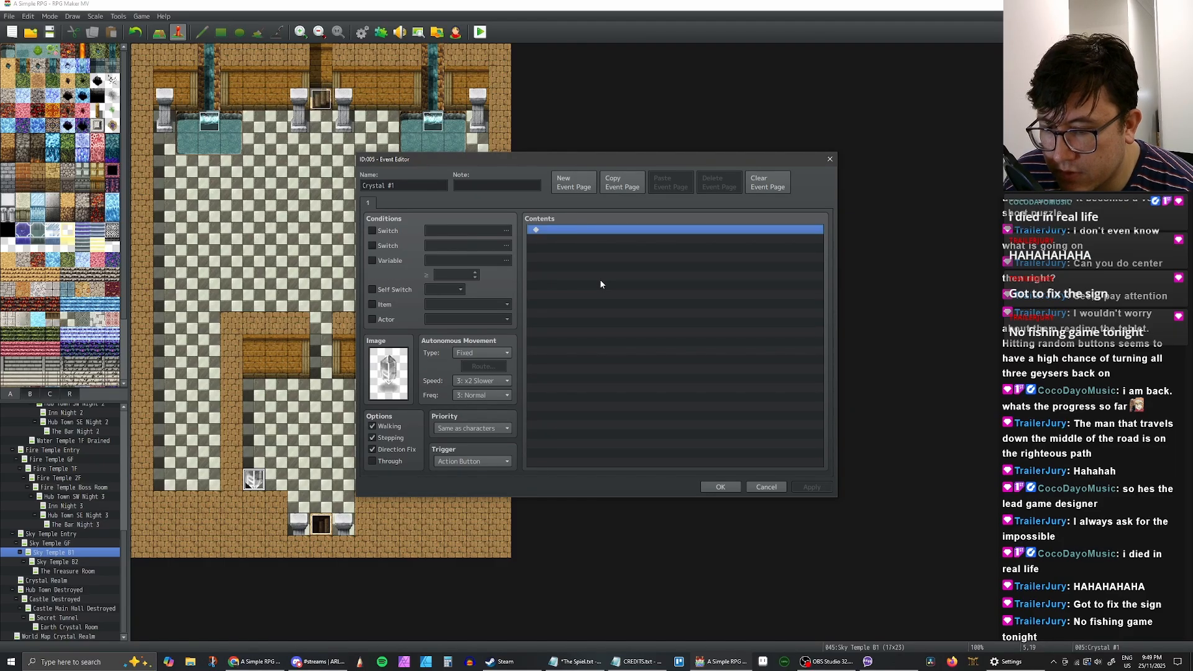
left_click(381, 374)
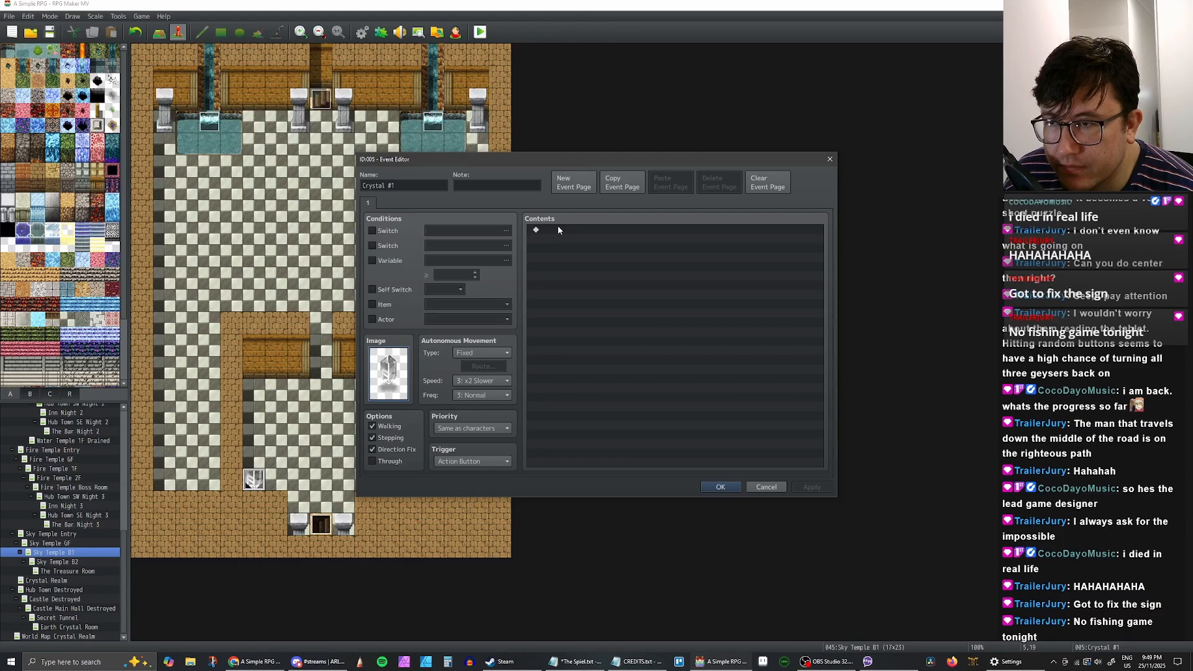
Step: Add a variable condition to the event page using variable 0009, name that variable Crystal #1, and adjust the condition's threshold
left_click(390, 262)
left_click(477, 260)
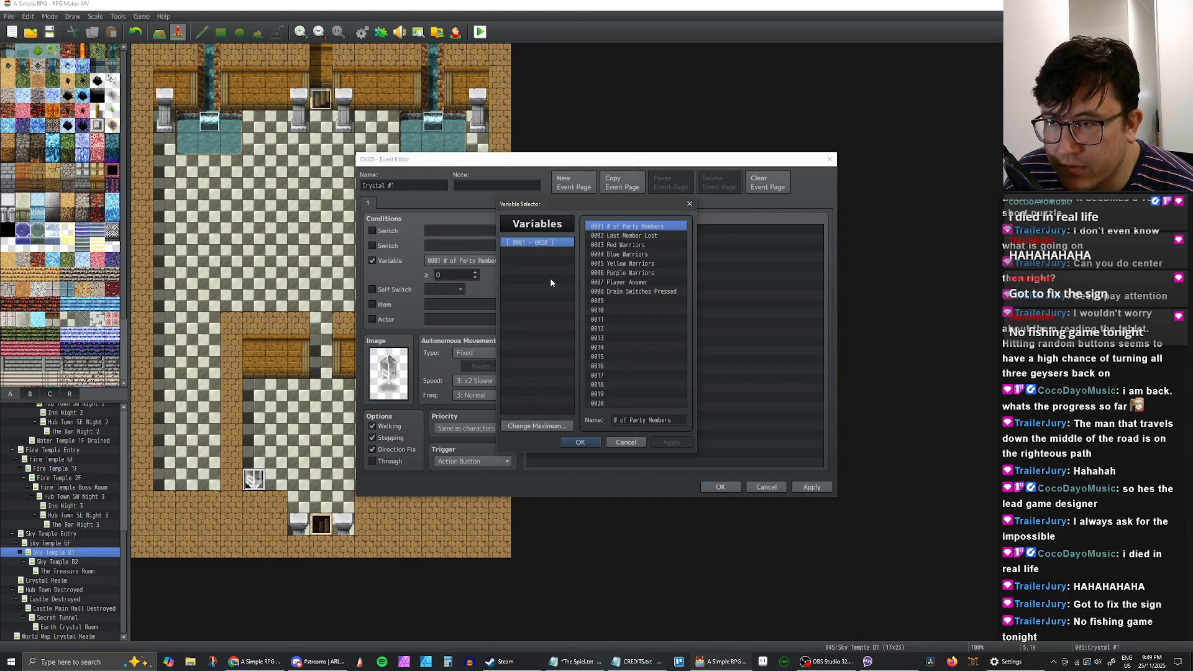
left_click(617, 301)
left_click(625, 418)
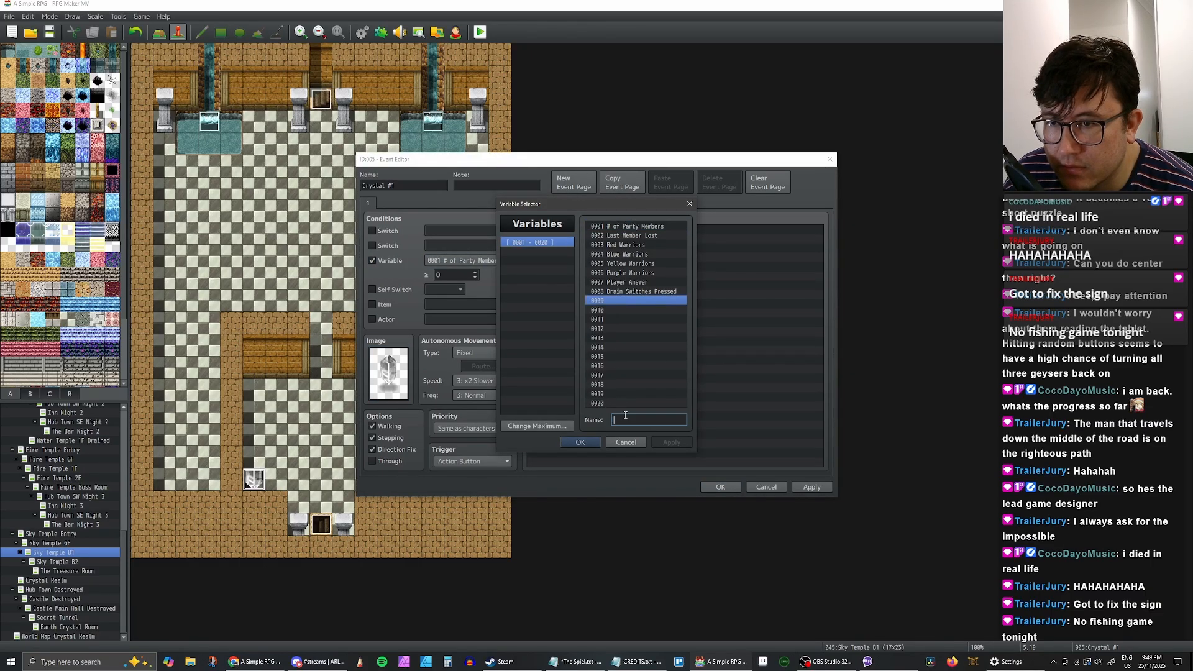
type("Crystal")
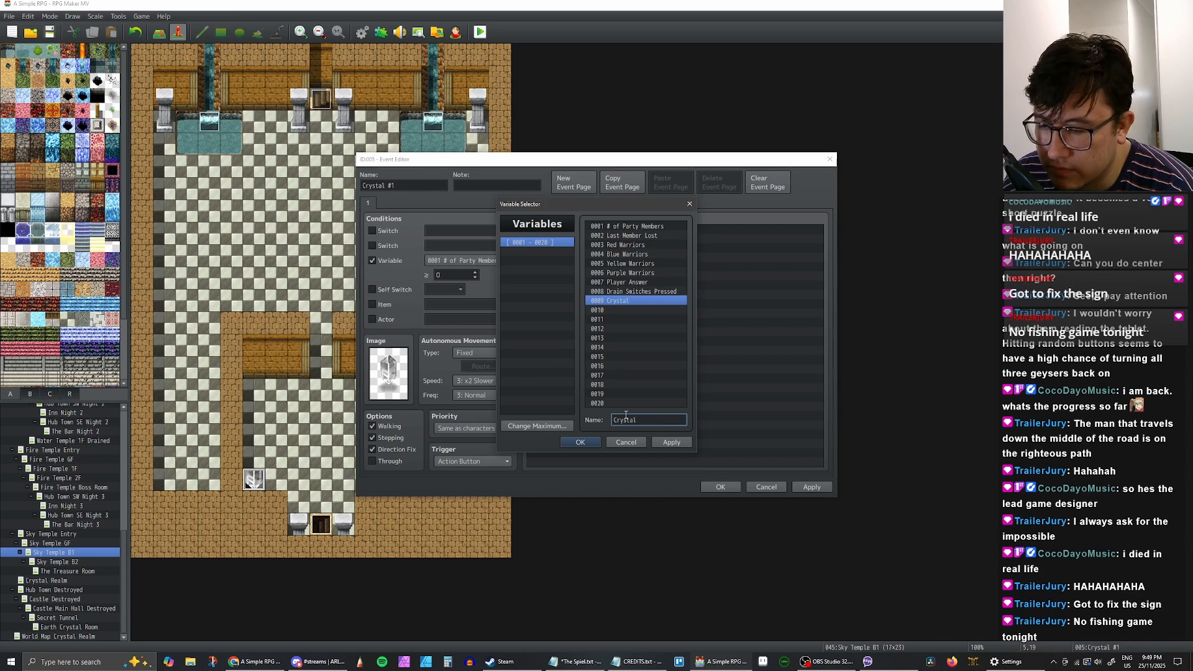
type(" #1")
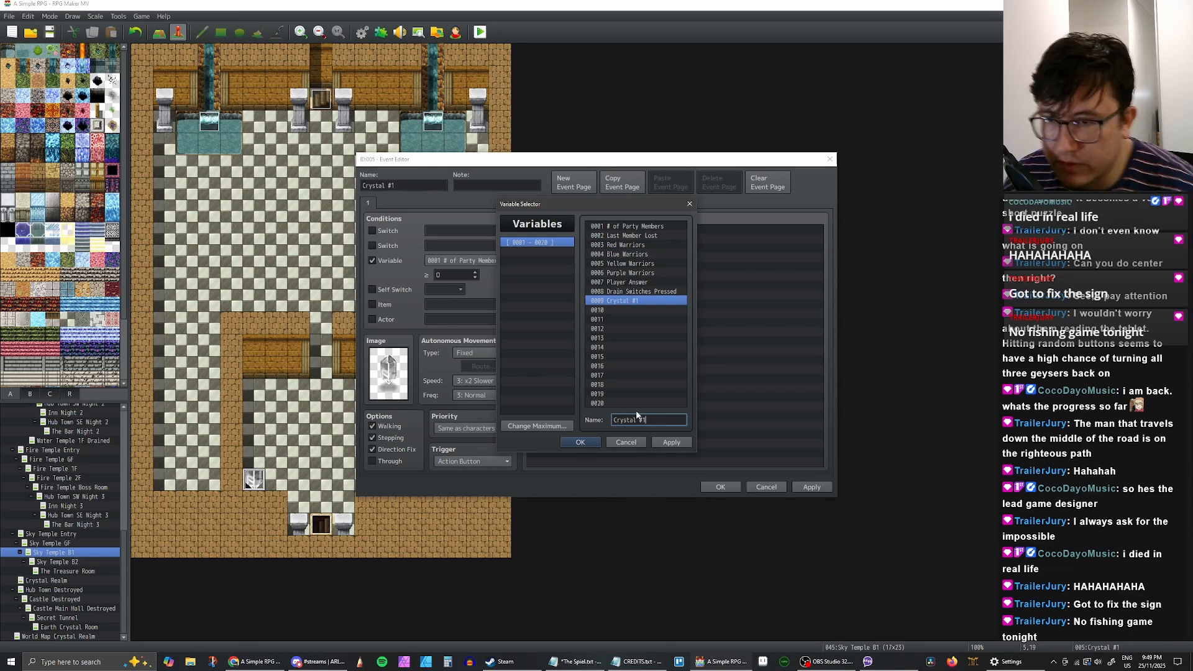
left_click(671, 441)
left_click(580, 442)
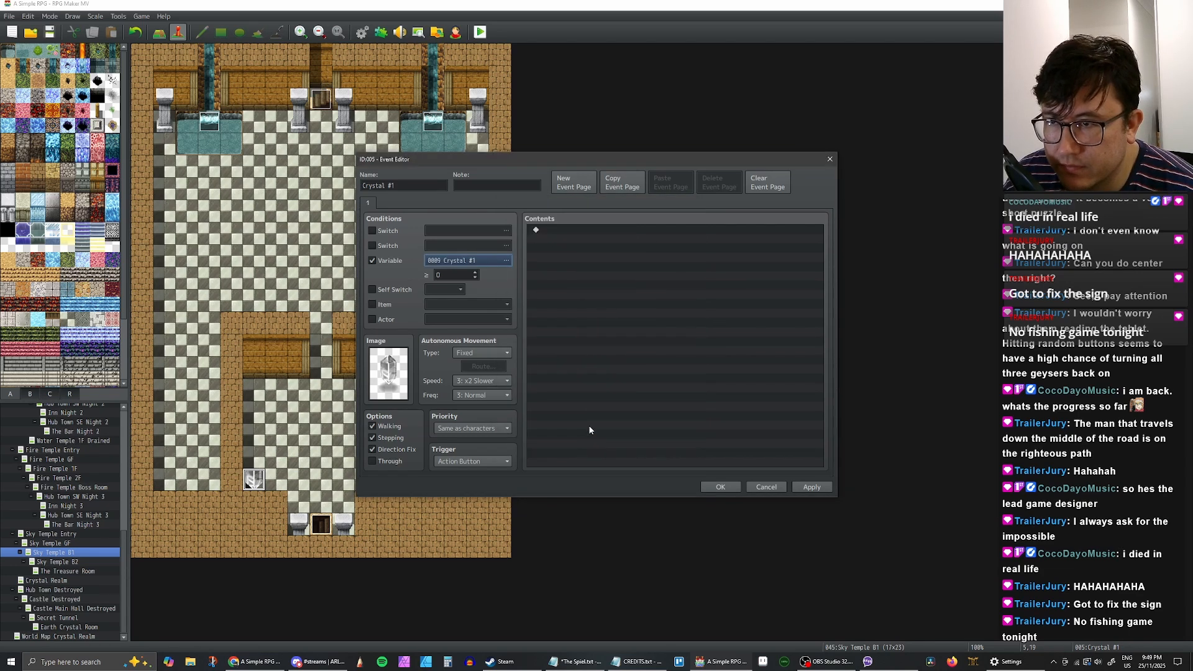
left_click(474, 274)
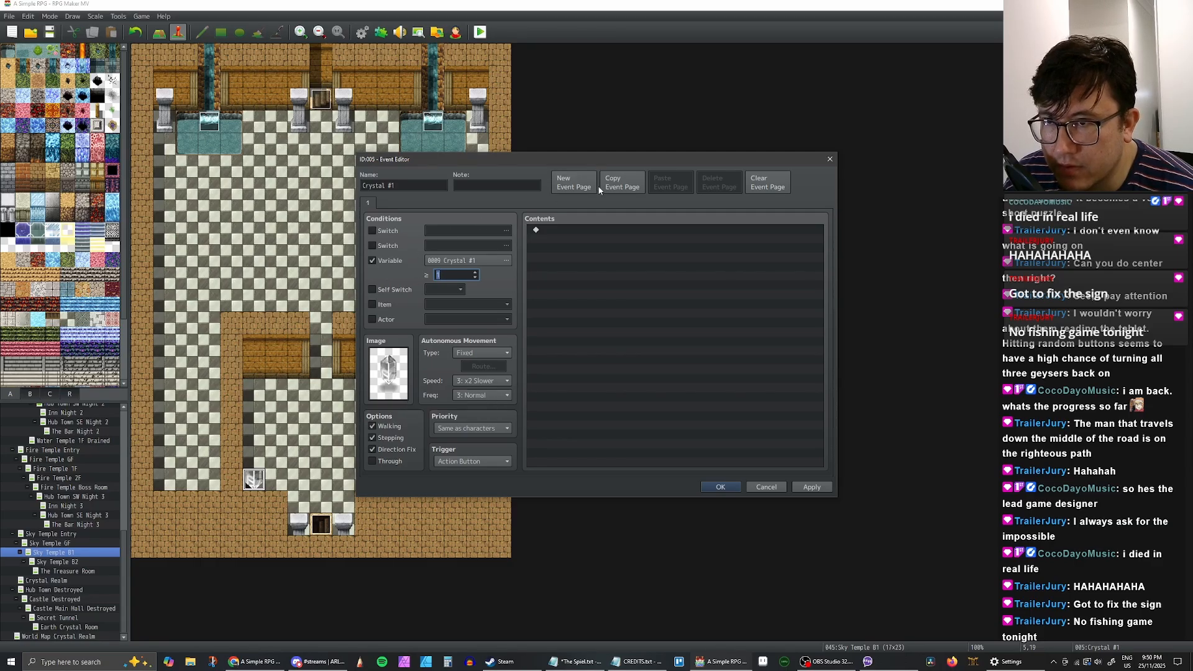
Step: Duplicate the Crystal #1 event page as a second page and remove the variable condition from page 1
left_click(616, 184)
left_click(669, 188)
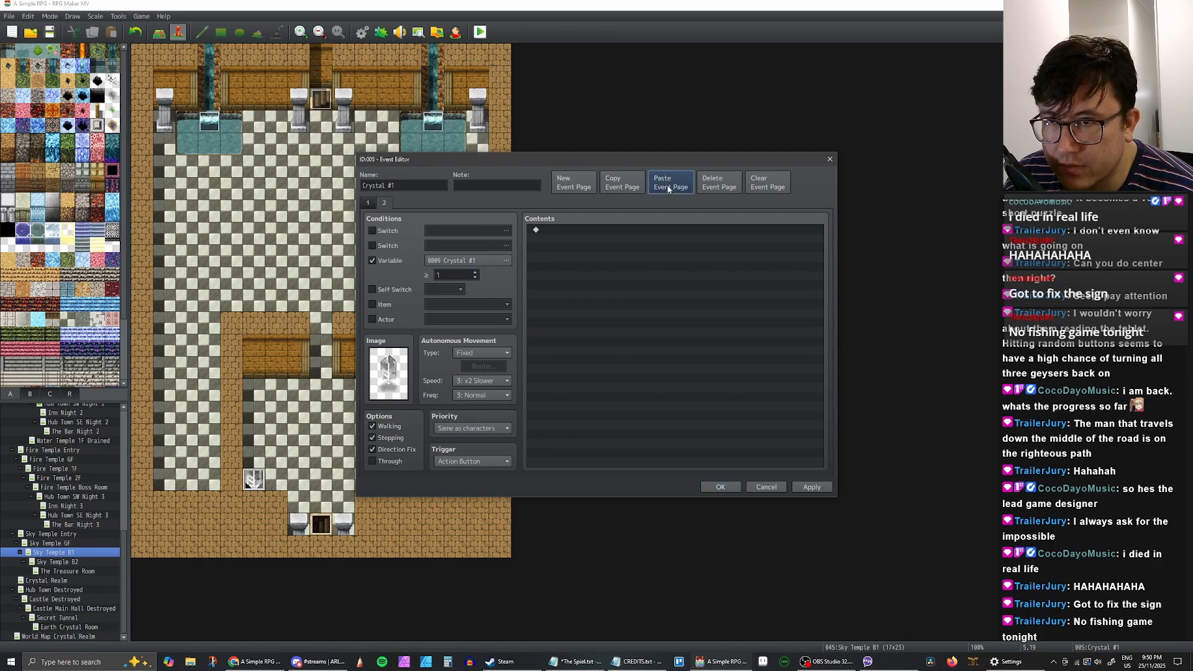
left_click(373, 205)
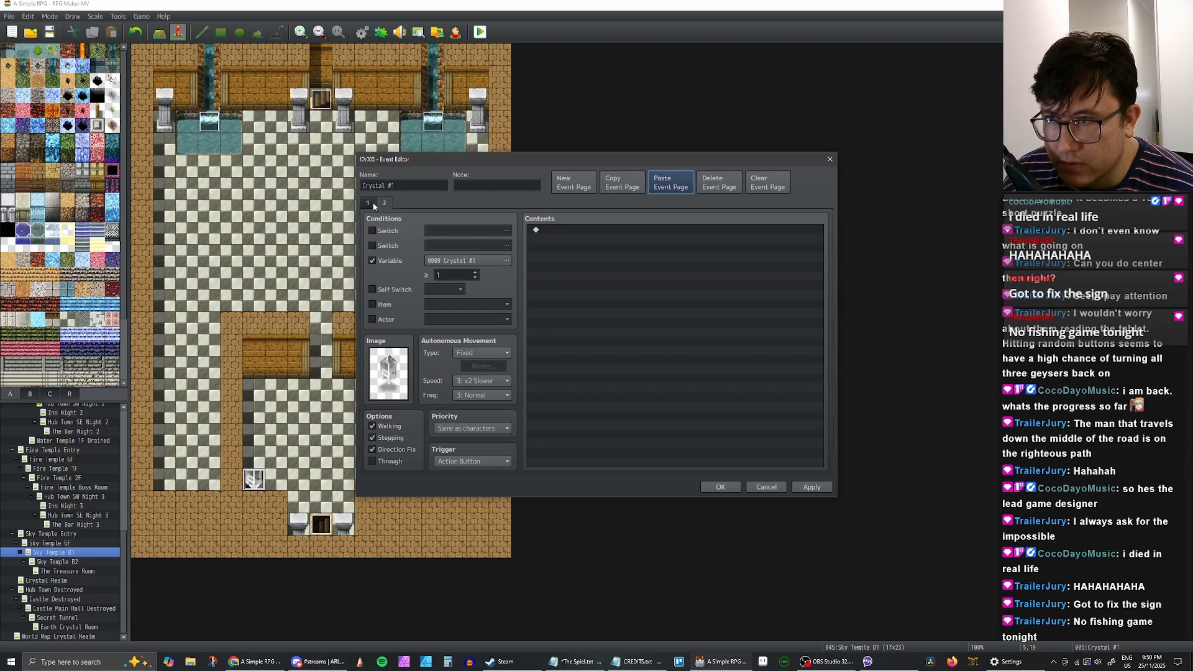
left_click(374, 262)
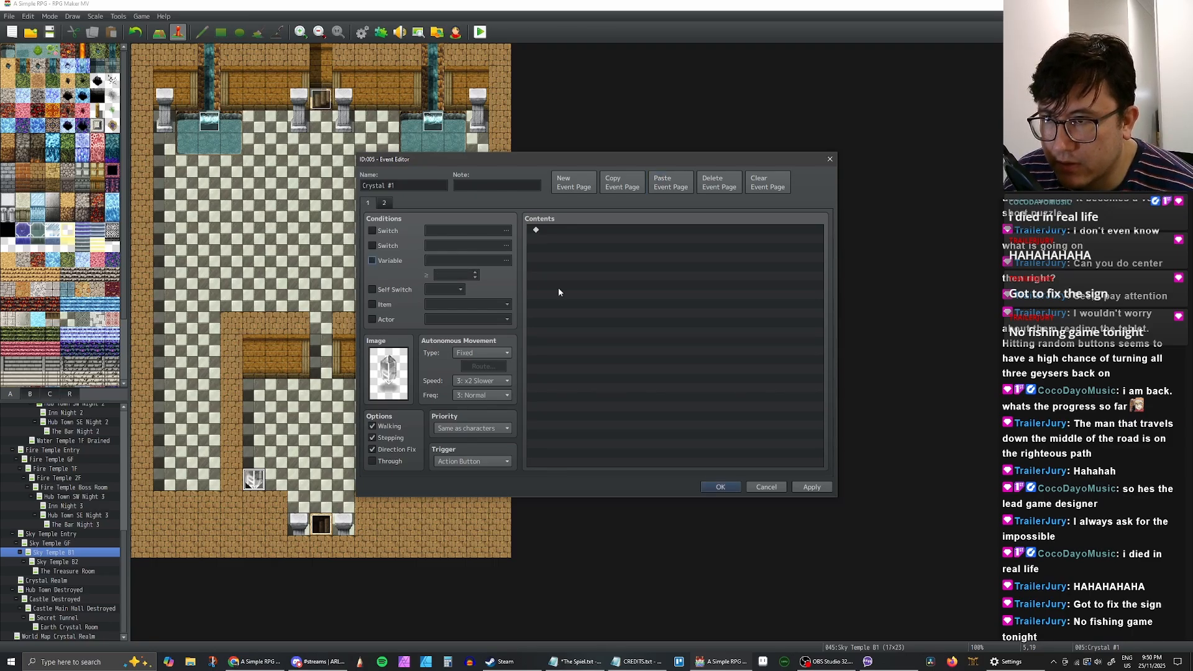
Step: Compare the two event pages and turn off Walking, Stepping and Direction Fix on page 1
left_click(384, 203)
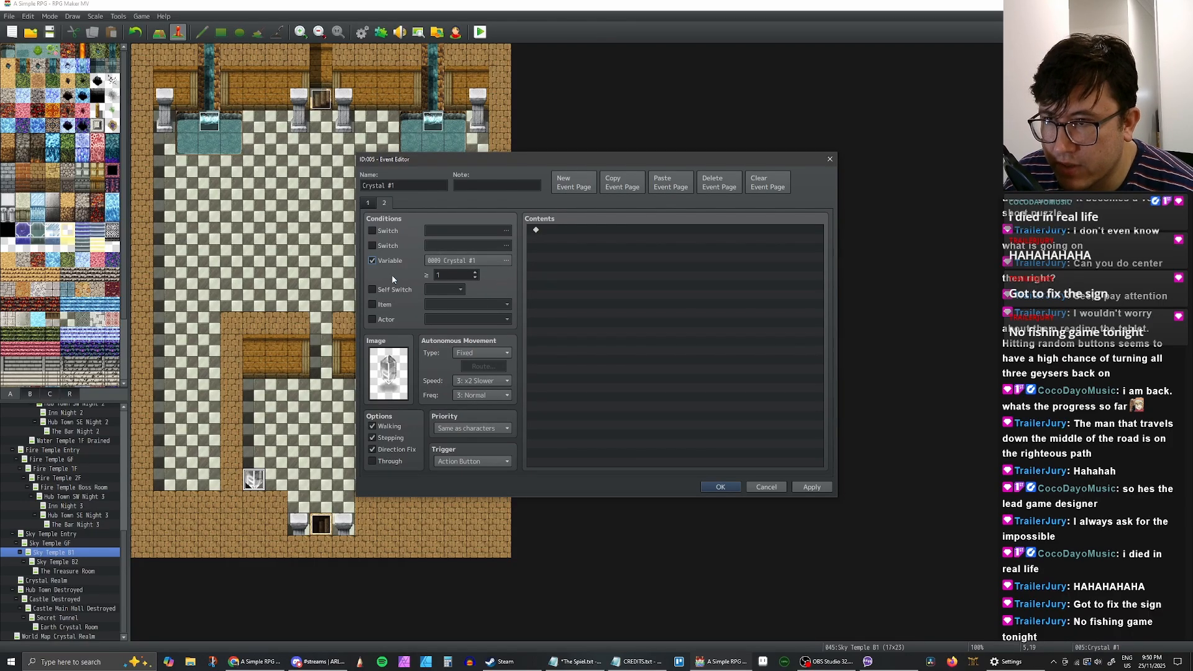
left_click(372, 202)
left_click(386, 201)
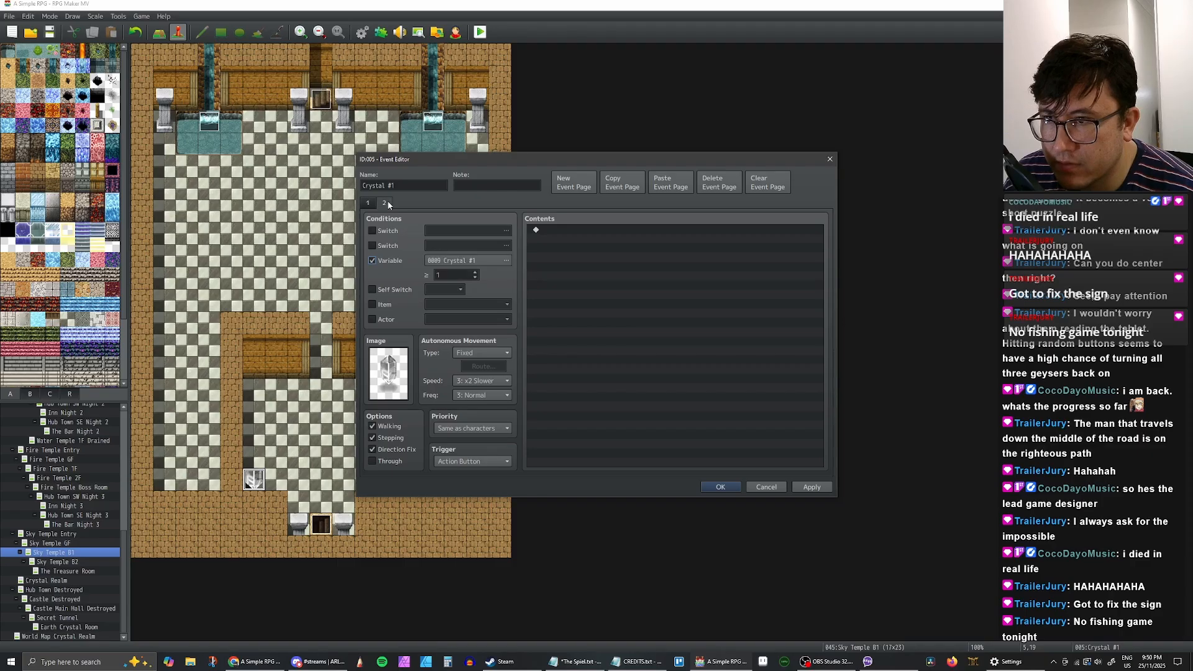
left_click(368, 203)
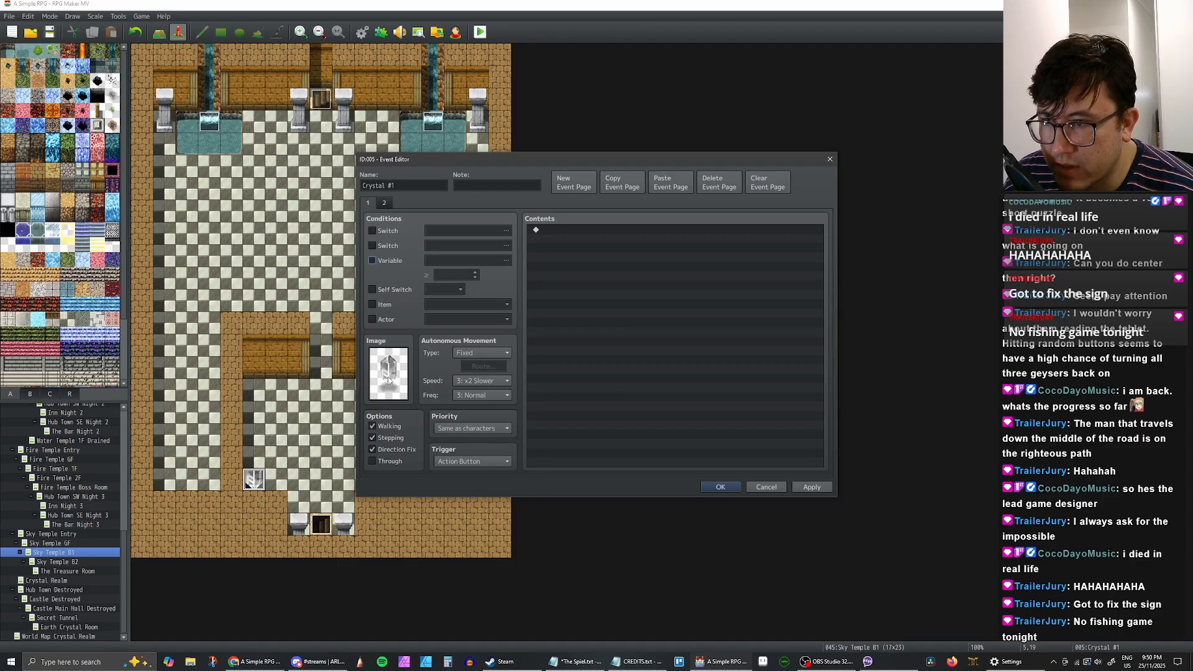
left_click(384, 203)
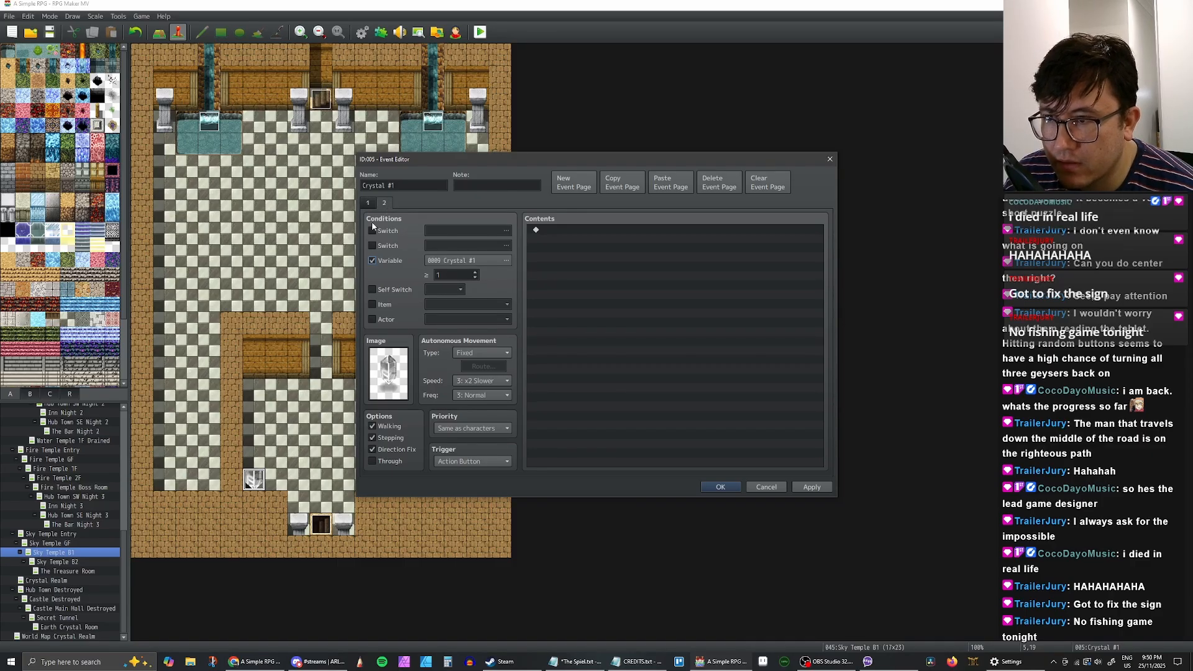
left_click(368, 203)
left_click(373, 439)
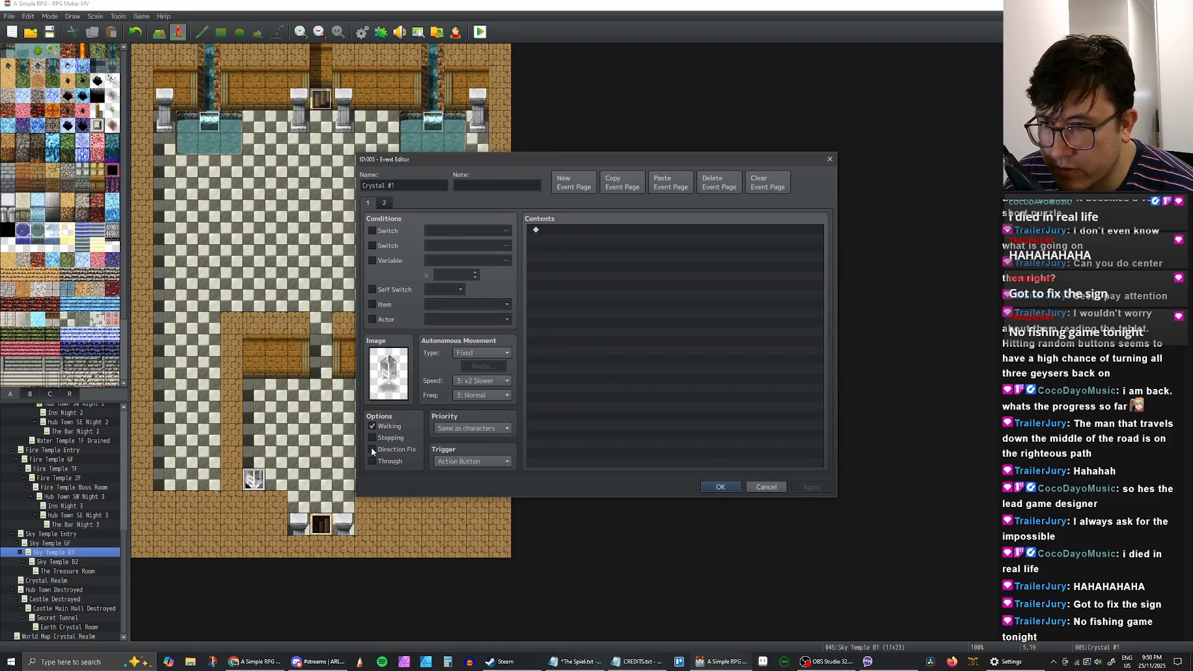
left_click(372, 448)
left_click(372, 427)
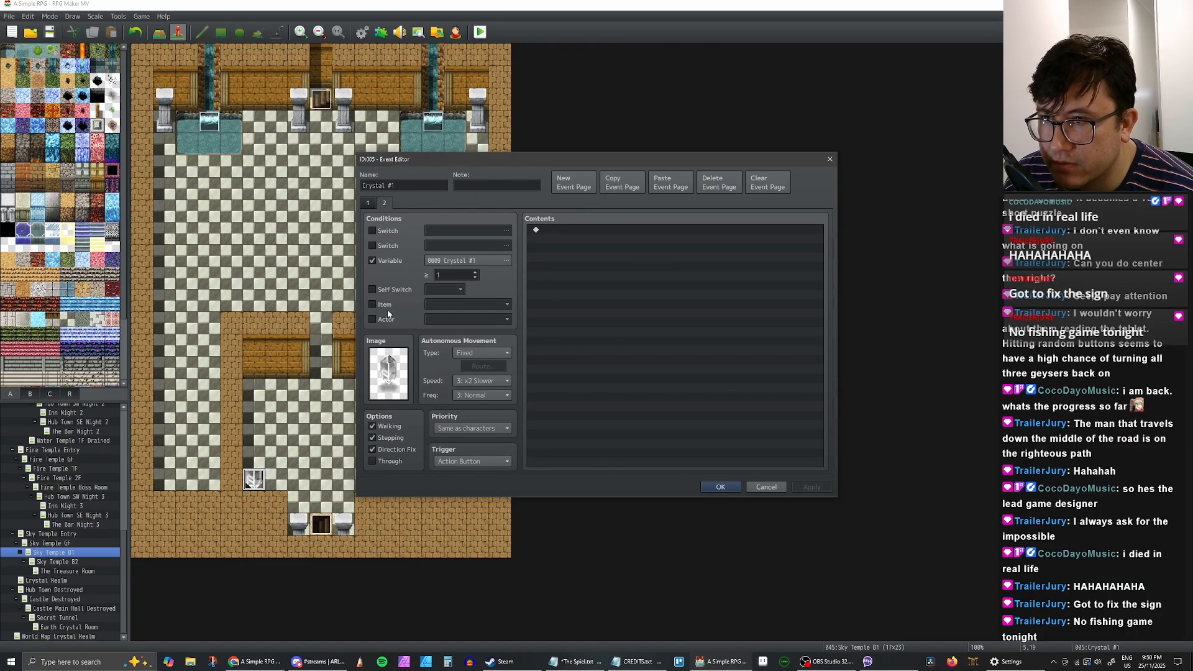
Step: Duplicate page 2 as page 3 with the Crystal #1 variable threshold at 2 and a green crystal image, and apply it
left_click(385, 203)
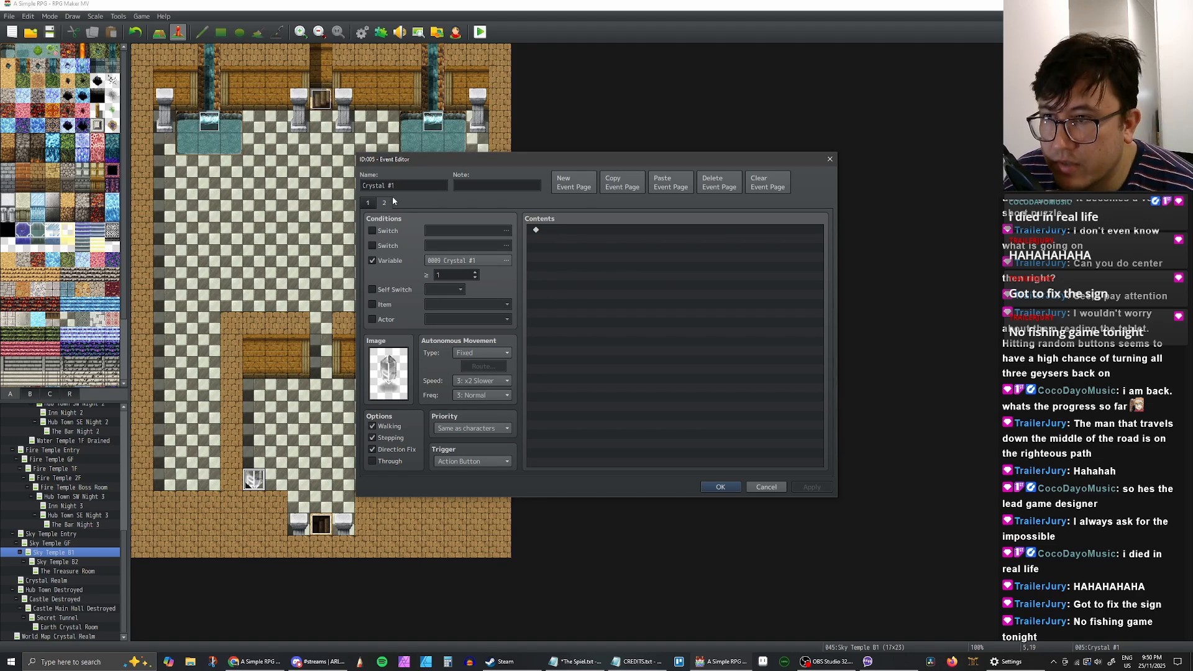
left_click(608, 191)
left_click(660, 188)
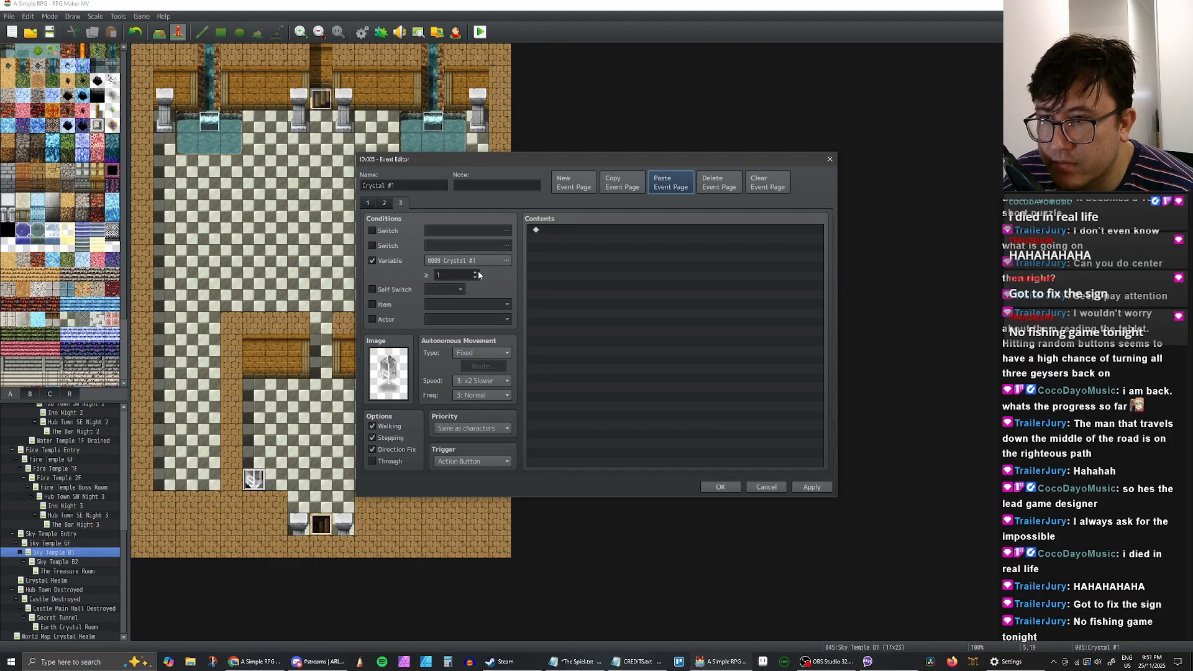
double_click(403, 367)
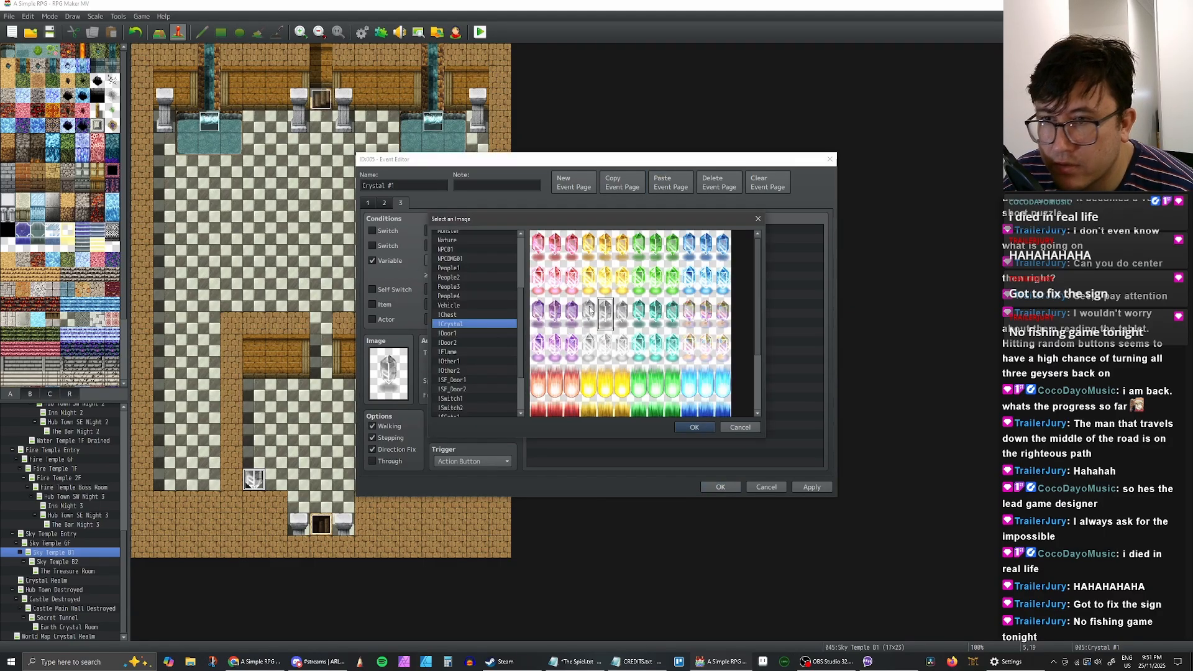
double_click(652, 252)
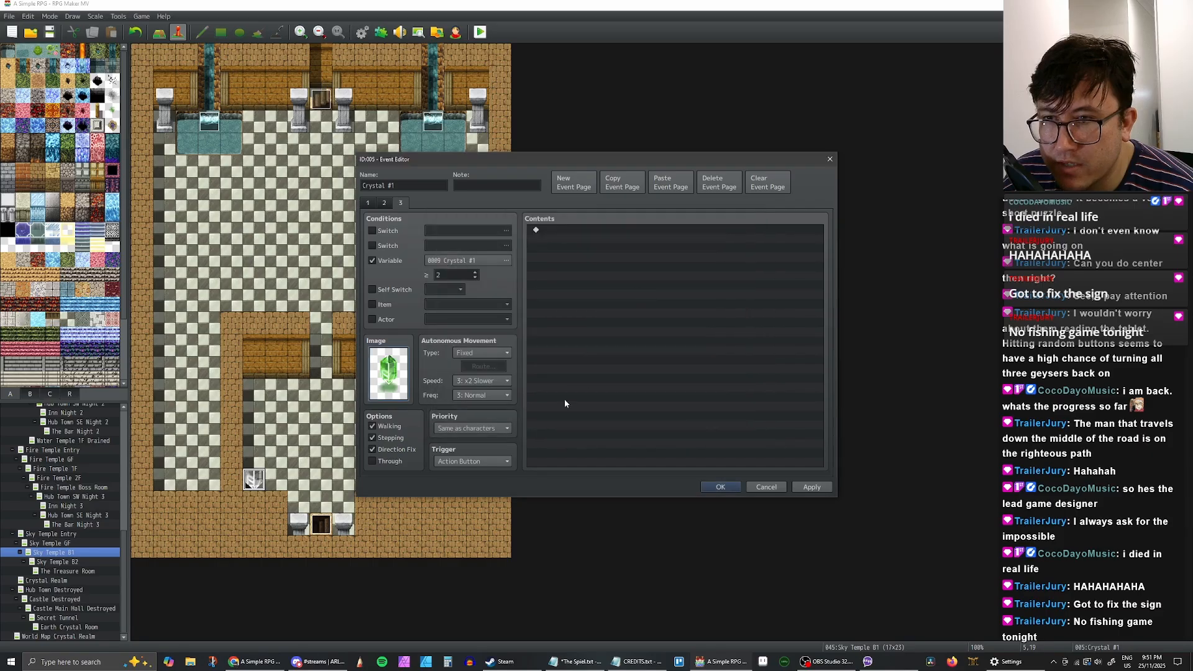
left_click(812, 488)
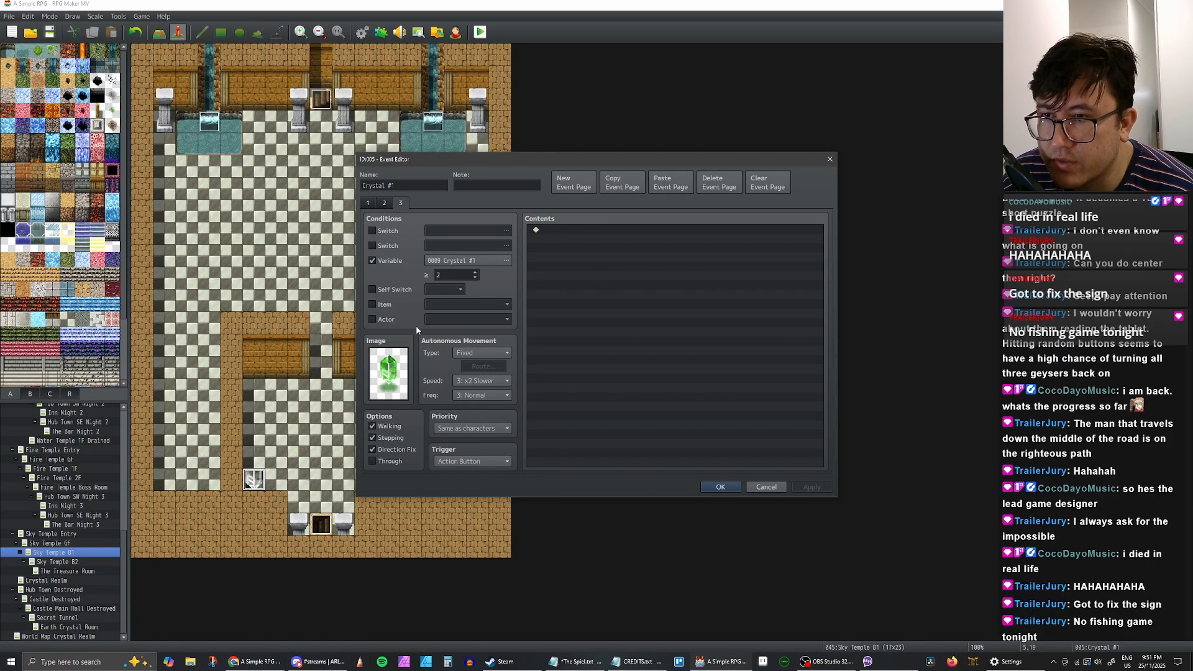
Step: Change page 3's image to the brighter, glowing green crystal from the !Crystal sheet
double_click(388, 373)
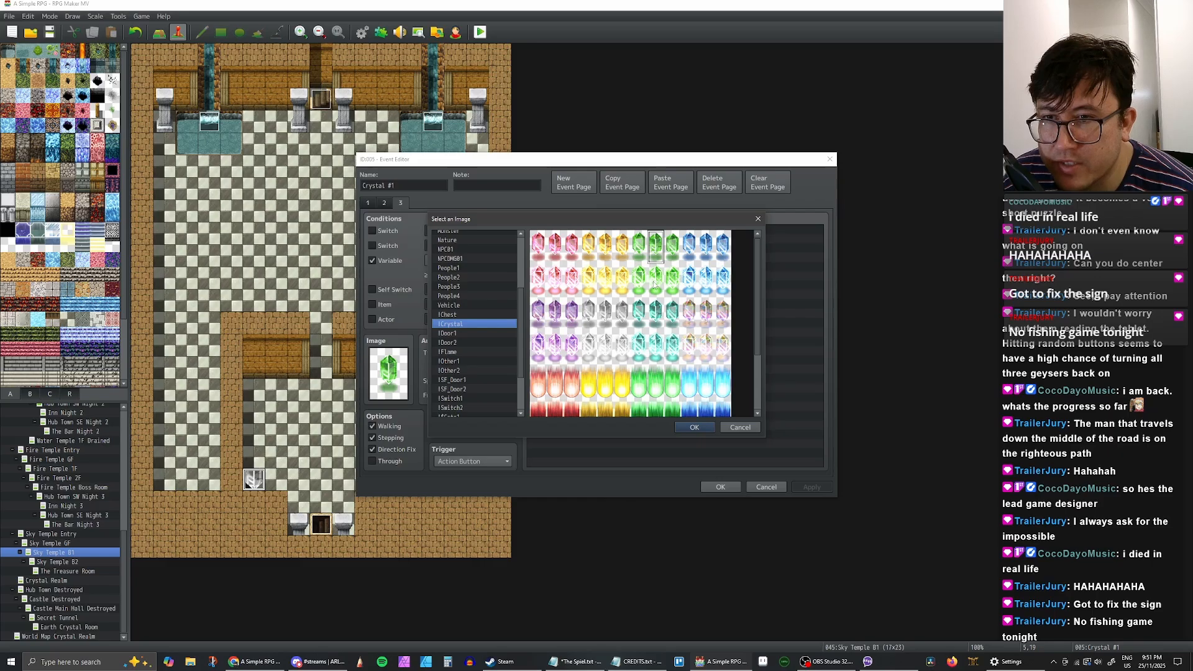
left_click(654, 281)
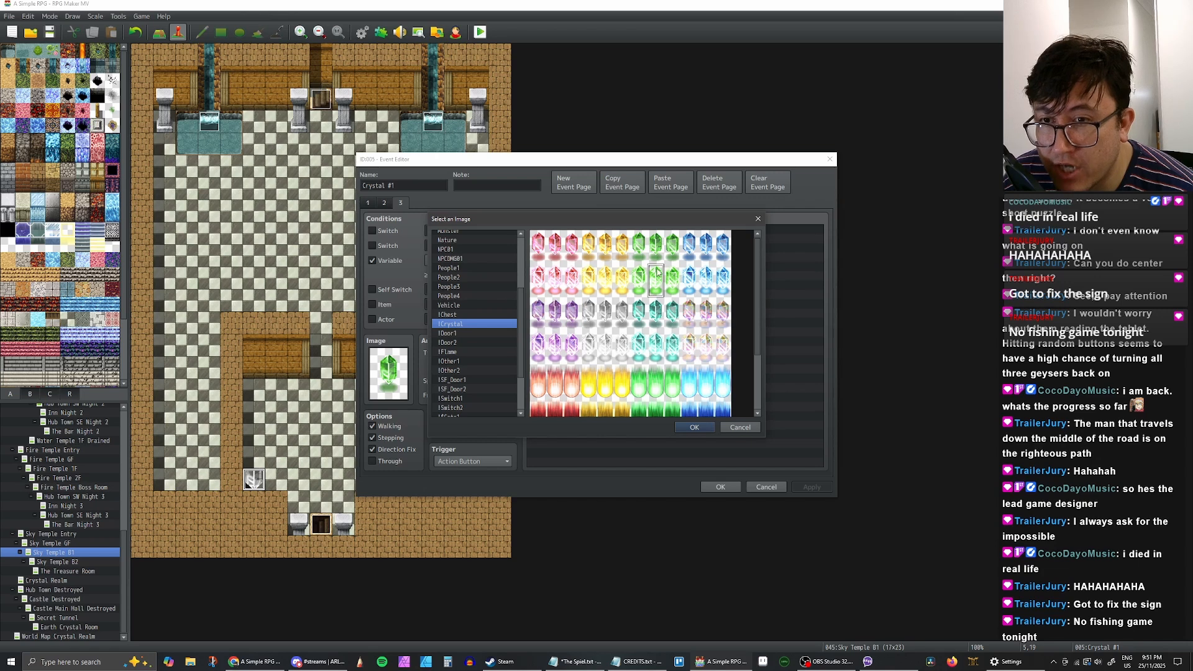
left_click(694, 427)
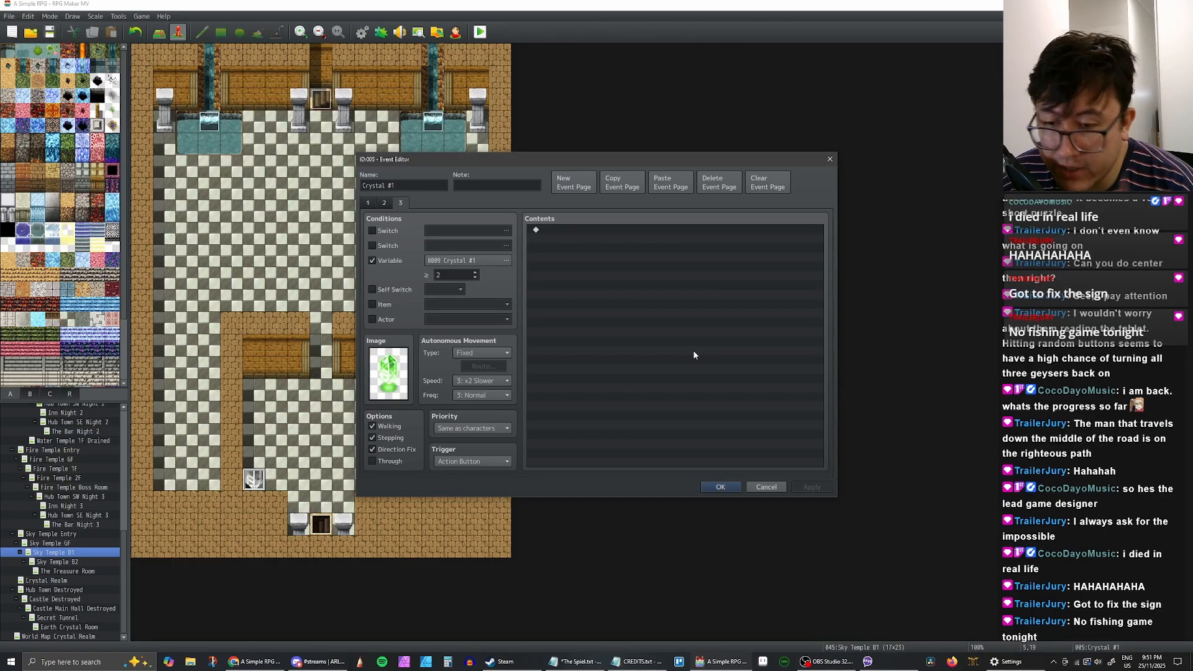
Step: Duplicate page 3 as page 4, setting the Crystal #1 variable threshold to 3 and the image to the blue crystal
left_click(402, 203)
left_click(622, 182)
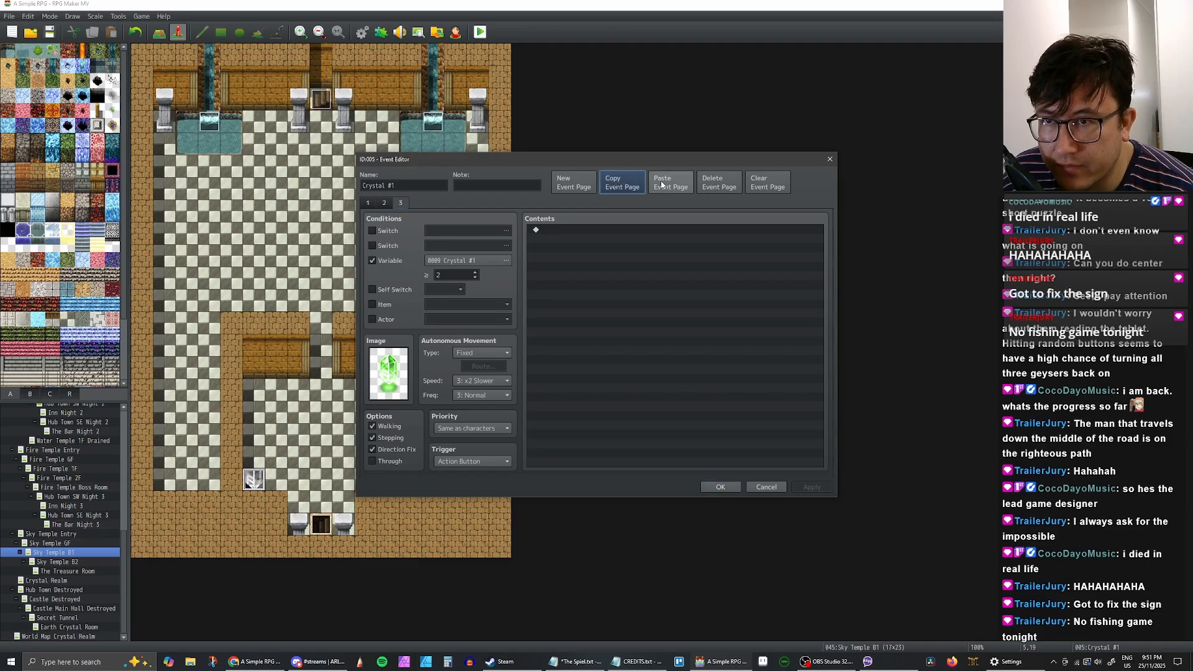
left_click(662, 185)
left_click(474, 272)
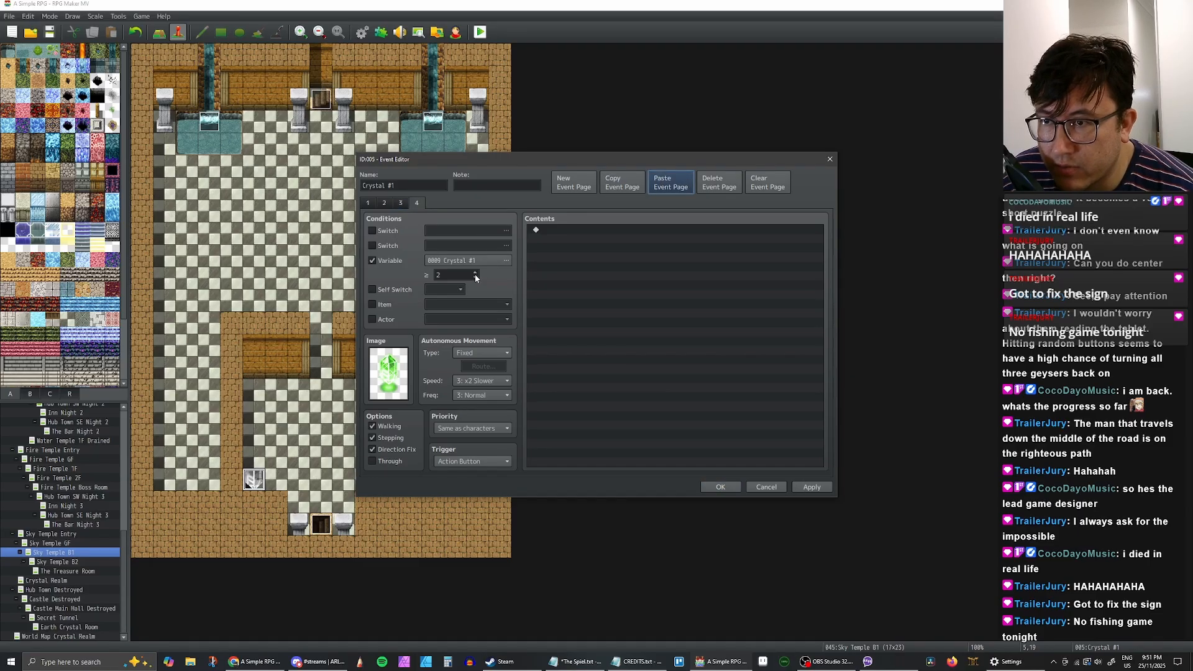
double_click(394, 375)
double_click(702, 249)
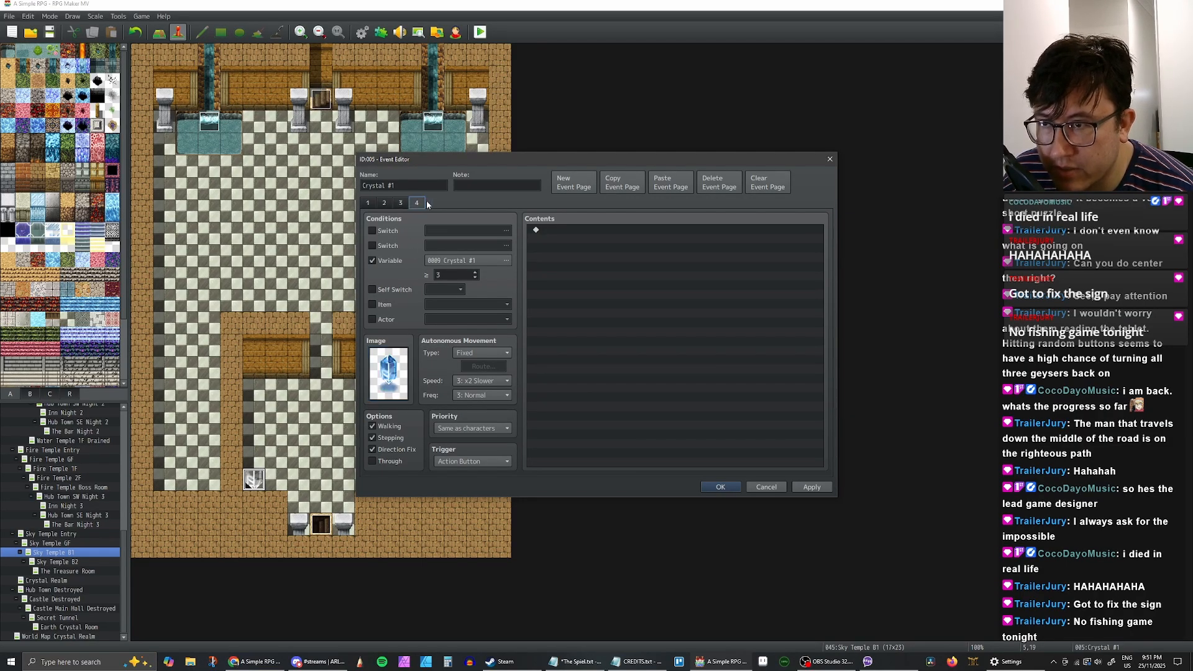
Step: Duplicate page 4 as page 5 with the Crystal #1 variable threshold at 4 and the red crystal image, and apply the changes
left_click(623, 182)
left_click(671, 183)
left_click(475, 271)
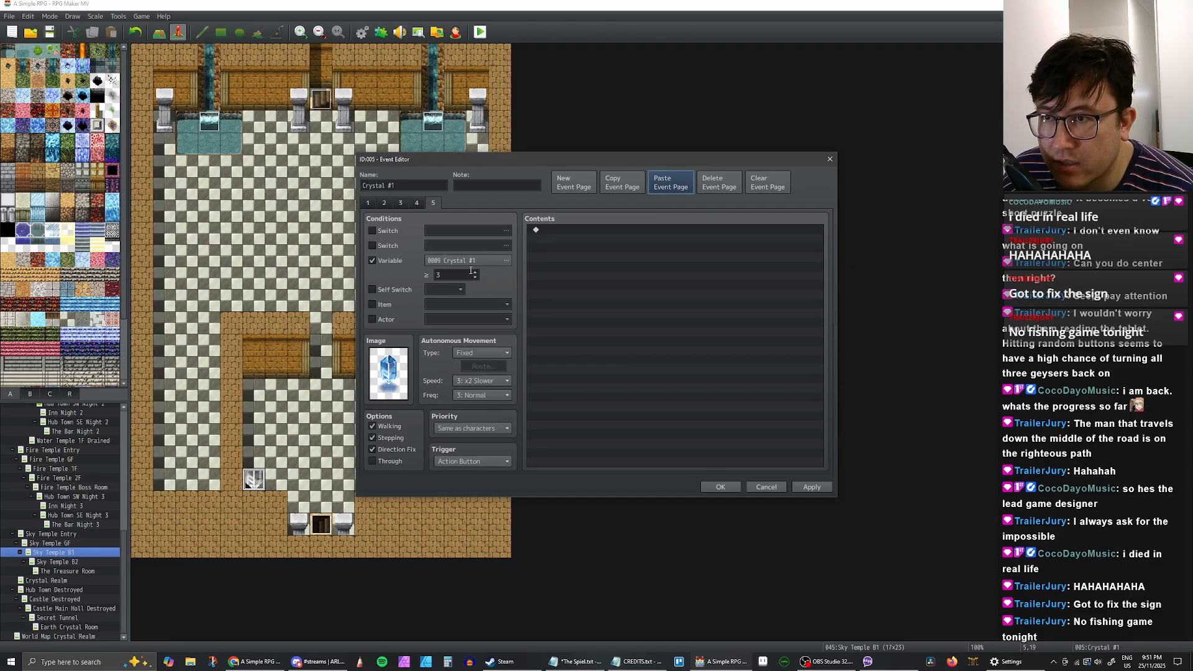
left_click(483, 261)
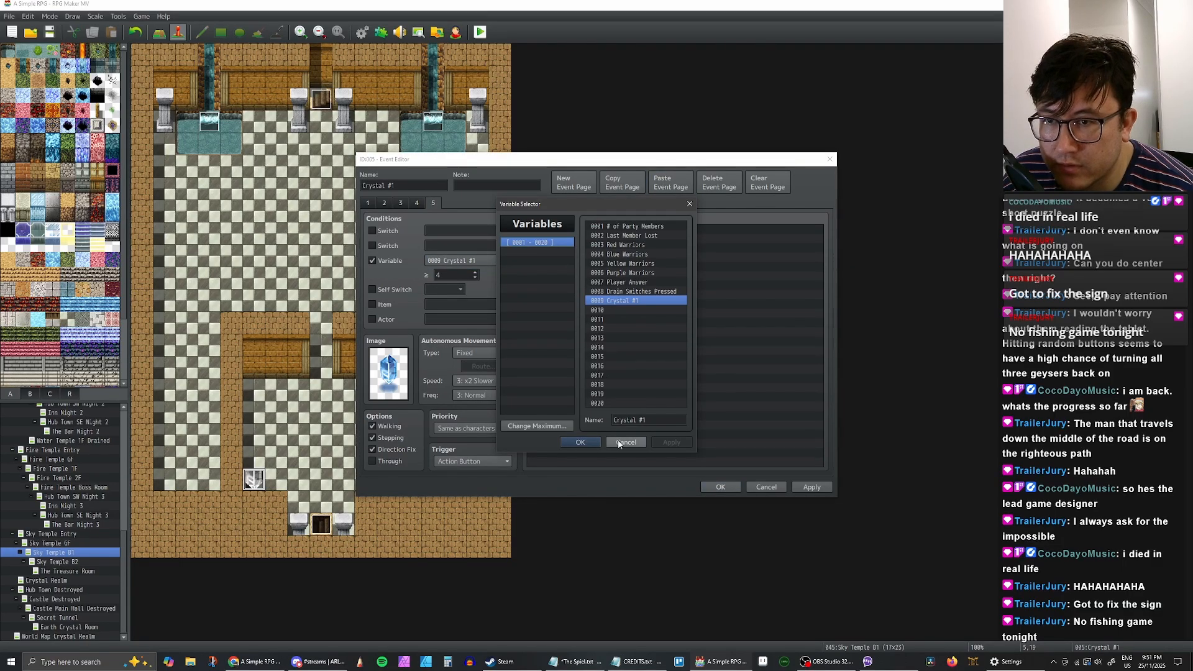
left_click(626, 442)
double_click(407, 382)
left_click(555, 246)
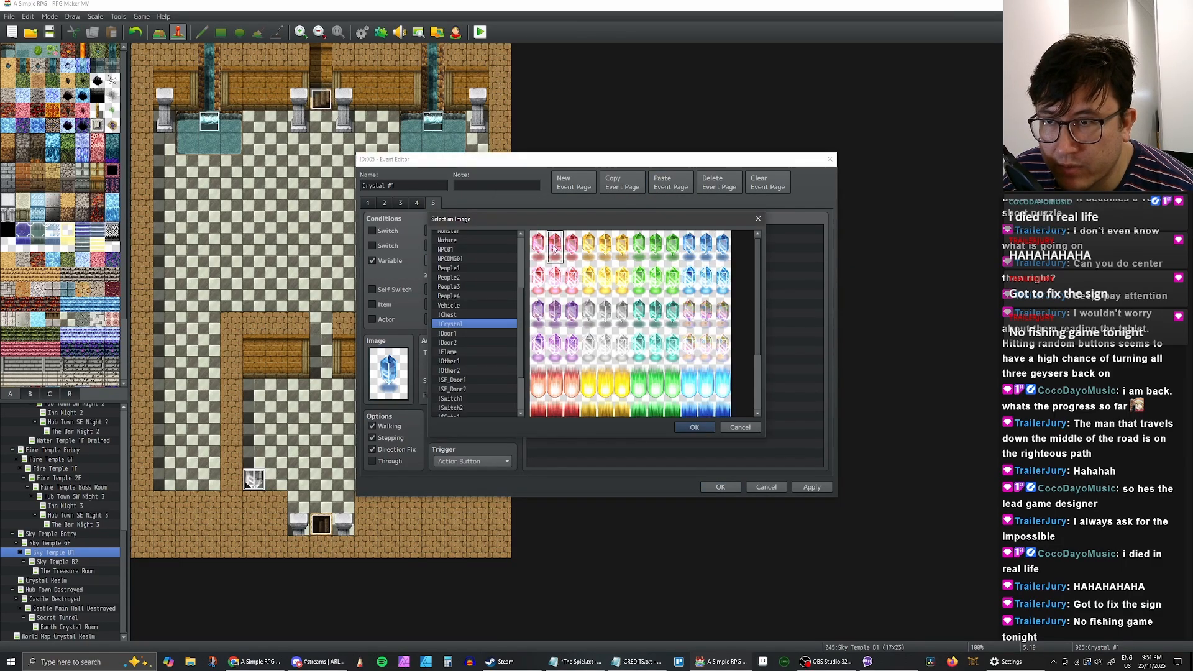
left_click(695, 427)
left_click(806, 485)
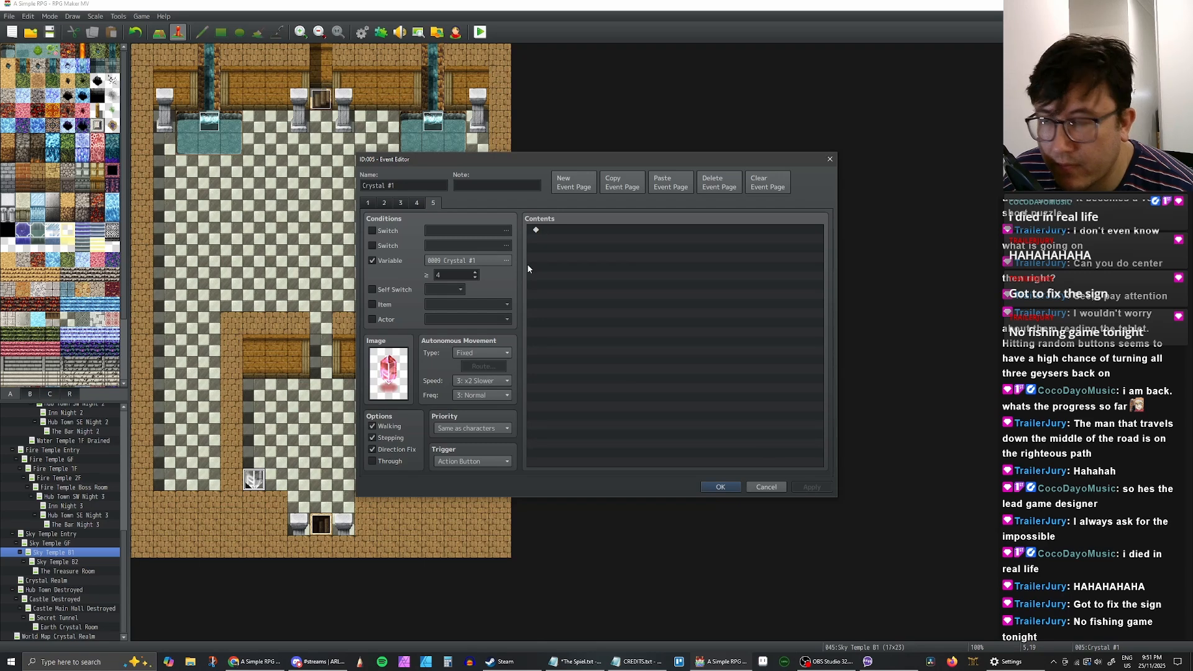
Step: Add a Show Text command reading "Touch the crystal?" to page 2 of the Crystal #1 event
left_click(400, 202)
left_click(383, 203)
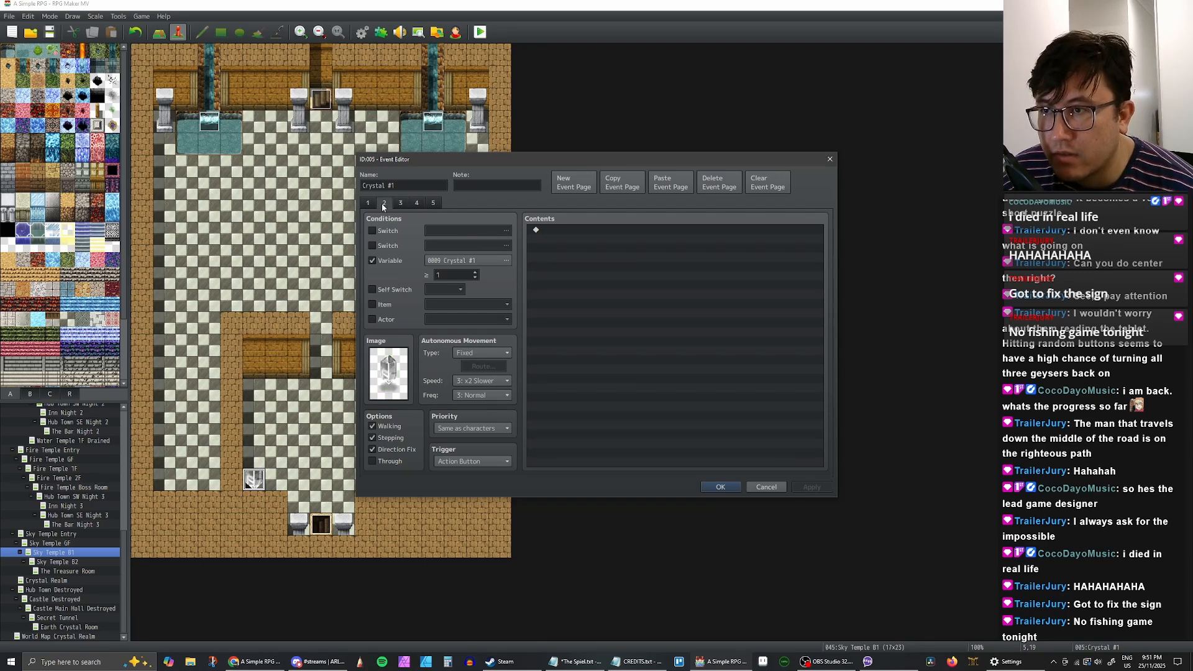
left_click(382, 203)
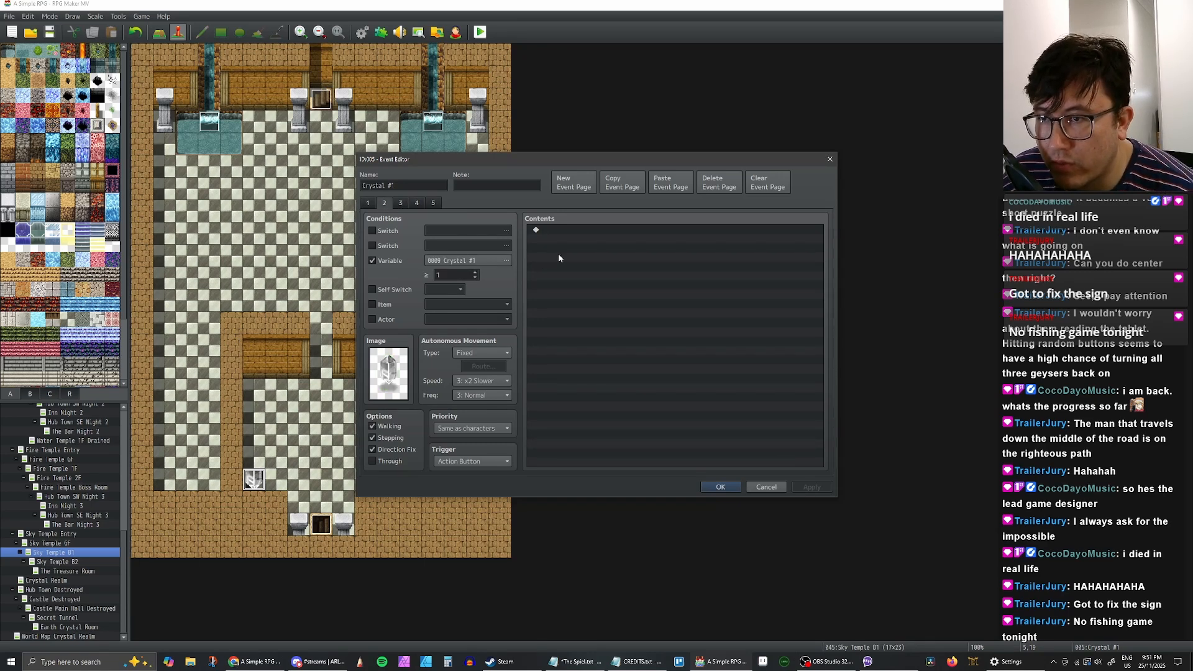
double_click(569, 232)
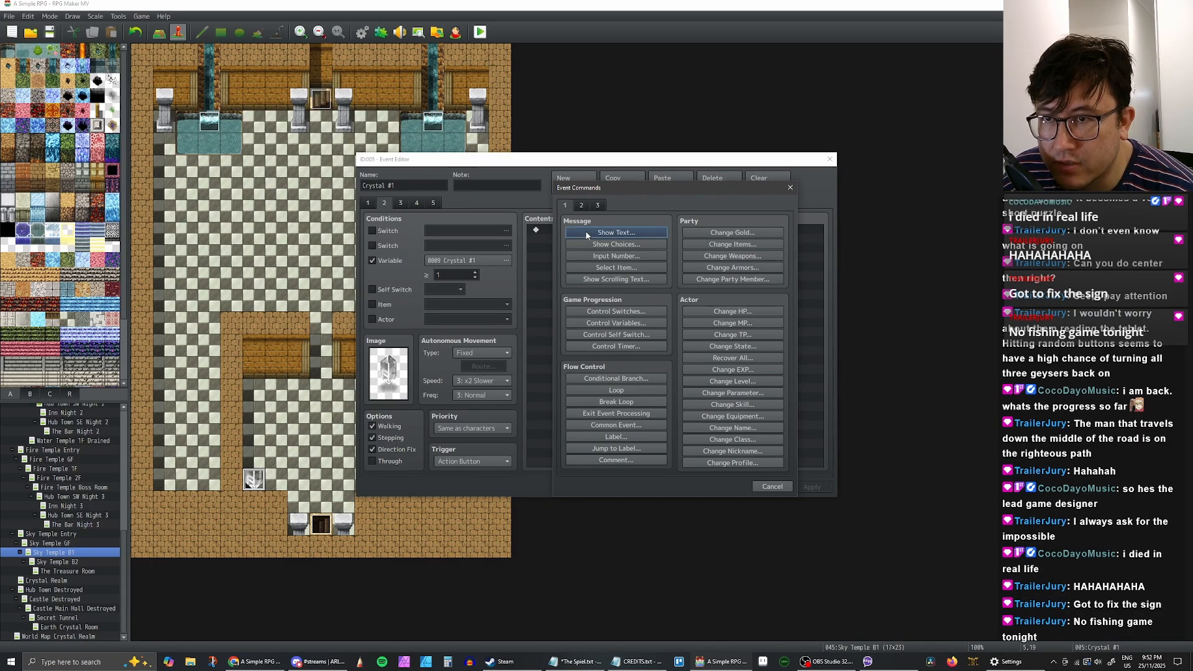
left_click(587, 234)
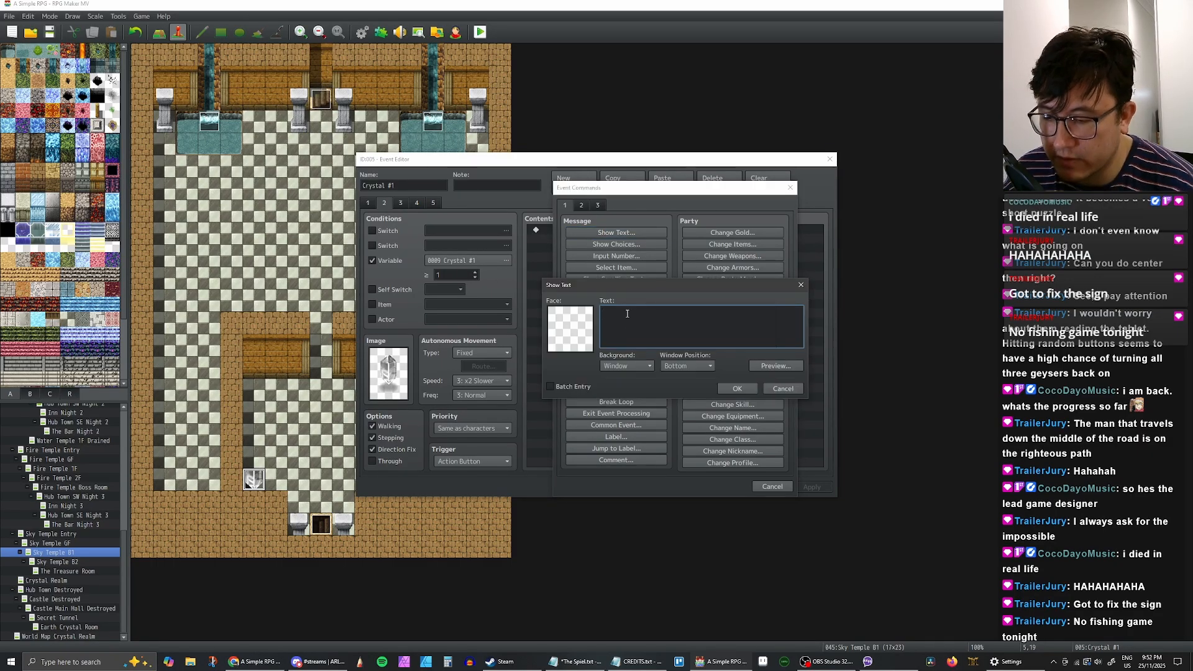
type("Touh")
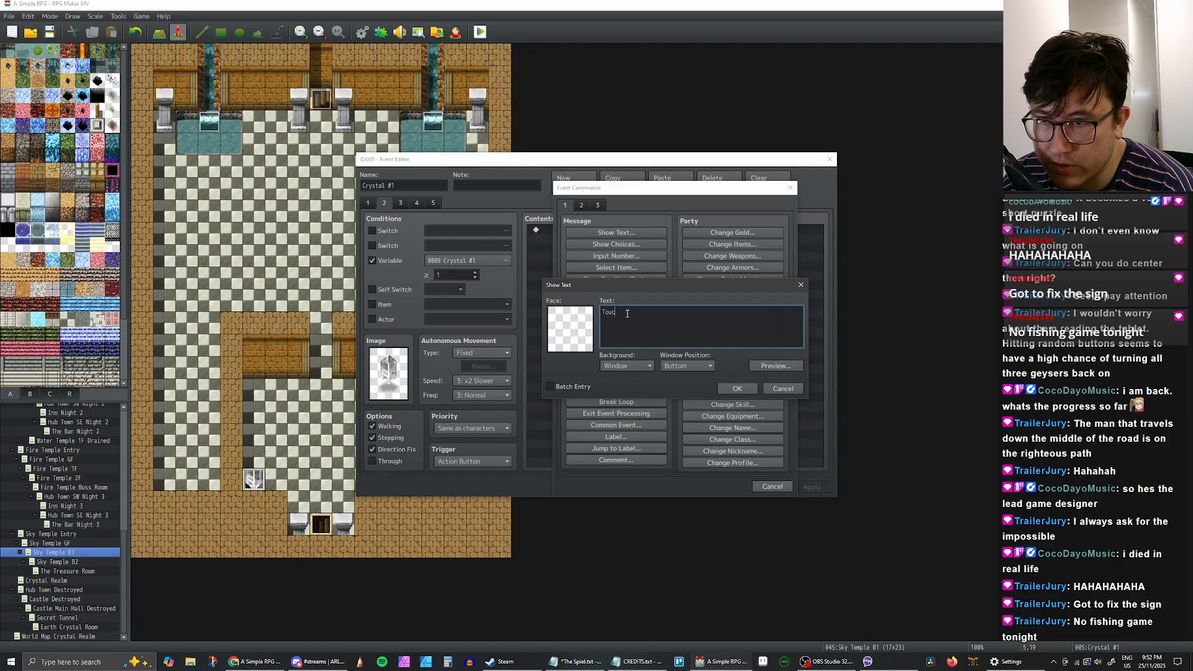
type("h the Cryst")
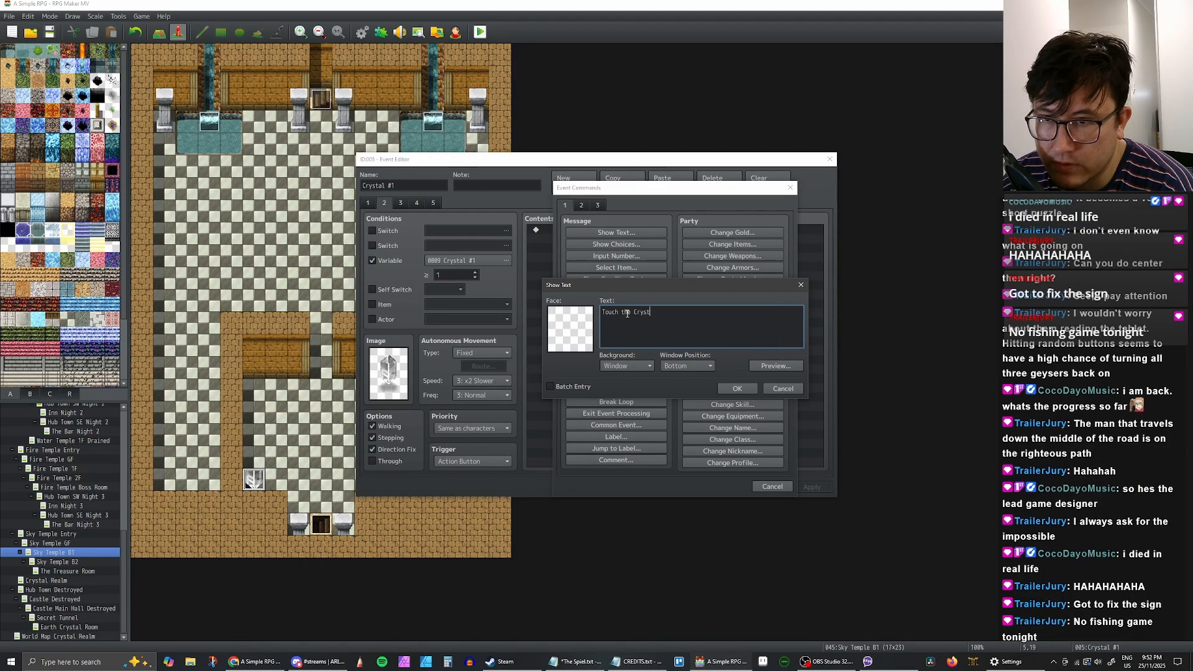
type("al")
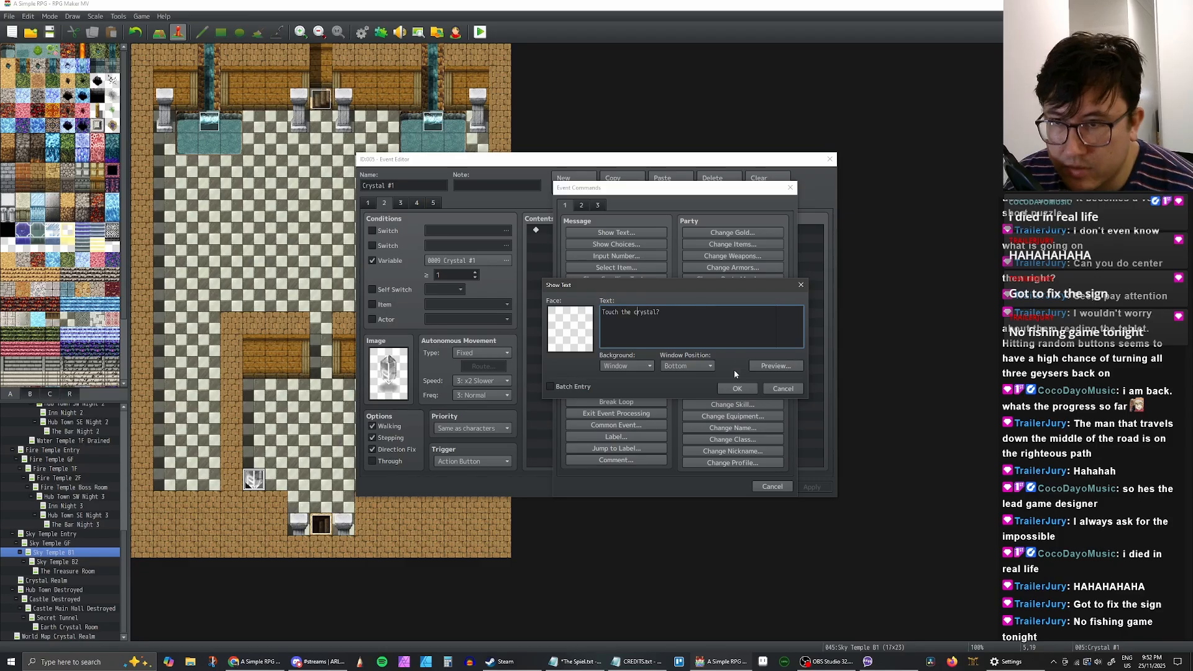
left_click(737, 388)
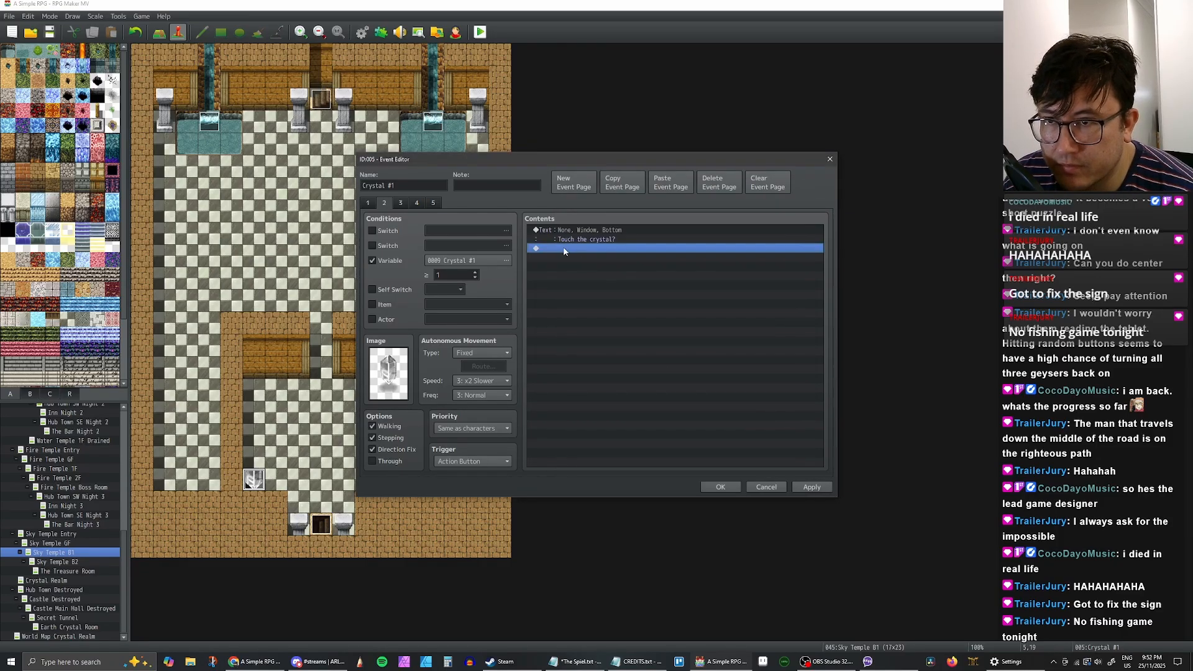
Step: Add a Show Choices command with the default Yes and No choices below the crystal question on page 2
right_click(564, 250)
left_click(594, 258)
left_click(621, 234)
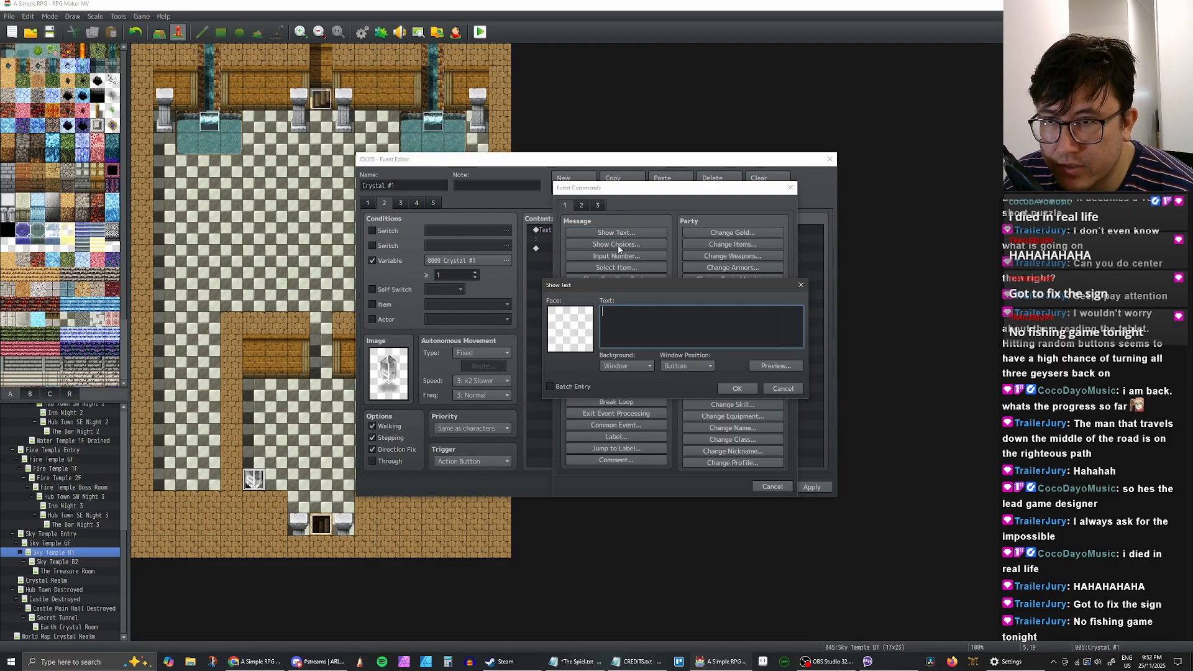
left_click(780, 389)
left_click(615, 244)
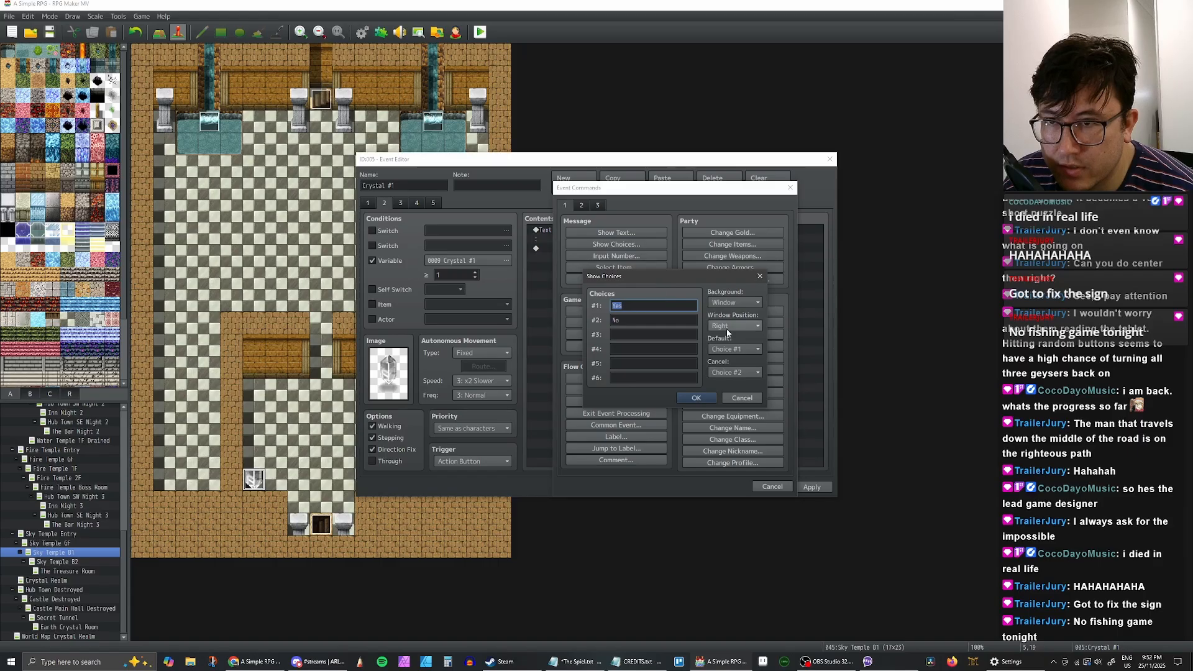
left_click(696, 398)
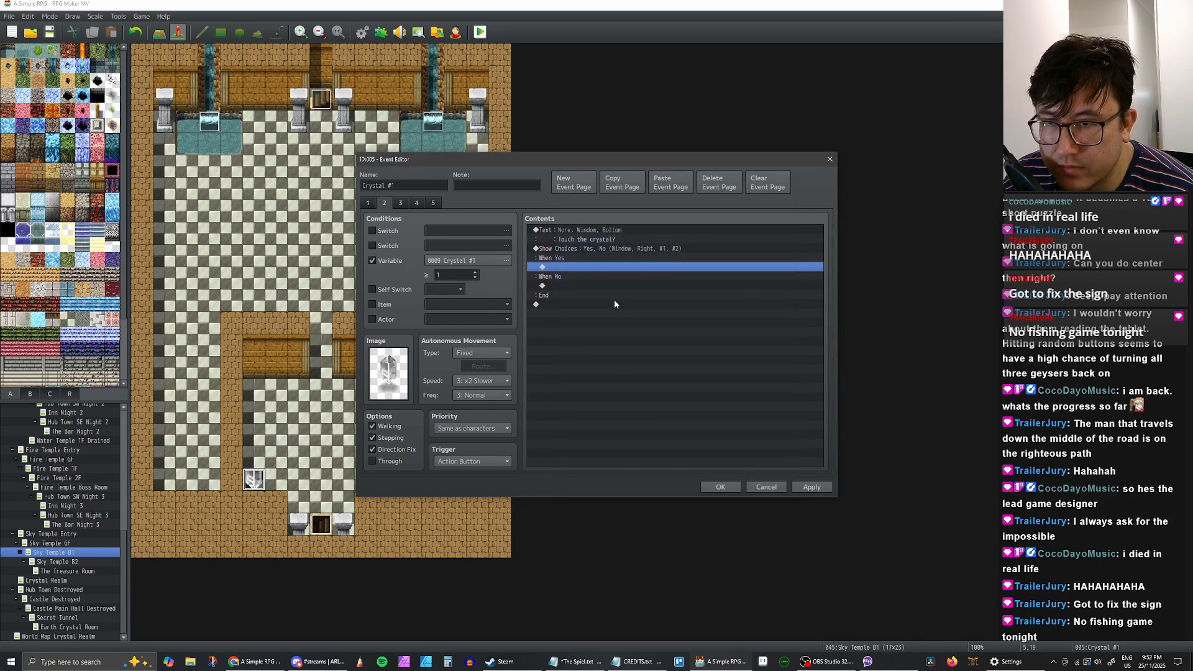
Step: Add a Control Variables command under the Yes choice on page 2 that adds 1 to Crystal #1, and apply the changes
left_click(582, 285)
double_click(582, 267)
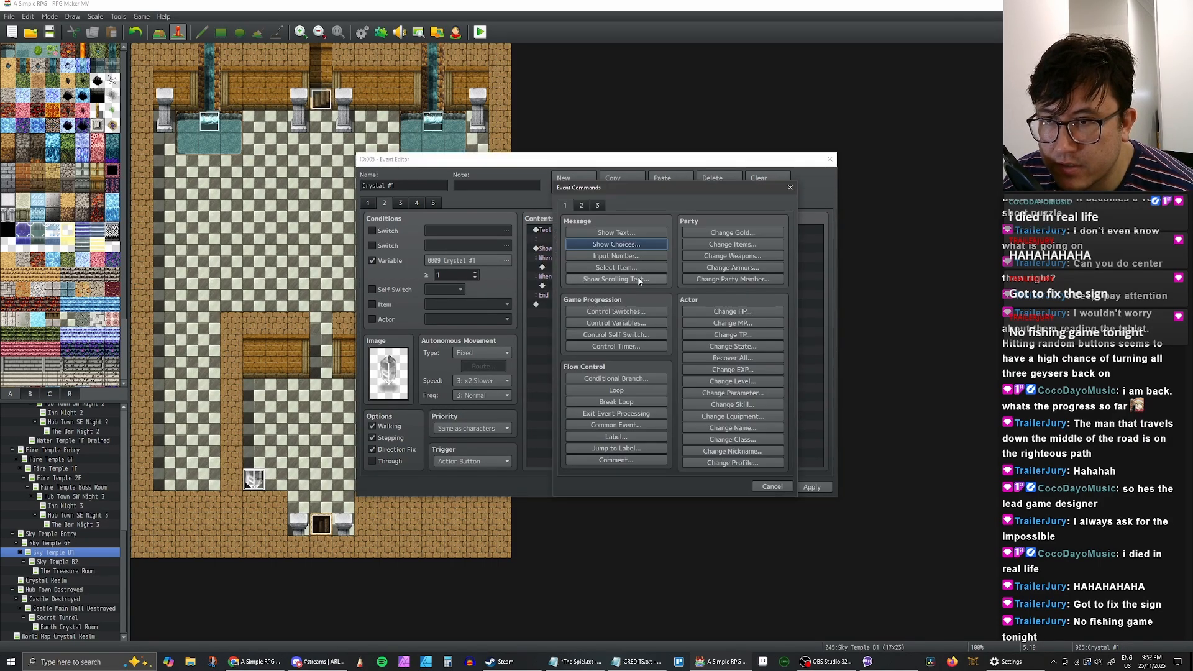
left_click(622, 322)
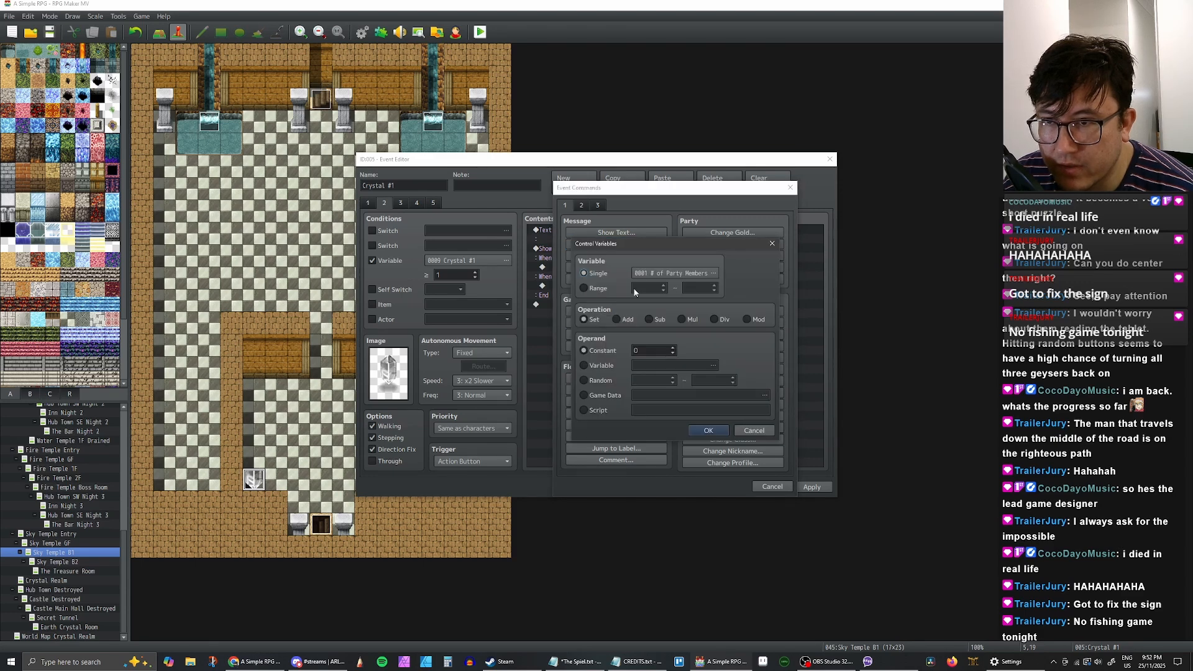
left_click(677, 273)
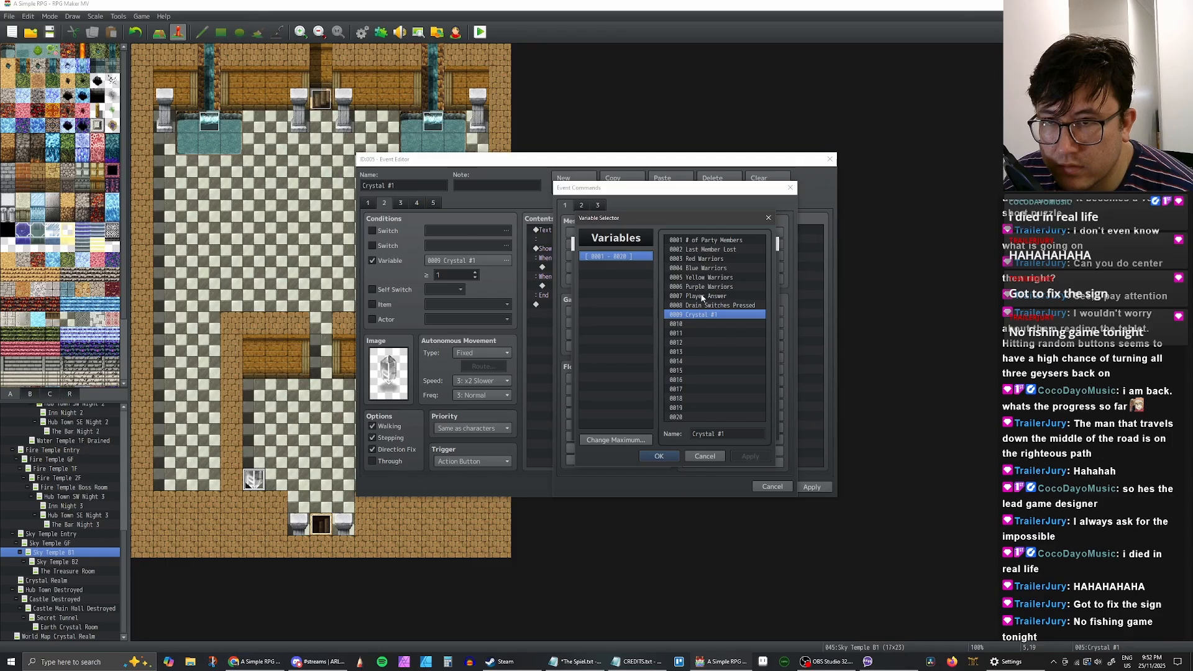
left_click(659, 456)
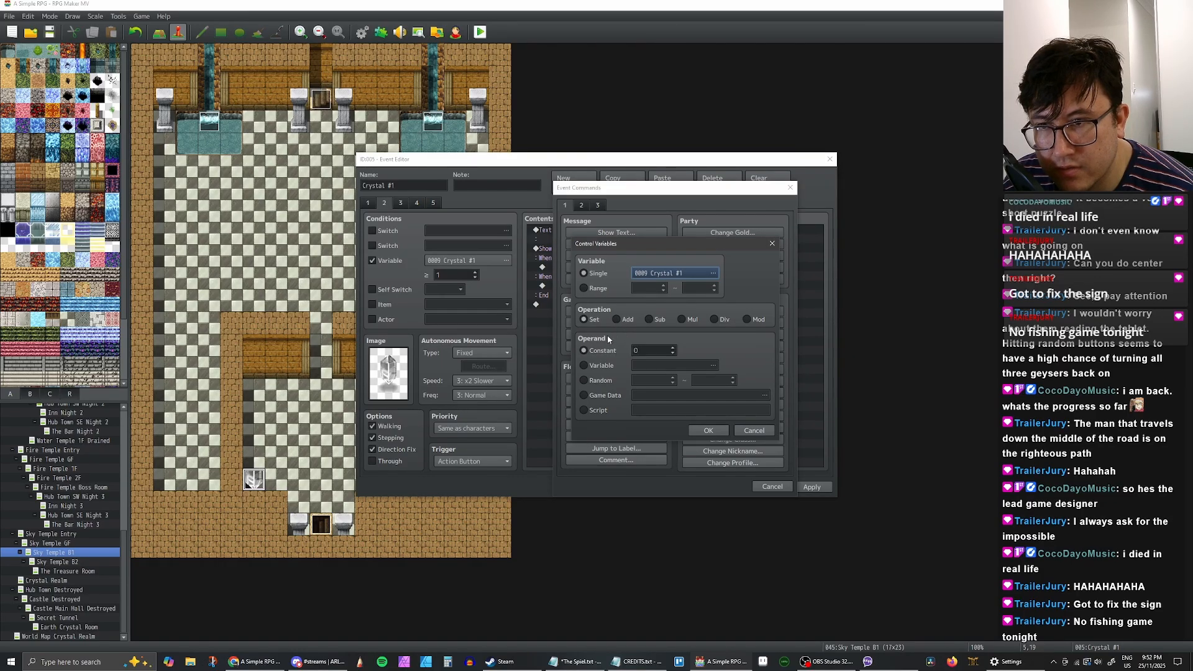
left_click(616, 320)
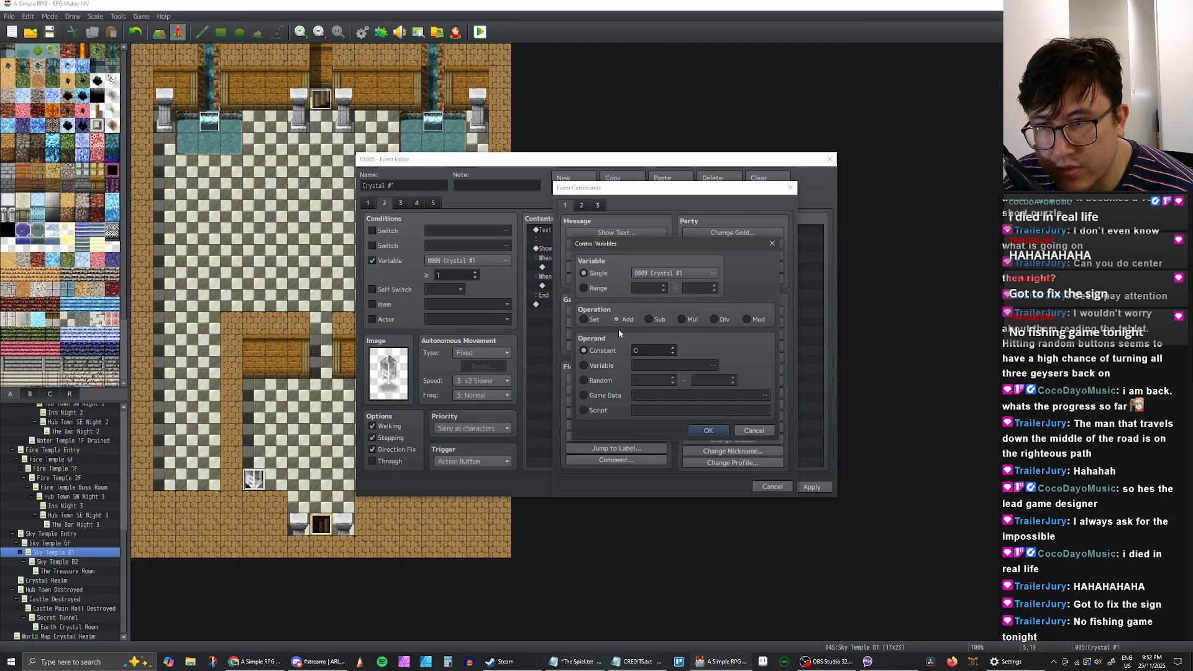
left_click(673, 348)
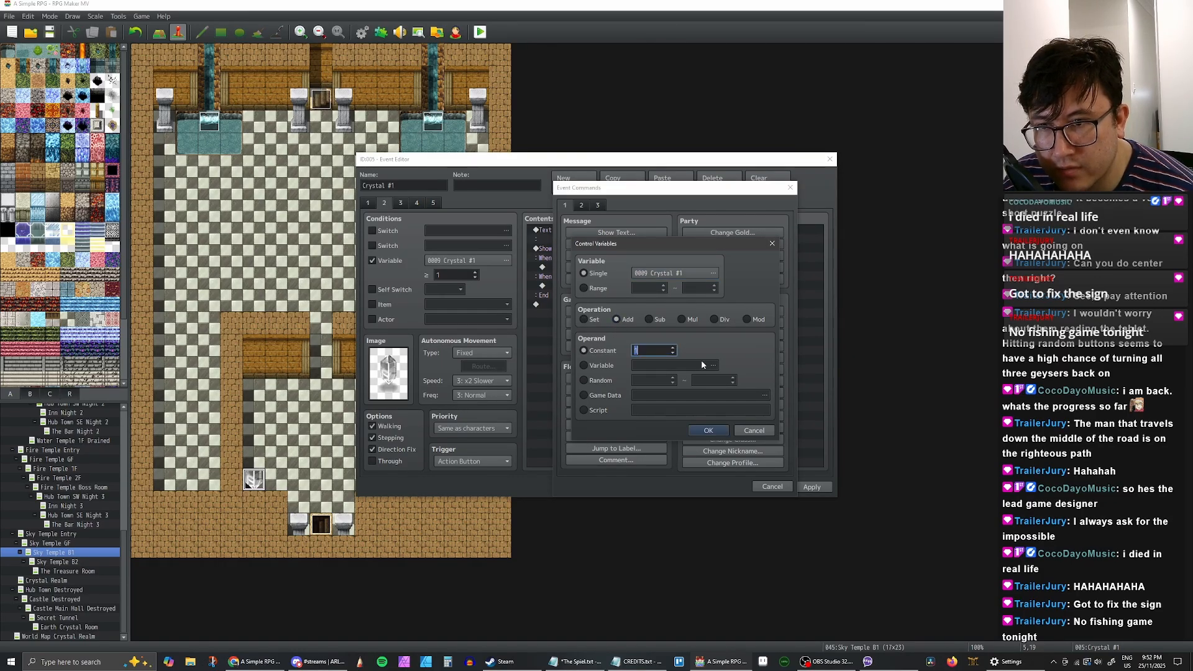
left_click(709, 430)
left_click(638, 268)
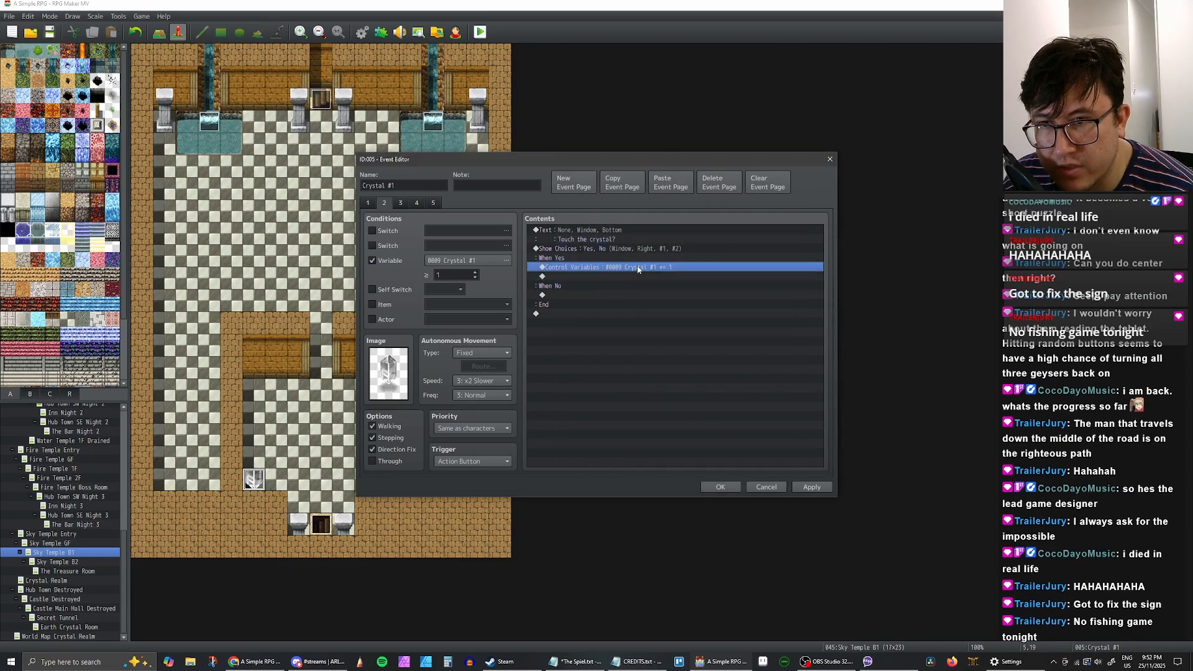
left_click(813, 487)
left_click(595, 270)
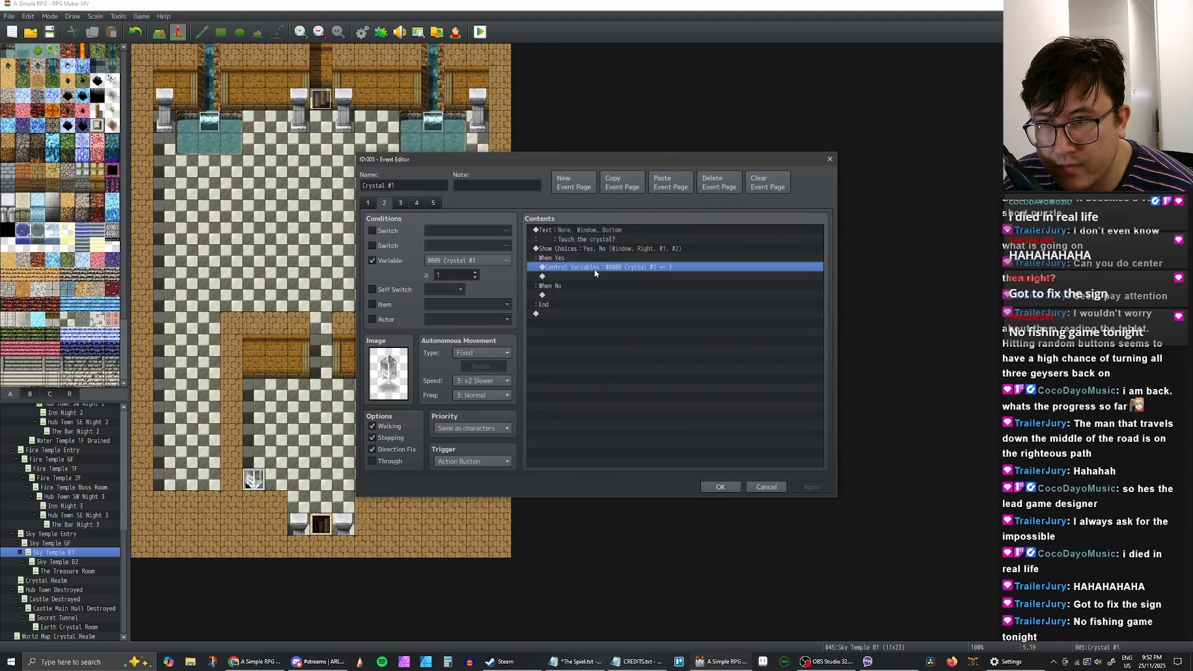
left_click(596, 274)
left_click(596, 270)
left_click(596, 273)
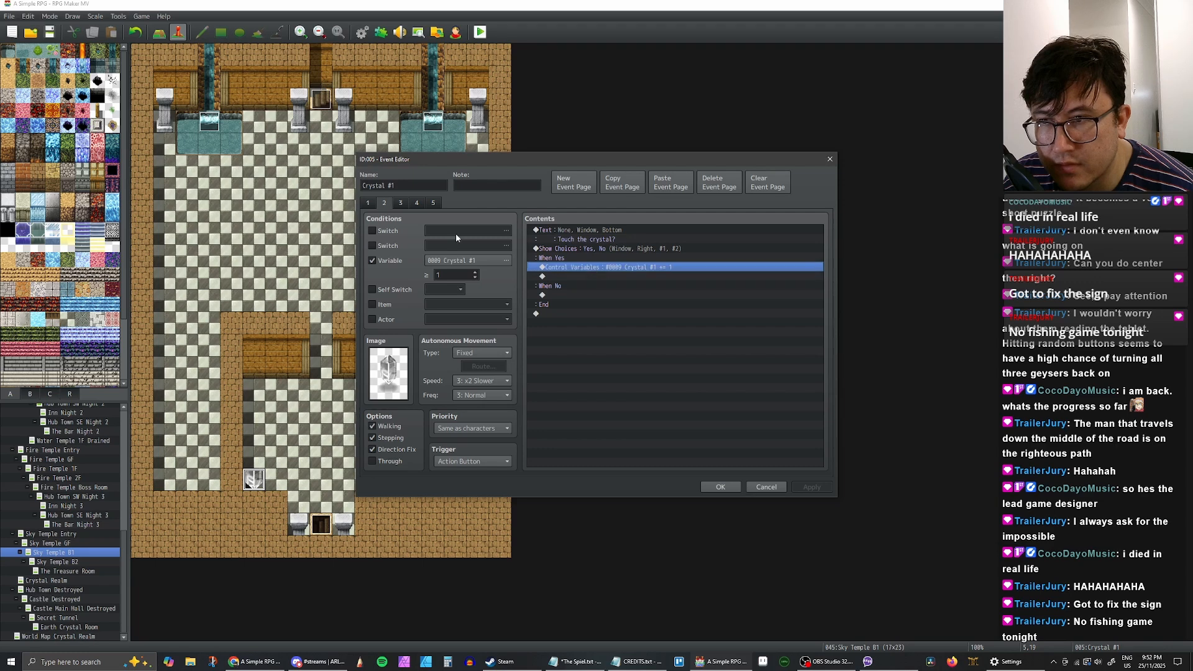
Step: Copy the crystal question and its Yes/No choices block from page 2 into pages 3, 4 and 5
left_click(401, 203)
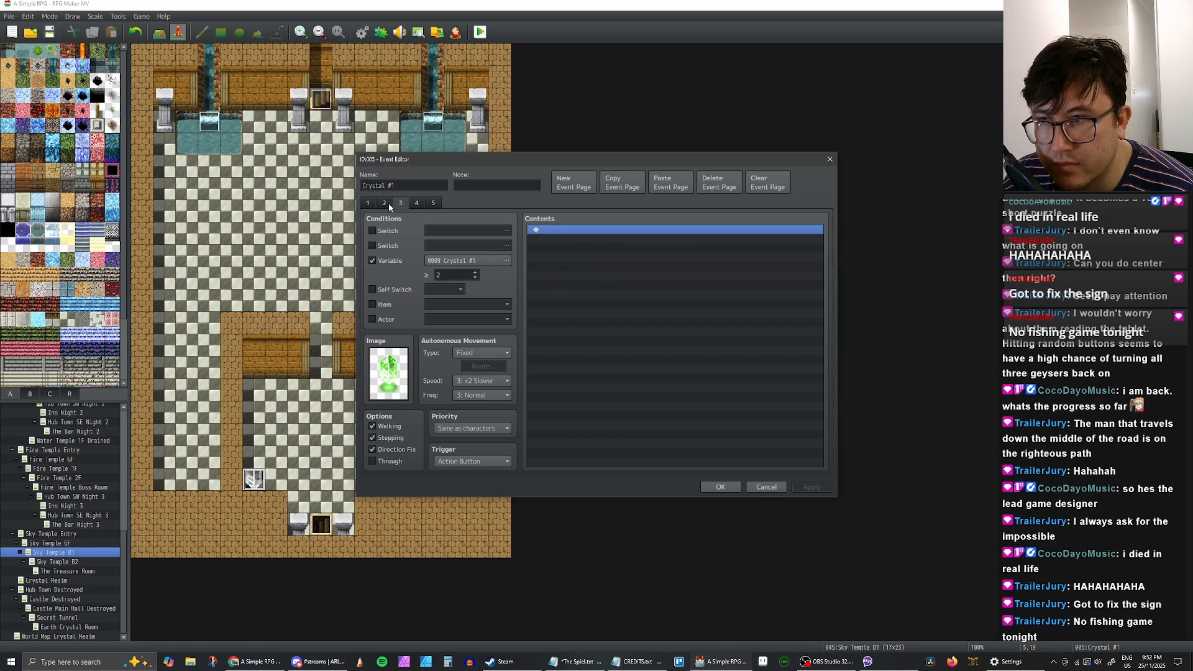
left_click(385, 203)
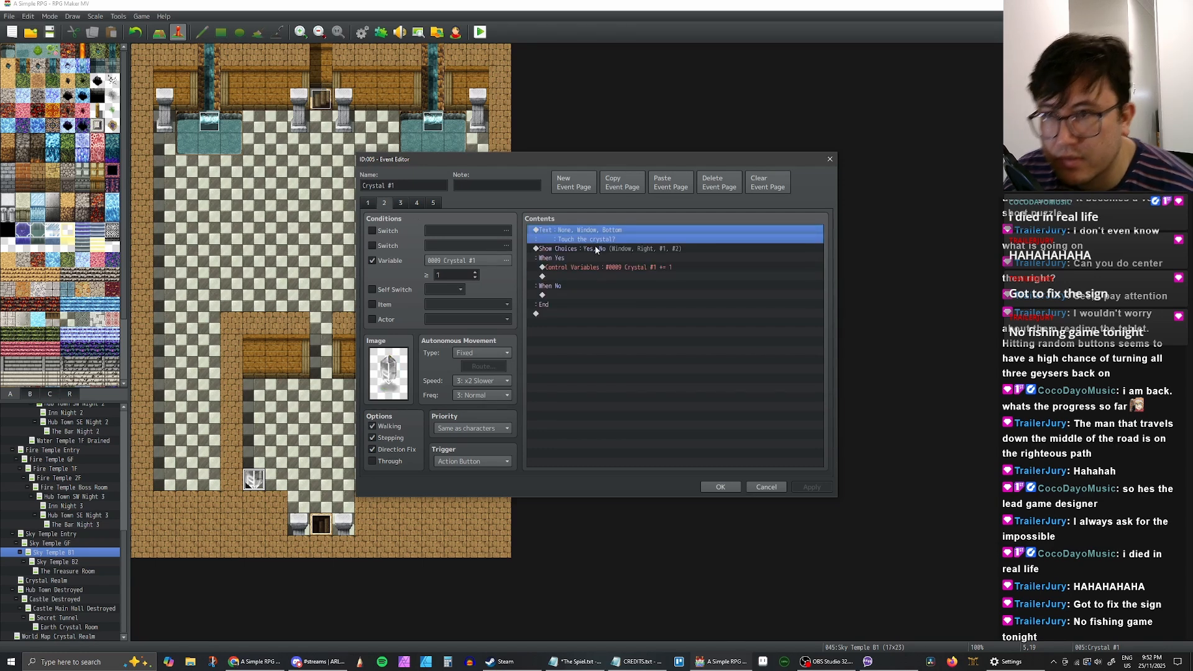
left_click(595, 246, "shift")
key("ctrl+c")
left_click(407, 204)
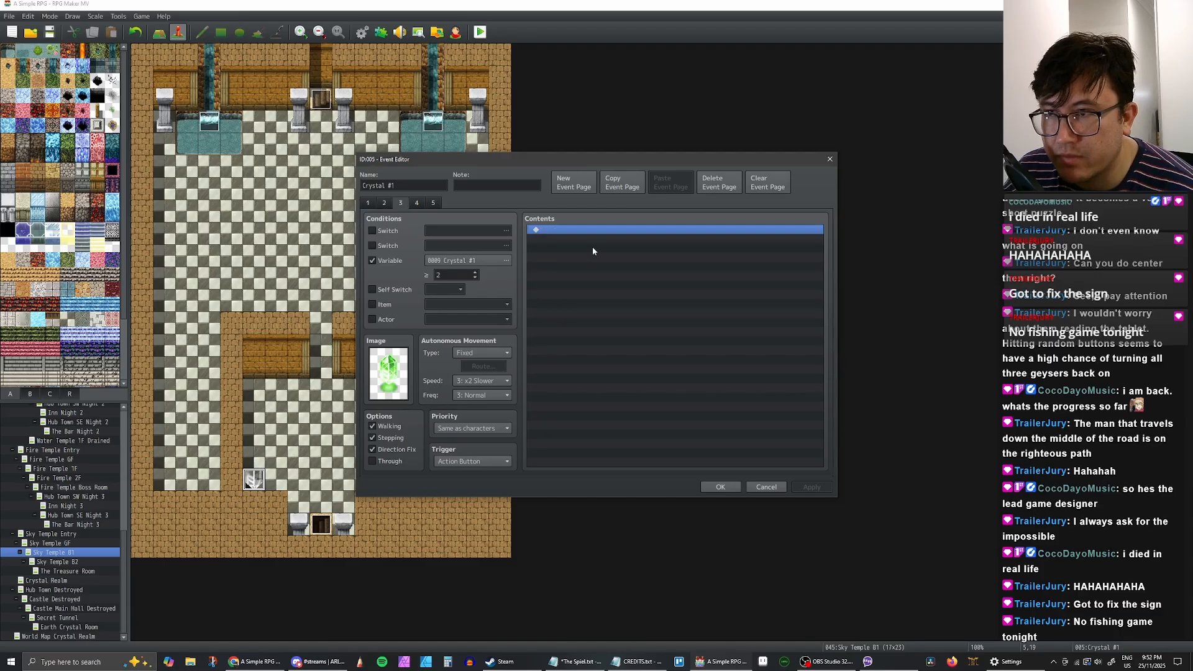
key("ctrl+v")
left_click(420, 203)
key("ctrl+v")
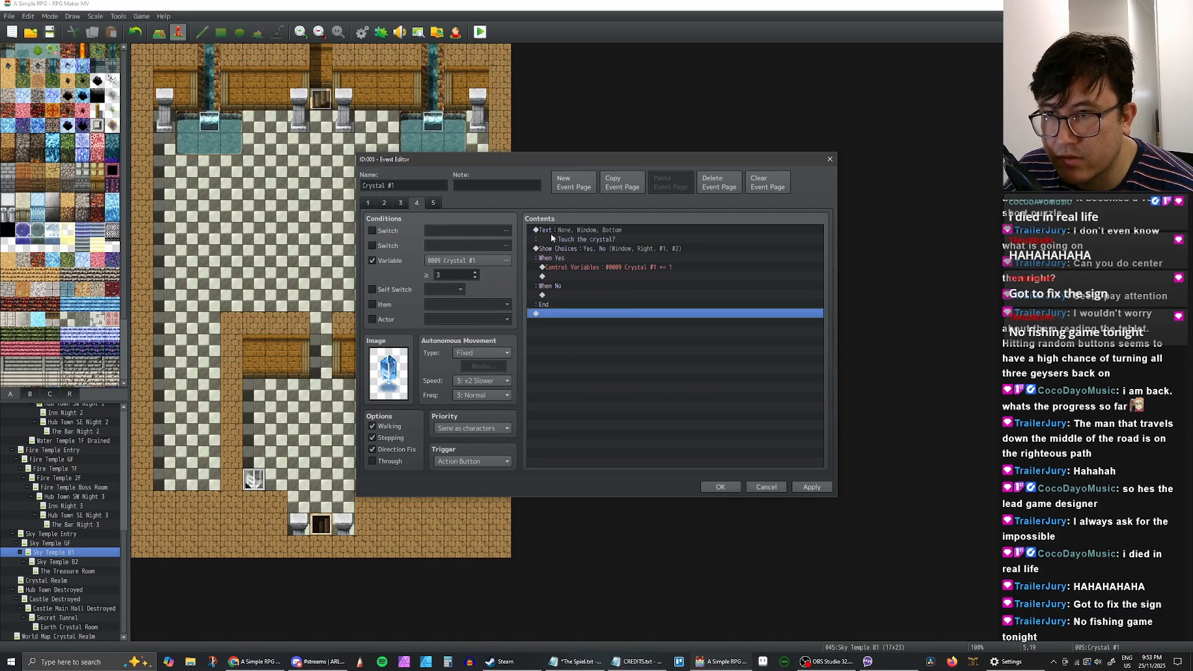
left_click(433, 203)
key("ctrl+v")
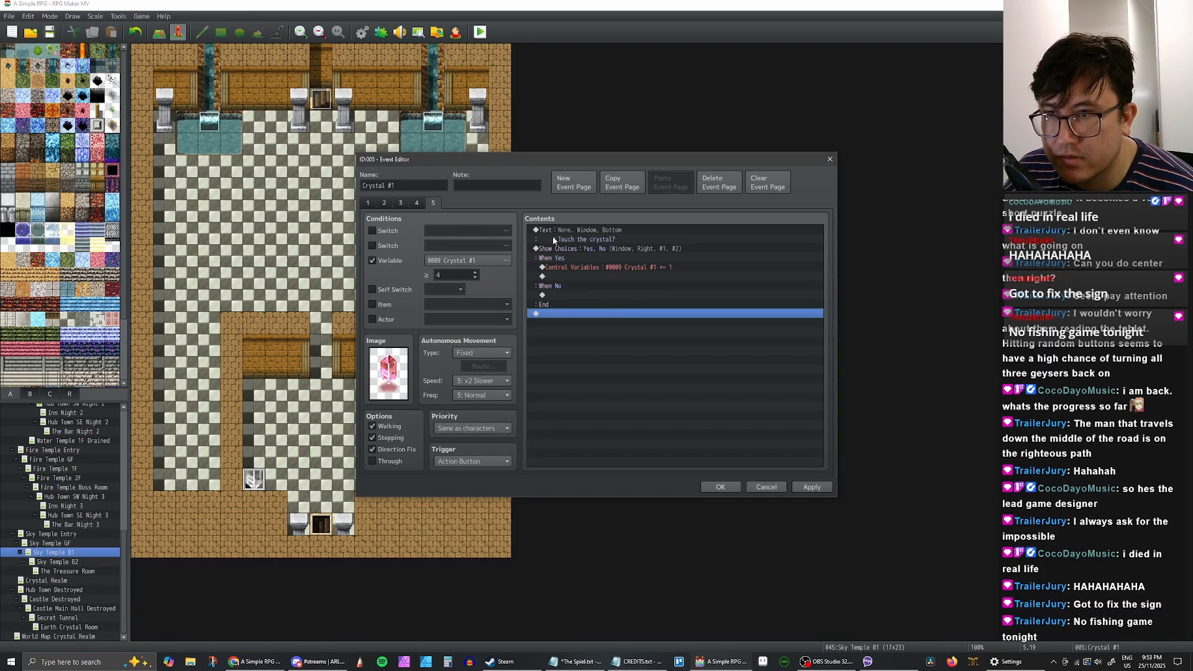
left_click(607, 239)
left_click(605, 268)
left_click(597, 240)
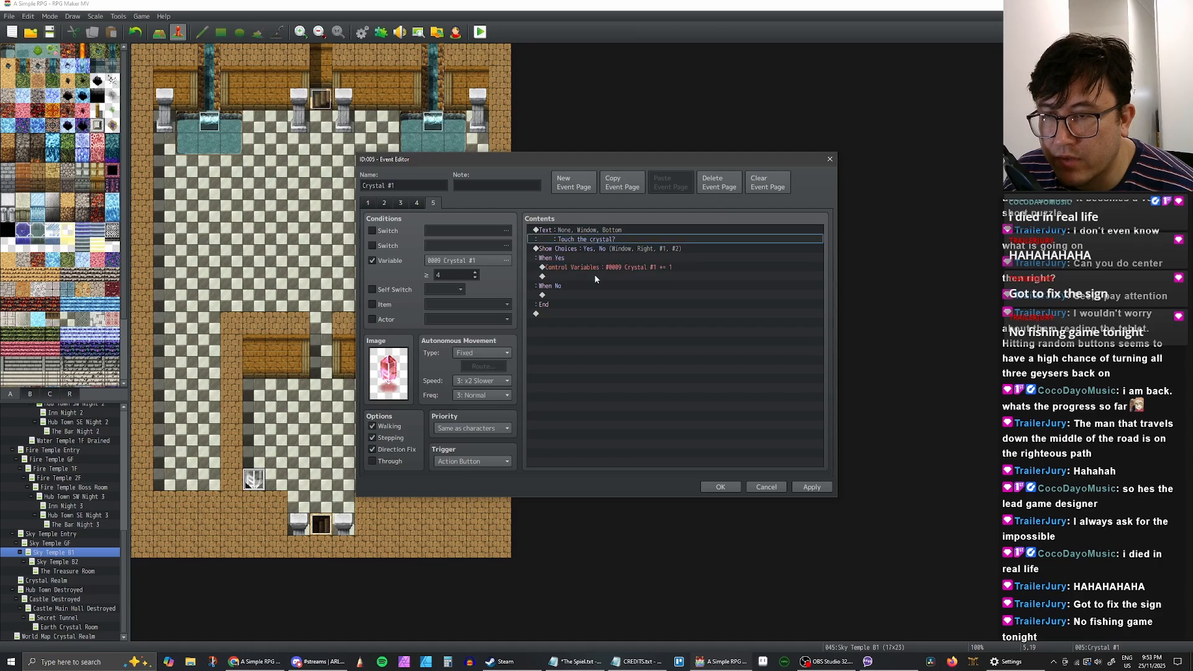
left_click(597, 268)
left_click(596, 239)
left_click(601, 267)
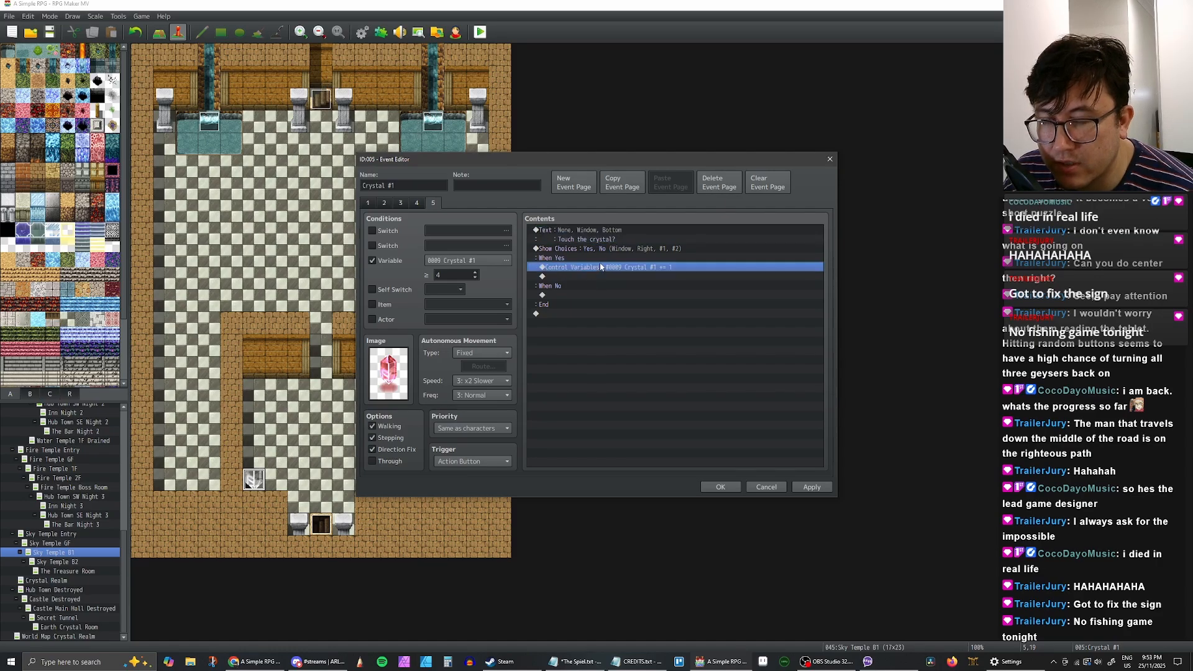
left_click(599, 249)
left_click(600, 269)
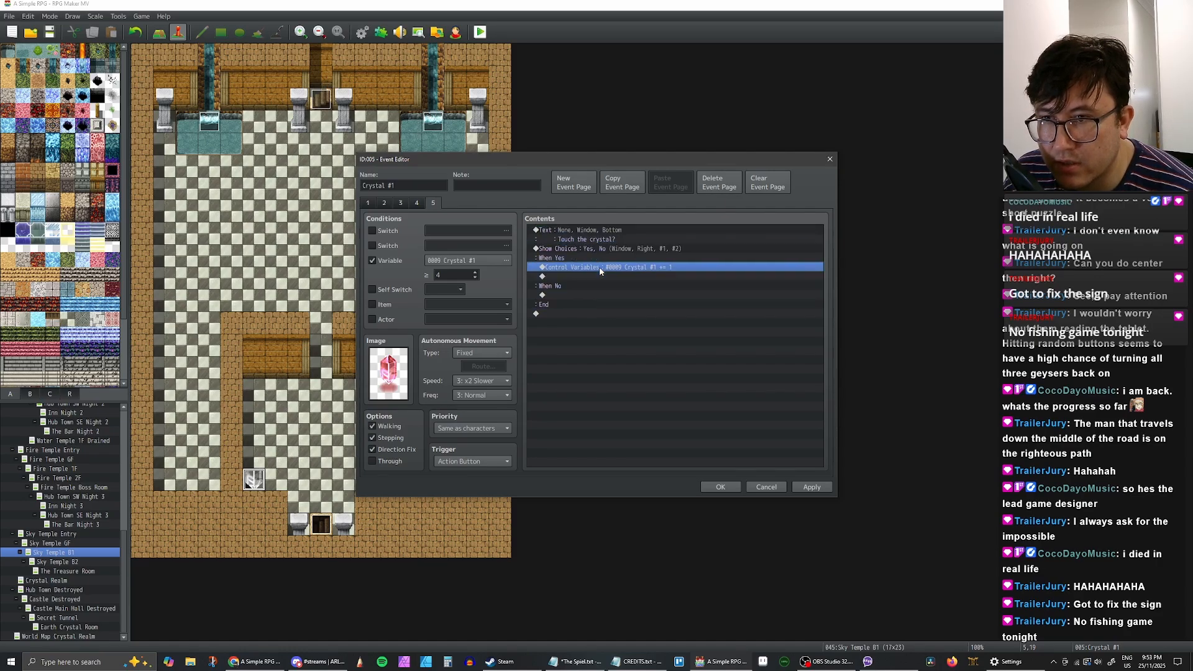
left_click(385, 203)
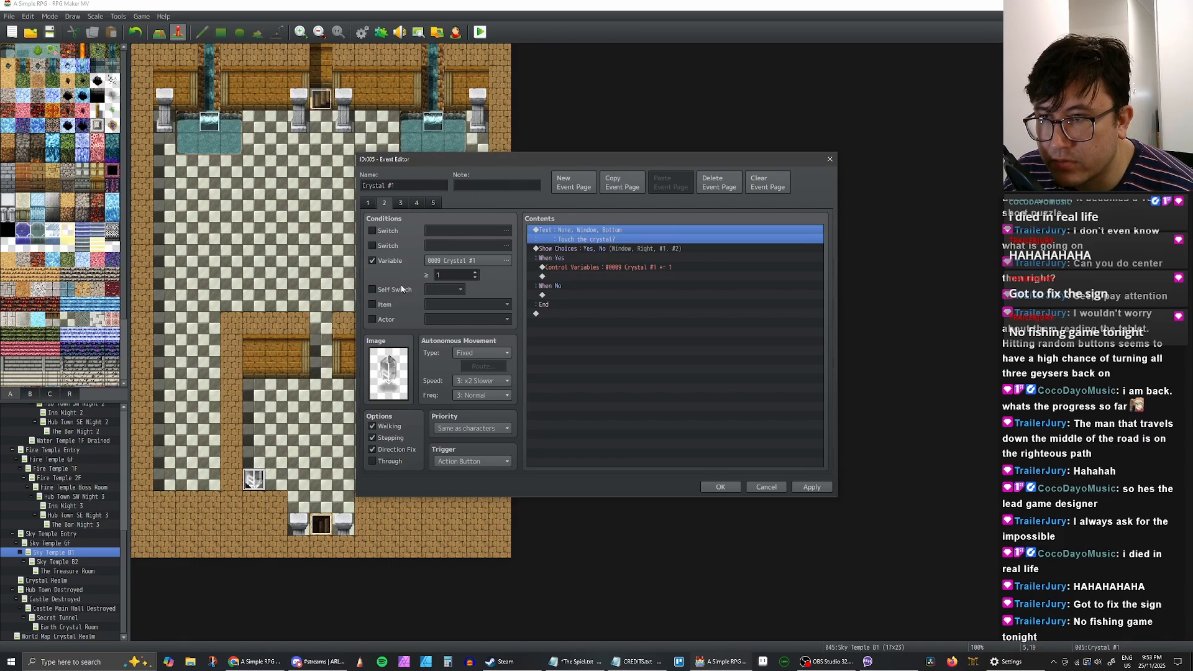
left_click(435, 204)
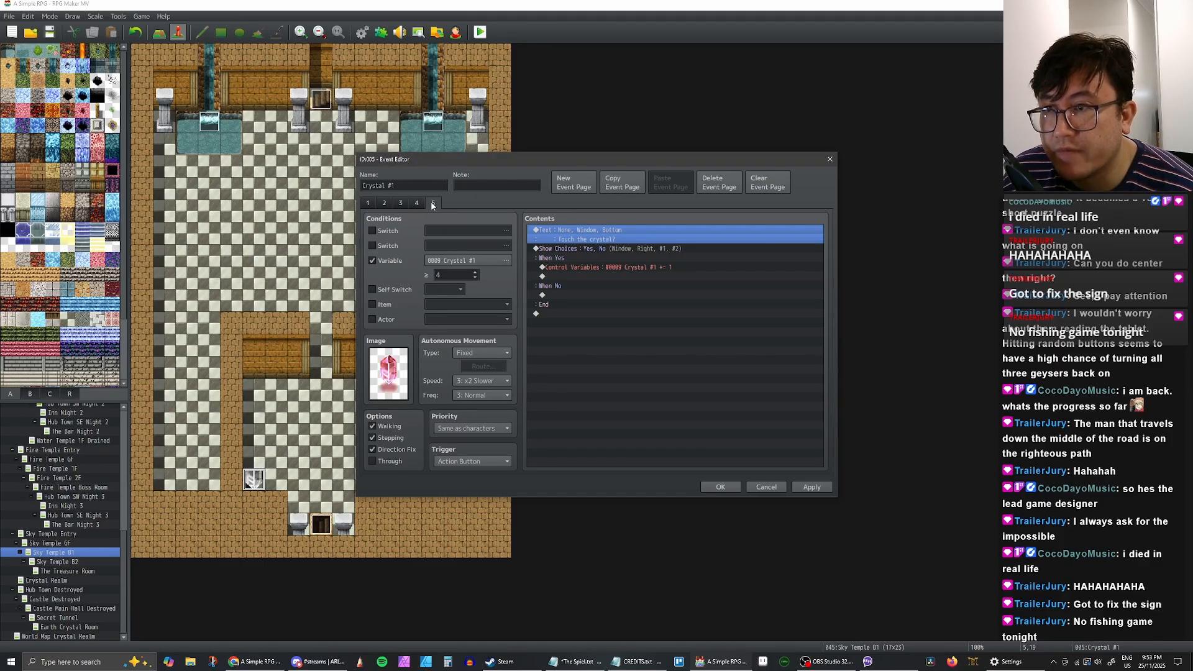
Step: Insert a Conditional Branch for Crystal #1 = 4 with an Else branch above the Control Variables command on page 2
left_click(386, 203)
left_click(568, 268)
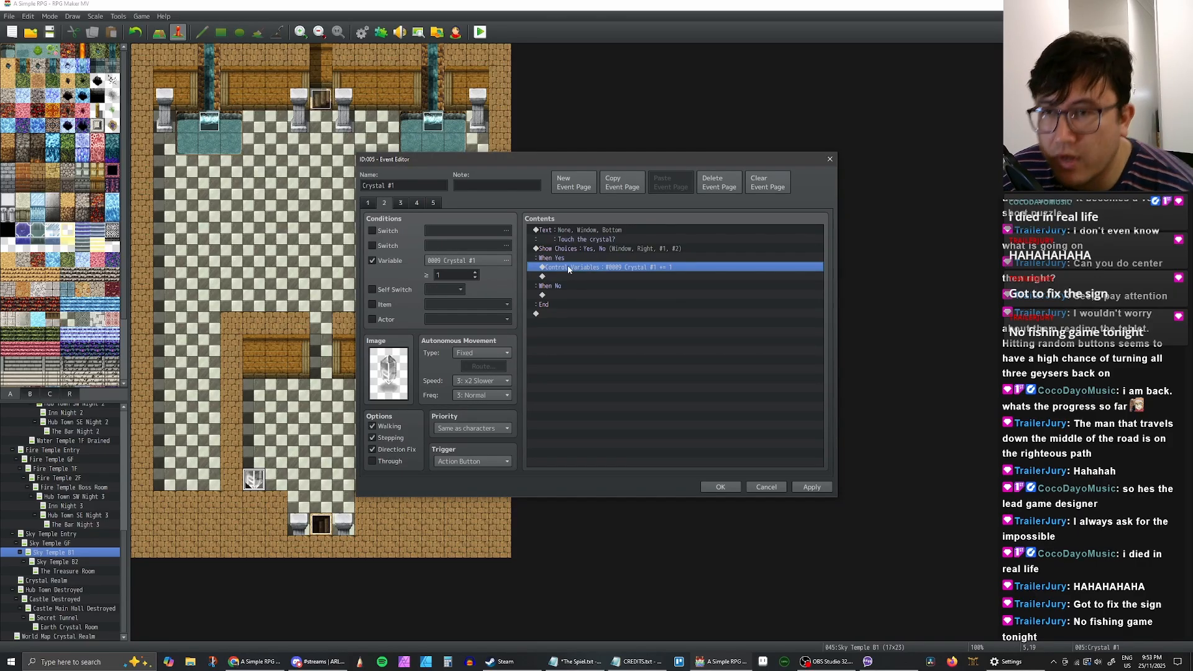
right_click(567, 268)
left_click(594, 274)
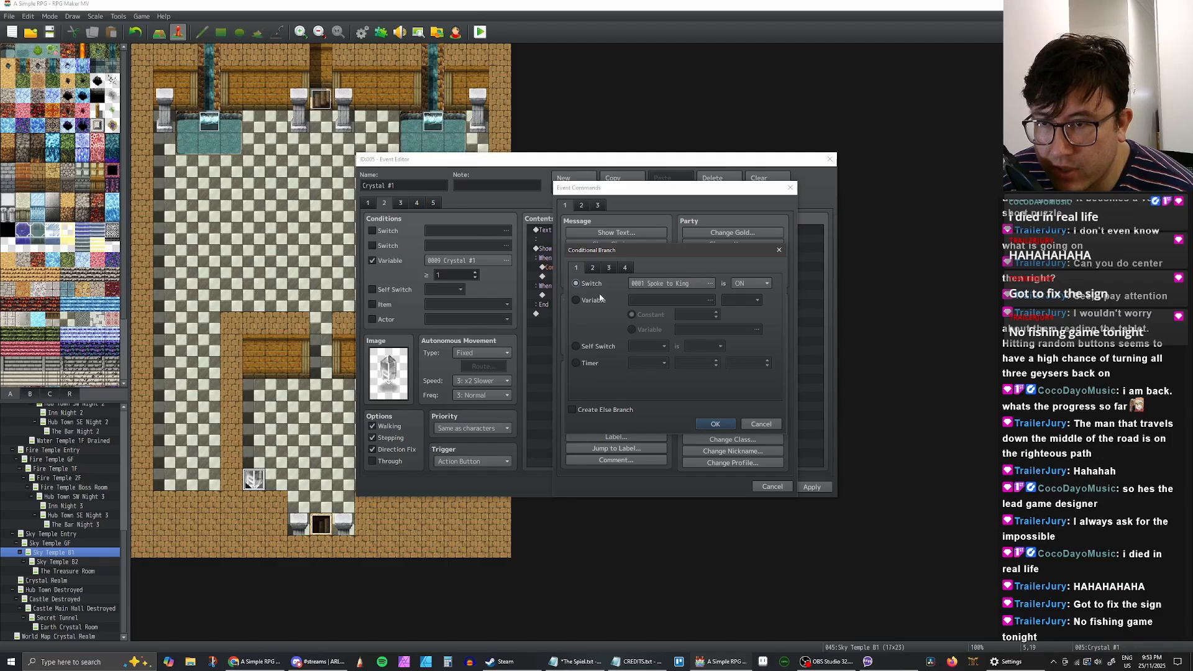
left_click(576, 300)
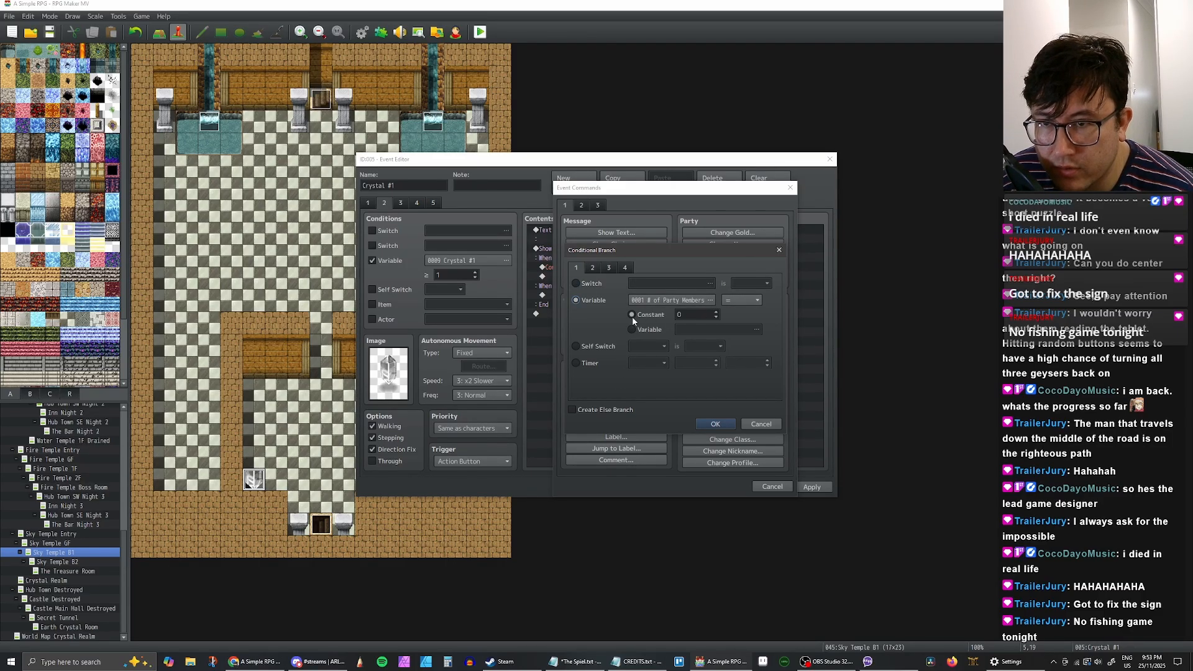
left_click(708, 300)
left_click(660, 457)
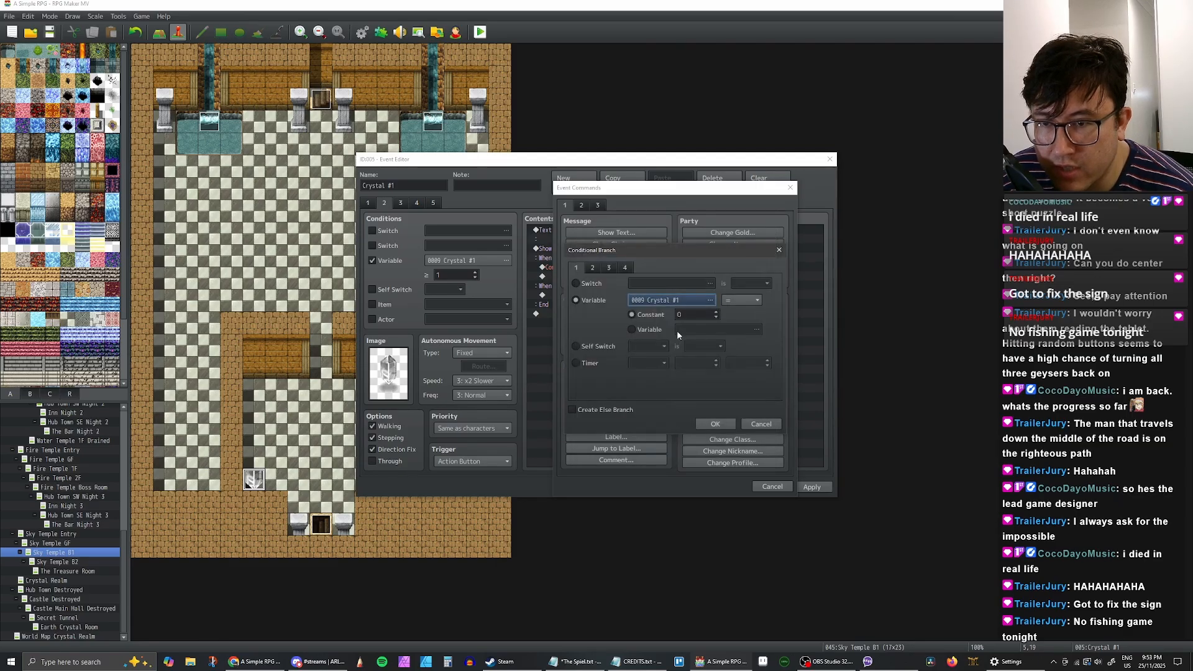
left_click(716, 312)
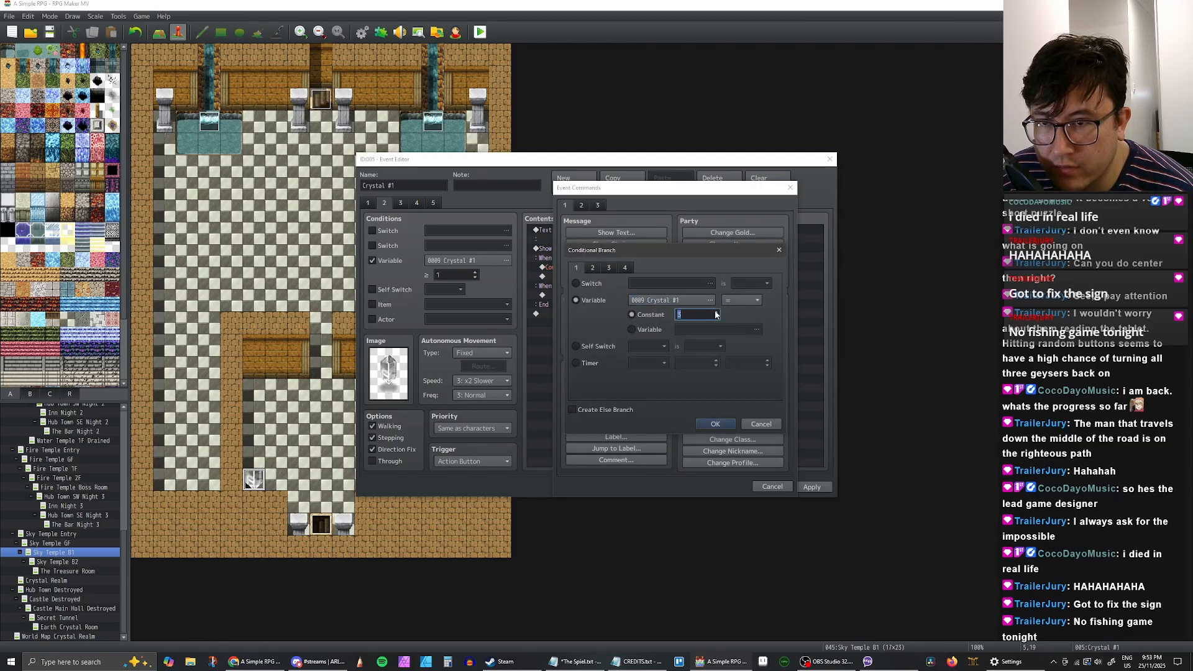
left_click(716, 312)
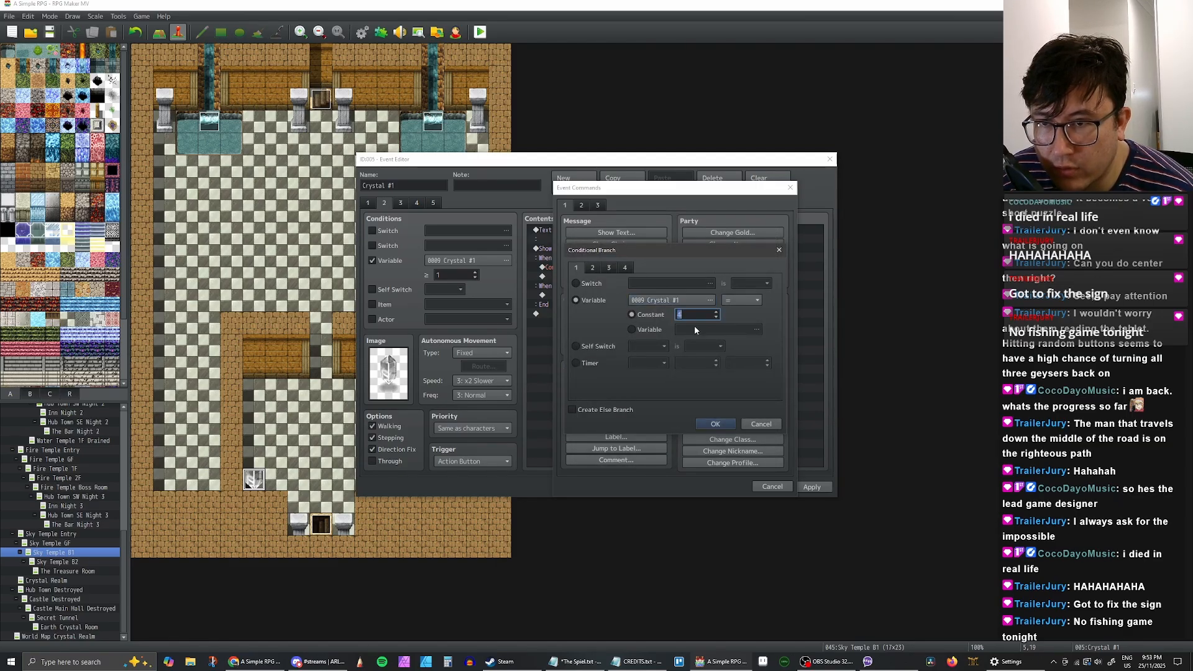
left_click(572, 410)
left_click(715, 425)
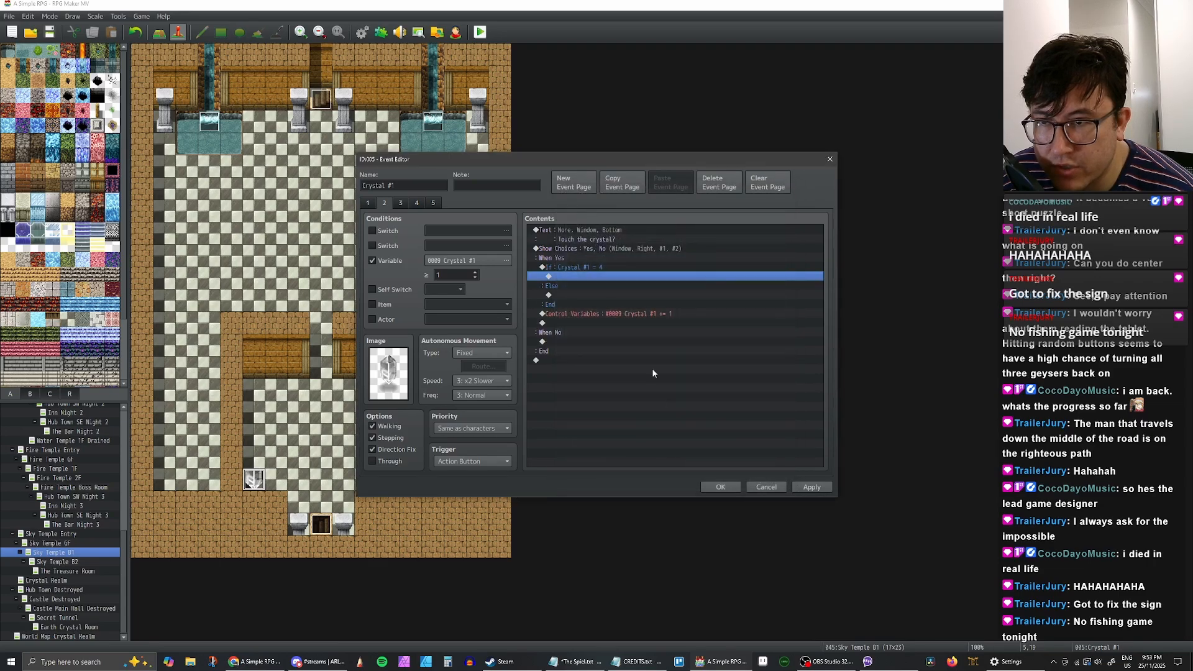
left_click(591, 267)
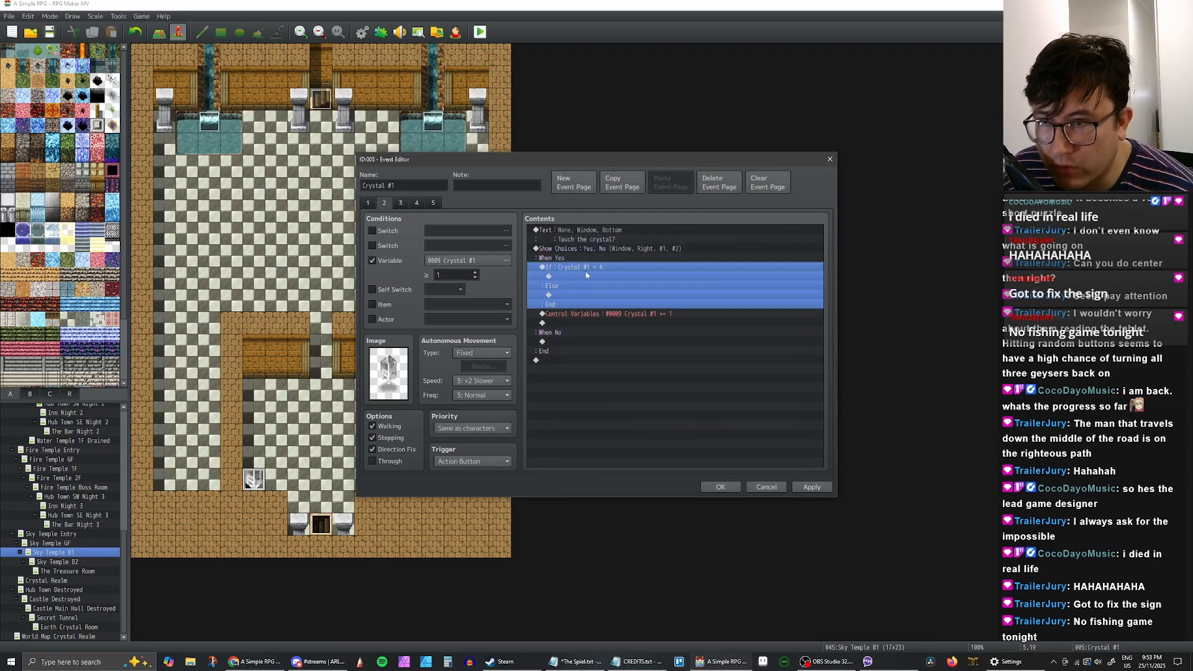
left_click(590, 275)
left_click(591, 268)
left_click(591, 275)
left_click(591, 268)
left_click(591, 275)
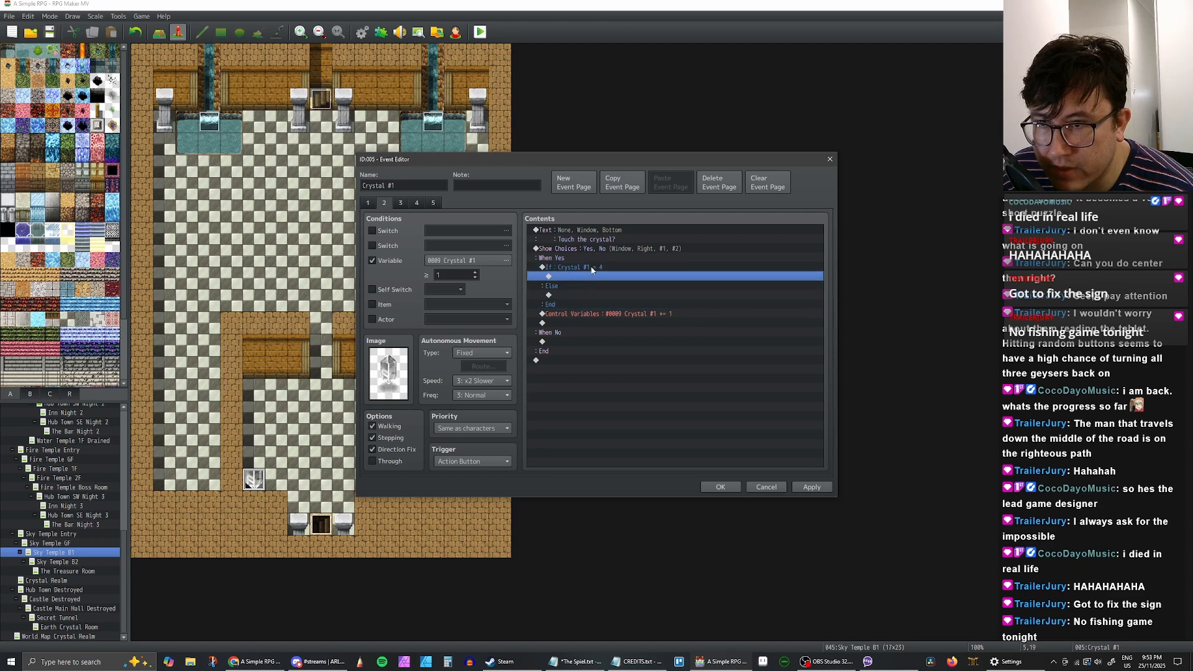
left_click(591, 268)
Step: Copy the Control Variables command into the Crystal #1 = 4 branch and change the copy to set Crystal #1 to 1
left_click(598, 304)
left_click(599, 312)
left_click(591, 277)
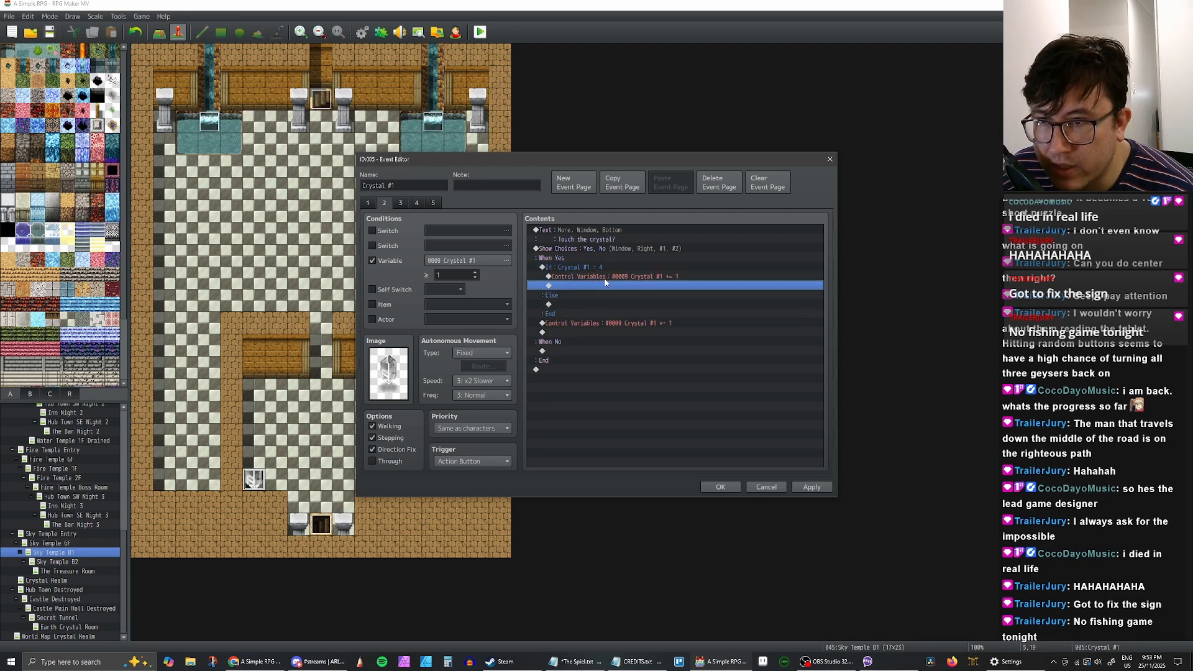
key("ctrl+v")
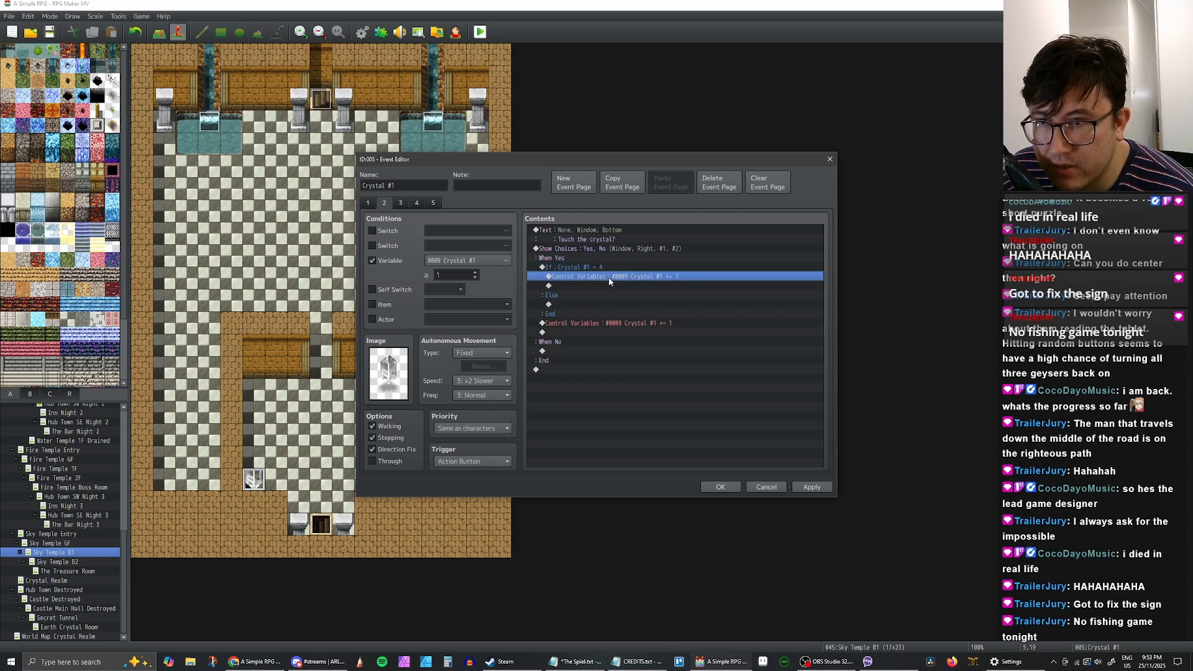
double_click(628, 278)
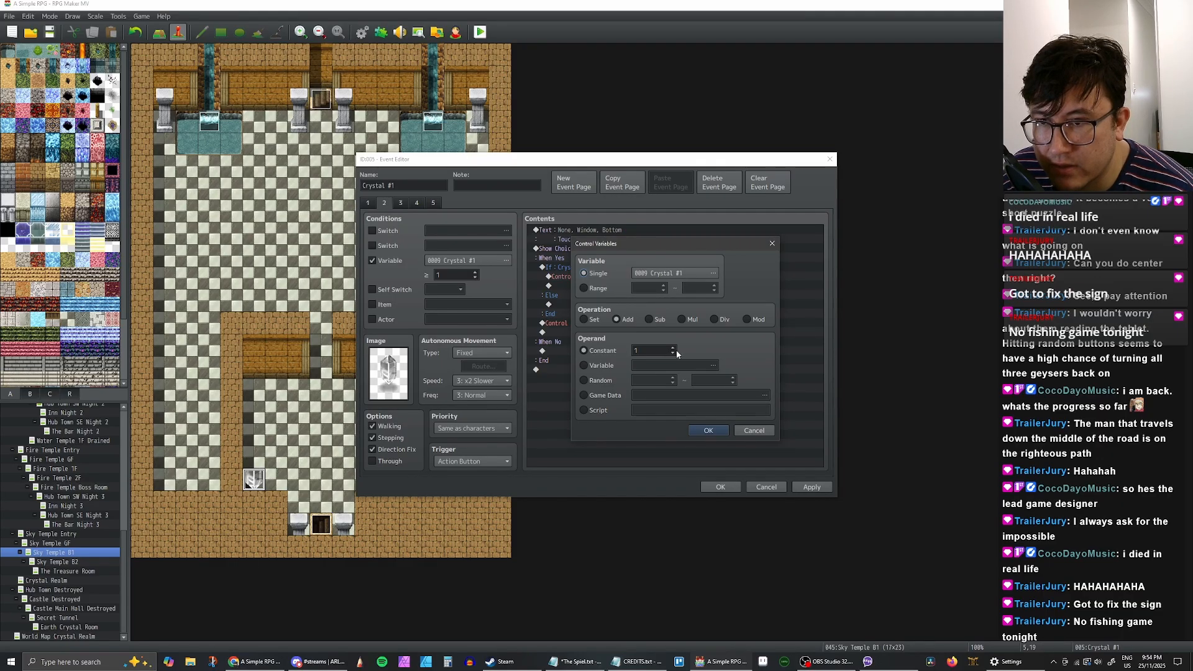
left_click(585, 319)
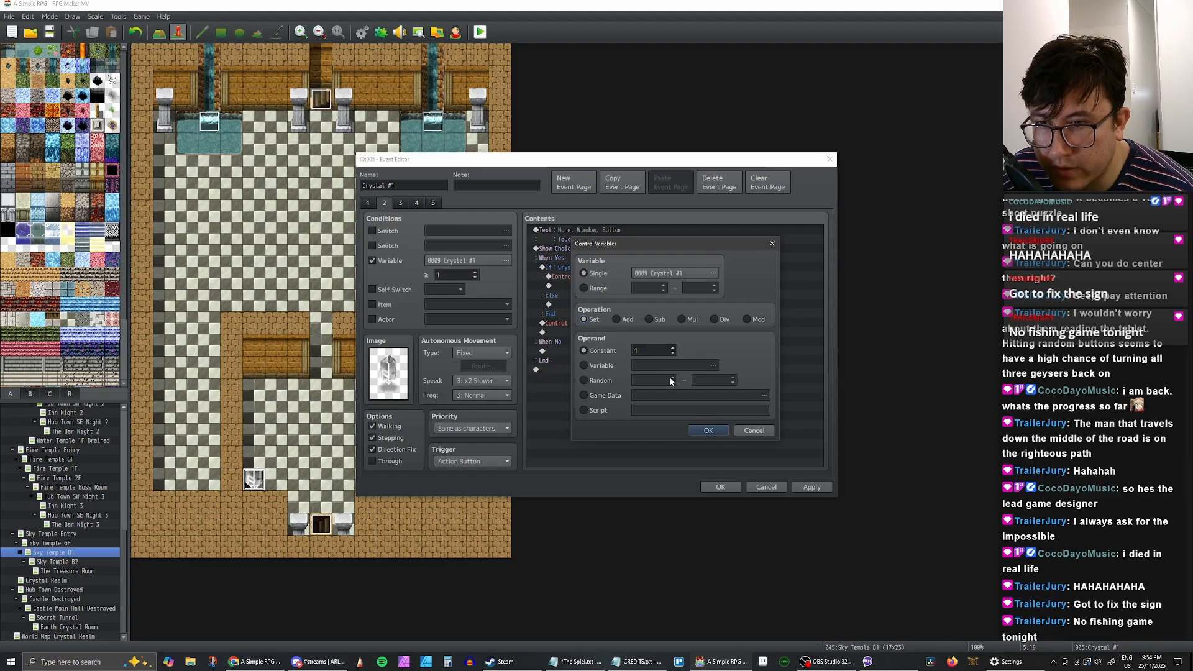
left_click(705, 433)
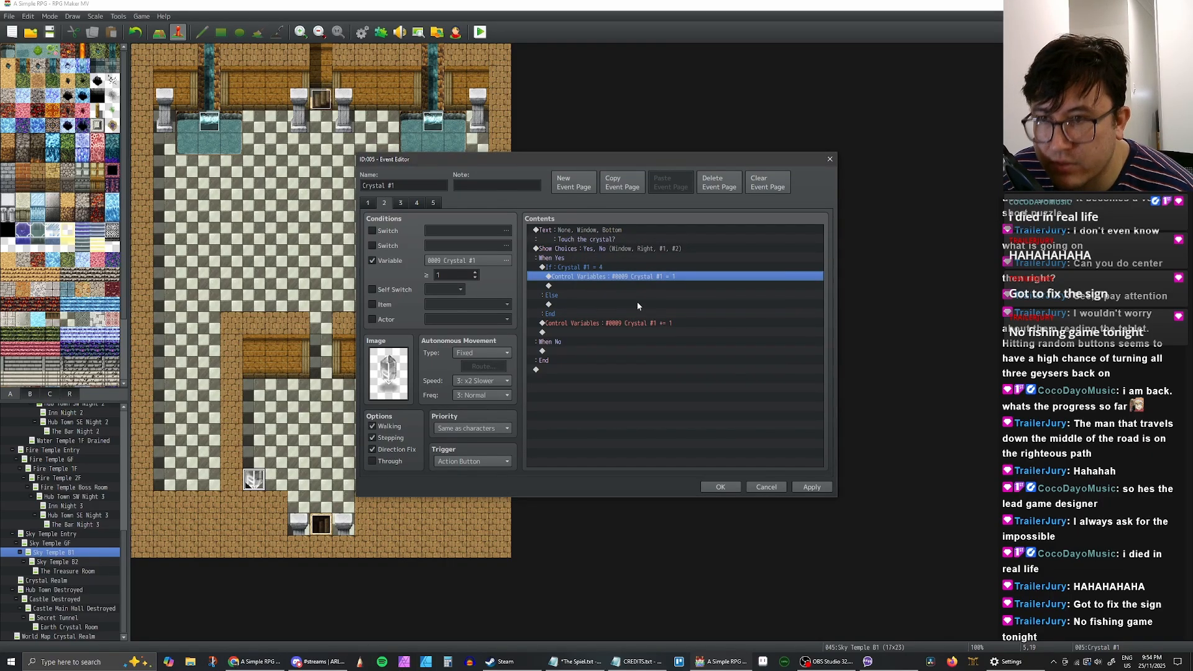
Step: Move the original Crystal #1 += 1 command from below the conditional into its Else branch
left_click(614, 324)
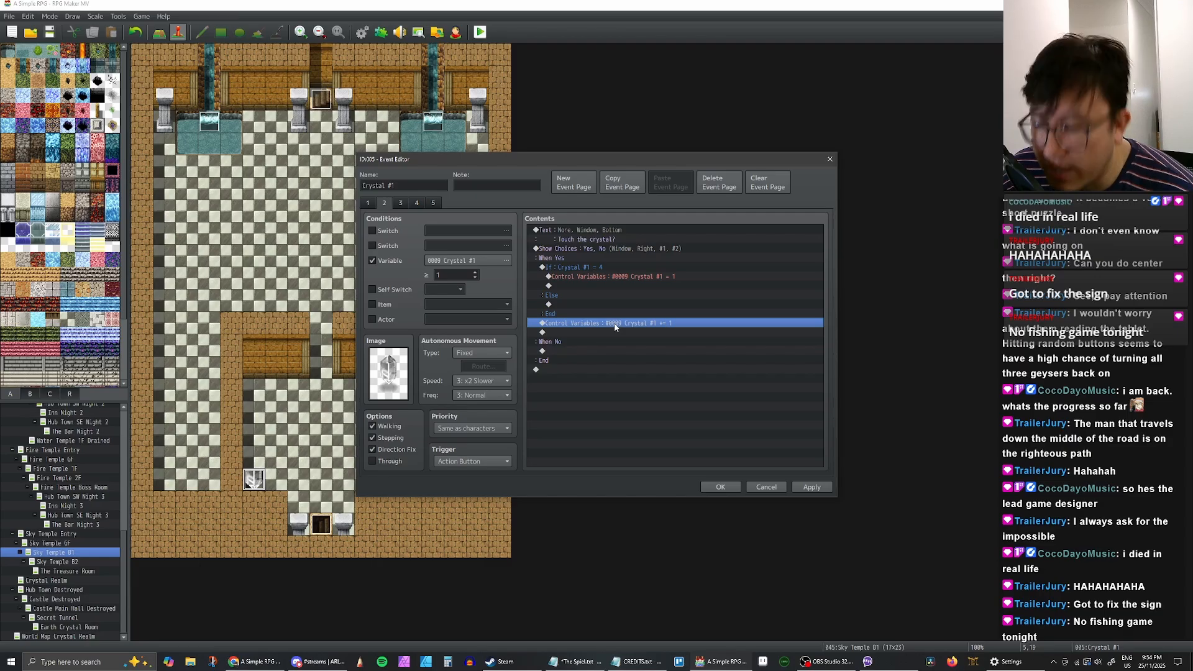
key("ctrl+x")
left_click(606, 305)
key("ctrl+v")
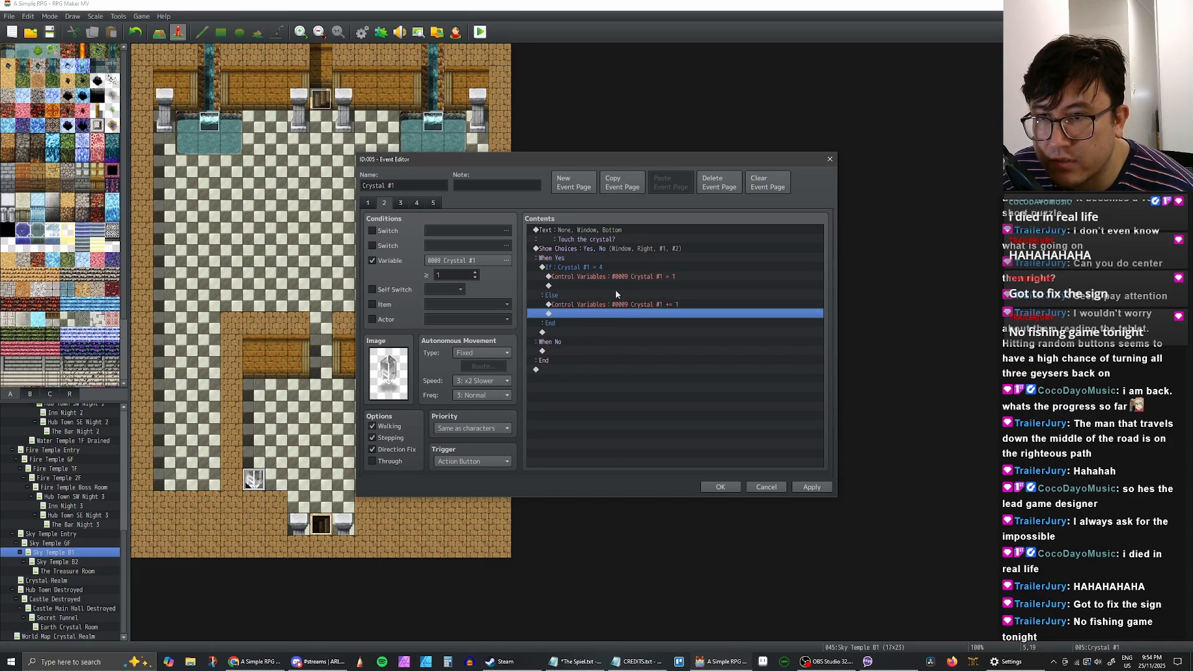
Step: Apply the Crystal #1 event's page 2 changes and compare them with the commands on pages 4 and 5
left_click(600, 306)
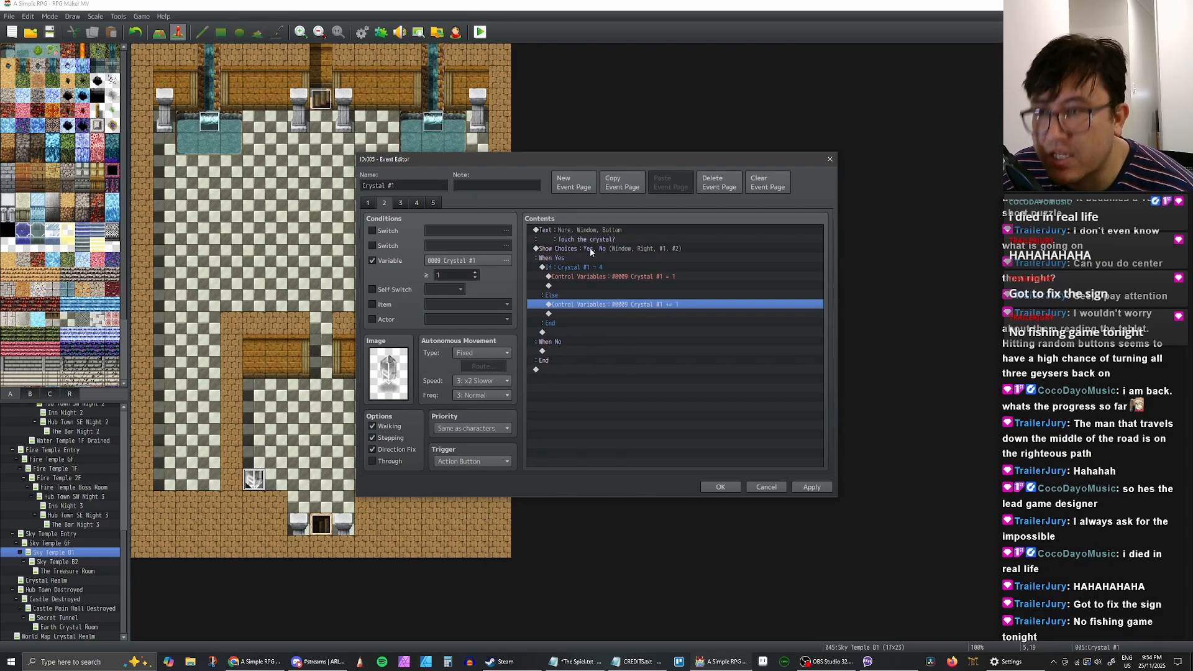
left_click(811, 487)
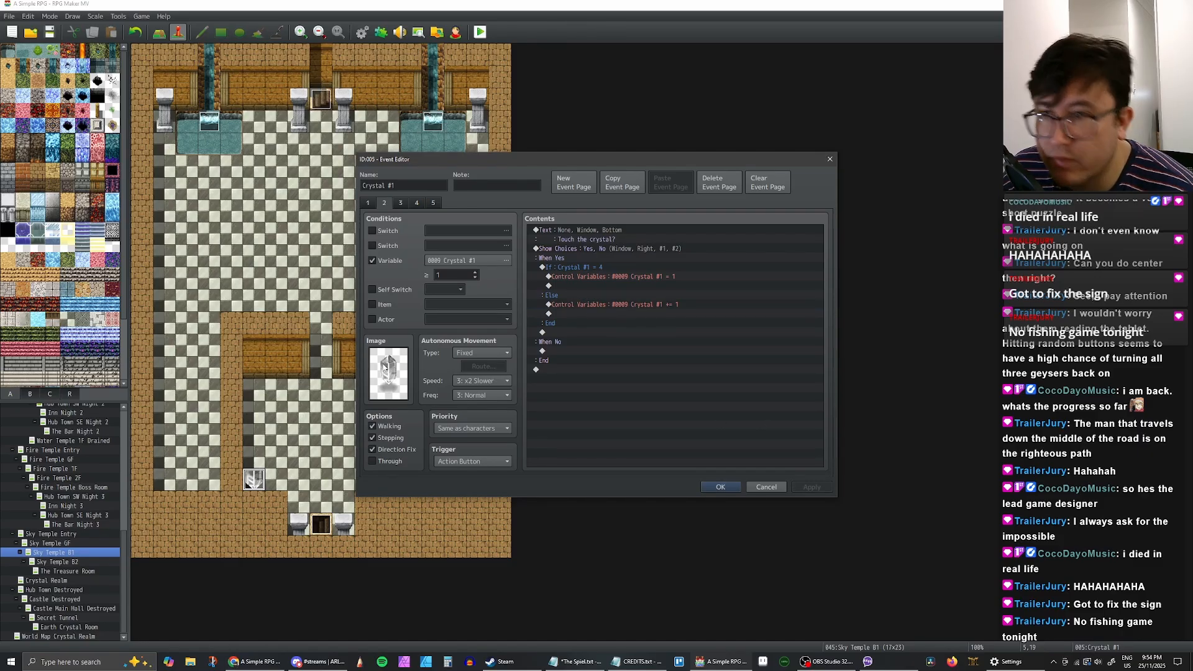
left_click(416, 202)
left_click(433, 202)
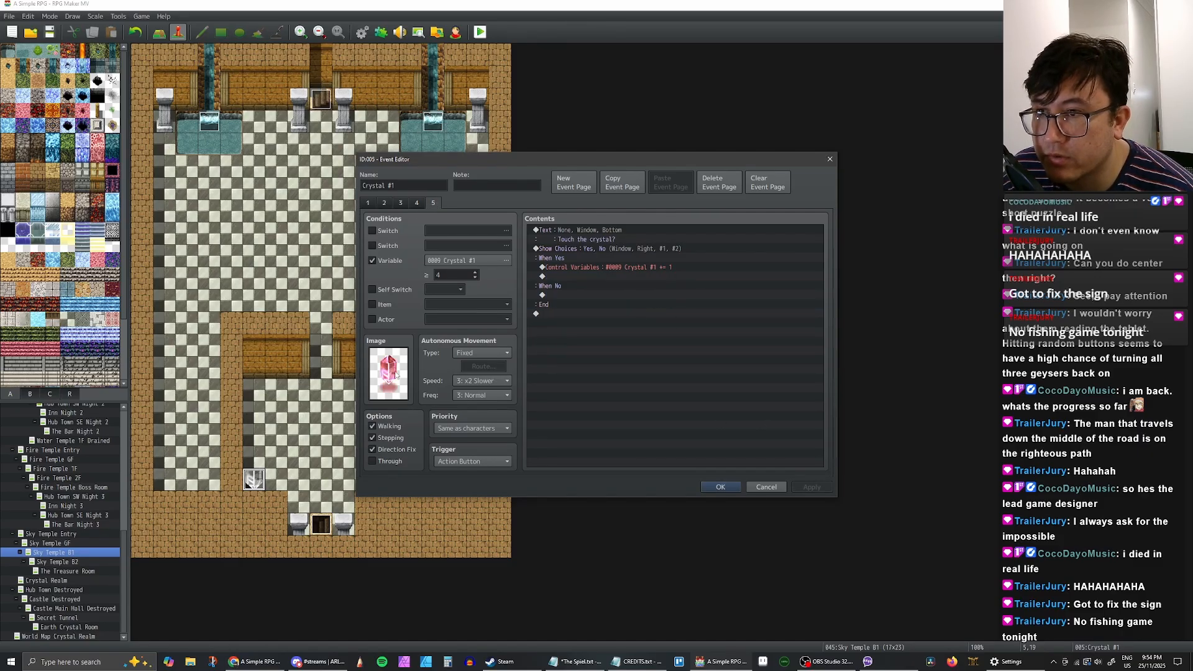
left_click(384, 203)
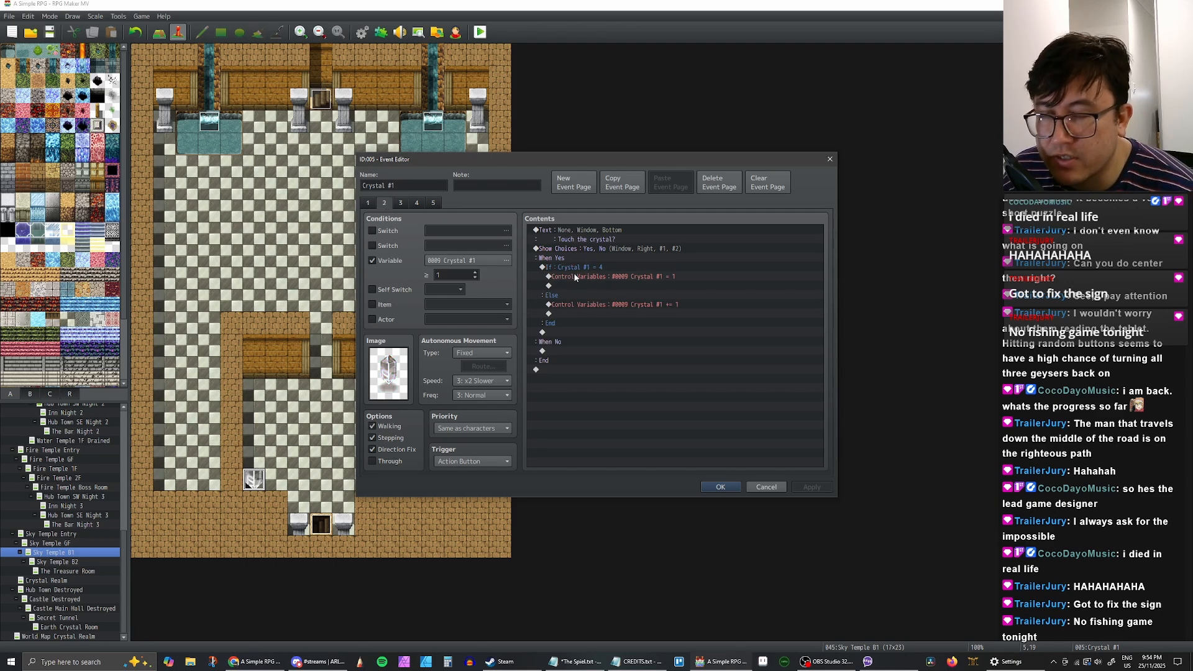
Step: Review the Crystal #1 = 4 conditional on page 2 and the Control Variables commands in both of its branches
left_click_drag(575, 277, 574, 268)
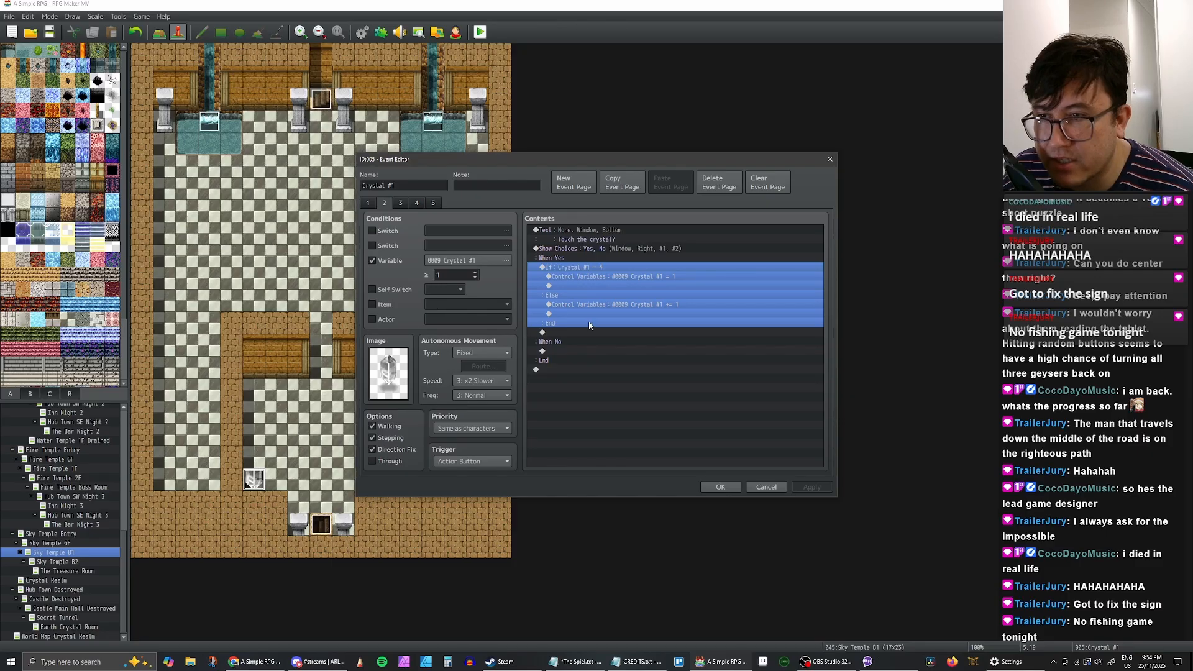
left_click(600, 278)
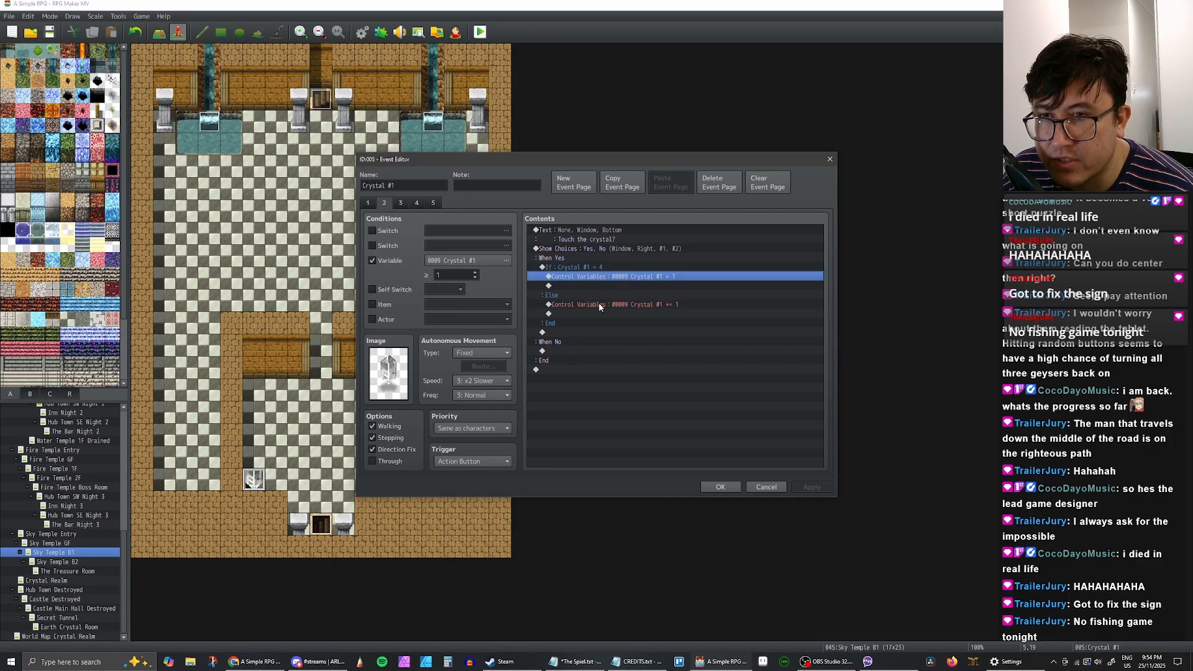
left_click(598, 303)
left_click(588, 322)
left_click(601, 302)
left_click_drag(600, 277, 604, 314)
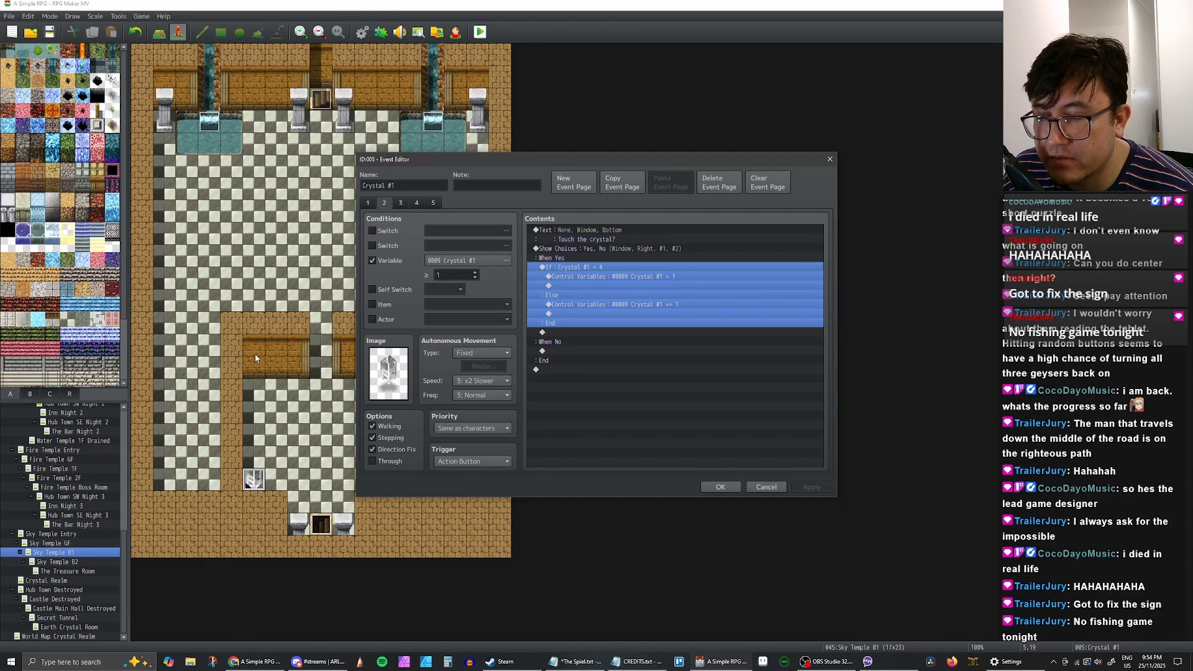
left_click(603, 277)
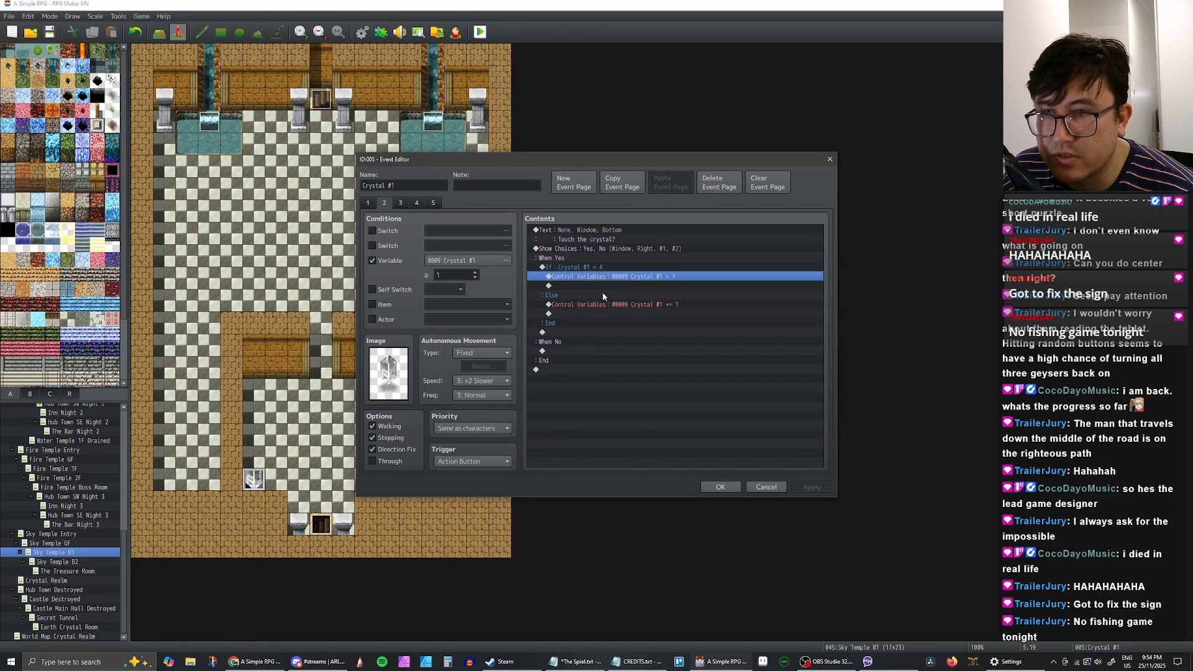
left_click(600, 304)
left_click(590, 276)
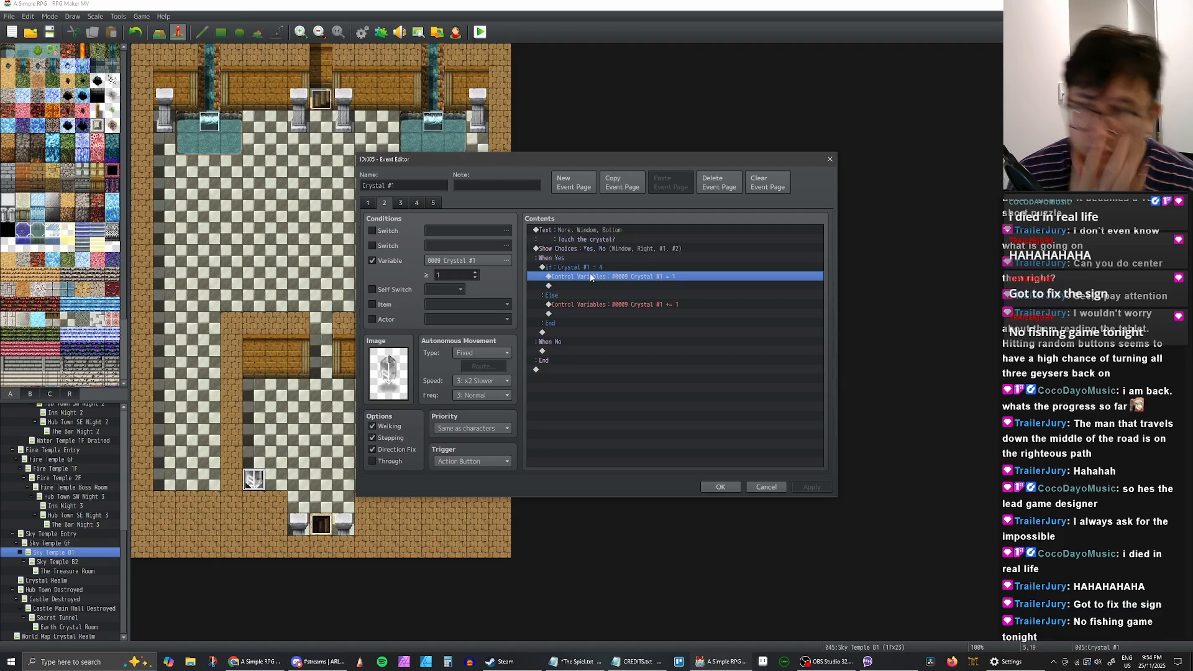
Step: Duplicate the whole Crystal #1 = 4 conditional directly below itself in page 2's Yes choice
left_click(598, 269)
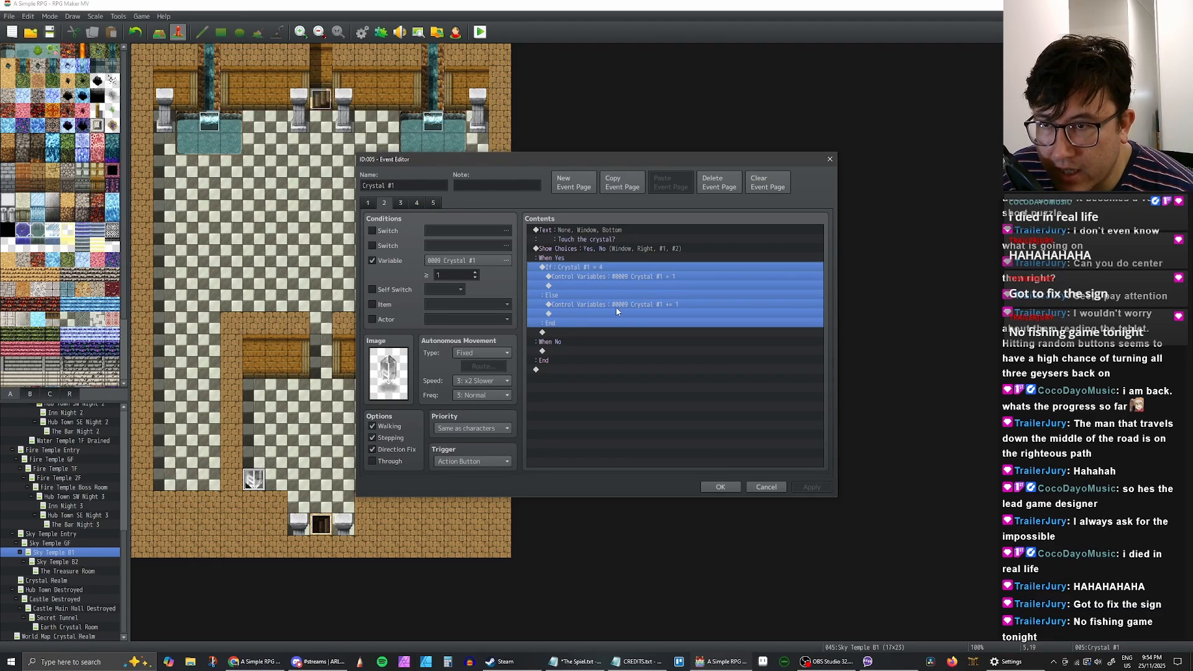
left_click(588, 333)
key("ctrl+v")
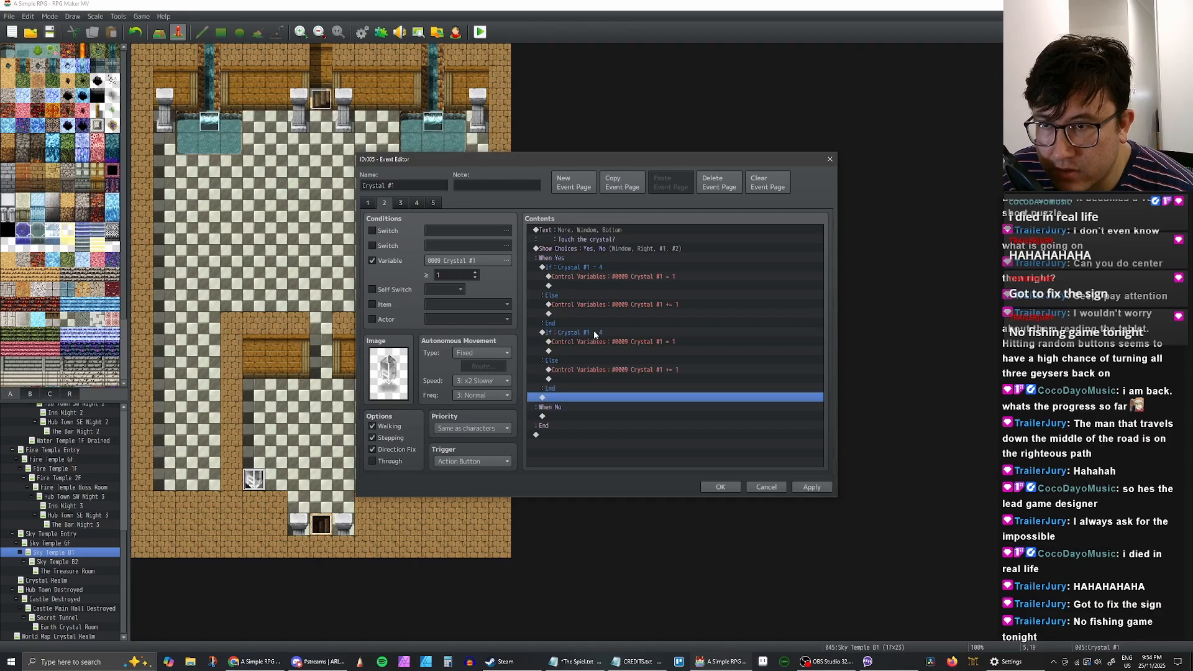
Step: Open the second conditional, check the Sky Temple coloured crystal notes in Google Docs, and return to RPG Maker MV
left_click(593, 333)
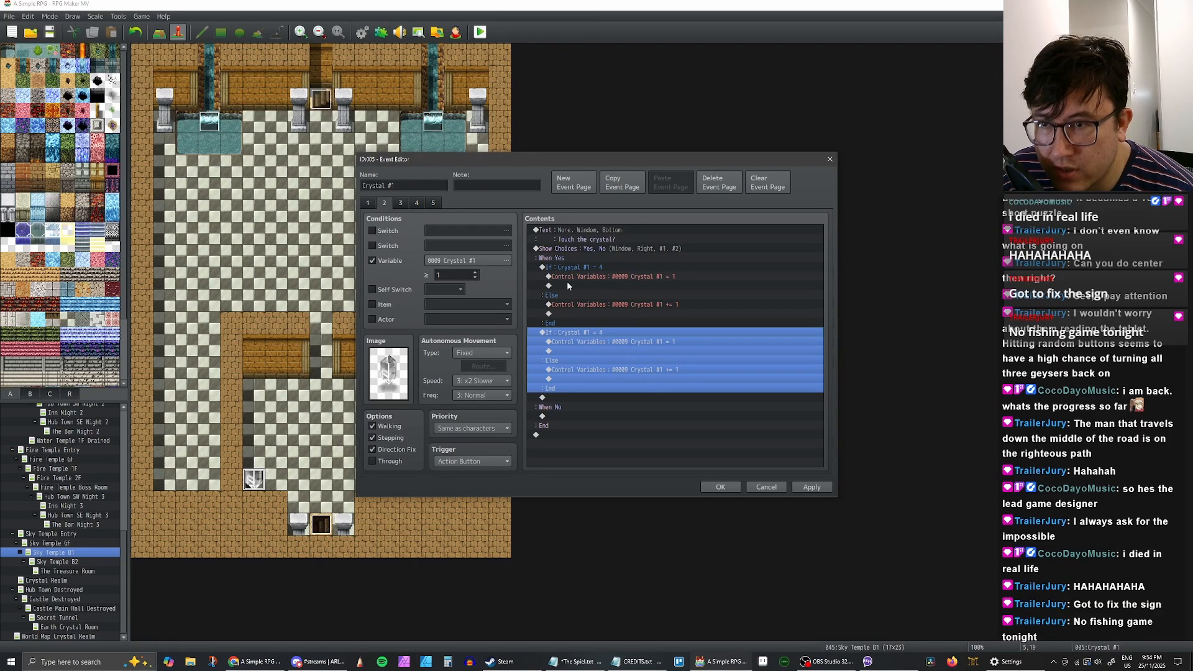
double_click(599, 331)
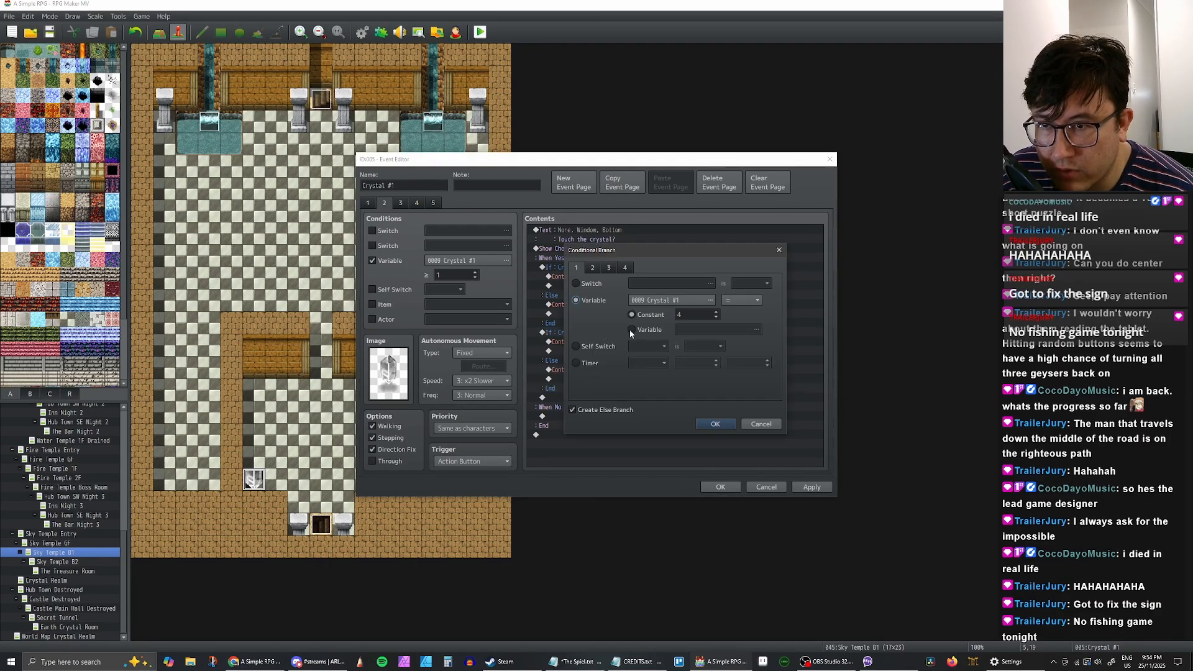
left_click(255, 661)
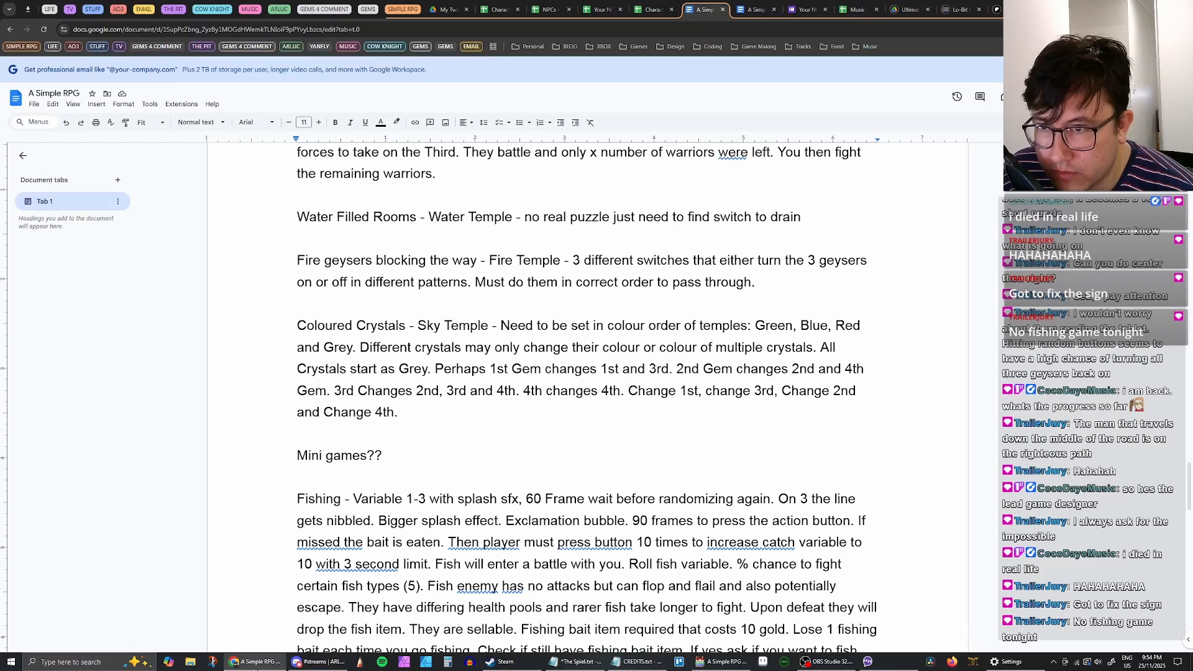
key("alt+Tab")
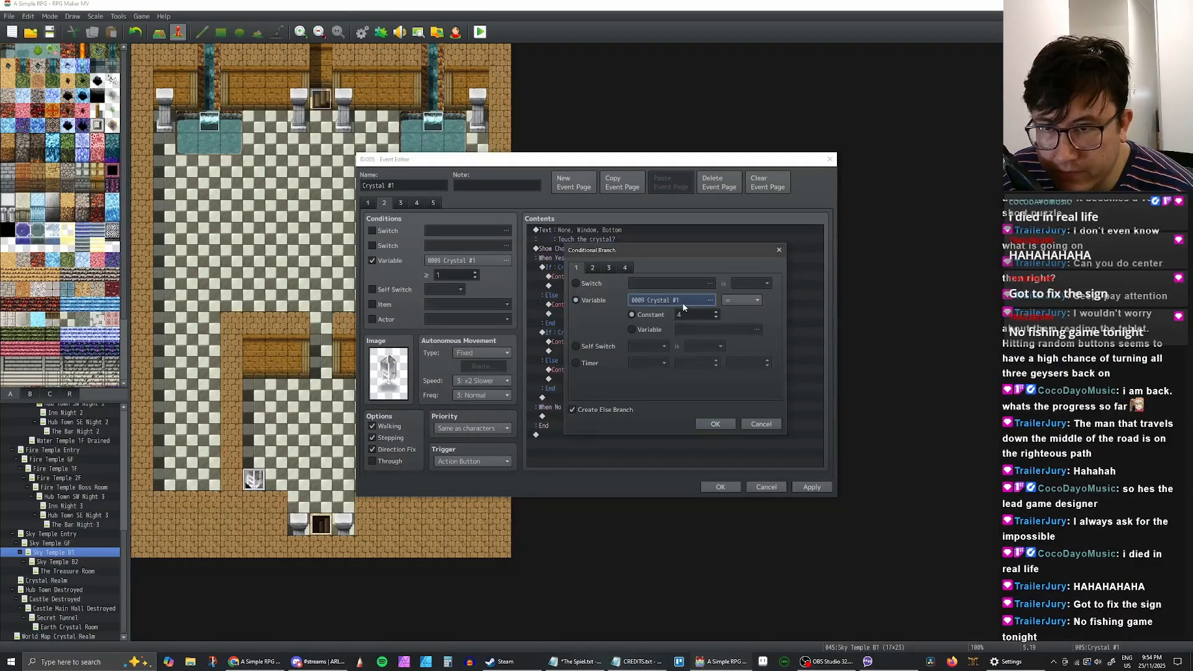
Step: Copy the Crystal #1 variable name into the empty variables 0010, 0011 and 0012
left_click(692, 323)
key("ctrl+v")
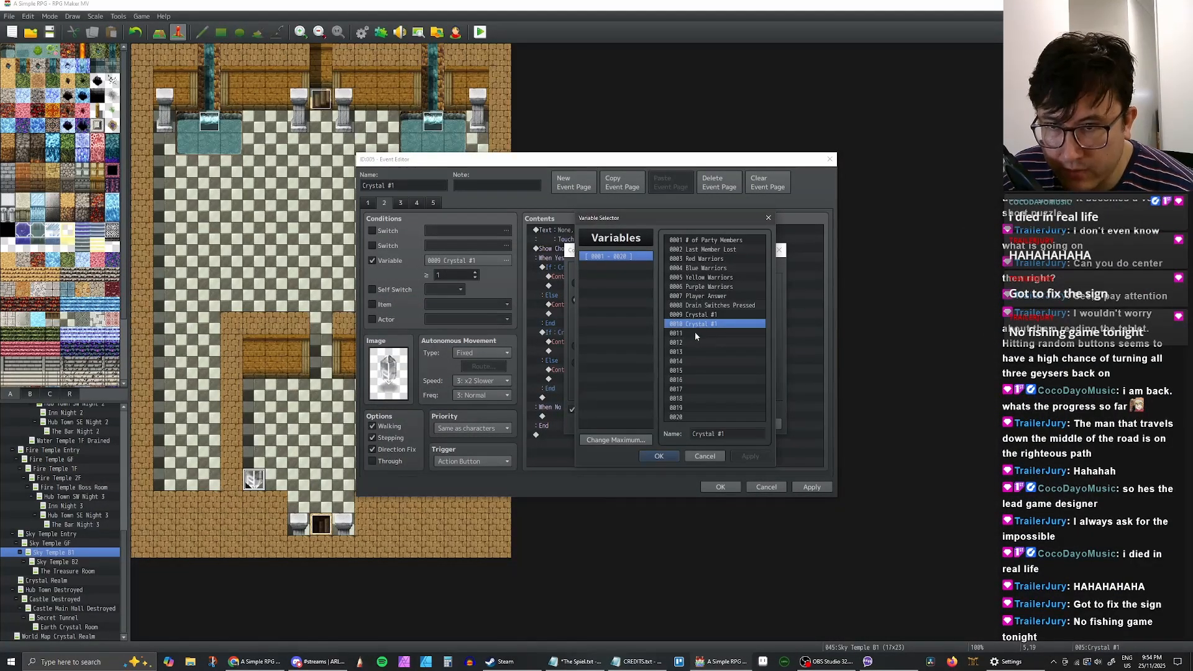
left_click(695, 332)
key("ctrl+v")
left_click(711, 341)
key("ctrl+v")
Step: Rename variable 0010 to Crystal #2 and variable 0011 to Crystal #3
left_click(699, 324)
left_click(745, 434)
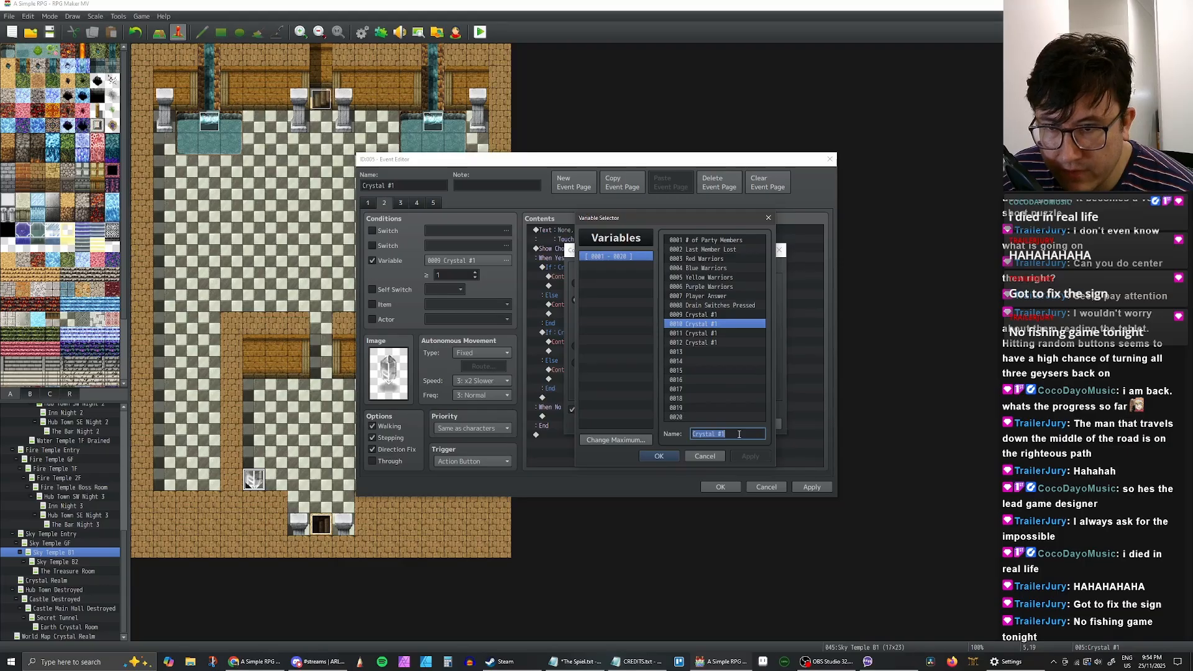
key("BackSpace")
type("2")
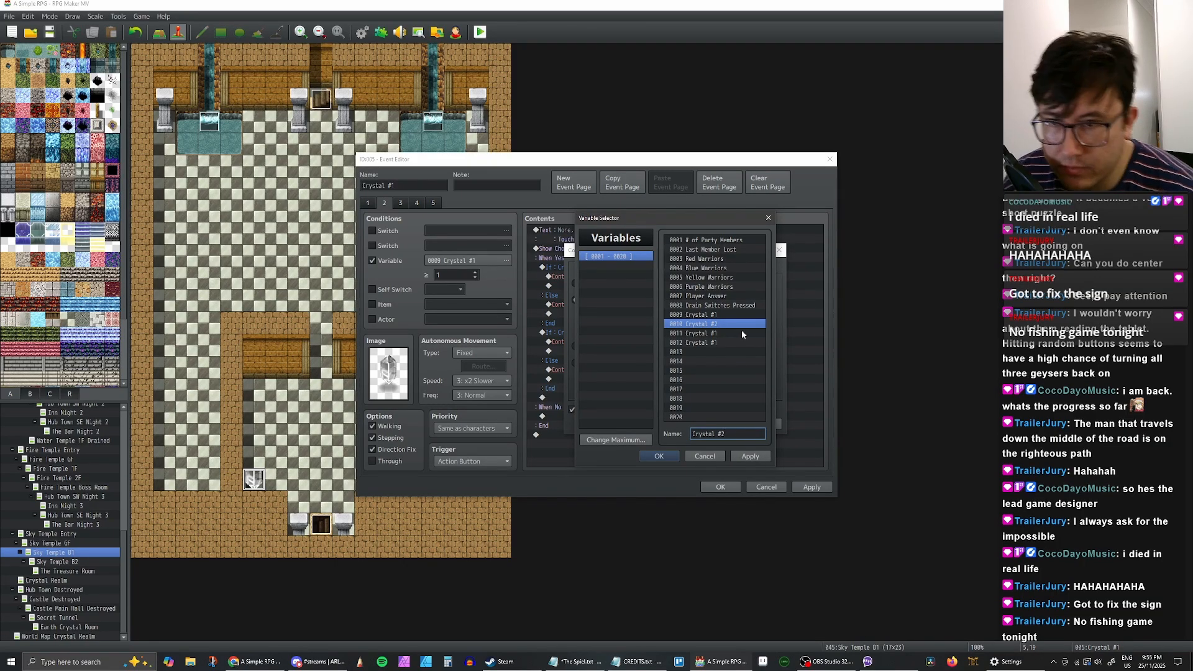
left_click(741, 334)
left_click(741, 433)
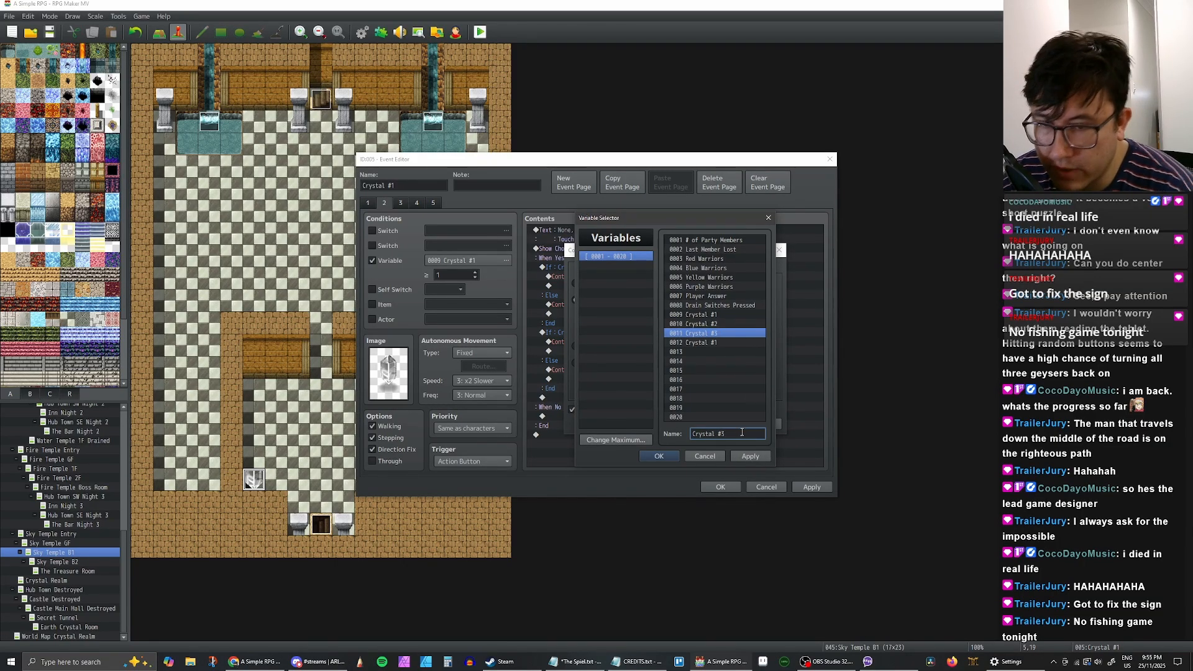
type("3")
Step: Rename variable 0012 to Crystal #4 and make it the variable tested by the second conditional
left_click(721, 342)
left_click(738, 433)
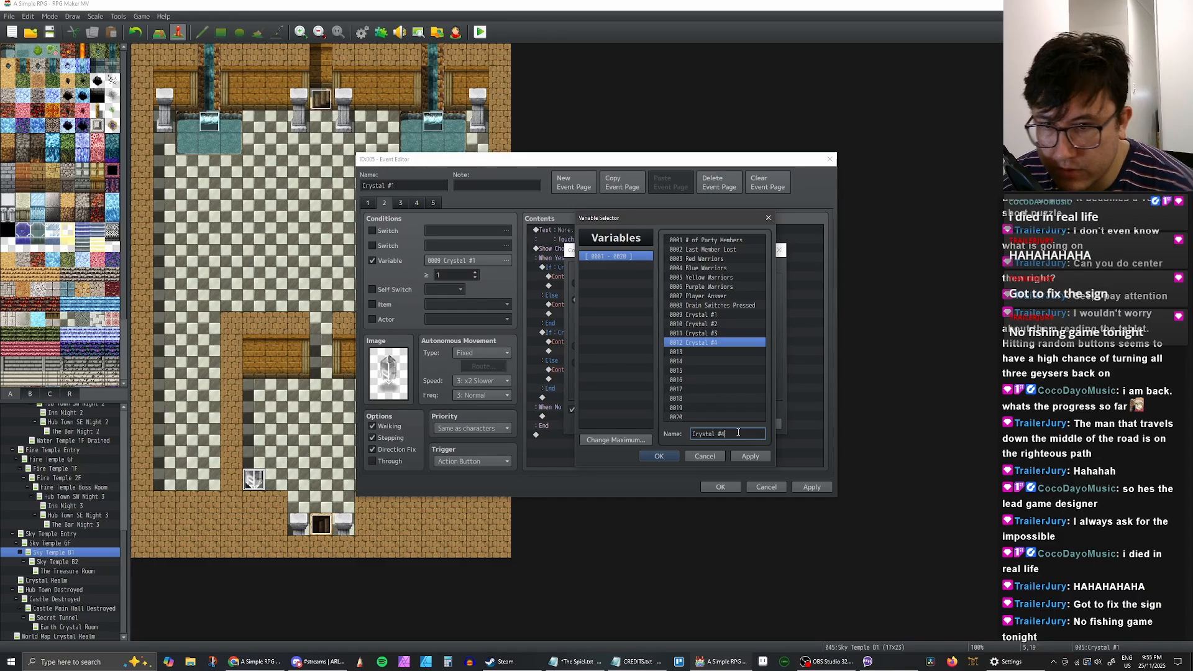
left_click(747, 456)
left_click(659, 457)
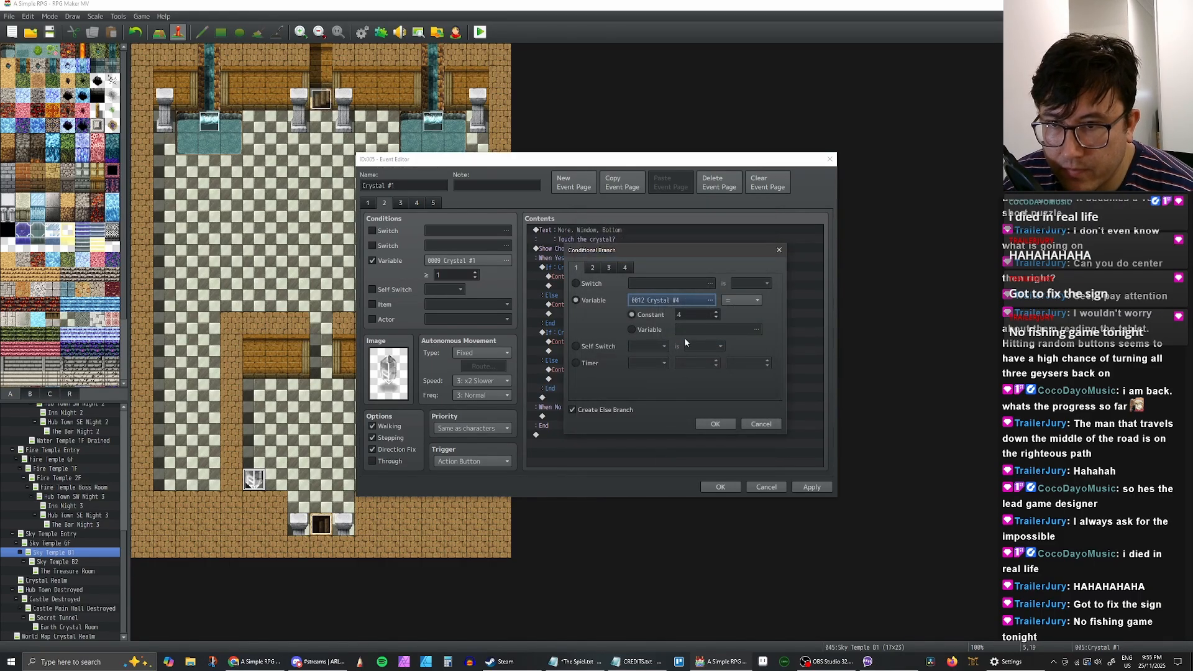
left_click(715, 424)
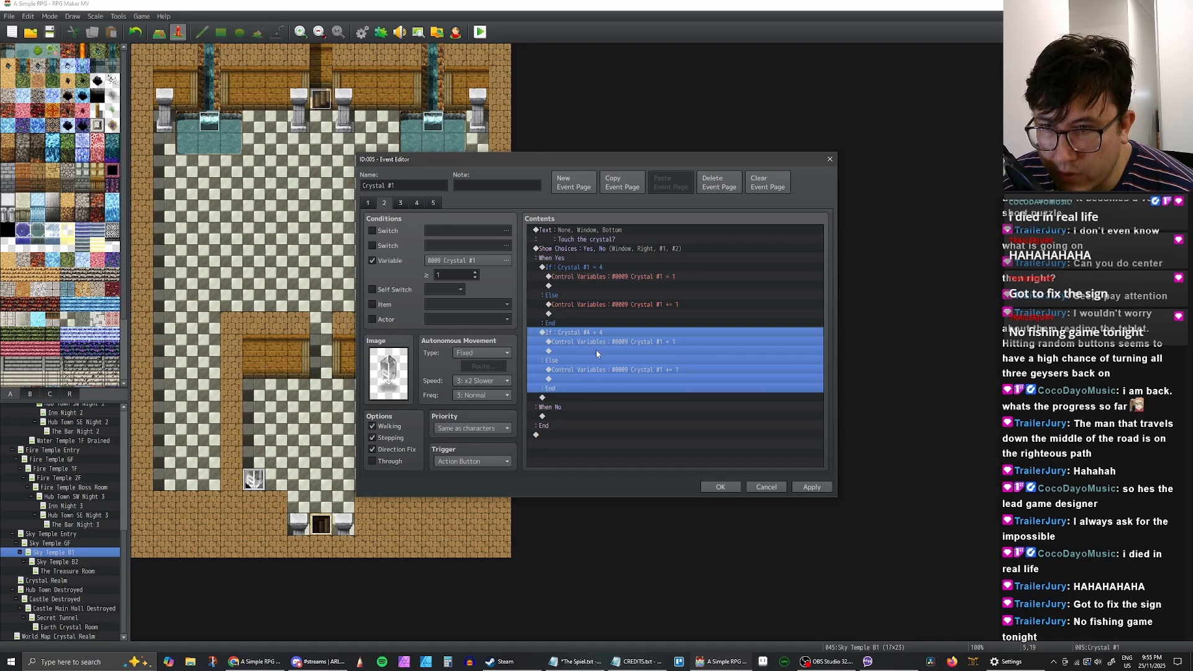
Step: Change the Control Variables command in the Crystal #4 = 4 branch to set Crystal #4 to 1
left_click(610, 344)
left_click(614, 352)
double_click(612, 344)
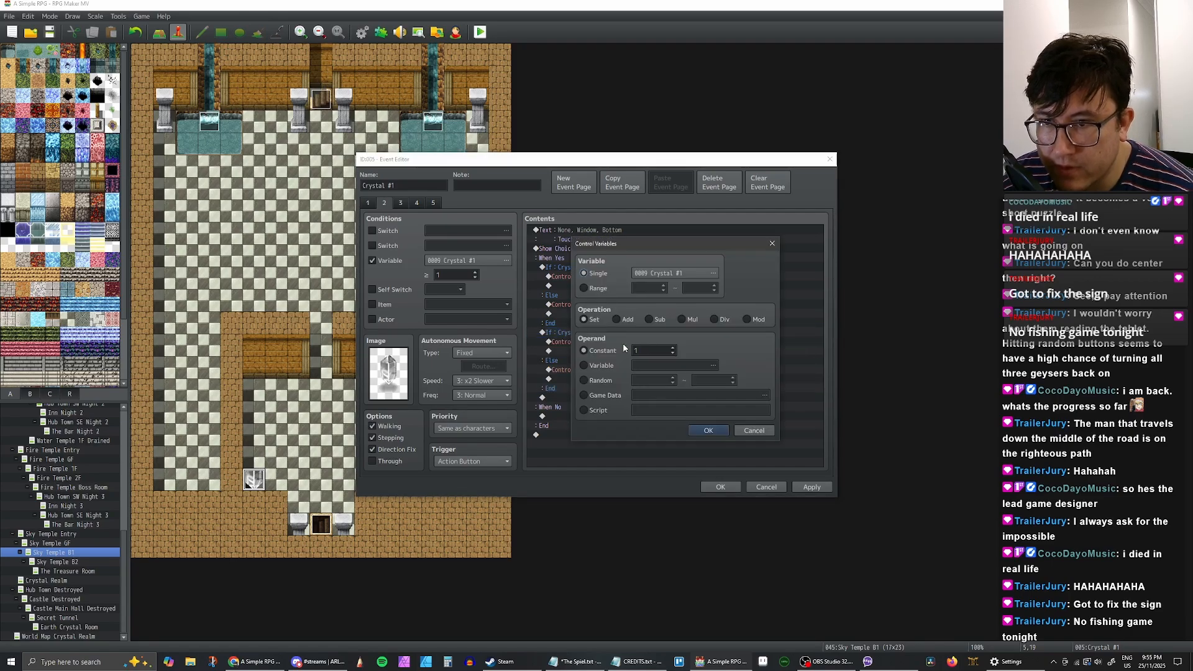
left_click(689, 274)
left_click(698, 341)
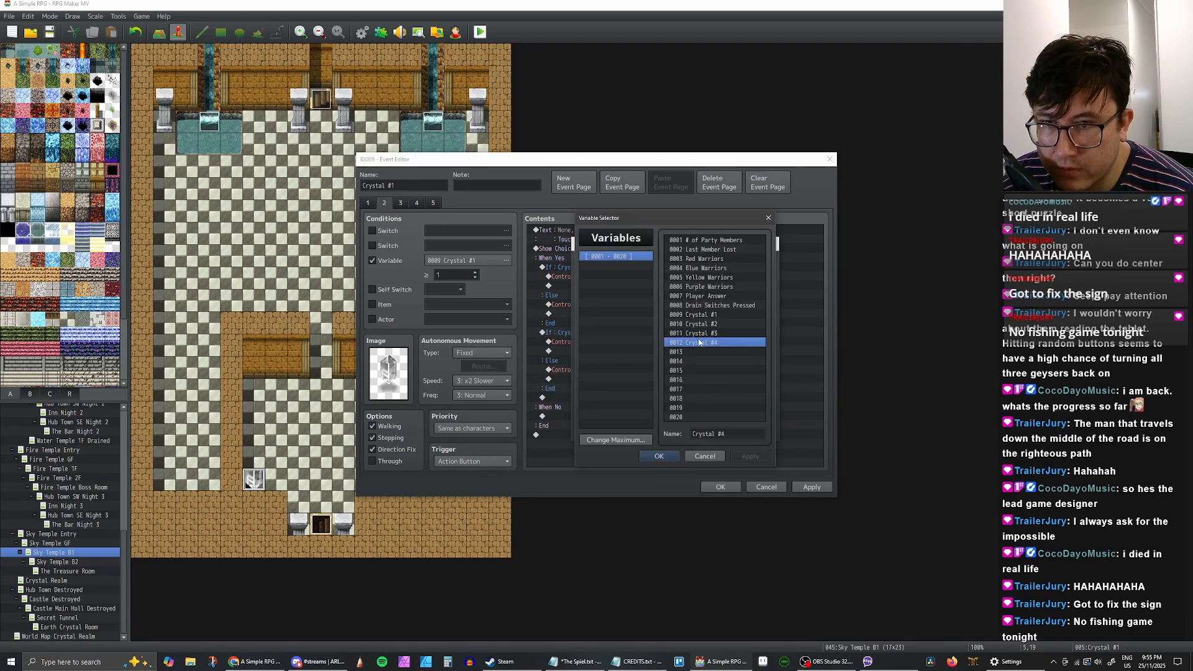
left_click(659, 455)
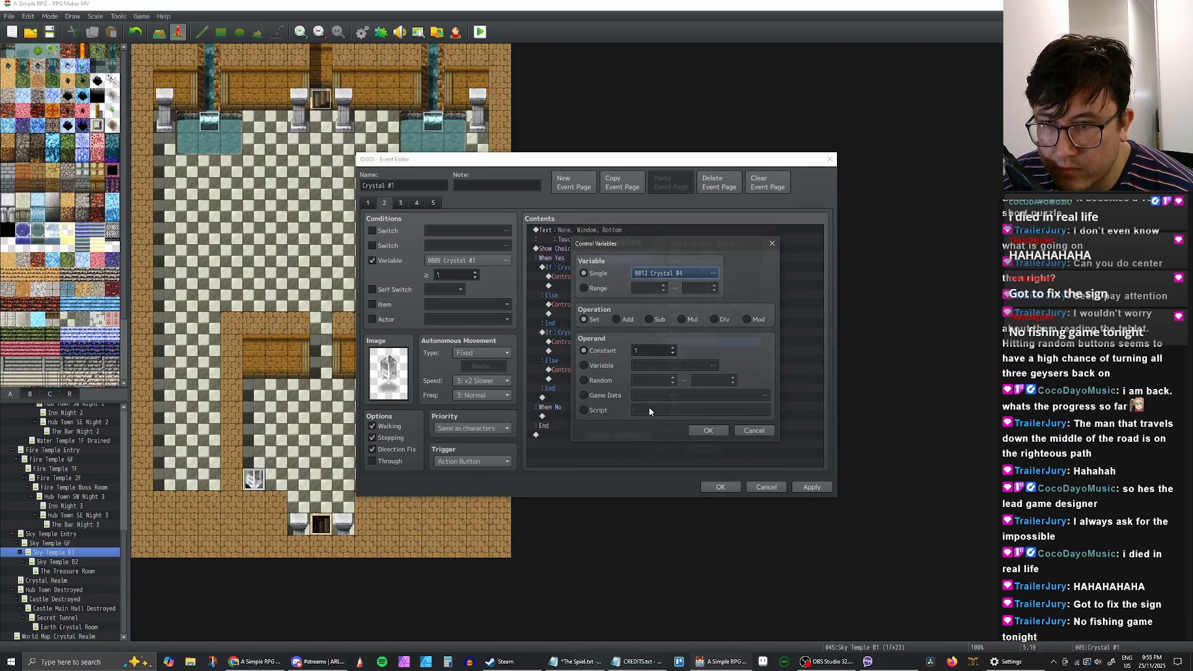
left_click(704, 430)
Step: Review the Crystal #4 = 4 conditional and the Control Variables command in its Else branch
left_click(571, 361)
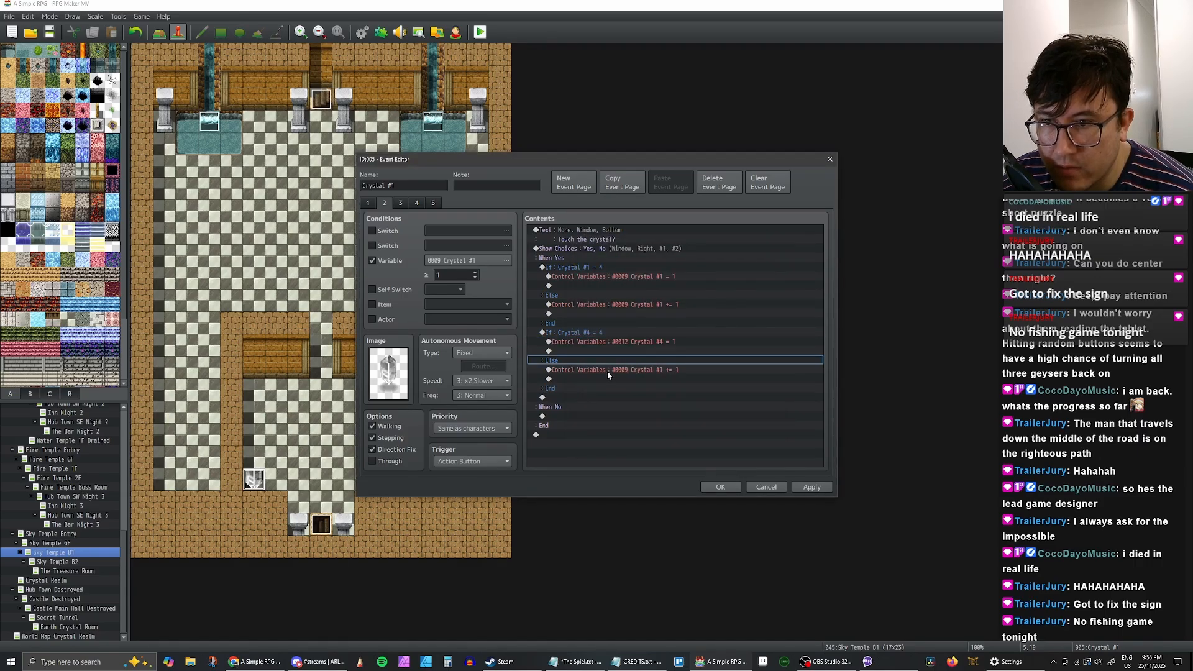
left_click(606, 371)
left_click(576, 363)
left_click(595, 370)
left_click(595, 360)
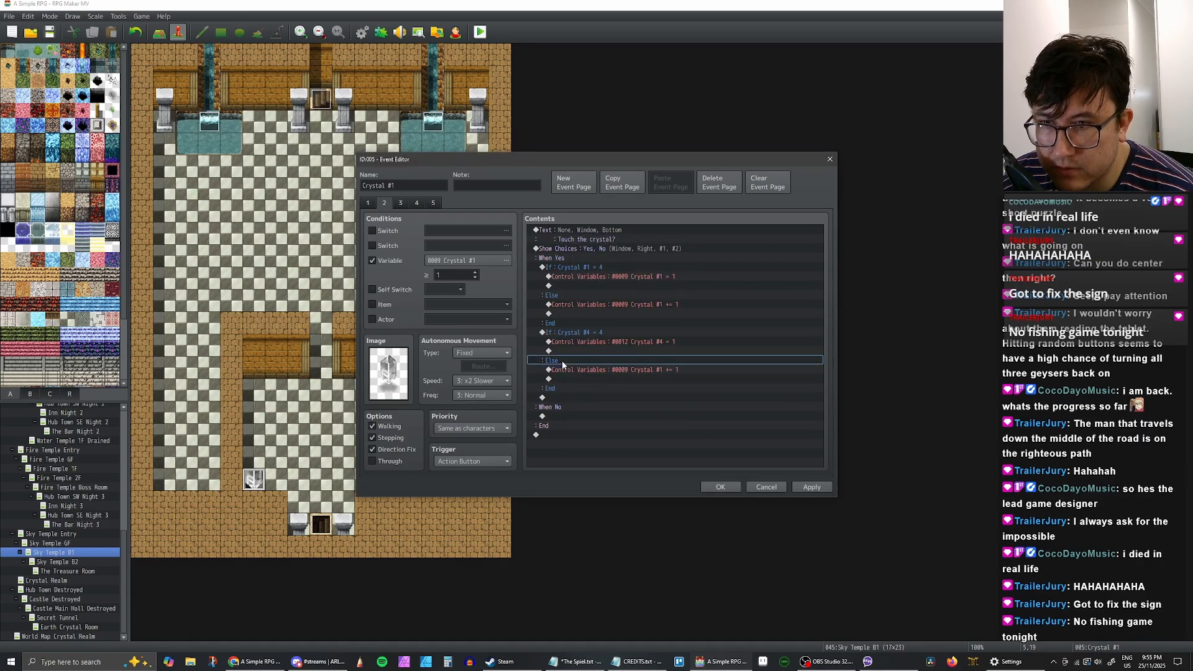
left_click(595, 342)
left_click(593, 333)
left_click(601, 371)
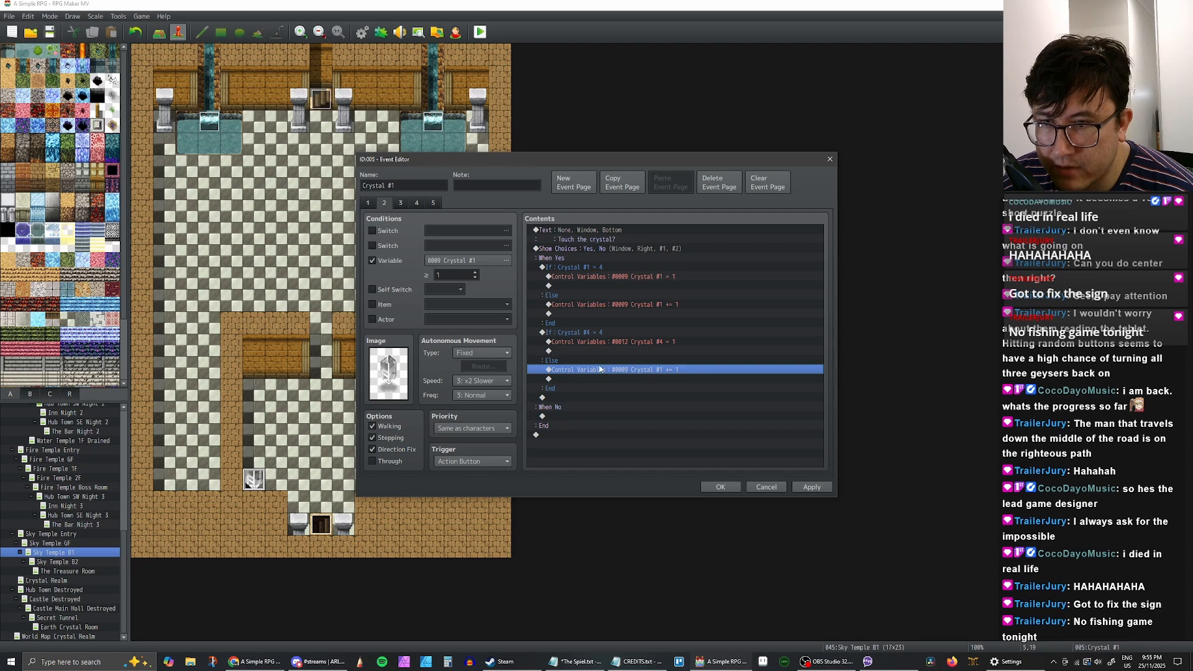
left_click(602, 362)
left_click(602, 369)
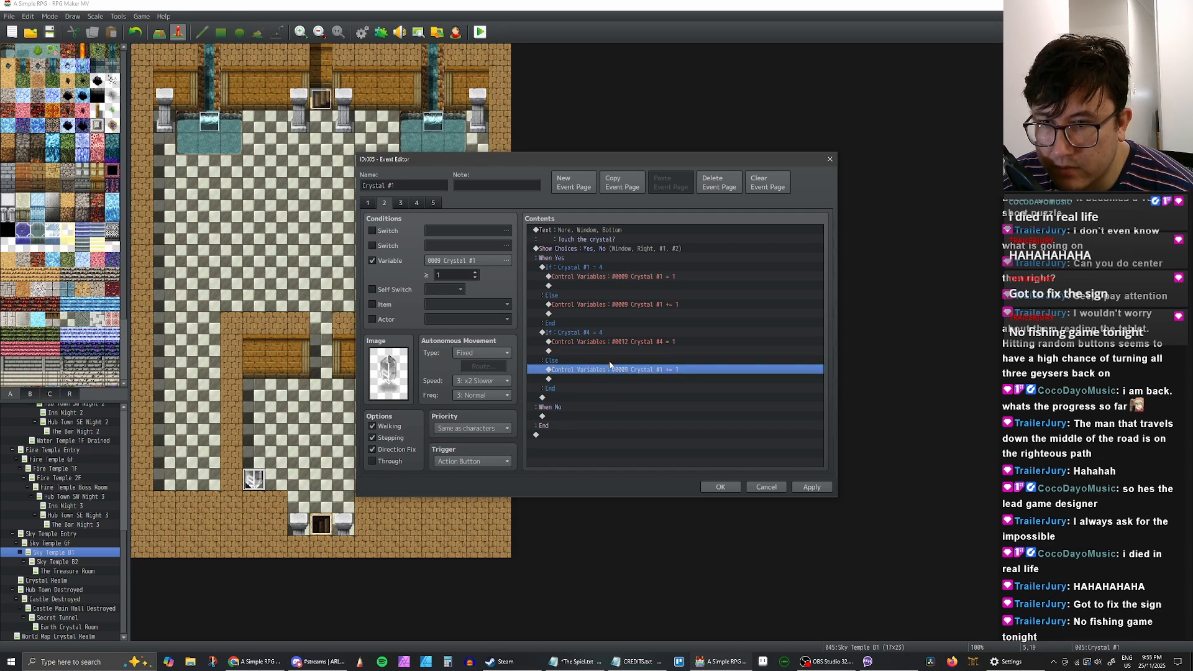
left_click(612, 360)
left_click(610, 369)
Step: Apply the page 2 changes and copy its full crystal question and choices block into page 3 above the existing block
left_click(798, 487)
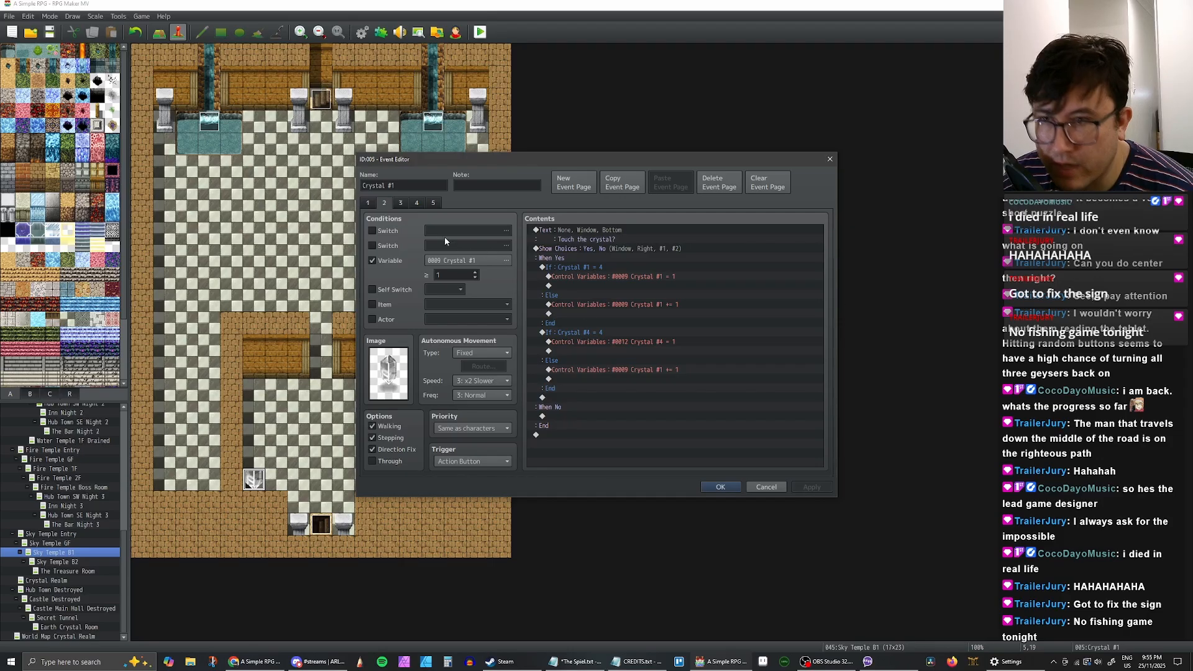
left_click(401, 205)
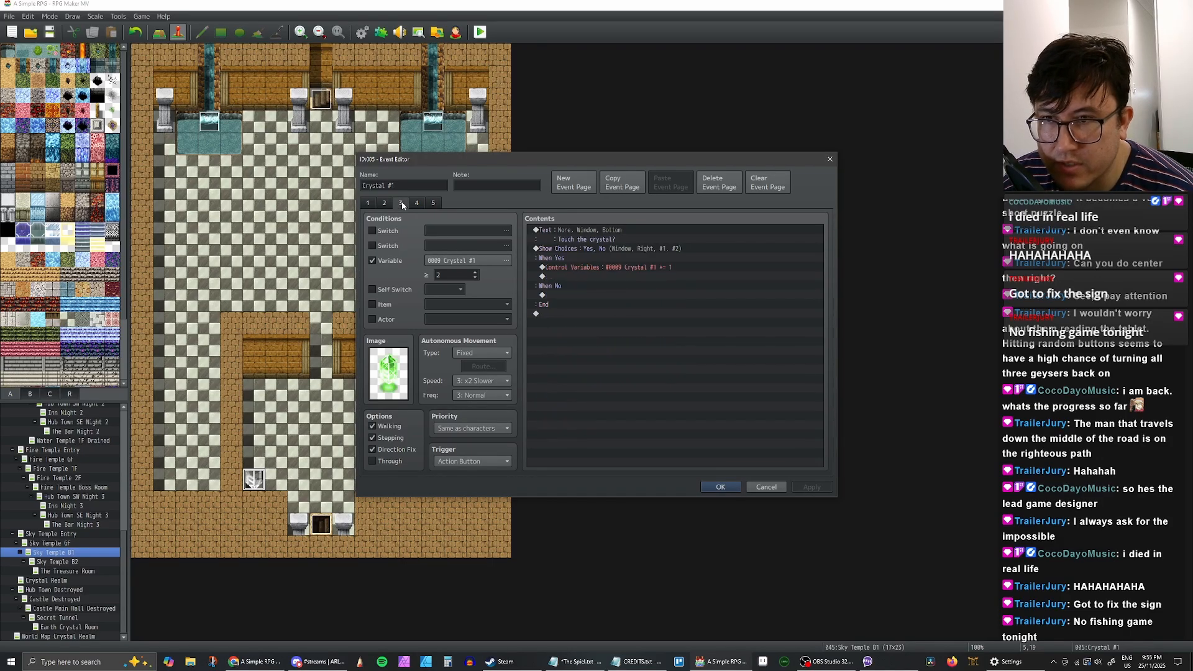
left_click(386, 203)
left_click(593, 239)
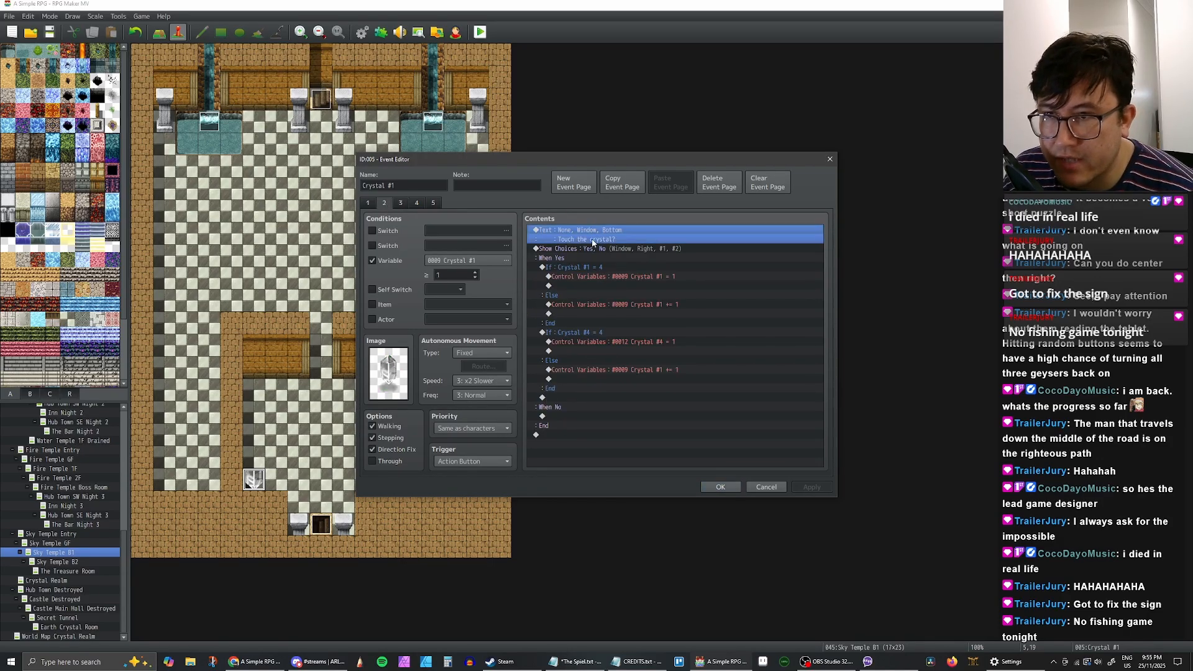
left_click(567, 425, "shift")
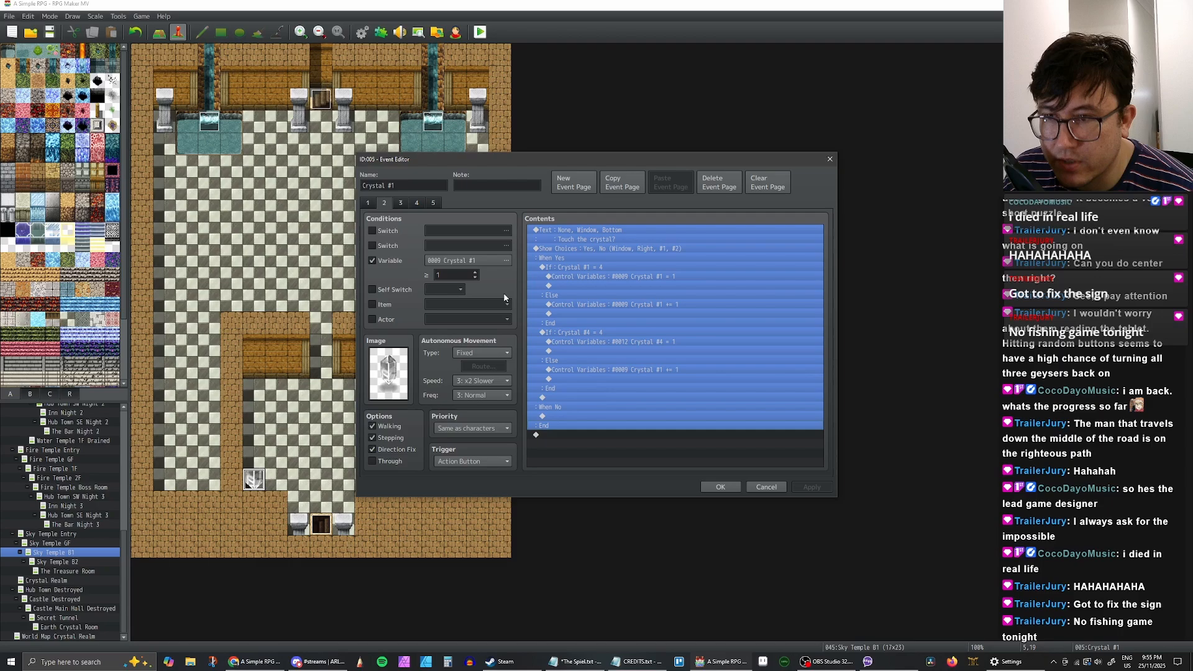
left_click(405, 203)
left_click(579, 304, "shift")
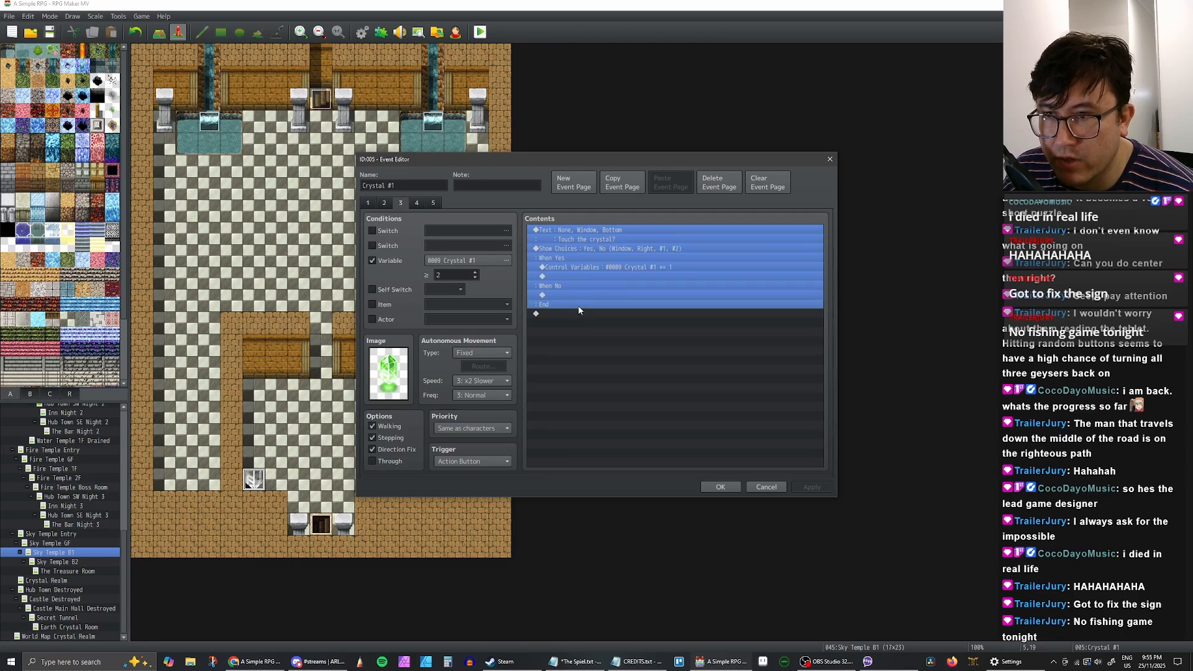
key("ctrl+v")
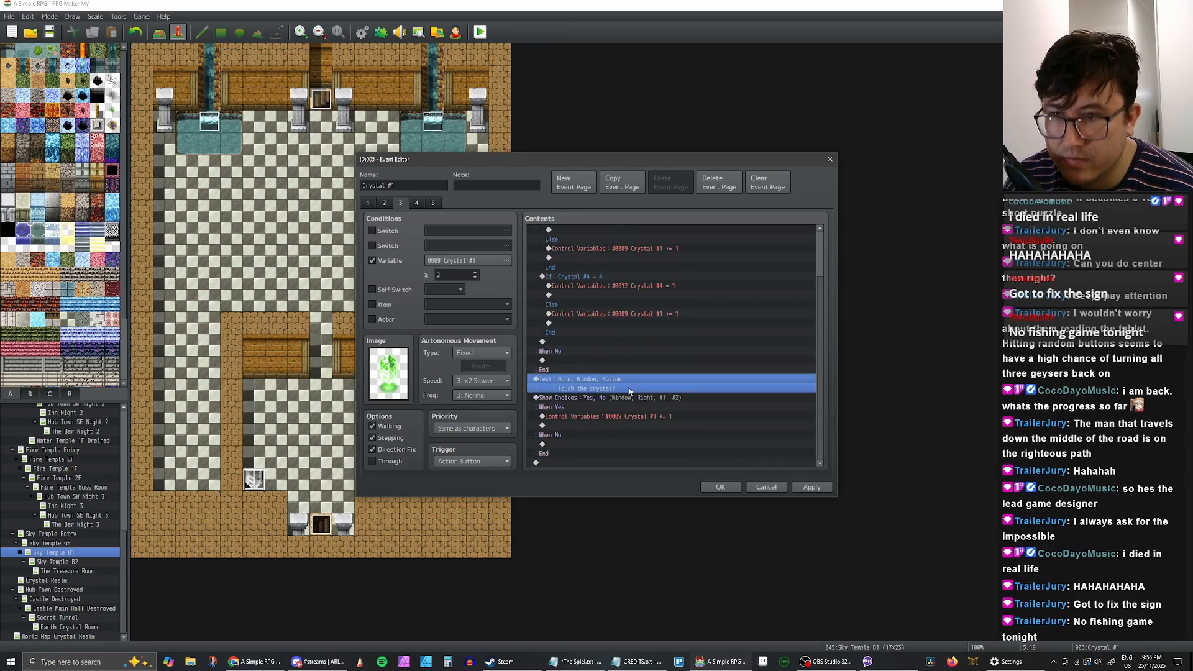
Step: Delete the old crystal block from page 3 and replace page 4's commands with the copied conditional crystal block
left_click(630, 398, "shift")
key("Delete")
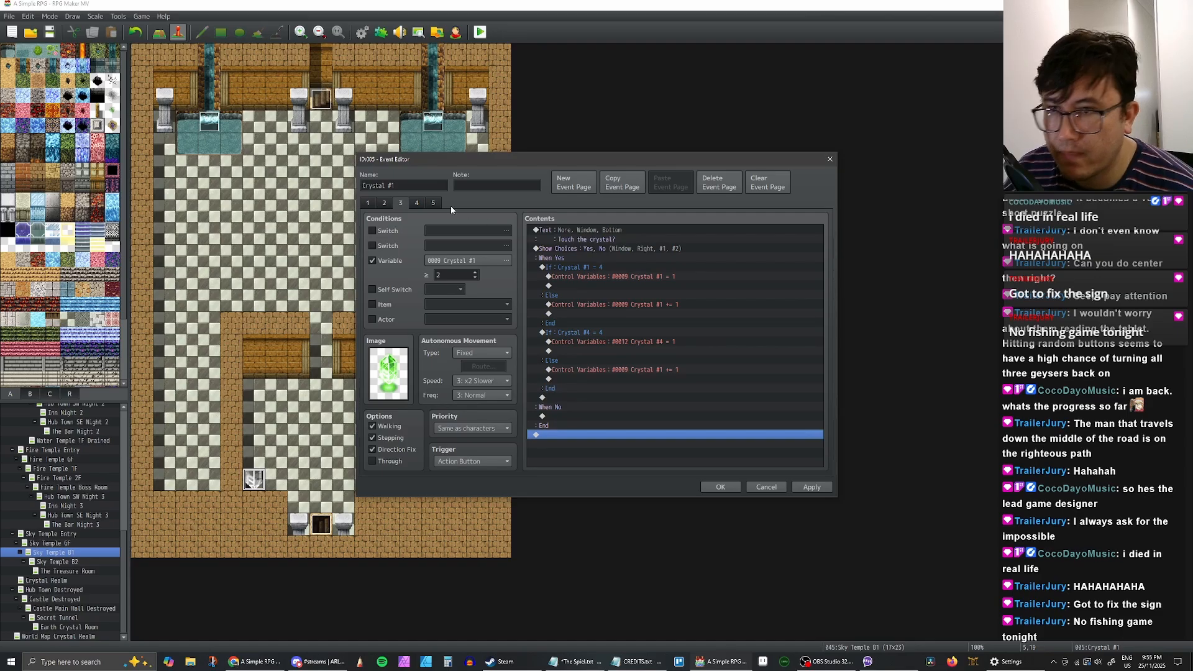
left_click(417, 203)
left_click(591, 298, "shift")
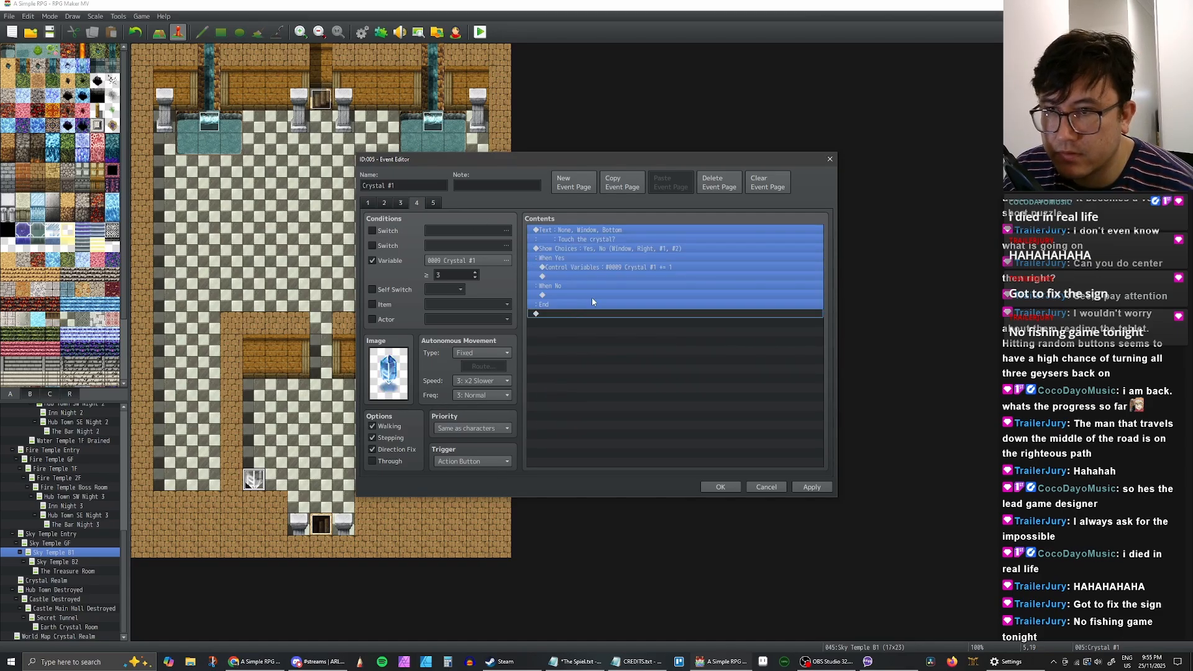
key("Delete")
key("ctrl+v")
Step: Replace the commands on page 5 with the copied conditional crystal block and apply the event changes
left_click(433, 203)
left_click(567, 241)
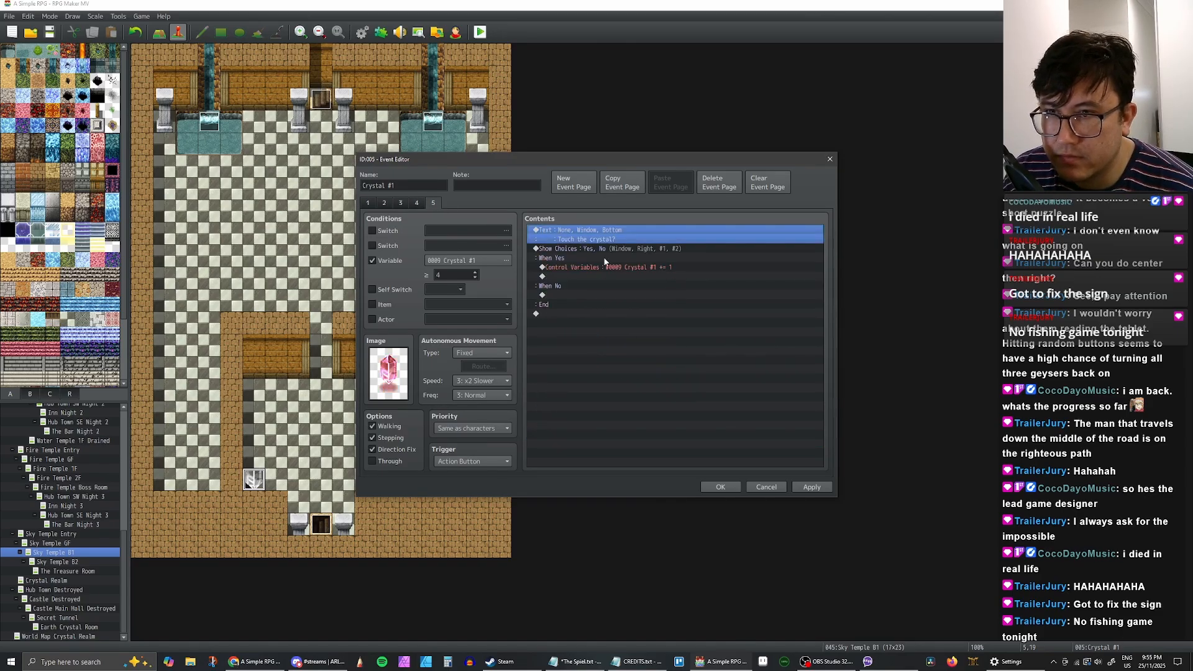
left_click(589, 303, "shift")
key("Delete")
key("ctrl+v")
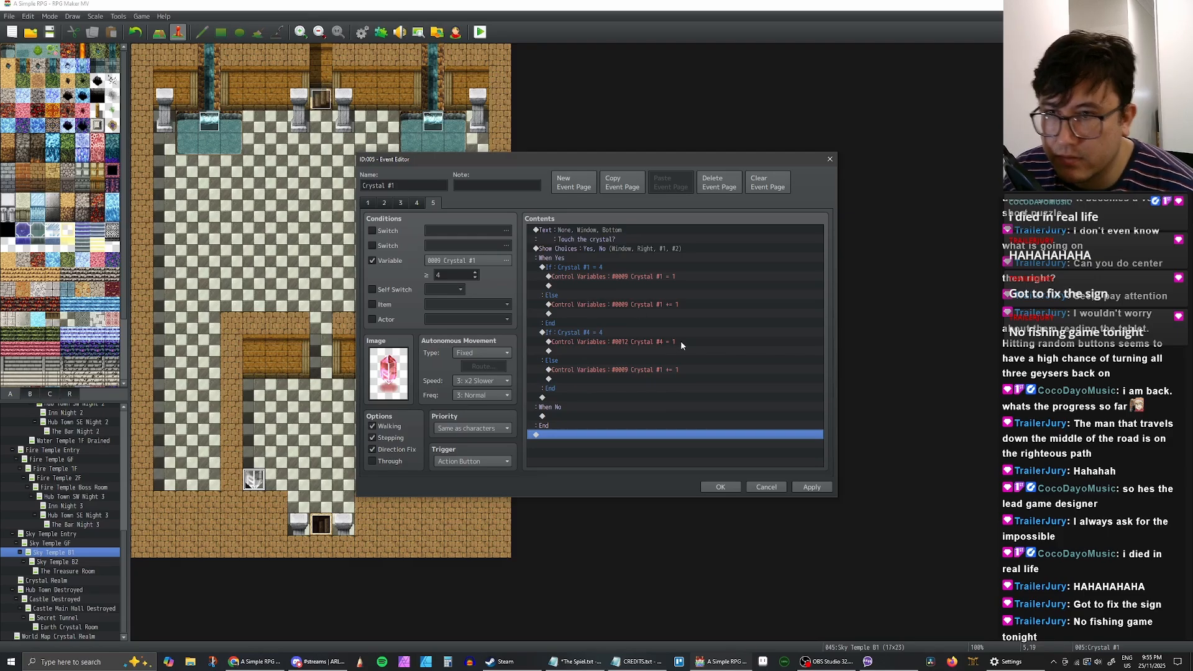
left_click(811, 487)
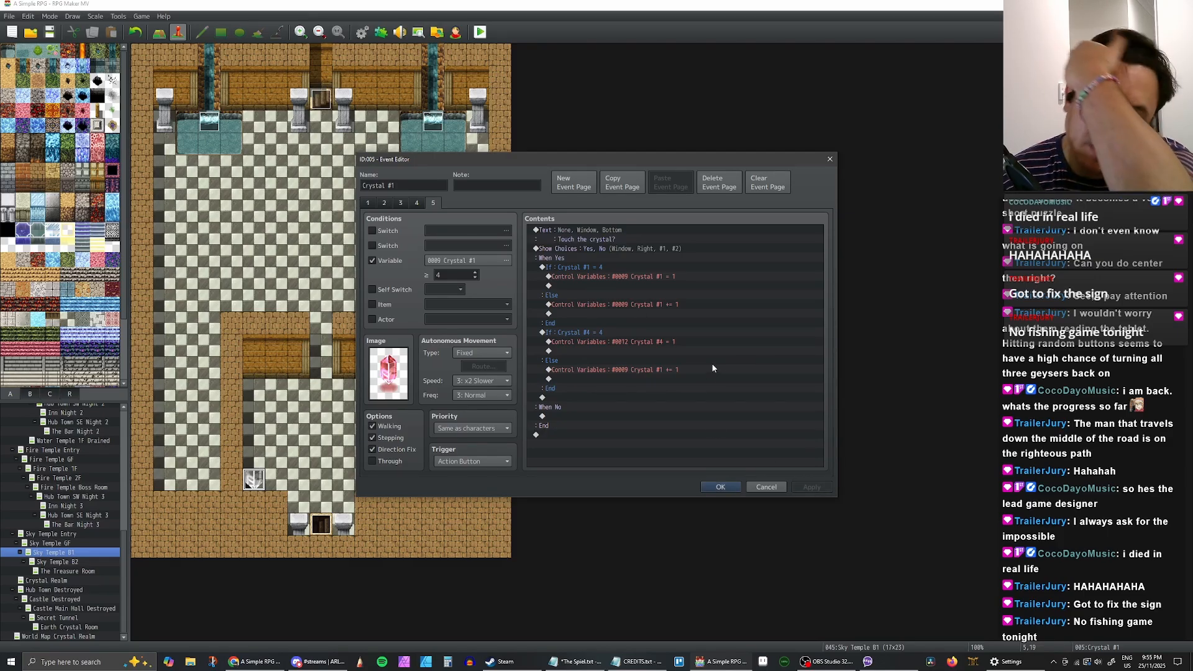
Step: Compare the conditions and commands across the Crystal #1 colour pages, and close the event with its changes accepted
left_click(413, 204)
left_click(399, 205)
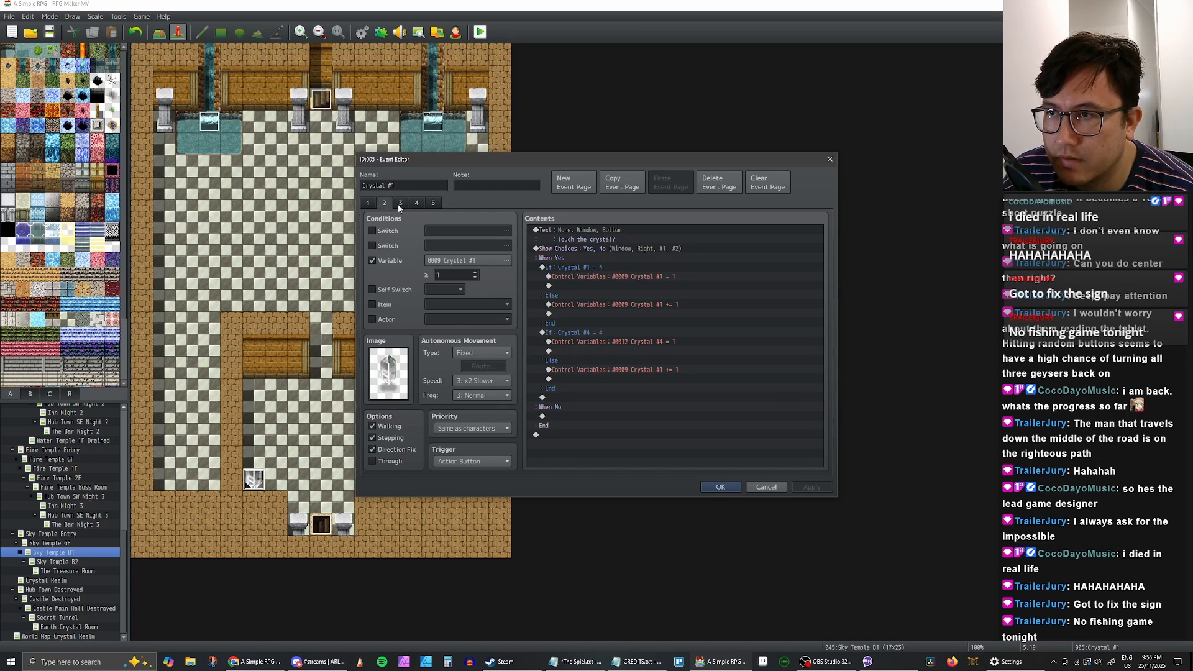
left_click(400, 203)
left_click(389, 206)
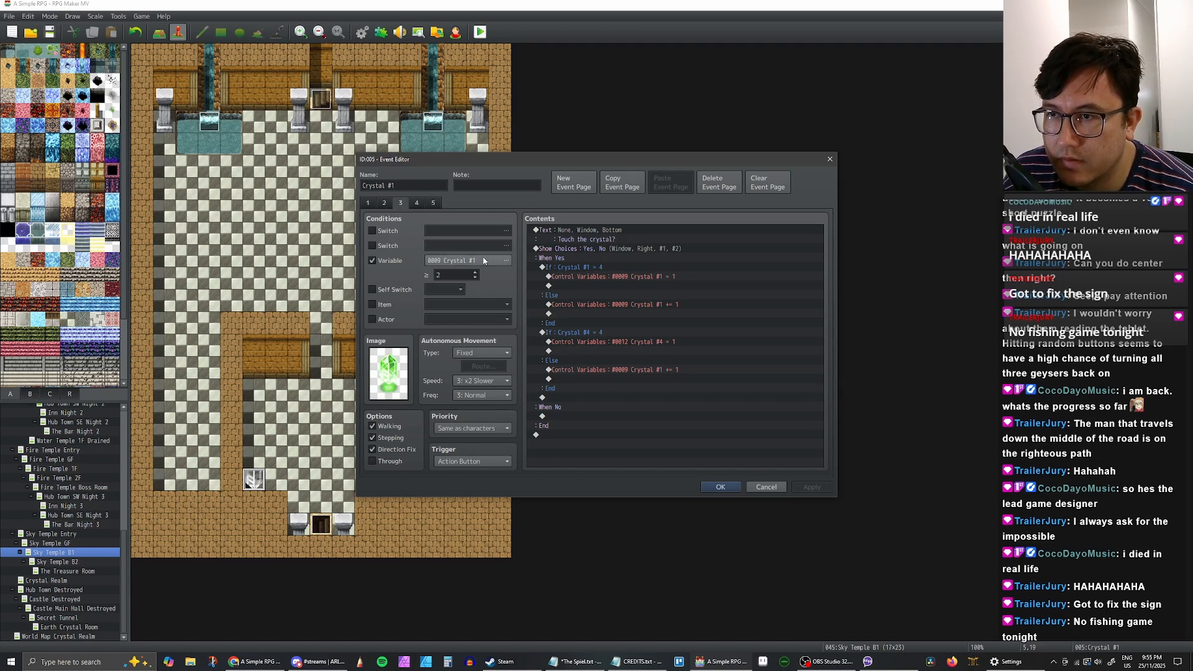
left_click(403, 206)
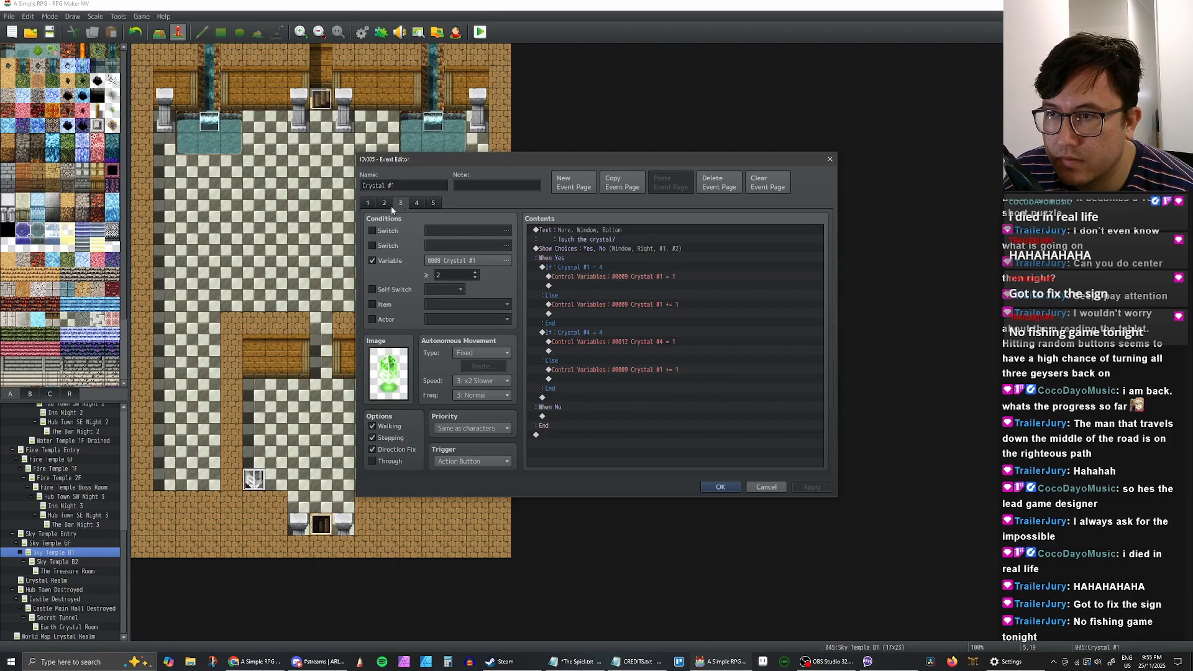
left_click(391, 206)
left_click(401, 205)
left_click(720, 486)
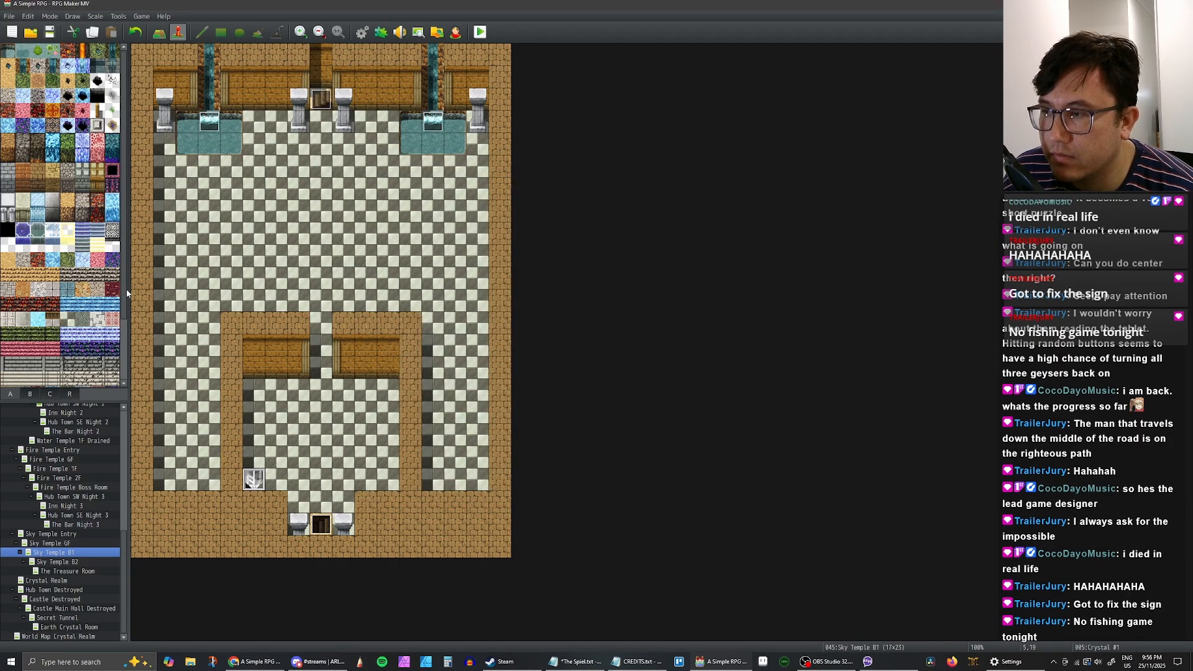
Step: Create a new event on the map's top-left corner tile and name it Sky Puzzle
double_click(142, 59)
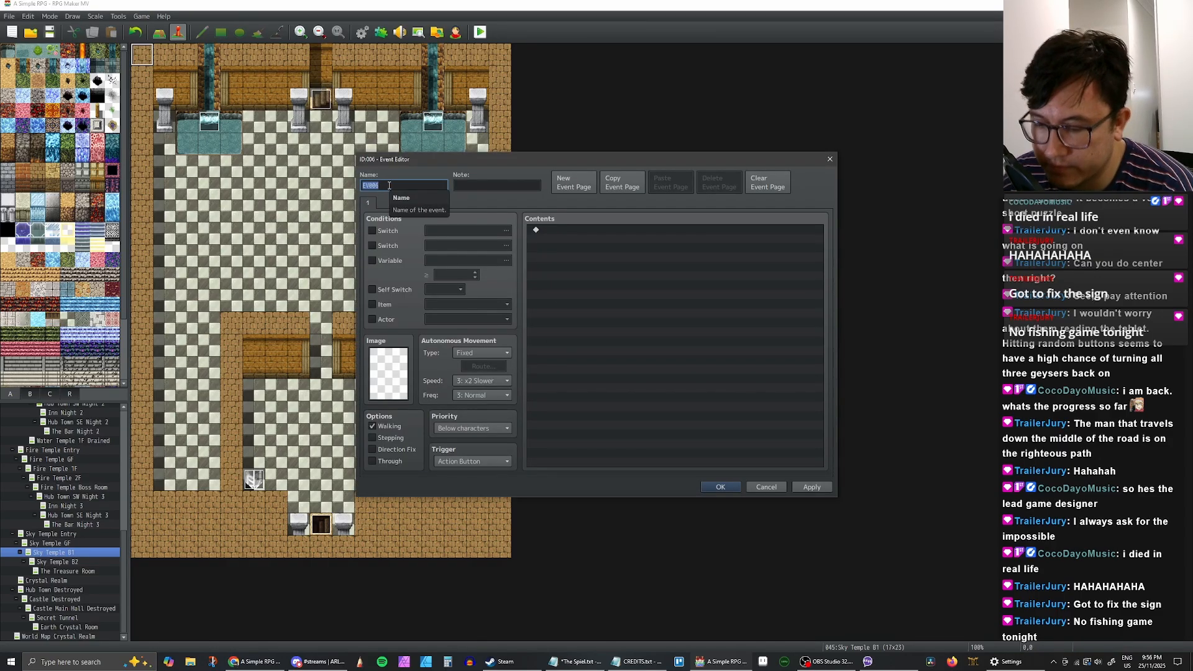
type("Sky")
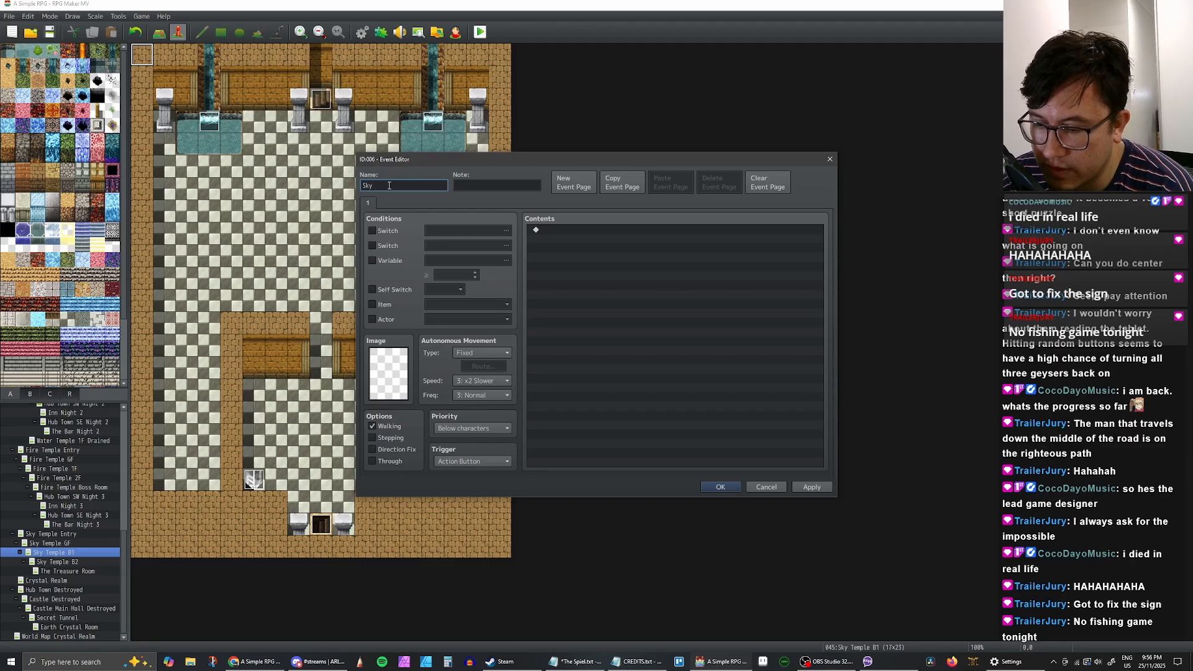
type(" Puzzle")
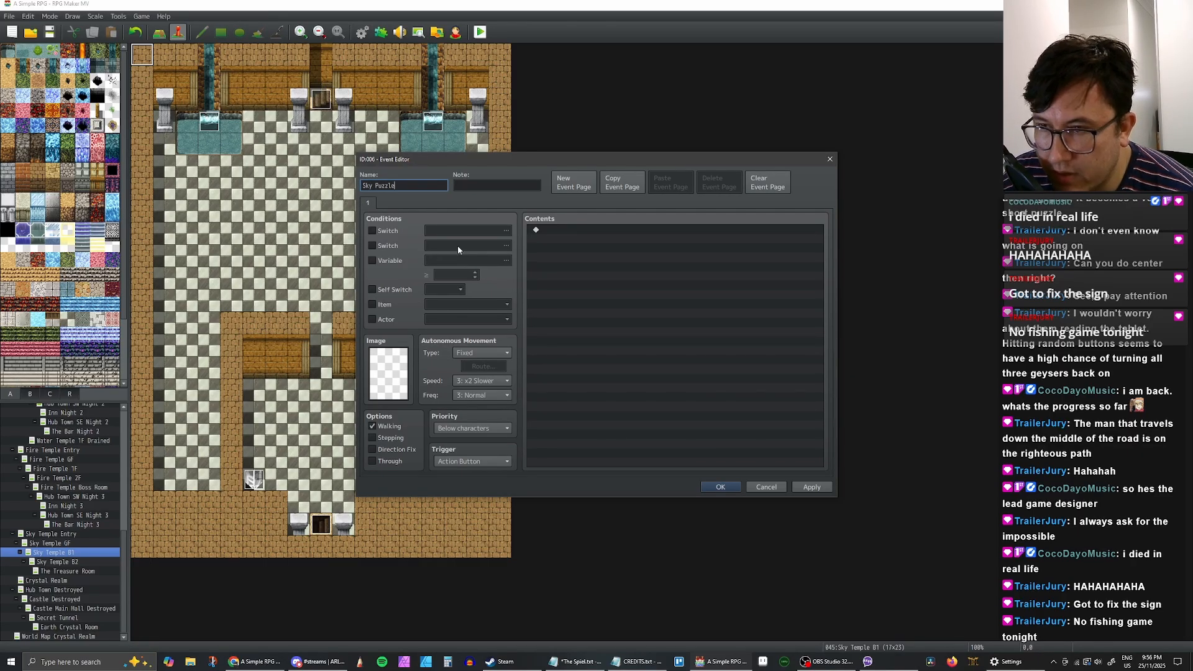
Step: Enable the first switch condition for Sky Puzzle and enter Fire Puzzle Begins as the name of empty switch 0028
left_click(372, 230)
left_click(372, 231)
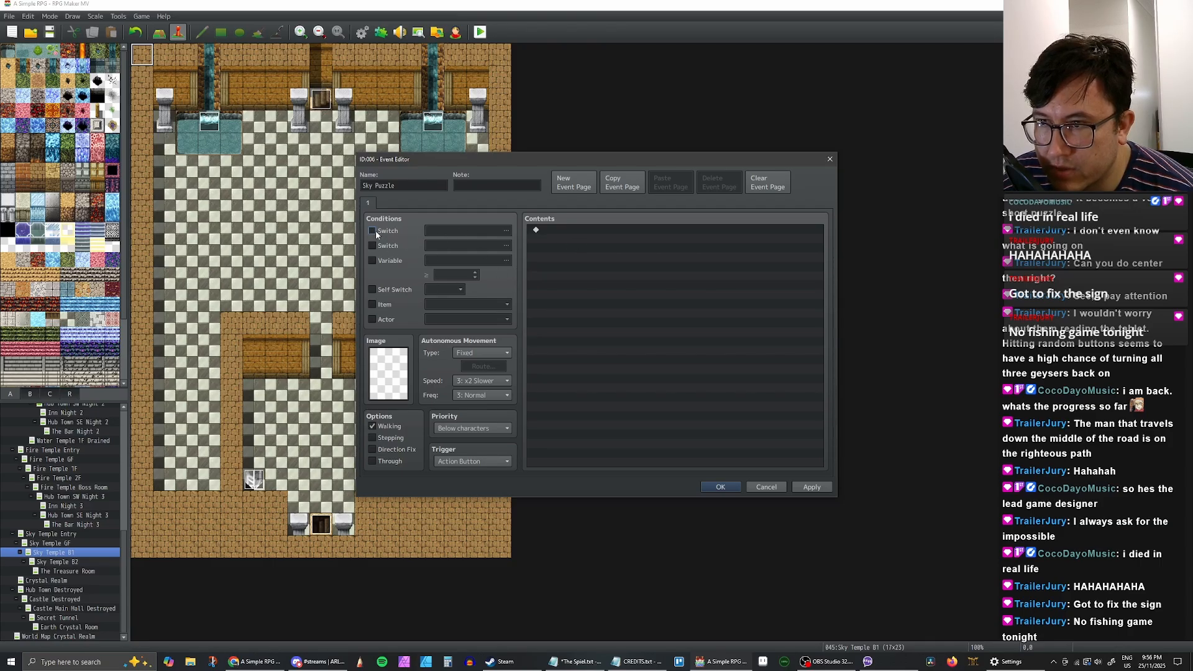
left_click(372, 230)
left_click(483, 233)
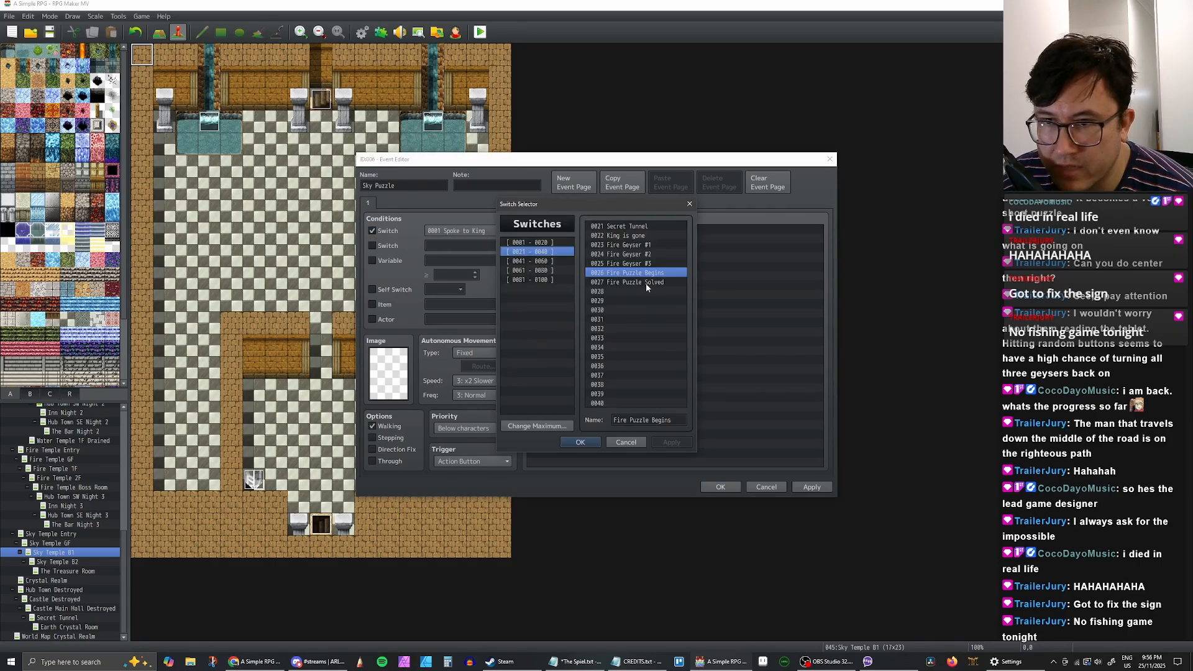
left_click(620, 291)
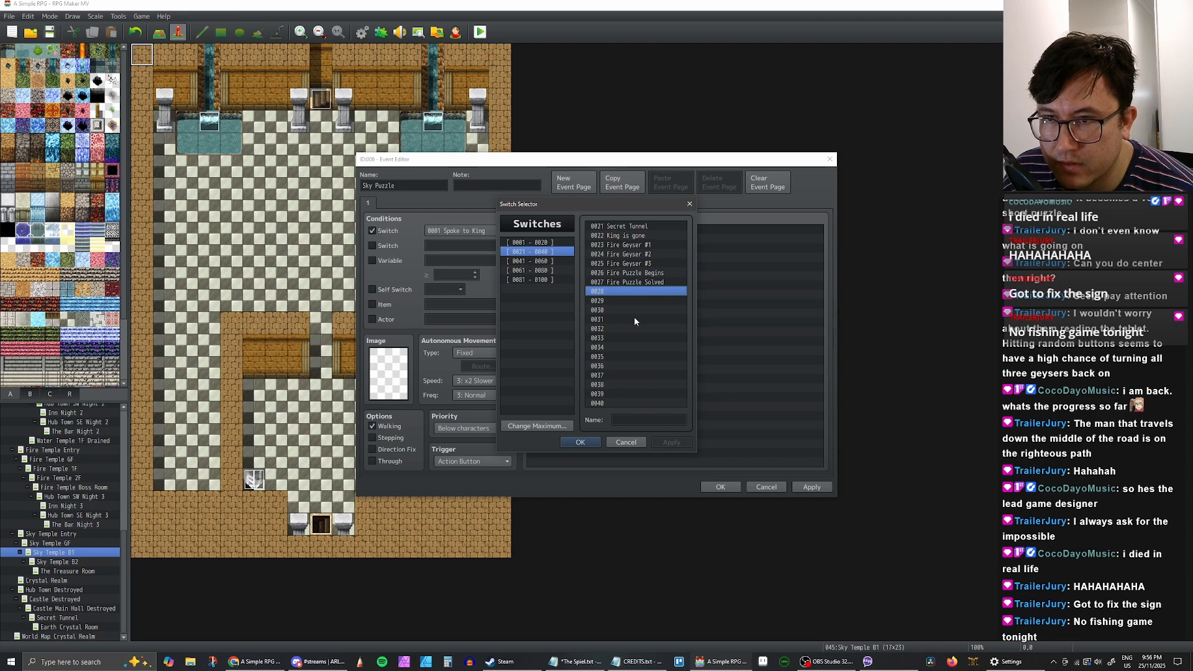
type("Fire Puzzle Begins")
left_click(629, 420)
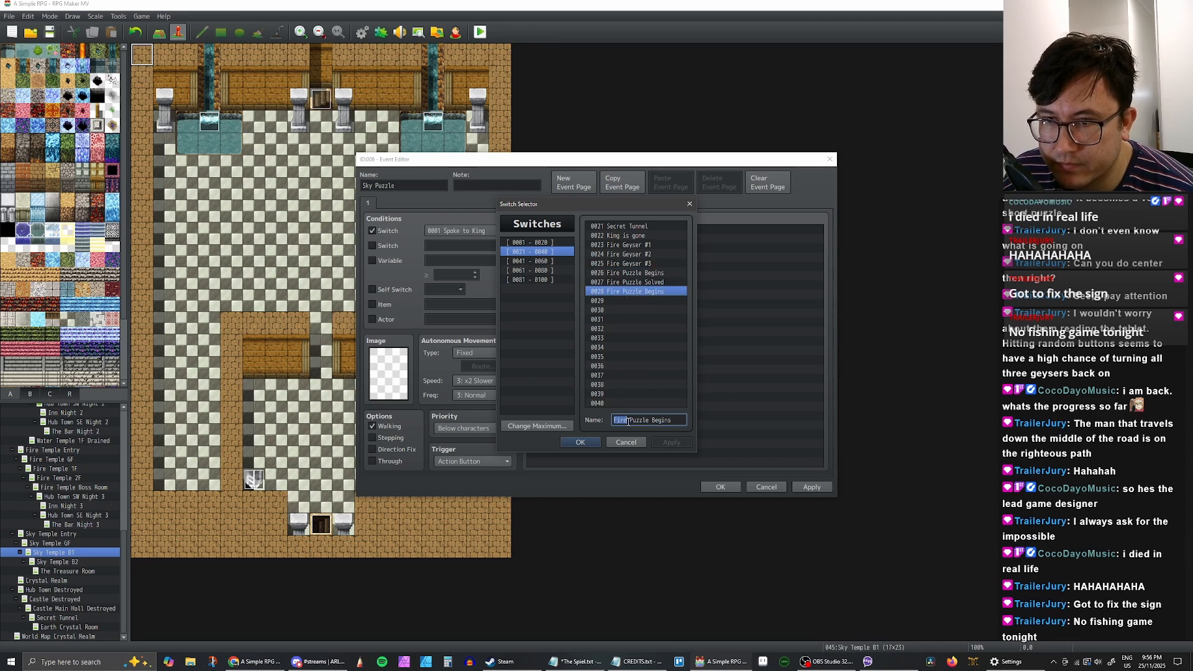
Step: Rename switch 0028 to Sky Puzzle Begins
double_click(628, 421)
left_click(630, 420)
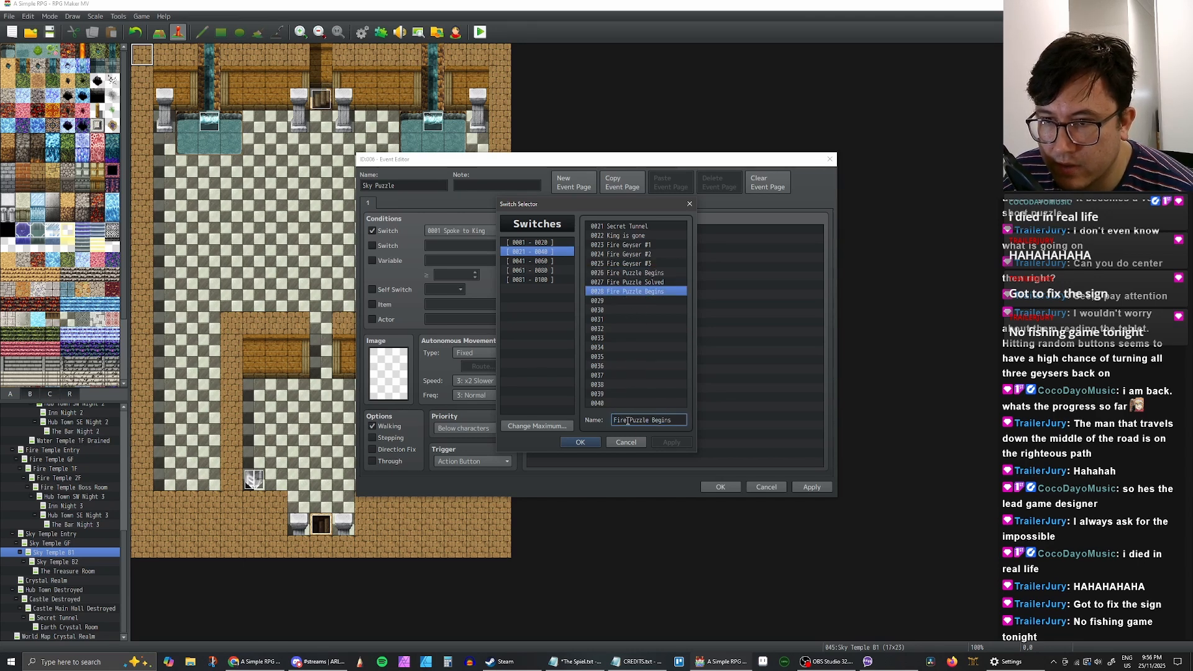
double_click(628, 421)
type("Sky")
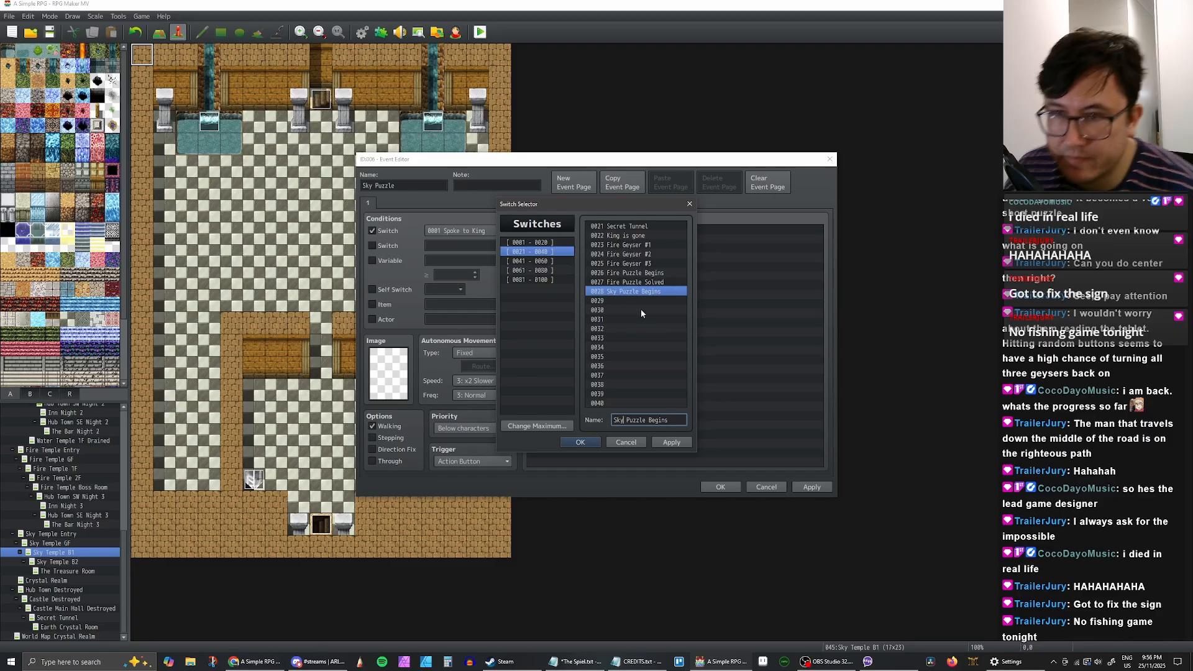
Step: Copy the Fire Puzzle Solved switch into slot 0029, rename the copy Sky Puzzle Solved and apply the change
left_click(638, 283)
key("ctrl+c")
left_click(615, 301)
key("ctrl+v")
left_click_drag(613, 421, 631, 424)
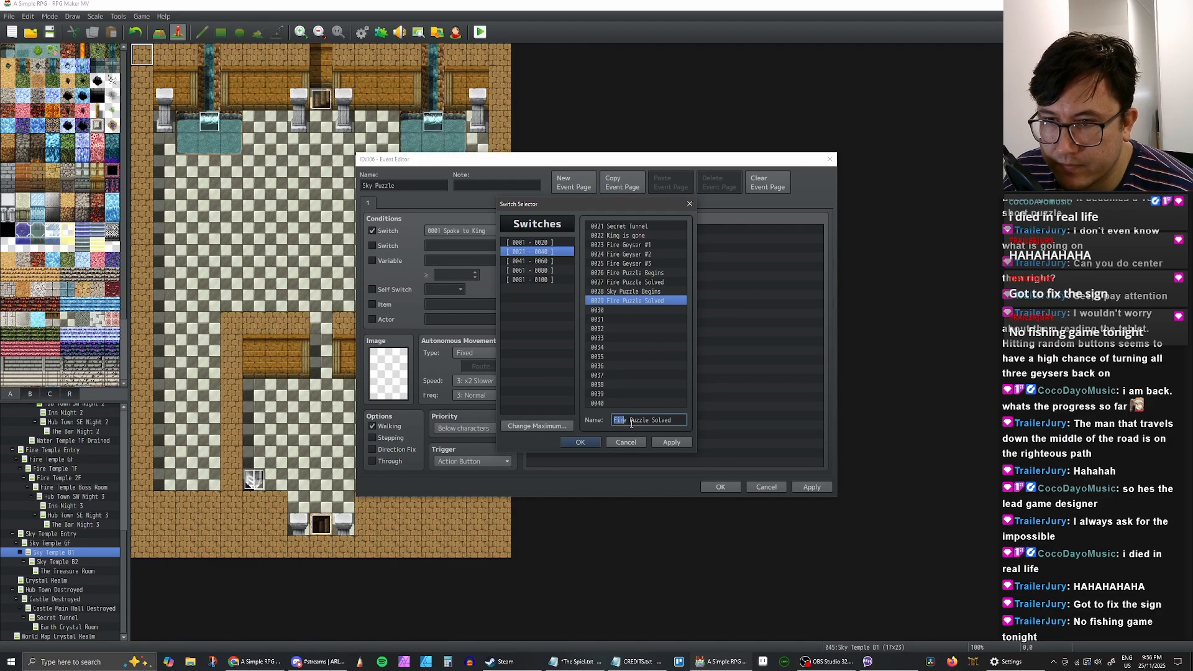
type("Sky")
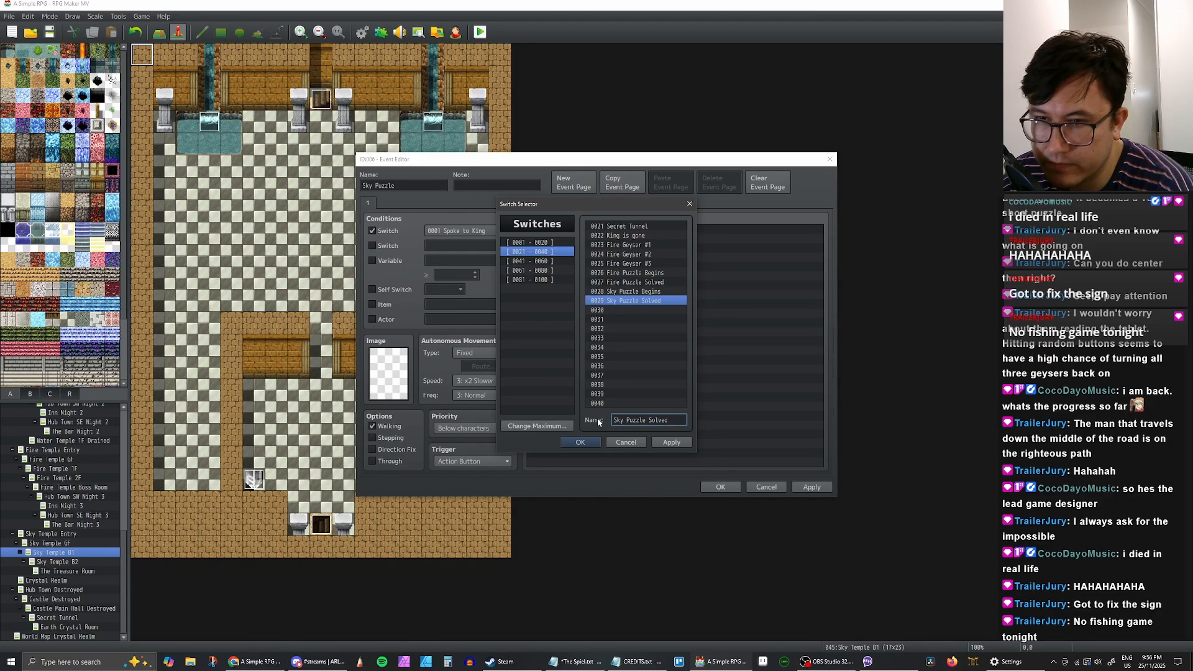
left_click(670, 441)
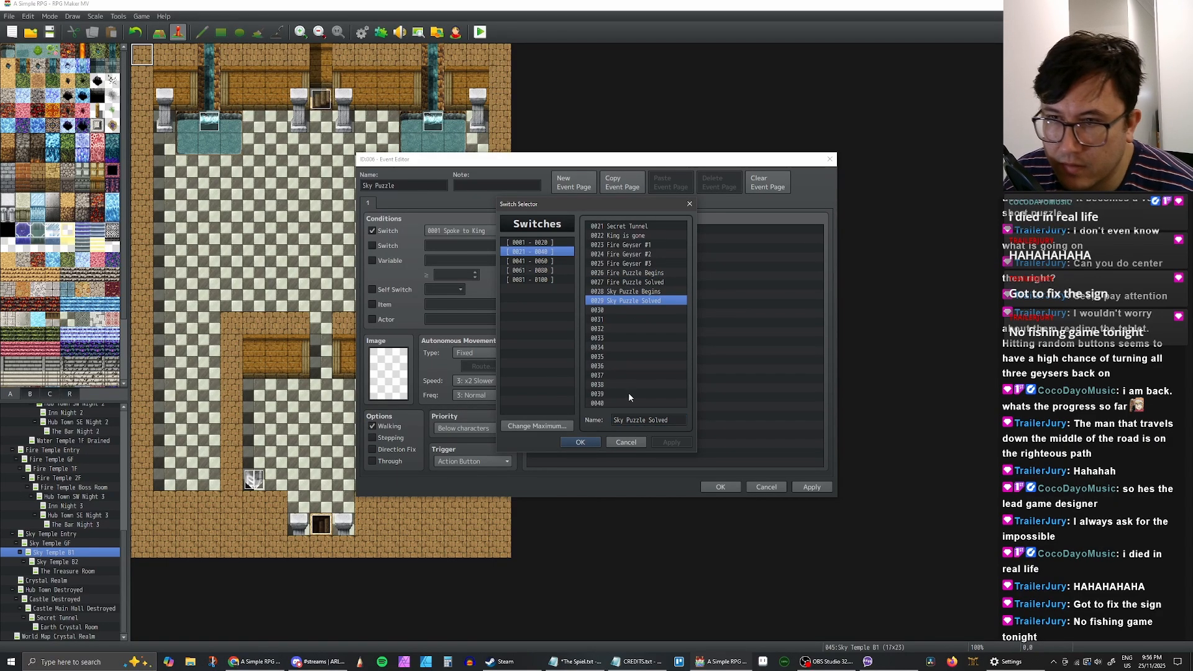
Step: Set the event page's switch condition to 0028 Sky Puzzle Begins and its trigger to Parallel
left_click(642, 291)
left_click(579, 441)
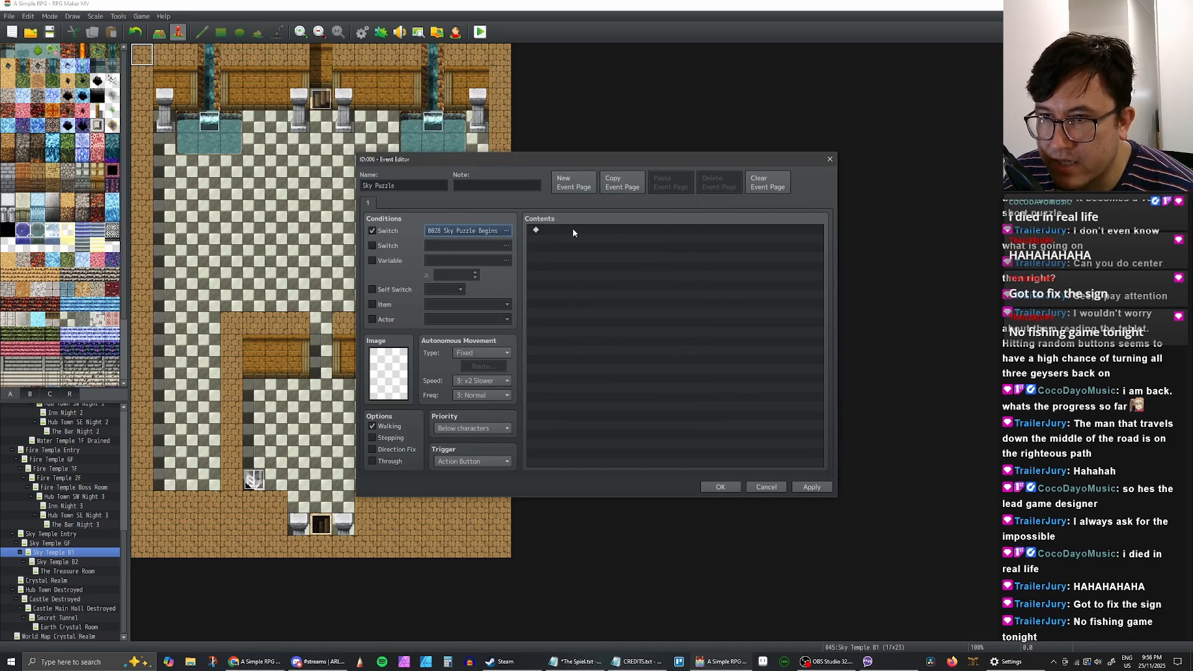
left_click(472, 461)
left_click(468, 513)
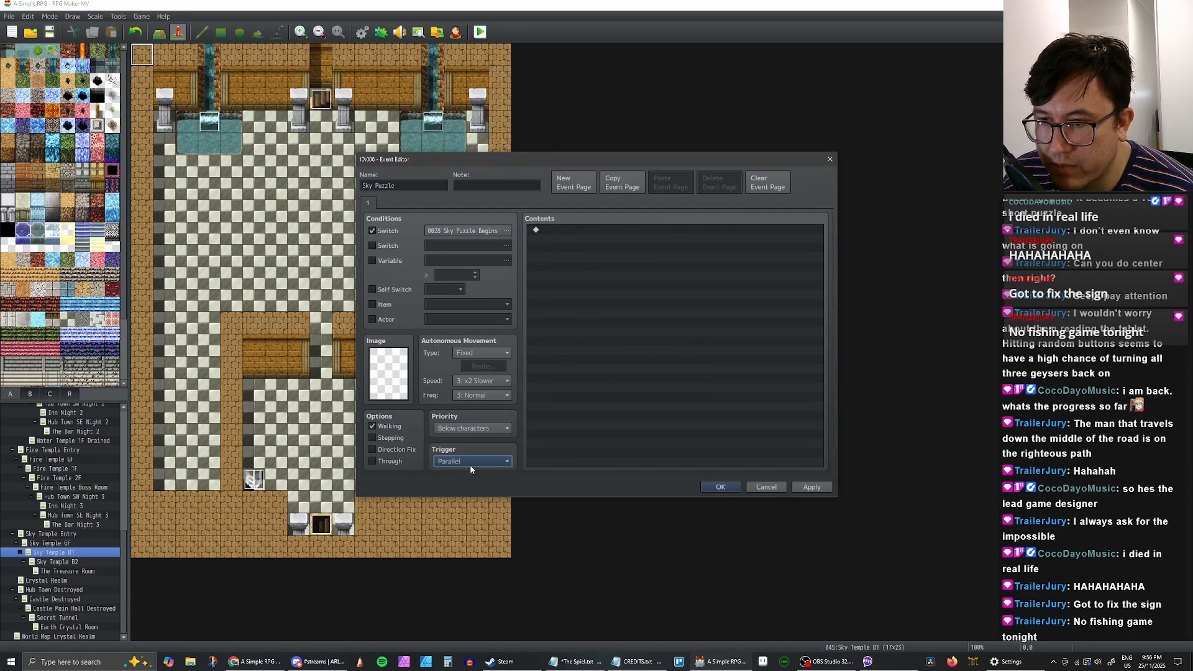
Step: Add a conditional branch to the event contents that checks whether variable 0009 Crystal #1 equals the constant 2
double_click(565, 229)
left_click(566, 231)
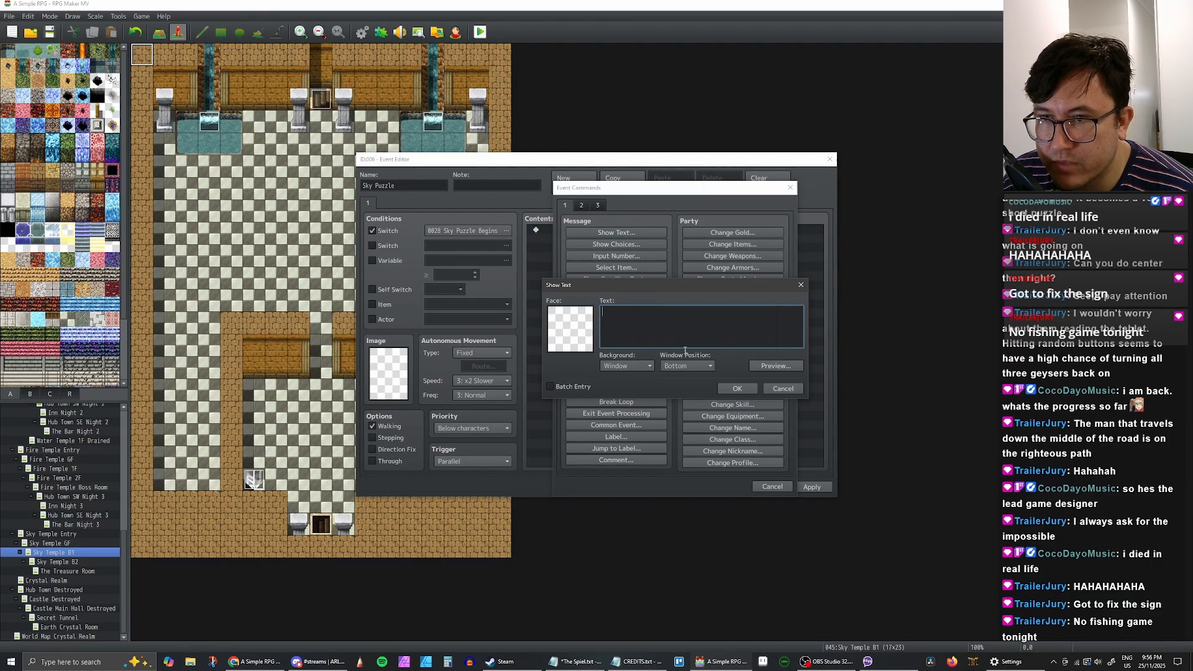
left_click(783, 388)
left_click(616, 377)
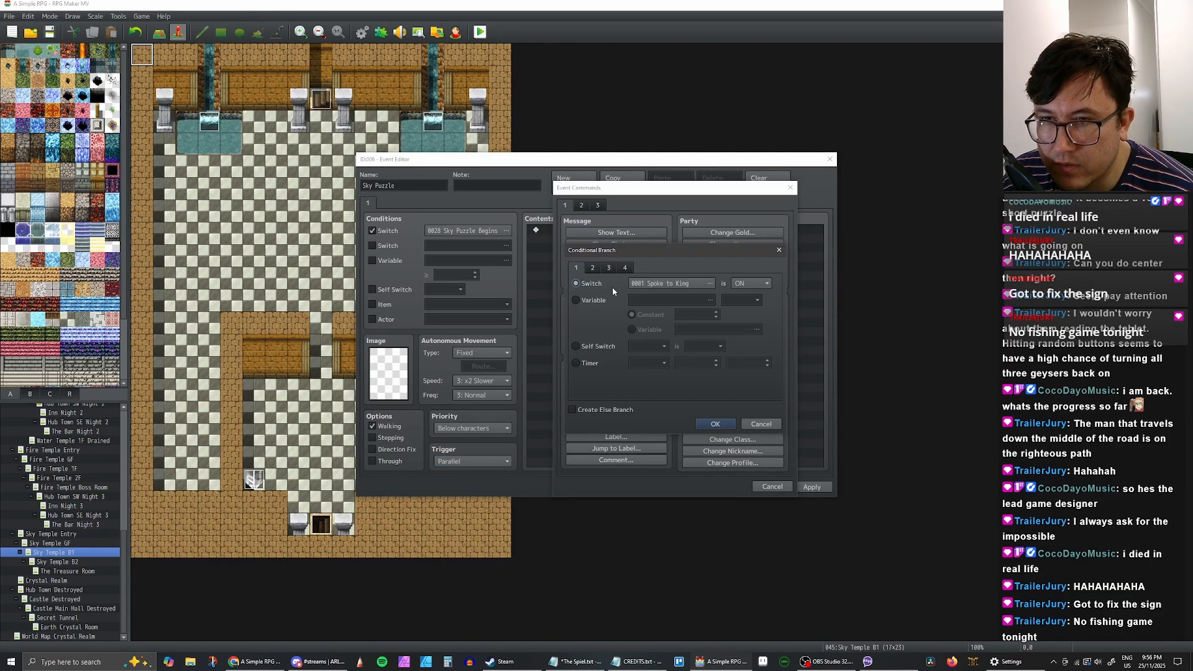
left_click(575, 301)
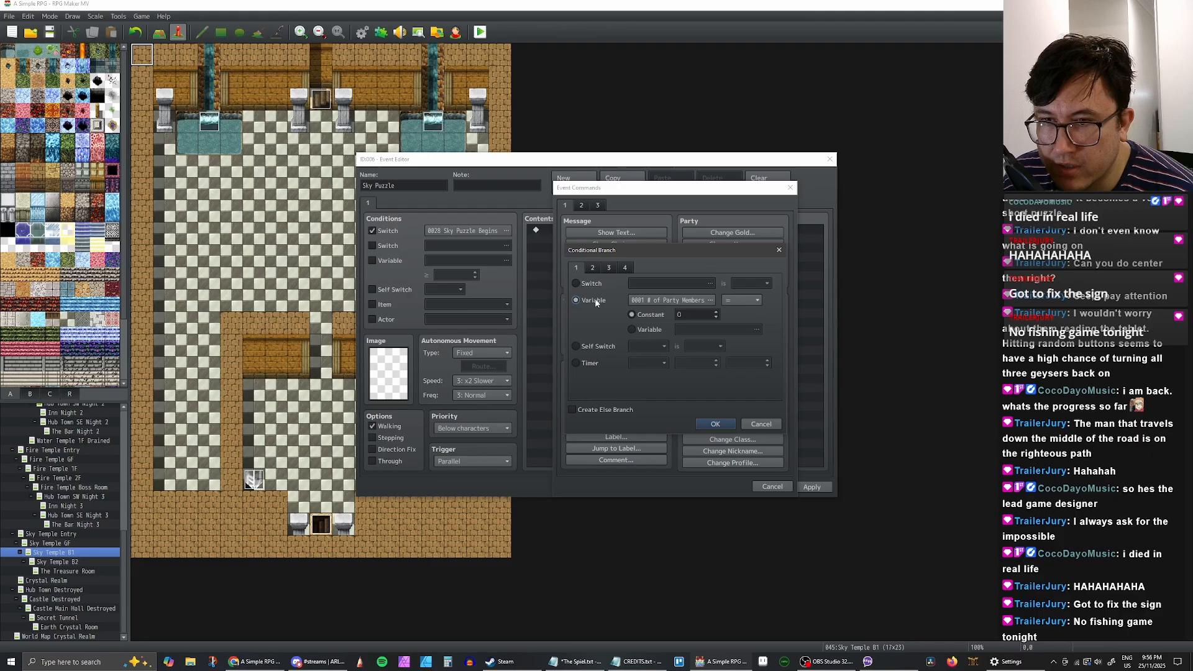
left_click(693, 304)
left_click(705, 315)
left_click(659, 457)
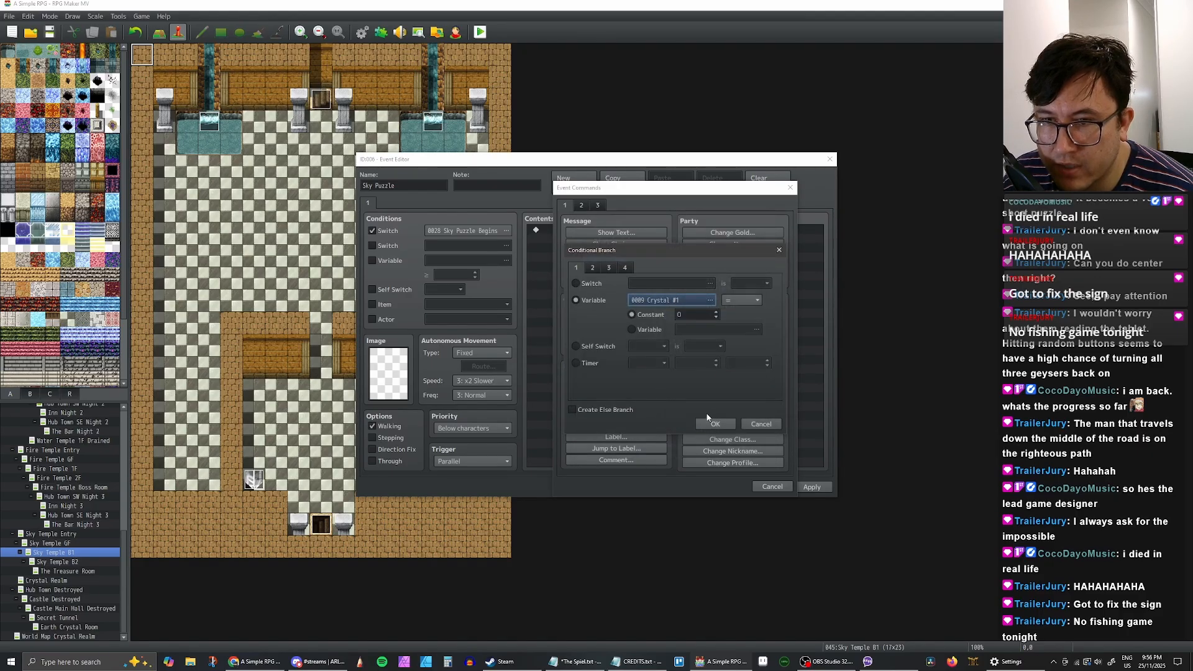
left_click(714, 314)
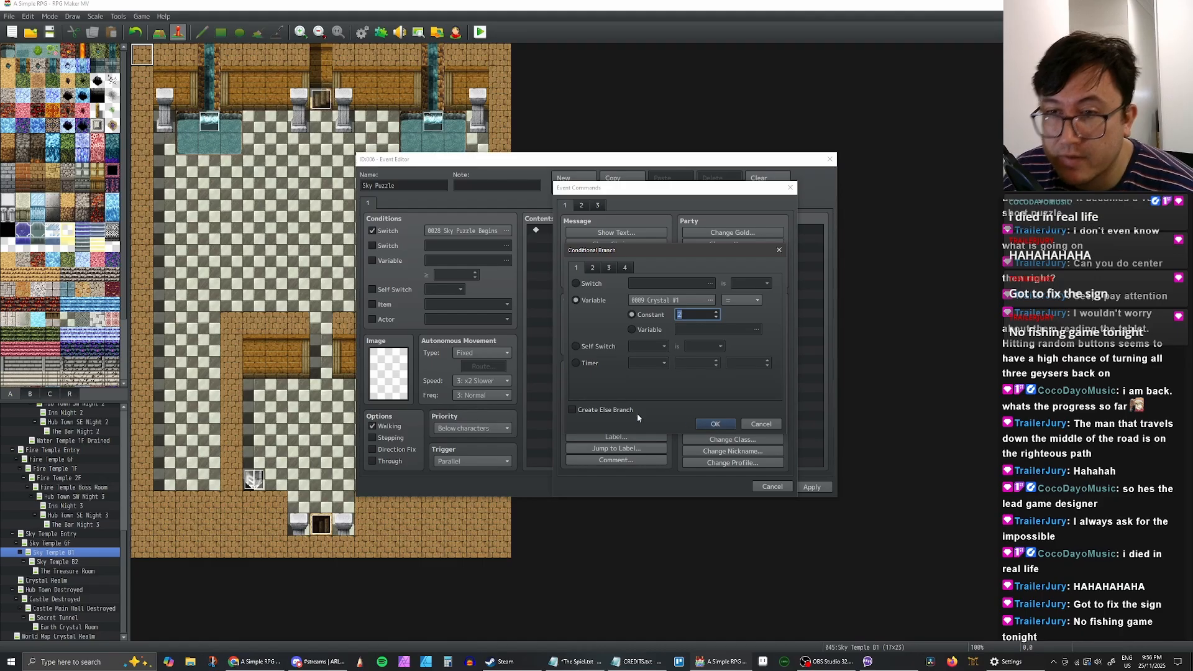
left_click(722, 424)
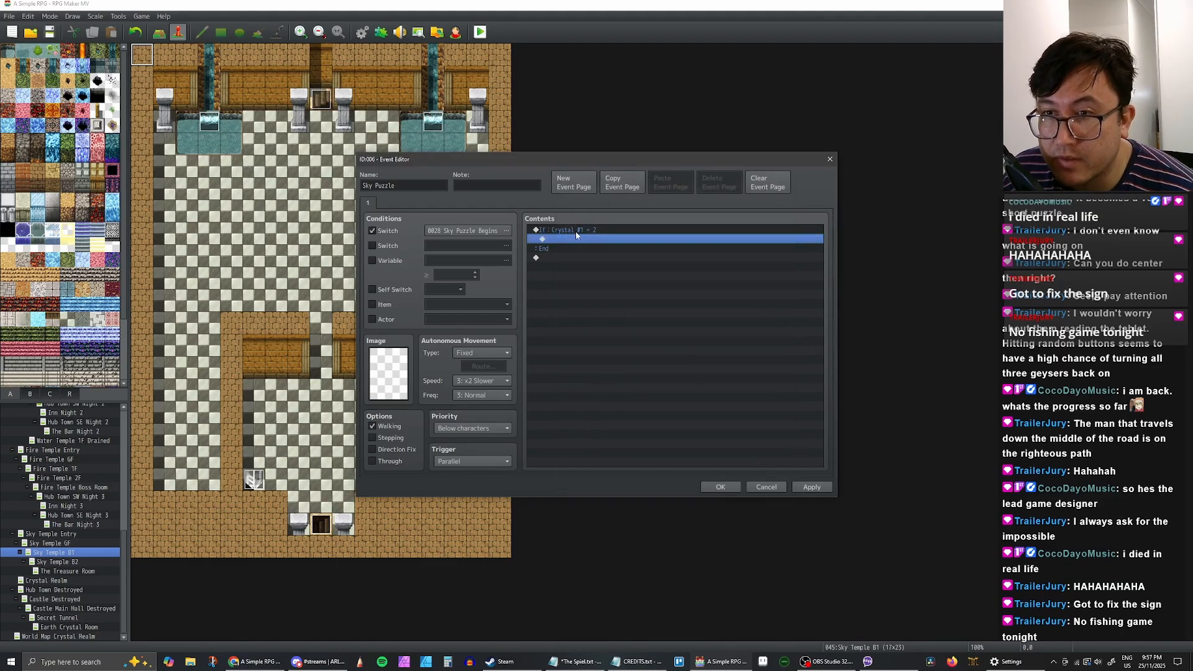
Step: Paste a copy of the conditional branch inside the Crystal #1 branch and make it check that Crystal #2 equals 3
left_click(585, 239)
key("ctrl+v")
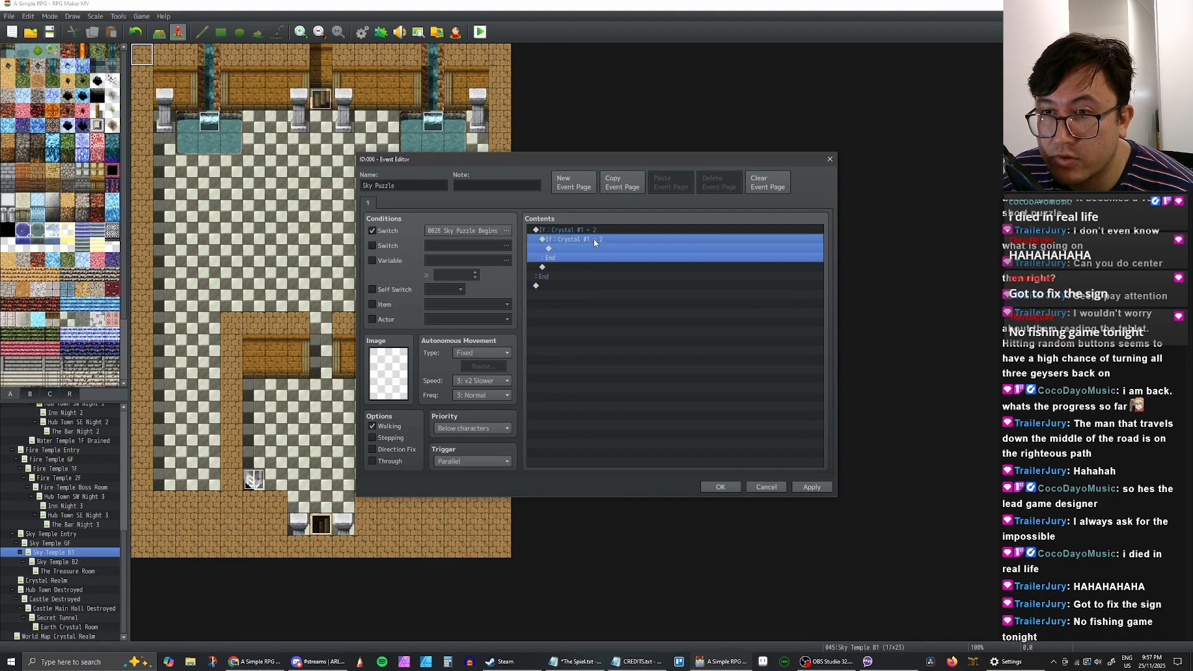
double_click(590, 239)
left_click(693, 299)
left_click(713, 324)
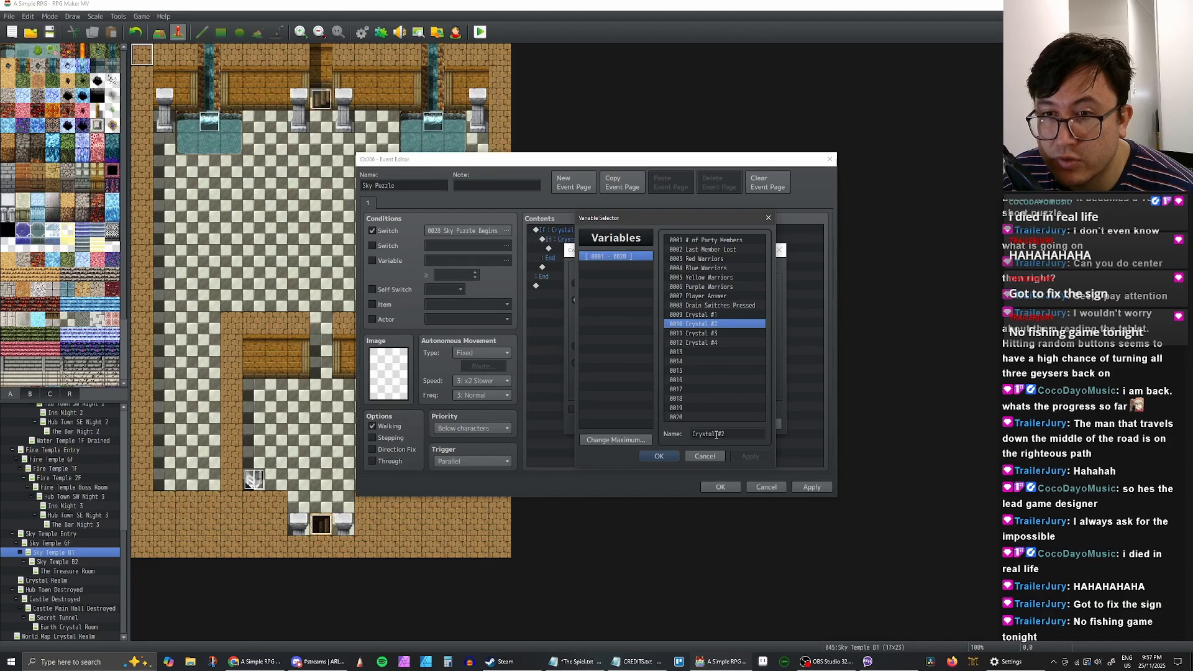
left_click(670, 455)
left_click(715, 312)
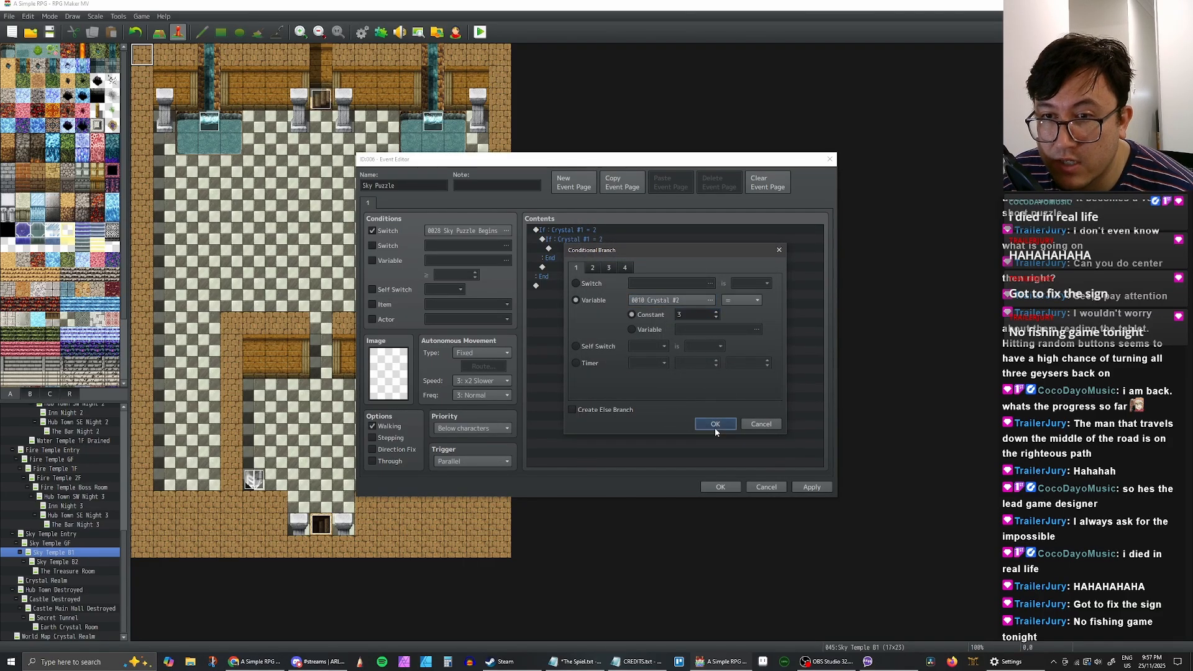
left_click(714, 425)
Step: Paste another conditional branch inside the Crystal #2 branch and make it check that Crystal #3 equals 4
left_click(577, 247)
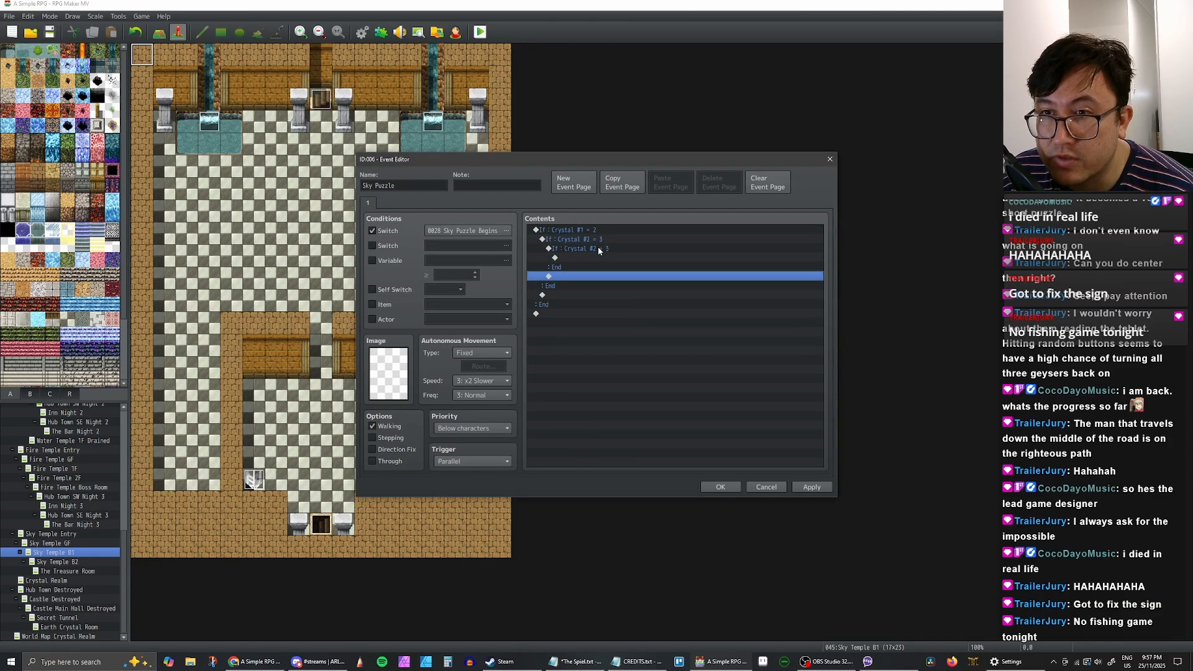
key("ctrl+v")
double_click(598, 247)
left_click(693, 300)
left_click(712, 334)
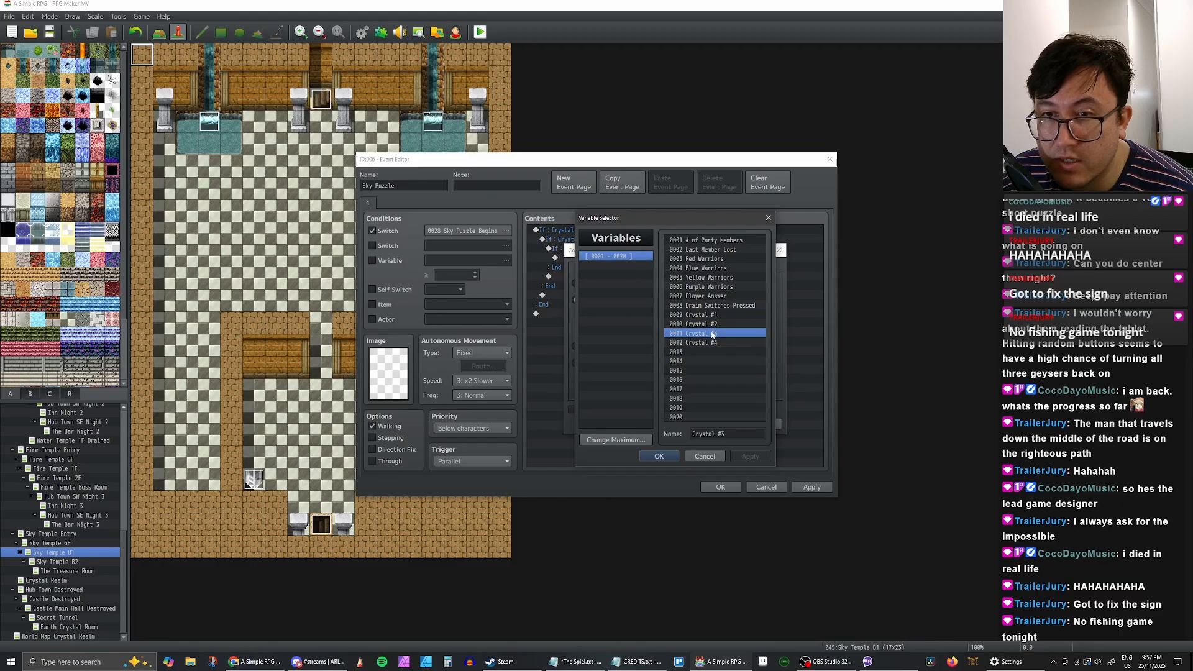
left_click(659, 456)
left_click(715, 312)
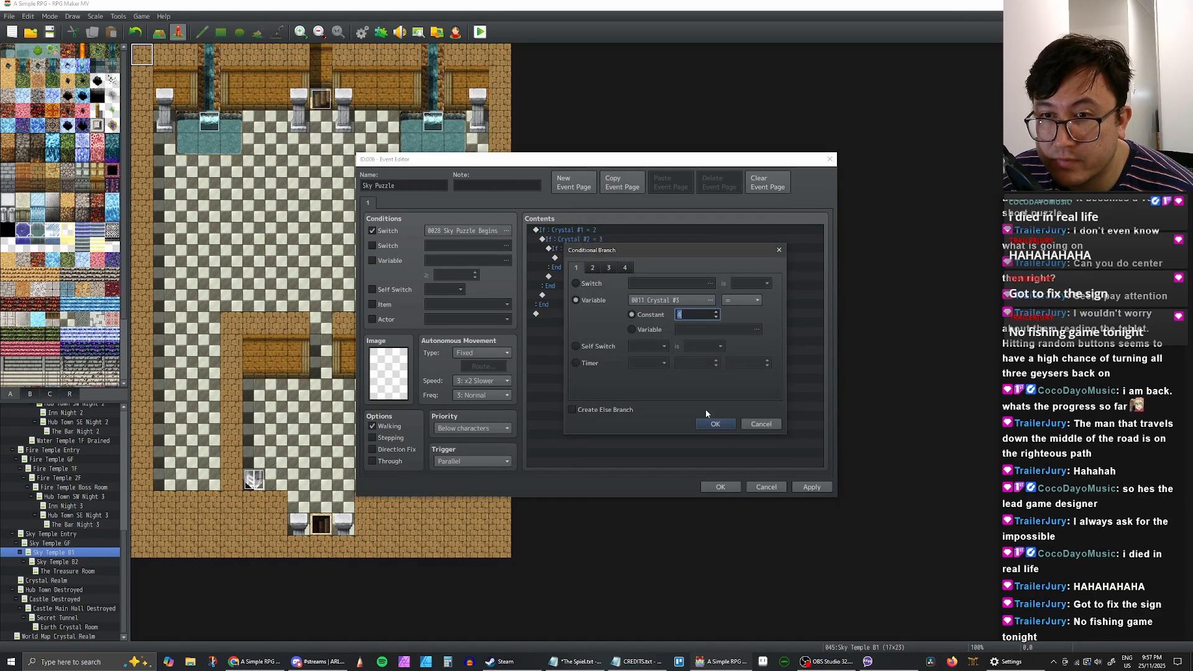
left_click(714, 424)
Step: Copy the Crystal #3 branch, paste it inside itself and make the copy check that Crystal #4 equals 1
key("ctrl+c")
left_click(596, 257)
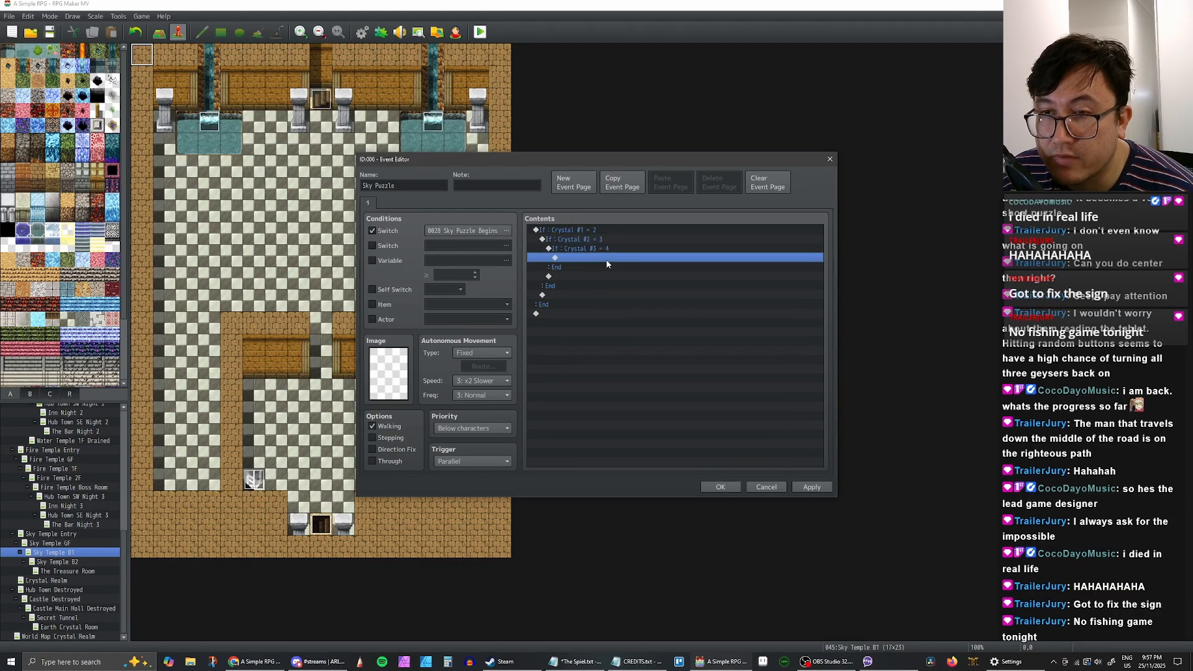
key("ctrl+v")
double_click(606, 259)
left_click(709, 300)
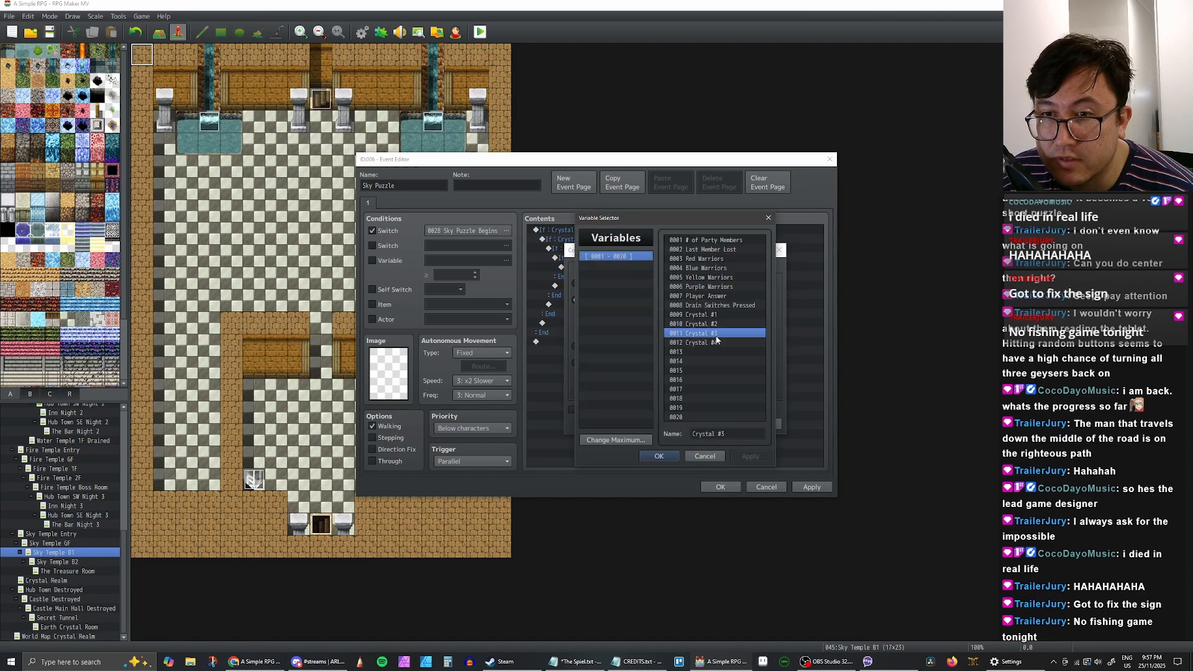
left_click(715, 343)
key("Return")
left_click(716, 312)
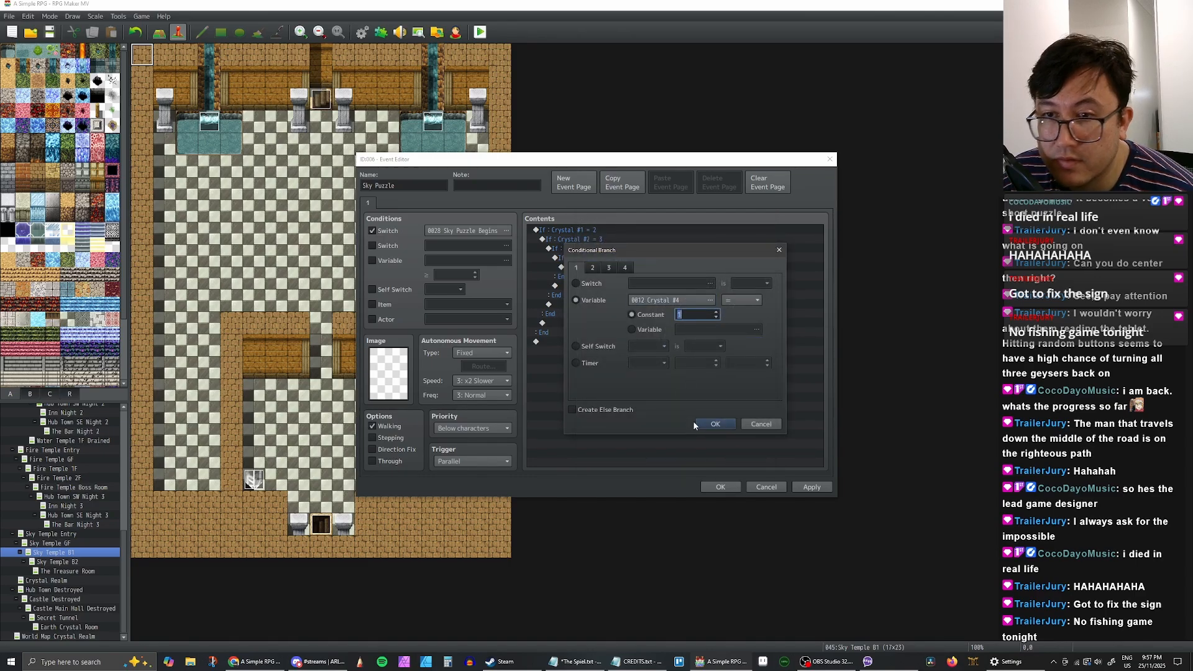
left_click(715, 425)
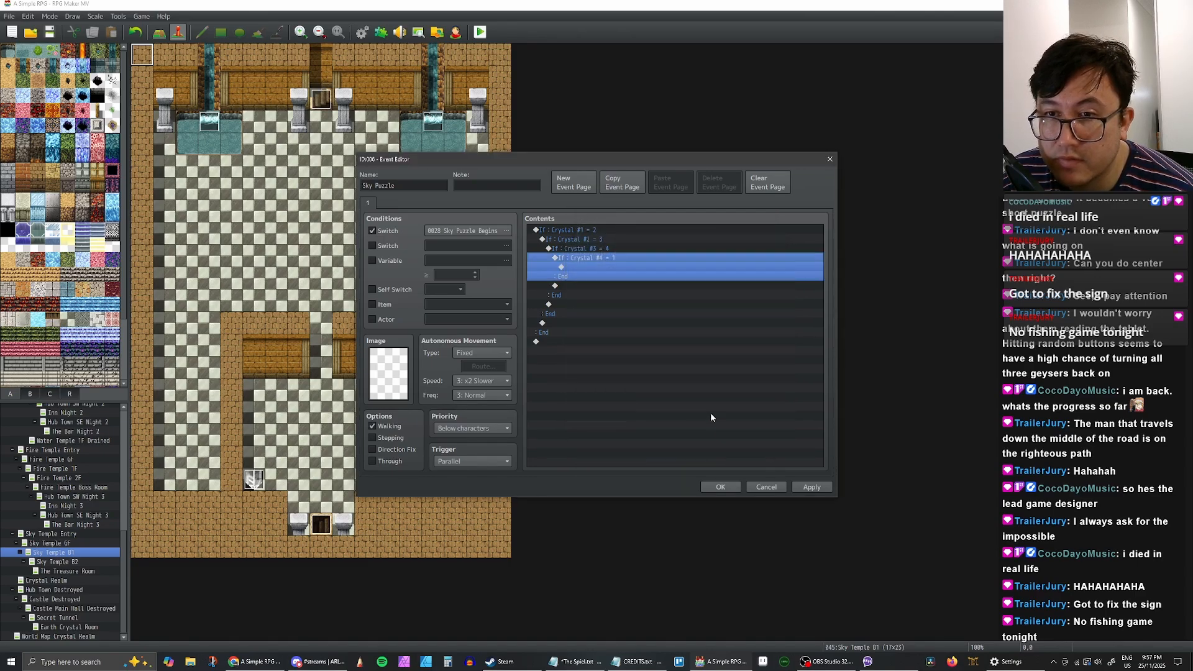
Step: Look through the three pages of event commands available for the empty line inside the Crystal #4 branch
left_click(595, 266)
double_click(587, 267)
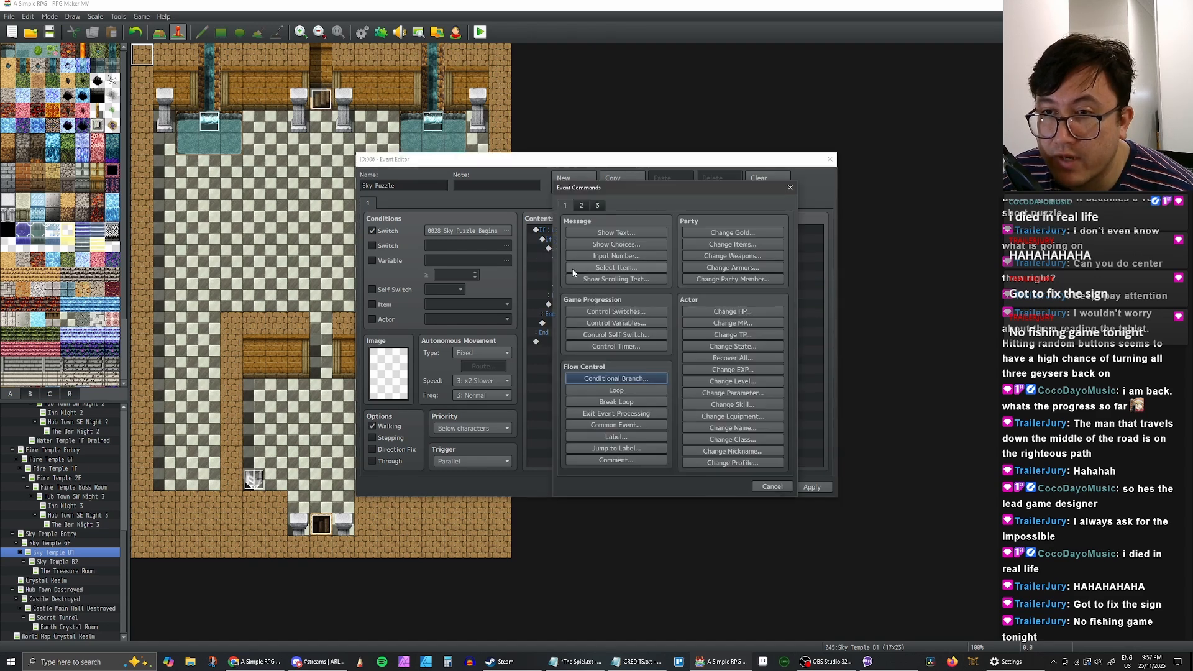
left_click(770, 485)
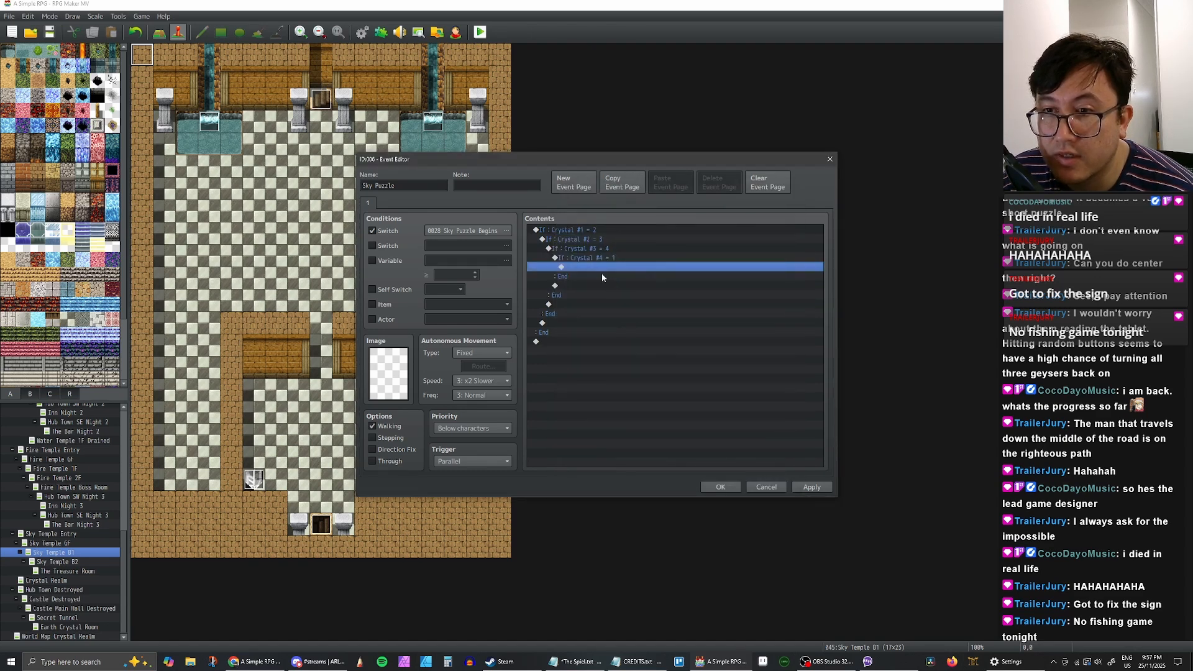
double_click(591, 267)
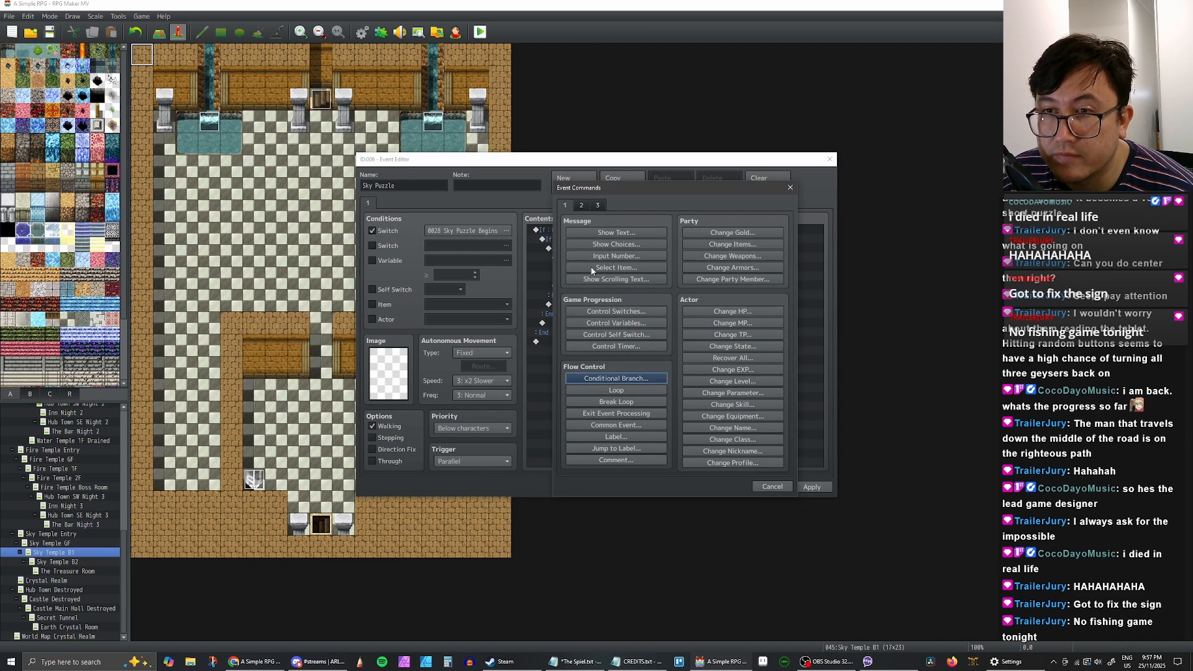
left_click(583, 205)
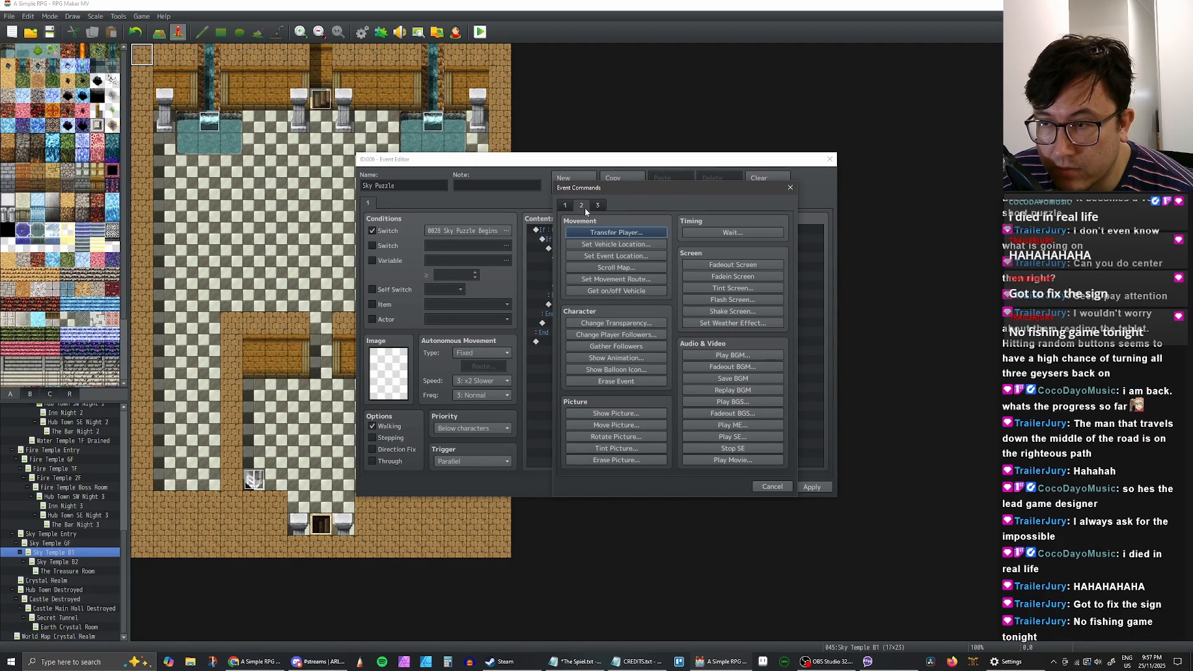
left_click(593, 205)
left_click(581, 207)
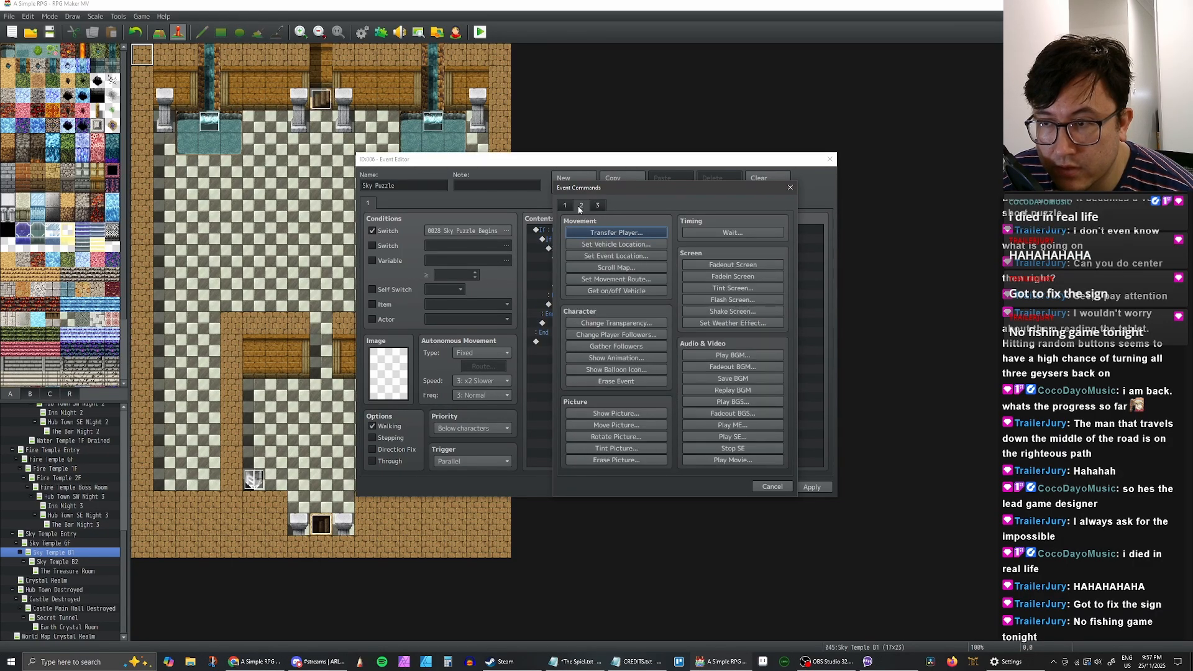
left_click(567, 206)
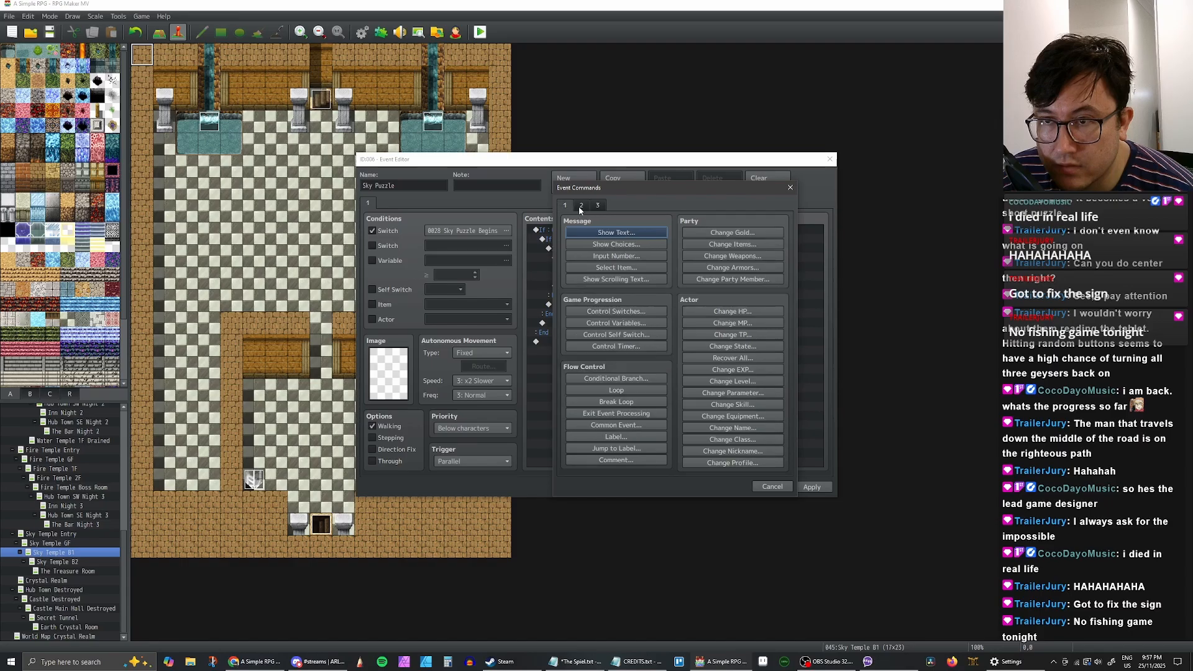
left_click(581, 206)
left_click(591, 207)
left_click(580, 206)
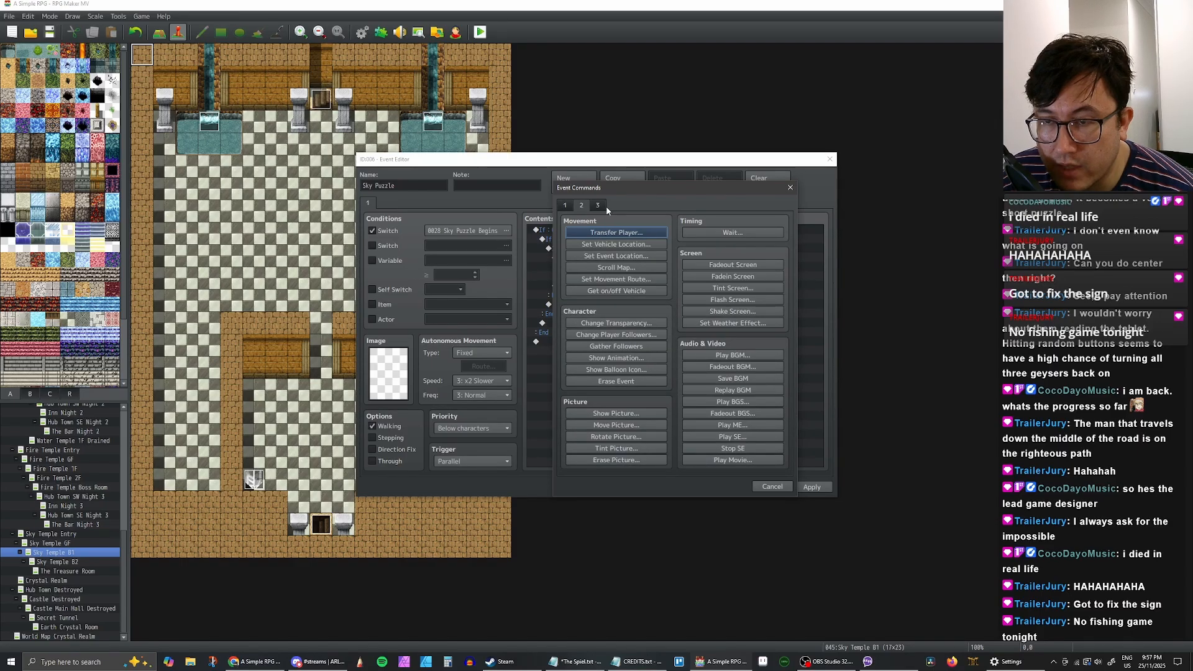
left_click(595, 206)
left_click(581, 206)
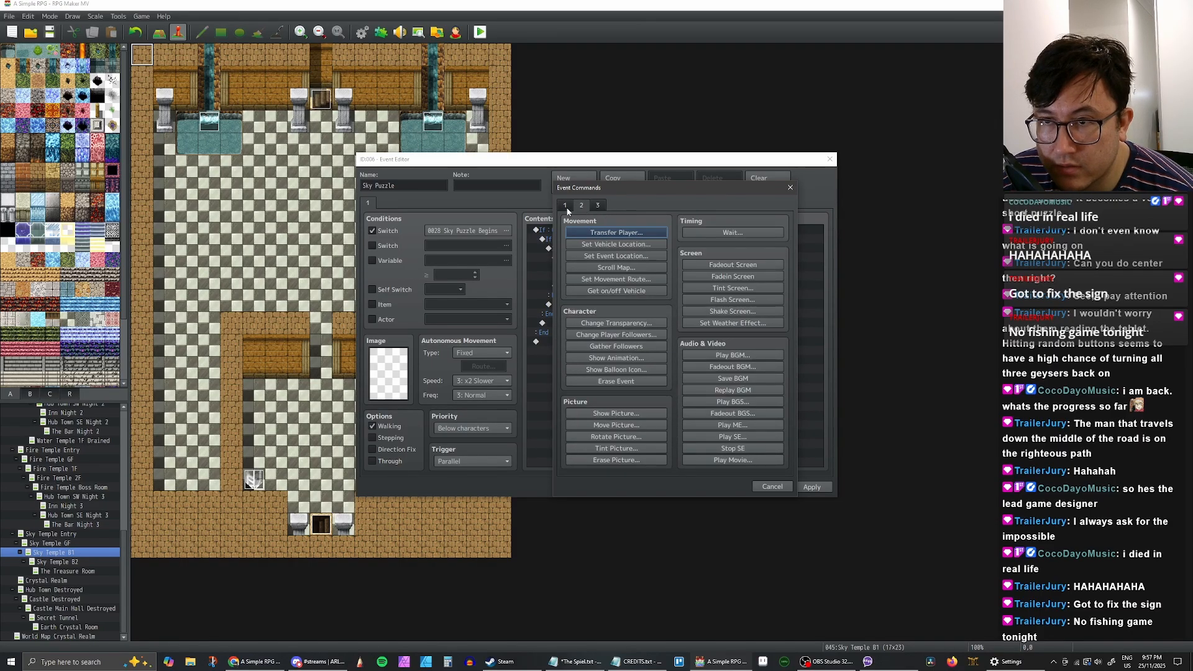
left_click(566, 206)
left_click(579, 206)
left_click(566, 206)
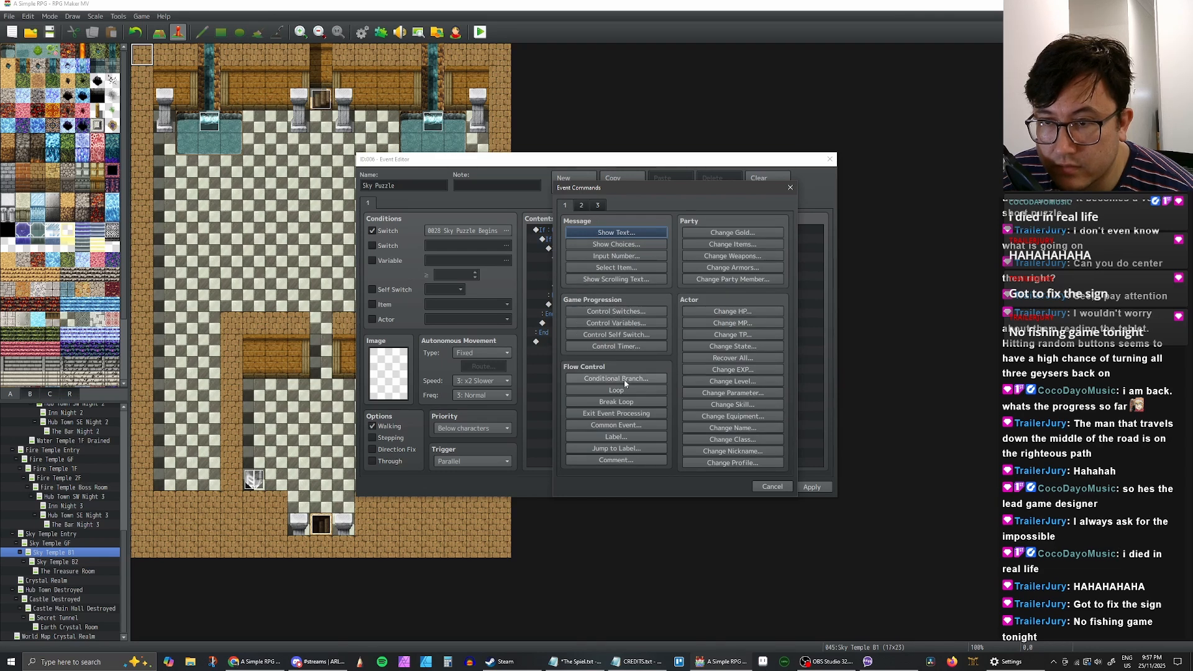
Step: Add a Control Switches command inside the Crystal #4 branch that turns 0029 Sky Puzzle Solved ON
left_click(625, 312)
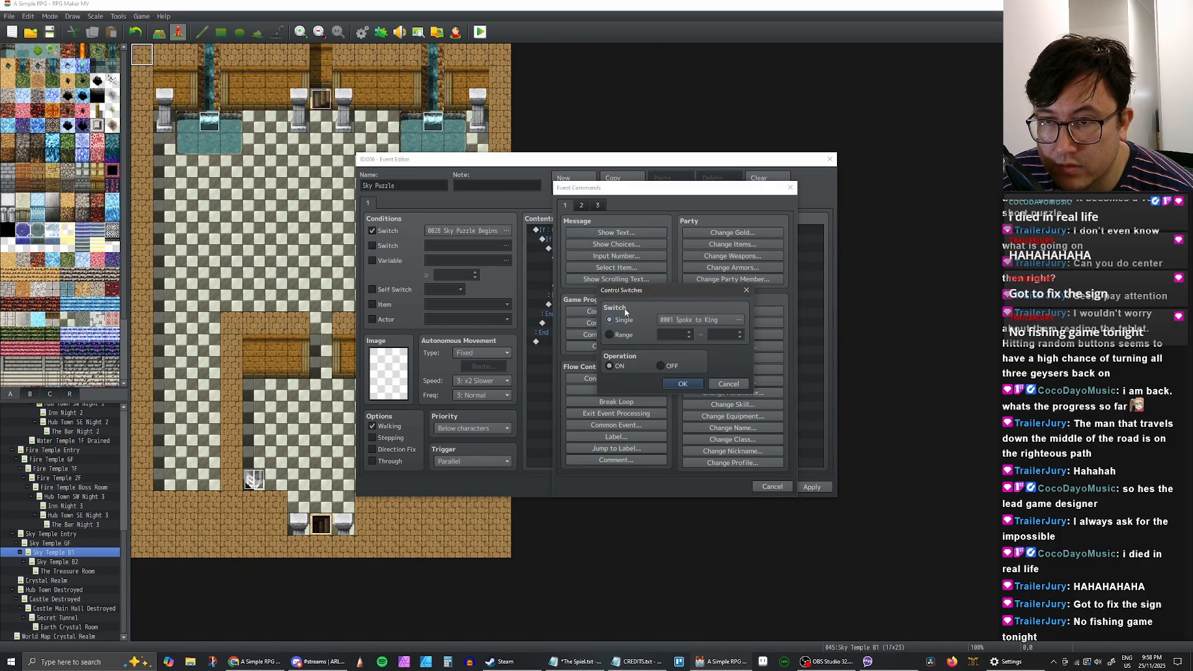
left_click(716, 318)
left_click(706, 314)
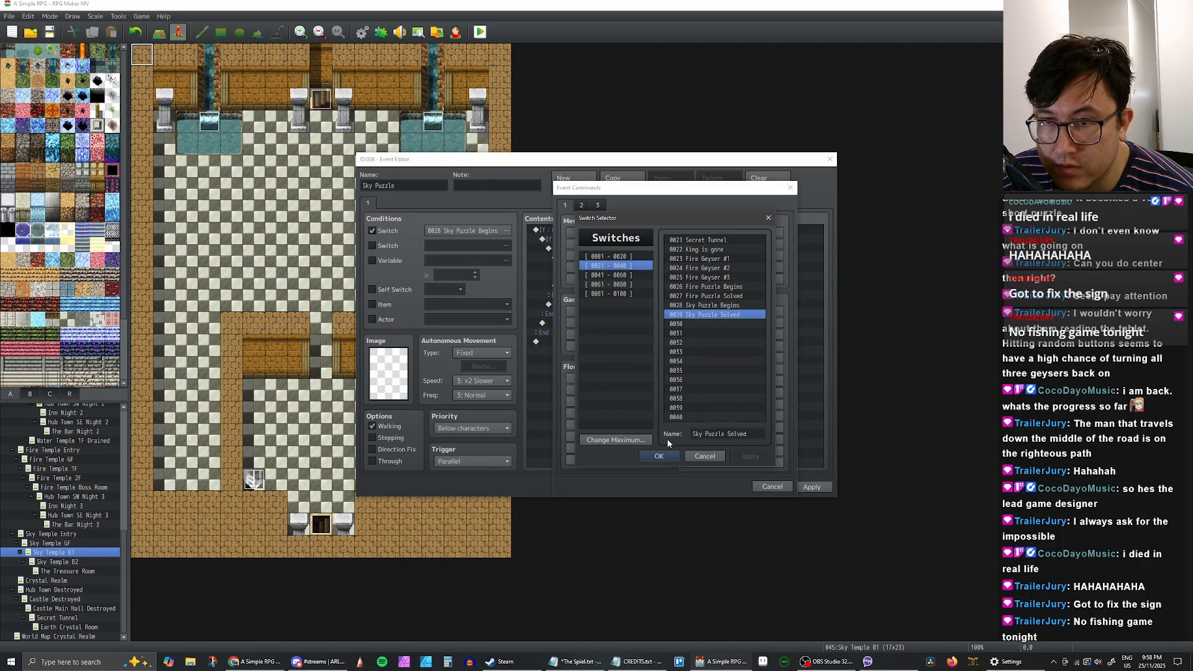
left_click(660, 456)
left_click(685, 386)
left_click(594, 267)
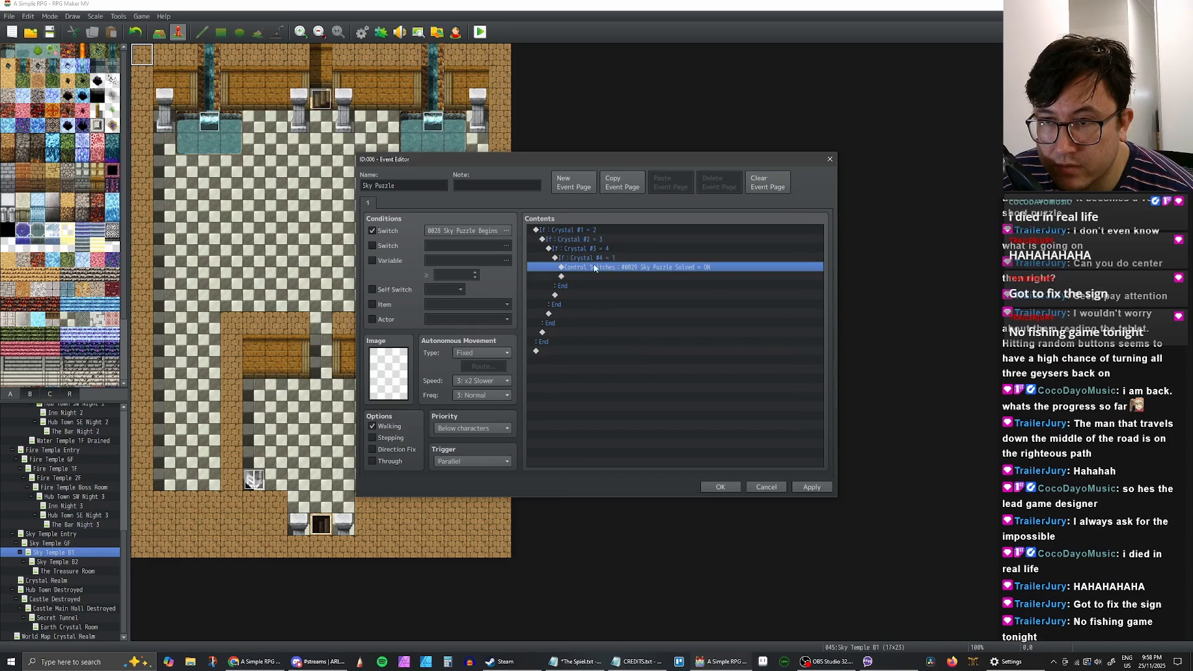
Step: Insert a Play SE command with the Heal3 sound above the Sky Puzzle Solved switch command, confirm the event, and save the project
right_click(594, 267)
left_click(612, 271)
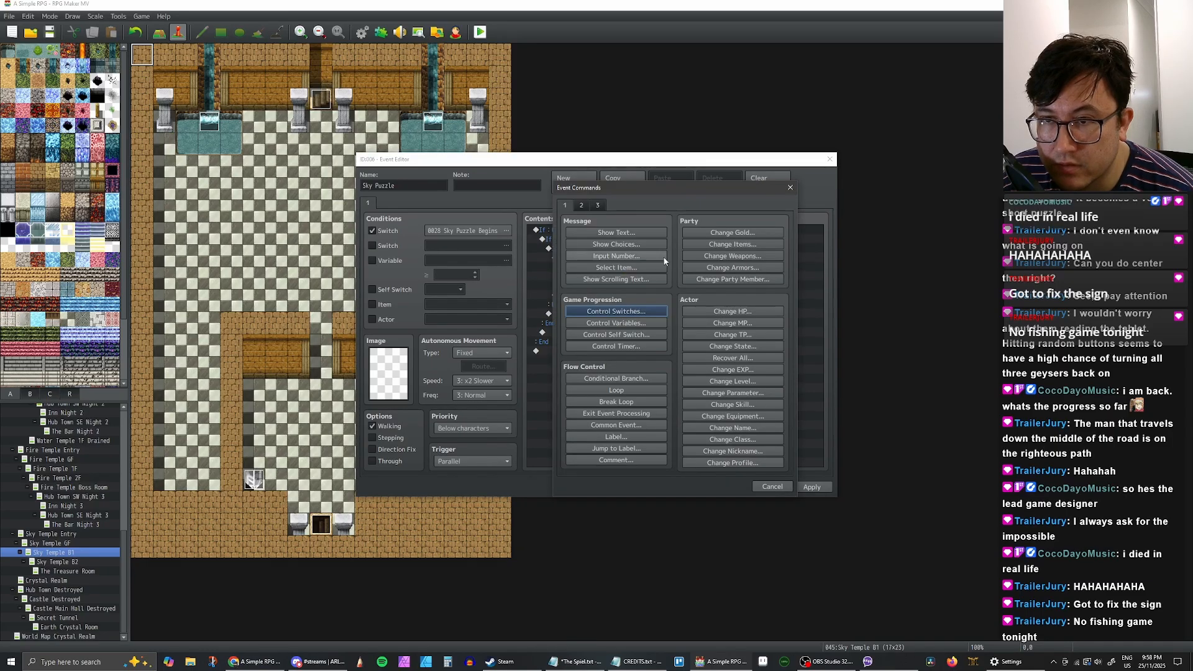
left_click(597, 206)
left_click(582, 208)
left_click(596, 205)
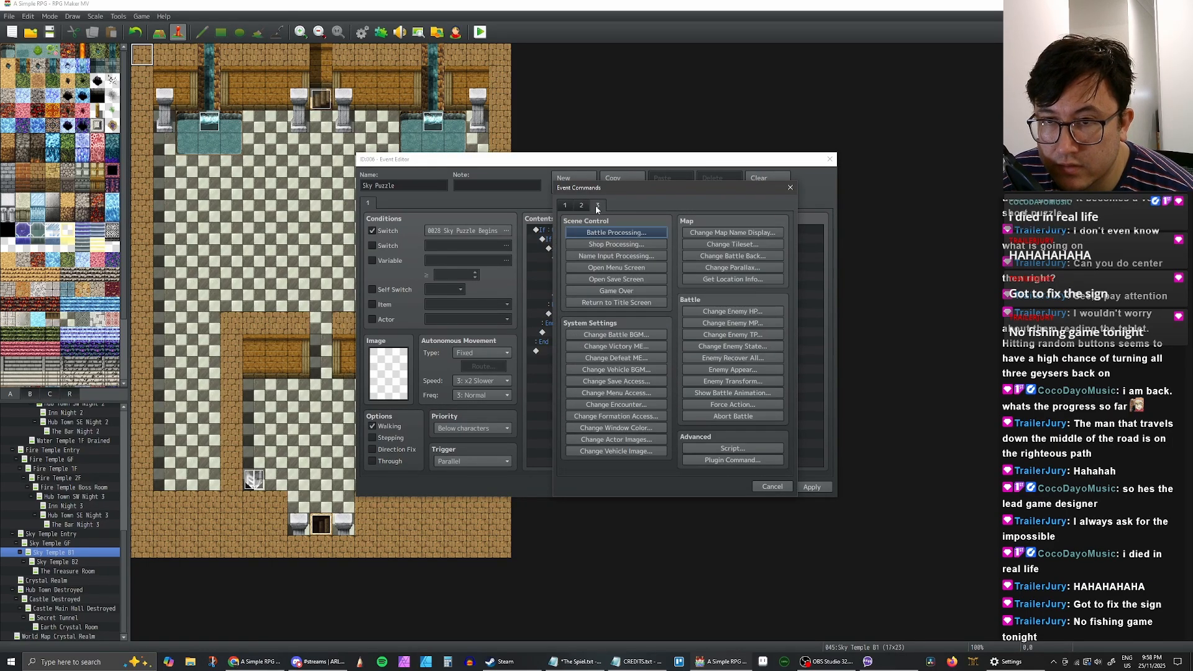
left_click(584, 207)
left_click(734, 438)
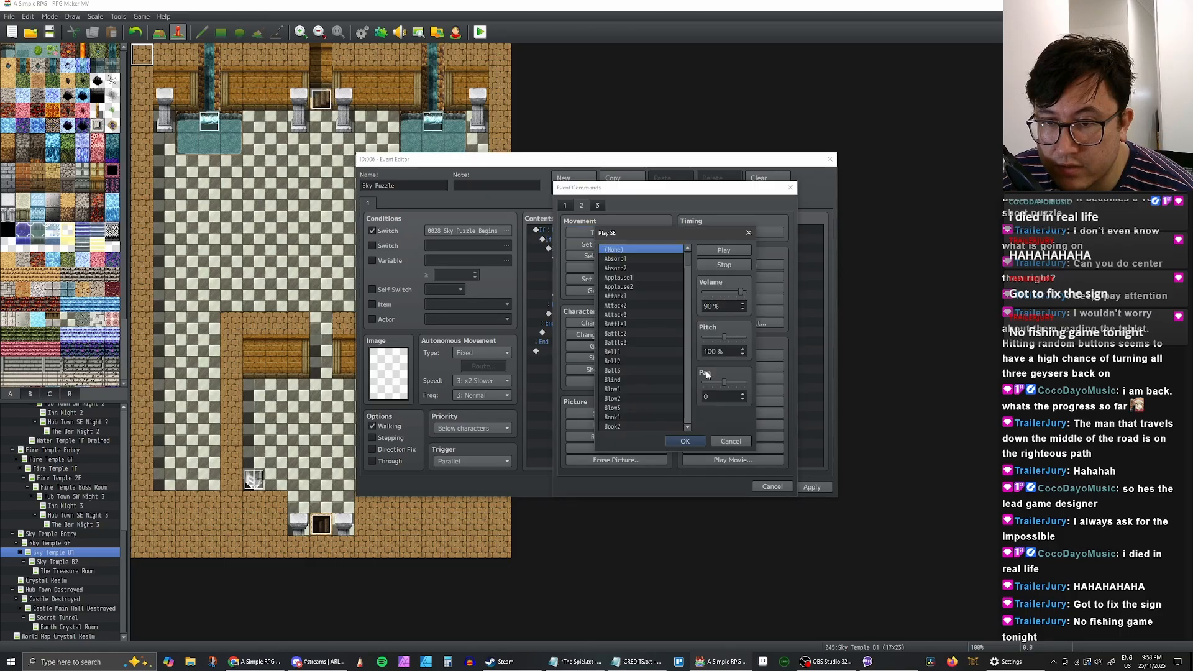
scroll(655, 308, "down", 10)
scroll(662, 303, "down", 10)
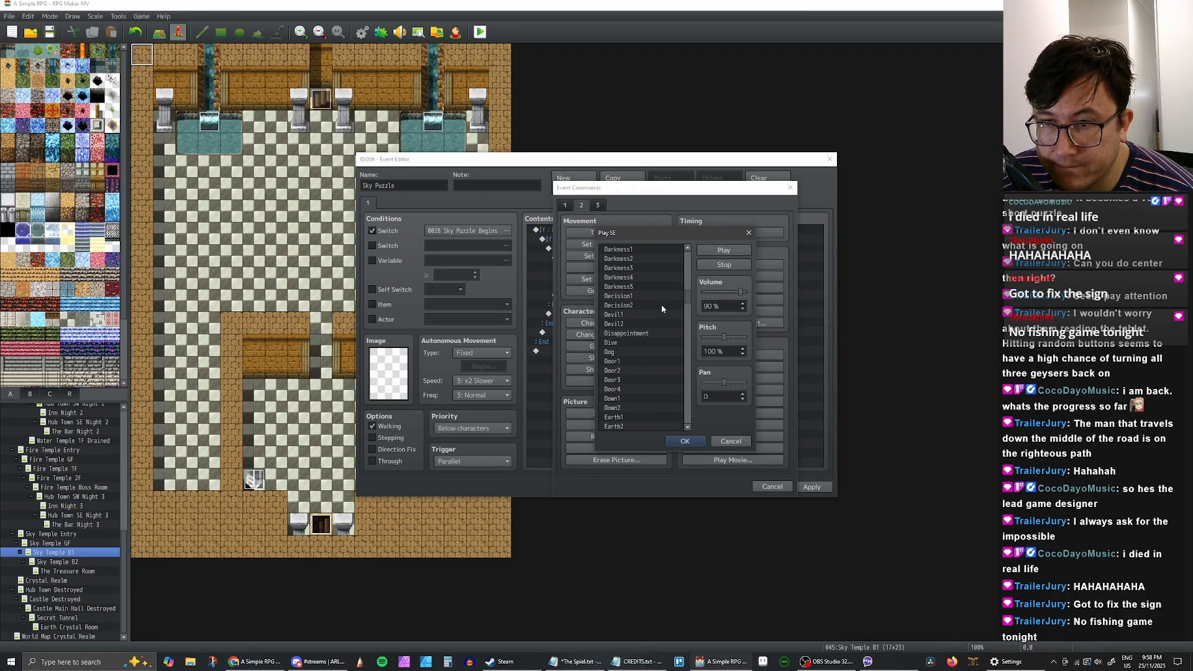
scroll(662, 301, "down", 5)
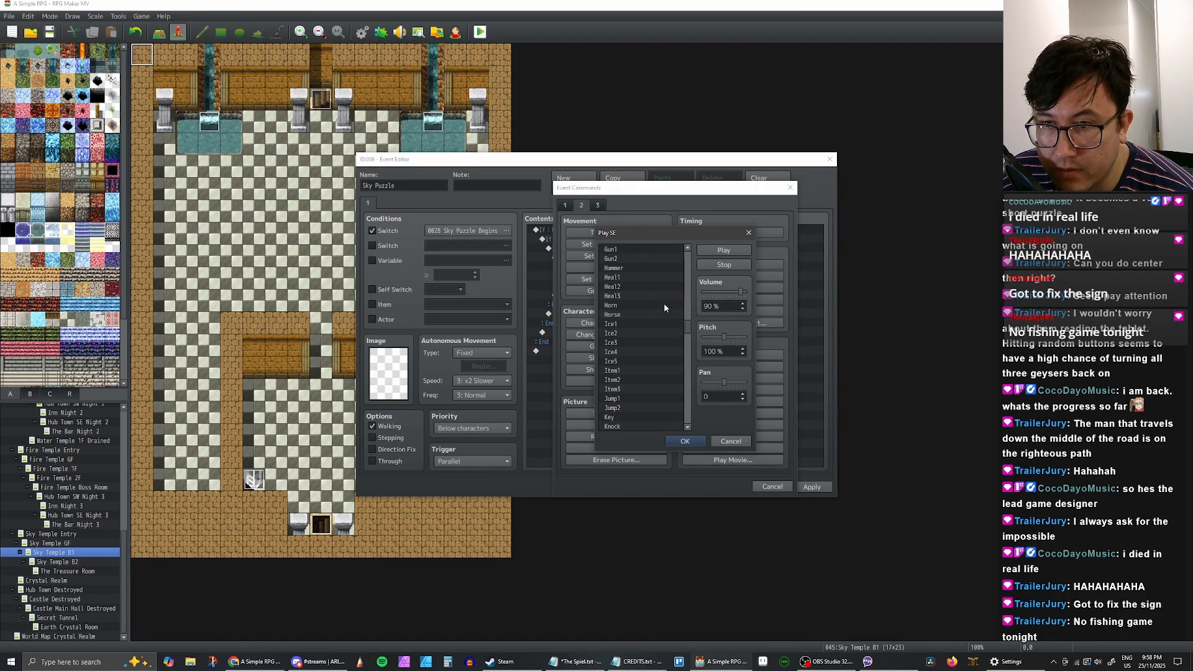
left_click(624, 296)
left_click(684, 441)
left_click(721, 486)
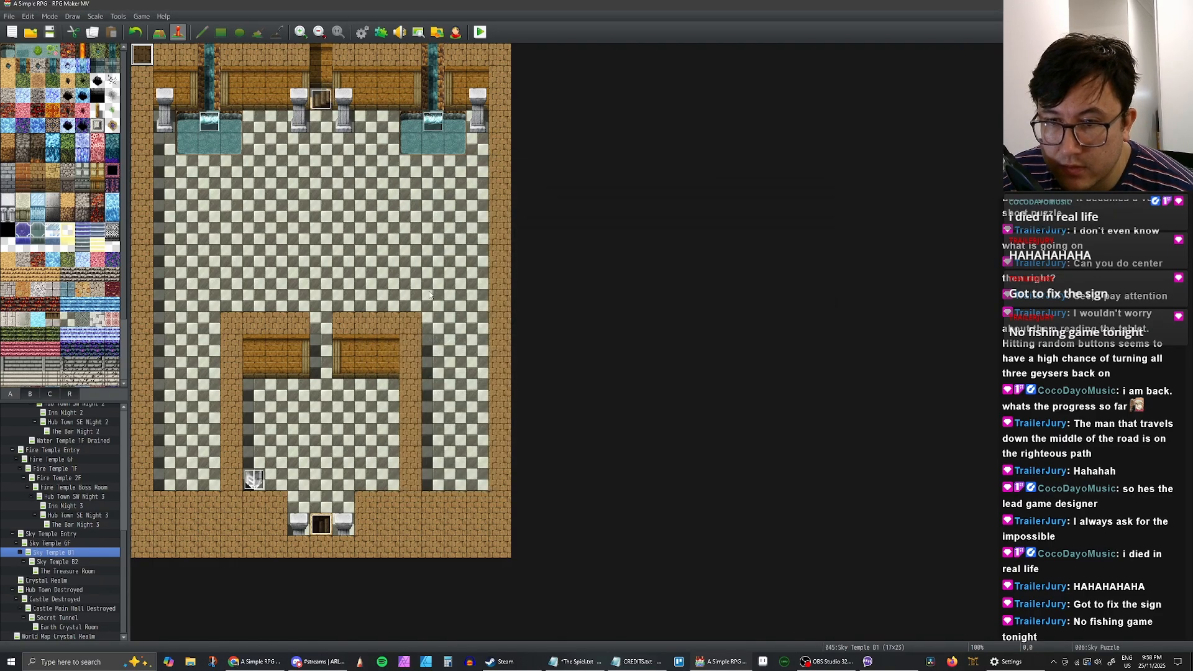
left_click(51, 33)
left_click(1179, 5)
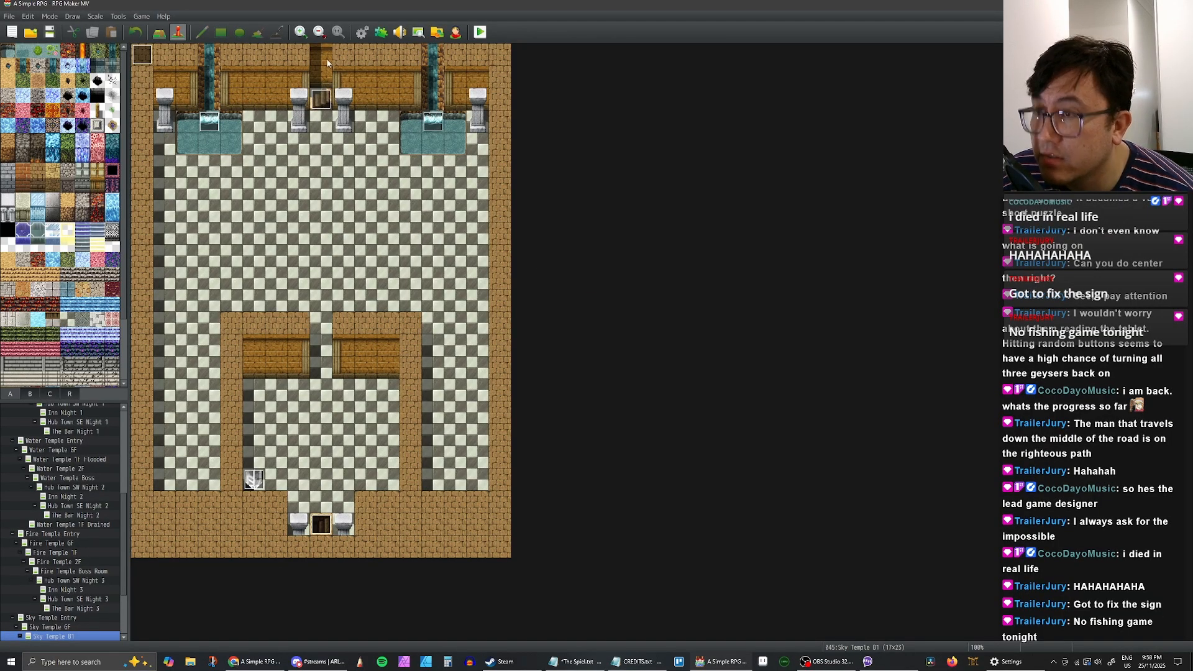
Step: Reopen the Sky Puzzle event's Play SE command, audition the heal sounds including at 50% pitch, and choose Heal2
double_click(142, 55)
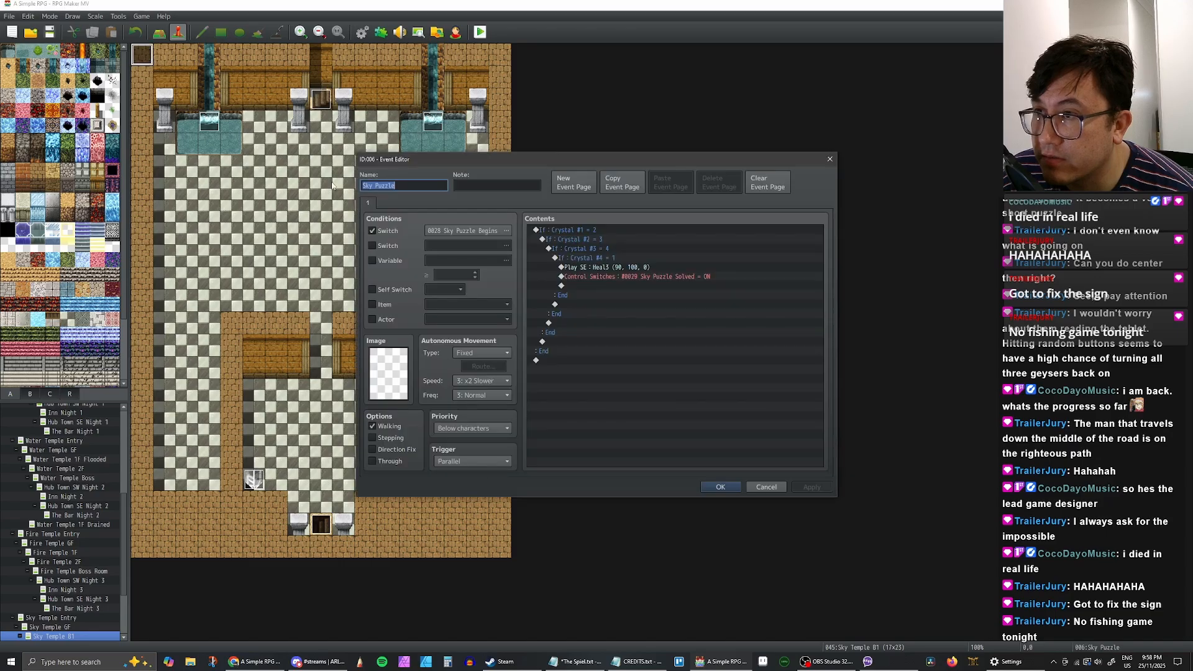
double_click(638, 269)
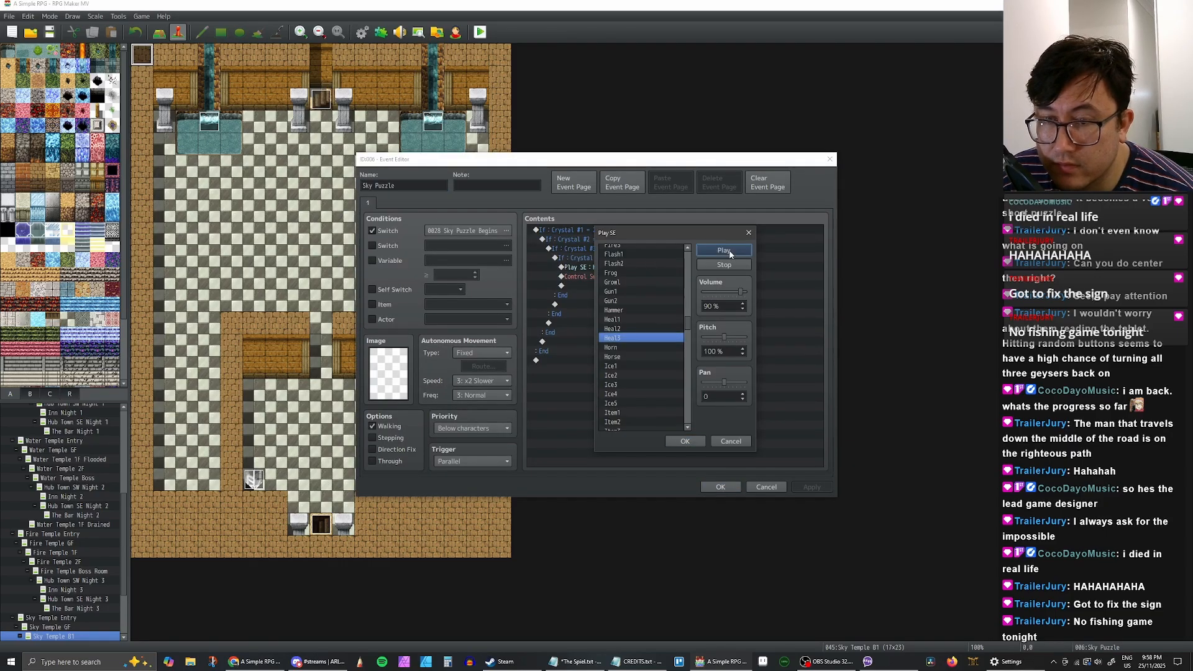
key("XF86AudioRaiseVolume")
key("XF86AudioRaiseVolume")
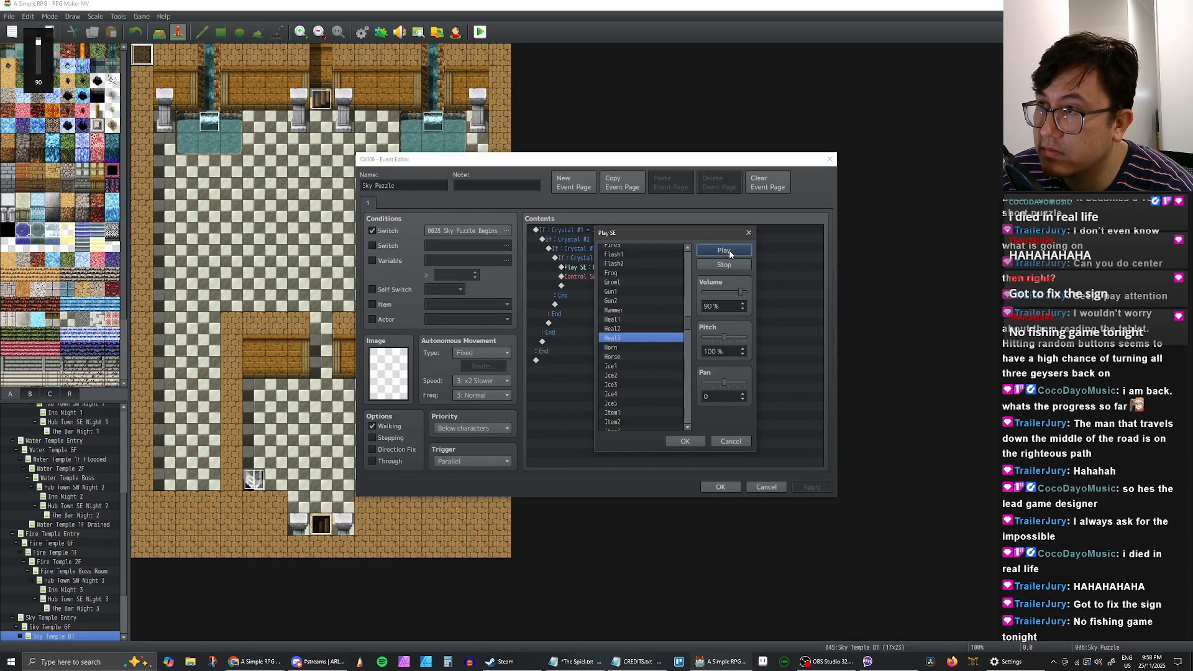
key("XF86AudioLowerVolume")
key("XF86AudioLowerVolume")
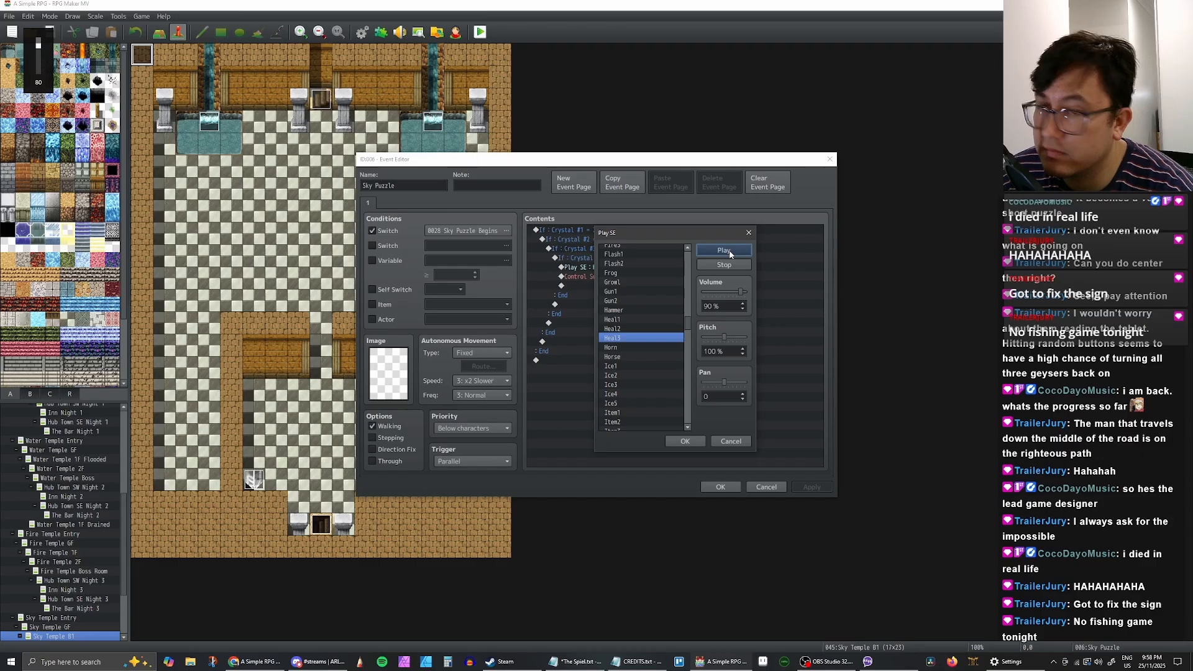
left_click_drag(724, 337, 705, 339)
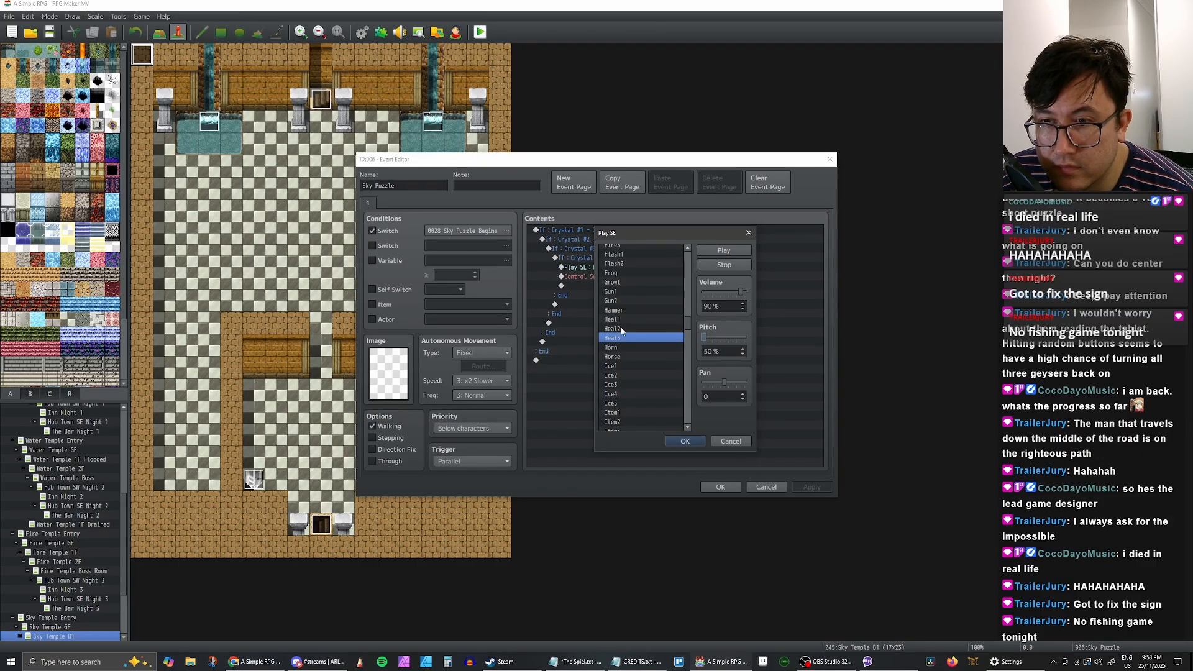
left_click(614, 329)
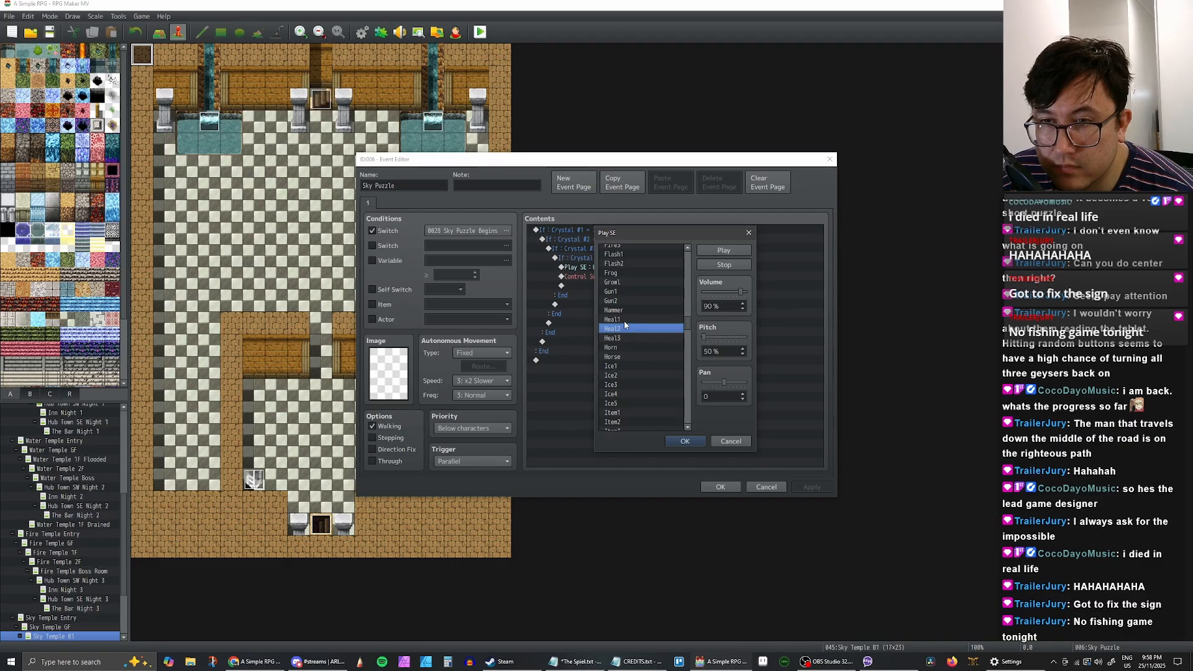
left_click(622, 319)
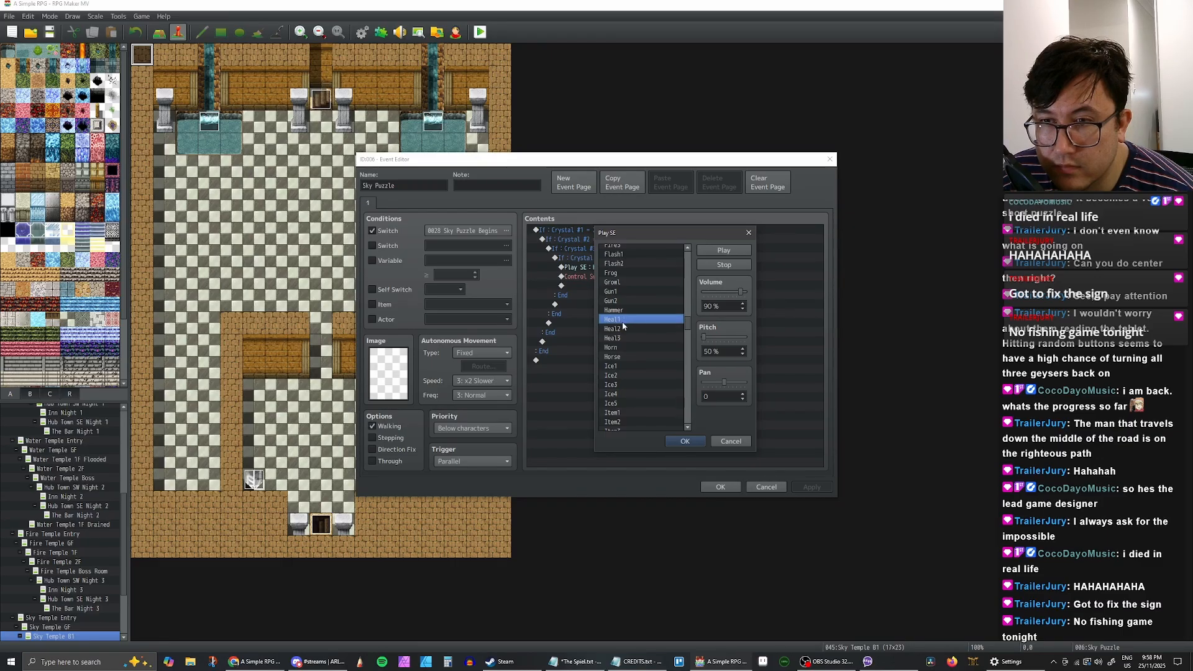
left_click(623, 330)
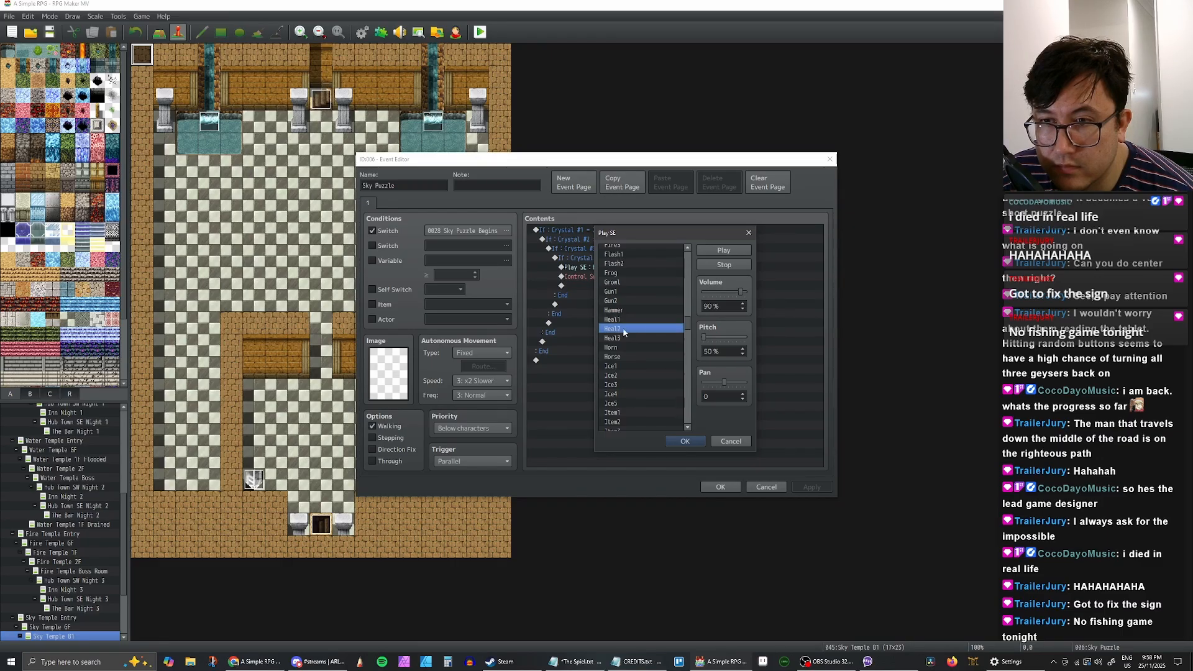
Step: Set the Heal2 sound's pitch to 80% and volume to 50%, and confirm the changes to the Sky Puzzle event
left_click(724, 338)
left_click_drag(725, 339, 717, 340)
left_click(723, 292)
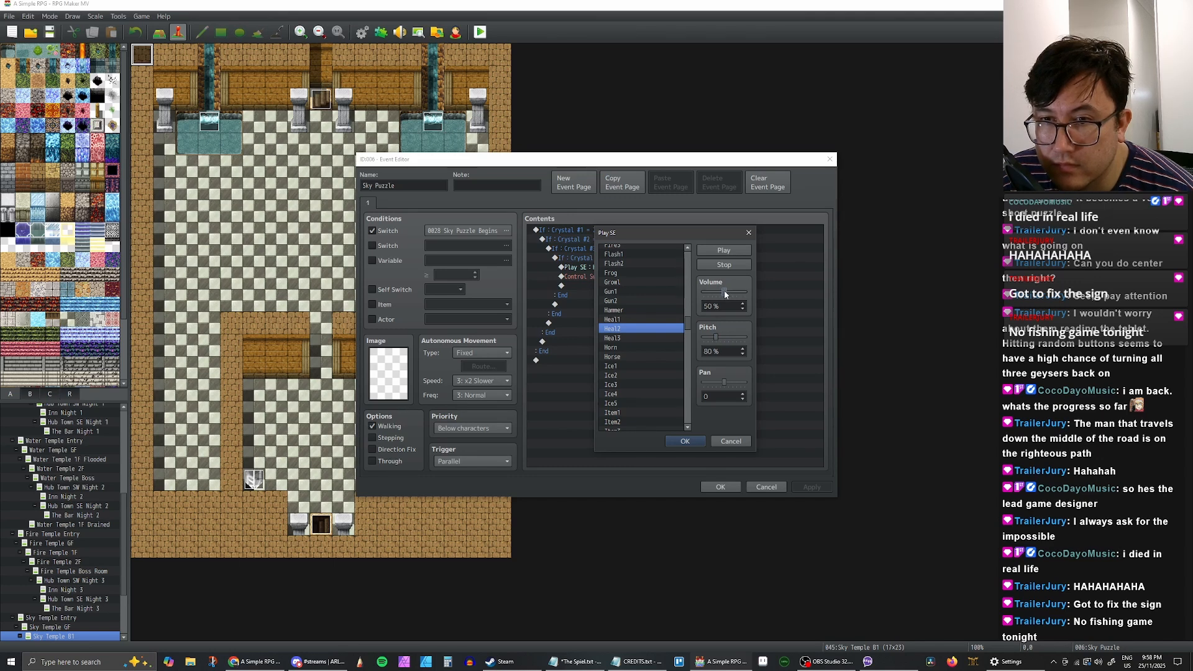
left_click(690, 439)
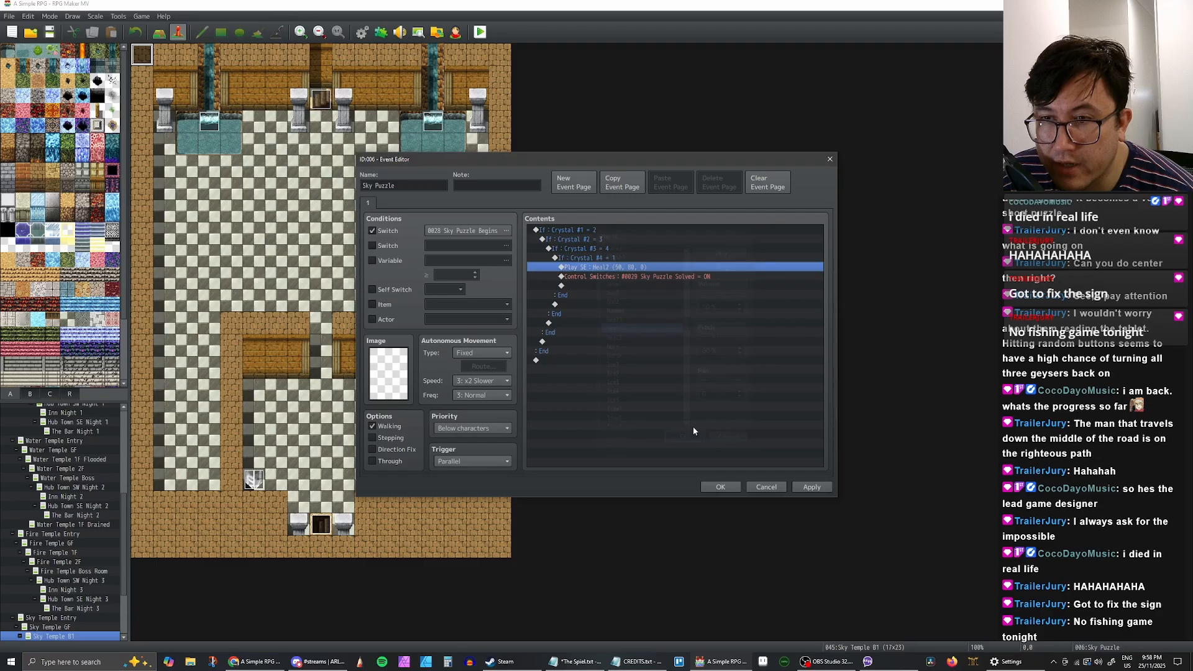
left_click(621, 275)
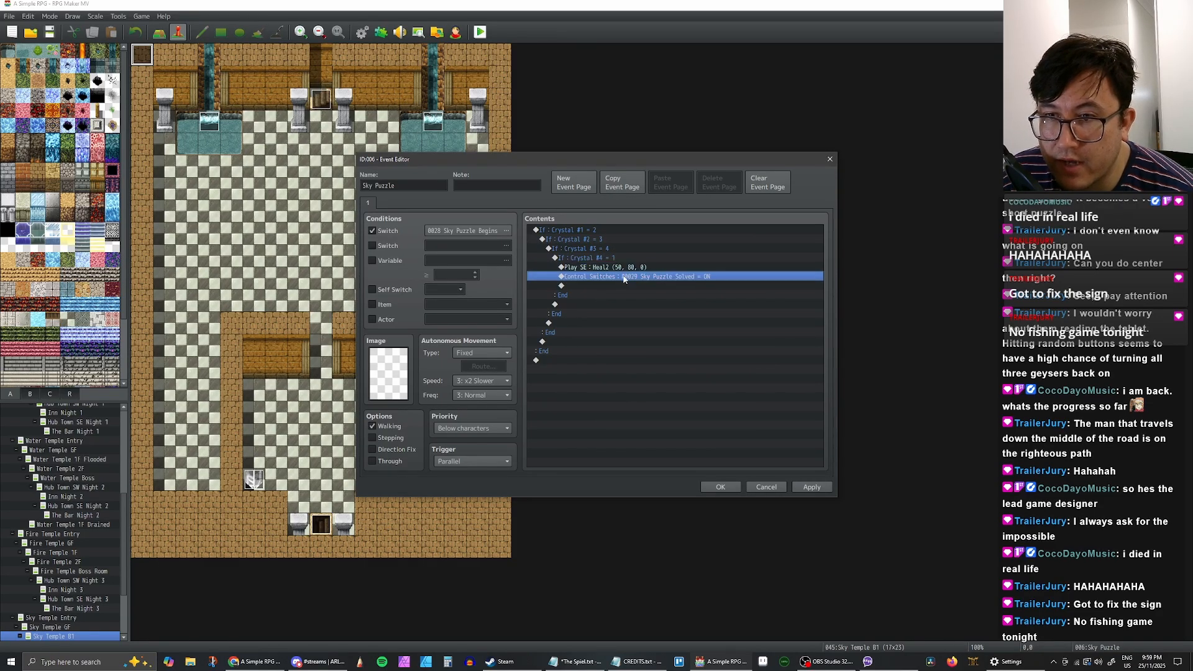
left_click(811, 487)
left_click(721, 486)
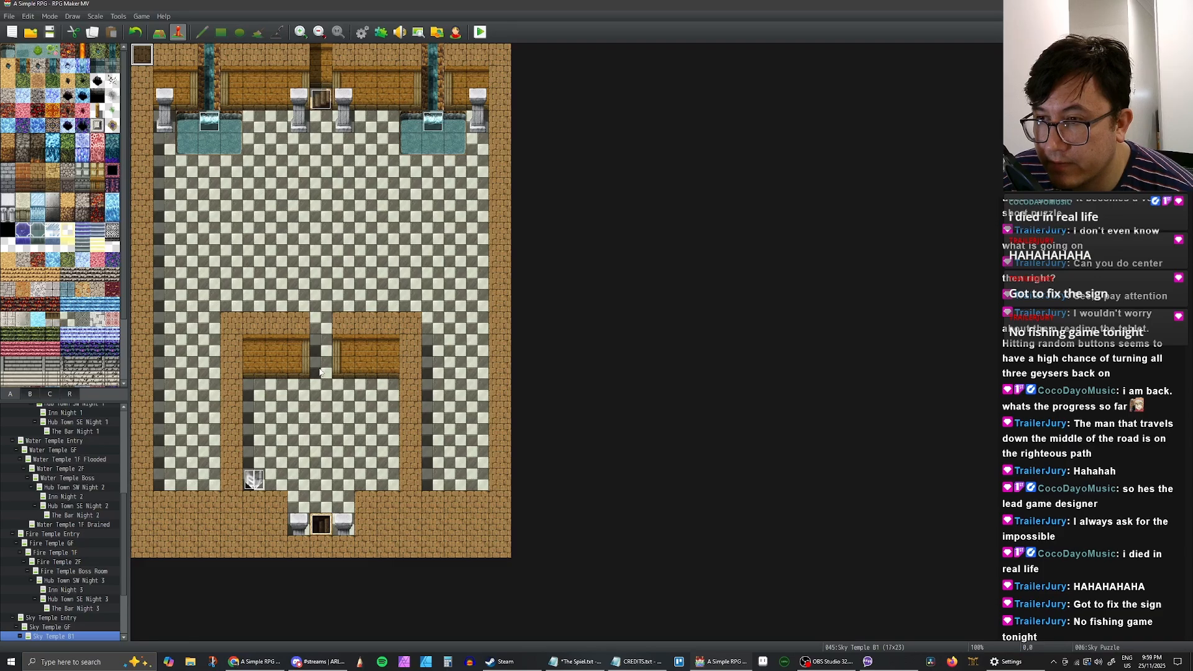
Step: Create an event on the tile just below the opening in the inner room's upper wall and name it Sky Puzzle Cutscene
left_click(322, 392)
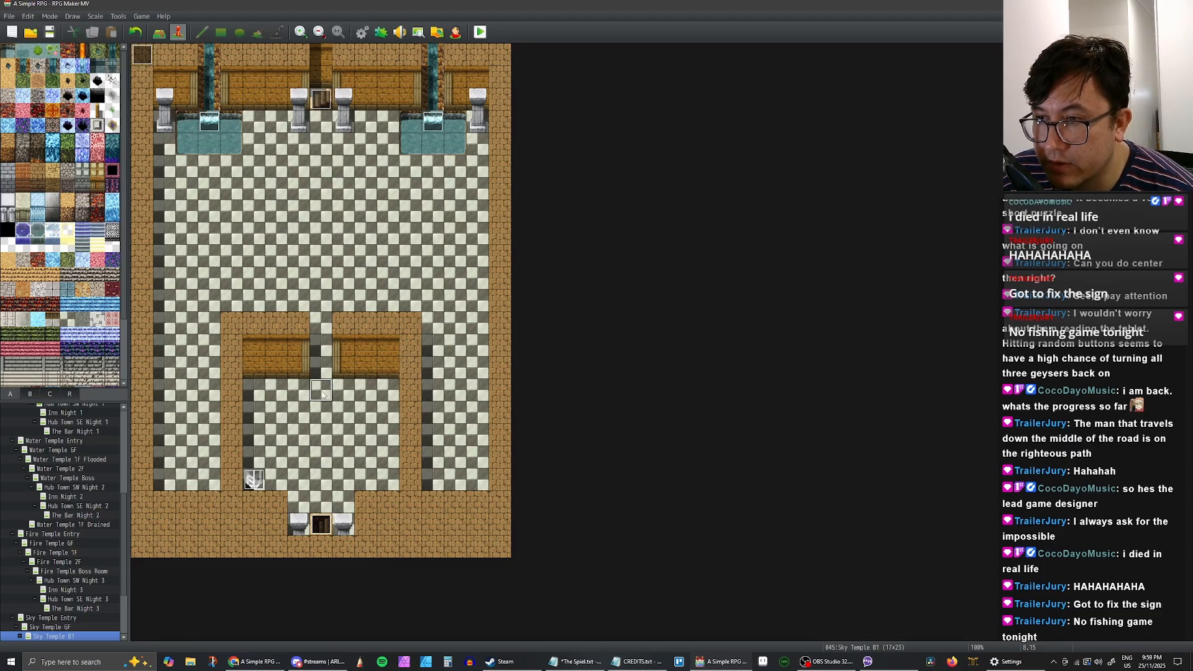
double_click(323, 394)
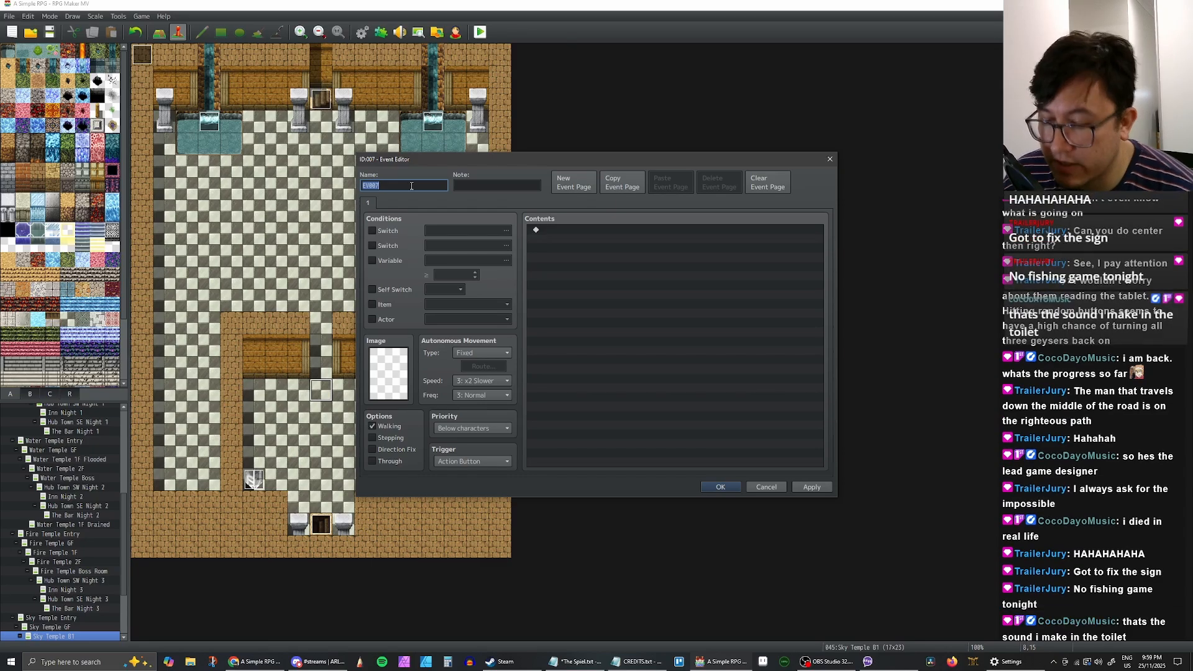
type("Sky ")
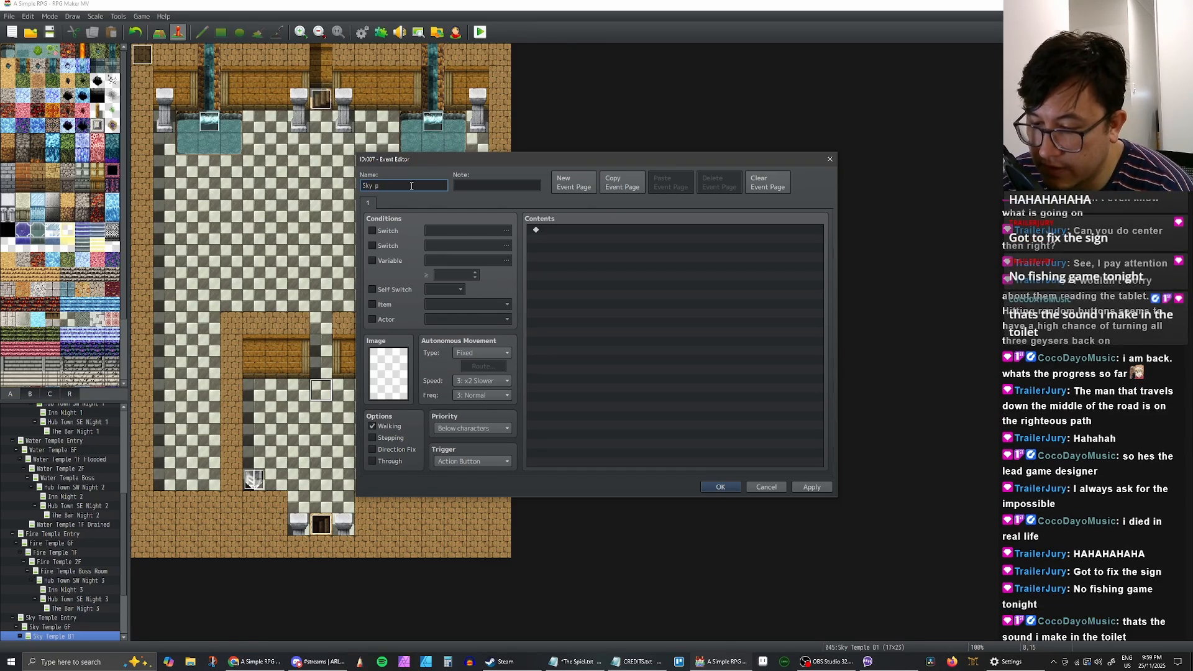
type("Puzzle ")
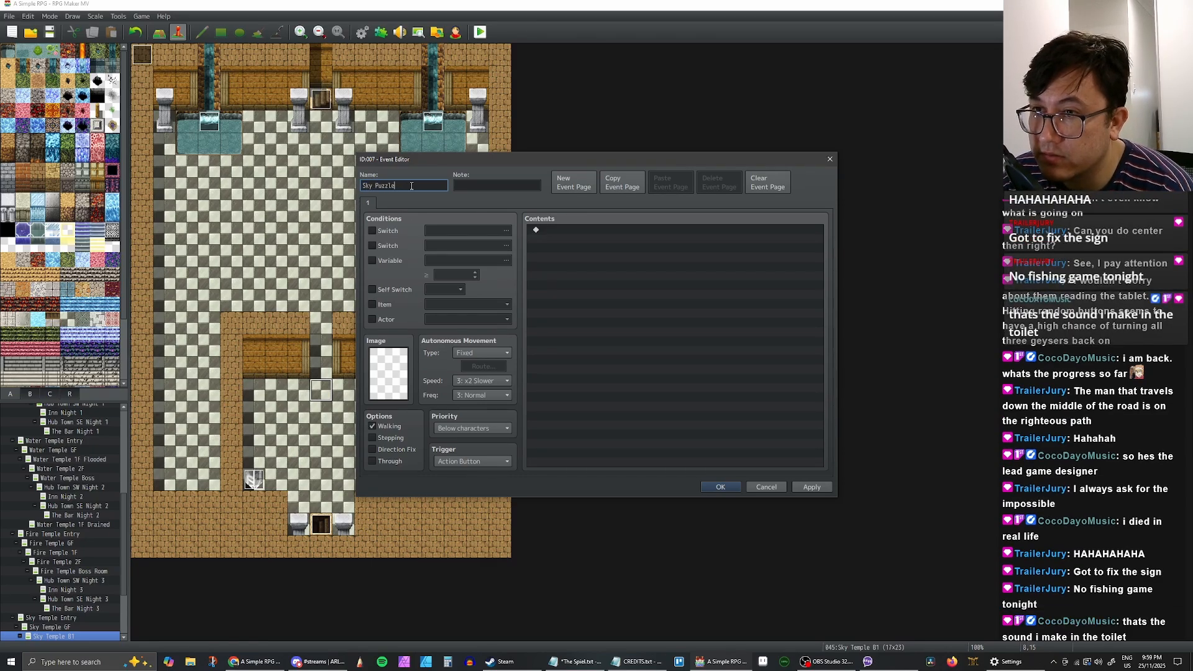
type("Cutscene")
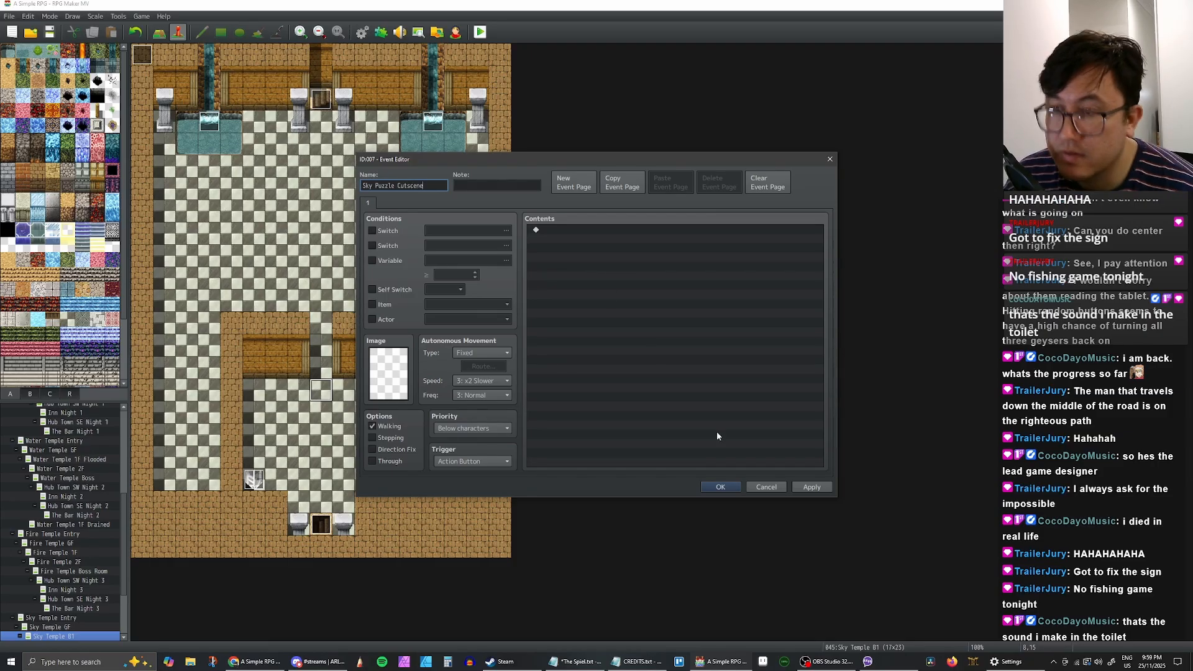
left_click(812, 488)
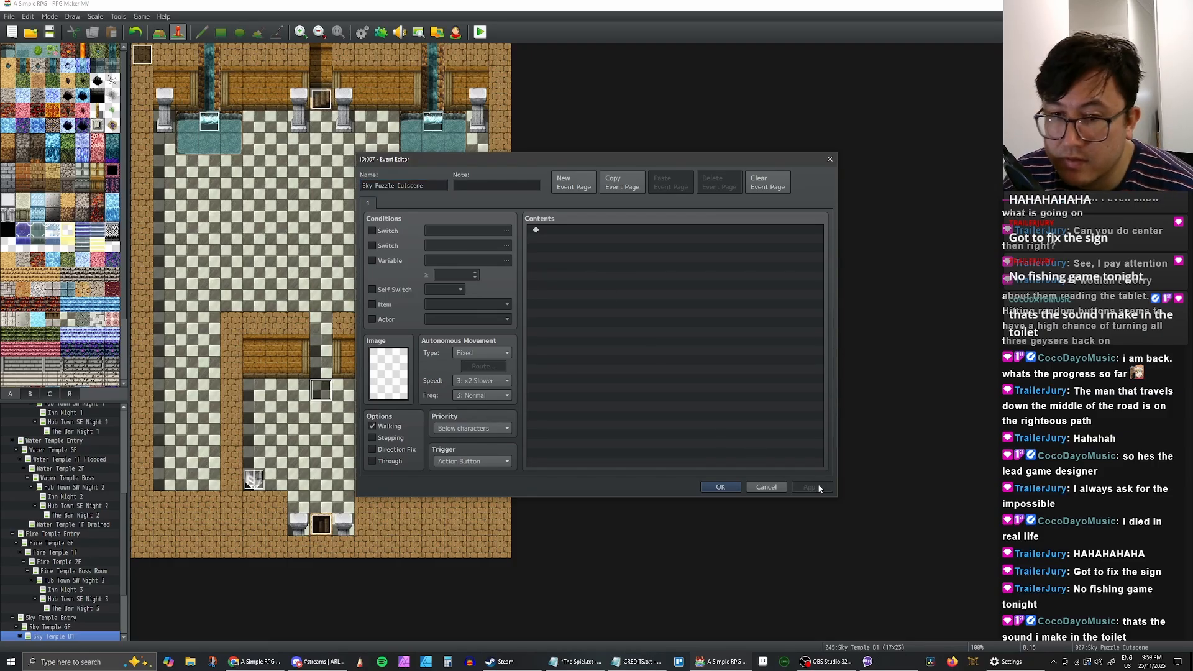
Step: Set the Sky Puzzle Cutscene event's trigger to Player Touch, leave its switch condition off, and apply the change
left_click(372, 230)
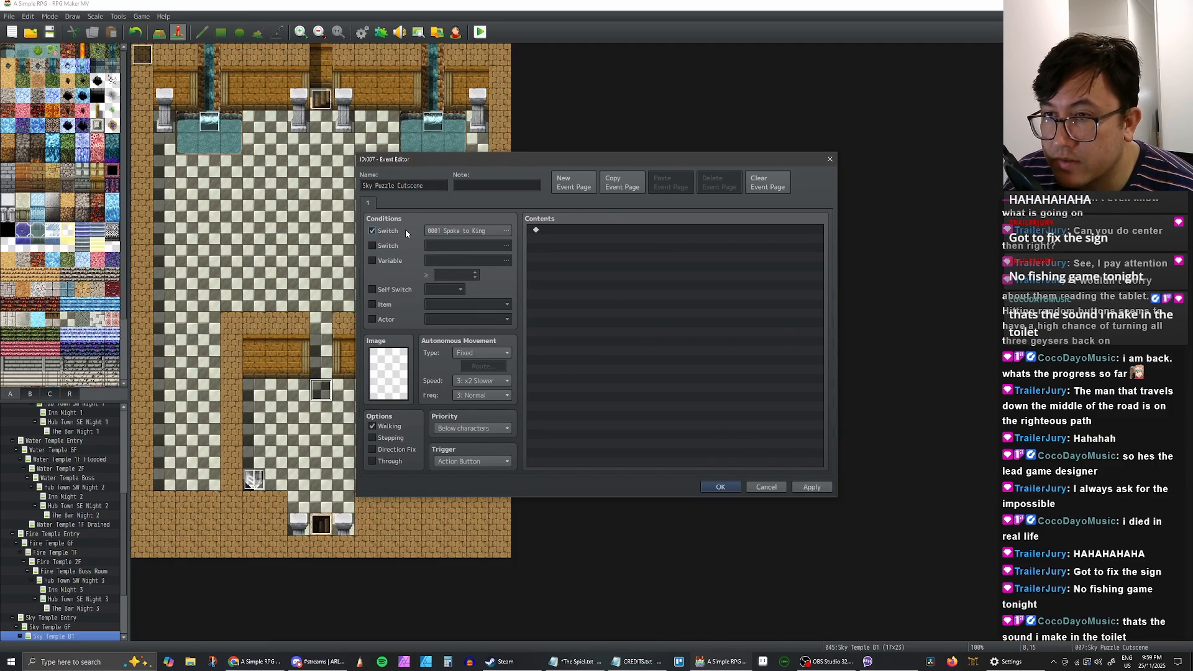
left_click(372, 230)
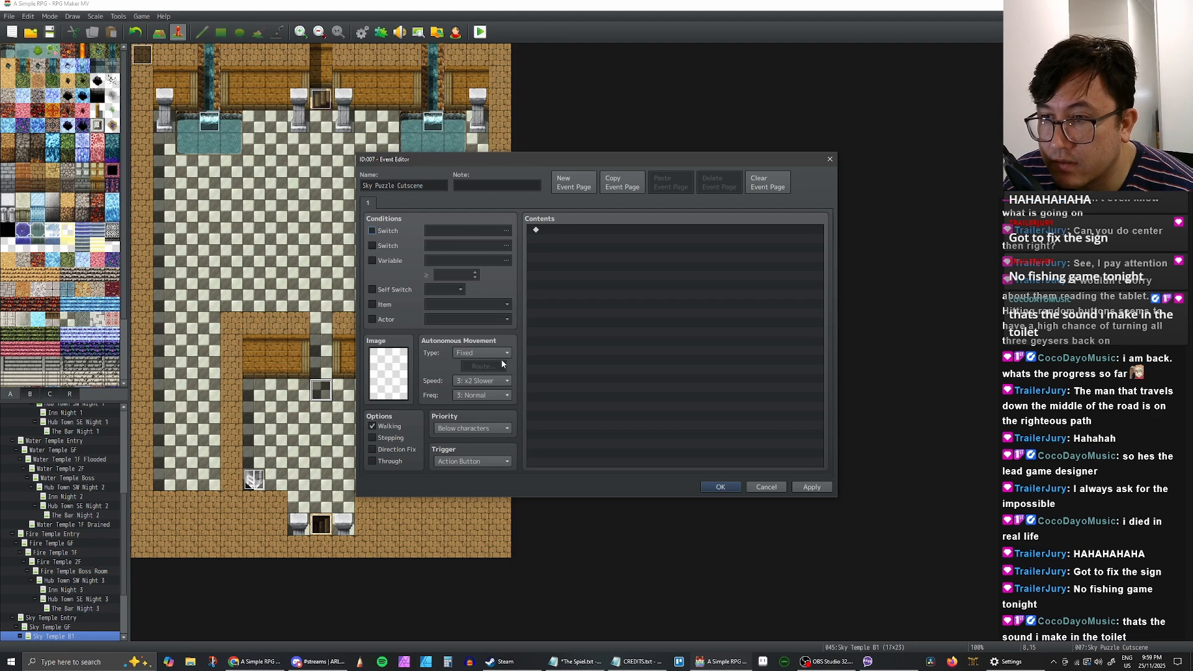
left_click(472, 461)
left_click(475, 485)
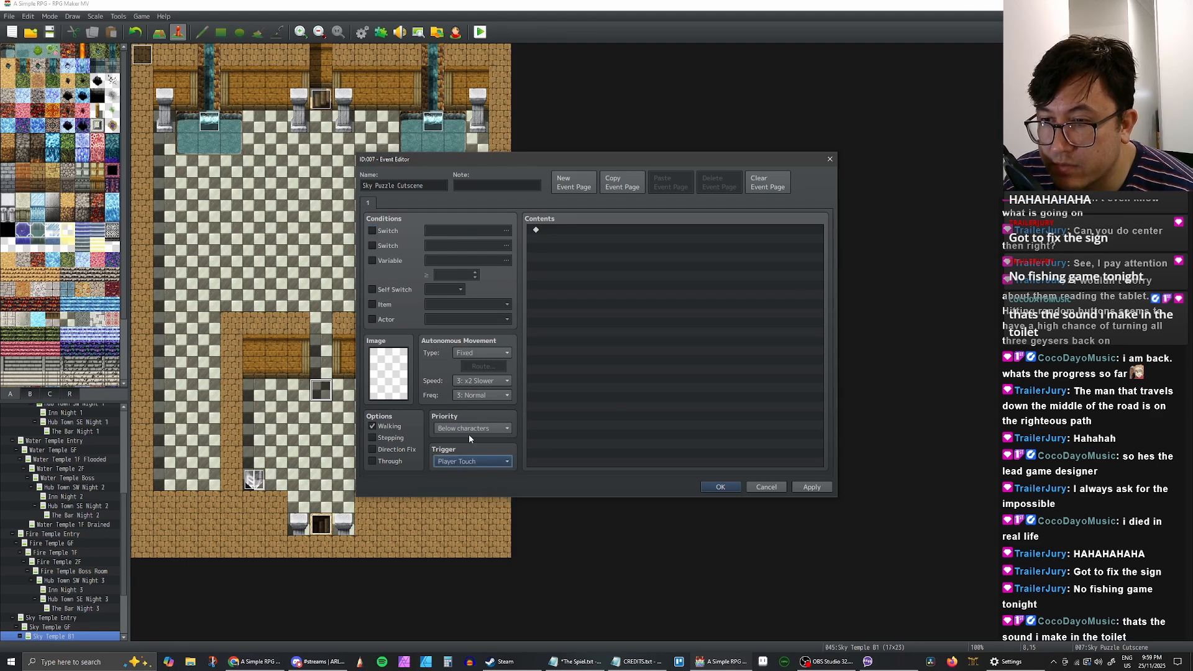
left_click(803, 485)
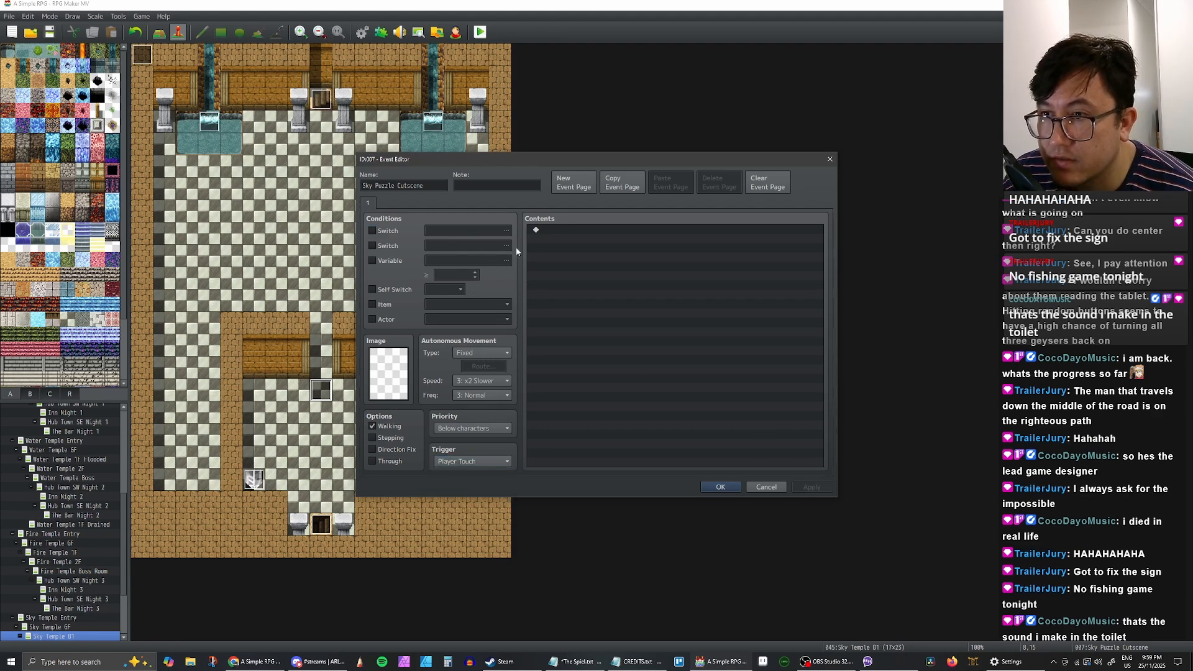
Step: Look through the pages of event commands available for the first line of the Sky Puzzle Cutscene event
double_click(581, 230)
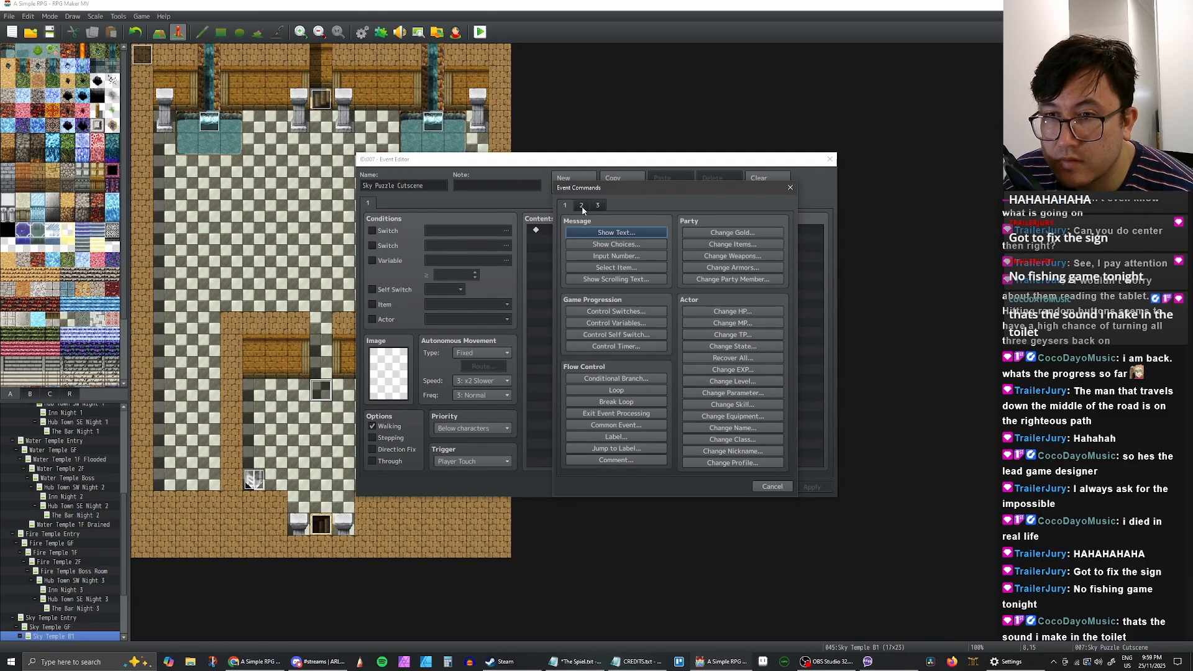
left_click(582, 205)
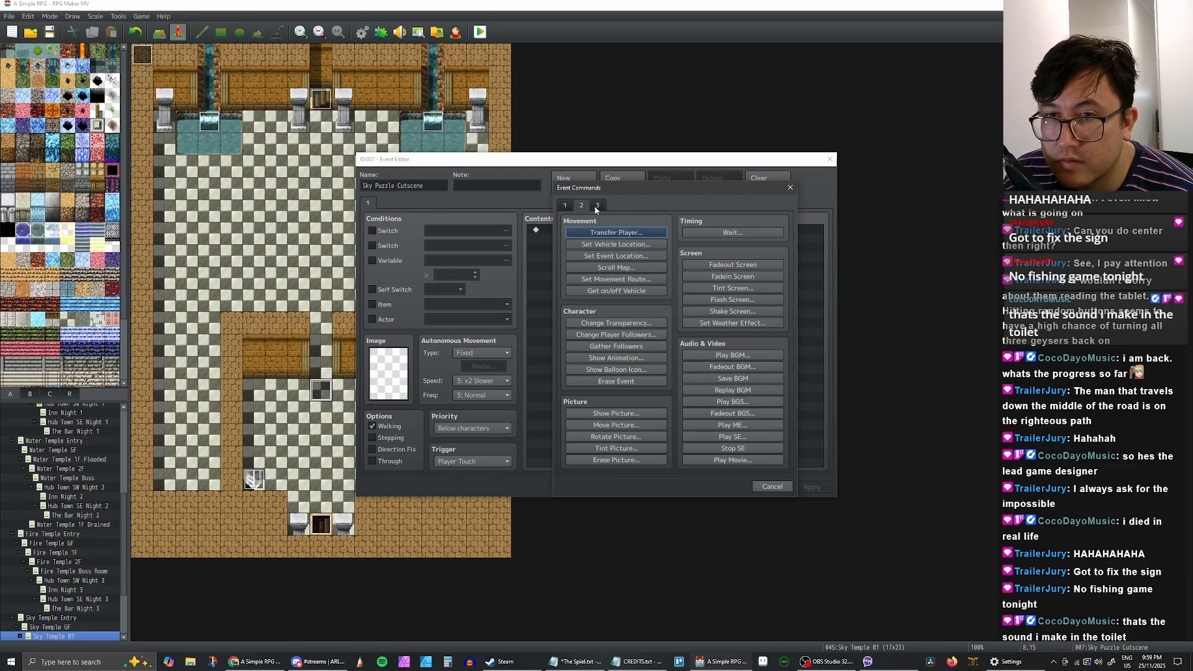
left_click(597, 205)
left_click(582, 205)
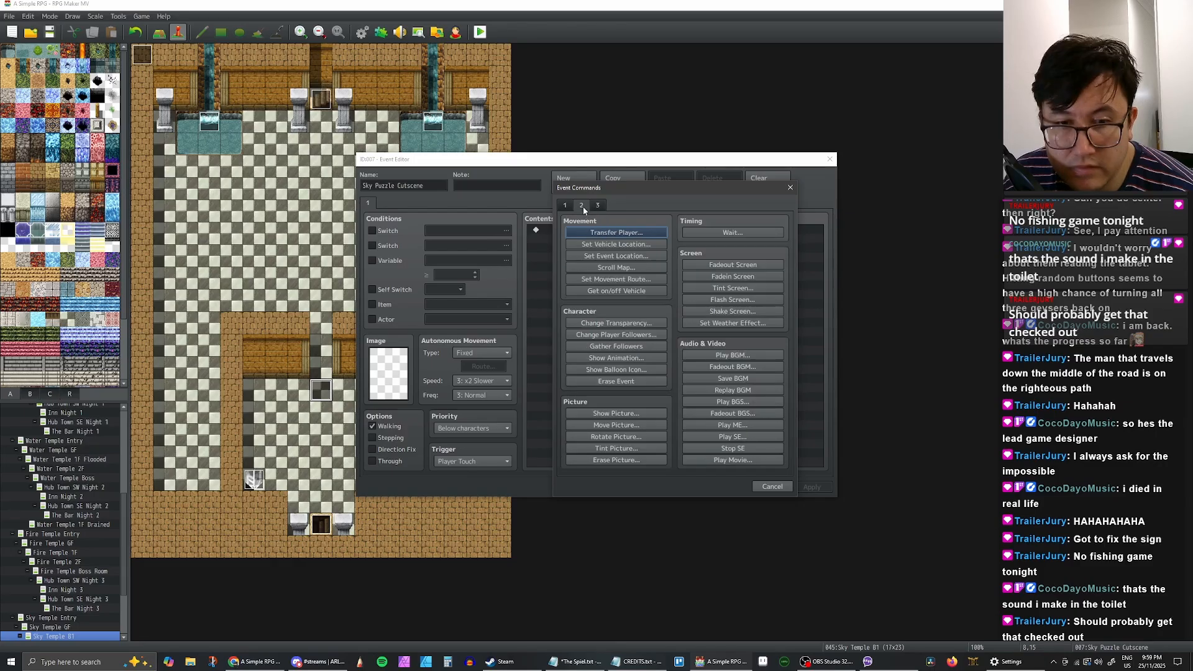
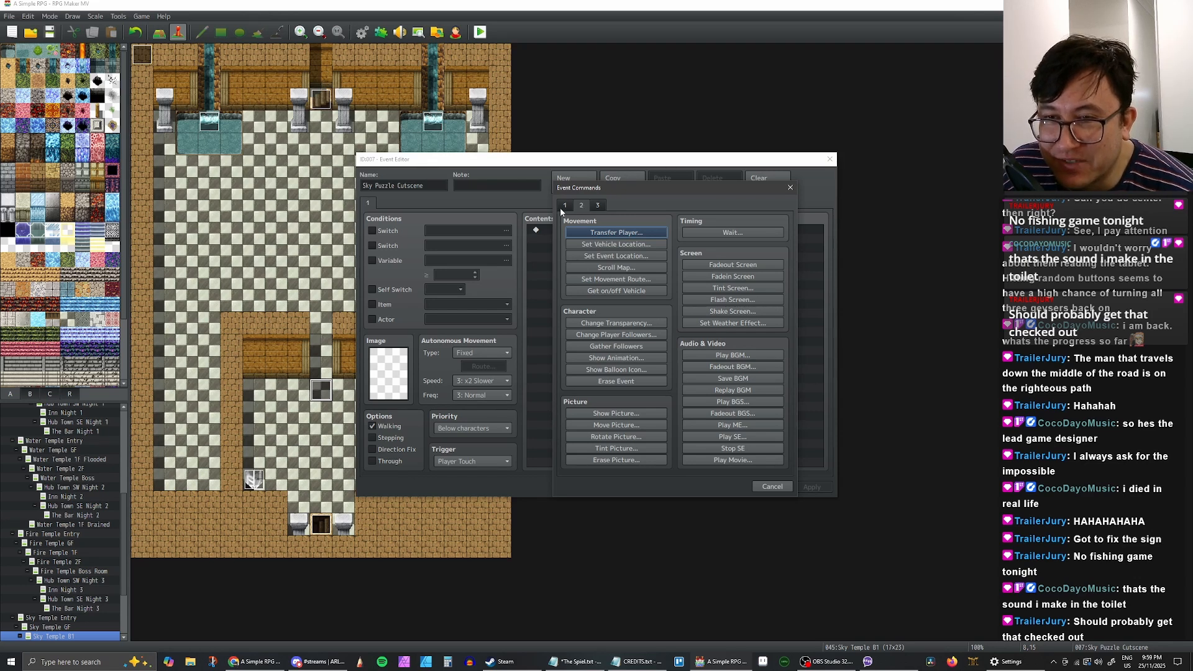
left_click(562, 207)
left_click(579, 208)
left_click(569, 207)
left_click(575, 206)
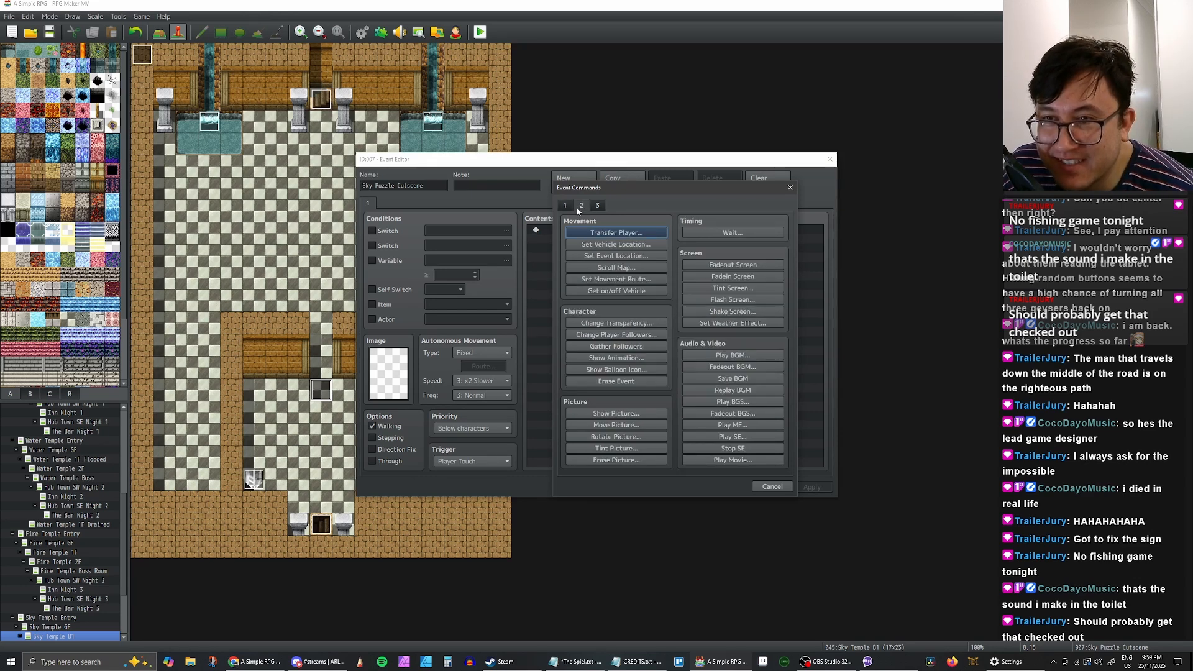
left_click(561, 208)
left_click(577, 206)
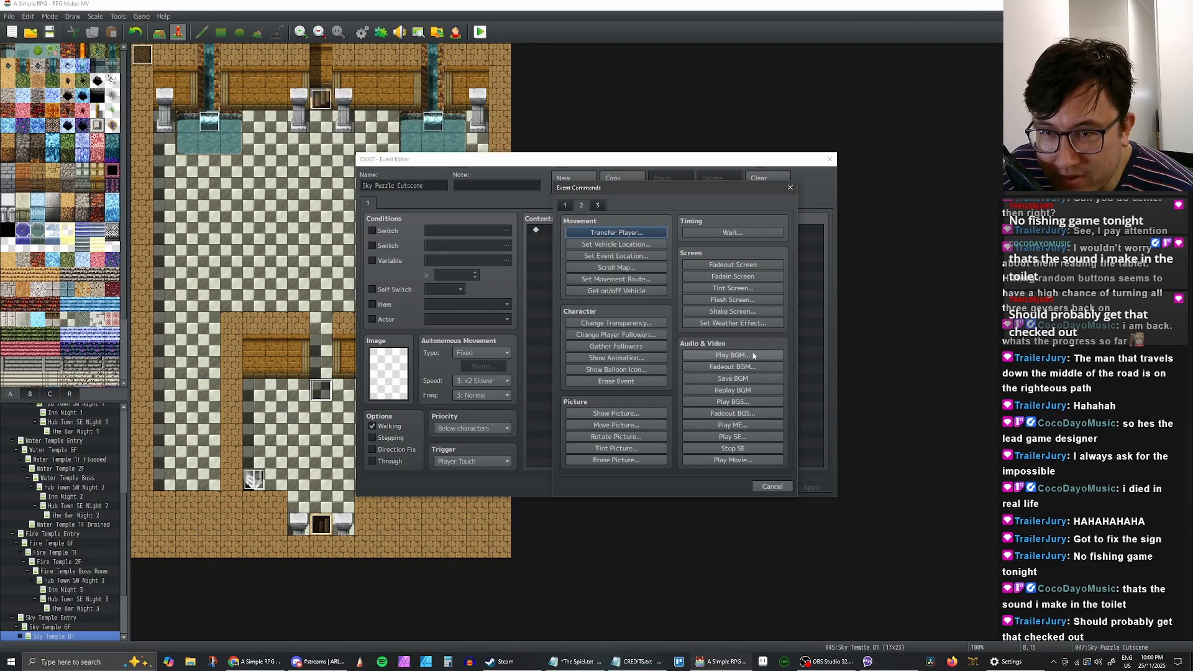
left_click(745, 435)
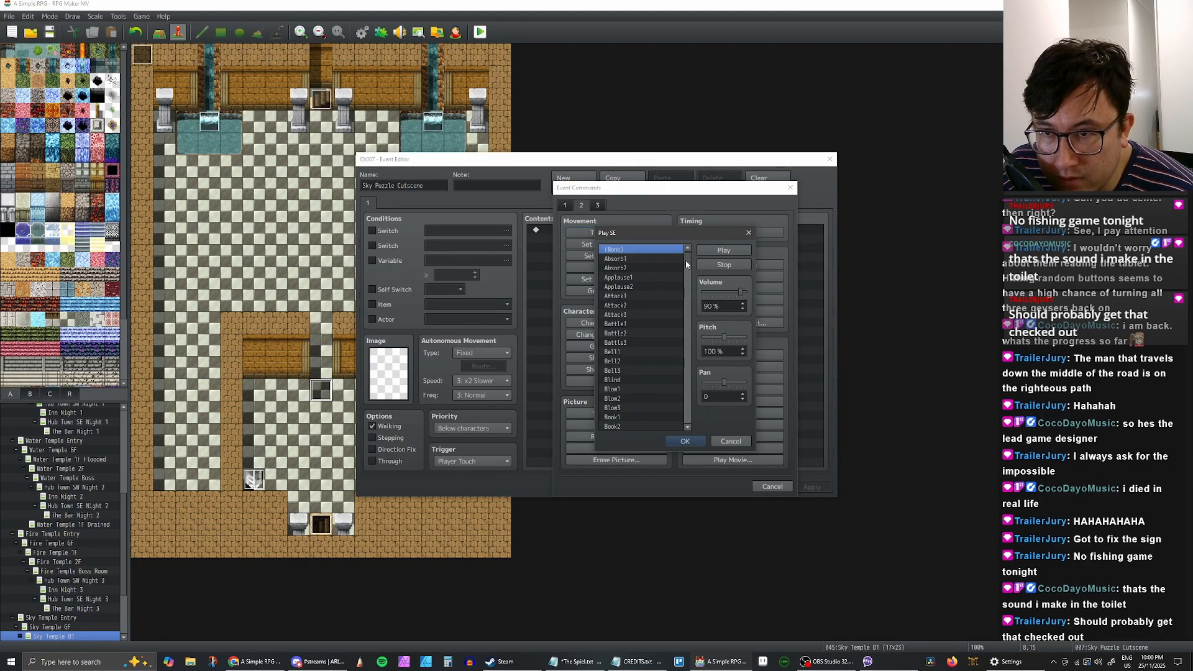
left_click_drag(688, 257, 691, 287)
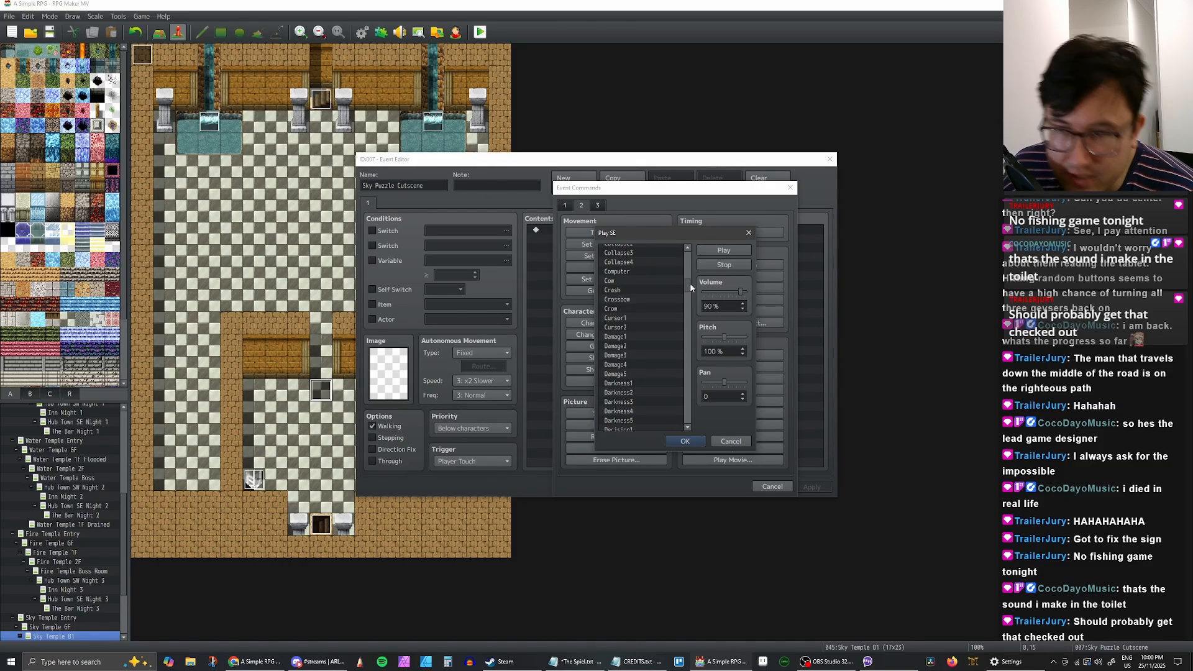
scroll(689, 283, "up", 1)
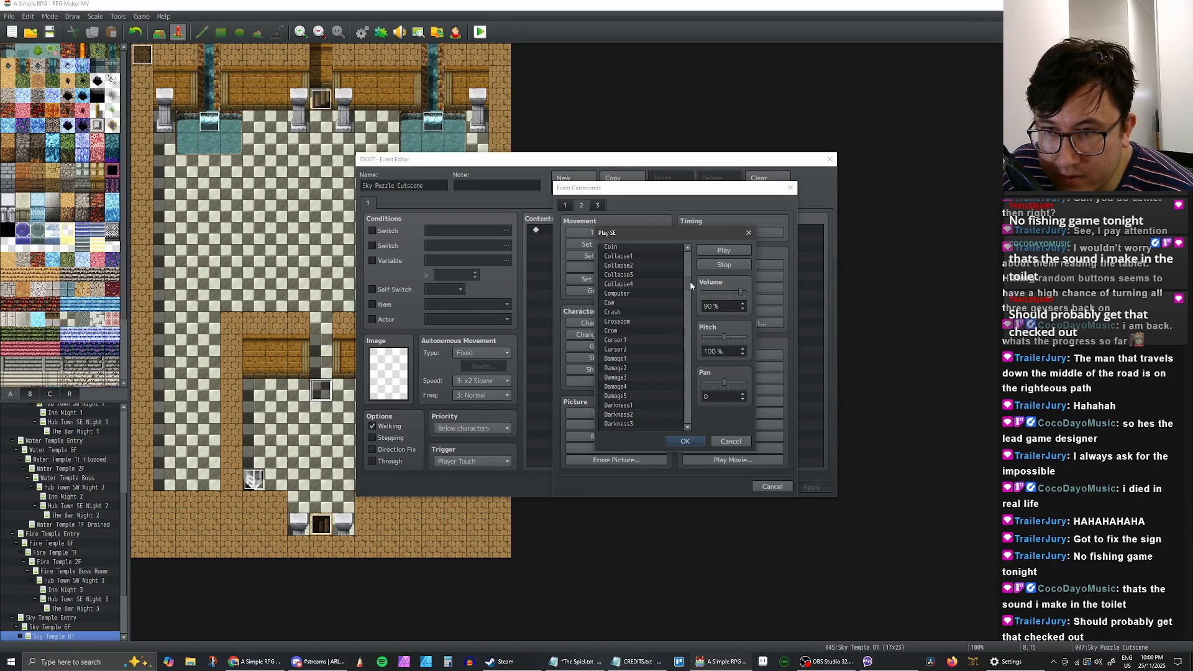
left_click(731, 441)
left_click(773, 487)
Step: Close the event and move Sky Puzzle Cutscene one tile up, into the opening of the inner room's upper wall
left_click(721, 488)
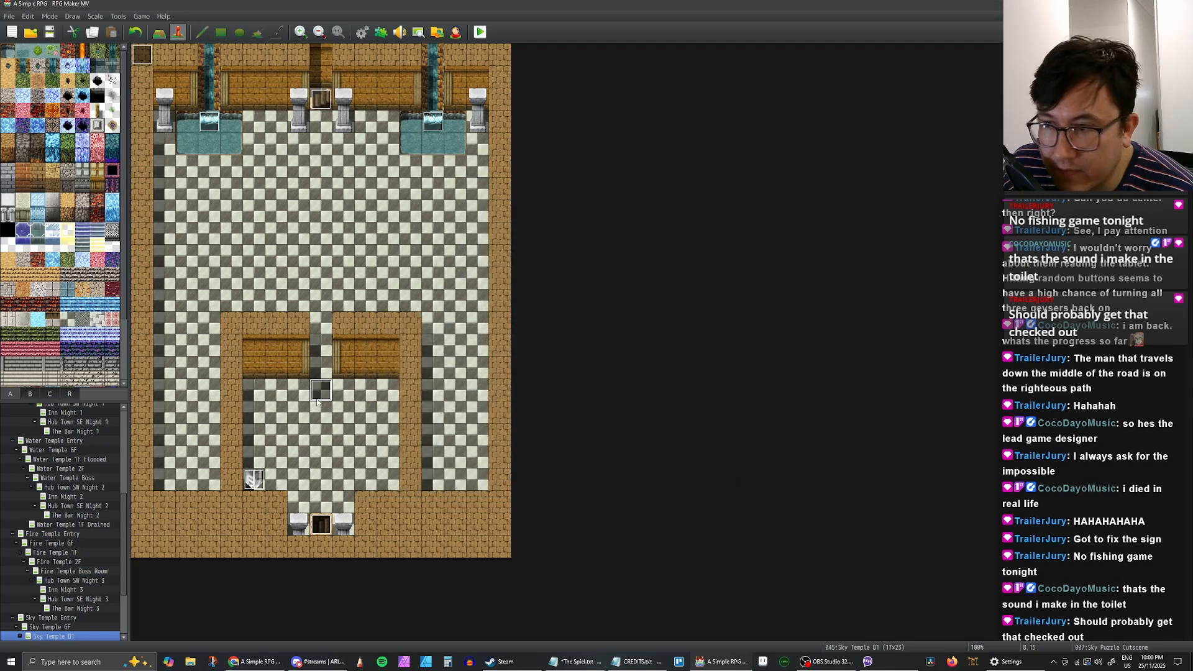
left_click_drag(320, 390, 323, 372)
Step: Reopen the Sky Puzzle Cutscene event and start a Play SE command on its first line with the Absorb1 sound
double_click(327, 368)
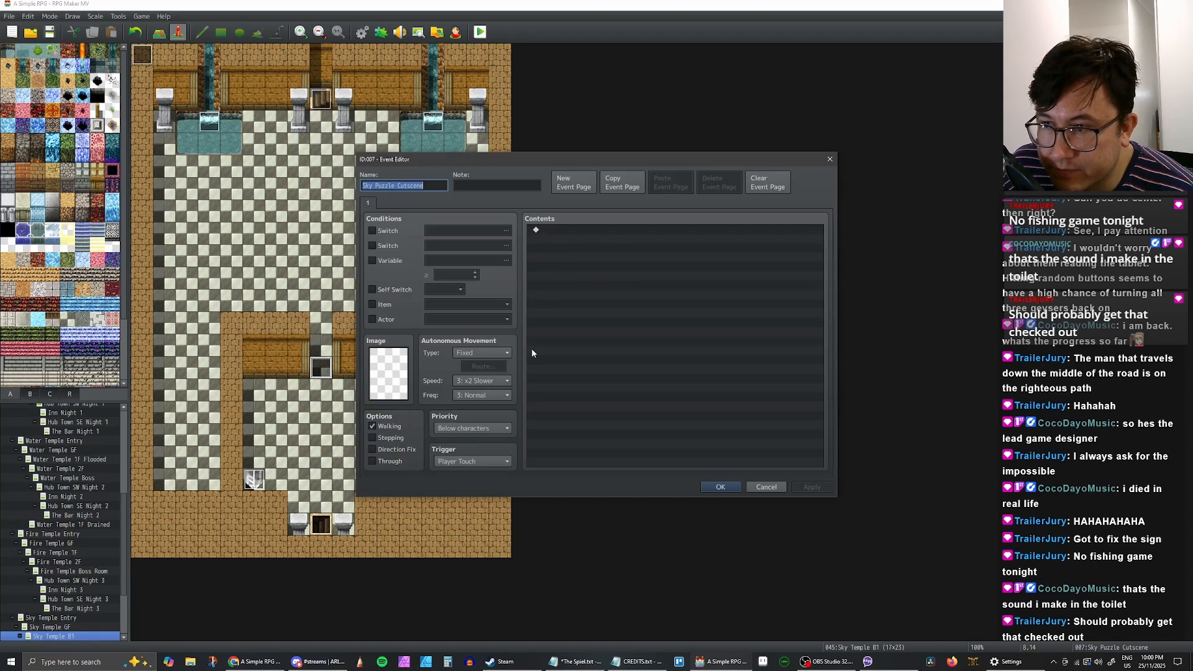
double_click(557, 230)
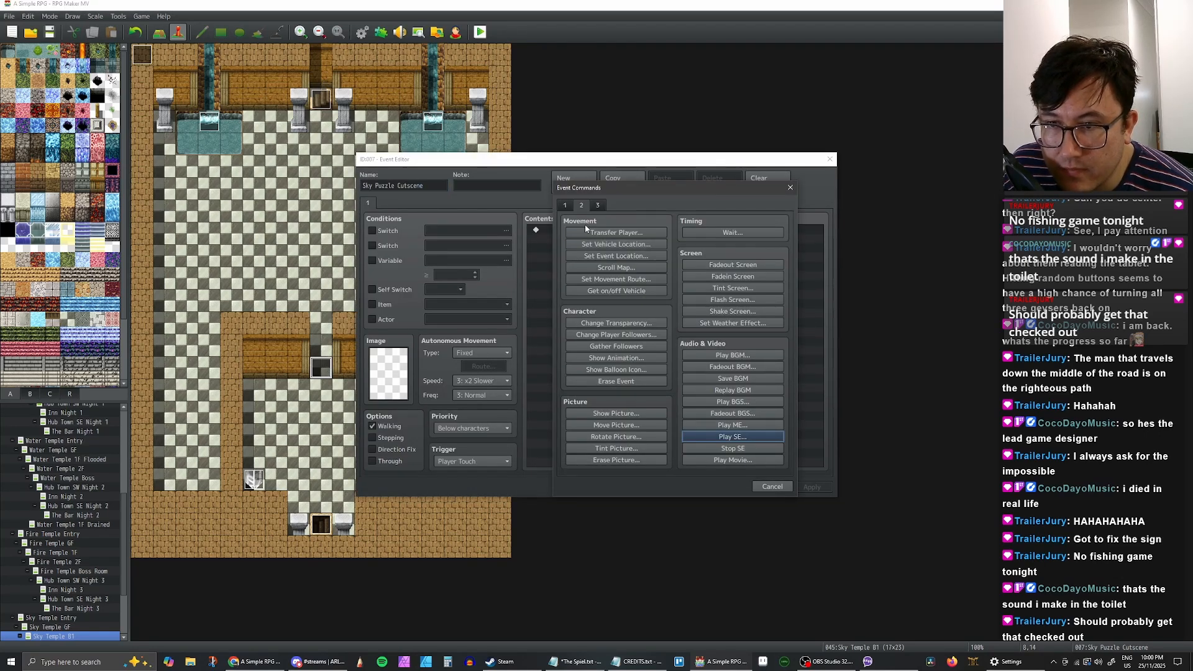
left_click(581, 206)
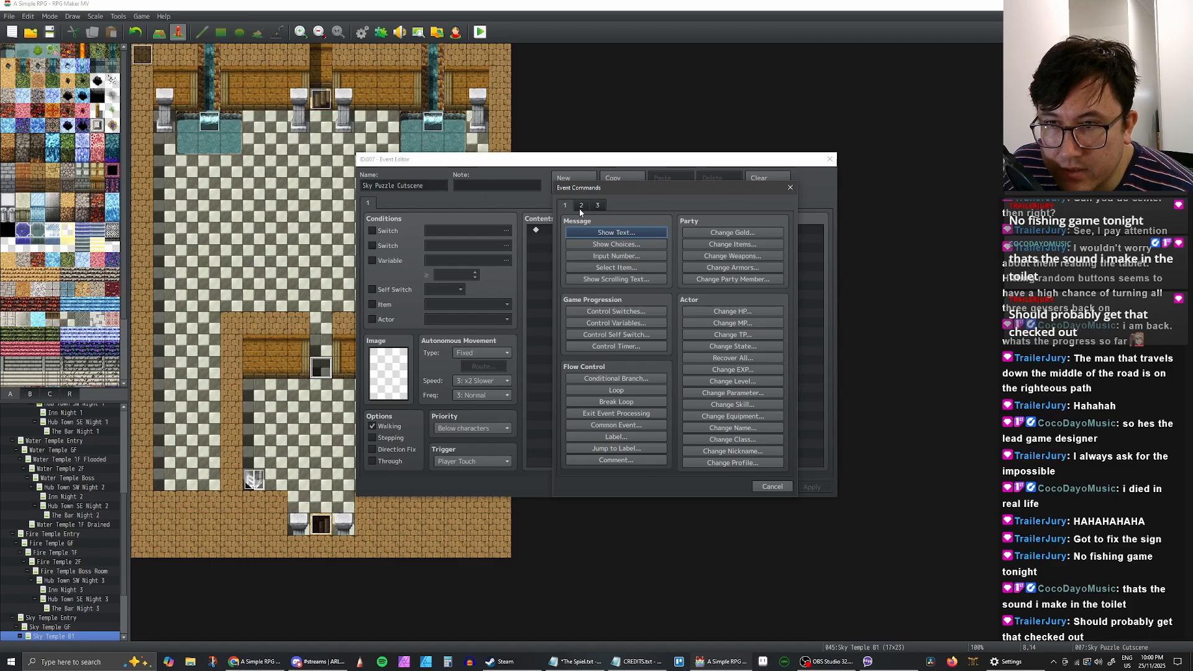
left_click(581, 211)
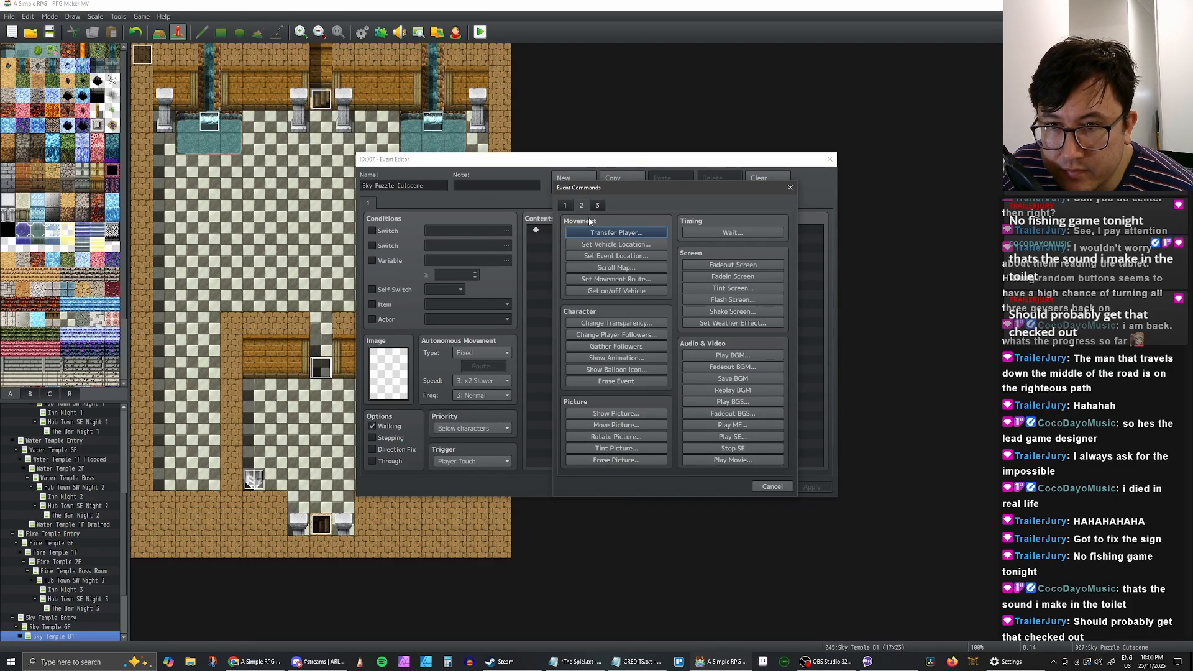
left_click(563, 207)
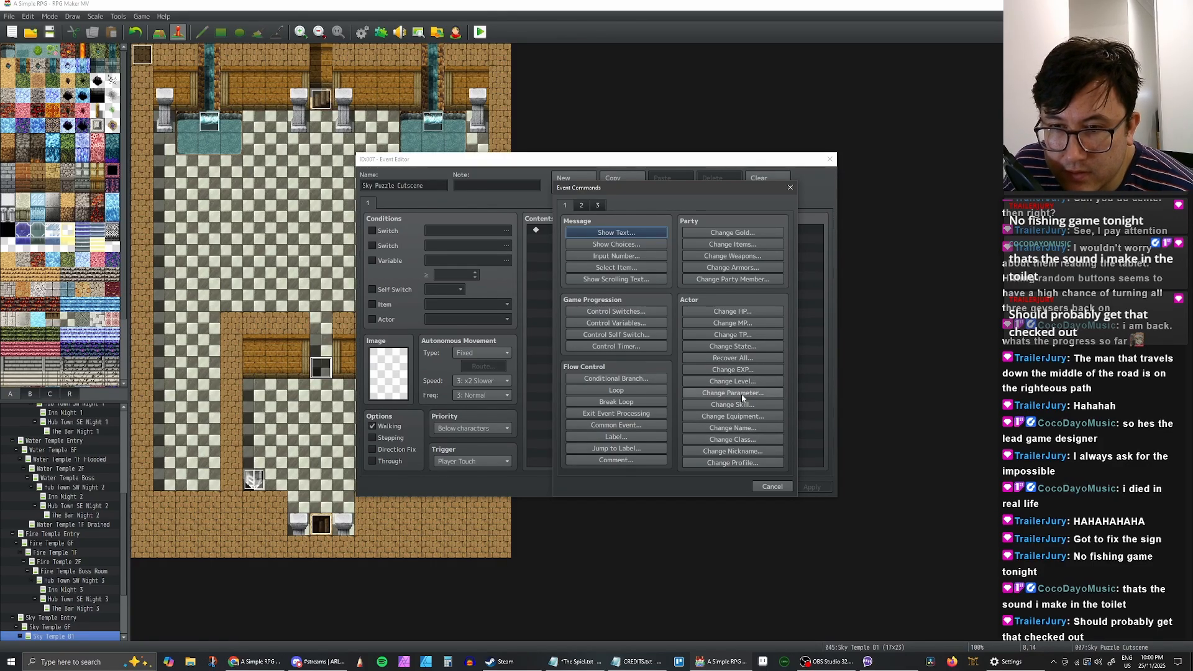
left_click(582, 206)
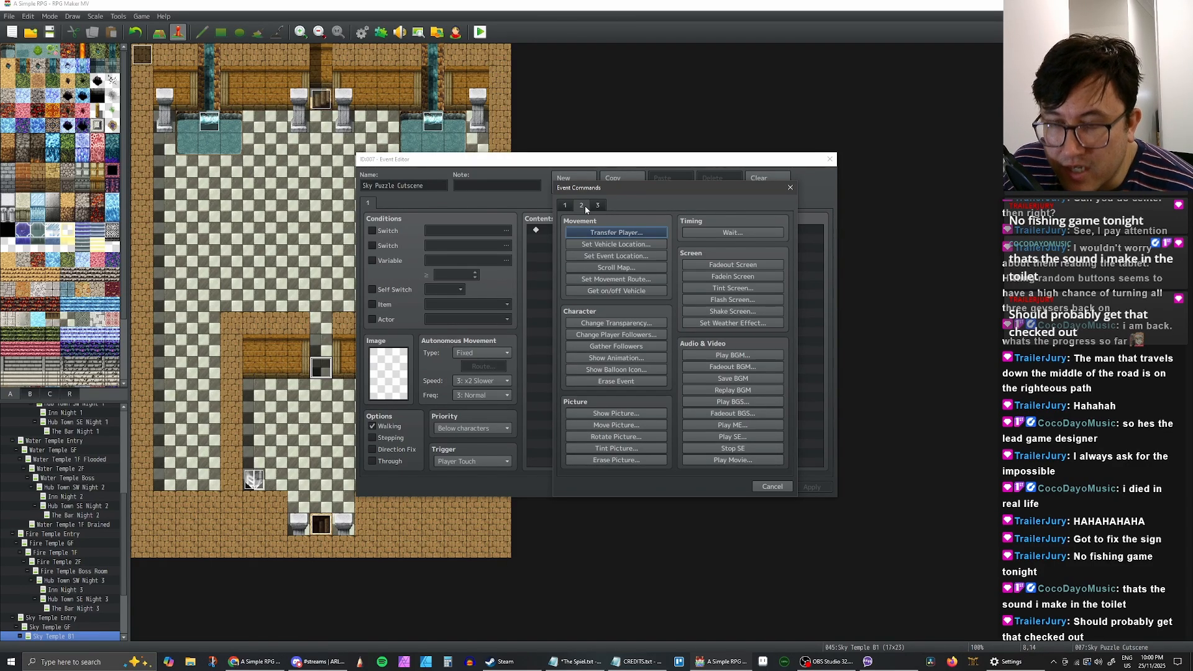
left_click(743, 438)
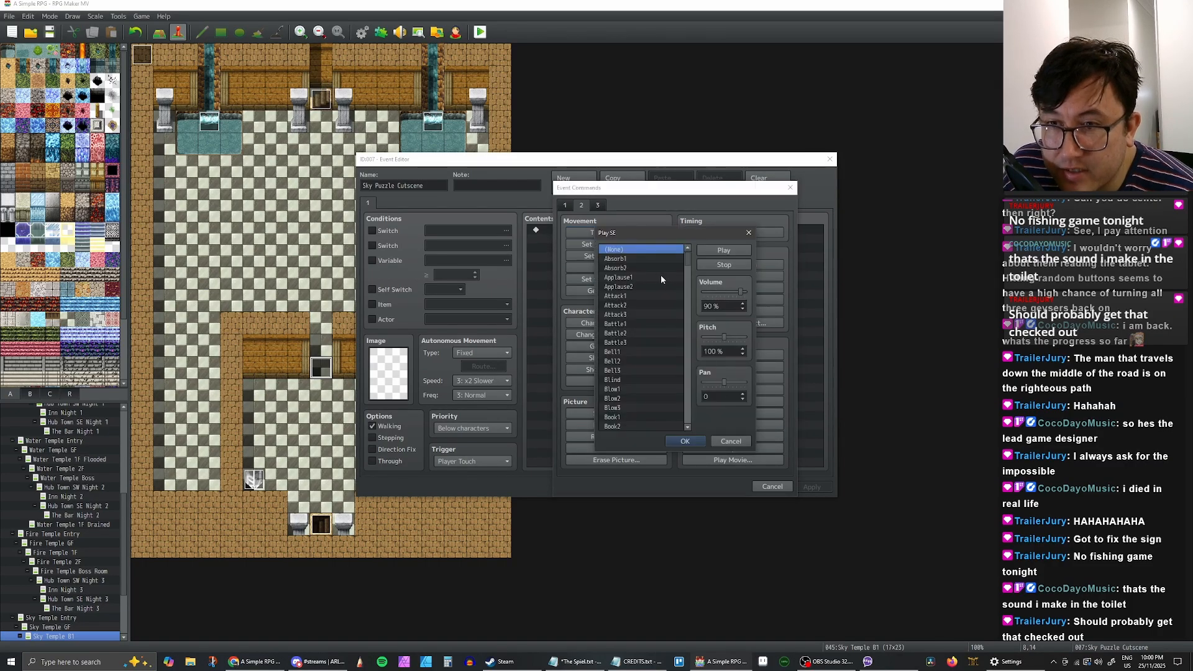
left_click(625, 259)
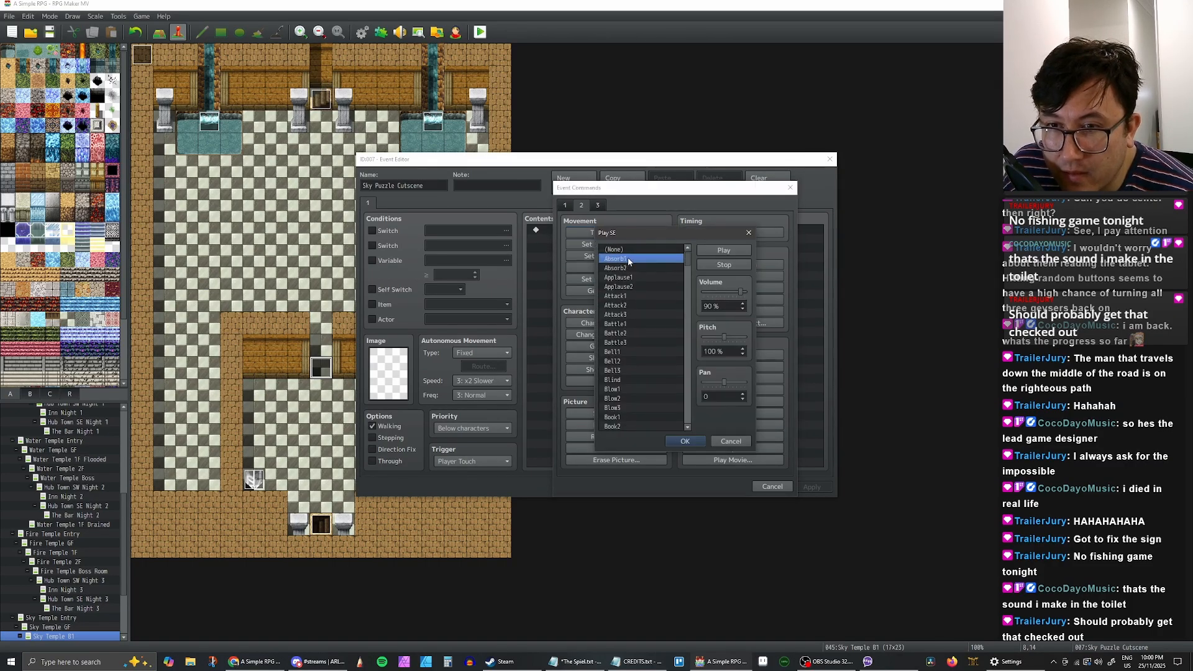
left_click(628, 268)
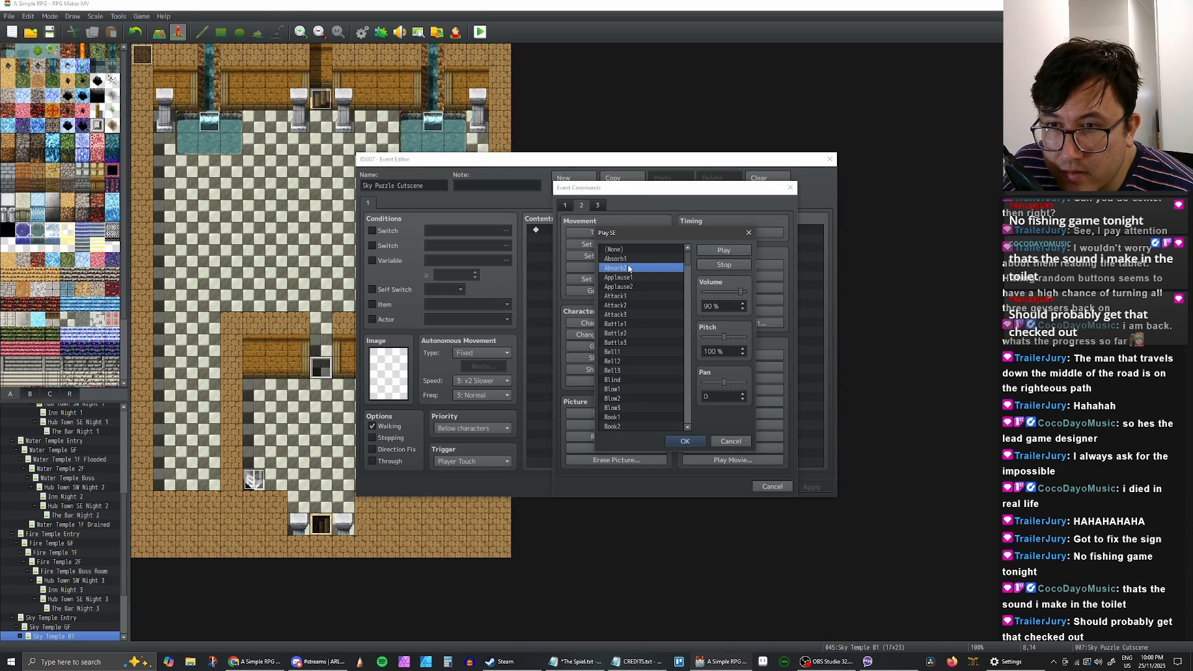
left_click(631, 260)
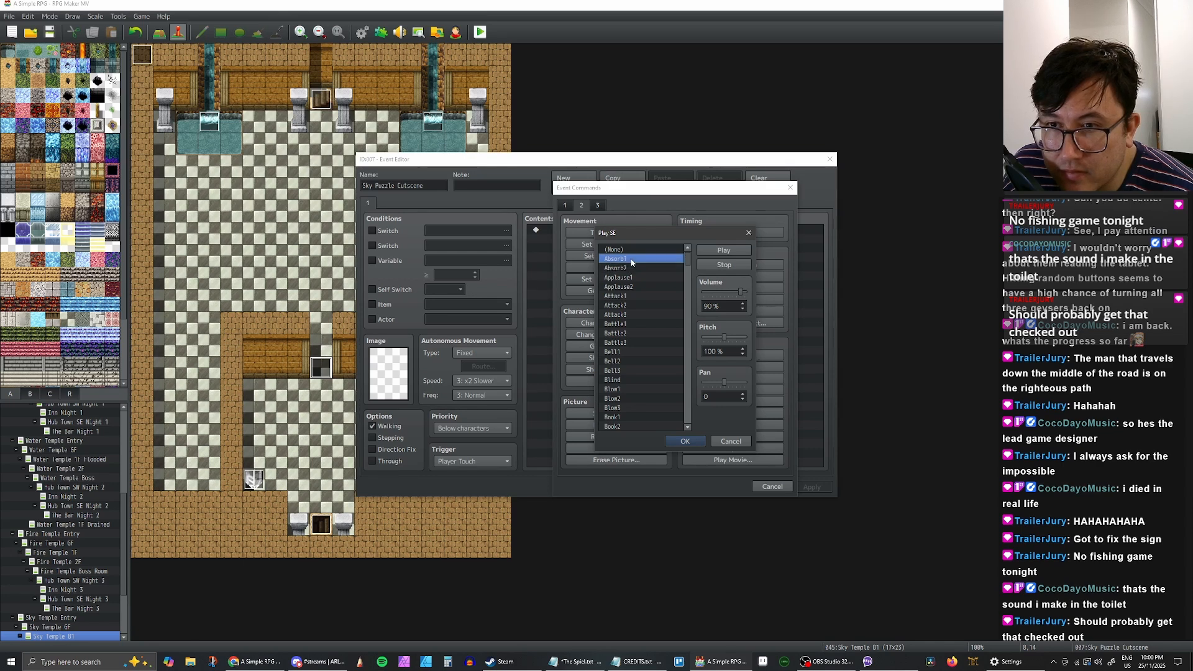
Step: Set the Absorb1 sound's volume to 50% and pitch to 50%, and add it to the event
left_click_drag(717, 291, 723, 292)
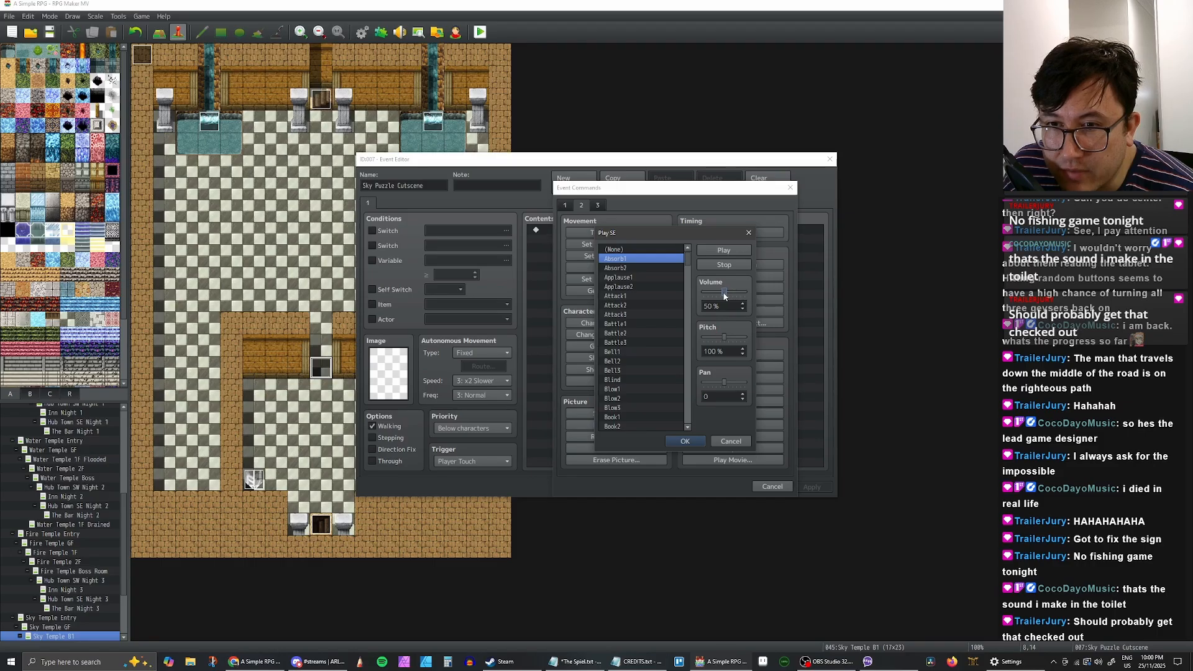
left_click(707, 343)
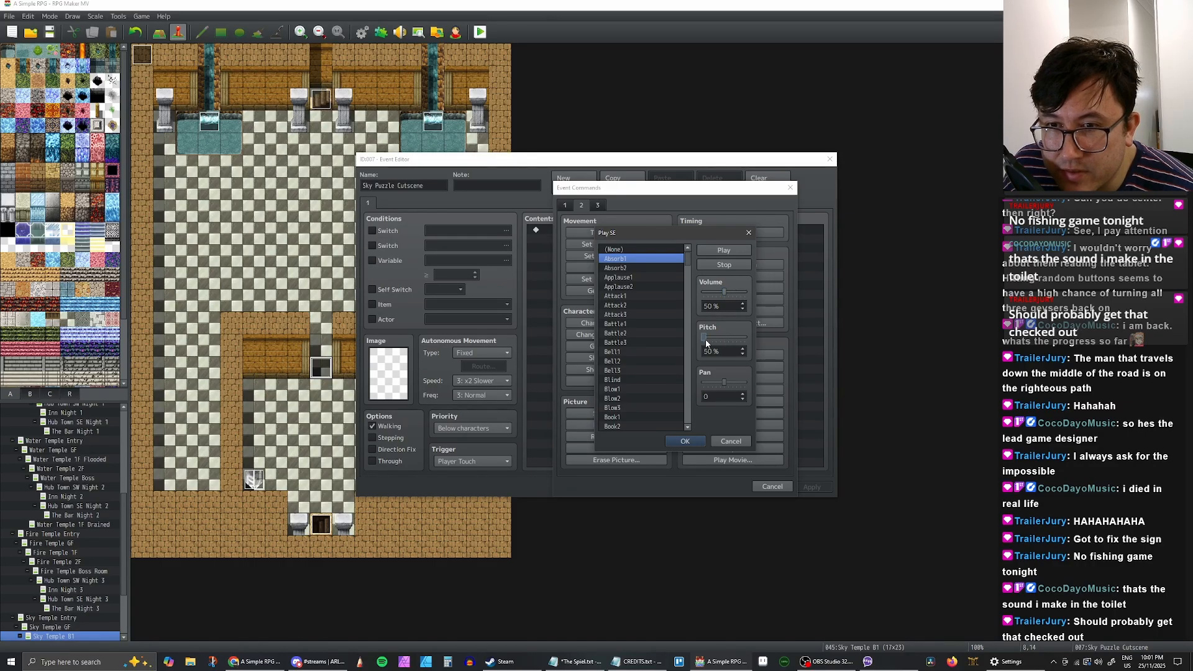
left_click(684, 441)
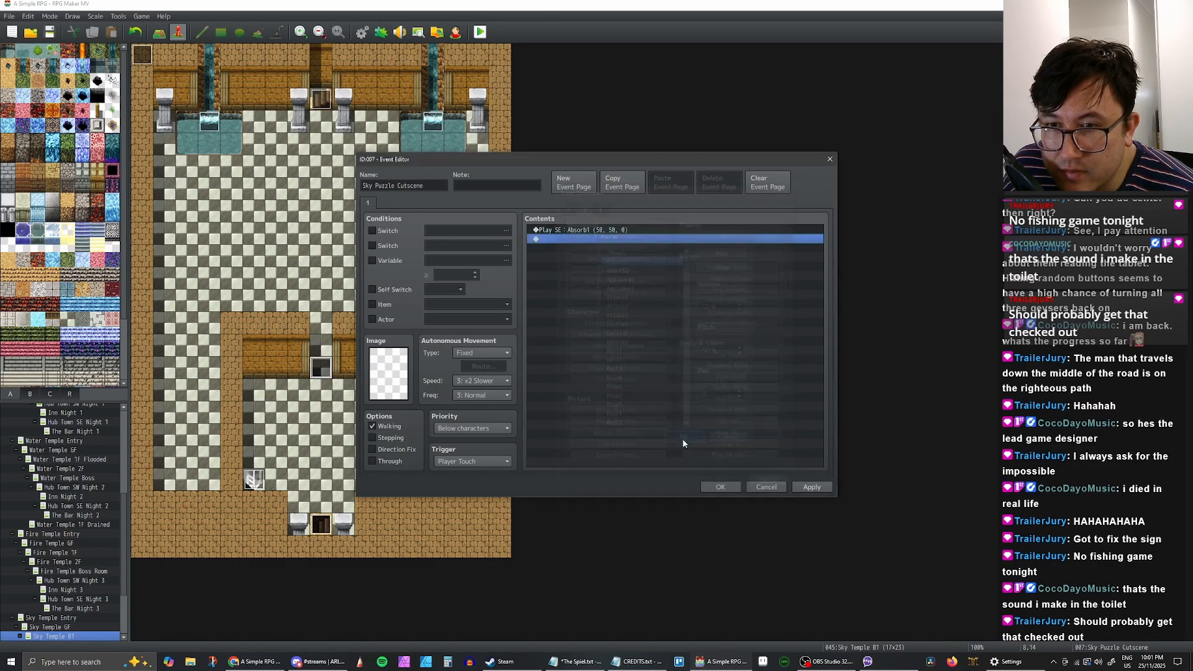
Step: Add a Show Balloon Icon command that displays the Exclamation balloon over the Player
right_click(559, 239)
left_click(615, 247)
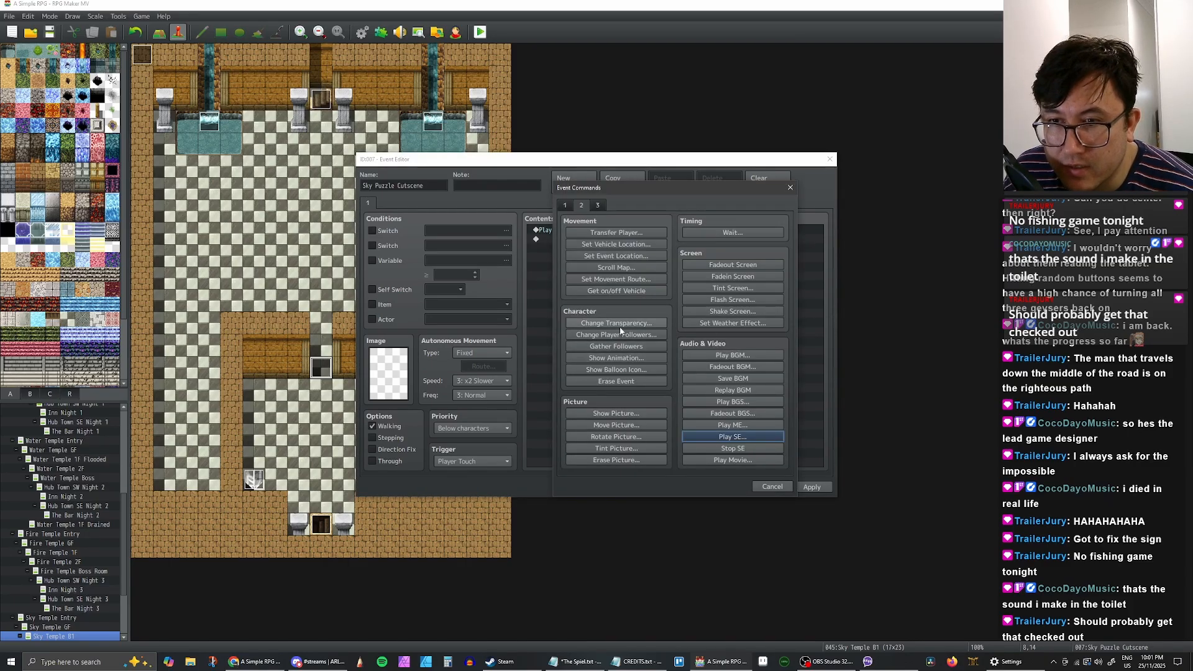
left_click(615, 370)
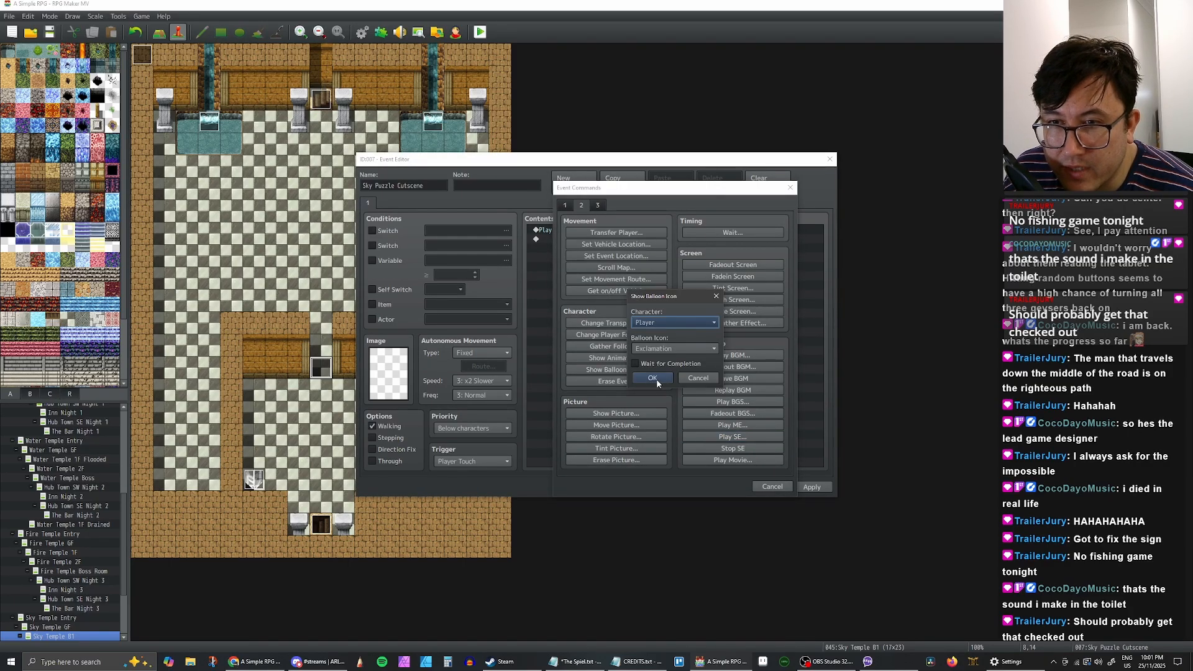
left_click(653, 379)
Step: Add a movement route for the Player with 1 Step Backward, waiting for completion
right_click(564, 256)
left_click(600, 263)
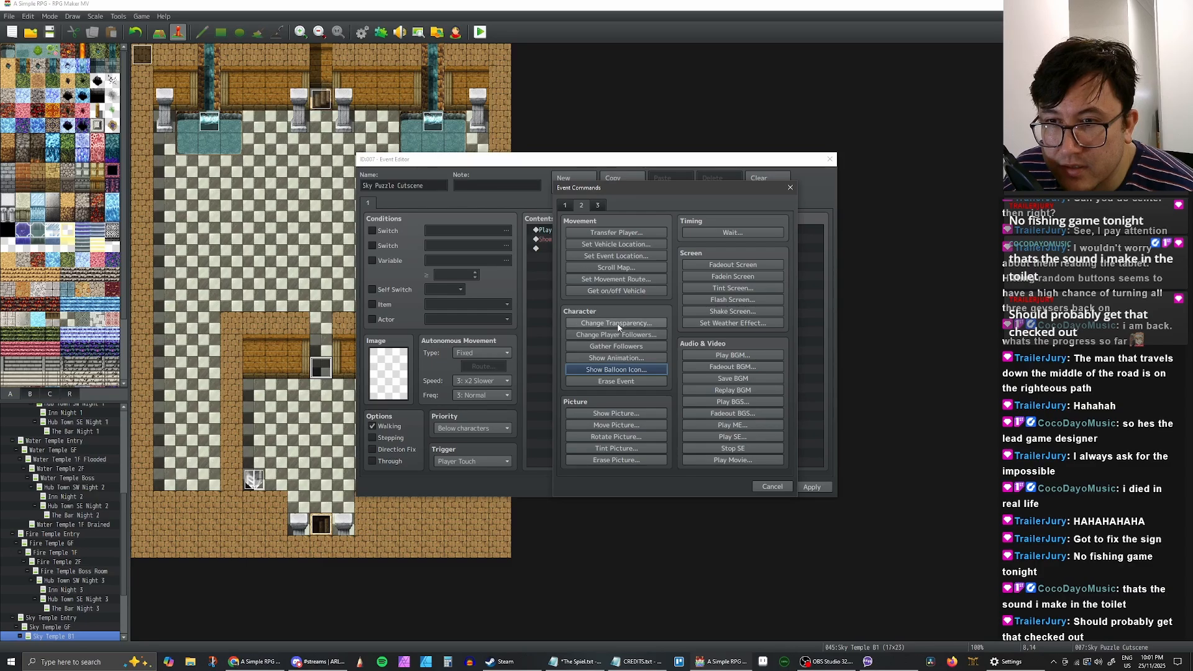
left_click(615, 279)
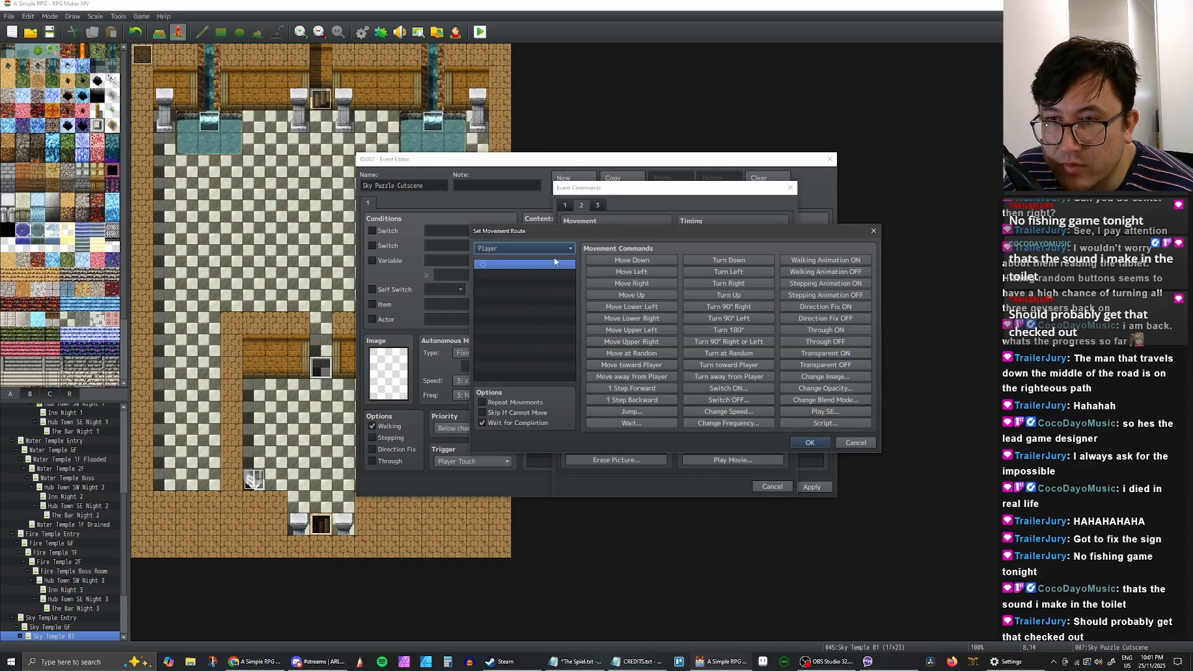
left_click(632, 399)
left_click(809, 443)
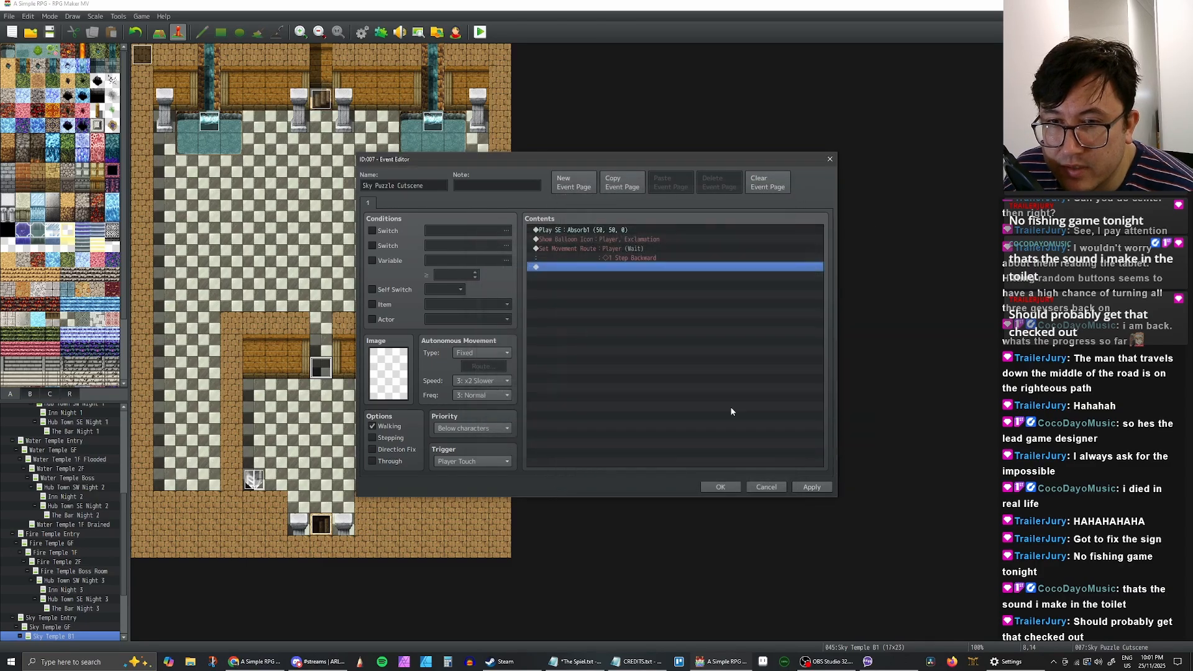
Step: Reorder the event contents so the Exclamation balloon command comes before the Absorb1 sound
left_click(605, 250)
left_click(602, 230)
left_click(601, 239)
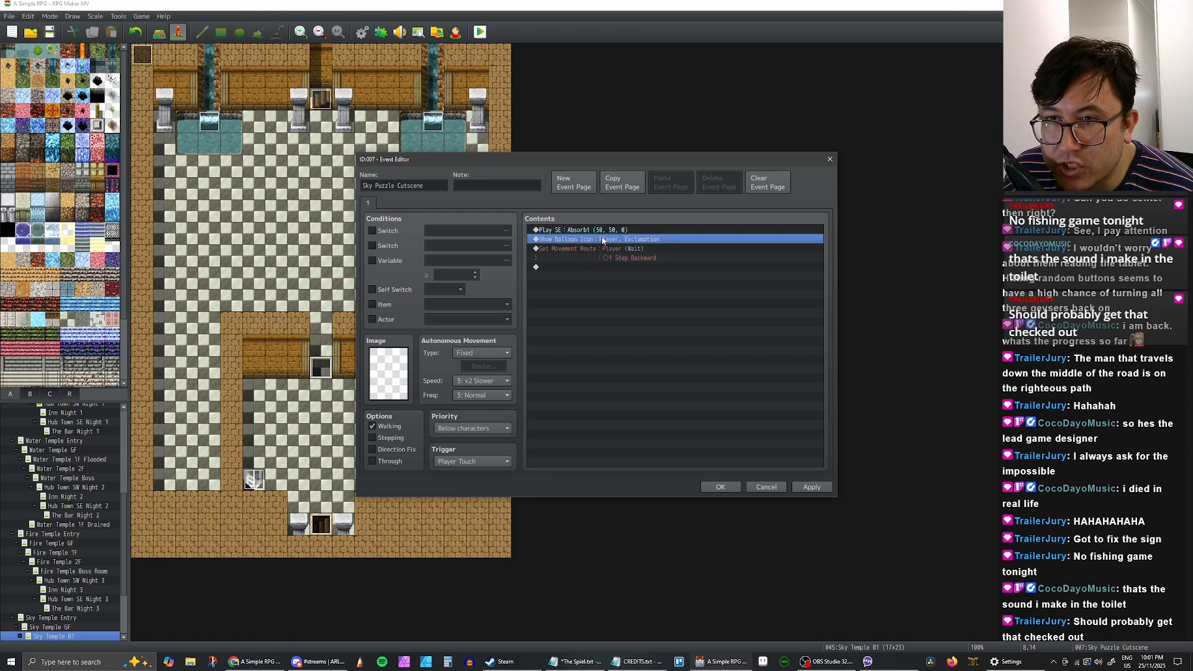
left_click(602, 257)
left_click(602, 249)
left_click(602, 239)
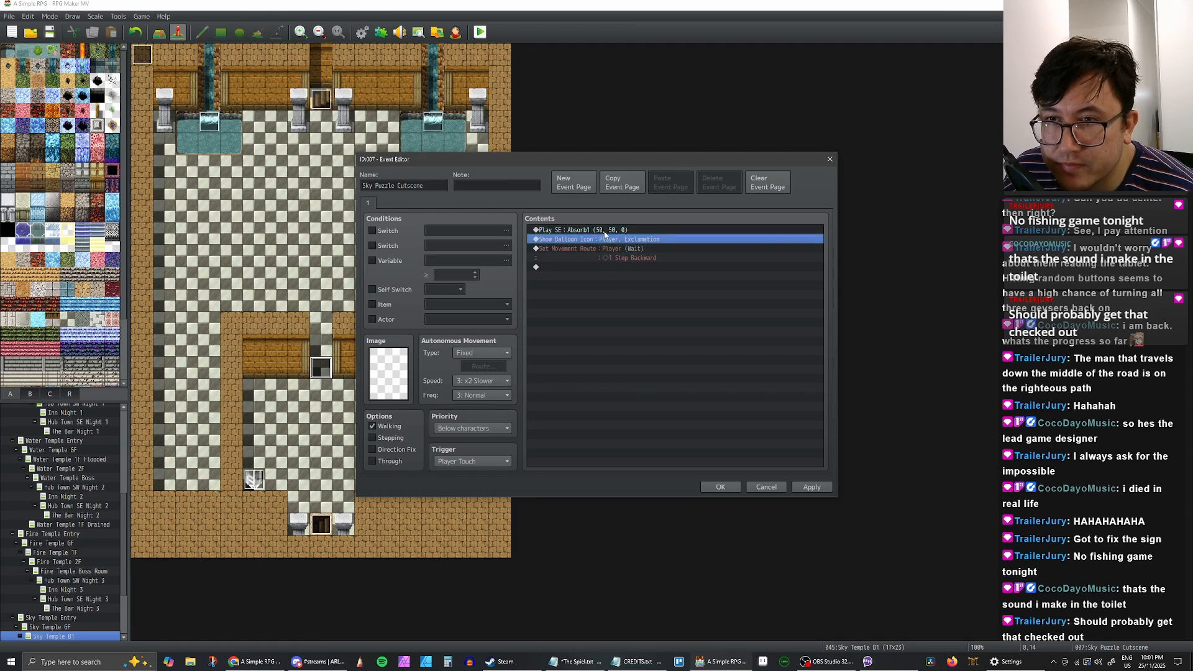
left_click(603, 230)
left_click_drag(604, 233, 619, 250)
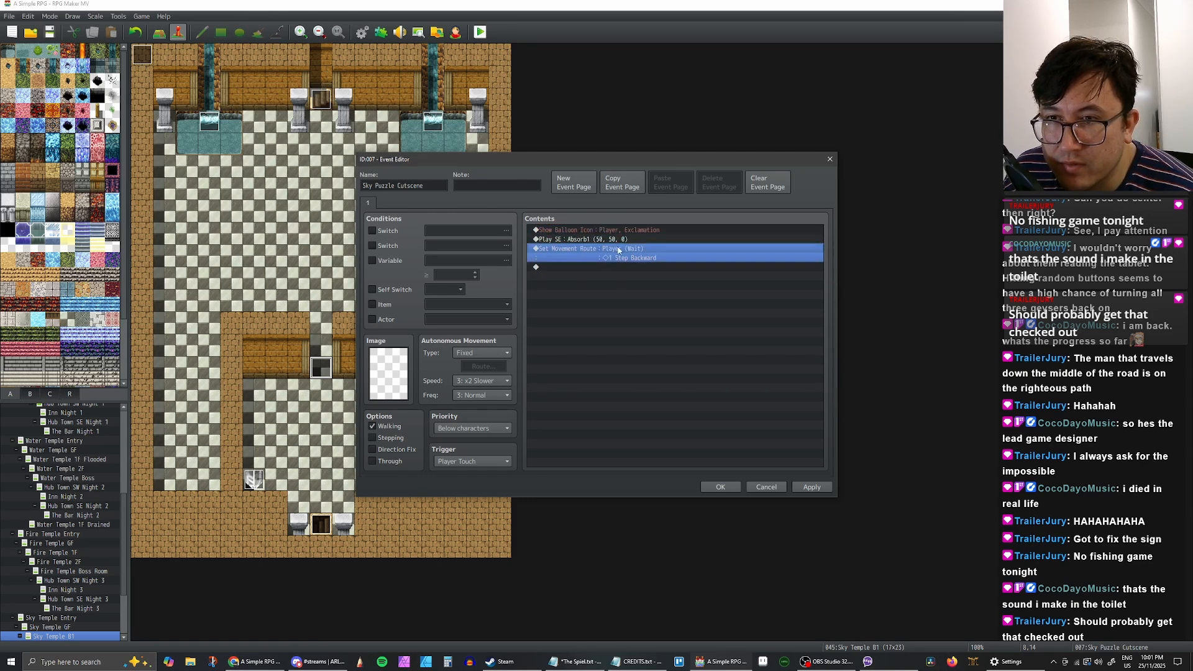
left_click(591, 267)
left_click(597, 251)
left_click(594, 267)
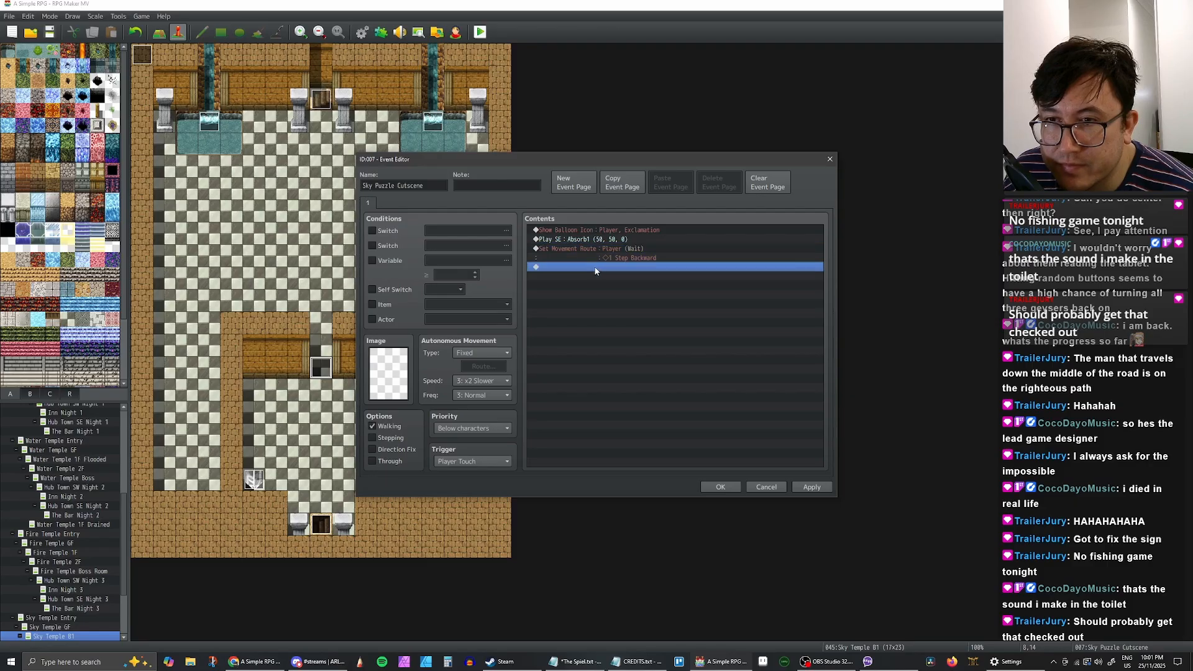
left_click(597, 250)
left_click(594, 267)
right_click(594, 269)
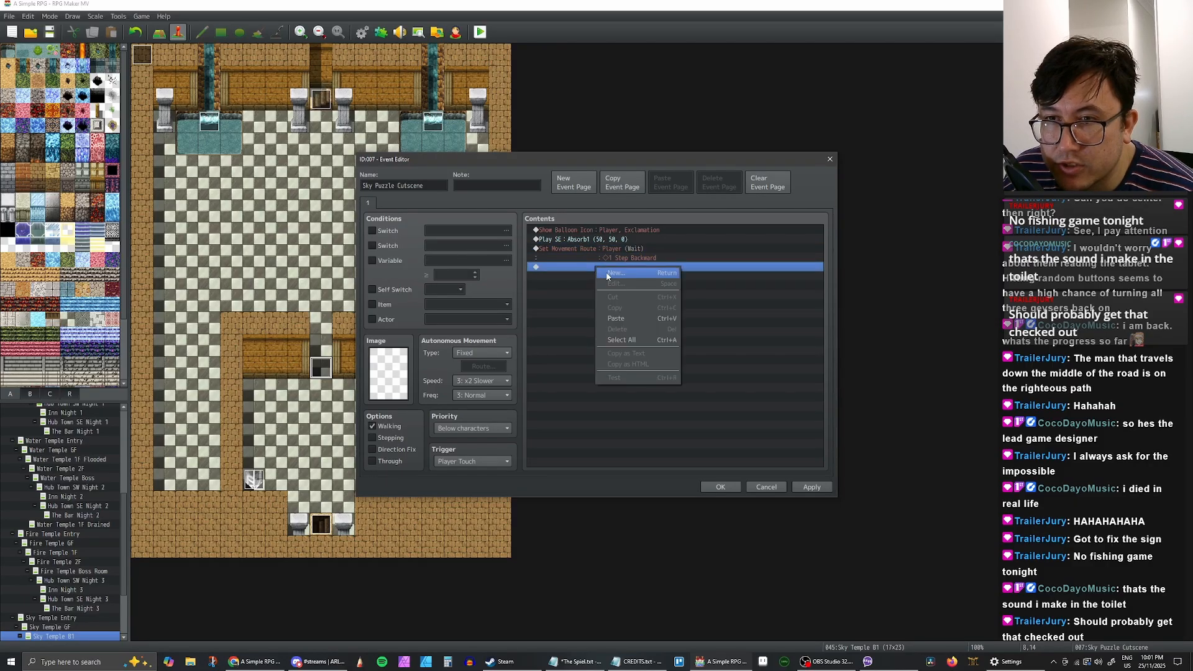
left_click(607, 272)
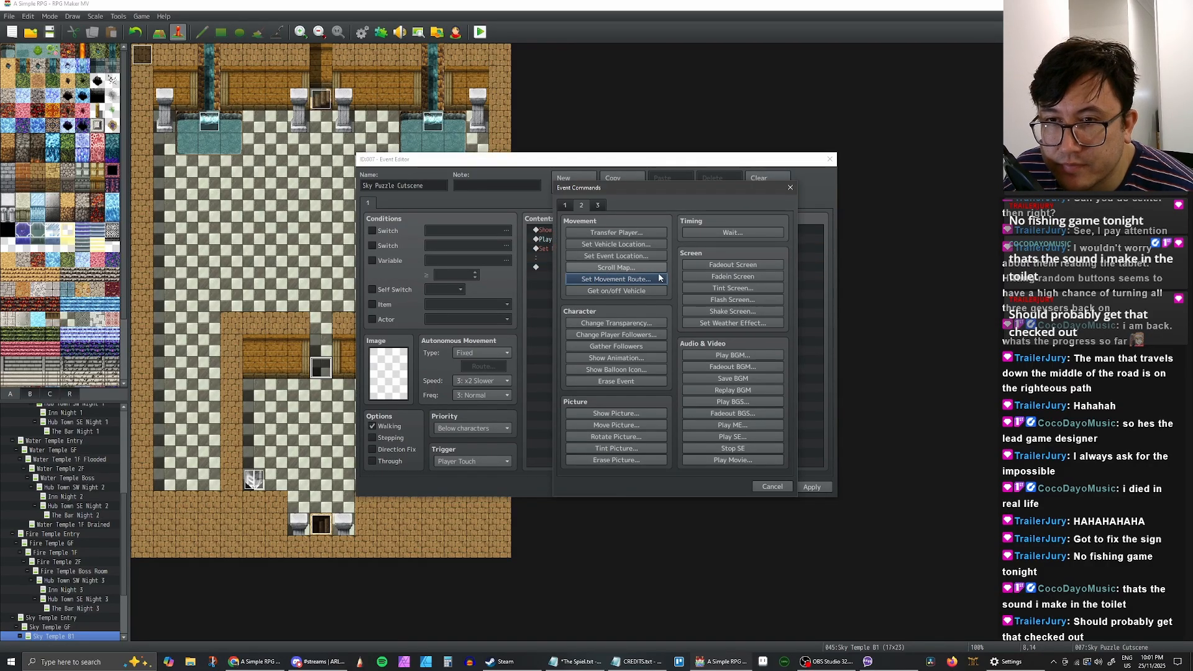
left_click(765, 486)
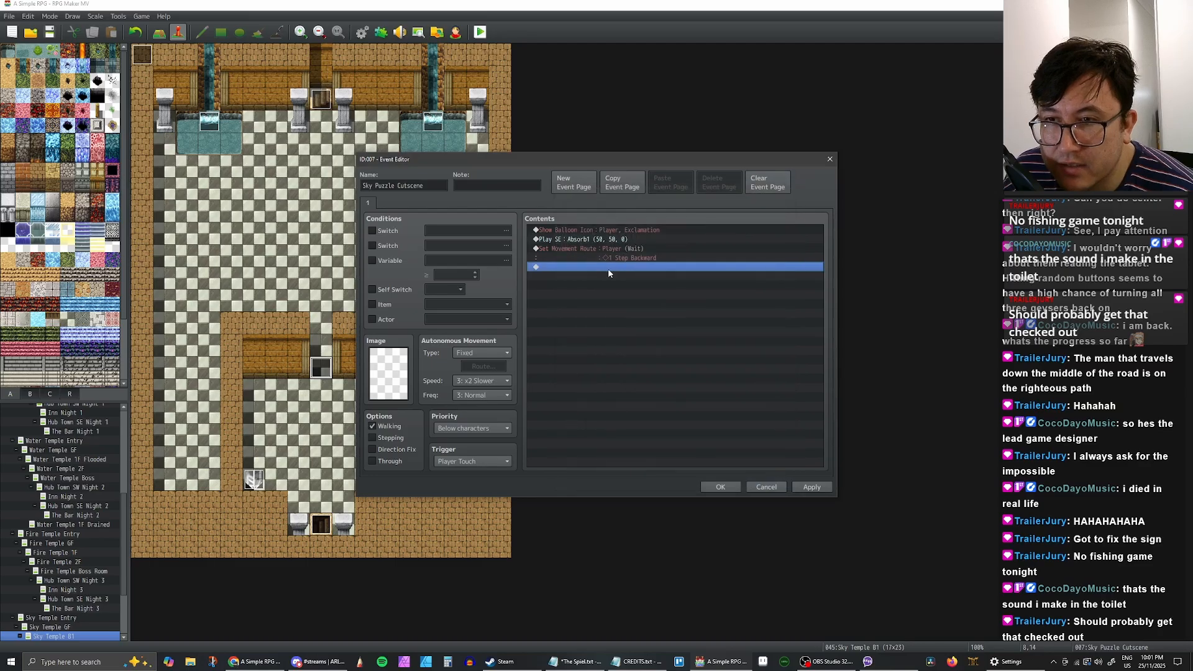
Step: Add a Control Switches command after the movement route that turns switch 0028 Sky Puzzle Begins ON
right_click(596, 268)
left_click(612, 273)
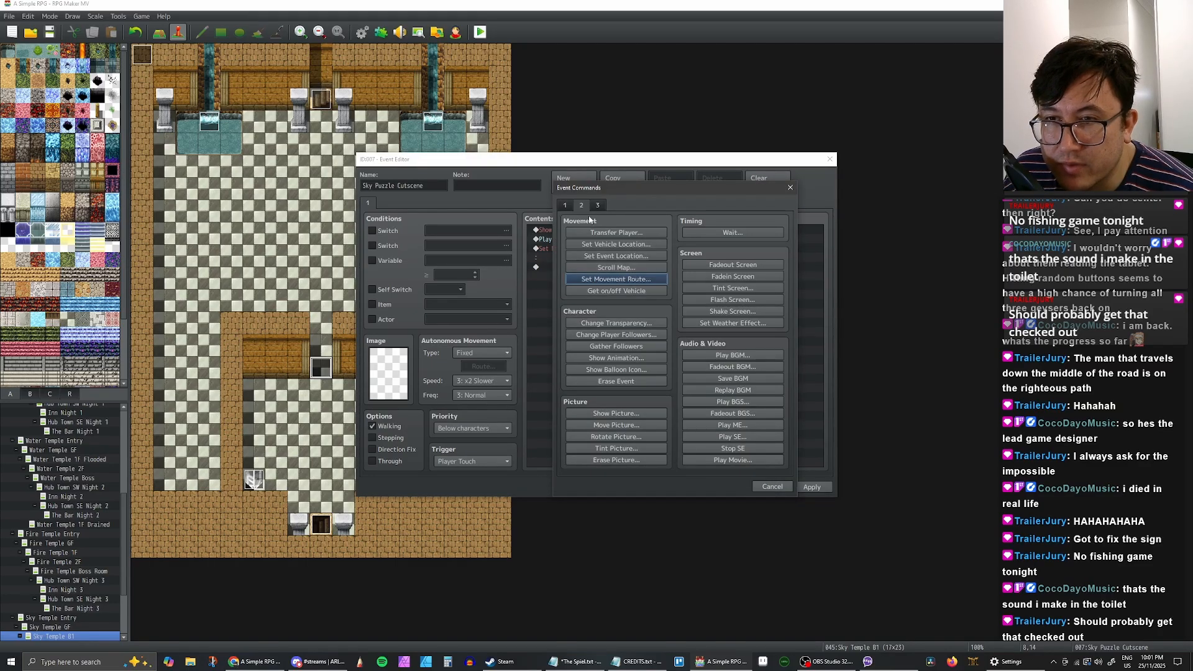
left_click(564, 205)
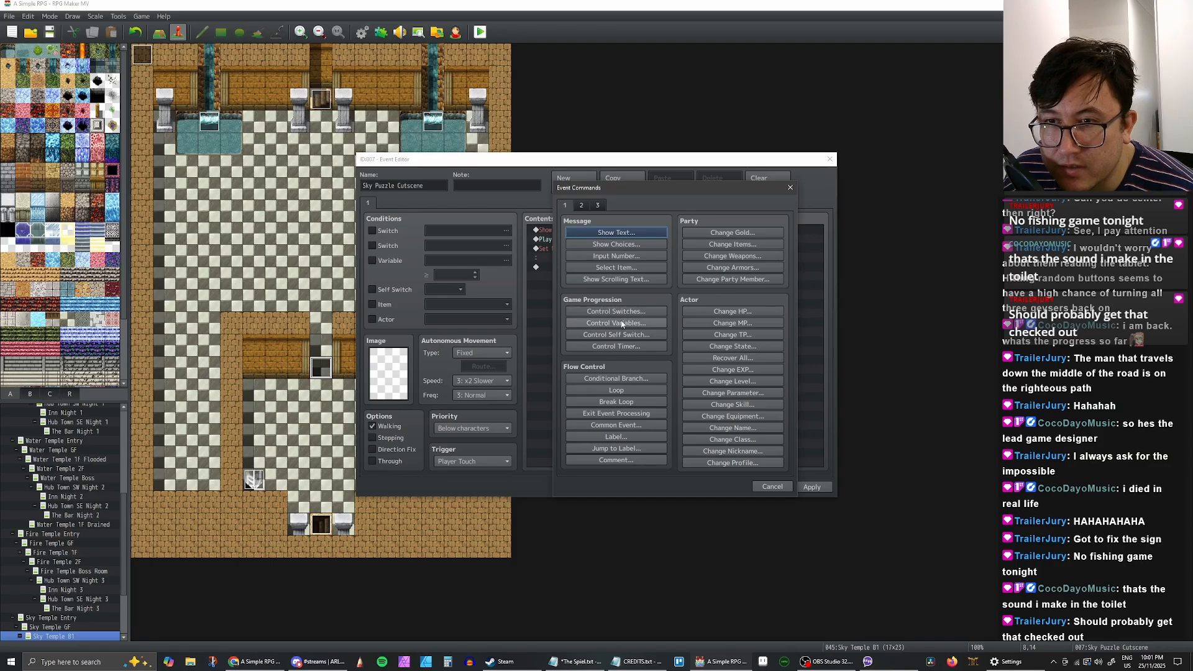
left_click(619, 312)
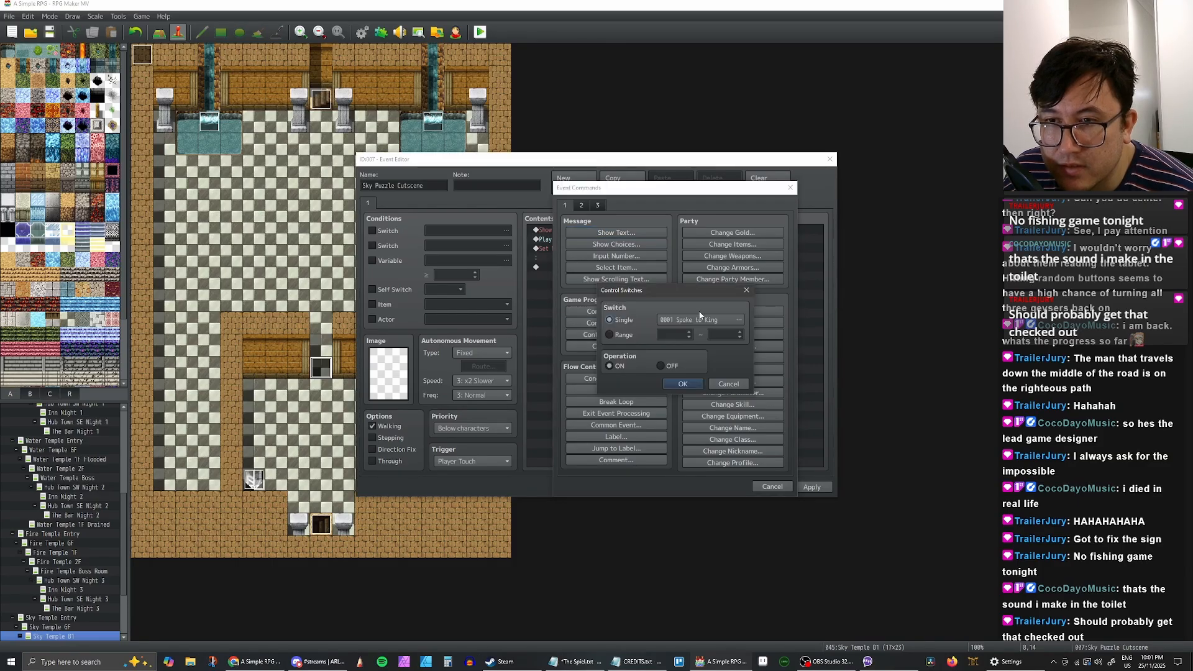
left_click(701, 320)
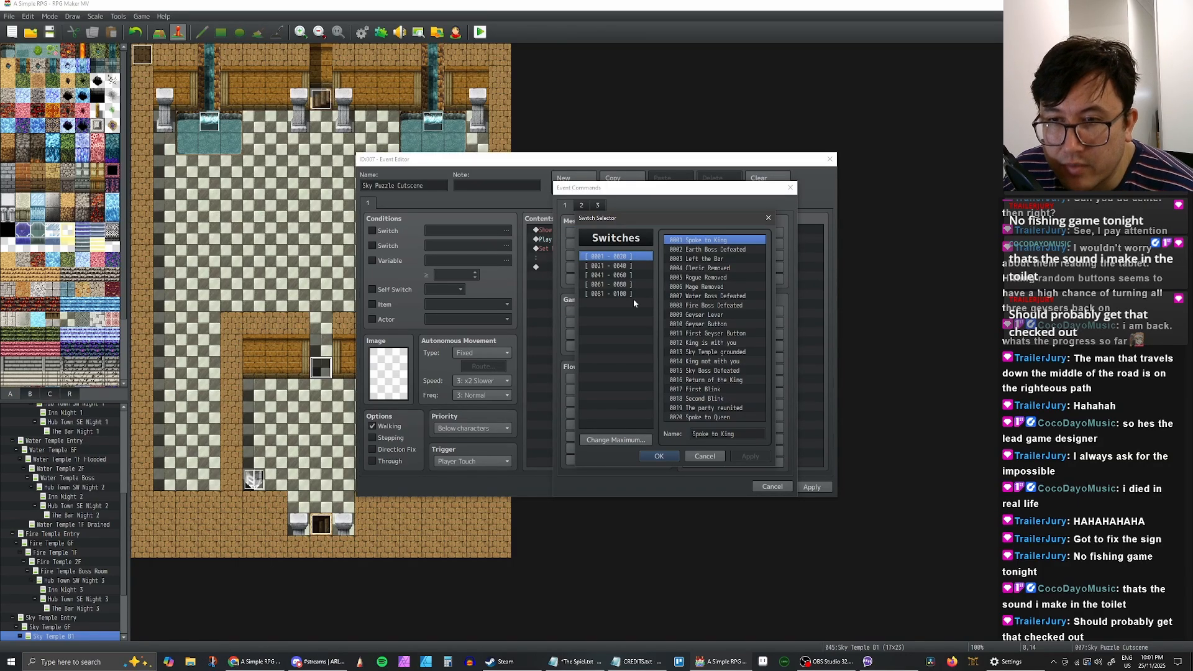
left_click(619, 265)
left_click(698, 306)
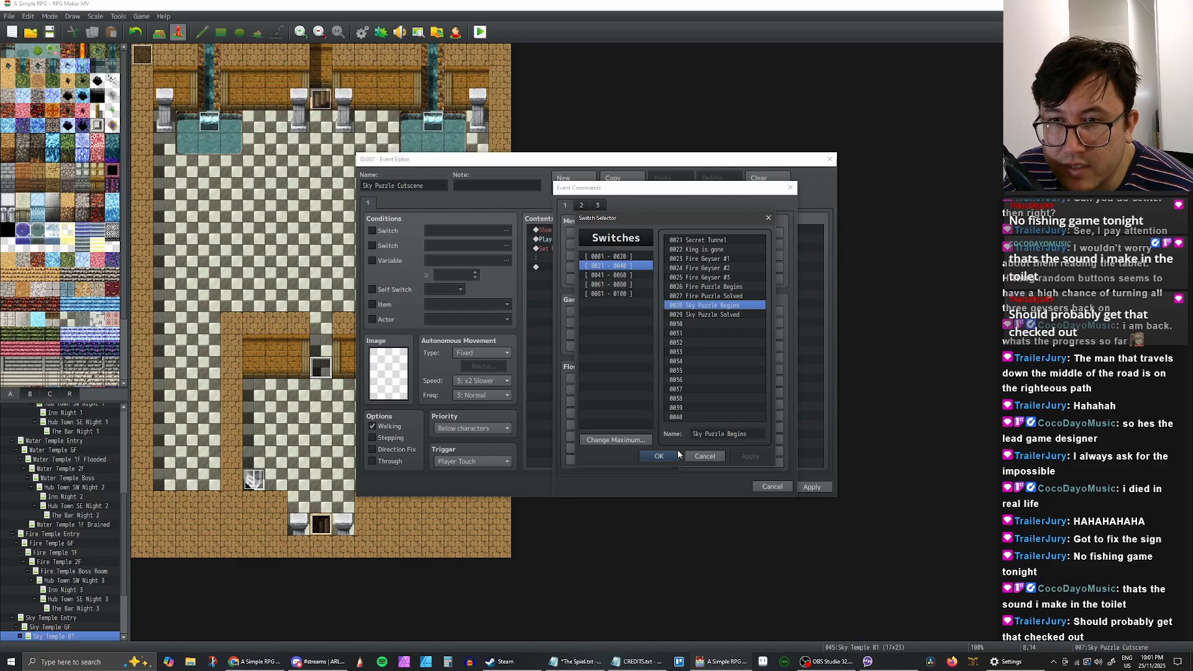
left_click(658, 456)
left_click(682, 384)
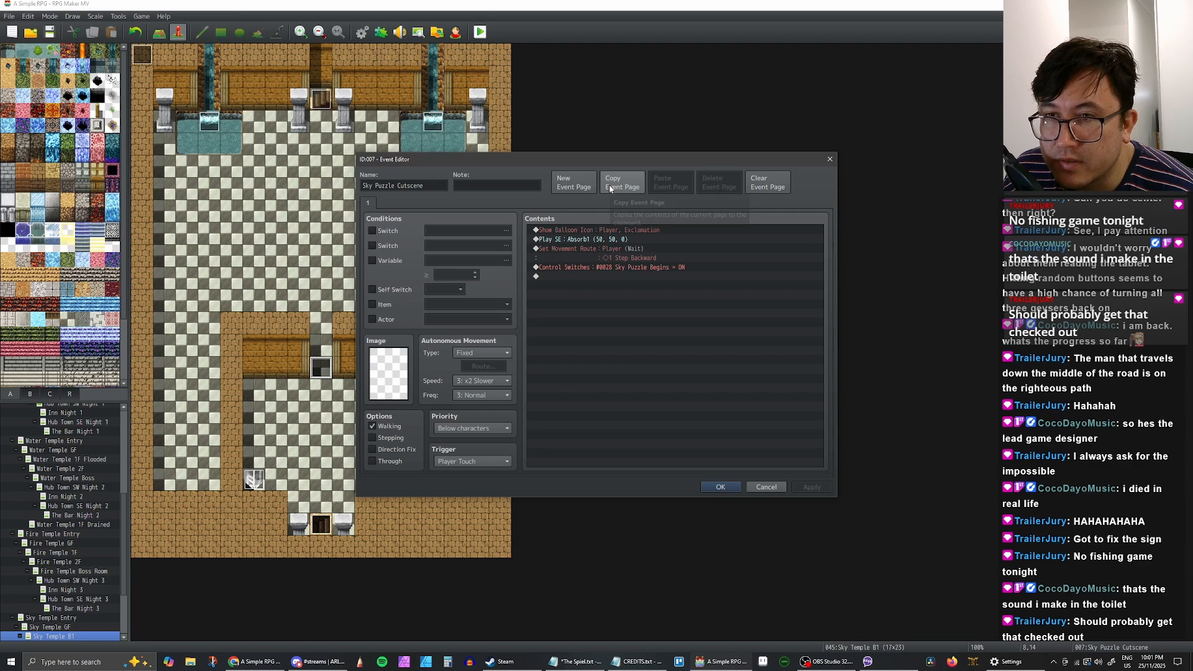
Step: Add a second page to the Sky Puzzle Cutscene event and give it the dark yellow light pillar image from !Crystal
left_click(573, 182)
double_click(386, 375)
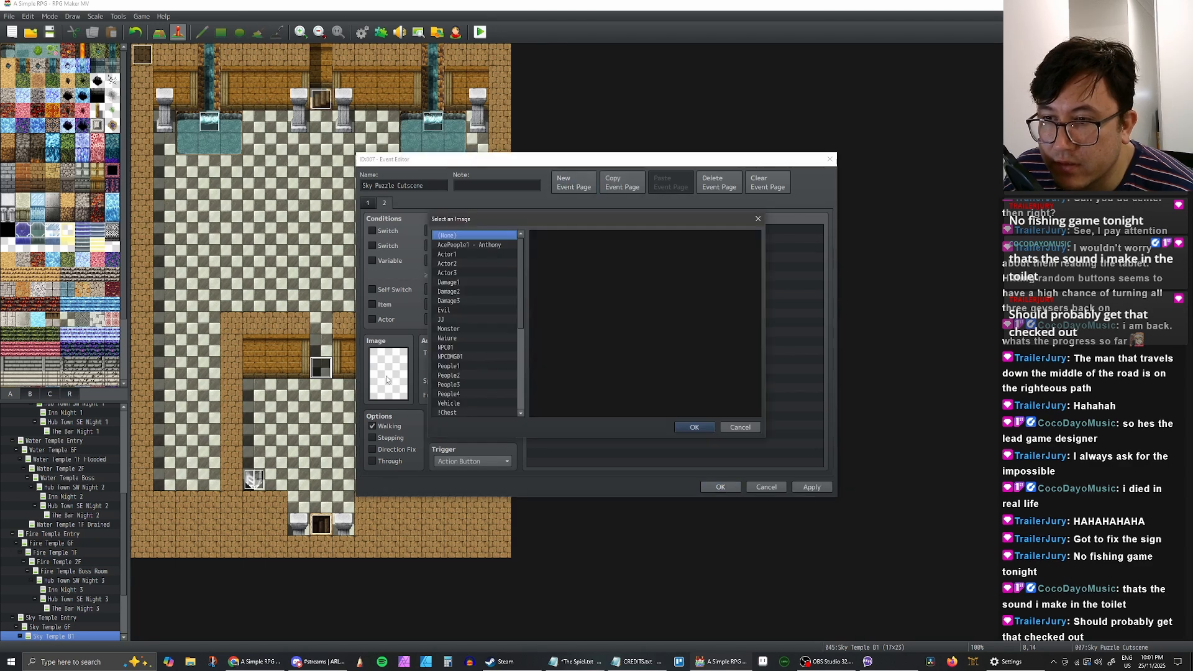
scroll(479, 338, "down", 3)
left_click(457, 302)
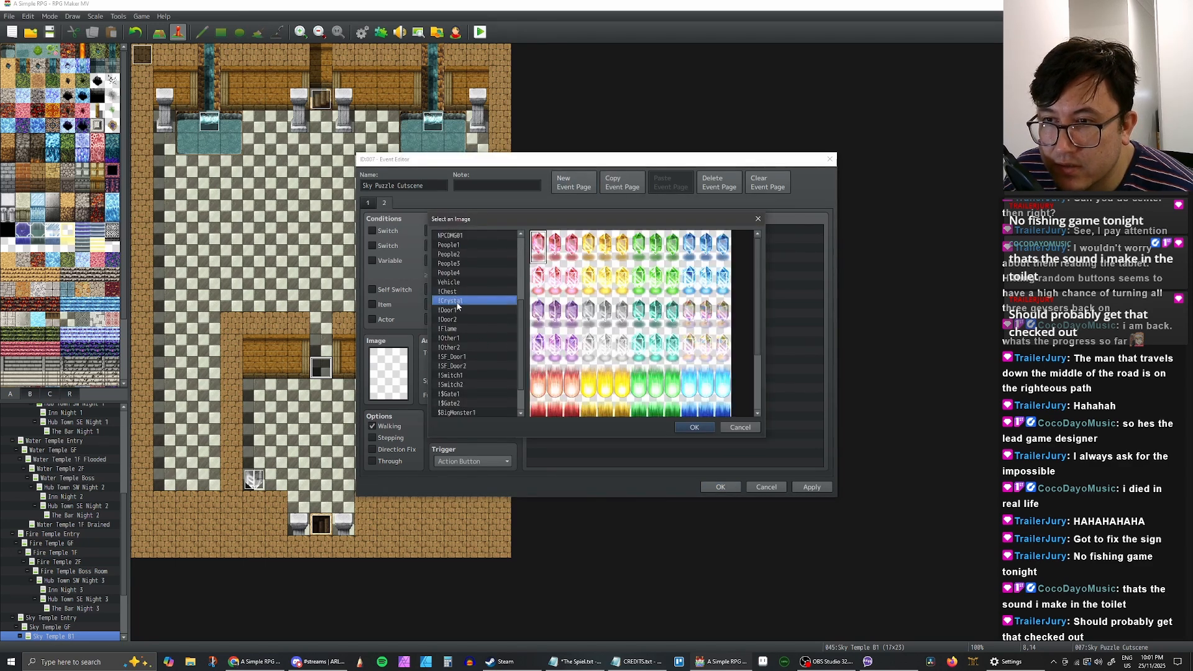
scroll(647, 341, "down", 3)
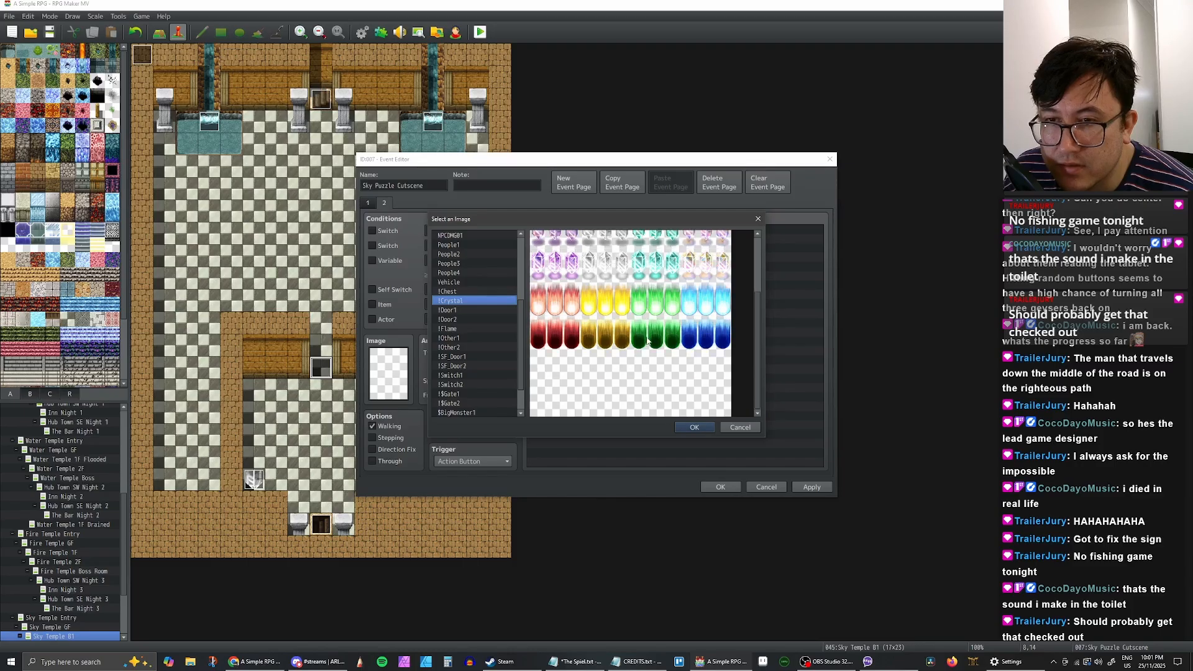
scroll(686, 324, "up", 1)
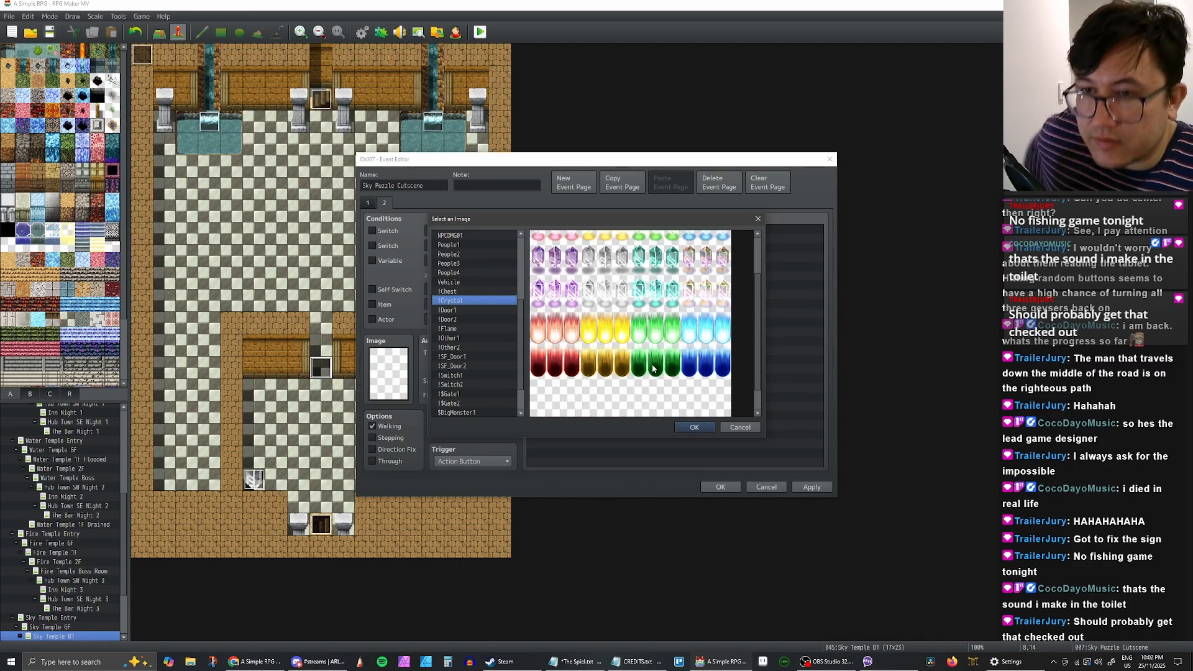
left_click(606, 371)
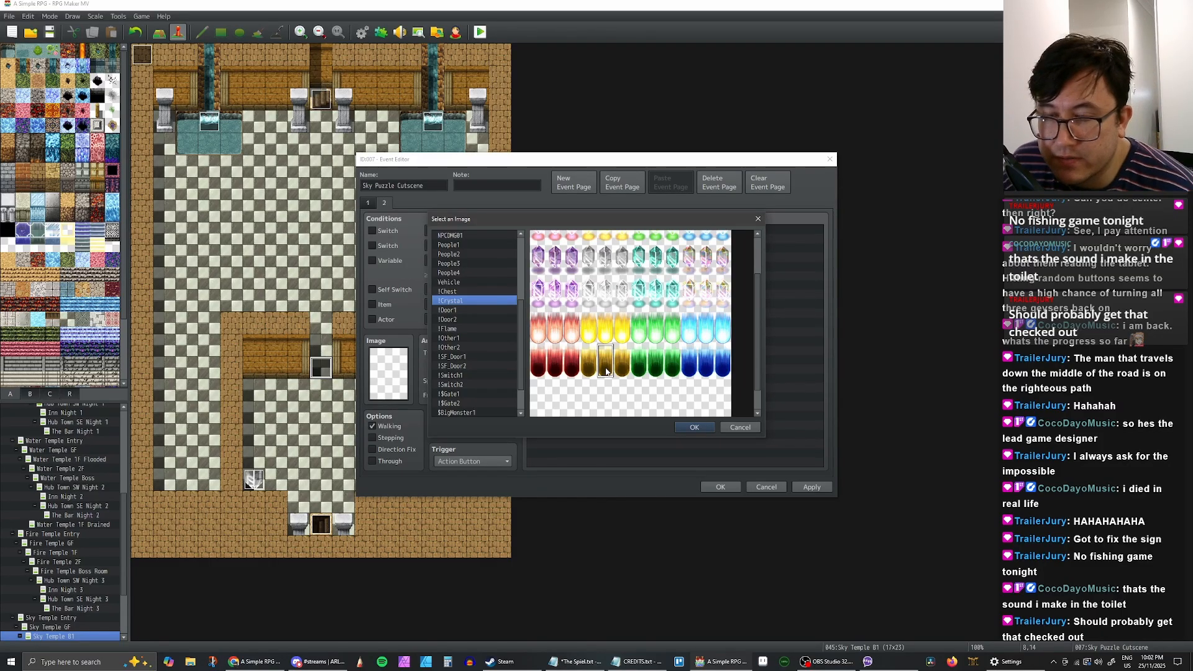
scroll(610, 368, "up", 2)
scroll(618, 359, "down", 3)
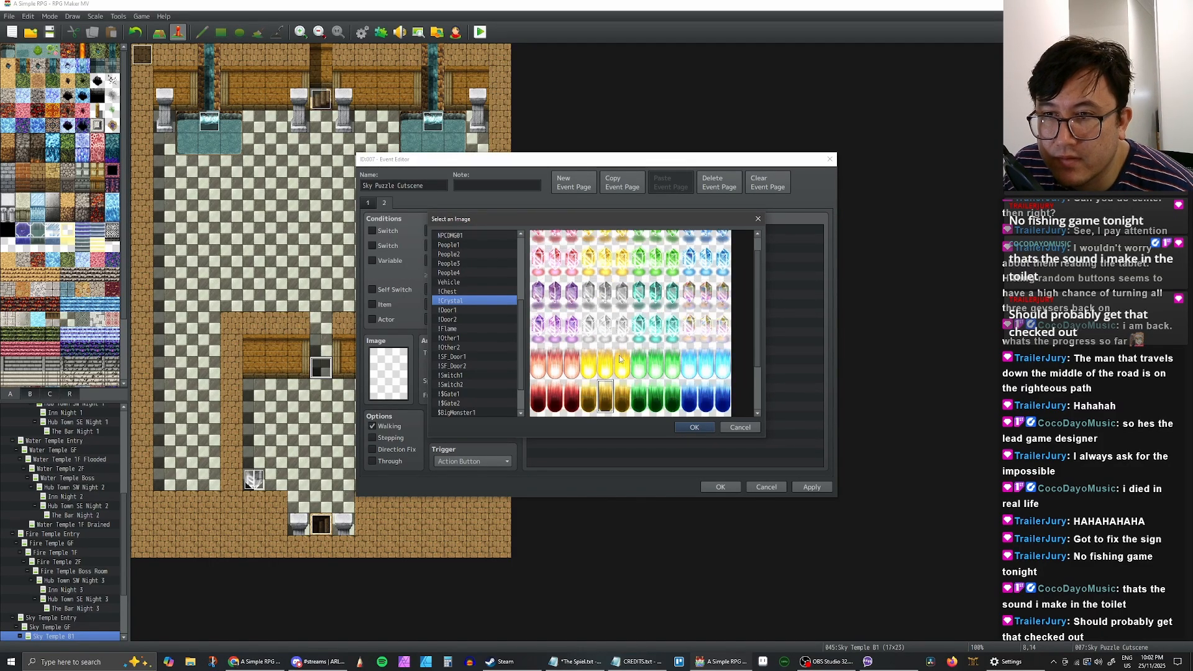
double_click(607, 343)
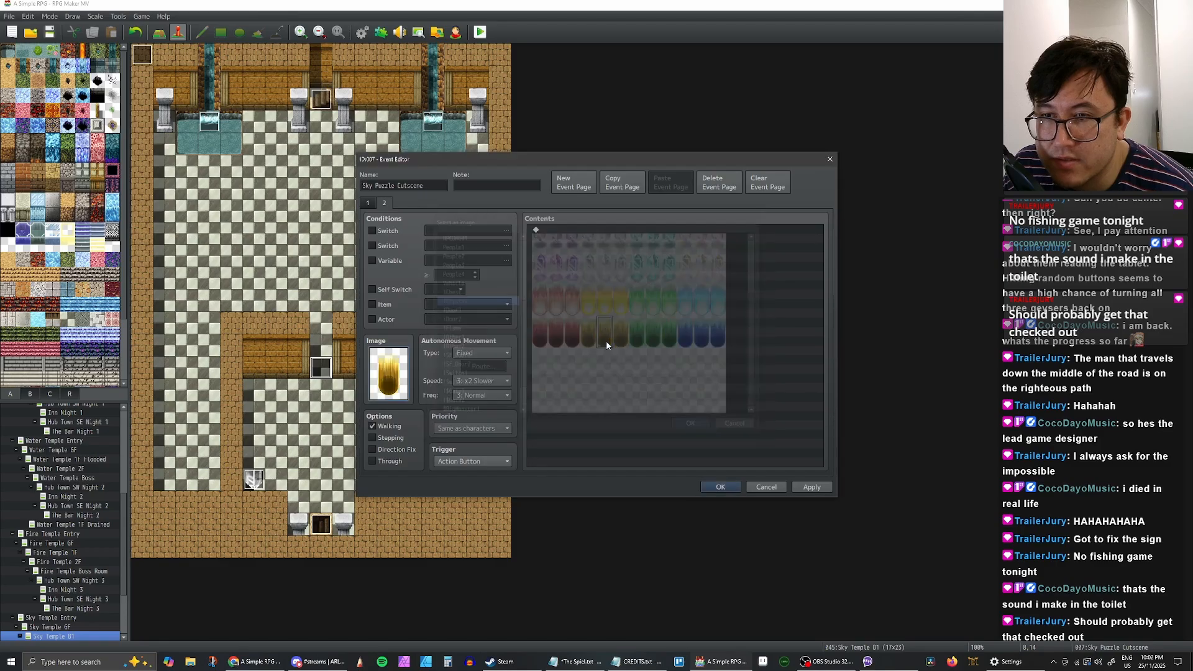
Step: Enable Stepping and Direction Fix on the second page and make it require switch 0028 Sky Puzzle Begins
left_click(373, 438)
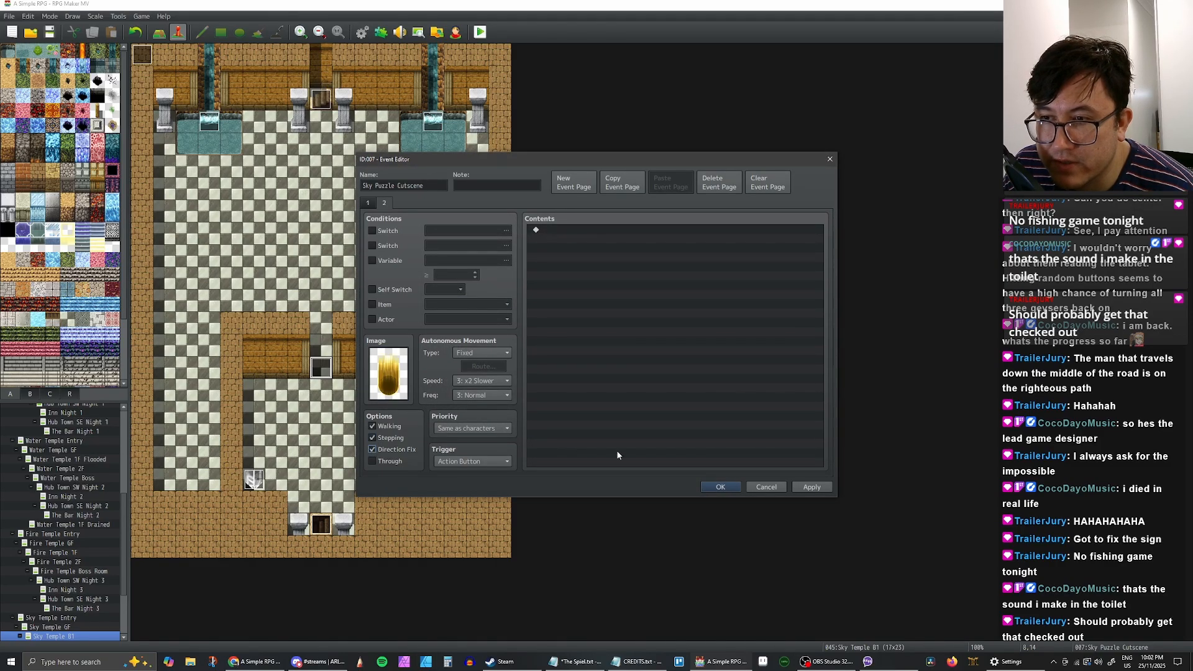
left_click(812, 487)
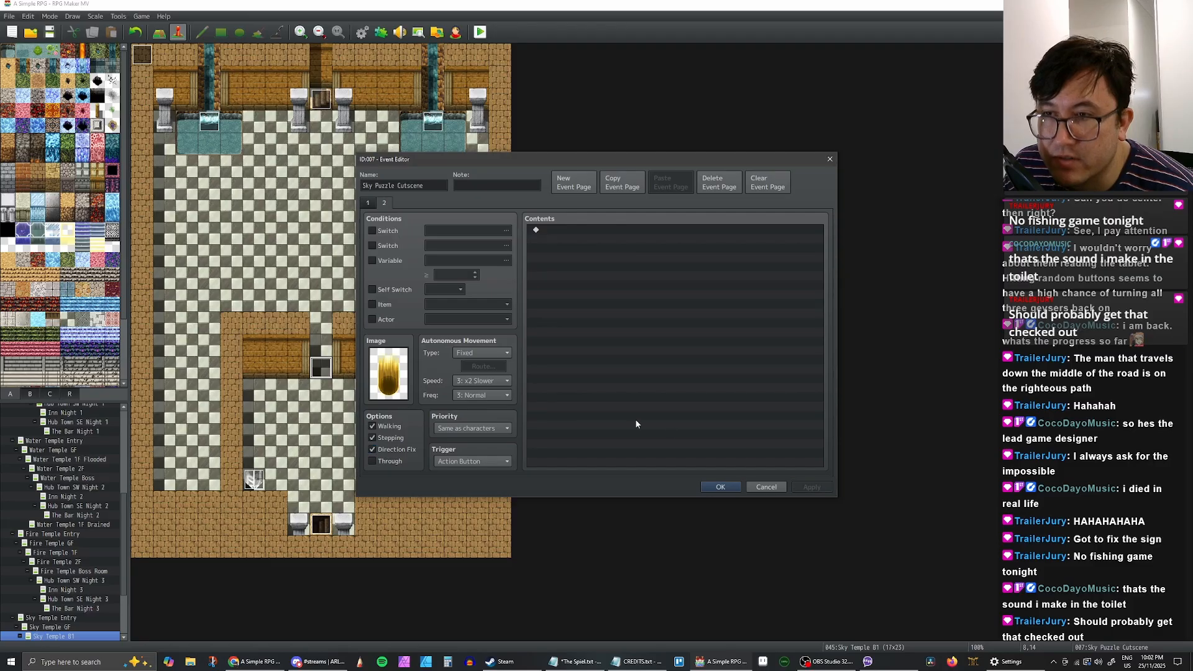
left_click(372, 230)
left_click(506, 230)
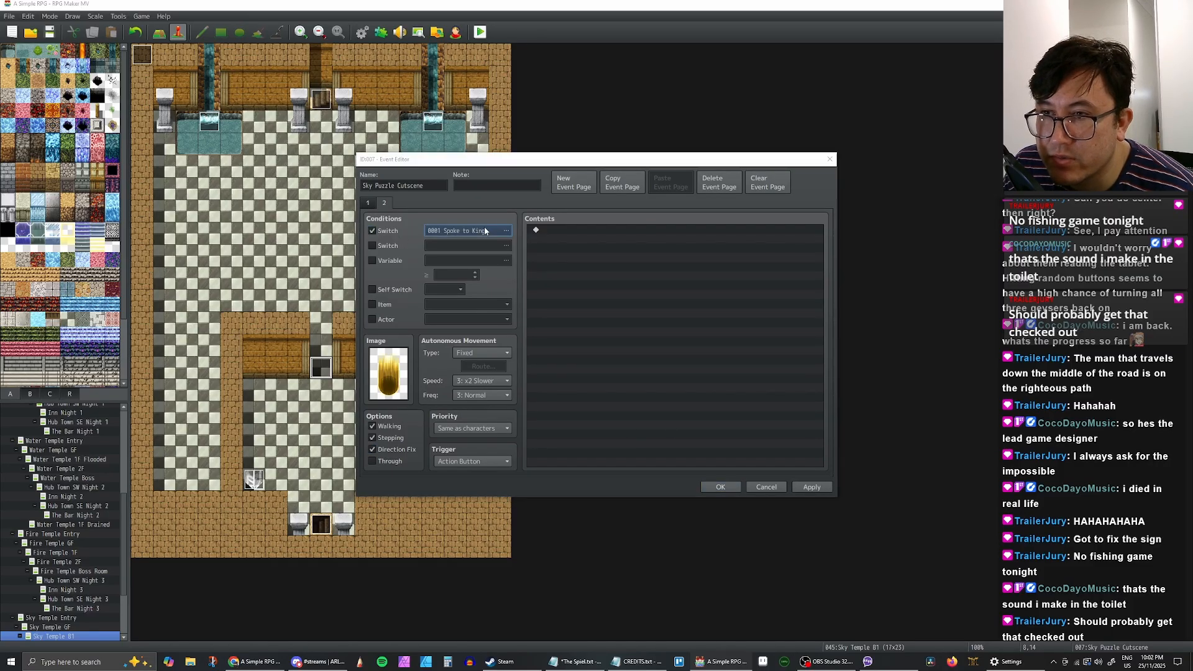
left_click(580, 441)
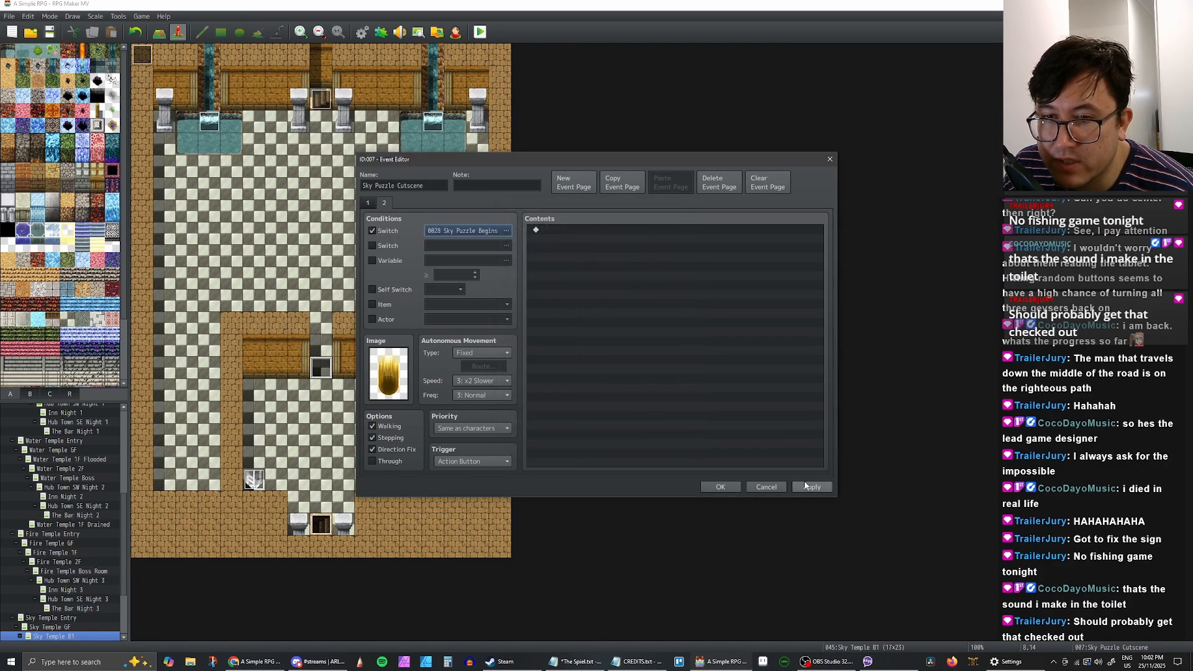
left_click(719, 486)
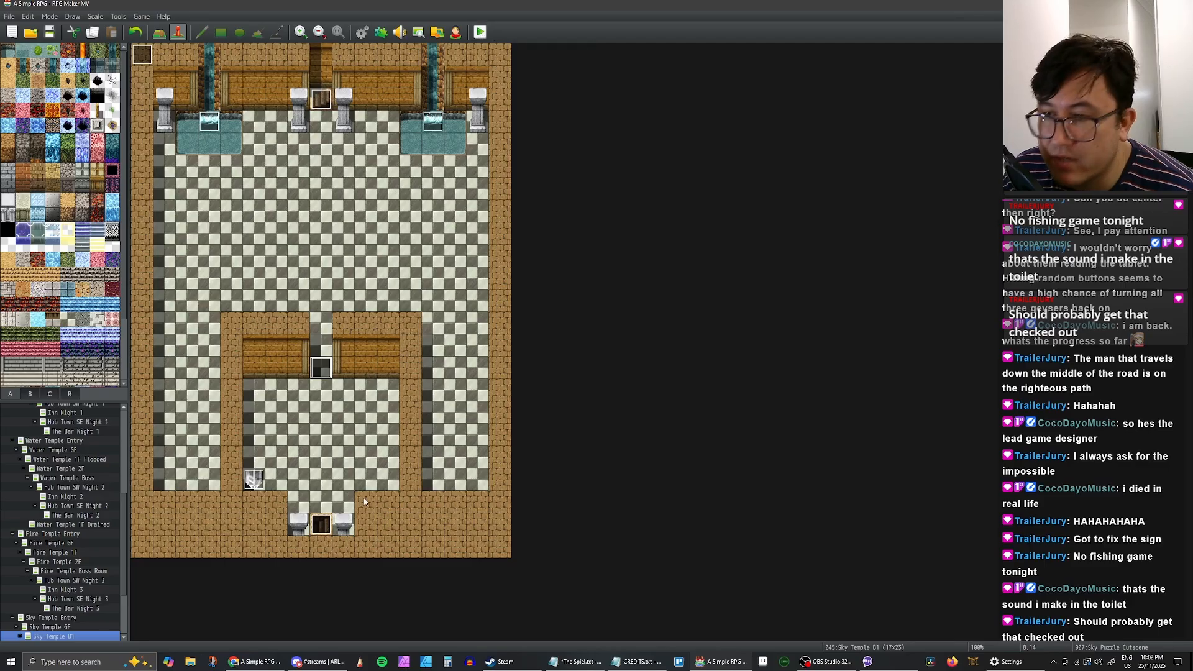
right_click(329, 503)
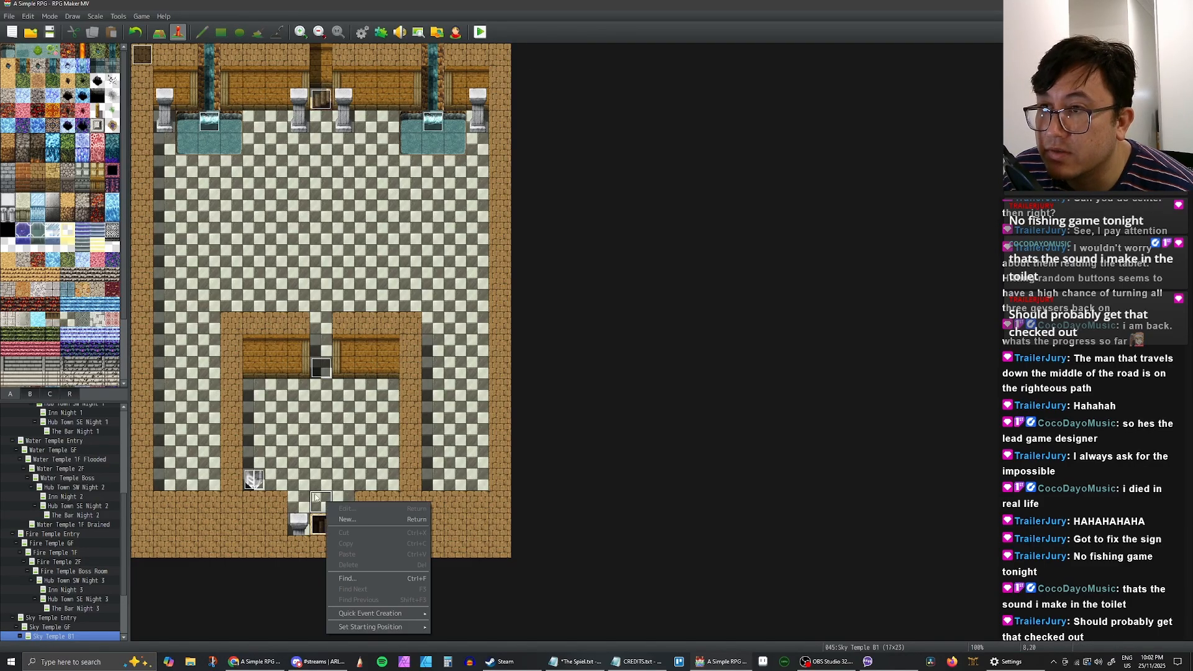
left_click(316, 497)
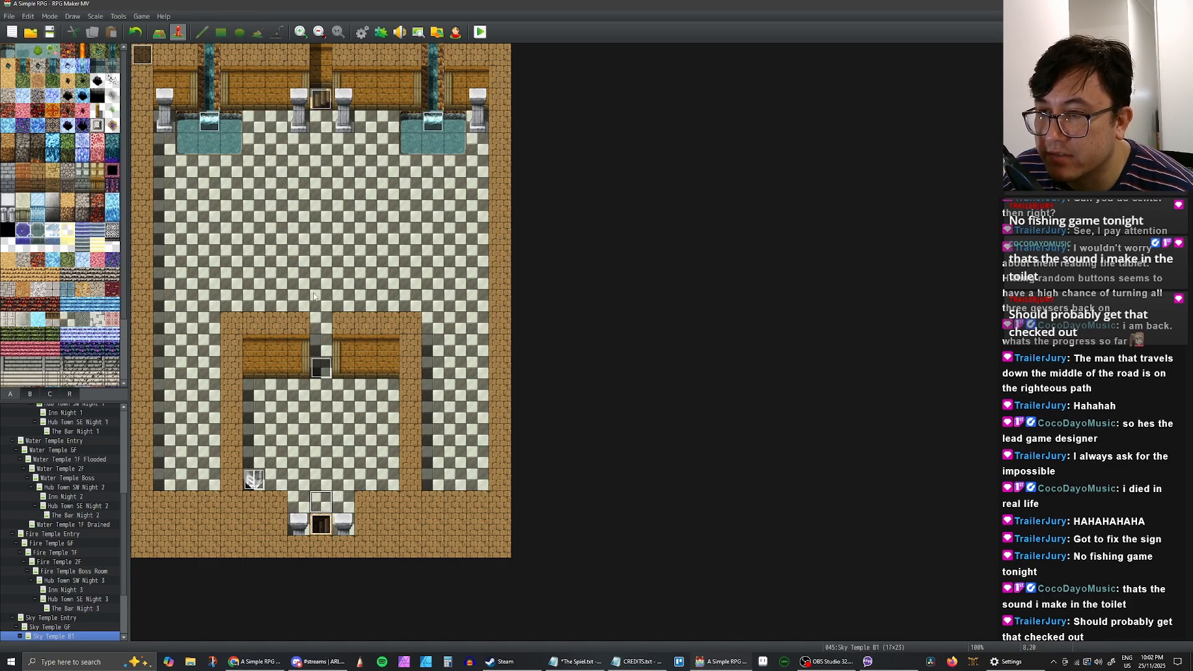
left_click(320, 451)
left_click(318, 254)
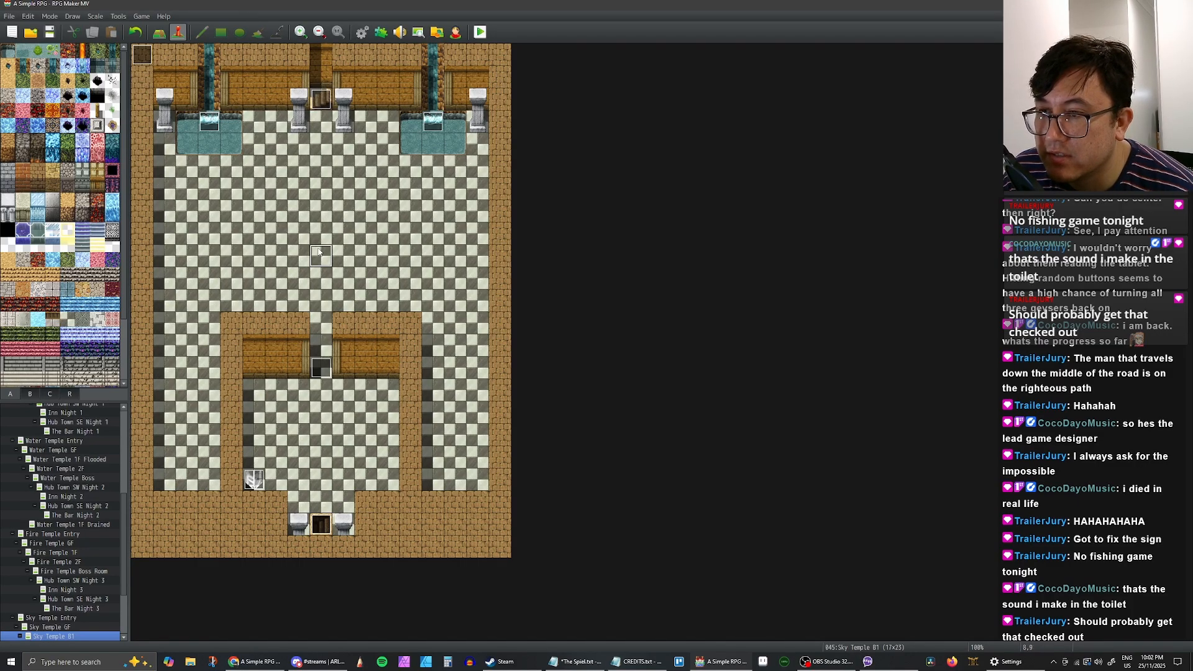
left_click(319, 132)
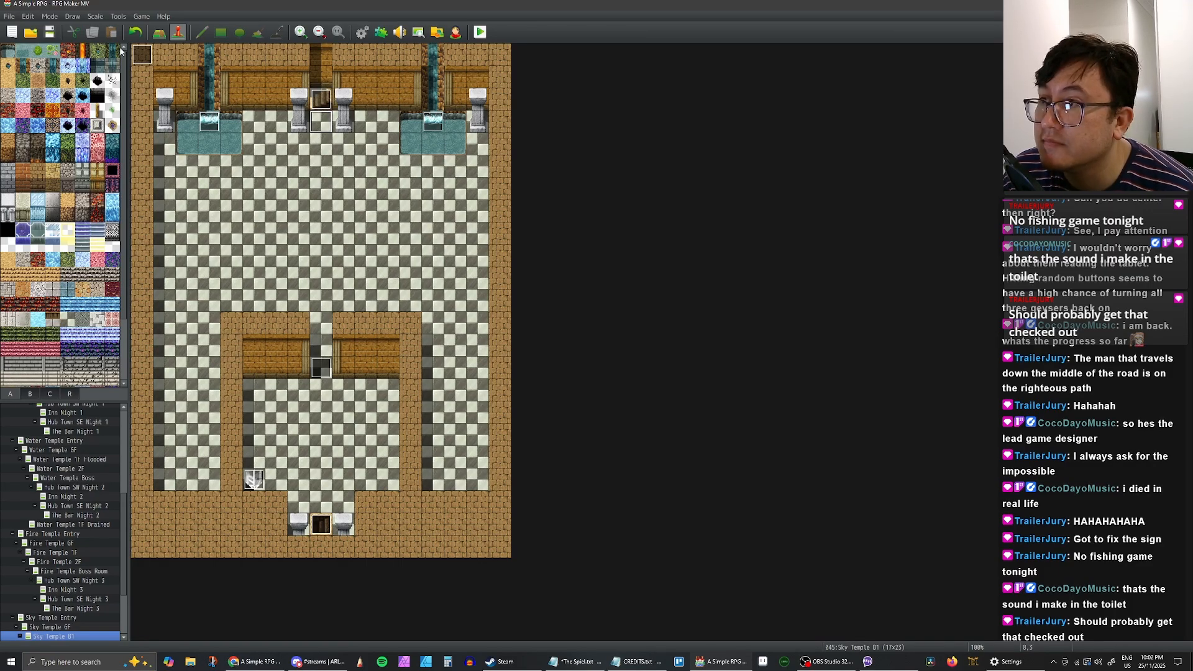
Step: Draw walls enclosing a chamber around the upper doorway, with a one-tile gap in its lower side and wall faces beneath
left_click(160, 32)
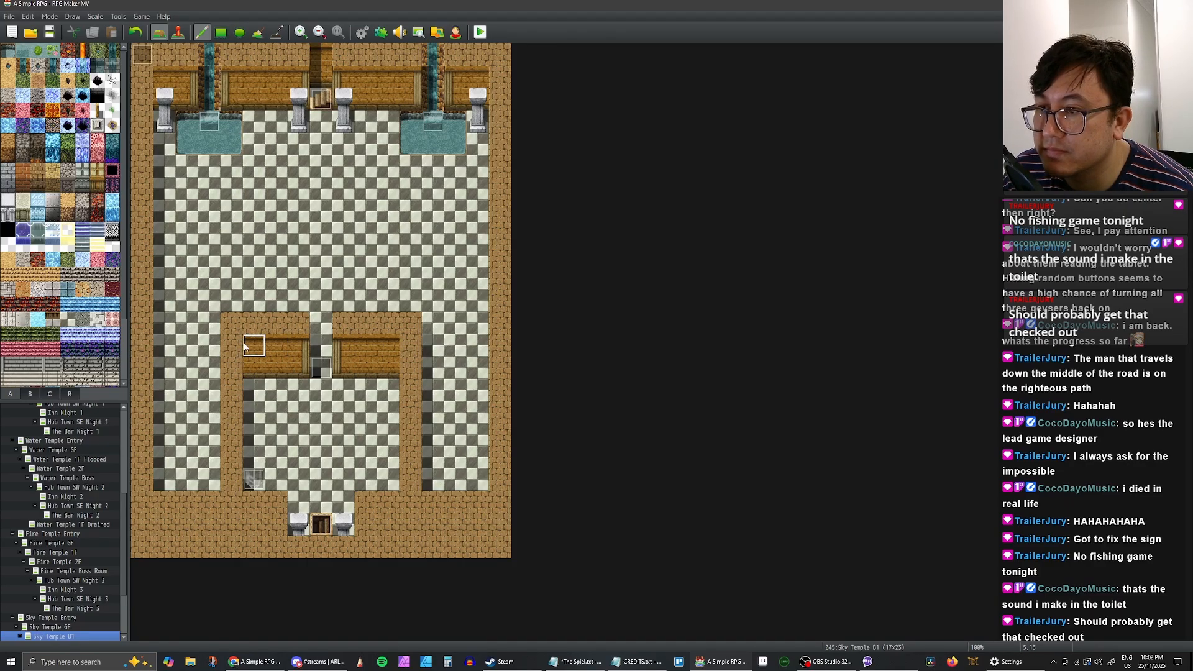
mouse_move(258, 126)
left_mouse_down()
mouse_move(261, 234)
mouse_move(382, 233)
mouse_move(387, 75)
left_mouse_up()
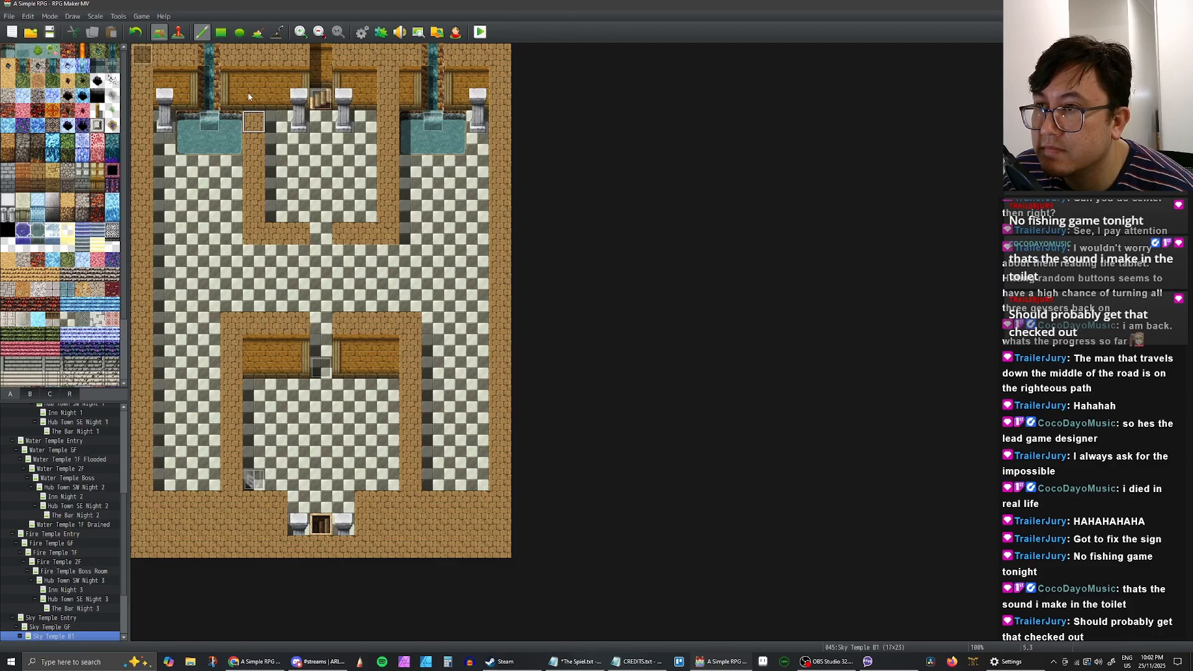
left_click_drag(254, 122, 257, 129)
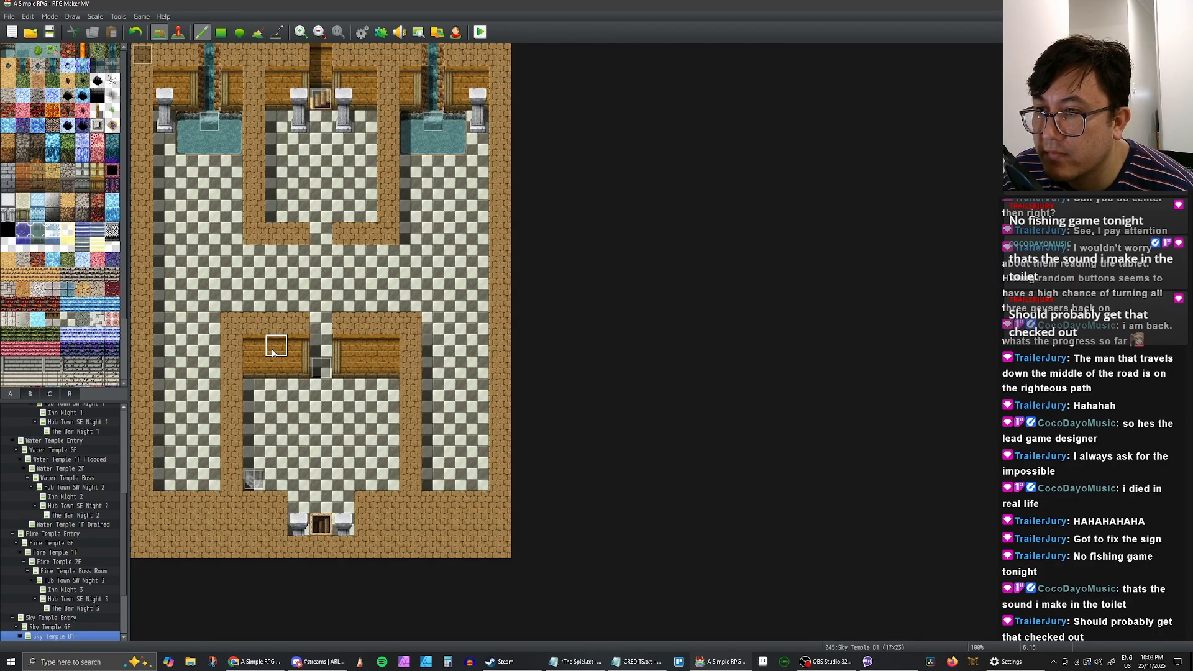
mouse_move(254, 257)
left_mouse_down()
mouse_move(272, 256)
mouse_move(278, 277)
mouse_move(257, 275)
left_mouse_up()
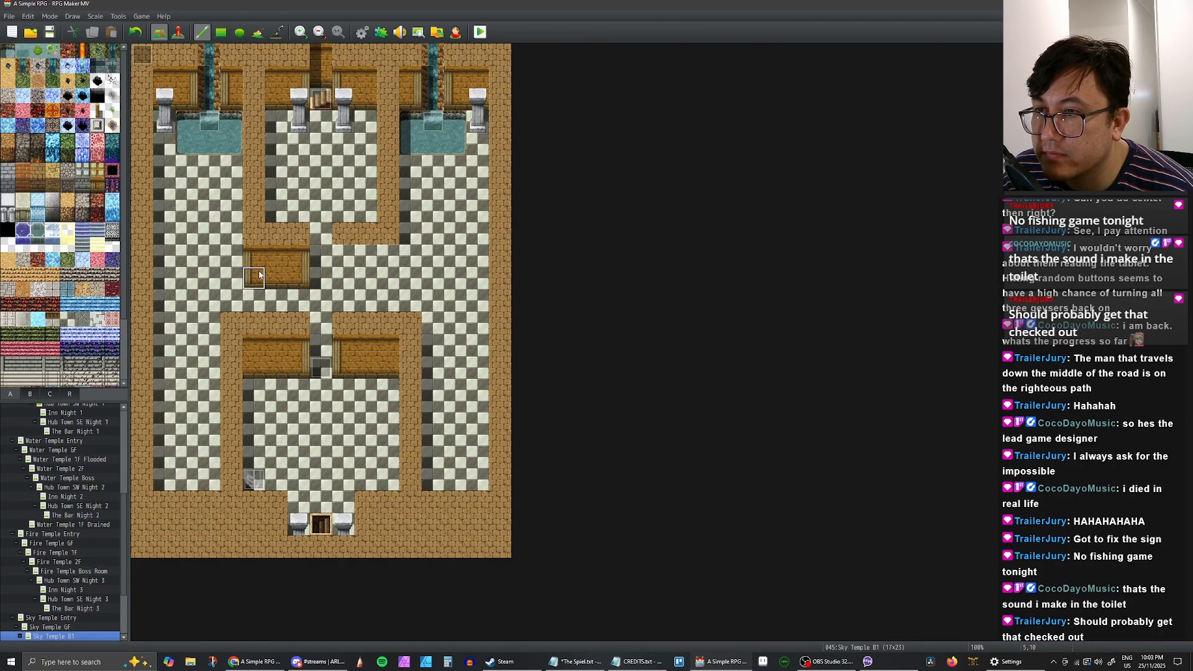
mouse_move(335, 262)
left_mouse_down()
mouse_move(390, 278)
mouse_move(366, 258)
left_mouse_up()
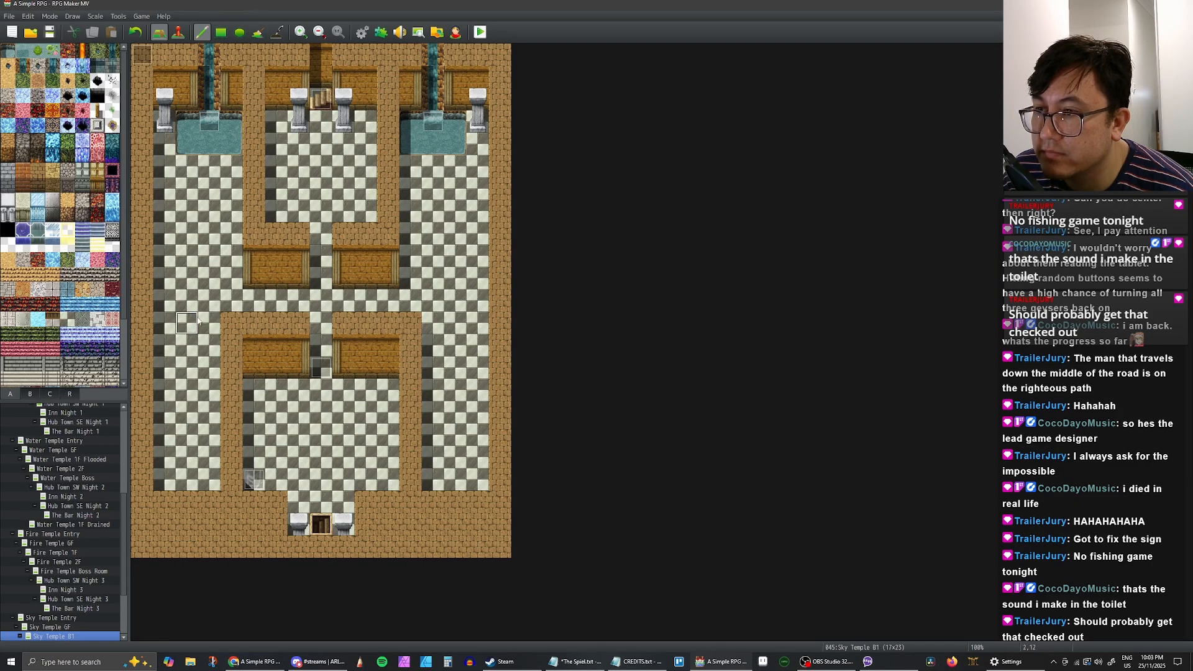
Step: Replace the lower chamber's walls with checkered floor across the full room width down to the lower doorway, and save the project
mouse_move(231, 345)
left_mouse_down()
mouse_move(295, 368)
mouse_move(209, 324)
left_mouse_up()
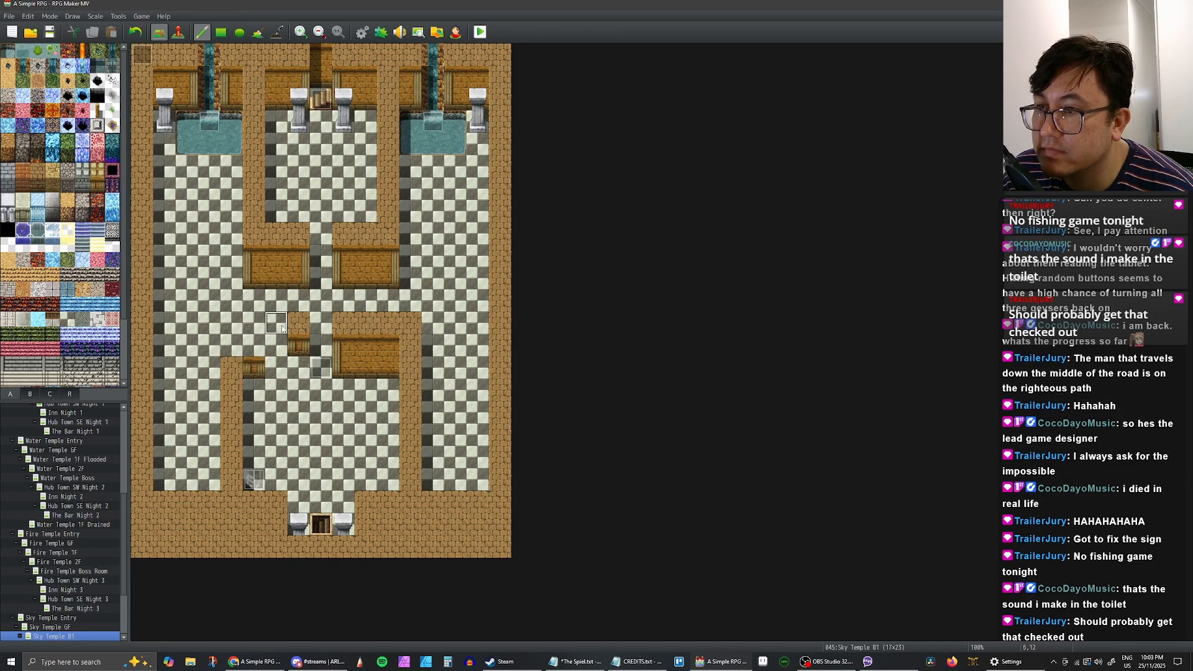
left_click(221, 33)
left_click_drag(212, 303, 459, 495)
left_click(165, 502)
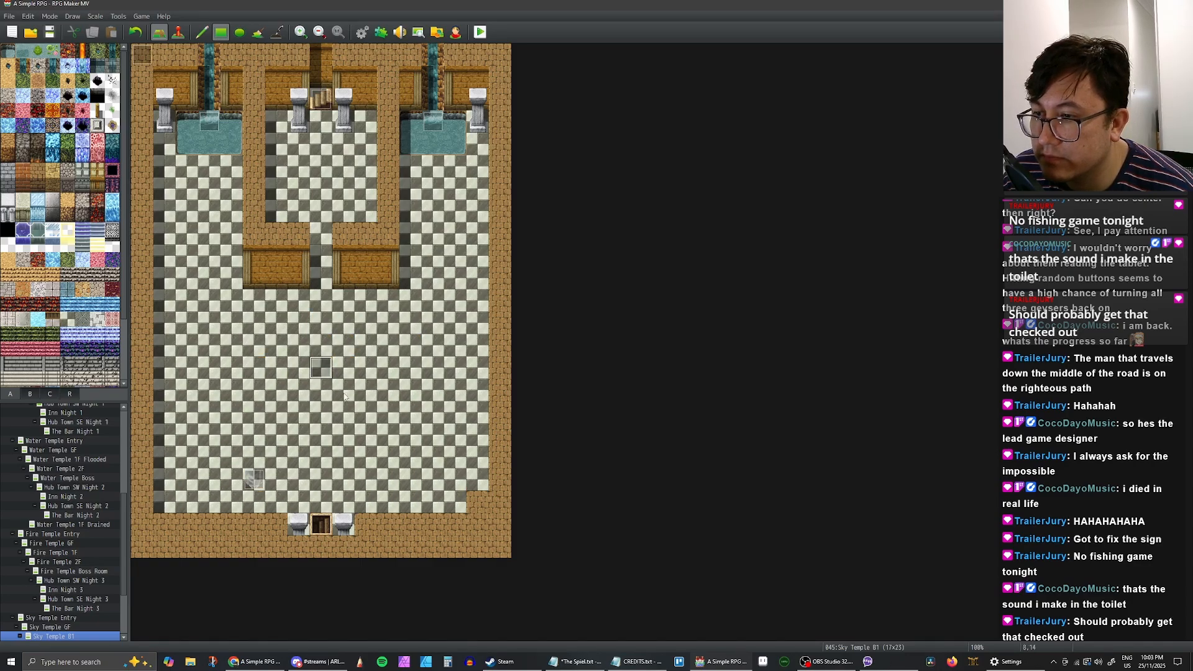
left_click(478, 503)
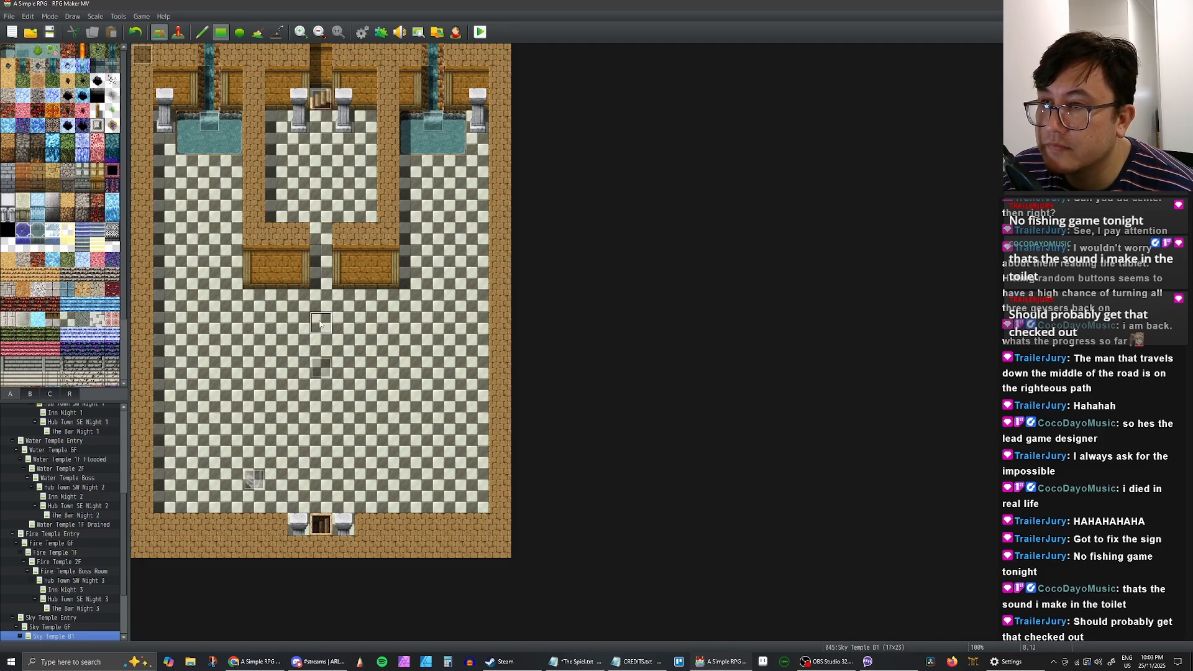
left_click(49, 32)
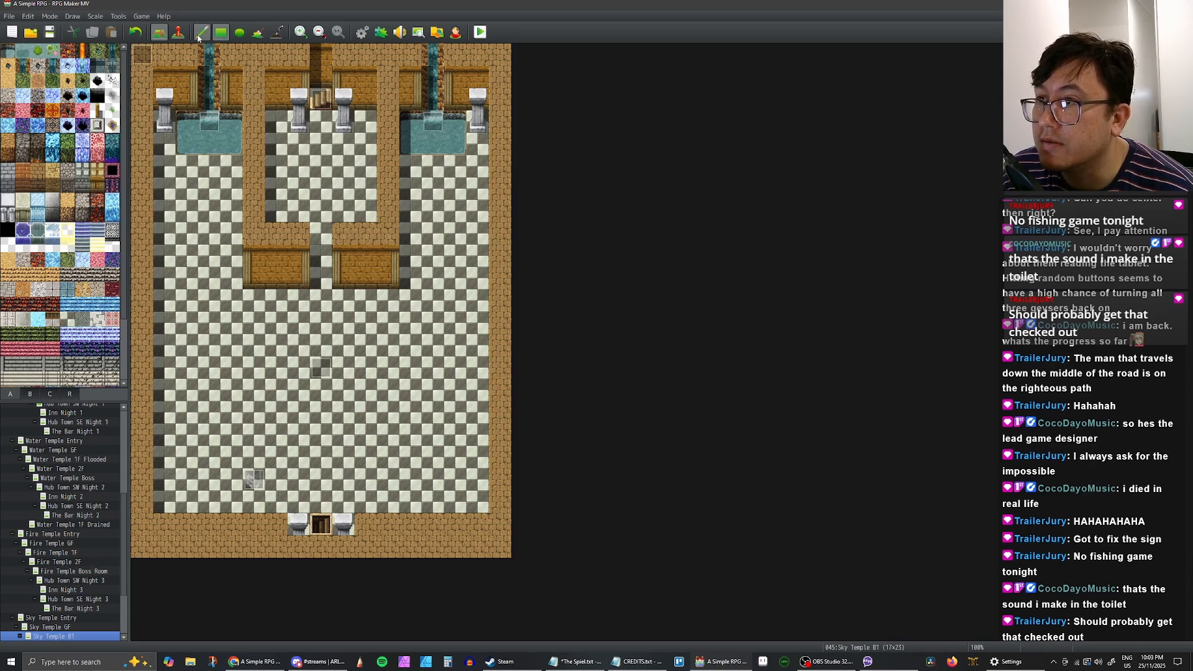
Step: Move the Sky Puzzle Cutscene event into the new chamber's exit gap at 8,9 and the Crystal #1 event to 6,4
left_click(179, 36)
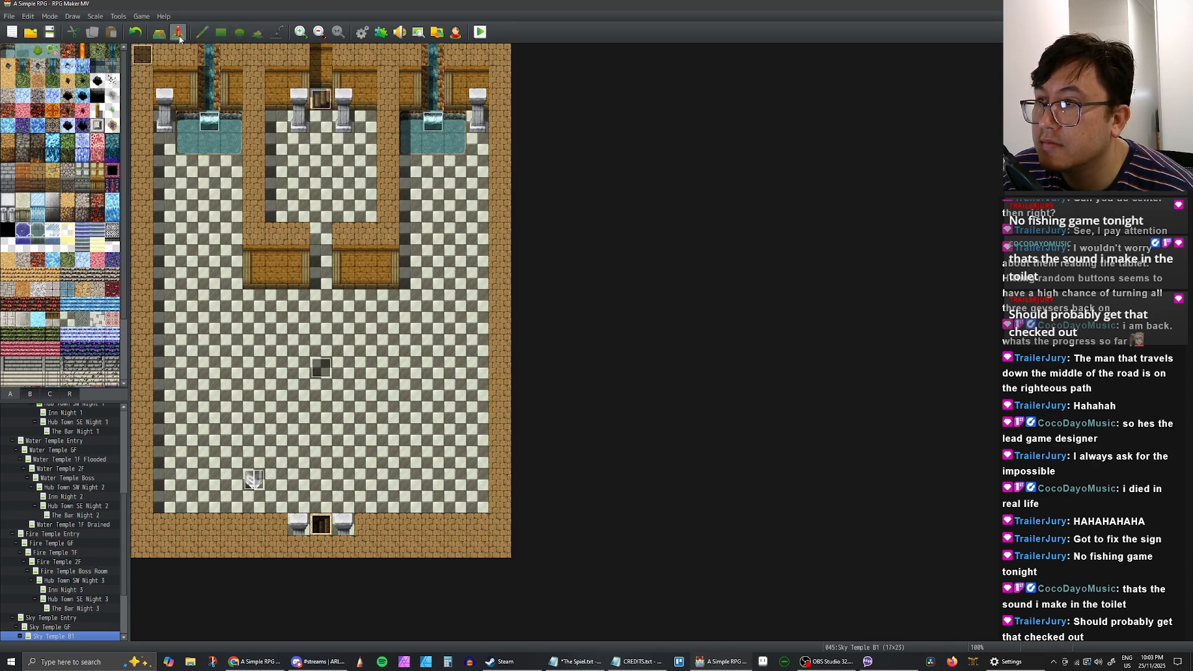
left_click_drag(321, 370, 324, 242)
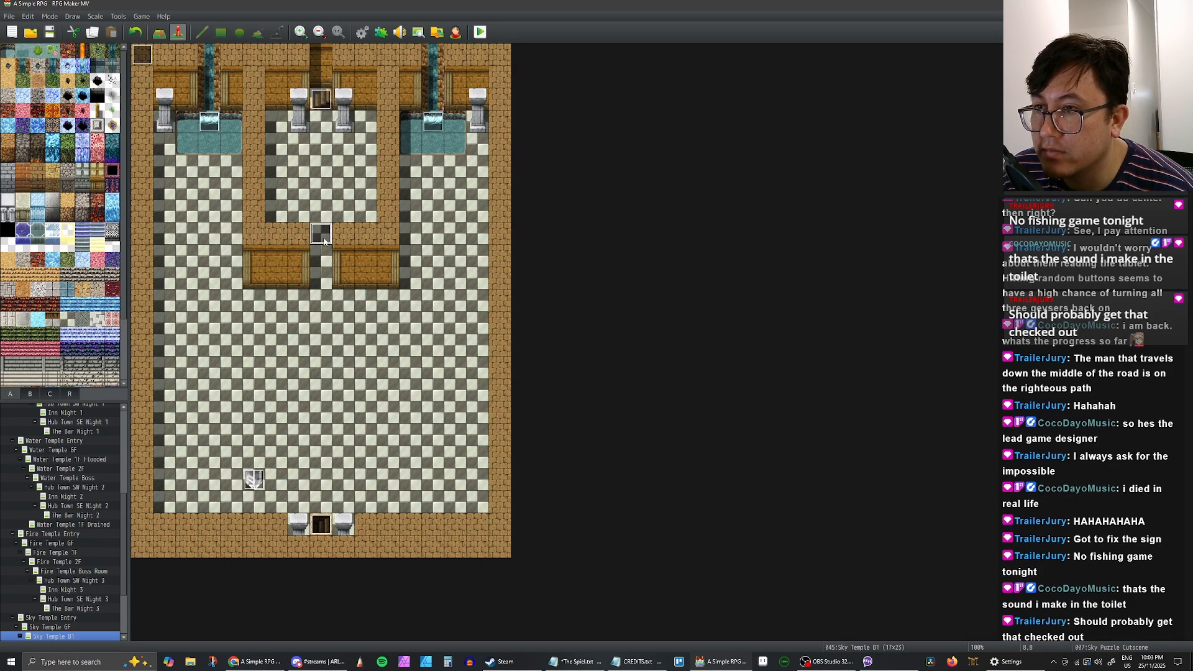
left_click(344, 213)
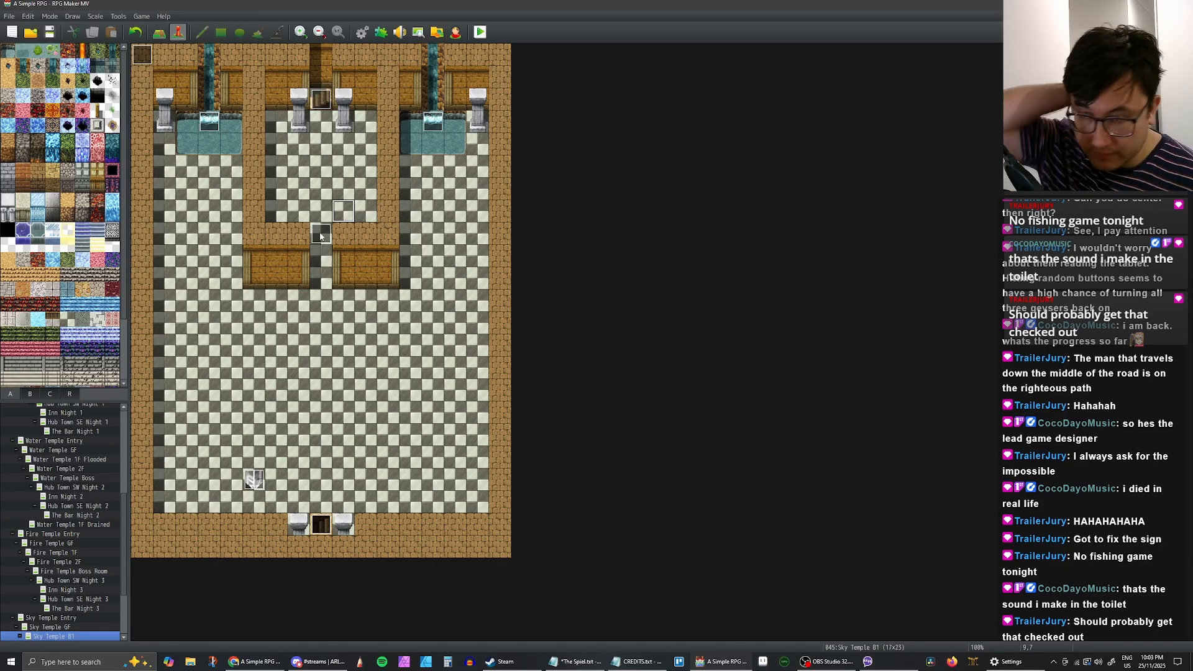
left_click_drag(320, 235, 320, 256)
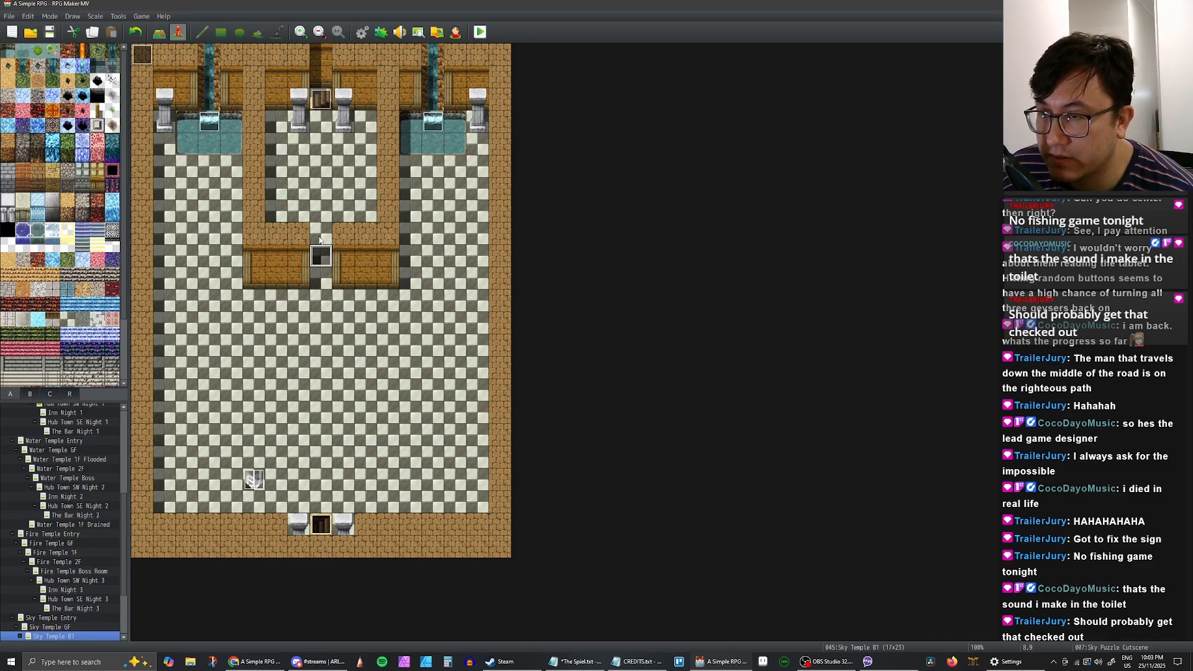
left_click(254, 479)
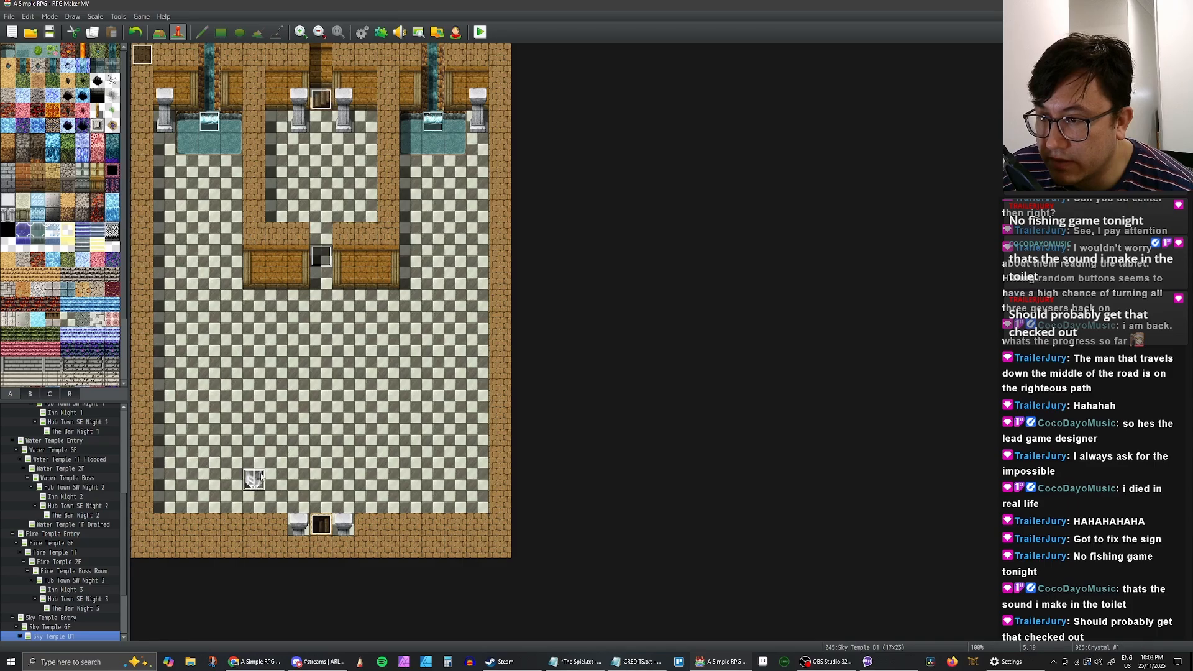
left_click_drag(280, 140, 278, 143)
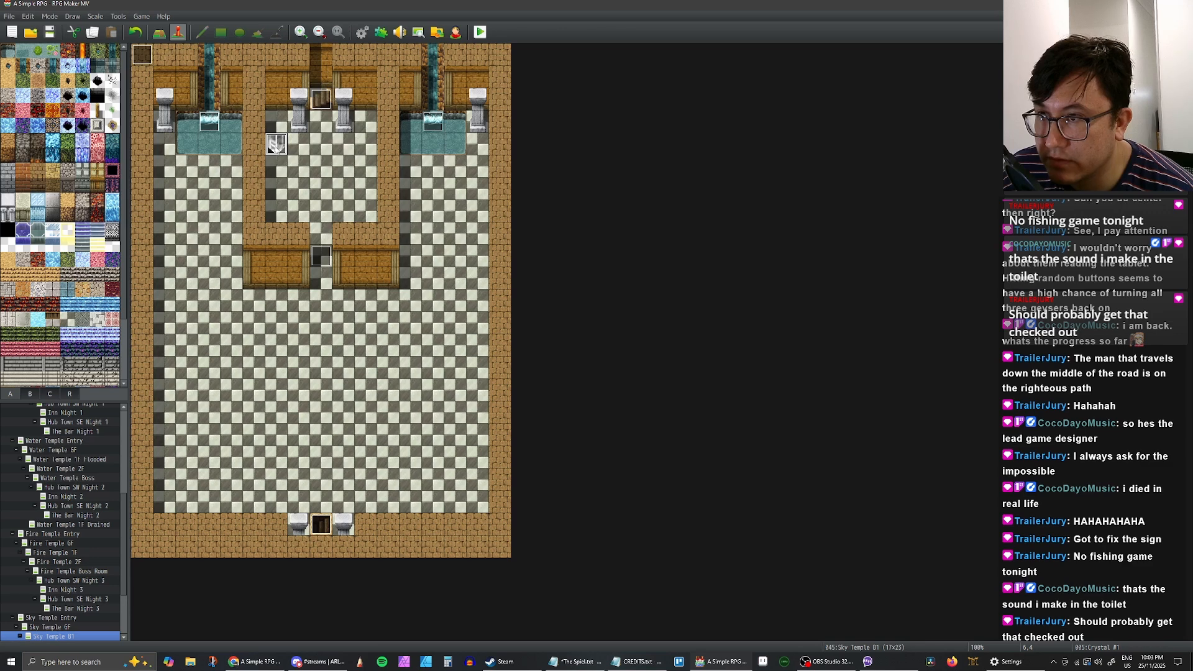
Step: Set the player's starting position at 8,3, directly below the upper doorway
right_click(322, 127)
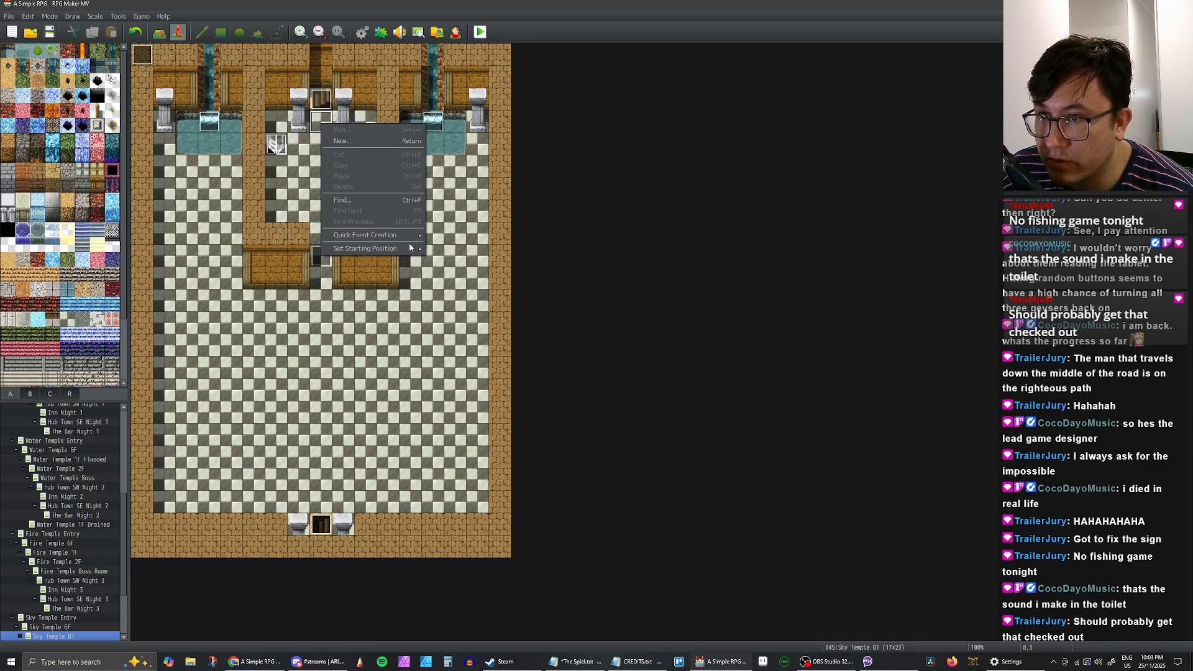
mouse_move(404, 249)
left_click(447, 249)
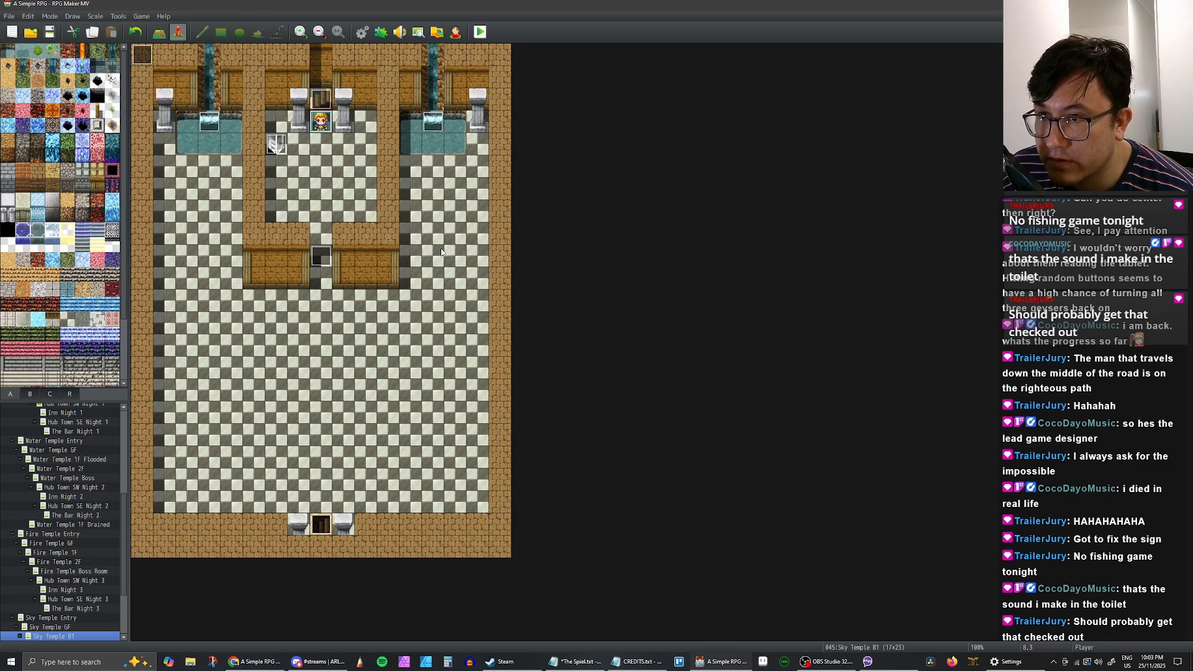
right_click(323, 142)
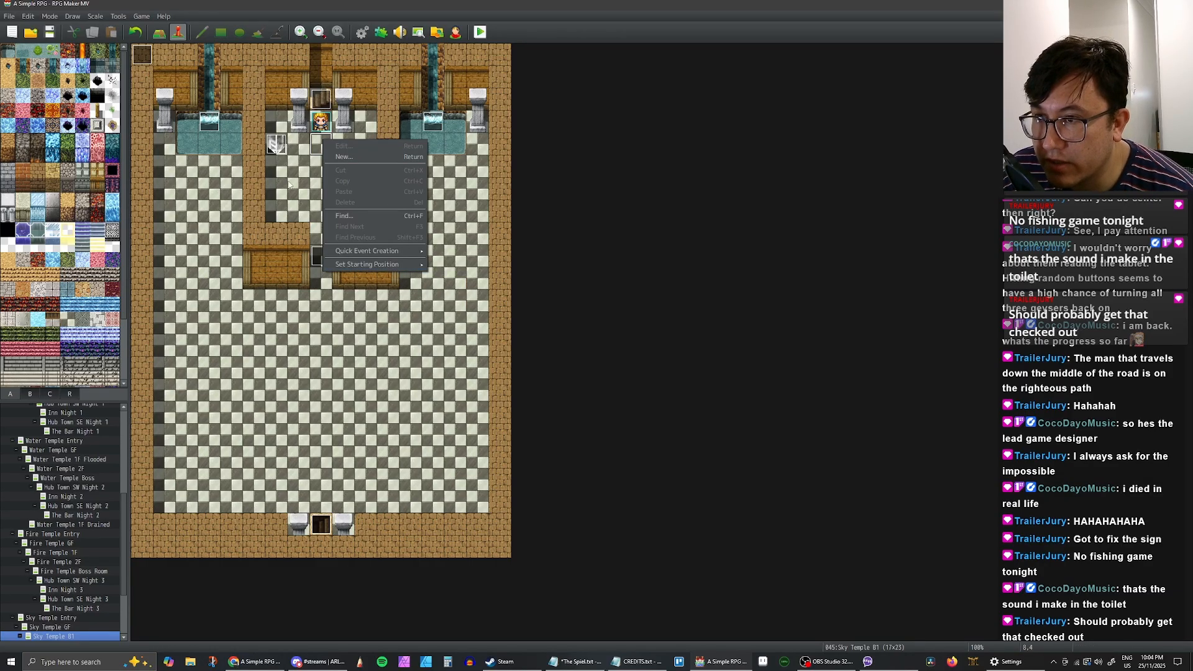
left_click(321, 345)
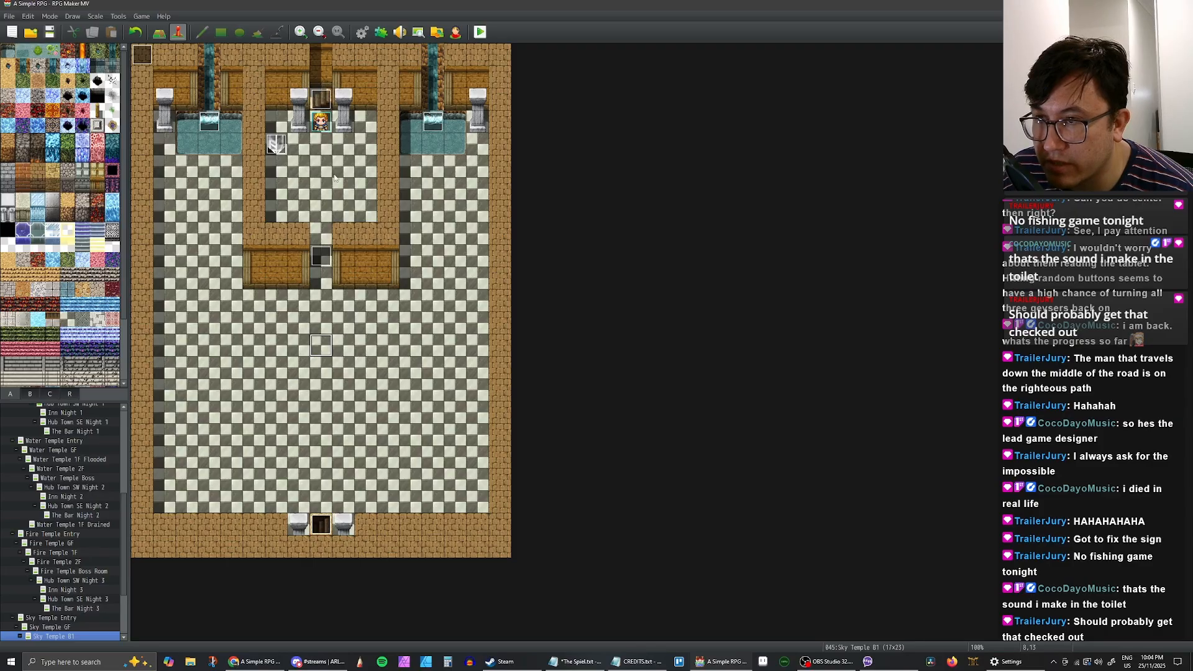
Step: Try the player's starting position one tile lower at 8,4, and move it back to 8,3
left_click(322, 146)
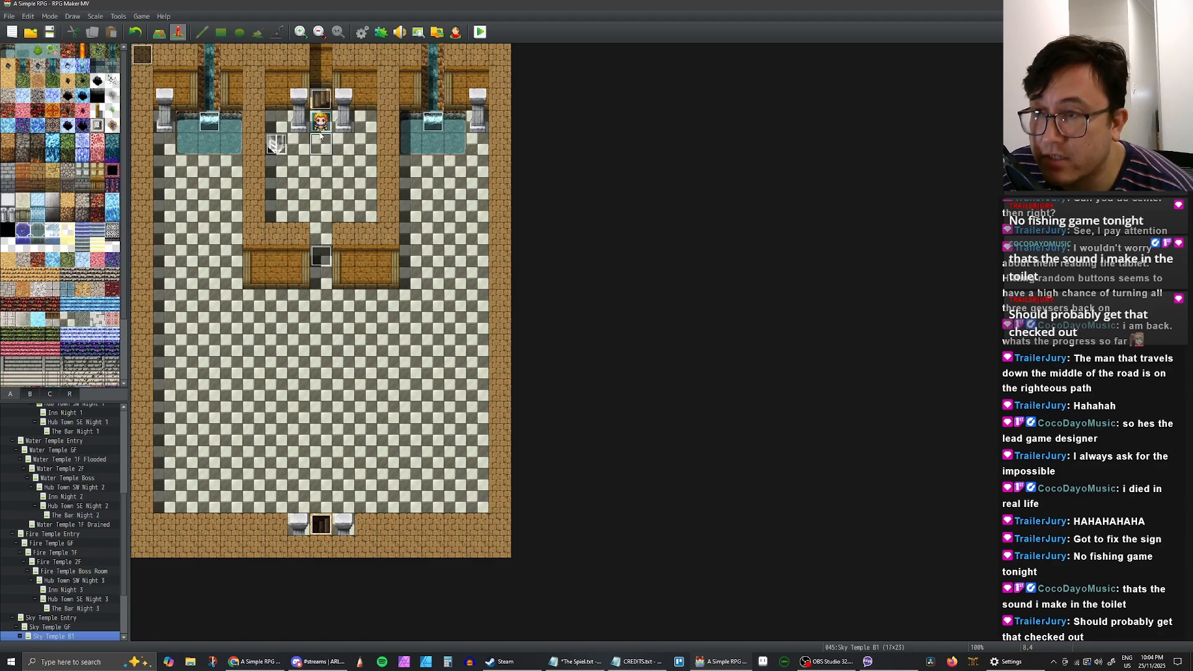
right_click(319, 152)
mouse_move(380, 278)
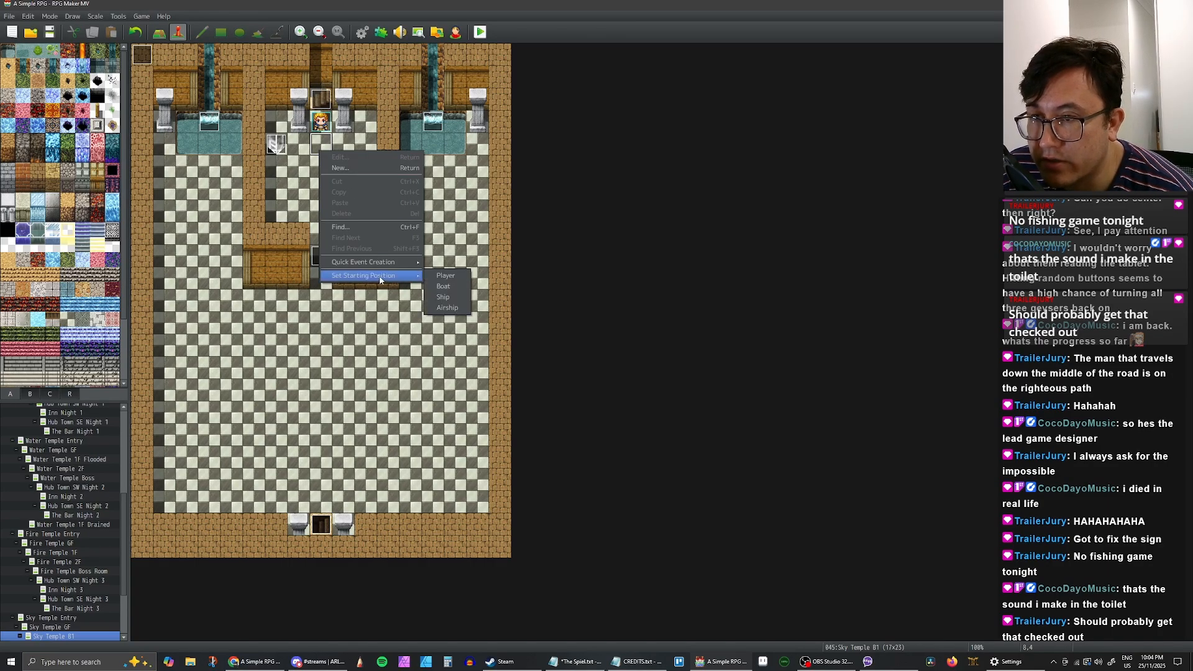
left_click(442, 276)
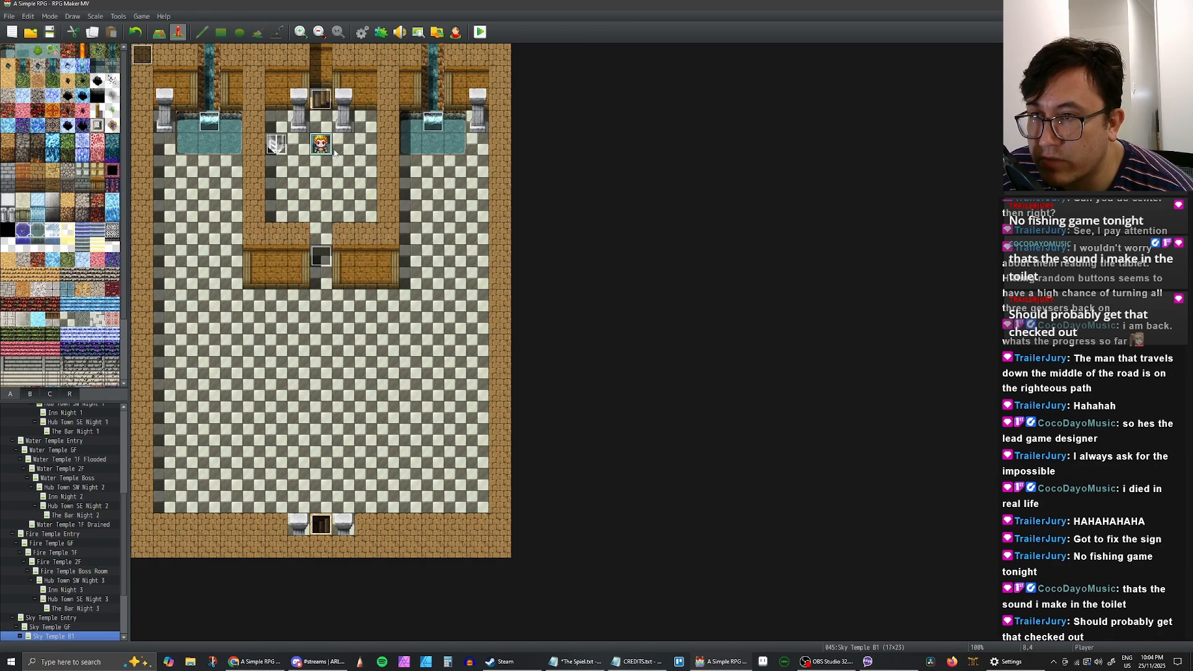
left_click_drag(321, 144, 320, 122)
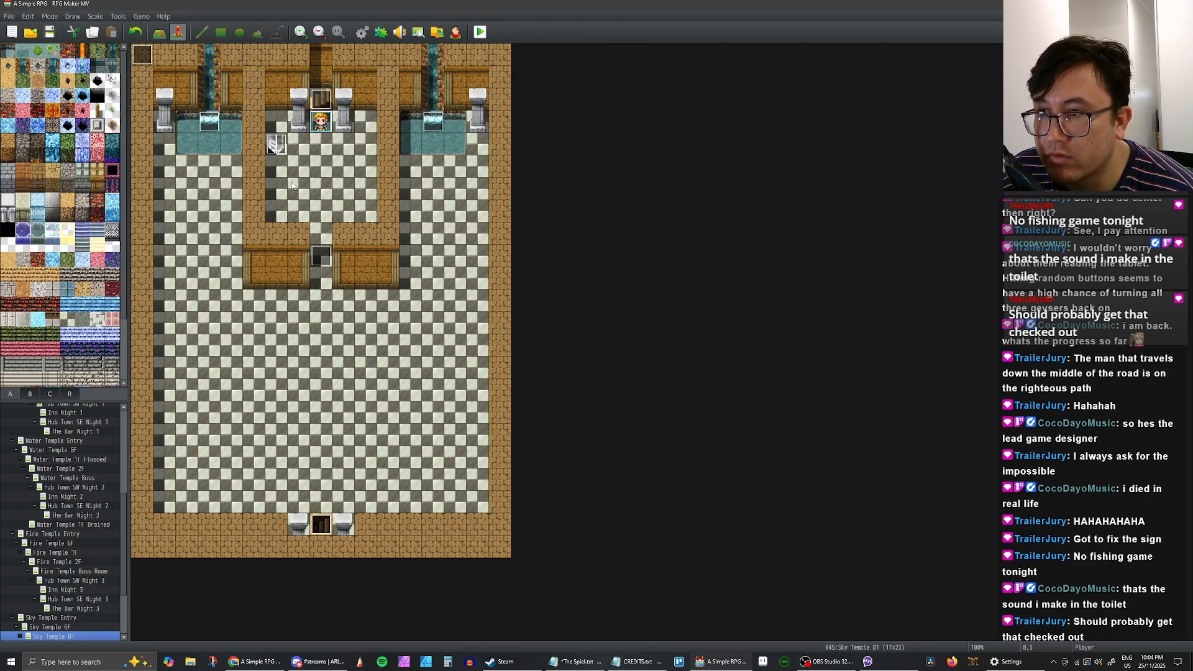
Step: Launch a playtest of the project and start a new game in Sky Temple B1
left_click(373, 148)
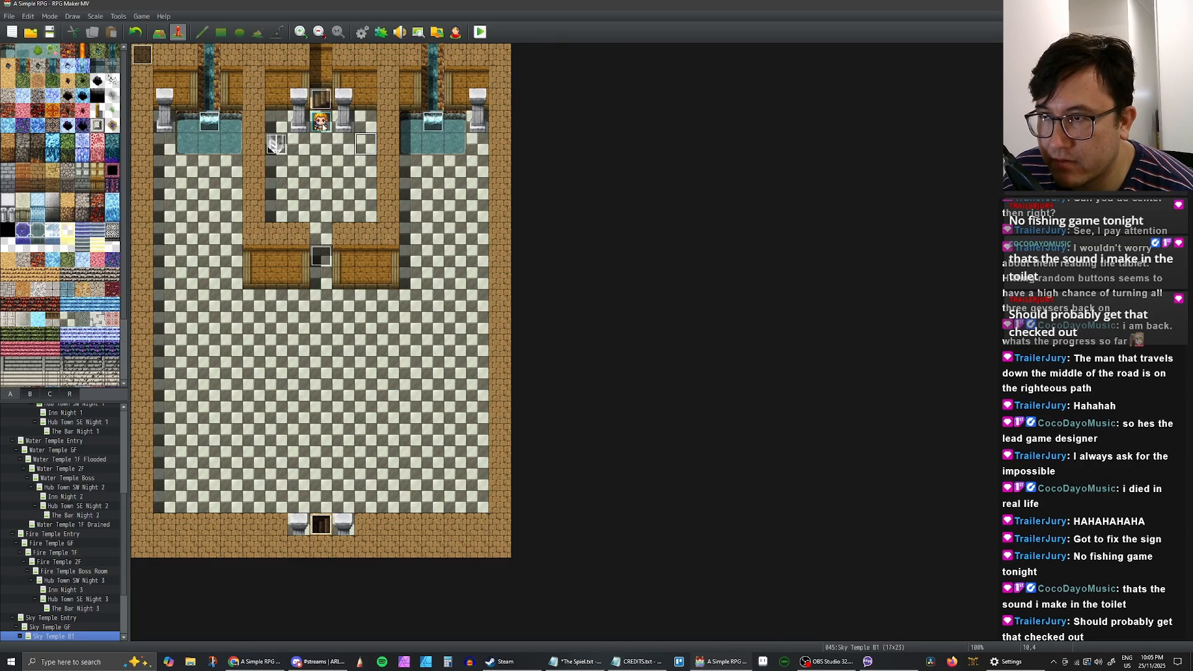
left_click(480, 32)
left_click(754, 178)
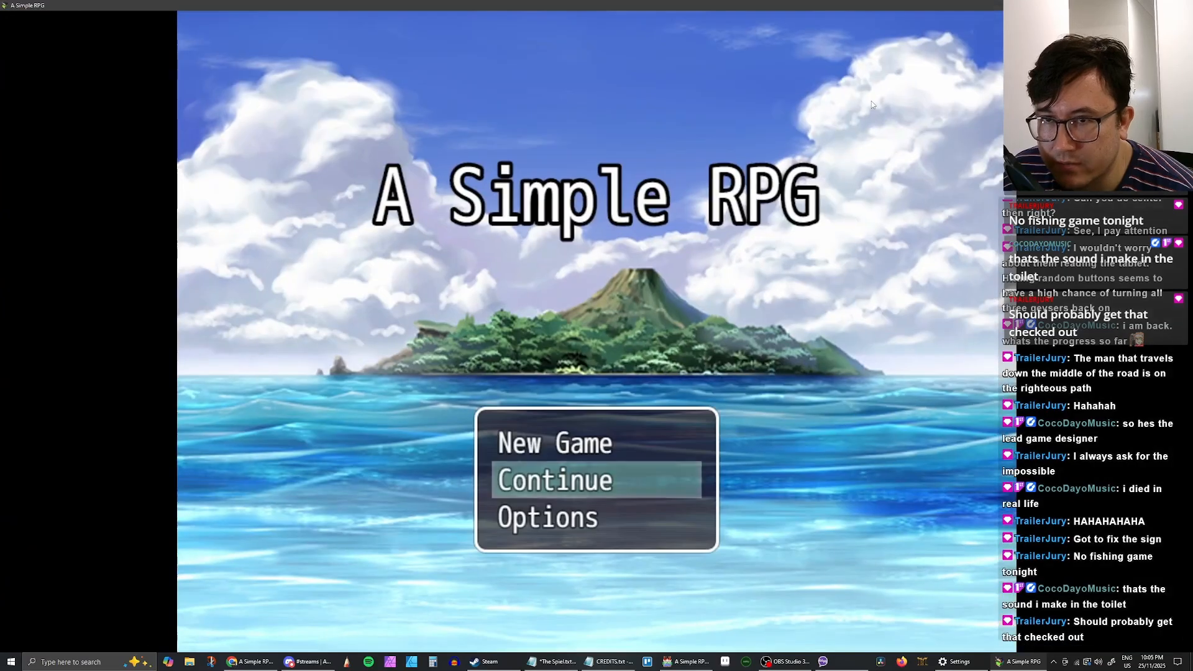
key("Up")
key("Return")
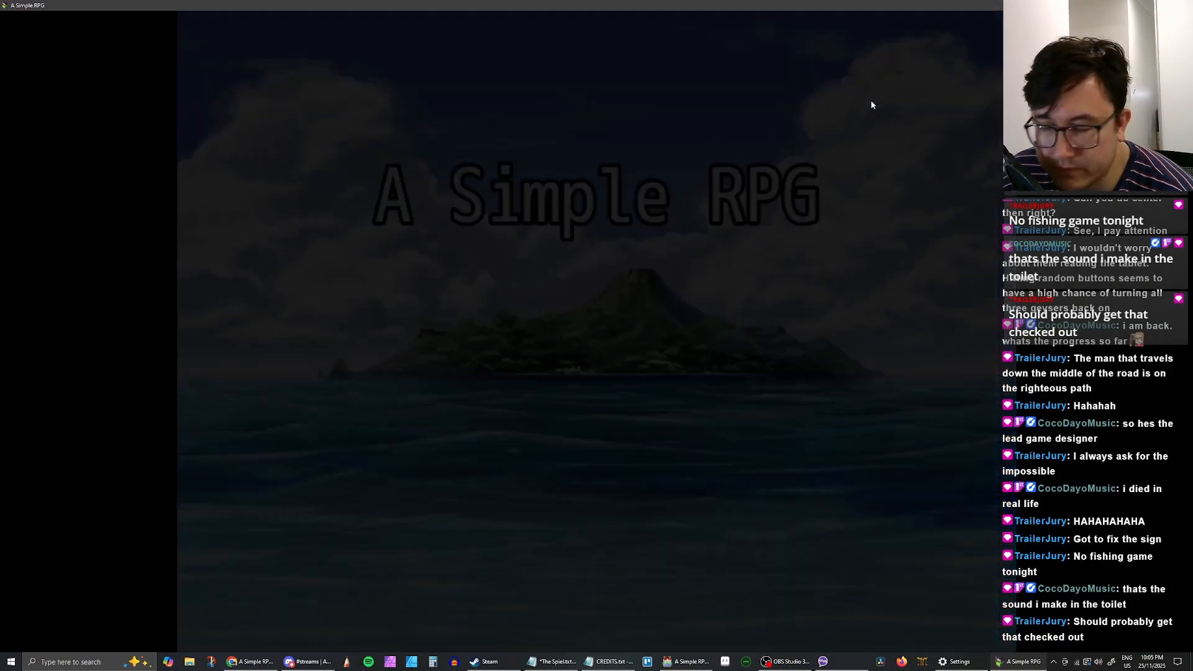
Step: Walk the hero around near the crystal and into the chamber's exit gap to trigger the puzzle cutscene
key("Down")
key("Down")
key("Left")
key("Left")
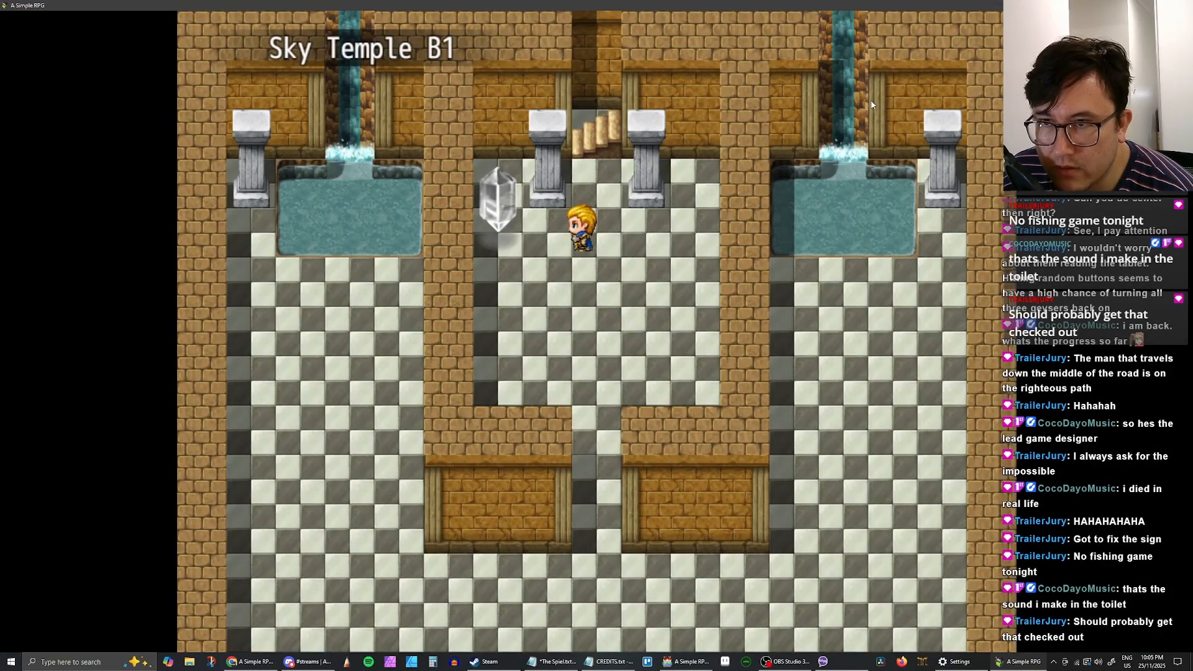
key("Down")
key("Left")
key("Right")
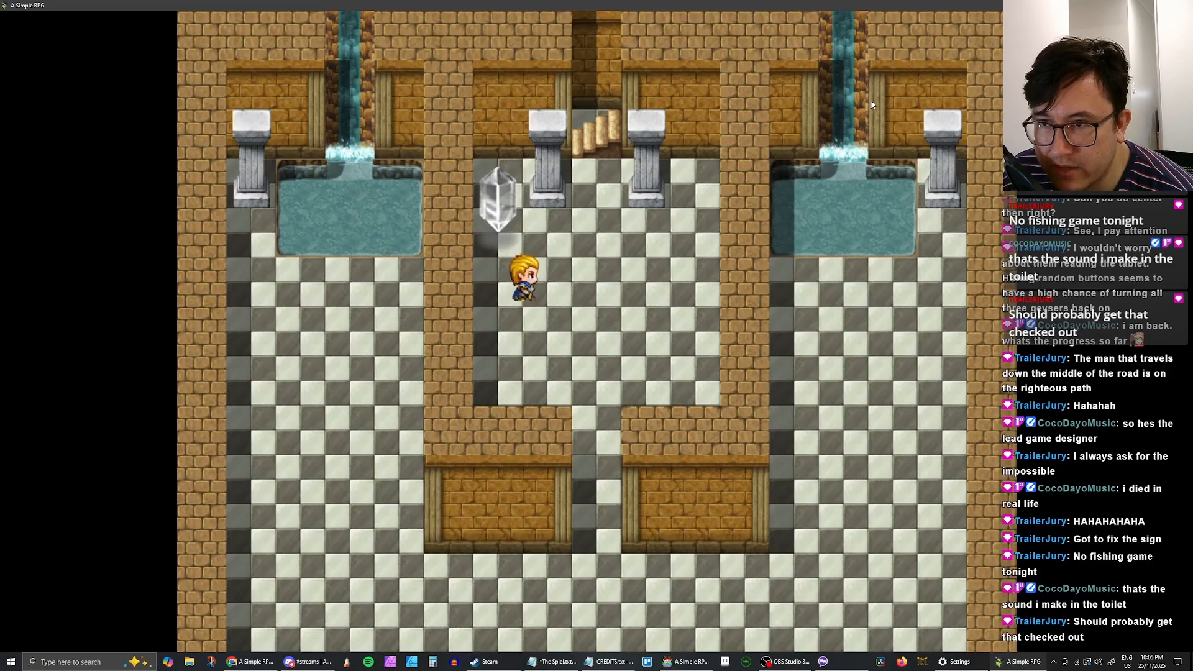
key("Up")
key("Right")
key("Up")
key("Down")
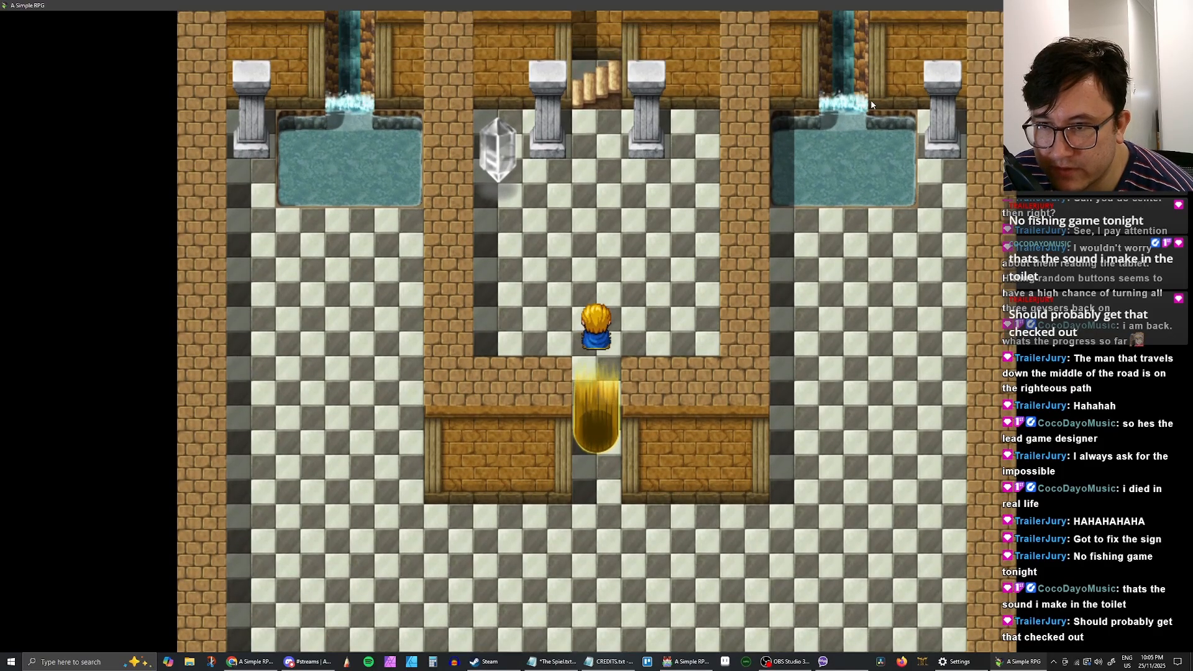
Step: Walk the hero back to the tile below the crystal to test it, and close the playtest
key("Right")
key("Left")
key("Up")
key("Left")
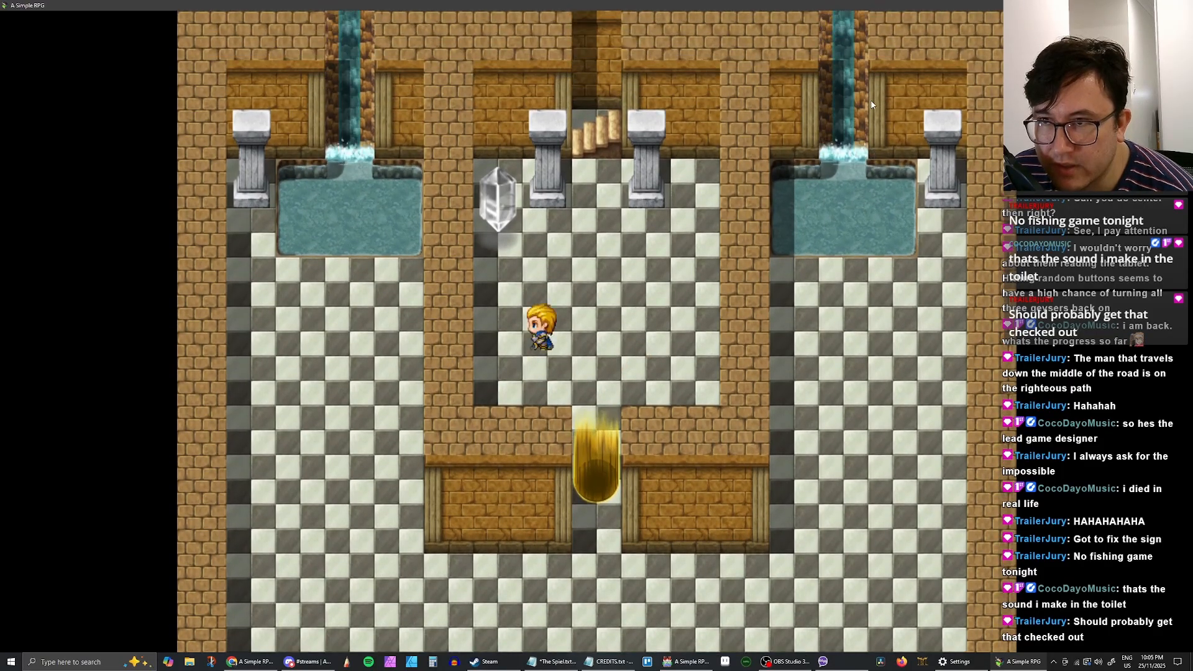
key("Up")
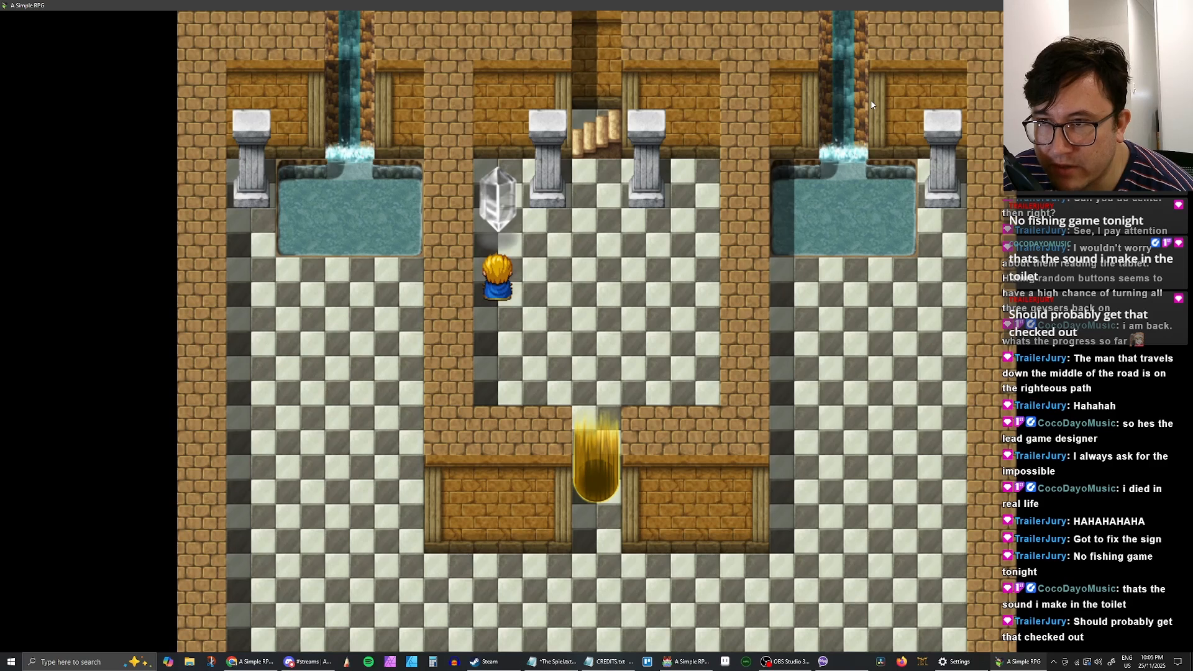
key("alt+F4")
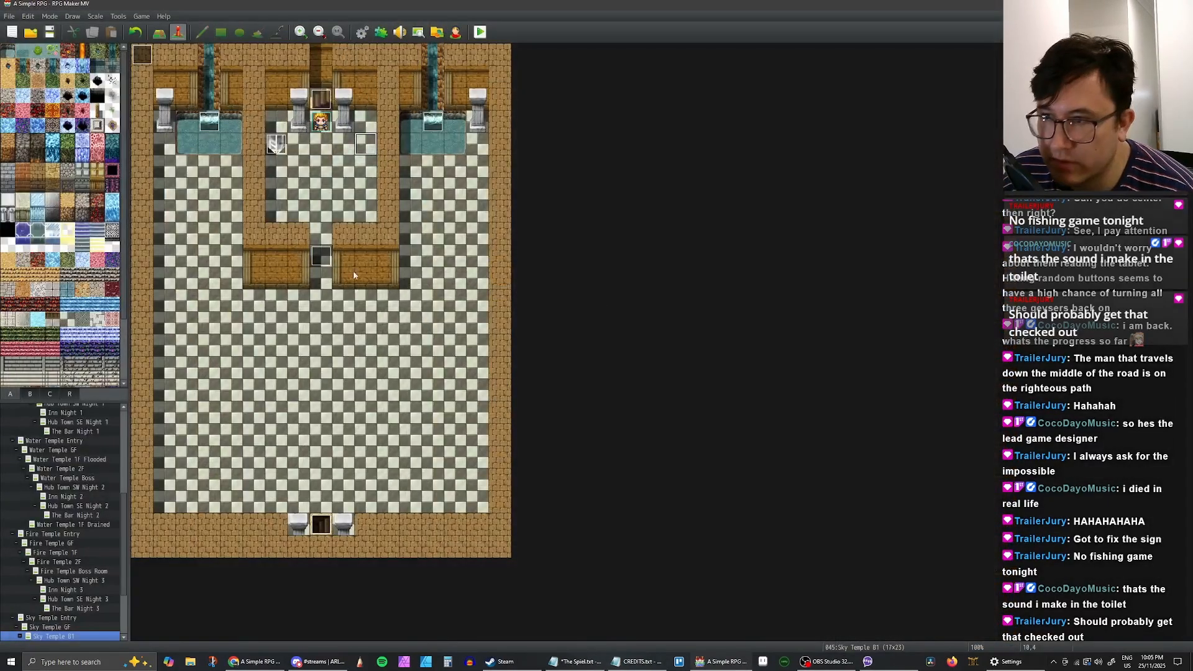
Step: Check the command list of the Sky Puzzle Cutscene event in the exit gap
double_click(321, 257)
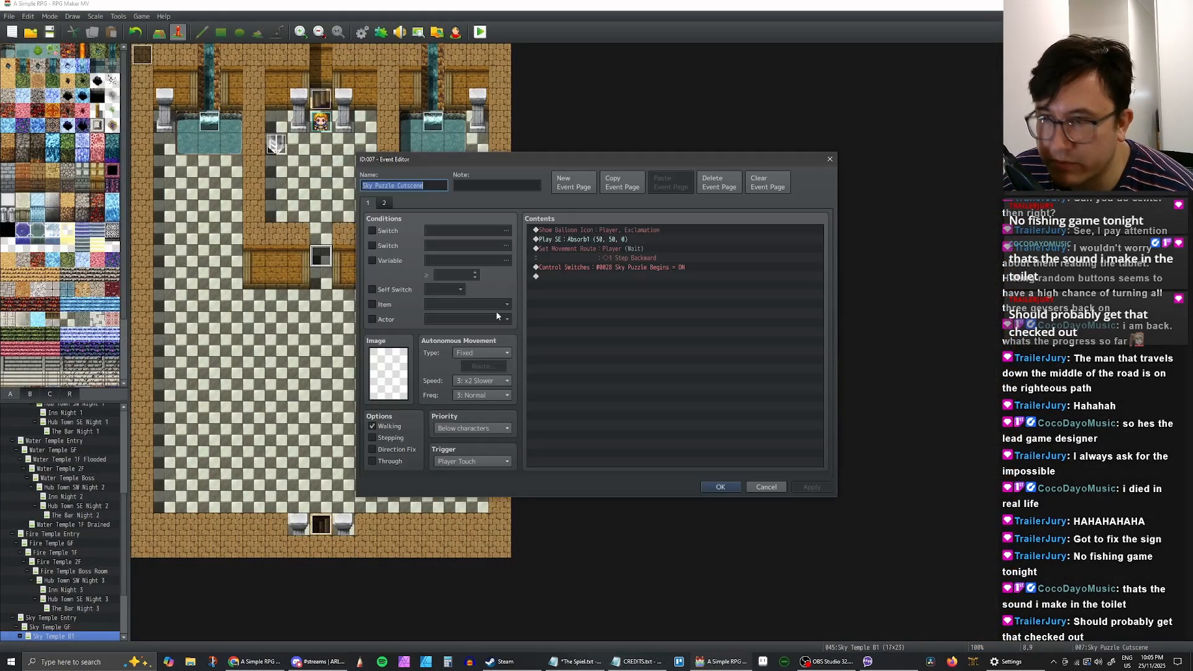
left_click(603, 269)
left_click(720, 487)
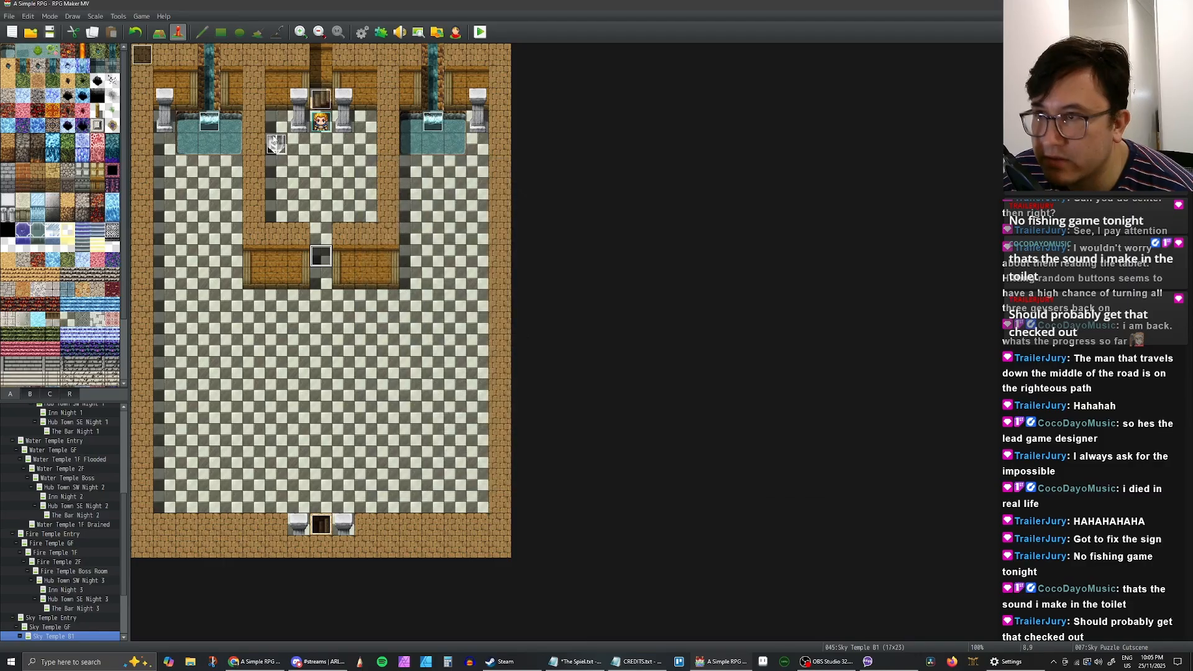
Step: Add the switch 0028 Sky Puzzle Begins as a condition on page 2 of the Crystal #1 event, and apply it
double_click(276, 144)
left_click(382, 202)
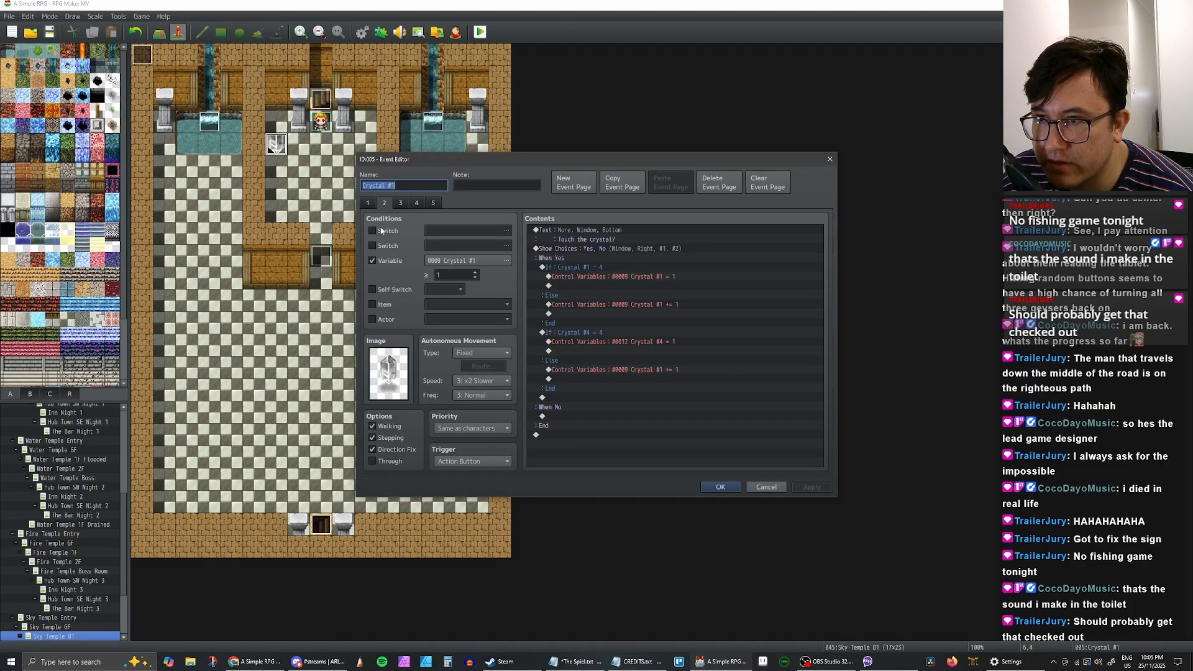
left_click(471, 234)
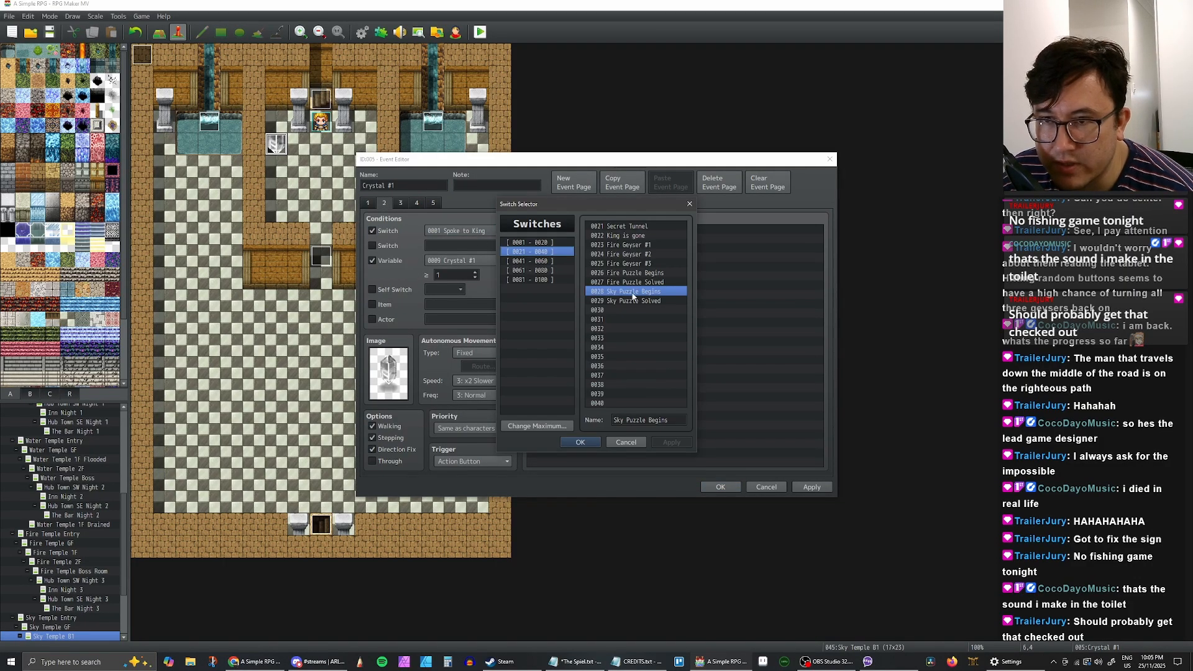
left_click(579, 442)
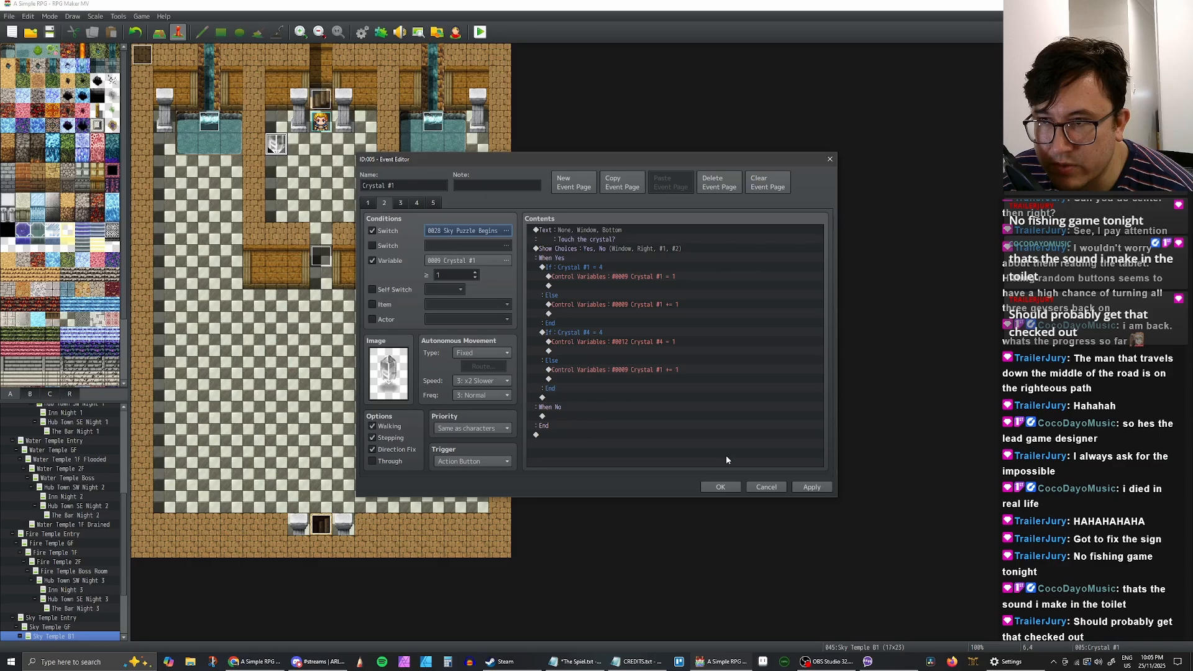
left_click(811, 486)
Step: Compare the conditions and contents of all five Crystal #1 event pages, and close the event
left_click(398, 203)
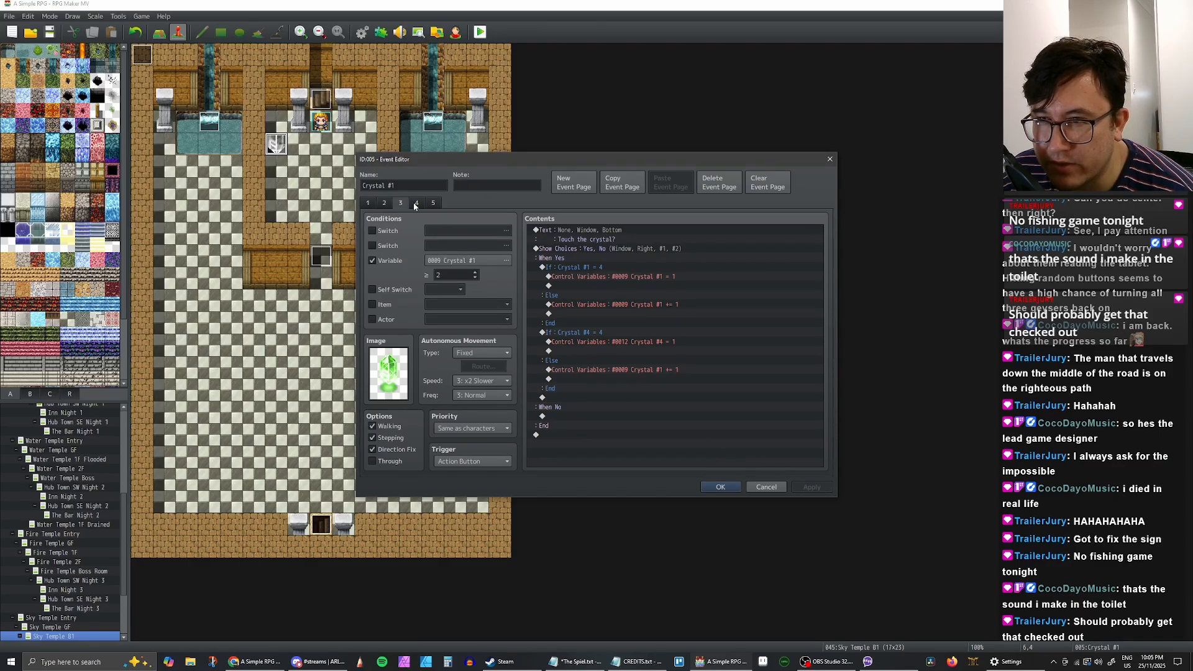
left_click(416, 203)
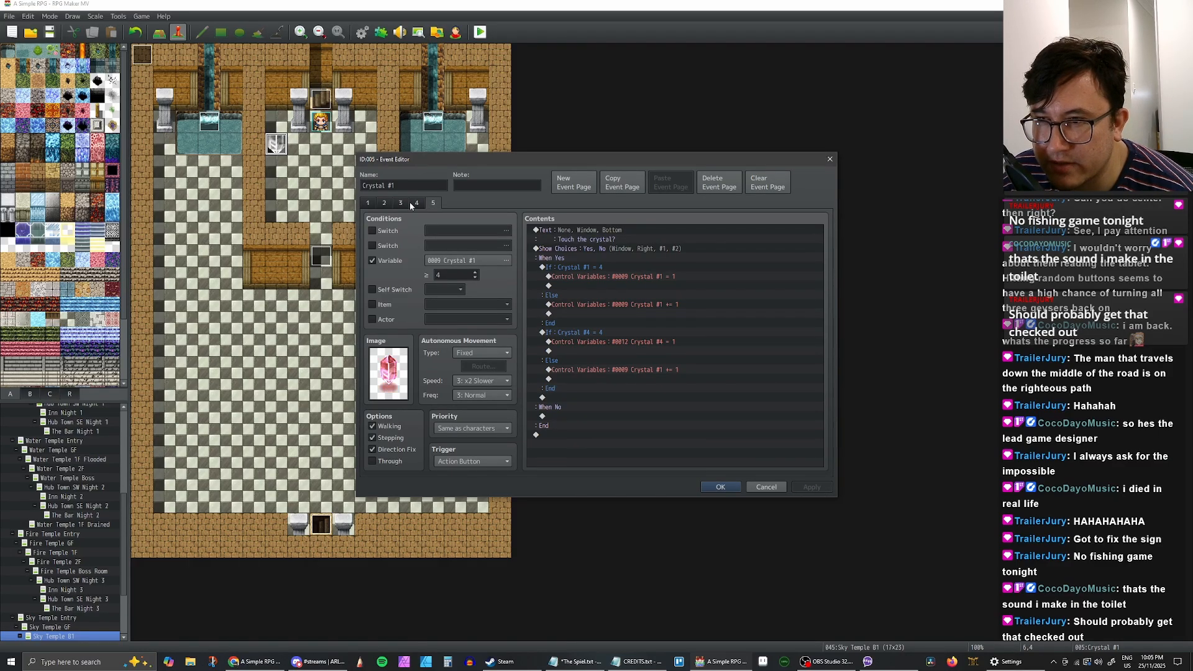
left_click(393, 204)
left_click(402, 203)
left_click(416, 204)
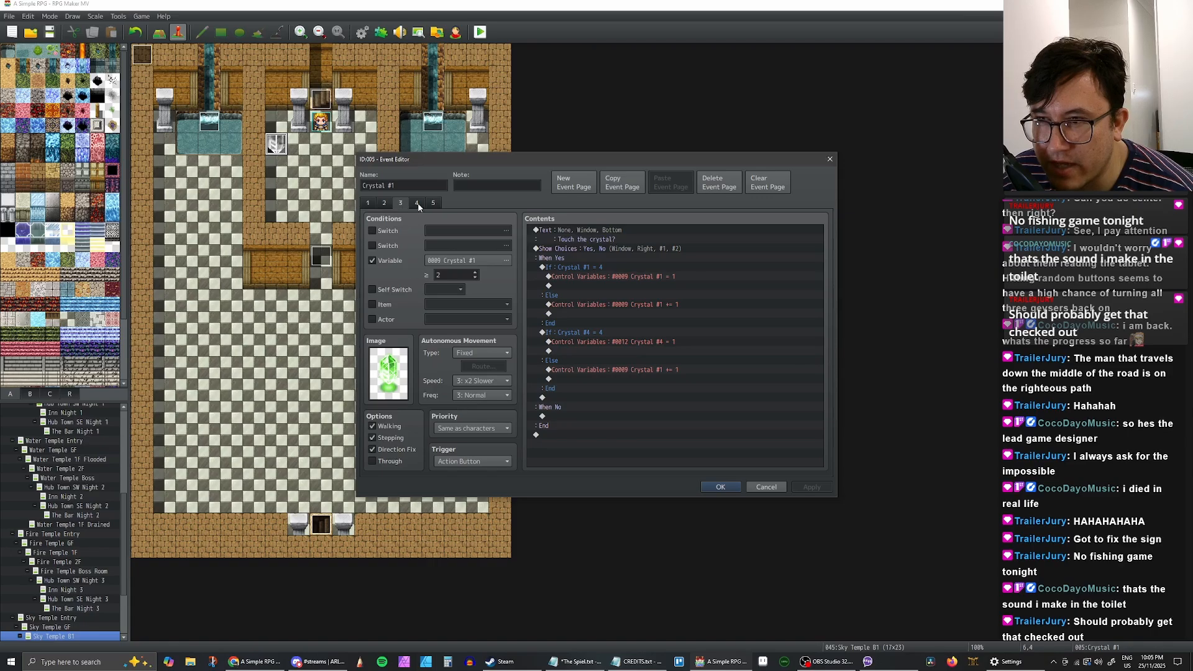
left_click(433, 204)
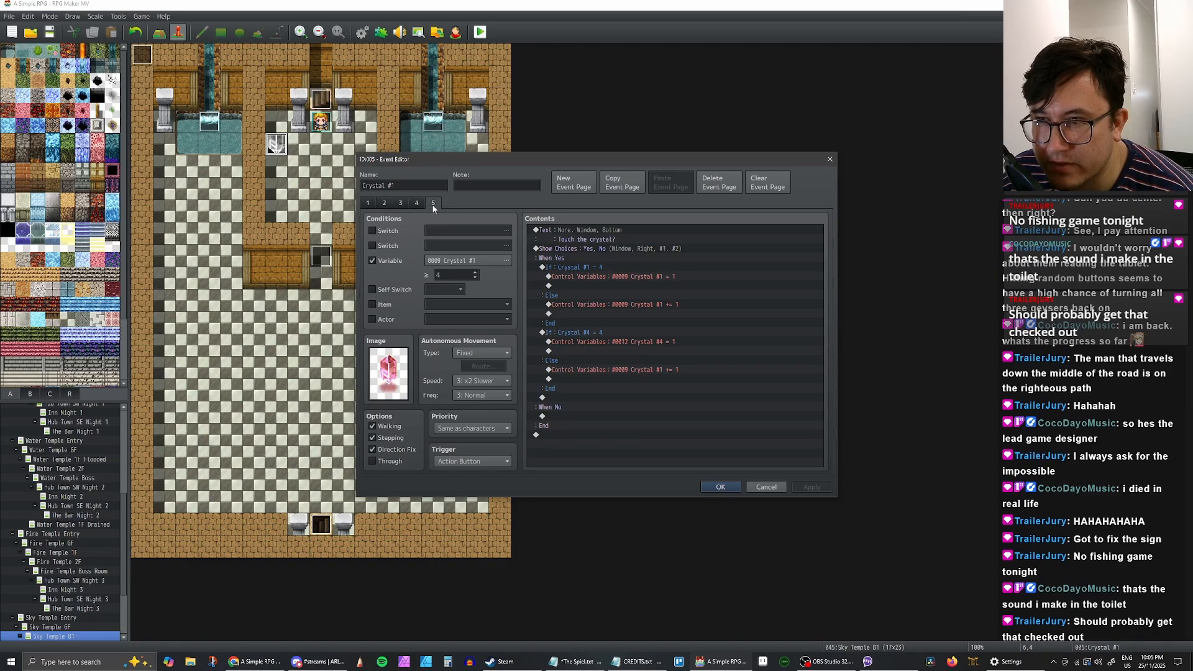
left_click(386, 203)
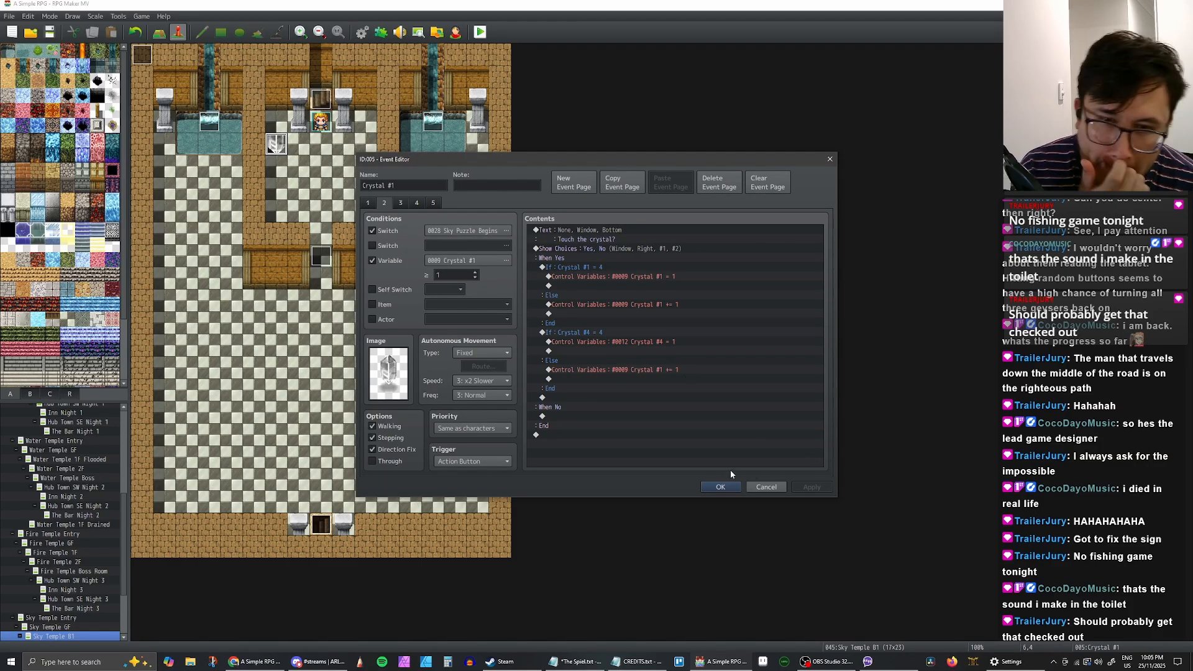
left_click(418, 204)
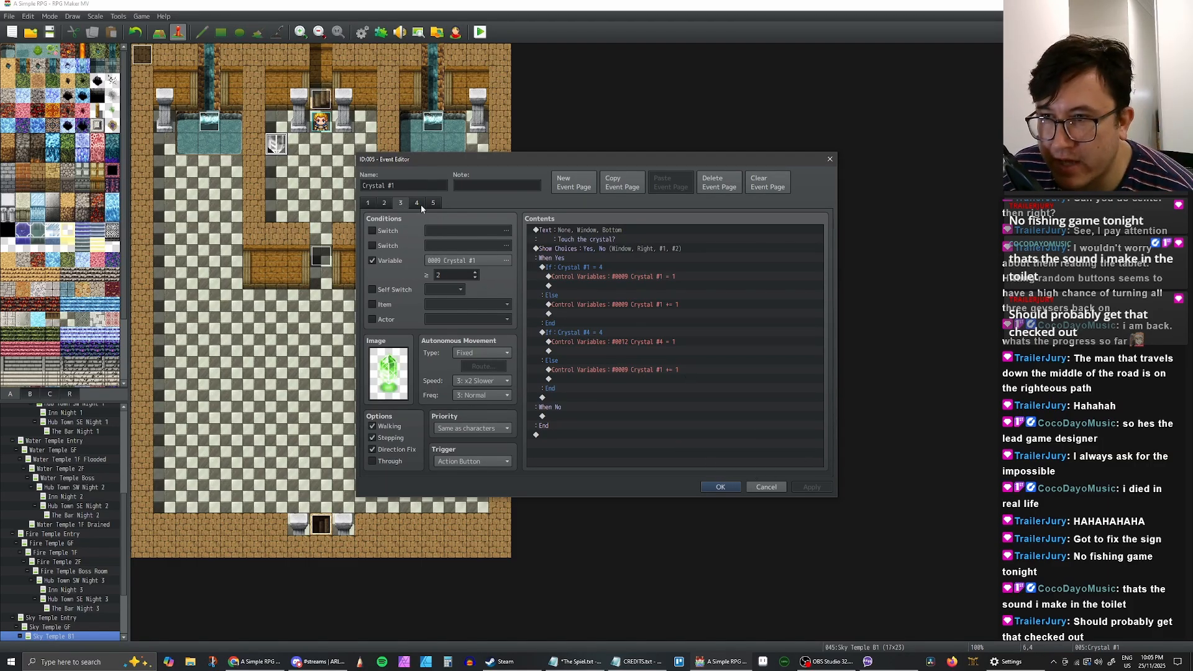
left_click(432, 203)
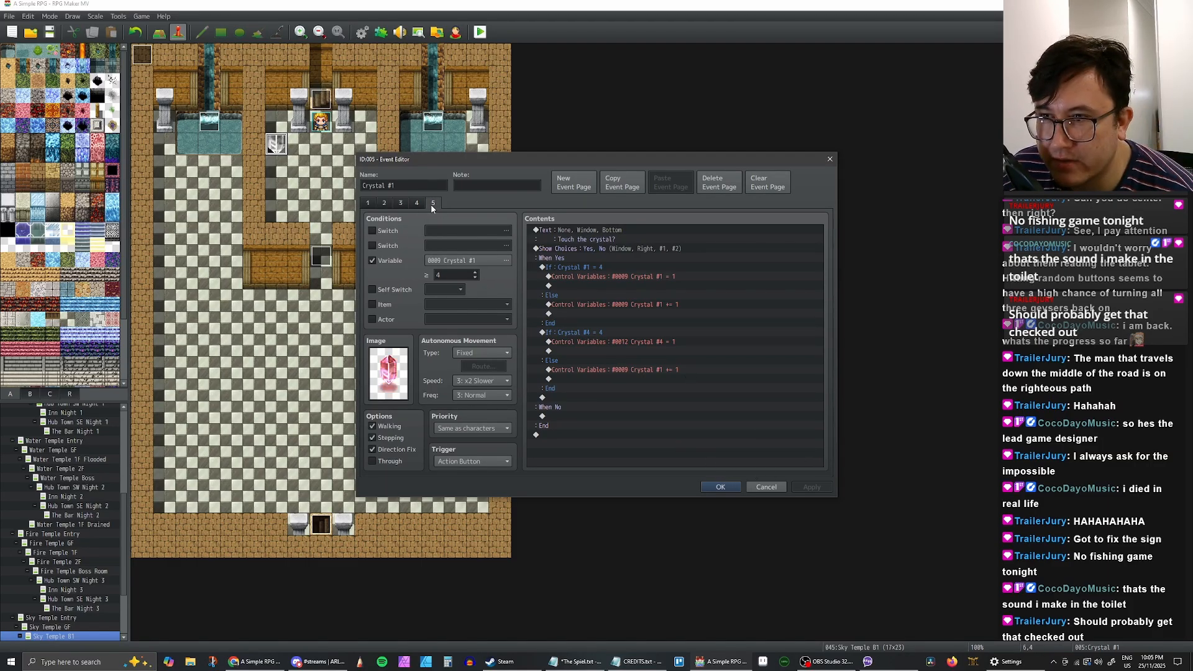
left_click(384, 204)
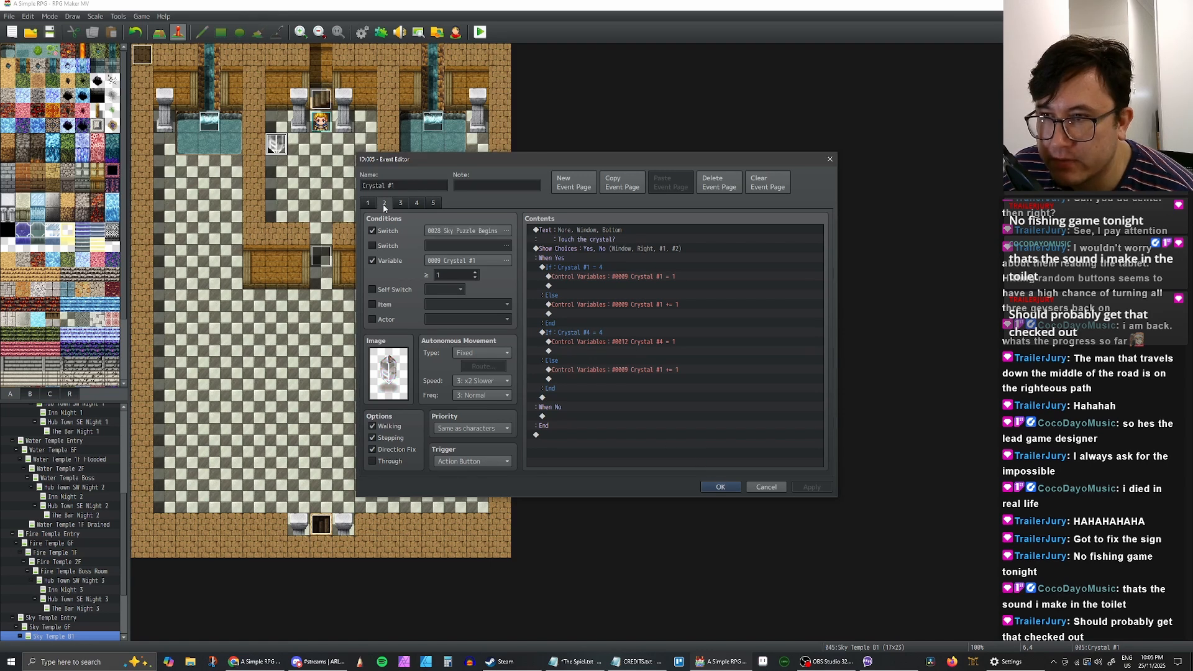
left_click(368, 204)
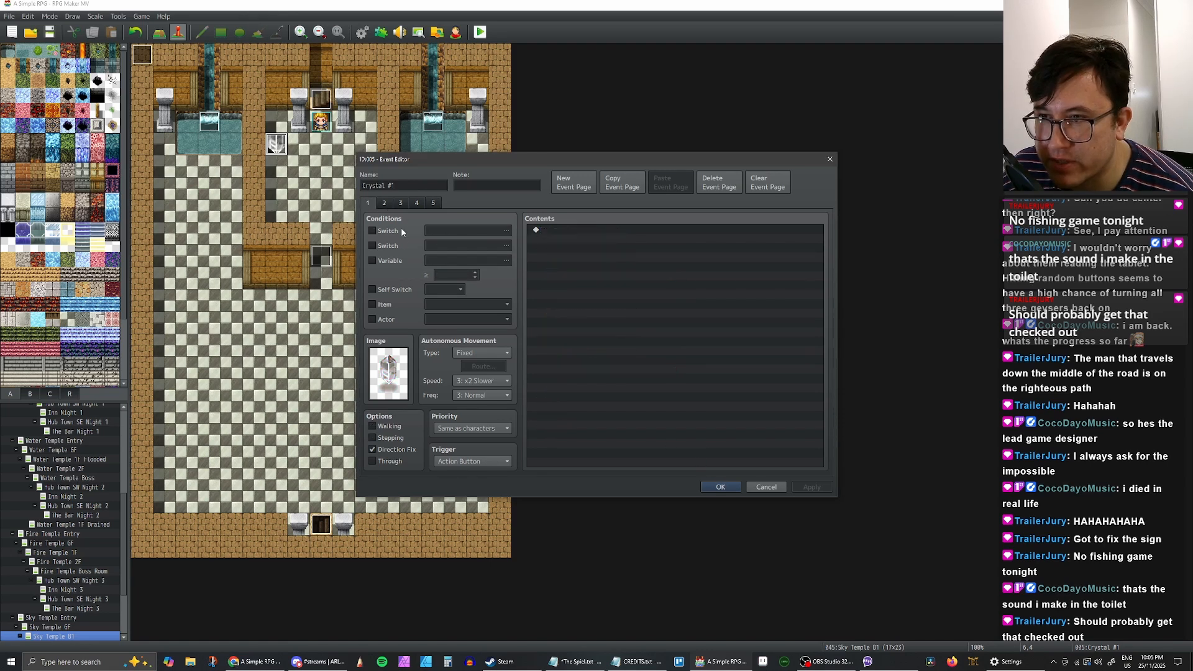
left_click(388, 204)
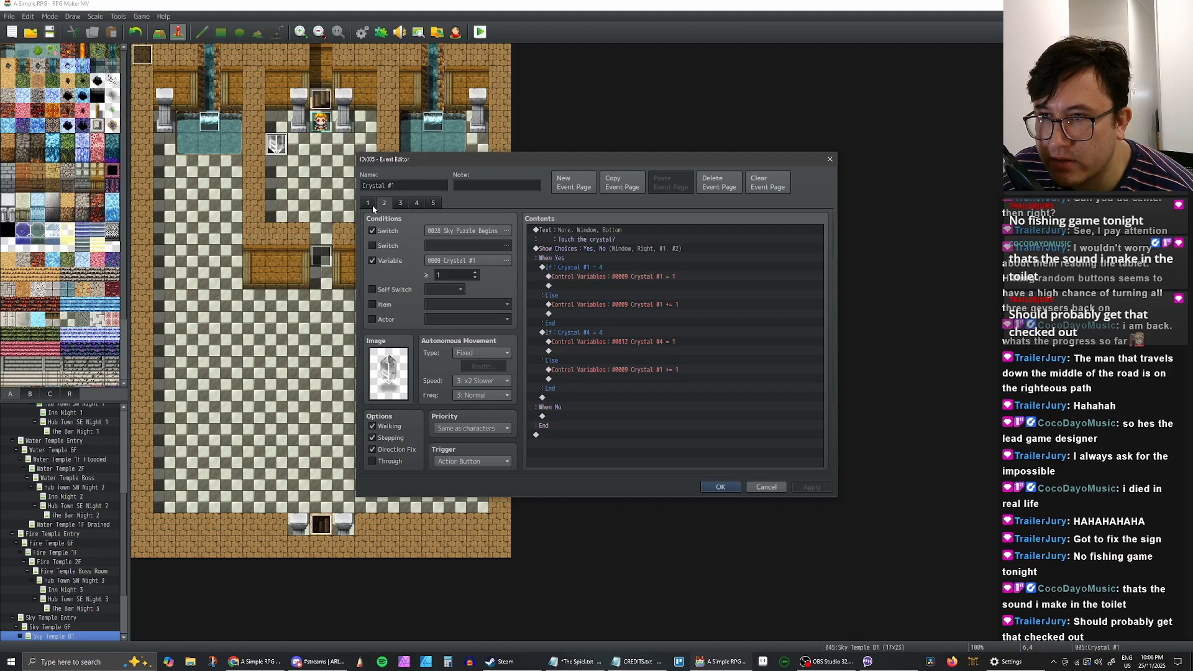
left_click(394, 205)
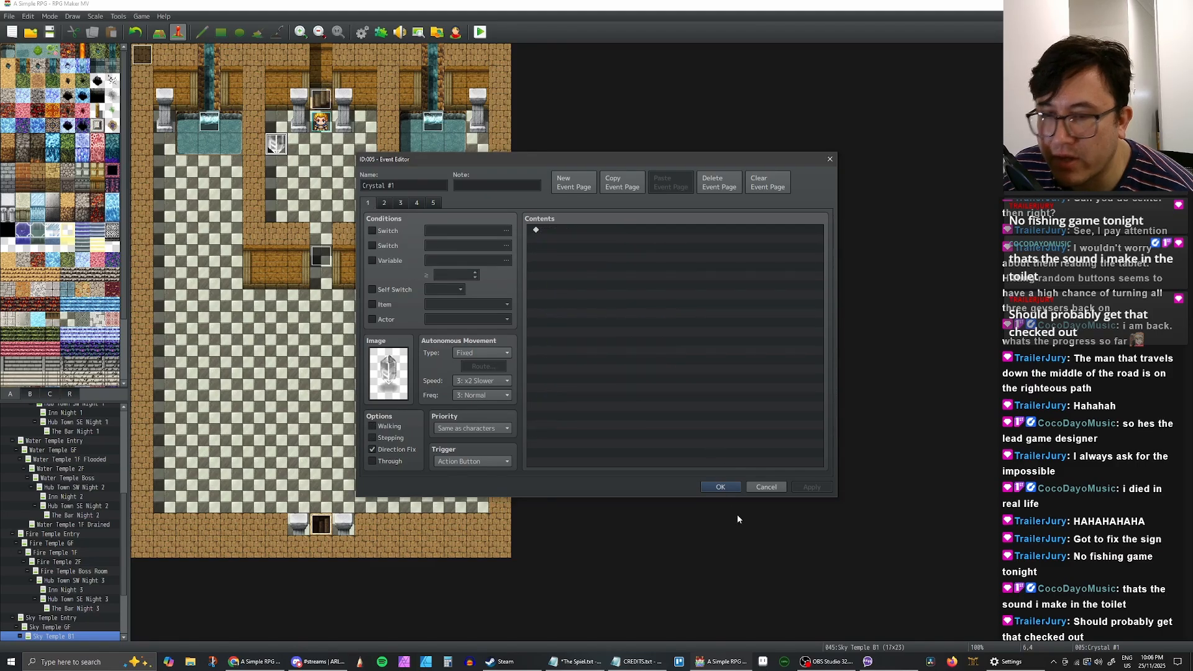
left_click(720, 487)
Step: Add a Control Variables command setting 0009 Crystal #1 to 1 at the end of the Sky Puzzle Cutscene event
double_click(321, 255)
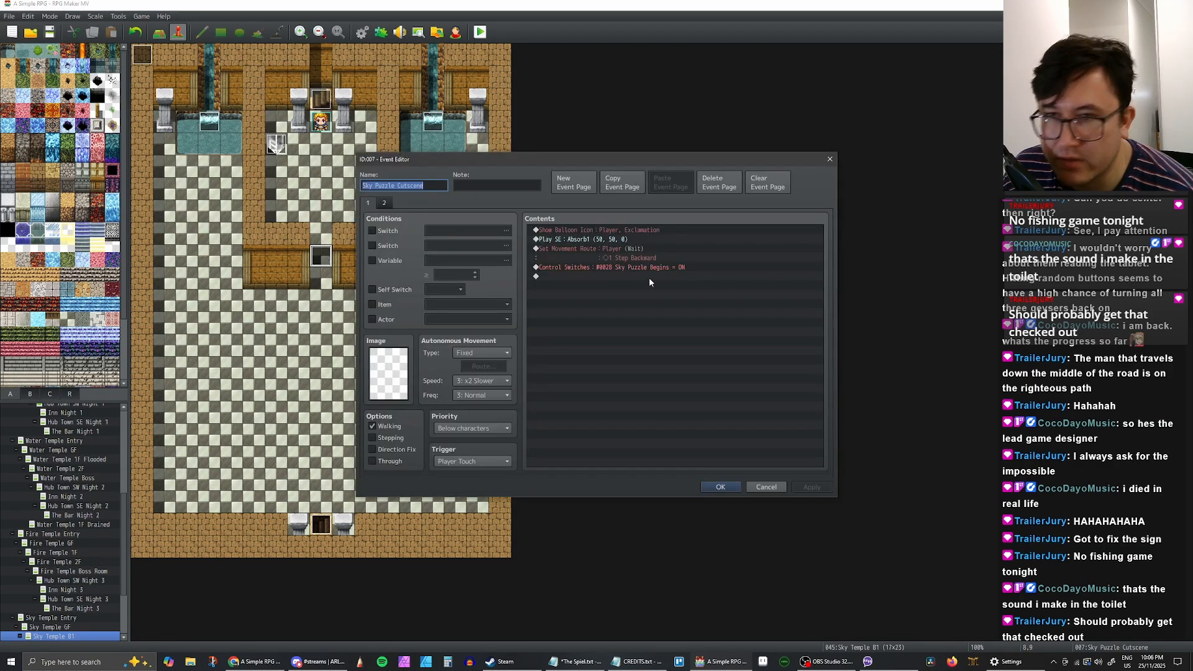
left_click(595, 277)
right_click(595, 279)
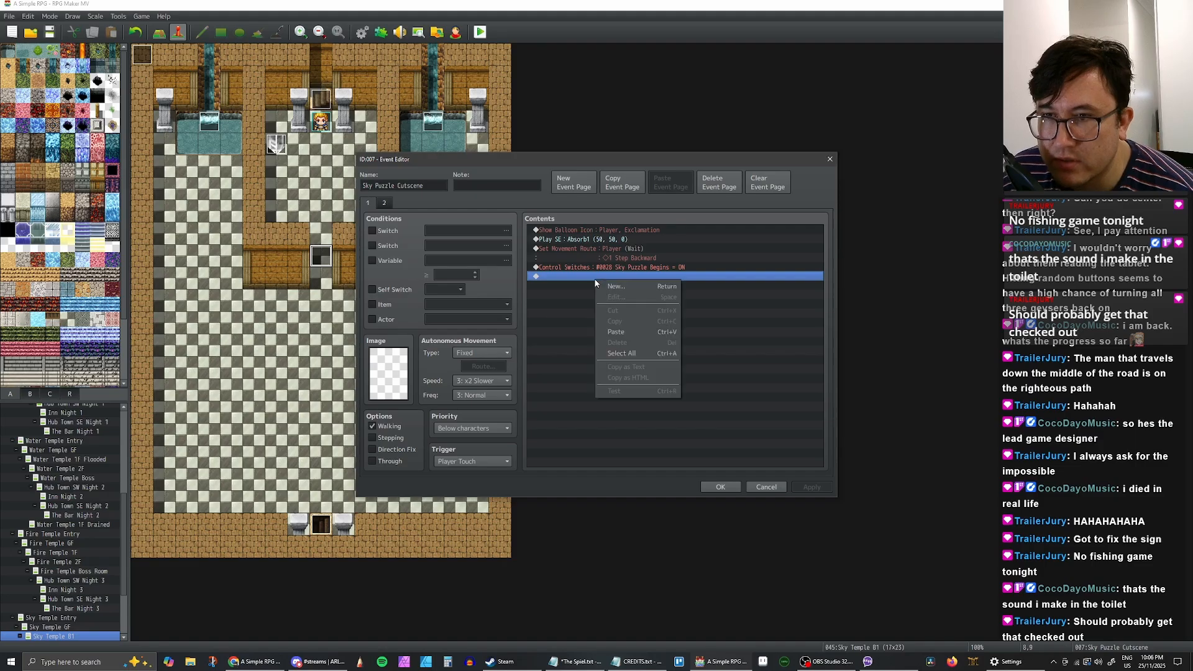
left_click(615, 287)
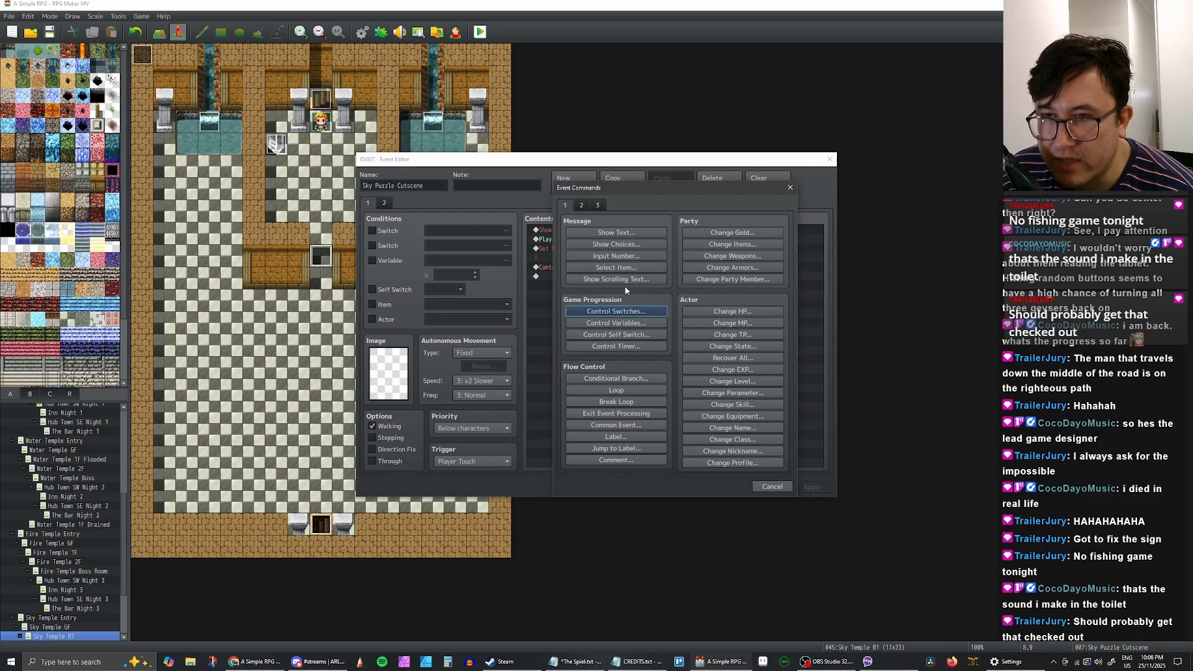
left_click(616, 323)
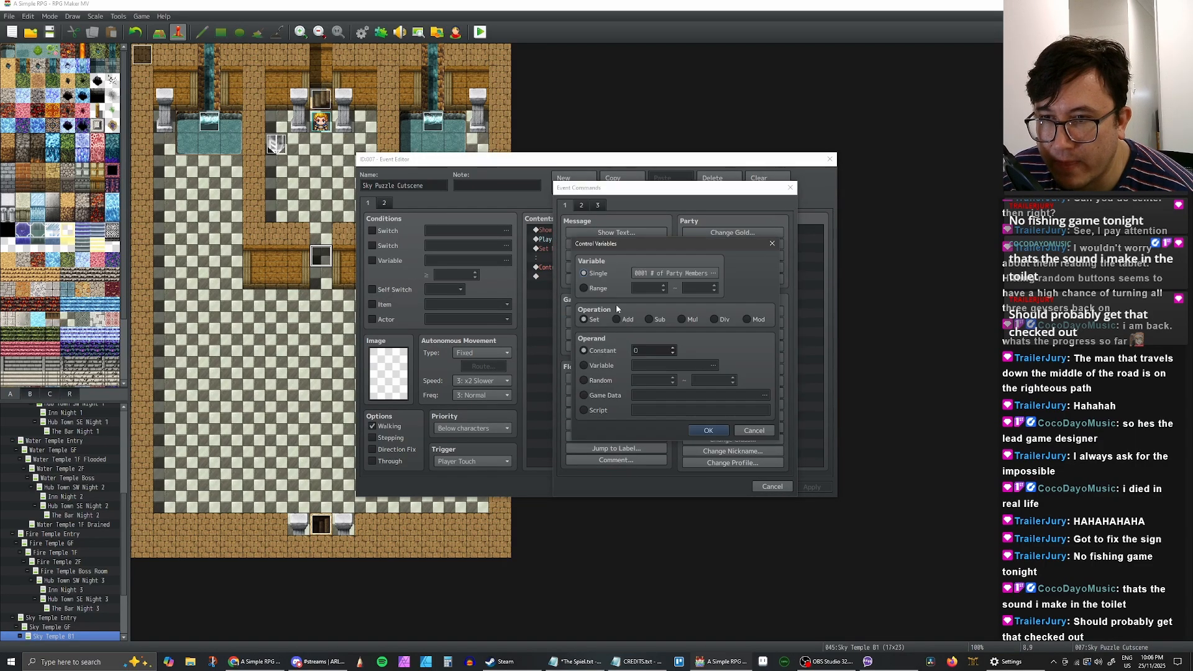
left_click(664, 275)
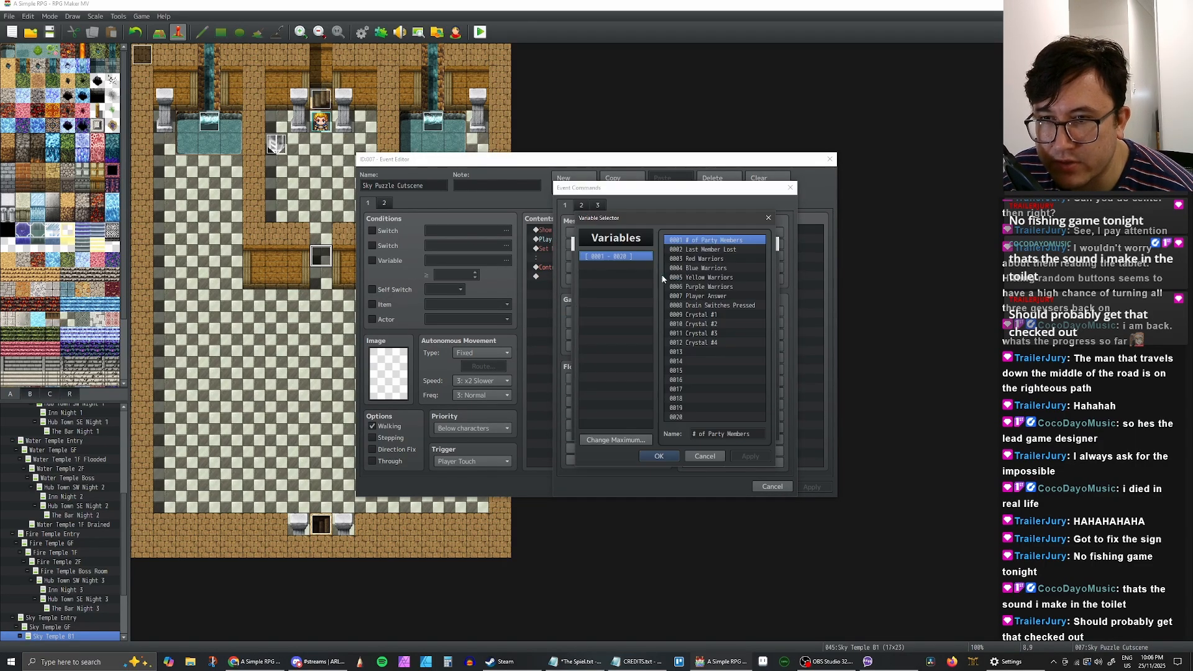
left_click(700, 314)
left_click(658, 455)
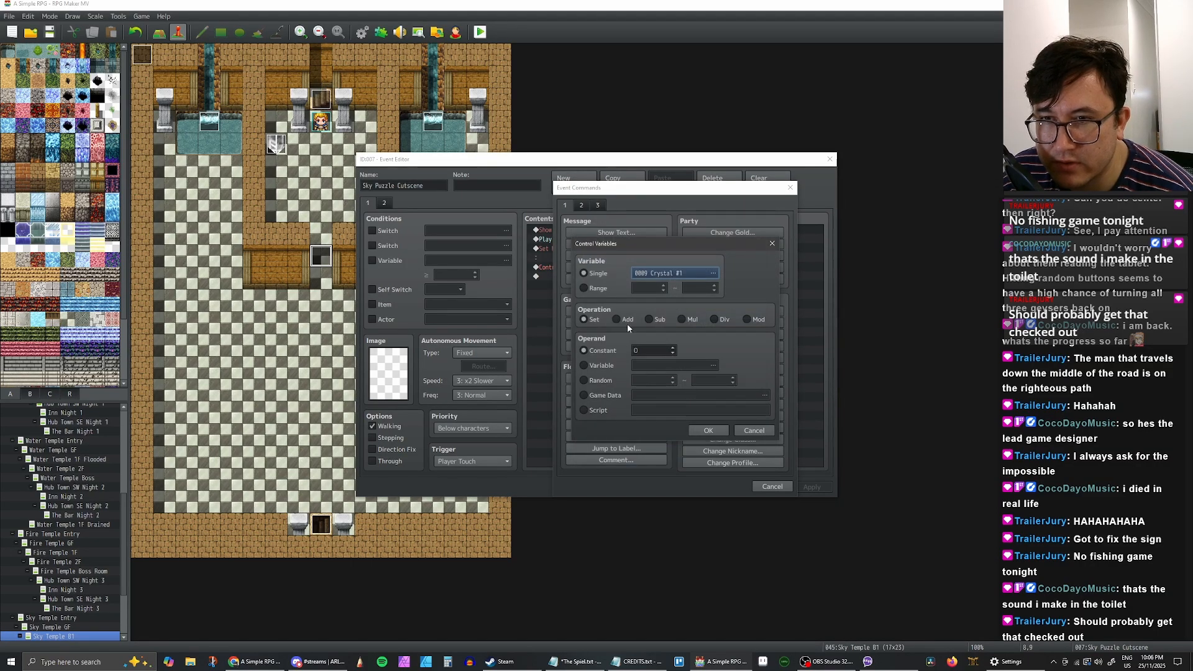
left_click(673, 347)
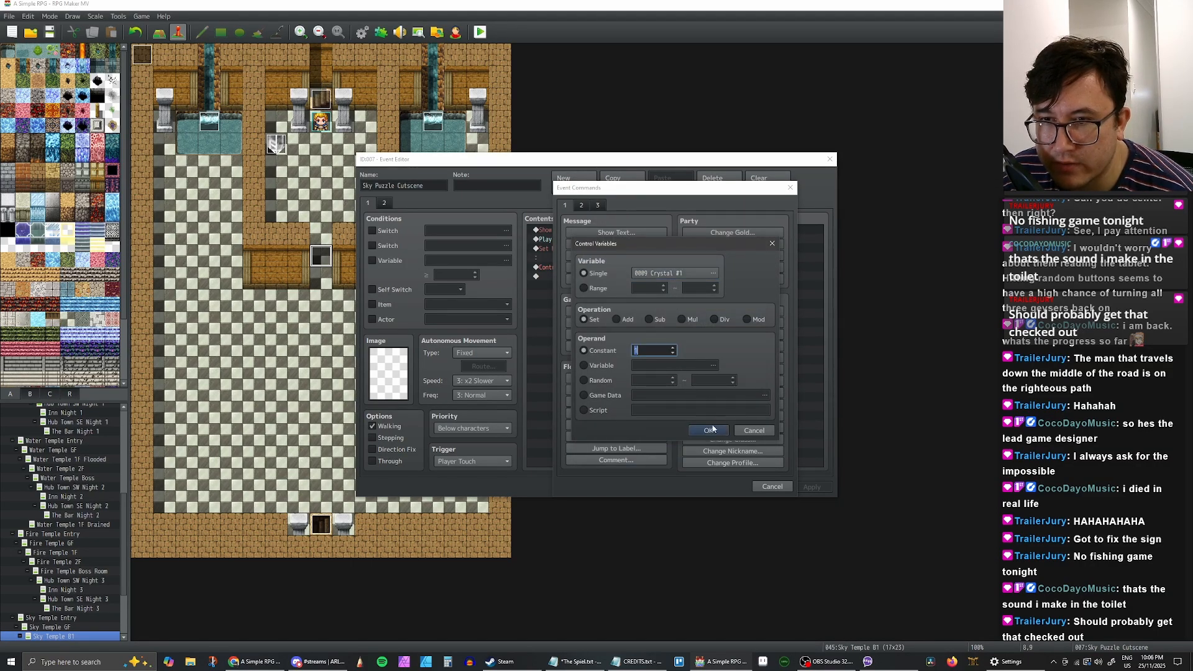
left_click(708, 431)
Step: Duplicate the Crystal #1 variable command below itself and change the copy to set 0010 Crystal #2 to 1
left_click(609, 277)
key("ctrl+c")
left_click(605, 285)
key("ctrl+v")
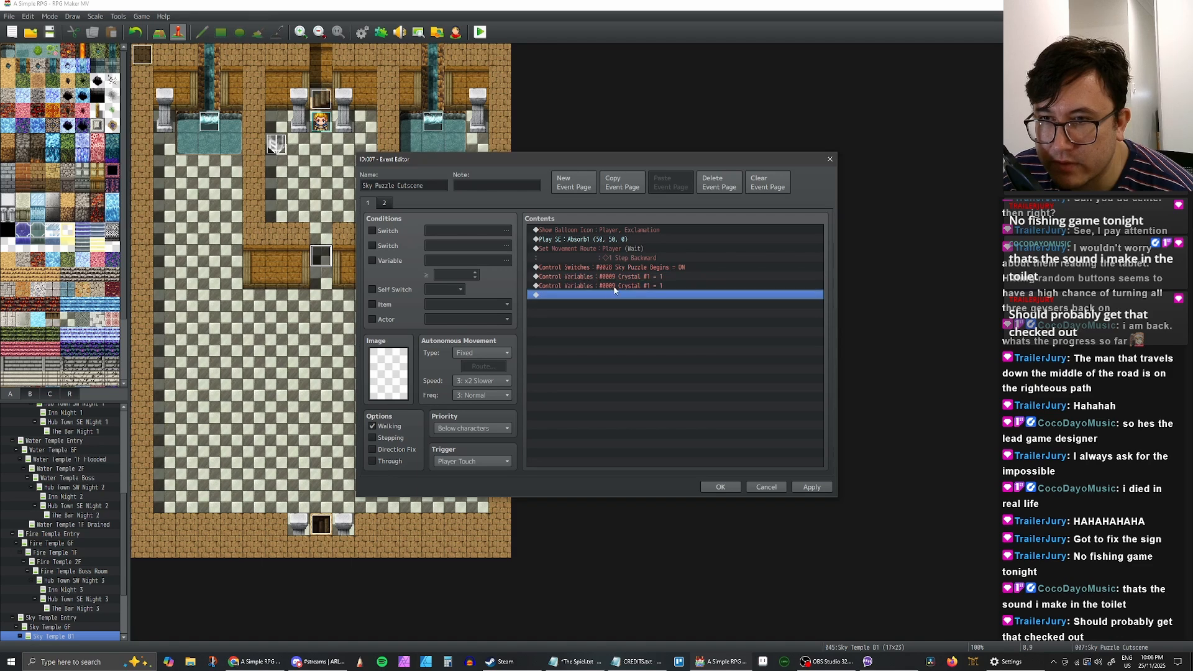
double_click(614, 287)
left_click(713, 273)
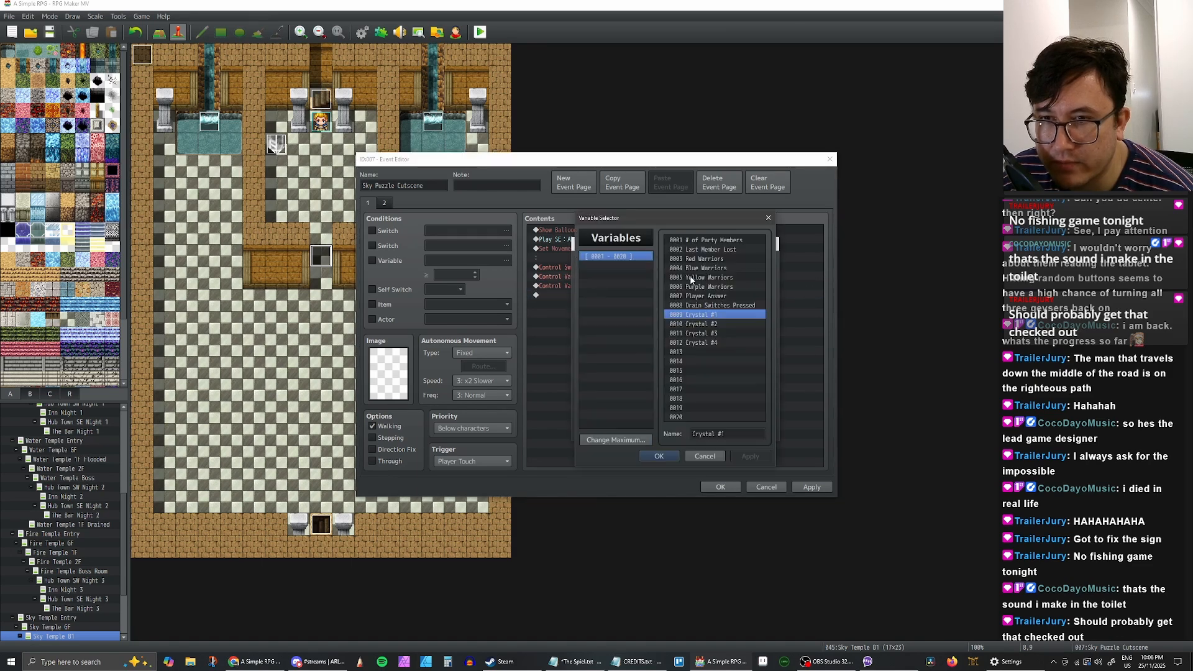
double_click(694, 328)
left_click(708, 430)
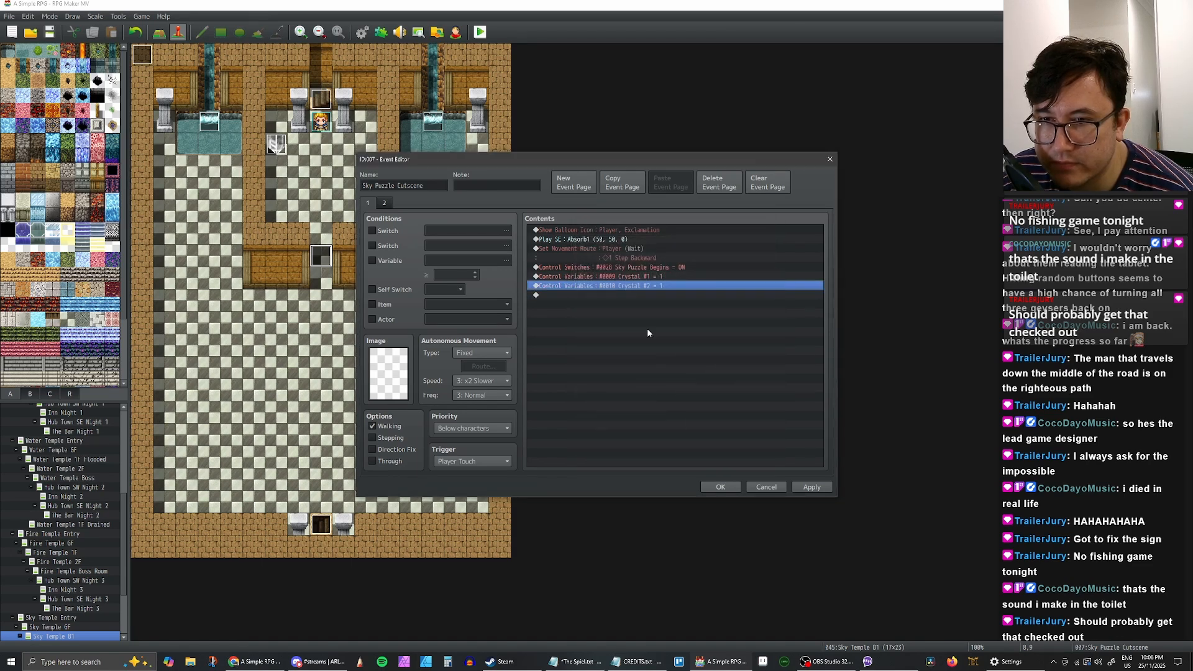
Step: Duplicate the Crystal #2 variable command at the end of the list and change the copy to 0011 Crystal #3
key("ctrl+c")
left_click(629, 295)
key("ctrl+v")
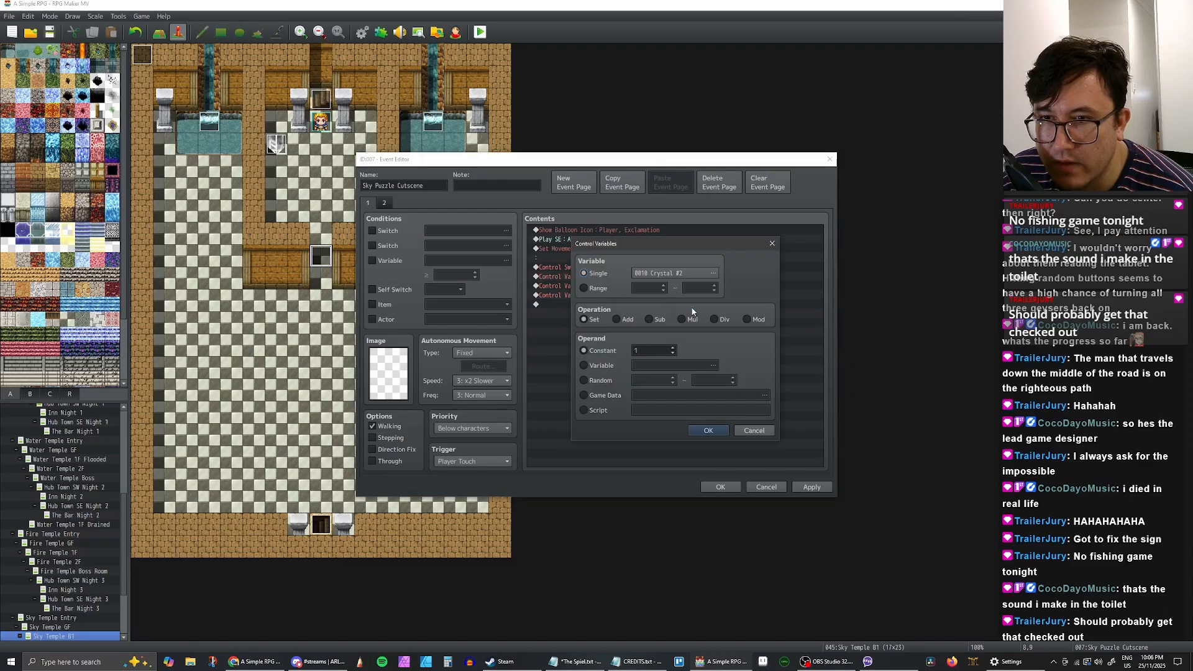
double_click(631, 296)
left_click(686, 272)
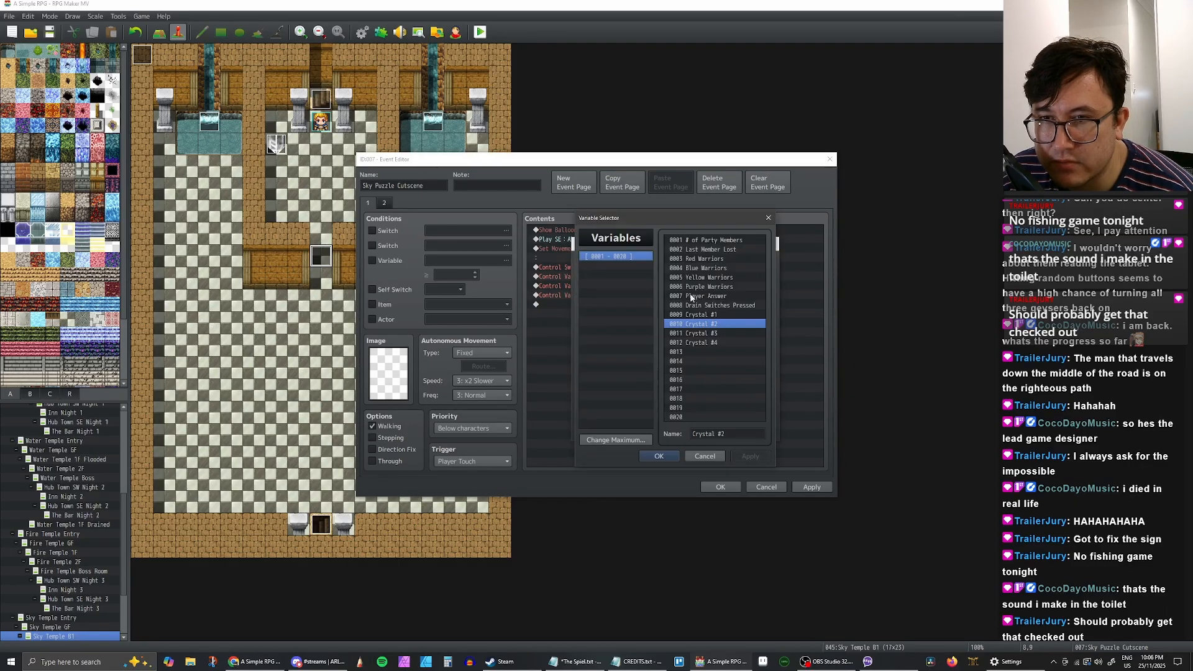
left_click(701, 336)
left_click(663, 457)
left_click(708, 431)
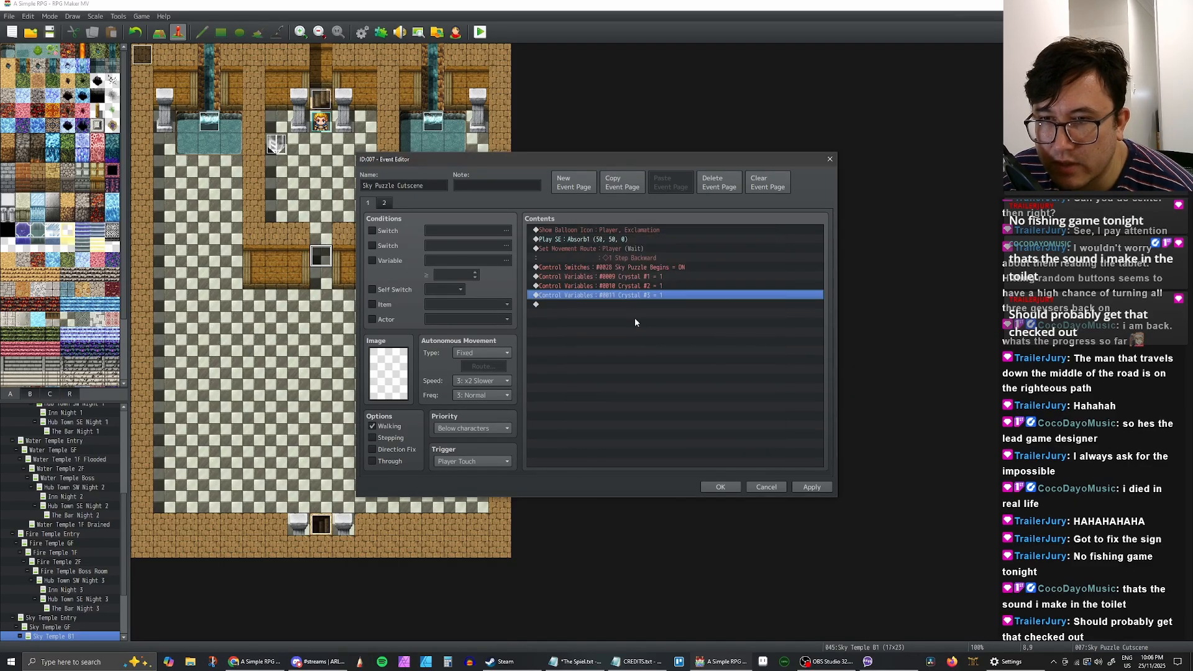
Step: Paste another variable command at the end, change it to 0012 Crystal #4, and apply and close the cutscene event
left_click(631, 305)
key("ctrl+v")
double_click(630, 304)
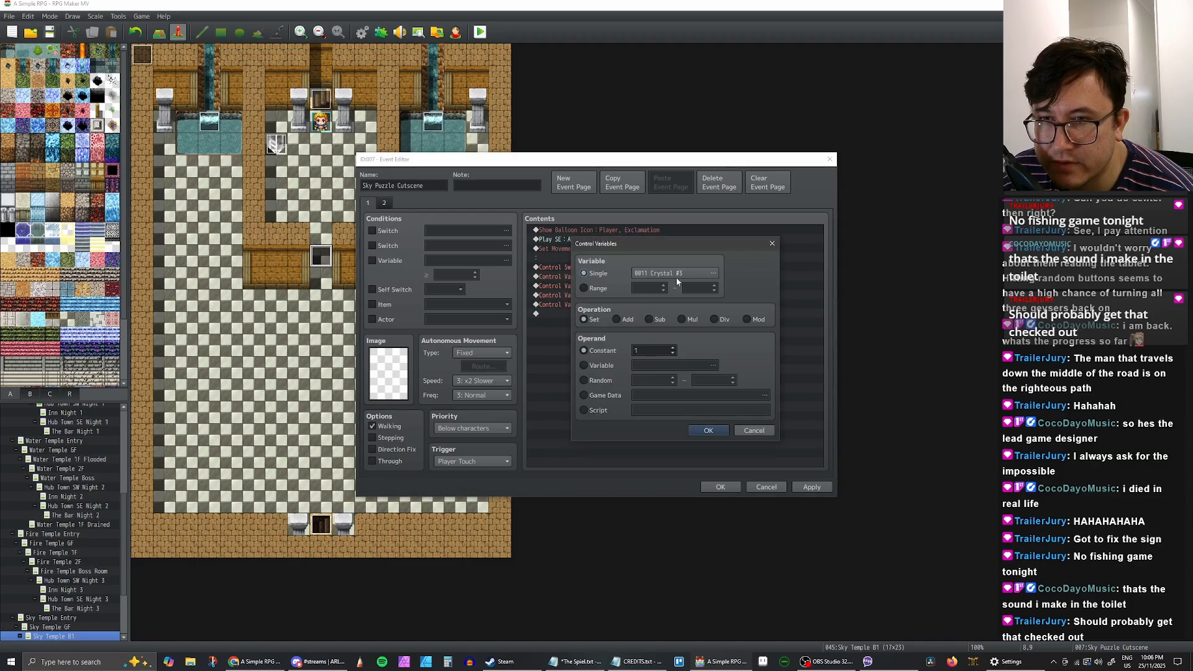
left_click(676, 277)
left_click(696, 343)
left_click(660, 456)
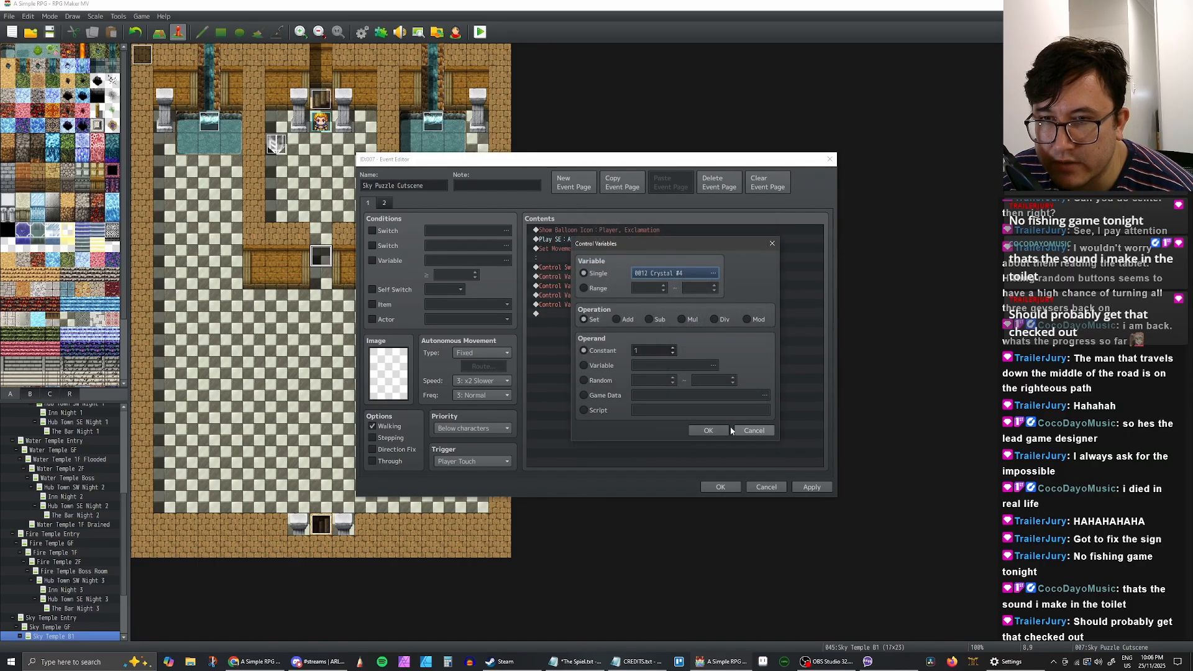
left_click(711, 431)
left_click(808, 486)
left_click(709, 486)
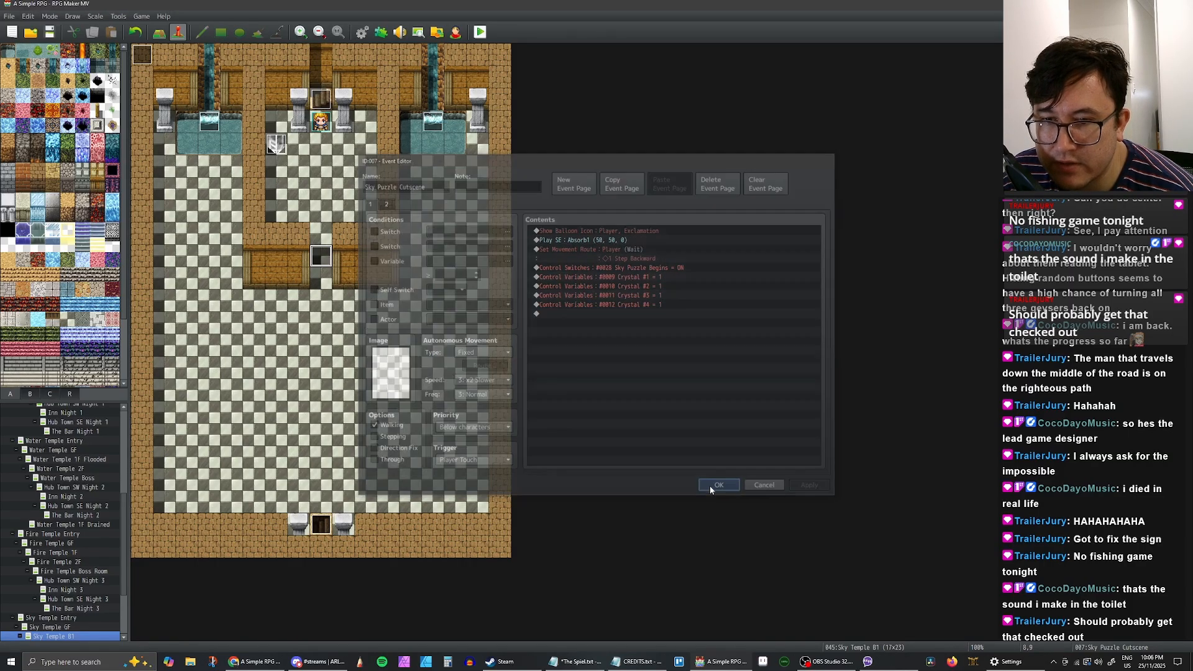
Step: Remove the switch condition from page 2 of the Crystal #1 event, keep its variable condition, and save the event
double_click(277, 144)
left_click(385, 202)
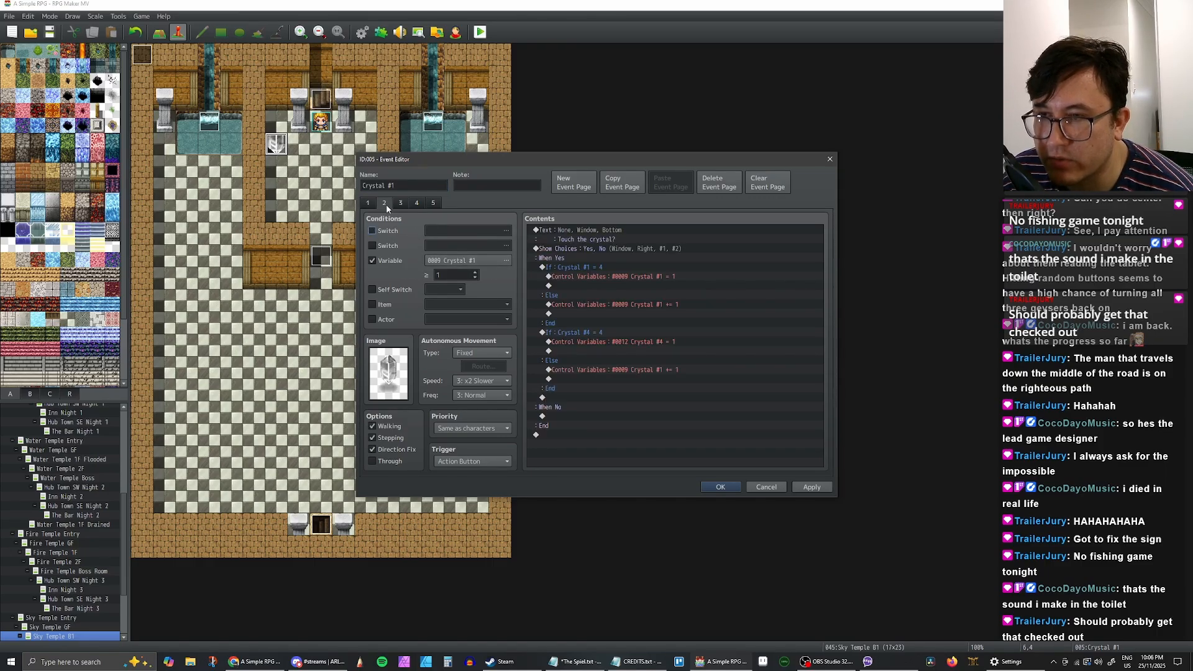
left_click(717, 487)
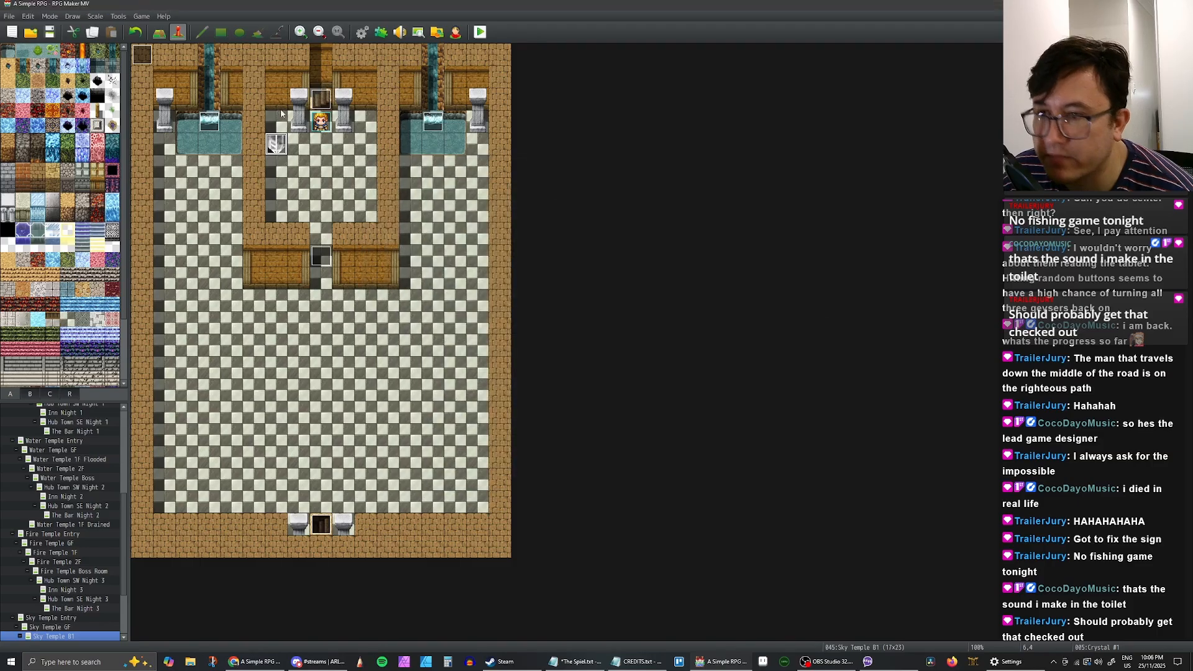
Step: Check the switch and crystal variable commands in the Sky Puzzle Cutscene event, and close it
double_click(321, 256)
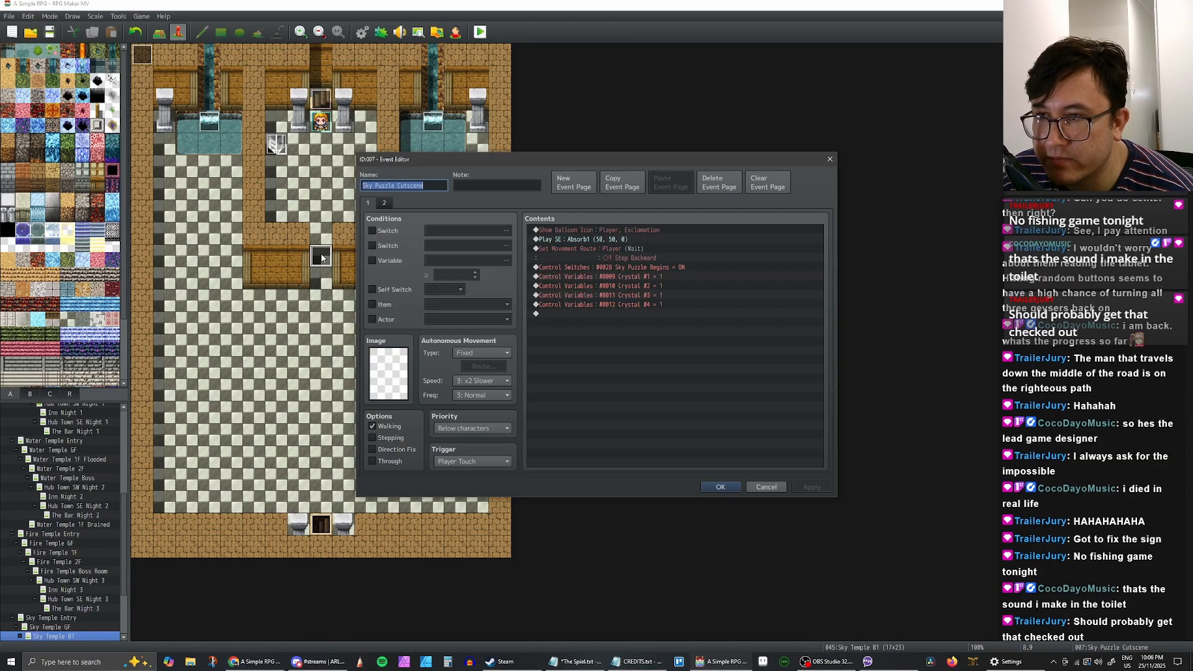
left_click(644, 267)
key("Escape")
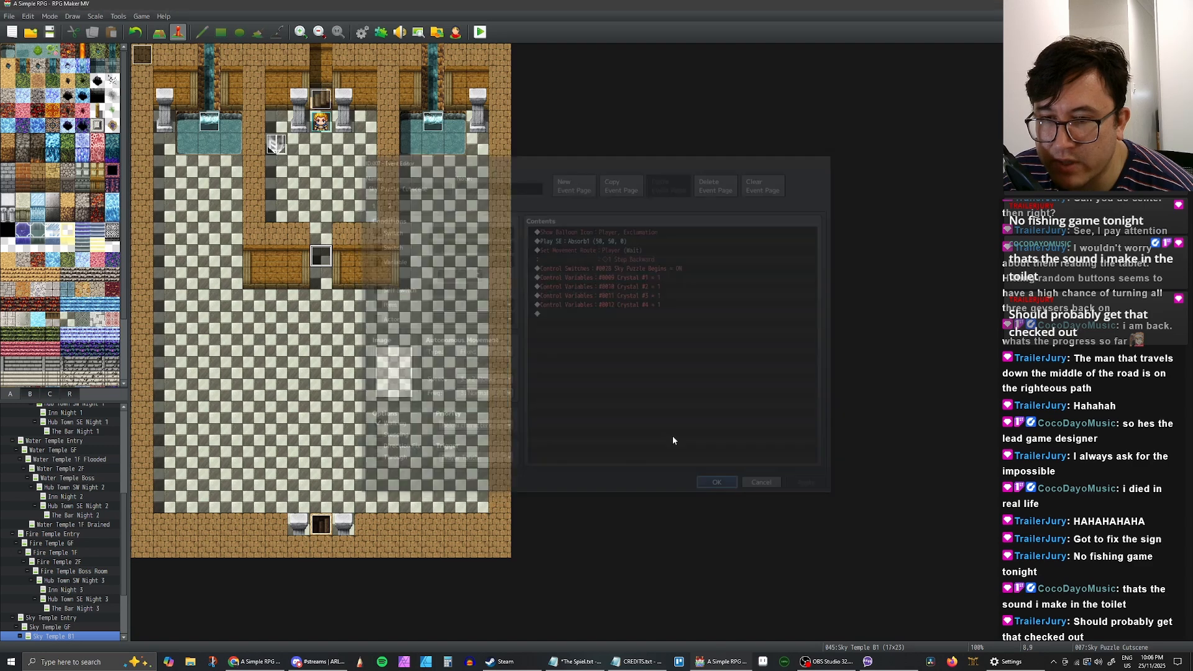
Step: Add a second page to the Sky Puzzle event in the map corner, conditioned on switch 0029 Sky Puzzle Solved
double_click(143, 56)
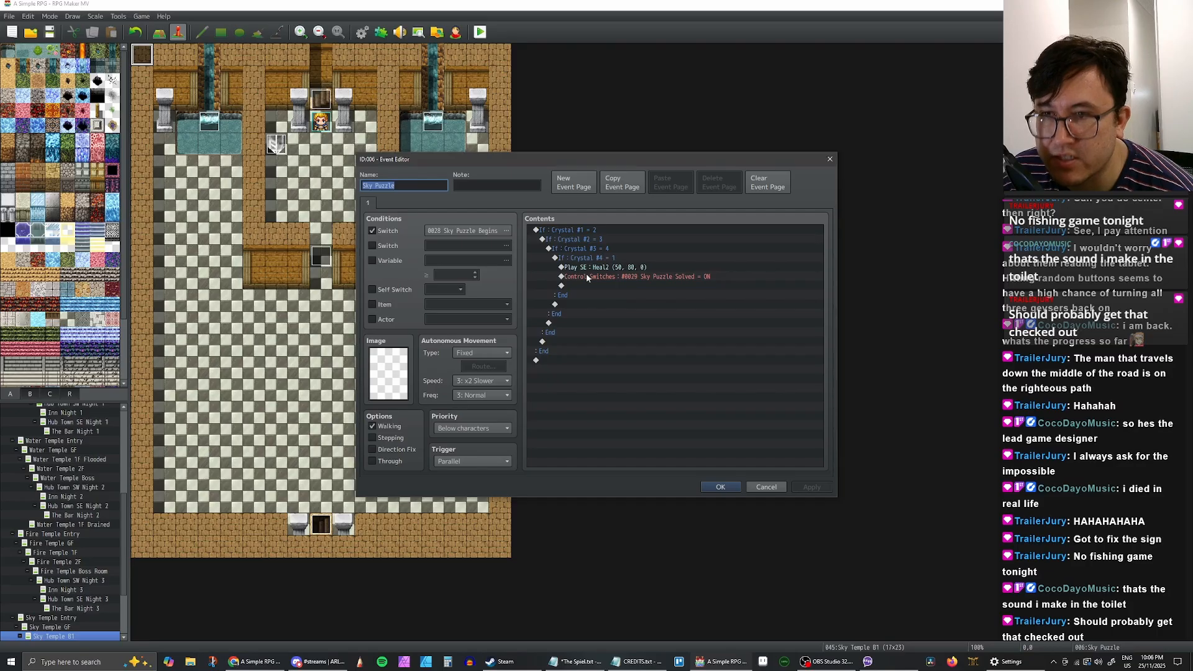
left_click(573, 182)
left_click(372, 231)
left_click(468, 230)
left_click(640, 301)
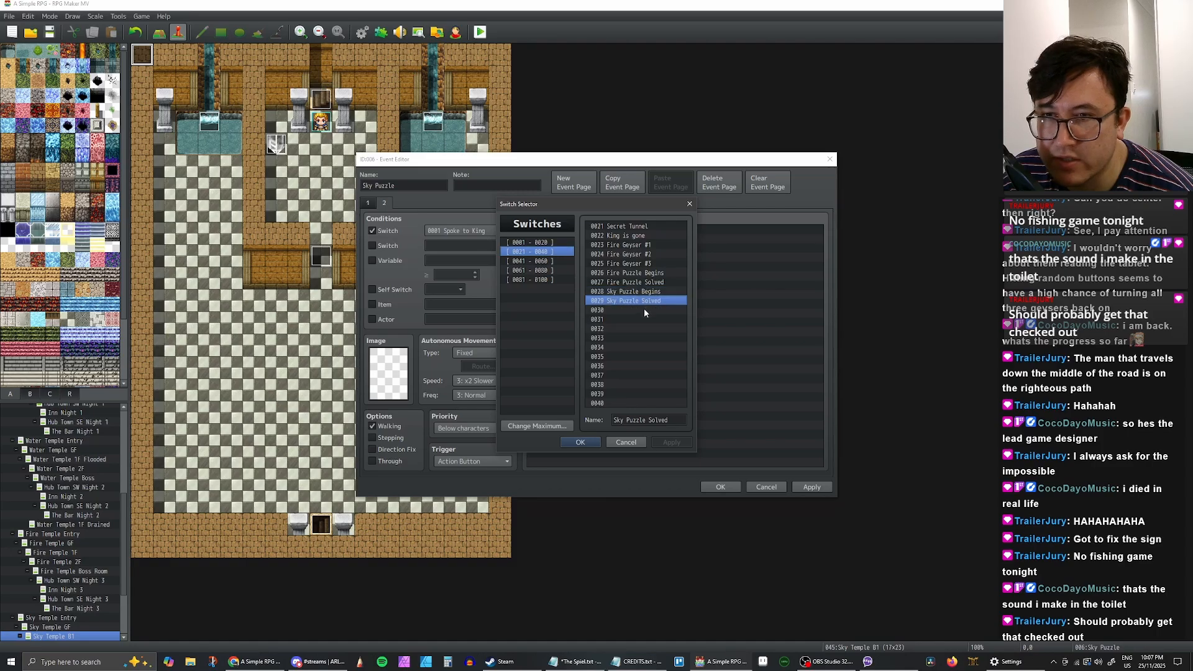
left_click(579, 441)
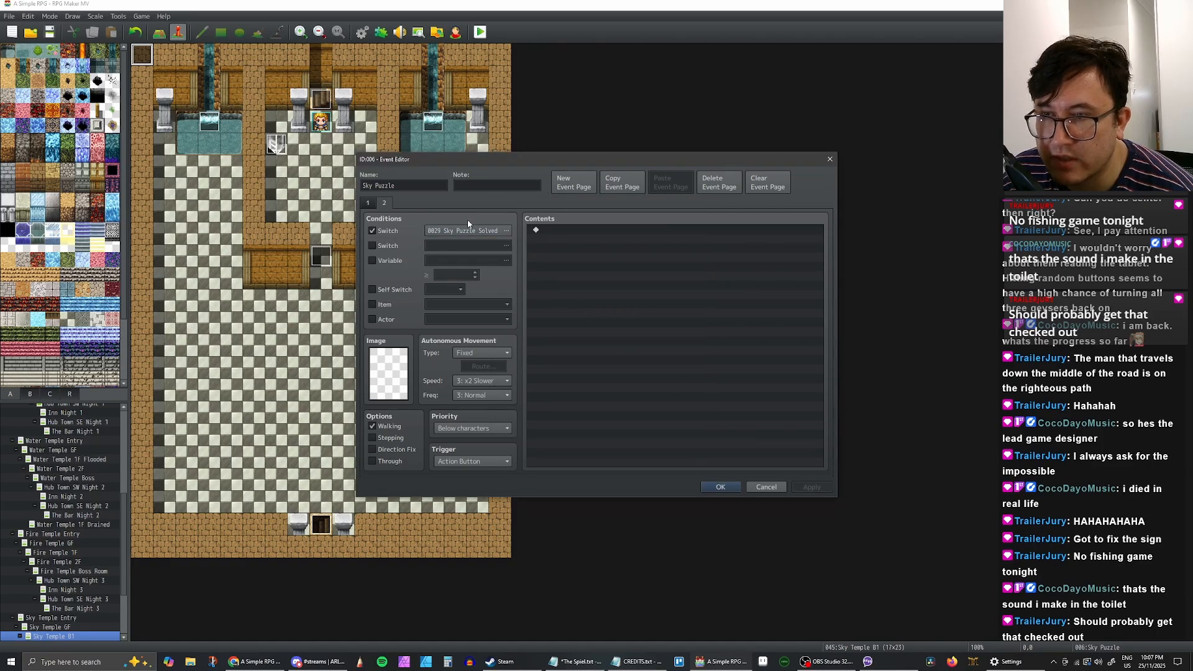
Step: Review the commands inside the innermost crystal condition on page 1 of the Sky Puzzle event
left_click(367, 203)
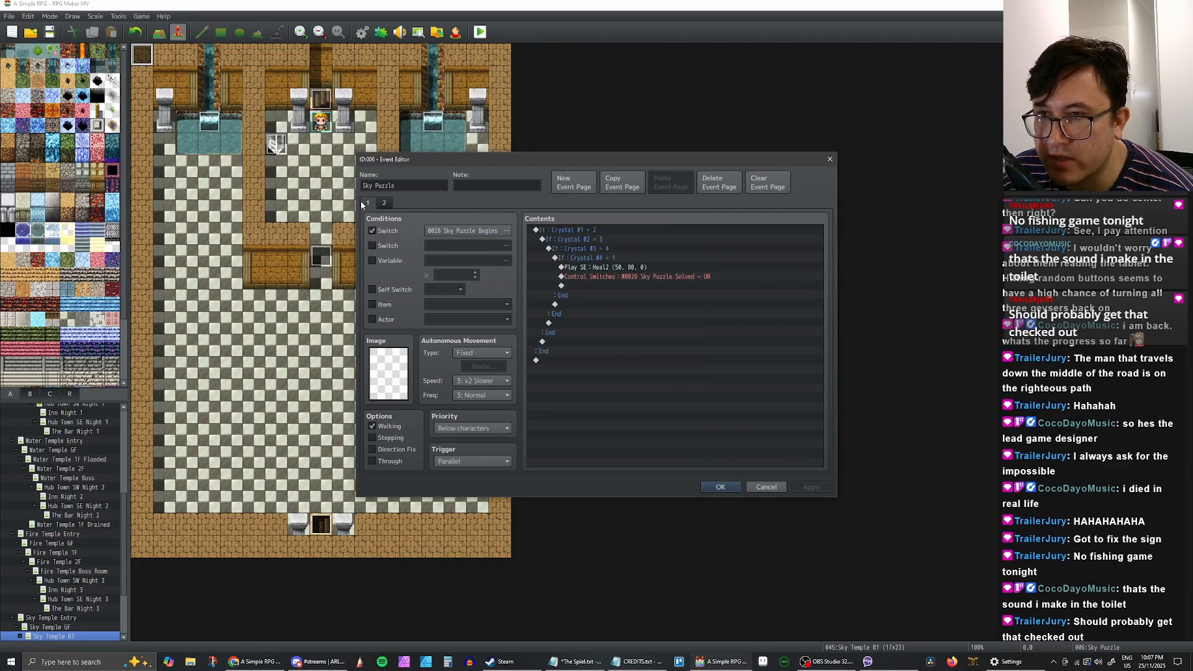
left_click(617, 269)
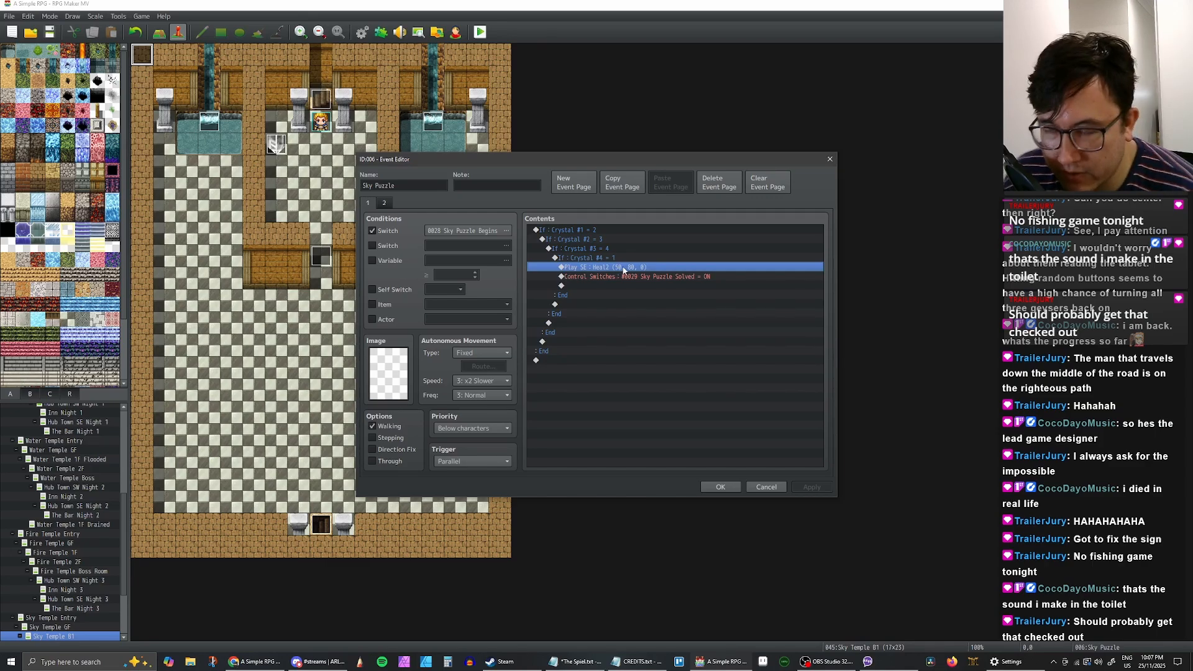
left_click(665, 276)
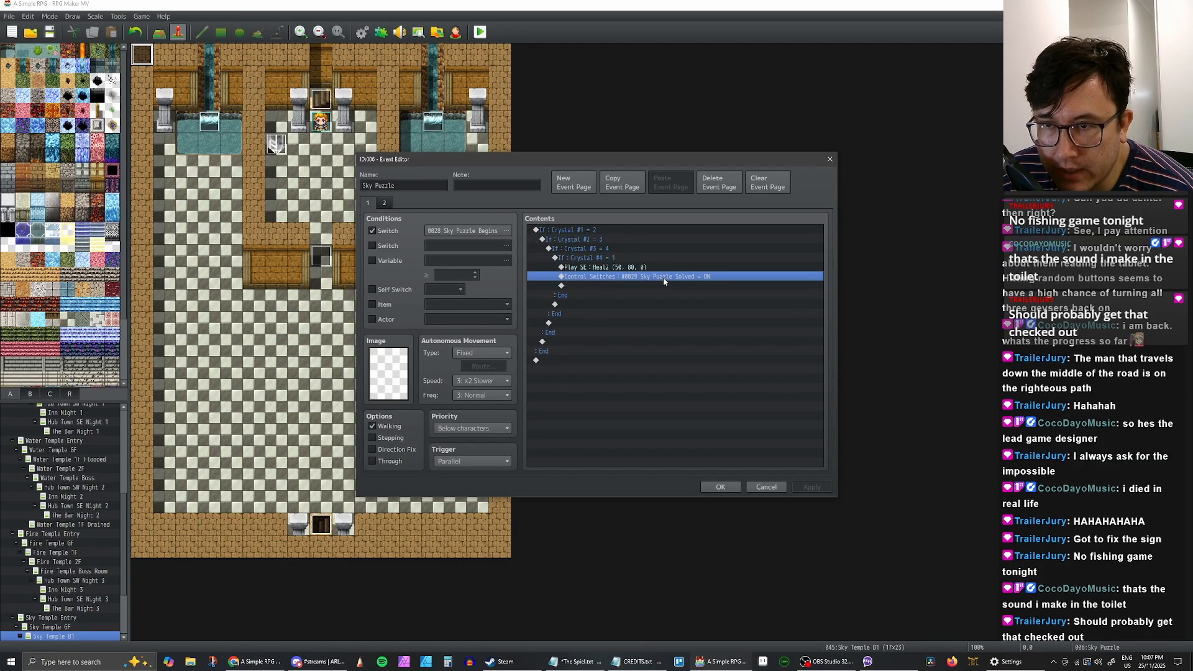
left_click(660, 285)
left_click(658, 276)
left_click(662, 284)
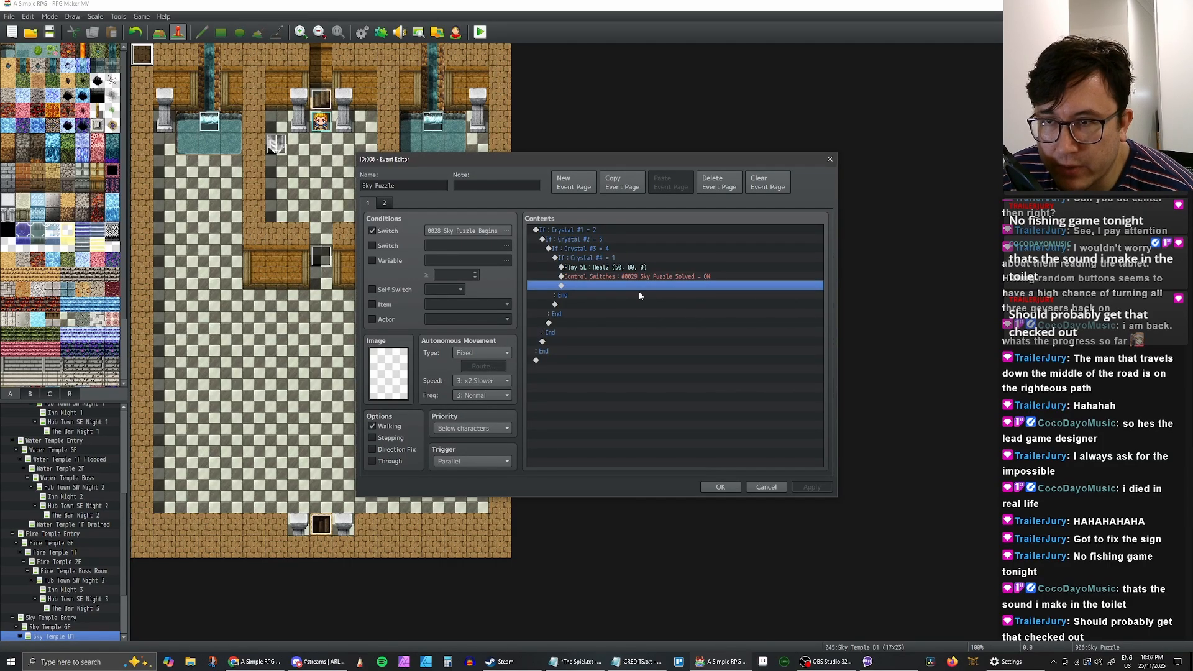
left_click(657, 276)
left_click(651, 293)
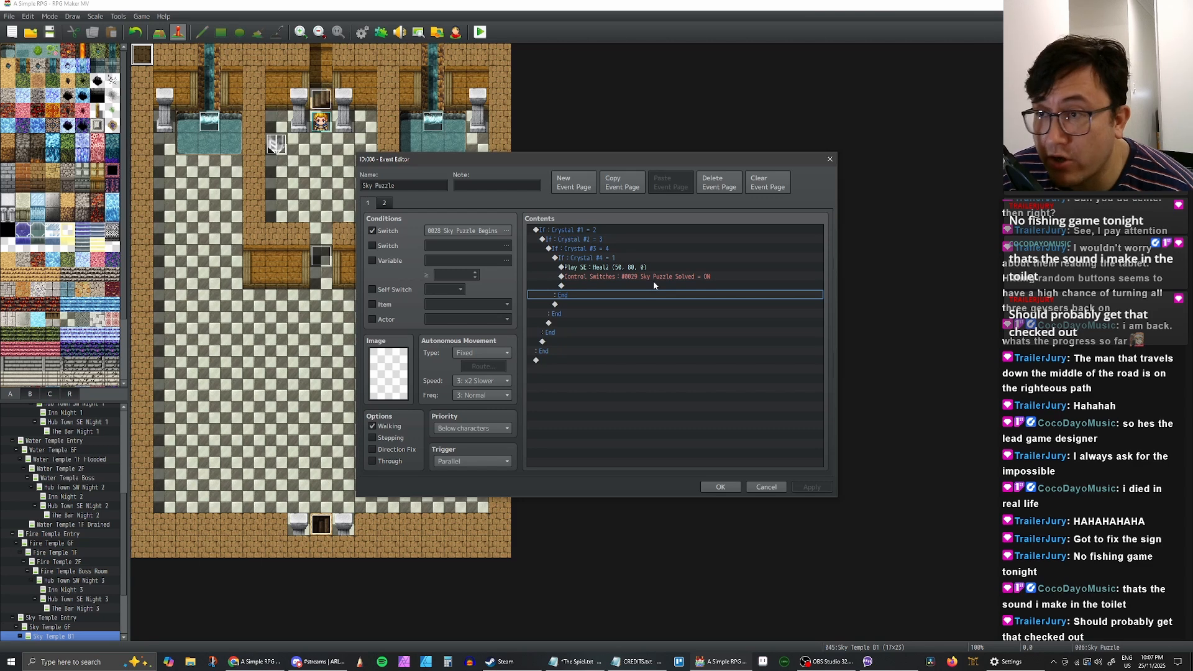
left_click(648, 284)
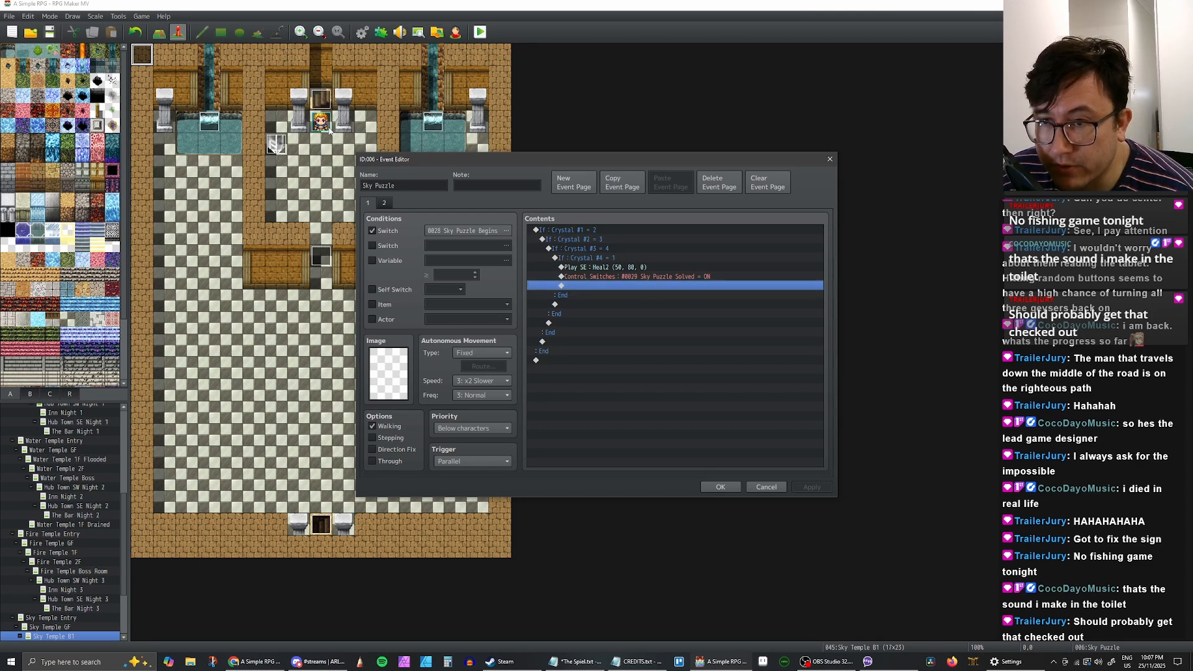
left_click(614, 277)
left_click(646, 286)
left_click(651, 277)
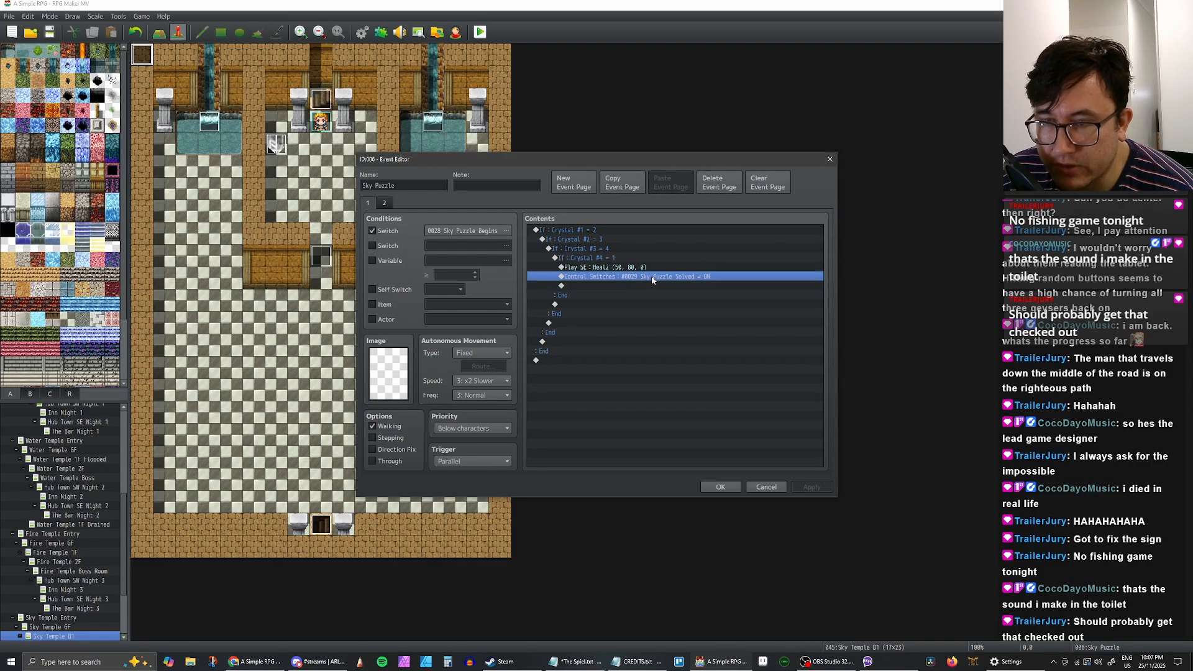
key("Down")
key("Up")
key("Down")
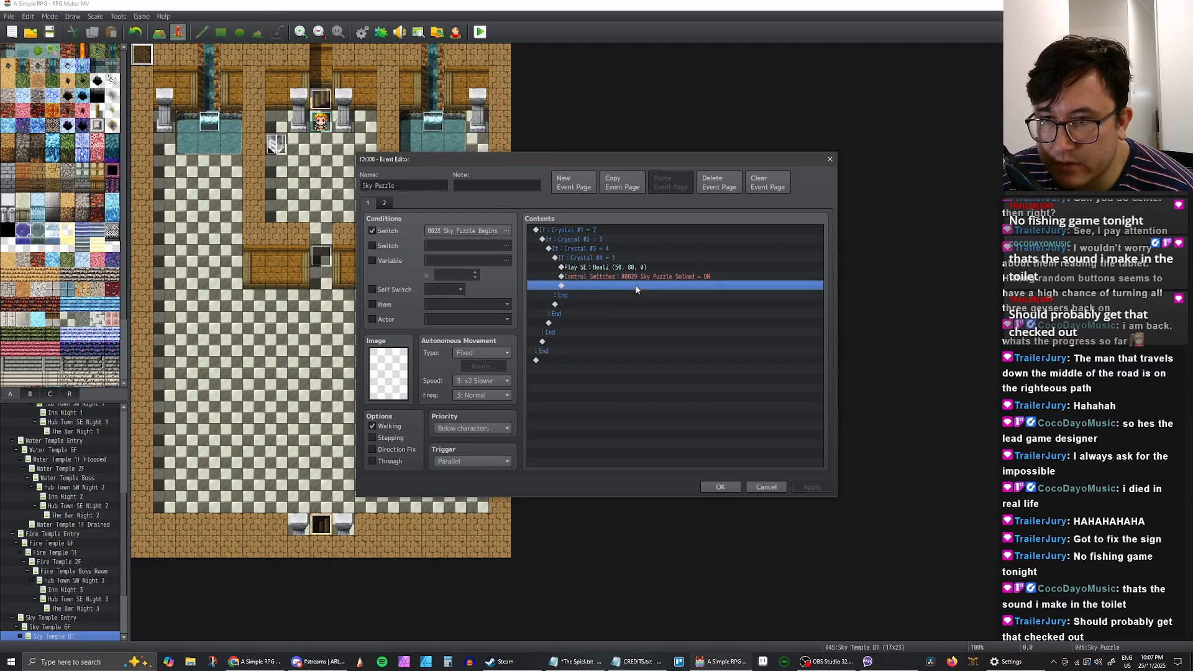
key("Up")
key("Down")
key("Up")
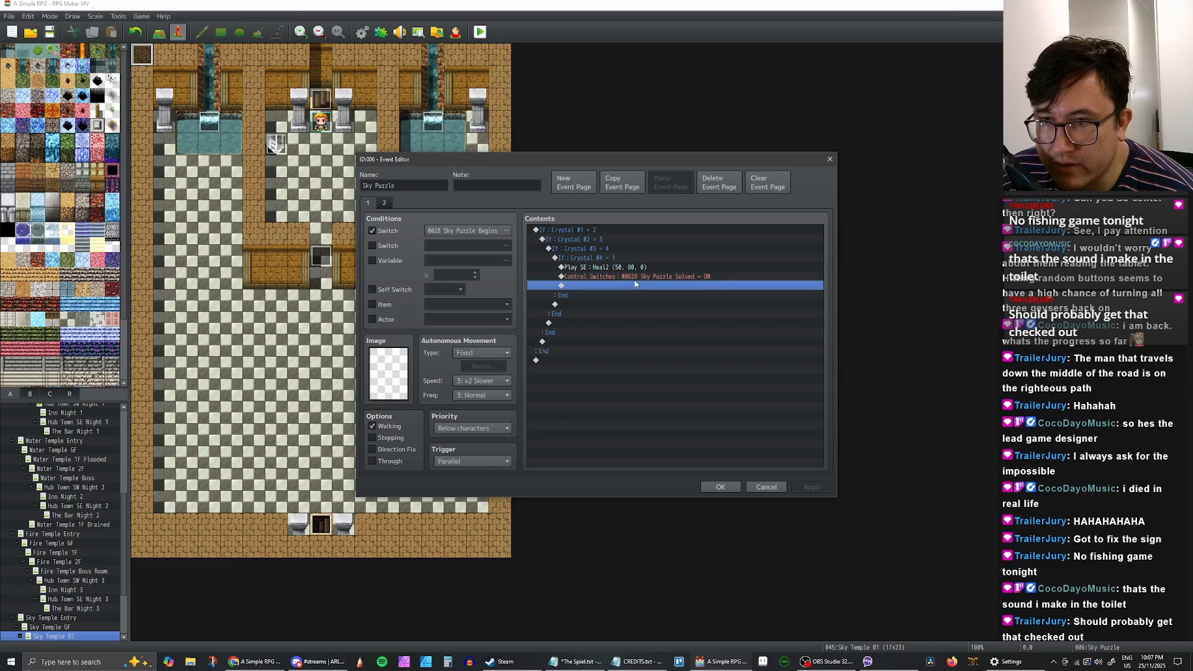
key("Down")
left_click(634, 279)
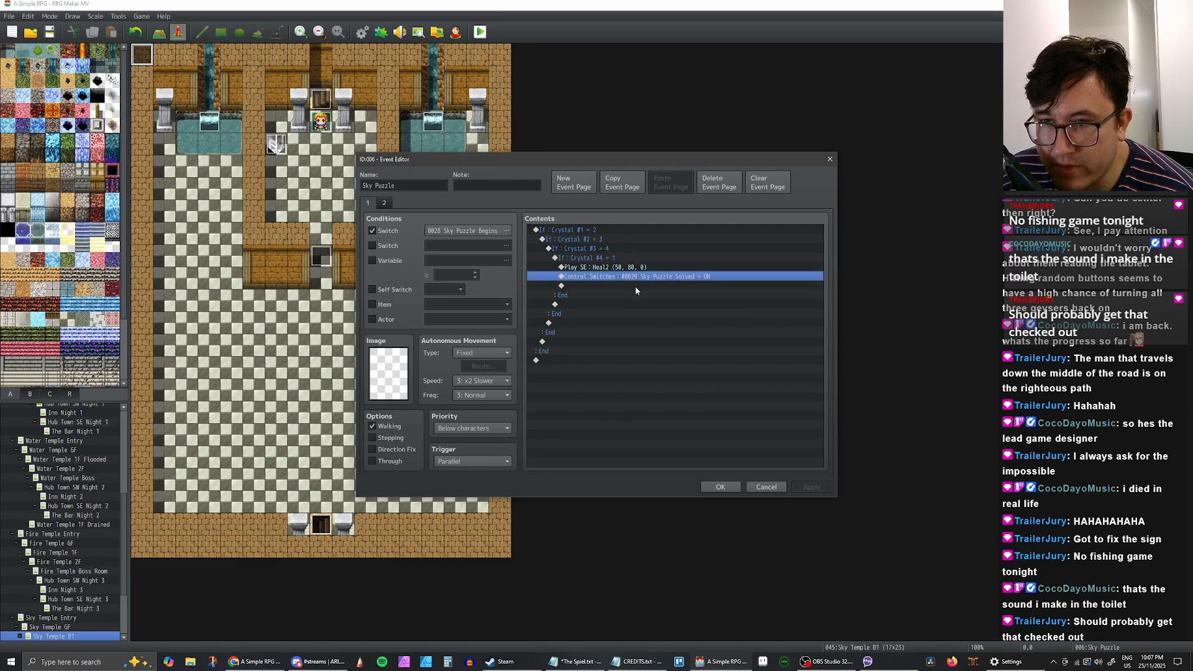
double_click(635, 285)
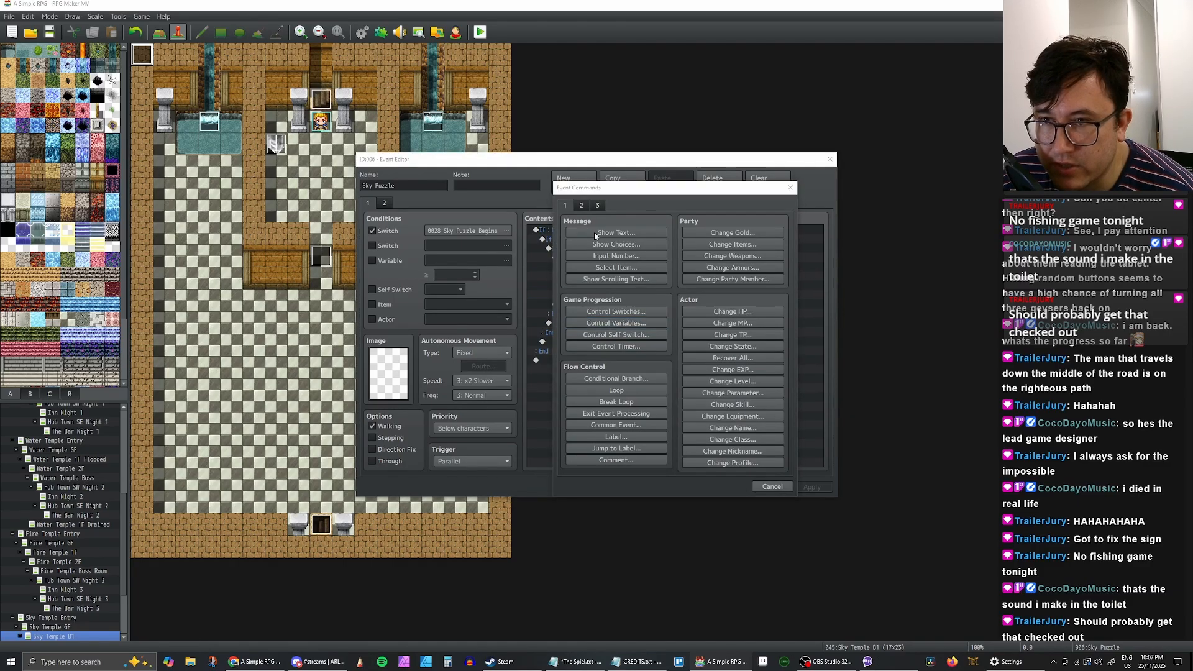
left_click(594, 233)
double_click(580, 327)
left_click(529, 342)
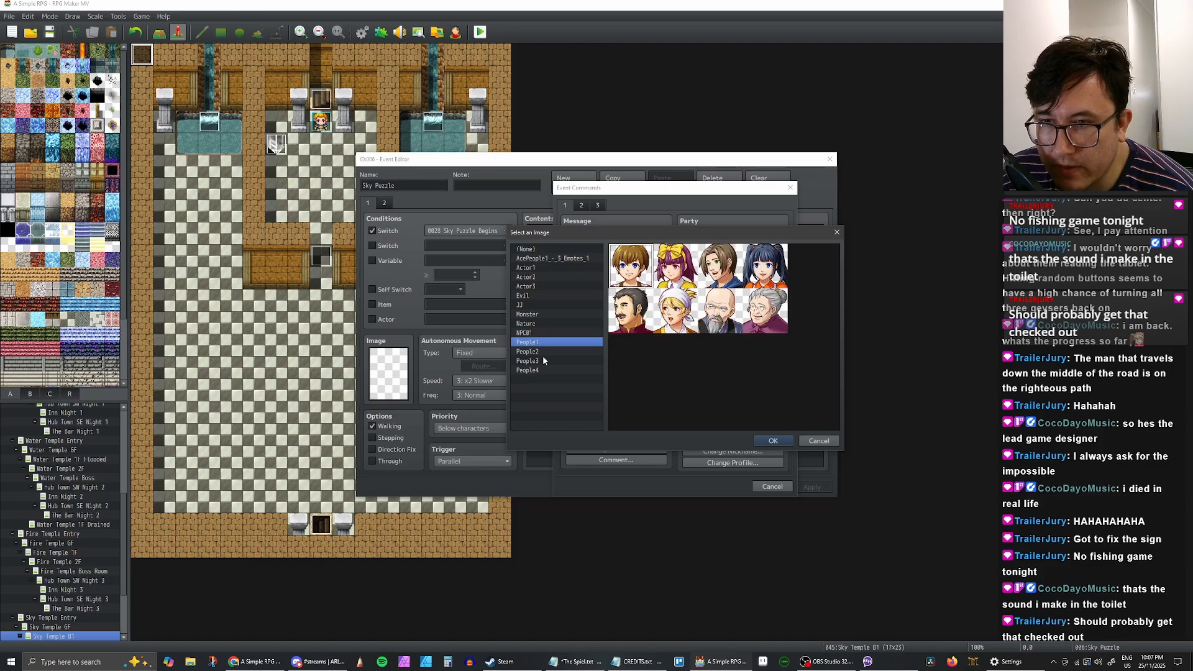
left_click(541, 351)
left_click(538, 316)
left_click(539, 322)
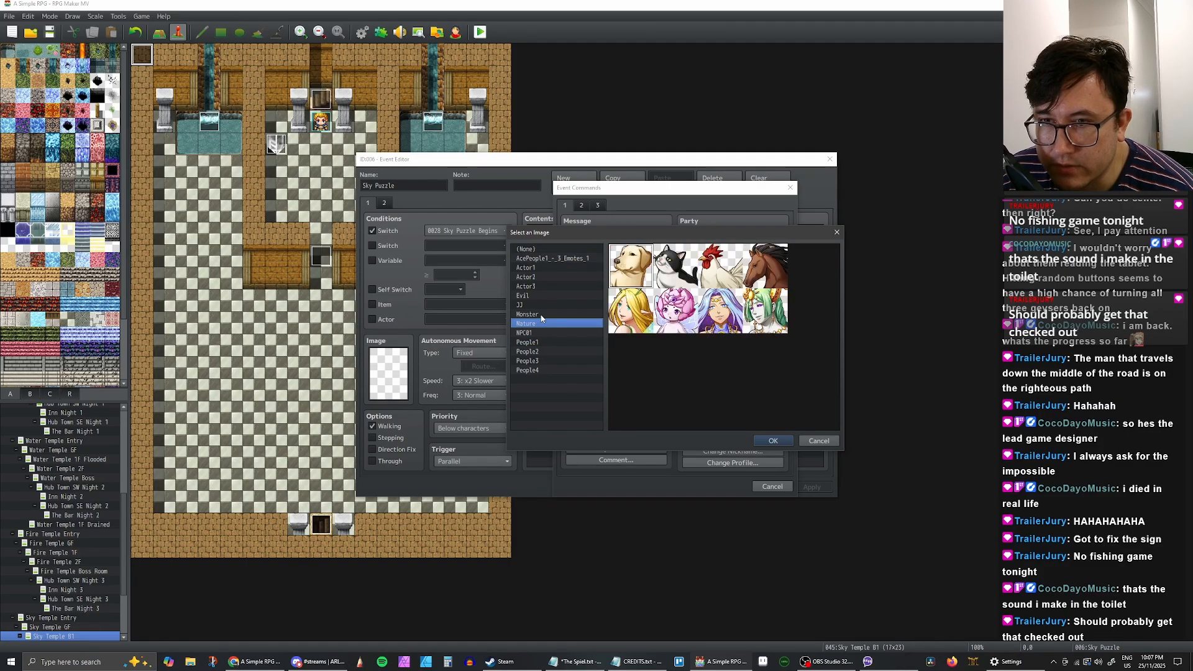
left_click(540, 314)
left_click(538, 269)
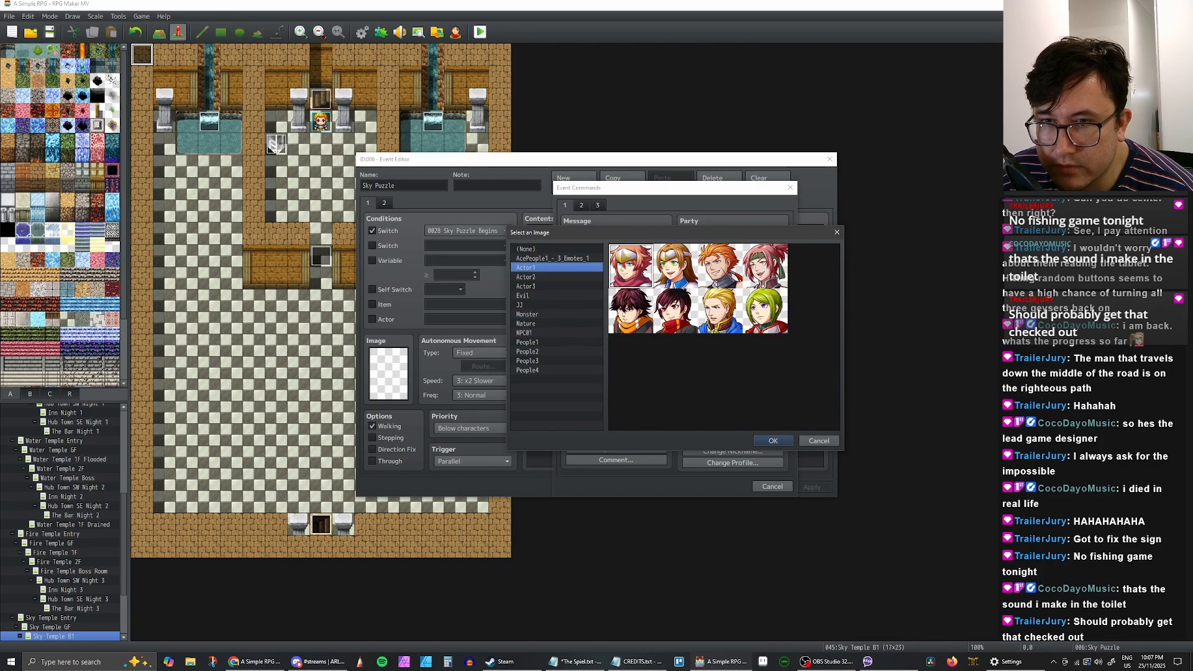
double_click(717, 309)
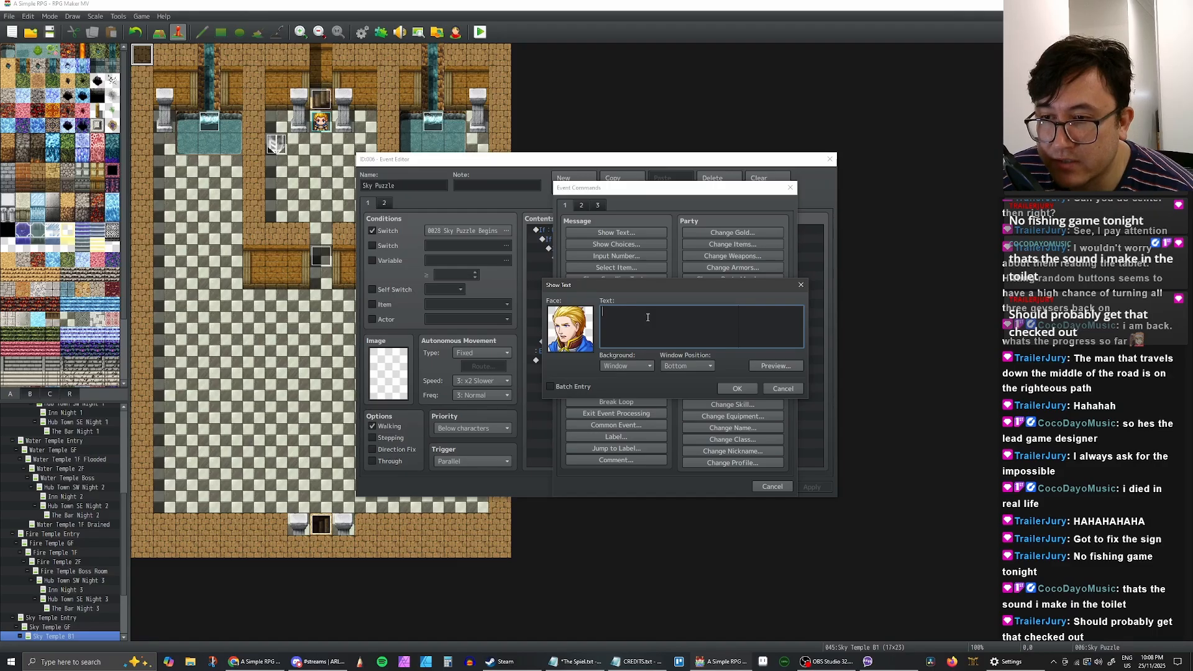
left_click(784, 388)
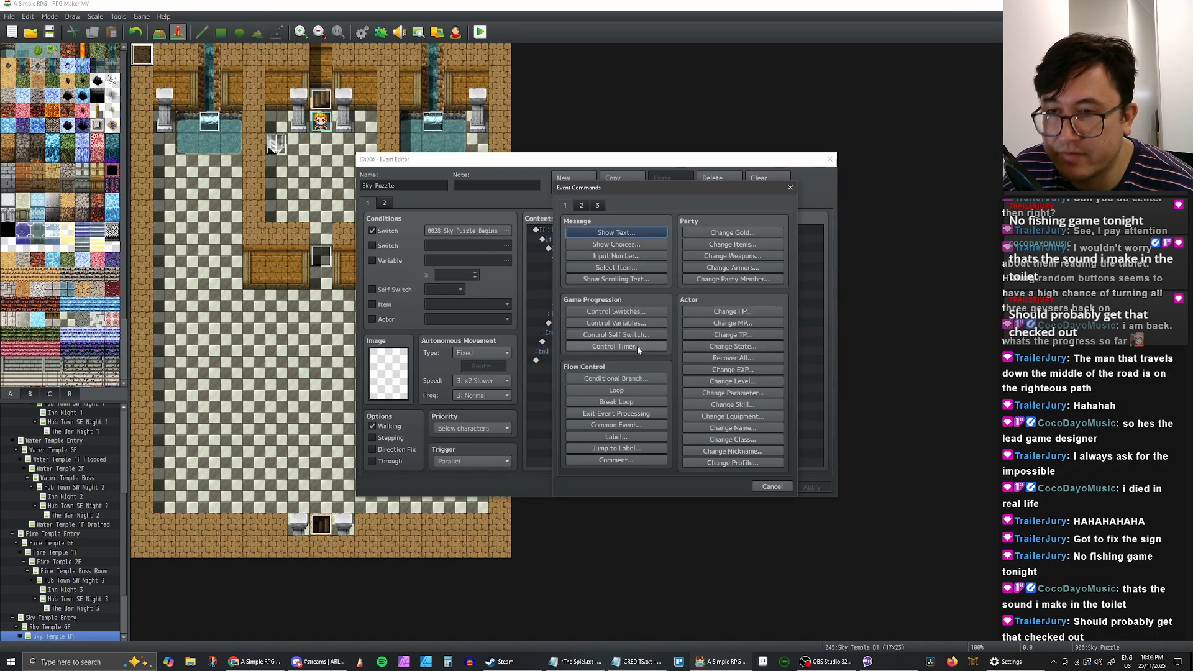
Step: Add a conditional branch after the Sky Puzzle Solved switch command, testing whether variable 0002 Last Member Lost equals 1
left_click(625, 379)
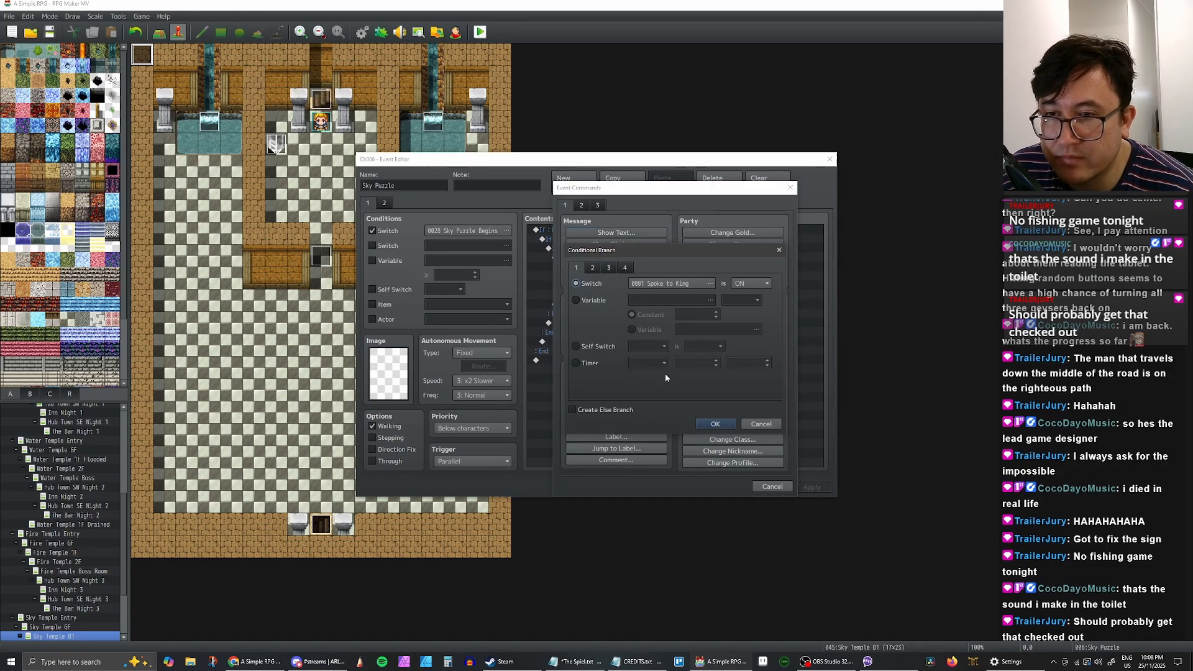
left_click(583, 300)
left_click(710, 300)
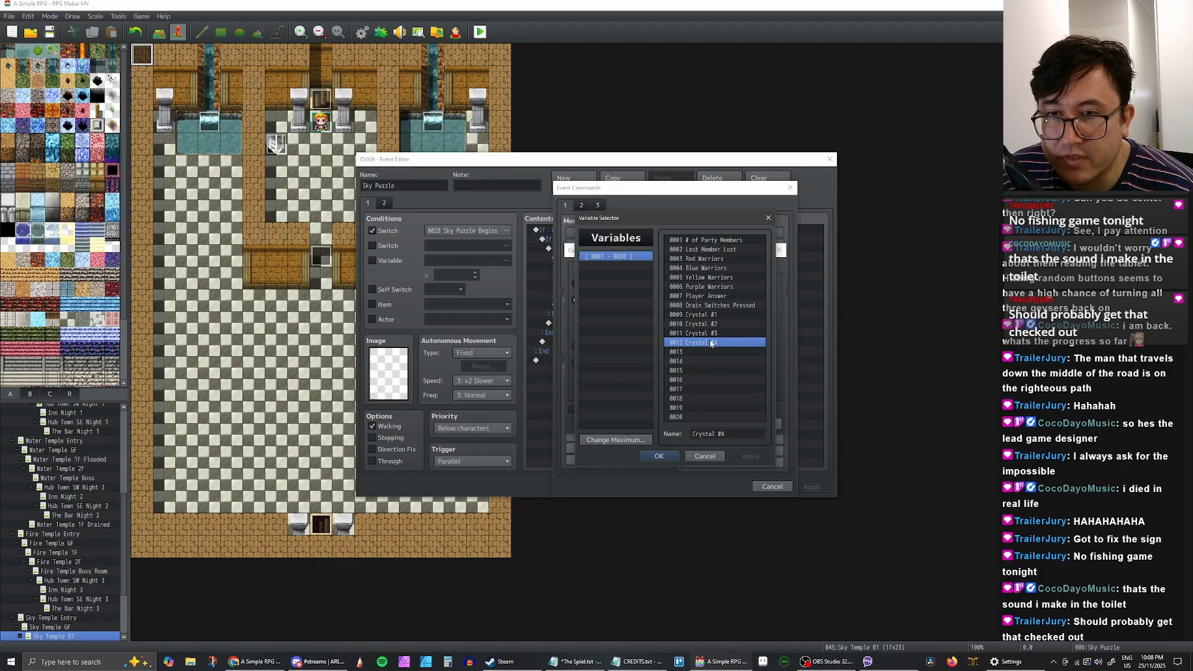
left_click(708, 249)
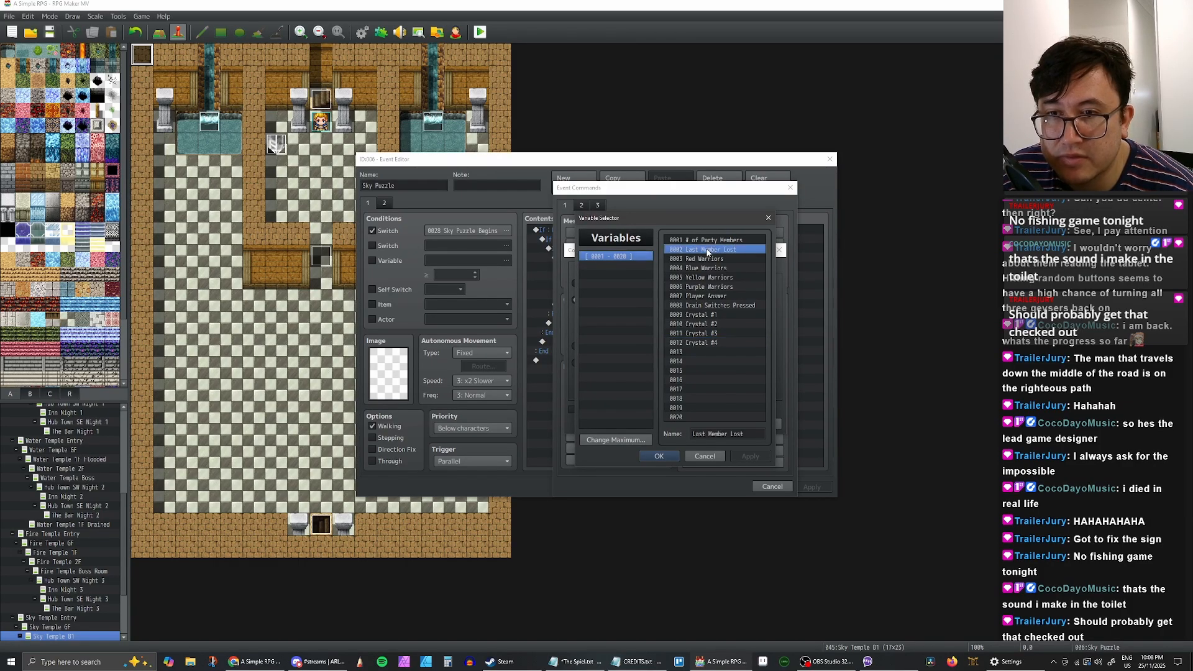
left_click(660, 455)
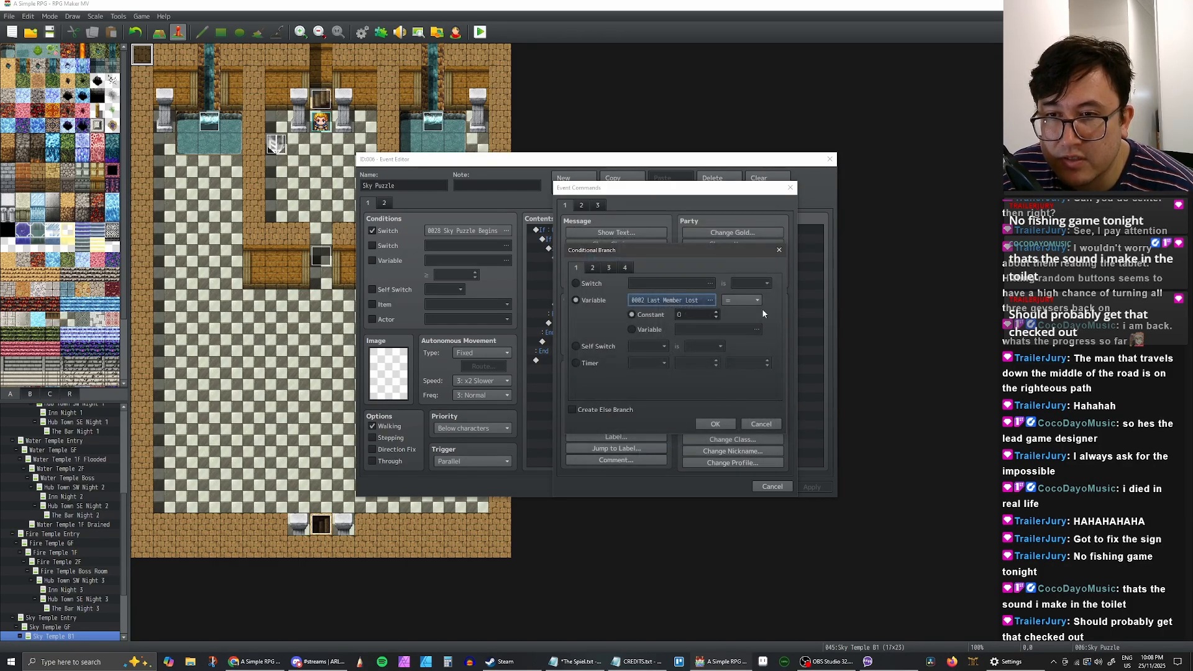
left_click(711, 311)
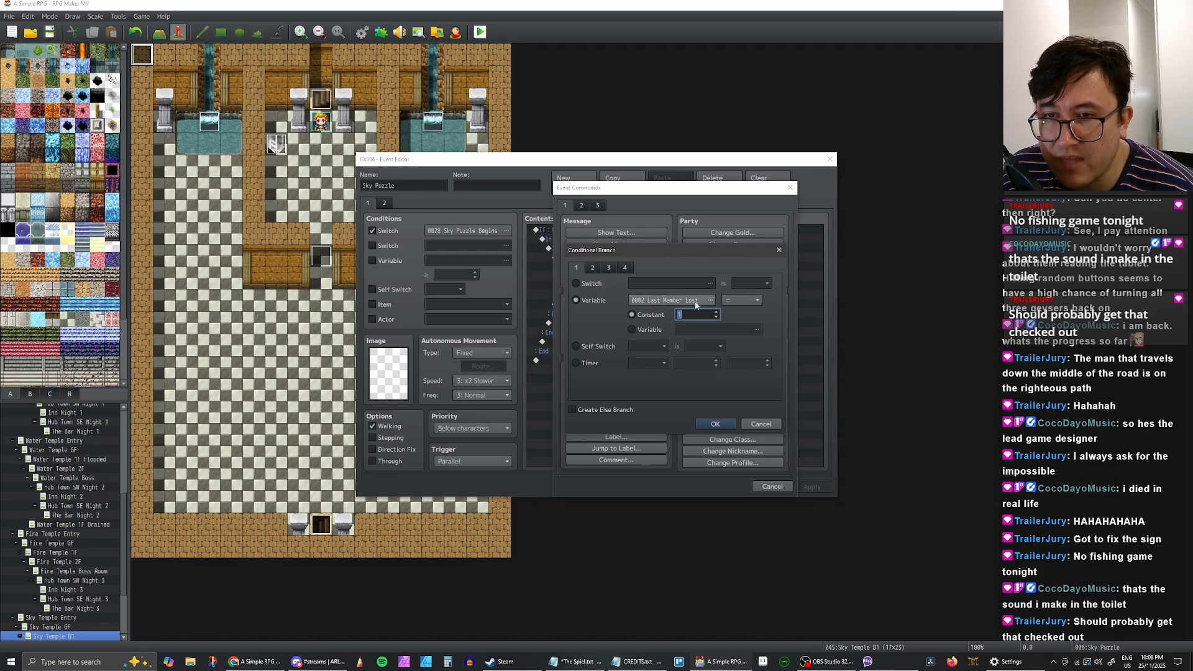
left_click(712, 423)
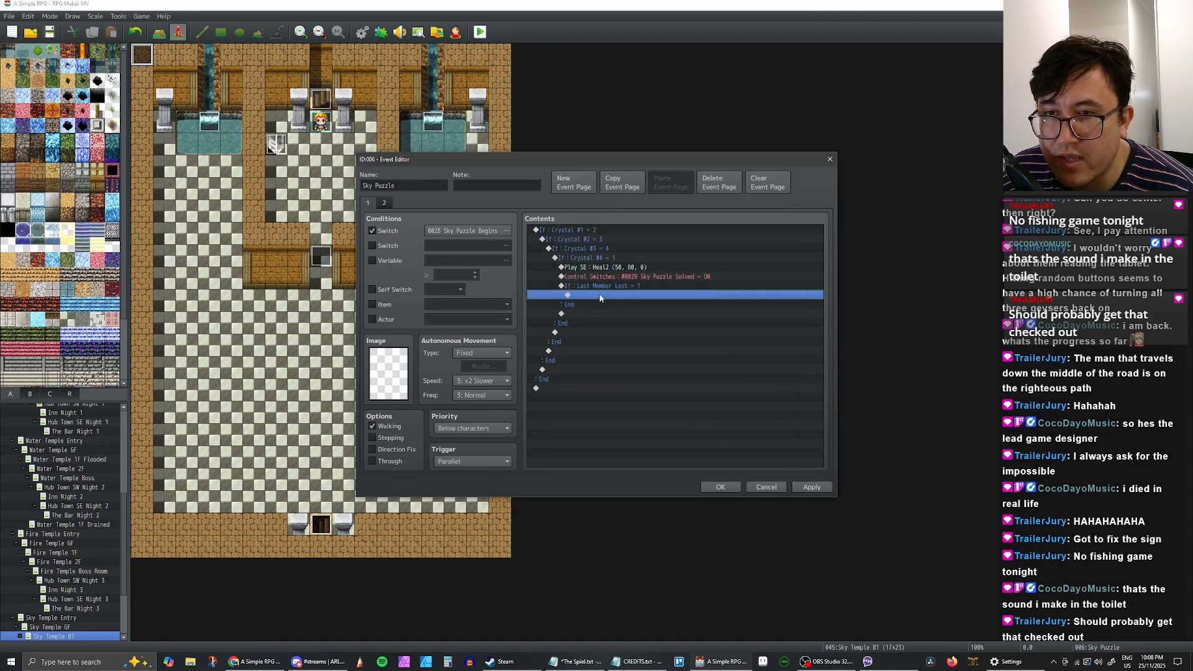
Step: Start a Show Text message inside the Last Member Lost branch, using the blond man's face from Actor1
left_click(610, 287)
double_click(617, 294)
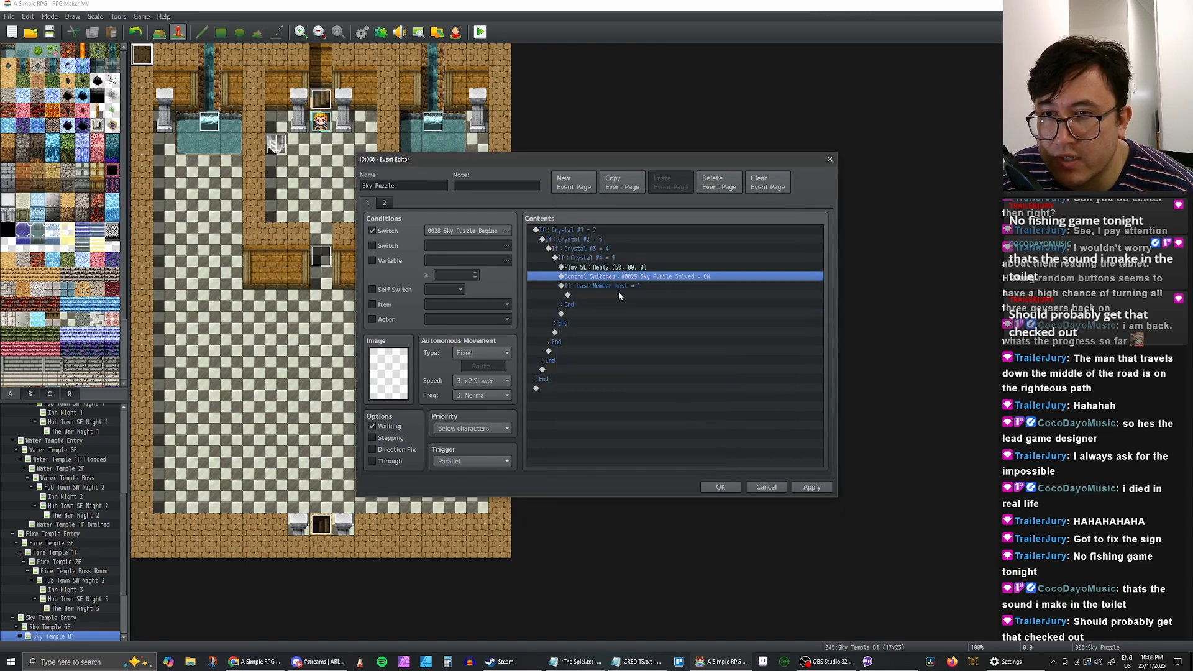
left_click(595, 237)
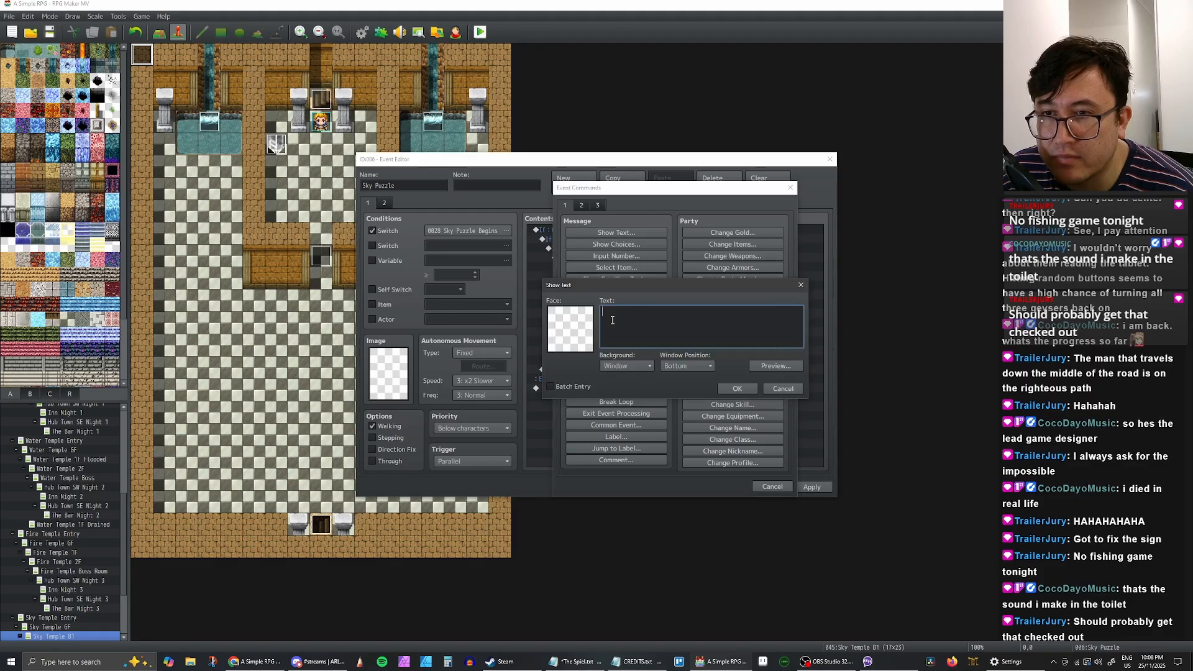
double_click(579, 334)
left_click(529, 287)
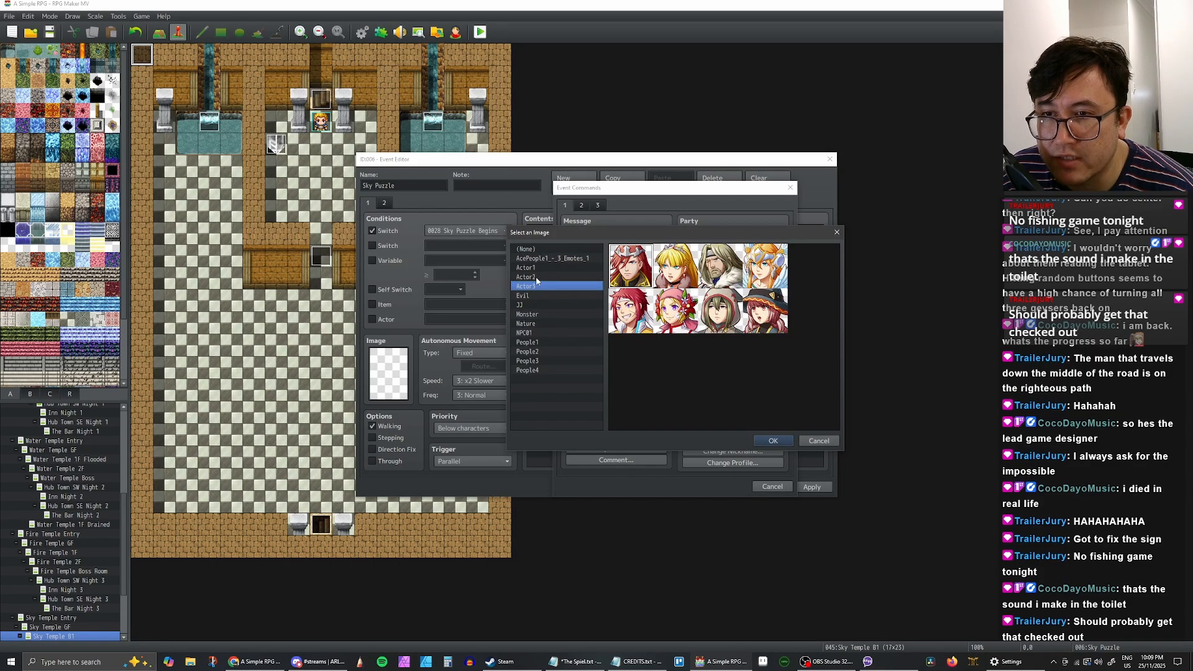
left_click(535, 277)
left_click(543, 268)
double_click(717, 311)
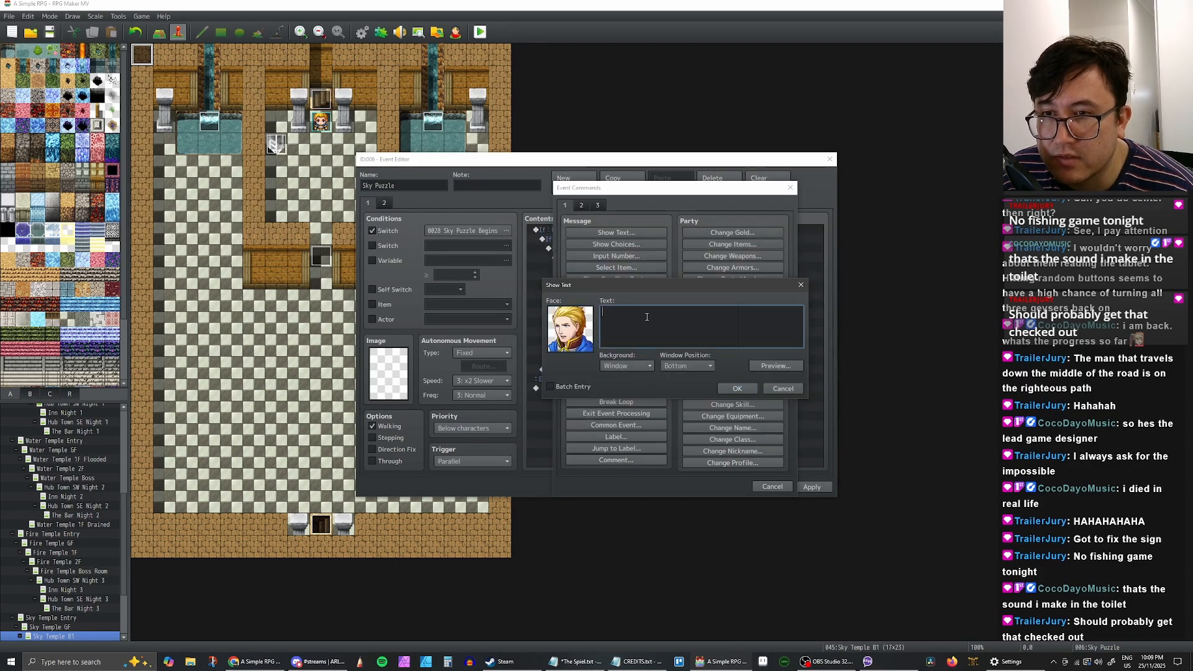
Step: Write the message "I'm not as dumb as I look." and apply the changes to the event
type("I'm not")
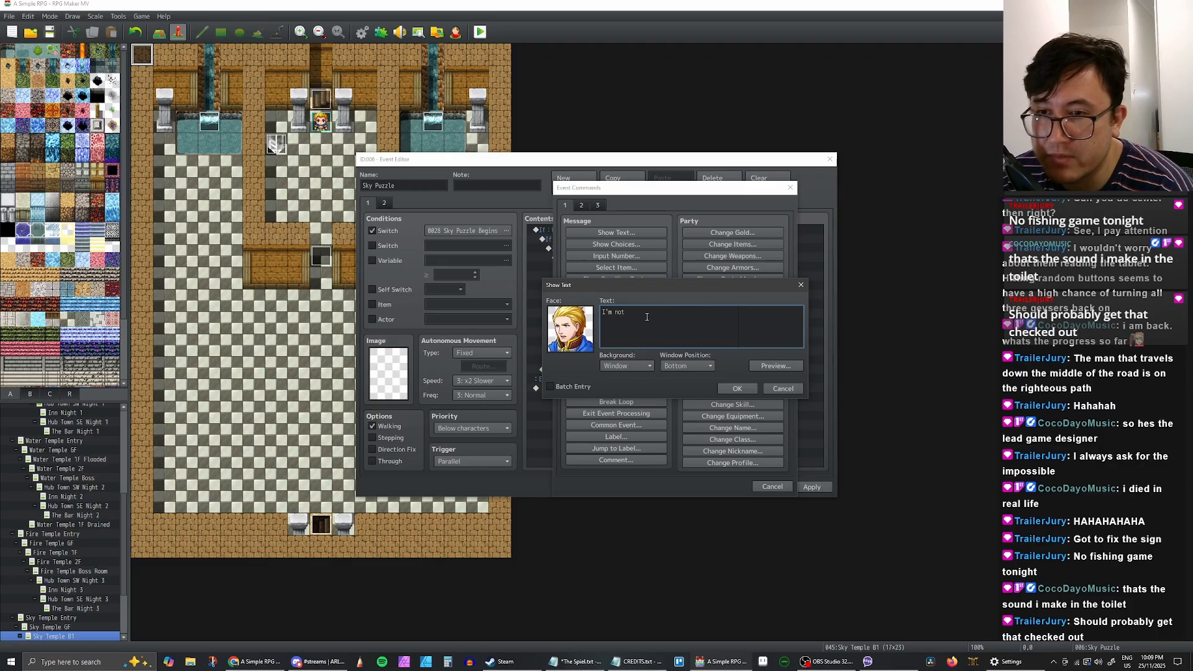
type(" as dumb")
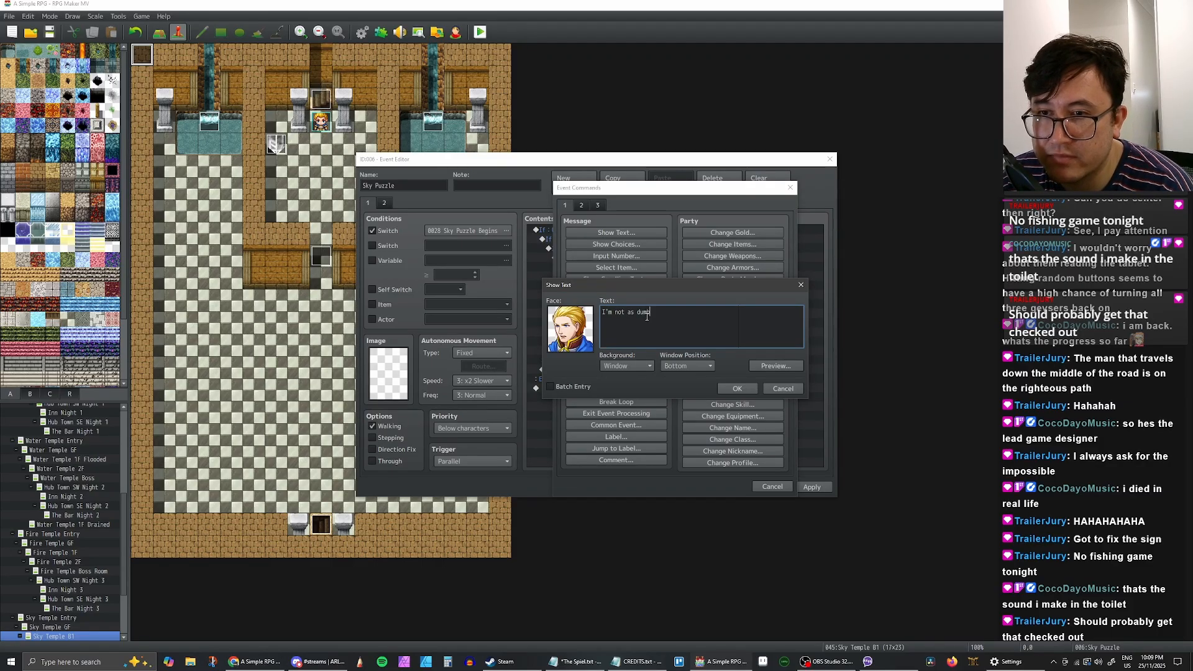
type(" as I look")
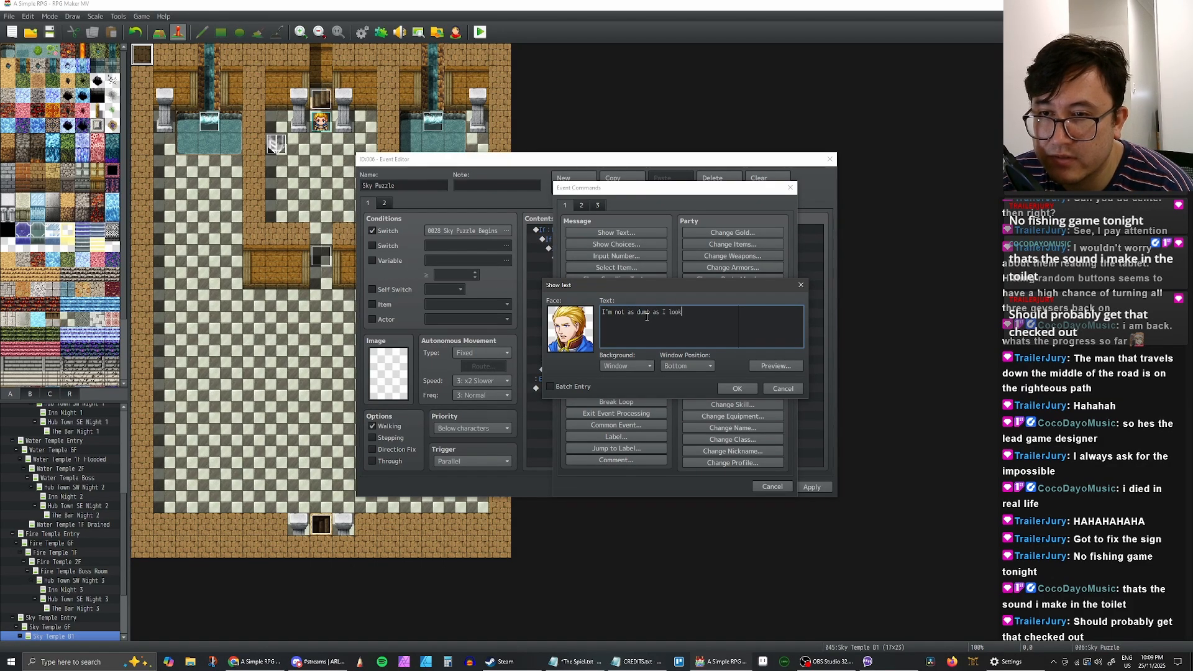
type(".")
left_click(737, 388)
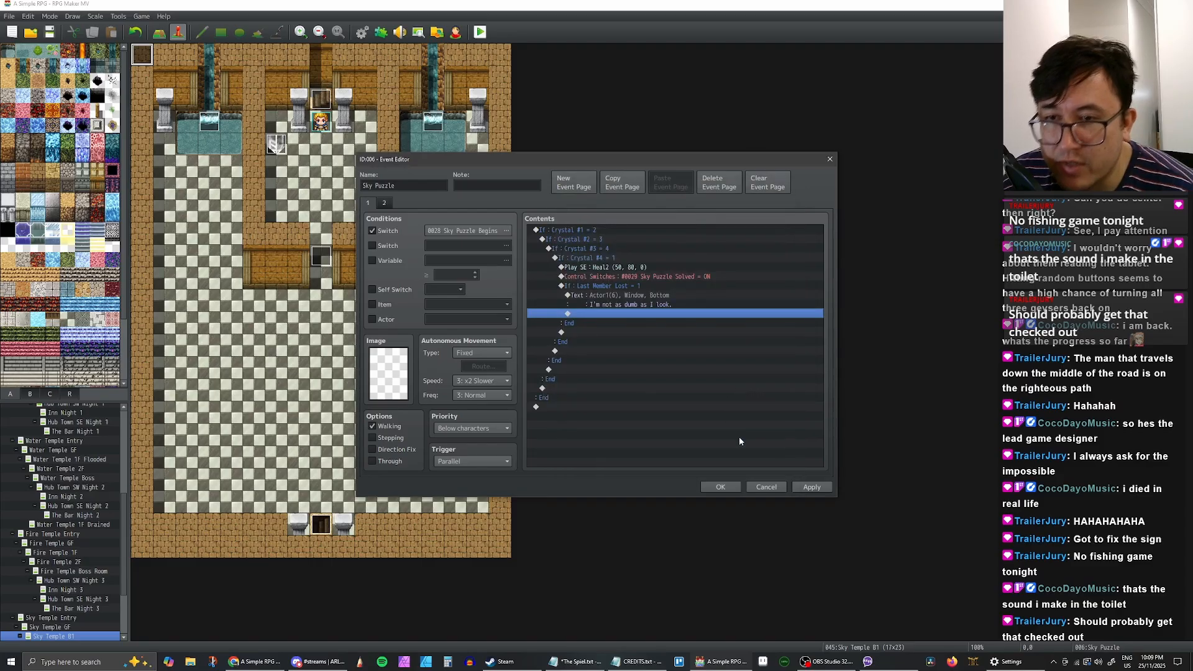
left_click(809, 487)
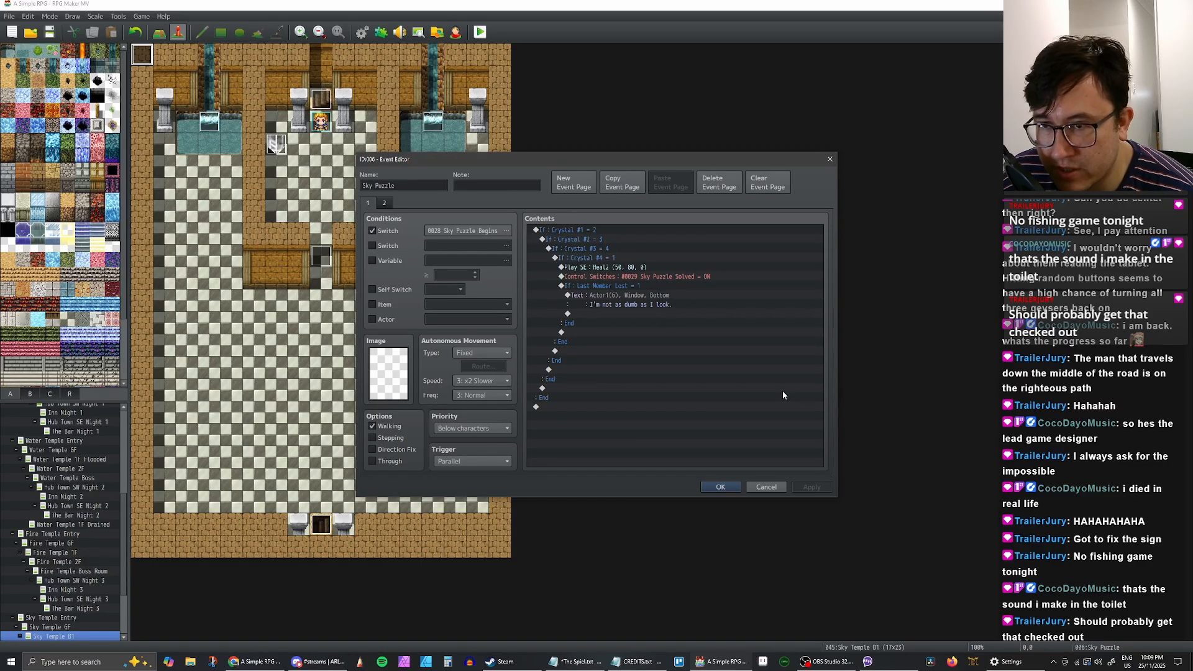
Step: Reword the message in the Last Member Lost branch as "Guess I'm not as dumb as I look."
left_click(656, 304)
left_click(652, 312)
double_click(653, 305)
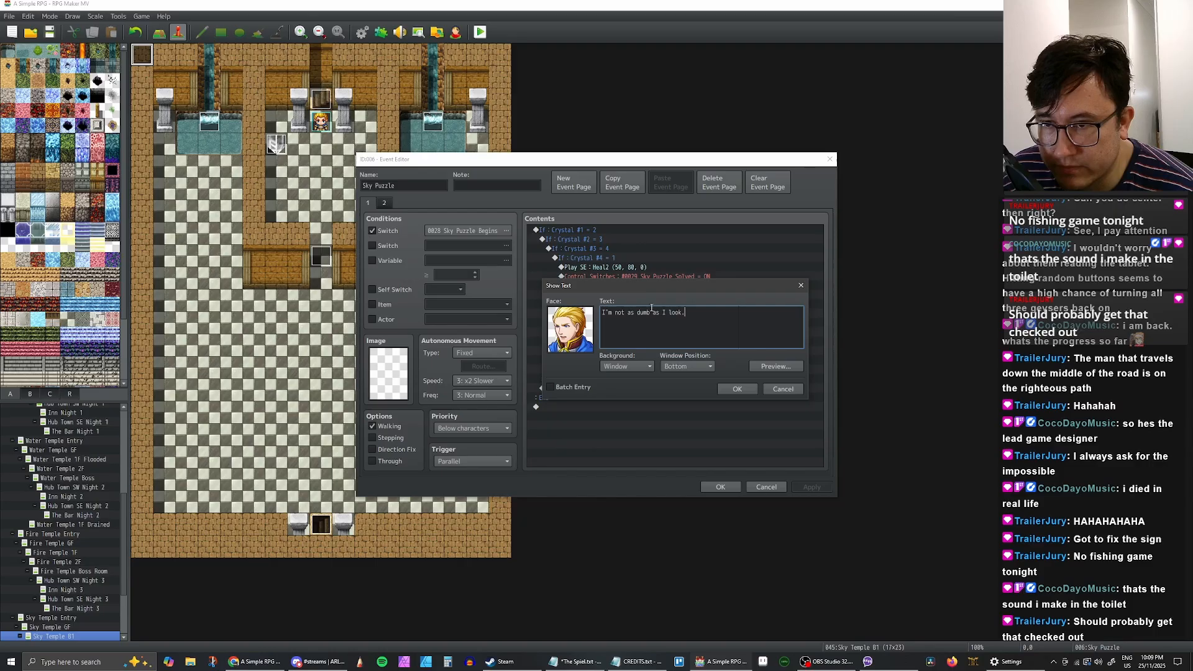
left_click(602, 313)
type("Gues")
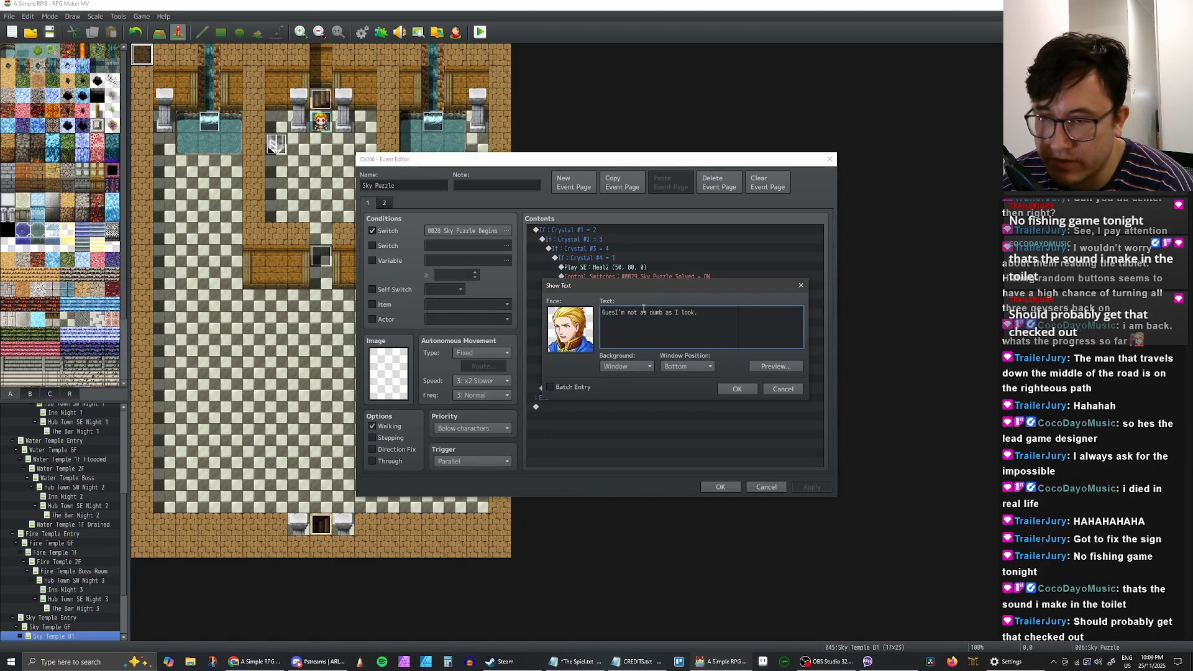
type("s")
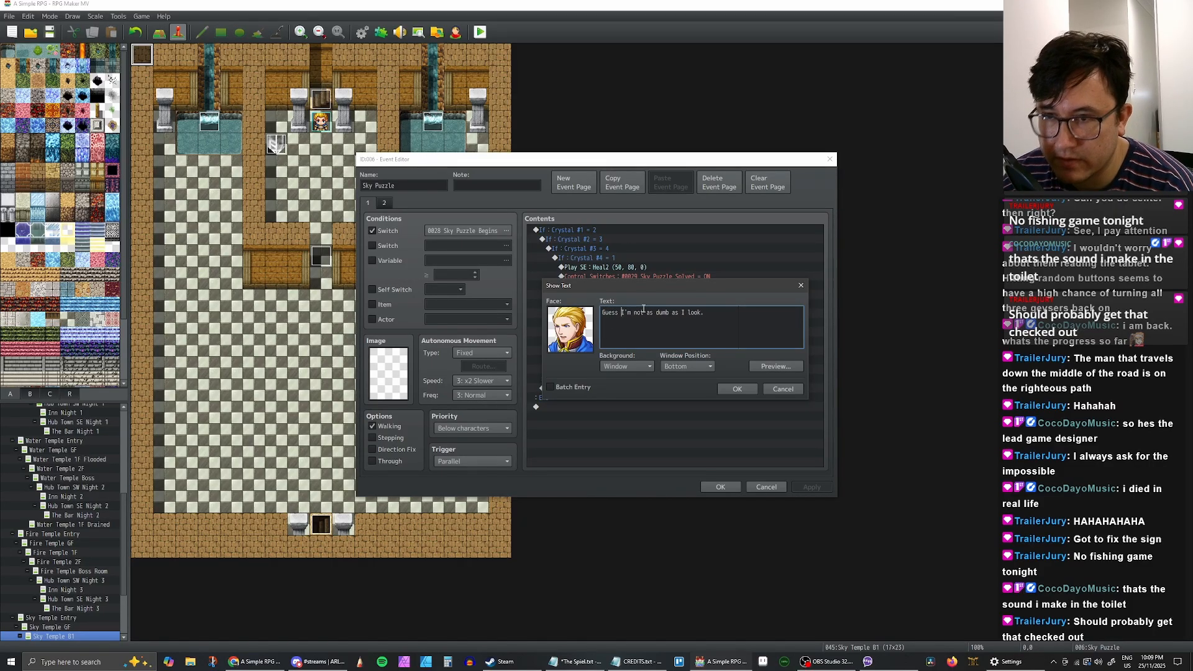
left_click(736, 388)
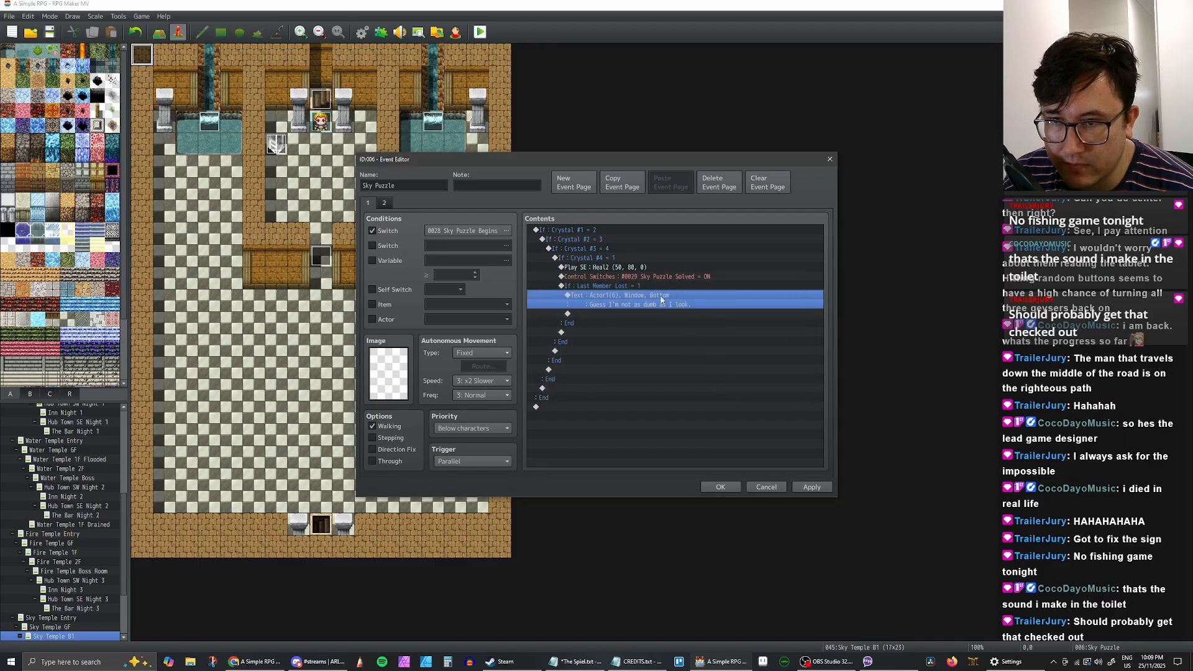
Step: Insert "The Cleric was right." as a separate first line of the message
double_click(638, 308)
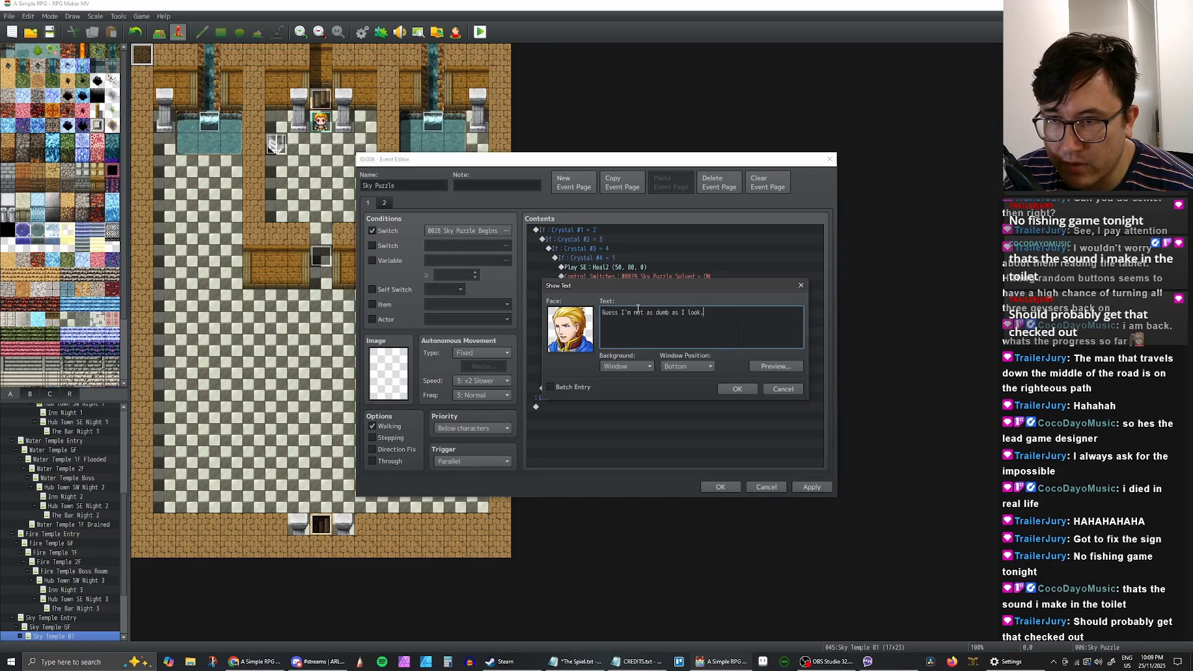
double_click(604, 314)
left_click(604, 314)
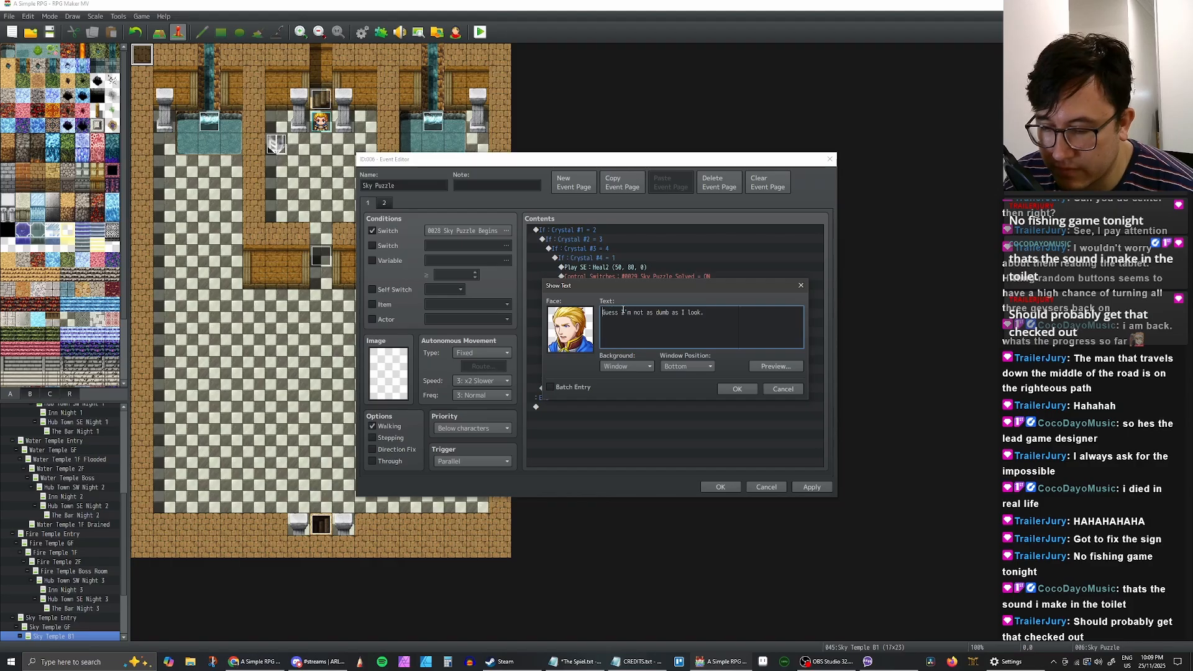
type("The Cle")
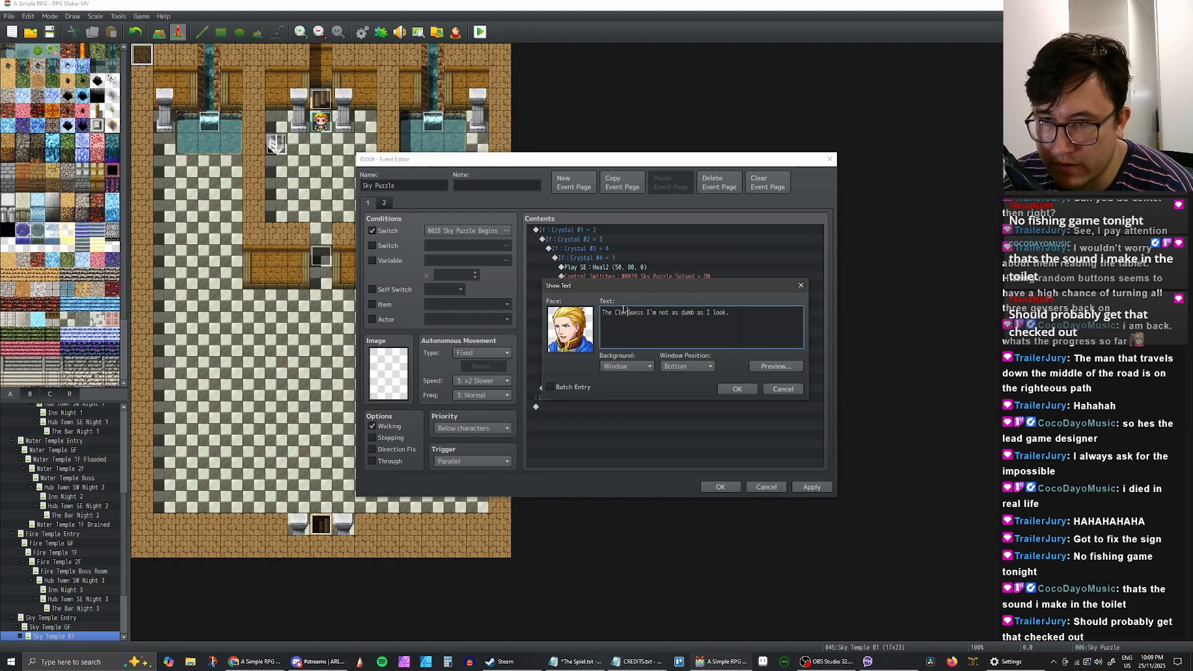
type("ric was right")
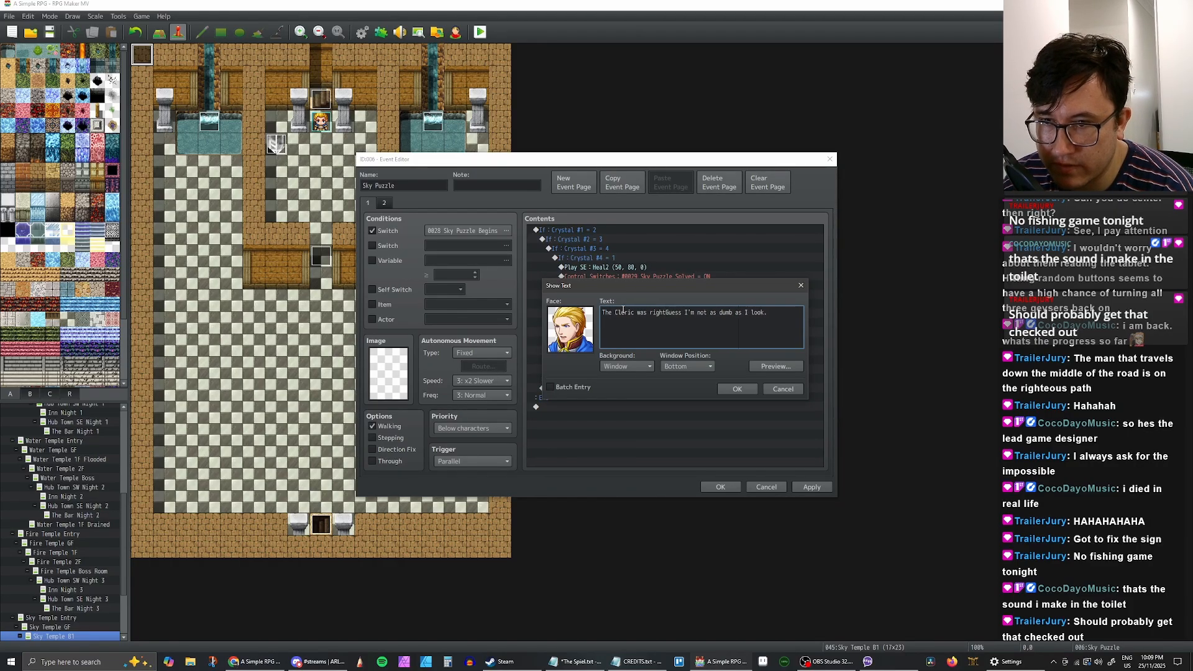
type(".")
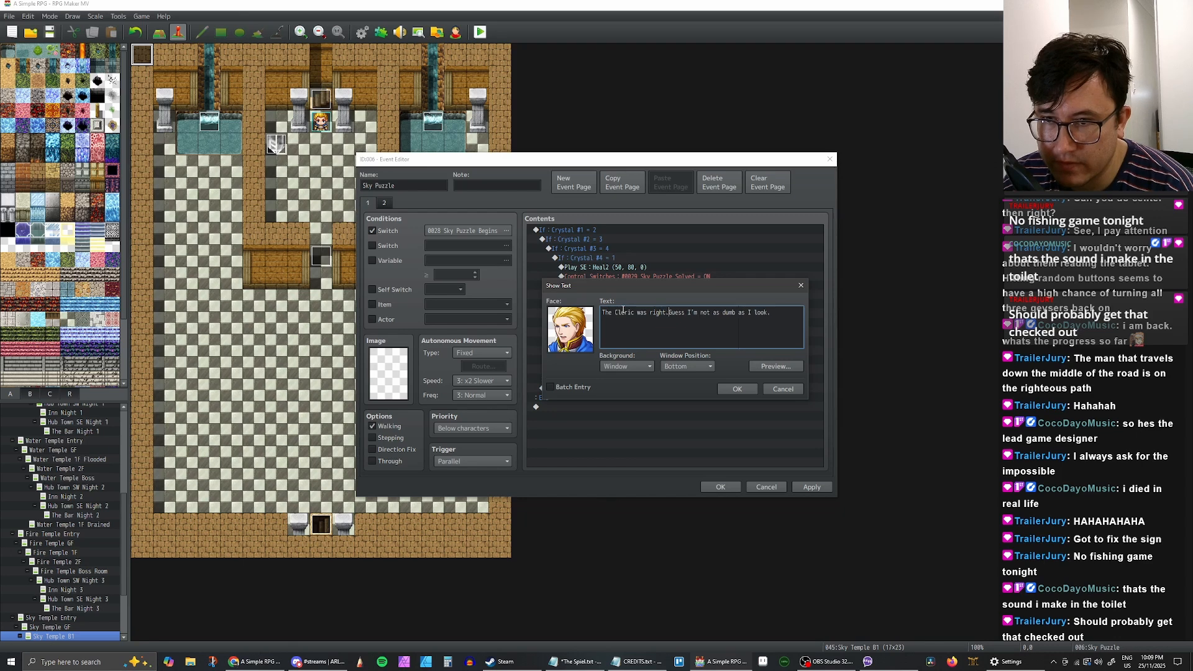
key("Return")
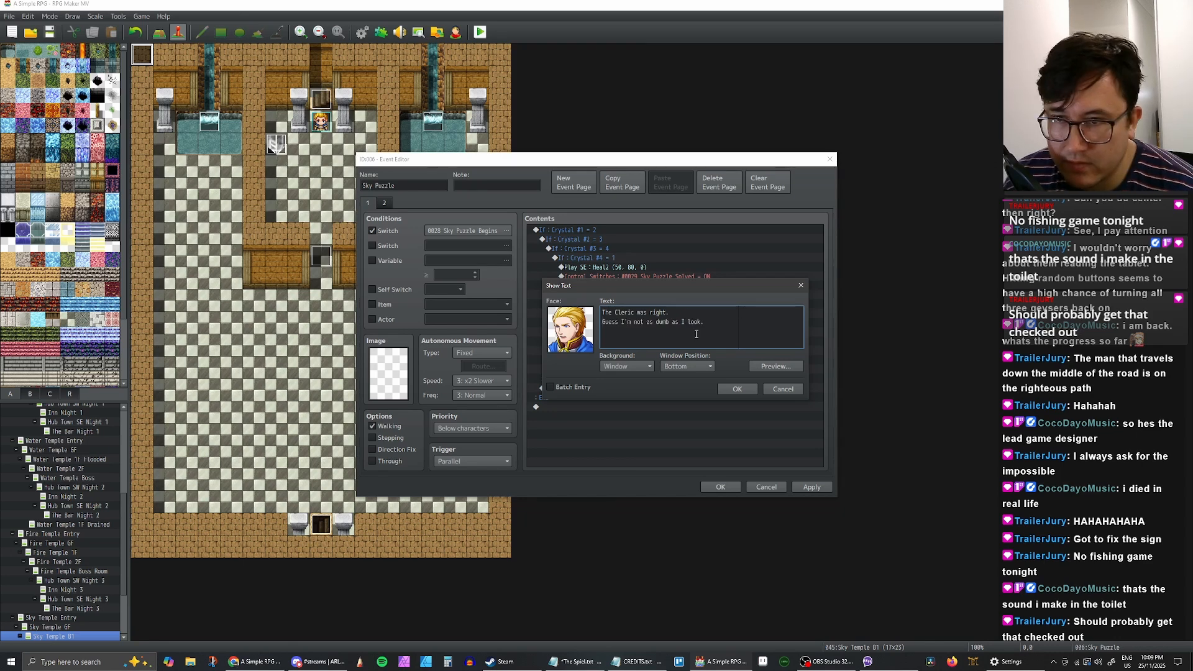
left_click(743, 388)
Step: Duplicate the two-line message within the branch and reduce the first copy to "The Cleric was right."
key("ctrl+c")
left_click(612, 324)
key("ctrl+v")
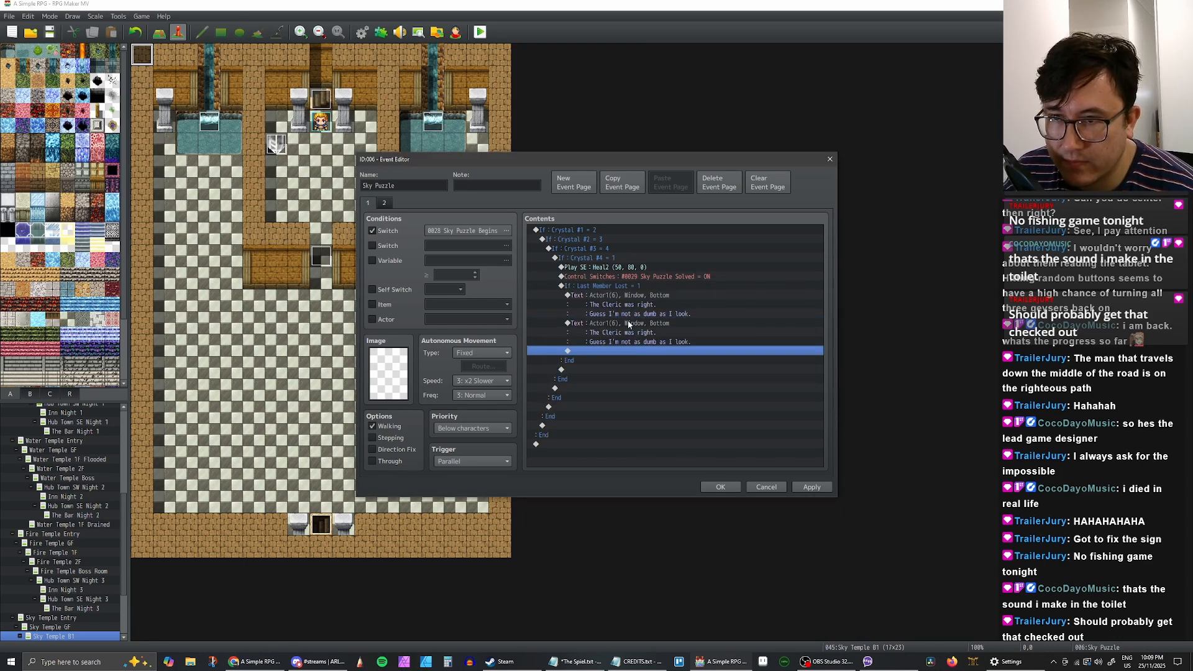
double_click(627, 323)
left_click_drag(710, 323, 546, 327)
key("BackSpace")
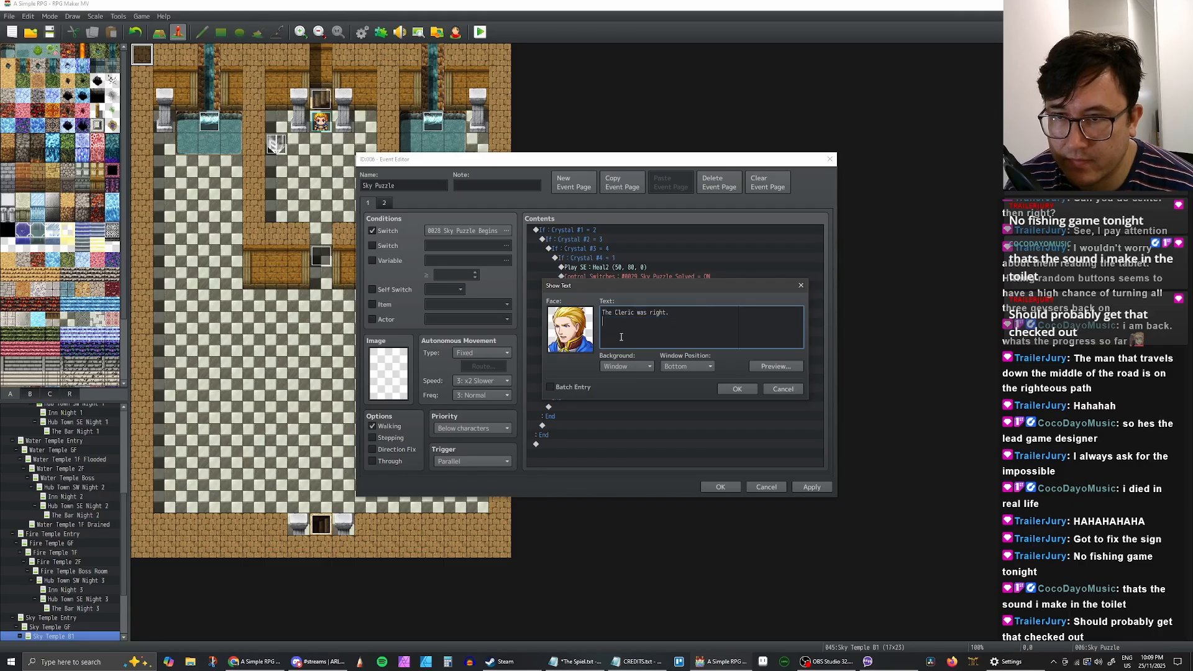
left_click(742, 392)
Step: Reduce the second copy of the message to "Guess I'm not as dumb as I look."
double_click(653, 317)
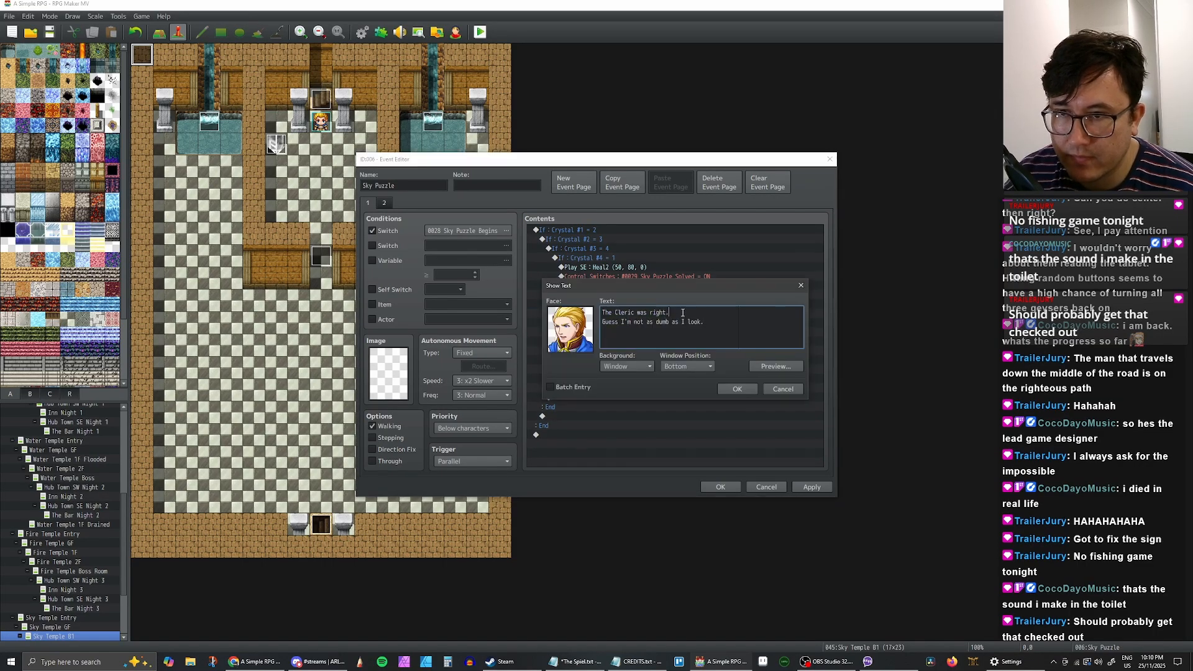
left_click_drag(682, 313, 602, 313)
key("BackSpace")
key("Delete")
left_click(737, 388)
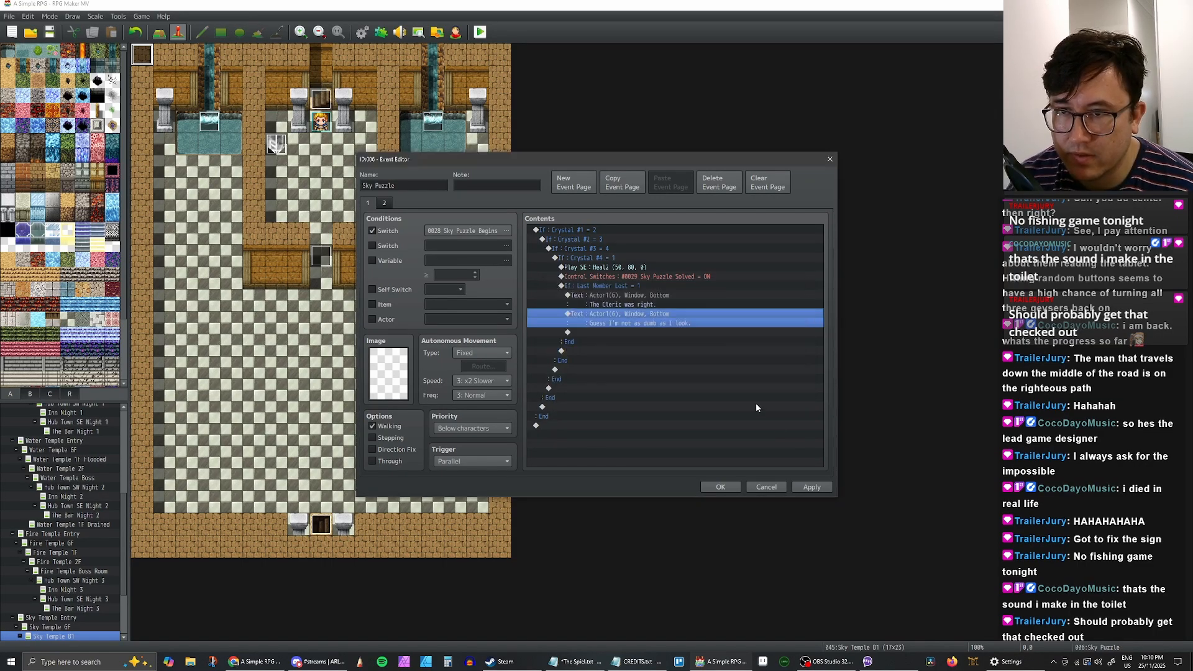
Step: Review the two messages in the Last Member Lost branch and save the Sky Puzzle event
left_click(806, 488)
left_click(647, 299)
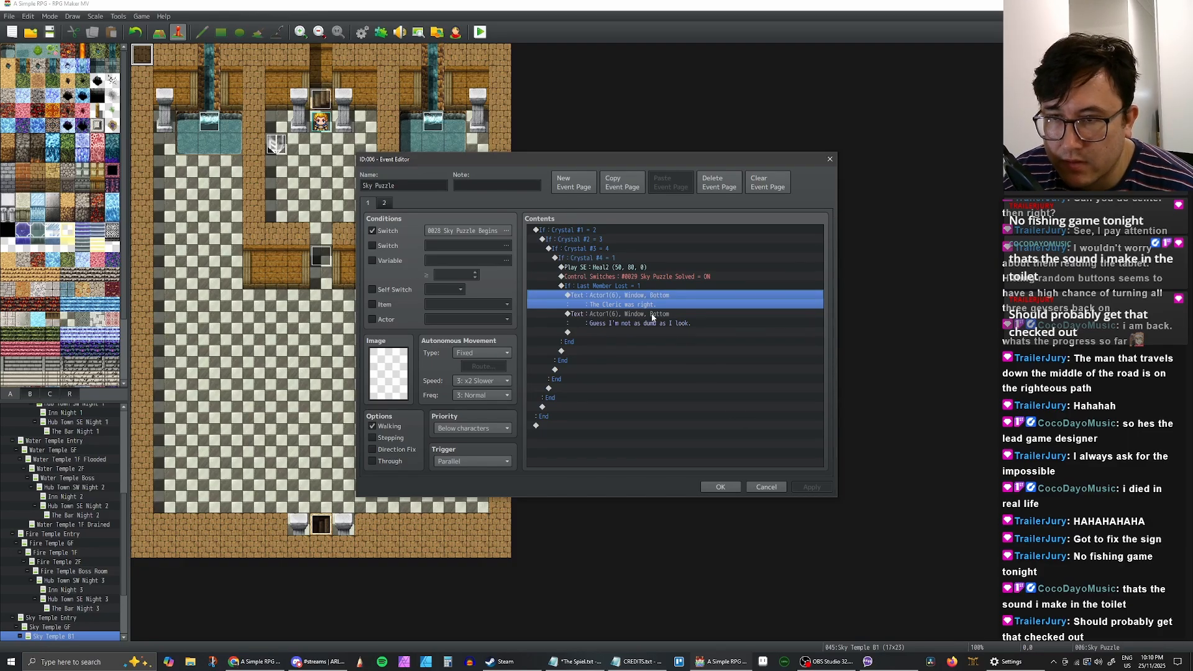
left_click(636, 288)
left_click(637, 301)
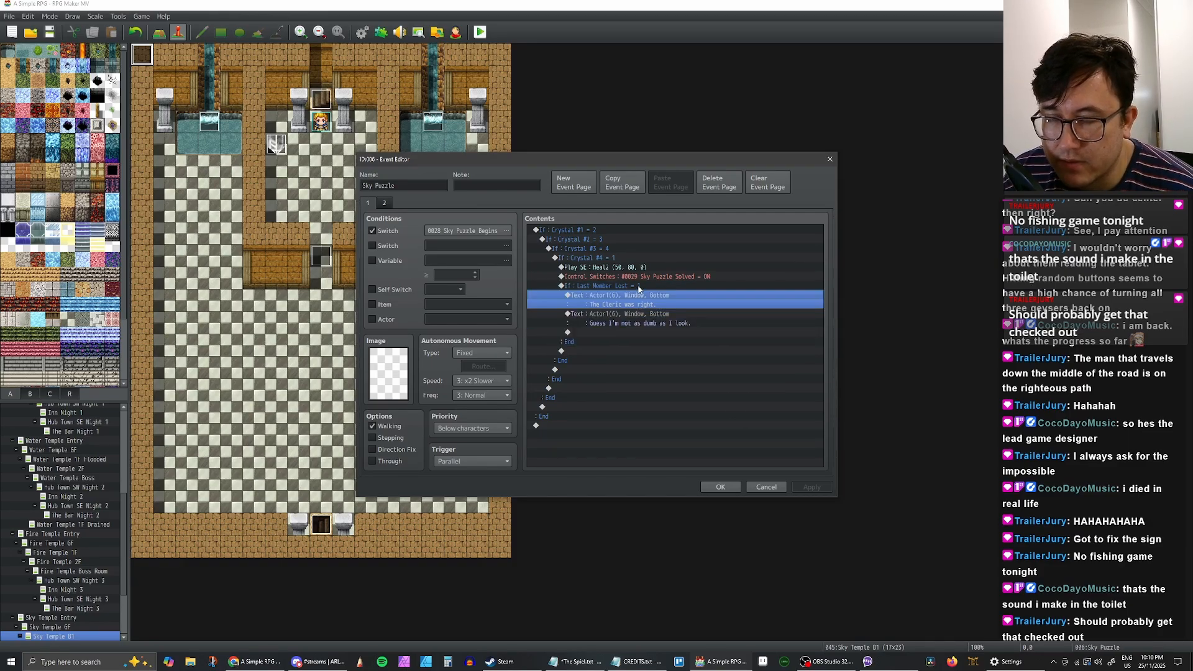
left_click(639, 288)
left_click(644, 298)
left_click(643, 288)
left_click(651, 304)
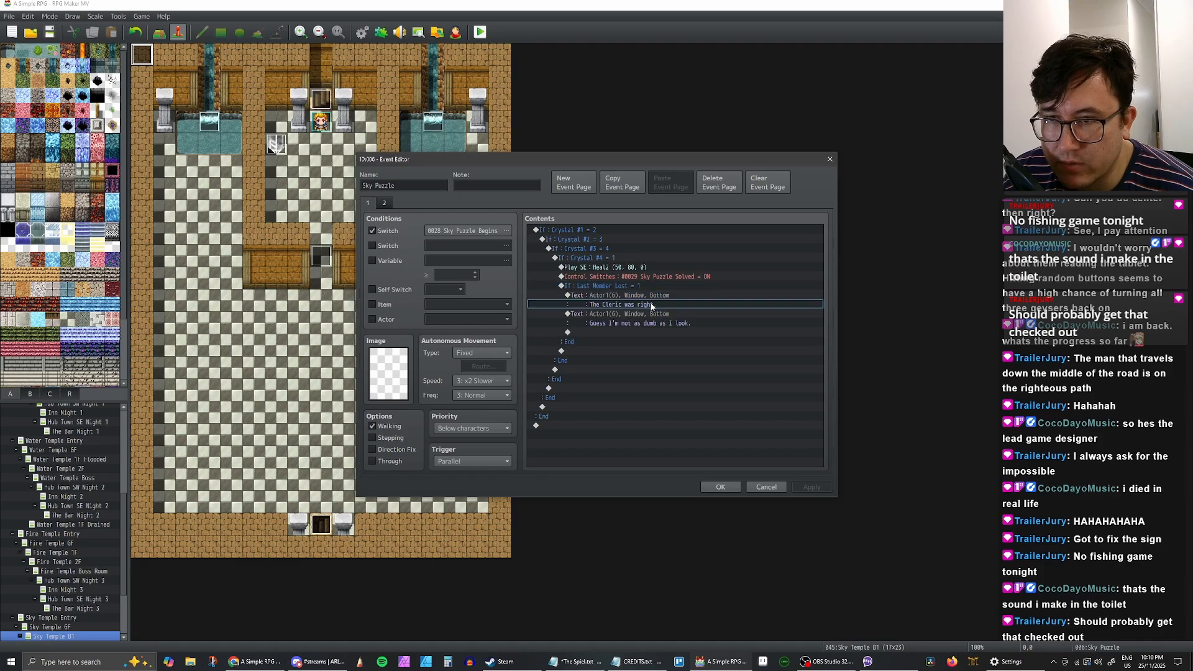
left_click(650, 304)
left_click(643, 286)
left_click(665, 316)
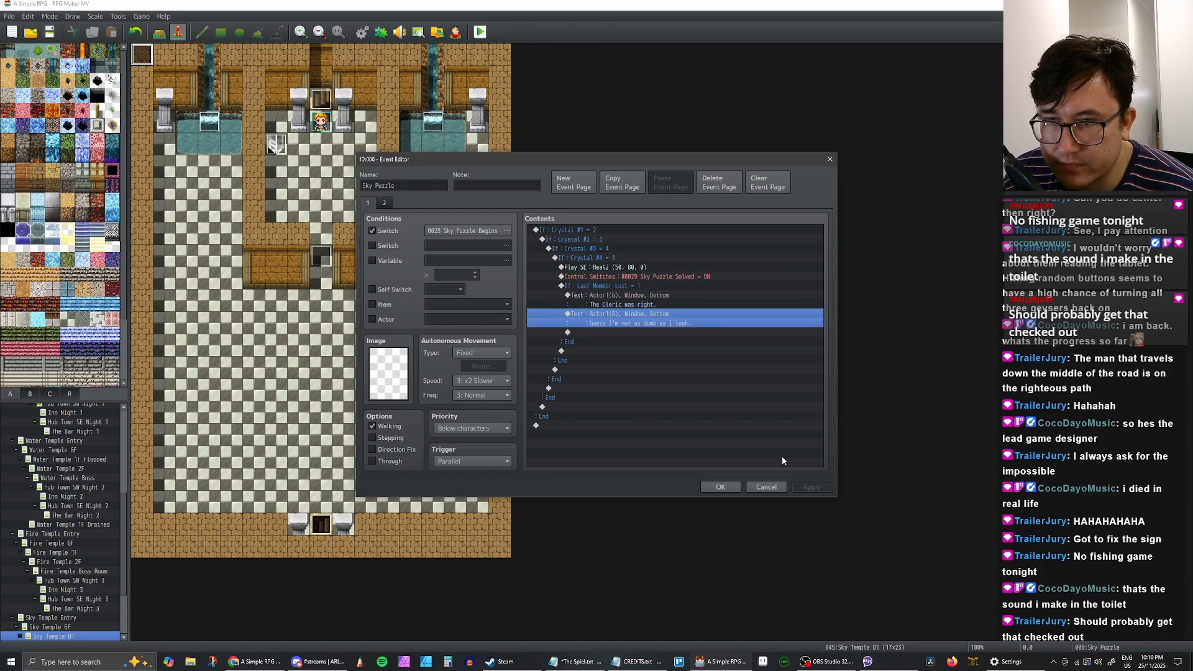
left_click(721, 488)
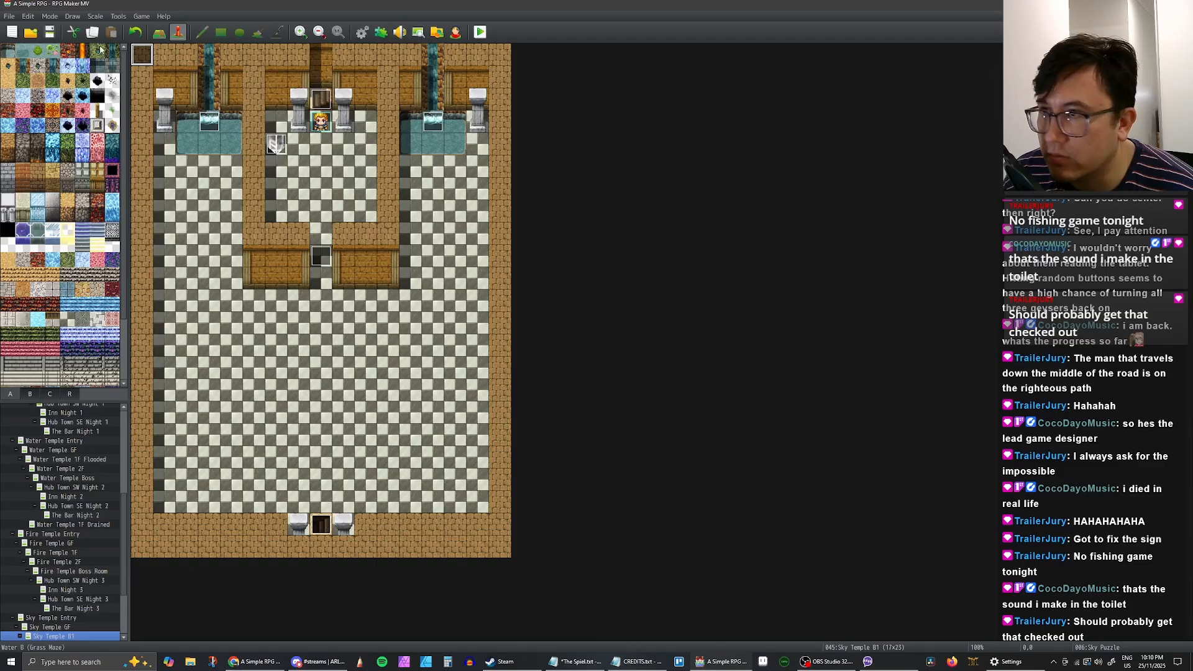
Step: Add a third page to the Sky Puzzle Cutscene event, conditioned on switch 0029 Sky Puzzle Solved, and save the event
double_click(321, 256)
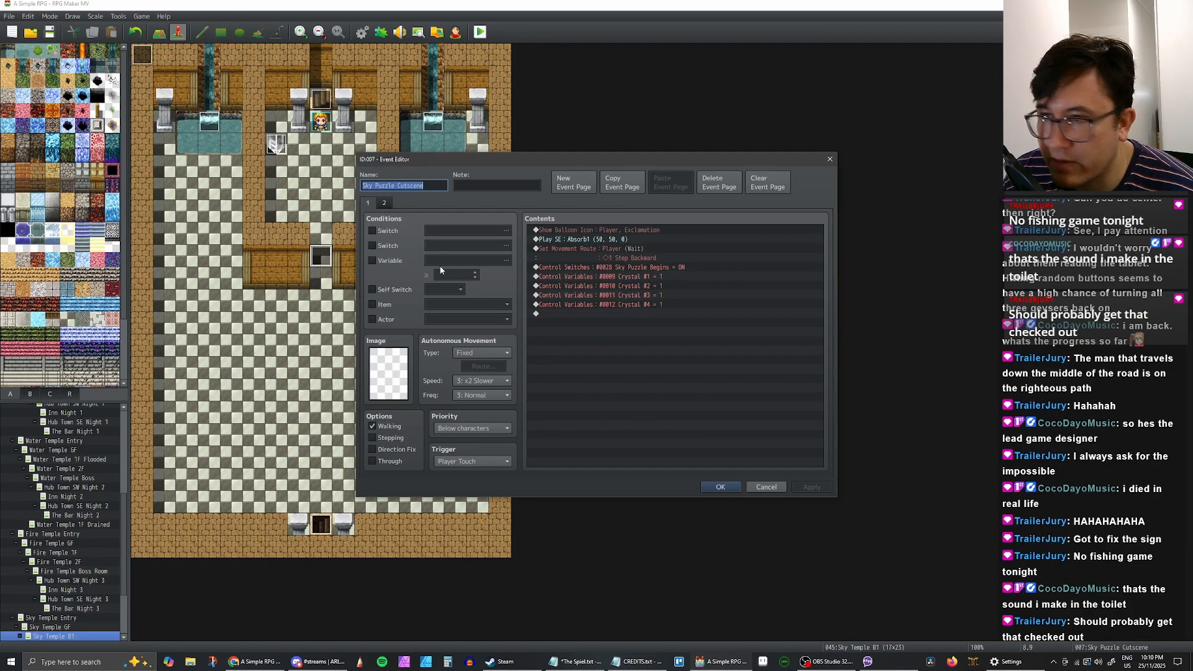
left_click(384, 203)
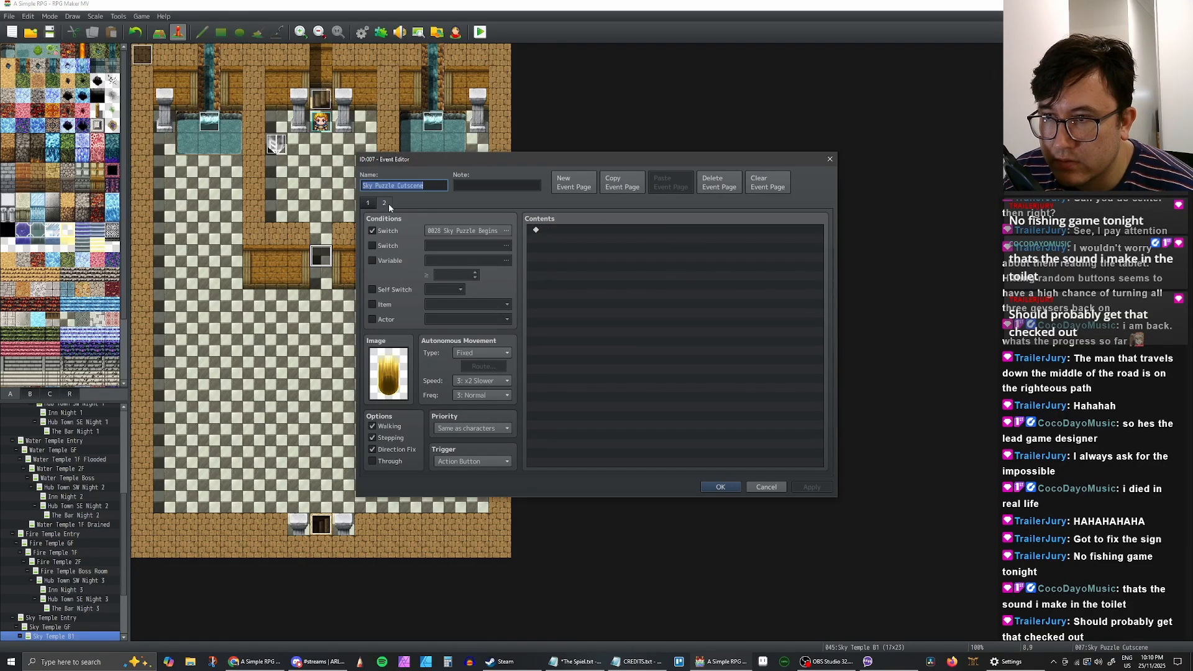
left_click(367, 203)
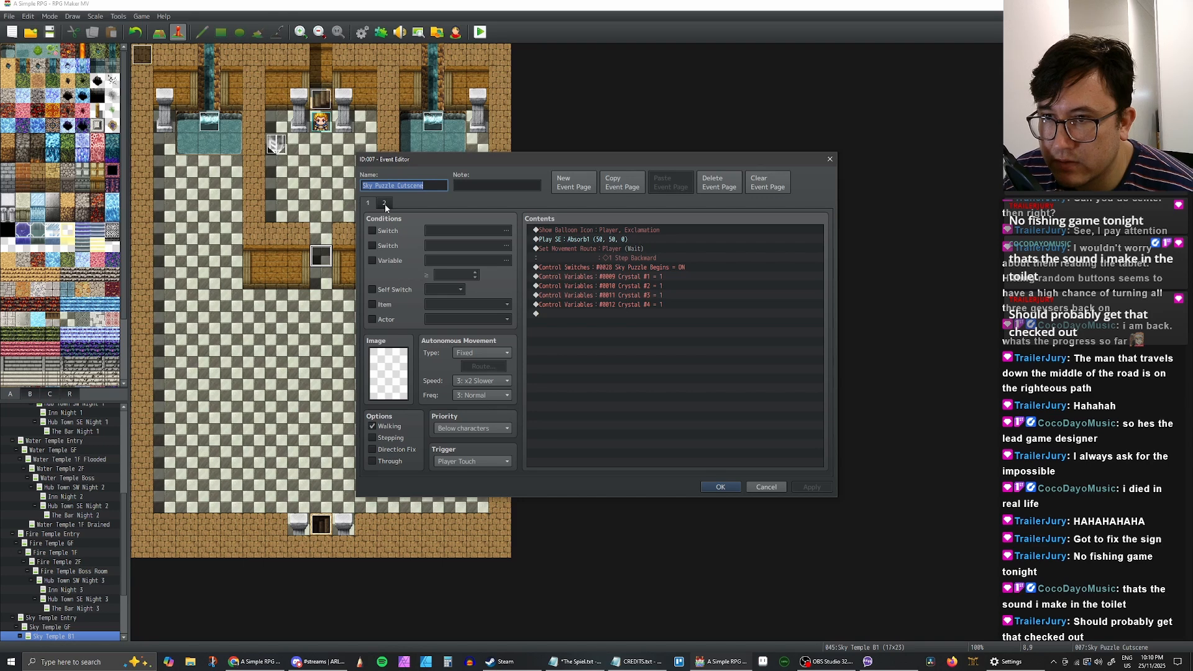
left_click(385, 204)
left_click(368, 205)
left_click(385, 204)
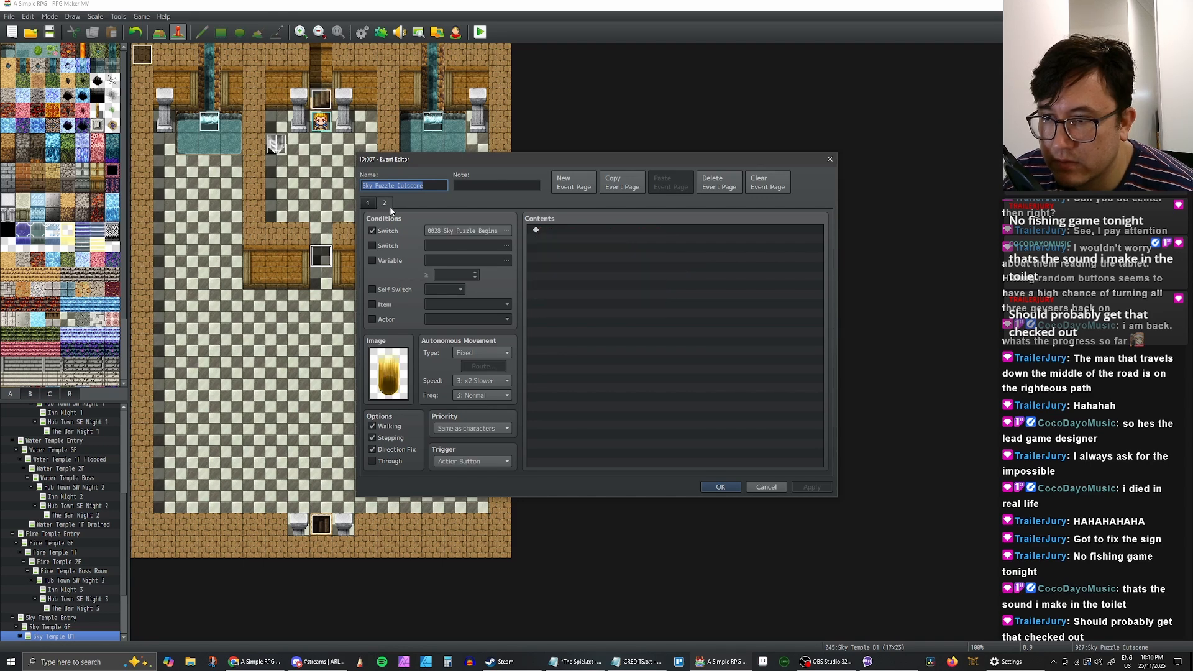
left_click(572, 182)
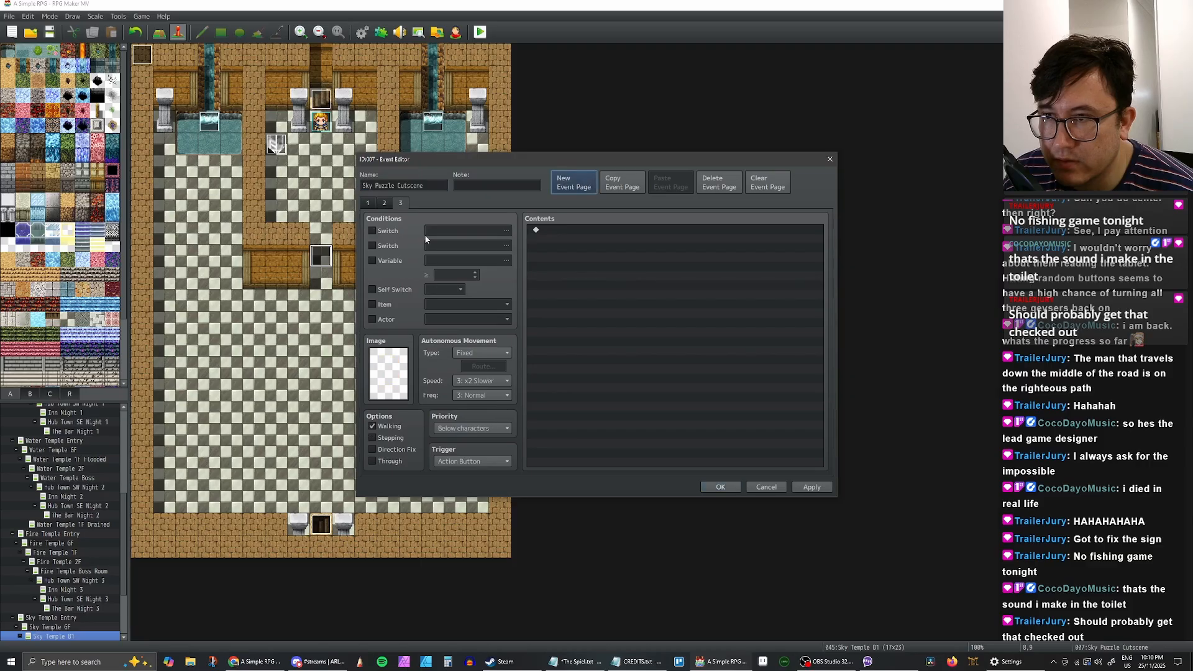
left_click(372, 231)
left_click(473, 230)
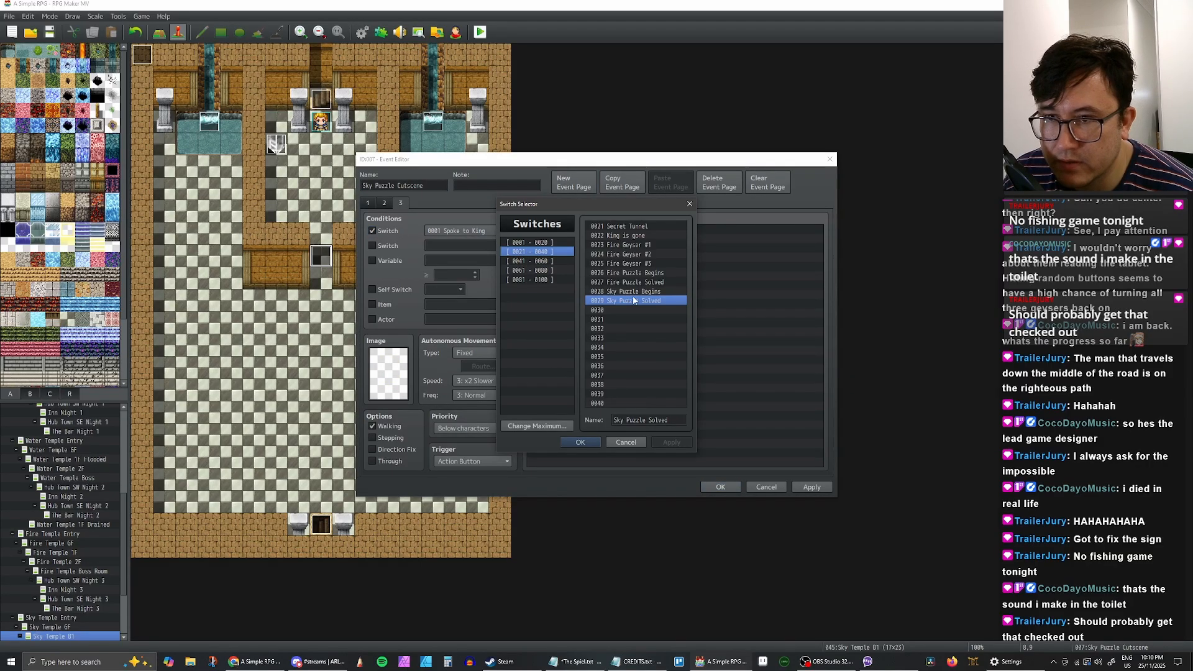
left_click(580, 442)
left_click(812, 487)
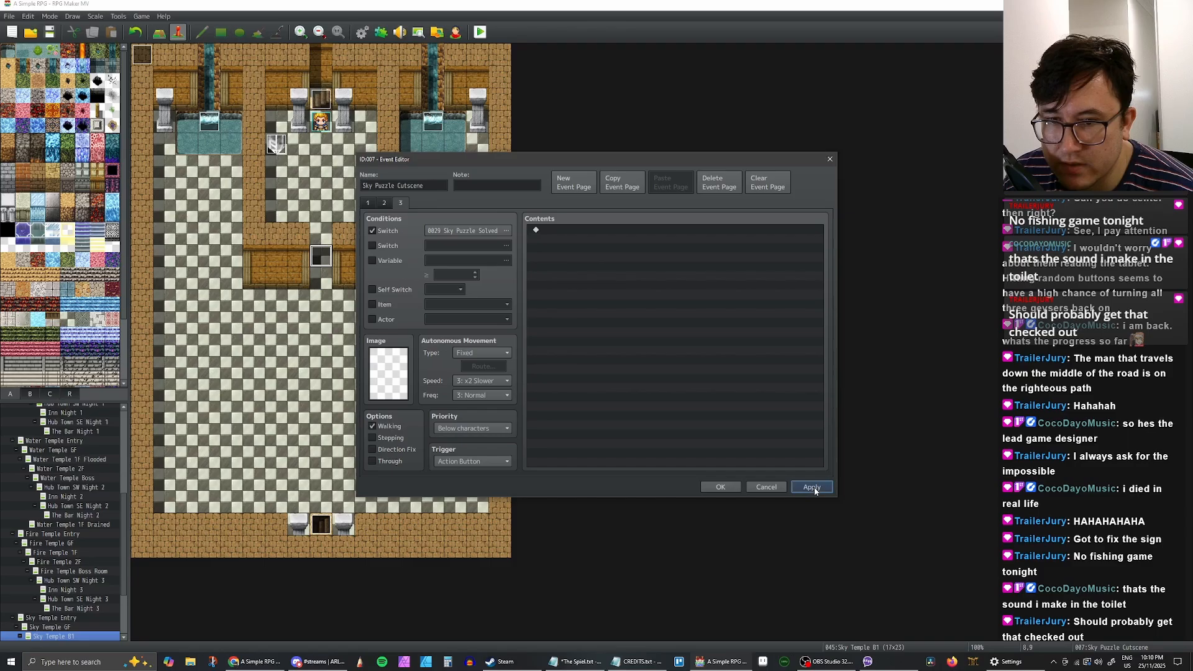
left_click(721, 487)
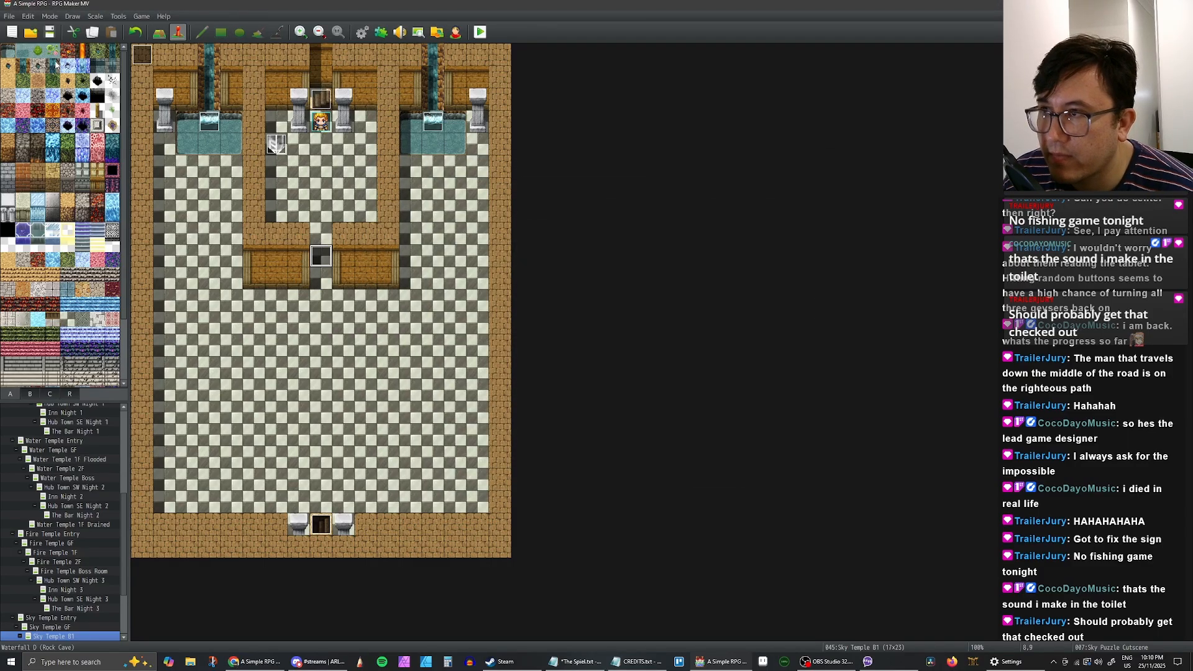
Step: Launch a playtest and start a new game in Sky Temple B1
left_click(481, 32)
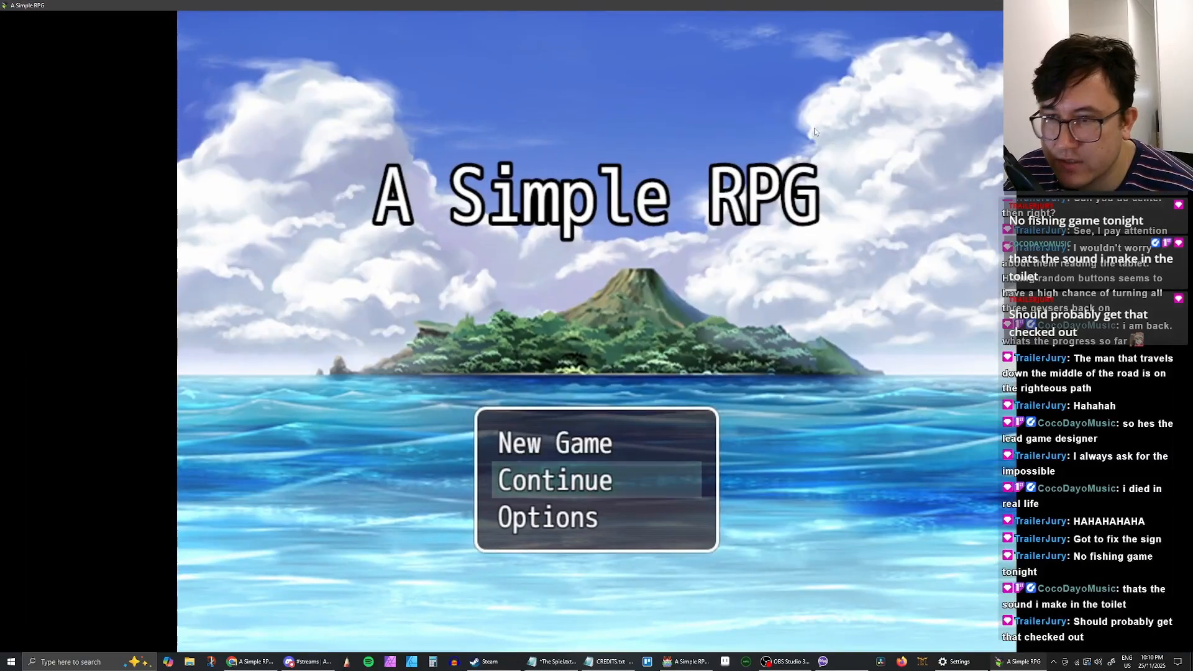
key("Return")
key("Return")
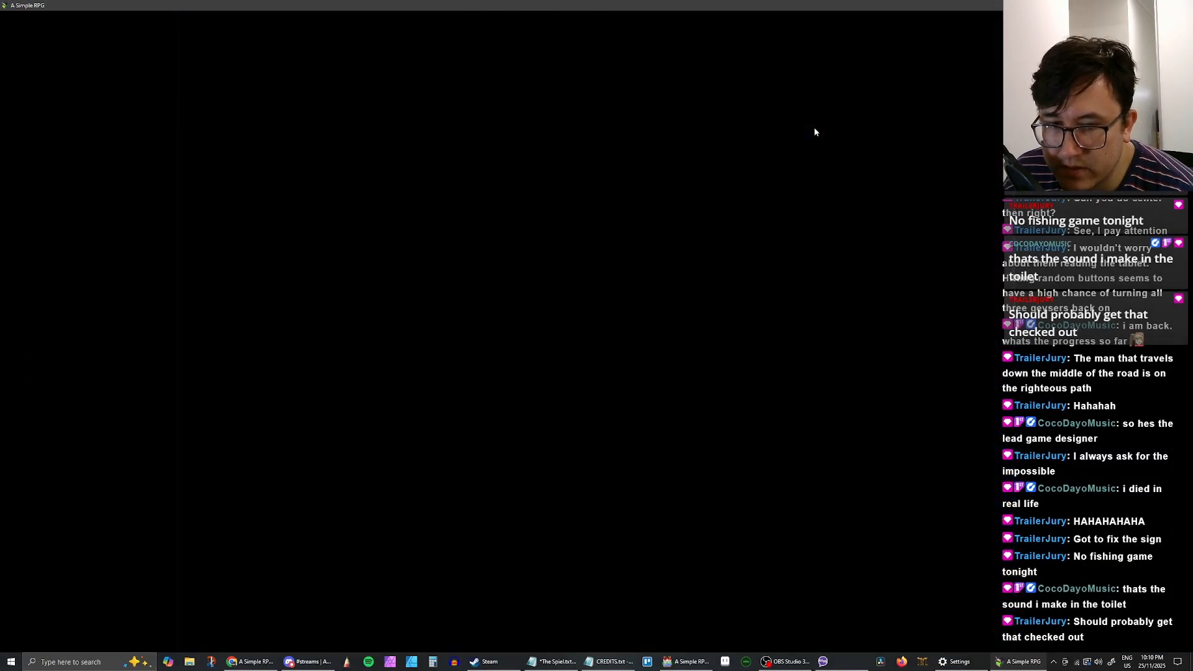
key("Escape")
key("Escape")
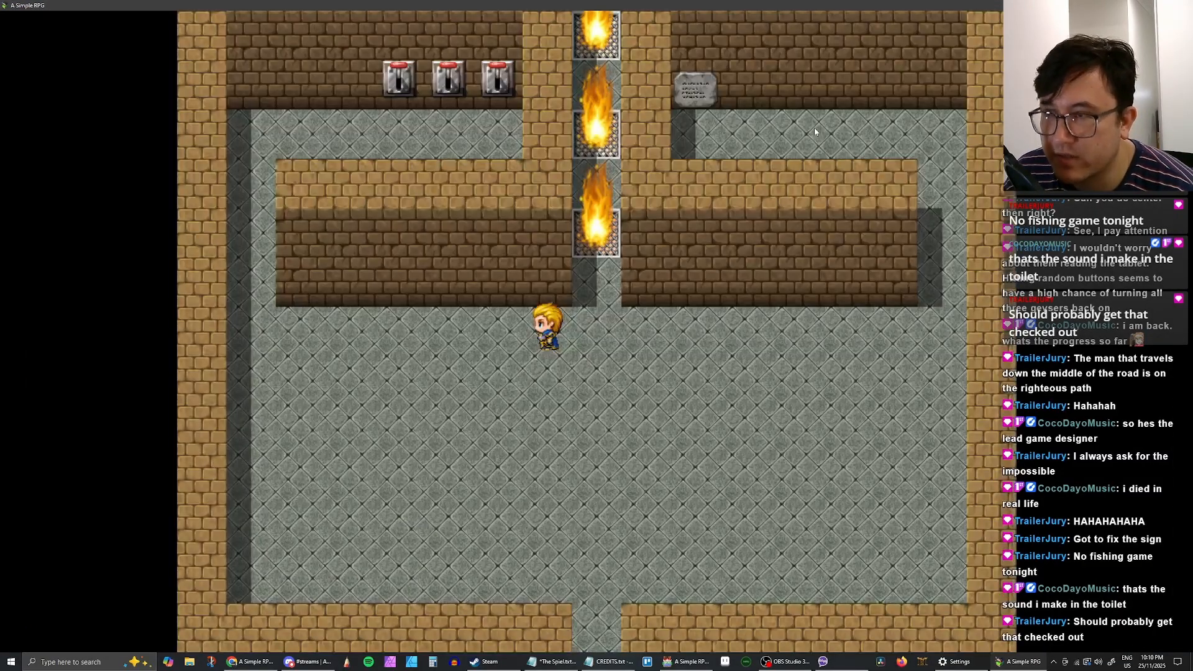
key("F12")
key("Return")
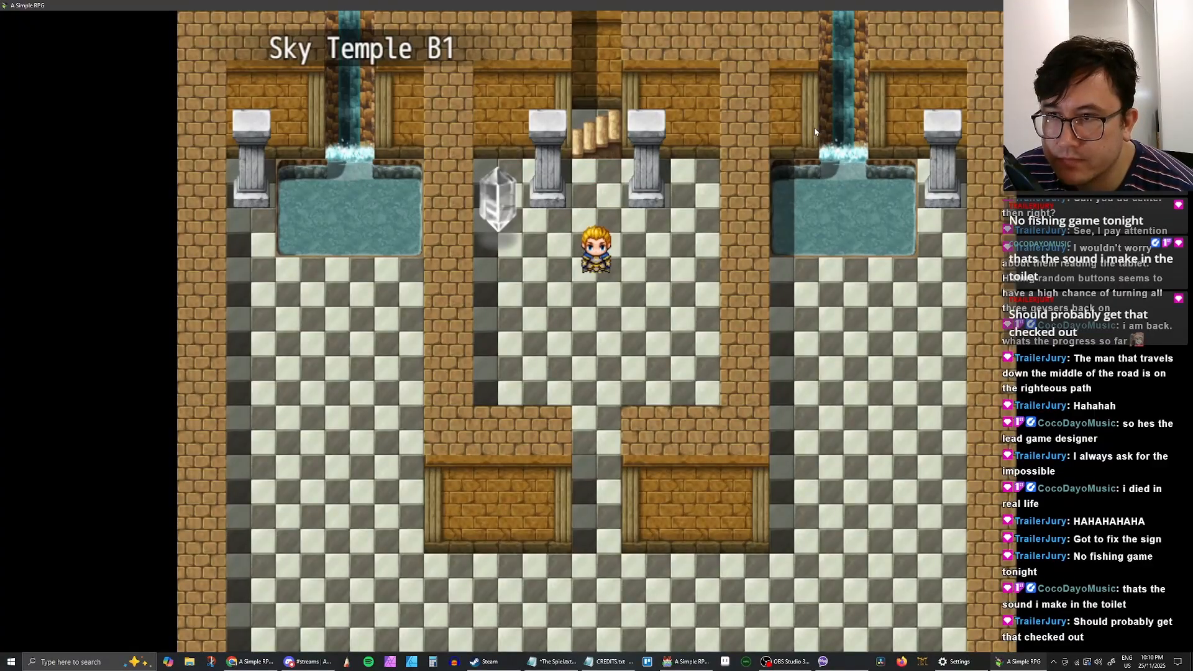
Step: Walk the hero into the corridor below the crystal room to trigger the Sky Puzzle cutscene
key("Down")
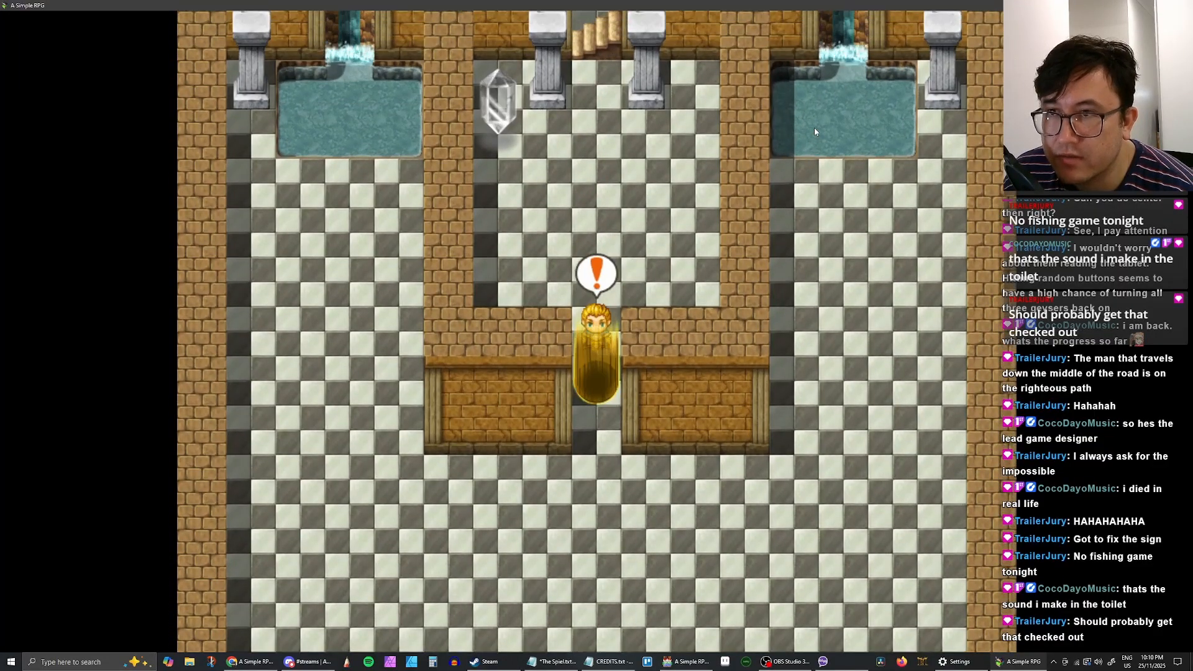
key("Left")
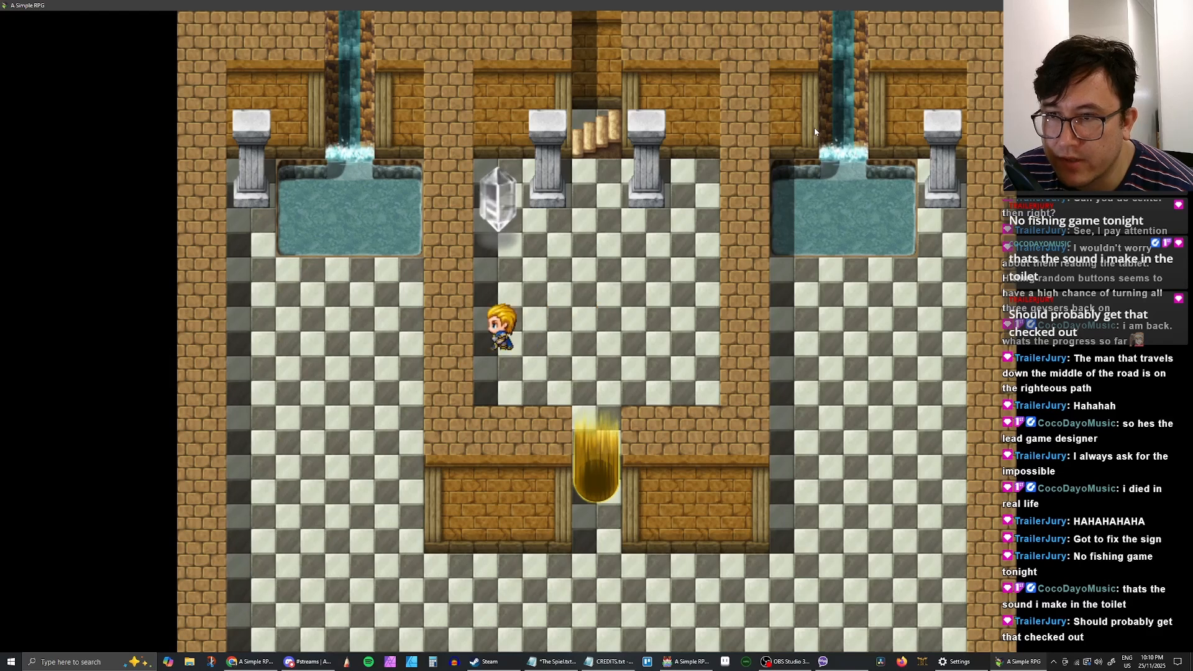
key("Right")
key("Left")
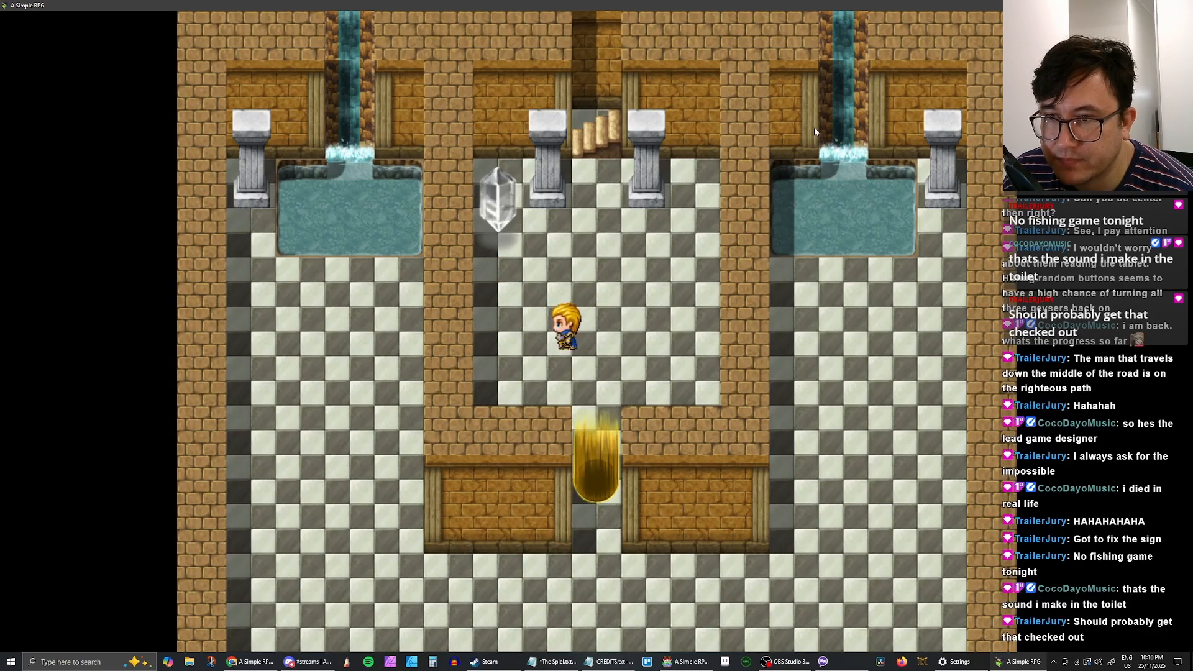
Step: Walk up to the crystal and touch it repeatedly, answering Yes, to test its colour changes
key("Left")
key("Up")
key("Return")
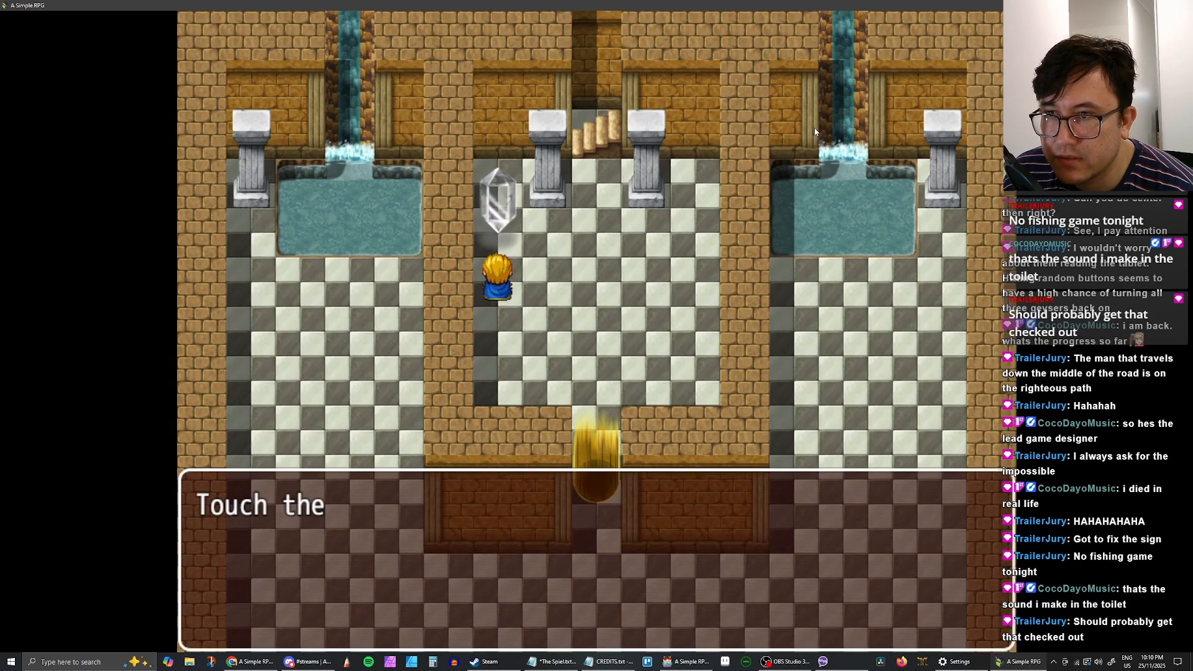
key("Return")
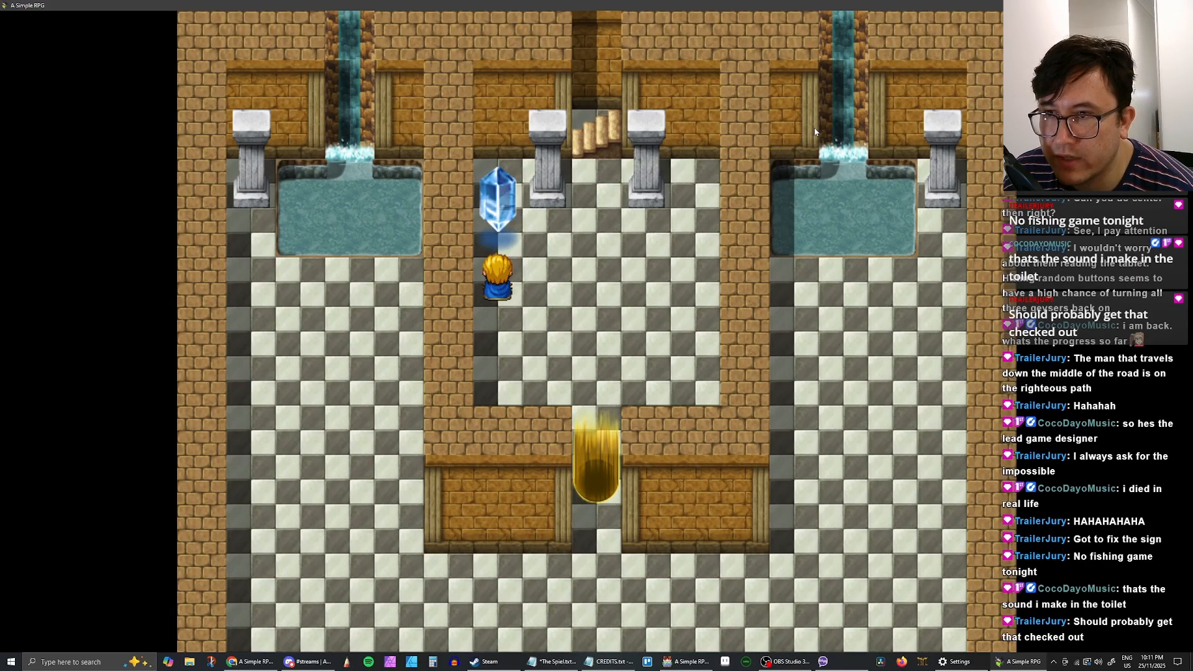
key("Return")
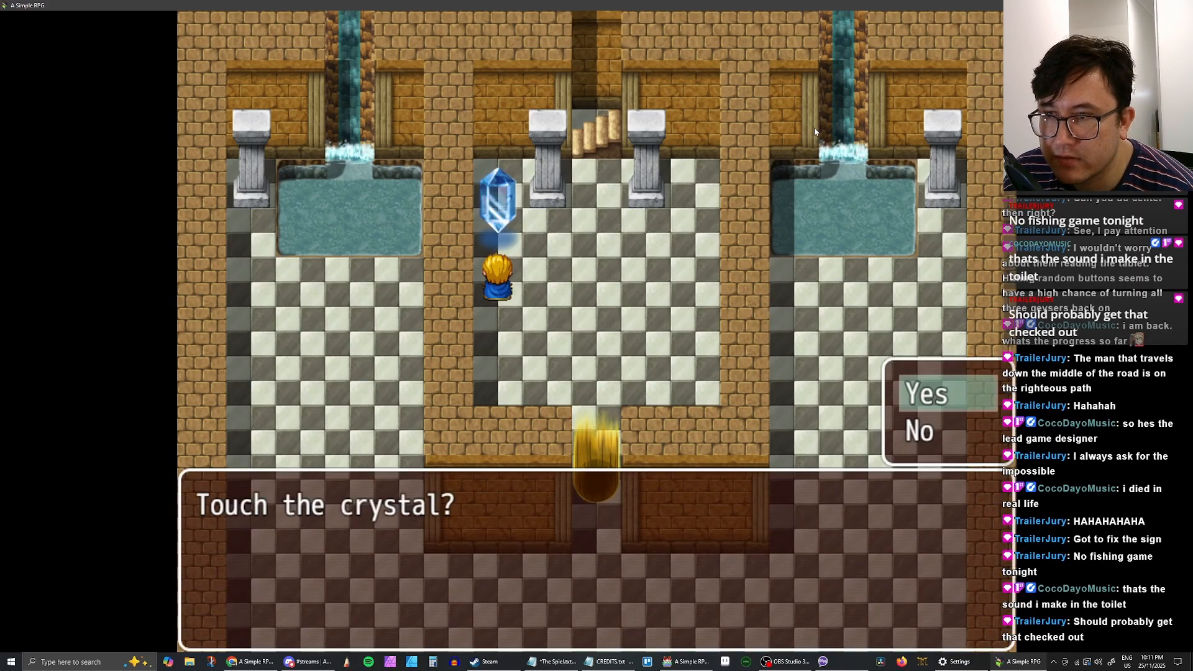
key("Return")
key("Return")
key("Return")
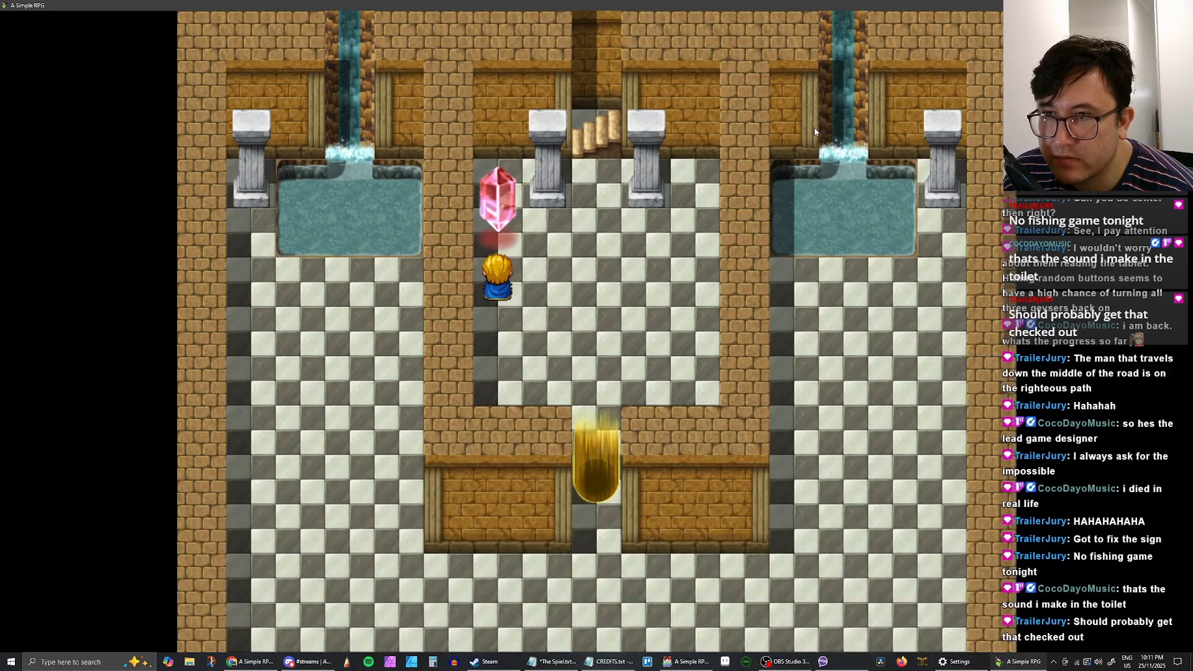
key("Return")
key("Return")
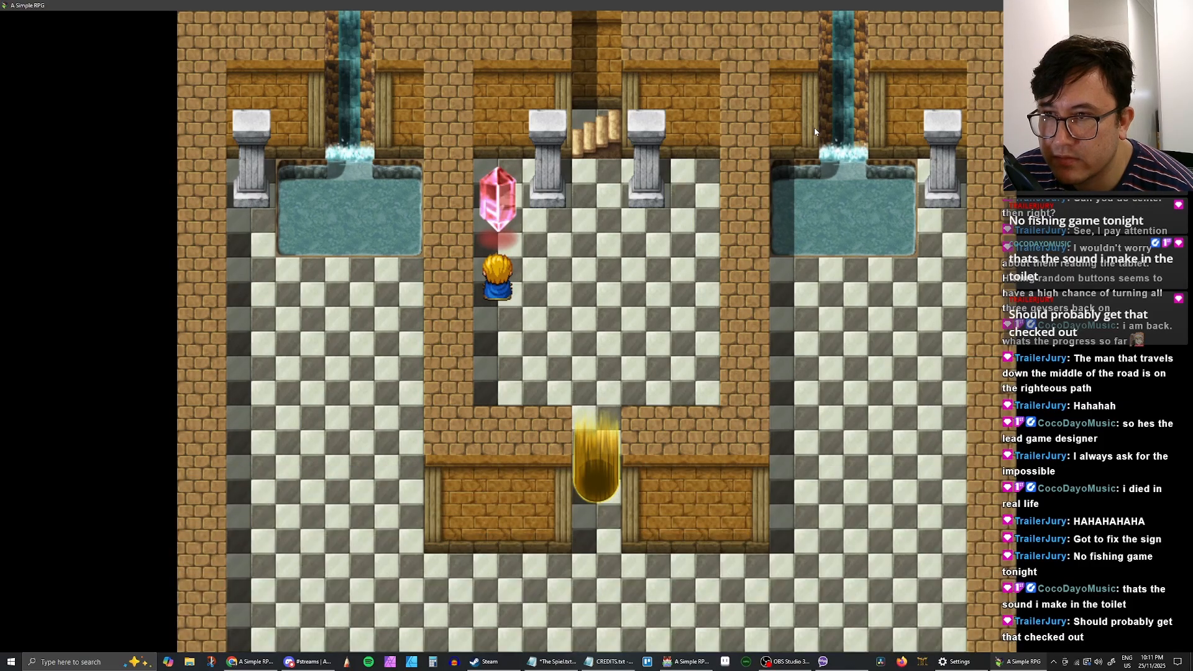
key("Return")
key("Return")
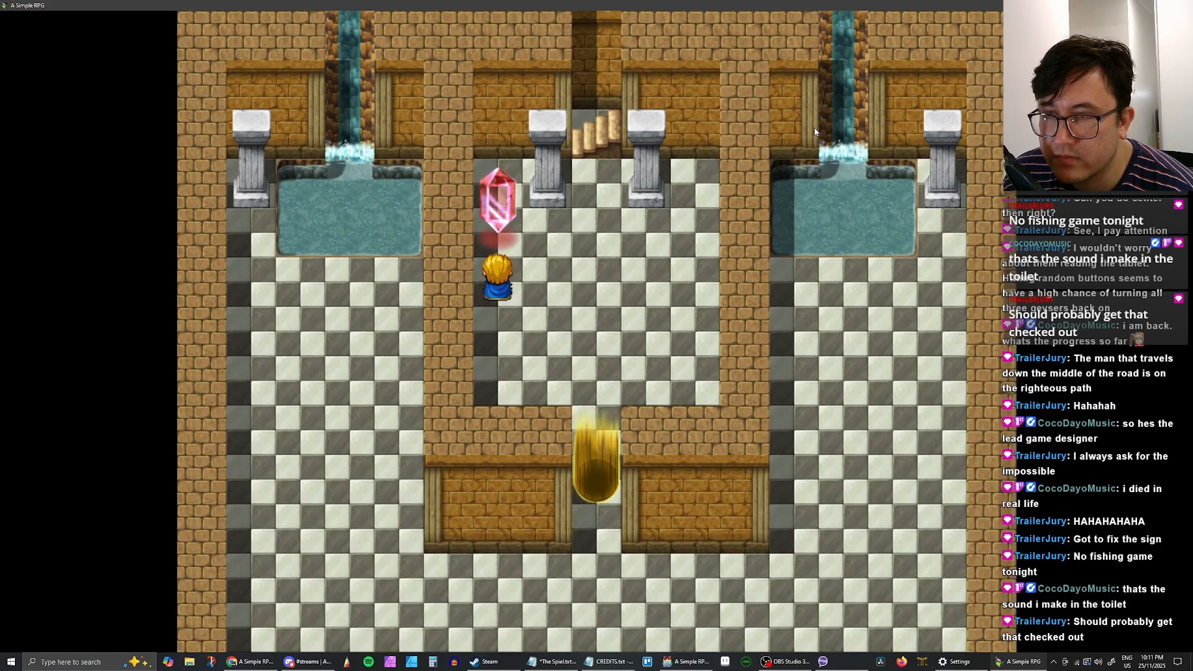
key("Return")
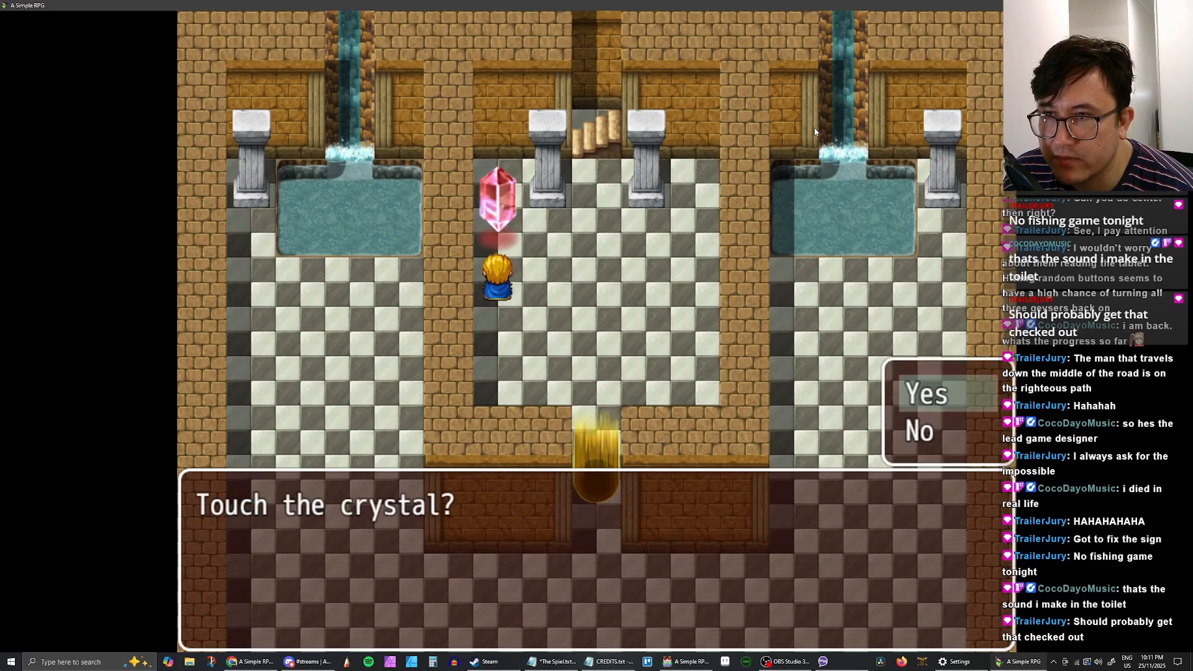
key("Return")
Step: Test touching the crystal from its right side and close the playtest
key("Right")
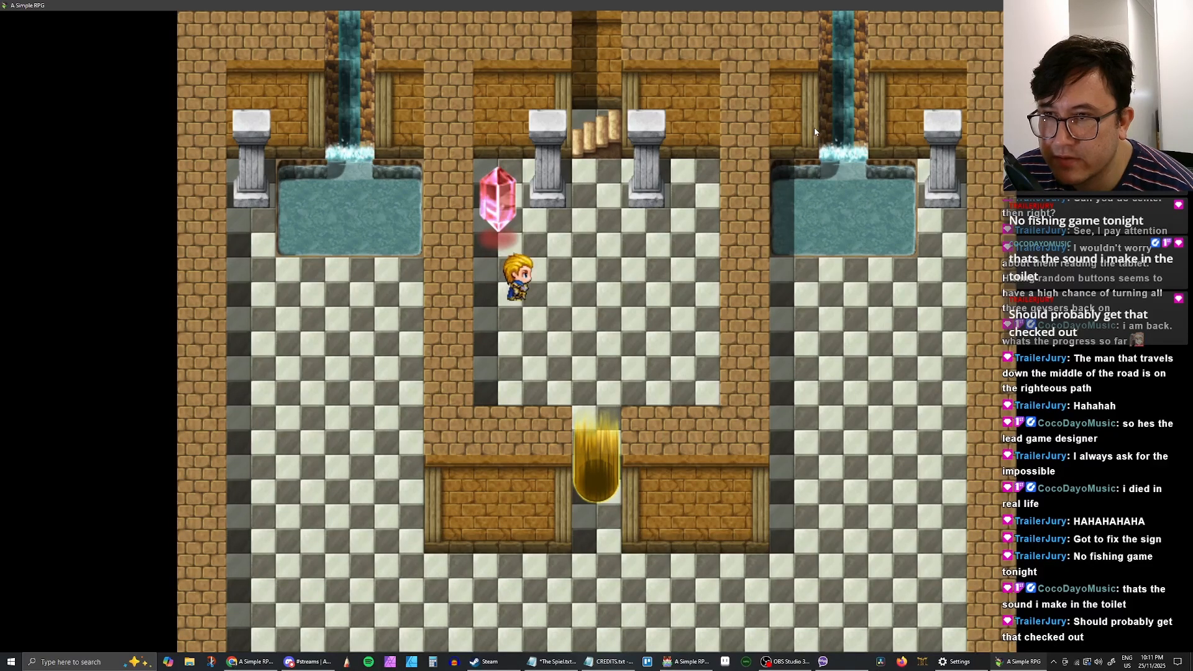
key("Up")
key("Up")
key("Down")
key("Down")
key("Up")
key("Up")
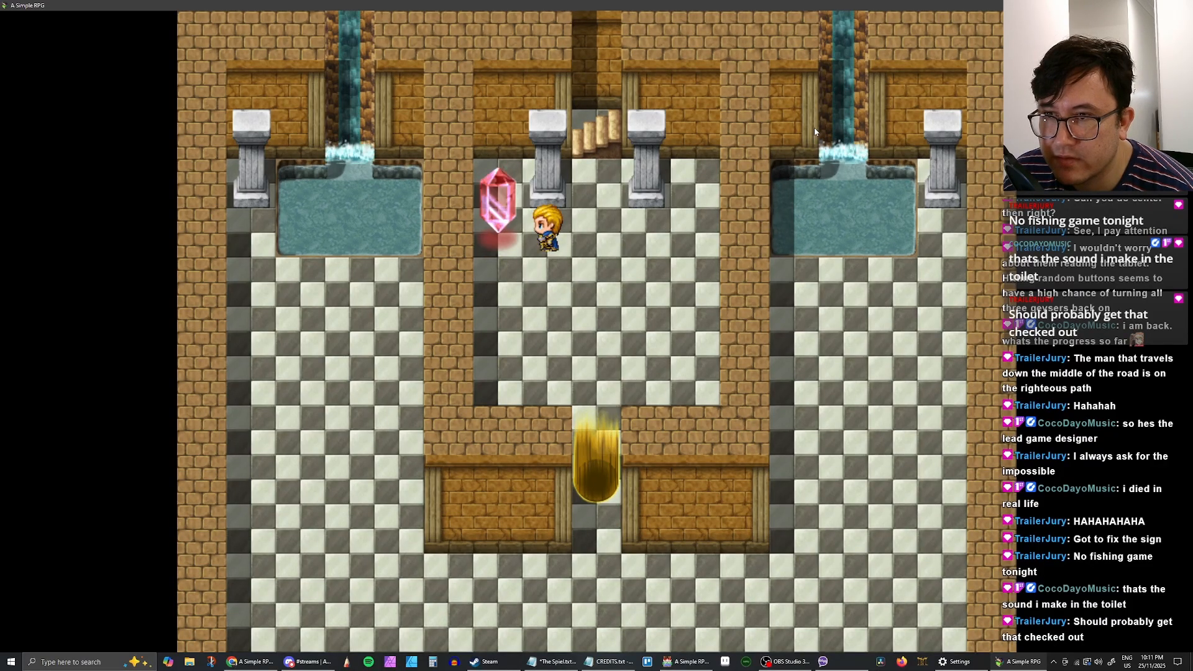
key("Return")
key("Return")
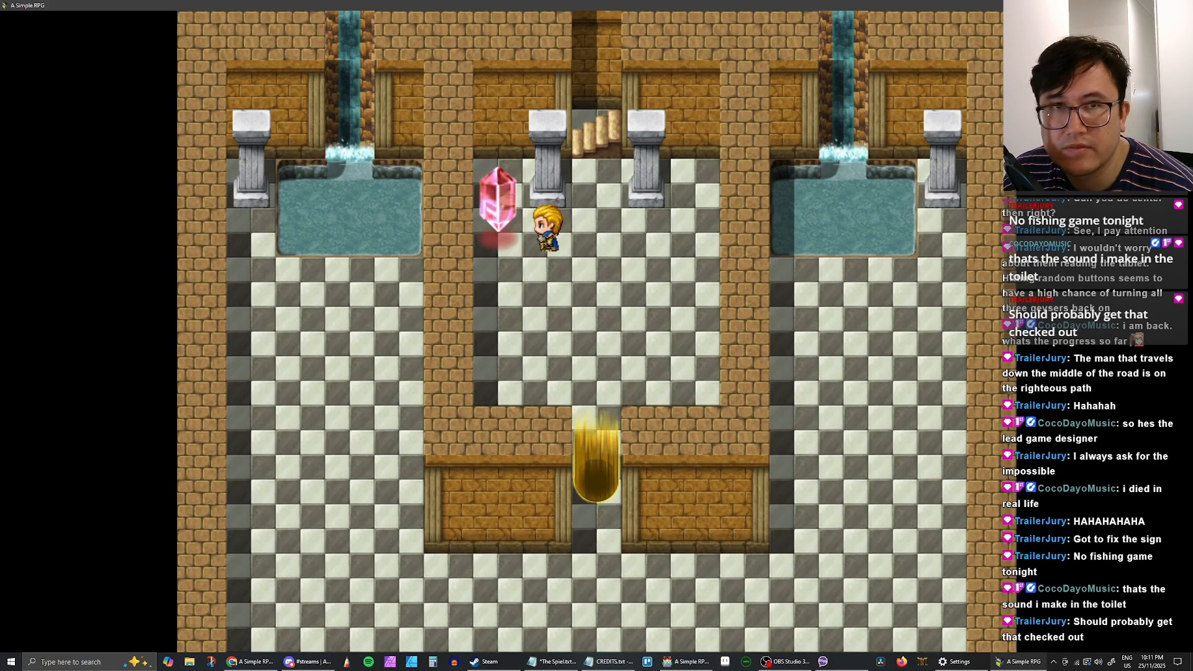
key("alt+F4")
Step: On page 2 of the Crystal #1 event, change the second conditional branch to check whether Crystal #3 equals 4
double_click(276, 143)
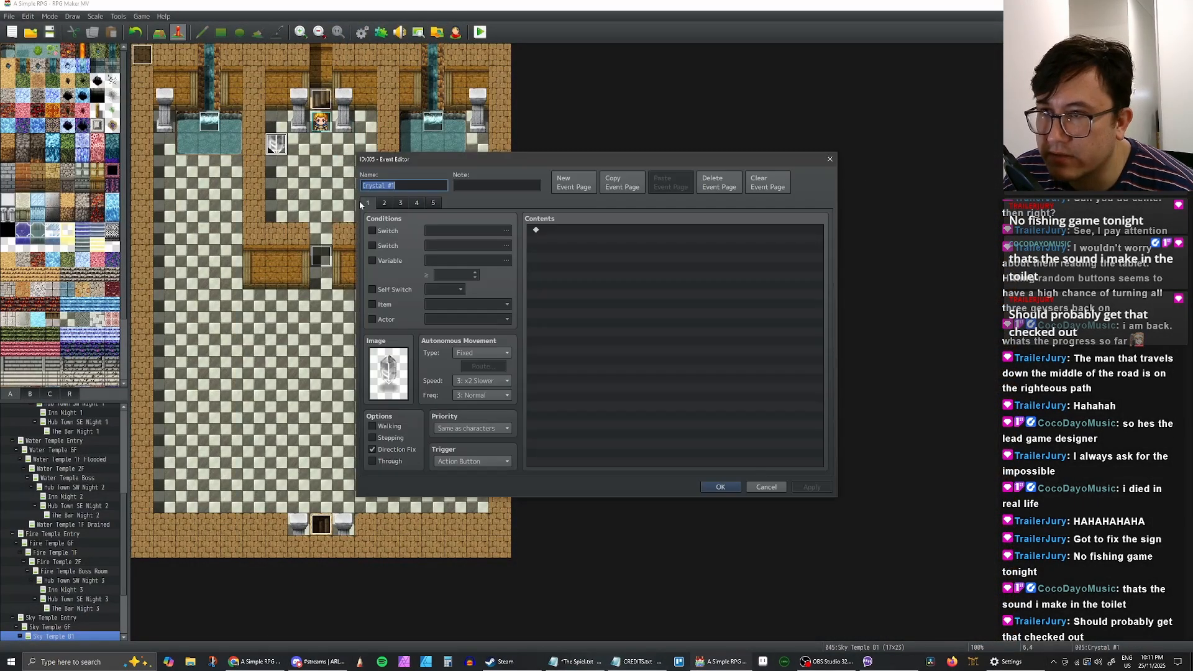
left_click(385, 203)
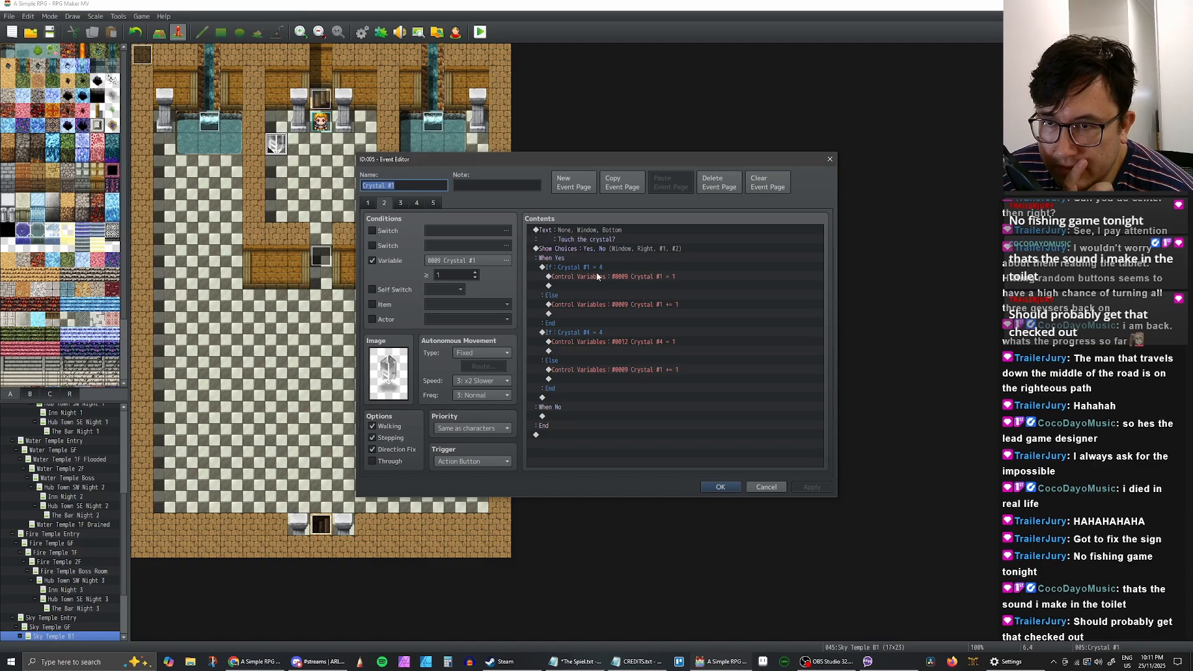
left_click(655, 371)
double_click(659, 368)
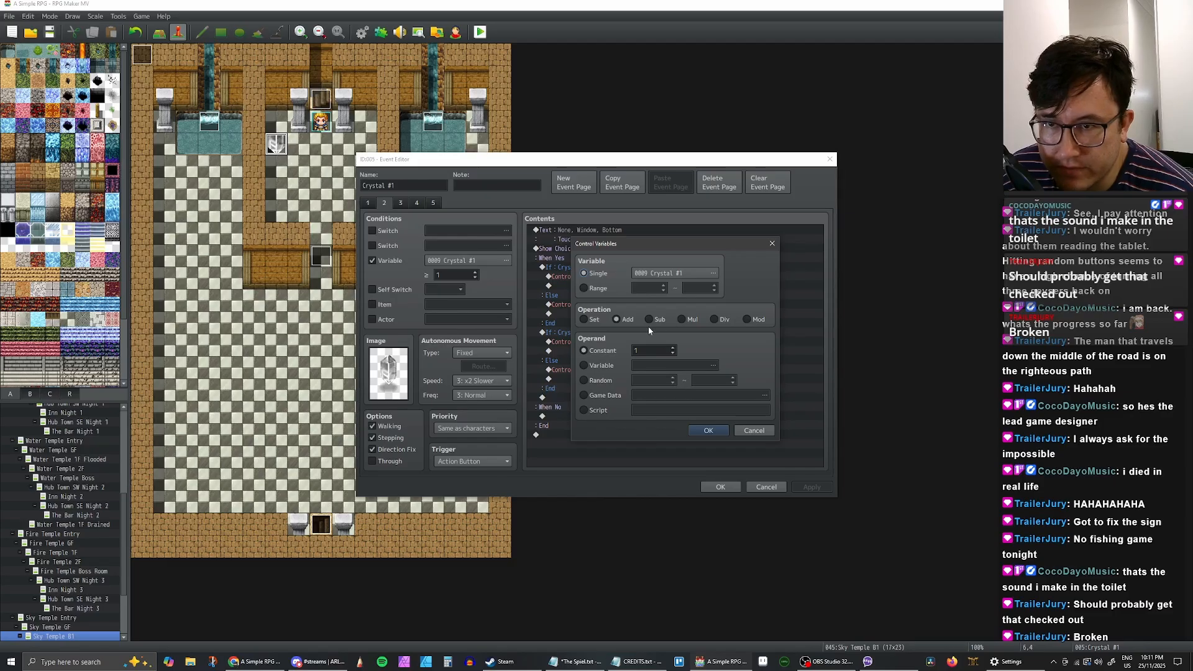
left_click(745, 429)
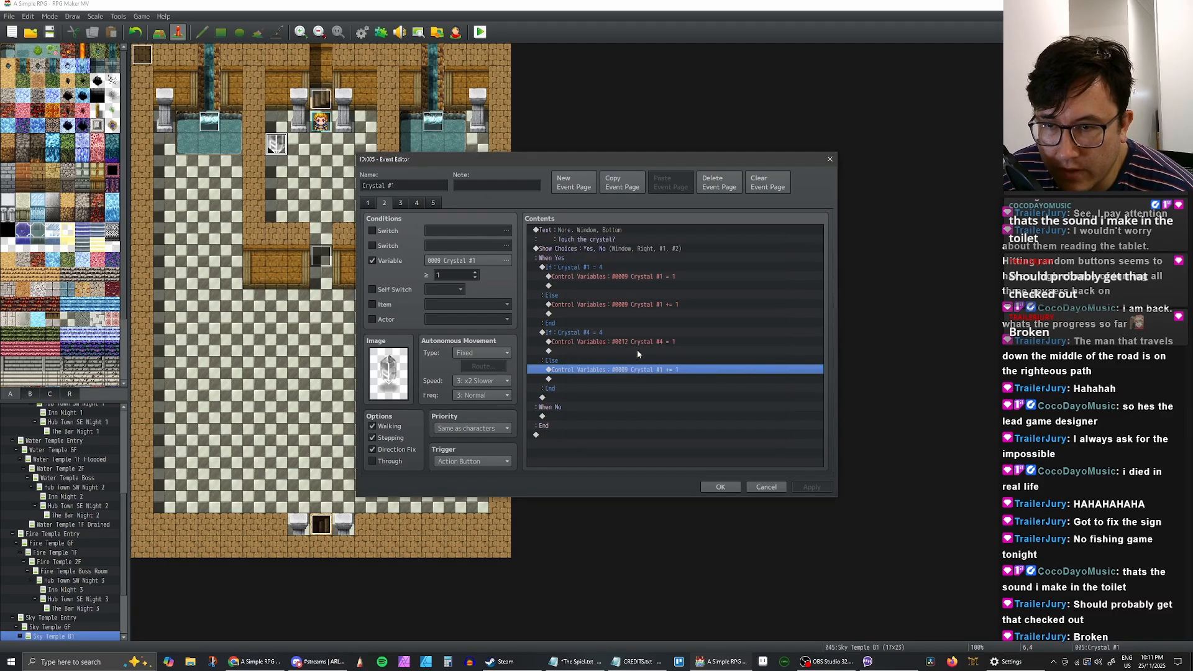
left_click(602, 333)
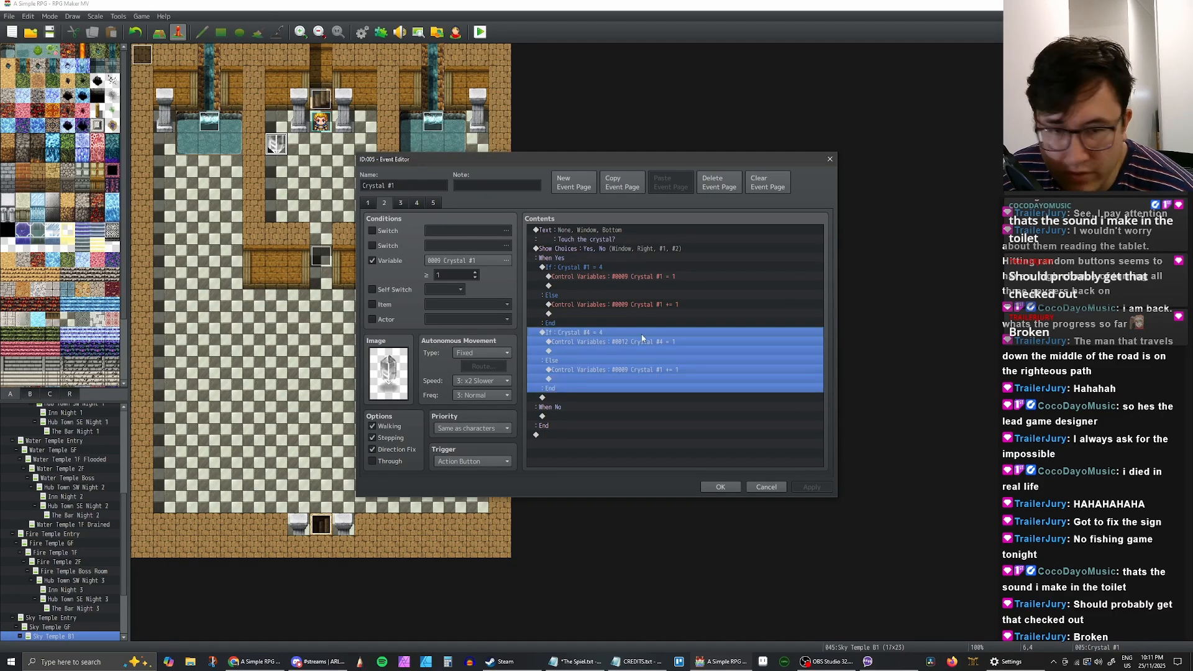
key("Return")
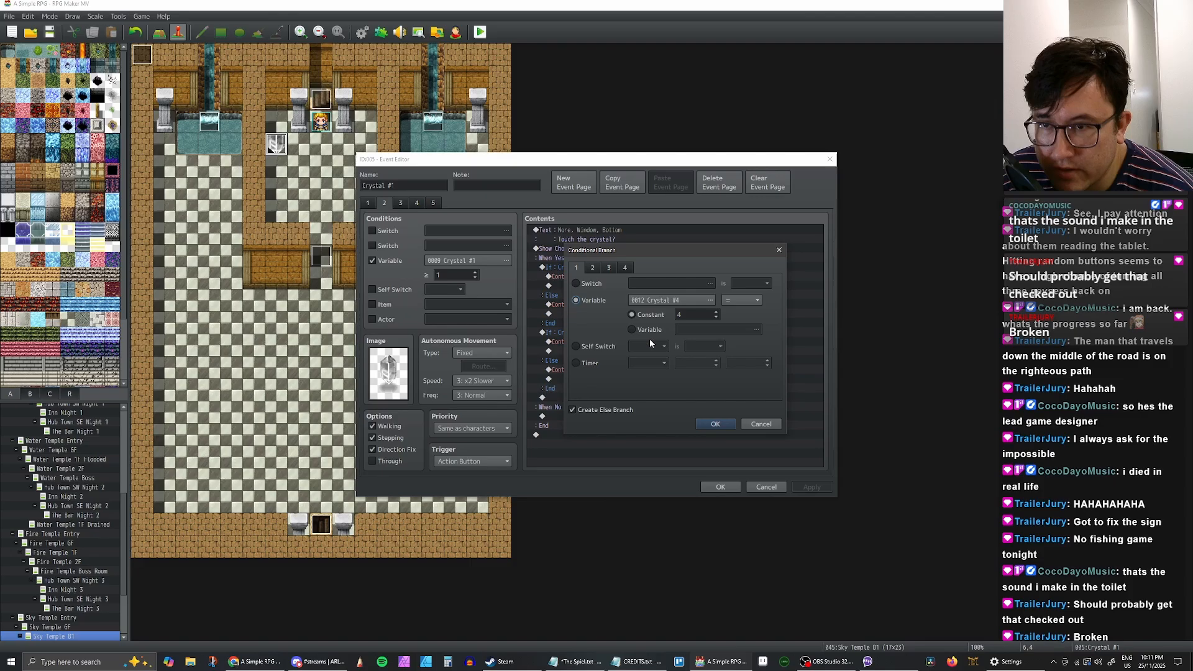
left_click(672, 300)
double_click(715, 334)
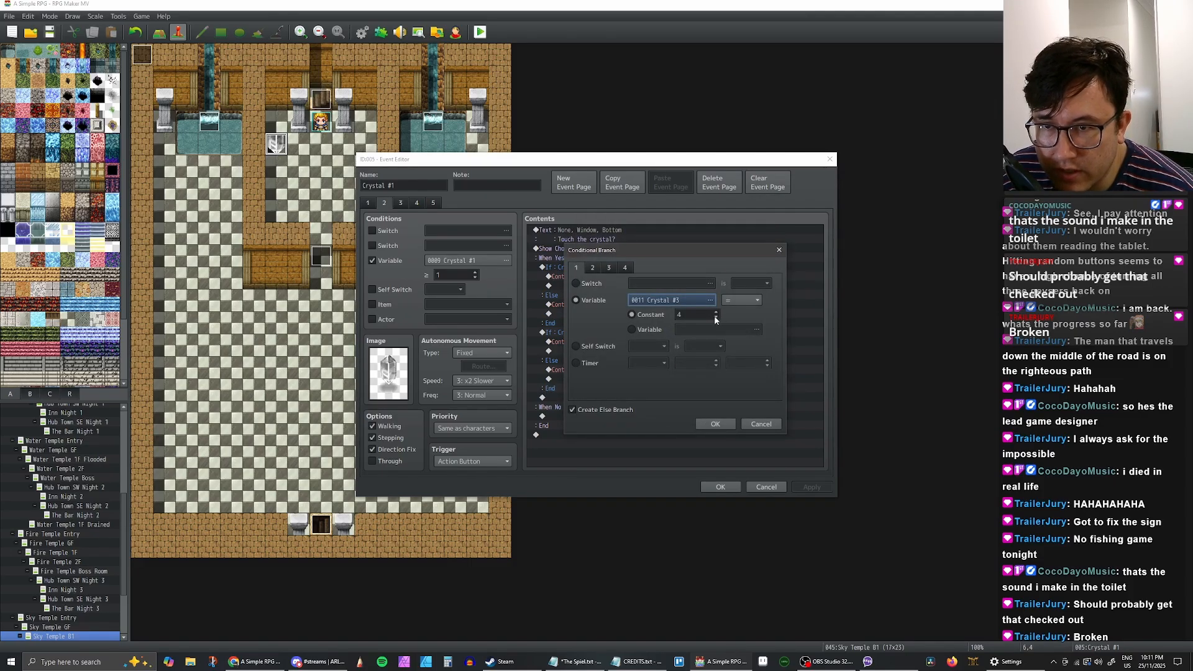
left_click(715, 423)
Step: Change the variable command inside the second If branch on page 2 so it sets Crystal #3 to 1
left_click(621, 370)
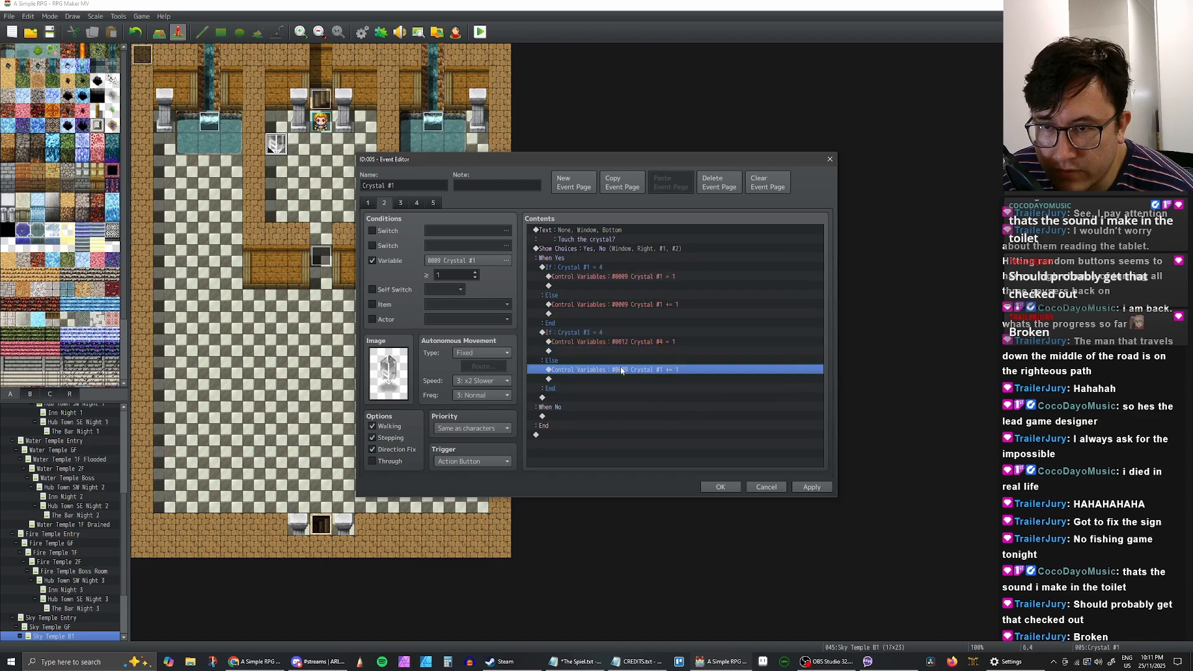
double_click(732, 367)
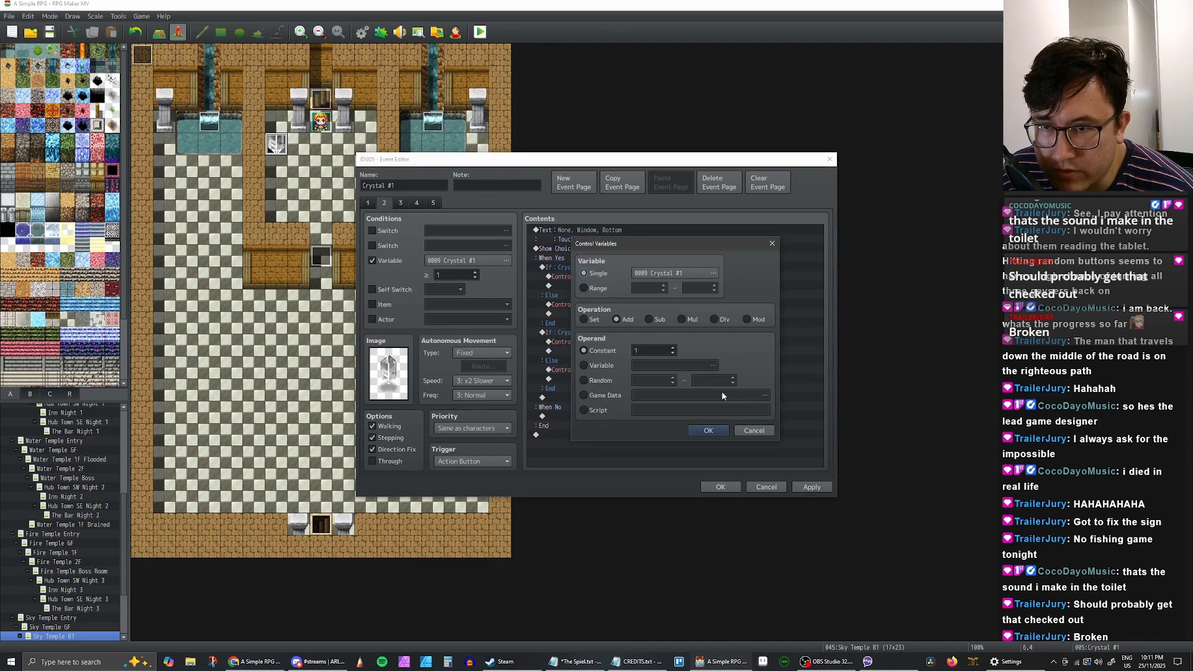
left_click(753, 430)
double_click(694, 341)
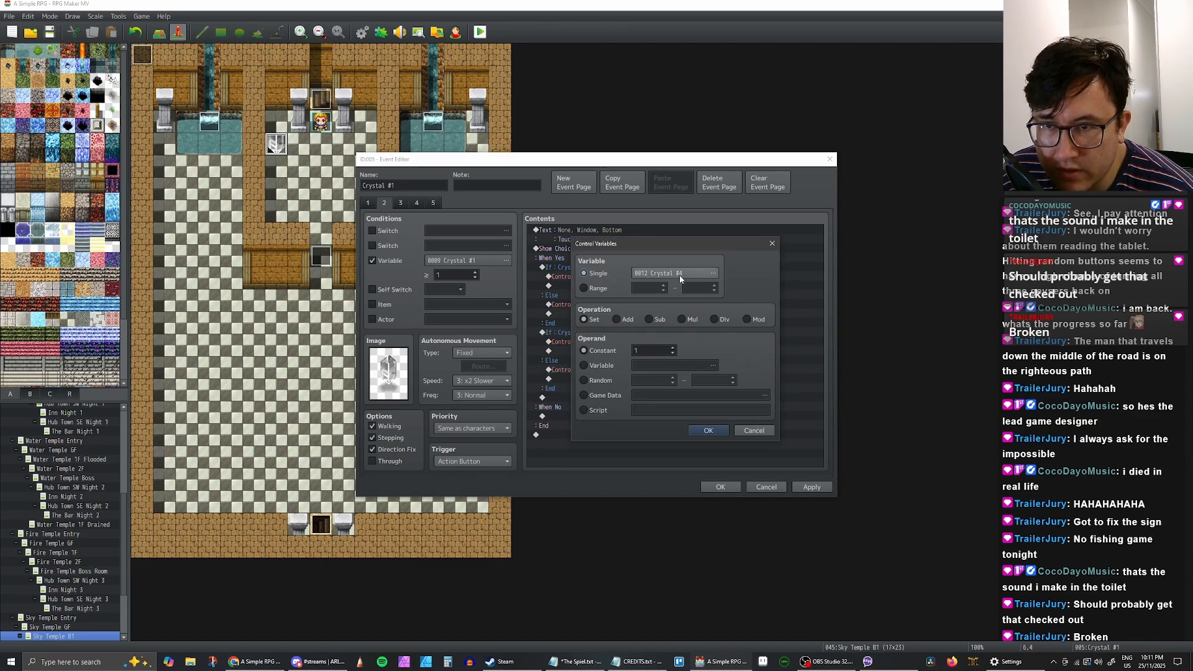
left_click(680, 275)
left_click(704, 334)
left_click(661, 456)
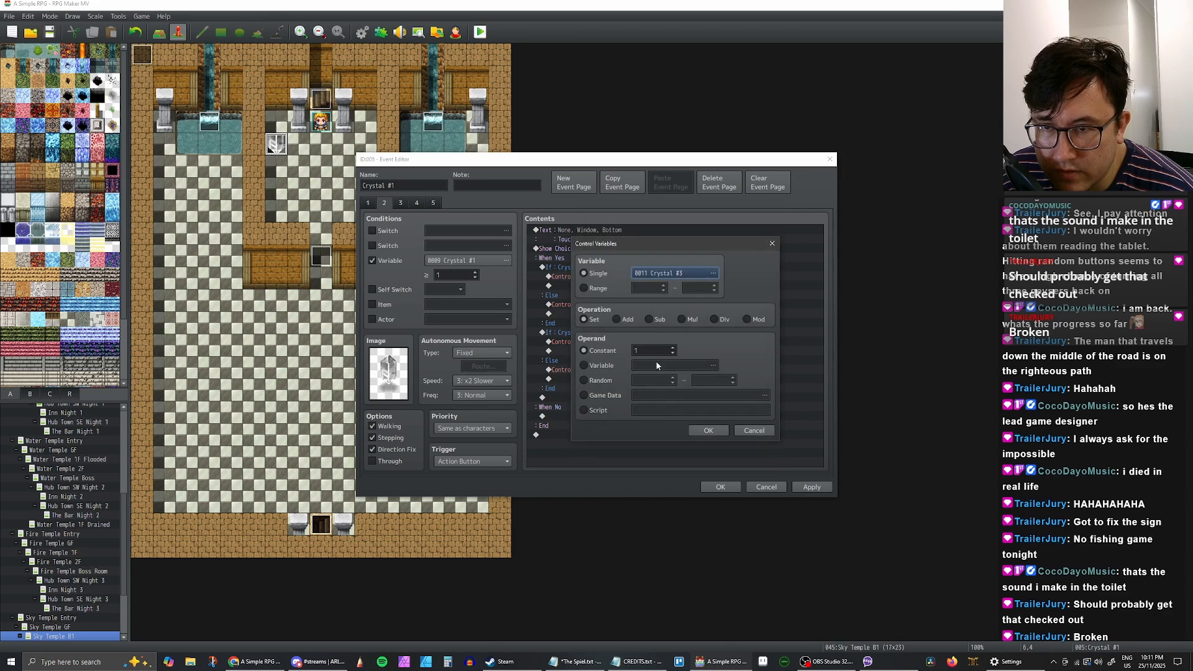
left_click(704, 433)
Step: Change the variable command in the second branch's Else on page 2 to add 1 to Crystal #3, and apply the event changes
left_click(643, 370)
double_click(643, 370)
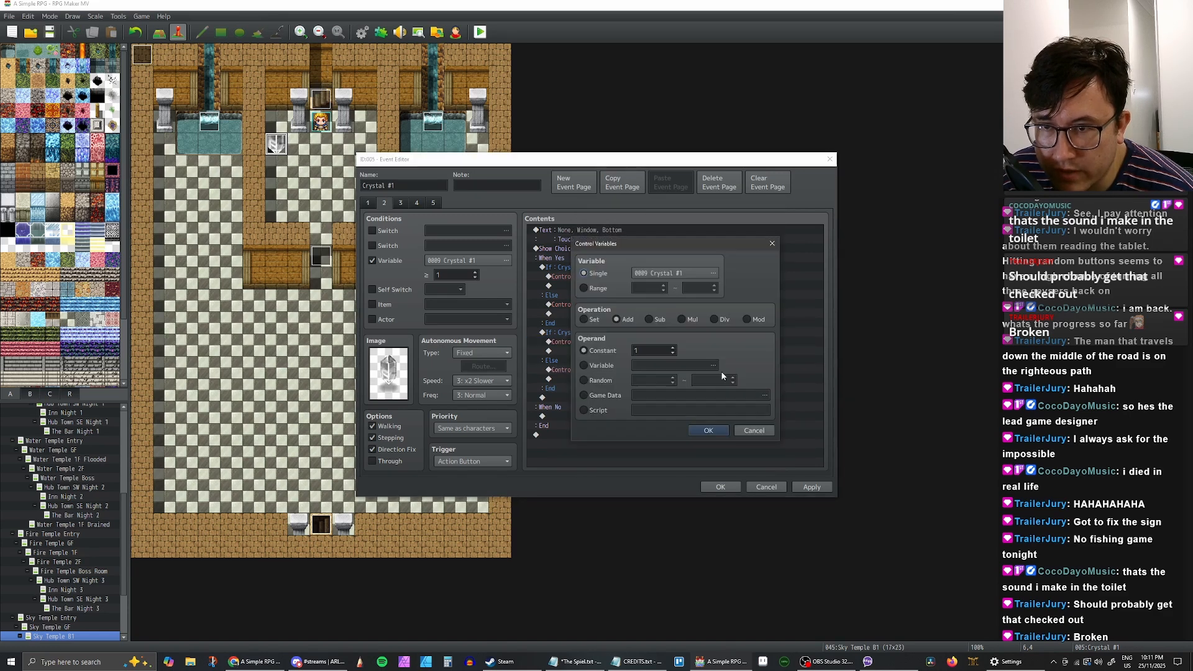
left_click(673, 273)
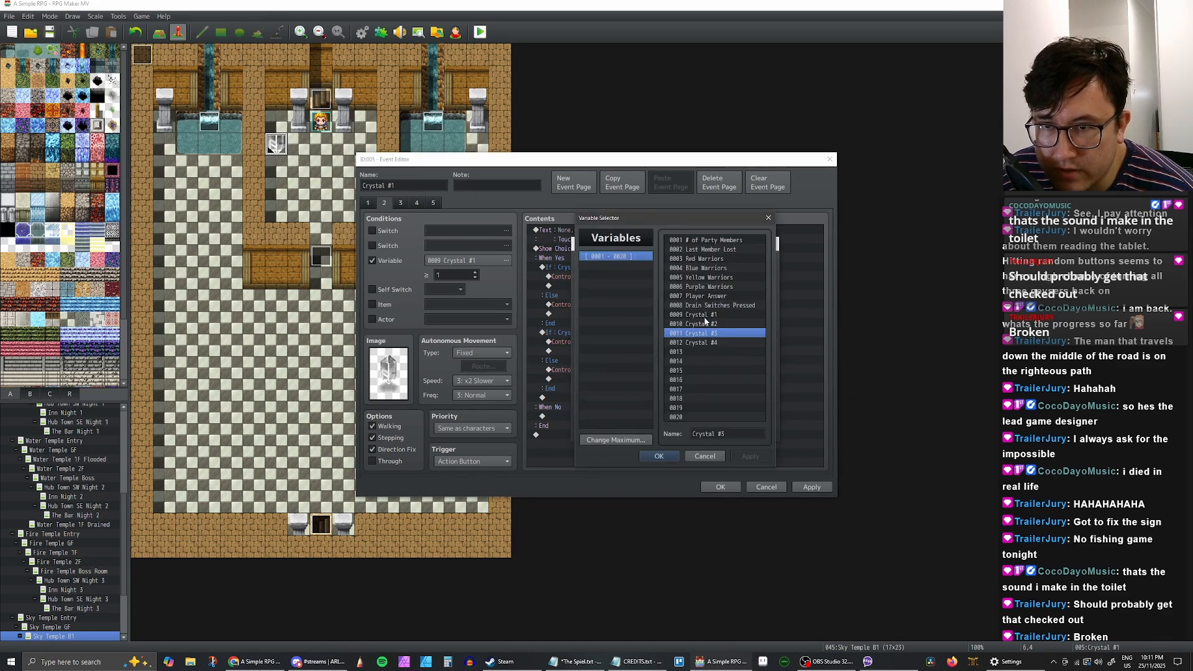
left_click(657, 457)
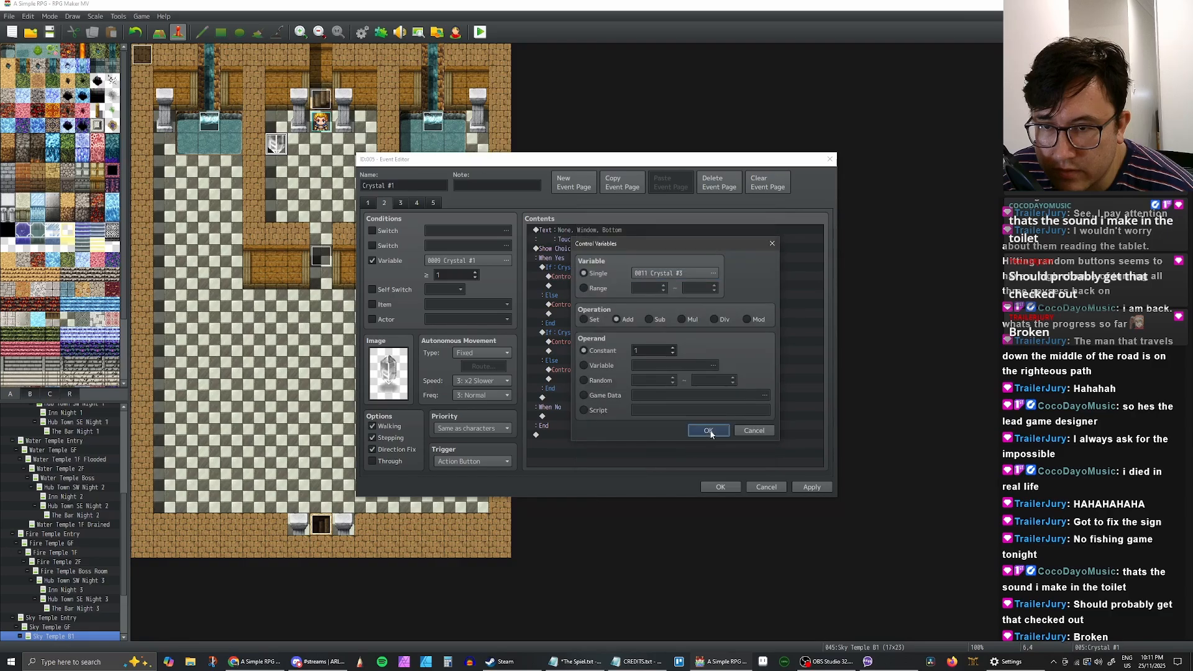
left_click(704, 433)
left_click(798, 486)
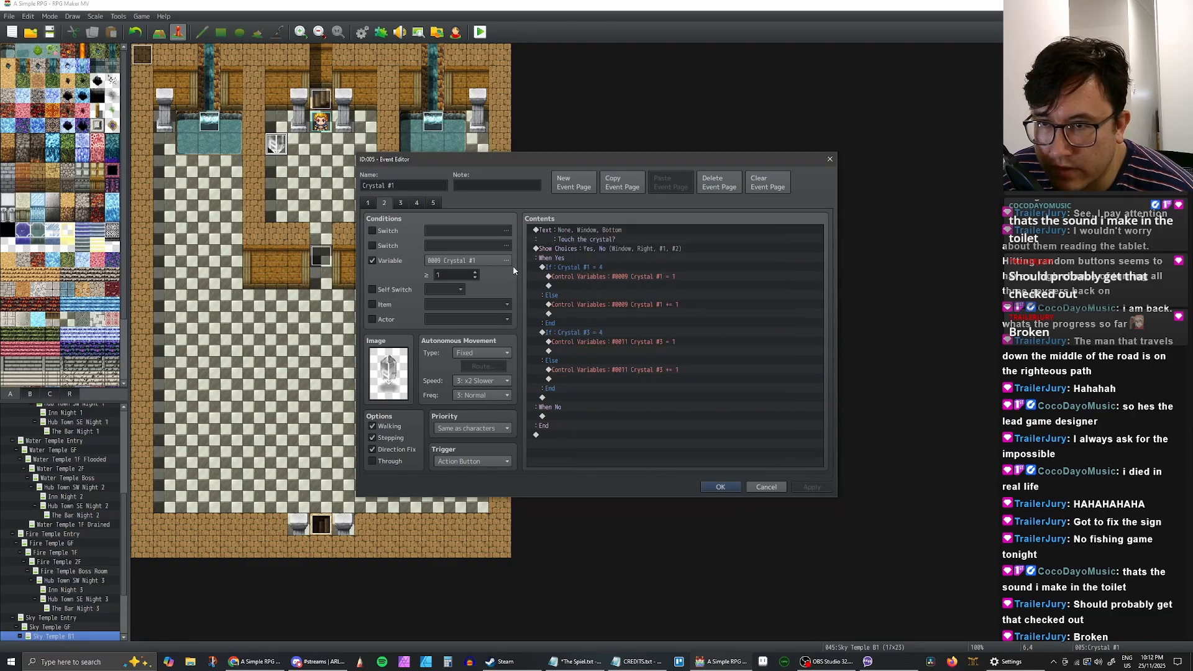
Step: Copy the Crystal #3 branch from page 2 and replace the Crystal #4 branch on page 3 with it
left_click(590, 267)
left_click(586, 336, "shift")
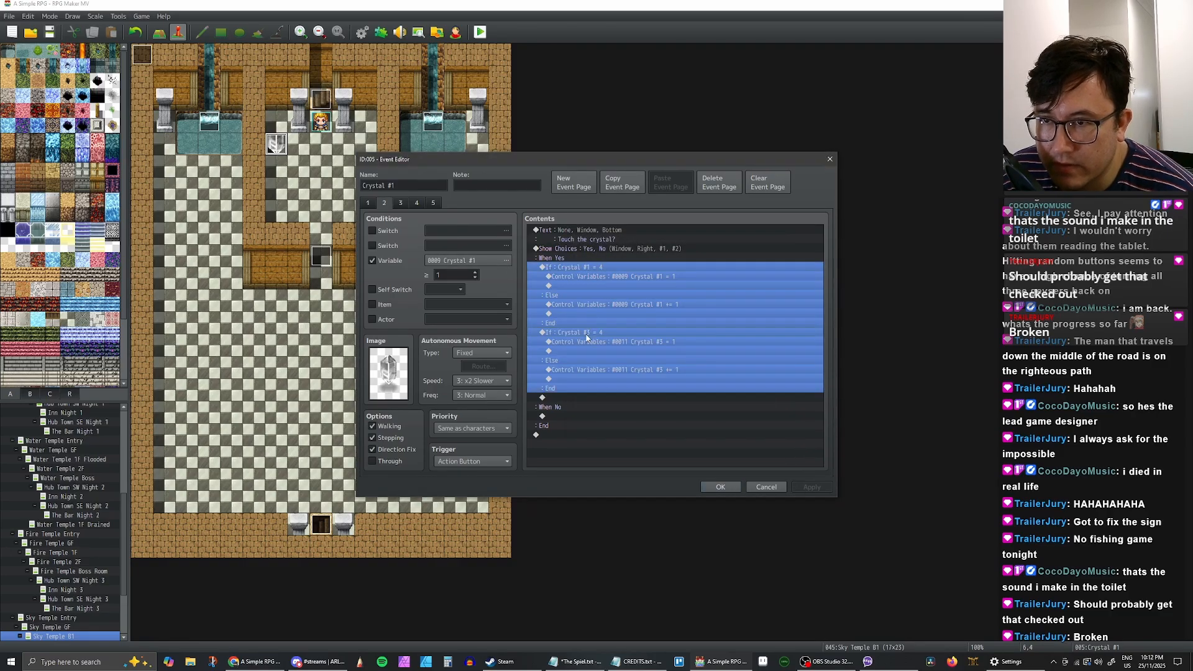
left_click(401, 203)
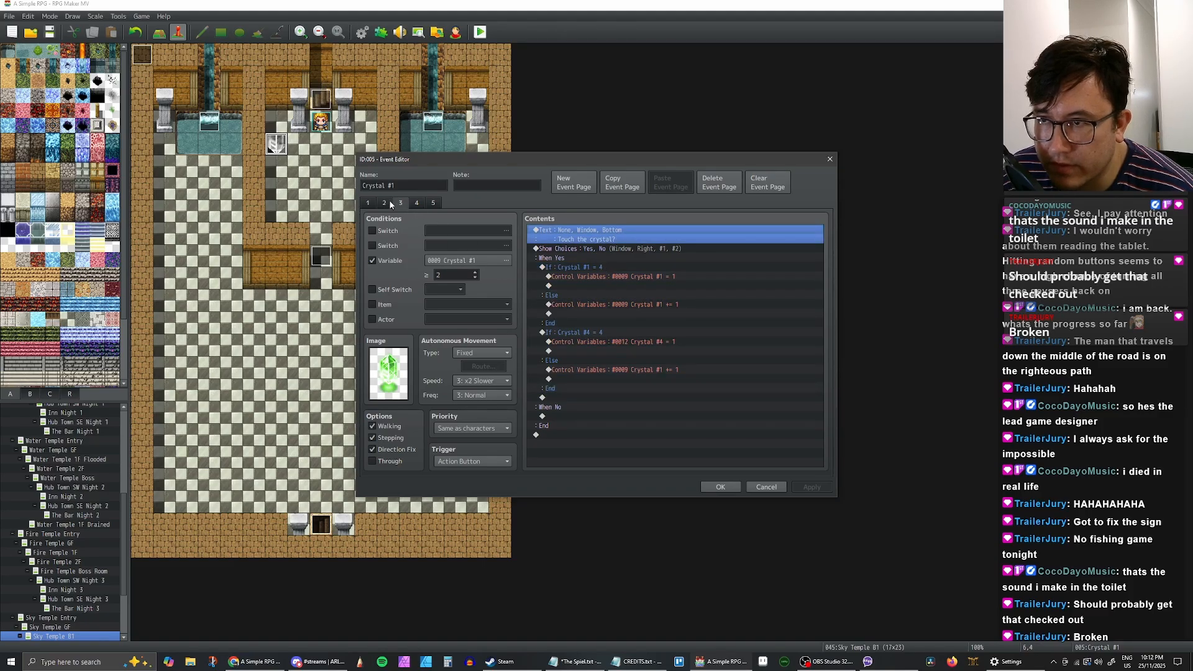
left_click(385, 203)
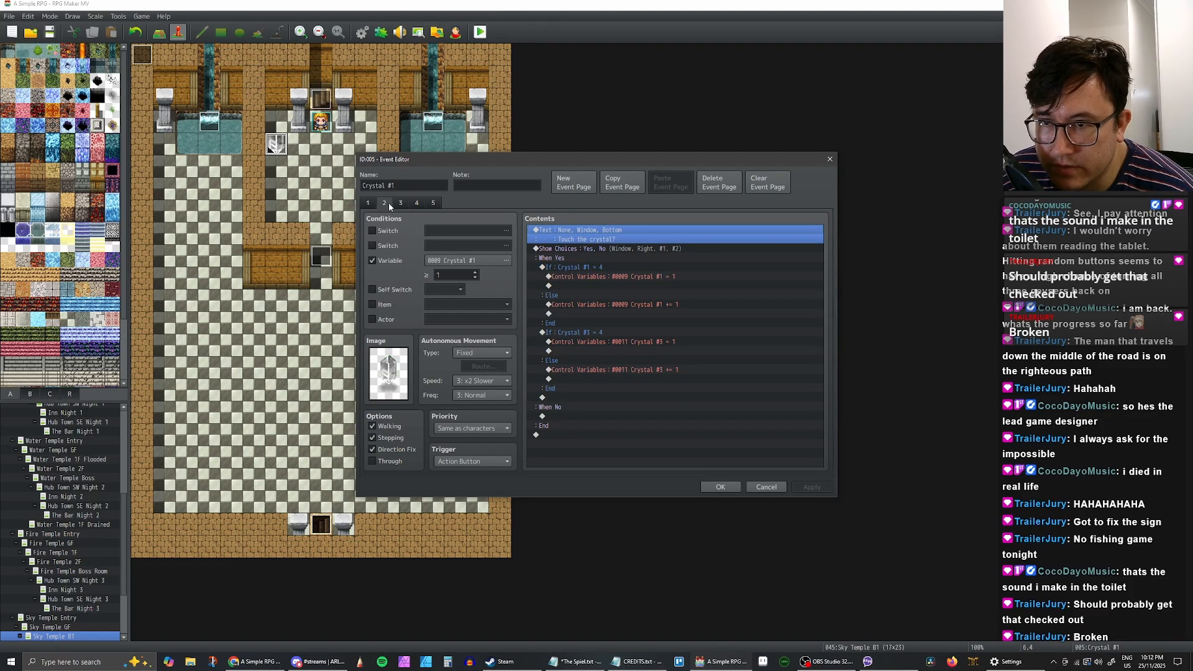
left_click(578, 333)
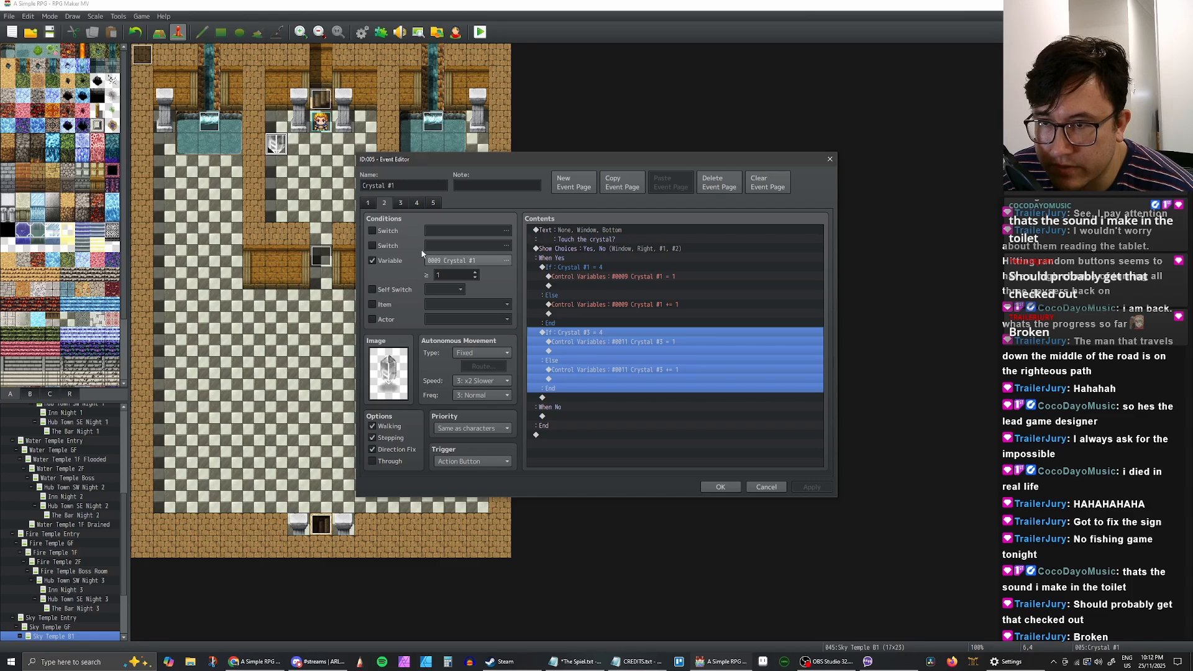
left_click(400, 203)
left_click(603, 331)
key("Delete")
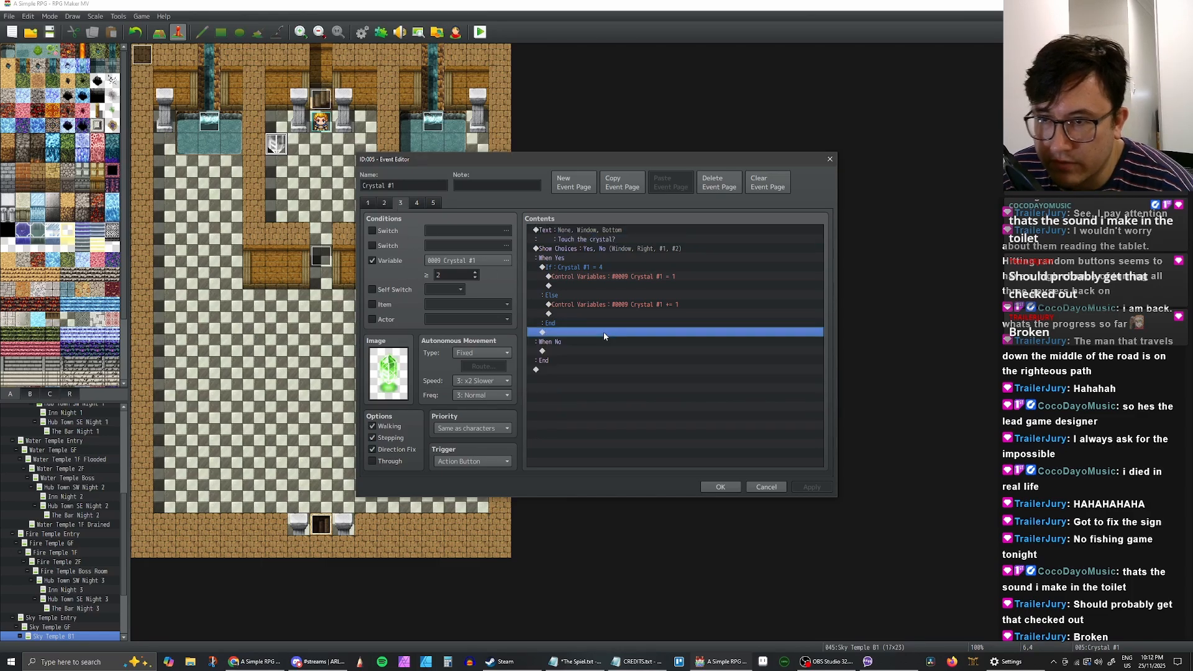
key("ctrl+v")
Step: Replace the Crystal #4 branches on pages 4 and 5 with the copied Crystal #3 branch, and confirm the event
left_click(416, 203)
left_click(607, 336)
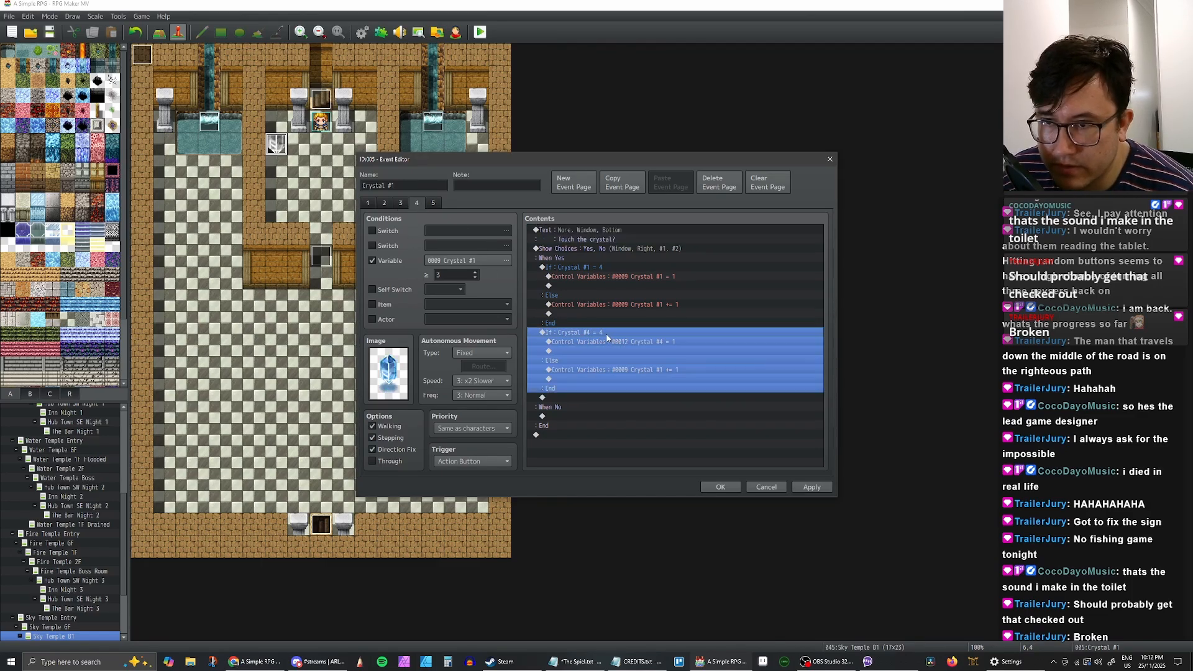
key("Down")
left_click(433, 203)
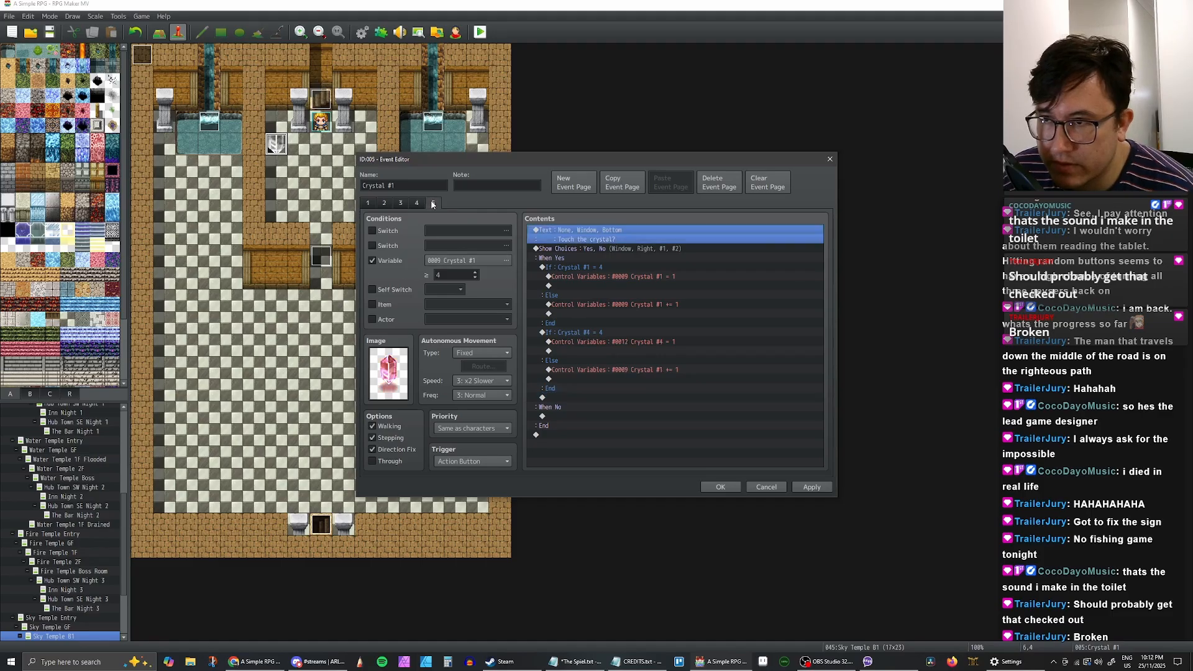
left_click(594, 334)
key("Down")
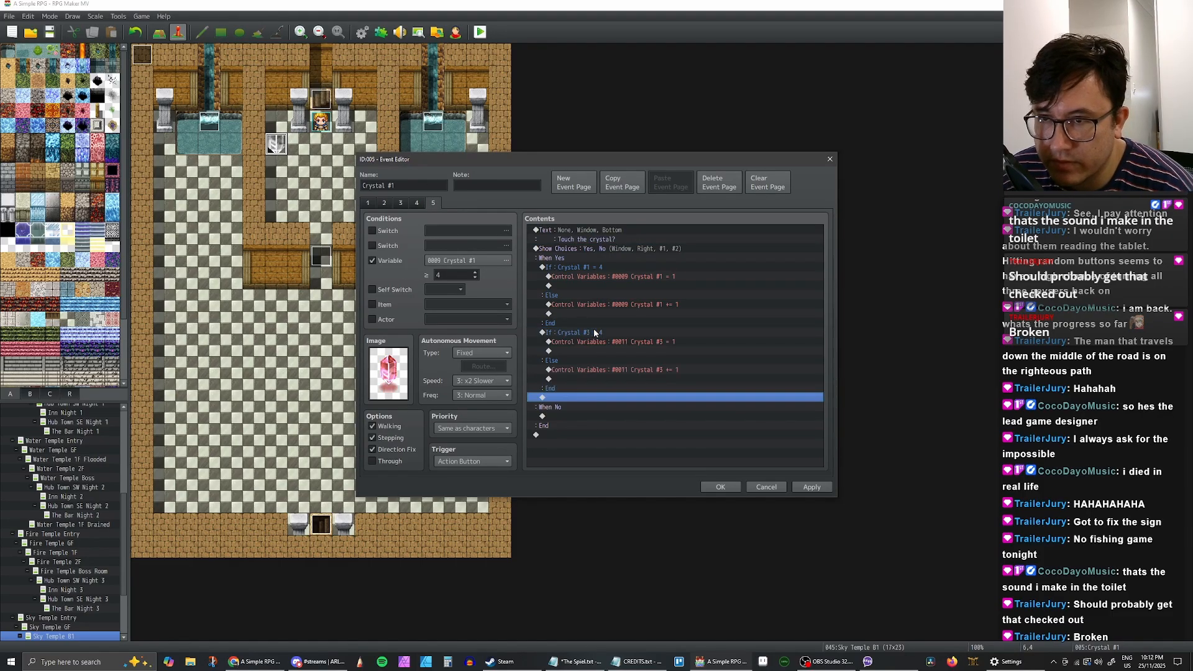
left_click(722, 484)
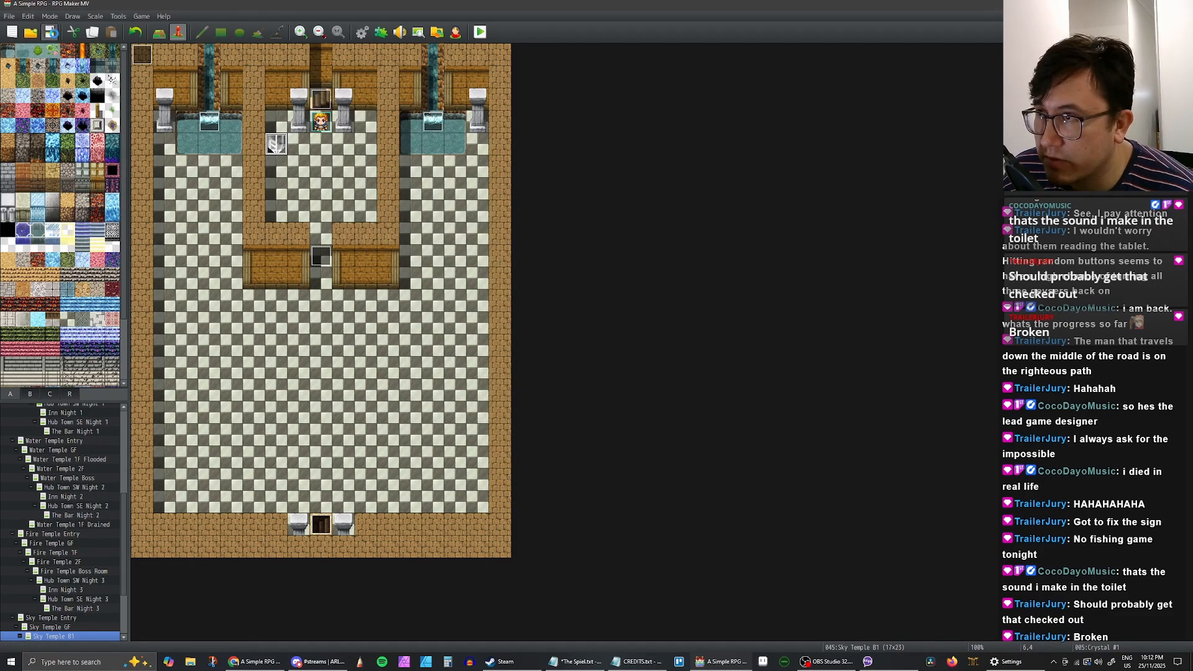
Step: Launch a maximized playtest, start a new game and walk the hero into the lower corridor to trigger the puzzle cutscene
left_click(480, 31)
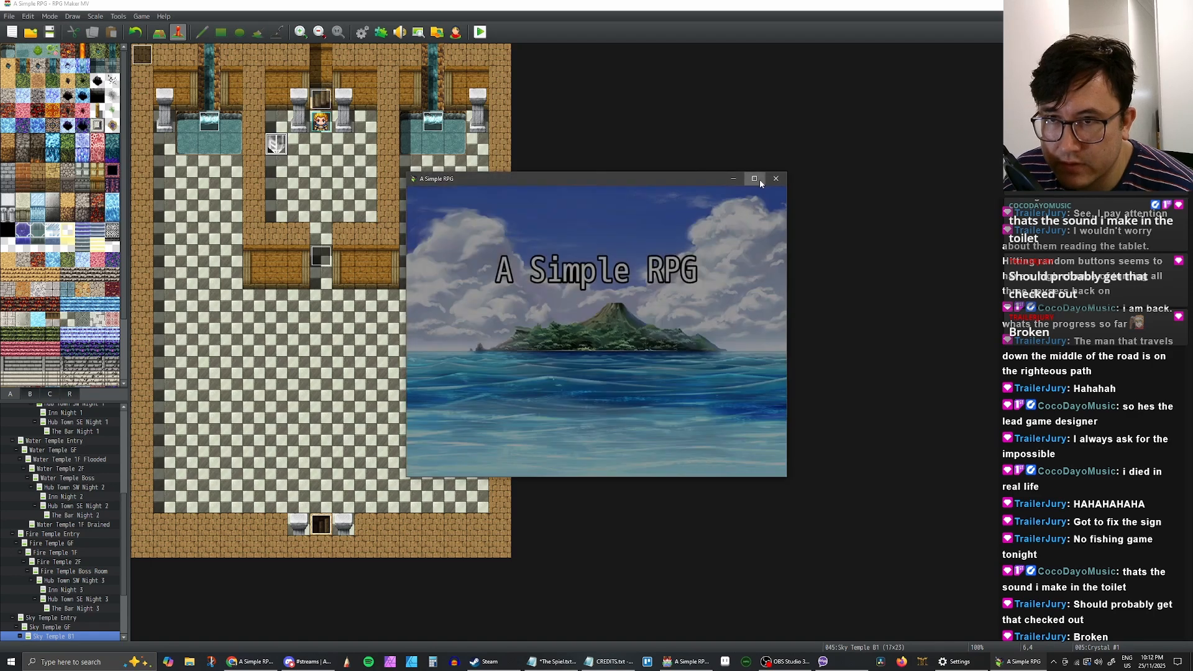
left_click(754, 179)
key("Up")
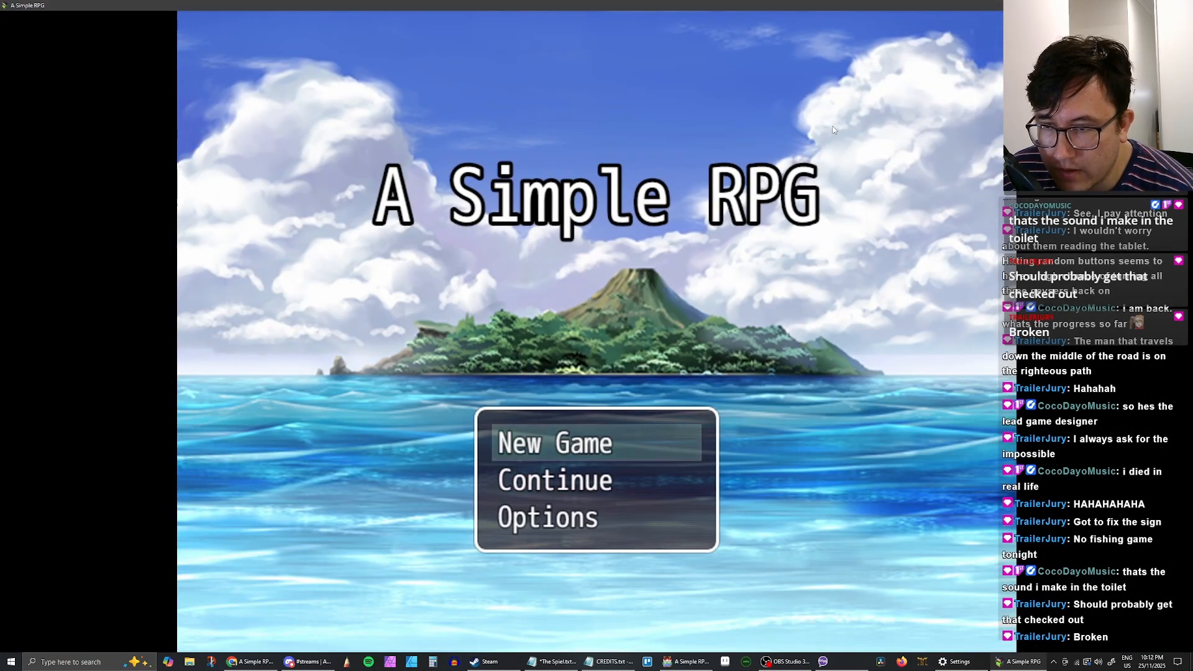
key("Return")
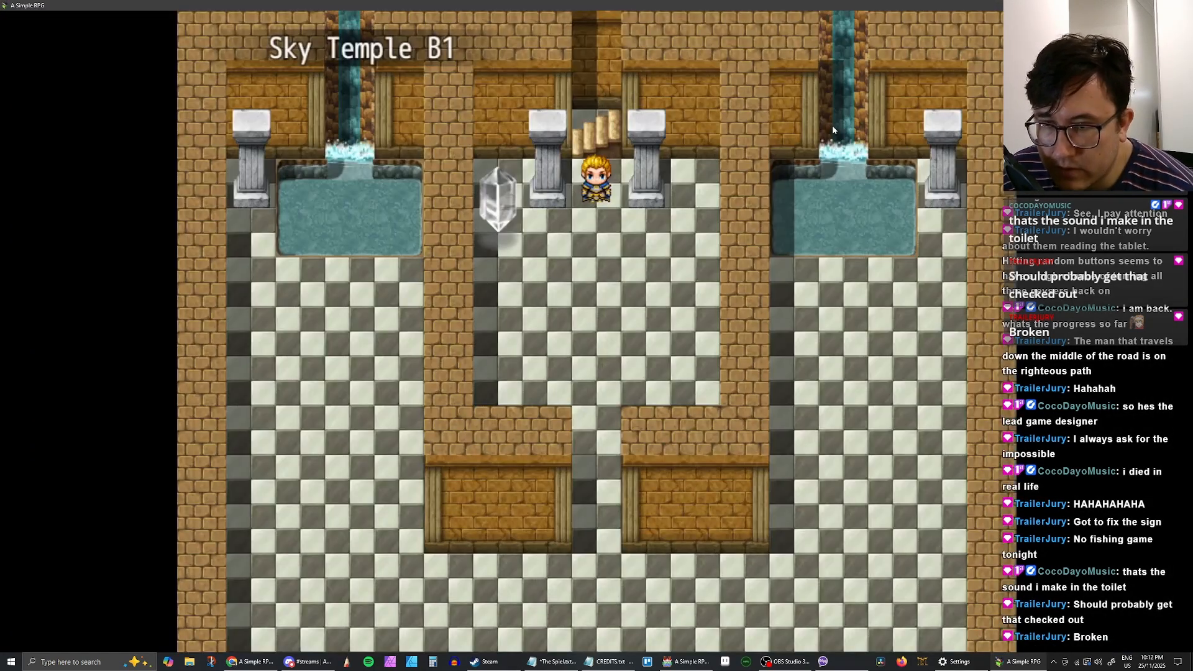
key("Up")
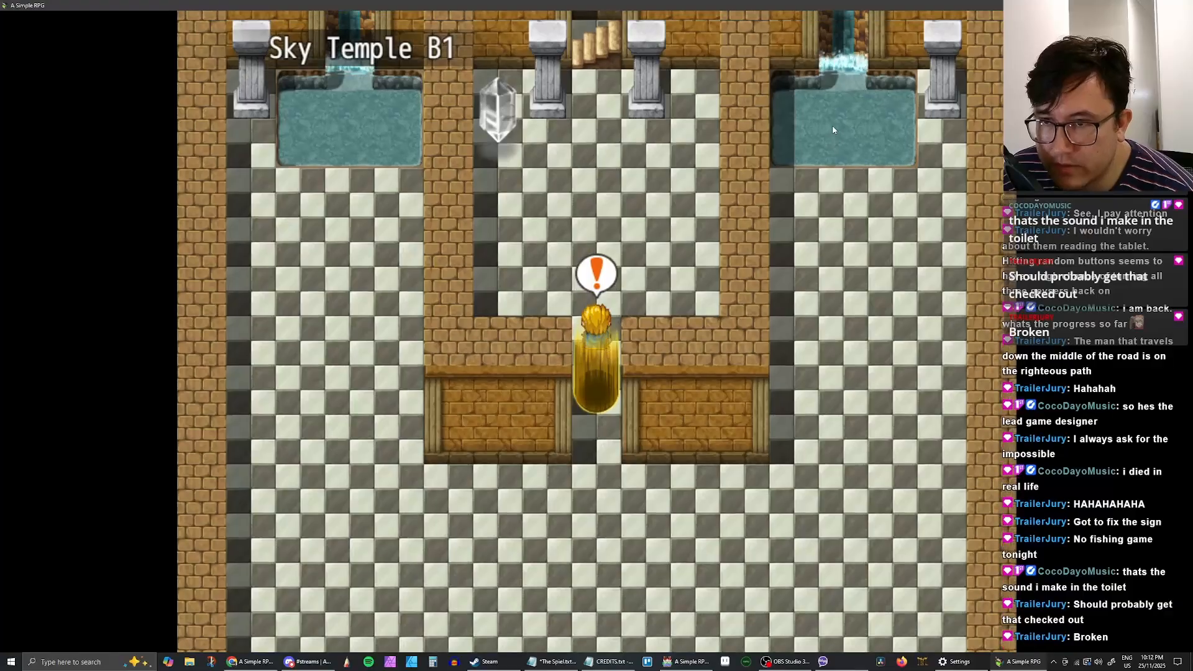
Step: Save the playtest progress to File 19 and return to the map
key("Escape")
key("Down")
key("Down")
key("Down")
key("Down")
key("Down")
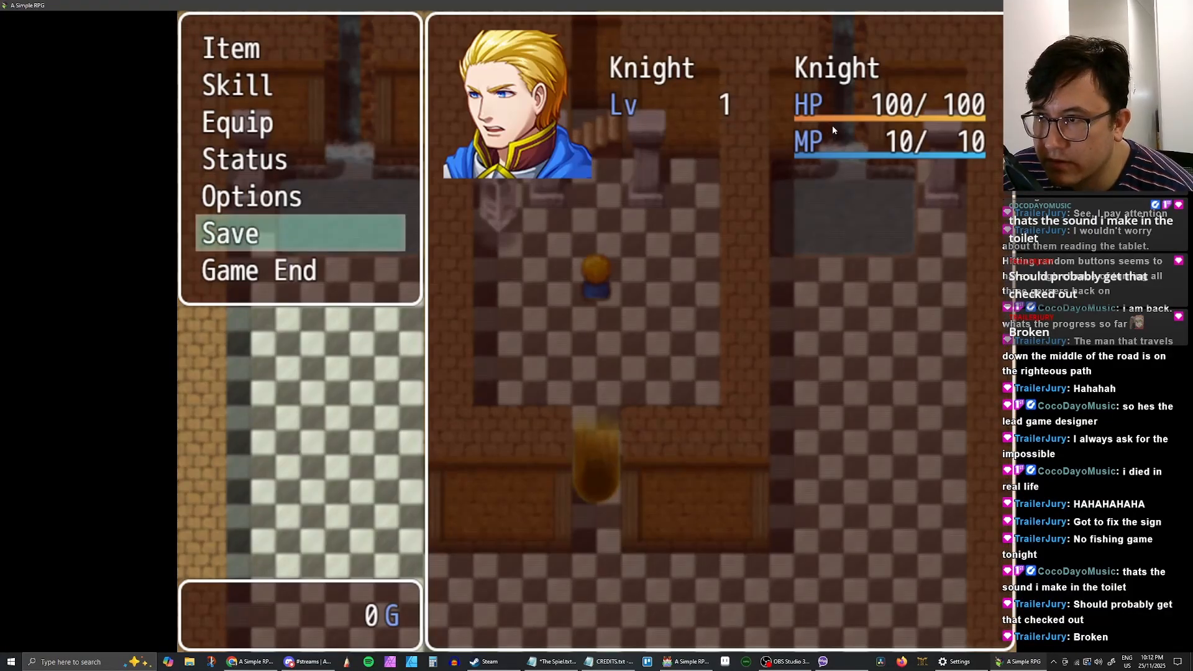
key("Return")
key("Down")
key("Down")
key("Down")
key("Down")
key("Down")
key("Down")
key("Down")
key("Down")
key("Down")
key("Down")
key("Down")
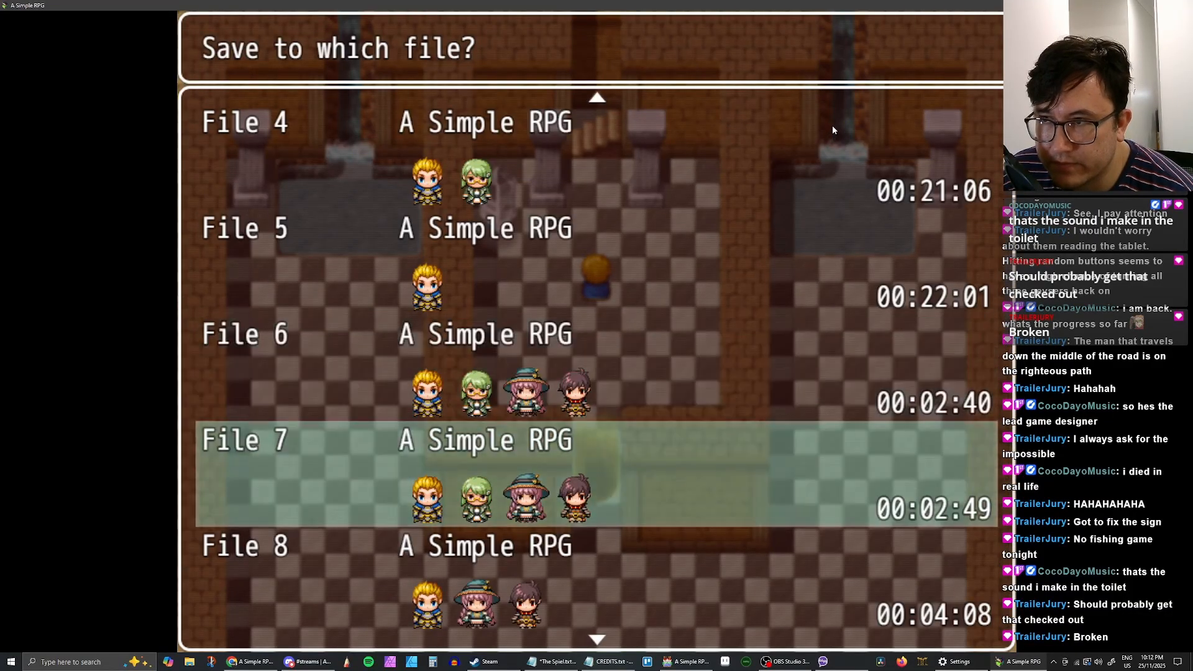
key("Down")
key("Down")
key("Down")
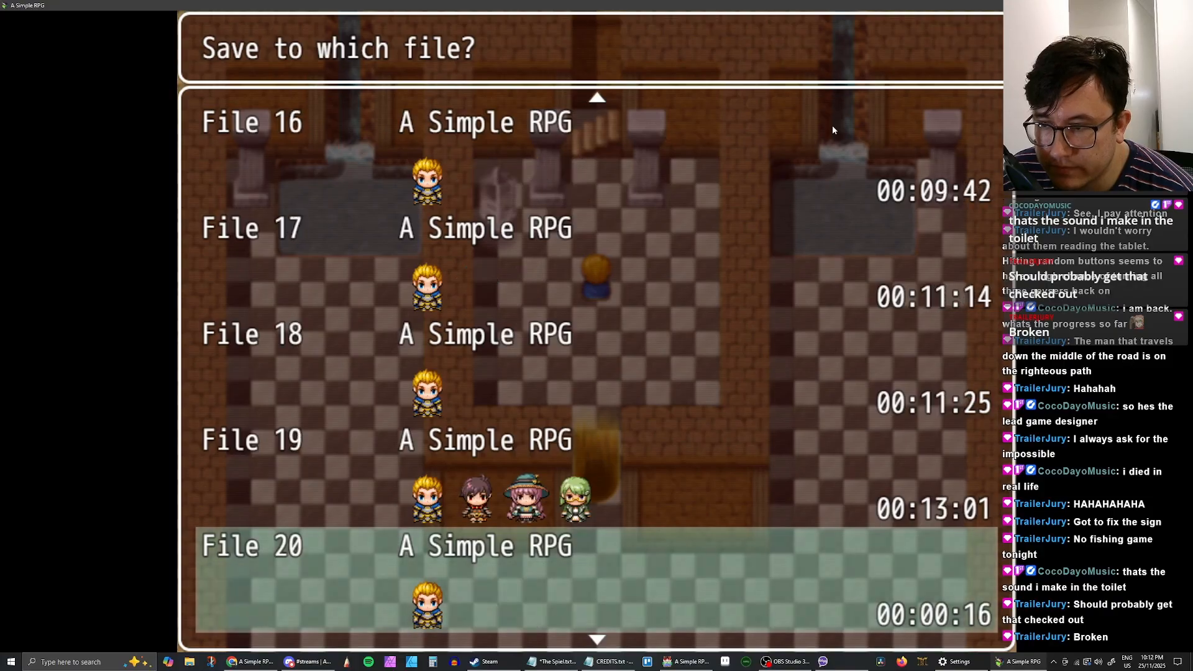
key("Down")
key("Up")
key("Up")
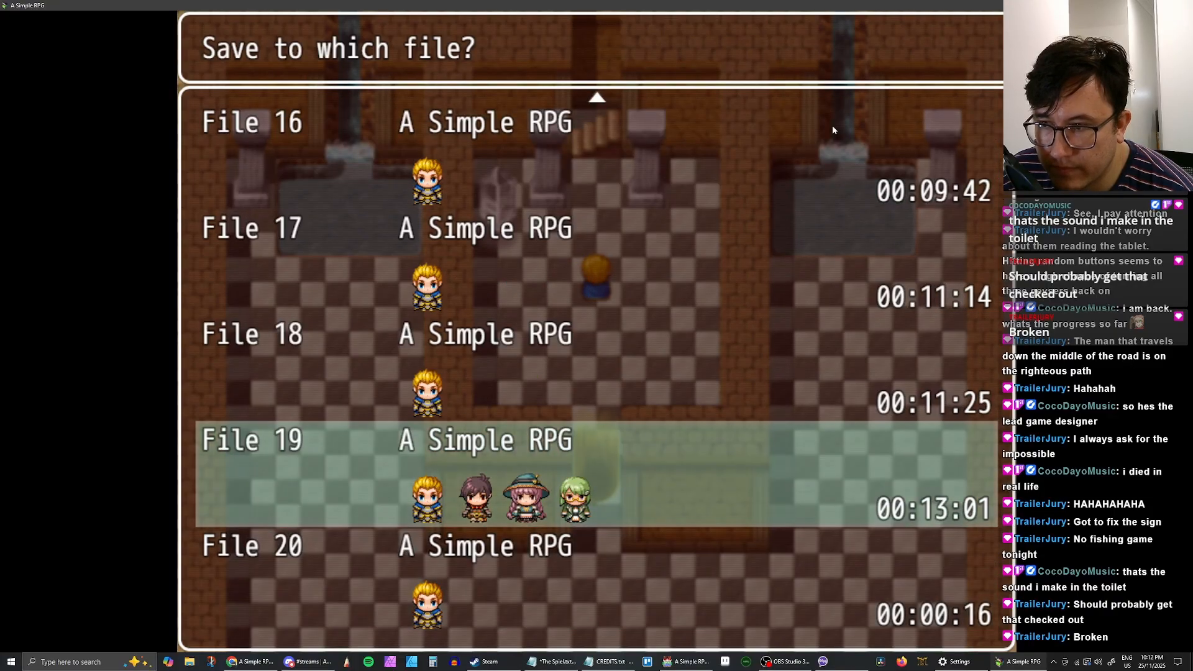
key("Return")
key("Escape")
Step: Walk the hero below the crystal and touch it from there, answering Yes, to test its colour change
key("Left")
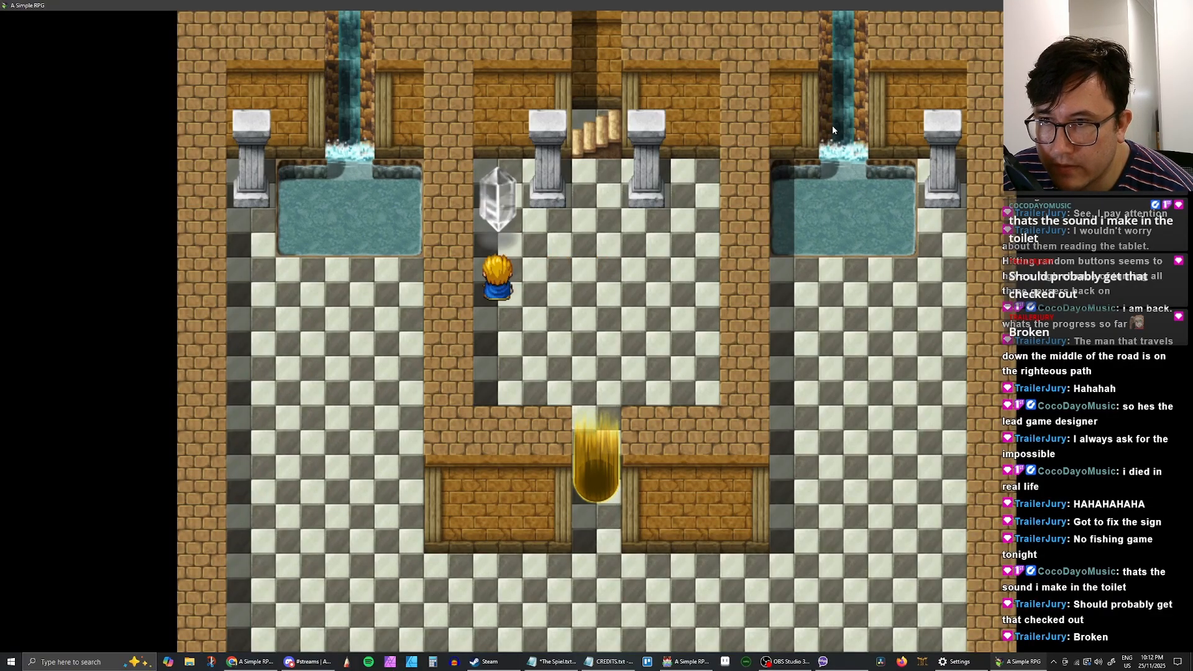
key("Up")
key("Return")
key("Return")
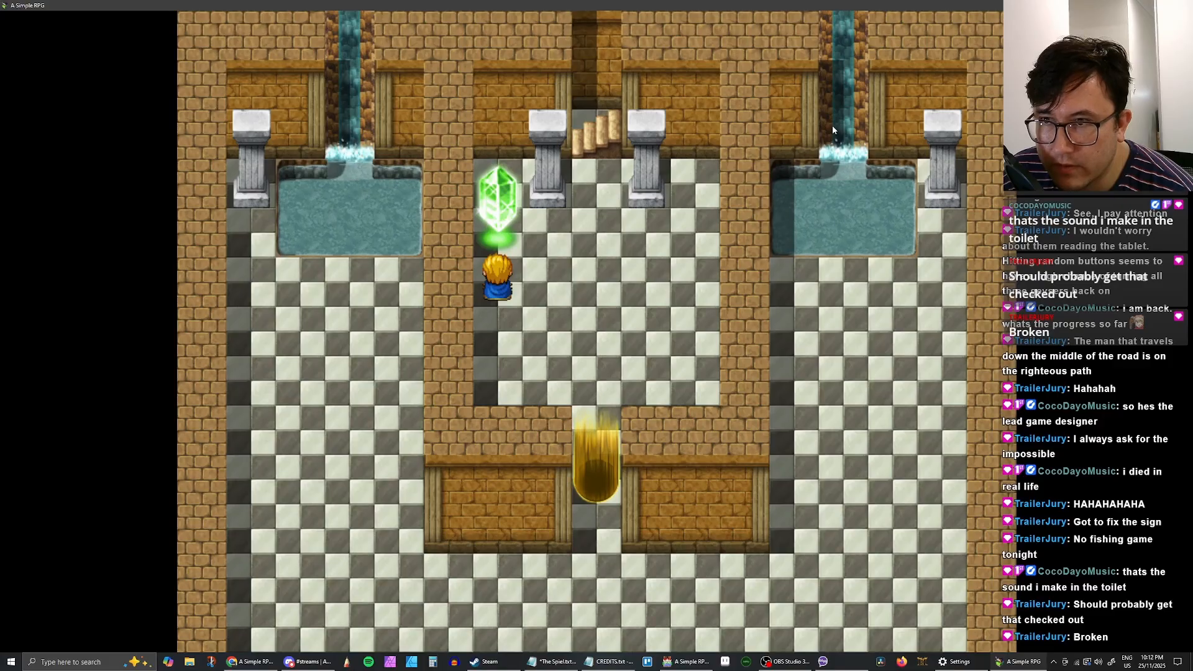
Step: Walk the hero around to the crystal's right side so that he faces it
key("Right")
key("Right")
key("Up")
key("Up")
key("Left")
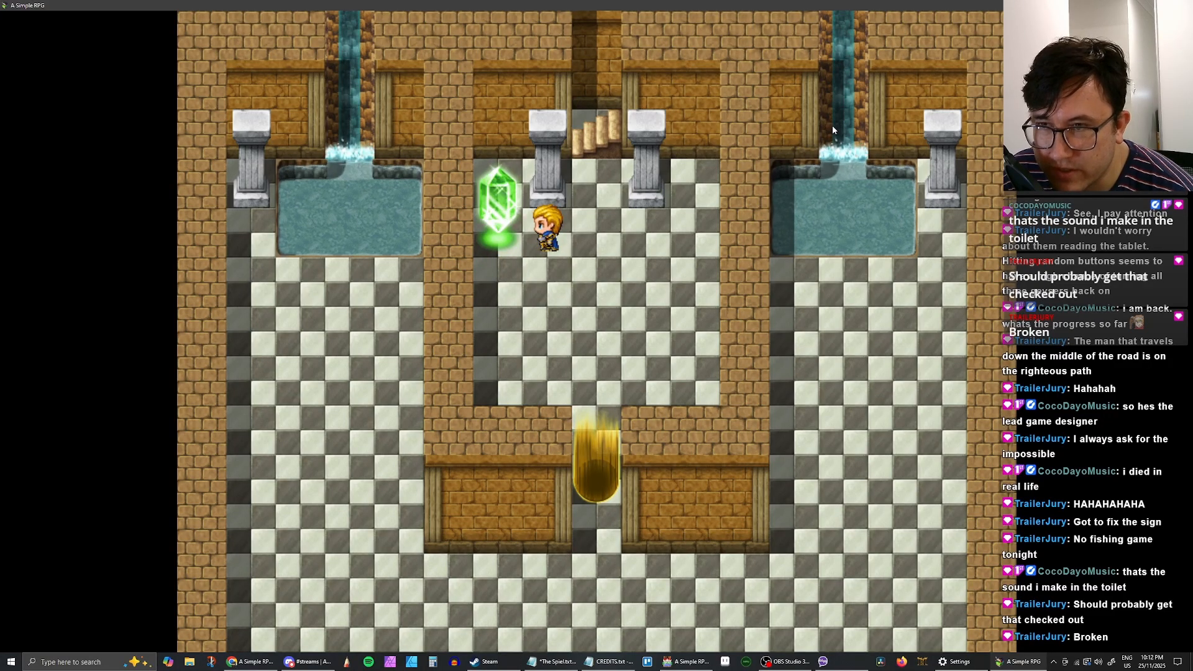
Step: Touch the crystal repeatedly from its right side, answering Yes each time, to test its full colour cycle, and close the playtest
key("Return")
key("Return")
key("Return")
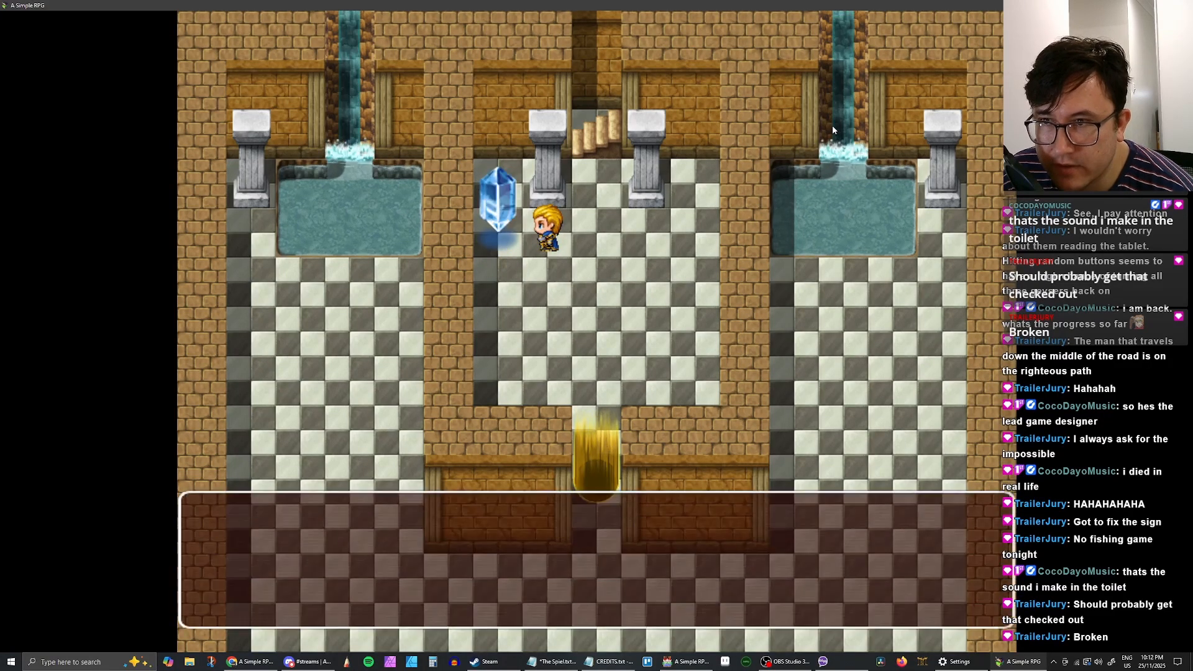
key("Return")
key("Return")
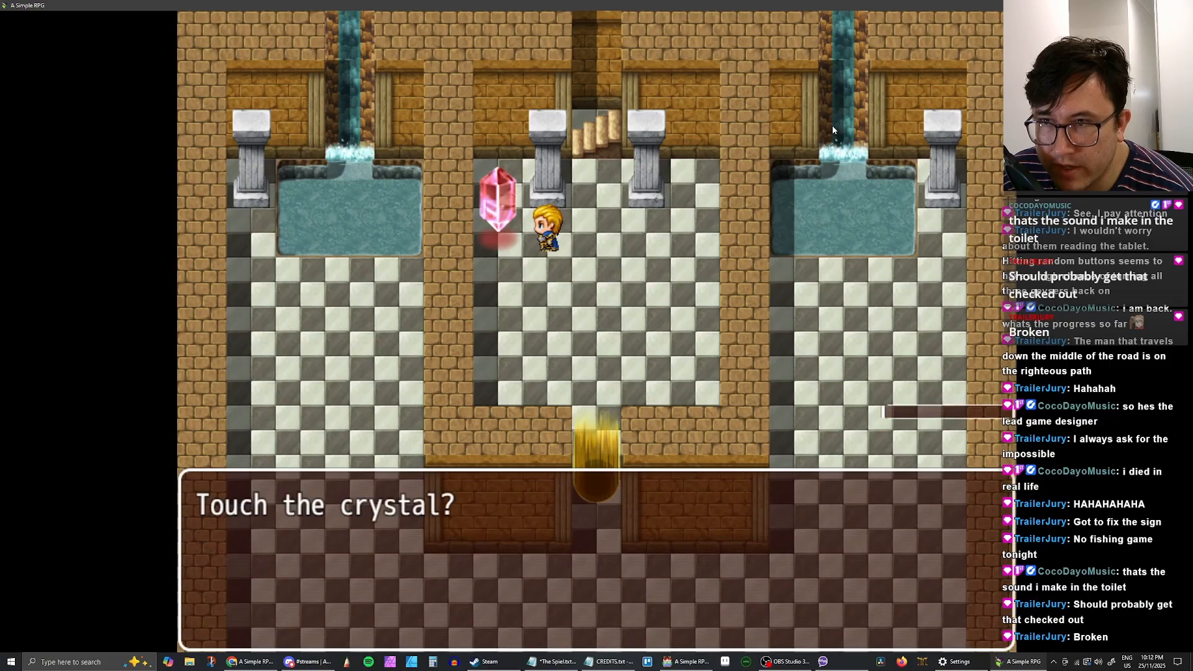
key("Return")
key("Return")
key("Return")
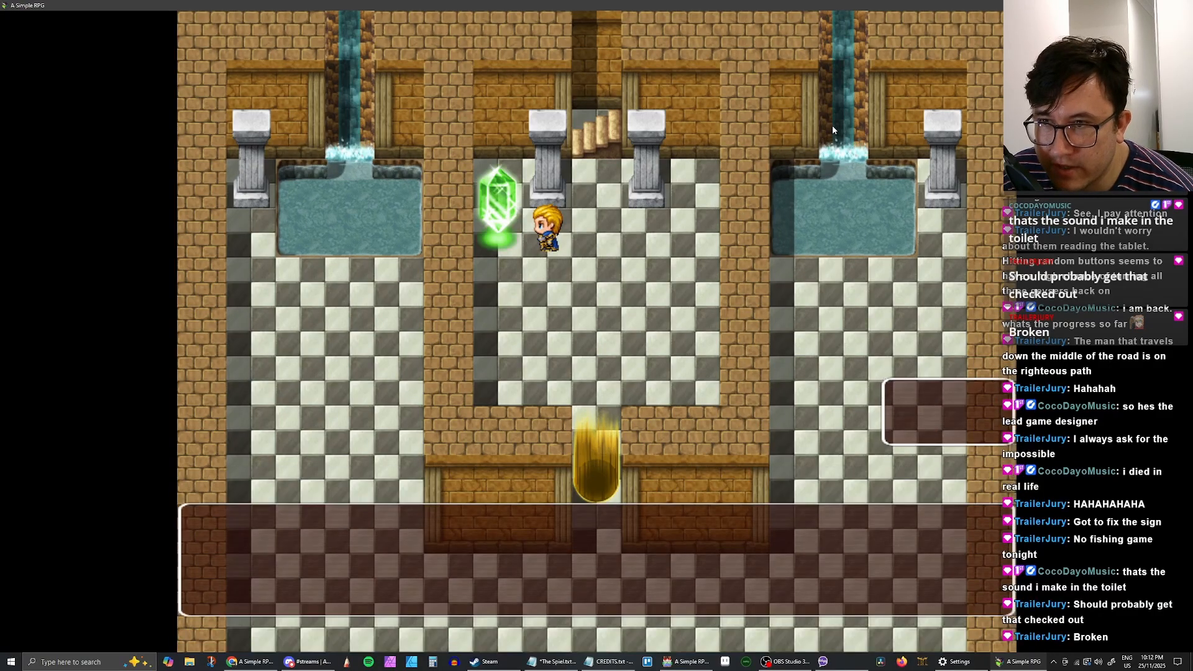
key("Return")
key("Return")
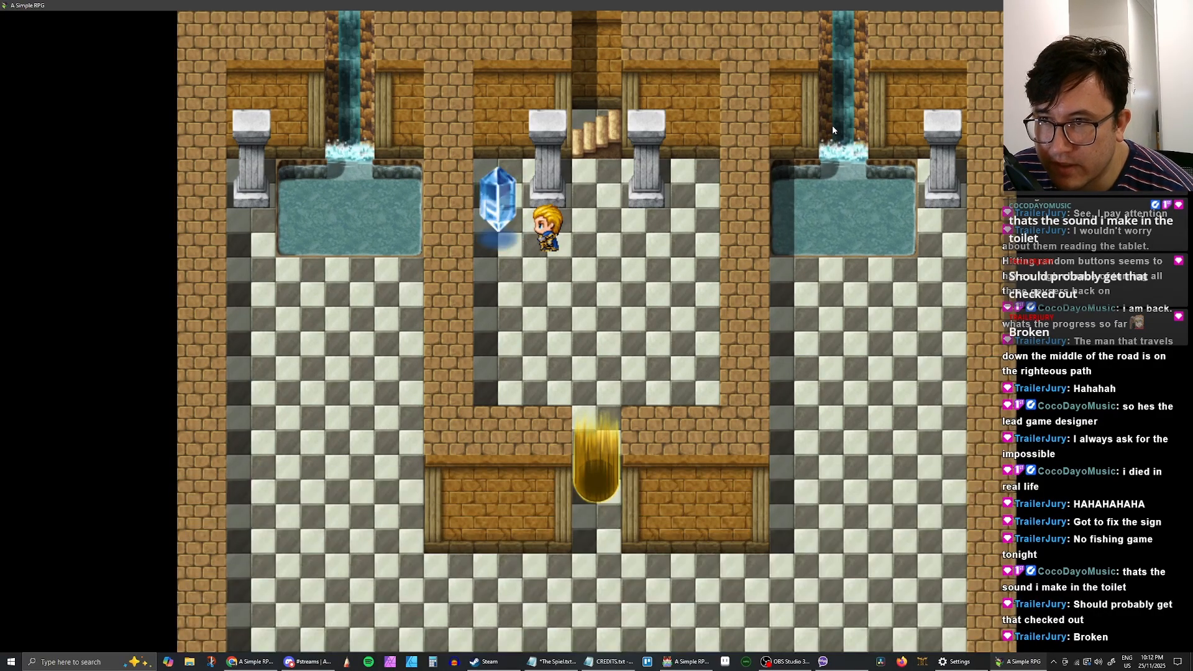
key("Return")
key("Return")
key("Return")
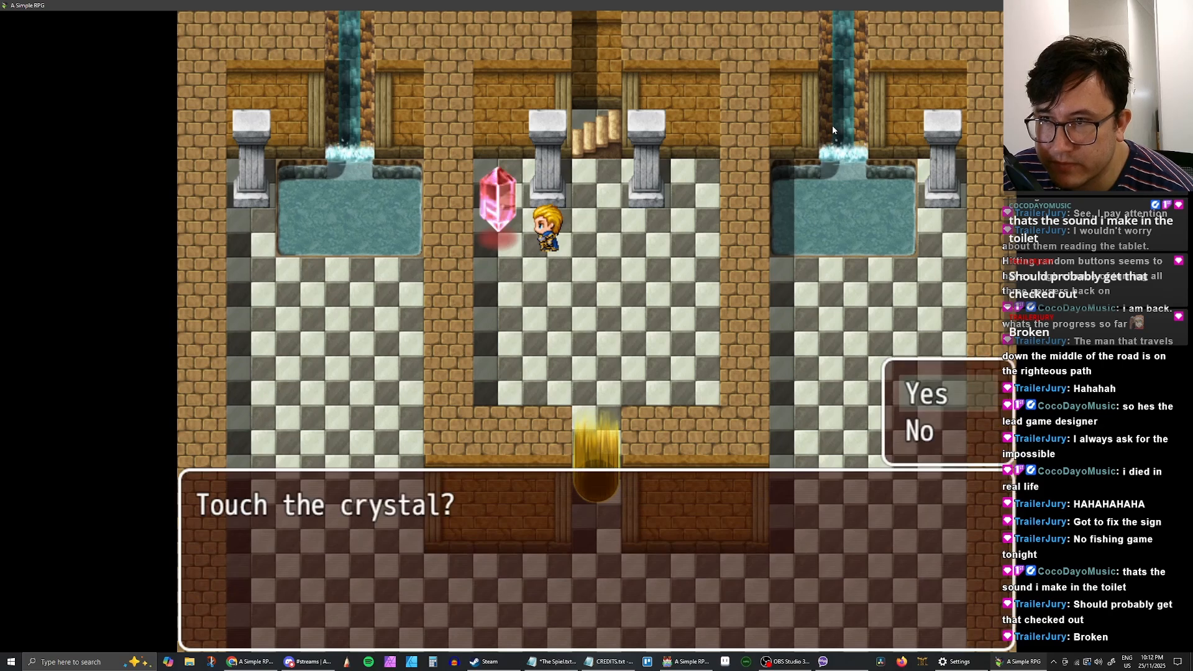
key("Return")
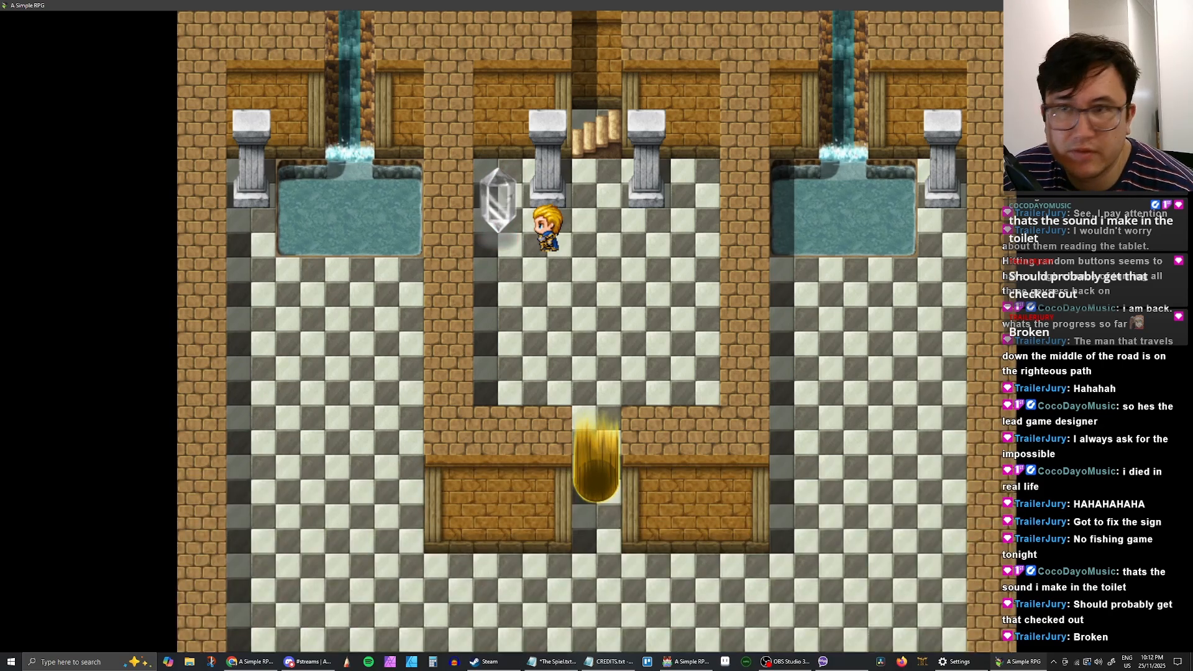
key("alt+F4")
Step: Paste a copy of the crystal event on the opposite side of the central room and rename it Crystal #2
left_click(366, 144)
key("ctrl+v")
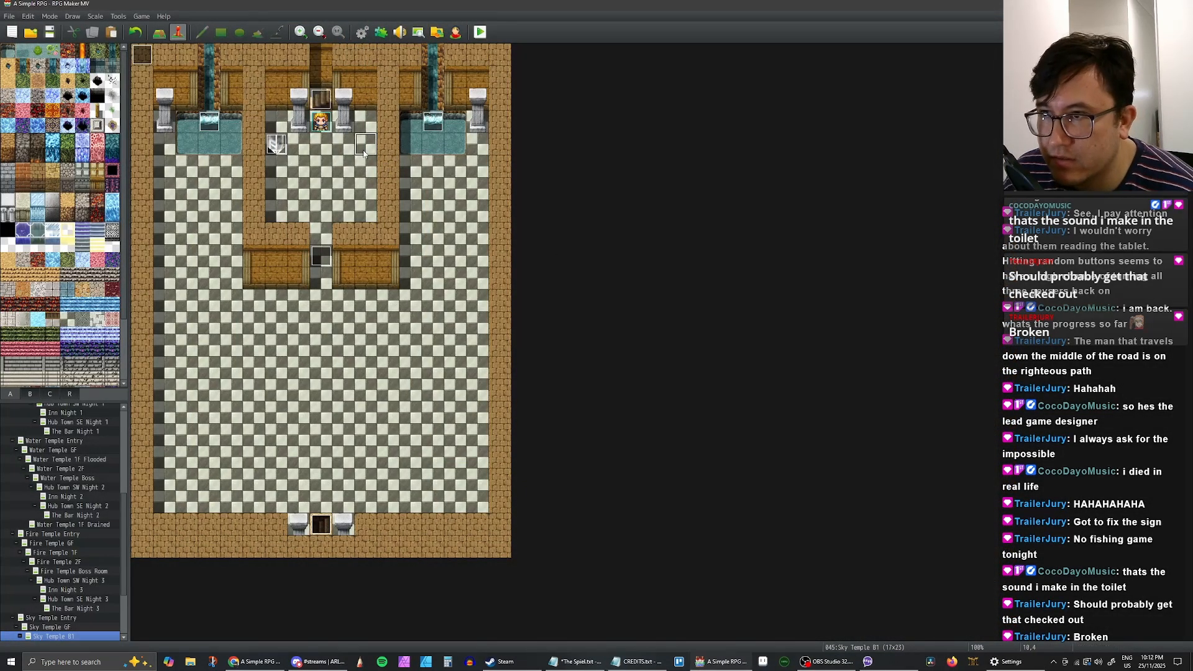
double_click(365, 144)
left_click(397, 187)
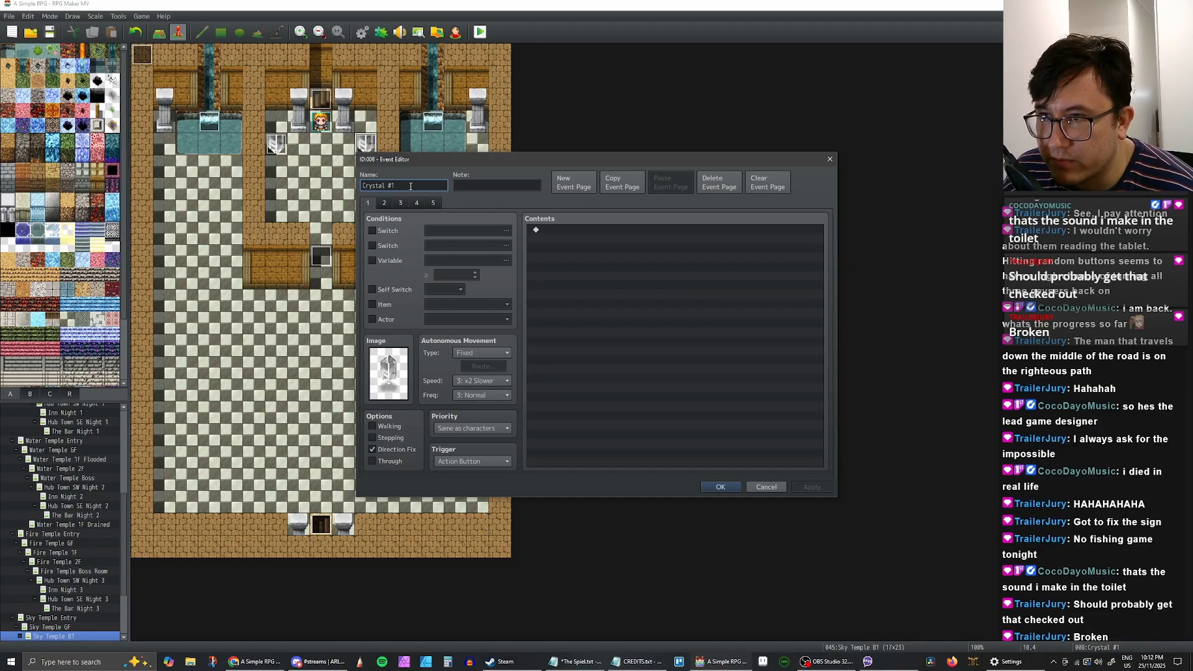
key("BackSpace")
type("2")
left_click(811, 487)
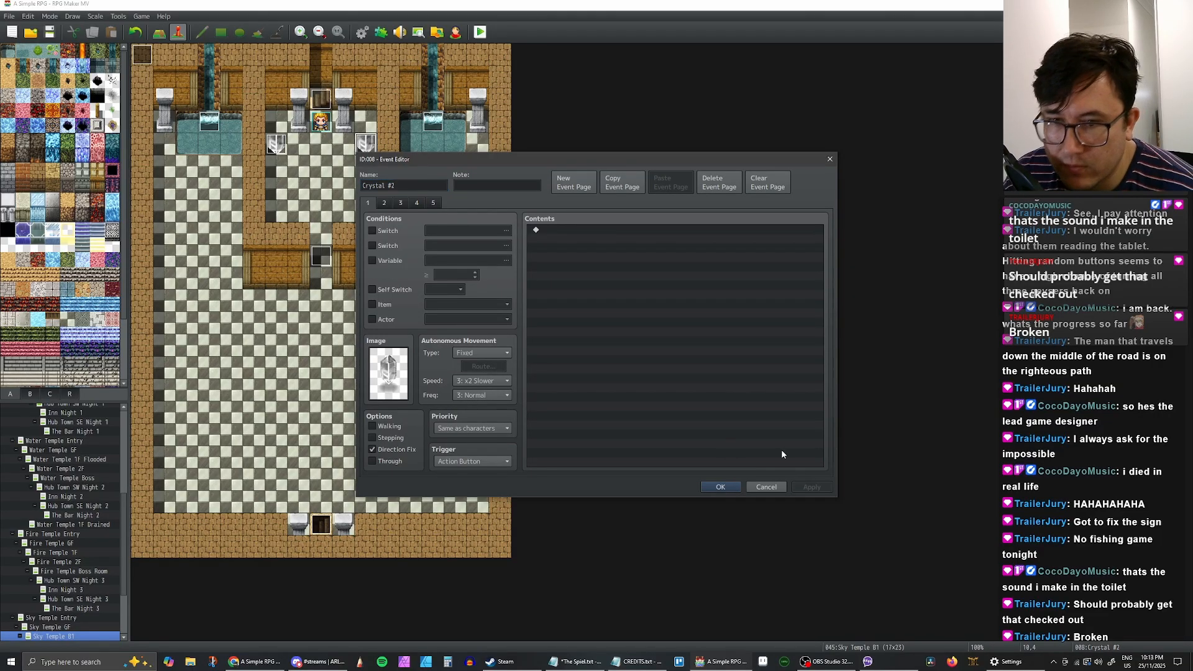
Step: Check the Coloured Crystals rules in the Google Docs notes and set the variable condition on event pages 2 and 3 to Crystal #2
left_click(254, 662)
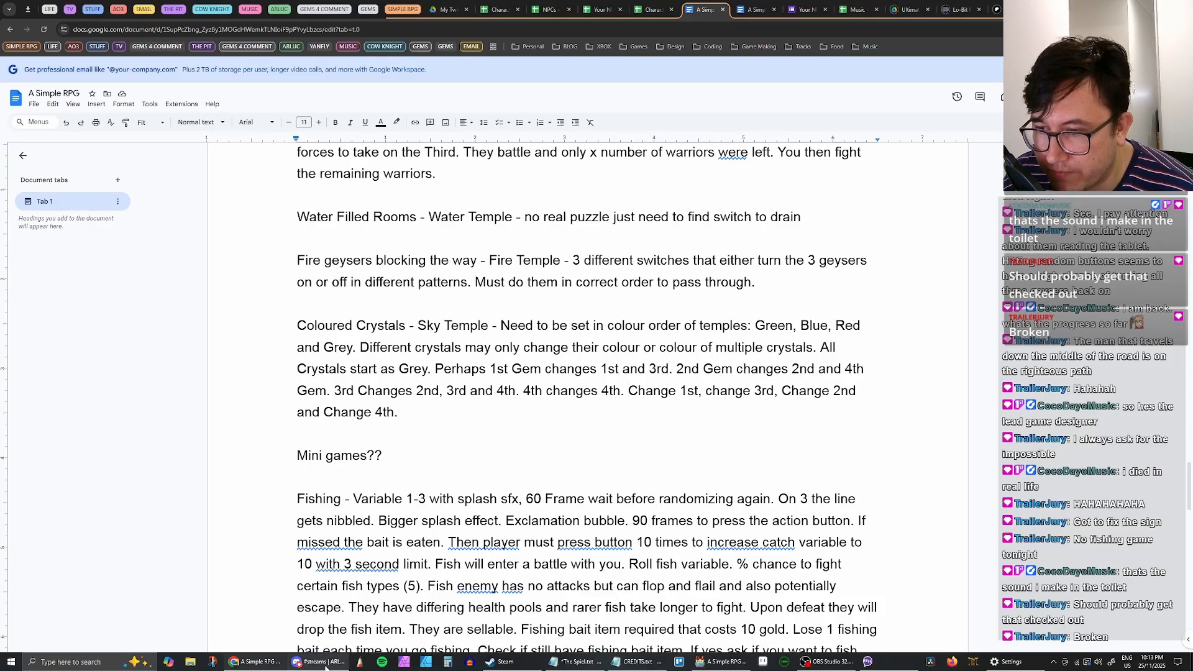
left_click(721, 662)
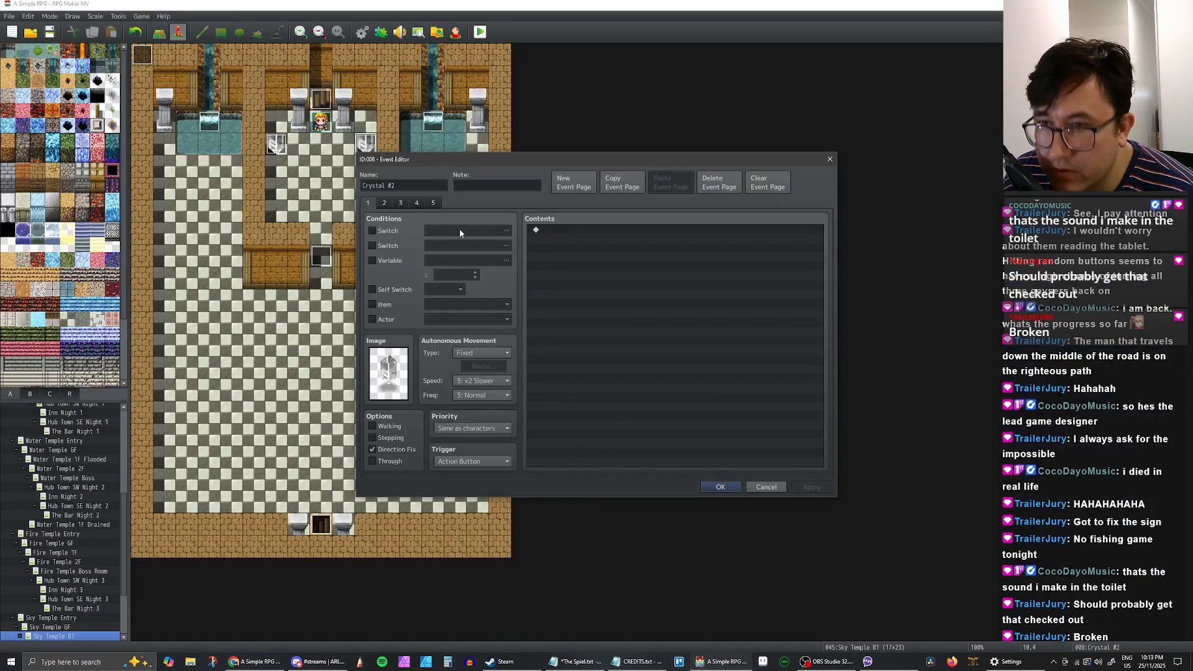
left_click(385, 203)
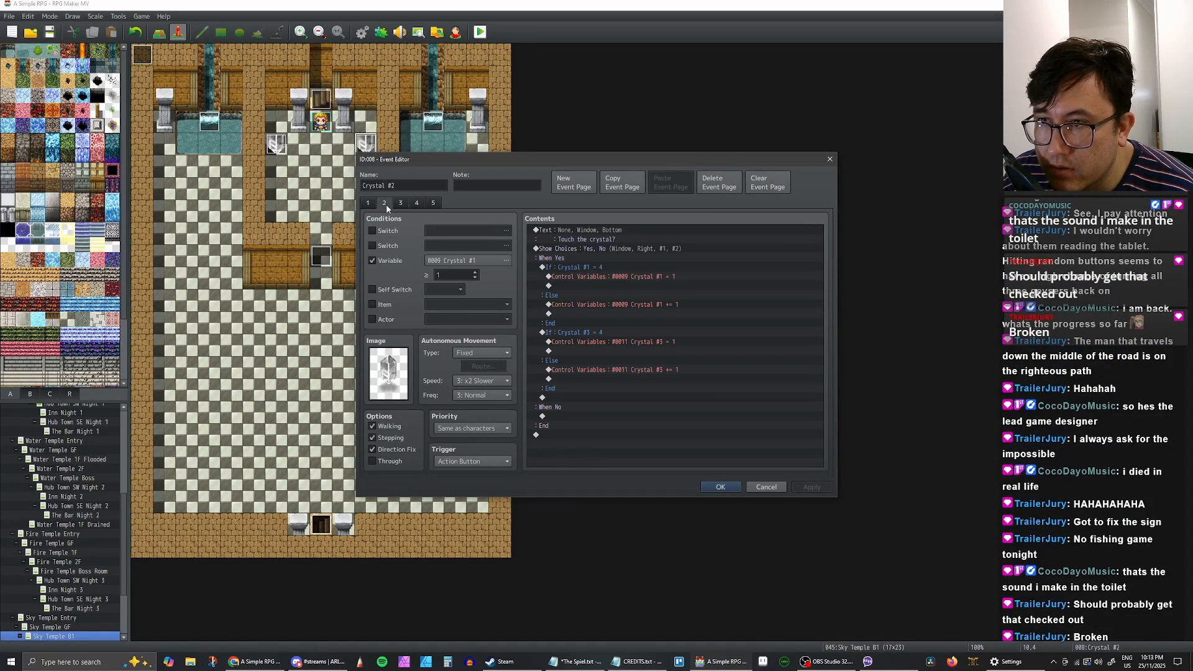
left_click(465, 263)
left_click(637, 311)
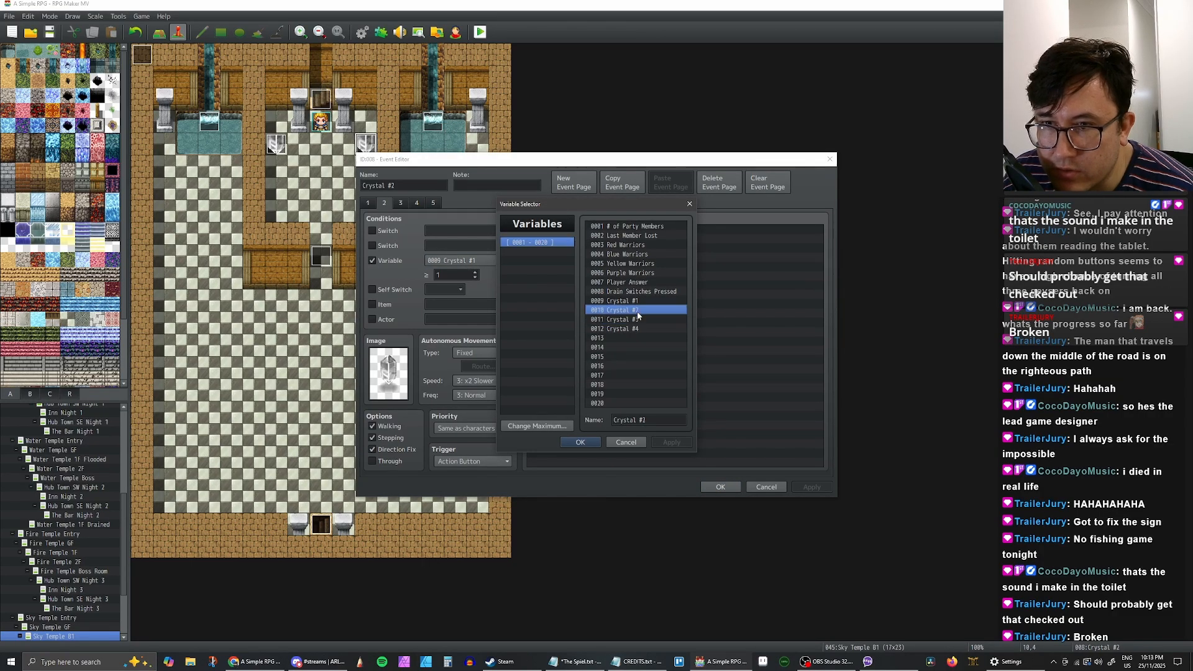
left_click(580, 441)
left_click(401, 203)
left_click(479, 261)
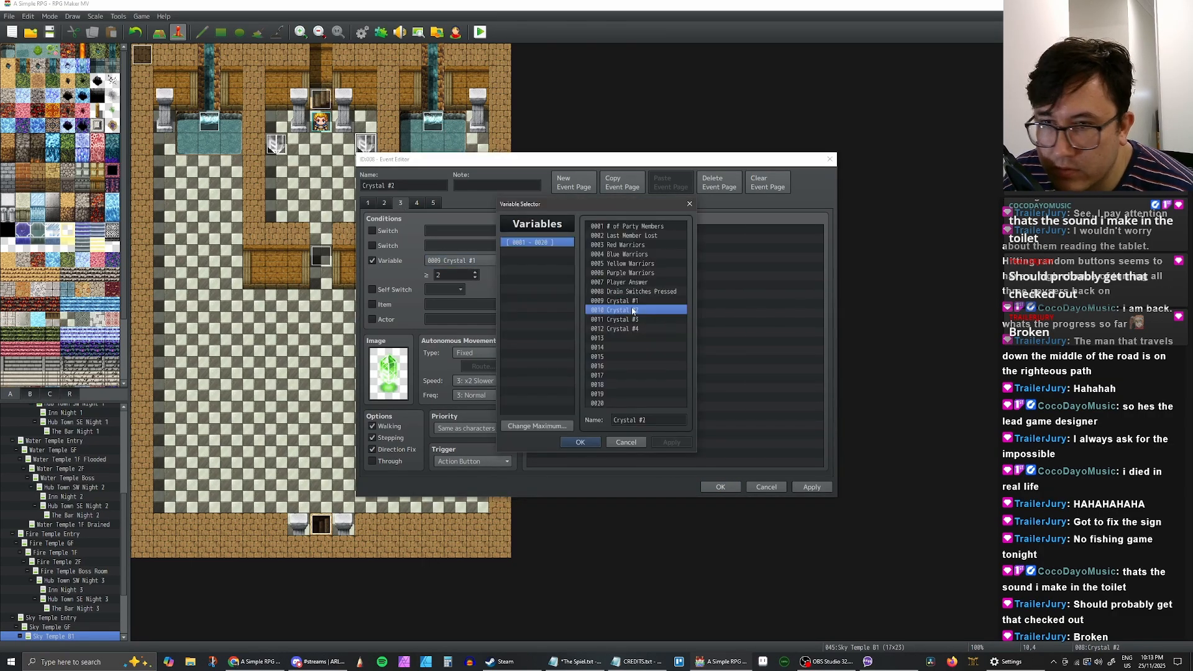
left_click(595, 441)
Step: Set the variable condition on event pages 4 and 5 to 0010 Crystal #2
left_click(417, 203)
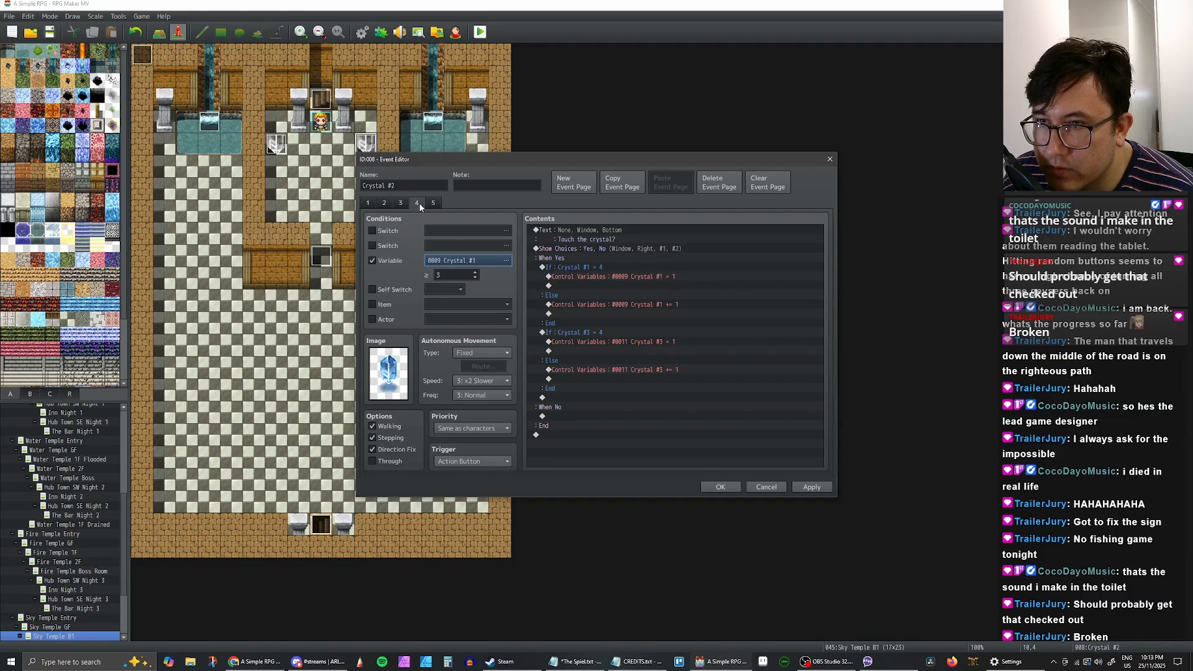
left_click(463, 261)
left_click(623, 311)
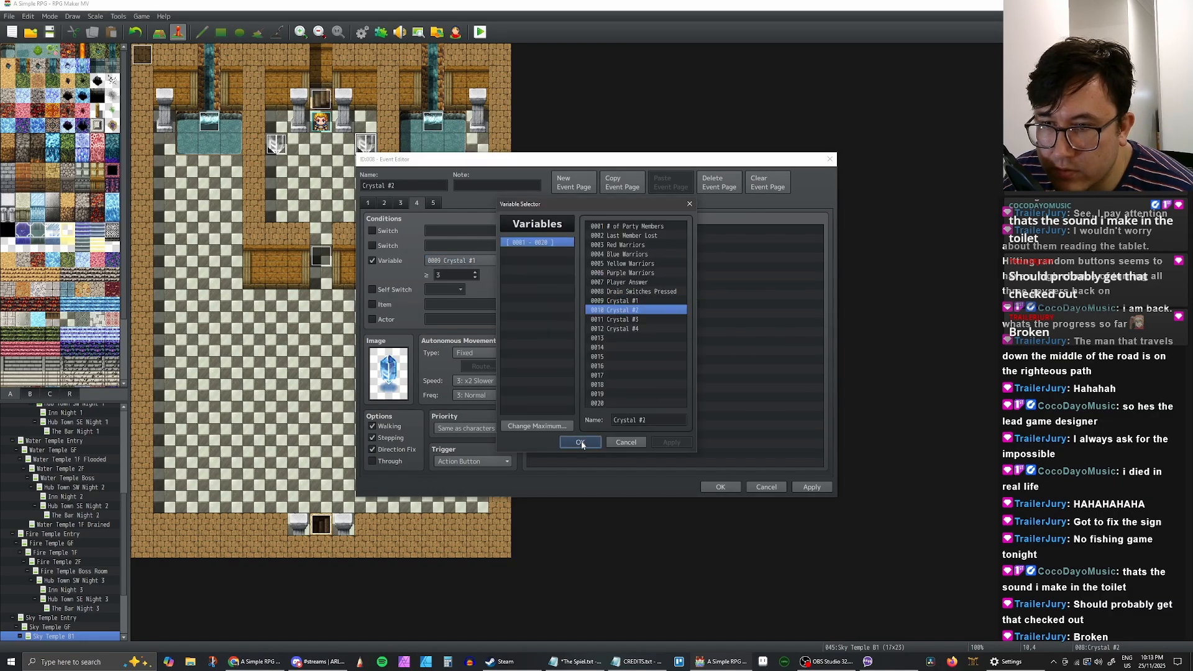
left_click(580, 442)
left_click(497, 259)
left_click(628, 310)
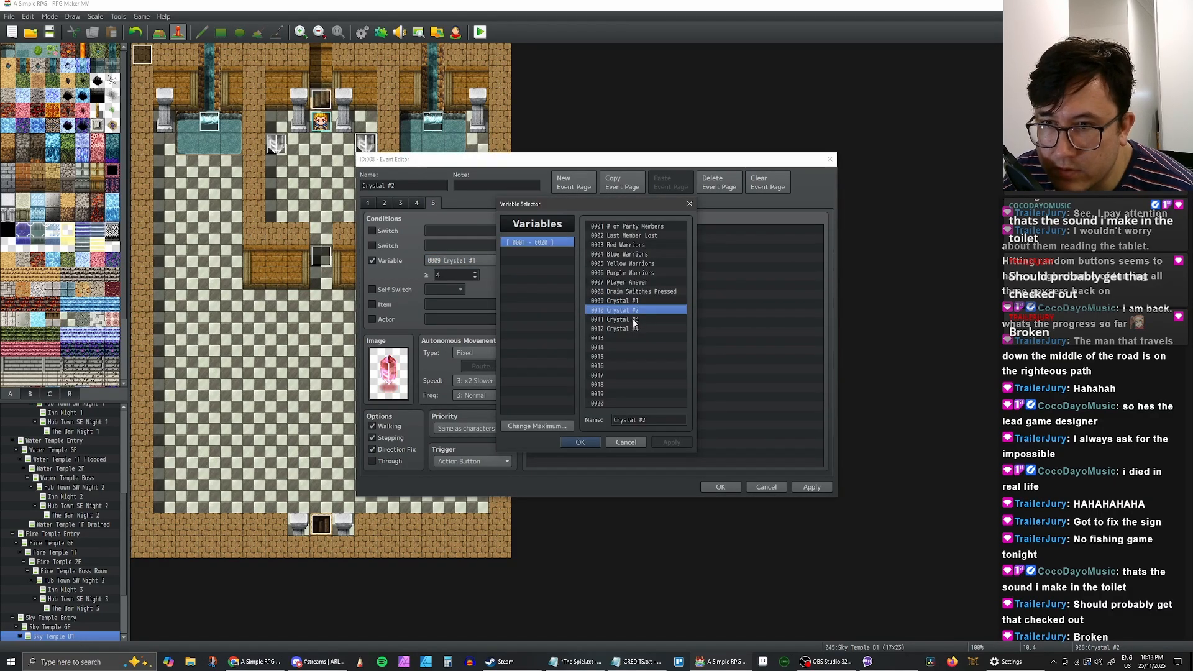
left_click(580, 441)
Step: Recheck the crystal rules in the Google Docs notes and make page 2's first conditional branch test variable Crystal #2
left_click(385, 205)
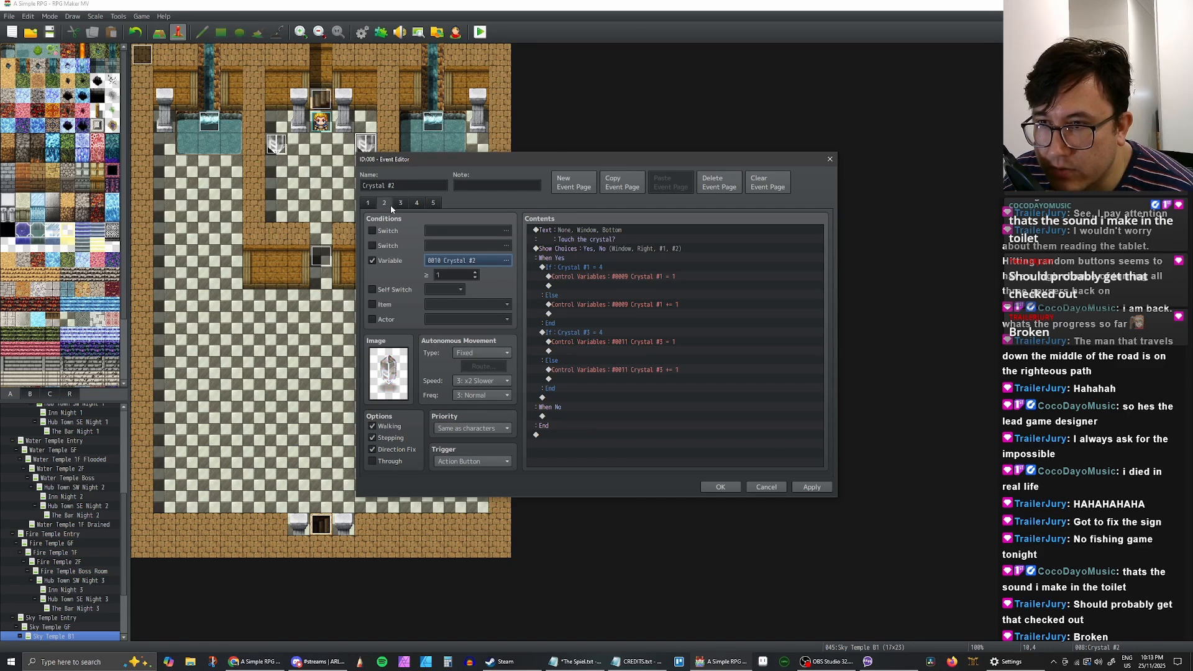
left_click(396, 204)
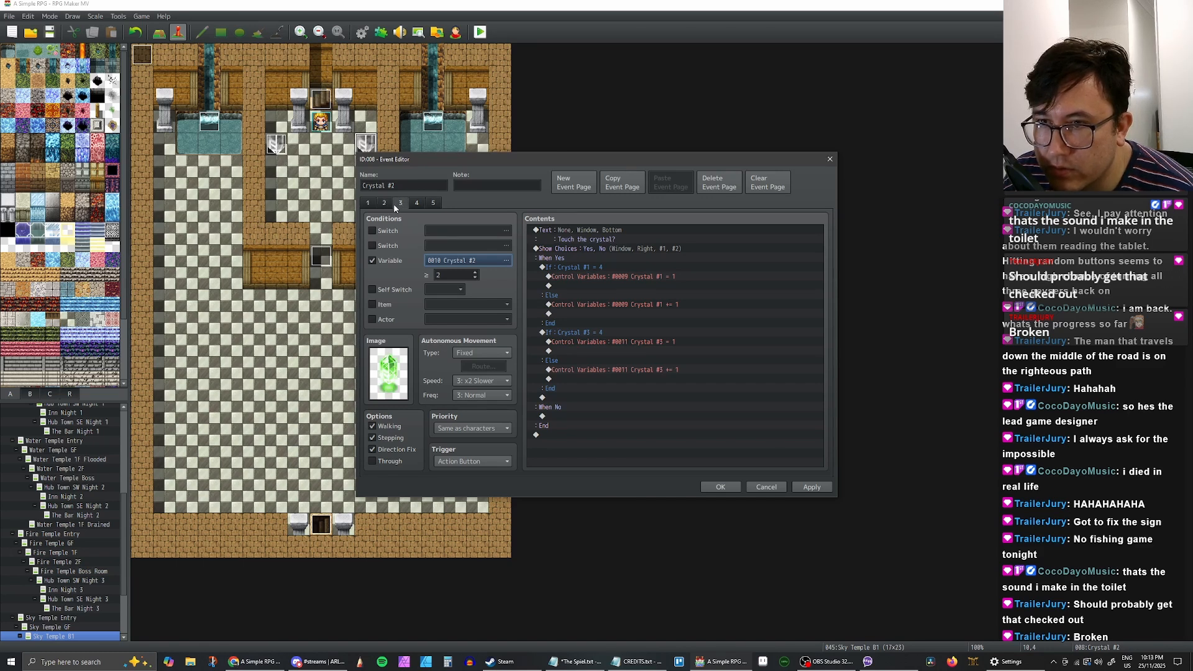
left_click(275, 663)
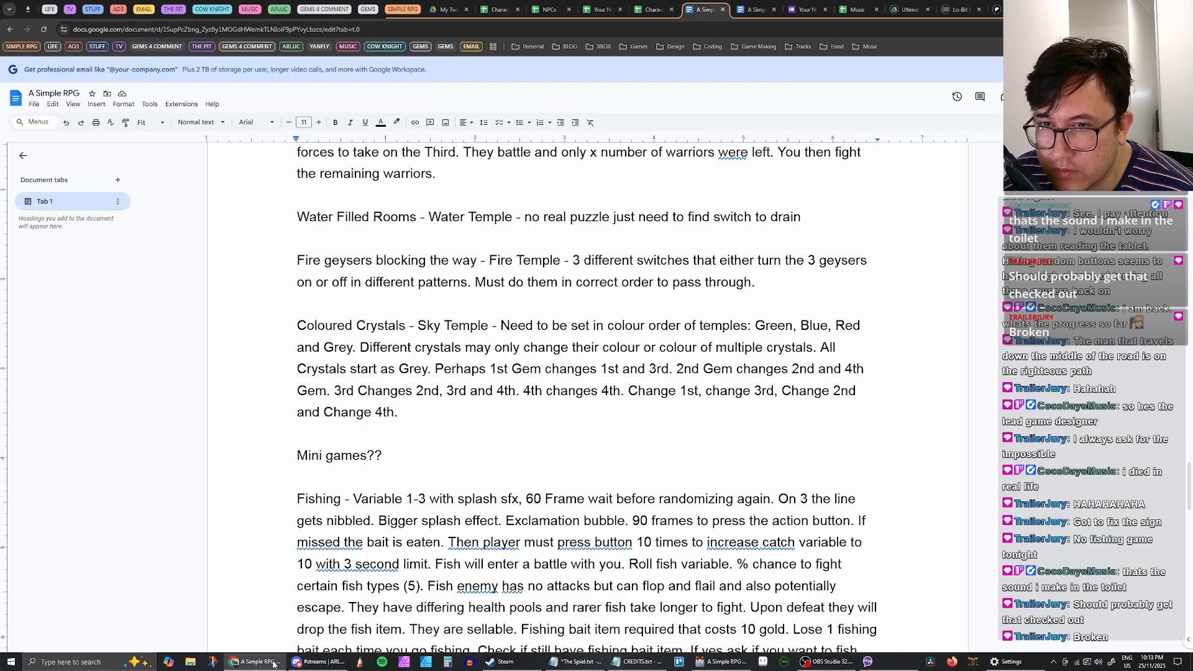
left_click(273, 662)
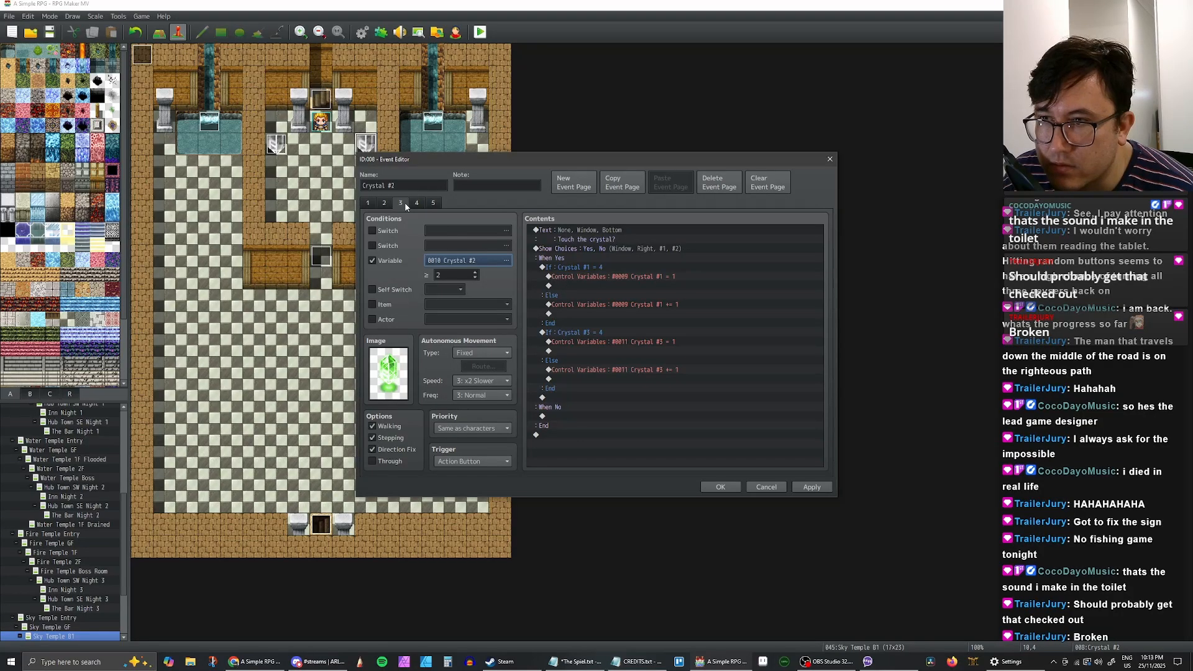
left_click(384, 203)
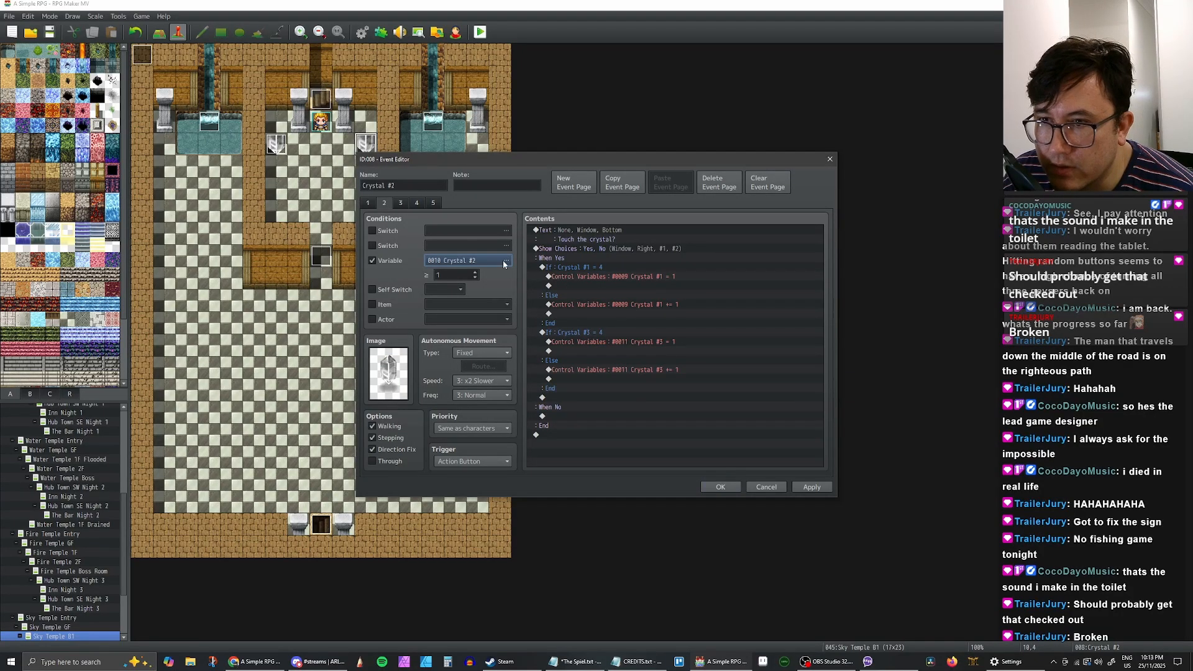
double_click(589, 268)
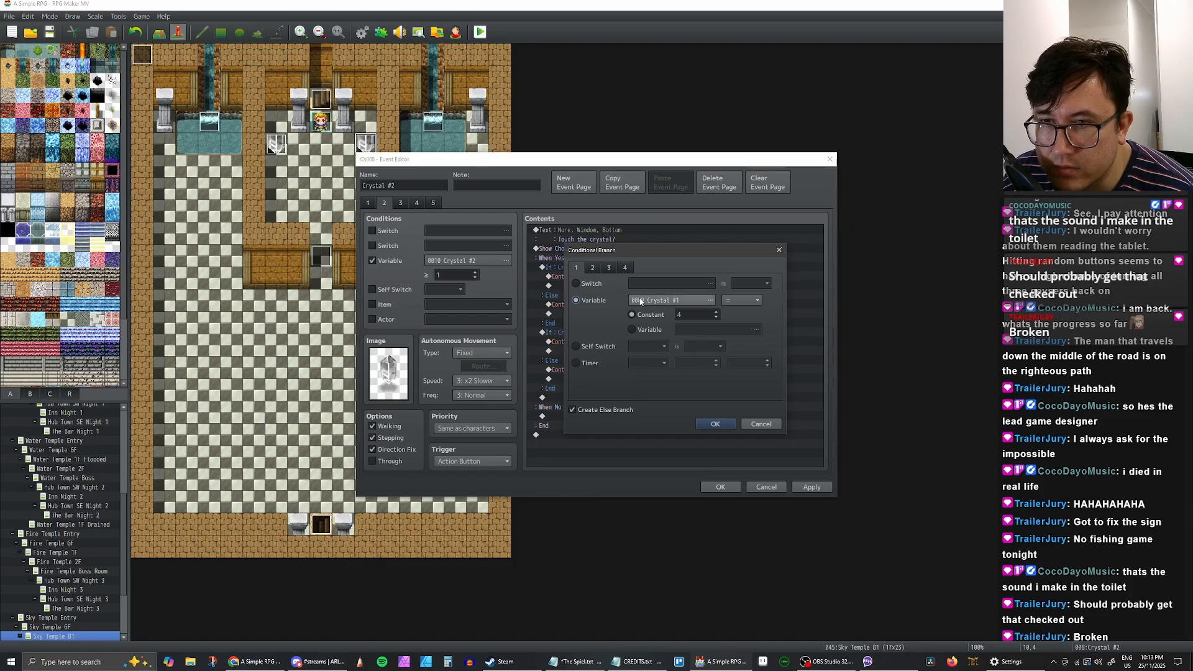
left_click(710, 300)
left_click(659, 456)
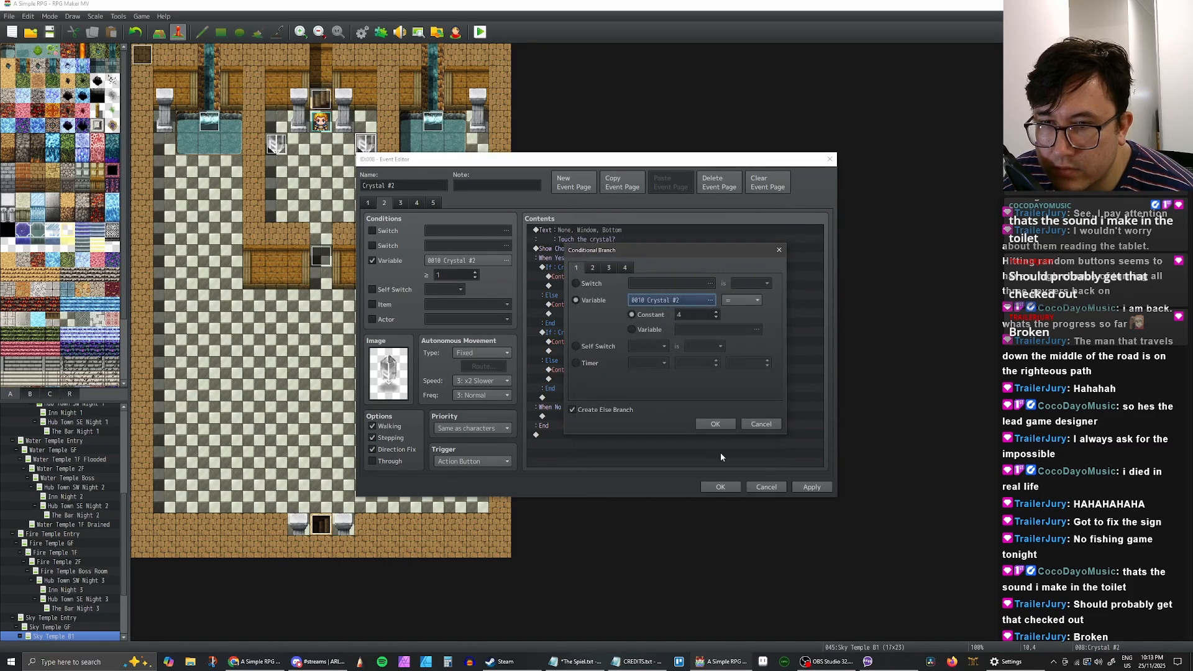
left_click(715, 424)
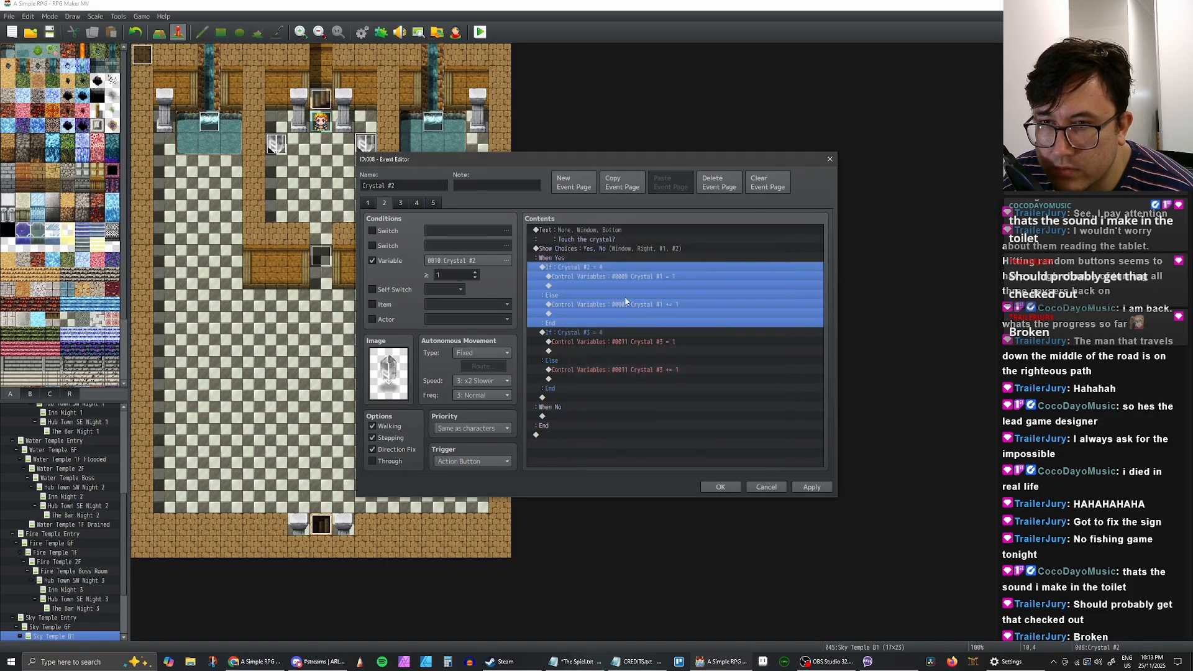
Step: Retarget both Control Variables commands in page 2's first conditional branch, the reset and the increment, to 0010 Crystal #2
double_click(628, 276)
left_click(713, 273)
left_click(683, 331)
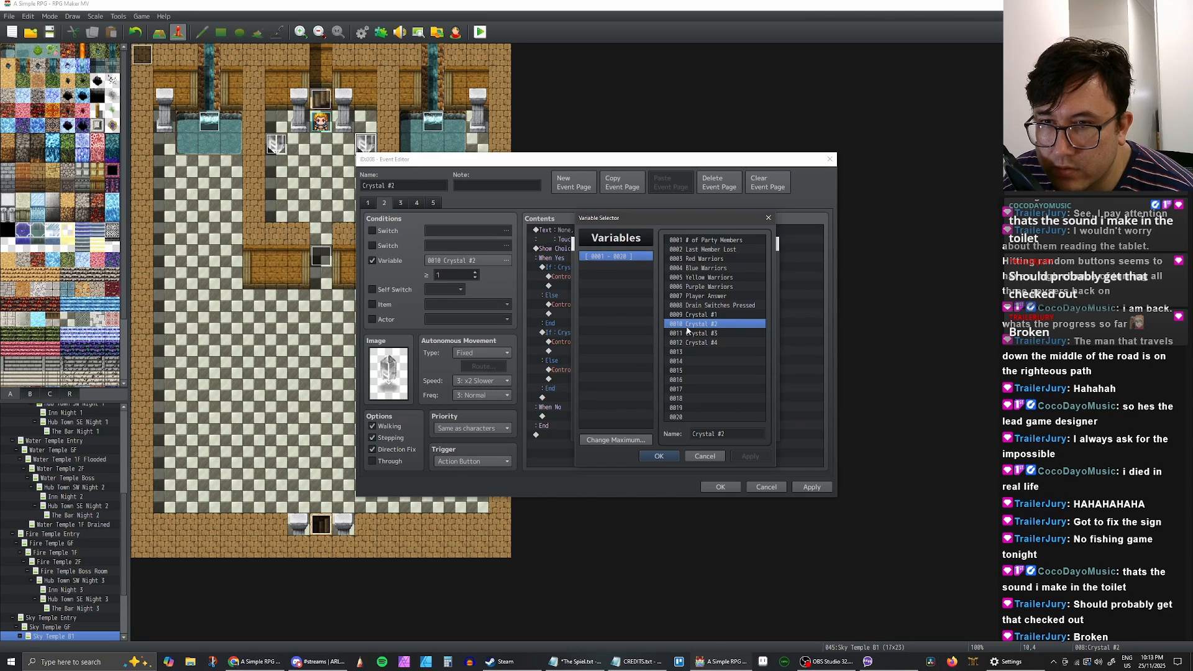
left_click(659, 456)
left_click(708, 429)
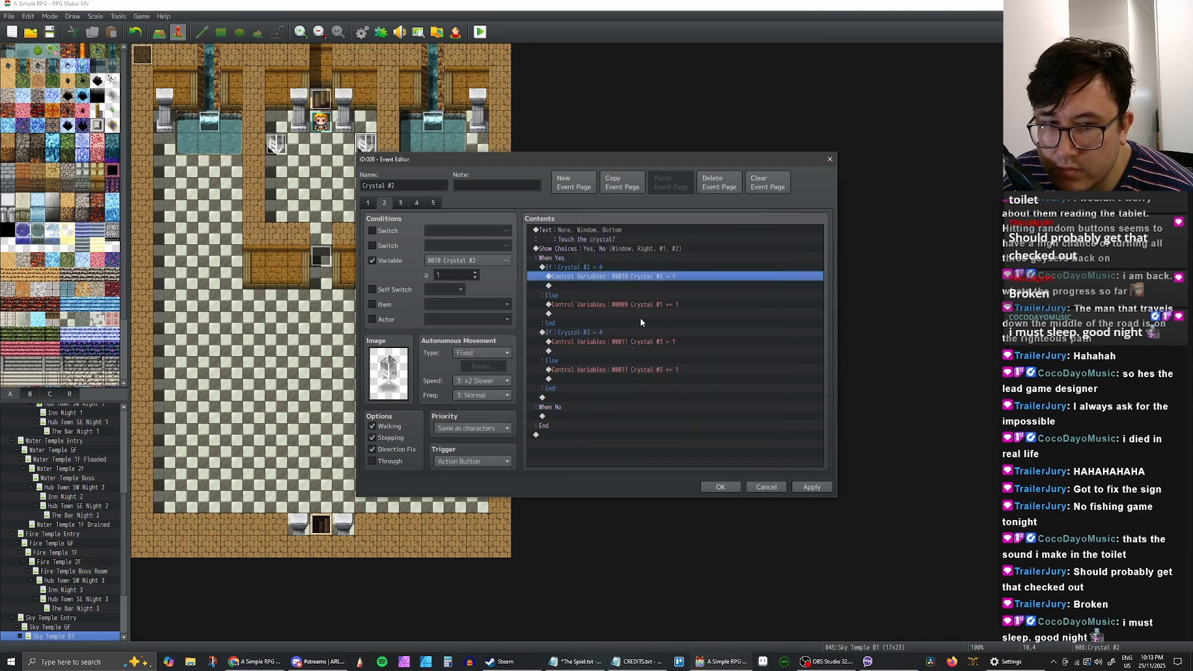
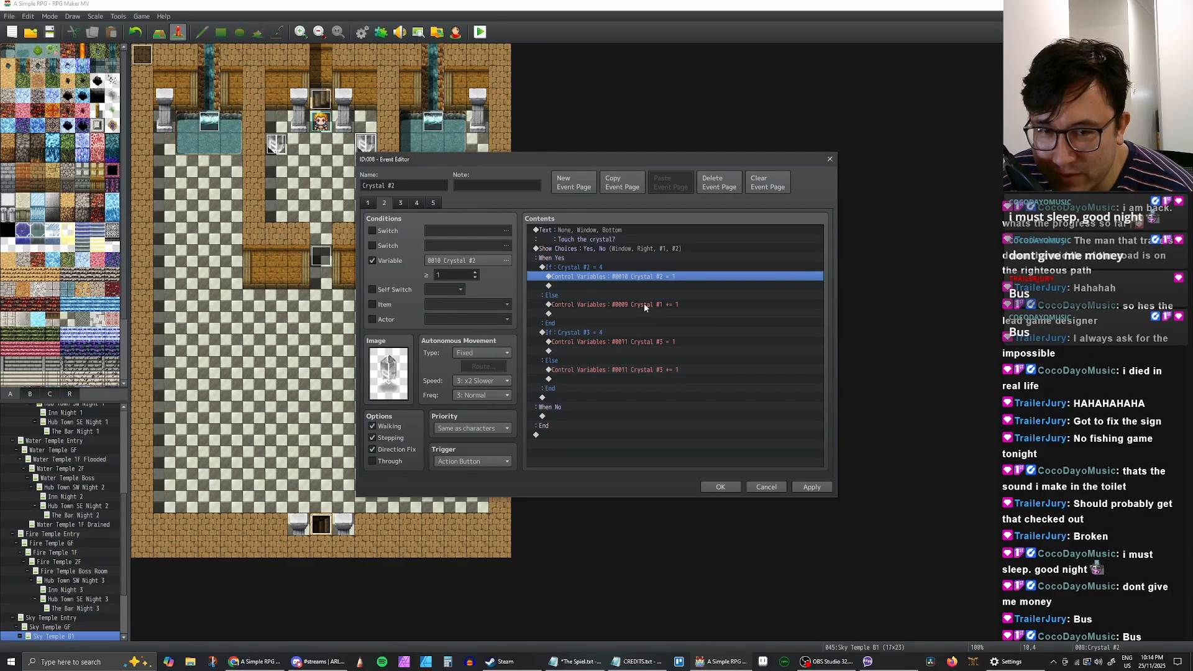
double_click(639, 305)
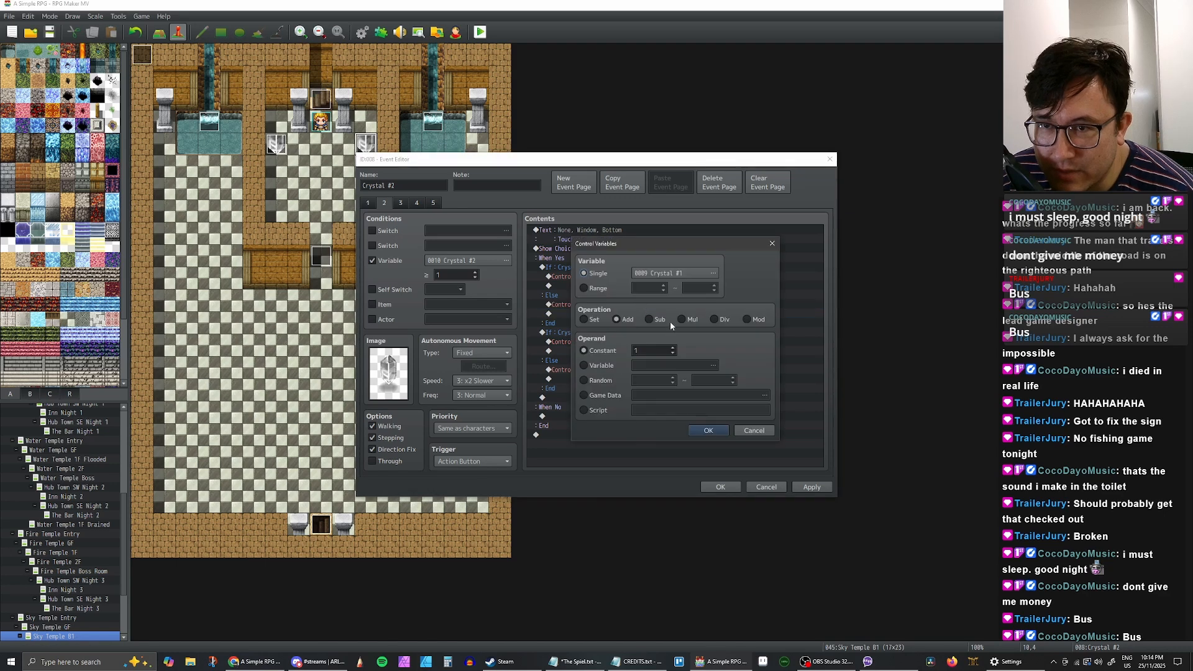
left_click(675, 275)
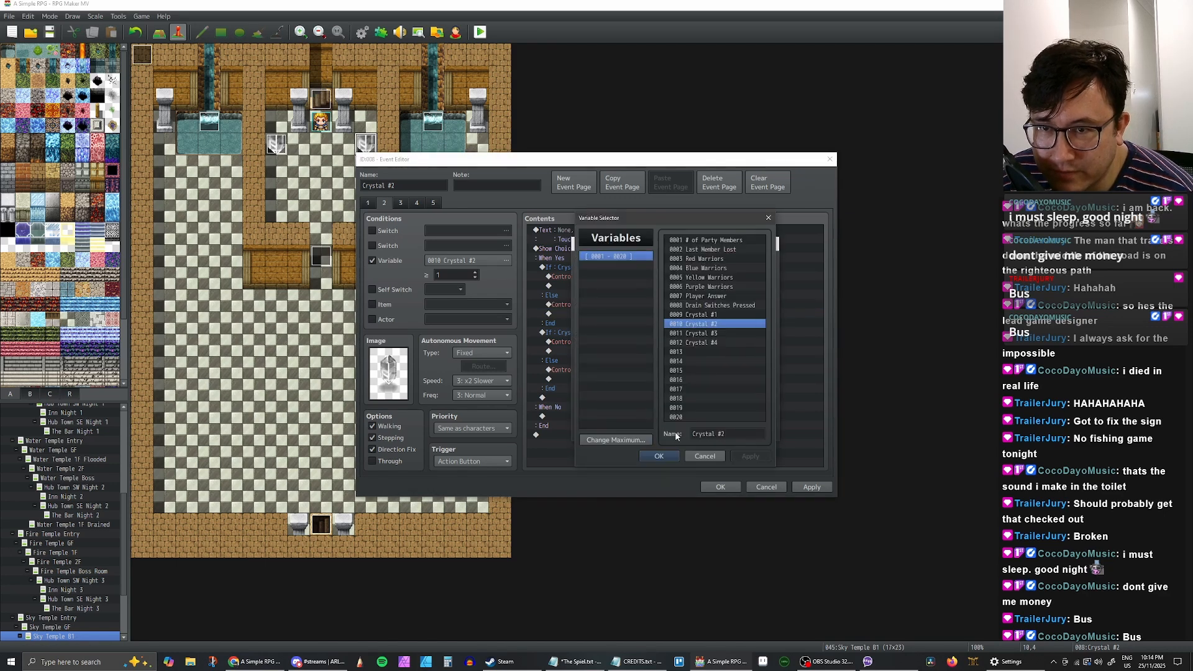
left_click(659, 456)
left_click(709, 432)
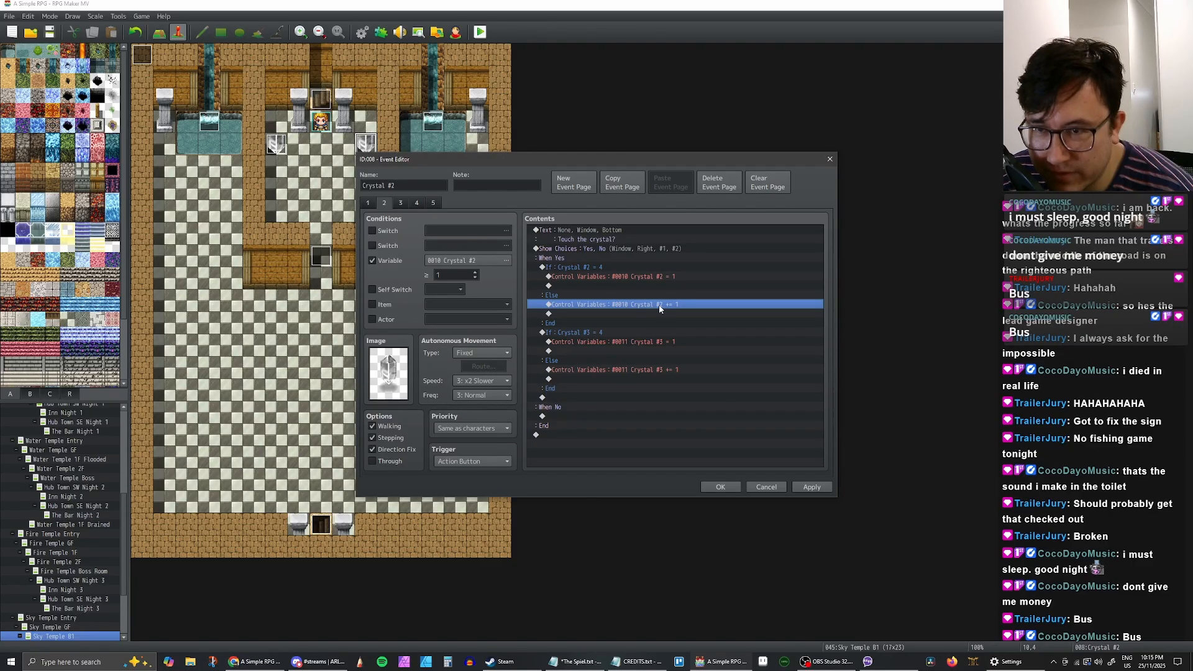
Step: Make page 2's second conditional branch test variable 0012 Crystal #4
double_click(649, 334)
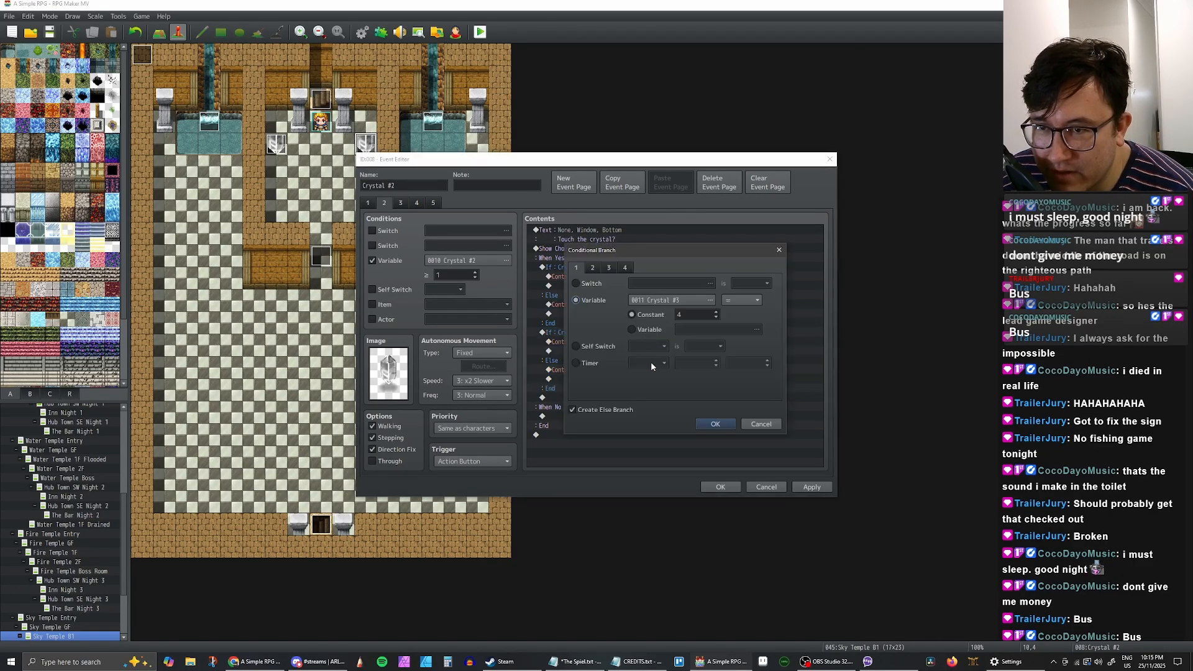
left_click(661, 304)
left_click(674, 334)
left_click(695, 342)
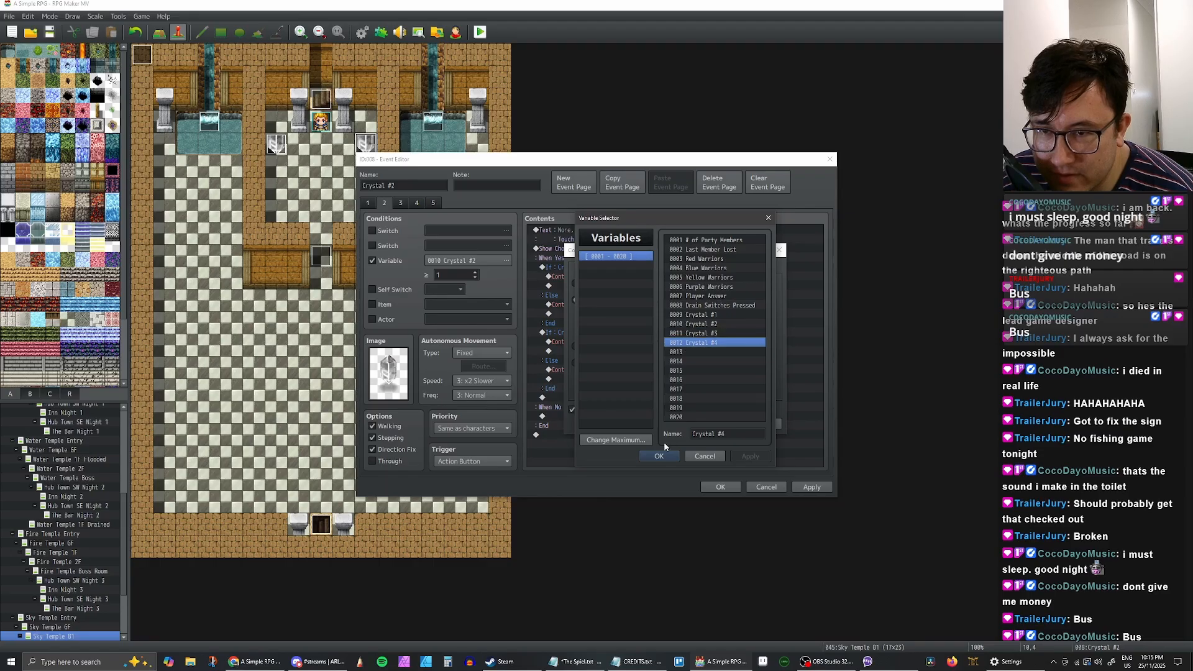
left_click(659, 456)
left_click(714, 423)
Step: Retarget both Control Variables commands in page 2's second conditional branch, the reset and the increment, to 0012 Crystal #4
double_click(642, 342)
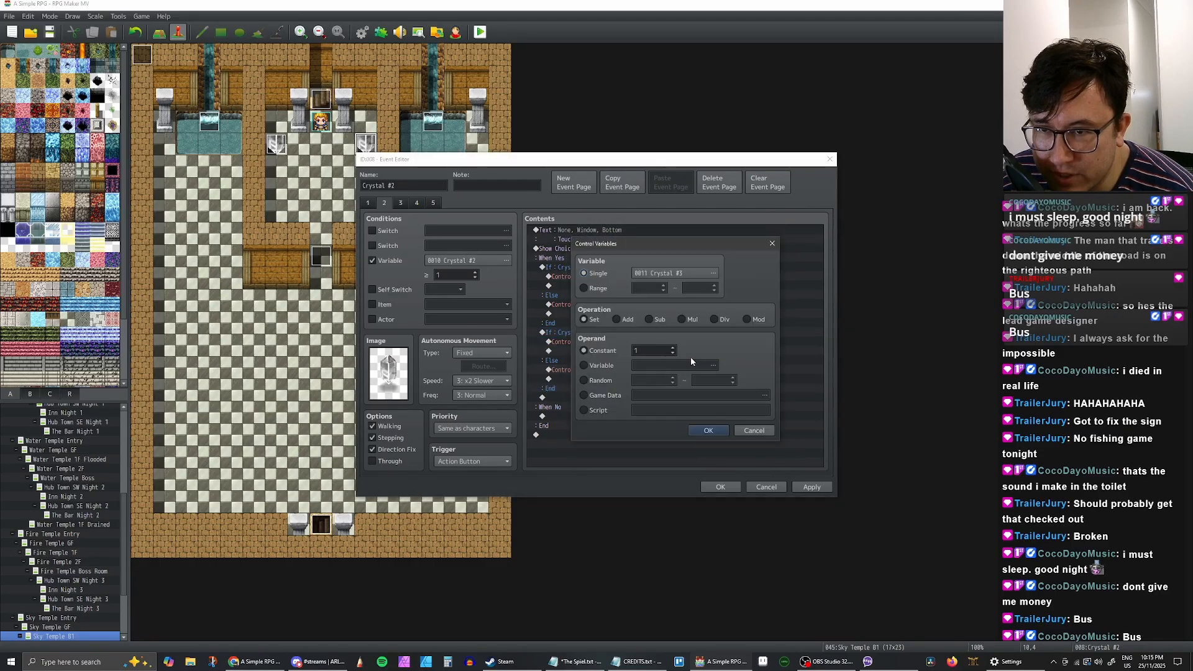
left_click(671, 273)
left_click(694, 344)
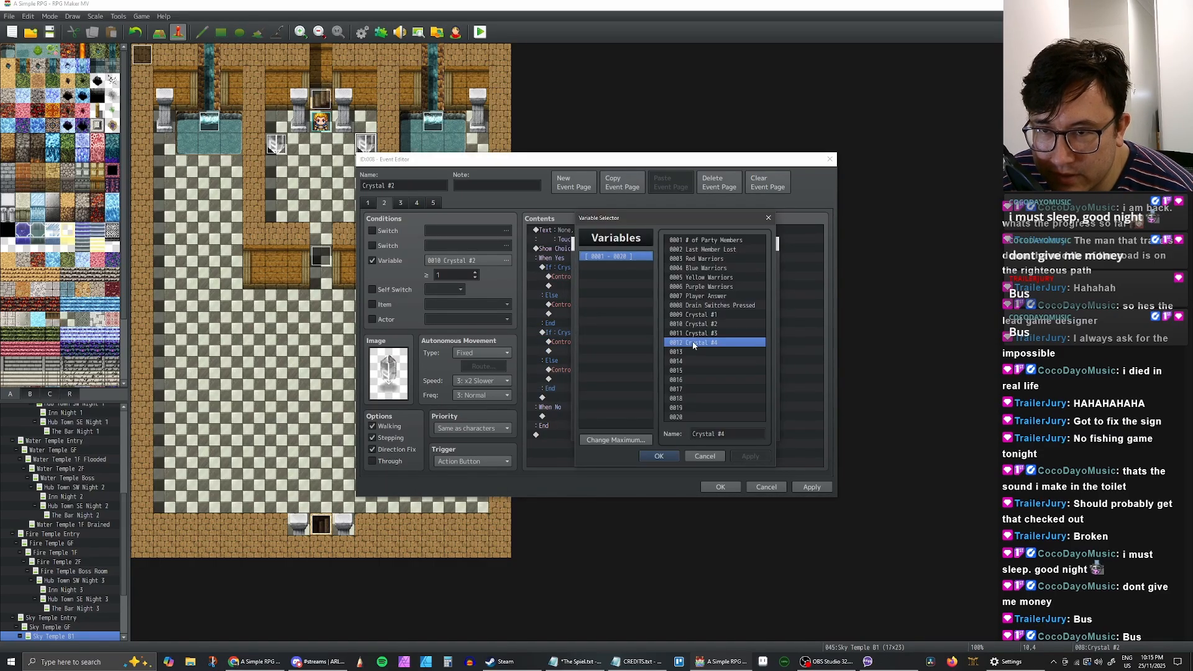
left_click(658, 456)
left_click(708, 429)
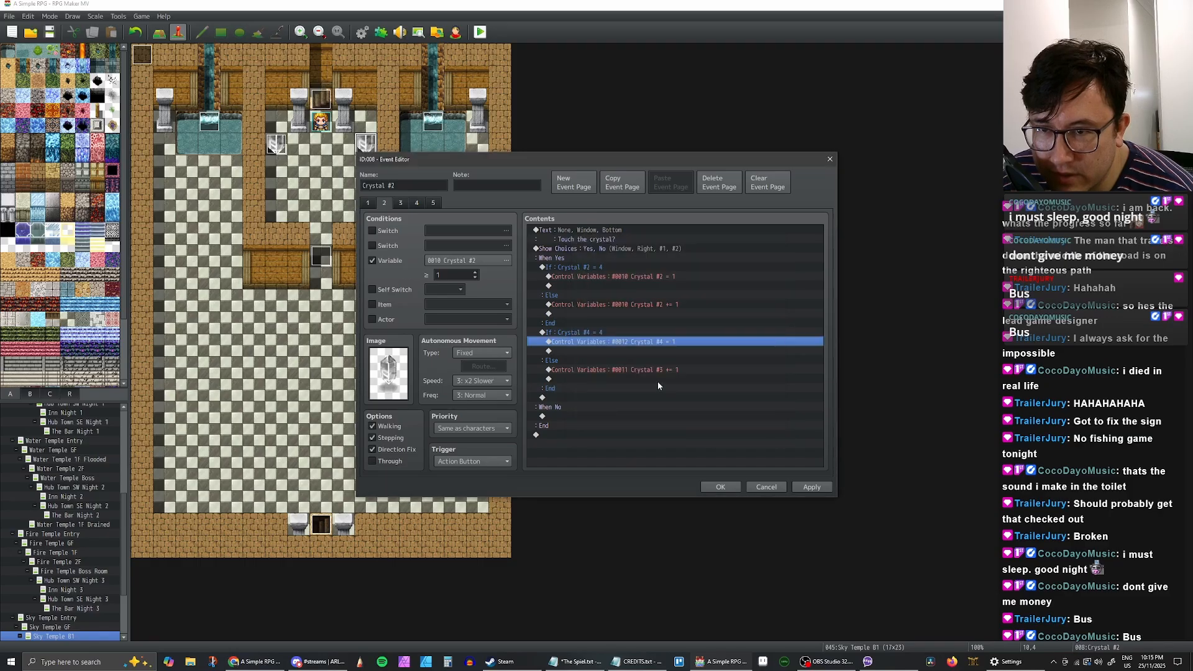
double_click(656, 370)
left_click(635, 273)
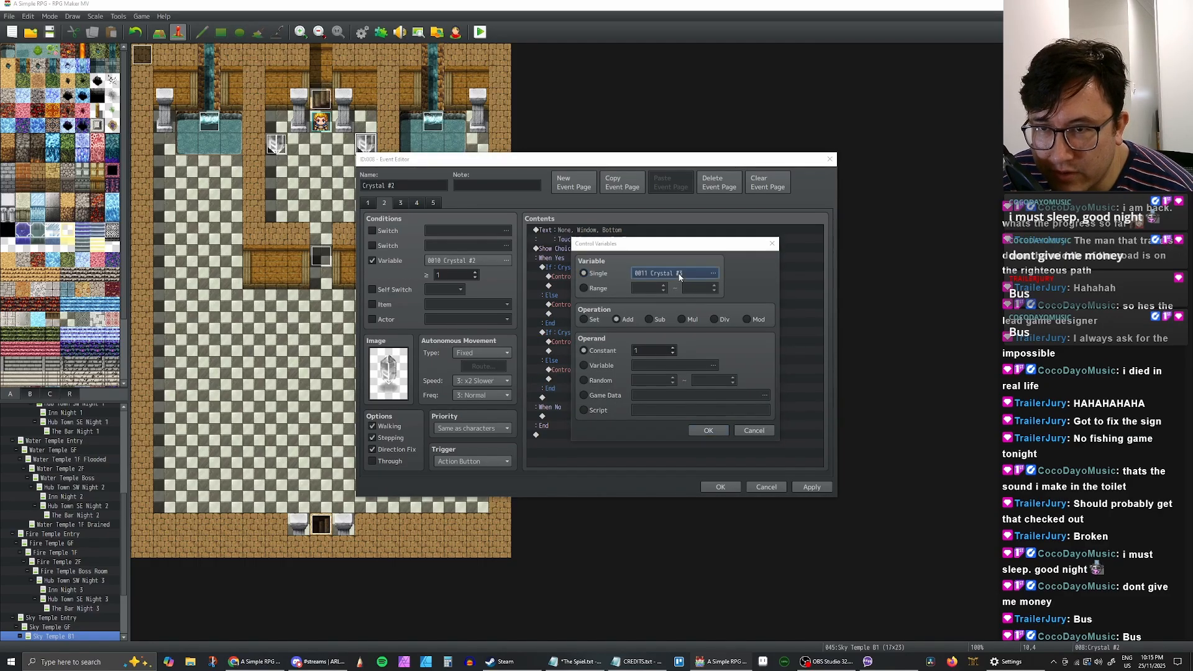
left_click(701, 344)
left_click(659, 456)
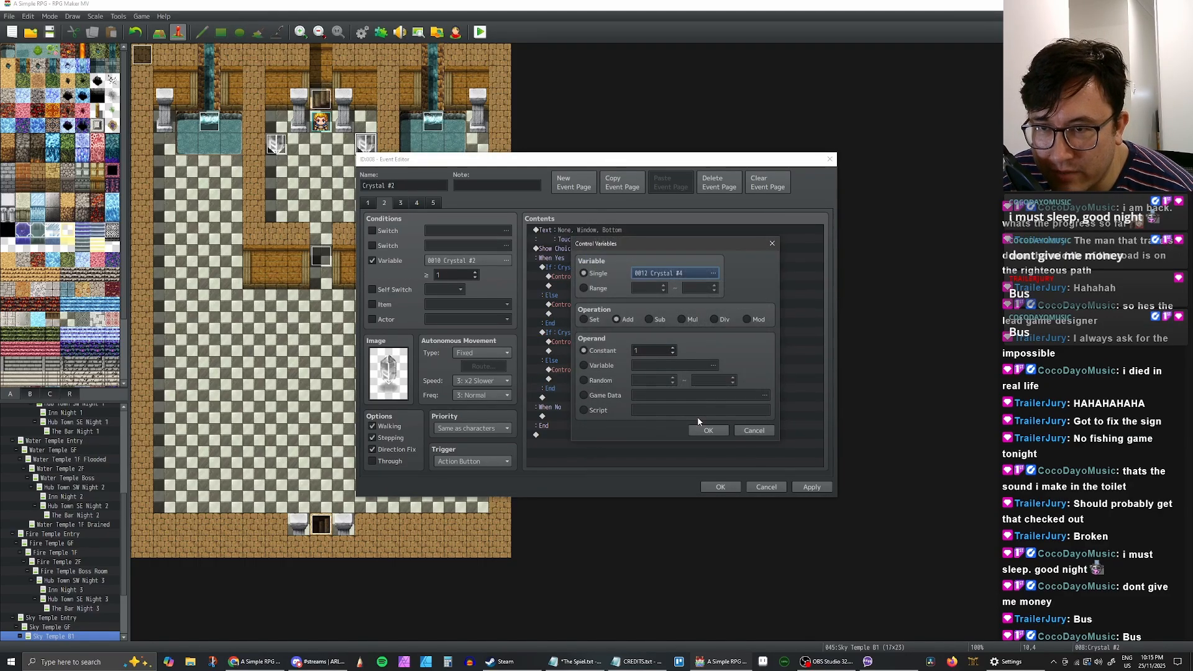
left_click(709, 430)
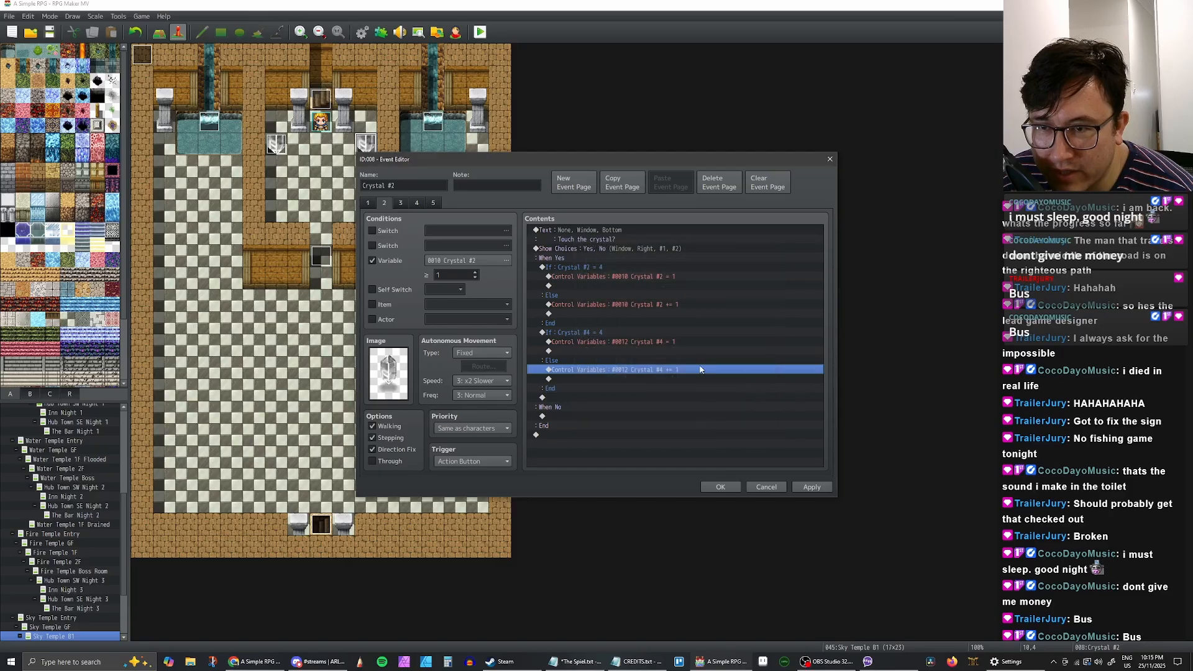
Step: Compare the conditional branches and variable commands across Crystal #2's event pages 2 to 5
left_click(628, 269)
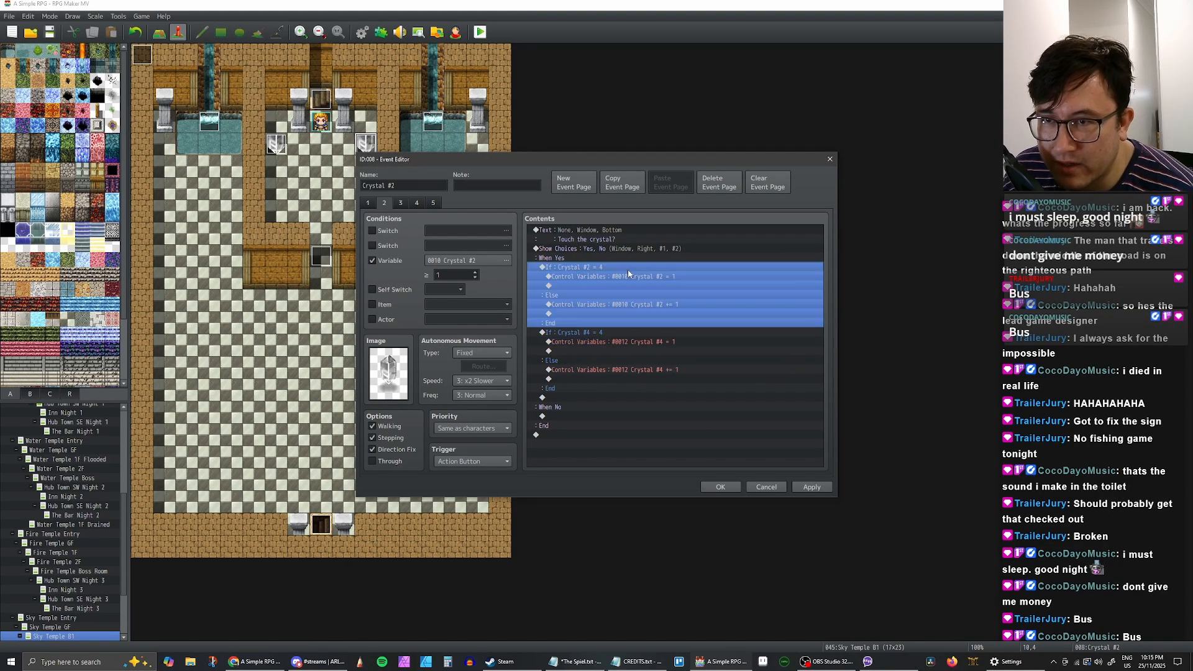
left_click(596, 383, "shift")
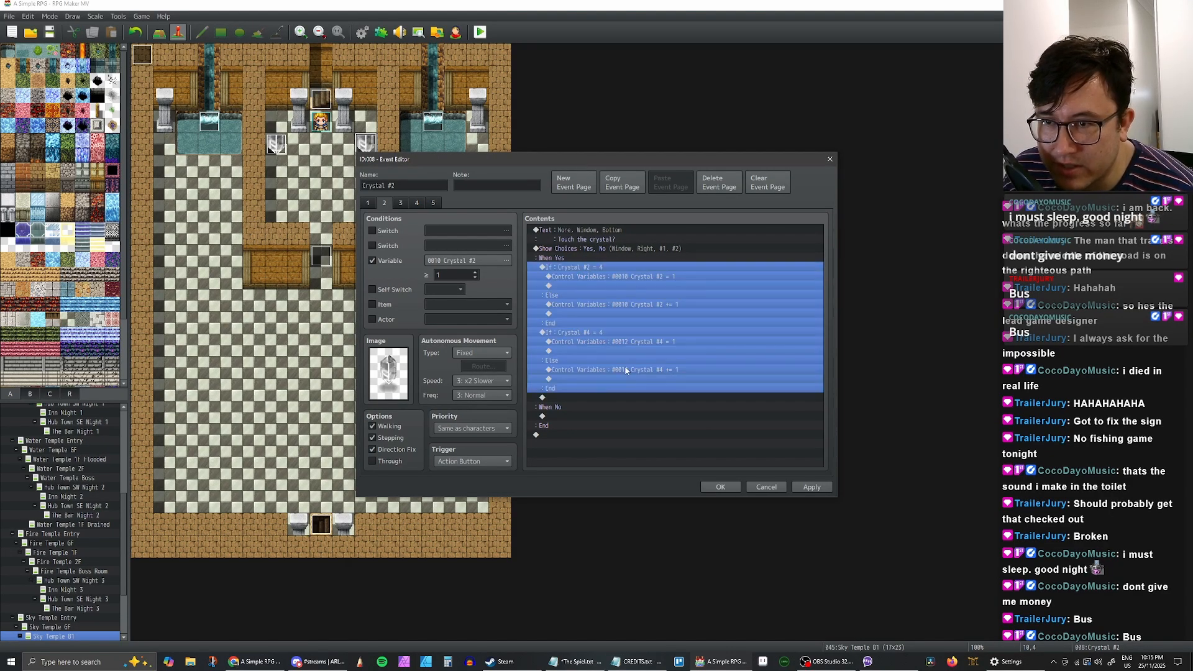
left_click(416, 204)
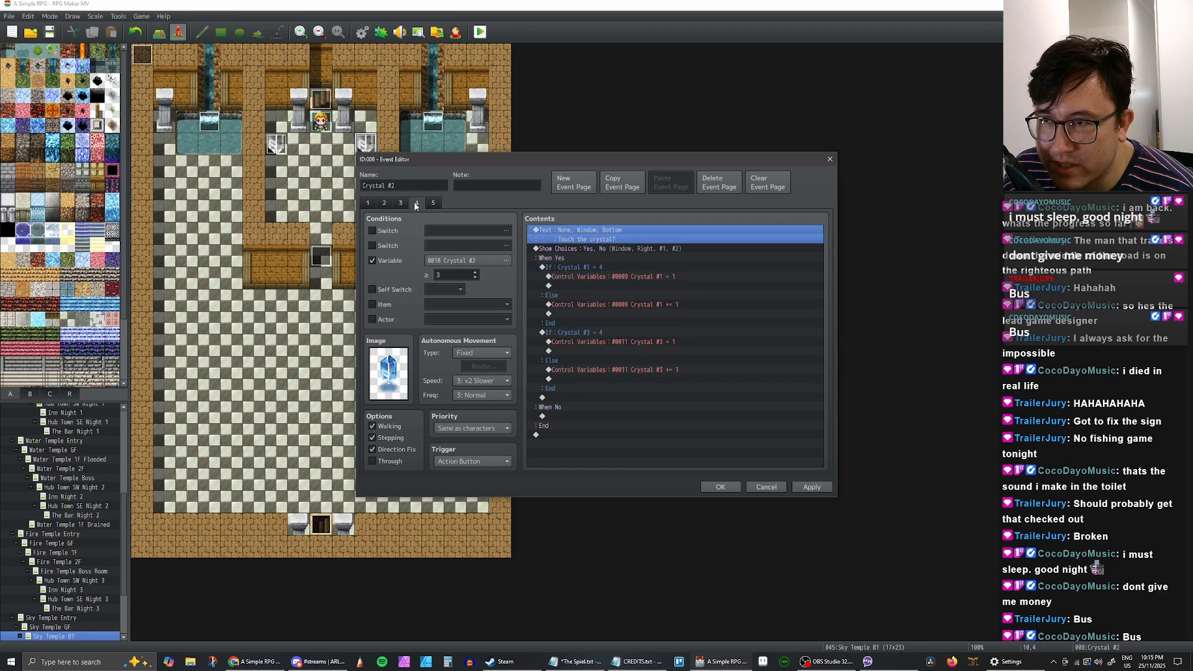
left_click(433, 203)
left_click(416, 203)
left_click(400, 203)
left_click(384, 203)
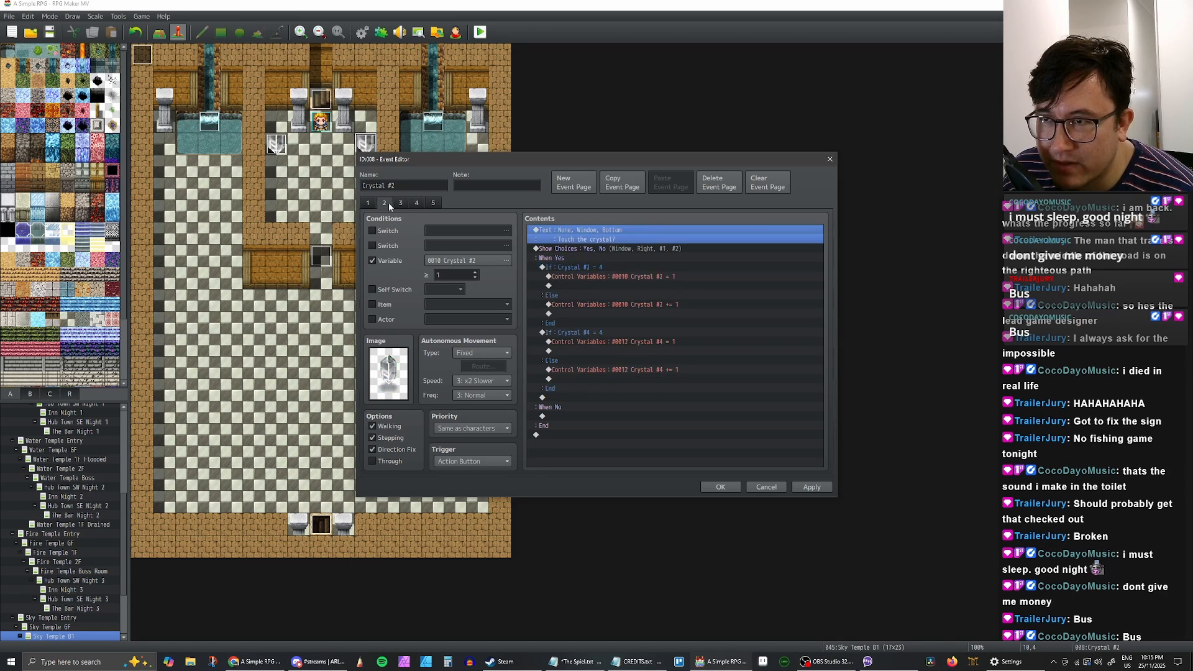
left_click(400, 203)
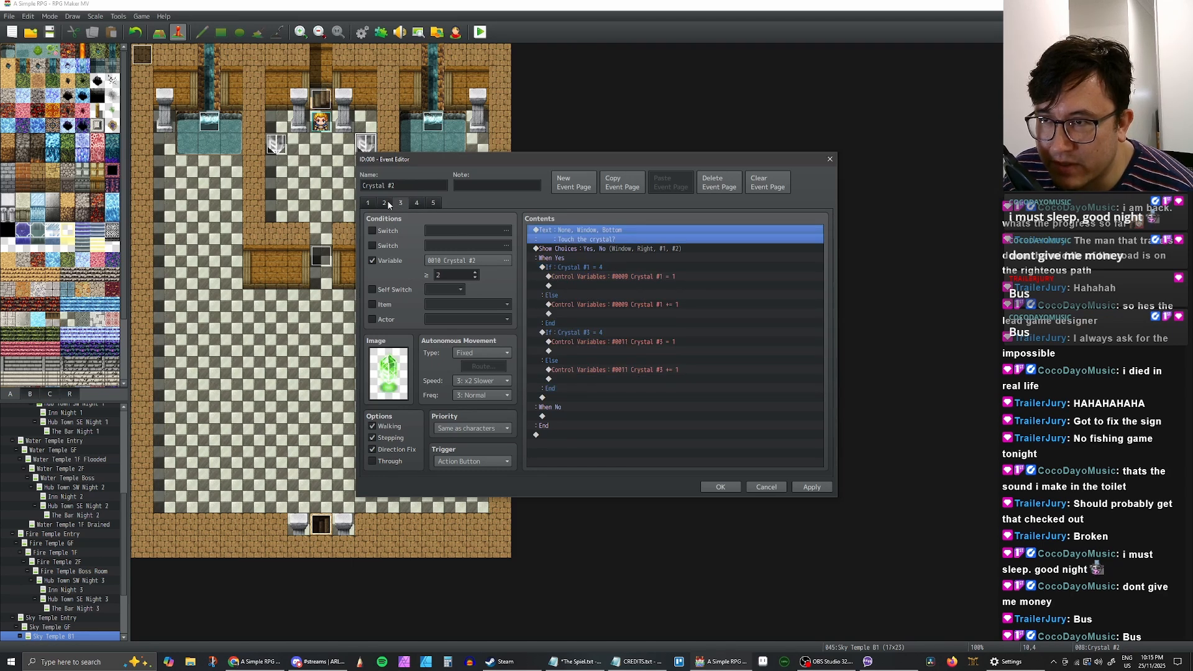
left_click(386, 204)
left_click(401, 204)
left_click(417, 204)
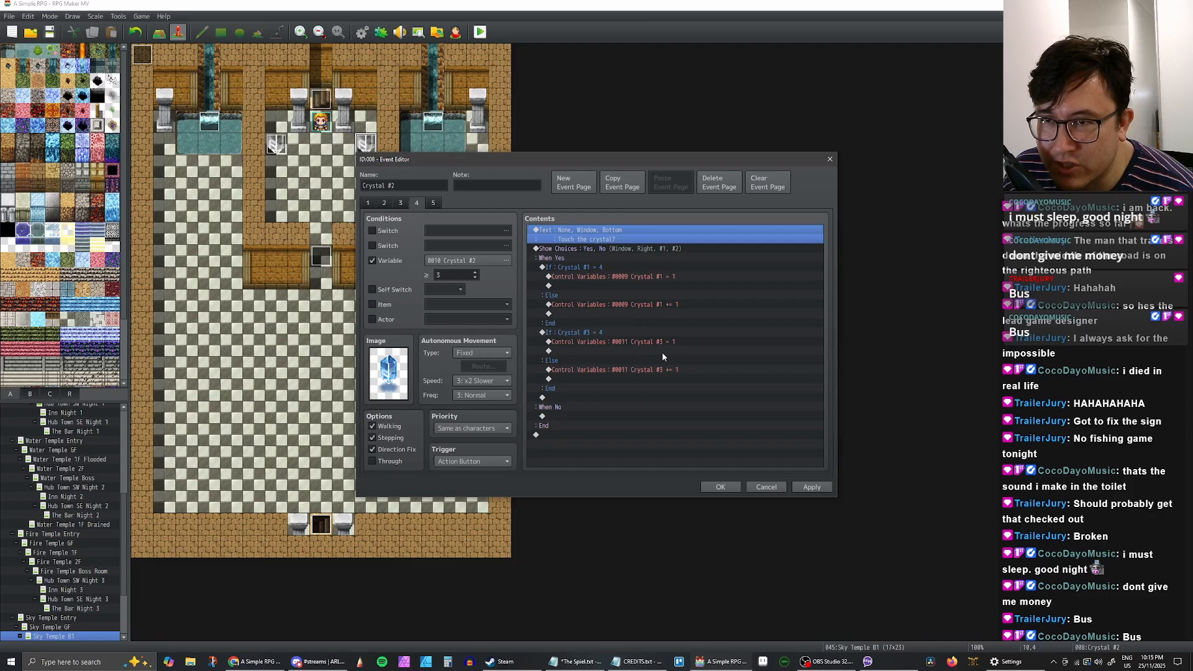
left_click(398, 204)
left_click(385, 203)
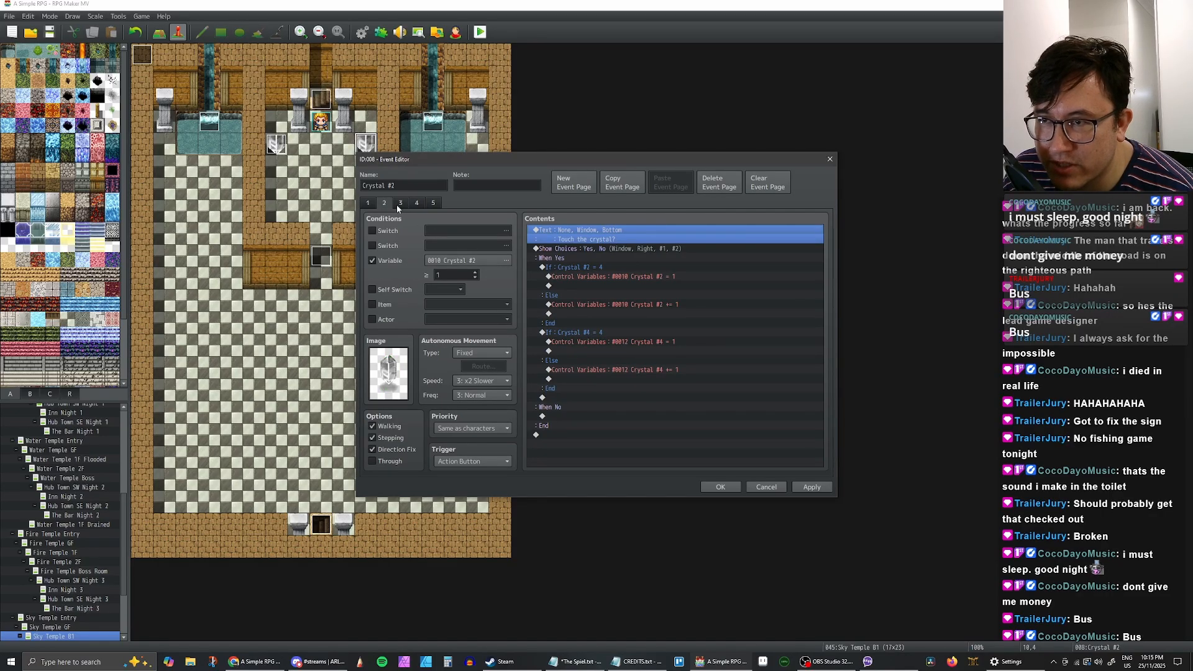
left_click(396, 204)
left_click(384, 205)
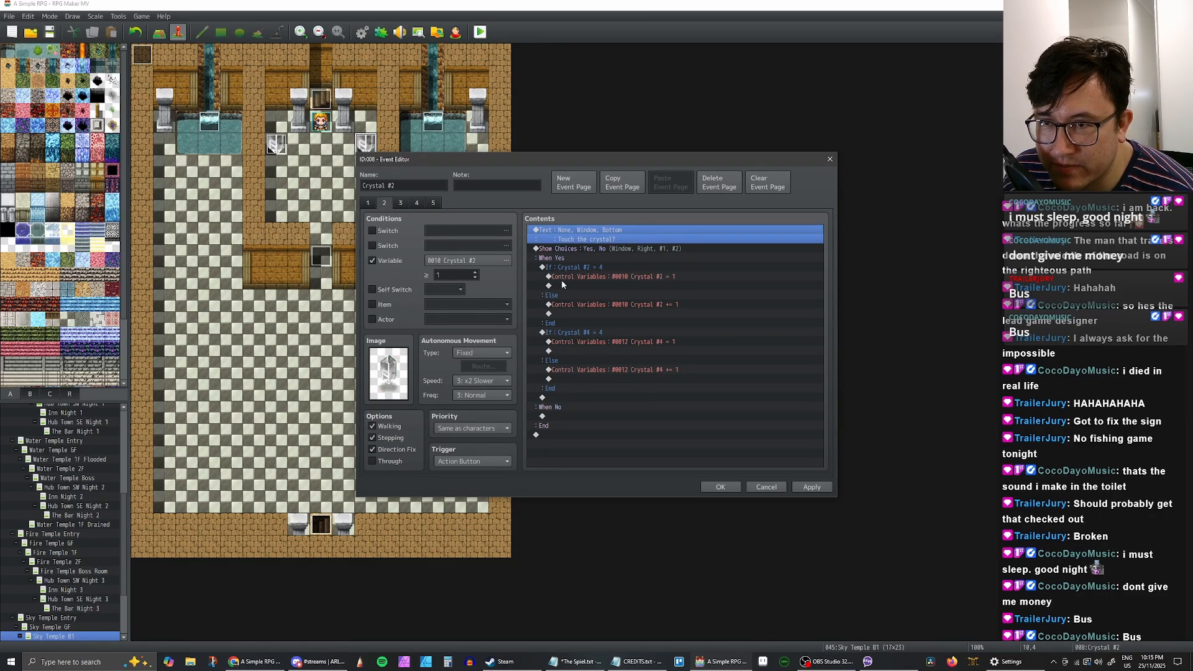
Step: Copy page 2's Crystal #2 and Crystal #4 conditional branches and use them to replace both branches on page 3
left_click(611, 268)
left_click(616, 373, "shift")
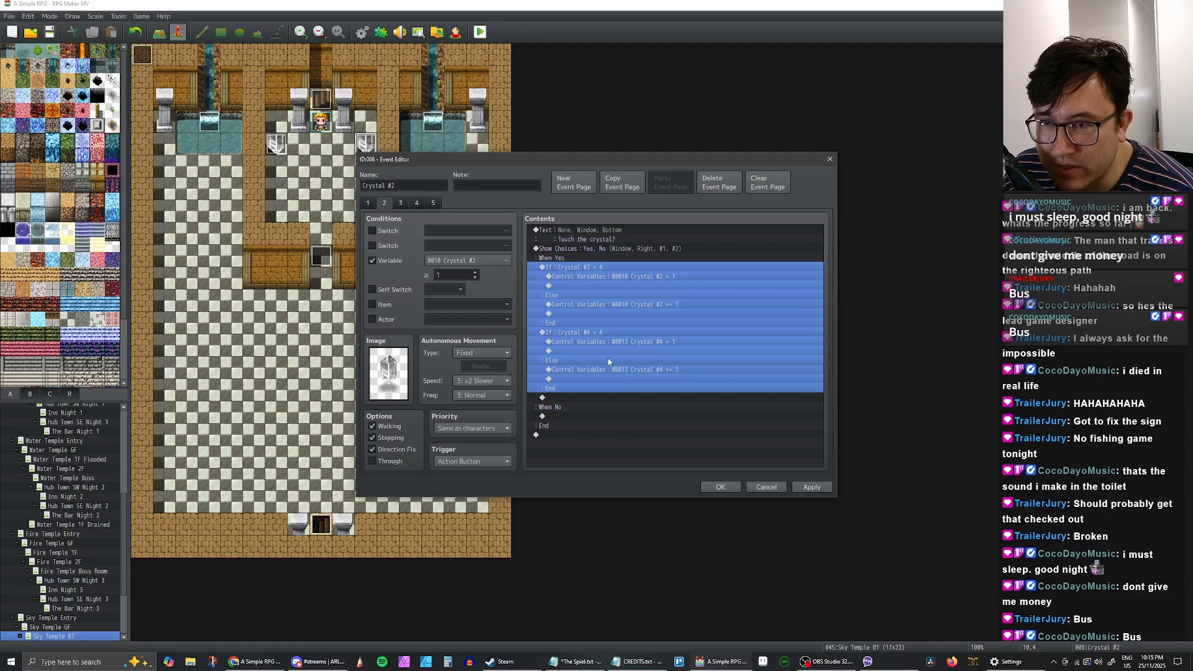
left_click(400, 203)
left_click(610, 268)
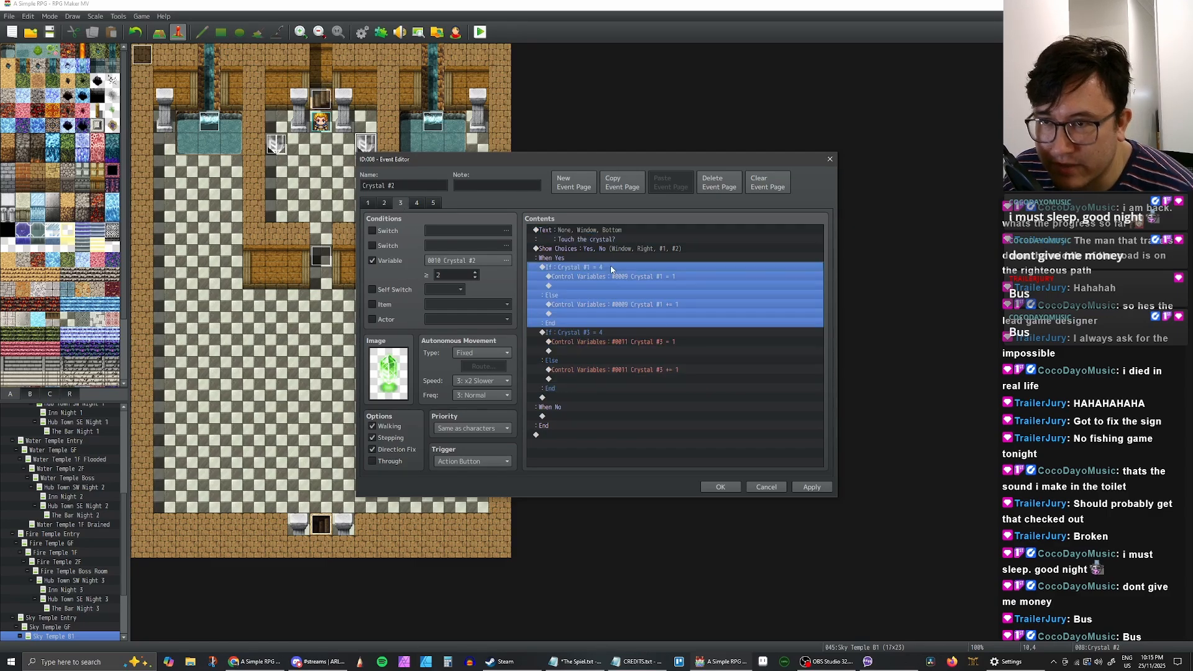
key("Delete")
key("ctrl+v")
Step: Replace both conditional branches on event pages 4 and 5 with the copied Crystal #2 and Crystal #4 branches
left_click(416, 203)
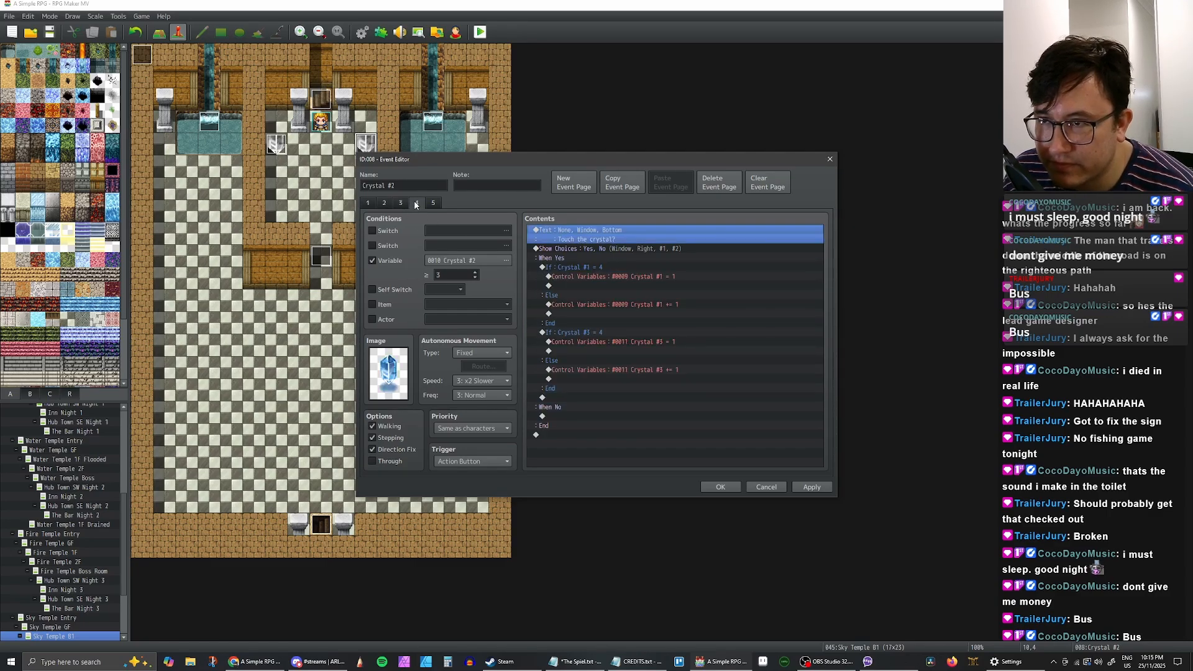
left_click(606, 268)
key("Delete")
key("ctrl+v")
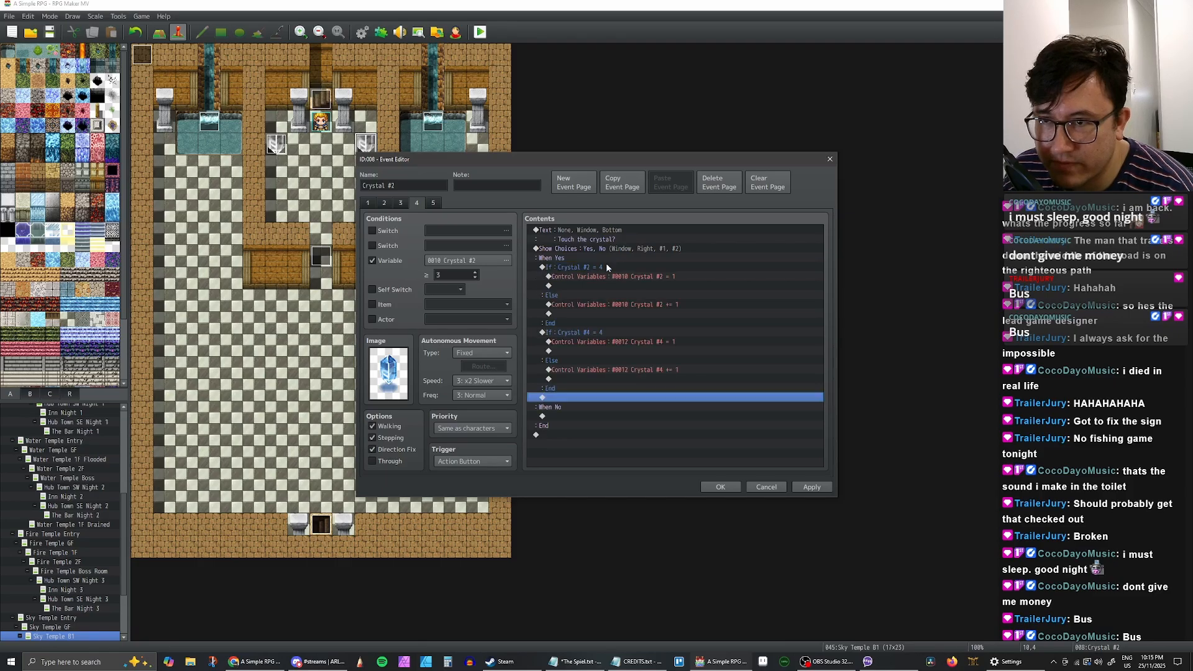
left_click(433, 203)
left_click(597, 269)
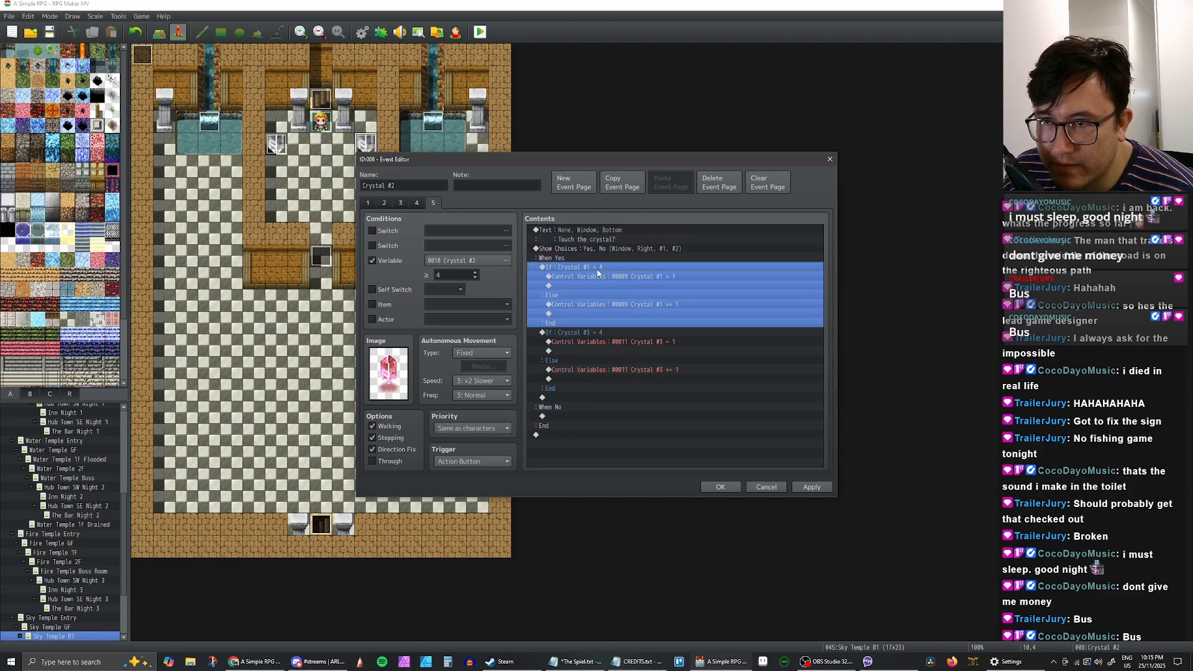
key("Delete")
key("Delete")
key("ctrl+v")
Step: Set event page 3's image to the green crystal in the first row of the !Crystal sheet
left_click(400, 203)
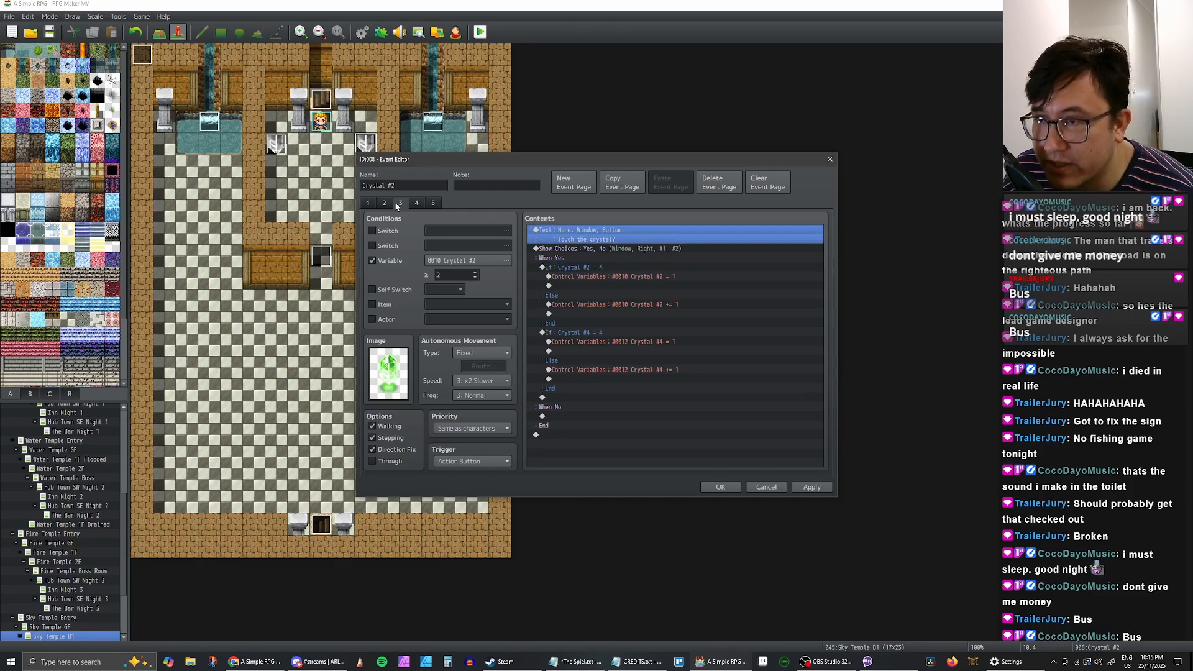
double_click(395, 381)
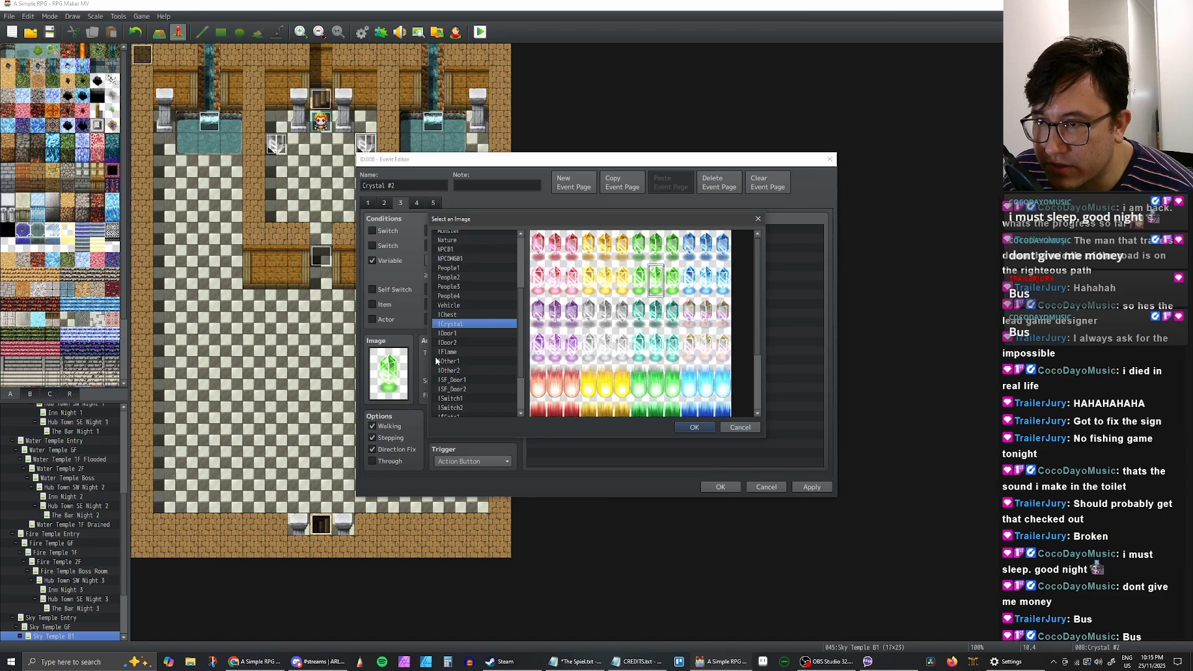
left_click(656, 252)
left_click(696, 427)
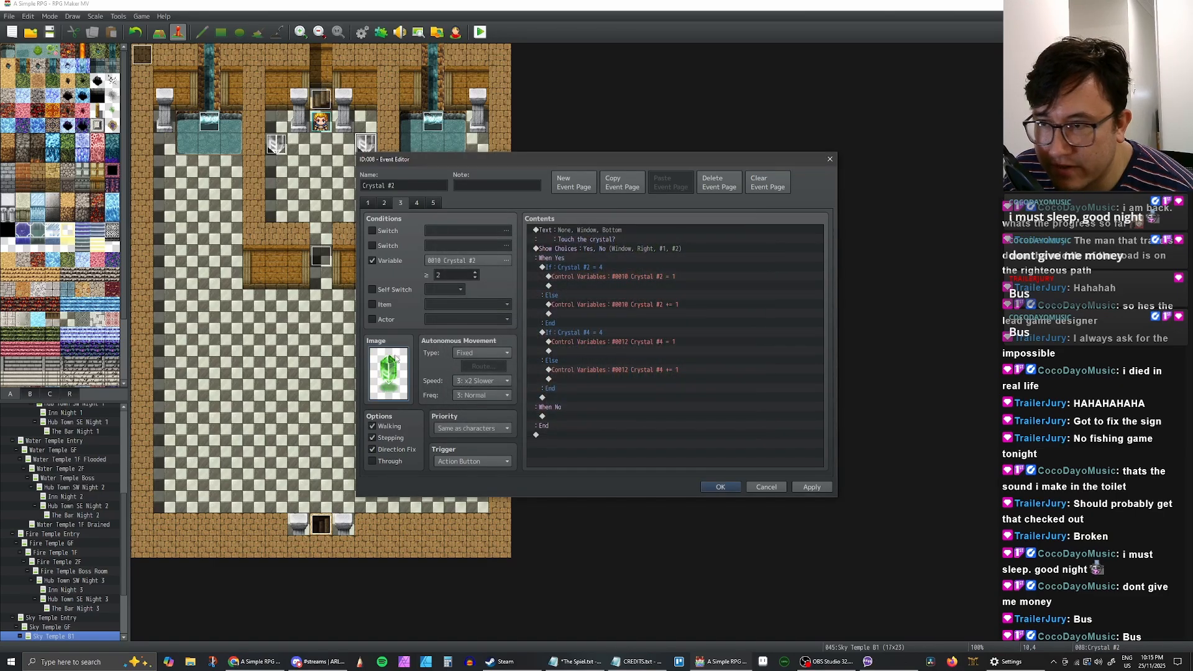
Step: Set event page 4's image to the glowing blue crystal in the second row of the !Crystal sheet and apply the event changes
left_click(416, 204)
double_click(389, 373)
left_click(706, 279)
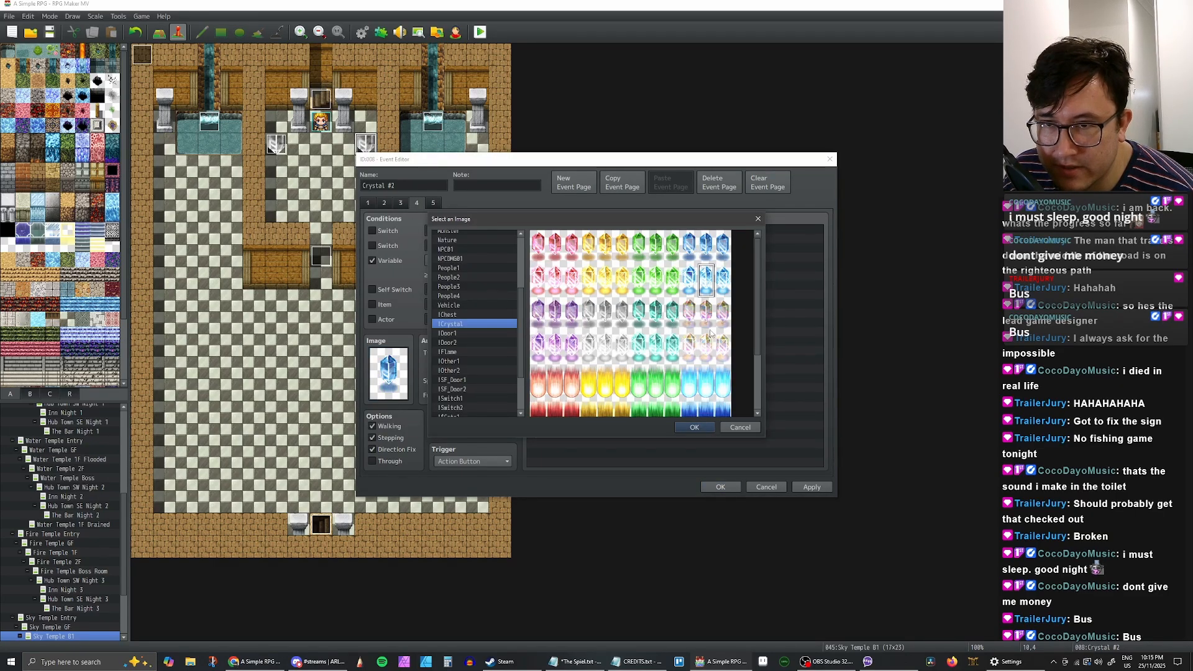
left_click(705, 427)
left_click(823, 489)
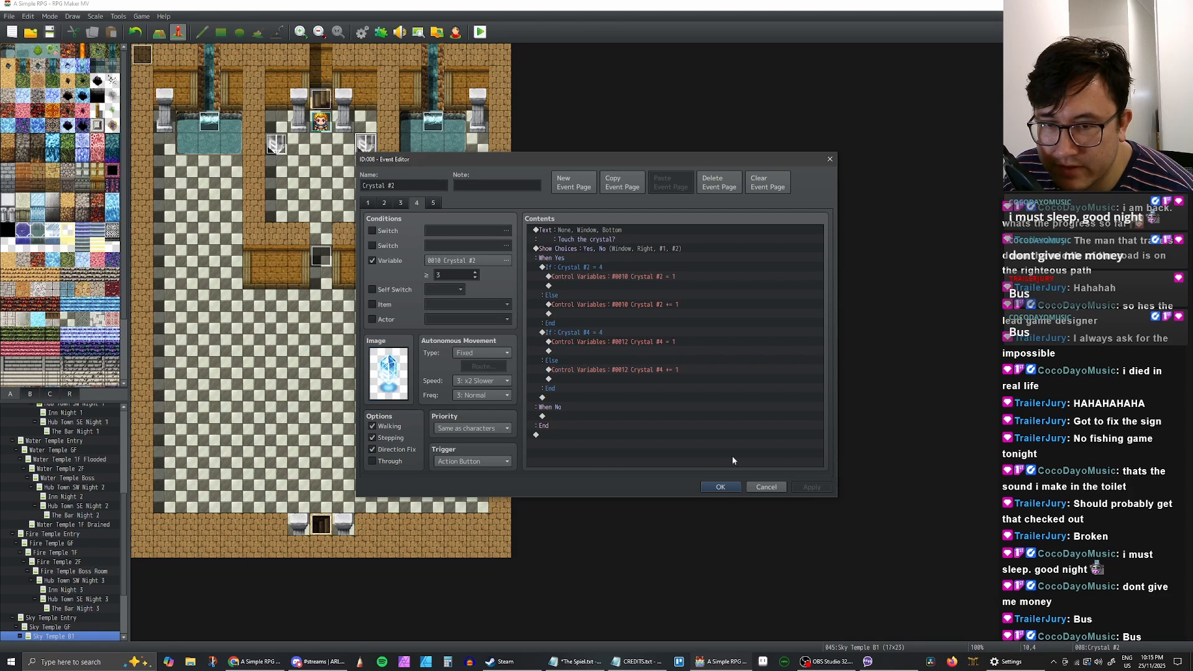
Step: Compare the crystal images on event pages 3, 4 and 5
left_click(402, 201)
left_click(416, 203)
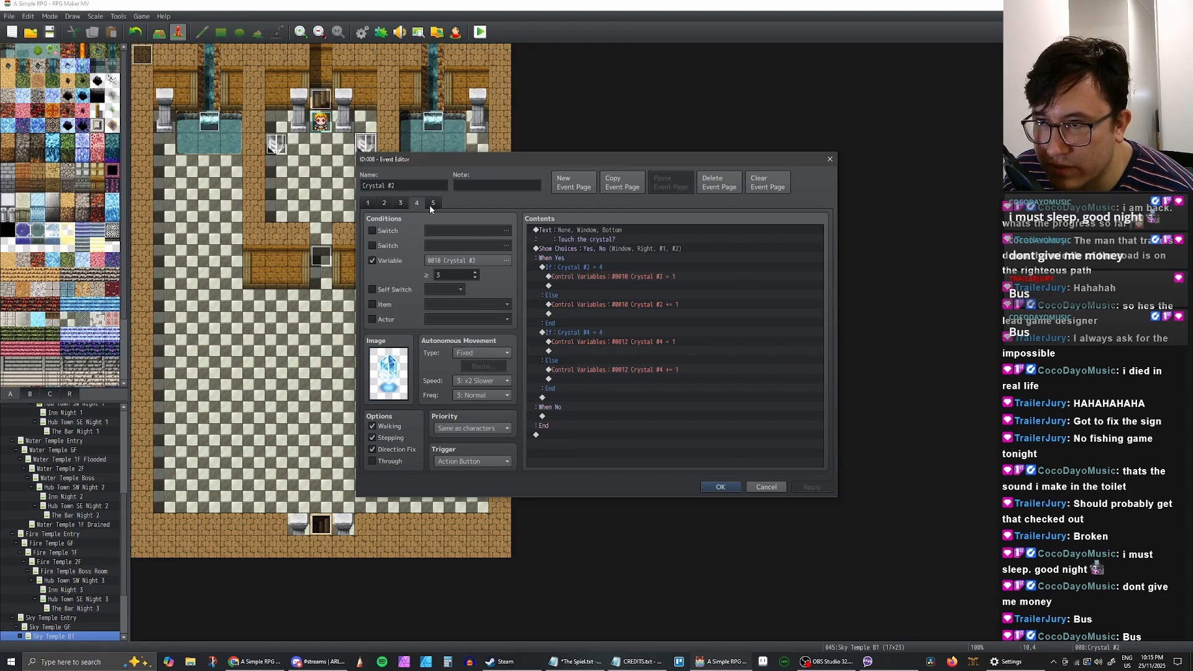
left_click(431, 204)
left_click(418, 204)
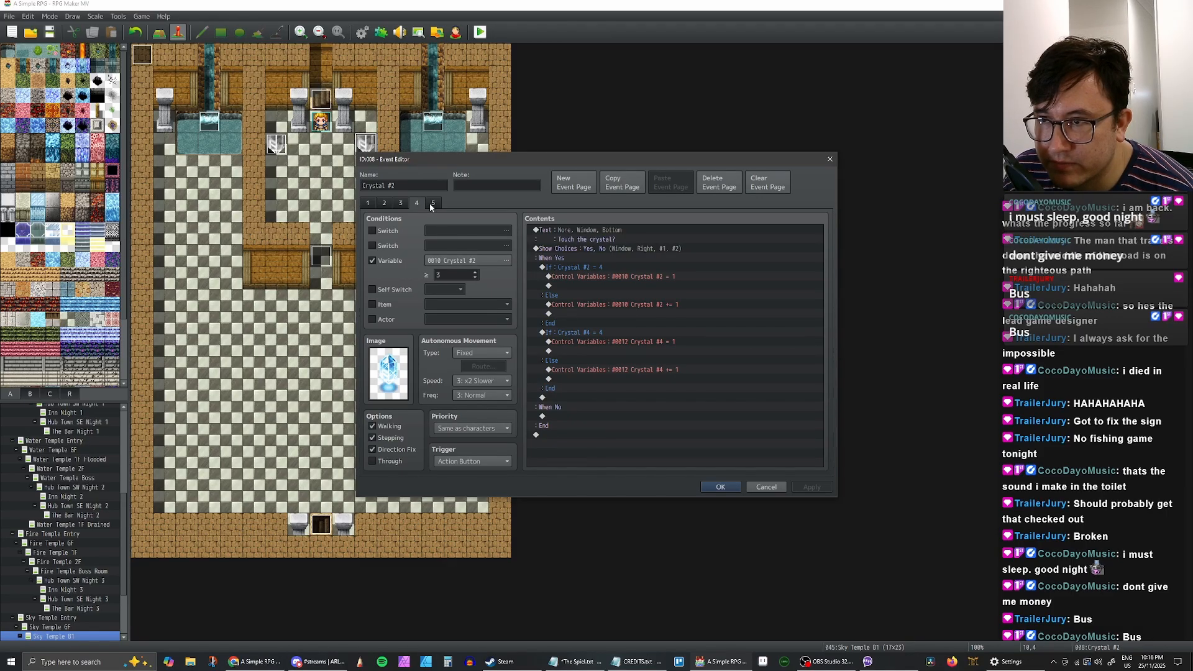
left_click(432, 204)
left_click(417, 204)
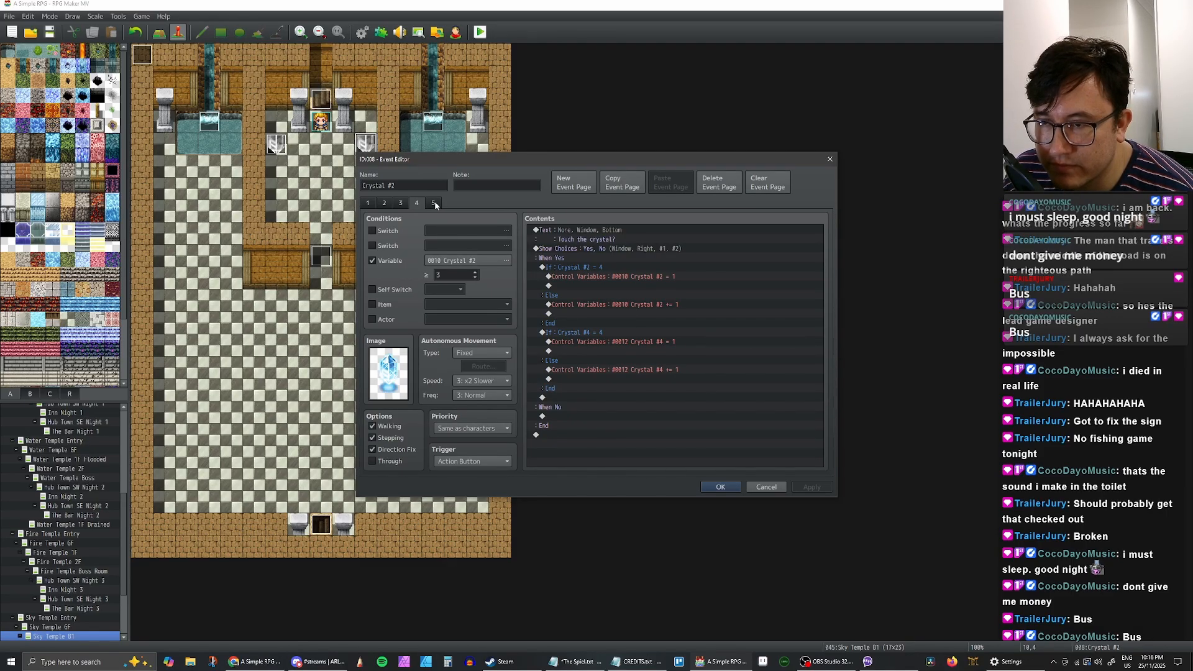
Step: Review the event pages of Crystal #2 and close its editor without changes
left_click(434, 204)
left_click(420, 205)
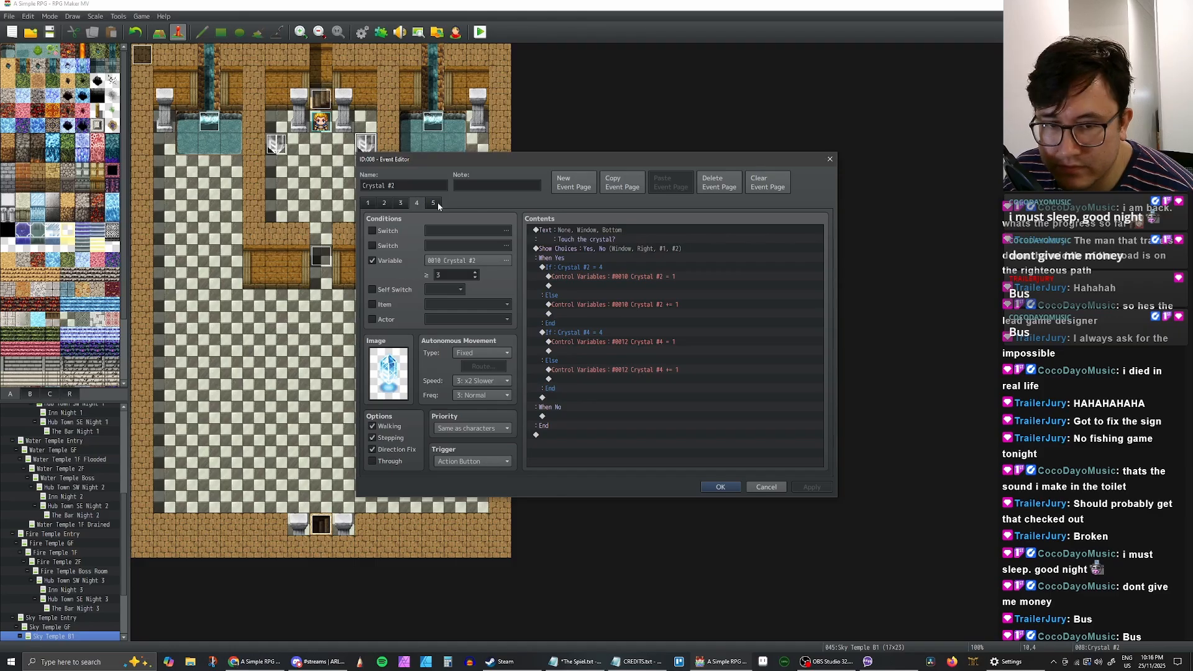
left_click(437, 203)
left_click(418, 203)
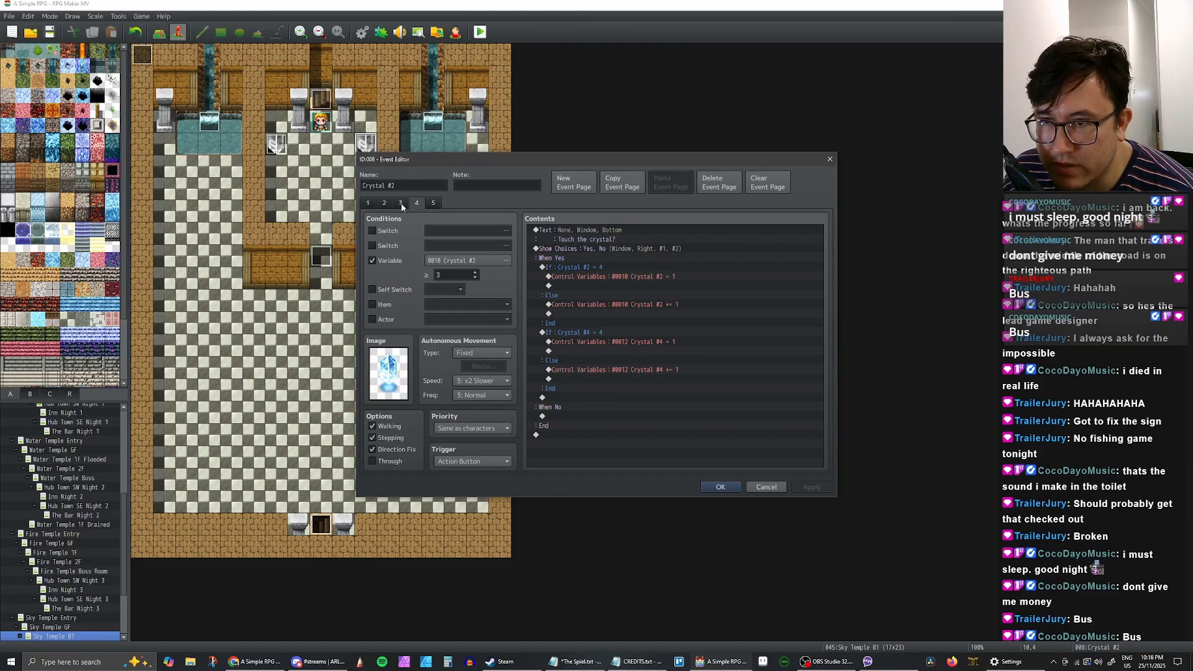
left_click(400, 204)
left_click(765, 486)
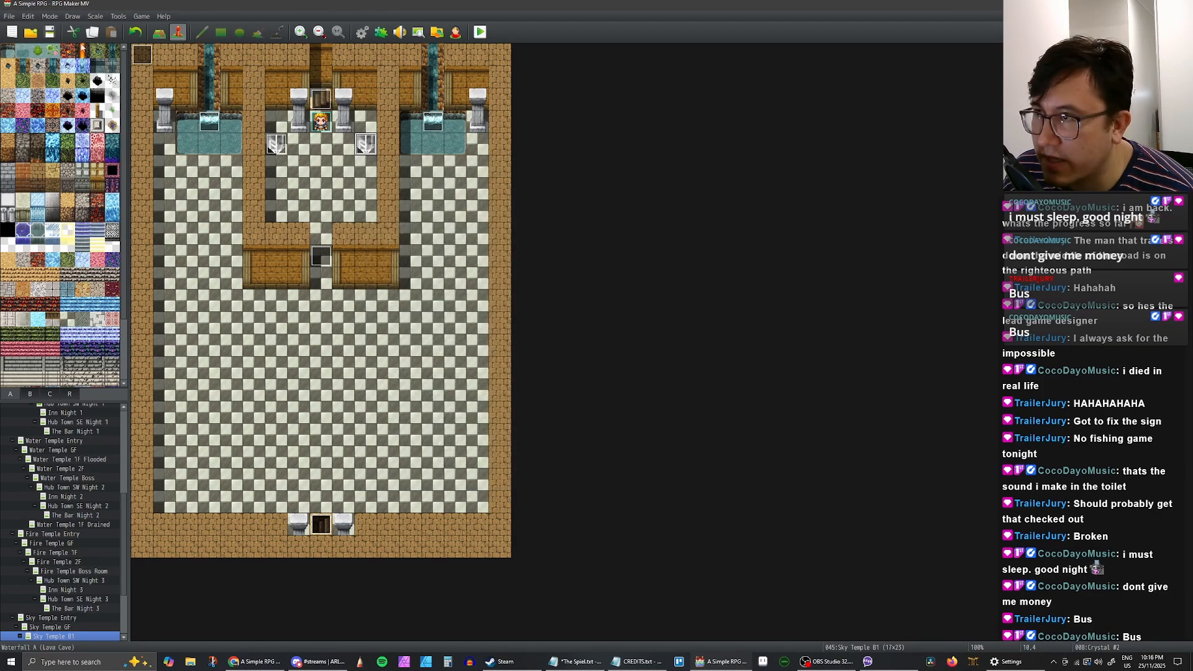
Step: Playtest a new game and walk the knight down to the southern passage of the Sky Temple B1 starting room and back up
left_click(480, 31)
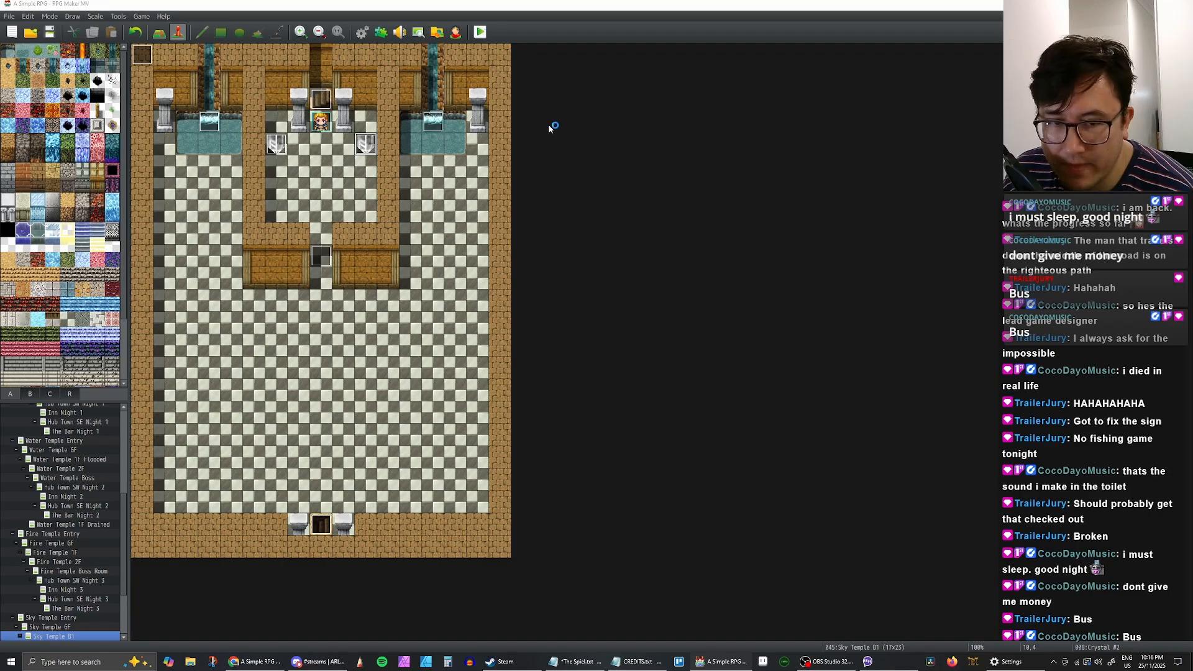
left_click(754, 179)
key("Up")
key("Return")
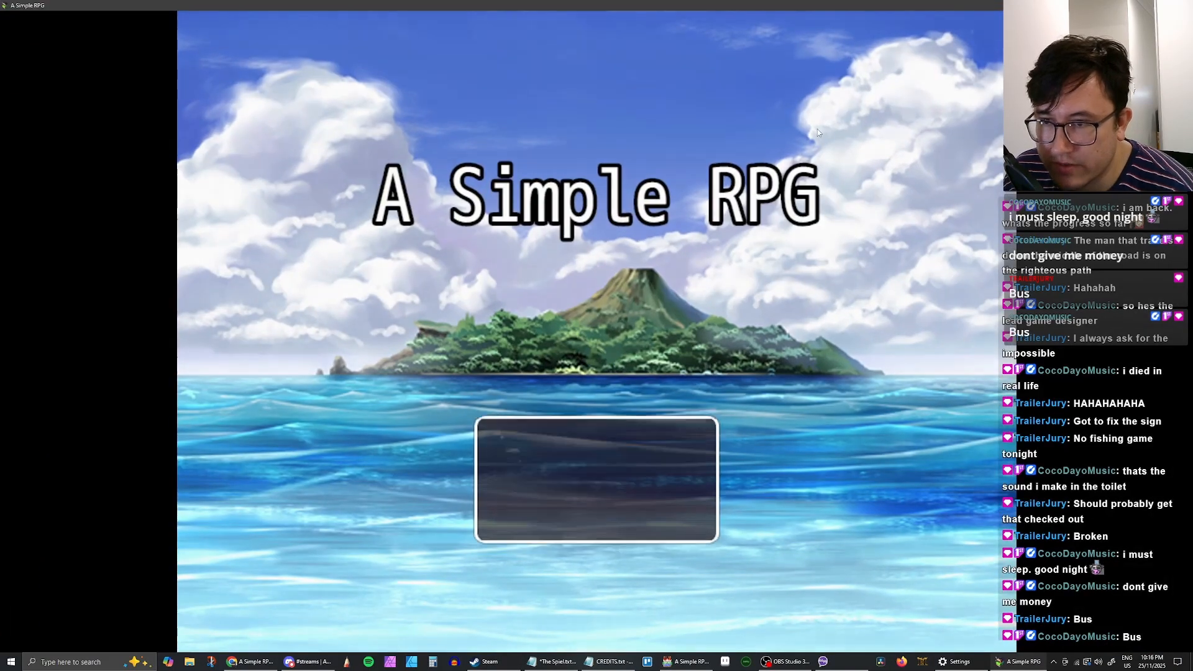
key("Down")
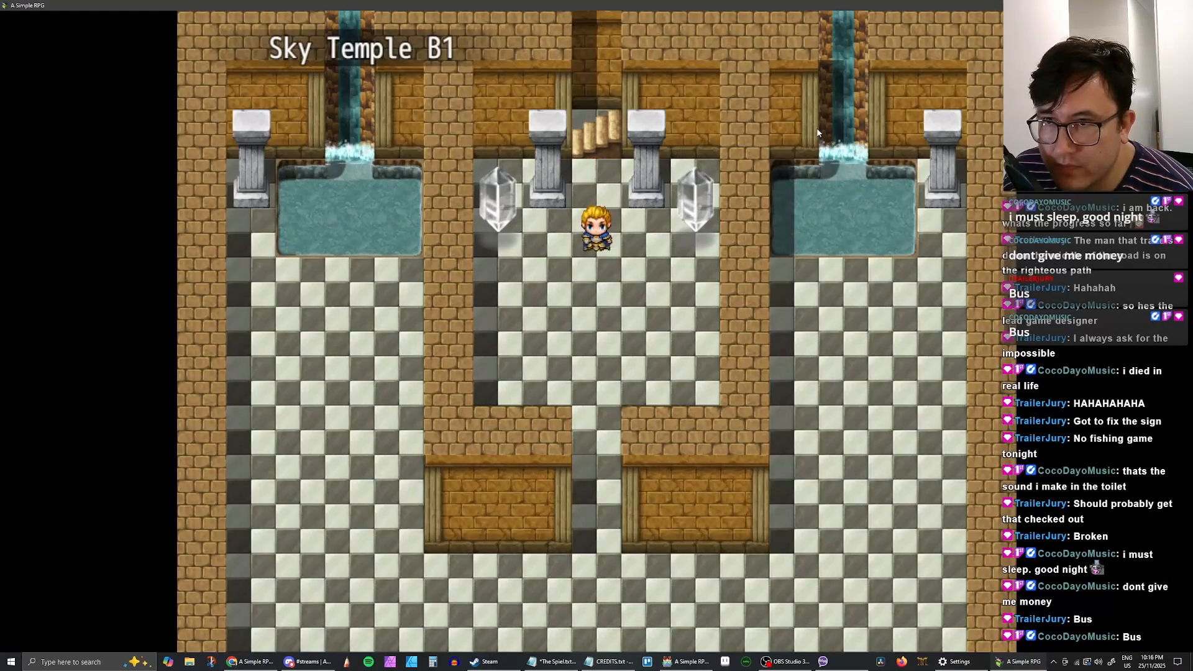
key("Down")
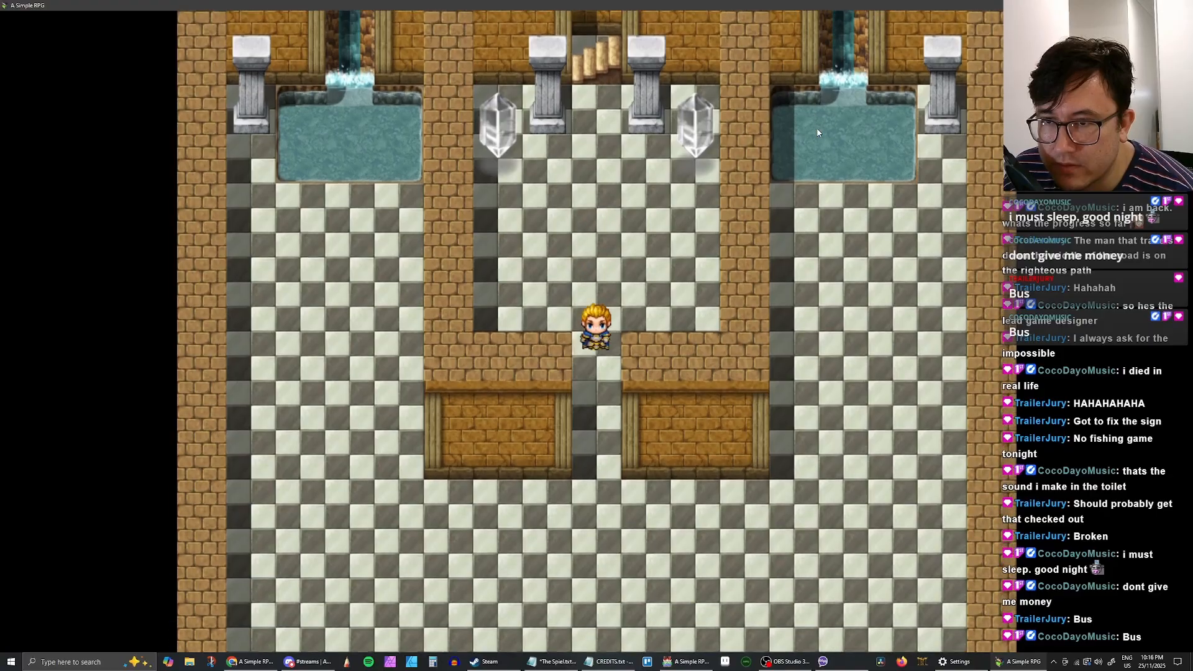
key("Up")
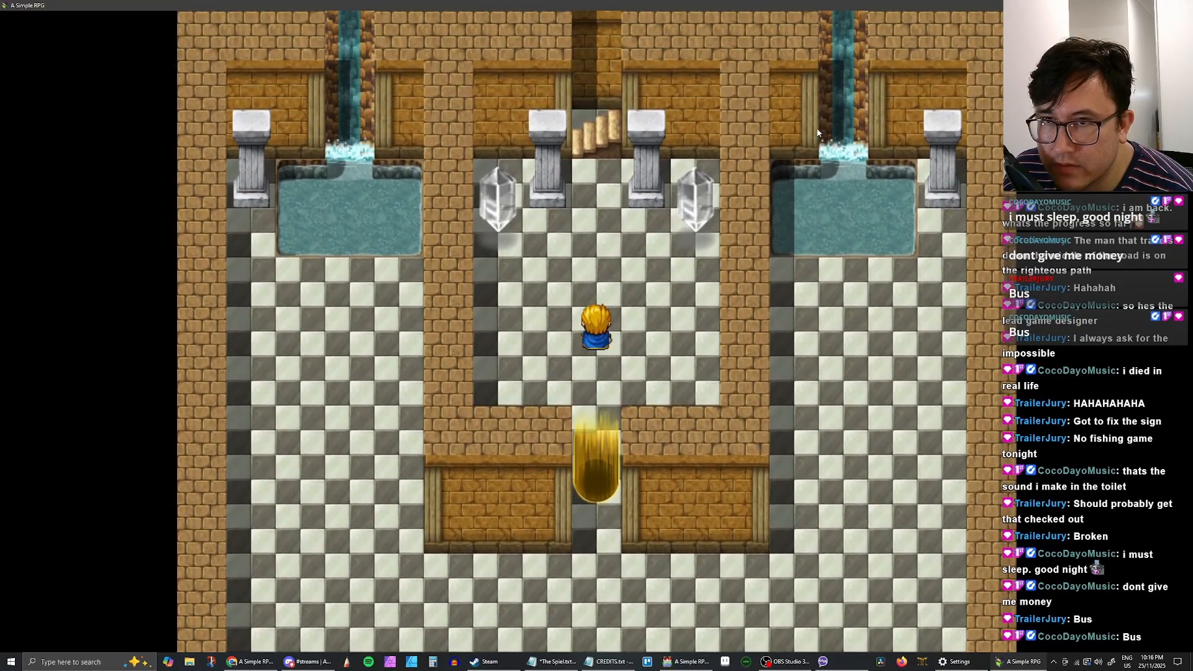
Step: Walk the knight to the west crystal and touch it, answering Yes
key("Left")
key("Down")
key("Left")
key("Up")
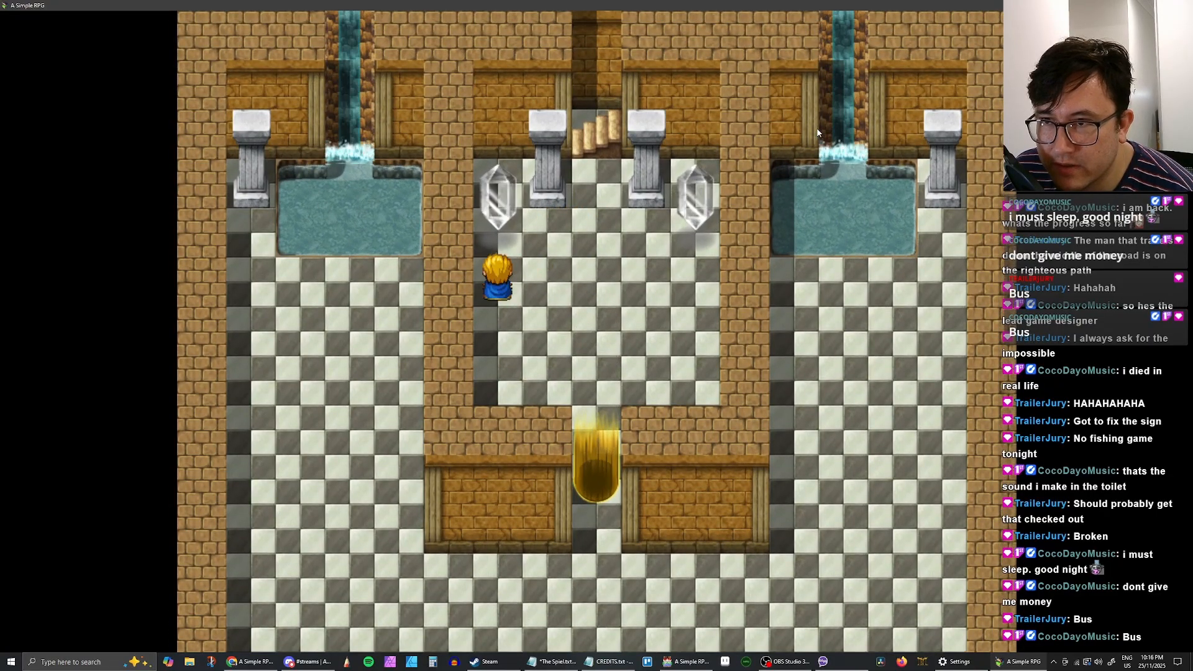
key("Return")
key("Return")
key("Right")
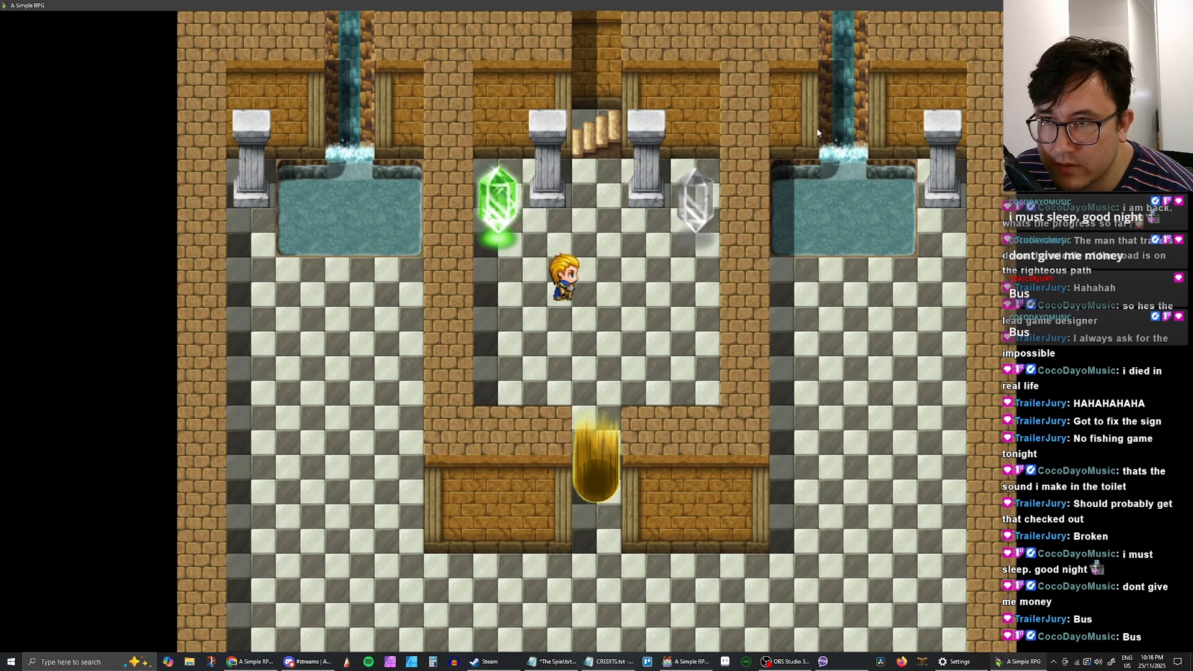
Step: Touch the east crystal repeatedly, answering Yes each time, to test its colour cycle
key("Up")
key("Return")
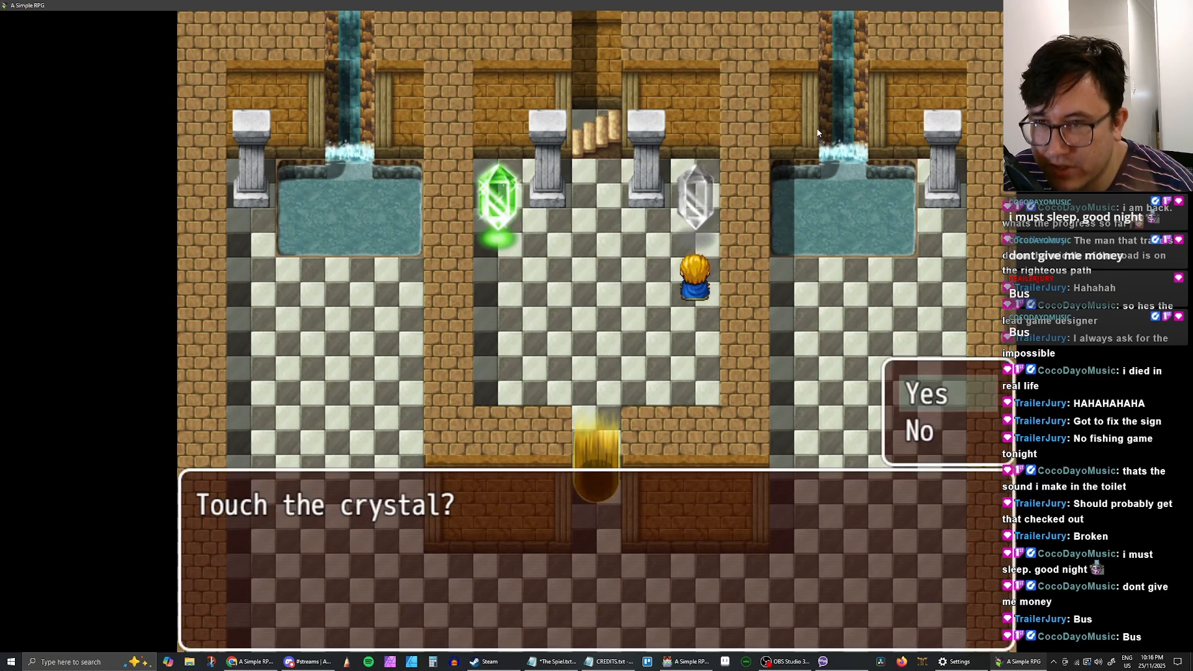
key("Return")
key("Return")
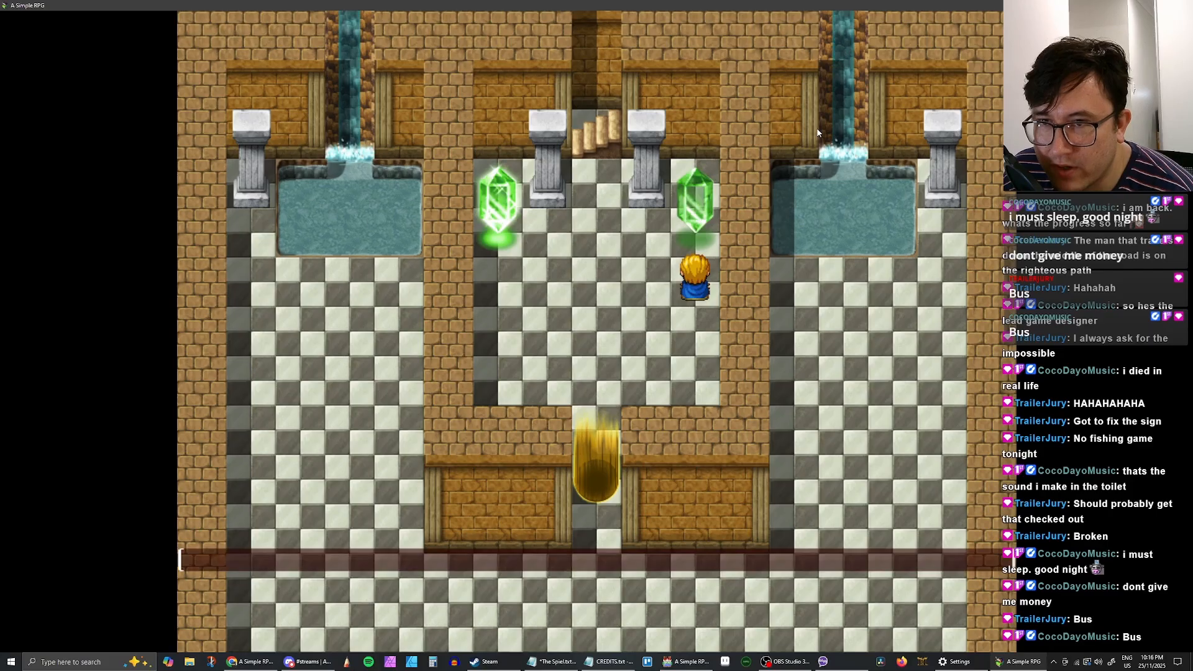
key("Return")
key("Return")
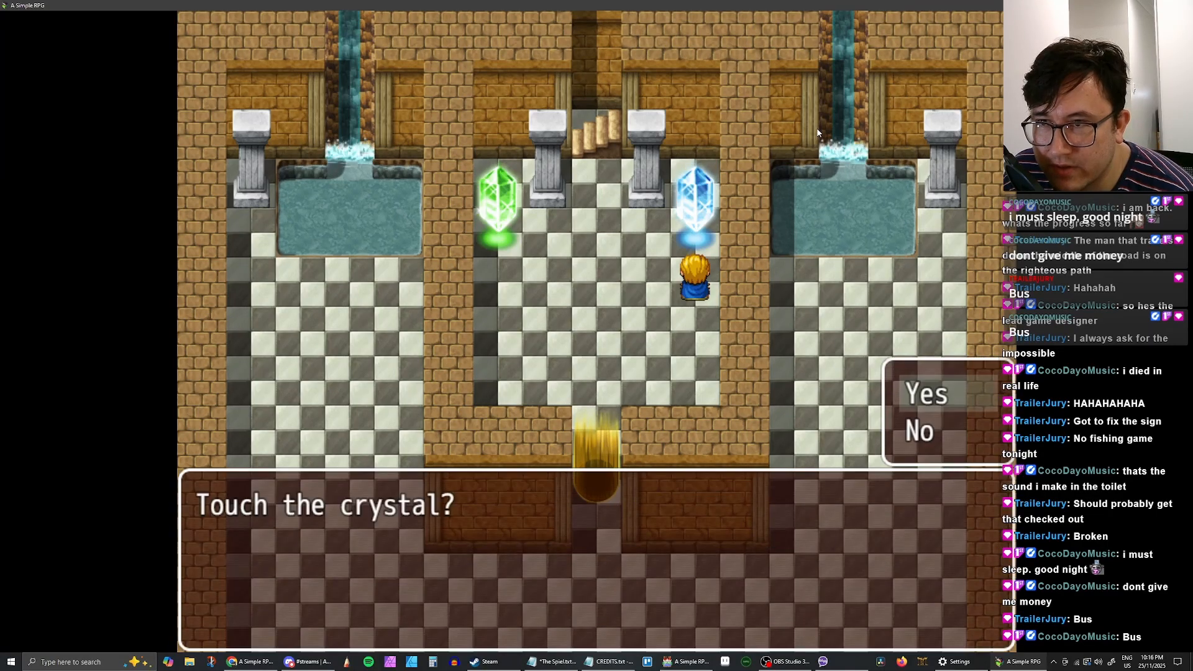
key("Return")
key("Return")
key("Return")
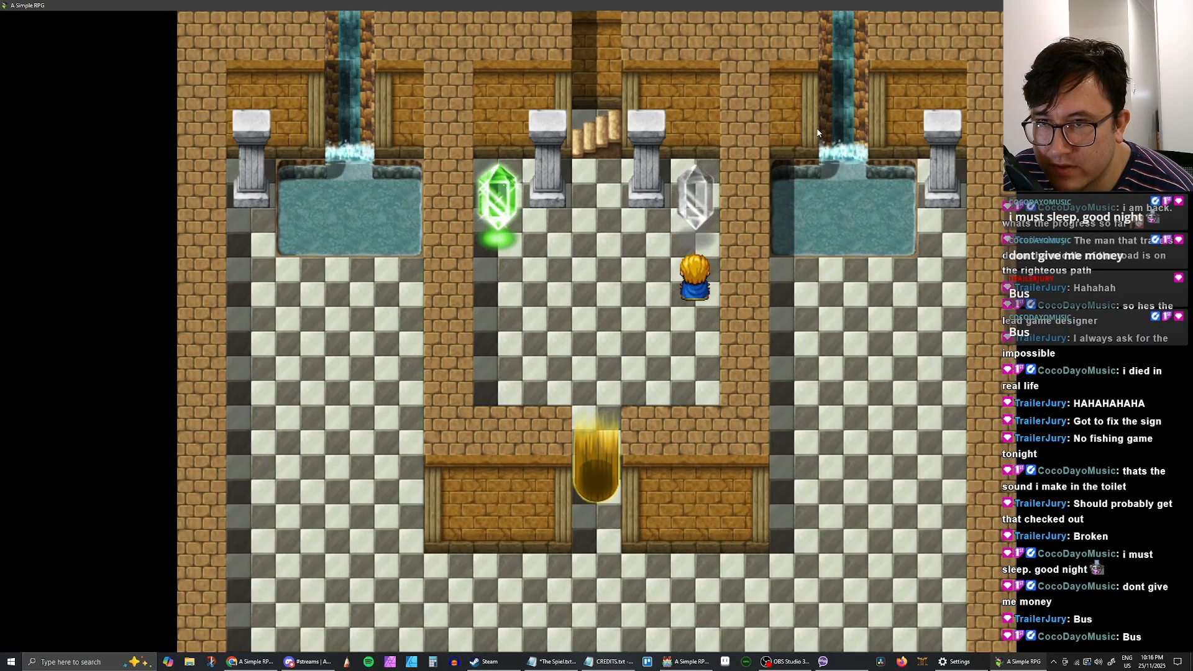
key("Return")
key("Return")
key("Return")
key("Return")
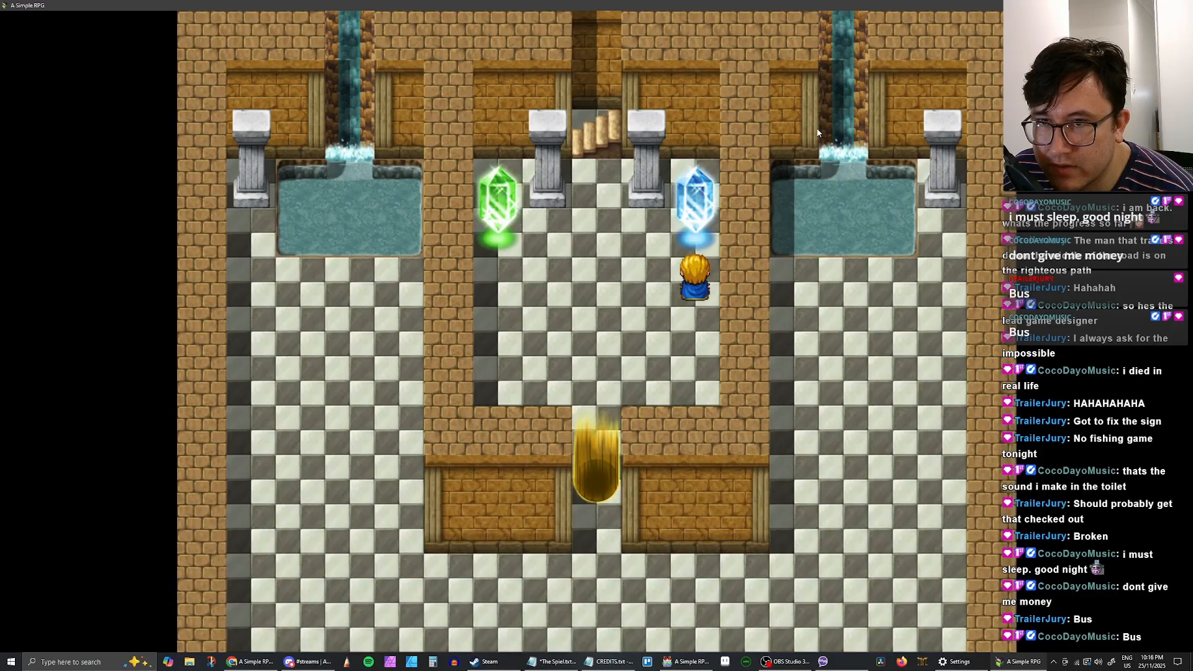
Step: Walk the knight back to the middle of the room and close the playtest
key("Left")
key("Right")
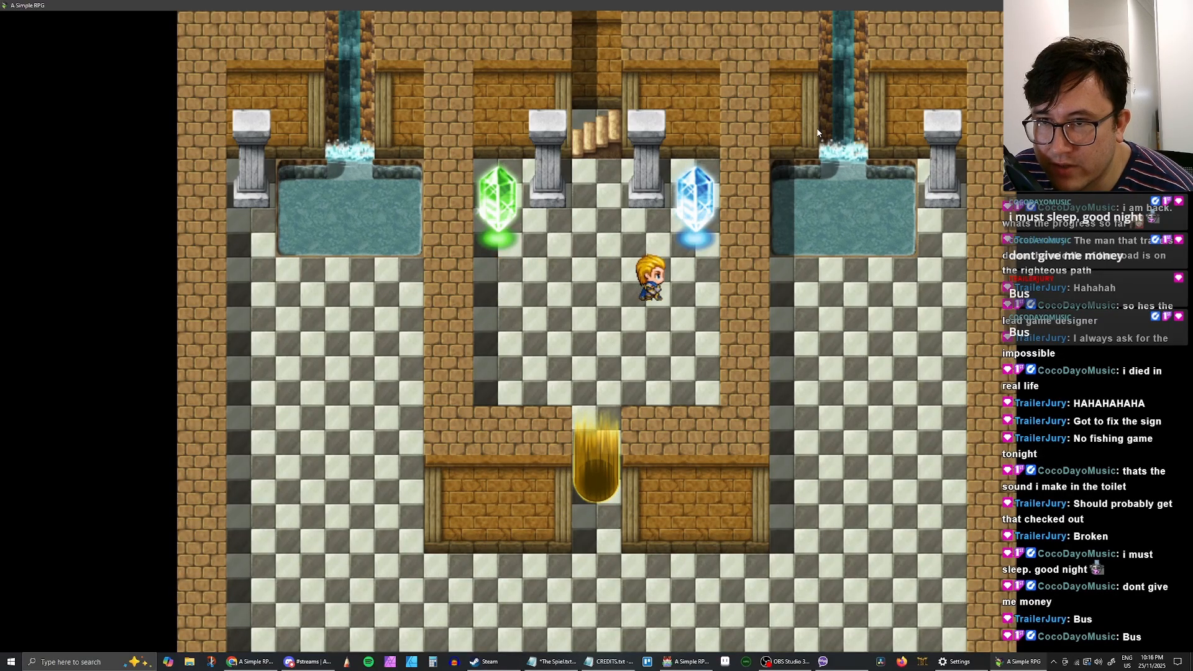
key("Down")
key("Left")
key("Down")
key("Up")
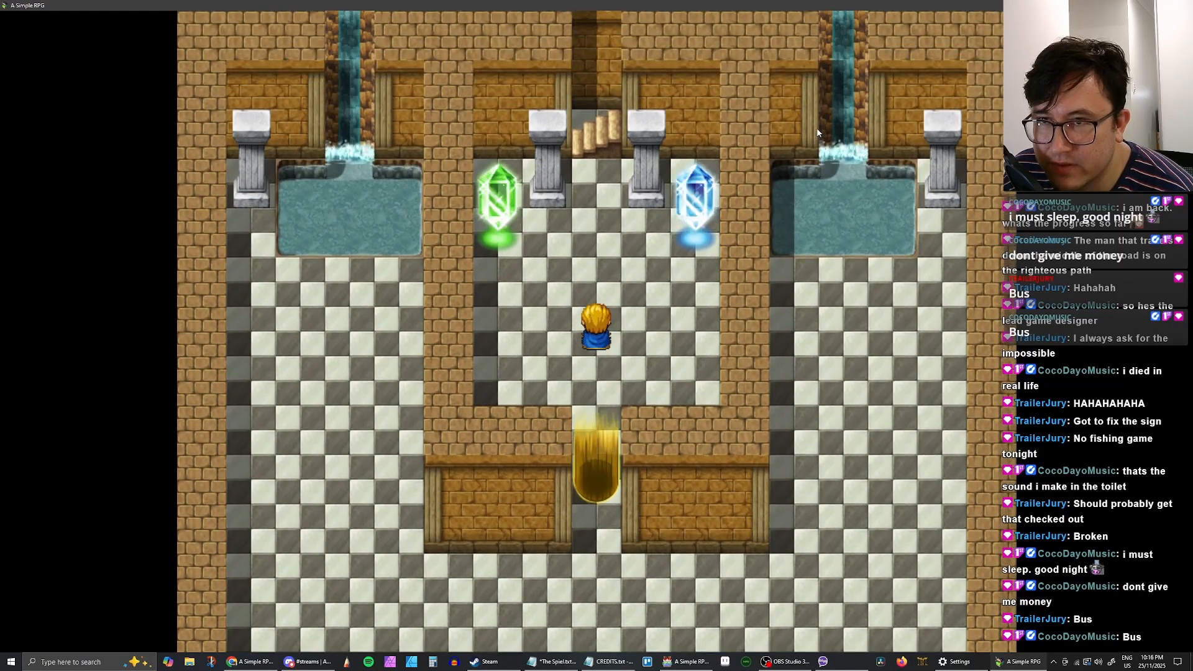
key("Escape")
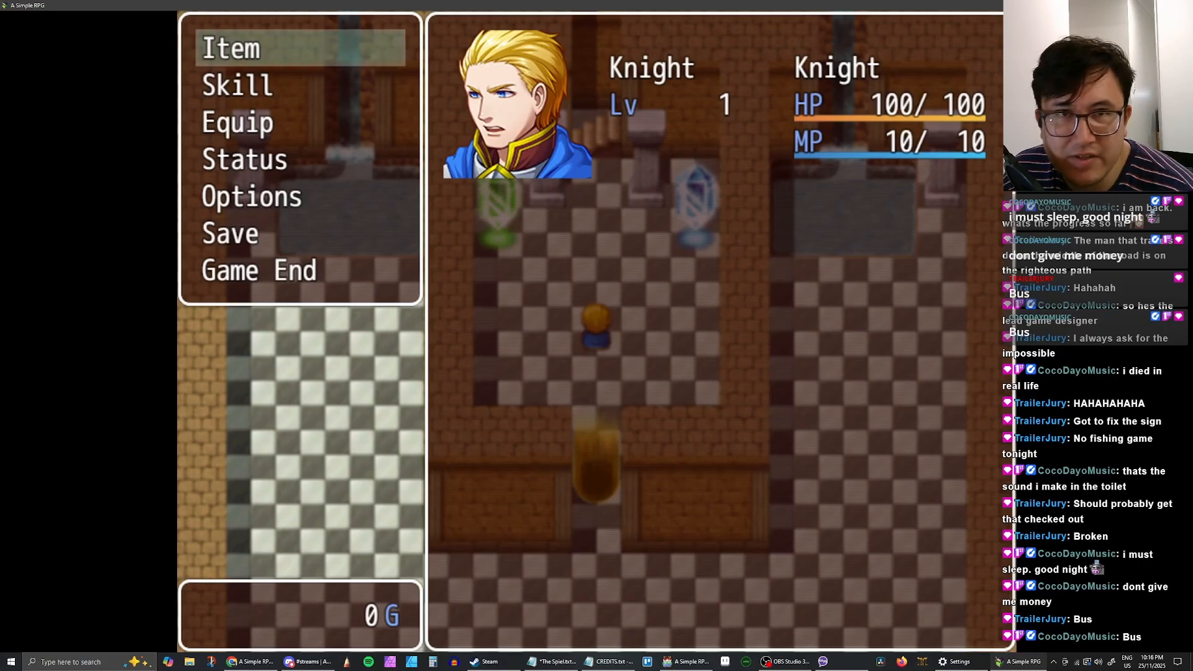
key("alt+F4")
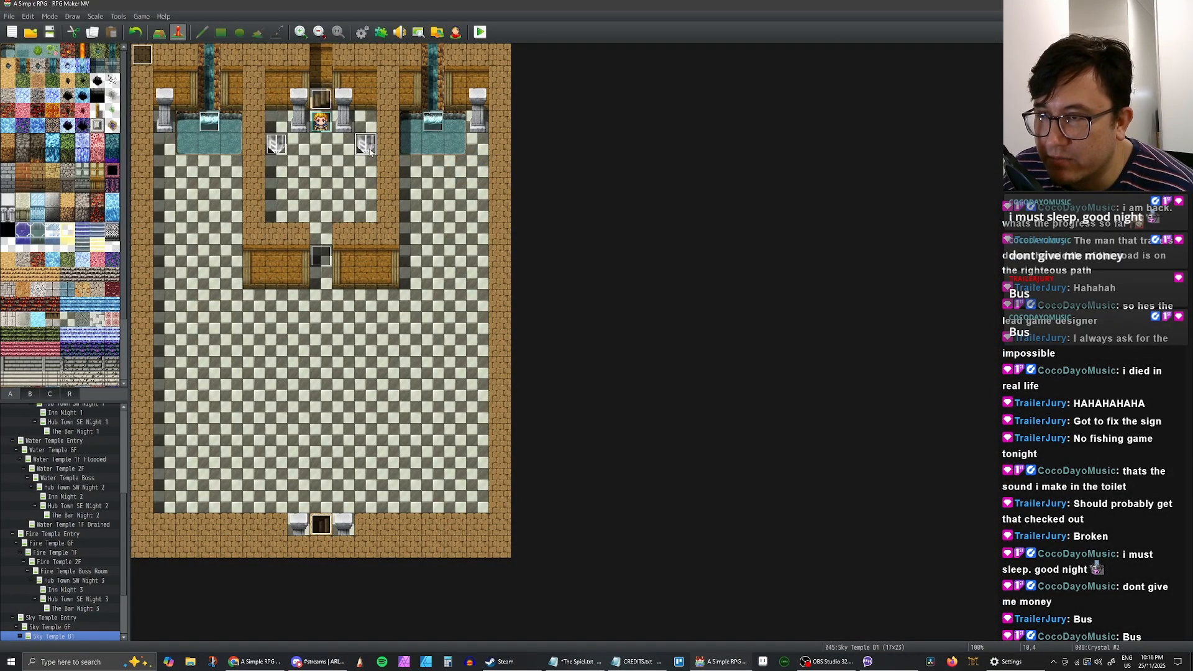
Step: Paste a copy of the crystal event near the room's southwest corner and rename it Crystal #3
left_click(280, 216)
key("ctrl+v")
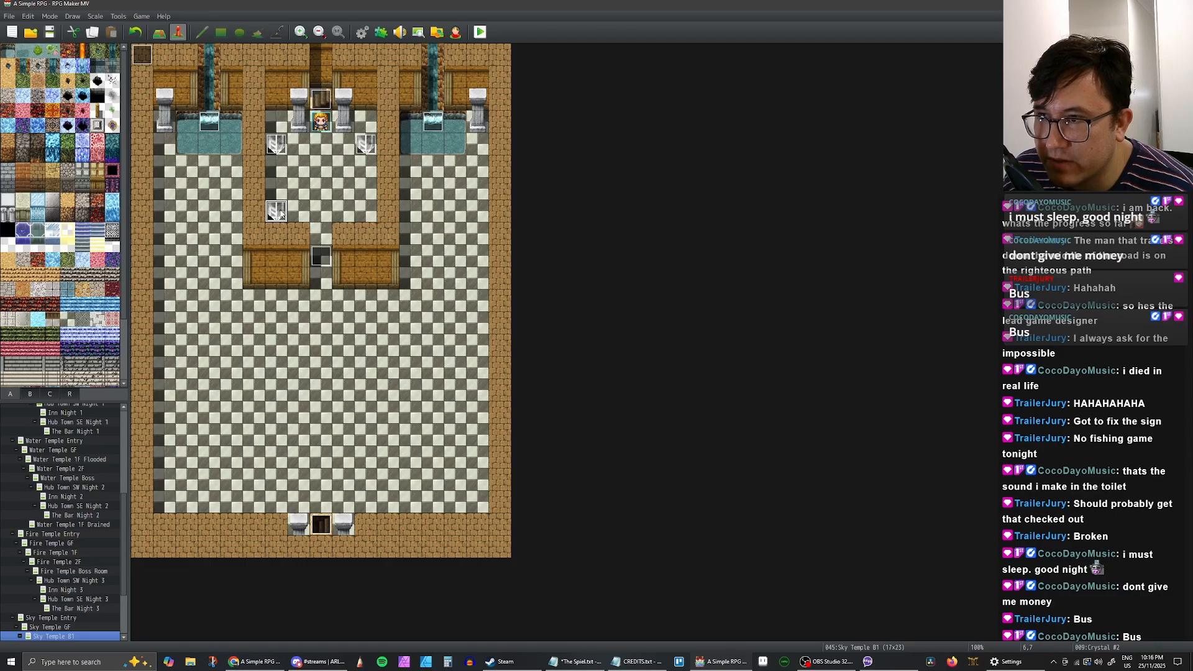
double_click(280, 216)
left_click(414, 184)
key("BackSpace")
type("34")
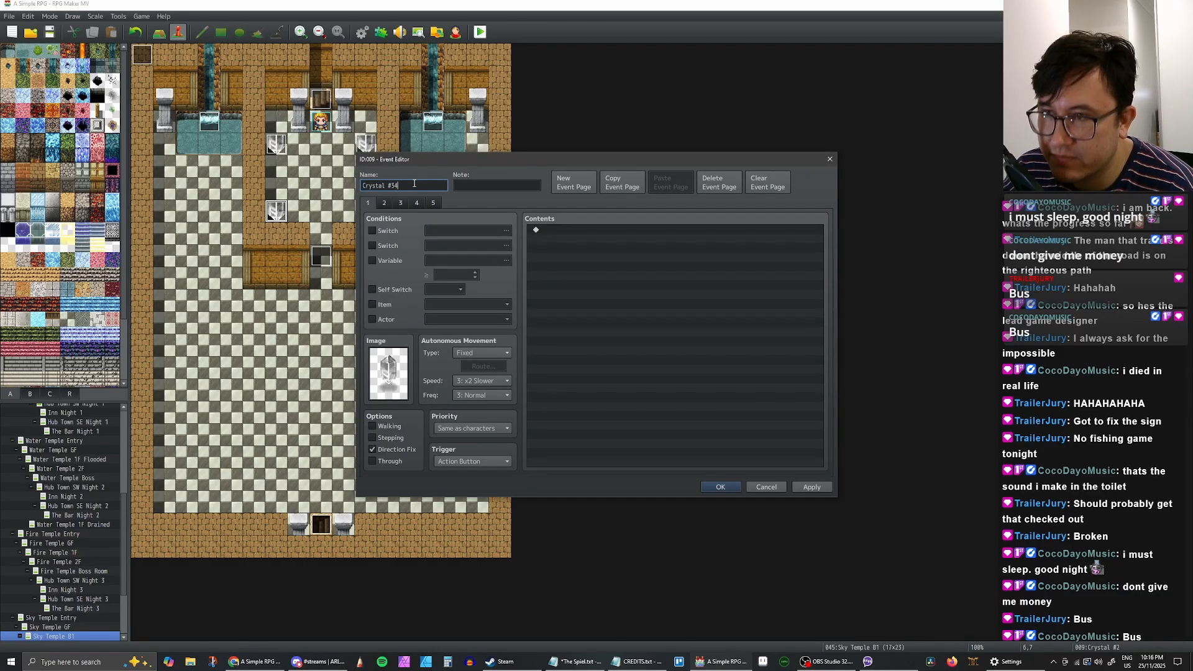
Step: Set the variable condition on pages 2 to 5 of the Crystal #3 event to 0011 Crystal #3
left_click(384, 205)
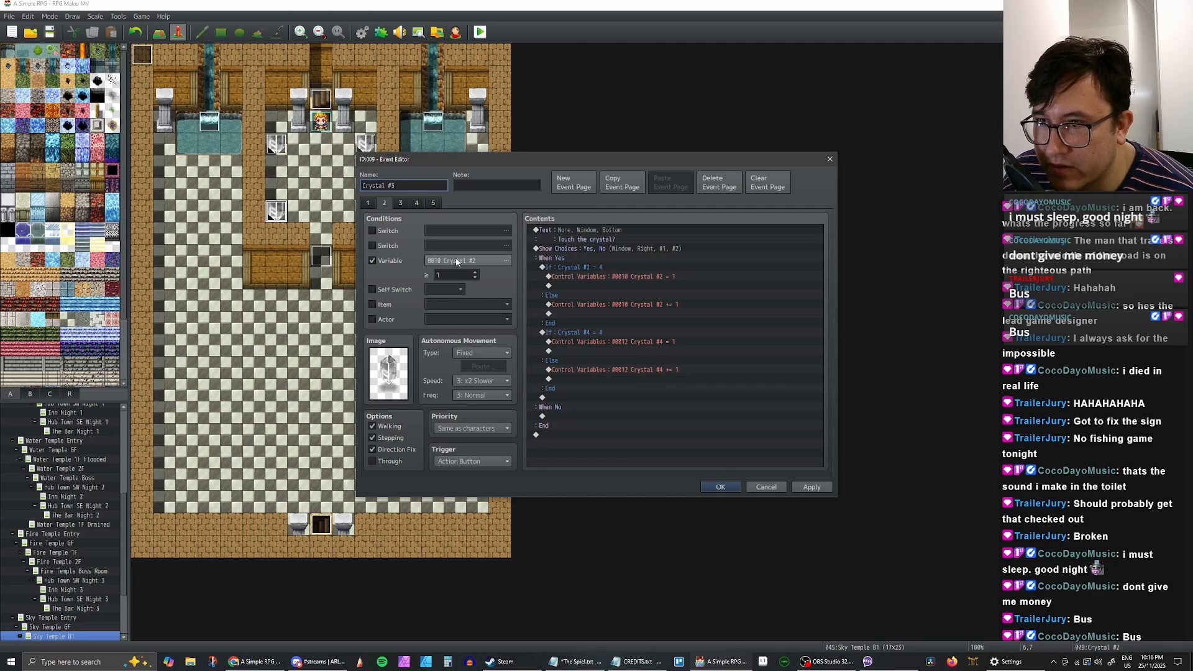
left_click(457, 261)
double_click(622, 320)
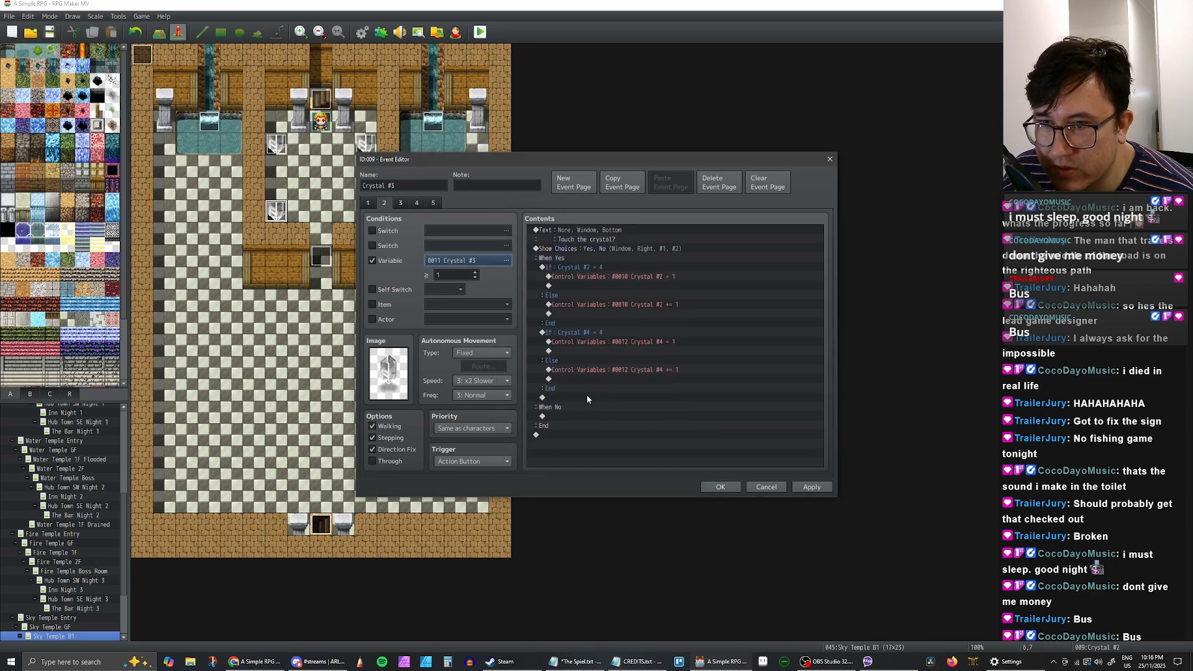
left_click(483, 257)
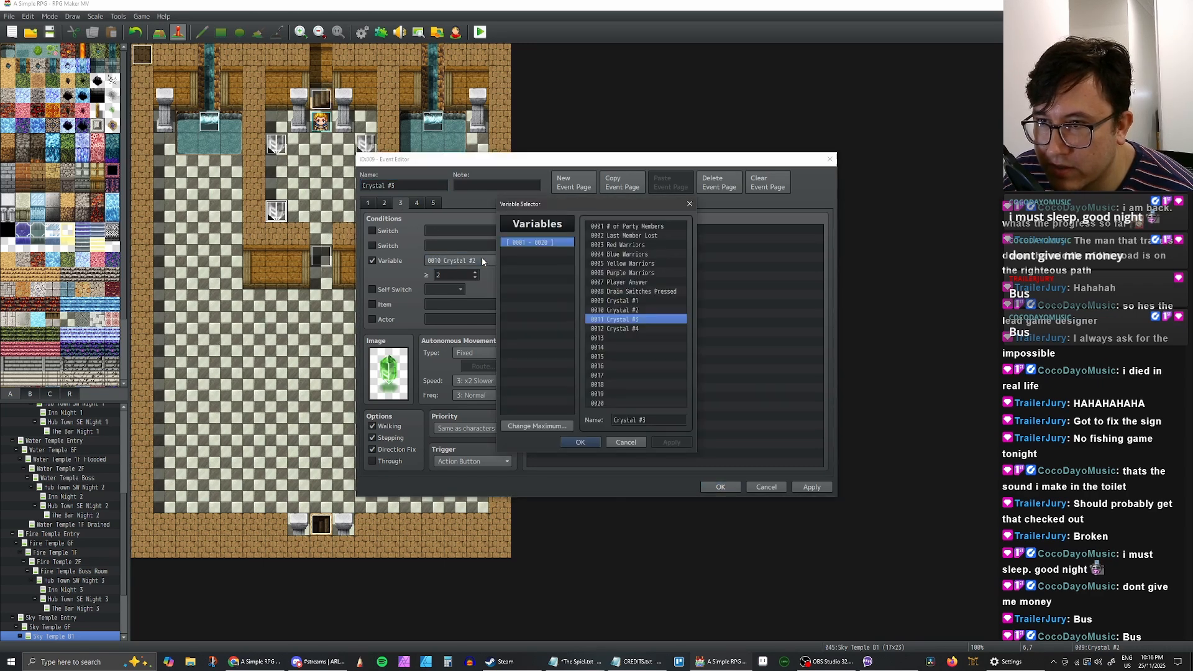
double_click(630, 320)
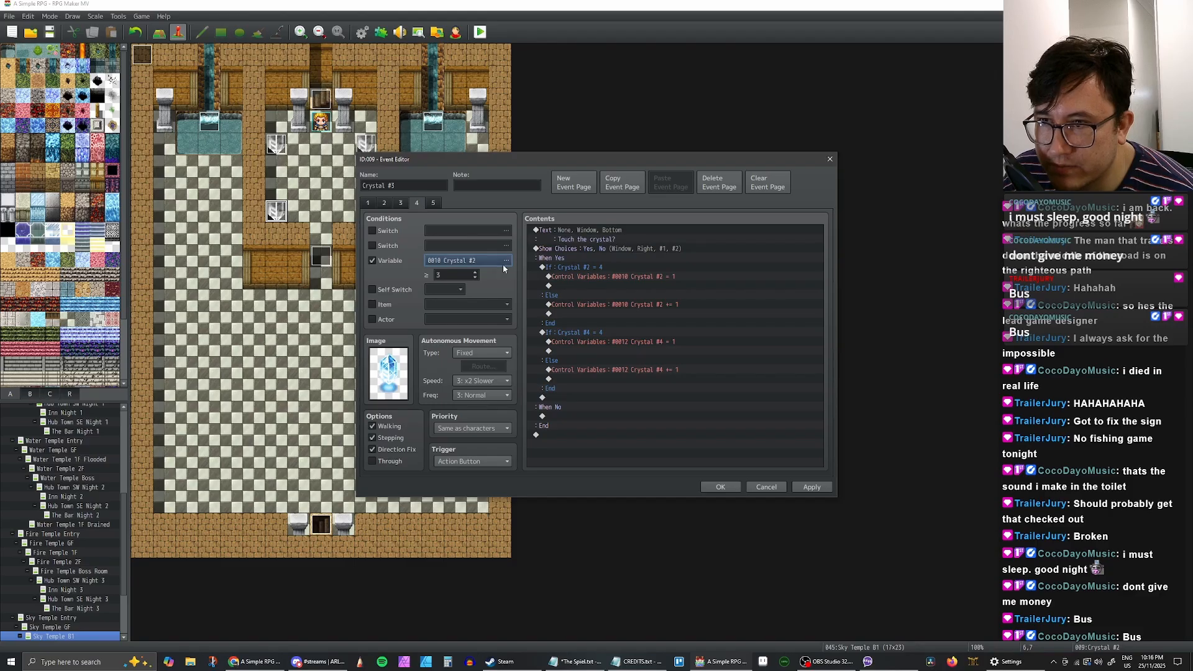
left_click(503, 262)
double_click(622, 321)
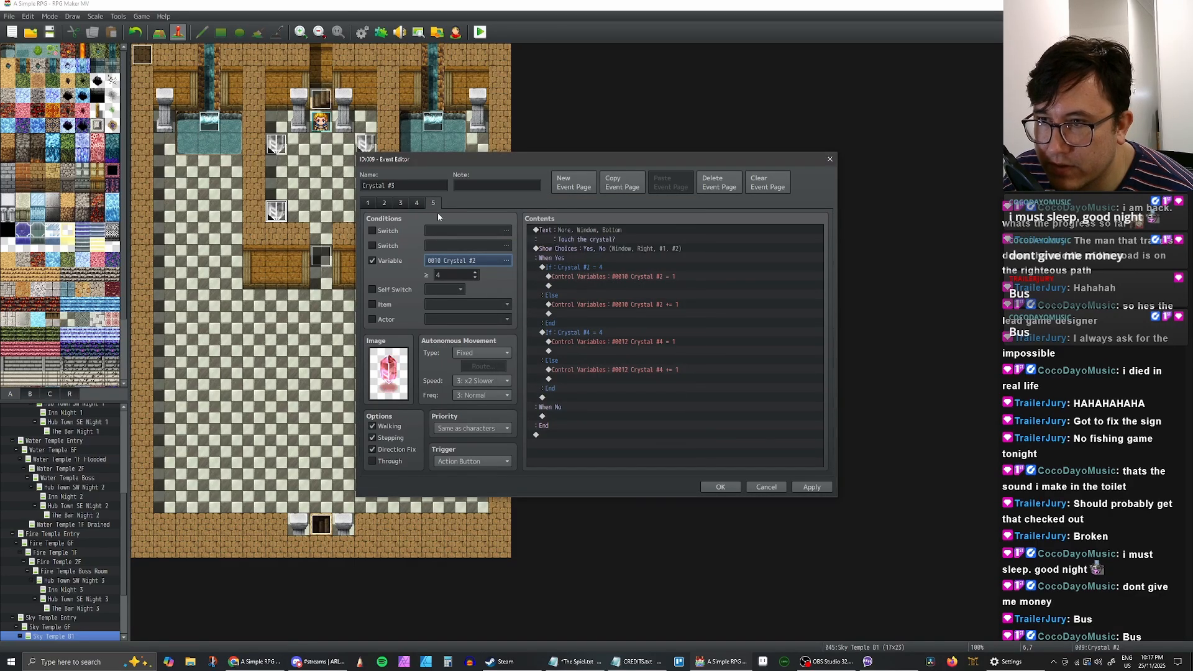
left_click(461, 262)
double_click(622, 318)
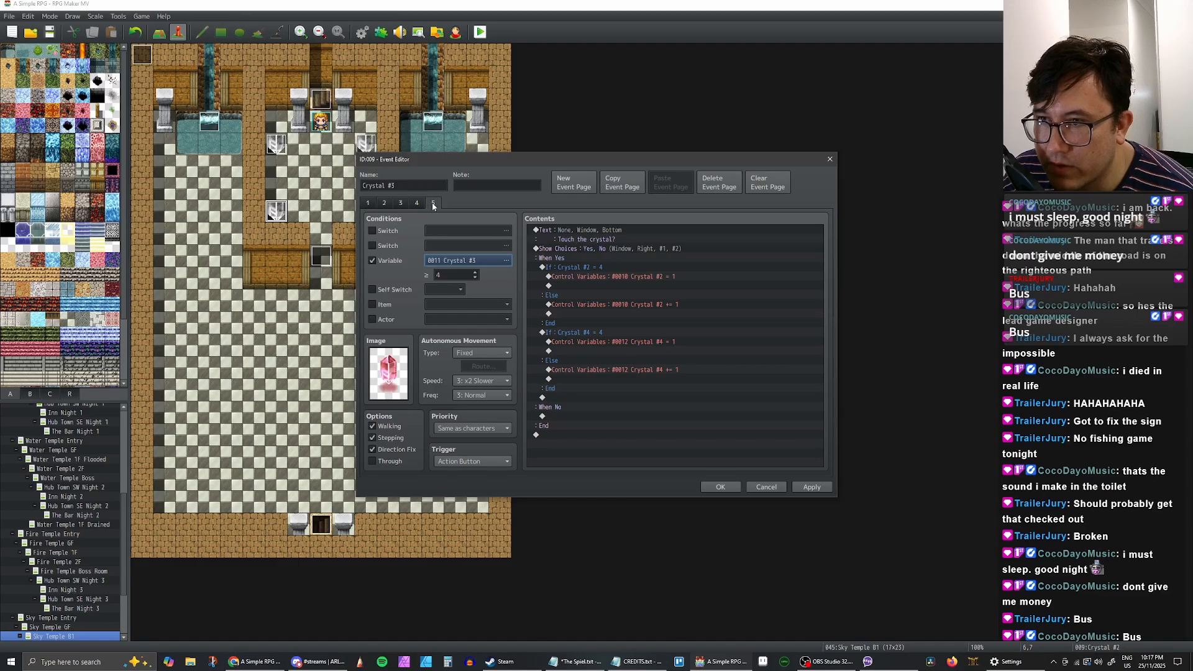
Step: Change page 5's image to the red crystal in the !Crystal sheet's second row, and check page 4's image without changing it
double_click(388, 373)
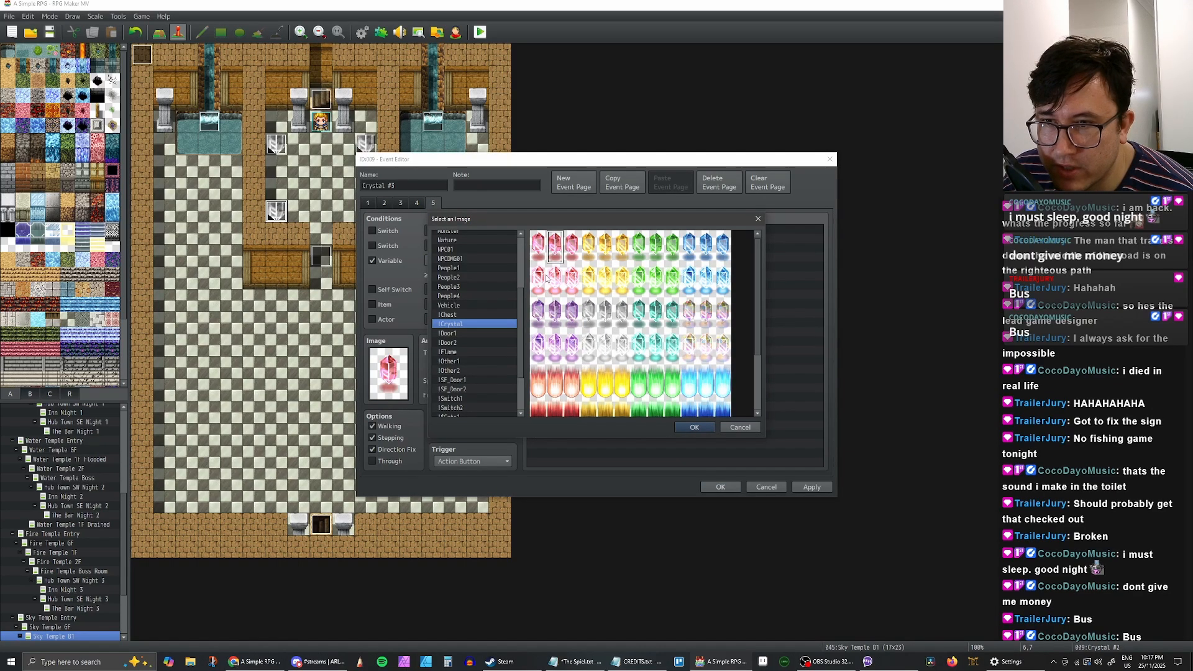
double_click(556, 277)
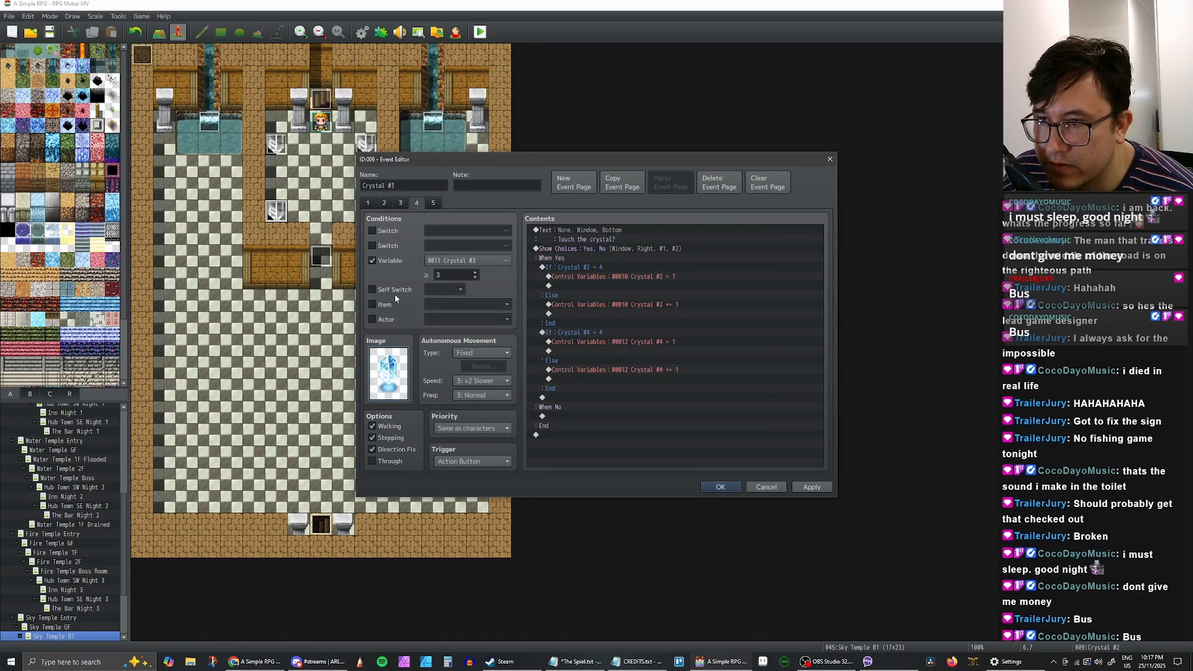
double_click(389, 373)
double_click(751, 435)
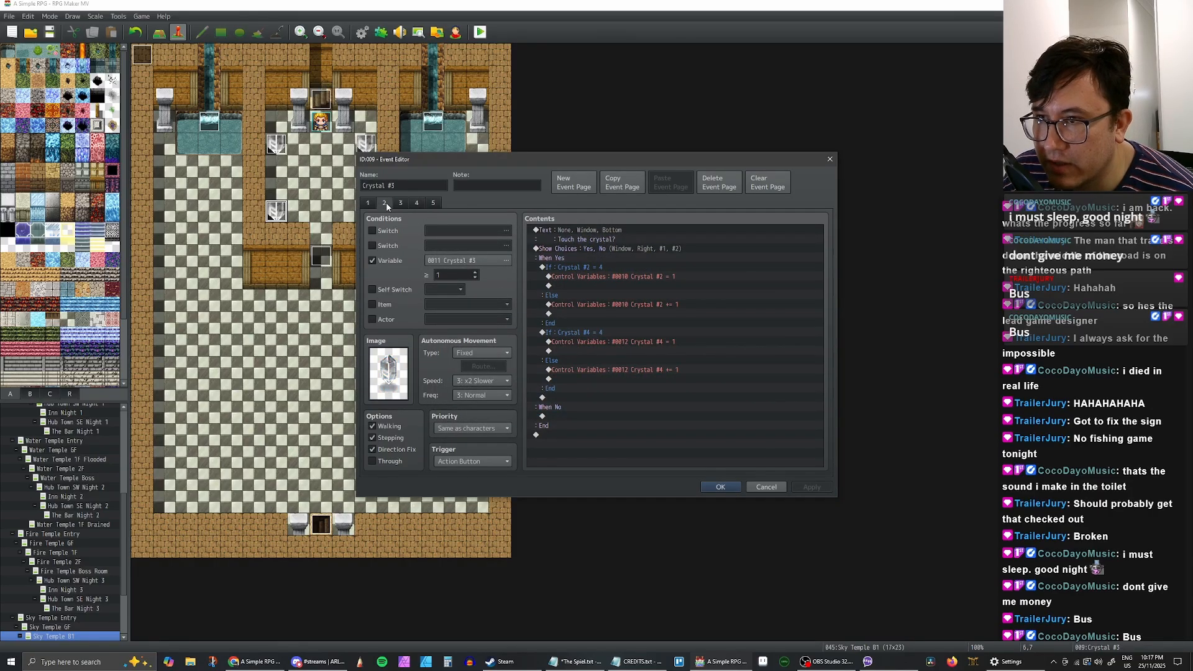
Step: Check the Sky Temple coloured crystal rules in the A Simple RPG Google Docs document and return to RPG Maker MV
left_click(257, 662)
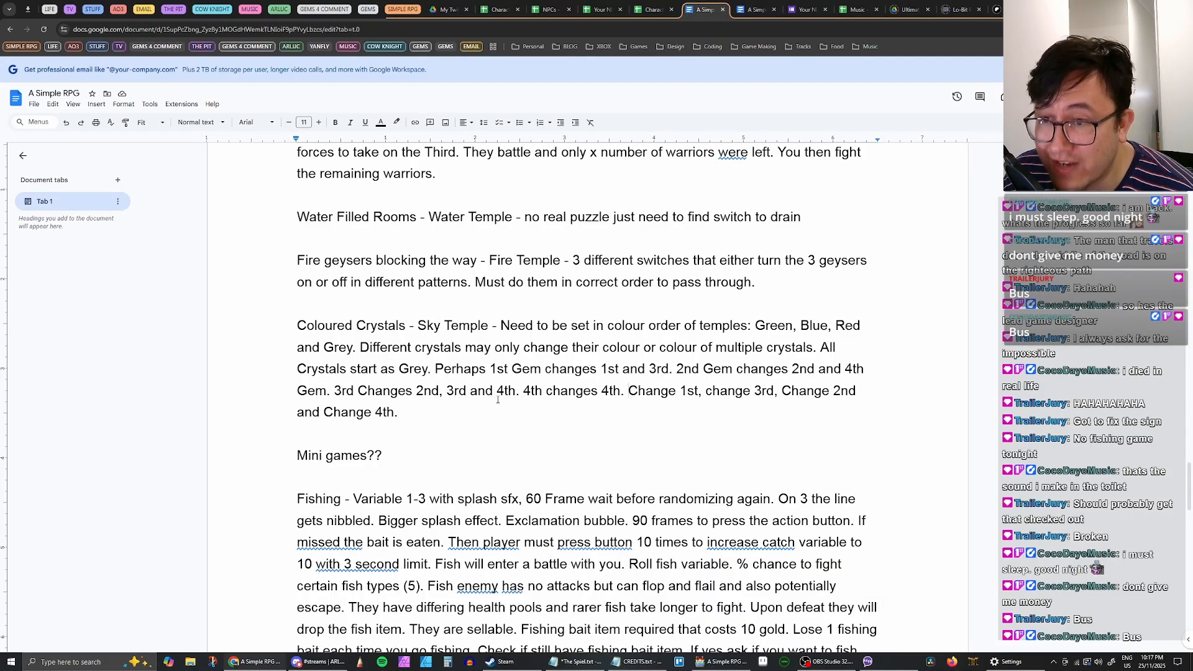
left_click(255, 663)
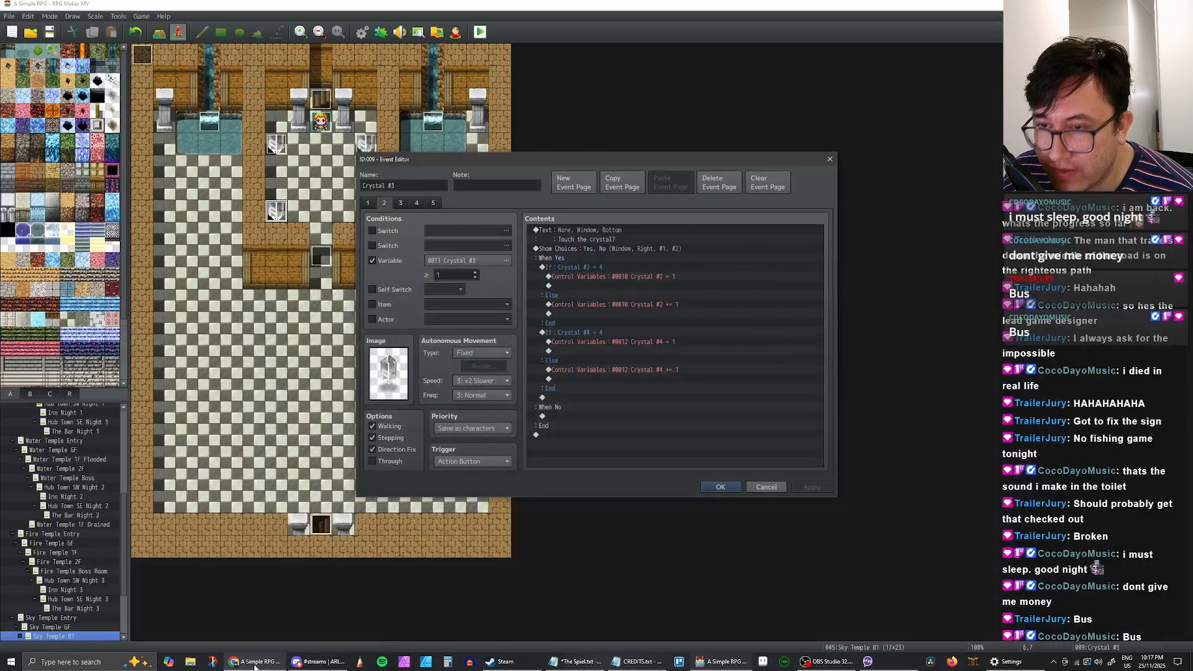
Step: Accept the Crystal #3 event's changes and open the Crystal #1 event for editing
left_click(590, 334)
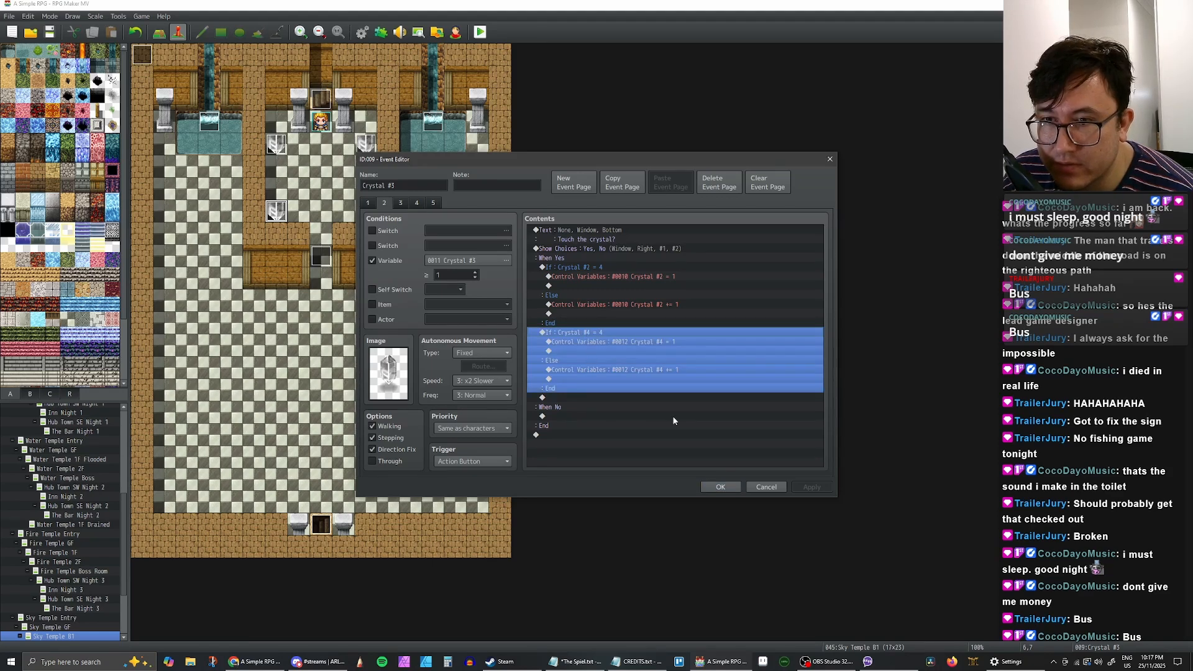
left_click(723, 487)
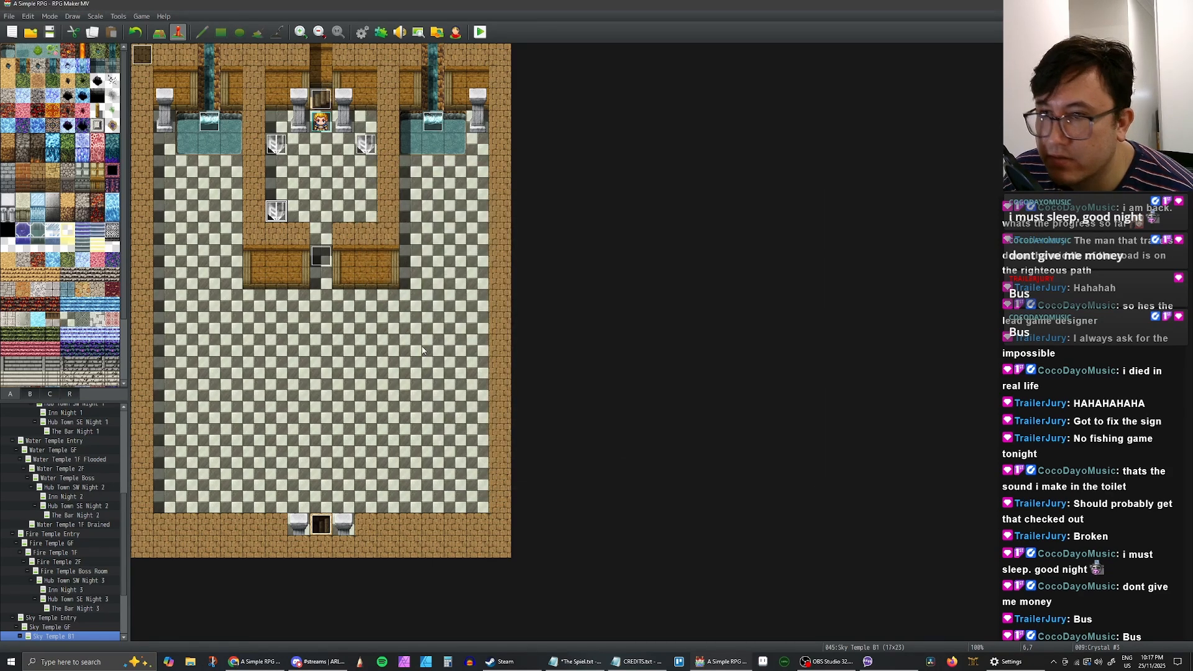
double_click(282, 144)
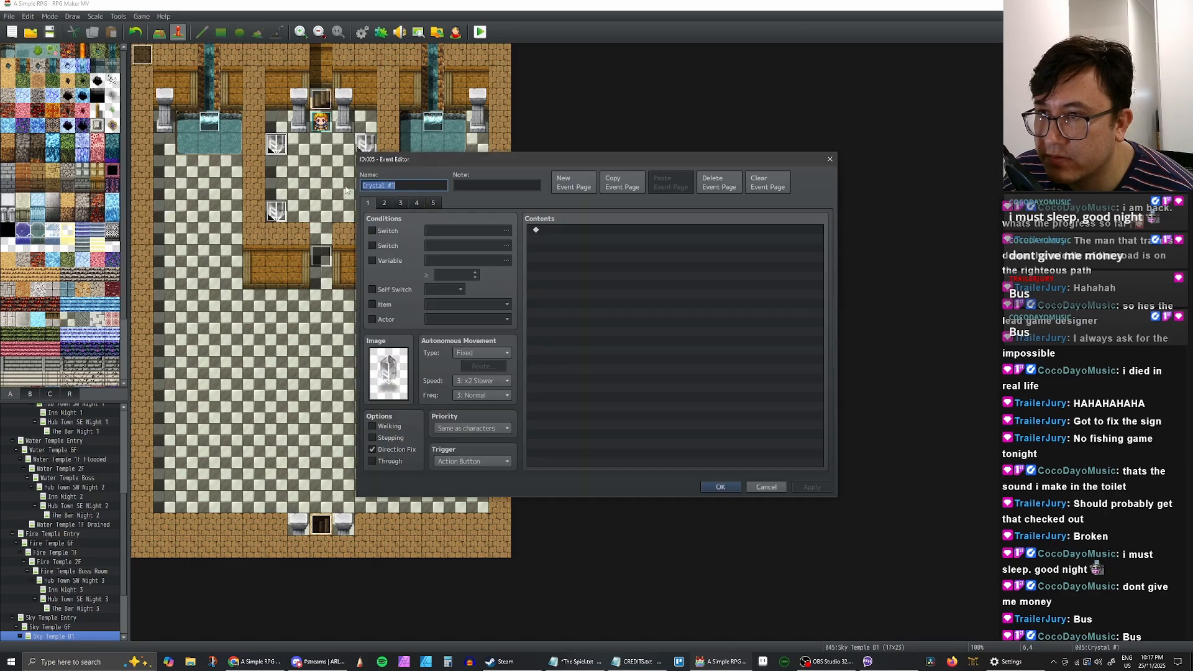
Step: Copy the Crystal #3 conditional block from page 2 of the Crystal #1 event and insert it above the Crystal #4 block on Crystal #3's page 2
left_click(384, 203)
left_click(621, 333)
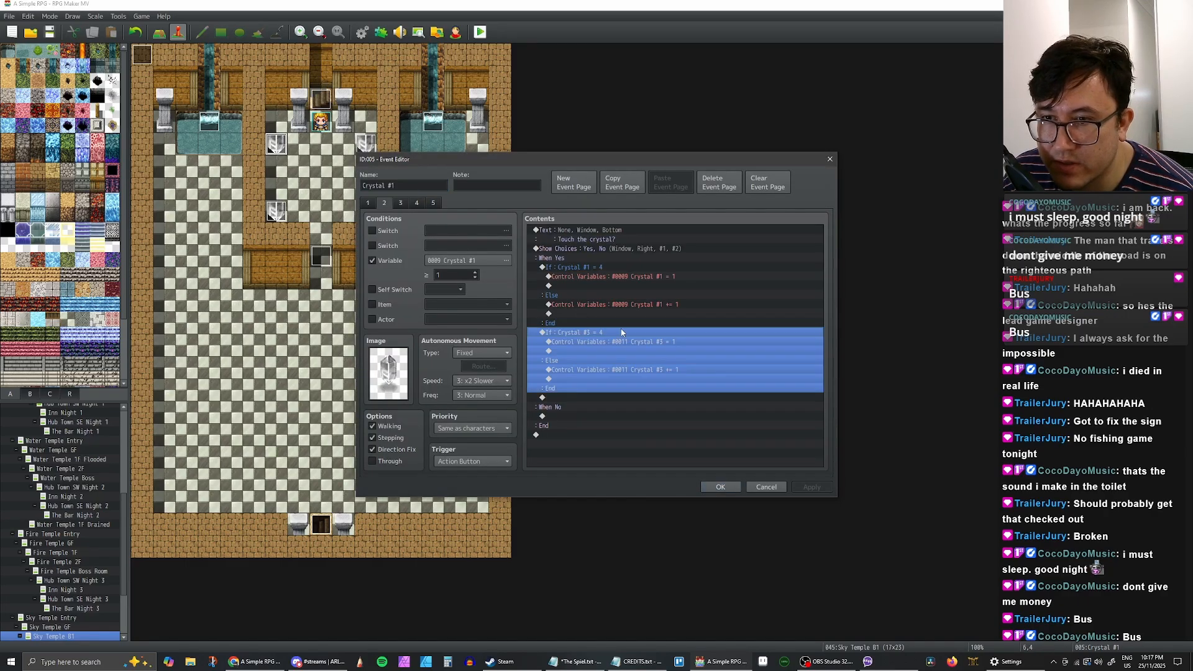
left_click(717, 487)
double_click(277, 211)
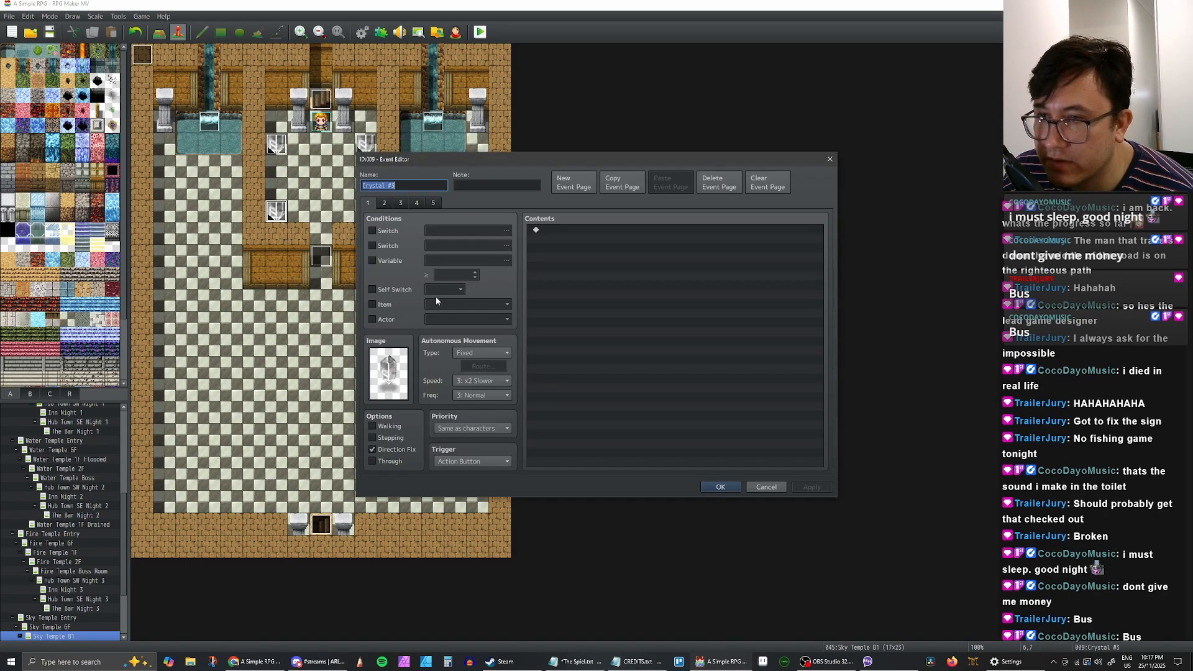
left_click(384, 203)
left_click(607, 334)
type("If : Crystal #3 = 4 Control Variables : #0011 Crystal #3 = 1 Else Control Variables : #0011 Crystal #3 += 1 End")
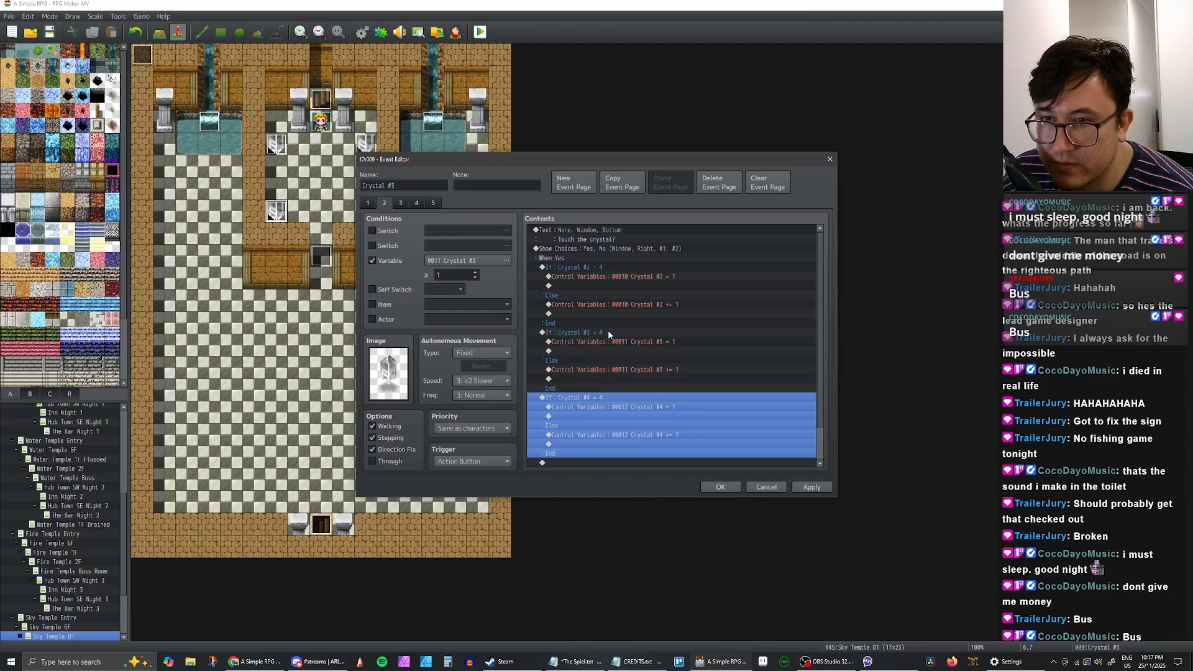
Step: Insert the same Crystal #3 conditional block above the Crystal #4 block on pages 3, 4 and 5 of the Crystal #3 event and apply
left_click(401, 204)
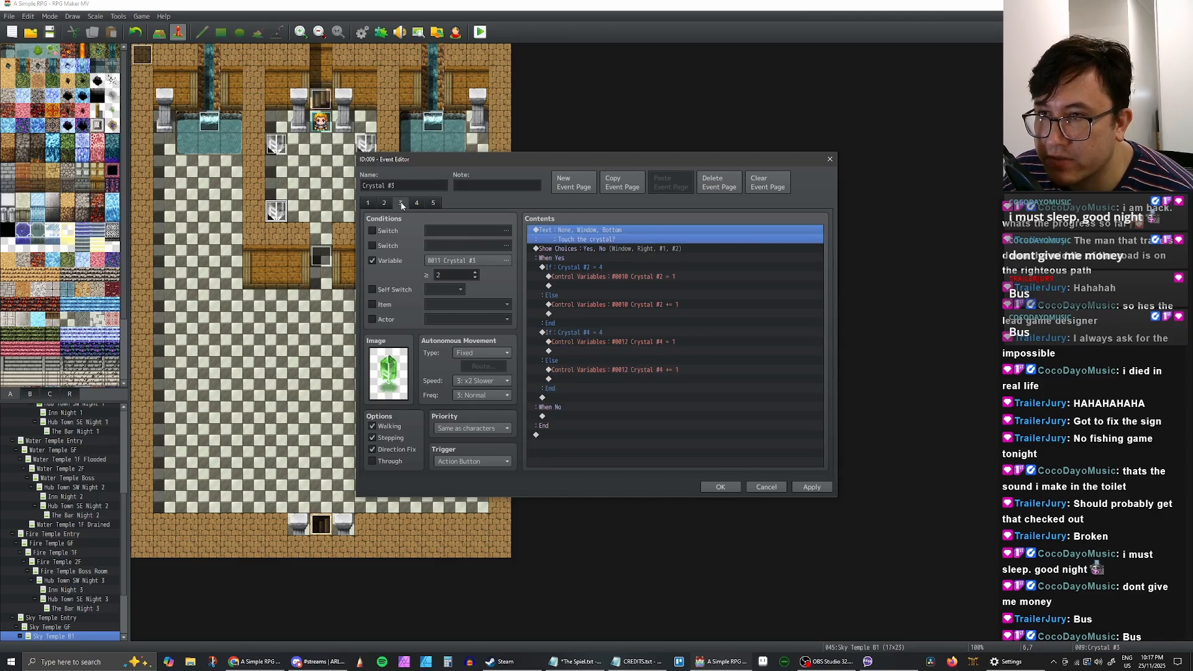
left_click(595, 334)
key("ctrl+v")
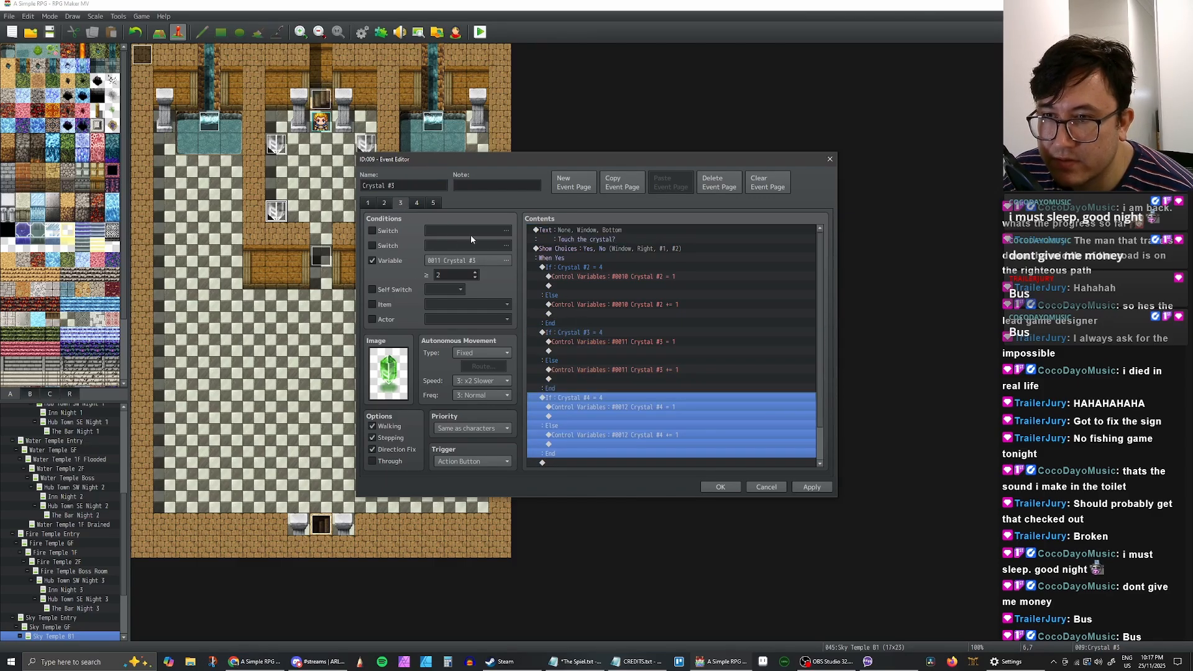
left_click(420, 204)
left_click(607, 331)
key("ctrl+v")
left_click(439, 208)
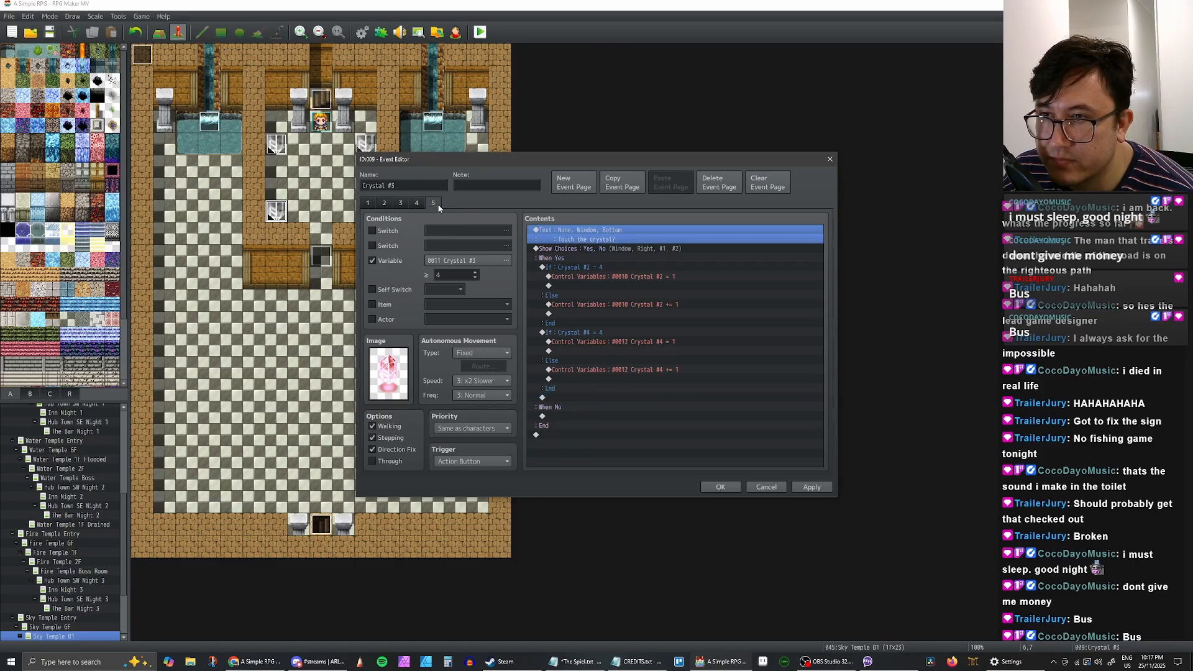
left_click(592, 334)
key("ctrl+v")
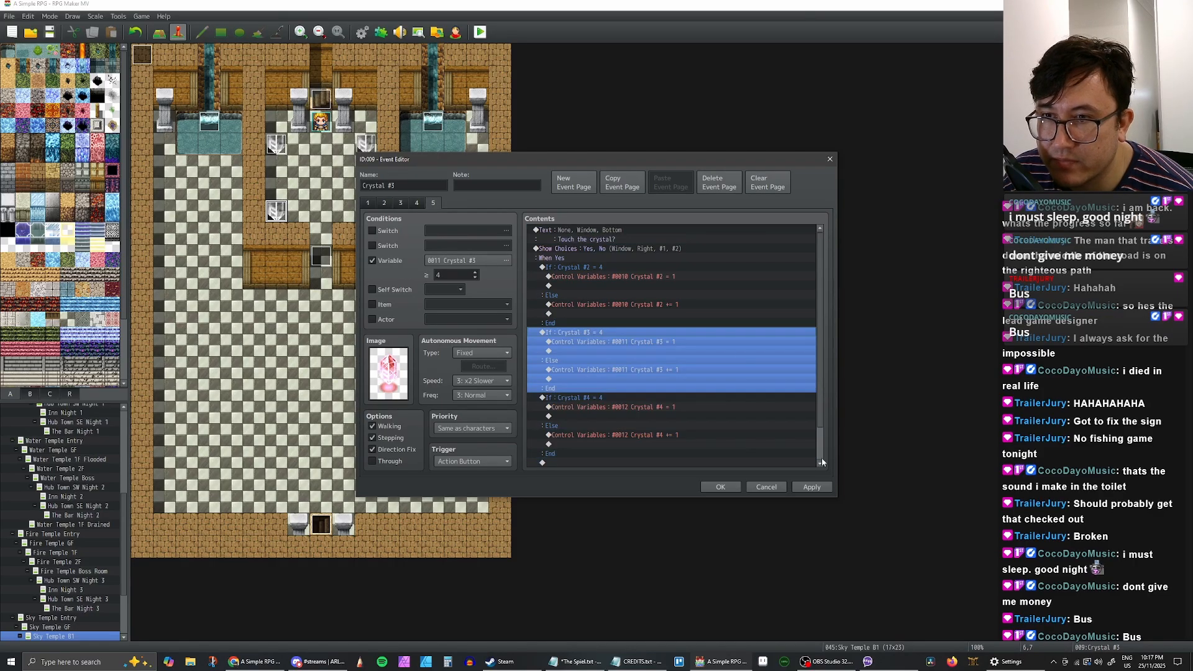
left_click(813, 487)
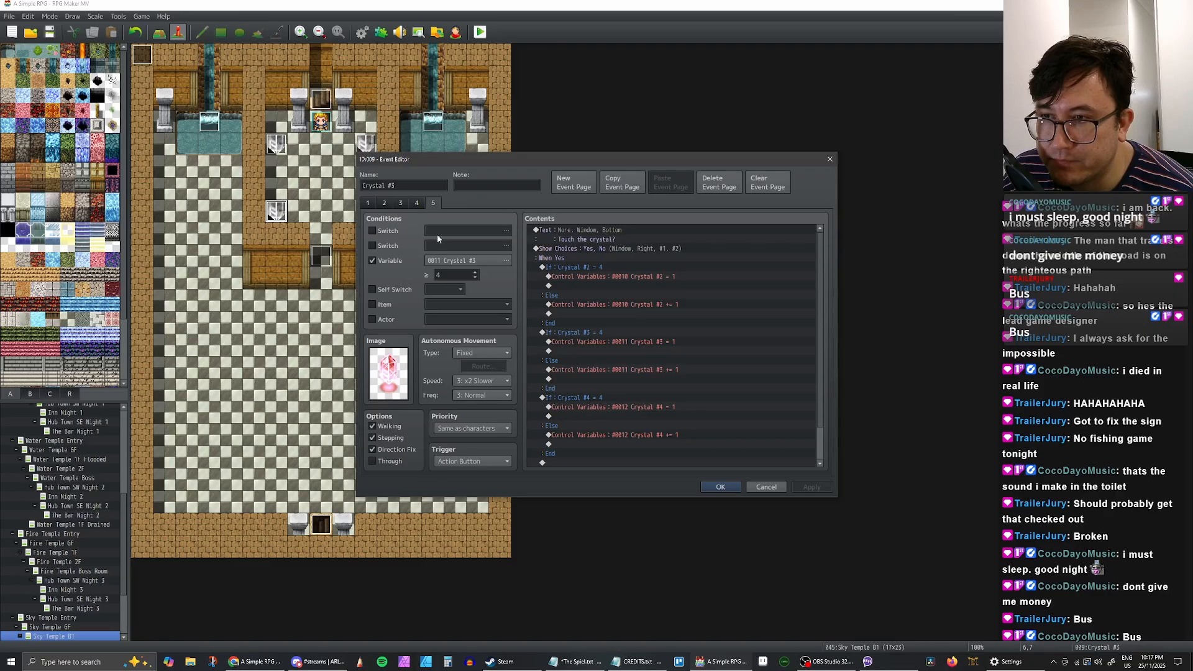
Step: Check the command contents on the Crystal #3 event's earlier pages and accept the event
left_click(417, 203)
left_click(399, 204)
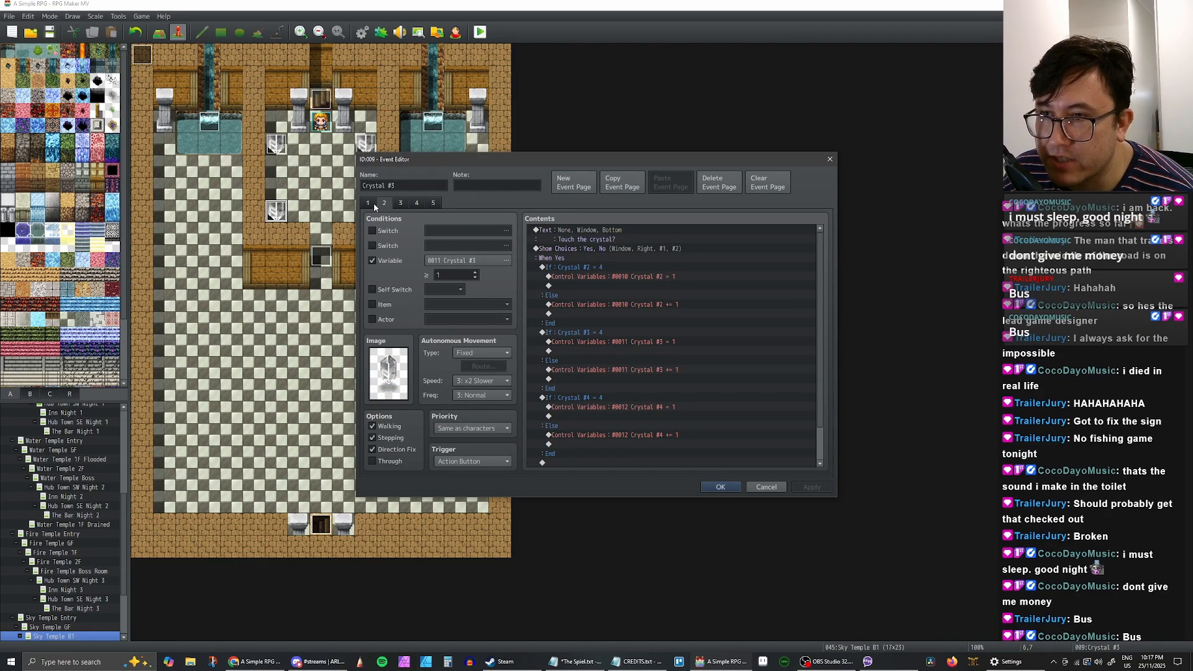
left_click(384, 203)
left_click(399, 204)
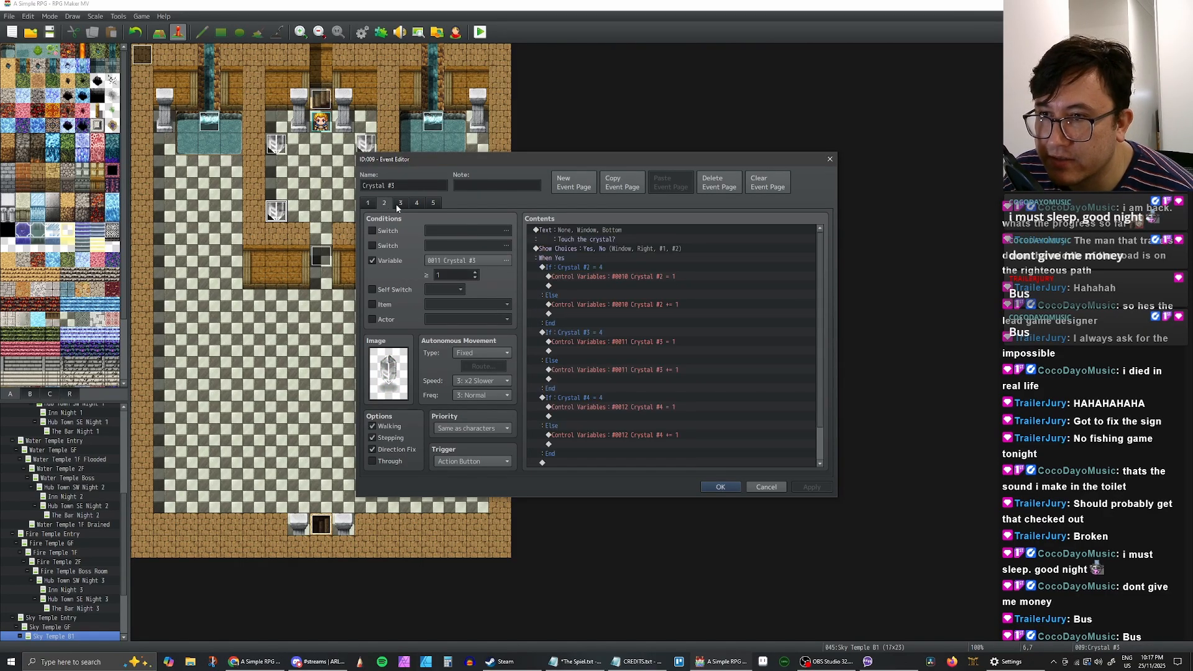
left_click(721, 488)
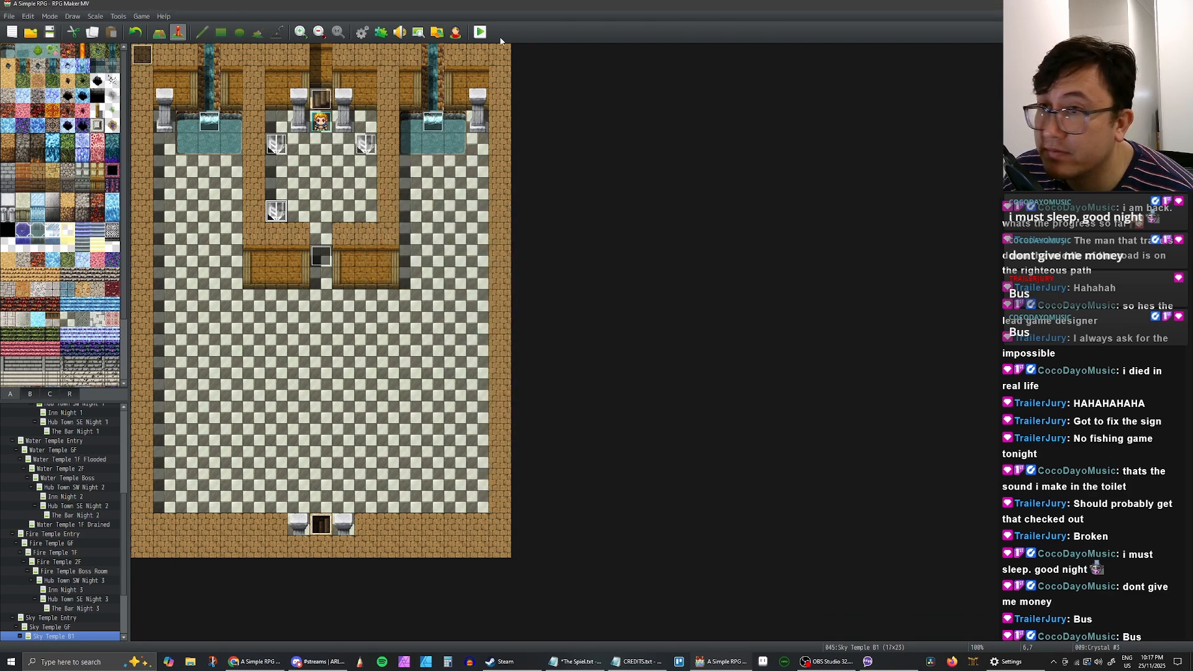
Step: Launch a playtest and start a new game
left_click(481, 33)
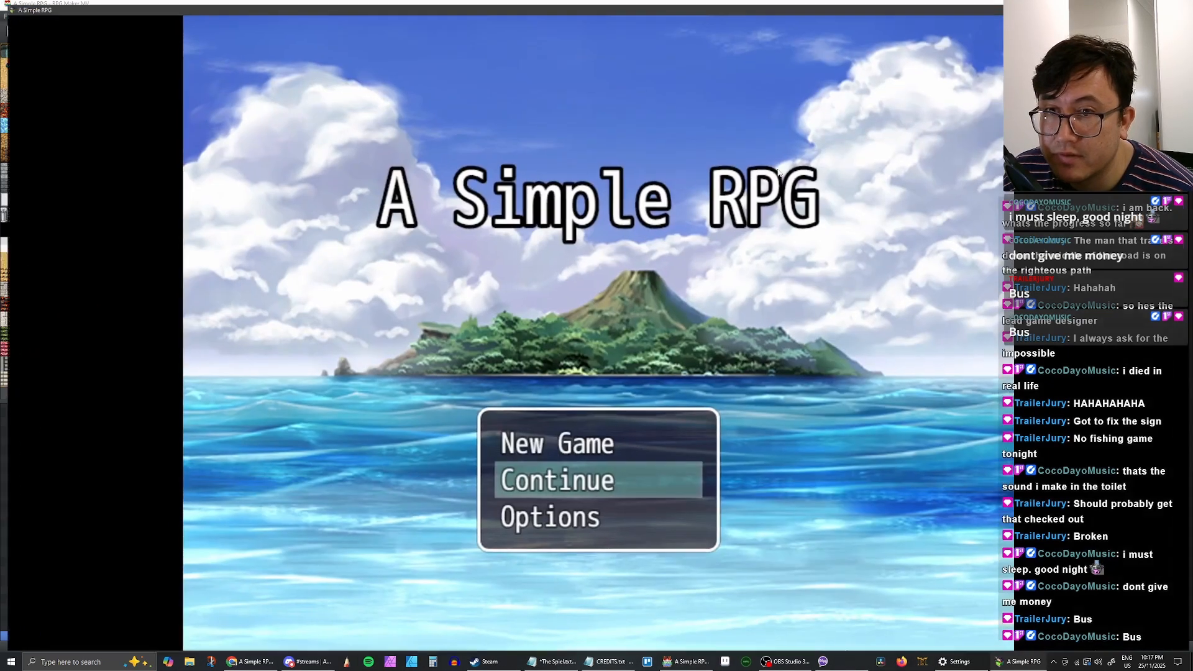
key("Up")
key("Down")
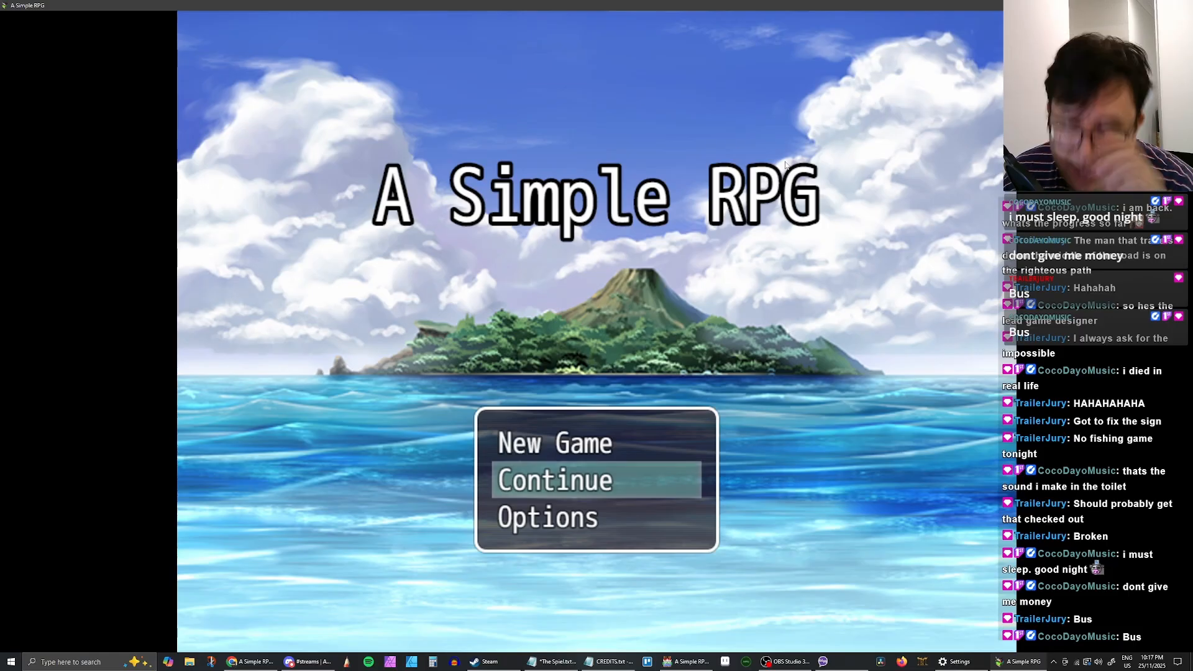
key("Up")
key("Return")
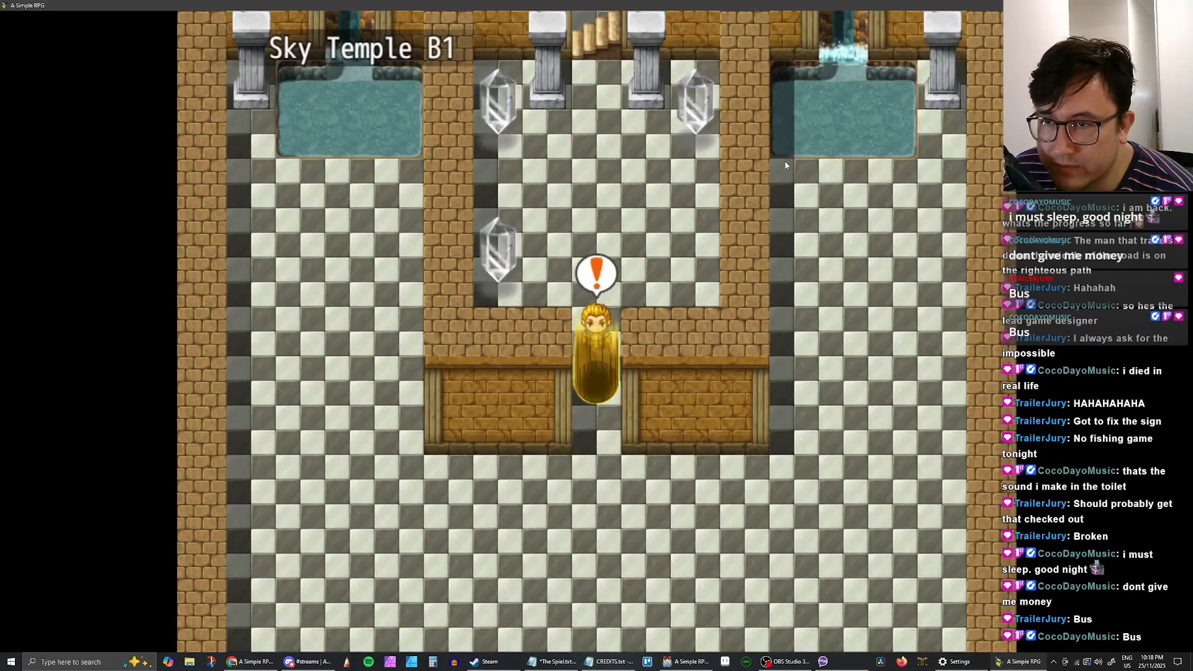
Step: Walk to Crystal #3 in the room's lower-left corner and touch it, answering Yes
key("Up")
key("Left")
key("Down")
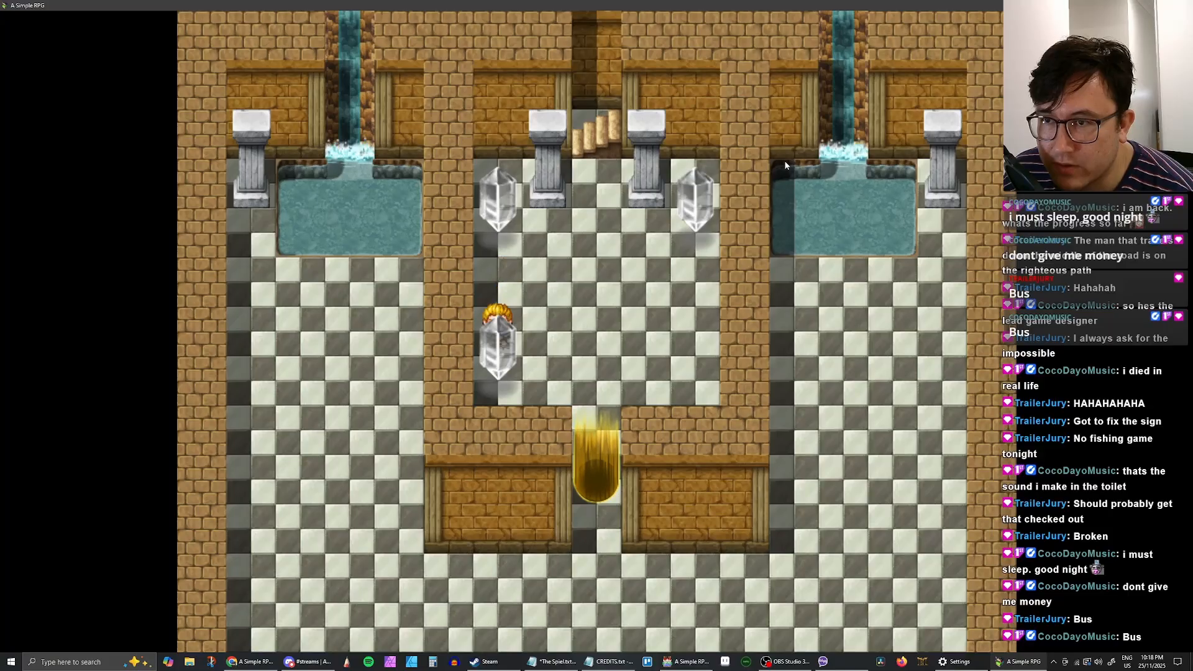
key("Return")
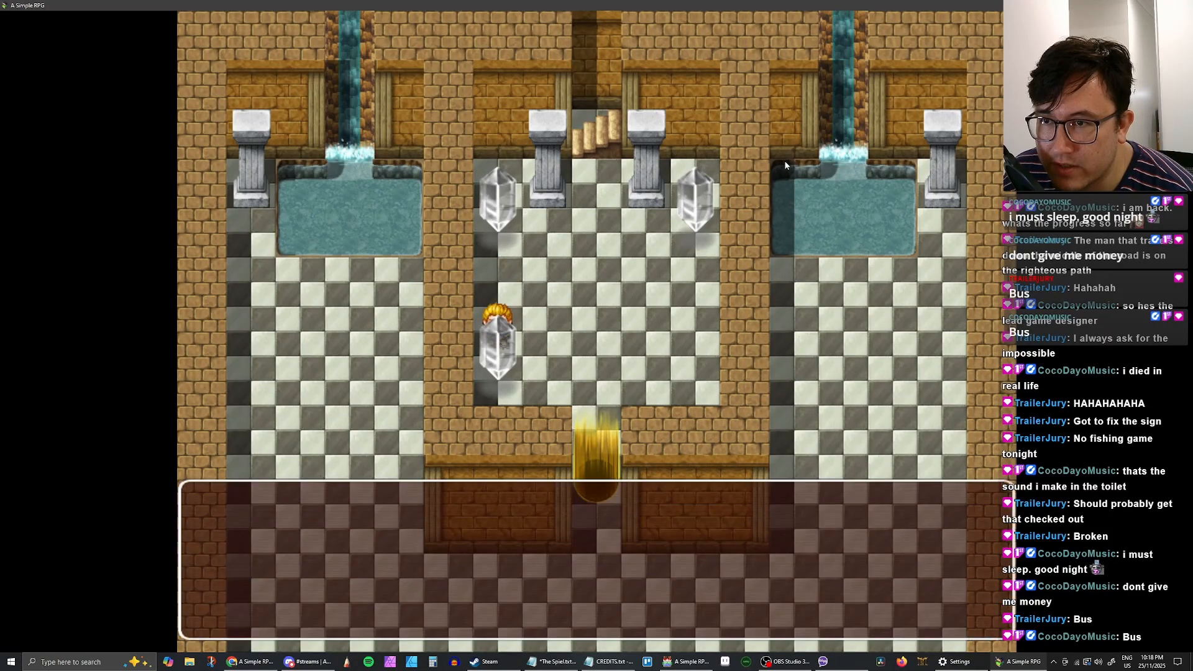
key("Return")
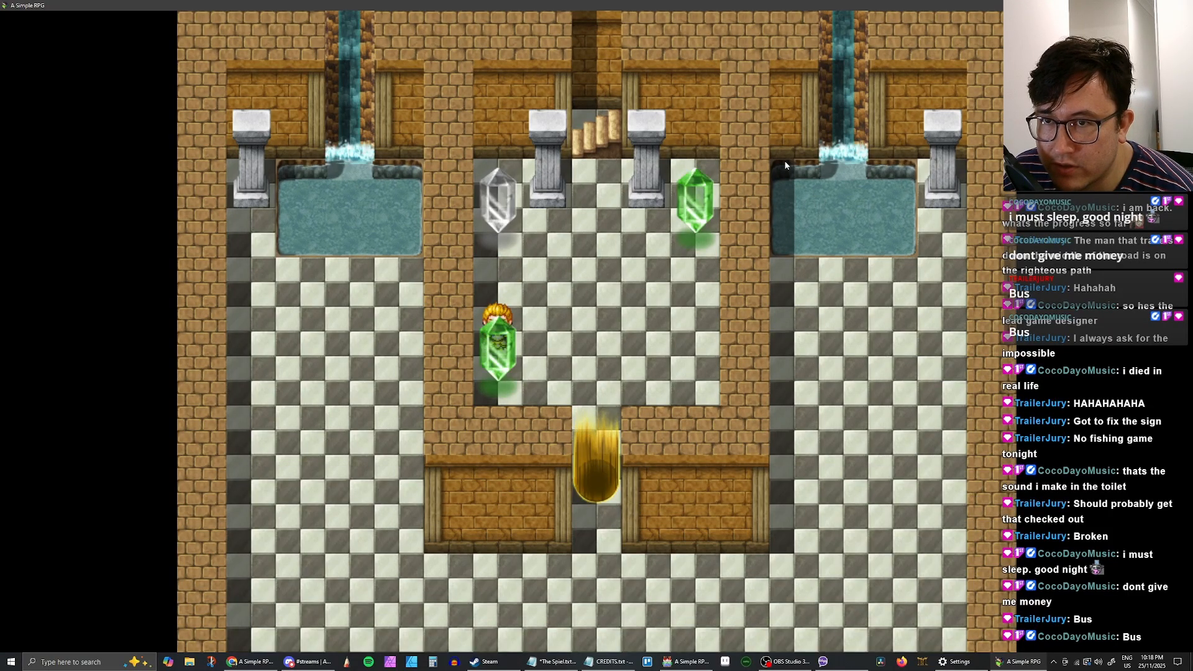
Step: Walk up to Crystal #1 in the room's upper-left corner and touch it, answering Yes
key("Right")
key("Left")
key("Up")
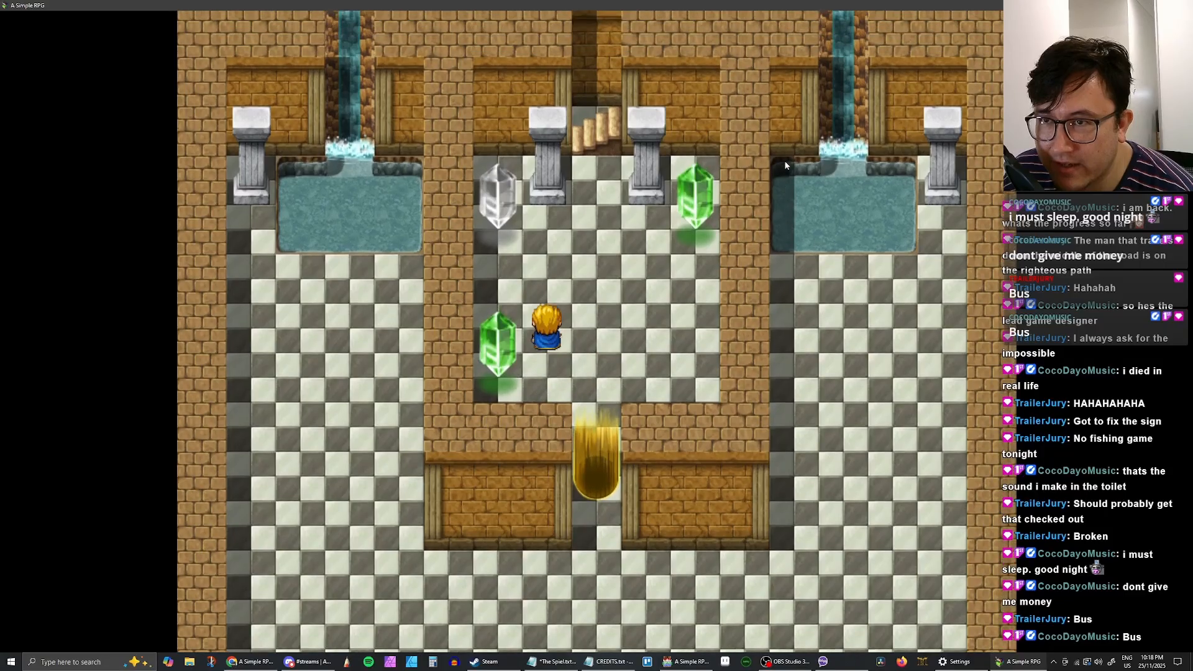
key("Return")
key("Return")
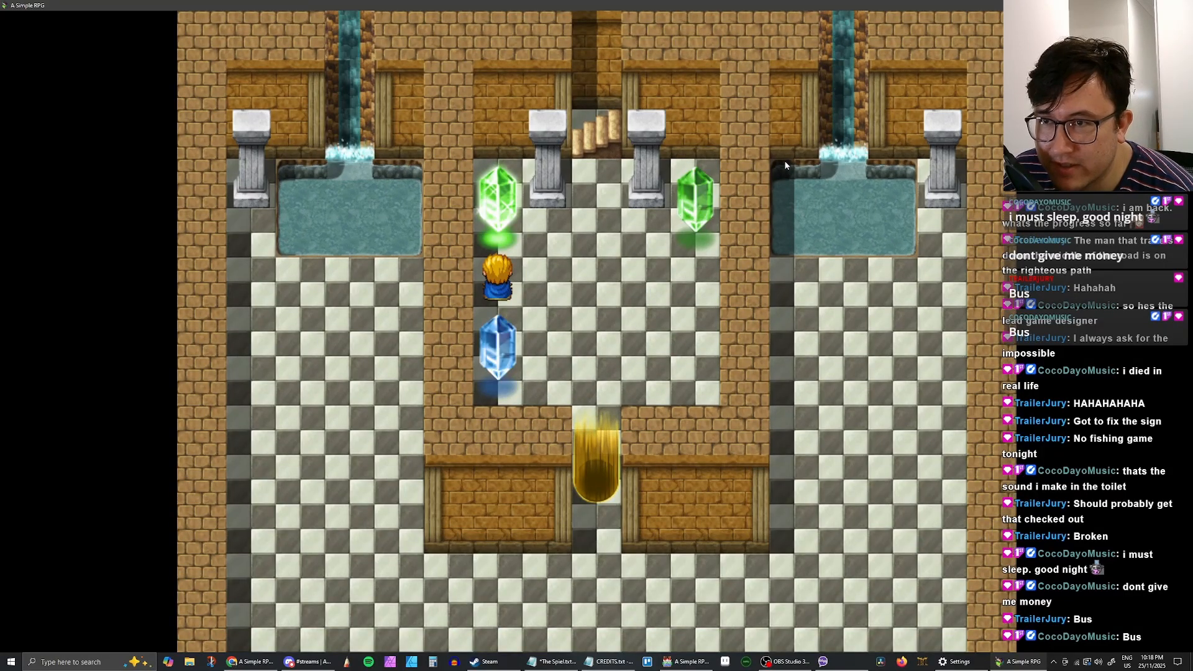
Step: Walk across to Crystal #2 in the room's upper-right corner and touch it, answering Yes
key("Right")
key("Right")
key("Down")
key("Down")
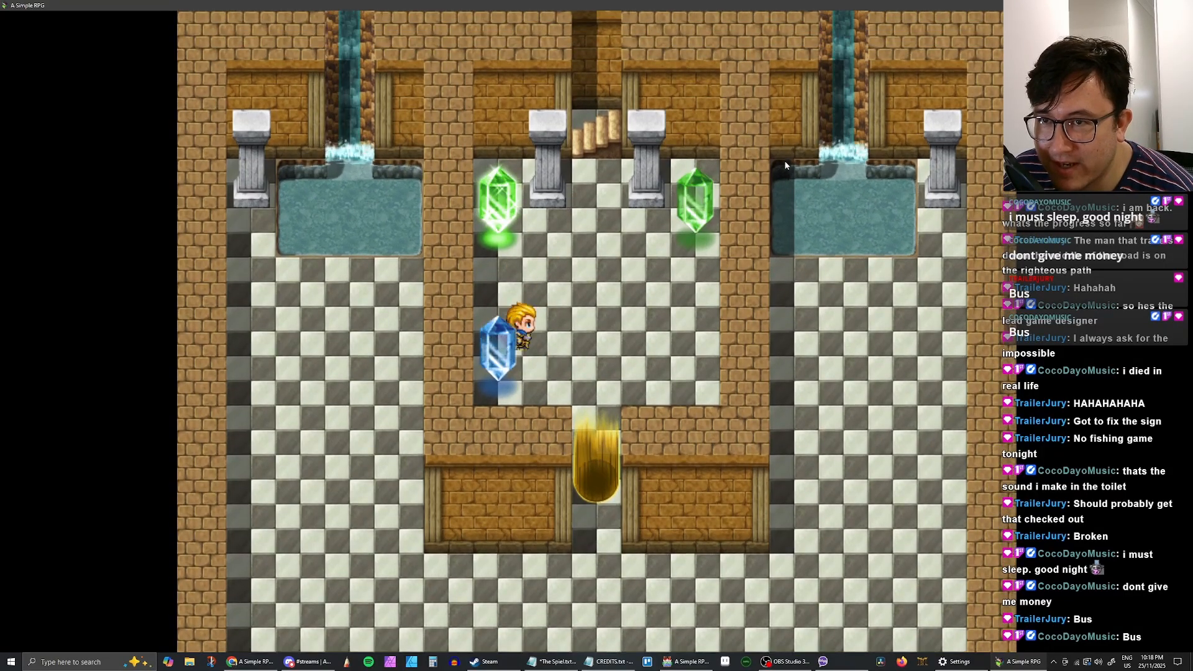
key("Right")
key("Up")
key("Return")
key("Return")
Step: Return to Crystal #3 and touch it again from its right side, answering Yes
key("Down")
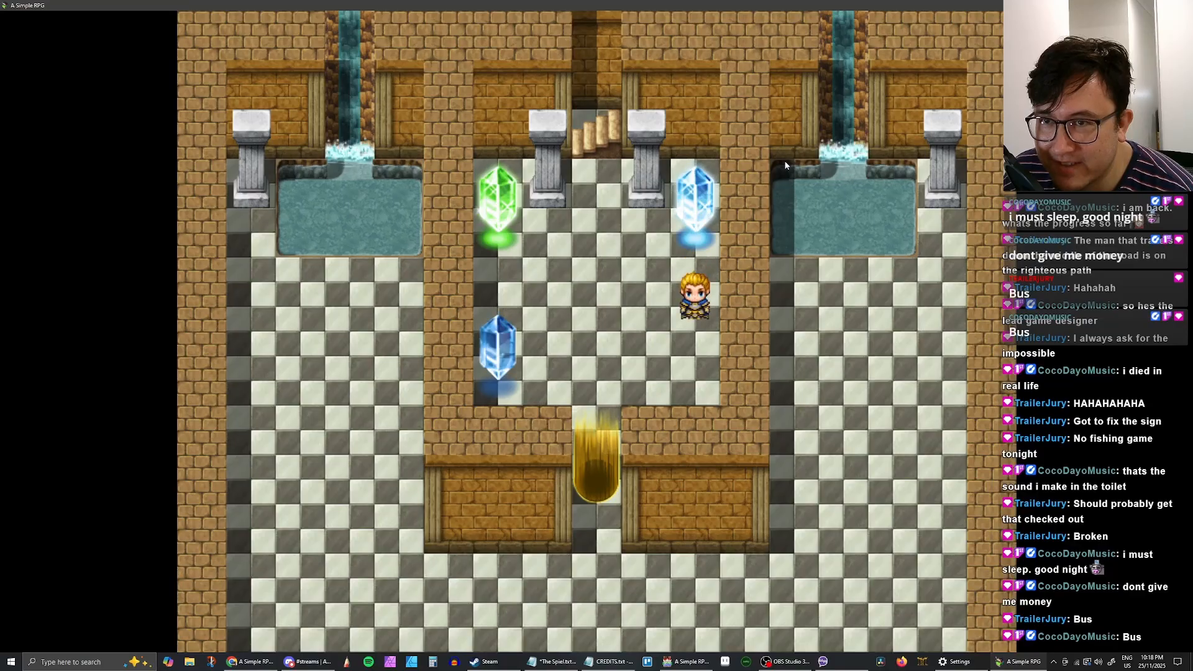
key("Left")
key("Left")
key("Left")
key("Left")
key("Down")
key("Down")
key("Return")
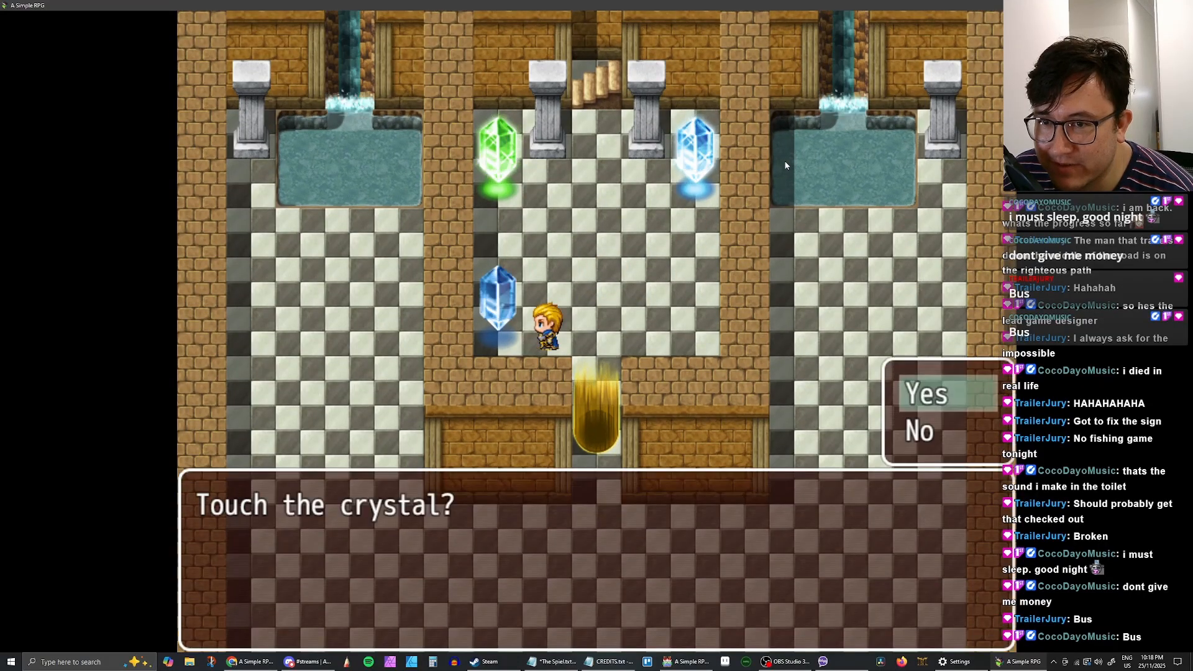
key("Return")
Step: Go back to Crystal #2 and touch it twice, answering Yes each time
key("Up")
key("Right")
key("Right")
key("Right")
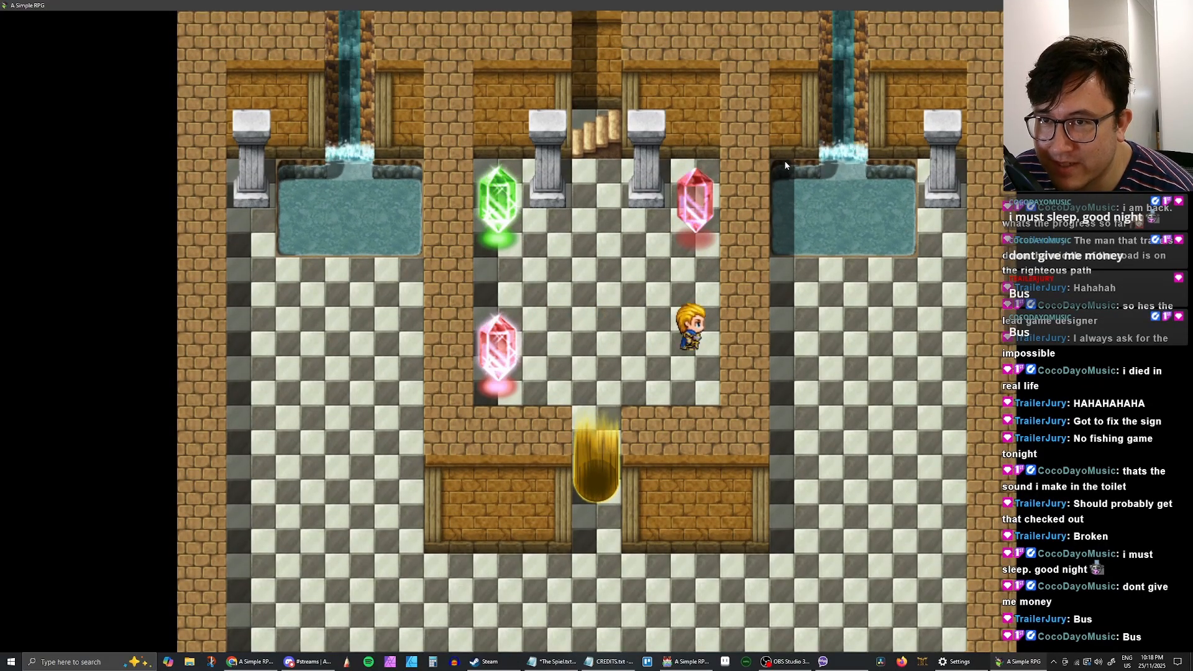
key("Up")
key("Return")
key("Return")
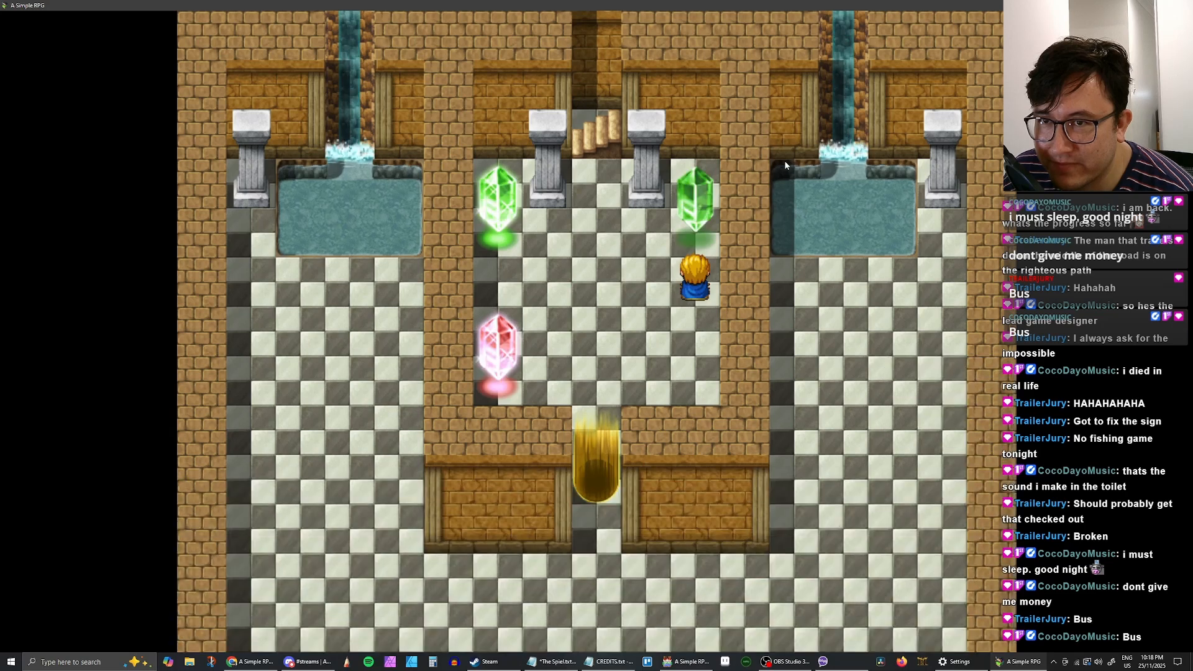
key("Return")
key("Return")
Step: Walk the character around the crystal room to check the crystals' colours, and close the playtest
key("Left")
key("Left")
key("Left")
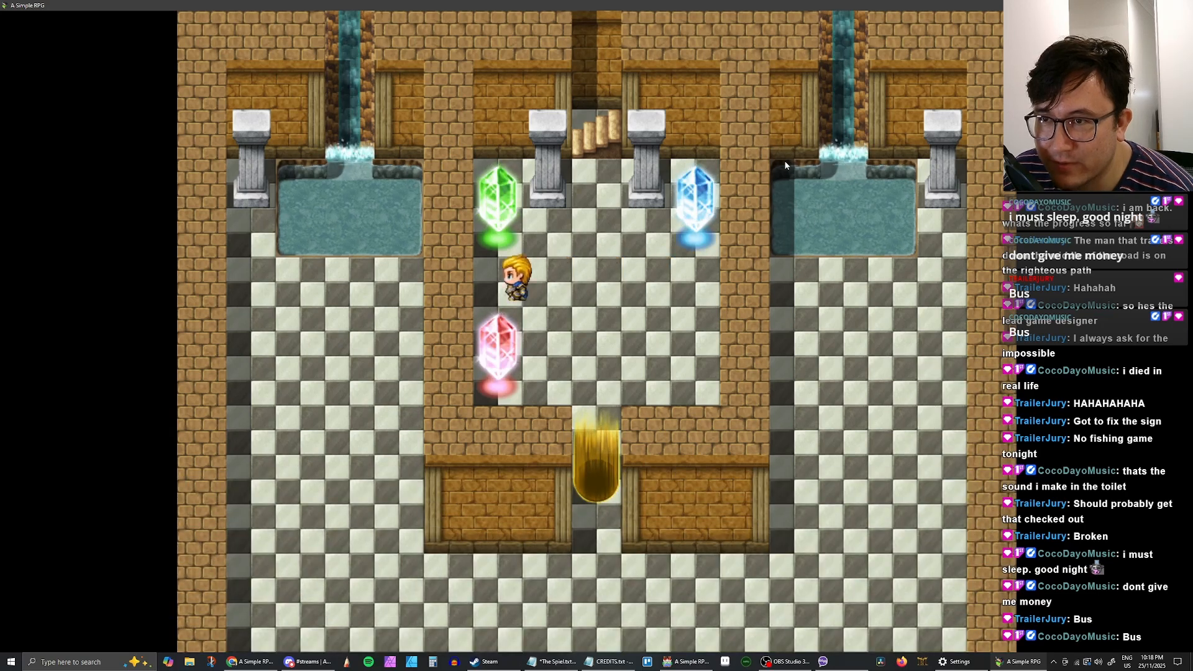
key("Right")
key("Right")
key("Right")
key("Down")
key("Down")
key("Left")
key("Up")
key("Up")
key("Up")
key("Left")
key("Left")
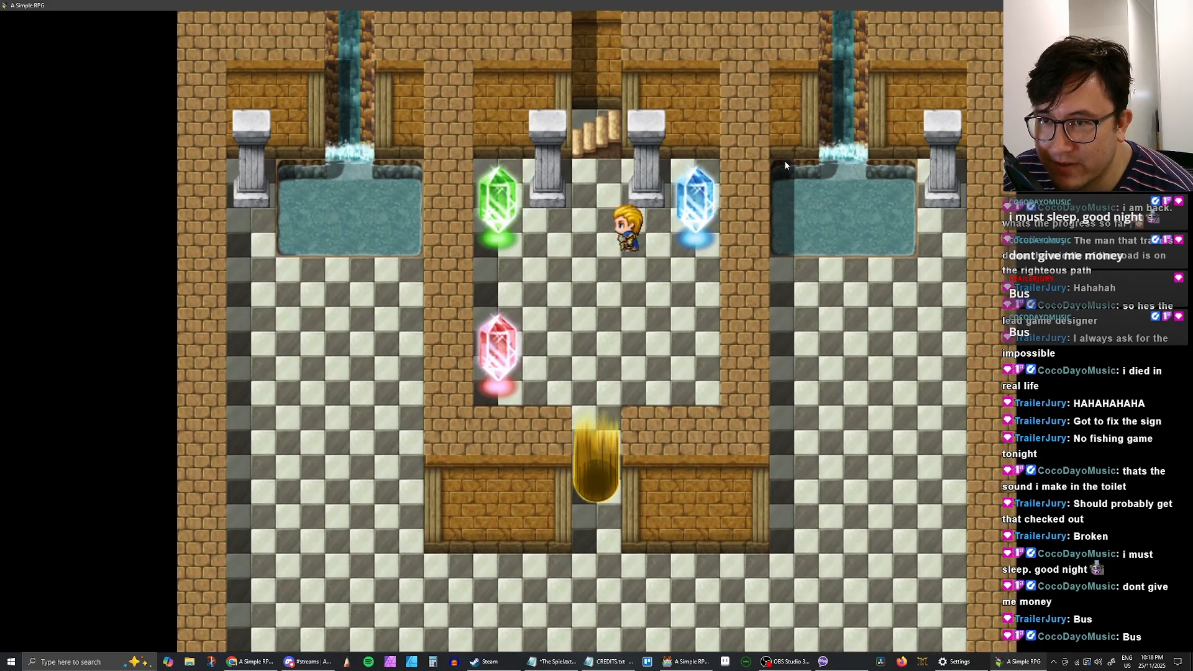
key("Down")
key("Left")
key("Left")
key("Right")
key("Right")
key("Right")
key("Right")
key("Up")
key("Down")
key("Down")
key("Down")
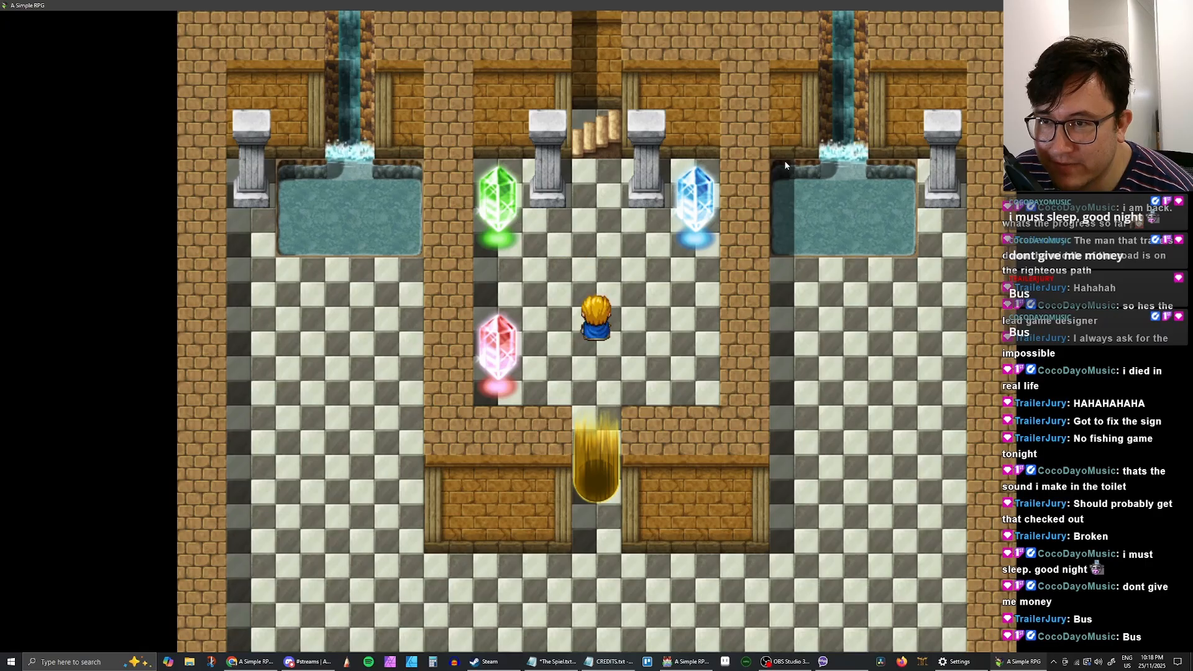
key("Down")
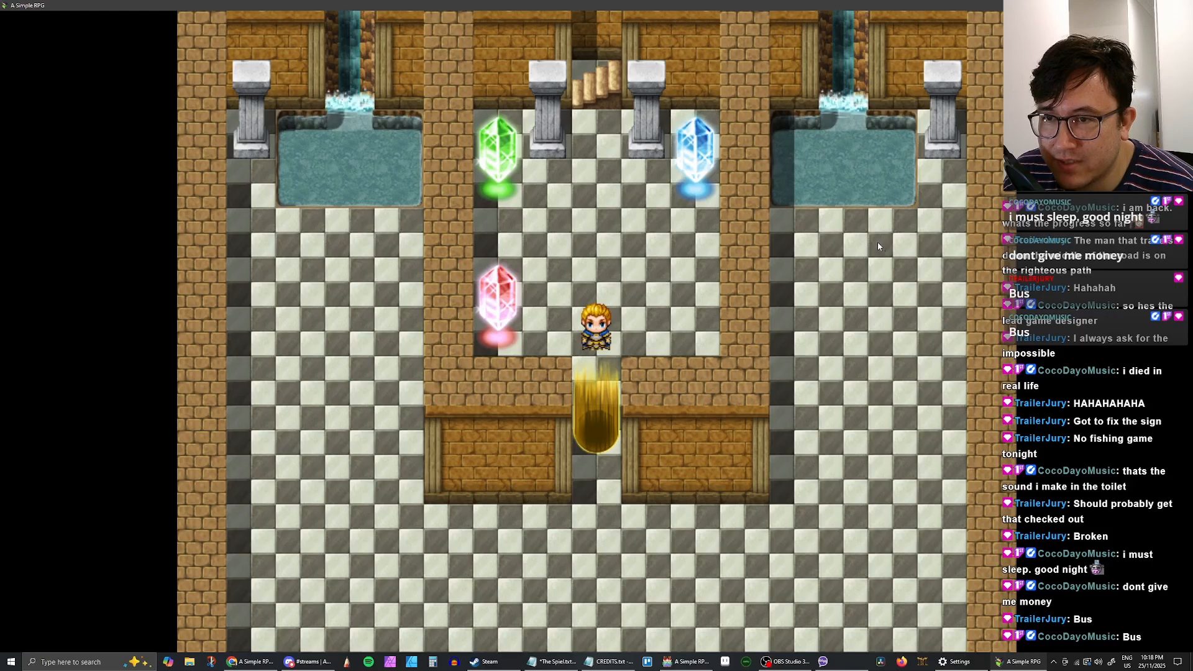
key("alt+F4")
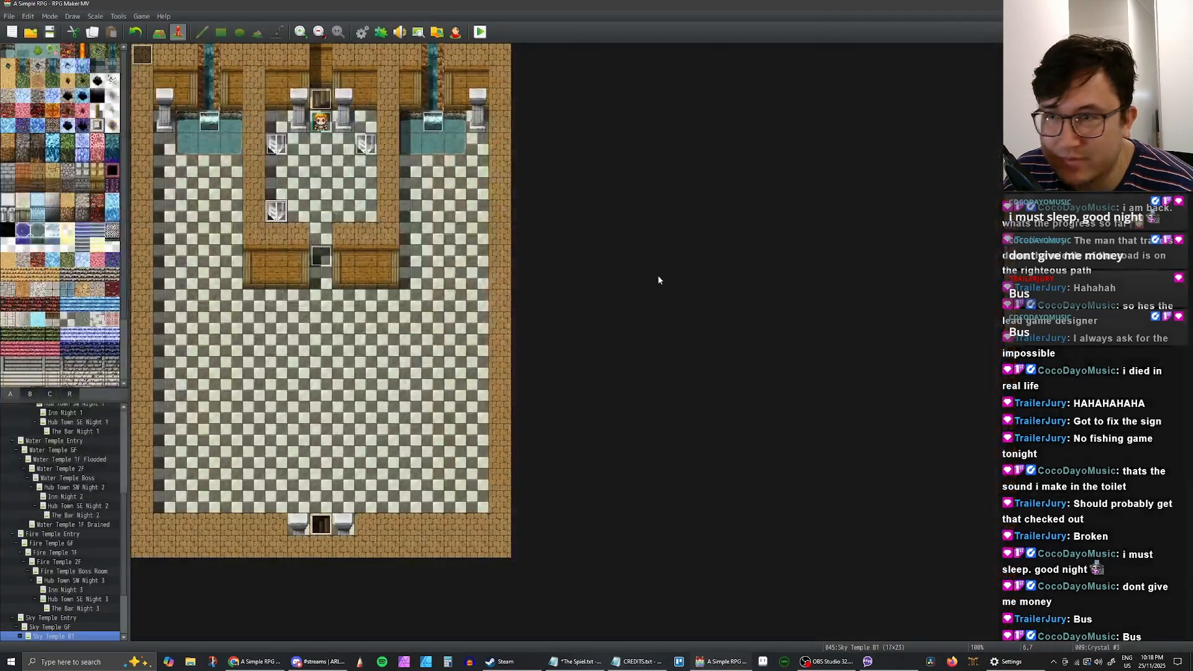
Step: Paste a copy of the Crystal #3 event in the crystal room's lower-right corner and rename it Crystal #4
left_click(366, 212)
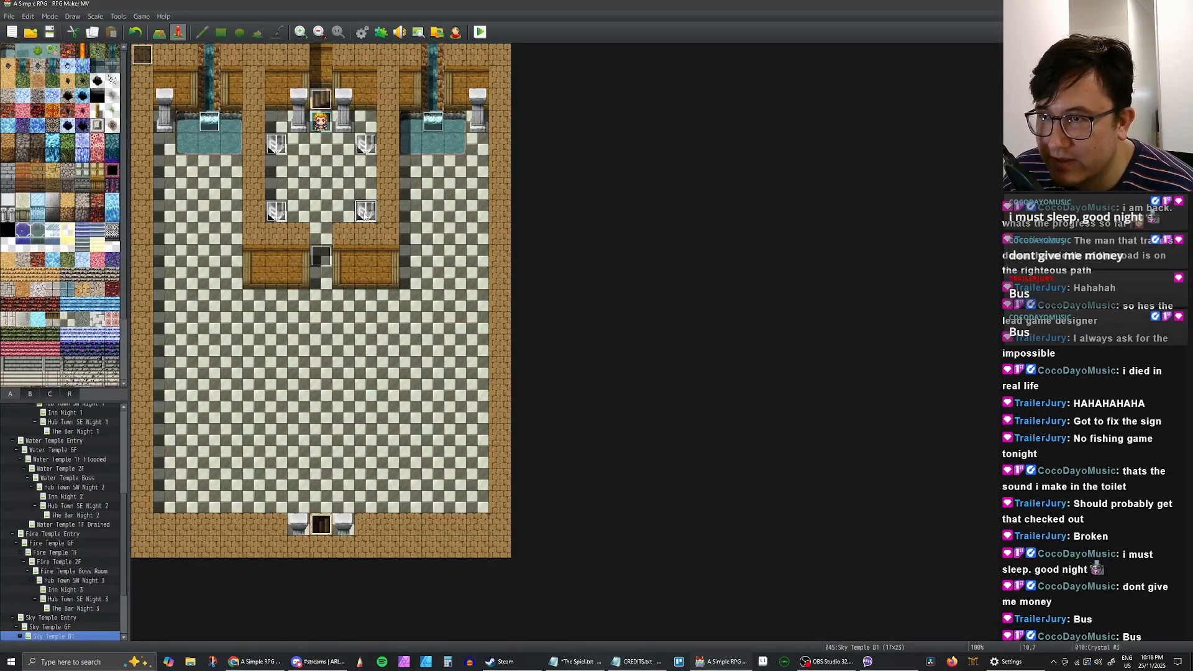
double_click(365, 213)
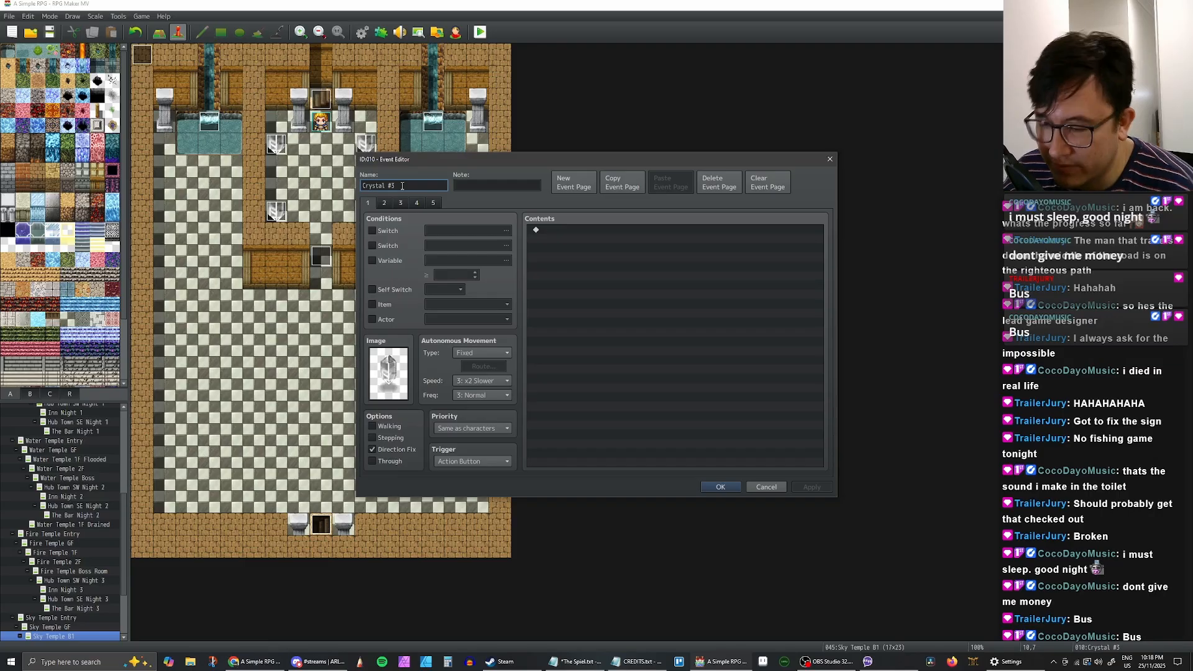
left_click(821, 487)
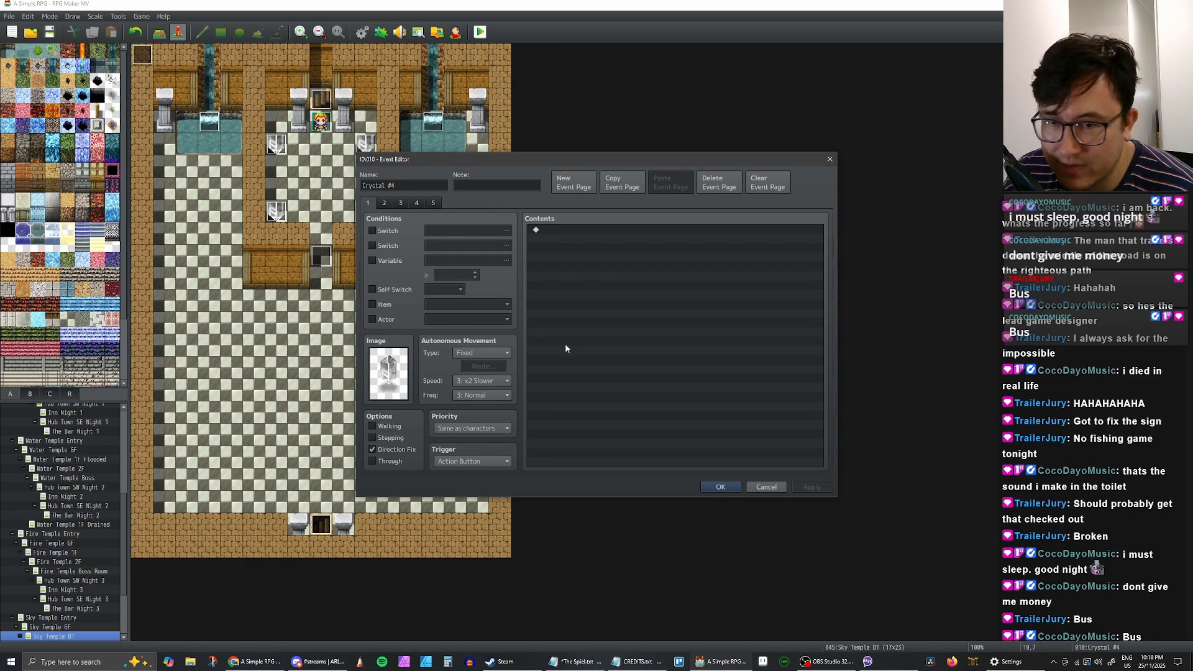
Step: Set the variable condition on page 2 of the Crystal #4 event to 0012 Crystal #4
left_click(385, 204)
double_click(402, 391)
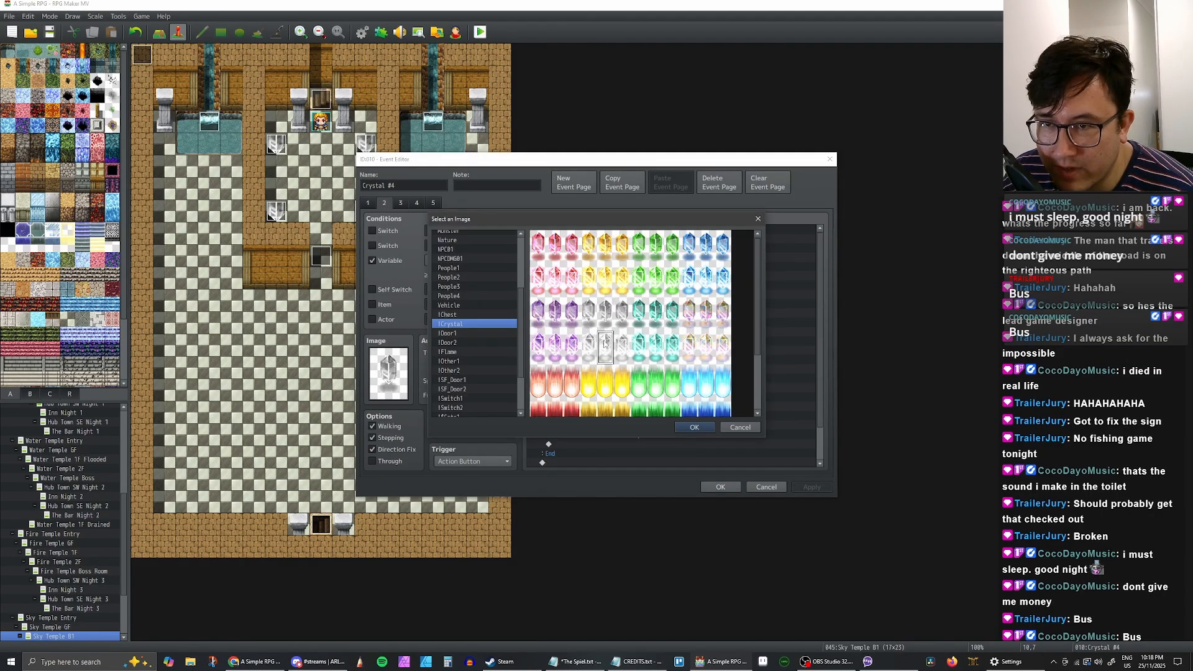
left_click(702, 427)
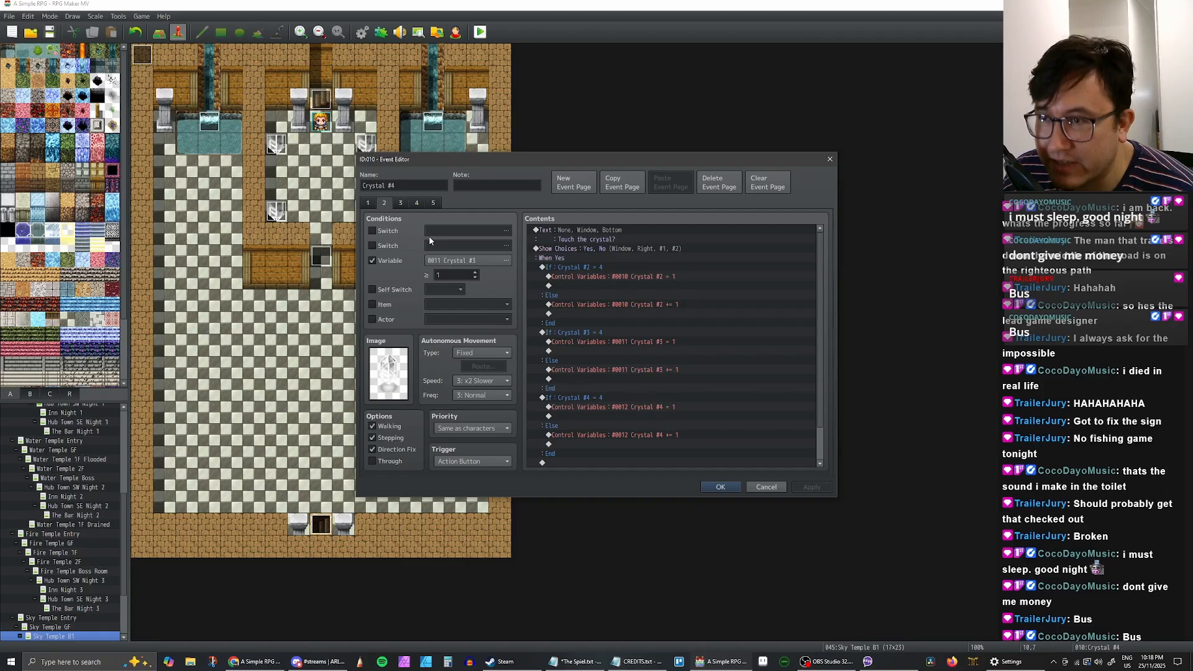
left_click(506, 260)
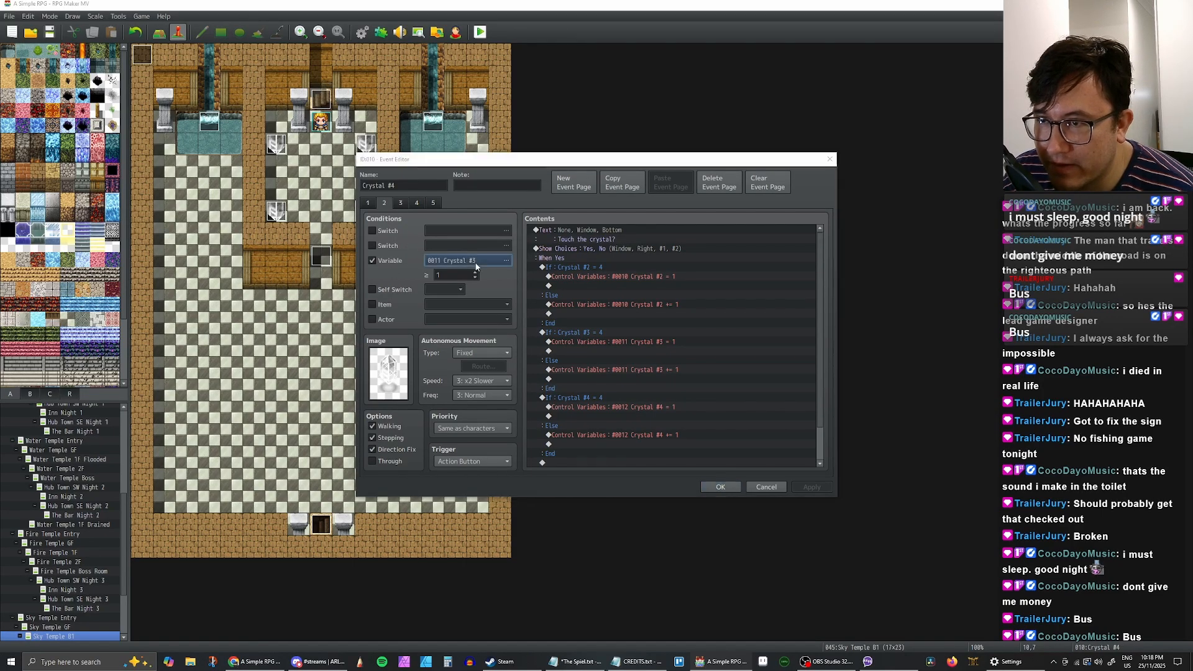
double_click(640, 318)
Step: Set the variable condition on pages 3, 4 and 5 of the Crystal #4 event to 0012 Crystal #4
left_click(404, 204)
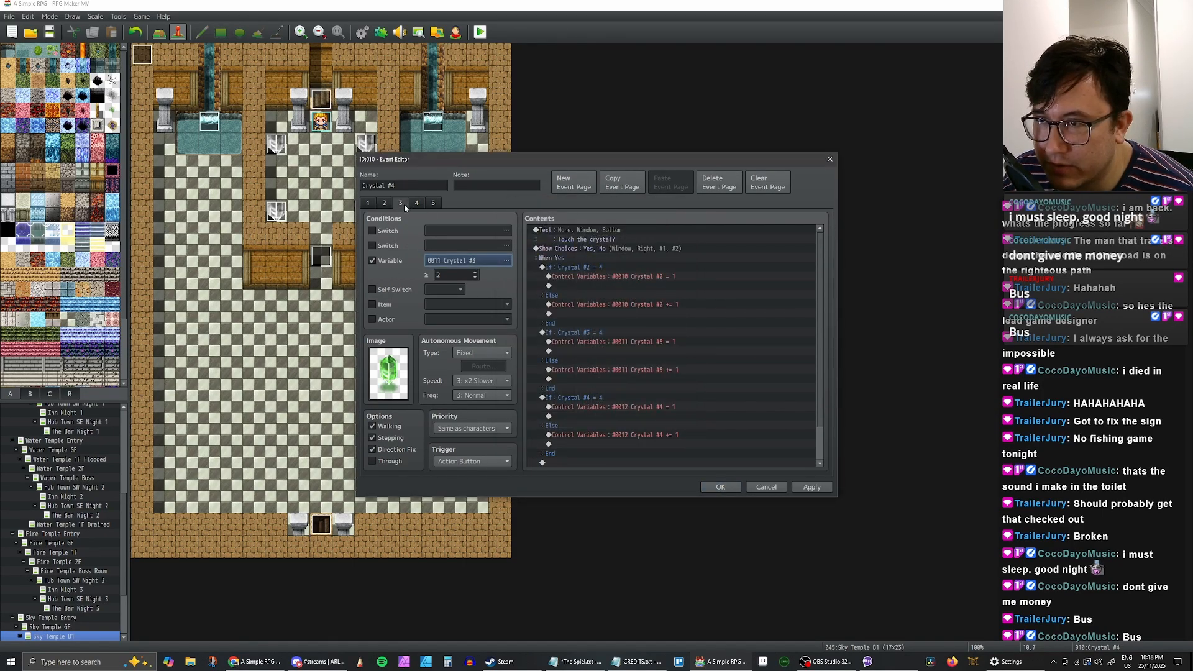
left_click(500, 261)
double_click(634, 328)
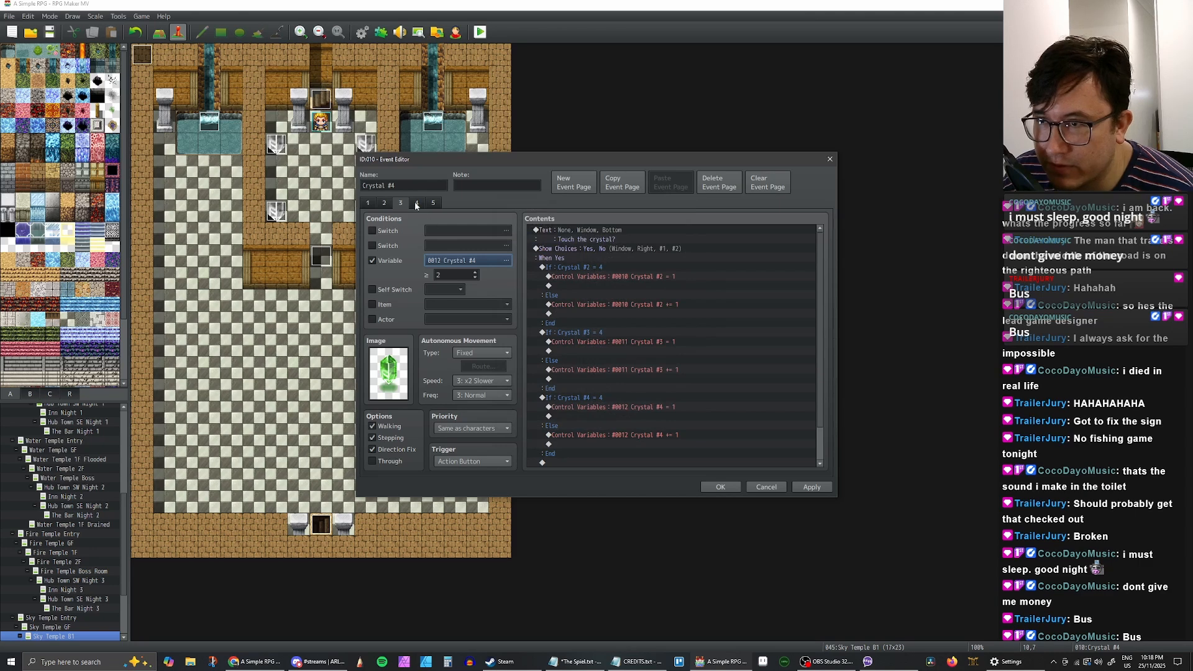
left_click(472, 261)
double_click(630, 329)
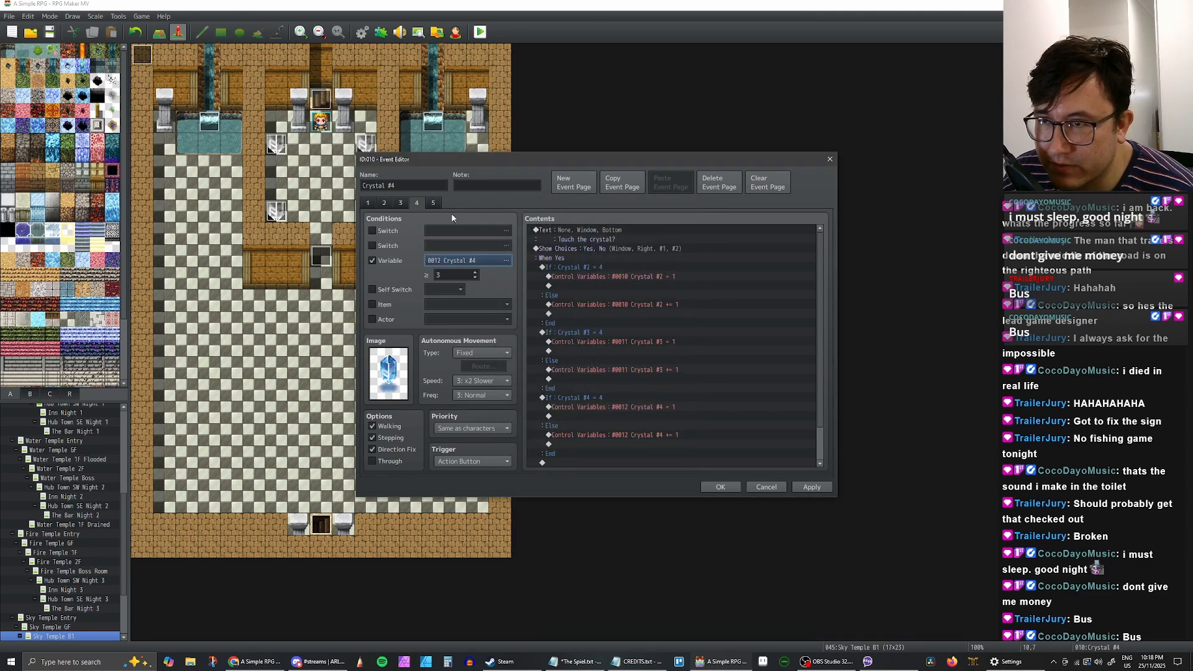
left_click(488, 265)
double_click(628, 333)
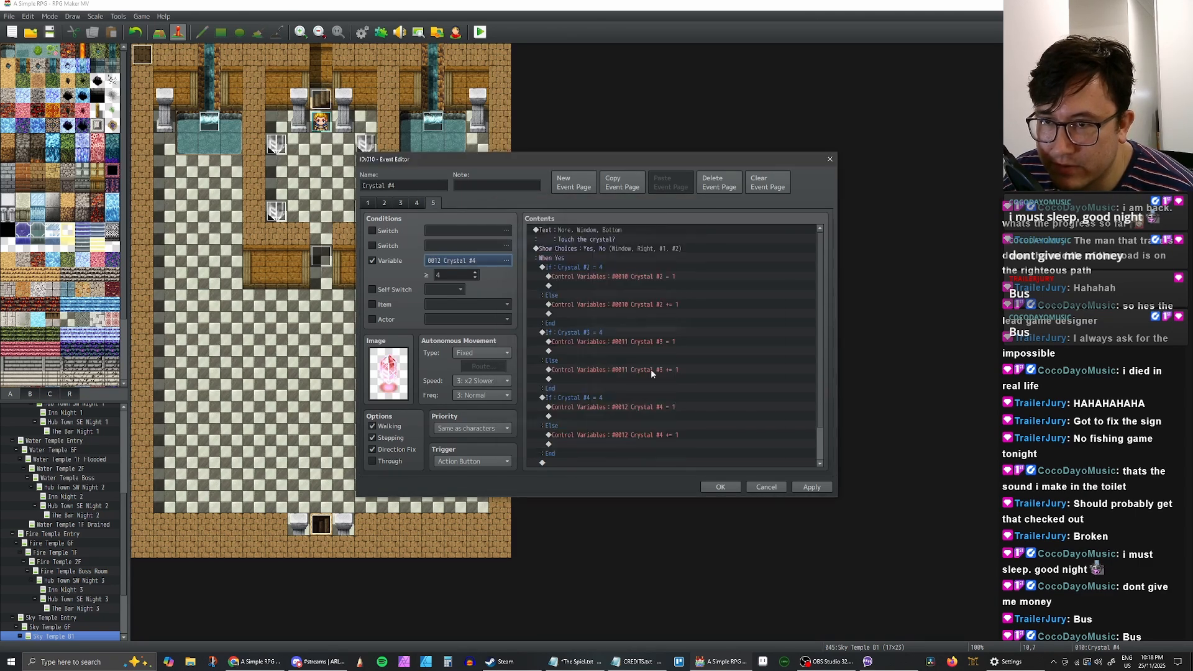
Step: Check the Coloured Crystals puzzle rules in the A Simple RPG Google Doc and return to the RPG Maker MV event editor
left_click(255, 662)
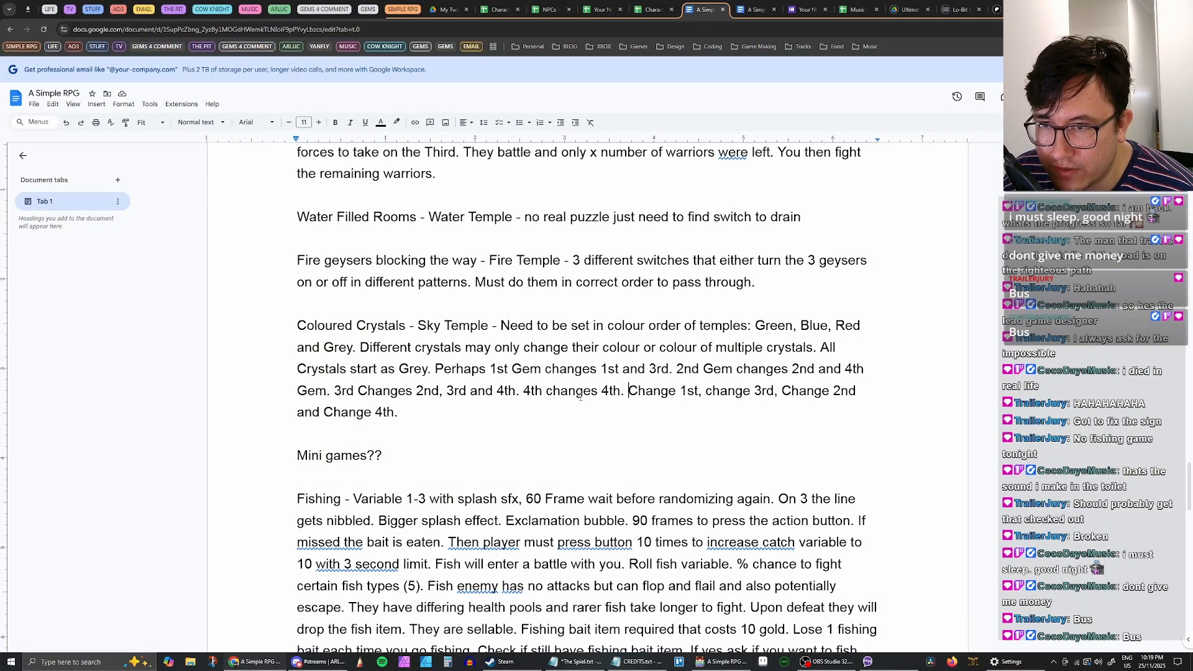
mouse_move(275, 666)
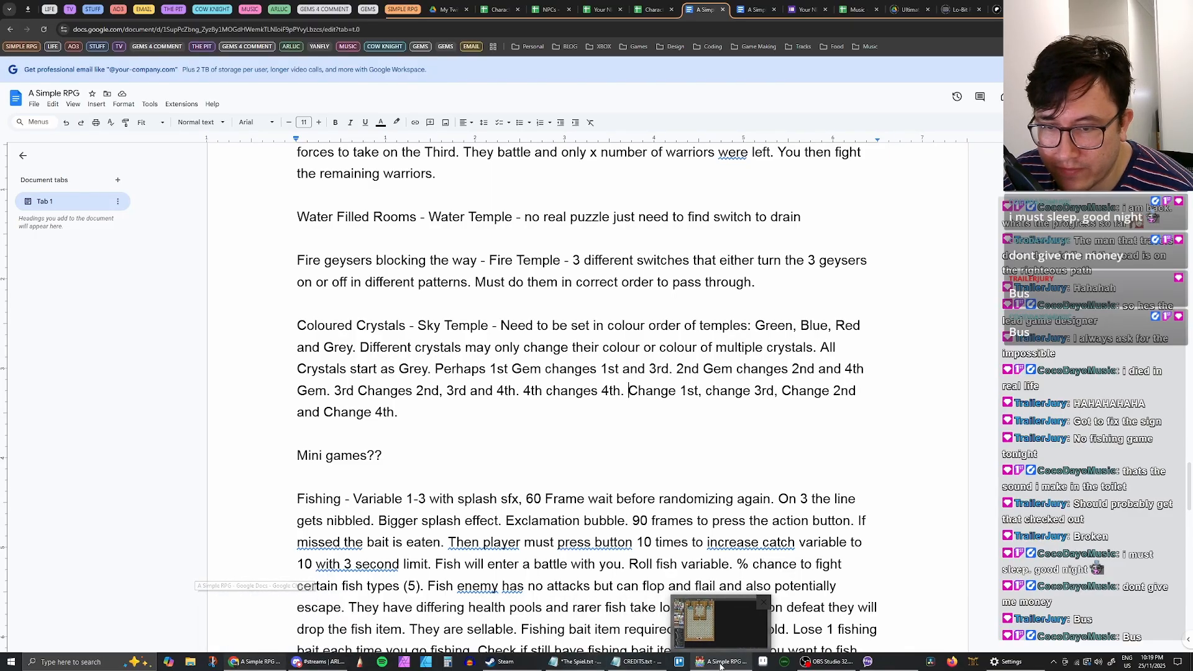
left_click(662, 615)
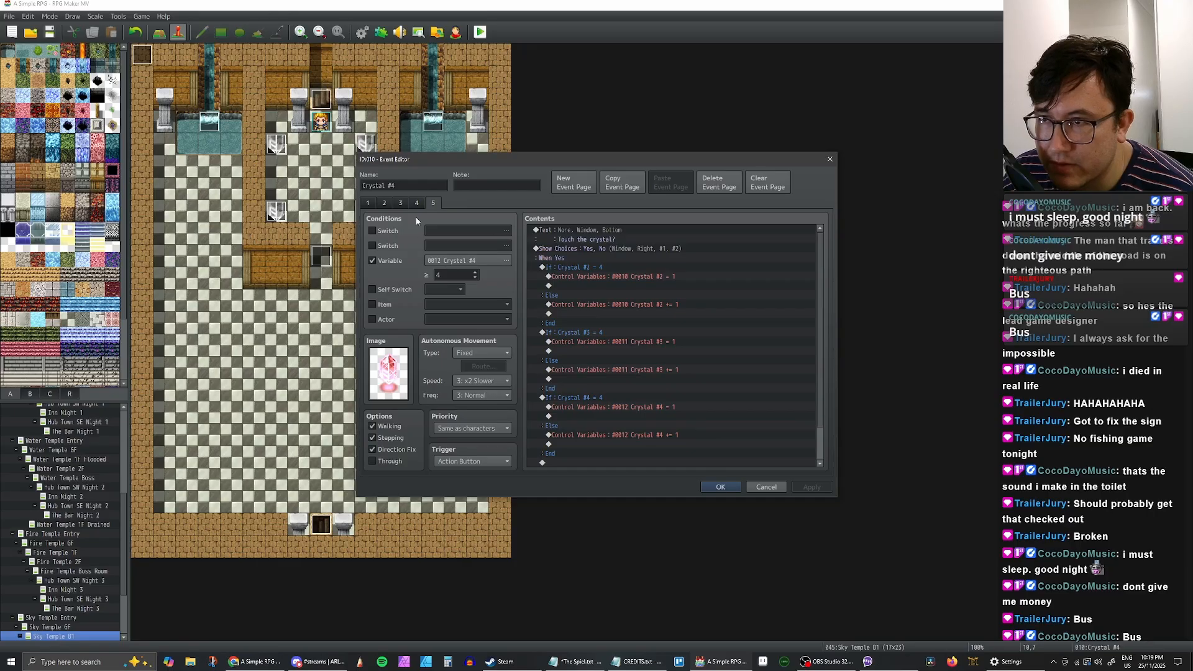
Step: Change the page 5 image of Crystal #4 to the red crystal in the top row of the !Crystal sheet
double_click(389, 360)
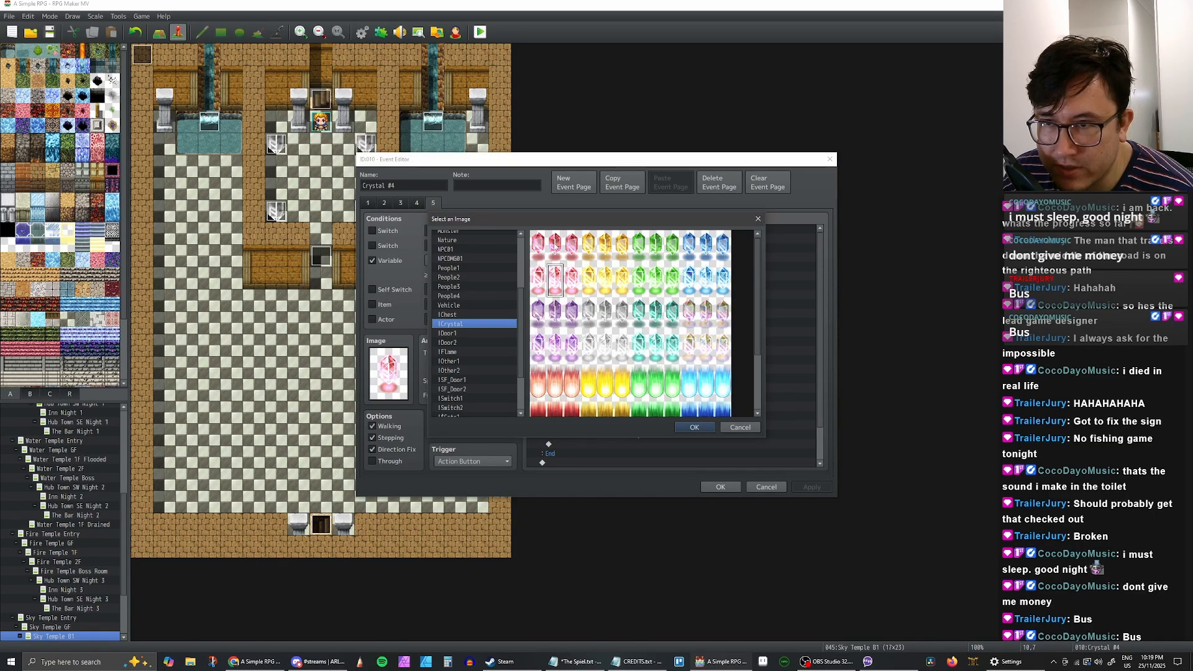
double_click(555, 247)
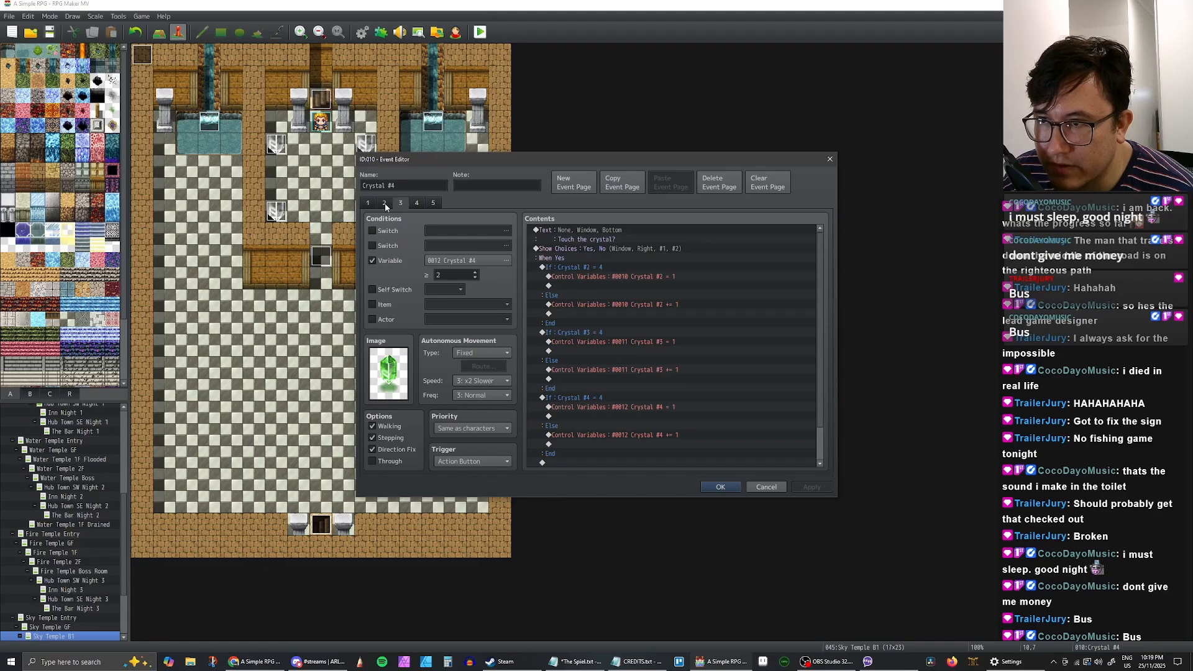
left_click(402, 202)
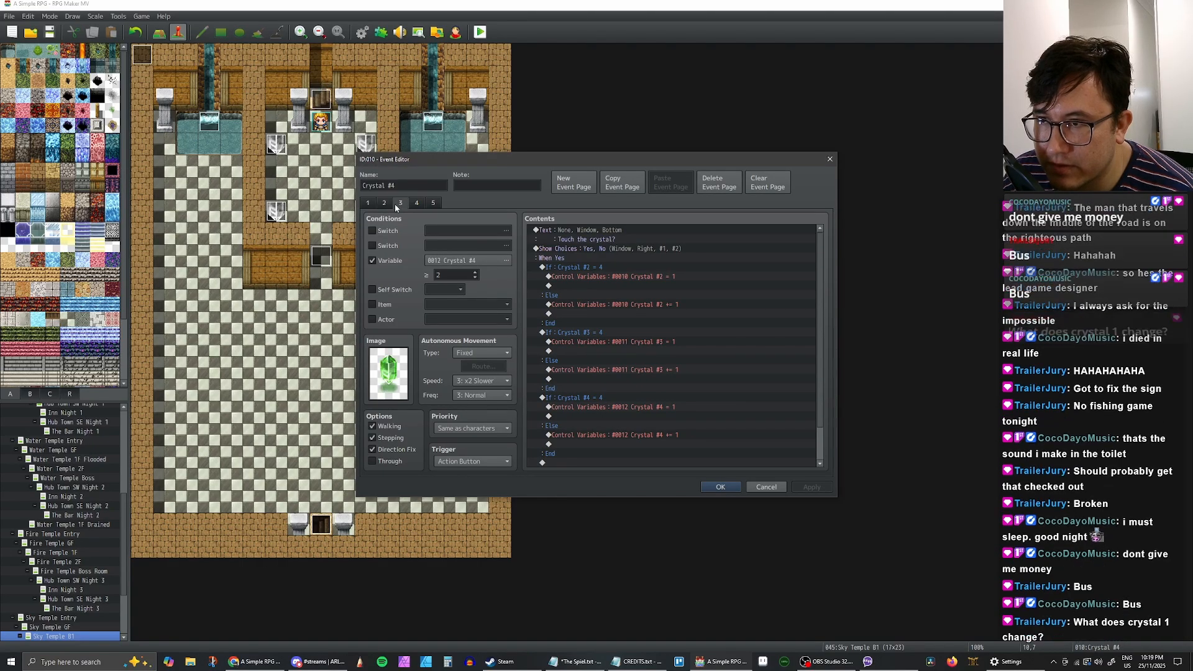
left_click(369, 203)
Step: Delete the Crystal #2 and Crystal #3 conditional branches from pages 2 and 3 of the Crystal #4 event
left_click(388, 203)
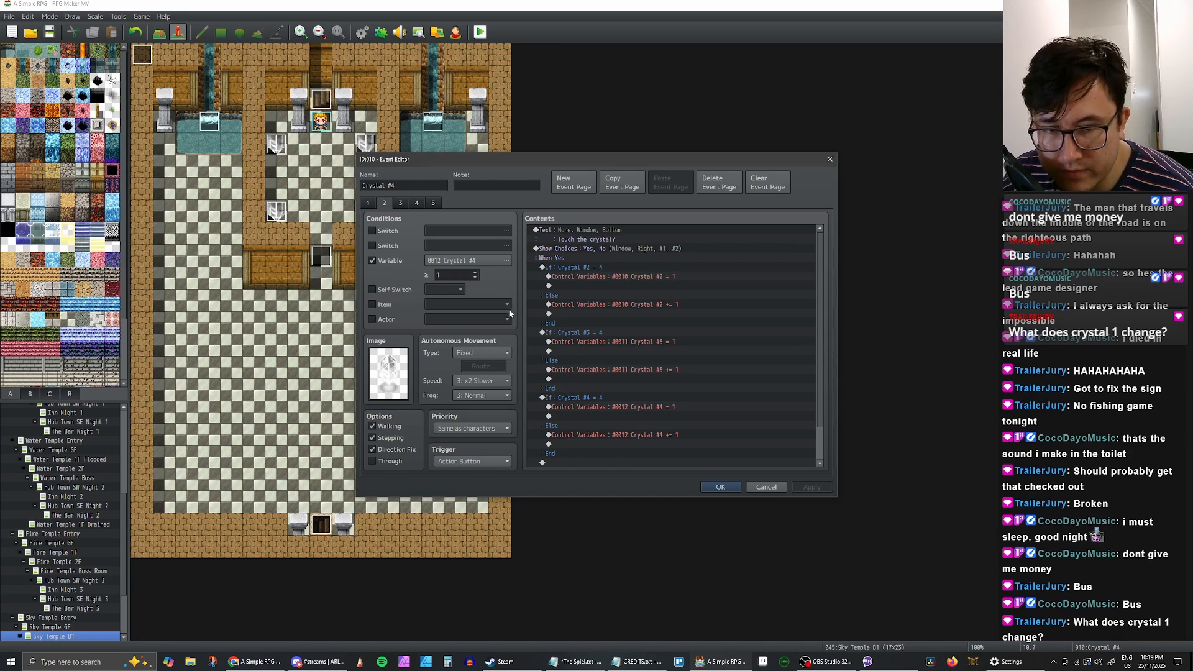
left_click(604, 267)
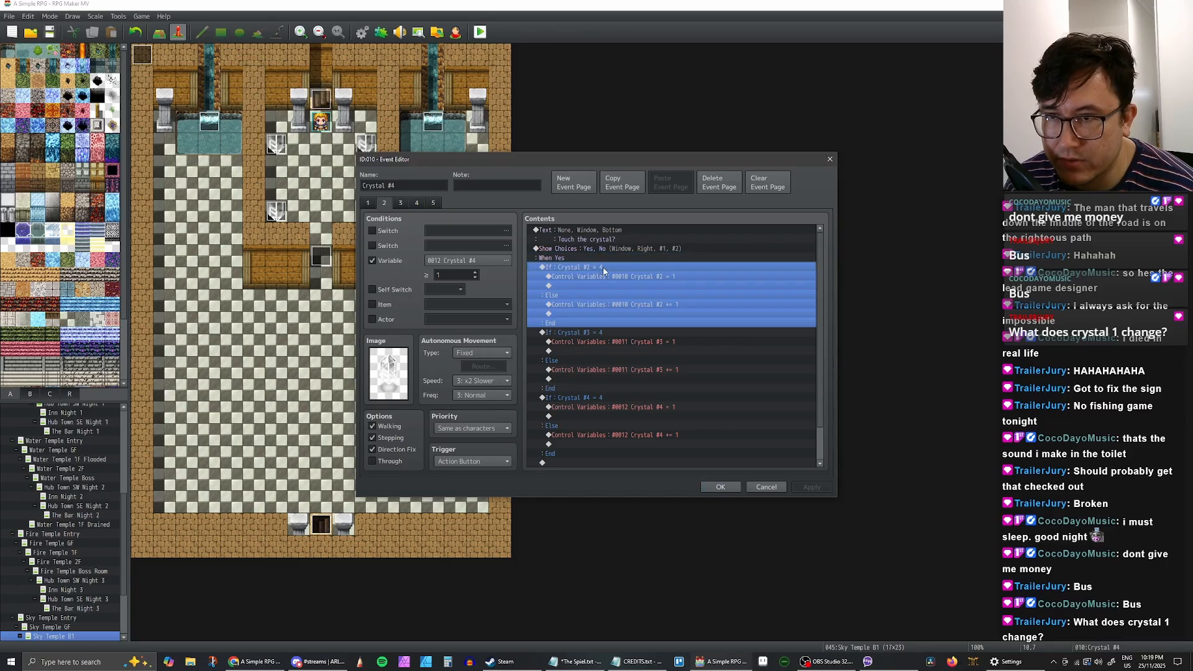
key("Delete")
key("Delete")
left_click(401, 203)
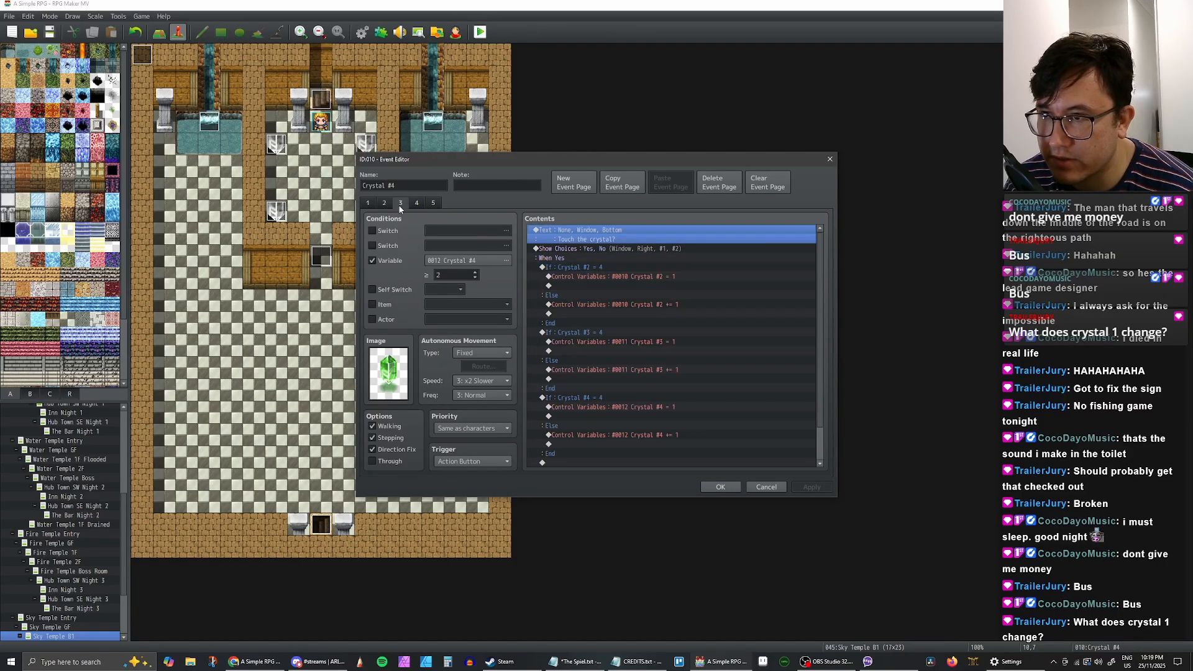
left_click(609, 269)
key("Delete")
key("Delete")
Step: Delete the Crystal #2 and Crystal #3 conditional branches from pages 4 and 5, and save the Crystal #4 event
left_click(416, 203)
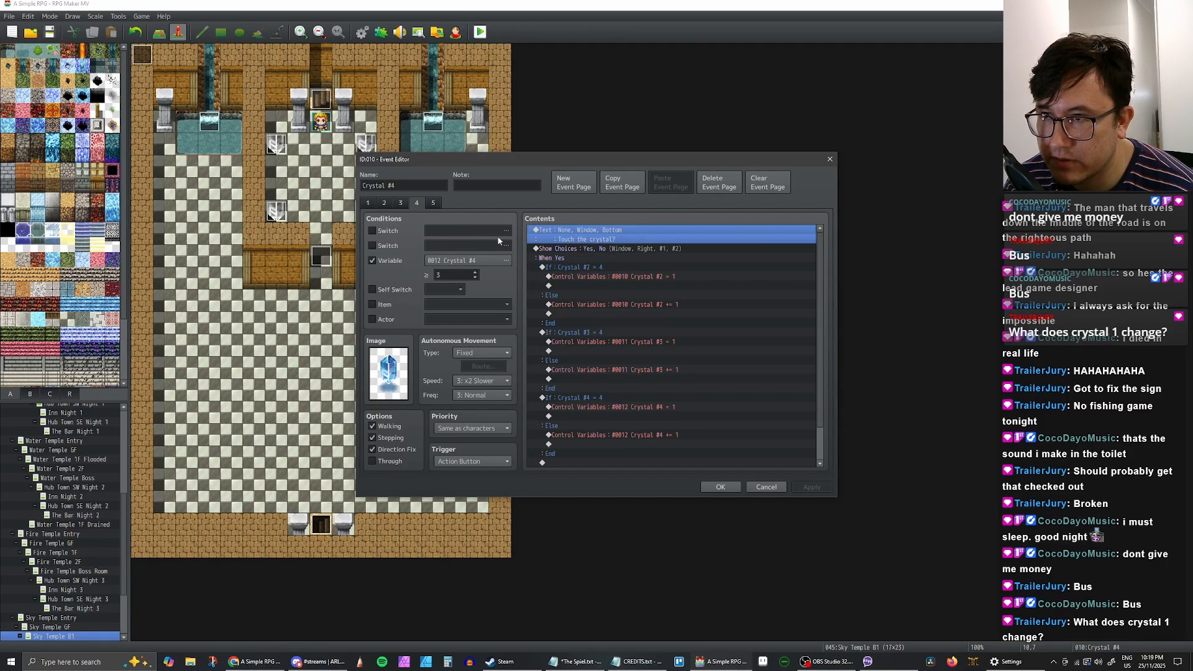
left_click(593, 267)
key("Delete")
key("Delete")
left_click(433, 202)
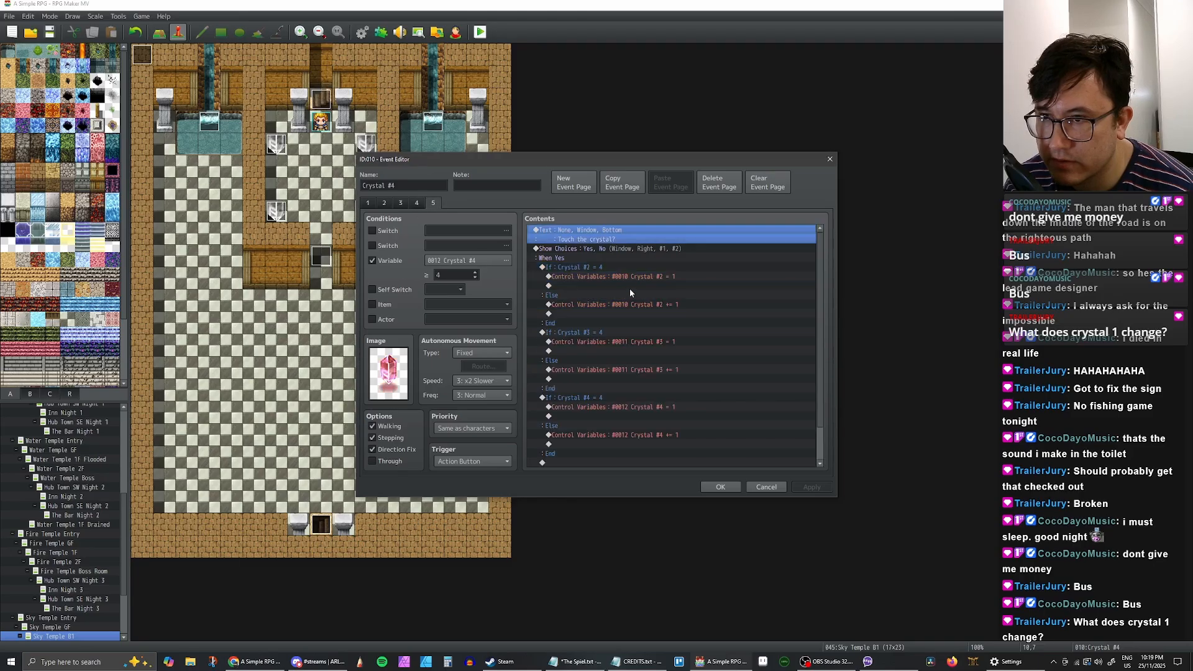
left_click(628, 268)
key("Delete")
key("Delete")
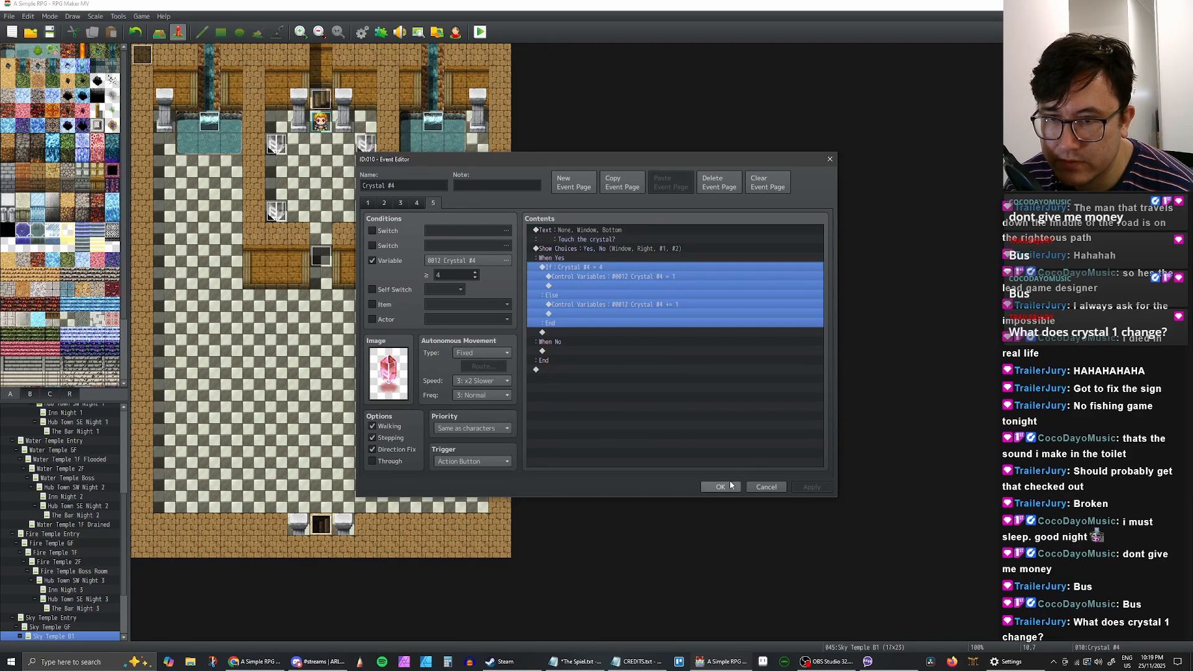
left_click(720, 487)
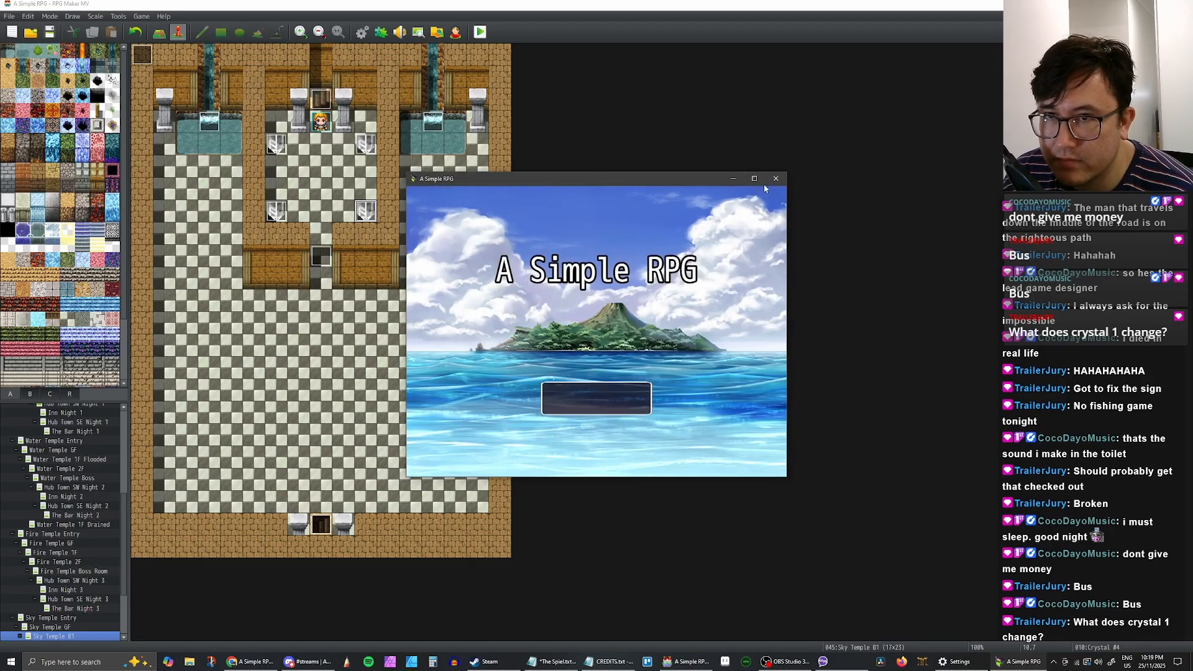
Step: Maximise the playtest window, continue the saved Sky Temple B1 game and walk up into the crystal room
left_click(759, 178)
key("Up")
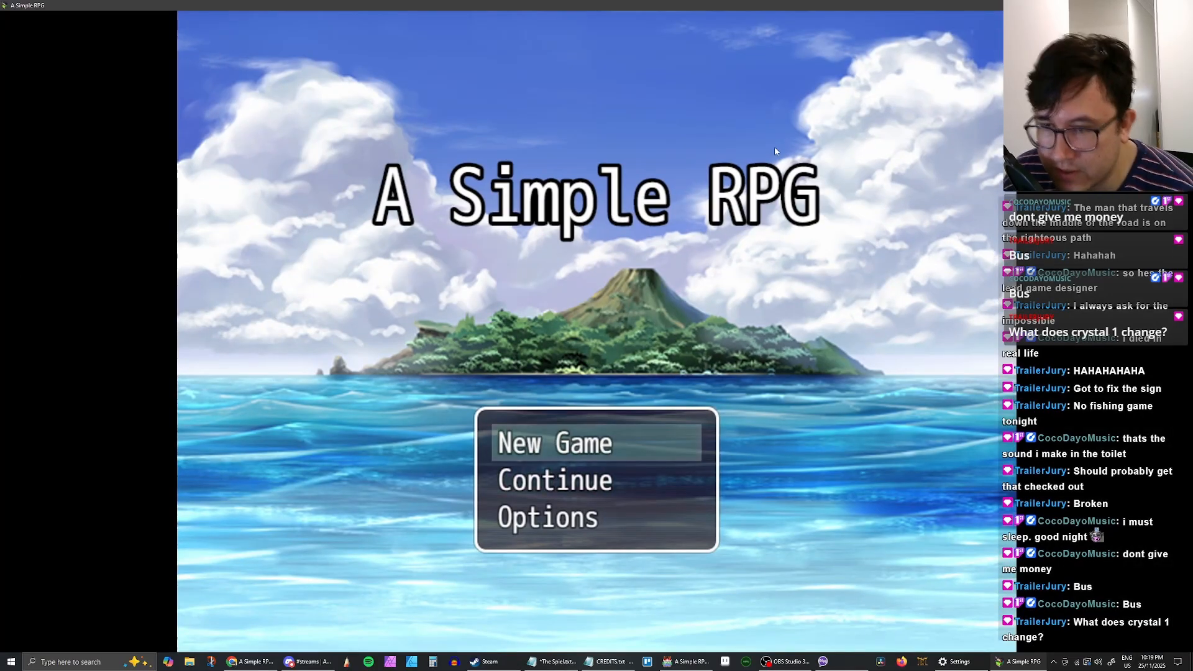
key("Return")
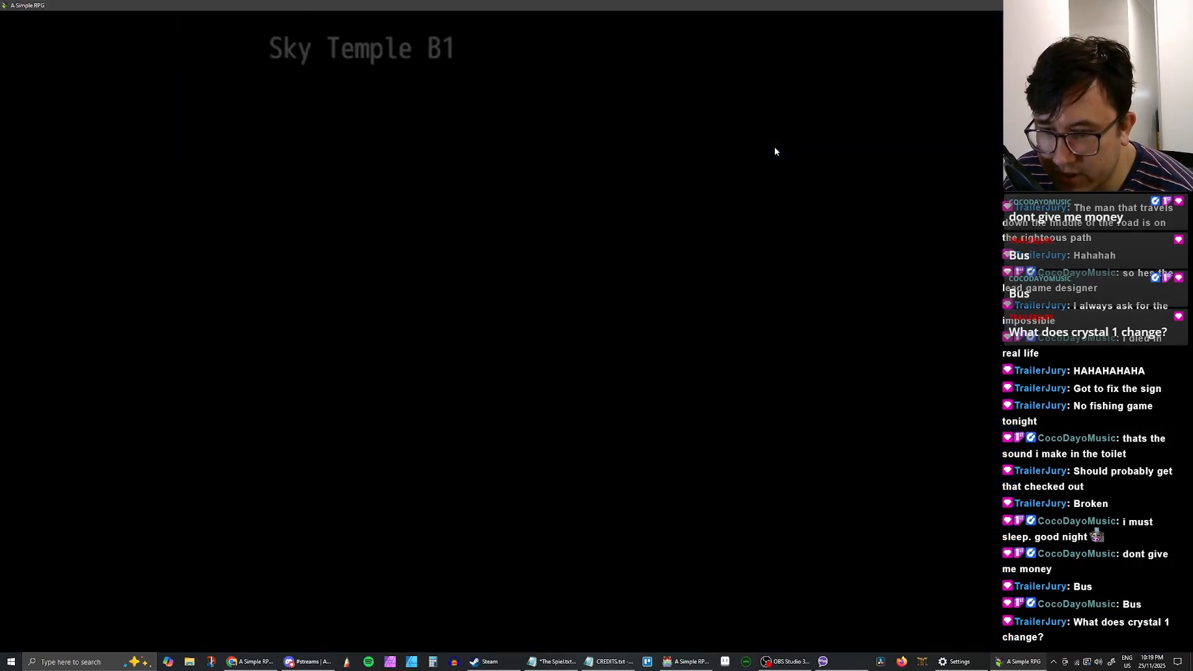
key("Down")
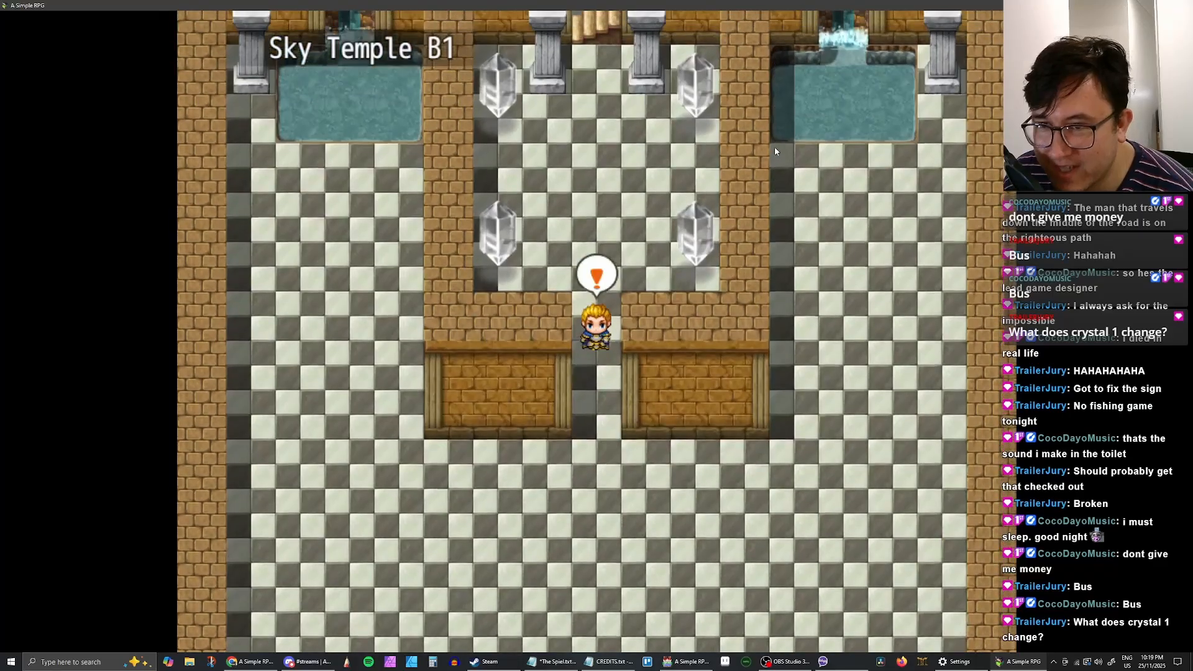
key("Up")
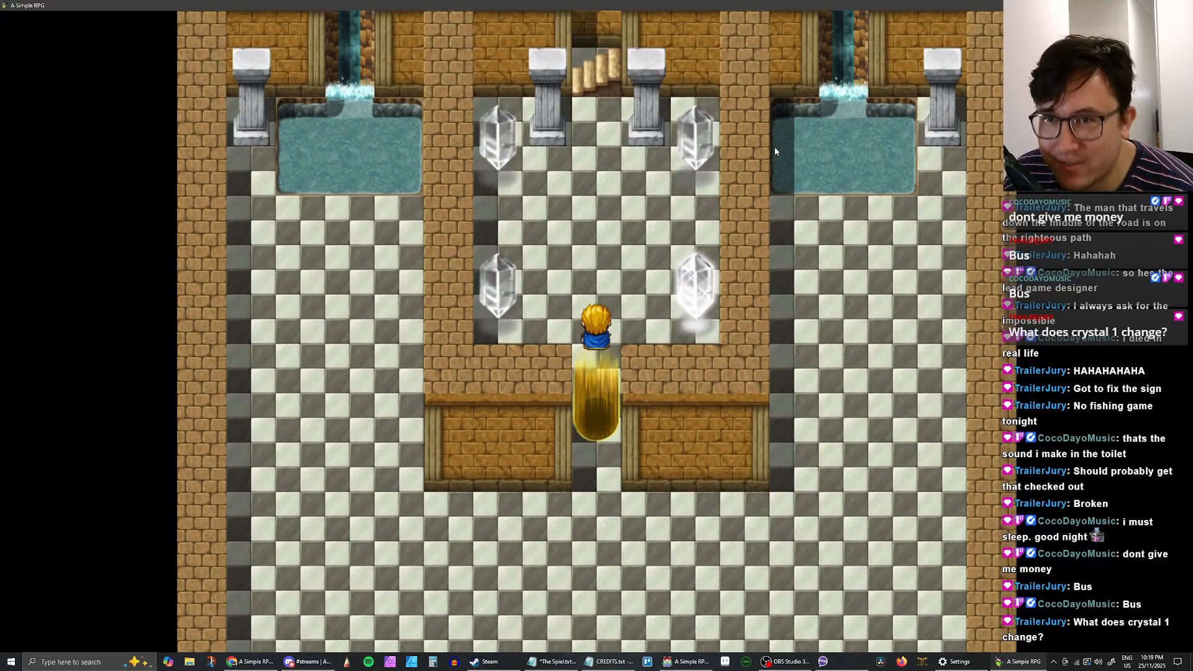
Step: Walk to the tile below Crystal #1 in the room's upper-left corner and touch it, answering Yes
key("Right")
key("Left")
key("Up")
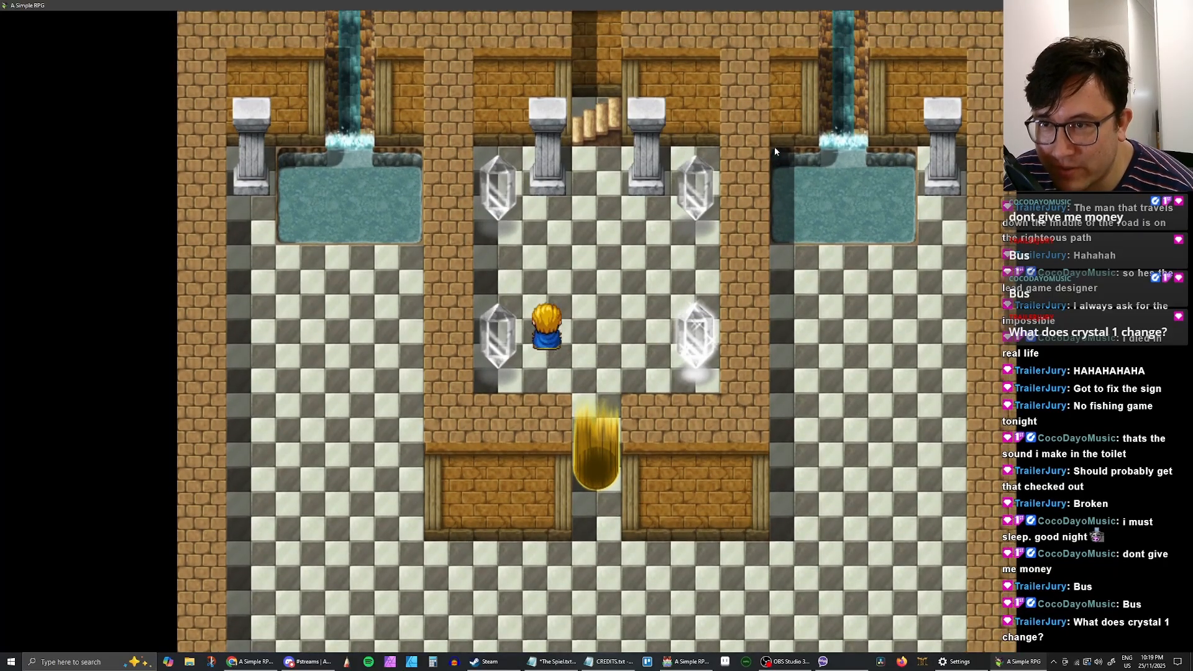
key("Left")
key("Up")
key("Right")
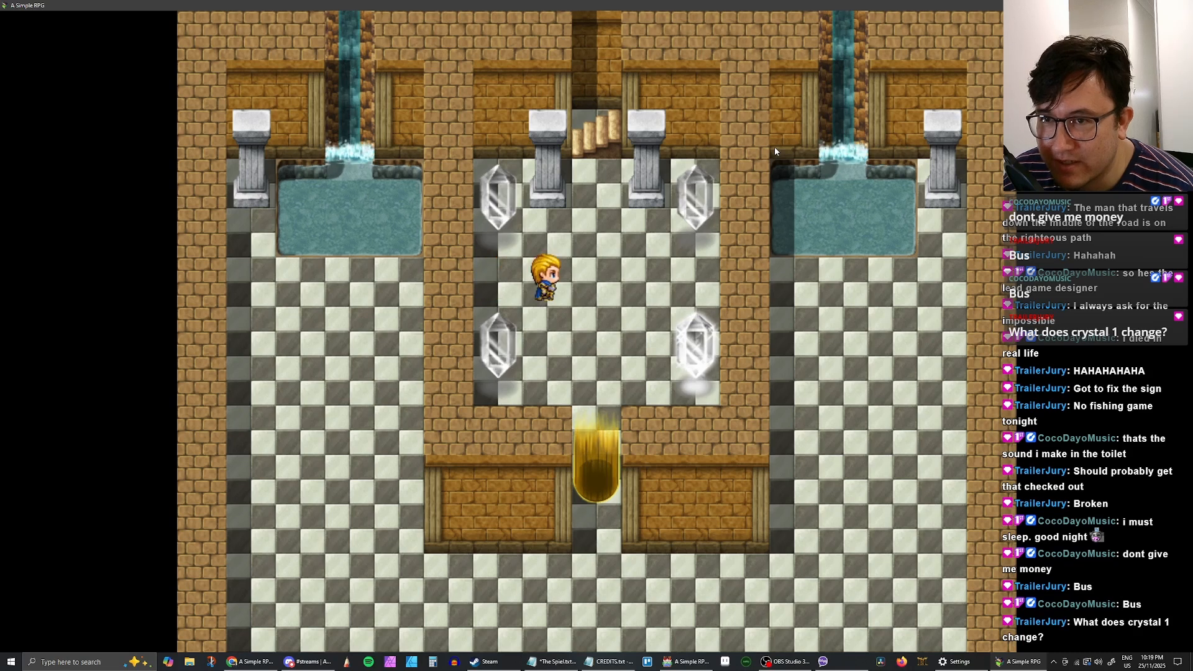
key("Left")
key("Up")
key("Return")
key("Return")
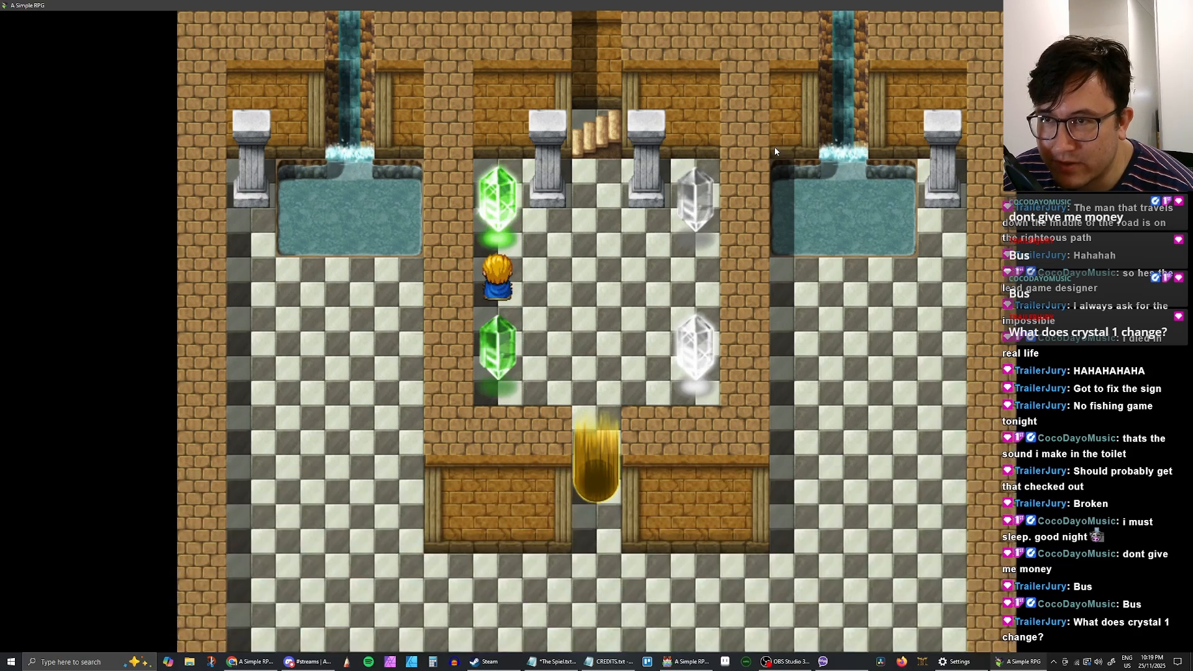
Step: Walk across to Crystal #2 in the room's upper-right corner and touch it twice, answering Yes each time
key("Right")
key("Left")
key("Up")
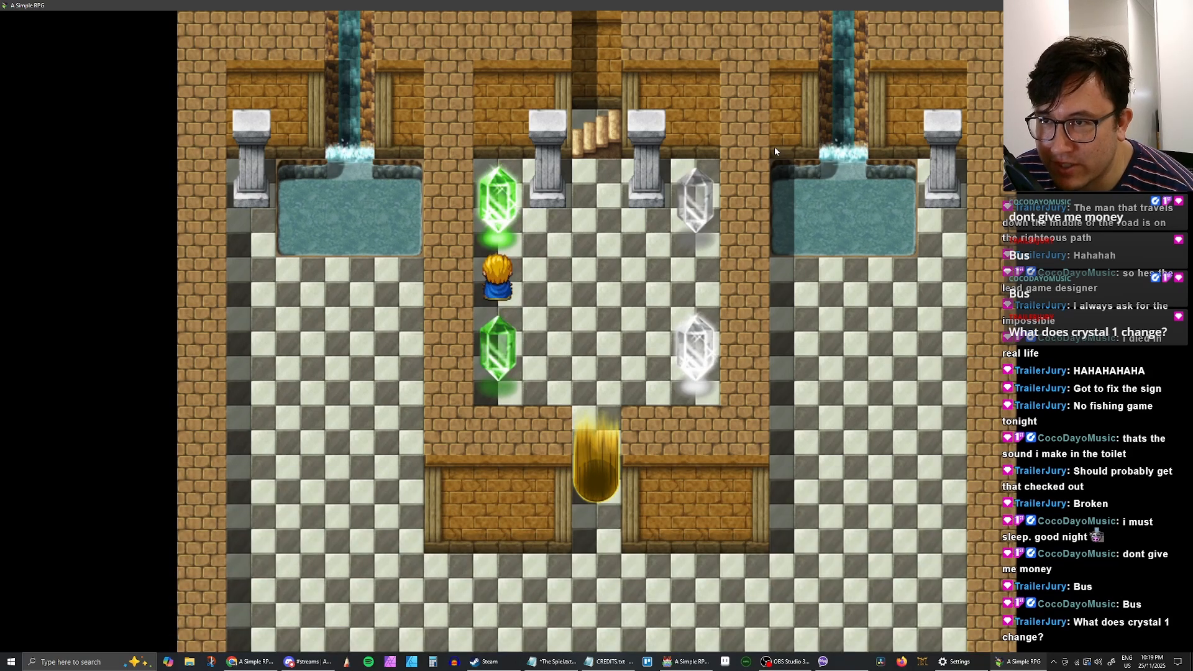
key("Right")
key("Right")
key("Up")
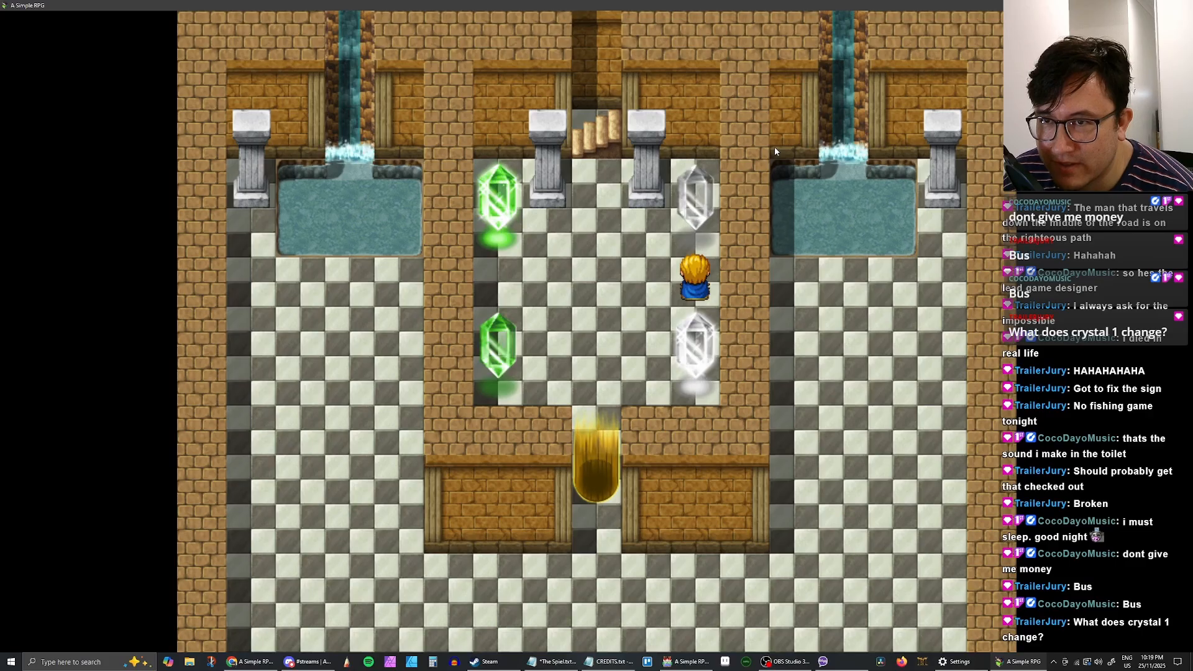
key("Return")
key("Return")
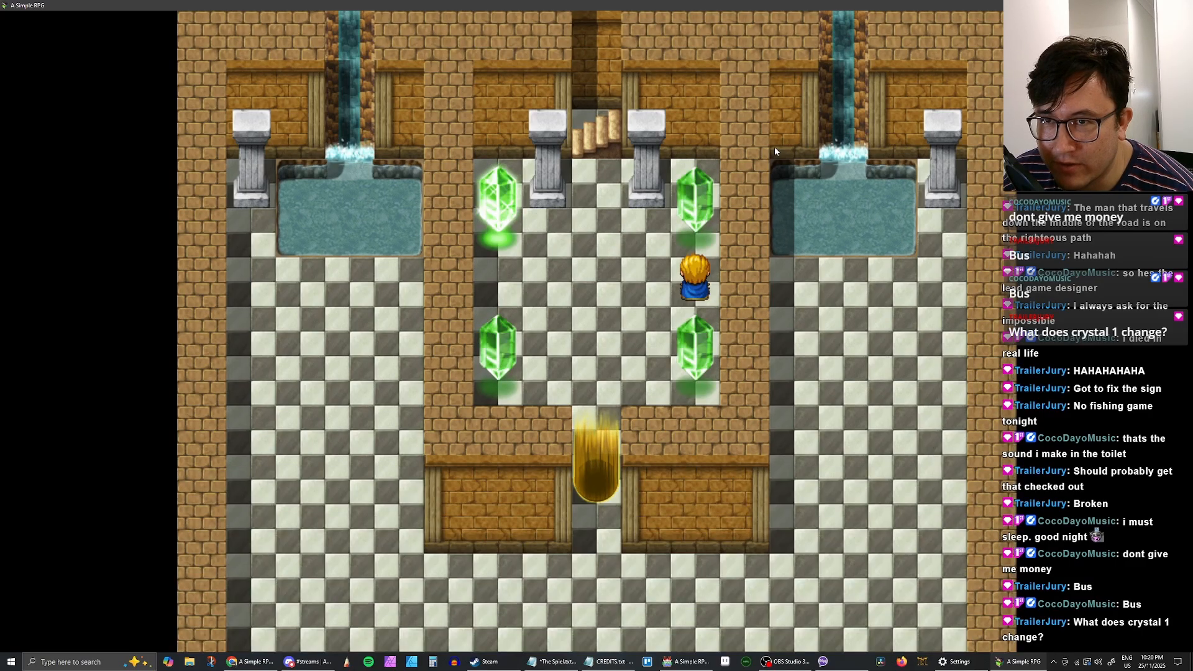
key("Down")
key("Up")
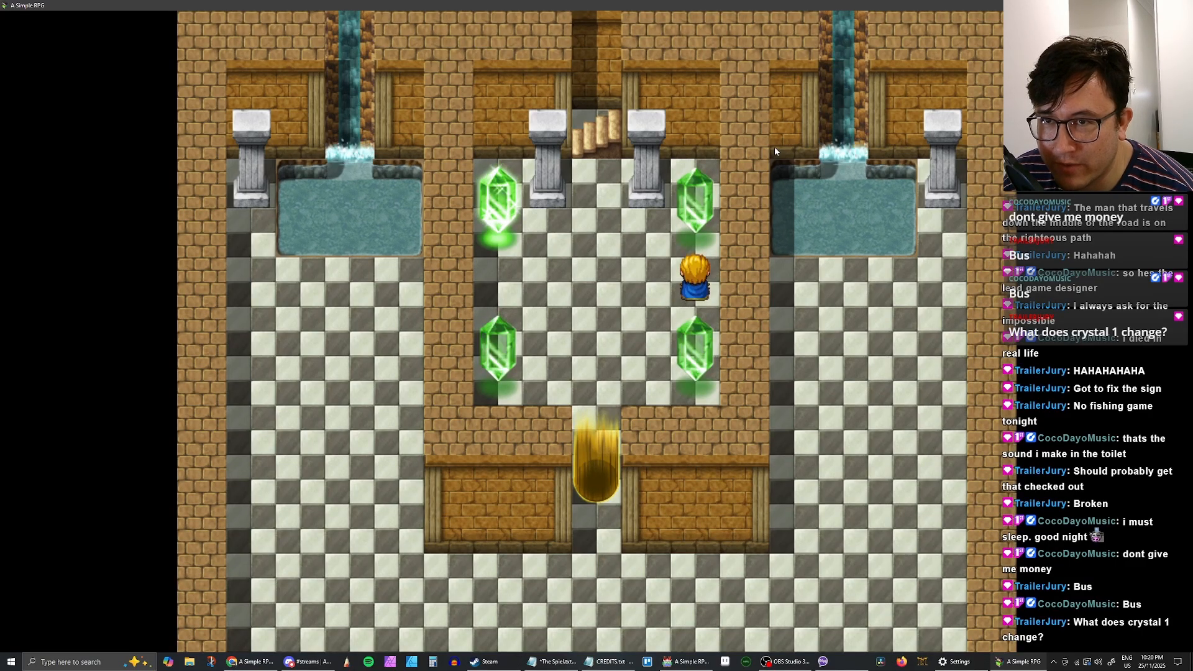
key("Return")
key("Return")
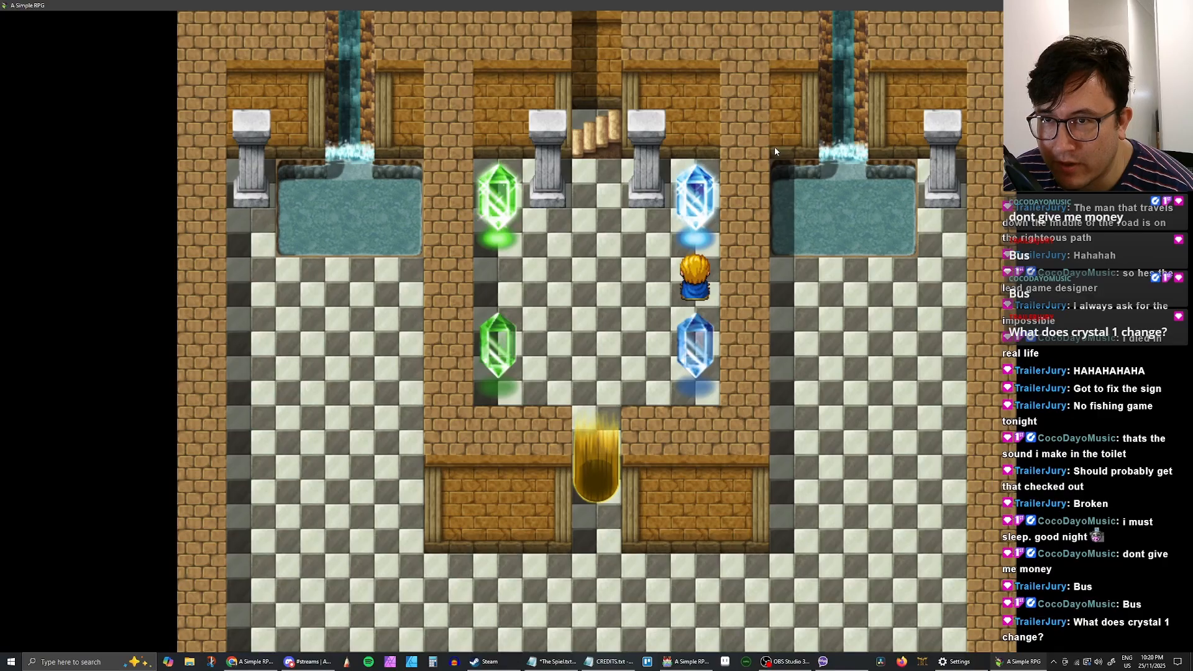
Step: Walk to the tile above Crystal #3 in the room's lower-left corner and touch it twice, answering Yes each time
key("Down")
key("Left")
key("Left")
key("Left")
key("Left")
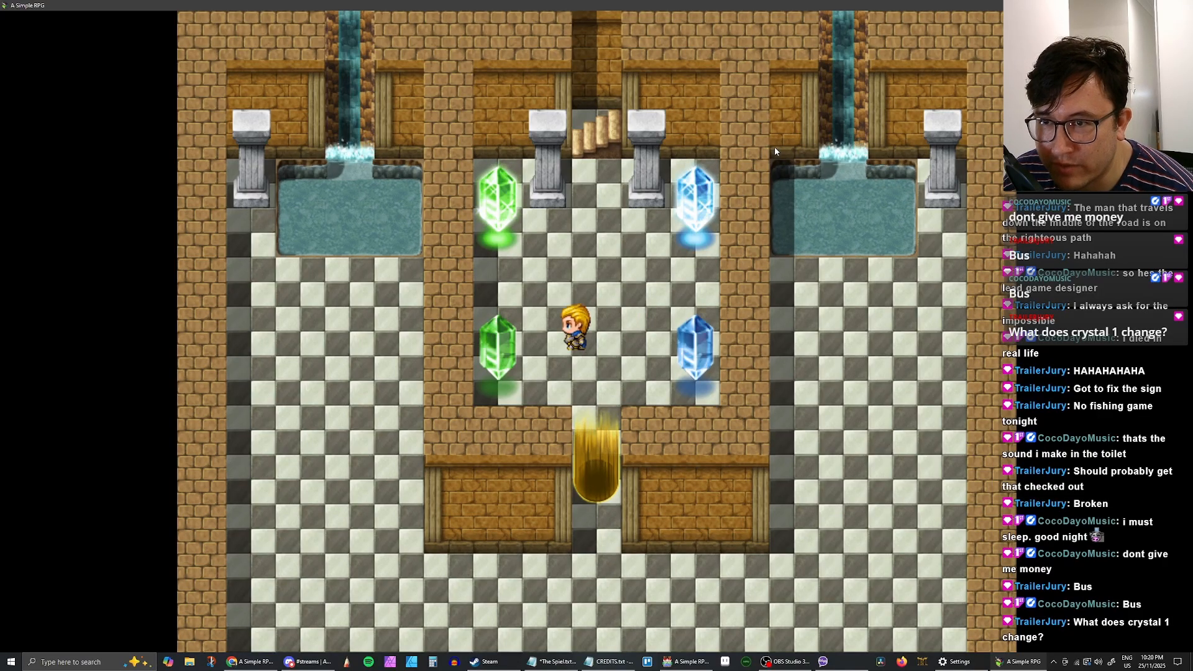
key("Down")
key("Return")
key("Return")
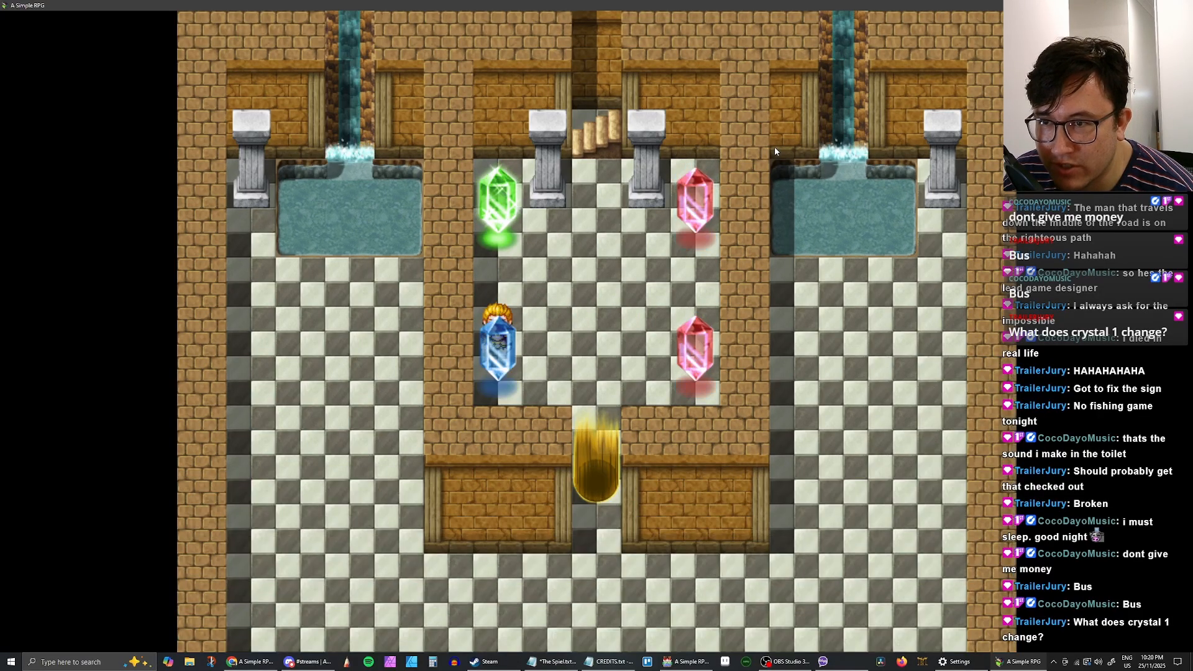
key("Return")
key("Return")
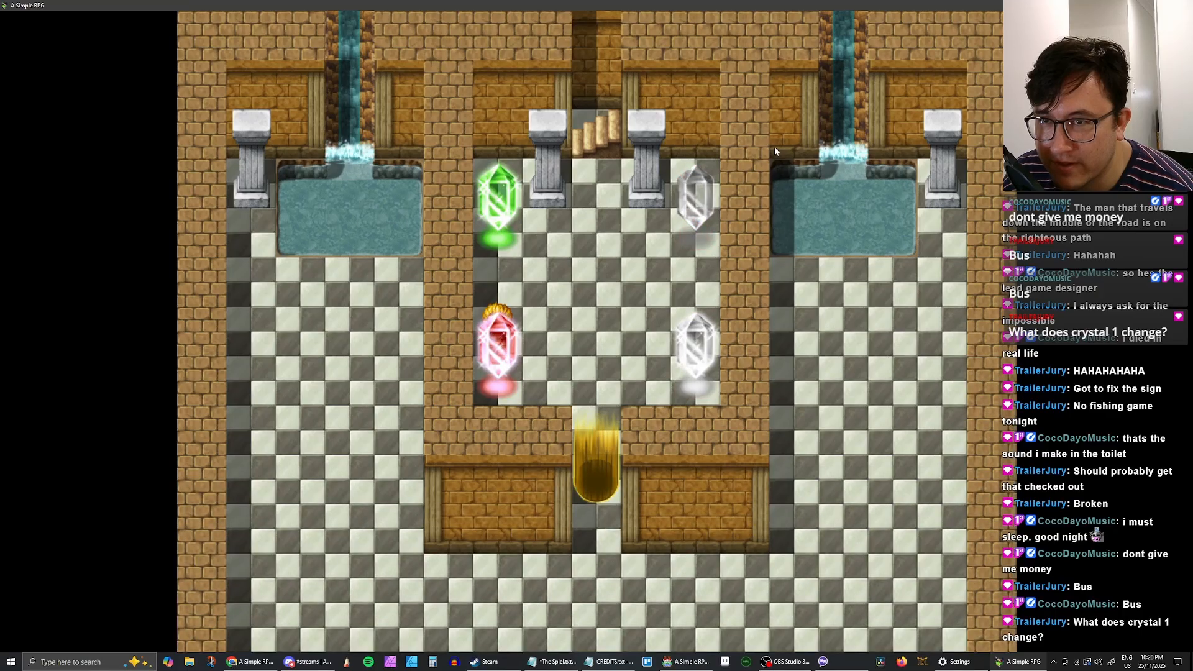
Step: Walk to the tile below Crystal #2 in the room's upper-right corner and touch it twice, answering Yes each time
key("Right")
key("Right")
key("Right")
key("Up")
key("Up")
key("Right")
key("Up")
key("Return")
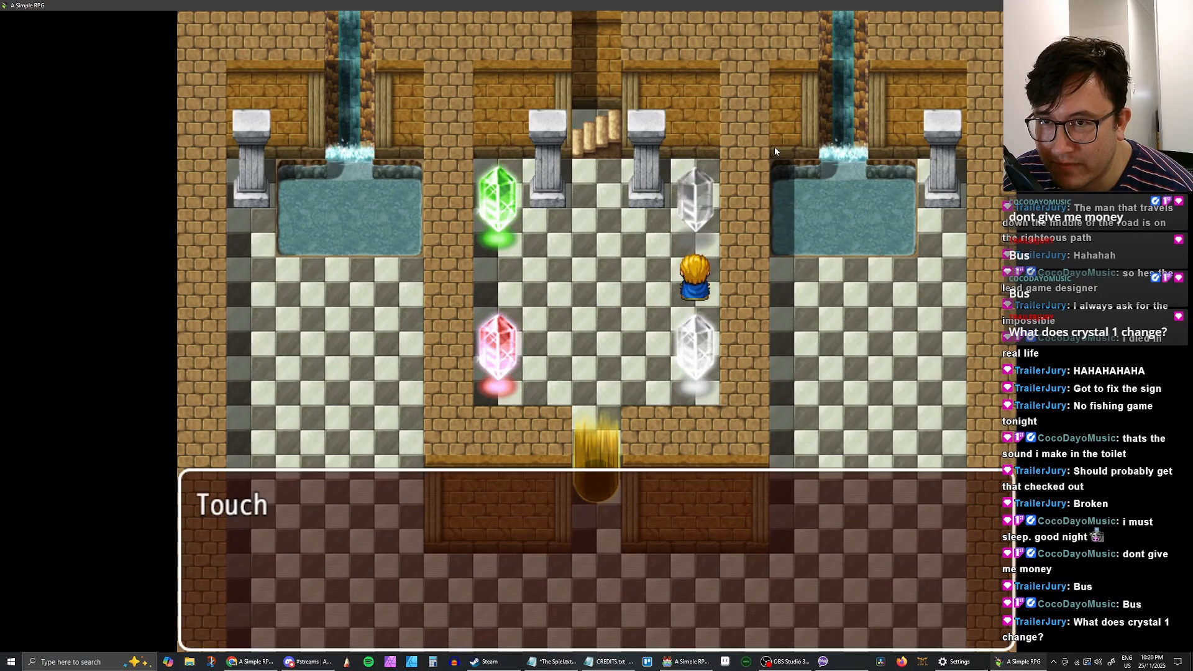
key("Return")
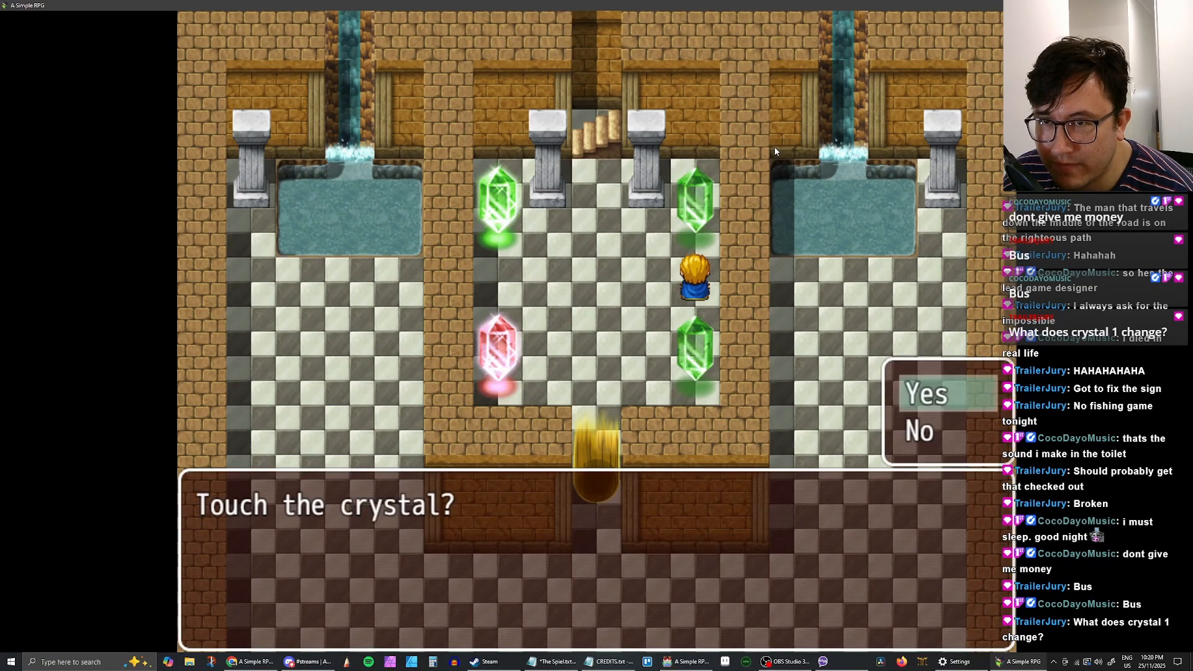
key("Return")
Step: Walk to the tile beside Crystal #4 in the room's lower-right corner and touch it twice, answering Yes each time
key("Down")
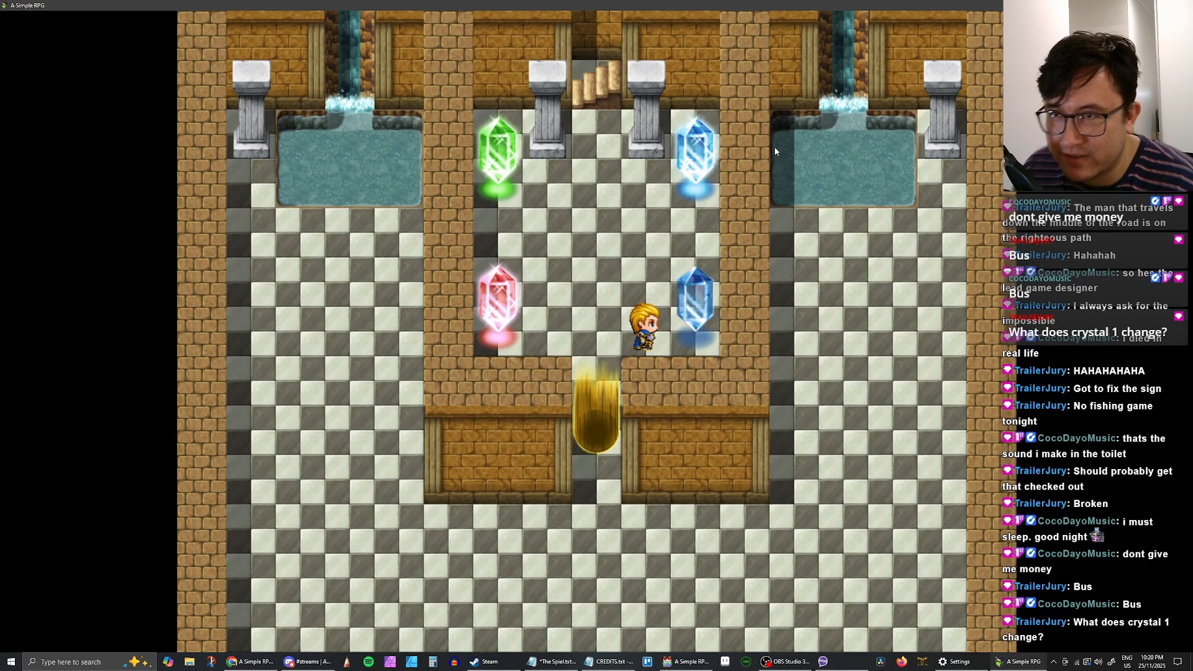
key("Return")
key("Return")
key("Return")
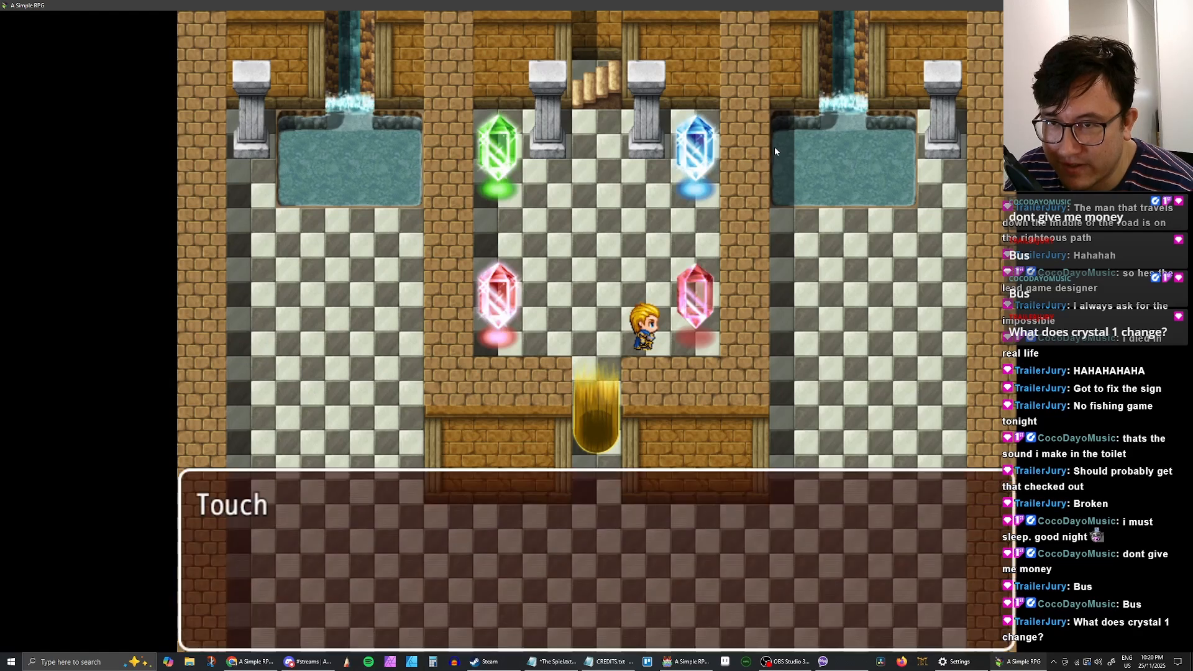
key("Return")
Step: Walk into the south doorway where the golden barrier stood and back up into the crystal room
key("Left")
key("Left")
key("Down")
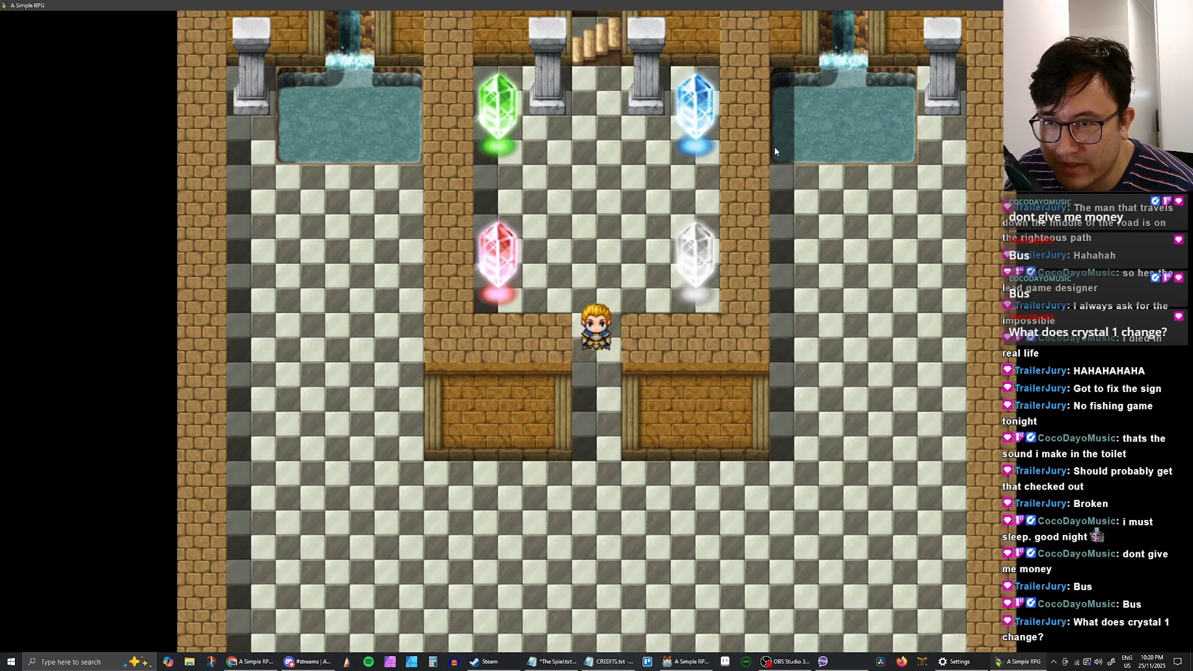
key("Up")
key("Down")
key("Up")
key("Up")
key("Up")
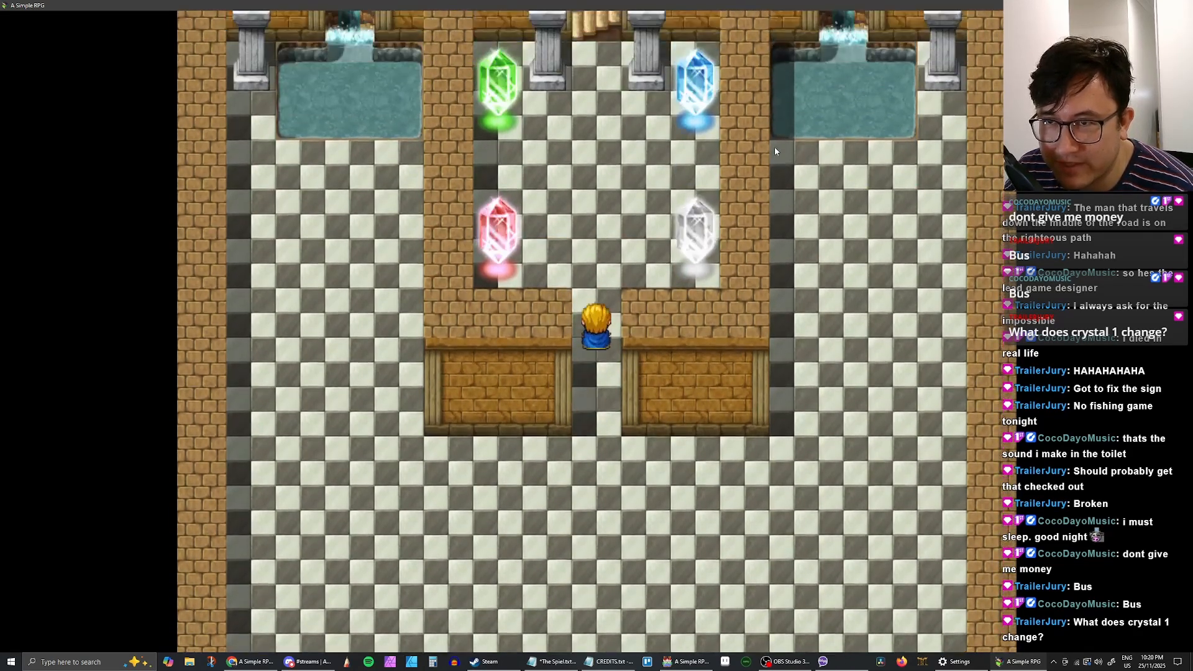
Step: Reset the playtest to the title screen and continue the saved Sky Temple B1 game
key("Escape")
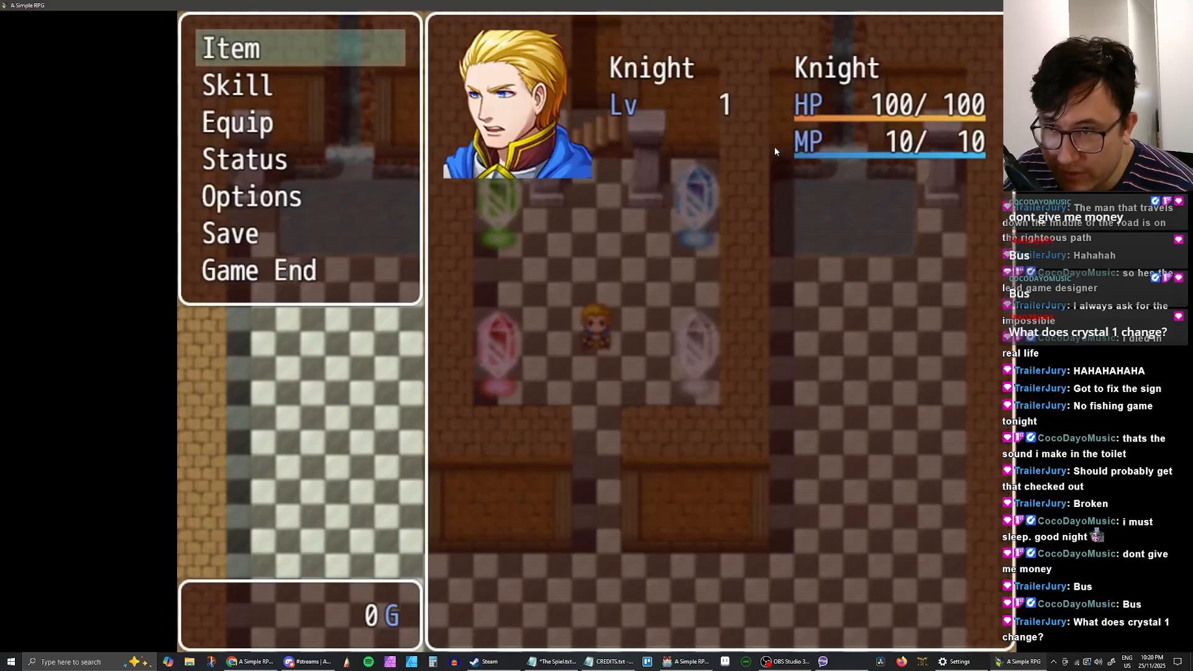
key("Escape")
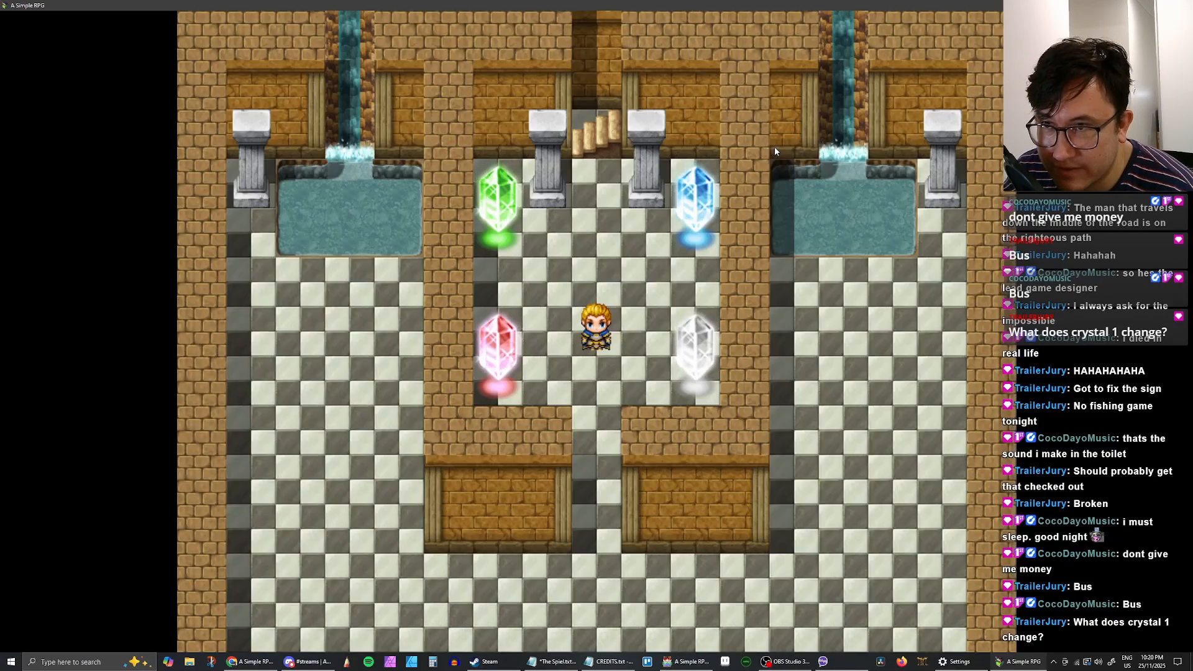
key("F5")
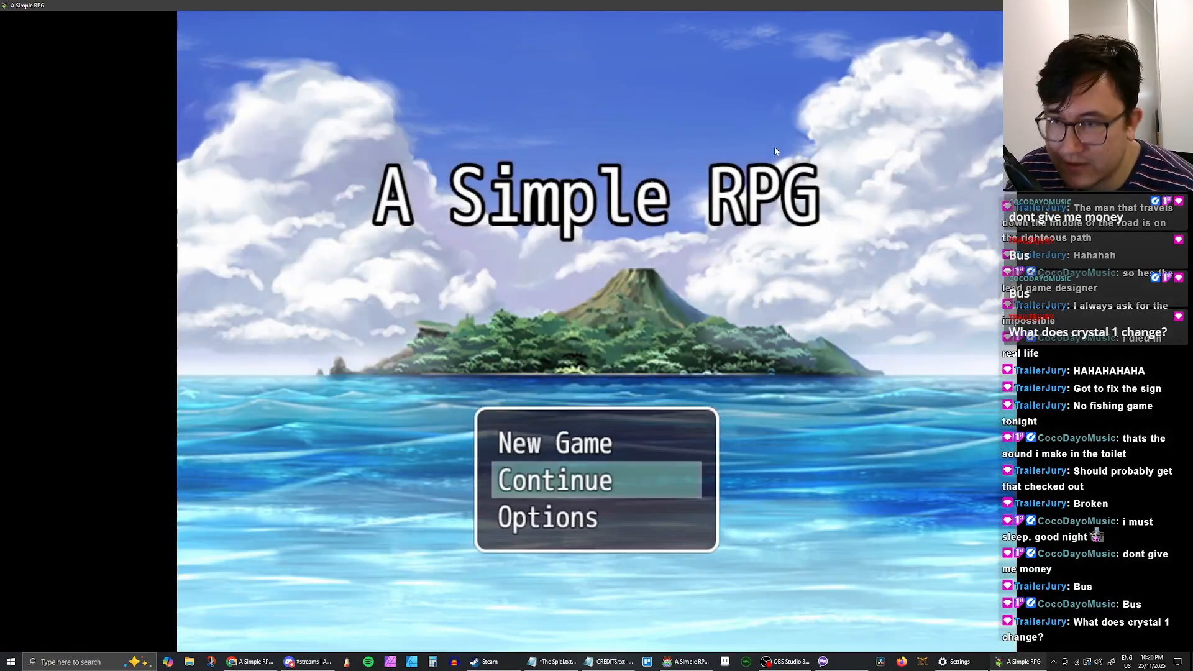
key("Return")
key("Return")
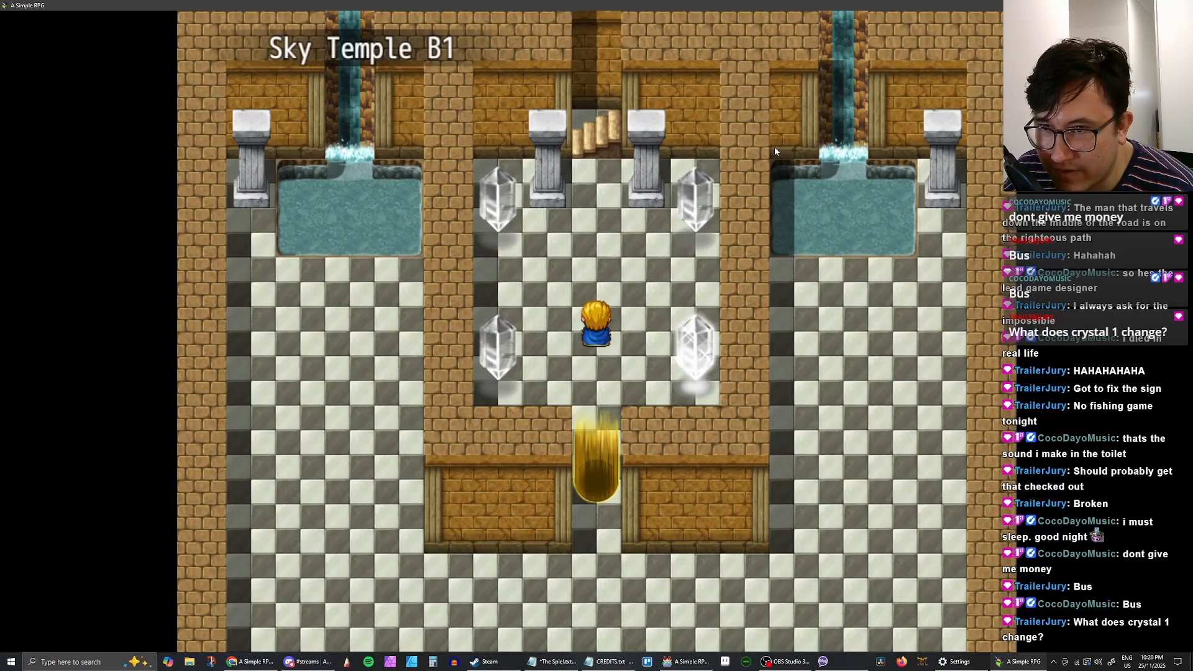
Step: Walk to the tile below Crystal #1 and touch it once, answering Yes
key("Left")
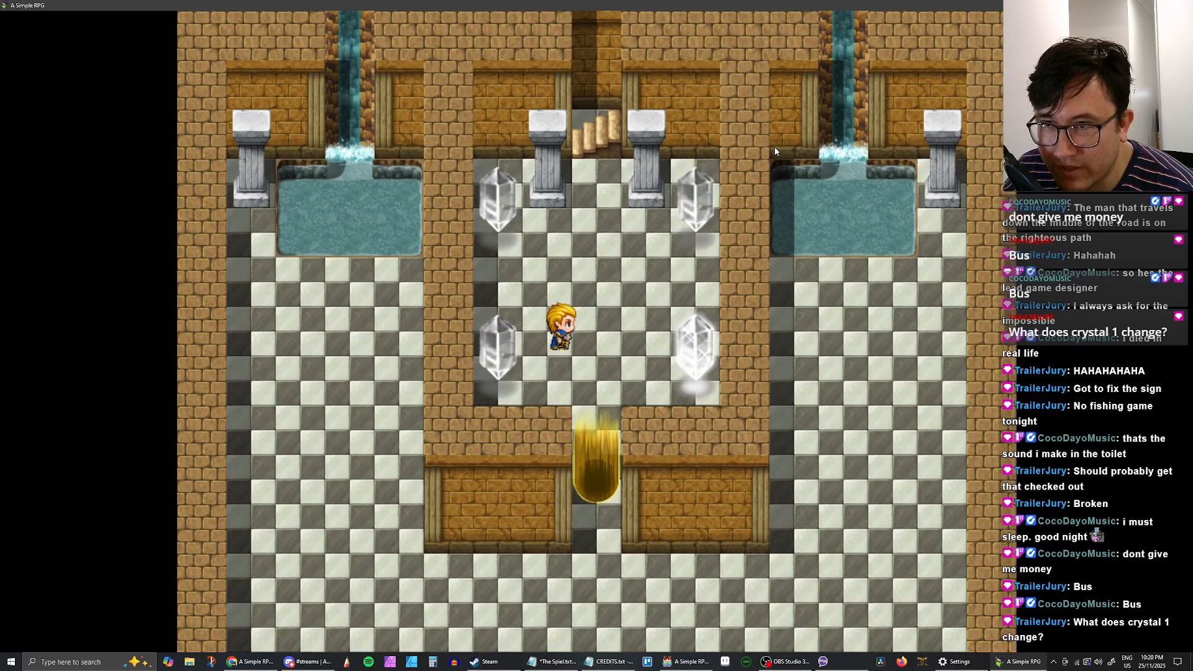
key("Down")
key("Up")
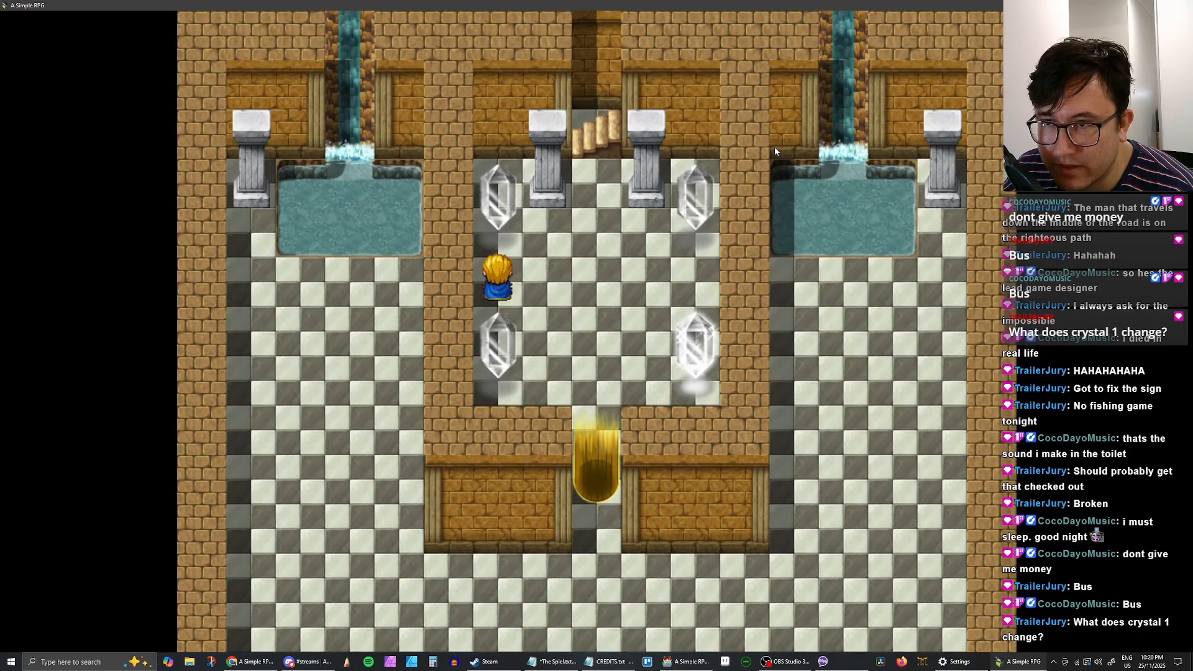
key("Return")
key("Return")
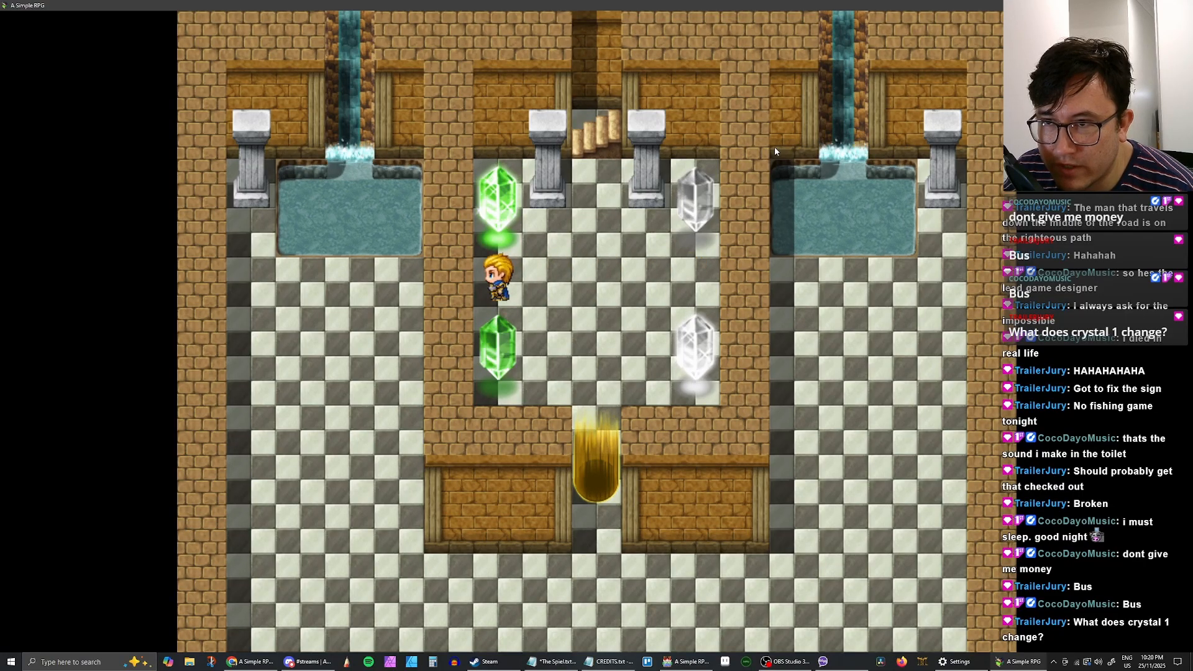
Step: Walk down beside Crystal #3 in the room's lower-left corner and touch it twice, answering Yes each time
key("Down")
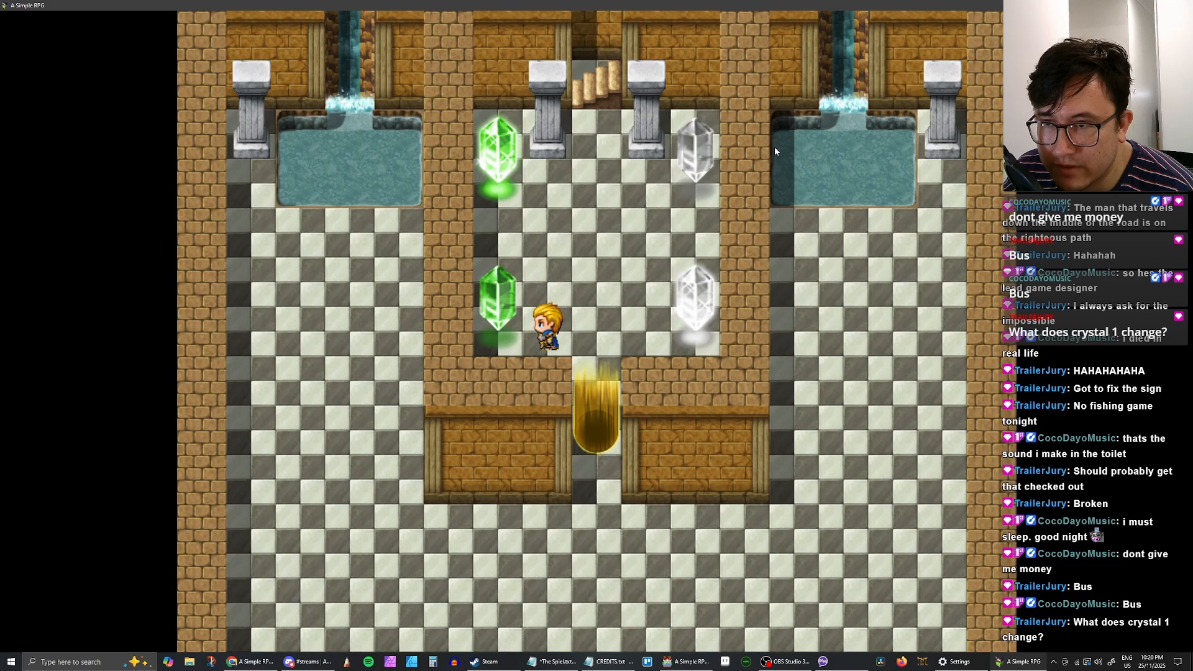
key("Return")
key("Return")
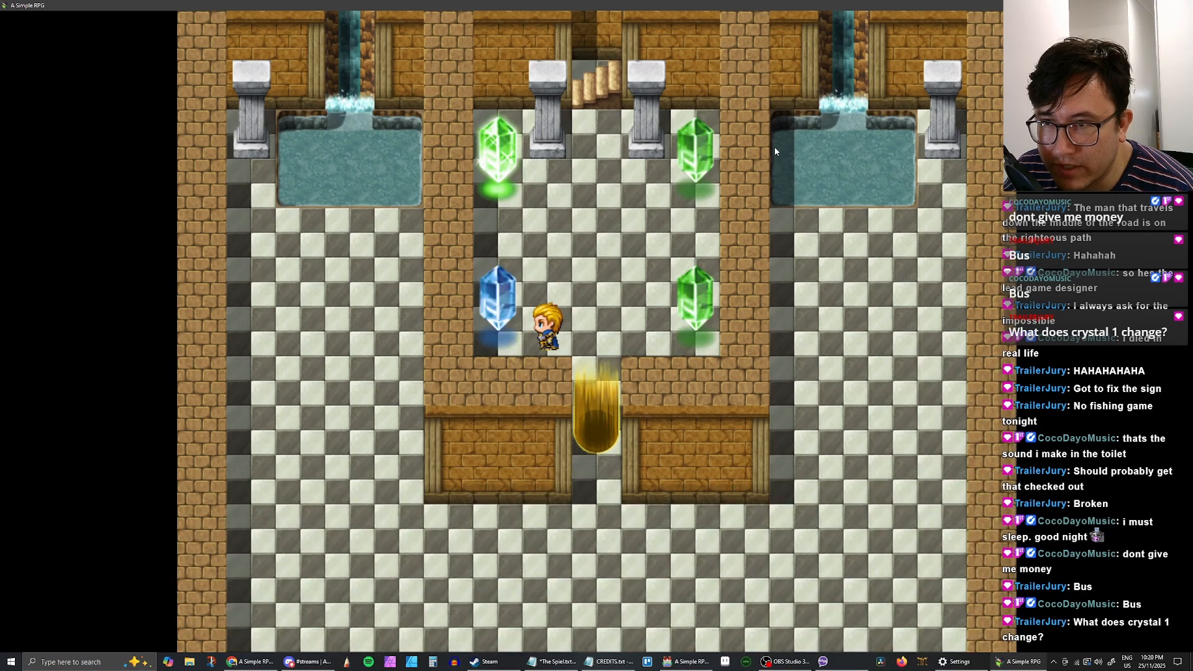
key("Return")
key("Return")
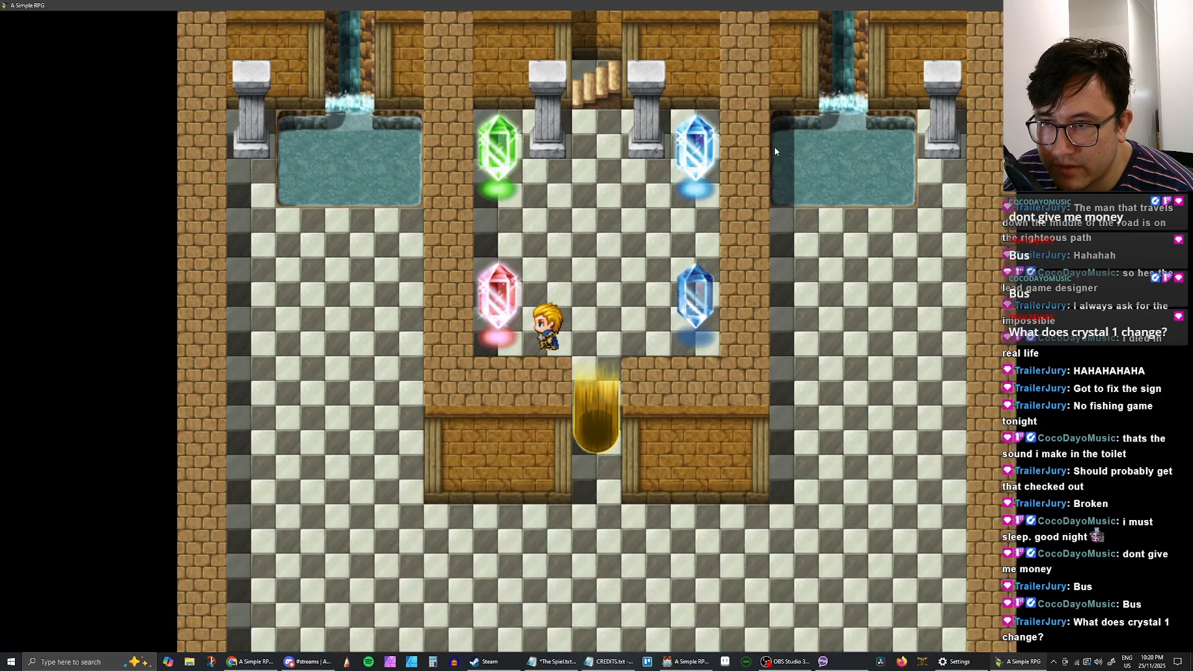
Step: Walk across to the tile above Crystal #4 and touch it twice, answering Yes each time
key("Up")
key("Right")
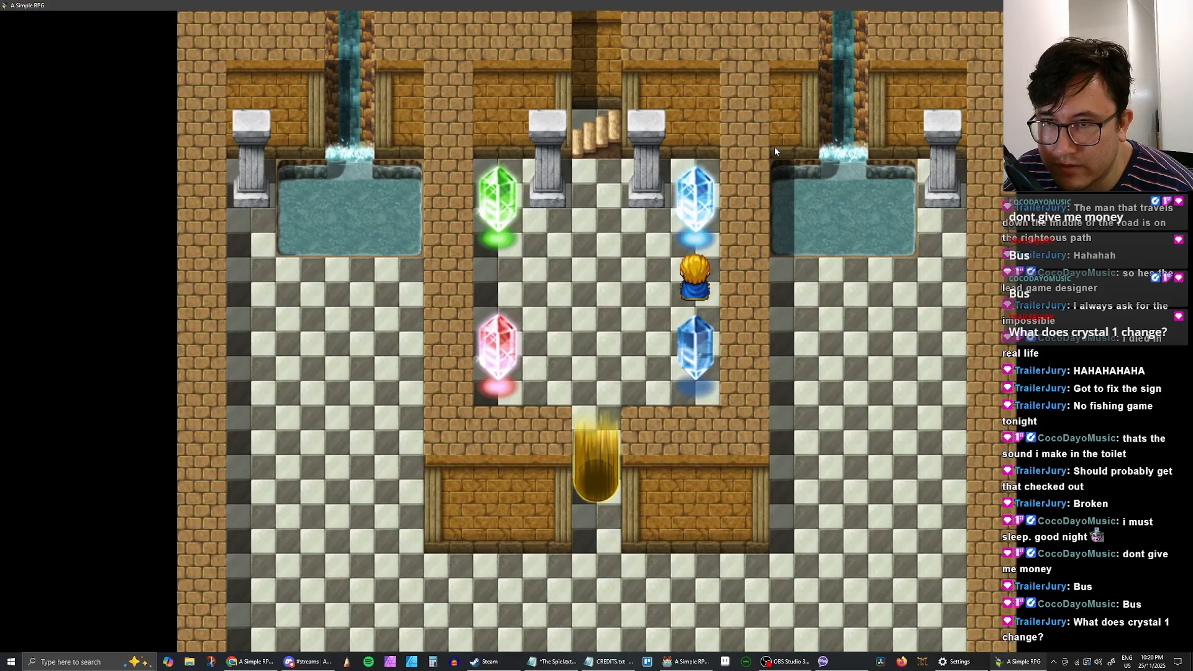
key("Return")
key("Return")
key("Return")
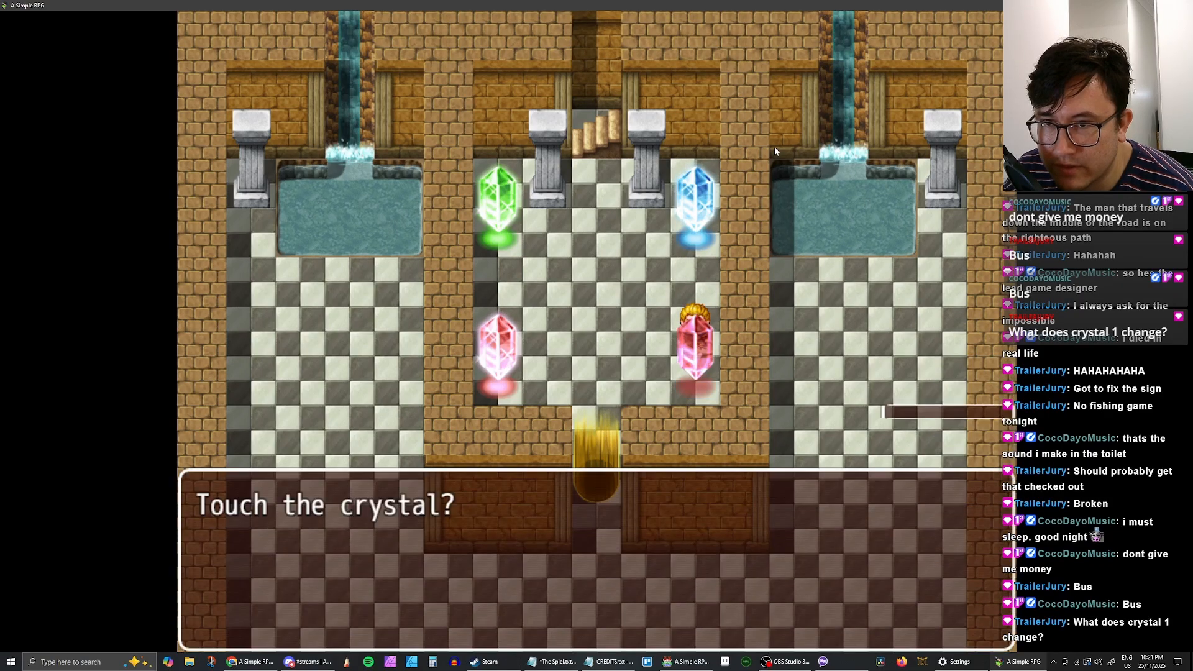
key("Return")
Step: Test the unblocked south doorway by walking into it and returning to the middle of the crystal room
key("Left")
key("Down")
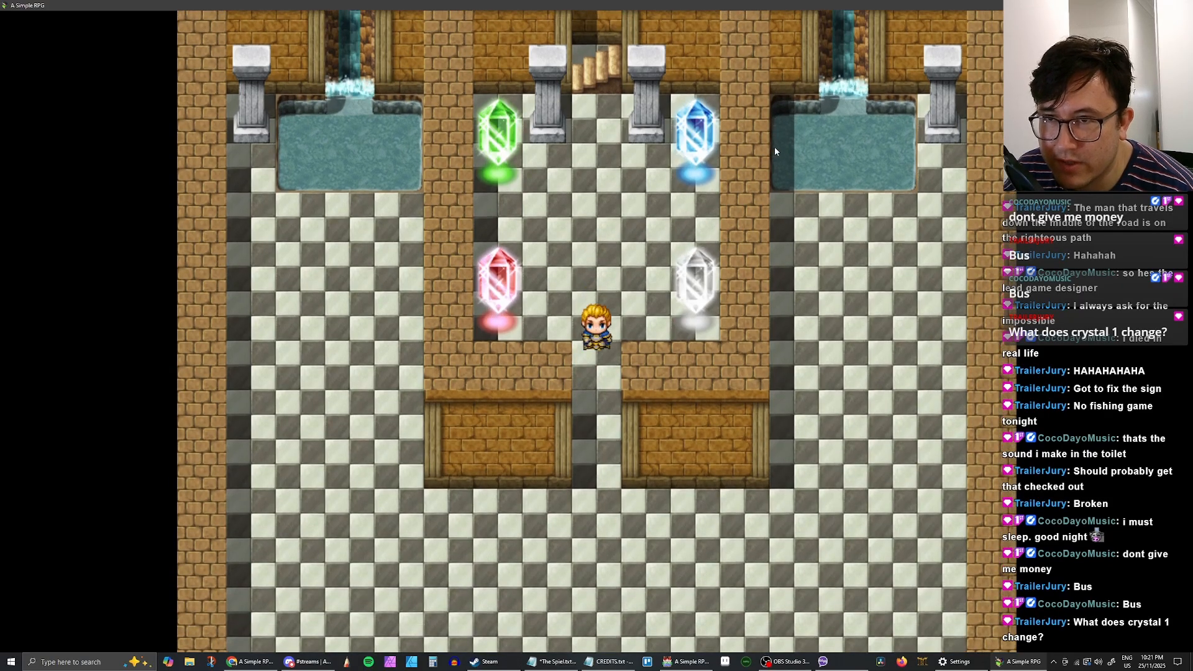
key("Up")
key("Up")
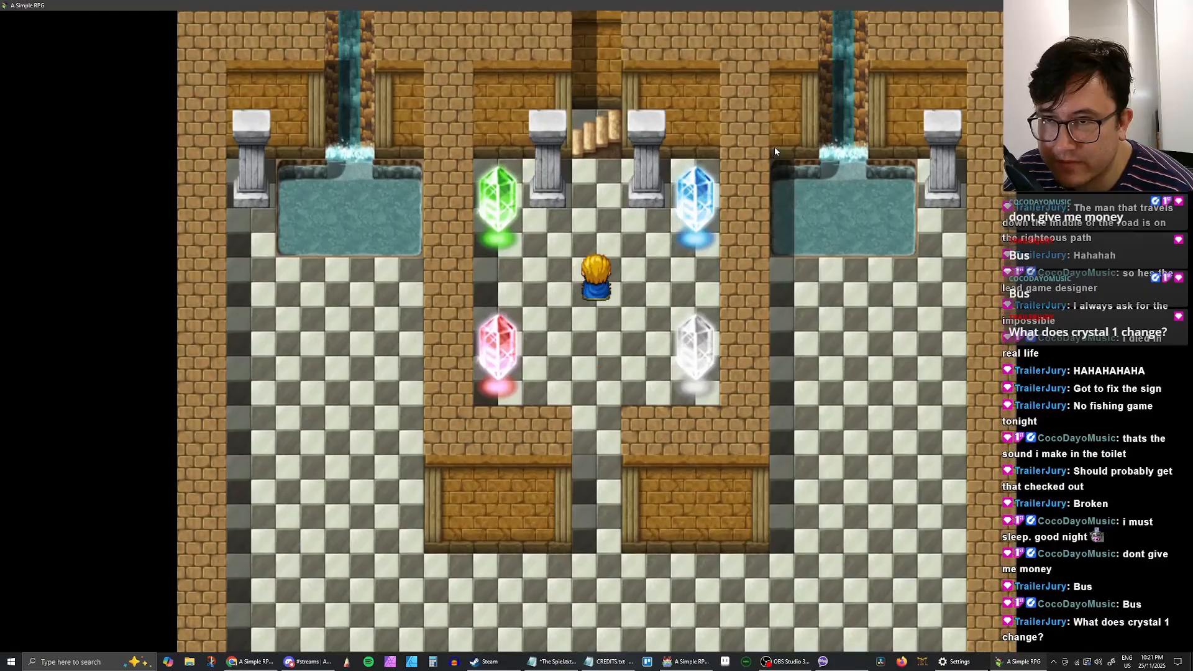
key("Down")
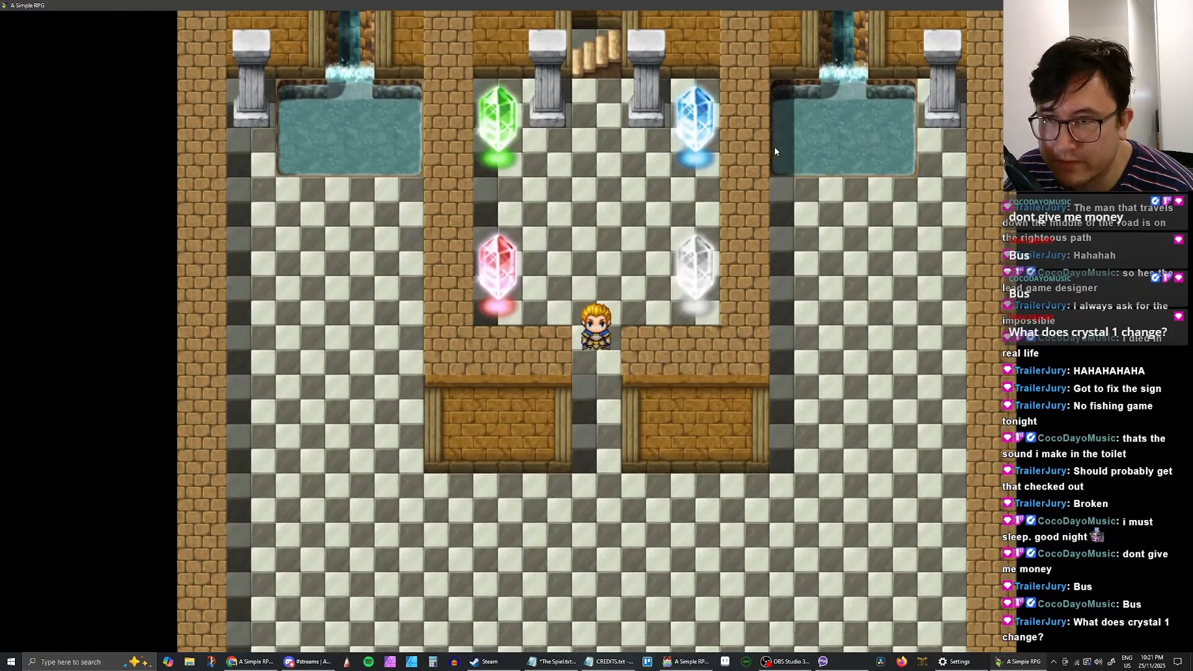
key("Up")
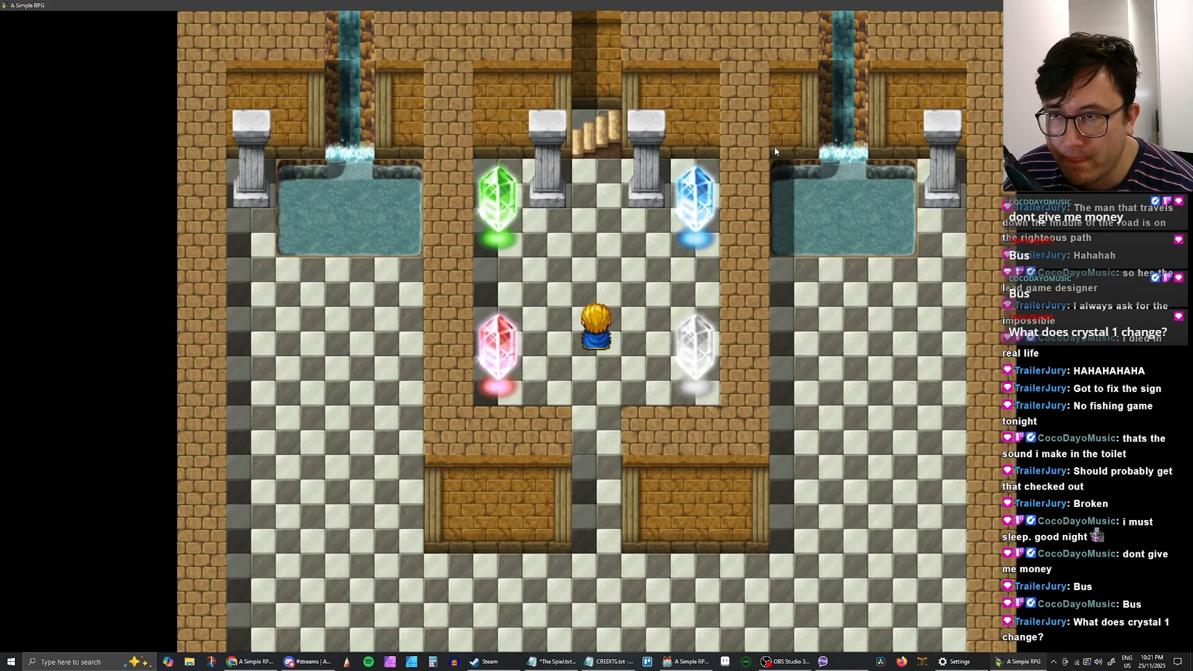
key("Down")
key("Up")
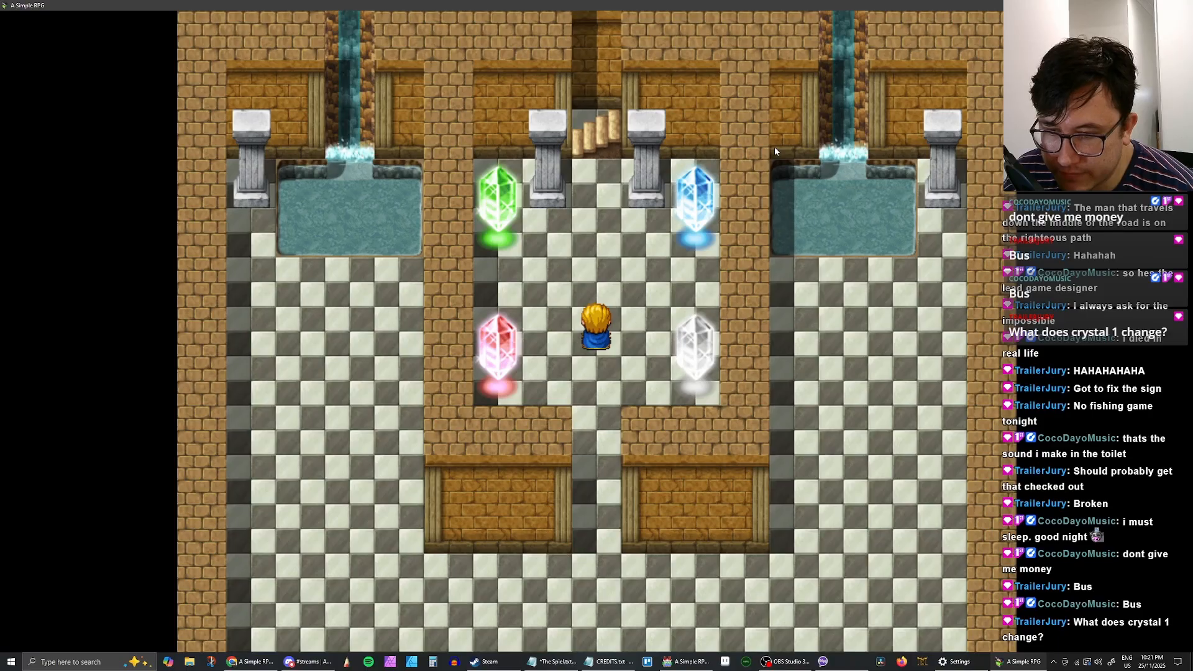
key("Down")
key("Up")
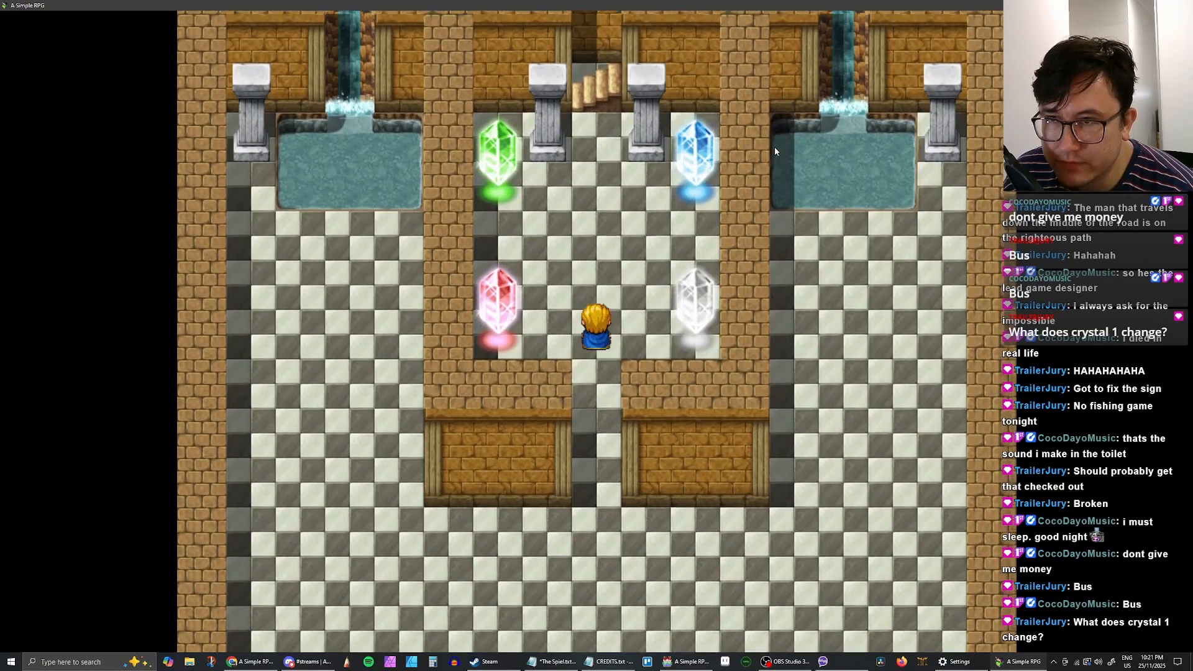
key("Down")
key("Up")
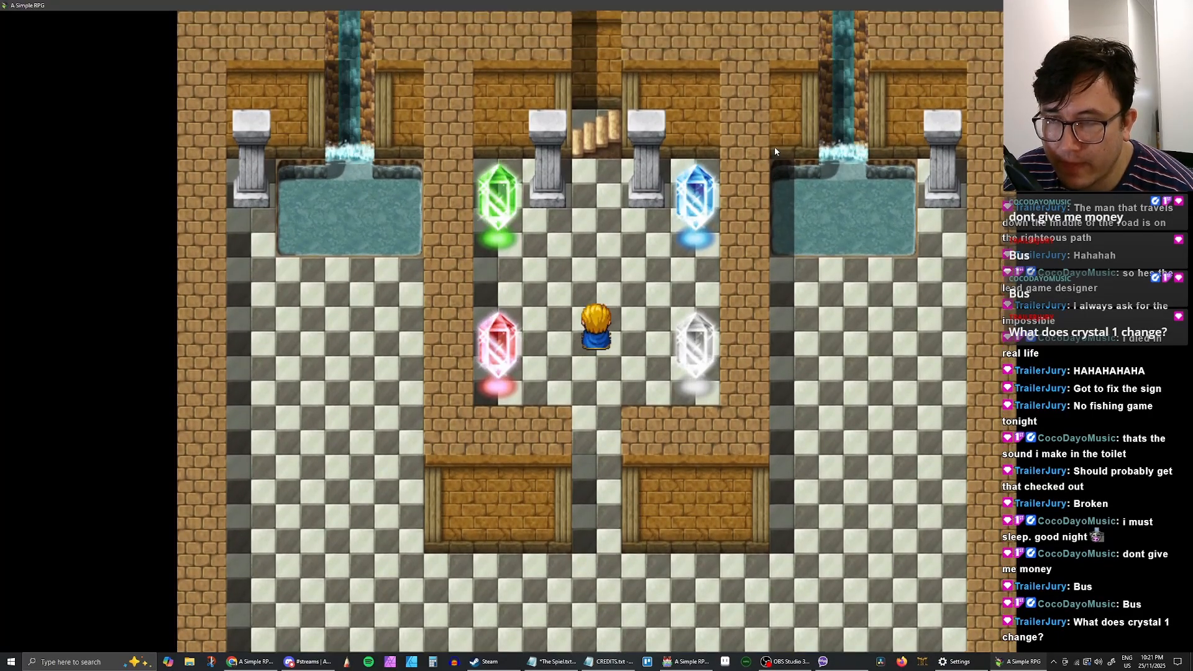
key("Down")
key("Up")
key("Down")
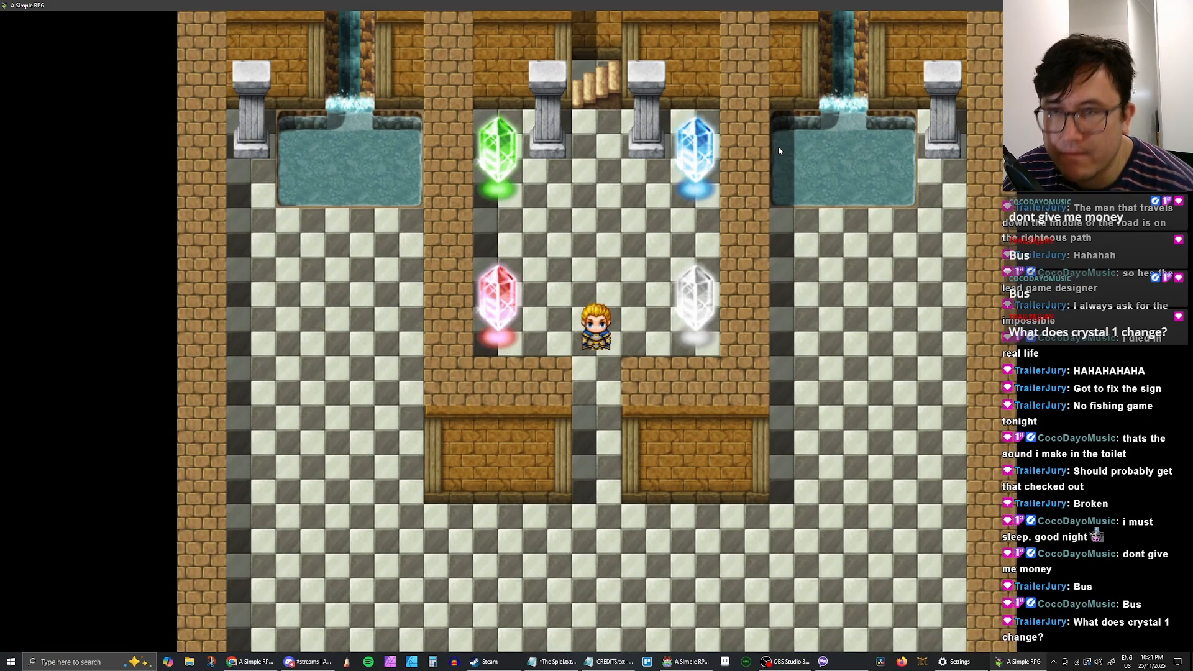
Step: Close the playtest, maximise the newly launched playtest window and continue from save File 19
key("alt+F4")
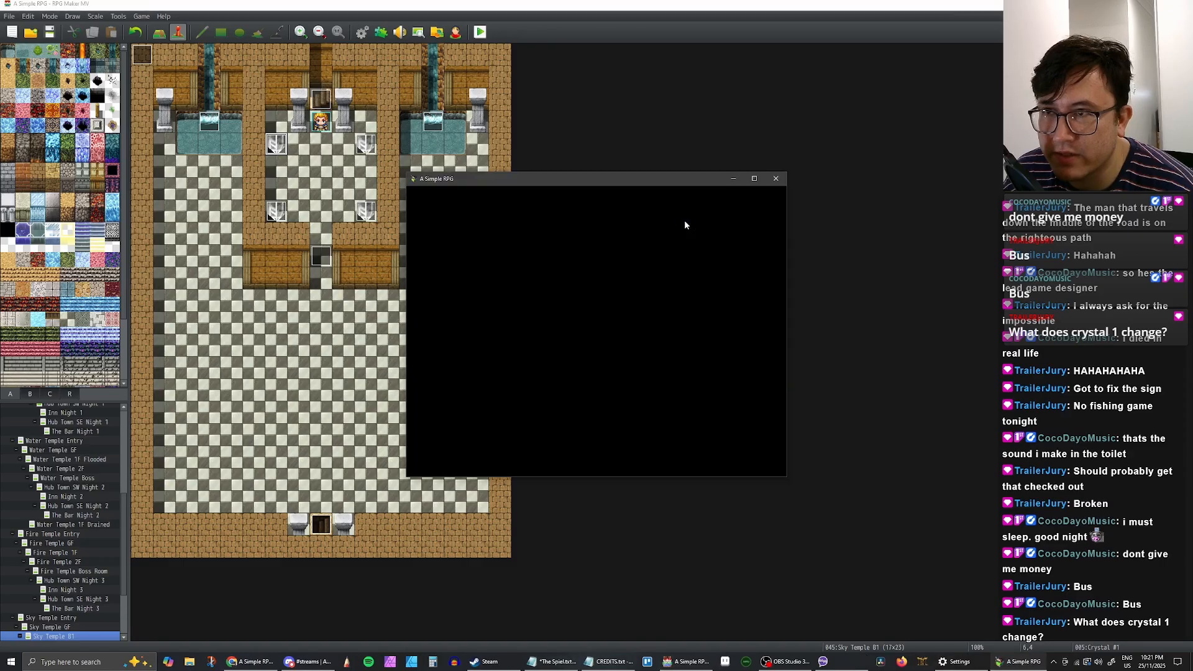
left_click(754, 179)
key("Return")
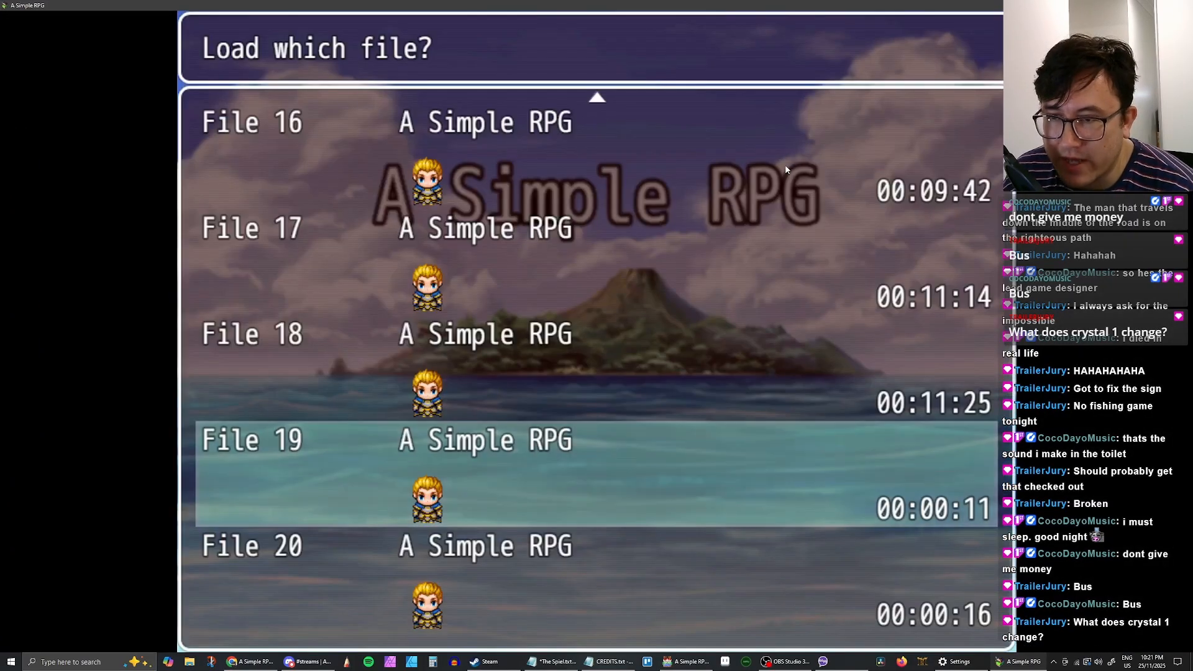
key("Return")
Step: Walk from the starting tile to below Crystal #1 and touch it once, answering Yes
key("Left")
key("Left")
key("Left")
key("Left")
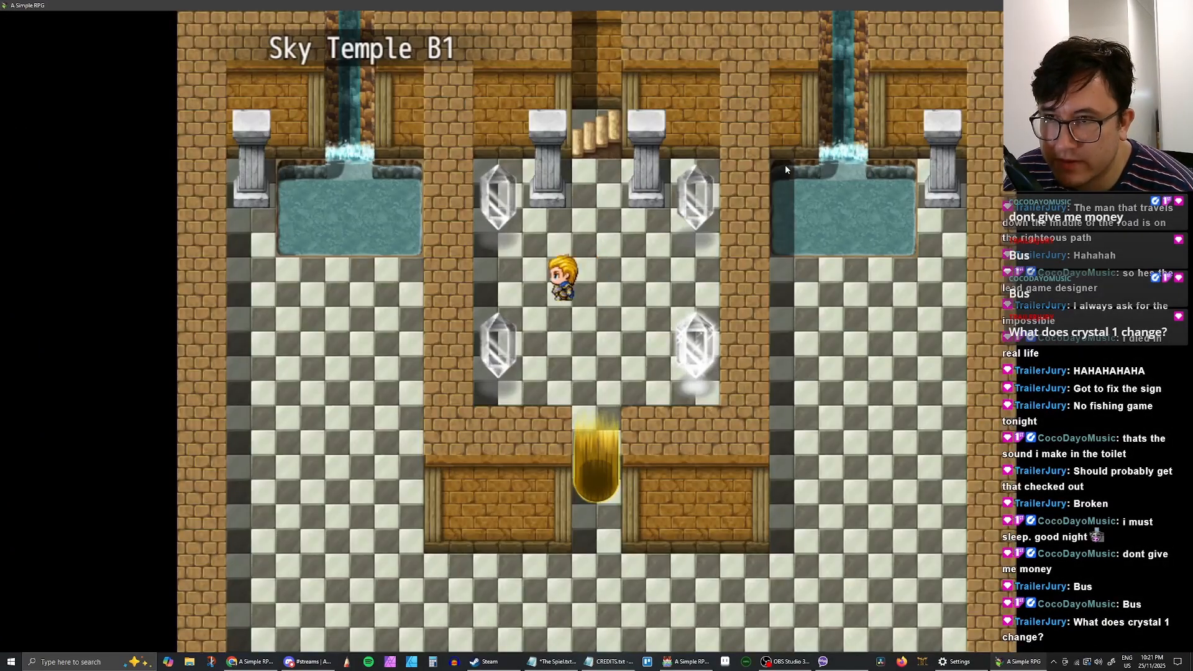
key("Up")
key("Return")
key("Return")
Step: Walk across the room from Crystal #1 to below Crystal #2 and touch it twice, answering Yes each time
key("Right")
key("Right")
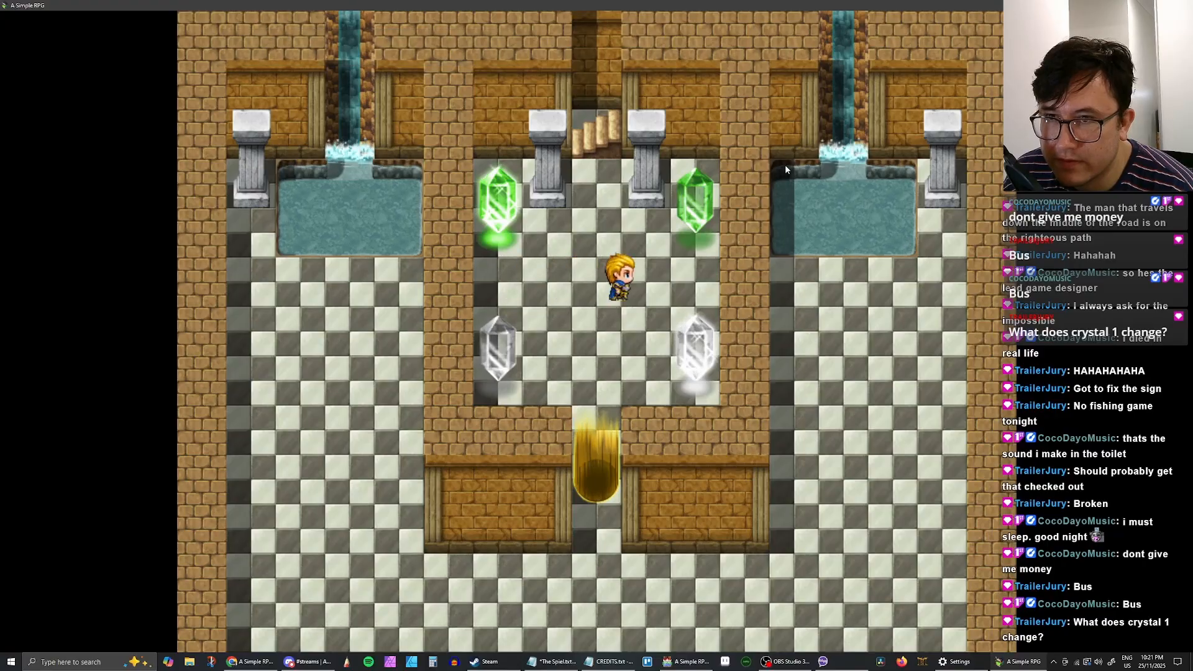
key("Up")
key("Return")
key("Return")
key("Return")
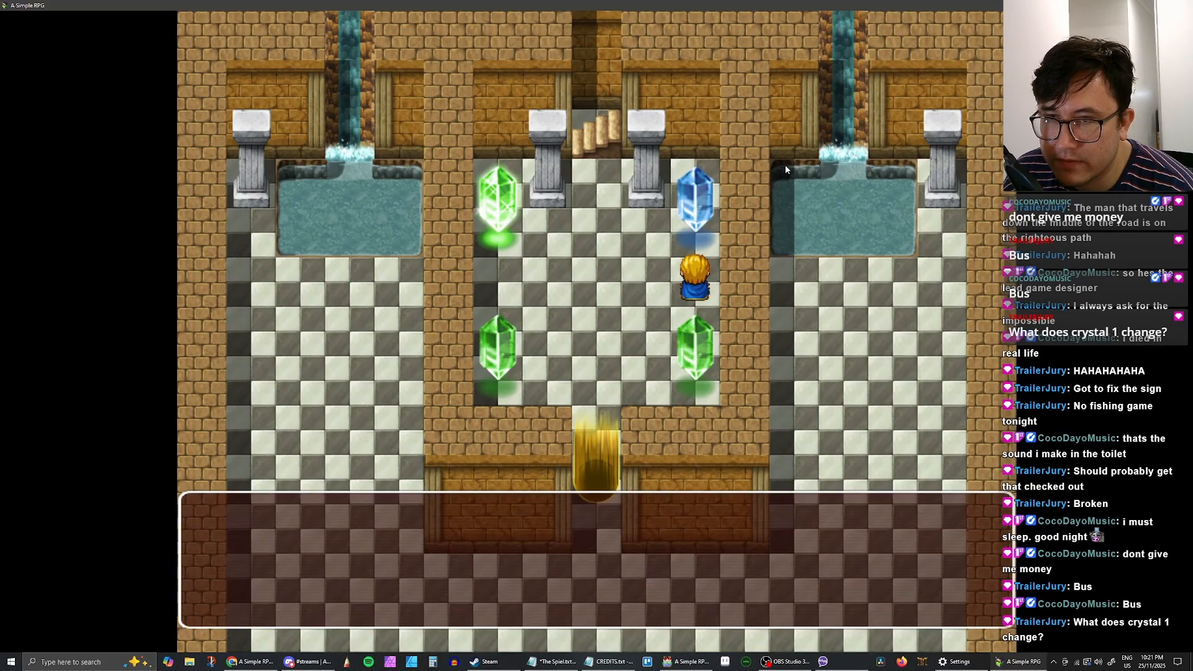
key("Return")
Step: Walk past Crystal #3 to the tile beside Crystal #4 and touch Crystal #4 twice, answering Yes each time
key("Down")
key("Left")
key("Left")
key("Left")
key("Left")
key("Left")
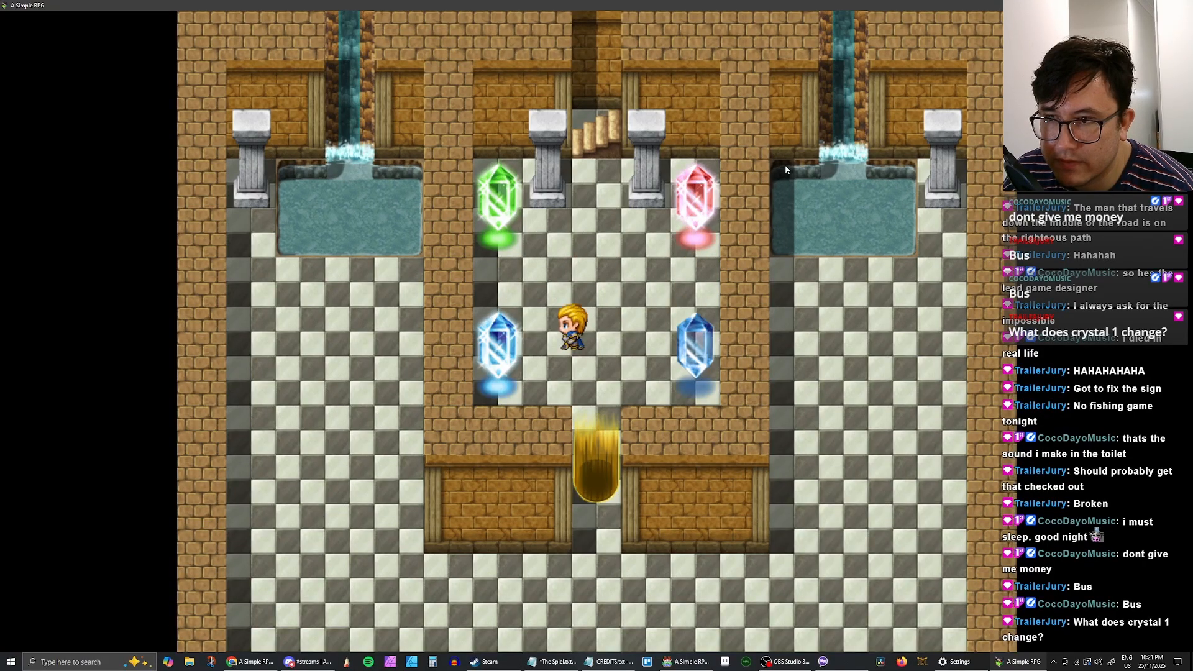
key("Down")
key("Down")
key("Down")
key("Right")
key("Right")
key("Right")
key("Return")
key("Return")
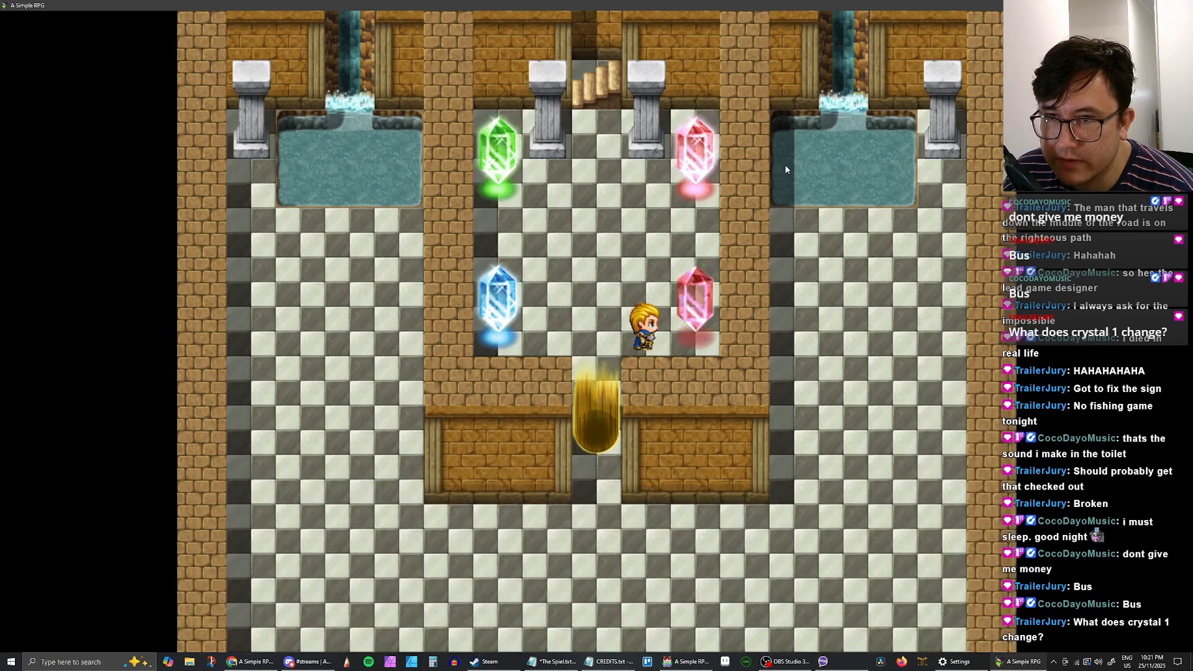
key("Return")
key("Return")
key("Up")
key("Up")
key("Right")
key("Right")
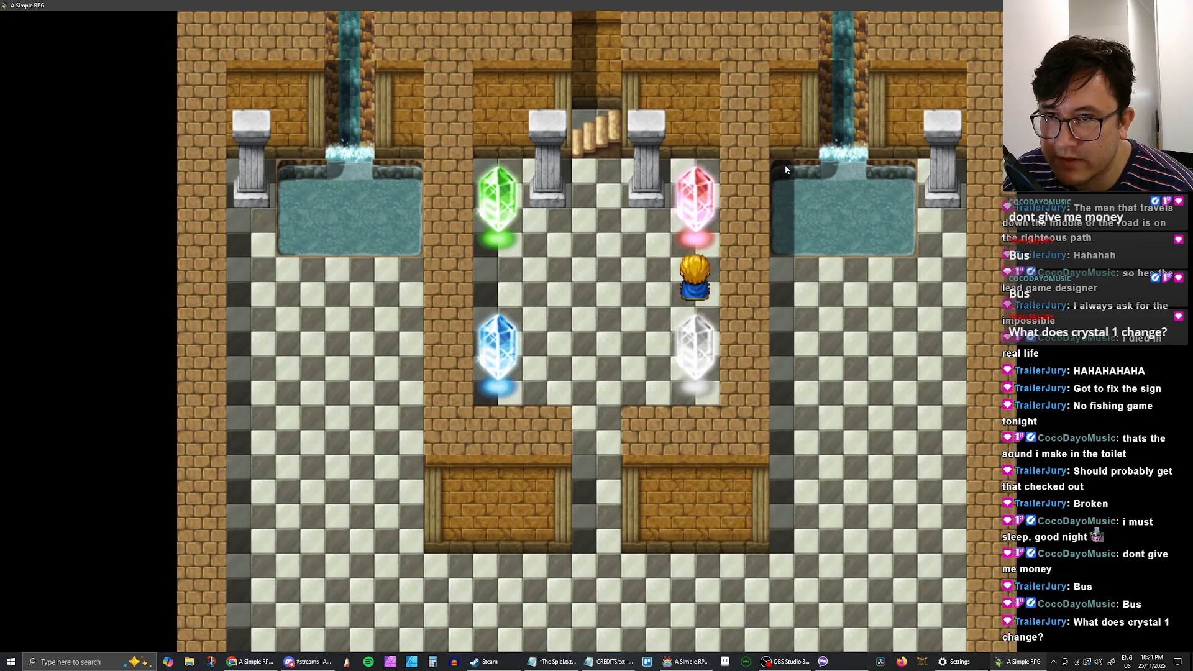
key("Left")
key("Left")
key("Left")
key("Left")
key("Left")
key("Right")
key("Right")
key("Right")
key("Right")
key("Left")
key("Left")
key("Down")
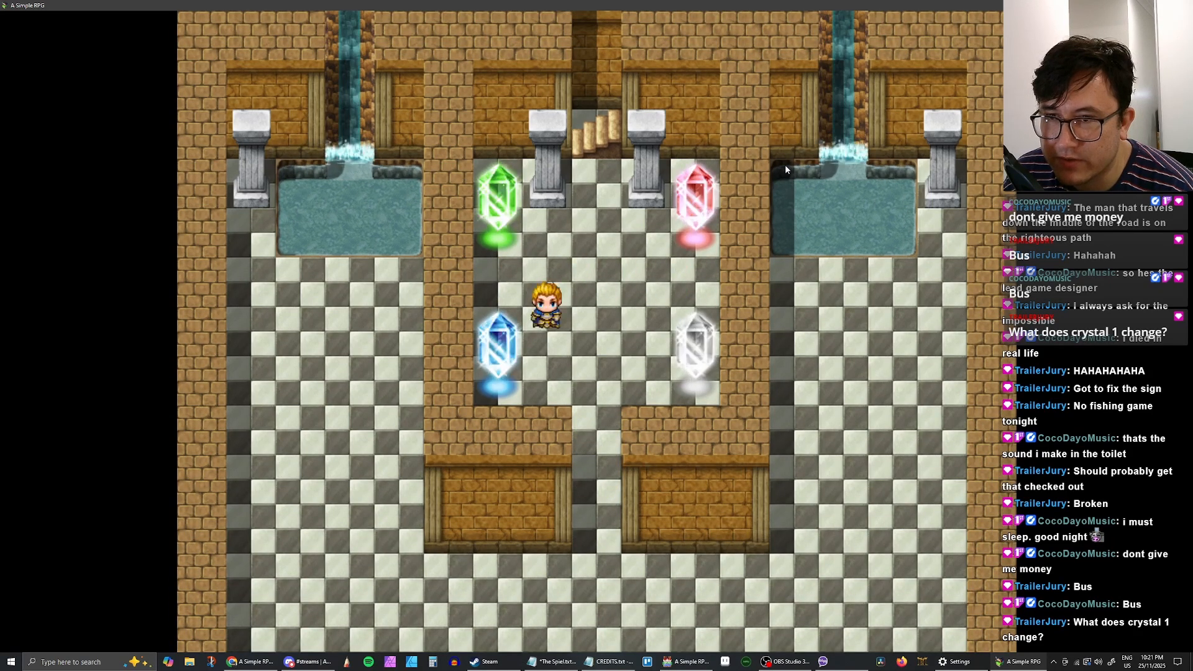
Step: Leave the crystals, restart the game to its title screen and continue from the last used save
key("Right")
key("Right")
key("Down")
key("F5")
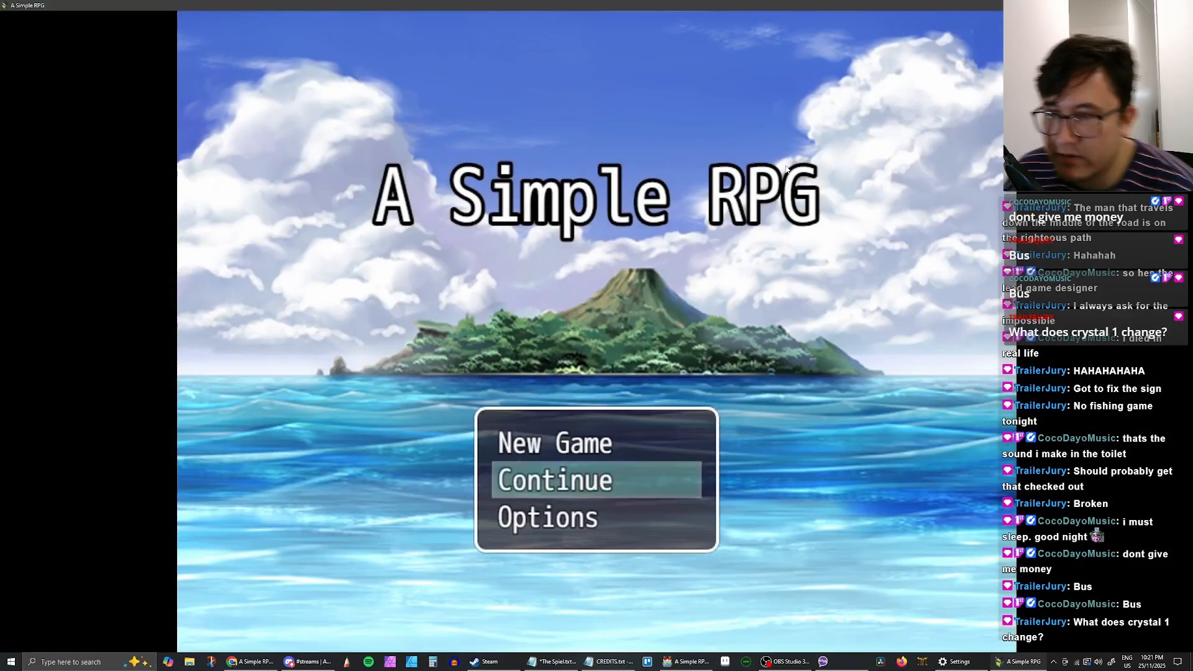
key("Return")
key("Return")
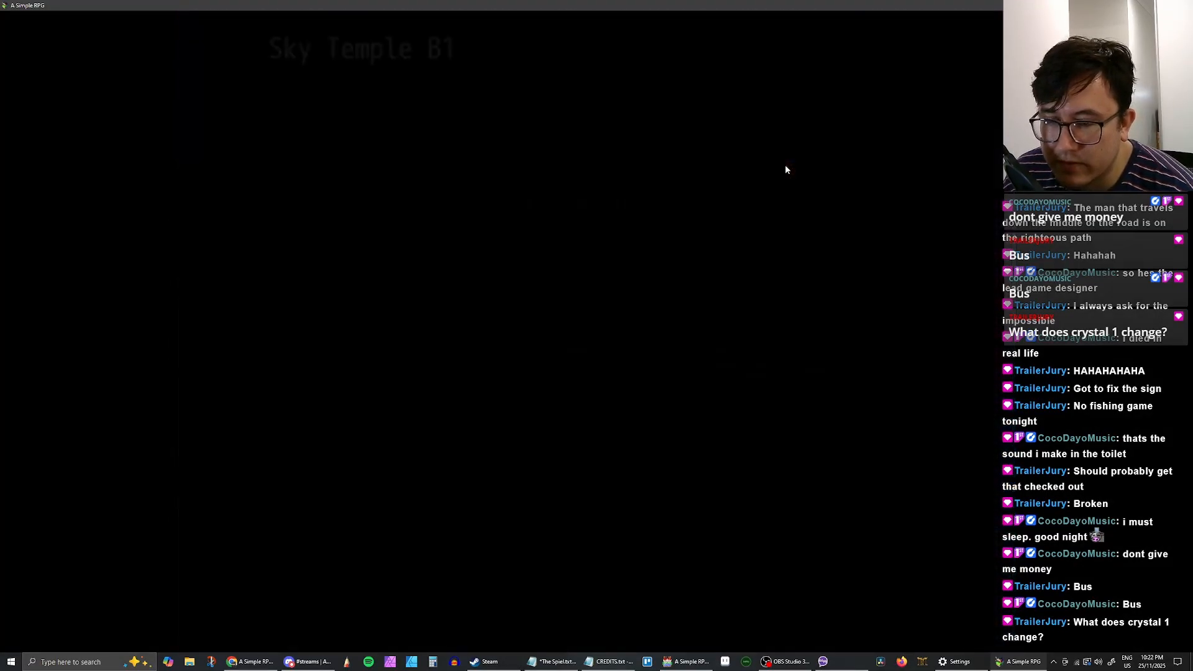
Step: Walk to the tile beside the south-west crystal and touch it once, answering Yes
key("Down")
key("Left")
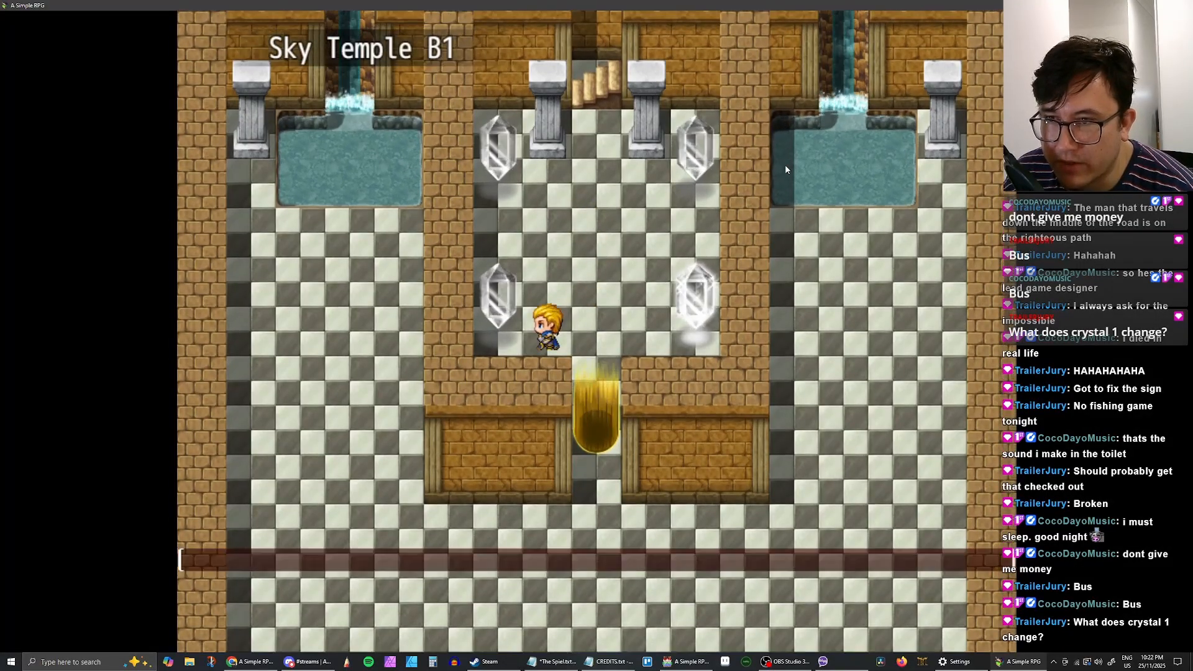
key("Return")
key("Return")
Step: Walk across the room to the tile beside the south-east crystal and touch it three times, answering Yes each time
key("Right")
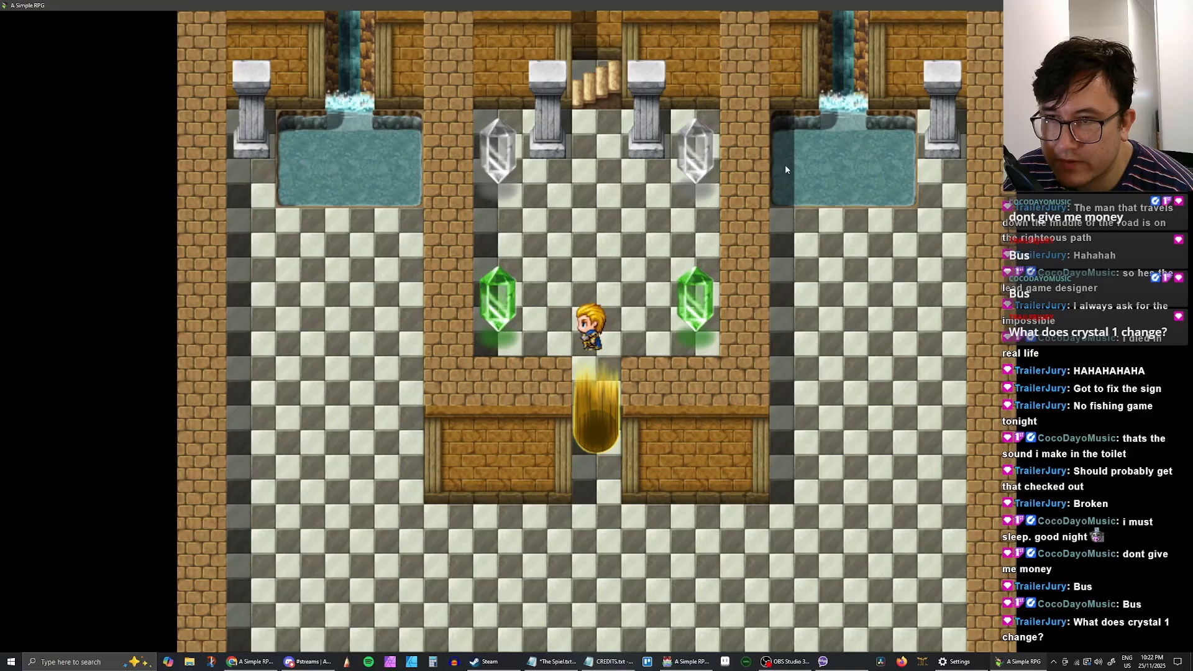
key("Up")
key("Right")
key("Right")
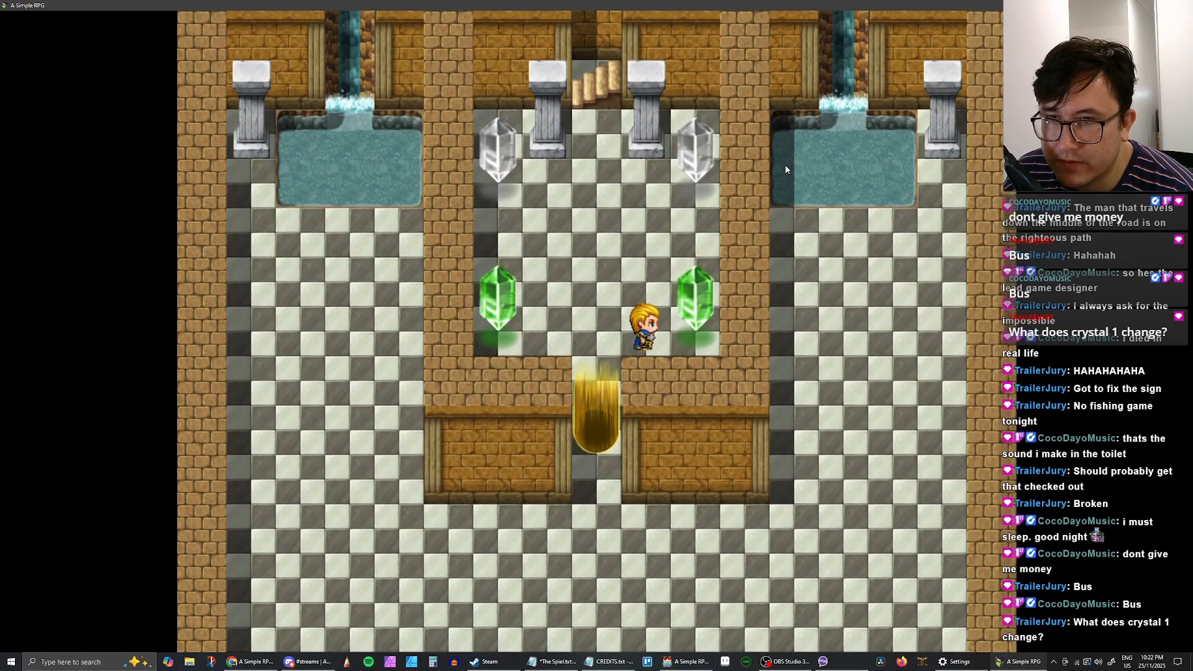
key("Left")
key("Up")
key("Right")
key("Down")
key("Right")
key("Return")
key("Return")
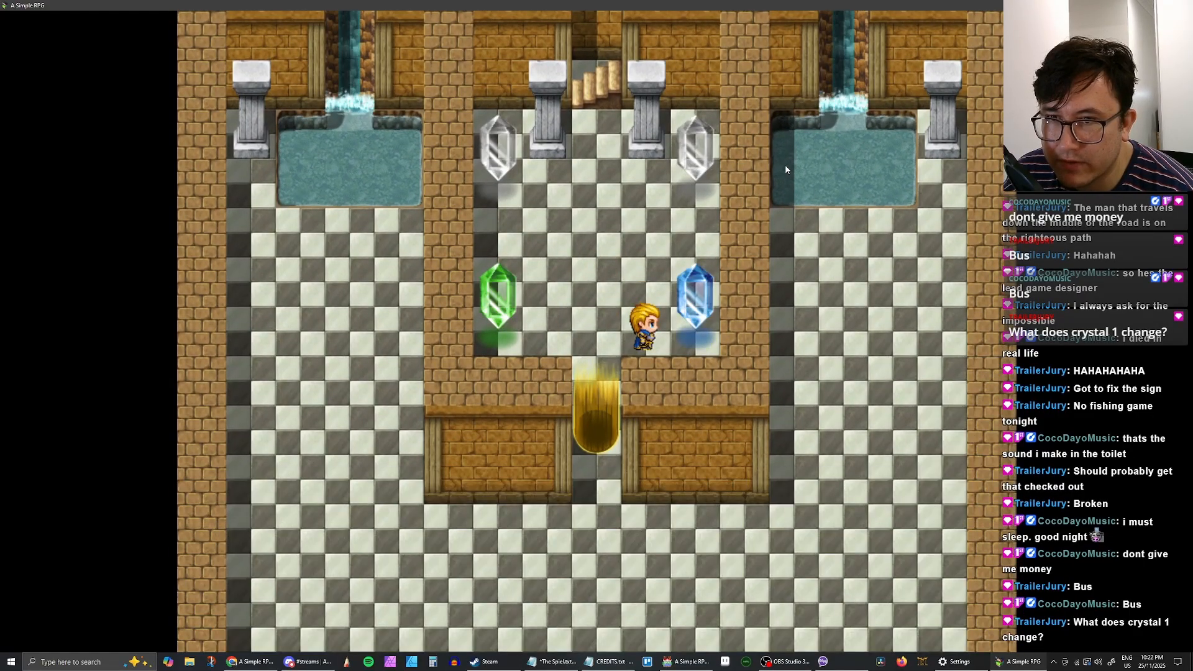
key("Return")
key("Return")
key("Return")
key("Return")
Step: Return to the tile beside the south-west crystal and touch it once more, answering Yes
key("Left")
key("Left")
key("Left")
key("Left")
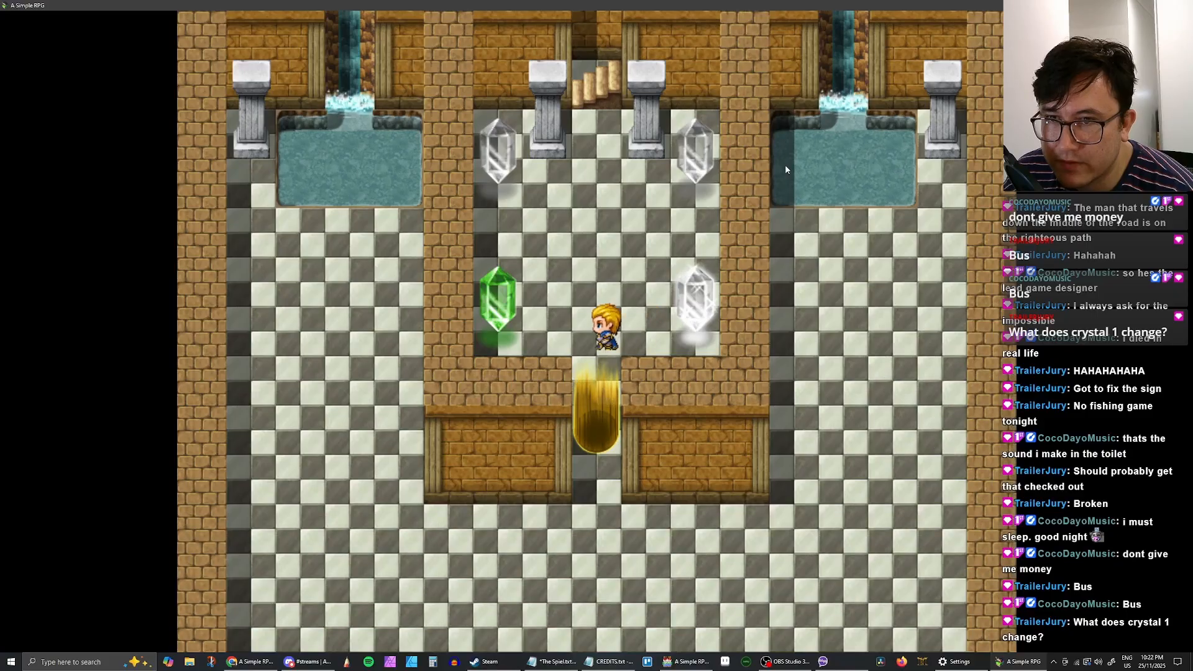
key("Return")
key("Return")
Step: Touch the north-east crystal once from below, and touch the south-east crystal once from its north side, answering Yes each time
key("Up")
key("Right")
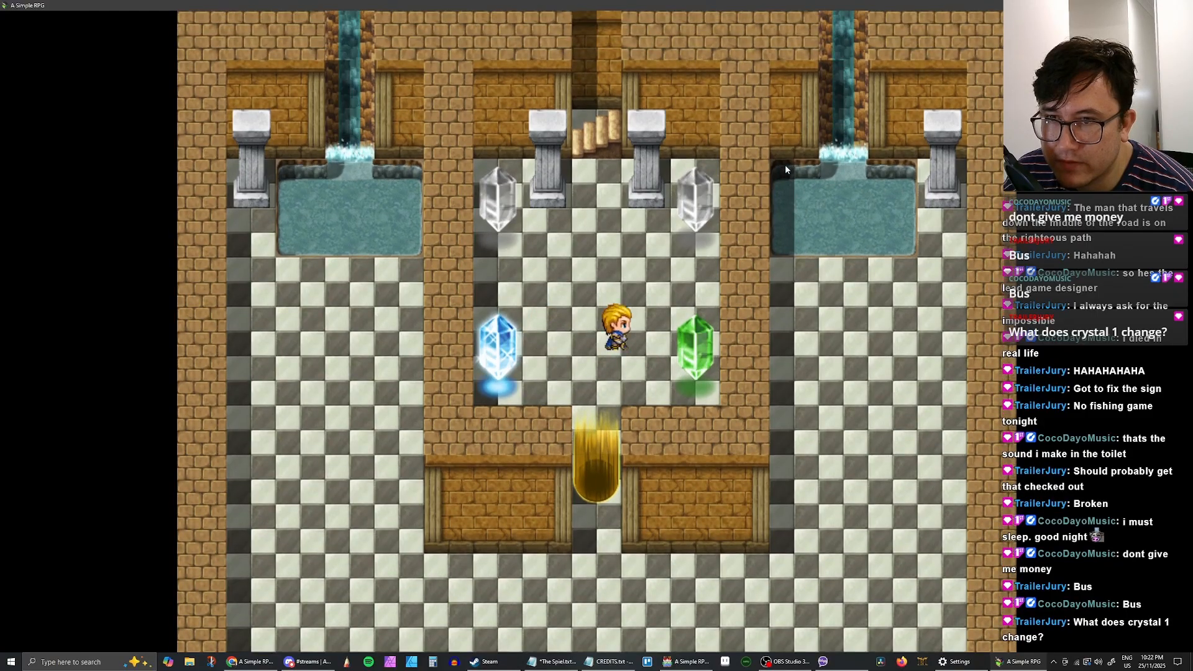
key("Up")
key("Right")
key("Right")
key("Up")
key("Return")
key("Return")
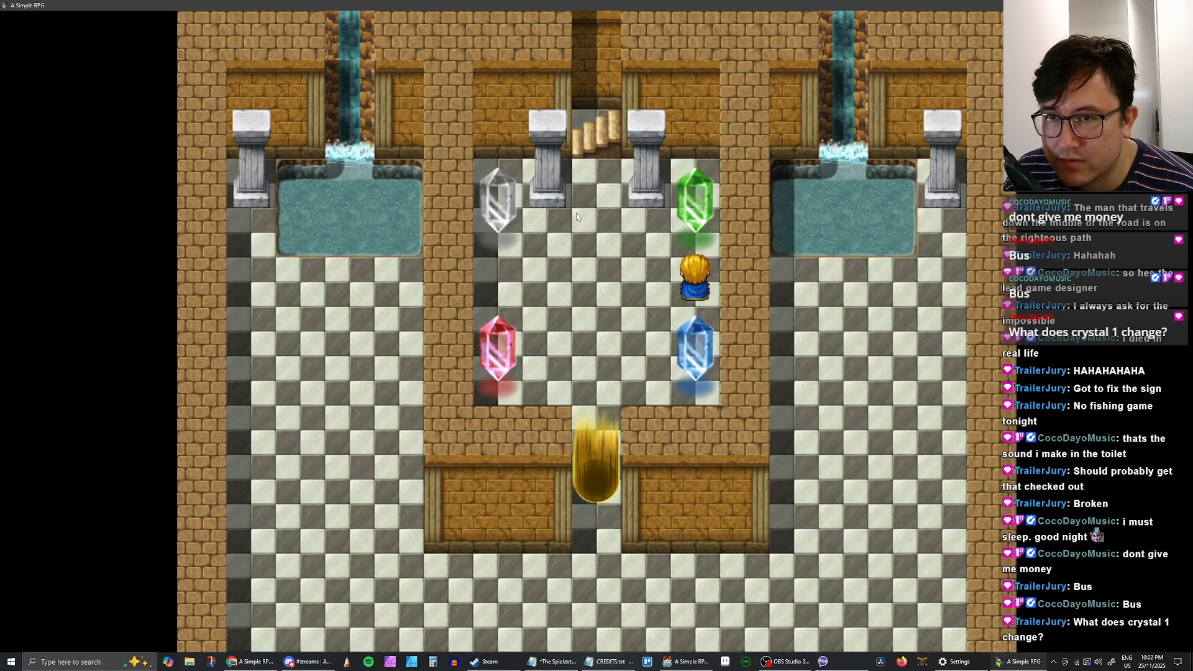
key("Down")
key("Down")
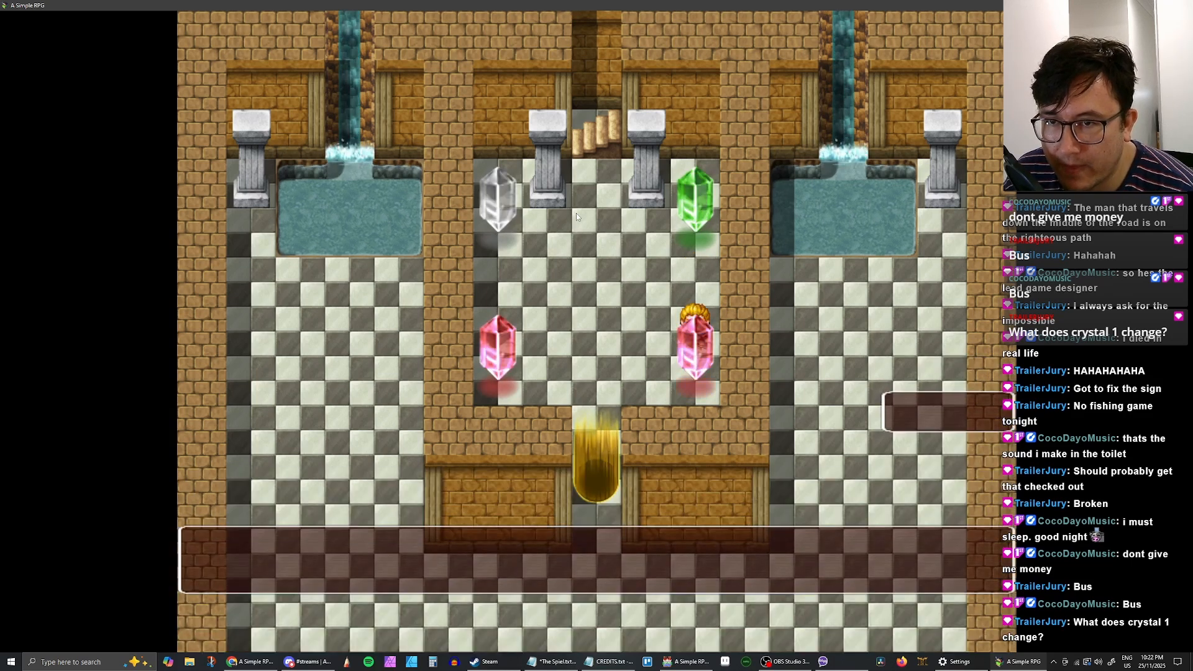
Step: Walk west from the south-east crystal to the south-west crystal and touch it once, answering Yes
key("Left")
key("Left")
key("Left")
key("Left")
key("Left")
key("Left")
key("Return")
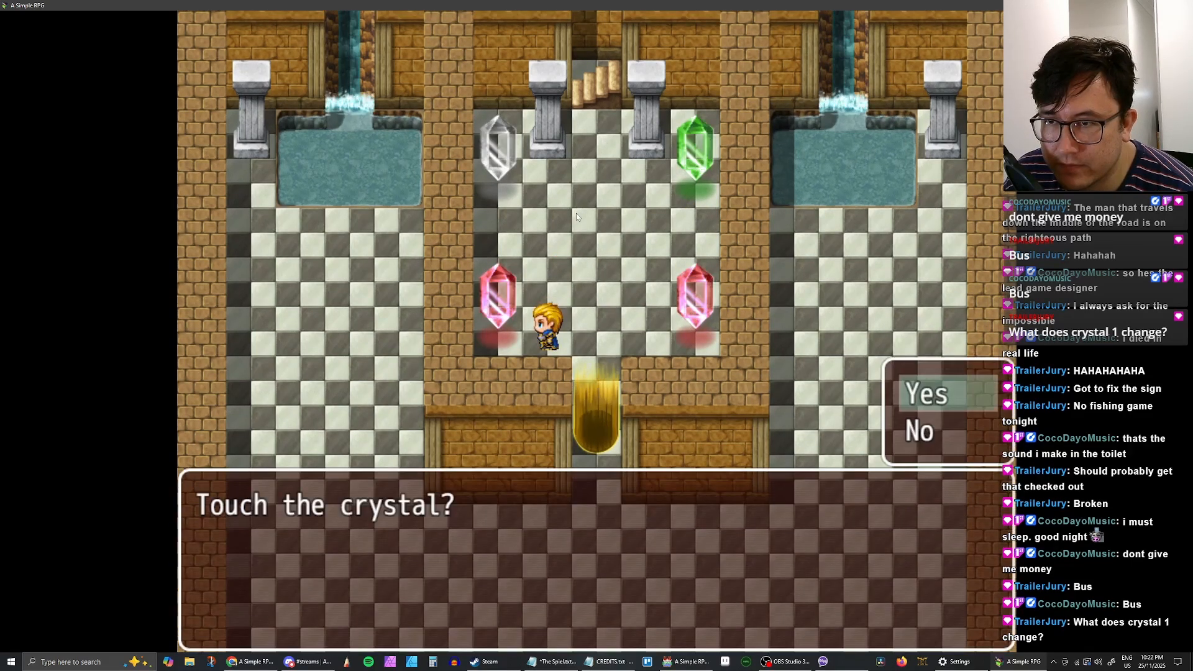
key("Return")
Step: Cross the room to the tile below the north-east crystal and touch it once, answering Yes
key("Right")
key("Right")
key("Right")
key("Right")
key("Up")
key("Up")
key("Up")
key("Up")
key("Right")
key("Right")
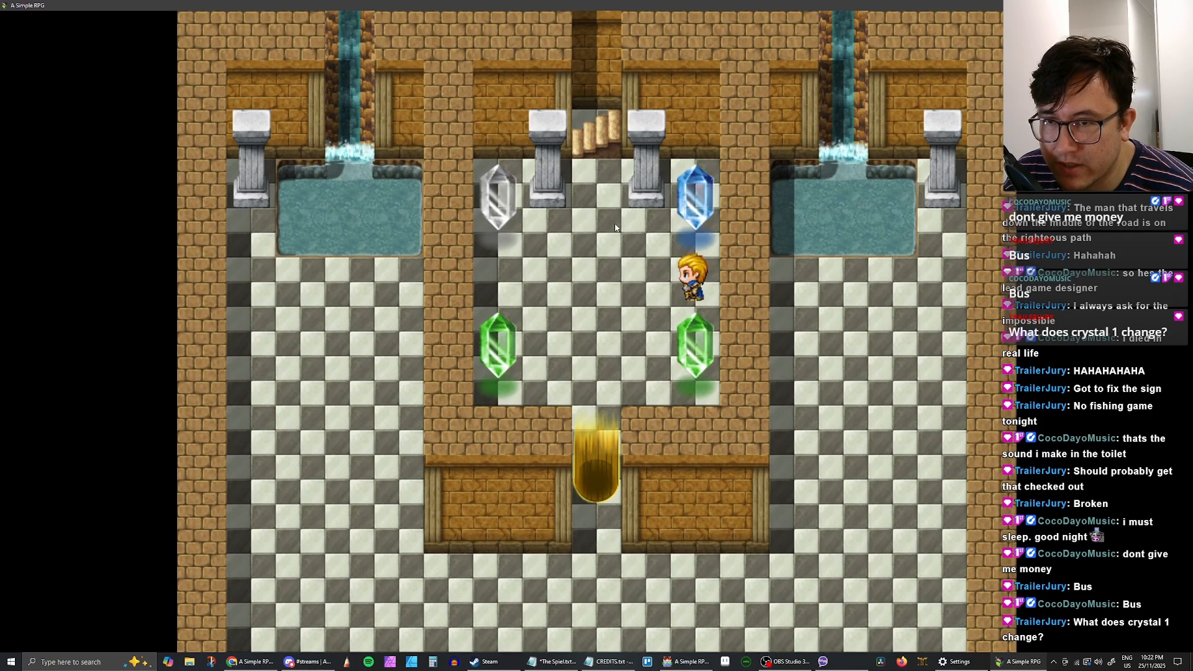
Step: Walk west to the tile below the north-west crystal and touch it once, answering Yes
key("Left")
key("Left")
key("Left")
key("Left")
key("Up")
key("Return")
key("Return")
Step: Move to the tile directly north of the south-west crystal and touch it once, answering Yes
key("Right")
key("Right")
key("Right")
key("Right")
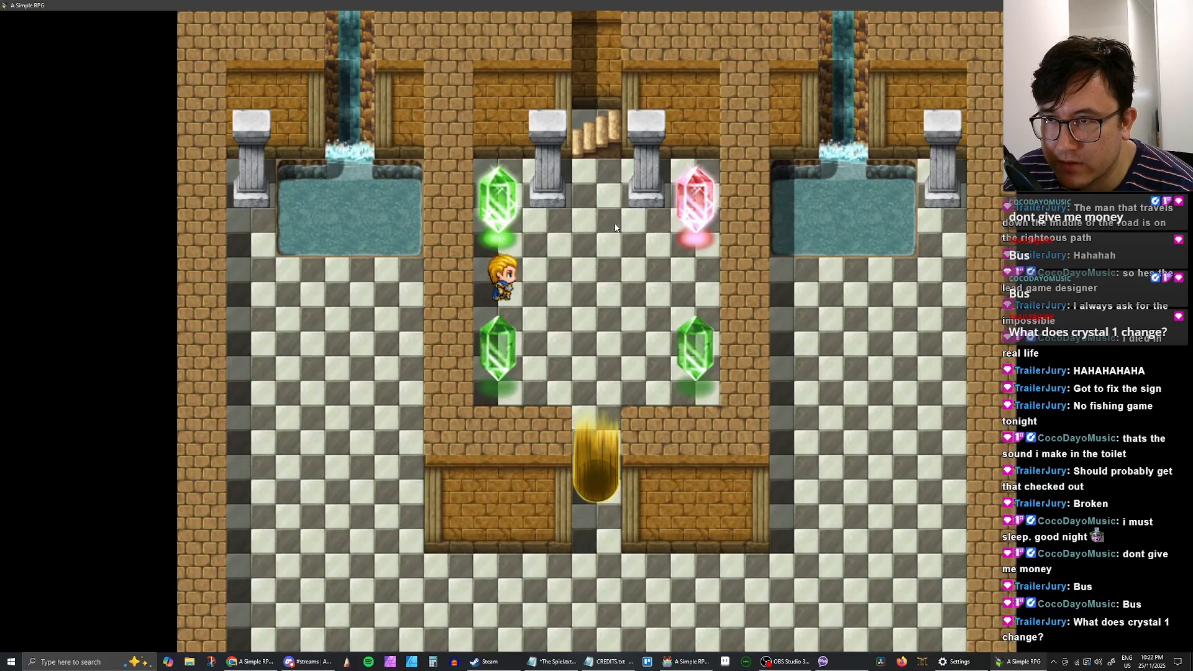
key("Down")
key("Left")
key("Left")
key("Left")
key("Left")
key("Left")
key("Left")
key("Left")
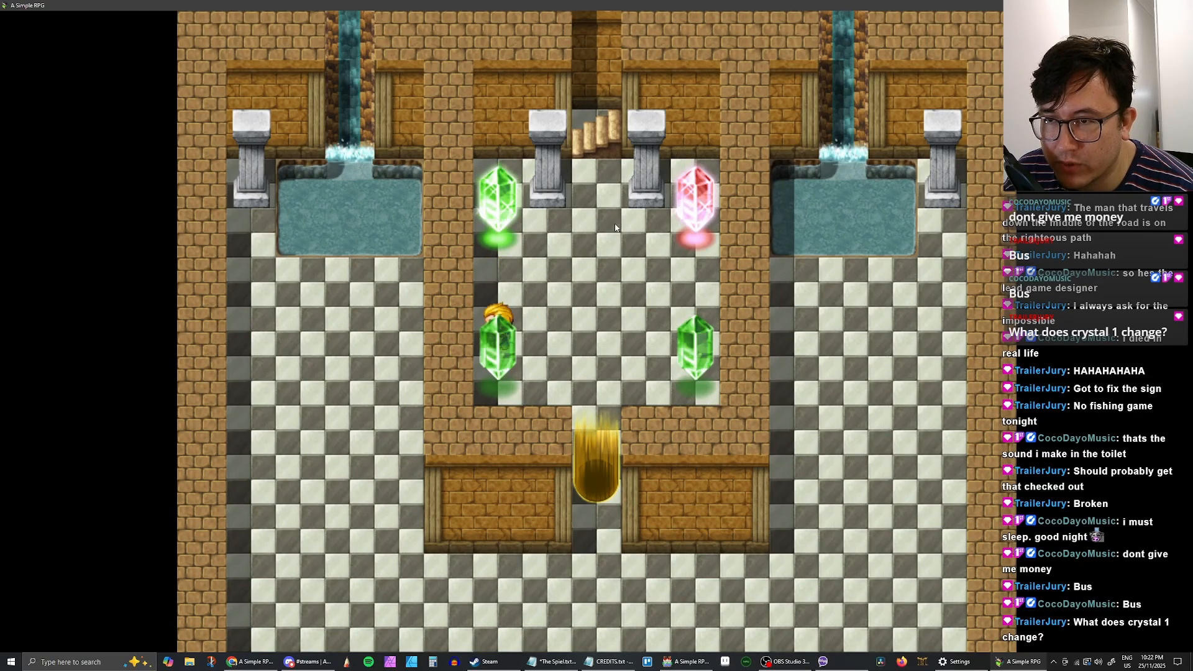
key("Down")
key("Return")
key("Return")
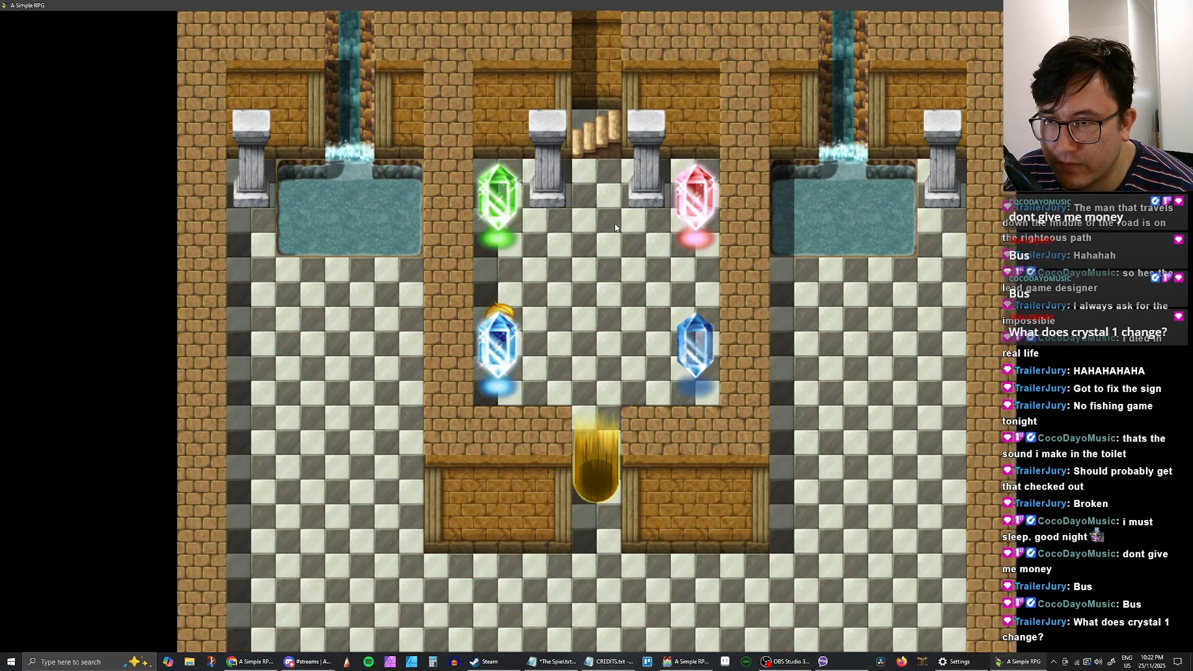
Step: Walk east to the tile north of the south-east crystal and touch it twice, answering Yes each time
key("Right")
key("Right")
key("Right")
key("Right")
key("Down")
key("Return")
key("Return")
key("Return")
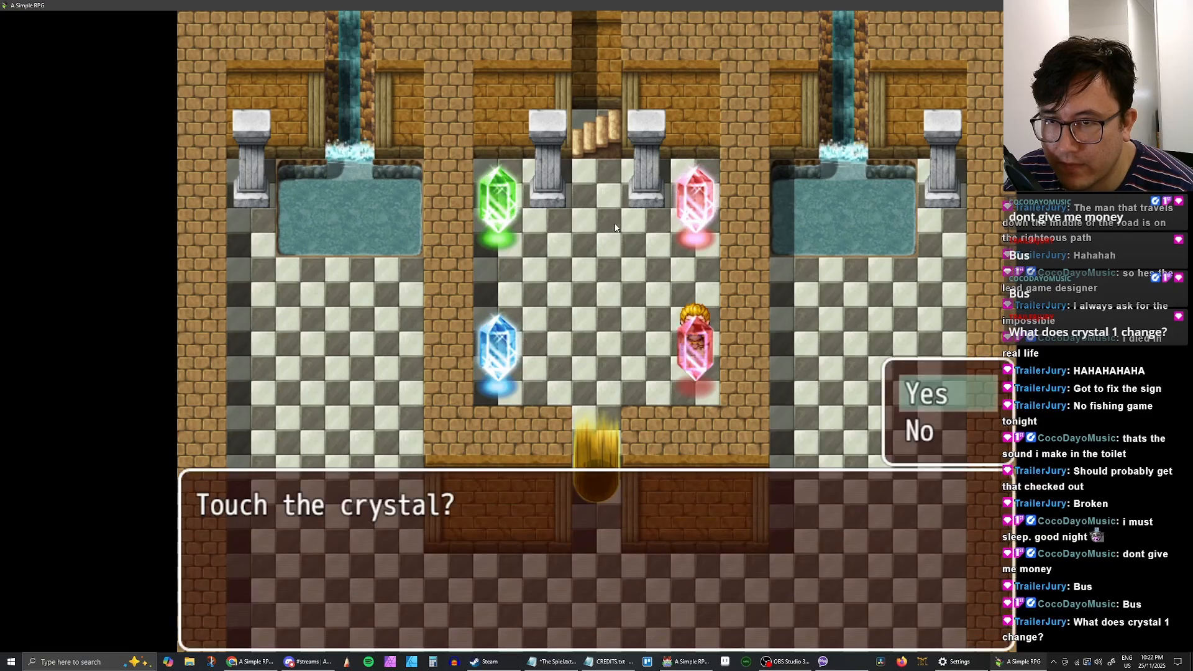
key("Return")
key("Left")
key("Left")
key("Down")
key("Up")
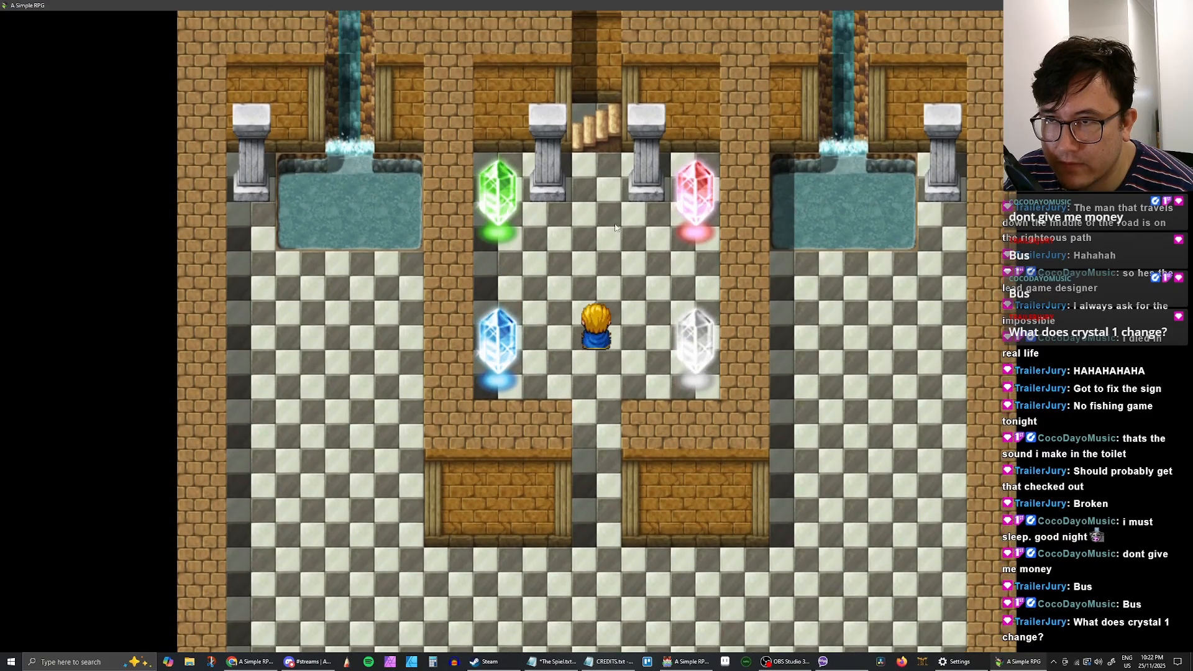
key("Left")
key("Left")
key("Right")
key("Down")
key("Left")
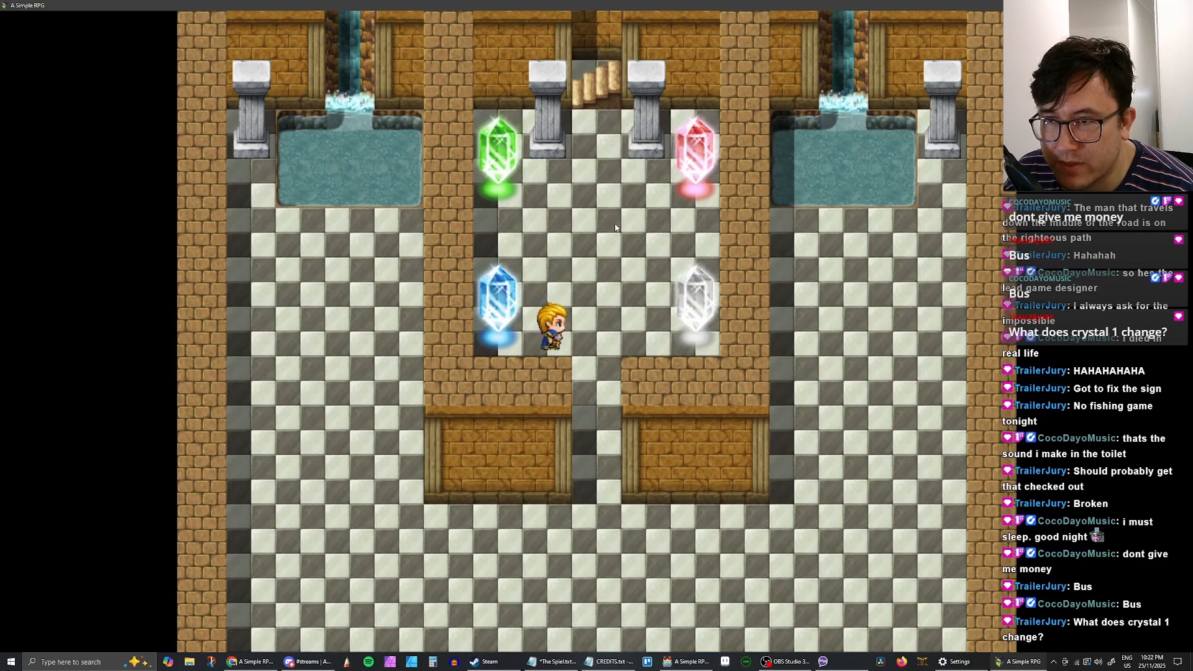
key("Right")
key("Right")
key("Right")
key("Right")
key("Right")
key("Right")
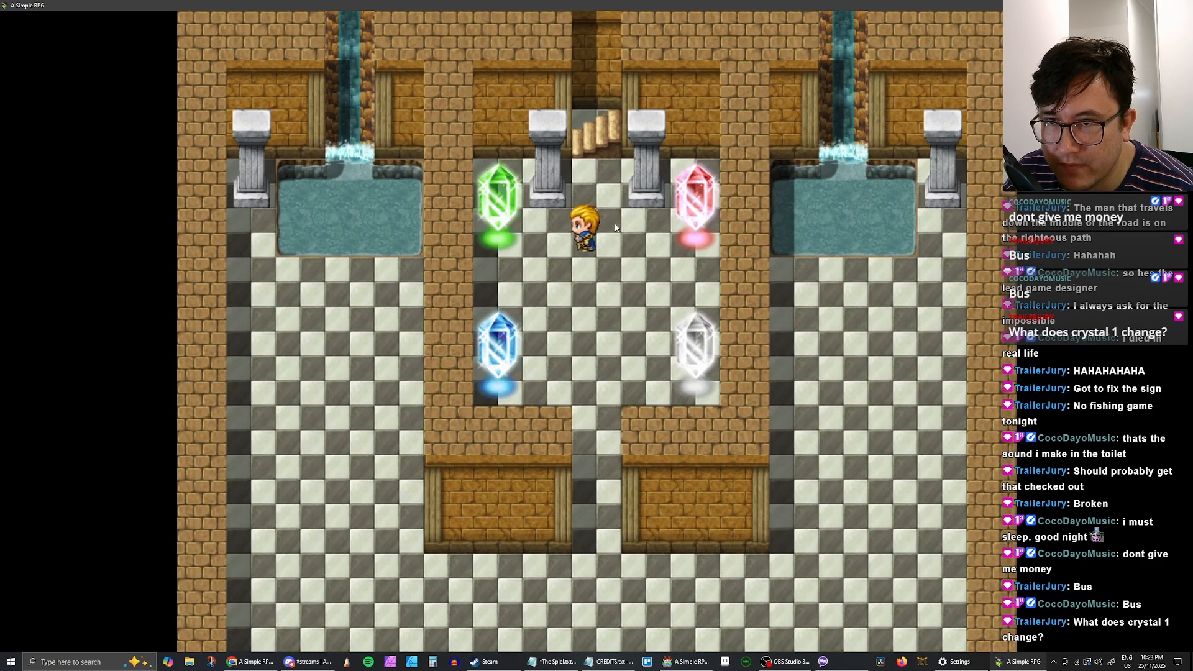
key("Down")
key("Right")
key("Right")
key("Up")
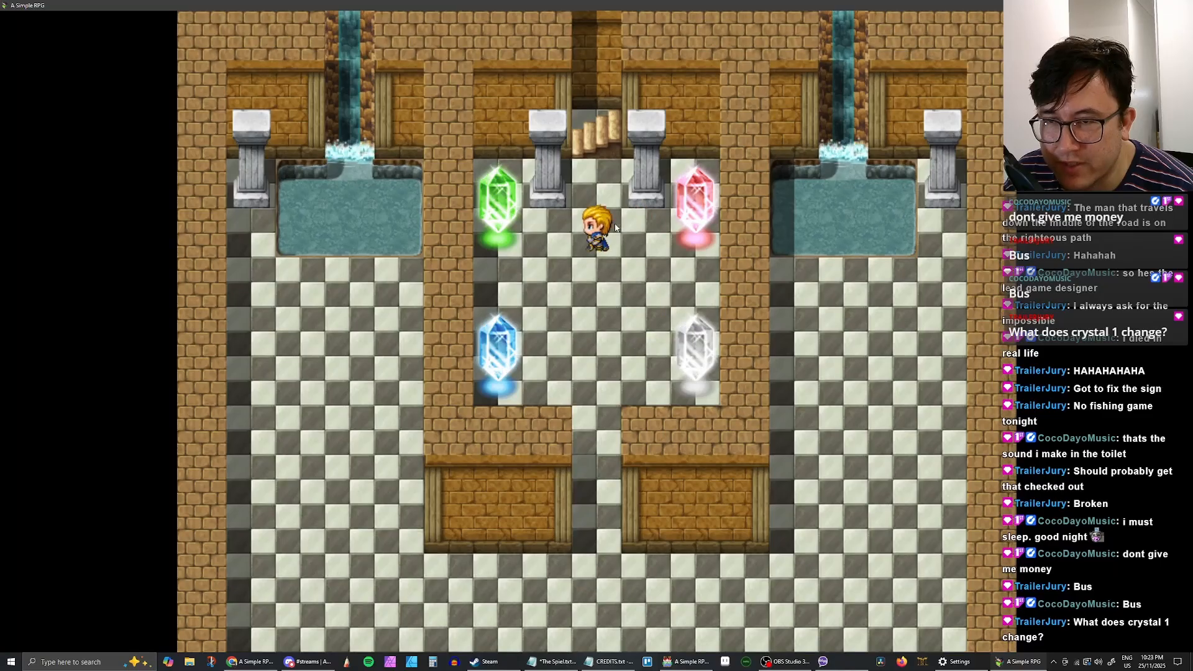
key("Right")
key("Right")
key("Right")
key("Up")
key("Up")
key("Up")
key("Up")
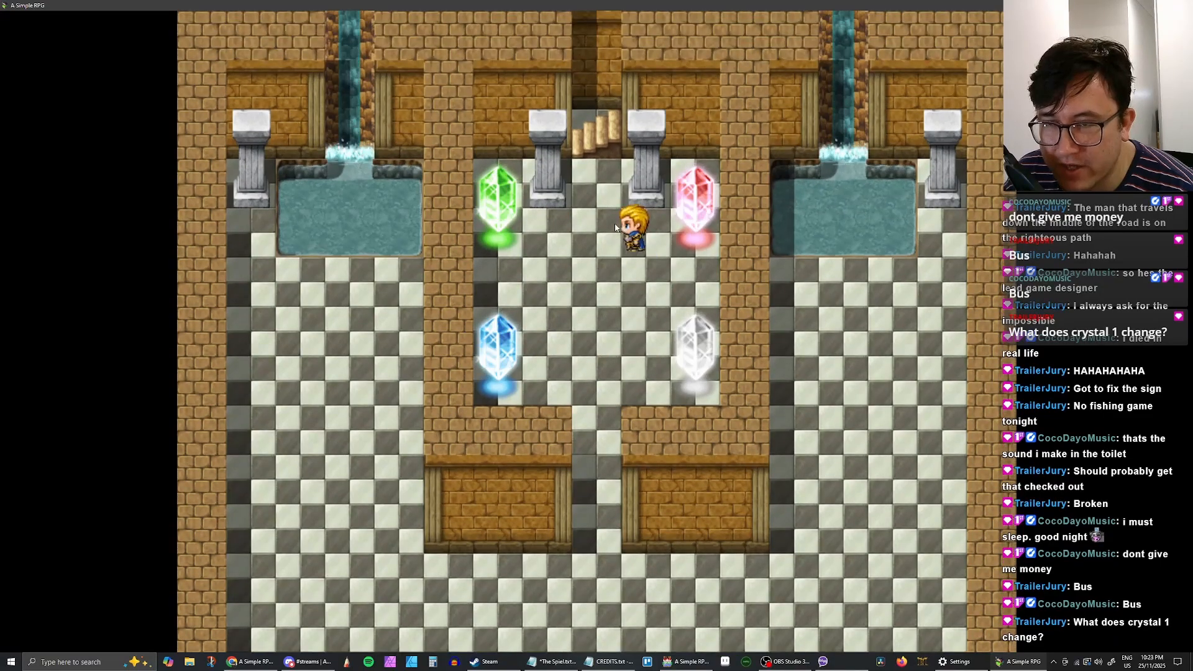
key("Down")
key("Down")
key("Down")
key("Down")
key("Right")
key("Right")
key("Right")
key("Right")
key("Up")
key("Up")
key("Up")
key("Up")
key("Up")
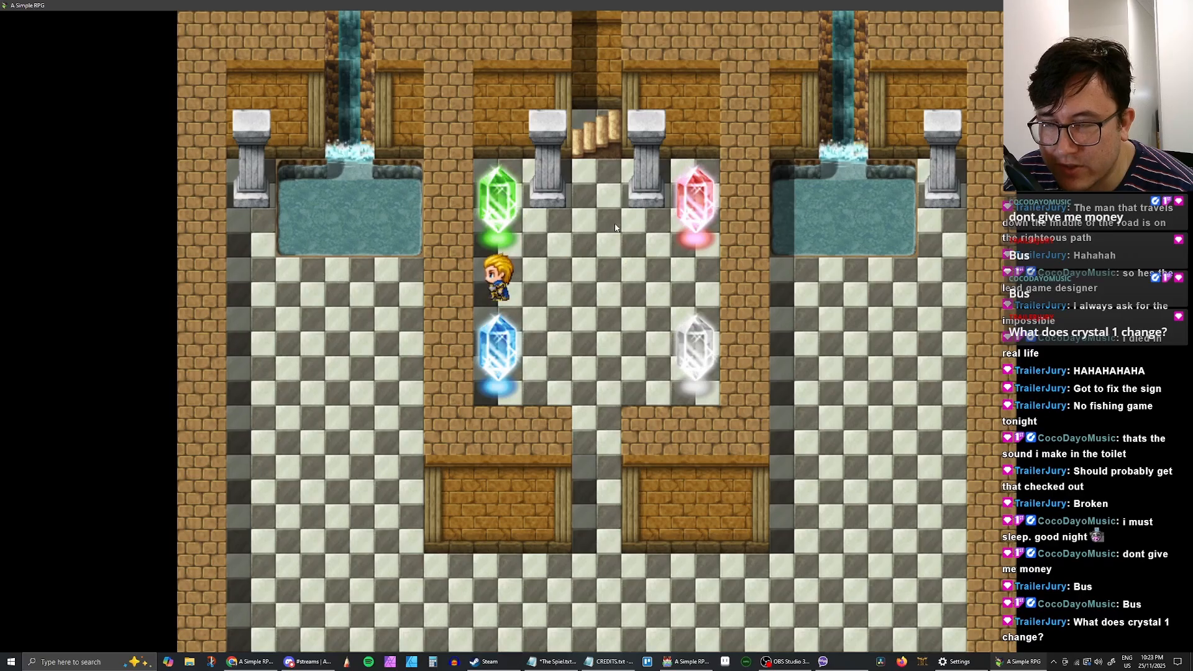
key("Down")
key("Up")
key("Up")
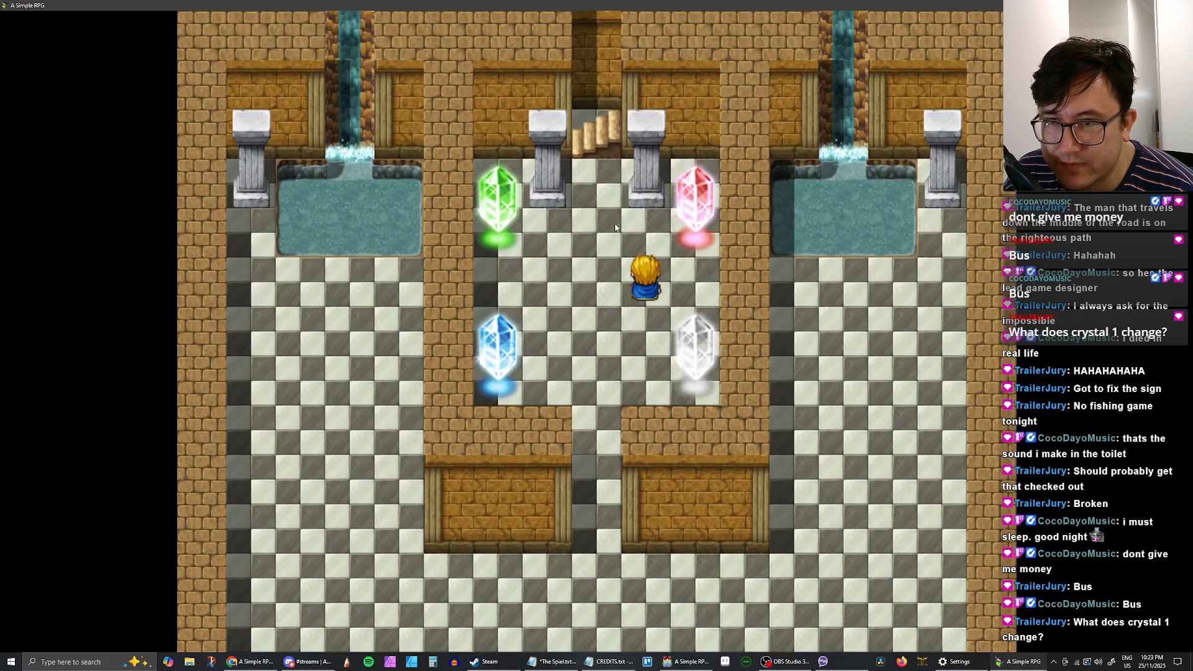
key("Down")
key("Down")
key("Up")
key("Up")
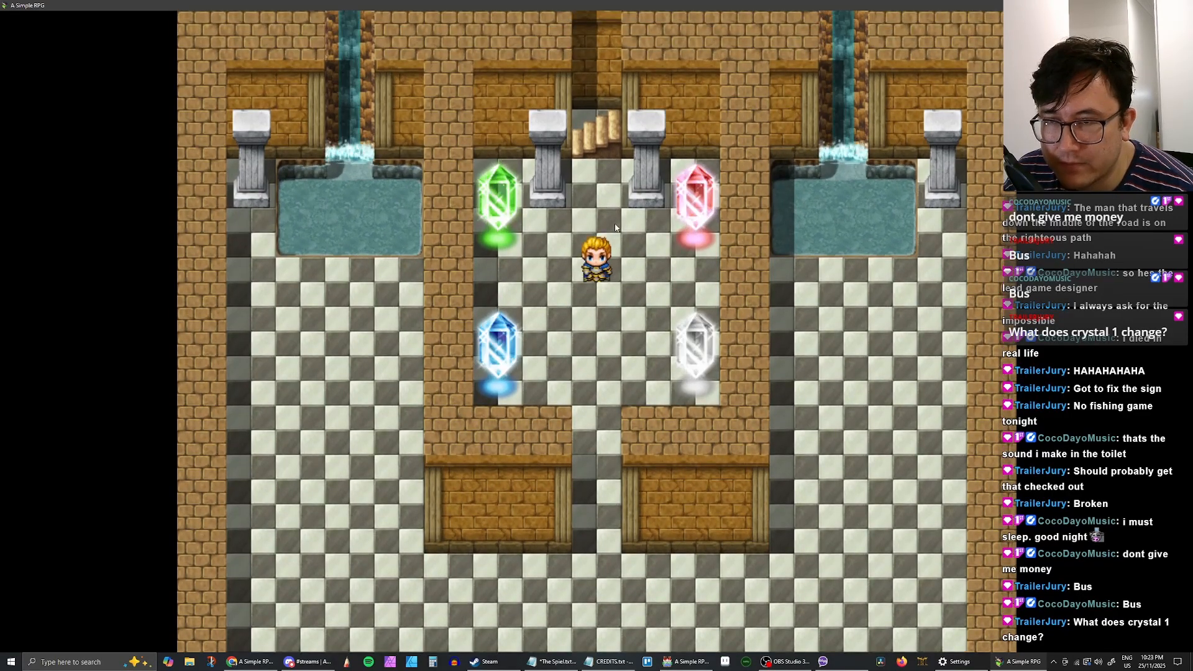
Step: Walk south from the crystal room through the opened doorway into the large hall
key("Down")
key("Down")
key("Down")
key("Down")
key("Down")
key("Down")
key("Down")
key("Down")
key("Down")
key("Down")
key("Down")
key("Down")
key("Down")
key("Down")
key("Down")
key("Down")
key("Down")
key("Down")
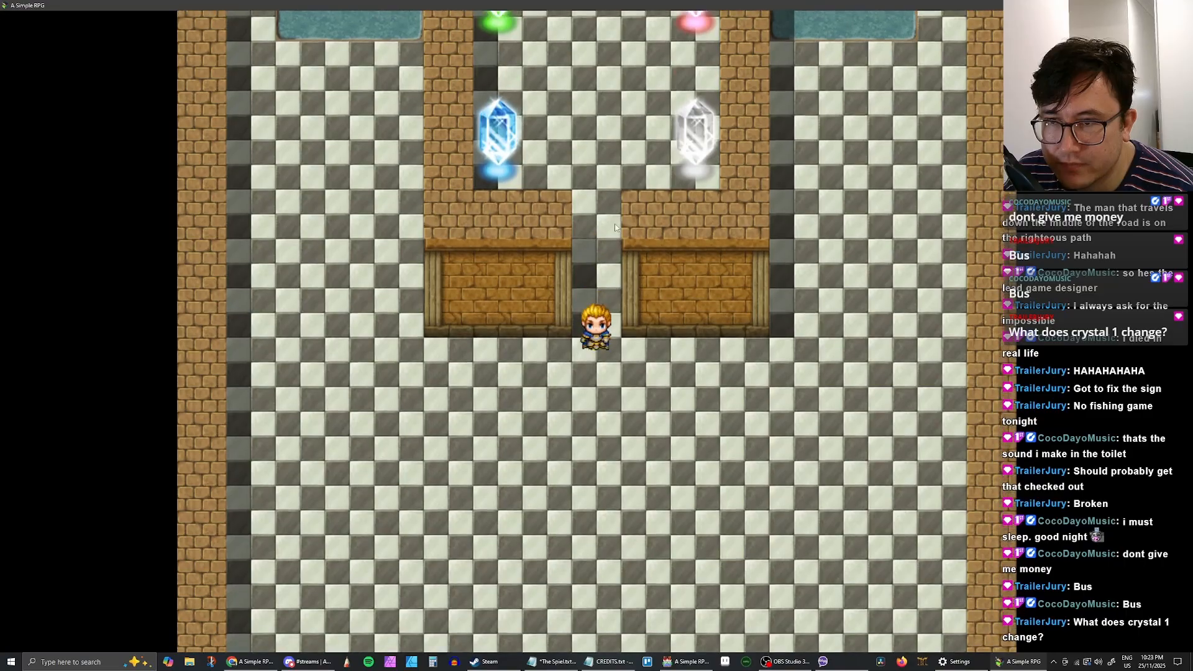
Step: Walk south through the large hall, take the stairs to Sky Temple B2 and approach the hooded figure
key("Up")
key("Down")
key("Down")
key("Down")
key("Down")
key("Down")
key("Down")
key("Down")
key("Down")
key("Down")
key("Down")
key("Down")
key("Down")
key("Down")
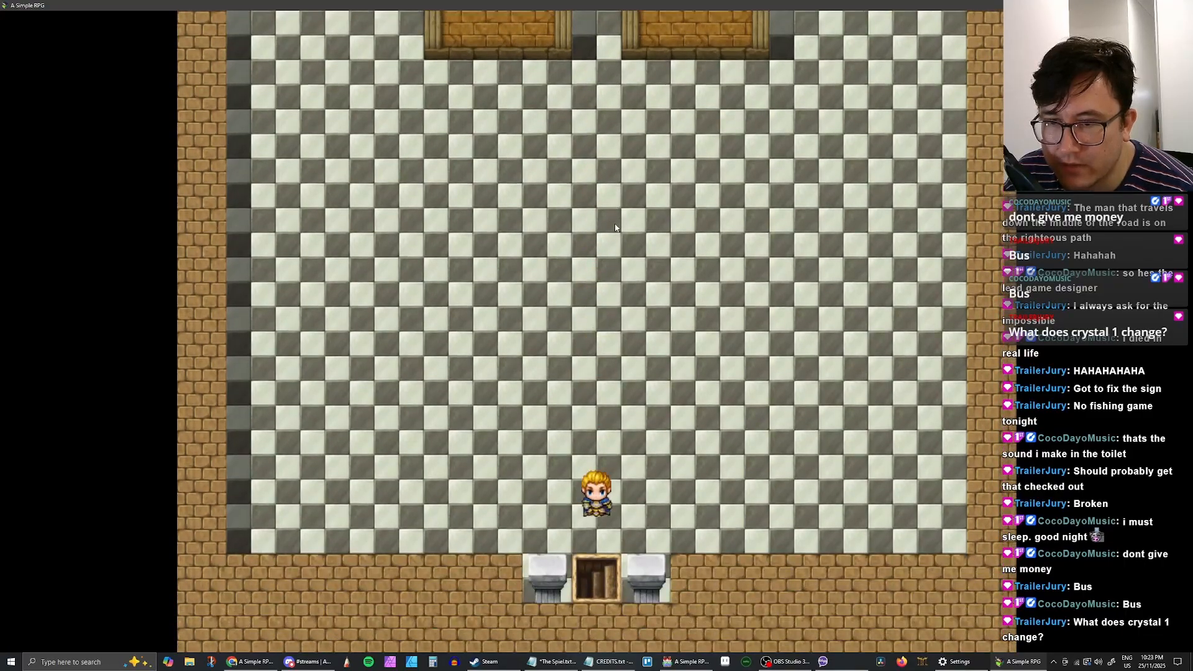
key("Up")
key("Up")
key("Up")
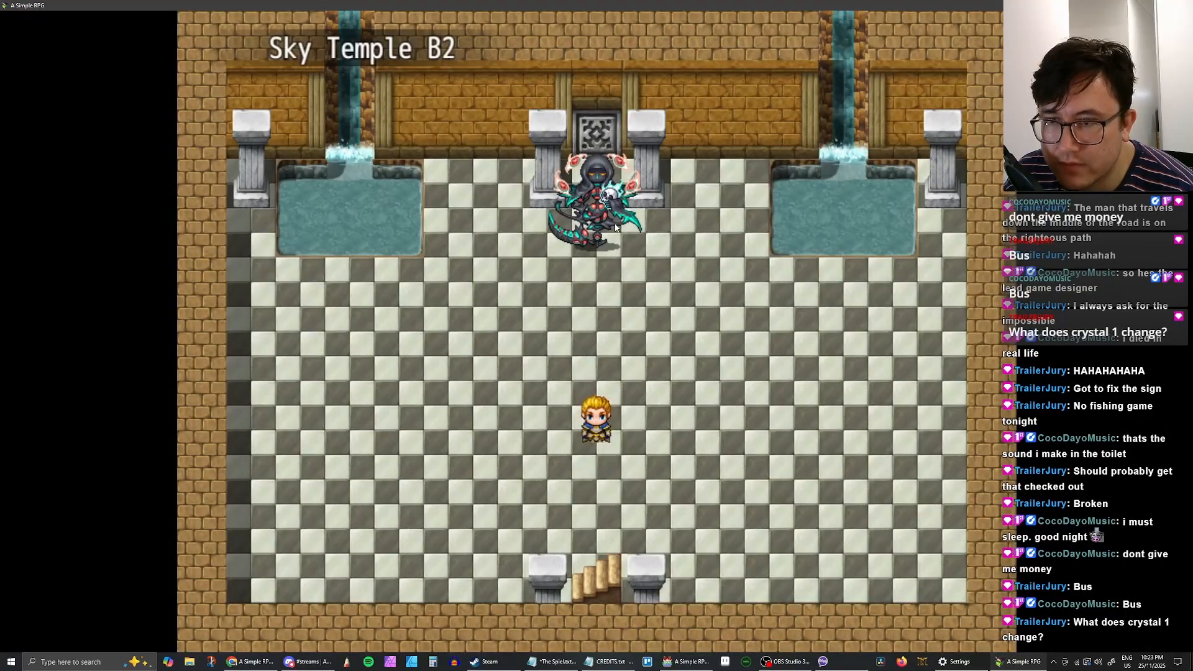
Step: Return down the stairs to Sky Temple B1 and walk north through the hall into the crystal room
key("Down")
key("Down")
key("Down")
key("Down")
key("Down")
key("Down")
key("Up")
key("Up")
key("Up")
key("Up")
key("Up")
key("Up")
key("Up")
key("Up")
key("Up")
key("Up")
key("Up")
key("Up")
key("Up")
key("Up")
key("Up")
key("Up")
key("Up")
key("Up")
key("Up")
key("Up")
key("Up")
key("Up")
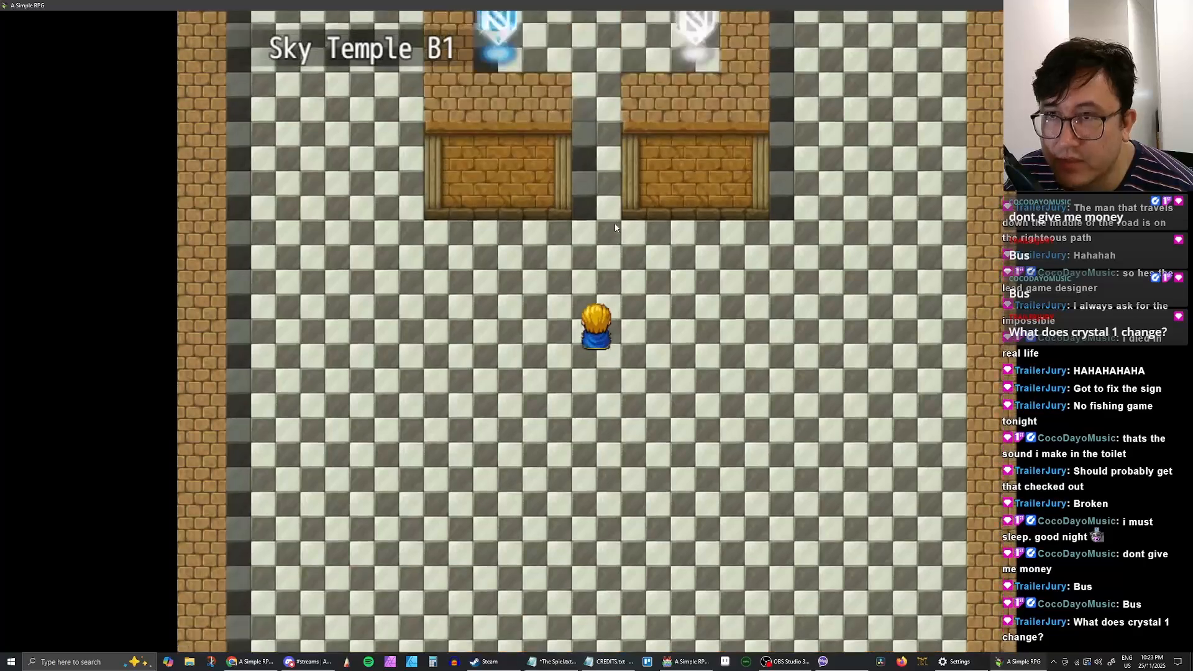
Step: Interact with the south-east crystal from its west side to check whether it still responds, and close the playtest
key("Right")
key("Right")
key("Return")
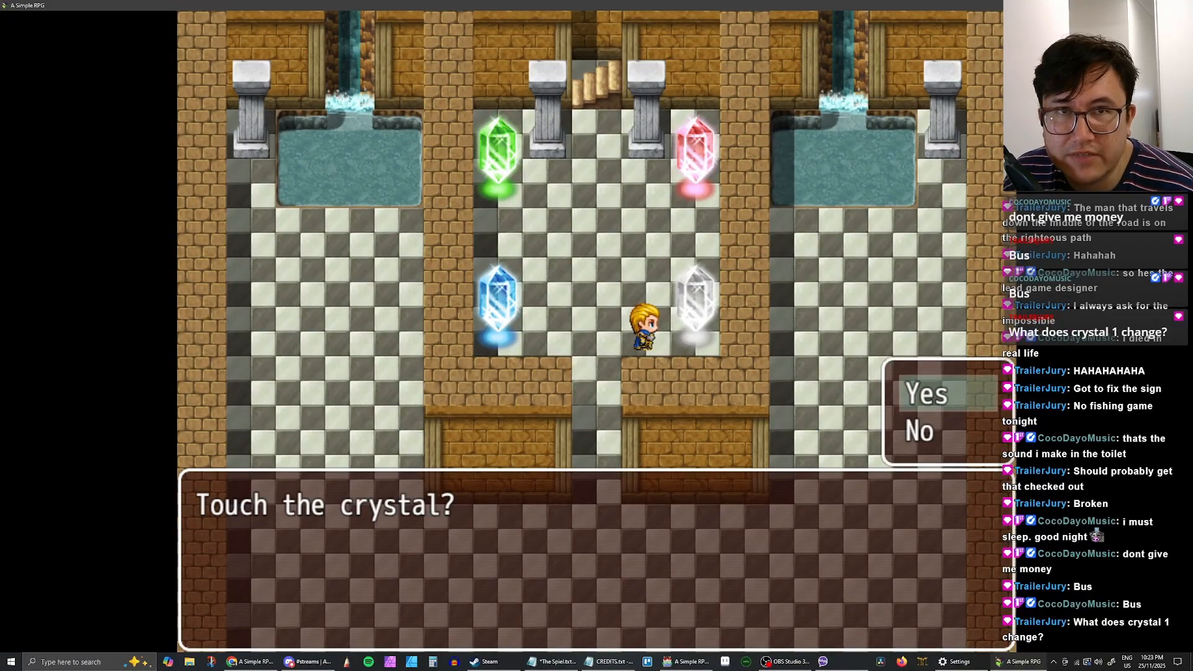
key("alt+F4")
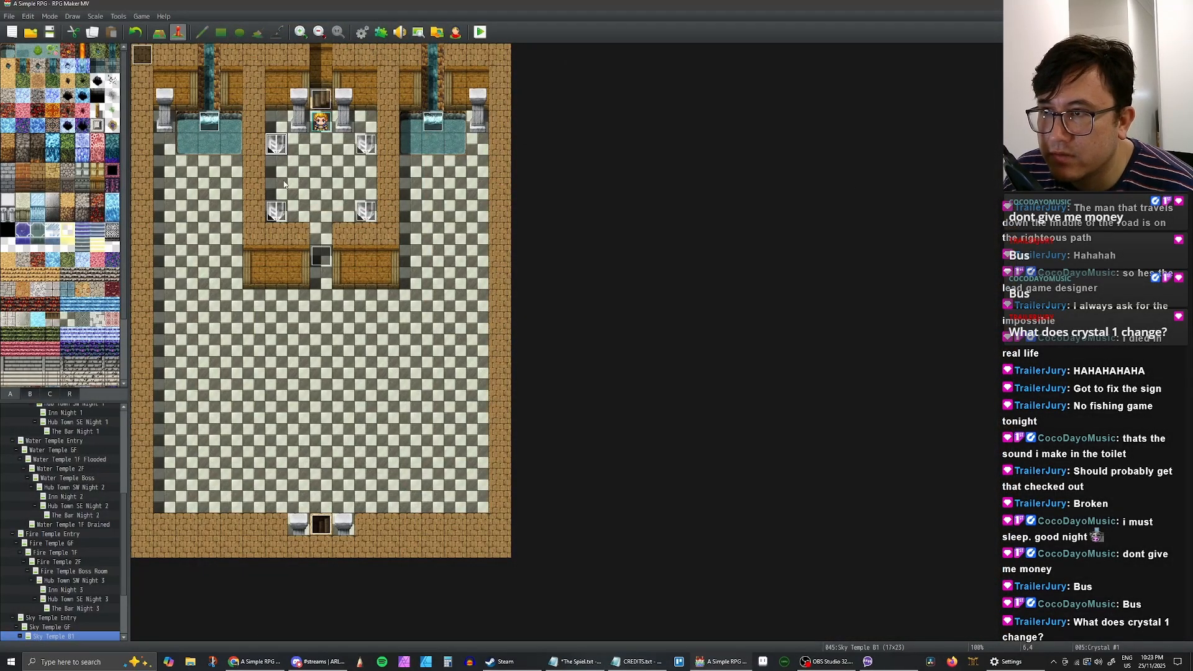
Step: Check the first event pages of Crystal #1 and Crystal #2 on the Sky Temple B1 map
double_click(276, 144)
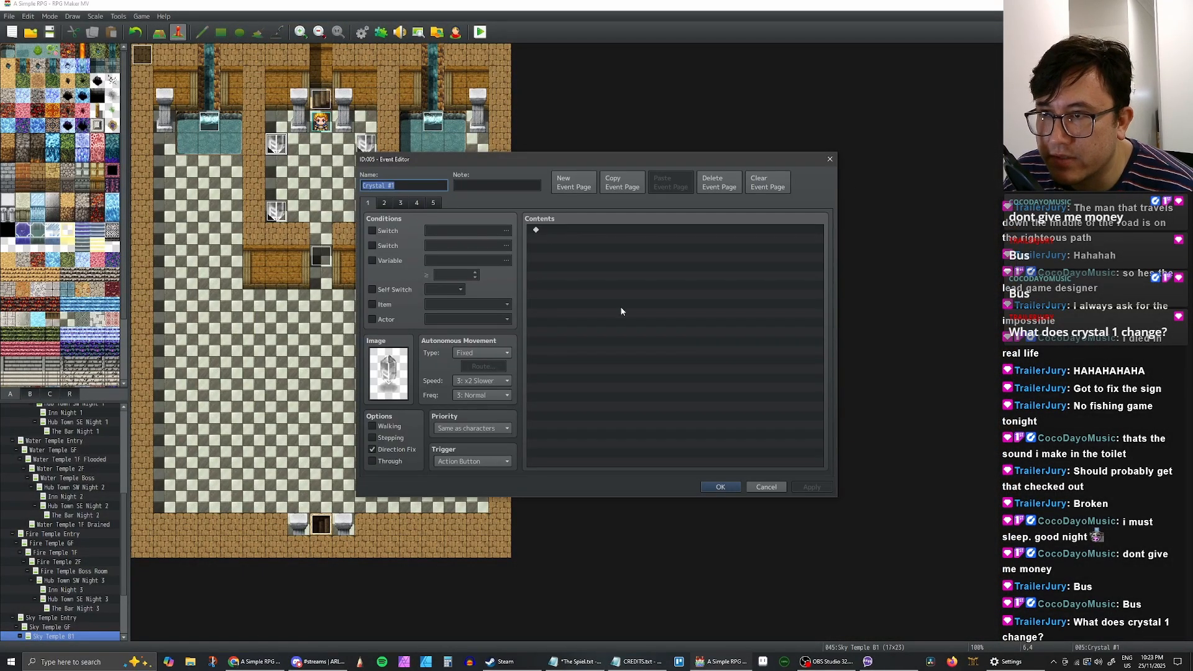
left_click(765, 487)
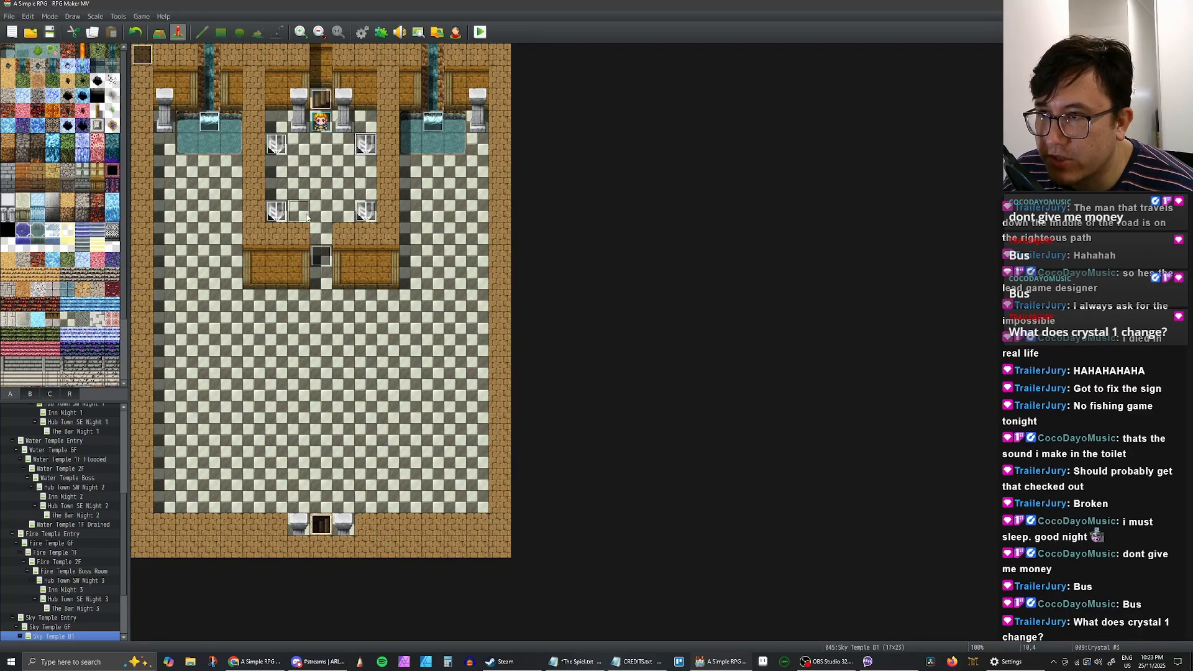
mouse_move(284, 212)
left_mouse_down()
mouse_move(307, 212)
mouse_move(282, 211)
left_mouse_up()
double_click(366, 146)
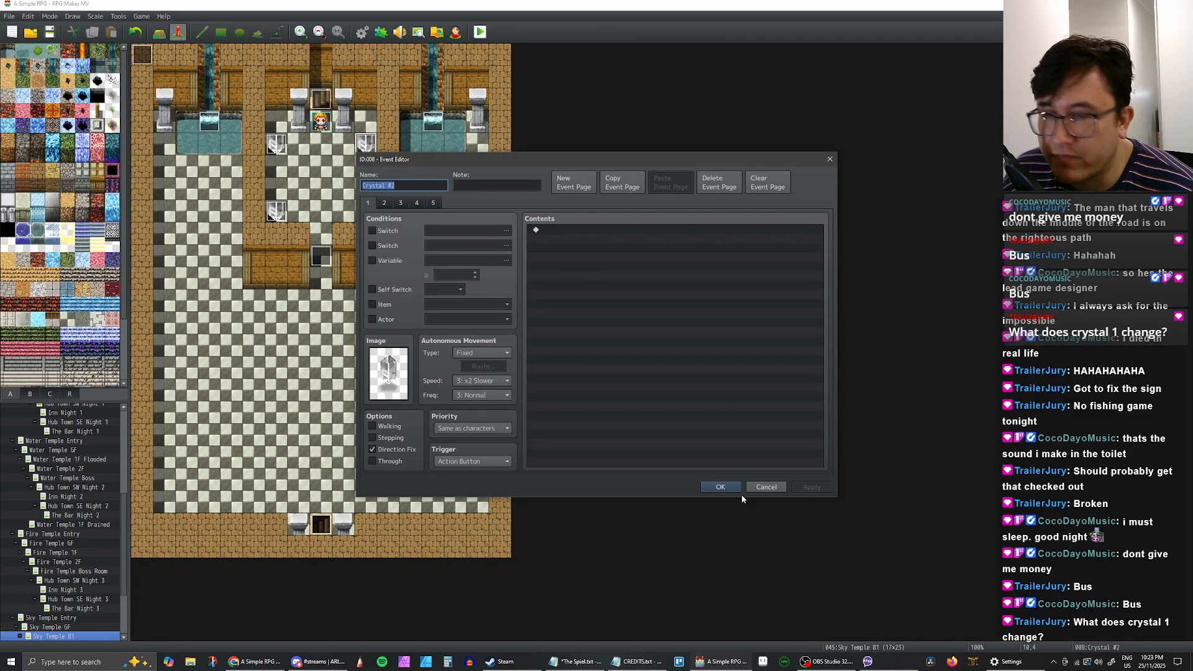
left_click(735, 487)
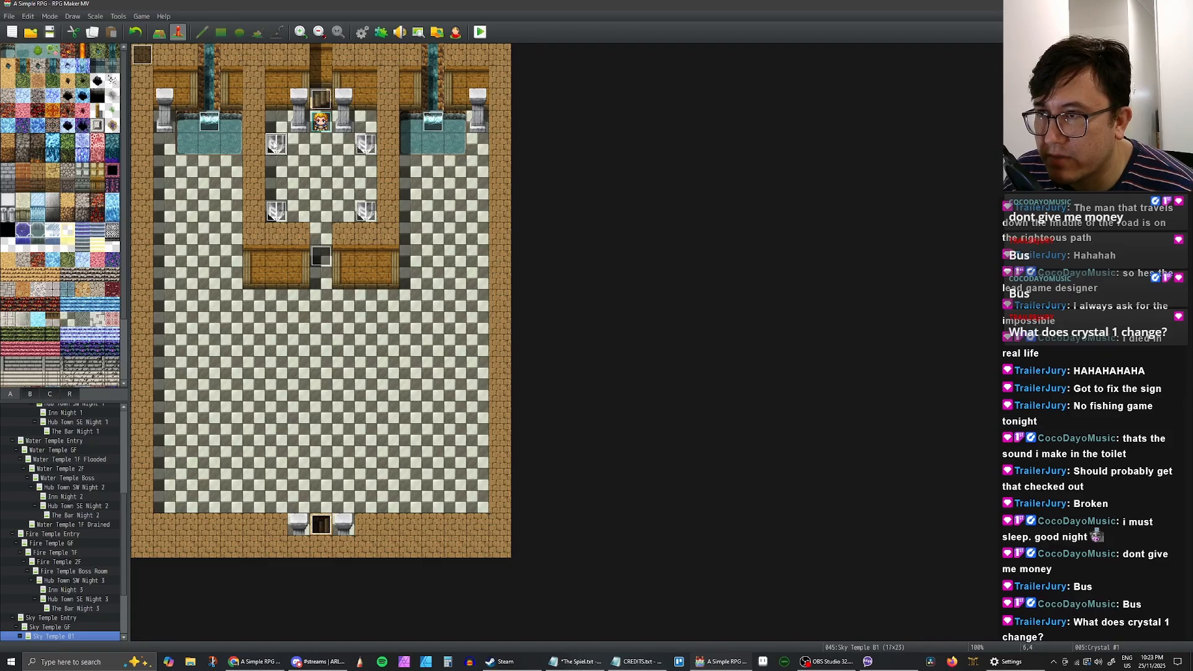
Step: Duplicate the green crystal page 3 of the Crystal #1 event as a new page 6
double_click(276, 145)
left_click(385, 202)
left_click(400, 204)
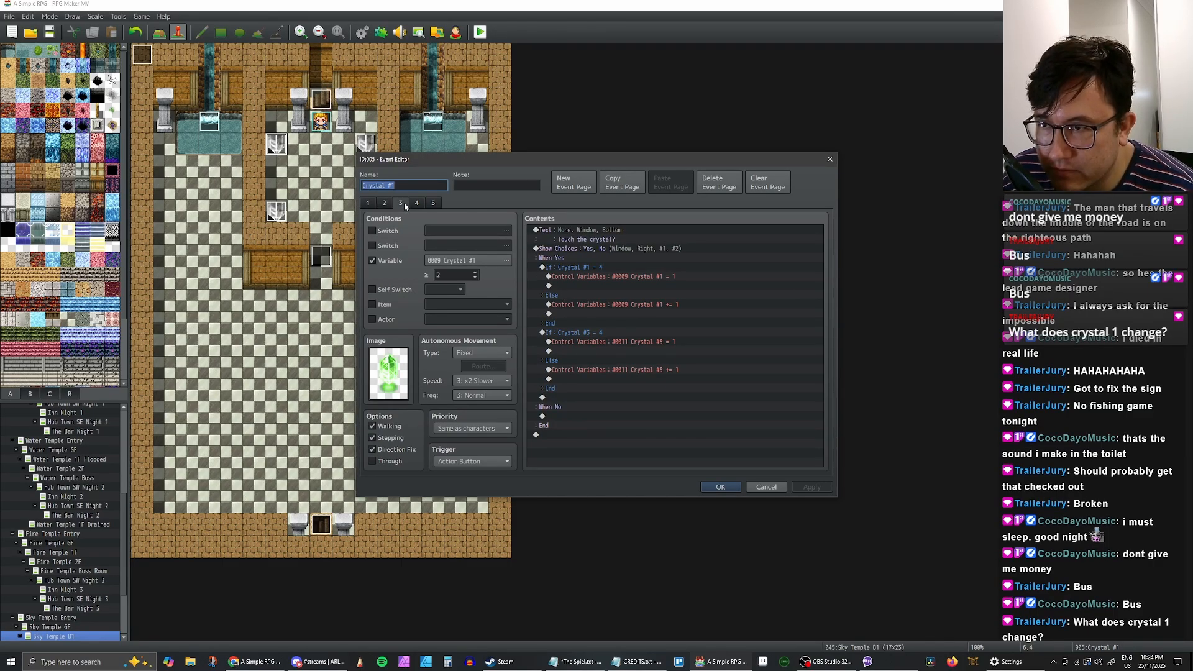
left_click(433, 202)
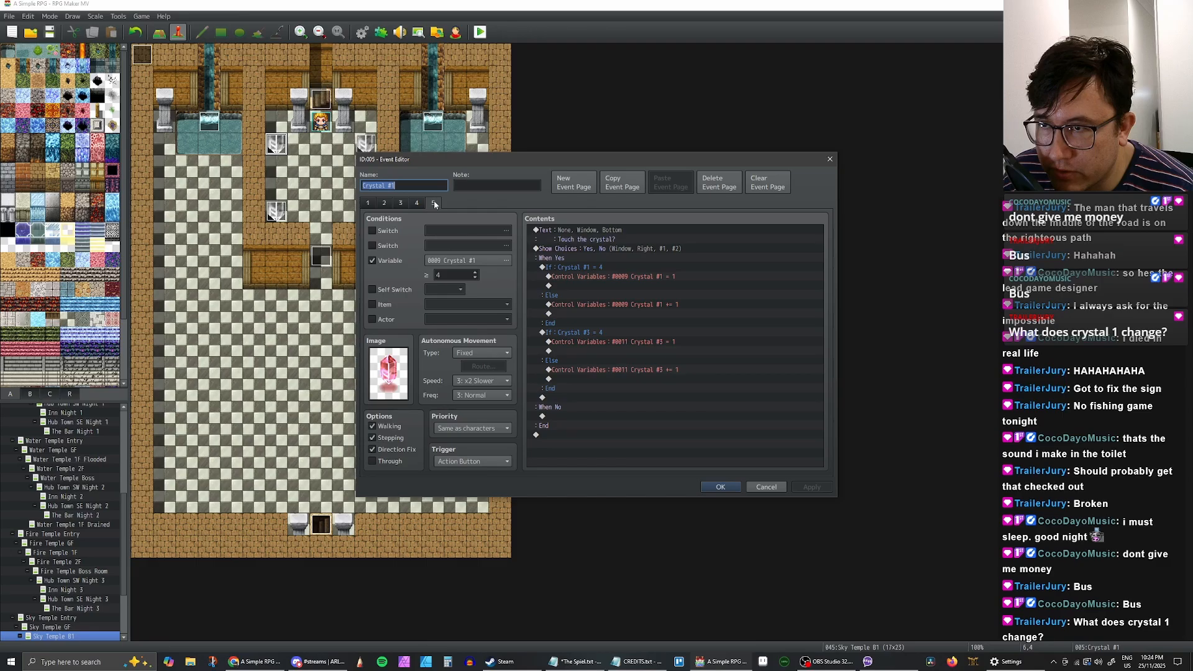
left_click(402, 203)
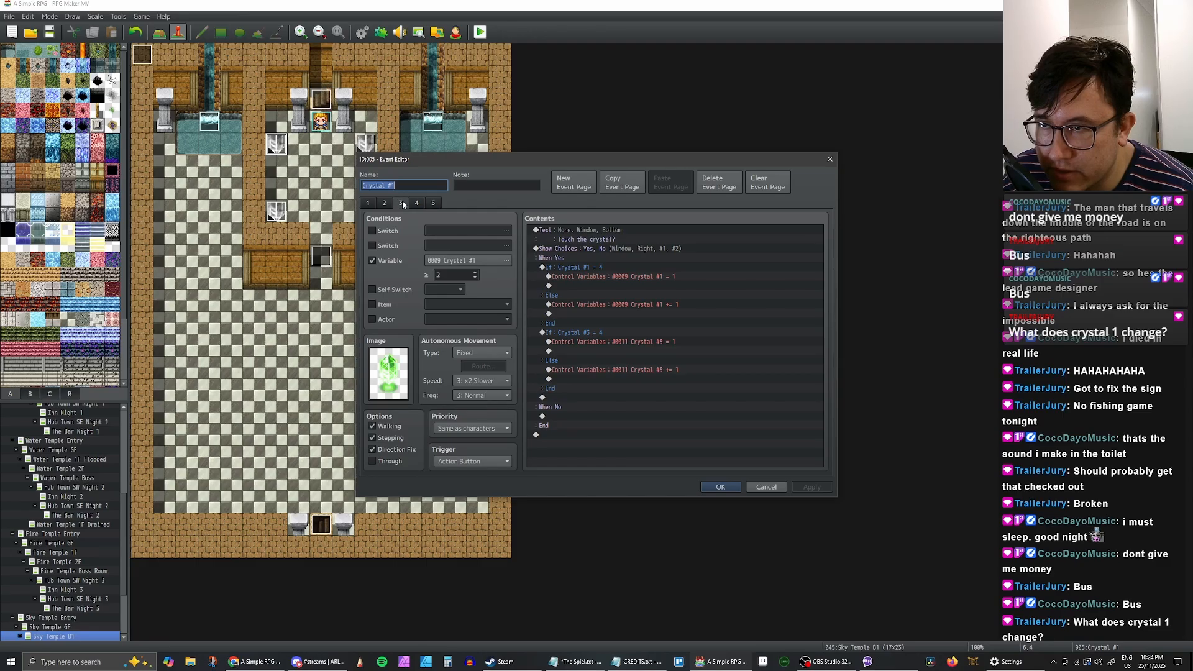
left_click(622, 183)
left_click(433, 203)
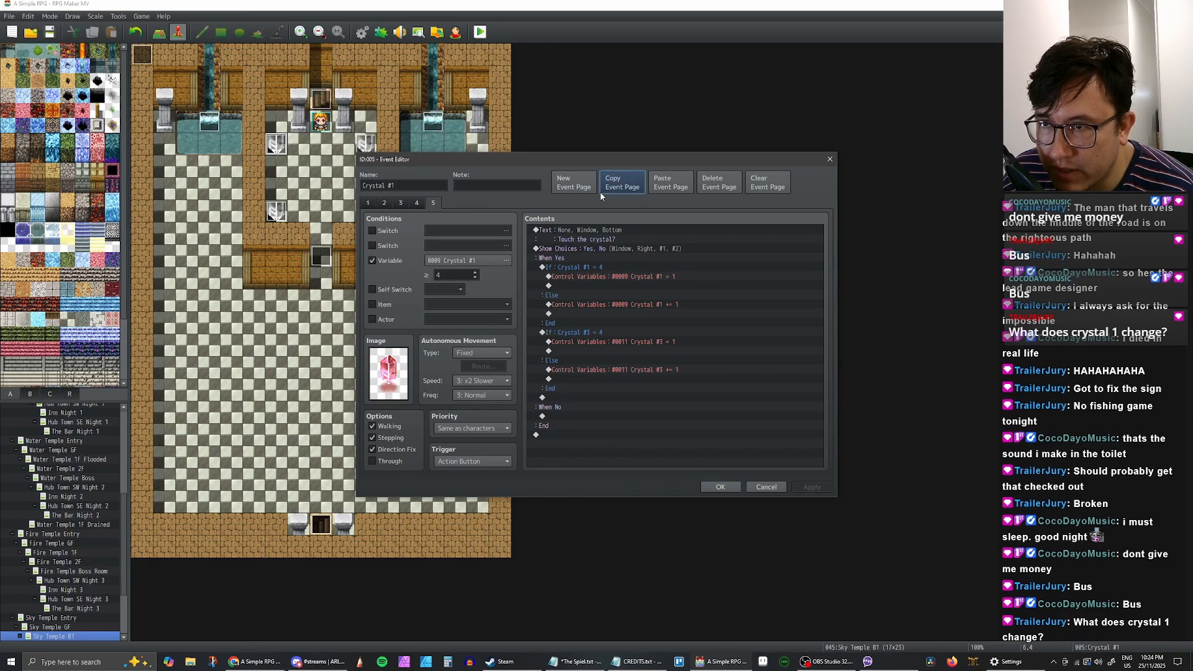
left_click(401, 203)
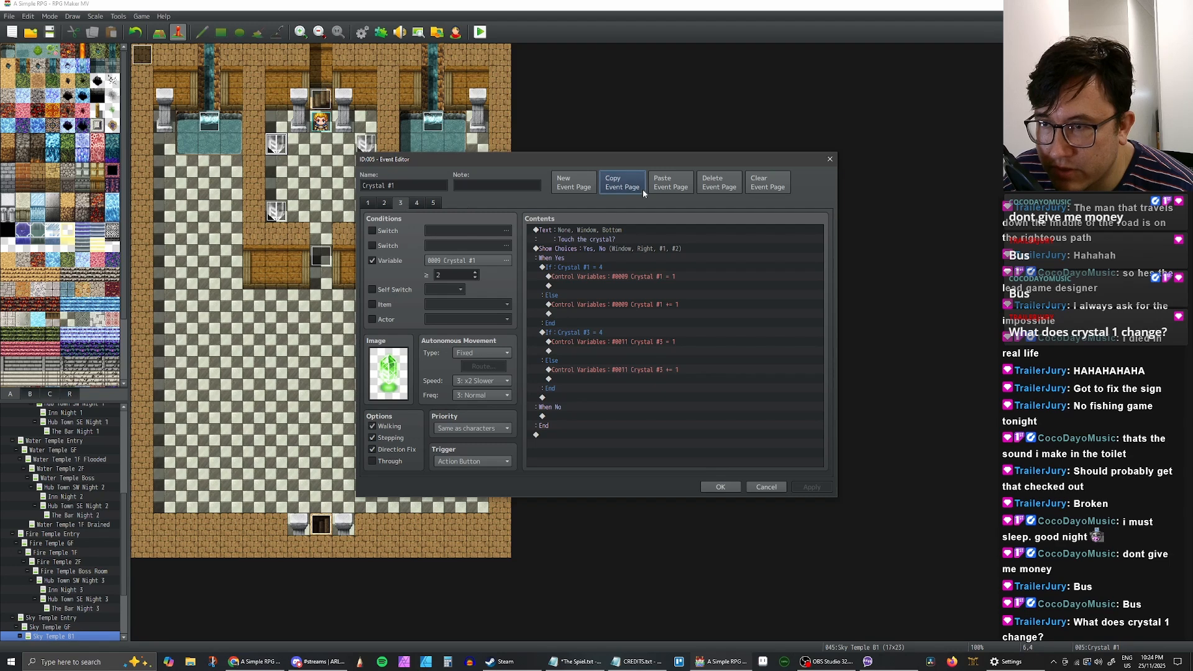
left_click(433, 203)
left_click(670, 183)
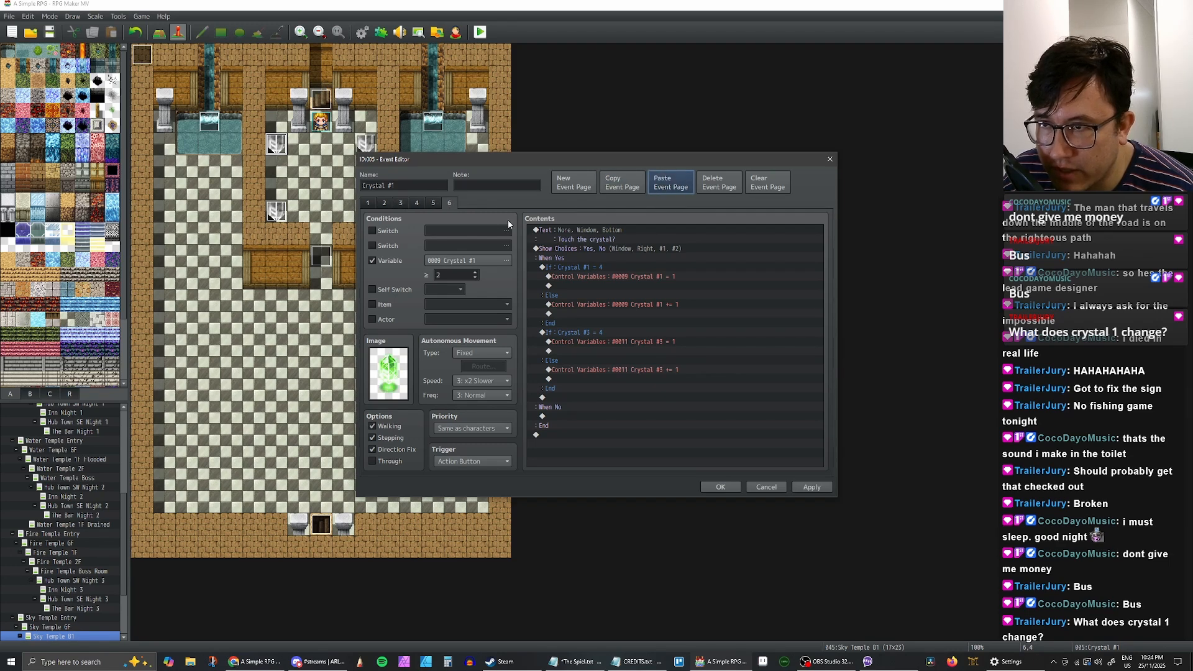
Step: Replace the variable condition on Crystal #1's page 6 with switch 0029 Sky Puzzle Solved
left_click(373, 261)
left_click(373, 230)
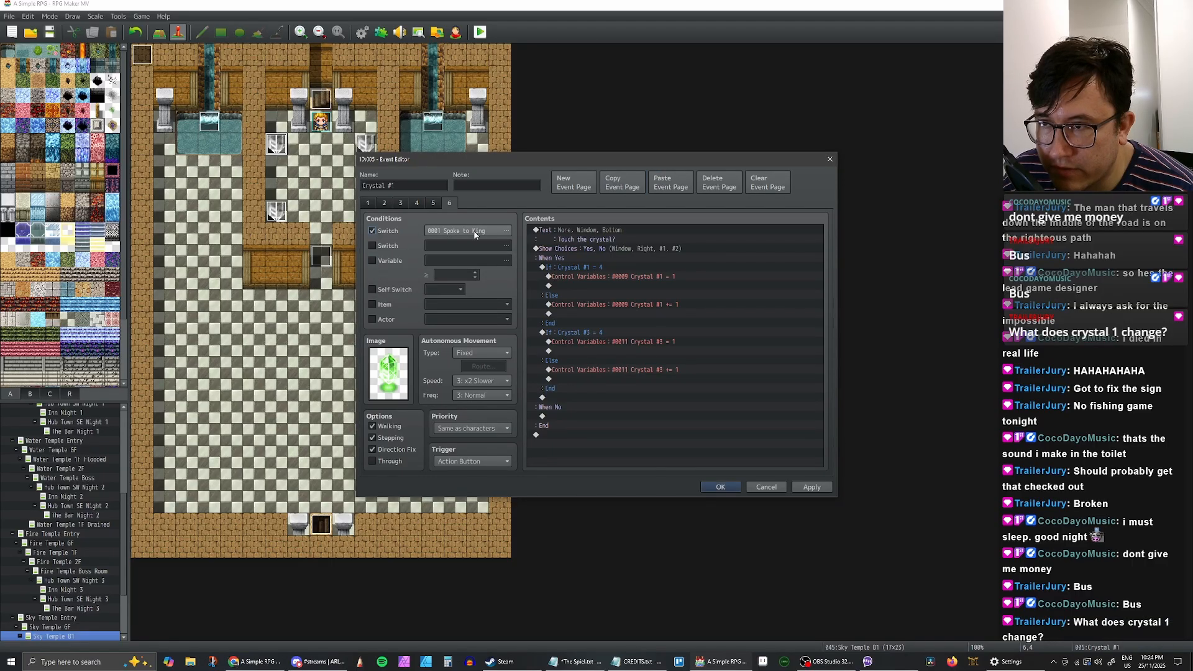
left_click(485, 234)
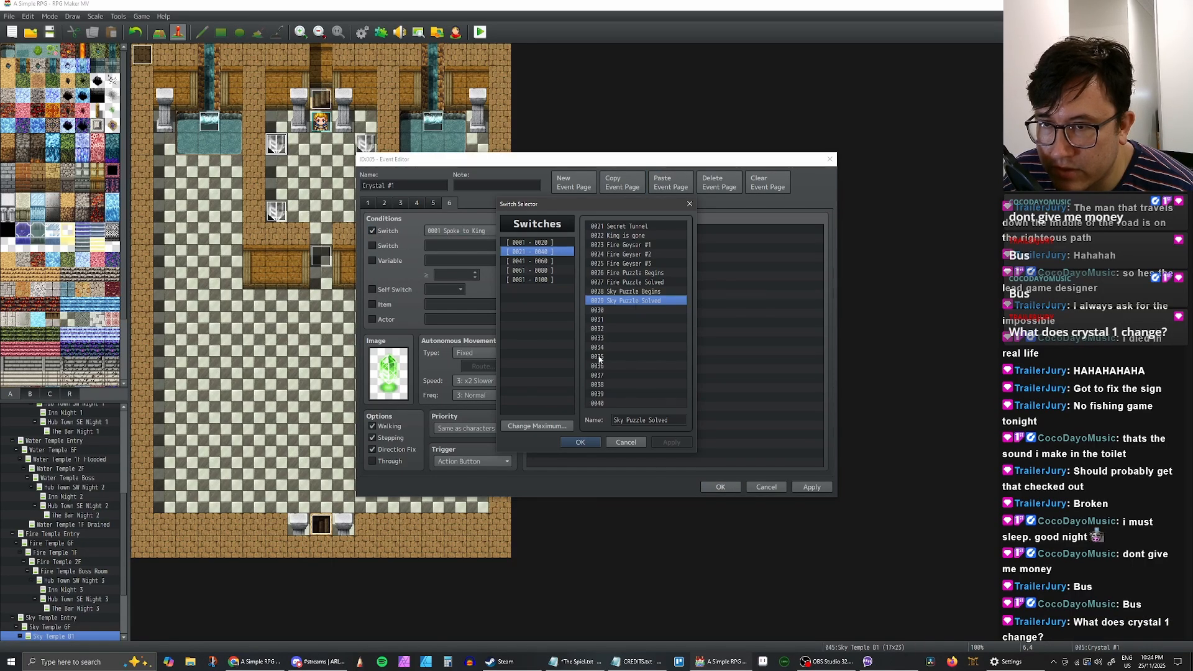
left_click(572, 441)
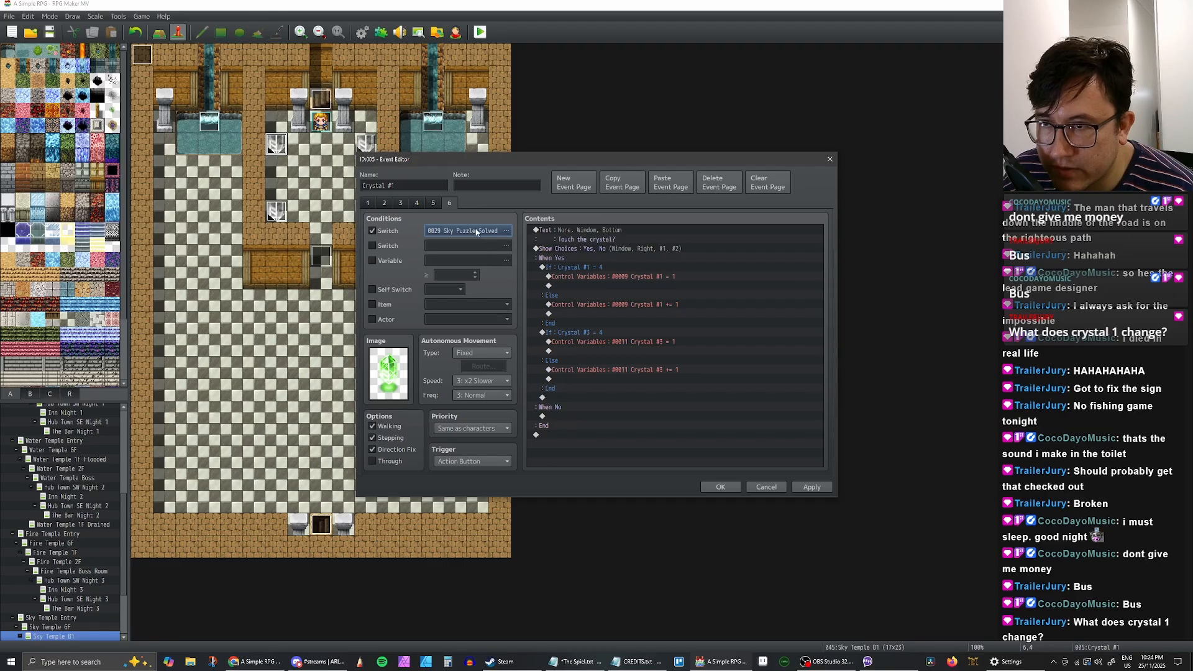
Step: Delete all commands from Crystal #1's page 6 and save the event
left_click(587, 238)
key("ctrl+a")
key("Delete")
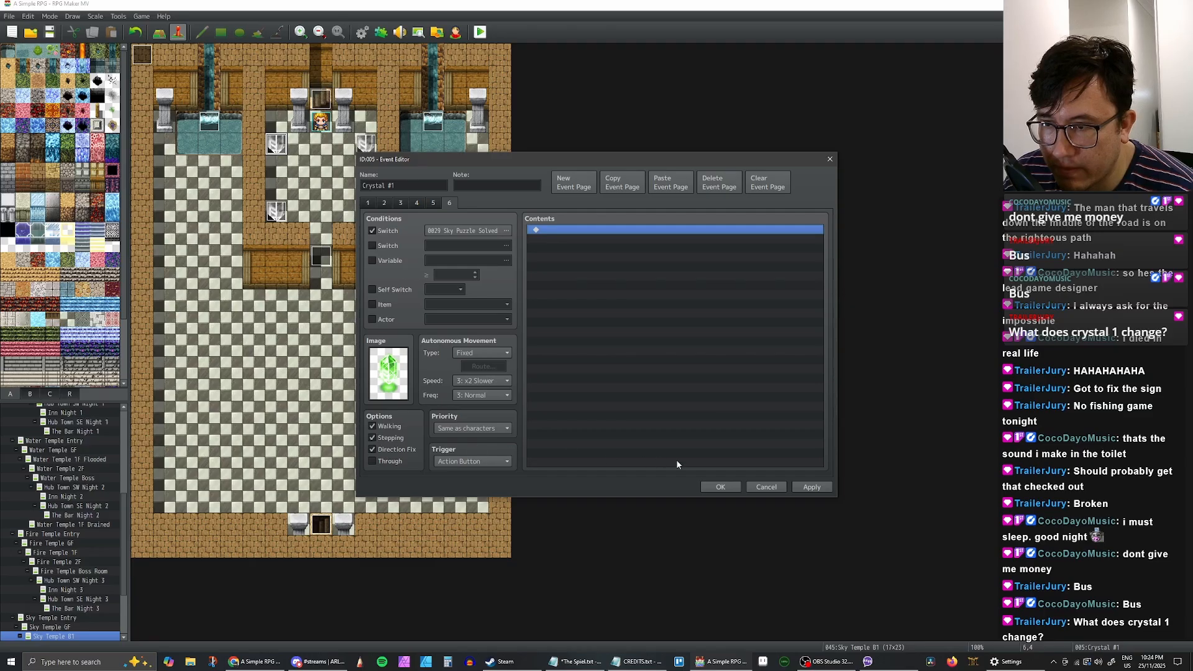
left_click(809, 486)
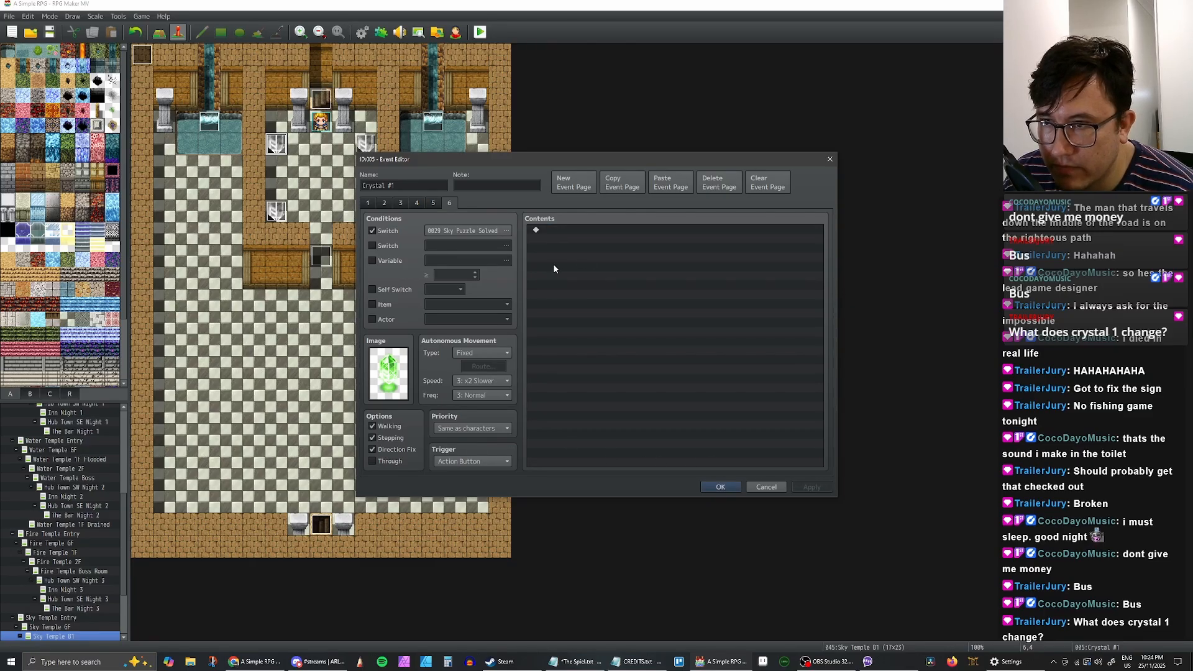
left_click(715, 486)
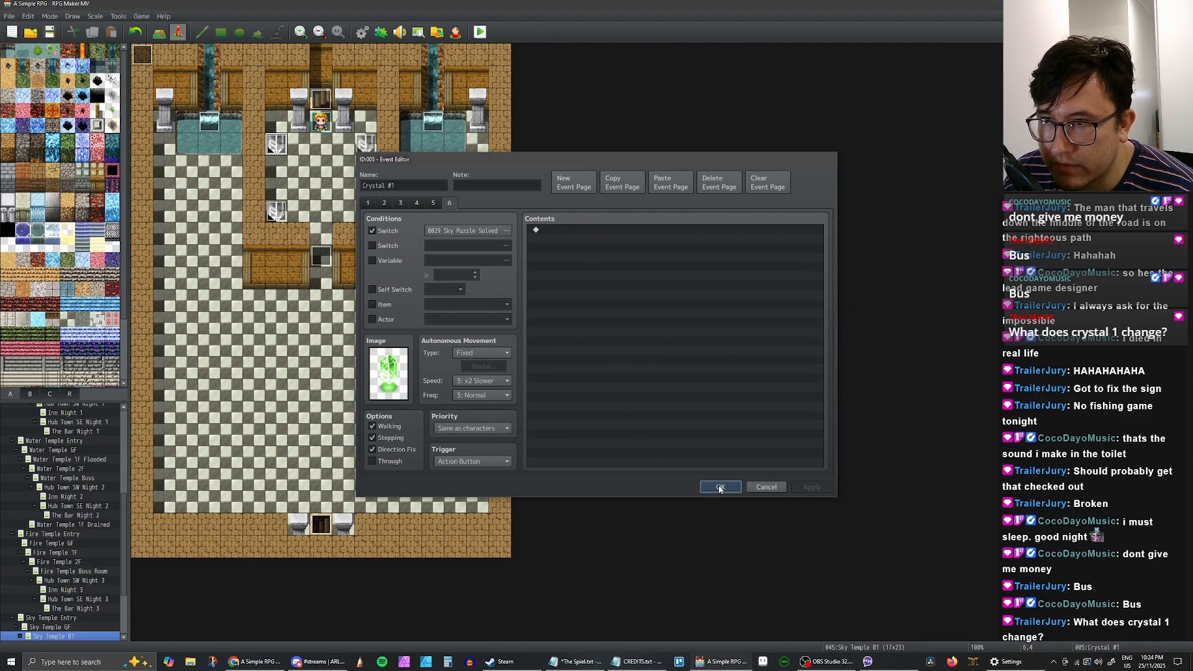
Step: Duplicate the blue crystal page 4 of the Crystal #2 event as a new page 6
double_click(365, 144)
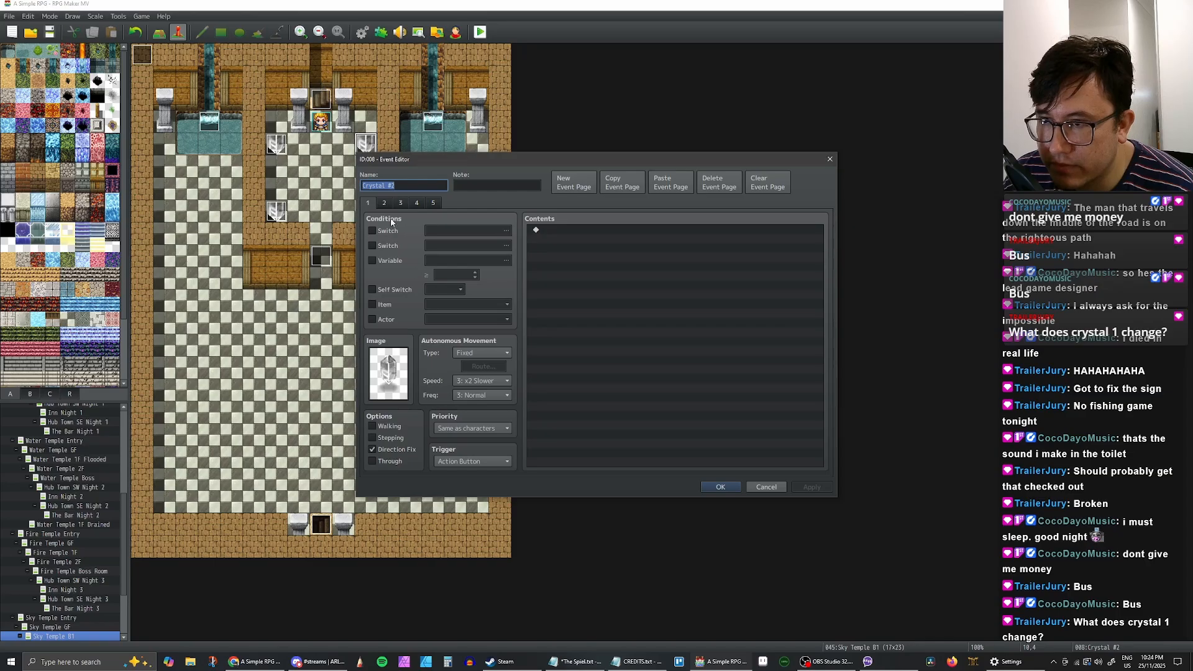
left_click(401, 203)
left_click(416, 204)
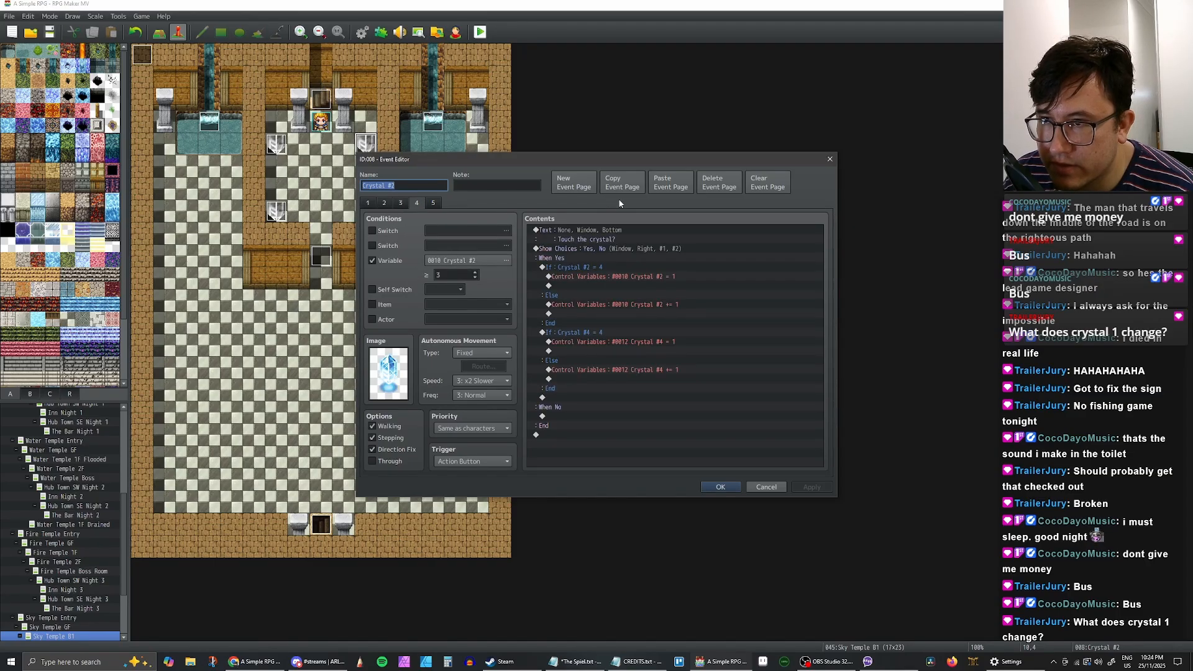
left_click(621, 183)
left_click(433, 203)
left_click(670, 182)
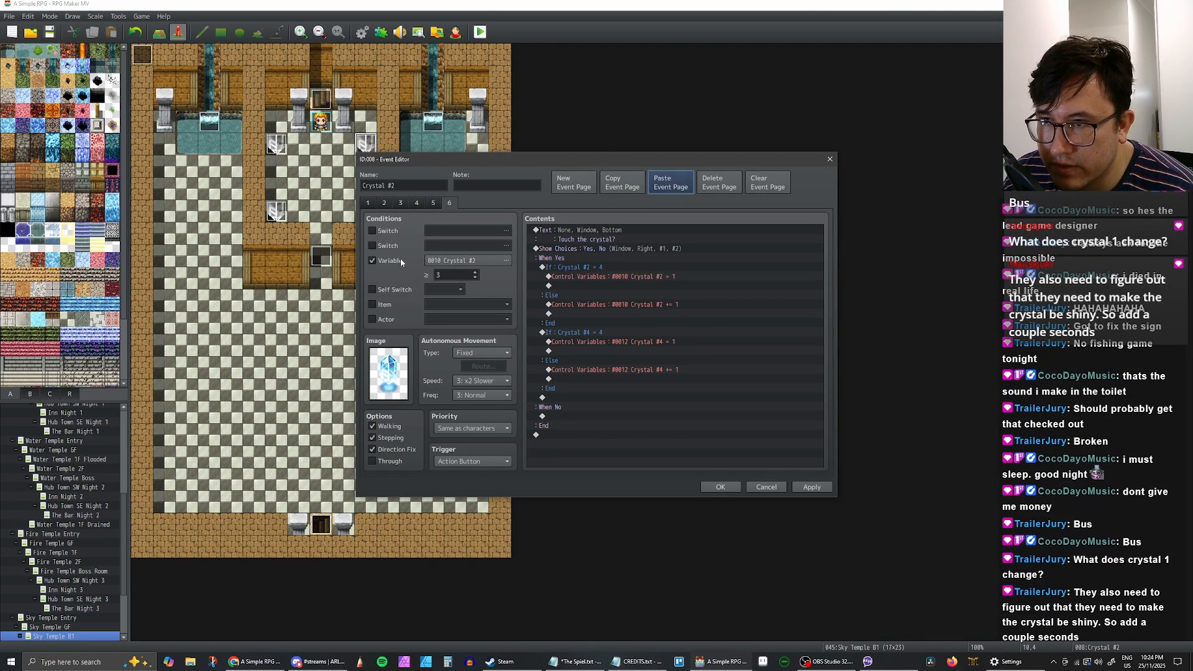
Step: Replace the variable condition on Crystal #2's page 6 with switch 0029 Sky Puzzle Solved
left_click(373, 260)
left_click(372, 230)
left_click(466, 230)
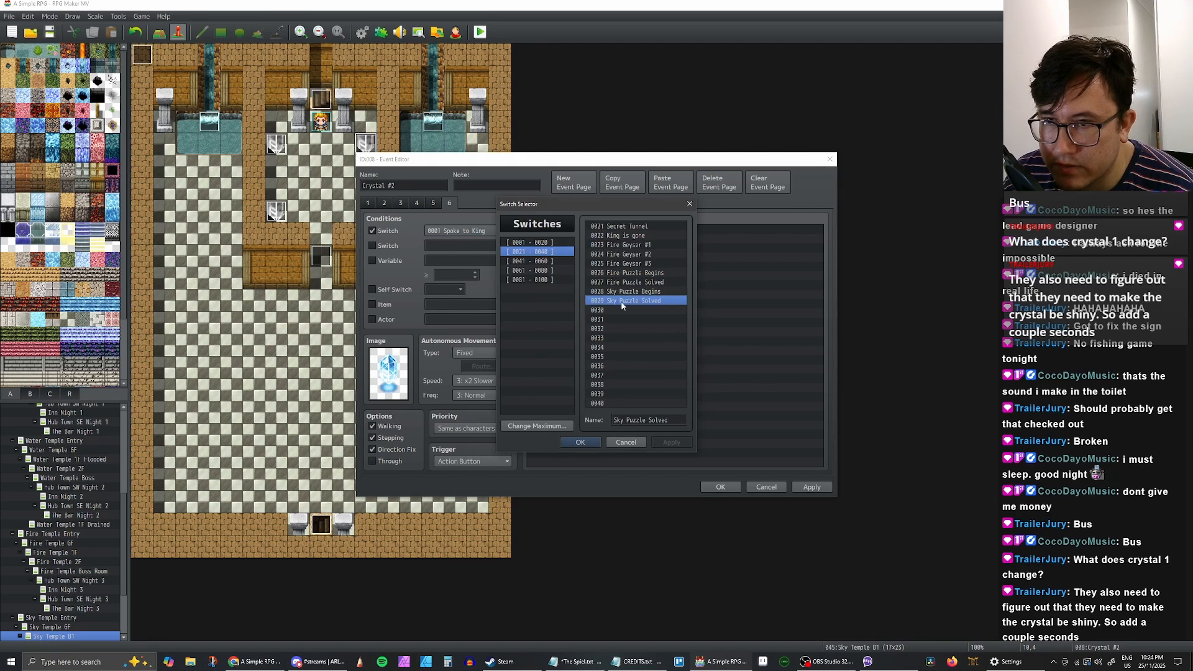
double_click(623, 304)
Step: Delete all commands from Crystal #2's page 6 and save the event
left_click(597, 239)
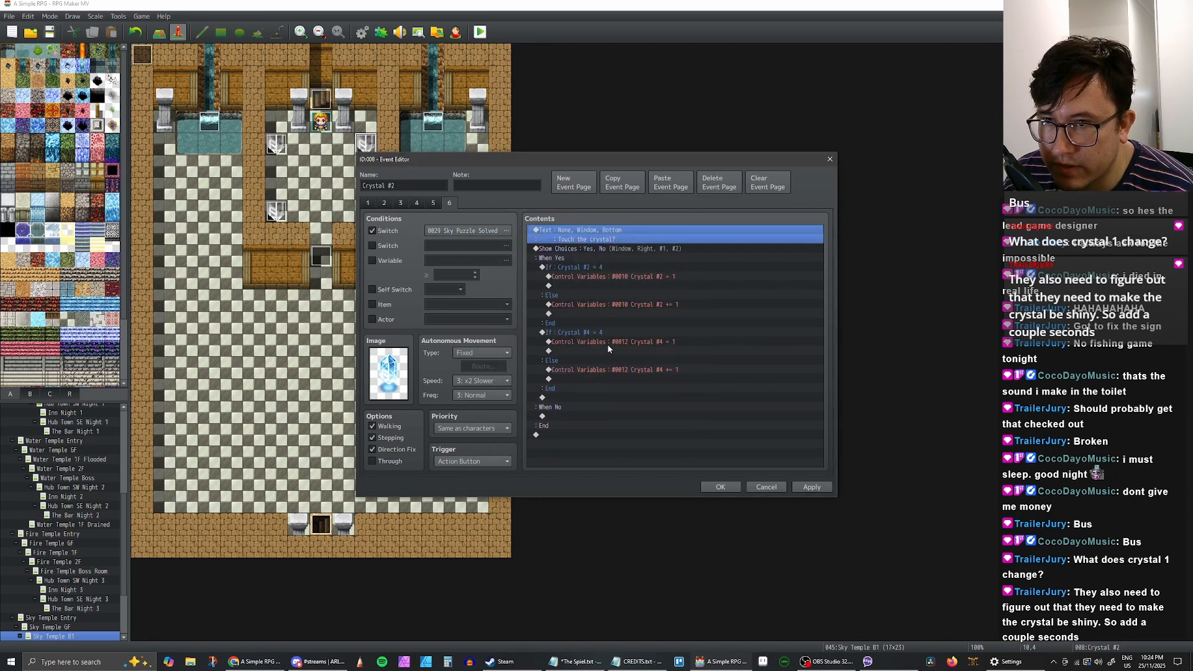
left_click(588, 390, "shift")
key("Delete")
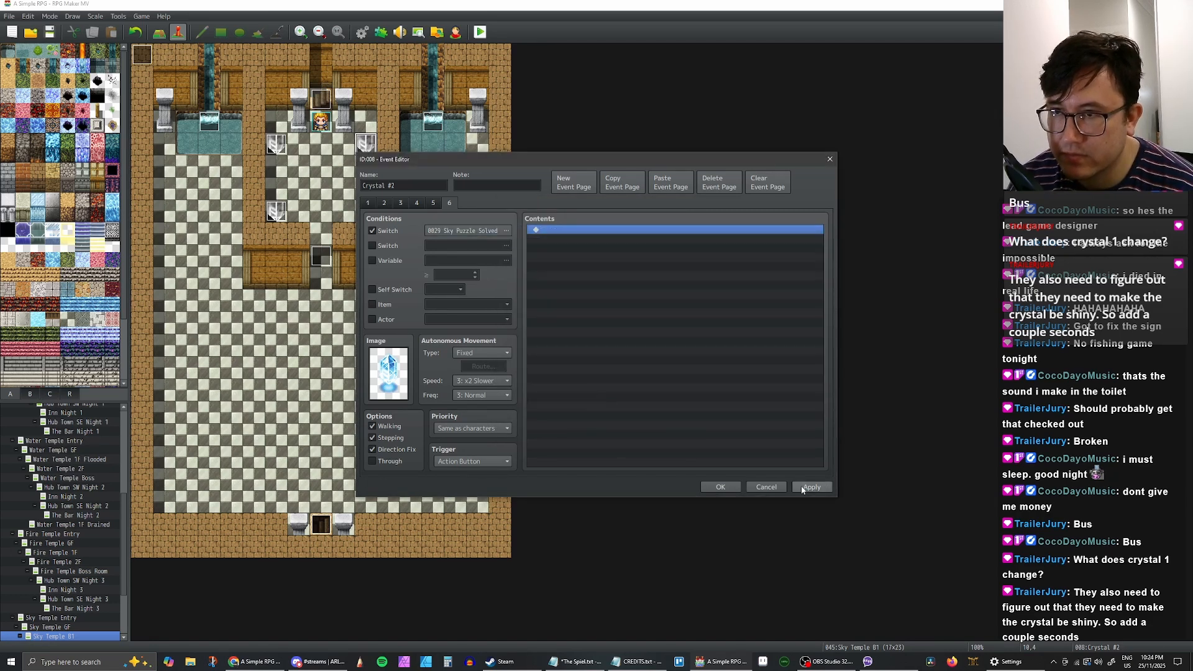
left_click(720, 487)
Step: Duplicate the red crystal page 5 of the Crystal #3 event as a new page 6
double_click(274, 211)
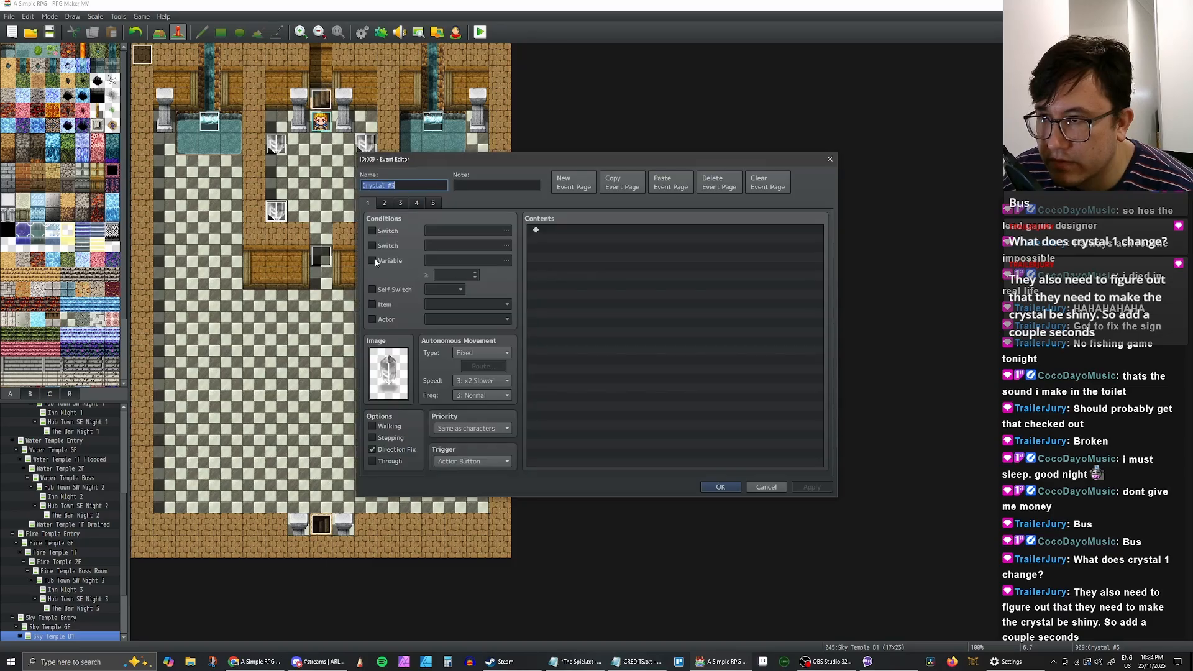
left_click(433, 202)
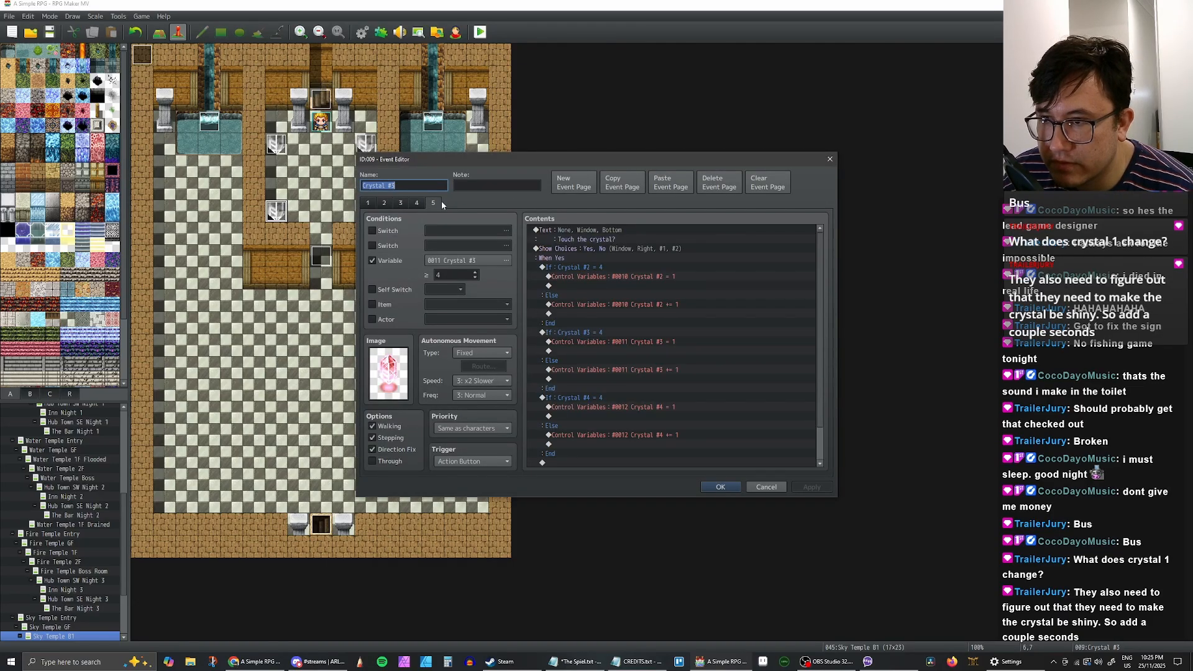
left_click(636, 188)
left_click(670, 182)
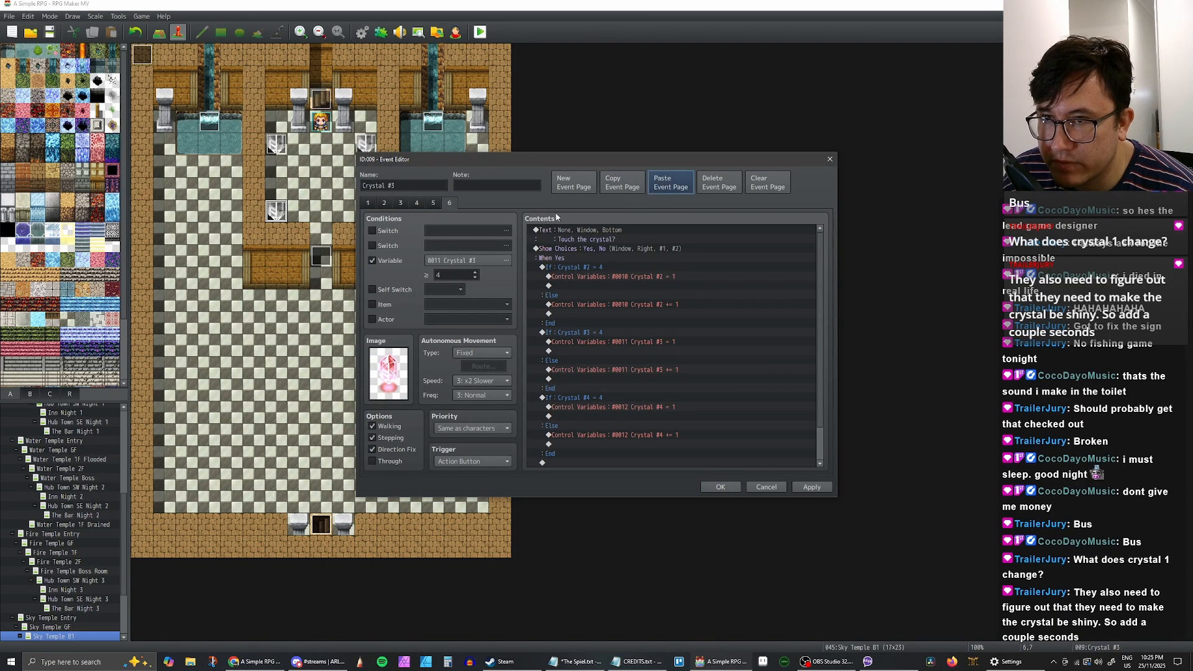
Step: Replace the variable condition on Crystal #3's page 6 with switch 0029 Sky Puzzle Solved
left_click(372, 231)
left_click(506, 230)
left_click(637, 301)
left_click(580, 441)
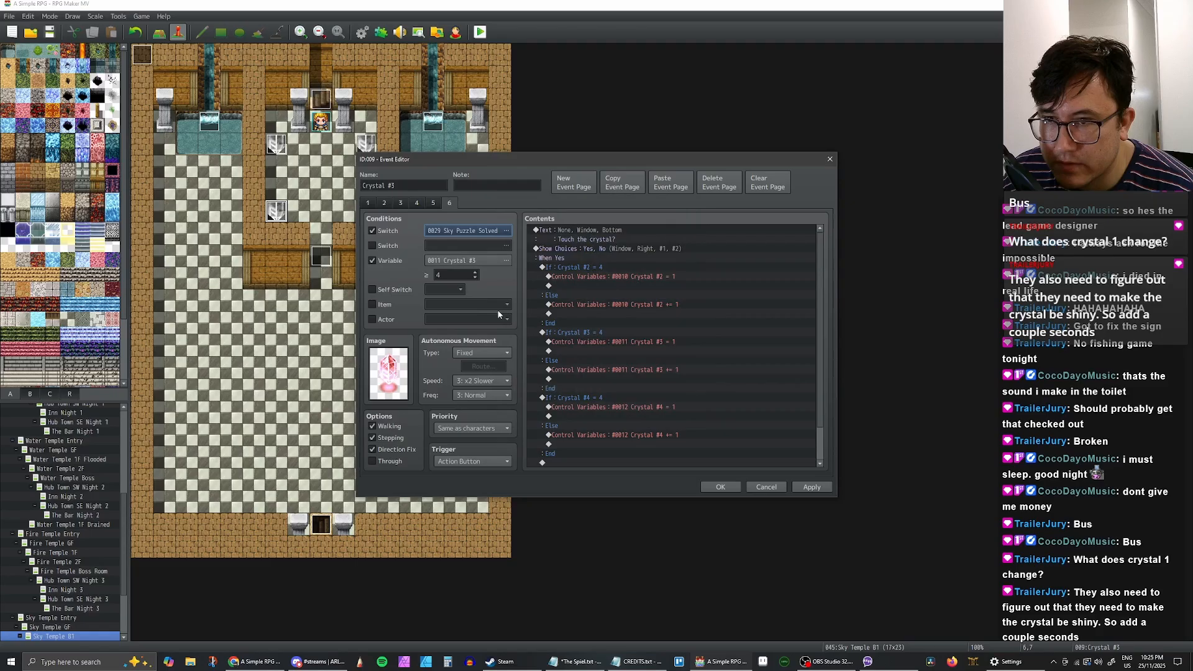
left_click(372, 261)
Step: Delete all commands from Crystal #3's page 6 and apply the change
scroll(599, 415, "down", 1)
left_click(577, 453, "shift")
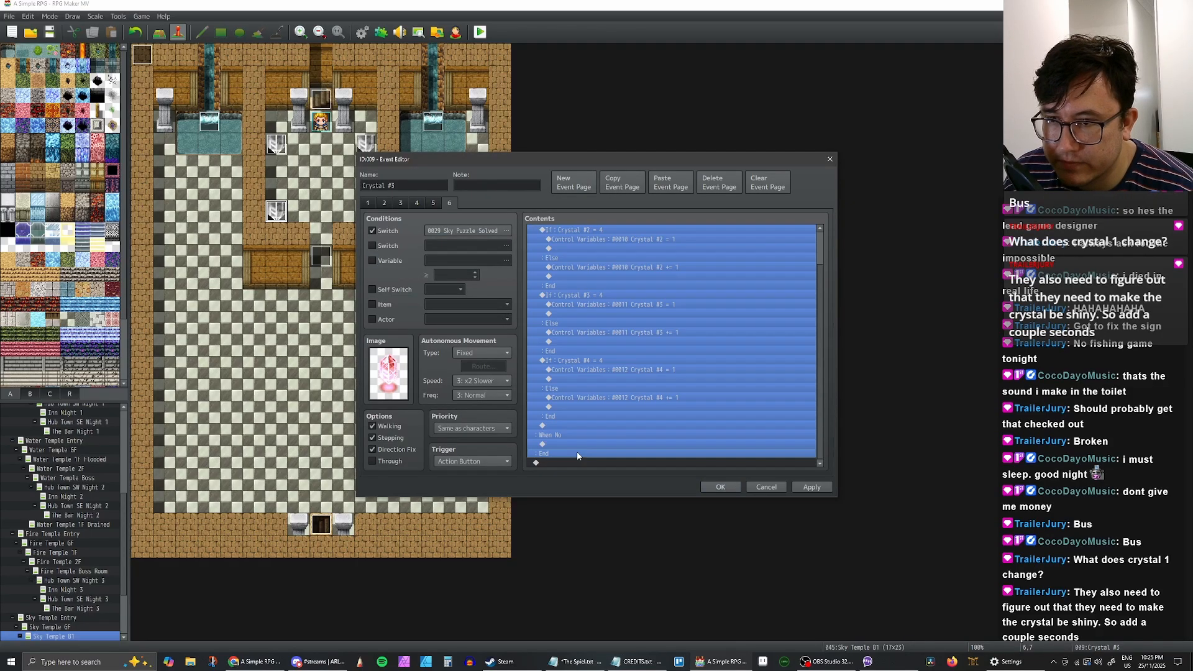
key("Down")
scroll(610, 286, "up", 2)
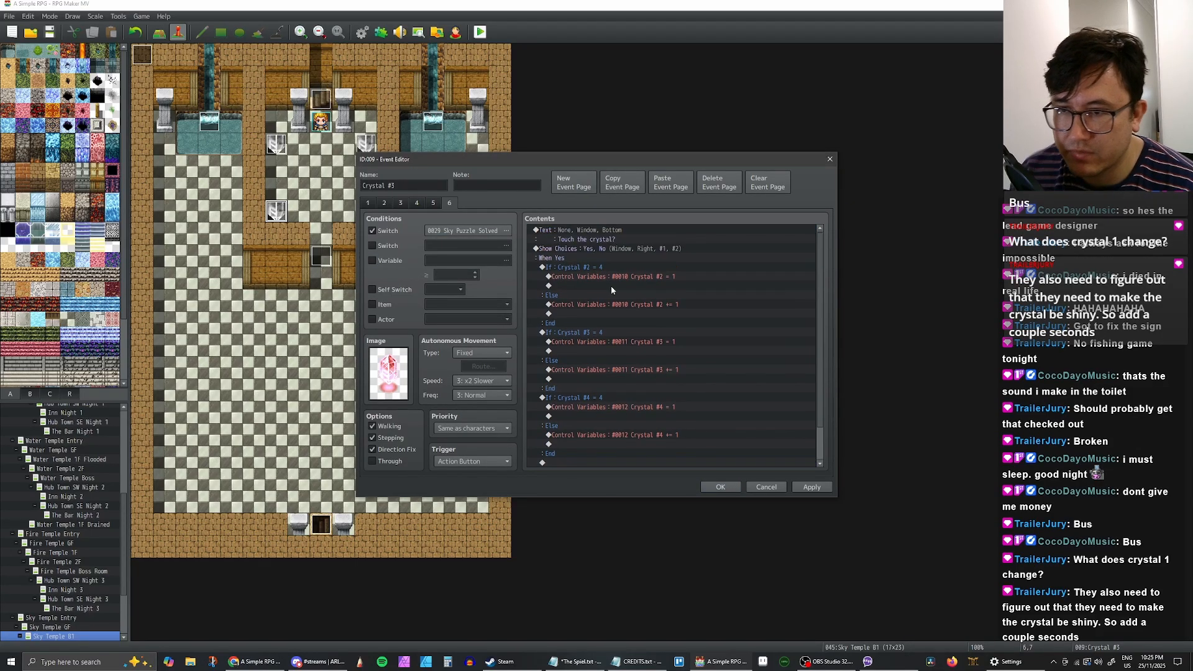
left_click(606, 245, "shift")
key("Delete")
left_click(606, 234)
key("Delete")
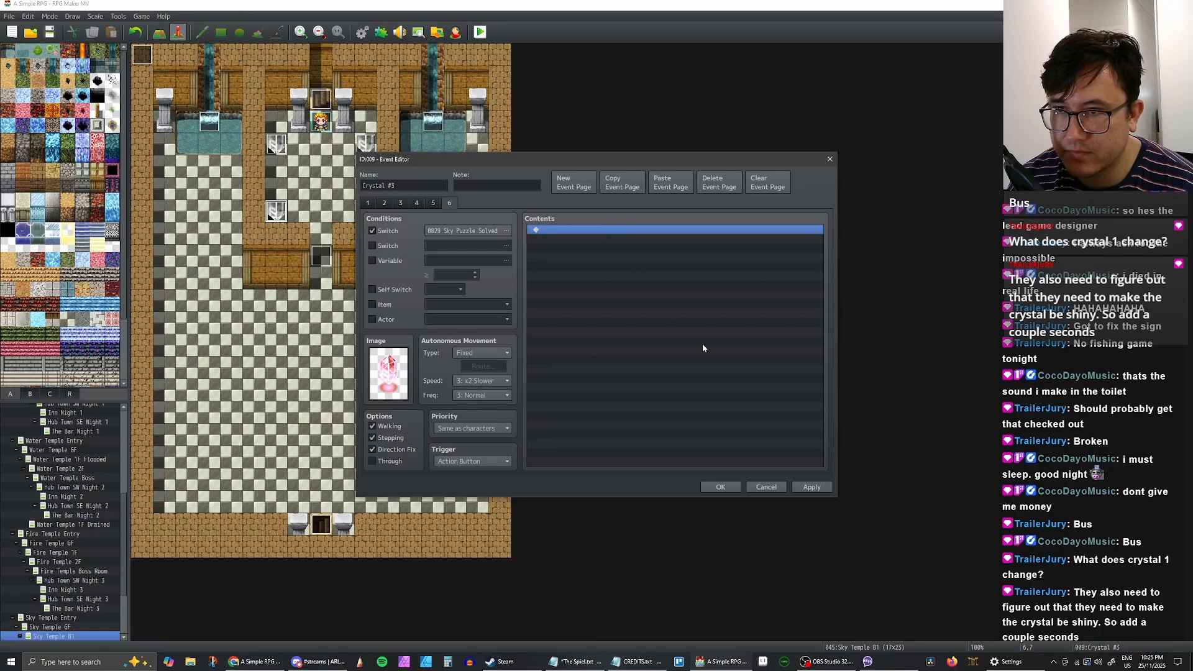
left_click(803, 488)
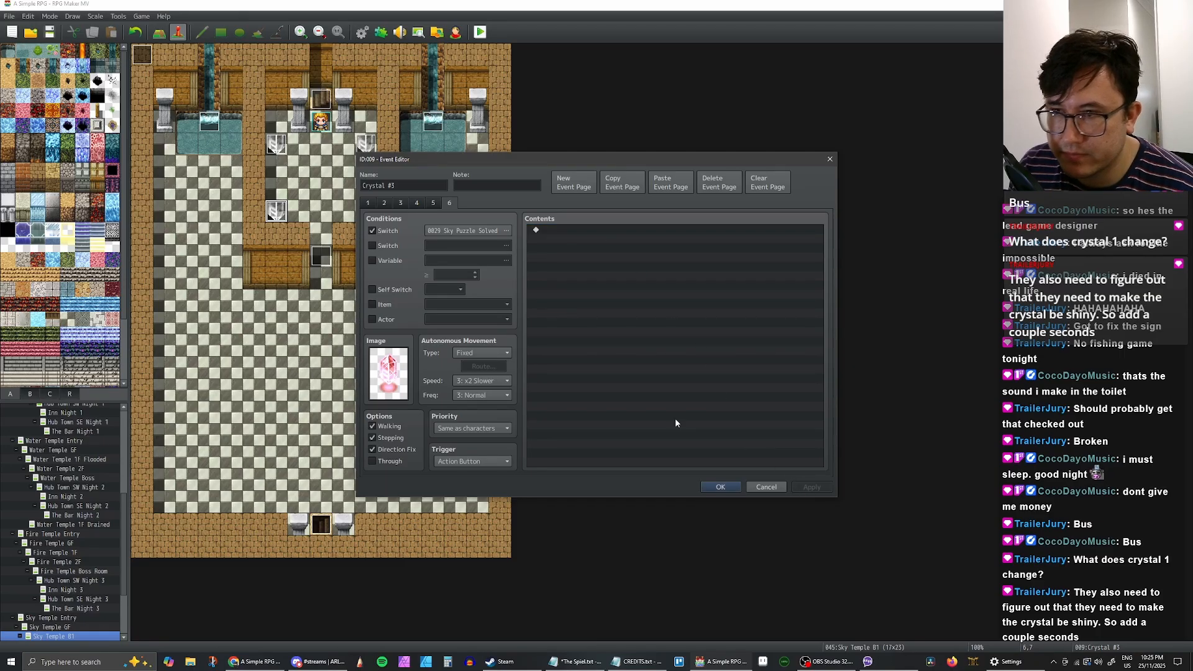
Step: Save the Crystal #3 event and duplicate page 2 of the Crystal #4 event as a new page 6
left_click(721, 485)
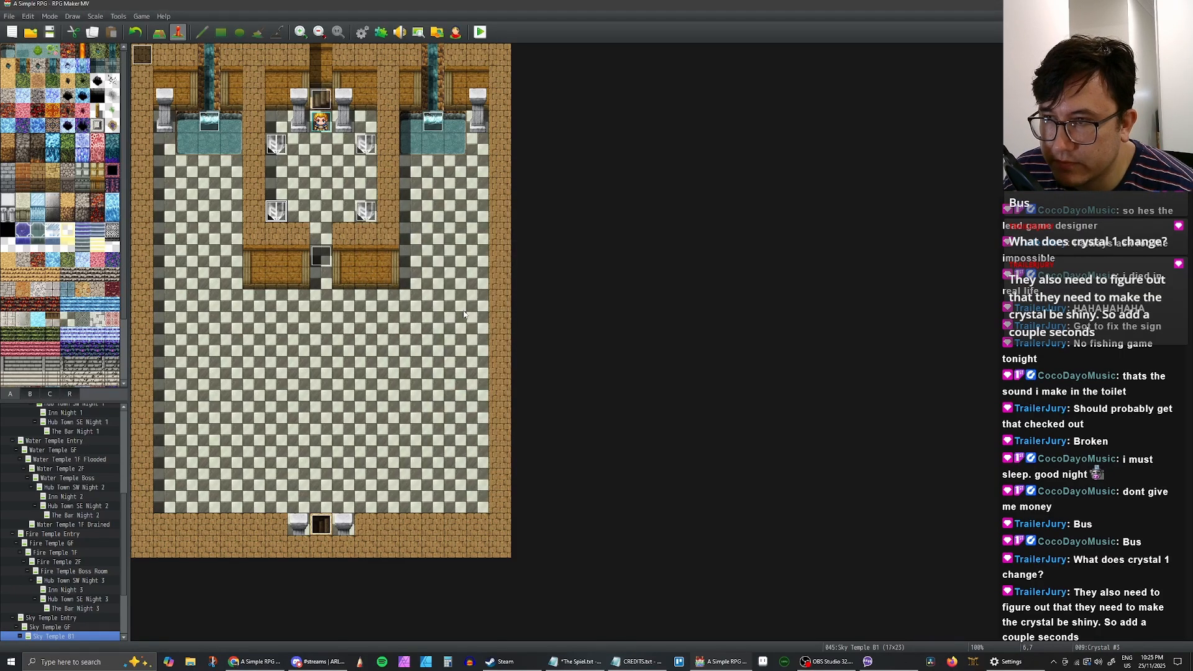
double_click(366, 213)
left_click(433, 203)
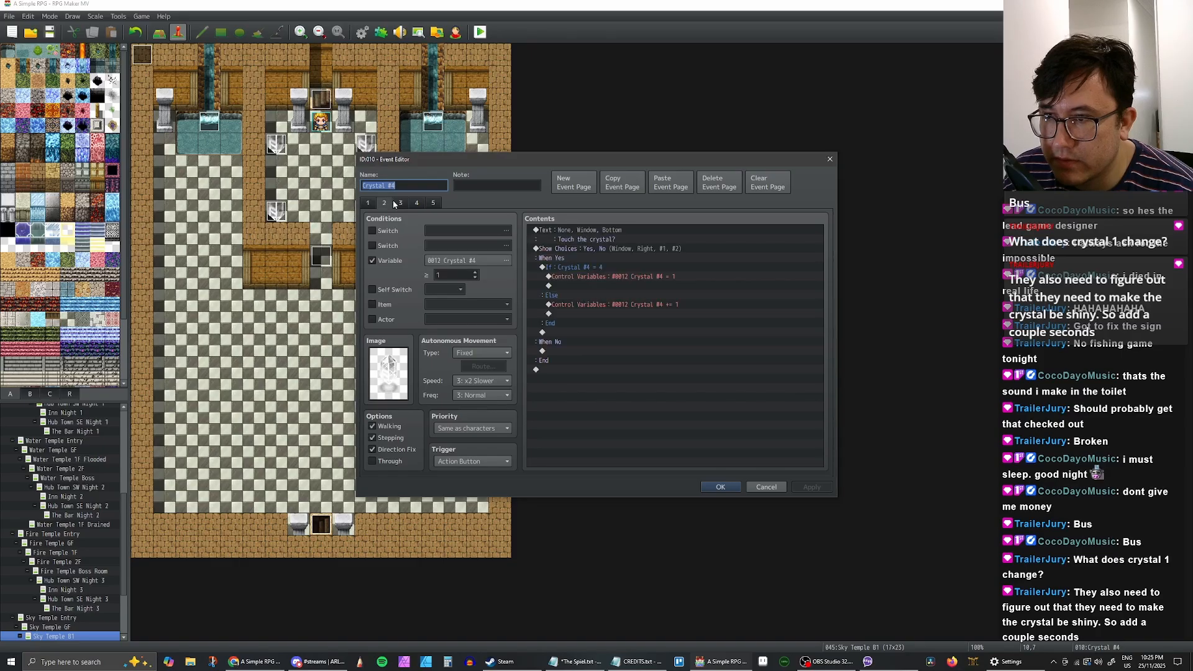
left_click(620, 187)
left_click(673, 187)
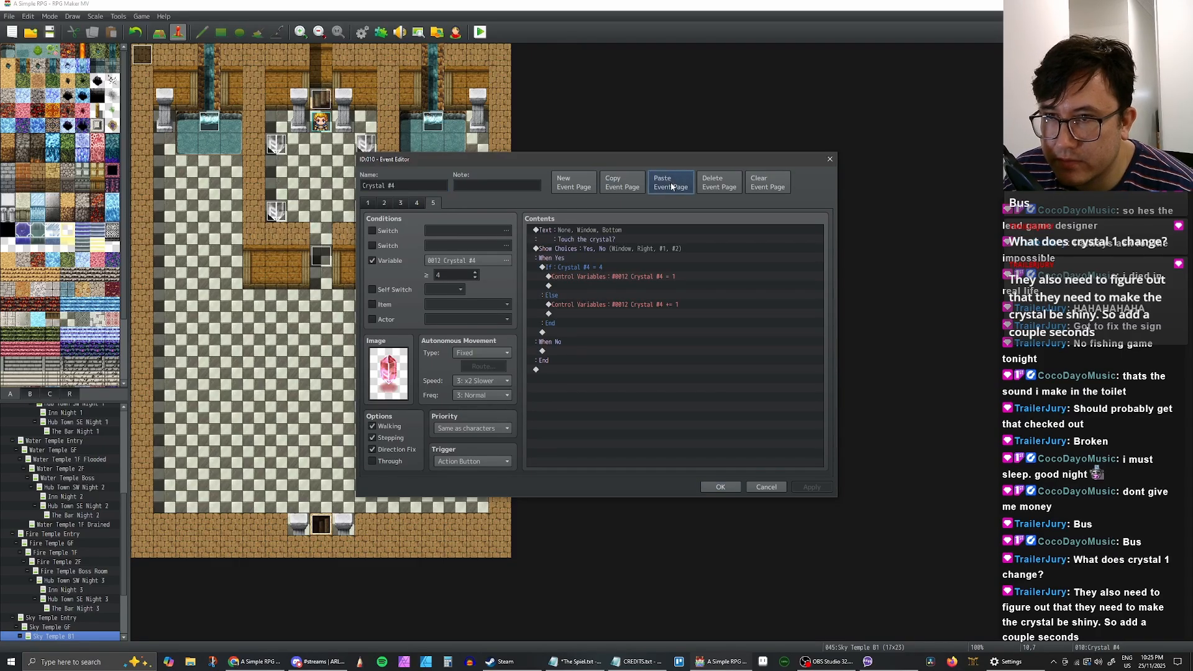
Step: Replace the variable condition on Crystal #4's page 6 with switch 0029 Sky Puzzle Solved
left_click(374, 259)
left_click(374, 231)
left_click(466, 231)
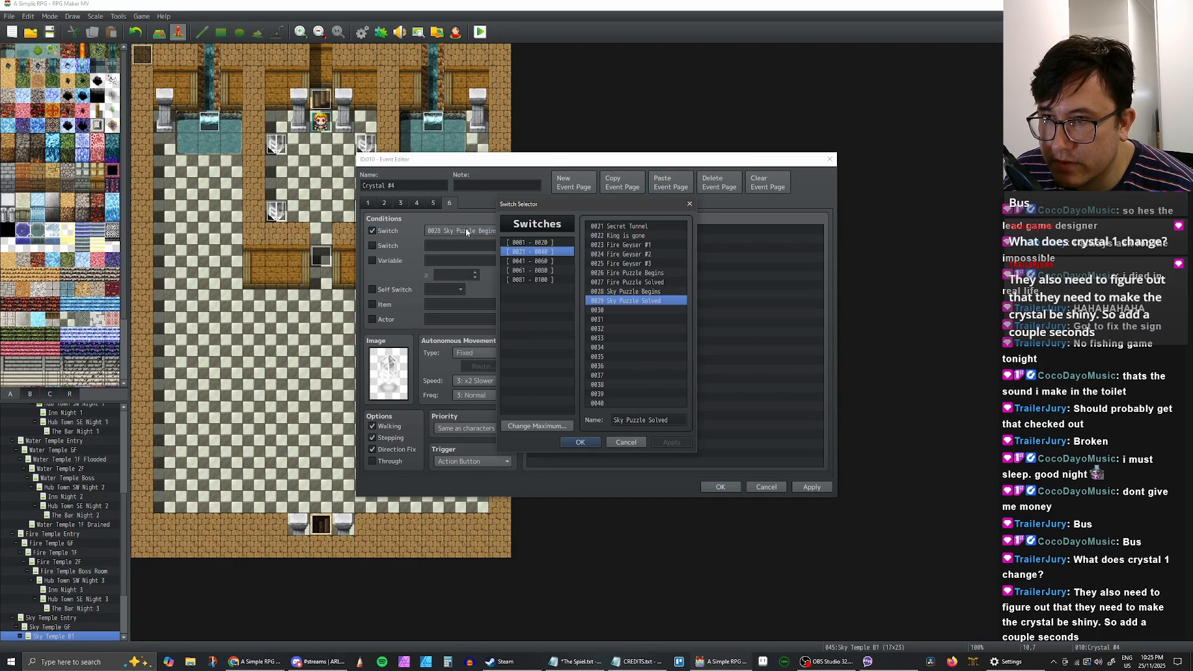
double_click(629, 300)
Step: Delete all commands from Crystal #4's page 6 and save the event
left_click(597, 229)
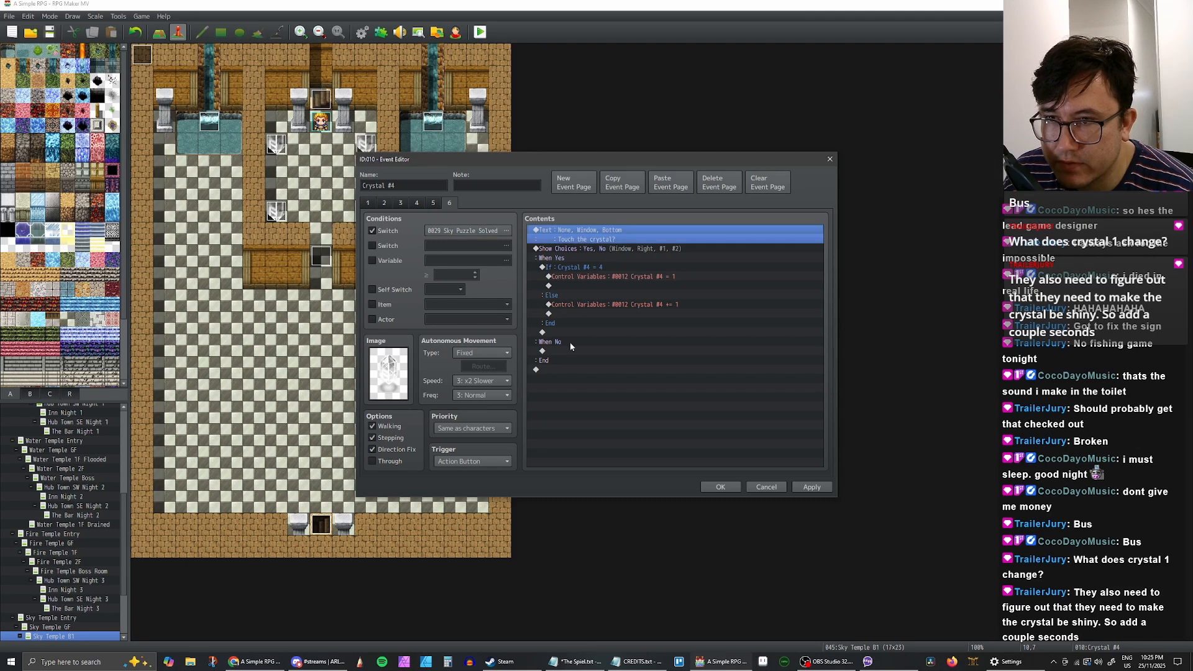
left_click(609, 333, "shift")
key("Delete")
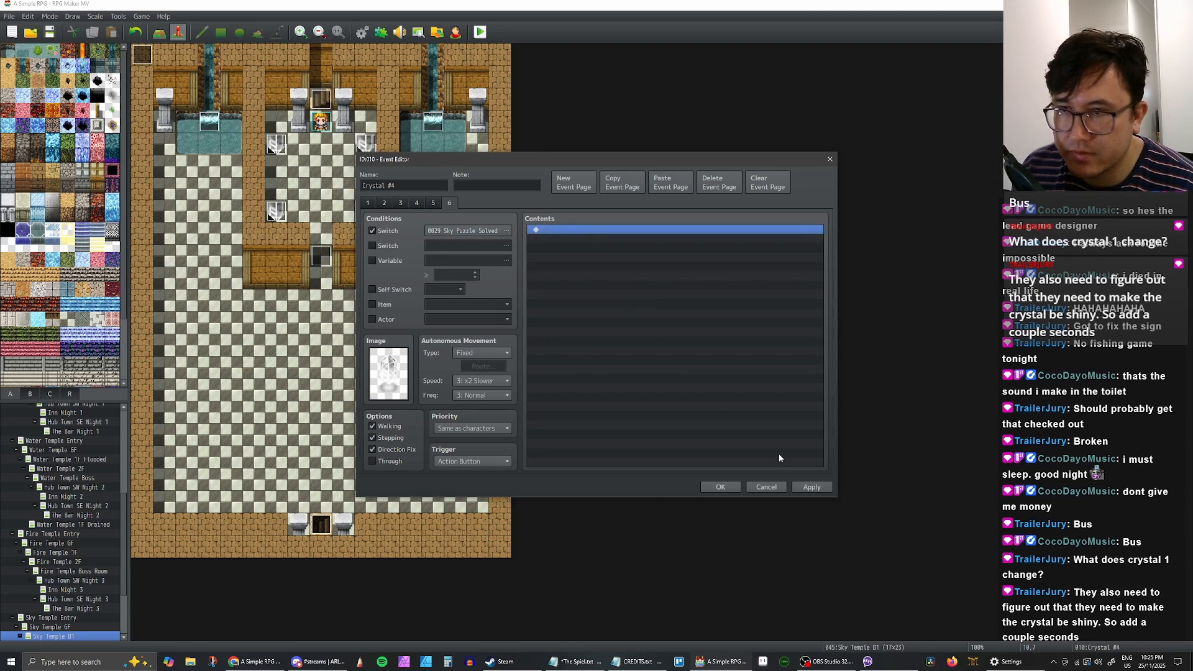
left_click(803, 487)
left_click(715, 487)
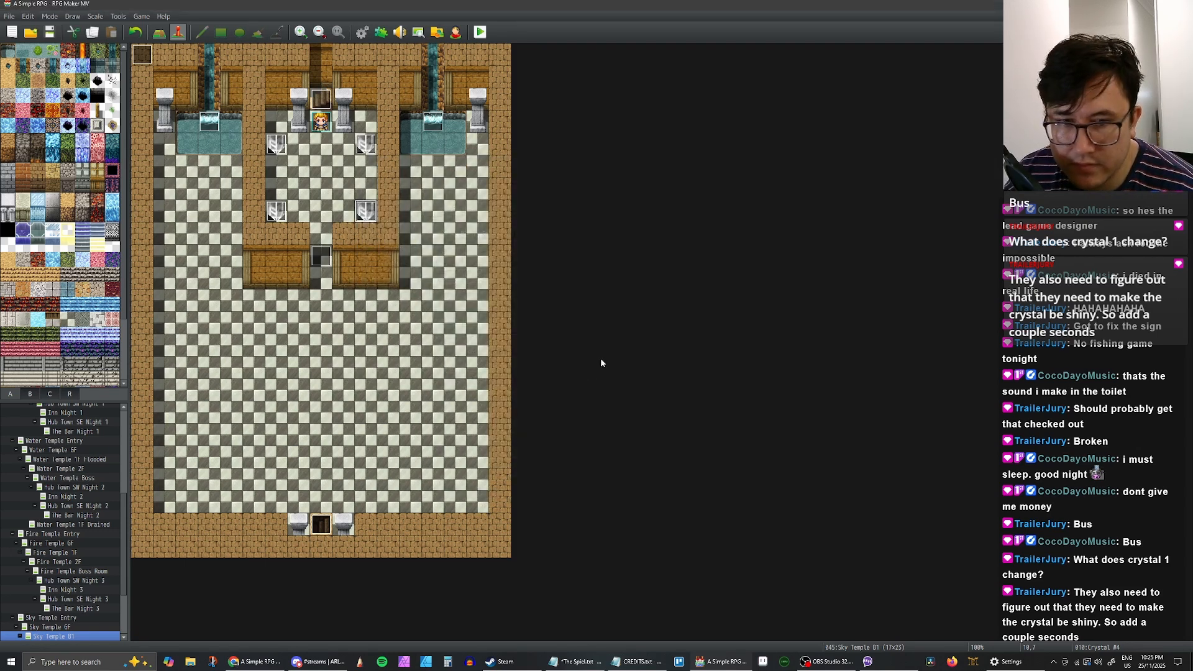
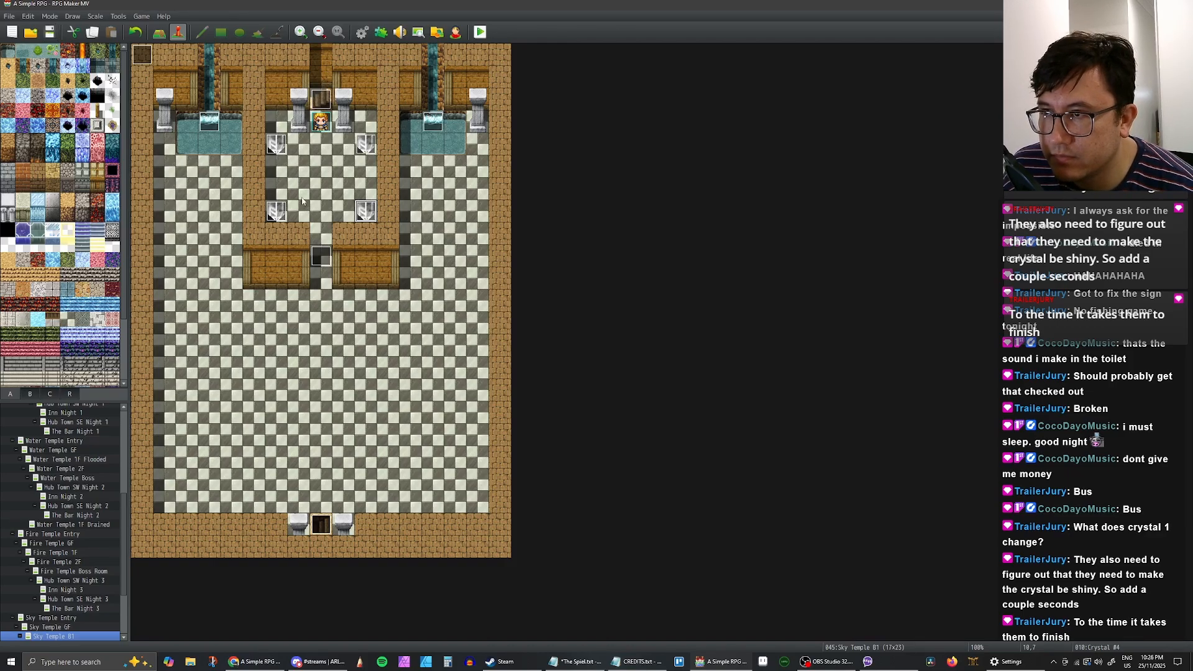
Step: Add a Show Text command to Crystal #1's page 1 using the blond hero's face from the Actor1 set
double_click(276, 145)
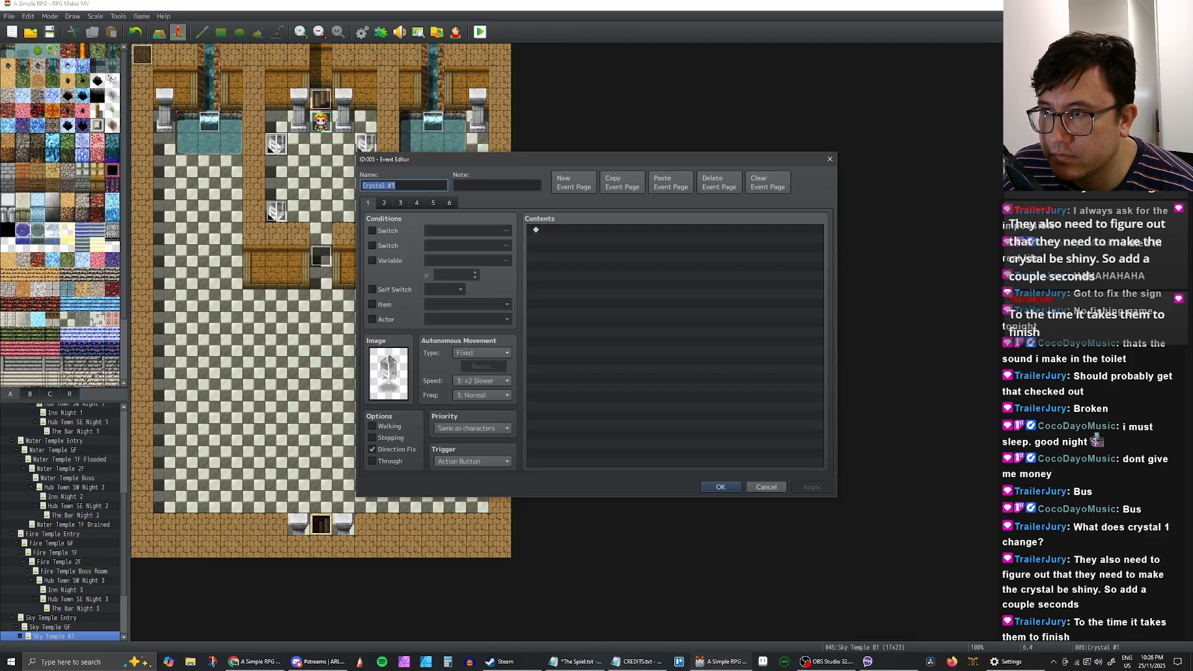
left_click(383, 203)
double_click(571, 231)
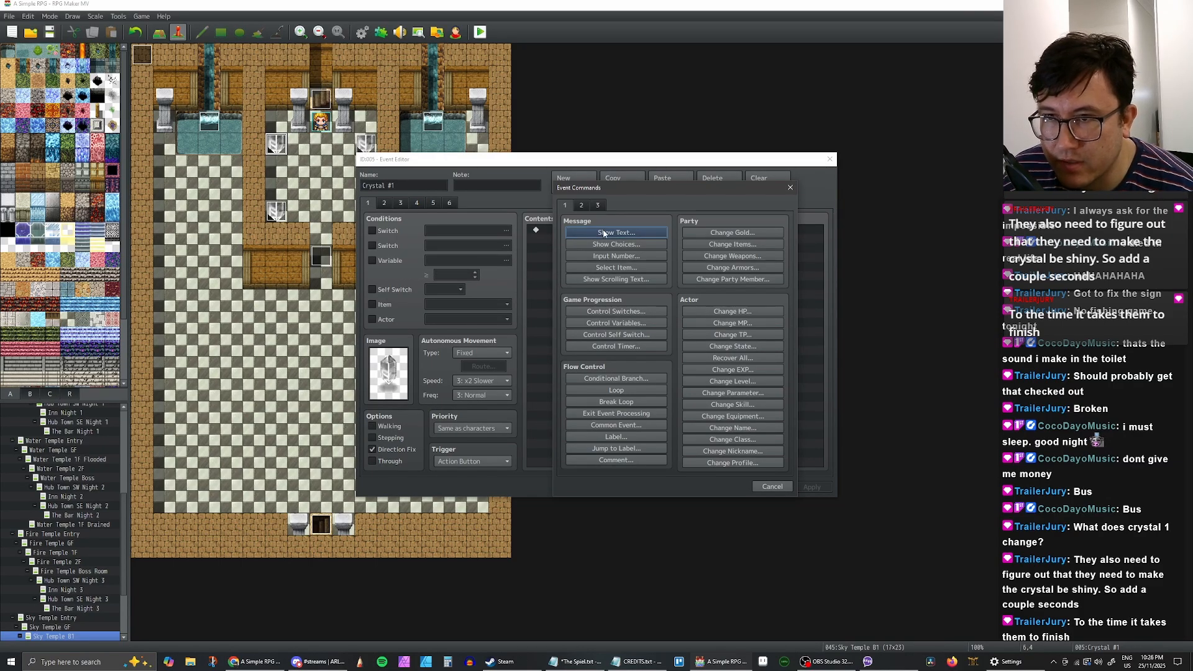
left_click(605, 232)
double_click(577, 324)
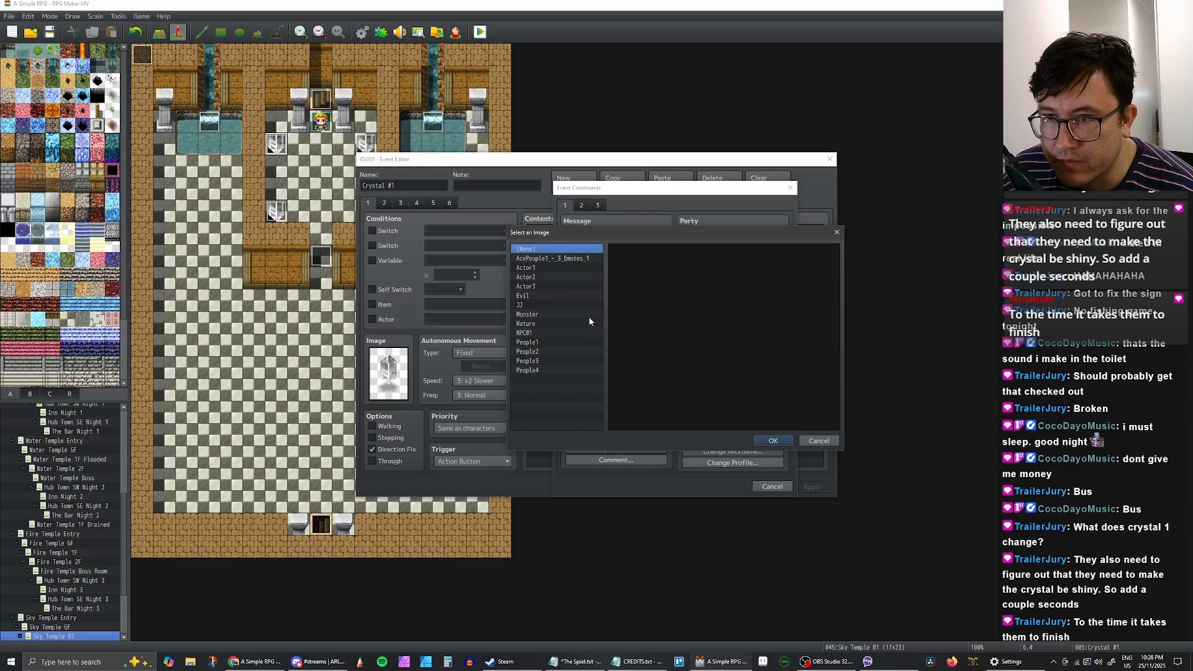
left_click(532, 260)
left_click(534, 268)
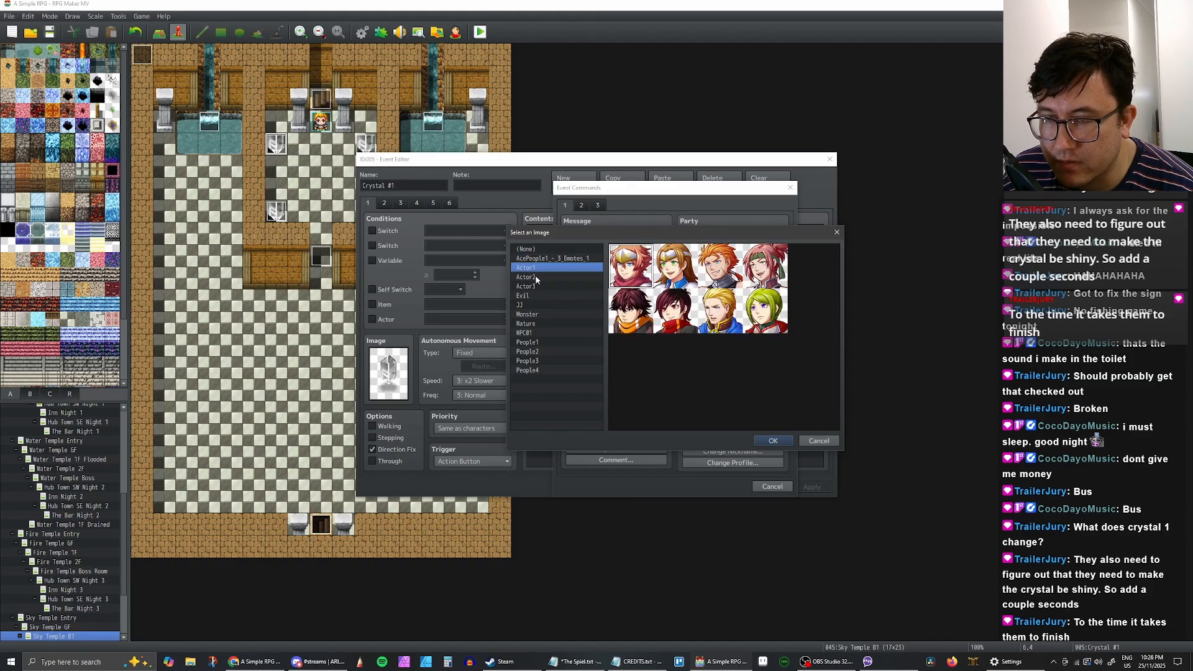
left_click(537, 276)
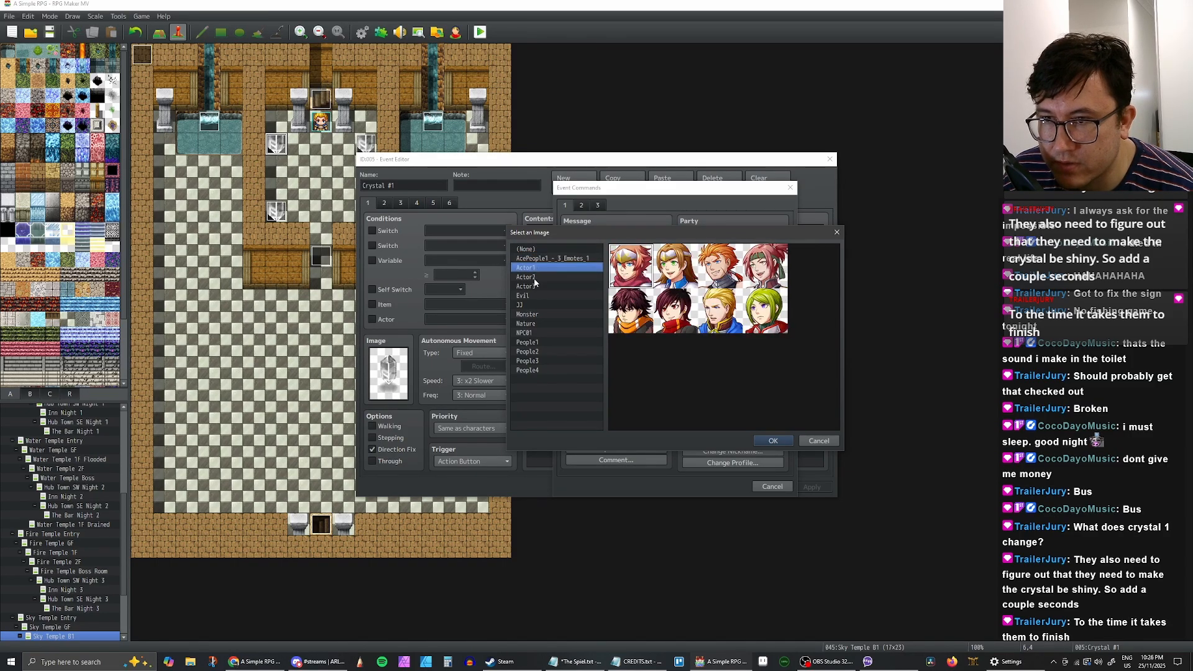
left_click(533, 286)
left_click(538, 277)
double_click(721, 314)
Step: Enter the message "The crystal appears to be dormant." and save the Crystal #1 event
left_click(631, 315)
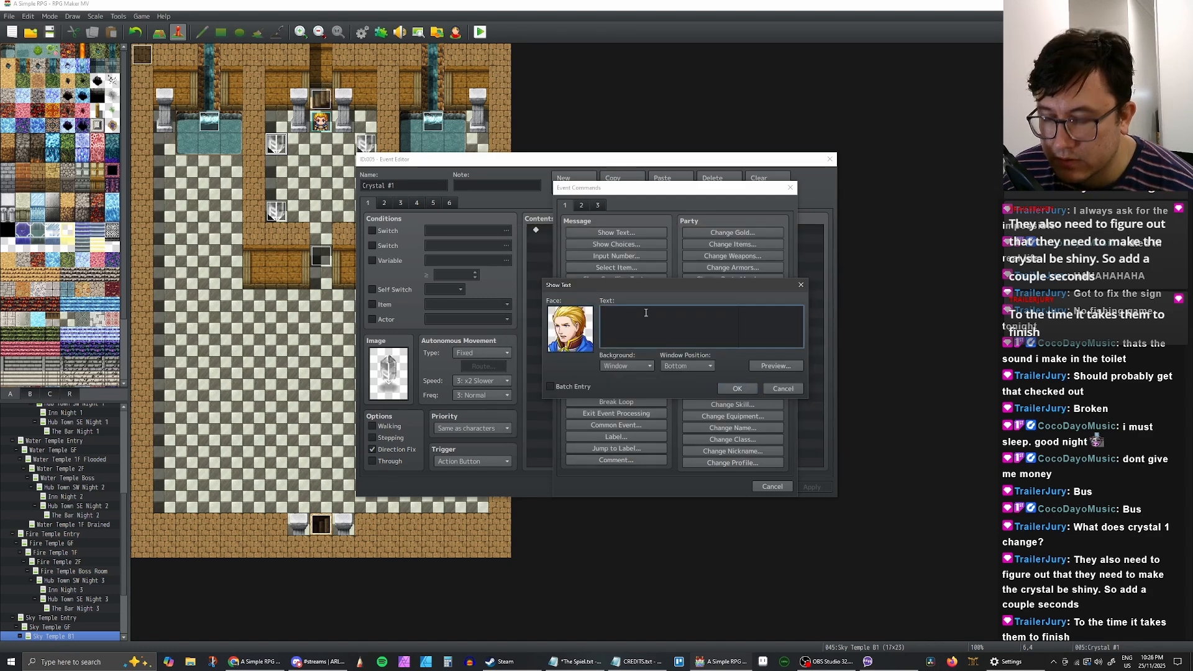
type("The cry")
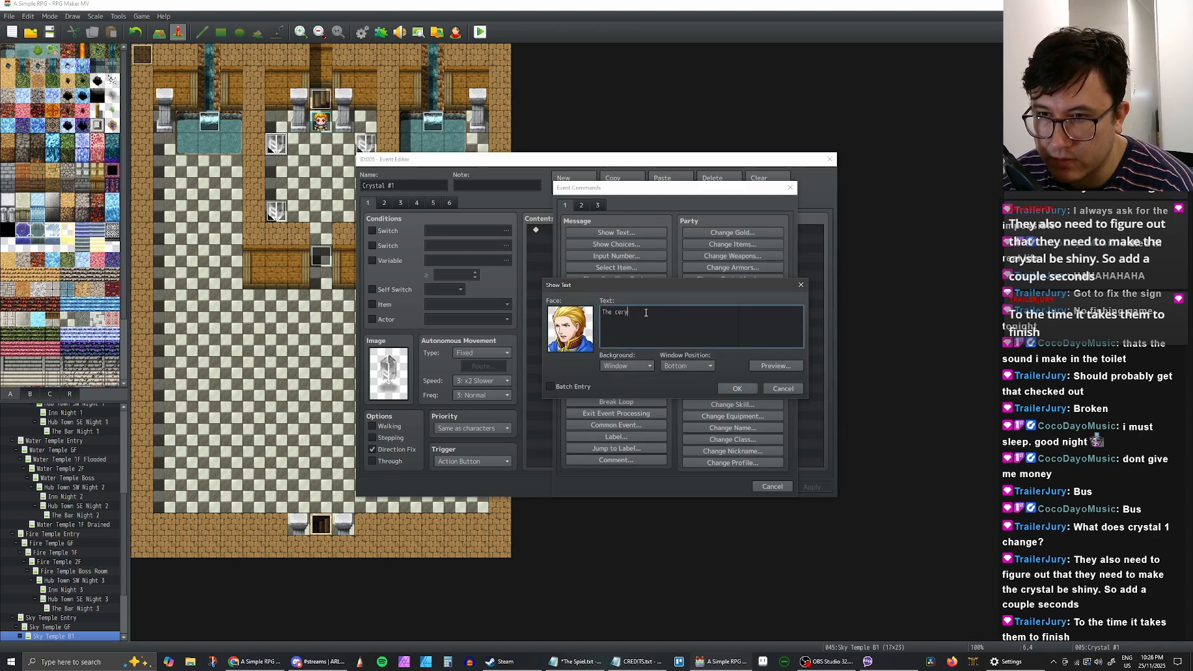
type("sta")
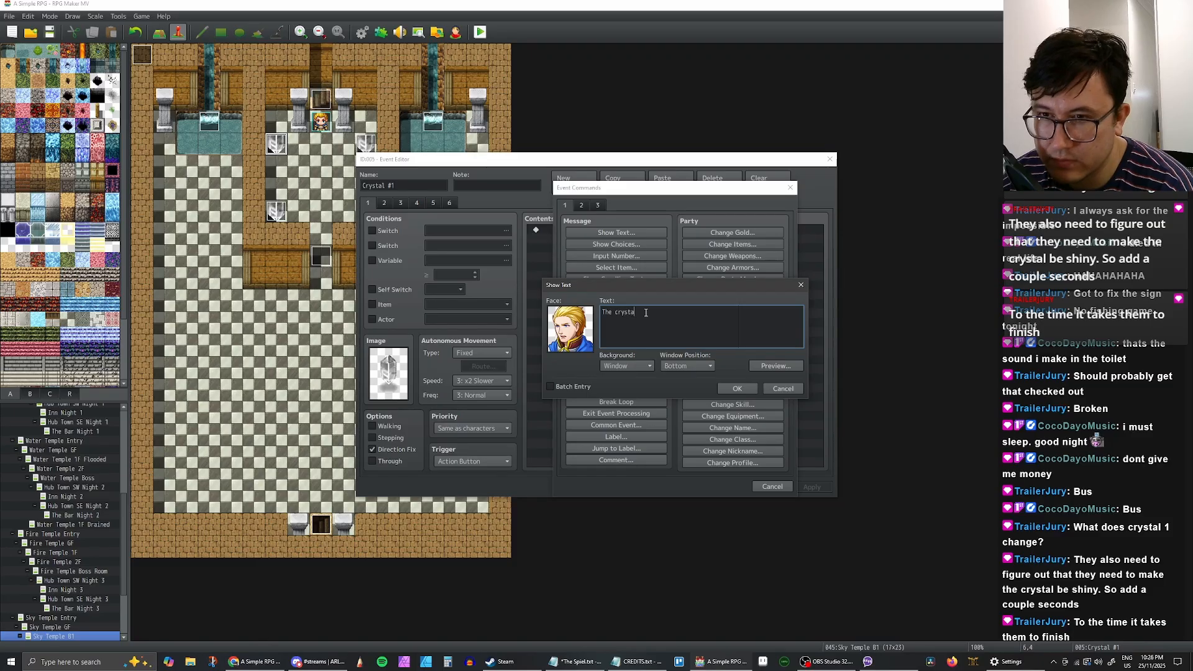
type("l appear")
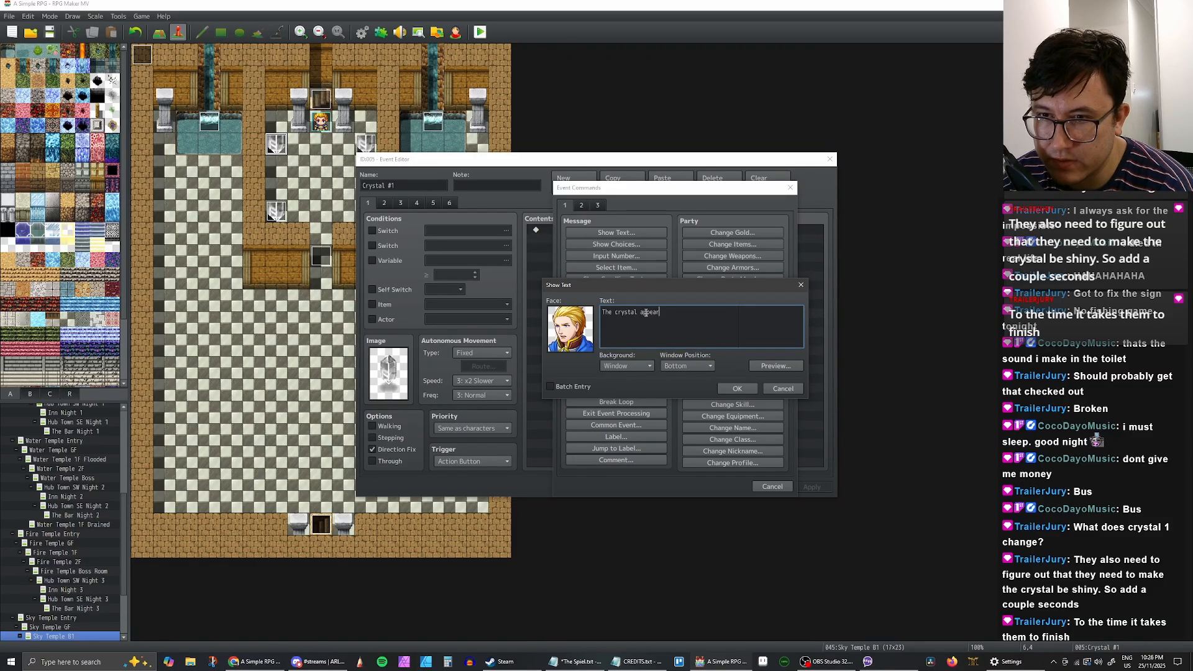
type("s to be don")
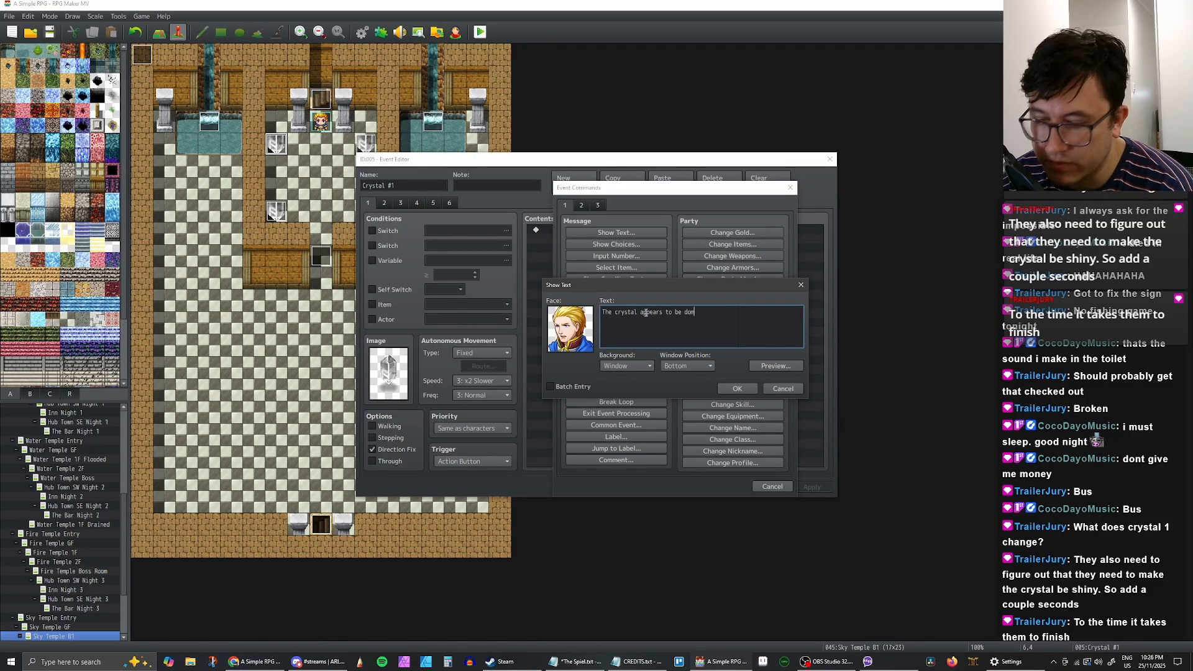
key("BackSpace")
type("rmant.")
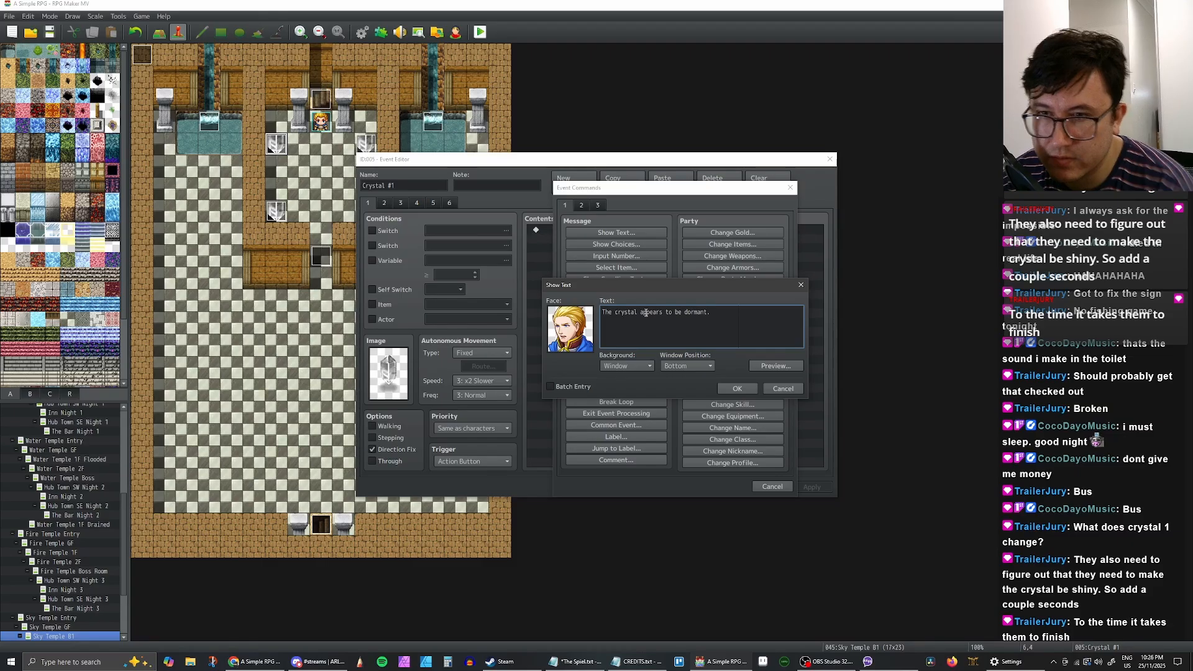
left_click(744, 387)
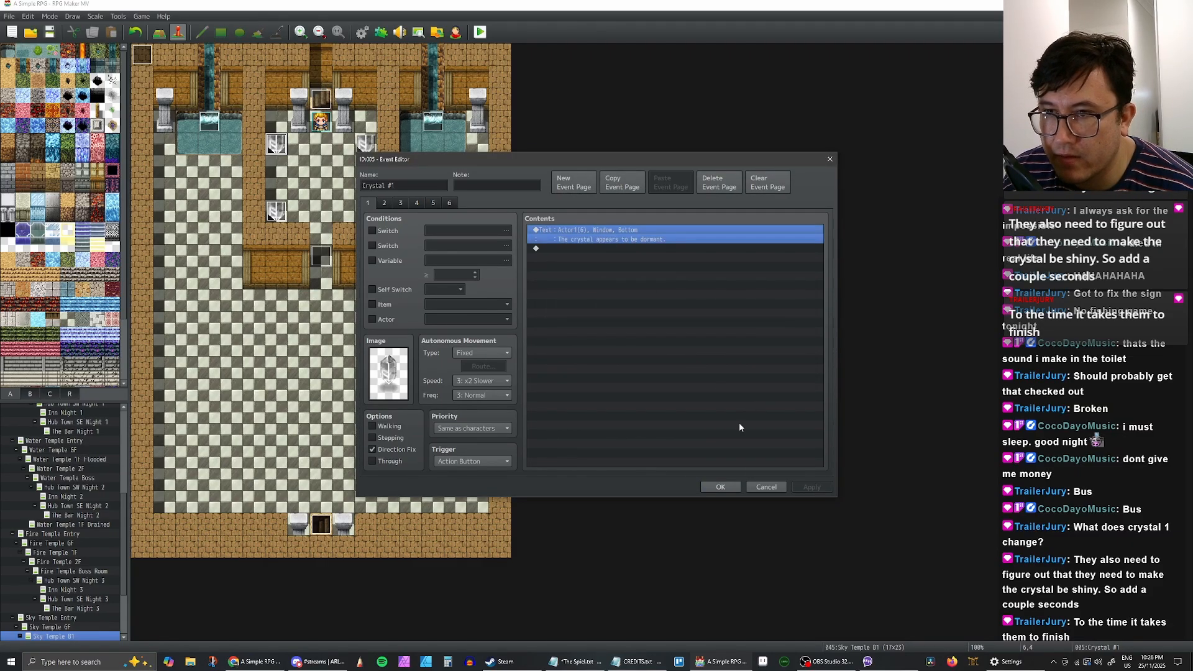
left_click(711, 487)
Step: Paste the copied dormant-crystal message into page 1 of the Crystal #2 event and save it
double_click(365, 142)
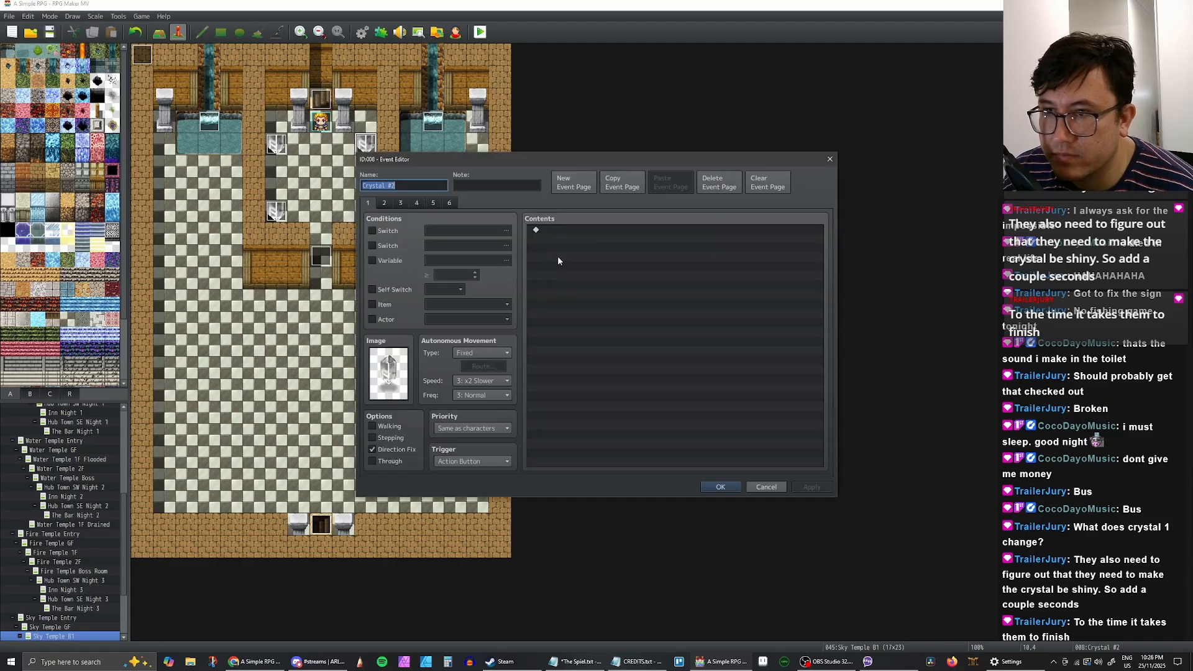
key("ctrl+v")
left_click(720, 487)
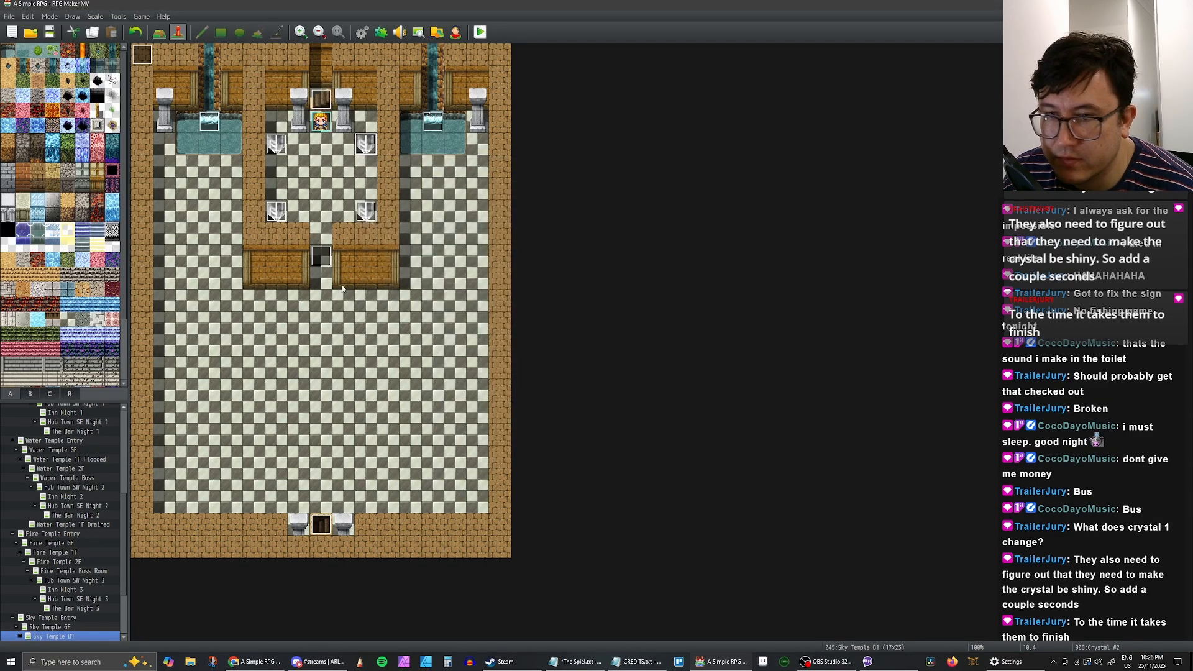
Step: Paste the copied dormant-crystal message into page 1 of the Crystal #3 event and save it
left_click(278, 209)
double_click(278, 209)
type("Text : Actor1(6), Window, Bottom : The crystal appears to be dormant.")
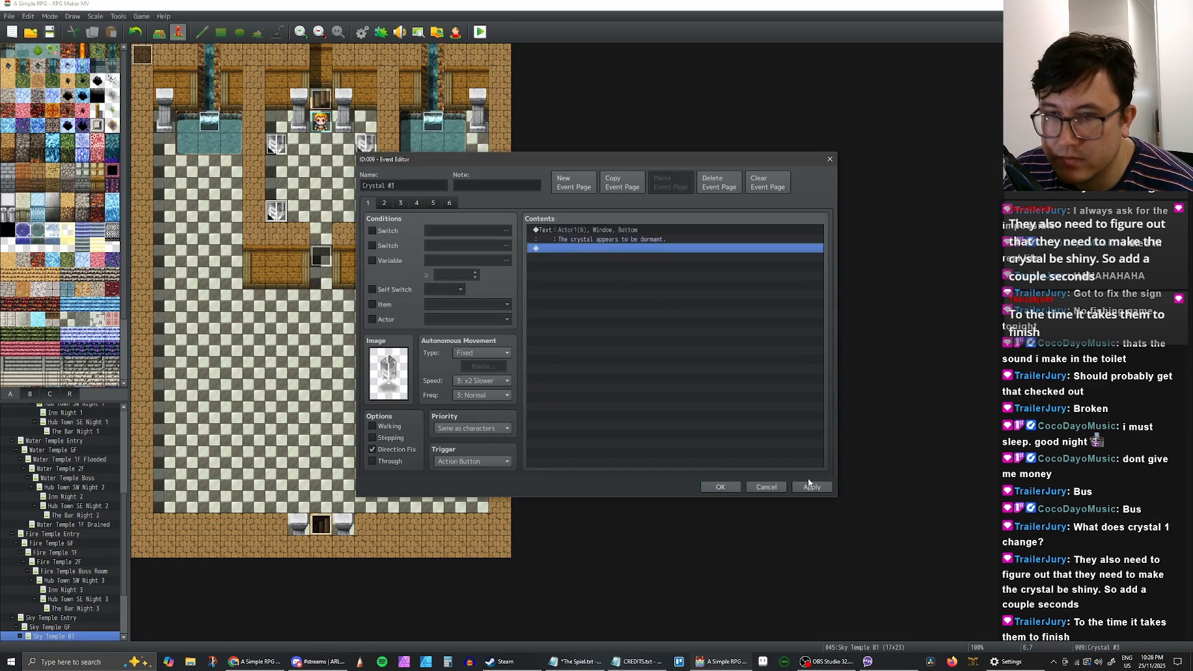
left_click(808, 486)
left_click(705, 488)
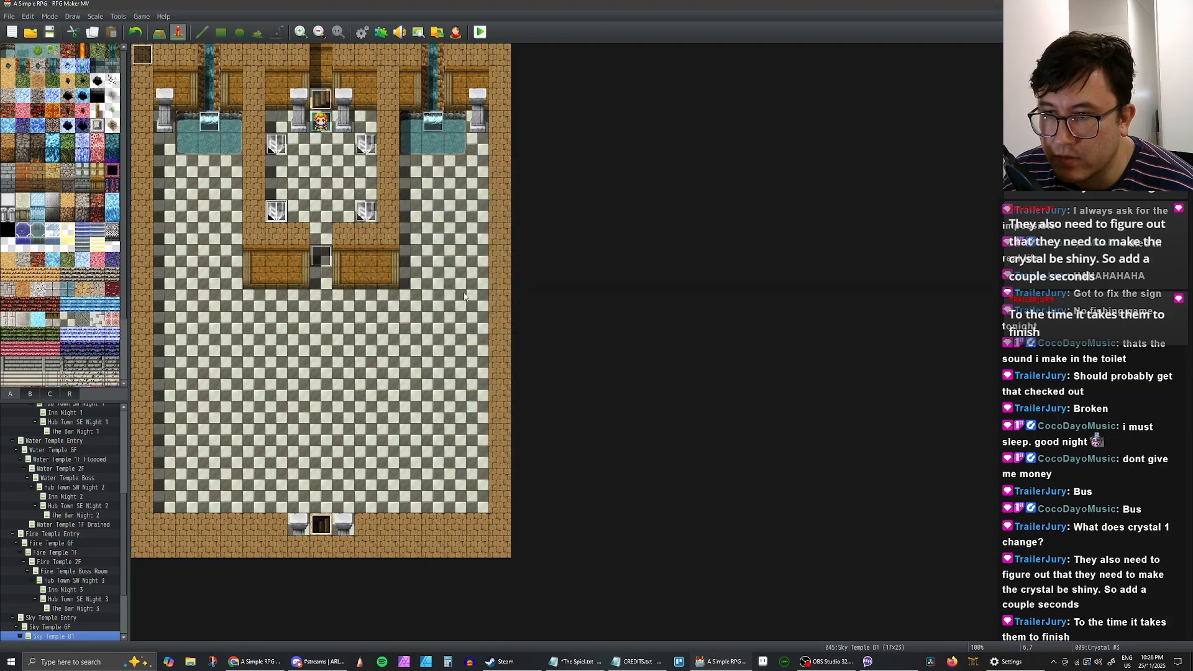
Step: Paste the dormant-crystal message into page 1 of the Crystal #4 event, check it, and save the project
double_click(366, 211)
left_click(628, 274)
key("ctrl+v")
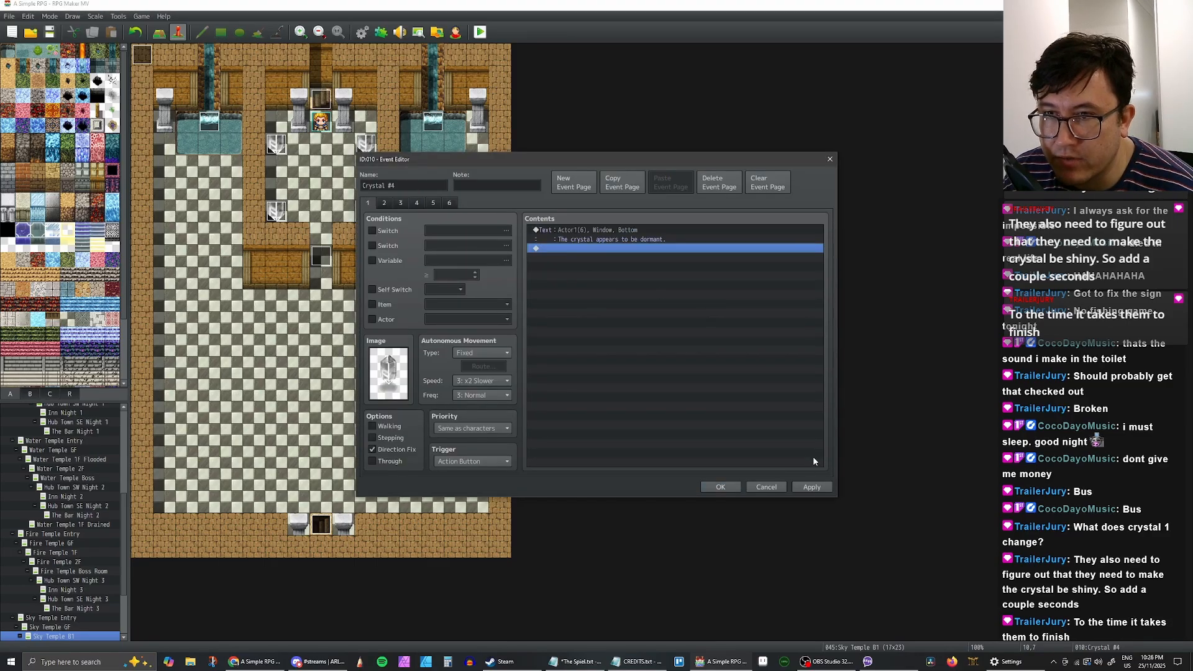
left_click(810, 487)
left_click(715, 486)
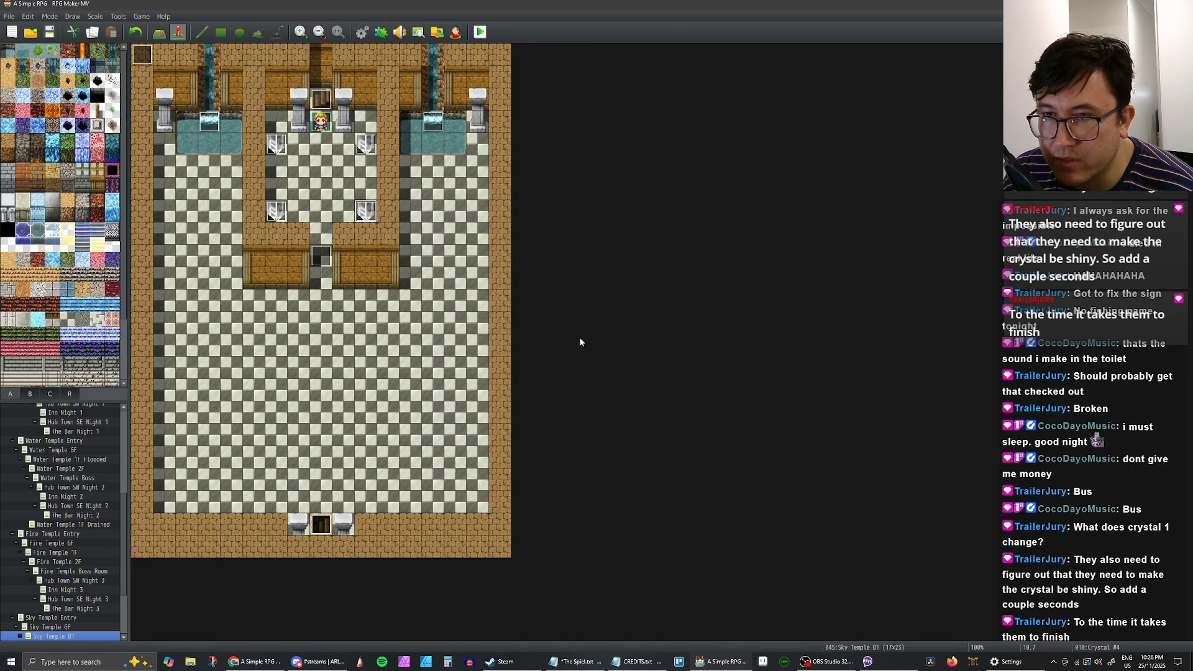
double_click(366, 212)
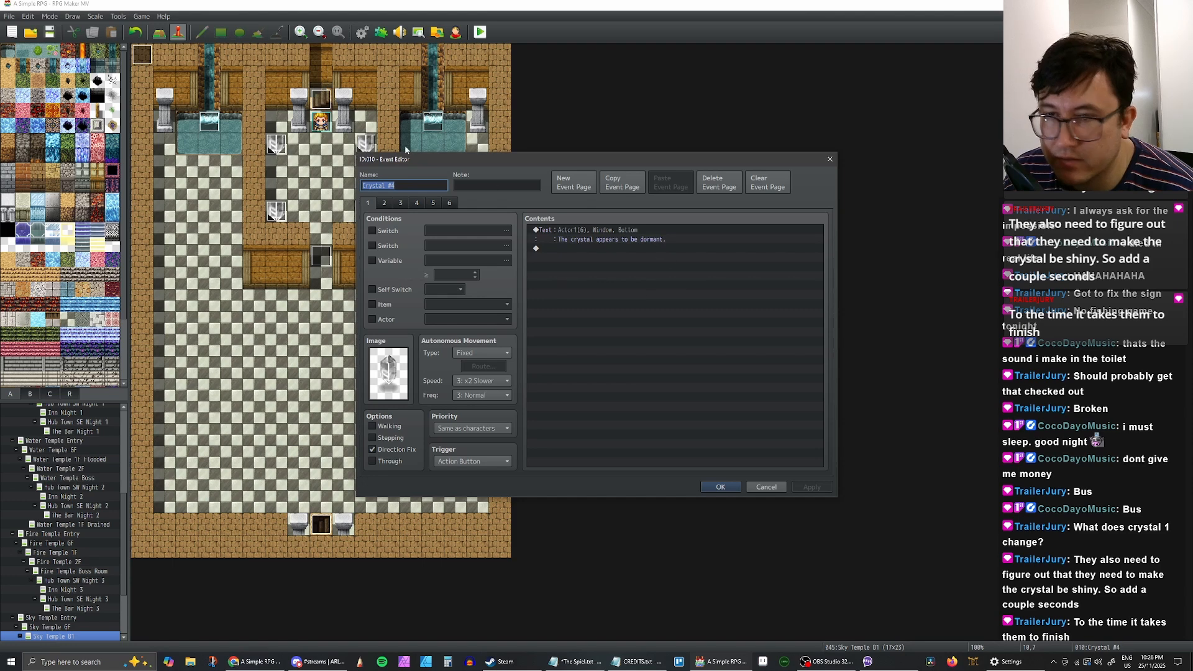
left_click(714, 487)
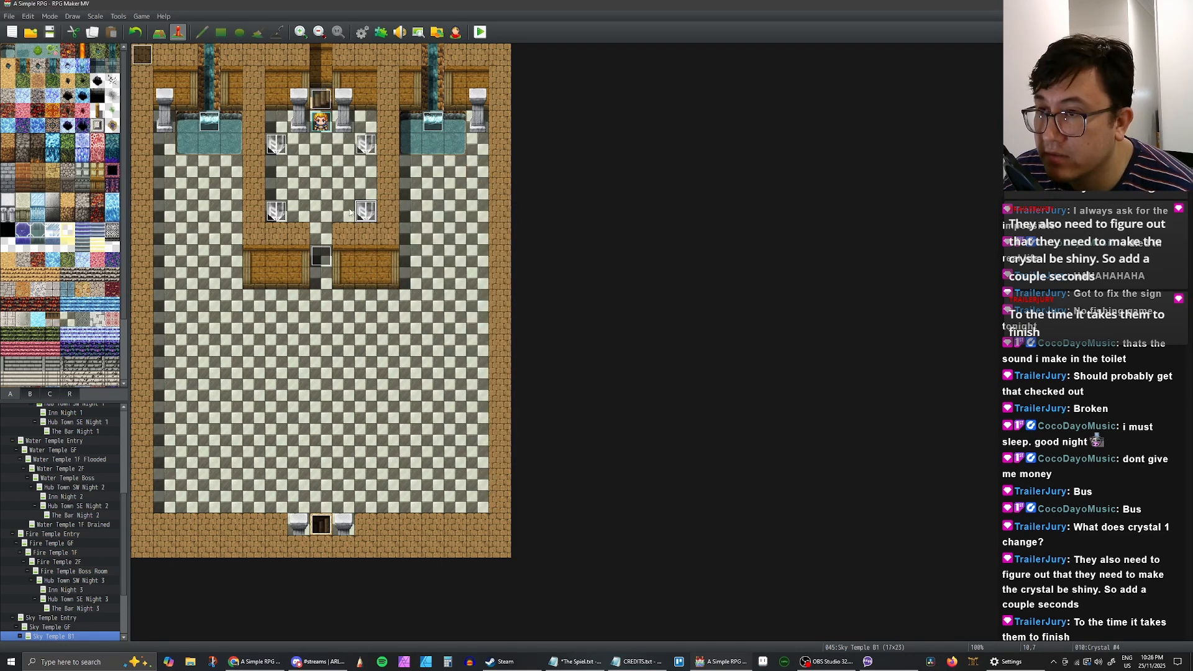
left_click(49, 32)
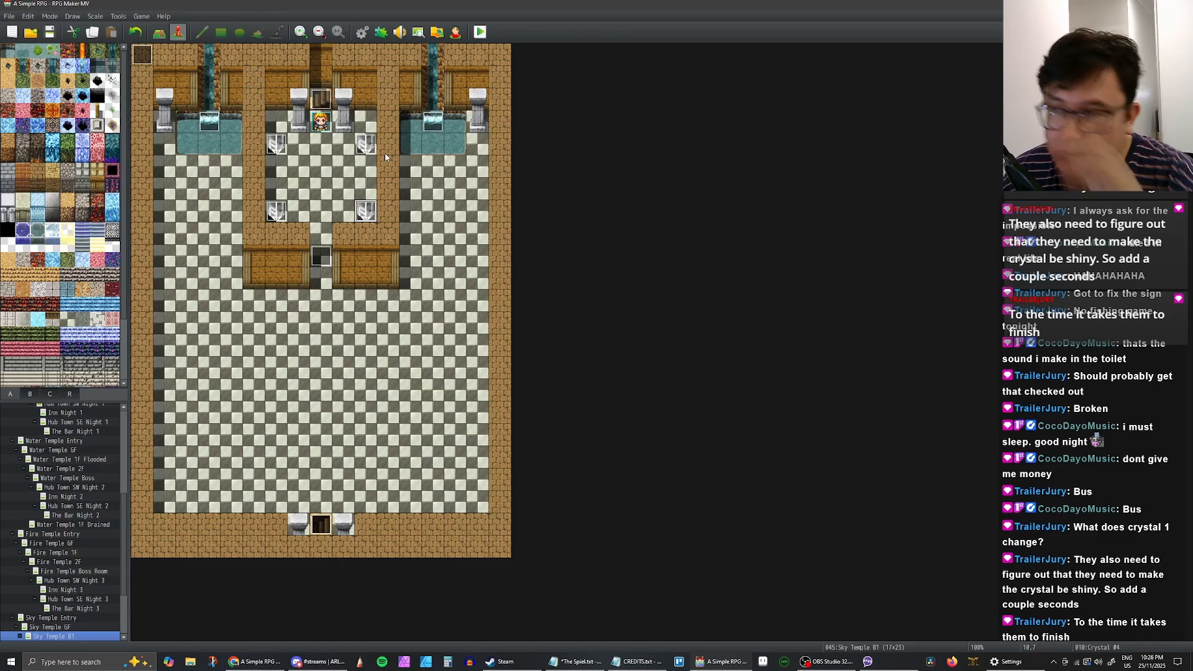
left_click(363, 150)
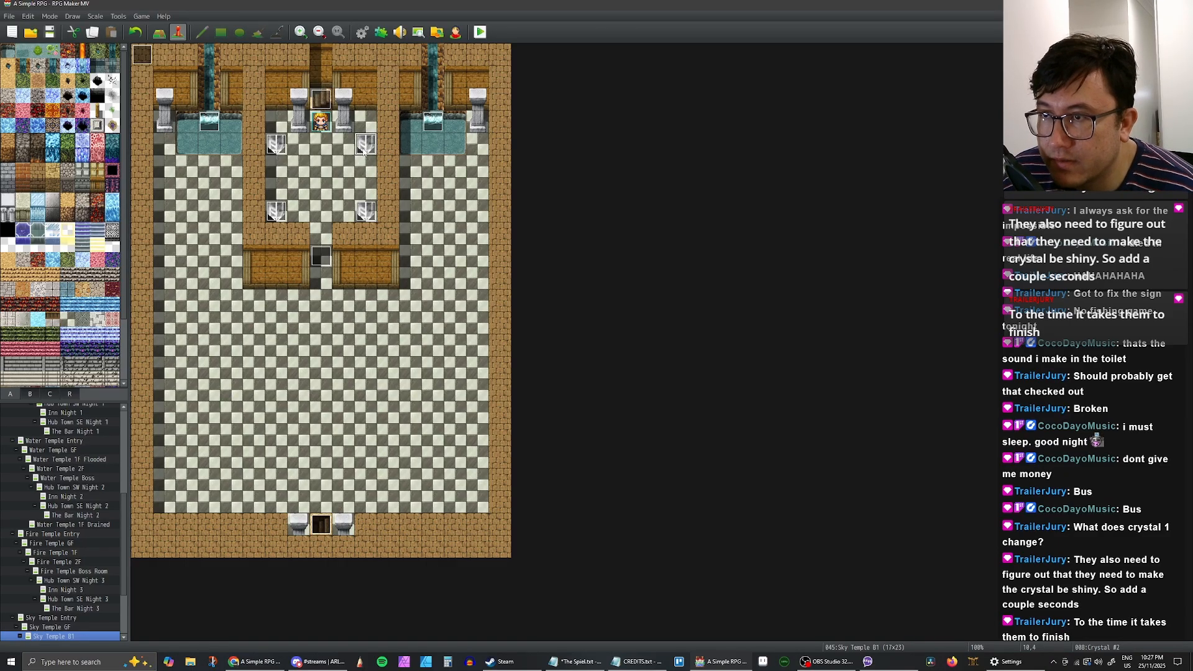
left_click(278, 147)
left_click(282, 206)
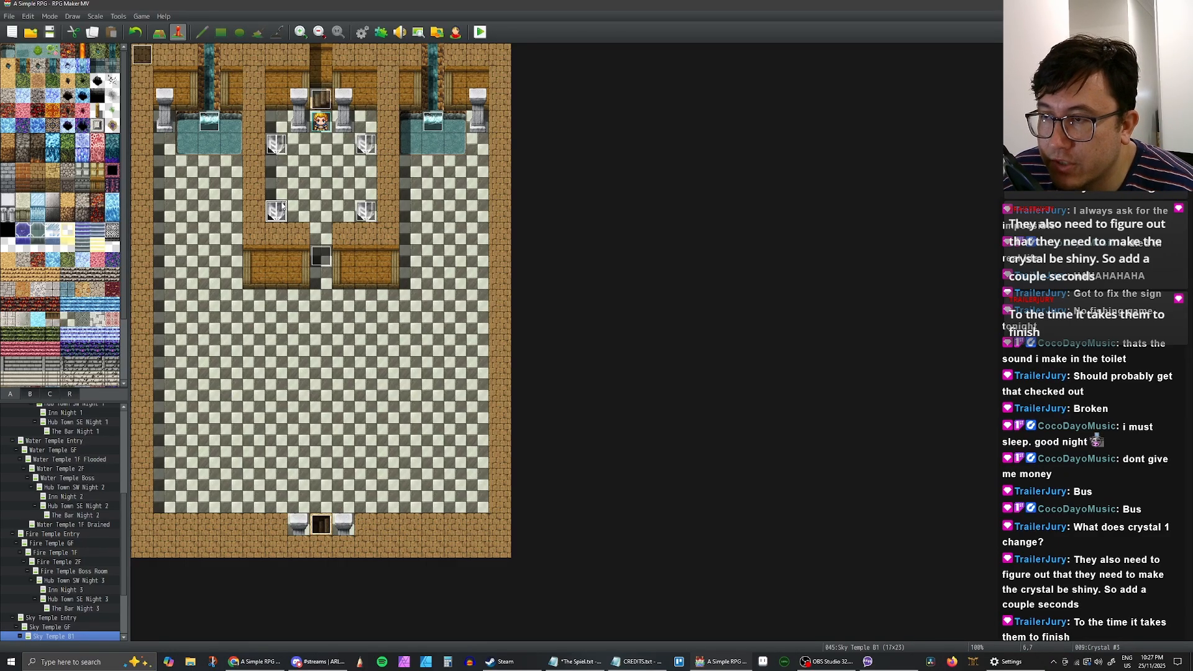
left_click(365, 210)
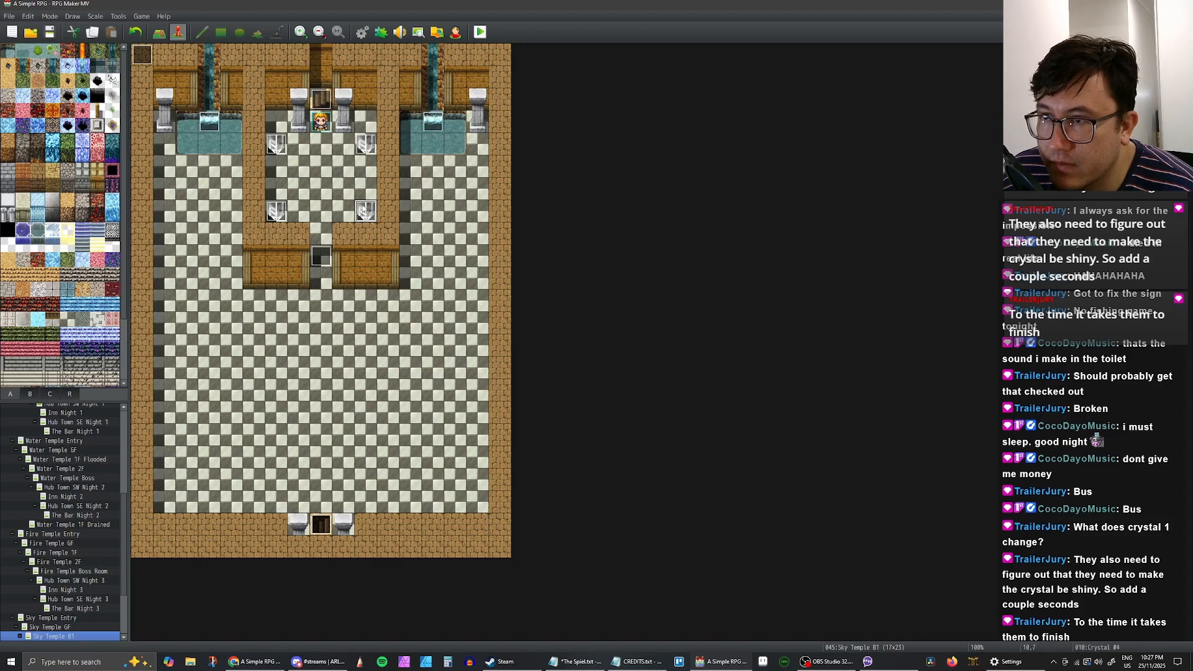
left_click(325, 171)
left_click(321, 189)
left_click(320, 149)
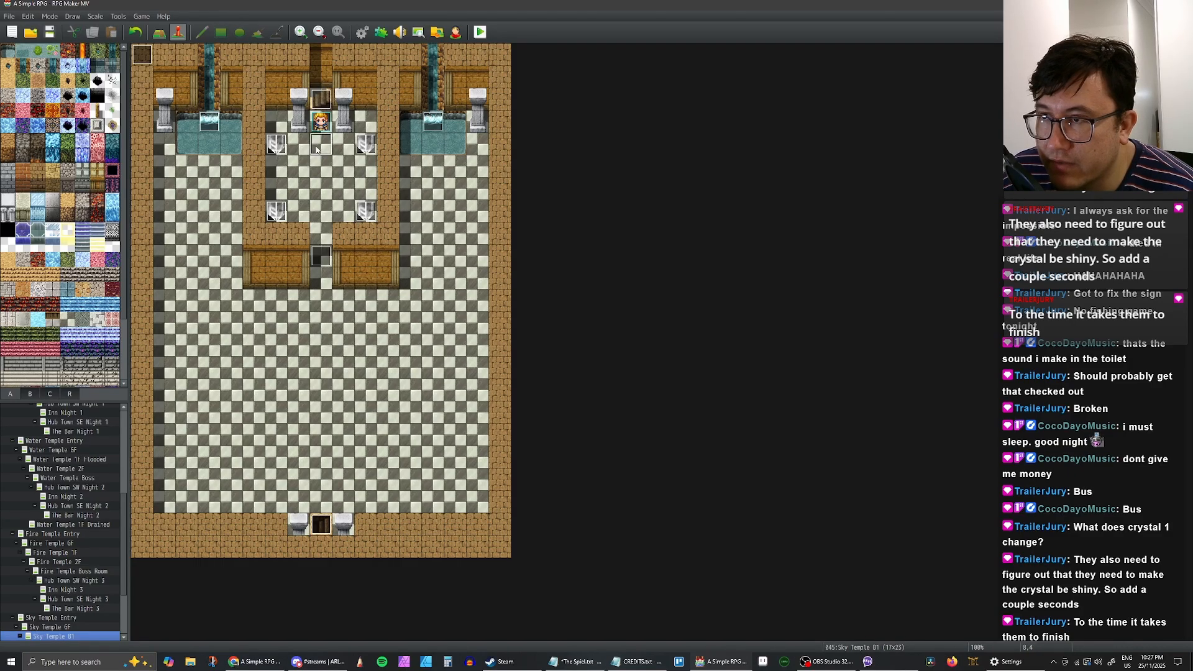
Step: Launch a playtest of the game and start a new game in Sky Temple B1
left_click(483, 32)
left_click(753, 167)
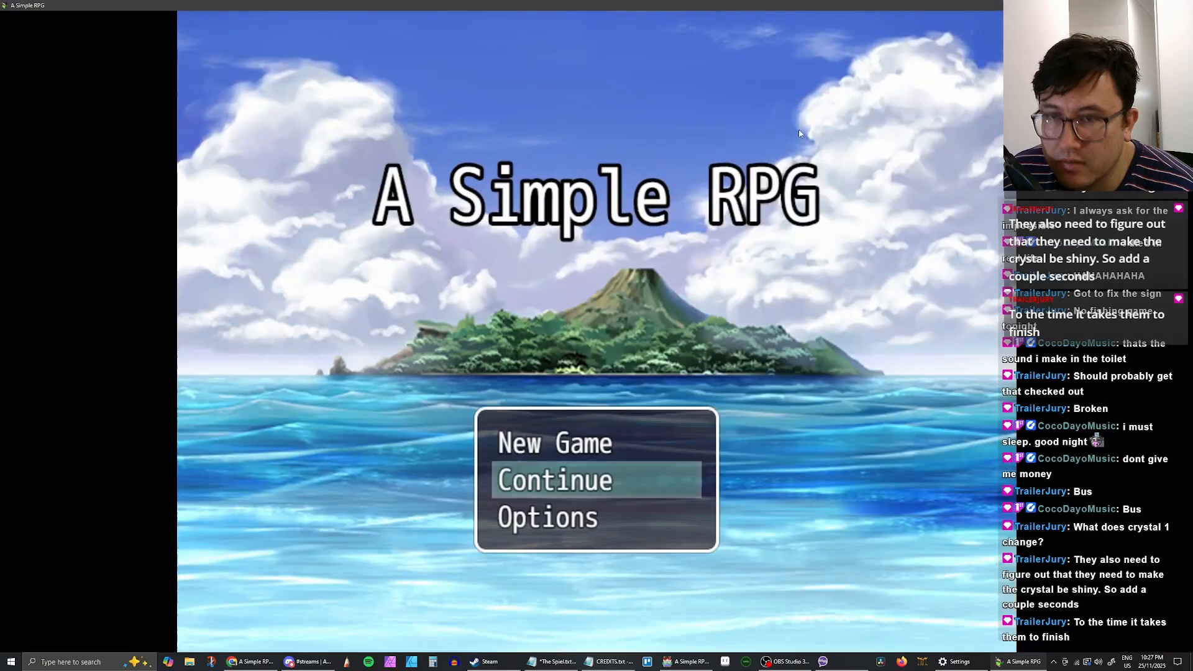
key("Up")
key("Return")
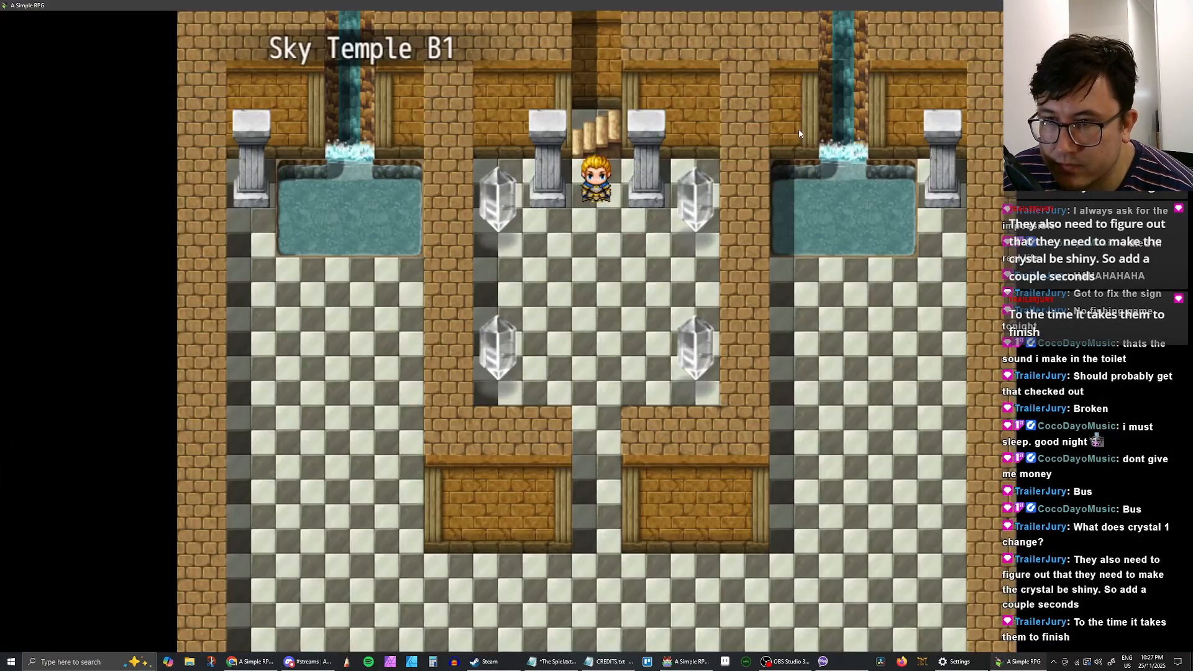
Step: Walk the hero into the passage south of the crystals to start the puzzle, and head back toward the lower-right crystal
key("Down")
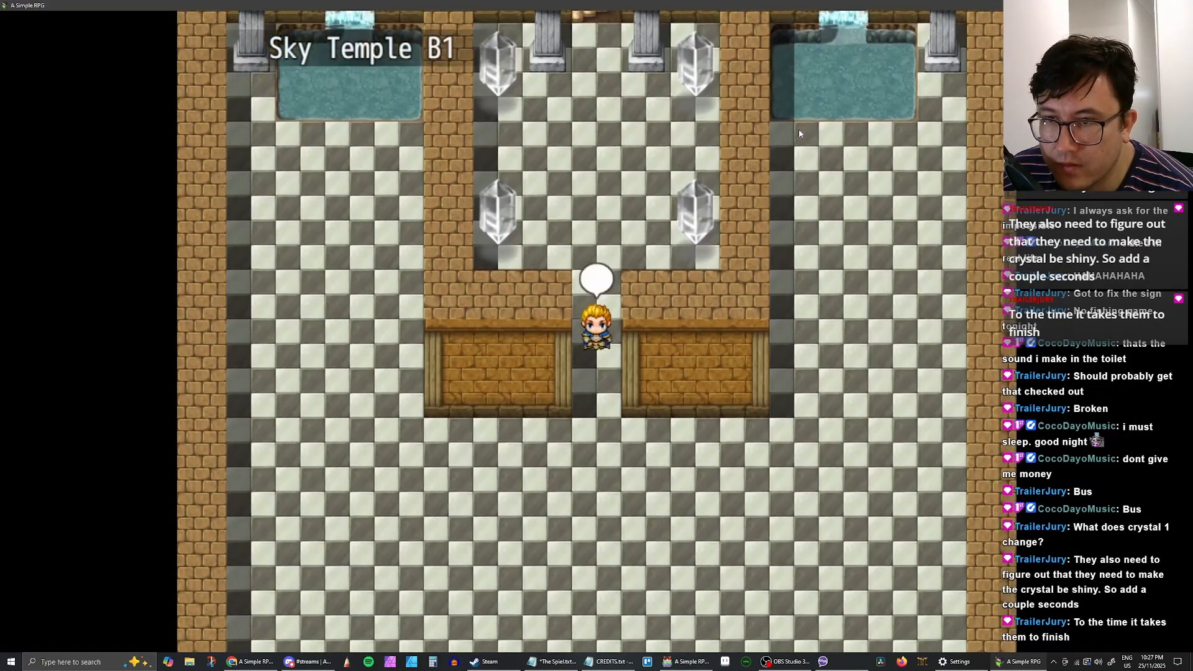
key("Up")
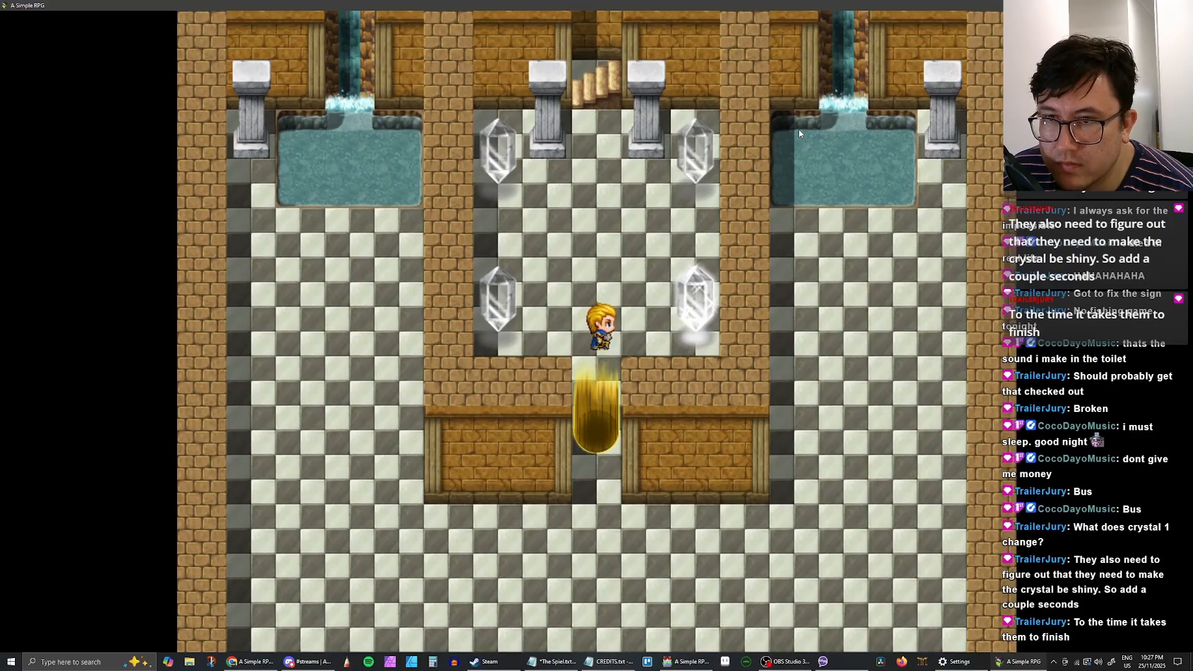
key("Right")
key("Up")
key("Right")
key("Down")
key("Left")
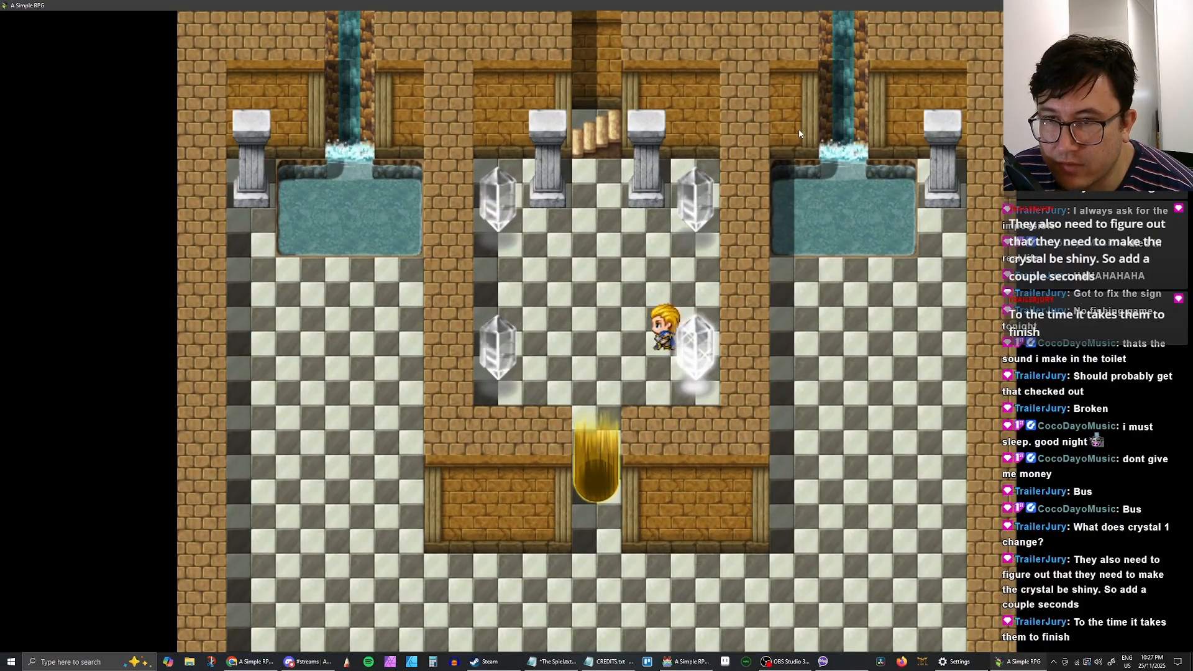
Step: Position the hero beside the lower-right crystal and choose Yes to touch it
key("Down")
key("Right")
key("Up")
key("Right")
key("Left")
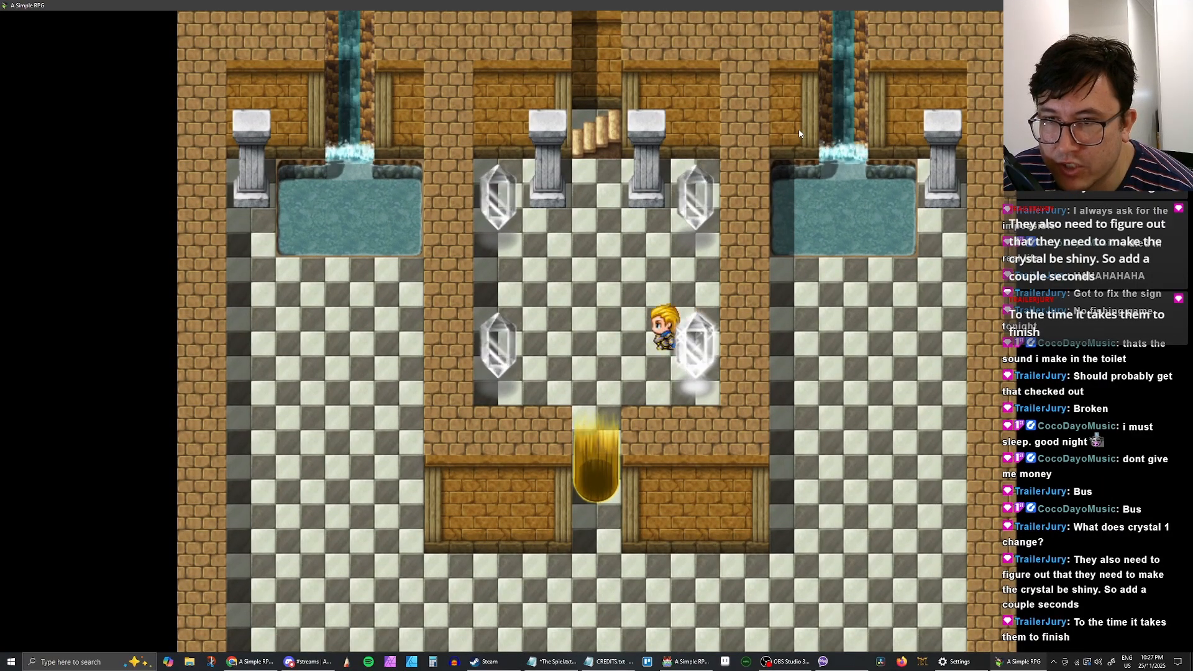
key("Down")
key("Right")
key("Return")
key("Return")
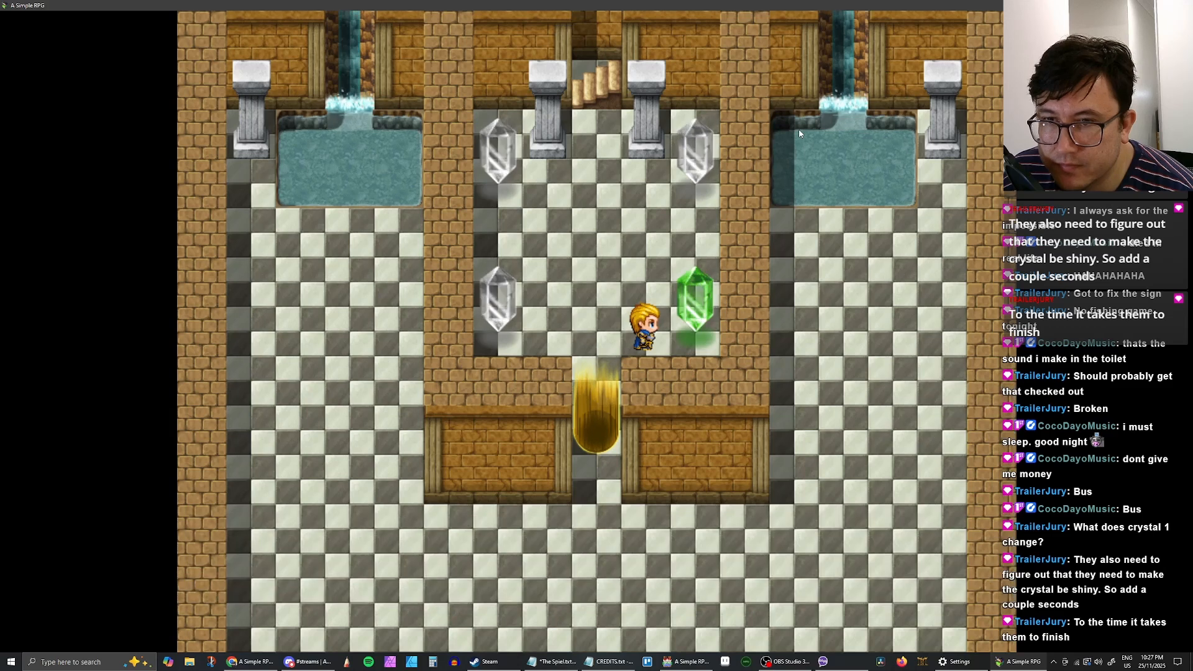
Step: Walk the hero to the upper-right crystal and choose Yes to touch it
key("Up")
key("Right")
key("Up")
key("Return")
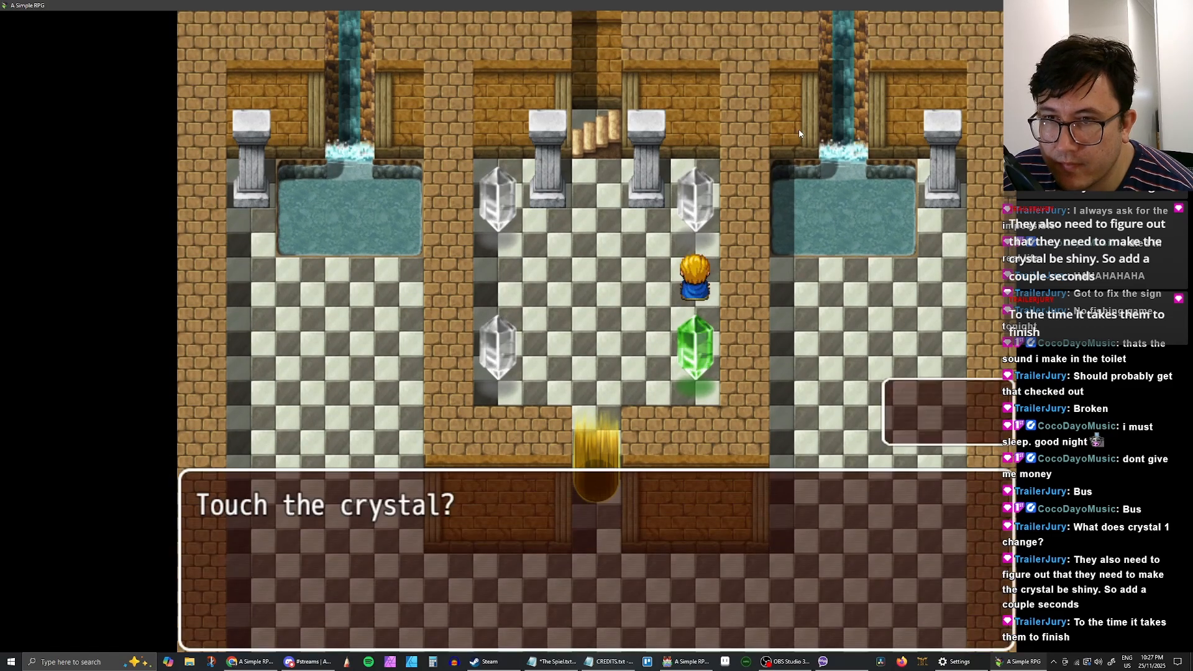
key("Return")
key("Return")
key("Return")
Step: Touch the upper-left crystal, followed by the lower-left crystal, to test how they change the colours
key("Left")
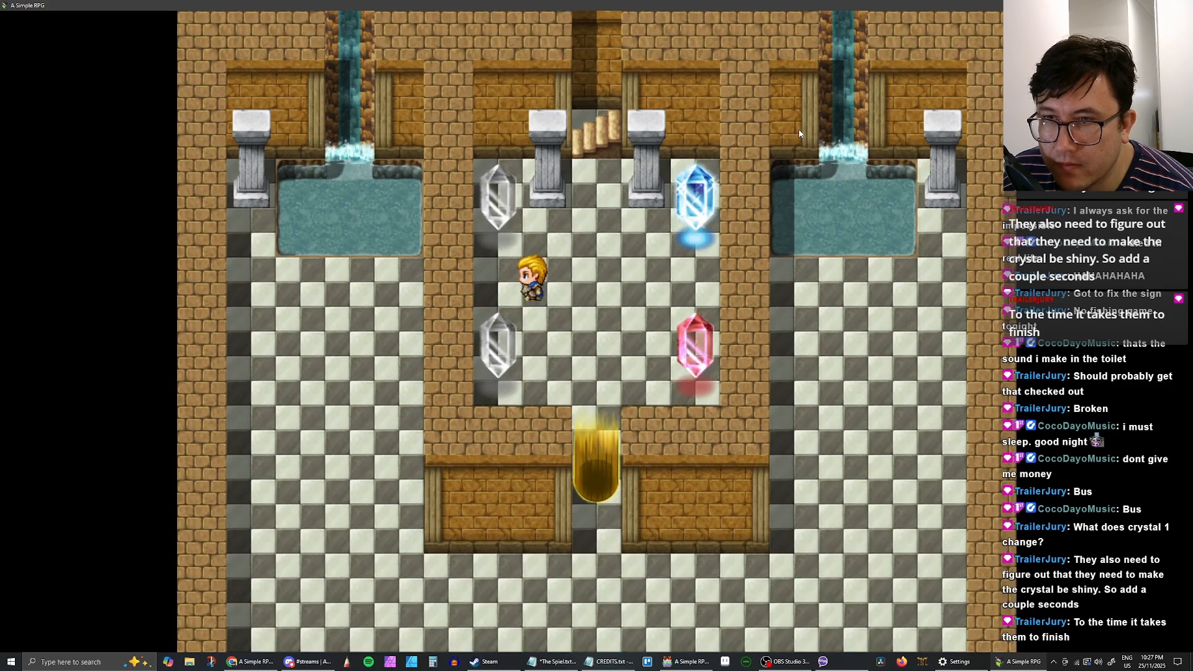
key("Up")
key("Return")
key("Return")
key("Down")
key("Return")
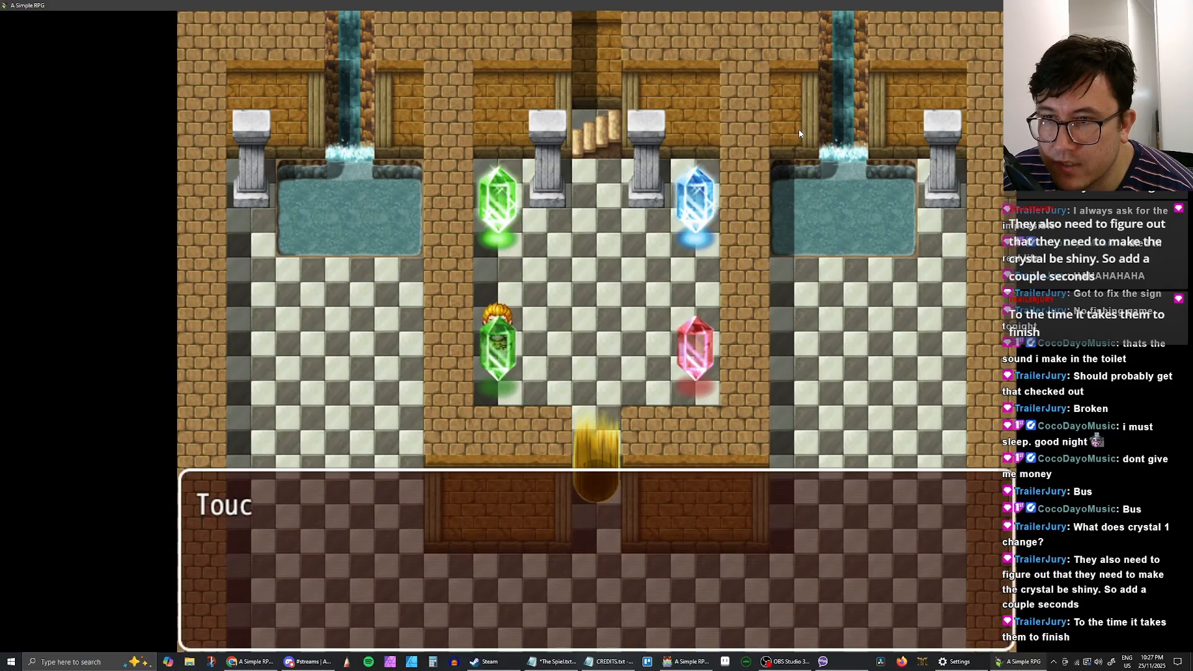
key("Return")
key("Return")
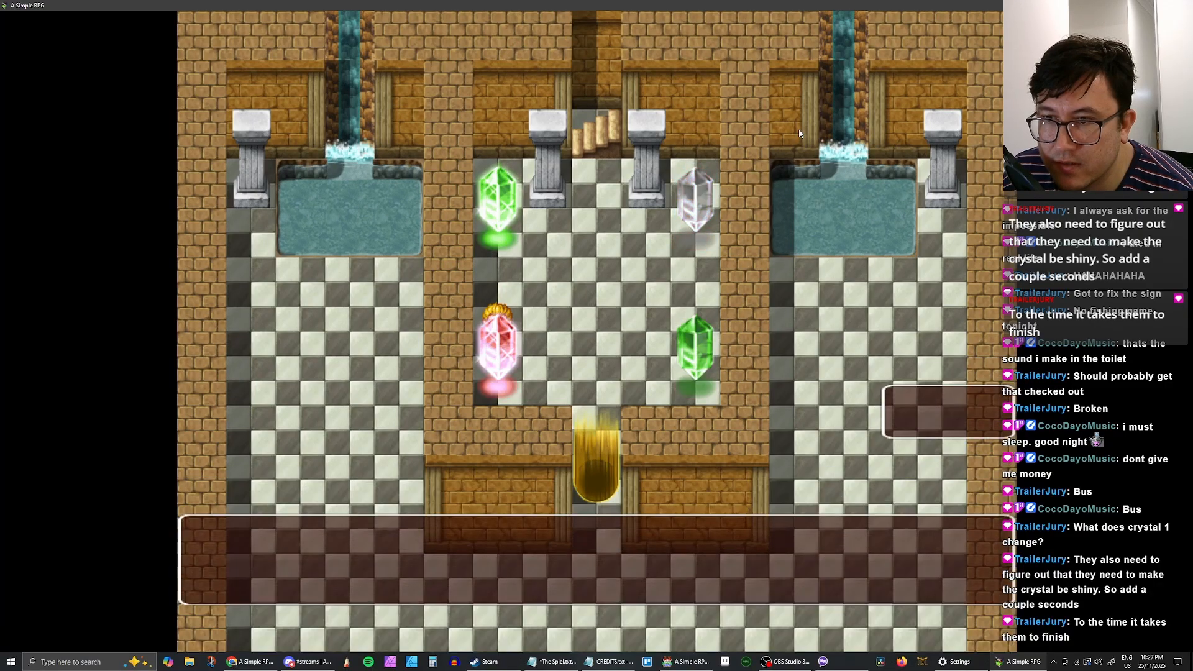
key("Return")
Step: Touch the upper-right crystal again, followed by the lower-right crystal, to complete the colour puzzle
key("Right")
key("Up")
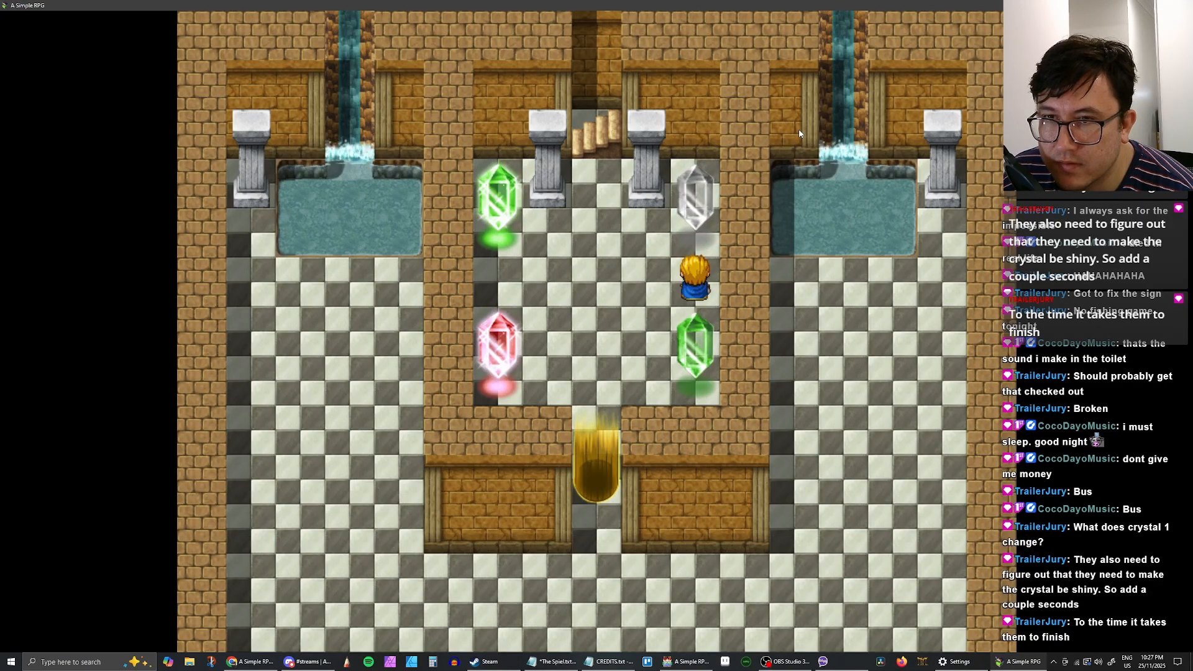
key("Return")
key("Return")
key("Return")
key("Return")
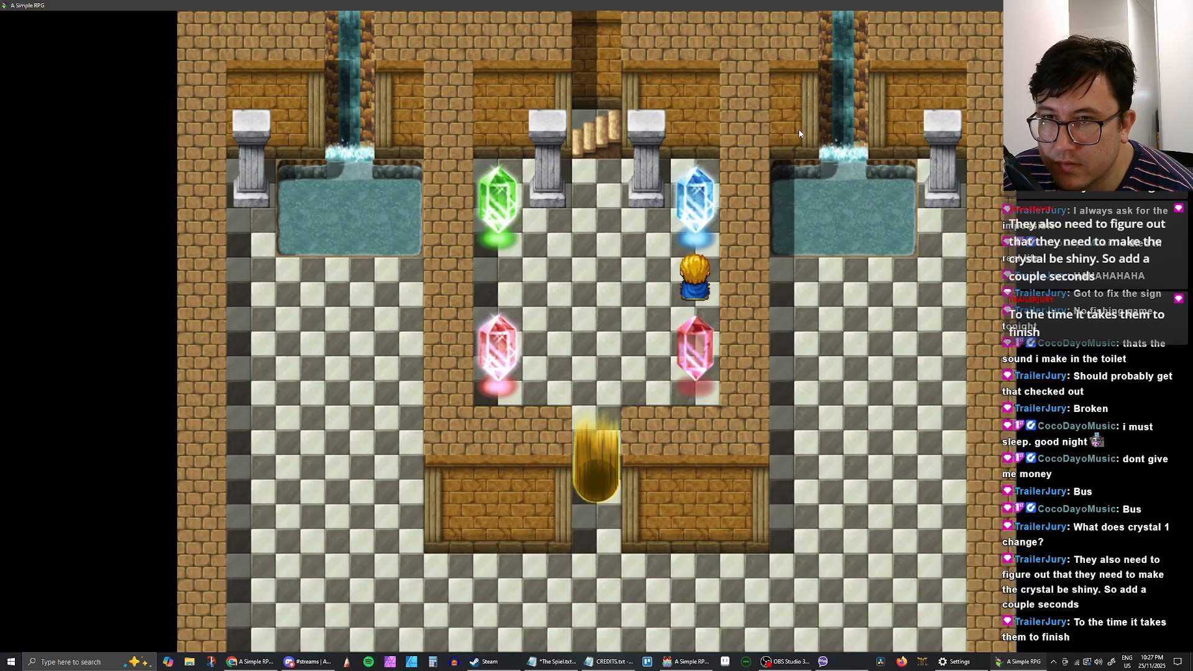
key("Down")
key("Return")
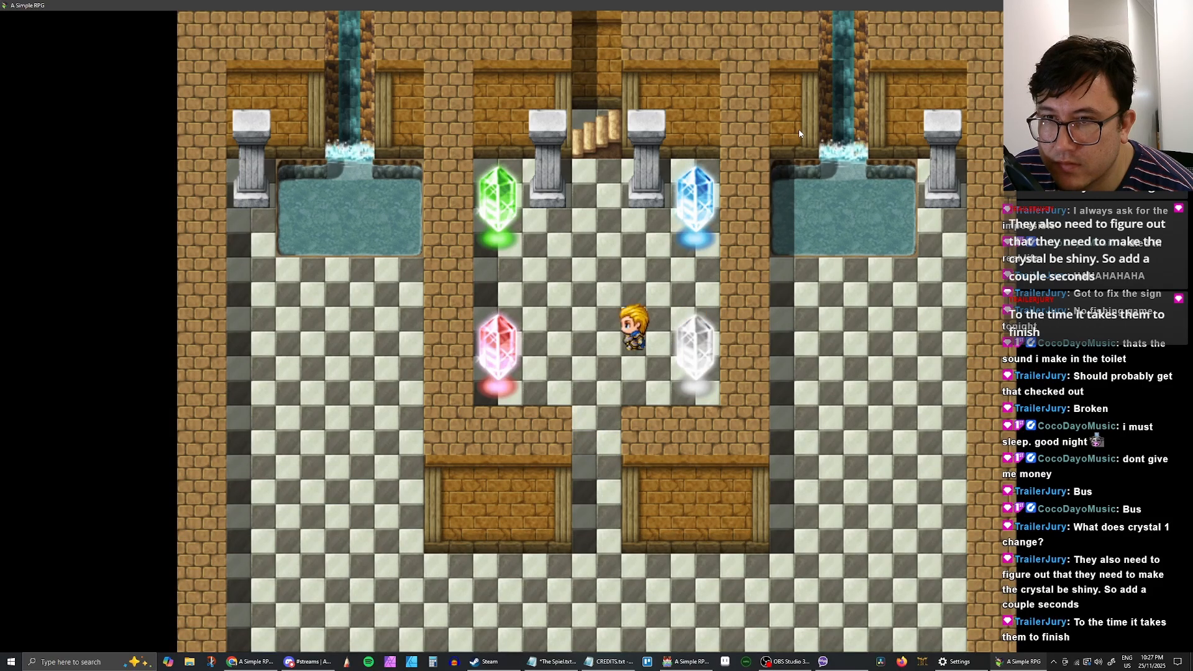
Step: Walk the hero back and forth through the passage south of the crystals to test it, and close the playtest
key("Down")
key("Up")
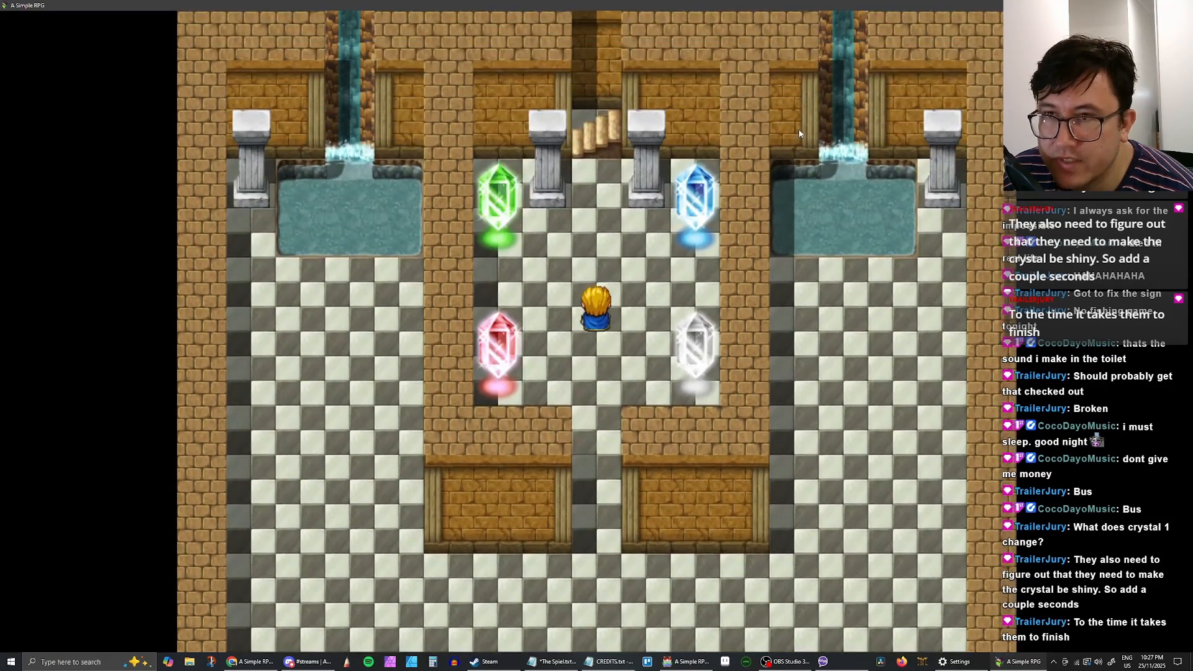
key("Down")
key("Down")
key("Up")
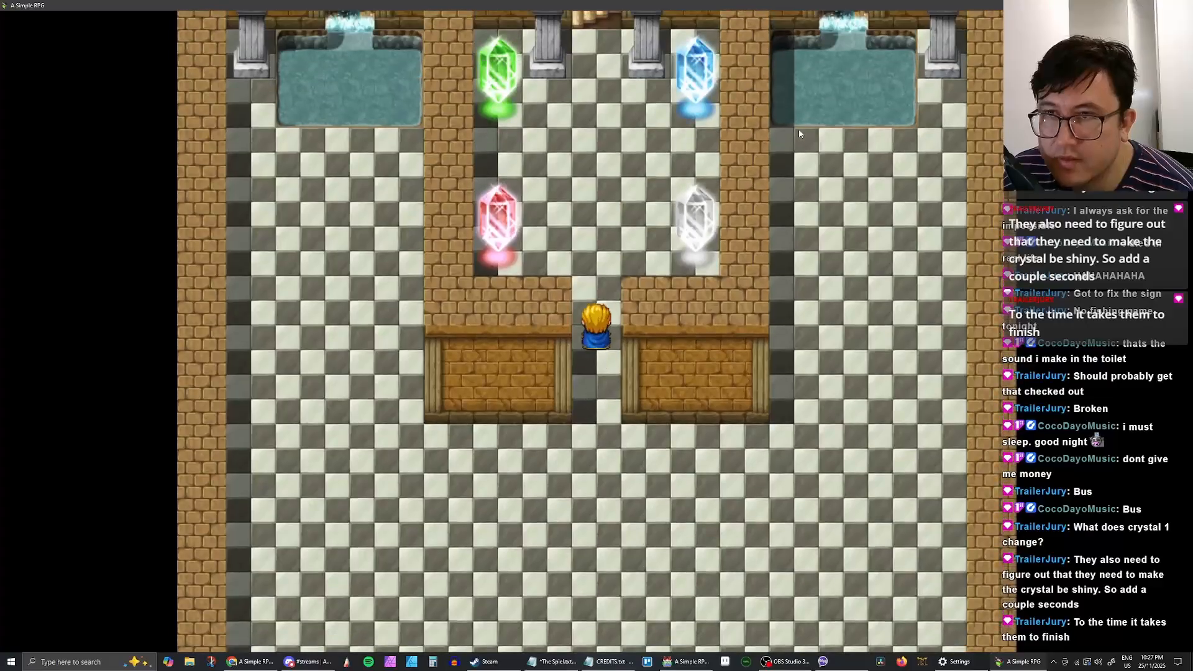
key("Down")
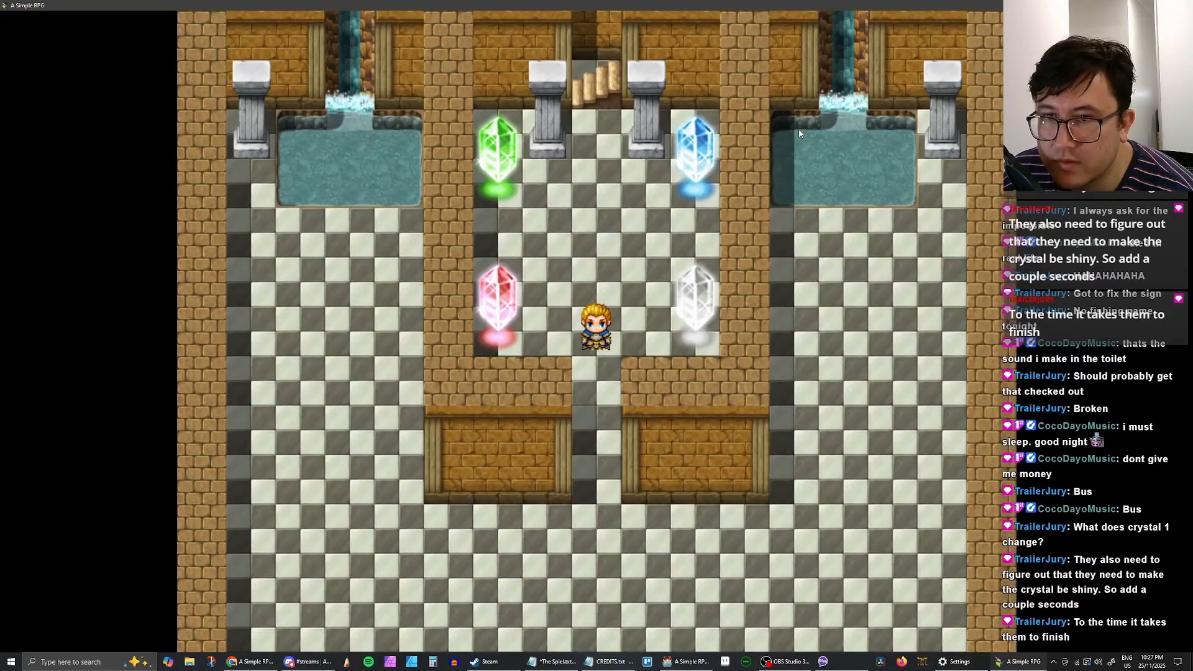
key("Down")
key("Down")
key("Up")
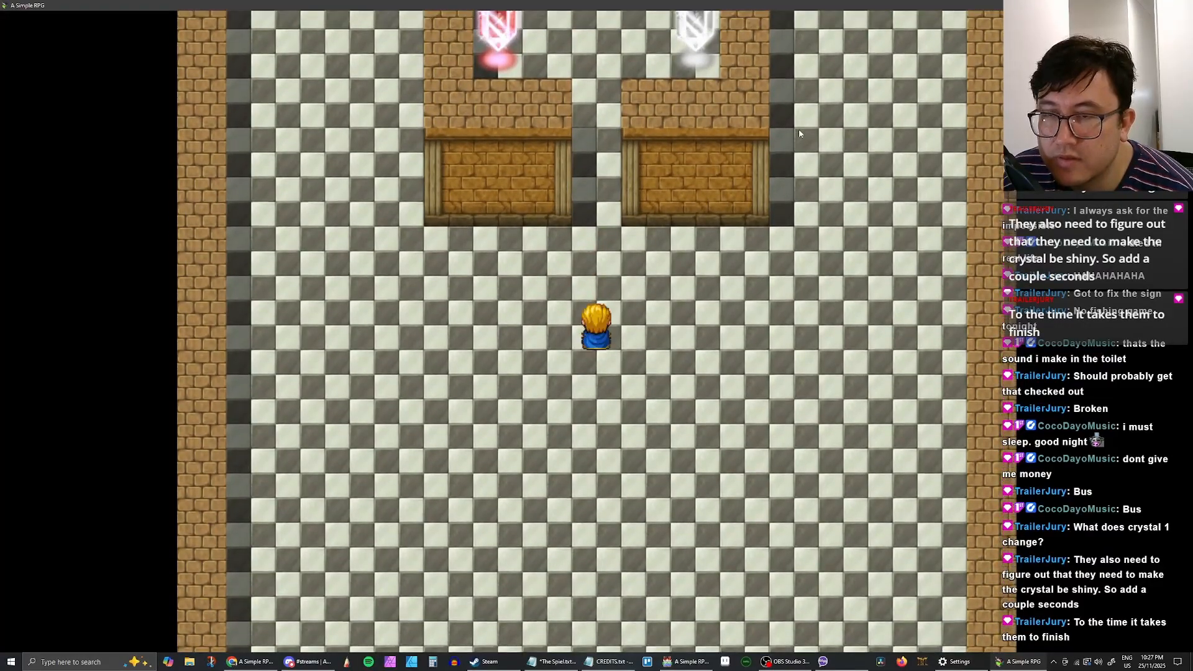
key("Up")
key("Down")
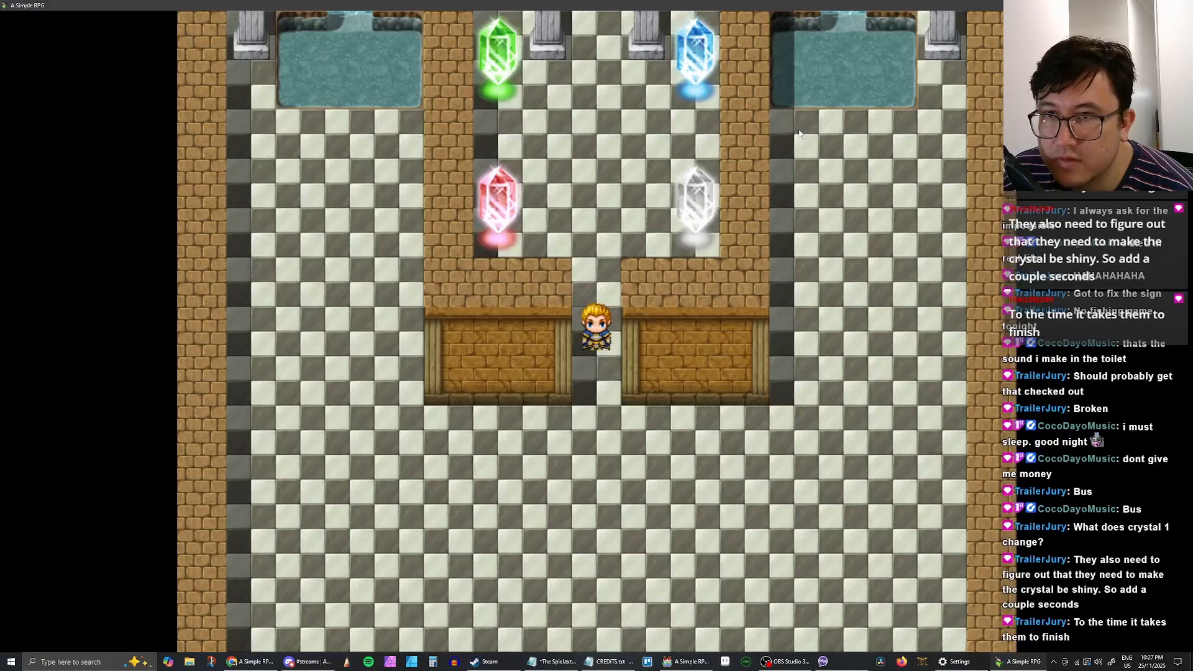
key("Down")
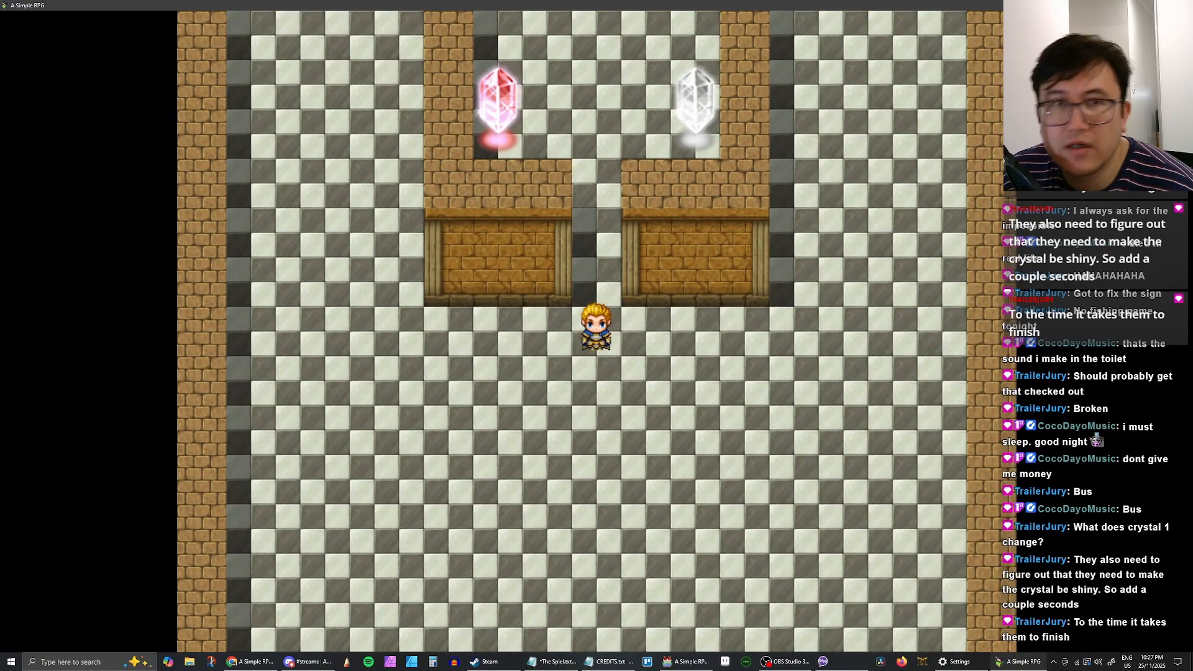
key("alt+F4")
Step: Inspect the image used on page 2 of the Crystal #4 event and close the event without changes
double_click(366, 211)
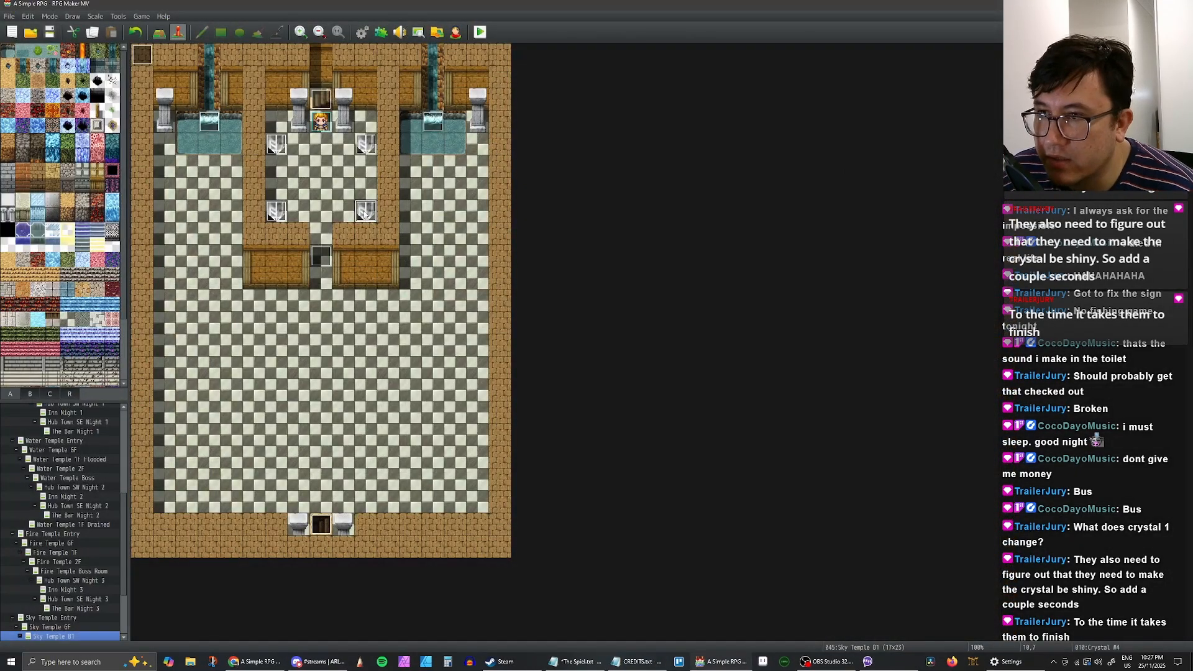
left_click(384, 204)
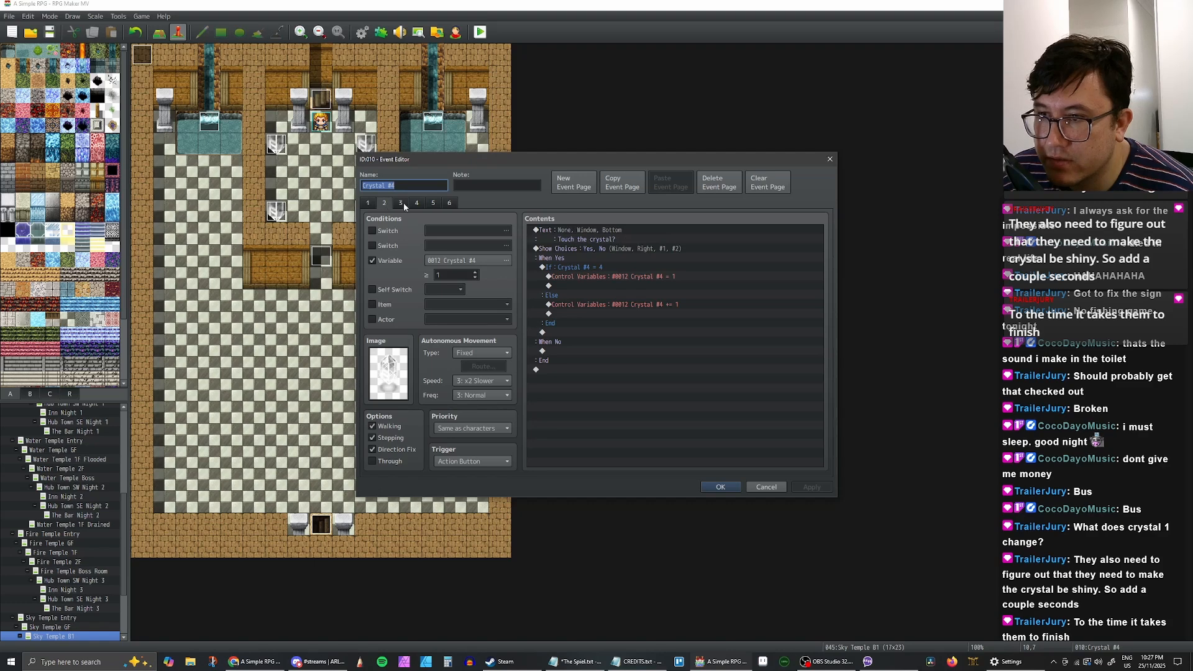
double_click(388, 373)
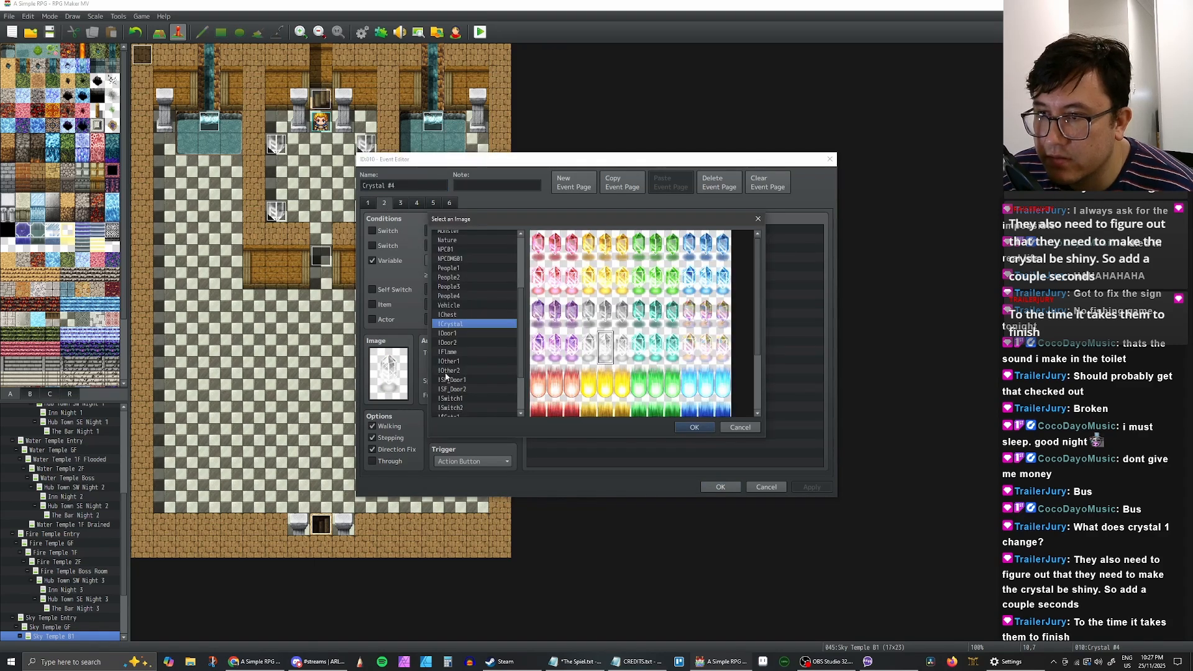
left_click(740, 427)
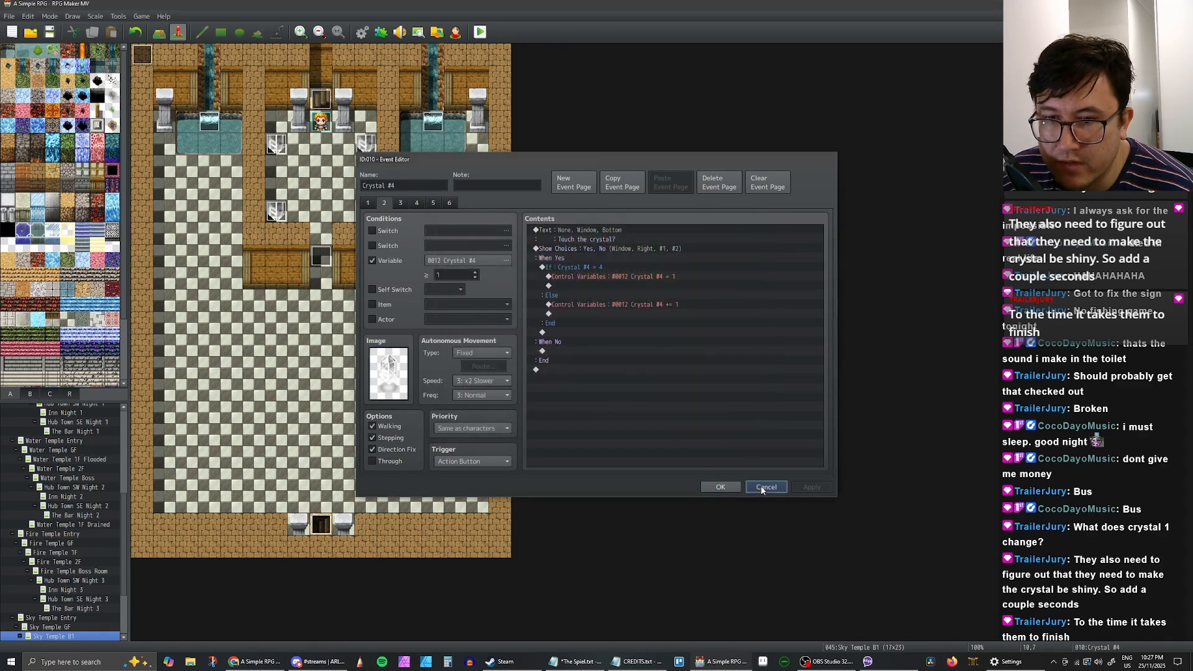
left_click(766, 487)
Step: Look through The Treasure Room, Sky Temple B2 and Fire Temple 2F maps for an existing crystal event
scroll(92, 545, "down", 2)
scroll(92, 546, "down", 1)
left_click(62, 571)
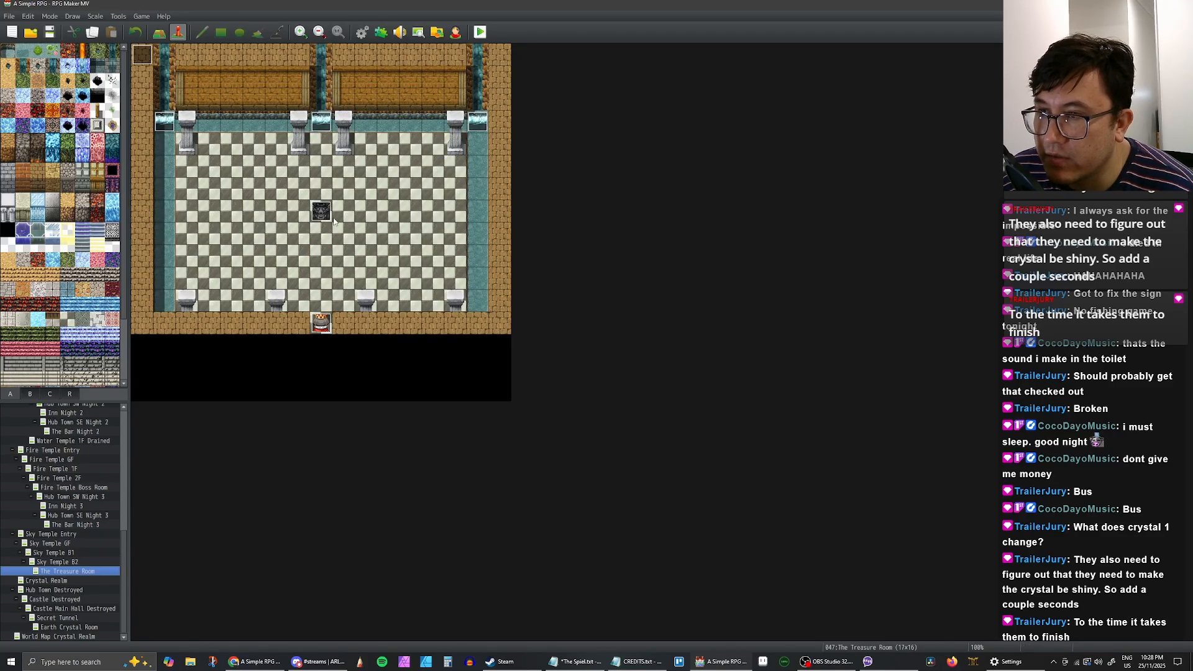
left_click(61, 561)
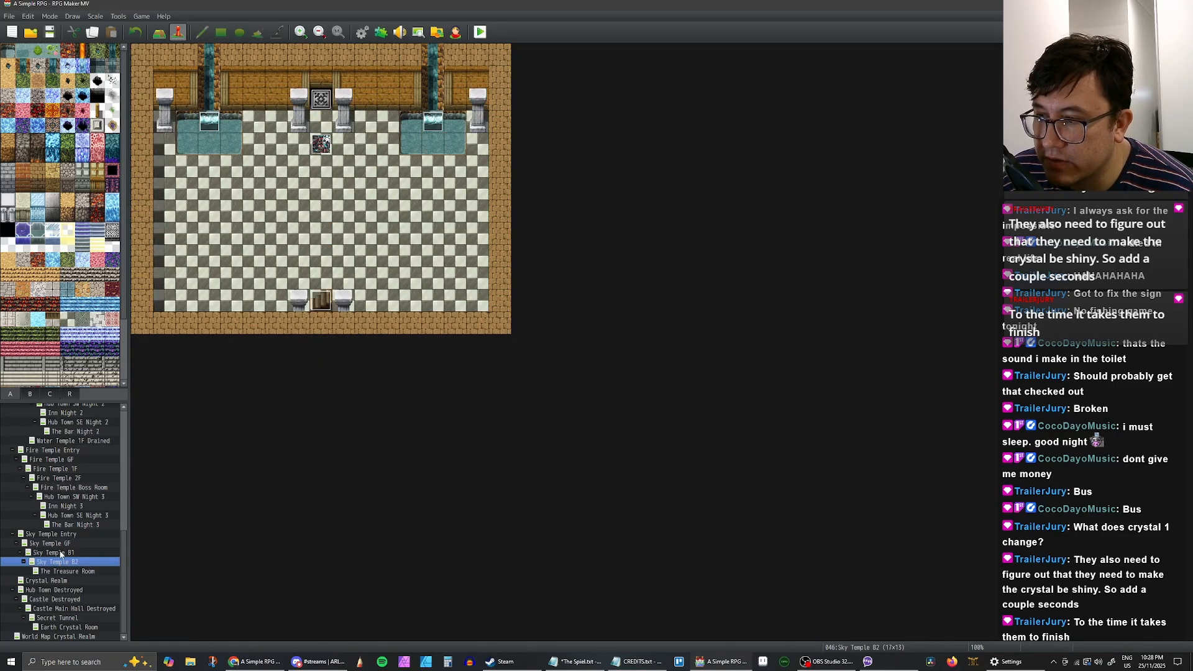
scroll(76, 508, "up", 1)
left_click(65, 507)
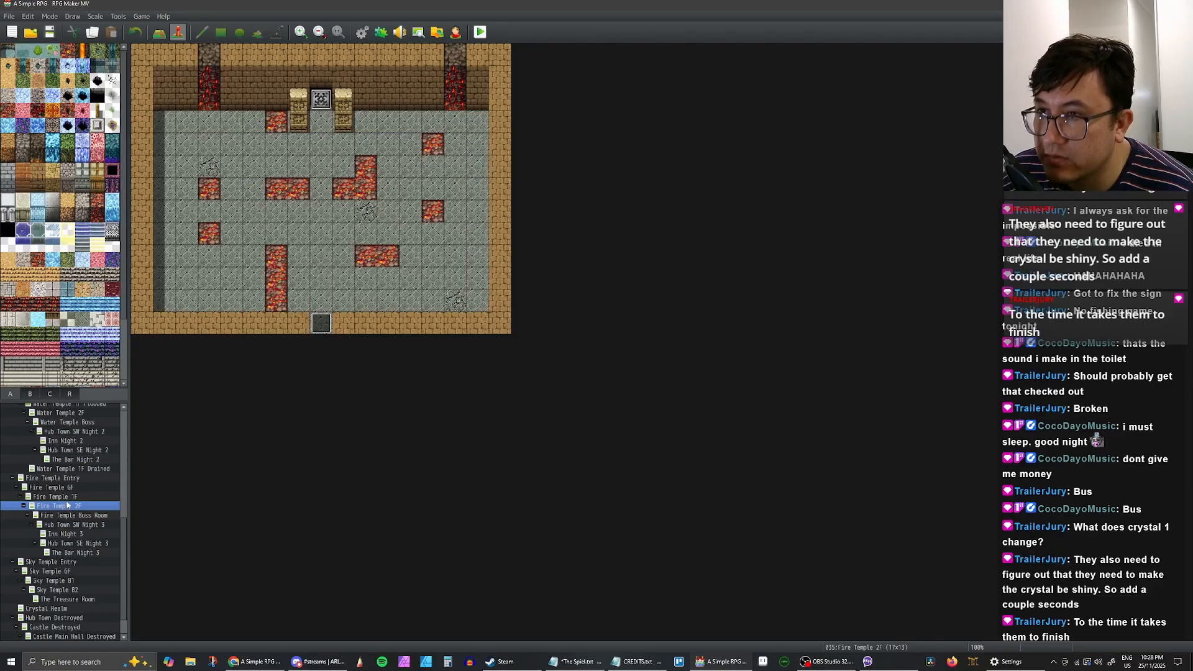
key("Up")
Step: Inspect the crystal image on page 2 of the Water Temple Boss event in the Fire Temple Boss Room map
left_click(70, 516)
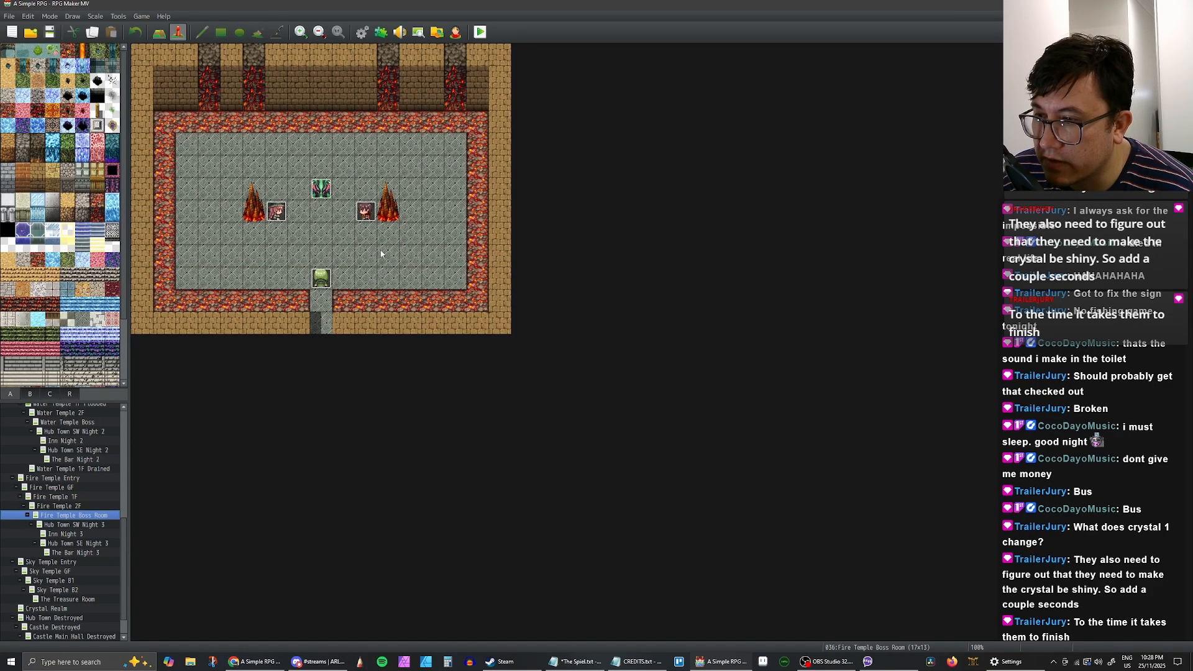
double_click(322, 188)
left_click(384, 203)
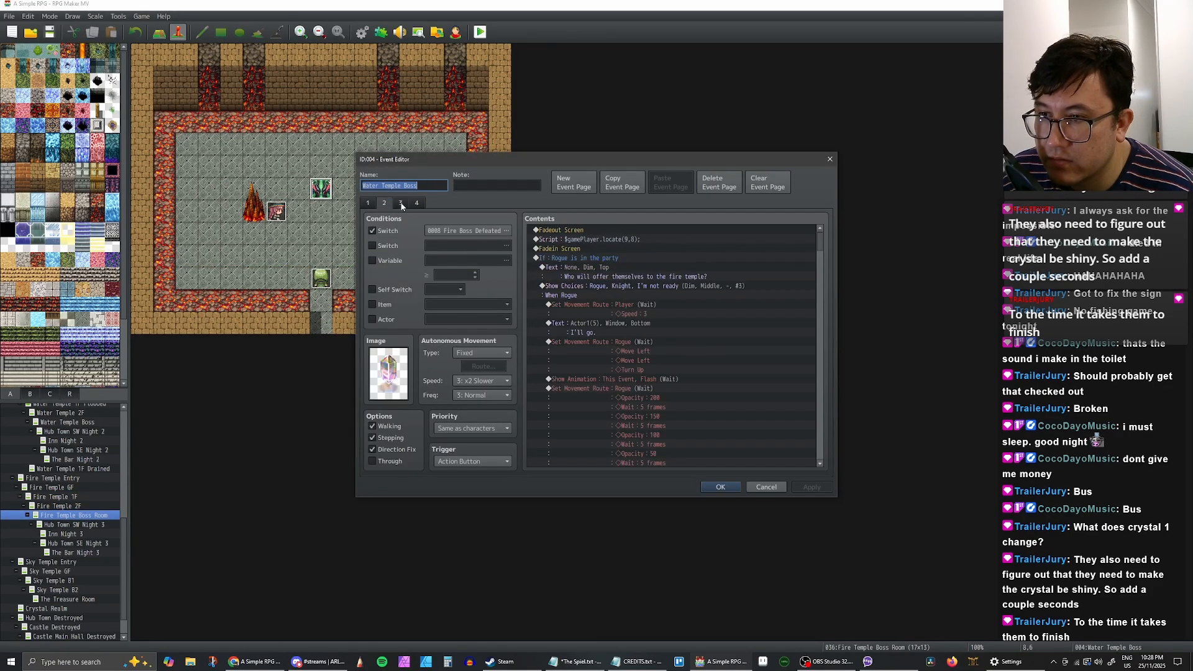
left_click(384, 378)
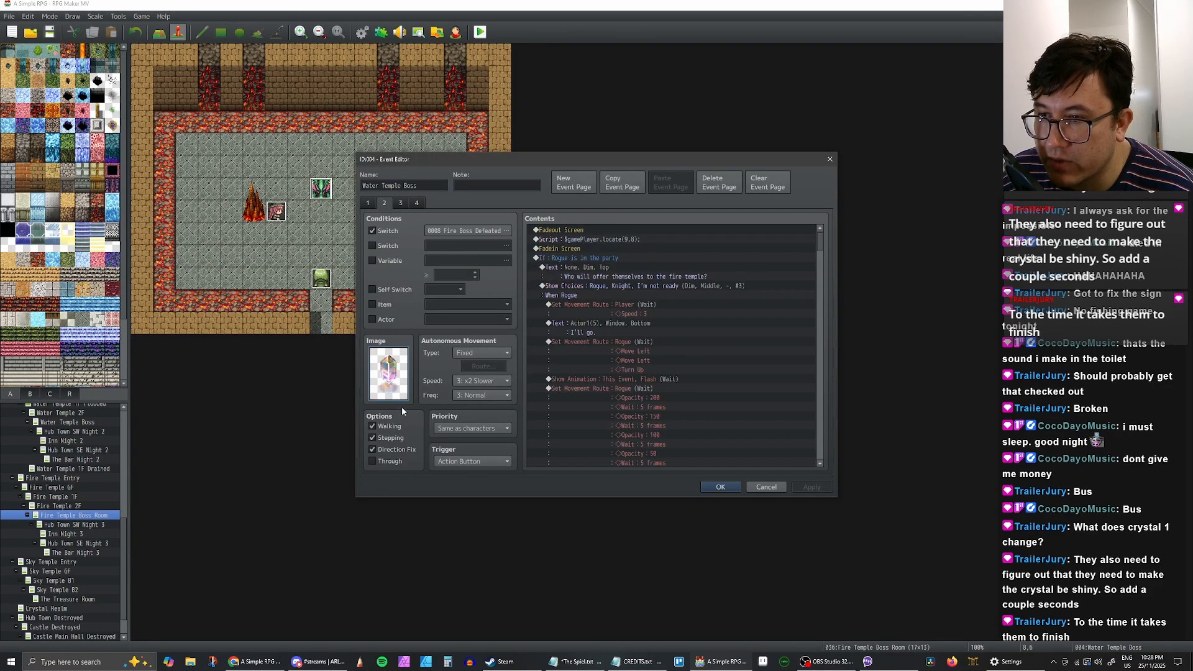
left_click(750, 488)
Step: In the Sky Temple B1 map, set page 2 of the Crystal #1 event to the dim multicoloured crystal from !Crystal and save the event
scroll(97, 502, "down", 1)
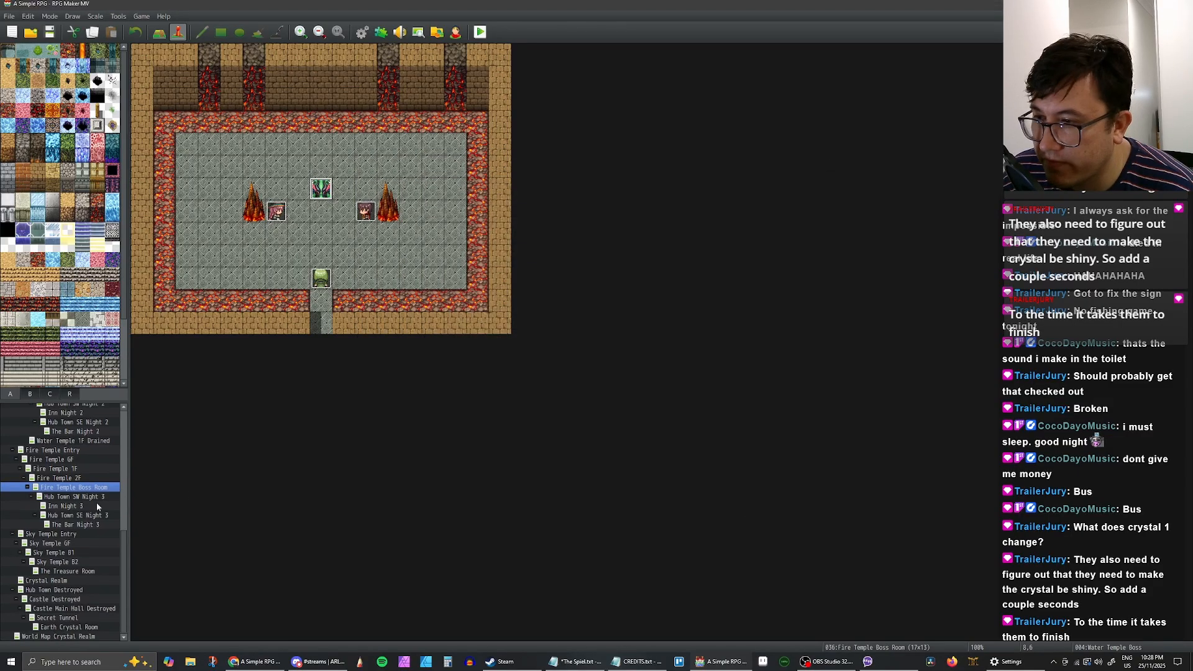
left_click(61, 571)
left_click(59, 562)
left_click(58, 553)
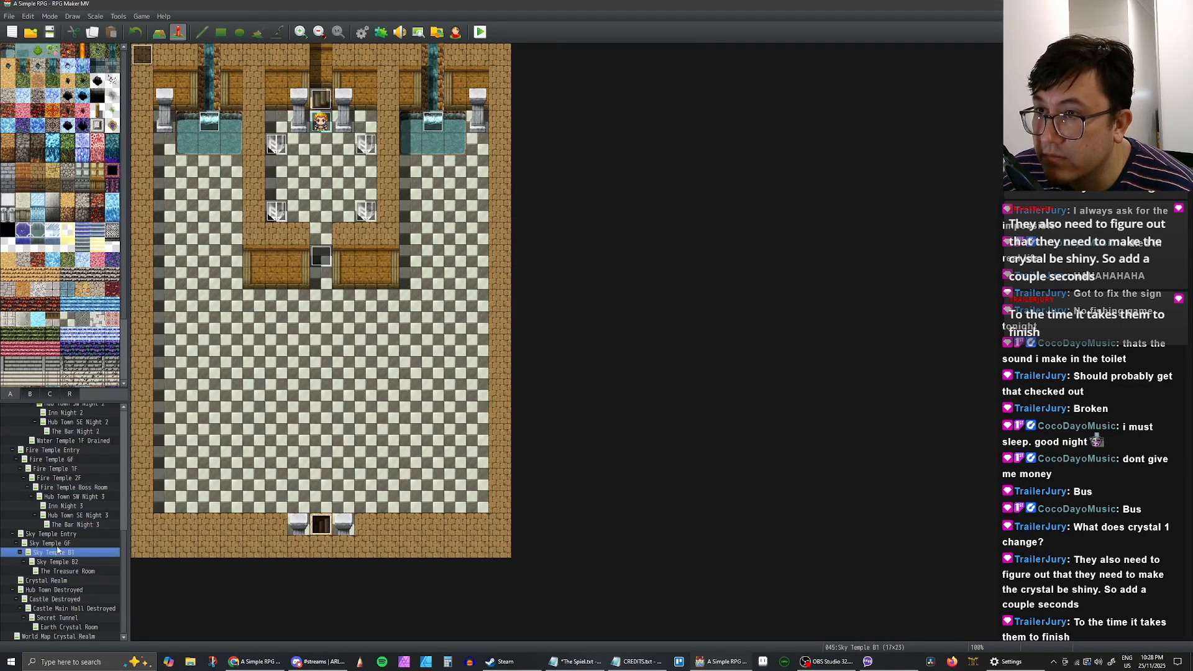
double_click(276, 145)
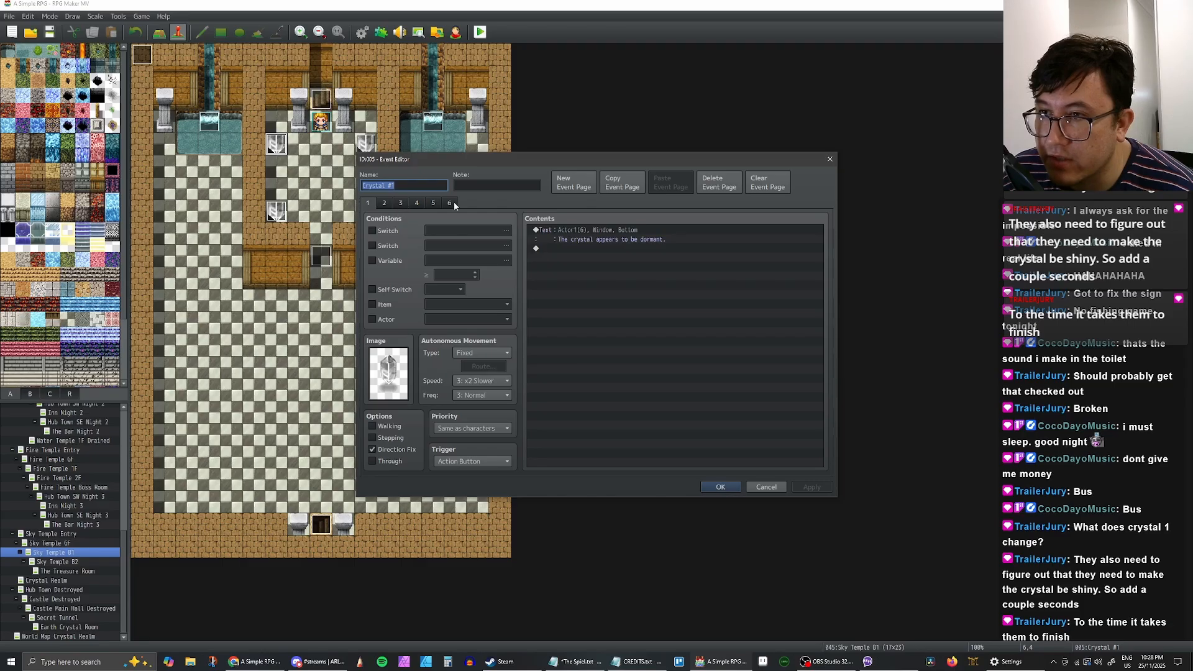
left_click(384, 203)
double_click(389, 373)
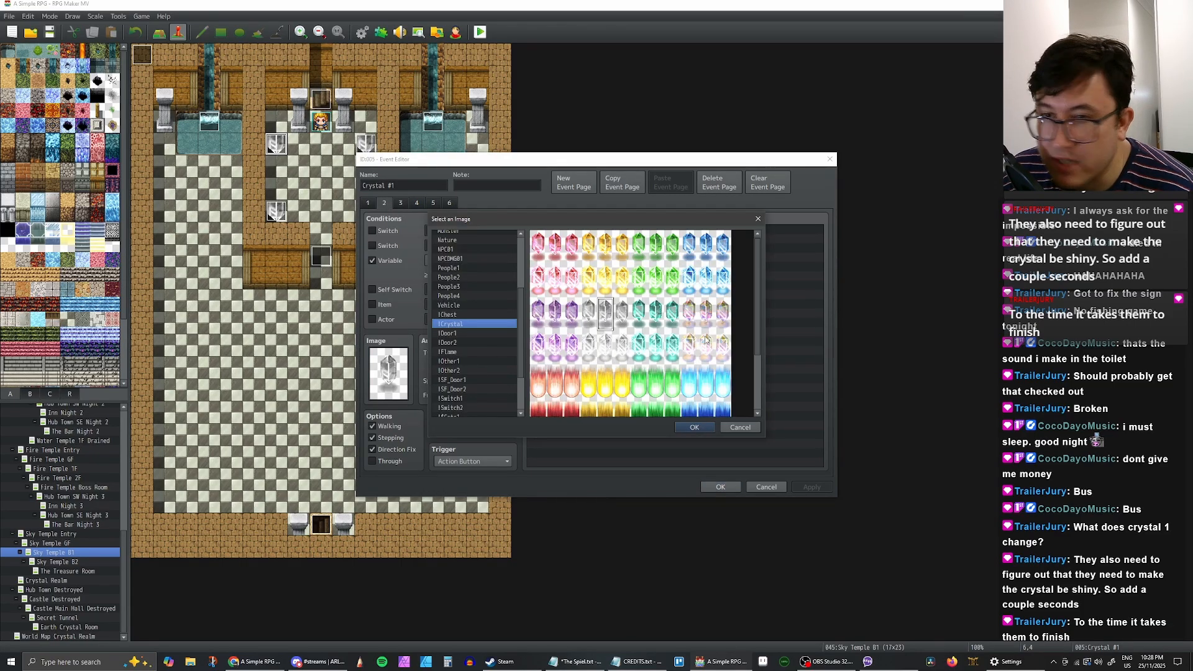
double_click(705, 314)
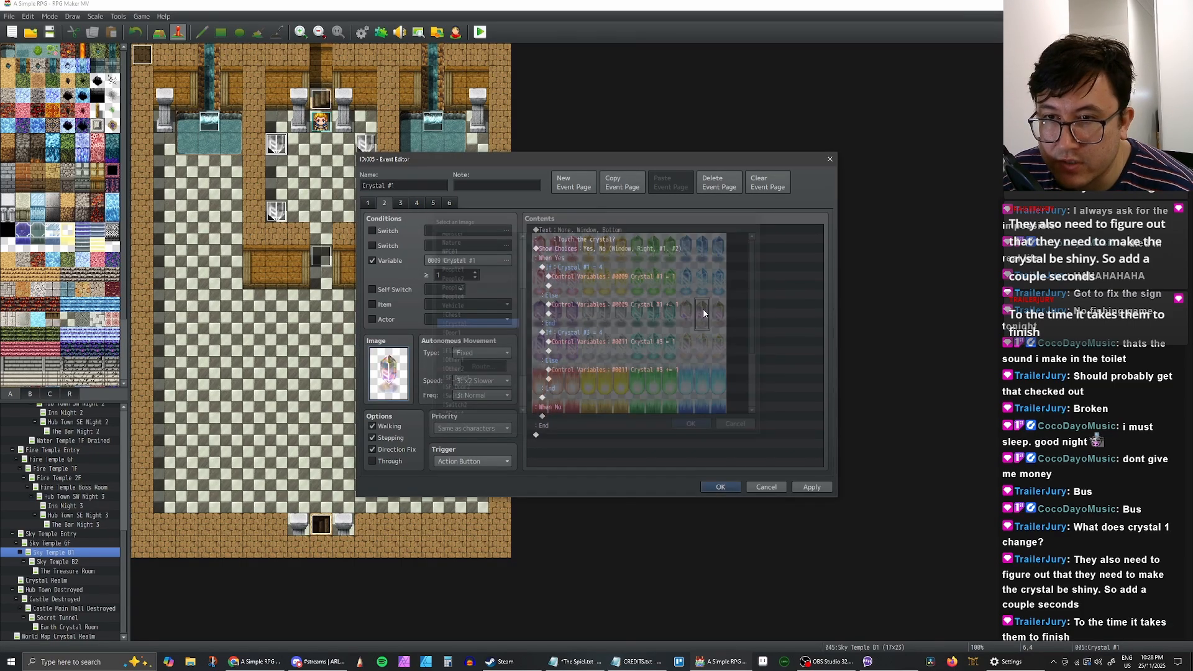
left_click(401, 202)
left_click(720, 486)
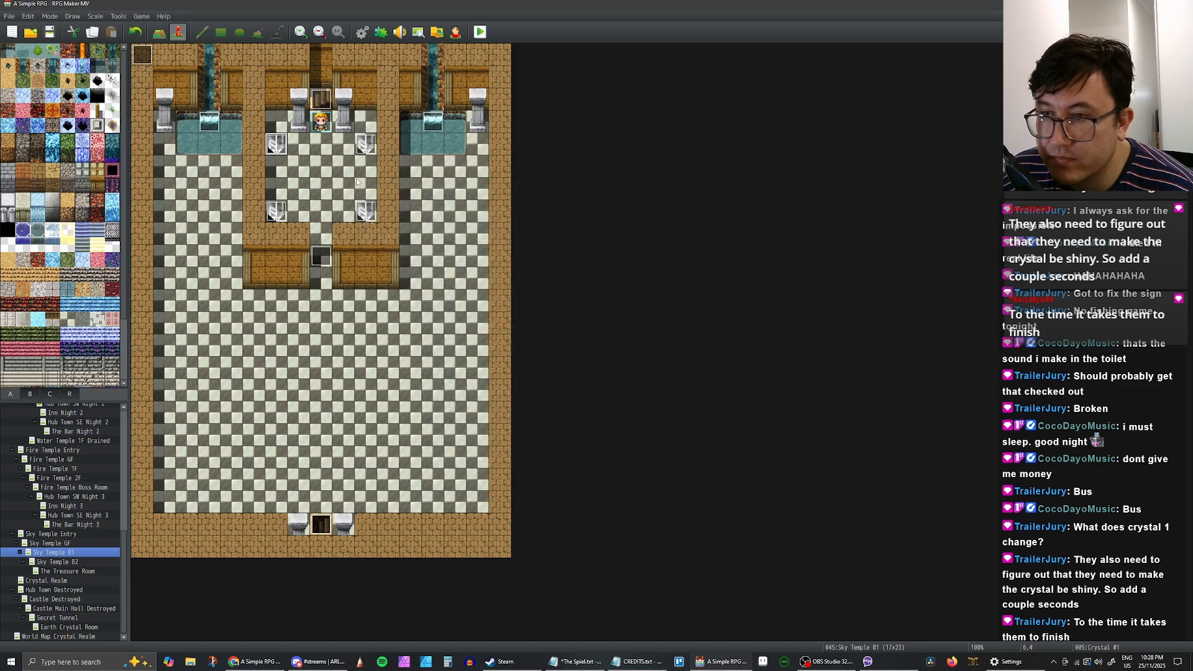
Step: Set page 2 of the Crystal #2 event to the dim multicoloured crystal from !Crystal and save the event
double_click(365, 144)
left_click(384, 203)
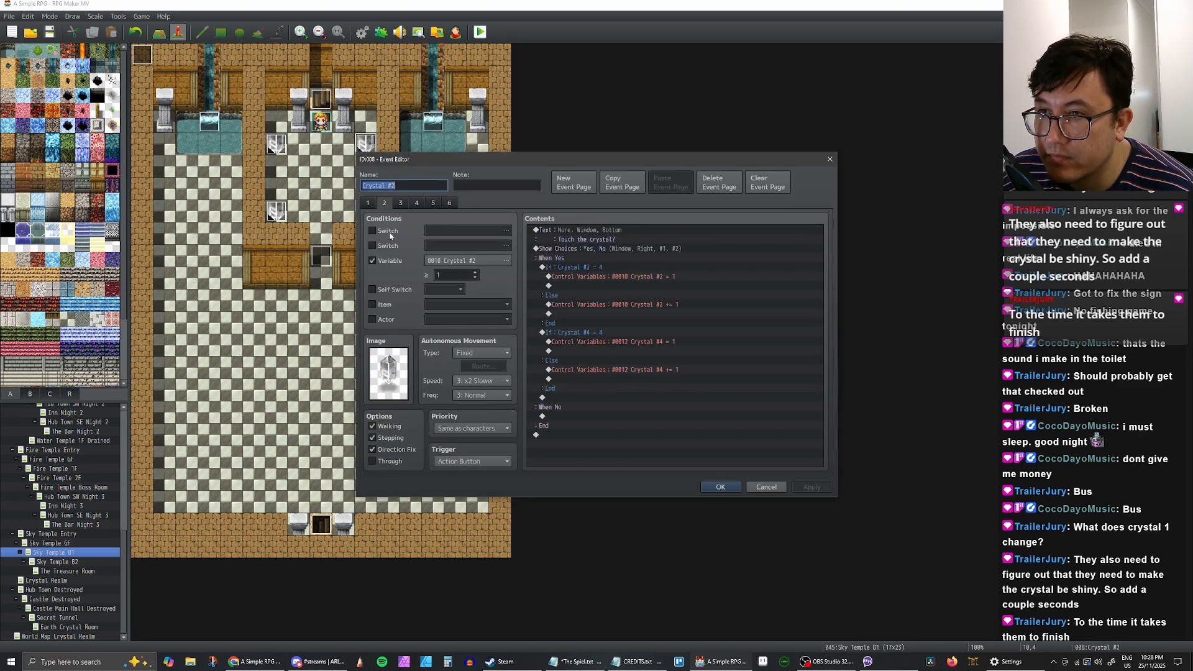
double_click(389, 373)
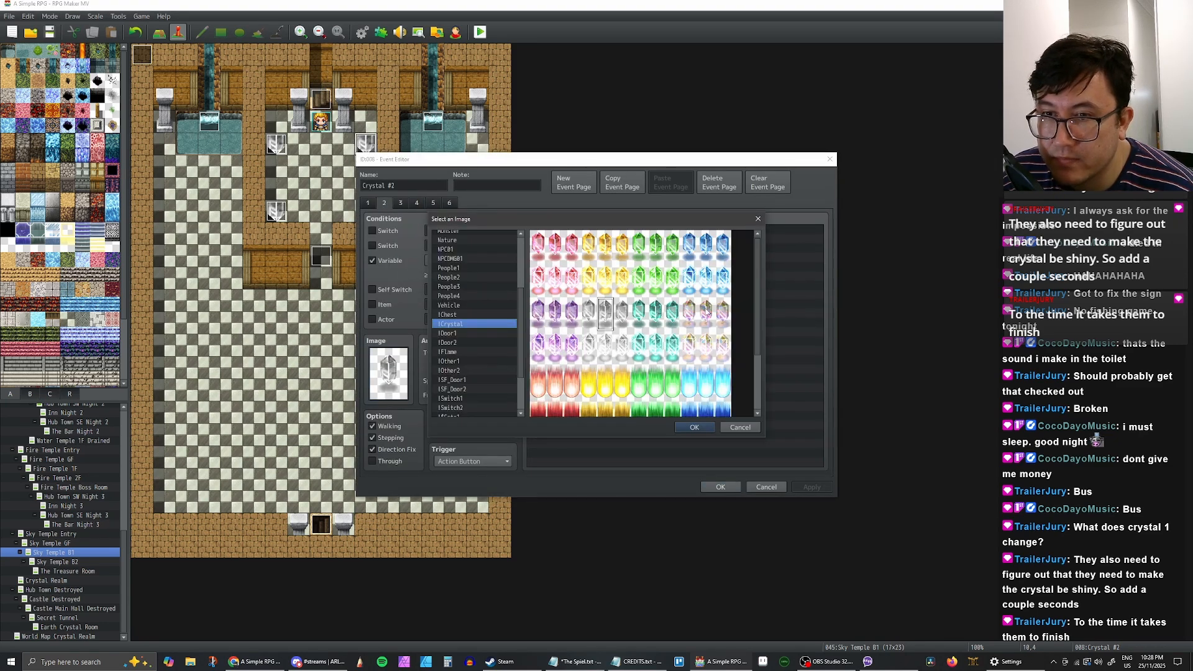
double_click(706, 314)
left_click(719, 487)
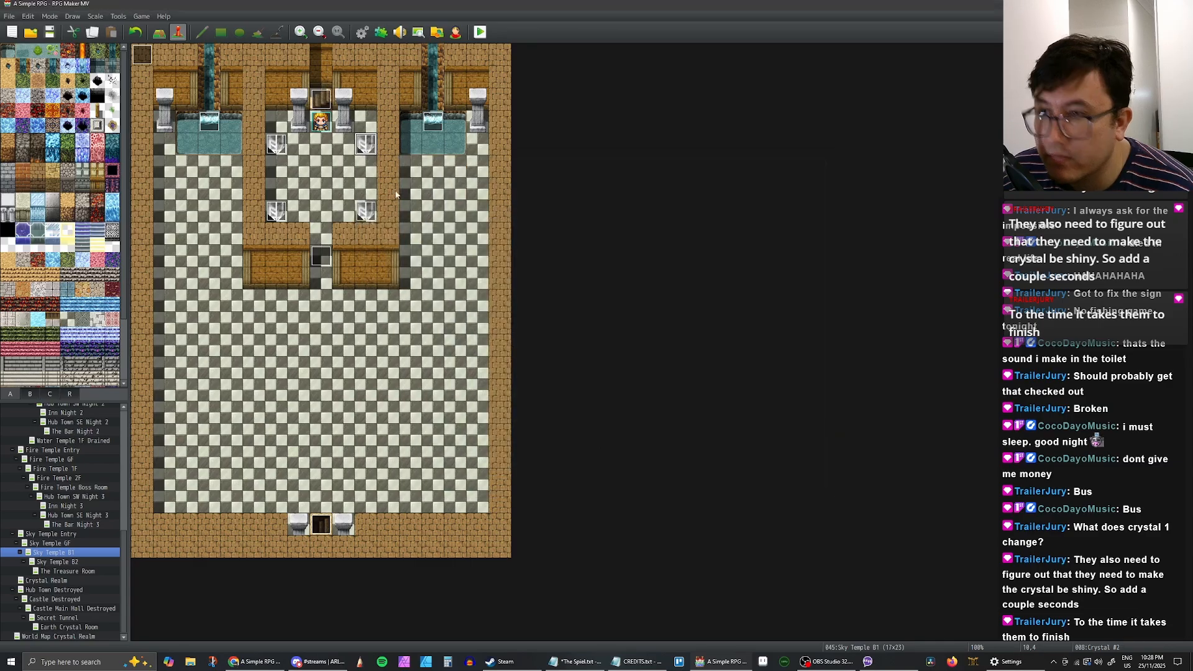
Step: Set page 1 of the Crystal #3 event to the dim multicoloured crystal and save the event
double_click(277, 212)
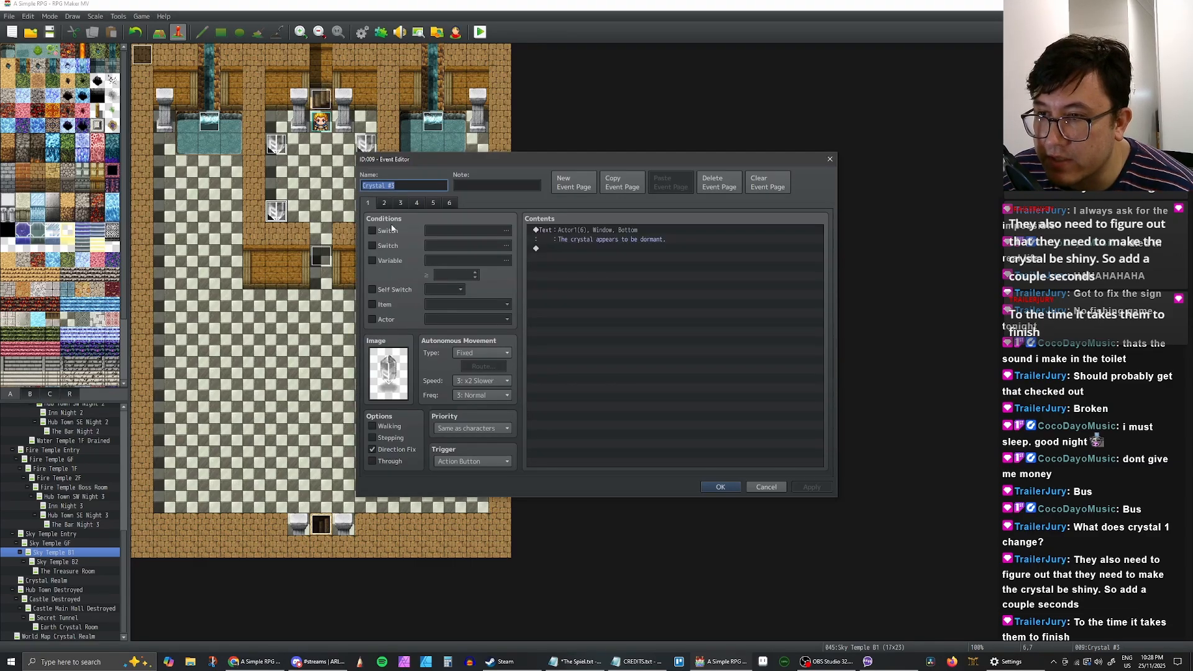
double_click(385, 374)
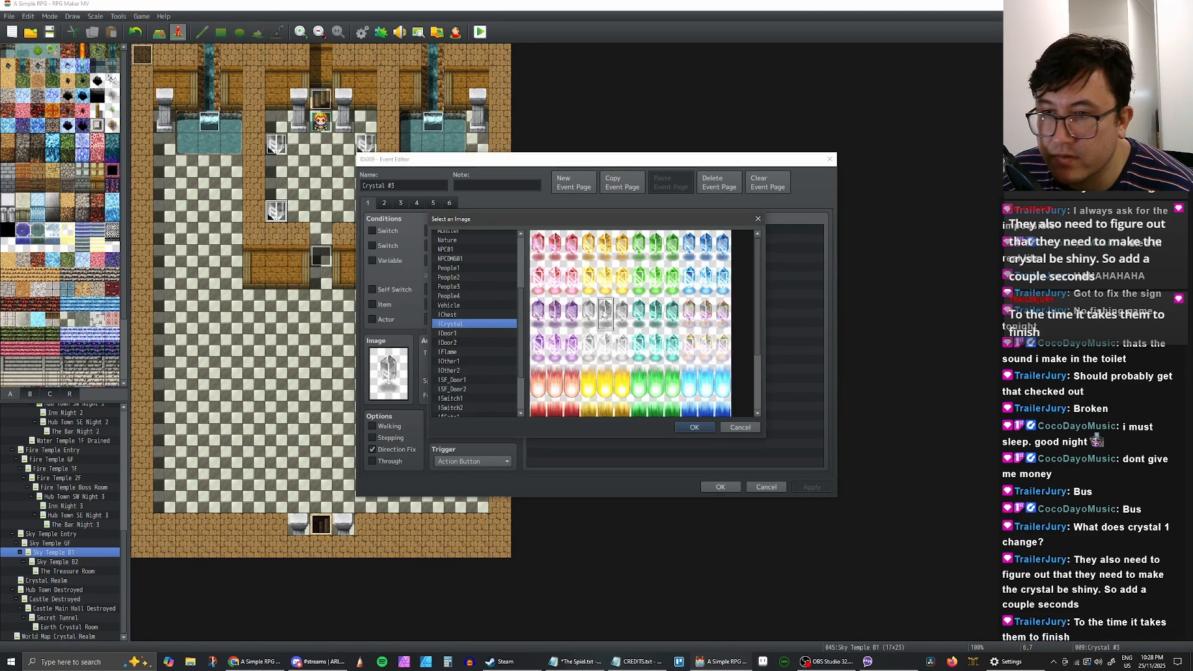
double_click(706, 314)
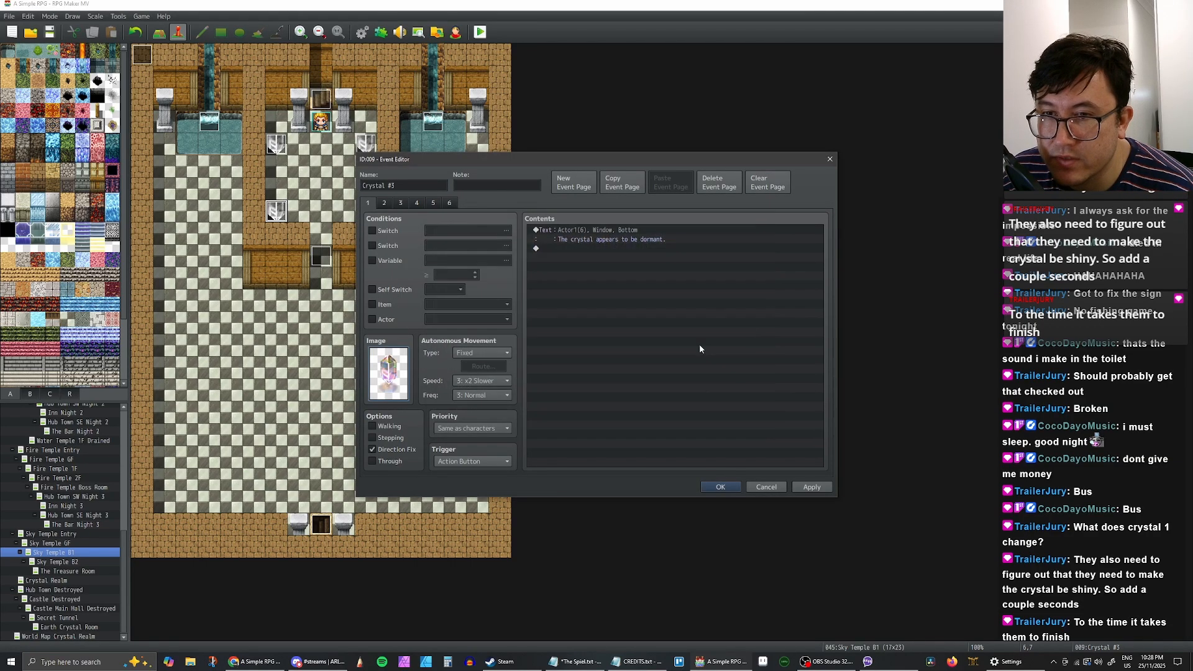
left_click(721, 488)
Step: Set pages 2 and 6 of the Crystal #4 event to the bright multicoloured crystal from !Crystal and save the event
double_click(367, 213)
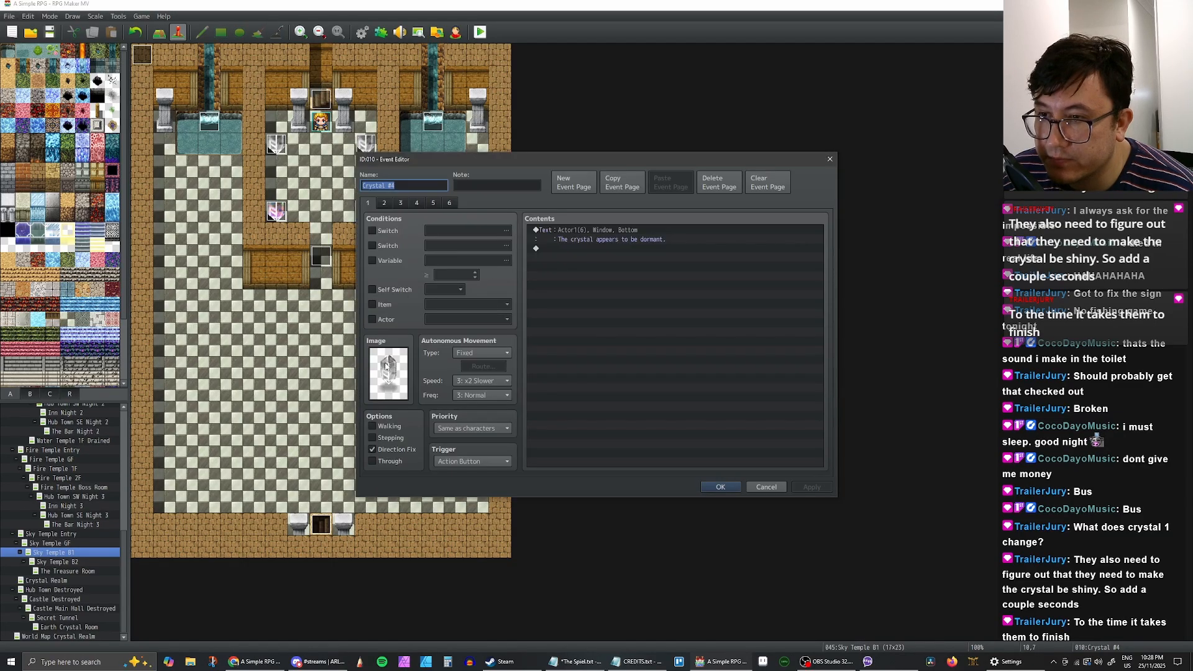
left_click(384, 203)
double_click(392, 367)
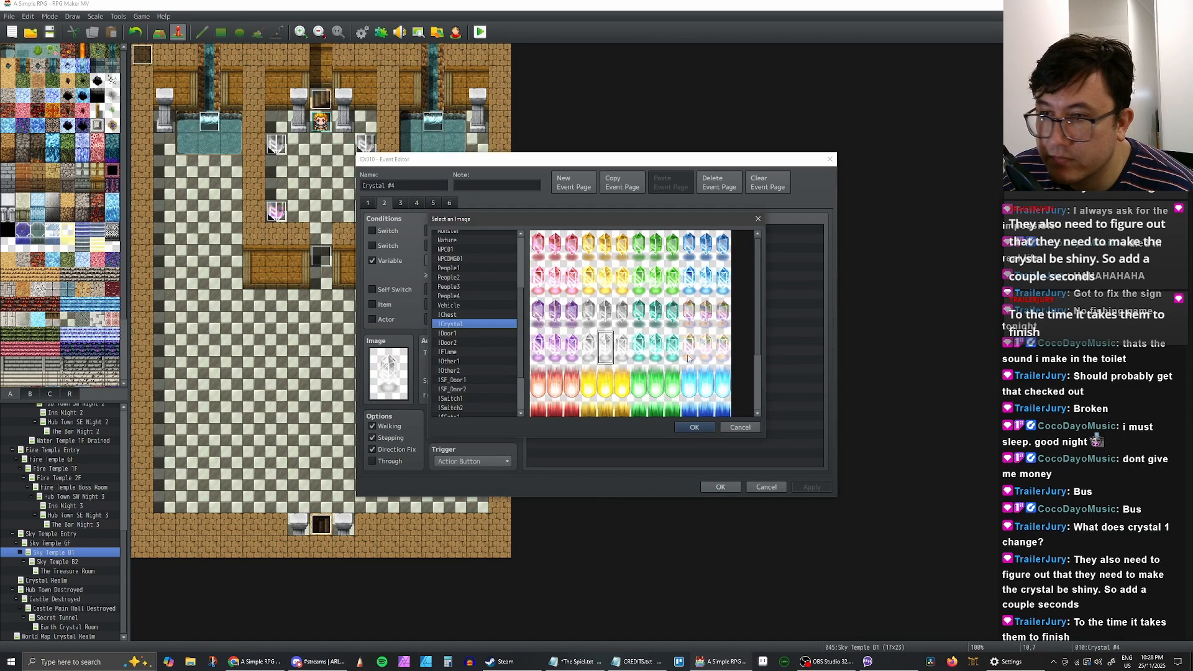
double_click(706, 352)
left_click(449, 204)
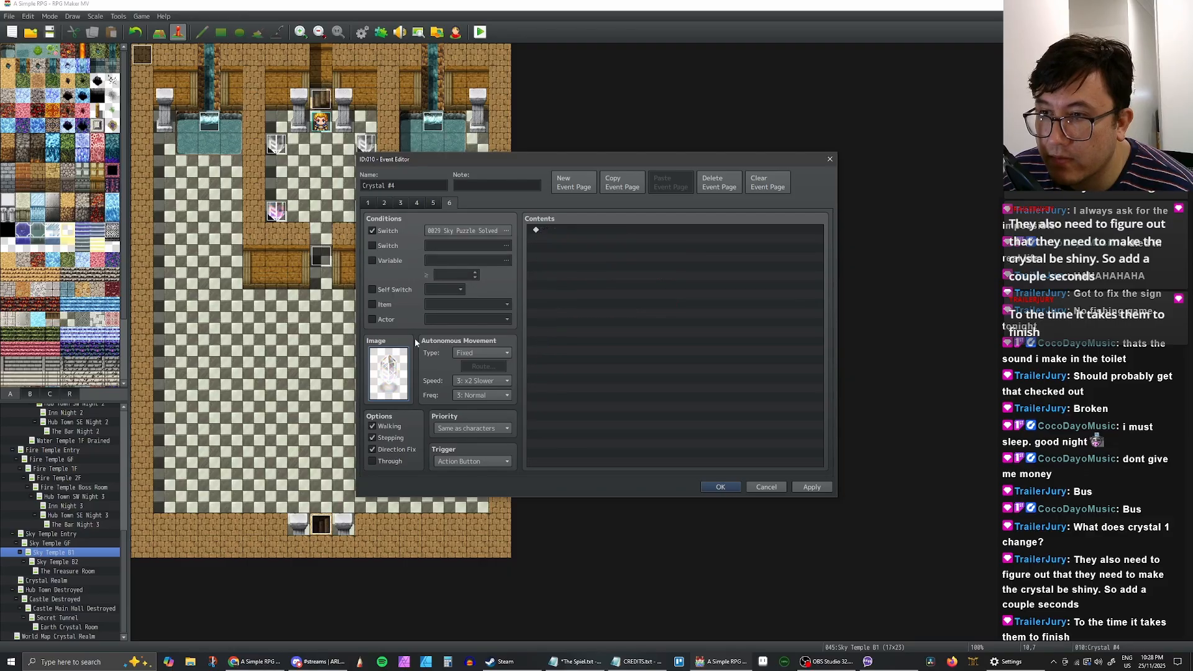
double_click(391, 367)
double_click(706, 348)
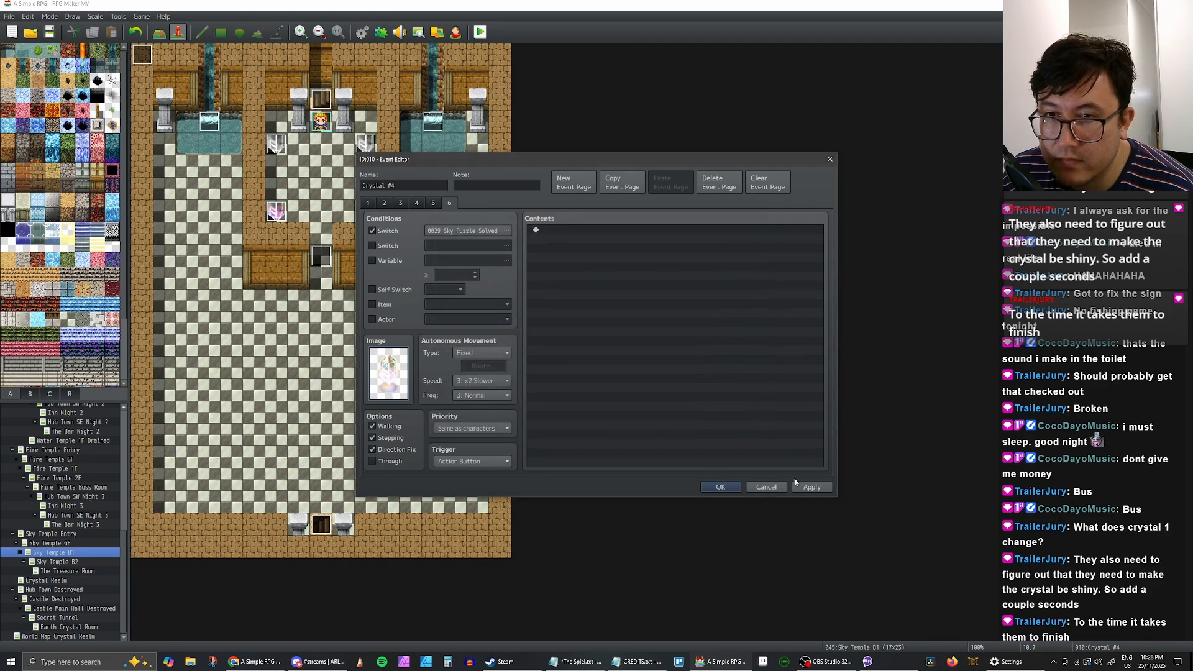
left_click(811, 487)
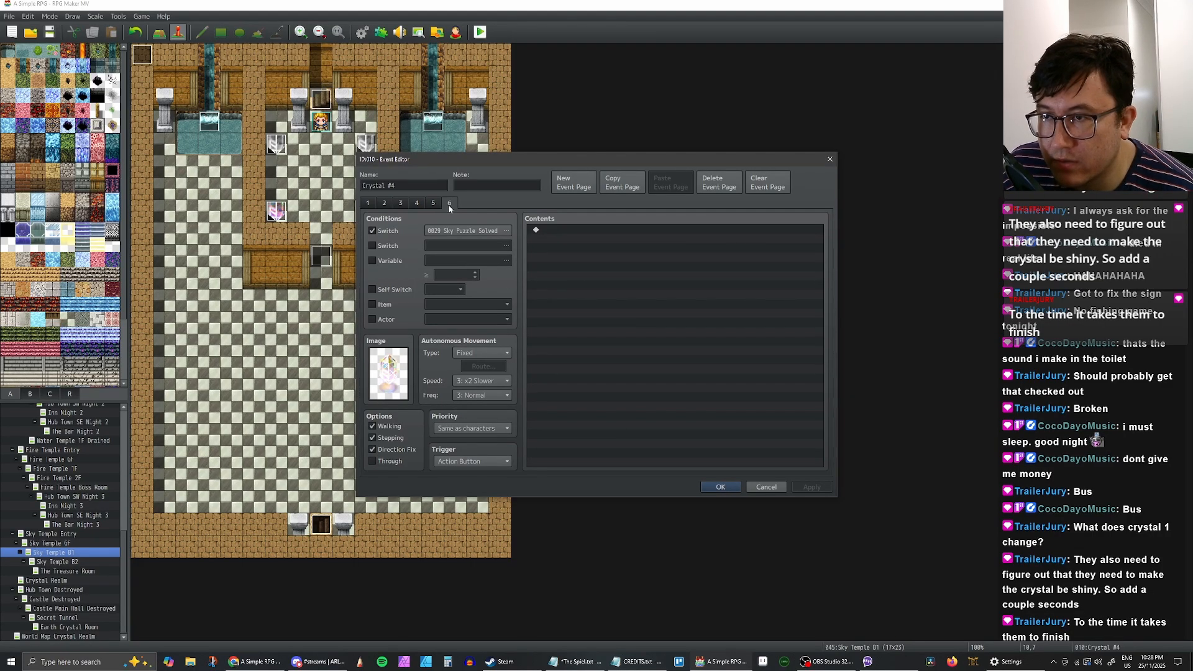
double_click(388, 369)
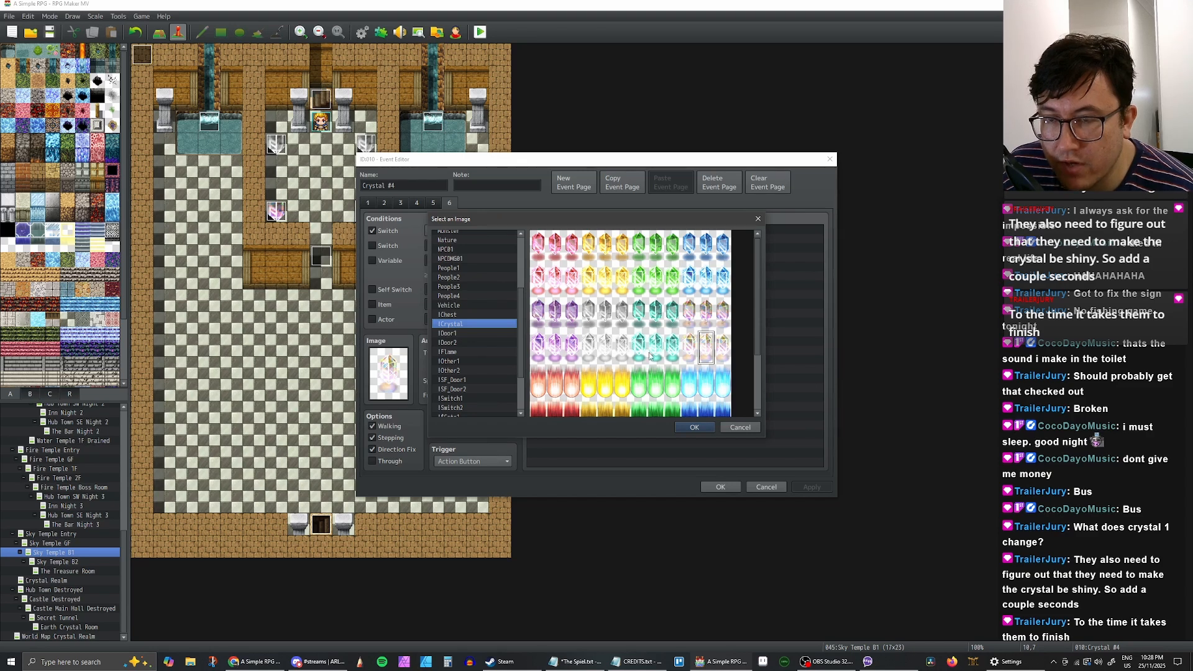
left_click(694, 427)
left_click(810, 487)
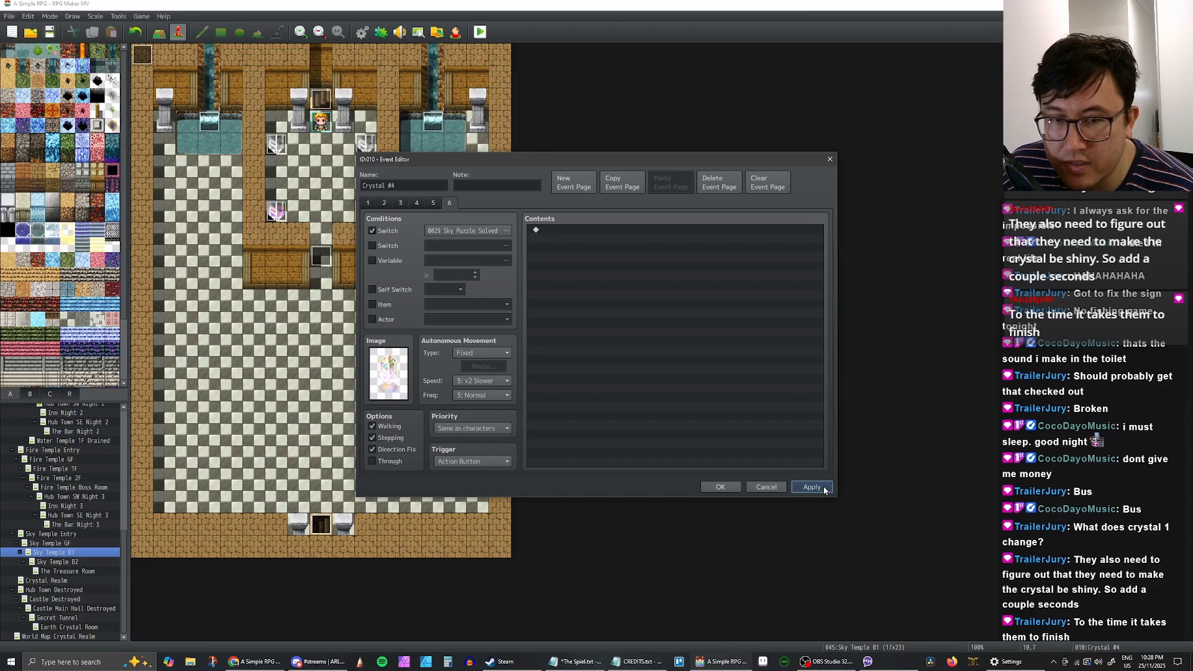
left_click(721, 487)
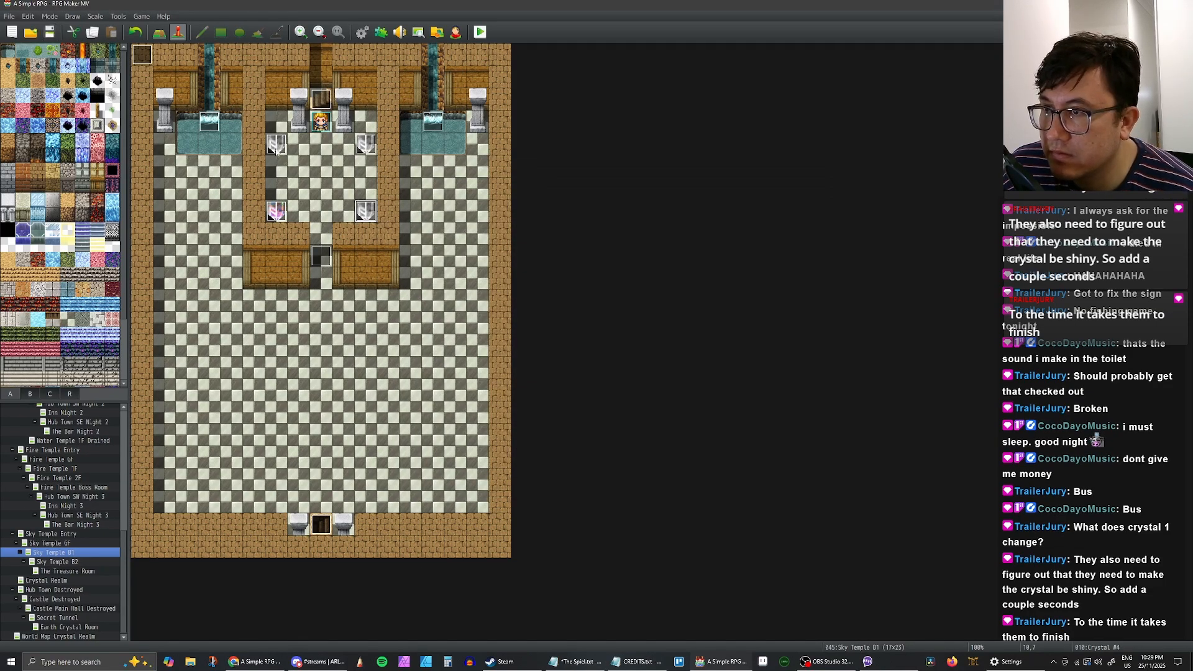
Step: In the Crystal #3 event, restore page 1's dim grey crystal image, set page 2 to the dim multicoloured crystal, and save the event
double_click(275, 208)
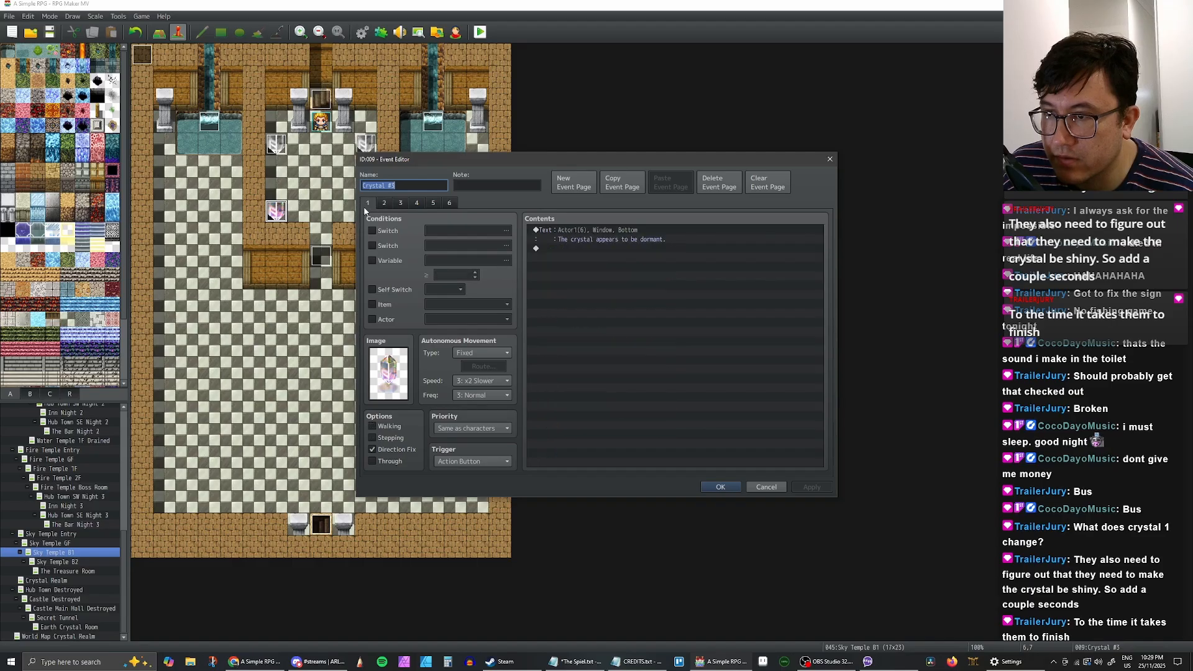
double_click(388, 369)
double_click(608, 315)
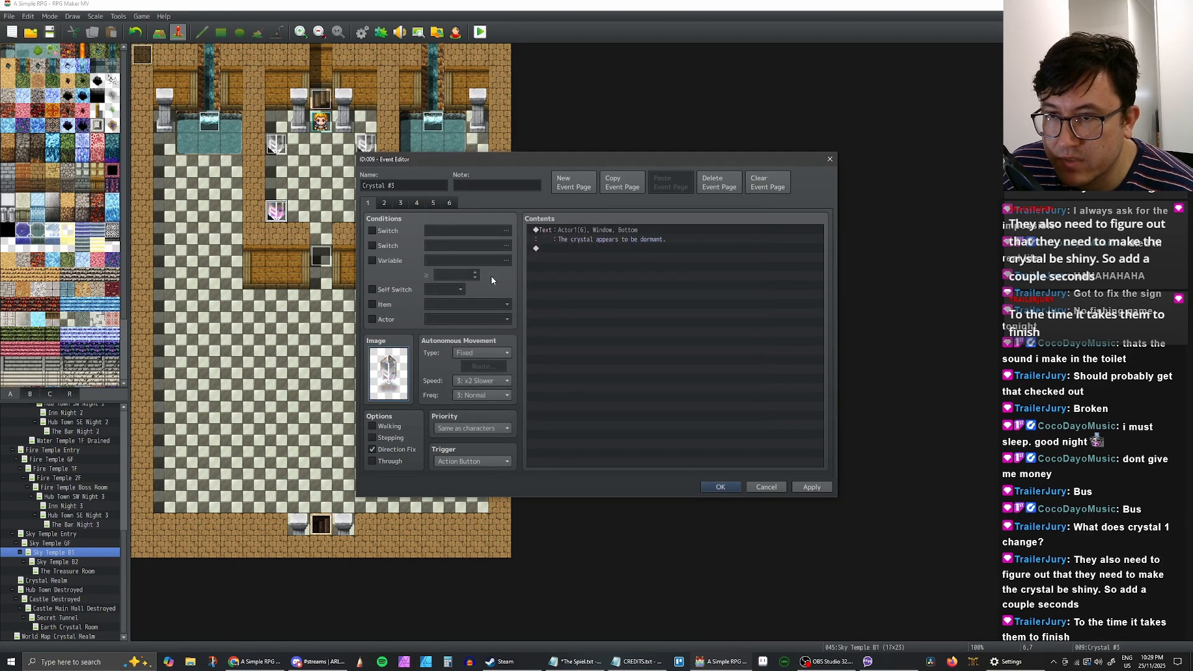
left_click(381, 202)
double_click(406, 363)
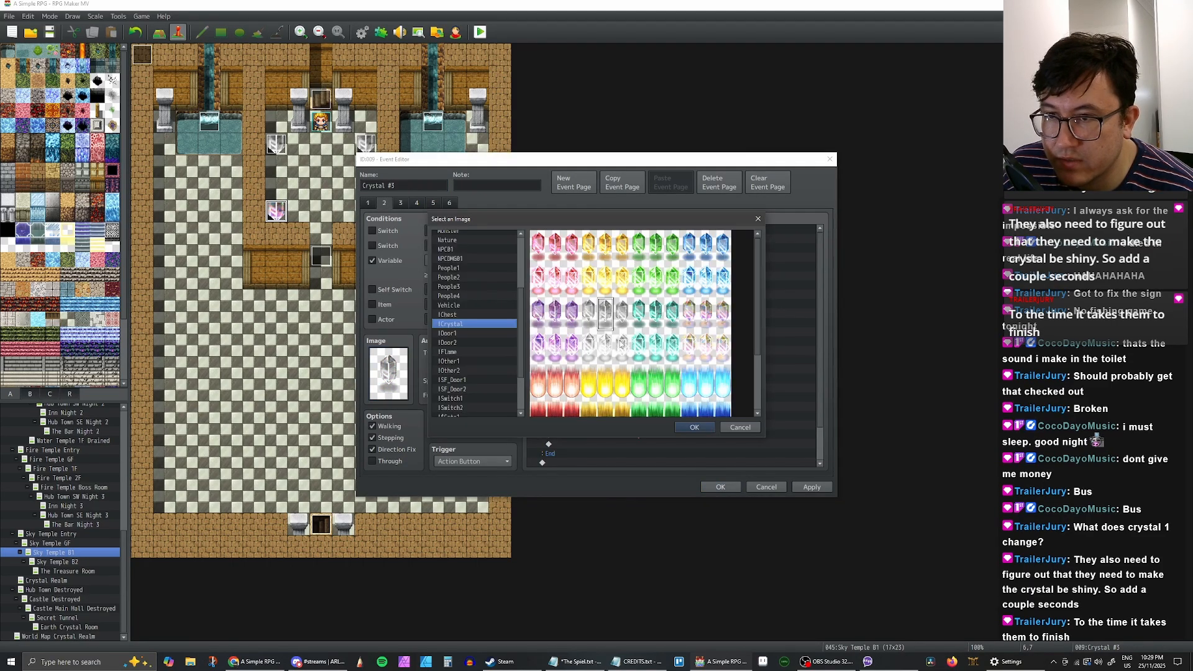
double_click(706, 314)
left_click(800, 488)
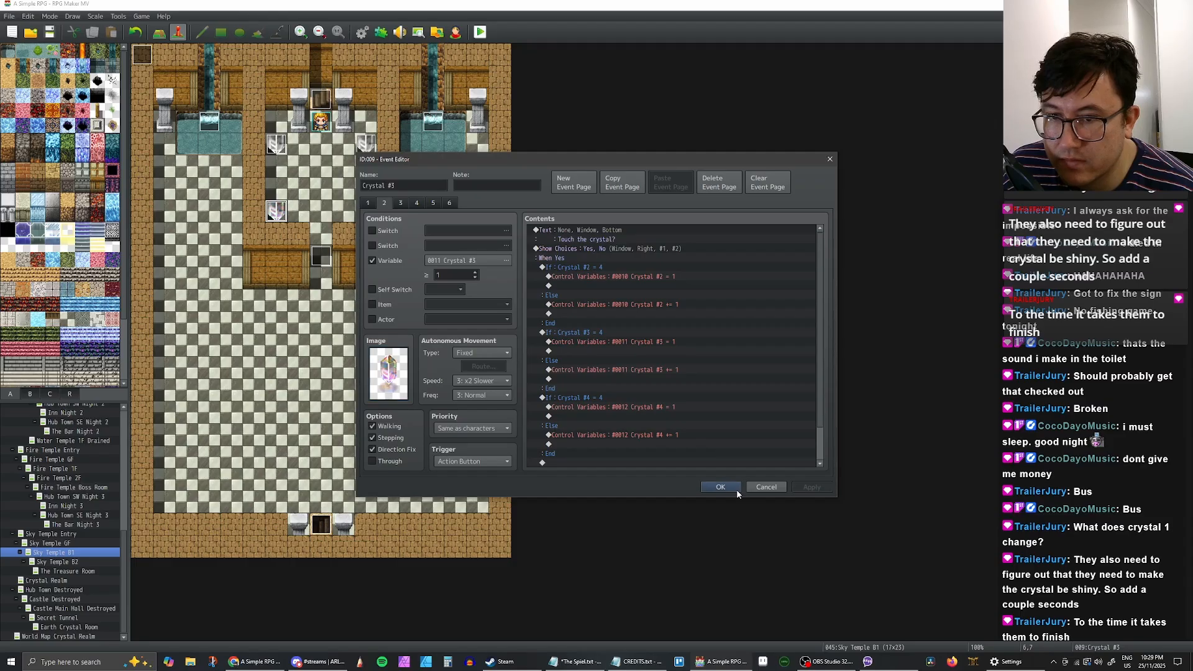
left_click(722, 488)
Step: Start a playtest and continue the saved game in Sky Temple B1
left_click(481, 32)
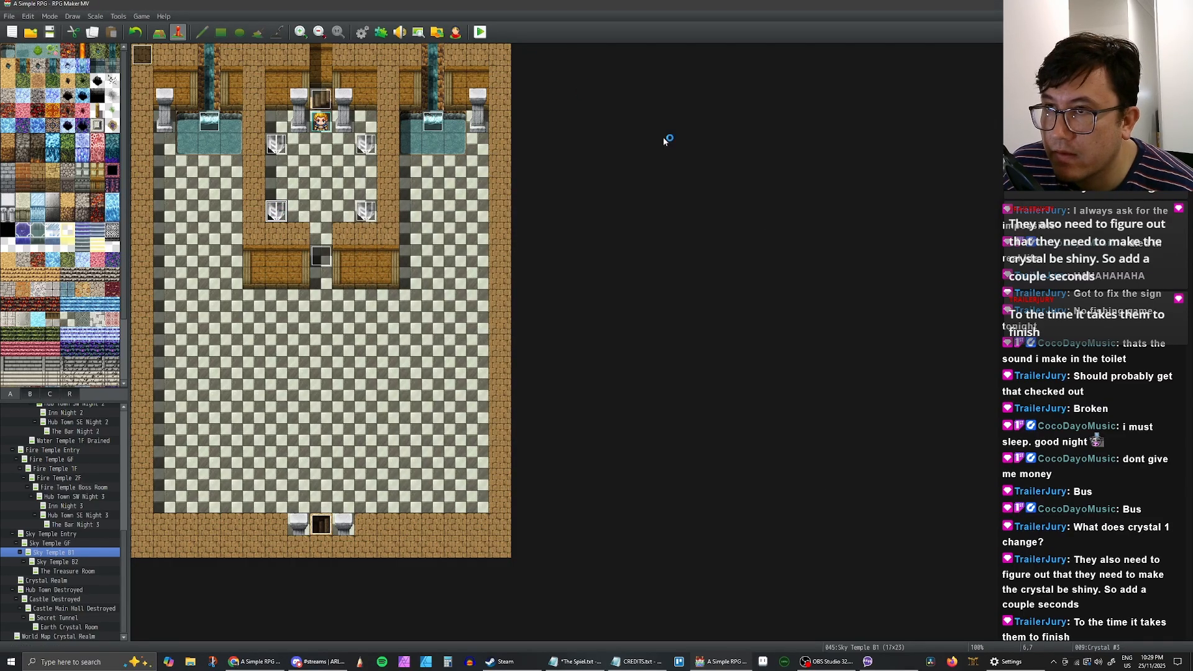
left_click(754, 181)
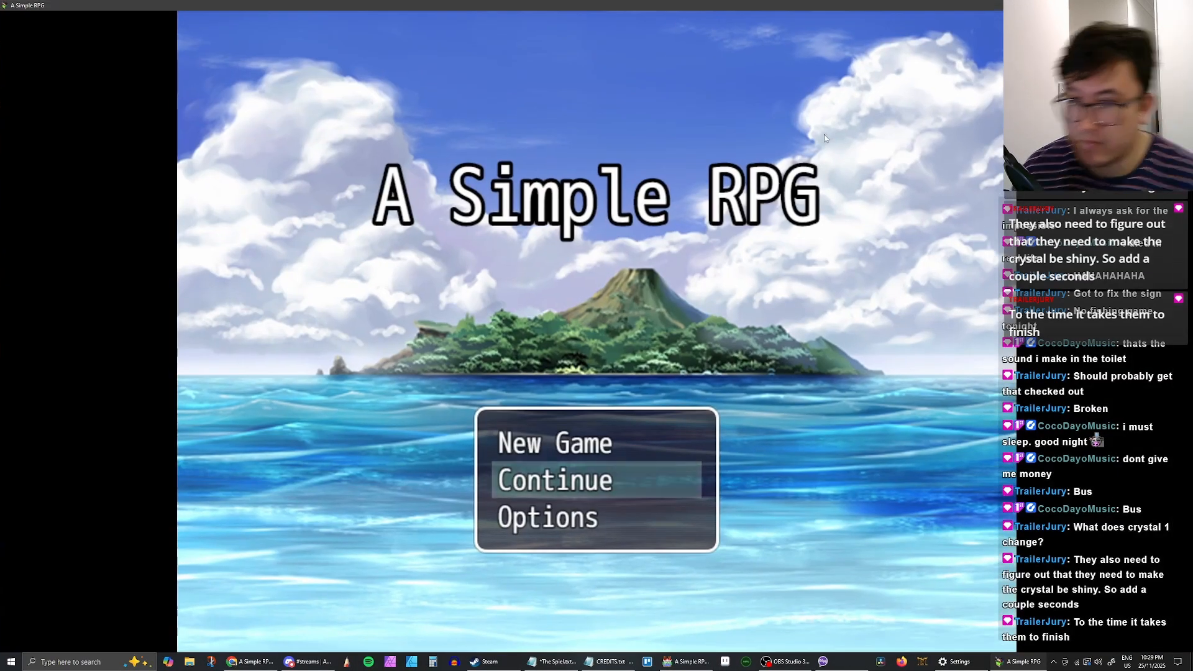
key("Return")
Step: Walk around the crystal room in the playtest and examine the dormant crystals
key("Down")
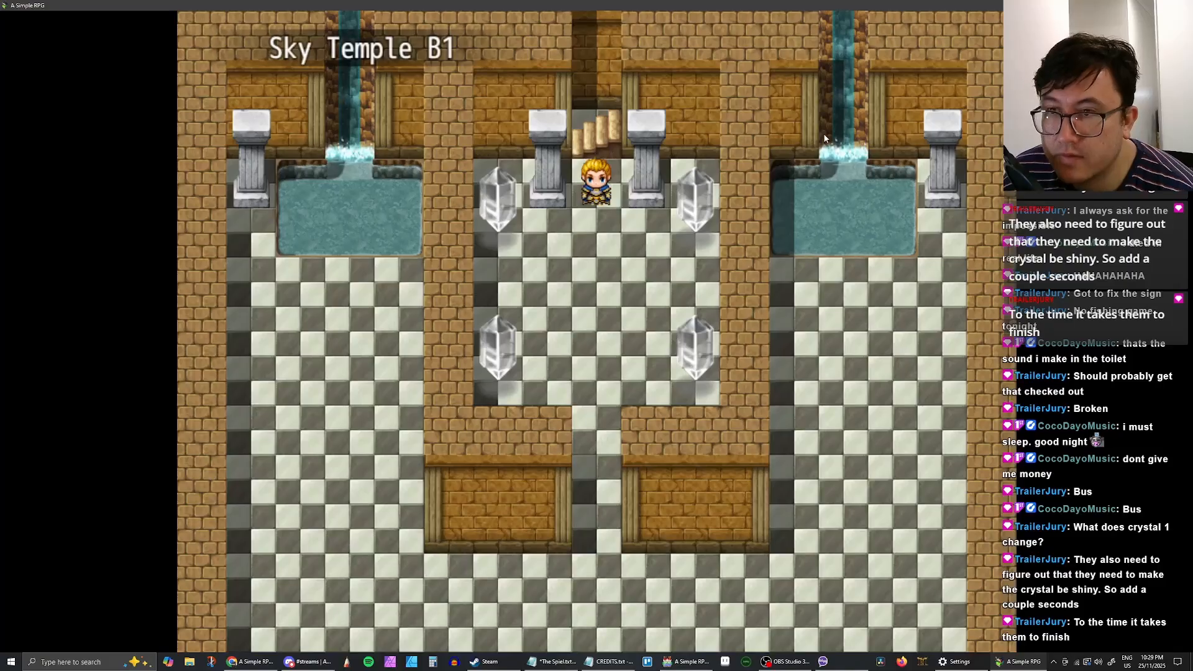
key("Left")
key("Return")
key("Return")
key("Right")
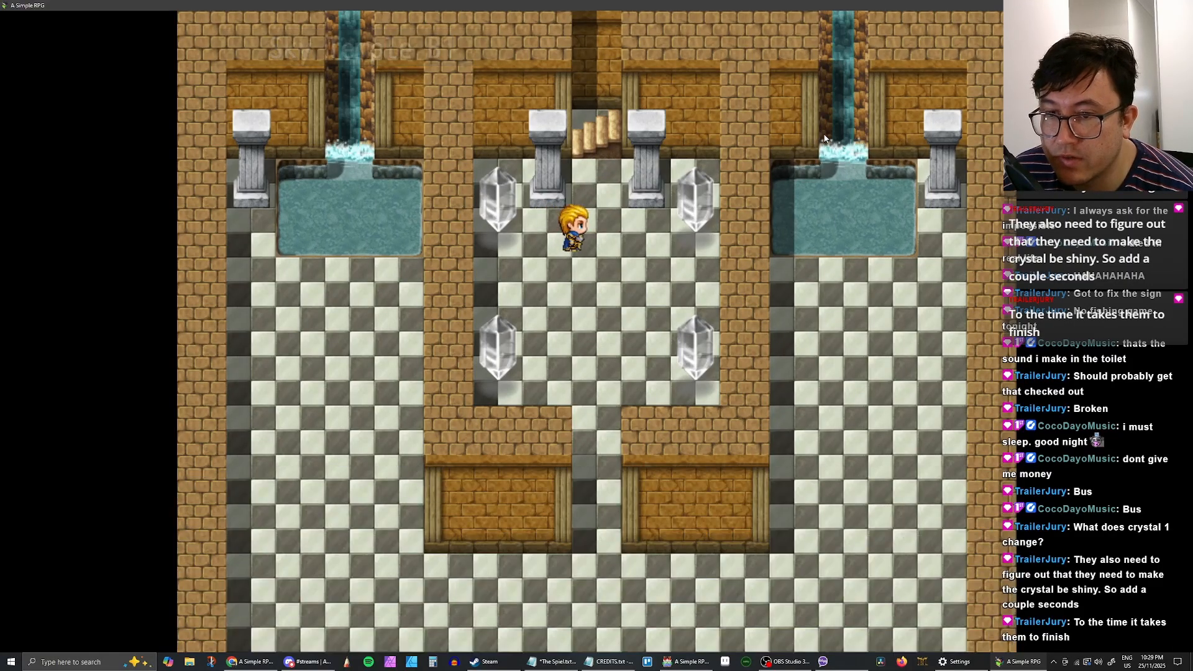
key("Return")
key("Return")
key("Down")
key("Right")
key("Return")
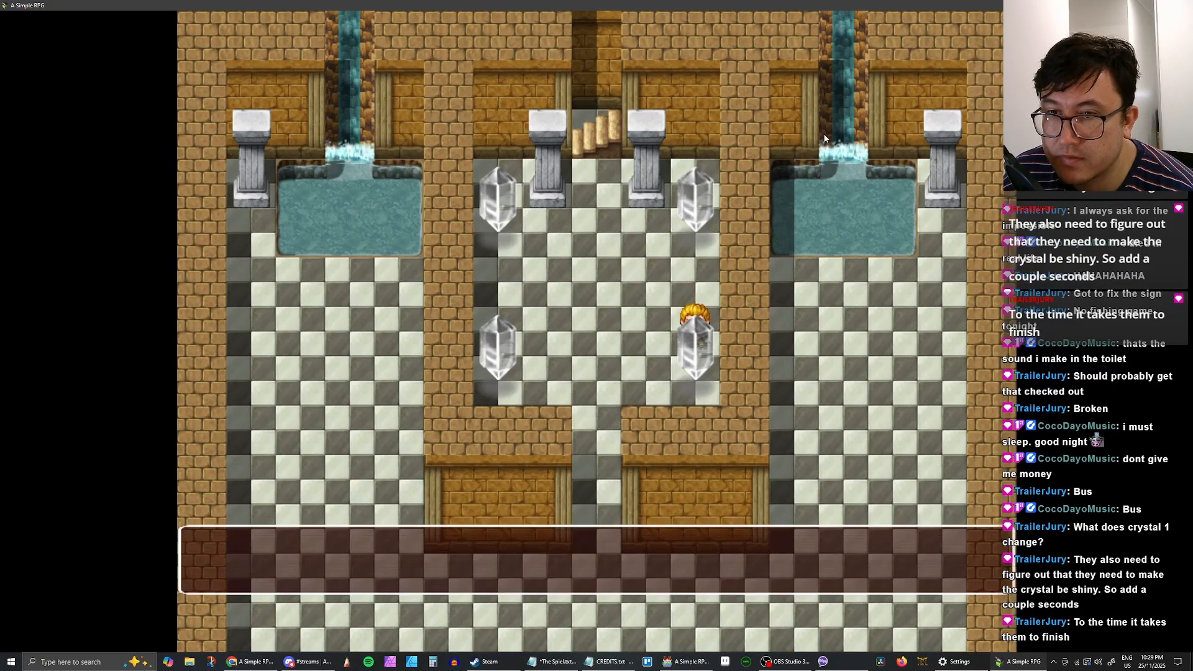
key("Return")
key("Left")
key("Return")
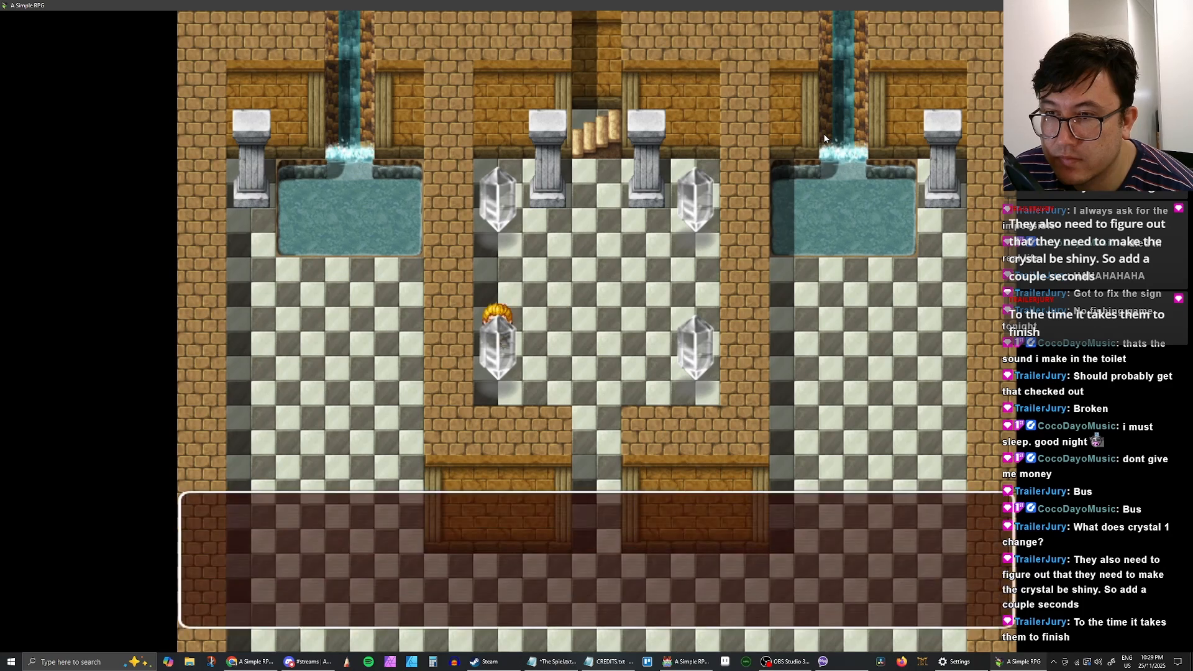
key("Return")
Step: Walk down to the room's south doorway to trigger the puzzle and touch the lower-left crystal
key("Right")
key("Down")
key("Down")
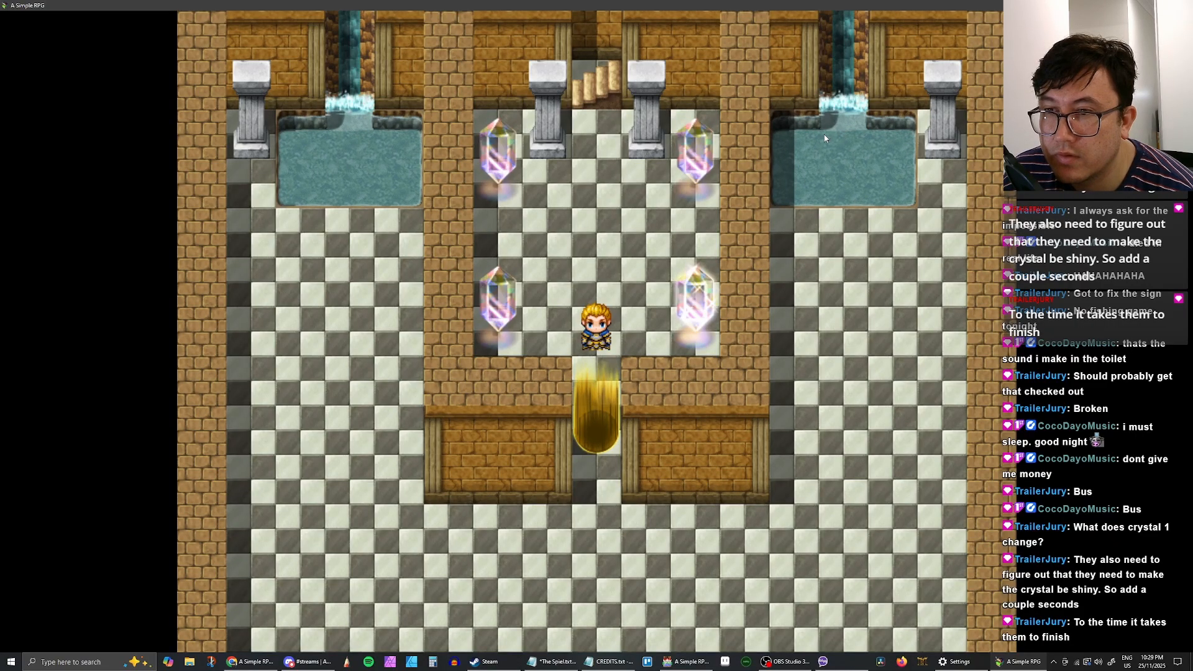
key("Left")
key("Return")
key("Return")
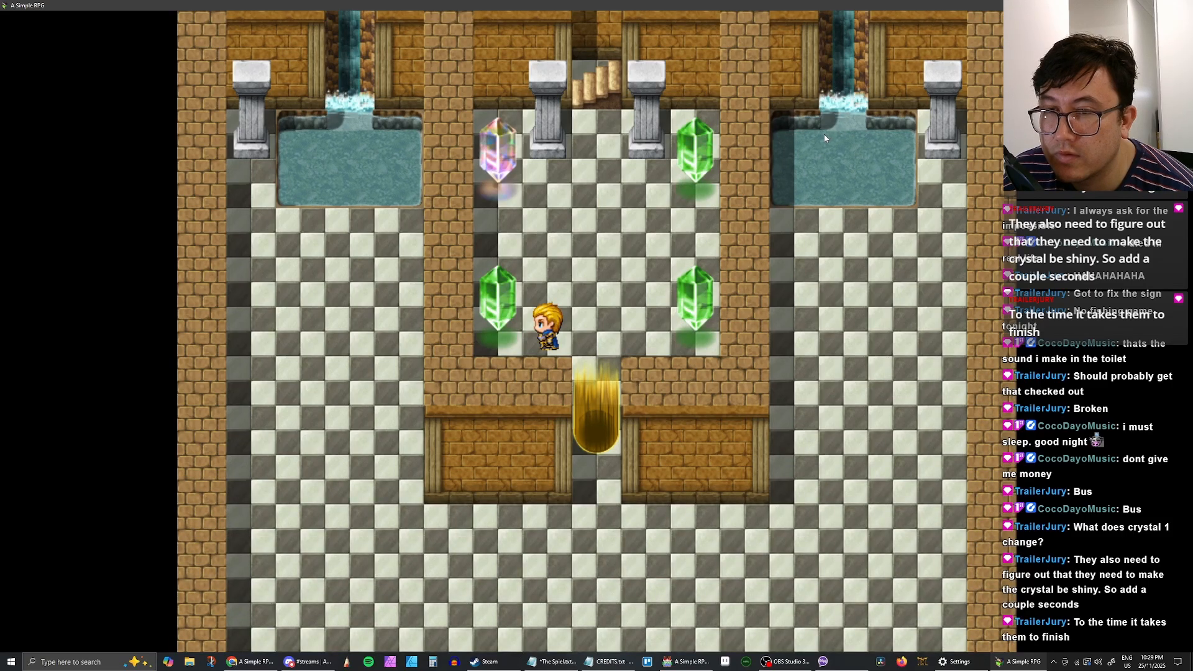
Step: Walk back to the blocked doorway to check the crystals' colours and close the playtest
key("Right")
key("Up")
key("Down")
key("Down")
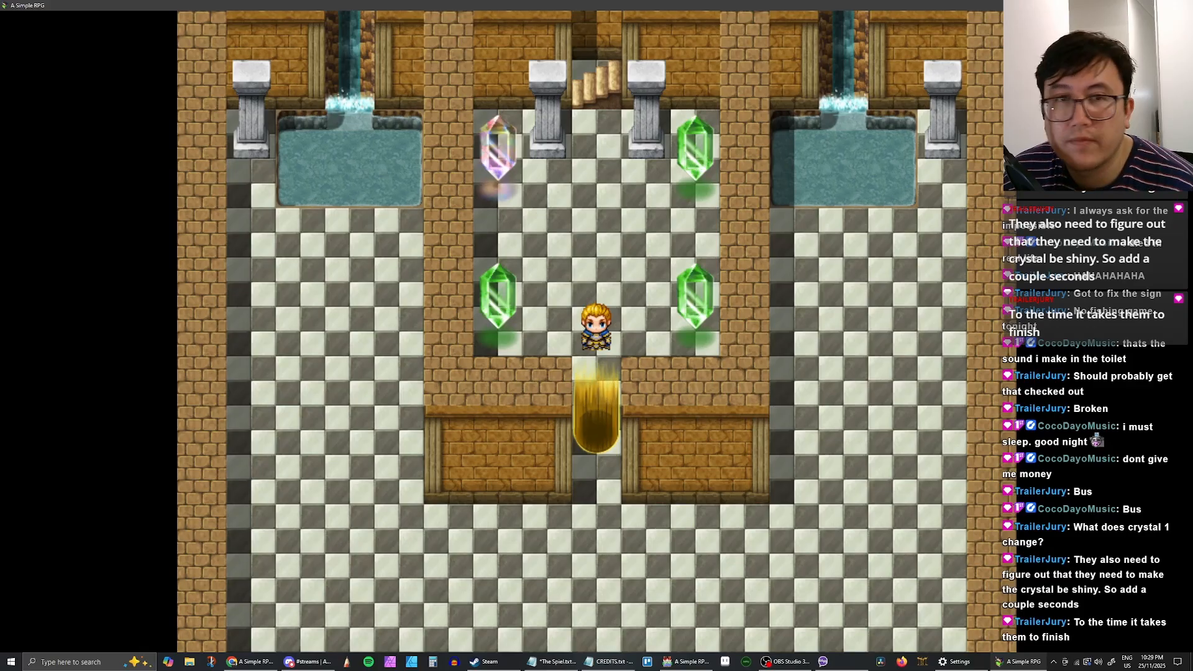
key("alt+F4")
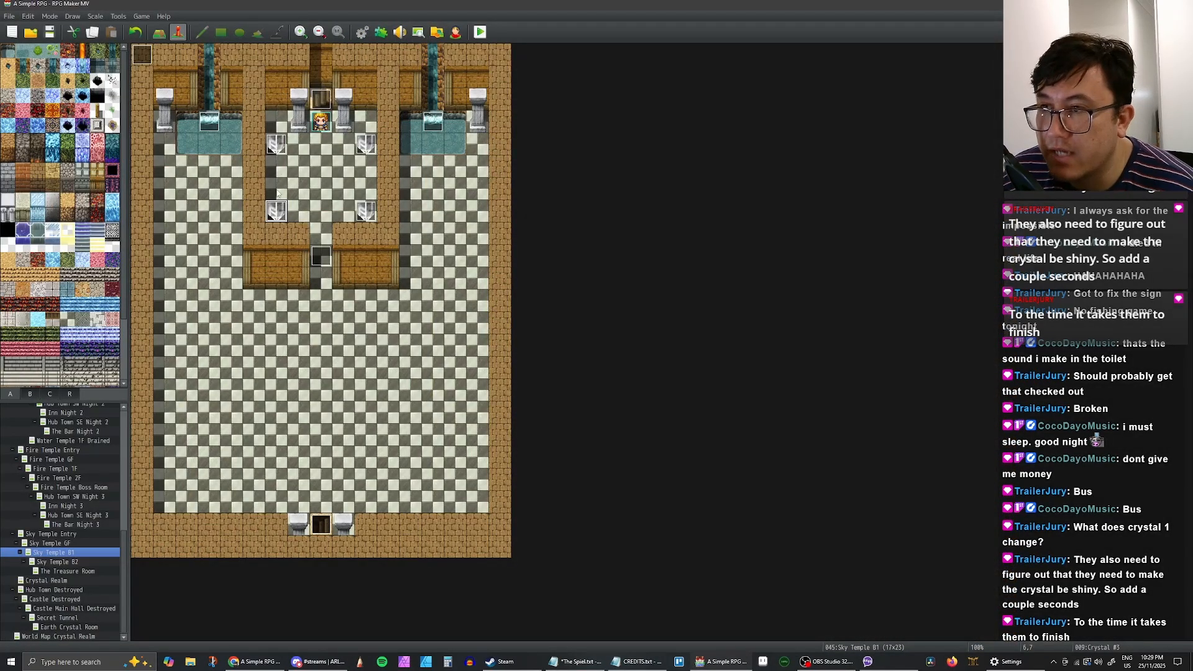
Step: In the Crystal #1 event, duplicate the "Touch the crystal?" page as an additional event page directly after page 1
double_click(276, 144)
left_click(385, 203)
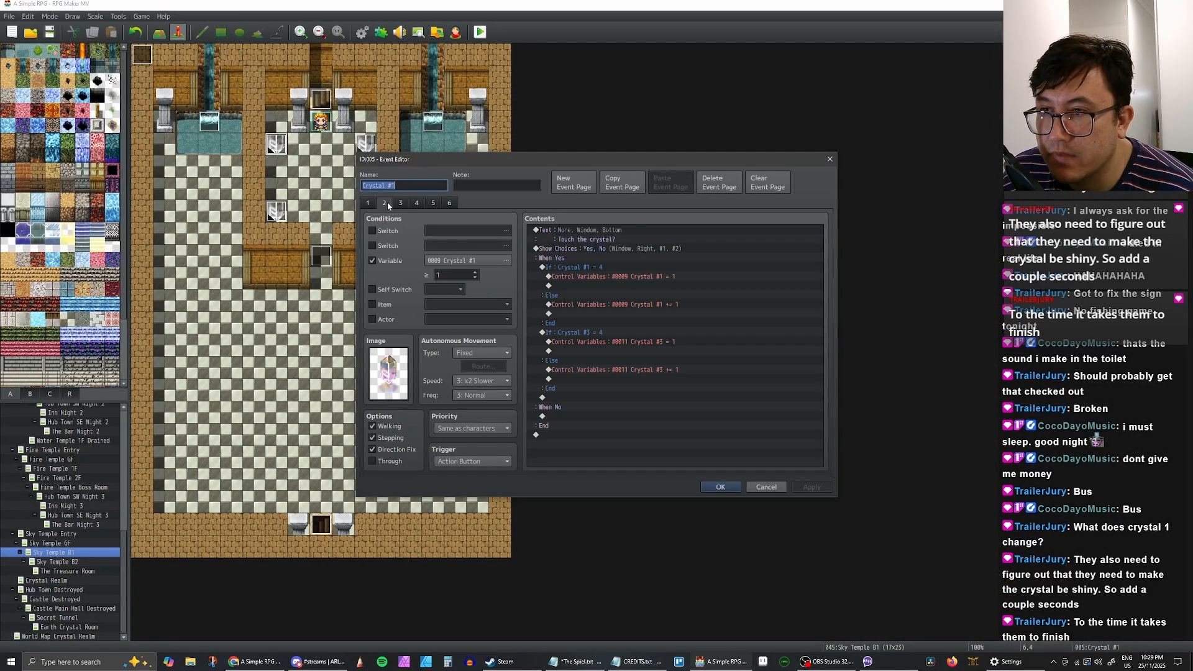
left_click(368, 203)
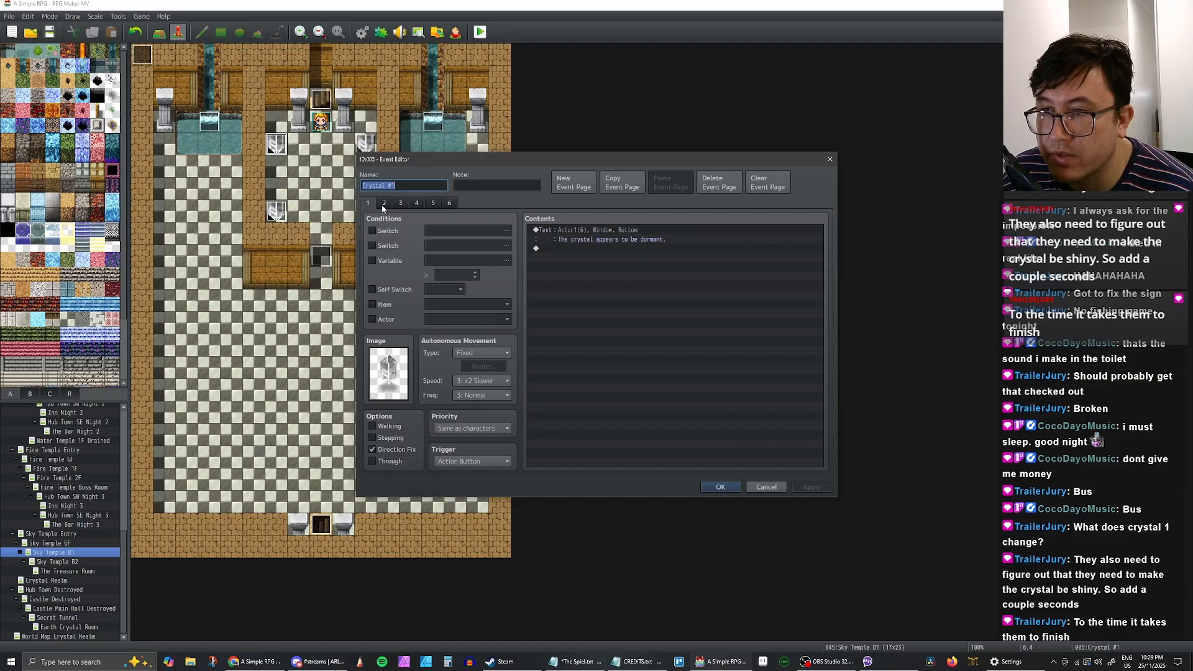
left_click(626, 186)
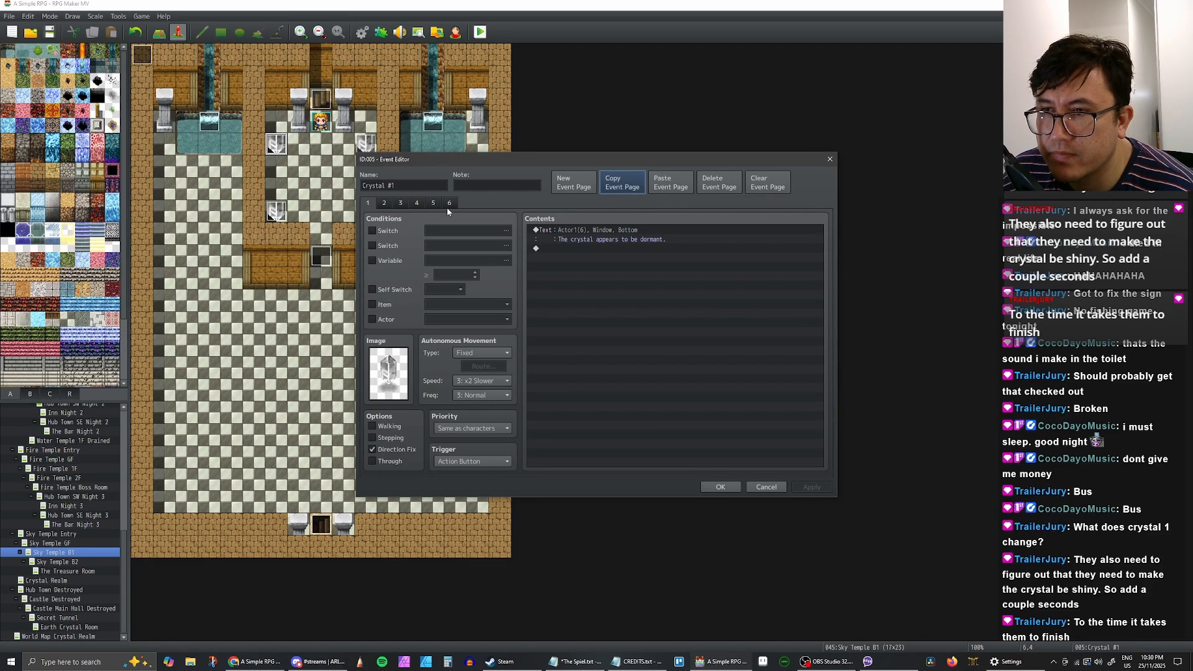
left_click(385, 203)
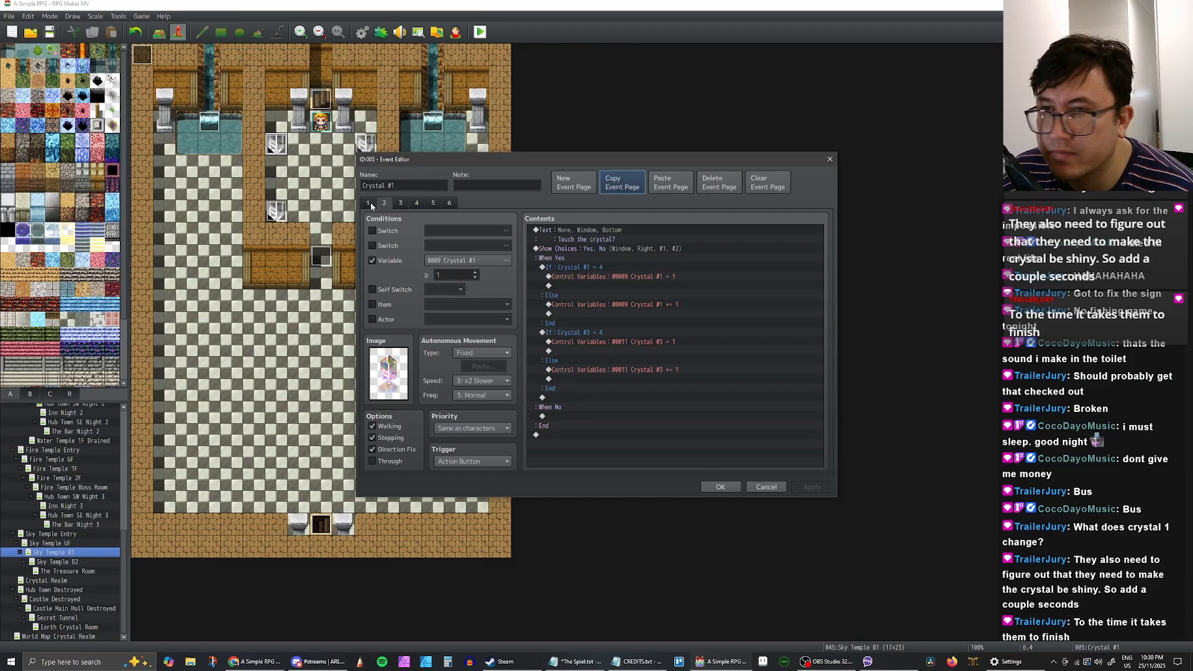
left_click(573, 182)
left_click(671, 182)
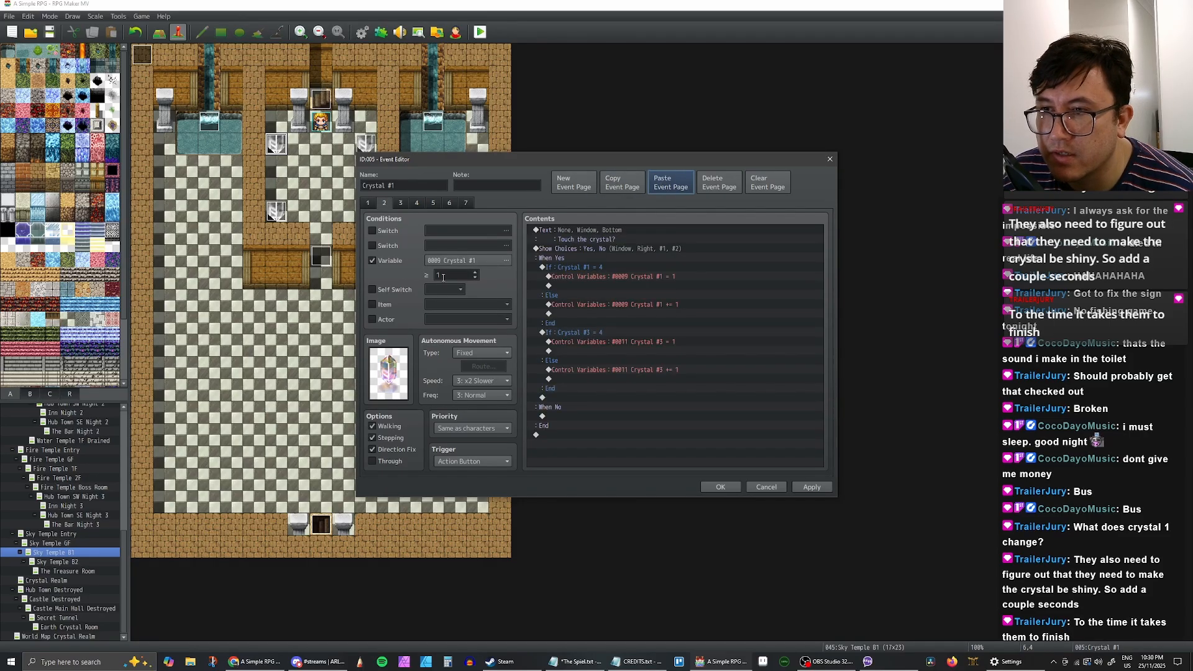
Step: On page 2 of Crystal #1, set the Crystal #1 variable threshold to 0 and choose the grey crystal image from !Crystal
left_click(475, 278)
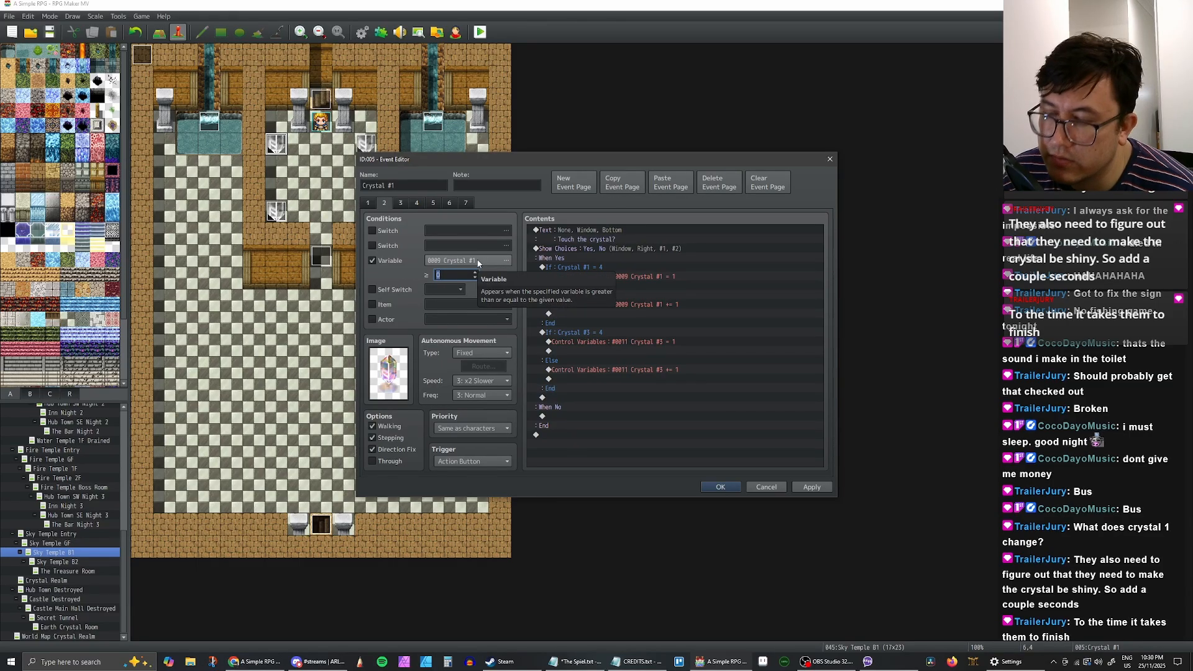
double_click(398, 373)
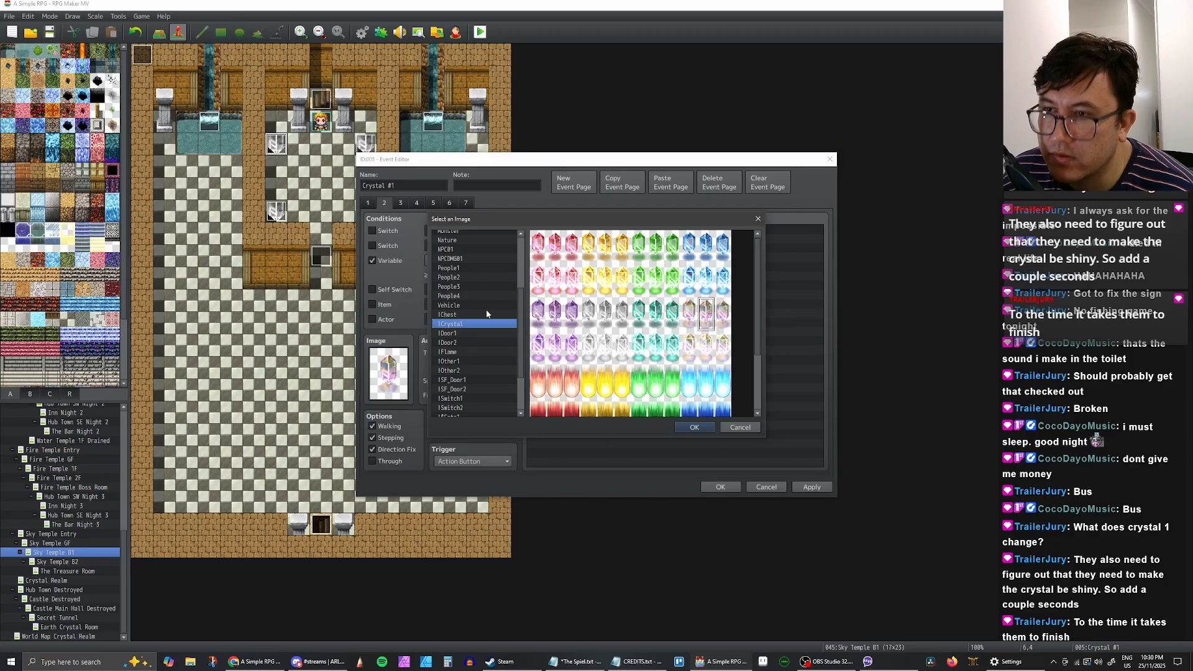
left_click(607, 314)
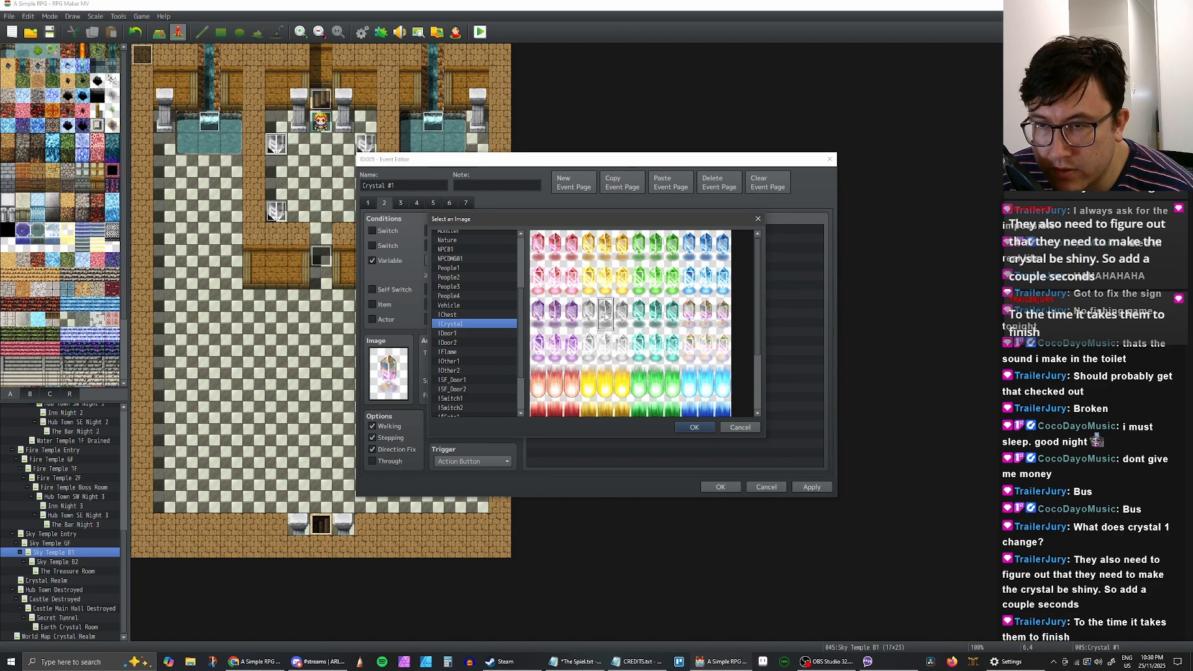
double_click(606, 313)
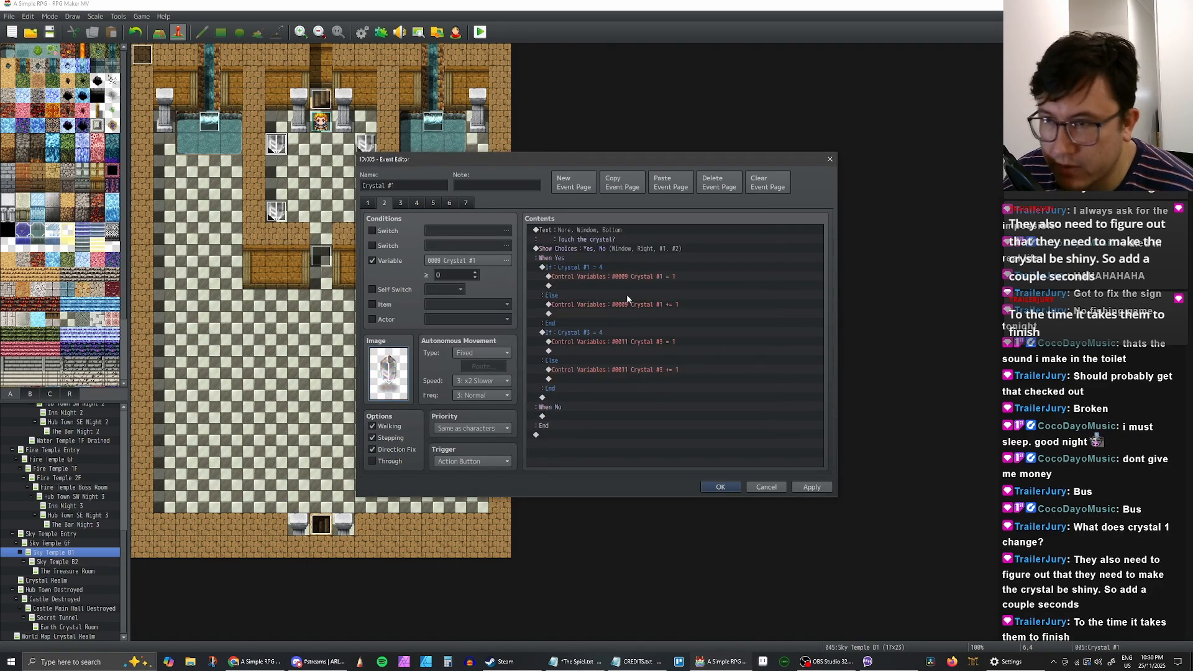
Step: Make page 2 of Crystal #1 depend on switch 0028 Sky Puzzle Begins instead of the variable condition, and save the event
left_click(372, 230)
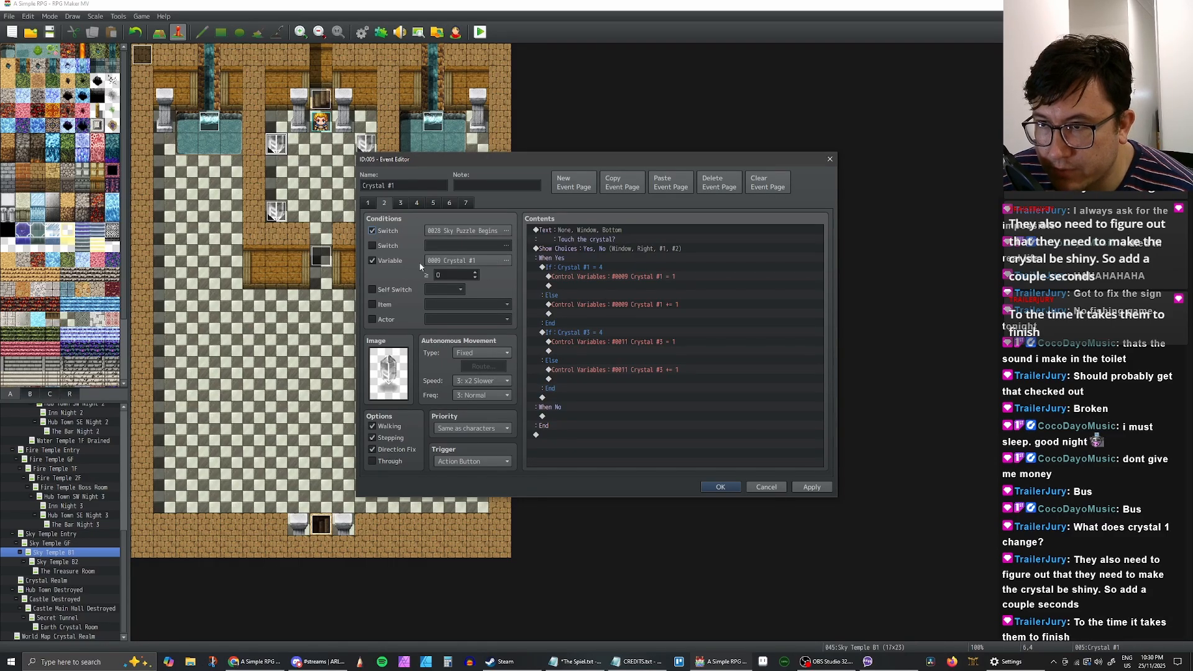
left_click(398, 203)
left_click(383, 204)
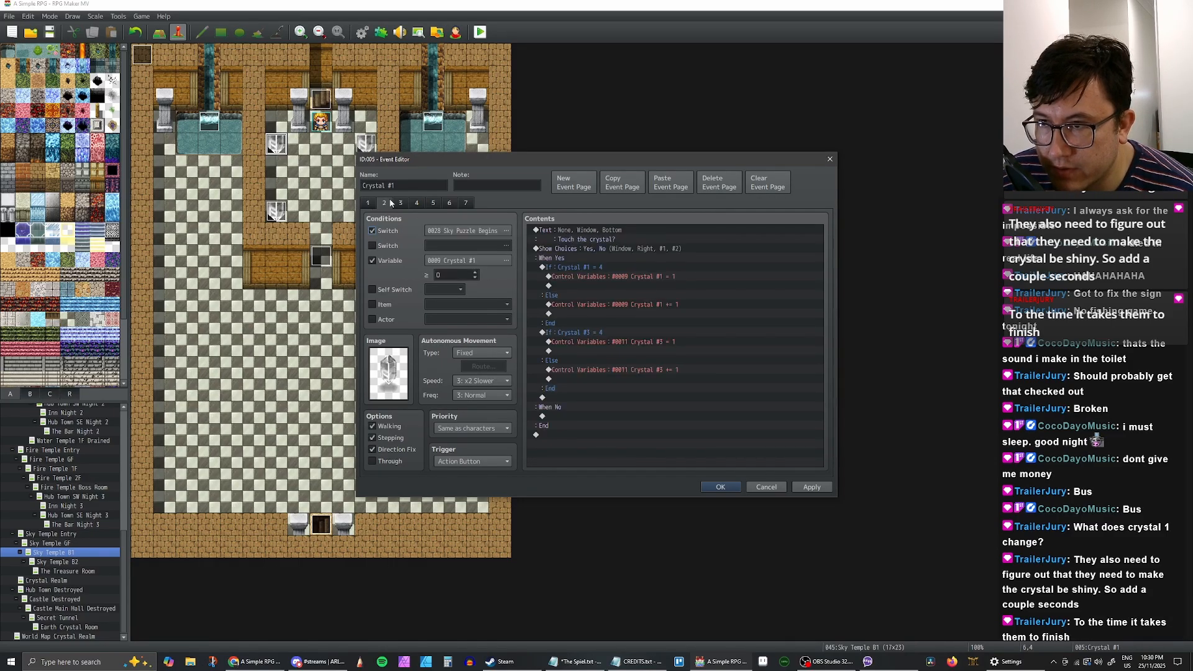
left_click(367, 203)
left_click(383, 203)
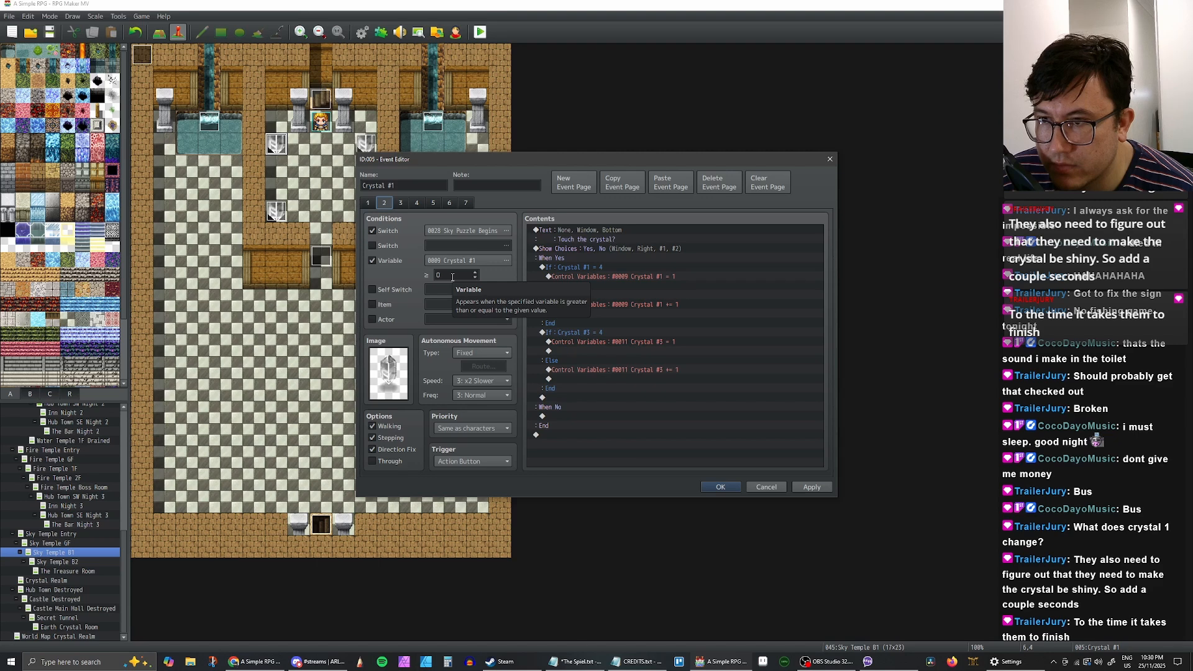
left_click(372, 260)
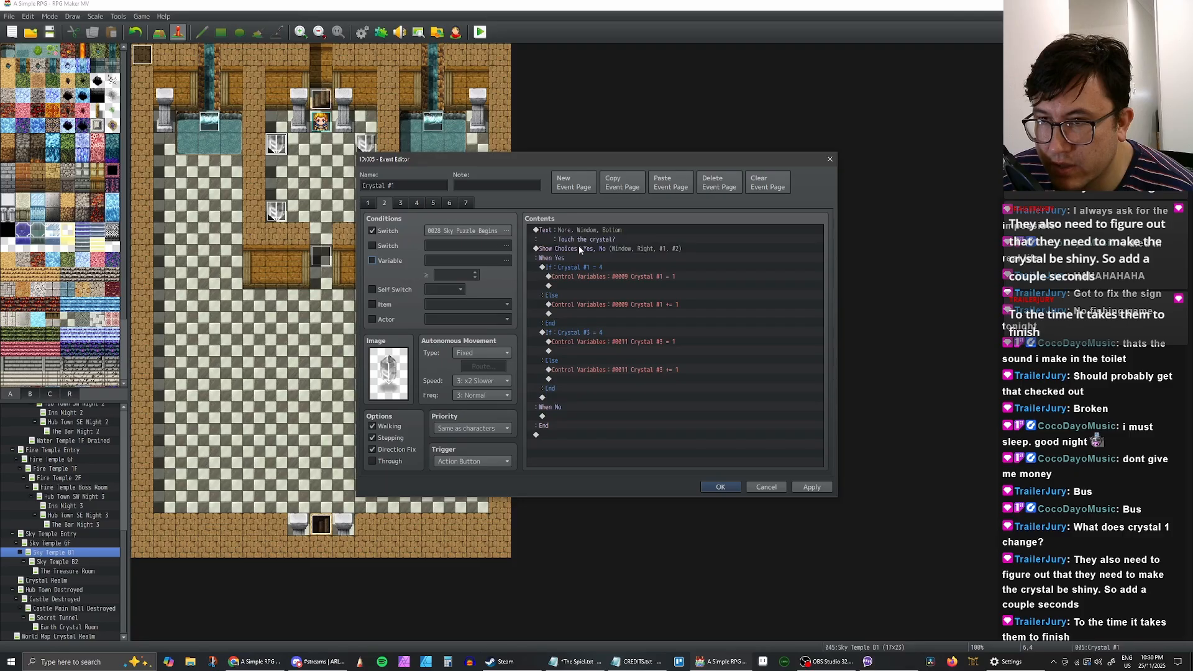
left_click(720, 486)
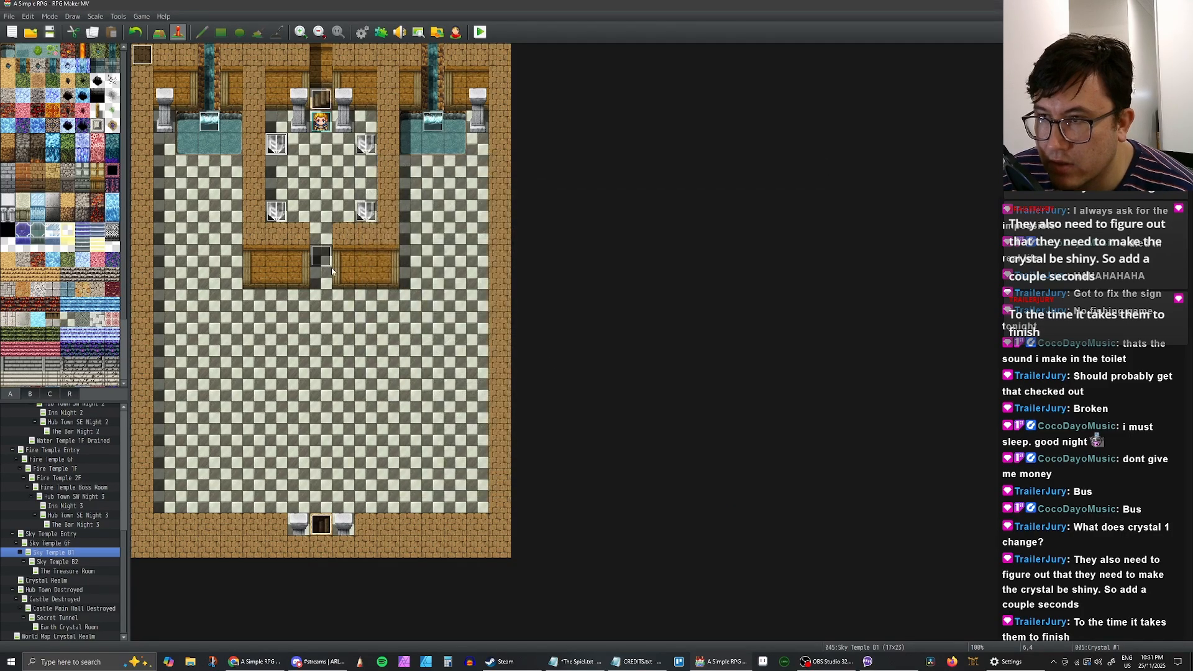
Step: In the Sky Puzzle Cutscene event, delete the four commands that set the Crystal #1 to #4 variables to 1
double_click(323, 257)
left_click(655, 274)
key("Delete")
key("Delete")
key("Delete")
key("Delete")
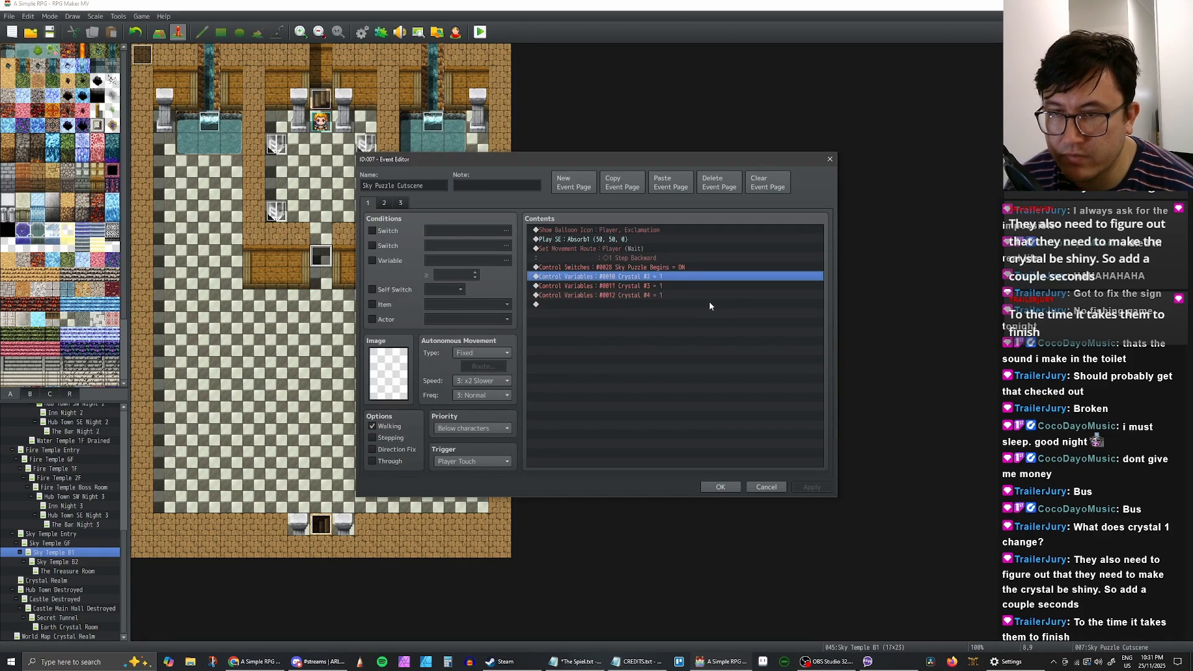
left_click(721, 486)
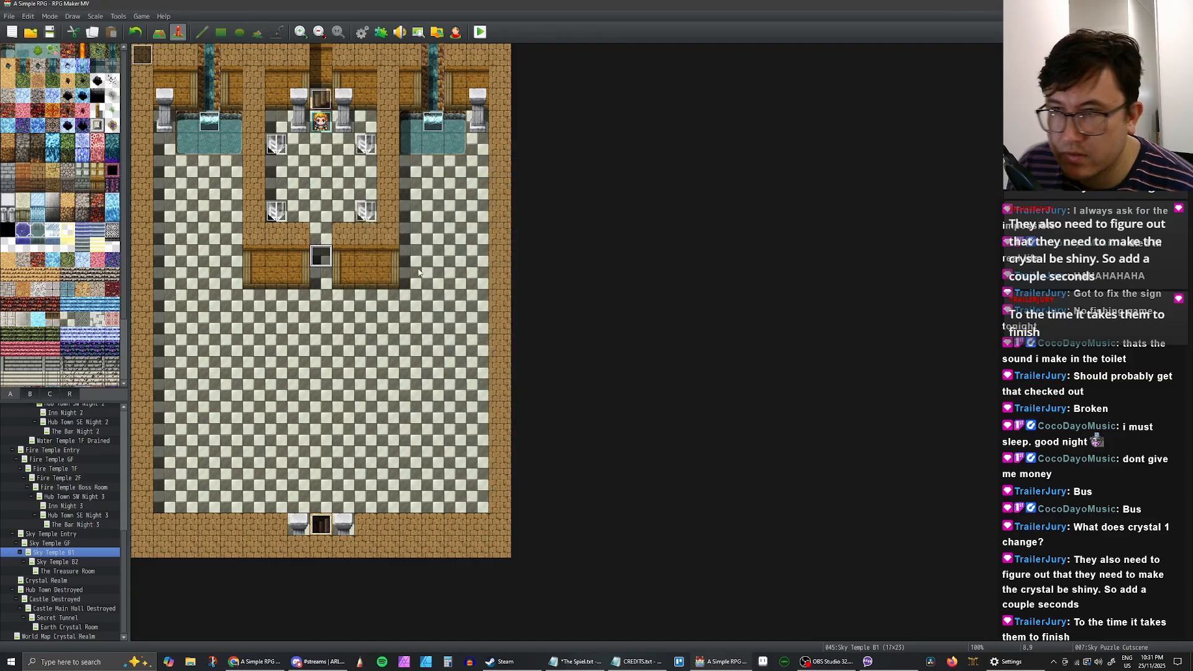
Step: Reopen the Crystal #1 event to review the conditions and image of its page 2
left_click(276, 145)
double_click(277, 146)
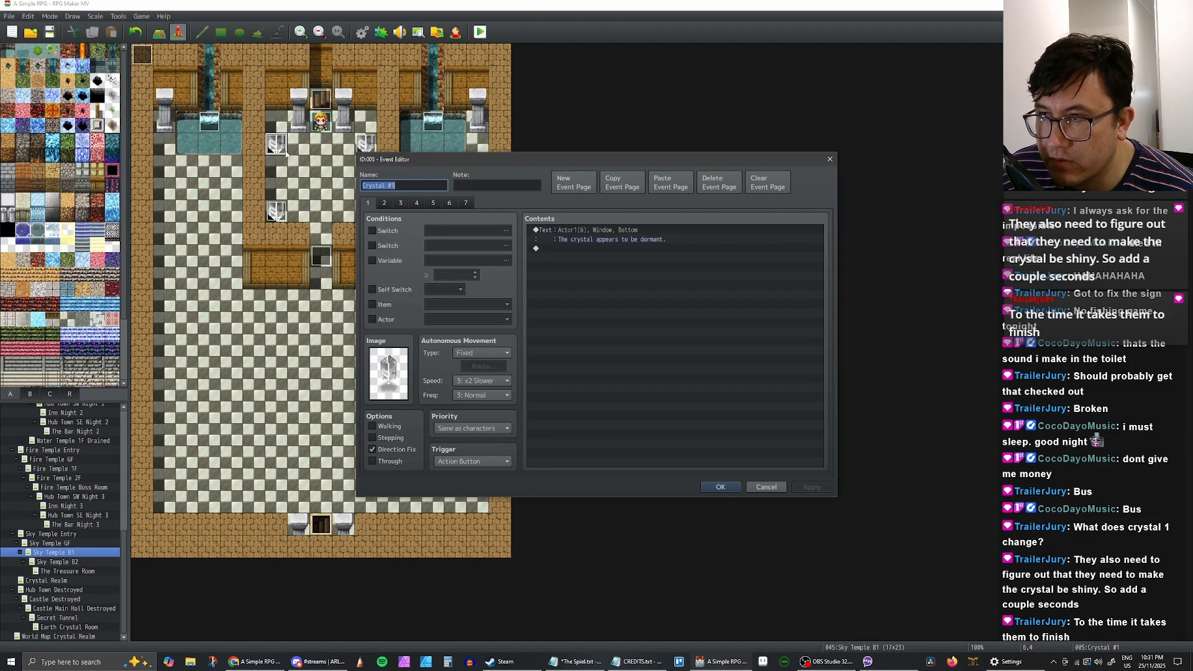
left_click(385, 203)
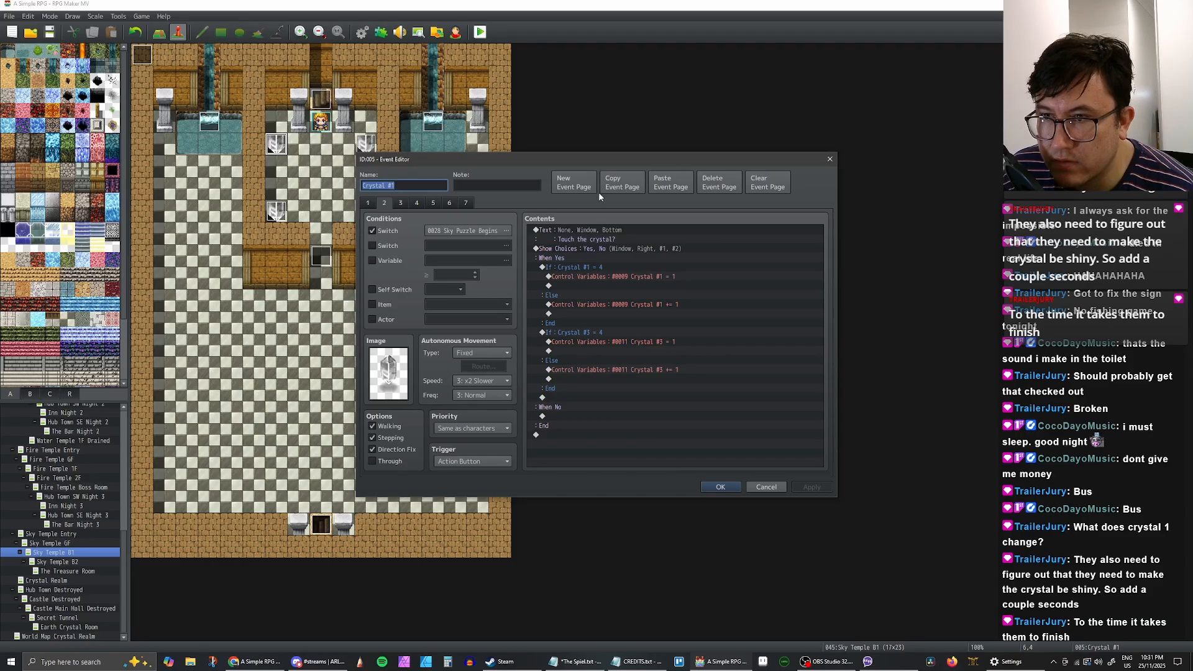
left_click(716, 487)
Step: In the Crystal #2 event, compare the first pages and duplicate the "Touch the crystal?" page 2 as an additional event page
left_click(375, 145)
double_click(369, 145)
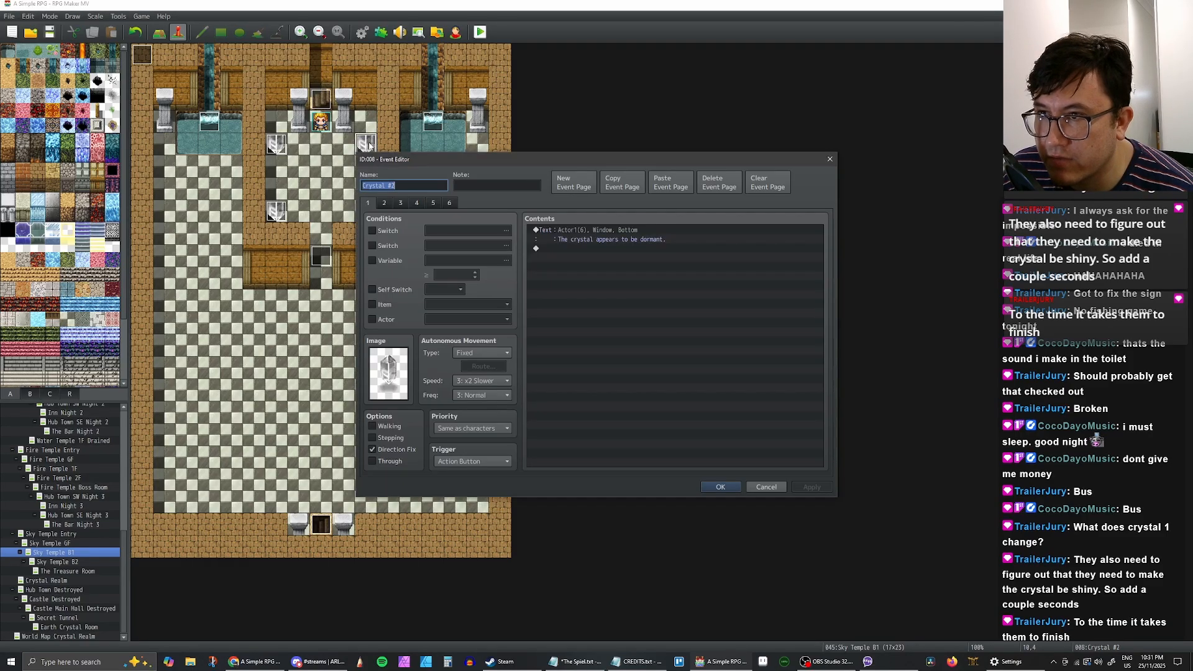
left_click(384, 203)
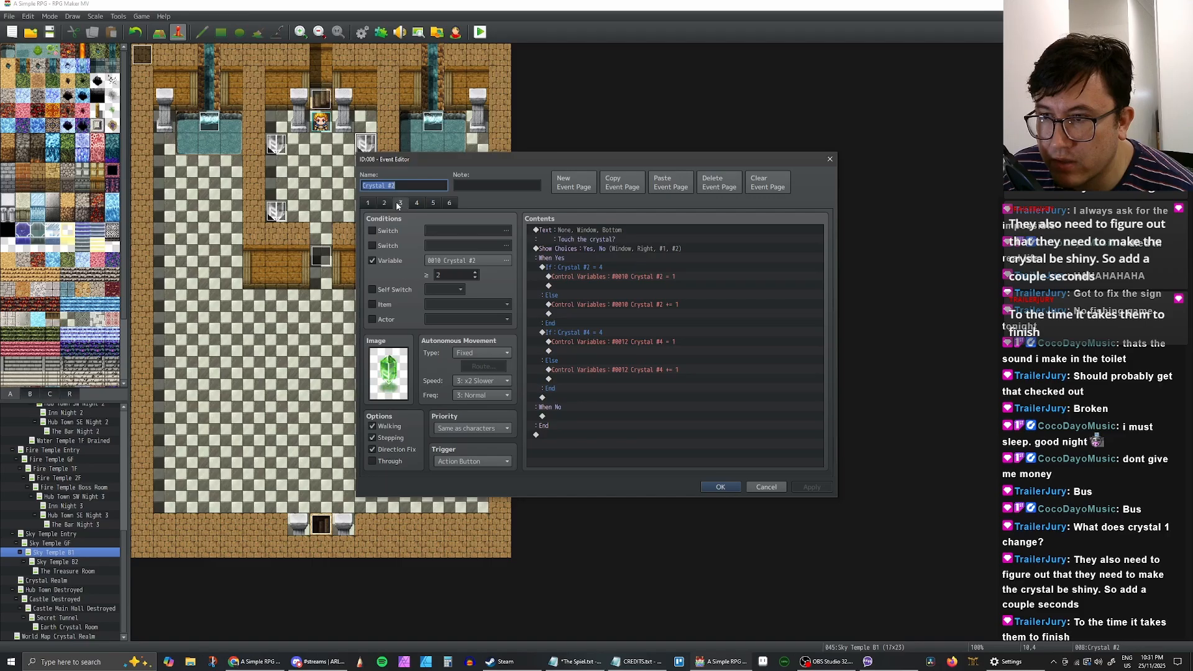
left_click(385, 204)
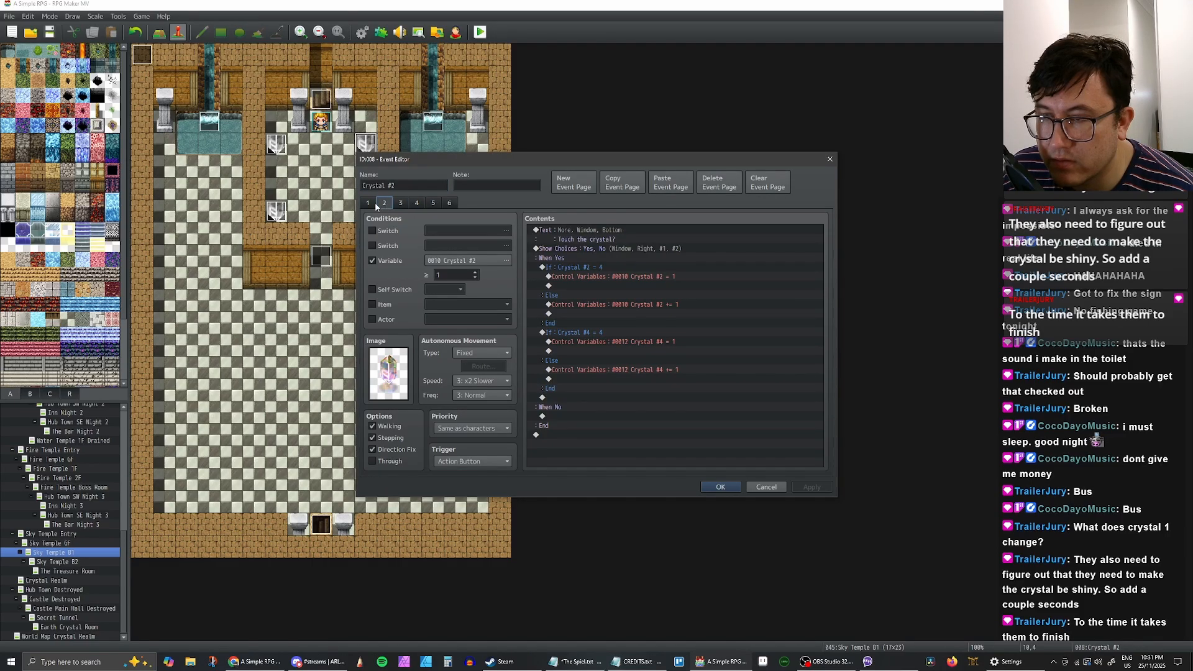
left_click(369, 203)
left_click(385, 203)
left_click(369, 204)
left_click(383, 205)
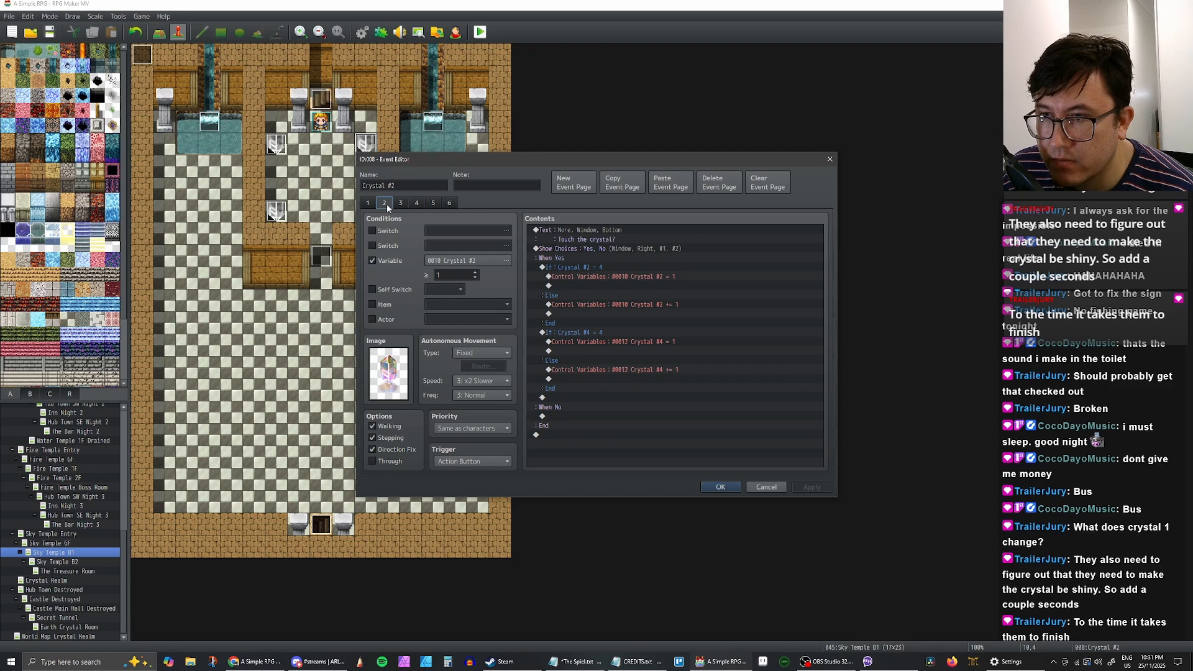
left_click(400, 203)
left_click(385, 203)
left_click(623, 186)
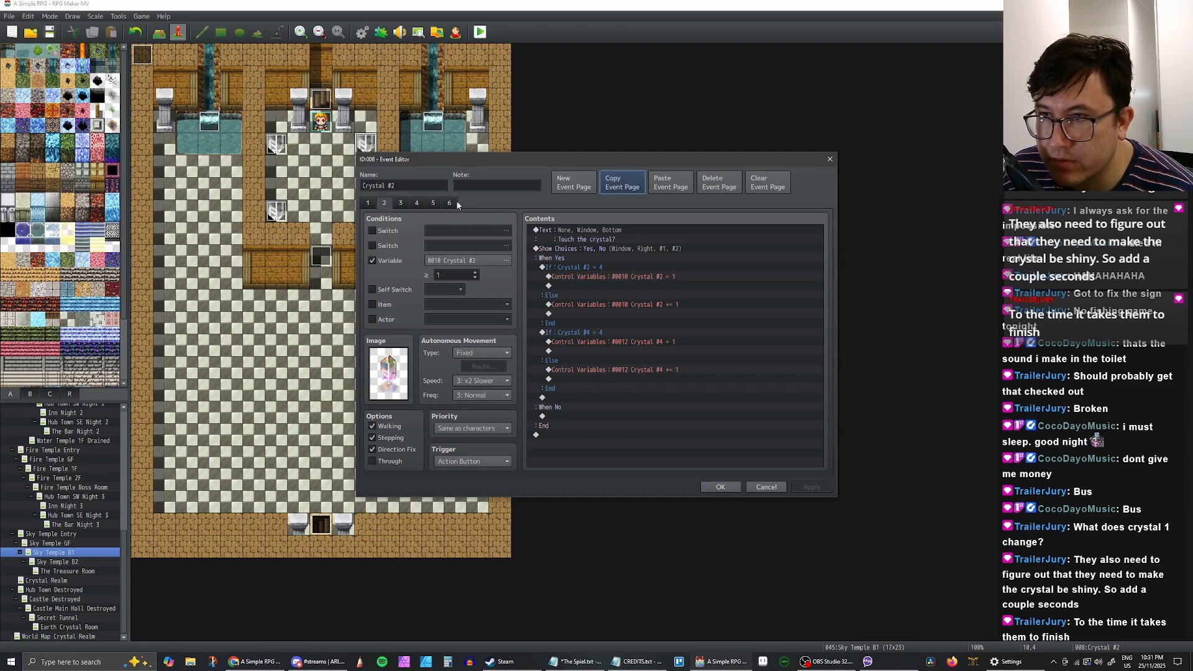
left_click(671, 183)
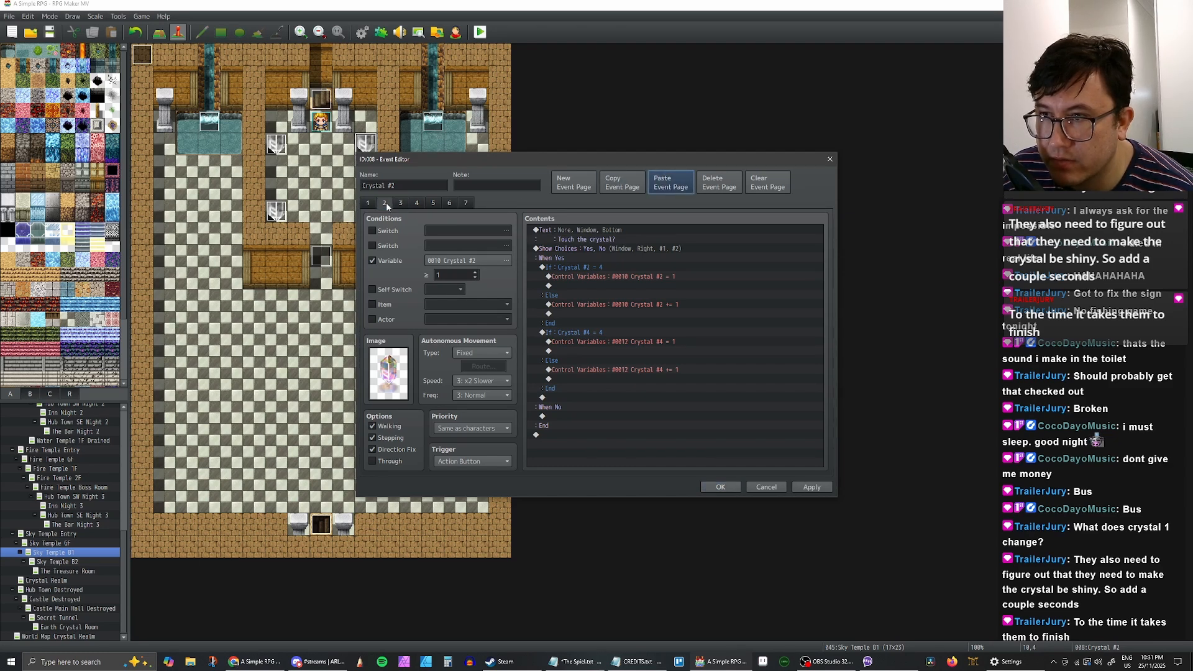
Step: On page 2 of Crystal #2, replace the variable condition with switch 0028 Sky Puzzle Begins and apply the grey crystal image
left_click(372, 260)
left_click(373, 231)
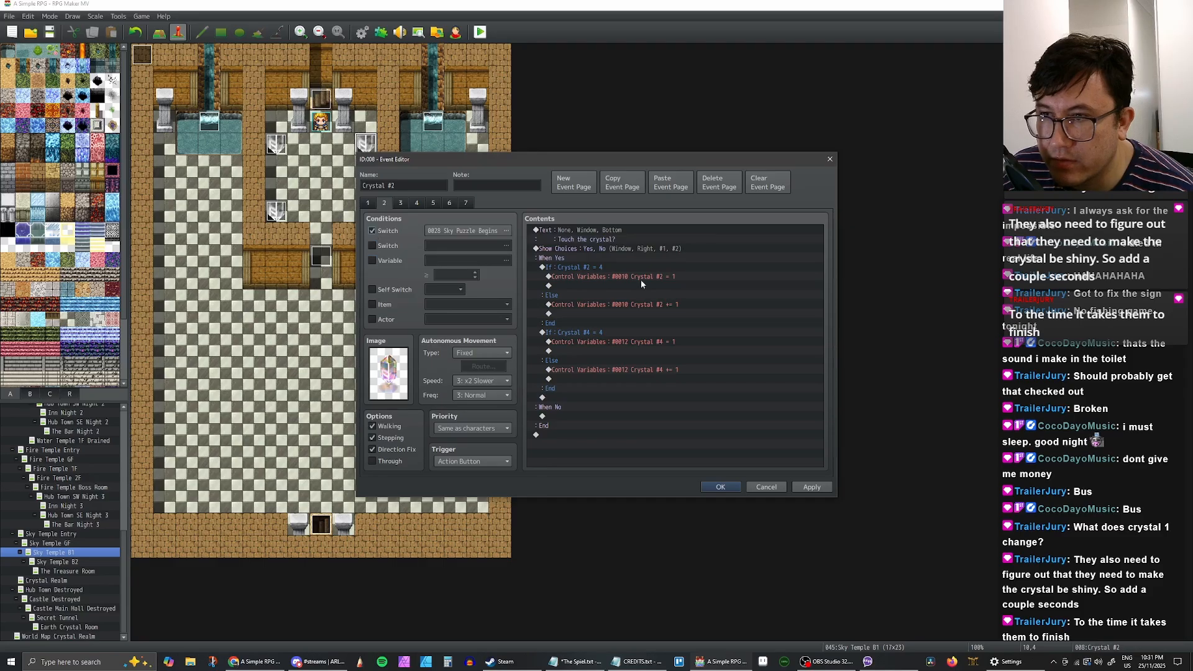
left_click(485, 235)
left_click(620, 443)
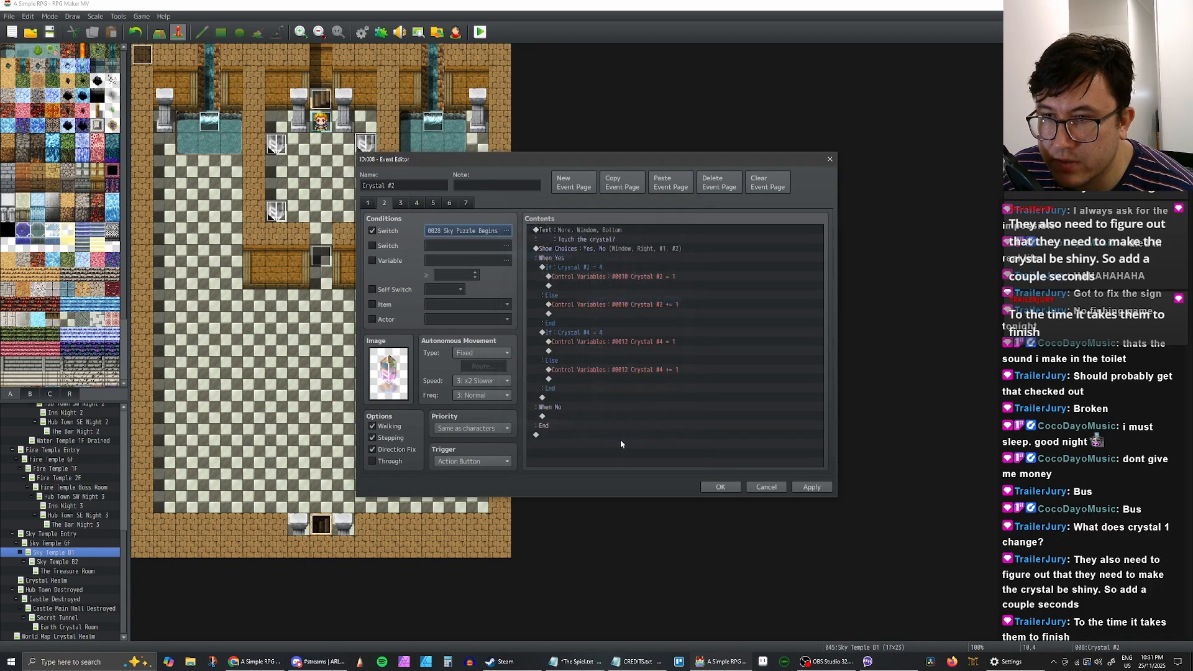
double_click(388, 373)
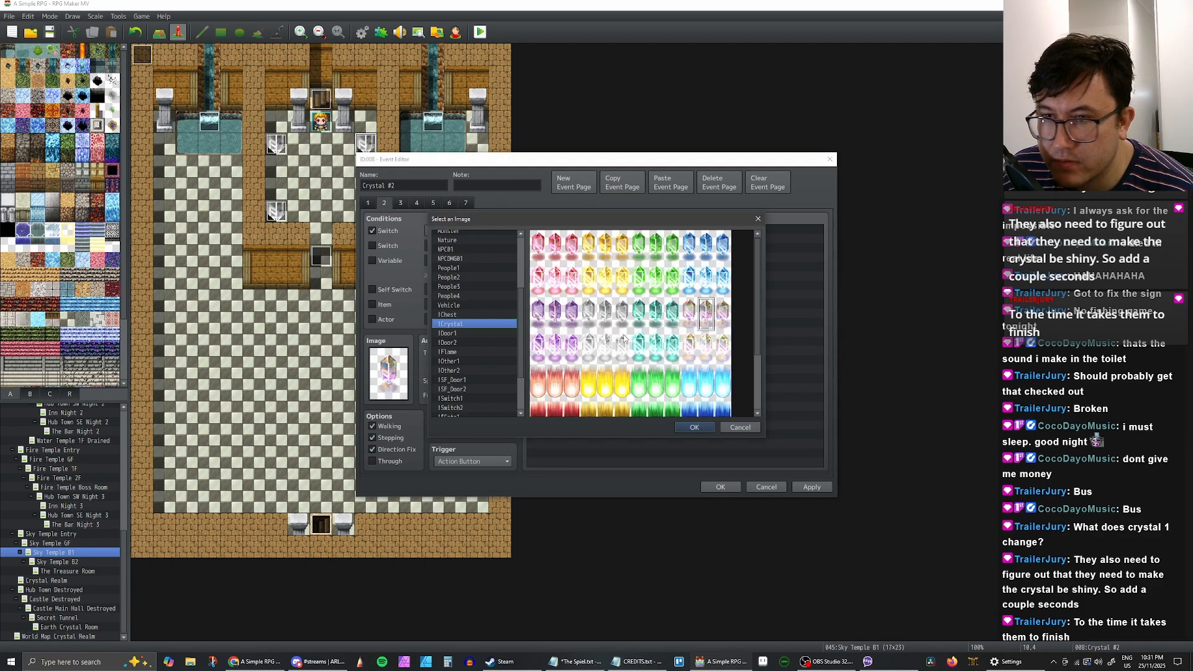
double_click(606, 314)
left_click(807, 487)
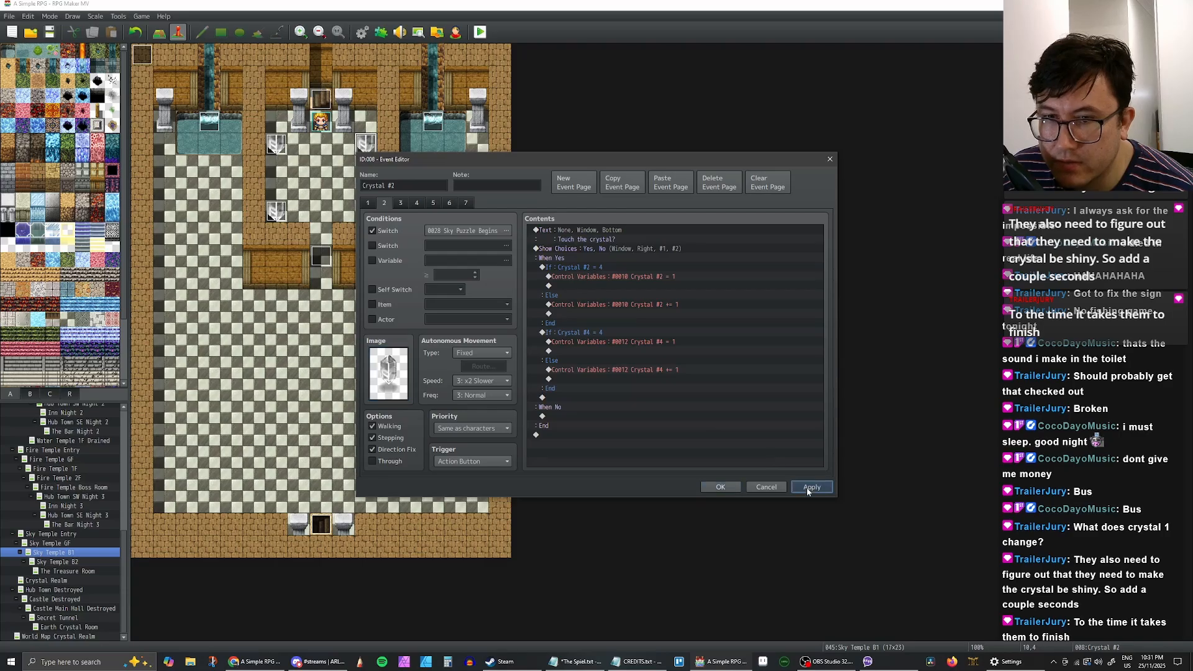
left_click(720, 487)
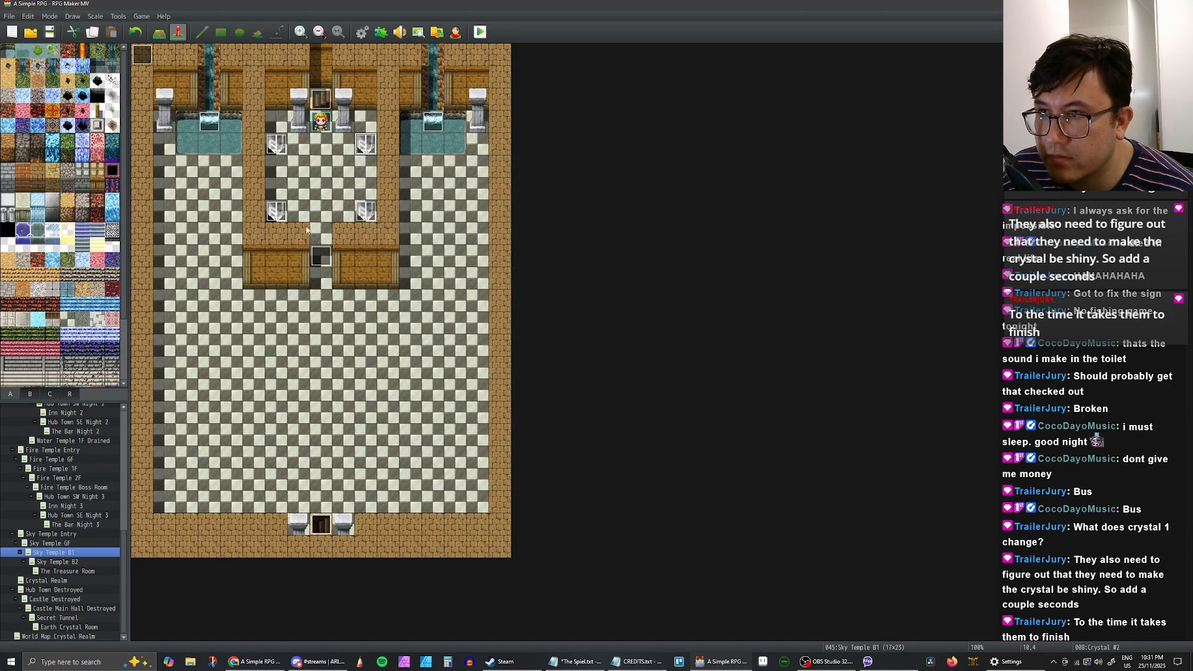
Step: In the Crystal #3 event, duplicate the "Touch the crystal?" page 2 as an additional event page
double_click(277, 212)
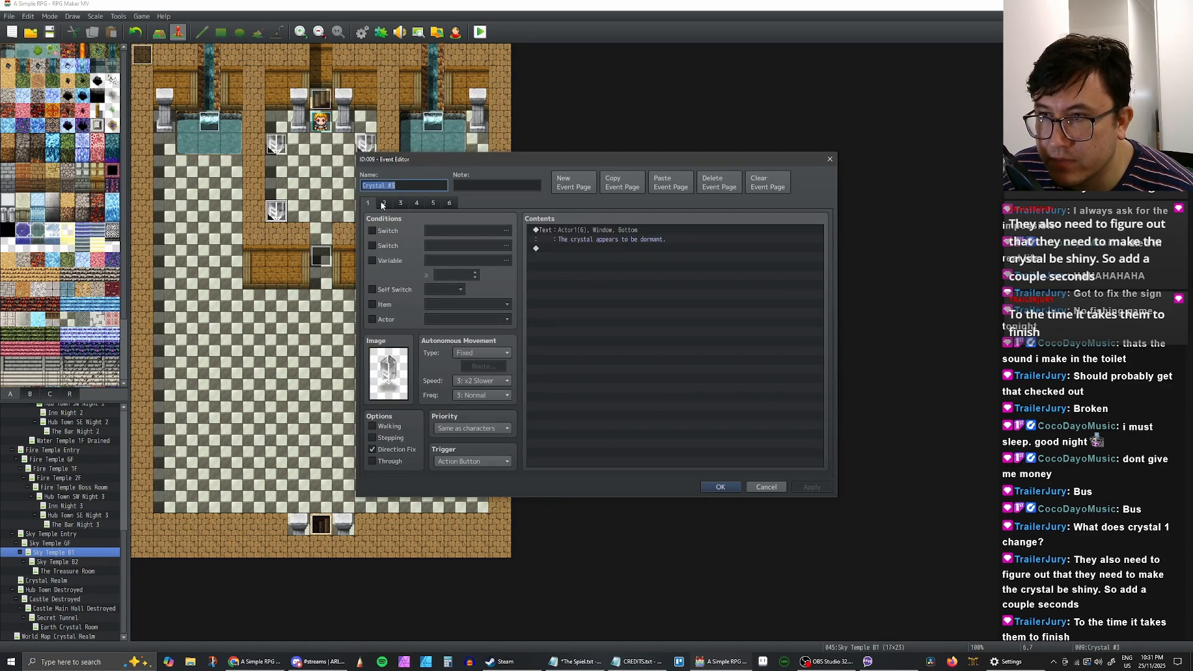
left_click(383, 203)
left_click(369, 203)
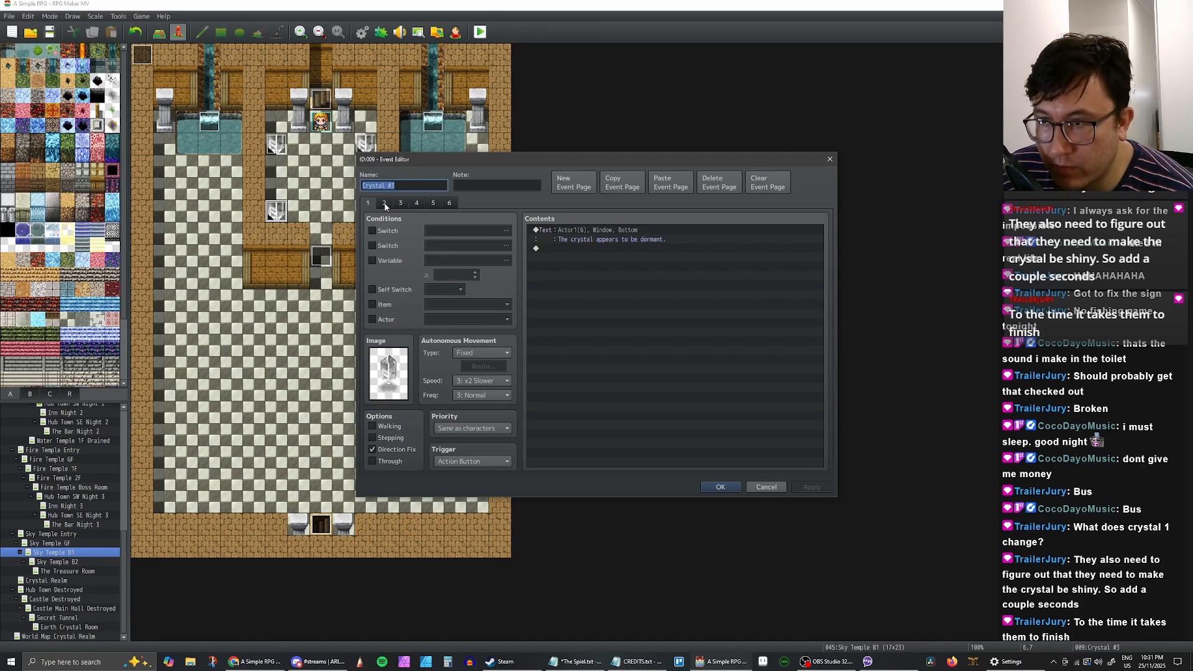
left_click(384, 204)
left_click(609, 187)
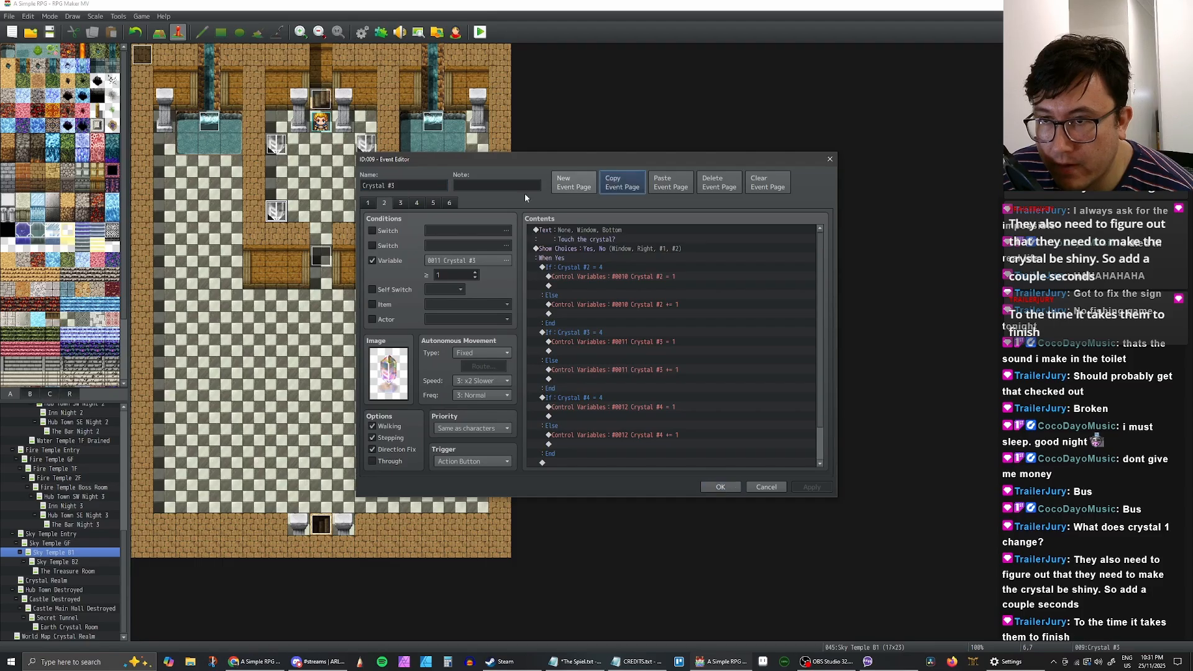
left_click(670, 183)
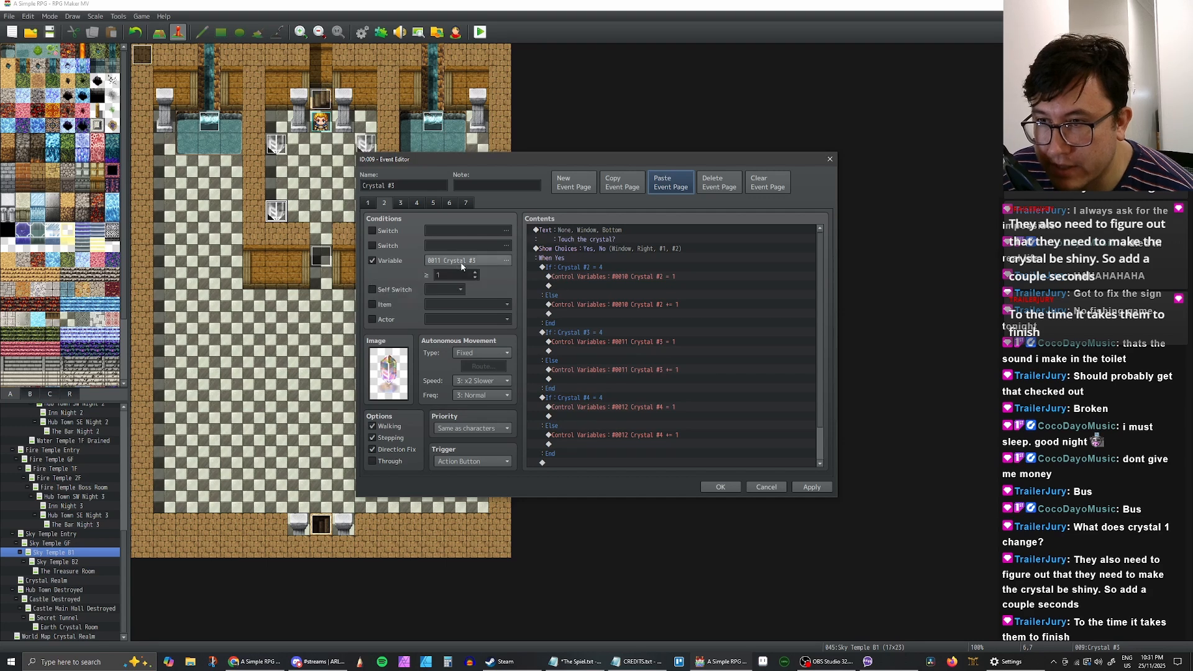
Step: On page 2 of Crystal #3, replace the variable condition with switch 0028 Sky Puzzle Begins and apply the grey crystal image
left_click(373, 259)
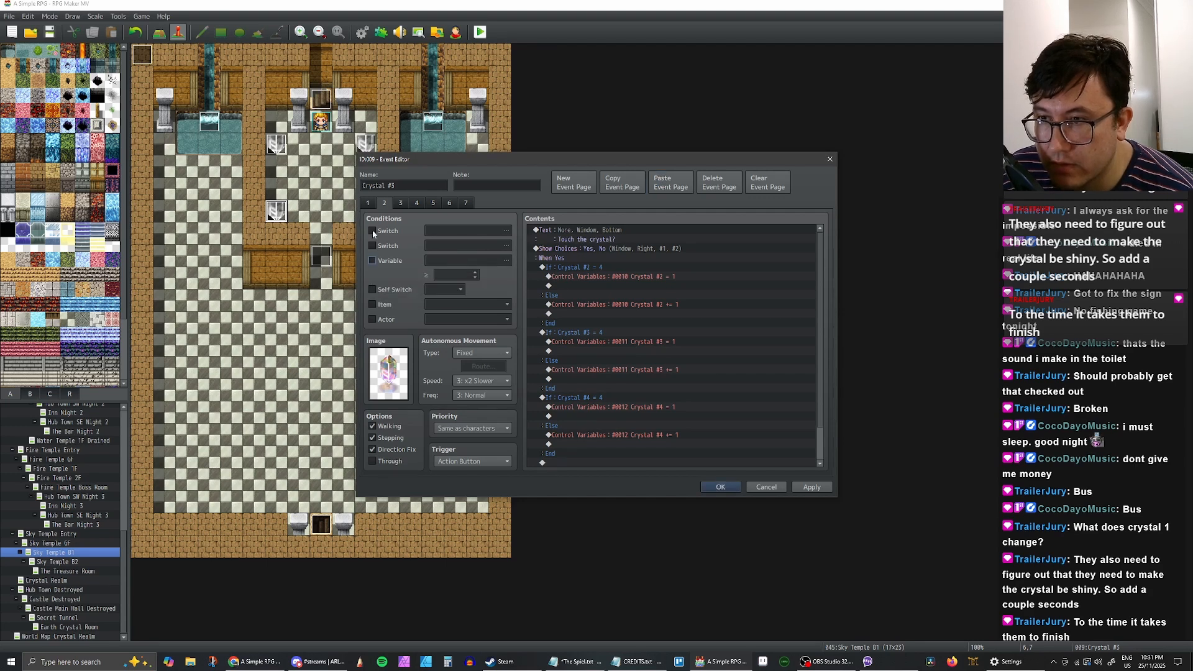
left_click(372, 230)
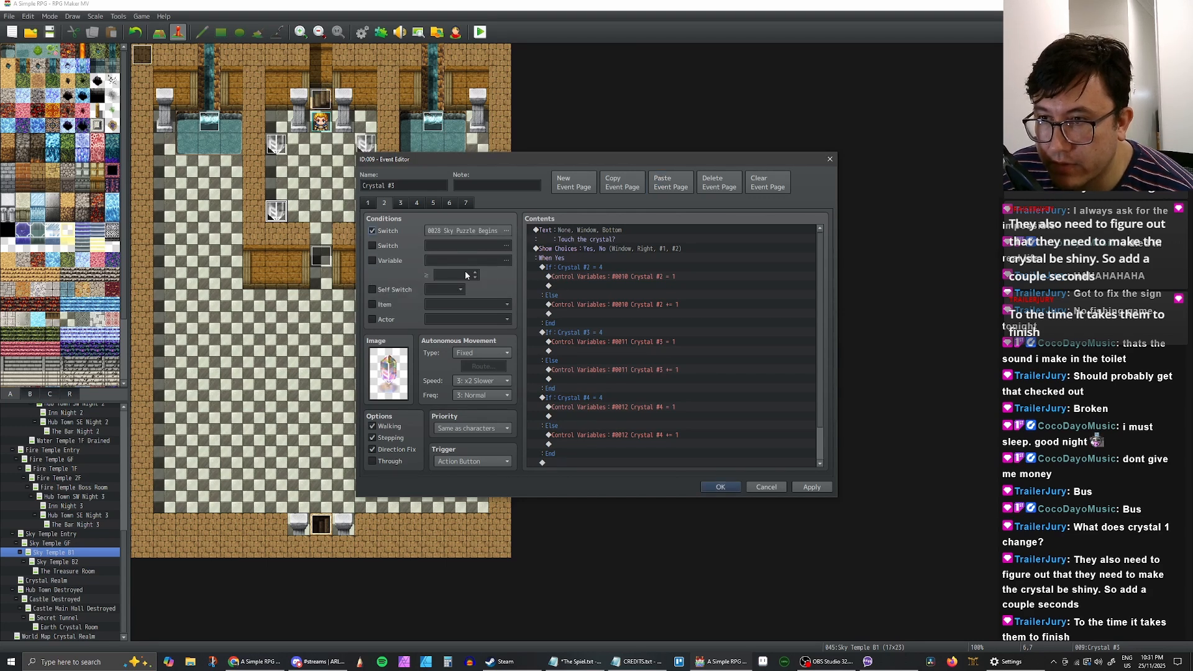
double_click(399, 385)
double_click(703, 432)
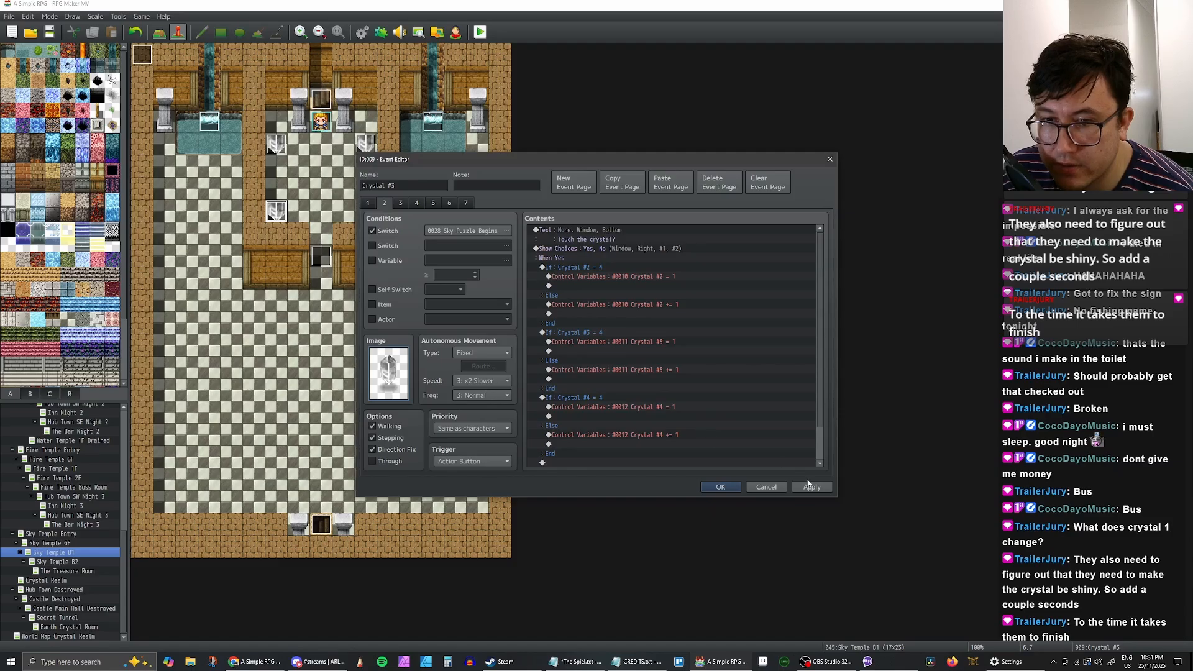
left_click(720, 487)
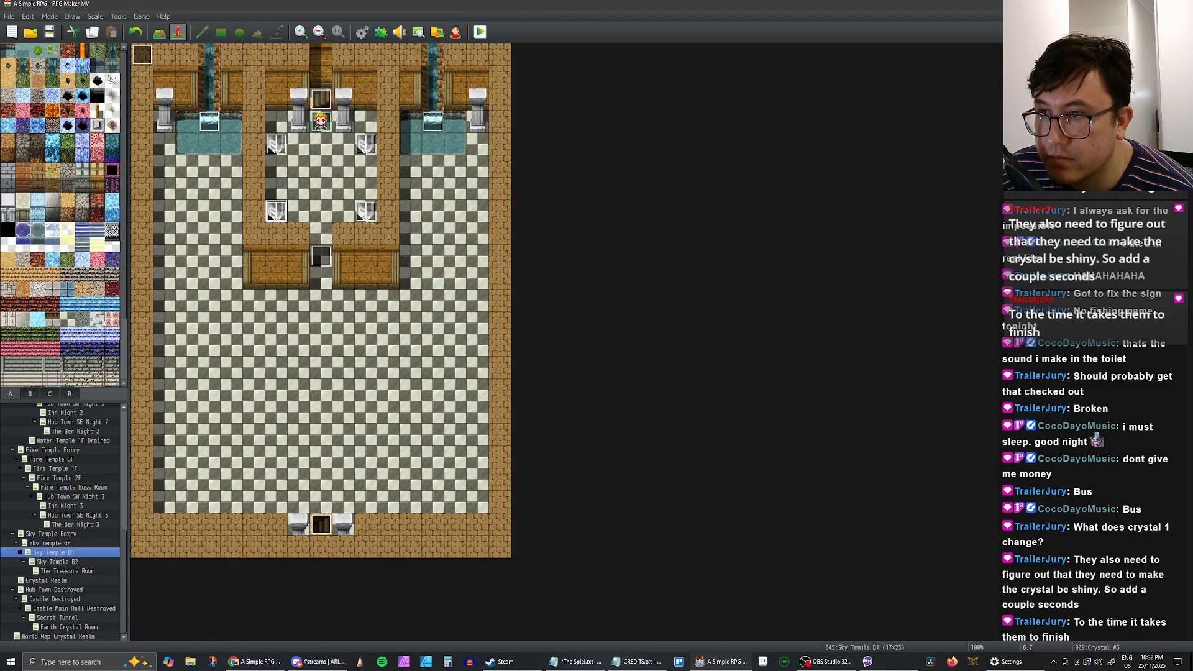
Step: In the Crystal #4 event, duplicate the "Touch the crystal?" page as an additional event page
double_click(364, 211)
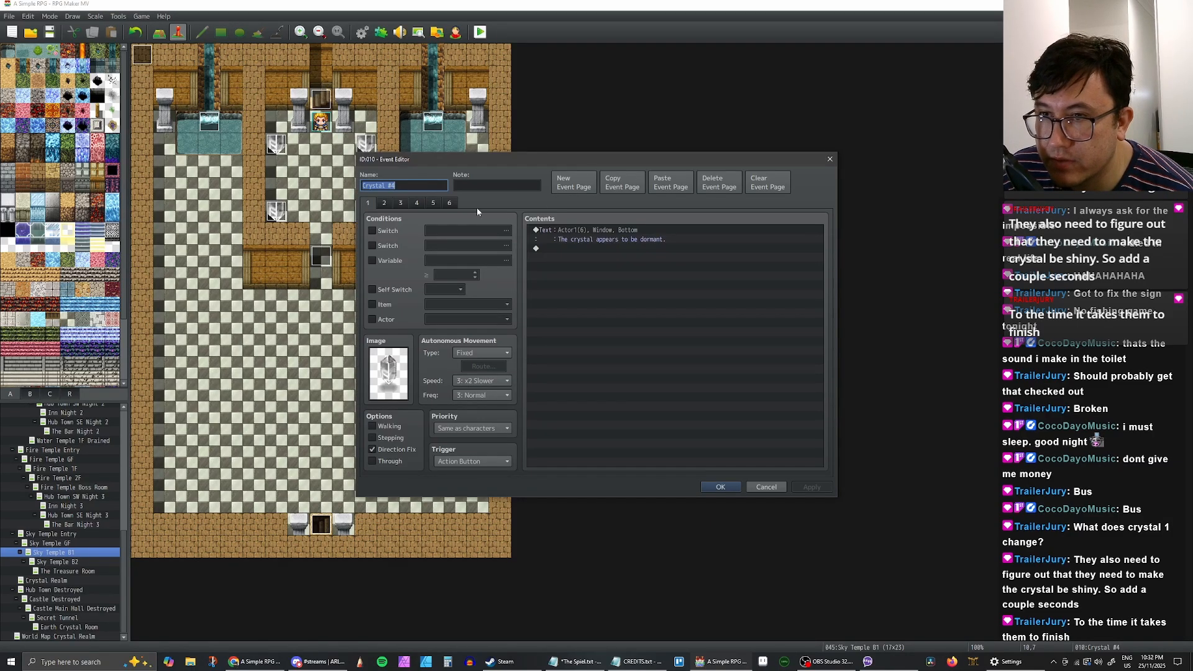
left_click(400, 202)
left_click(622, 185)
left_click(660, 190)
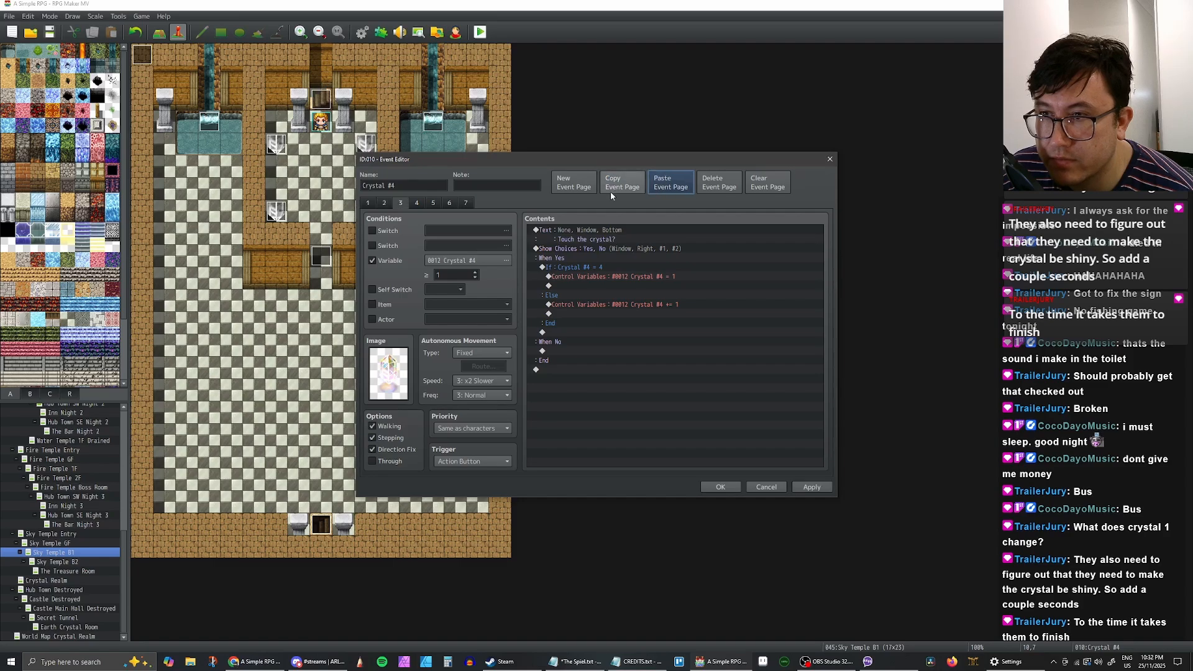
Step: On page 2 of Crystal #4, replace the variable condition with switch 0028 Sky Puzzle Begins and apply the grey crystal image
double_click(392, 371)
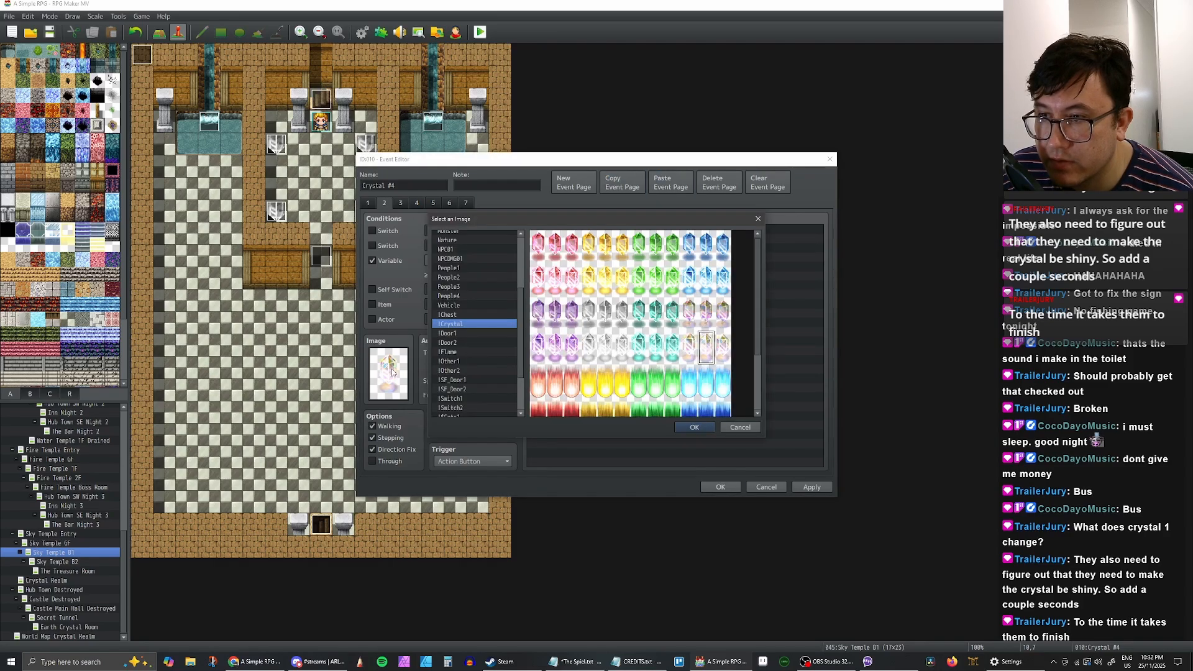
double_click(617, 328)
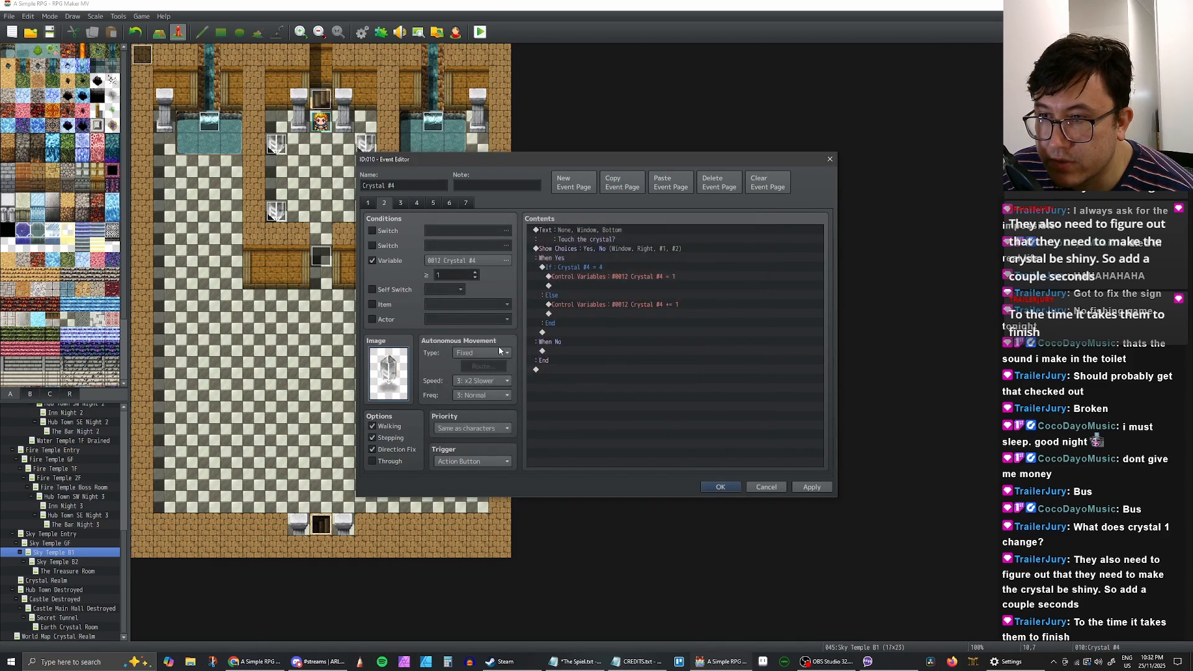
left_click(372, 261)
left_click(372, 232)
left_click(812, 488)
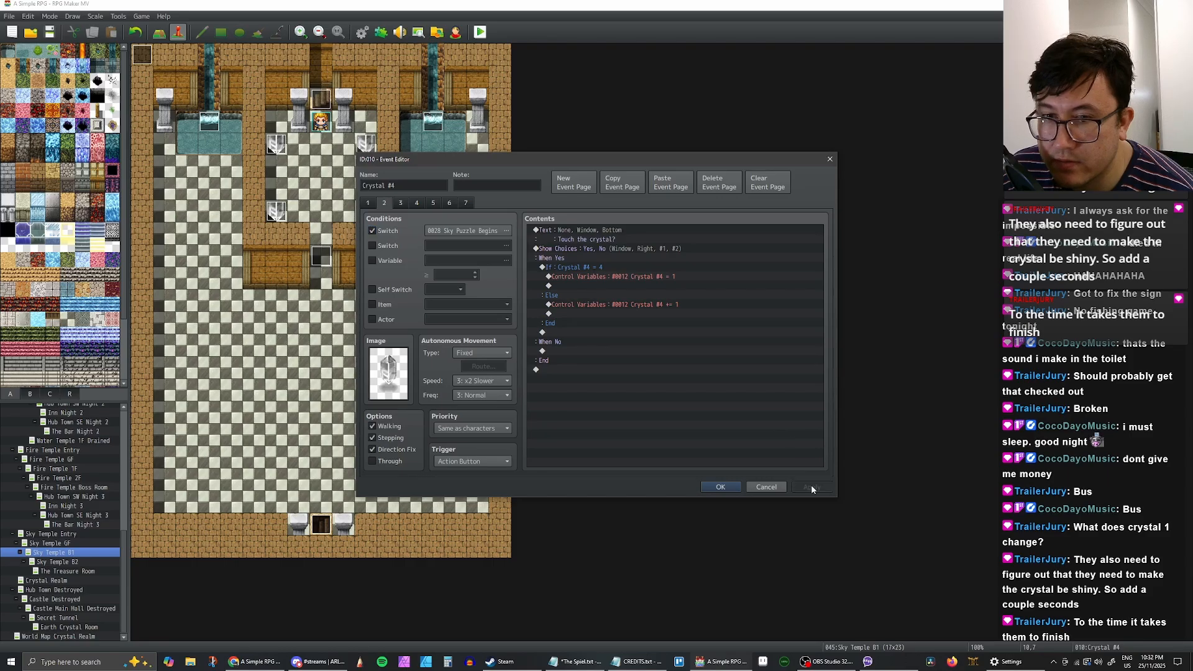
left_click(719, 488)
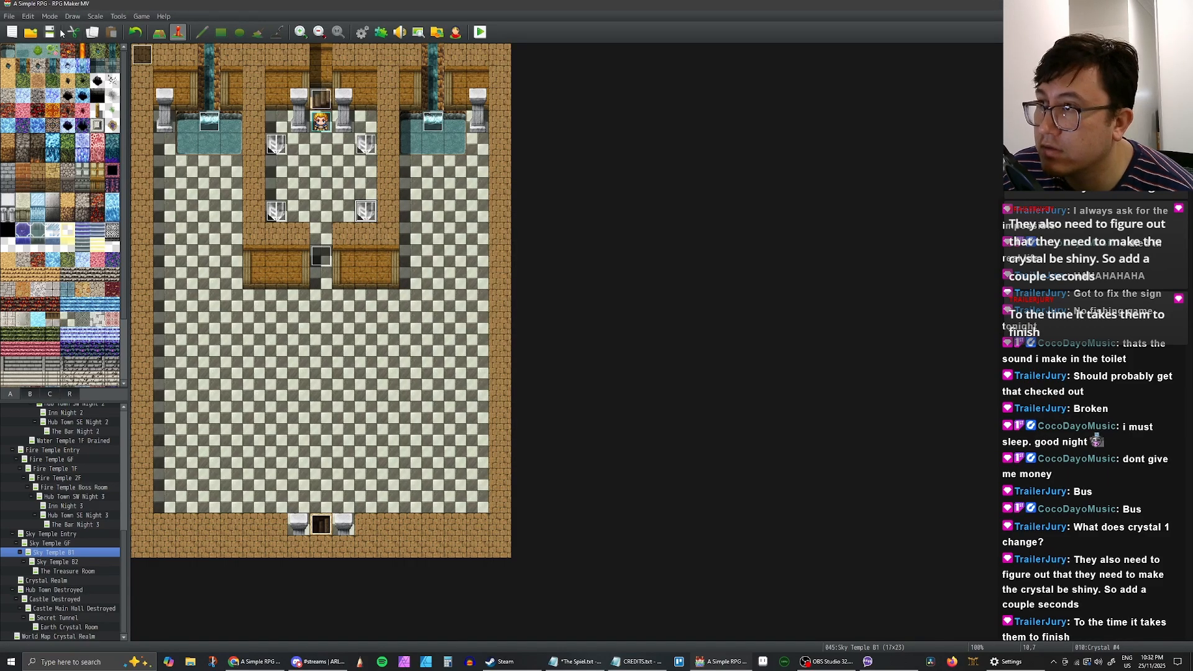
Step: Start a playtest and continue from the saved game in the crystal room
left_click(479, 32)
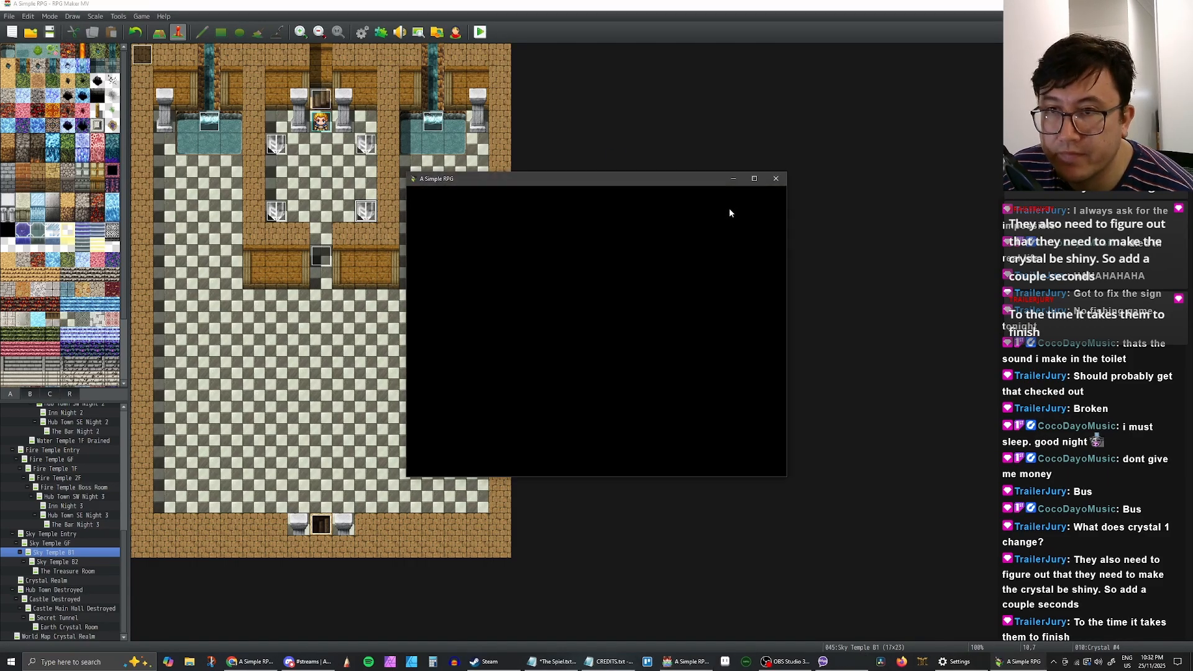
key("Up")
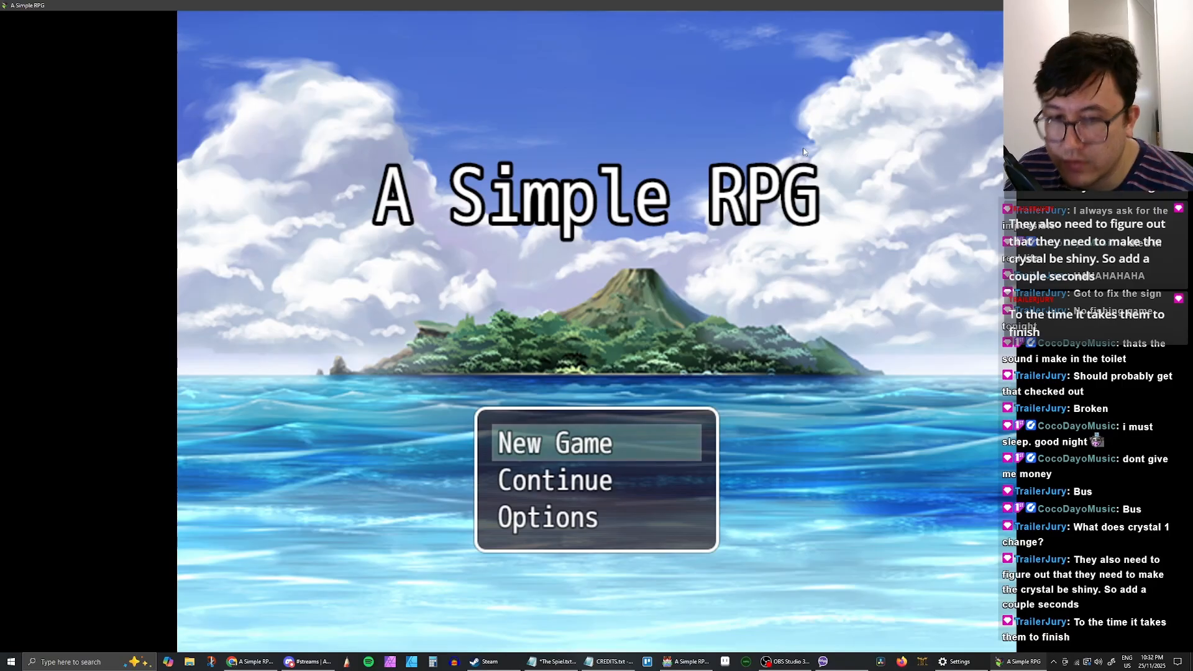
key("Down")
key("Return")
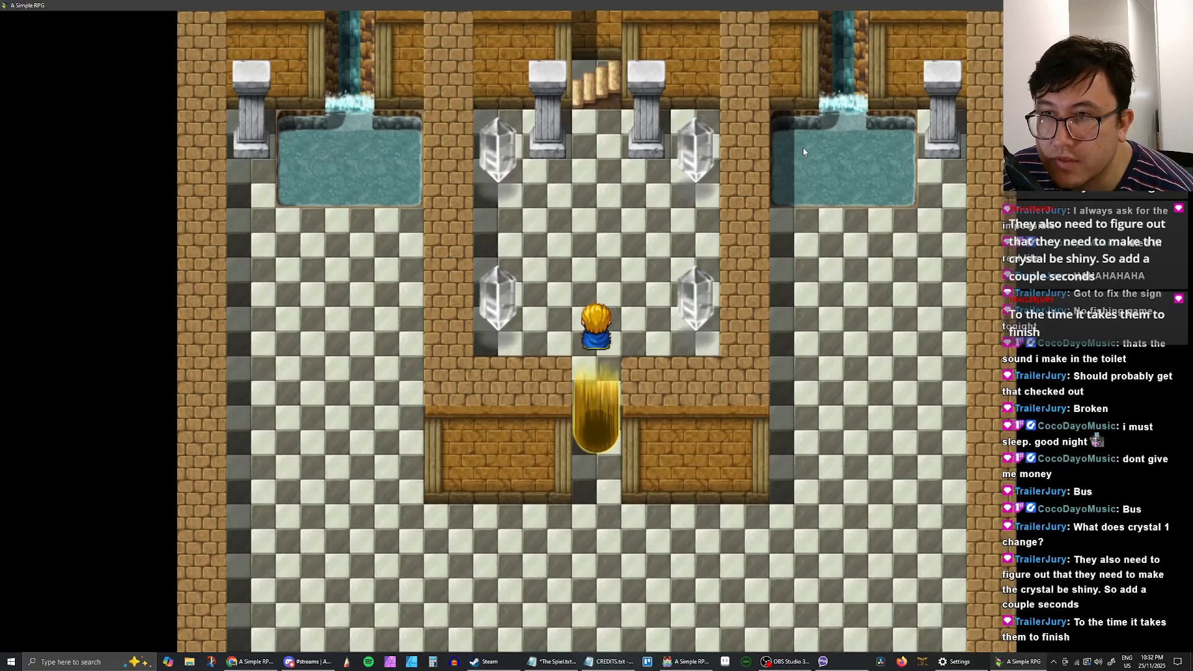
Step: Walk the knight to the upper-left grey crystal and choose Yes to touch it
key("Right")
key("Up")
key("Right")
key("Up")
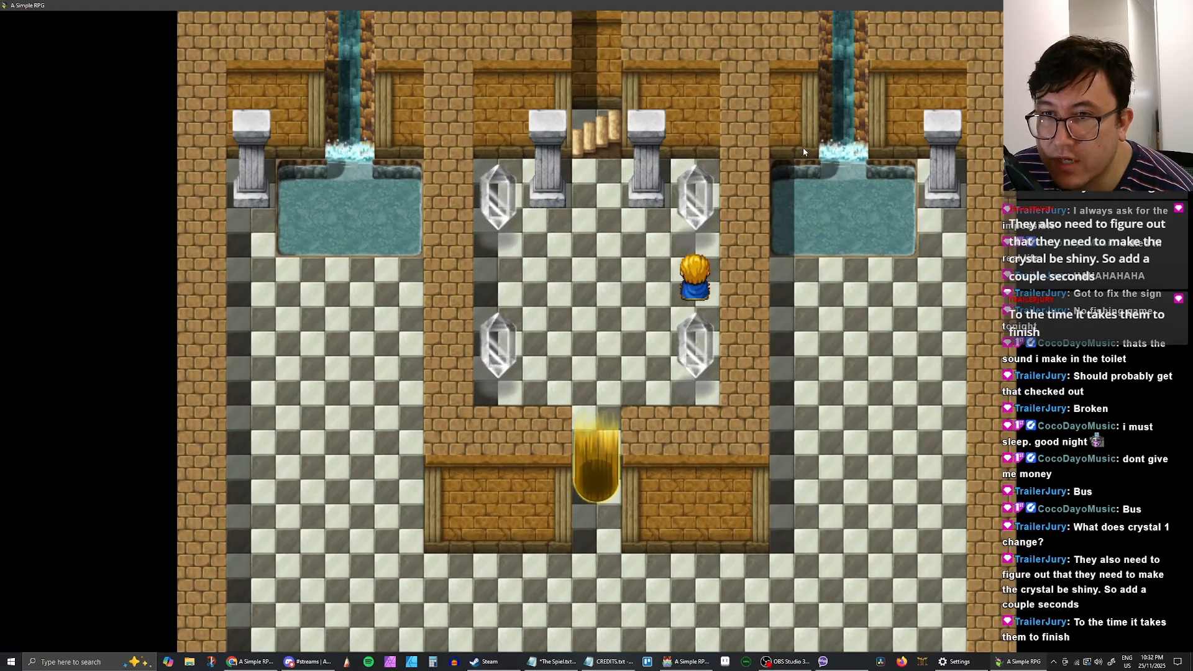
key("Left")
key("Left")
key("Up")
key("Return")
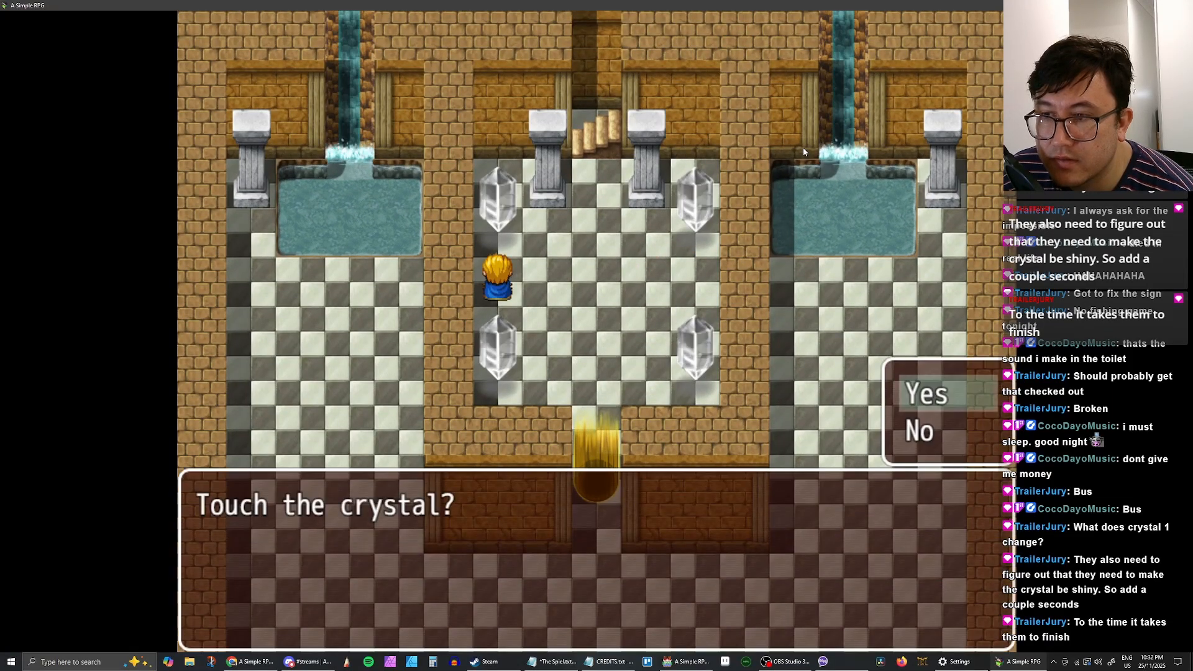
key("Return")
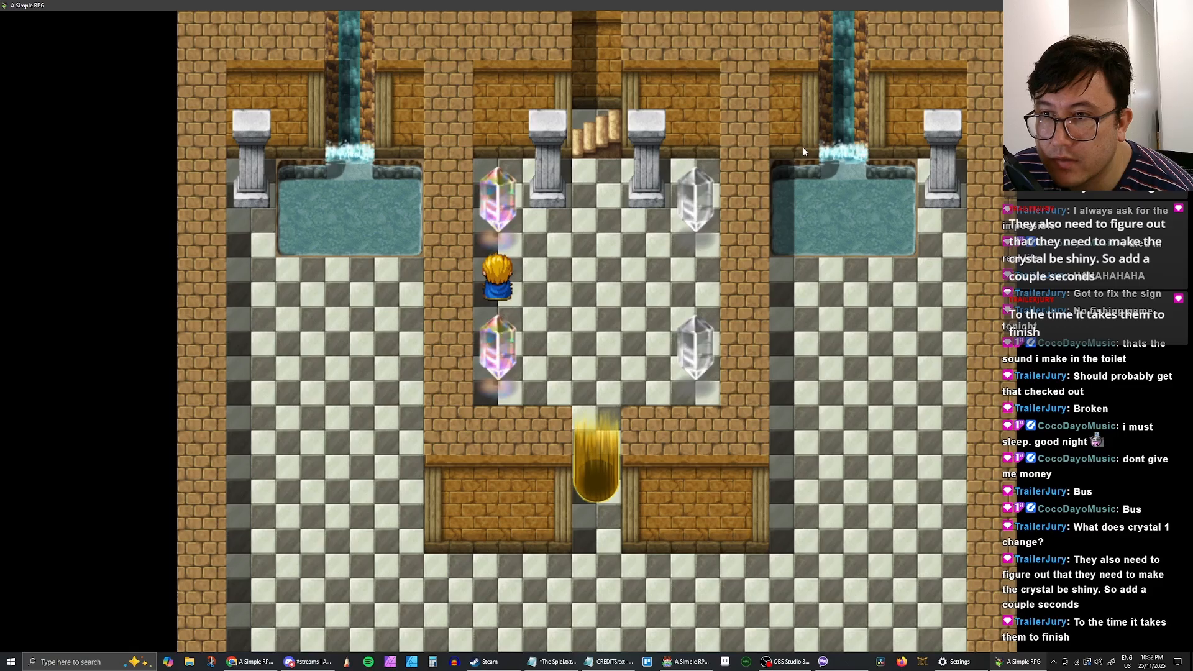
Step: Pace between the crystals, then touch the upper-left crystal again to turn it green
key("Right")
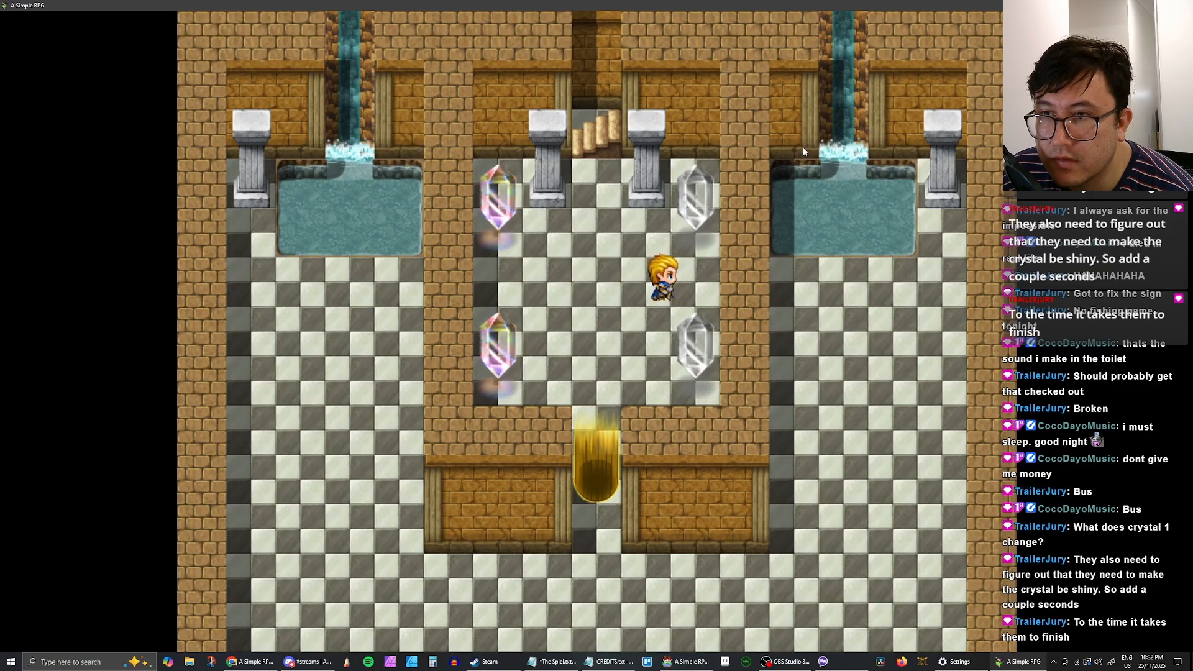
key("Up")
key("Left")
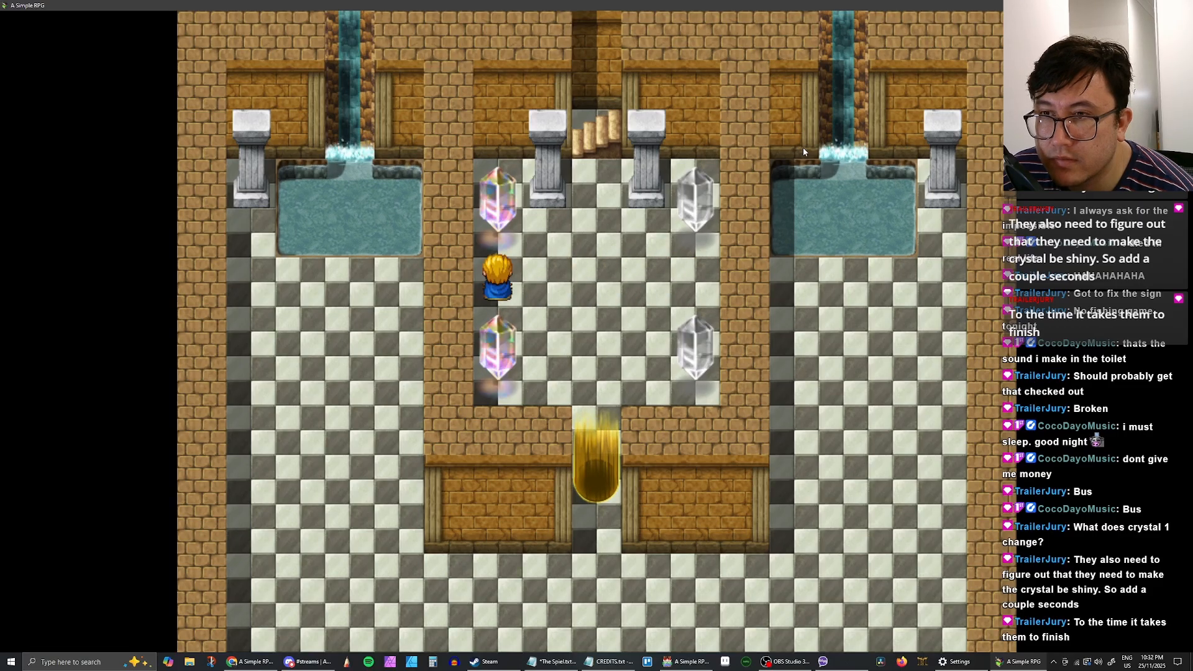
key("Right")
key("Left")
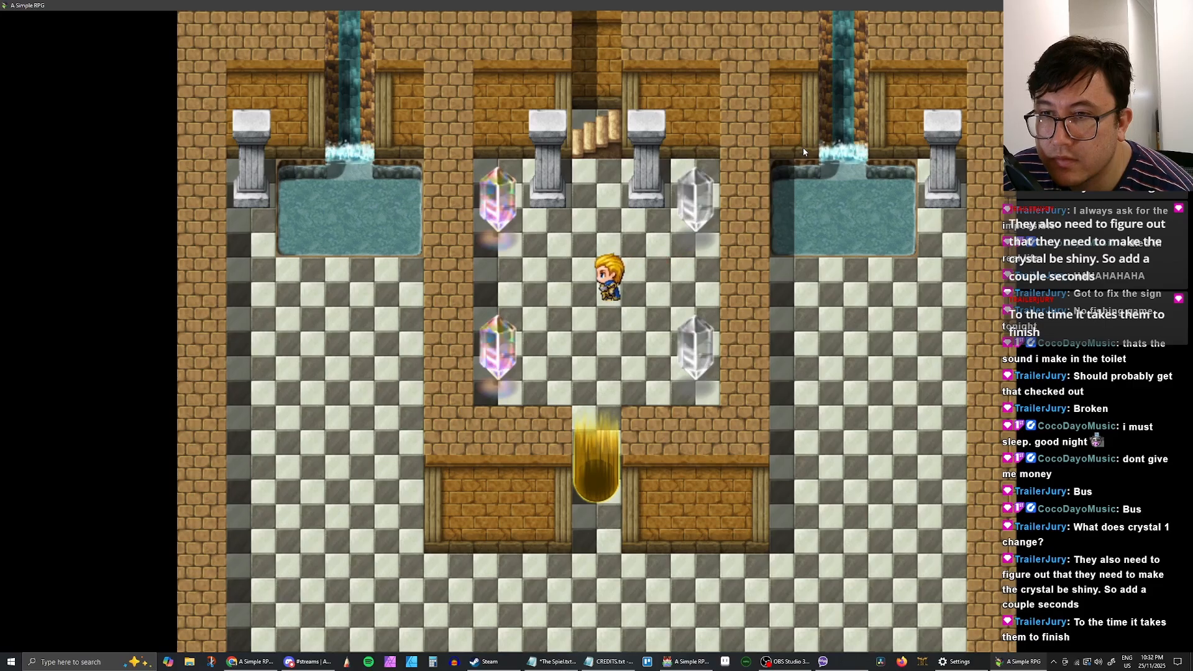
key("Up")
key("Return")
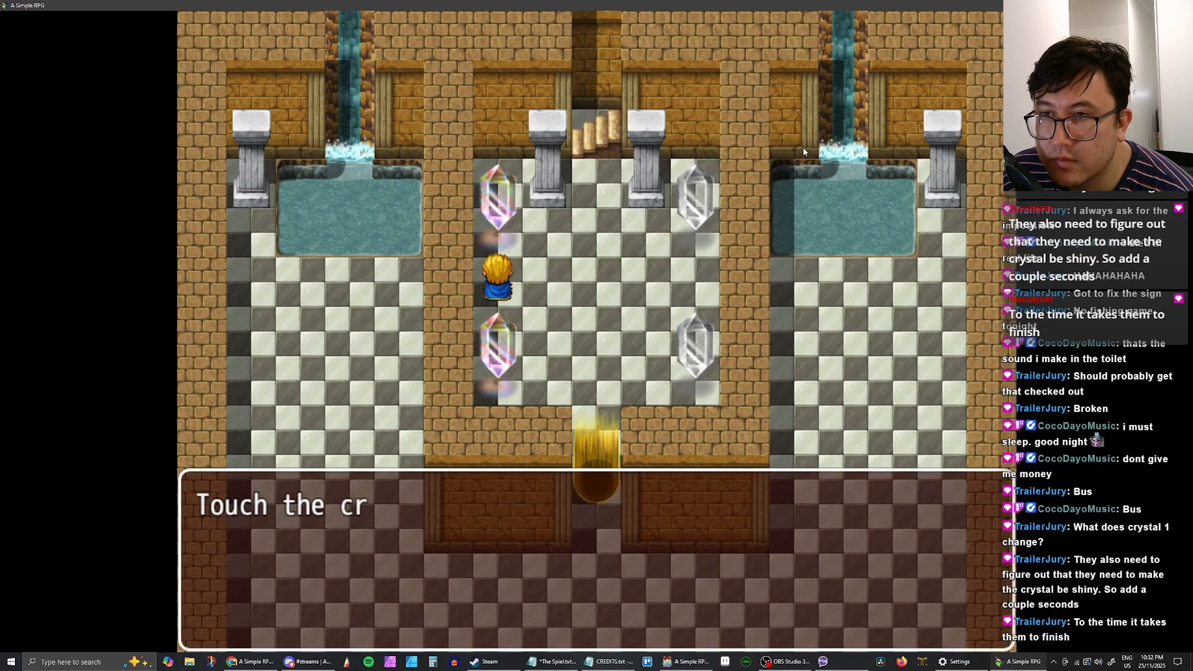
key("Return")
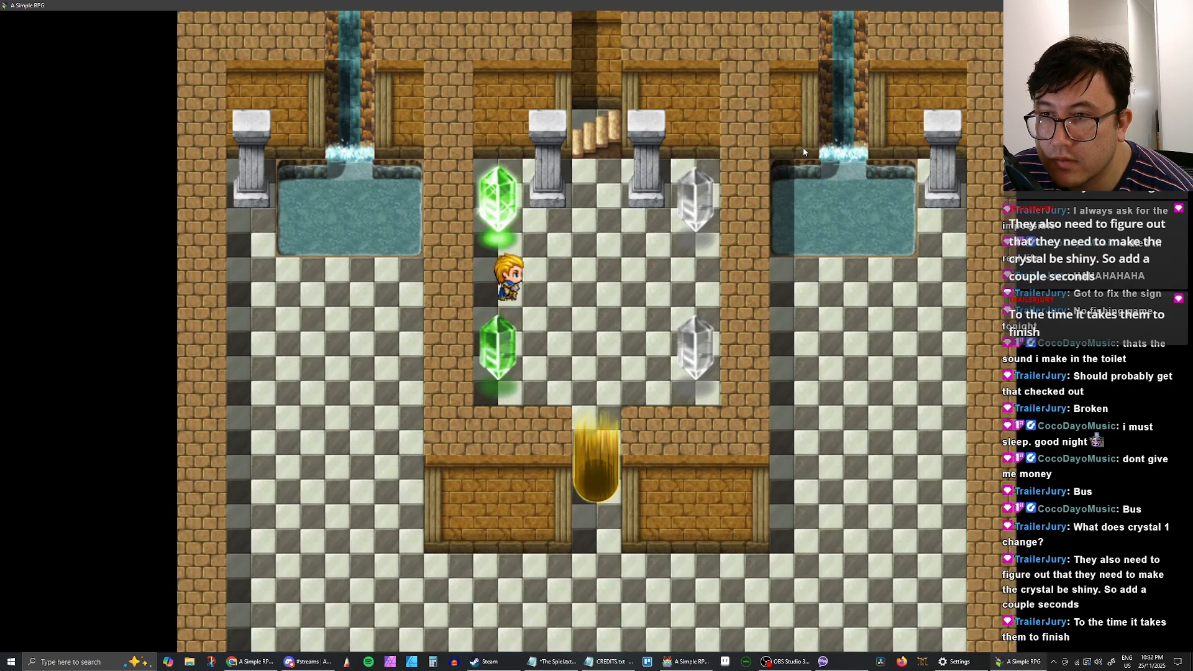
Step: Walk to the upper-right crystal and touch it repeatedly until it turns blue
key("Right")
key("Right")
key("Up")
key("Return")
key("Return")
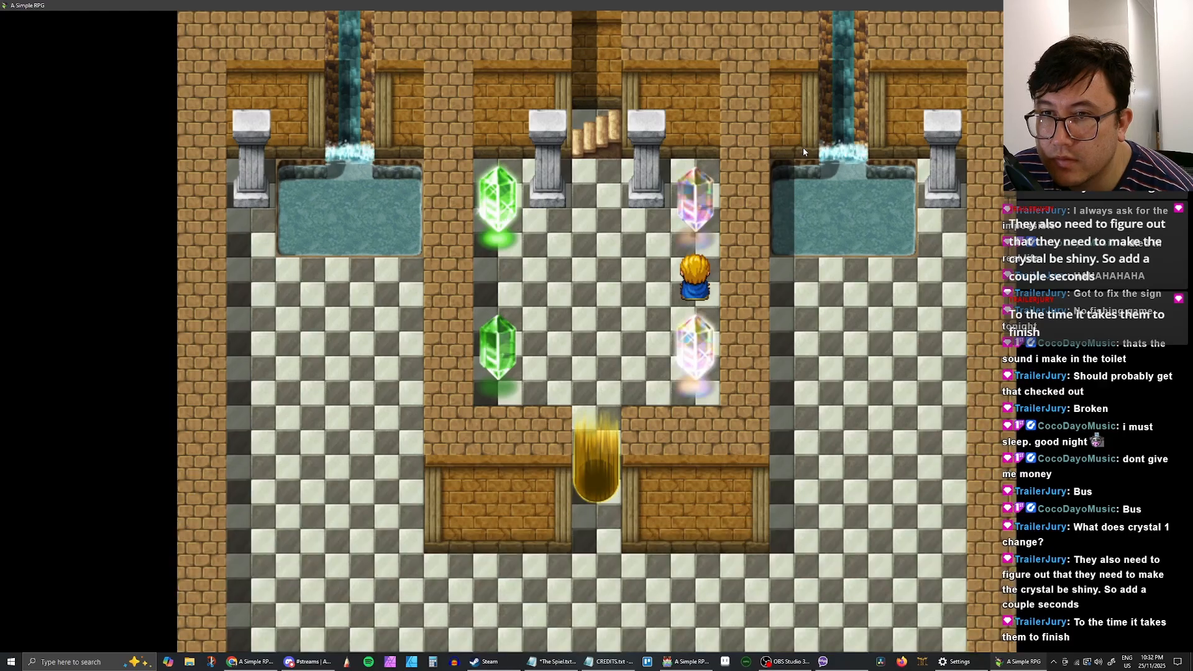
key("Return")
key("Up")
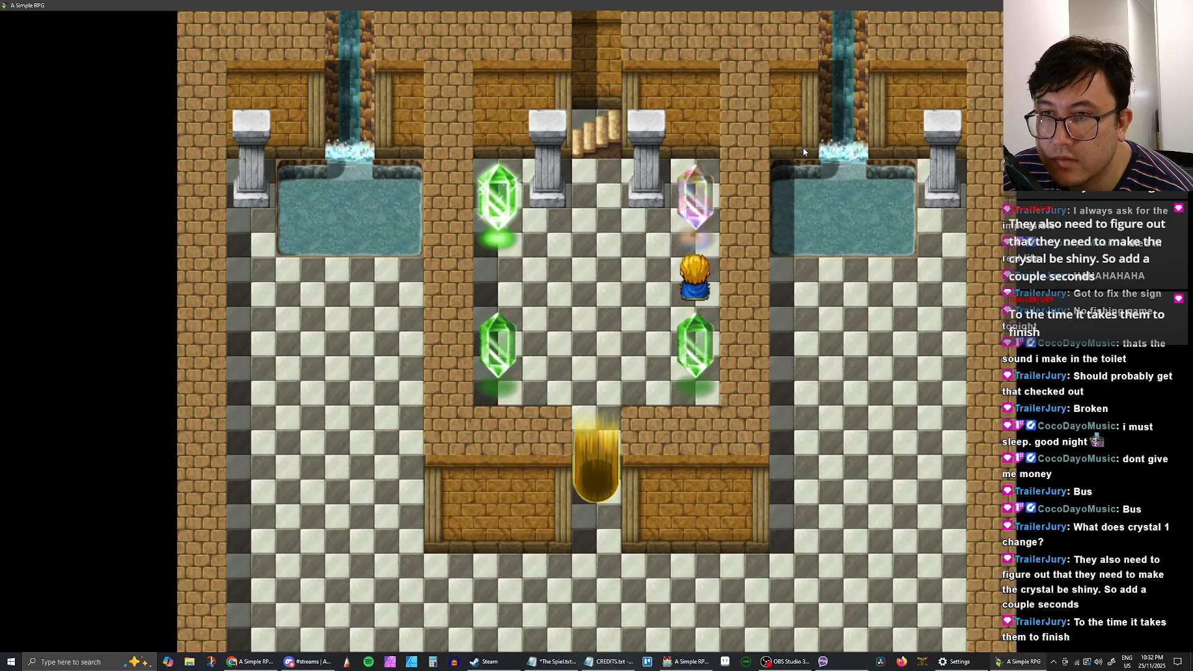
key("Return")
key("Return")
key("Return")
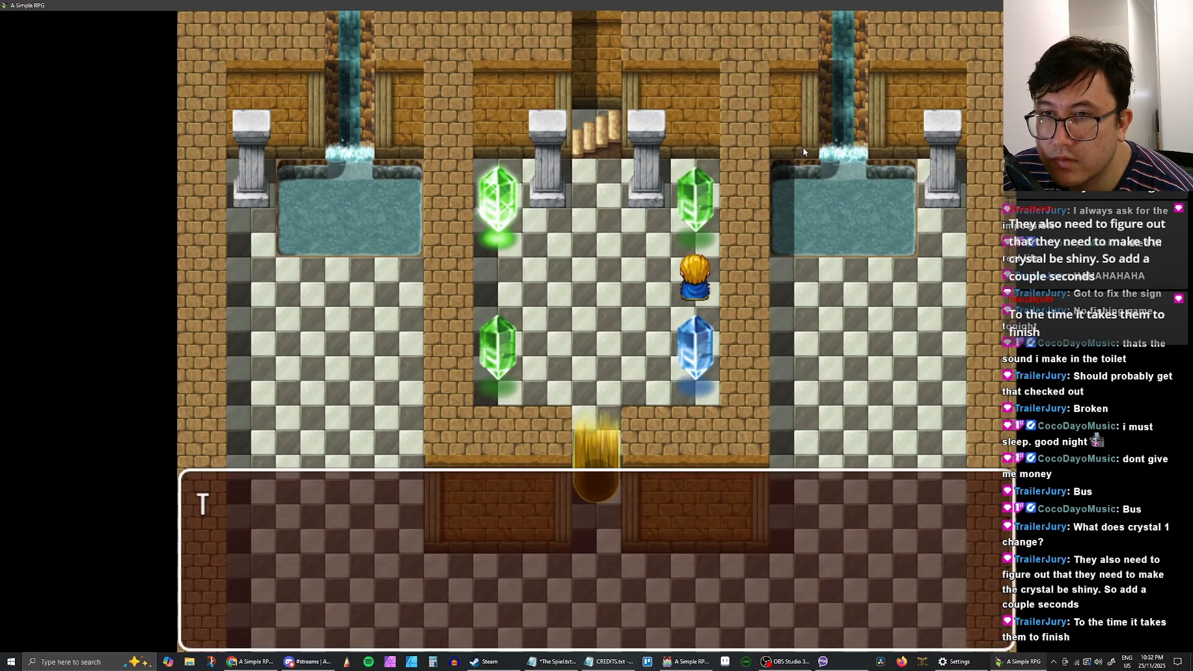
key("Return")
Step: Walk to the lower-left crystal and touch it repeatedly until it turns red
key("Down")
key("Down")
key("Left")
key("Left")
key("Left")
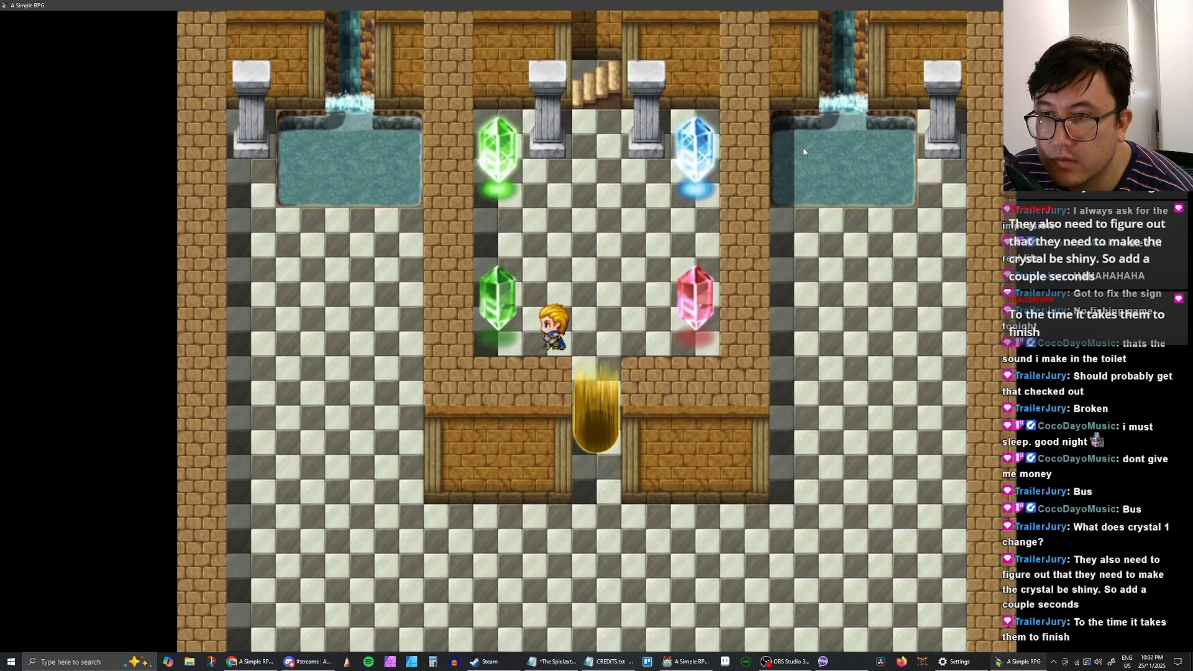
key("Return")
key("Return")
key("Return")
key("Return")
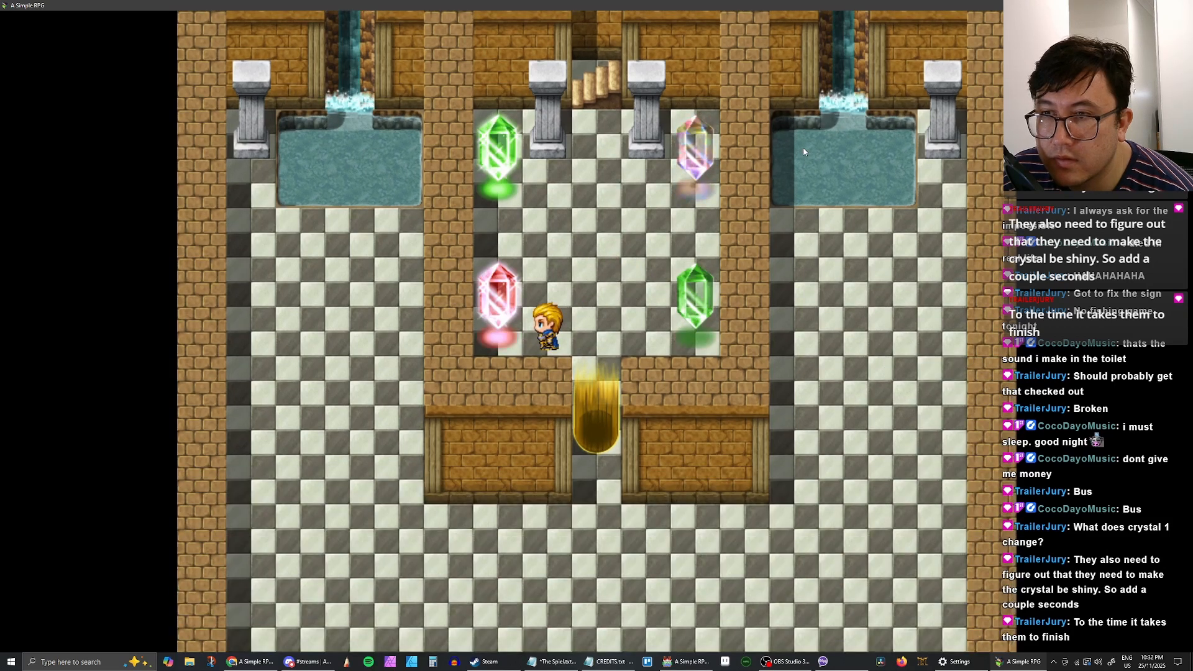
Step: Return to the upper-right crystal and touch it until it is blue again
key("Up")
key("Right")
key("Right")
key("Right")
key("Right")
key("Right")
key("Right")
key("Up")
key("Up")
key("Return")
key("Return")
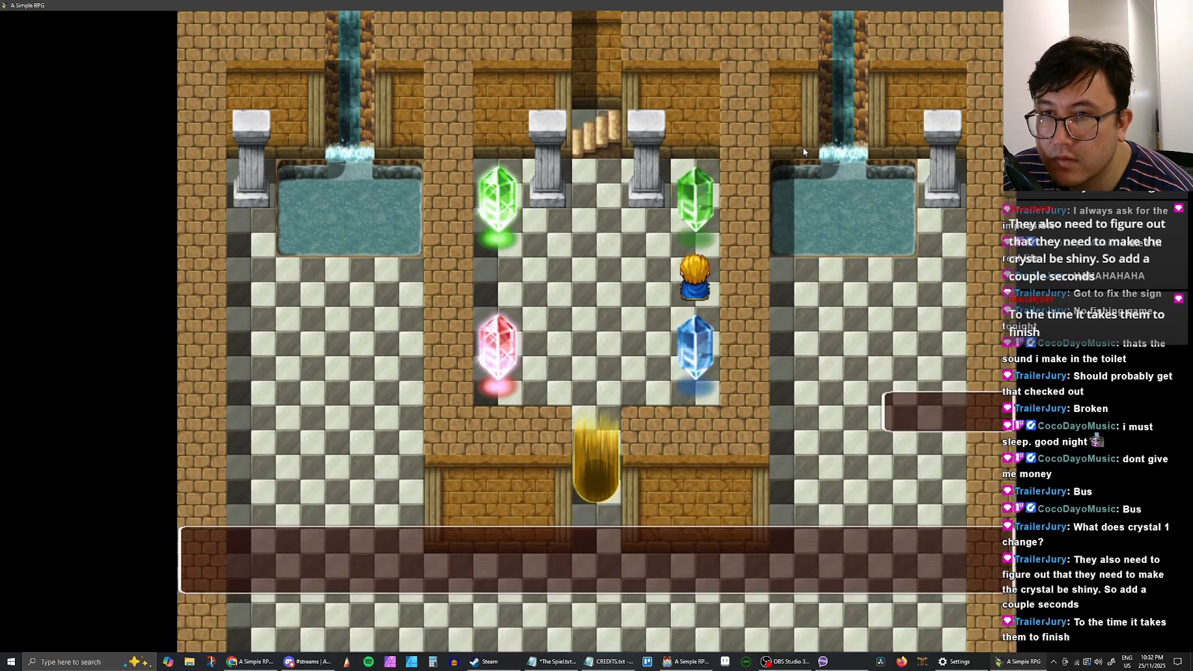
key("Return")
Step: Touch the lower-right crystal once to make it multicoloured and complete the colour combination
key("Down")
key("Return")
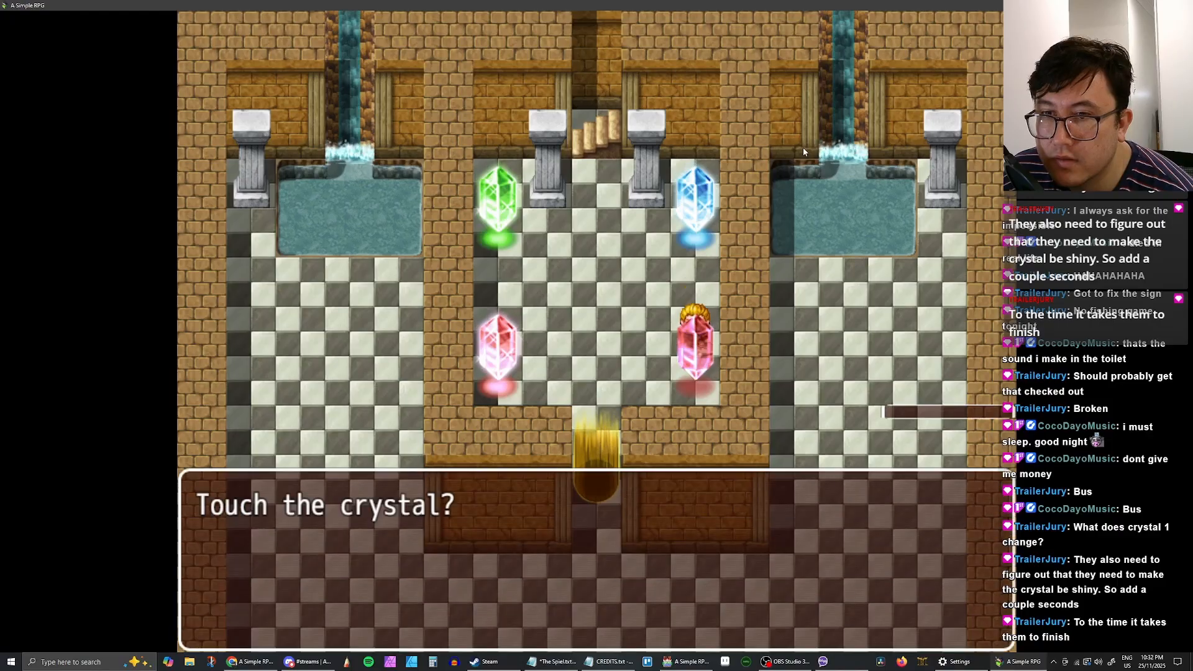
key("Return")
Step: Walk the knight out through the unblocked gap and down the hall toward the lower doorway
key("Left")
key("Left")
key("Left")
key("Left")
key("Down")
key("Down")
key("Down")
key("Down")
key("Down")
key("Down")
key("Down")
key("Down")
key("Down")
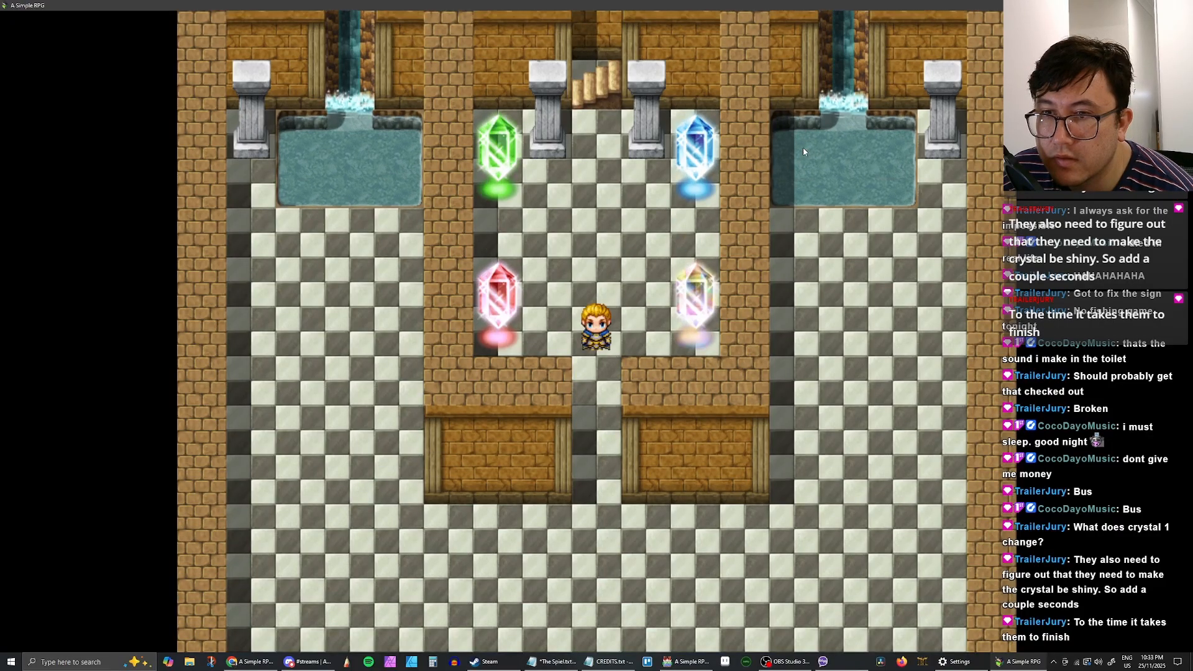
key("Down")
key("Down")
key("Down")
key("Down")
key("Down")
key("Down")
key("Down")
key("Down")
key("Down")
key("Down")
key("Down")
key("Down")
key("Down")
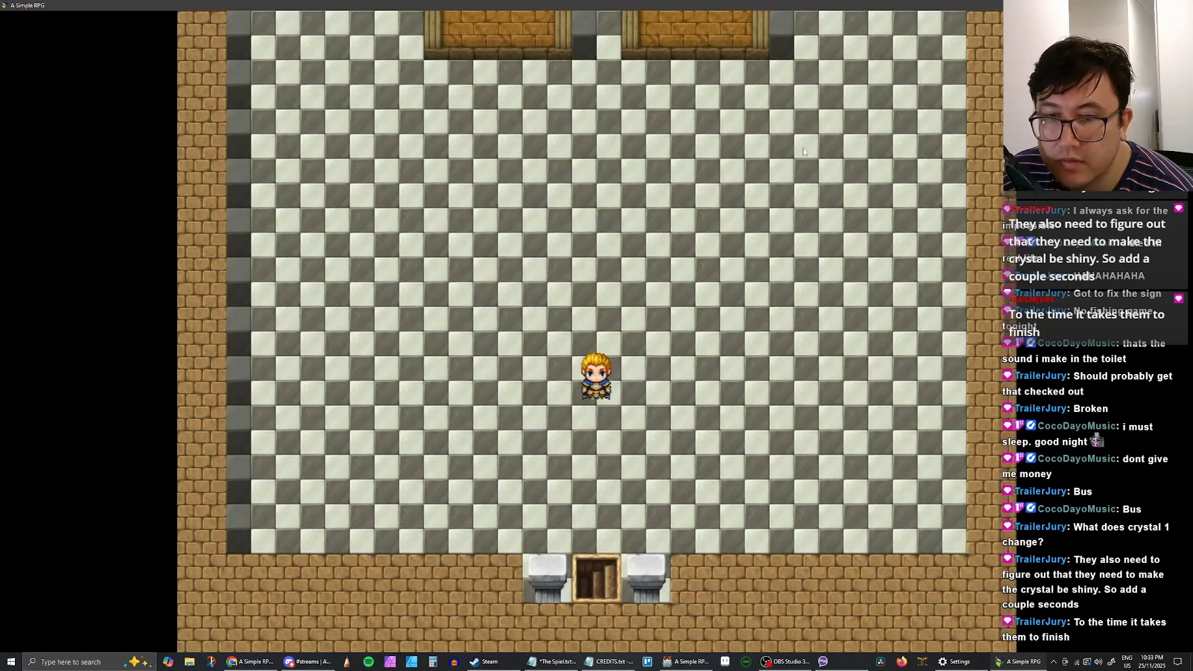
Step: Loop the knight through the lower hall and back through the gap to recheck the solved crystals
key("Right")
key("Right")
key("Right")
key("Right")
key("Right")
key("Right")
key("Up")
key("Up")
key("Up")
key("Up")
key("Up")
key("Up")
key("Up")
key("Up")
key("Up")
key("Up")
key("Up")
key("Up")
key("Up")
key("Up")
key("Left")
key("Left")
key("Left")
key("Left")
key("Left")
key("Left")
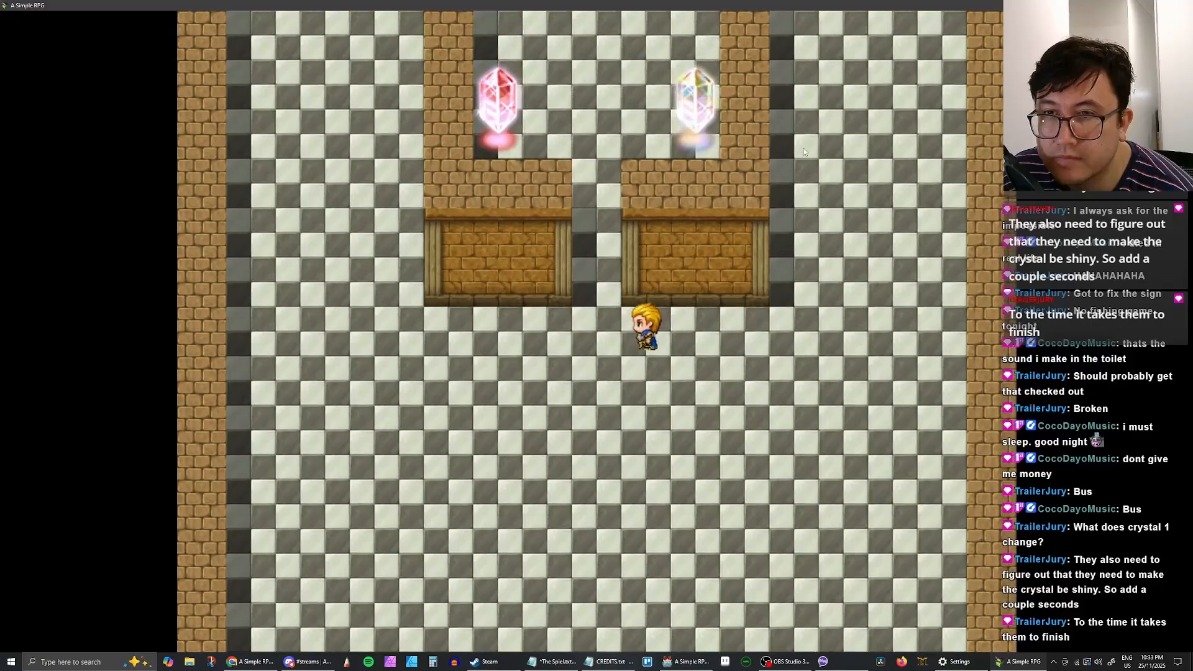
key("Up")
key("Up")
key("Up")
key("Up")
key("Up")
key("Up")
key("Up")
key("Up")
key("Up")
key("Up")
key("Up")
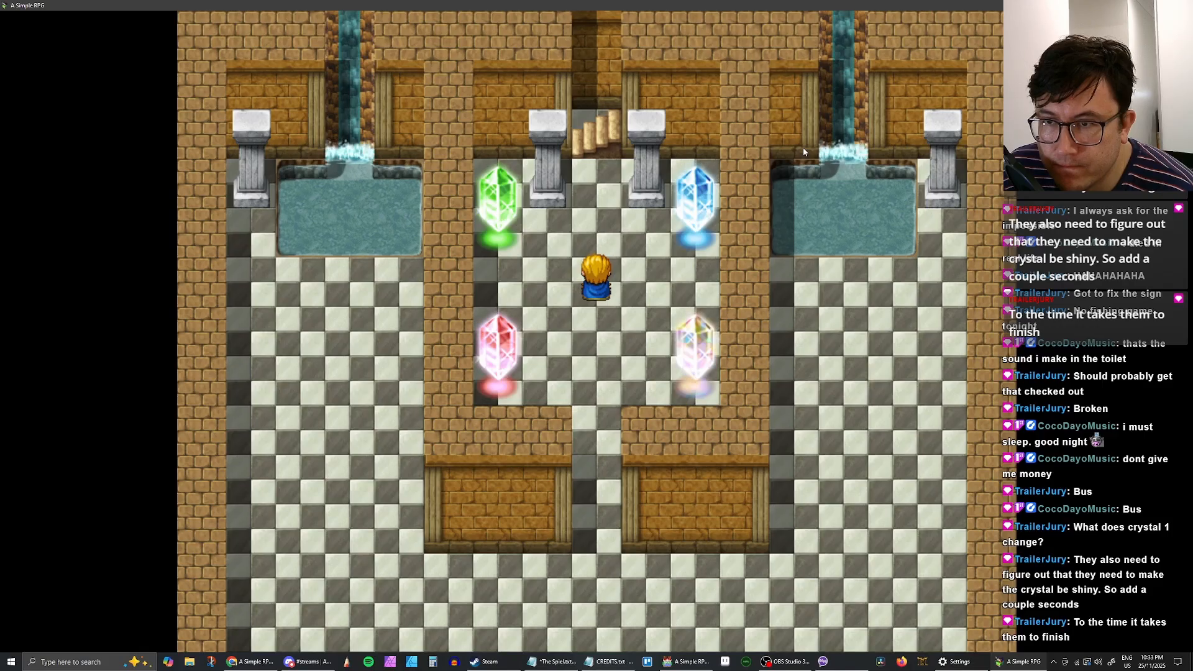
key("Down")
key("Down")
key("Down")
key("Down")
key("Escape")
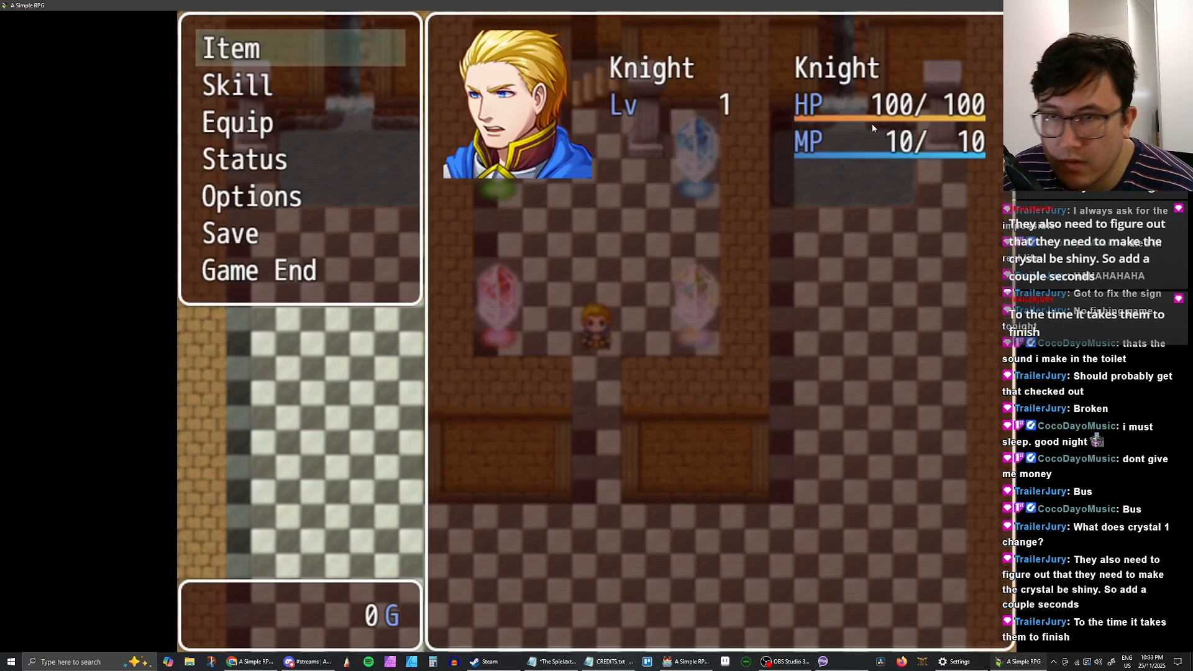
key("Escape")
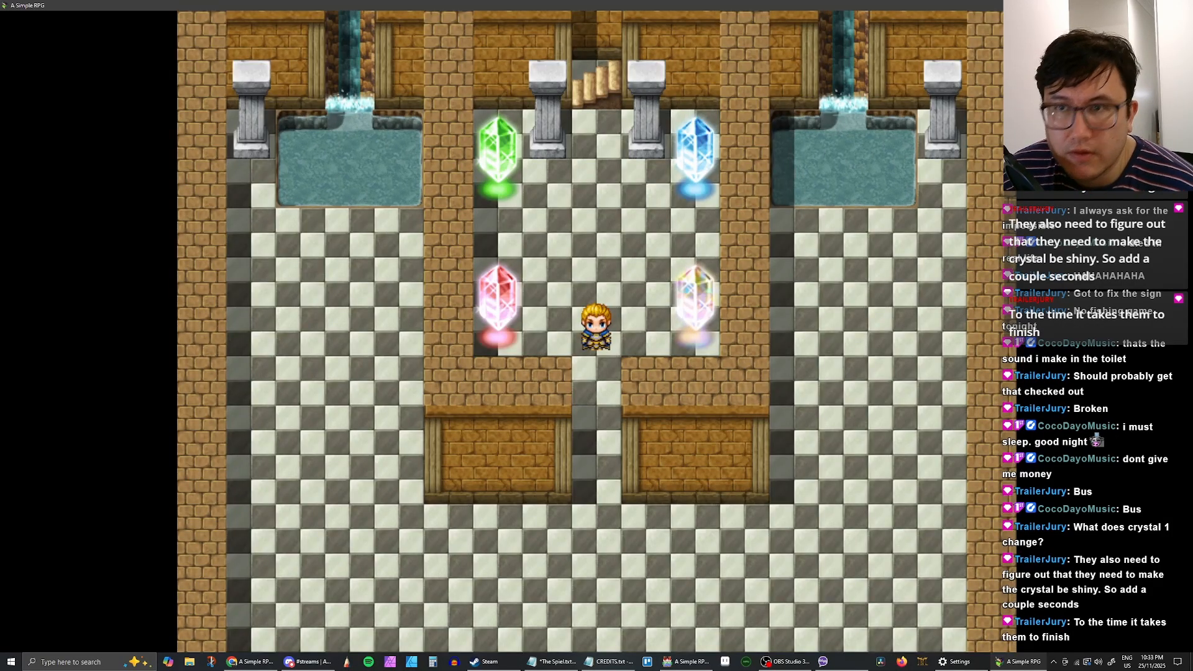